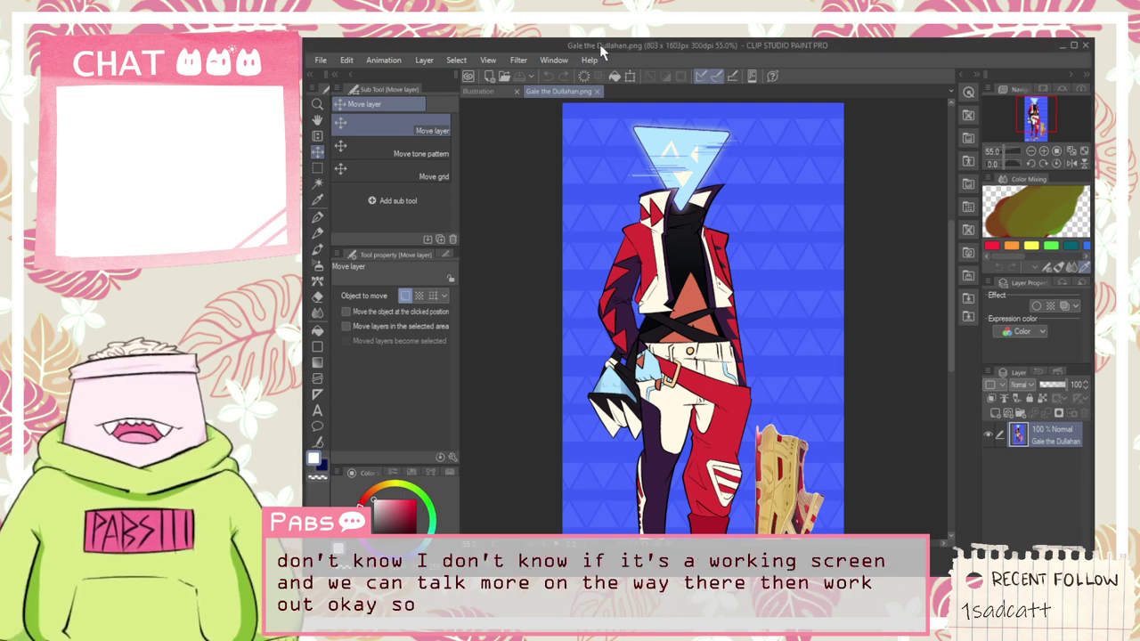
# Step: Examine the Gale the Dullahan character design from head to shoes, both in full and close up
pyautogui.scroll(-1, 688, 258)
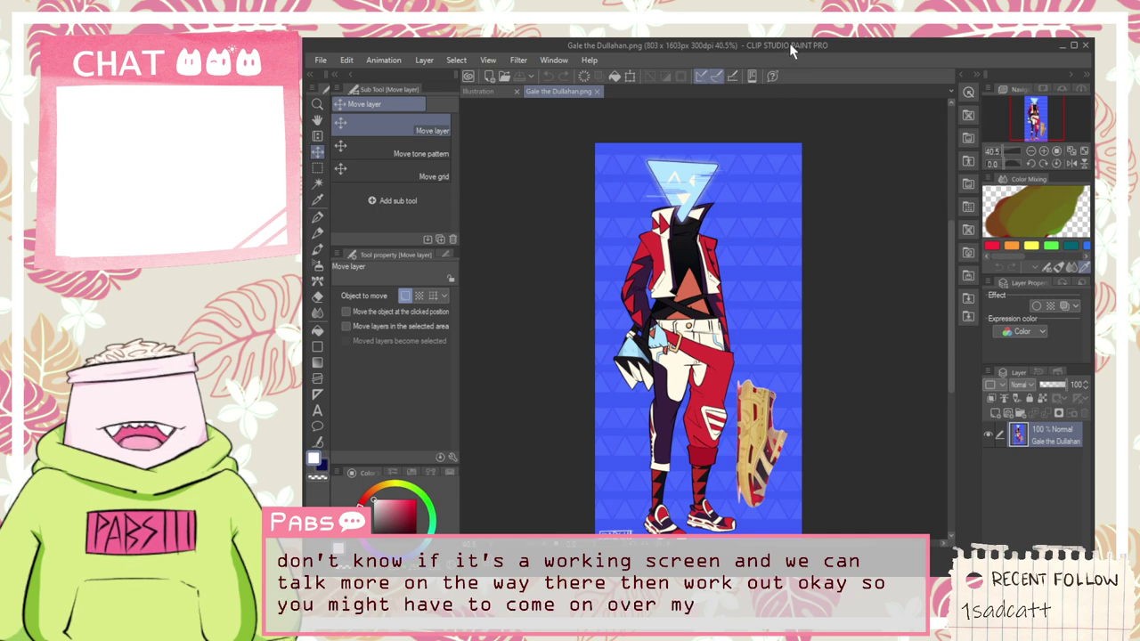
pyautogui.press('space')
pyautogui.moveTo(732, 247); pyautogui.dragTo(739, 204)
pyautogui.scroll(1, 739, 204)
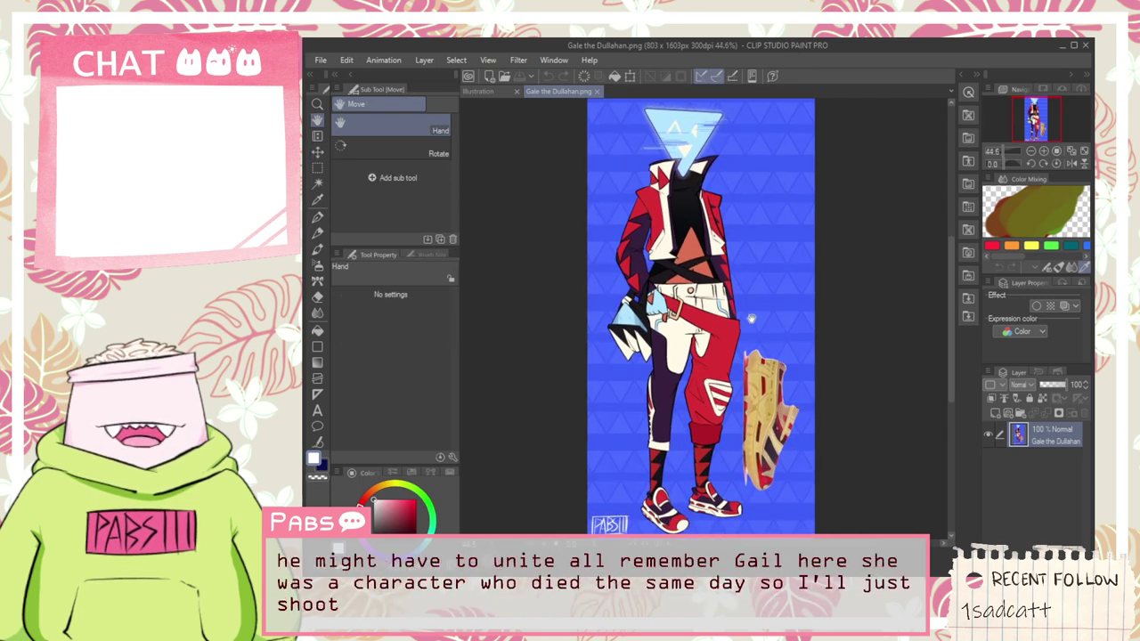
pyautogui.scroll(-2, 677, 222)
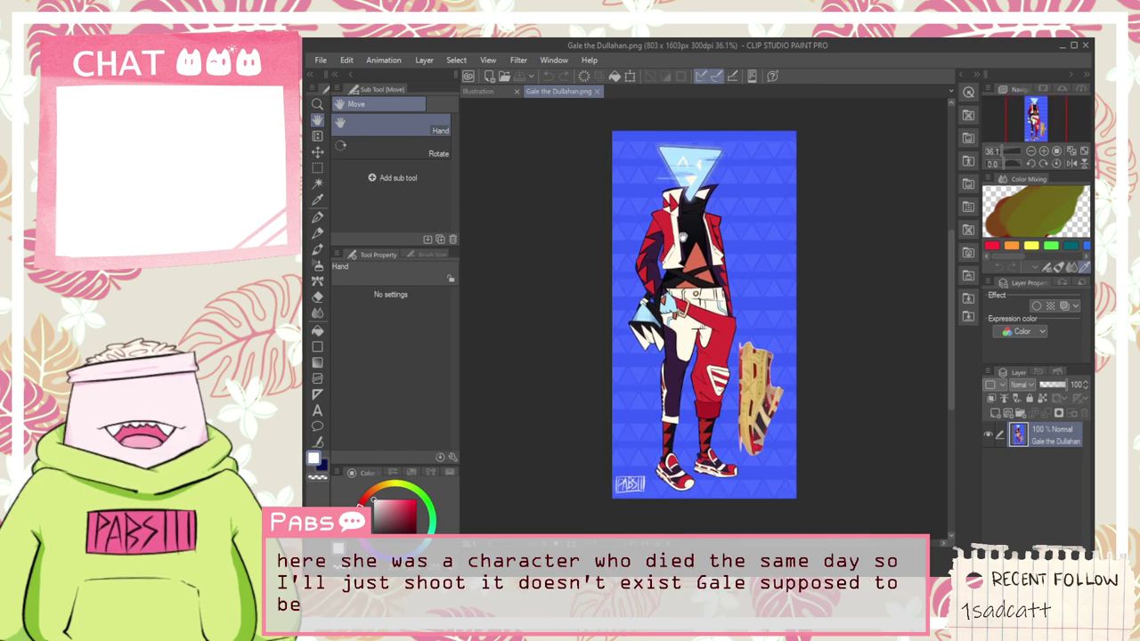
pyautogui.moveTo(707, 228); pyautogui.dragTo(711, 224)
pyautogui.press('m')
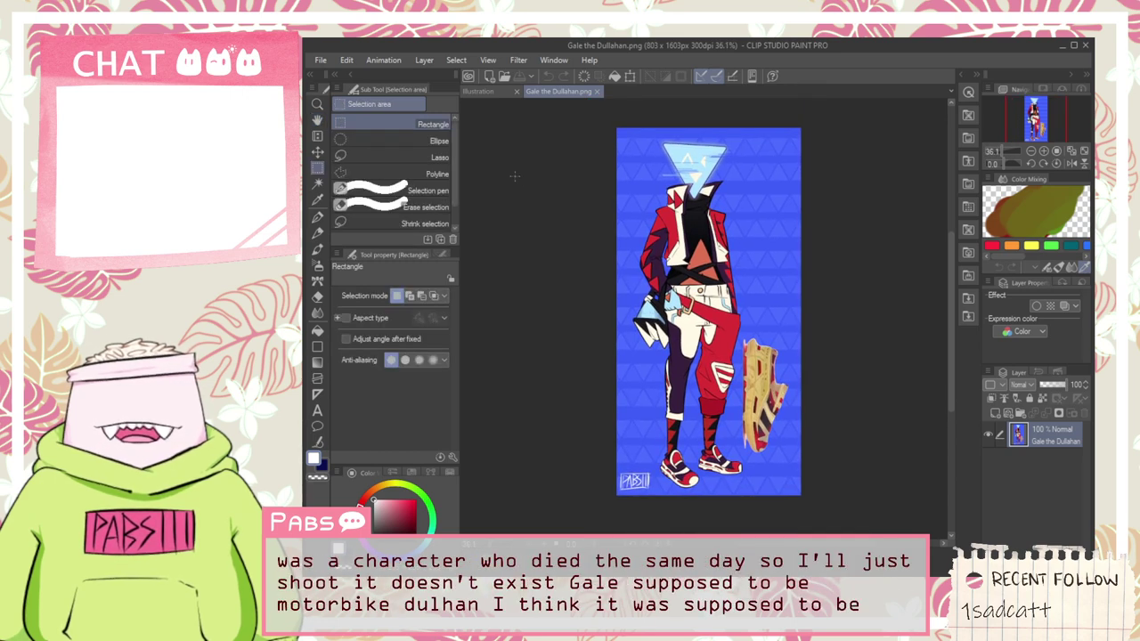
pyautogui.scroll(2, 695, 312)
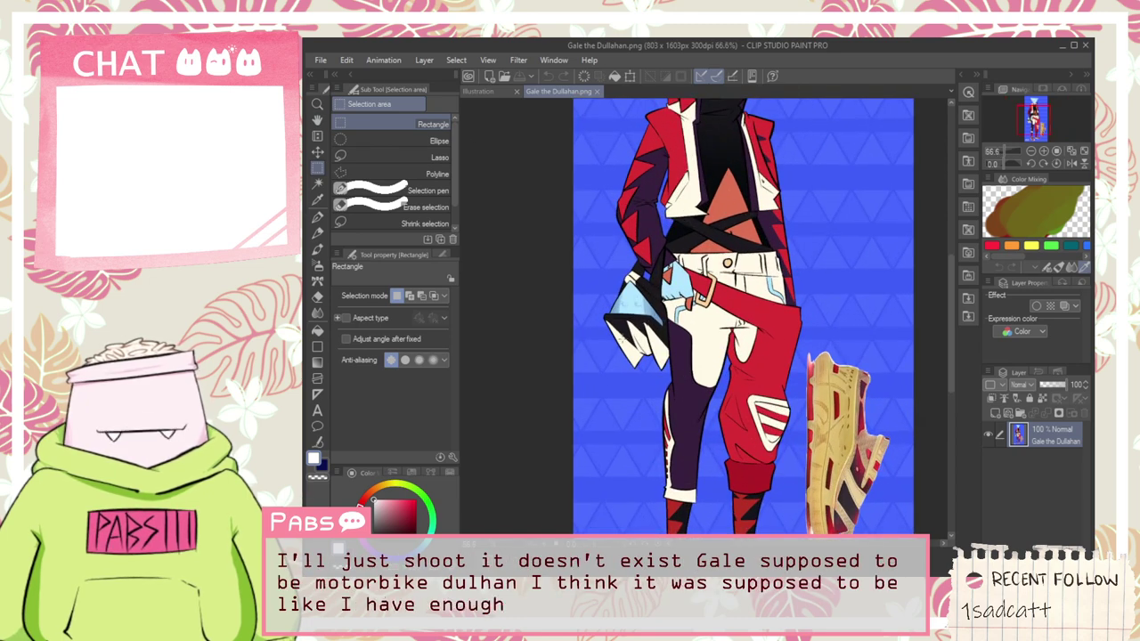
pyautogui.scroll(-1, 695, 313)
pyautogui.scroll(-2, 632, 213)
pyautogui.scroll(2, 632, 192)
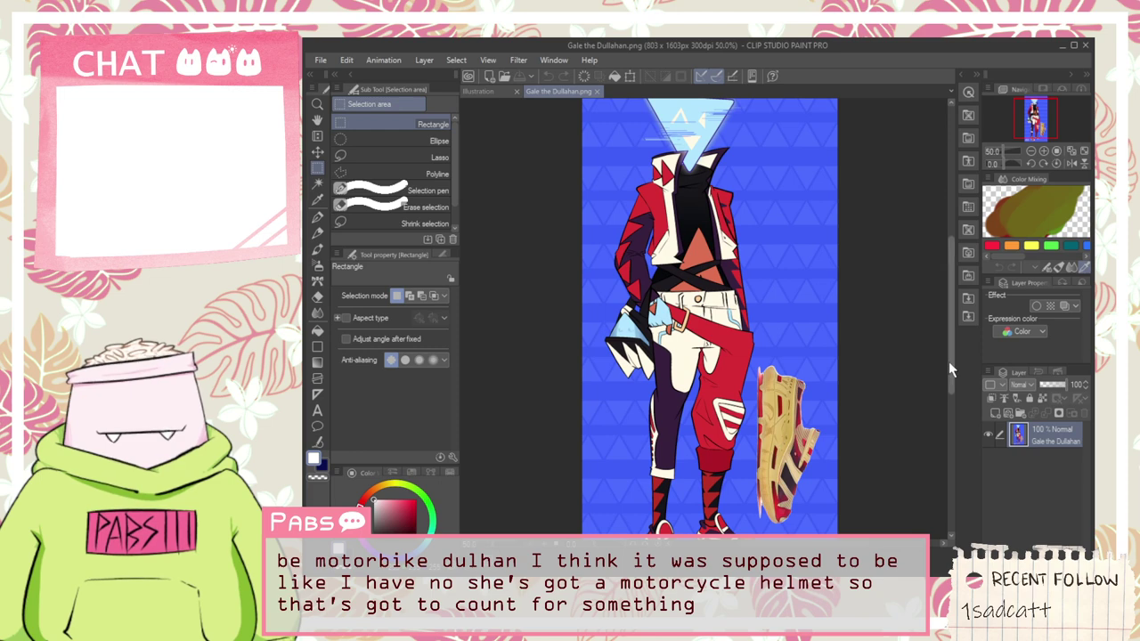
pyautogui.moveTo(949, 361)
pyautogui.mouseDown()
pyautogui.moveTo(949, 336)
pyautogui.moveTo(950, 352)
pyautogui.mouseUp()
pyautogui.scroll(-1, 950, 361)
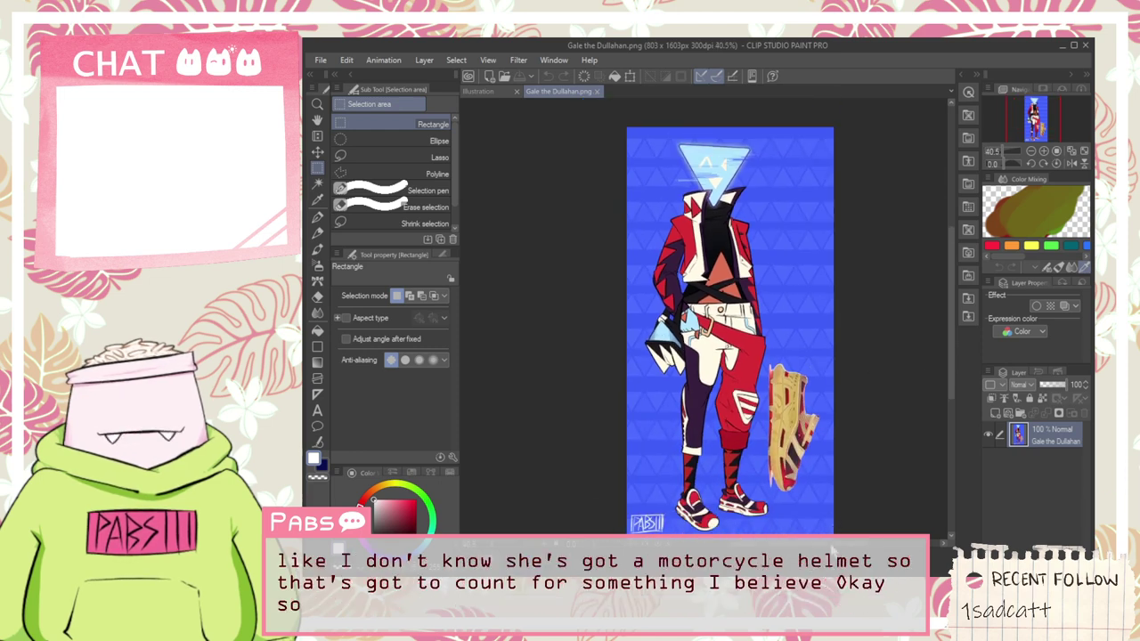
# Step: Copy the entire Gale the Dullahan image and close the empty 800 x 500 px illustration
pyautogui.hotkey('ctrl', 'a')
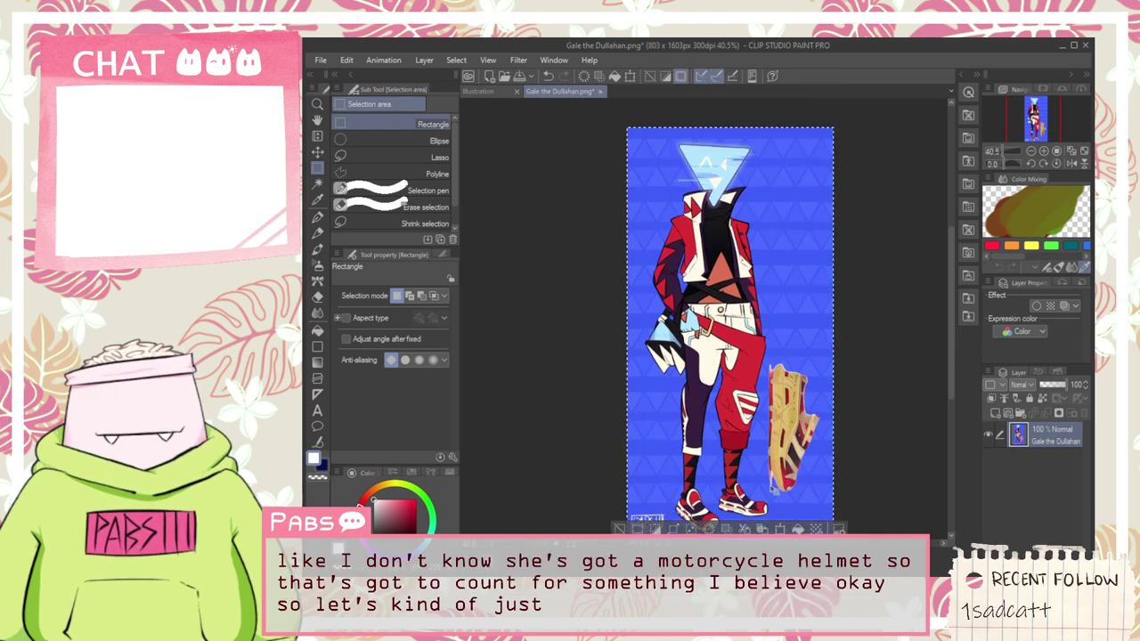
pyautogui.click(497, 90)
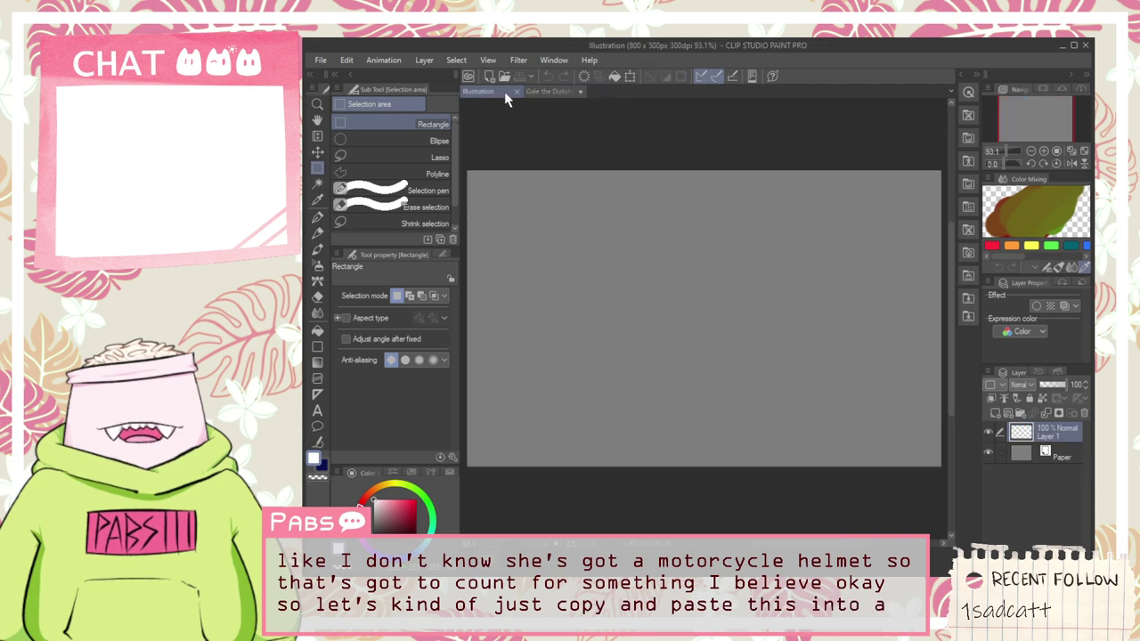
pyautogui.click(514, 90)
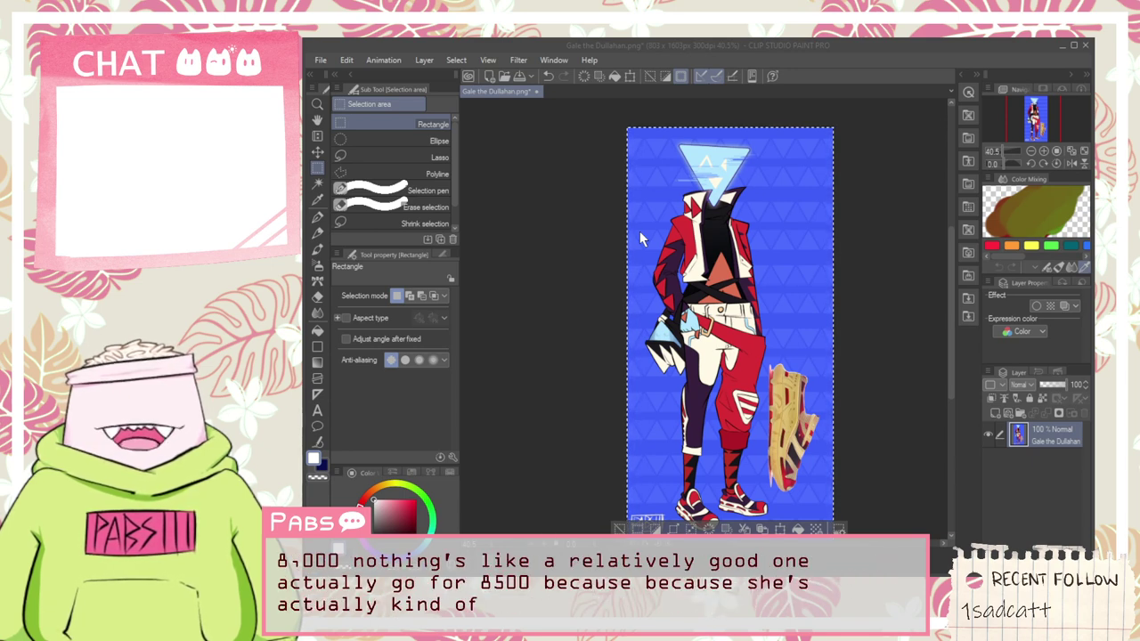
# Step: Create a new 6000 x 8750 px canvas at 300 dpi and paste the copied character image into it
pyautogui.hotkey('ctrl', 'n')
pyautogui.press('Return')
pyautogui.hotkey('ctrl', 'v')
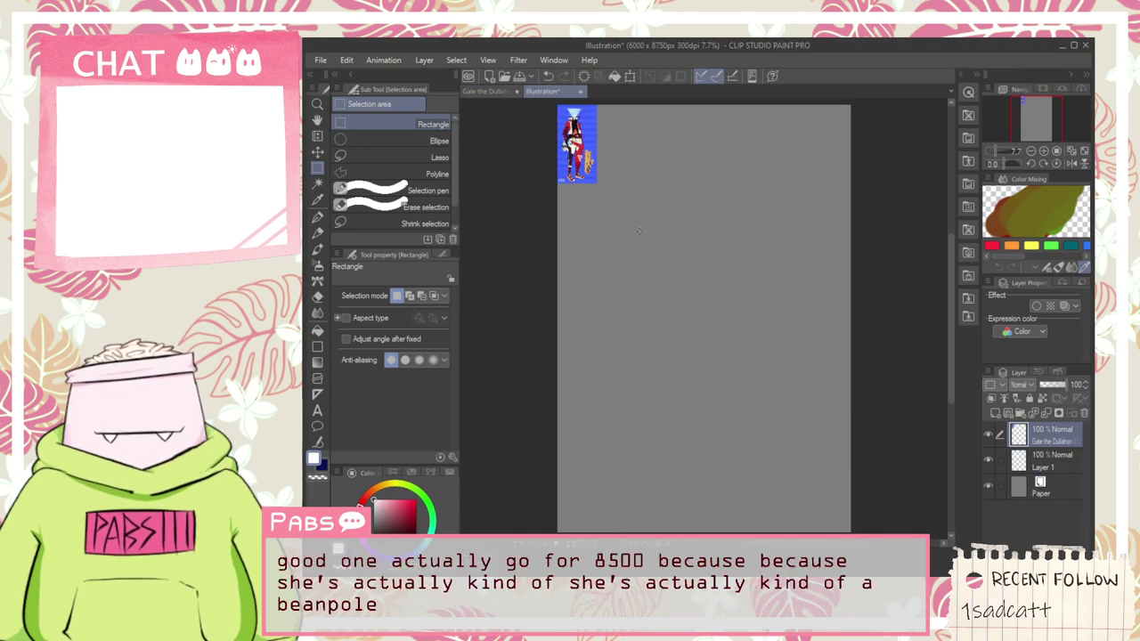
pyautogui.hotkey('ctrl', '-')
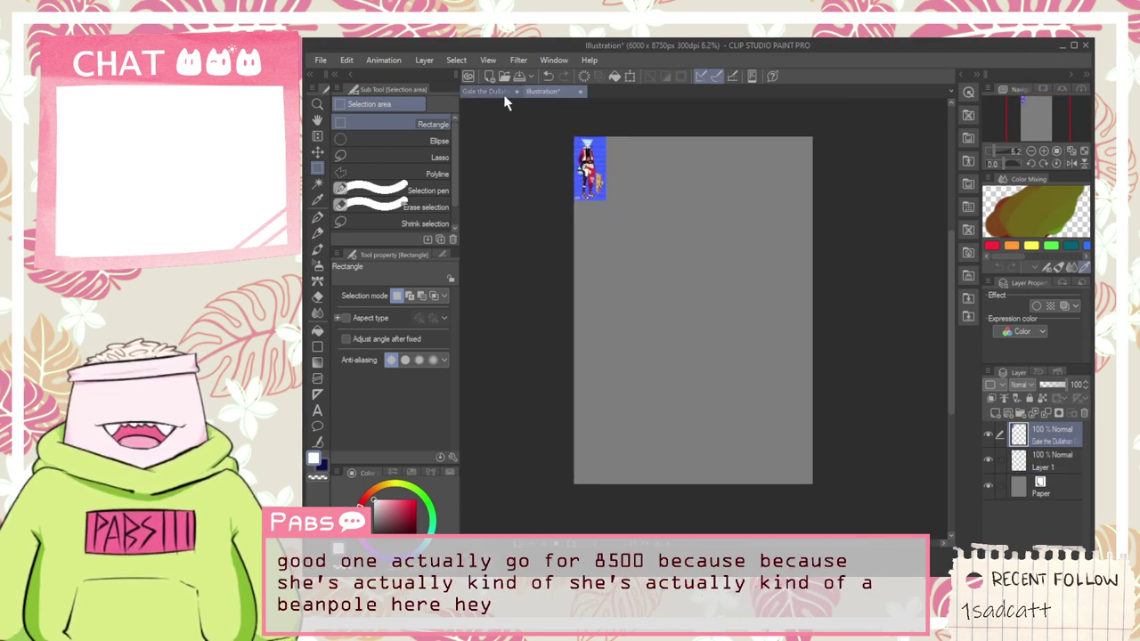
# Step: Enlarge the pasted character image from its upper-left corner to about 30% of the canvas width and set its layer opacity to 55%
pyautogui.click(522, 94)
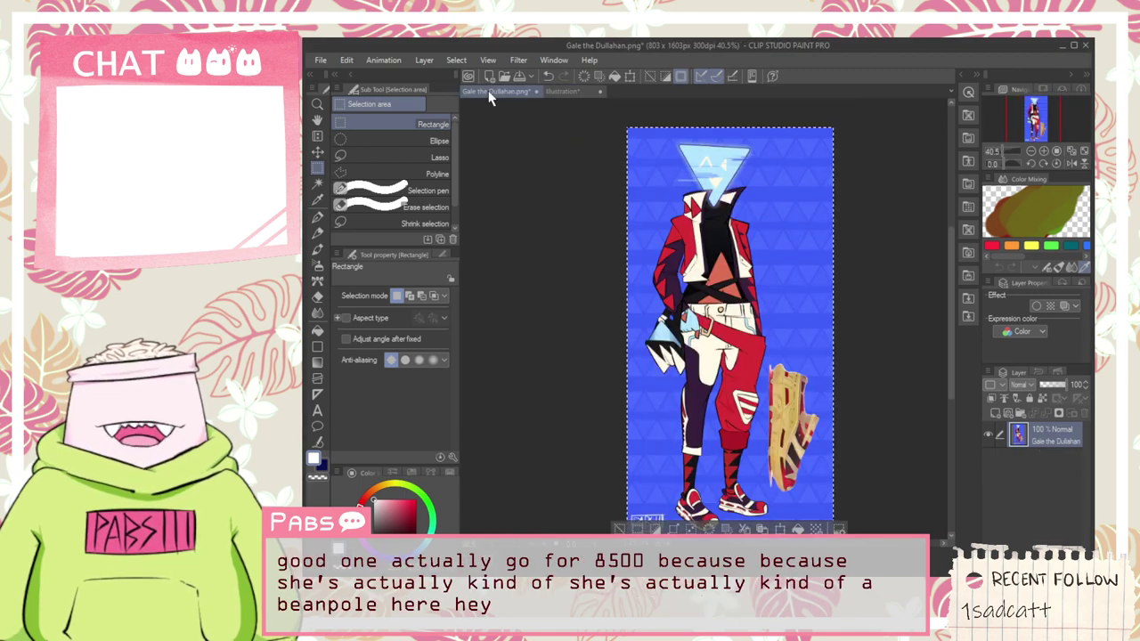
pyautogui.click(570, 93)
pyautogui.hotkey('ctrl', 't')
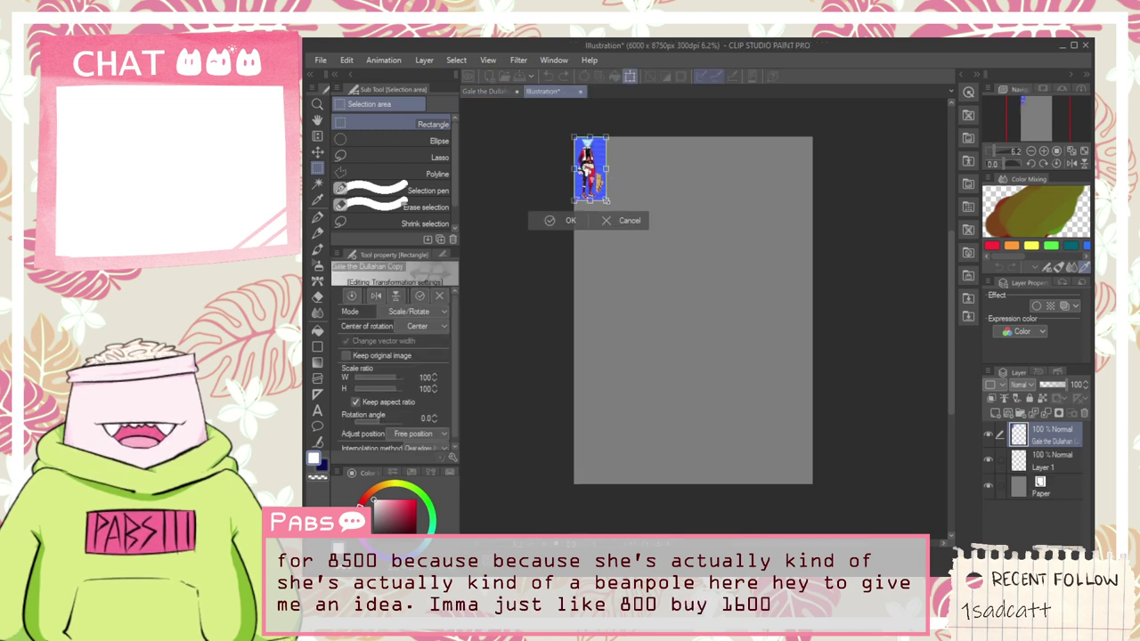
pyautogui.moveTo(605, 198); pyautogui.dragTo(682, 282)
pyautogui.click(584, 302)
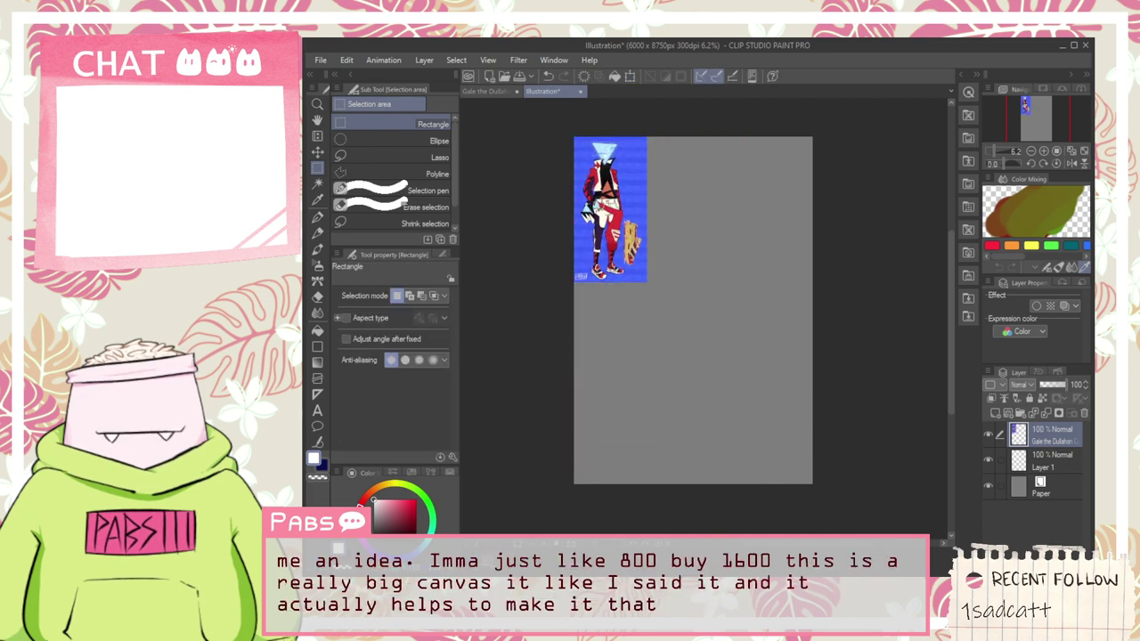
pyautogui.click(1053, 387)
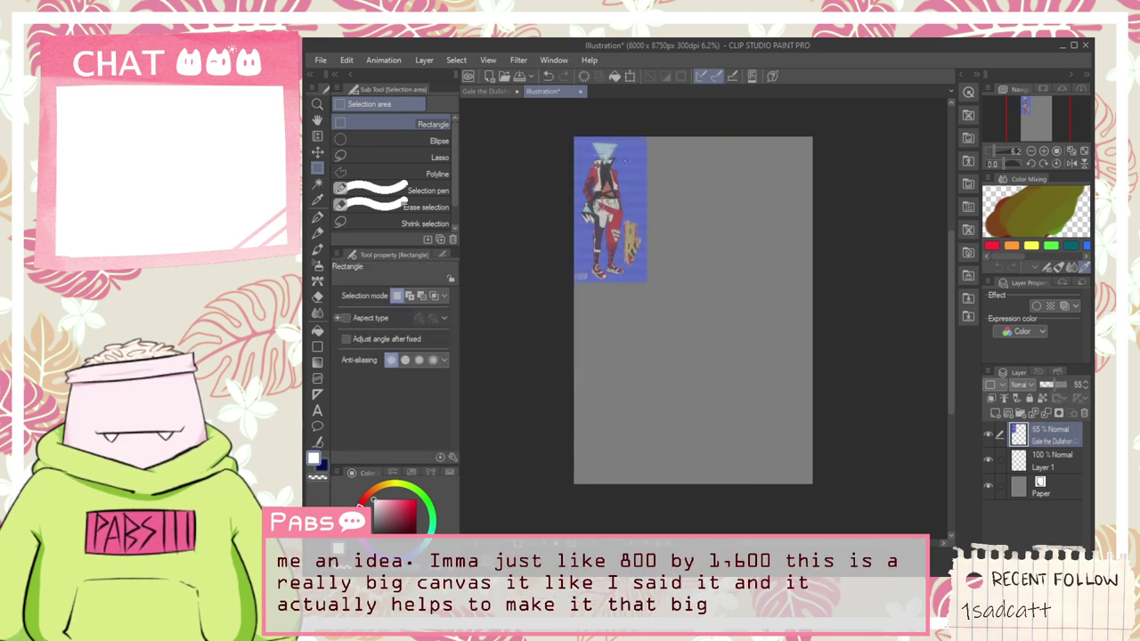
# Step: Examine the faded character reference on the new canvas, checking its details and its size against the page
pyautogui.scroll(2, 652, 215)
pyautogui.scroll(-4, 694, 232)
pyautogui.press('h')
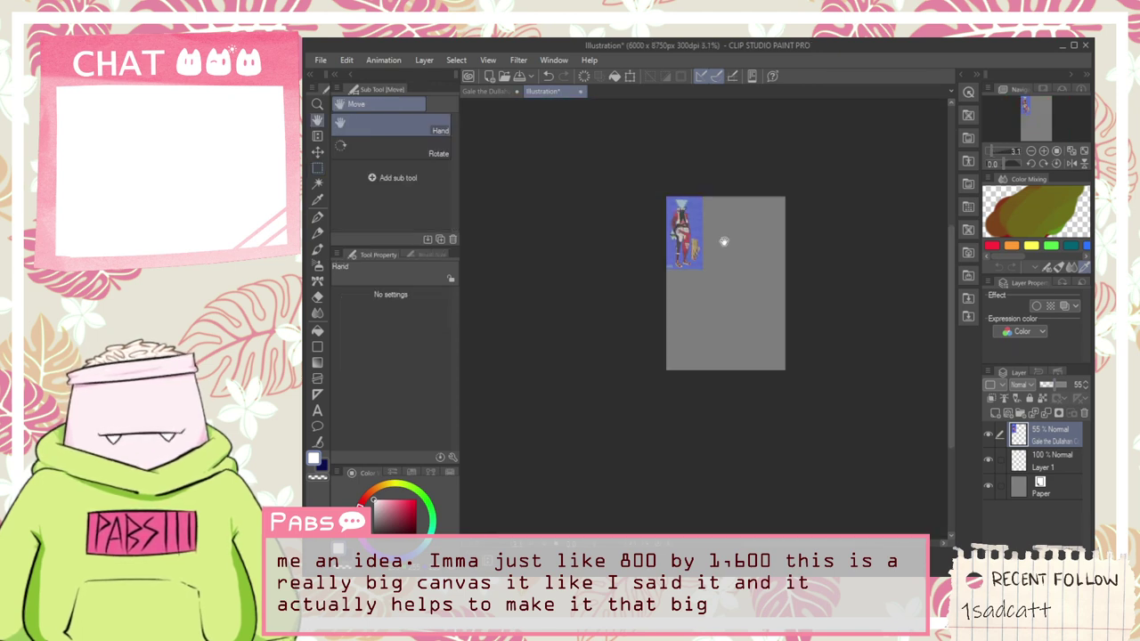
pyautogui.scroll(2, 715, 286)
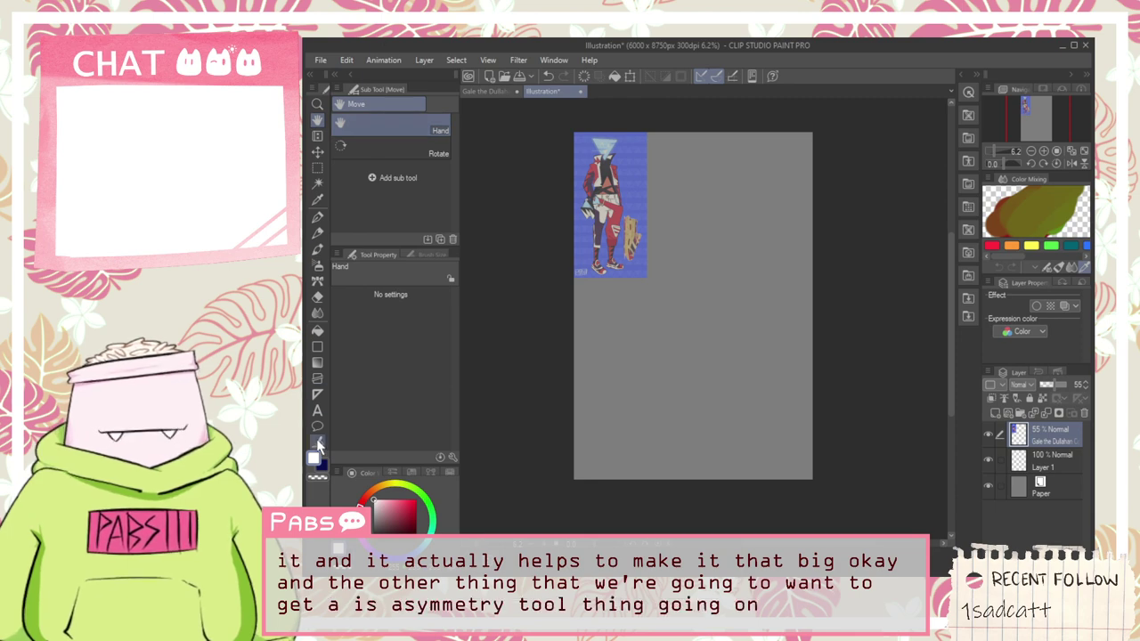
pyautogui.scroll(4, 573, 168)
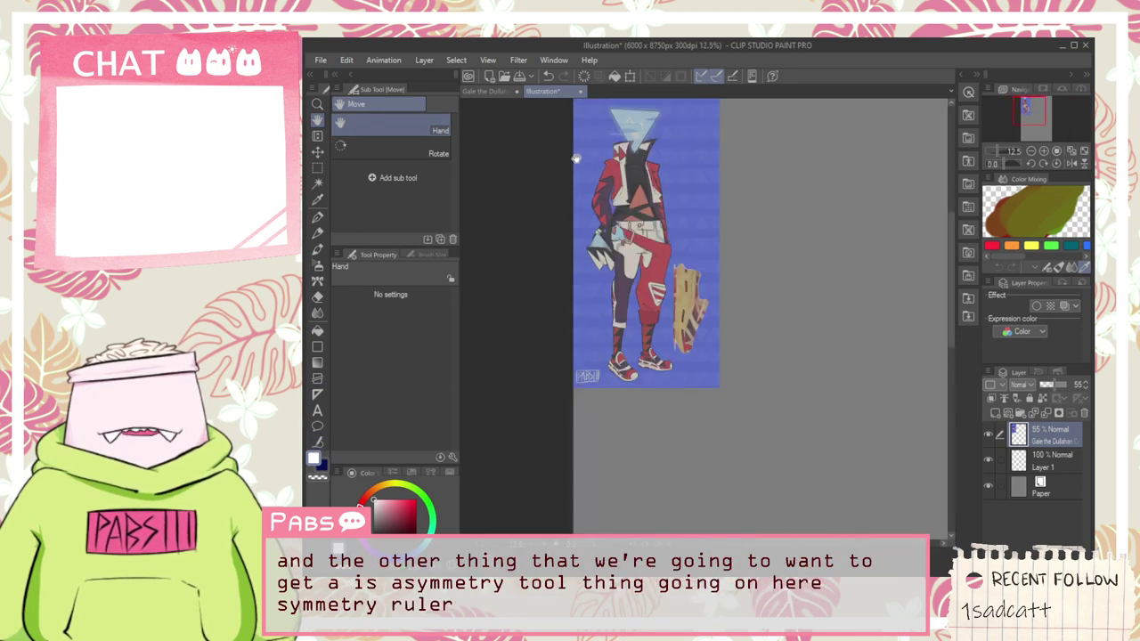
pyautogui.scroll(1, 627, 239)
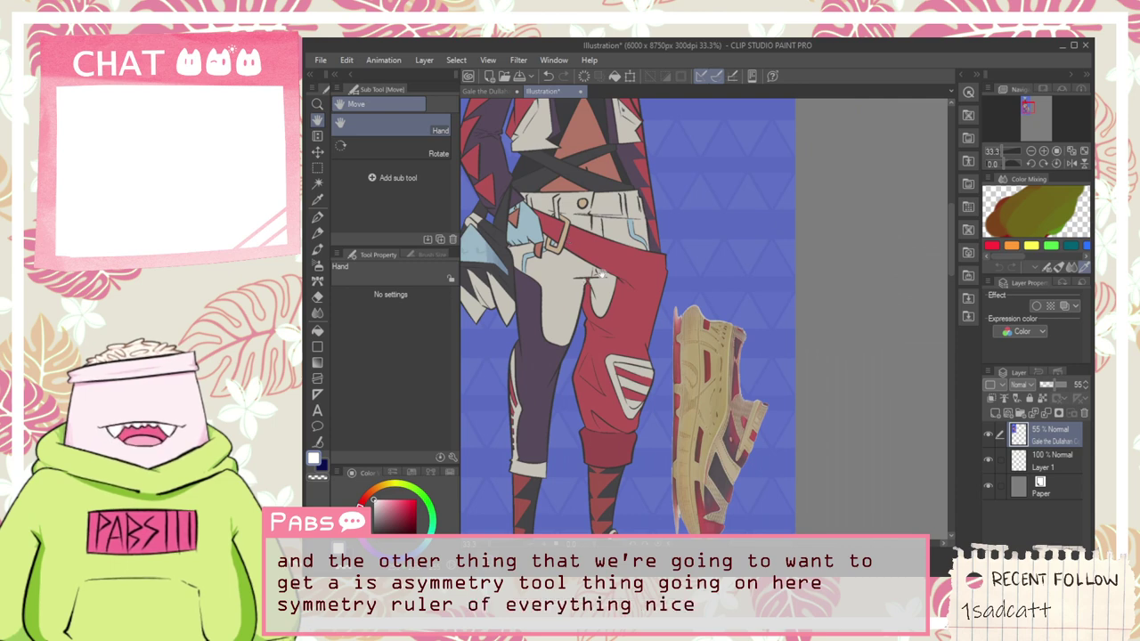
pyautogui.scroll(-1, 586, 283)
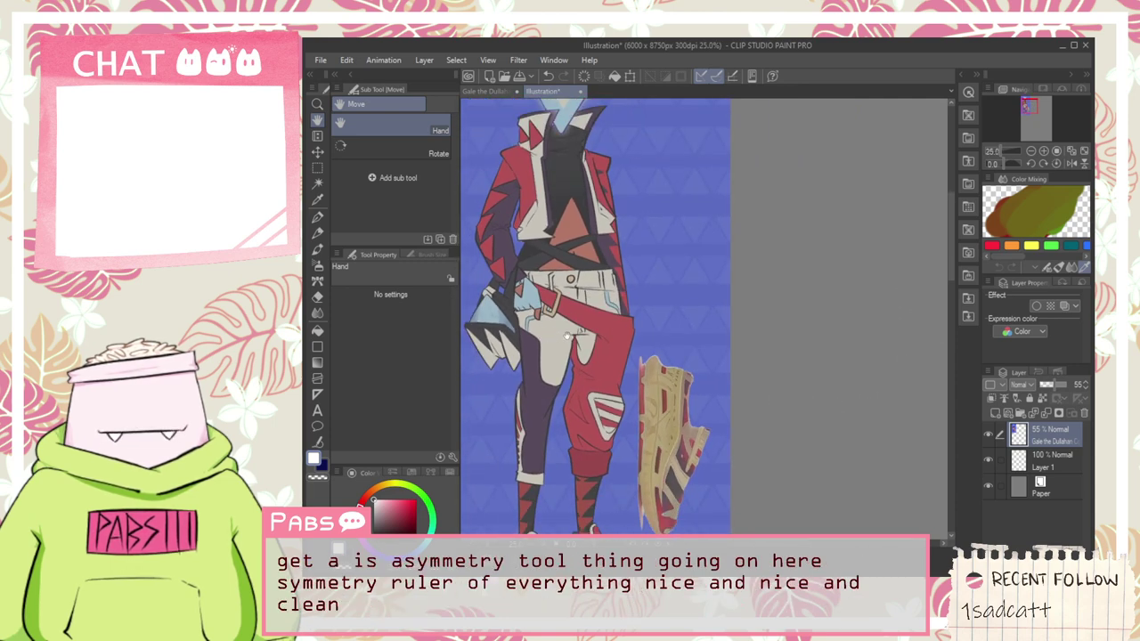
pyautogui.scroll(-1, 622, 330)
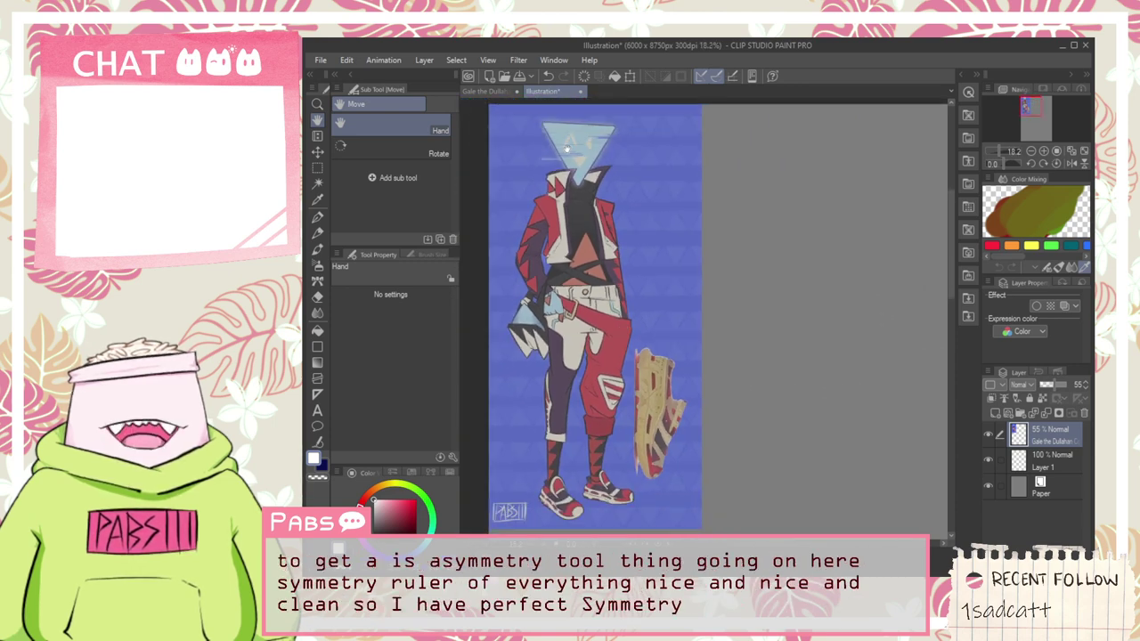
pyautogui.scroll(-3, 778, 272)
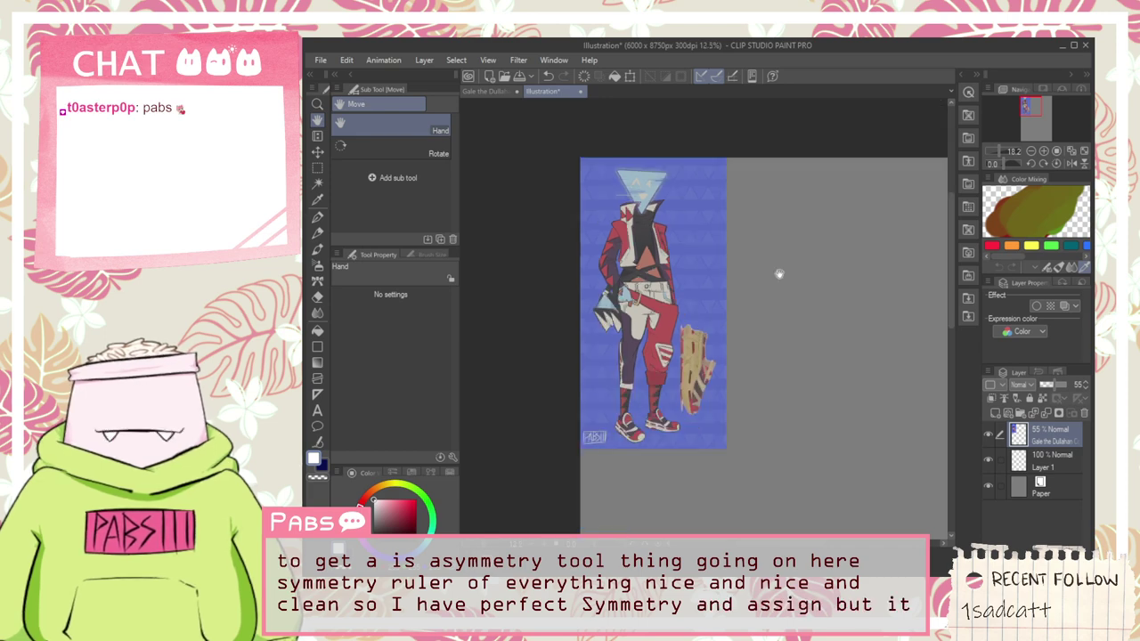
pyautogui.moveTo(780, 297); pyautogui.dragTo(643, 262)
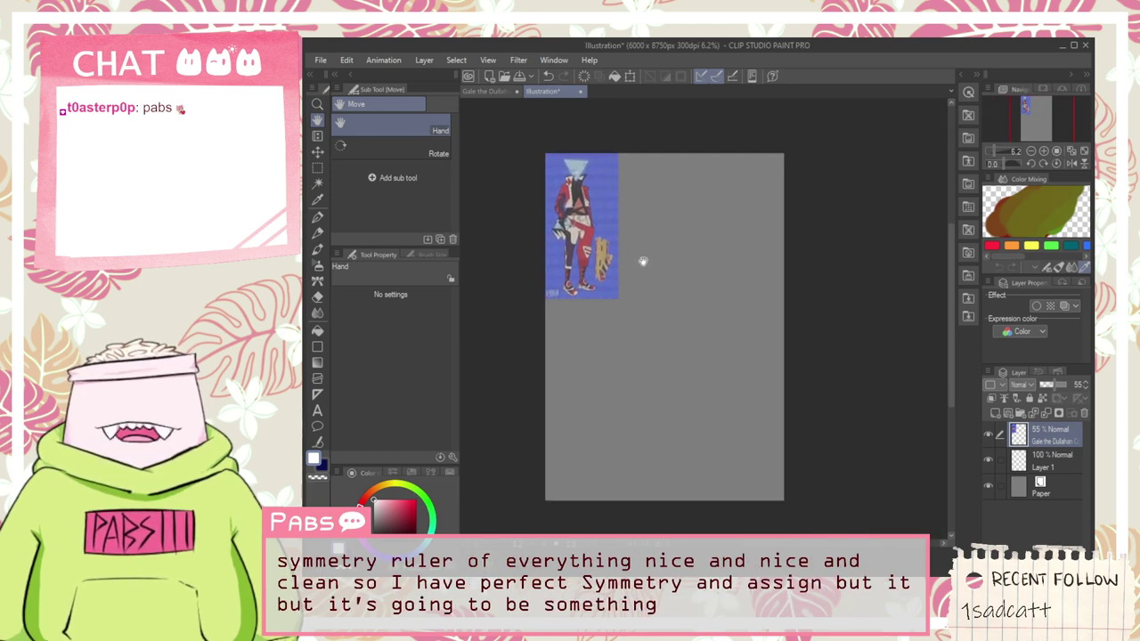
# Step: Add a vertical symmetrical ruler with 2 lines down the middle of the canvas on the character reference layer
pyautogui.click(319, 137)
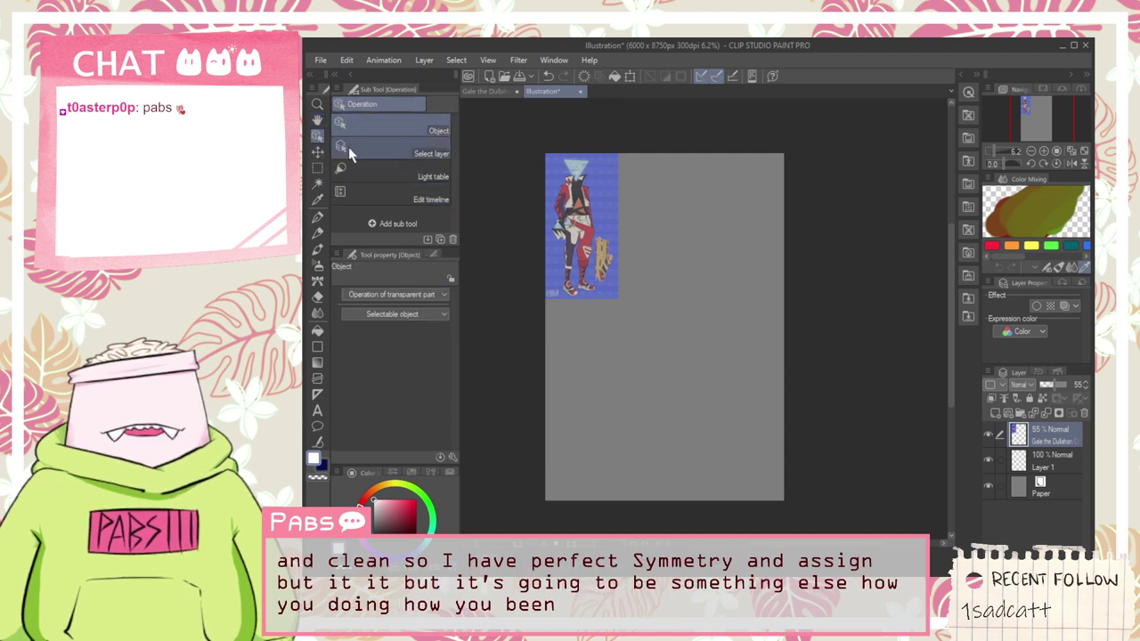
pyautogui.click(317, 441)
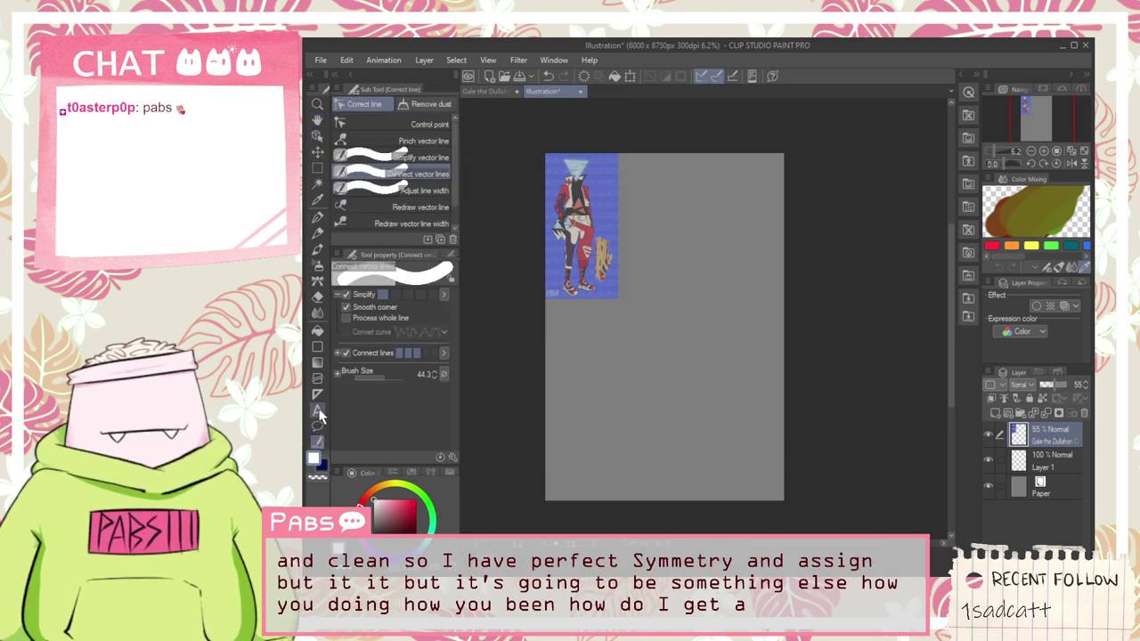
pyautogui.click(317, 394)
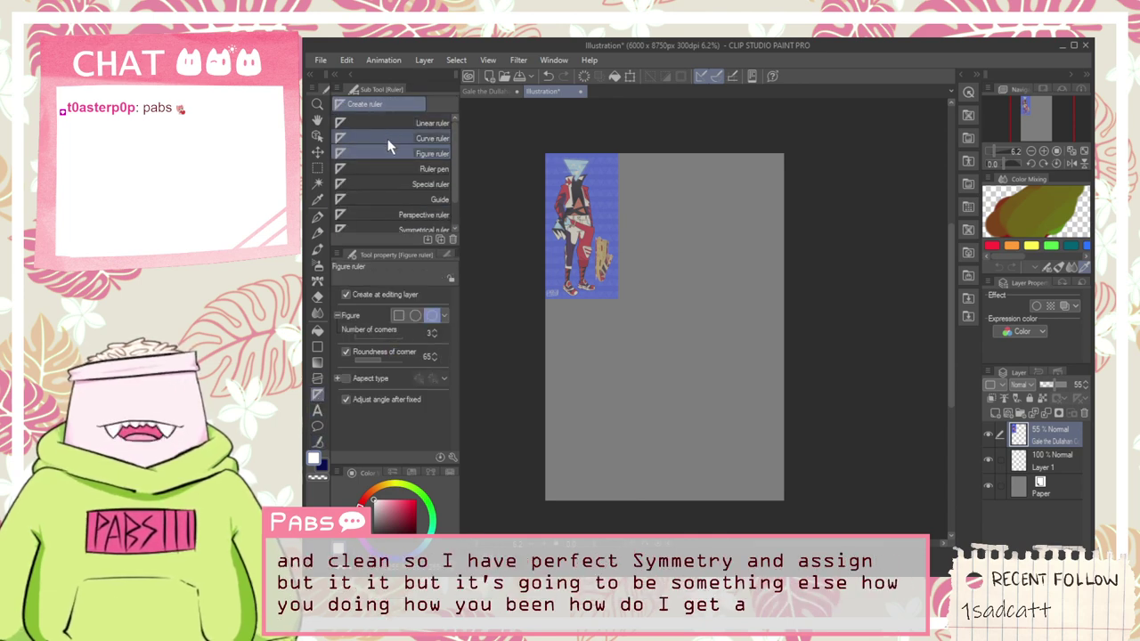
pyautogui.scroll(-1, 390, 151)
pyautogui.scroll(-1, 414, 174)
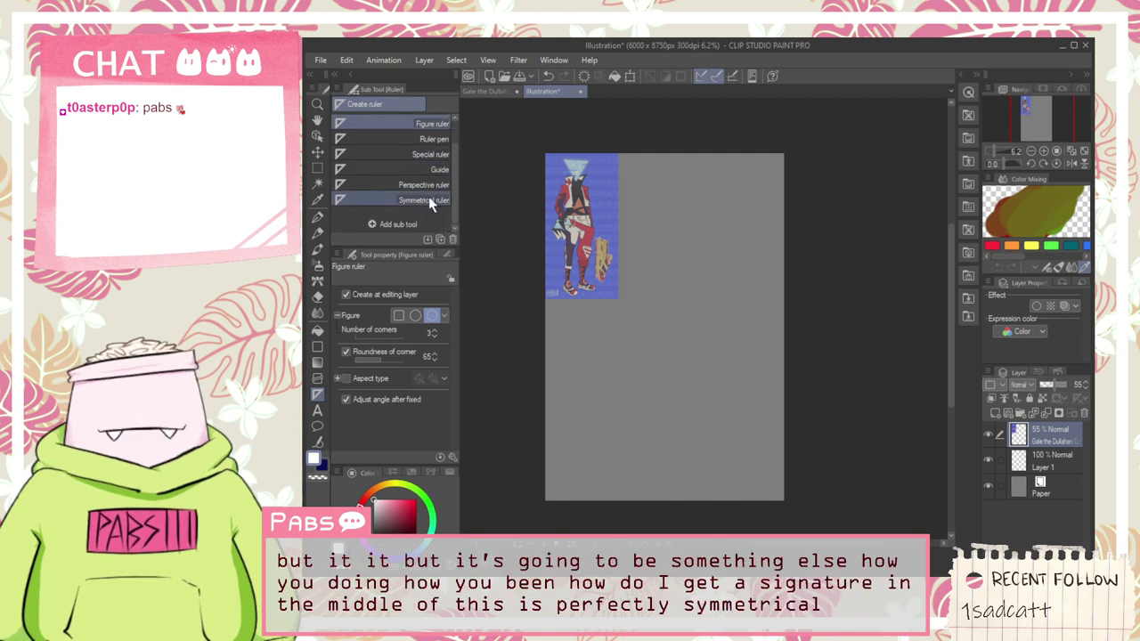
pyautogui.click(428, 197)
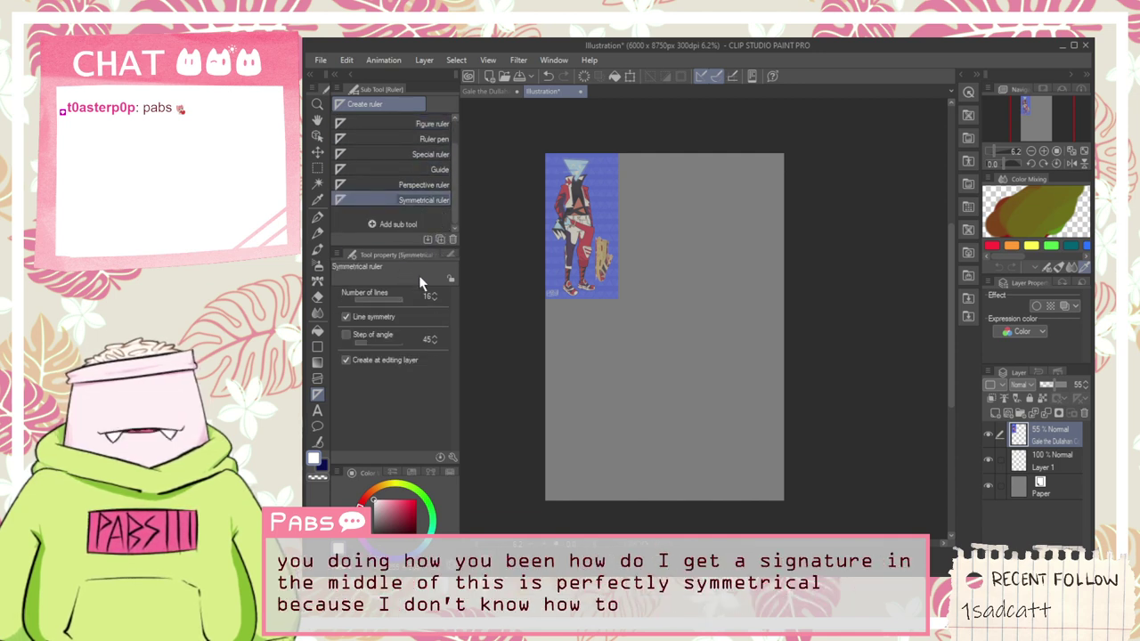
pyautogui.click(393, 299)
pyautogui.moveTo(392, 301); pyautogui.dragTo(300, 313)
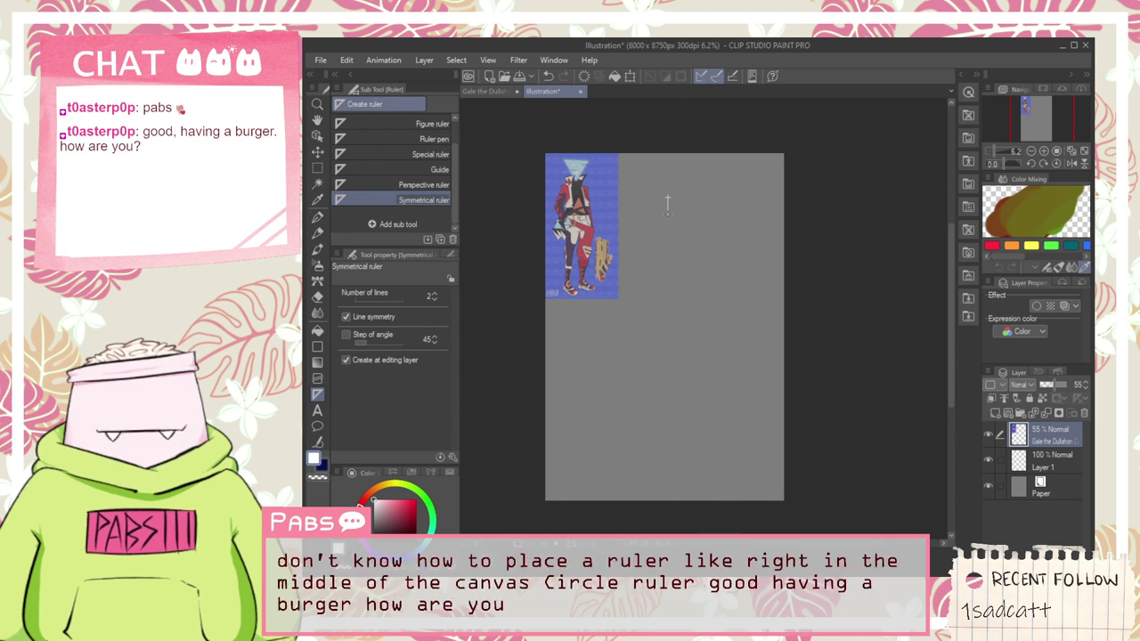
pyautogui.moveTo(667, 203); pyautogui.dragTo(670, 364)
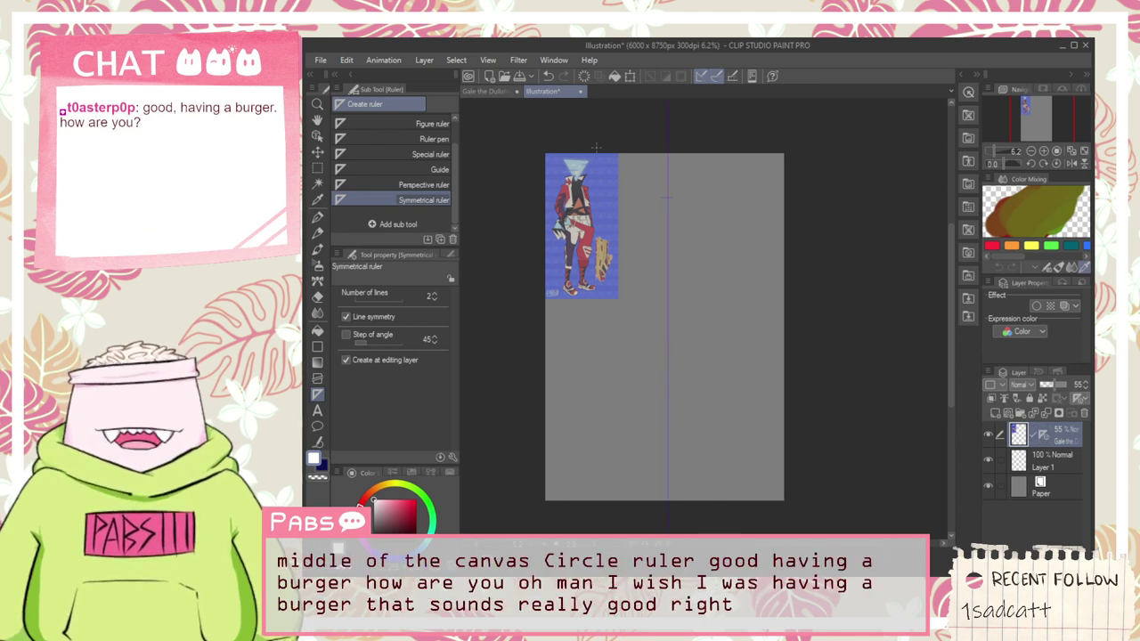
pyautogui.press('o')
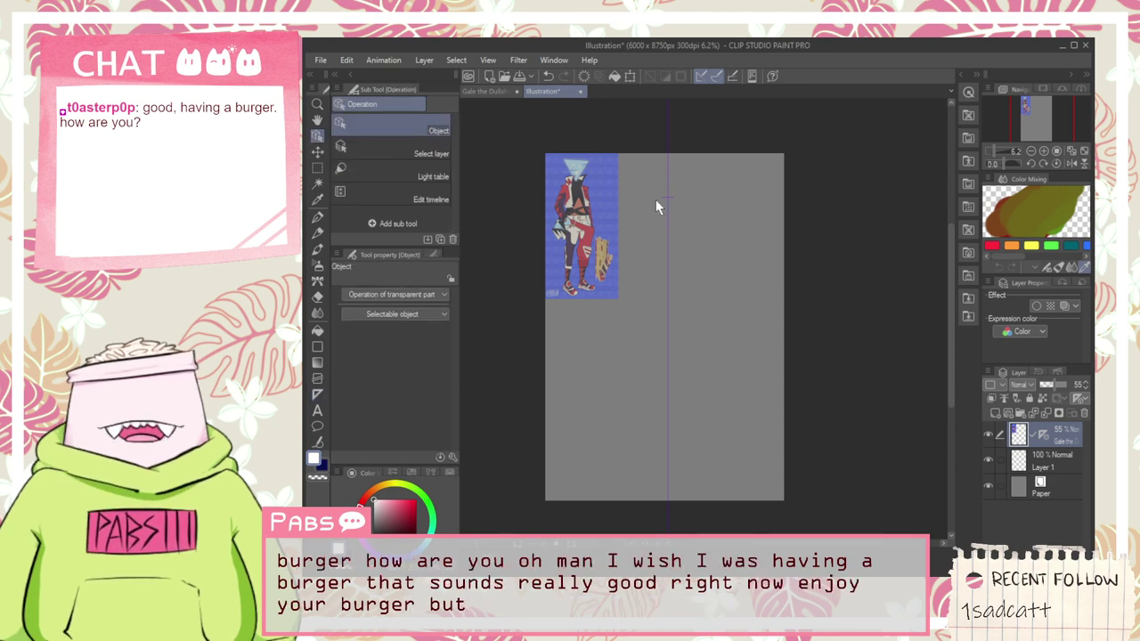
pyautogui.scroll(2, 673, 178)
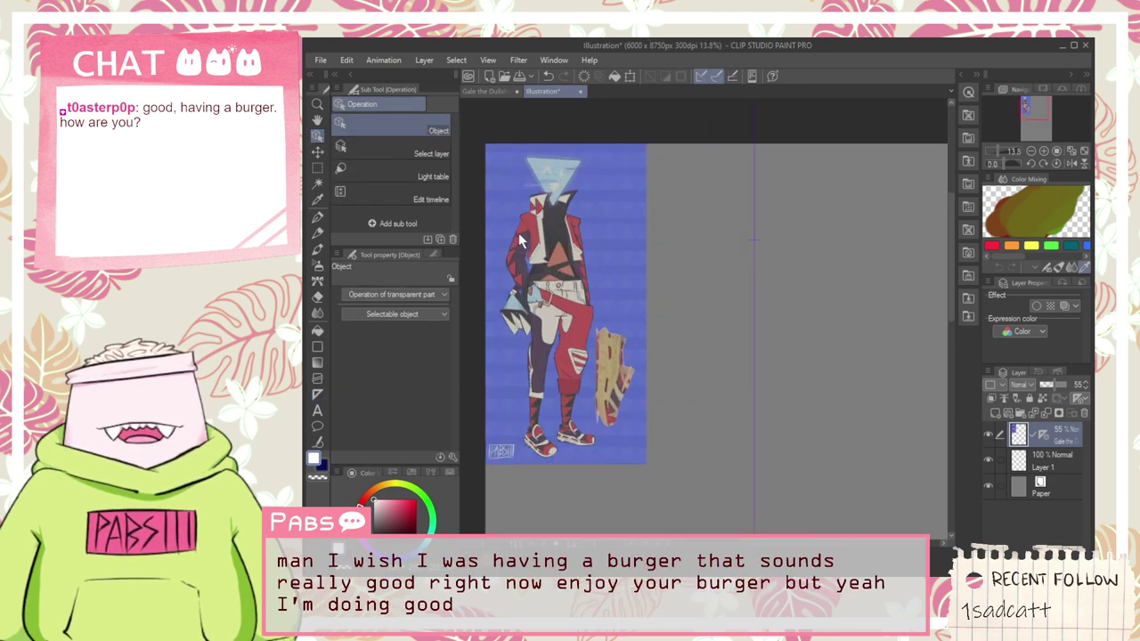
pyautogui.scroll(1, 525, 227)
pyautogui.scroll(-2, 526, 227)
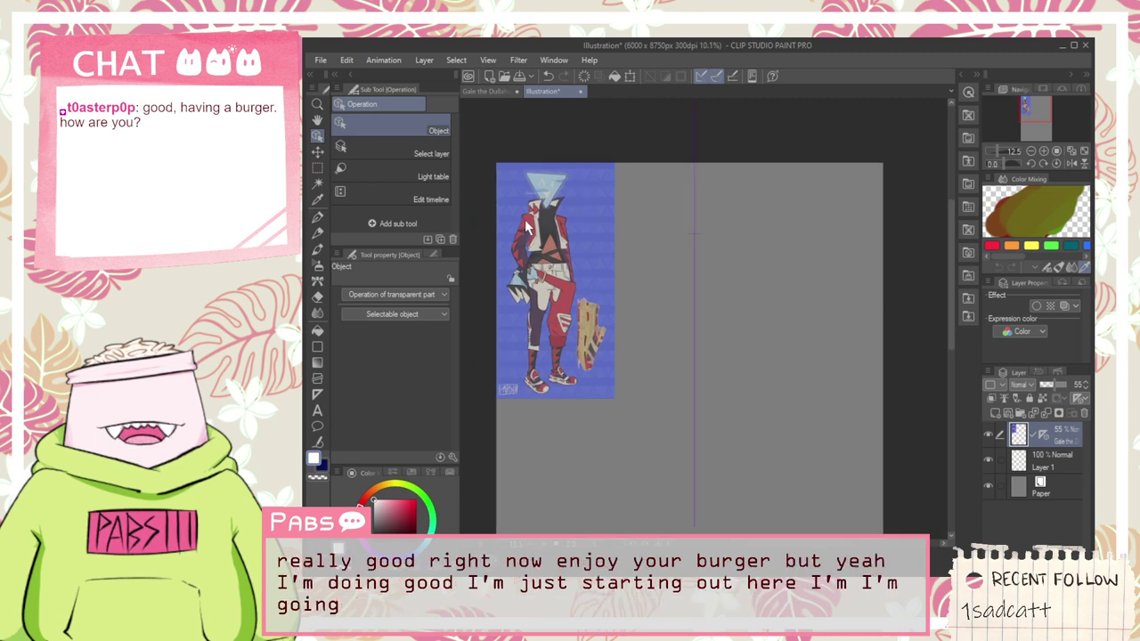
pyautogui.scroll(2, 533, 186)
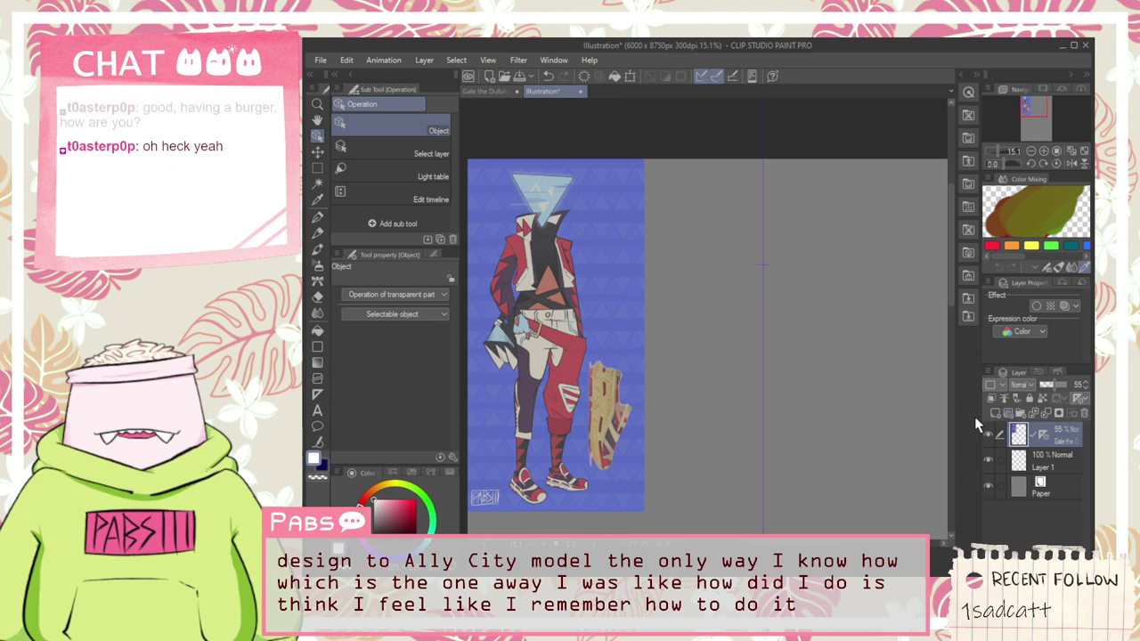
# Step: Choose a light pink colour and the Milli pen marker, and sketch the inverted-triangle head and pointed collar around the symmetry line
pyautogui.scroll(-4, 715, 349)
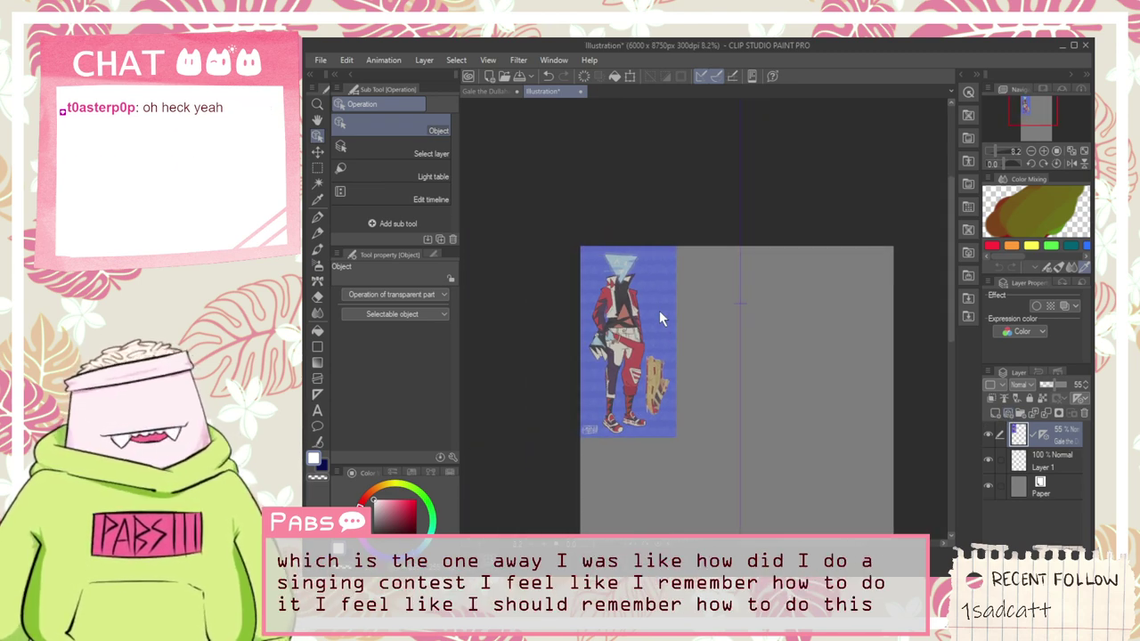
pyautogui.press('space')
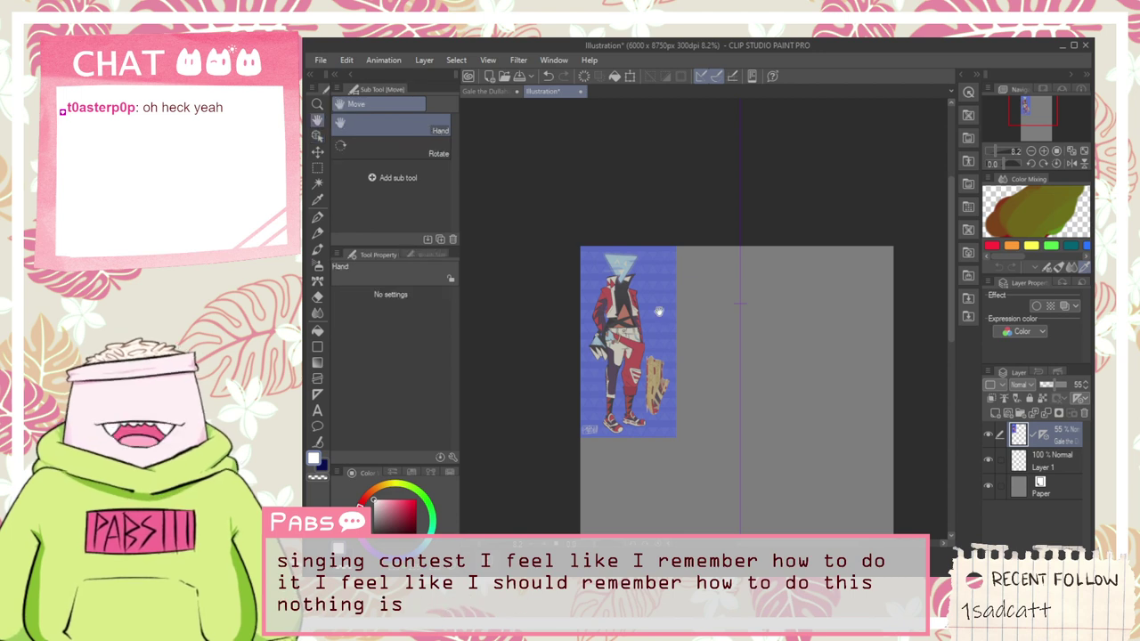
pyautogui.moveTo(659, 314); pyautogui.dragTo(609, 310)
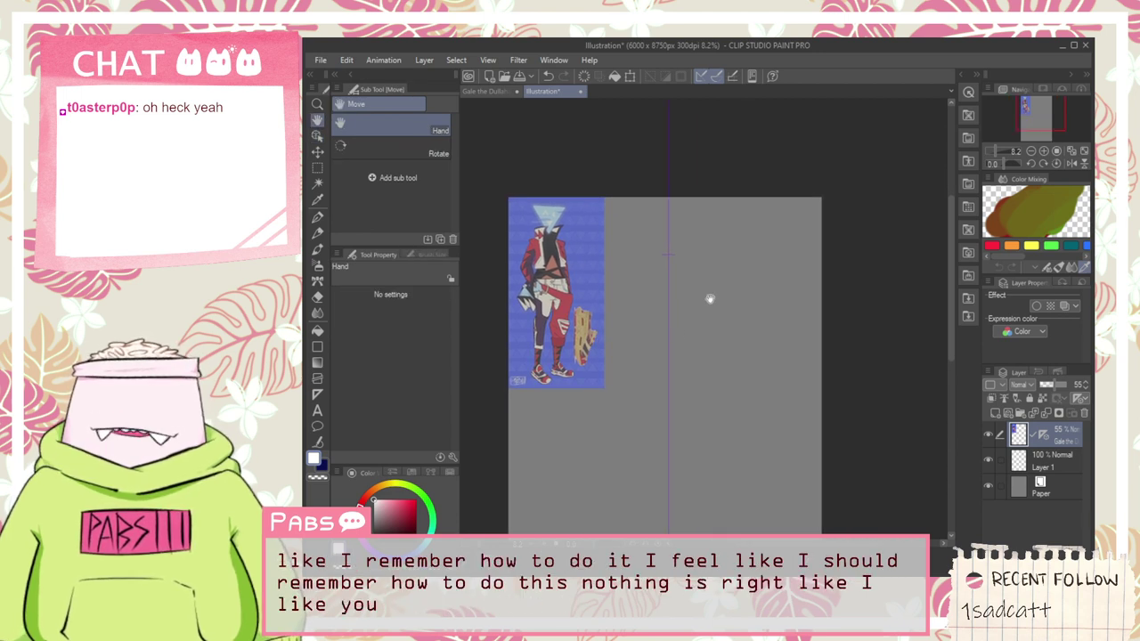
pyautogui.moveTo(722, 313); pyautogui.dragTo(732, 275)
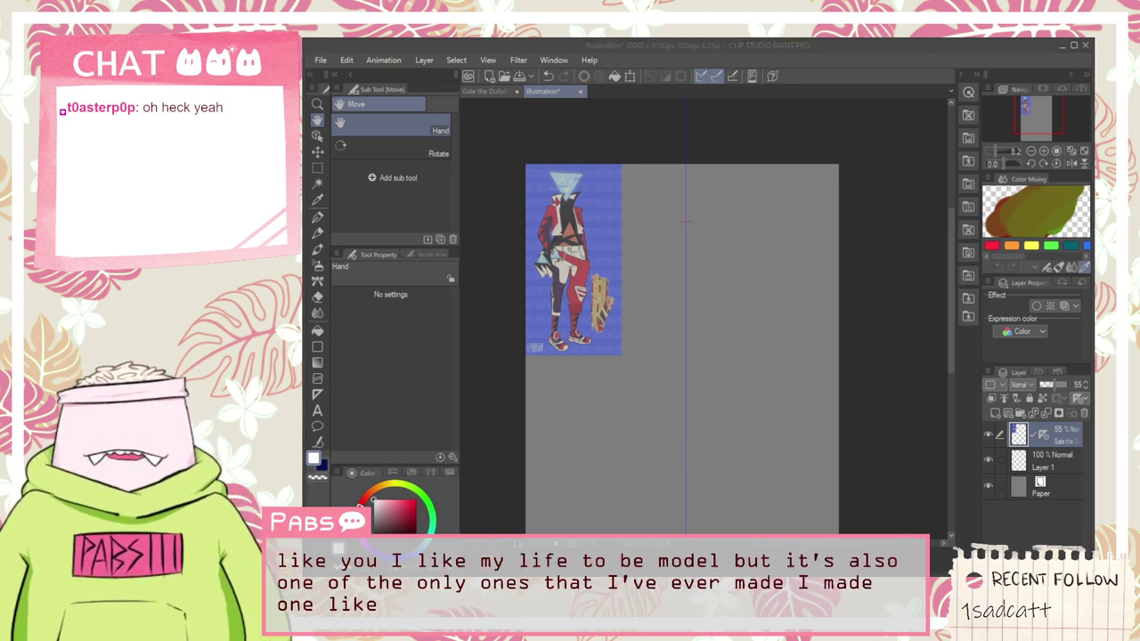
pyautogui.click(962, 50)
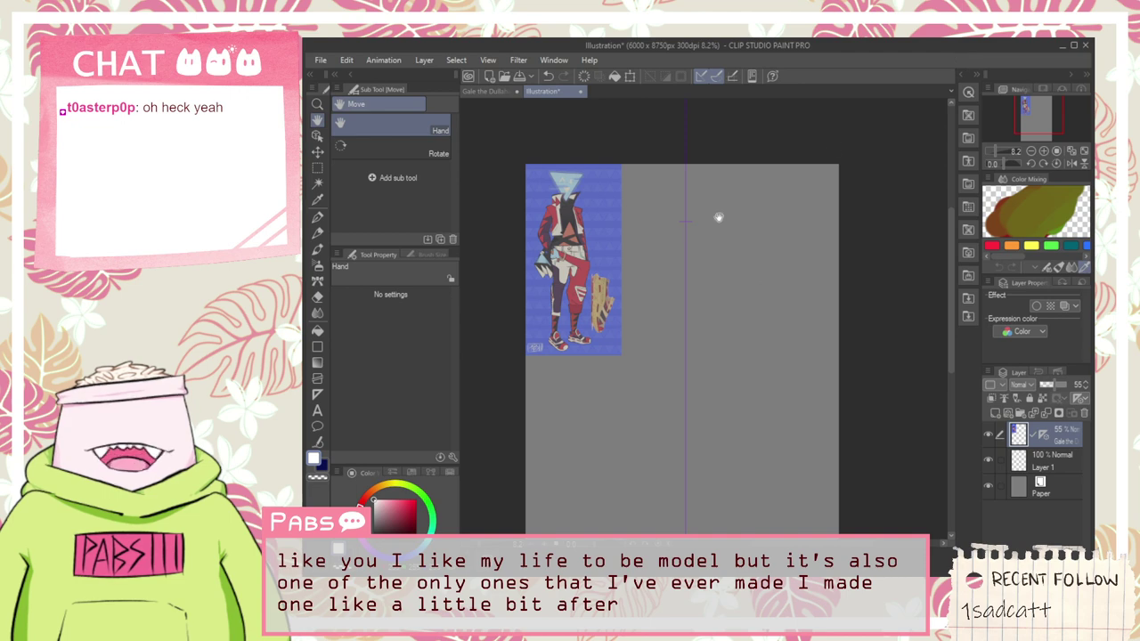
pyautogui.scroll(3, 594, 249)
pyautogui.scroll(-2, 741, 222)
pyautogui.moveTo(779, 240); pyautogui.dragTo(679, 268)
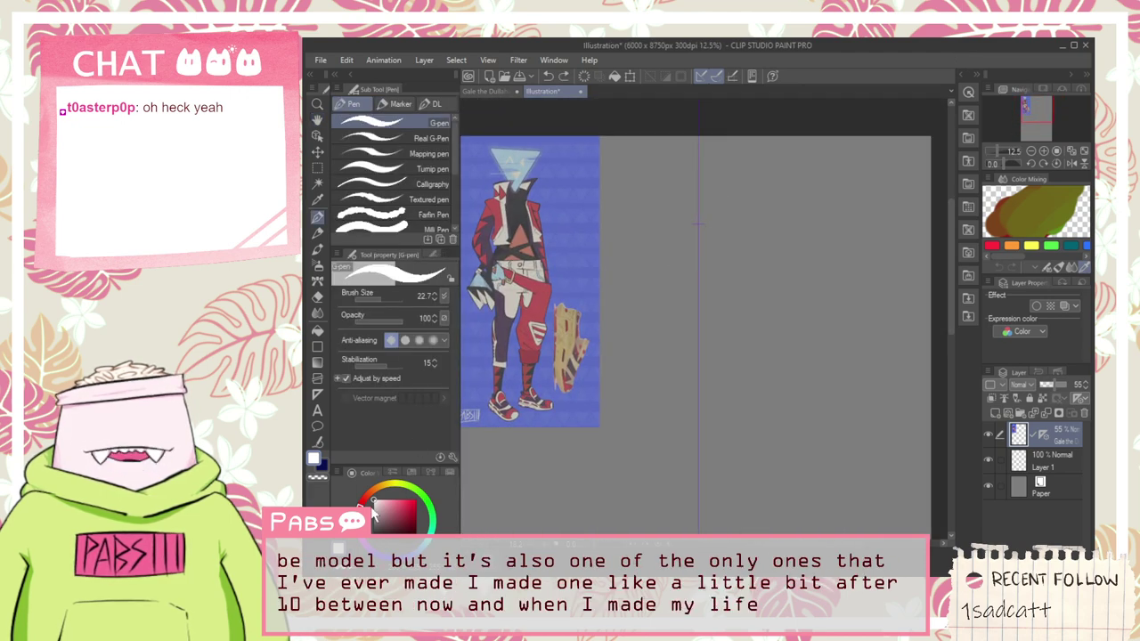
pyautogui.click(389, 501)
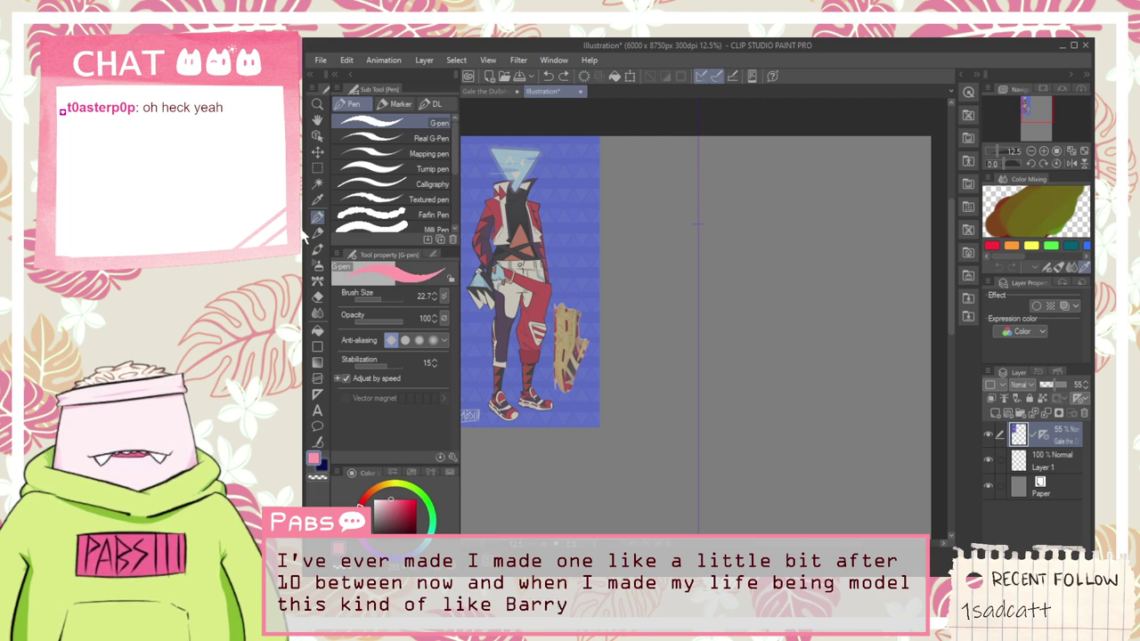
pyautogui.click(396, 103)
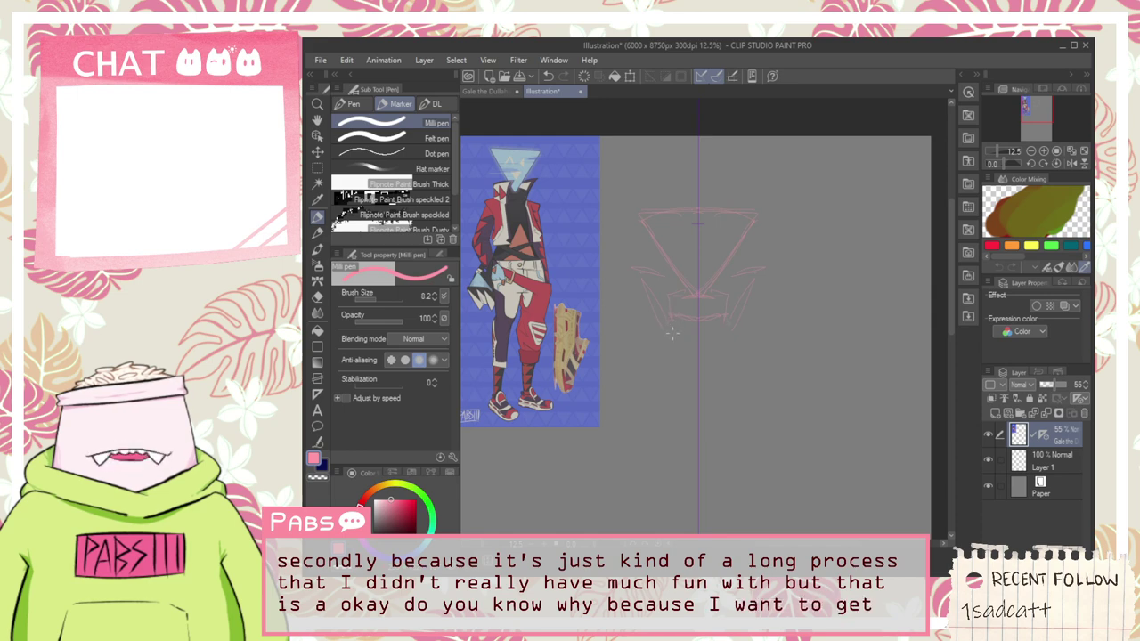
# Step: Sketch the shoulders, upper arms and straight torso sides symmetrically below the collar
pyautogui.press('space')
pyautogui.moveTo(672, 370); pyautogui.dragTo(686, 314)
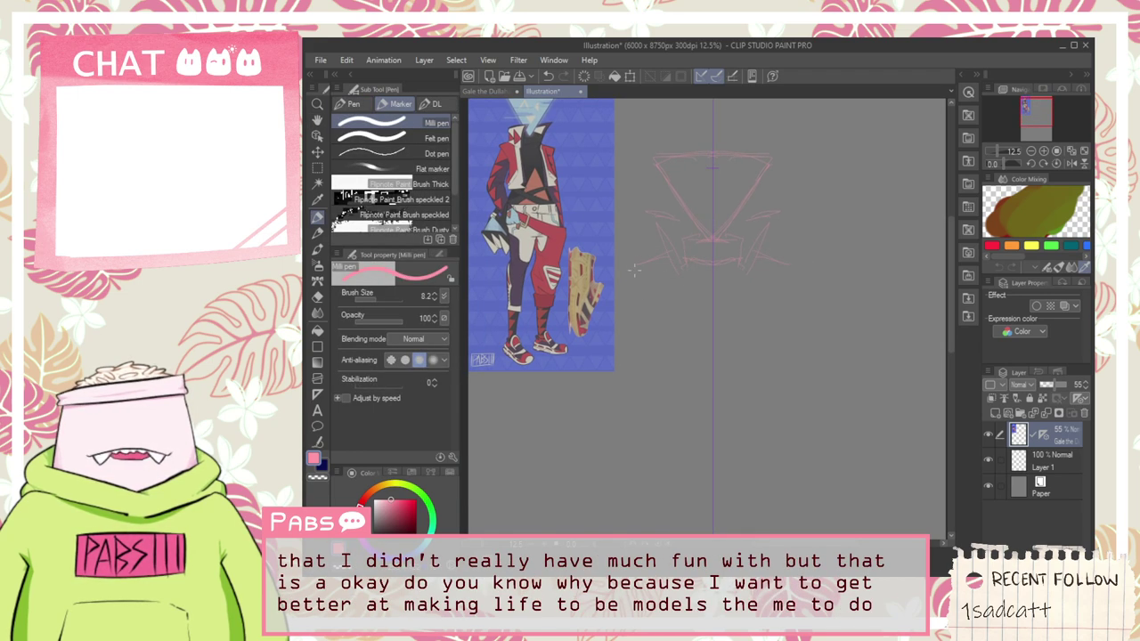
pyautogui.moveTo(641, 272); pyautogui.dragTo(658, 350)
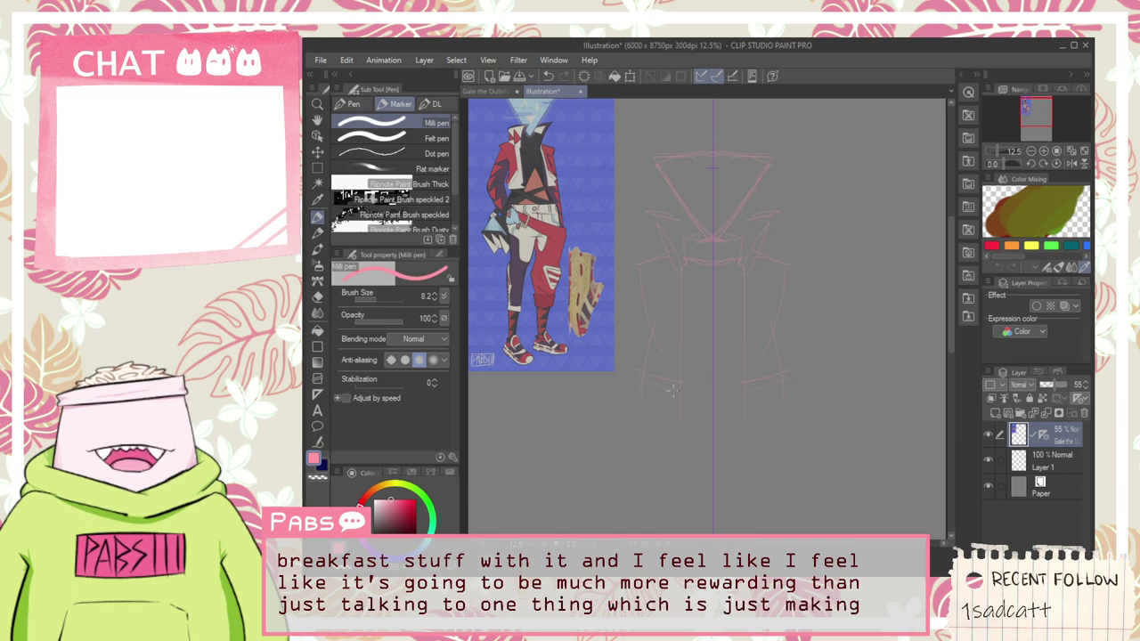
pyautogui.press('space')
pyautogui.moveTo(704, 326); pyautogui.dragTo(684, 350)
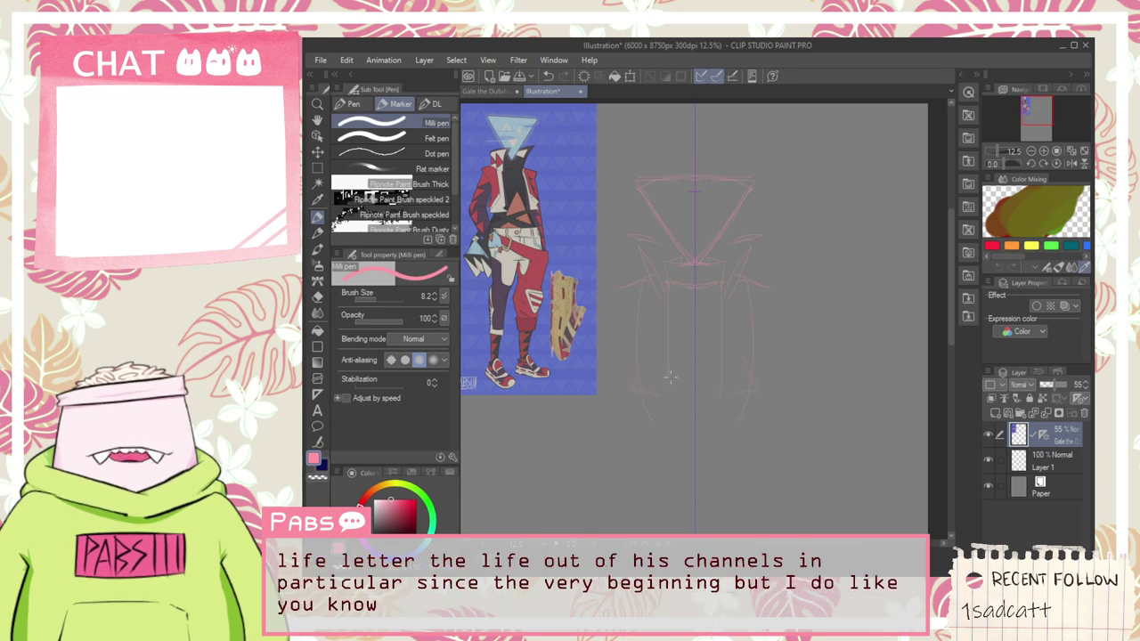
# Step: Sketch the lower jacket edges, waistline, wide hips, crotch curve and inner thigh lines below the torso
pyautogui.press('space')
pyautogui.moveTo(649, 422); pyautogui.dragTo(643, 368)
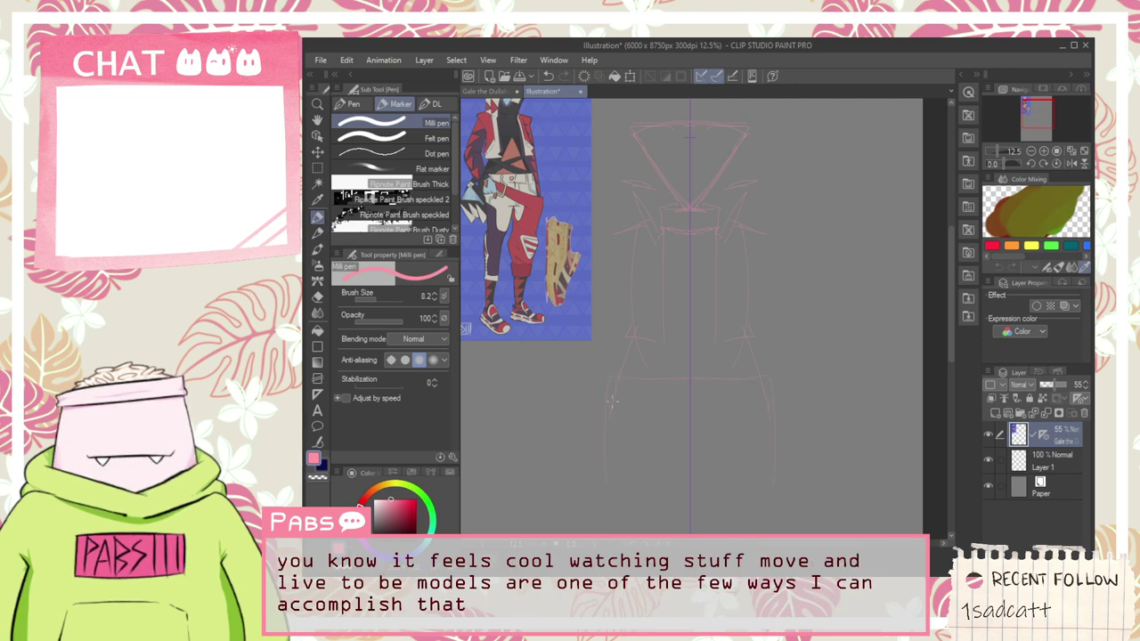
pyautogui.scroll(-3, 650, 338)
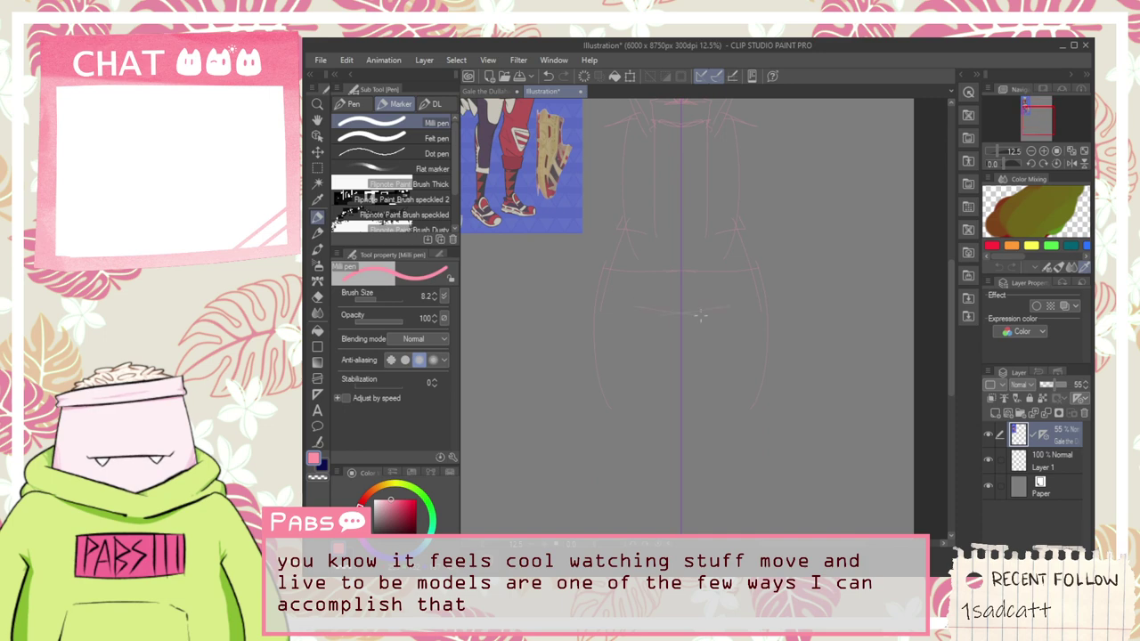
pyautogui.scroll(-2, 688, 323)
pyautogui.scroll(2, 671, 333)
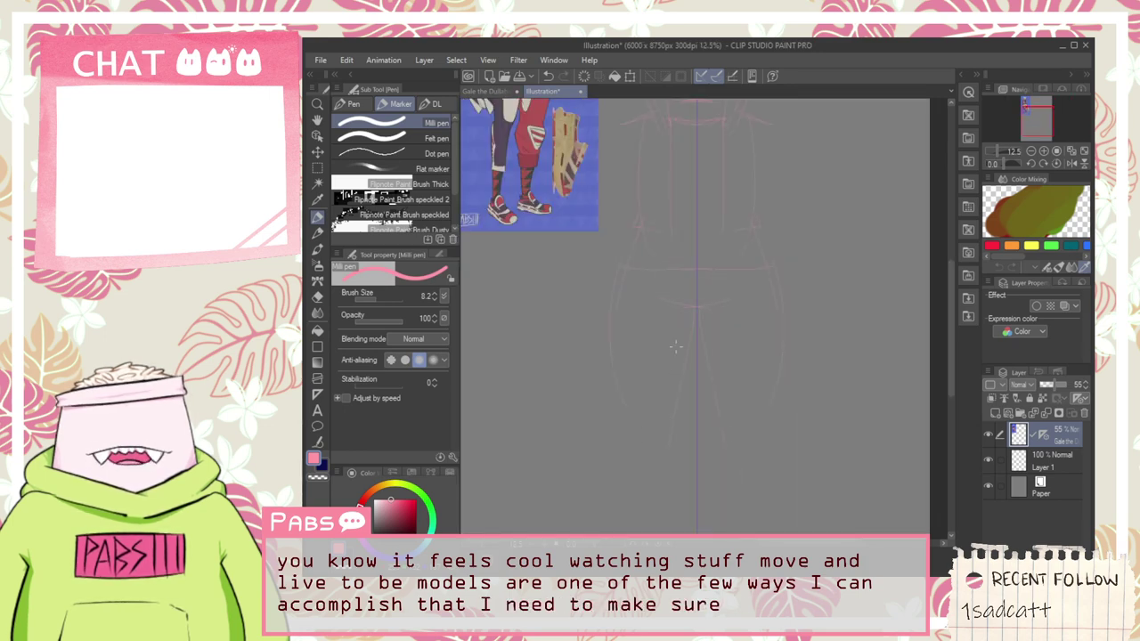
pyautogui.scroll(-5, 644, 399)
pyautogui.scroll(5, 649, 361)
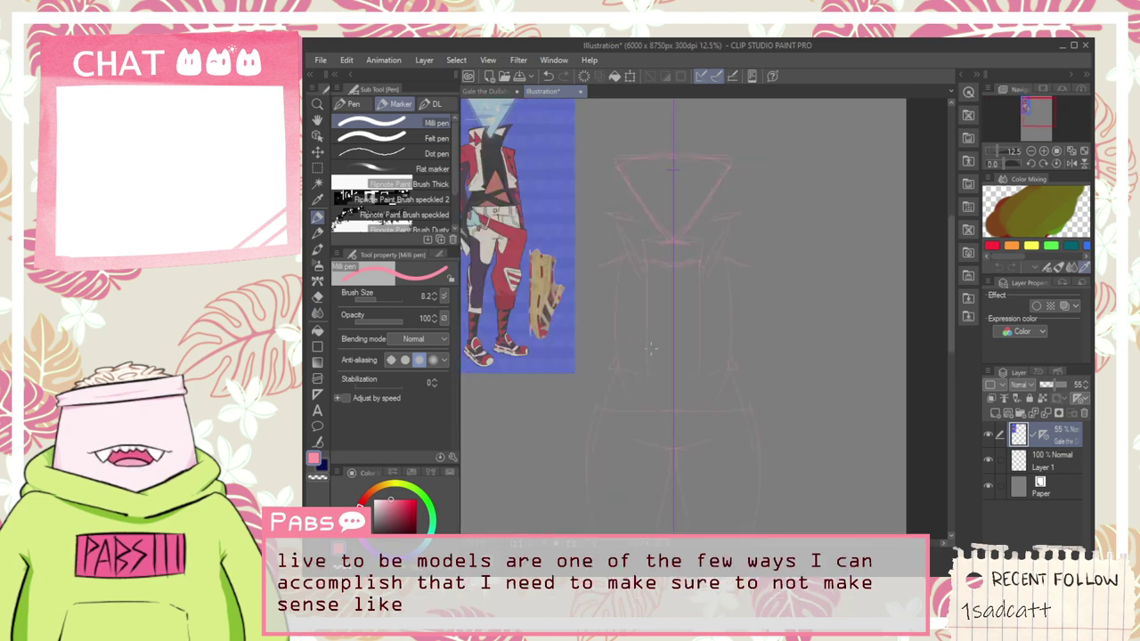
# Step: Extend both legs down from the thighs, tapering them past the knees towards the lower edge of the canvas
pyautogui.press('space')
pyautogui.moveTo(651, 404); pyautogui.dragTo(653, 277)
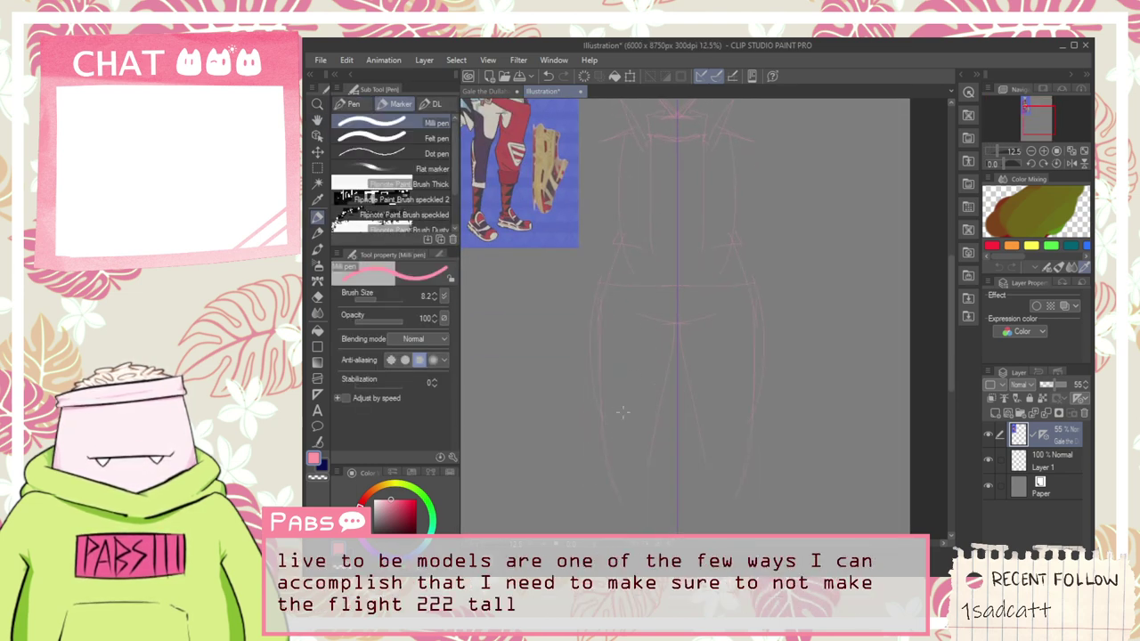
pyautogui.moveTo(638, 483); pyautogui.dragTo(660, 363)
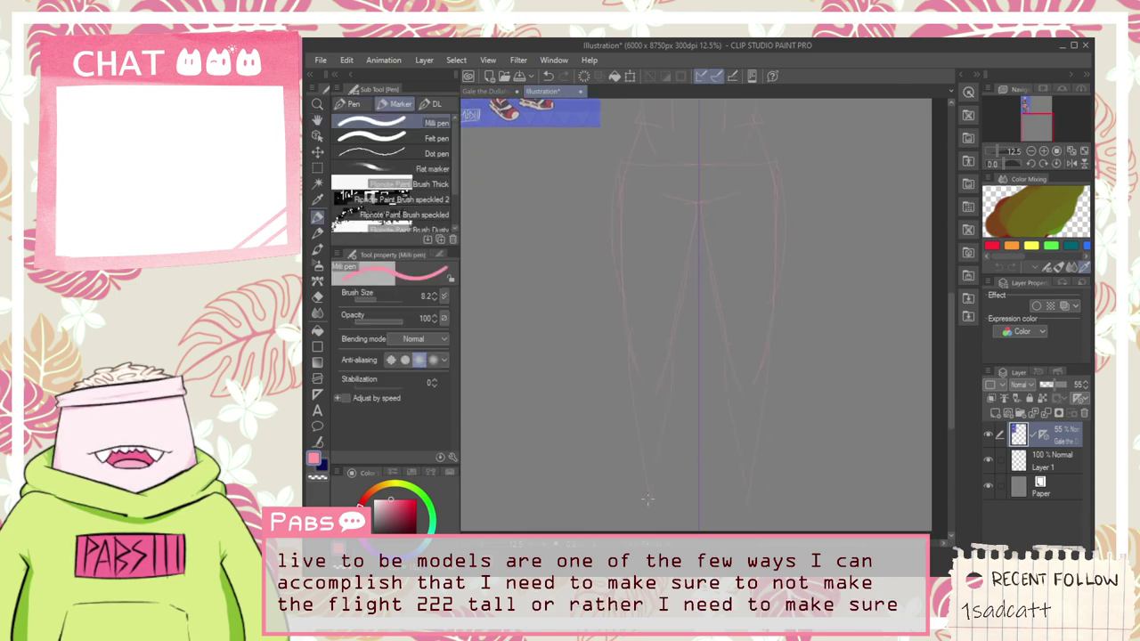
pyautogui.scroll(-3, 646, 455)
pyautogui.press('space')
pyautogui.moveTo(658, 351); pyautogui.dragTo(657, 391)
pyautogui.scroll(4, 628, 275)
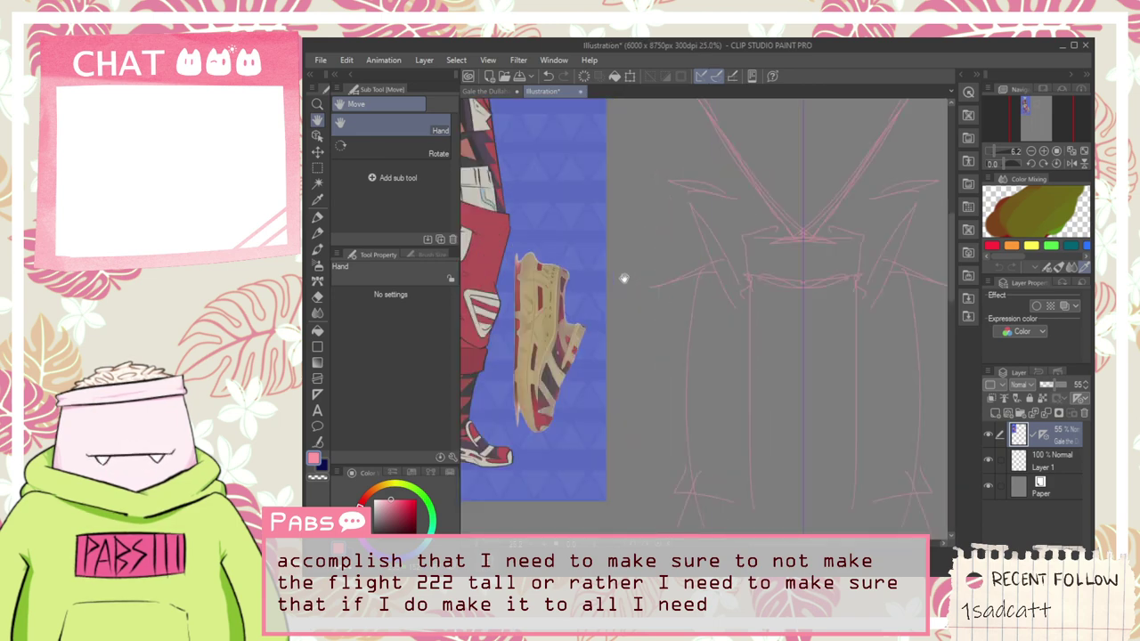
pyautogui.scroll(-2, 648, 303)
pyautogui.scroll(-2, 655, 301)
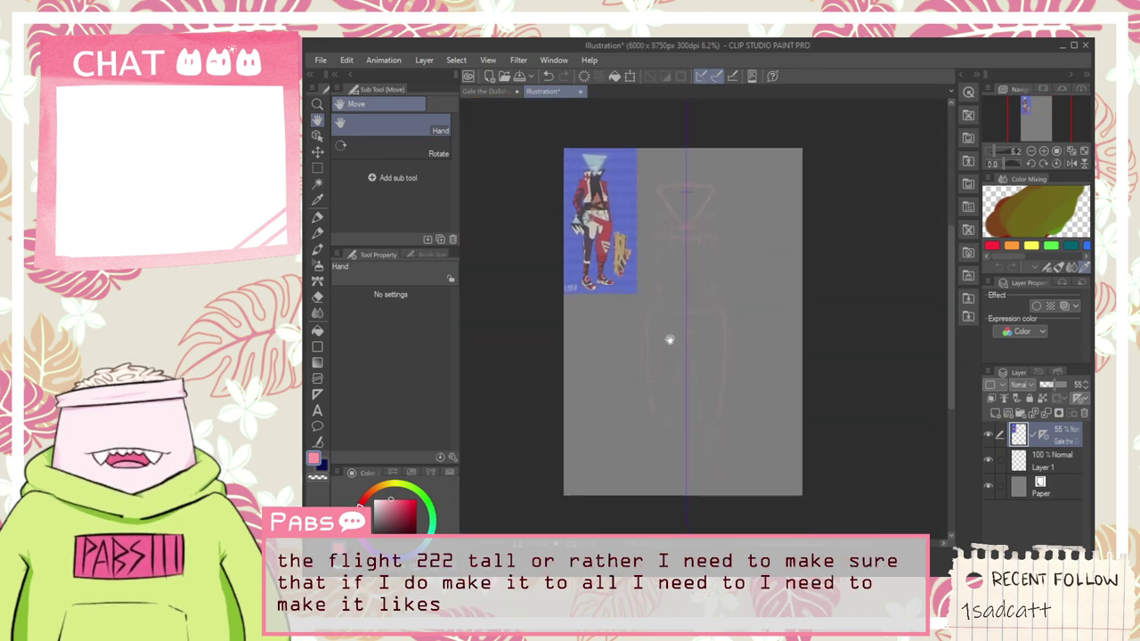
pyautogui.press('k')
pyautogui.moveTo(683, 362); pyautogui.dragTo(681, 345)
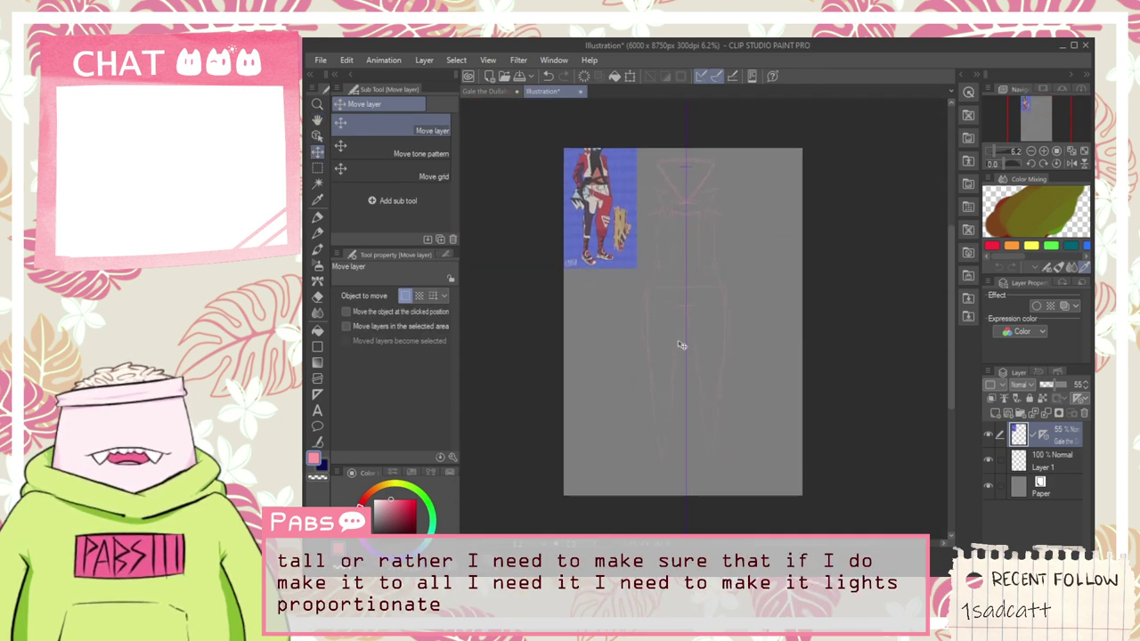
pyautogui.press('m')
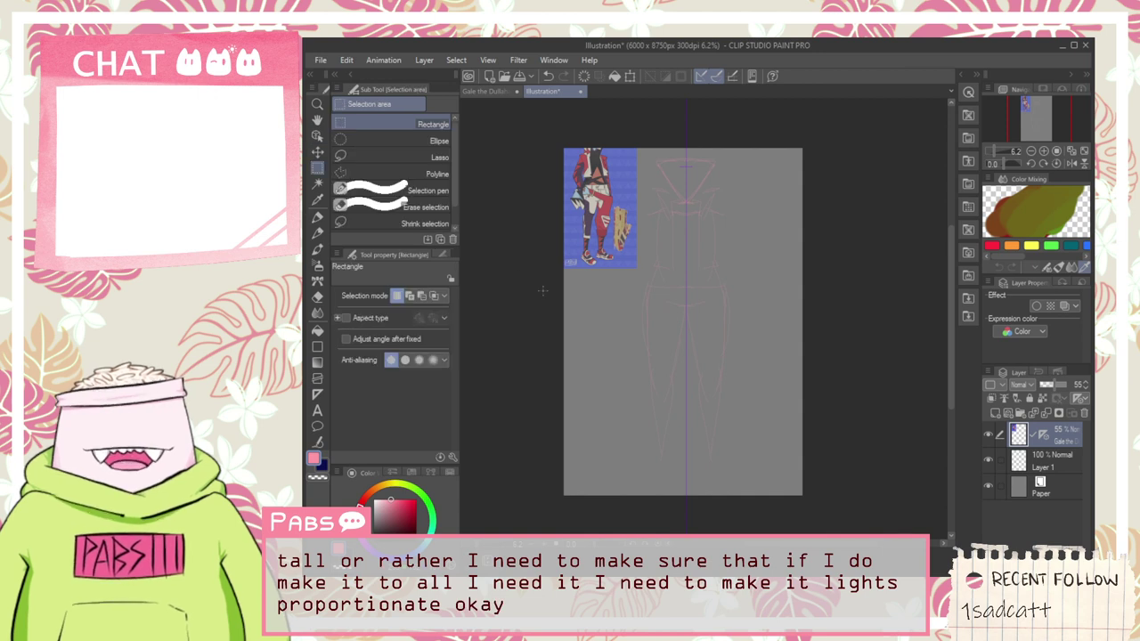
pyautogui.hotkey('ctrl', 'z')
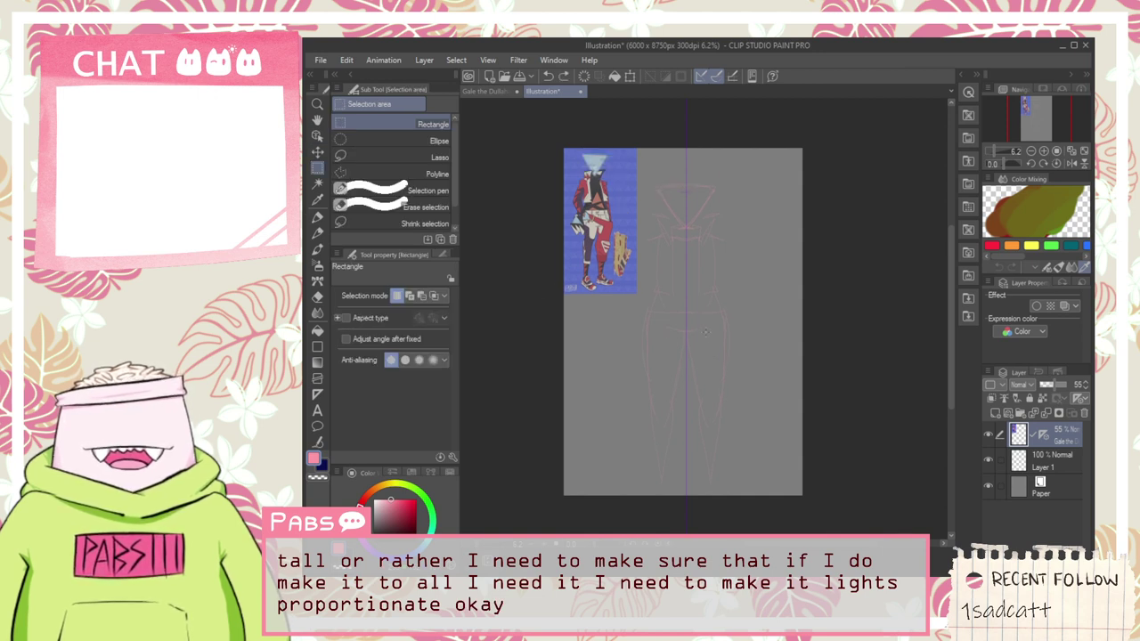
# Step: Enclose the character reference in a rectangular selection and cut and paste it onto its own layer, keeping it in the canvas's upper-left corner
pyautogui.moveTo(546, 307); pyautogui.dragTo(641, 131)
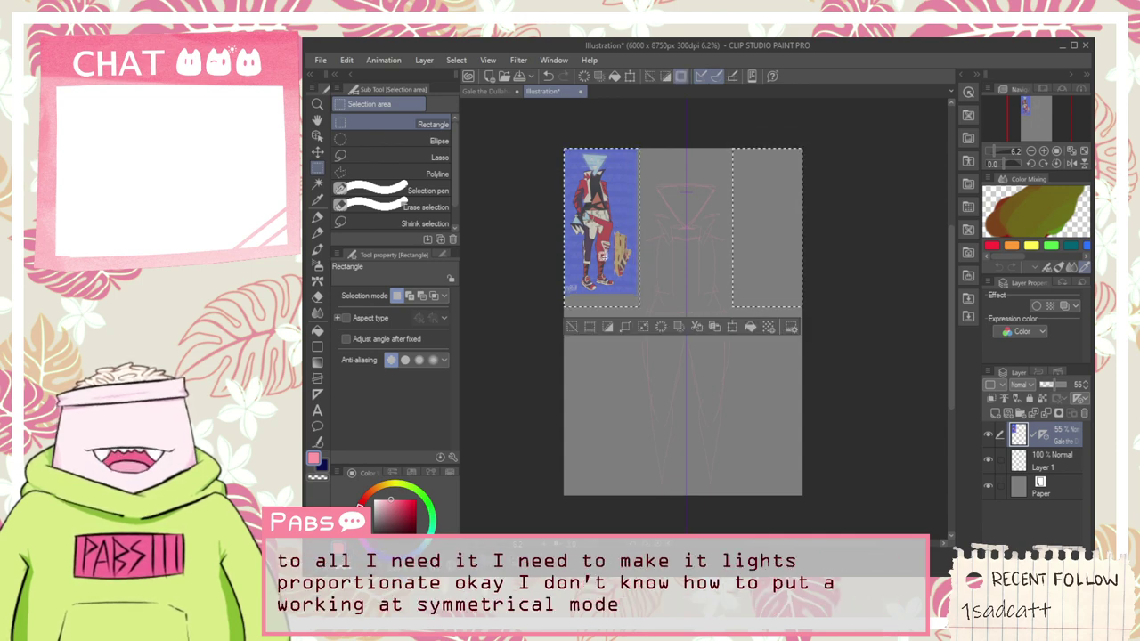
pyautogui.press('k')
pyautogui.moveTo(606, 259); pyautogui.dragTo(606, 311)
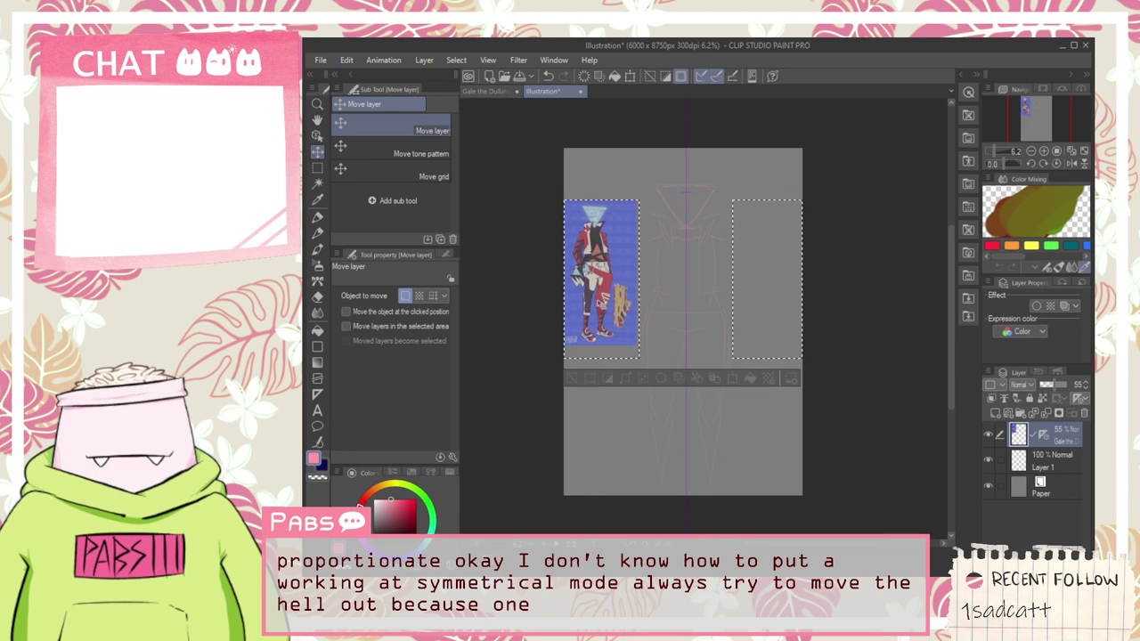
pyautogui.moveTo(566, 376); pyautogui.dragTo(566, 326)
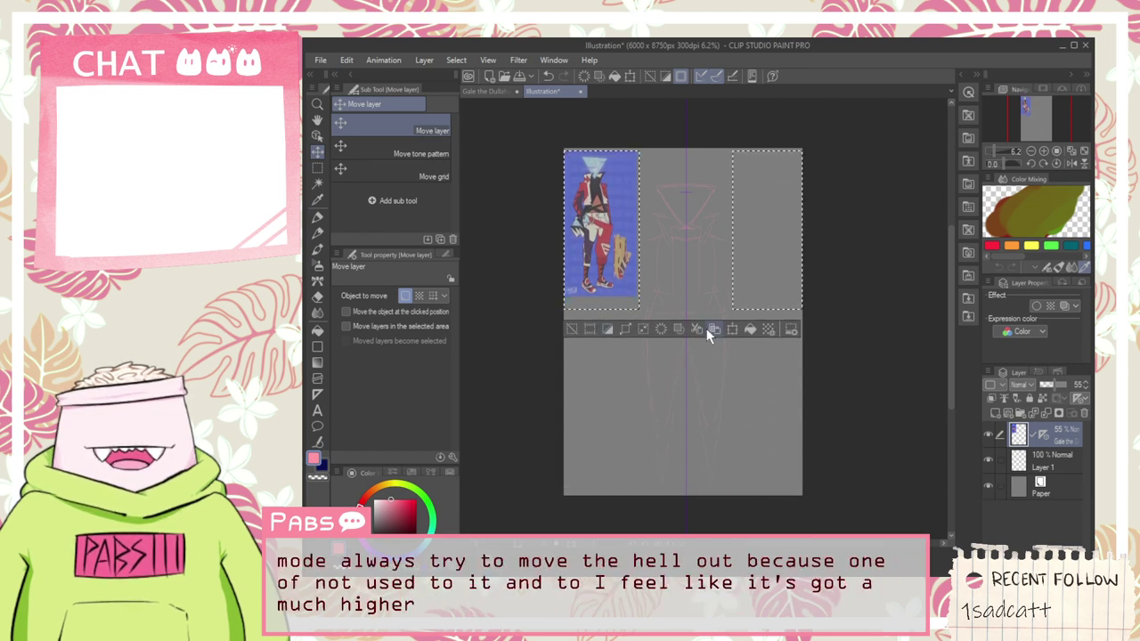
pyautogui.click(710, 332)
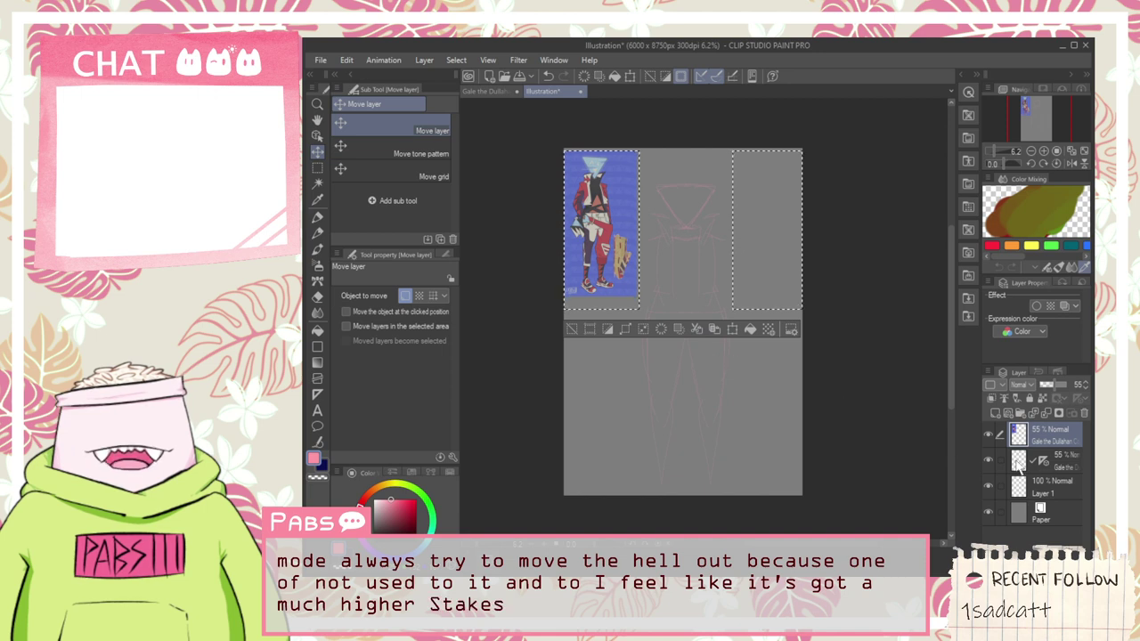
# Step: Move the symmetrical sketch layer above the reference layer, clear the selection and set the sketch layer's opacity to 100%
pyautogui.click(1021, 463)
pyautogui.moveTo(1059, 465); pyautogui.dragTo(1060, 440)
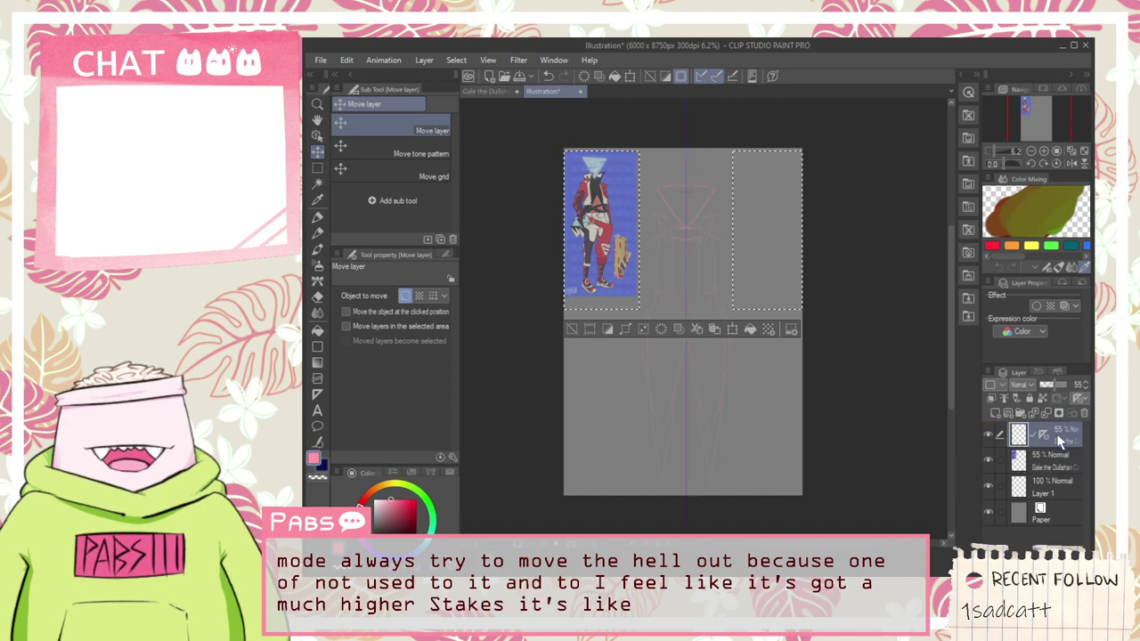
pyautogui.click(572, 329)
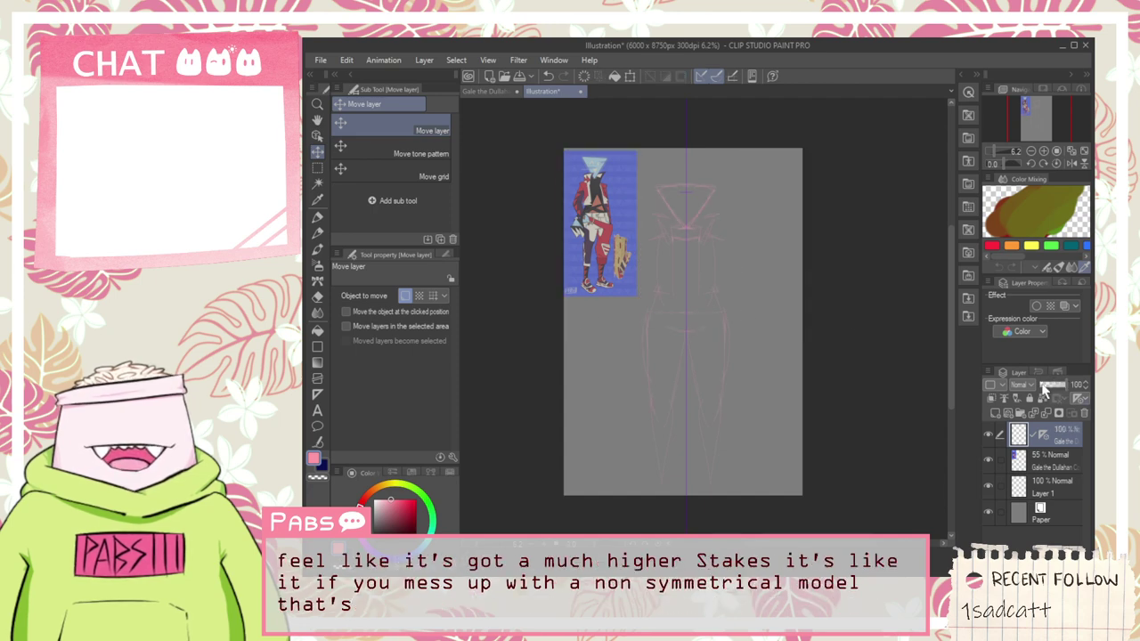
# Step: Examine the full-opacity body sketch from torso to feet and compare its proportions with the reference and the page
pyautogui.scroll(3, 663, 249)
pyautogui.scroll(1, 660, 250)
pyautogui.scroll(-2, 680, 328)
pyautogui.scroll(2, 673, 324)
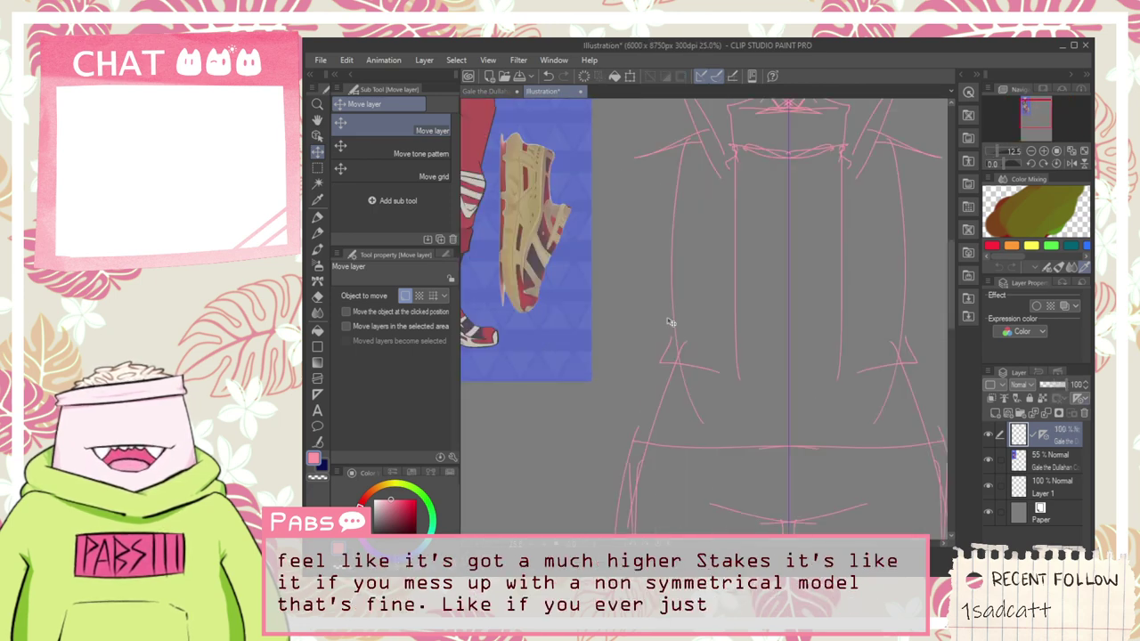
pyautogui.scroll(-1, 665, 335)
pyautogui.moveTo(668, 381); pyautogui.dragTo(674, 232)
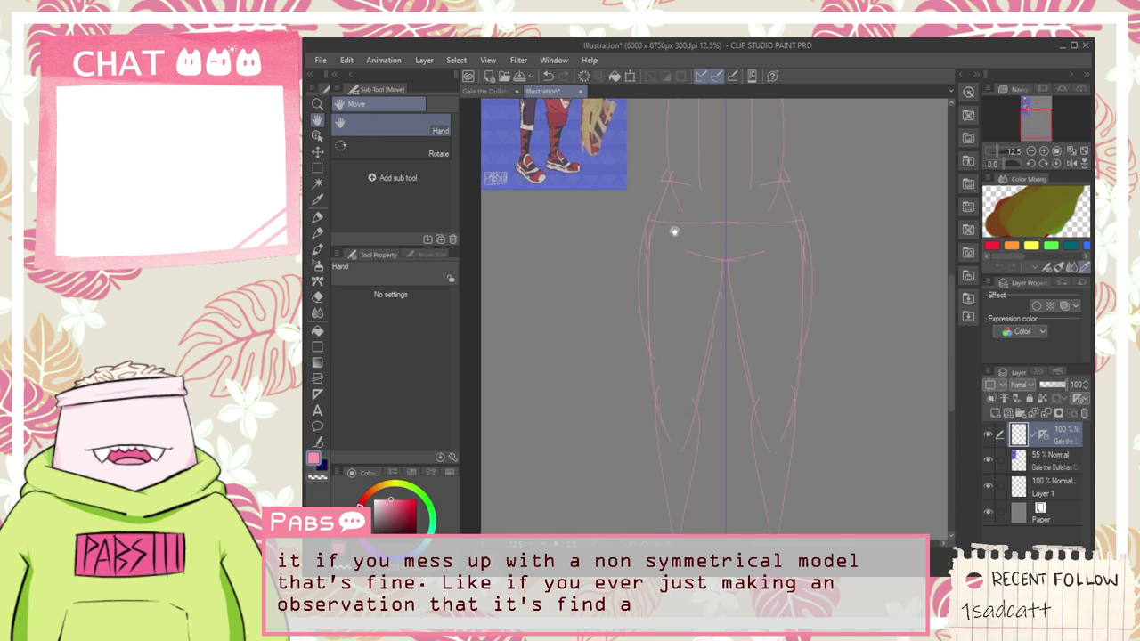
pyautogui.scroll(-1, 674, 231)
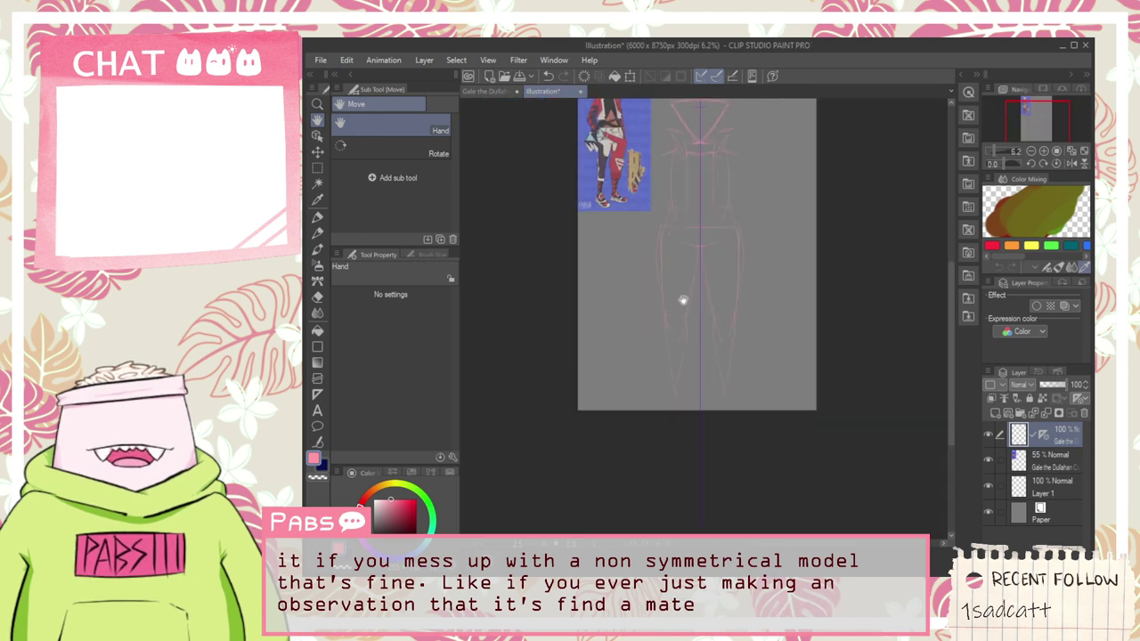
pyautogui.moveTo(682, 300)
pyautogui.mouseDown()
pyautogui.moveTo(682, 354)
pyautogui.moveTo(742, 359)
pyautogui.mouseUp()
pyautogui.press('k')
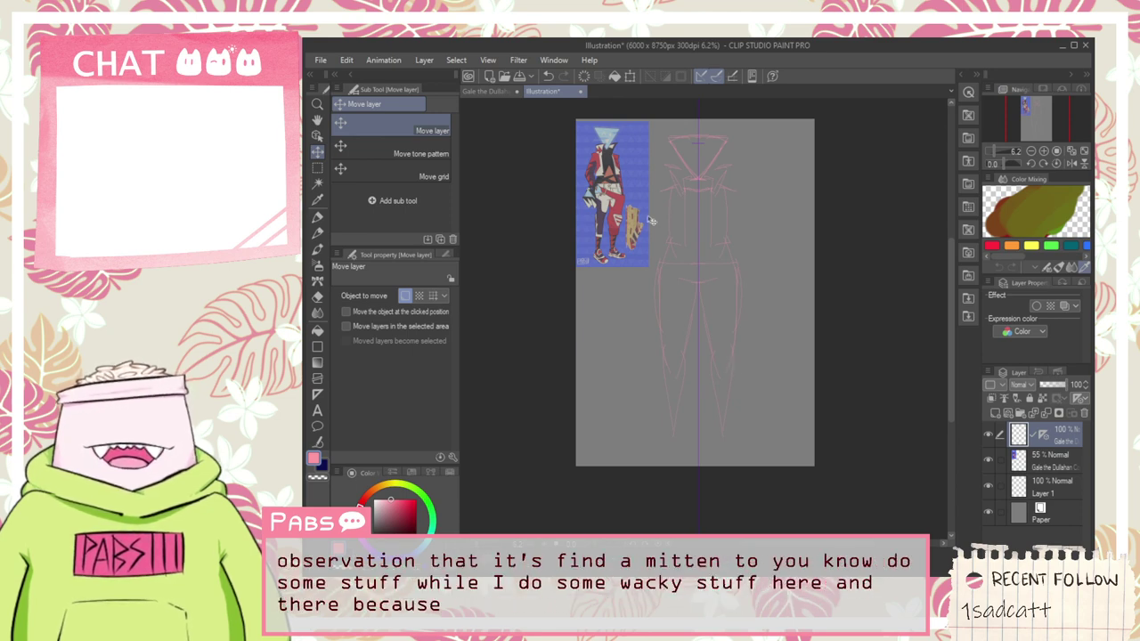
# Step: Refine the pointed collar below the head with the Milli pen, adding strokes along its upper edge and inner side
pyautogui.scroll(5, 668, 142)
pyautogui.scroll(1, 662, 132)
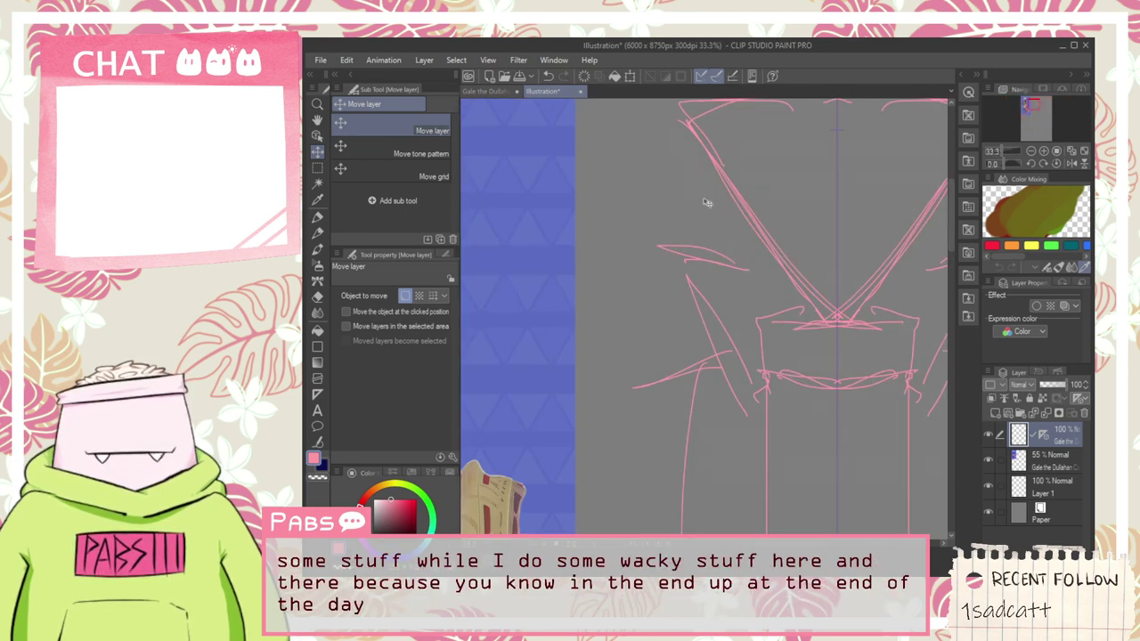
pyautogui.press('p')
pyautogui.moveTo(716, 261)
pyautogui.mouseDown()
pyautogui.moveTo(744, 267)
pyautogui.moveTo(731, 368)
pyautogui.mouseUp()
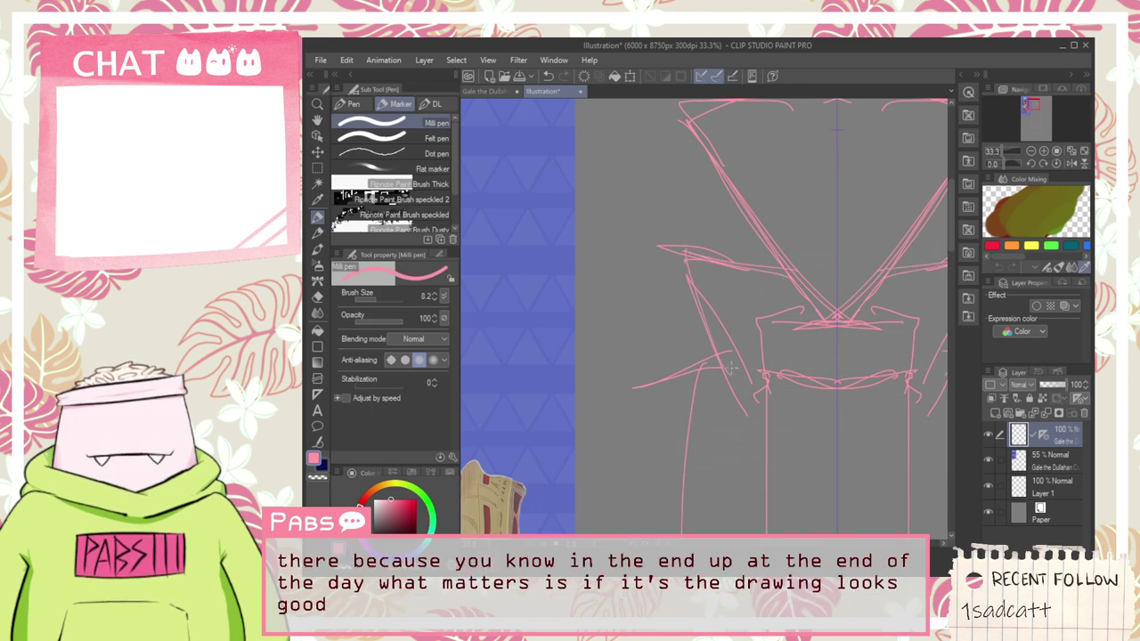
pyautogui.scroll(-5, 705, 269)
pyautogui.press('h')
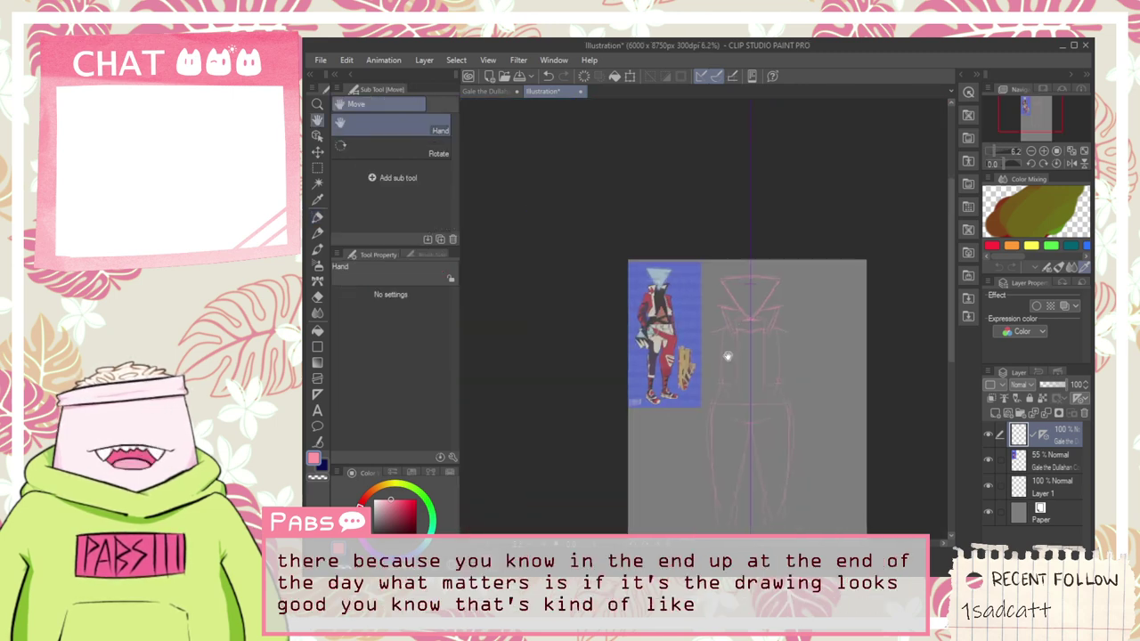
# Step: Sketch the inner calf contour between knee and ankle with the Milli pen, redrawing the curve until it fits the mirrored legs
pyautogui.scroll(4, 712, 356)
pyautogui.press('p')
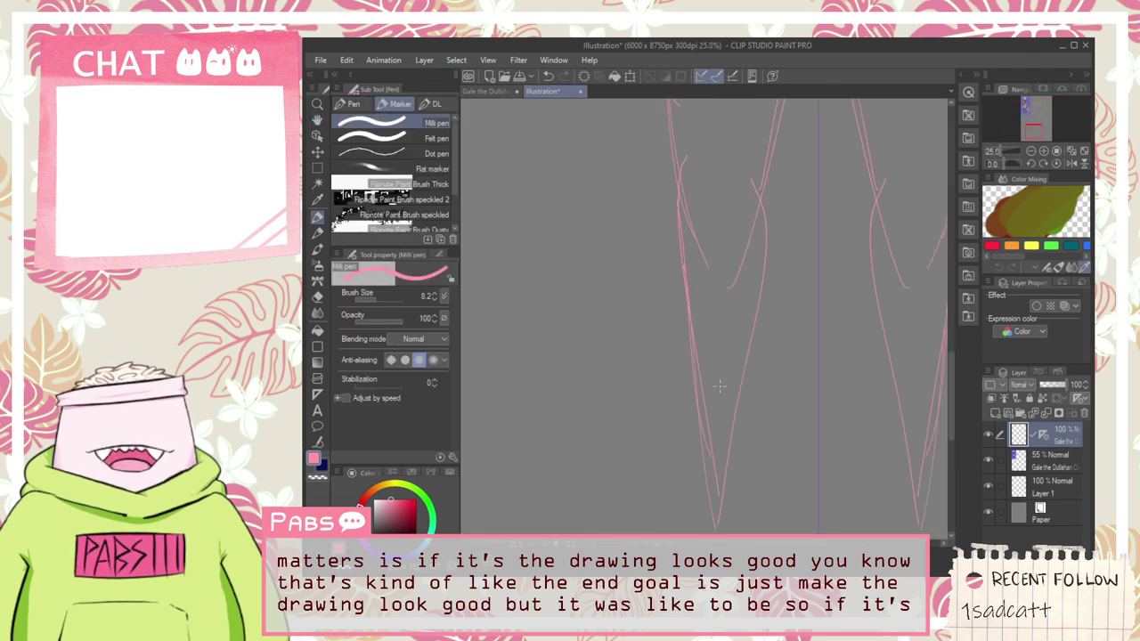
pyautogui.moveTo(757, 287); pyautogui.dragTo(749, 503)
pyautogui.hotkey('ctrl', 'z')
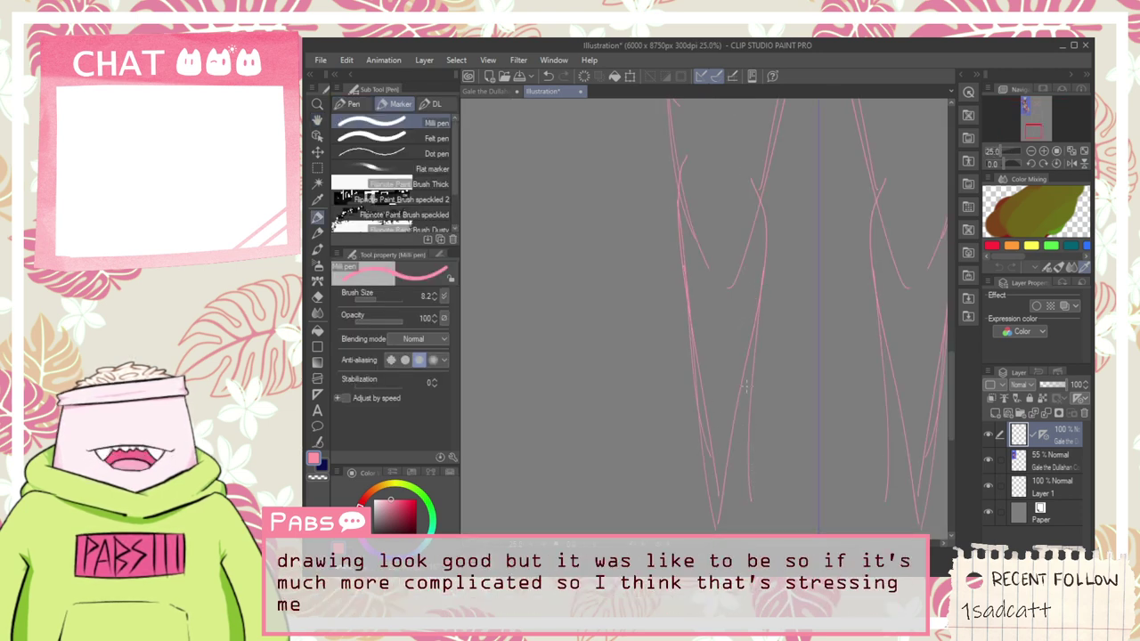
pyautogui.hotkey('ctrl', 'z')
pyautogui.moveTo(754, 342); pyautogui.dragTo(743, 531)
pyautogui.hotkey('ctrl', 'z')
pyautogui.moveTo(765, 265); pyautogui.dragTo(745, 495)
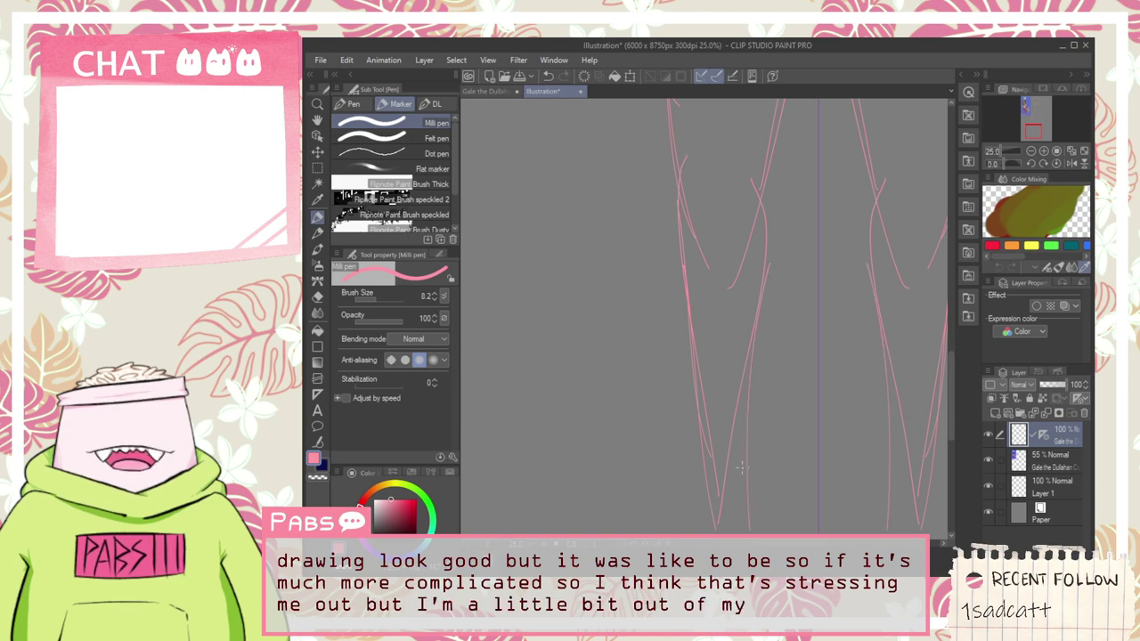
# Step: Examine the reference figure and the full body sketch, comparing their lower legs down to the ankles
pyautogui.scroll(-6, 740, 507)
pyautogui.scroll(4, 693, 334)
pyautogui.scroll(3, 739, 339)
pyautogui.scroll(-5, 744, 359)
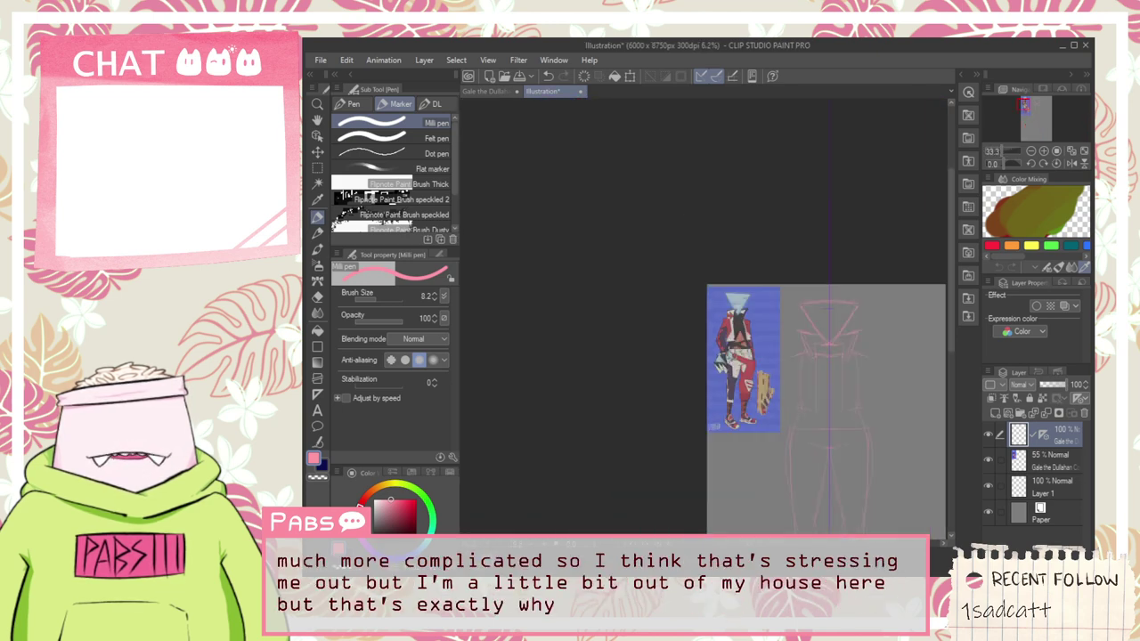
pyautogui.press('space')
pyautogui.moveTo(821, 509); pyautogui.dragTo(705, 342)
pyautogui.scroll(2, 714, 283)
pyautogui.moveTo(701, 392); pyautogui.dragTo(705, 238)
pyautogui.scroll(2, 693, 344)
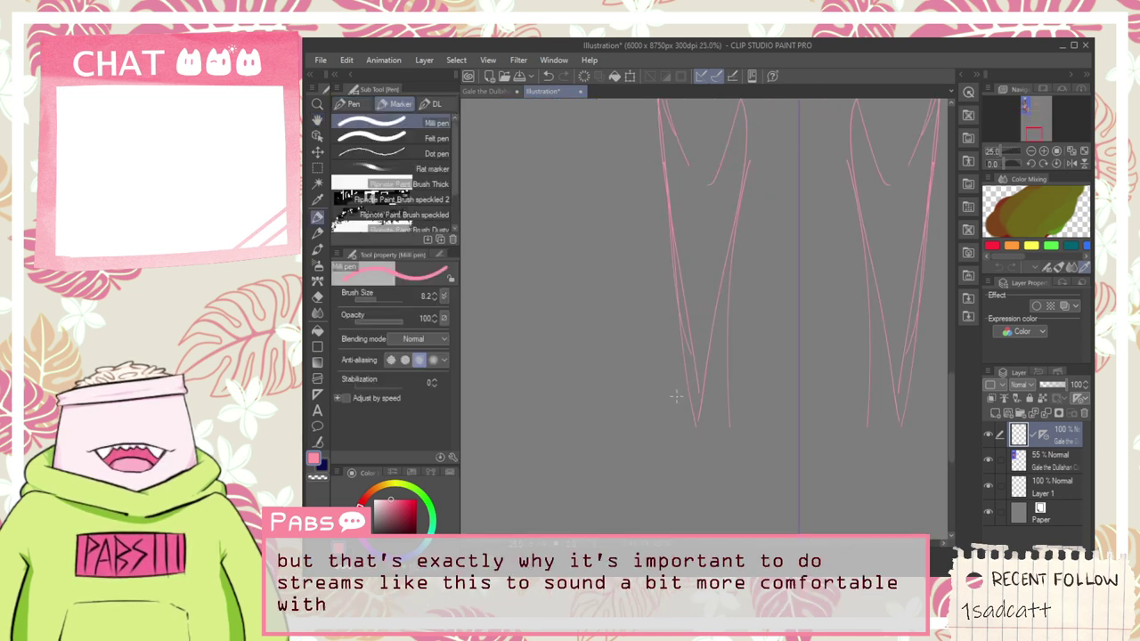
# Step: Sketch a rounded cuff around the ankle and the arched upper of the shoe below it
pyautogui.moveTo(678, 396)
pyautogui.mouseDown()
pyautogui.moveTo(711, 403)
pyautogui.moveTo(667, 366)
pyautogui.moveTo(719, 384)
pyautogui.moveTo(726, 340)
pyautogui.mouseUp()
pyautogui.hotkey('ctrl', 'z')
pyautogui.hotkey('ctrl', 'z')
pyautogui.hotkey('ctrl', 'z')
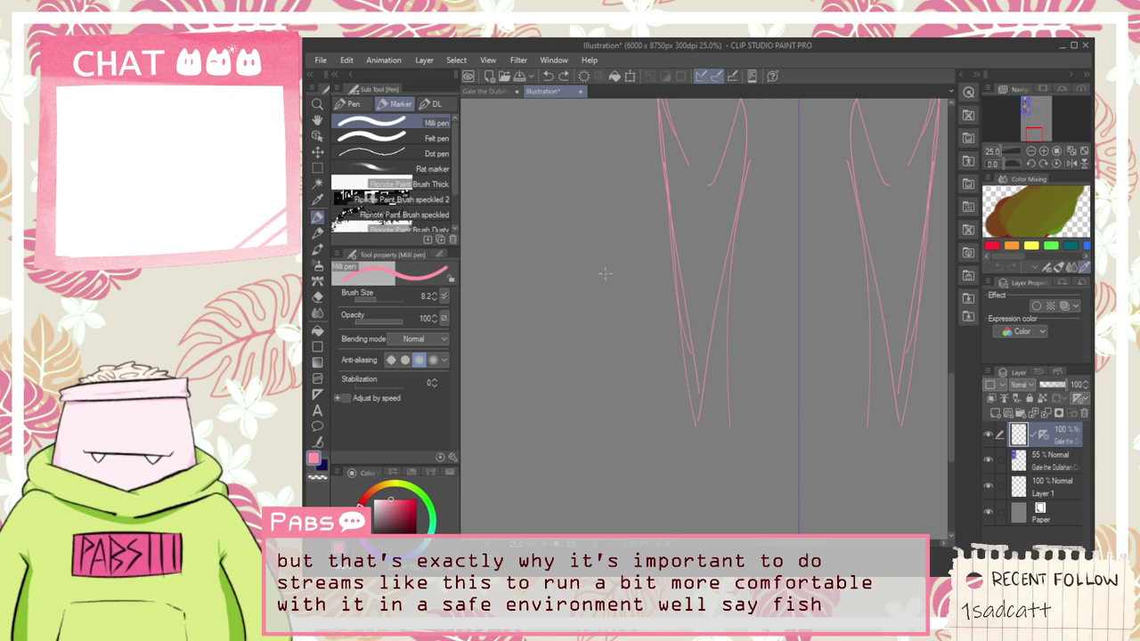
pyautogui.moveTo(674, 398); pyautogui.dragTo(740, 395)
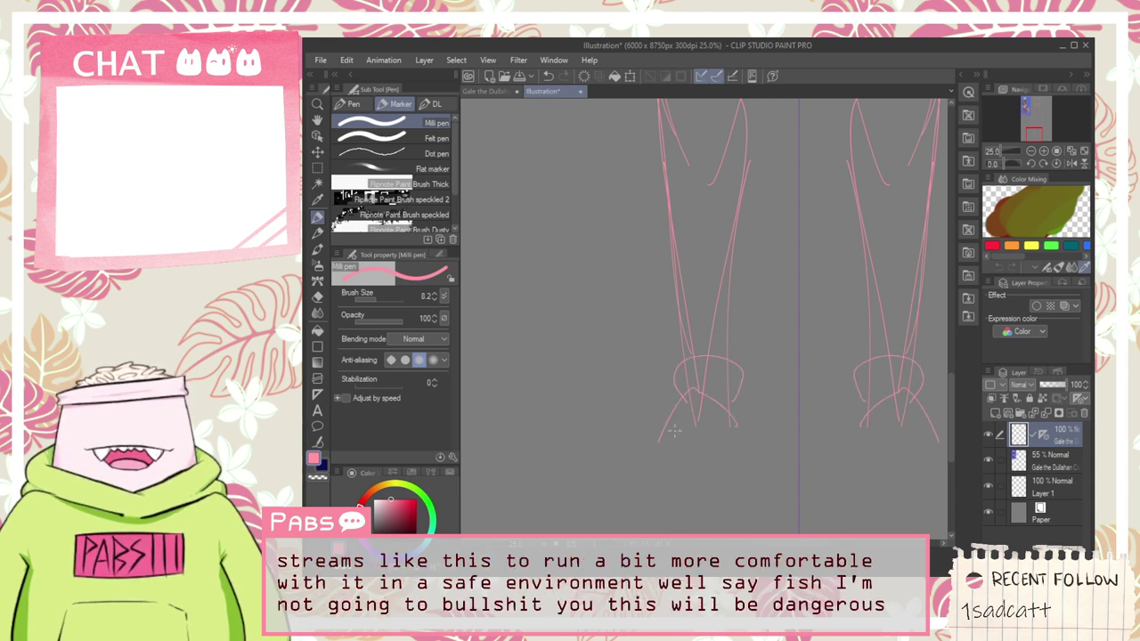
pyautogui.hotkey('ctrl', 'z')
pyautogui.moveTo(648, 440)
pyautogui.mouseDown()
pyautogui.moveTo(744, 431)
pyautogui.moveTo(729, 435)
pyautogui.mouseUp()
pyautogui.hotkey('ctrl', 'z')
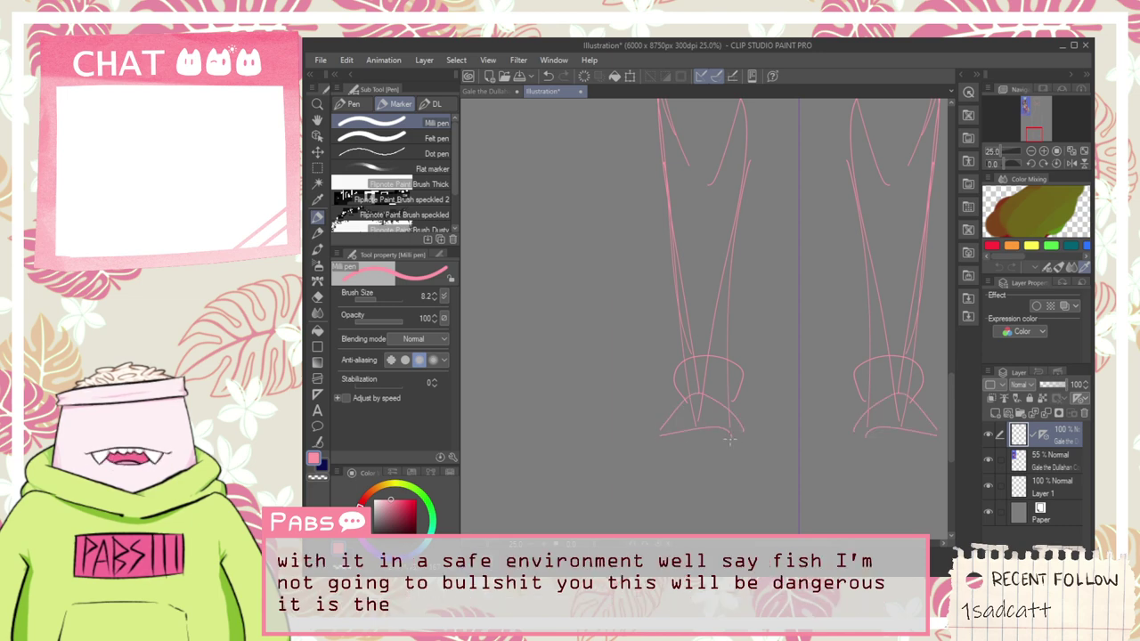
# Step: Examine the reference character's shoes and compare them with the sketched ankles and feet
pyautogui.scroll(-6, 712, 440)
pyautogui.press('space')
pyautogui.moveTo(665, 299); pyautogui.dragTo(644, 413)
pyautogui.scroll(2, 644, 413)
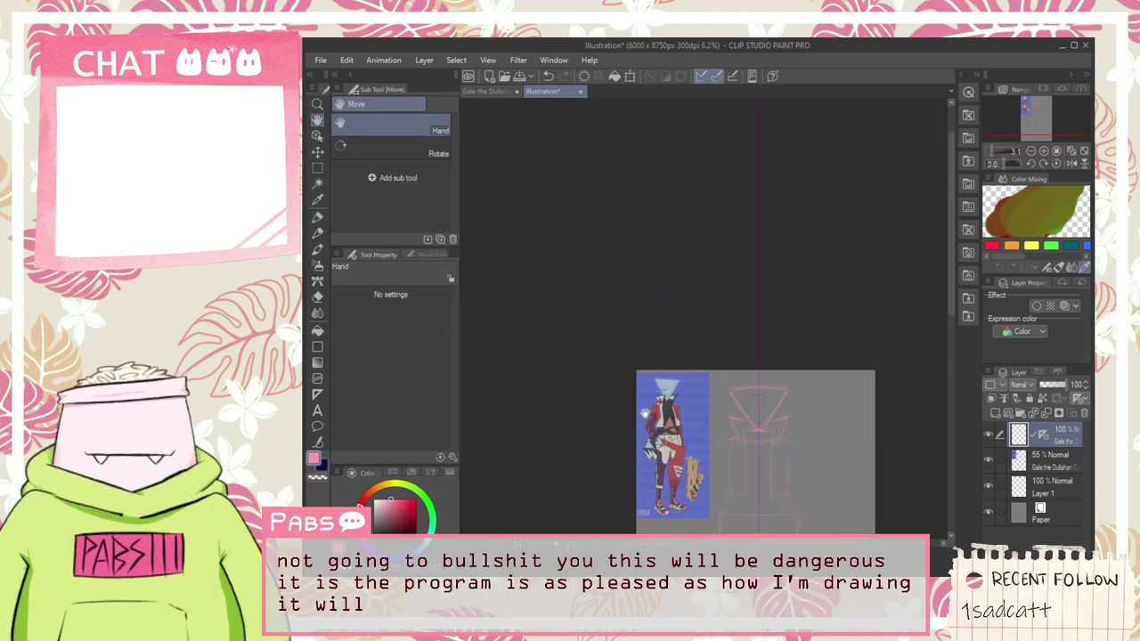
pyautogui.scroll(5, 644, 413)
pyautogui.scroll(-4, 692, 436)
pyautogui.scroll(1, 701, 452)
pyautogui.moveTo(702, 453); pyautogui.dragTo(656, 346)
pyautogui.scroll(3, 644, 355)
pyautogui.scroll(-3, 654, 366)
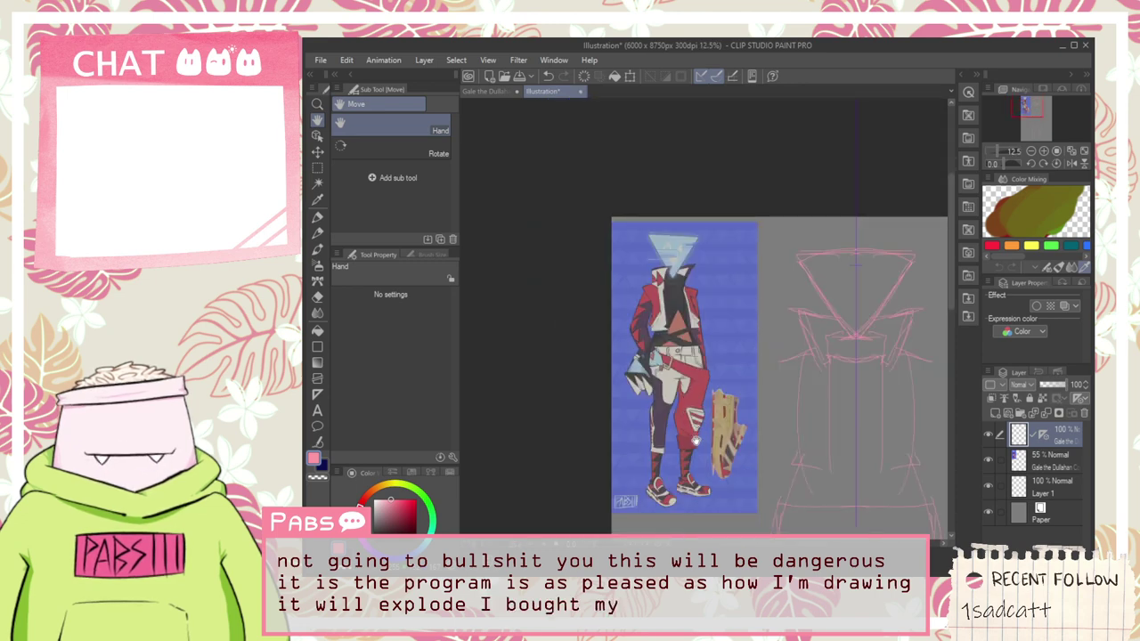
pyautogui.moveTo(695, 442); pyautogui.dragTo(659, 373)
pyautogui.scroll(4, 719, 431)
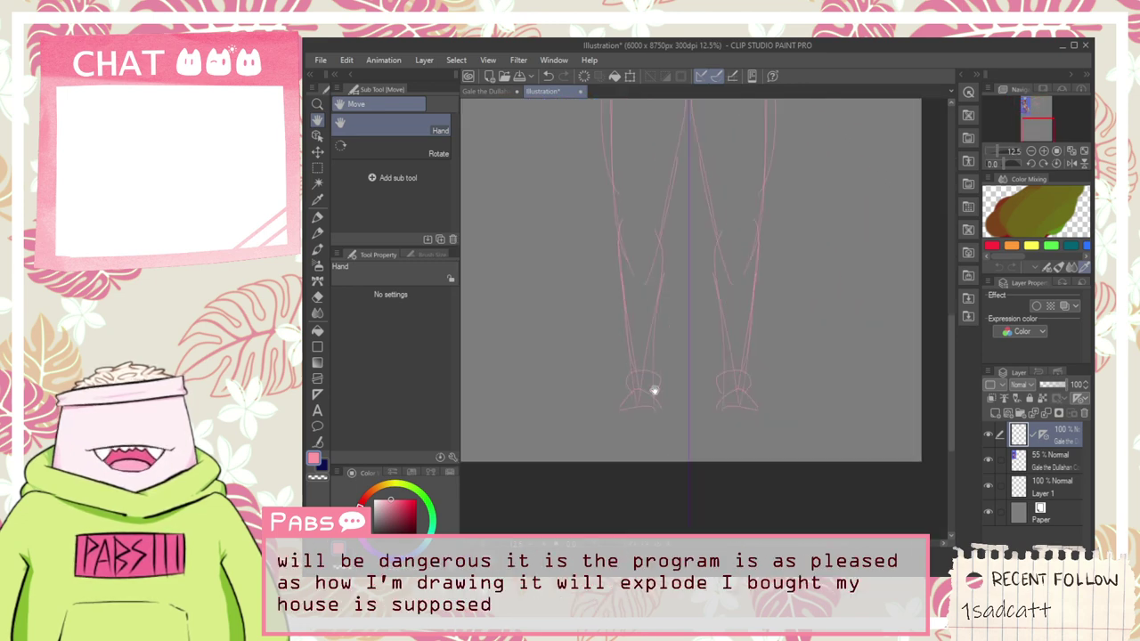
# Step: Sketch the shoe below the ankle, drawing its outward-pointing side, closed sole outline and curved toe cap
pyautogui.press('p')
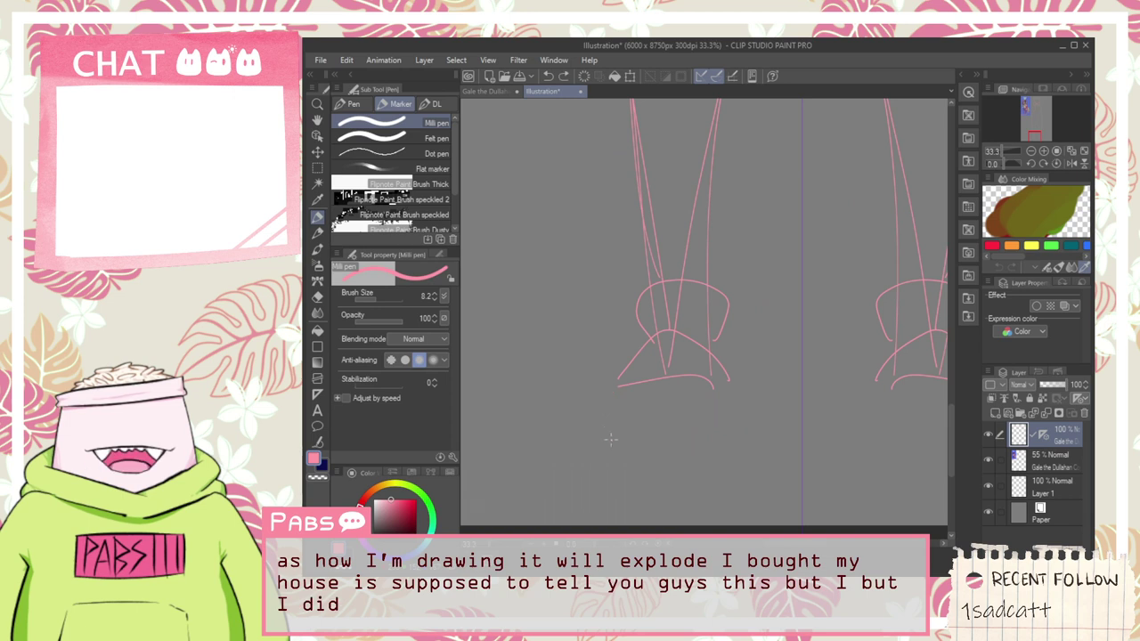
pyautogui.moveTo(610, 438); pyautogui.dragTo(628, 376)
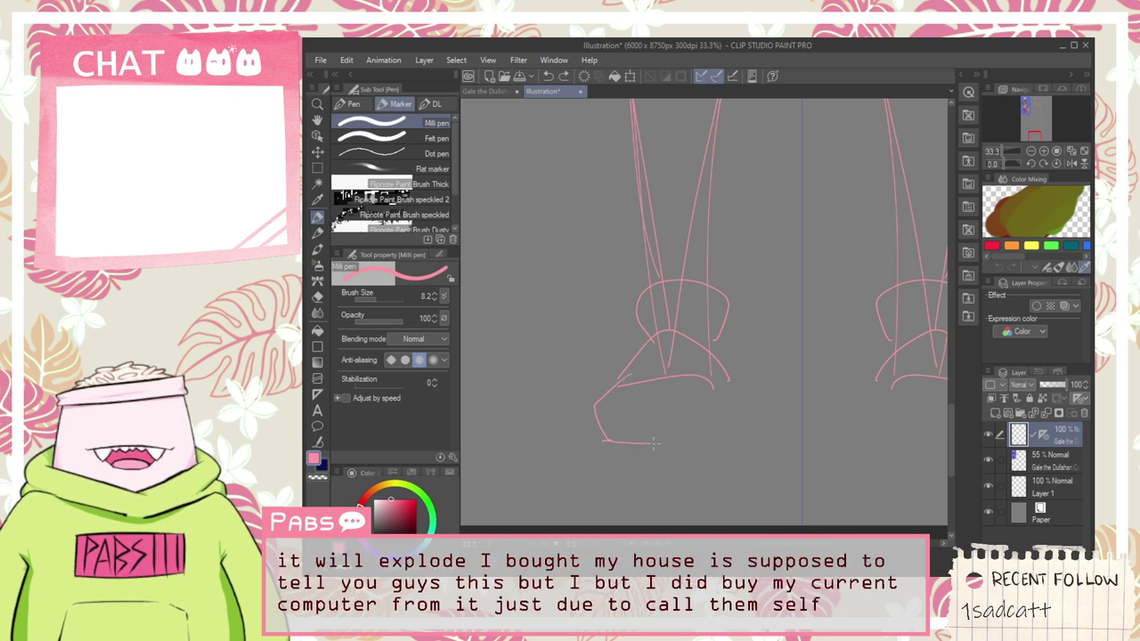
pyautogui.moveTo(599, 437)
pyautogui.mouseDown()
pyautogui.moveTo(698, 420)
pyautogui.moveTo(727, 378)
pyautogui.moveTo(730, 399)
pyautogui.mouseUp()
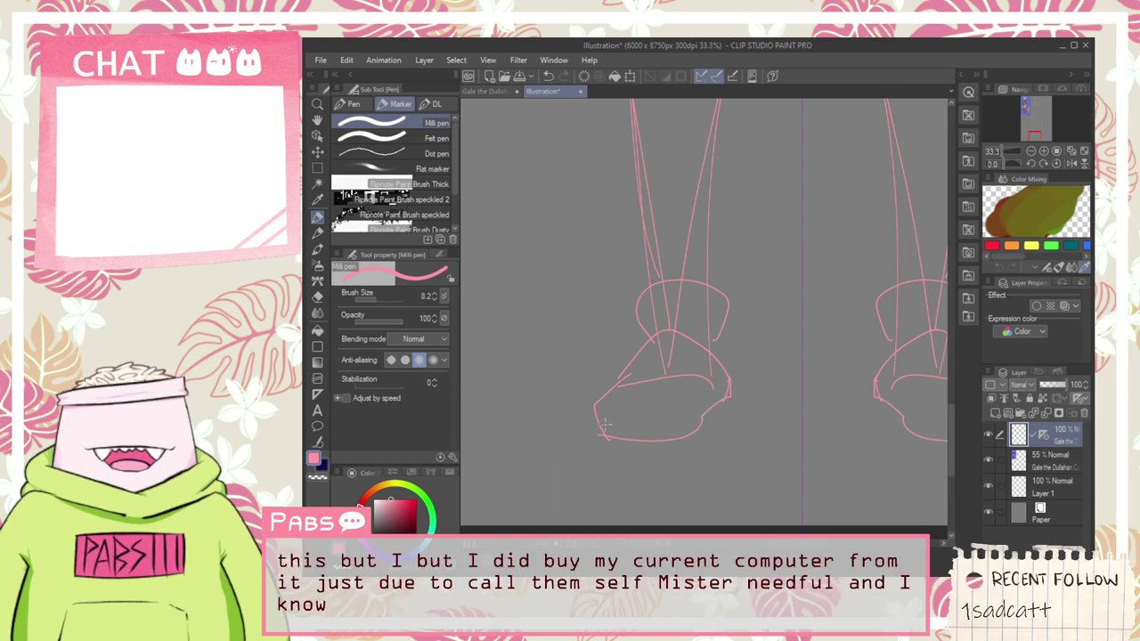
pyautogui.moveTo(604, 426)
pyautogui.mouseDown()
pyautogui.moveTo(707, 412)
pyautogui.moveTo(732, 384)
pyautogui.moveTo(722, 379)
pyautogui.moveTo(720, 405)
pyautogui.mouseUp()
# Step: Check the reference's footwear and add a small rounded tab at the inner ankle with a line running down to the shoe
pyautogui.scroll(-11, 721, 395)
pyautogui.press('space')
pyautogui.scroll(10, 676, 338)
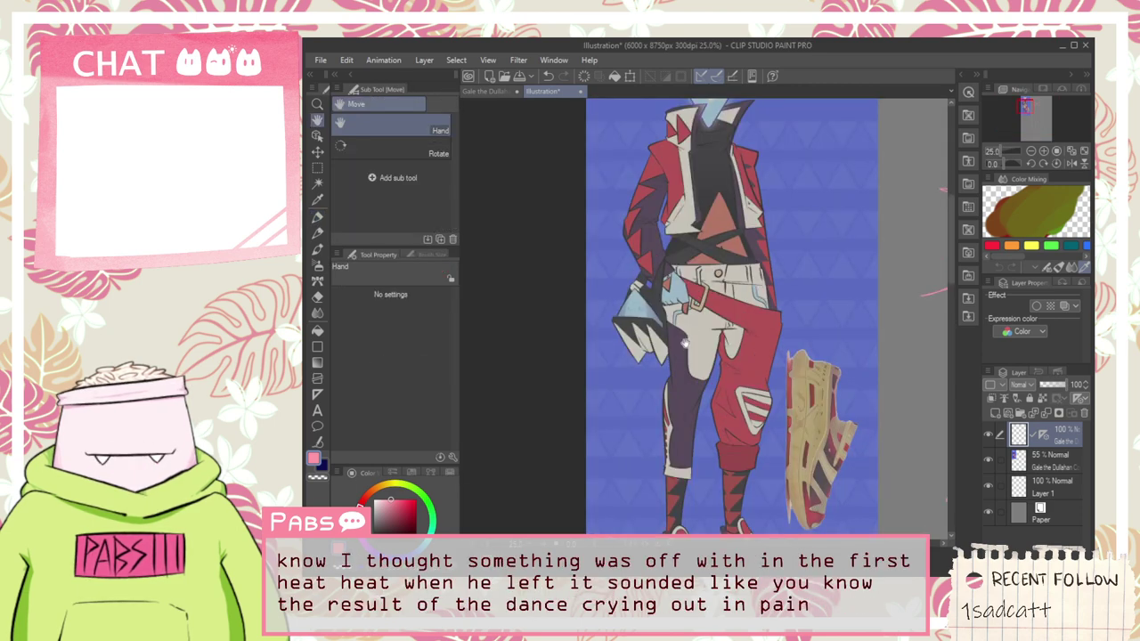
pyautogui.scroll(-4, 732, 405)
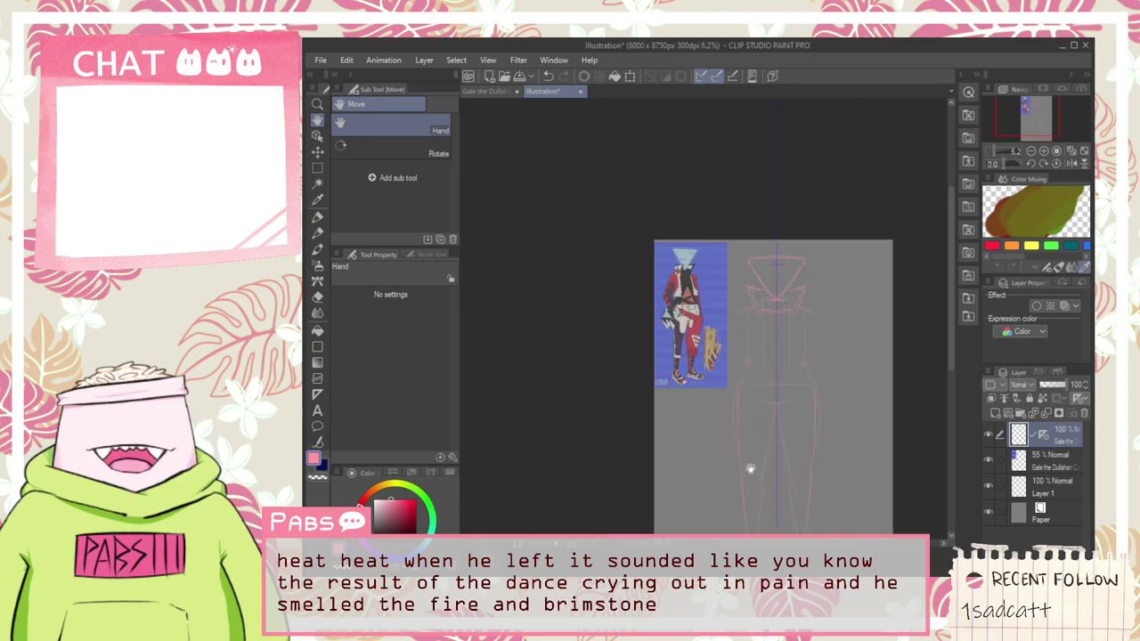
pyautogui.scroll(6, 710, 371)
pyautogui.press('p')
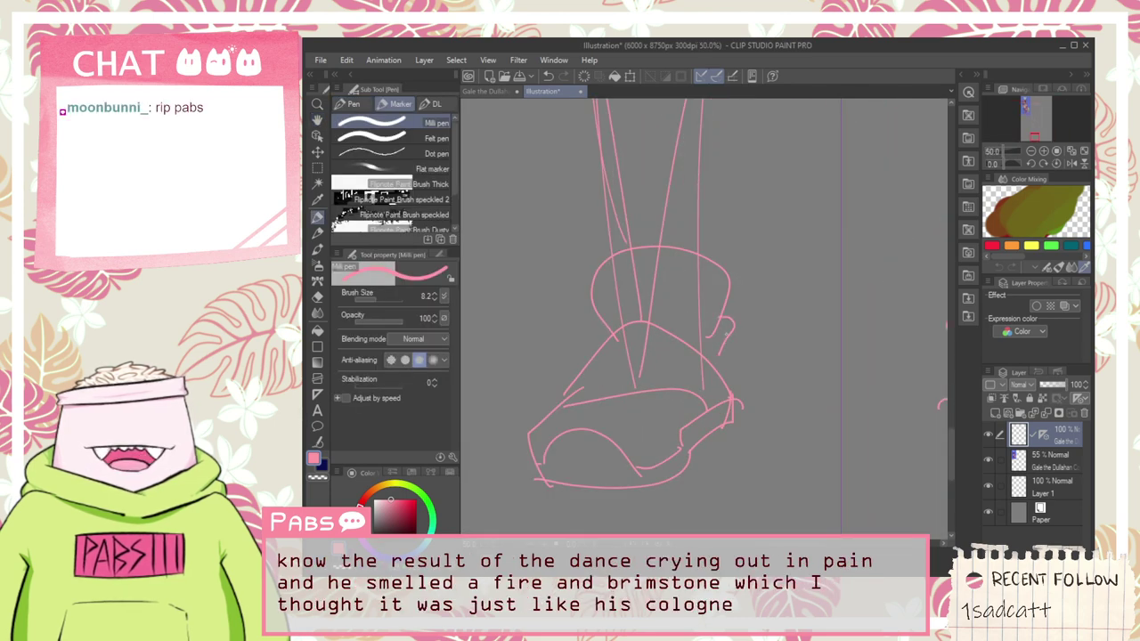
pyautogui.hotkey('ctrl', 'z')
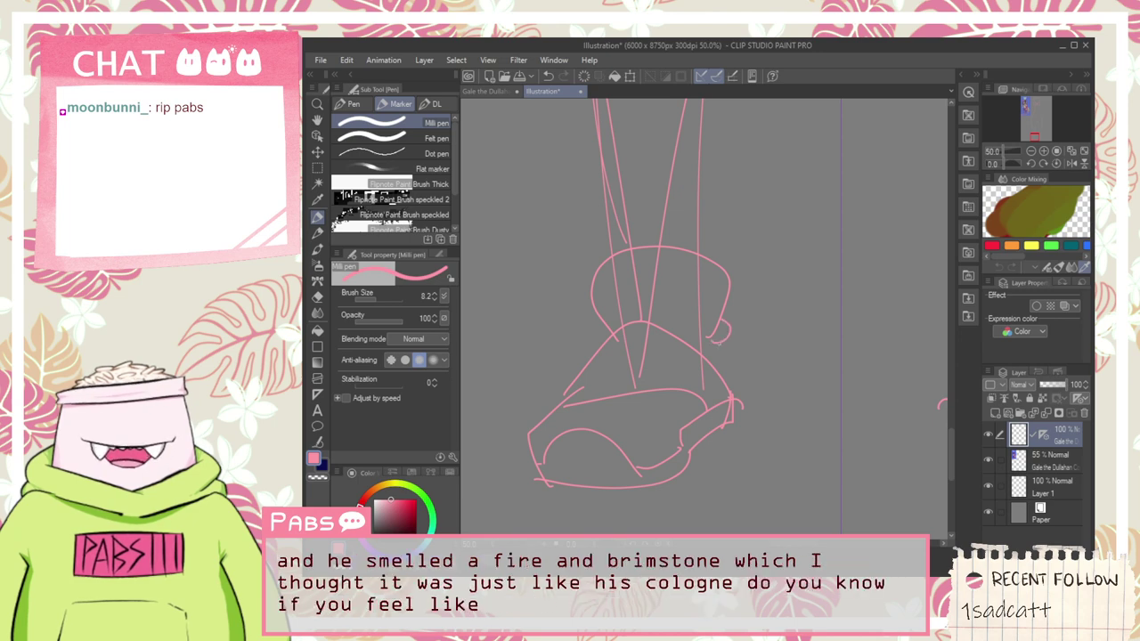
pyautogui.moveTo(721, 344); pyautogui.dragTo(728, 386)
# Step: Examine the reference's legs and shoes, and compare them with the sketched figure from torso to feet
pyautogui.scroll(-4, 713, 363)
pyautogui.press('space')
pyautogui.moveTo(746, 290); pyautogui.dragTo(734, 403)
pyautogui.scroll(-2, 724, 381)
pyautogui.moveTo(718, 326); pyautogui.dragTo(720, 376)
pyautogui.scroll(4, 642, 281)
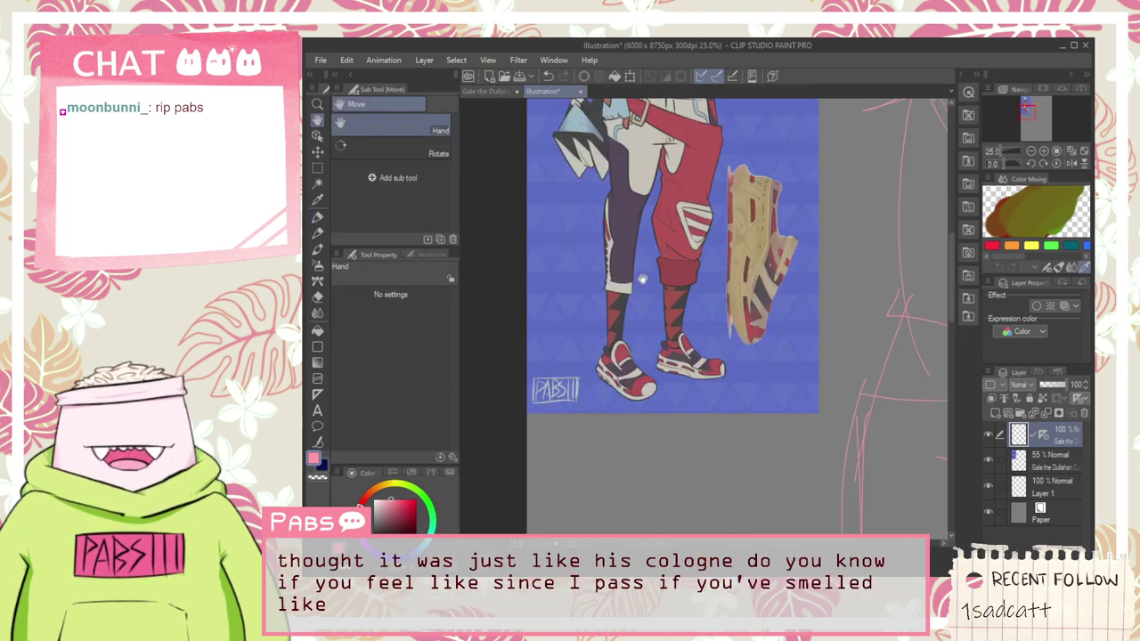
pyautogui.scroll(-2, 642, 279)
pyautogui.moveTo(701, 307); pyautogui.dragTo(666, 260)
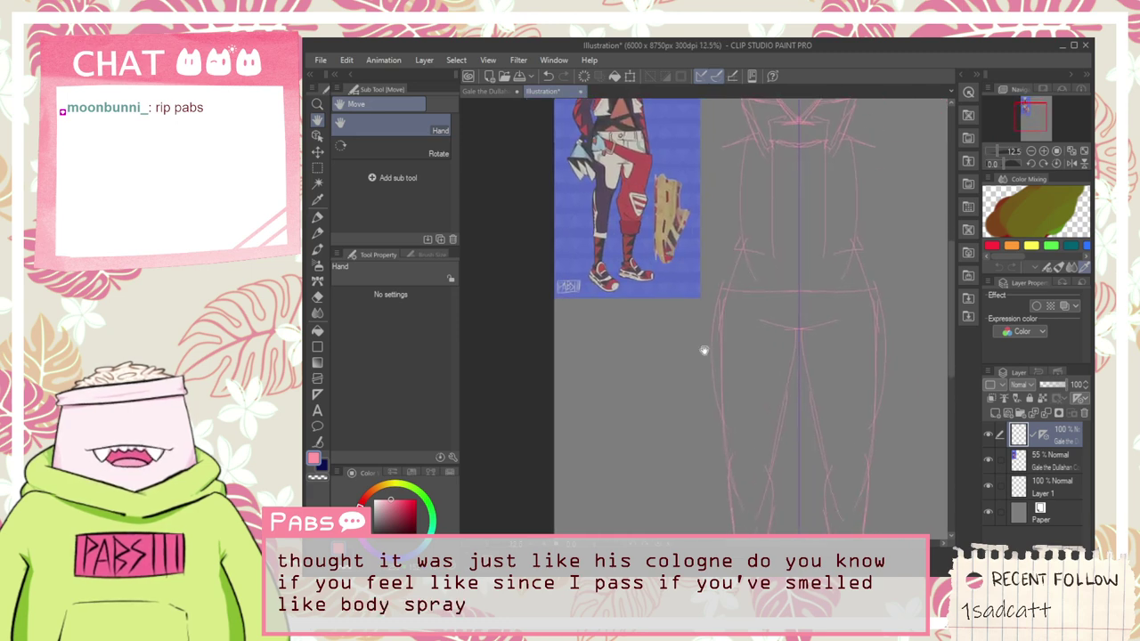
pyautogui.moveTo(703, 350); pyautogui.dragTo(702, 279)
pyautogui.moveTo(726, 467); pyautogui.dragTo(694, 412)
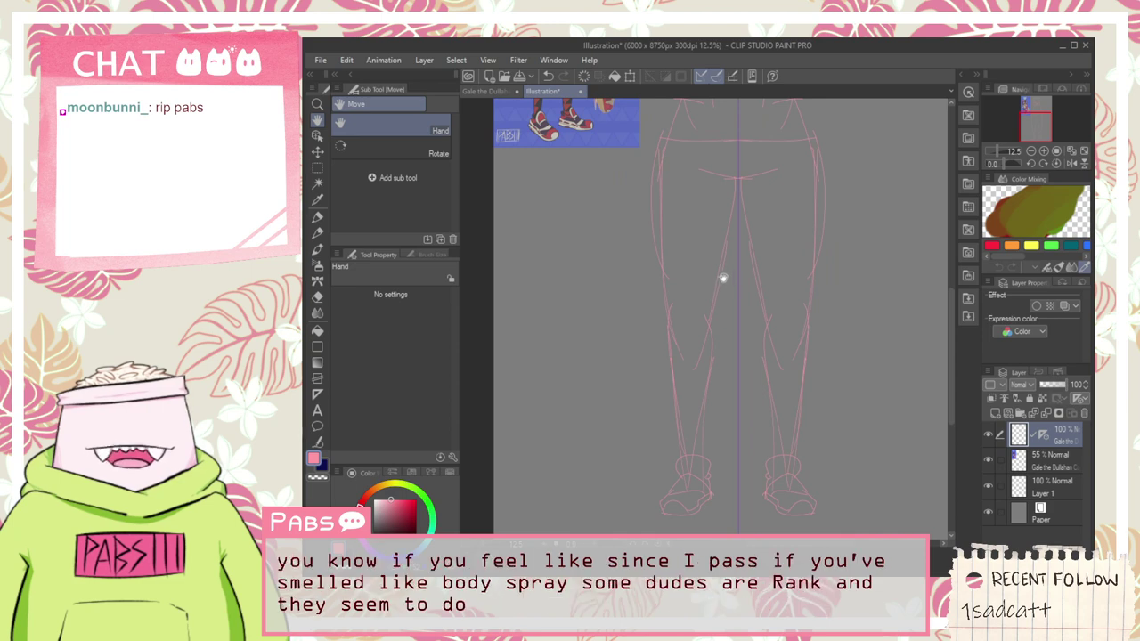
pyautogui.moveTo(687, 224); pyautogui.dragTo(709, 339)
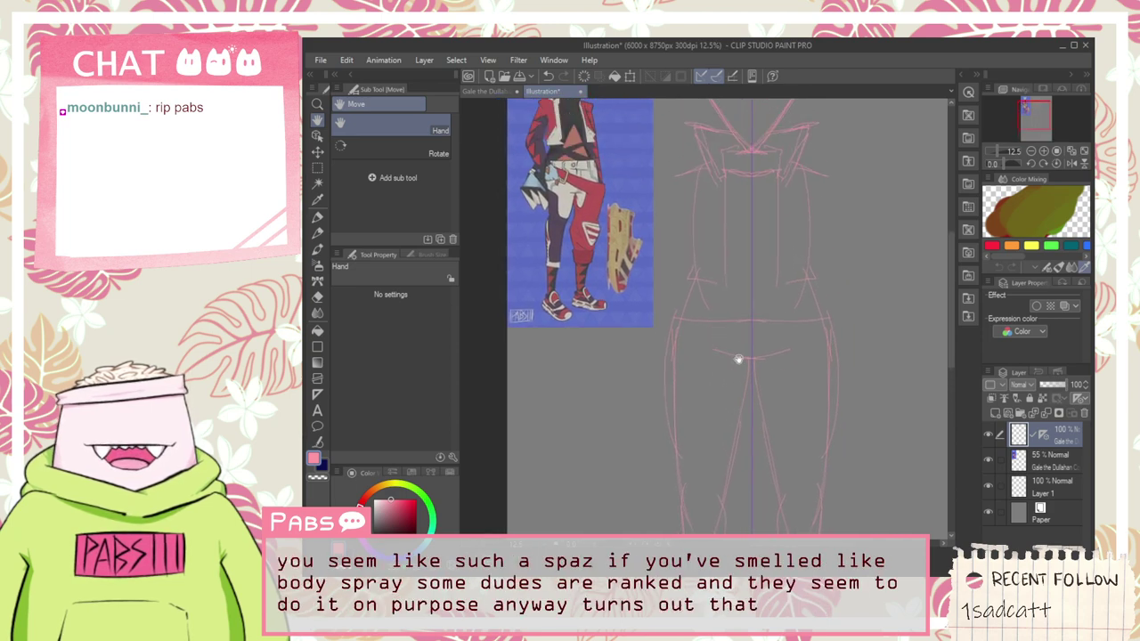
# Step: Lower the crotch of the body sketch by drawing a short horizontal line below it and erasing the old curved line
pyautogui.scroll(4, 738, 359)
pyautogui.press('p')
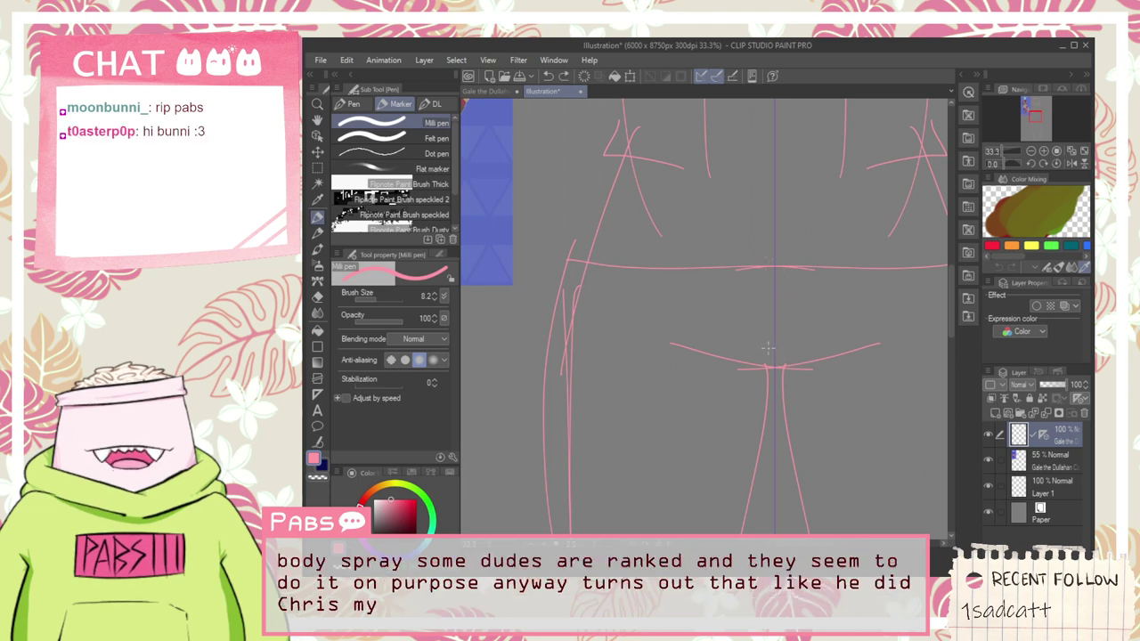
pyautogui.scroll(-4, 767, 347)
pyautogui.press('h')
pyautogui.scroll(3, 746, 379)
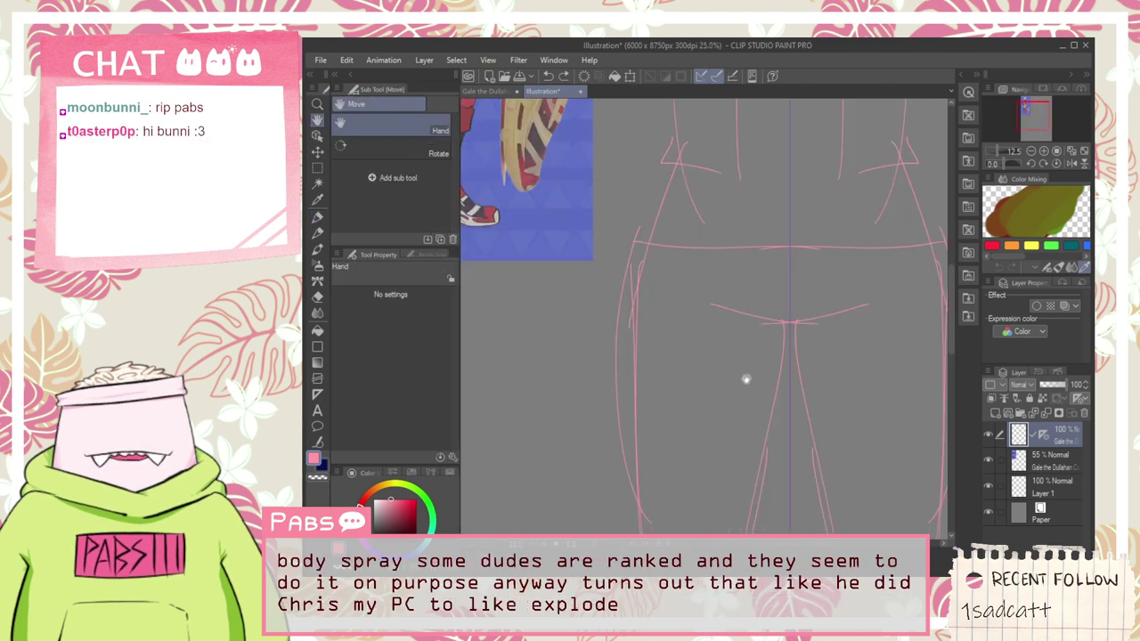
pyautogui.press('p')
pyautogui.moveTo(741, 377); pyautogui.dragTo(839, 377)
pyautogui.hotkey('ctrl', 'z')
pyautogui.hotkey('ctrl', 'z')
pyautogui.moveTo(750, 376)
pyautogui.mouseDown()
pyautogui.moveTo(849, 378)
pyautogui.moveTo(835, 374)
pyautogui.mouseUp()
pyautogui.hotkey('ctrl', 'z')
pyautogui.press('e')
pyautogui.moveTo(712, 308)
pyautogui.mouseDown()
pyautogui.moveTo(763, 325)
pyautogui.moveTo(853, 315)
pyautogui.mouseUp()
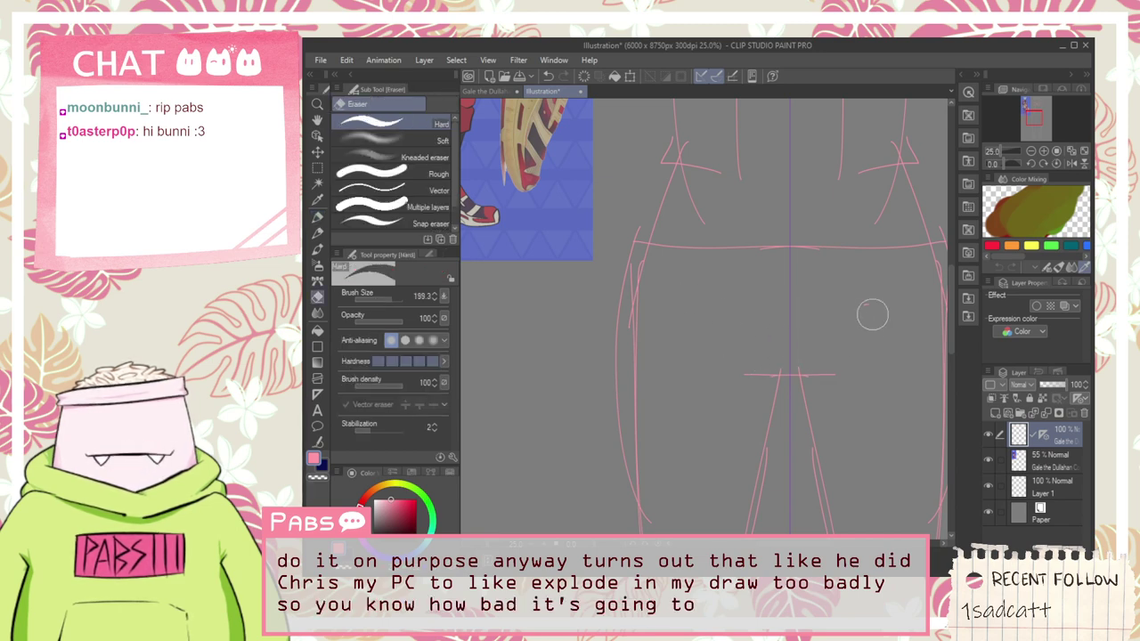
# Step: Check the reference's trouser legs and sketch a short horizontal line across each calf below the knee
pyautogui.scroll(-3, 806, 314)
pyautogui.scroll(-2, 806, 314)
pyautogui.press('space')
pyautogui.moveTo(792, 346); pyautogui.dragTo(676, 311)
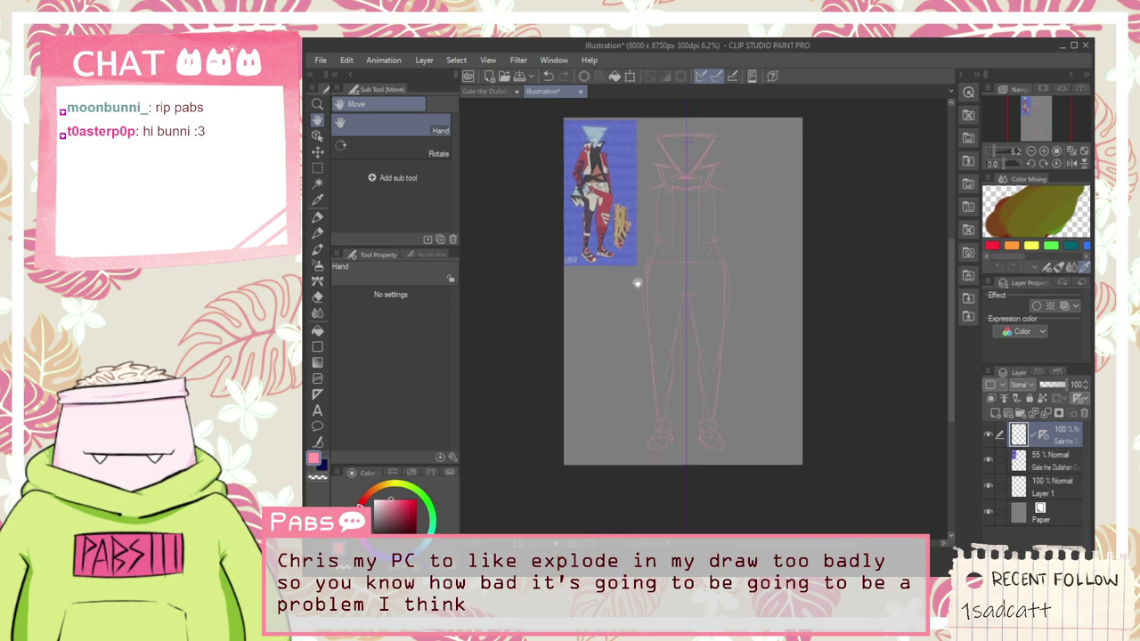
pyautogui.scroll(4, 634, 279)
pyautogui.moveTo(610, 210); pyautogui.dragTo(631, 283)
pyautogui.moveTo(570, 255); pyautogui.dragTo(646, 322)
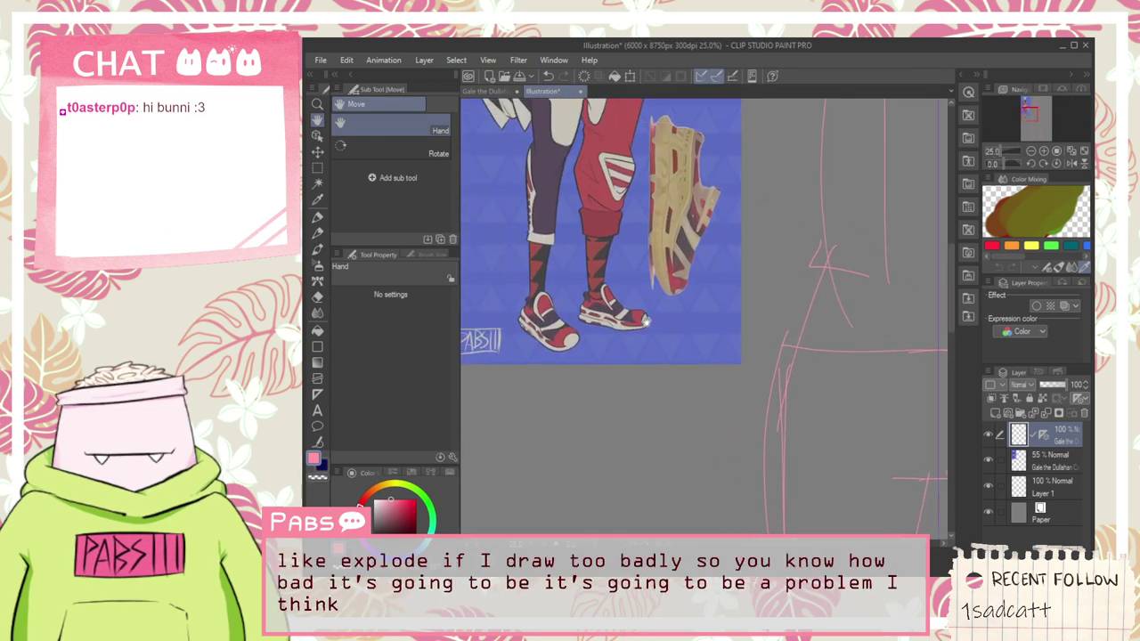
pyautogui.scroll(-2, 638, 304)
pyautogui.moveTo(723, 425); pyautogui.dragTo(648, 221)
pyautogui.scroll(3, 649, 221)
pyautogui.press('p')
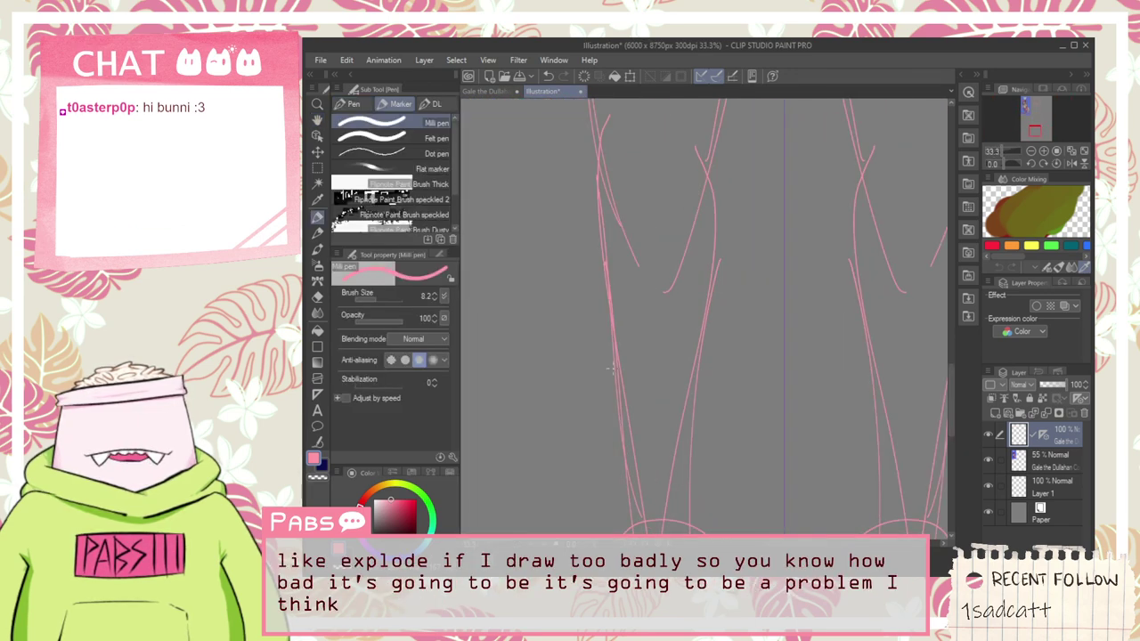
# Step: Compare the reference character's torso, waist and legs with the proportions of the symmetrical body sketch
pyautogui.scroll(-1, 678, 377)
pyautogui.press('space')
pyautogui.moveTo(617, 264); pyautogui.dragTo(685, 509)
pyautogui.scroll(-2, 639, 374)
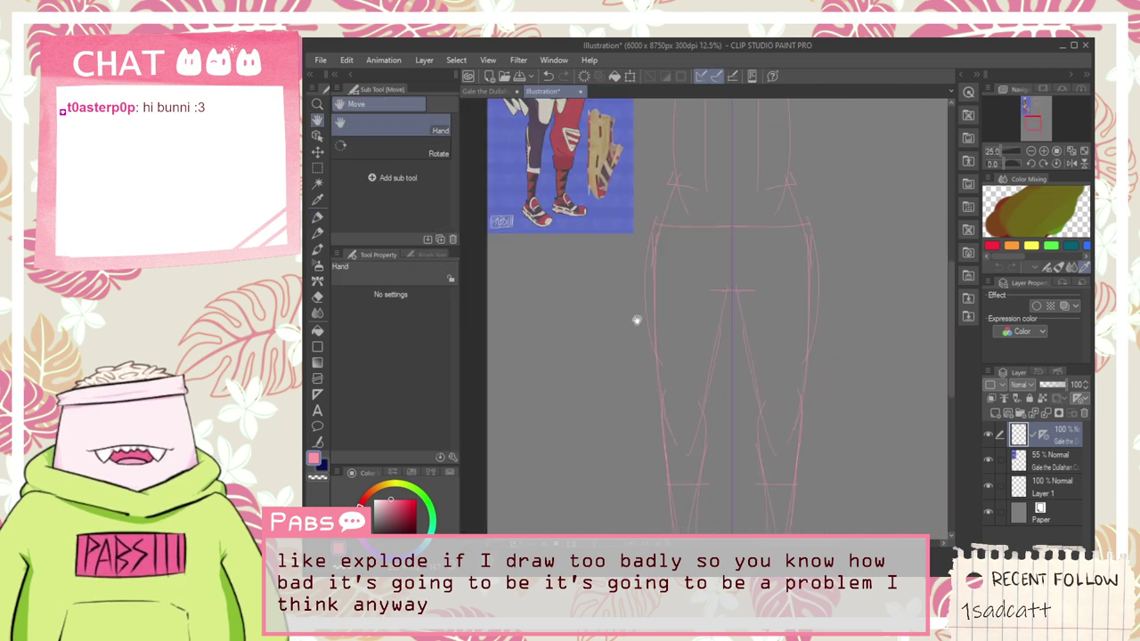
pyautogui.moveTo(606, 238); pyautogui.dragTo(646, 345)
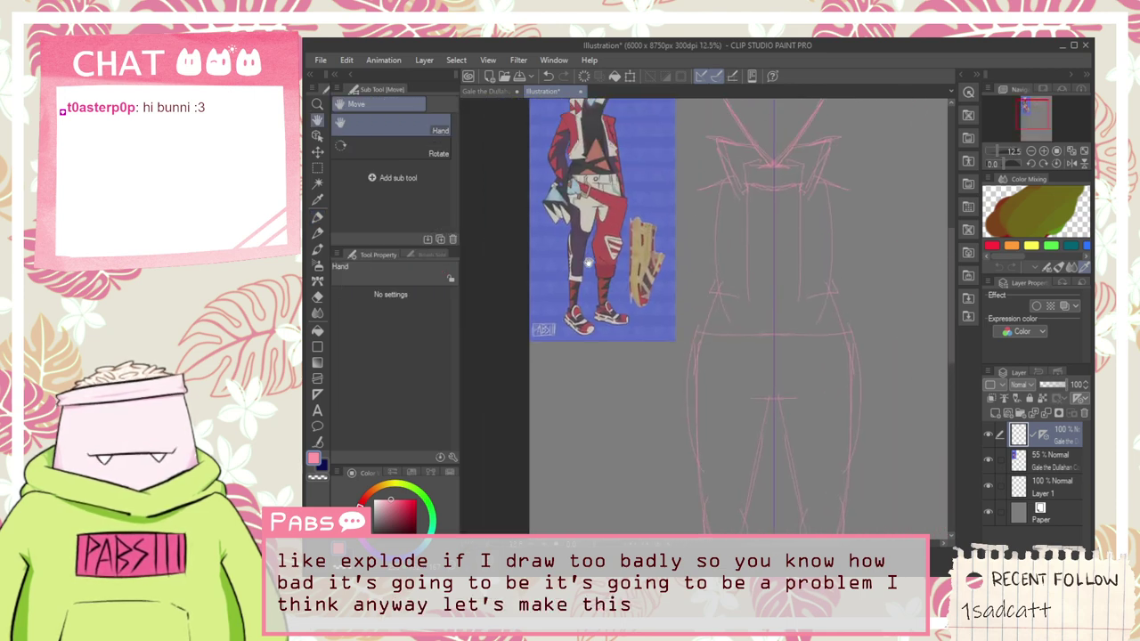
pyautogui.moveTo(598, 201); pyautogui.dragTo(594, 235)
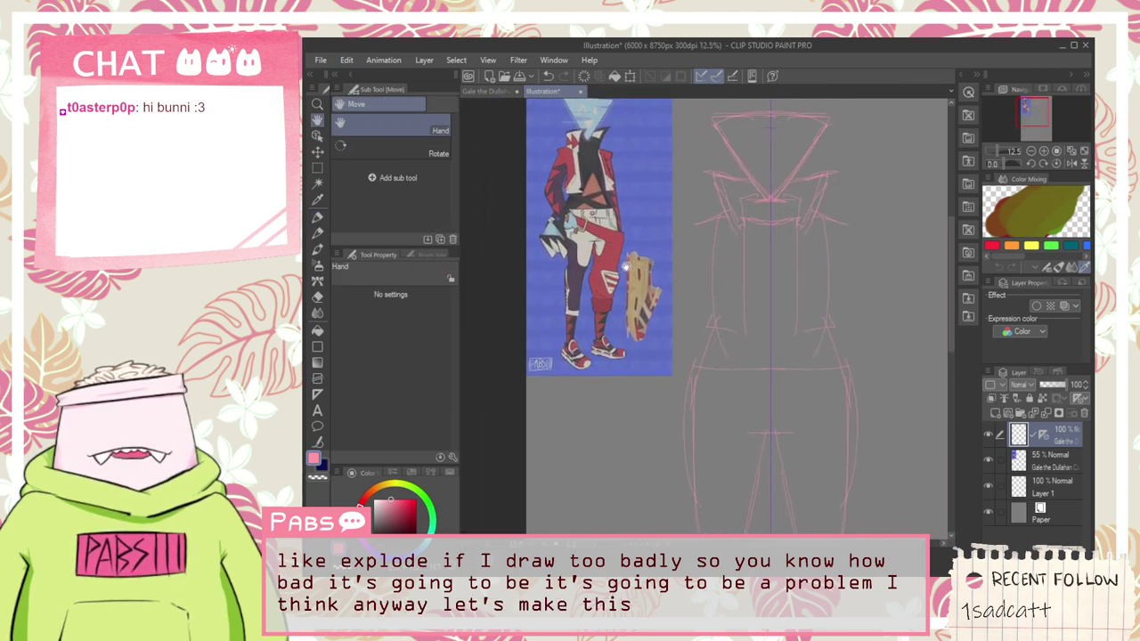
pyautogui.moveTo(656, 358); pyautogui.dragTo(625, 275)
pyautogui.scroll(4, 655, 287)
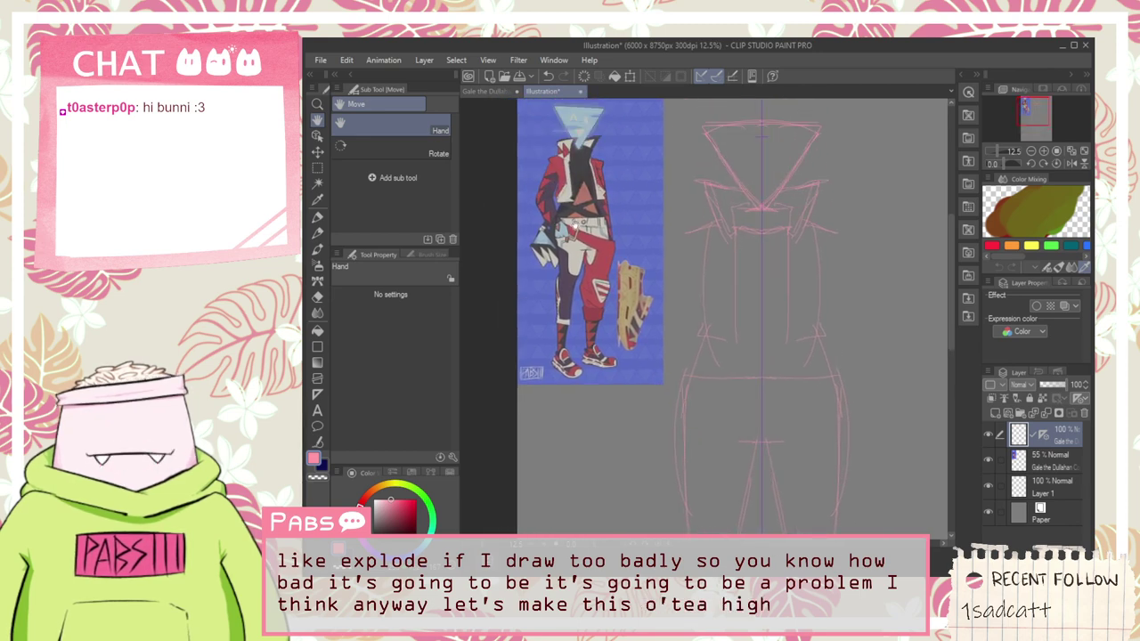
pyautogui.scroll(-5, 575, 246)
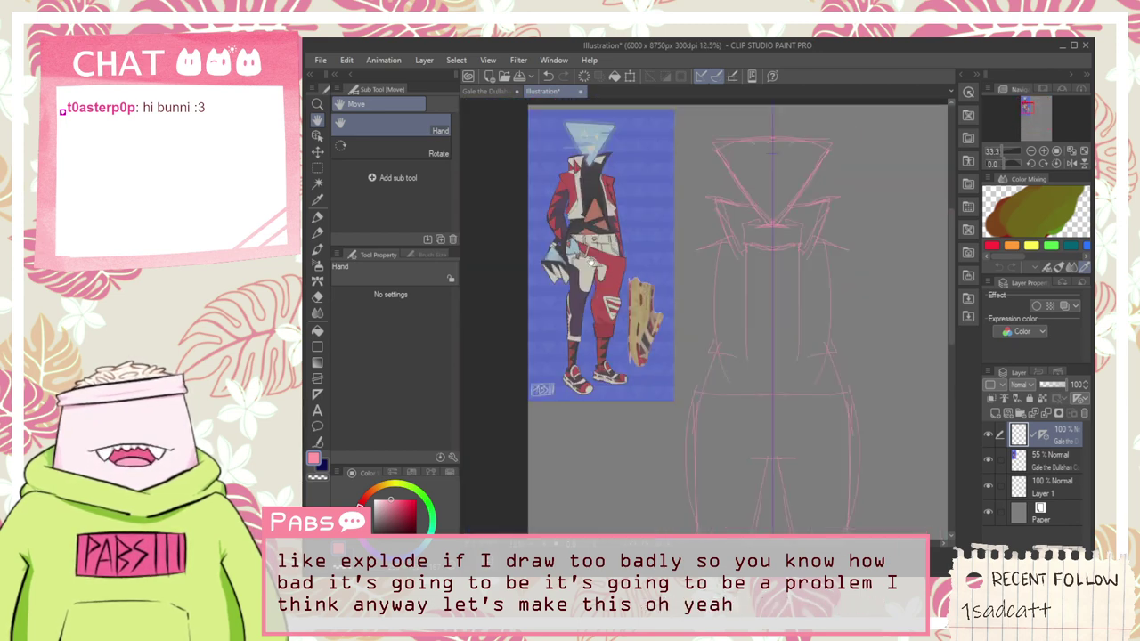
pyautogui.scroll(6, 706, 458)
pyautogui.press('p')
pyautogui.moveTo(599, 289)
pyautogui.mouseDown()
pyautogui.moveTo(720, 291)
pyautogui.moveTo(695, 275)
pyautogui.mouseUp()
pyautogui.hotkey('ctrl', 'z')
# Step: Examine the reference's torso, trousers and shoes, and compare them with the sketched figure's hips and legs
pyautogui.scroll(-4, 677, 290)
pyautogui.moveTo(584, 151); pyautogui.dragTo(617, 201)
pyautogui.scroll(4, 617, 201)
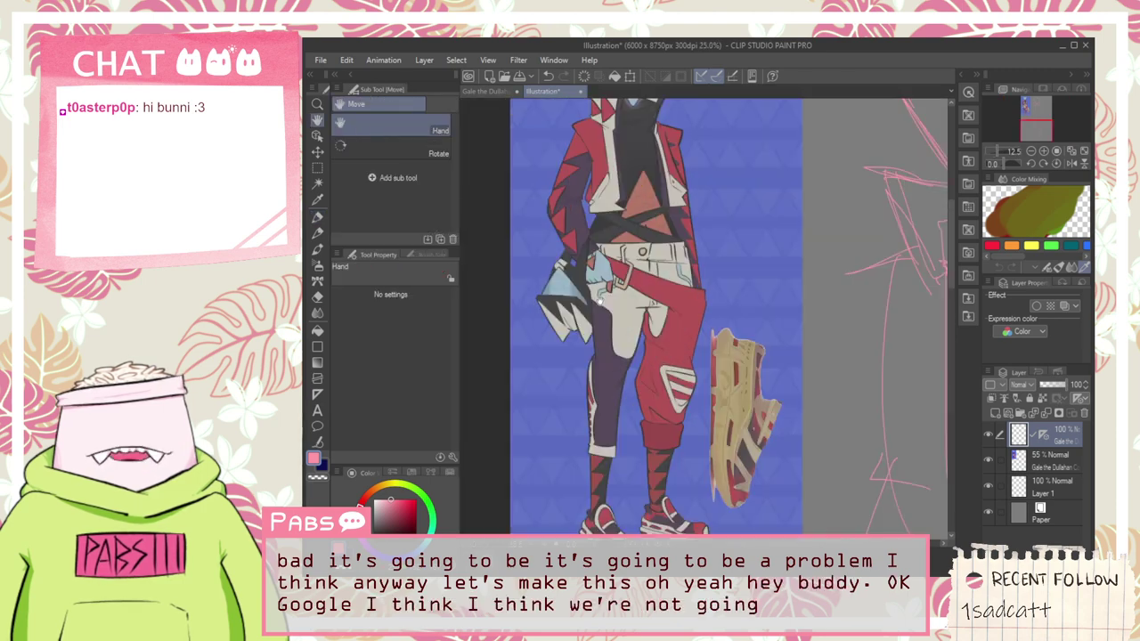
pyautogui.scroll(-5, 592, 423)
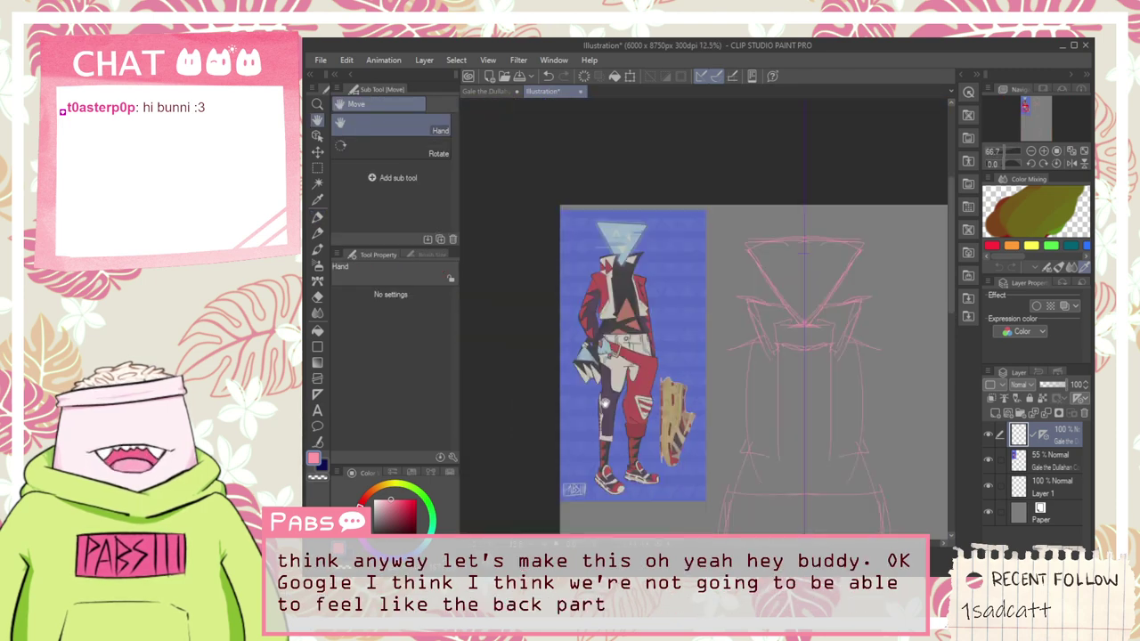
pyautogui.scroll(4, 636, 399)
pyautogui.moveTo(639, 329); pyautogui.dragTo(675, 514)
pyautogui.moveTo(640, 356)
pyautogui.mouseDown()
pyautogui.moveTo(735, 465)
pyautogui.moveTo(634, 282)
pyautogui.mouseUp()
pyautogui.scroll(-2, 735, 465)
pyautogui.scroll(2, 660, 282)
pyautogui.scroll(-2, 664, 322)
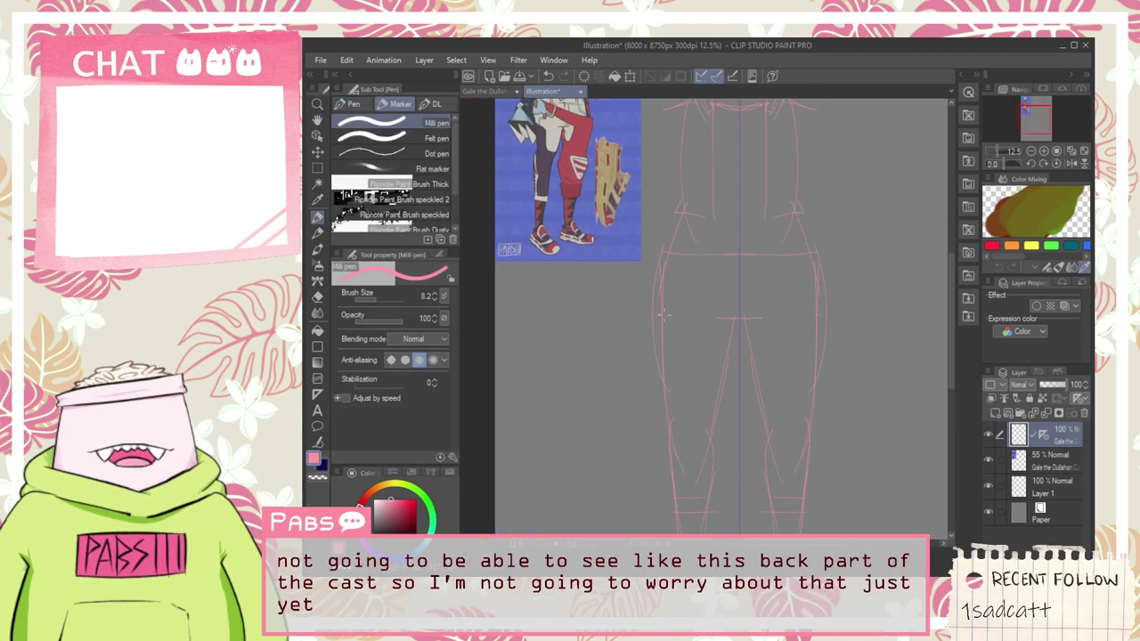
# Step: Sketch mirrored thigh-panel outlines and stepped pocket shapes on the upper legs of the trousers
pyautogui.press('h')
pyautogui.moveTo(721, 284); pyautogui.dragTo(733, 381)
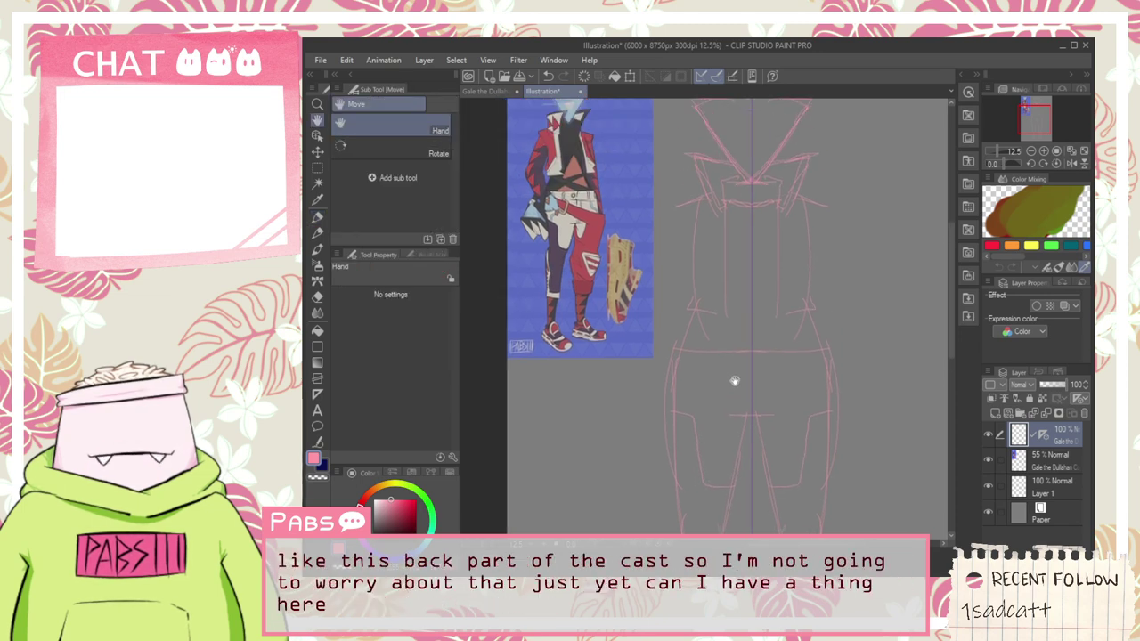
pyautogui.scroll(1, 727, 364)
pyautogui.press('p')
pyautogui.moveTo(669, 401); pyautogui.dragTo(695, 396)
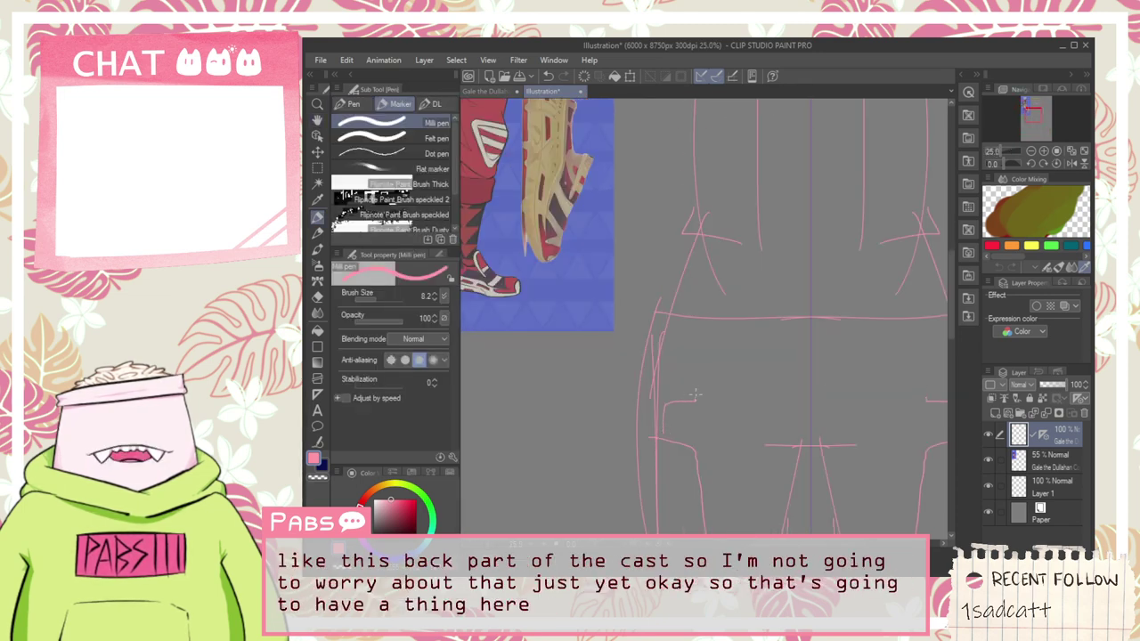
pyautogui.press('h')
pyautogui.scroll(-1, 715, 321)
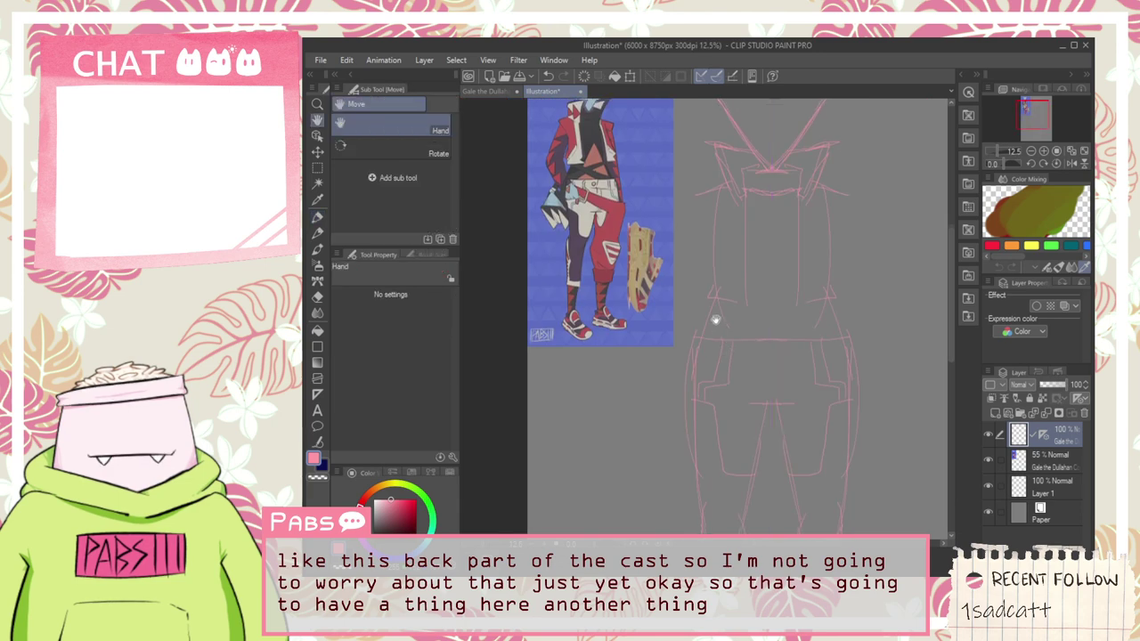
# Step: Raise the trousers' waist by sketching a second, slightly curved line above the existing waistline to form a waistband
pyautogui.moveTo(715, 321)
pyautogui.mouseDown()
pyautogui.moveTo(727, 334)
pyautogui.moveTo(846, 340)
pyautogui.mouseUp()
pyautogui.scroll(1, 727, 318)
pyautogui.press('p')
pyautogui.hotkey('ctrl', 'z')
pyautogui.moveTo(678, 333); pyautogui.dragTo(850, 341)
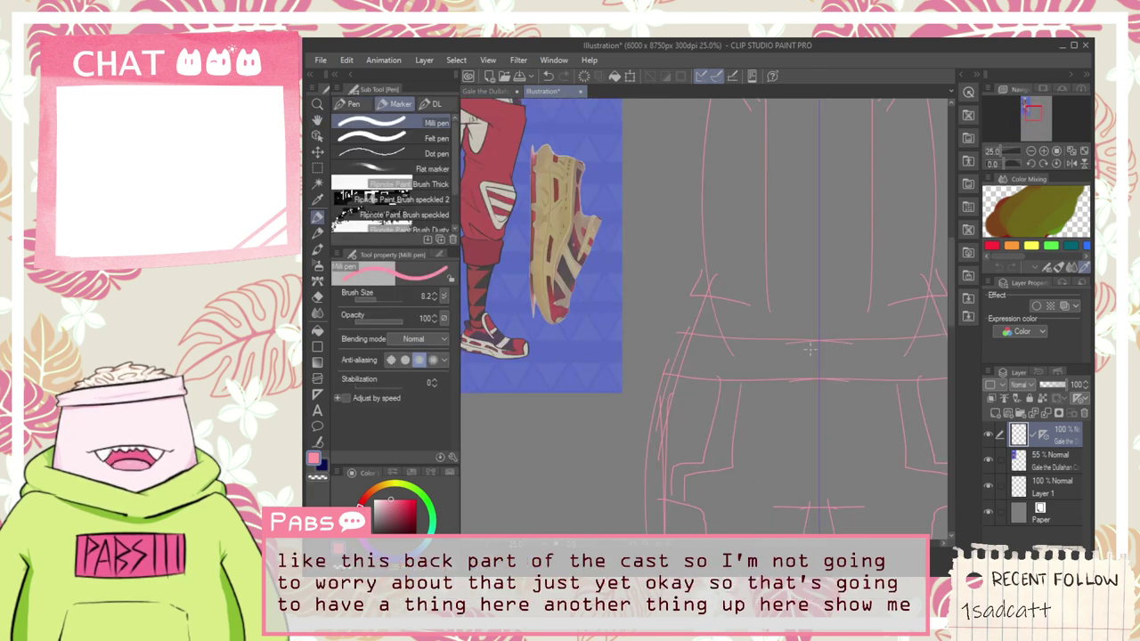
pyautogui.scroll(-1, 786, 348)
pyautogui.scroll(2, 809, 380)
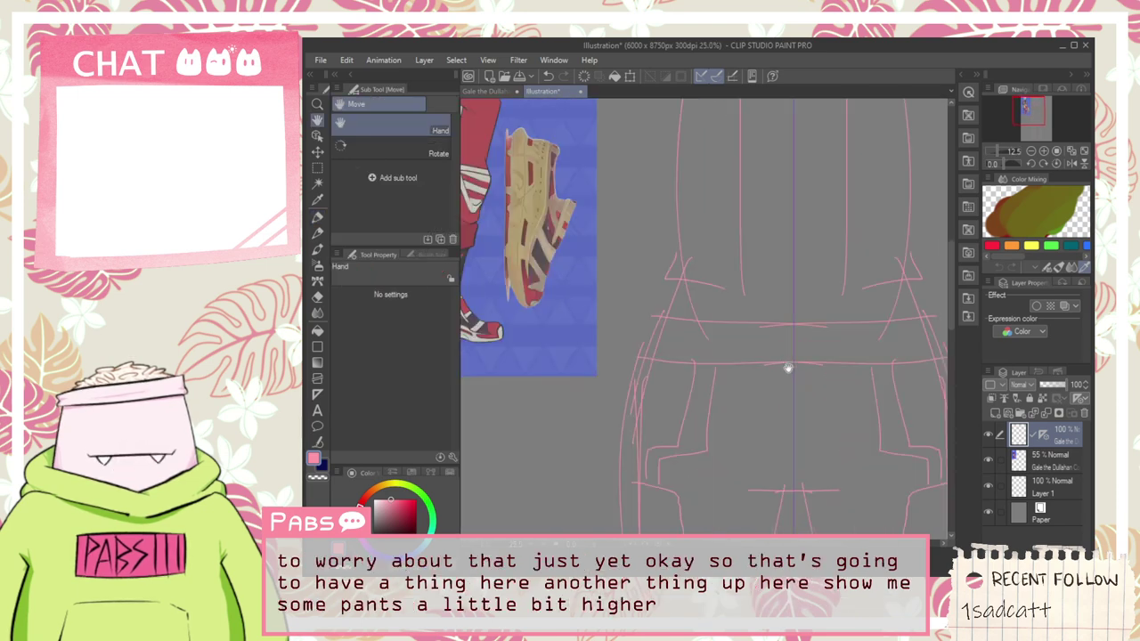
# Step: Sketch a round button with slanted flap lines on both sides at the centre of the waistband
pyautogui.moveTo(832, 306); pyautogui.dragTo(812, 364)
pyautogui.hotkey('ctrl', 'z')
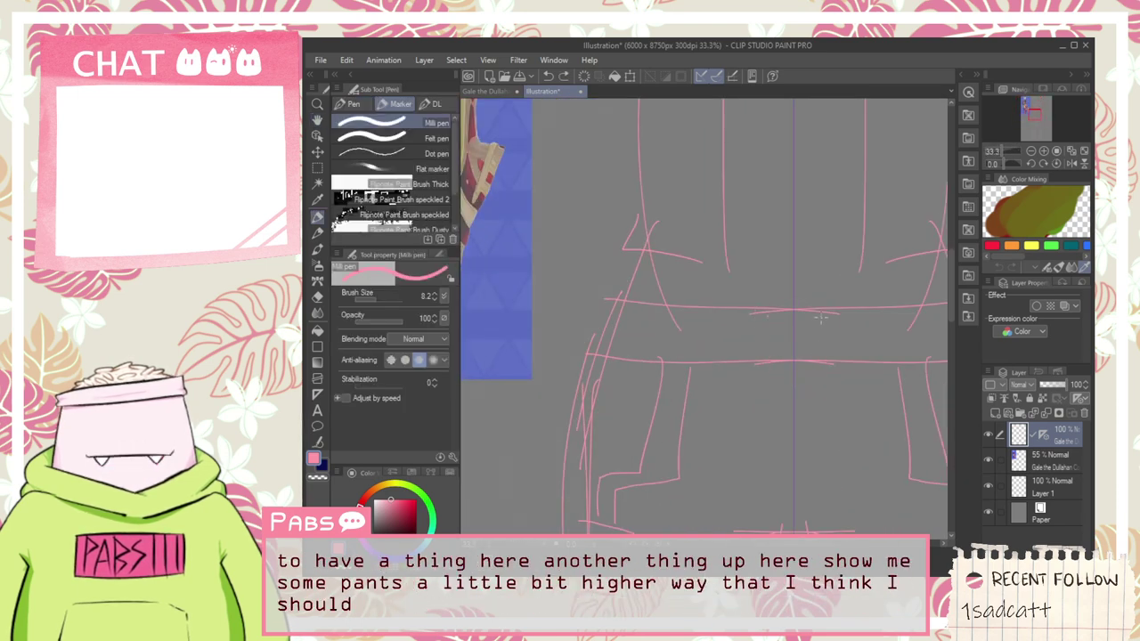
pyautogui.moveTo(821, 316); pyautogui.dragTo(808, 366)
pyautogui.moveTo(800, 324)
pyautogui.mouseDown()
pyautogui.moveTo(793, 346)
pyautogui.moveTo(763, 343)
pyautogui.mouseUp()
pyautogui.scroll(-3, 792, 341)
pyautogui.scroll(2, 768, 350)
pyautogui.scroll(-1, 771, 353)
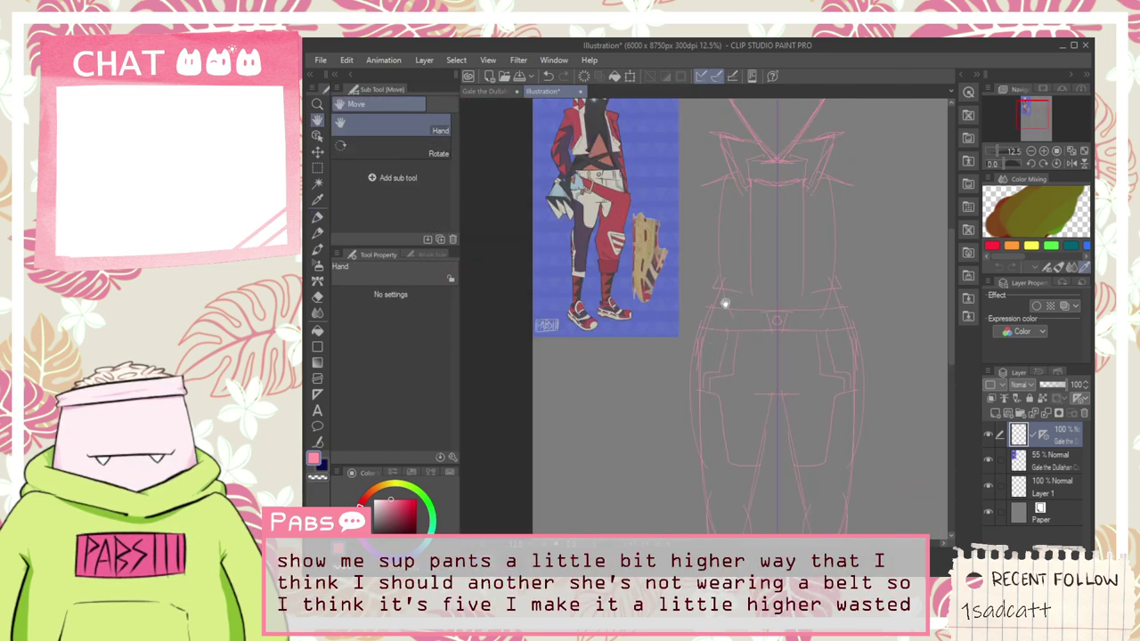
# Step: Sketch short vertical belt-loop lines across the waistband on both sides of the button
pyautogui.scroll(3, 725, 278)
pyautogui.press('p')
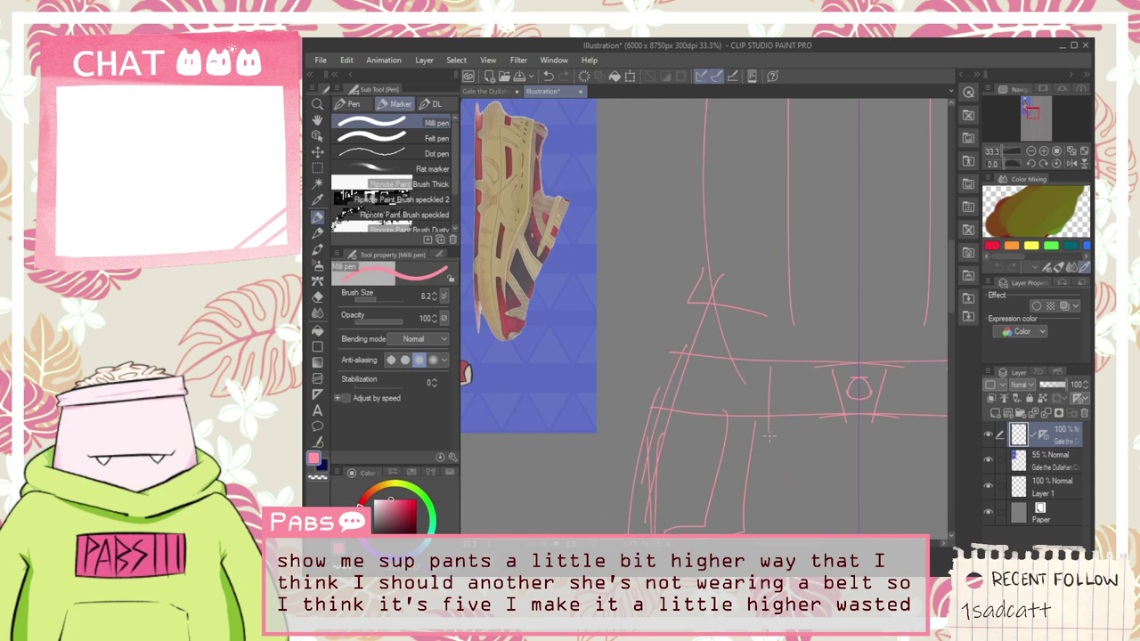
pyautogui.scroll(-1, 781, 400)
# Step: Examine the reference's trouser waist, hip strap and jacket, and compare them with the sketched waistband and torso
pyautogui.press('space')
pyautogui.moveTo(511, 113); pyautogui.dragTo(627, 307)
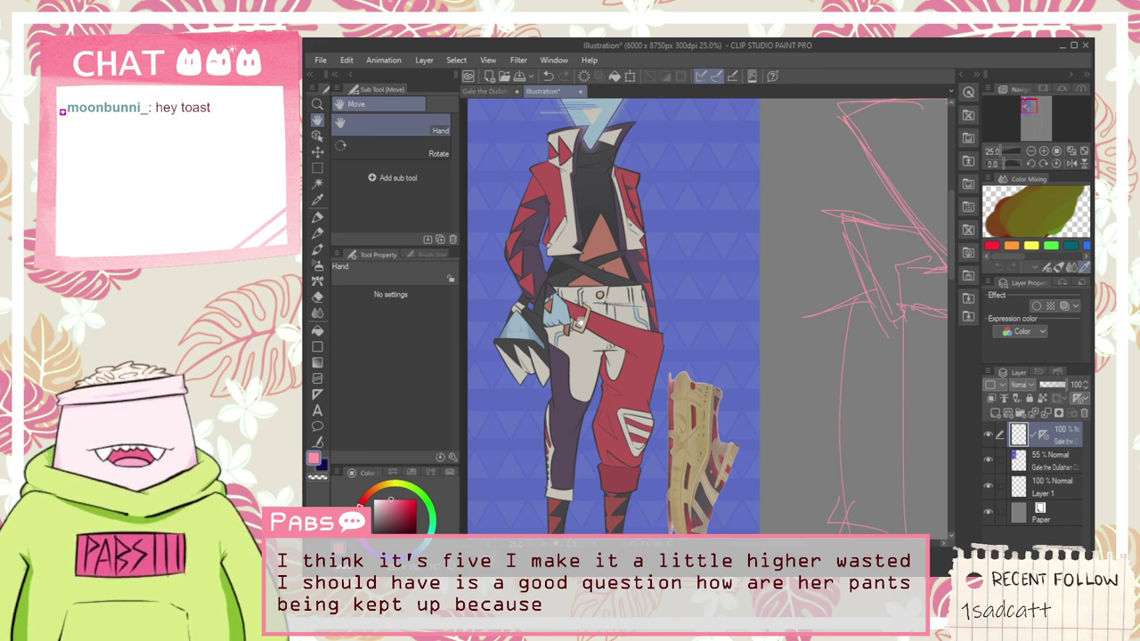
pyautogui.scroll(5, 596, 330)
pyautogui.scroll(-4, 613, 333)
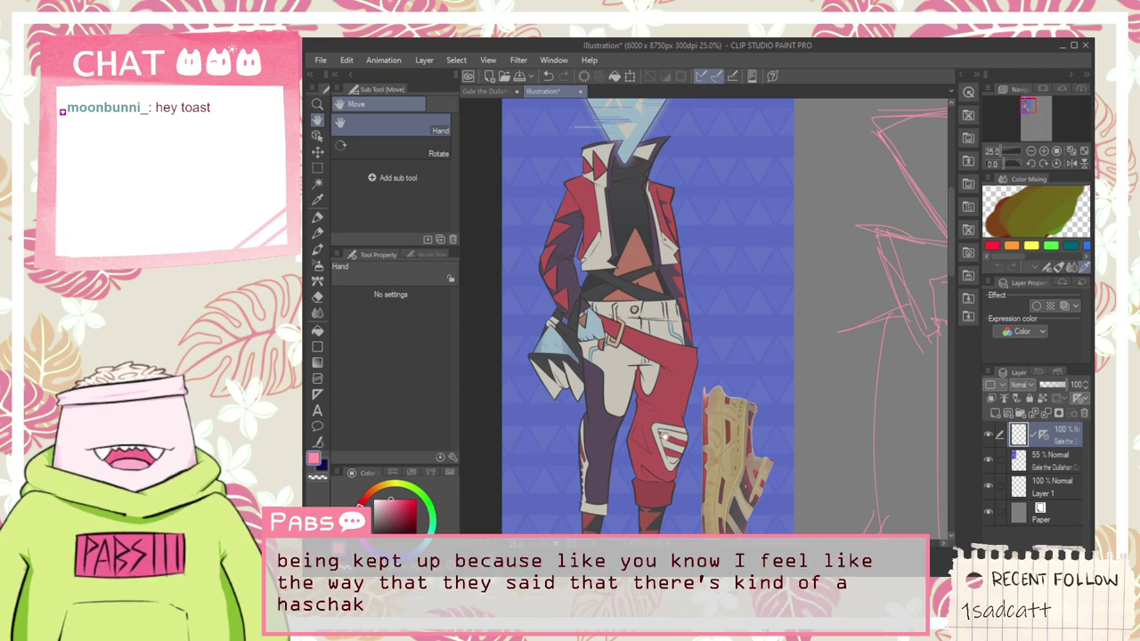
pyautogui.scroll(-4, 631, 341)
pyautogui.moveTo(710, 420); pyautogui.dragTo(671, 377)
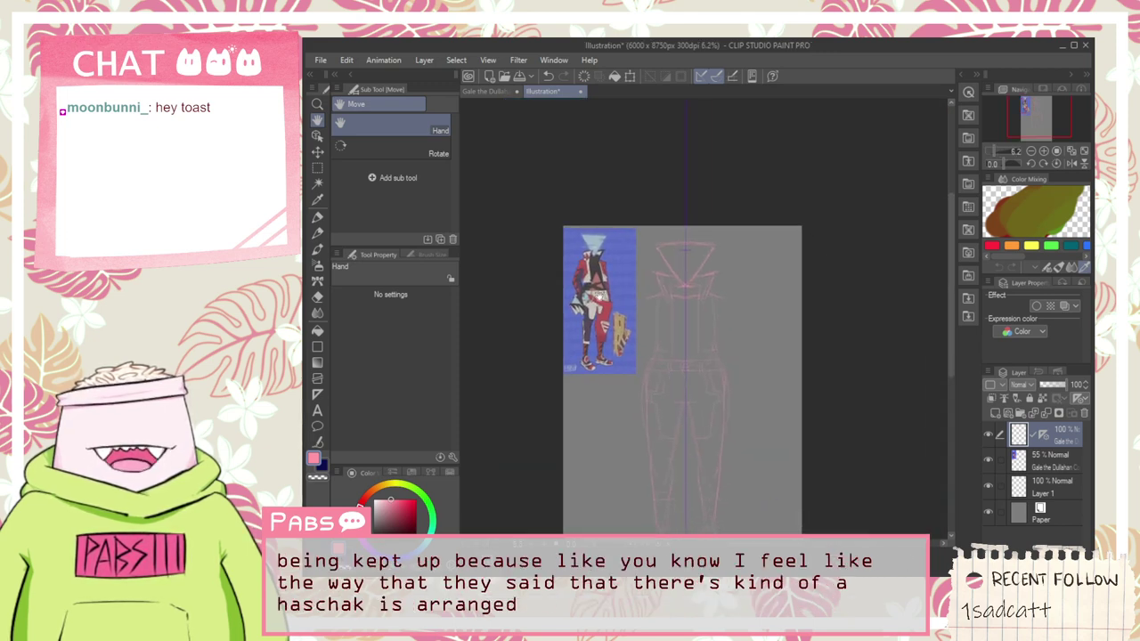
pyautogui.scroll(5, 667, 392)
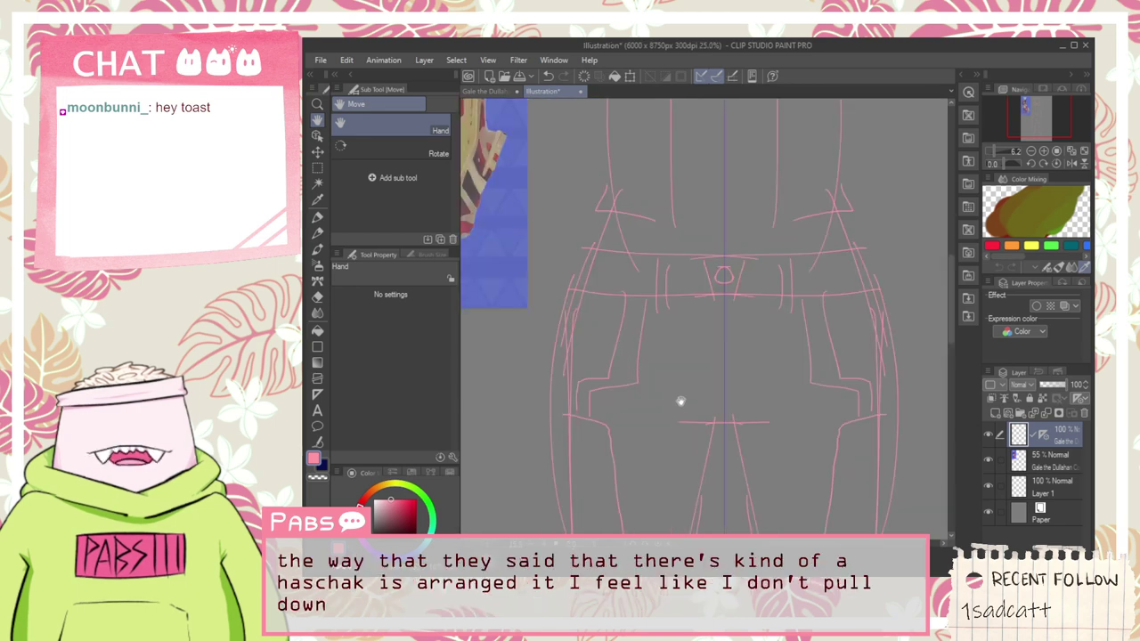
pyautogui.scroll(-3, 679, 400)
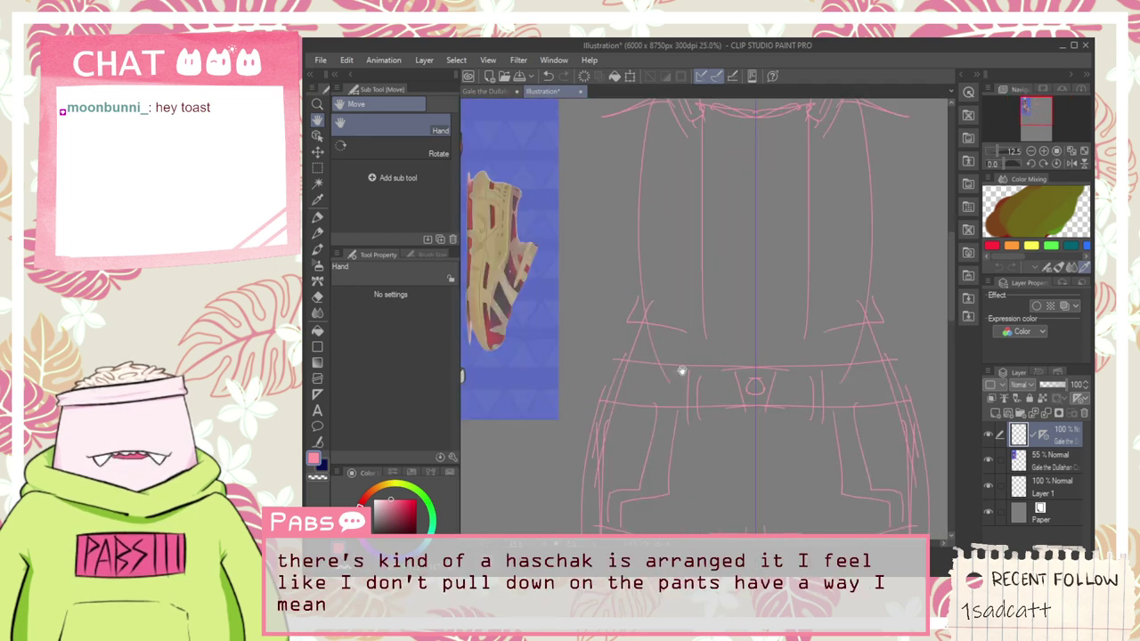
pyautogui.scroll(2, 677, 378)
pyautogui.press('p')
pyautogui.press('h')
pyautogui.moveTo(688, 411); pyautogui.dragTo(667, 389)
pyautogui.scroll(-2, 666, 389)
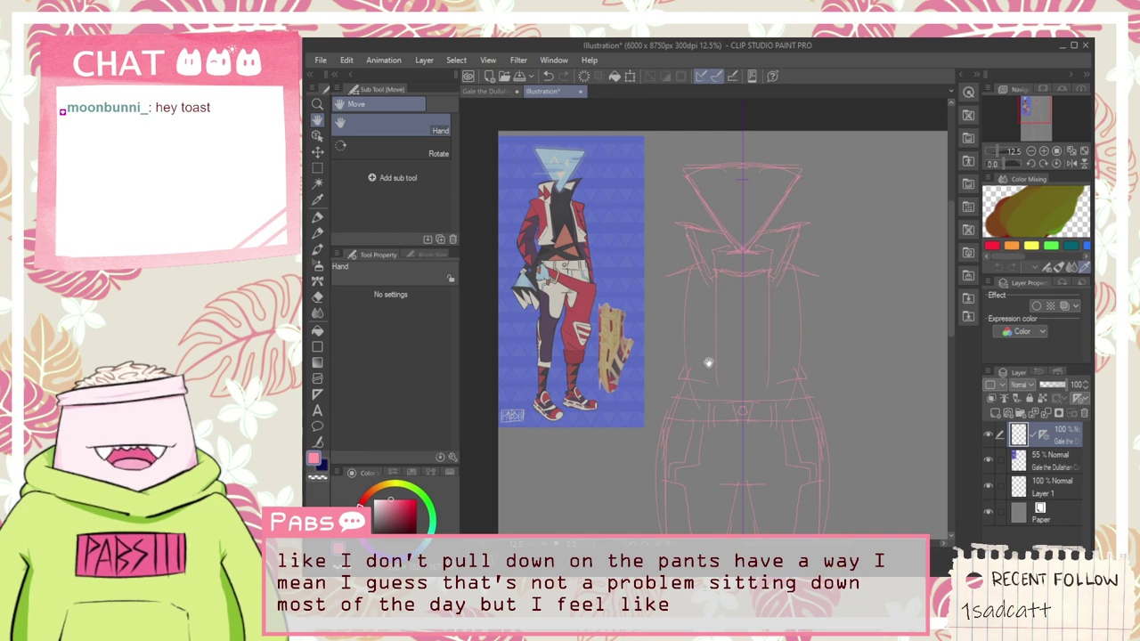
pyautogui.scroll(2, 703, 353)
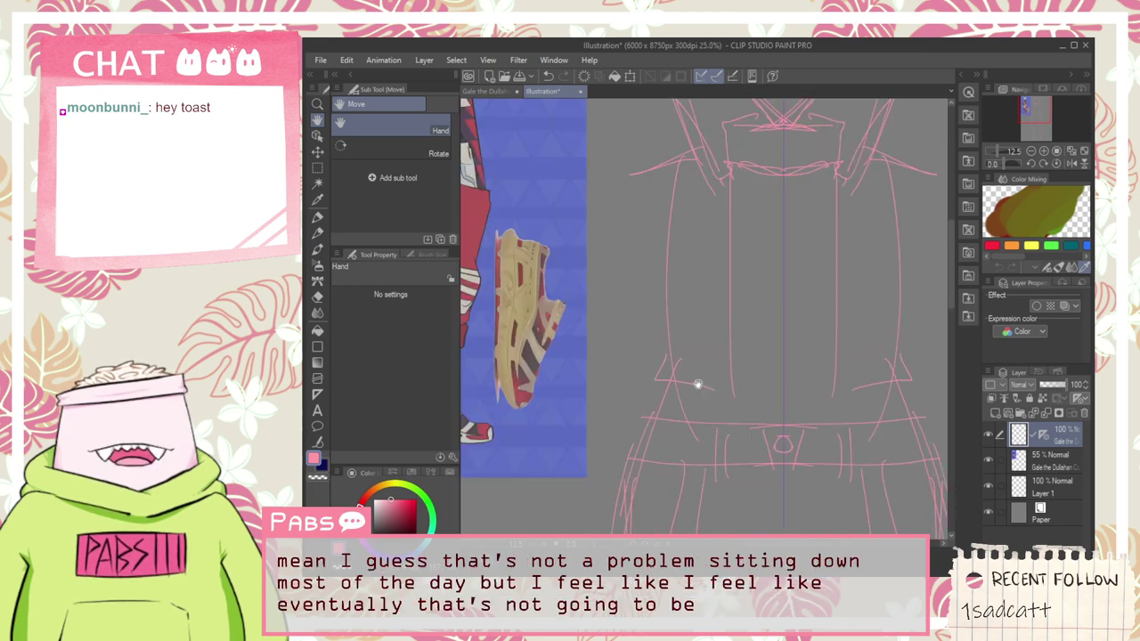
# Step: Sketch pointed jacket shoulders, the jacket's sides and long arm lines hanging down to the wrists on both sides
pyautogui.press('p')
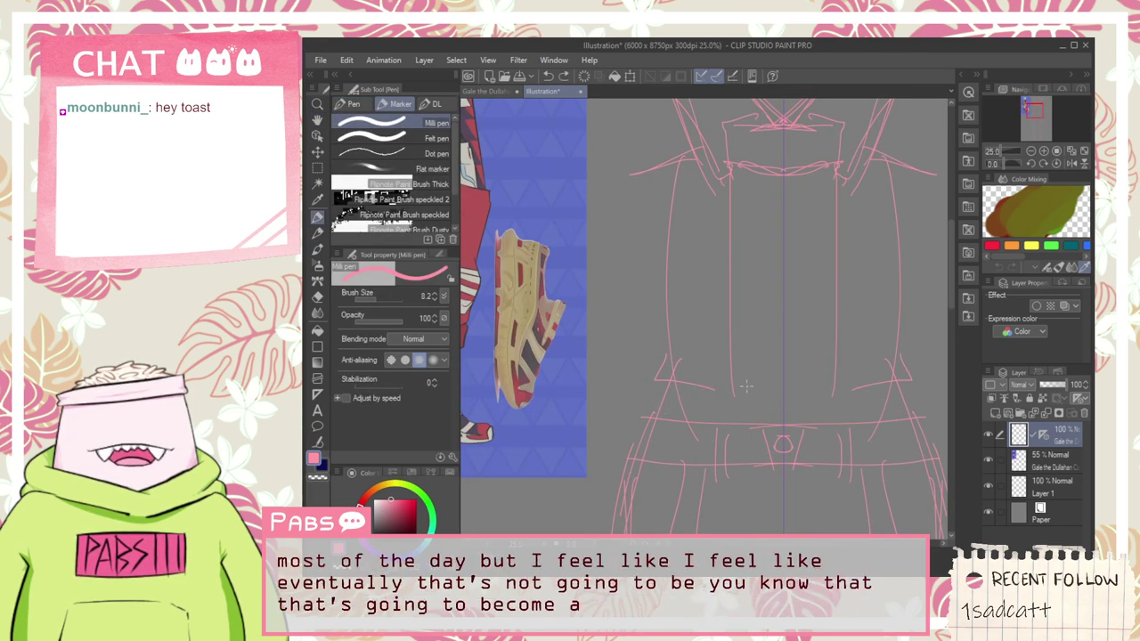
pyautogui.scroll(-2, 745, 326)
pyautogui.press('h')
pyautogui.moveTo(745, 326); pyautogui.dragTo(739, 329)
pyautogui.scroll(2, 753, 300)
pyautogui.press('p')
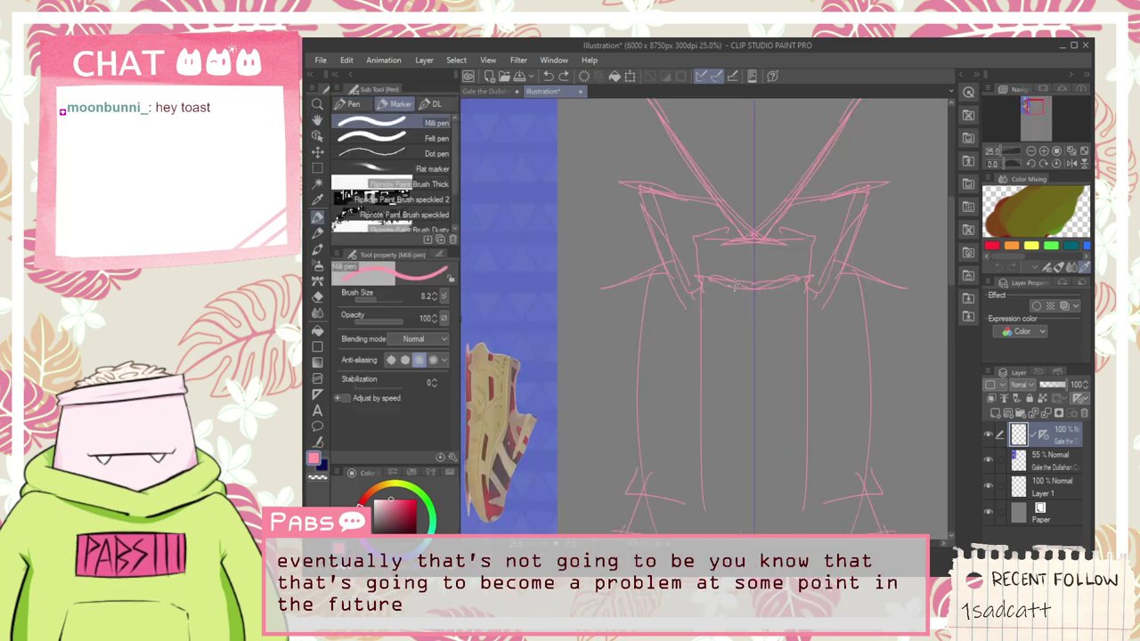
pyautogui.scroll(-2, 734, 289)
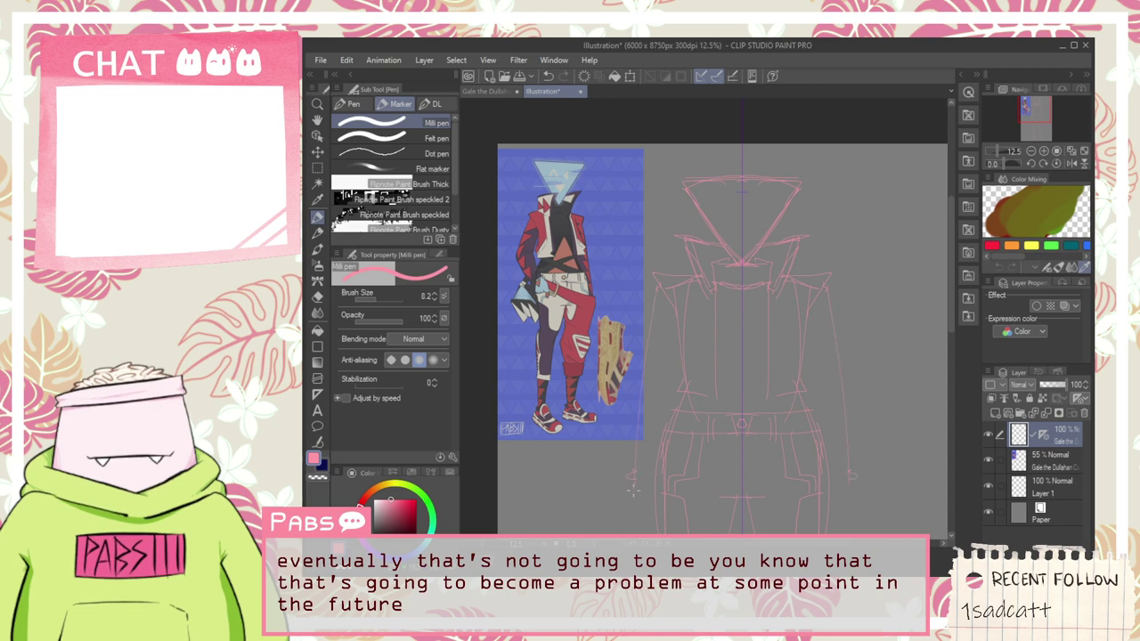
# Step: Sketch a wrist line below each sleeve, and start each hand with the outer edge and thumb strokes
pyautogui.press('space')
pyautogui.moveTo(649, 488); pyautogui.dragTo(652, 392)
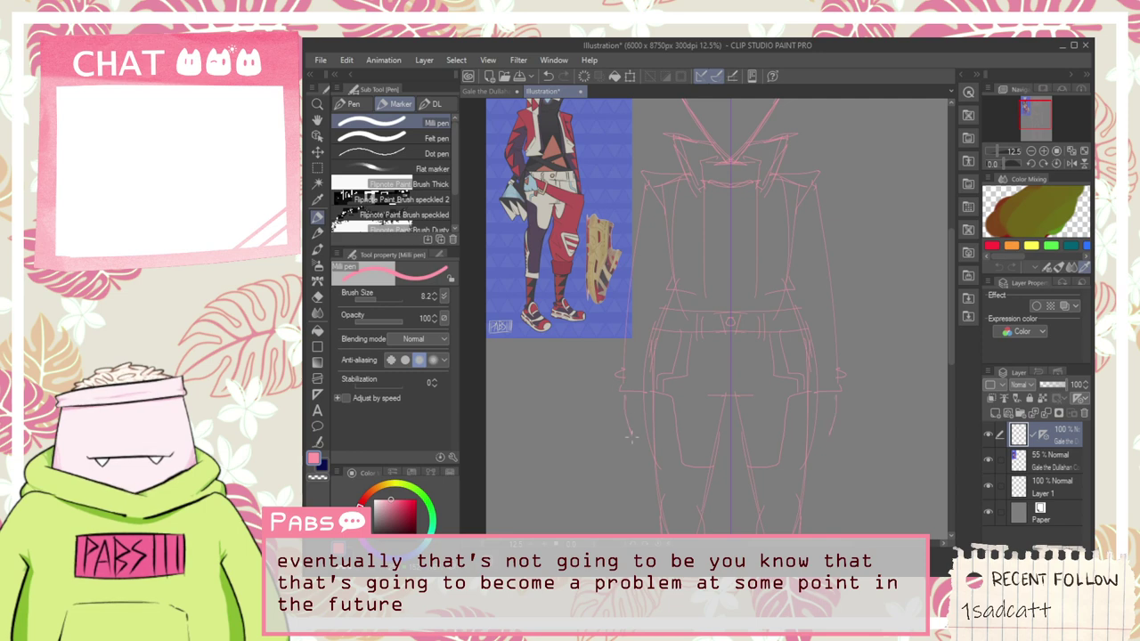
pyautogui.scroll(2, 639, 445)
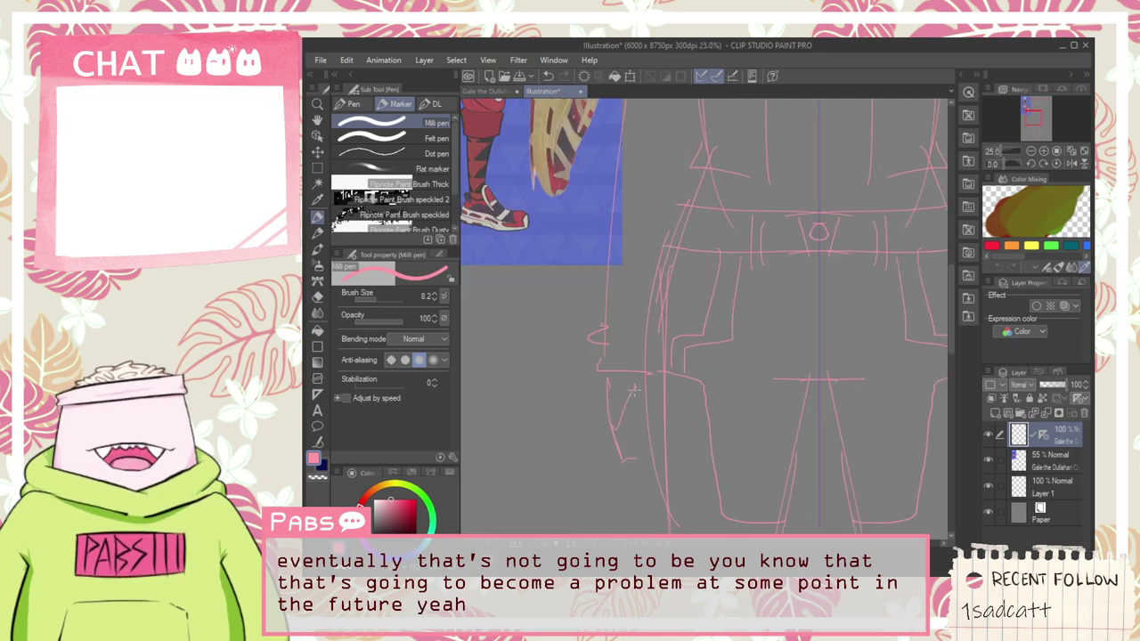
pyautogui.scroll(-2, 624, 426)
# Step: Extend the upper corners of the triangular head slightly outward and join them to its top edge, redrawing unsatisfactory strokes
pyautogui.press('space')
pyautogui.scroll(2, 595, 316)
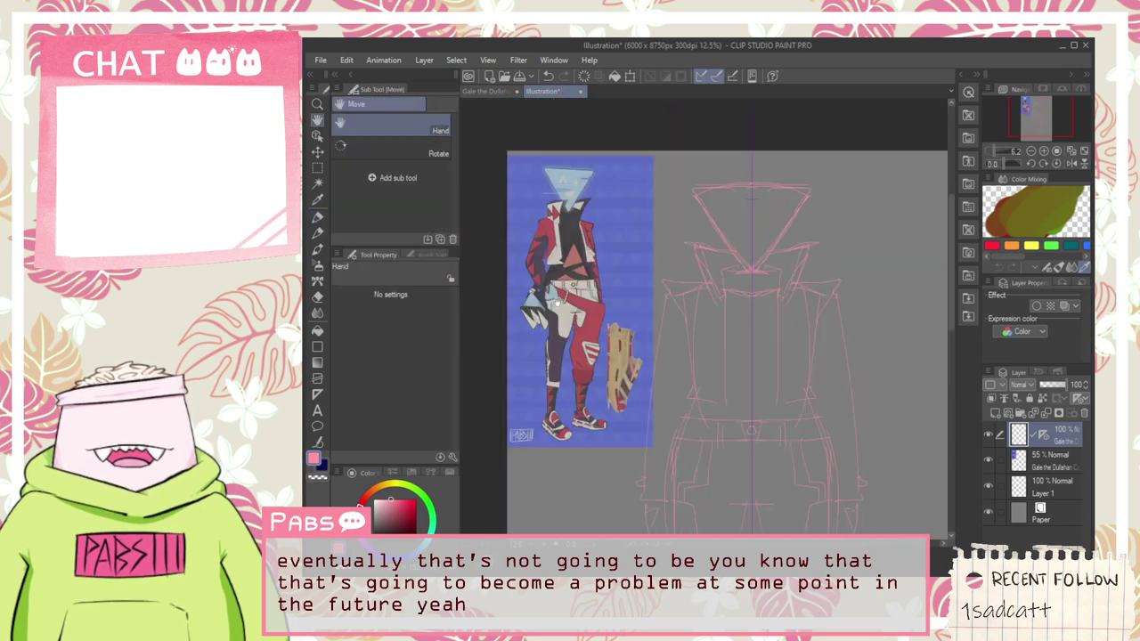
pyautogui.scroll(-1, 591, 288)
pyautogui.scroll(3, 729, 300)
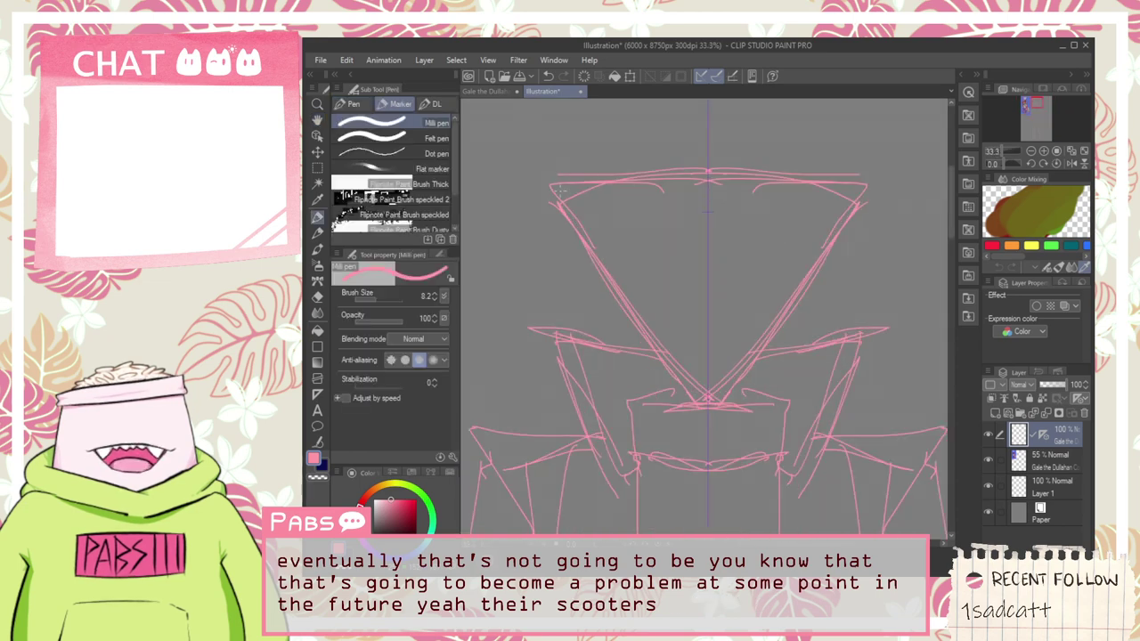
pyautogui.moveTo(541, 176); pyautogui.dragTo(674, 167)
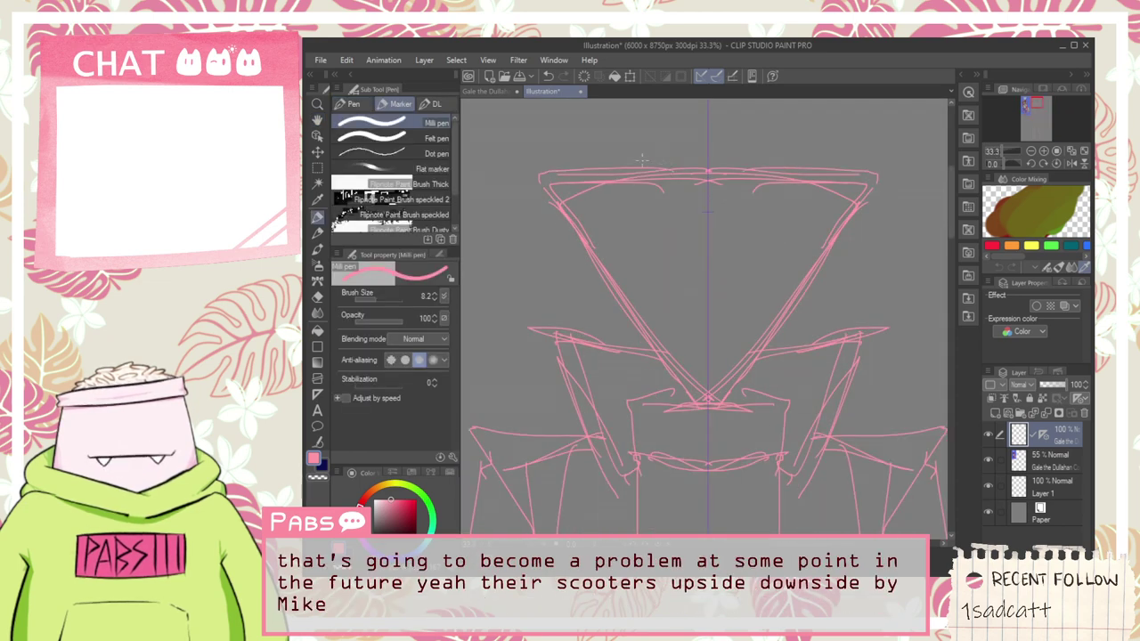
pyautogui.hotkey('ctrl', 'z')
pyautogui.moveTo(545, 181); pyautogui.dragTo(684, 193)
pyautogui.hotkey('ctrl', 'z')
pyautogui.moveTo(543, 179); pyautogui.dragTo(630, 185)
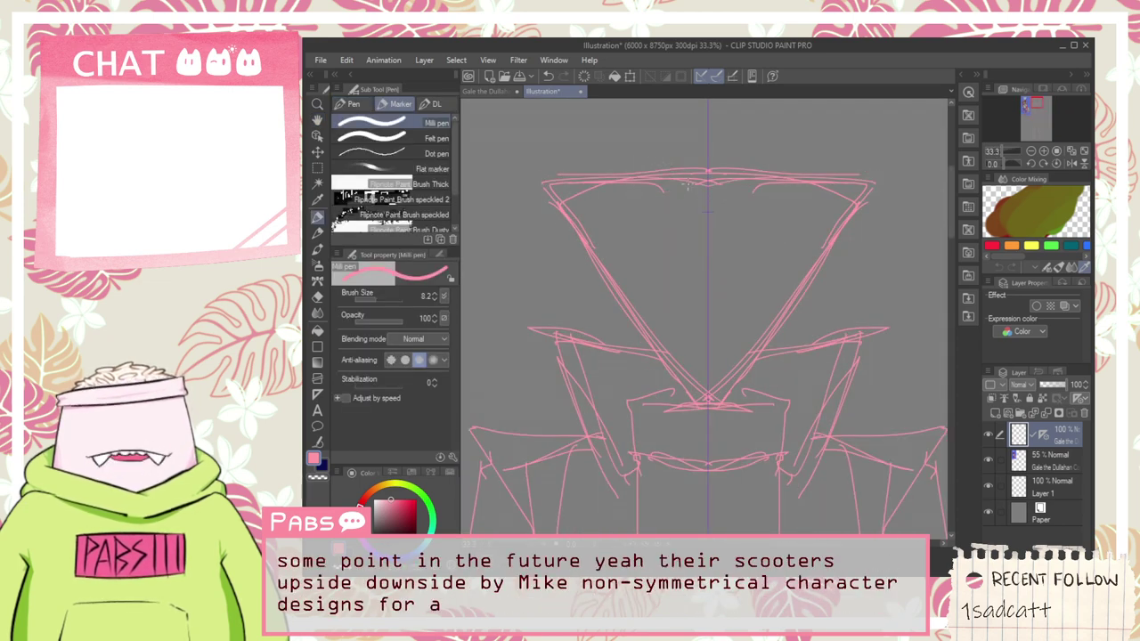
# Step: Complete the hands beside the thighs by sketching the fingertips and inner finger lines
pyautogui.scroll(-5, 675, 210)
pyautogui.press('space')
pyautogui.scroll(4, 659, 267)
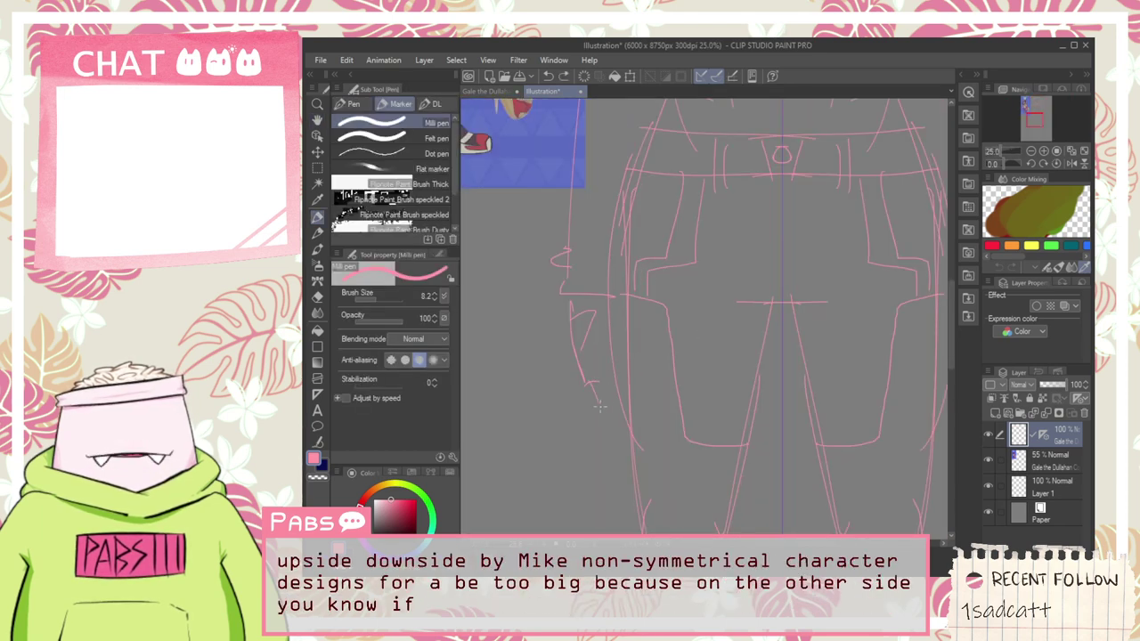
pyautogui.moveTo(613, 420)
pyautogui.mouseDown()
pyautogui.moveTo(608, 381)
pyautogui.moveTo(612, 396)
pyautogui.moveTo(606, 324)
pyautogui.mouseUp()
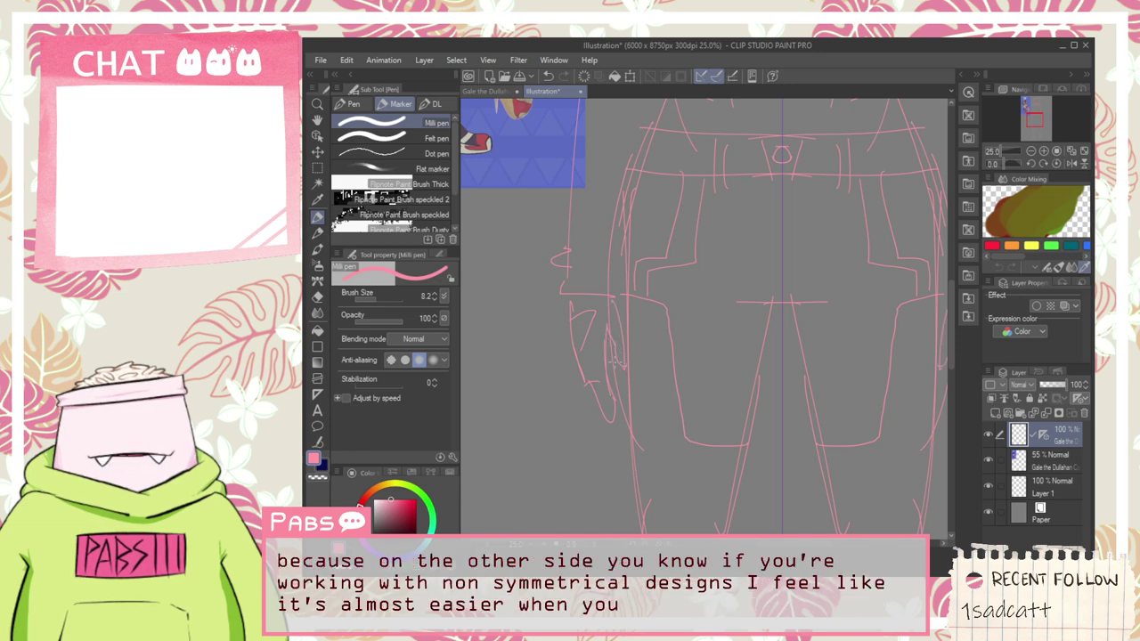
# Step: Sketch a horizontal line across each lower sleeve and a jagged zigzag edge running down to the wrist
pyautogui.scroll(-7, 604, 411)
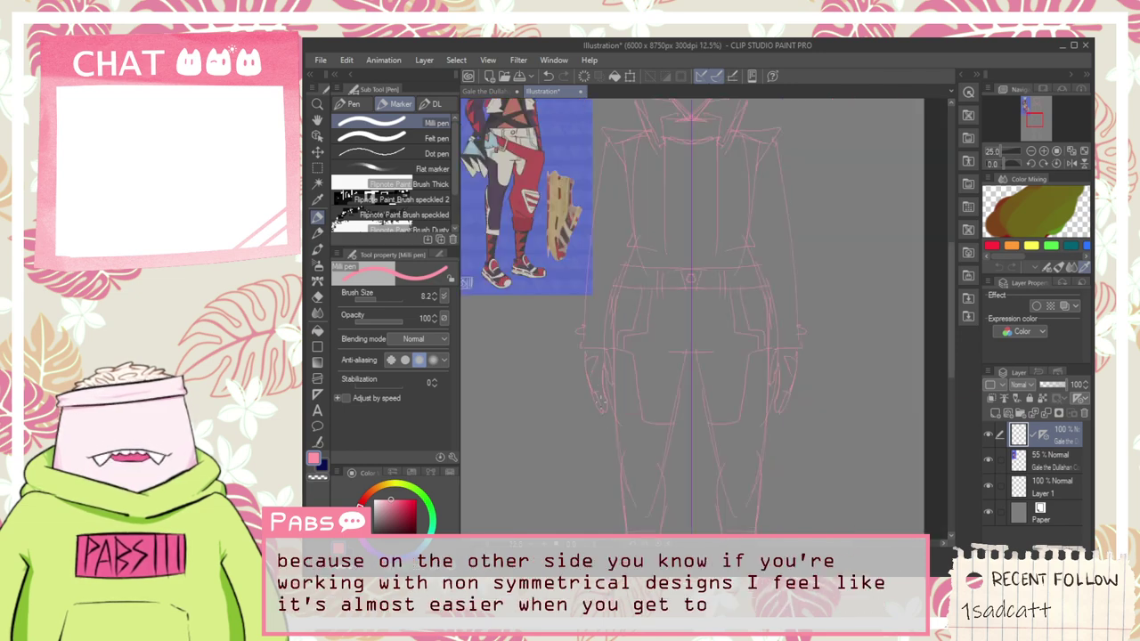
pyautogui.scroll(5, 578, 337)
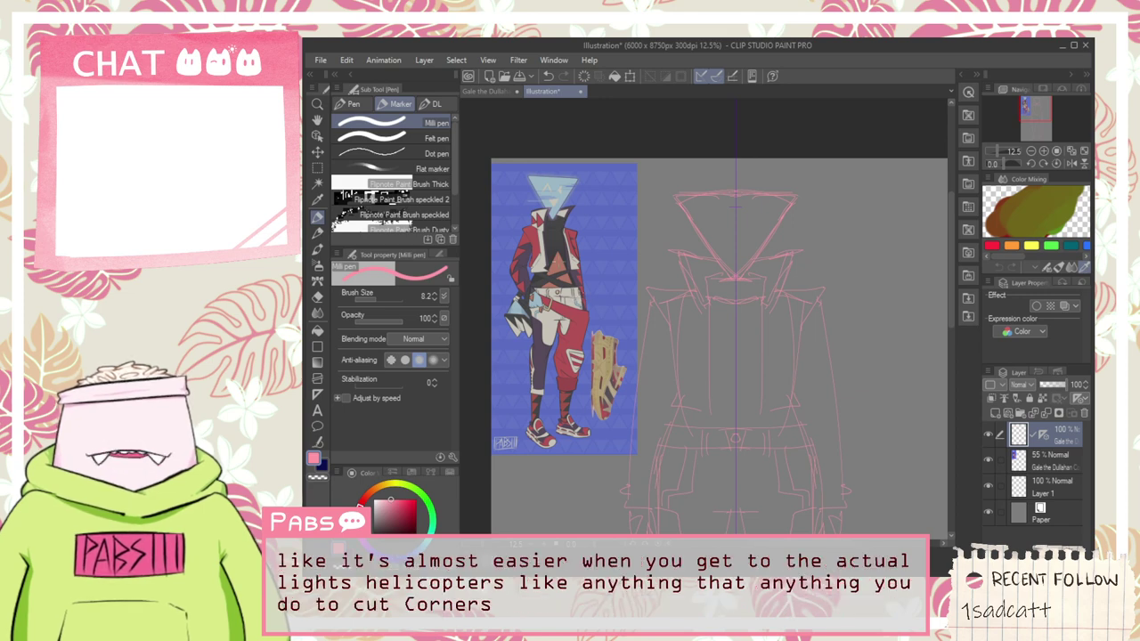
pyautogui.press('space')
pyautogui.moveTo(650, 404); pyautogui.dragTo(629, 368)
pyautogui.scroll(2, 634, 402)
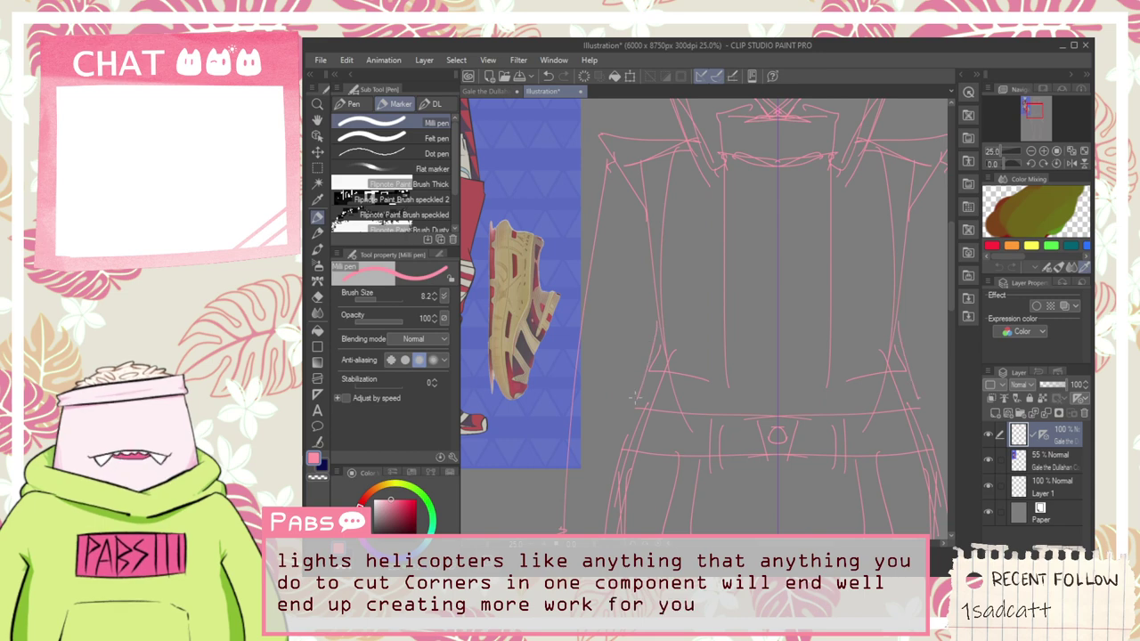
pyautogui.scroll(-2, 630, 420)
pyautogui.press('space')
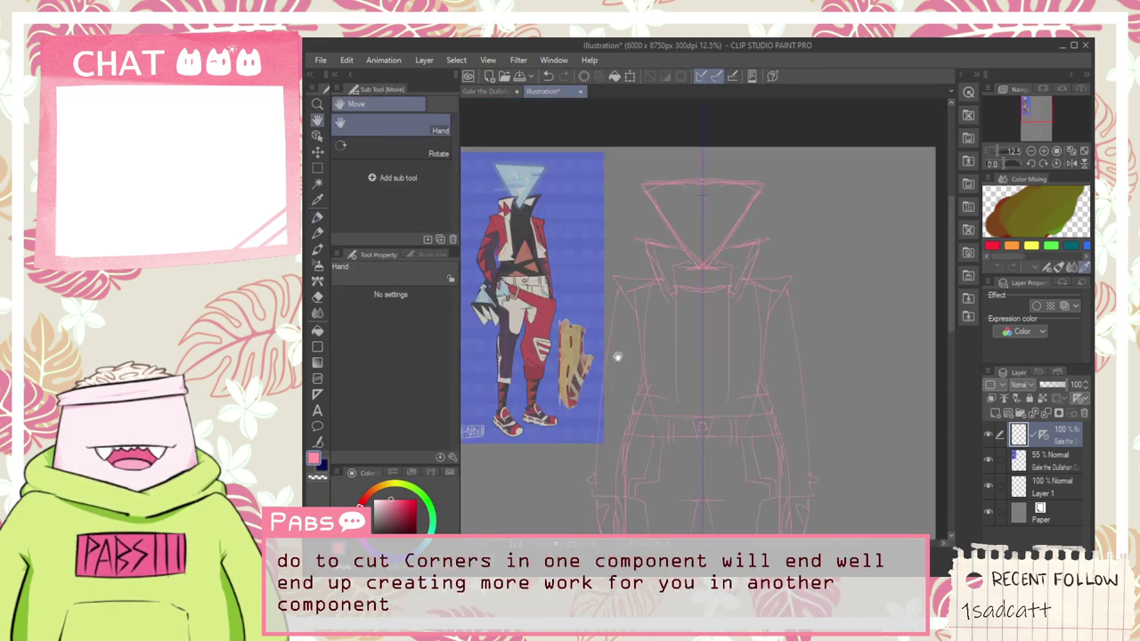
pyautogui.moveTo(615, 356); pyautogui.dragTo(624, 346)
pyautogui.scroll(2, 620, 454)
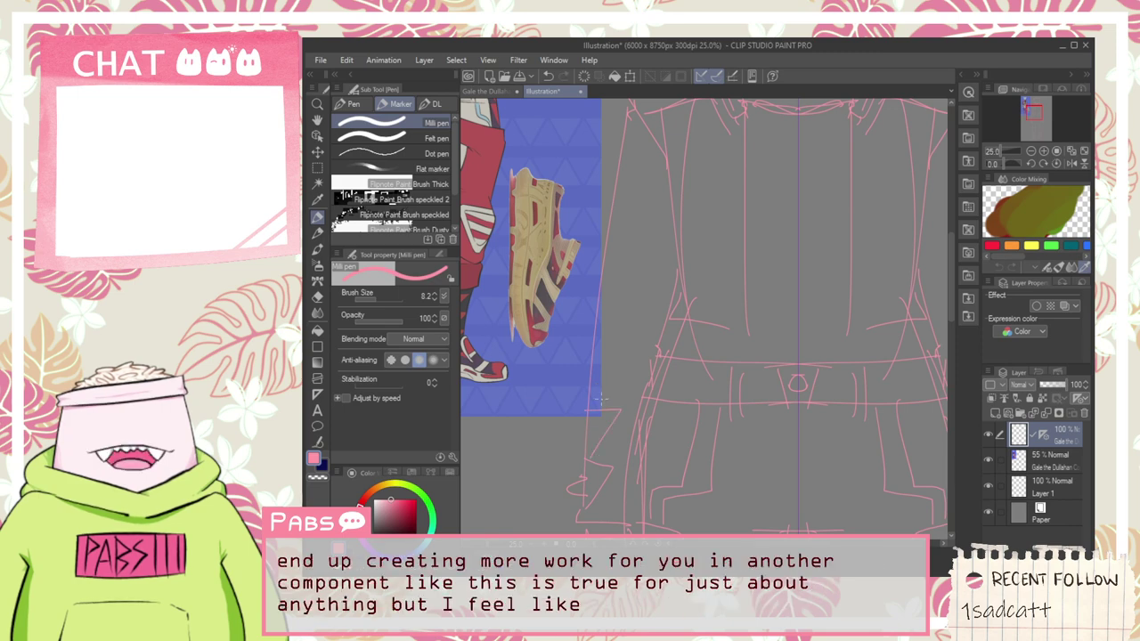
pyautogui.press('space')
pyautogui.moveTo(598, 388); pyautogui.dragTo(603, 444)
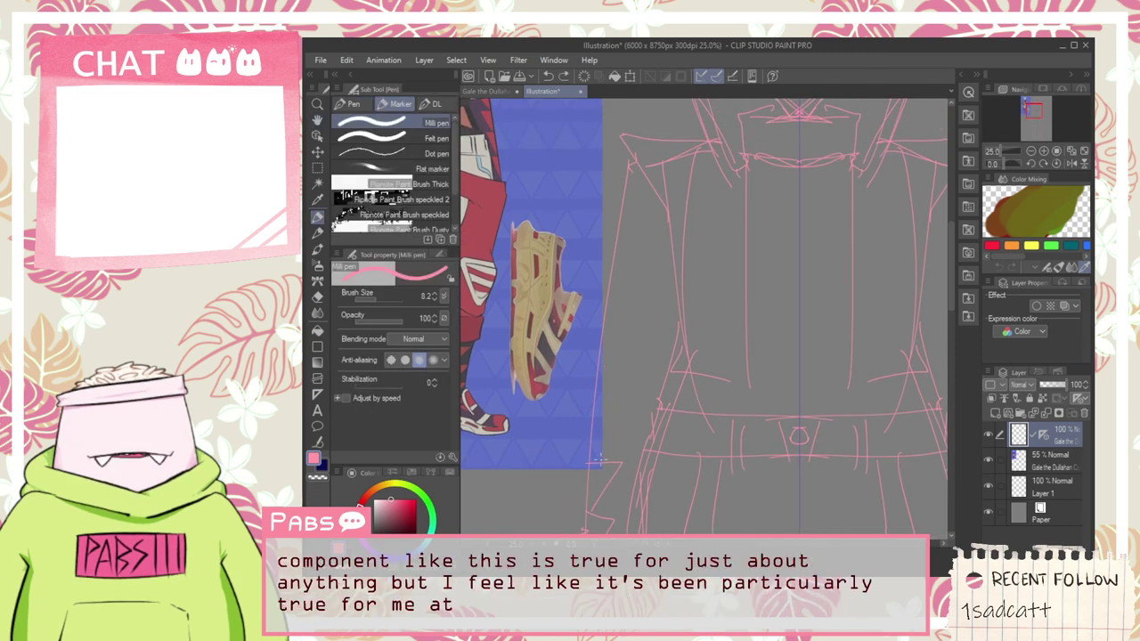
# Step: Continue the jagged zigzag edge up the outer side of each upper sleeve to the shoulder, redrawing unsatisfactory strokes
pyautogui.press('space')
pyautogui.moveTo(594, 406); pyautogui.dragTo(593, 436)
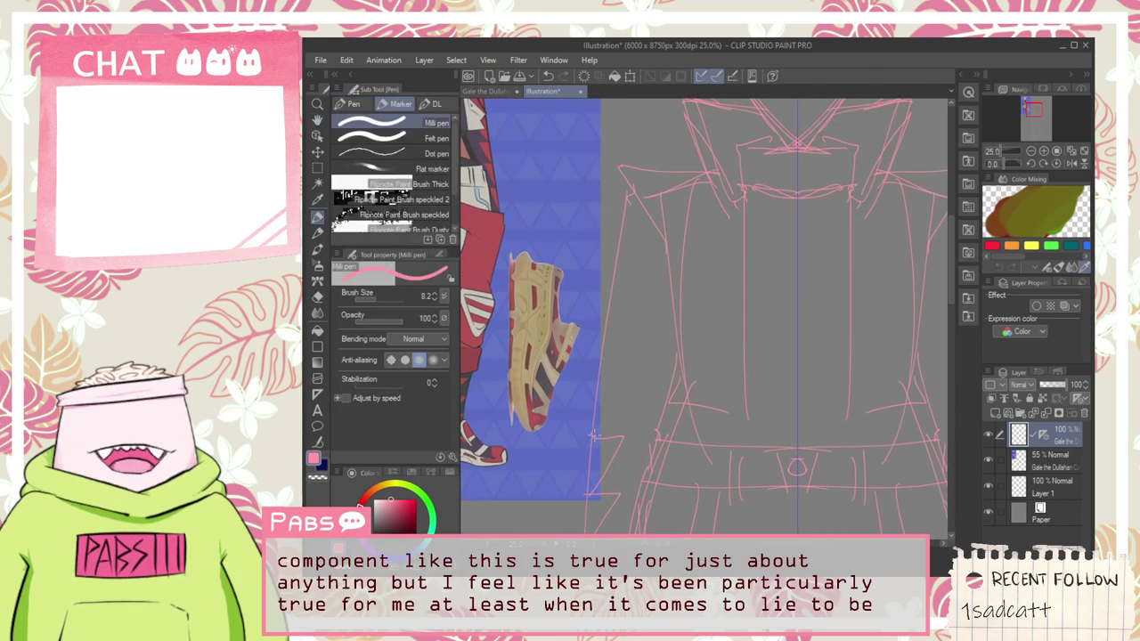
pyautogui.moveTo(609, 367)
pyautogui.mouseDown()
pyautogui.moveTo(641, 329)
pyautogui.moveTo(635, 317)
pyautogui.moveTo(613, 324)
pyautogui.moveTo(657, 286)
pyautogui.mouseUp()
pyautogui.hotkey('ctrl', 'z')
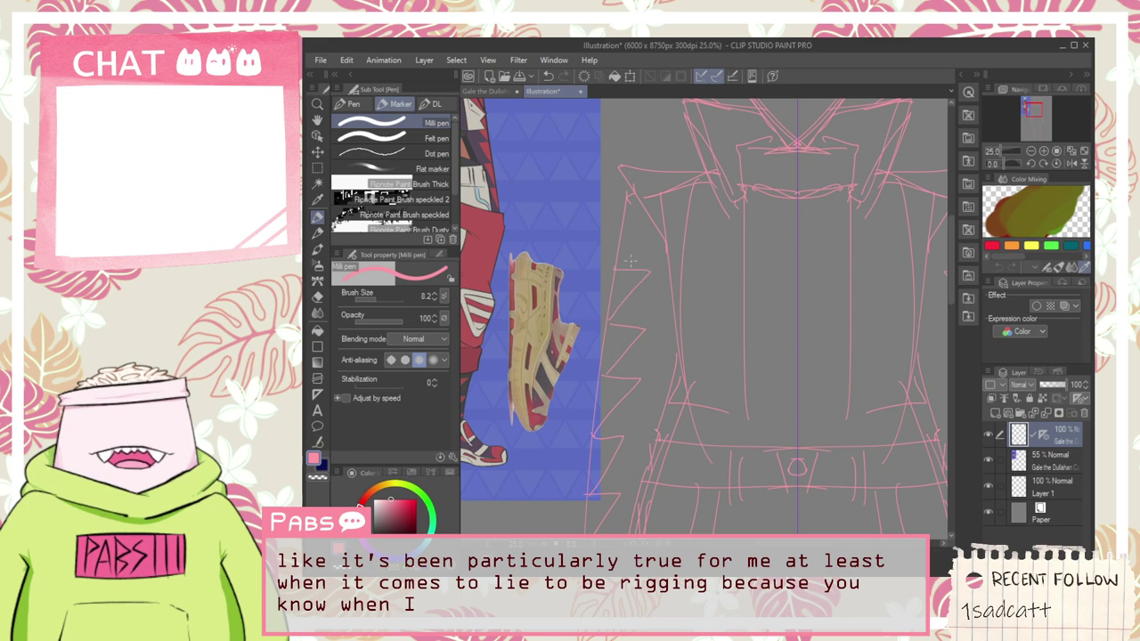
# Step: Sketch the jacket's inner front edges running from the lower collar corners down toward the waist
pyautogui.scroll(-2, 666, 218)
pyautogui.press('space')
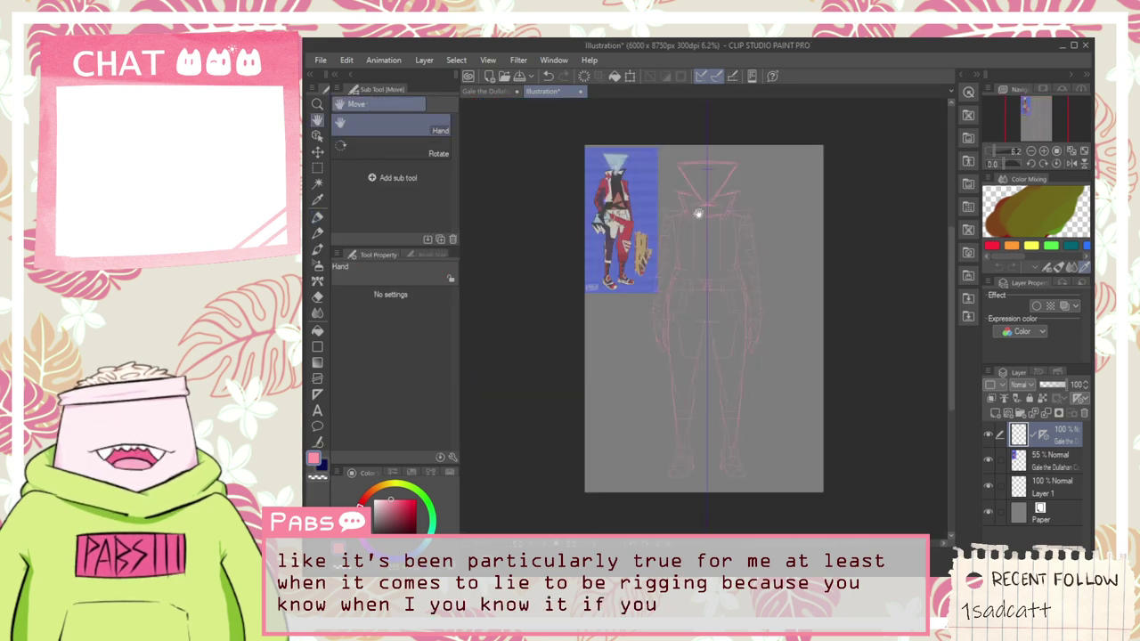
pyautogui.scroll(1, 678, 231)
pyautogui.moveTo(725, 260); pyautogui.dragTo(698, 345)
pyautogui.scroll(-2, 698, 338)
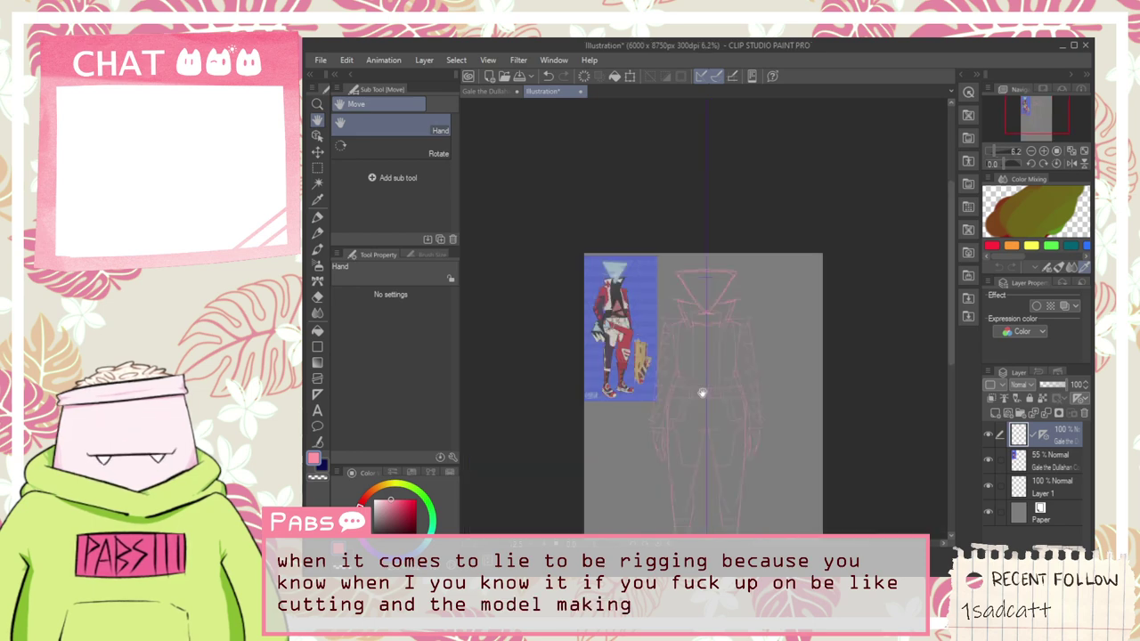
pyautogui.scroll(5, 704, 322)
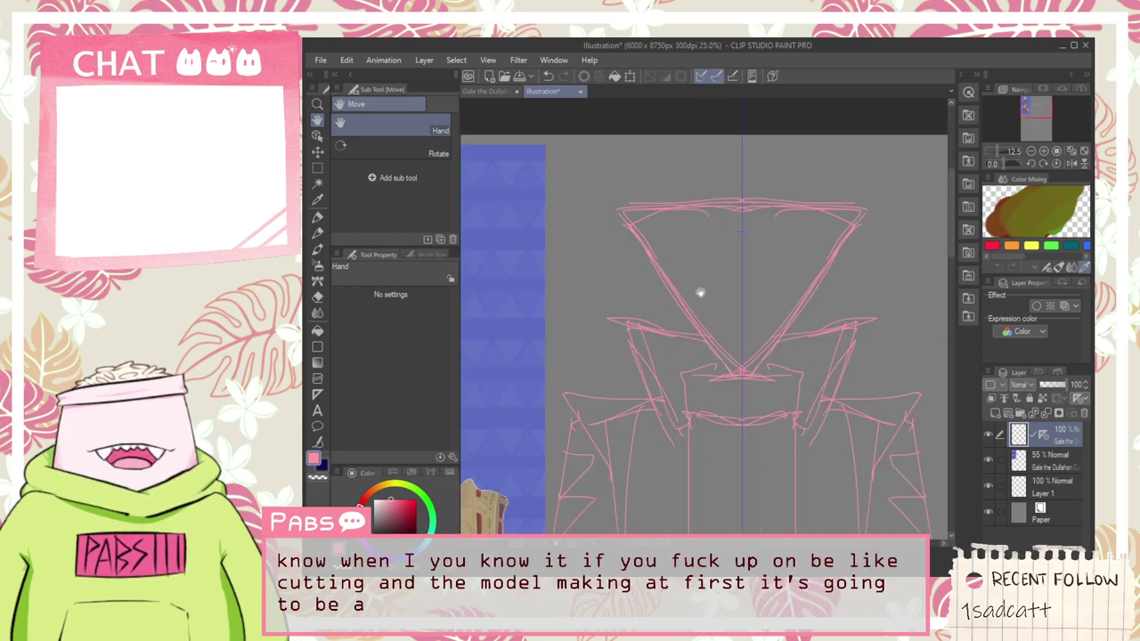
pyautogui.press('p')
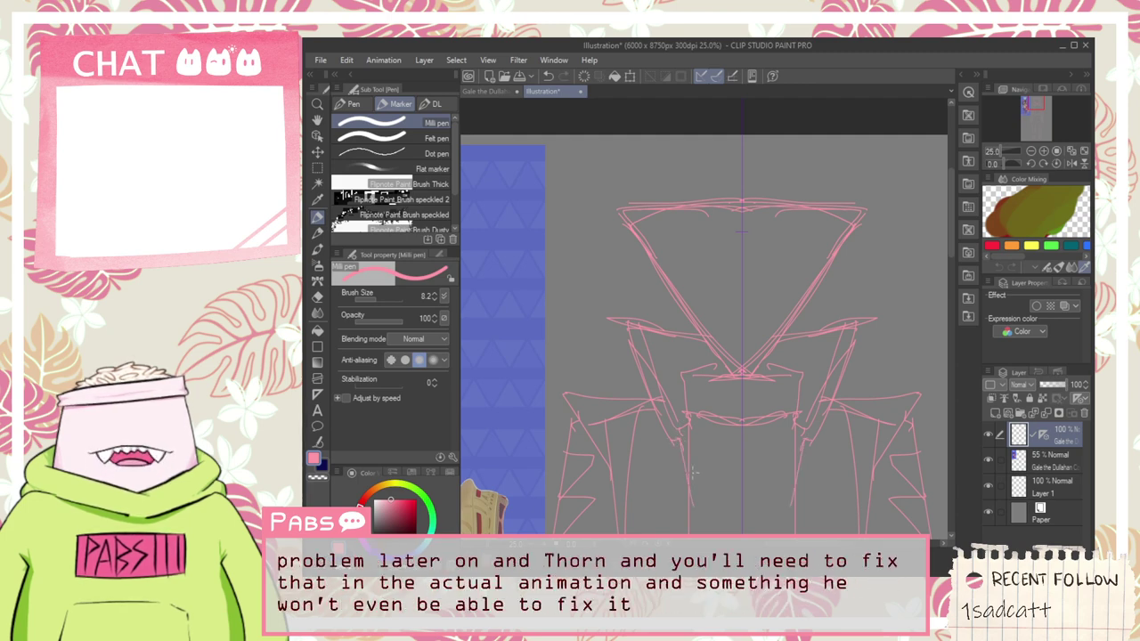
pyautogui.scroll(-3, 692, 472)
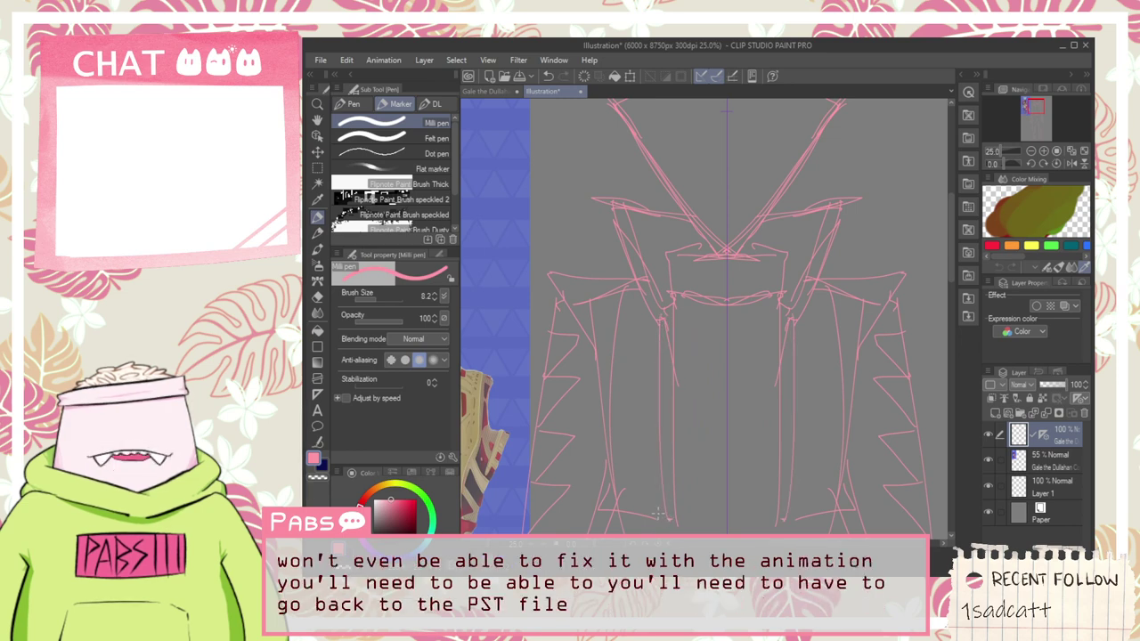
pyautogui.scroll(-2, 634, 487)
pyautogui.moveTo(616, 437); pyautogui.dragTo(646, 389)
# Step: Try the Kneaded, Rough and Multiple layers erasers on the jacket sketch lines
pyautogui.press('e')
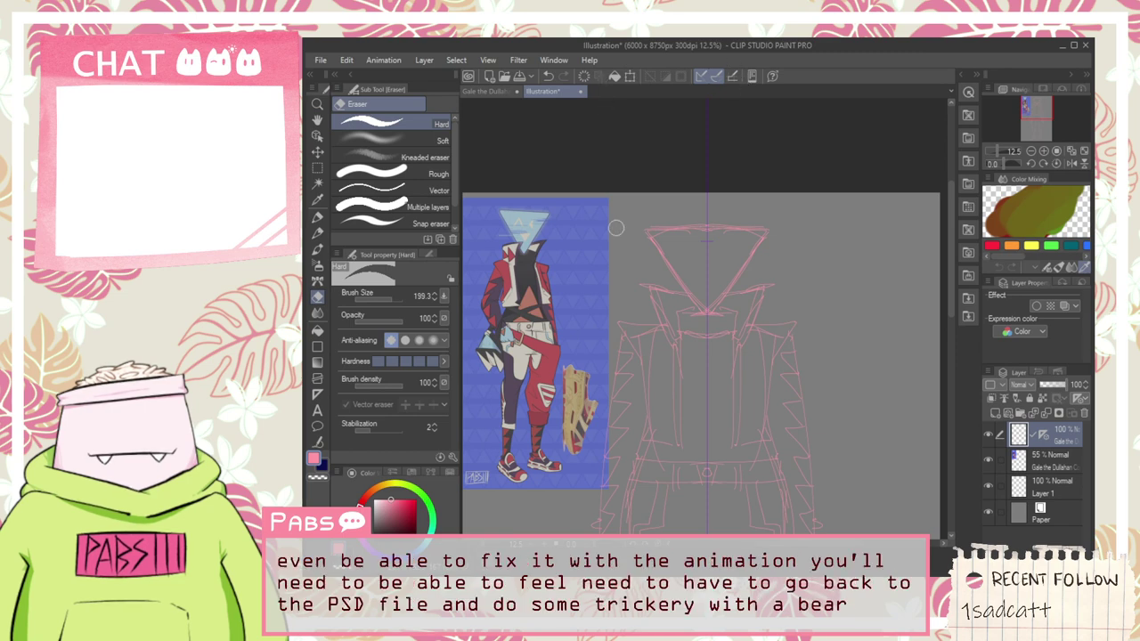
pyautogui.click(428, 157)
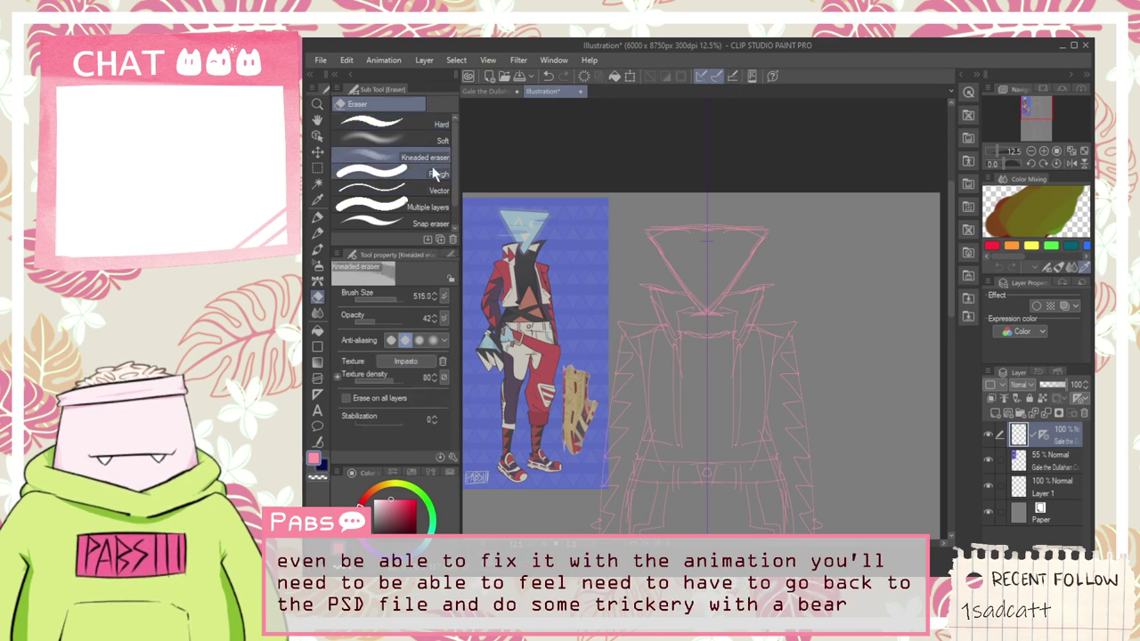
pyautogui.click(432, 173)
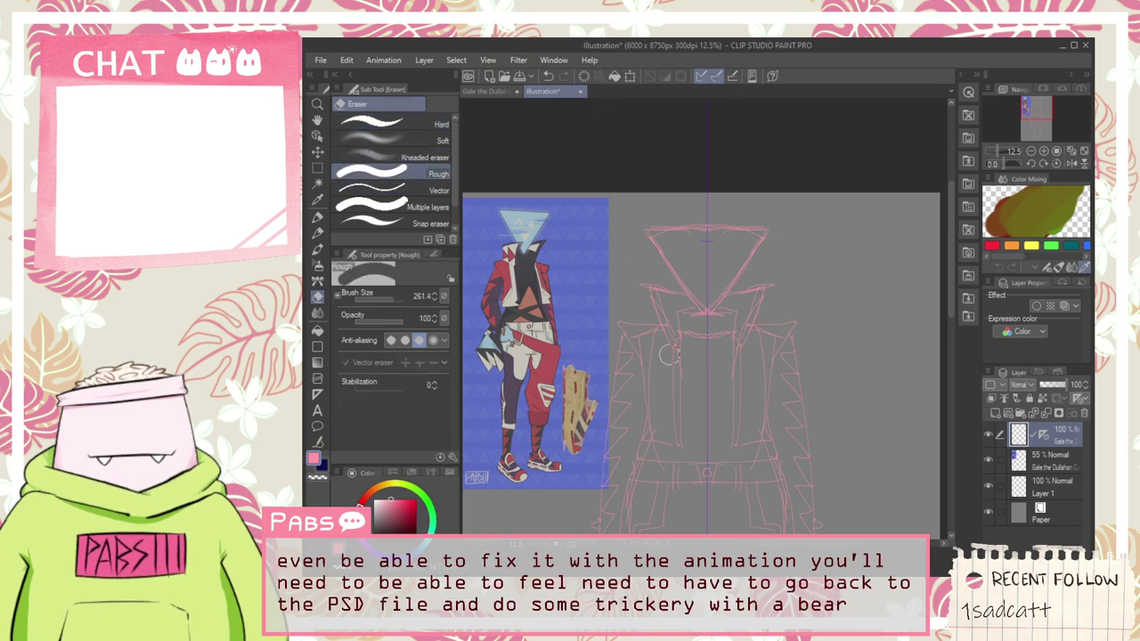
pyautogui.click(383, 207)
pyautogui.scroll(3, 674, 365)
pyautogui.moveTo(630, 354); pyautogui.dragTo(654, 359)
pyautogui.hotkey('ctrl', 'z')
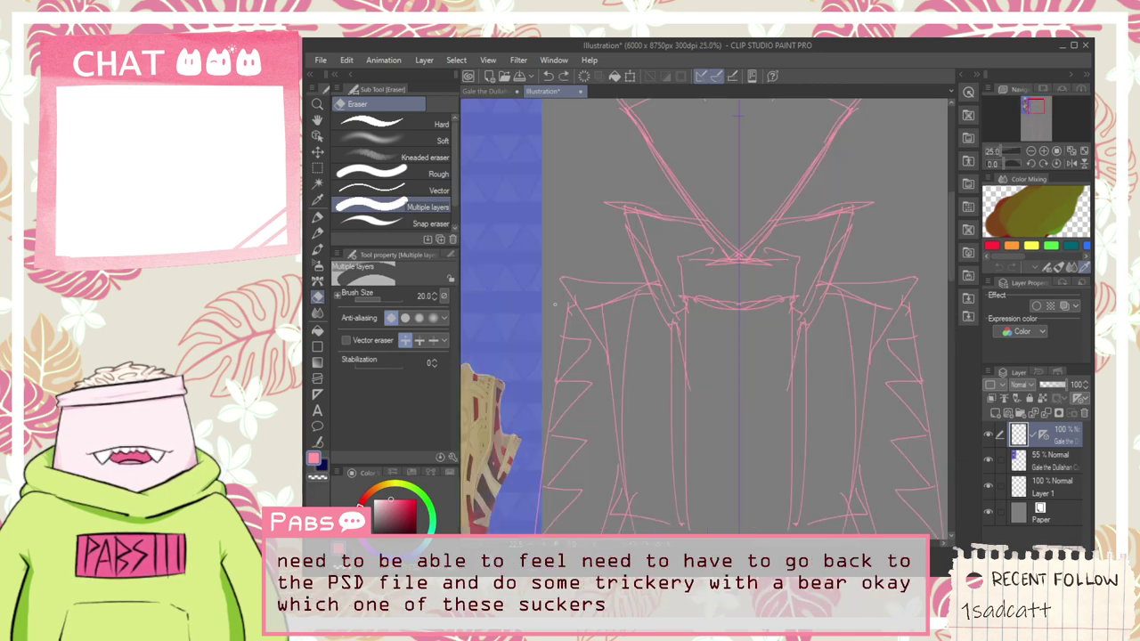
# Step: Compare the jacket, collar and sleeve sketch with the reference figure, checking the overall proportions
pyautogui.scroll(-5, 552, 292)
pyautogui.press('space')
pyautogui.scroll(5, 599, 339)
pyautogui.moveTo(597, 331); pyautogui.dragTo(691, 293)
pyautogui.scroll(-3, 582, 313)
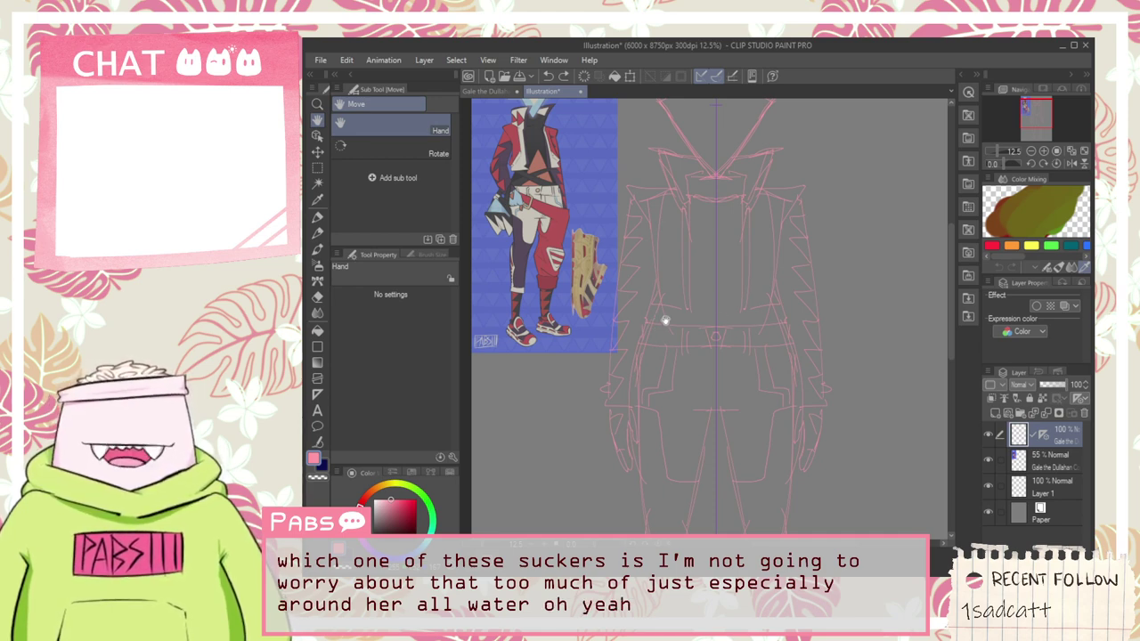
pyautogui.moveTo(710, 282); pyautogui.dragTo(728, 329)
pyautogui.scroll(4, 662, 315)
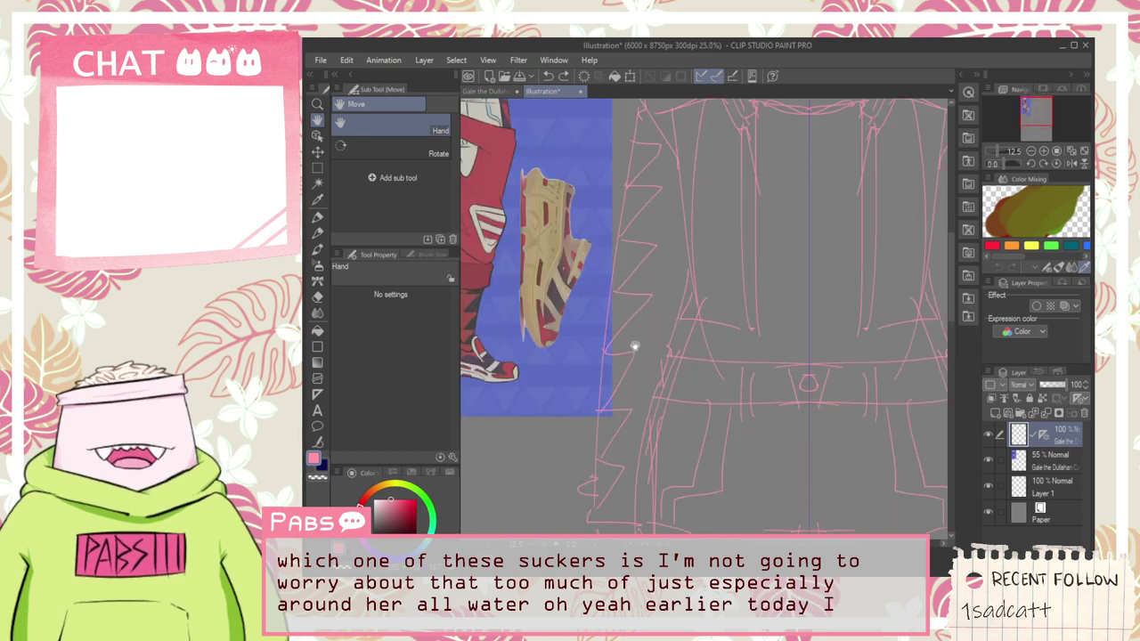
pyautogui.press('p')
pyautogui.scroll(-4, 680, 338)
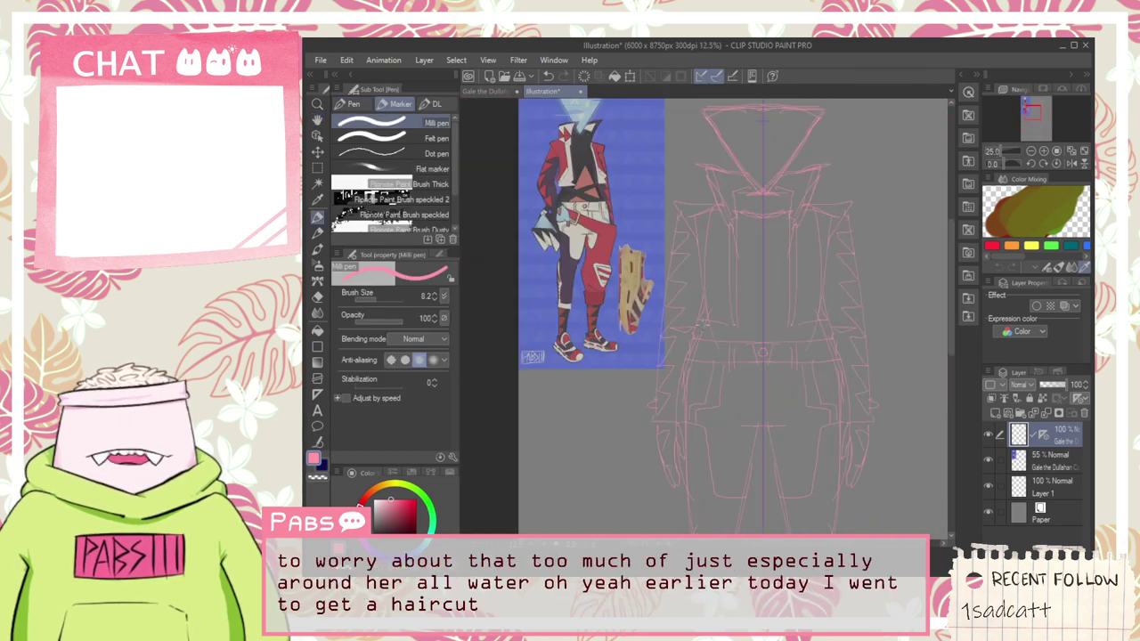
pyautogui.press('h')
pyautogui.moveTo(715, 321); pyautogui.dragTo(719, 349)
pyautogui.scroll(4, 682, 300)
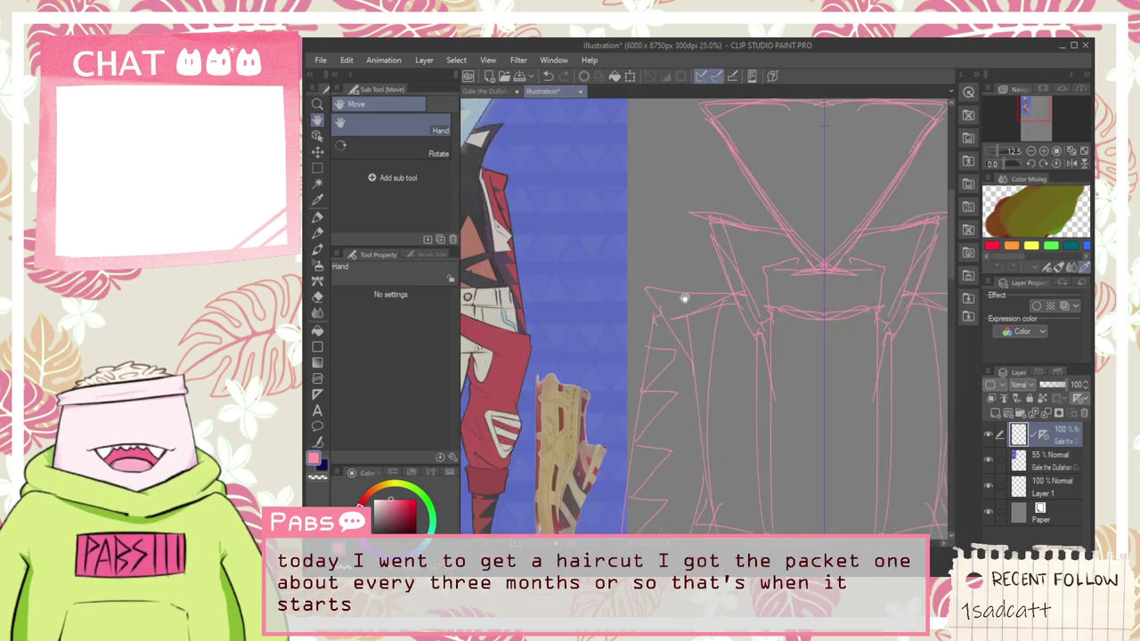
pyautogui.press('p')
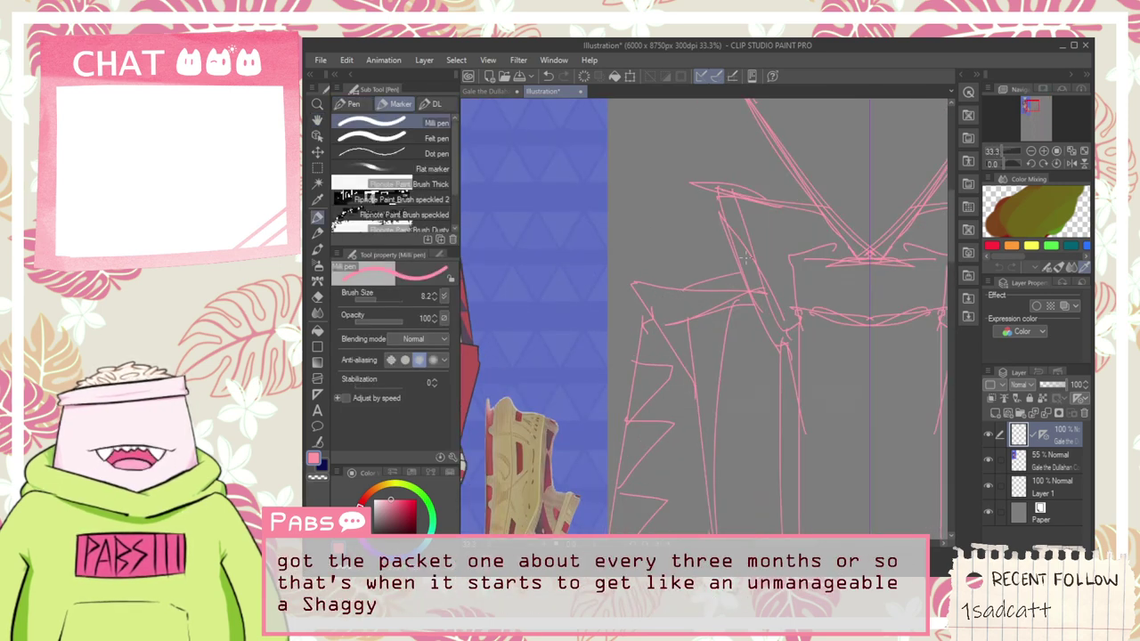
pyautogui.scroll(-5, 691, 297)
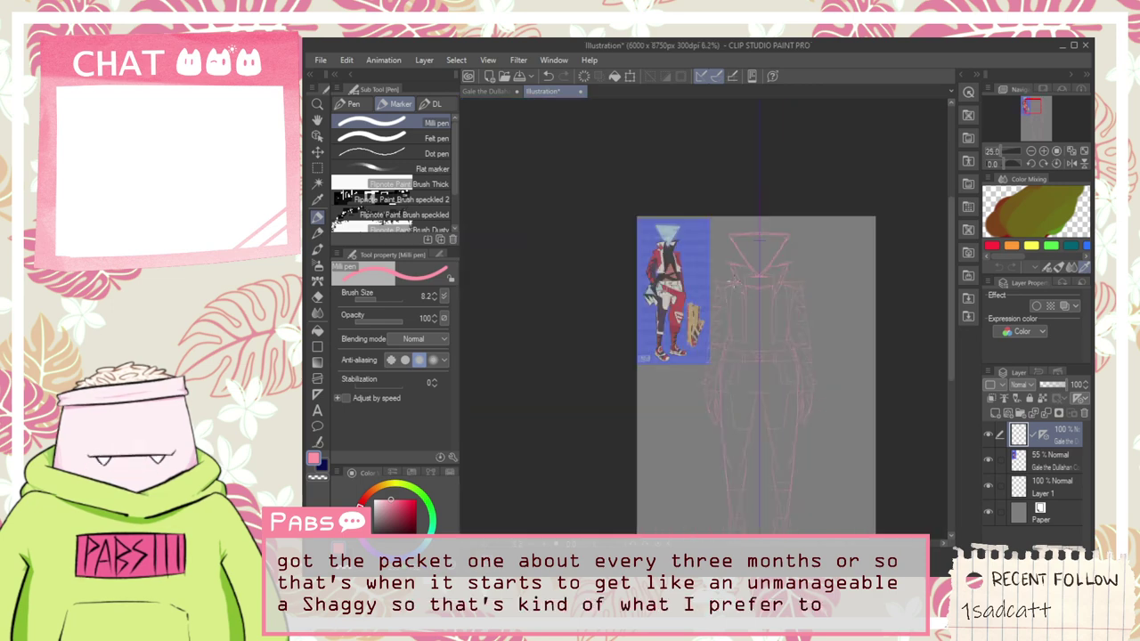
# Step: Sketch a small downward-pointing triangle on the symmetry line near the lower tip of the head as the mouth
pyautogui.press('h')
pyautogui.scroll(6, 702, 296)
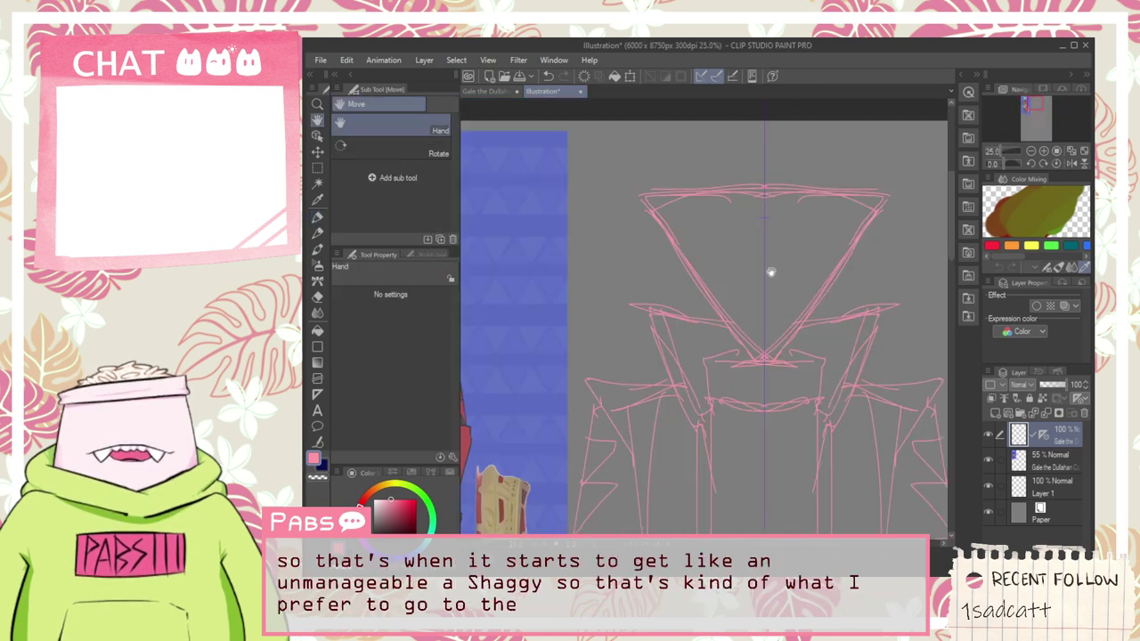
pyautogui.press('p')
pyautogui.moveTo(735, 310); pyautogui.dragTo(784, 310)
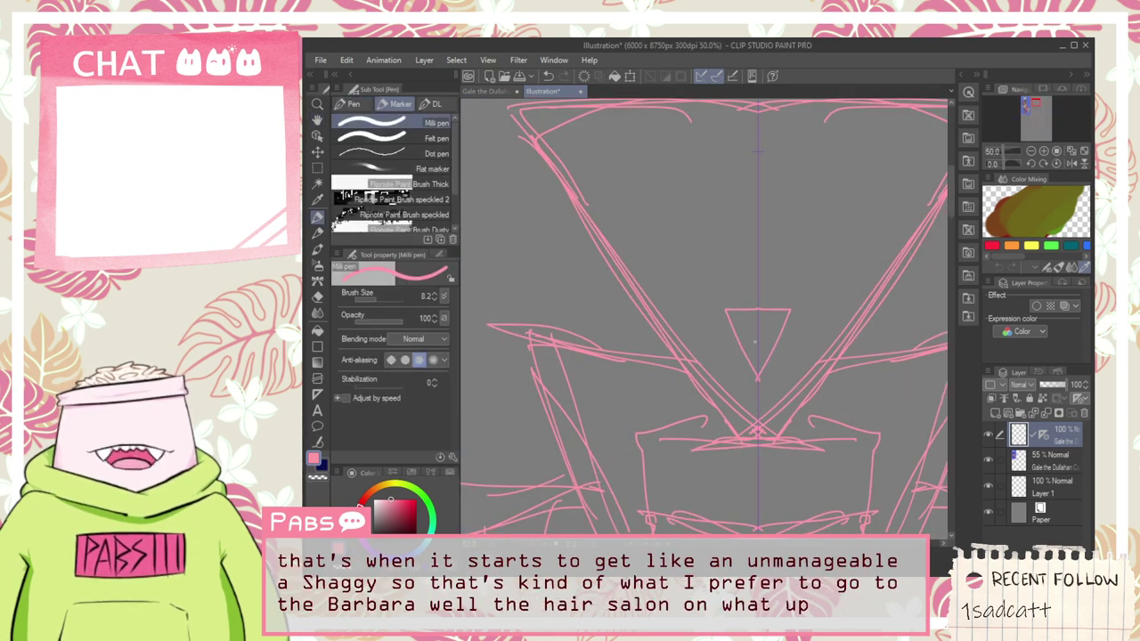
# Step: Try sketching outward-pointing triangular eyes in the upper half of the head, redrawing their strokes
pyautogui.scroll(-2, 748, 313)
pyautogui.press('space')
pyautogui.moveTo(689, 276); pyautogui.dragTo(762, 289)
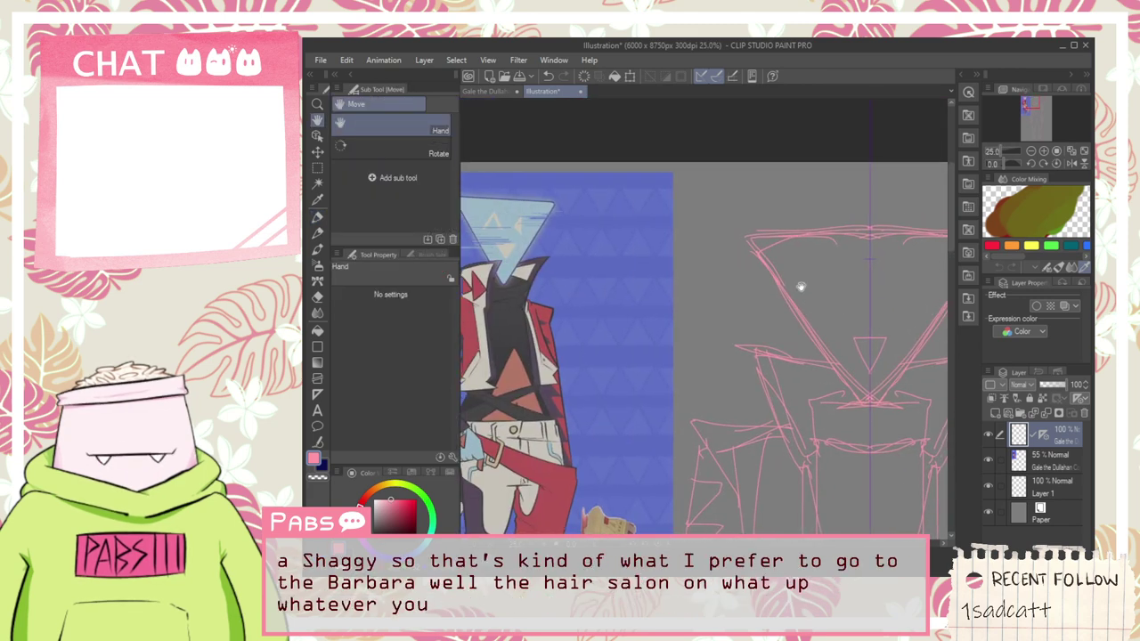
pyautogui.scroll(3, 801, 283)
pyautogui.press('p')
pyautogui.hotkey('ctrl', 'z')
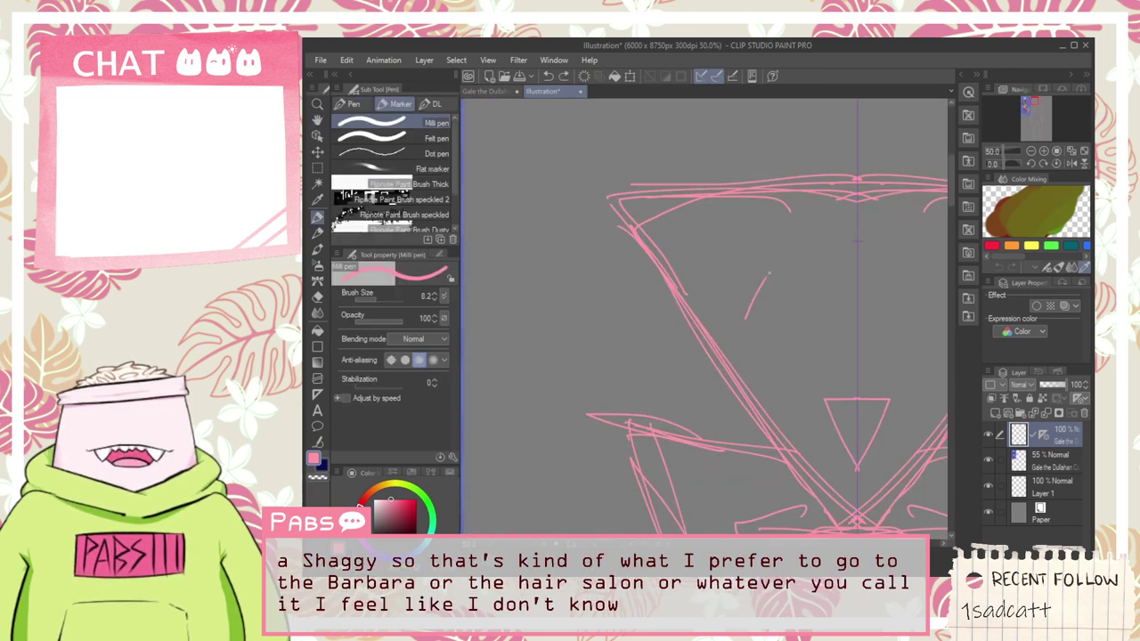
pyautogui.moveTo(759, 263)
pyautogui.mouseDown()
pyautogui.moveTo(762, 348)
pyautogui.moveTo(790, 280)
pyautogui.moveTo(776, 338)
pyautogui.moveTo(743, 286)
pyautogui.moveTo(777, 351)
pyautogui.mouseUp()
pyautogui.hotkey('ctrl', 'z')
pyautogui.hotkey('ctrl', 'z')
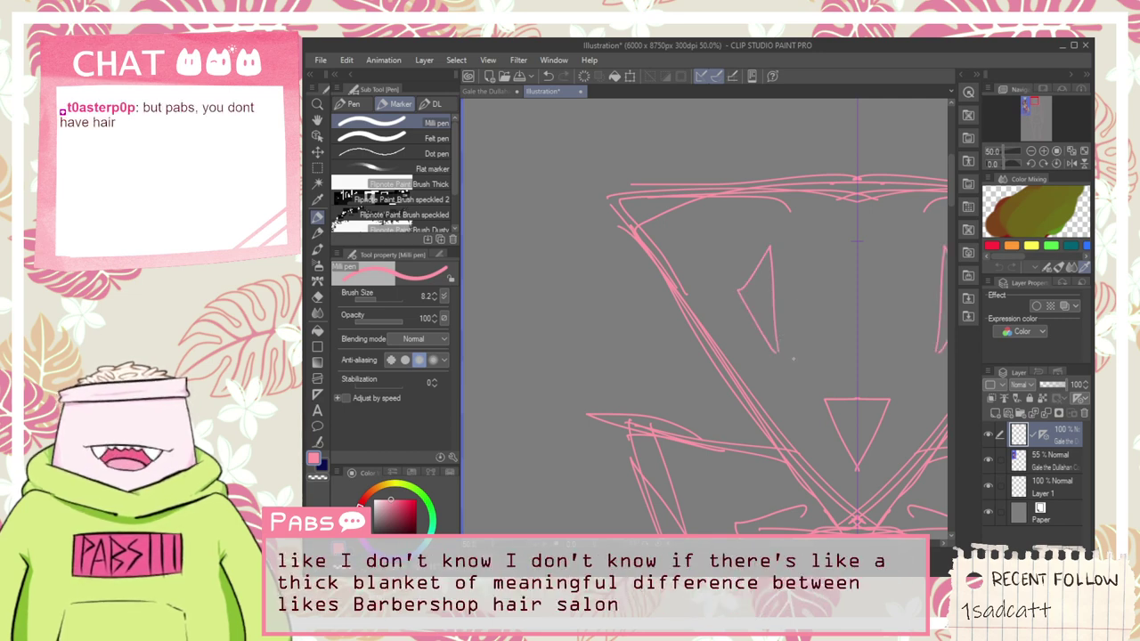
# Step: Try a near-vertical curved stroke for each eye in place of the outward-pointing triangles
pyautogui.scroll(-4, 793, 353)
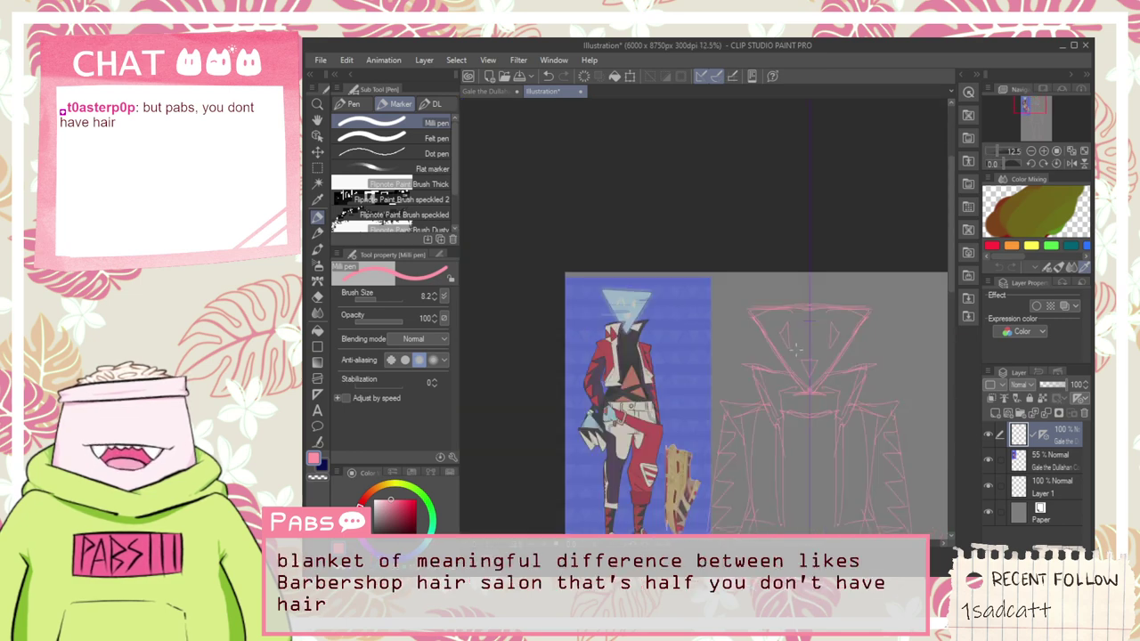
pyautogui.scroll(4, 794, 348)
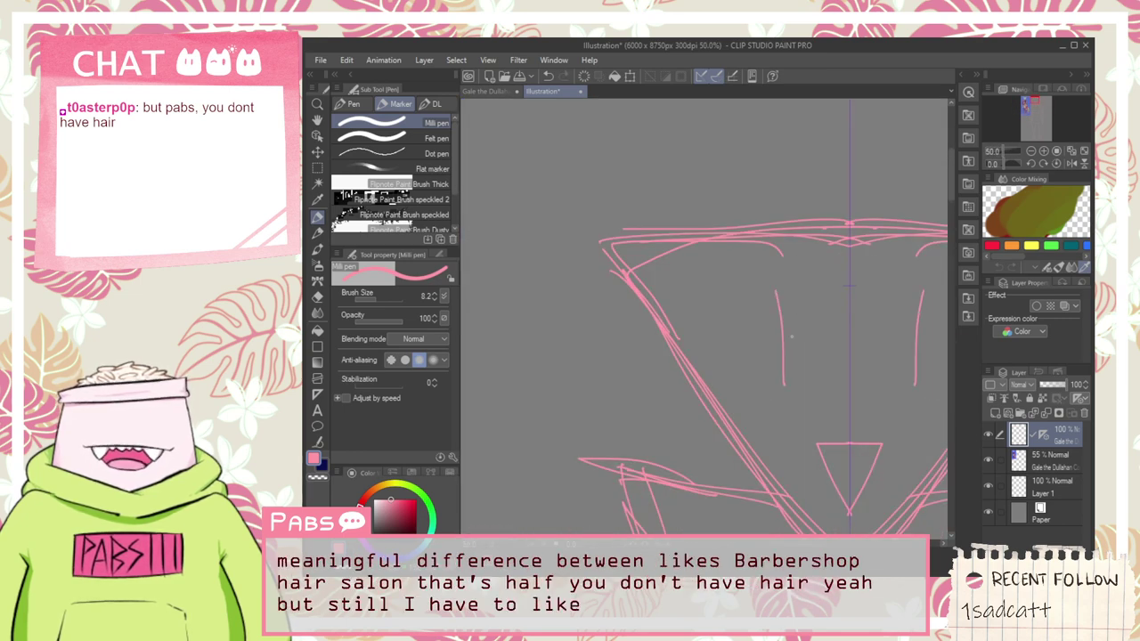
pyautogui.hotkey('ctrl', 'z')
pyautogui.hotkey('ctrl', 'z')
# Step: Sketch narrow triangular eyes pointing toward the centre of the head, redrawing their inner edges until they fit
pyautogui.moveTo(763, 290)
pyautogui.mouseDown()
pyautogui.moveTo(807, 327)
pyautogui.moveTo(765, 375)
pyautogui.mouseUp()
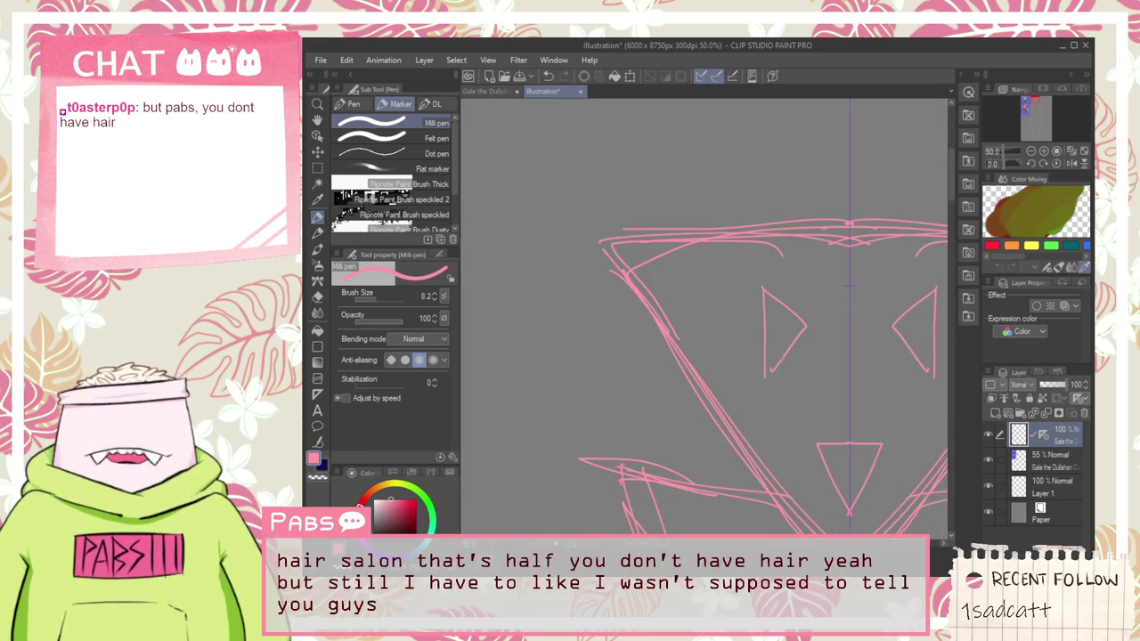
pyautogui.hotkey('ctrl', 'z')
pyautogui.hotkey('ctrl', 'y')
pyautogui.hotkey('ctrl', 'y')
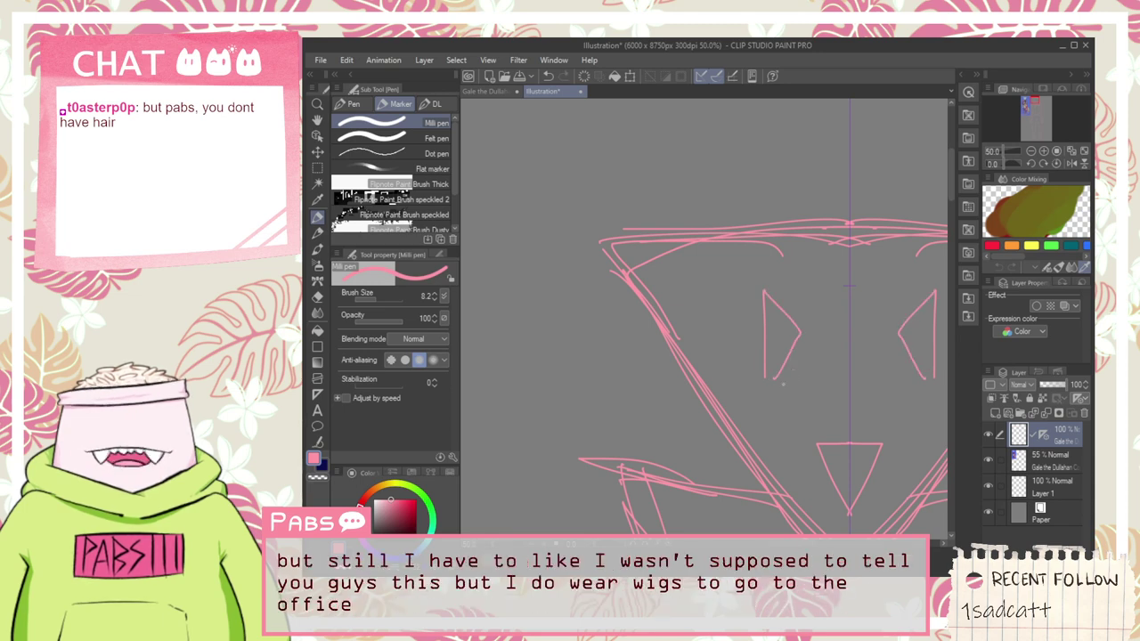
pyautogui.hotkey('ctrl', 'z')
pyautogui.hotkey('ctrl', 'z')
pyautogui.hotkey('ctrl', 'y')
pyautogui.moveTo(793, 329); pyautogui.dragTo(765, 374)
pyautogui.scroll(-2, 793, 379)
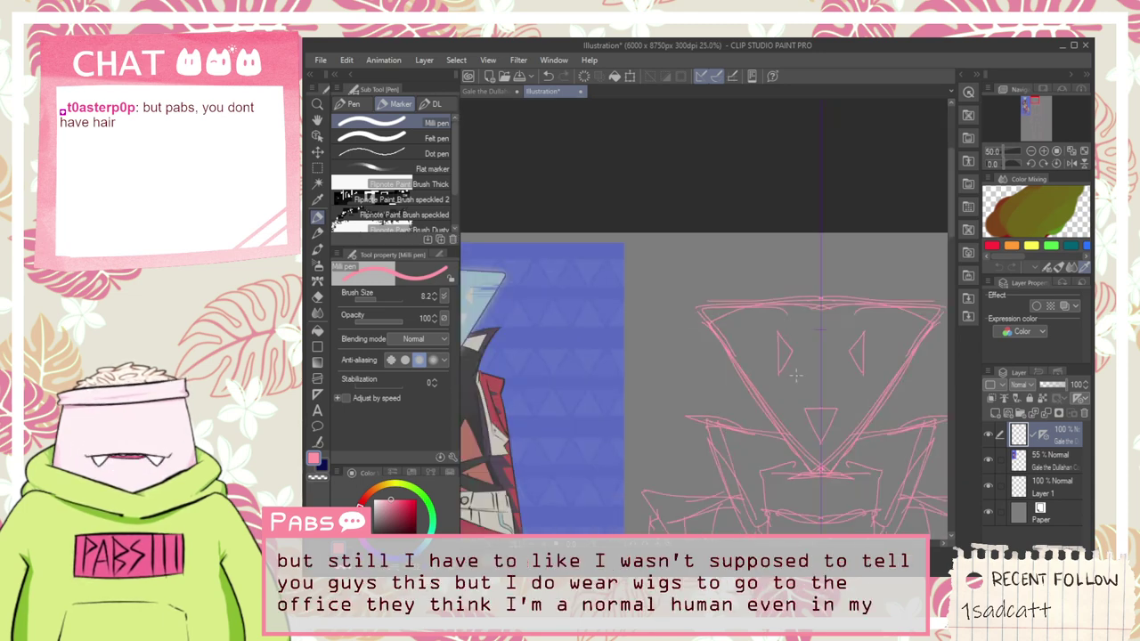
# Step: Sketch a short diagonal line at each side of the jacket above the waist and a long vertical seam from it to the shoulder
pyautogui.press('space')
pyautogui.moveTo(793, 437); pyautogui.dragTo(736, 300)
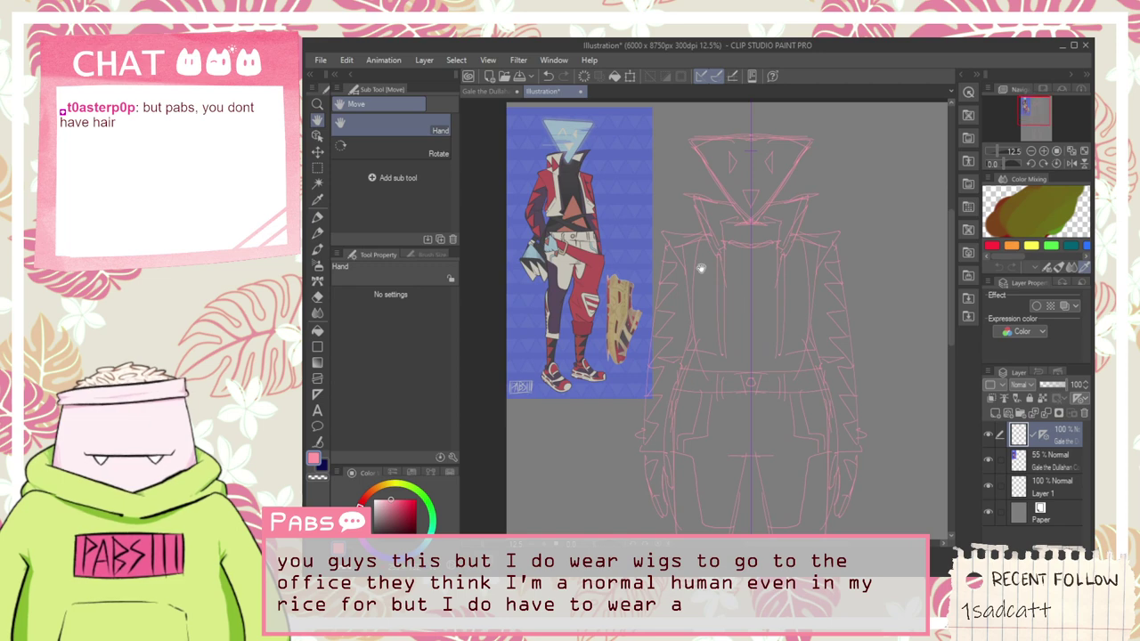
pyautogui.scroll(4, 707, 321)
pyautogui.press('p')
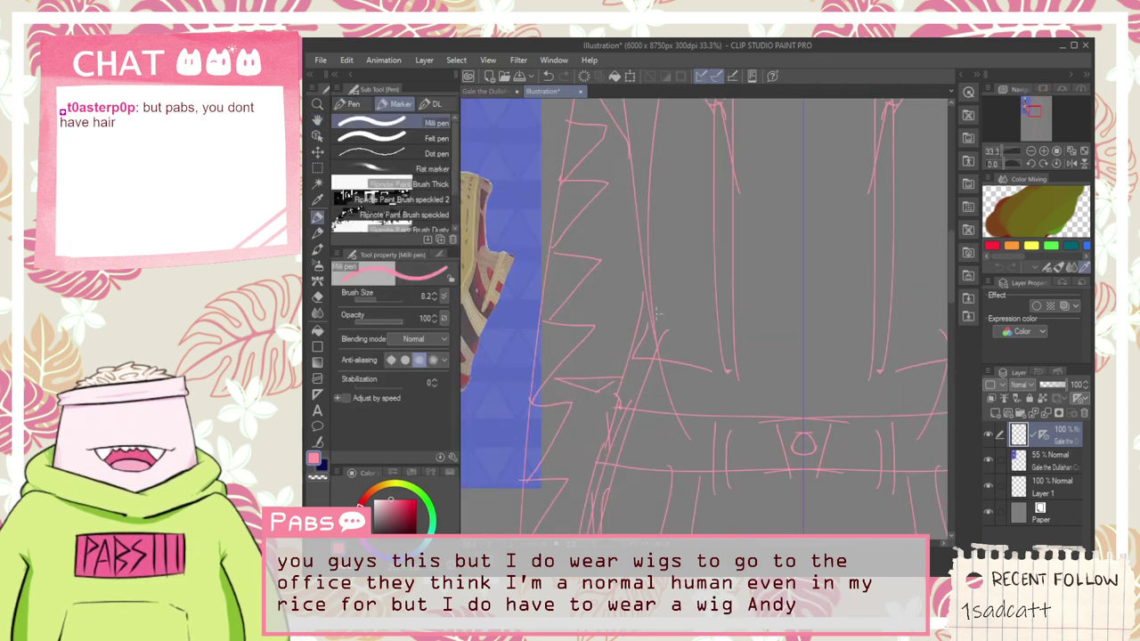
pyautogui.scroll(-3, 686, 272)
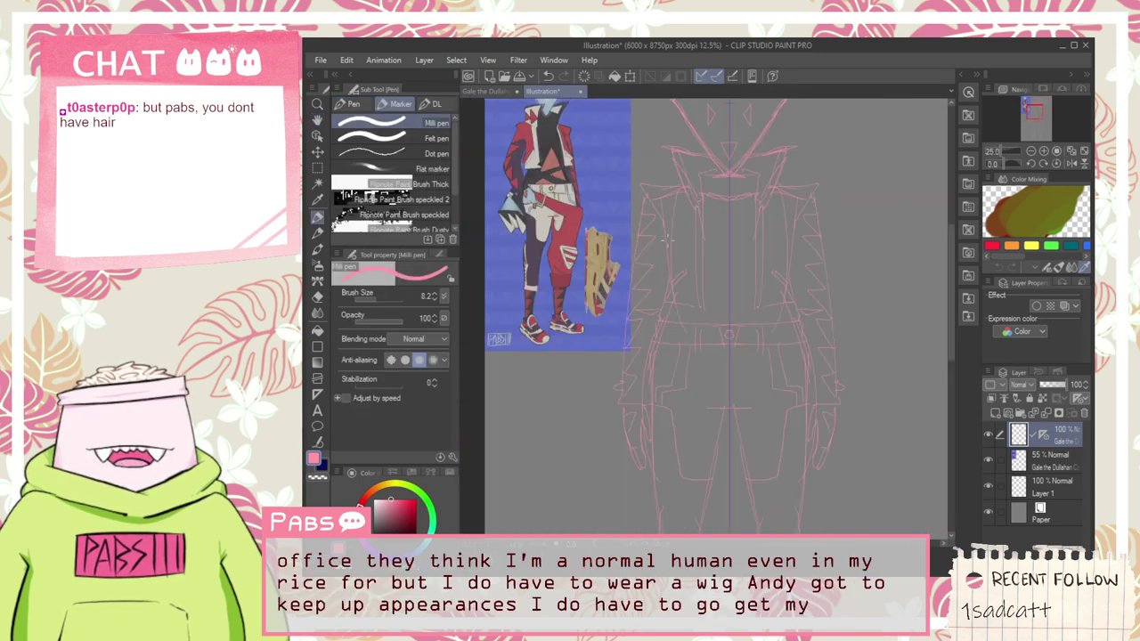
pyautogui.press('space')
pyautogui.moveTo(670, 216); pyautogui.dragTo(717, 315)
pyautogui.scroll(2, 711, 306)
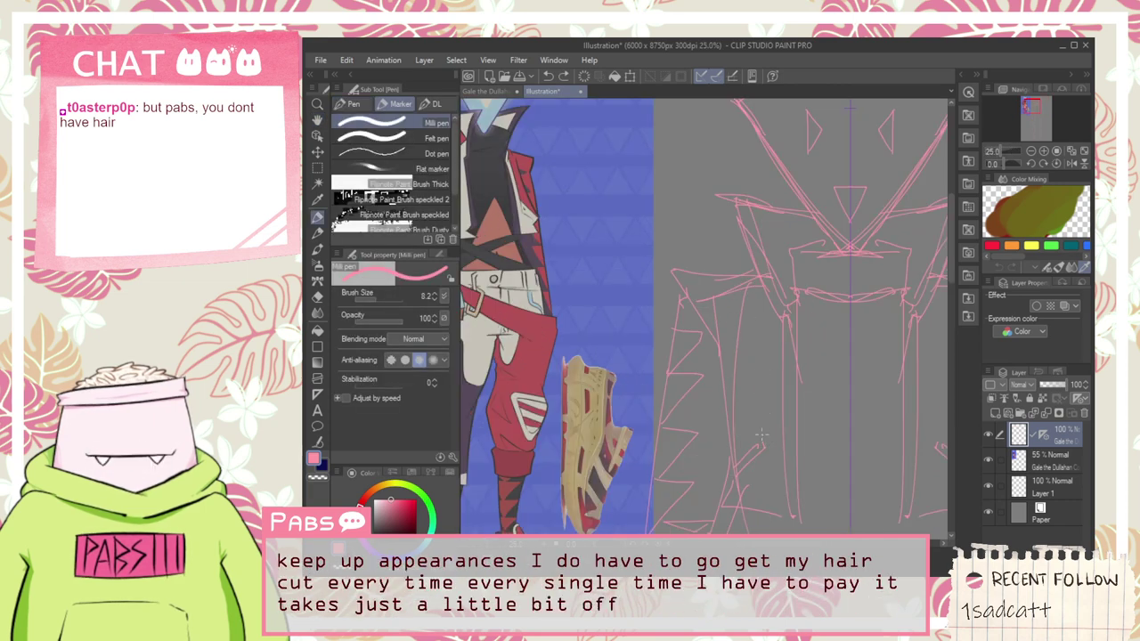
pyautogui.moveTo(761, 438); pyautogui.dragTo(755, 308)
pyautogui.scroll(-3, 761, 330)
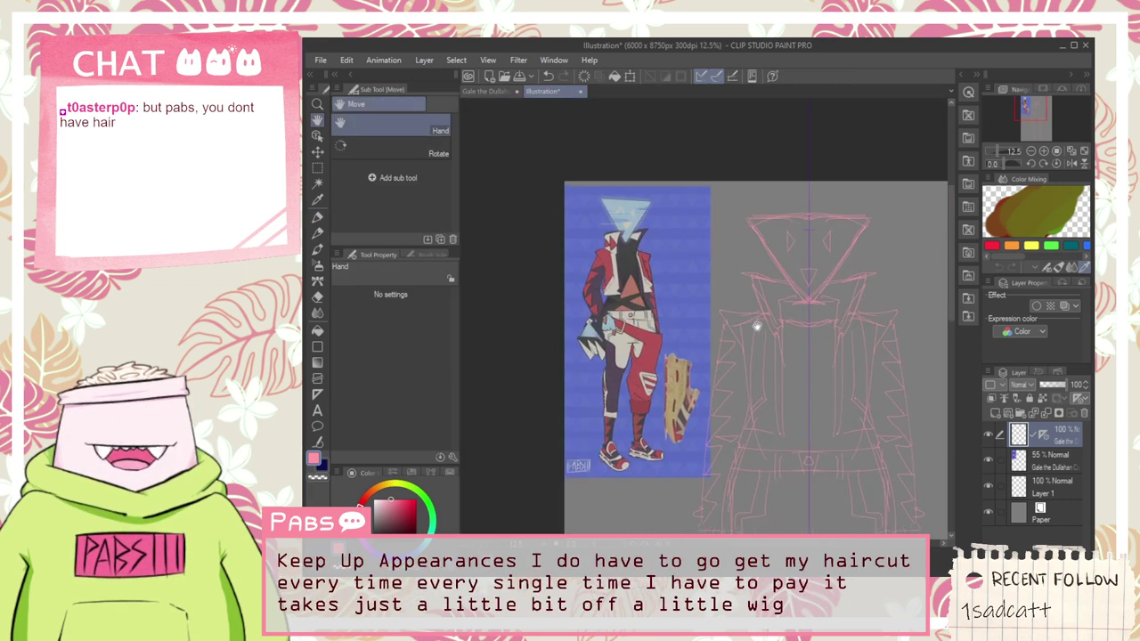
pyautogui.scroll(4, 765, 326)
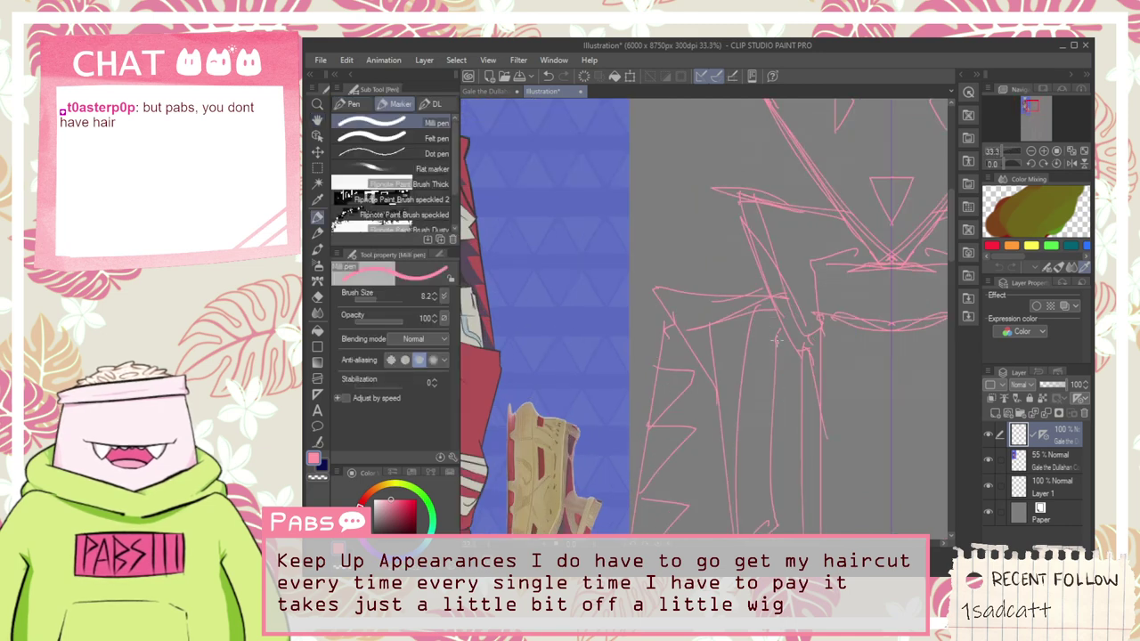
pyautogui.scroll(-4, 774, 356)
pyautogui.moveTo(772, 406); pyautogui.dragTo(762, 383)
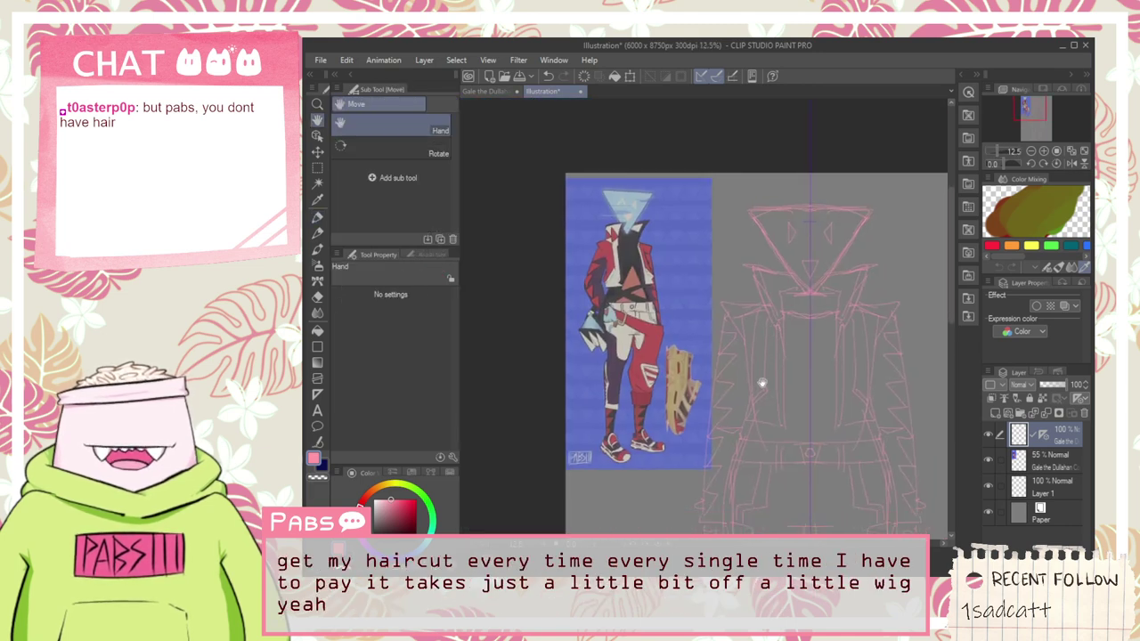
pyautogui.scroll(5, 761, 405)
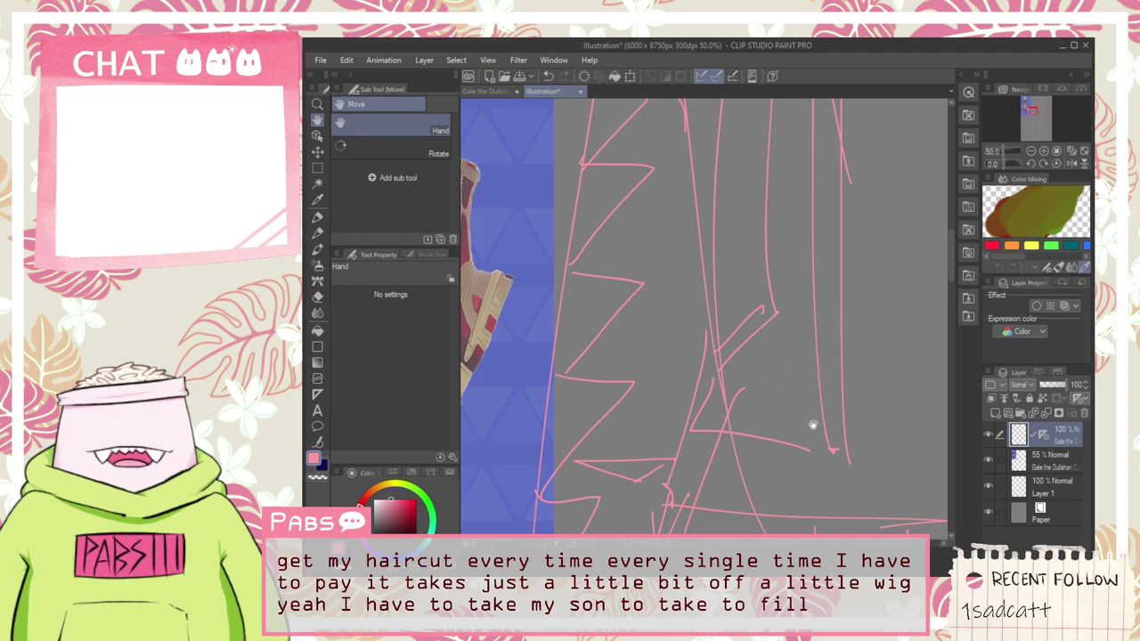
# Step: Sketch a small pointed notch at the lower corner of each front edge of the open jacket, just above the belt
pyautogui.press('p')
pyautogui.moveTo(819, 398)
pyautogui.mouseDown()
pyautogui.moveTo(808, 427)
pyautogui.moveTo(771, 425)
pyautogui.mouseUp()
pyautogui.scroll(-6, 813, 425)
pyautogui.press('h')
pyautogui.scroll(3, 799, 362)
pyautogui.scroll(2, 800, 362)
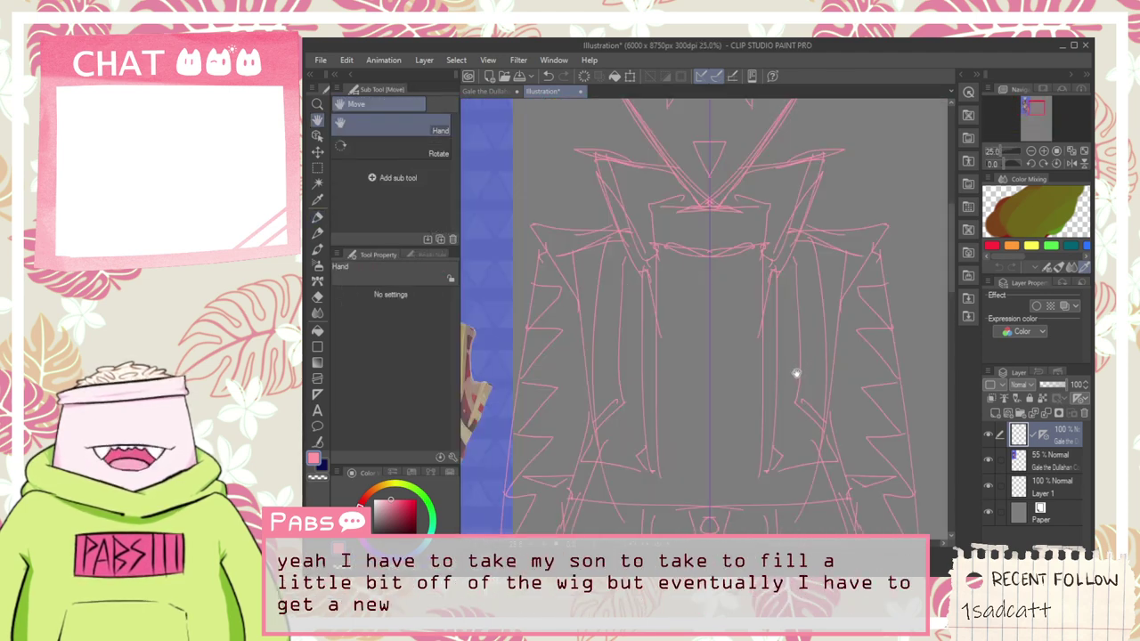
pyautogui.scroll(-2, 790, 366)
pyautogui.moveTo(783, 431); pyautogui.dragTo(766, 400)
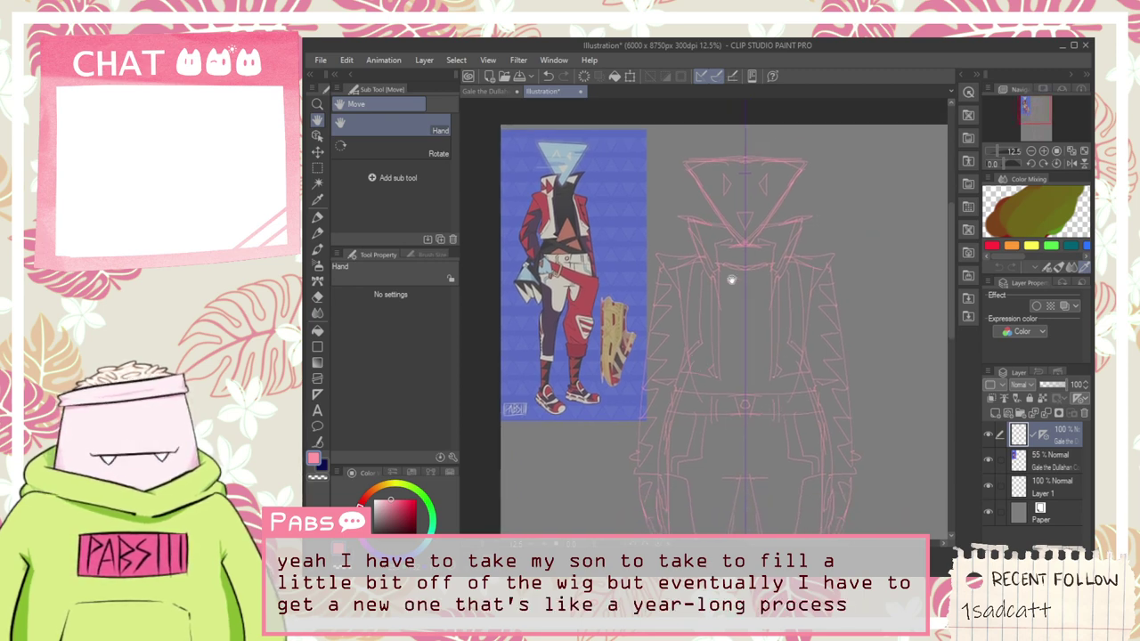
pyautogui.scroll(2, 727, 397)
pyautogui.press('p')
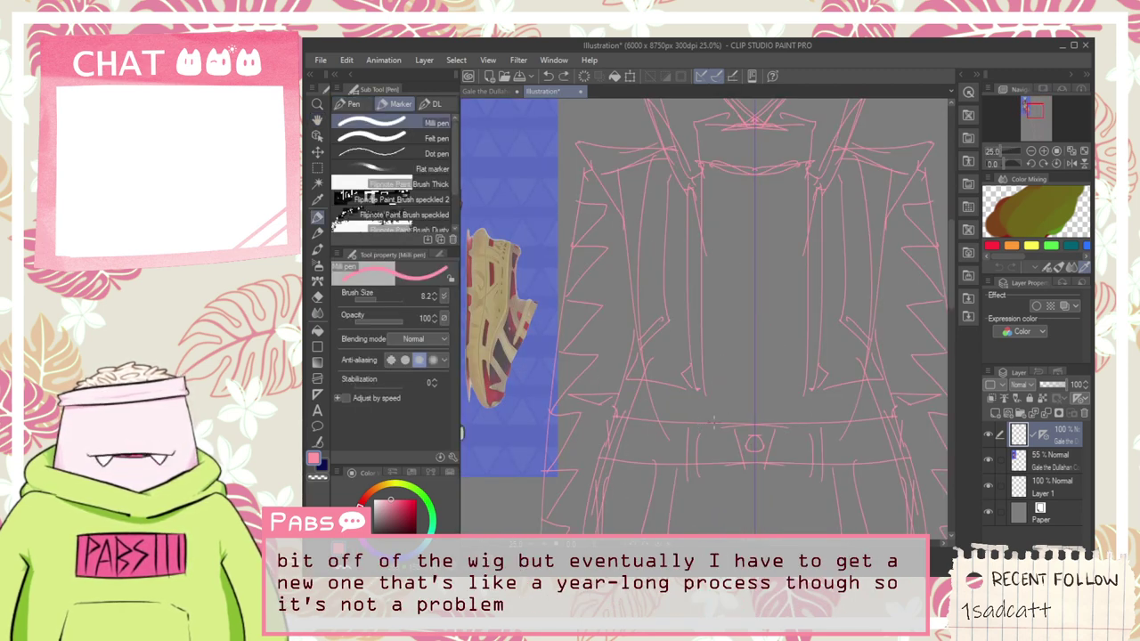
# Step: Try sketching an inverted V on the torso, rising from the belt to a point on the symmetry line
pyautogui.moveTo(714, 422); pyautogui.dragTo(746, 306)
pyautogui.scroll(-4, 750, 310)
pyautogui.press('space')
pyautogui.moveTo(744, 437); pyautogui.dragTo(712, 326)
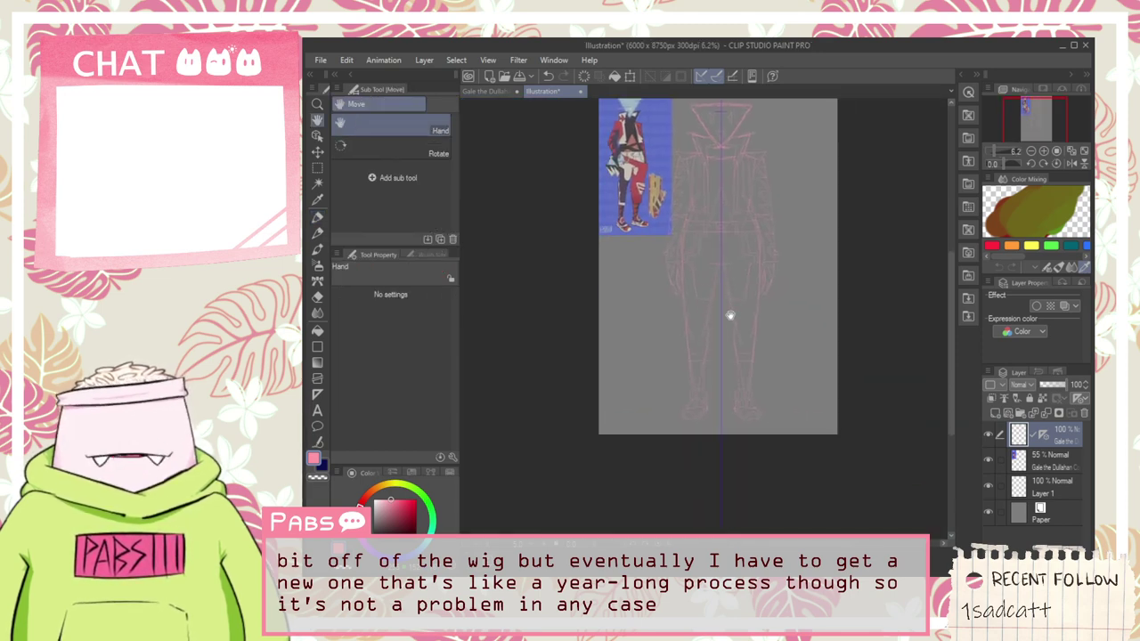
pyautogui.moveTo(656, 313); pyautogui.dragTo(680, 350)
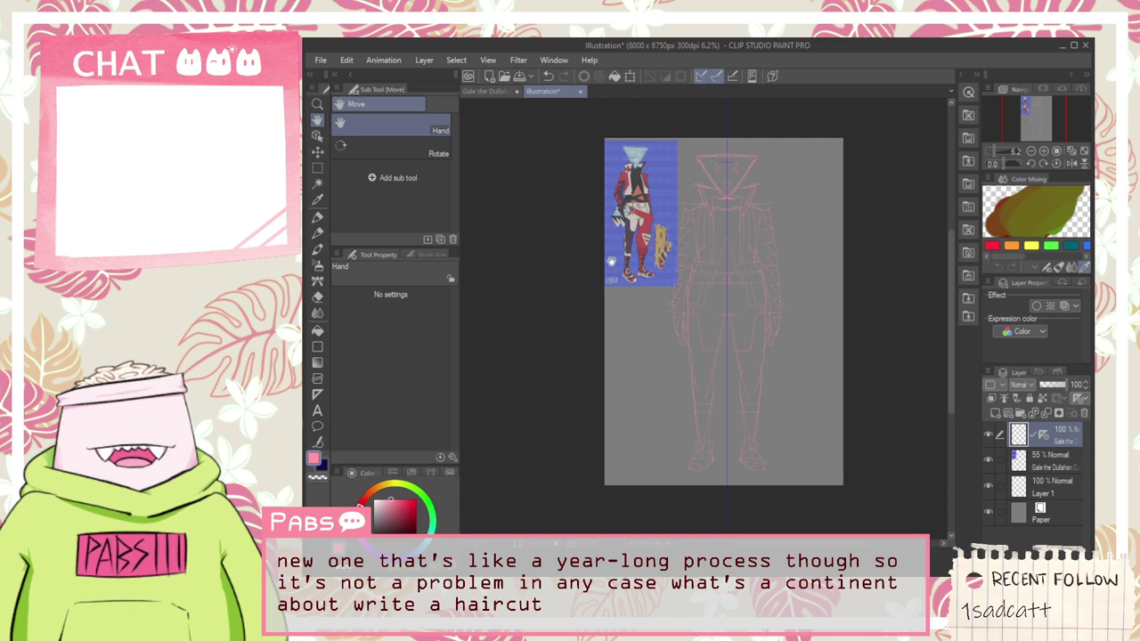
pyautogui.scroll(4, 718, 191)
pyautogui.scroll(-2, 709, 239)
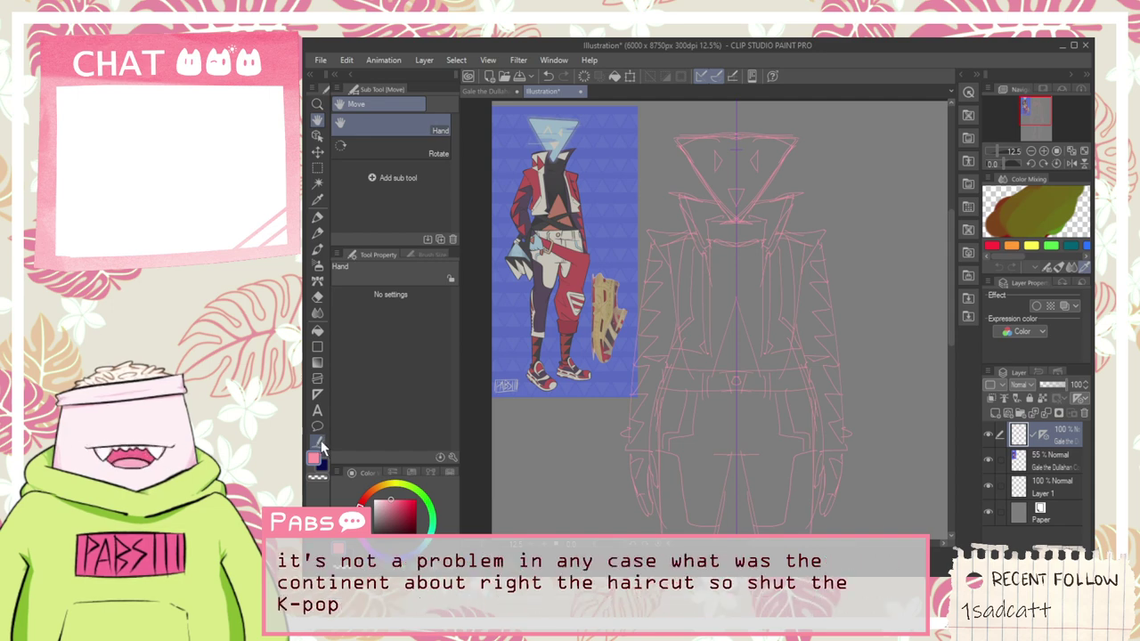
pyautogui.click(318, 442)
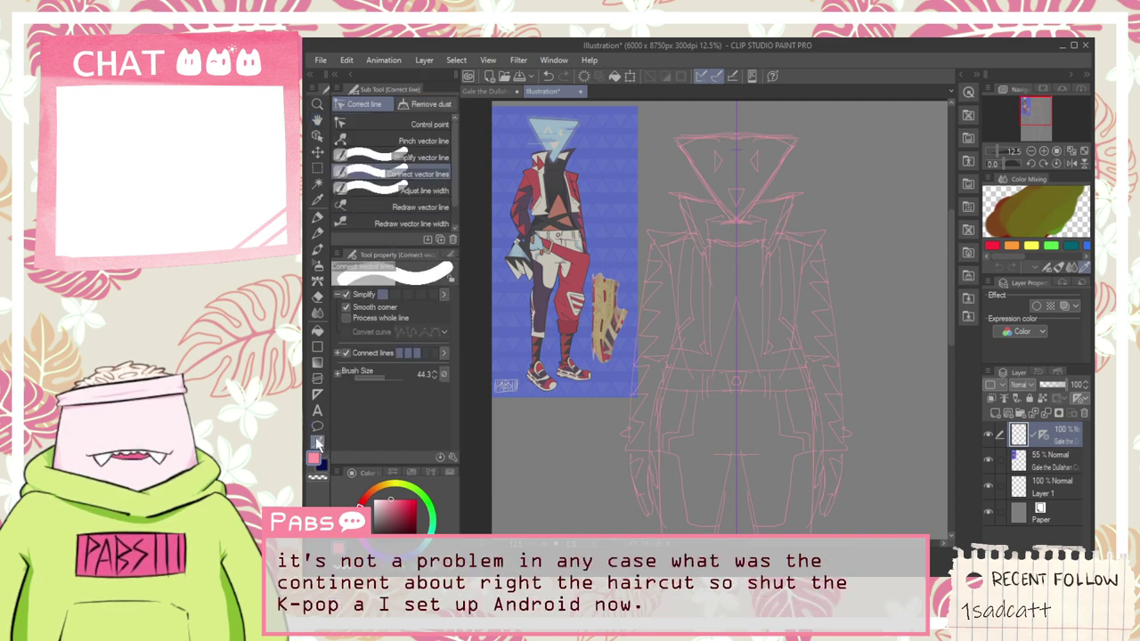
pyautogui.click(318, 313)
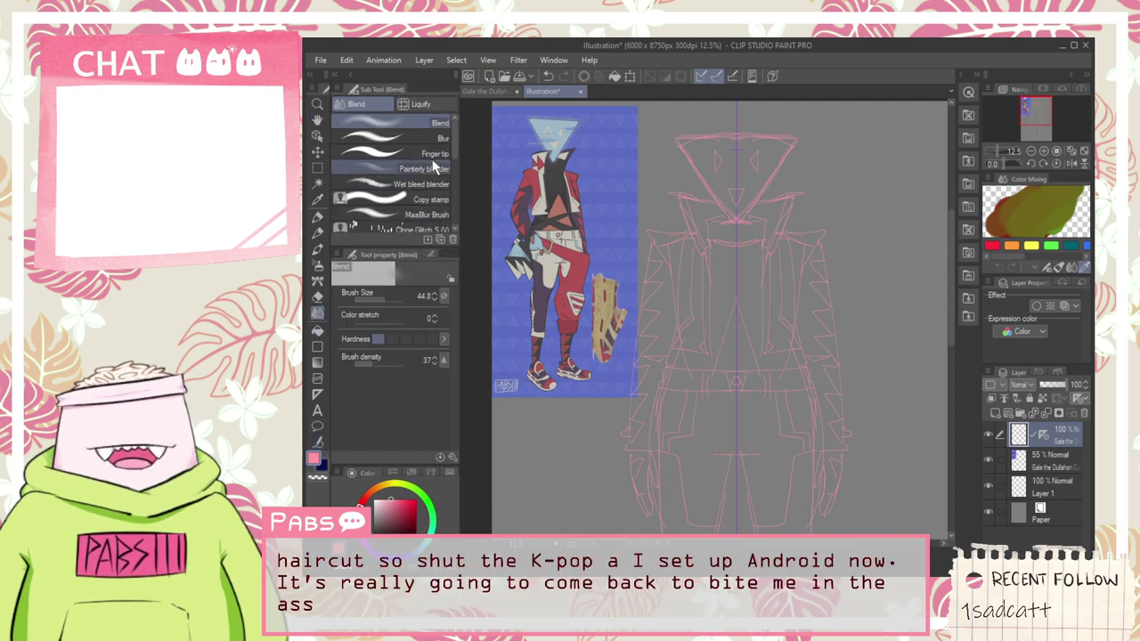
pyautogui.moveTo(453, 155)
pyautogui.mouseDown()
pyautogui.moveTo(456, 213)
pyautogui.moveTo(460, 144)
pyautogui.mouseUp()
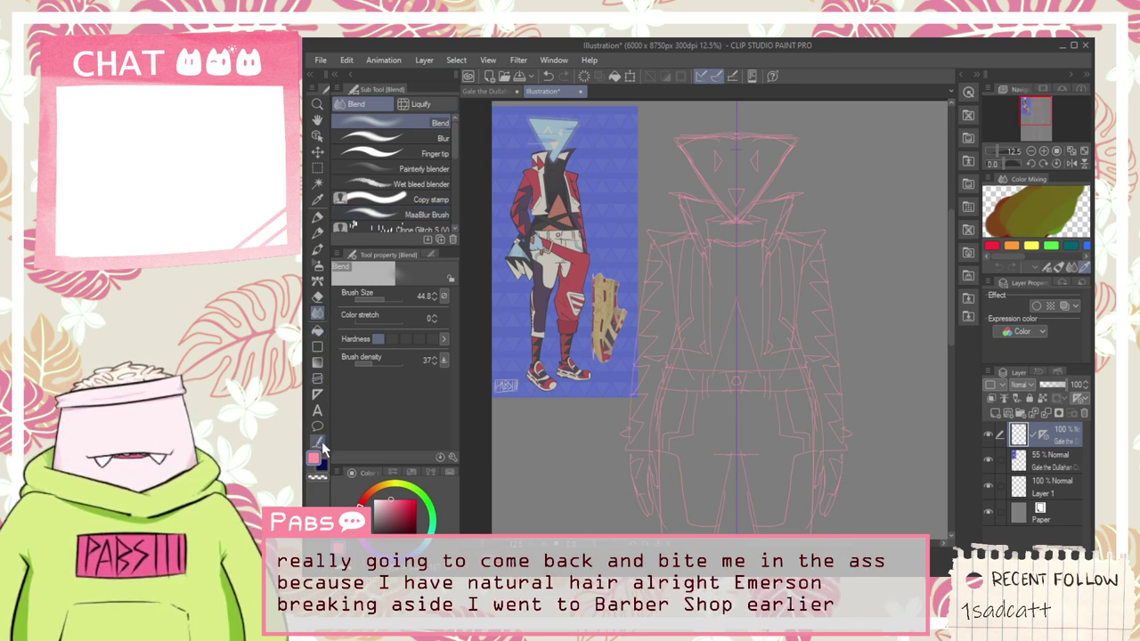
pyautogui.hotkey('ctrl', '-')
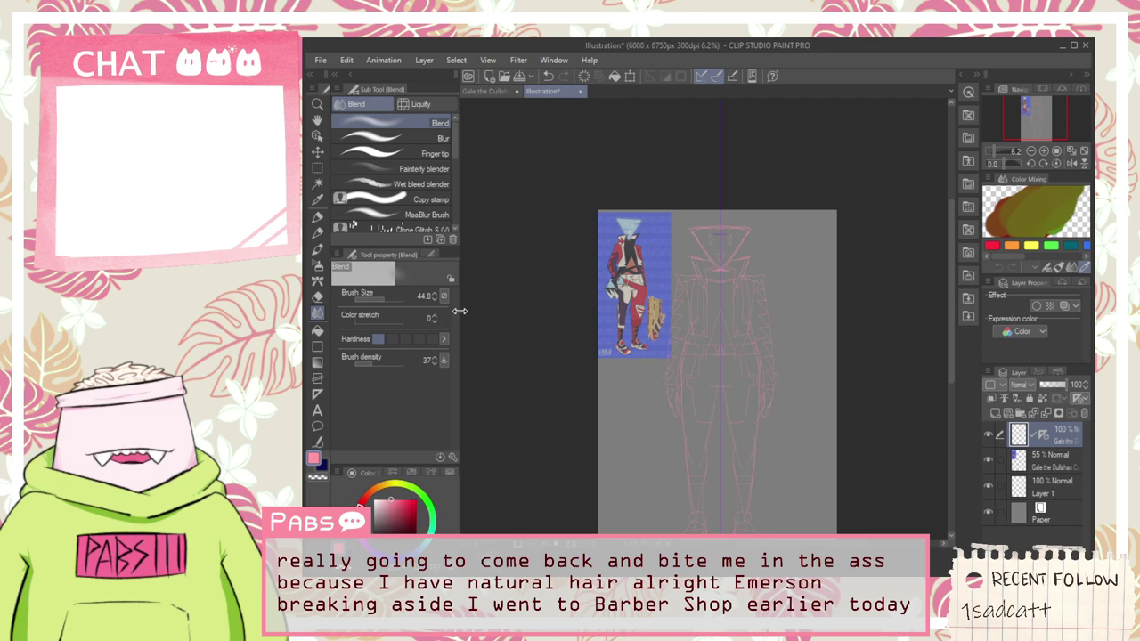
pyautogui.click(318, 443)
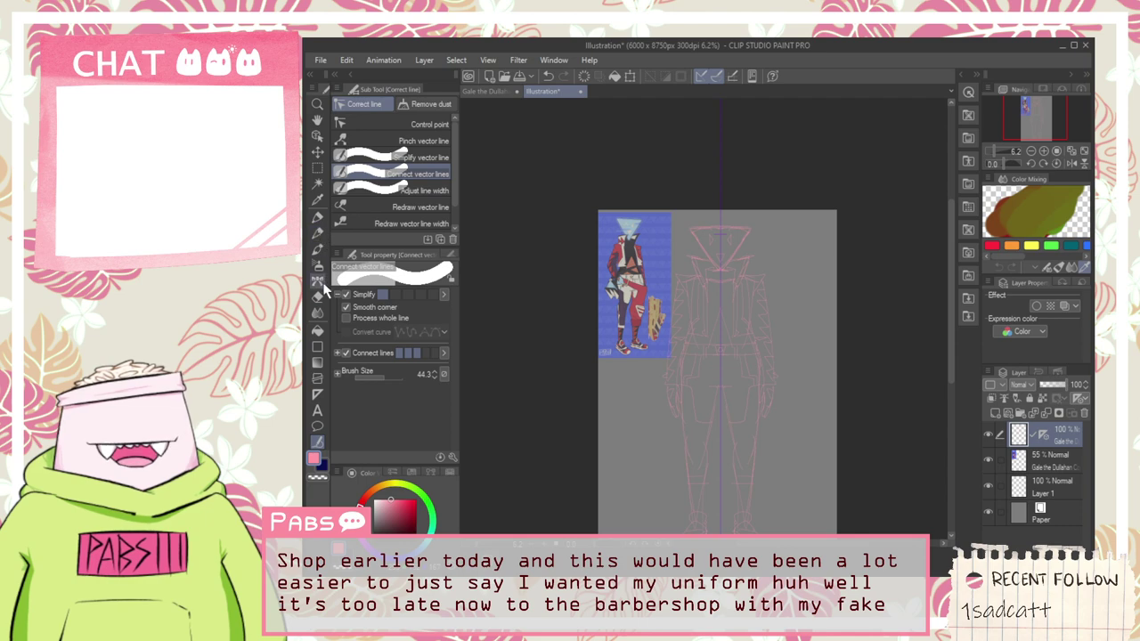
pyautogui.click(318, 312)
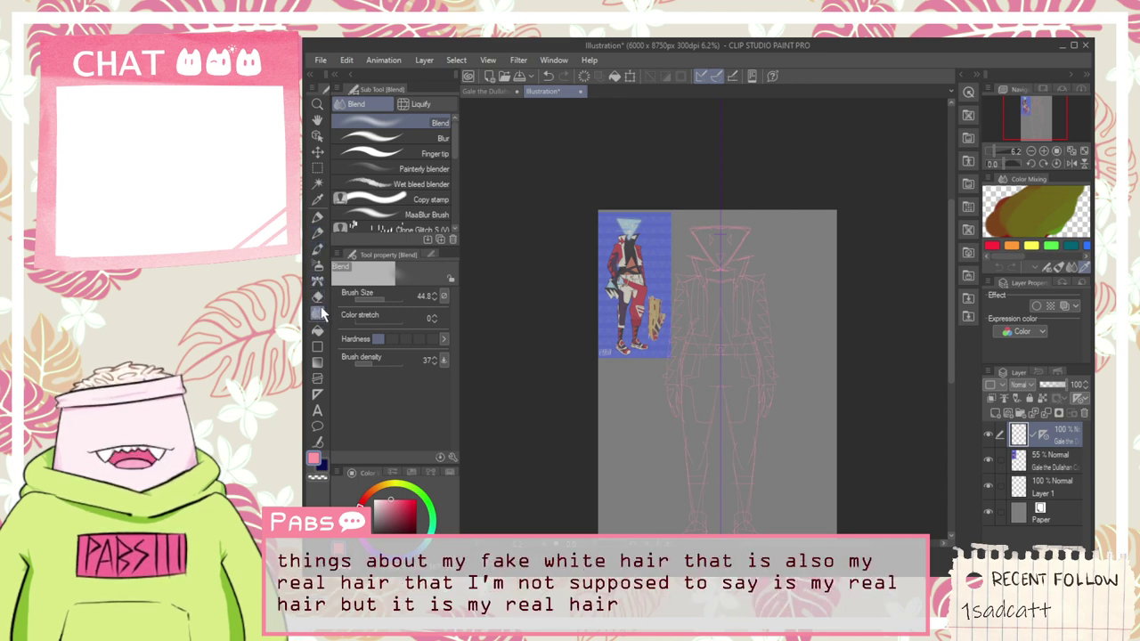
# Step: Try doodling a small round head with an eye and mouth in the empty area below the reference image
pyautogui.moveTo(690, 345)
pyautogui.mouseDown()
pyautogui.moveTo(603, 257)
pyautogui.moveTo(575, 277)
pyautogui.moveTo(599, 284)
pyautogui.moveTo(540, 268)
pyautogui.moveTo(606, 301)
pyautogui.mouseUp()
pyautogui.scroll(4, 585, 288)
pyautogui.press('p')
pyautogui.scroll(1, 605, 293)
pyautogui.scroll(-3, 547, 285)
pyautogui.press('space')
pyautogui.moveTo(734, 321); pyautogui.dragTo(765, 331)
pyautogui.moveTo(611, 309); pyautogui.dragTo(666, 308)
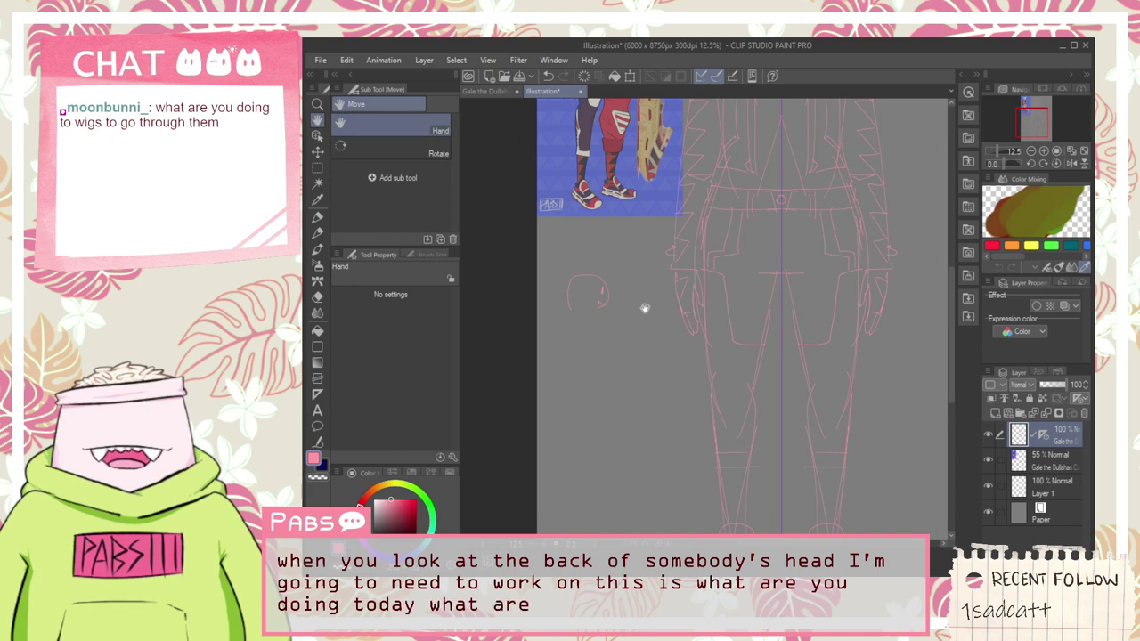
pyautogui.scroll(-2, 630, 297)
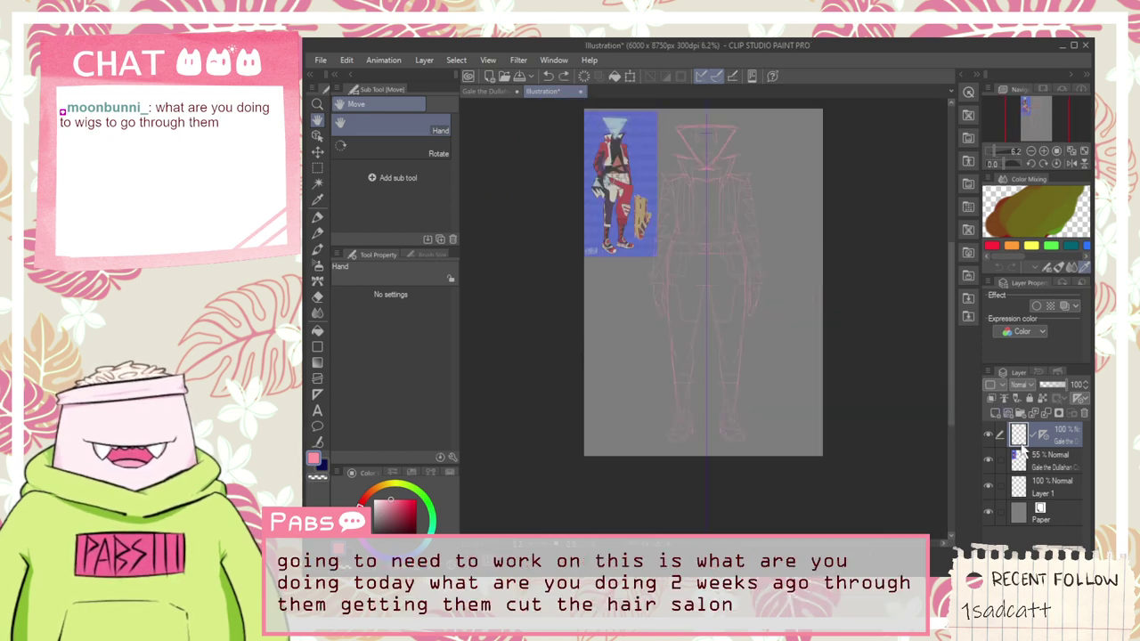
# Step: Try adding a blank layer above the sketch layer, and undo it together with the inverted V on the torso
pyautogui.click(994, 414)
pyautogui.scroll(4, 542, 302)
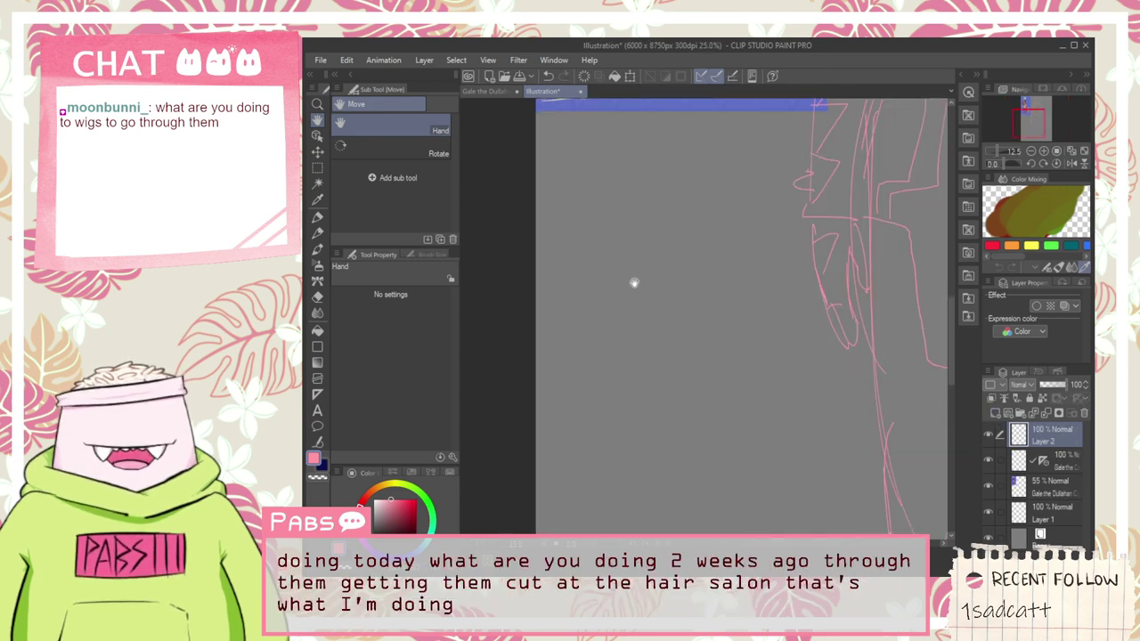
pyautogui.moveTo(635, 295); pyautogui.dragTo(574, 332)
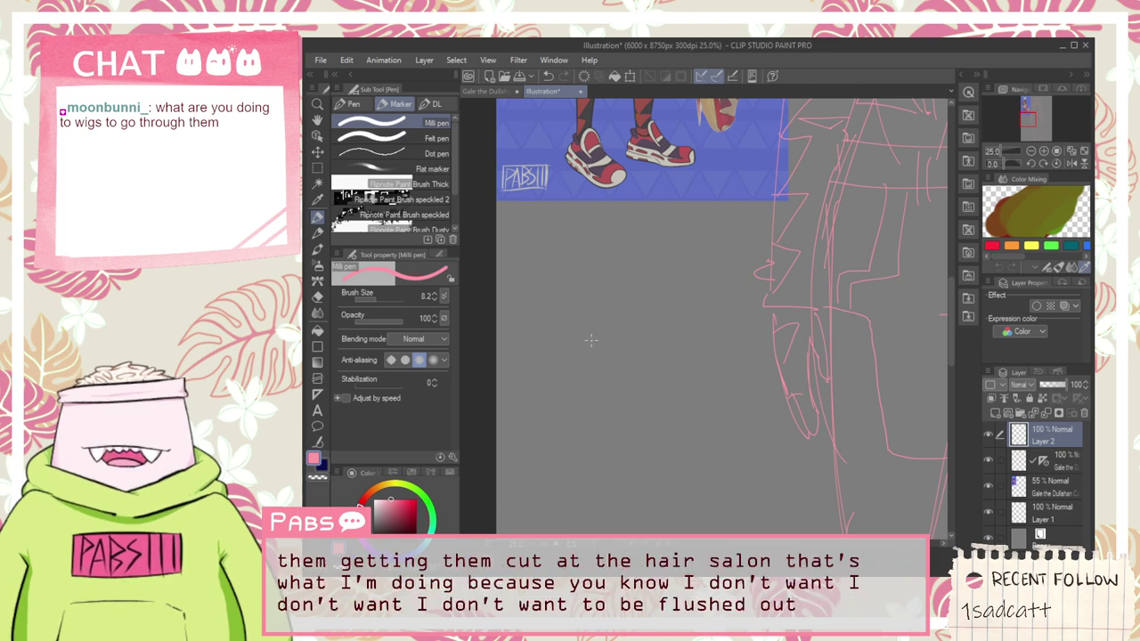
pyautogui.scroll(-3, 604, 342)
pyautogui.scroll(3, 613, 332)
pyautogui.press('space')
pyautogui.moveTo(828, 318); pyautogui.dragTo(688, 341)
pyautogui.scroll(-3, 738, 325)
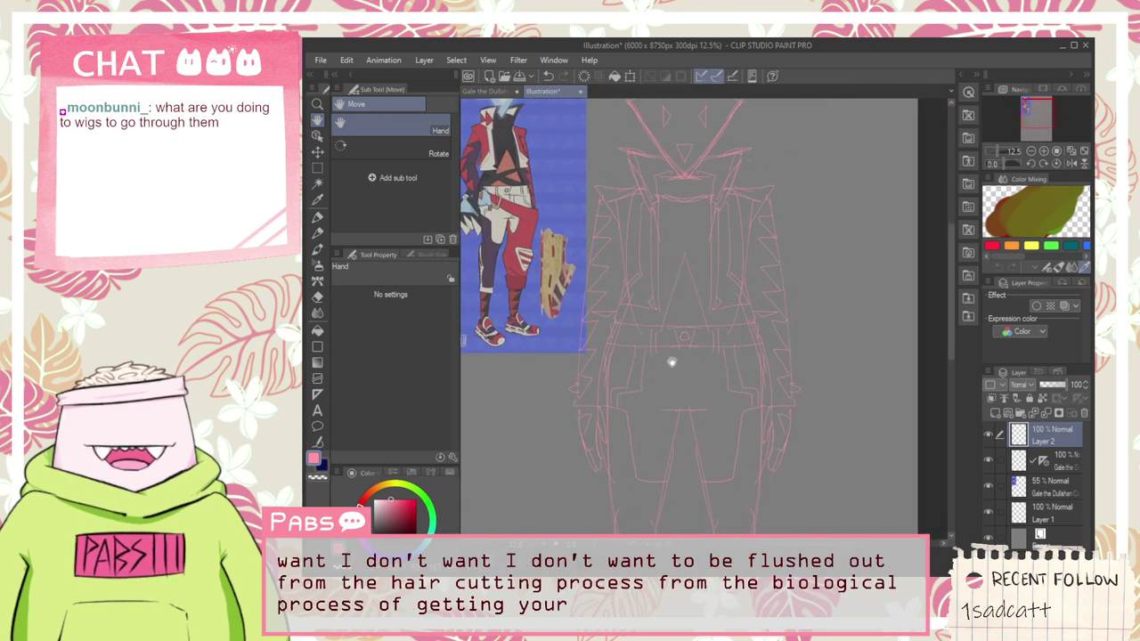
pyautogui.hotkey('ctrl', 'z')
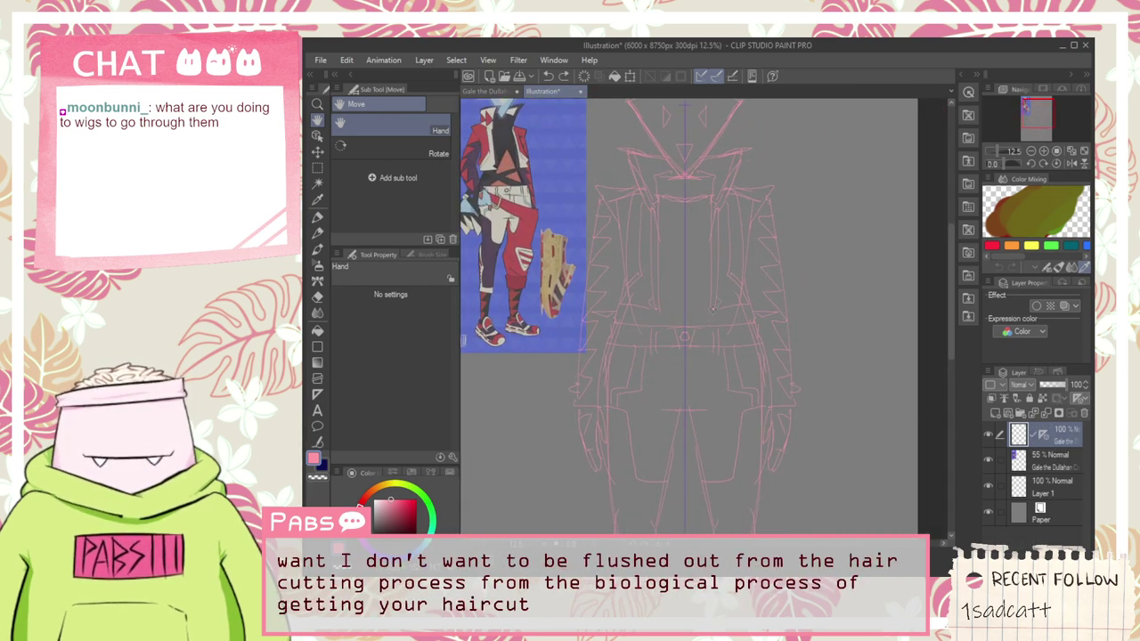
# Step: Try sketching large crossing diagonal lines over the chest and abdomen between the jacket's front edges, and undo them
pyautogui.press('p')
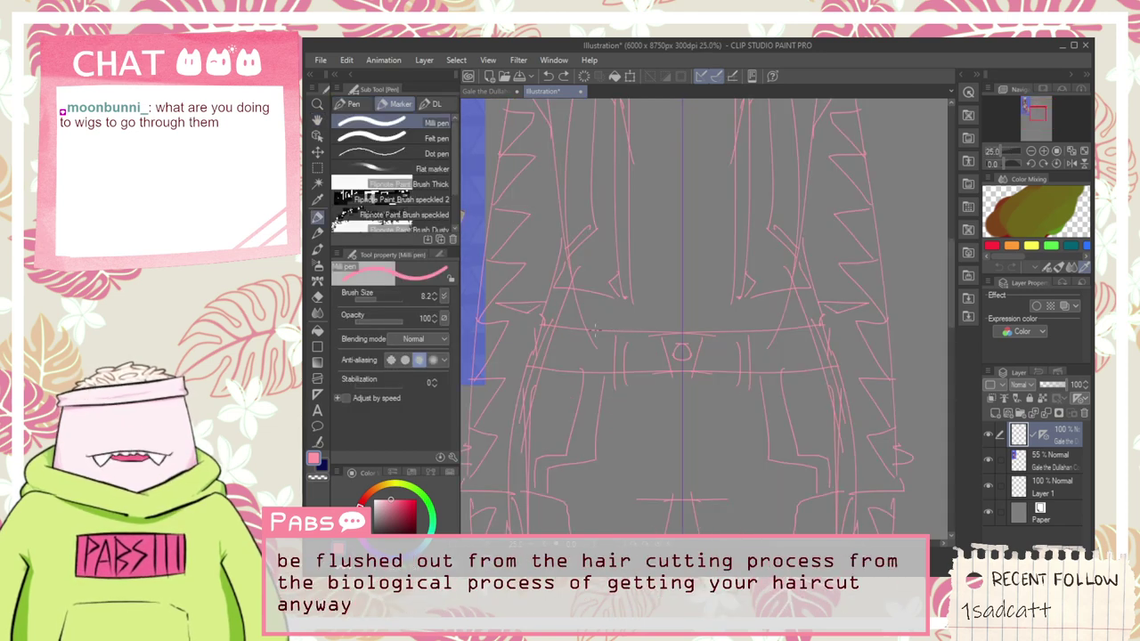
pyautogui.scroll(3, 668, 287)
pyautogui.scroll(-2, 673, 171)
pyautogui.moveTo(673, 167); pyautogui.dragTo(651, 257)
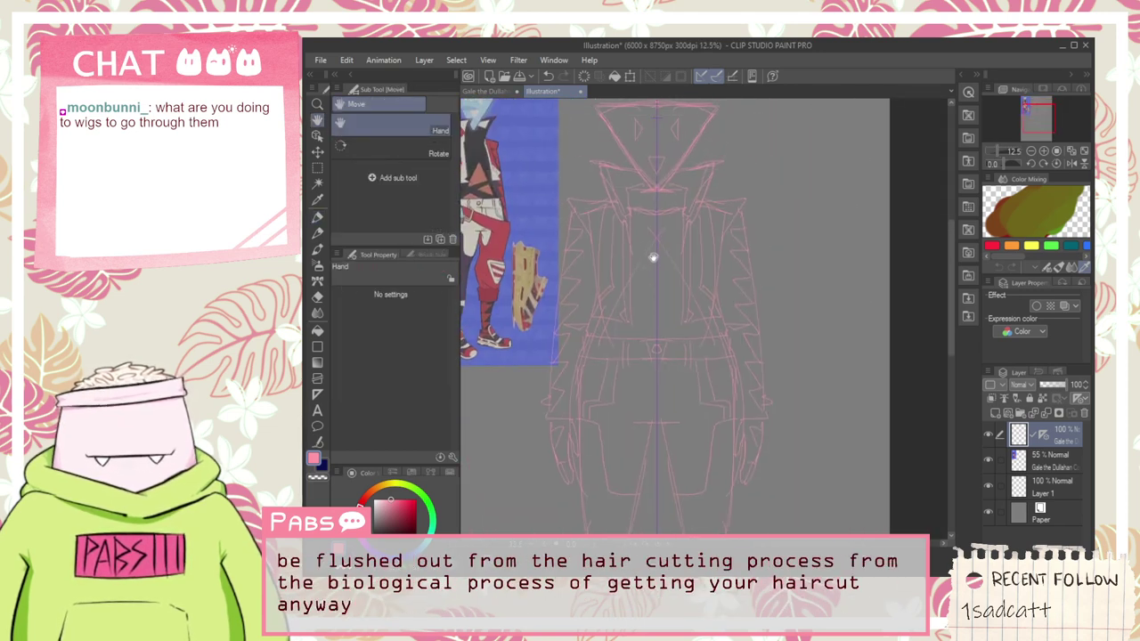
pyautogui.press('e')
pyautogui.hotkey('ctrl', 'z')
pyautogui.press('p')
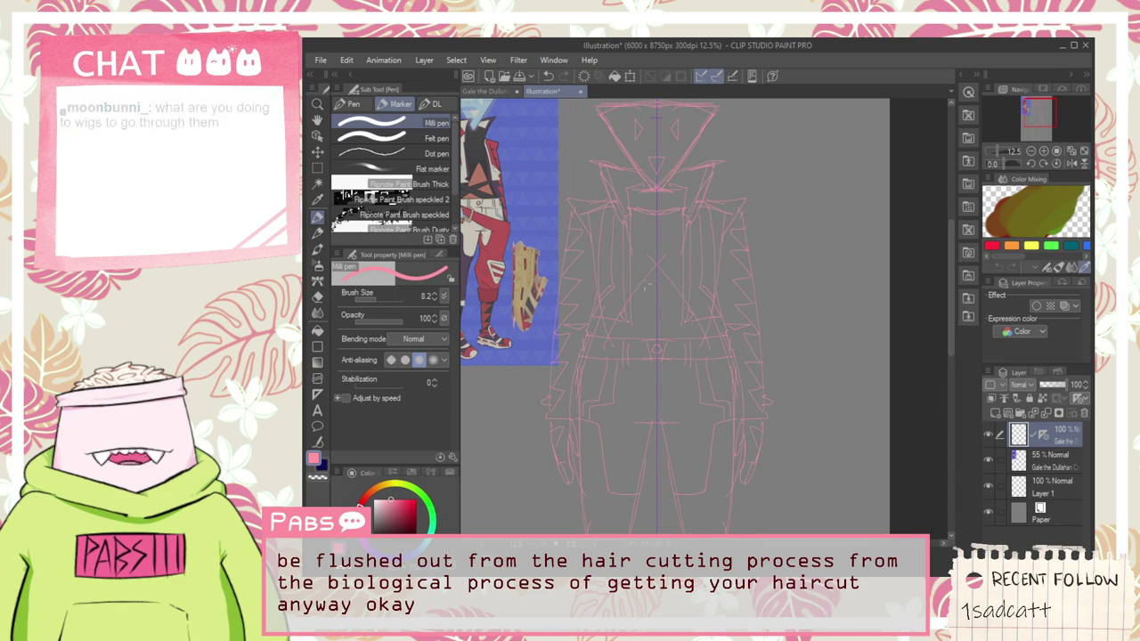
pyautogui.scroll(3, 663, 249)
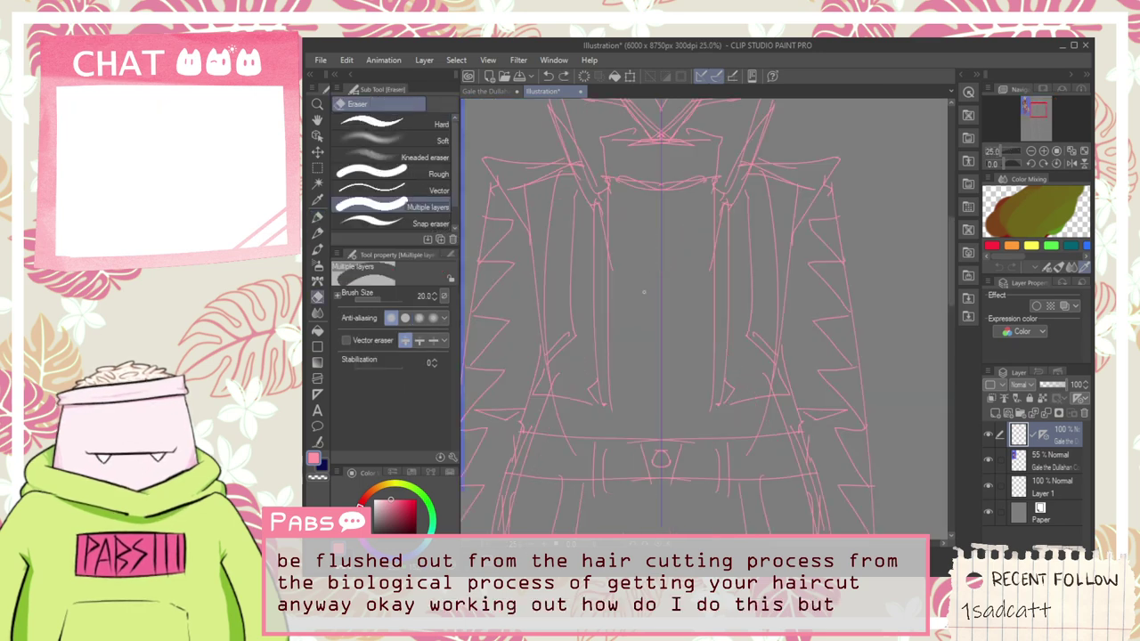
# Step: Add an outward-pointing triangle to the outer side of each eye so both eyes form narrow diamonds
pyautogui.scroll(-4, 645, 319)
pyautogui.press('space')
pyautogui.moveTo(631, 371); pyautogui.dragTo(631, 320)
pyautogui.scroll(5, 635, 194)
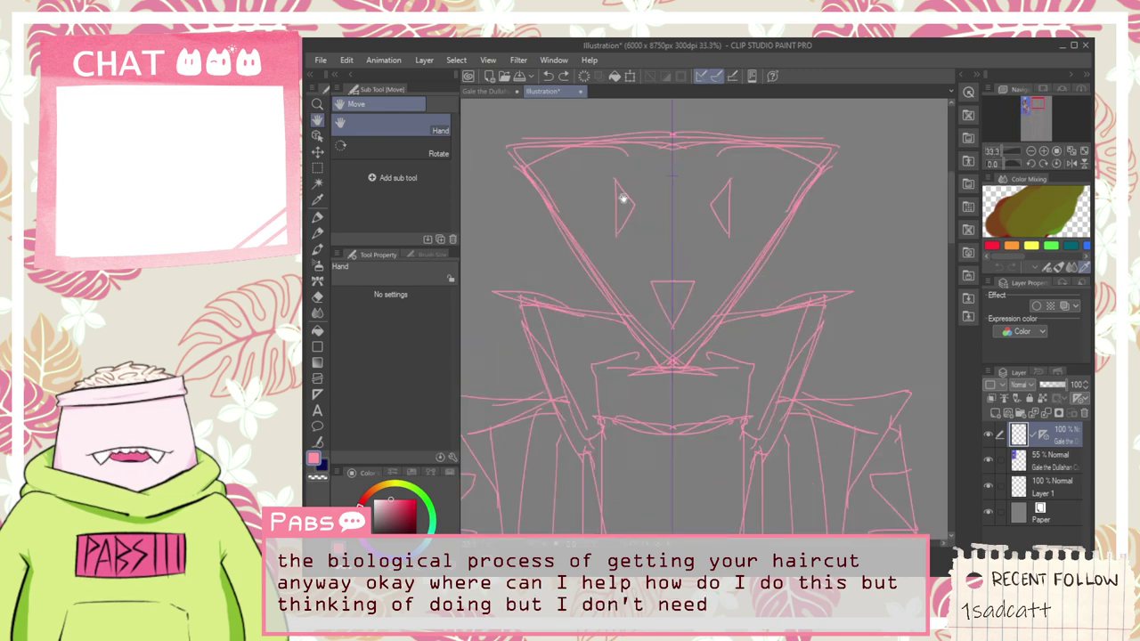
pyautogui.moveTo(615, 238); pyautogui.dragTo(604, 204)
pyautogui.moveTo(604, 205); pyautogui.dragTo(614, 181)
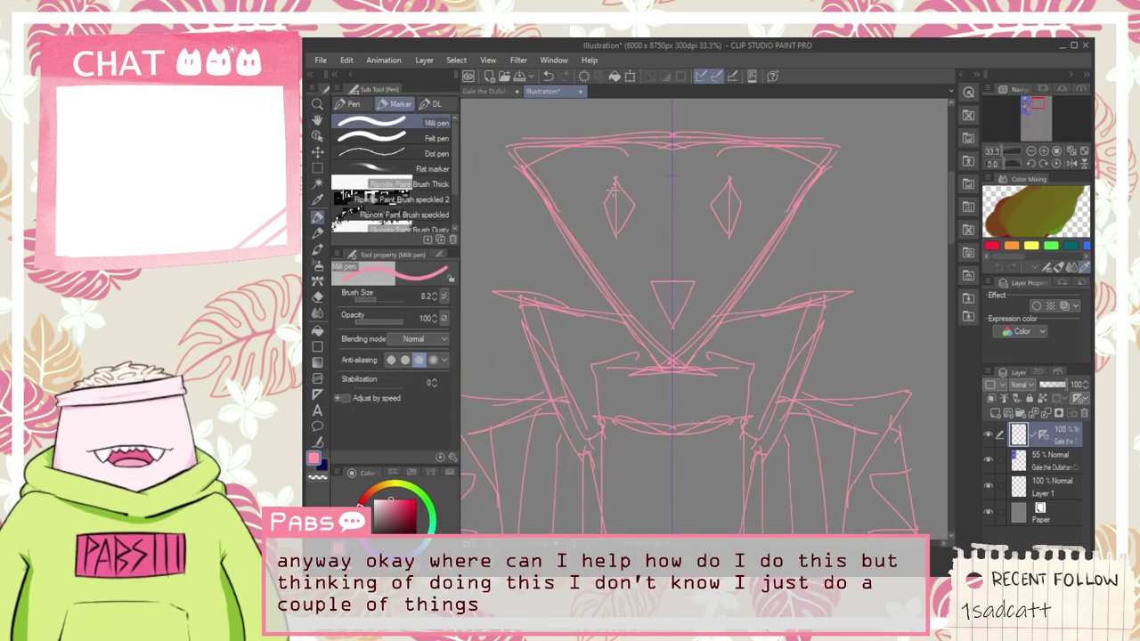
pyautogui.scroll(-1, 654, 248)
pyautogui.press('space')
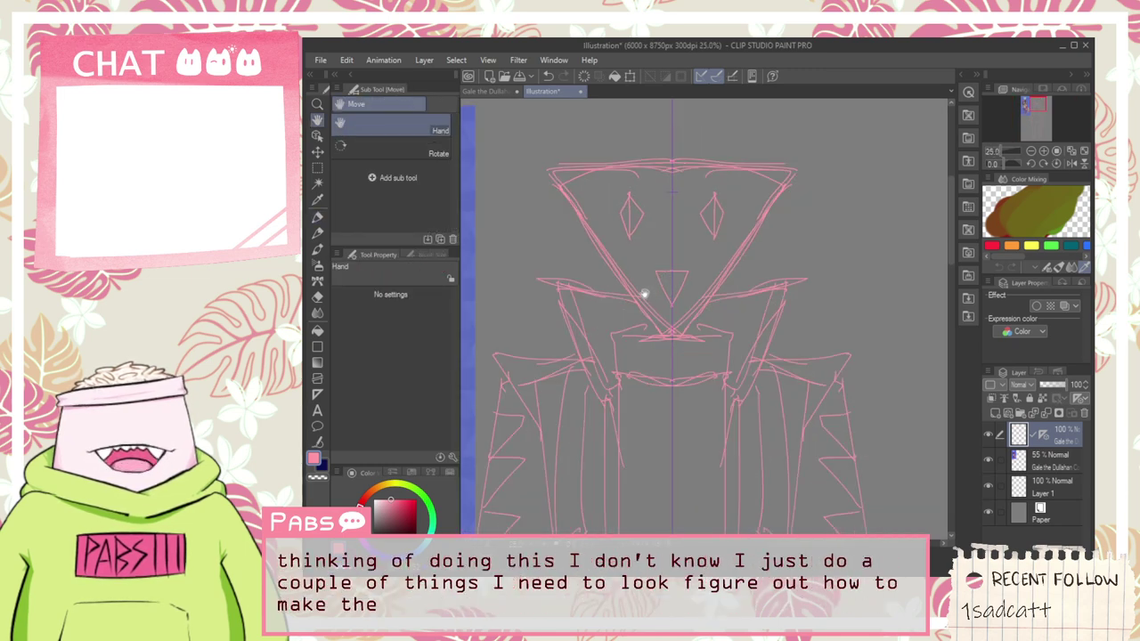
pyautogui.scroll(-4, 646, 297)
pyautogui.scroll(3, 634, 258)
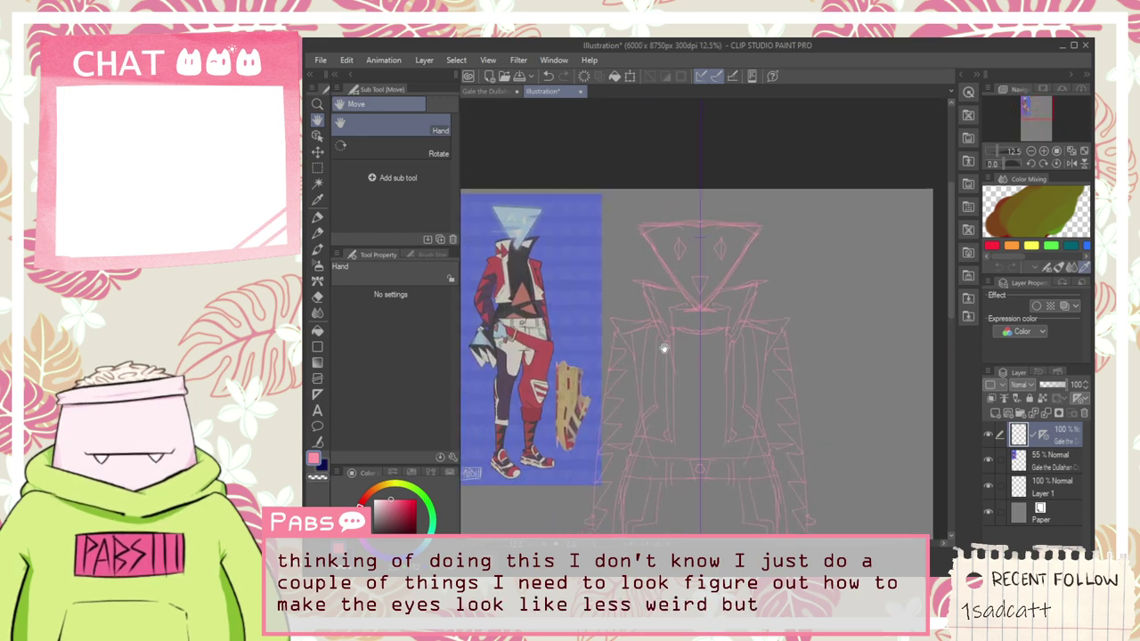
# Step: Sketch an inverted V on the abdomen, running from the waist up to a point on the symmetry line
pyautogui.scroll(5, 682, 428)
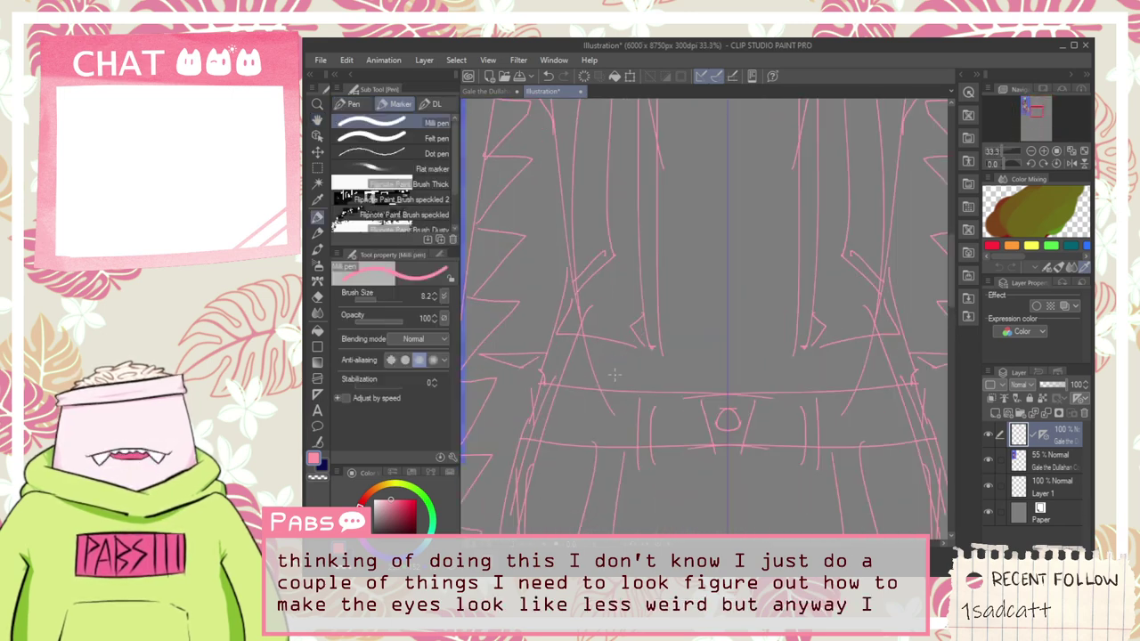
pyautogui.scroll(-3, 624, 392)
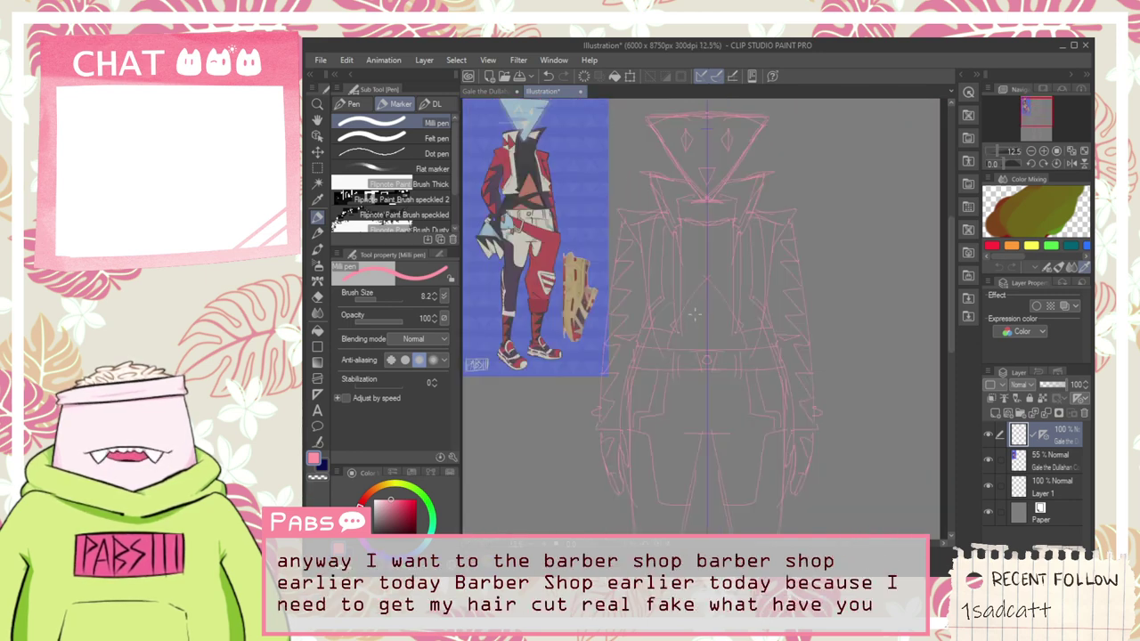
pyautogui.scroll(-2, 694, 315)
pyautogui.moveTo(690, 345)
pyautogui.mouseDown()
pyautogui.moveTo(690, 311)
pyautogui.moveTo(686, 323)
pyautogui.mouseUp()
pyautogui.scroll(2, 681, 291)
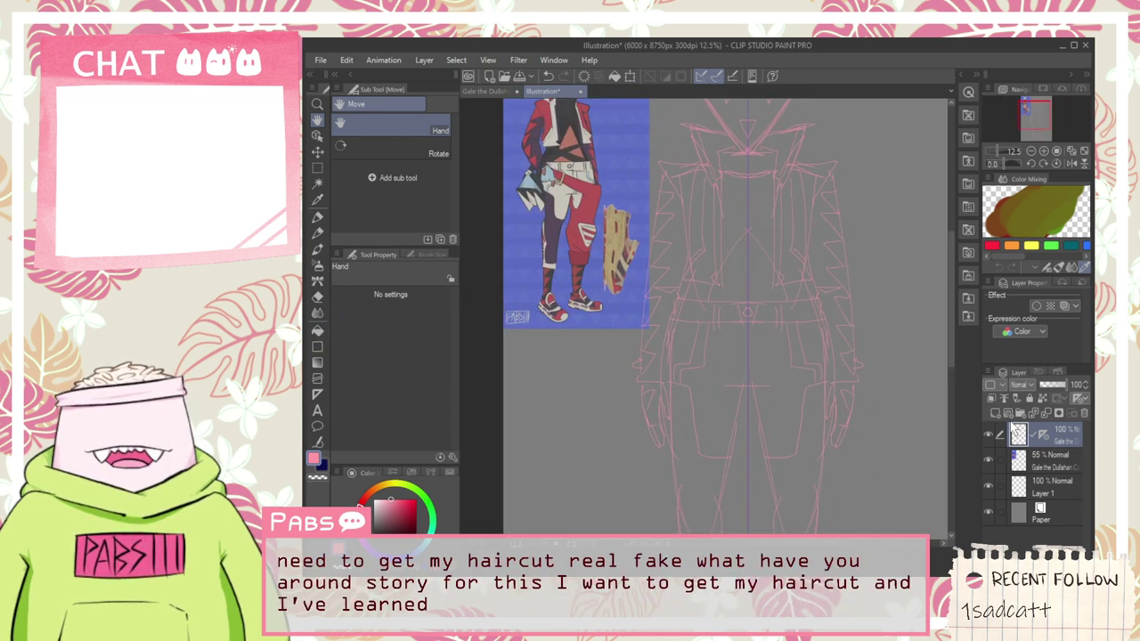
# Step: Add a new layer and doodle a round head in side view with an eye and mouth below the reference image
pyautogui.click(1003, 412)
pyautogui.scroll(4, 570, 356)
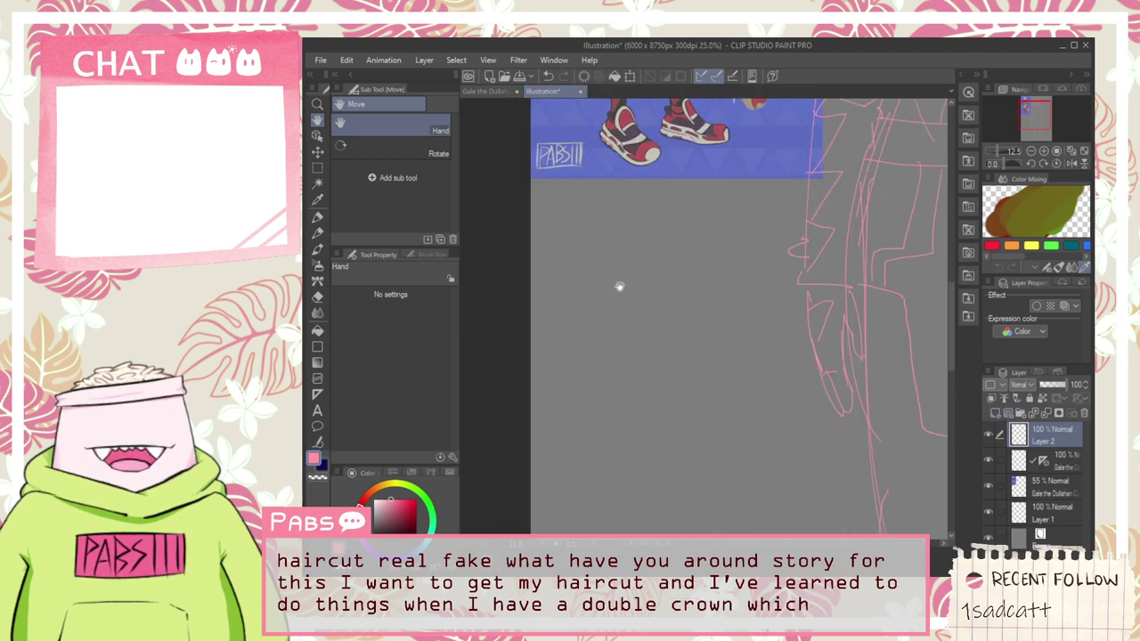
pyautogui.press('p')
pyautogui.moveTo(580, 360)
pyautogui.mouseDown()
pyautogui.moveTo(711, 289)
pyautogui.moveTo(657, 378)
pyautogui.mouseUp()
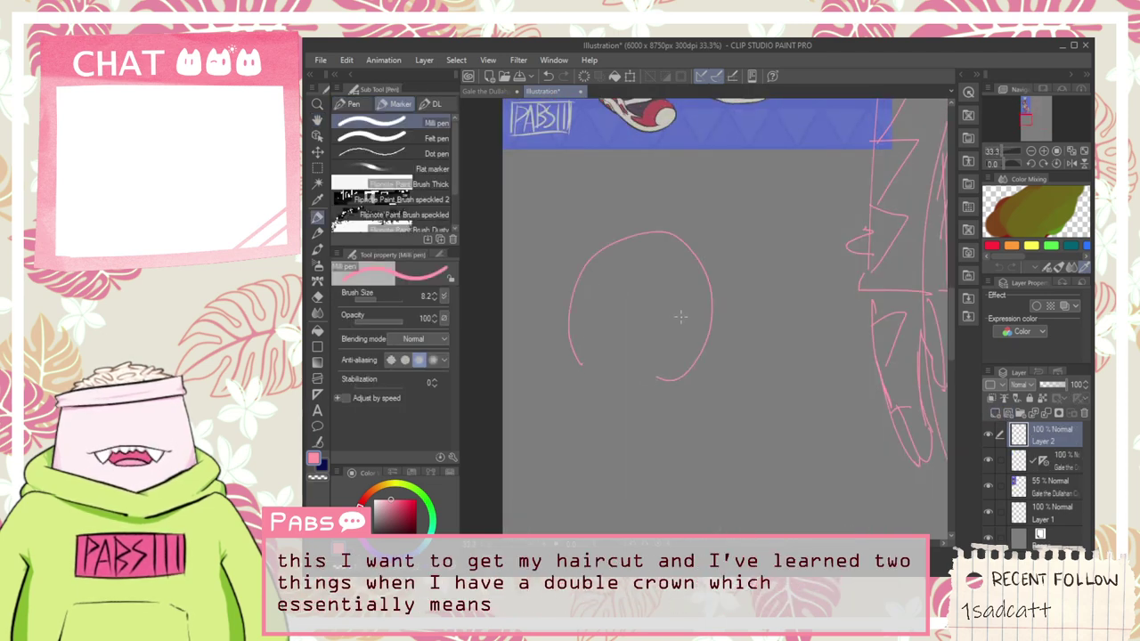
pyautogui.moveTo(691, 290); pyautogui.dragTo(692, 354)
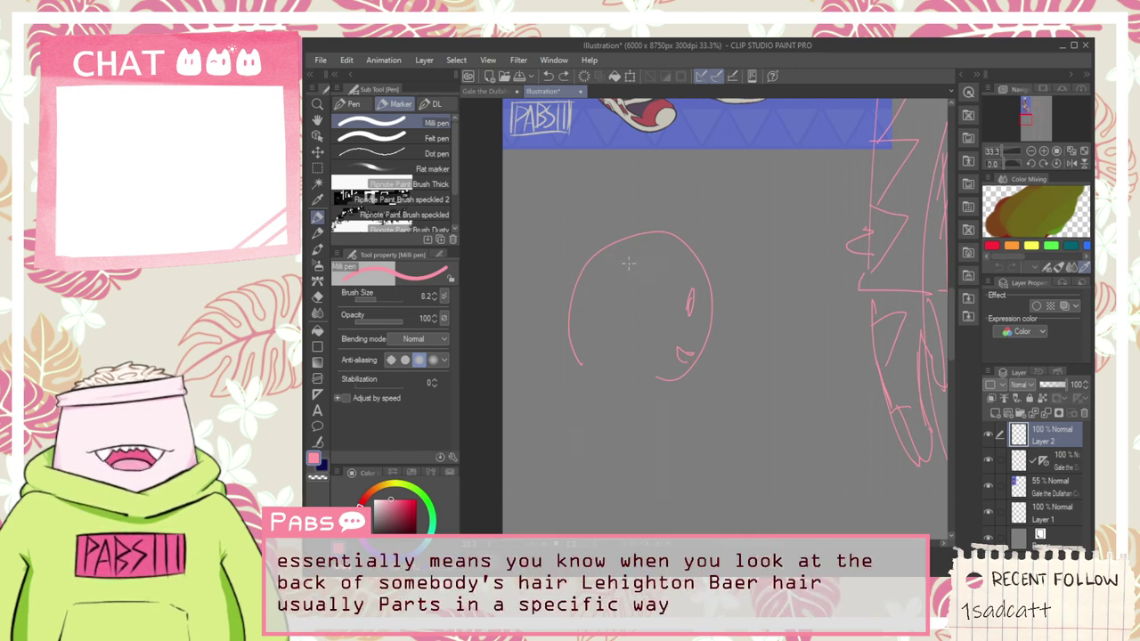
# Step: Sketch a short crown line on the doodled head, with hair falling down the back, over the top and forward in spiky tufts
pyautogui.moveTo(648, 262); pyautogui.dragTo(658, 267)
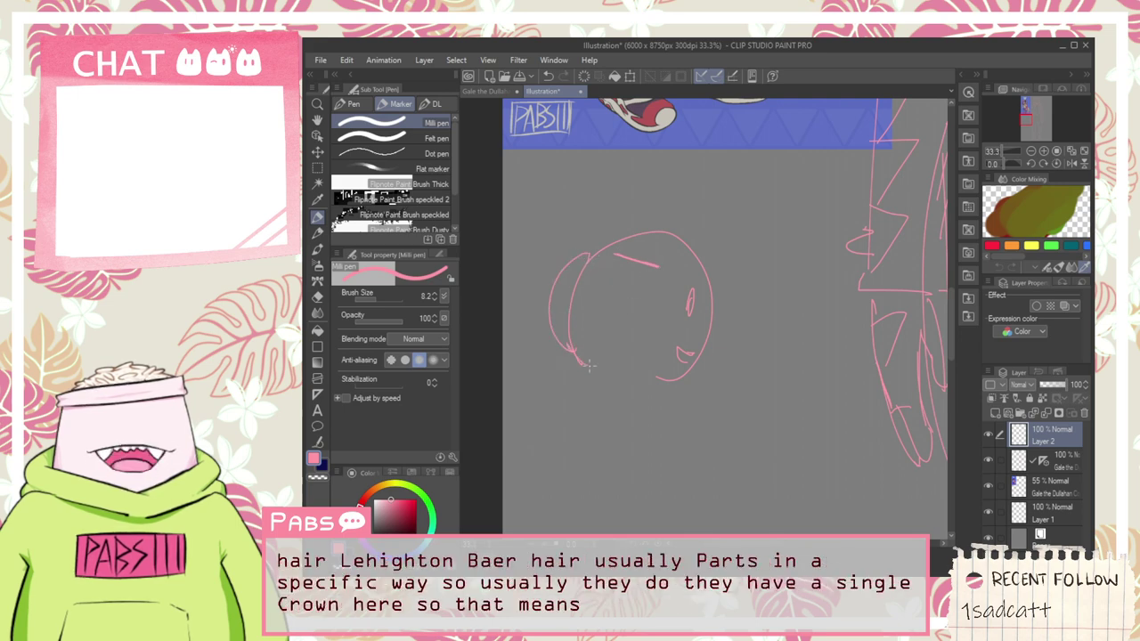
pyautogui.moveTo(577, 343)
pyautogui.mouseDown()
pyautogui.moveTo(616, 364)
pyautogui.moveTo(656, 279)
pyautogui.mouseUp()
pyautogui.moveTo(596, 245)
pyautogui.mouseDown()
pyautogui.moveTo(632, 216)
pyautogui.moveTo(706, 240)
pyautogui.mouseUp()
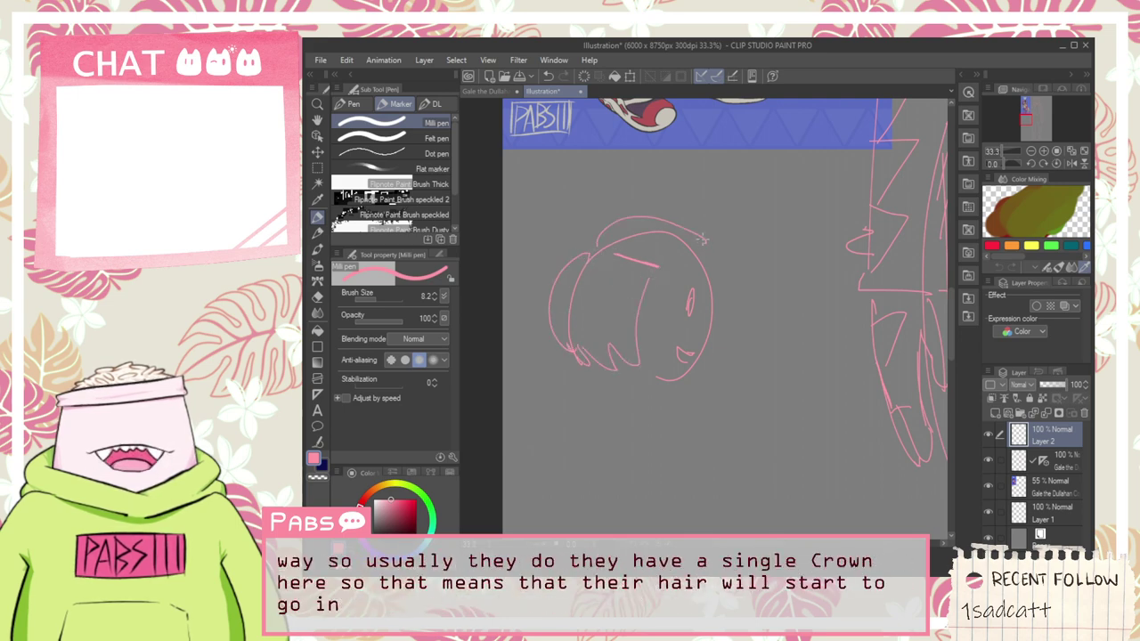
pyautogui.moveTo(761, 269); pyautogui.dragTo(711, 239)
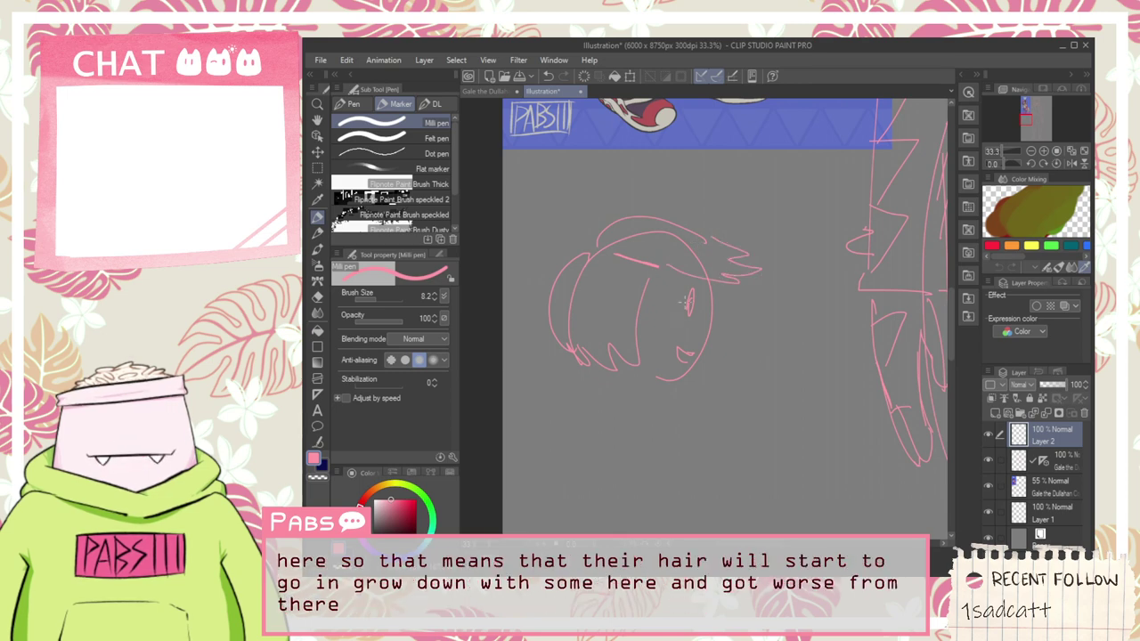
# Step: Undo the hair and crown strokes on the doodled head, back to its outline, eye and mouth
pyautogui.moveTo(652, 314); pyautogui.dragTo(686, 291)
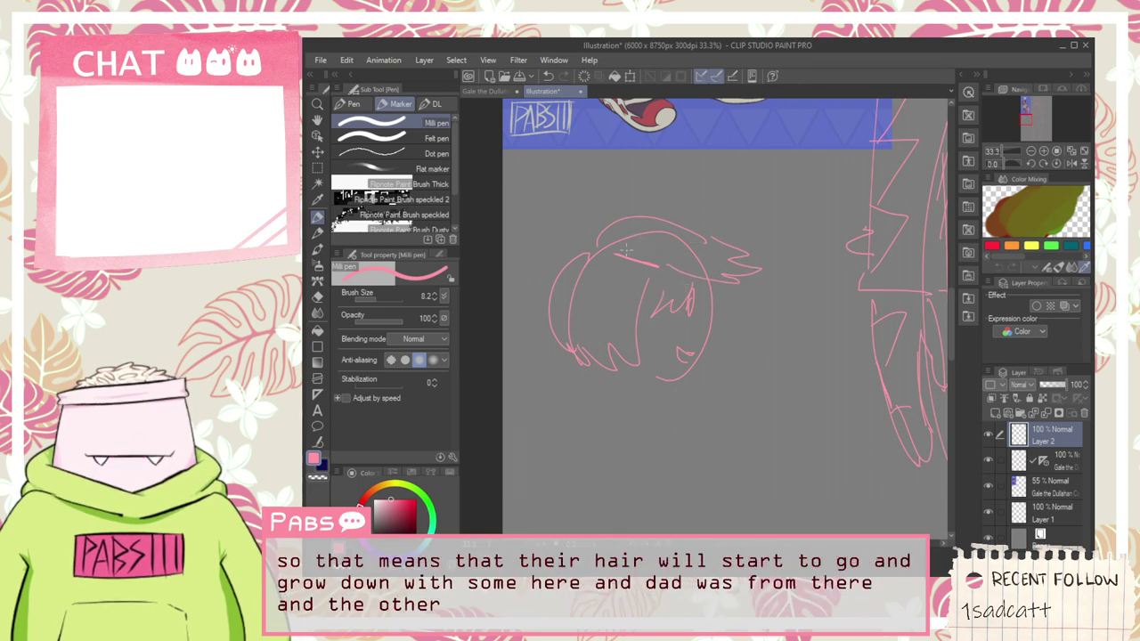
pyautogui.hotkey('ctrl', 'z')
pyautogui.hotkey('ctrl', 'z')
pyautogui.hotkey('ctrl', 'z')
pyautogui.hotkey('ctrl', 'z')
pyautogui.hotkey('ctrl', 'z')
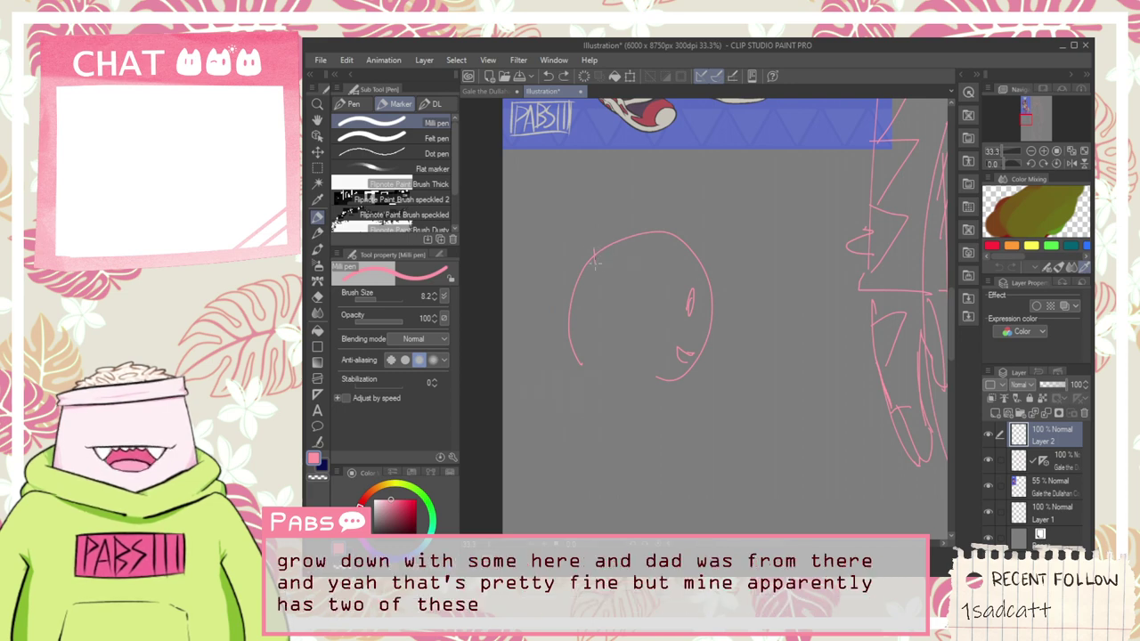
# Step: Redraw the doodled hair with a crown line across the head, strands falling at both ends, upright spikes on top and a jagged fringe
pyautogui.moveTo(596, 263); pyautogui.dragTo(677, 281)
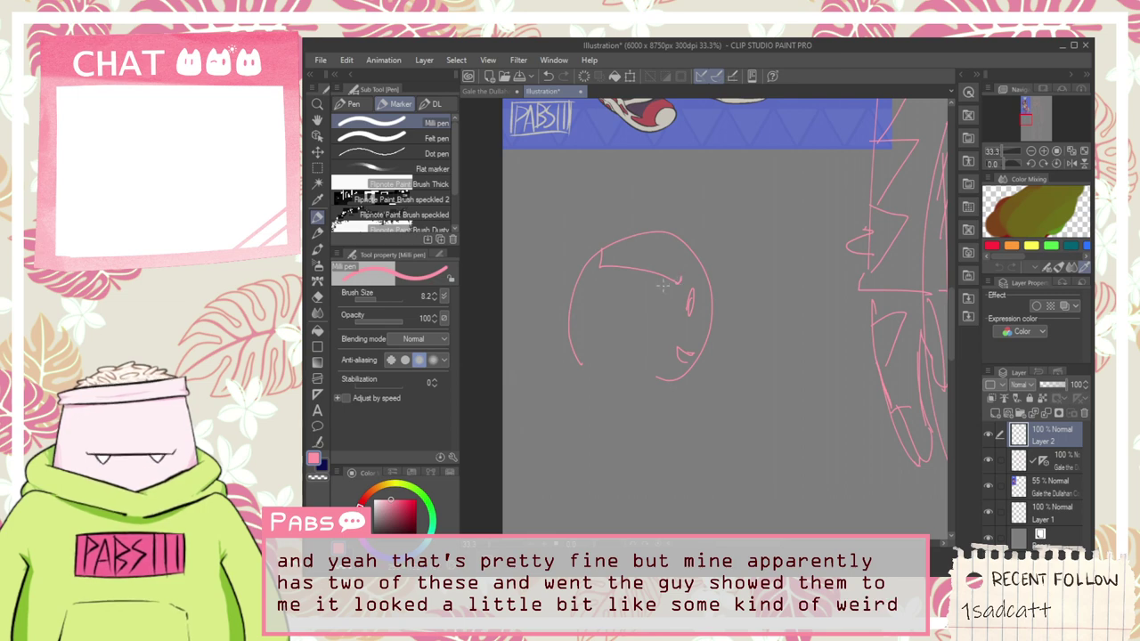
pyautogui.moveTo(601, 267); pyautogui.dragTo(627, 350)
pyautogui.moveTo(636, 353); pyautogui.dragTo(687, 292)
pyautogui.moveTo(598, 315)
pyautogui.mouseDown()
pyautogui.moveTo(584, 346)
pyautogui.moveTo(586, 269)
pyautogui.moveTo(638, 222)
pyautogui.mouseUp()
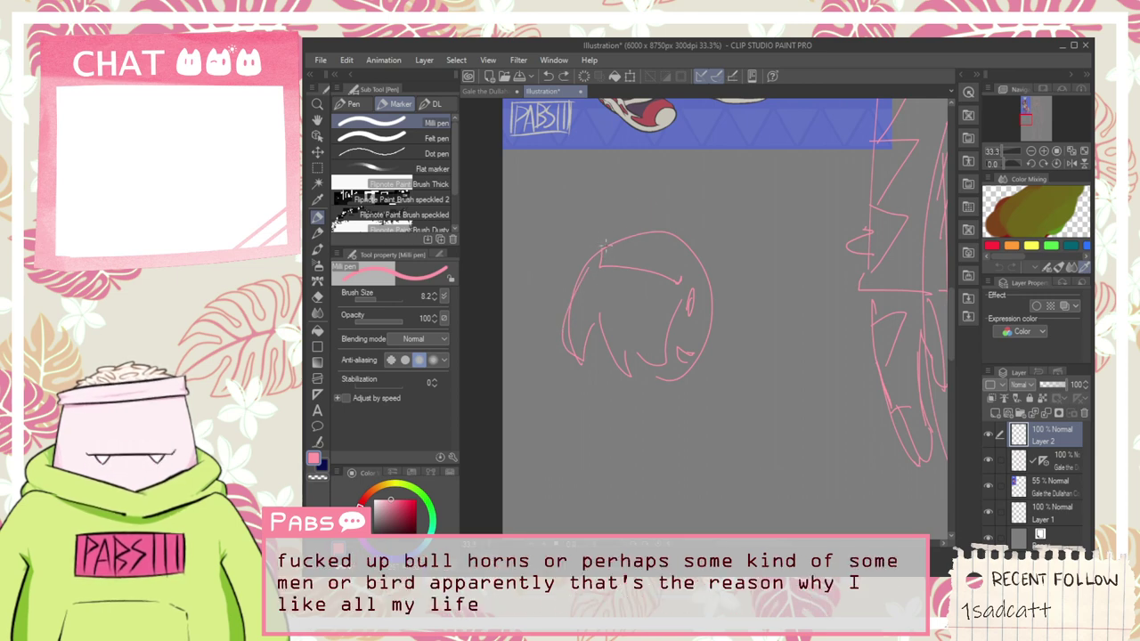
pyautogui.moveTo(605, 241)
pyautogui.mouseDown()
pyautogui.moveTo(632, 212)
pyautogui.moveTo(618, 217)
pyautogui.moveTo(666, 212)
pyautogui.moveTo(681, 224)
pyautogui.moveTo(672, 238)
pyautogui.moveTo(732, 254)
pyautogui.moveTo(713, 317)
pyautogui.mouseUp()
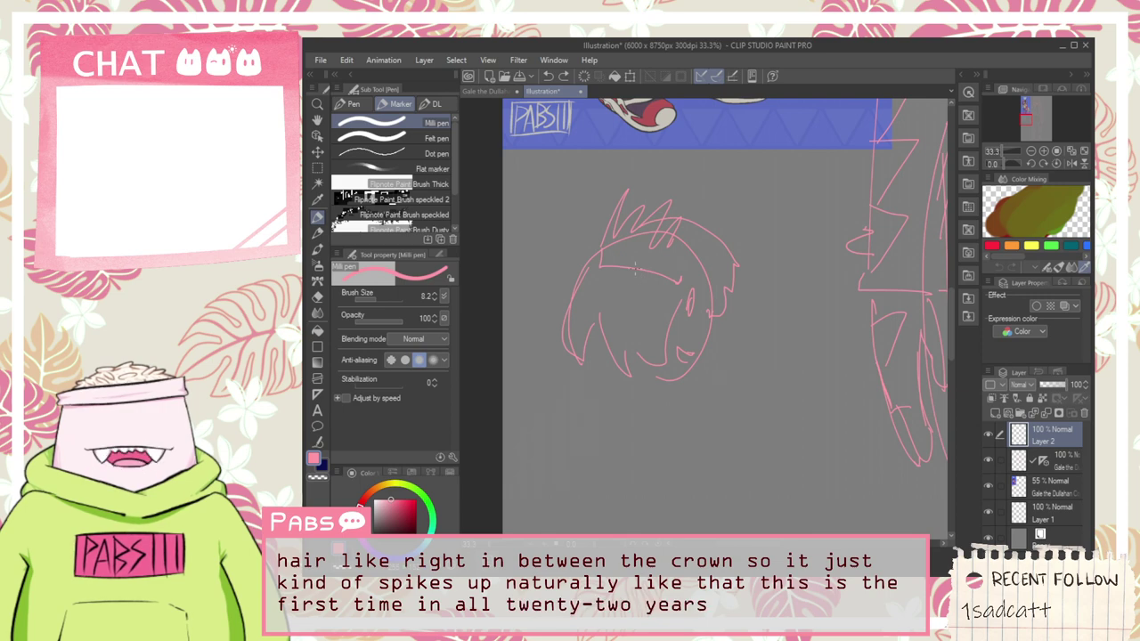
pyautogui.press('h')
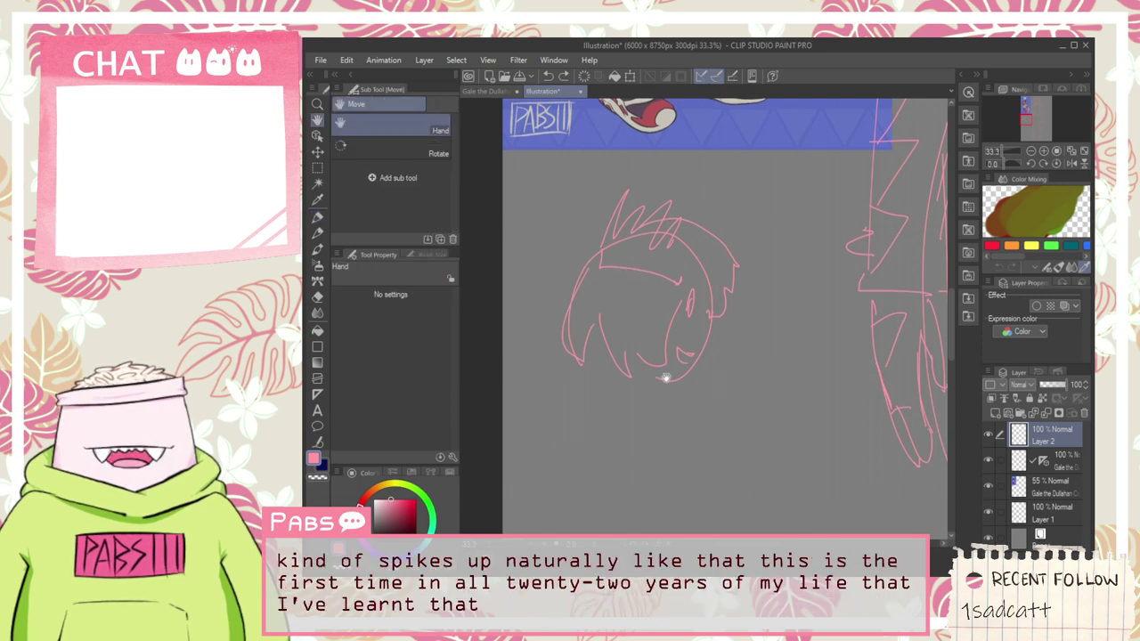
pyautogui.moveTo(664, 377)
pyautogui.mouseDown()
pyautogui.moveTo(658, 407)
pyautogui.moveTo(666, 385)
pyautogui.mouseUp()
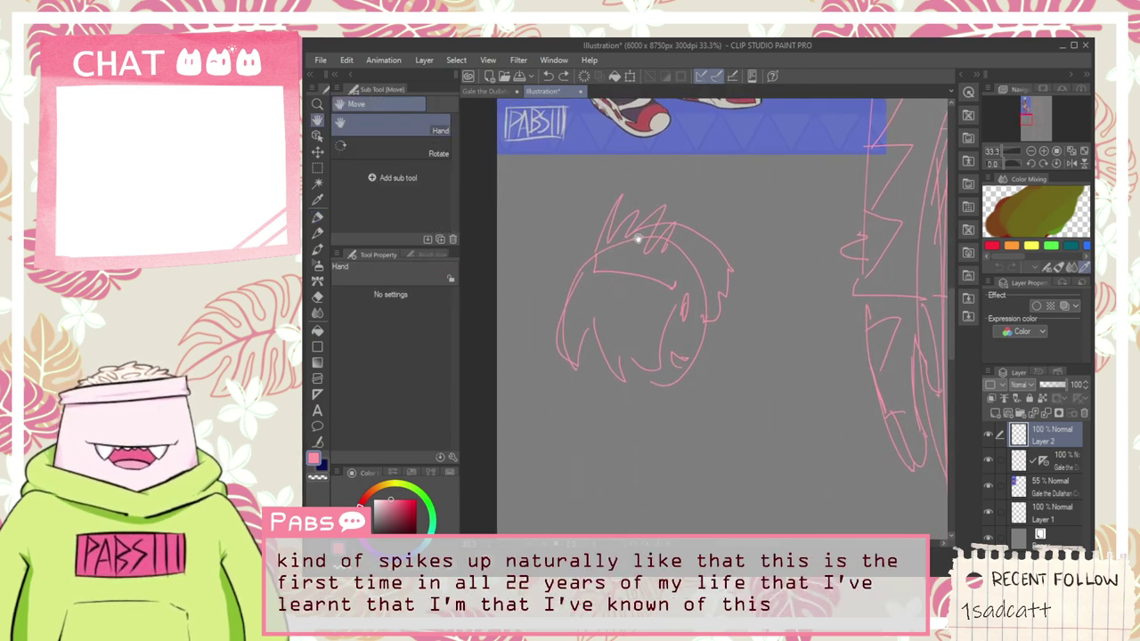
pyautogui.press('p')
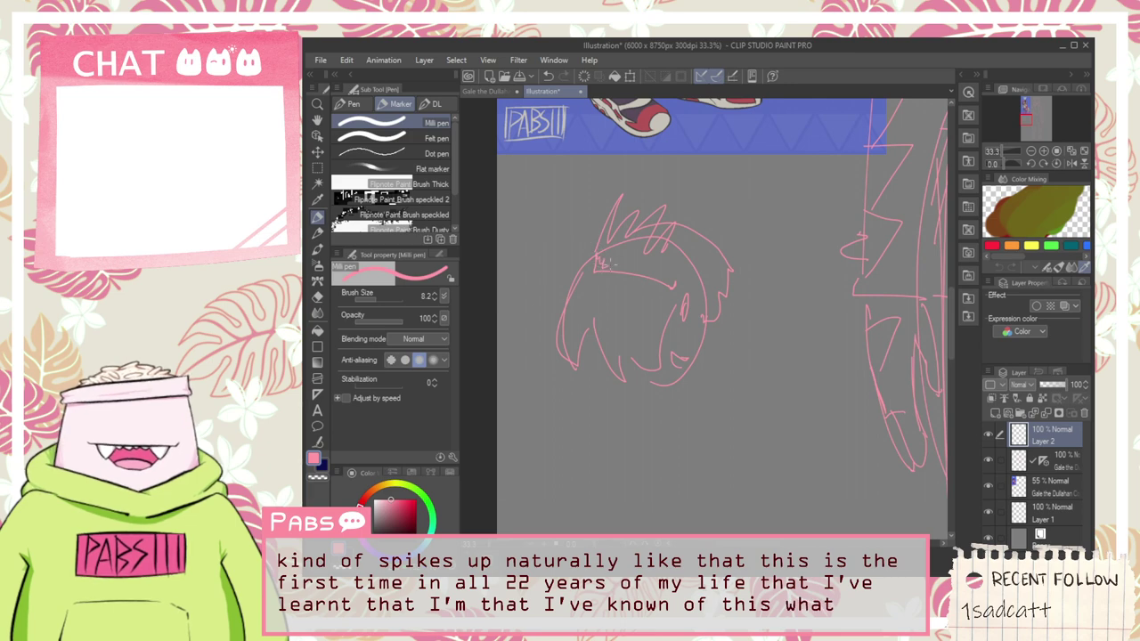
pyautogui.moveTo(623, 267); pyautogui.dragTo(656, 275)
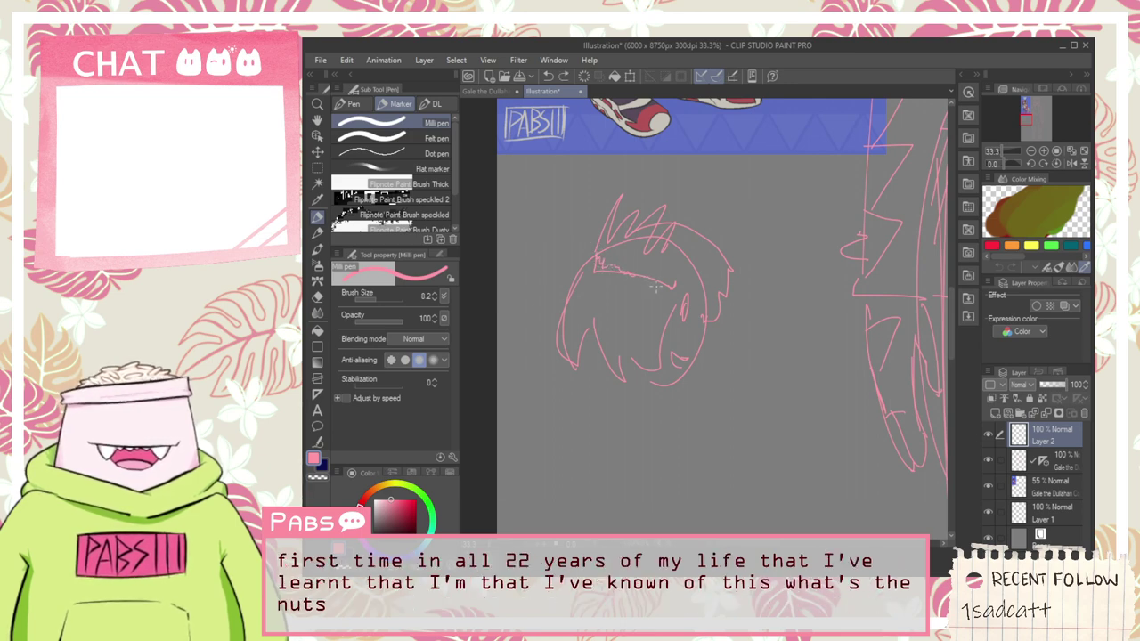
# Step: Delete the whole doodled head within a rectangular selection, and clear the selection
pyautogui.press('m')
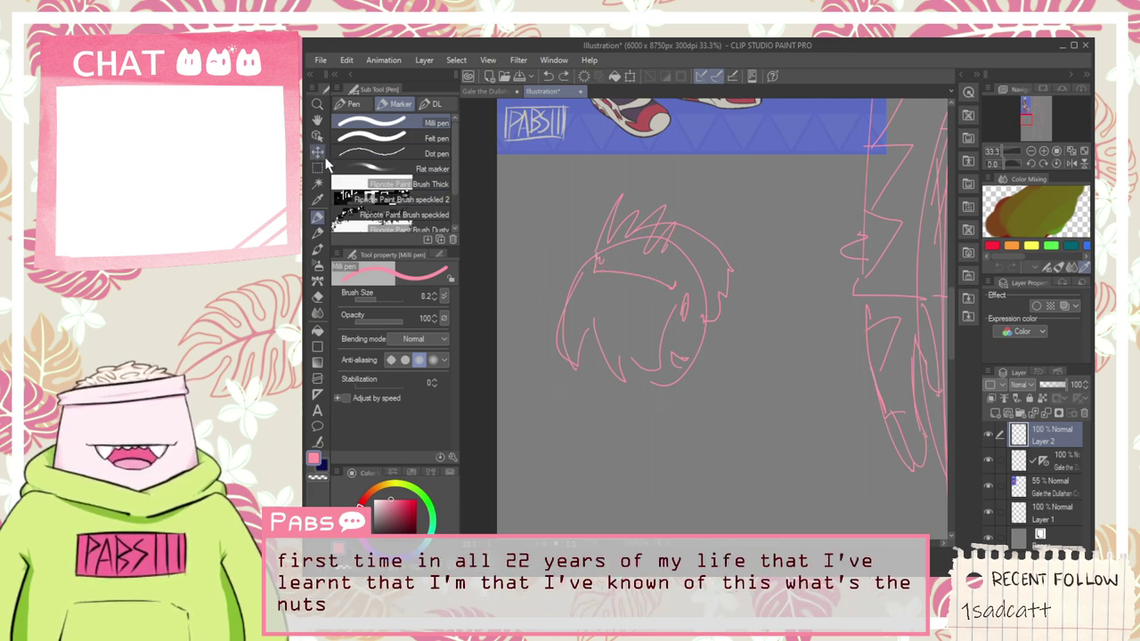
pyautogui.moveTo(522, 183); pyautogui.dragTo(794, 504)
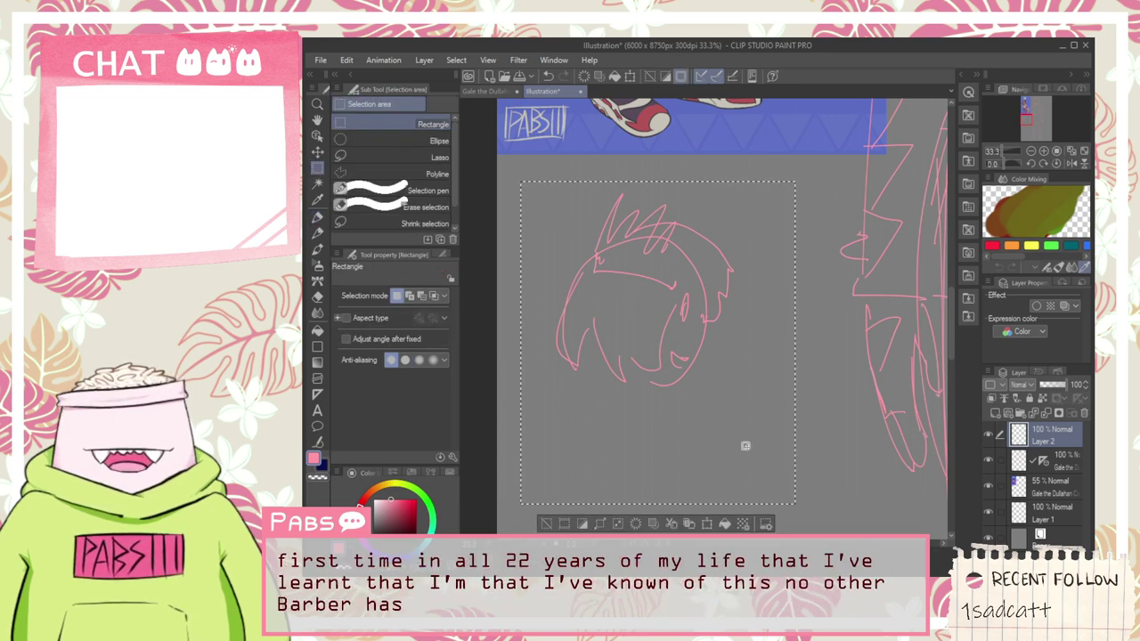
pyautogui.press('Delete')
pyautogui.click(546, 524)
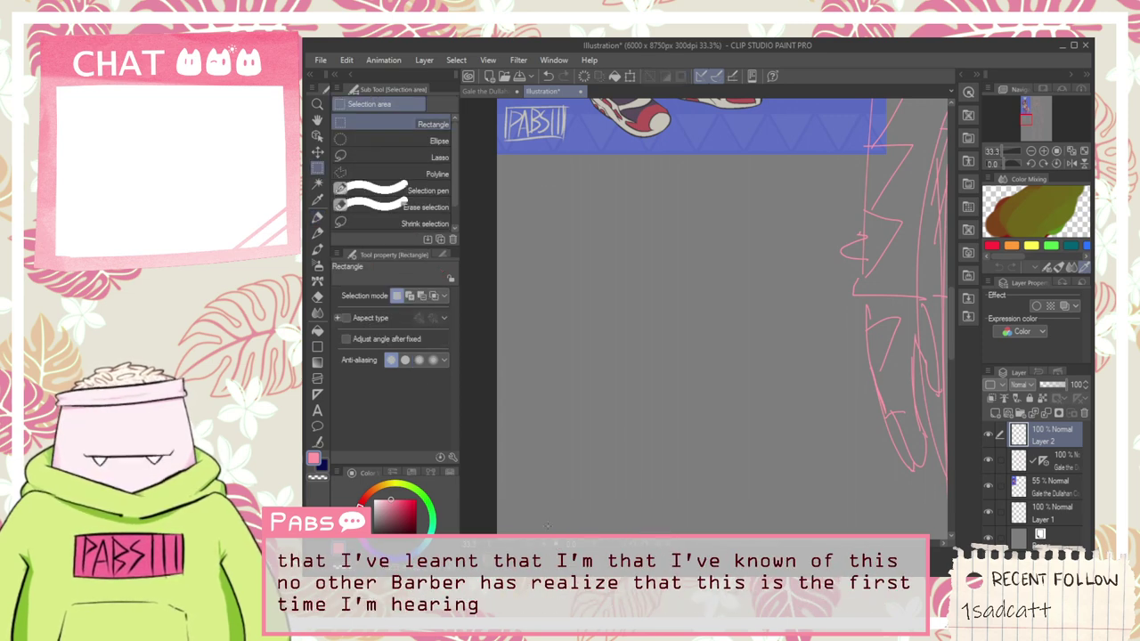
# Step: Return to the full-body sketch and make its symmetry-ruler layer active for drawing with the Milli pen
pyautogui.press('p')
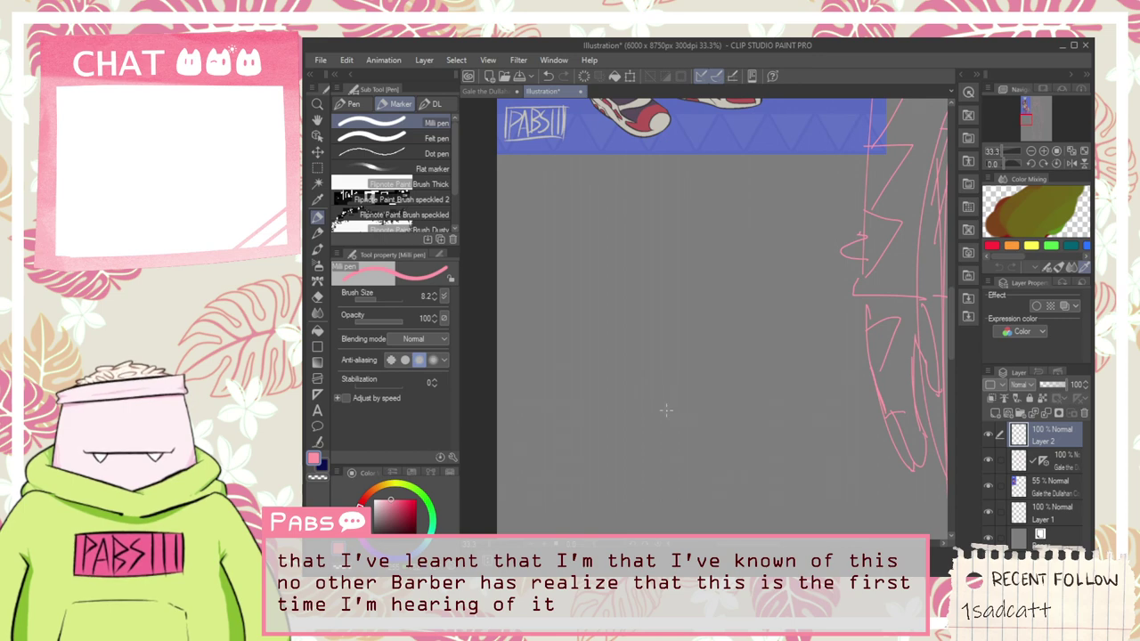
pyautogui.scroll(-5, 666, 411)
pyautogui.scroll(1, 733, 412)
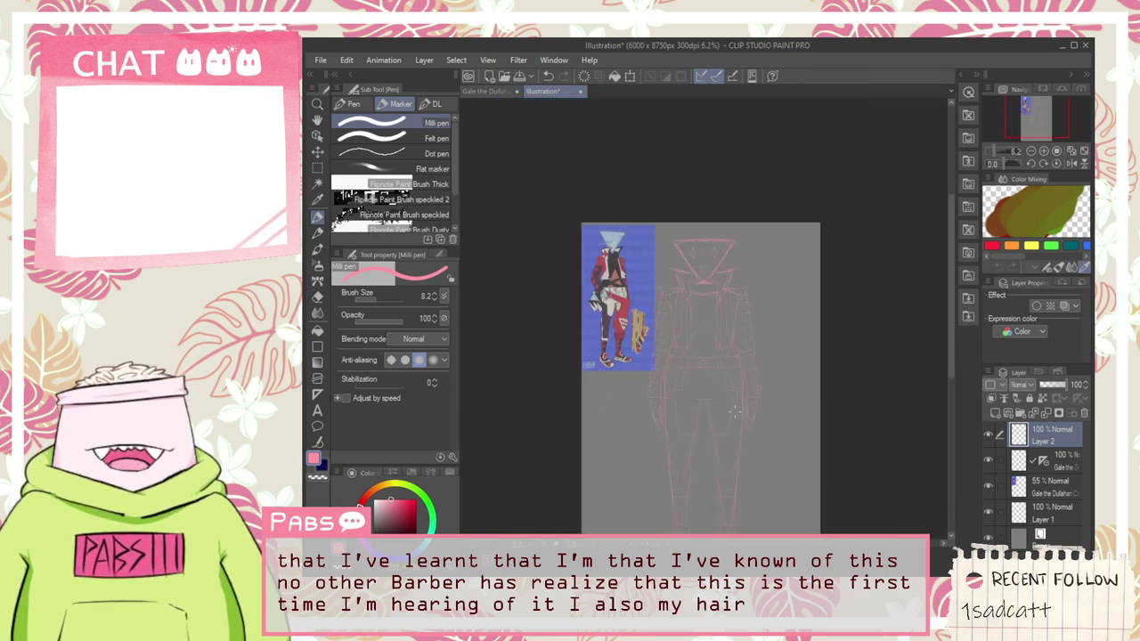
pyautogui.scroll(2, 705, 354)
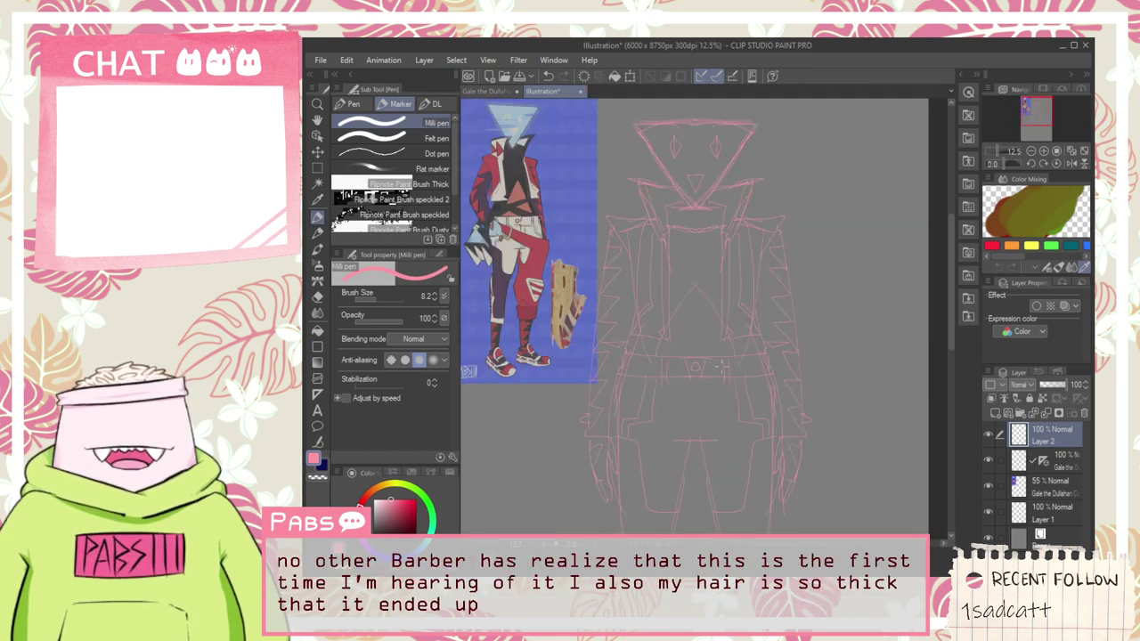
pyautogui.click(1046, 462)
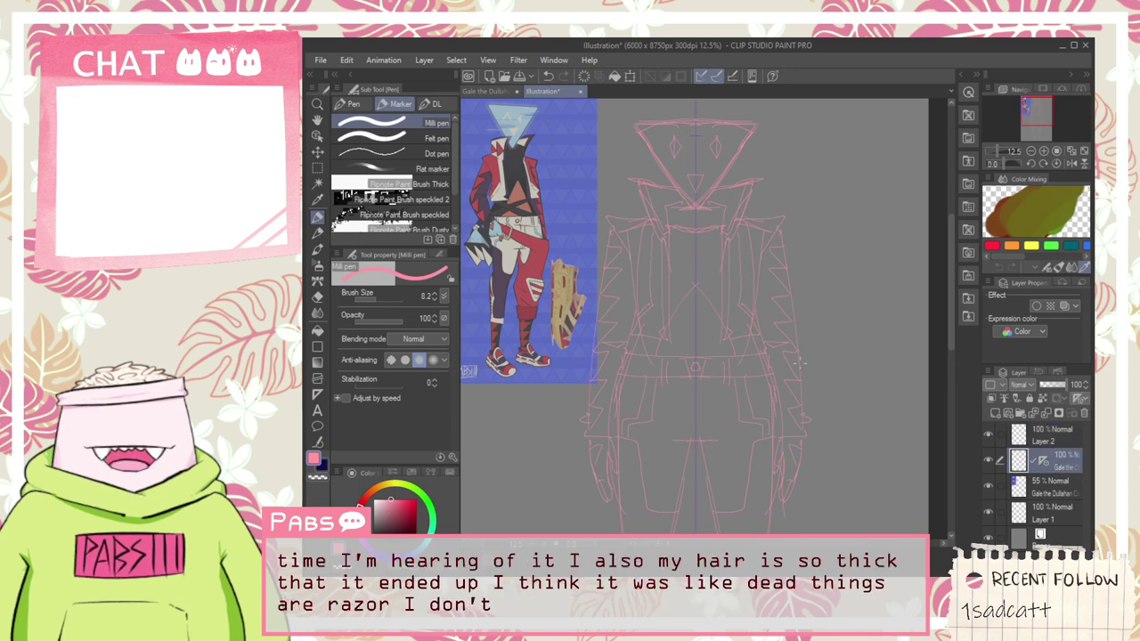
# Step: Examine the full-body sketch against the reference image, from the head and jacket down to the belt, legs and feet
pyautogui.scroll(2, 679, 289)
pyautogui.scroll(-4, 679, 290)
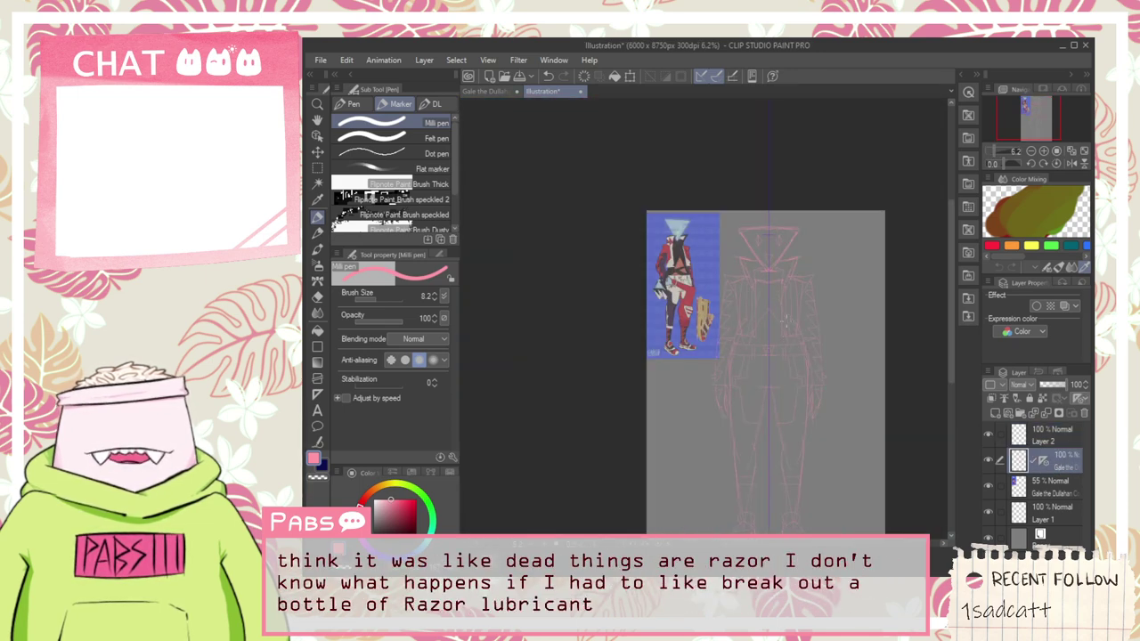
pyautogui.scroll(2, 803, 349)
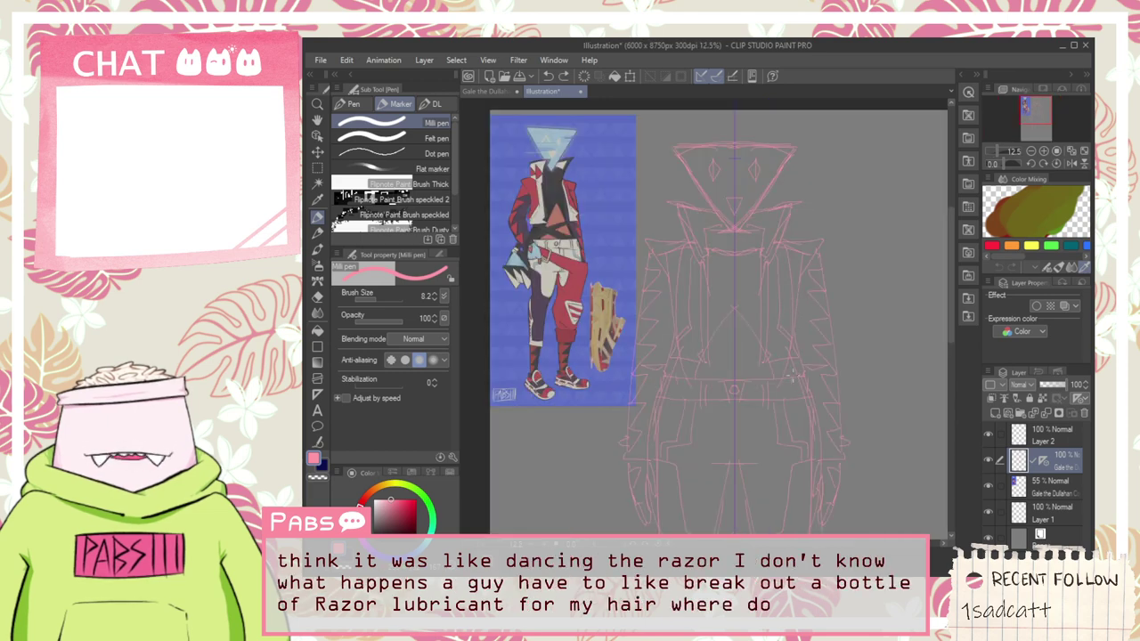
pyautogui.press('space')
pyautogui.moveTo(773, 377); pyautogui.dragTo(764, 399)
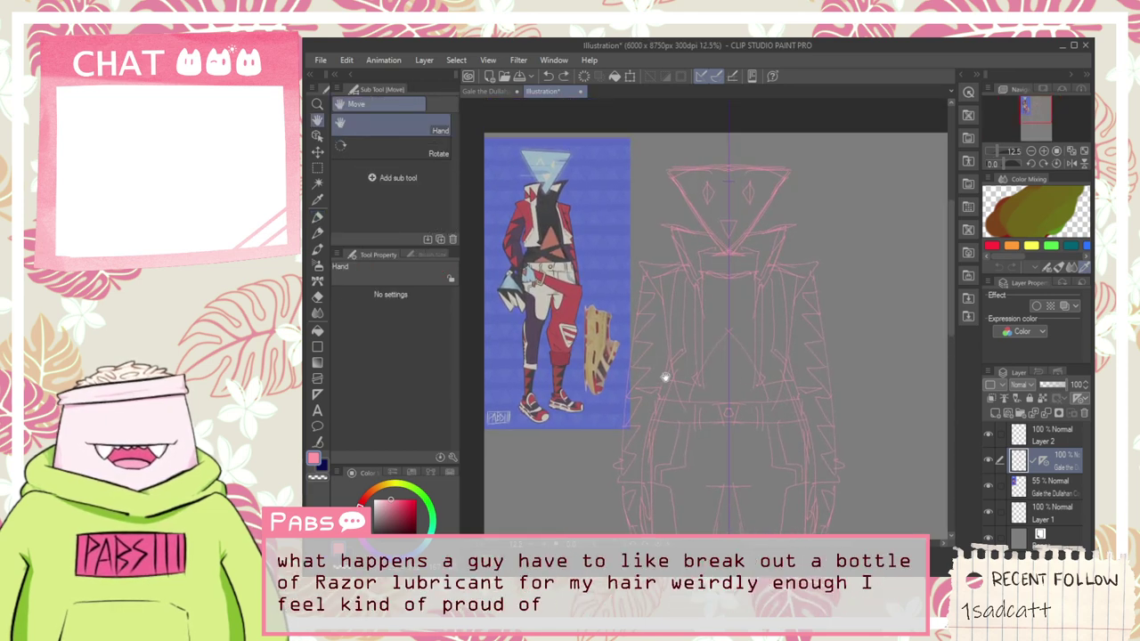
pyautogui.scroll(3, 656, 411)
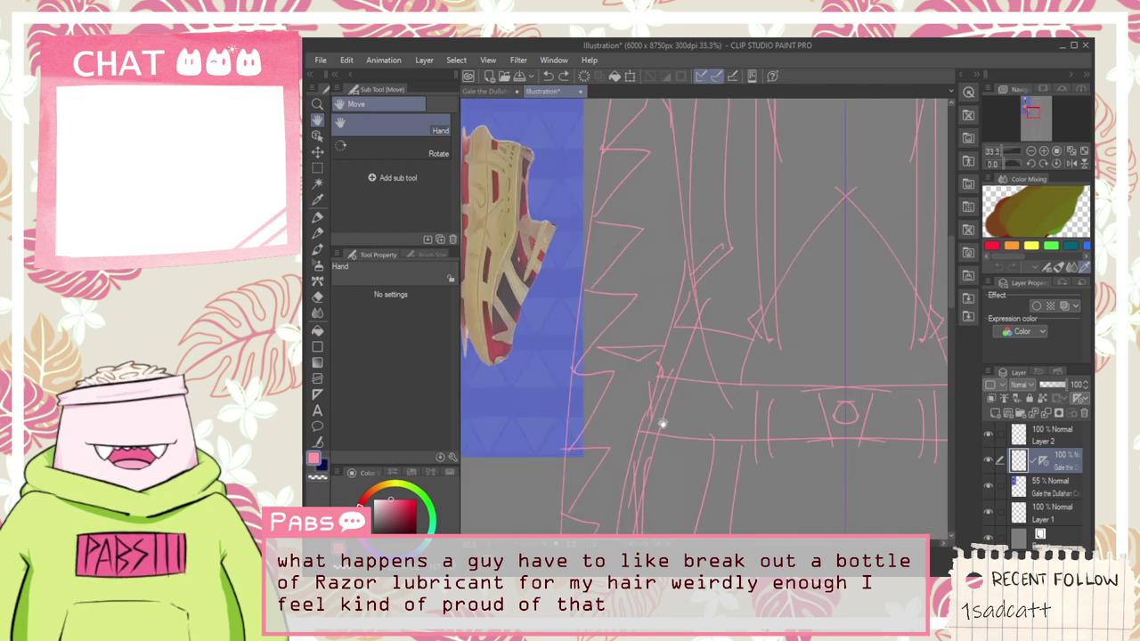
pyautogui.scroll(-5, 703, 376)
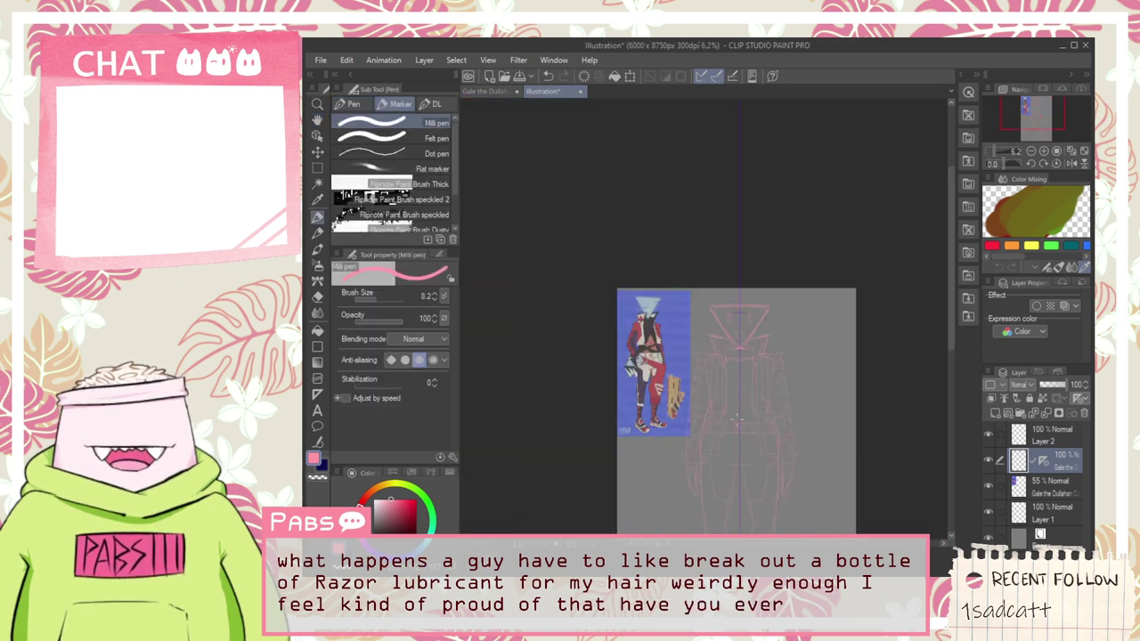
pyautogui.press('space')
pyautogui.moveTo(739, 484); pyautogui.dragTo(722, 377)
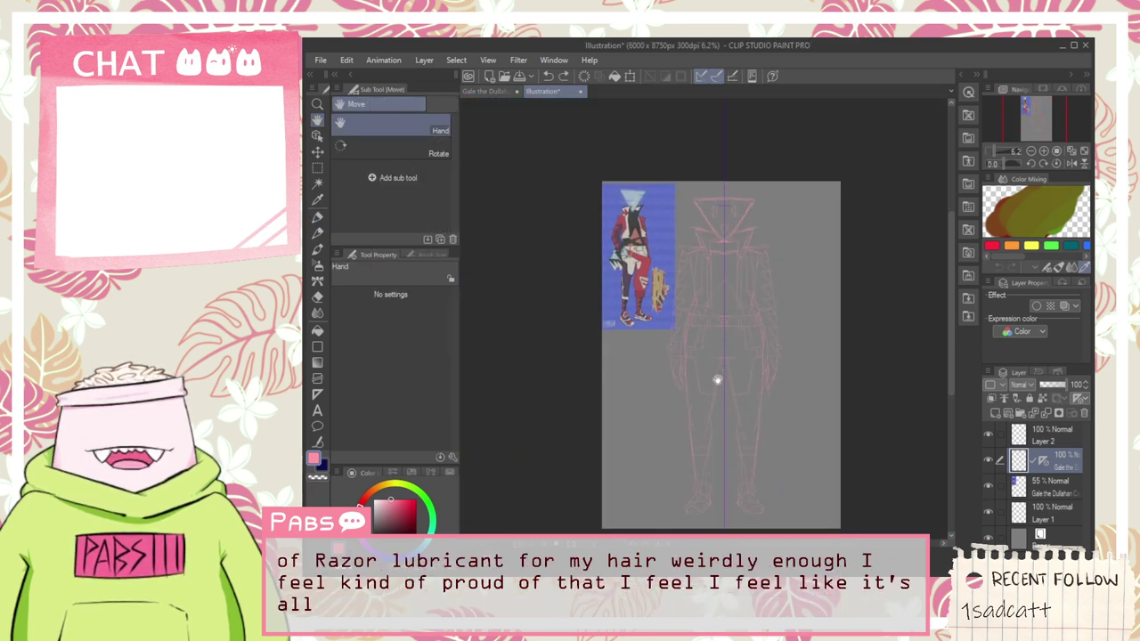
# Step: Choose Liquify and duplicate the body sketch layer, hiding the lower one as a backup
pyautogui.click(317, 312)
pyautogui.click(418, 105)
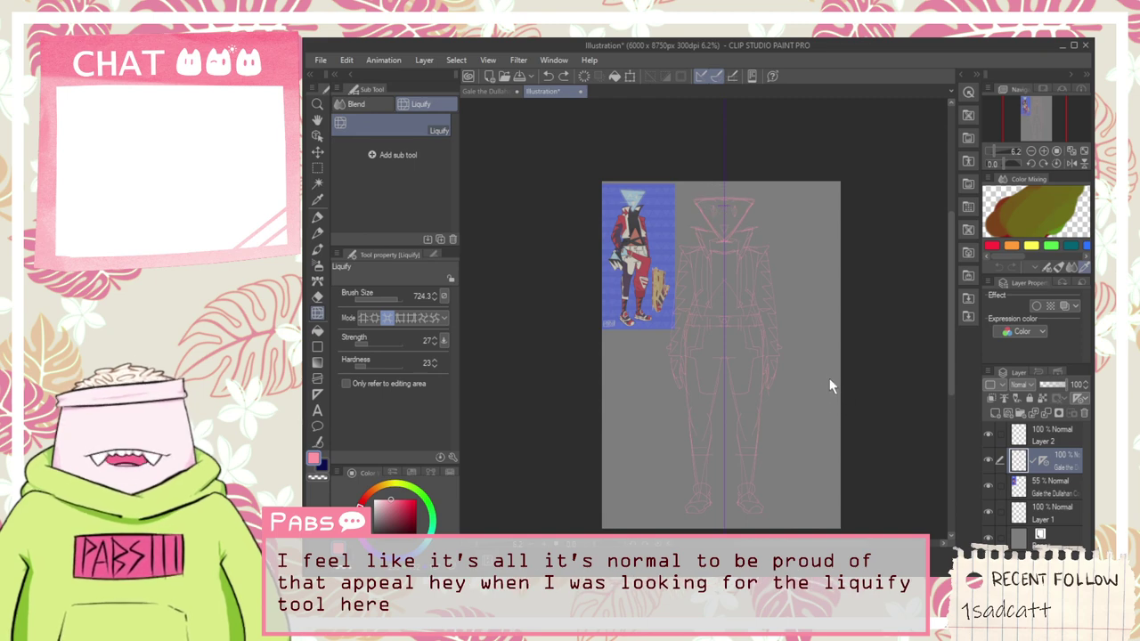
pyautogui.hotkey('ctrl', 'c')
pyautogui.hotkey('ctrl', 'v')
pyautogui.click(987, 487)
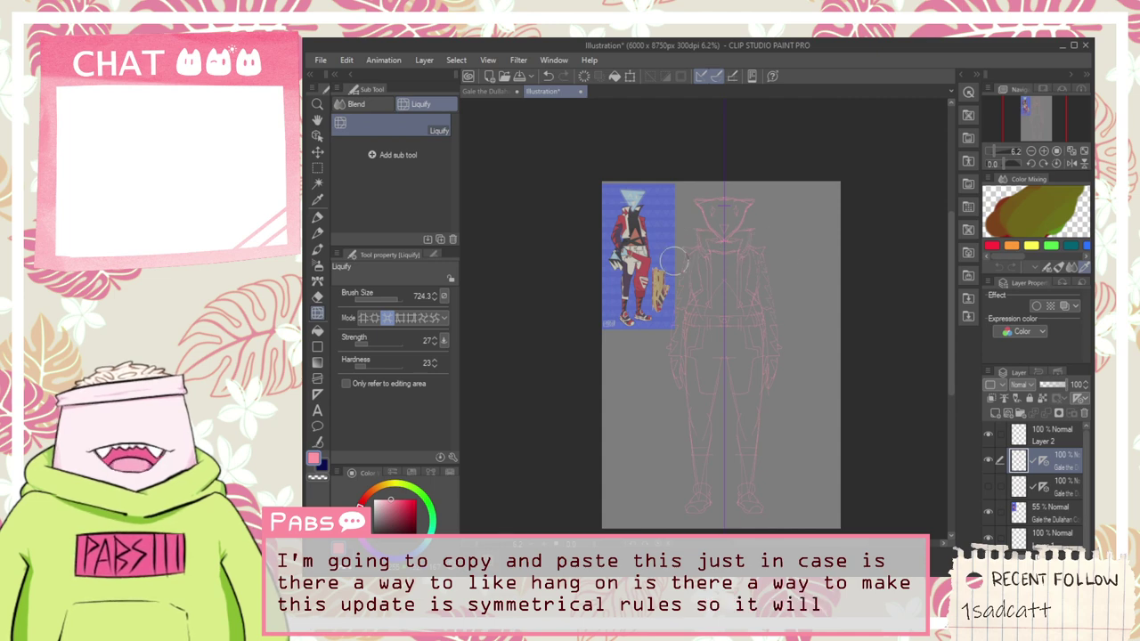
# Step: Set the Liquify brush size to 2000 for reshaping the upper body
pyautogui.scroll(3, 613, 258)
pyautogui.press('space')
pyautogui.moveTo(865, 311)
pyautogui.mouseDown()
pyautogui.moveTo(798, 315)
pyautogui.moveTo(713, 297)
pyautogui.mouseUp()
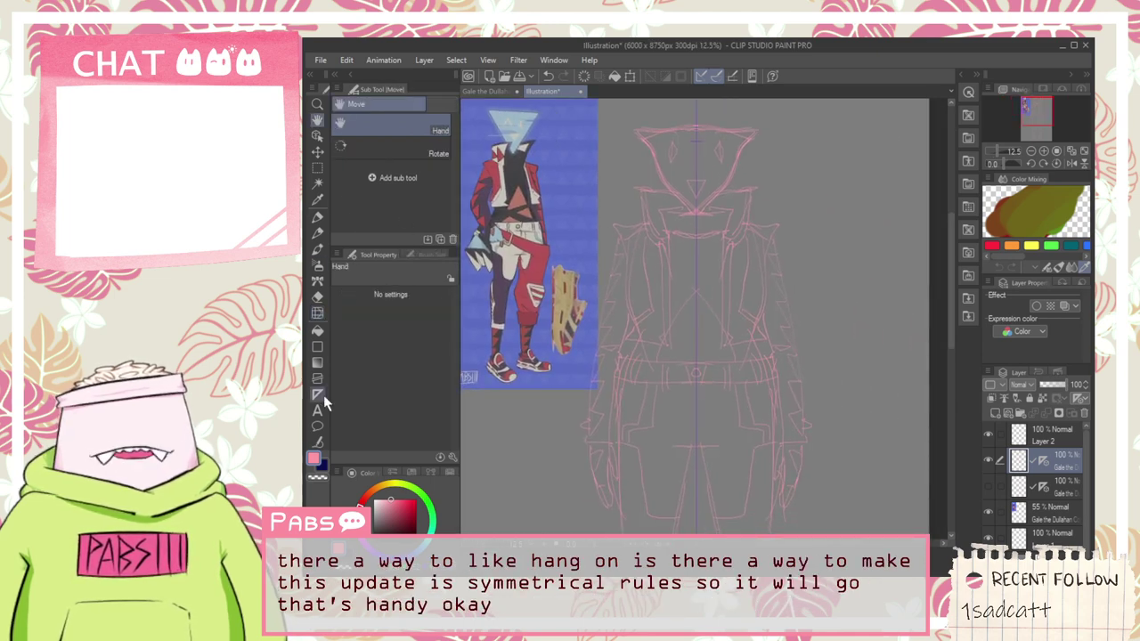
pyautogui.click(317, 312)
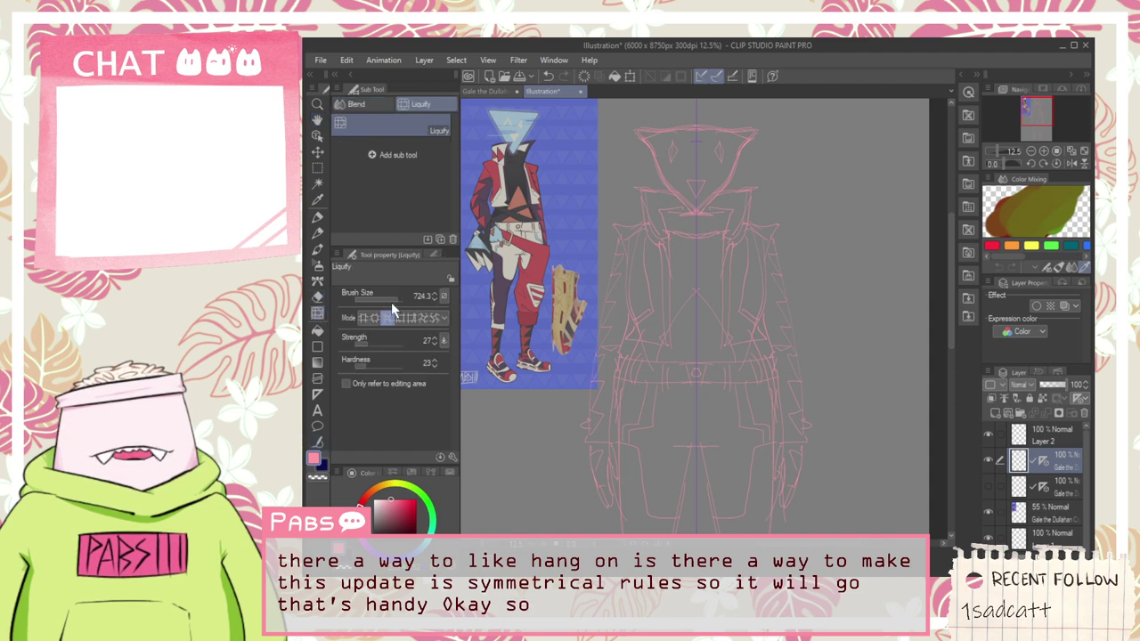
pyautogui.moveTo(392, 308); pyautogui.dragTo(413, 301)
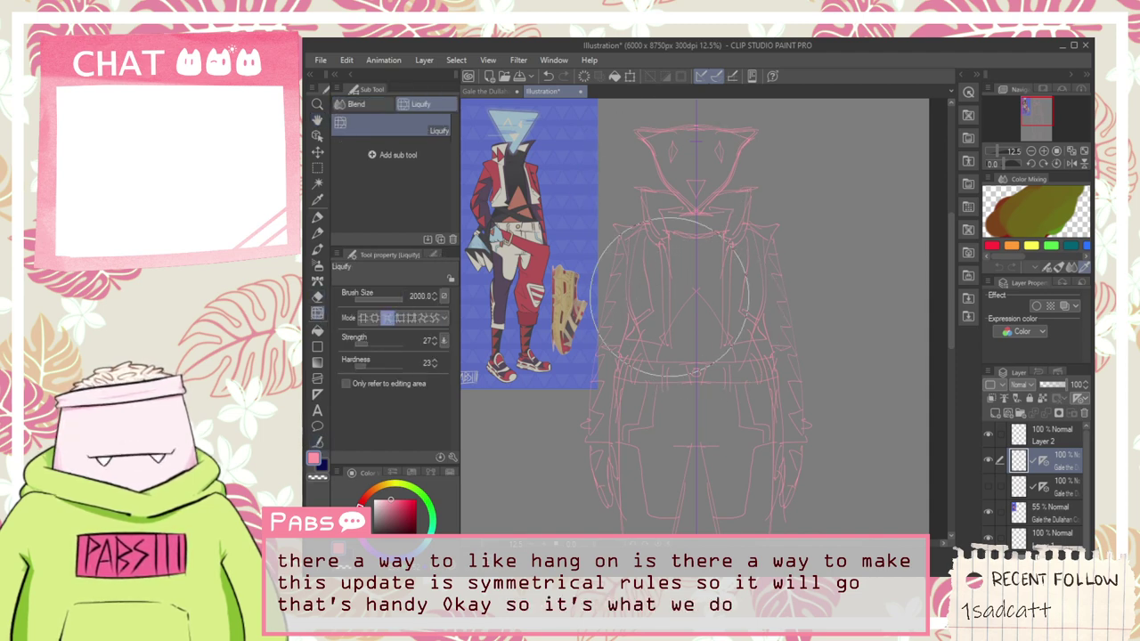
# Step: Undo the Liquify warp of the head to bring back its straight-sided triangle
pyautogui.press('space')
pyautogui.moveTo(715, 264); pyautogui.dragTo(707, 374)
pyautogui.scroll(2, 678, 260)
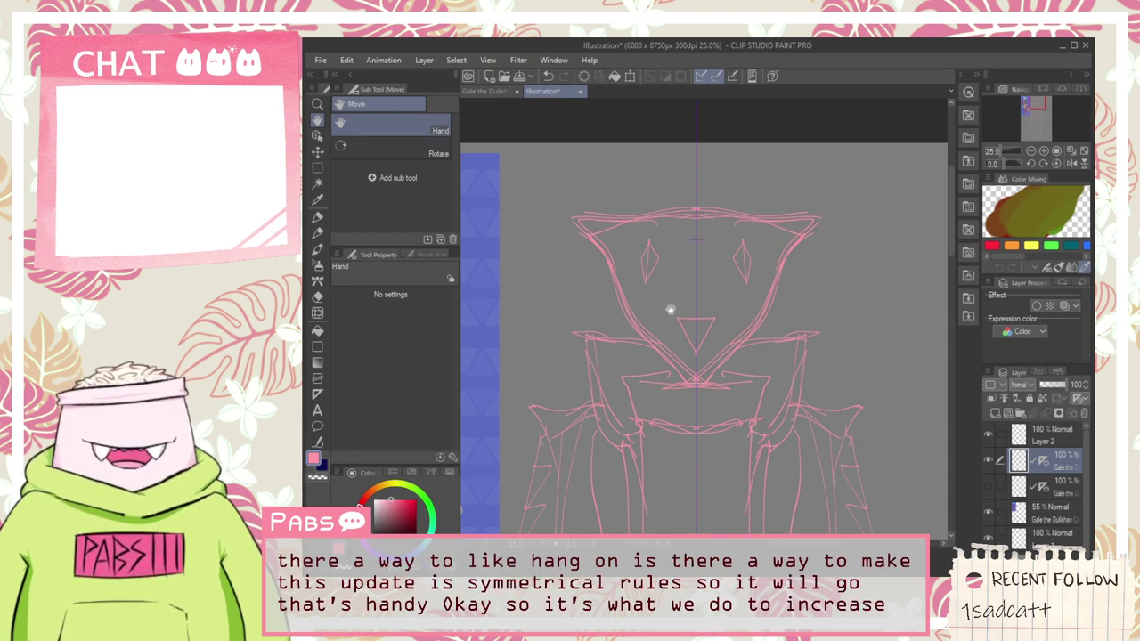
pyautogui.scroll(-2, 649, 311)
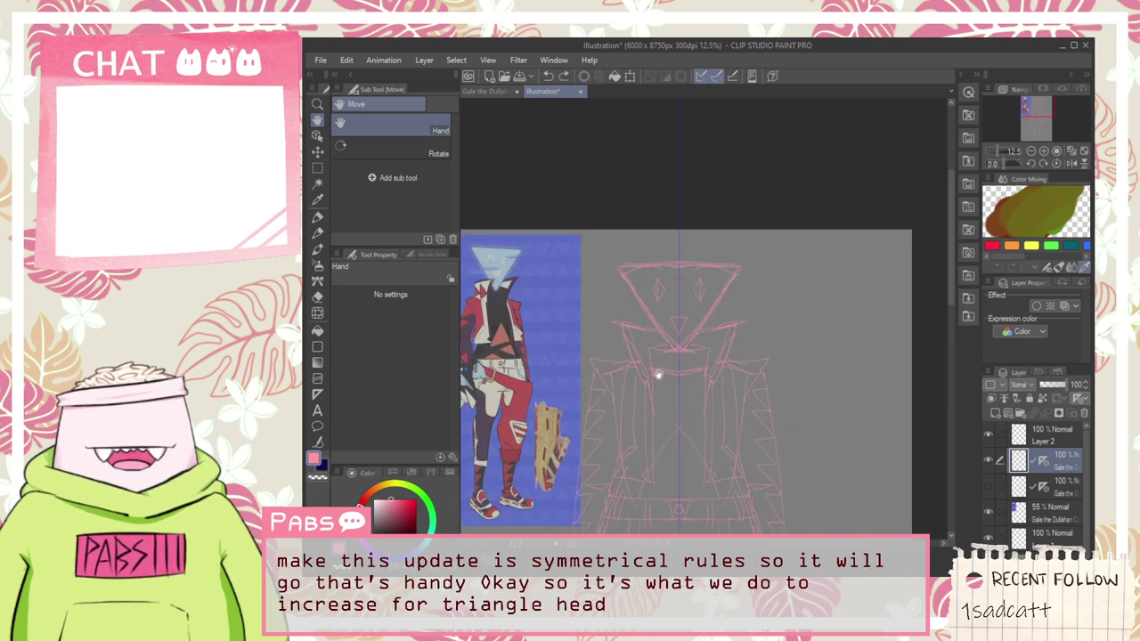
pyautogui.scroll(-2, 656, 381)
pyautogui.moveTo(651, 410); pyautogui.dragTo(644, 359)
pyautogui.scroll(2, 640, 339)
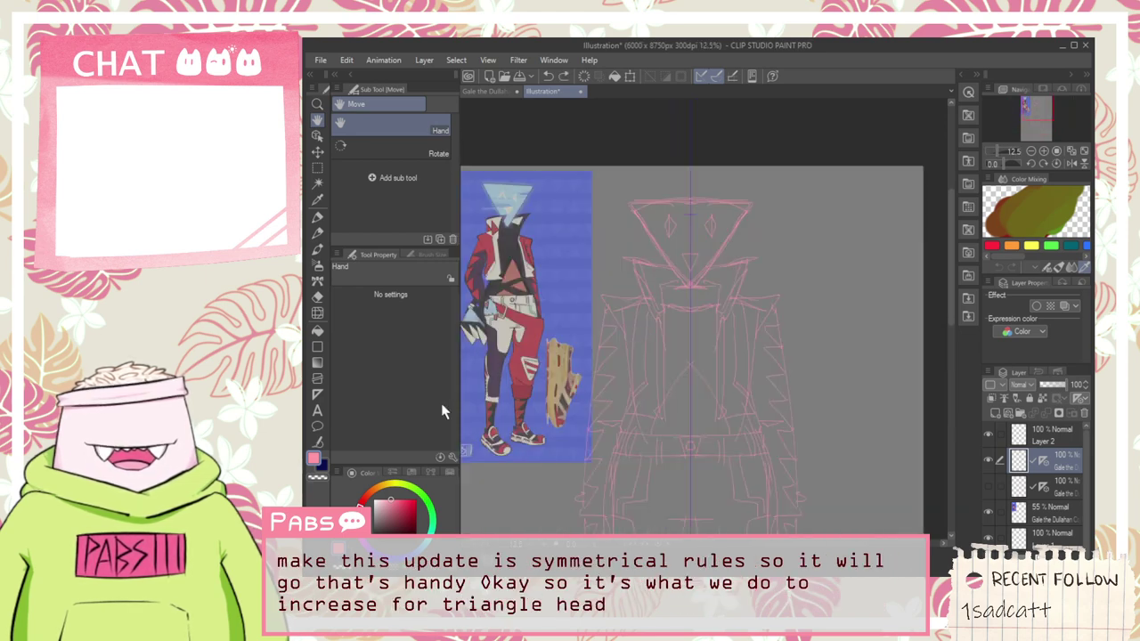
# Step: Slim the shoulders and upper body slightly on both sides of the symmetry line with the large Liquify brush
pyautogui.click(318, 313)
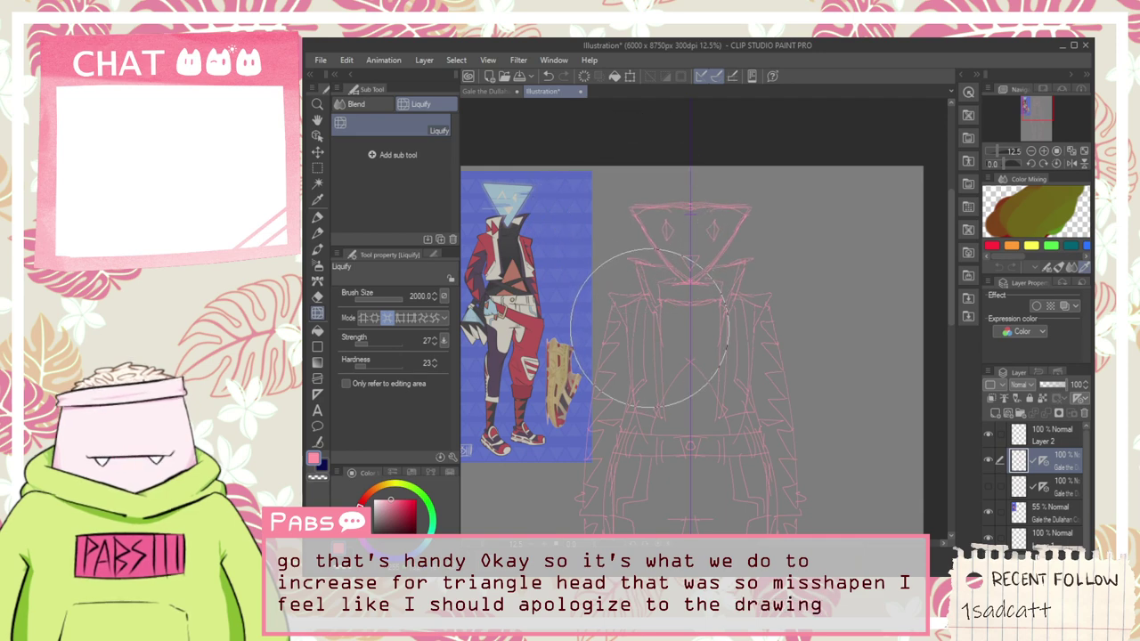
pyautogui.scroll(-2, 640, 329)
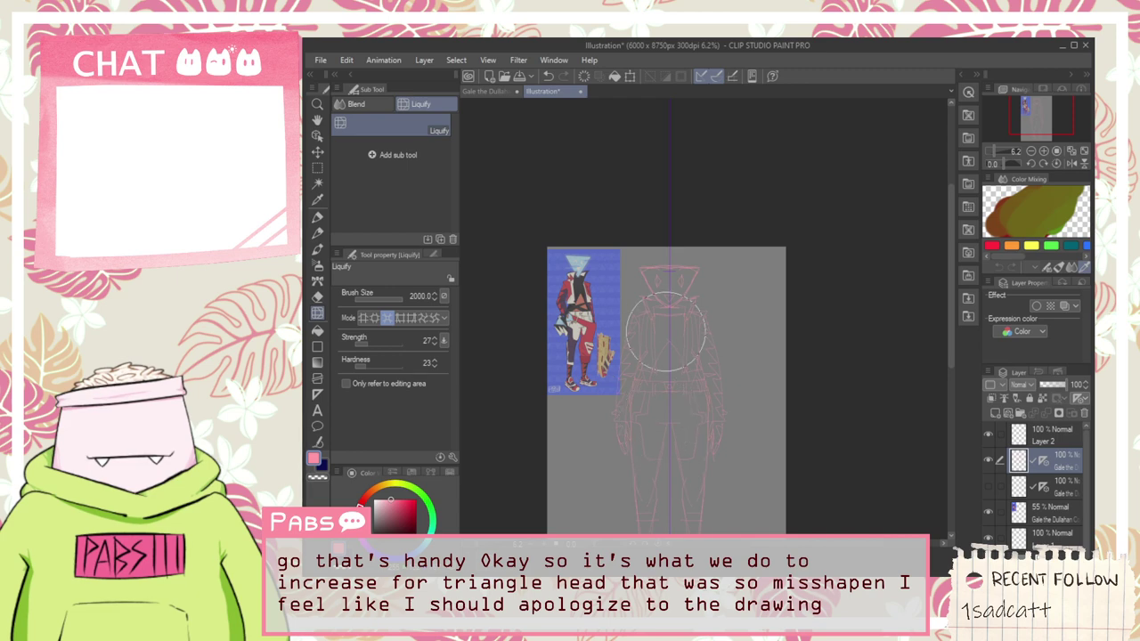
pyautogui.scroll(2, 687, 419)
pyautogui.scroll(-2, 670, 425)
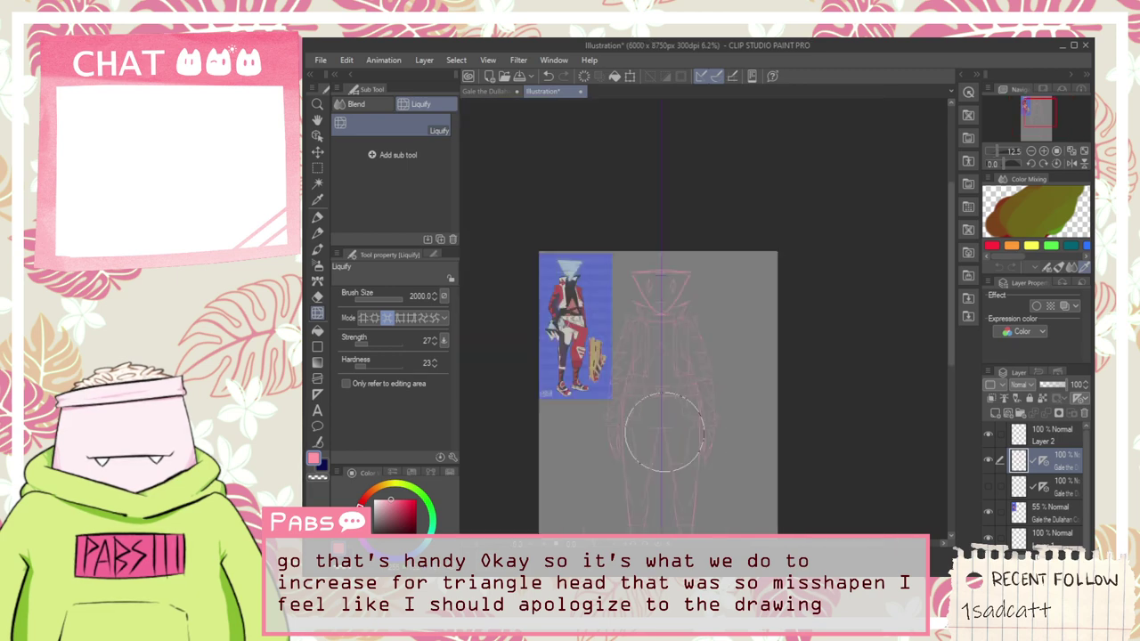
# Step: Try several Liquify modes at brush size 2000 to push the legs and arms of the body sketch inward
pyautogui.press('space')
pyautogui.moveTo(617, 470); pyautogui.dragTo(599, 377)
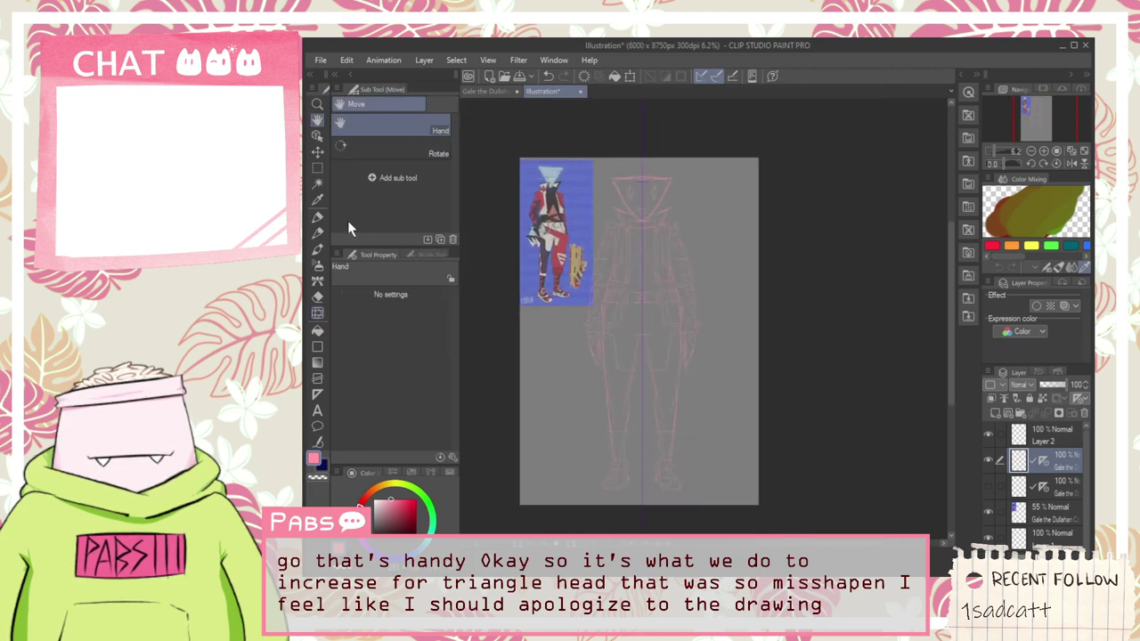
pyautogui.click(317, 443)
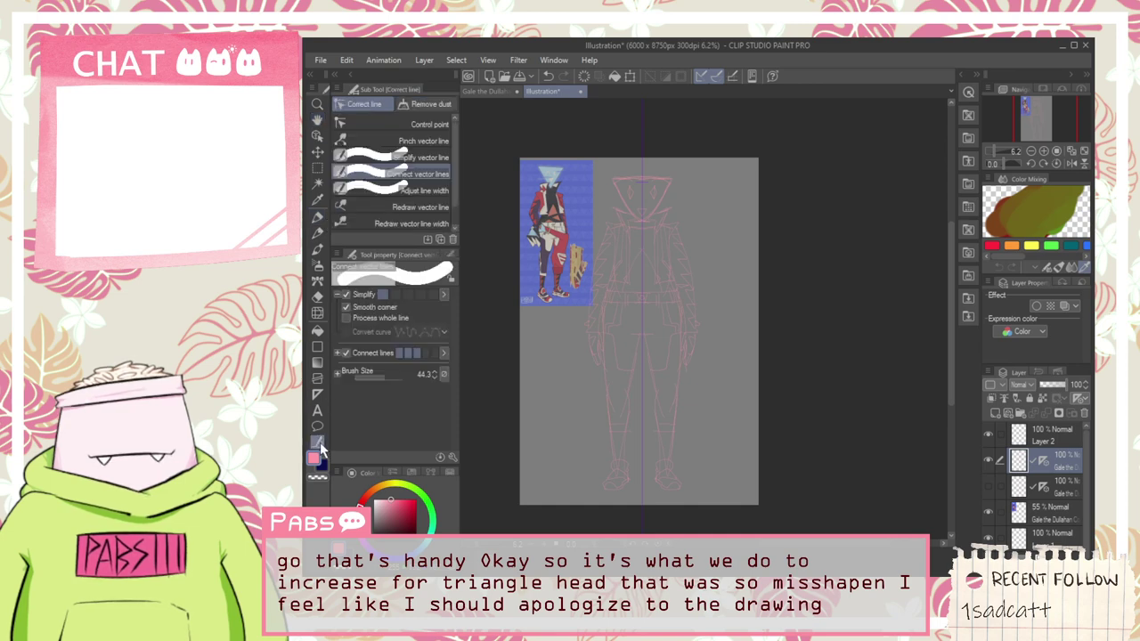
pyautogui.click(317, 312)
pyautogui.click(366, 319)
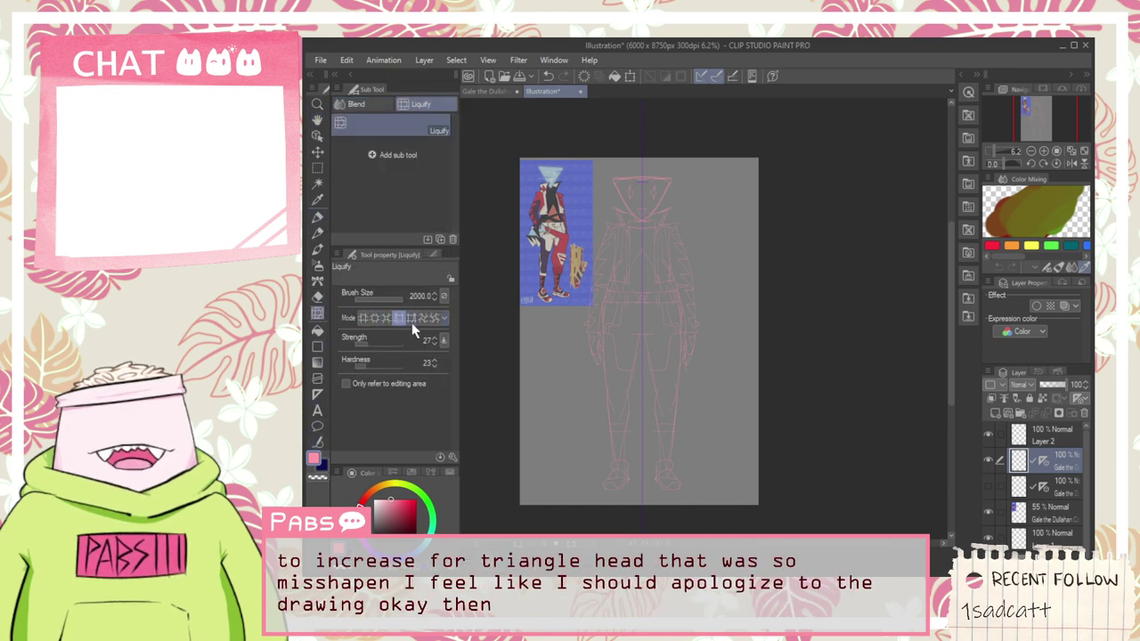
pyautogui.click(412, 319)
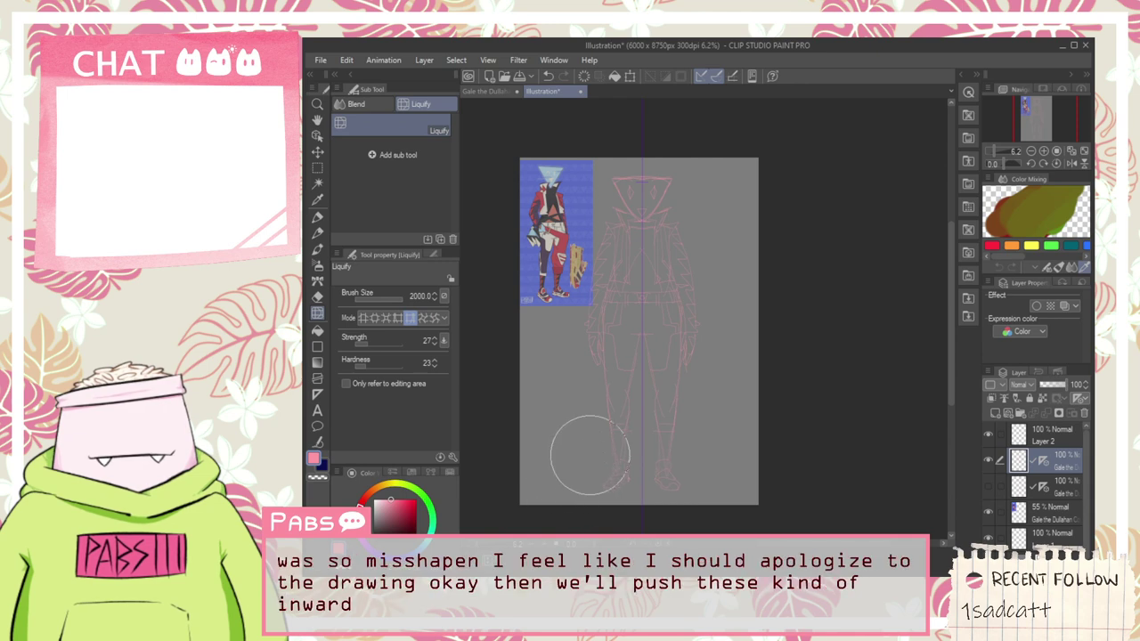
pyautogui.click(397, 319)
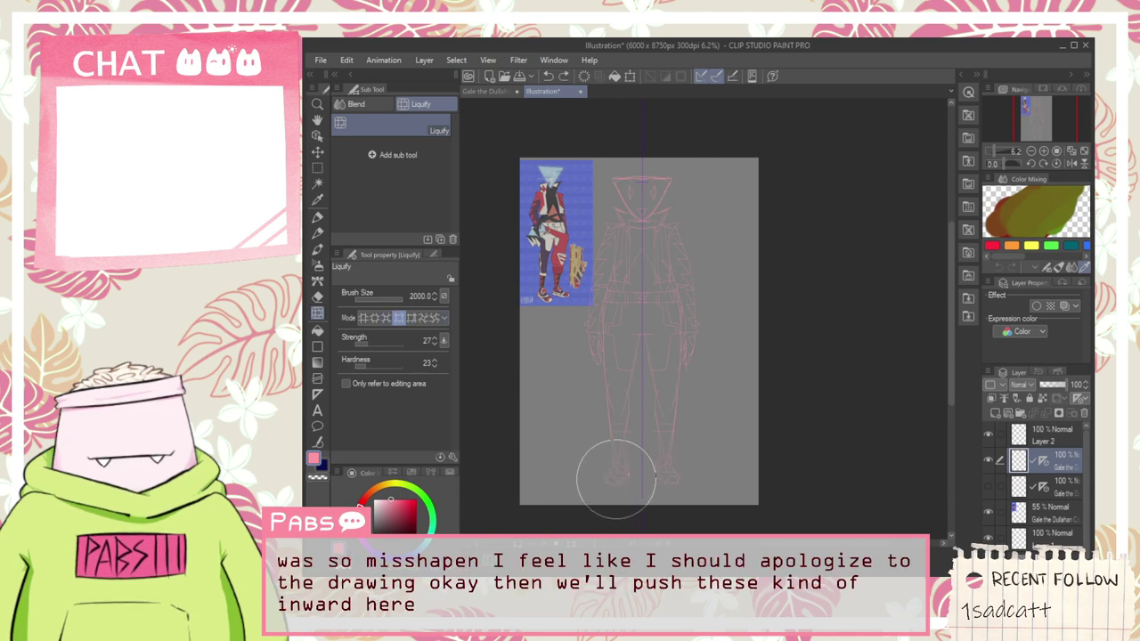
pyautogui.click(365, 318)
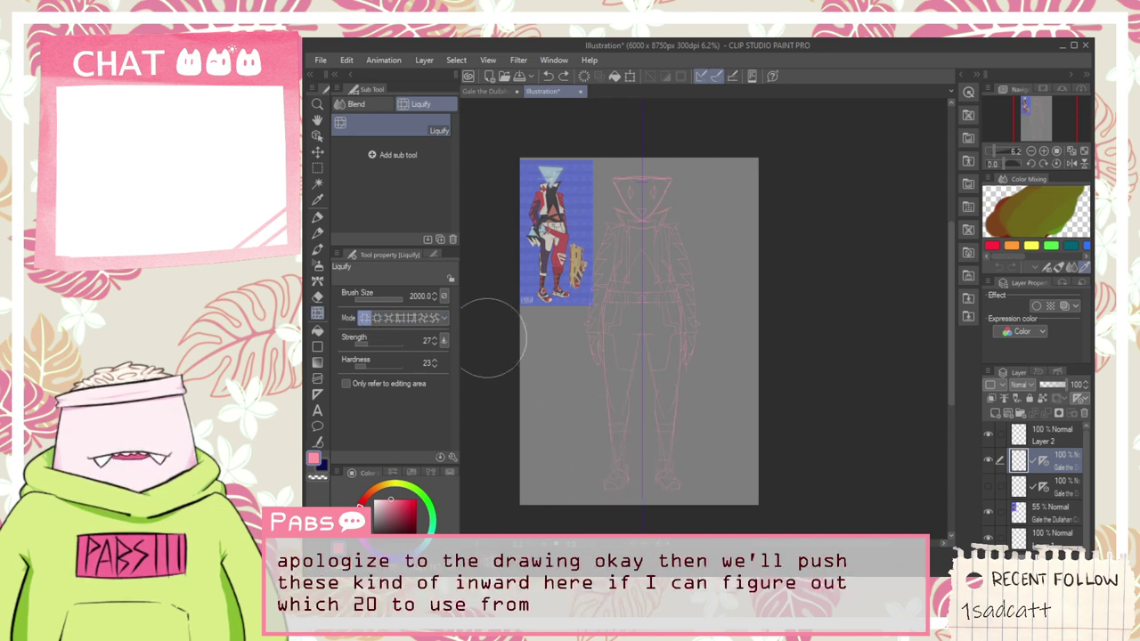
pyautogui.click(410, 316)
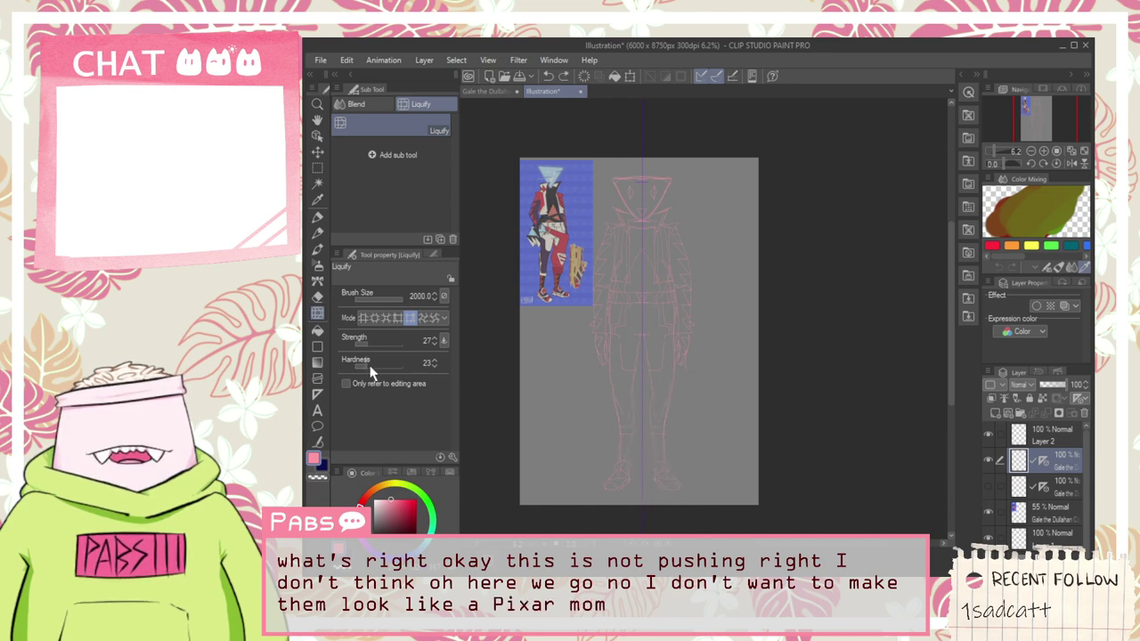
# Step: Try reshaping the hips and nudging the shoulders inward with Liquify's push modes
pyautogui.click(398, 318)
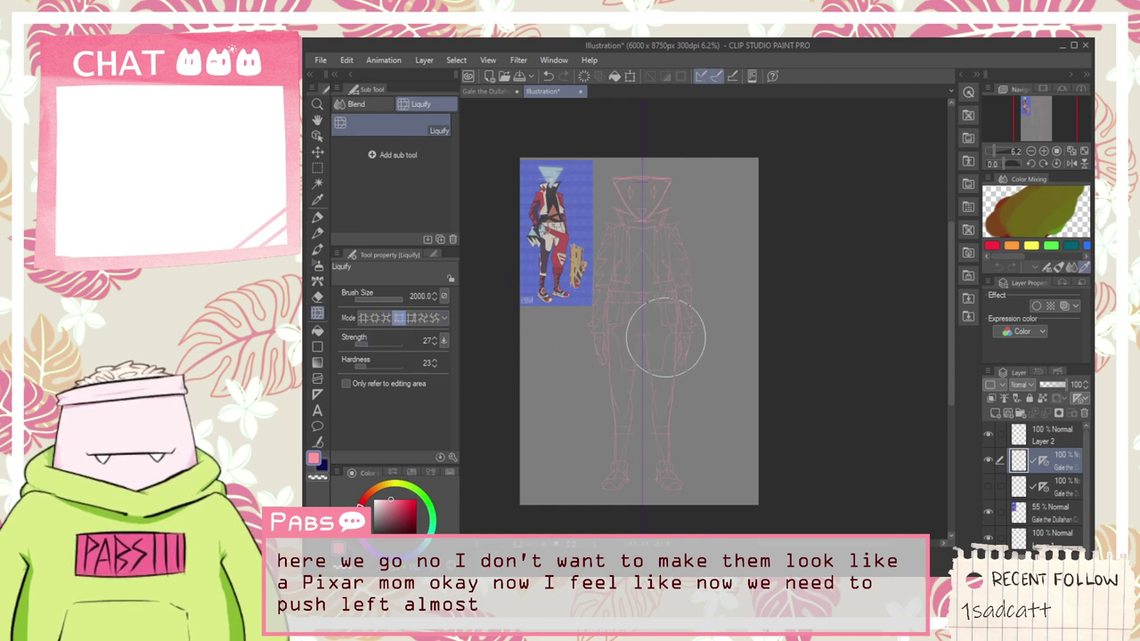
pyautogui.click(362, 319)
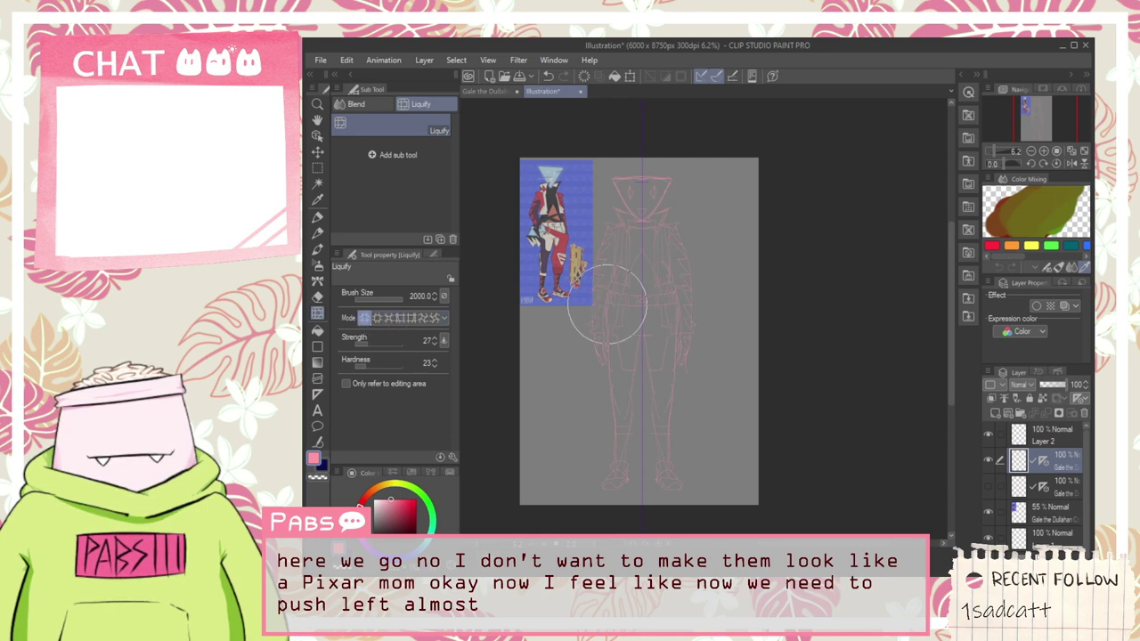
pyautogui.moveTo(609, 343); pyautogui.dragTo(612, 363)
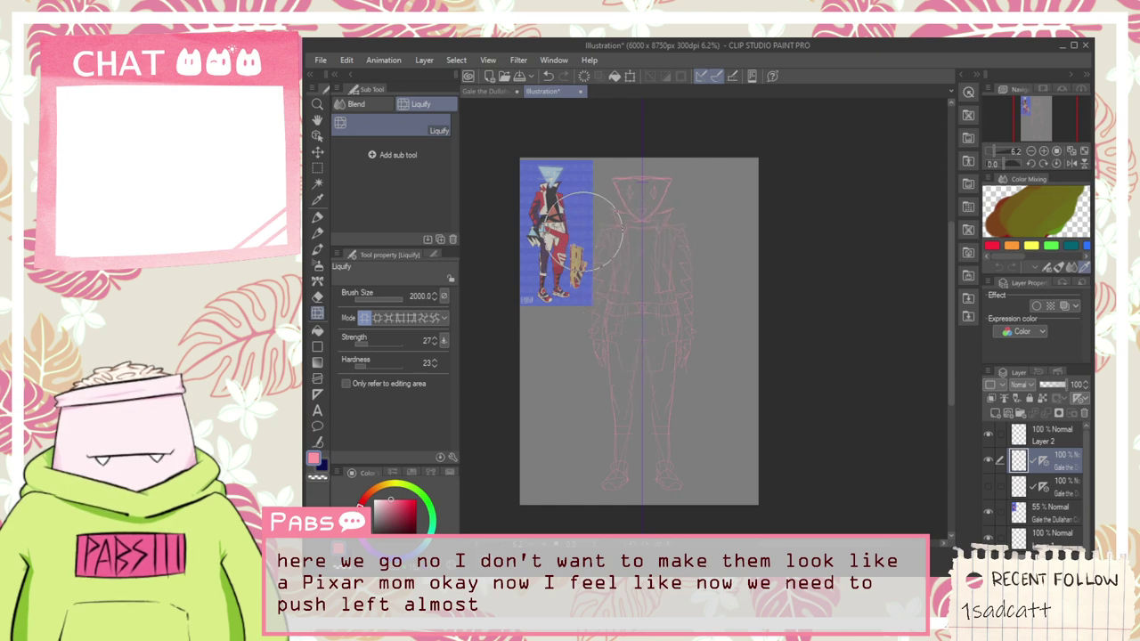
pyautogui.moveTo(585, 227)
pyautogui.mouseDown()
pyautogui.moveTo(570, 218)
pyautogui.moveTo(604, 249)
pyautogui.moveTo(585, 228)
pyautogui.moveTo(614, 243)
pyautogui.mouseUp()
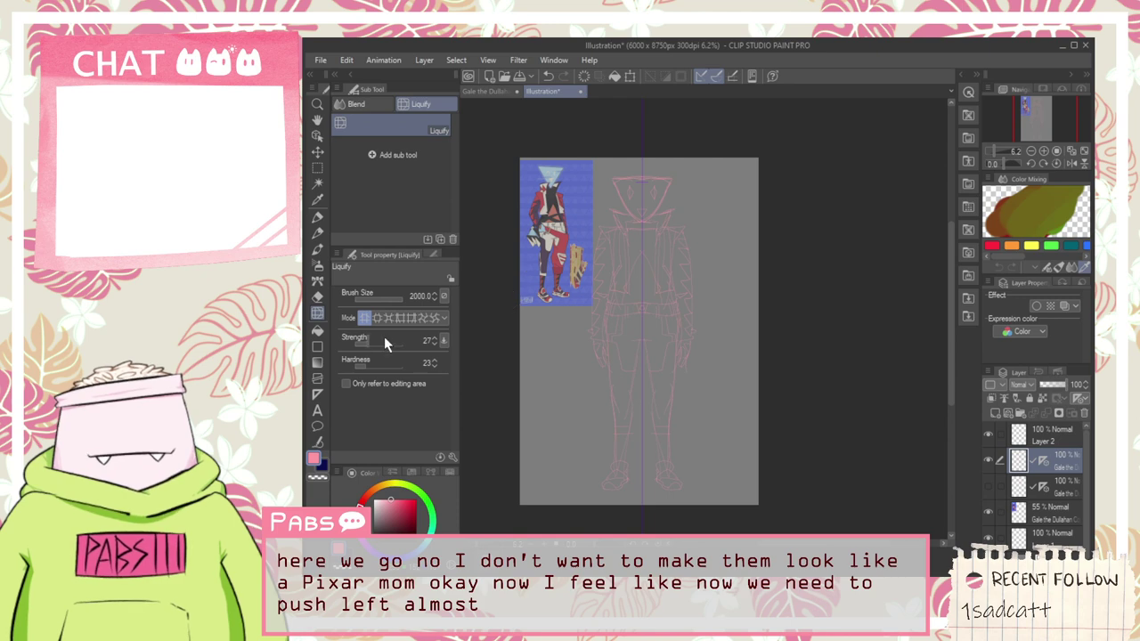
# Step: Try to narrow the sleeves and torso by sweeping the Liquify push-right mode down the arm and chest
pyautogui.click(420, 318)
pyautogui.click(409, 318)
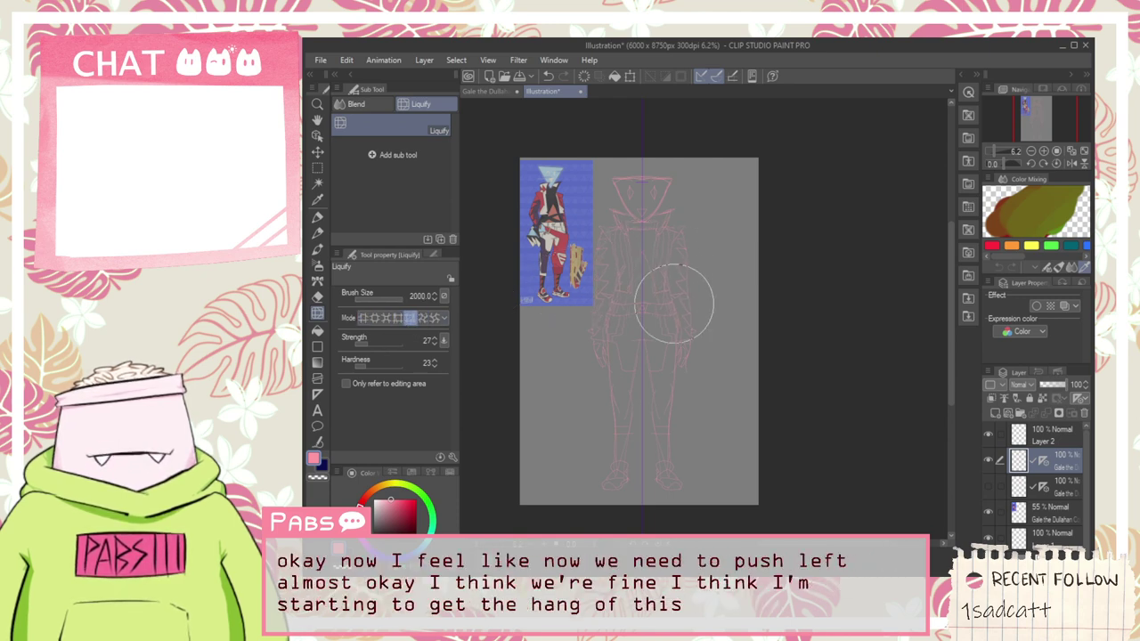
pyautogui.moveTo(713, 255)
pyautogui.mouseDown()
pyautogui.moveTo(719, 321)
pyautogui.moveTo(714, 251)
pyautogui.moveTo(709, 323)
pyautogui.mouseUp()
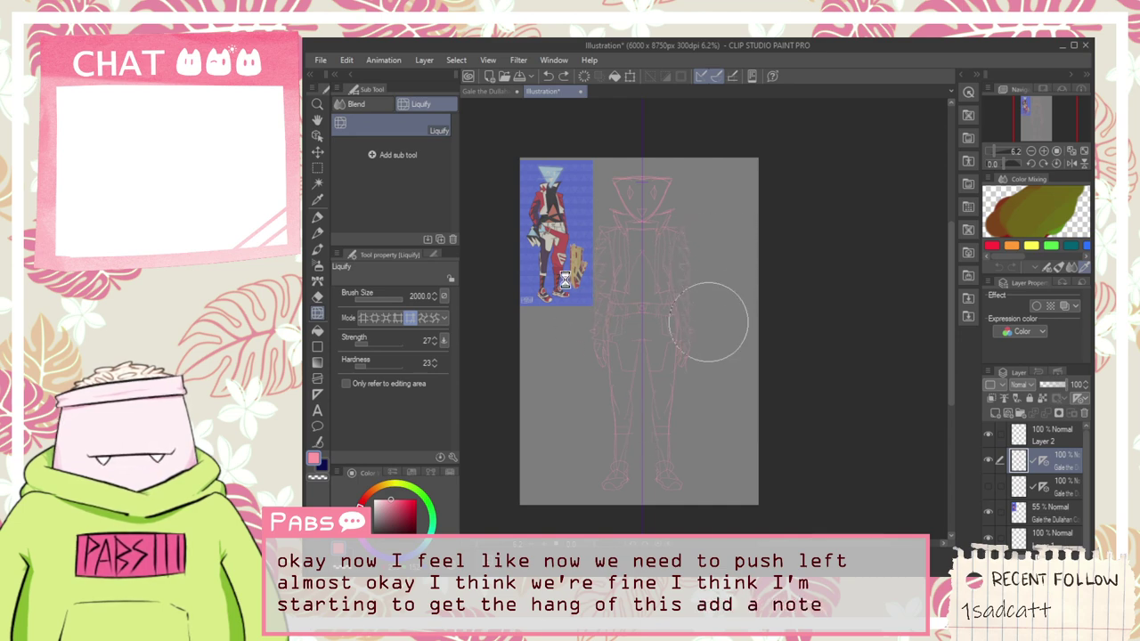
pyautogui.moveTo(656, 252); pyautogui.dragTo(646, 277)
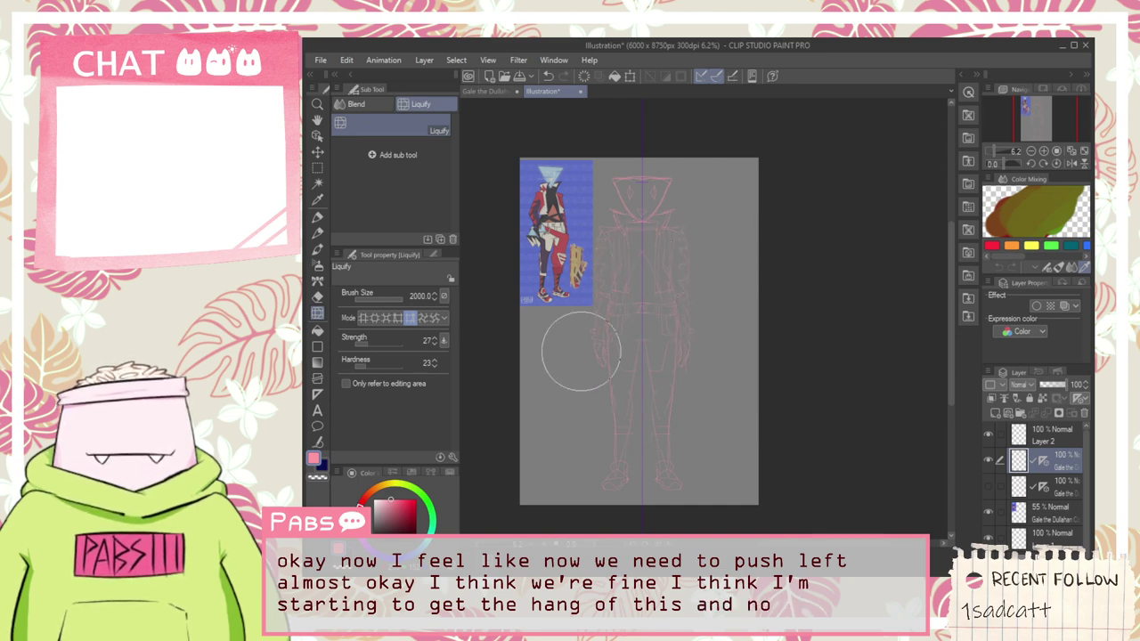
# Step: Examine the reshaped figure at several magnifications and compare its proportions with the reference image
pyautogui.scroll(1, 591, 311)
pyautogui.scroll(-1, 626, 315)
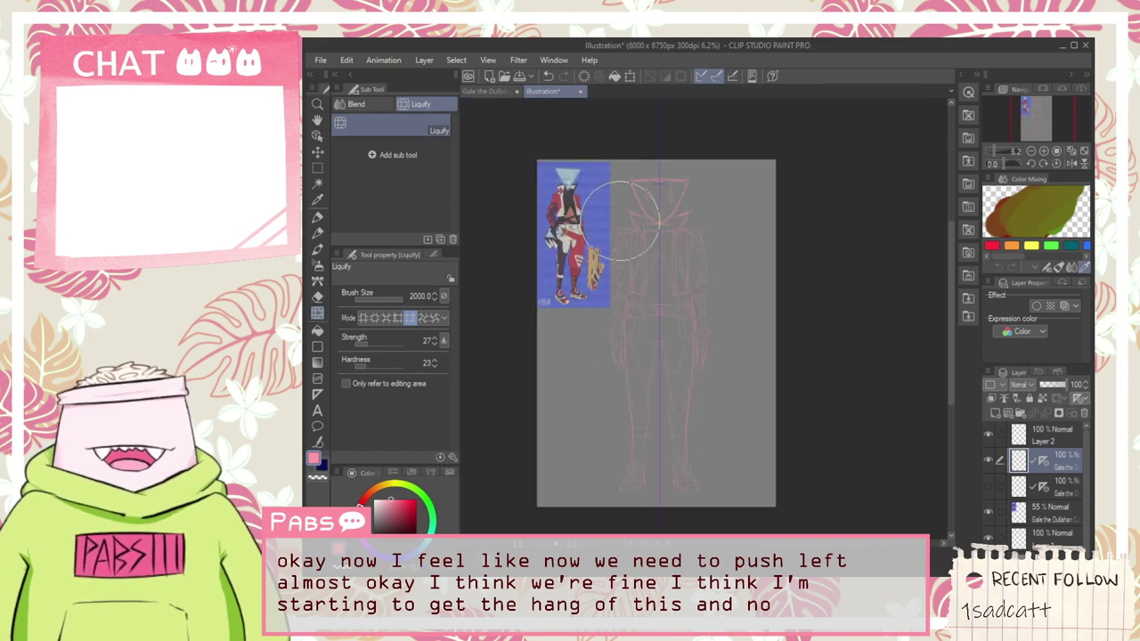
pyautogui.scroll(2, 614, 221)
pyautogui.scroll(-2, 707, 305)
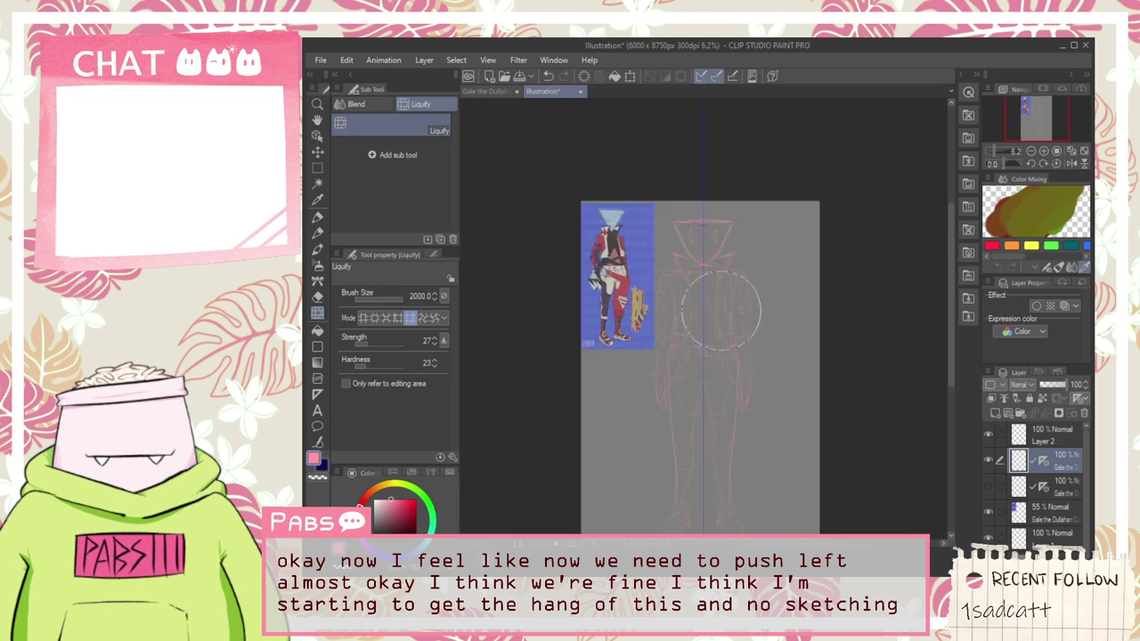
pyautogui.press('space')
pyautogui.moveTo(722, 355); pyautogui.dragTo(717, 368)
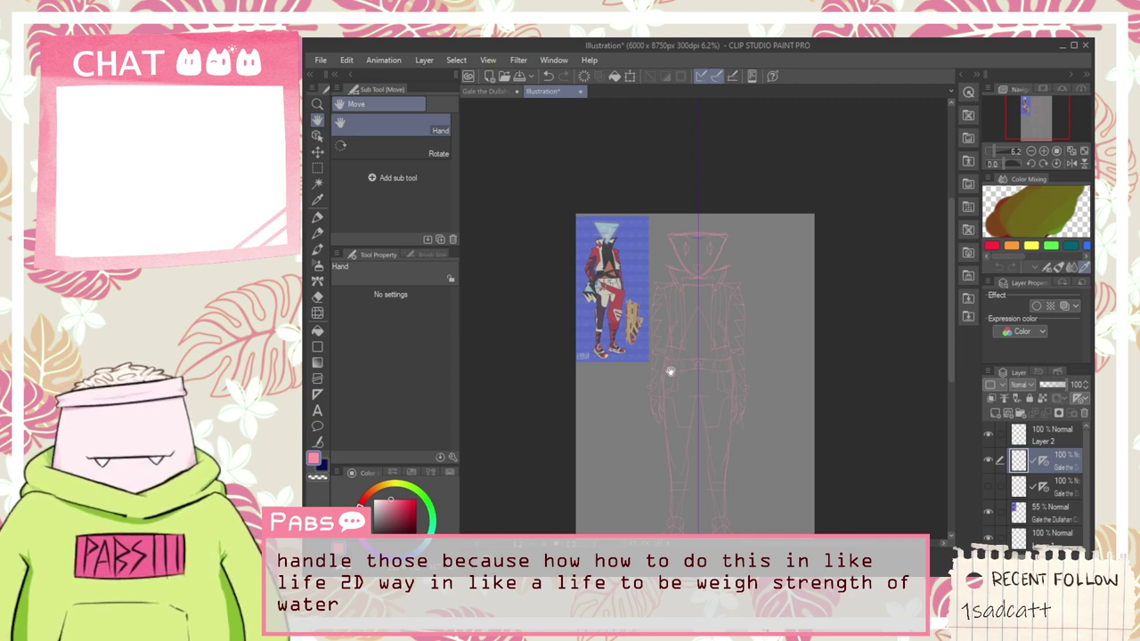
pyautogui.scroll(3, 670, 371)
pyautogui.scroll(-3, 712, 359)
pyautogui.scroll(1, 692, 364)
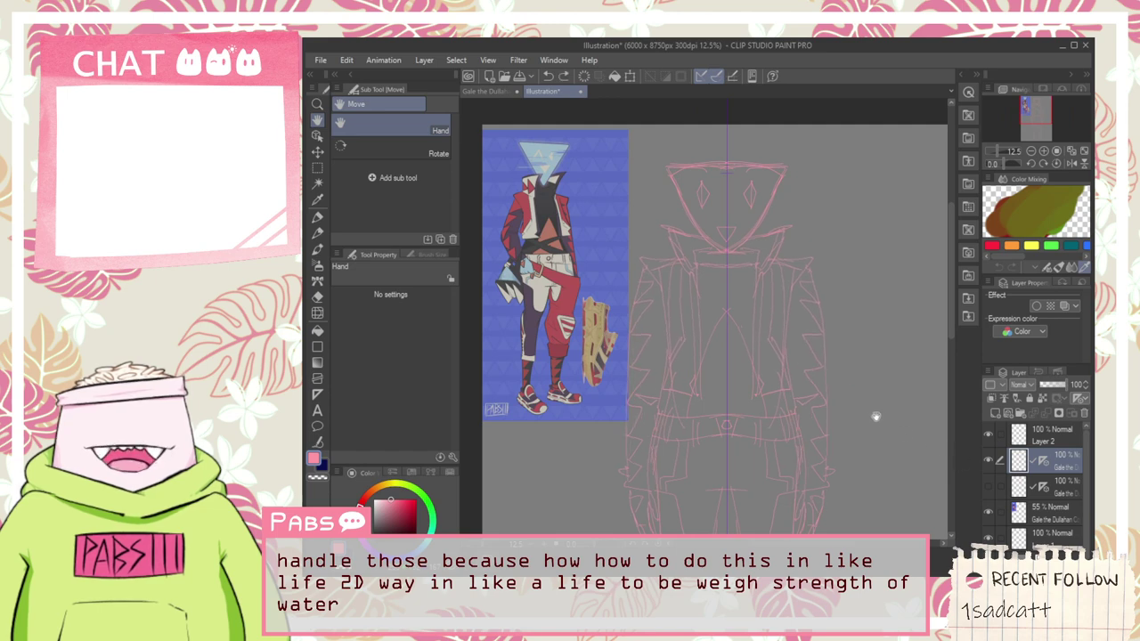
# Step: Undo all the Liquify warps on the duplicated body sketch and review its original proportions
pyautogui.hotkey('ctrl', 'z')
pyautogui.hotkey('ctrl', 'z')
pyautogui.hotkey('ctrl', 'z')
pyautogui.hotkey('ctrl', 'z')
pyautogui.hotkey('ctrl', 'z')
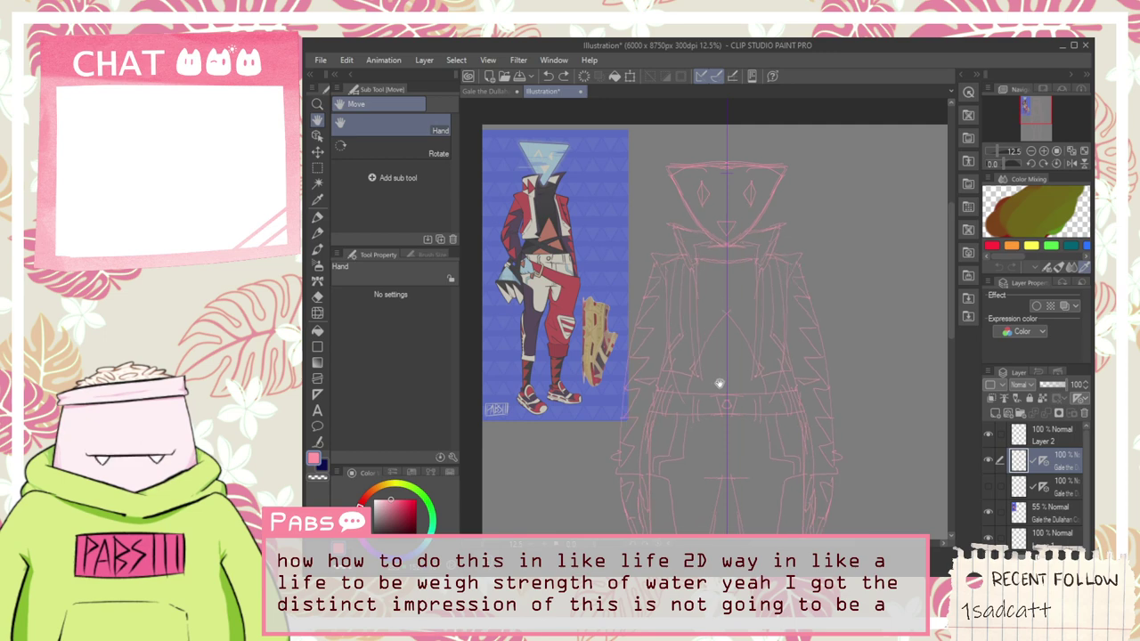
pyautogui.scroll(-2, 722, 384)
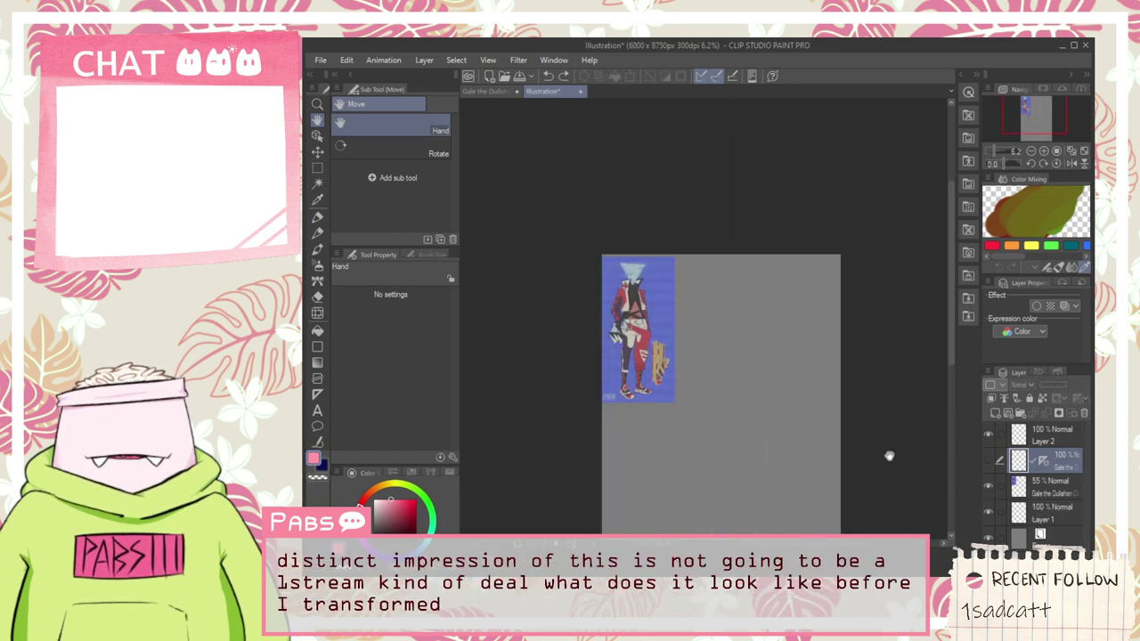
pyautogui.hotkey('ctrl', 'z')
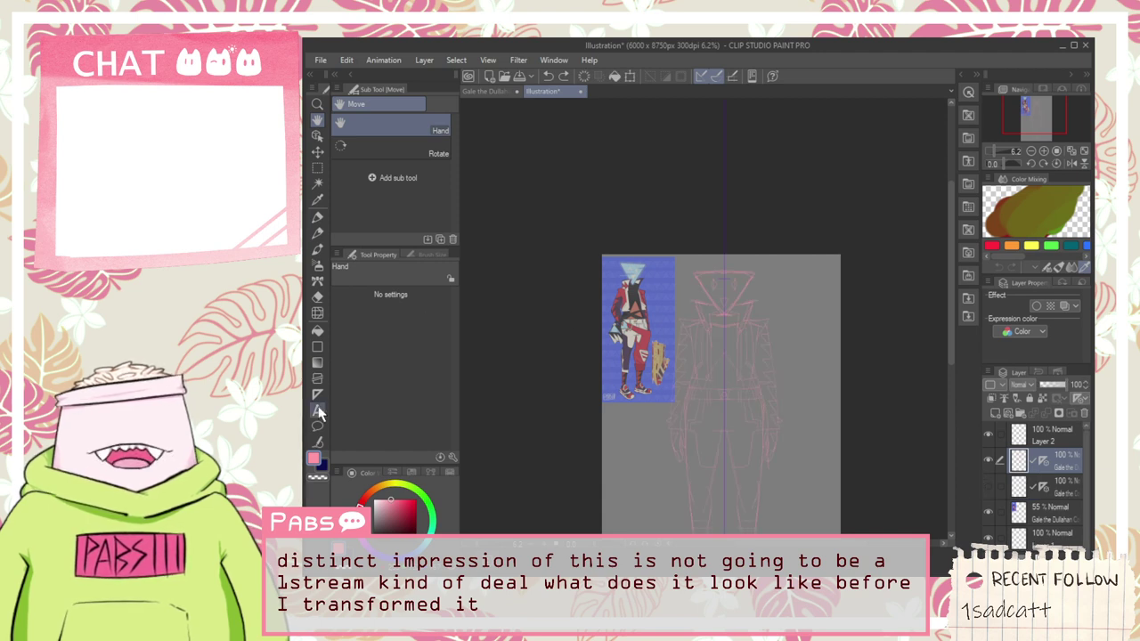
pyautogui.scroll(1, 730, 311)
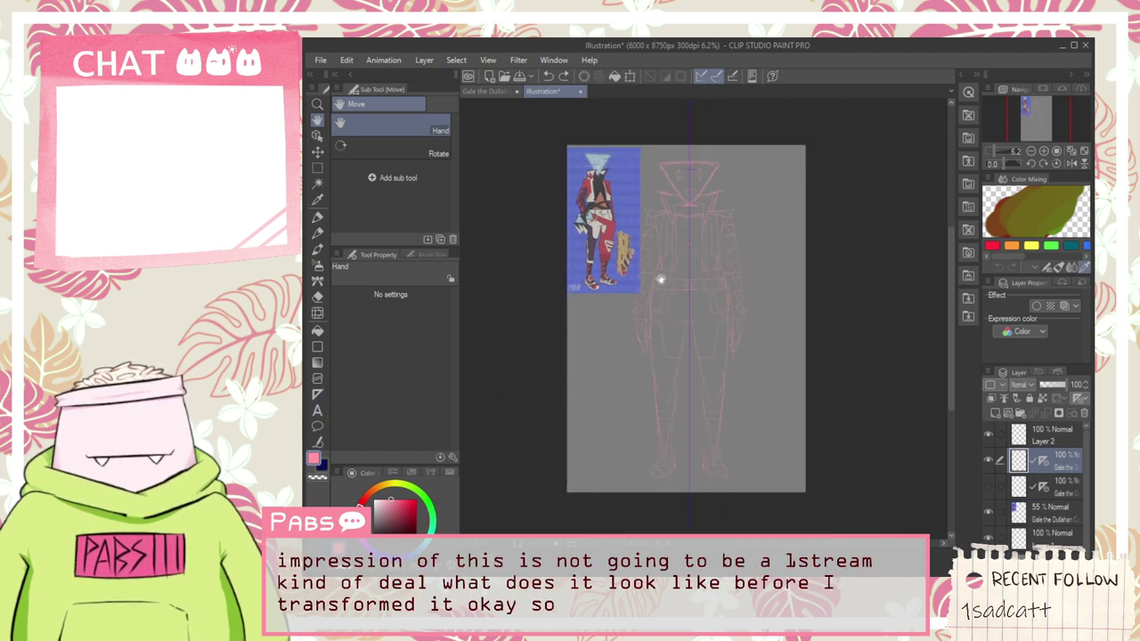
pyautogui.scroll(1, 651, 257)
pyautogui.scroll(-1, 651, 267)
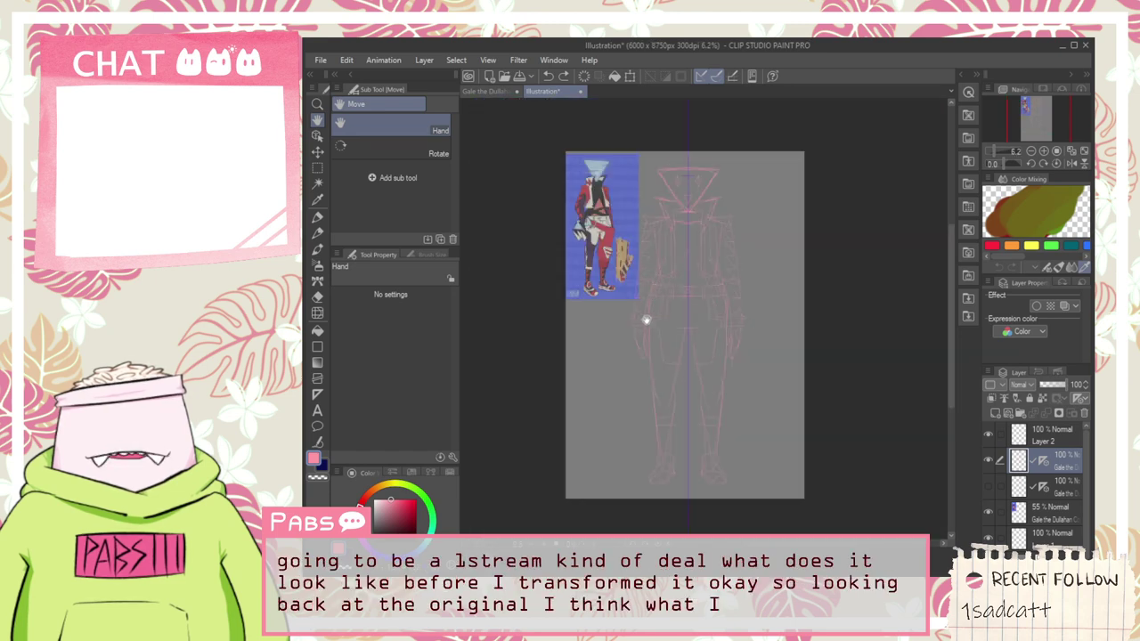
pyautogui.press('m')
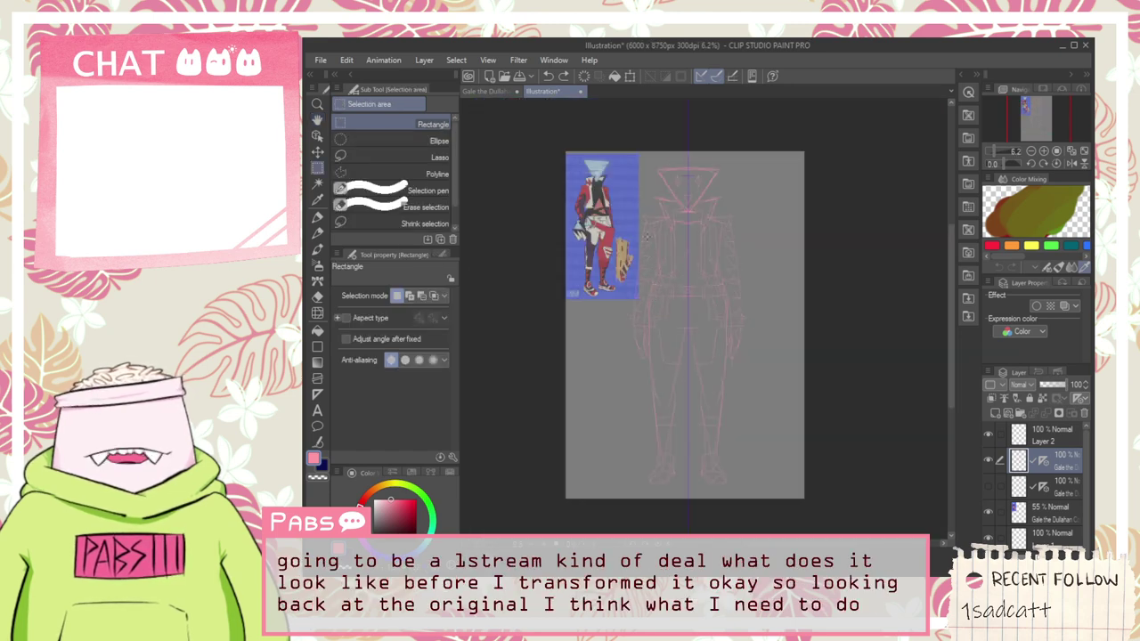
# Step: Try enlarging the held ice cream sandwich in the gzp4b3x6.bmp photo with Liquify's expand mode, and undo it
pyautogui.click(317, 312)
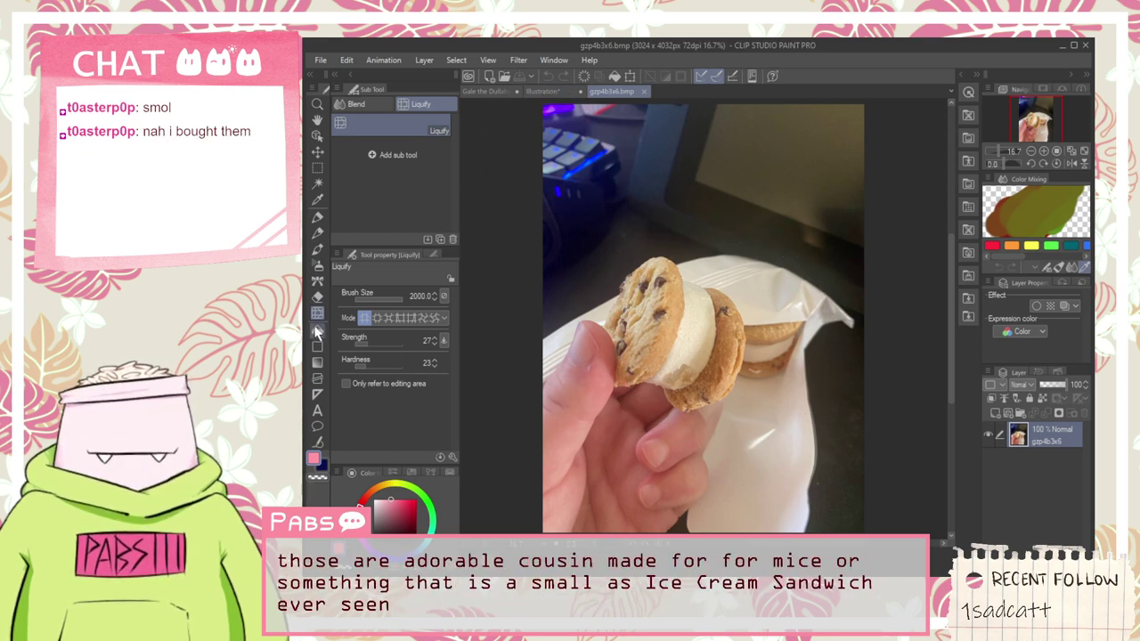
pyautogui.click(377, 318)
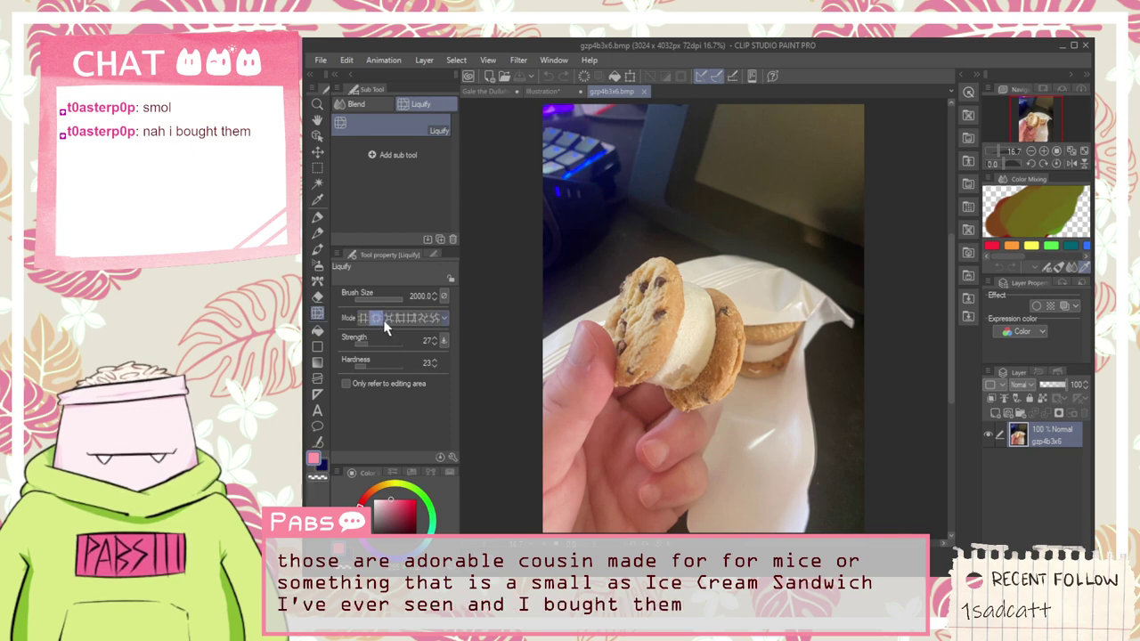
pyautogui.moveTo(660, 328); pyautogui.dragTo(663, 333)
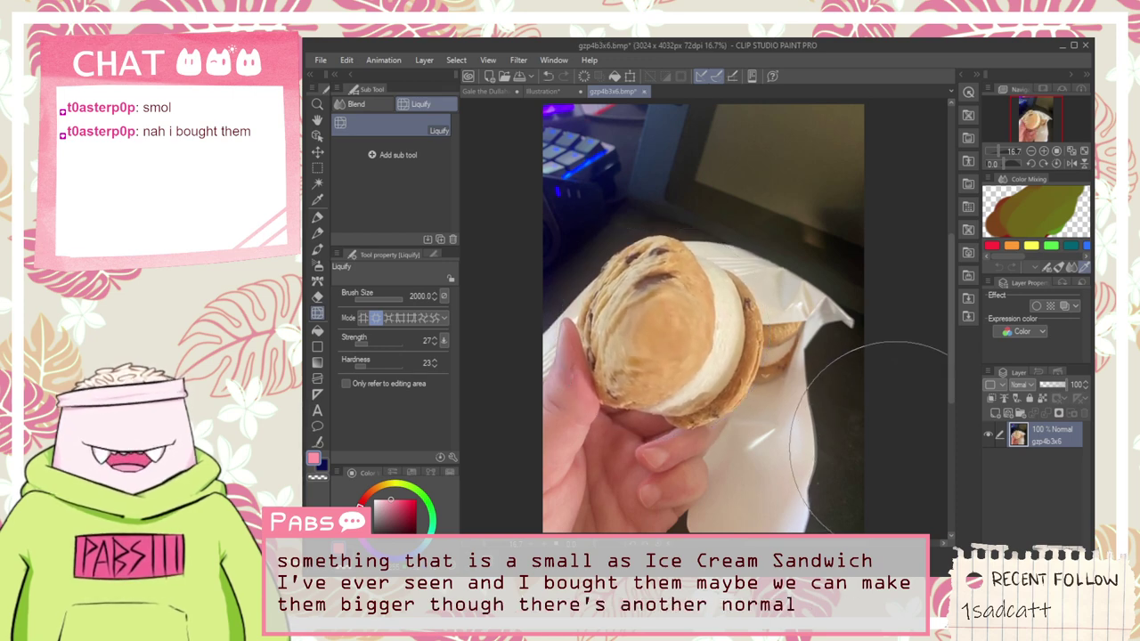
pyautogui.hotkey('ctrl', 'z')
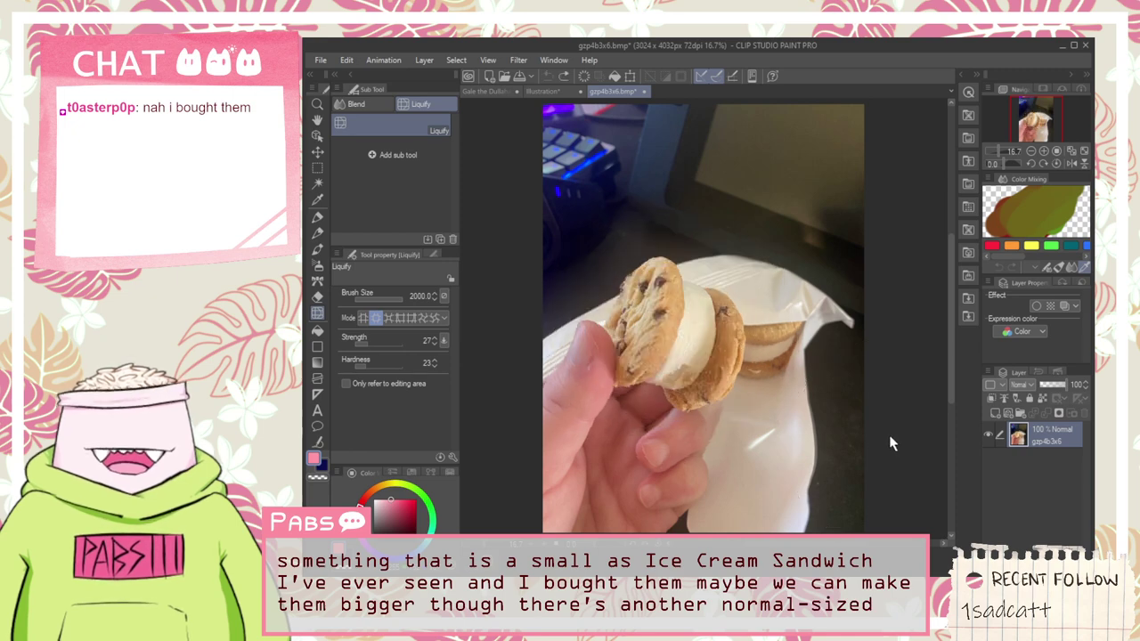
# Step: Return to the Illustration document, choose the Milli pen, and examine the body sketch from head to hips beside the reference
pyautogui.click(553, 92)
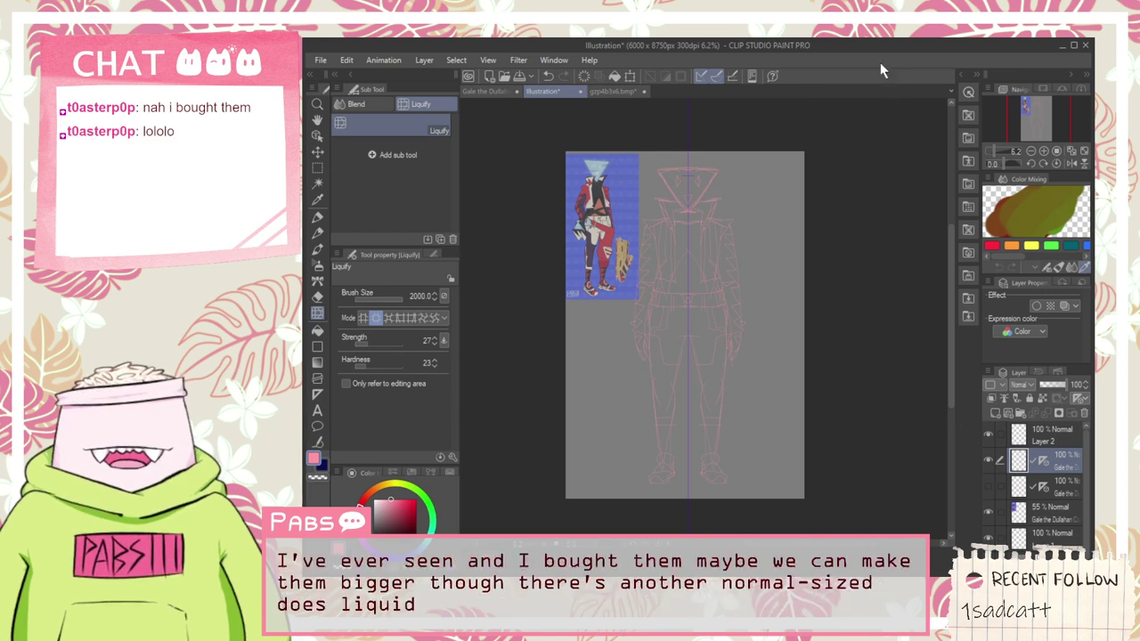
pyautogui.scroll(5, 624, 258)
pyautogui.press('p')
pyautogui.scroll(-2, 712, 280)
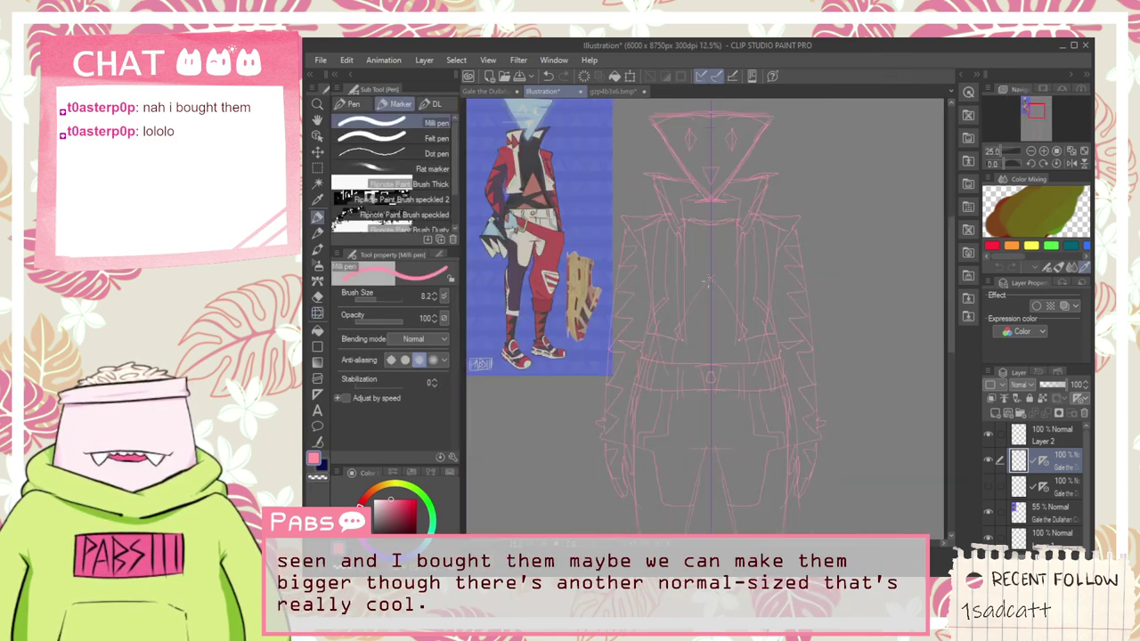
pyautogui.press('space')
pyautogui.moveTo(715, 280); pyautogui.dragTo(710, 326)
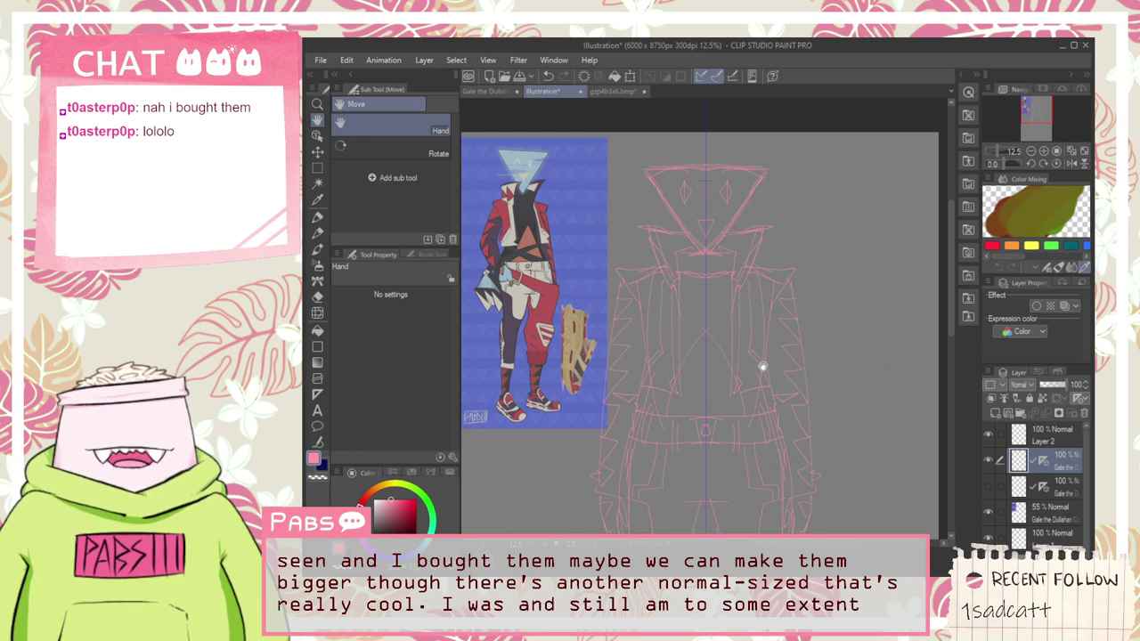
pyautogui.scroll(-3, 722, 417)
pyautogui.scroll(3, 722, 416)
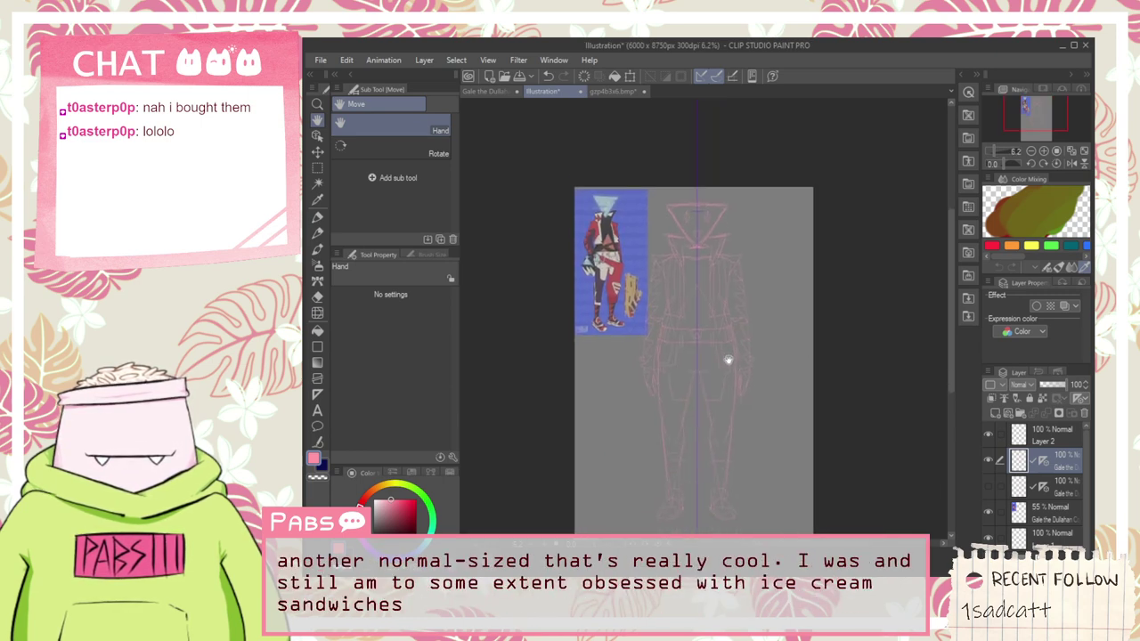
pyautogui.scroll(2, 708, 351)
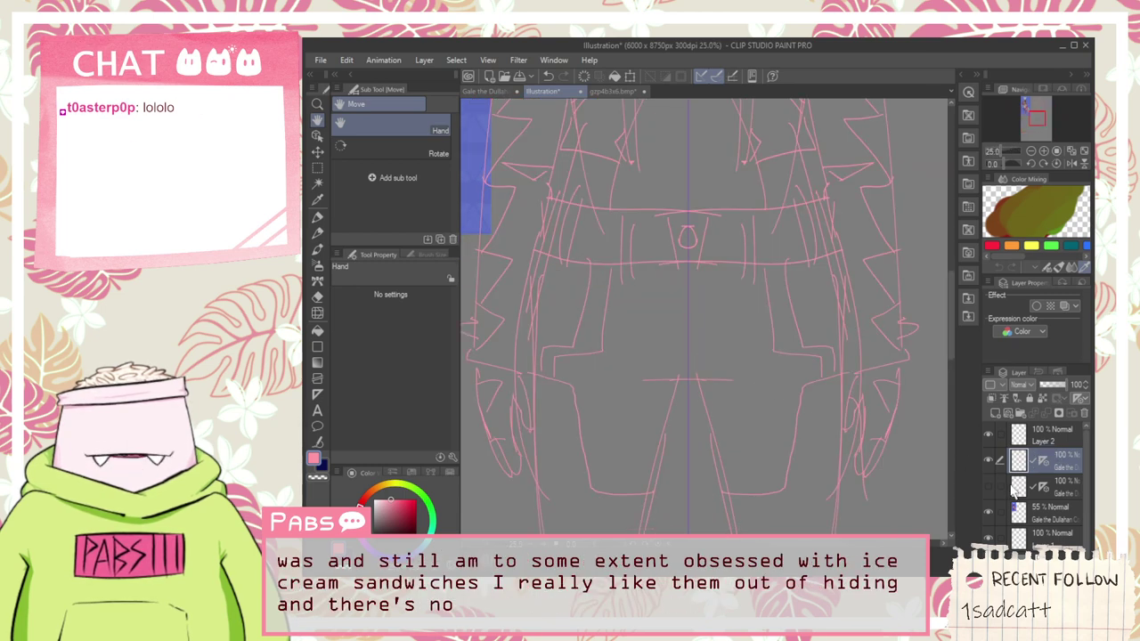
pyautogui.click(995, 414)
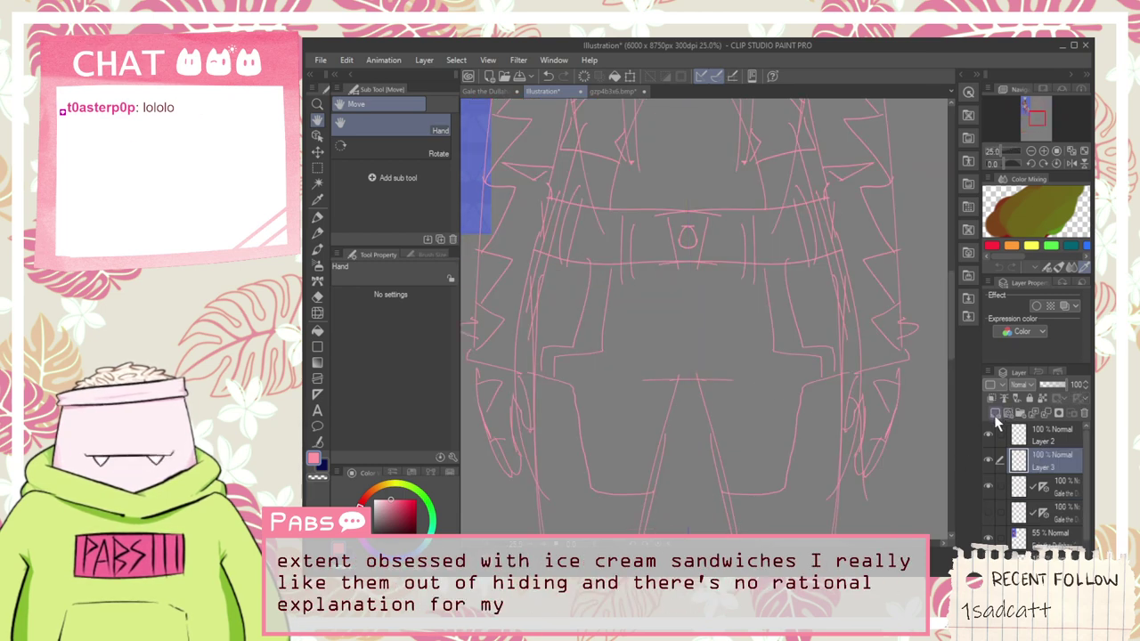
pyautogui.hotkey('ctrl', '-')
pyautogui.hotkey('ctrl', 'z')
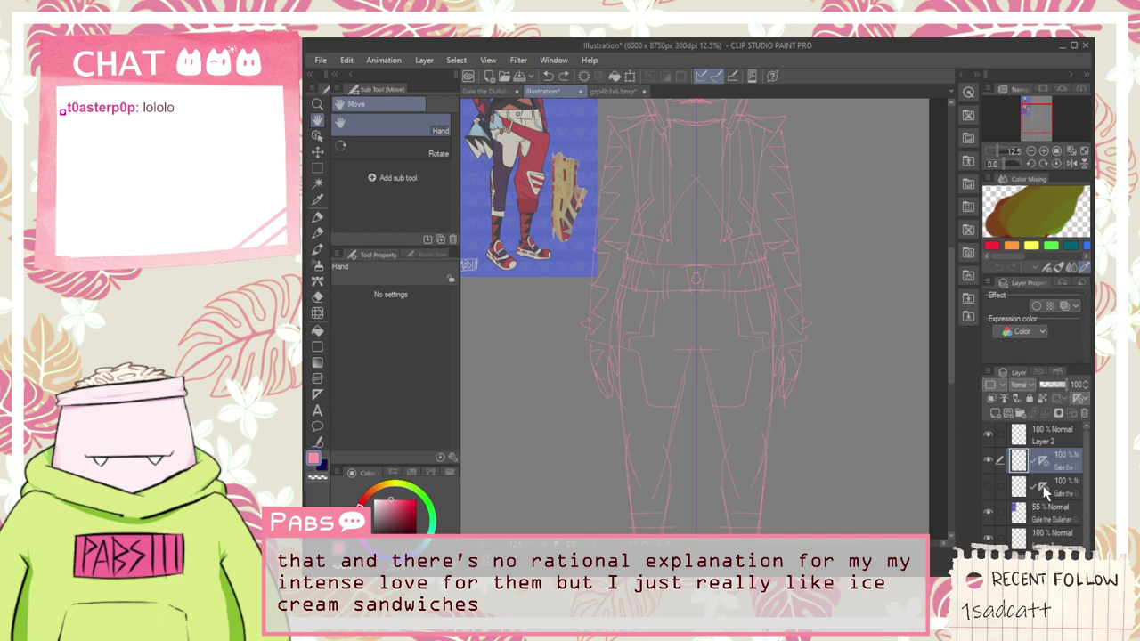
# Step: Toggle the sketch and reference layers to check their contents, and leave Layer 2 hidden
pyautogui.moveTo(753, 239); pyautogui.dragTo(753, 415)
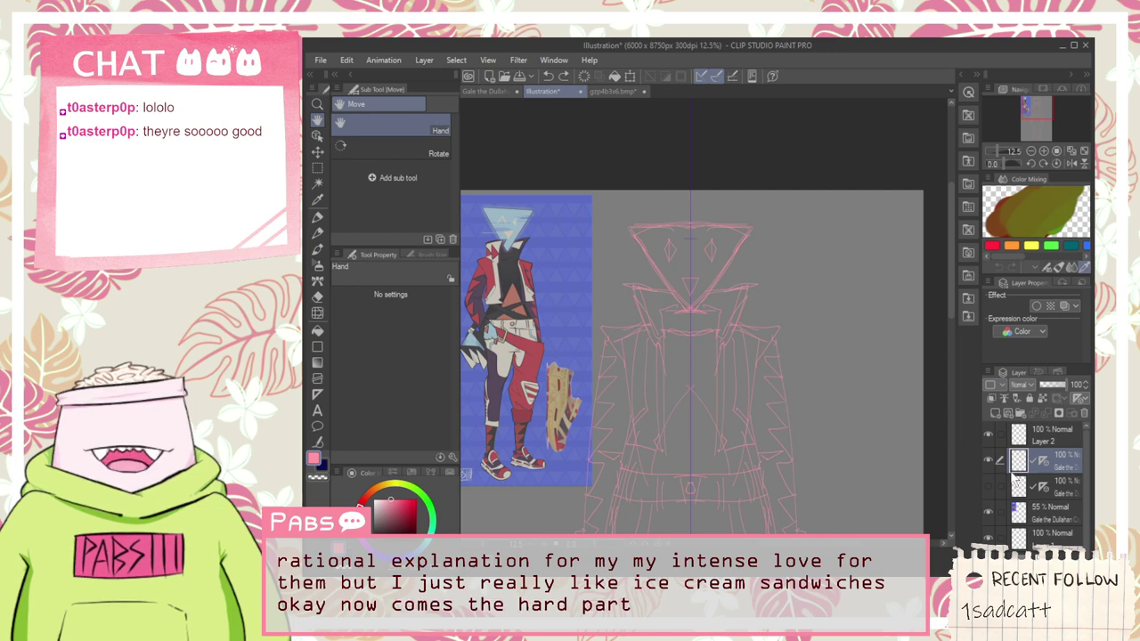
pyautogui.click(988, 460)
pyautogui.click(987, 459)
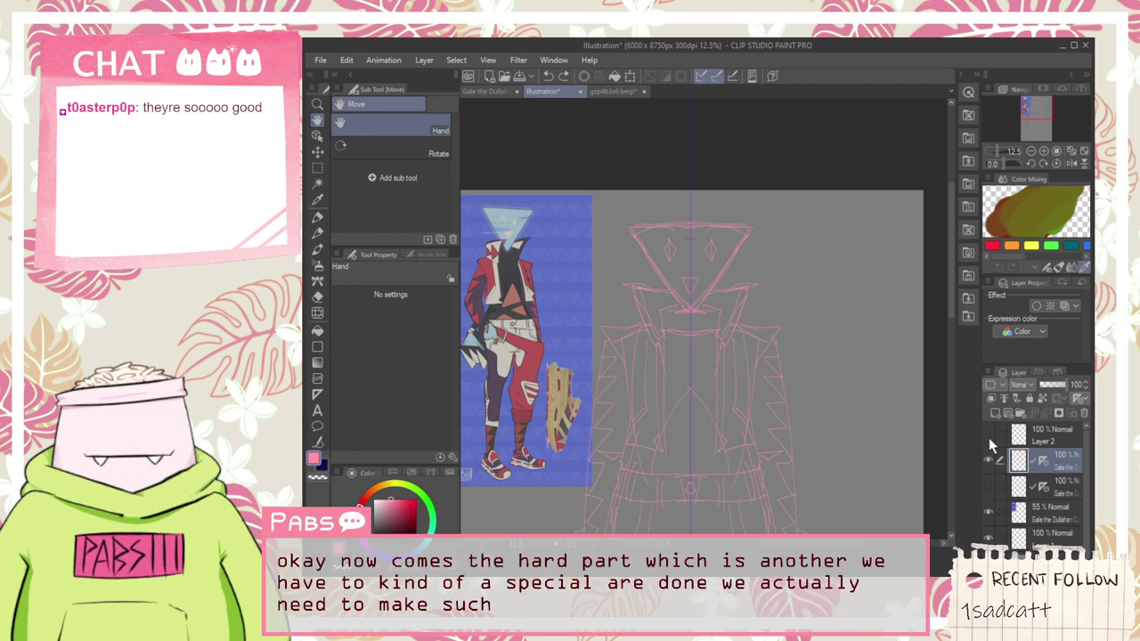
pyautogui.click(988, 514)
pyautogui.click(988, 514)
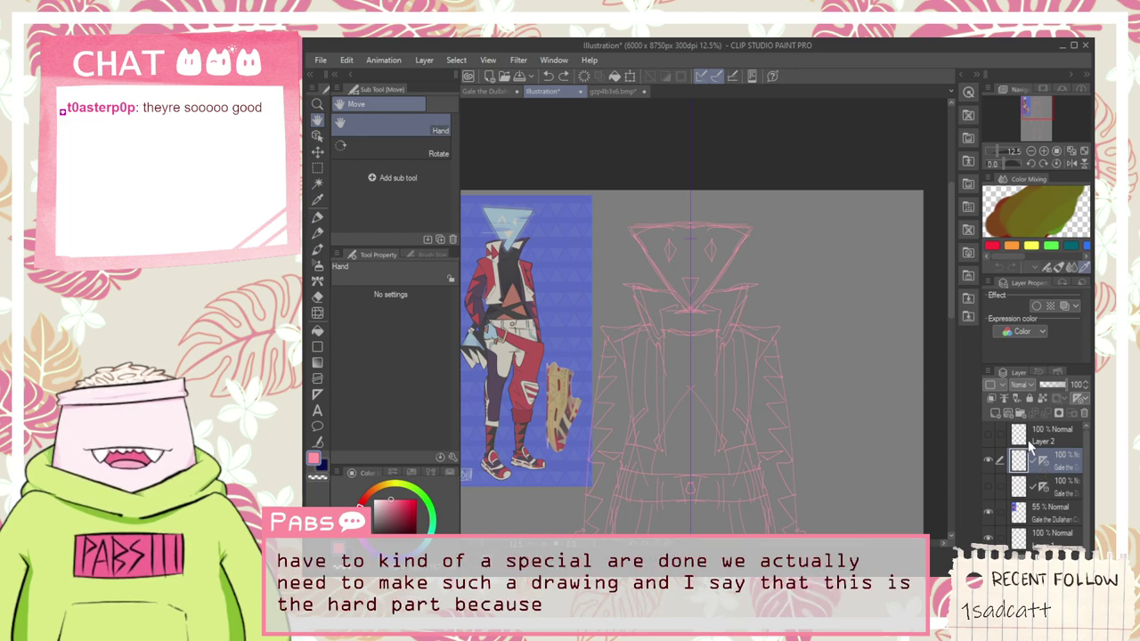
# Step: Examine the reference character's triangular head, collar and jacket up close, and compare them with the sketched head
pyautogui.scroll(4, 756, 386)
pyautogui.moveTo(676, 327); pyautogui.dragTo(890, 334)
pyautogui.scroll(3, 659, 298)
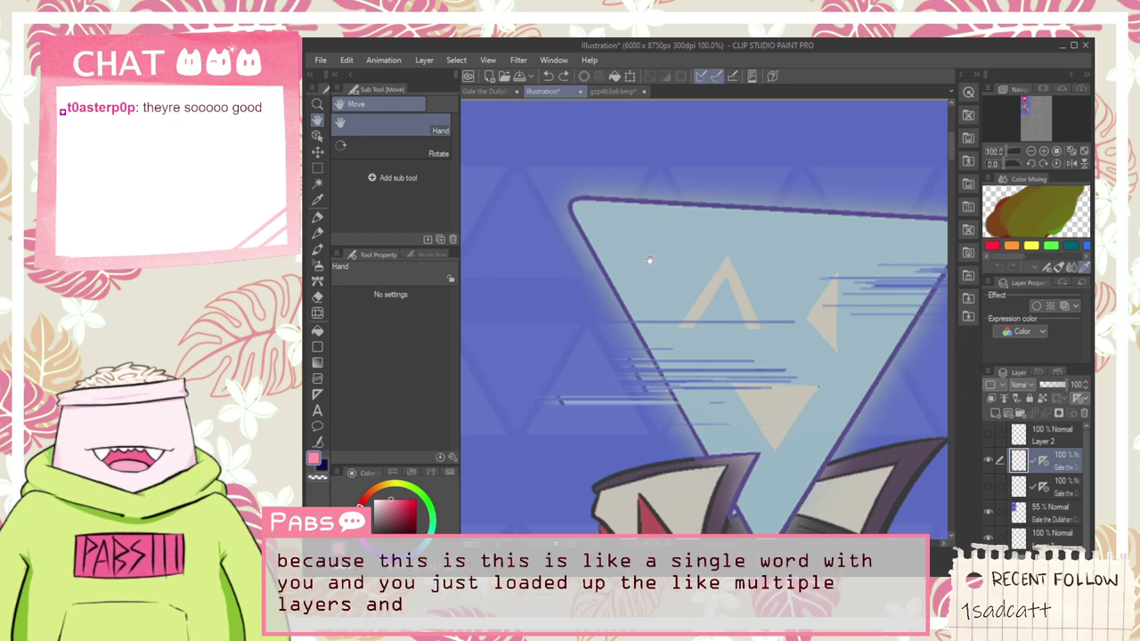
pyautogui.scroll(-6, 679, 301)
pyautogui.moveTo(642, 348); pyautogui.dragTo(608, 321)
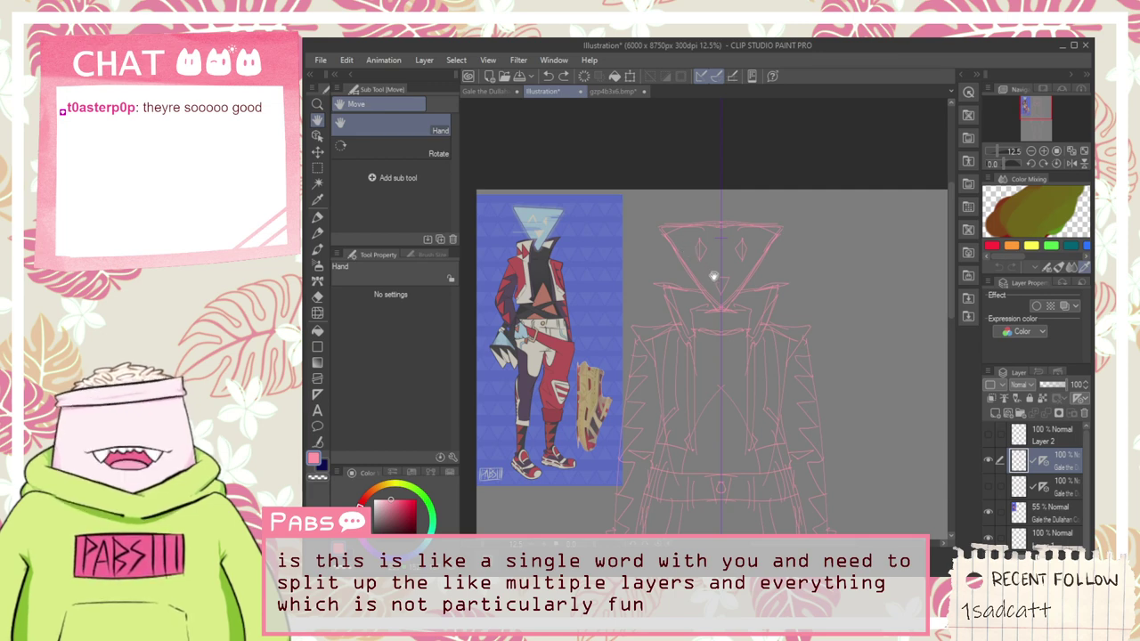
pyautogui.scroll(4, 530, 256)
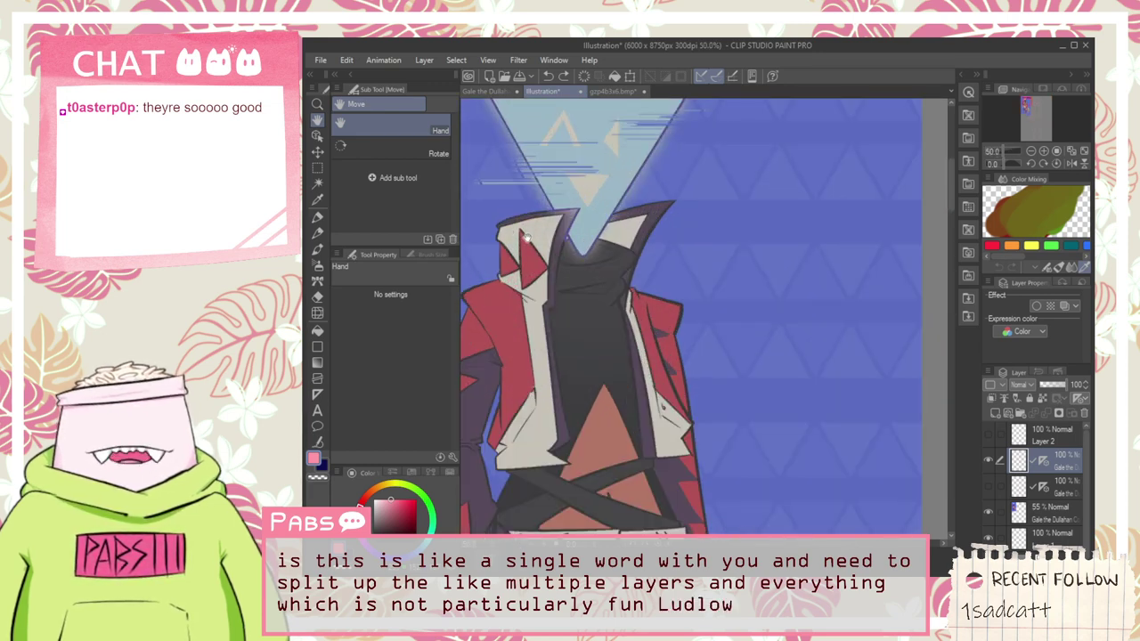
pyautogui.scroll(-2, 526, 233)
pyautogui.moveTo(661, 268)
pyautogui.mouseDown()
pyautogui.moveTo(659, 278)
pyautogui.moveTo(666, 219)
pyautogui.moveTo(669, 282)
pyautogui.mouseUp()
pyautogui.scroll(2, 572, 161)
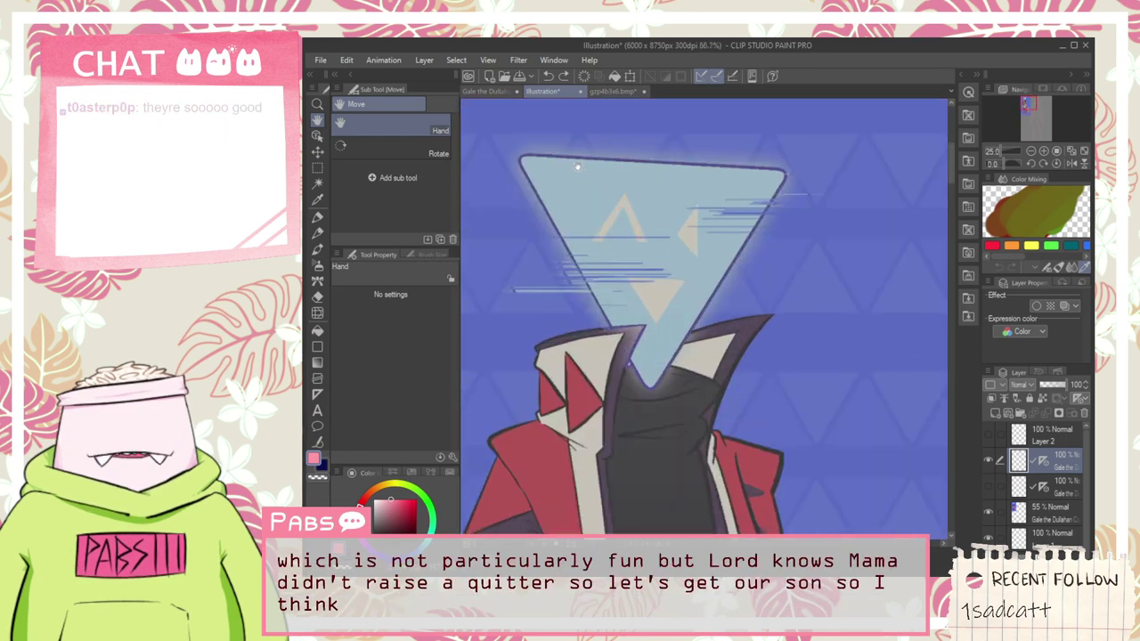
pyautogui.scroll(-4, 636, 211)
pyautogui.scroll(4, 649, 323)
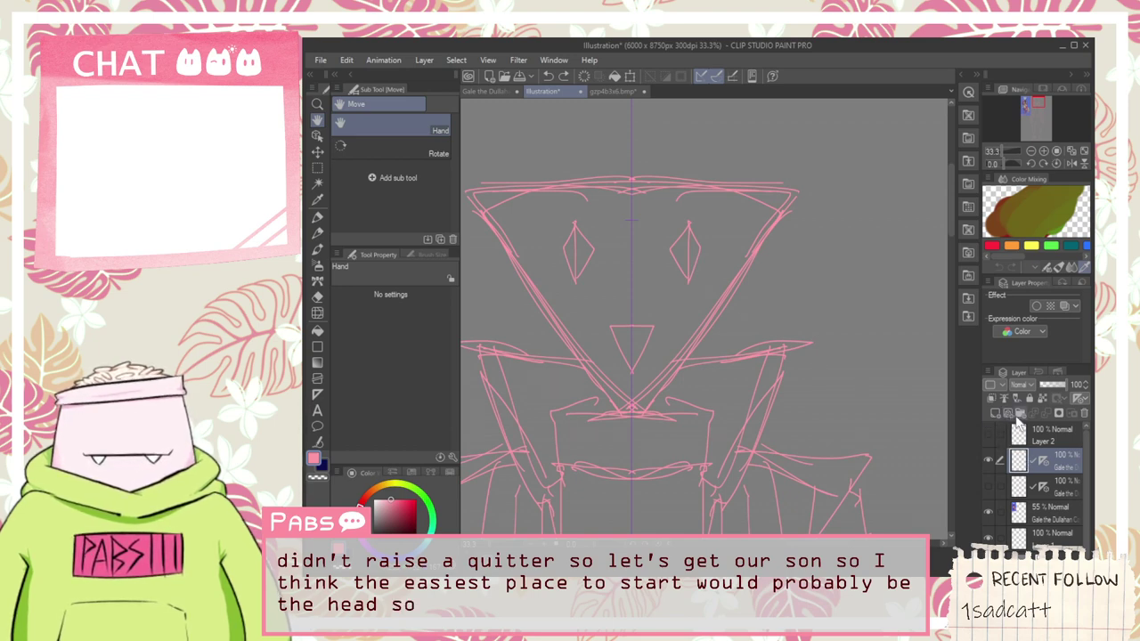
# Step: Add a new layer folder above the sketch, and mark the visible sketch and reference layers with a purple label
pyautogui.click(1007, 413)
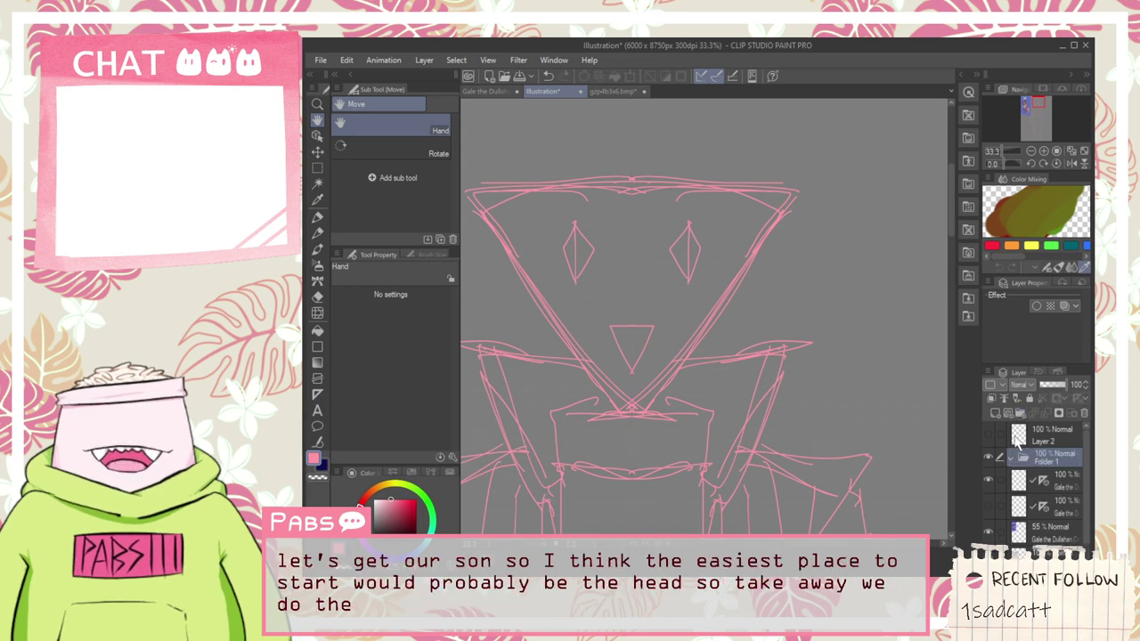
pyautogui.click(1018, 481)
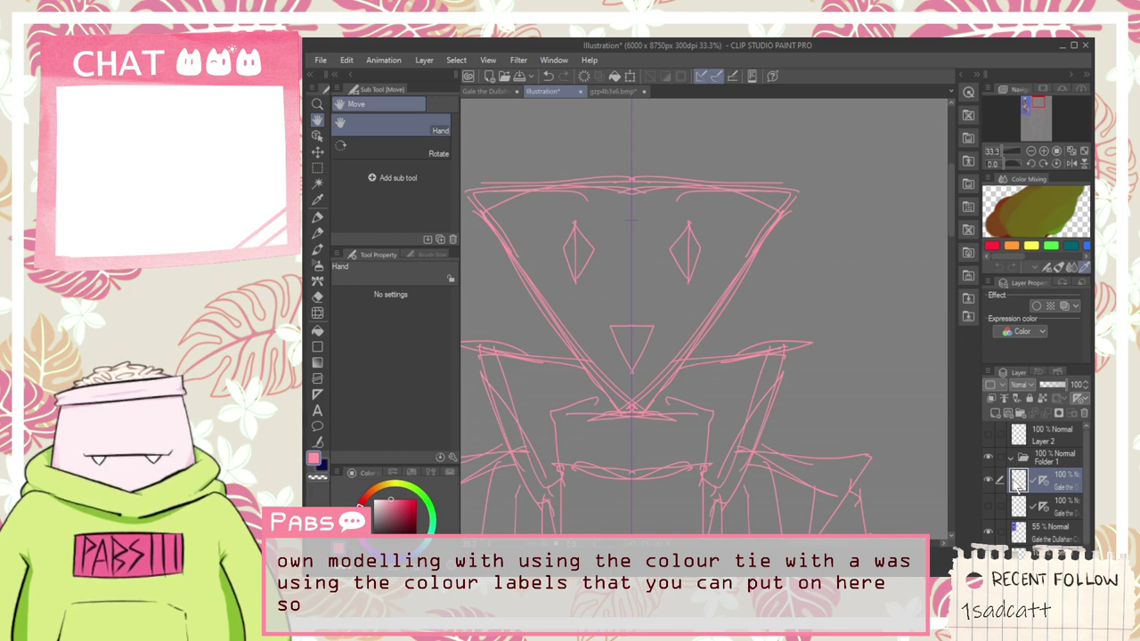
pyautogui.click(1023, 532)
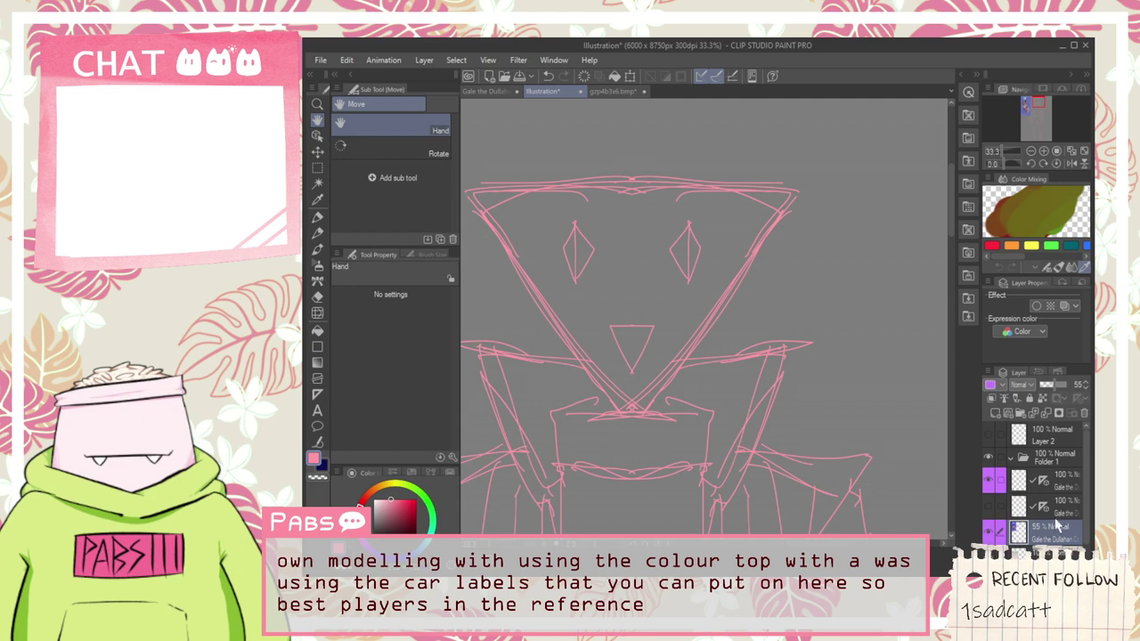
# Step: Move the reference layer directly beneath the visible sketch layer, and delete the hidden duplicate sketch layer
pyautogui.moveTo(1060, 527); pyautogui.dragTo(1053, 503)
pyautogui.scroll(-1, 1054, 503)
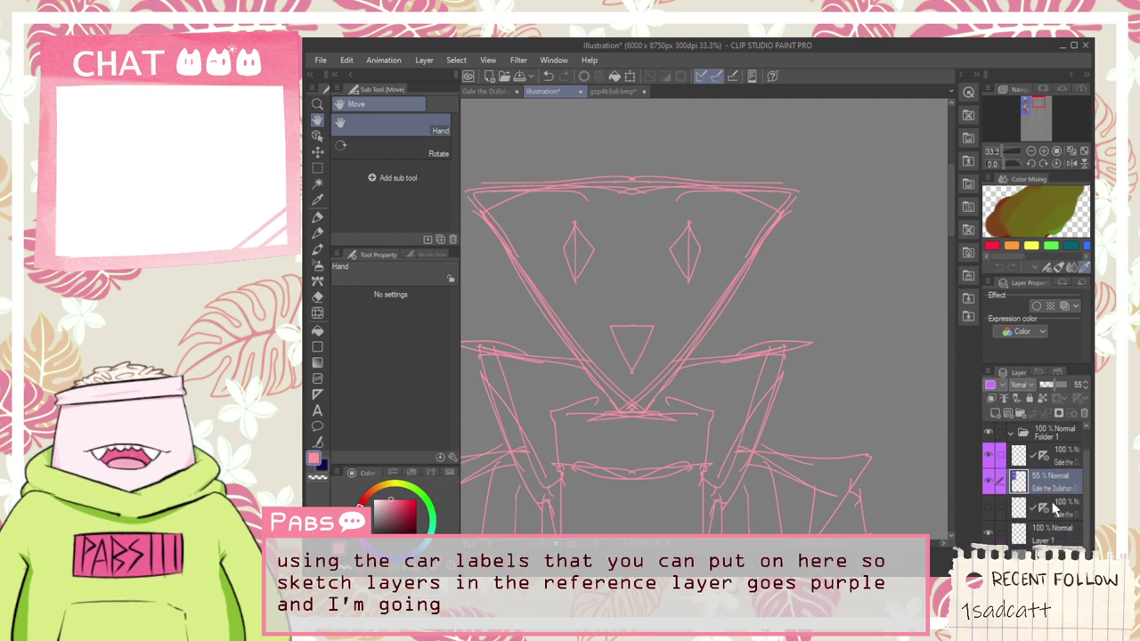
pyautogui.click(1058, 511)
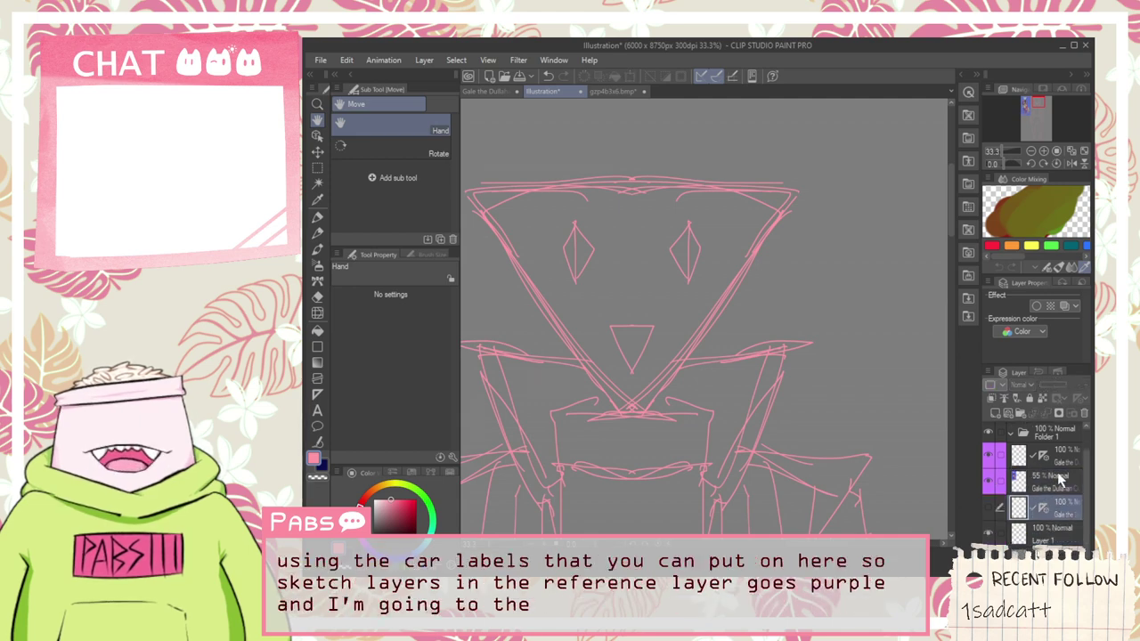
pyautogui.click(1082, 412)
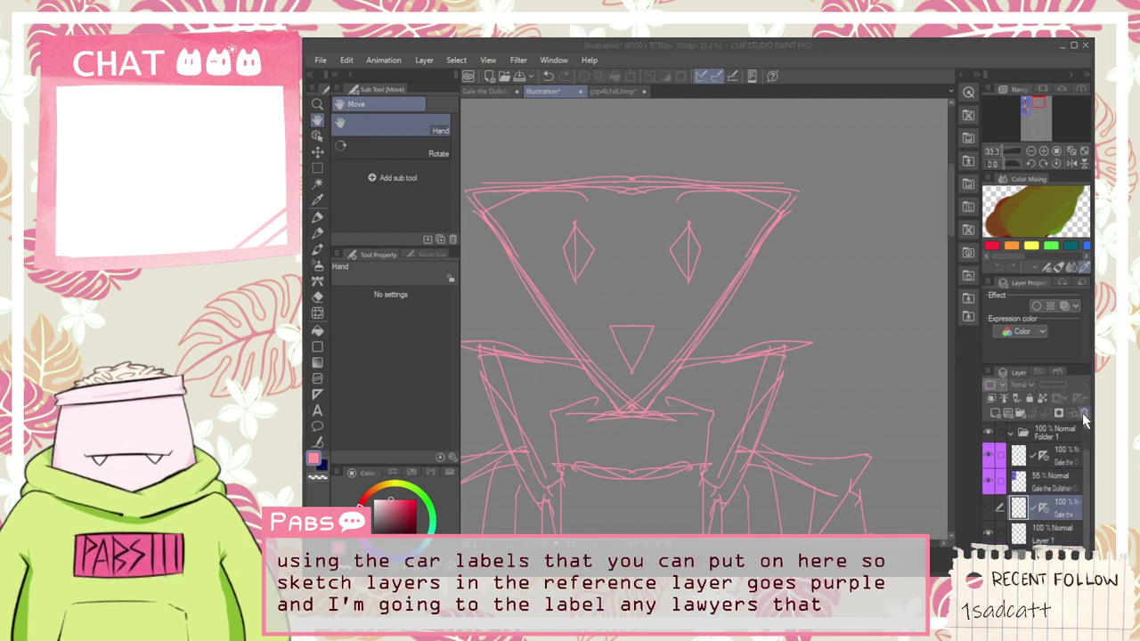
pyautogui.click(699, 223)
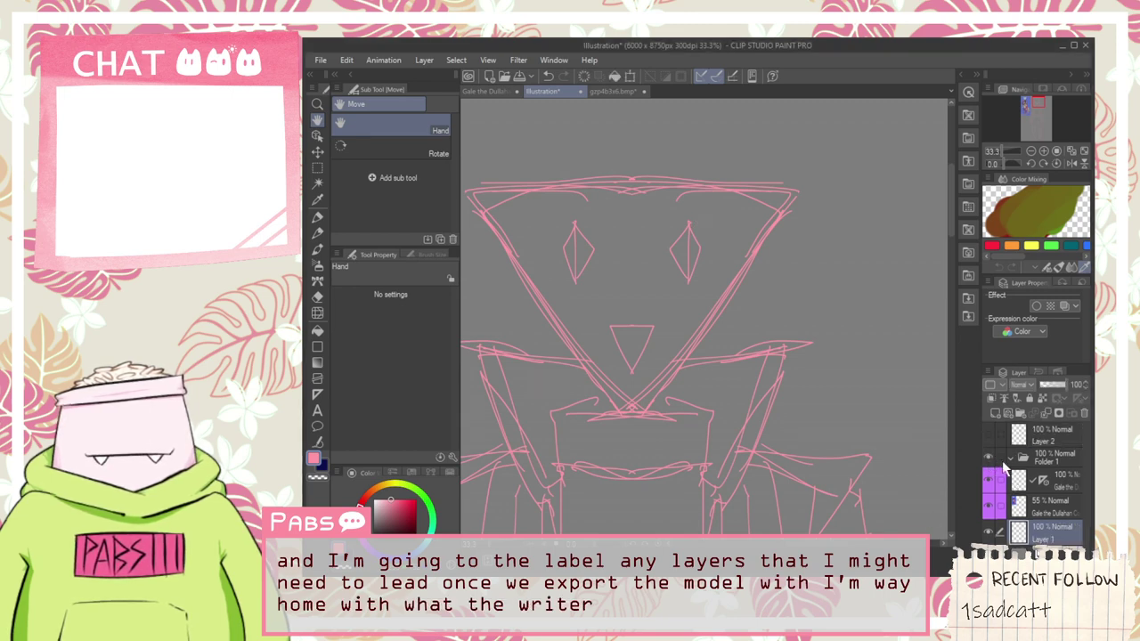
# Step: Rename the new layer folder as Head
pyautogui.click(1038, 463)
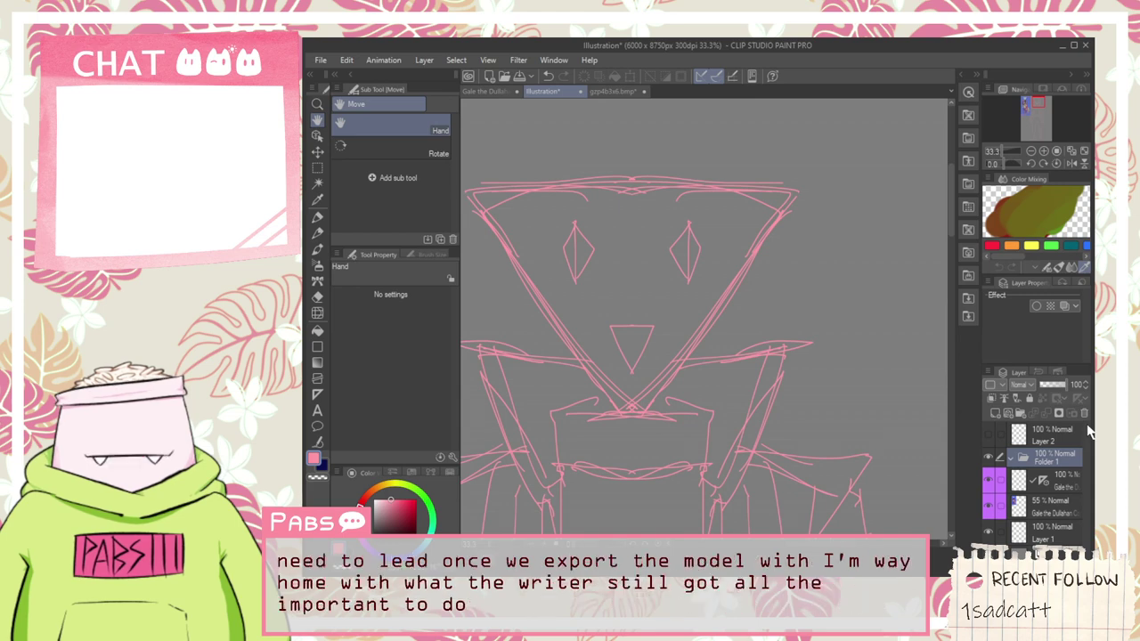
pyautogui.write('Head')
pyautogui.press('Return')
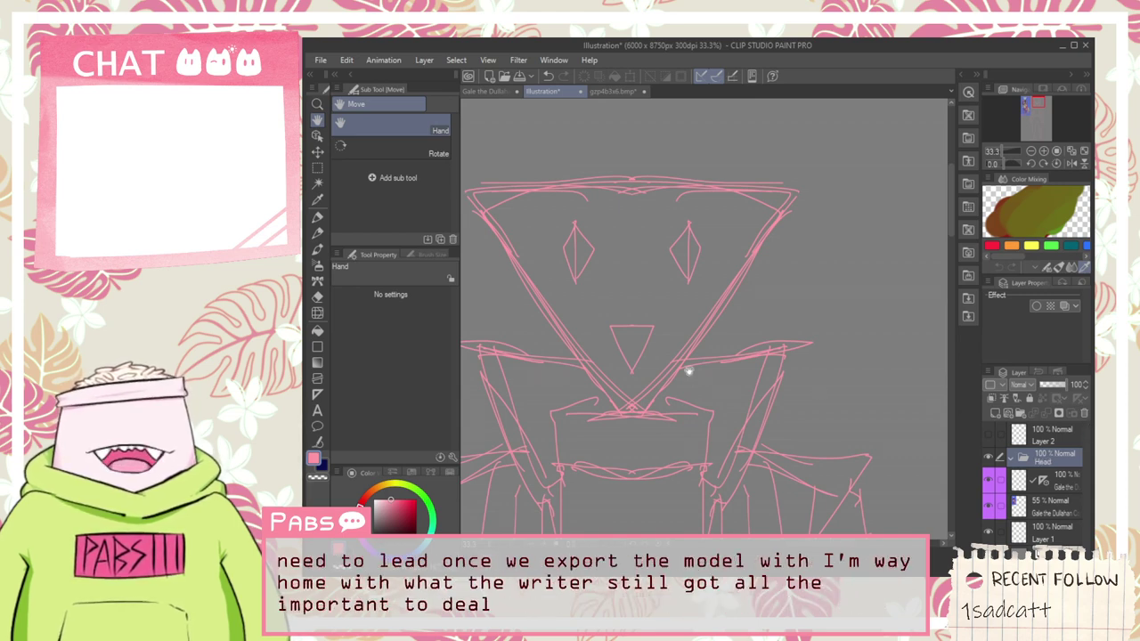
# Step: Examine the reference character's waist, belts and held helmet, and compare them with the hips of the body sketch
pyautogui.scroll(-3, 687, 371)
pyautogui.scroll(5, 592, 369)
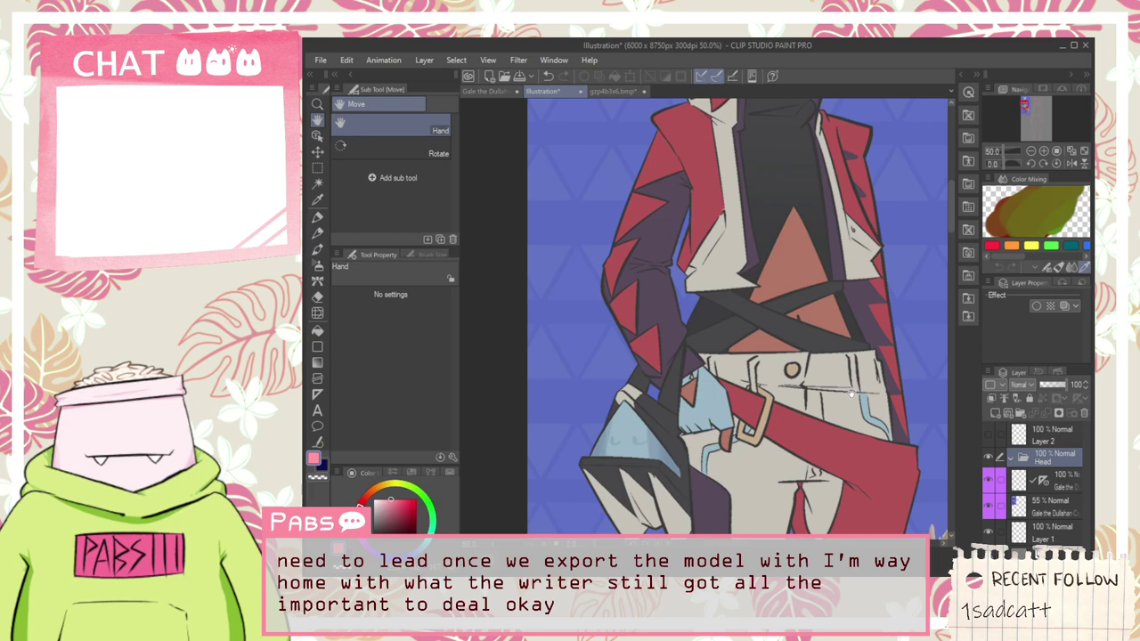
pyautogui.scroll(-2, 851, 393)
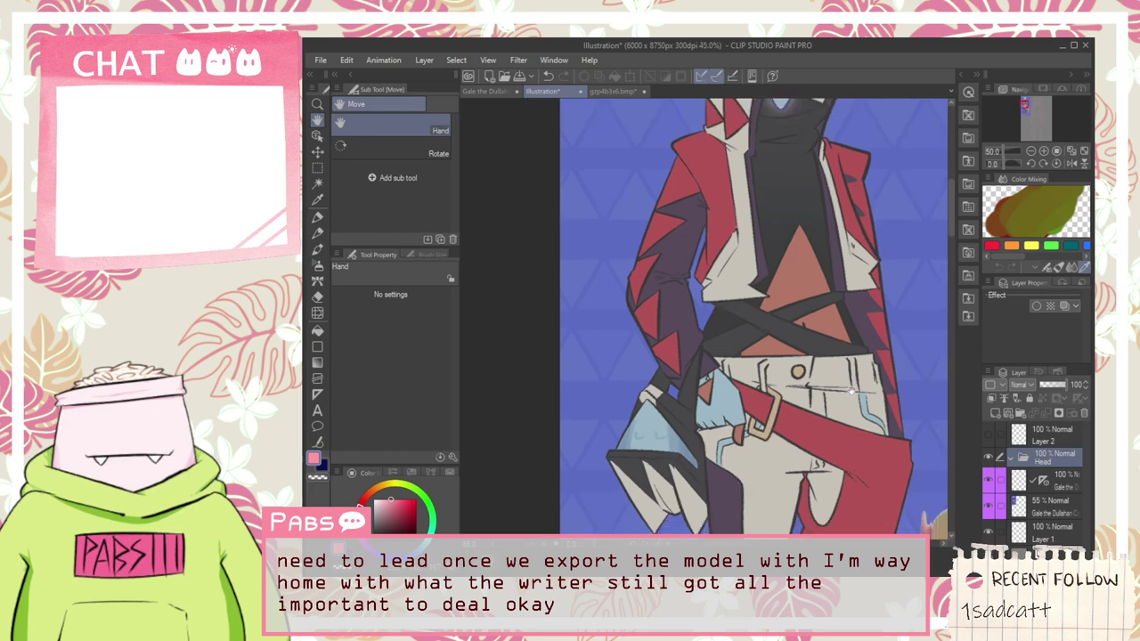
pyautogui.moveTo(833, 422); pyautogui.dragTo(726, 401)
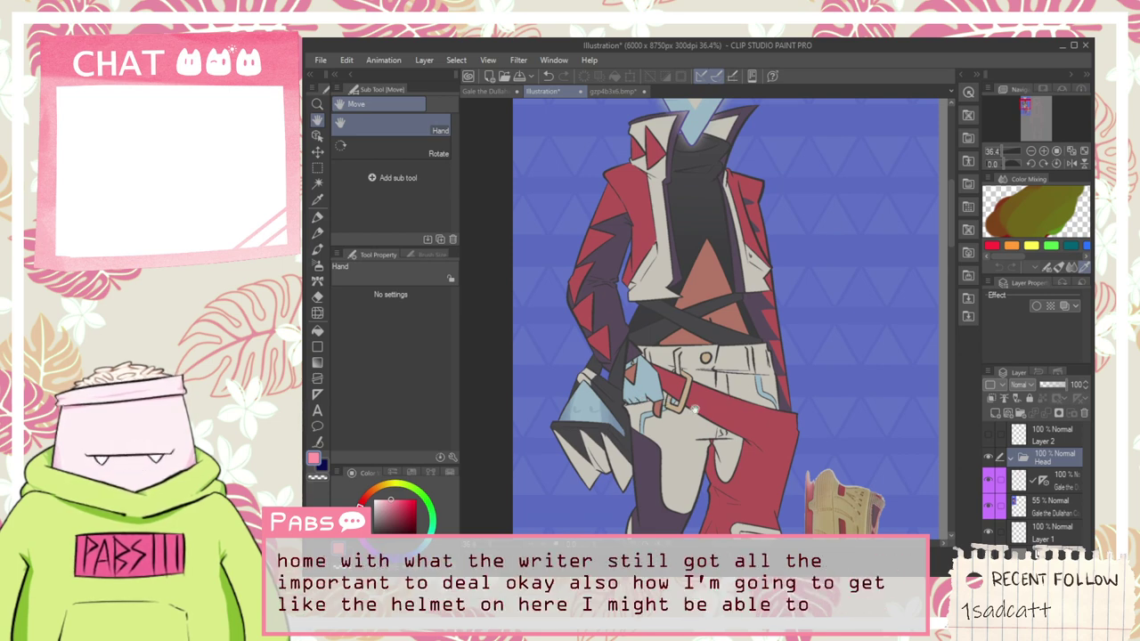
pyautogui.scroll(-3, 768, 419)
pyautogui.scroll(2, 714, 397)
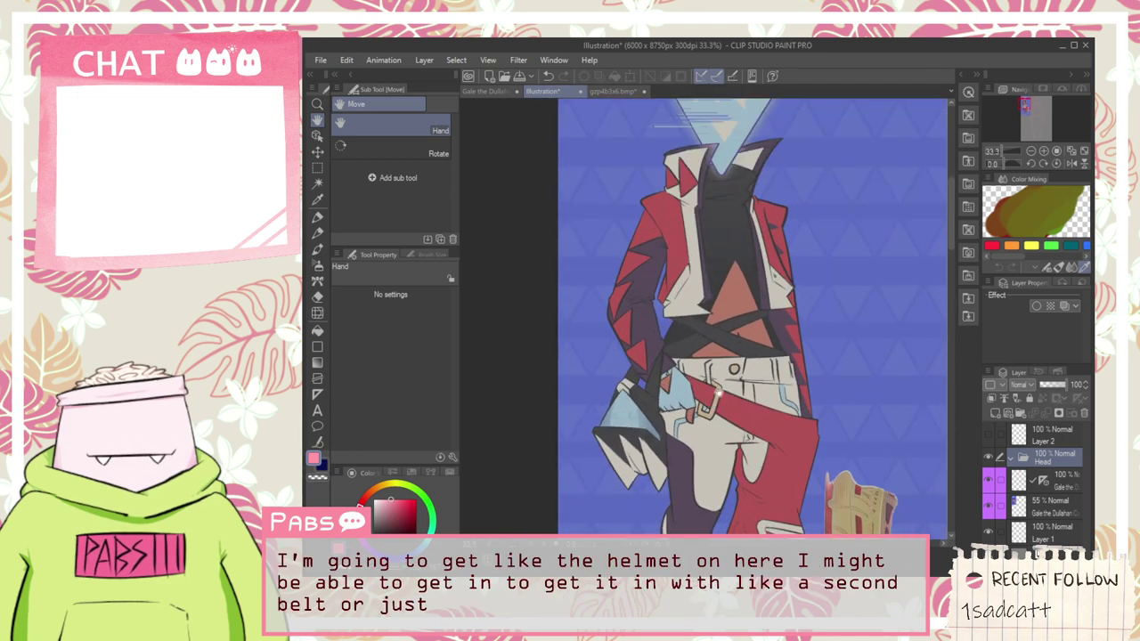
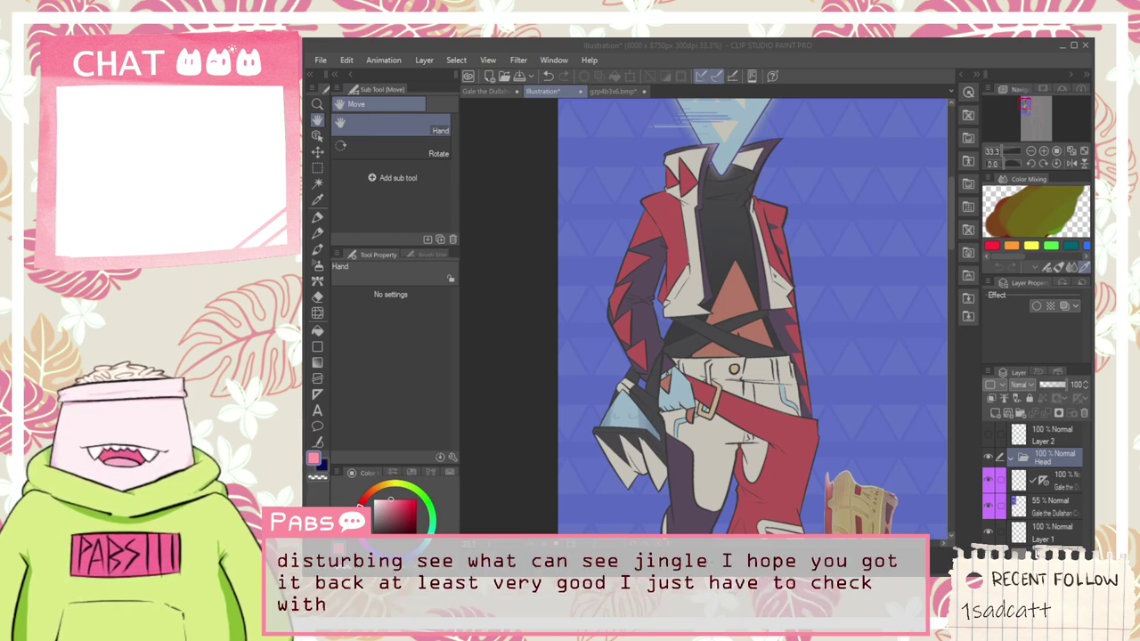
pyautogui.click(920, 54)
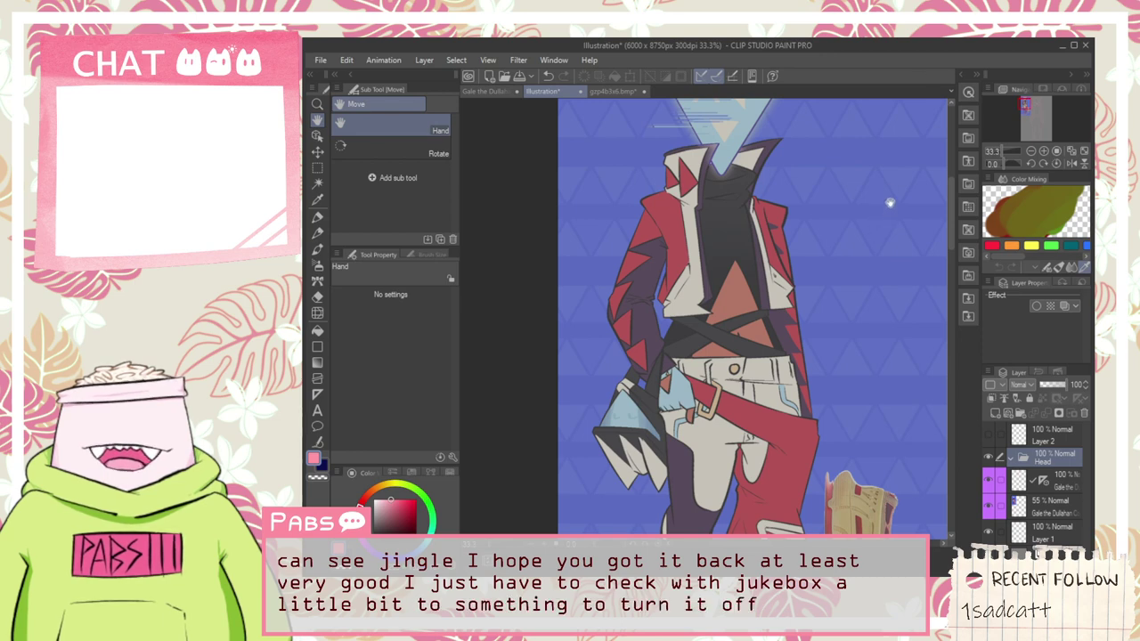
pyautogui.scroll(-4, 886, 187)
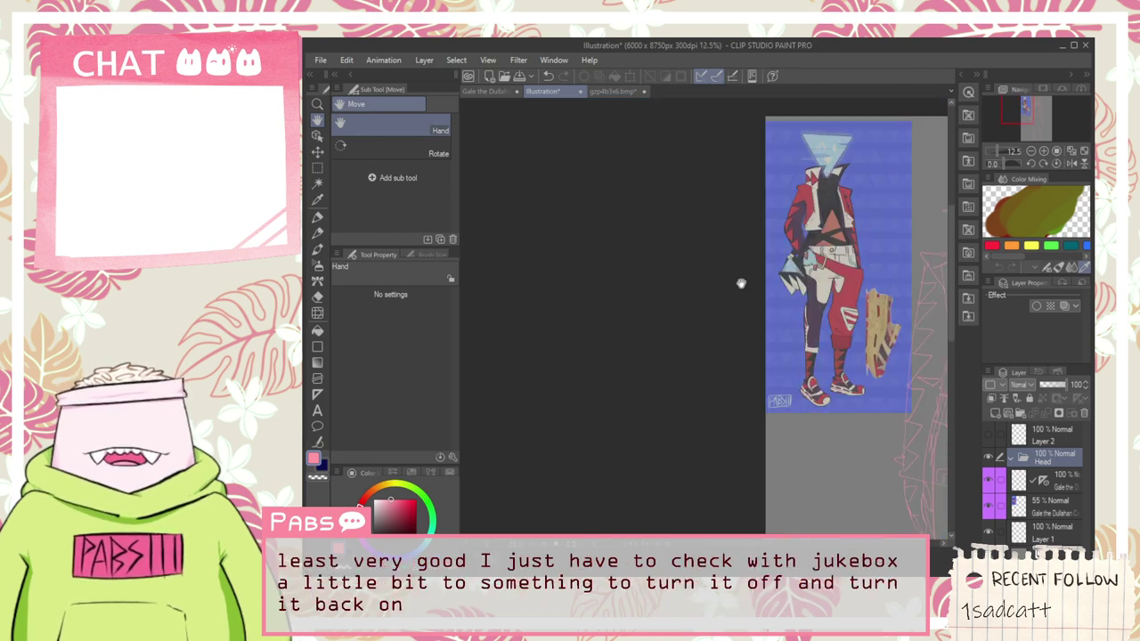
pyautogui.moveTo(773, 283); pyautogui.dragTo(350, 281)
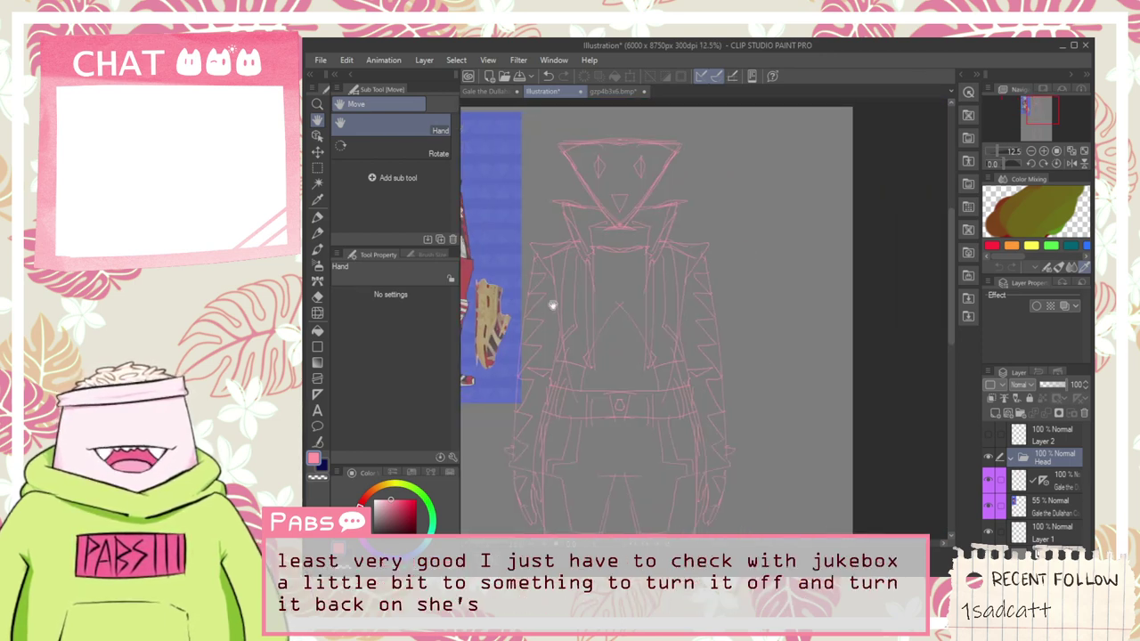
pyautogui.scroll(-4, 561, 317)
pyautogui.scroll(4, 562, 320)
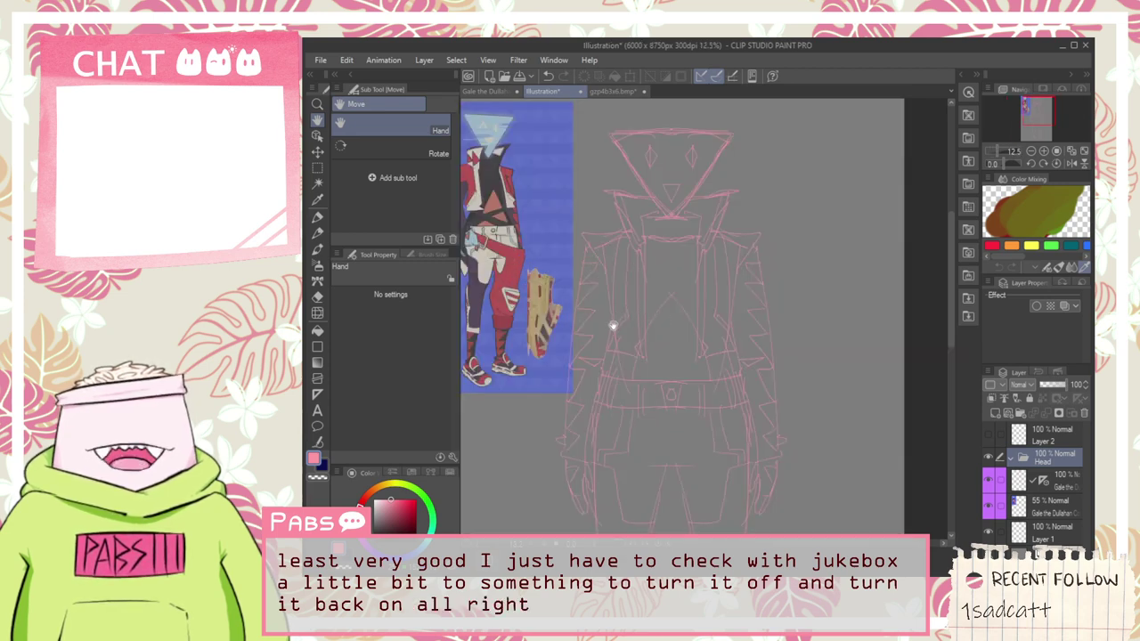
pyautogui.moveTo(614, 325); pyautogui.dragTo(668, 325)
pyautogui.scroll(4, 514, 238)
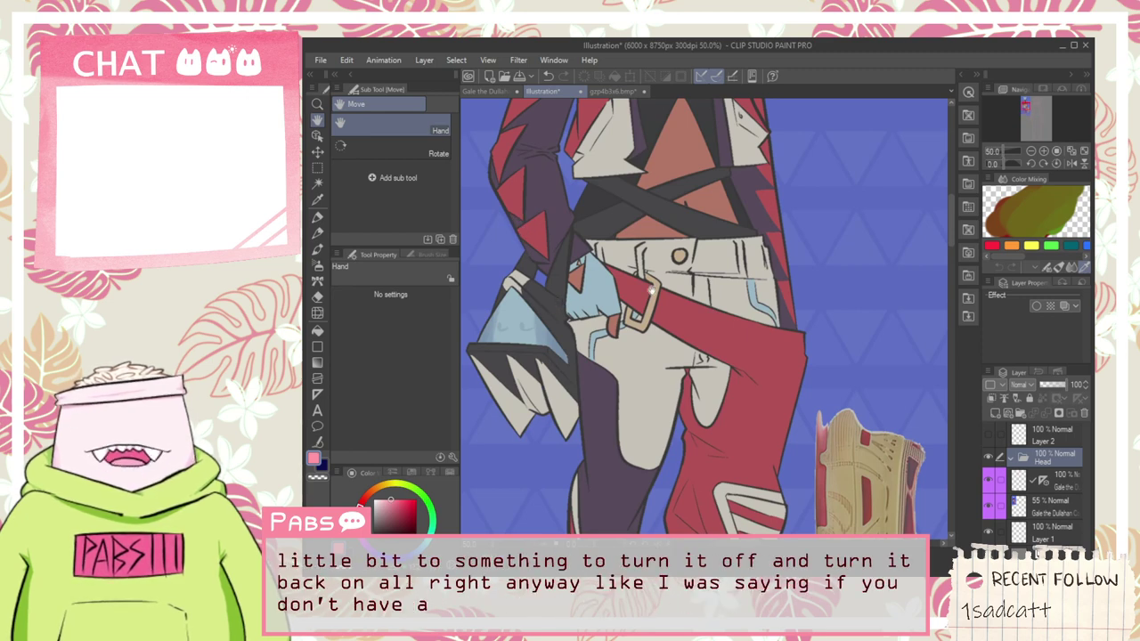
pyautogui.scroll(-4, 645, 271)
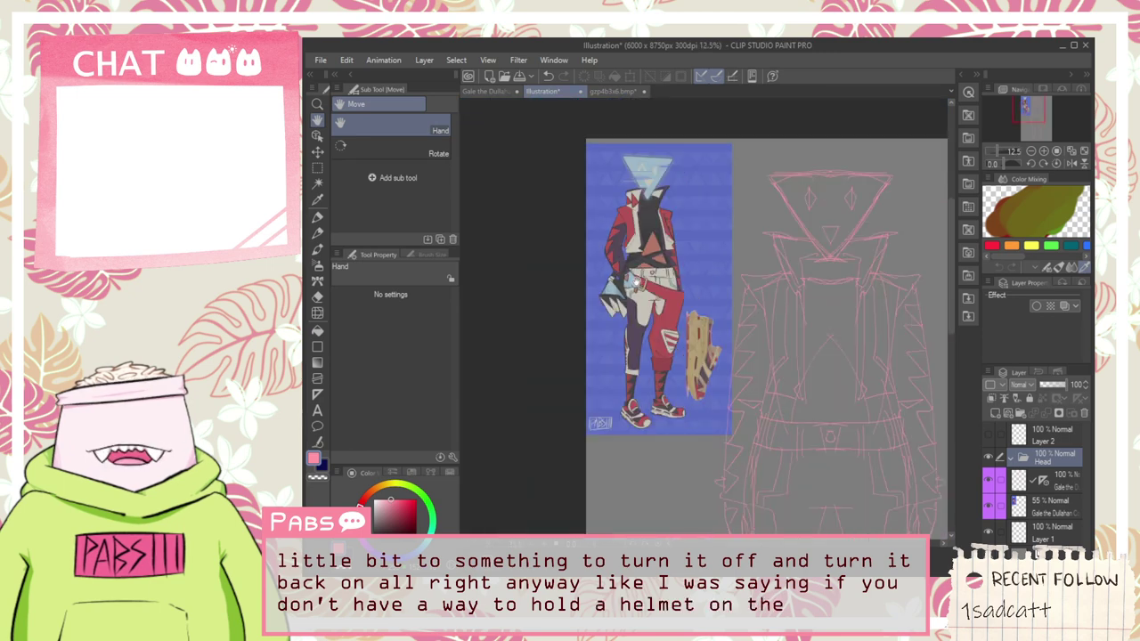
pyautogui.scroll(-2, 650, 258)
pyautogui.scroll(2, 690, 251)
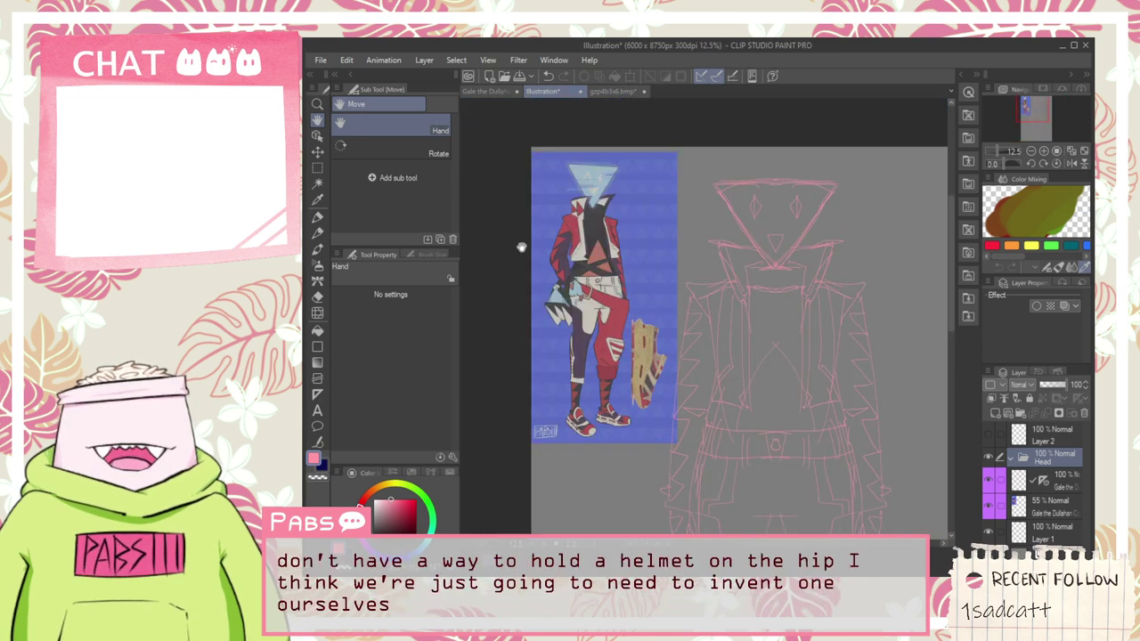
pyautogui.scroll(2, 534, 246)
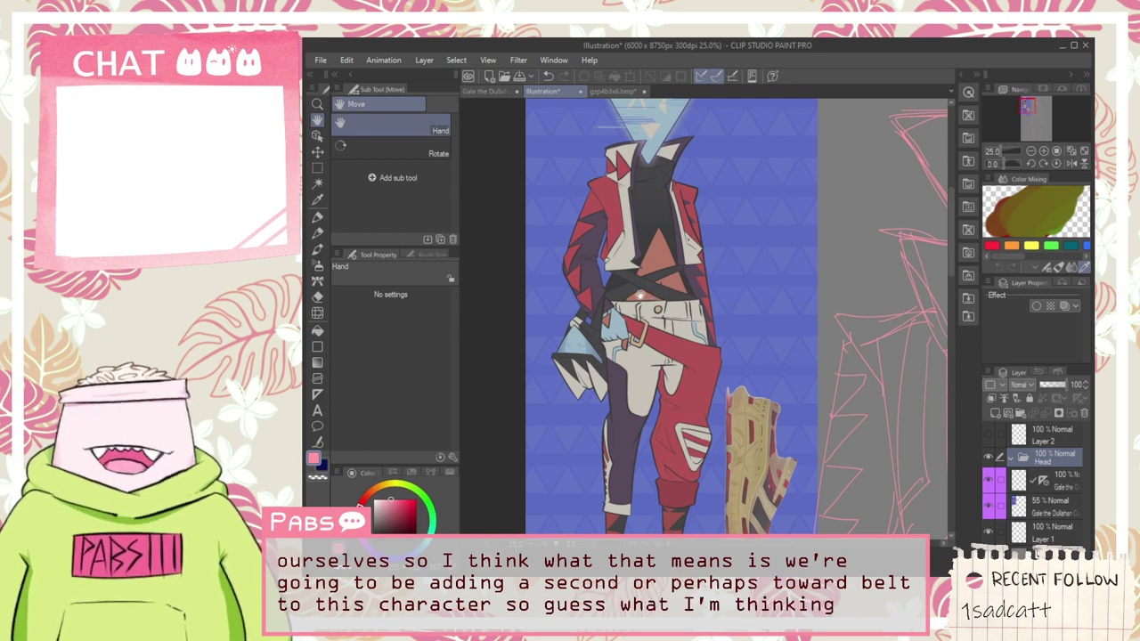
# Step: Try sketching belt ideas for the helmet over the reference's hips with the Milli pen, and undo the strokes and the folder rename
pyautogui.scroll(2, 649, 299)
pyautogui.press('p')
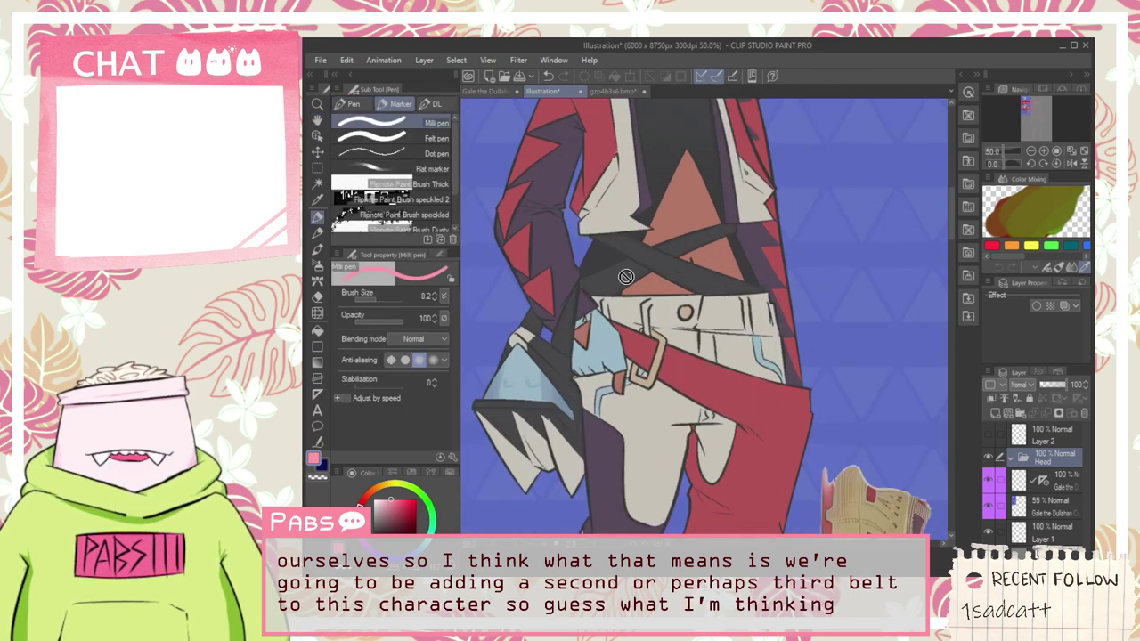
pyautogui.click(1046, 505)
pyautogui.moveTo(554, 283)
pyautogui.mouseDown()
pyautogui.moveTo(739, 208)
pyautogui.moveTo(616, 277)
pyautogui.moveTo(596, 226)
pyautogui.mouseUp()
pyautogui.hotkey('ctrl', 'z')
pyautogui.hotkey('ctrl', 'z')
pyautogui.hotkey('ctrl', 'z')
pyautogui.hotkey('ctrl', 'z')
pyautogui.hotkey('ctrl', 'z')
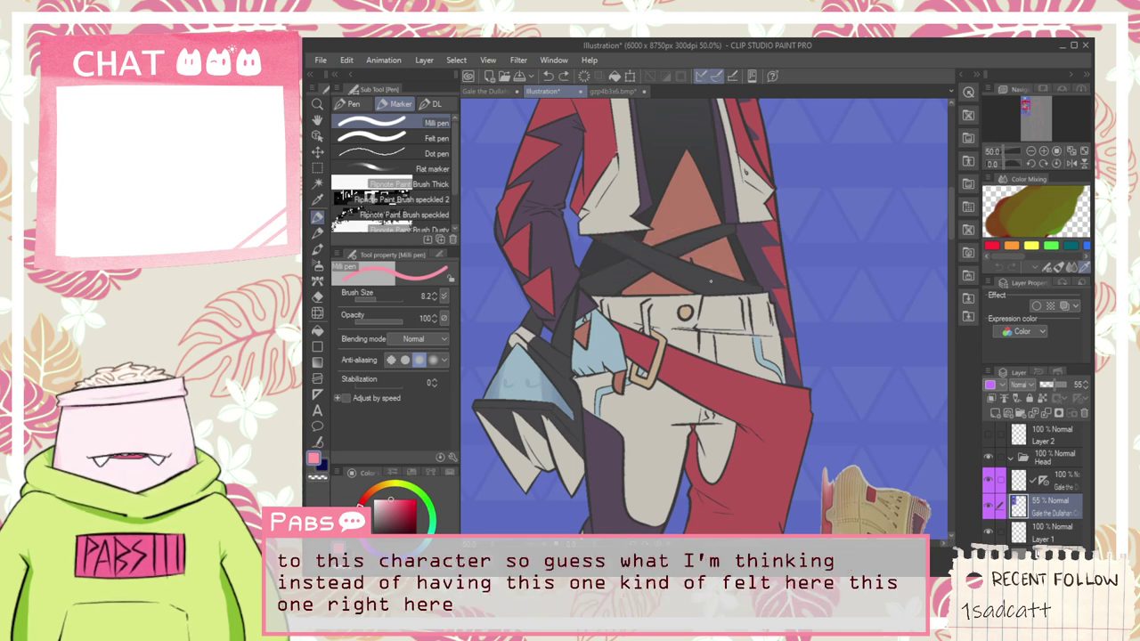
pyautogui.hotkey('ctrl', 'z')
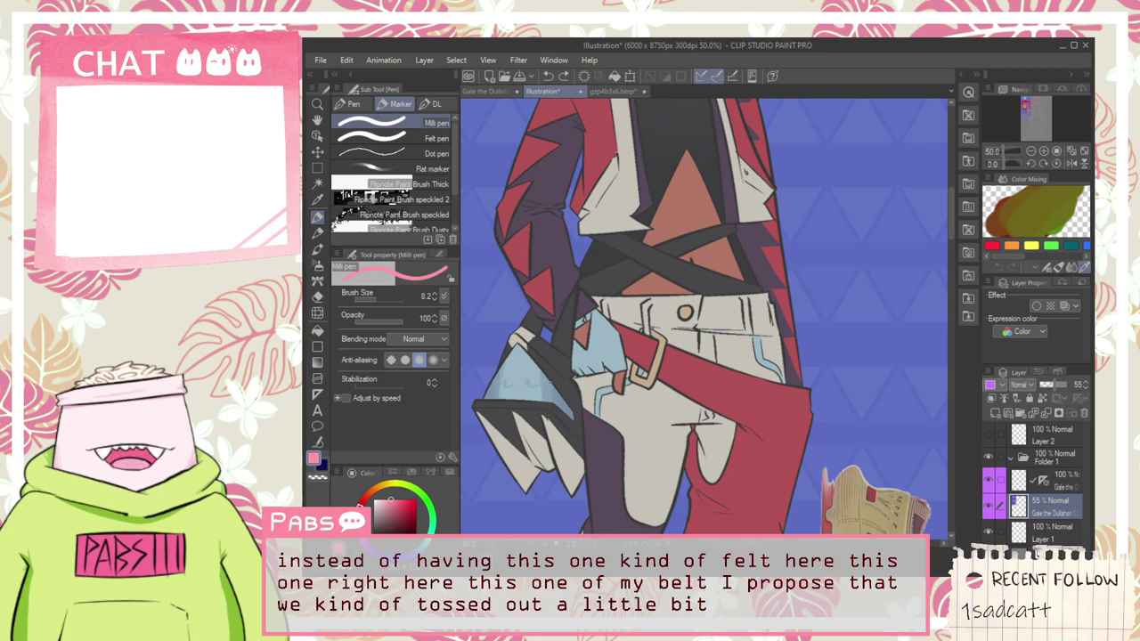
pyautogui.moveTo(539, 308)
pyautogui.mouseDown()
pyautogui.moveTo(561, 354)
pyautogui.moveTo(563, 311)
pyautogui.mouseUp()
pyautogui.hotkey('ctrl', 'z')
pyautogui.hotkey('ctrl', 'z')
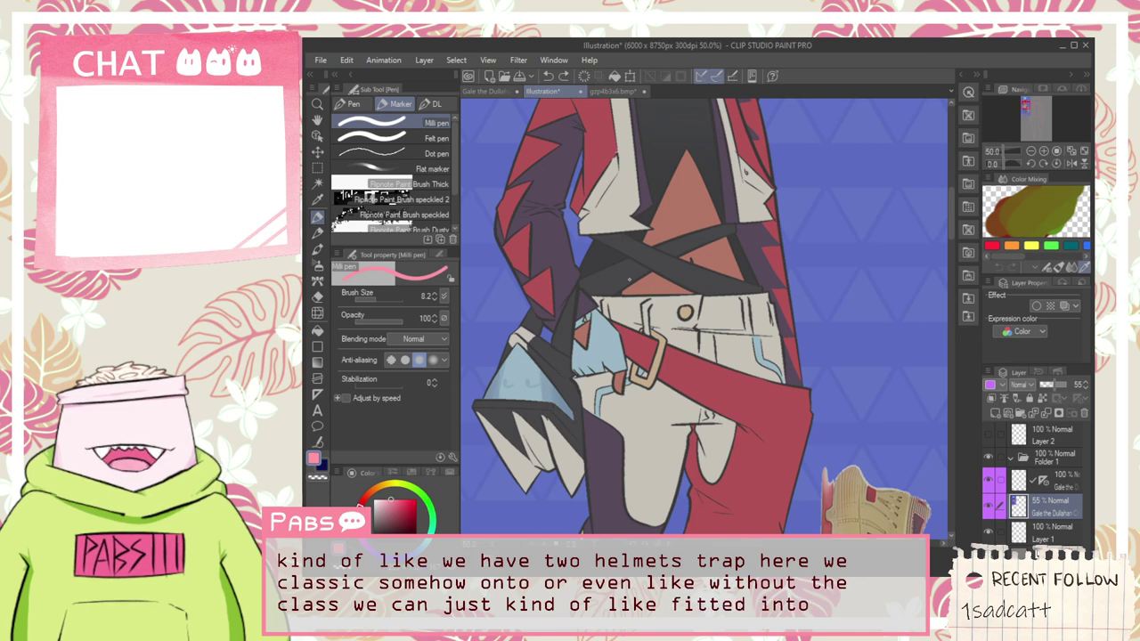
pyautogui.scroll(-4, 629, 276)
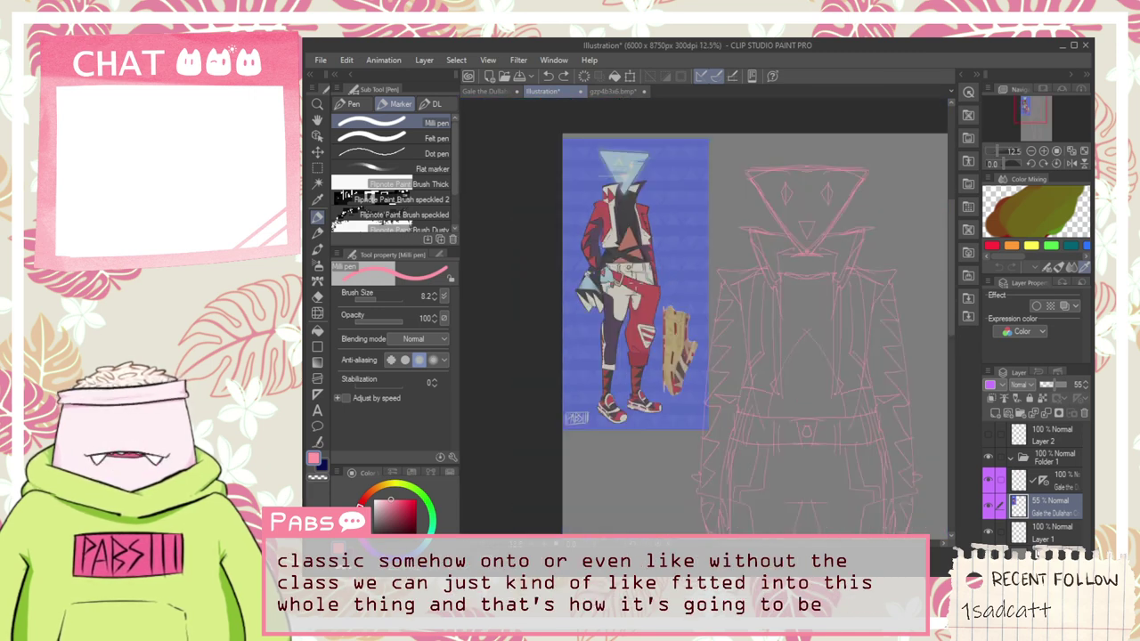
# Step: Select the Gale the Dullahan sketch layer inside Folder 1 and disable its symmetry ruler
pyautogui.press('space')
pyautogui.moveTo(724, 329); pyautogui.dragTo(661, 206)
pyautogui.scroll(-1, 671, 216)
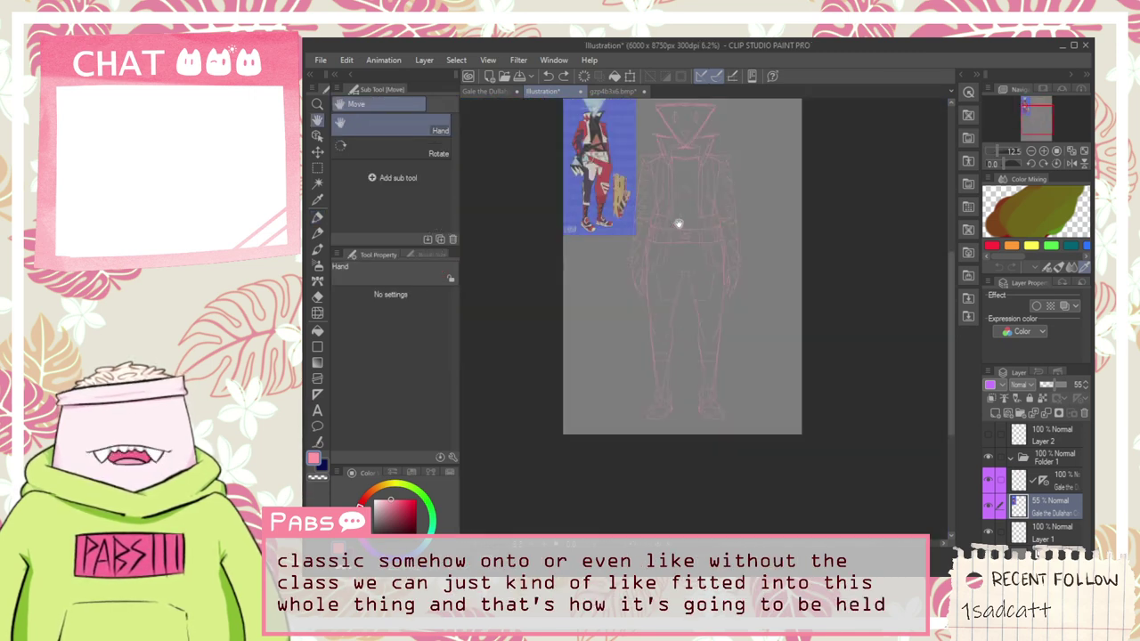
pyautogui.click(1036, 464)
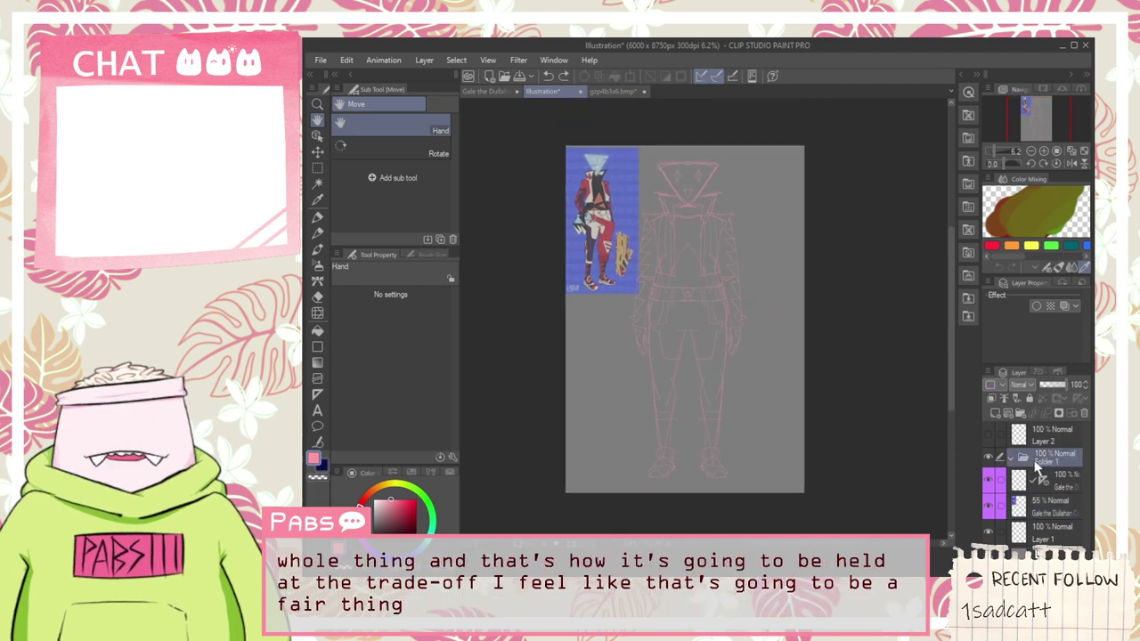
pyautogui.scroll(4, 668, 214)
pyautogui.scroll(-3, 663, 214)
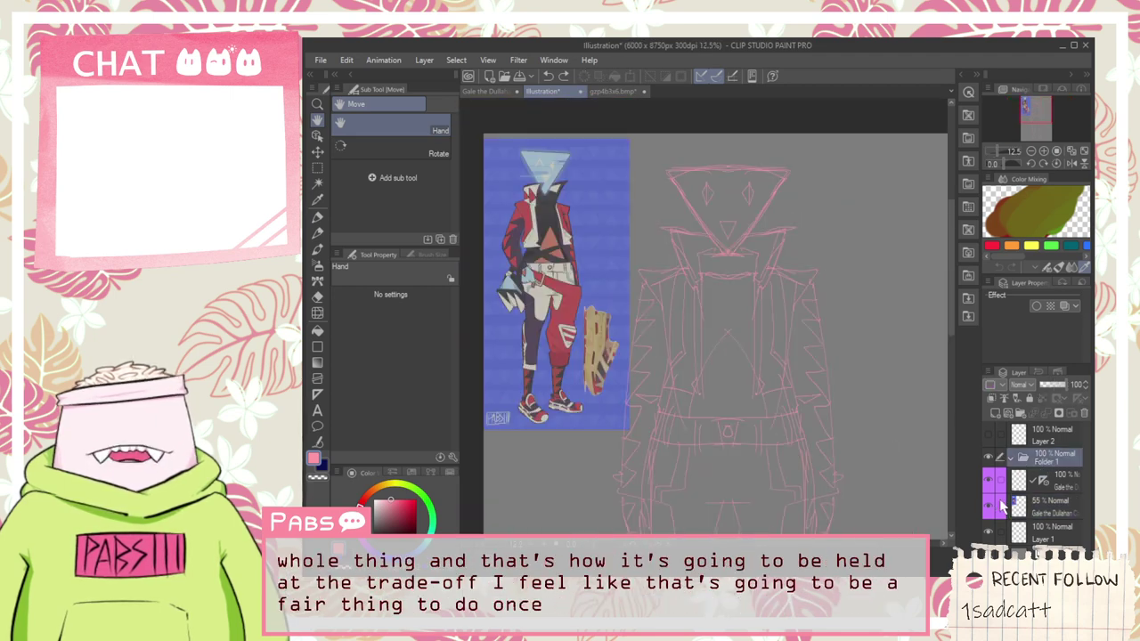
pyautogui.click(1033, 480)
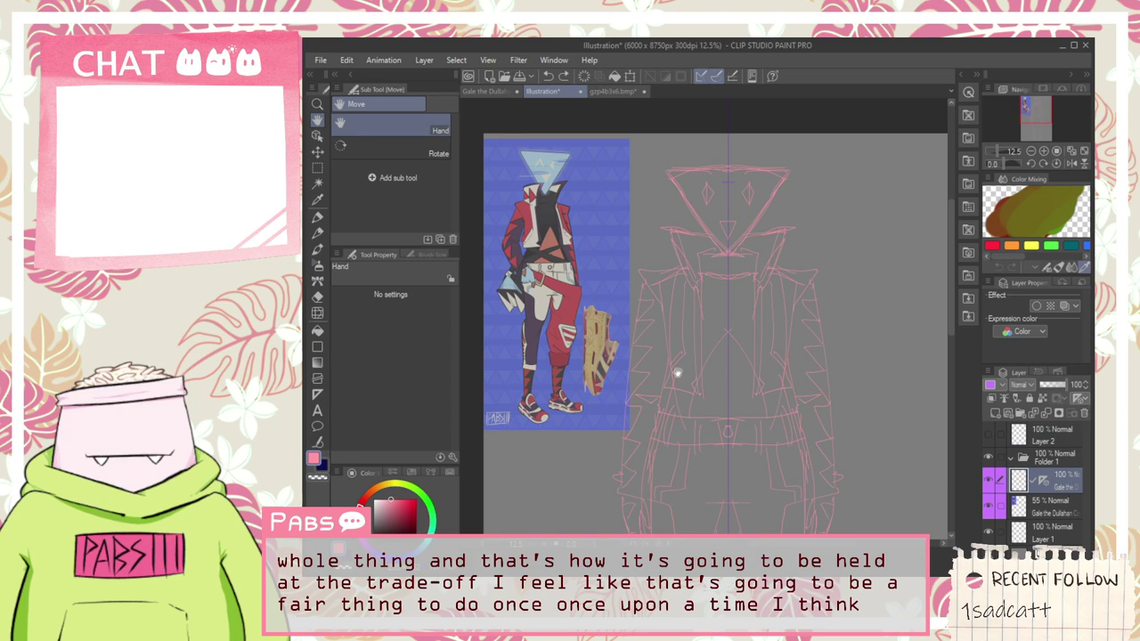
pyautogui.moveTo(723, 418); pyautogui.dragTo(676, 285)
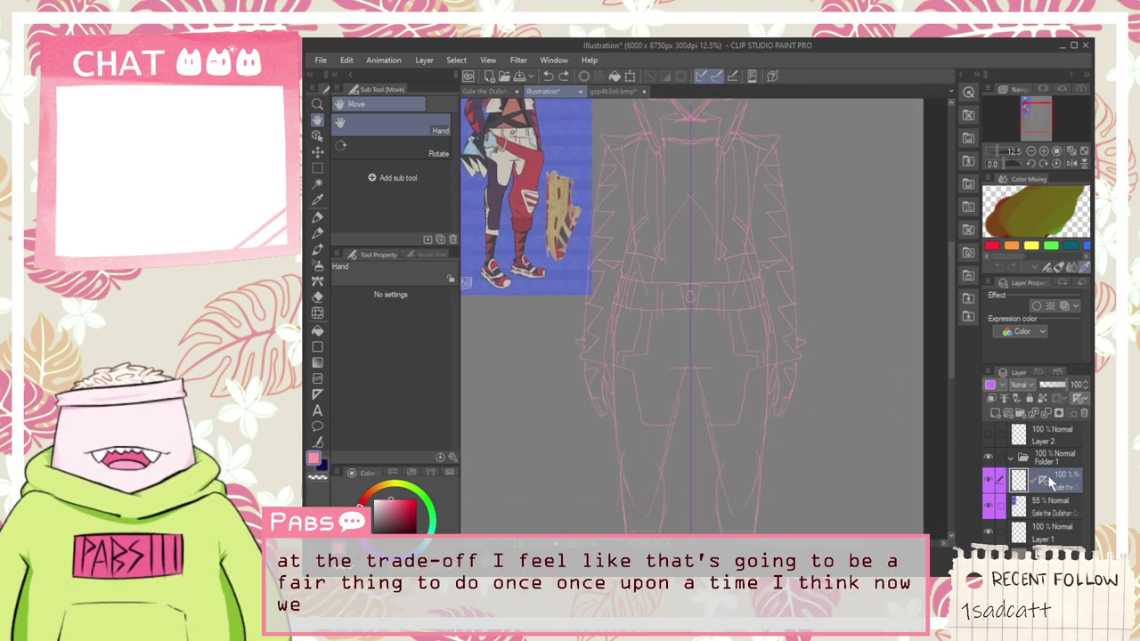
pyautogui.keyDown('shift'); pyautogui.click(1041, 480); pyautogui.keyUp('shift')
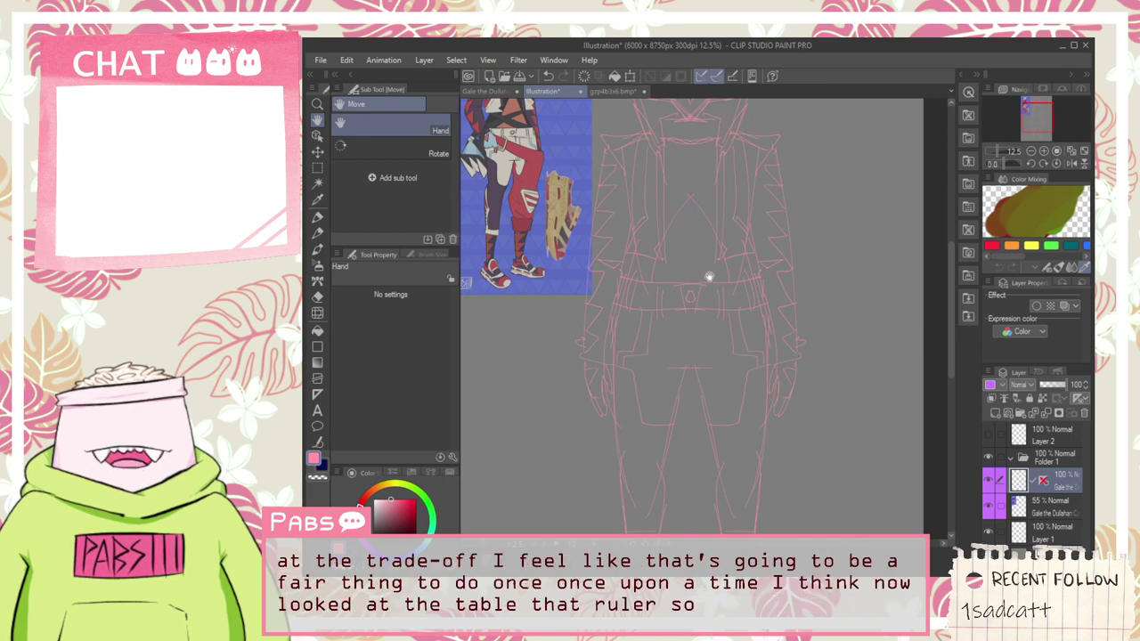
# Step: Sketch the reference's asymmetrical red trouser piece: a diagonal strap across the hips, a jagged inner-leg edge, a calf cuff and a baggy outer edge
pyautogui.moveTo(651, 321); pyautogui.dragTo(677, 353)
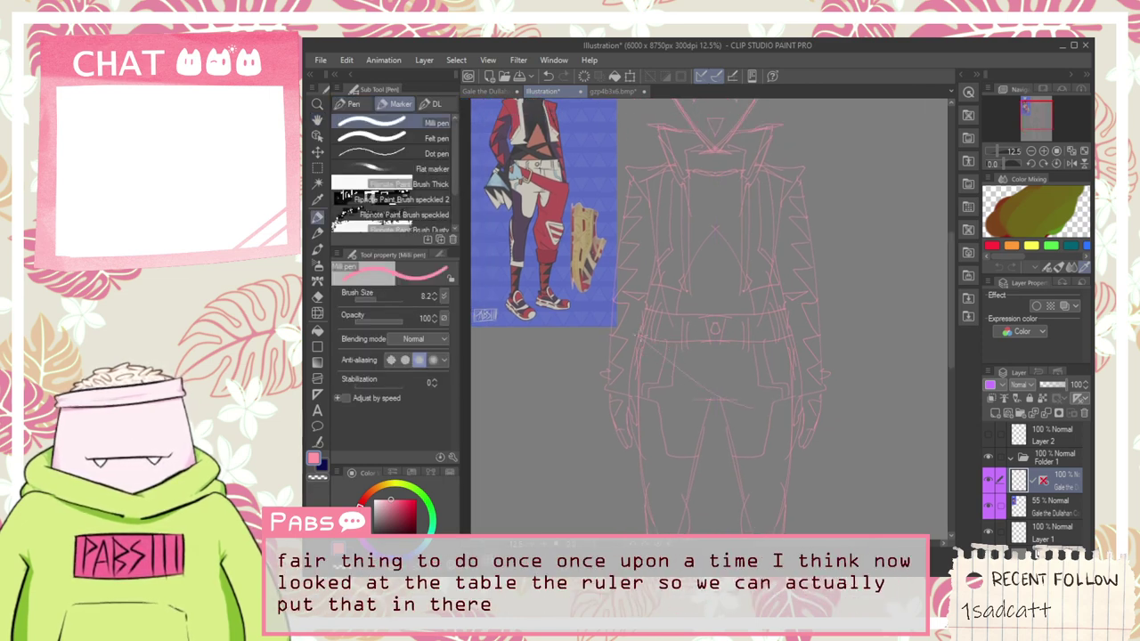
pyautogui.moveTo(762, 426); pyautogui.dragTo(756, 403)
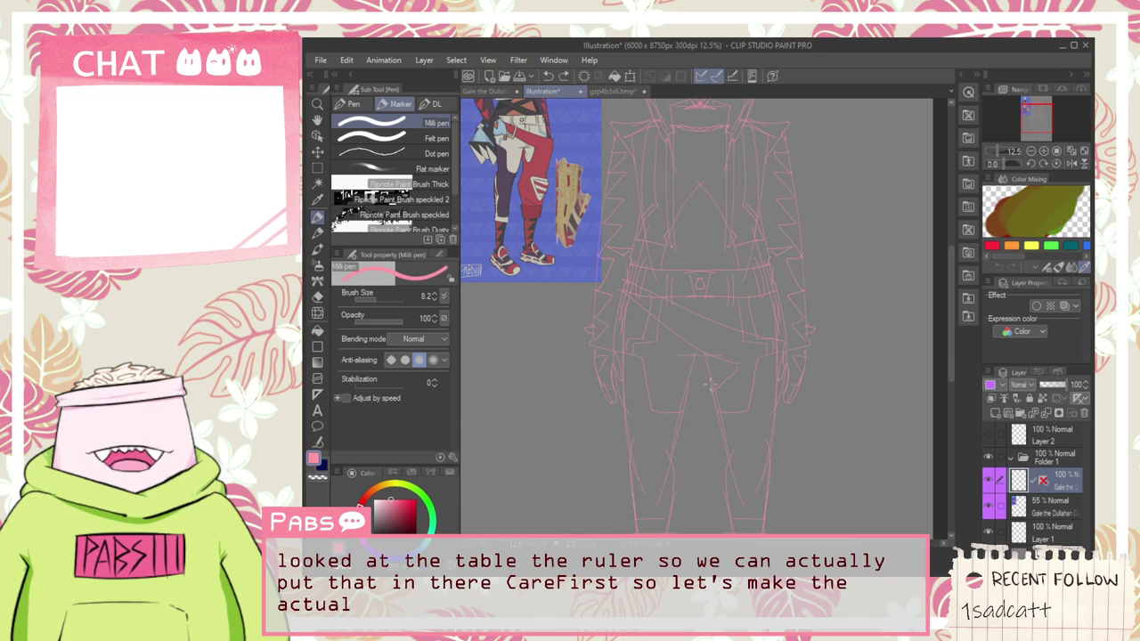
pyautogui.moveTo(732, 466); pyautogui.dragTo(692, 335)
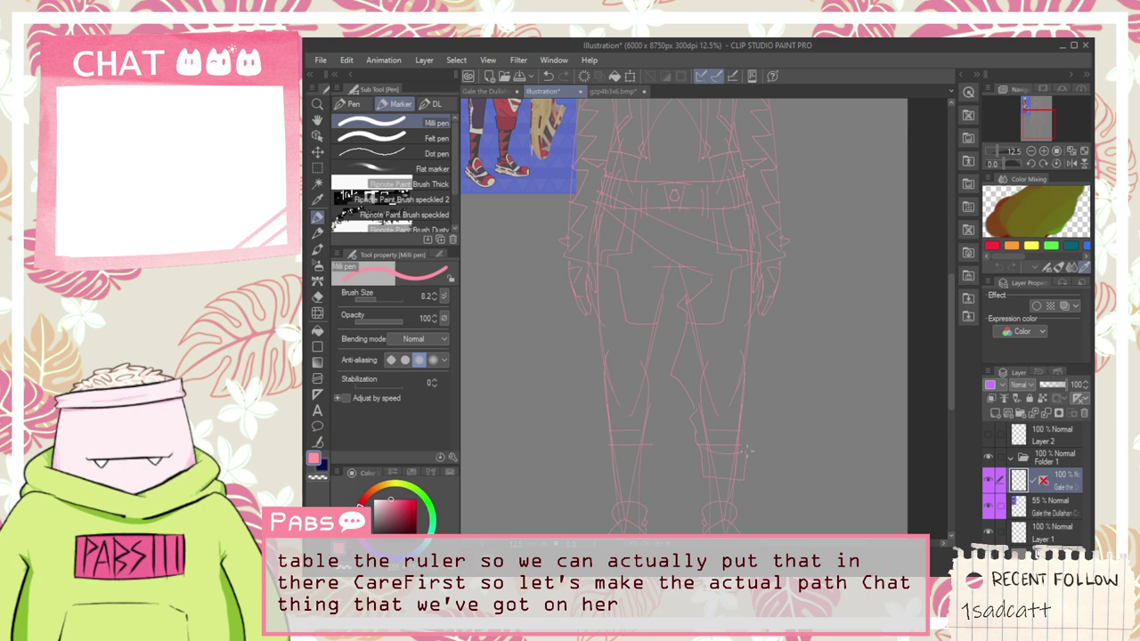
pyautogui.moveTo(756, 368); pyautogui.dragTo(765, 436)
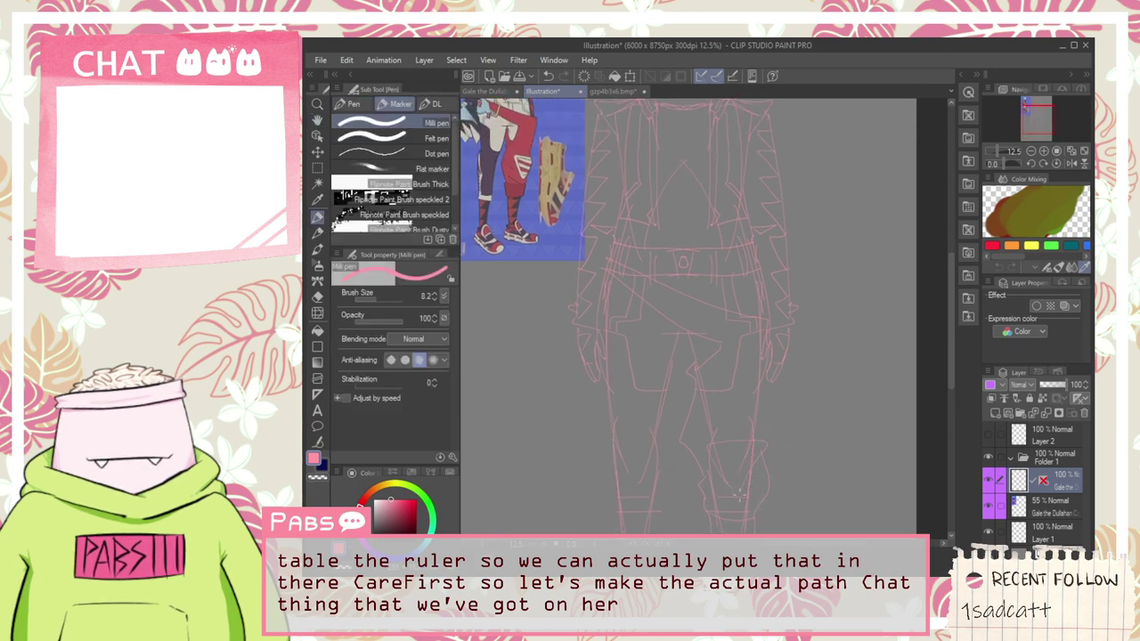
pyautogui.moveTo(737, 495); pyautogui.dragTo(753, 440)
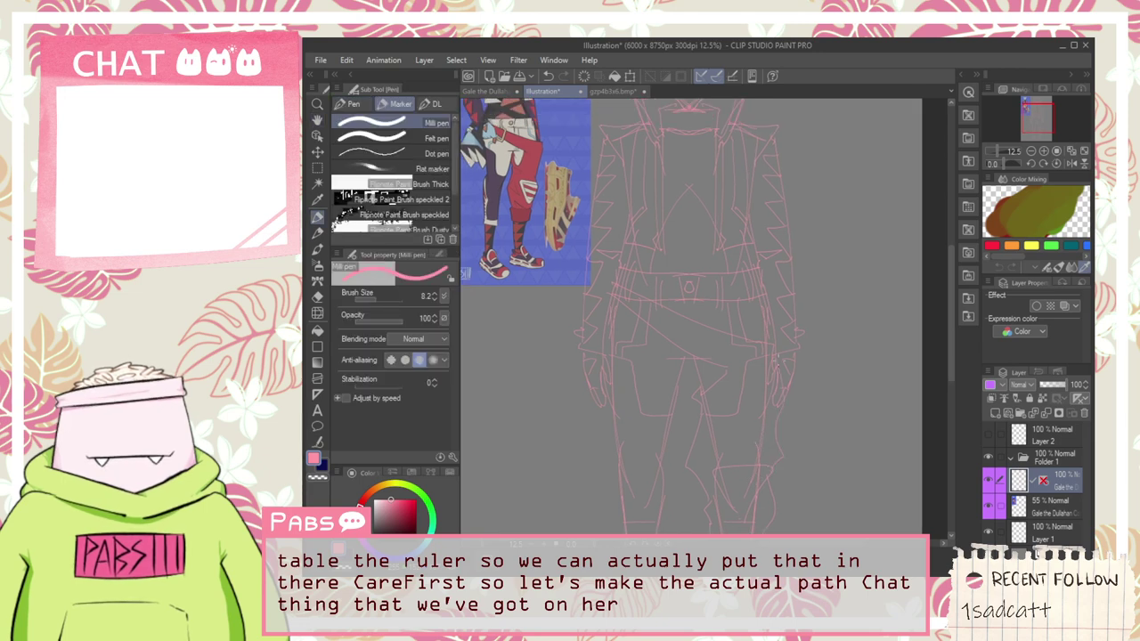
pyautogui.moveTo(719, 326)
pyautogui.mouseDown()
pyautogui.moveTo(705, 362)
pyautogui.moveTo(687, 351)
pyautogui.moveTo(712, 398)
pyautogui.mouseUp()
pyautogui.moveTo(750, 438); pyautogui.dragTo(757, 449)
# Step: Sketch a large triangular buckle on the hip where the diagonal strap begins, undoing the misplaced strokes
pyautogui.press('p')
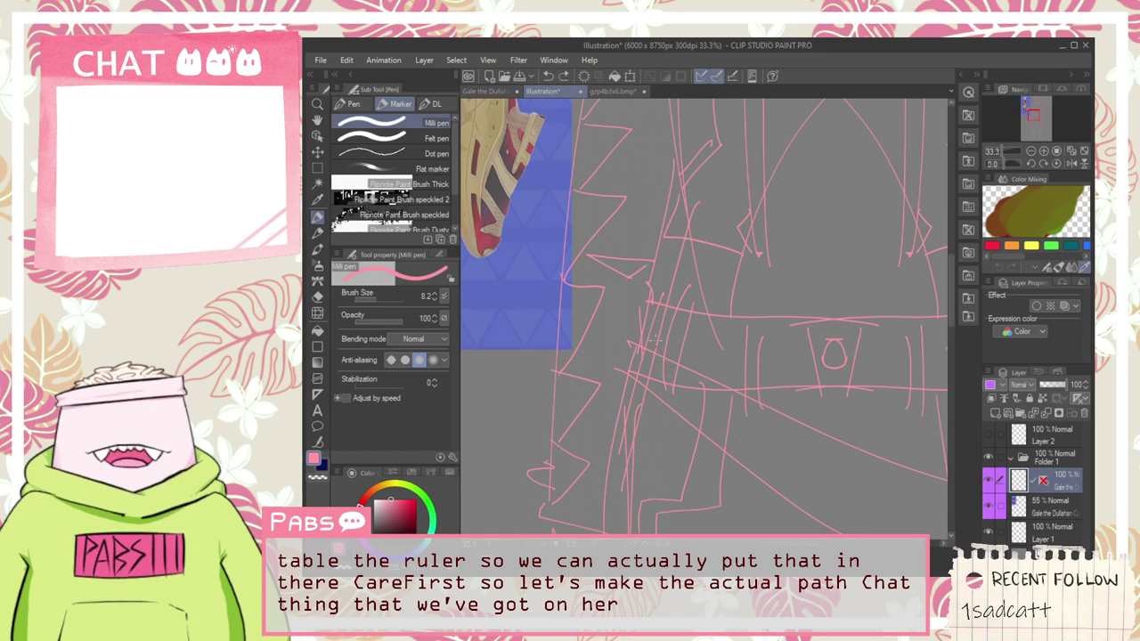
pyautogui.moveTo(674, 389); pyautogui.dragTo(730, 486)
pyautogui.hotkey('ctrl', 'z')
pyautogui.moveTo(676, 398); pyautogui.dragTo(699, 475)
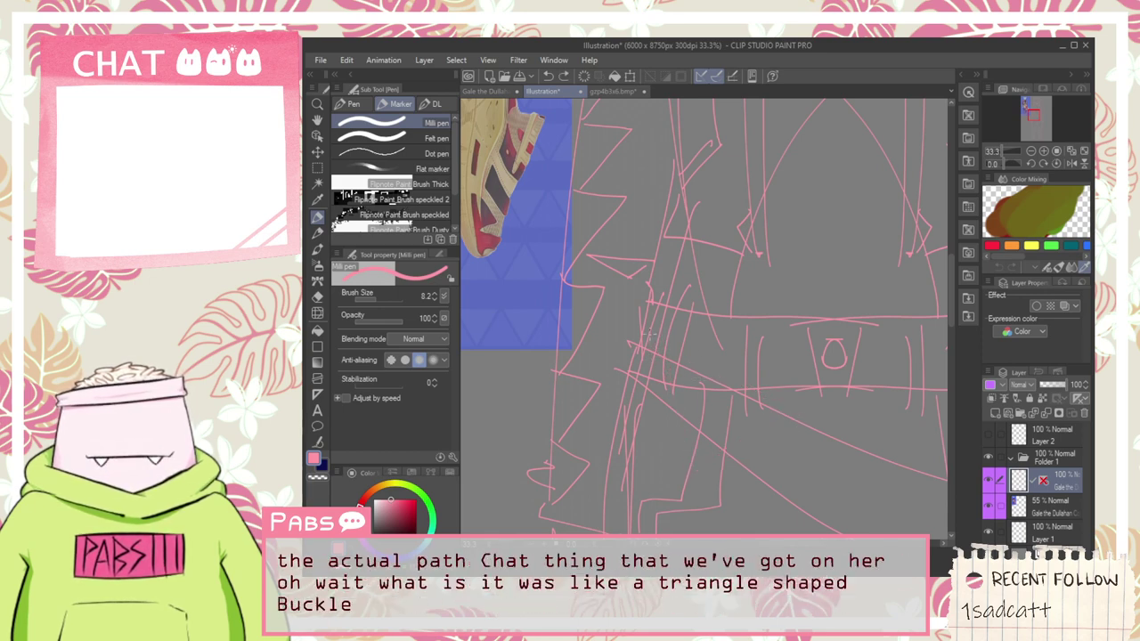
pyautogui.moveTo(649, 335)
pyautogui.mouseDown()
pyautogui.moveTo(698, 476)
pyautogui.moveTo(783, 409)
pyautogui.moveTo(640, 340)
pyautogui.moveTo(654, 336)
pyautogui.moveTo(751, 442)
pyautogui.moveTo(700, 355)
pyautogui.moveTo(671, 348)
pyautogui.moveTo(694, 471)
pyautogui.moveTo(807, 411)
pyautogui.moveTo(680, 363)
pyautogui.mouseUp()
pyautogui.hotkey('ctrl', 'z')
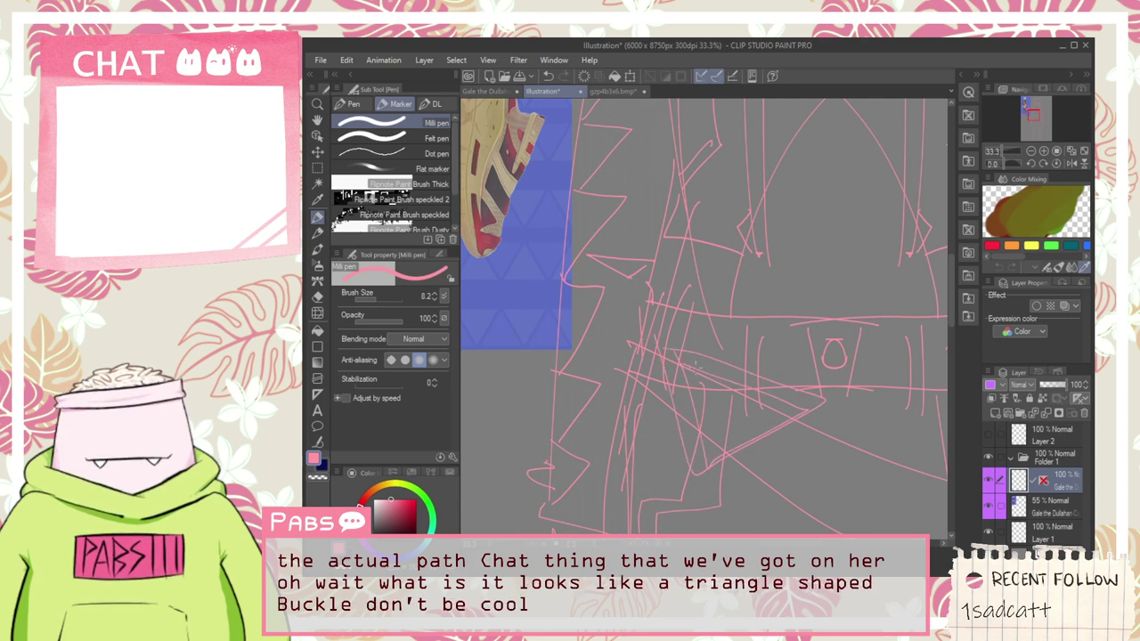
pyautogui.scroll(-7, 719, 379)
pyautogui.scroll(6, 738, 381)
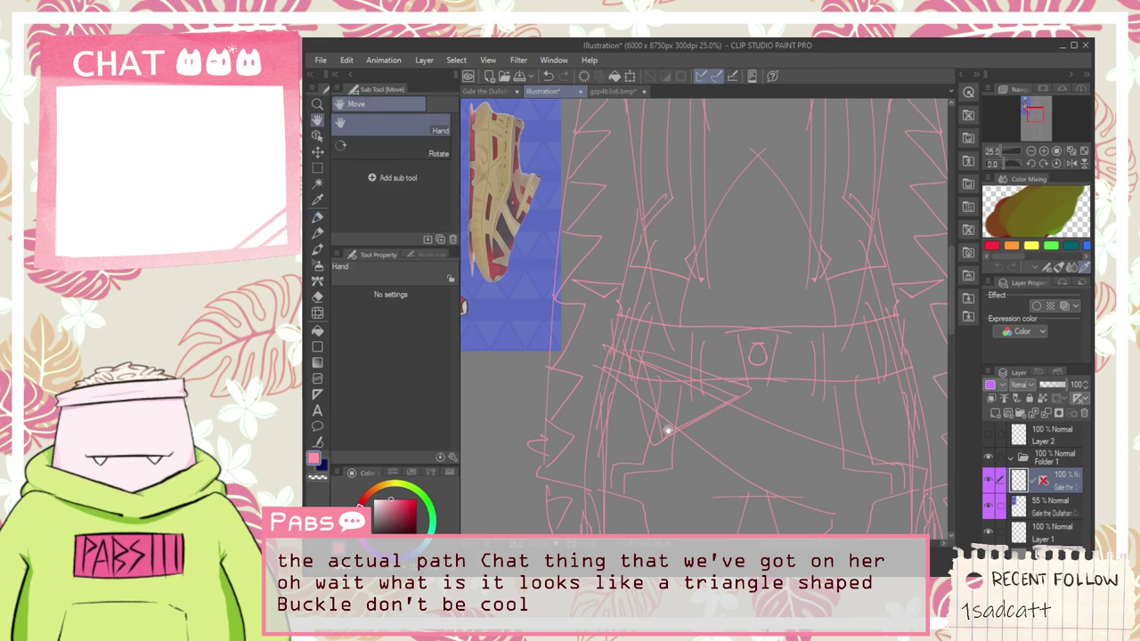
pyautogui.scroll(-4, 732, 391)
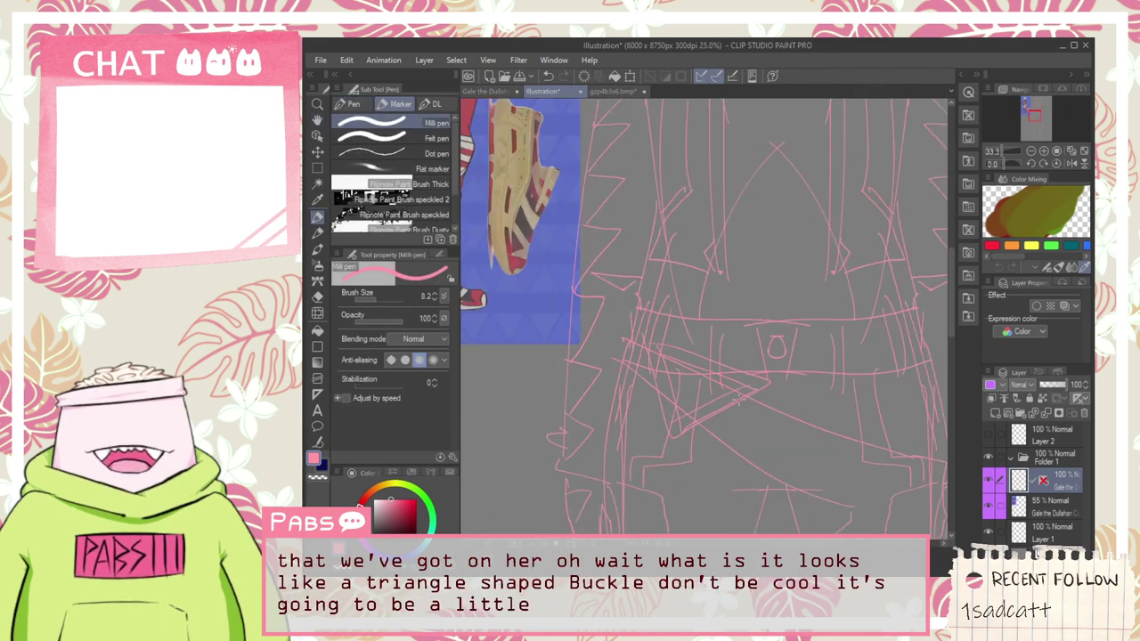
# Step: Add a short navel line above the belt and sketch curved strap lines rising from the buckle's hip across the waist
pyautogui.press('space')
pyautogui.scroll(3, 738, 368)
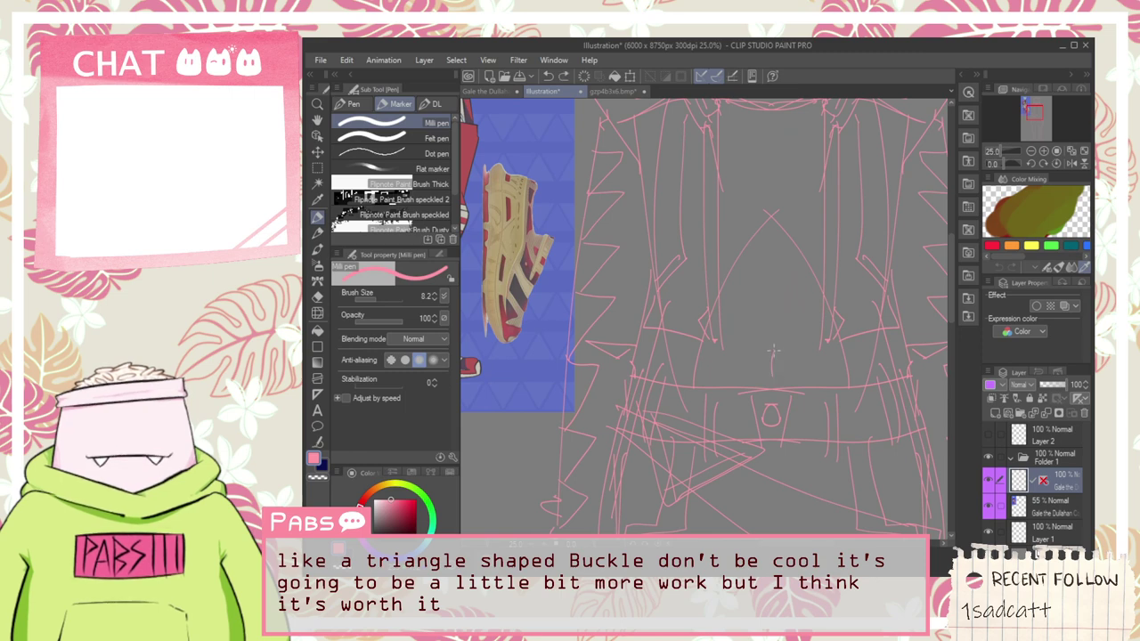
pyautogui.scroll(-3, 799, 337)
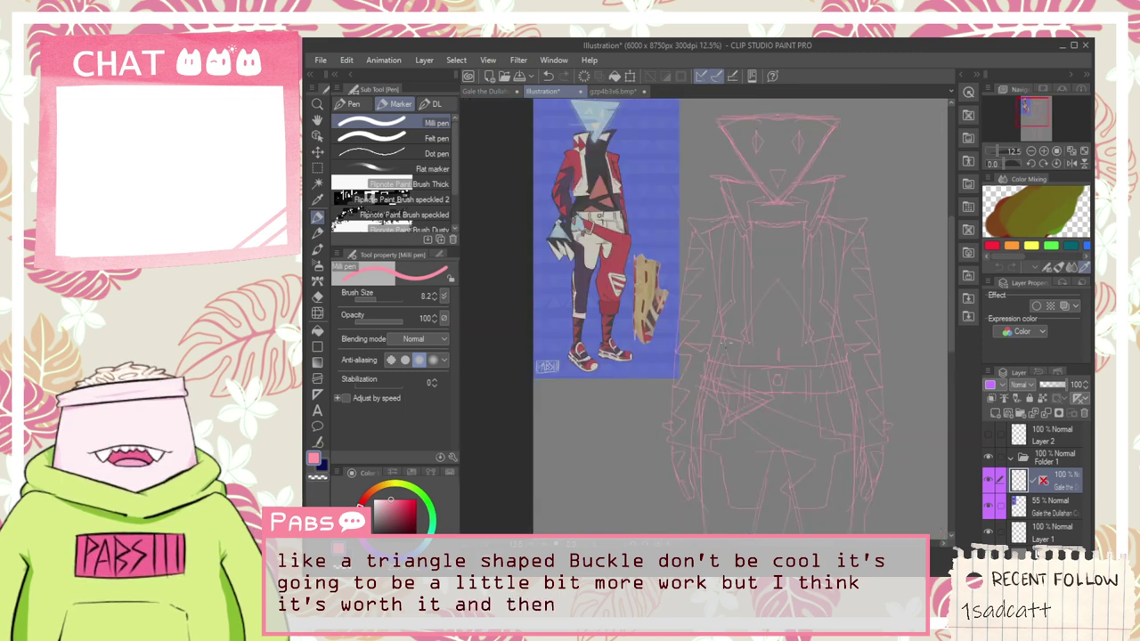
pyautogui.scroll(3, 799, 337)
pyautogui.moveTo(653, 434); pyautogui.dragTo(853, 325)
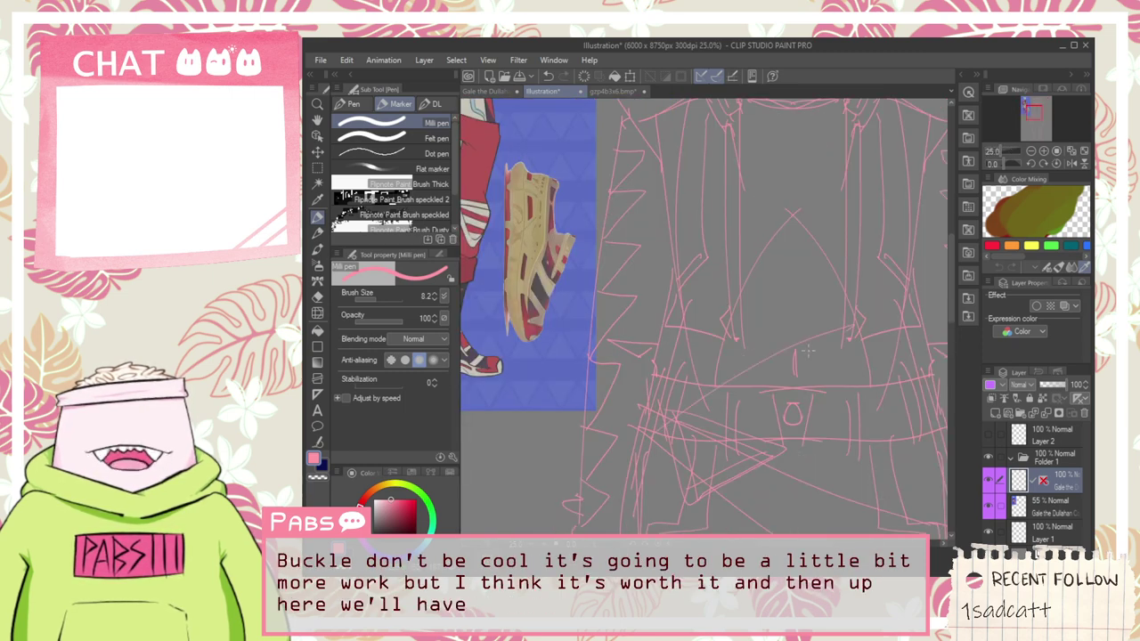
pyautogui.hotkey('ctrl', 'z')
pyautogui.moveTo(652, 408)
pyautogui.mouseDown()
pyautogui.moveTo(831, 320)
pyautogui.moveTo(778, 346)
pyautogui.moveTo(785, 302)
pyautogui.mouseUp()
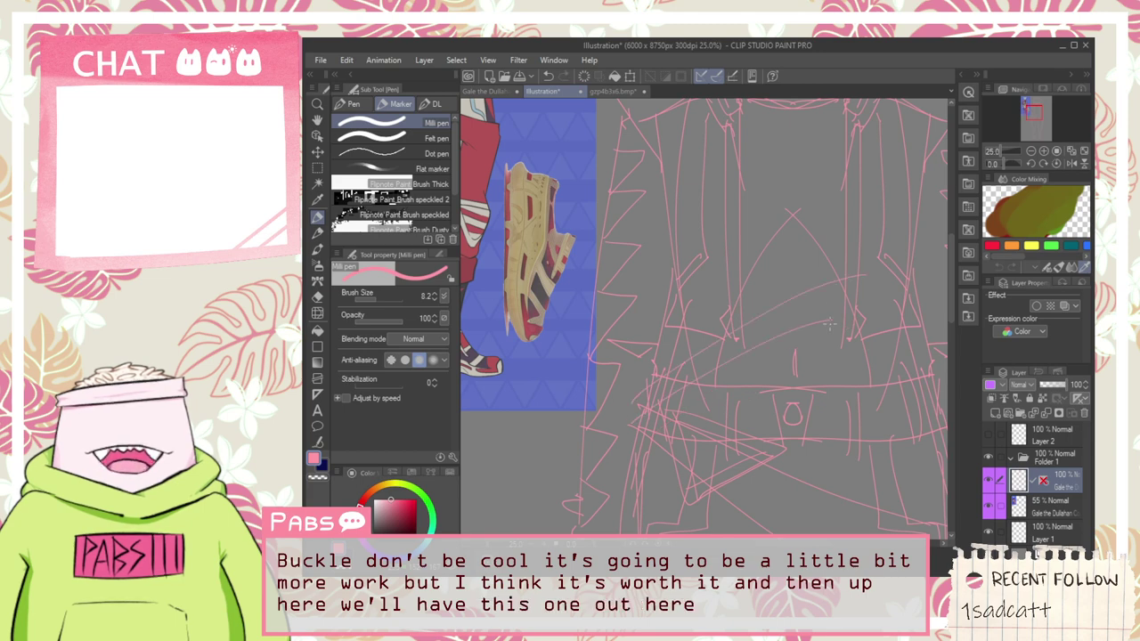
pyautogui.scroll(-3, 798, 293)
pyautogui.scroll(3, 775, 338)
pyautogui.press('p')
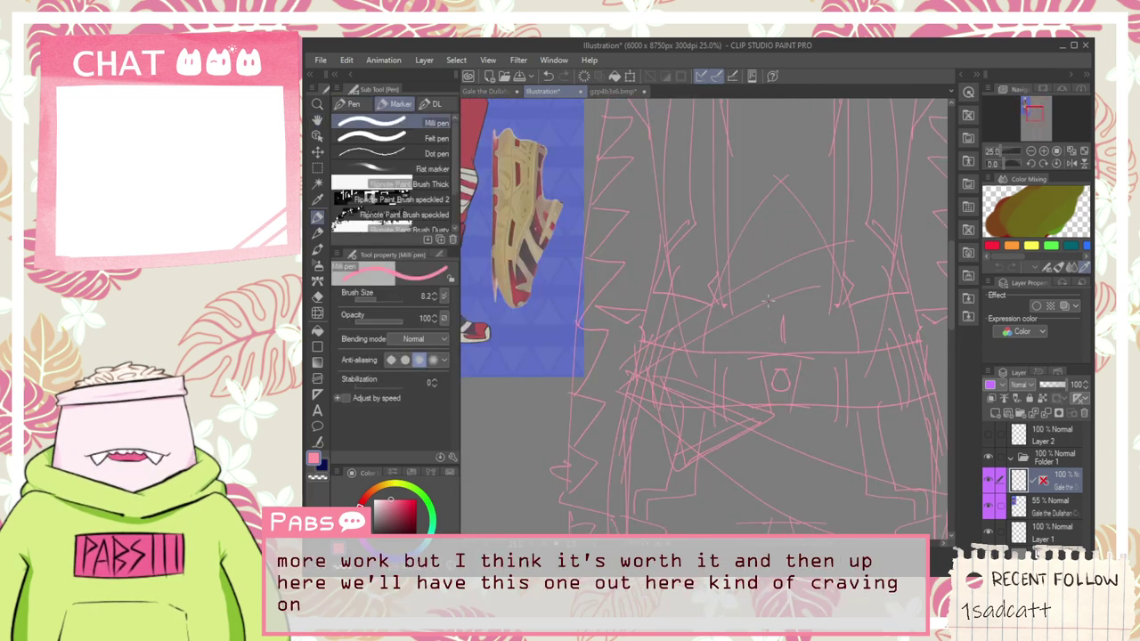
# Step: Sketch crossing straps from the hip up over the chest, and undo the stray line beside the hip
pyautogui.scroll(-3, 789, 300)
pyautogui.scroll(3, 738, 323)
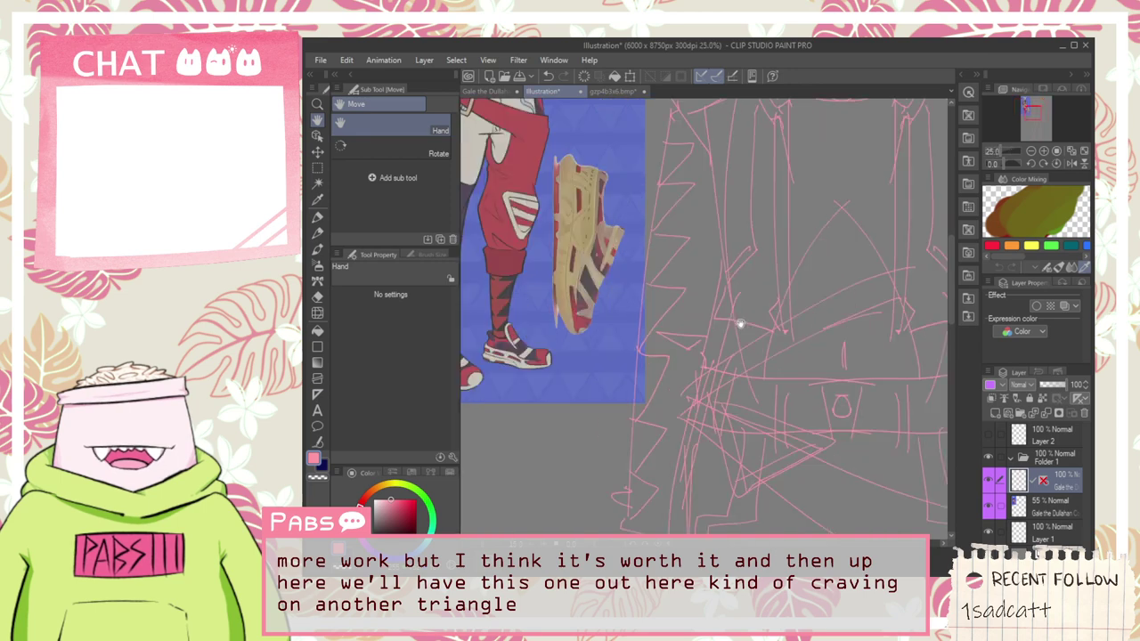
pyautogui.scroll(-2, 721, 347)
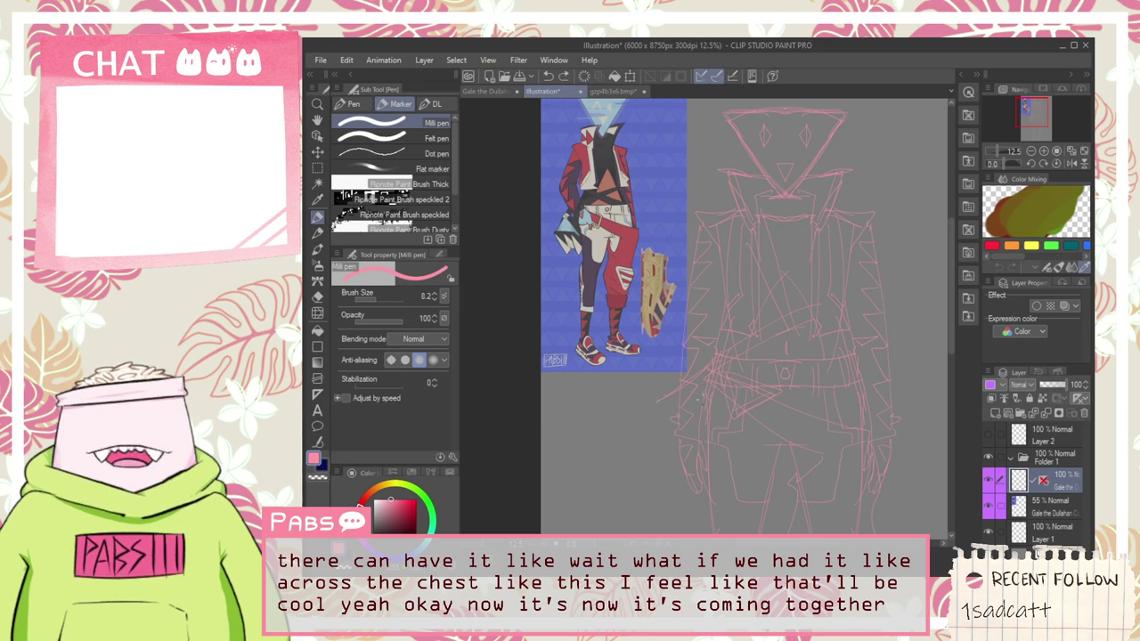
pyautogui.scroll(2, 698, 390)
pyautogui.hotkey('ctrl', 'z')
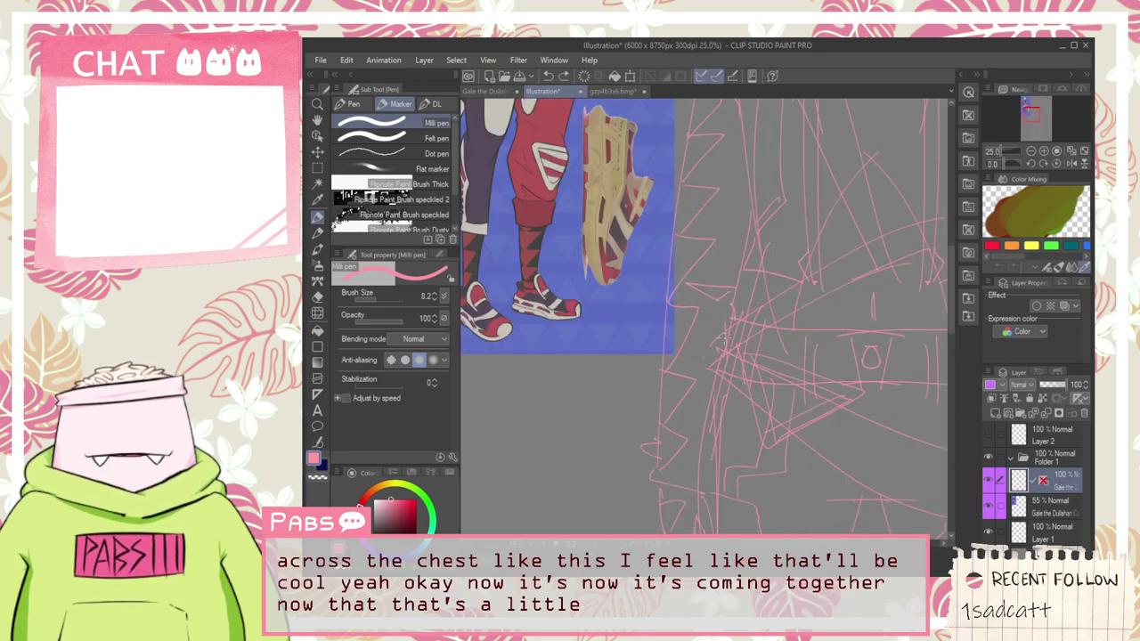
# Step: Try sketching a large round carabiner beside the hip next to the triangular buckle, and undo it
pyautogui.scroll(-2, 694, 356)
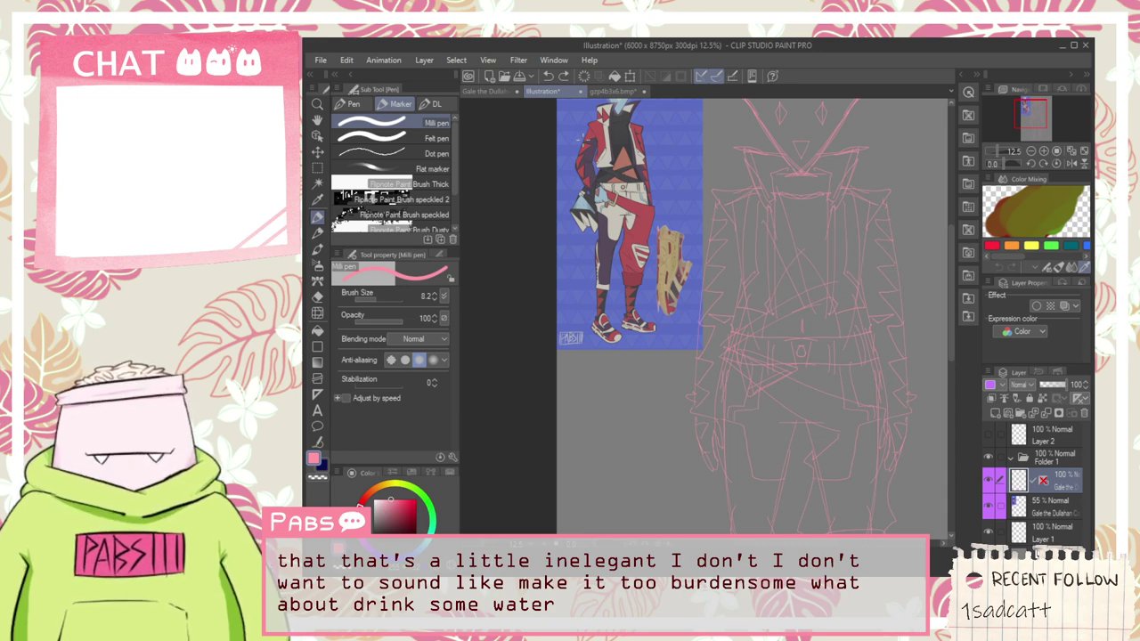
pyautogui.scroll(2, 595, 181)
pyautogui.scroll(-2, 610, 185)
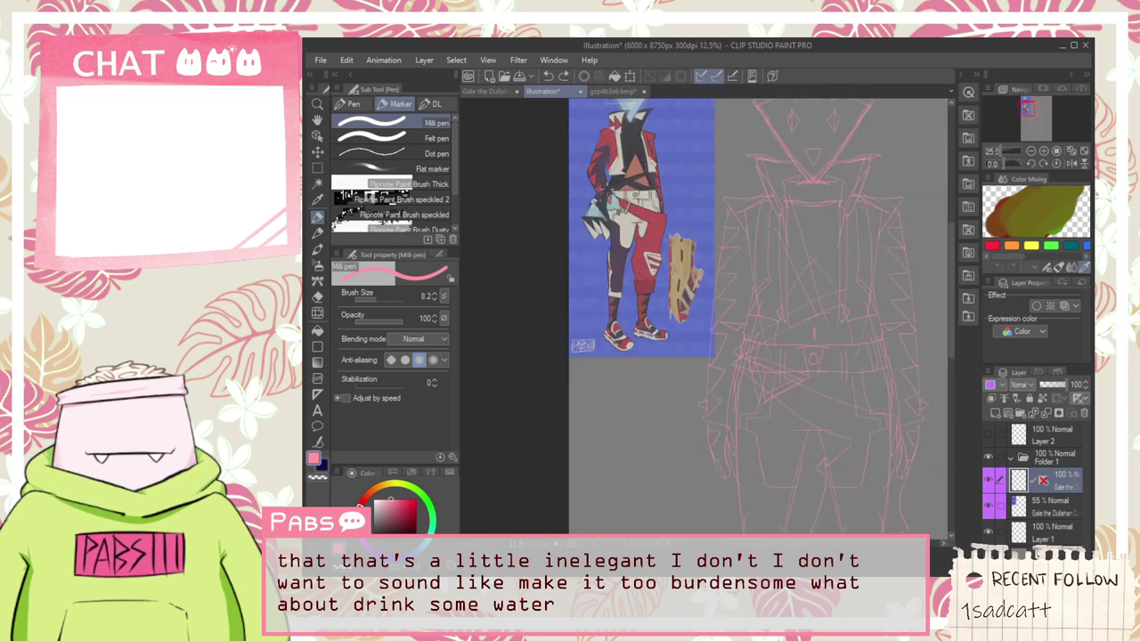
pyautogui.press('space')
pyautogui.moveTo(692, 327); pyautogui.dragTo(597, 278)
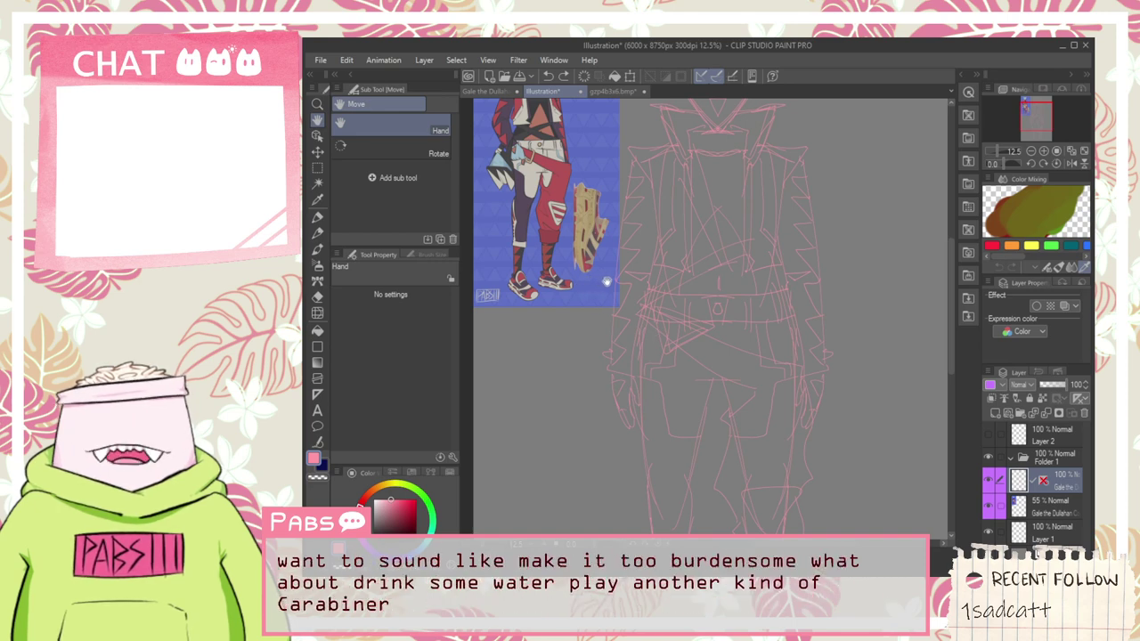
pyautogui.scroll(2, 513, 146)
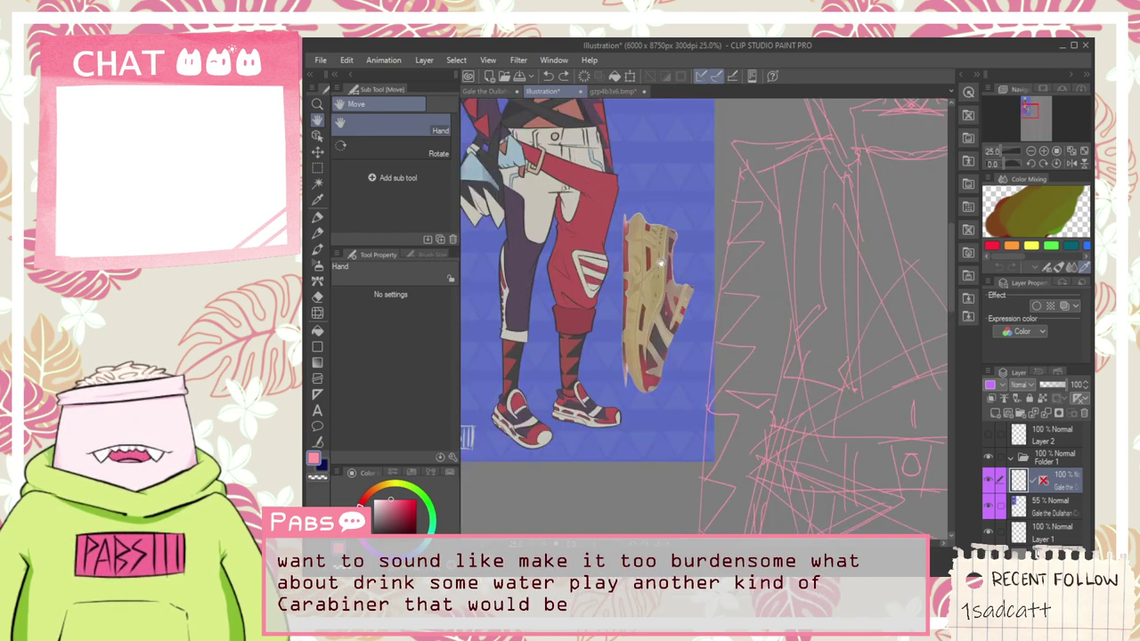
pyautogui.scroll(-2, 815, 465)
pyautogui.moveTo(769, 445)
pyautogui.mouseDown()
pyautogui.moveTo(647, 318)
pyautogui.moveTo(584, 386)
pyautogui.moveTo(682, 474)
pyautogui.mouseUp()
pyautogui.scroll(2, 648, 318)
pyautogui.press('p')
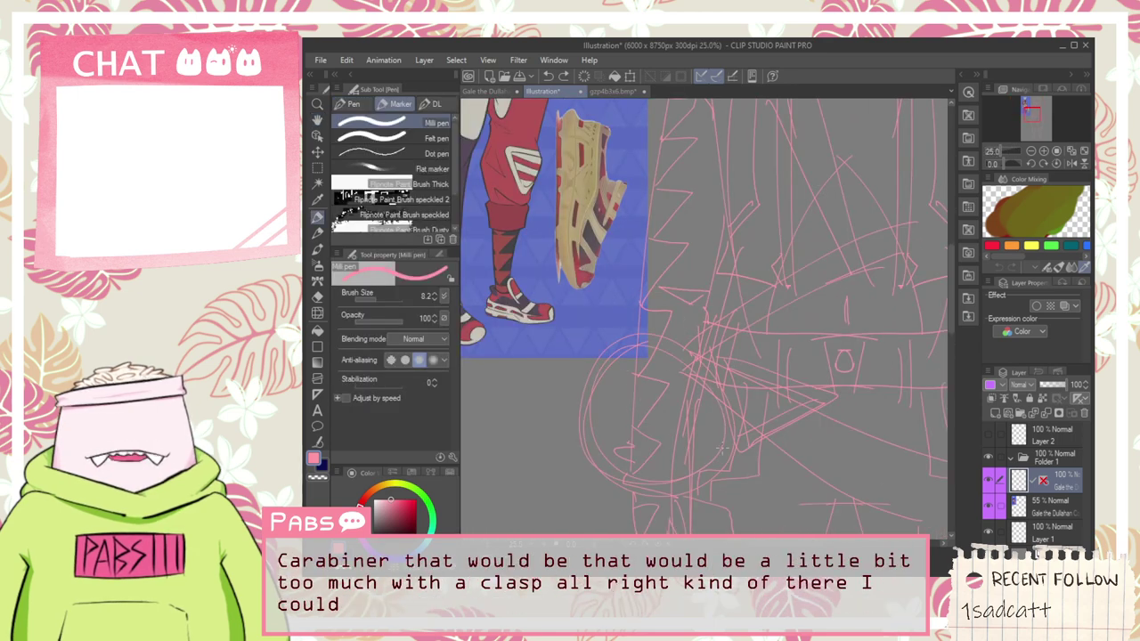
pyautogui.hotkey('ctrl', 'z')
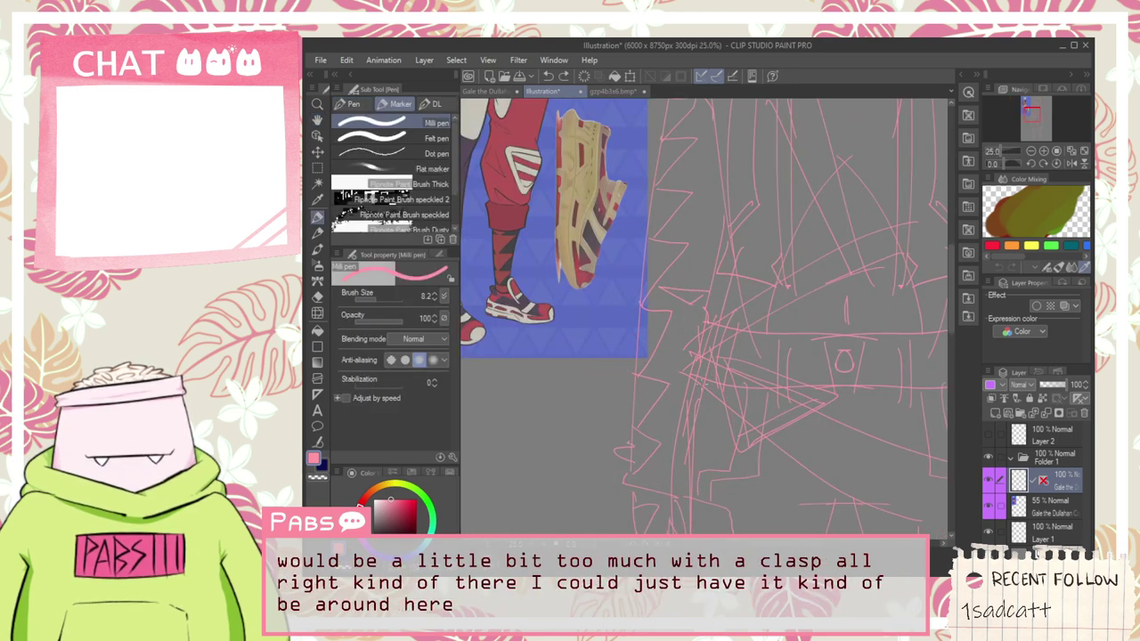
# Step: Mark the middle of the held helmet's collar, between its lower spikes, on the reference with the Milli pen
pyautogui.scroll(-2, 686, 385)
pyautogui.moveTo(550, 260); pyautogui.dragTo(638, 404)
pyautogui.scroll(4, 637, 404)
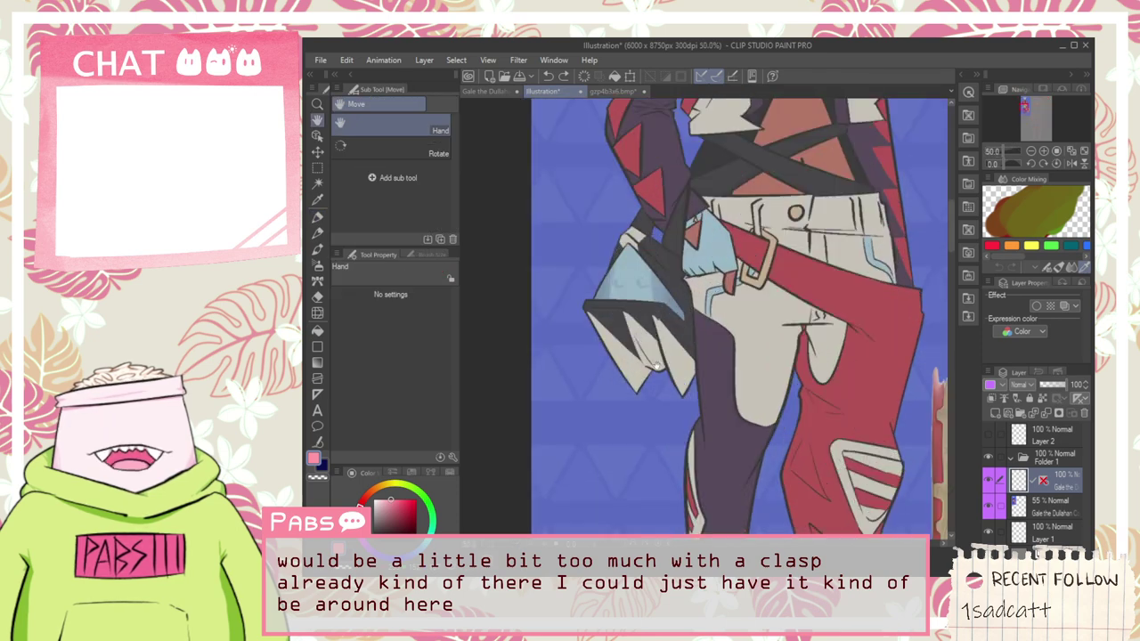
pyautogui.scroll(1, 651, 370)
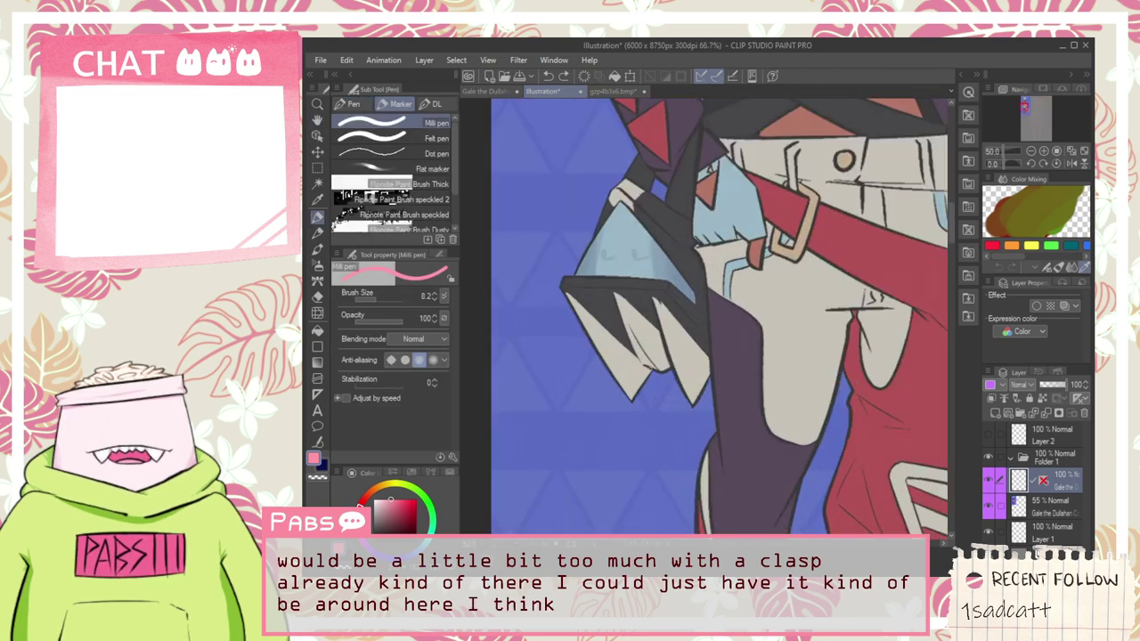
pyautogui.moveTo(649, 366)
pyautogui.mouseDown()
pyautogui.moveTo(650, 393)
pyautogui.moveTo(668, 386)
pyautogui.moveTo(668, 359)
pyautogui.mouseUp()
pyautogui.hotkey('ctrl', 'z')
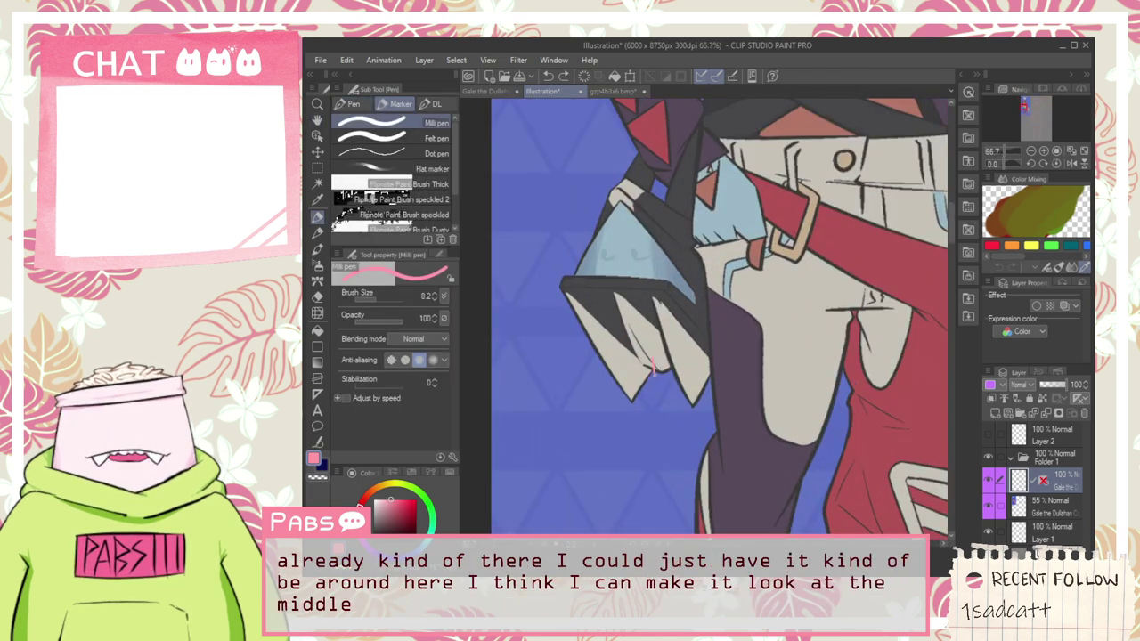
# Step: On the reference artwork layer, mark the tip of the middle spike below the blue hand with short pink strokes
pyautogui.scroll(-1, 823, 472)
pyautogui.click(1034, 510)
pyautogui.scroll(2, 697, 405)
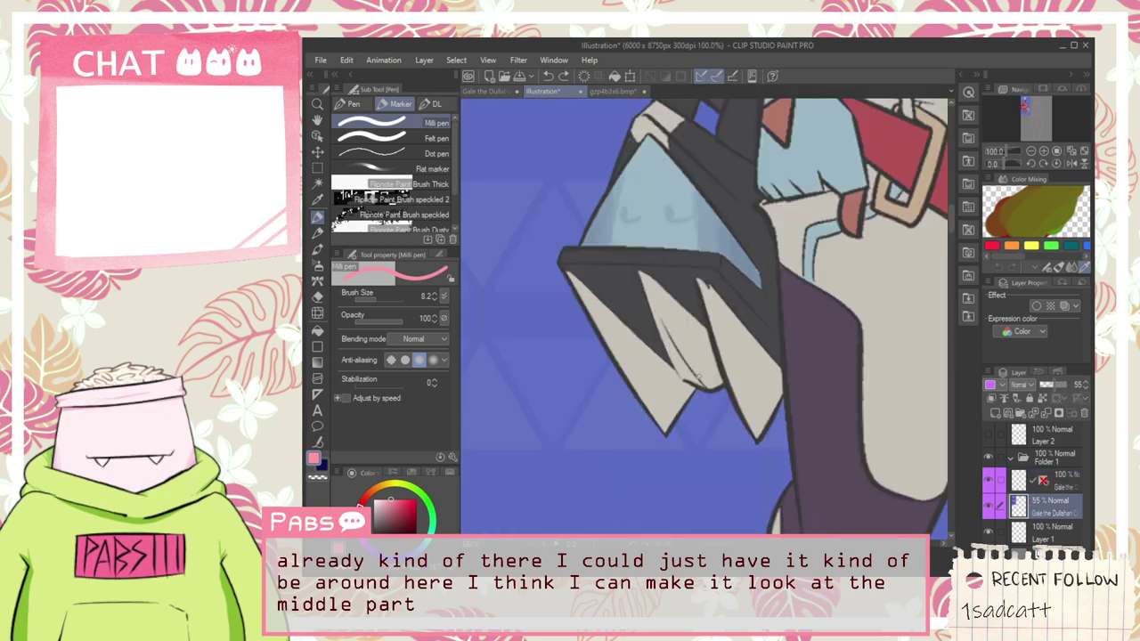
pyautogui.moveTo(687, 374)
pyautogui.mouseDown()
pyautogui.moveTo(703, 390)
pyautogui.moveTo(721, 381)
pyautogui.mouseUp()
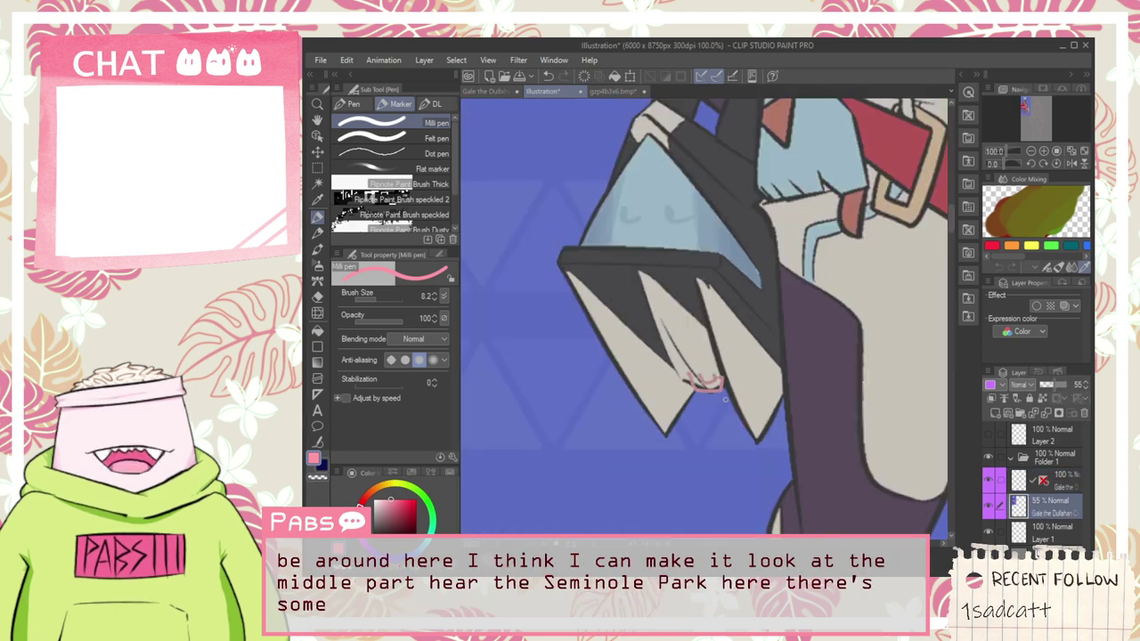
# Step: Examine the hip, belt and arm area of the pink sketch alongside the reference figure
pyautogui.scroll(-6, 724, 400)
pyautogui.press('space')
pyautogui.moveTo(931, 534); pyautogui.dragTo(738, 414)
pyautogui.scroll(2, 737, 409)
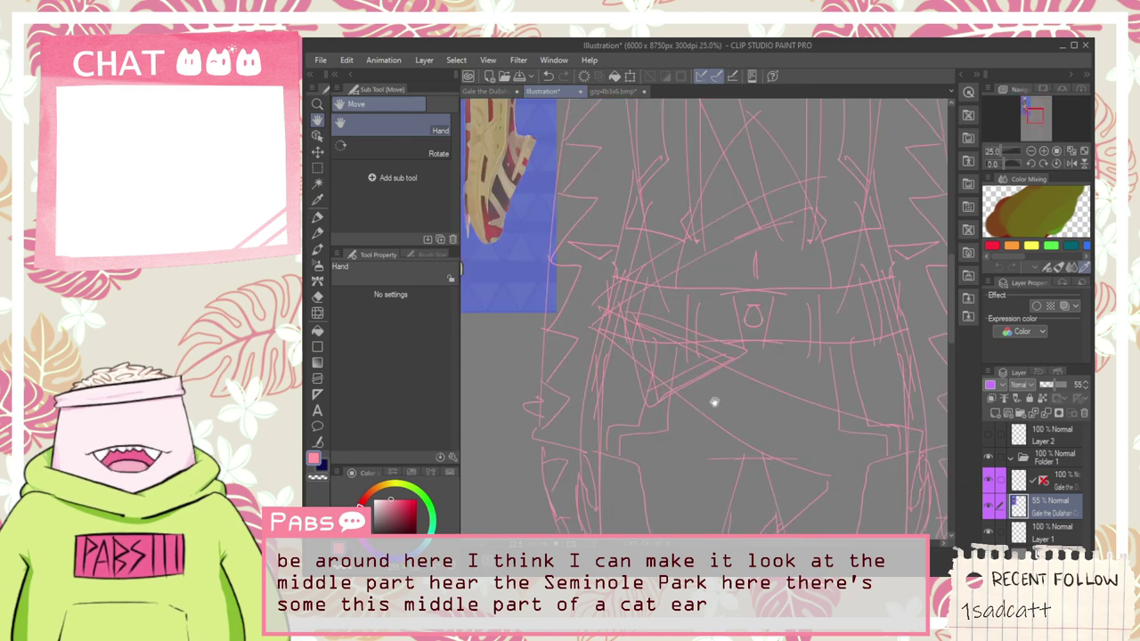
pyautogui.press('p')
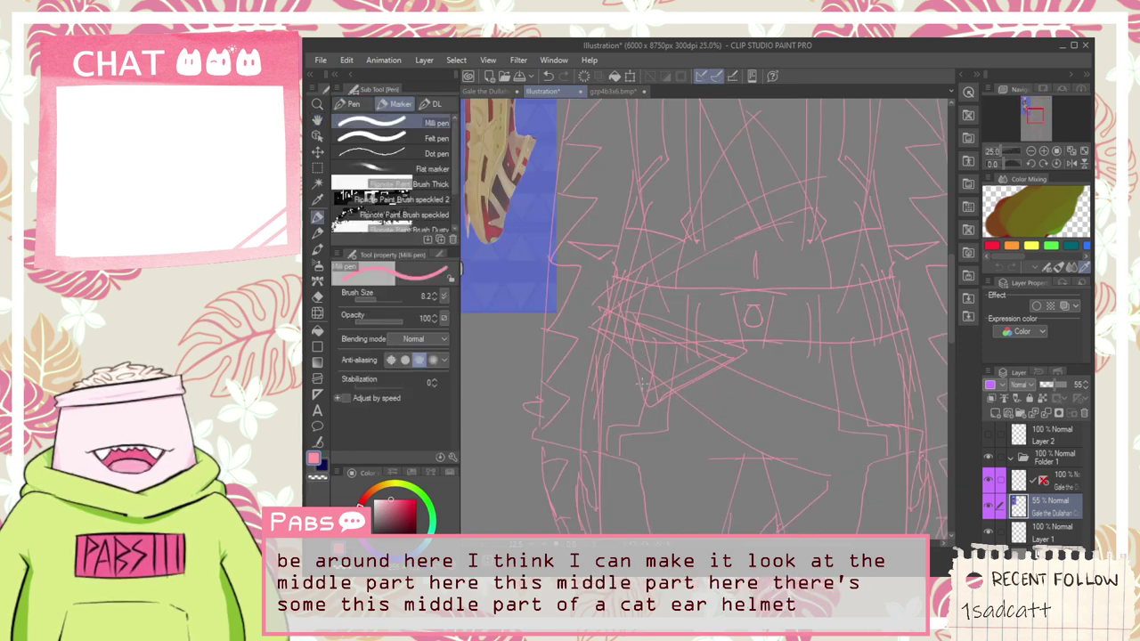
pyautogui.scroll(1, 642, 383)
pyautogui.scroll(-1, 799, 422)
pyautogui.hotkey('ctrl', '-')
pyautogui.hotkey('ctrl', '-')
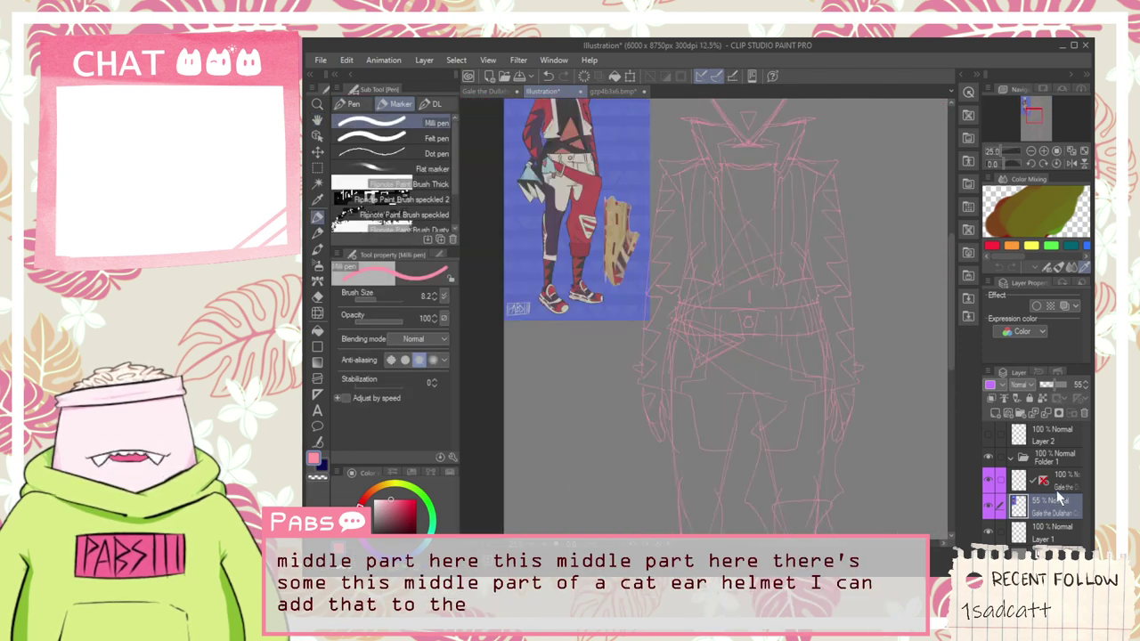
# Step: On the sketch layer, rough in a bent arm-like outline with a large circle beside the figure's spiked sleeve
pyautogui.click(1055, 480)
pyautogui.scroll(1, 658, 322)
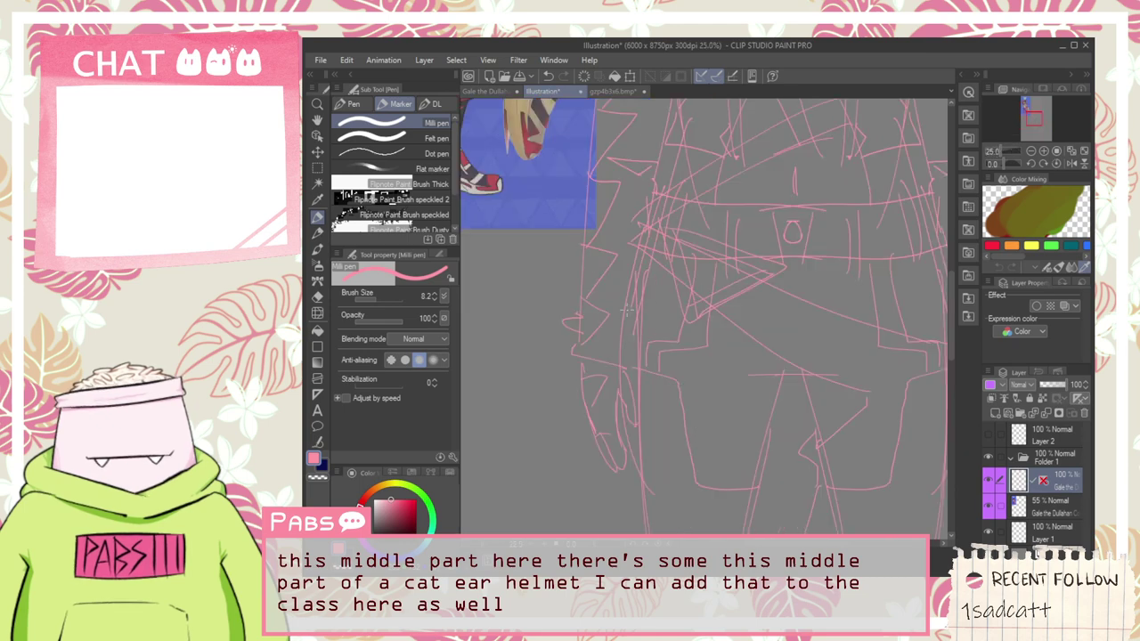
pyautogui.scroll(-1, 732, 265)
pyautogui.press('h')
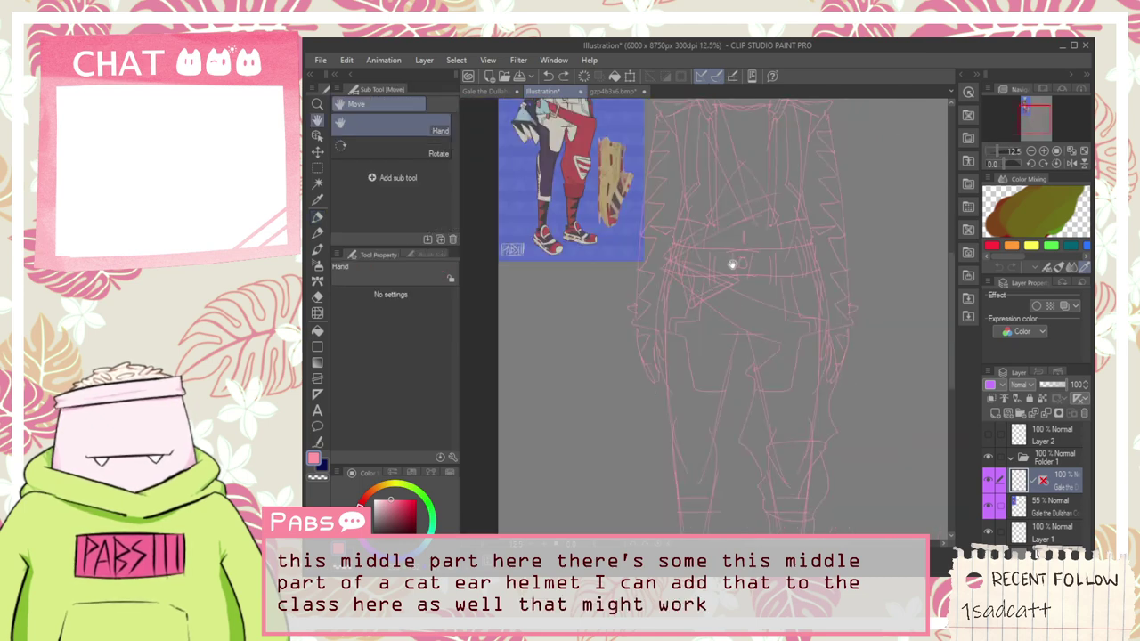
pyautogui.moveTo(732, 264); pyautogui.dragTo(724, 402)
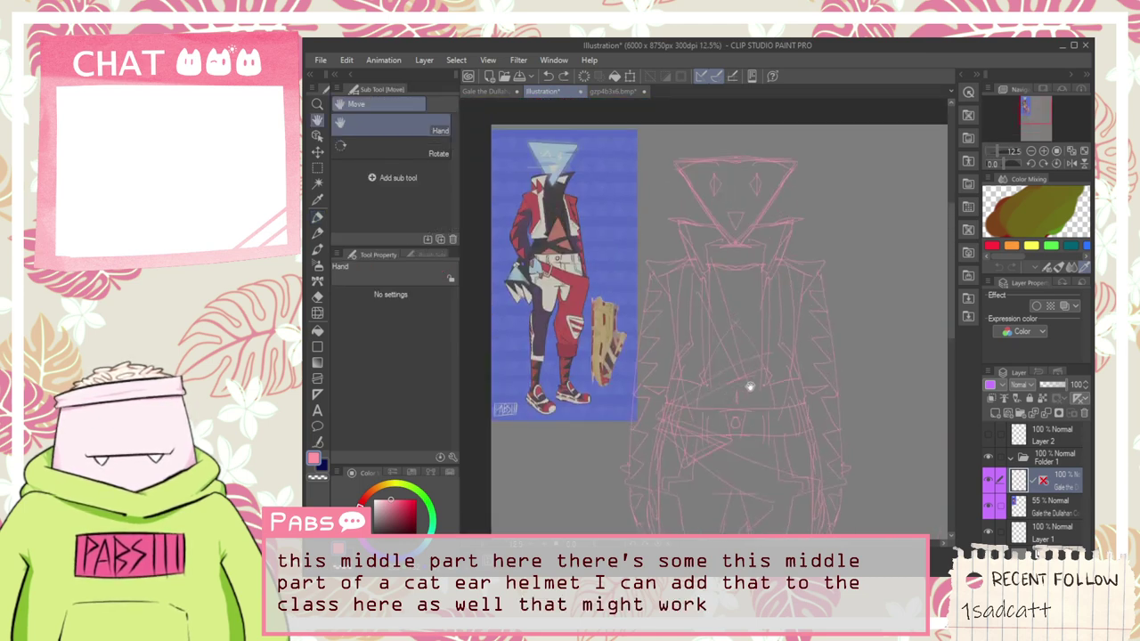
pyautogui.press('p')
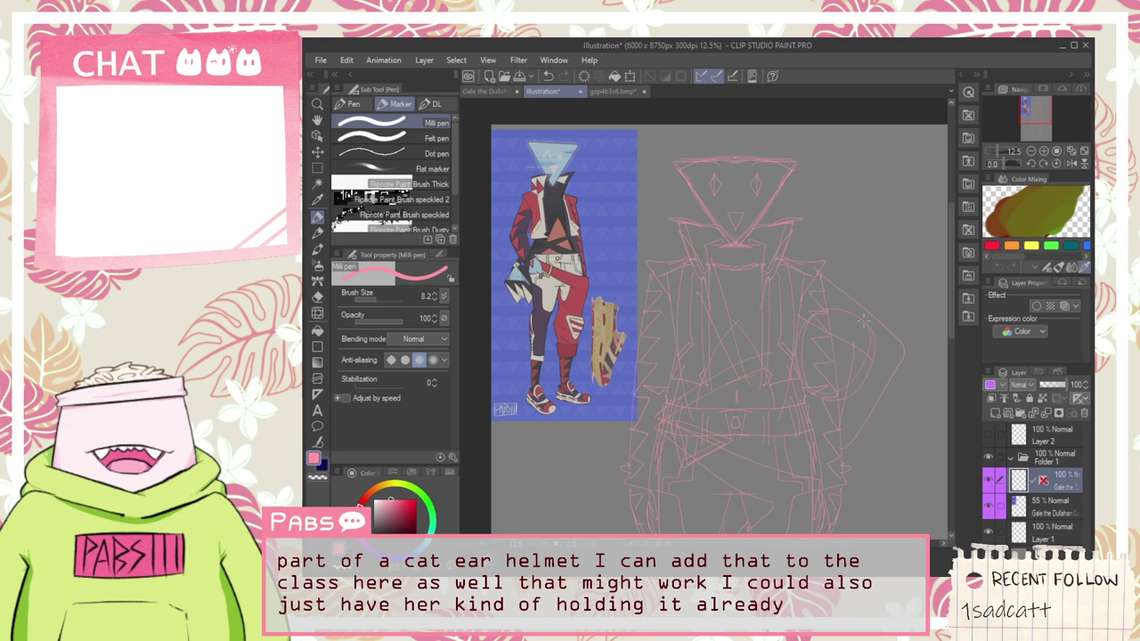
pyautogui.scroll(-3, 844, 370)
pyautogui.press('space')
pyautogui.moveTo(850, 423); pyautogui.dragTo(781, 397)
pyautogui.scroll(3, 759, 380)
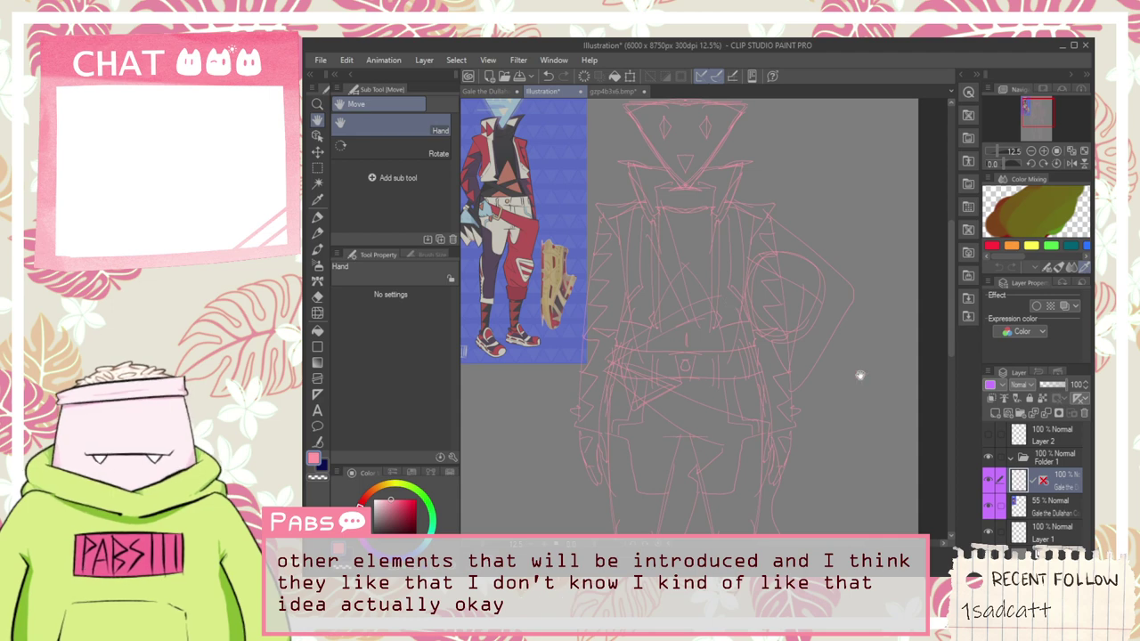
# Step: Select Folder 1 and make dark blue the active drawing colour
pyautogui.click(1050, 461)
pyautogui.moveTo(697, 194); pyautogui.dragTo(744, 306)
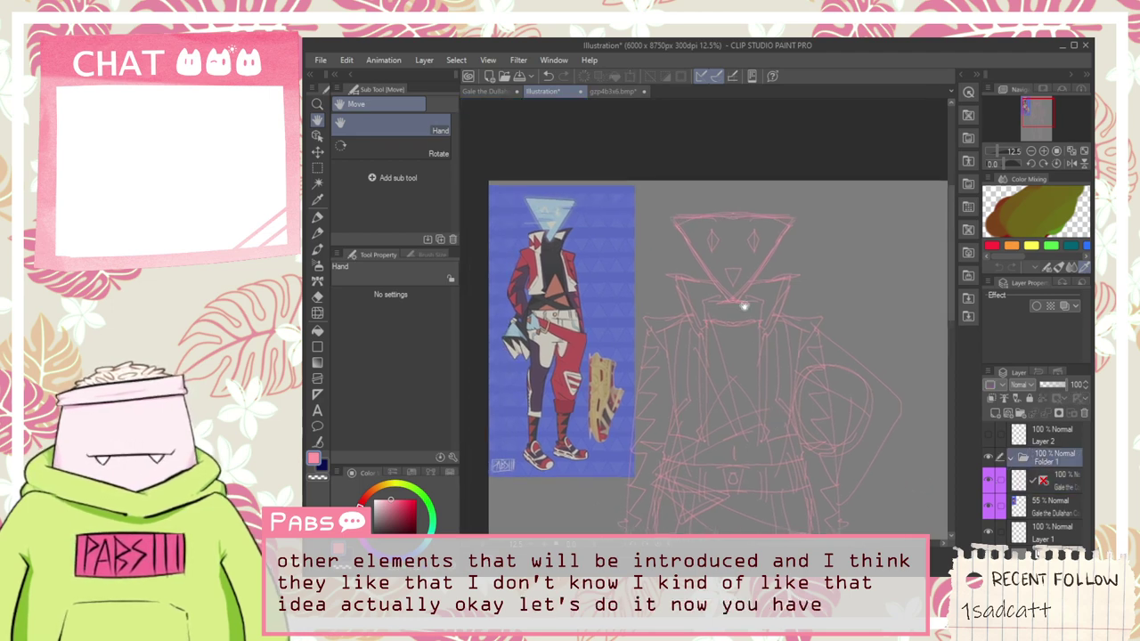
pyautogui.scroll(4, 728, 253)
pyautogui.scroll(-2, 748, 308)
pyautogui.moveTo(759, 360)
pyautogui.mouseDown()
pyautogui.moveTo(761, 334)
pyautogui.moveTo(742, 353)
pyautogui.mouseUp()
pyautogui.scroll(-3, 760, 336)
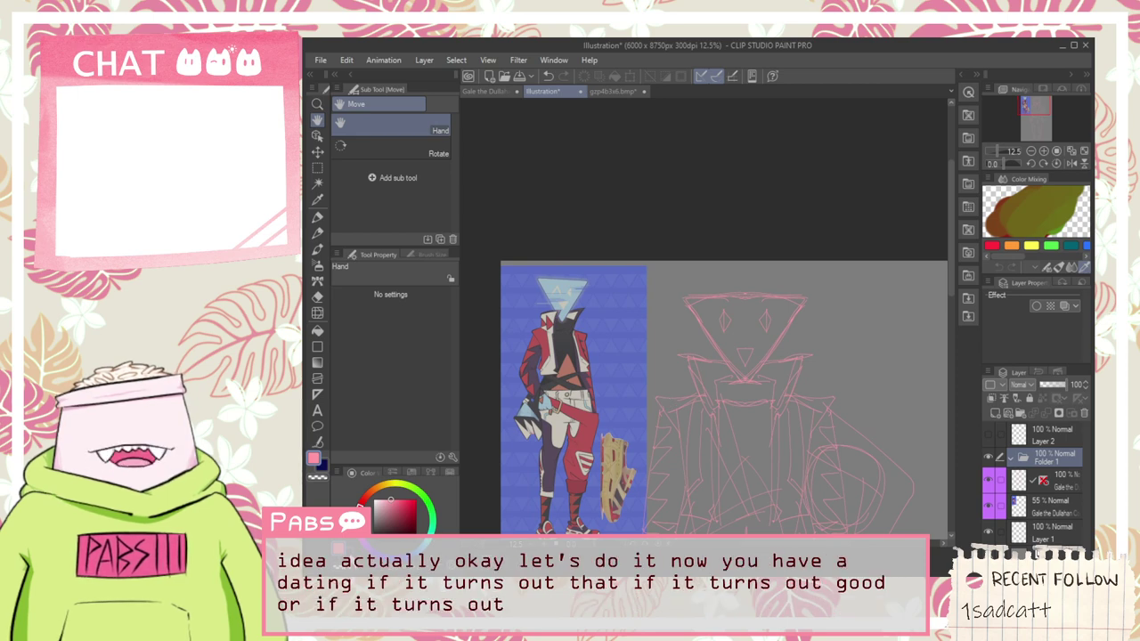
pyautogui.press('x')
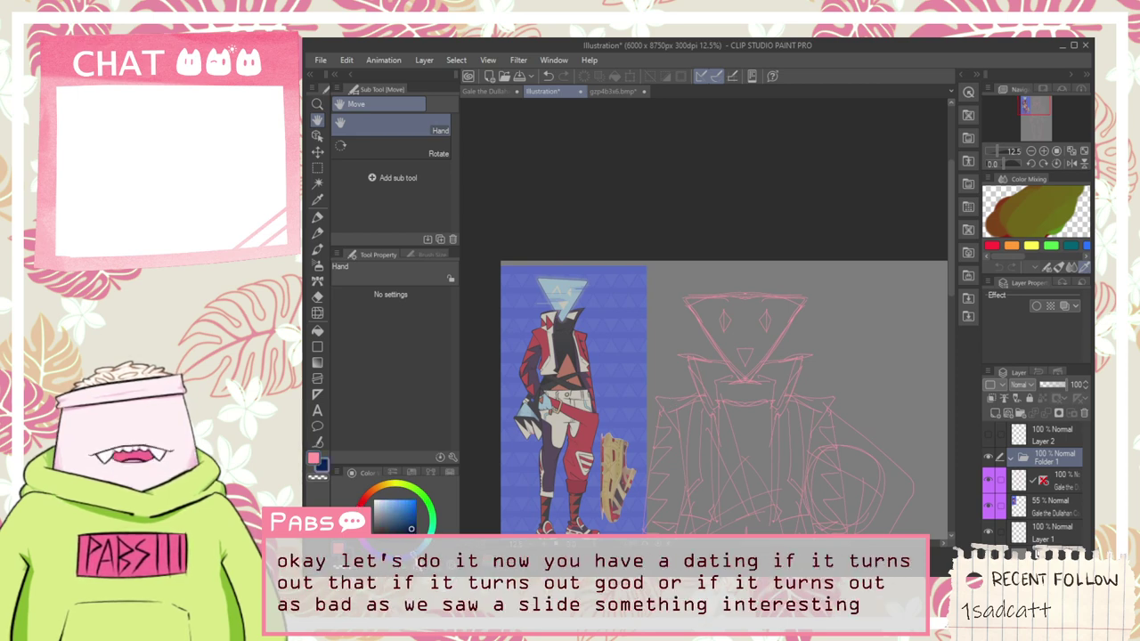
# Step: Inspect the reference's triangular head and add a new vector layer inside Folder 1
pyautogui.scroll(3, 707, 317)
pyautogui.moveTo(686, 311)
pyautogui.mouseDown()
pyautogui.moveTo(721, 359)
pyautogui.moveTo(779, 374)
pyautogui.mouseUp()
pyautogui.scroll(3, 584, 314)
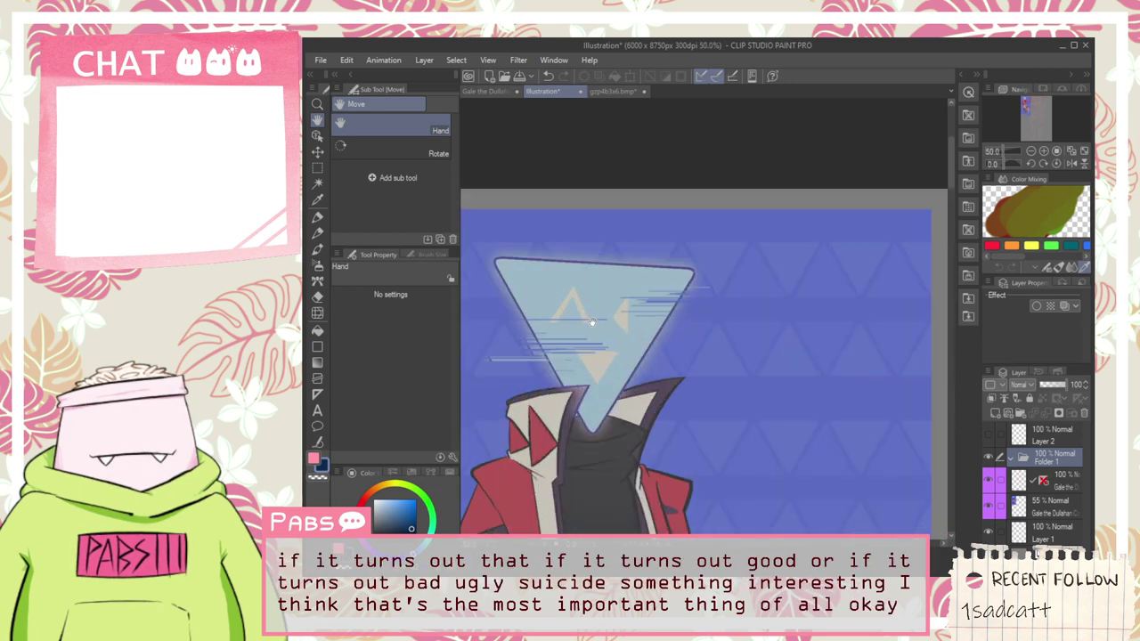
pyautogui.scroll(-5, 596, 328)
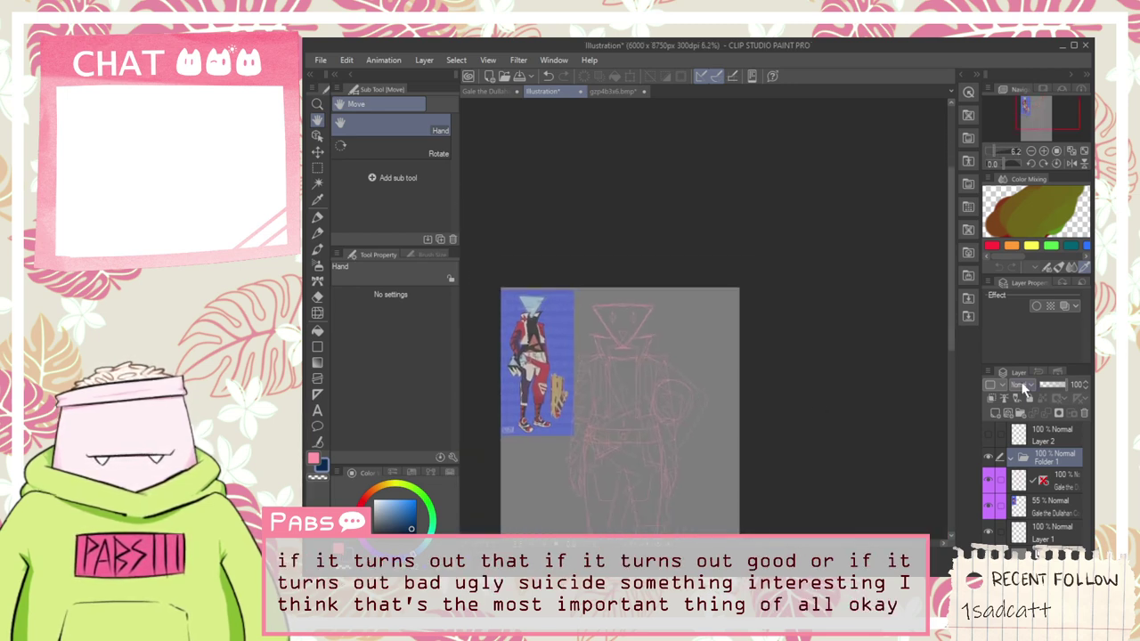
pyautogui.click(1007, 413)
pyautogui.scroll(4, 633, 386)
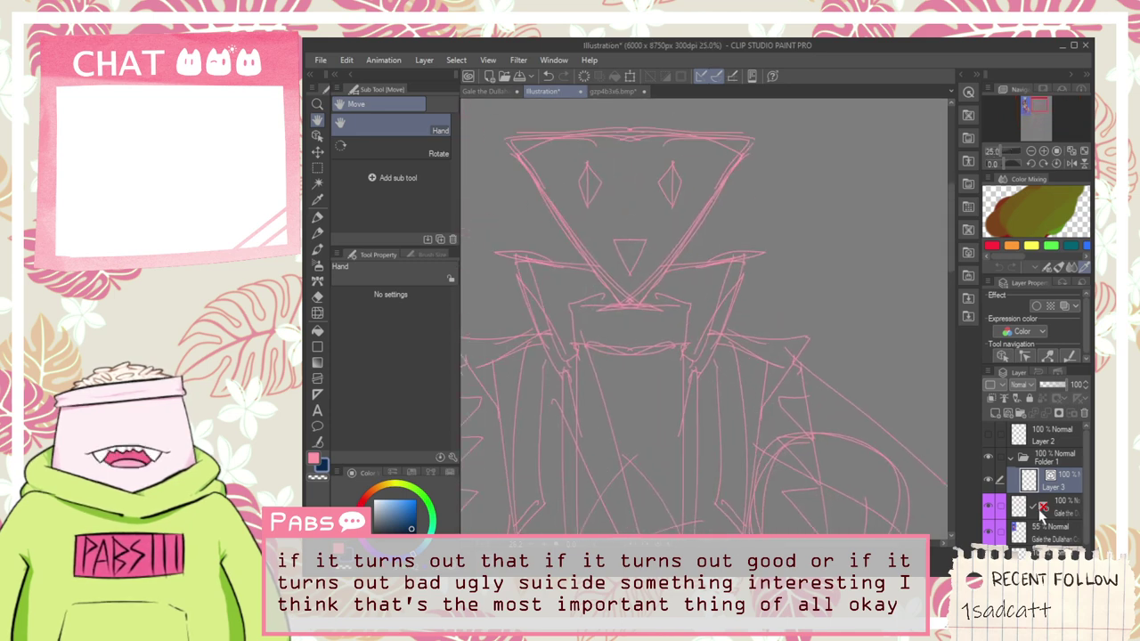
# Step: Move the symmetry ruler from the sketch layer to the new vector layer and make that layer active for drawing
pyautogui.moveTo(1040, 509); pyautogui.dragTo(1057, 487)
pyautogui.click(1054, 485)
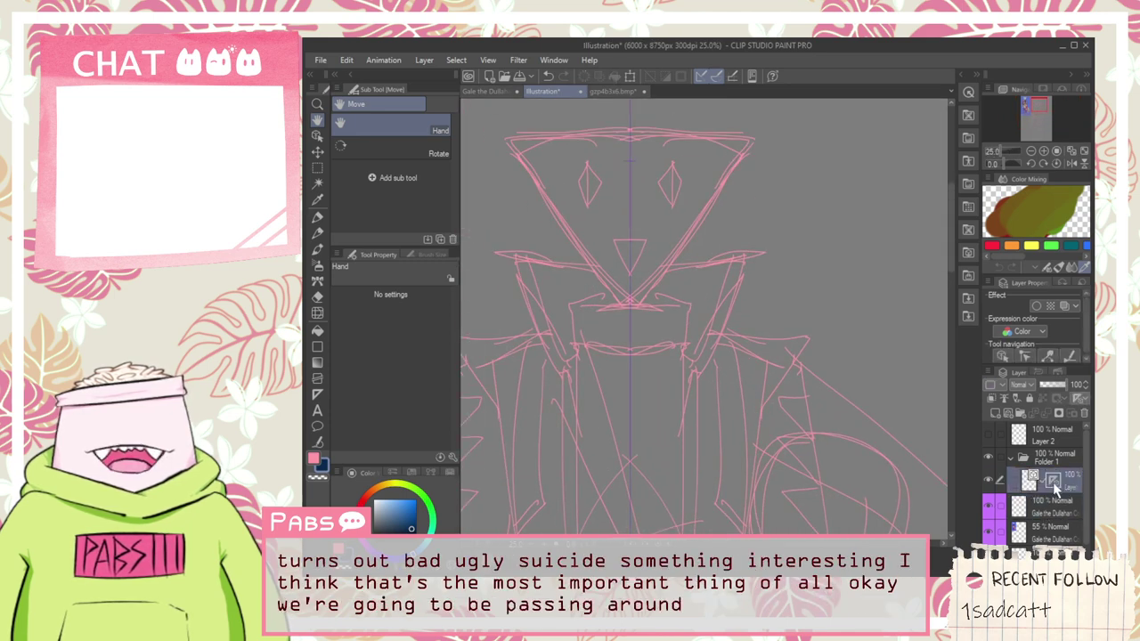
pyautogui.click(1066, 486)
pyautogui.scroll(-3, 720, 389)
pyautogui.scroll(4, 677, 349)
# Step: Switch to the G-pen and set its brush size to 17.2, undoing the test stroke along the head's edge
pyautogui.press('p')
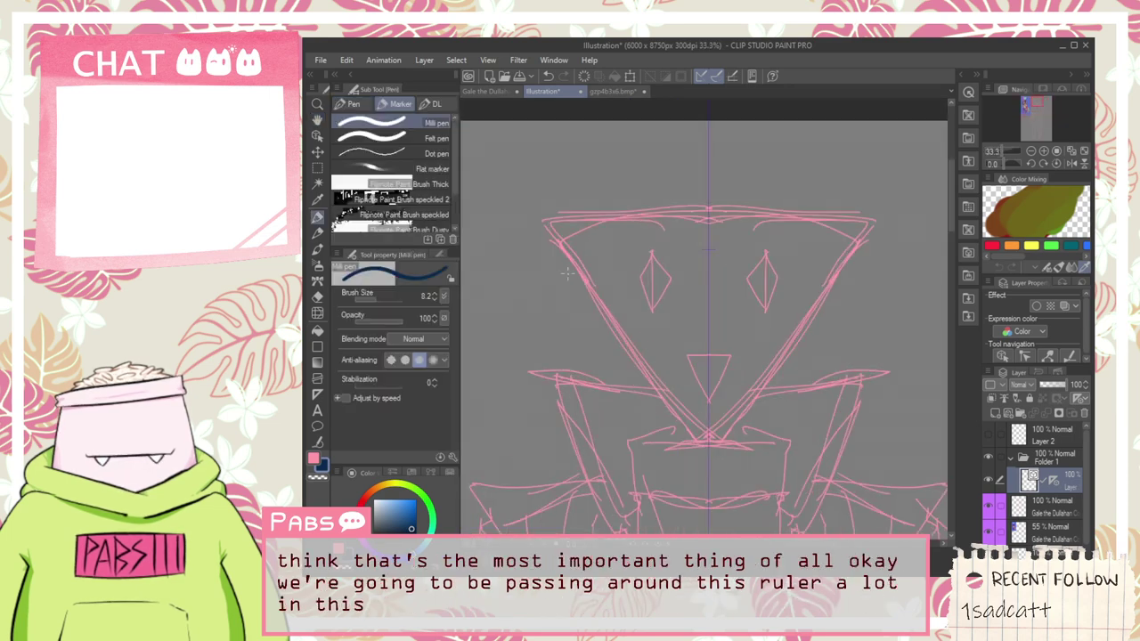
pyautogui.click(347, 104)
pyautogui.scroll(-1, 490, 283)
pyautogui.press('space')
pyautogui.moveTo(529, 310); pyautogui.dragTo(631, 247)
pyautogui.click(388, 299)
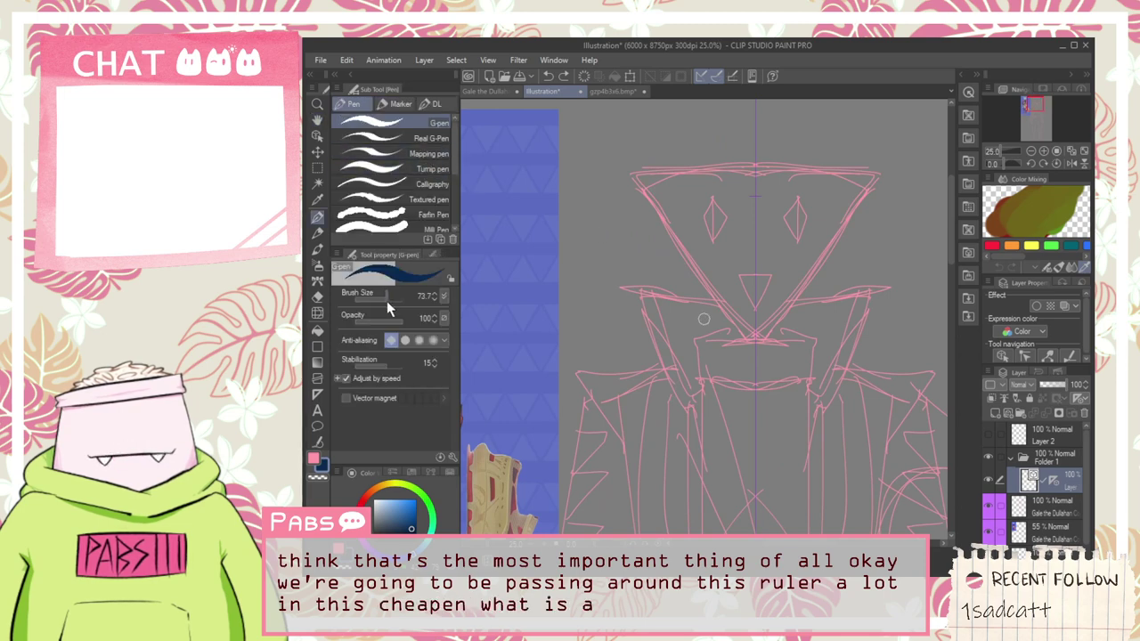
pyautogui.moveTo(629, 169); pyautogui.dragTo(746, 328)
pyautogui.hotkey('ctrl', 'z')
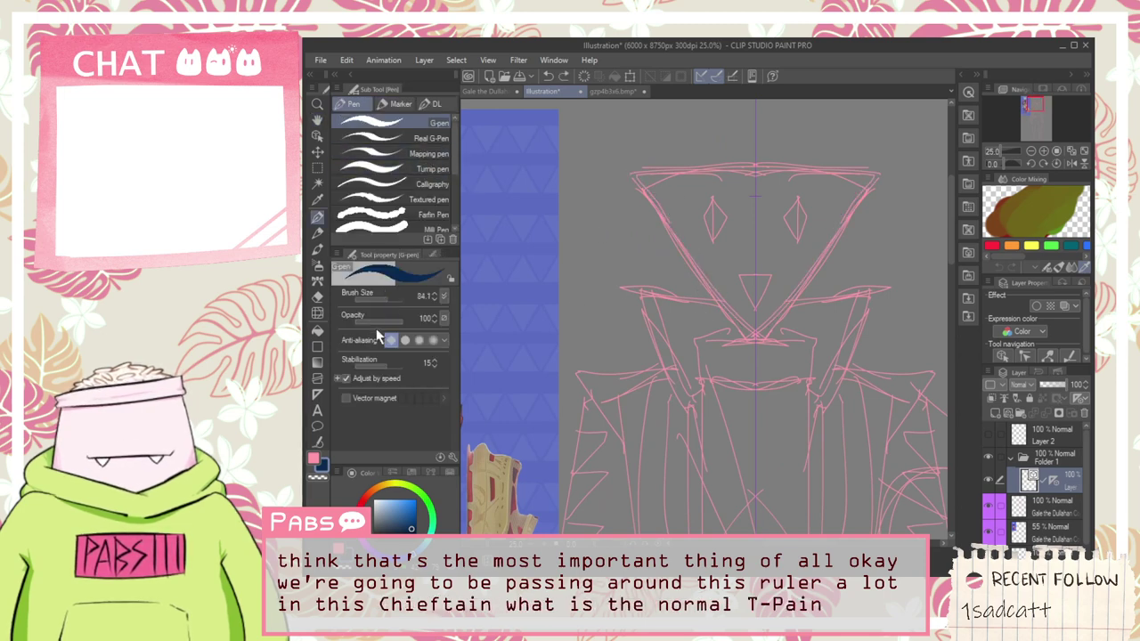
pyautogui.click(380, 300)
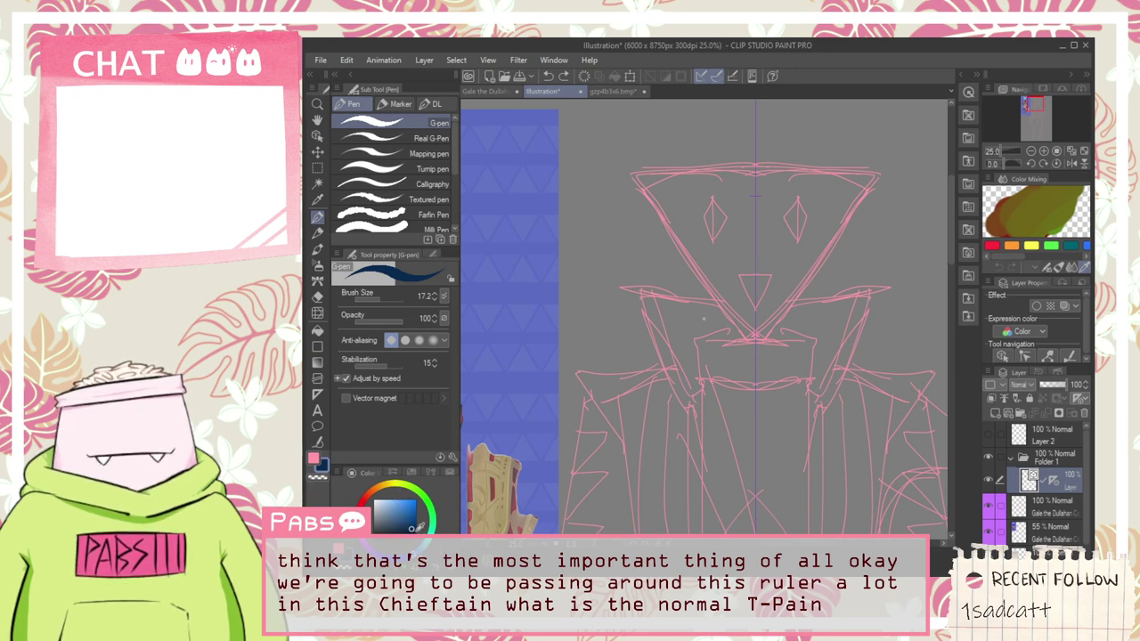
# Step: Select the reference artwork layer, enlarge the layer list and set the layer's opacity to 100%
pyautogui.press('space')
pyautogui.moveTo(599, 339); pyautogui.dragTo(834, 412)
pyautogui.scroll(3, 582, 199)
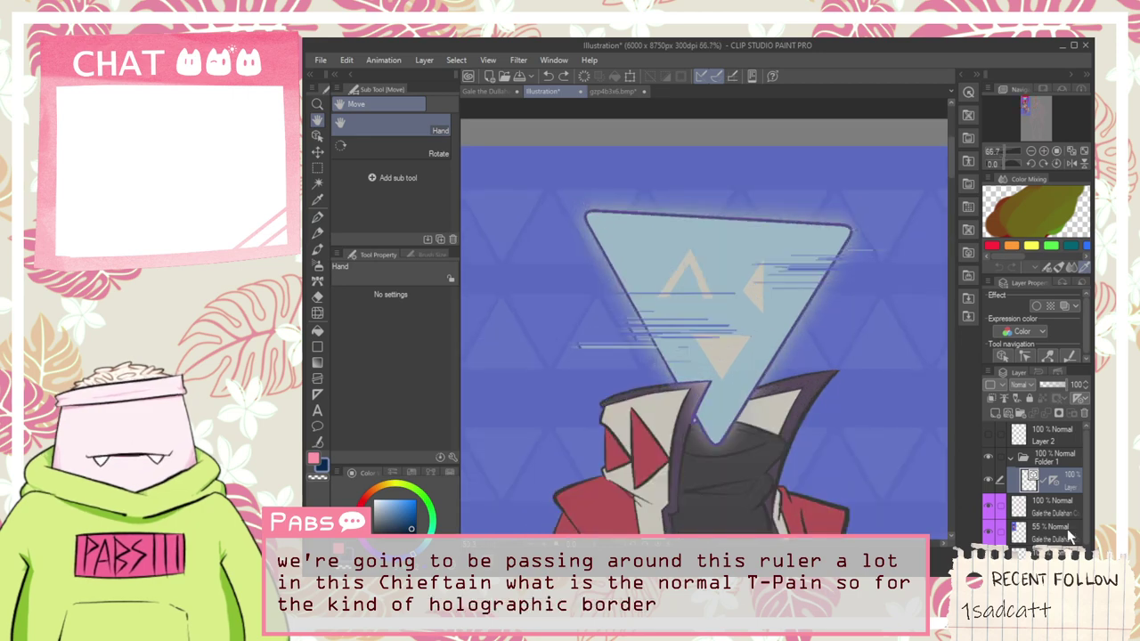
pyautogui.click(1068, 534)
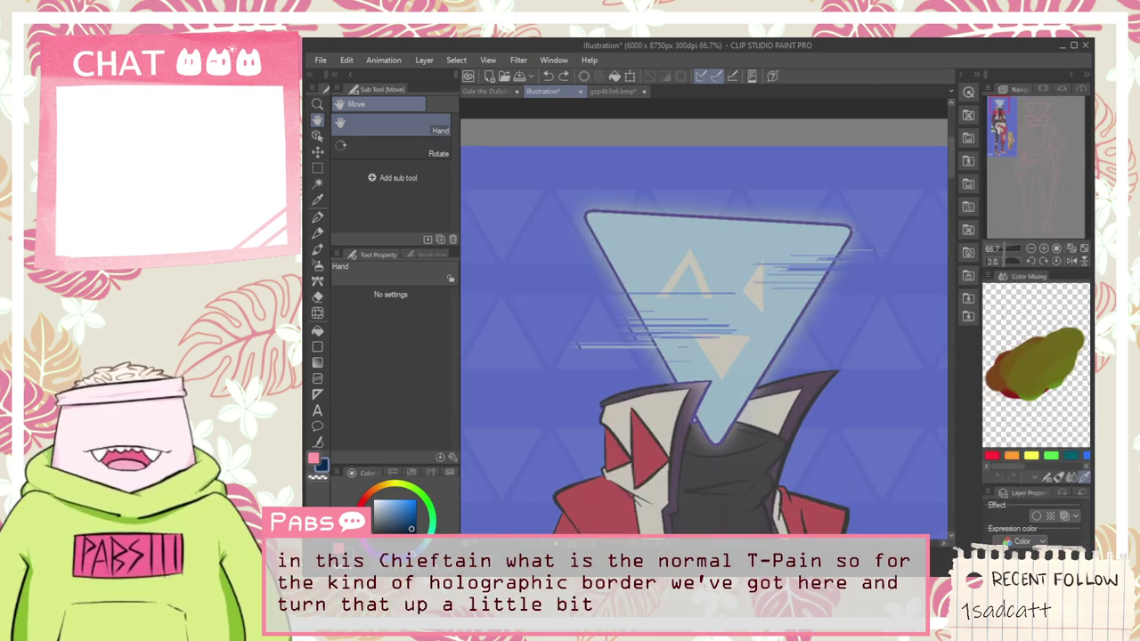
pyautogui.moveTo(1035, 575); pyautogui.dragTo(1038, 294)
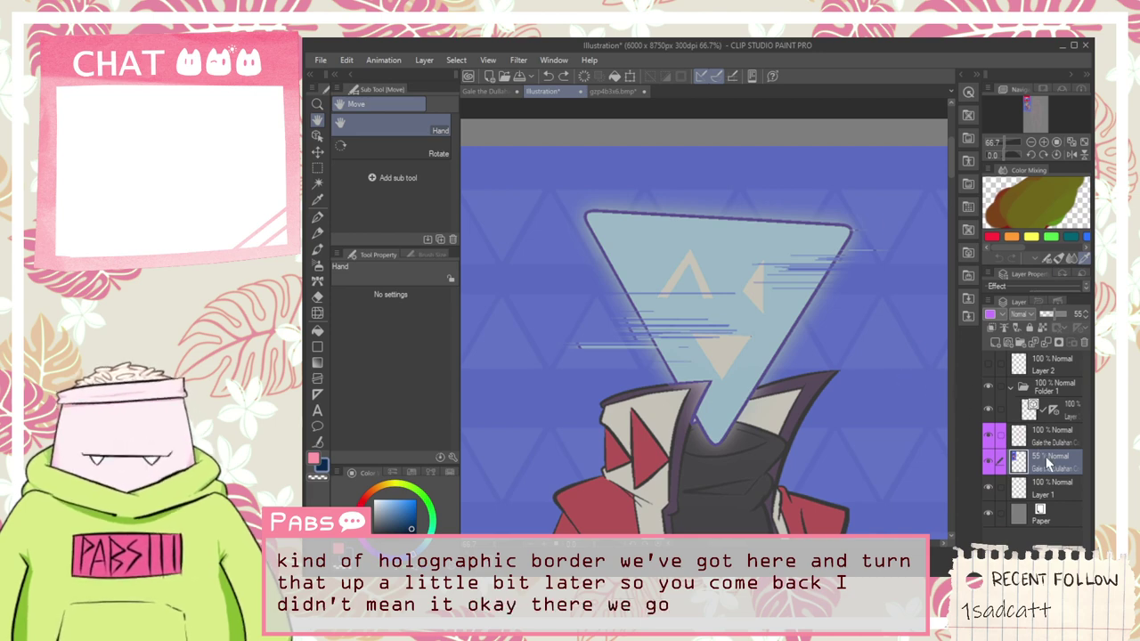
pyautogui.moveTo(1047, 315); pyautogui.dragTo(1082, 325)
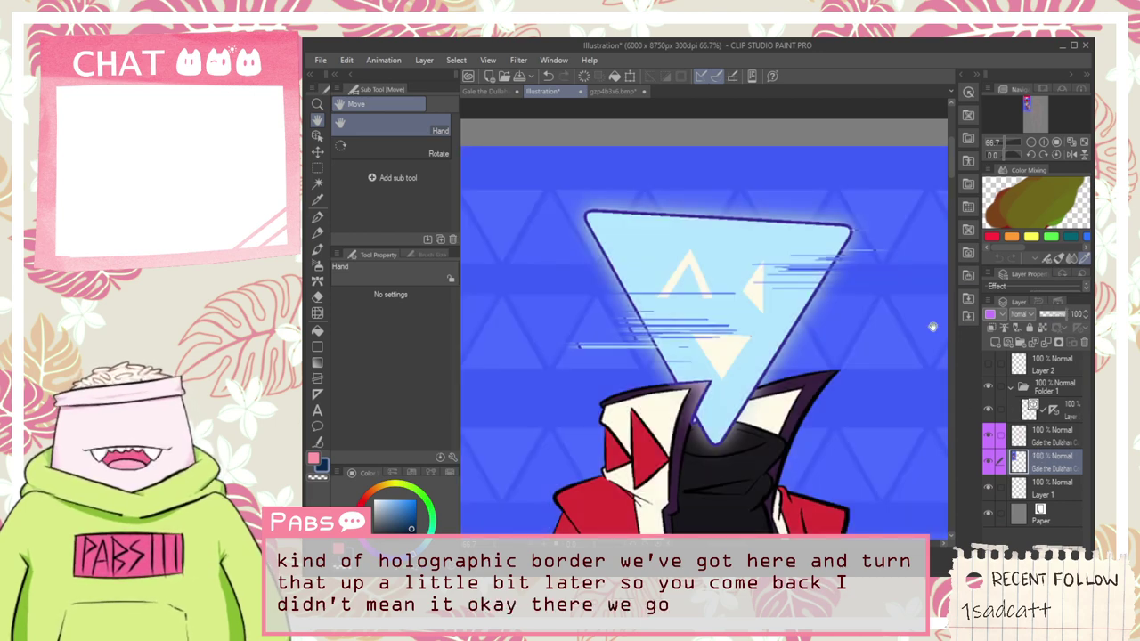
# Step: Examine the full-opacity reference figure next to the pink sketch, from the whole body to the triangular head
pyautogui.scroll(-3, 857, 354)
pyautogui.moveTo(885, 454); pyautogui.dragTo(730, 344)
pyautogui.scroll(-2, 739, 343)
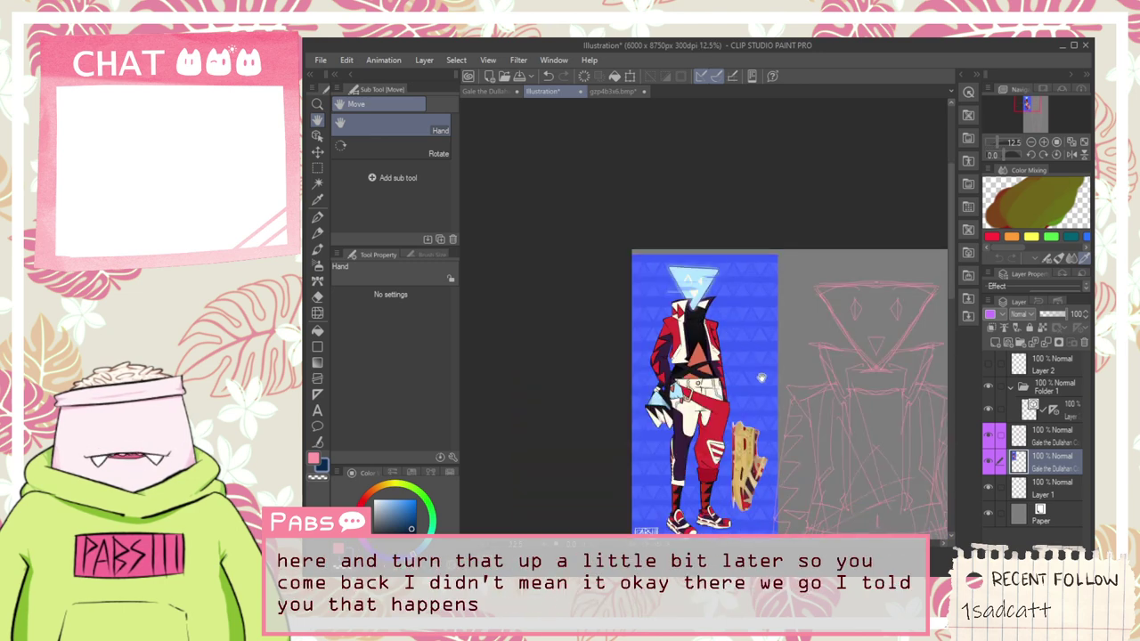
pyautogui.moveTo(761, 379); pyautogui.dragTo(753, 333)
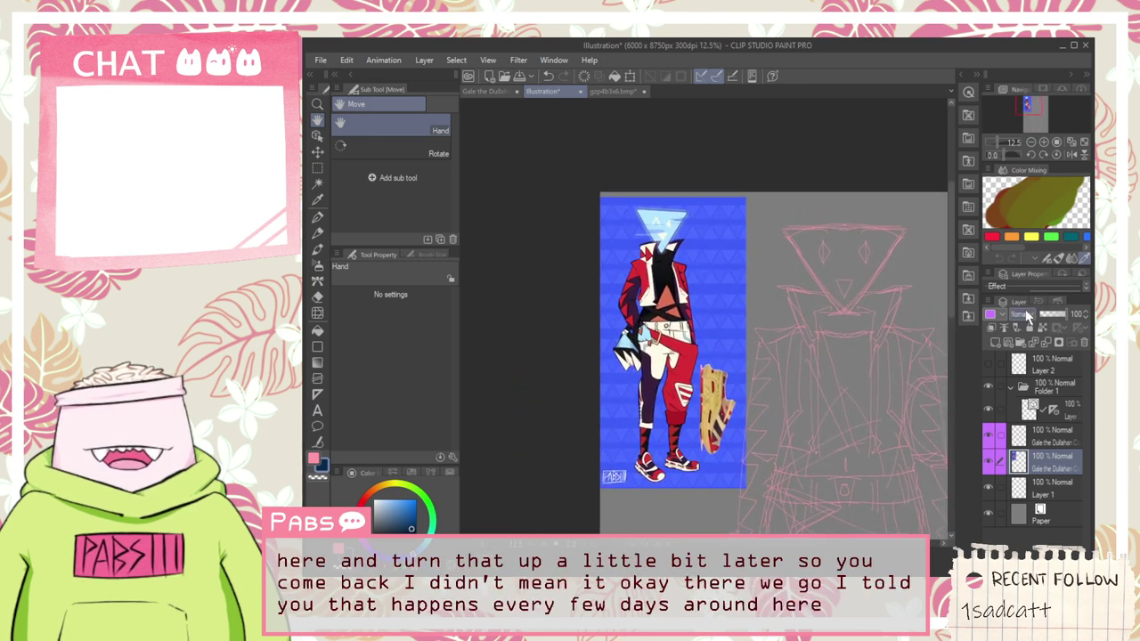
pyautogui.moveTo(764, 291); pyautogui.dragTo(663, 314)
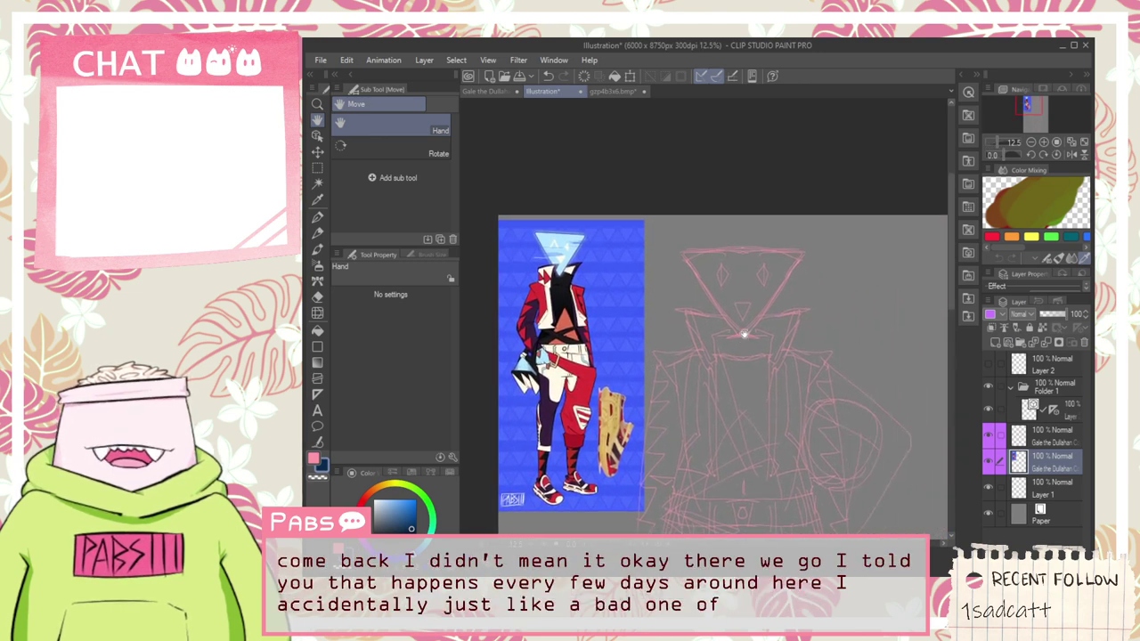
pyautogui.scroll(3, 647, 265)
pyautogui.moveTo(608, 289); pyautogui.dragTo(757, 288)
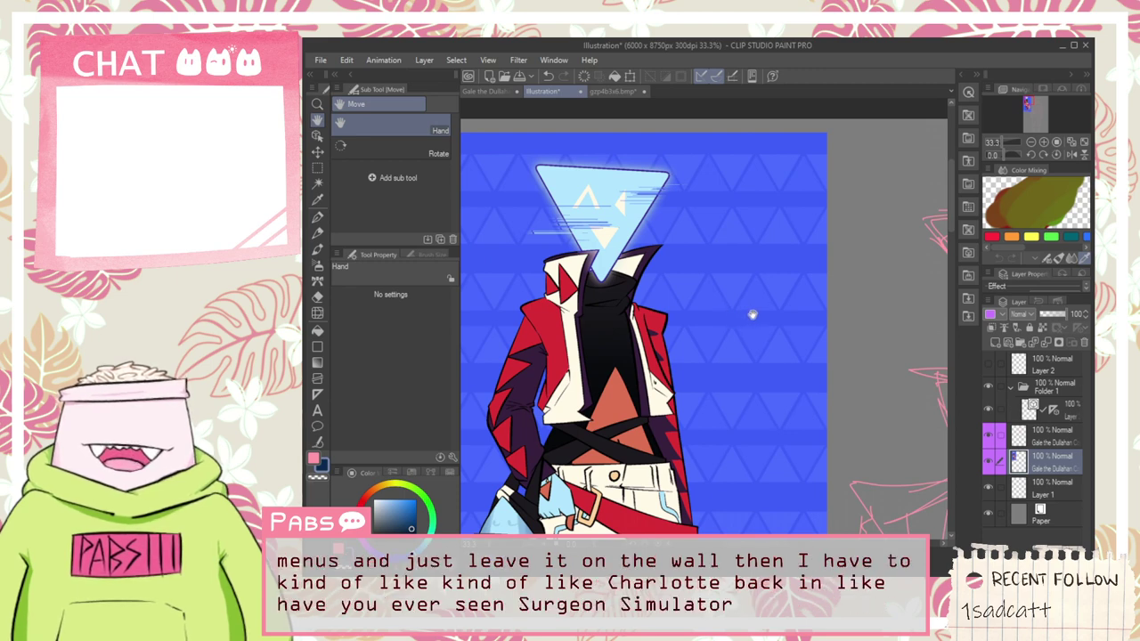
pyautogui.scroll(-1, 756, 308)
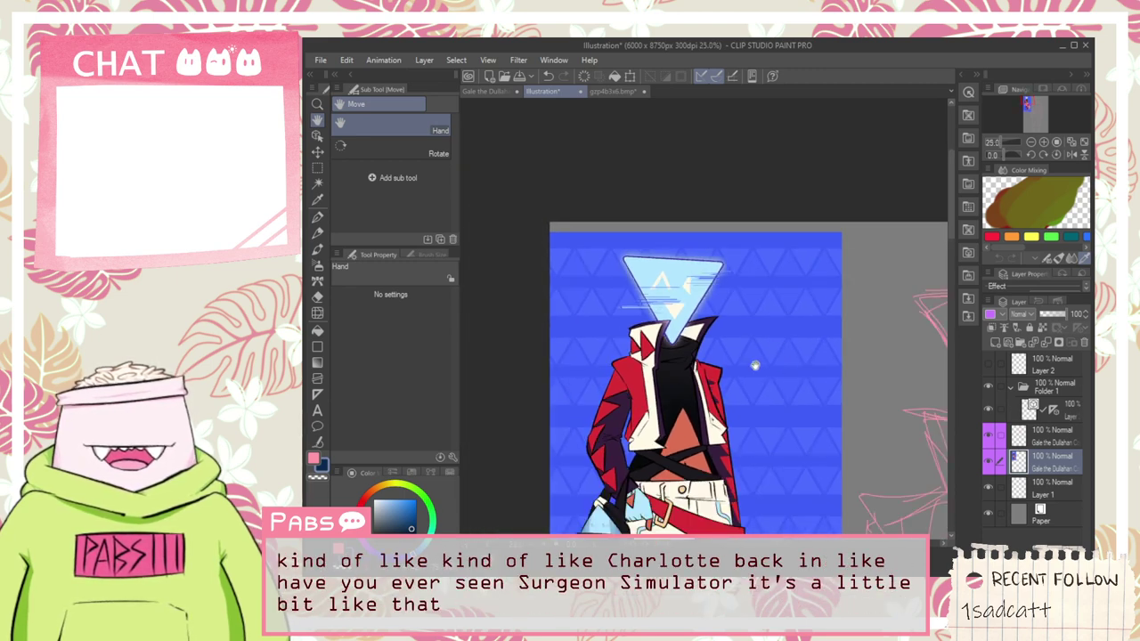
pyautogui.moveTo(1054, 313); pyautogui.dragTo(1084, 321)
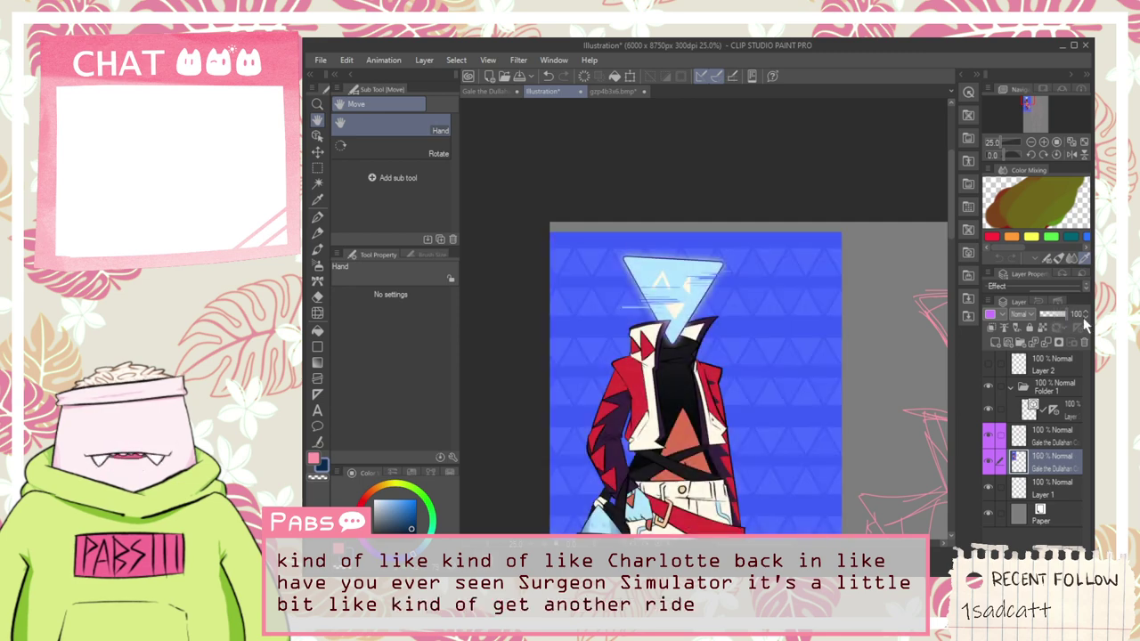
# Step: Sample the light blue of the reference's holographic triangular head as the drawing colour
pyautogui.scroll(5, 685, 310)
pyautogui.moveTo(582, 281); pyautogui.dragTo(712, 331)
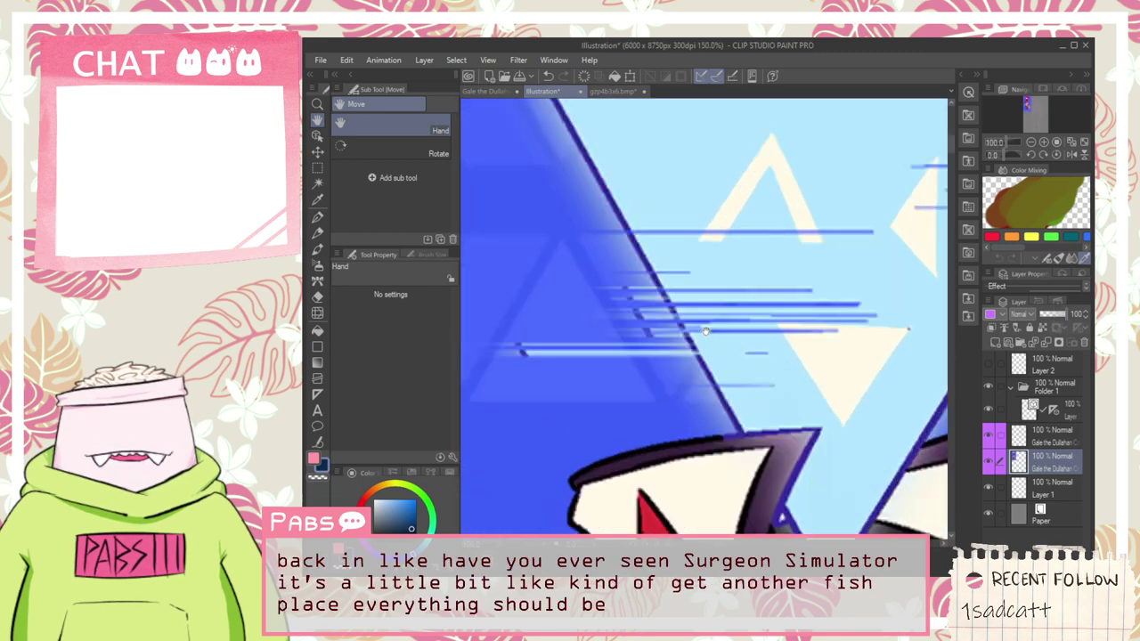
pyautogui.press('i')
pyautogui.scroll(2, 677, 336)
pyautogui.scroll(-6, 674, 374)
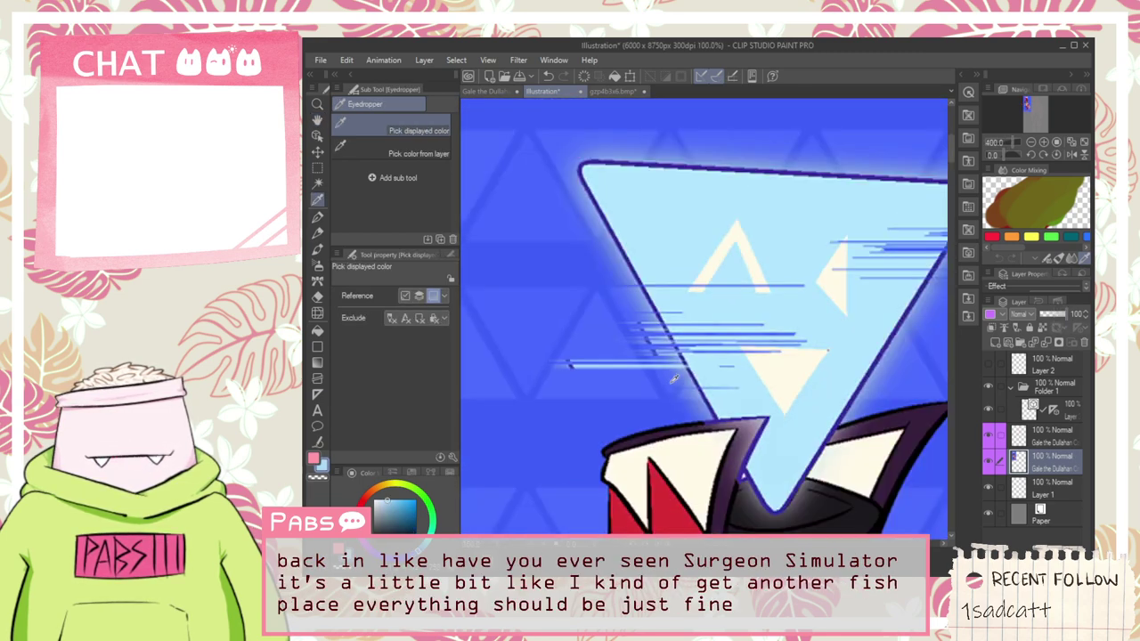
# Step: Shift the sampled drawing colour's hue to cyan
pyautogui.scroll(-2, 670, 390)
pyautogui.press('space')
pyautogui.moveTo(795, 502)
pyautogui.mouseDown()
pyautogui.moveTo(615, 379)
pyautogui.moveTo(647, 457)
pyautogui.mouseUp()
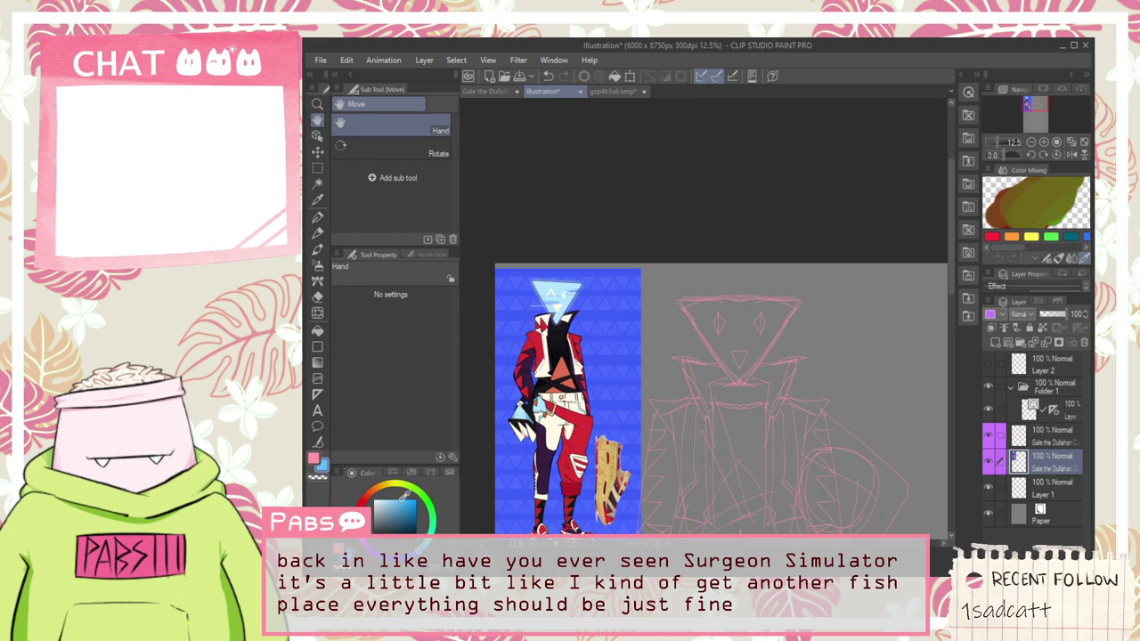
pyautogui.click(428, 544)
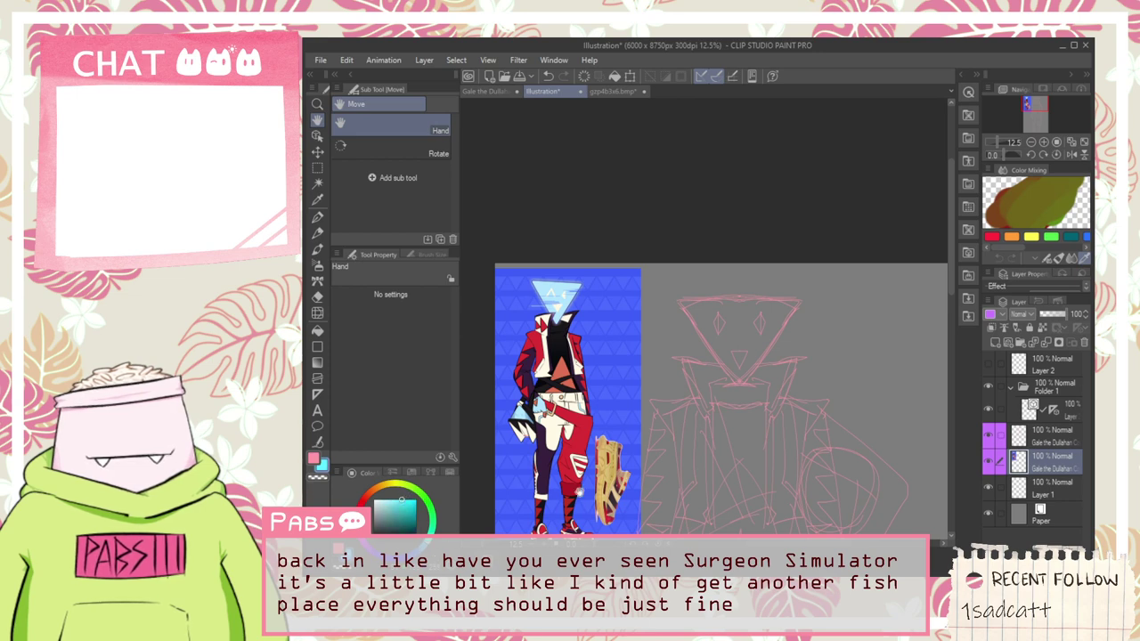
pyautogui.scroll(4, 766, 351)
pyautogui.press('p')
pyautogui.moveTo(552, 223); pyautogui.dragTo(696, 411)
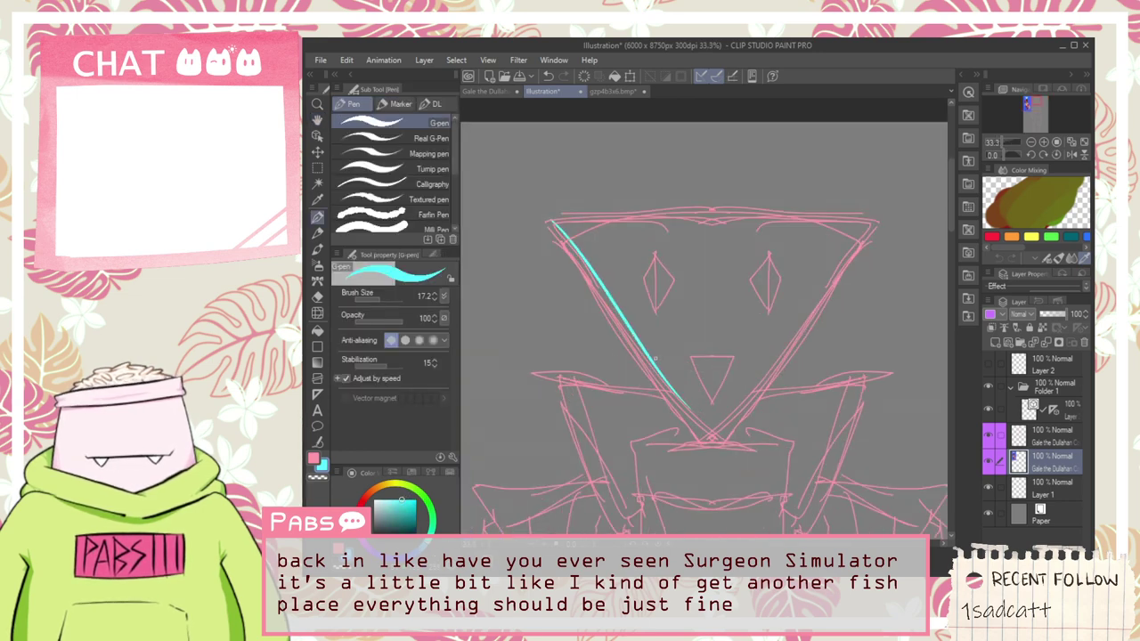
pyautogui.hotkey('ctrl', 'z')
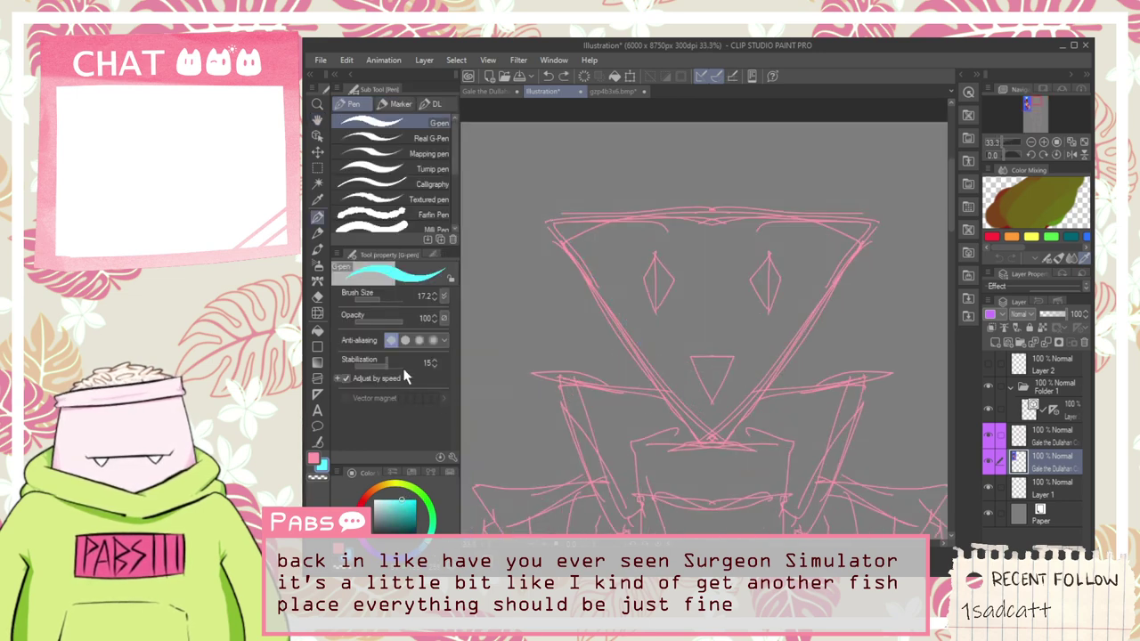
# Step: Select the vector layer in Folder 1 and try inking one slanted edge of the triangular head
pyautogui.click(1067, 409)
pyautogui.moveTo(551, 225); pyautogui.dragTo(685, 445)
pyautogui.hotkey('ctrl', 'z')
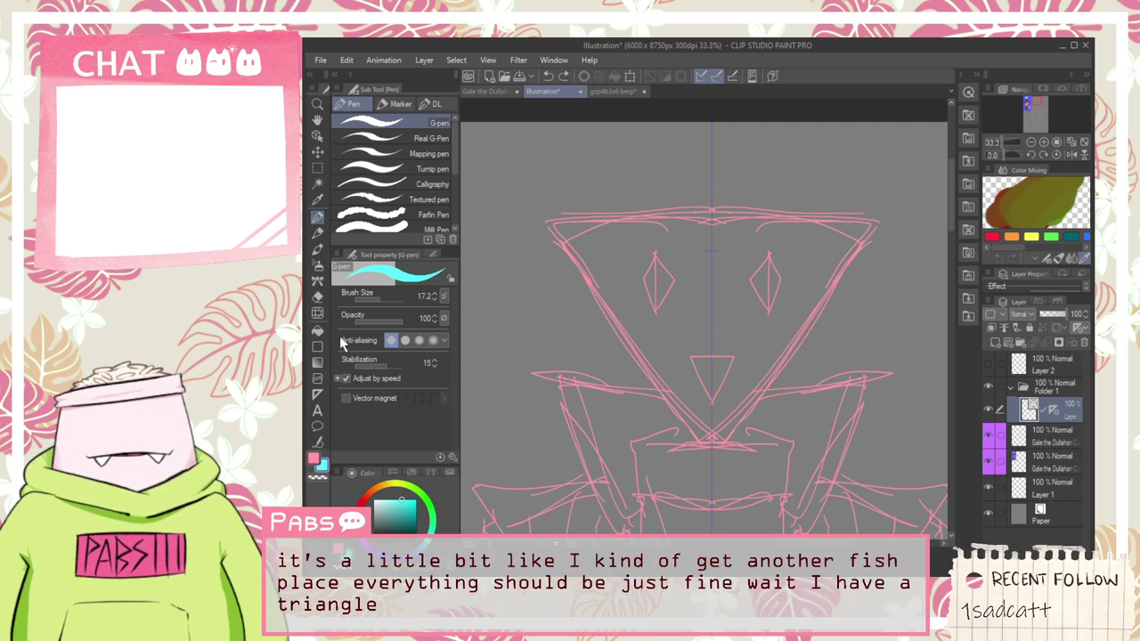
# Step: Find the Polygon figure tool and set it to 3 corners with a corner roundness of 11
pyautogui.click(317, 442)
pyautogui.click(317, 411)
pyautogui.click(317, 426)
pyautogui.click(313, 380)
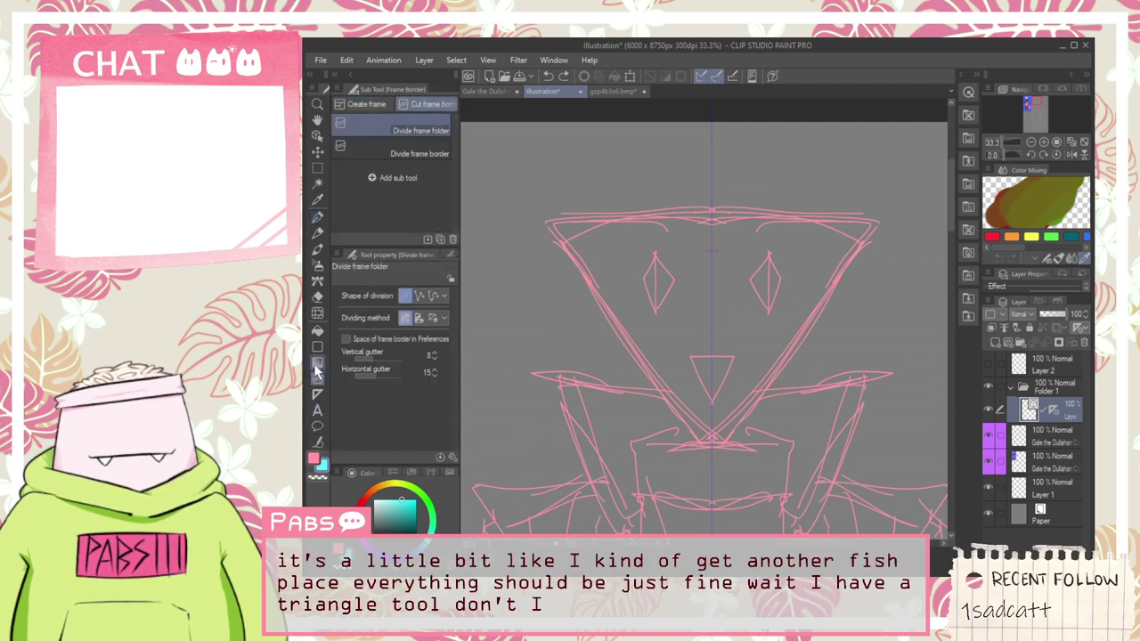
pyautogui.click(317, 362)
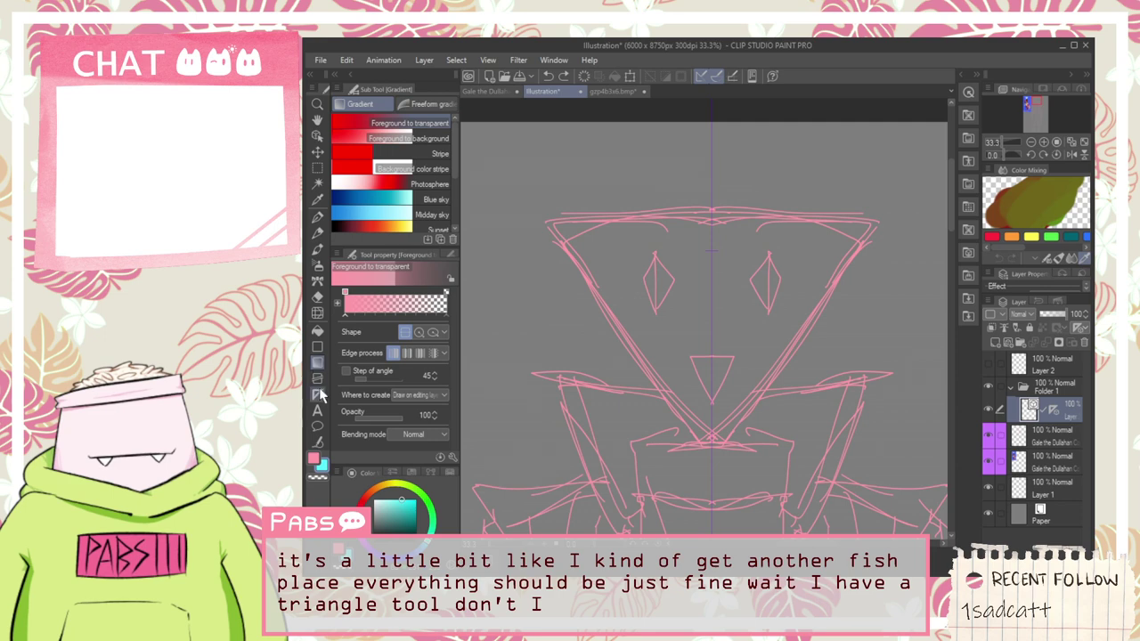
pyautogui.click(318, 347)
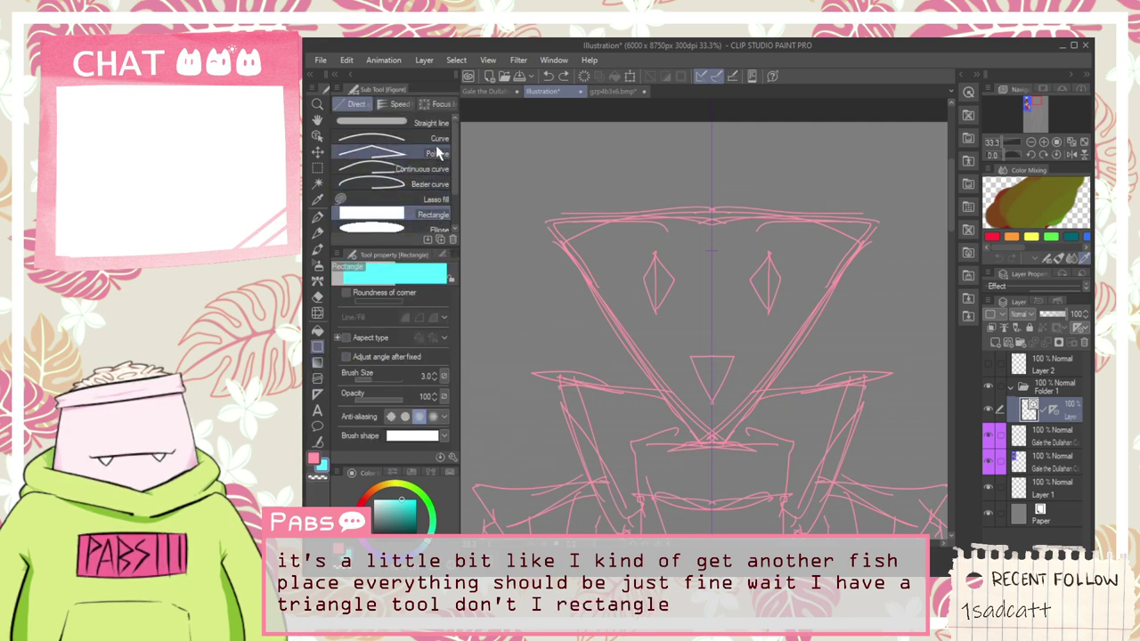
pyautogui.scroll(-3, 451, 182)
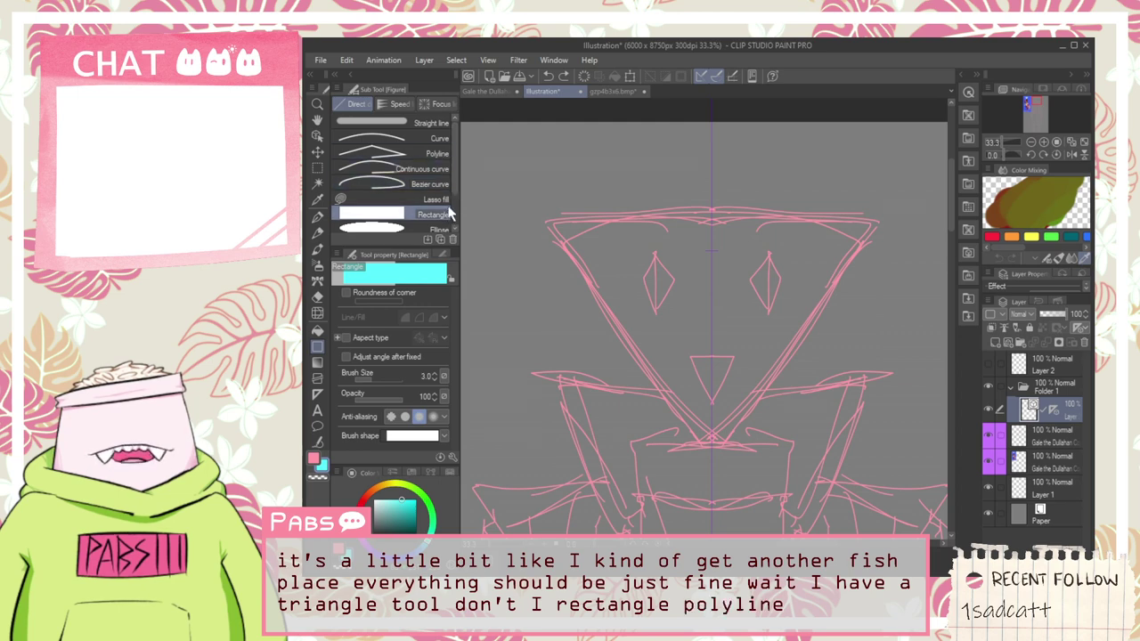
pyautogui.click(439, 201)
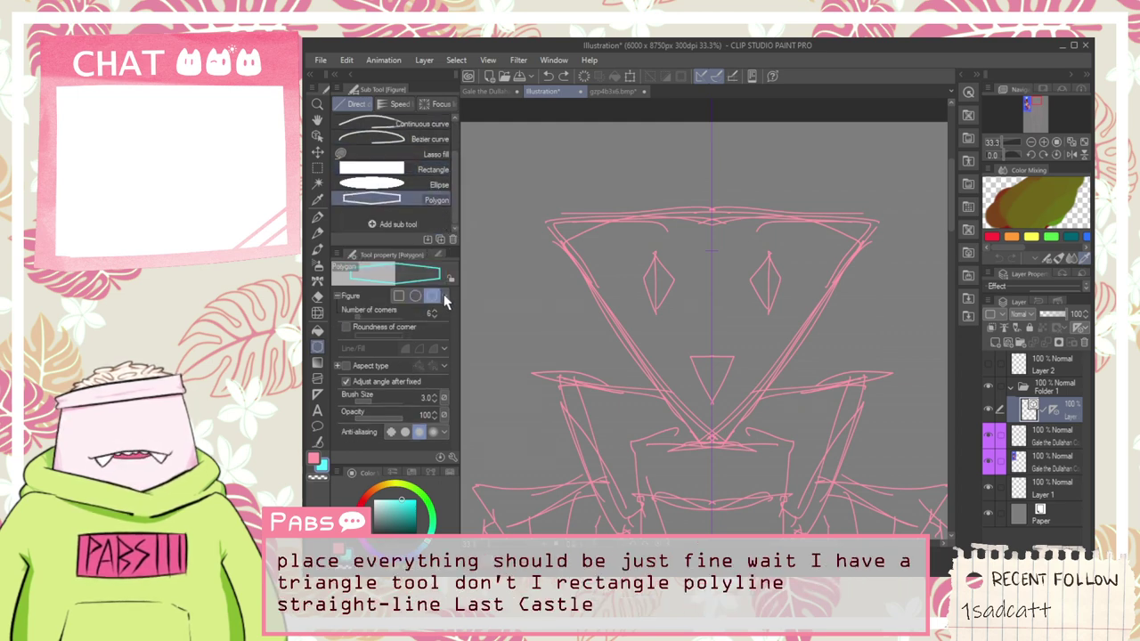
pyautogui.click(434, 316)
pyautogui.click(435, 317)
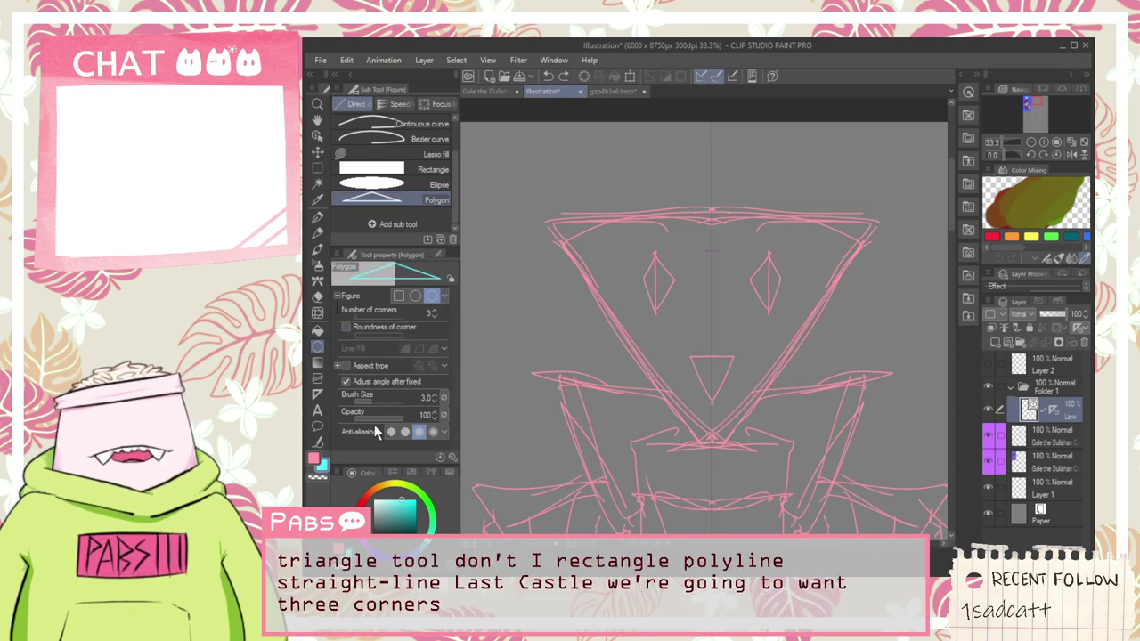
pyautogui.click(346, 327)
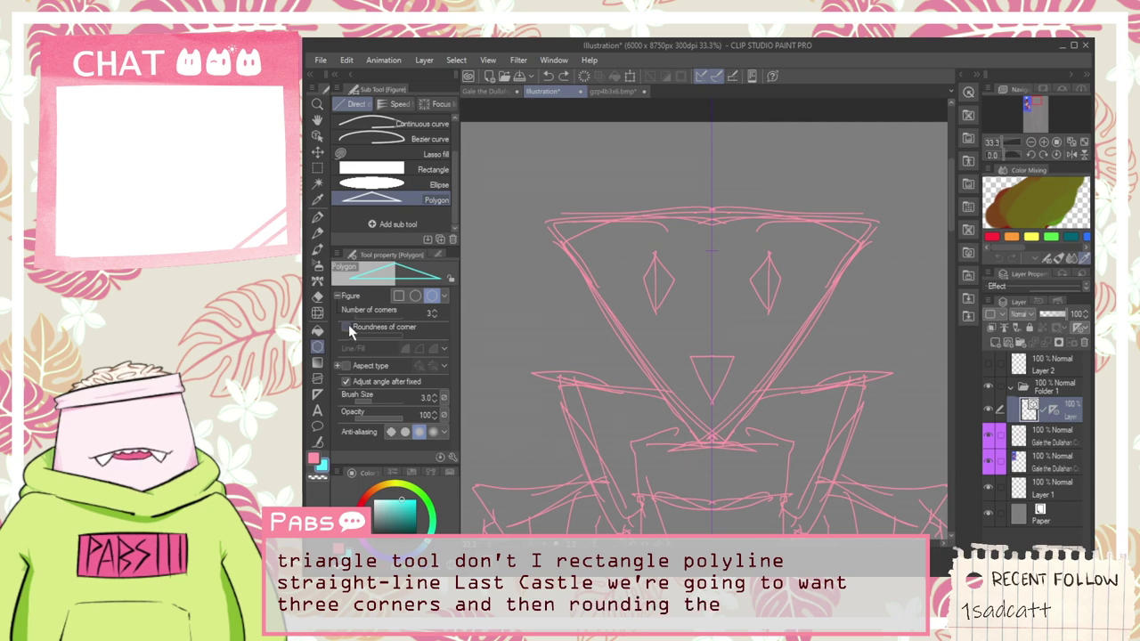
pyautogui.click(373, 334)
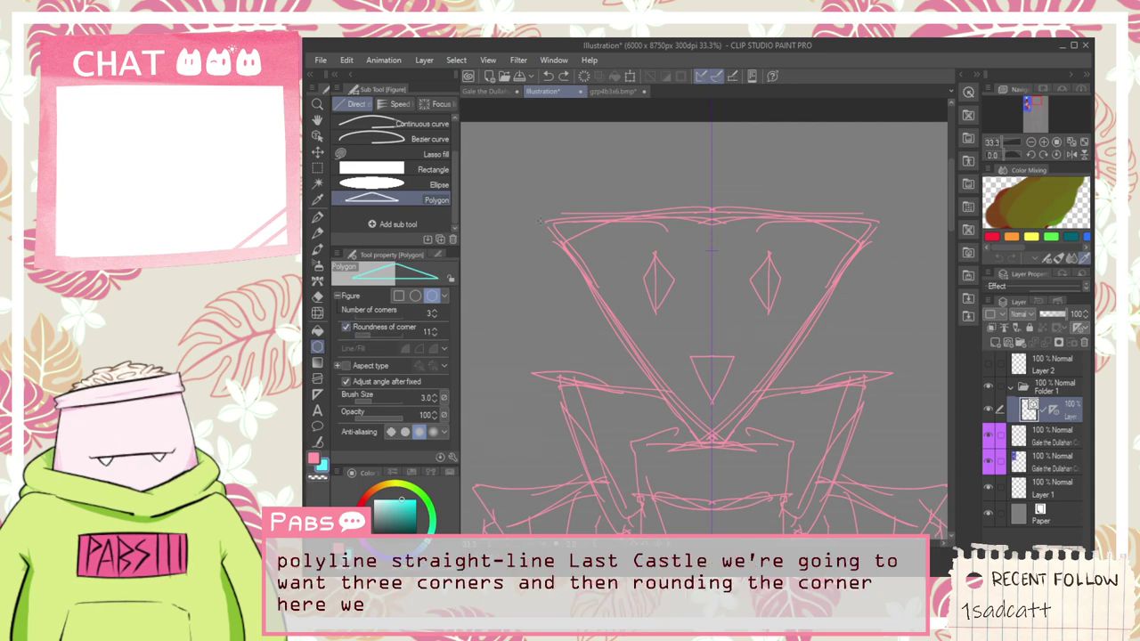
pyautogui.moveTo(547, 211); pyautogui.dragTo(811, 408)
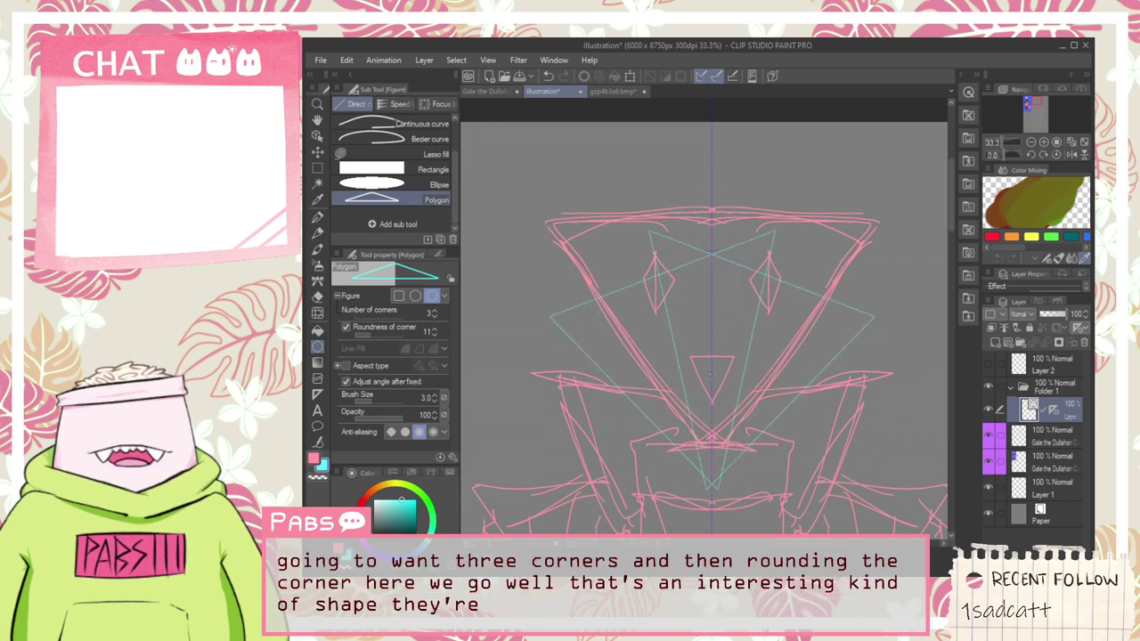
pyautogui.press('Escape')
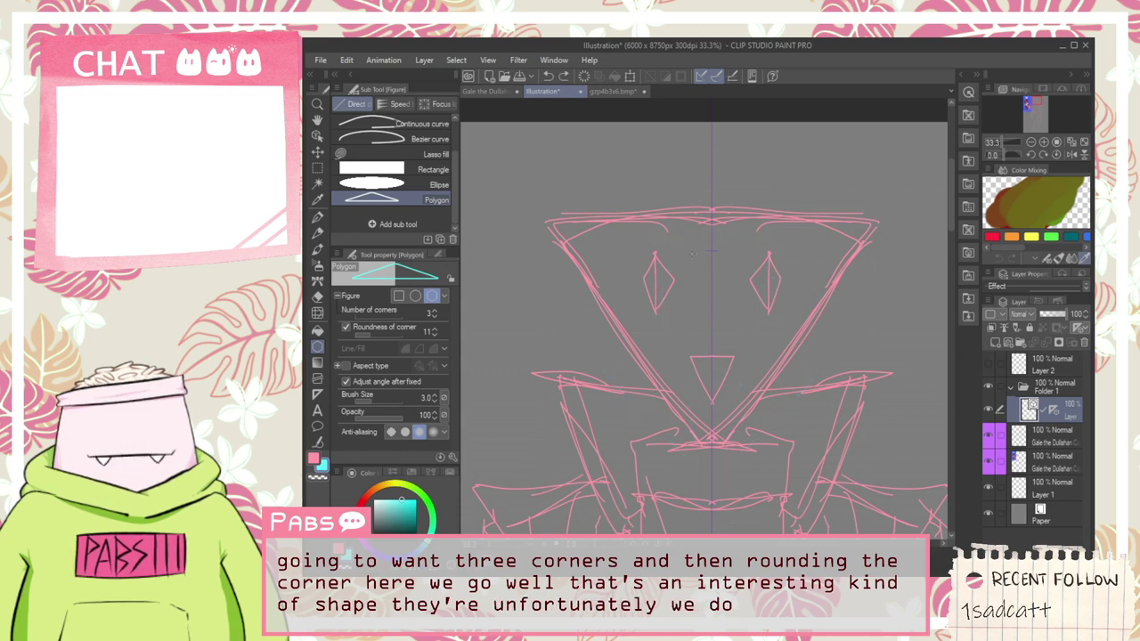
pyautogui.scroll(-3, 829, 244)
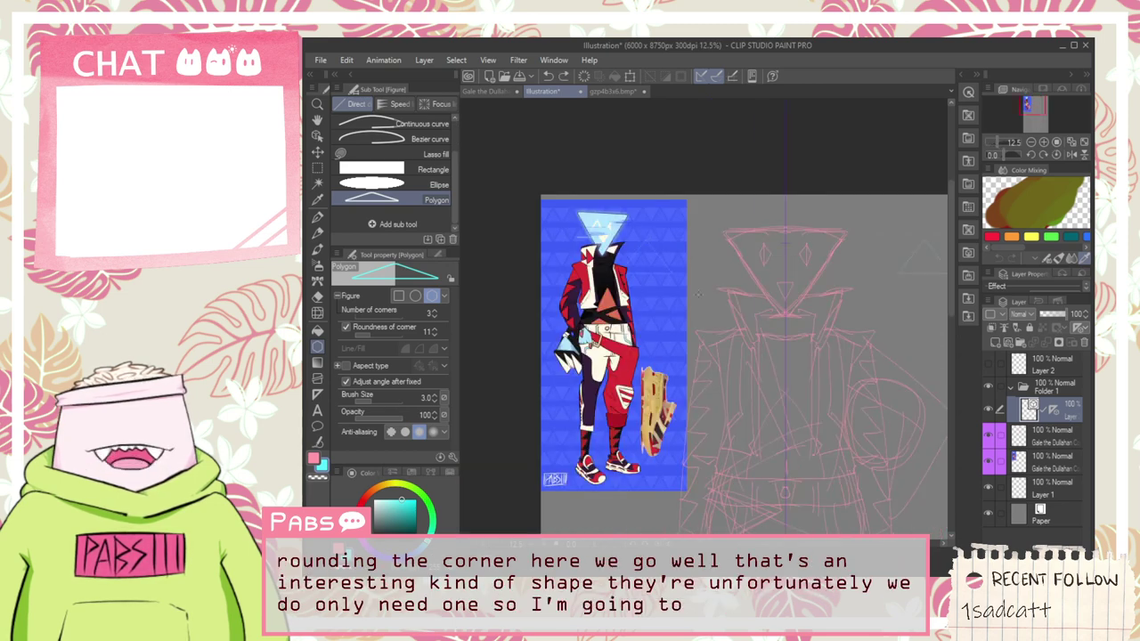
pyautogui.moveTo(698, 293); pyautogui.dragTo(748, 344)
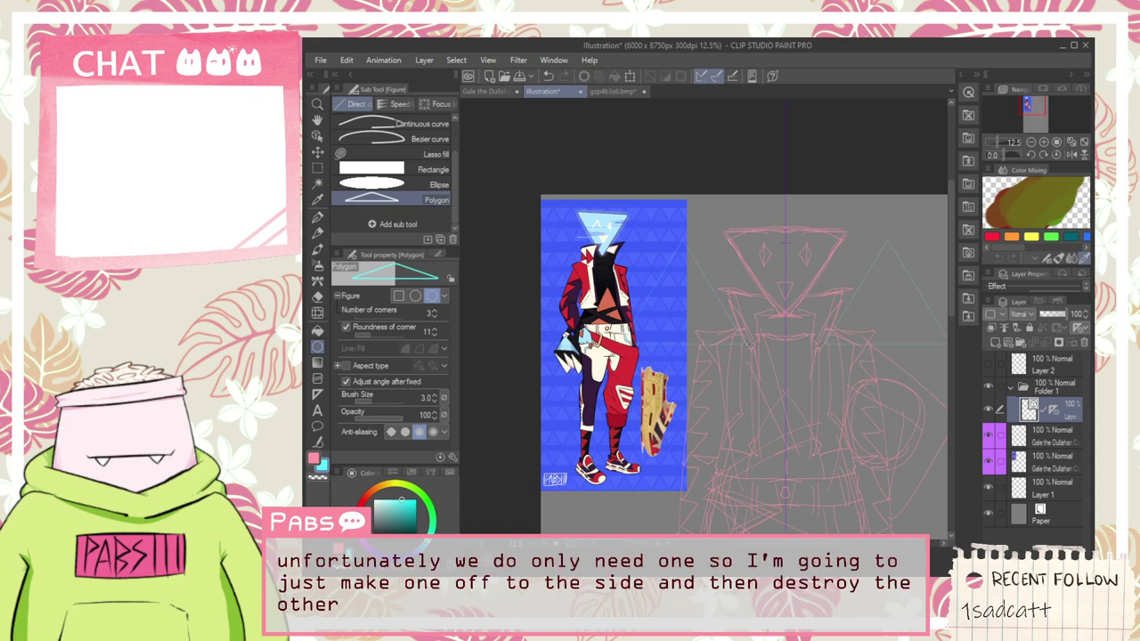
pyautogui.hotkey('ctrl', 'z')
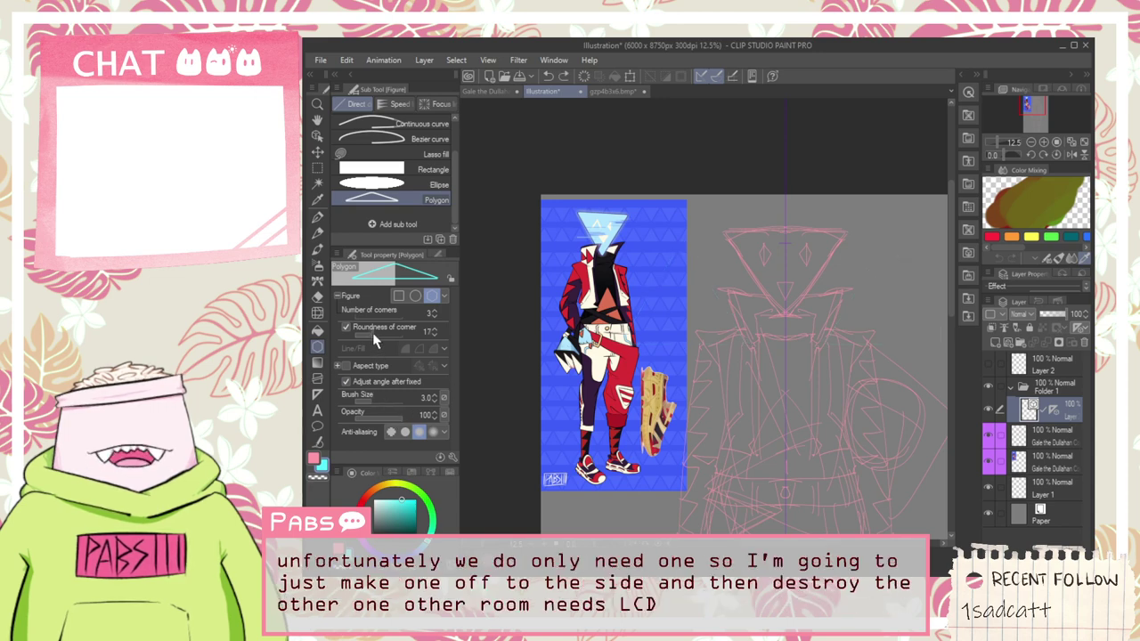
# Step: Set the corner roundness to 47, draw a triangle beside the sketched head and delete its mirrored copy on the right
pyautogui.click(378, 335)
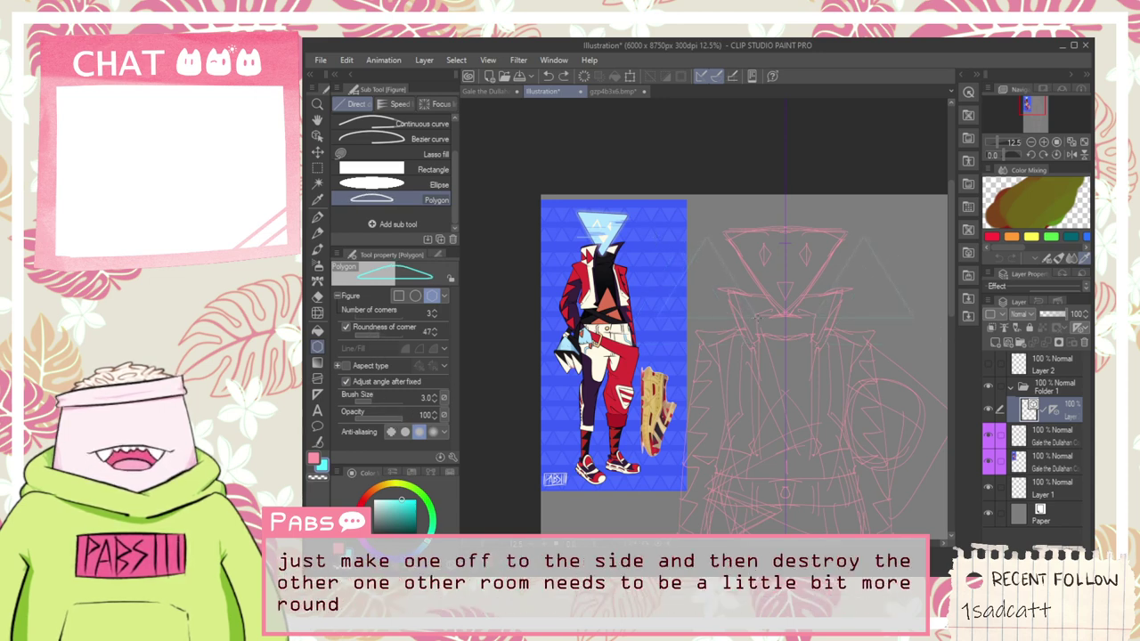
pyautogui.press('space')
pyautogui.moveTo(768, 379); pyautogui.dragTo(573, 407)
pyautogui.click(318, 137)
pyautogui.moveTo(671, 250); pyautogui.dragTo(715, 402)
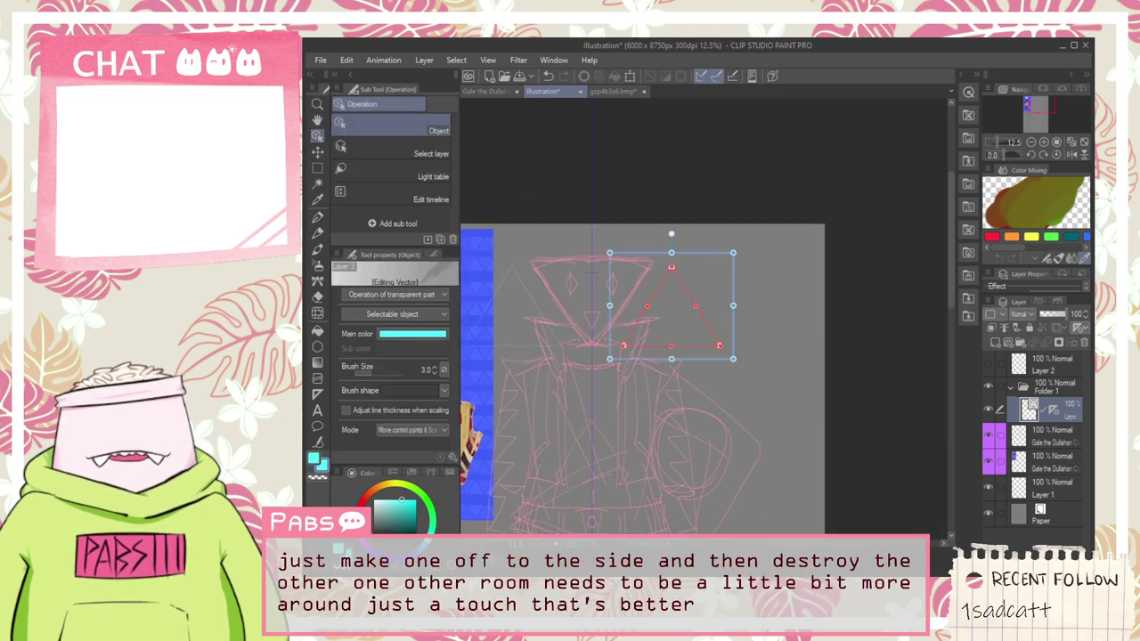
pyautogui.press('Delete')
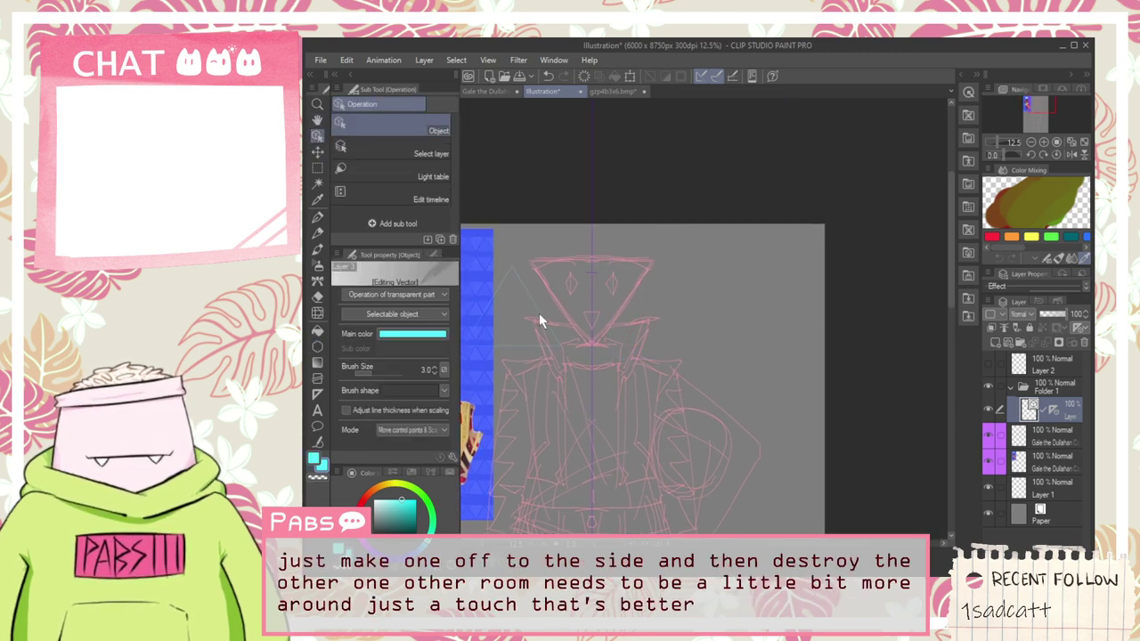
# Step: Turn the remaining triangle point-down, centre it over the sketched head on the symmetry line and enlarge it so its tip meets the collar
pyautogui.moveTo(567, 284); pyautogui.dragTo(452, 260)
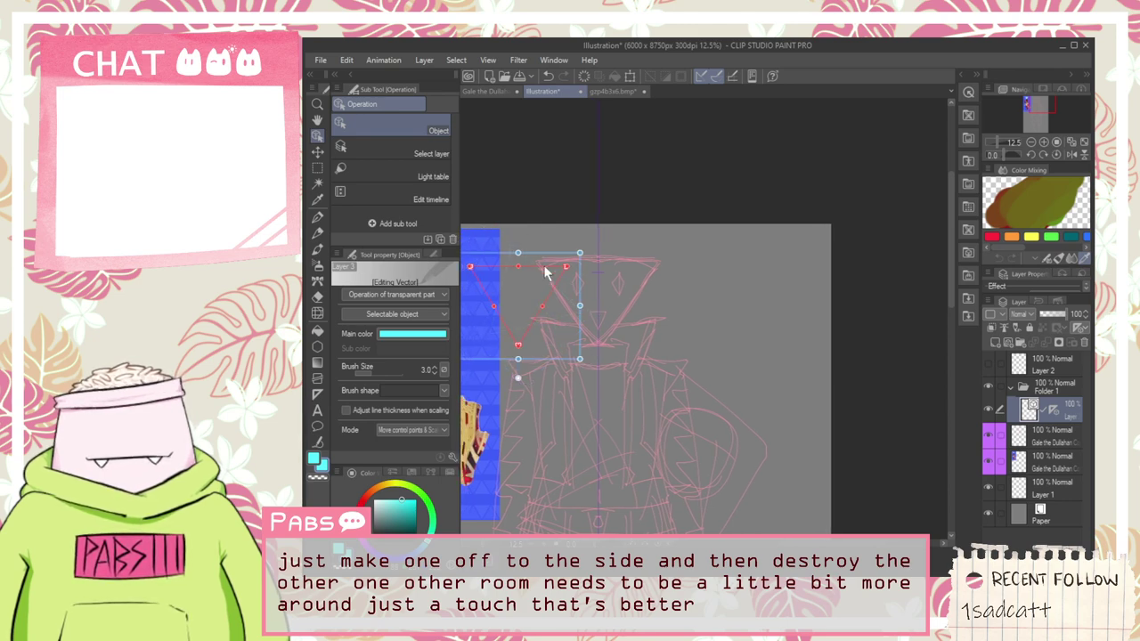
pyautogui.moveTo(548, 255); pyautogui.dragTo(629, 251)
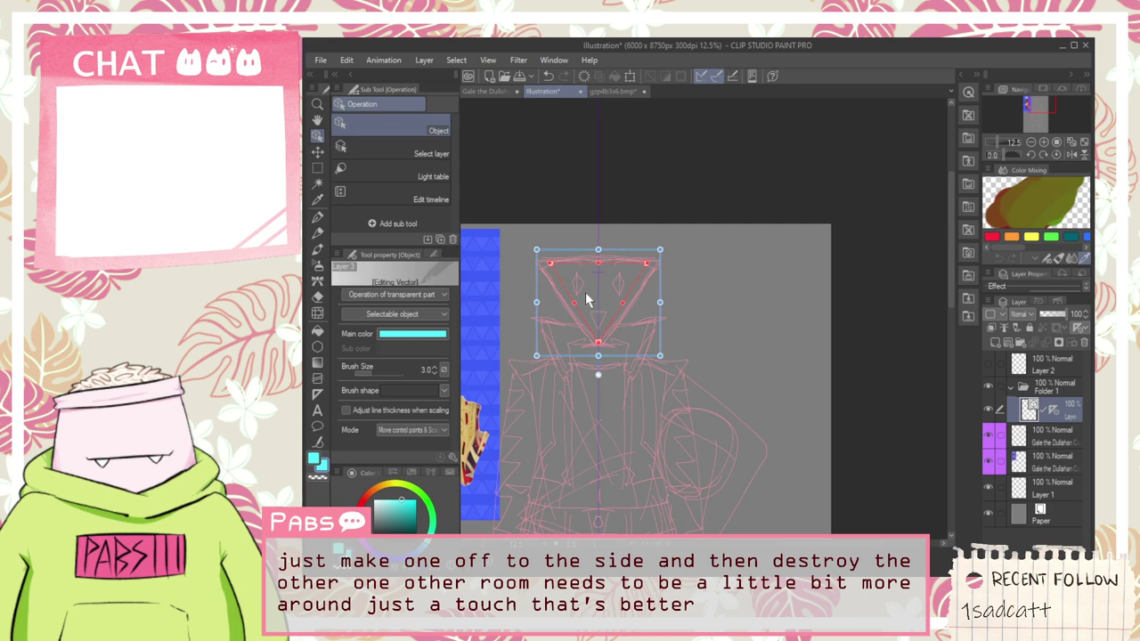
pyautogui.moveTo(660, 356); pyautogui.dragTo(646, 380)
pyautogui.scroll(4, 507, 293)
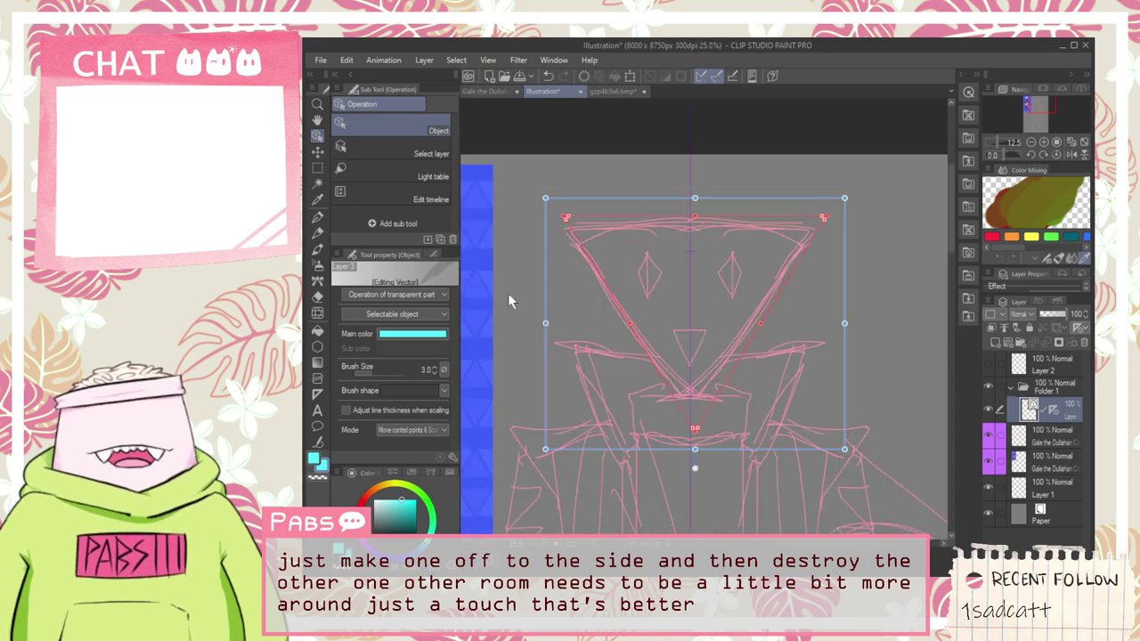
pyautogui.moveTo(821, 495); pyautogui.dragTo(815, 479)
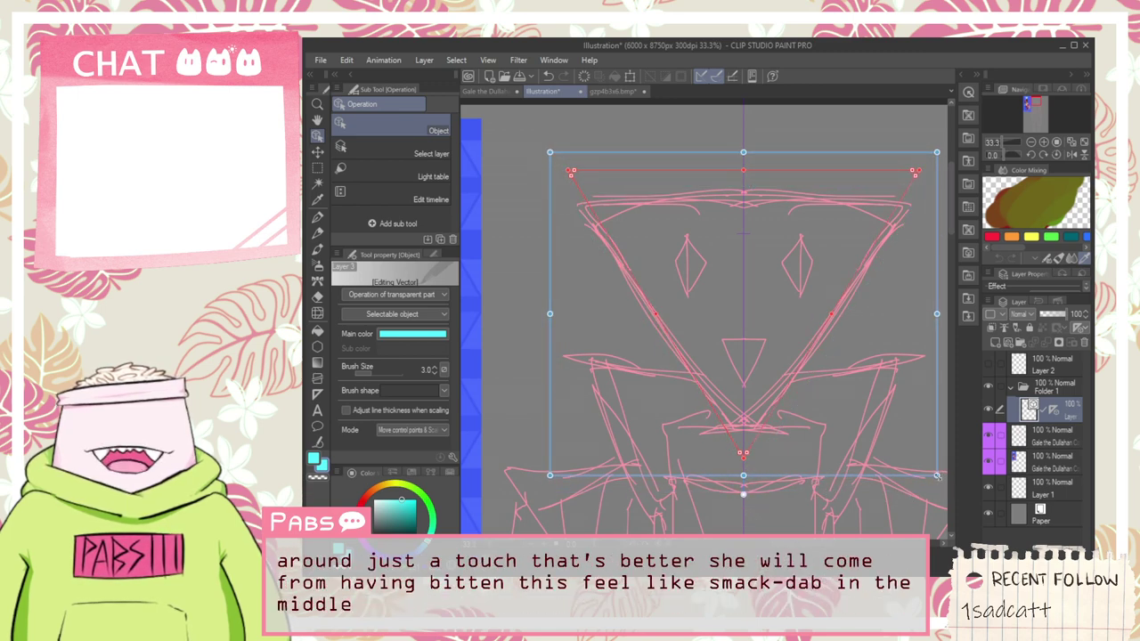
pyautogui.moveTo(936, 475); pyautogui.dragTo(860, 424)
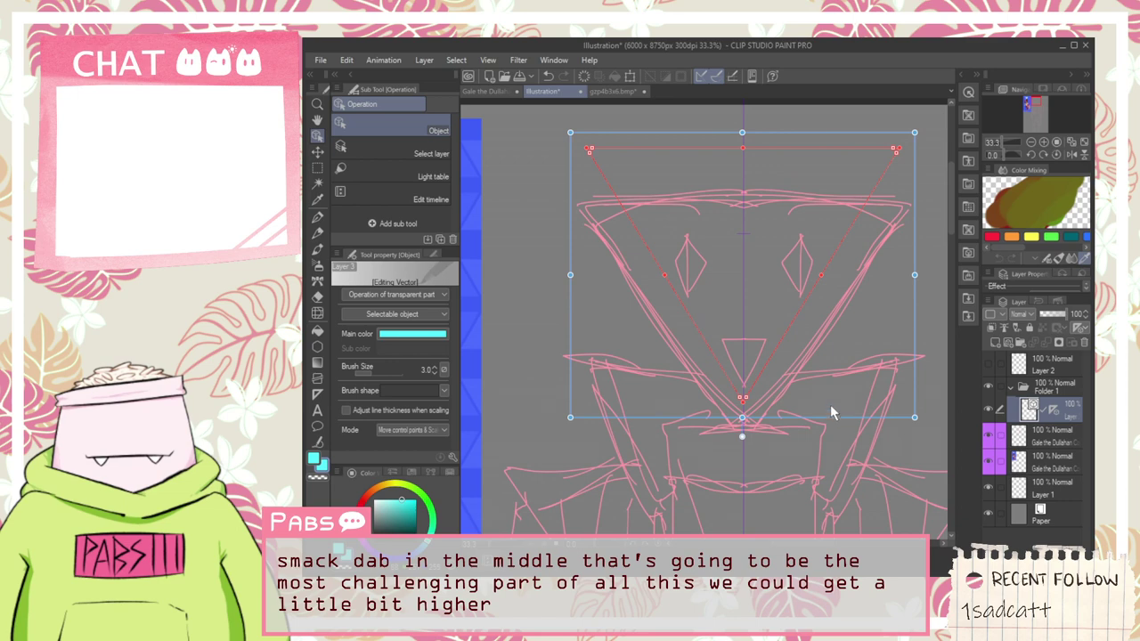
pyautogui.moveTo(913, 415); pyautogui.dragTo(845, 438)
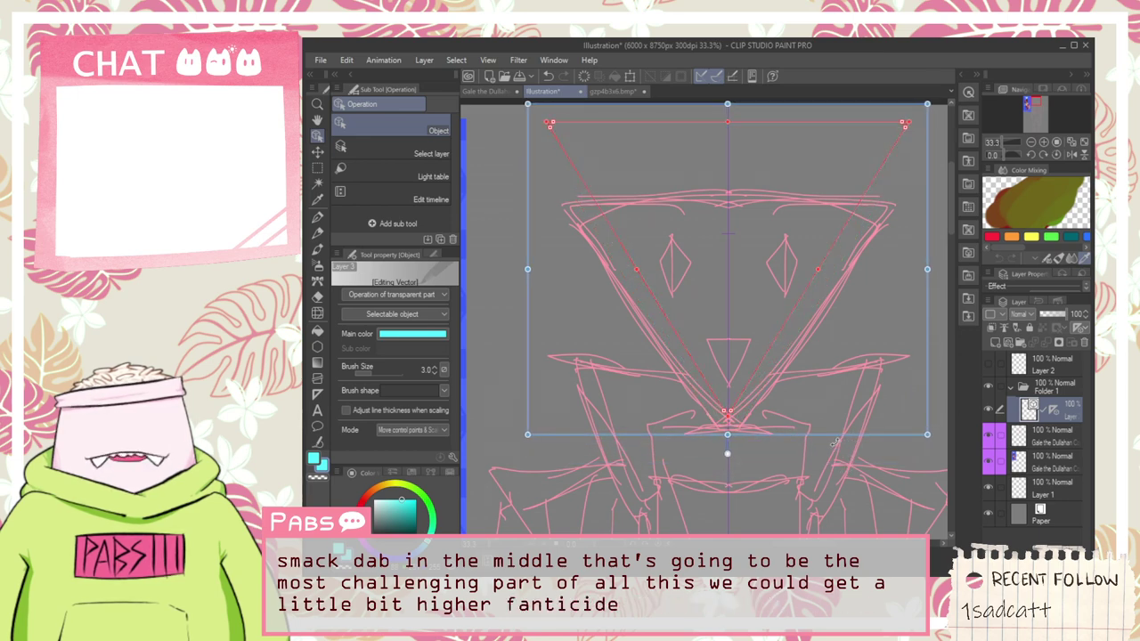
# Step: Sample the light blue of the reference figure's head as the drawing colour for the triangle
pyautogui.press('p')
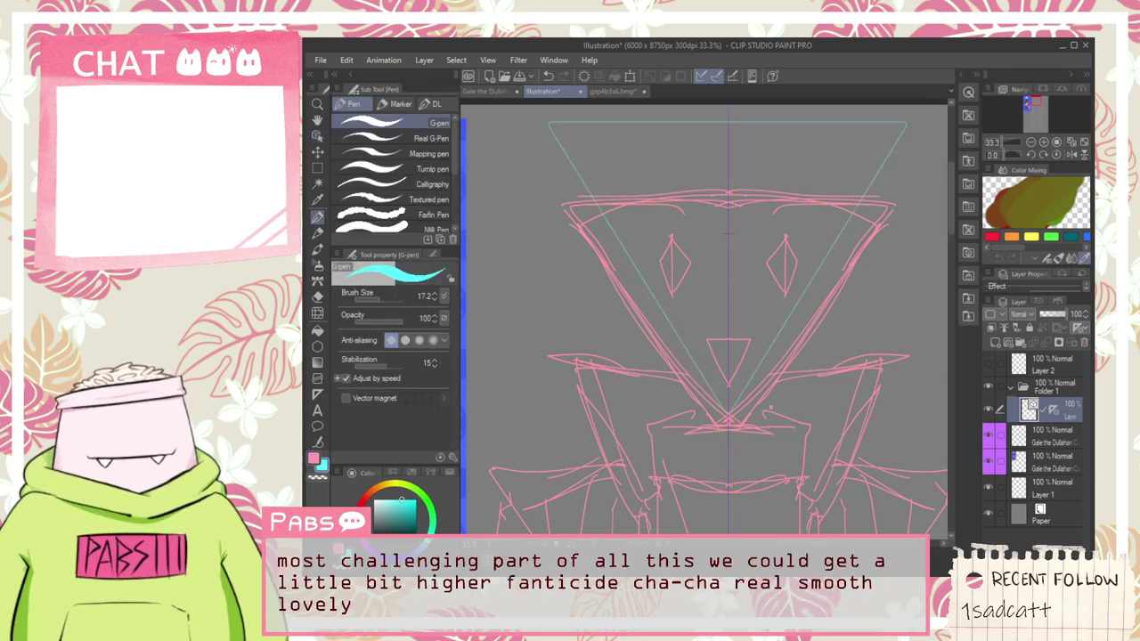
pyautogui.scroll(-1, 788, 410)
pyautogui.press('space')
pyautogui.scroll(5, 759, 370)
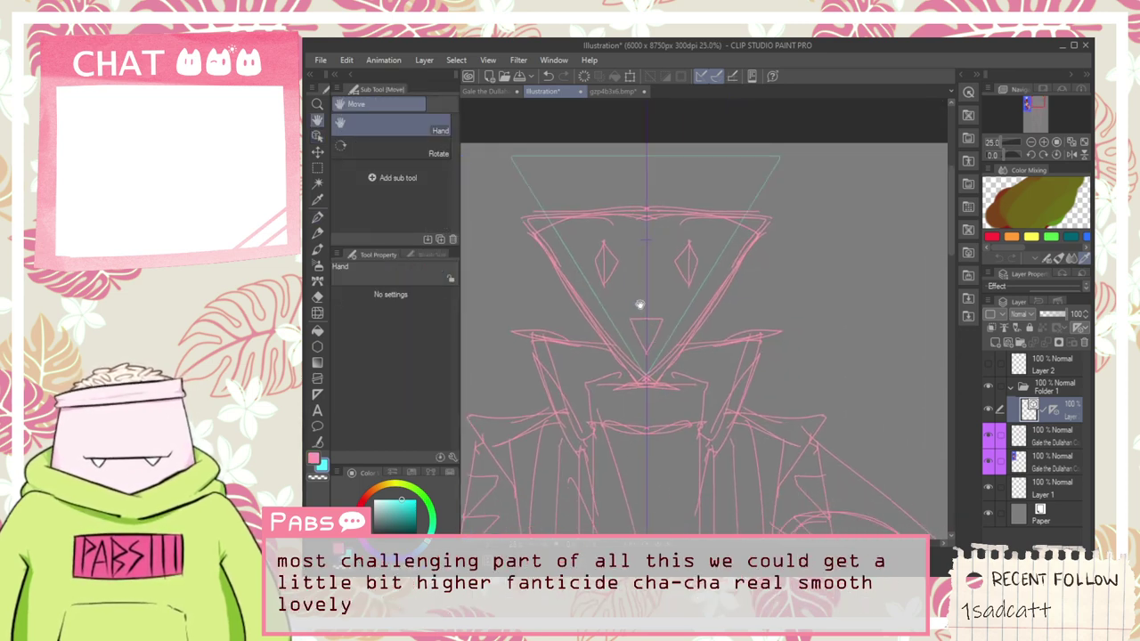
pyautogui.scroll(-3, 552, 373)
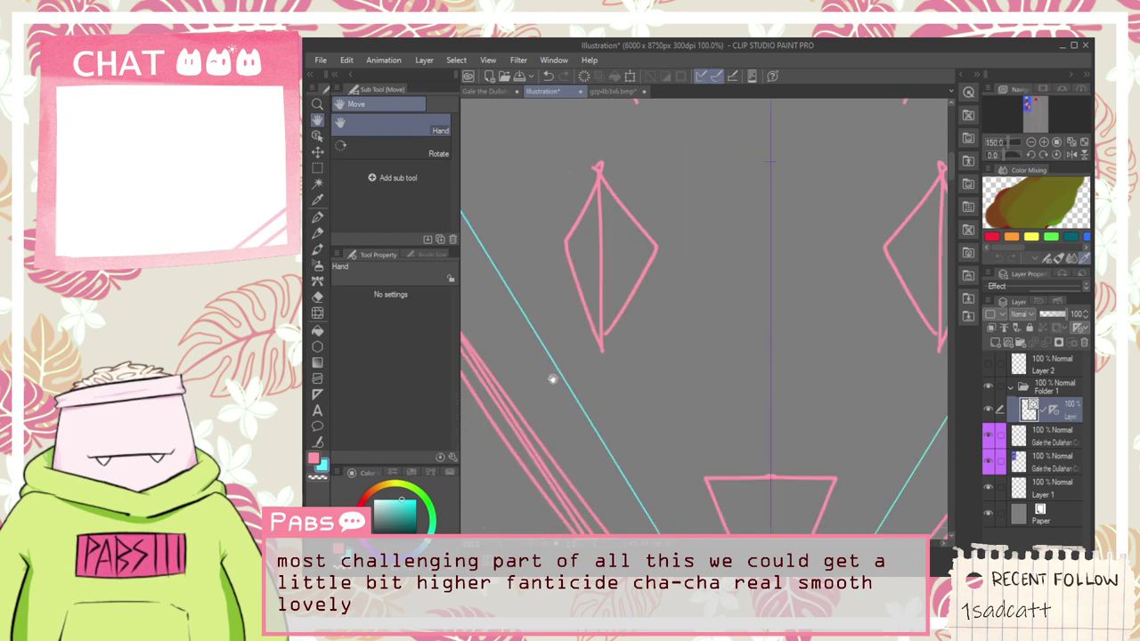
pyautogui.moveTo(888, 337)
pyautogui.mouseDown()
pyautogui.moveTo(860, 465)
pyautogui.moveTo(676, 386)
pyautogui.mouseUp()
pyautogui.press('i')
pyautogui.scroll(2, 686, 325)
pyautogui.click(643, 291)
# Step: Add a raster layer below the triangle's vector layer and hide the two reference layers
pyautogui.scroll(-2, 677, 322)
pyautogui.scroll(-4, 695, 330)
pyautogui.press('space')
pyautogui.moveTo(810, 425); pyautogui.dragTo(763, 396)
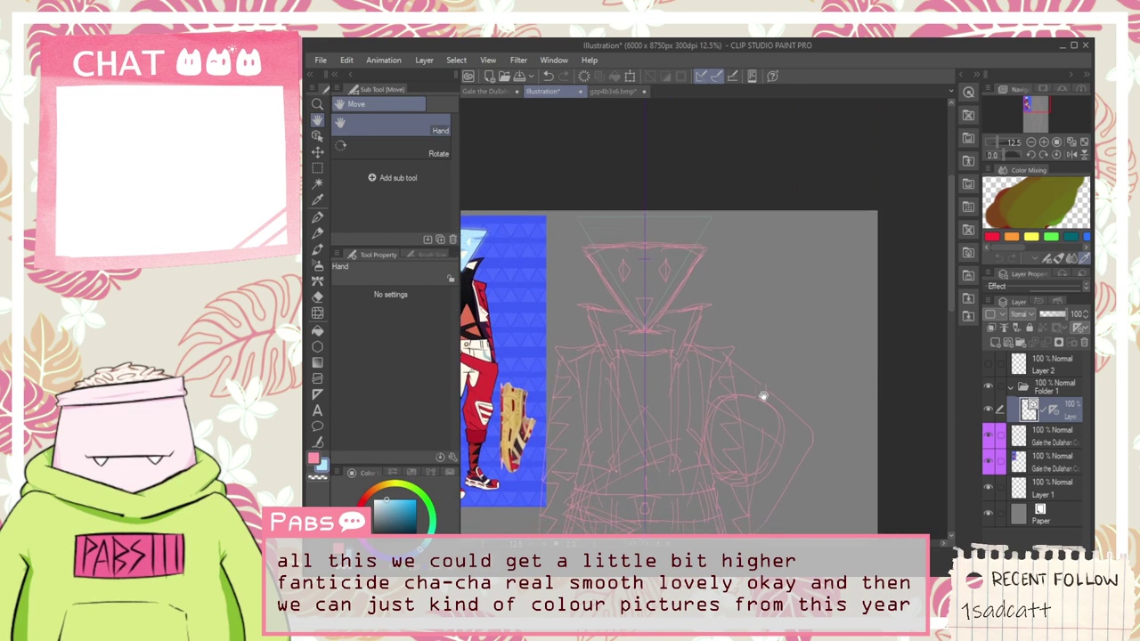
pyautogui.click(998, 346)
pyautogui.click(1031, 409)
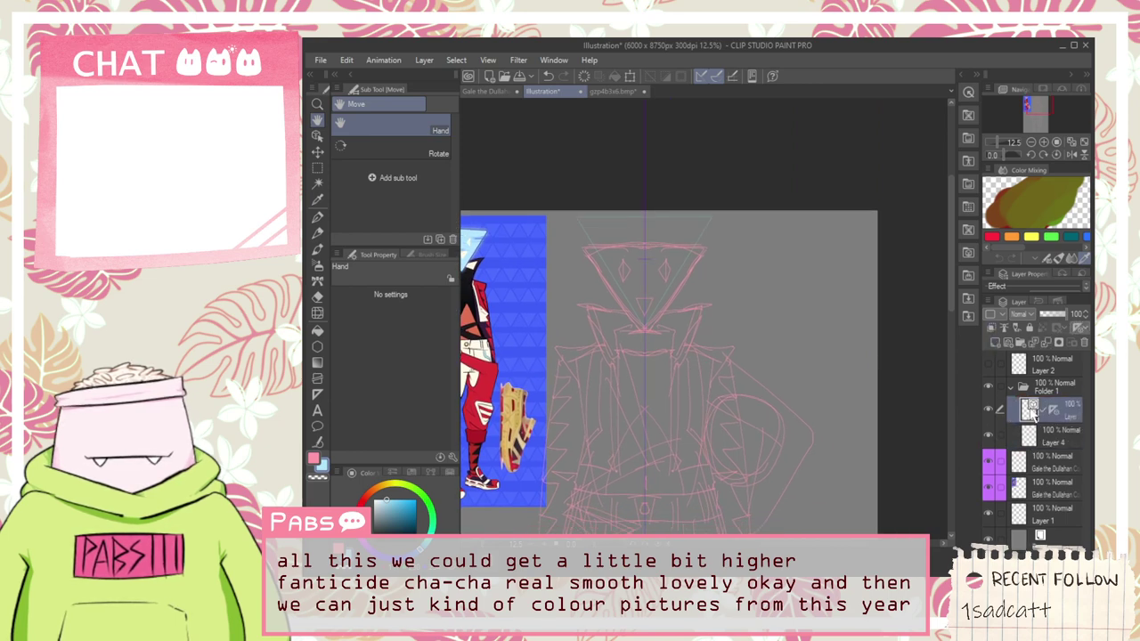
pyautogui.click(988, 461)
pyautogui.click(987, 486)
# Step: Fill the head triangle on Layer 4 with the sampled light blue at 100% fill opacity, referring to other layers
pyautogui.scroll(2, 617, 280)
pyautogui.press('g')
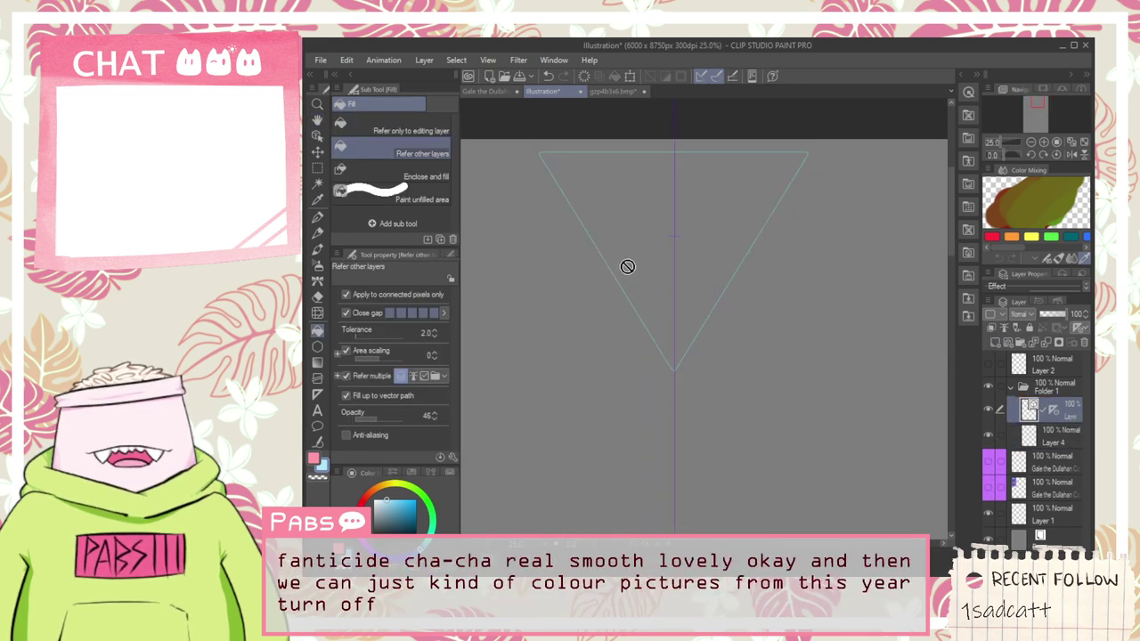
pyautogui.click(1064, 440)
pyautogui.click(672, 271)
pyautogui.scroll(2, 628, 237)
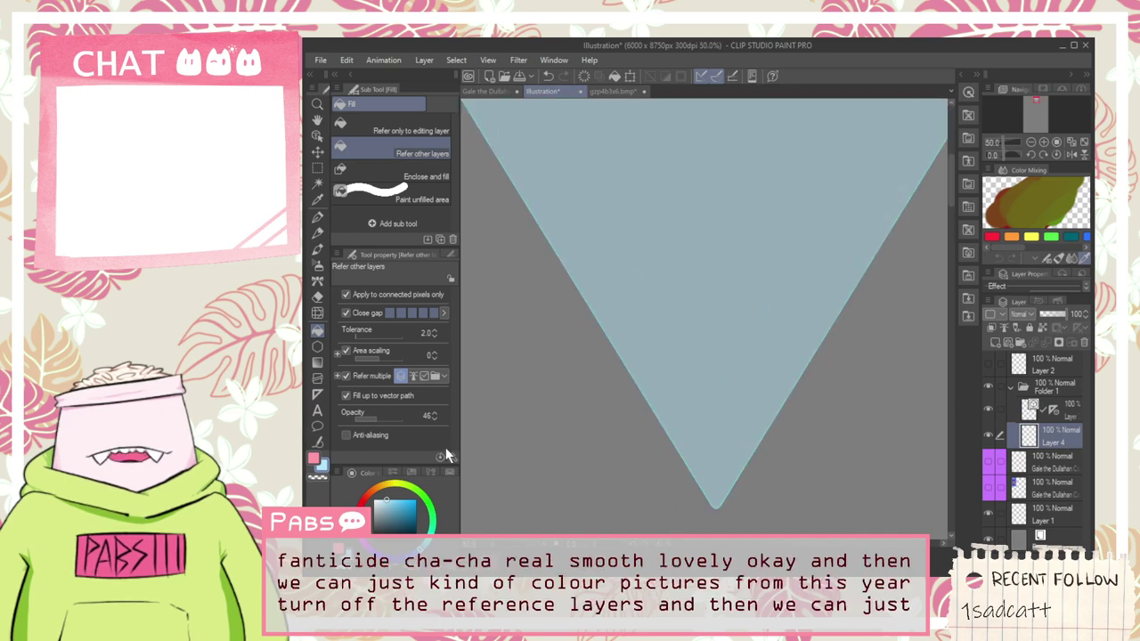
pyautogui.hotkey('ctrl', 'z')
pyautogui.moveTo(383, 418); pyautogui.dragTo(415, 422)
pyautogui.click(699, 334)
pyautogui.scroll(-4, 713, 341)
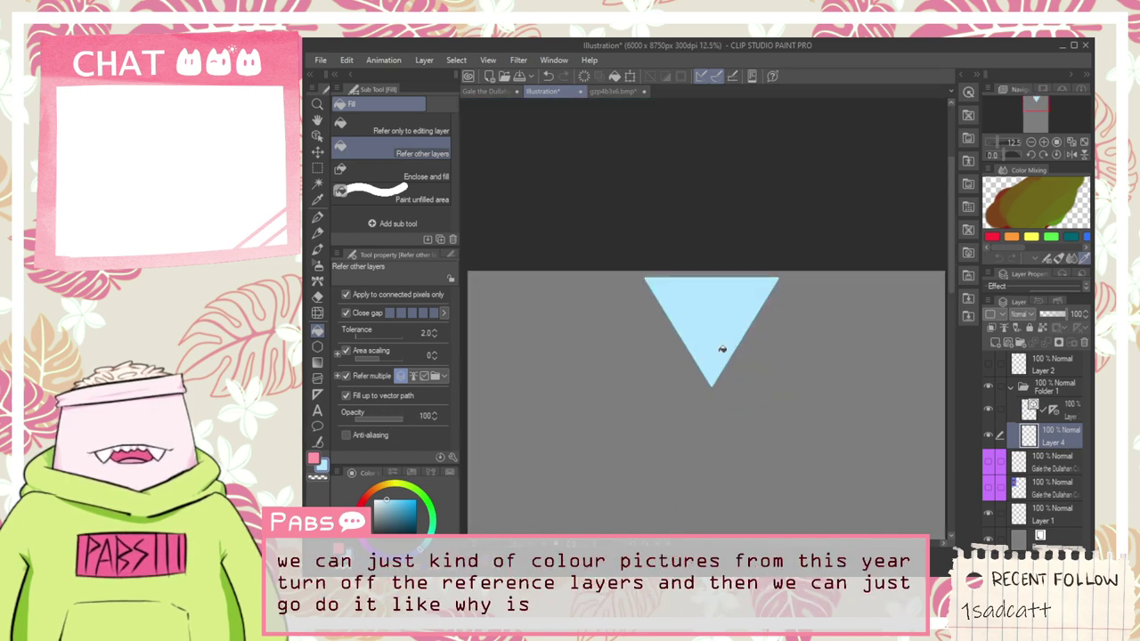
# Step: Show the two reference layers again and select the triangle's vector line layer
pyautogui.press('h')
pyautogui.click(987, 486)
pyautogui.click(986, 466)
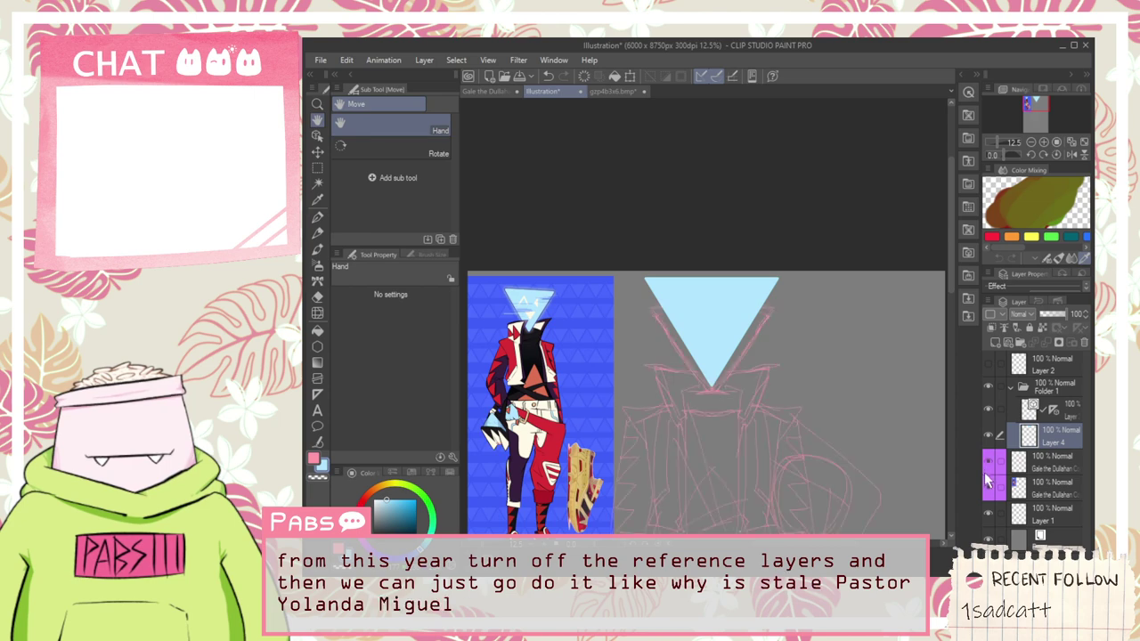
pyautogui.scroll(4, 661, 343)
pyautogui.scroll(-1, 797, 368)
pyautogui.click(1078, 418)
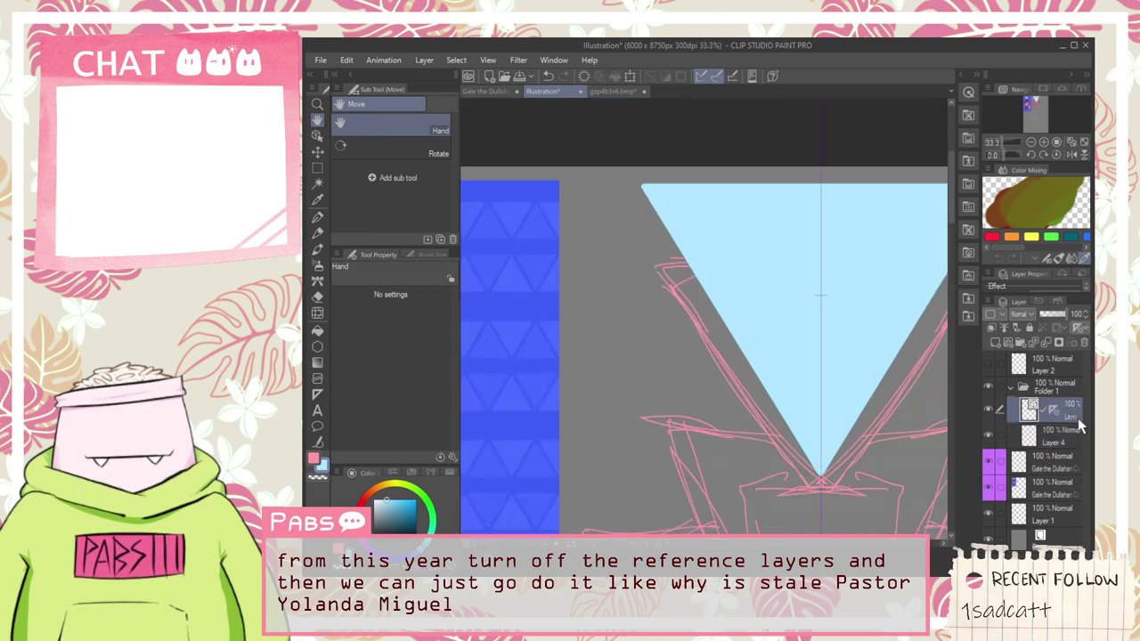
# Step: Thicken the head triangle's vector outline by setting its brush size to 14.0
pyautogui.click(317, 134)
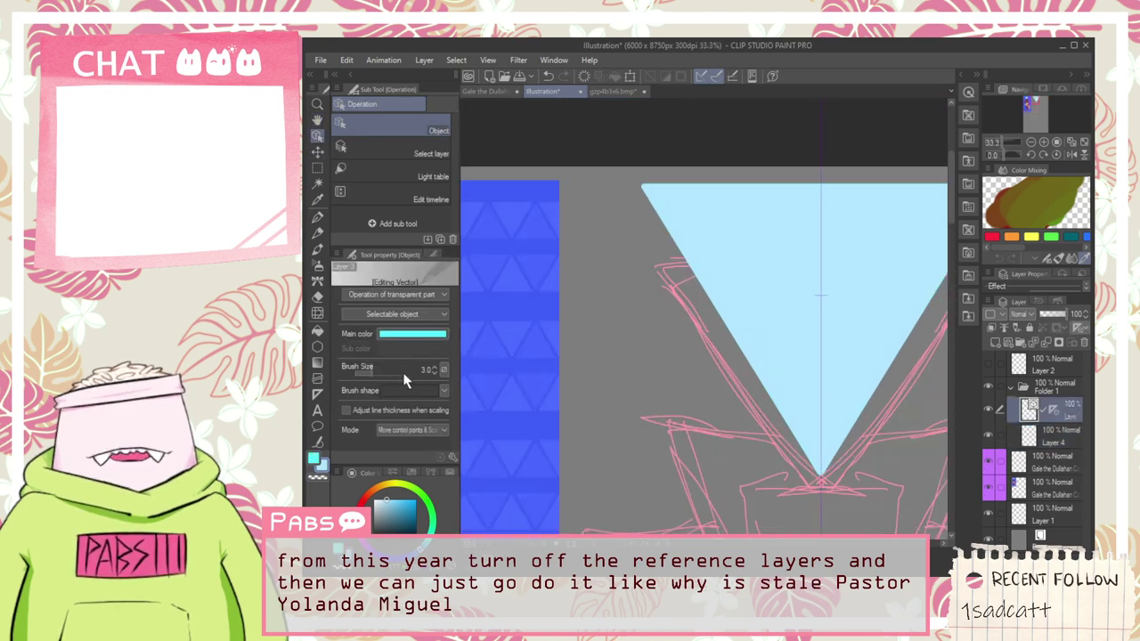
pyautogui.click(435, 366)
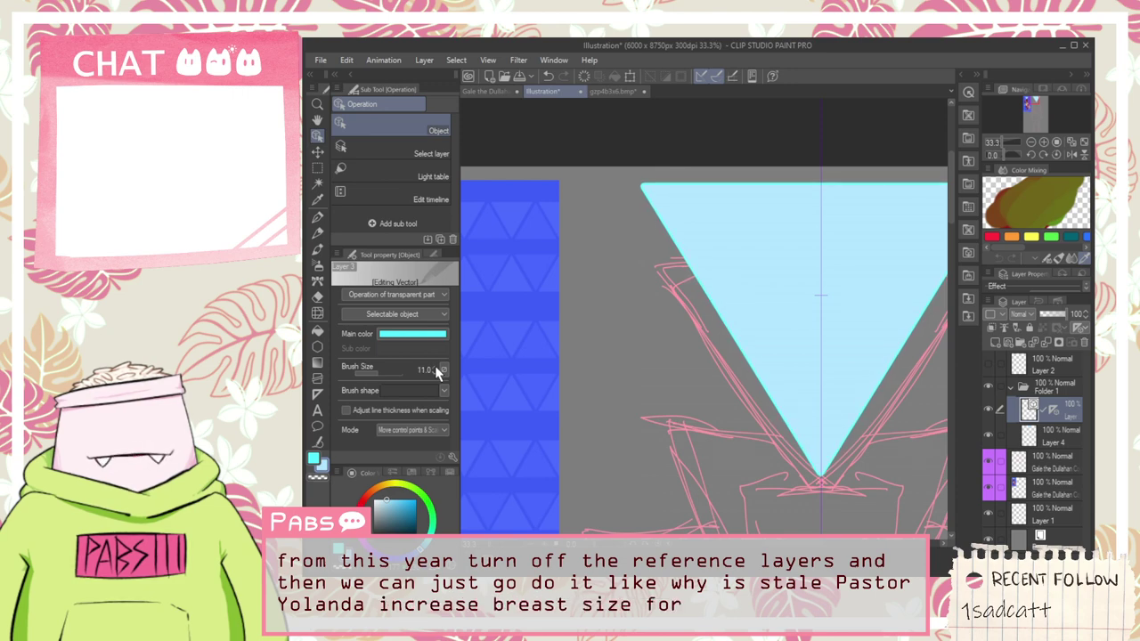
pyautogui.hotkey('ctrl', '-')
pyautogui.hotkey('ctrl', '-')
pyautogui.hotkey('ctrl', '+')
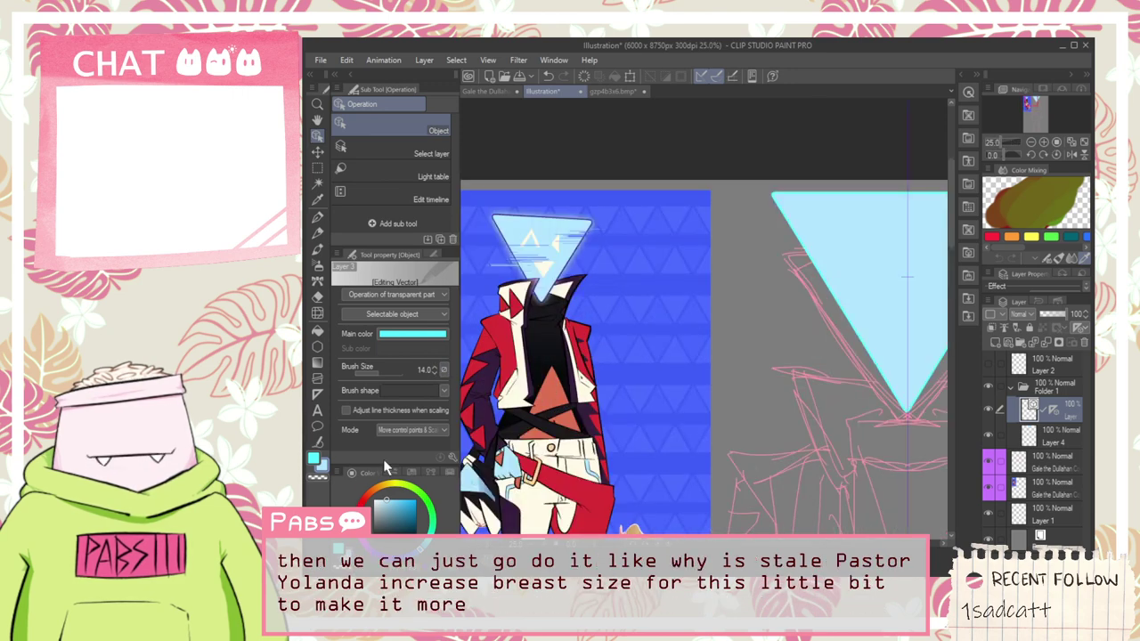
# Step: Pick a dark blue-purple and recolour the head triangle's vector outline with it
pyautogui.click(402, 560)
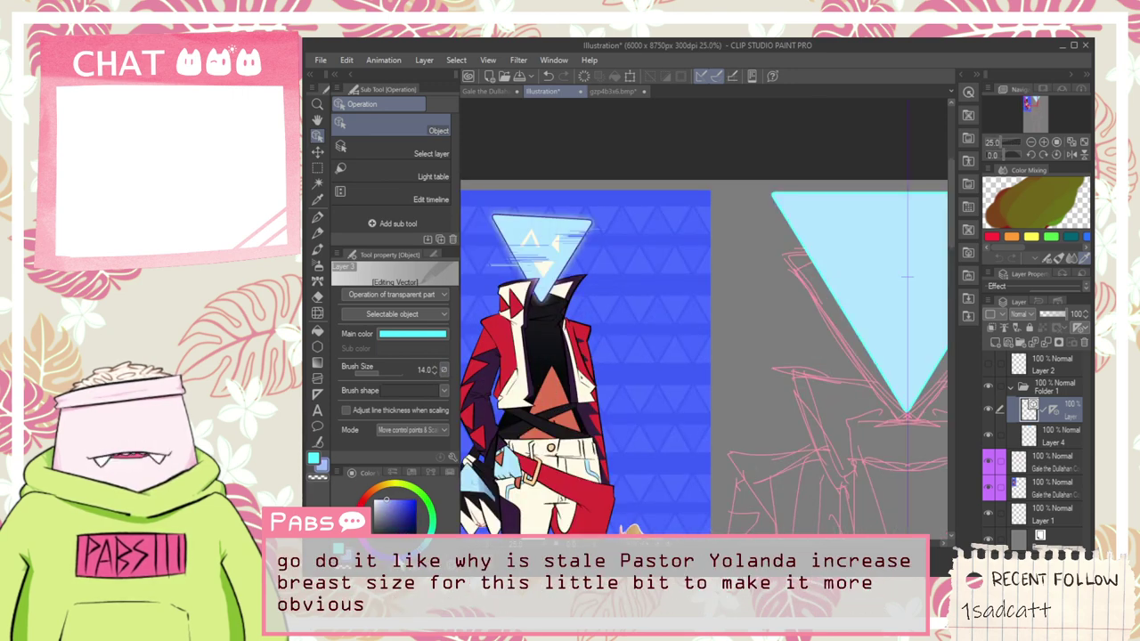
pyautogui.click(408, 521)
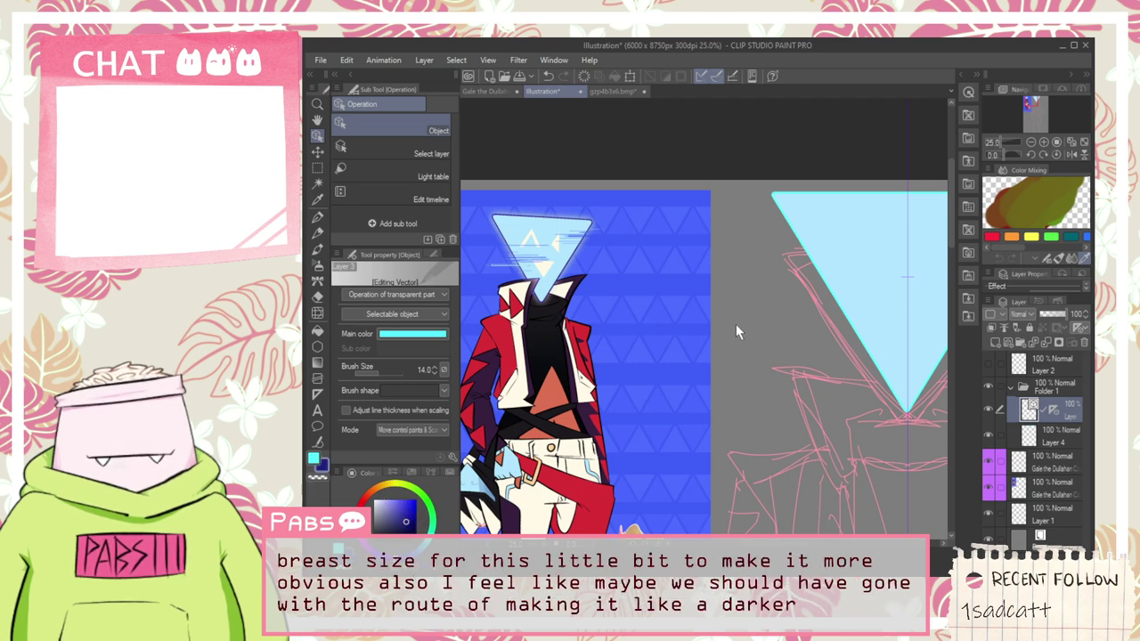
pyautogui.scroll(-2, 735, 324)
pyautogui.moveTo(757, 349); pyautogui.dragTo(628, 360)
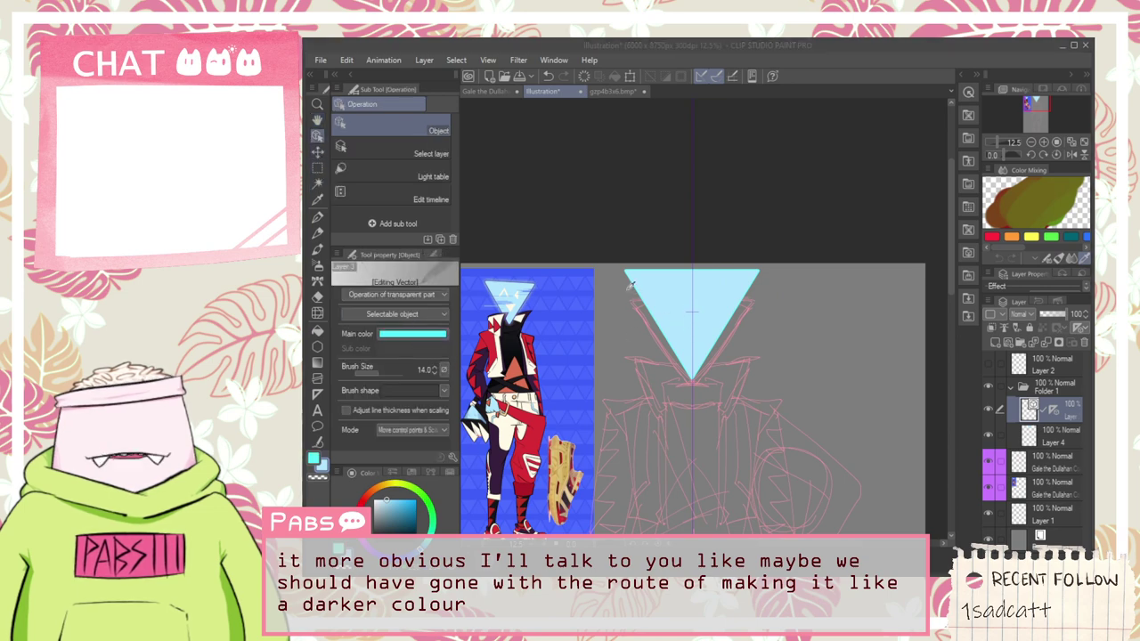
pyautogui.click(663, 336)
pyautogui.scroll(2, 663, 336)
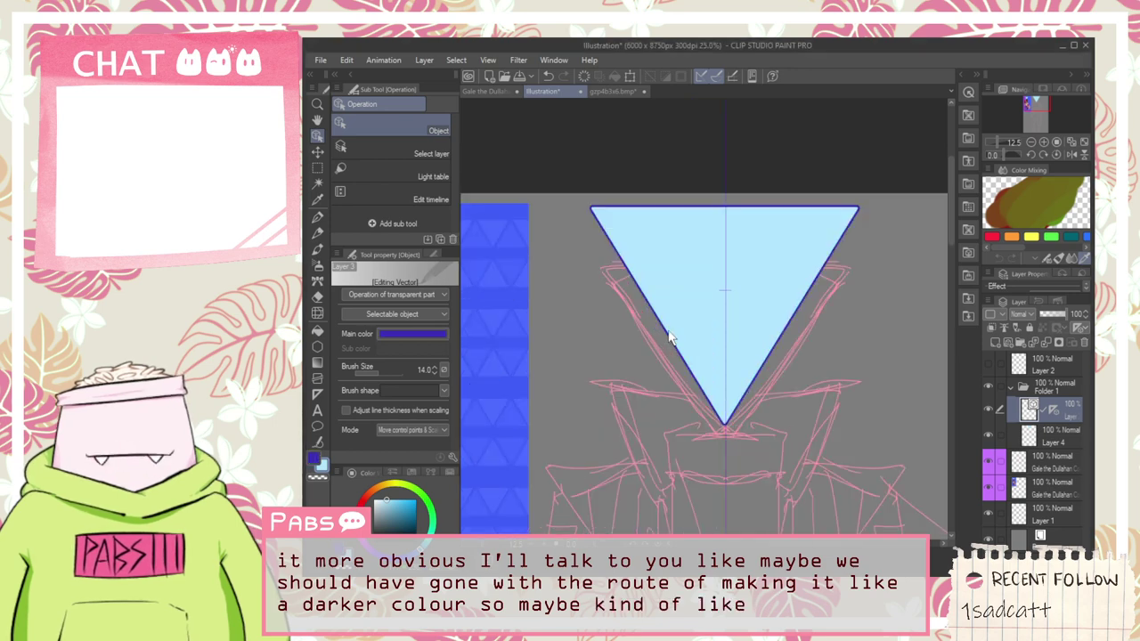
pyautogui.scroll(1, 683, 328)
pyautogui.scroll(-1, 706, 335)
pyautogui.press('space')
pyautogui.moveTo(683, 343); pyautogui.dragTo(614, 318)
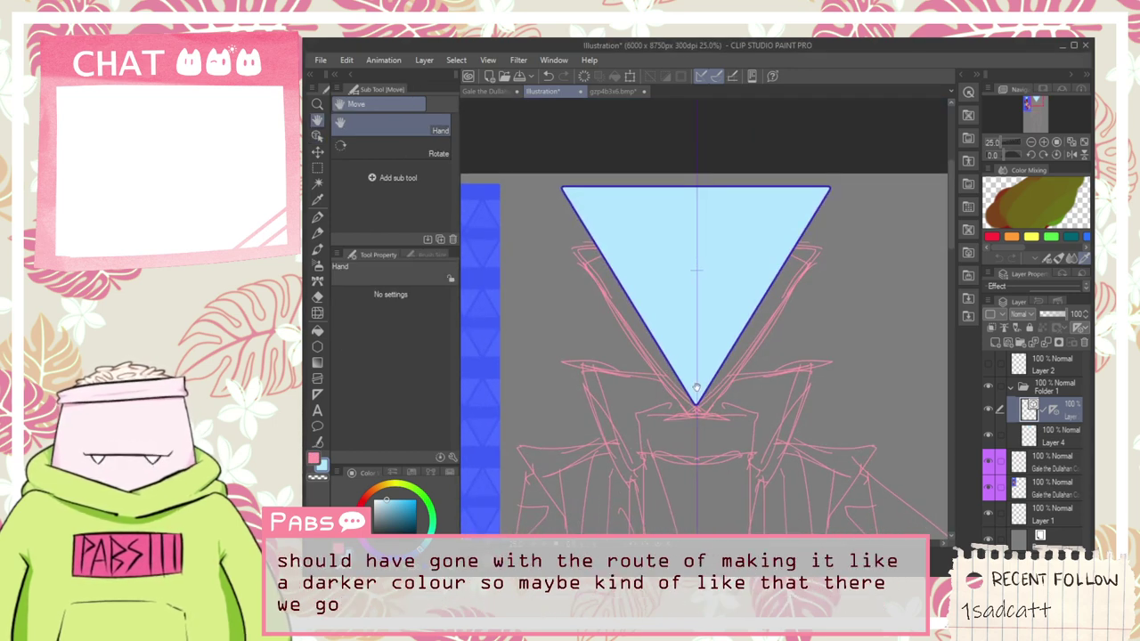
# Step: Select the triangle's filled area on Layer 4 and choose a paler tint of its light blue for drawing
pyautogui.click(1042, 432)
pyautogui.press('w')
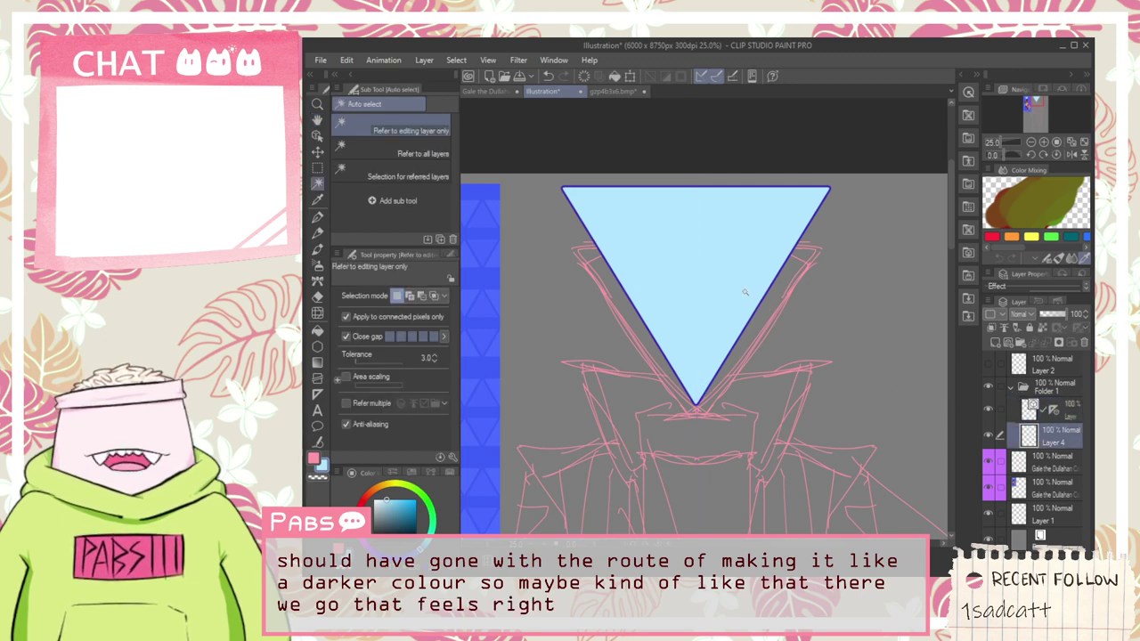
pyautogui.click(748, 307)
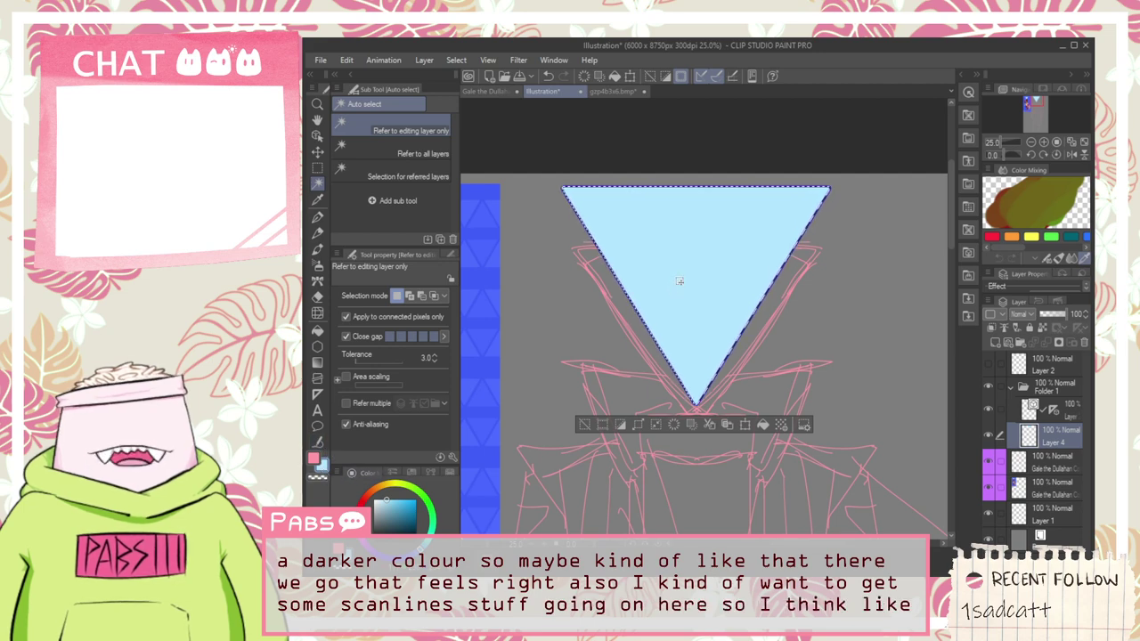
pyautogui.scroll(3, 679, 281)
pyautogui.press('i')
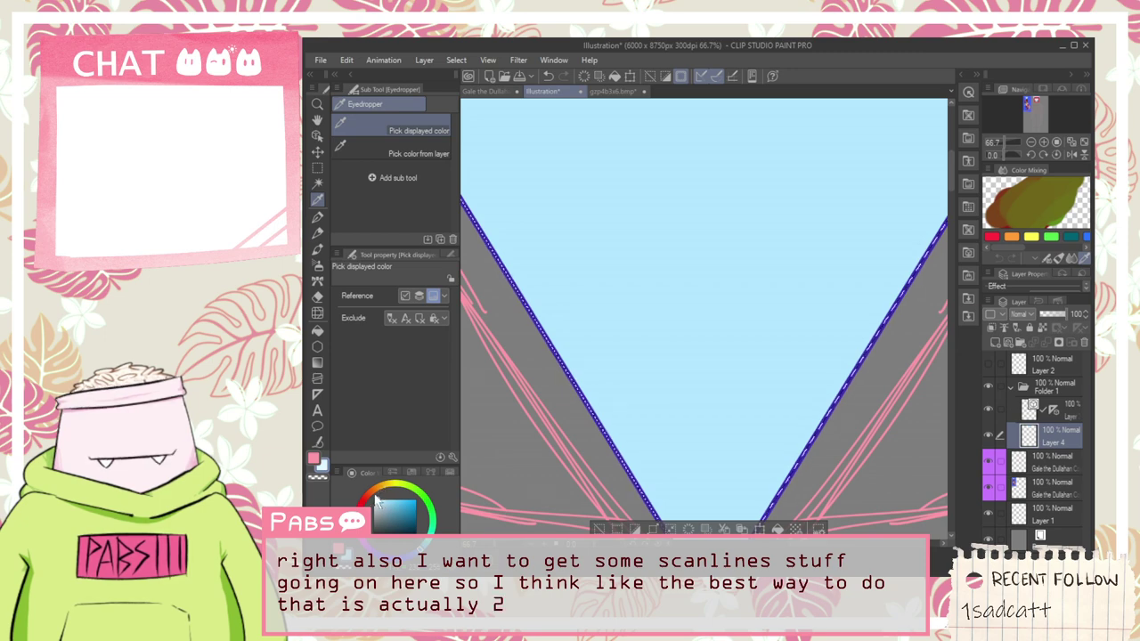
pyautogui.press('p')
# Step: Place a horizontal parallel-line special ruler across the triangle on Layer 4 and switch to the G-pen
pyautogui.scroll(-3, 517, 417)
pyautogui.click(317, 443)
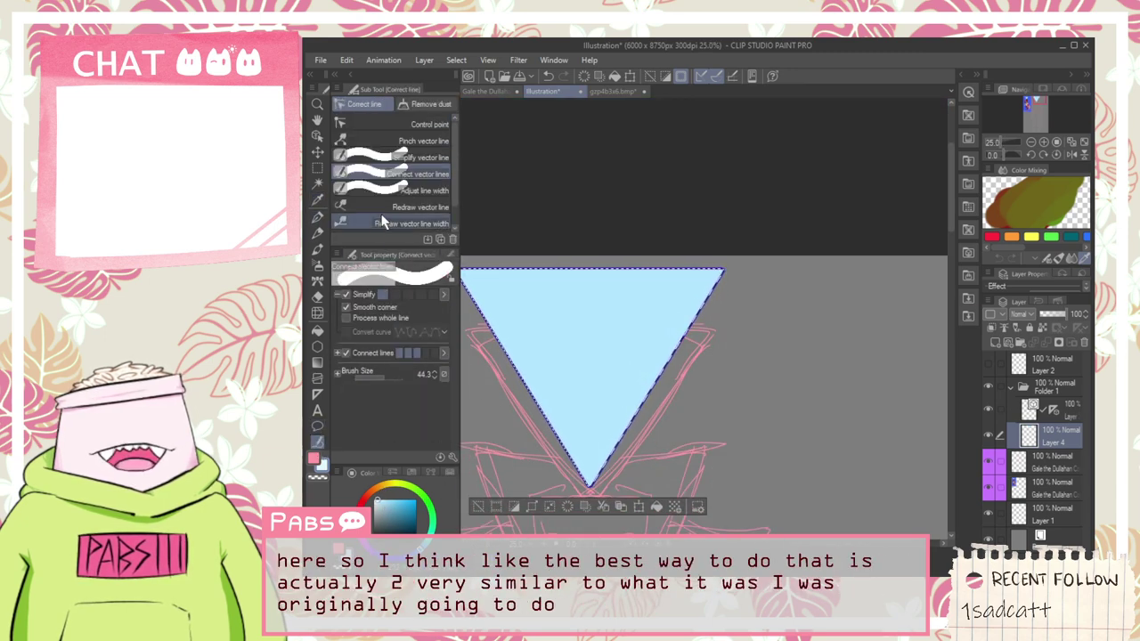
pyautogui.click(317, 394)
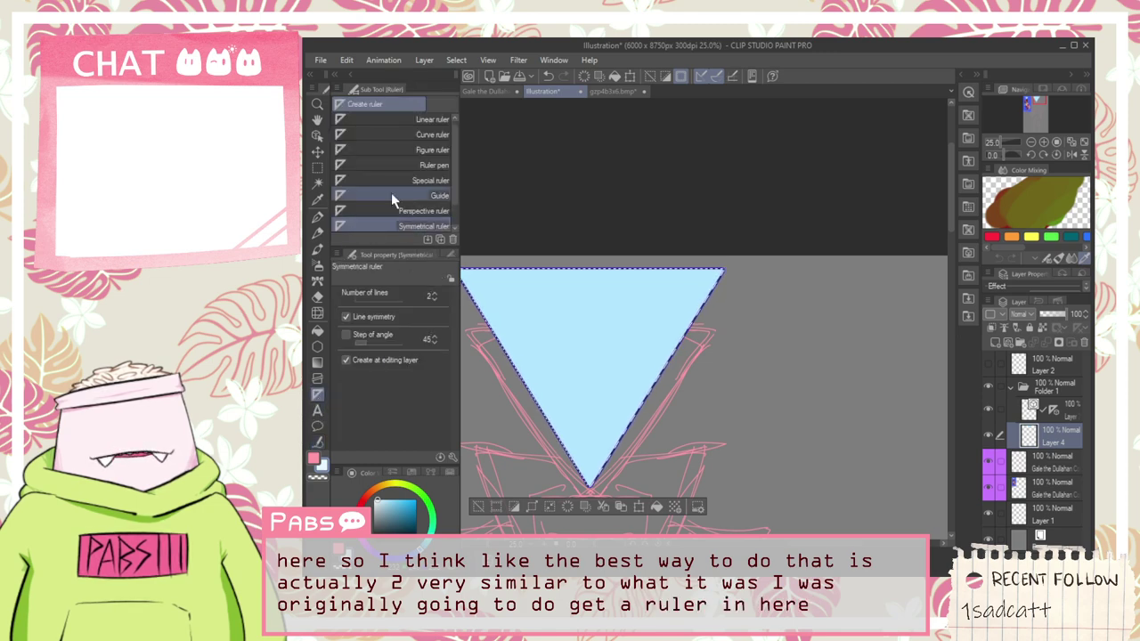
pyautogui.moveTo(453, 204); pyautogui.dragTo(452, 201)
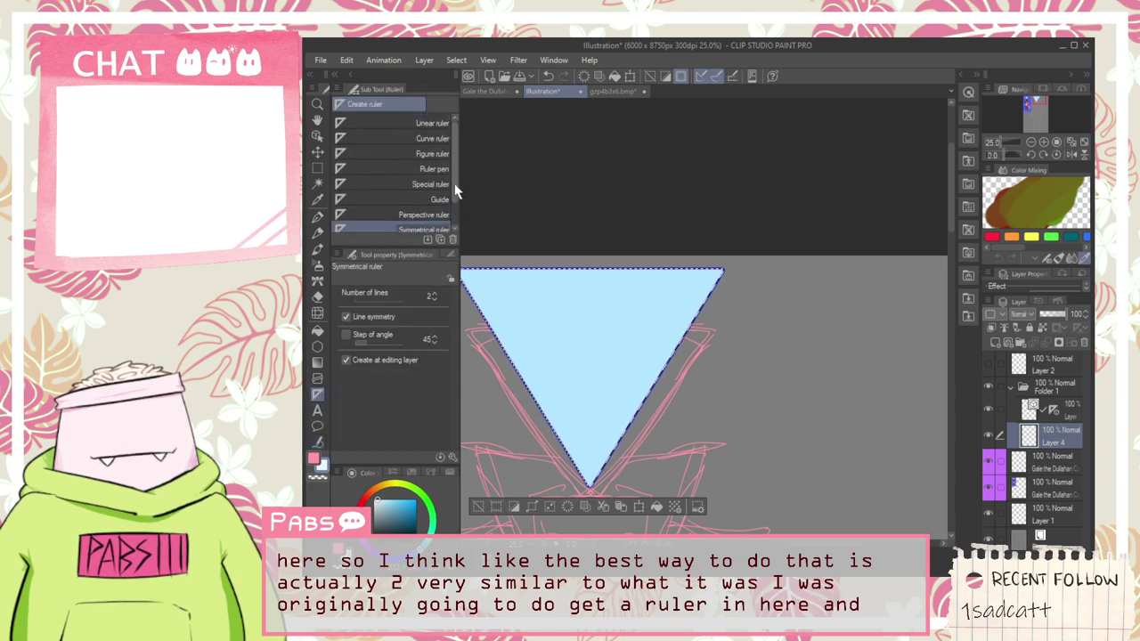
pyautogui.scroll(-2, 458, 227)
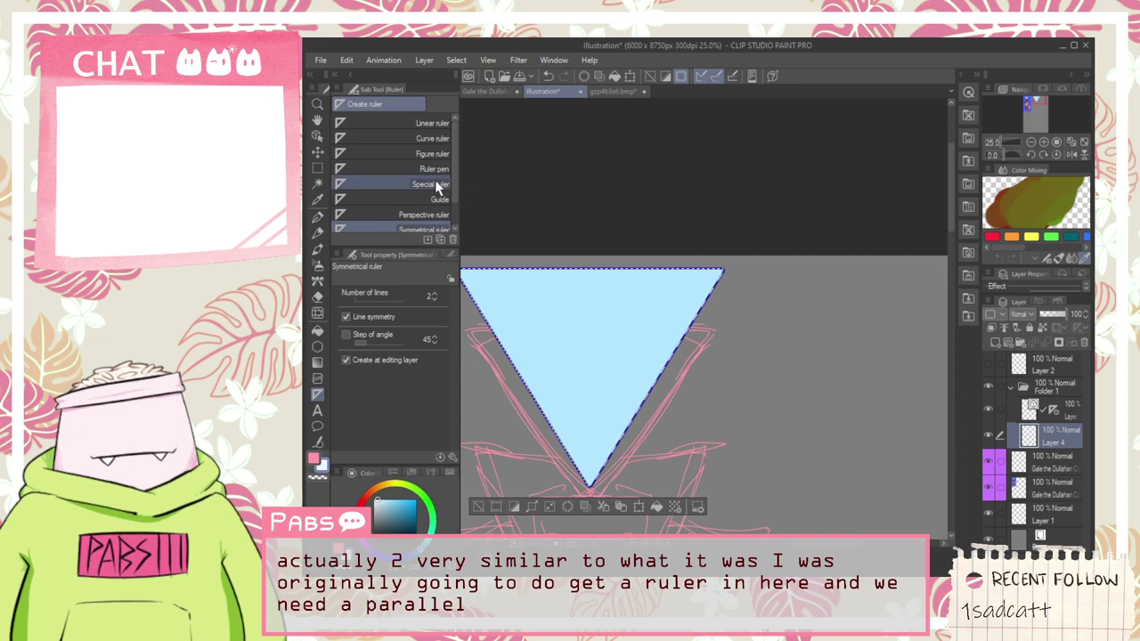
pyautogui.click(433, 182)
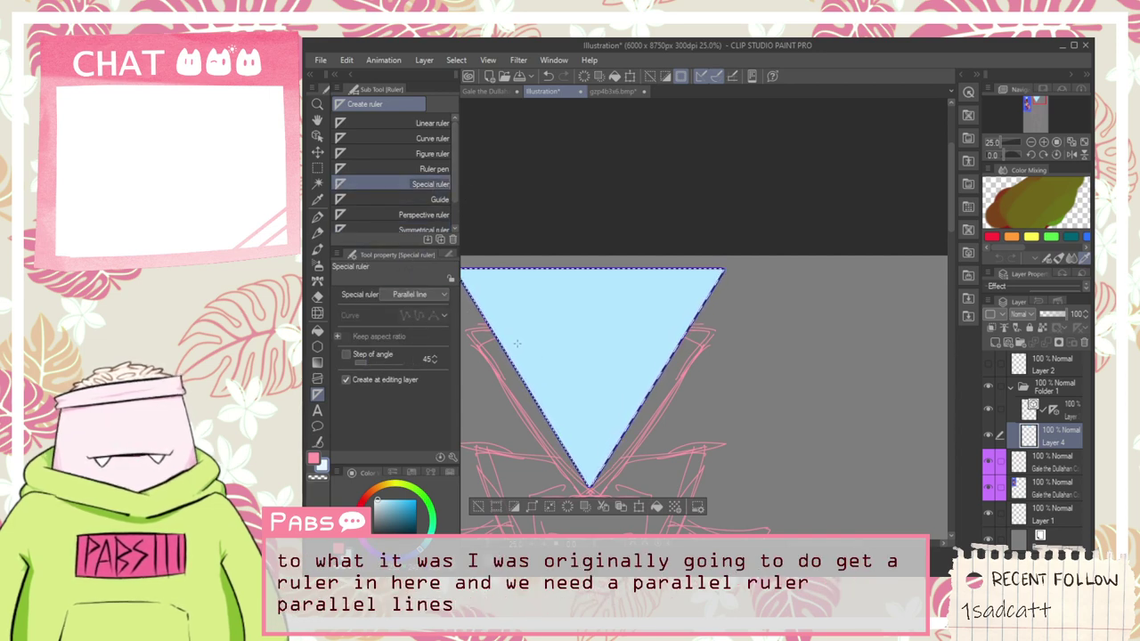
pyautogui.moveTo(594, 356); pyautogui.dragTo(594, 352)
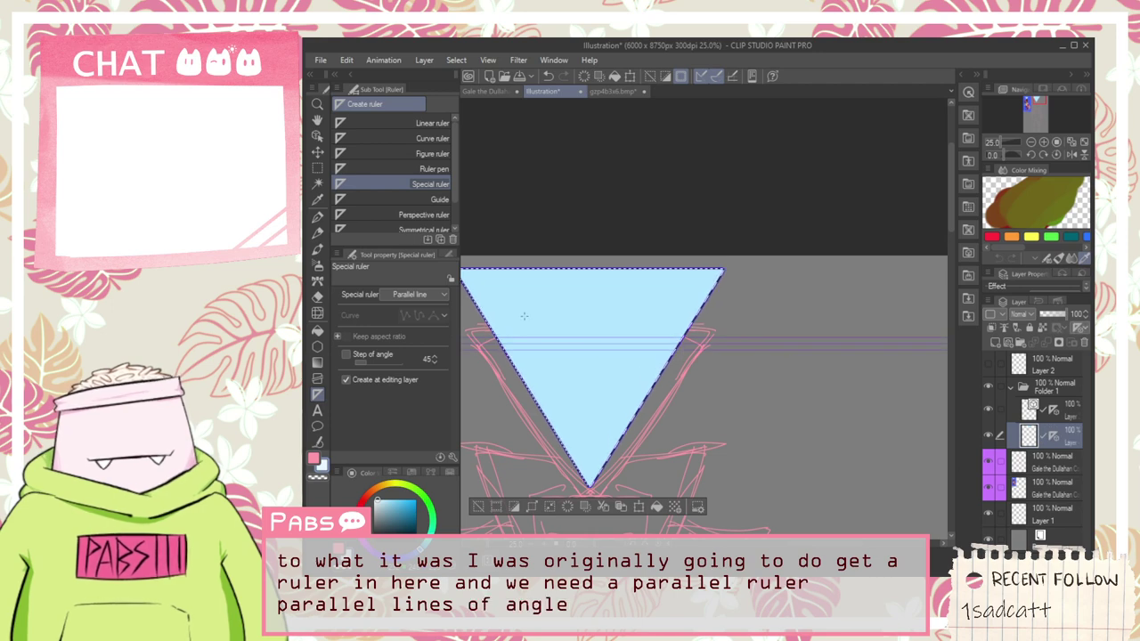
pyautogui.press('p')
pyautogui.scroll(-2, 541, 322)
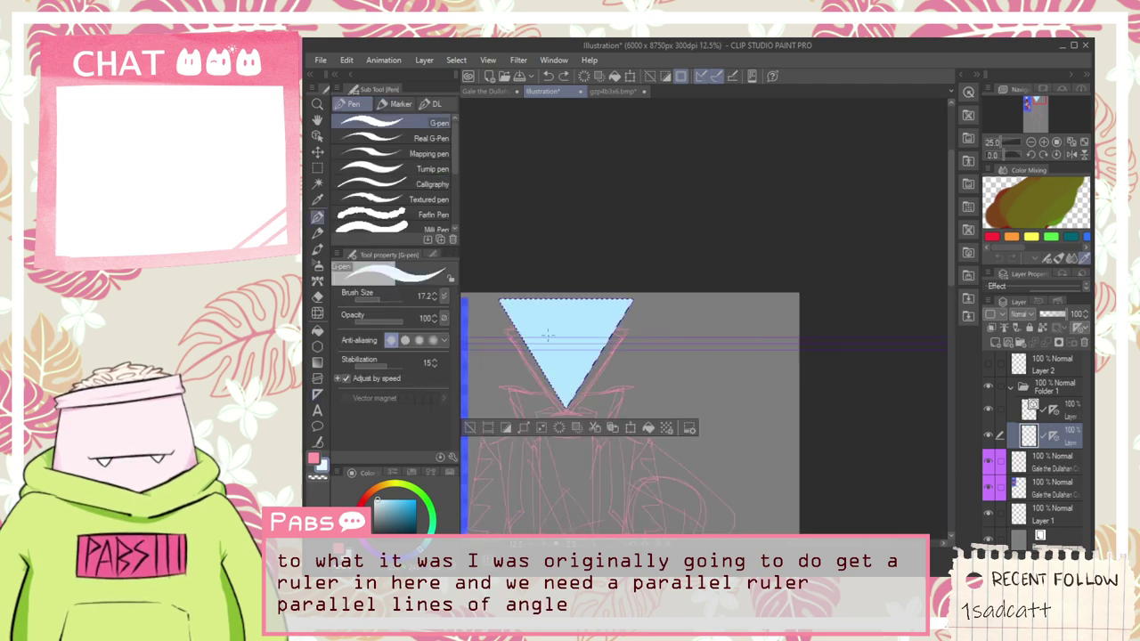
pyautogui.press('space')
pyautogui.moveTo(521, 376); pyautogui.dragTo(593, 379)
pyautogui.scroll(2, 616, 326)
pyautogui.scroll(1, 613, 319)
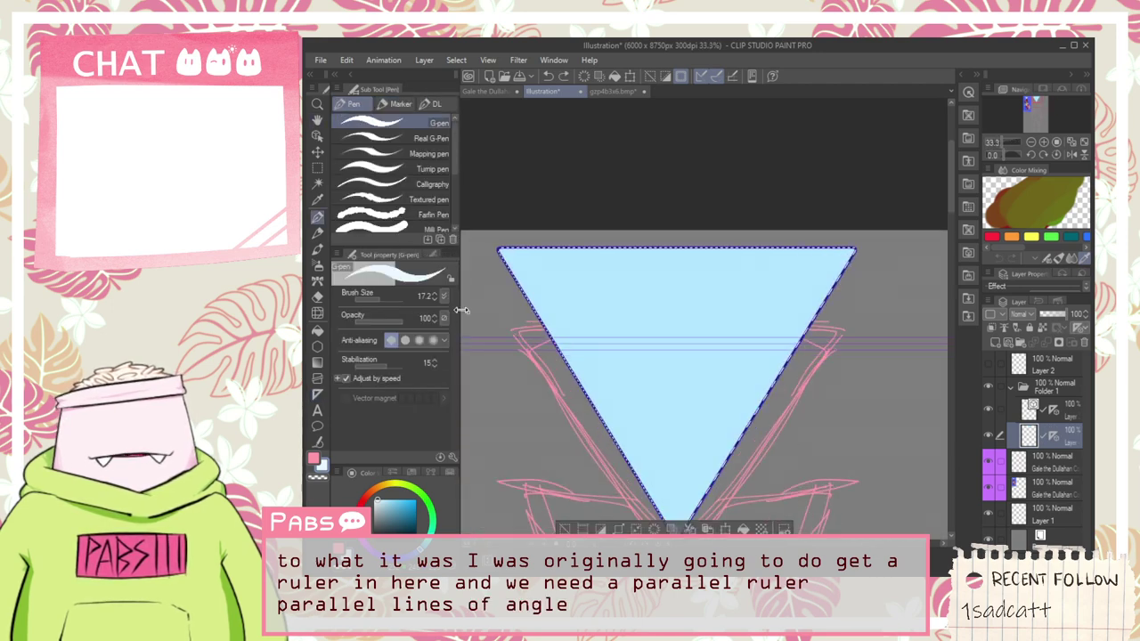
pyautogui.hotkey('ctrl', 'z')
pyautogui.click(317, 153)
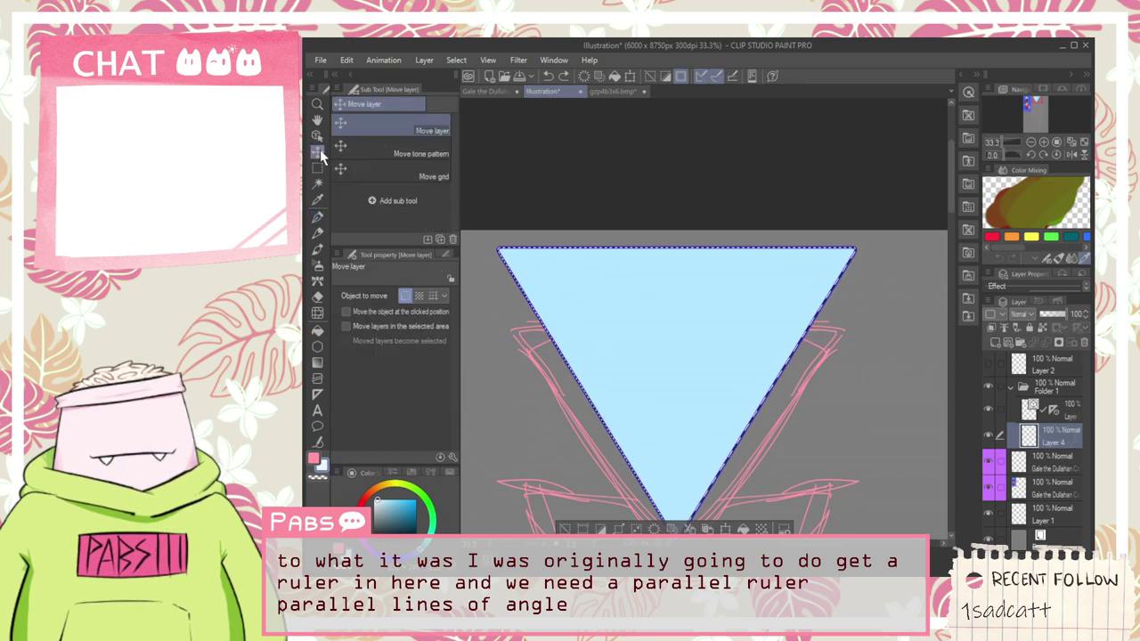
pyautogui.click(317, 184)
pyautogui.click(318, 248)
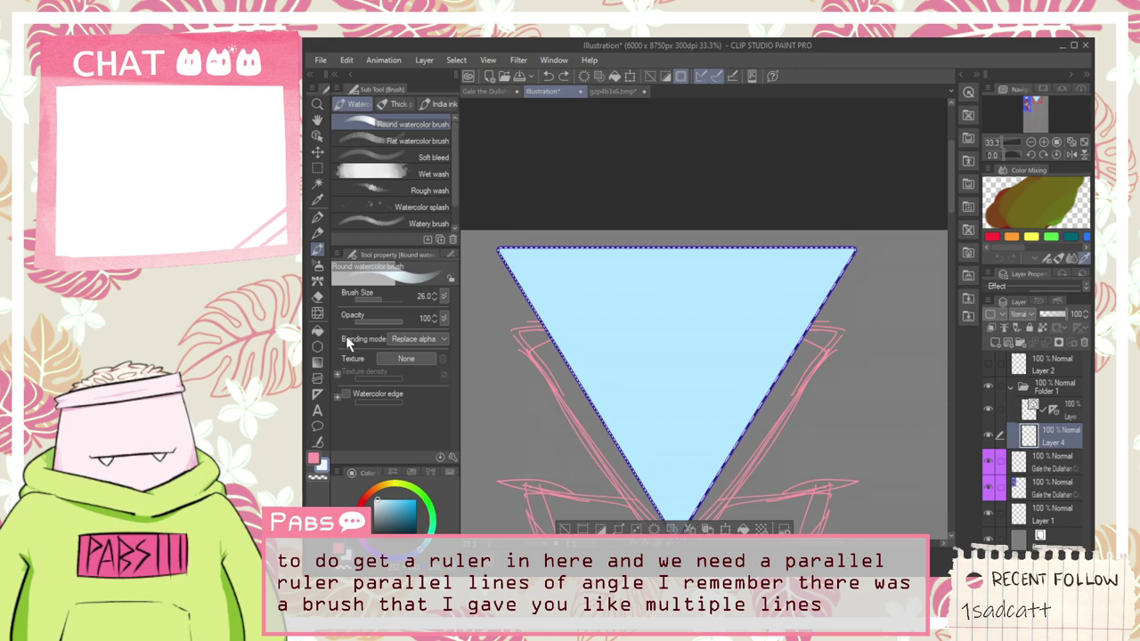
pyautogui.hotkey('ctrl', 'd')
pyautogui.hotkey('ctrl', 'z')
pyautogui.hotkey('ctrl', 'z')
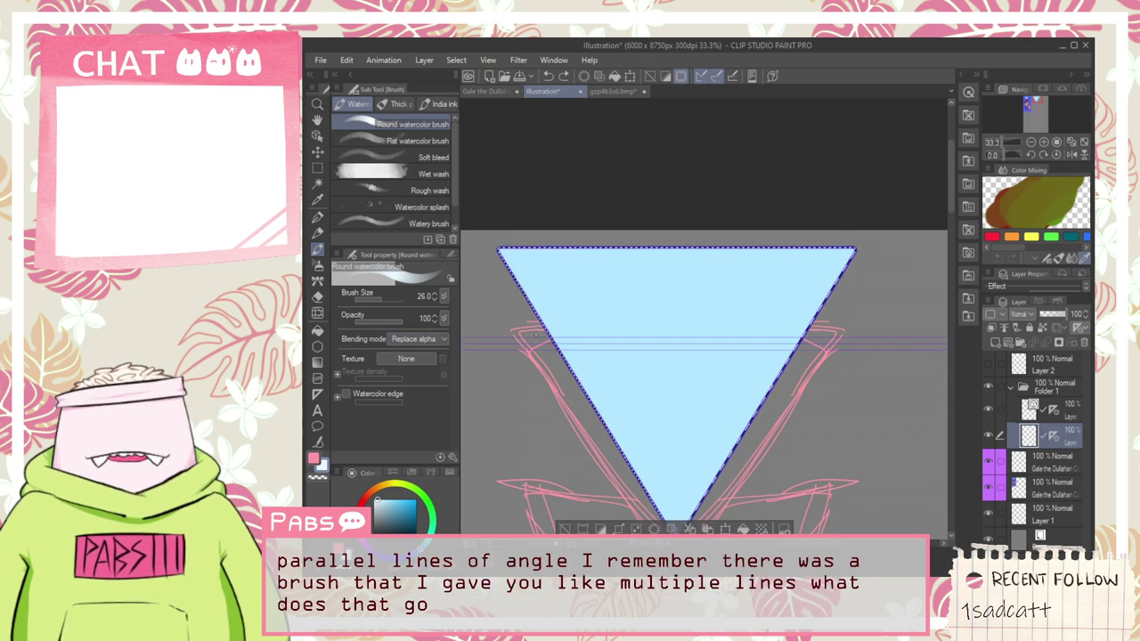
# Step: Look through the decoration, pencil and pen brushes for one that draws several parallel lines at once
pyautogui.click(317, 298)
pyautogui.click(317, 280)
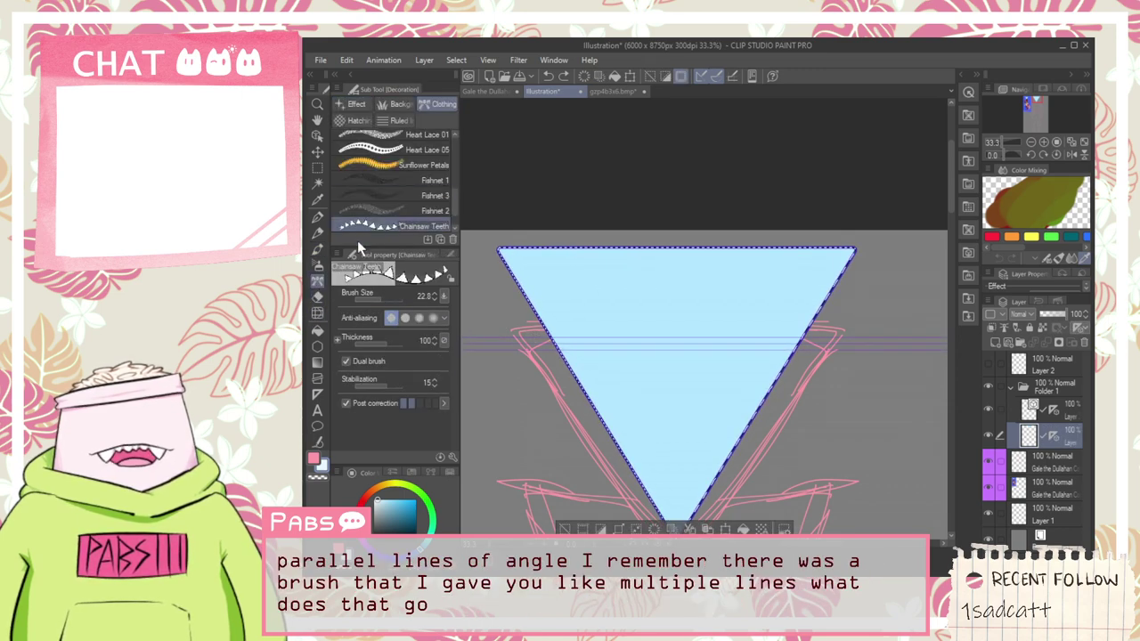
pyautogui.moveTo(457, 196)
pyautogui.mouseDown()
pyautogui.moveTo(456, 222)
pyautogui.moveTo(456, 155)
pyautogui.mouseUp()
pyautogui.click(398, 121)
pyautogui.click(358, 120)
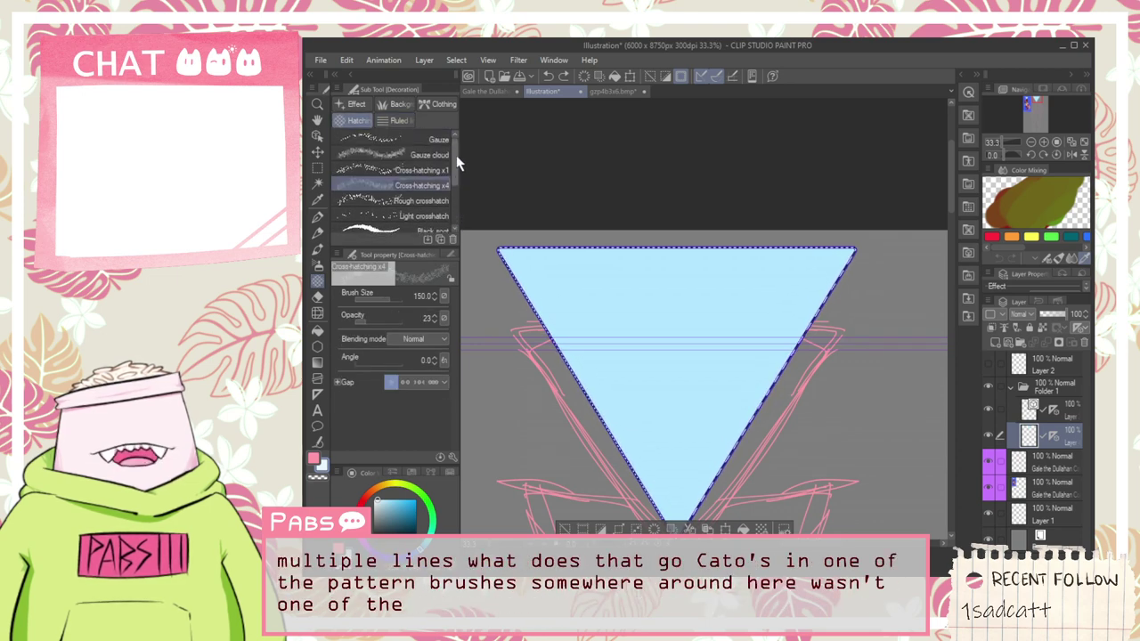
pyautogui.click(363, 106)
pyautogui.moveTo(454, 144)
pyautogui.mouseDown()
pyautogui.moveTo(459, 222)
pyautogui.moveTo(460, 130)
pyautogui.moveTo(454, 229)
pyautogui.moveTo(462, 162)
pyautogui.mouseUp()
pyautogui.click(404, 105)
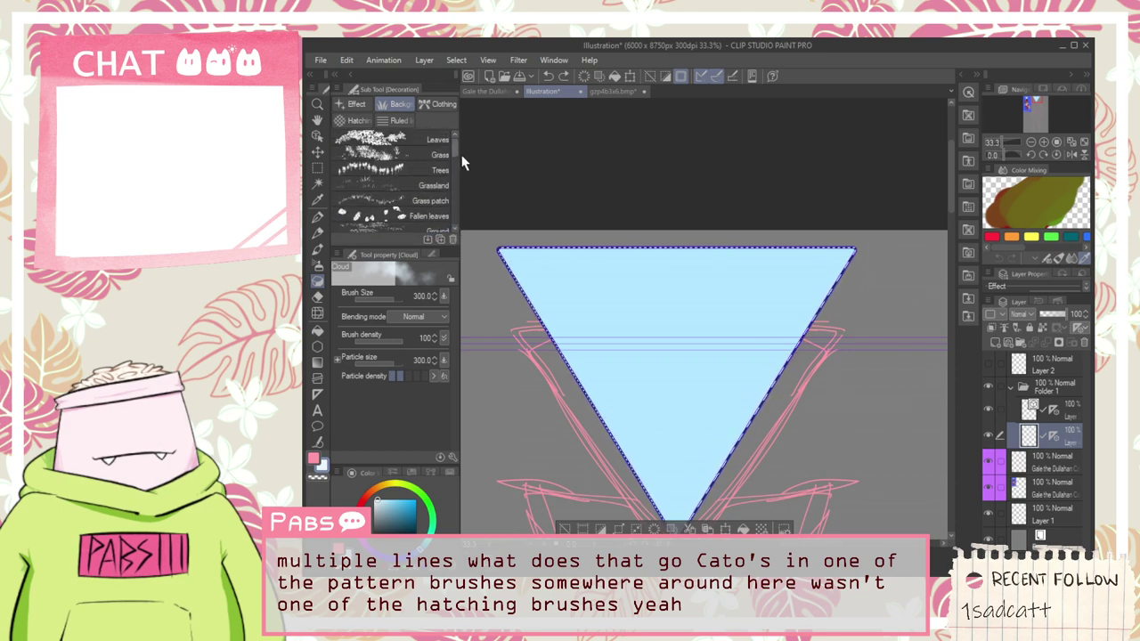
pyautogui.click(429, 105)
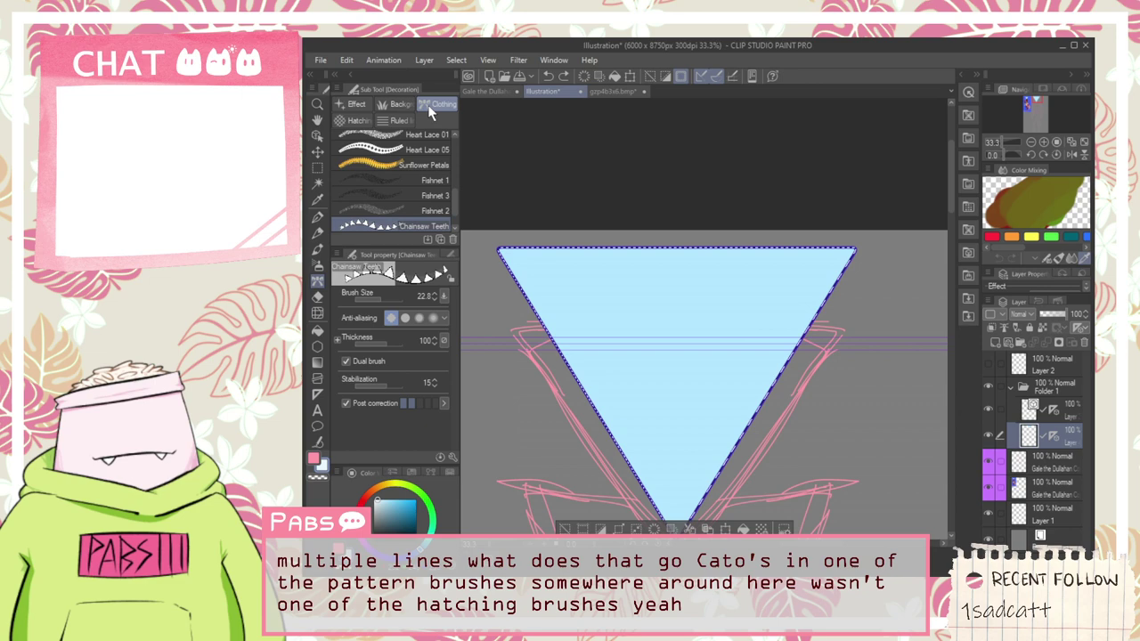
pyautogui.click(372, 101)
pyautogui.moveTo(452, 160); pyautogui.dragTo(456, 245)
pyautogui.click(319, 232)
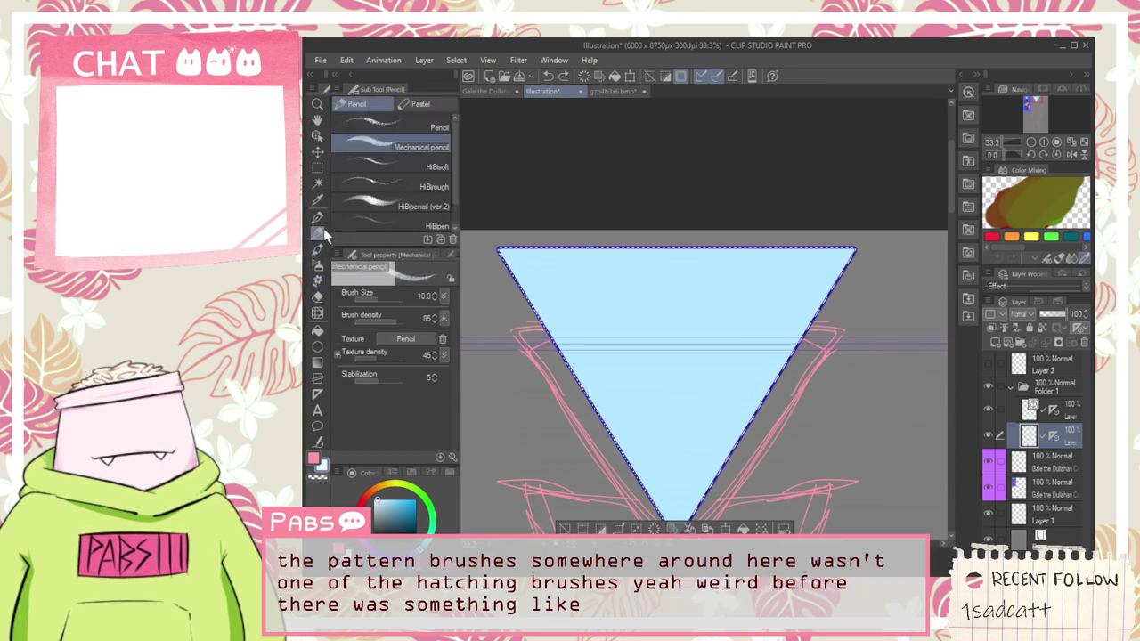
pyautogui.click(319, 215)
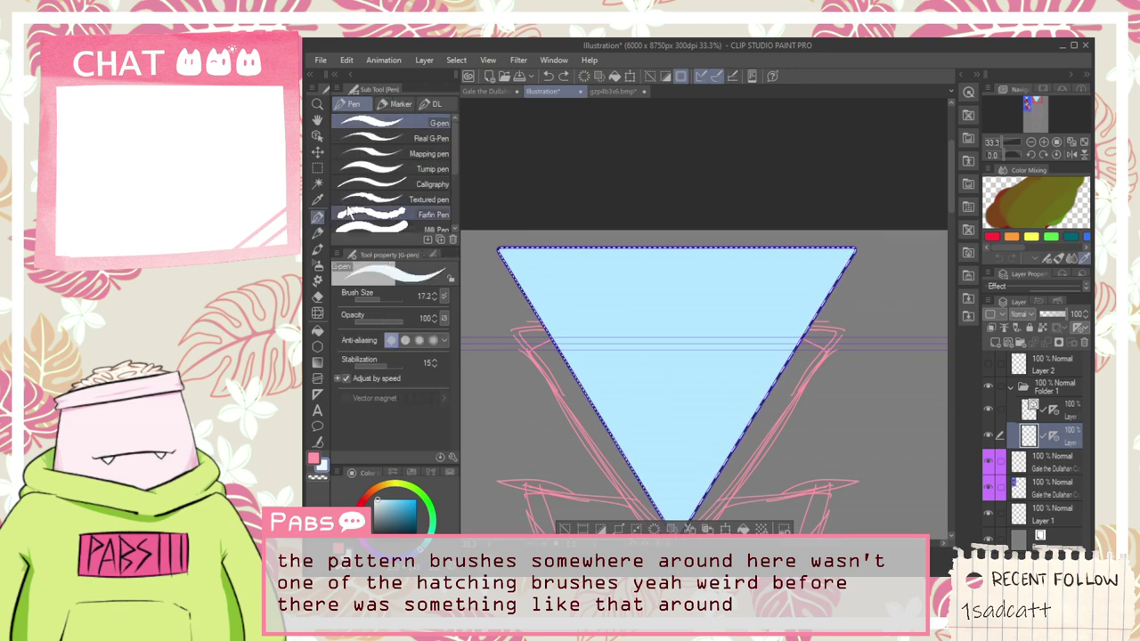
pyautogui.moveTo(453, 147); pyautogui.dragTo(453, 205)
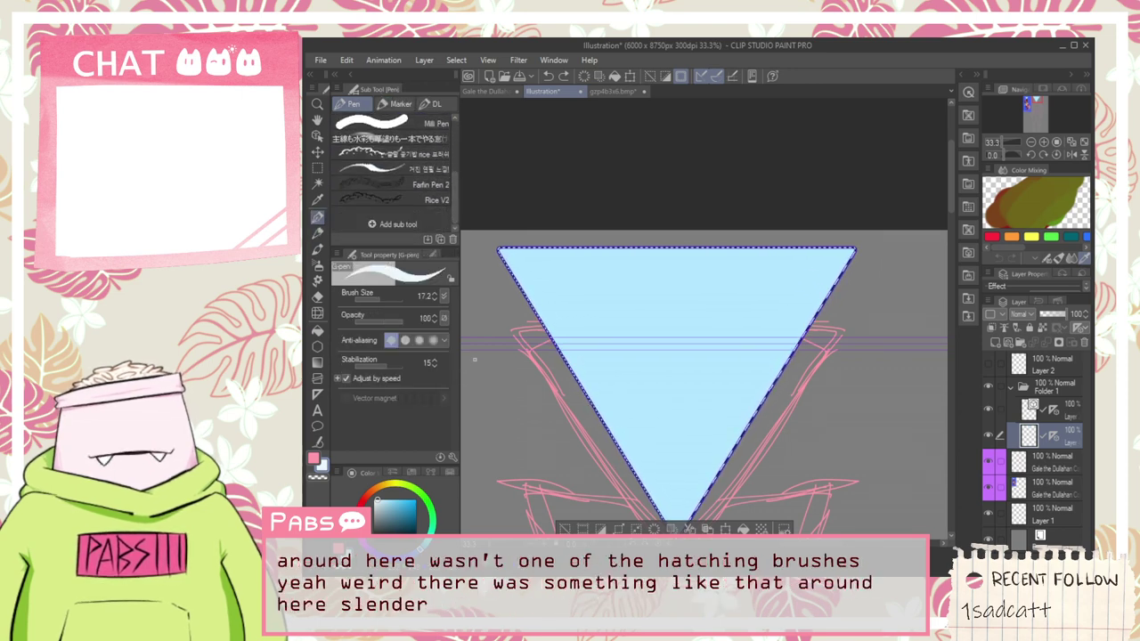
pyautogui.press('space')
pyautogui.moveTo(578, 461); pyautogui.dragTo(568, 389)
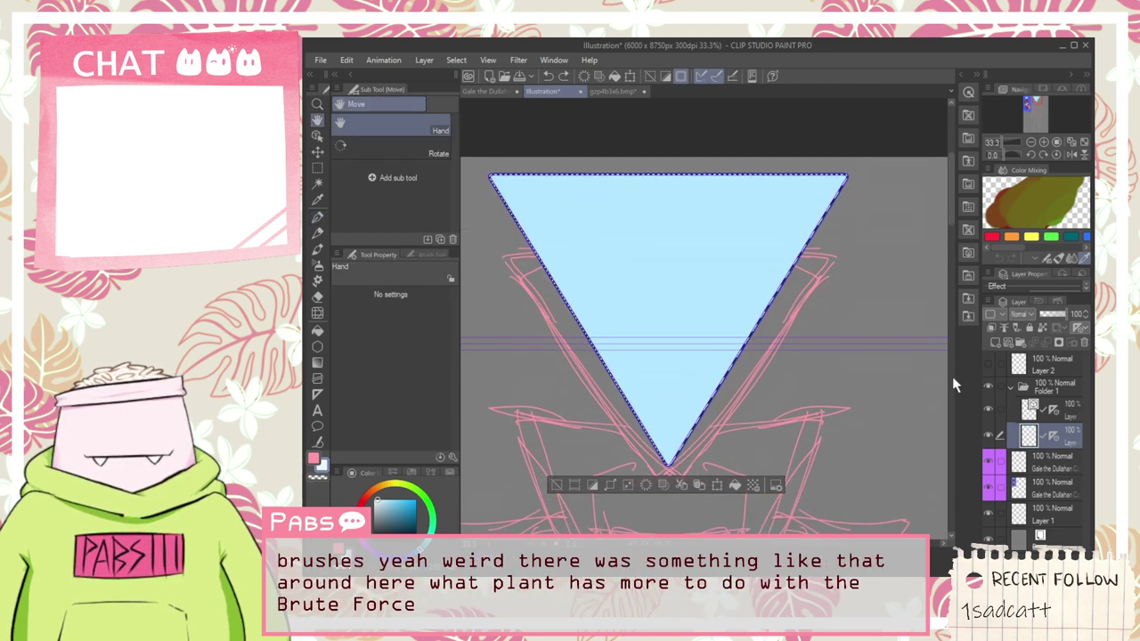
# Step: Add a new layer above Layer 4 and move the parallel ruler onto it
pyautogui.click(999, 344)
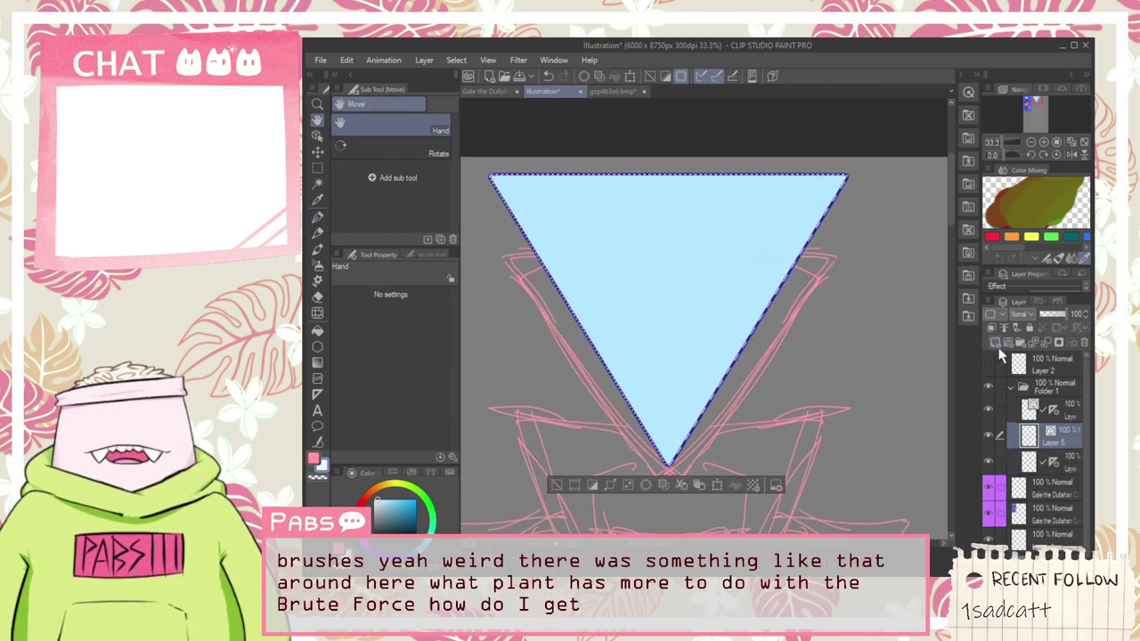
pyautogui.click(1050, 461)
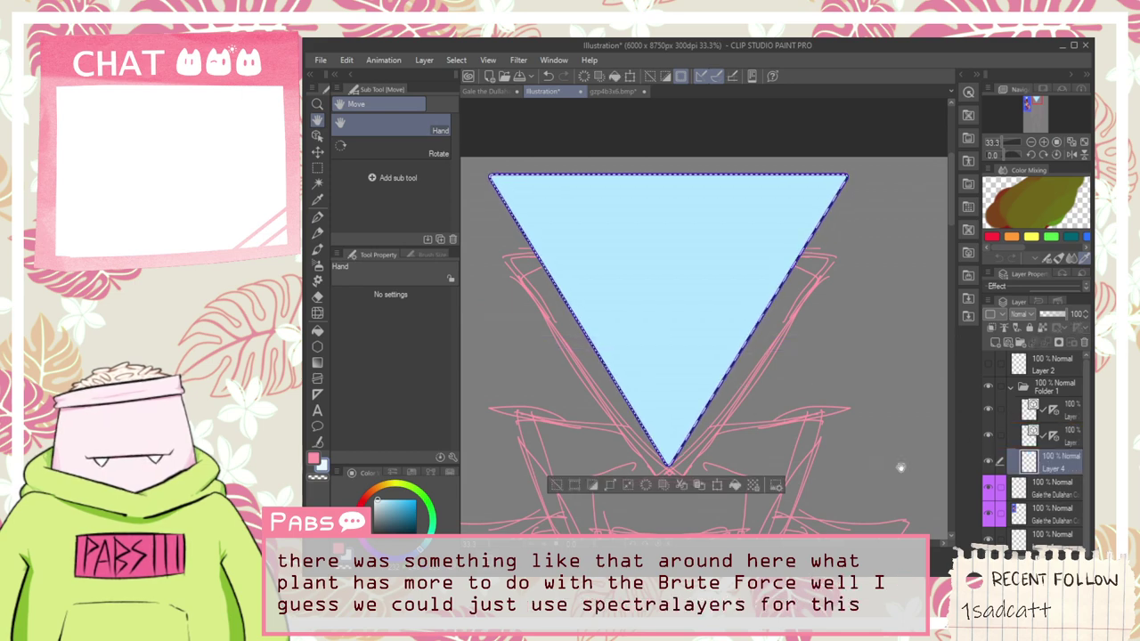
# Step: Try drawing thin pale horizontal scanlines across the triangle on Layer 5 along the parallel ruler with the G-pen
pyautogui.click(1072, 439)
pyautogui.press('p')
pyautogui.scroll(2, 598, 348)
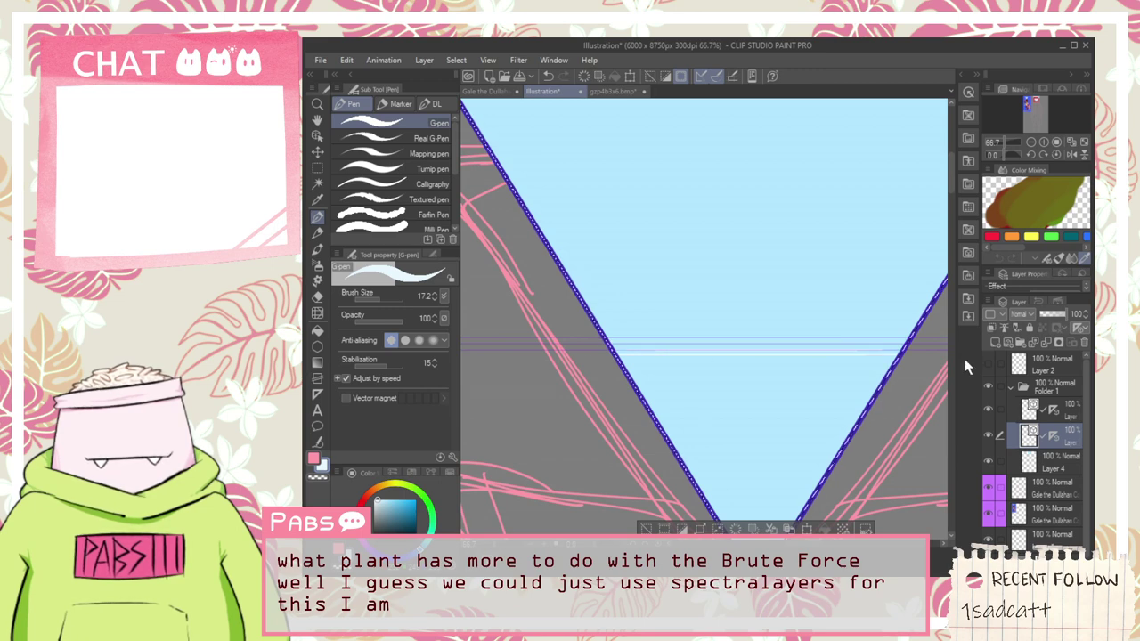
pyautogui.scroll(-1, 868, 373)
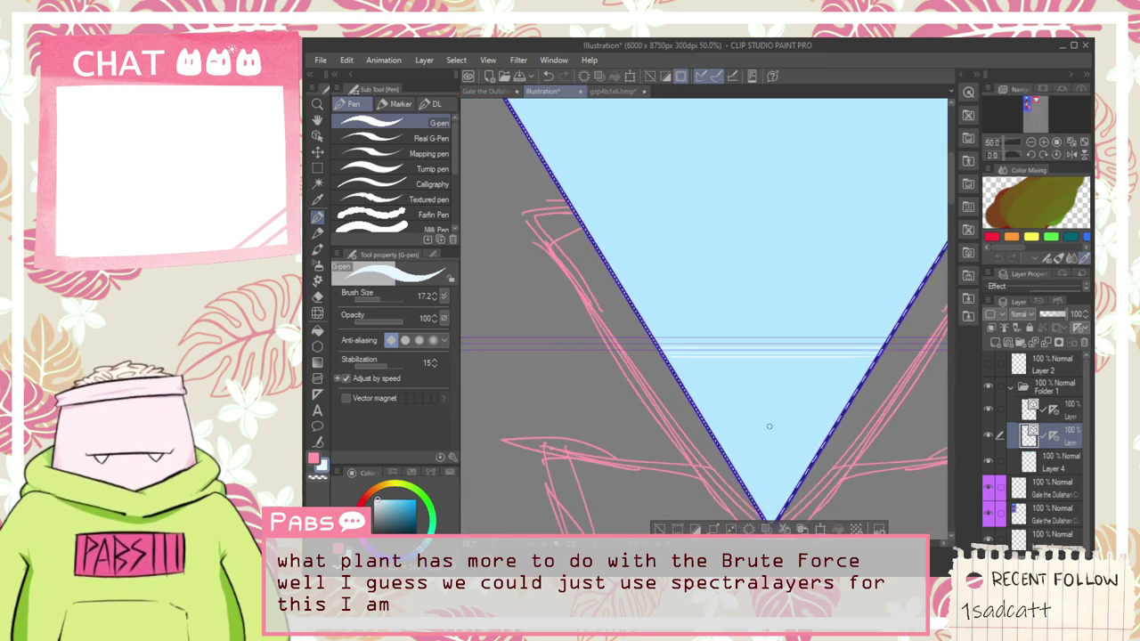
# Step: Undo the scanline strokes and the ruler's transfer to Layer 5
pyautogui.hotkey('ctrl', 'z')
pyautogui.hotkey('ctrl', 'z')
pyautogui.hotkey('ctrl', 'z')
pyautogui.moveTo(1052, 435); pyautogui.dragTo(1035, 469)
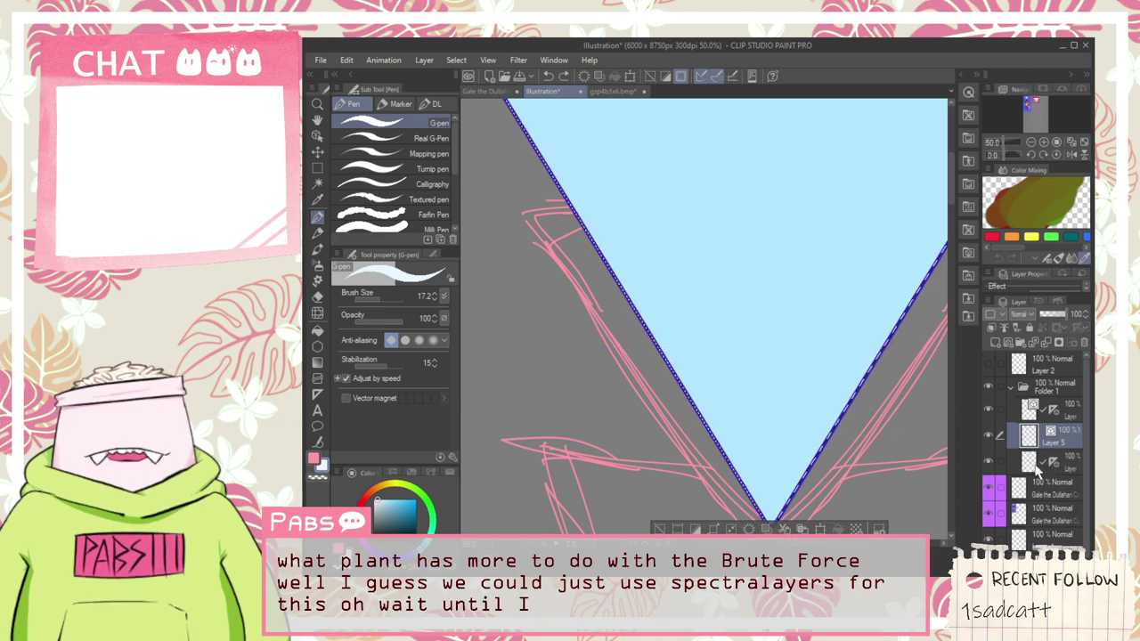
# Step: Try drawing pale horizontal scanlines across the lower part of the triangle on Layer 4 along the parallel ruler with the G-pen
pyautogui.click(1037, 463)
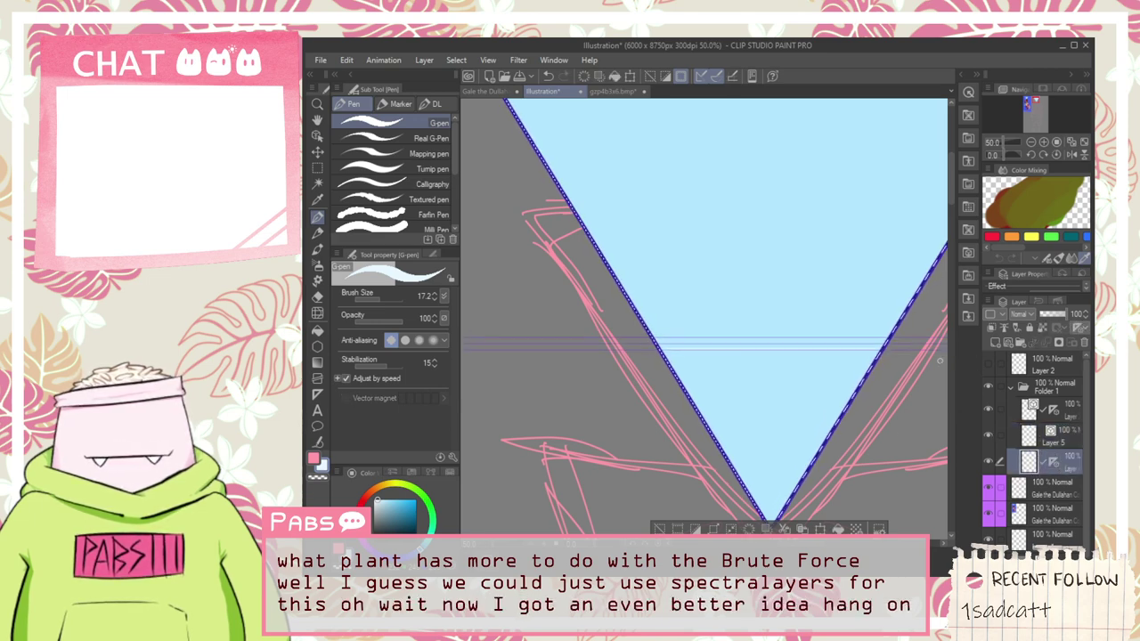
pyautogui.scroll(1, 755, 343)
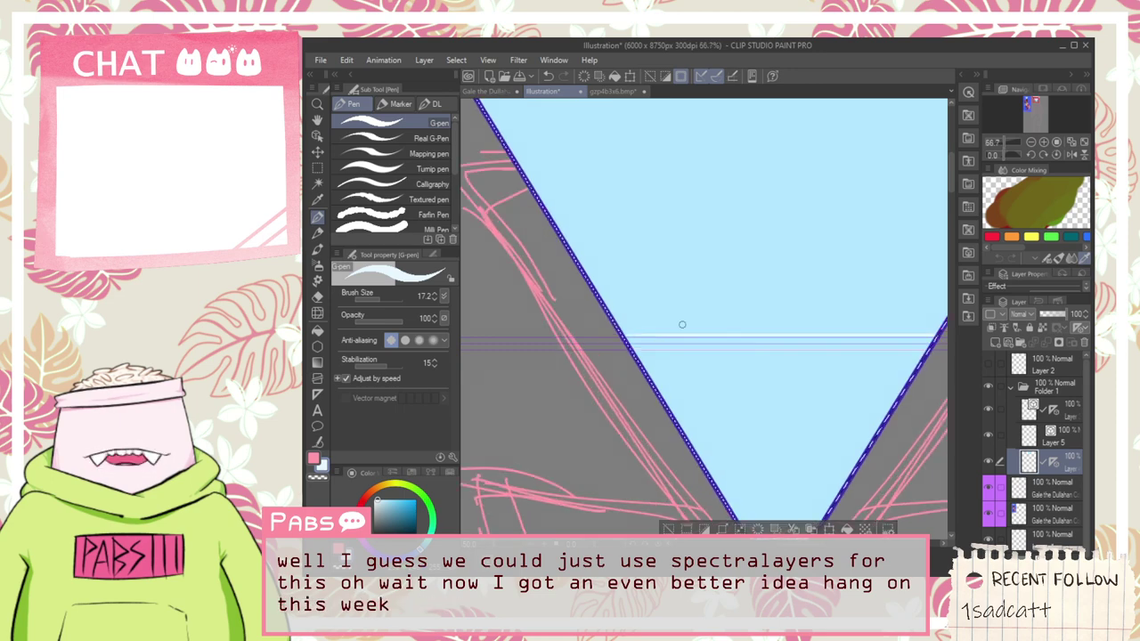
pyautogui.moveTo(593, 322); pyautogui.dragTo(942, 320)
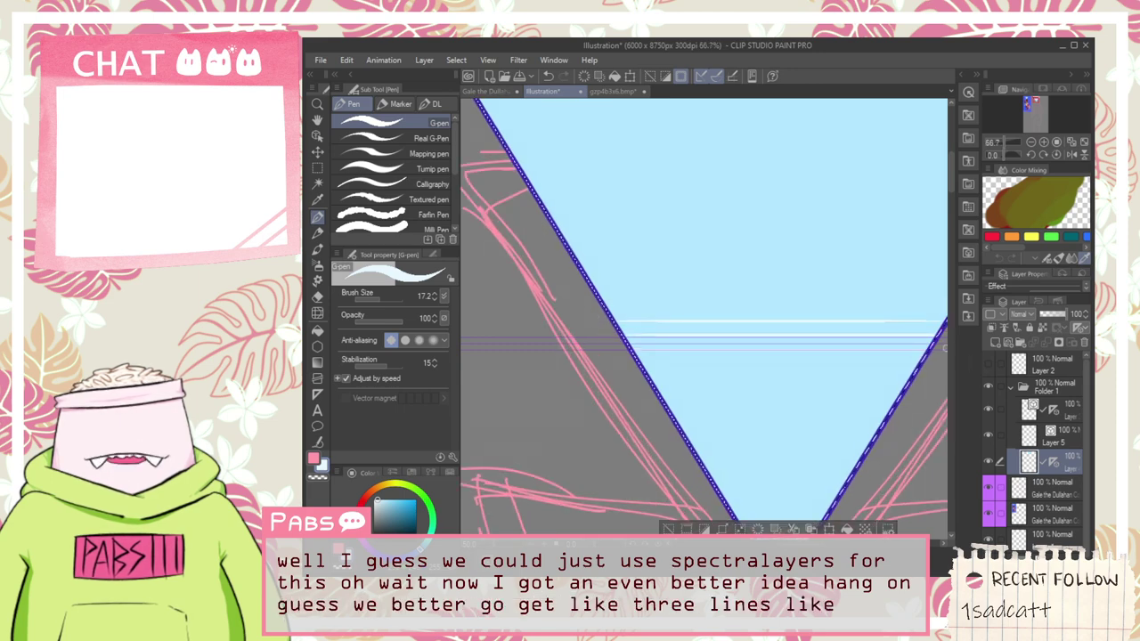
pyautogui.scroll(-2, 868, 355)
pyautogui.press('space')
pyautogui.moveTo(844, 416)
pyautogui.mouseDown()
pyautogui.moveTo(716, 434)
pyautogui.moveTo(618, 413)
pyautogui.moveTo(655, 456)
pyautogui.mouseUp()
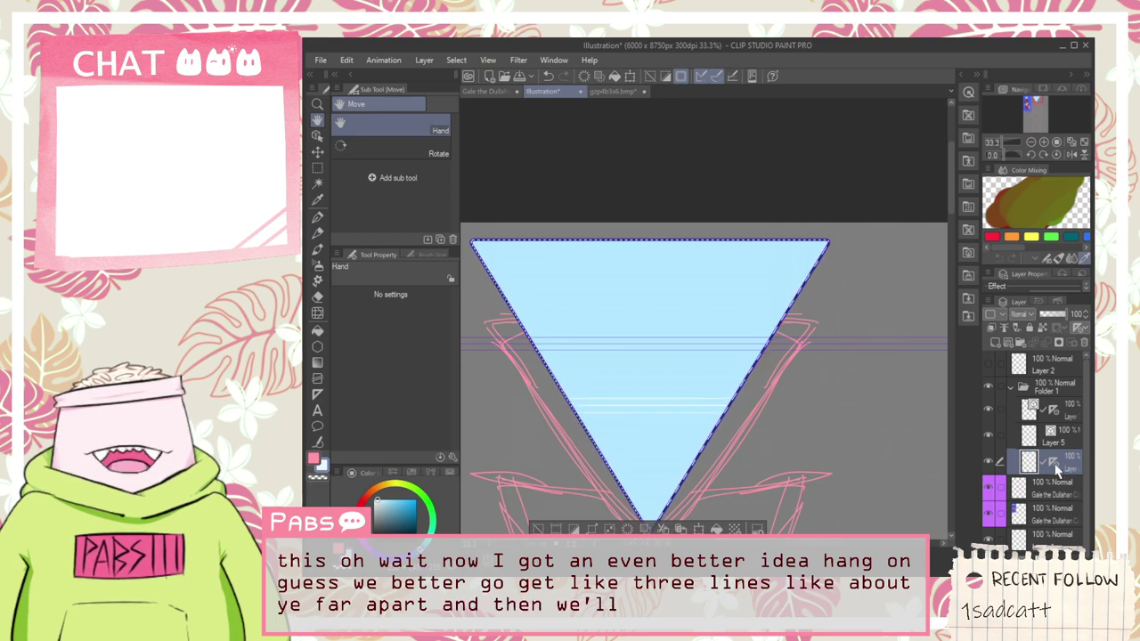
# Step: Hide Layer 4 and show it again to check which artwork it holds
pyautogui.scroll(-2, 690, 314)
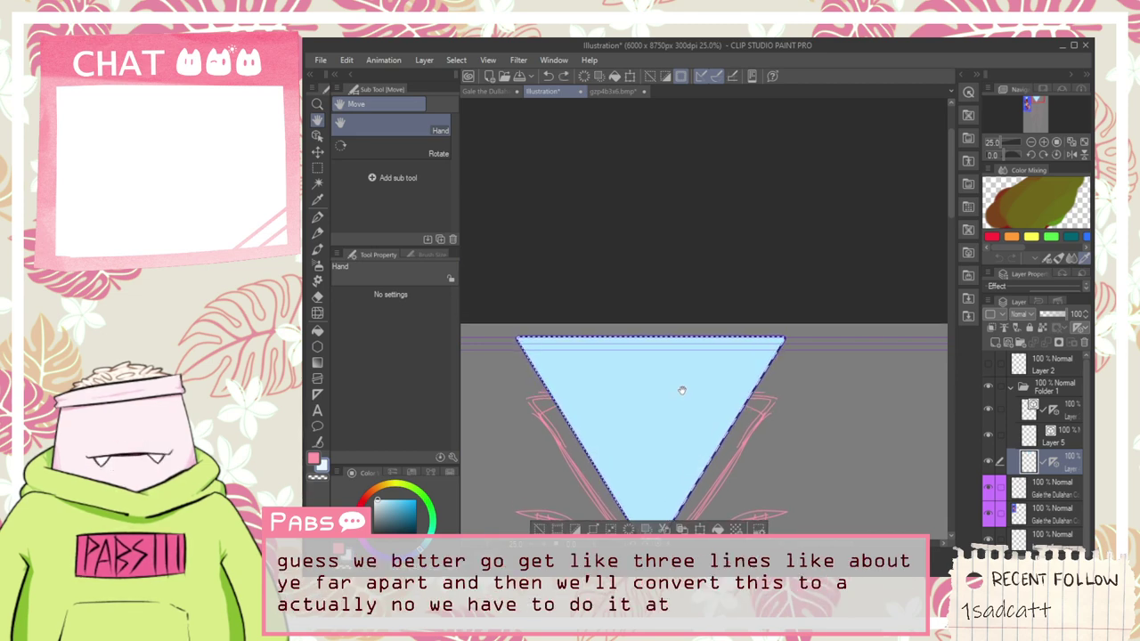
pyautogui.scroll(2, 681, 389)
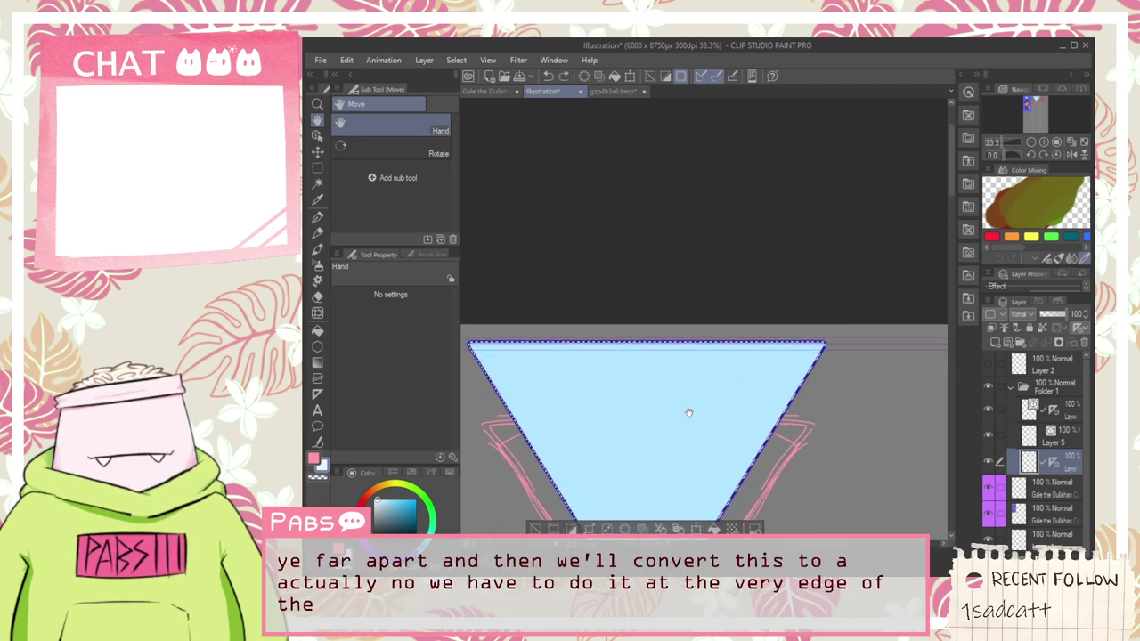
pyautogui.moveTo(699, 414); pyautogui.dragTo(701, 412)
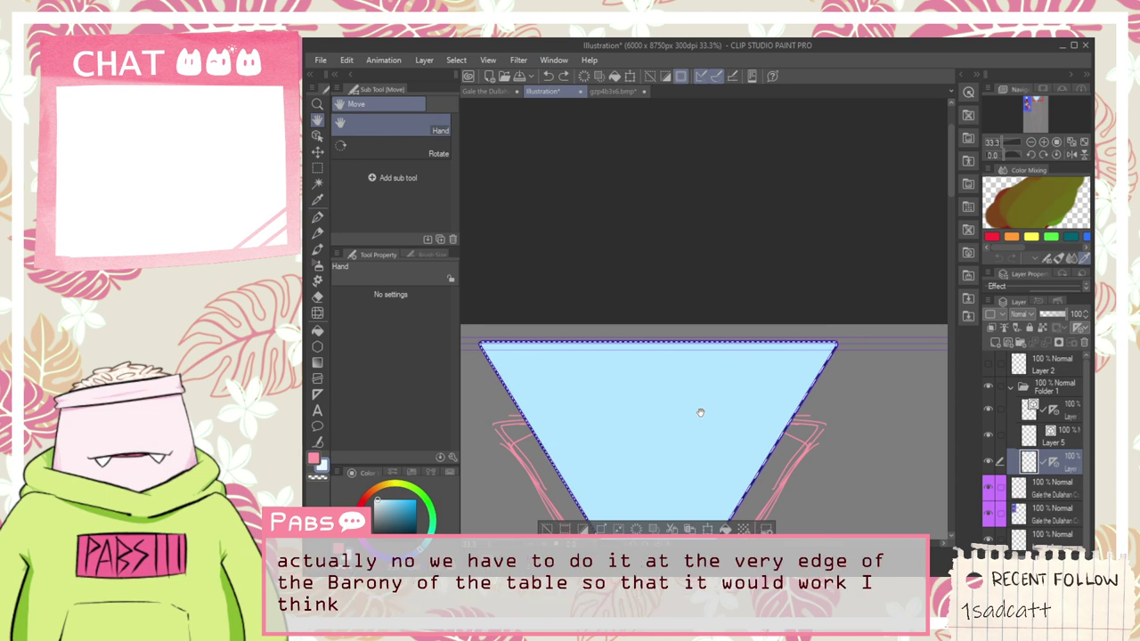
pyautogui.scroll(-1, 609, 429)
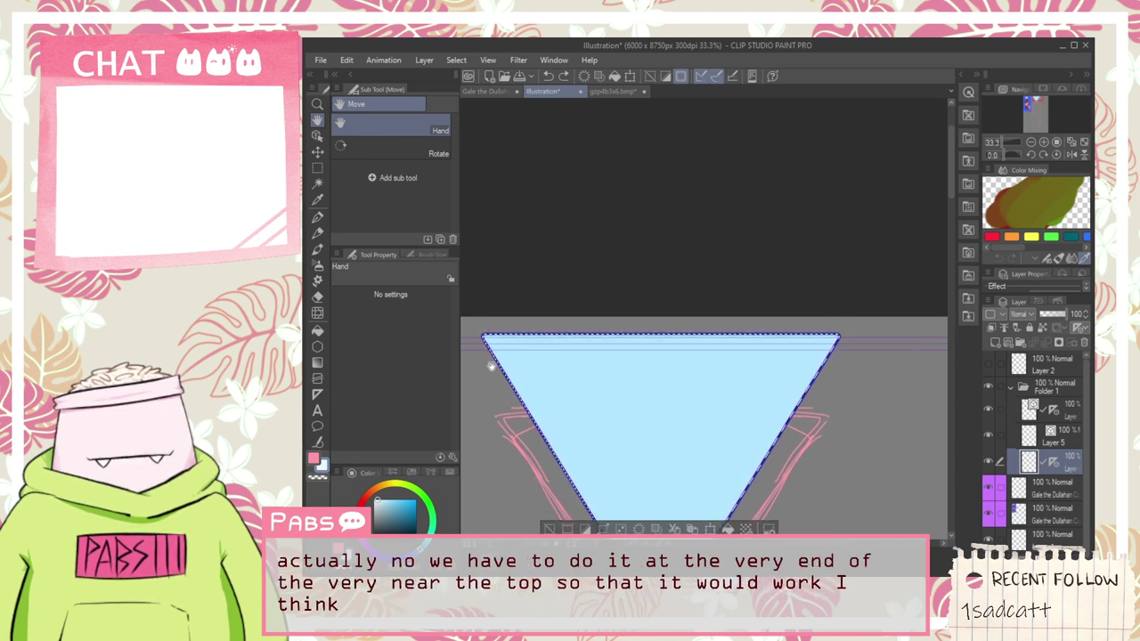
pyautogui.press('p')
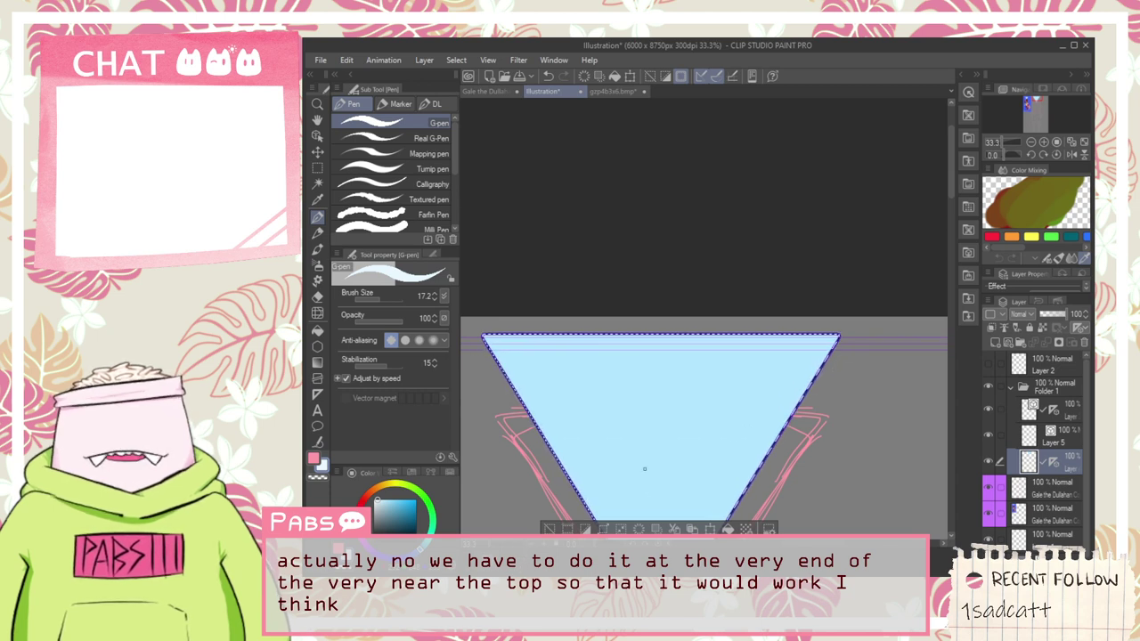
pyautogui.click(988, 462)
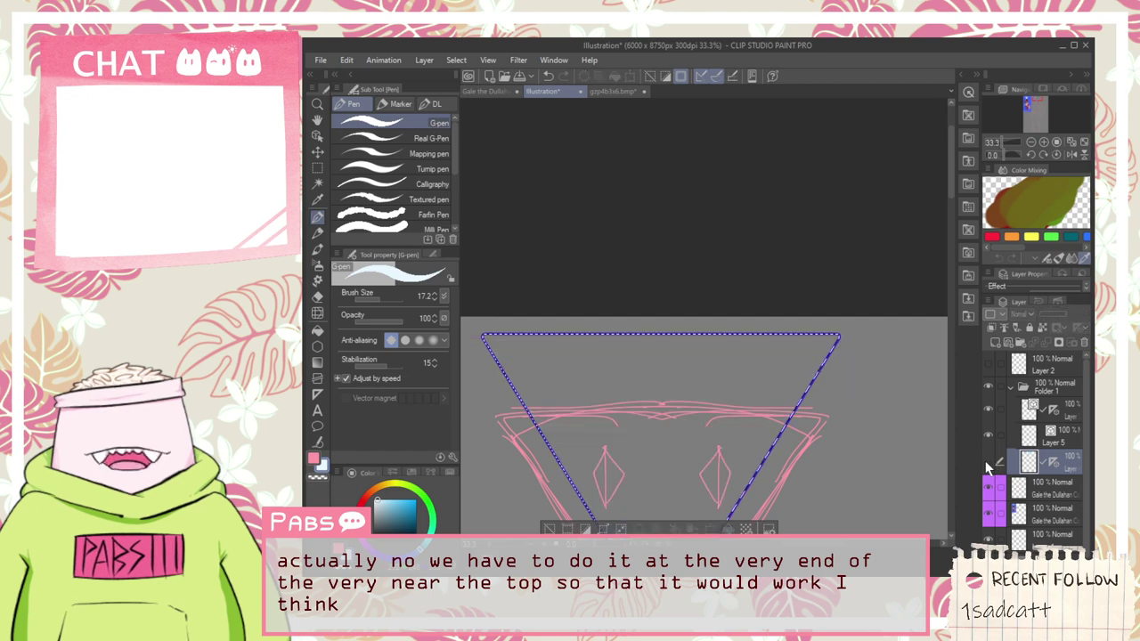
pyautogui.click(986, 462)
pyautogui.scroll(1, 601, 374)
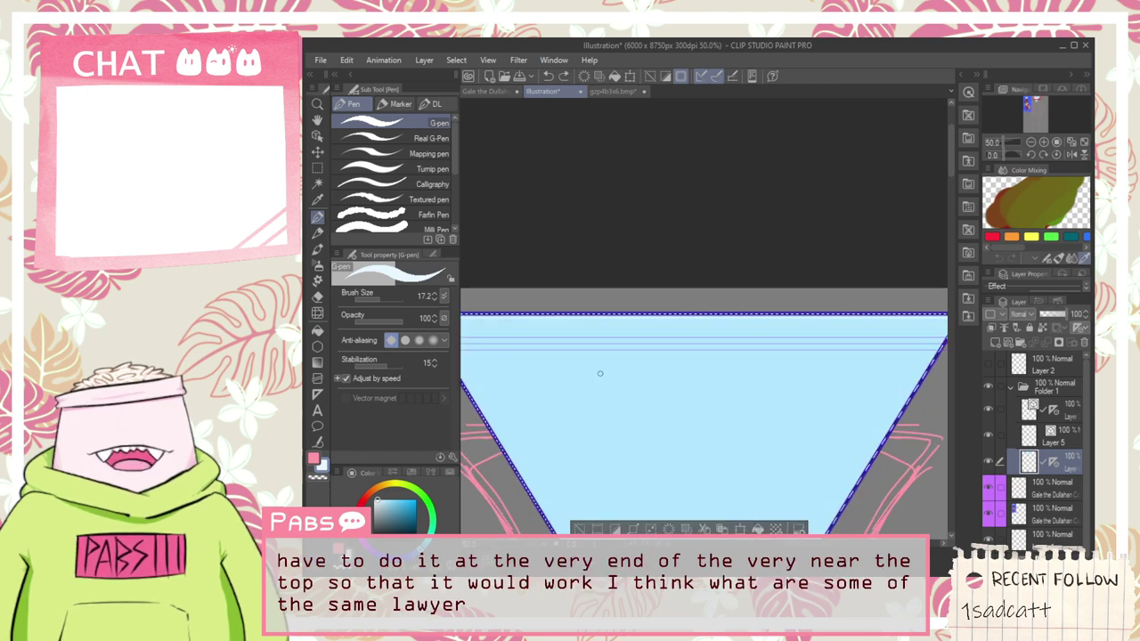
# Step: Replace Layer 5 with a new layer above Layer 4 that holds the parallel ruler
pyautogui.click(1028, 442)
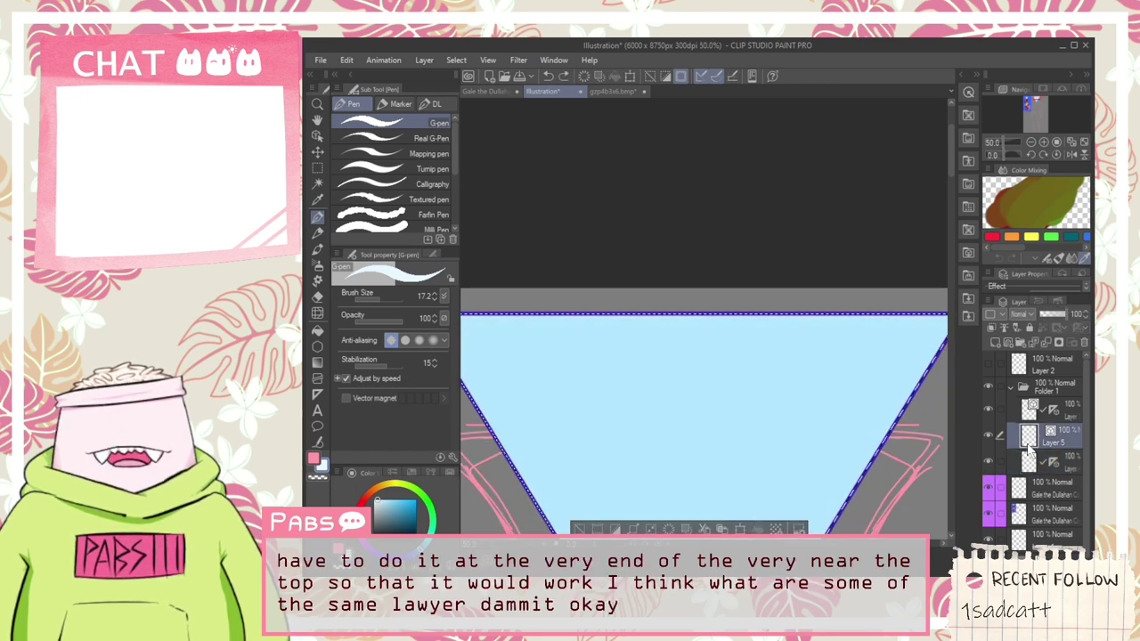
pyautogui.click(1083, 343)
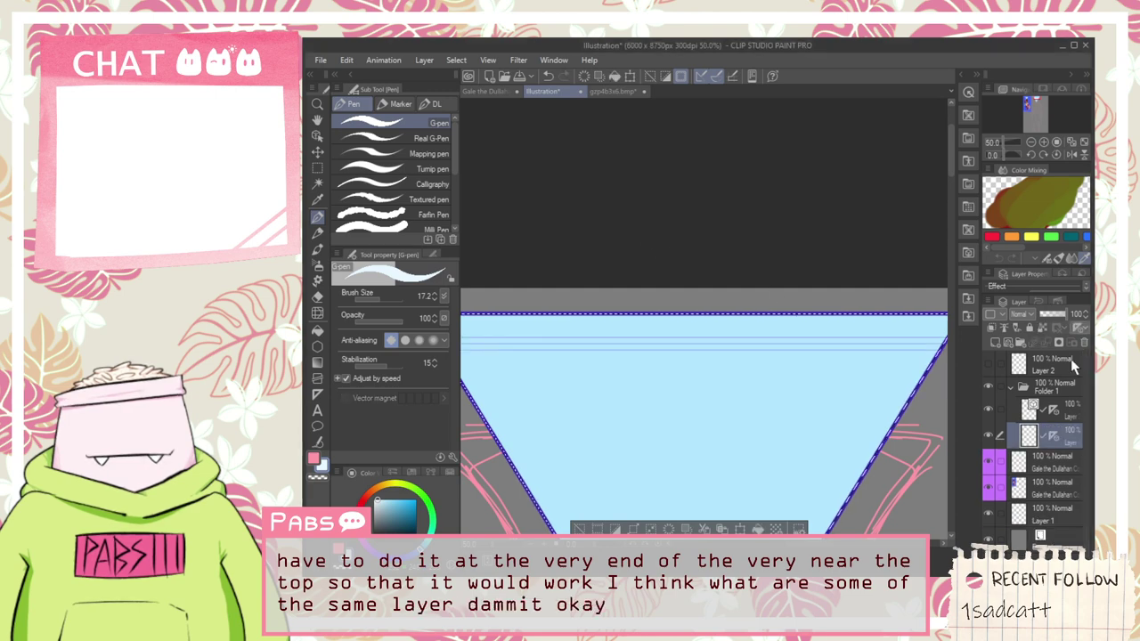
pyautogui.click(997, 339)
pyautogui.click(1056, 465)
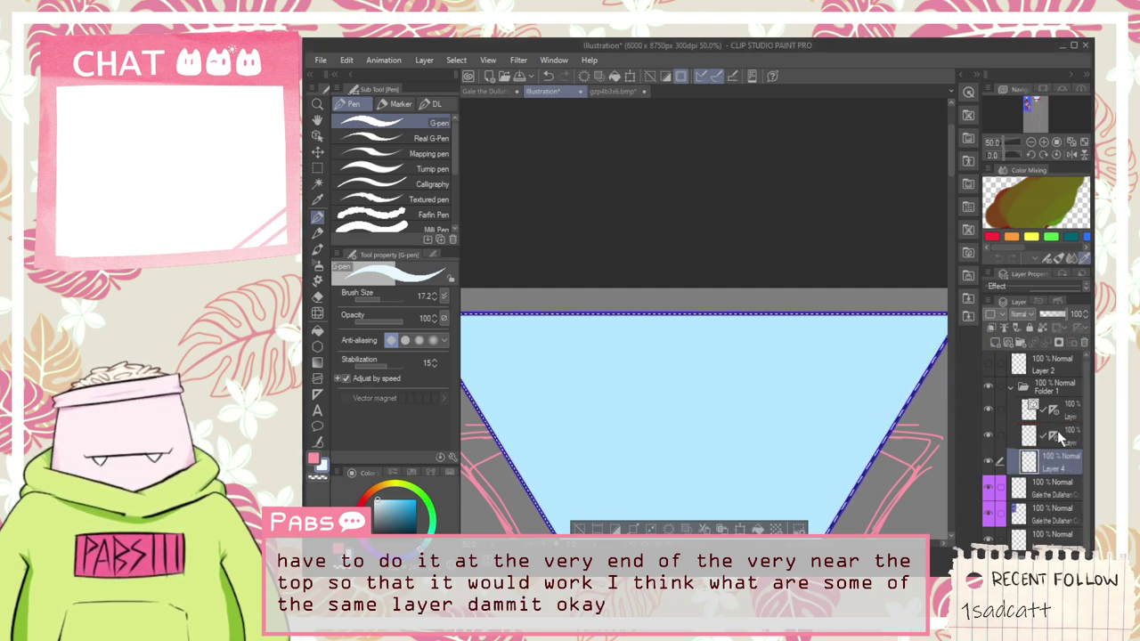
pyautogui.click(1057, 433)
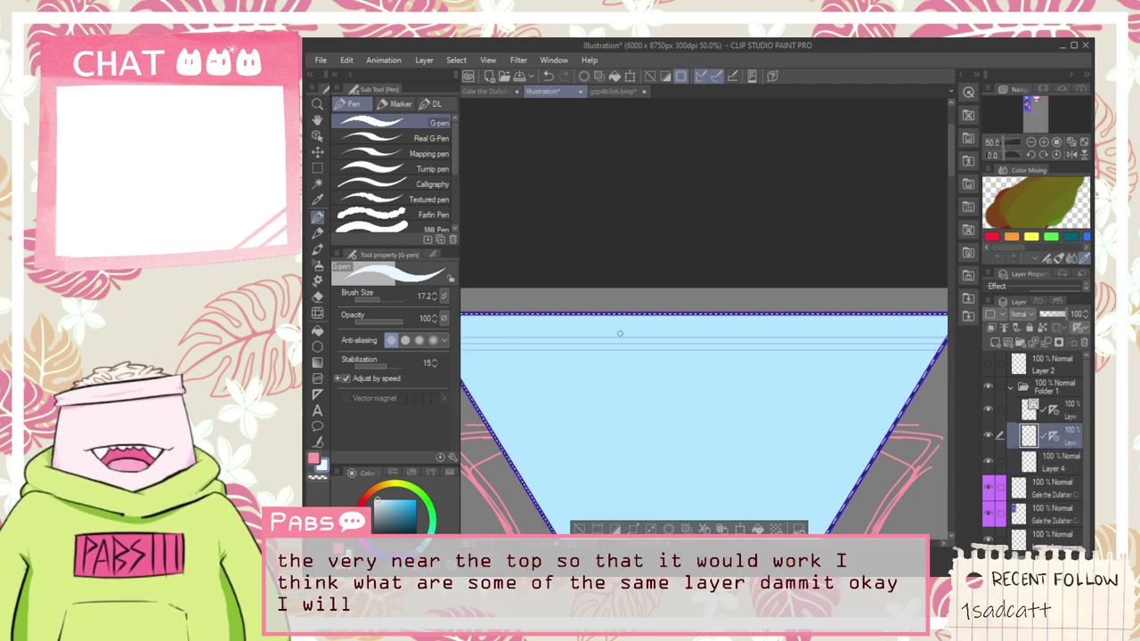
# Step: Try a pale scanline along the ruler near the triangle's upper edge on the new layer and undo it
pyautogui.scroll(-1, 601, 367)
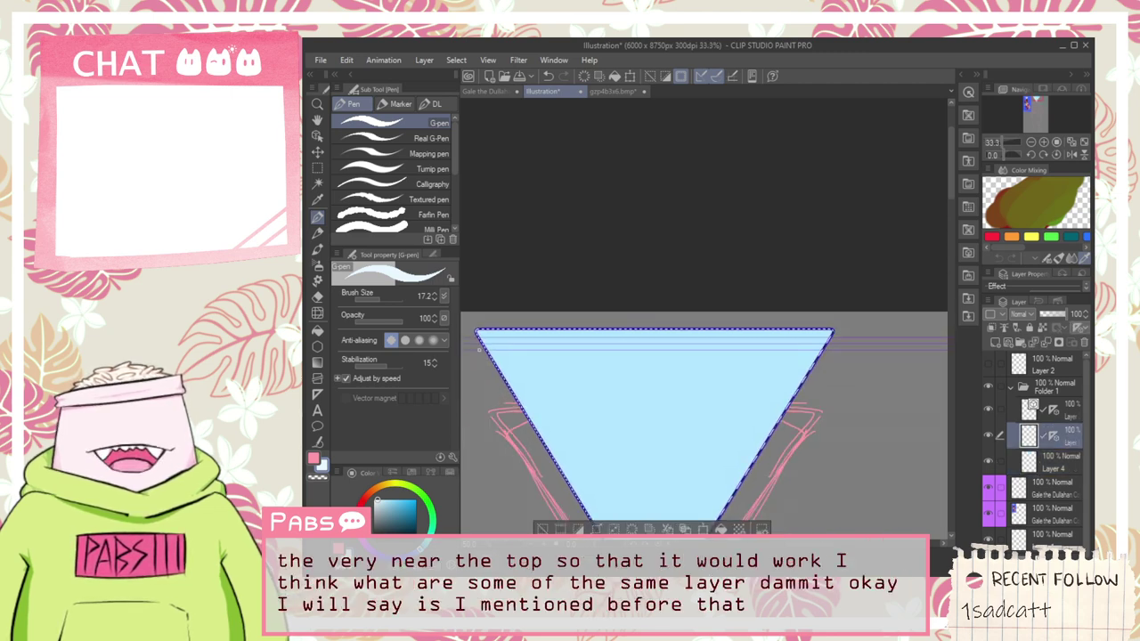
pyautogui.scroll(-1, 487, 349)
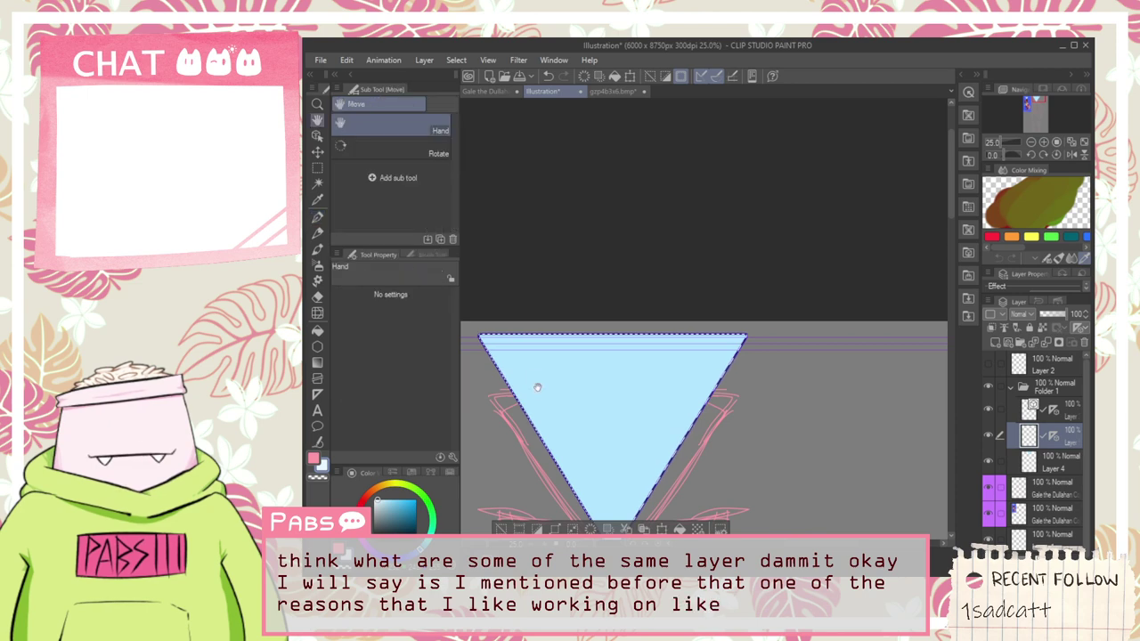
pyautogui.press('space')
pyautogui.moveTo(537, 393)
pyautogui.mouseDown()
pyautogui.moveTo(540, 383)
pyautogui.moveTo(541, 394)
pyautogui.mouseUp()
pyautogui.scroll(-2, 539, 390)
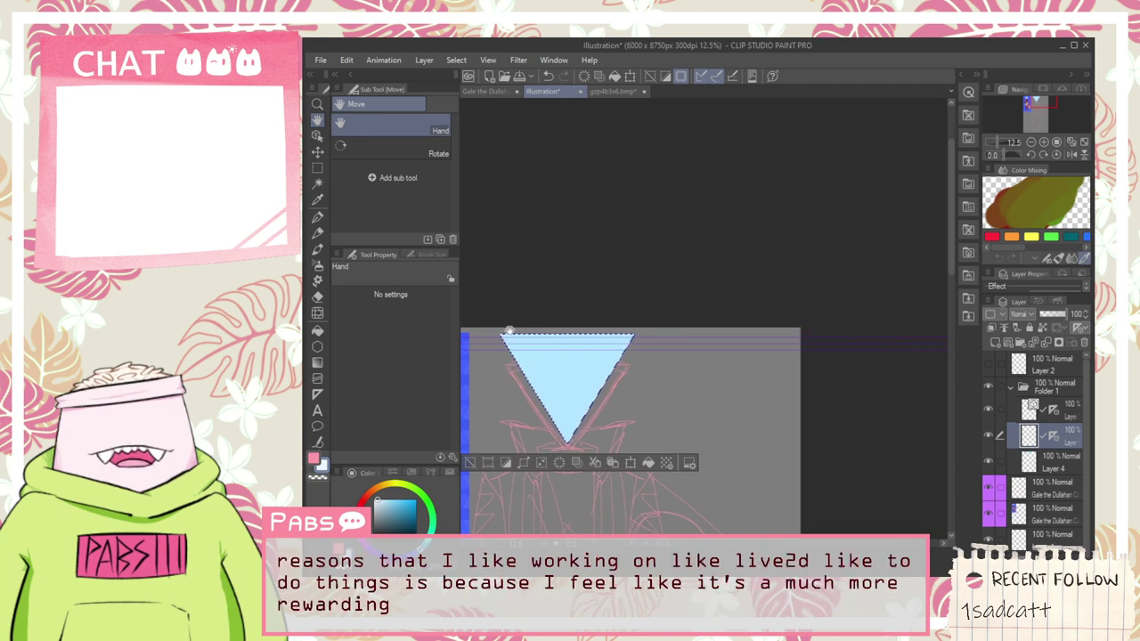
pyautogui.press('p')
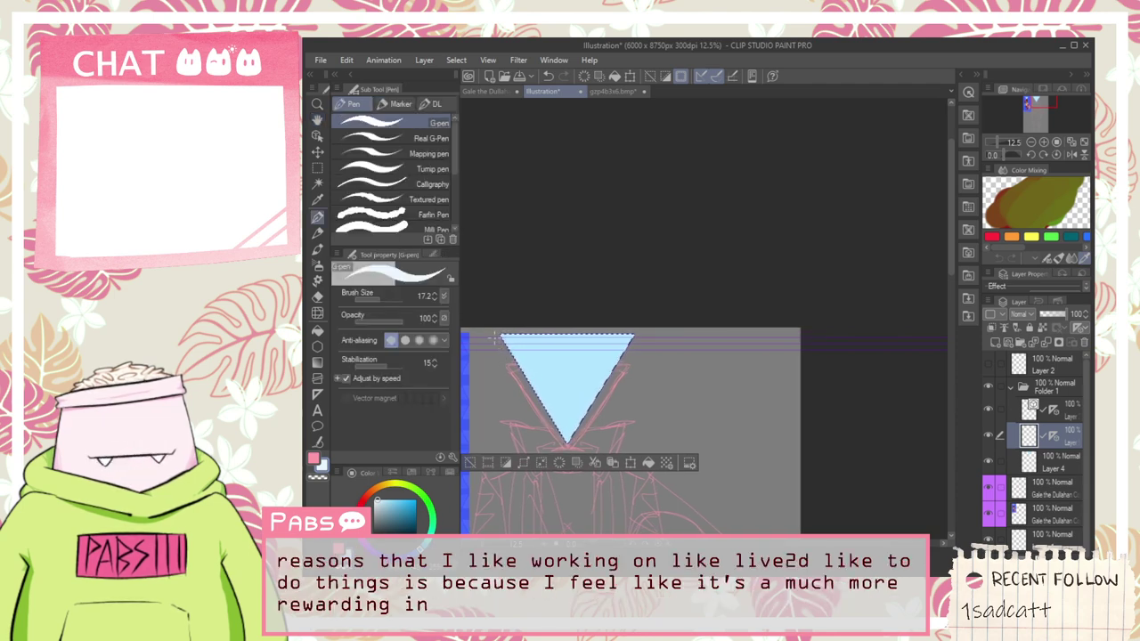
pyautogui.scroll(3, 501, 334)
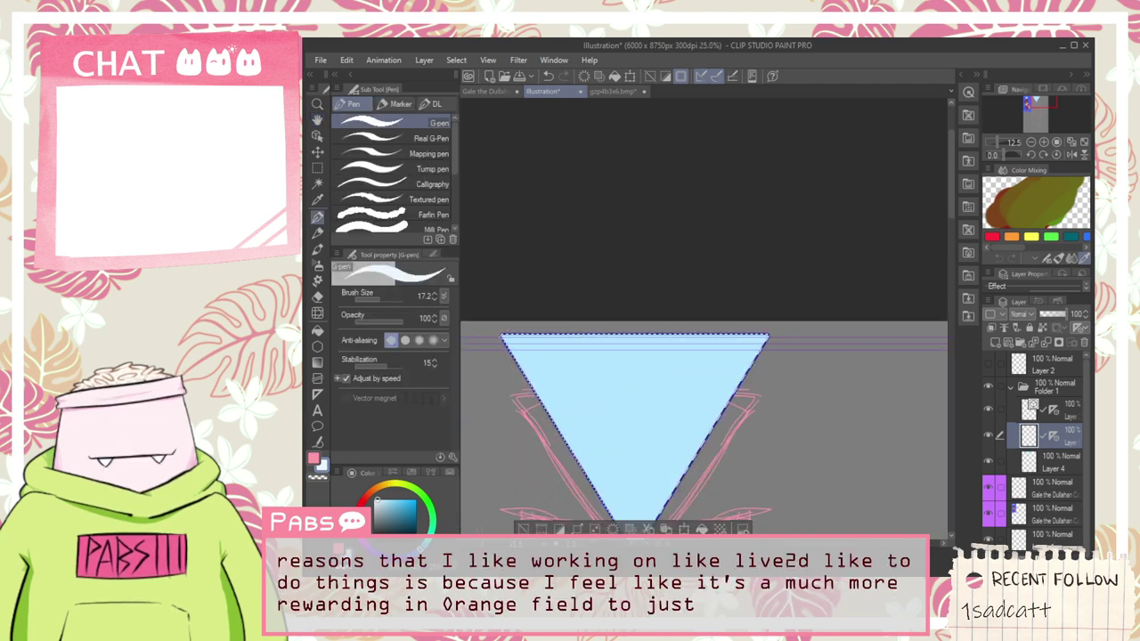
pyautogui.scroll(-1, 529, 347)
pyautogui.hotkey('ctrl', 'z')
pyautogui.scroll(-2, 536, 350)
pyautogui.scroll(-2, 564, 384)
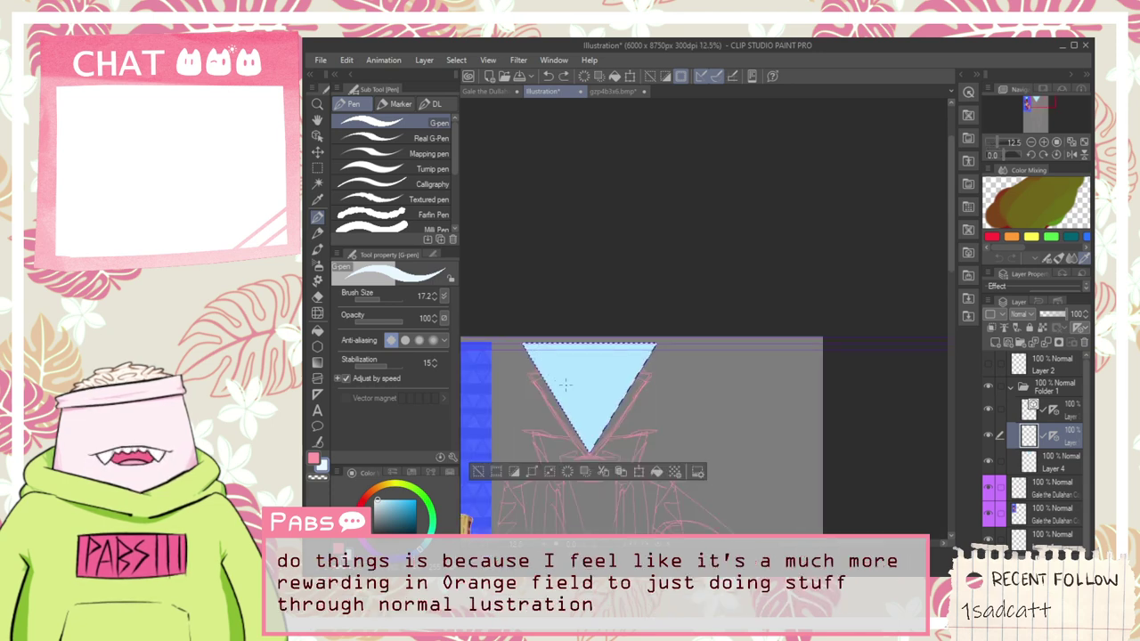
# Step: Try drawing several spaced pale scanlines across the upper part of the triangle along the parallel ruler
pyautogui.press('space')
pyautogui.moveTo(577, 405); pyautogui.dragTo(575, 395)
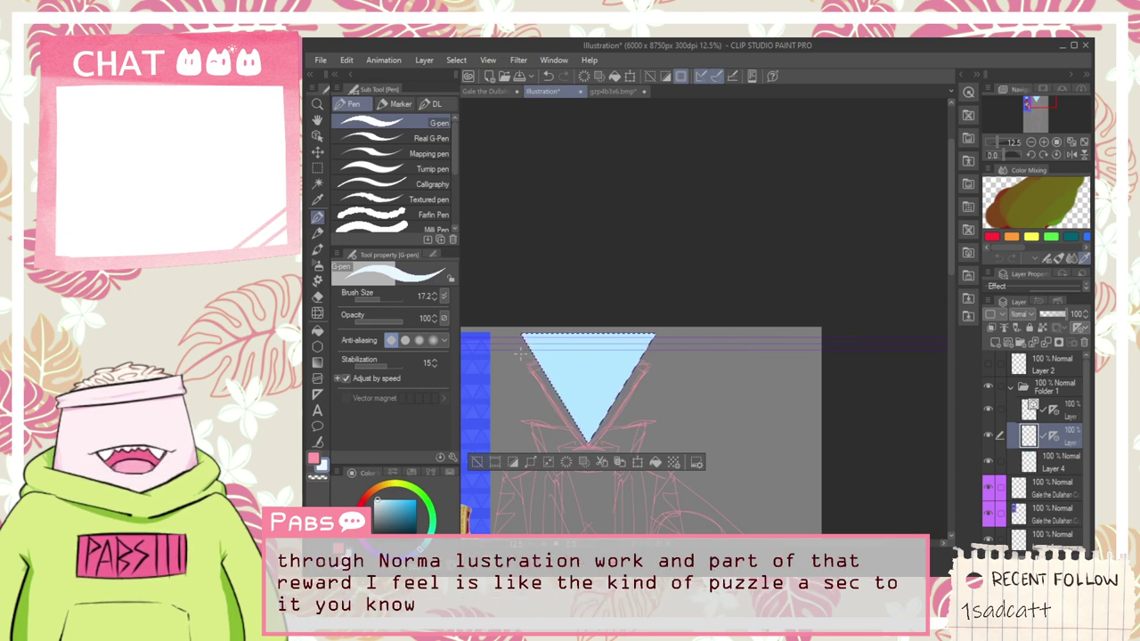
pyautogui.scroll(3, 543, 374)
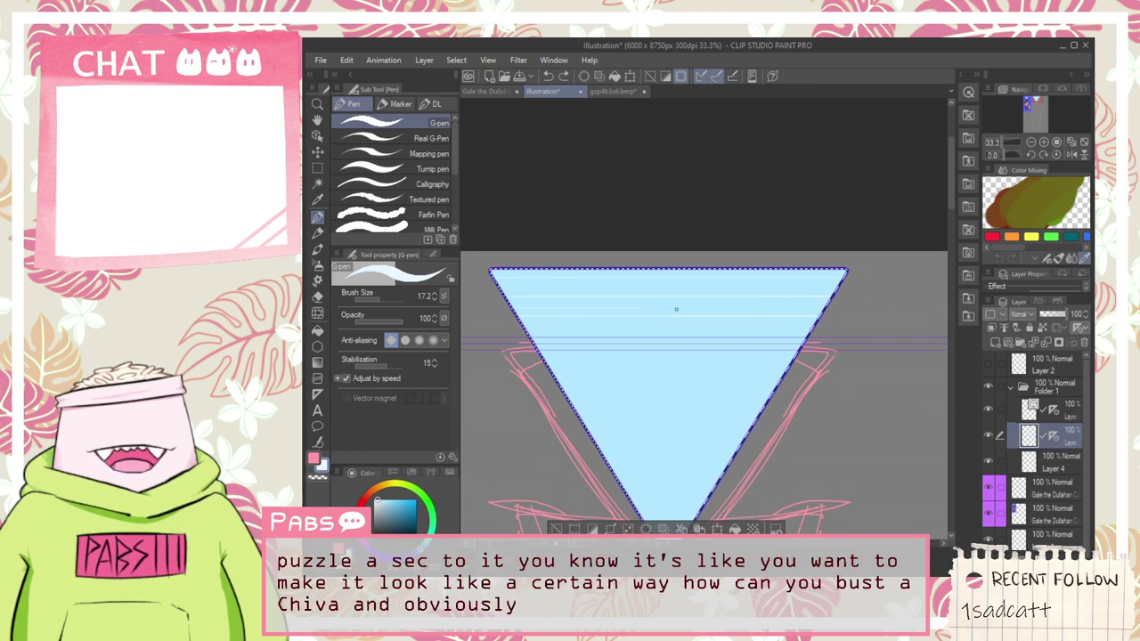
pyautogui.scroll(-3, 720, 272)
pyautogui.press('space')
pyautogui.moveTo(584, 341); pyautogui.dragTo(612, 374)
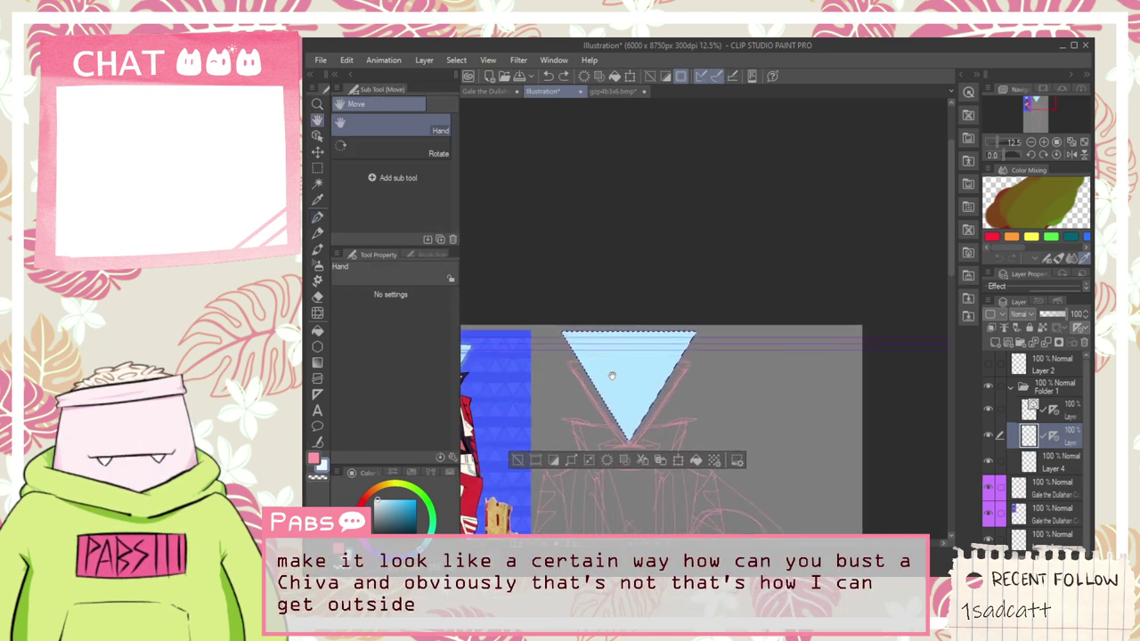
pyautogui.scroll(3, 604, 375)
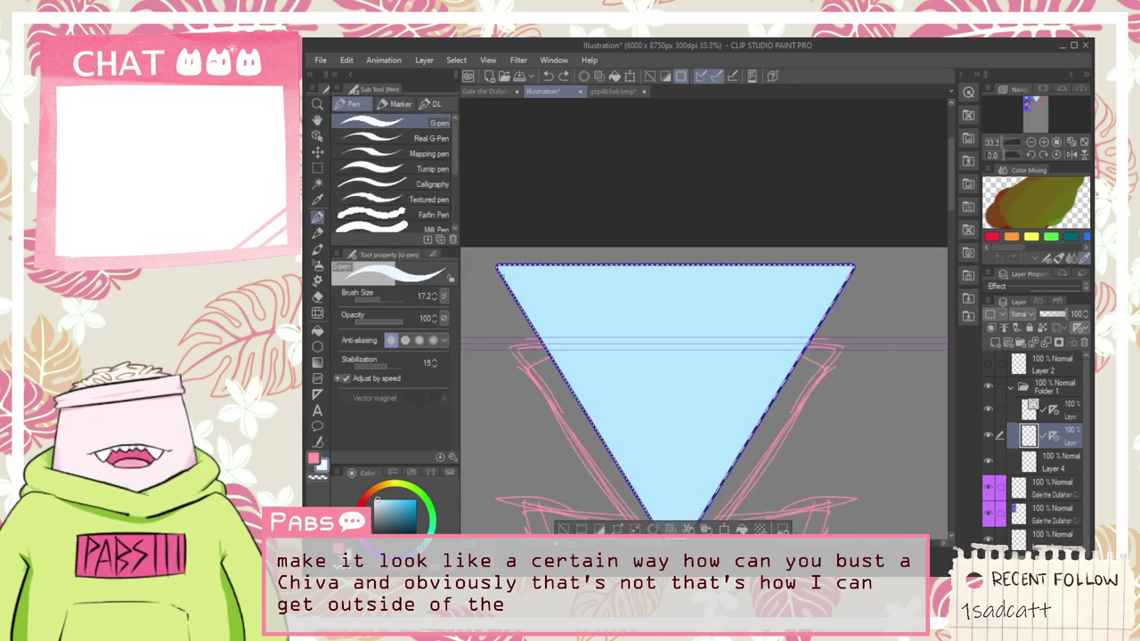
pyautogui.scroll(-3, 577, 330)
pyautogui.moveTo(604, 390); pyautogui.dragTo(558, 343)
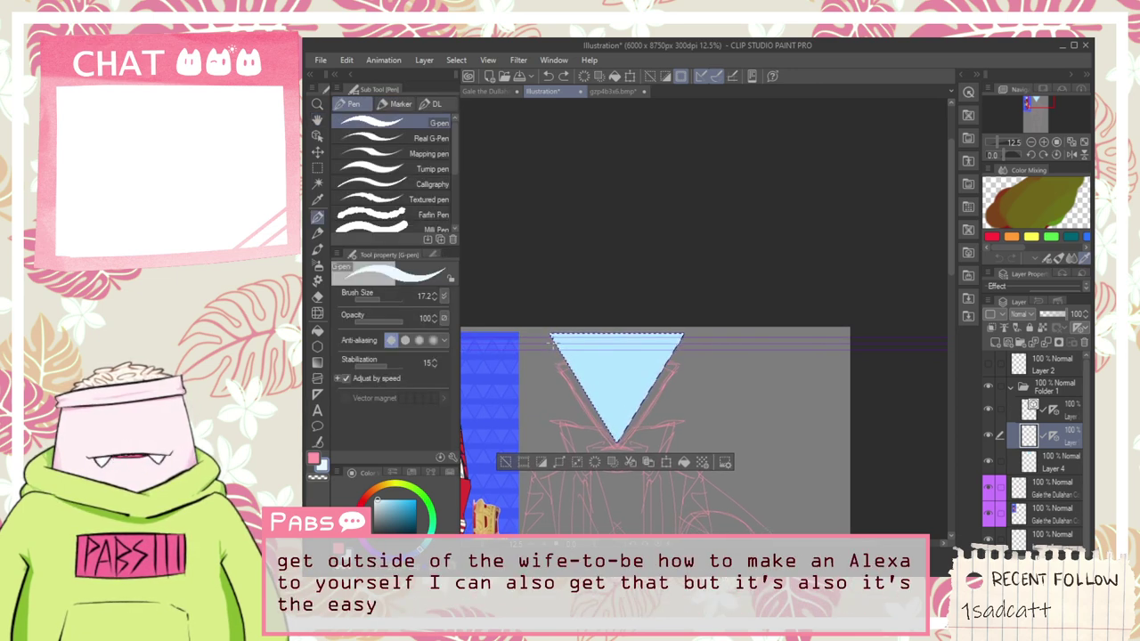
# Step: Draw pale horizontal scanlines just below the triangle's upper edge along the parallel ruler with the G-pen at brush size 17.2
pyautogui.scroll(2, 555, 345)
pyautogui.press('space')
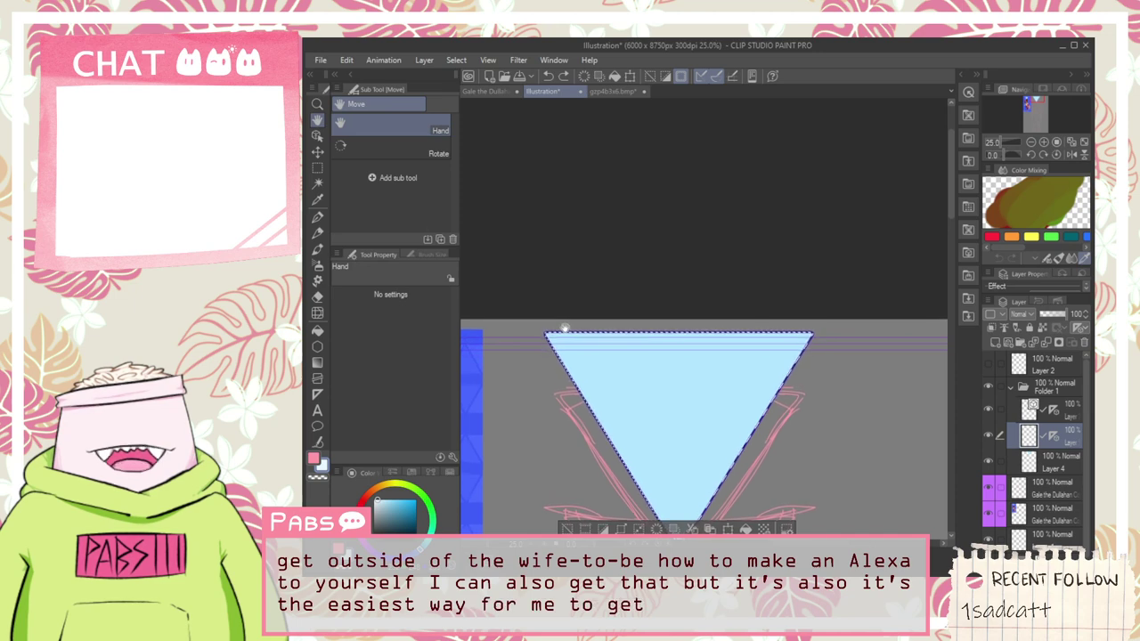
pyautogui.moveTo(566, 328); pyautogui.dragTo(557, 329)
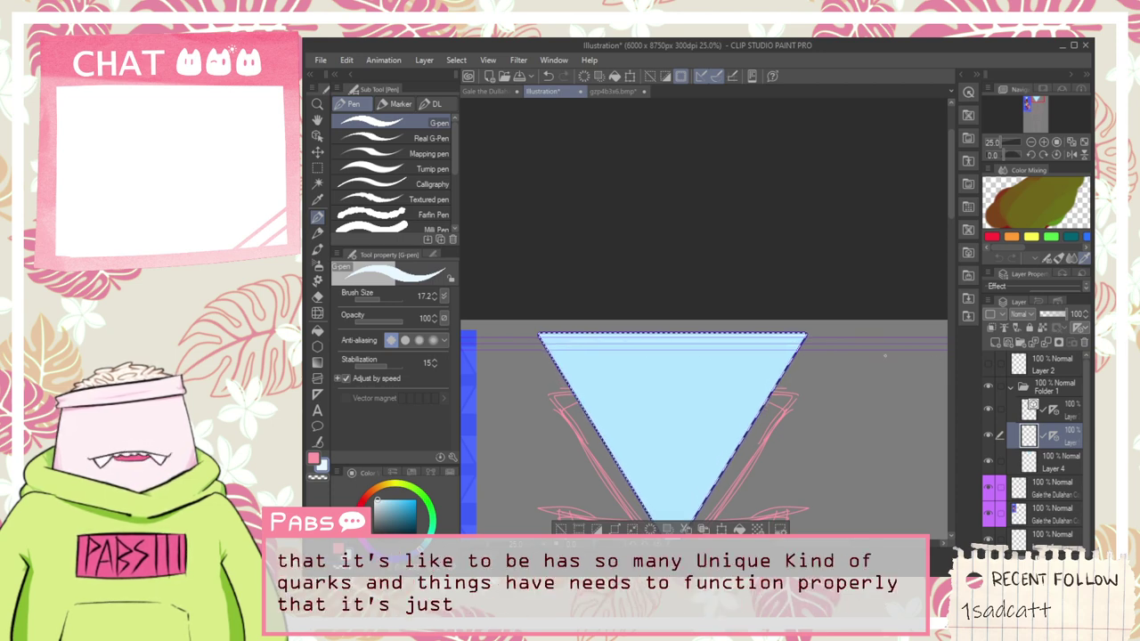
pyautogui.scroll(3, 572, 348)
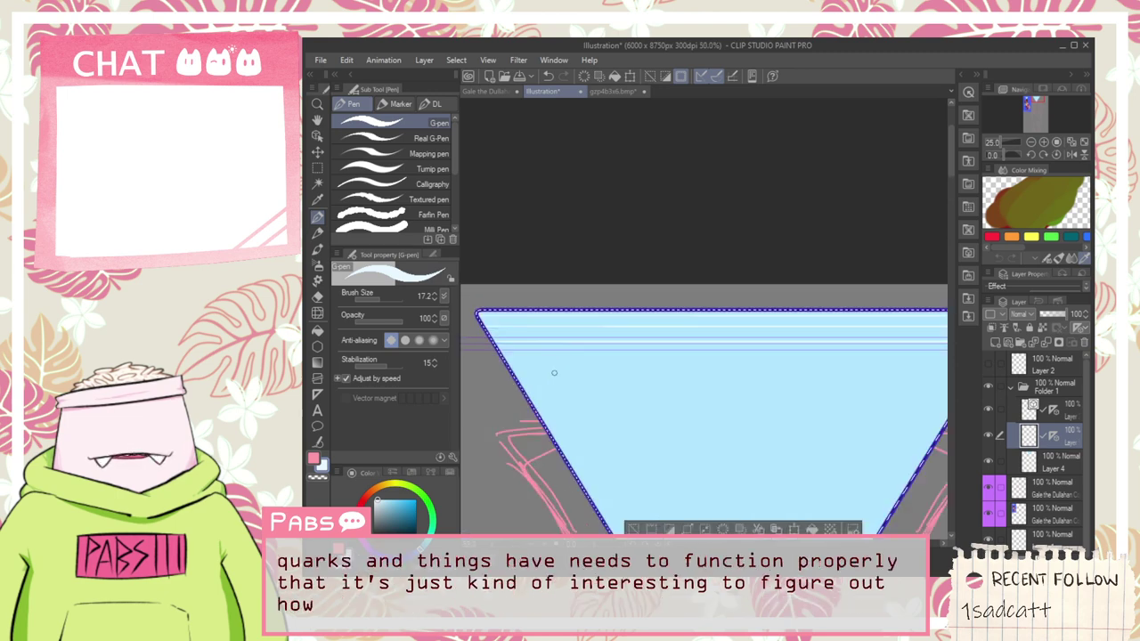
pyautogui.scroll(-3, 574, 378)
# Step: Try turning on vertical tiling for the scanline layer with the Object tool
pyautogui.press('space')
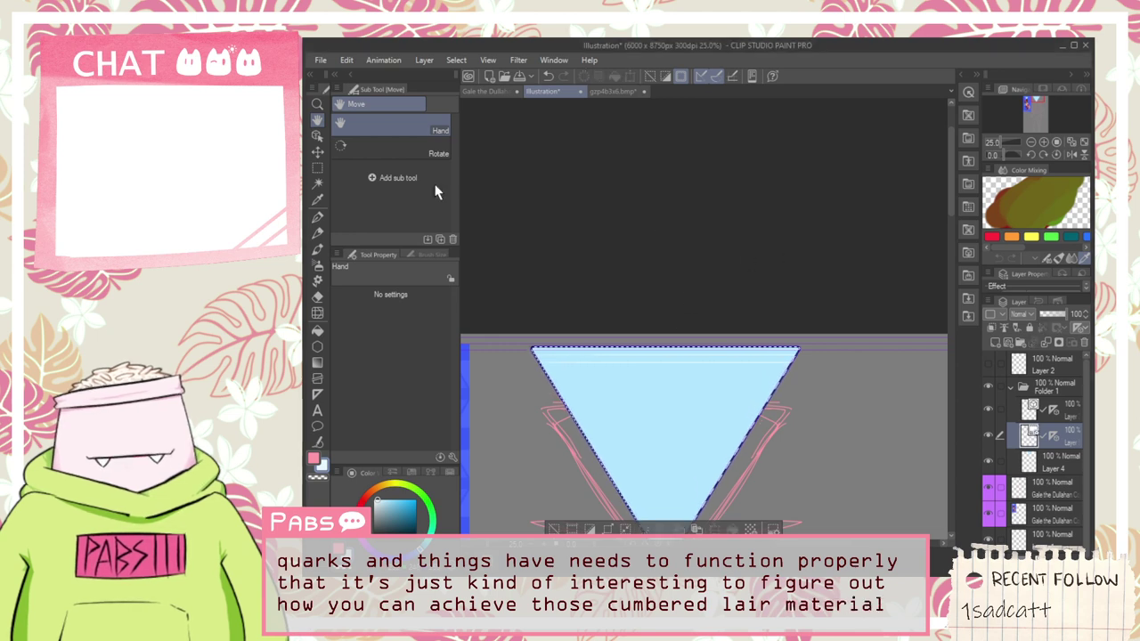
pyautogui.click(317, 135)
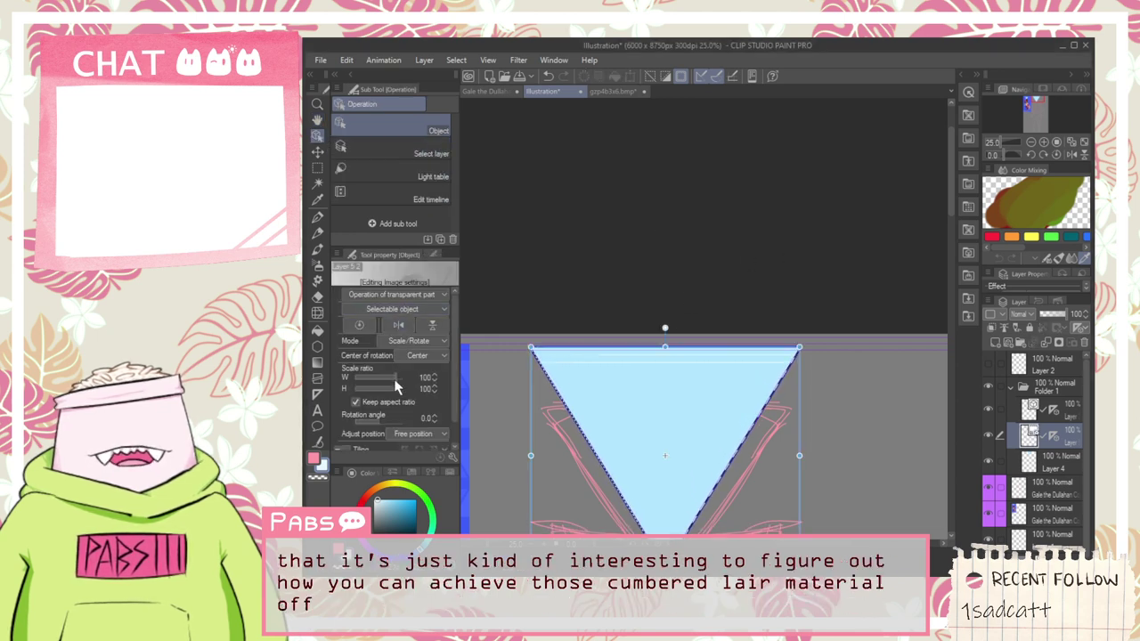
pyautogui.scroll(-2, 417, 382)
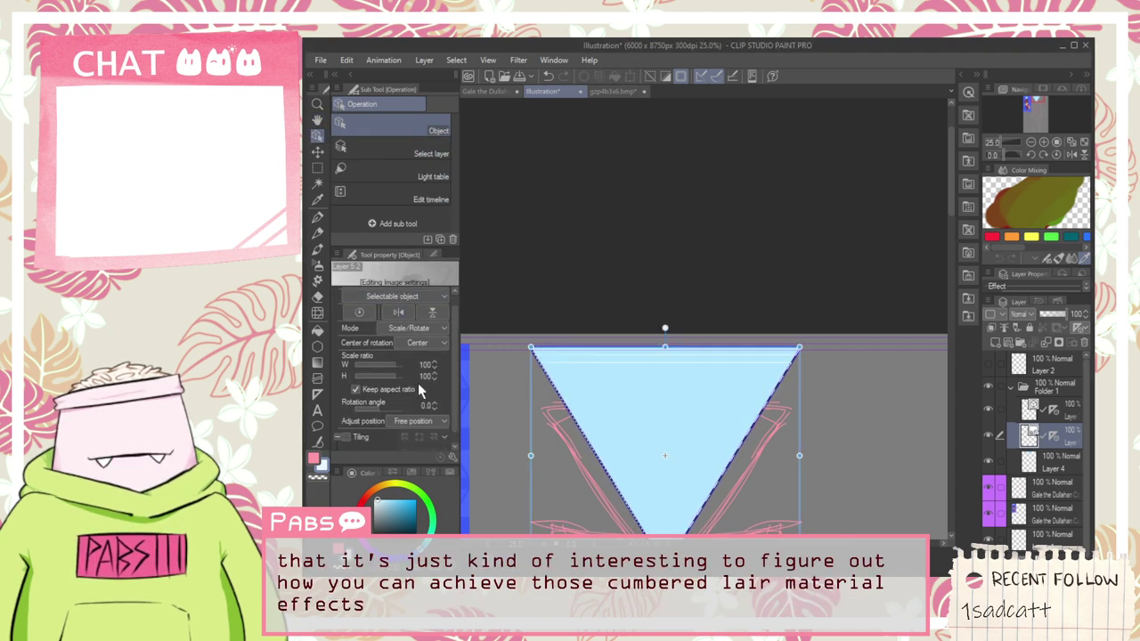
pyautogui.click(353, 426)
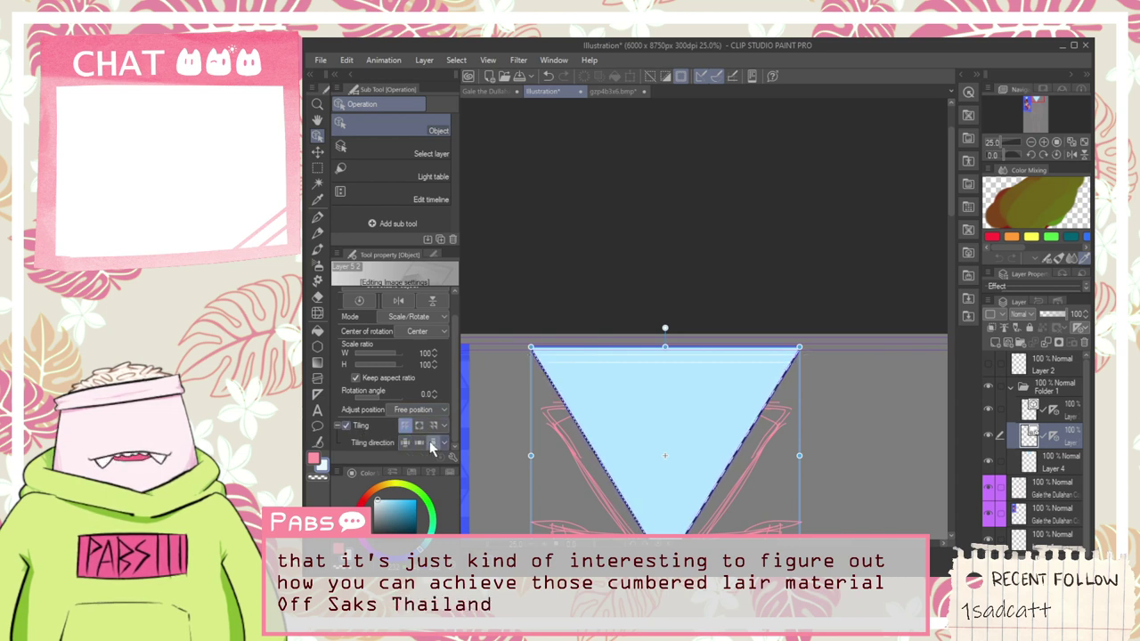
pyautogui.click(432, 444)
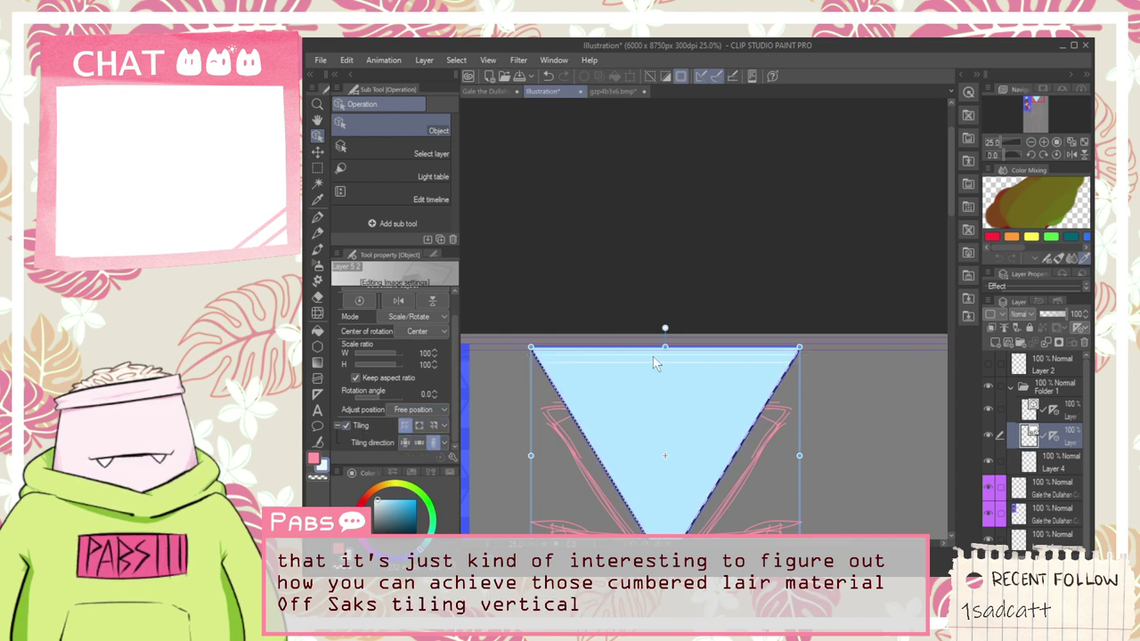
# Step: Try shifting the tiled scanlines near the triangle's upper edge, comparing tiling in all directions with vertical tiling
pyautogui.moveTo(653, 356)
pyautogui.mouseDown()
pyautogui.moveTo(649, 374)
pyautogui.moveTo(692, 394)
pyautogui.moveTo(627, 356)
pyautogui.moveTo(641, 354)
pyautogui.mouseUp()
pyautogui.click(406, 442)
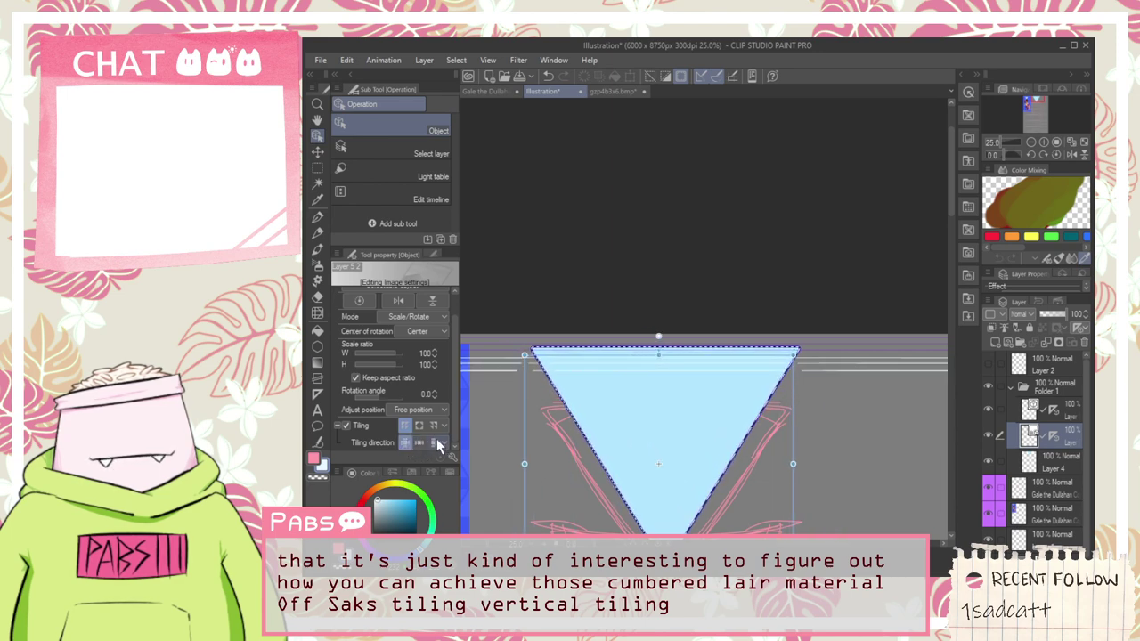
pyautogui.click(436, 443)
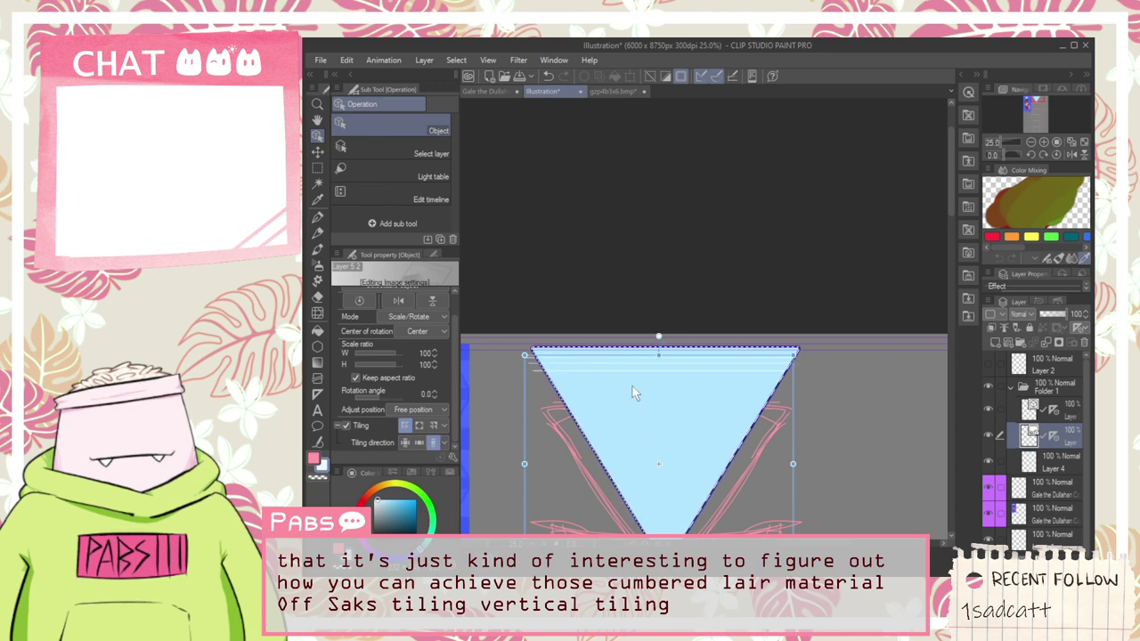
pyautogui.moveTo(601, 349); pyautogui.dragTo(612, 362)
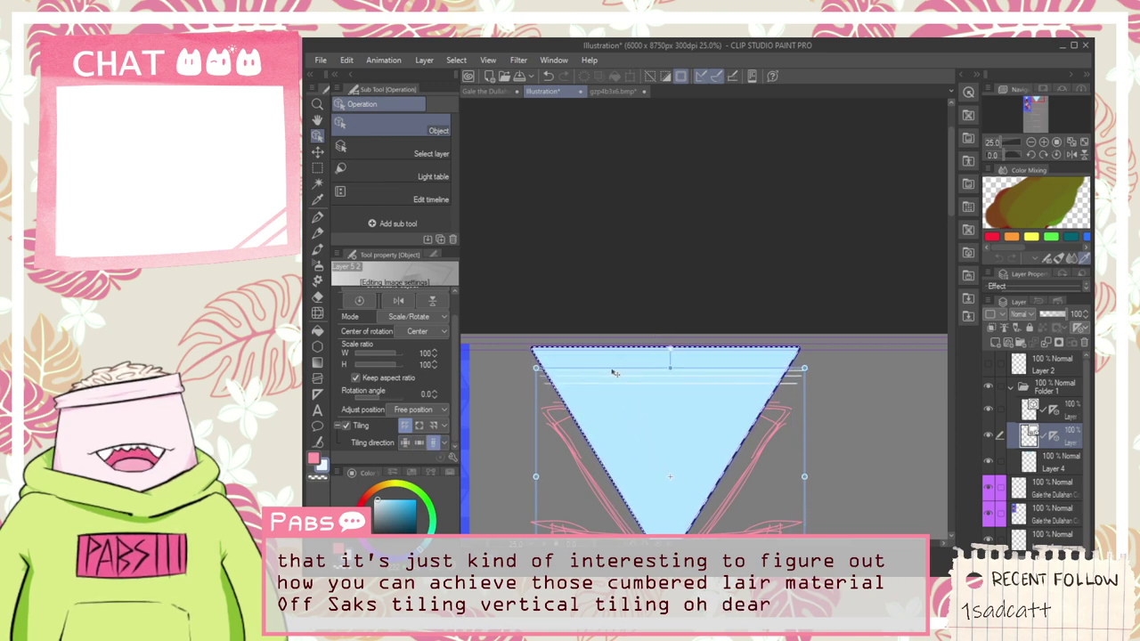
# Step: Try mirrored tiling in the vertical direction on the scanlines and move them lower on the triangle
pyautogui.click(421, 427)
pyautogui.click(418, 442)
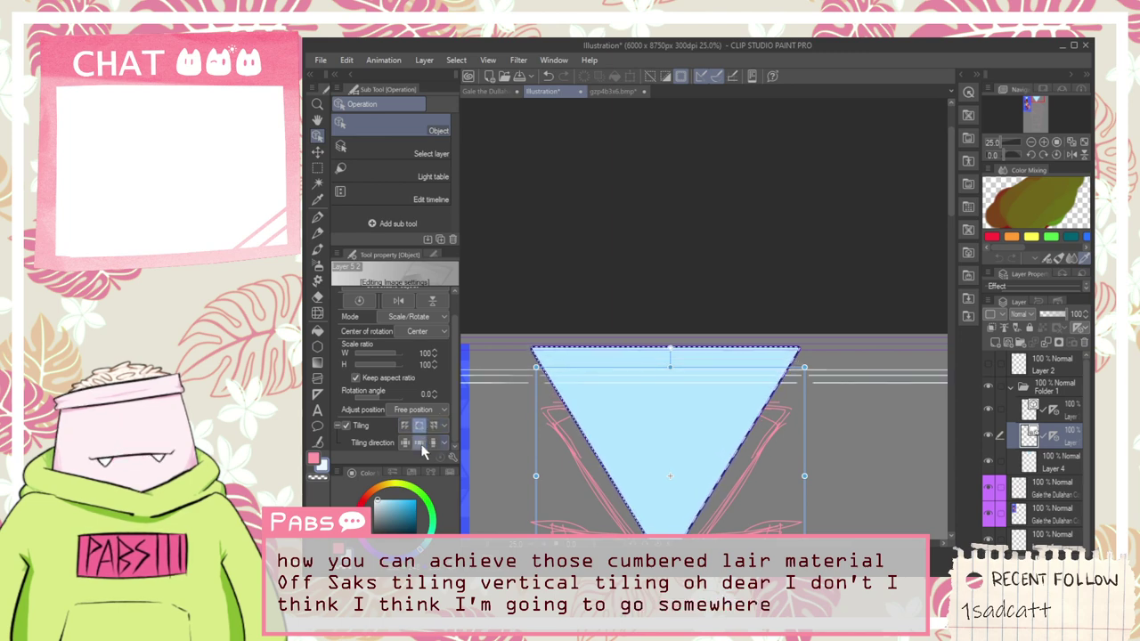
pyautogui.click(433, 443)
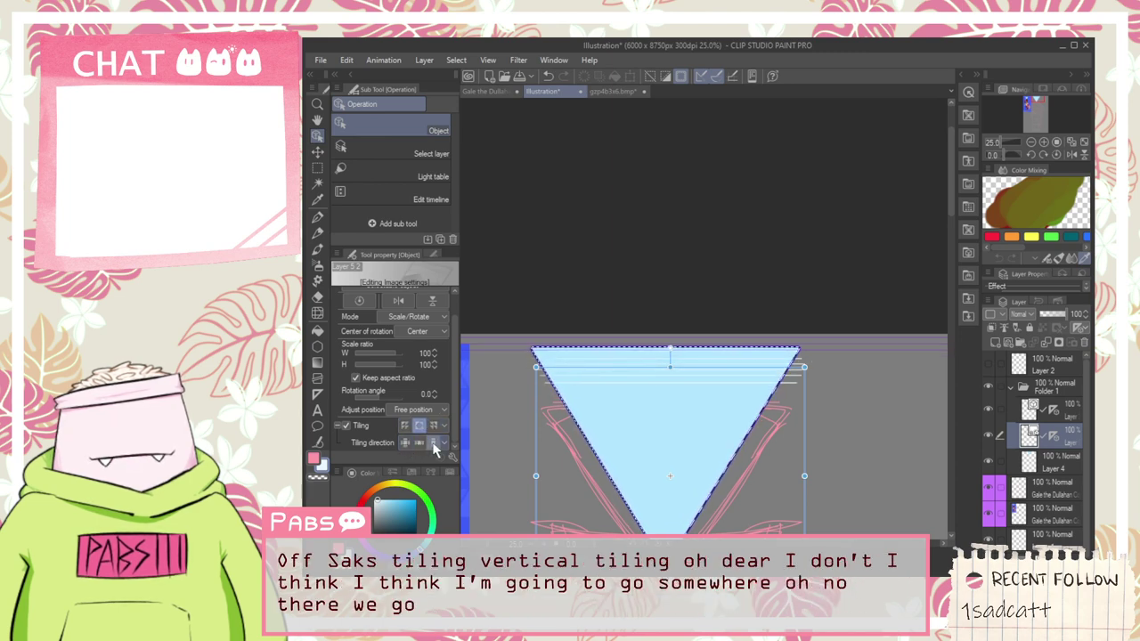
pyautogui.scroll(2, 525, 410)
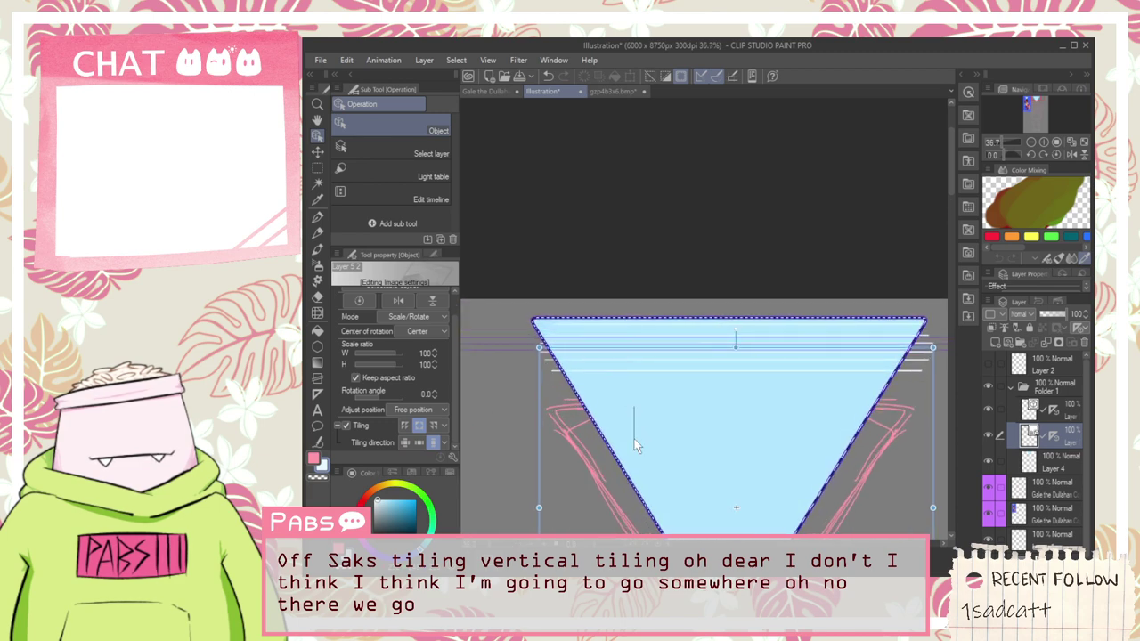
pyautogui.moveTo(646, 372); pyautogui.dragTo(625, 412)
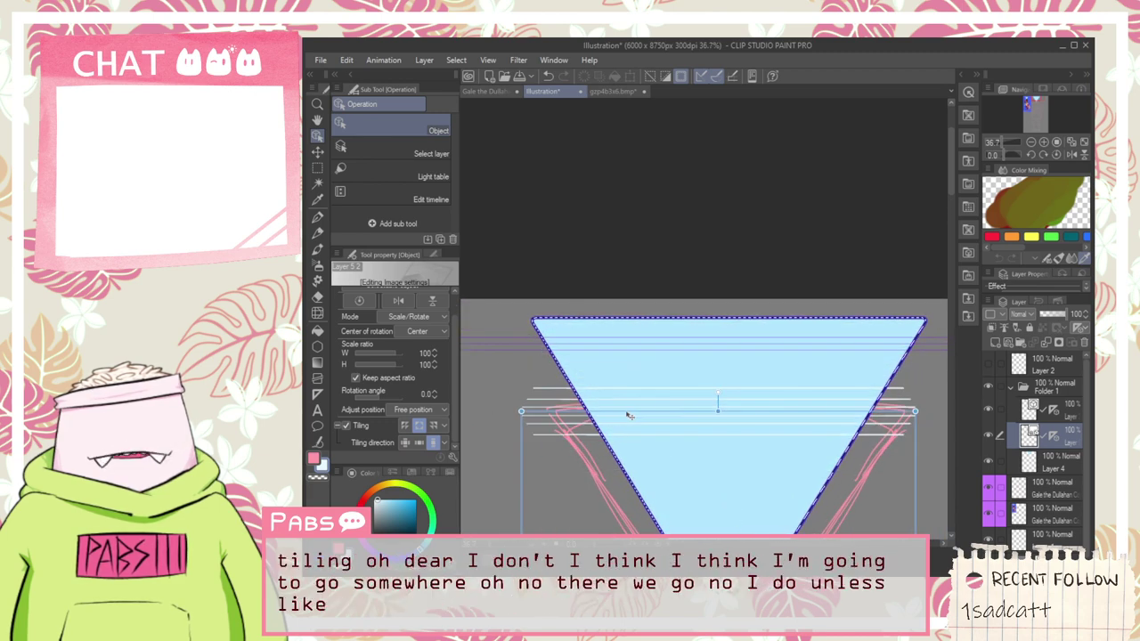
# Step: Compare the three tiling methods on the scanline layer, return to mirrored tiling, and move the lines slightly higher
pyautogui.click(406, 426)
pyautogui.click(419, 426)
pyautogui.click(433, 426)
pyautogui.click(423, 426)
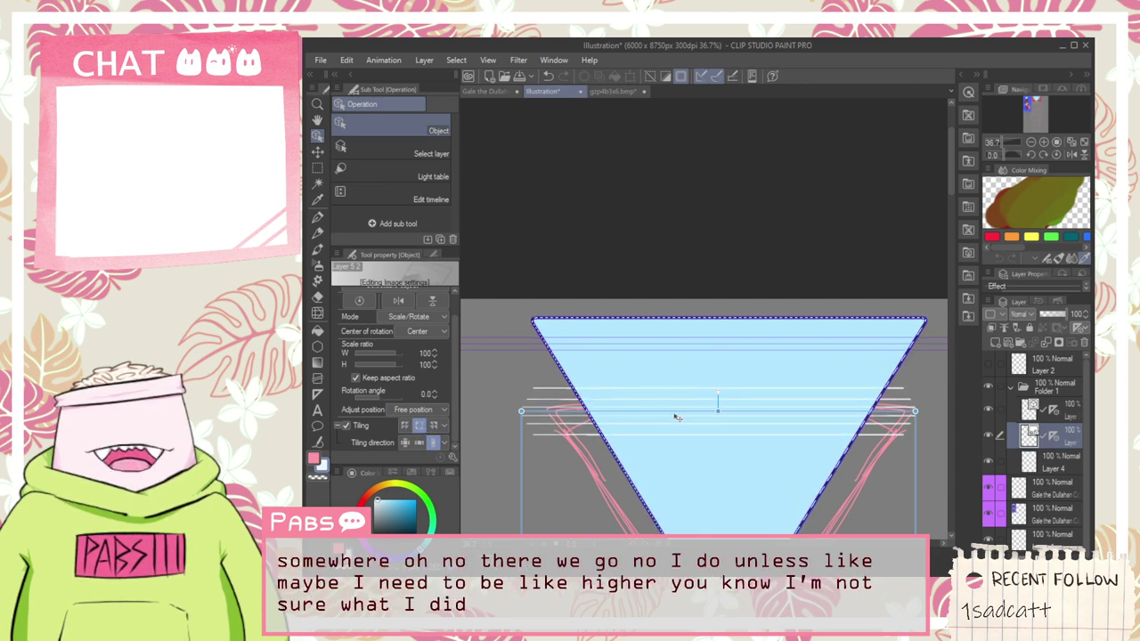
pyautogui.moveTo(674, 415); pyautogui.dragTo(669, 390)
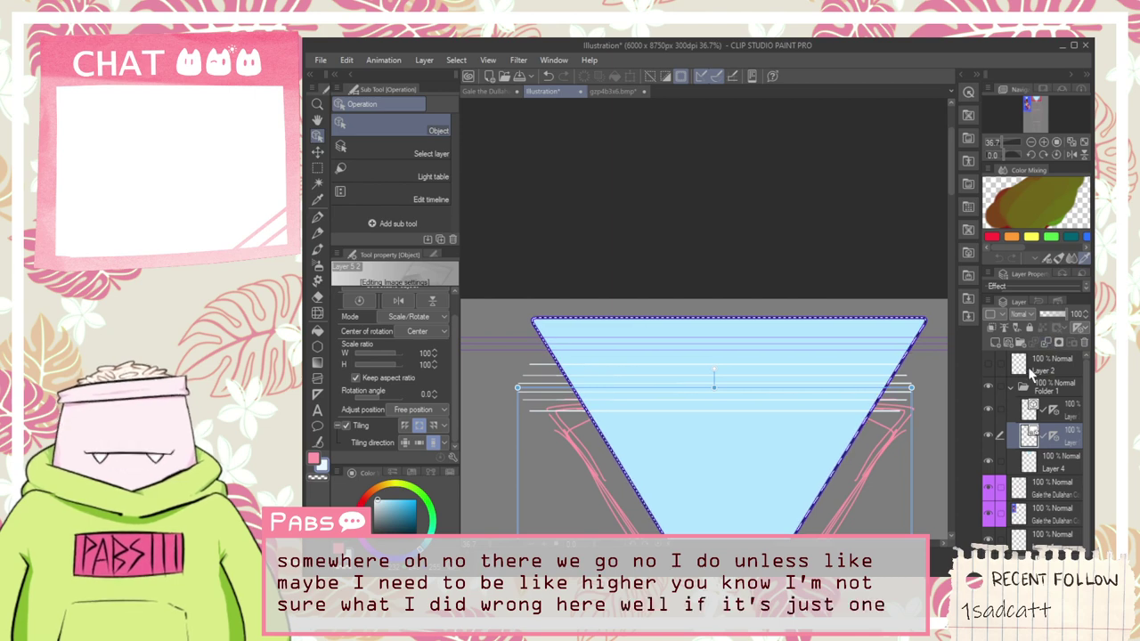
# Step: Delete the tiled scanline layer above Layer 4
pyautogui.click(1084, 344)
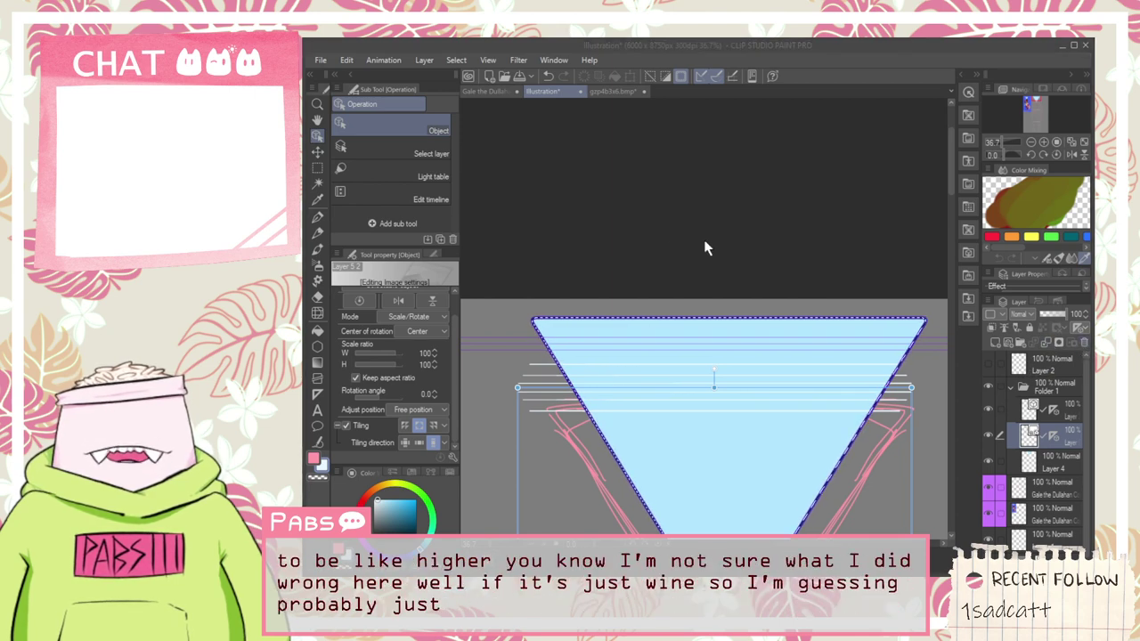
pyautogui.scroll(-1, 691, 361)
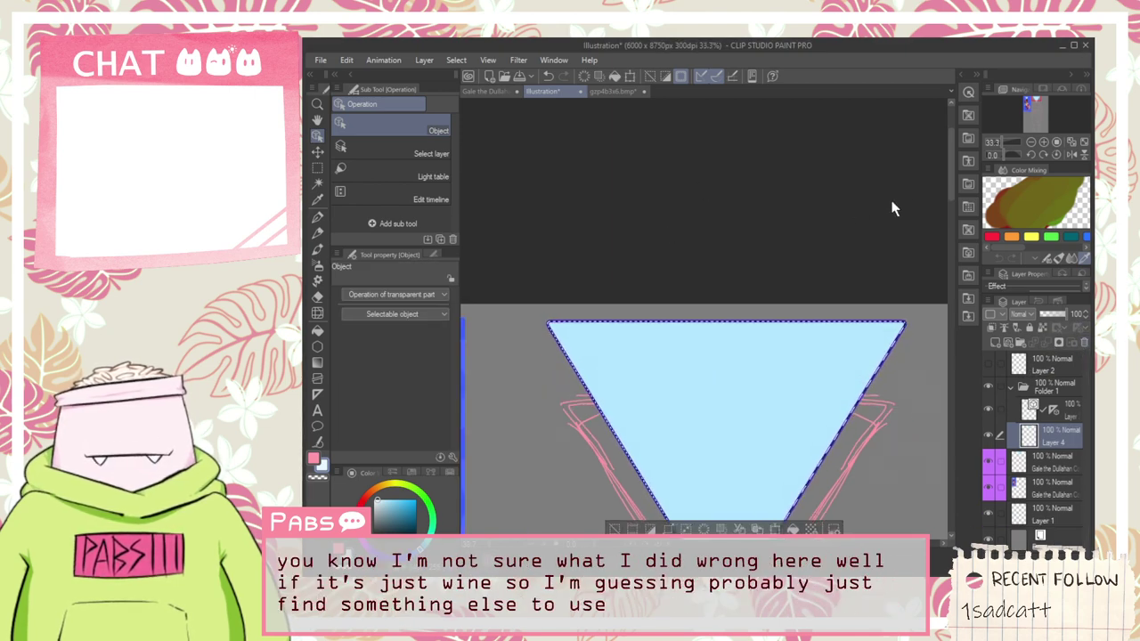
# Step: Try placing the カケアミ(中) vertical line image material over the triangle above Layer 4
pyautogui.click(964, 137)
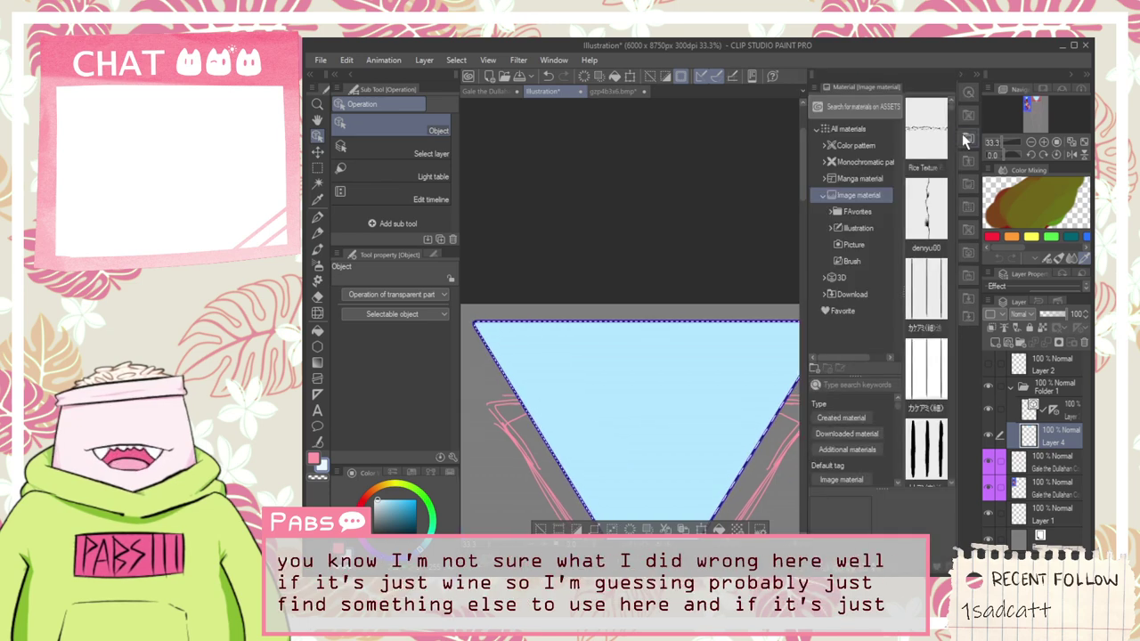
pyautogui.scroll(-3, 933, 183)
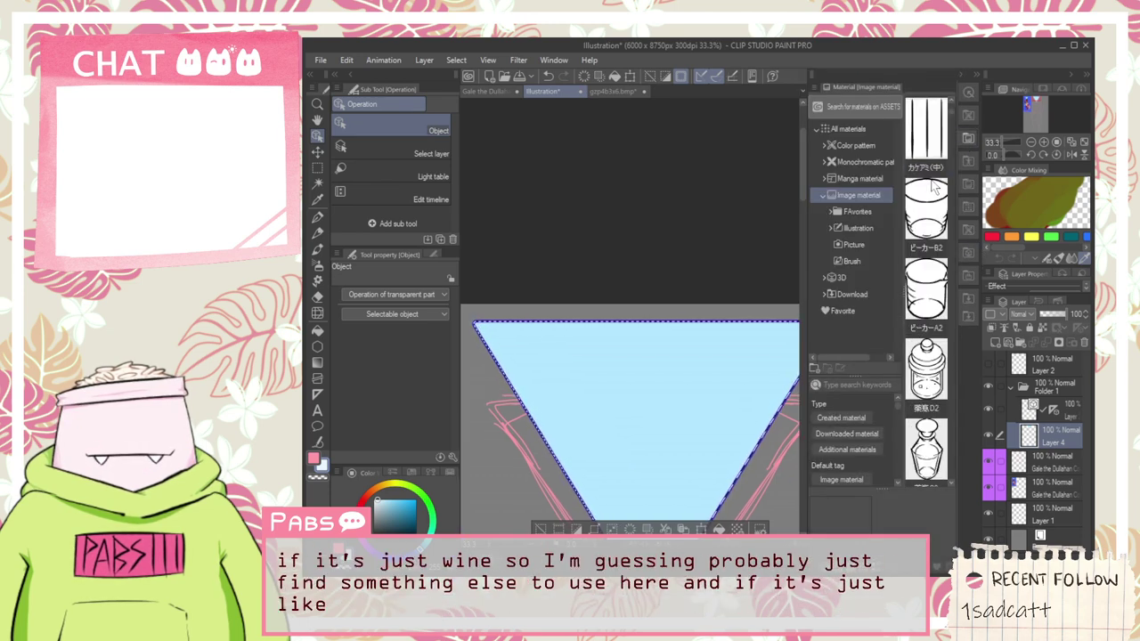
pyautogui.scroll(-1, 930, 227)
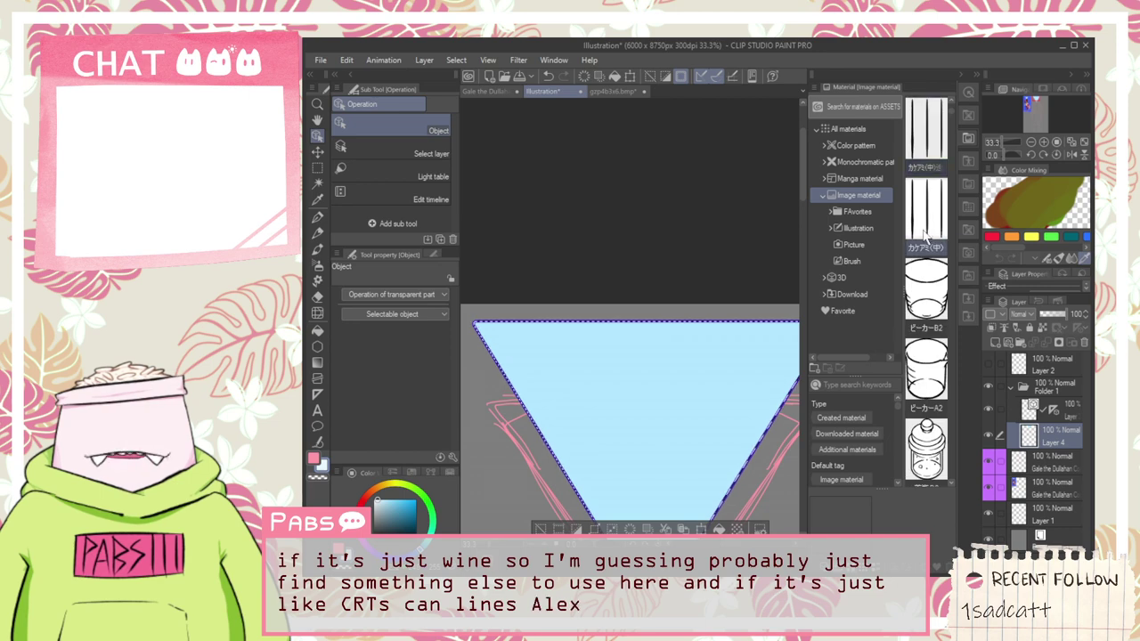
pyautogui.click(924, 239)
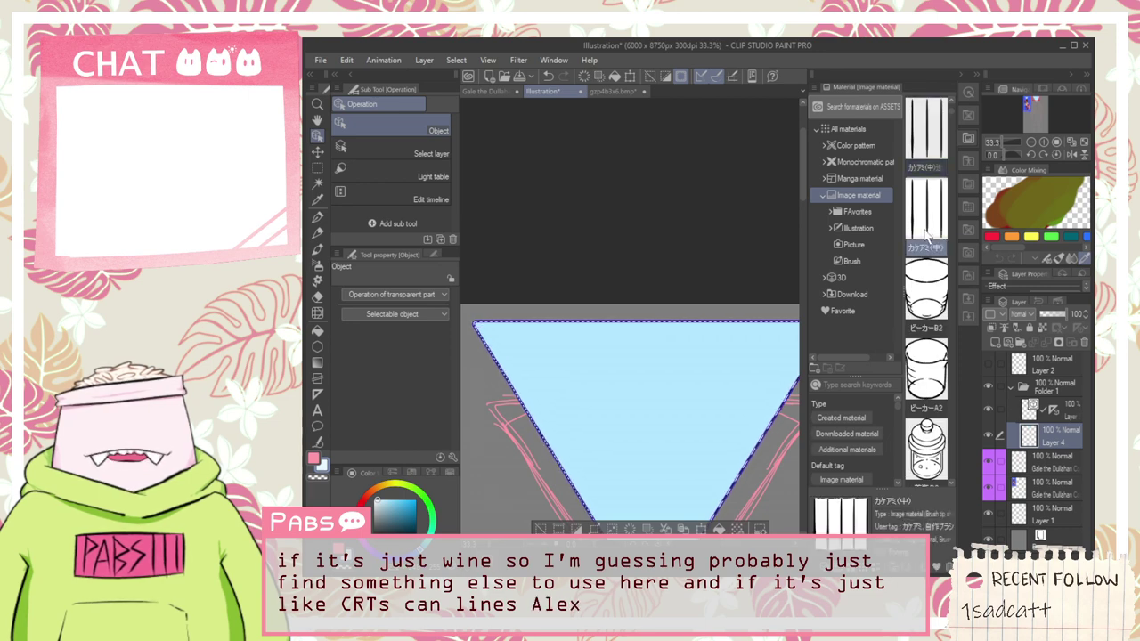
pyautogui.moveTo(926, 233); pyautogui.dragTo(622, 430)
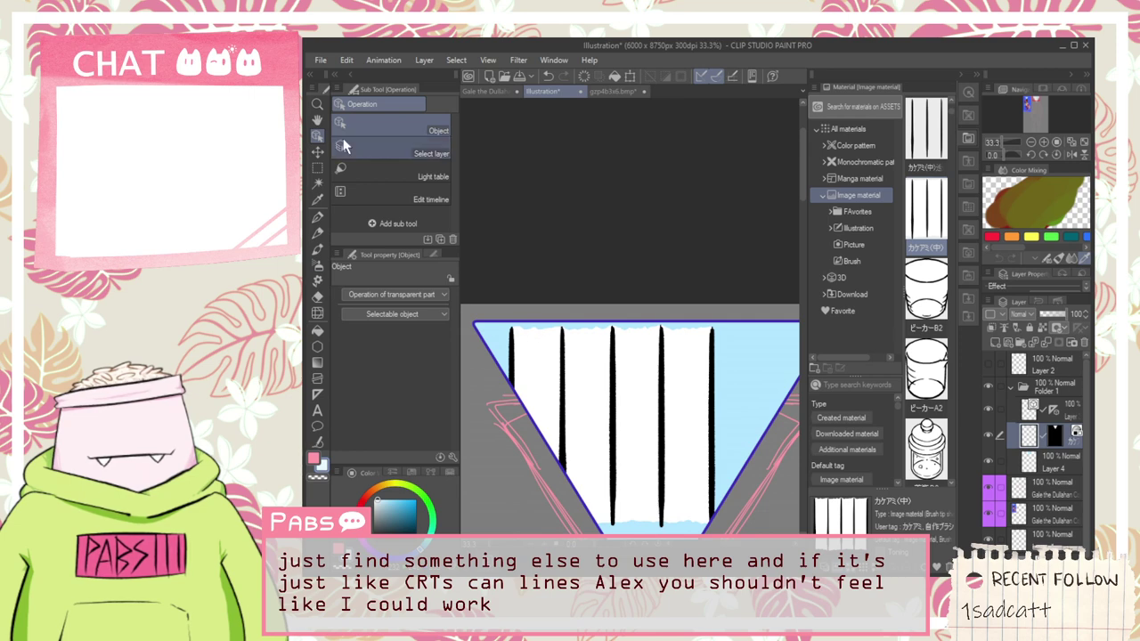
# Step: Browse the image materials and the FAvorites folder for a texture suitable for screen scanlines
pyautogui.scroll(4, 921, 262)
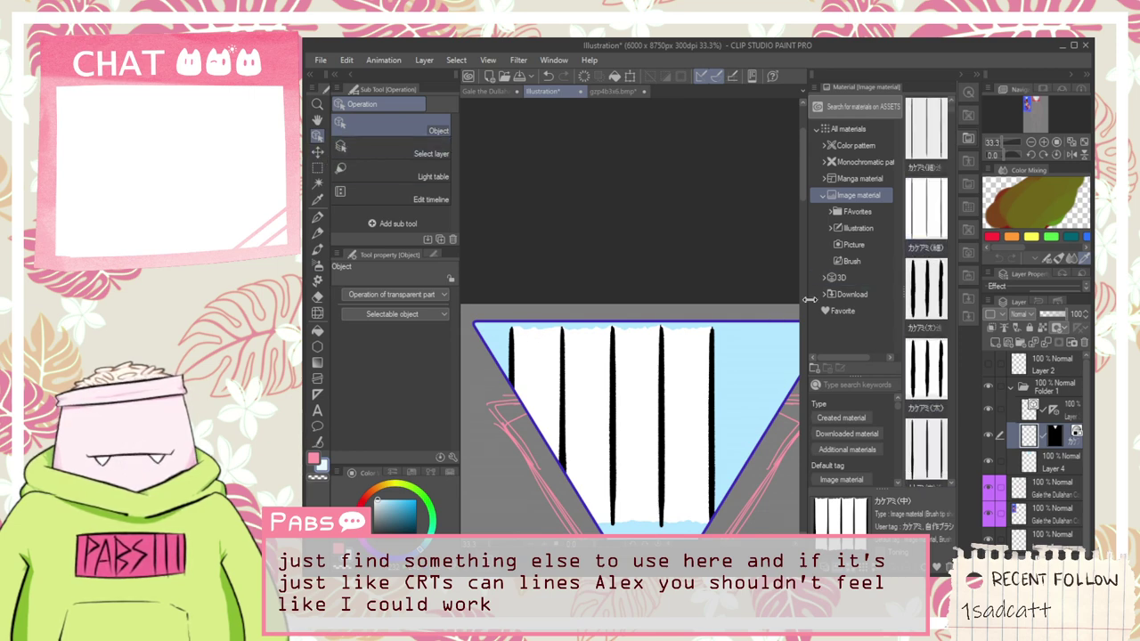
pyautogui.scroll(-10, 924, 256)
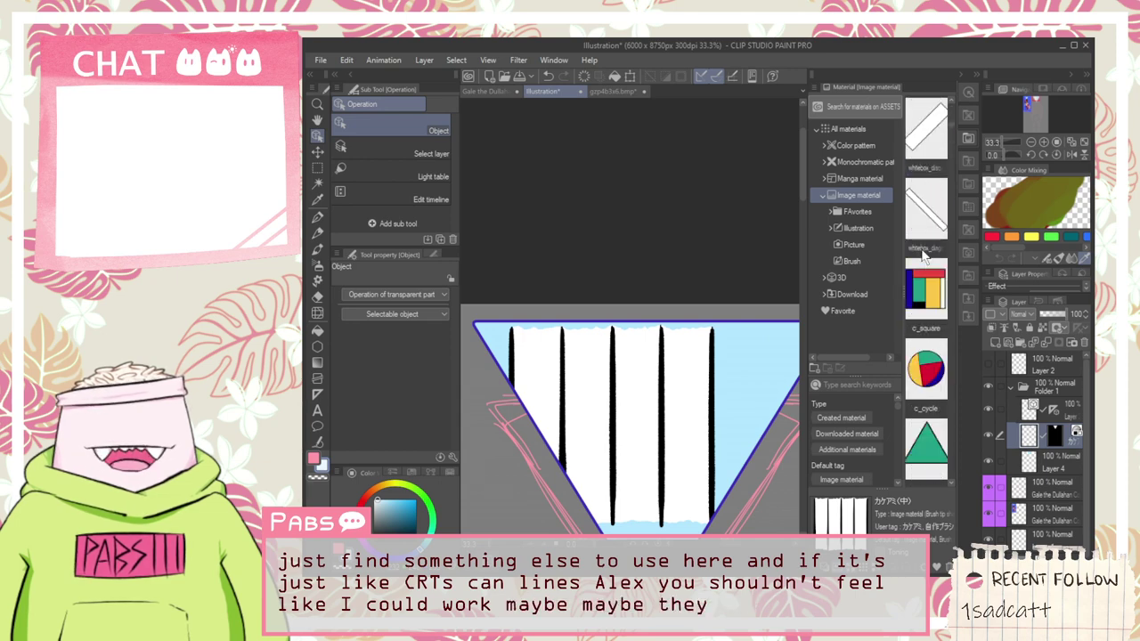
pyautogui.scroll(-10, 924, 256)
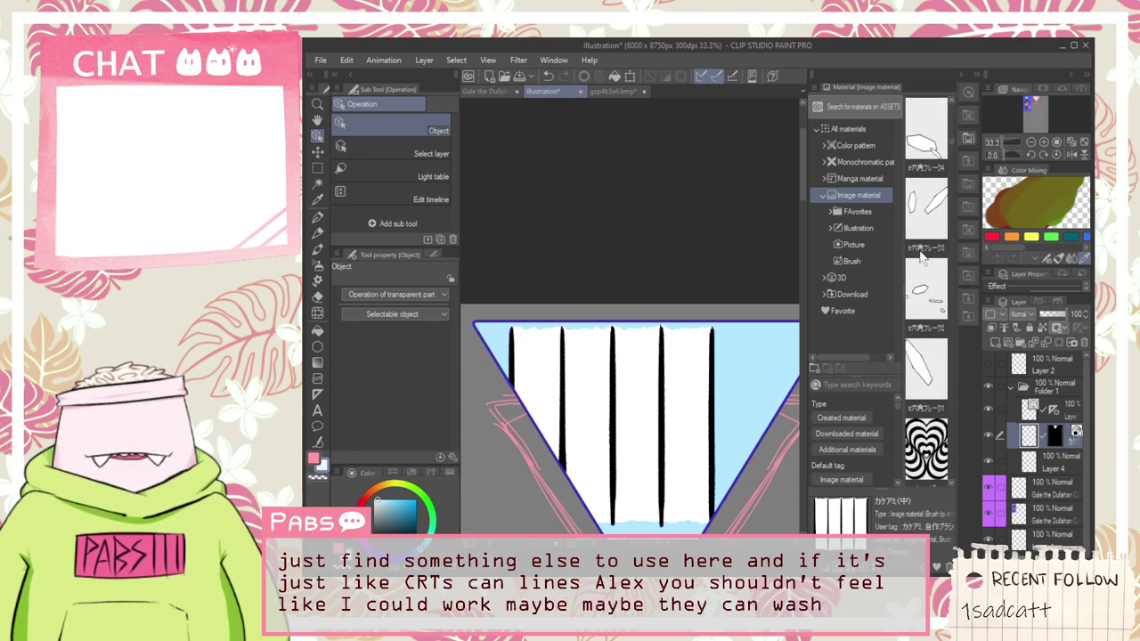
pyautogui.scroll(-3, 923, 255)
pyautogui.scroll(-10, 923, 255)
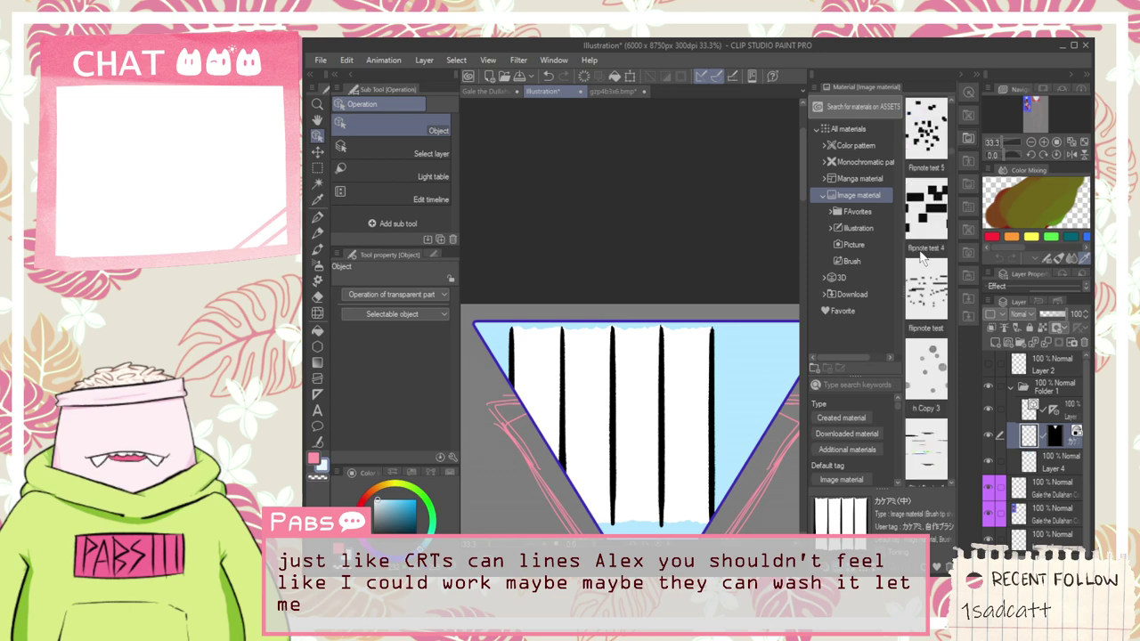
pyautogui.click(863, 212)
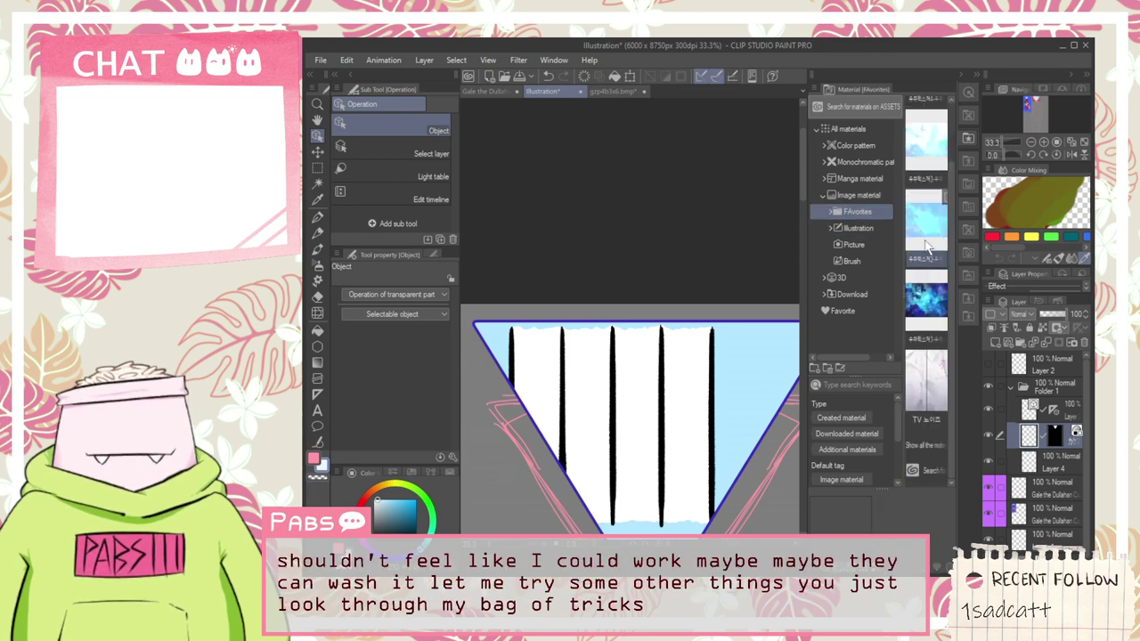
pyautogui.click(845, 232)
pyautogui.click(850, 213)
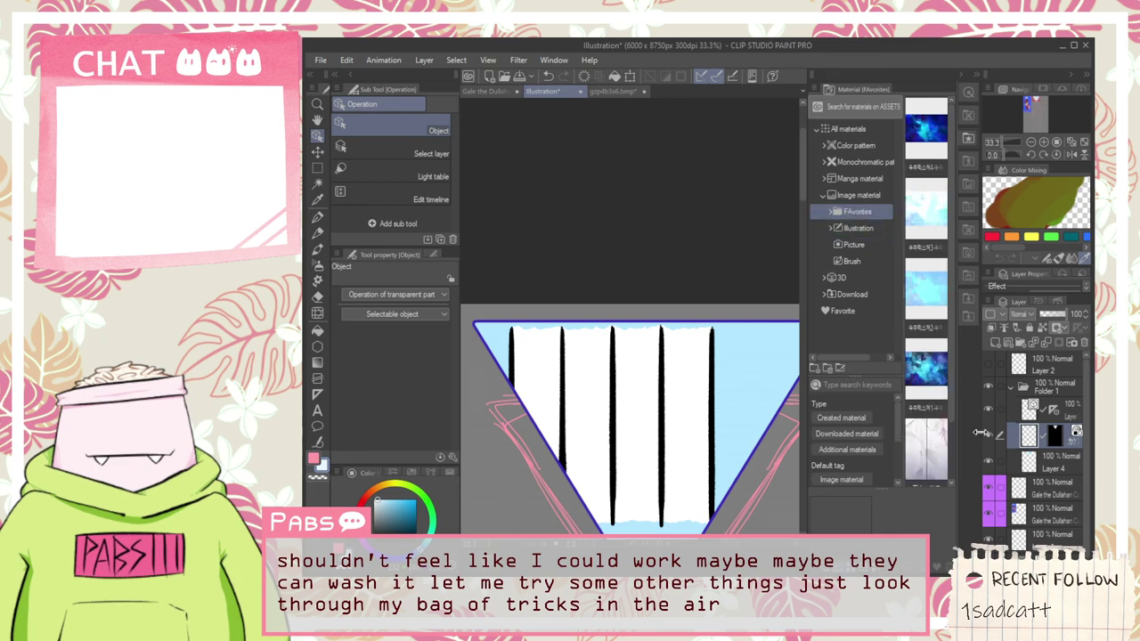
# Step: Replace the vertical line material in the triangle with the TV noise material from FAvorites and set its layer to an Add blending mode
pyautogui.hotkey('ctrl', 'z')
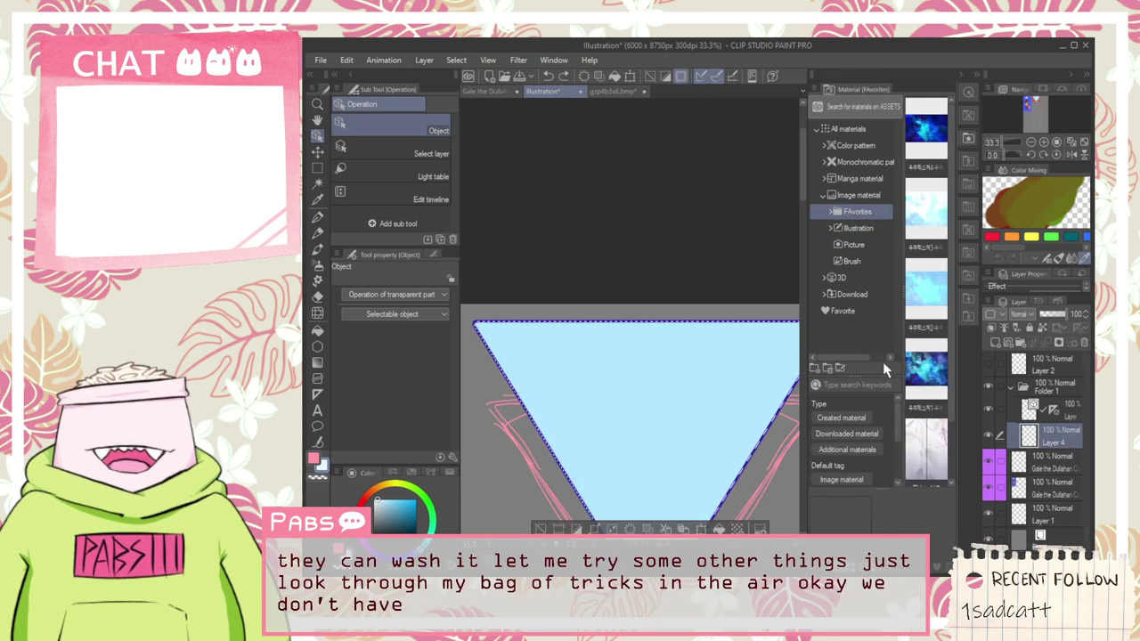
pyautogui.moveTo(925, 443); pyautogui.dragTo(635, 437)
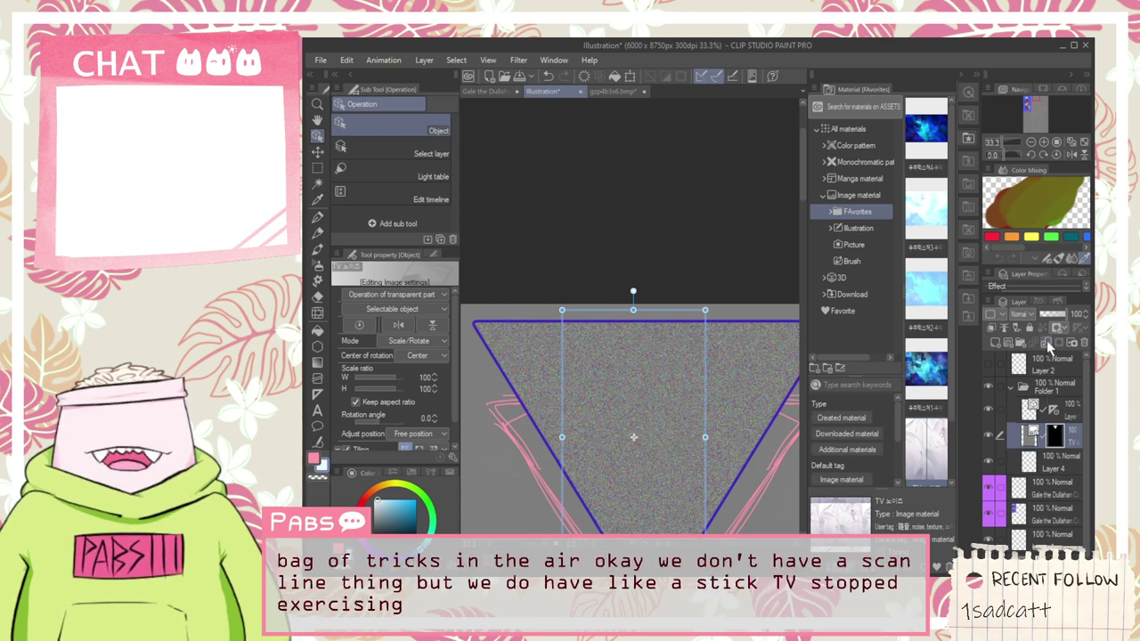
pyautogui.scroll(-2, 1020, 319)
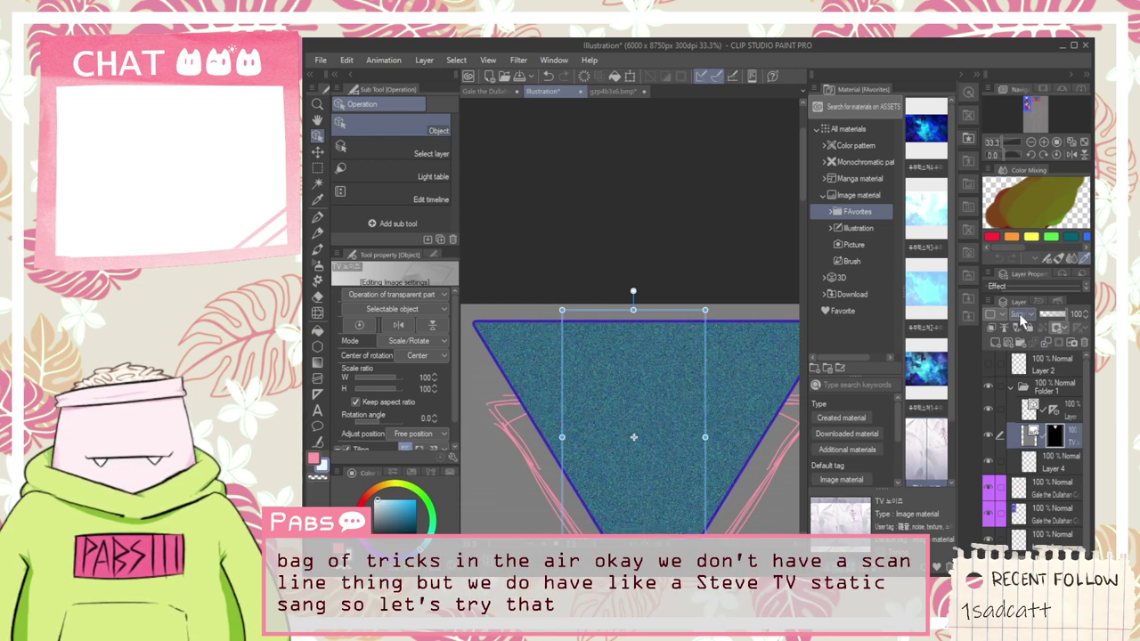
pyautogui.scroll(-3, 1020, 318)
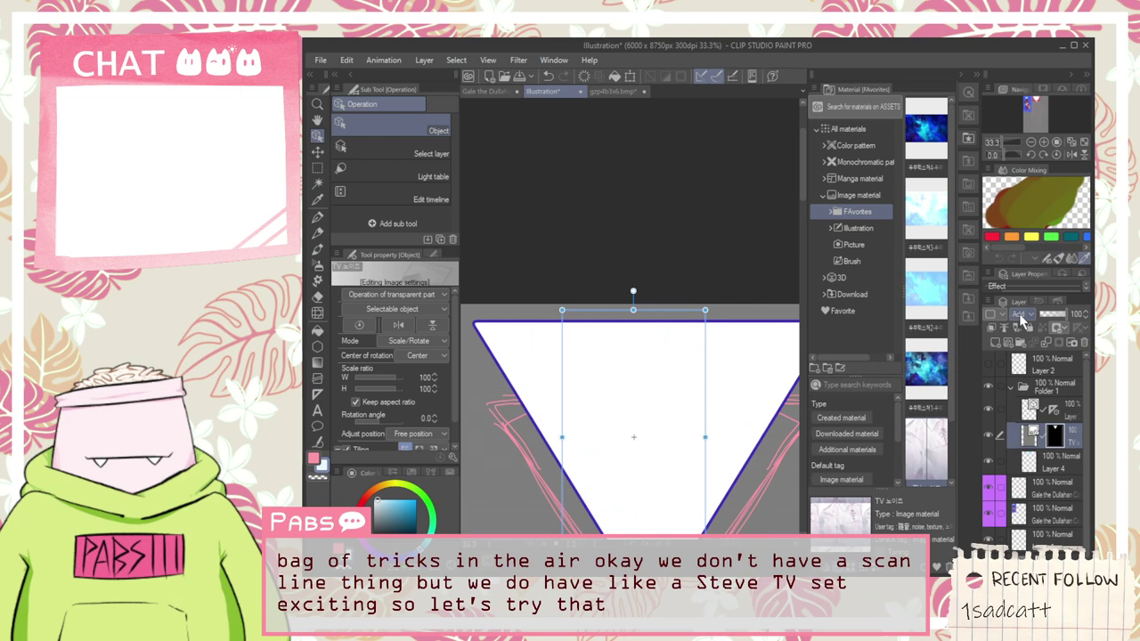
# Step: Scale the TV noise texture to 119% and rotate it to -6.6 degrees
pyautogui.scroll(5, 503, 450)
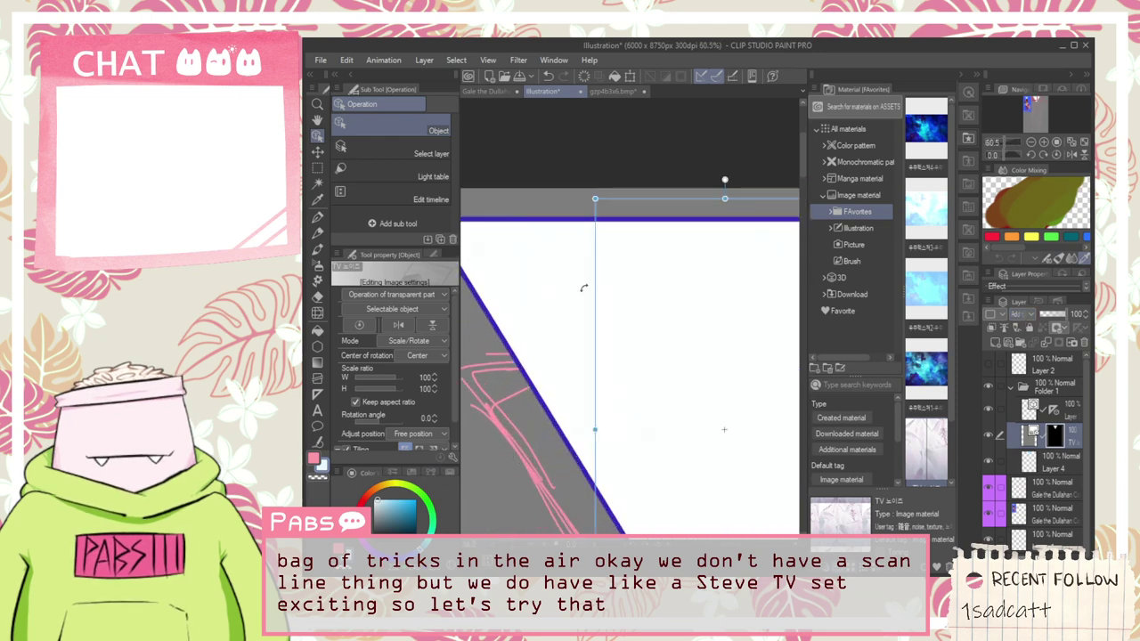
pyautogui.moveTo(583, 200); pyautogui.dragTo(538, 212)
pyautogui.scroll(-5, 537, 212)
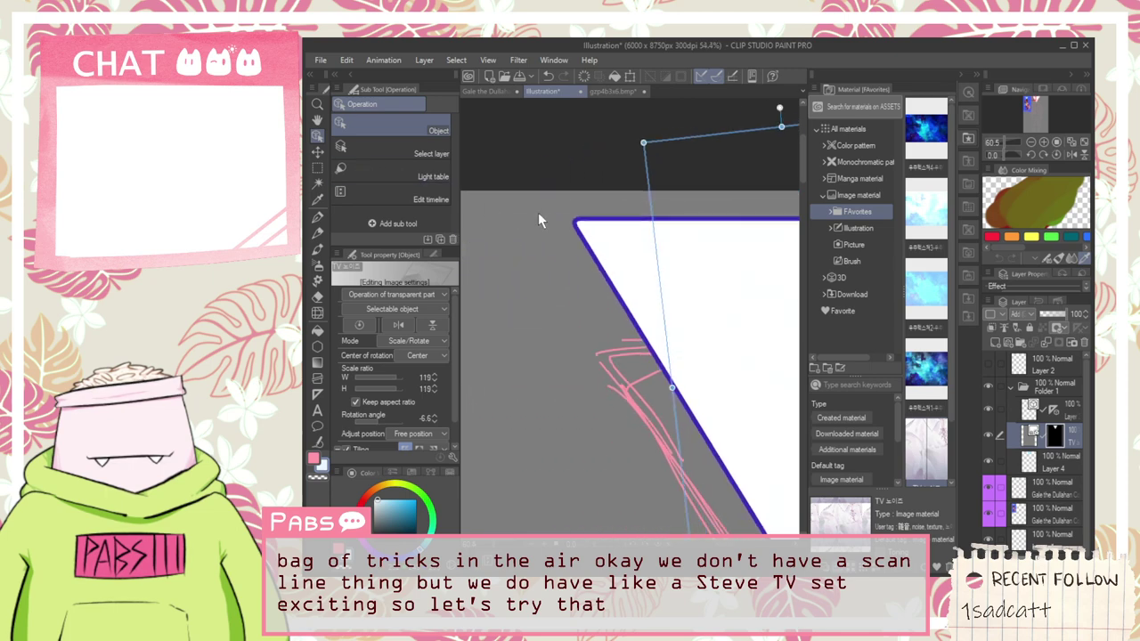
# Step: Give the TV noise layer a salmon palette colour and move it to the uppermost place in Folder 1
pyautogui.click(990, 314)
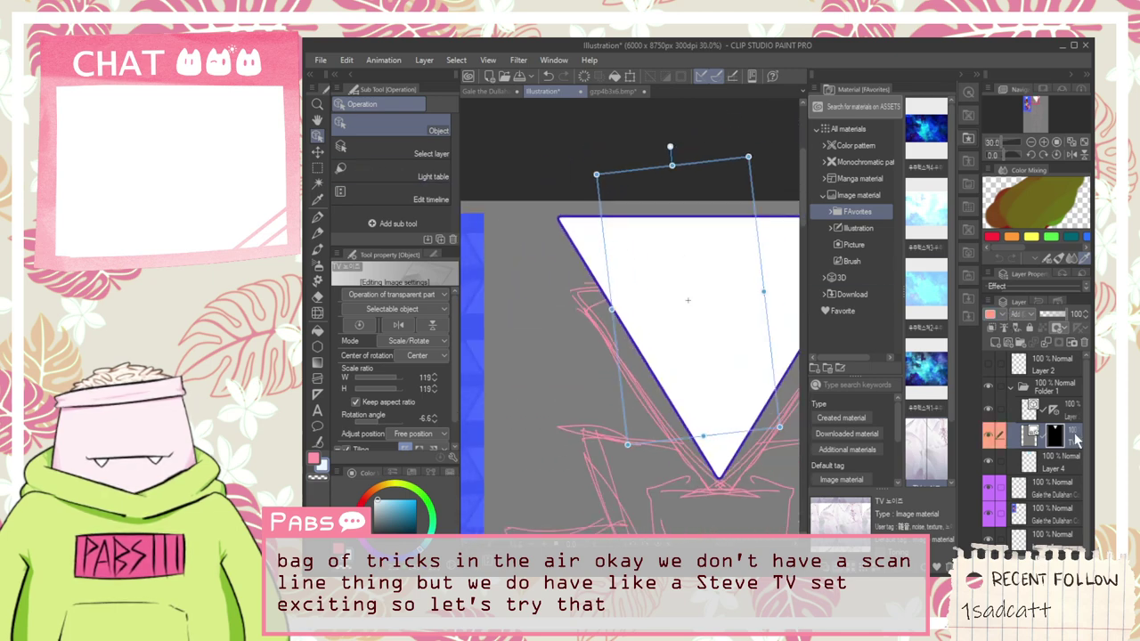
pyautogui.moveTo(1068, 408); pyautogui.dragTo(1068, 406)
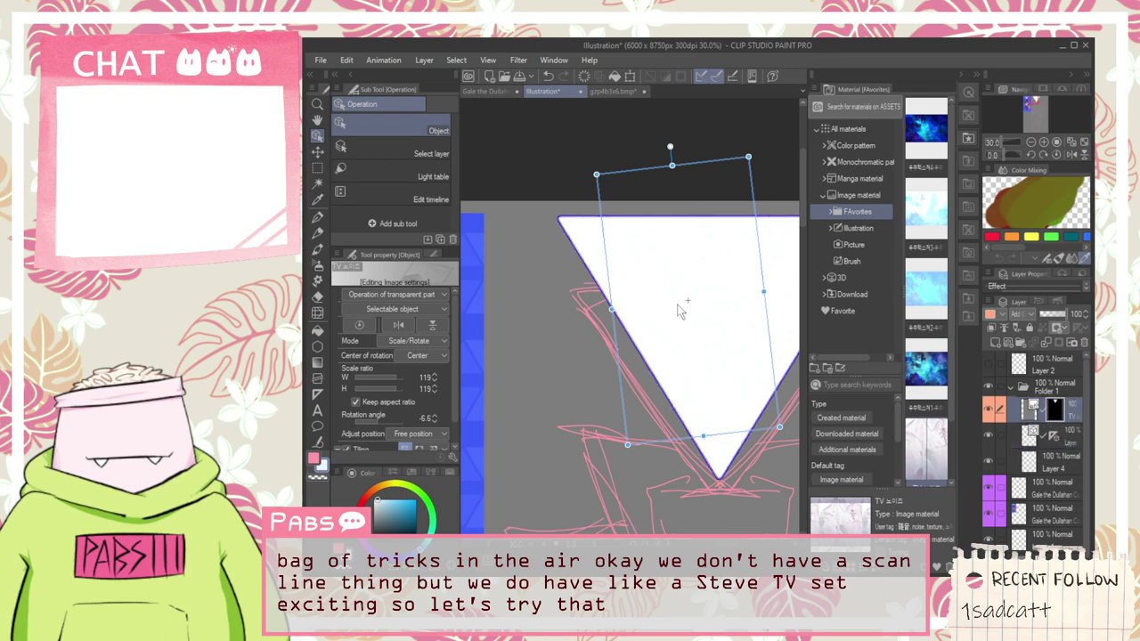
# Step: Close the material browser to widen the canvas around the triangle head
pyautogui.scroll(2, 727, 323)
pyautogui.press('h')
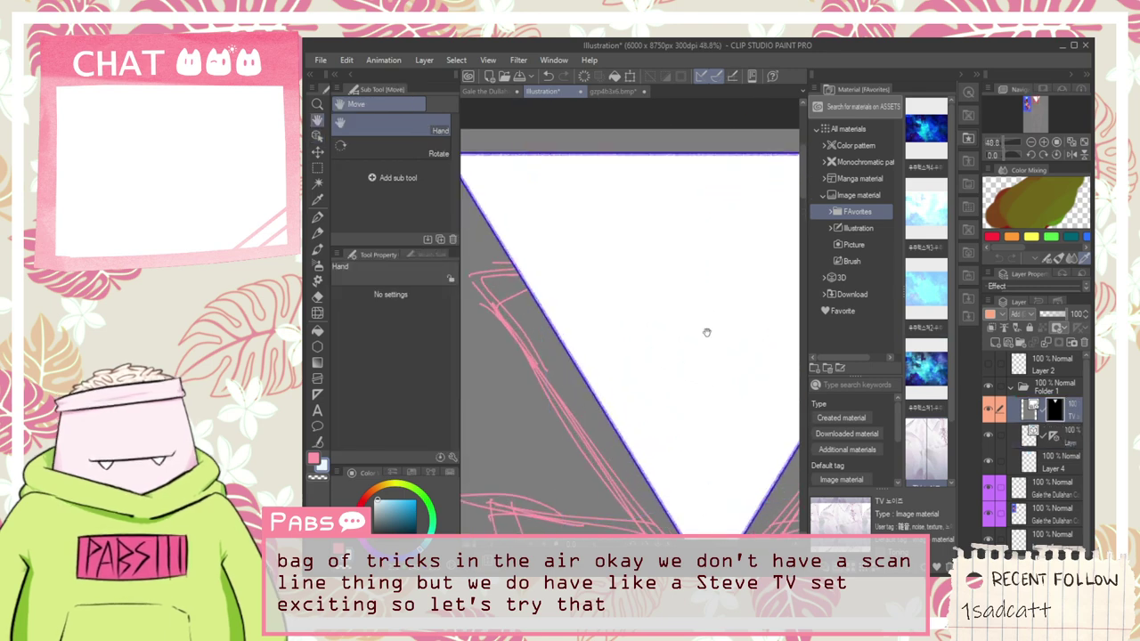
pyautogui.moveTo(704, 330); pyautogui.dragTo(674, 330)
pyautogui.click(957, 69)
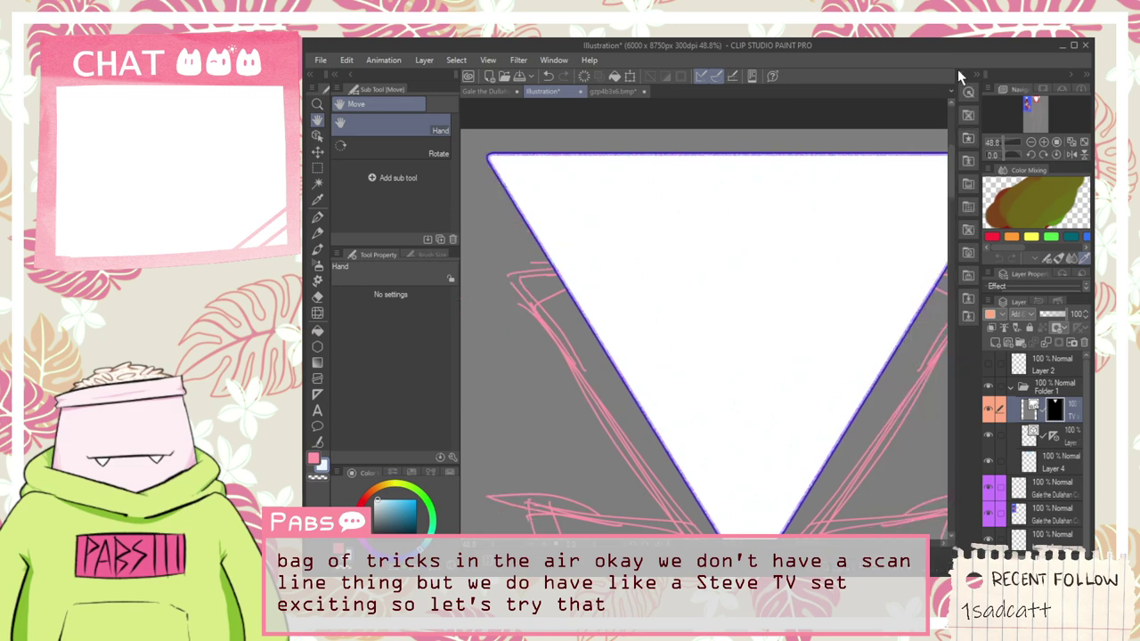
# Step: Try subtler blending modes on the TV noise layer, including a version at 45% opacity
pyautogui.click(1015, 317)
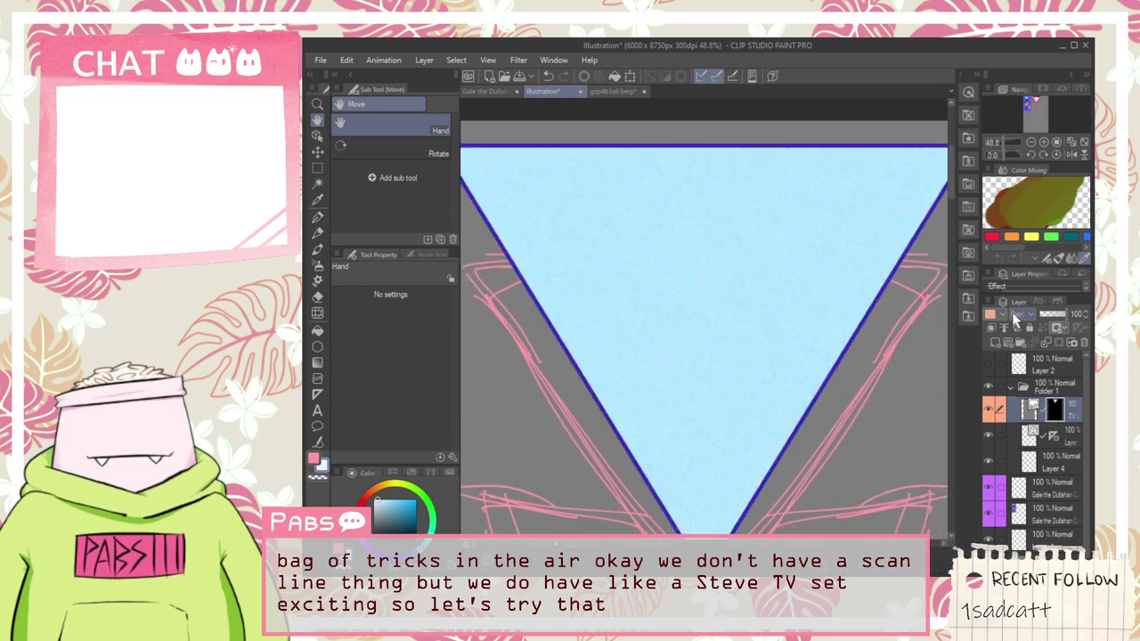
pyautogui.scroll(-3, 1015, 318)
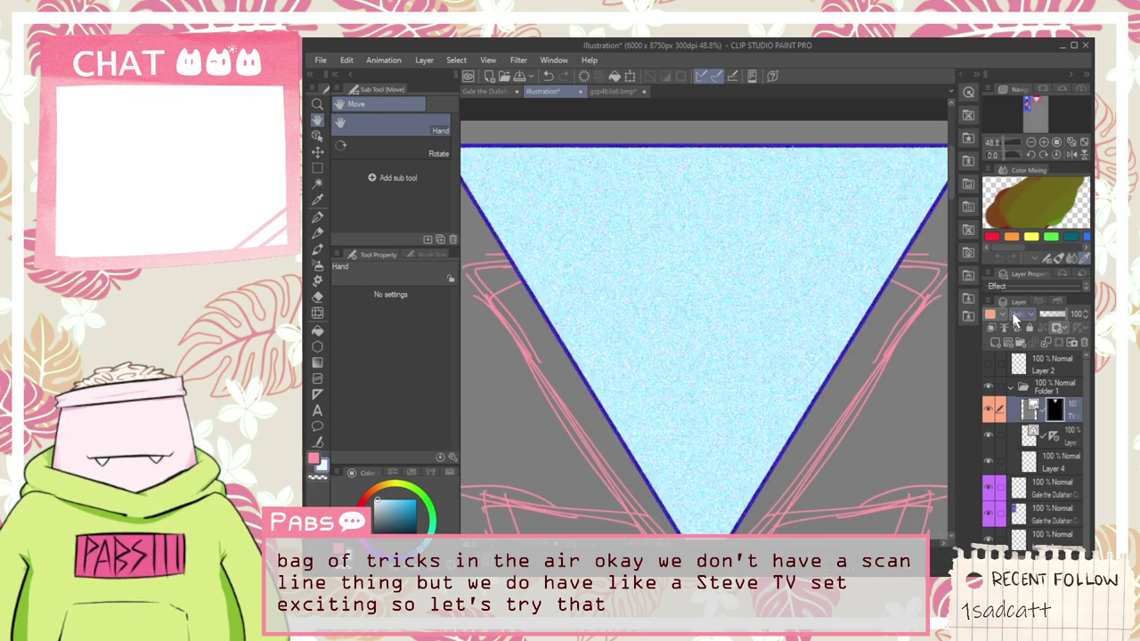
pyautogui.scroll(-2, 868, 314)
pyautogui.hotkey('ctrl', '+')
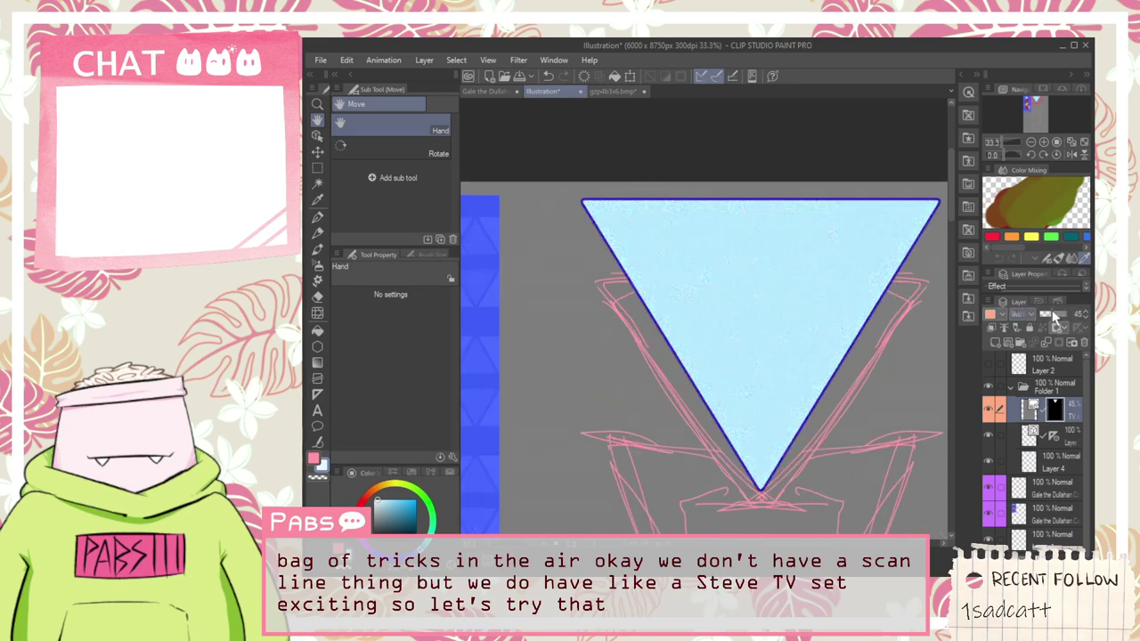
pyautogui.scroll(1, 846, 332)
pyautogui.scroll(-2, 1026, 312)
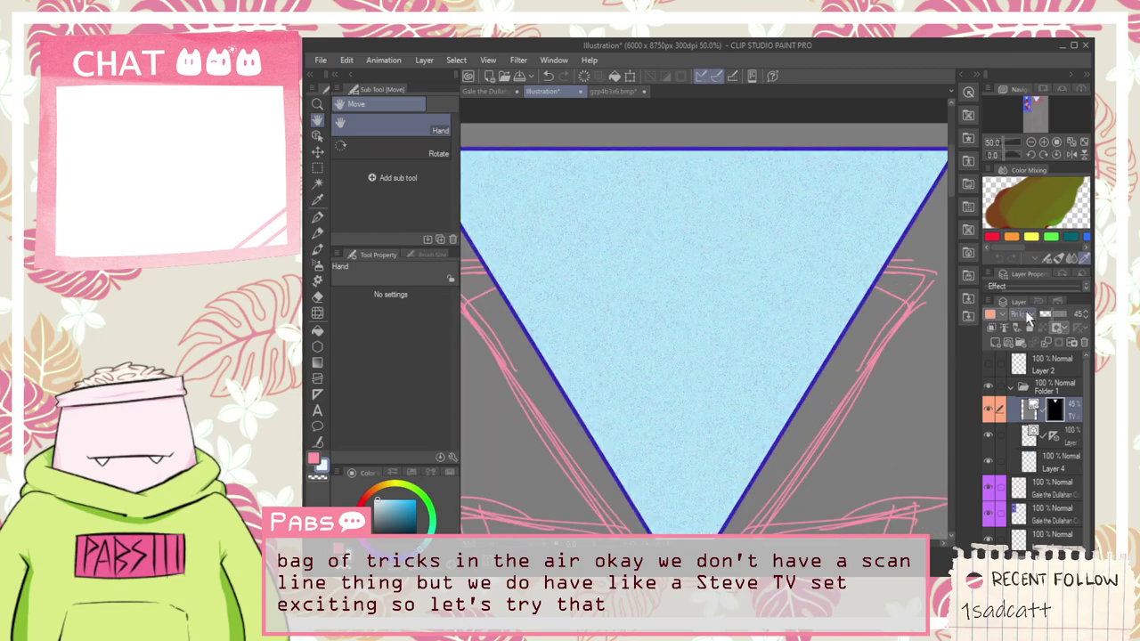
# Step: Cycle the TV noise layer through further blending modes at 100% opacity to compare how rough the grain looks
pyautogui.scroll(-4, 1017, 319)
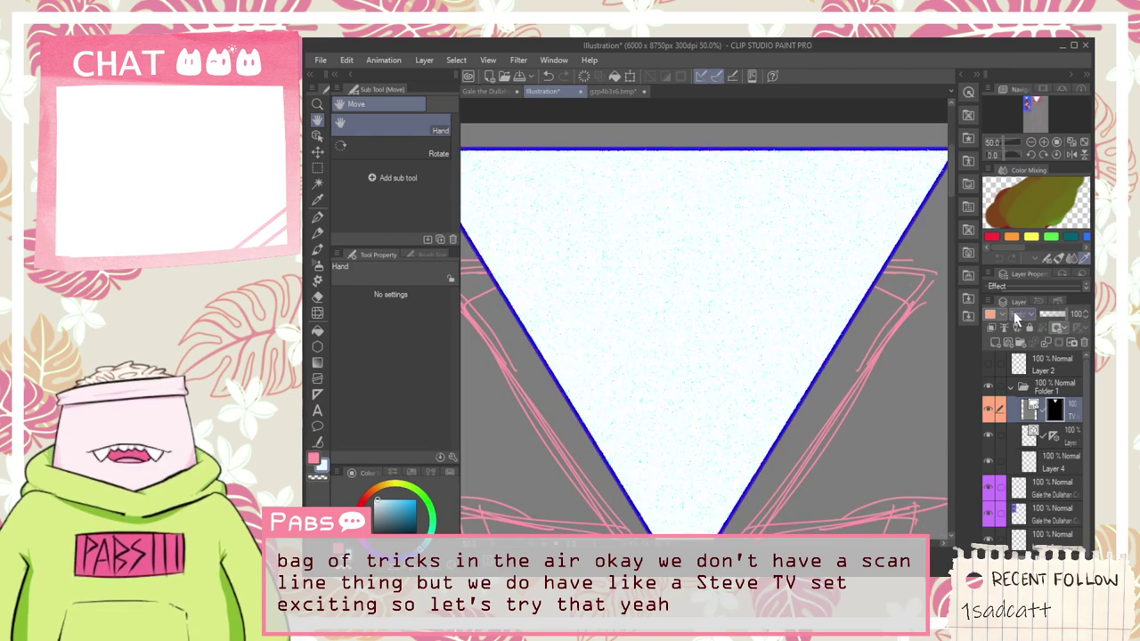
pyautogui.scroll(-2, 1017, 319)
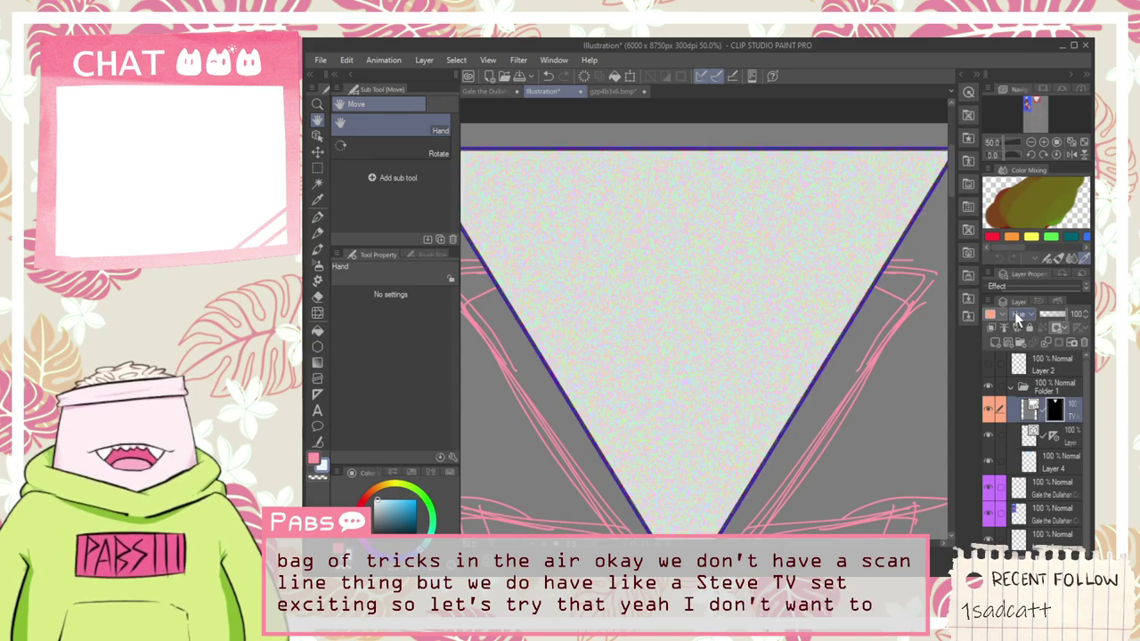
pyautogui.scroll(-1, 1017, 318)
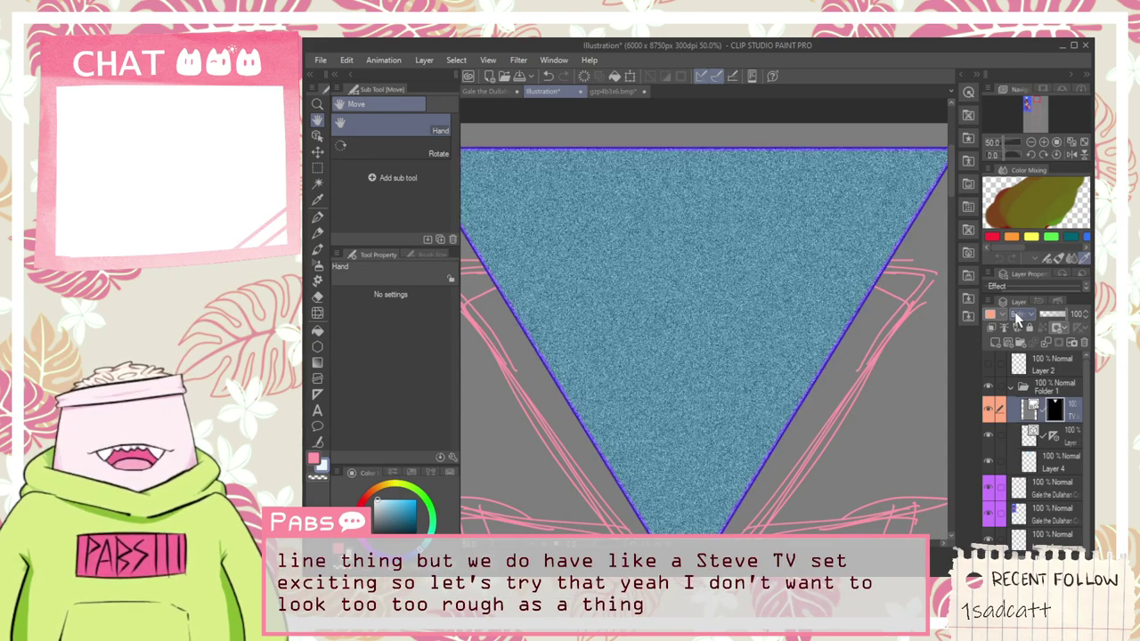
pyautogui.scroll(-3, 1018, 319)
pyautogui.scroll(-4, 1018, 319)
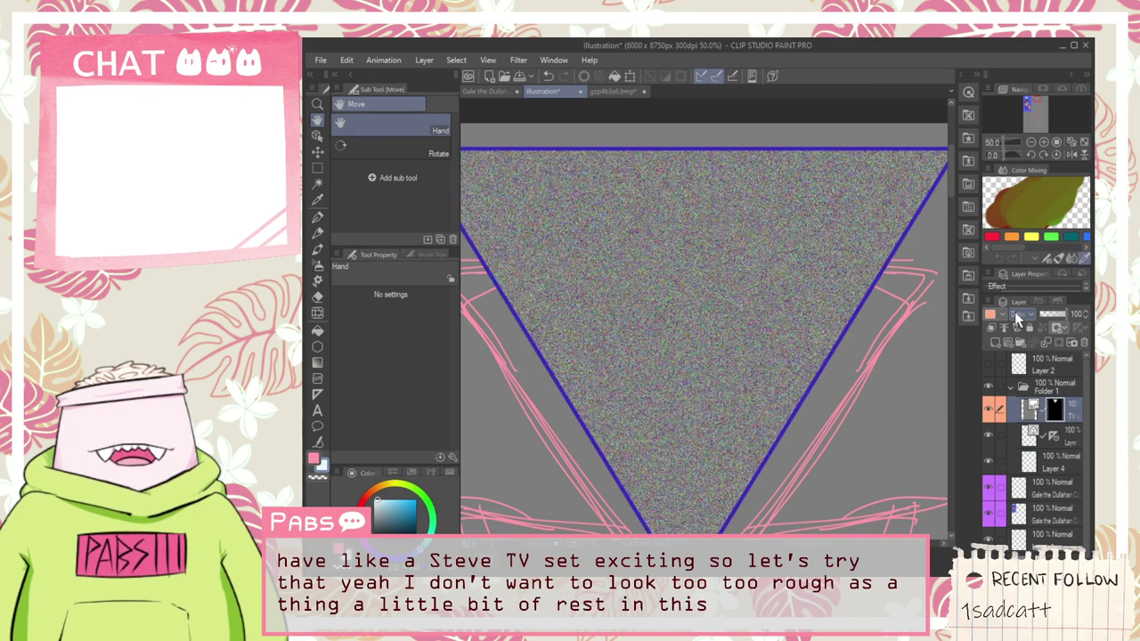
pyautogui.scroll(-4, 1018, 319)
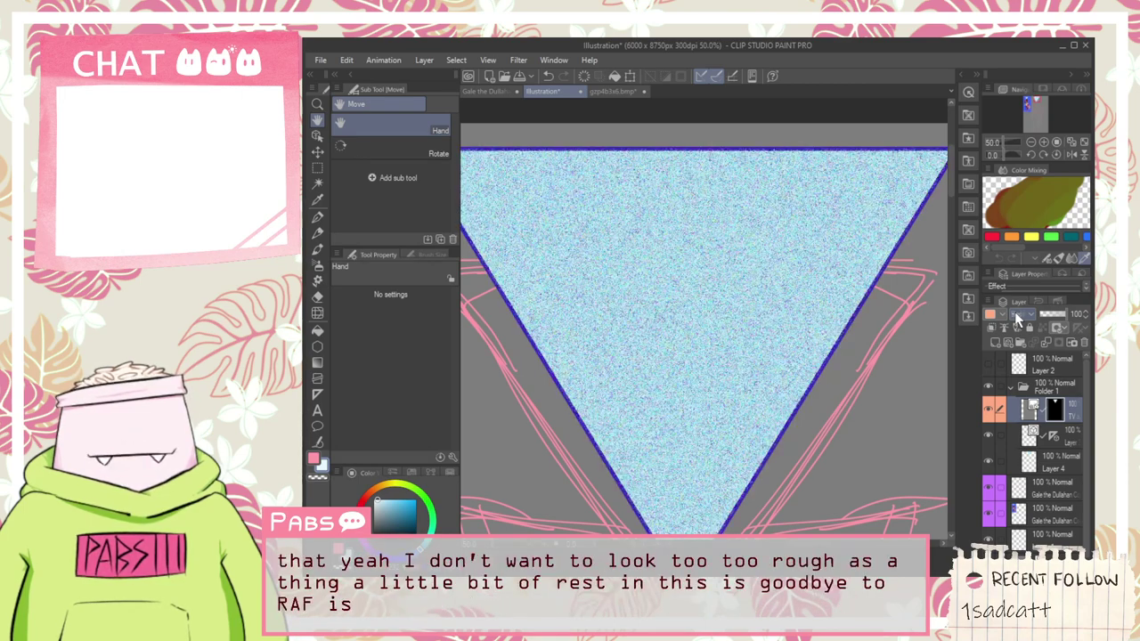
pyautogui.scroll(-4, 1017, 319)
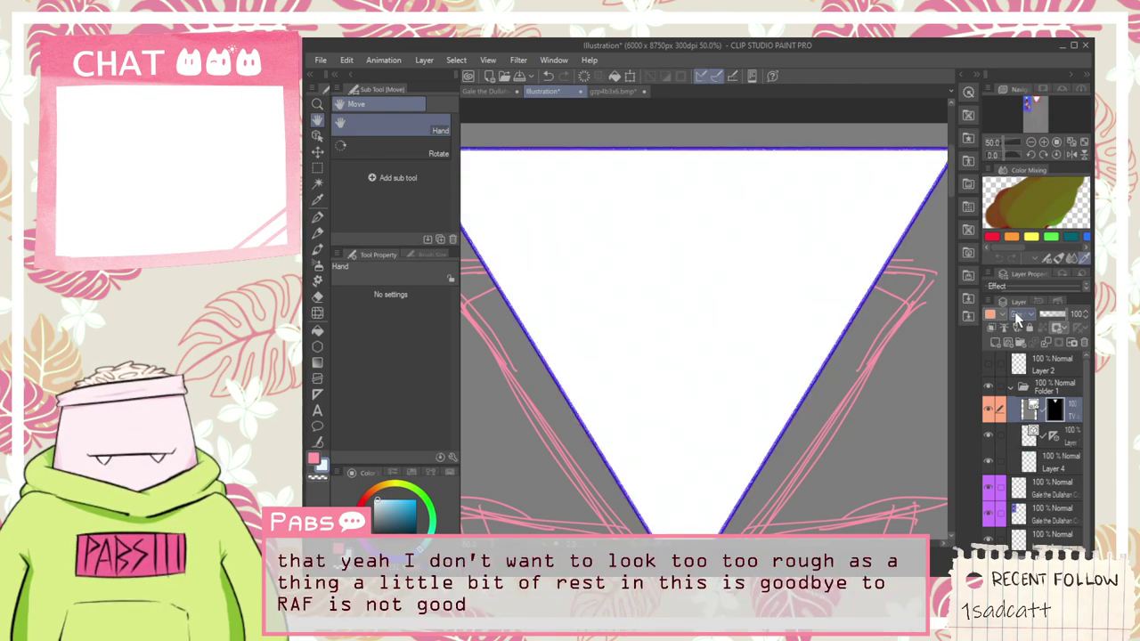
pyautogui.scroll(-3, 1018, 318)
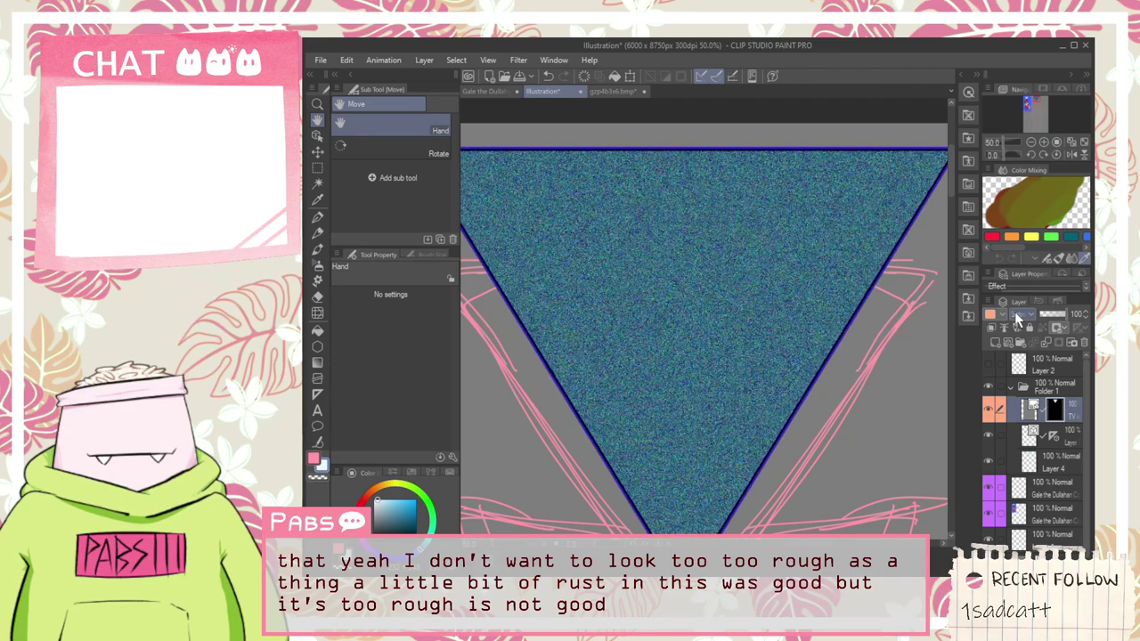
# Step: Try the TV noise layer at 19% opacity, comparing Color burn with Multiply blending
pyautogui.moveTo(1059, 317); pyautogui.dragTo(1044, 320)
pyautogui.scroll(-2, 908, 325)
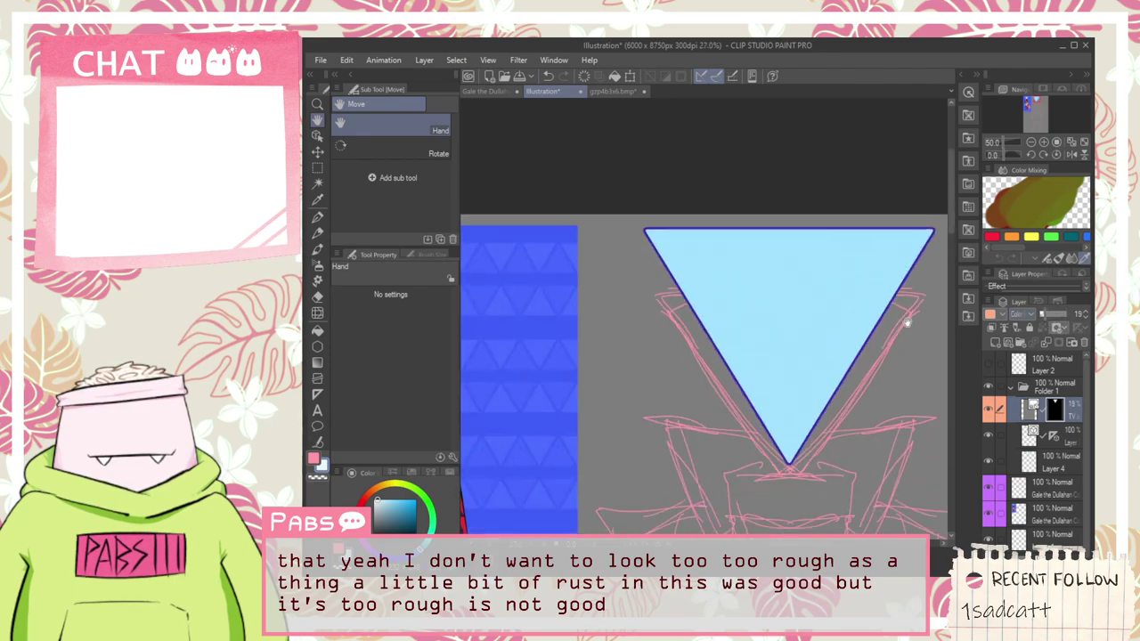
pyautogui.scroll(5, 829, 339)
pyautogui.scroll(-3, 574, 370)
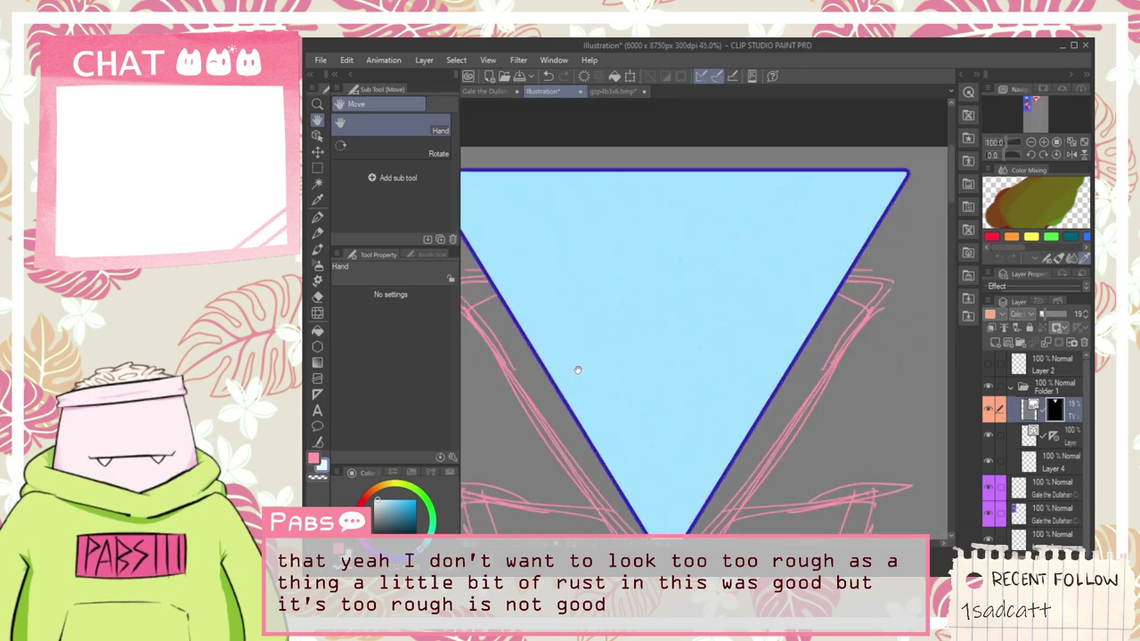
pyautogui.scroll(1, 1027, 322)
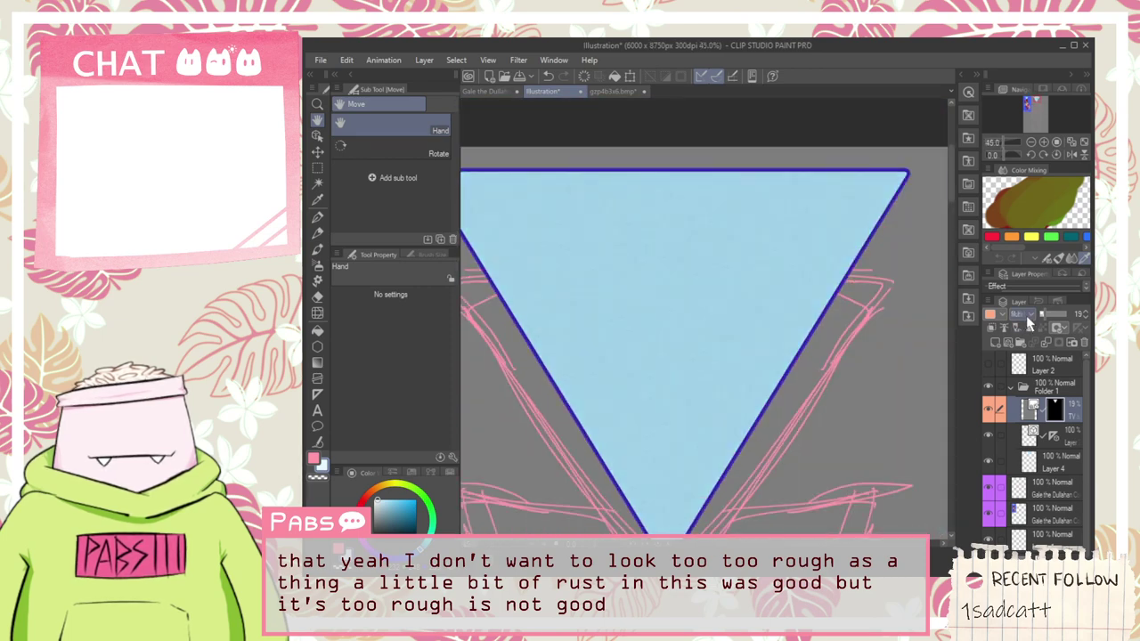
# Step: Set the TV noise layer to Color burn blending at 38% opacity for a faint grain on the blue head
pyautogui.moveTo(1043, 314); pyautogui.dragTo(1081, 316)
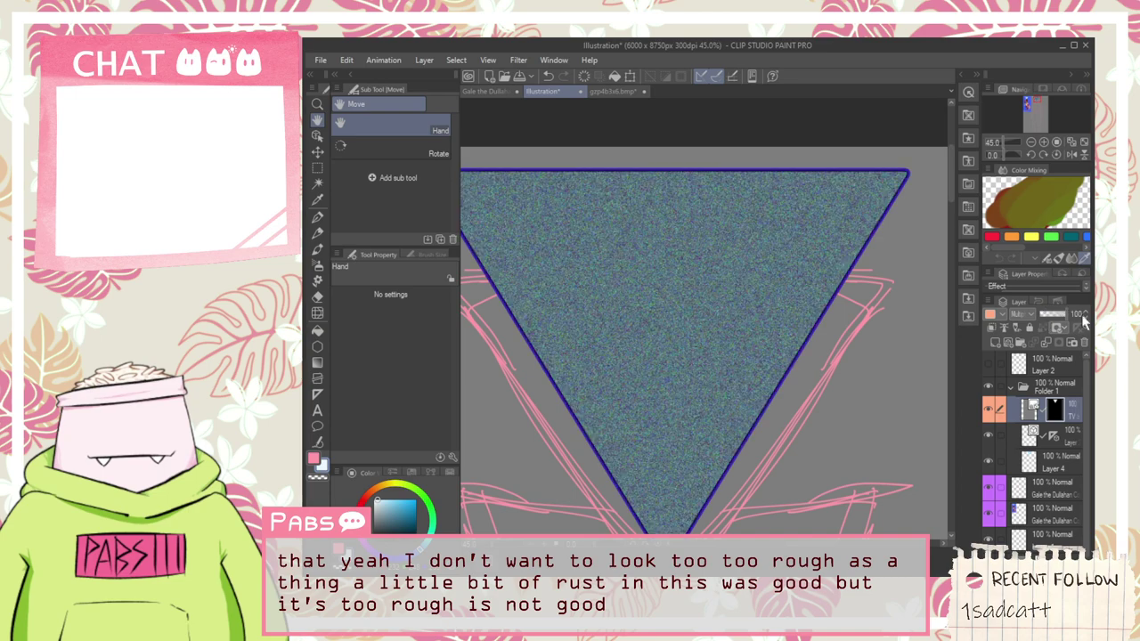
pyautogui.scroll(-4, 1026, 318)
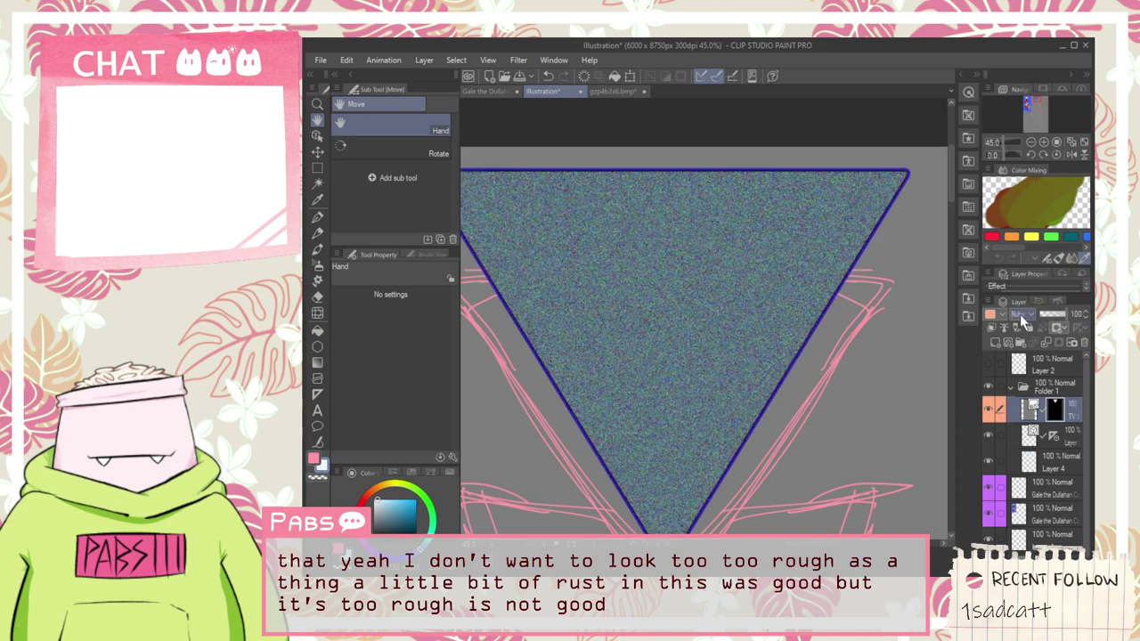
pyautogui.scroll(-1, 1026, 319)
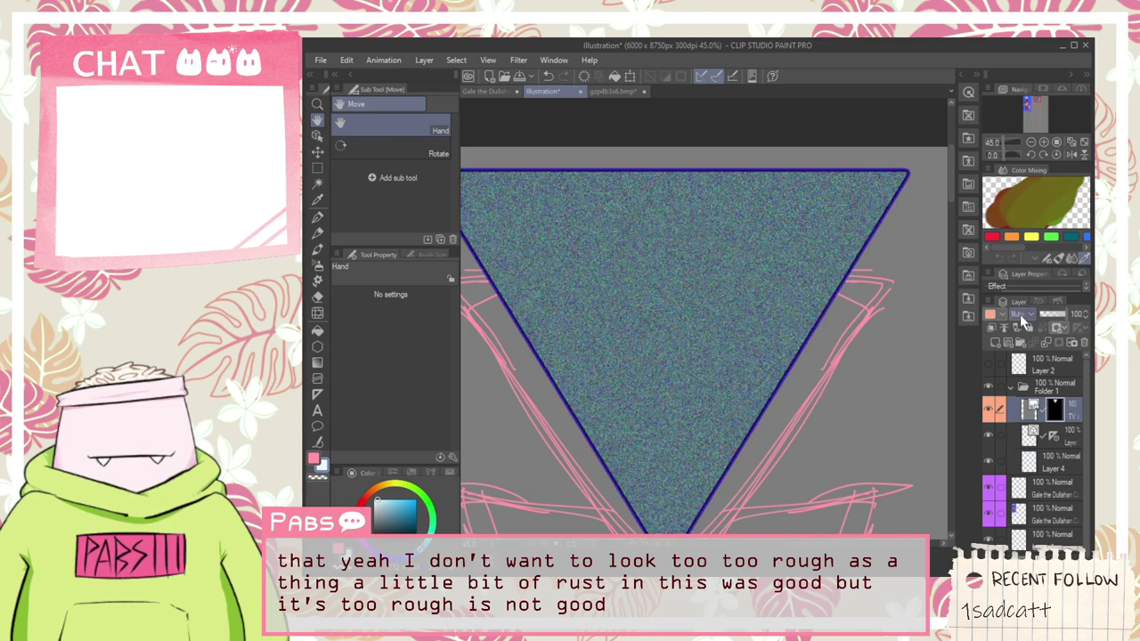
pyautogui.scroll(-1, 1026, 318)
pyautogui.click(1051, 318)
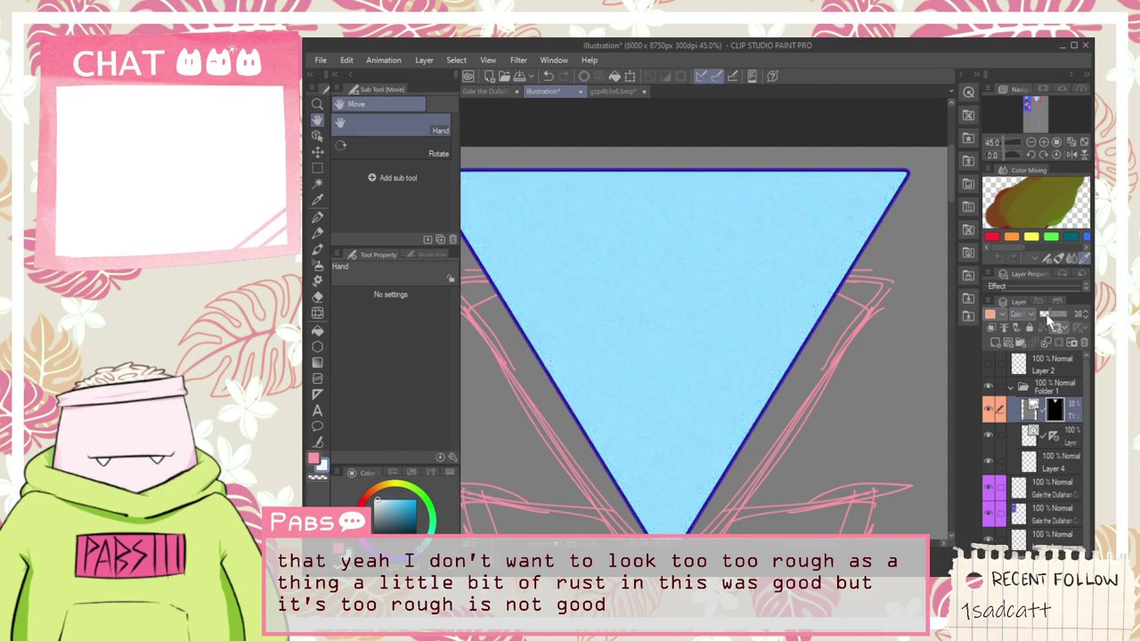
pyautogui.scroll(-5, 753, 326)
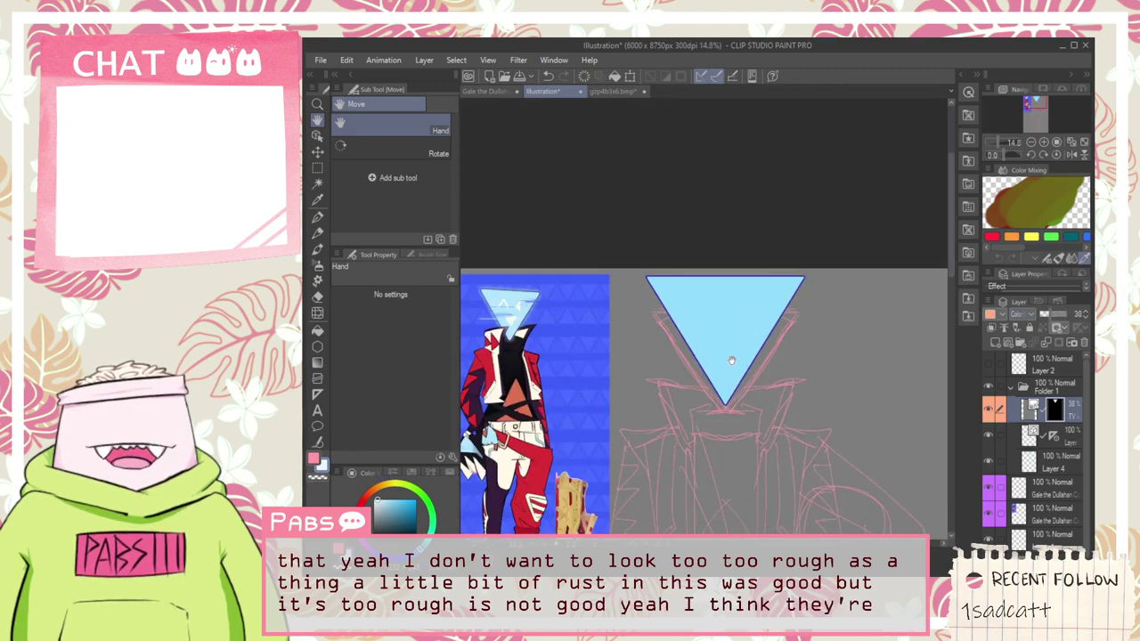
pyautogui.scroll(3, 730, 360)
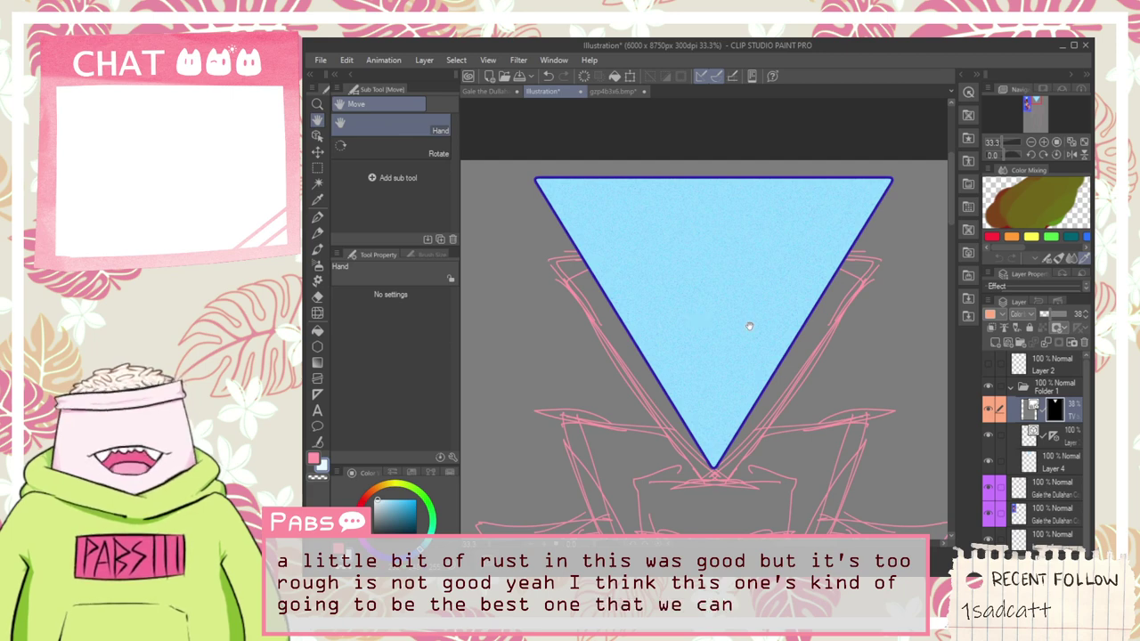
# Step: Move all of Folder 1 slightly down so the triangle head's tip sits inside the sketched collar
pyautogui.click(1050, 386)
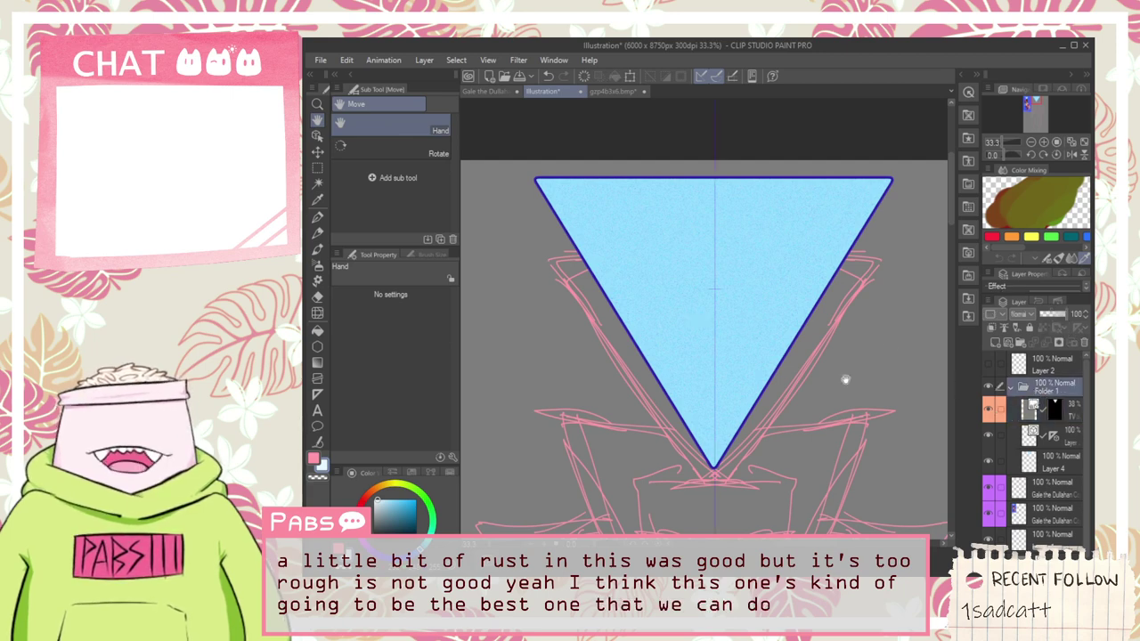
pyautogui.press('k')
pyautogui.moveTo(765, 374); pyautogui.dragTo(754, 423)
pyautogui.scroll(-2, 754, 423)
pyautogui.scroll(-2, 755, 426)
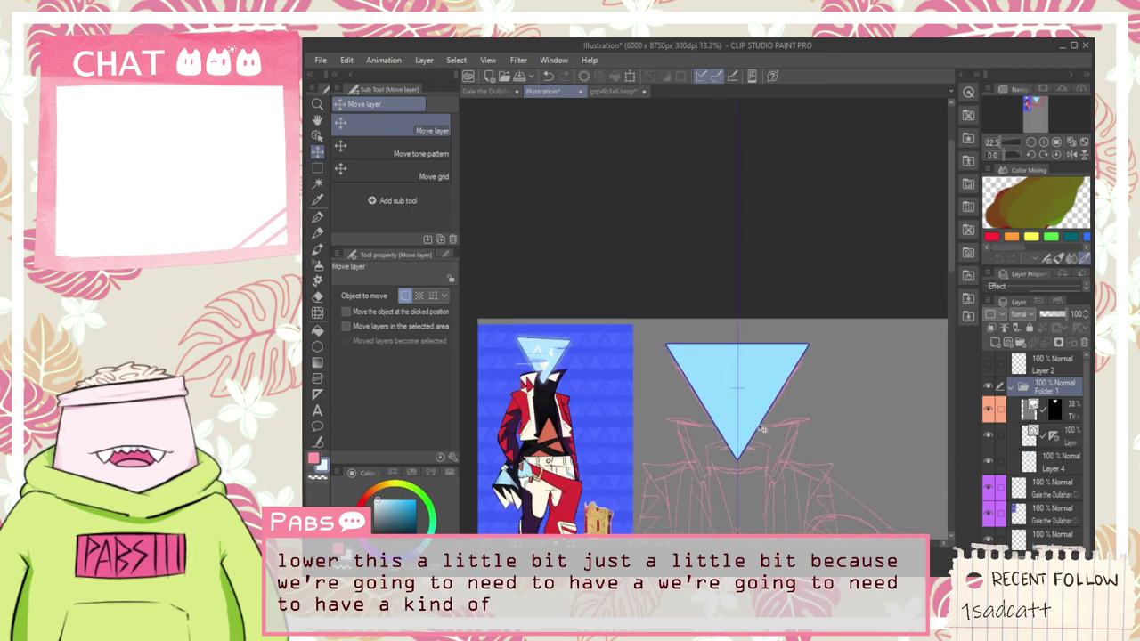
pyautogui.scroll(3, 729, 412)
pyautogui.scroll(1, 729, 411)
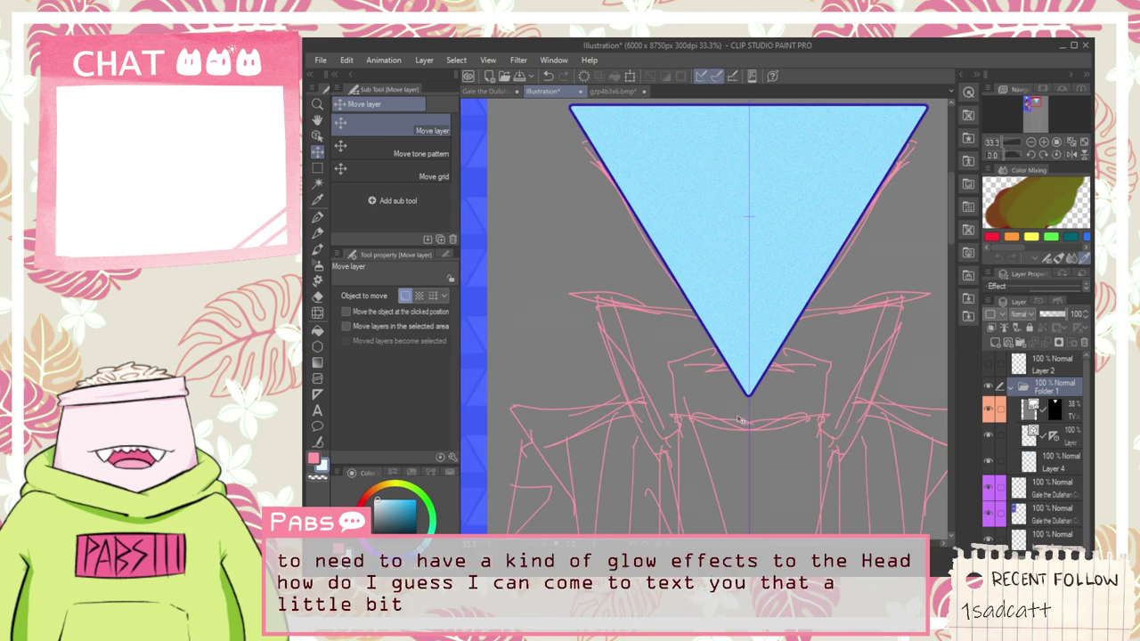
# Step: Rename Folder 1 to HeadBase and collapse it in the layer list
pyautogui.scroll(-2, 726, 420)
pyautogui.scroll(2, 739, 413)
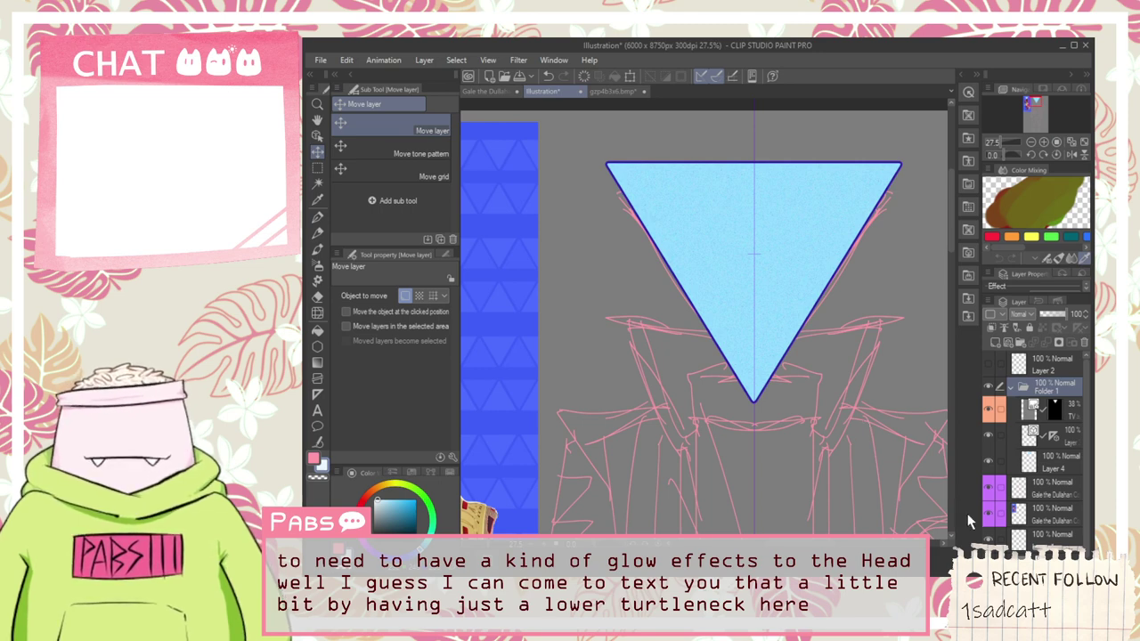
pyautogui.click(1015, 387)
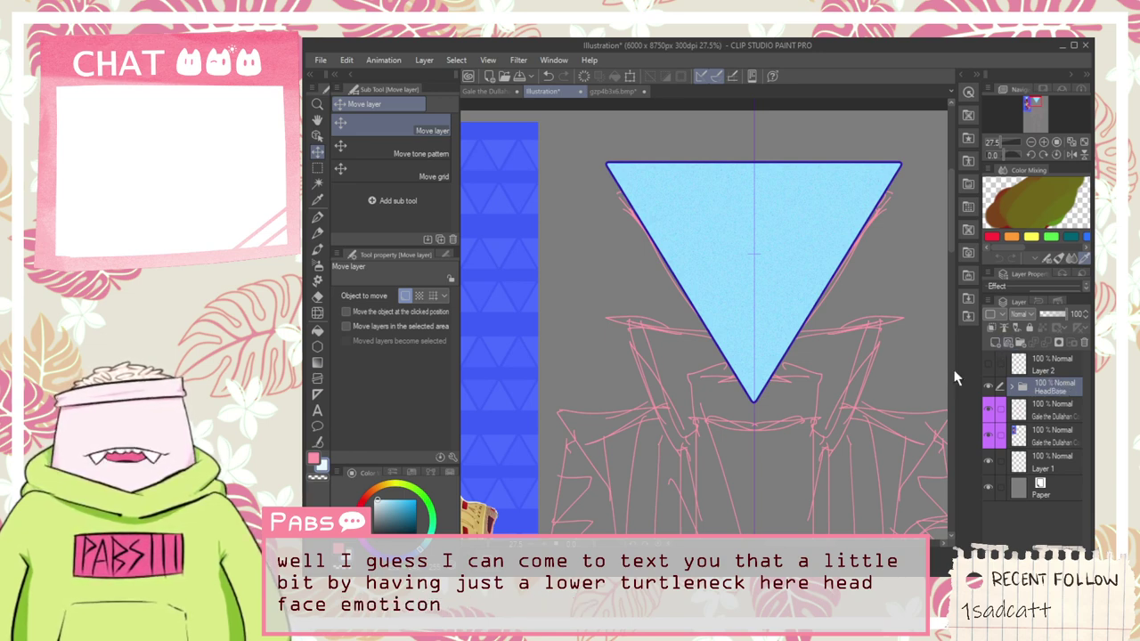
# Step: Add a new layer directly above the HeadBase folder for the face emoticon
pyautogui.press('space')
pyautogui.moveTo(682, 229); pyautogui.dragTo(674, 253)
pyautogui.scroll(1, 674, 253)
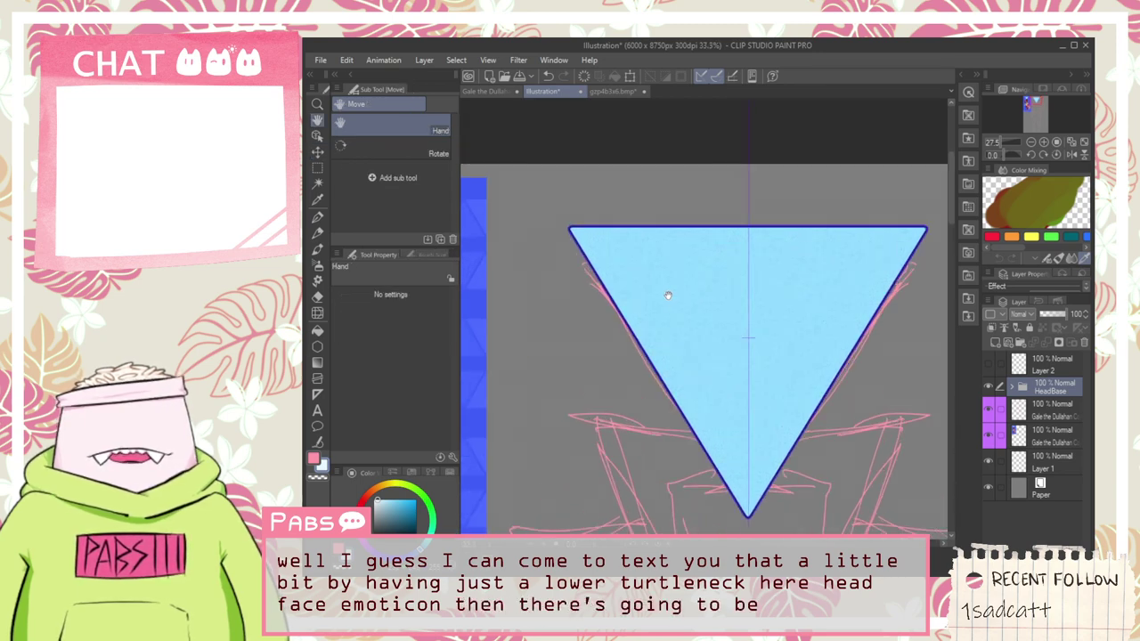
pyautogui.hotkey('ctrl', '+')
pyautogui.click(1000, 345)
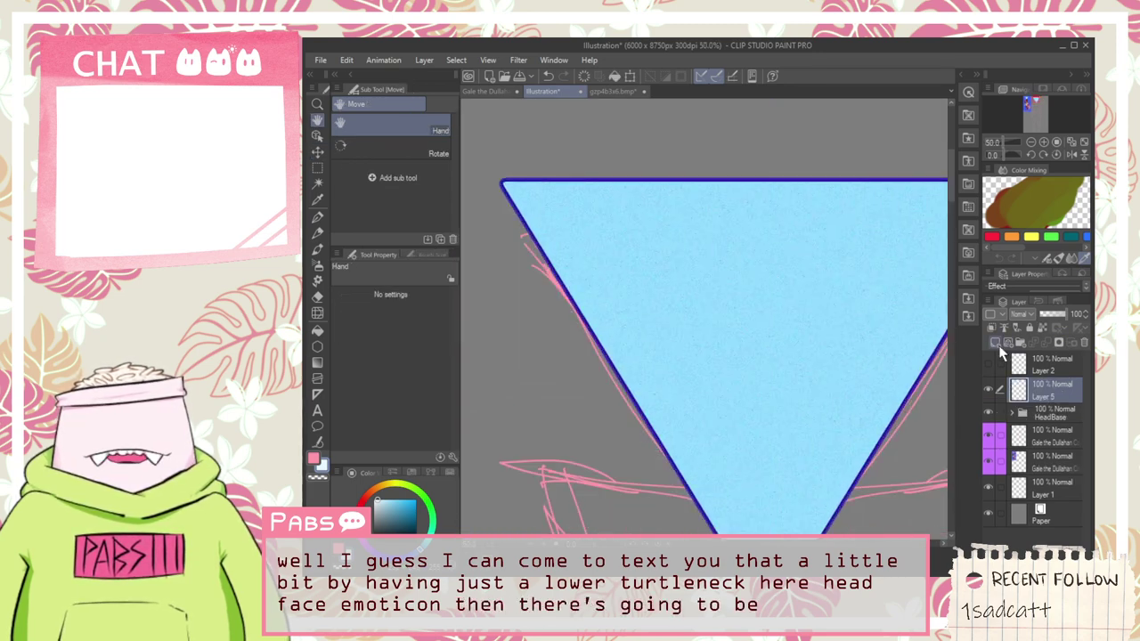
# Step: Transfer the symmetry ruler from the layer inside HeadBase to Layer 5, collapse the folder and make Layer 5 active
pyautogui.click(1018, 413)
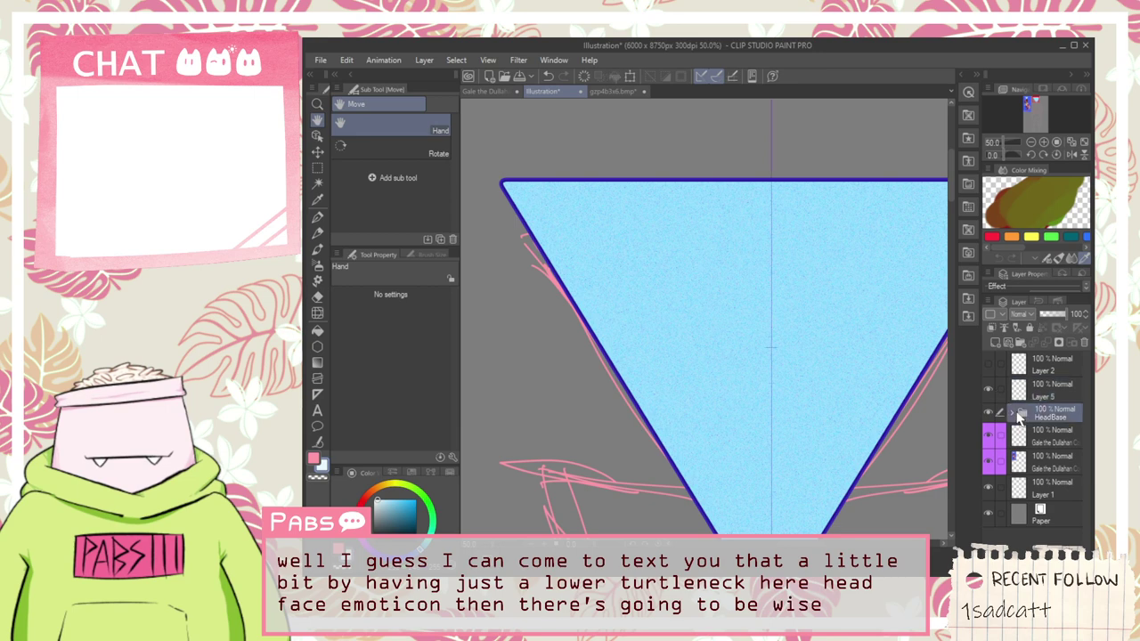
pyautogui.click(1014, 414)
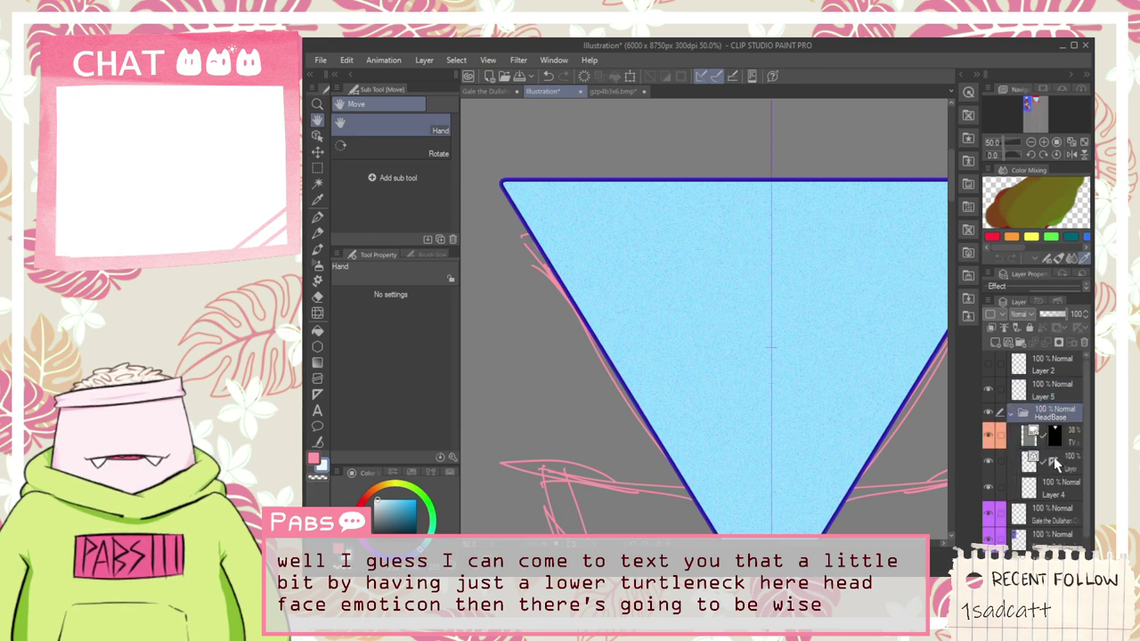
pyautogui.moveTo(1056, 463); pyautogui.dragTo(1044, 392)
pyautogui.click(1004, 416)
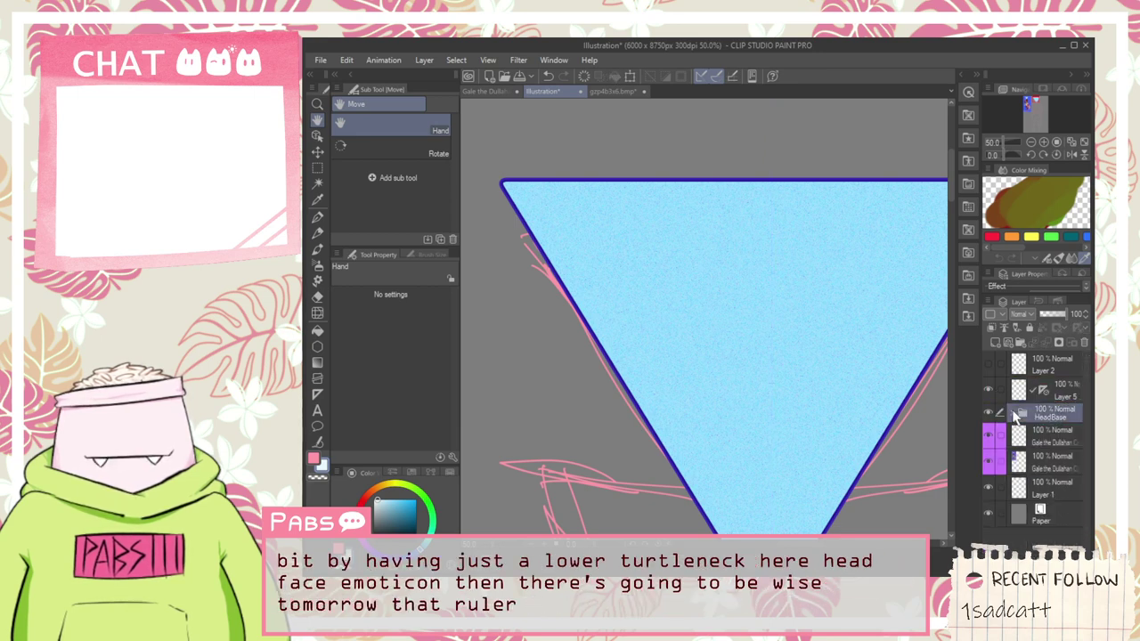
pyautogui.click(1019, 398)
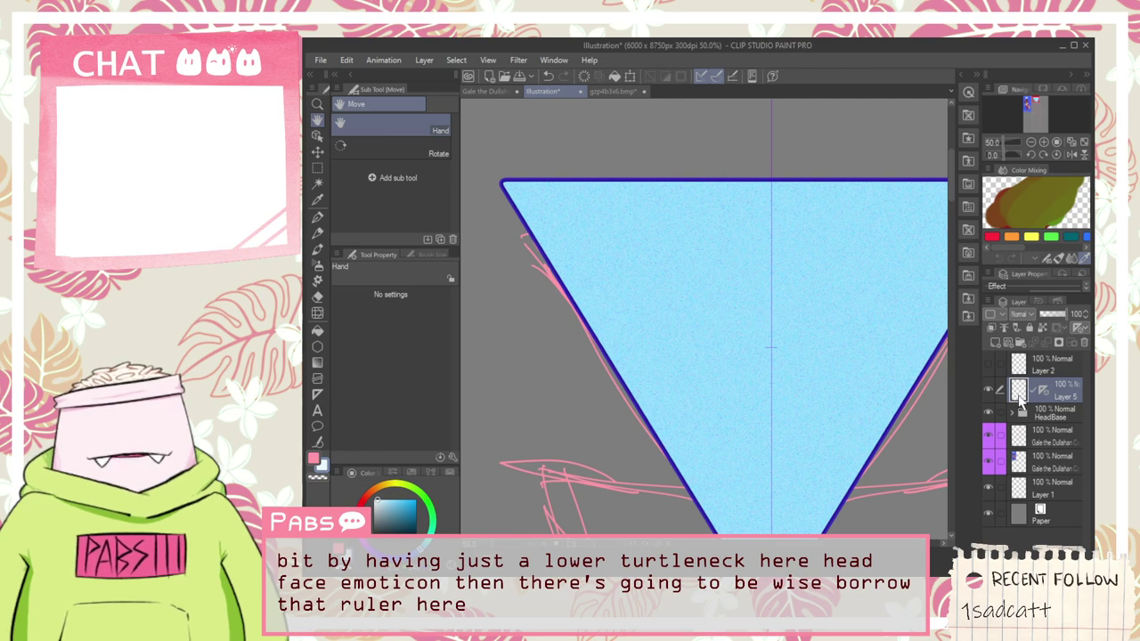
# Step: Sample the cream colour from the reference's mouth triangle as the drawing colour and ready the G-pen over the large triangle head
pyautogui.hotkey('ctrl', '-')
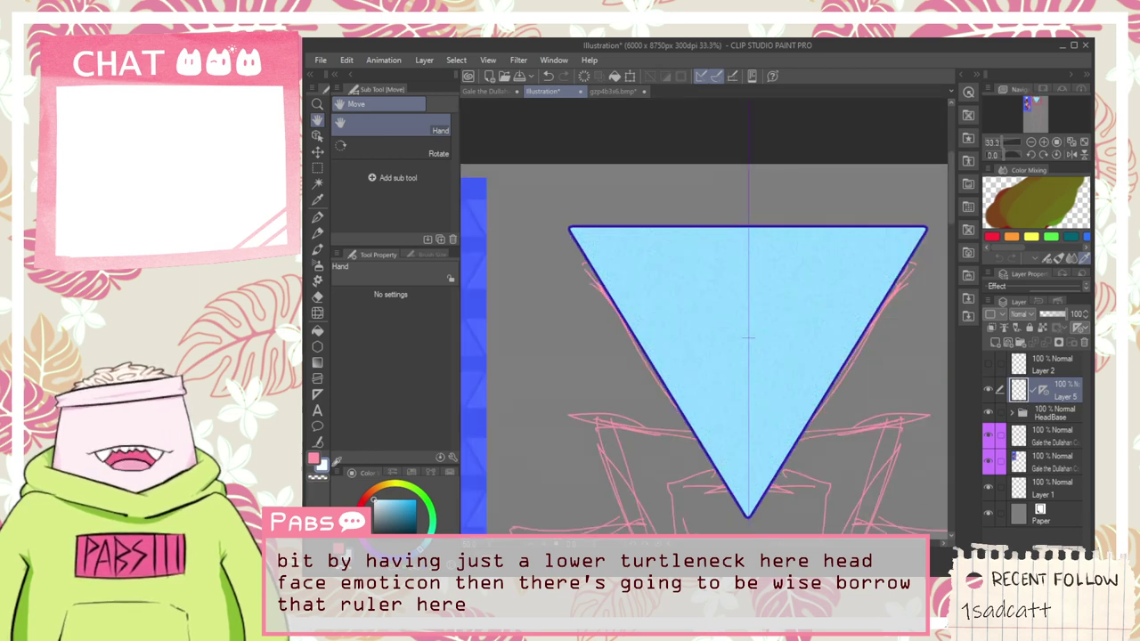
pyautogui.moveTo(594, 381); pyautogui.dragTo(811, 422)
pyautogui.moveTo(525, 347); pyautogui.dragTo(729, 374)
pyautogui.hotkey('ctrl', '+')
pyautogui.hotkey('ctrl', '+')
pyautogui.press('i')
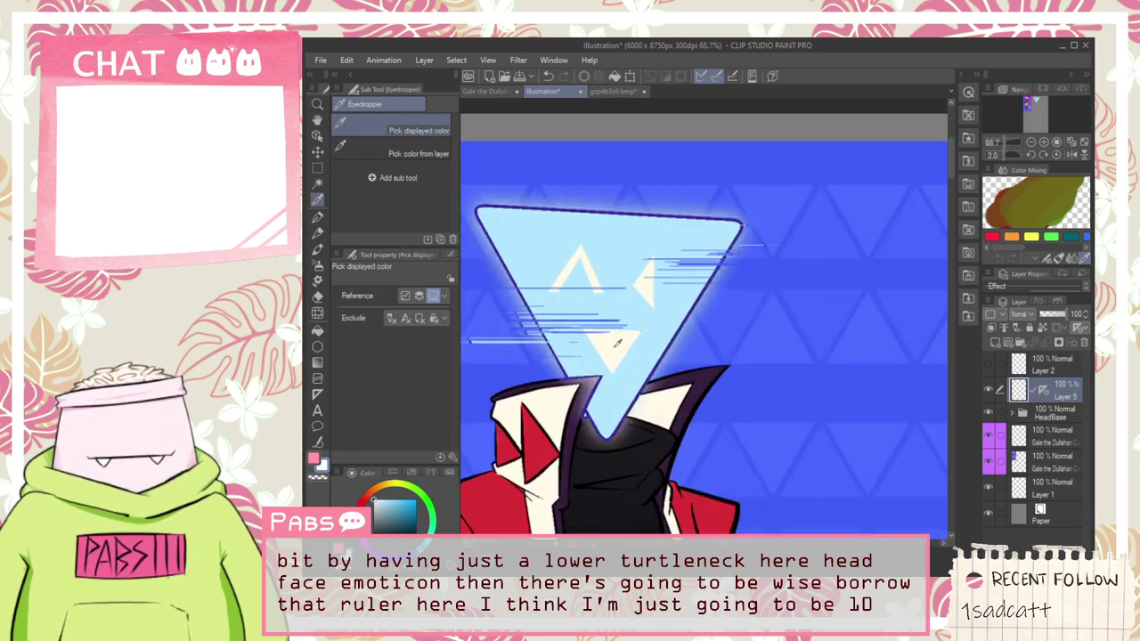
pyautogui.click(617, 343)
pyautogui.scroll(-2, 617, 343)
pyautogui.press('space')
pyautogui.moveTo(761, 418); pyautogui.dragTo(621, 394)
pyautogui.moveTo(820, 400); pyautogui.dragTo(700, 366)
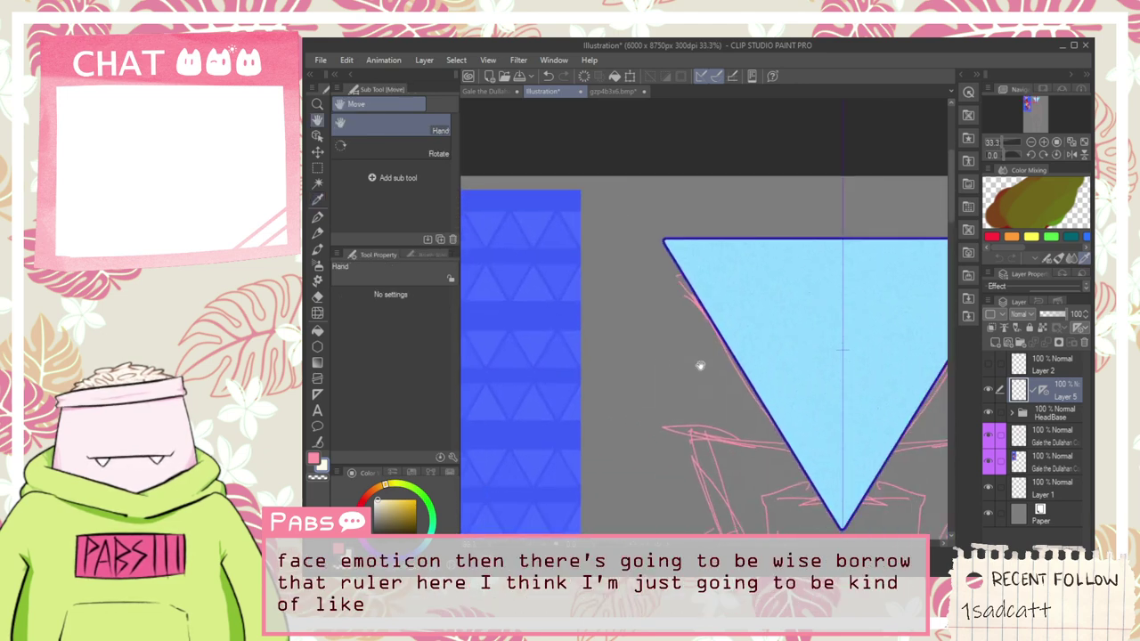
pyautogui.scroll(3, 704, 356)
pyautogui.press('p')
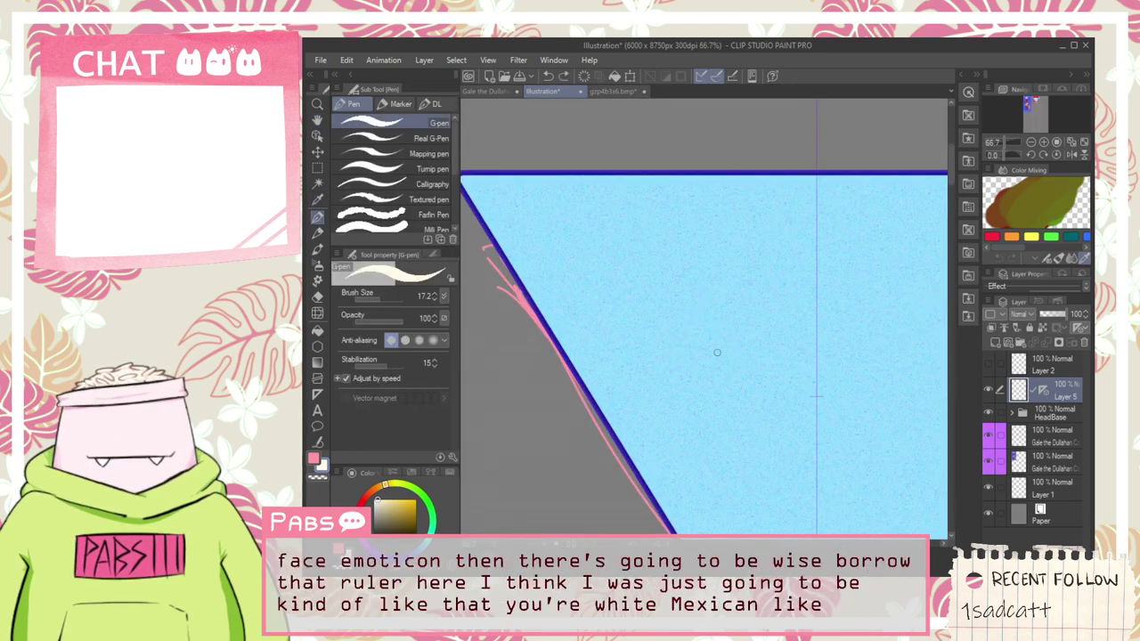
# Step: Examine the eye and mouth shapes on the reference character's triangle head
pyautogui.scroll(-3, 717, 353)
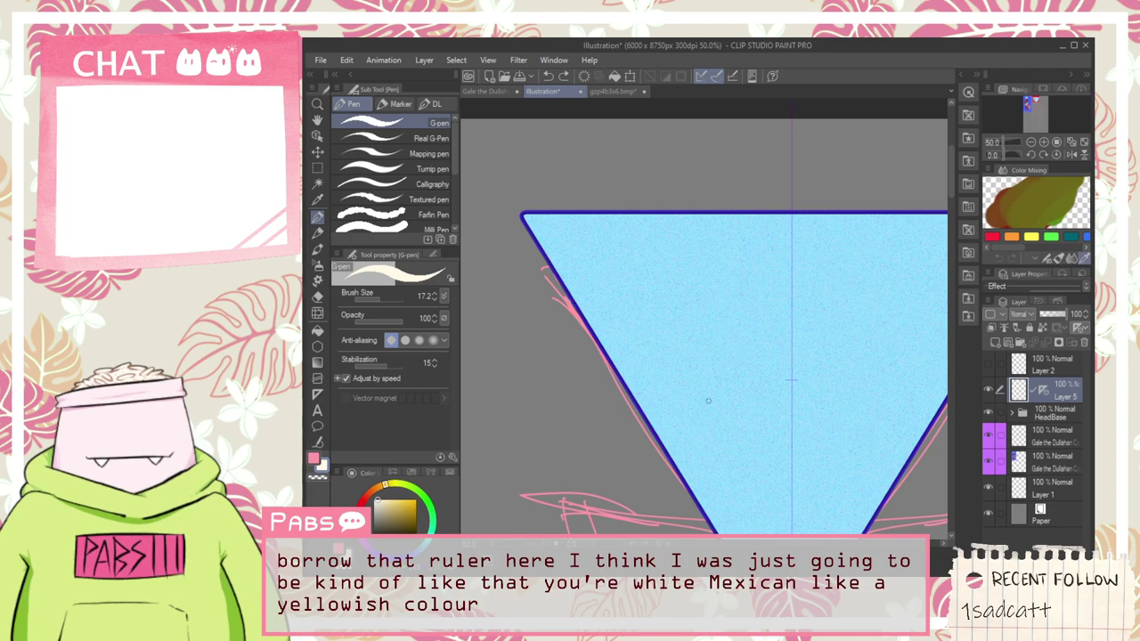
pyautogui.scroll(-2, 708, 400)
pyautogui.press('space')
pyautogui.moveTo(517, 394); pyautogui.dragTo(687, 368)
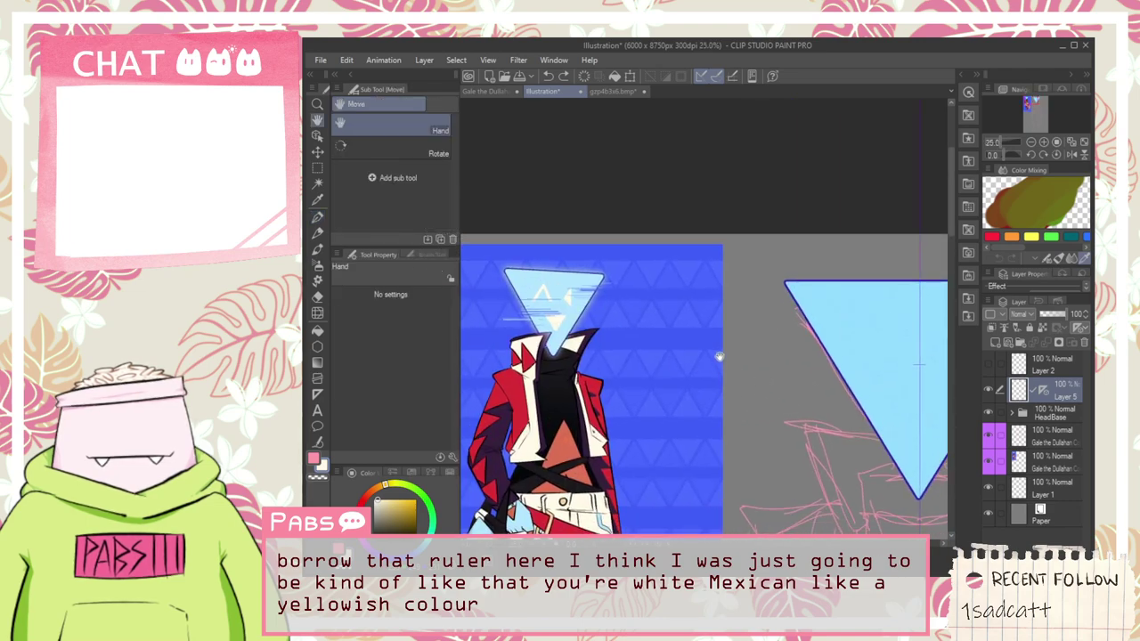
pyautogui.scroll(-1, 714, 354)
pyautogui.scroll(8, 714, 356)
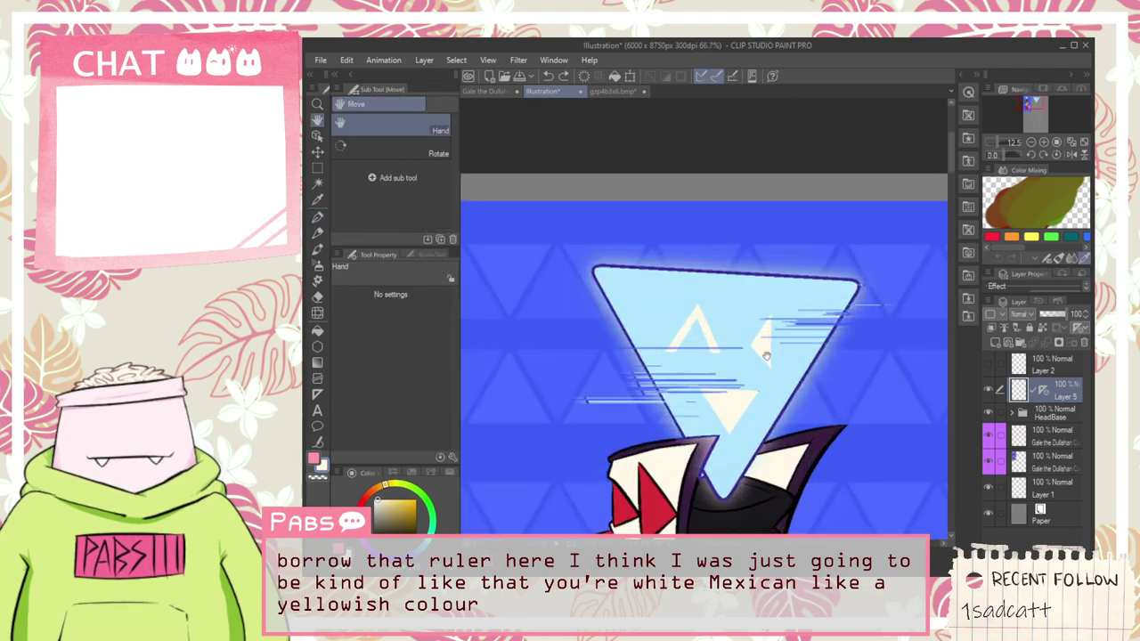
pyautogui.scroll(-4, 775, 381)
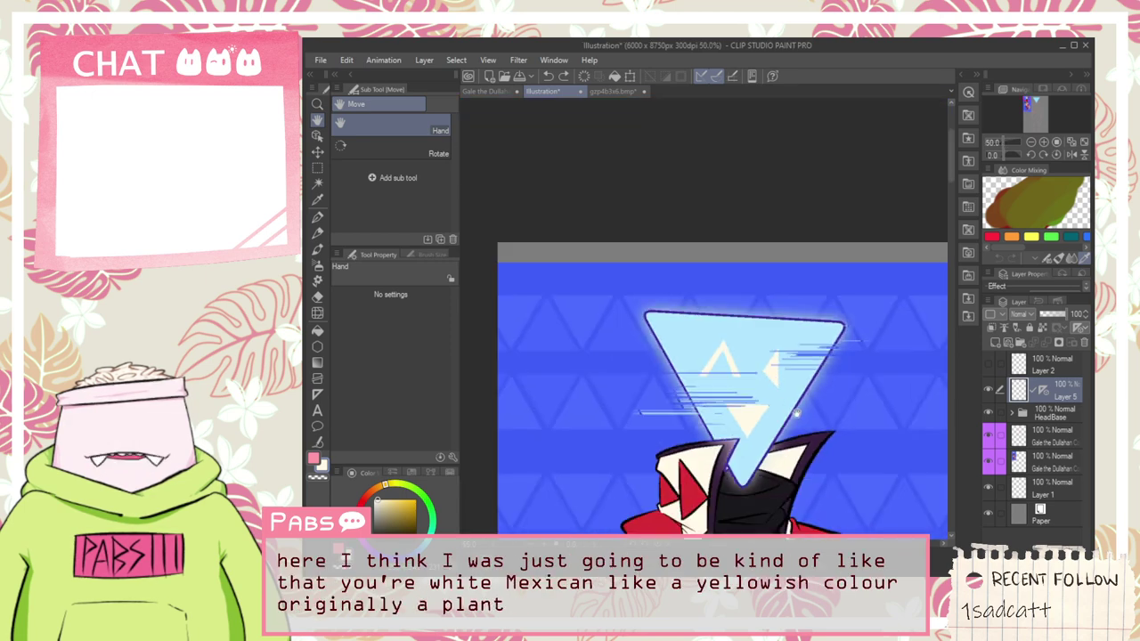
pyautogui.moveTo(908, 454); pyautogui.dragTo(648, 366)
pyautogui.moveTo(926, 343)
pyautogui.mouseDown()
pyautogui.moveTo(750, 277)
pyautogui.moveTo(595, 283)
pyautogui.mouseUp()
# Step: Try to outline mirrored triangular eyes with inward-facing points on the triangle head using the G-pen
pyautogui.moveTo(610, 244); pyautogui.dragTo(618, 318)
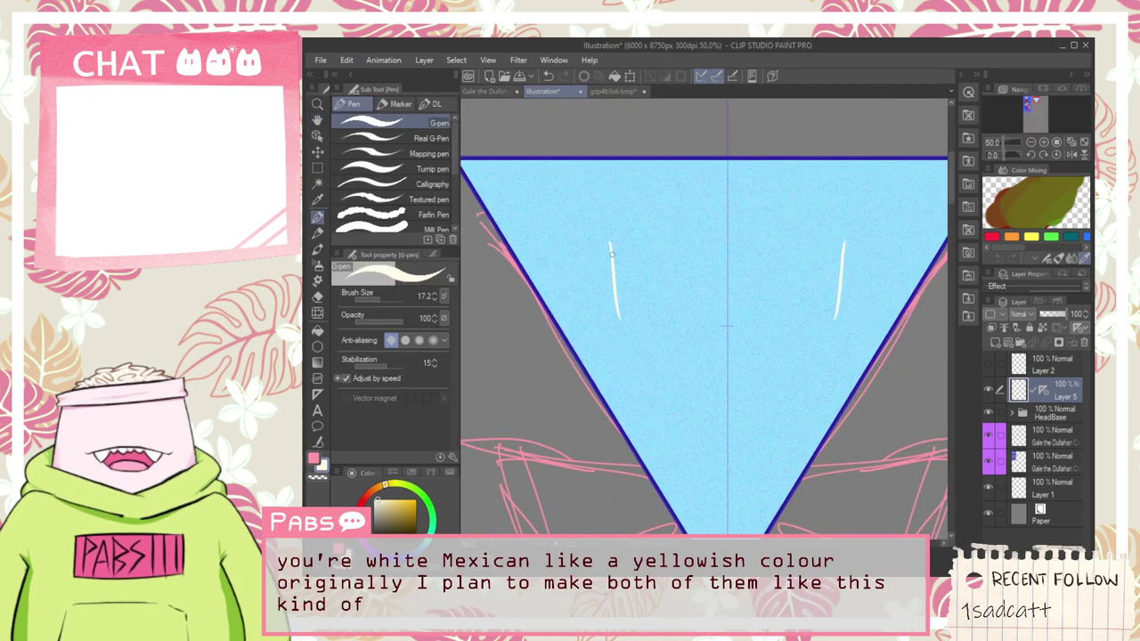
pyautogui.hotkey('ctrl', 'z')
pyautogui.moveTo(606, 243)
pyautogui.mouseDown()
pyautogui.moveTo(603, 297)
pyautogui.moveTo(658, 294)
pyautogui.mouseUp()
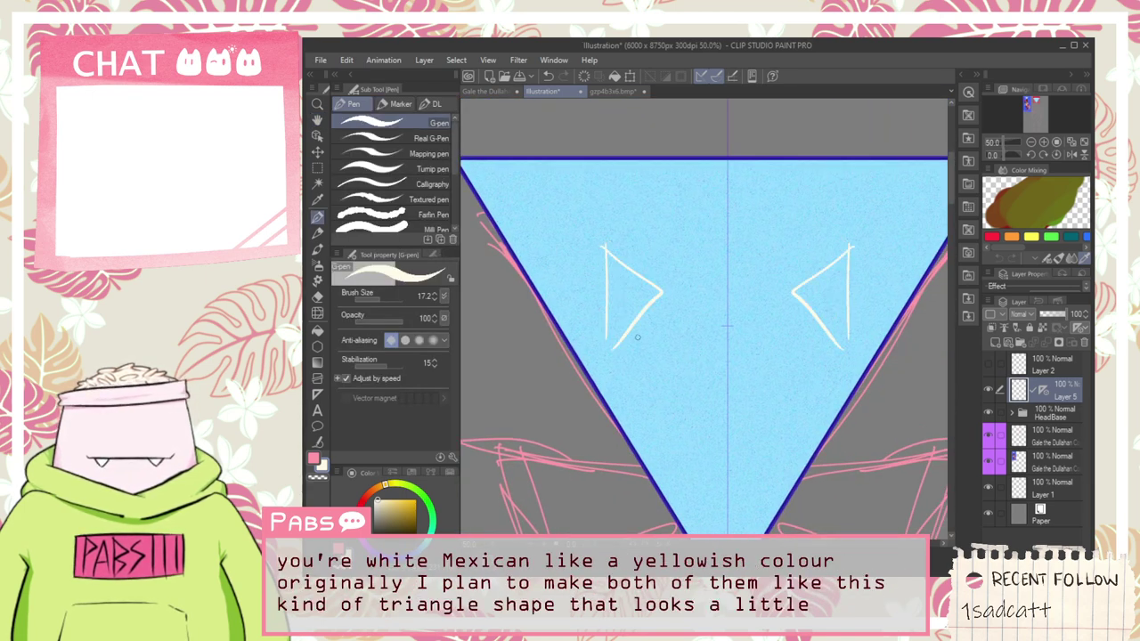
pyautogui.scroll(-2, 639, 337)
pyautogui.scroll(1, 642, 331)
pyautogui.hotkey('ctrl', 'z')
pyautogui.scroll(1, 615, 270)
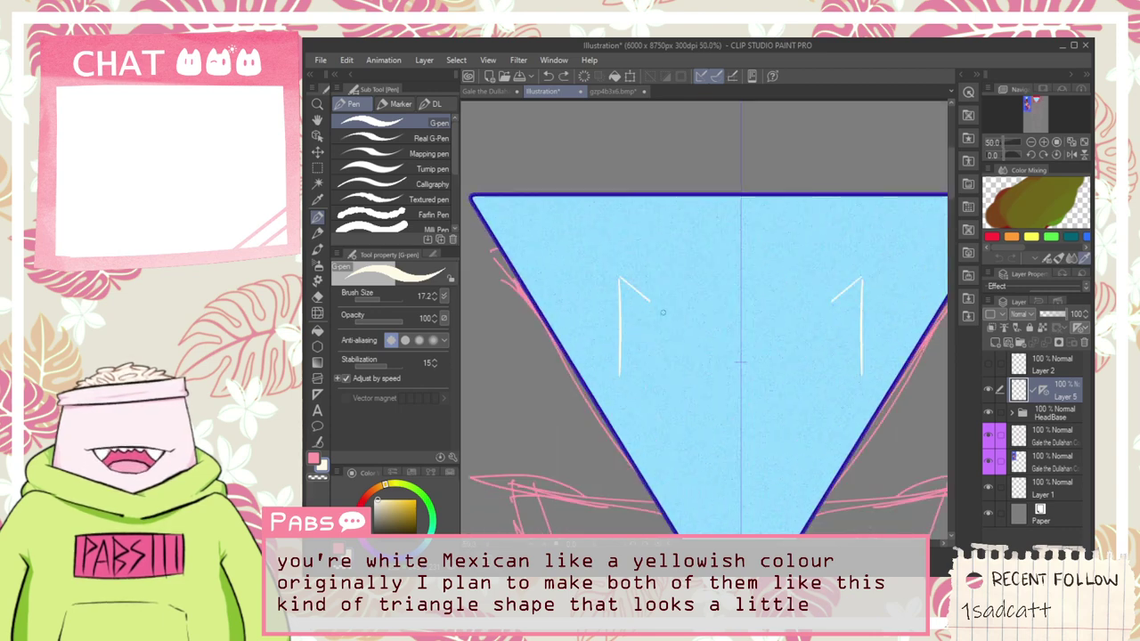
pyautogui.moveTo(662, 312); pyautogui.dragTo(623, 360)
pyautogui.hotkey('ctrl', 'z')
pyautogui.hotkey('ctrl', 'z')
# Step: Try mirrored chevron eyes and curved triangular eye outlines on the triangle head, removing each attempt
pyautogui.moveTo(622, 255)
pyautogui.mouseDown()
pyautogui.moveTo(693, 309)
pyautogui.moveTo(635, 343)
pyautogui.mouseUp()
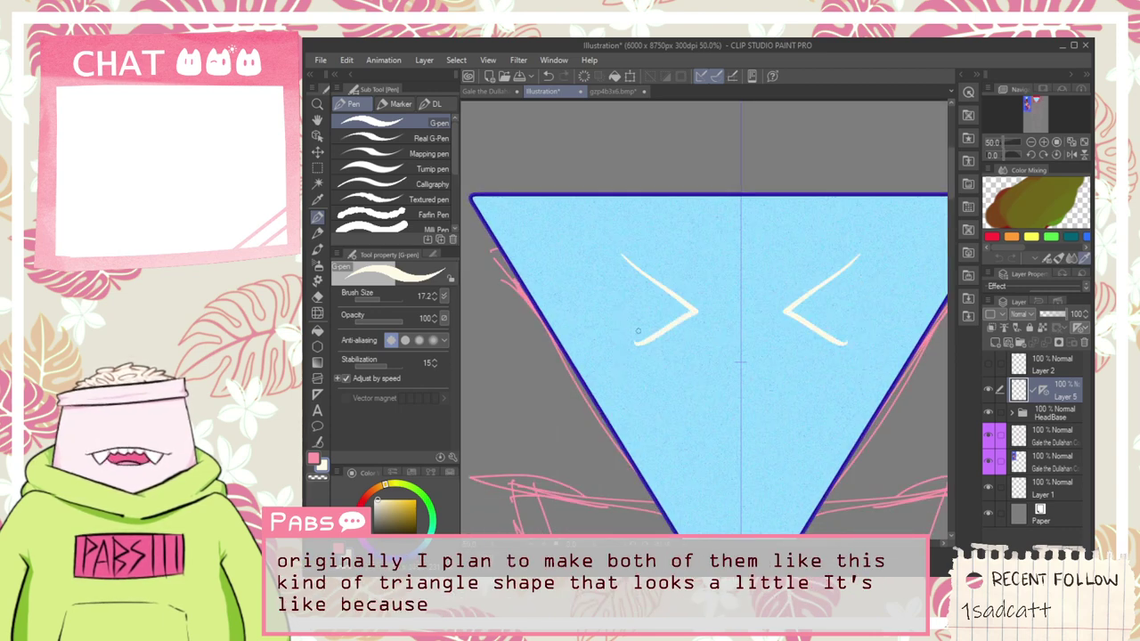
pyautogui.hotkey('ctrl', 'z')
pyautogui.moveTo(634, 261)
pyautogui.mouseDown()
pyautogui.moveTo(659, 352)
pyautogui.moveTo(663, 298)
pyautogui.moveTo(641, 261)
pyautogui.moveTo(623, 275)
pyautogui.moveTo(637, 348)
pyautogui.moveTo(669, 305)
pyautogui.mouseUp()
pyautogui.hotkey('ctrl', 'z')
pyautogui.hotkey('ctrl', 'z')
pyautogui.press('g')
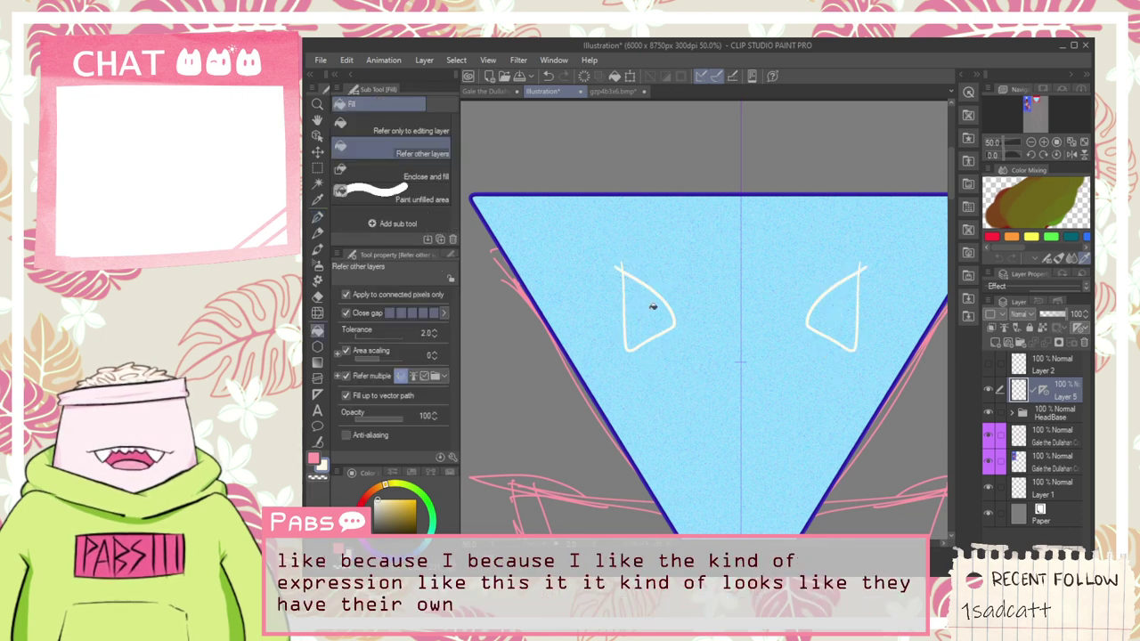
pyautogui.hotkey('ctrl', 'z')
pyautogui.hotkey('ctrl', 'z')
# Step: Study the reference's face emoticon closely for another eye shape to use
pyautogui.scroll(-2, 656, 347)
pyautogui.moveTo(657, 368); pyautogui.dragTo(748, 386)
pyautogui.scroll(3, 582, 276)
pyautogui.scroll(-2, 607, 296)
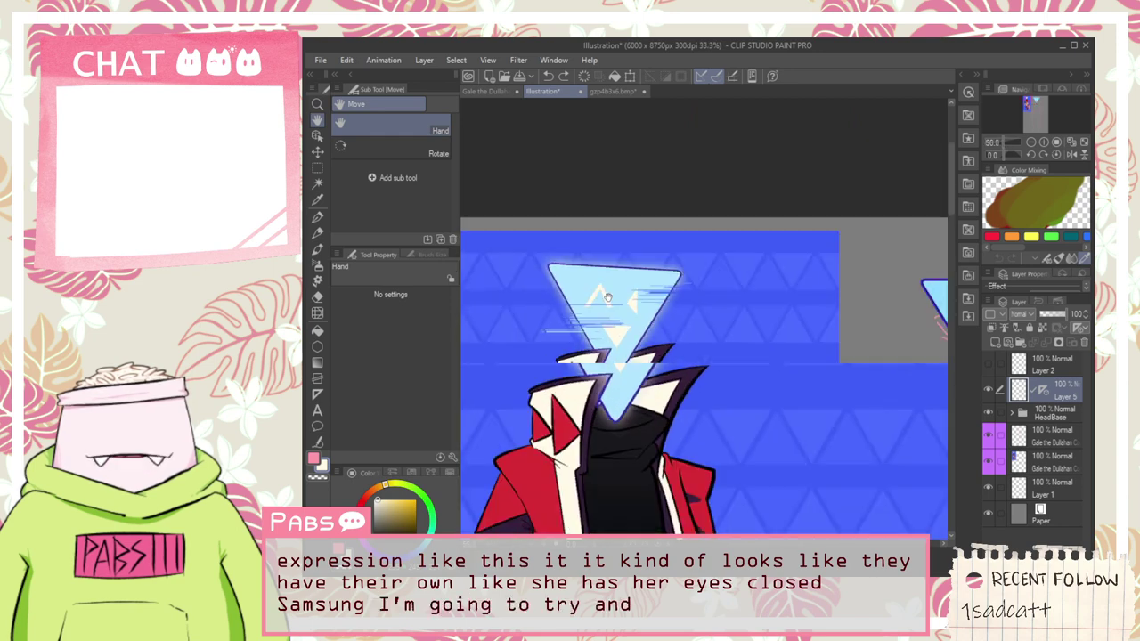
pyautogui.scroll(-3, 607, 297)
pyautogui.scroll(3, 623, 308)
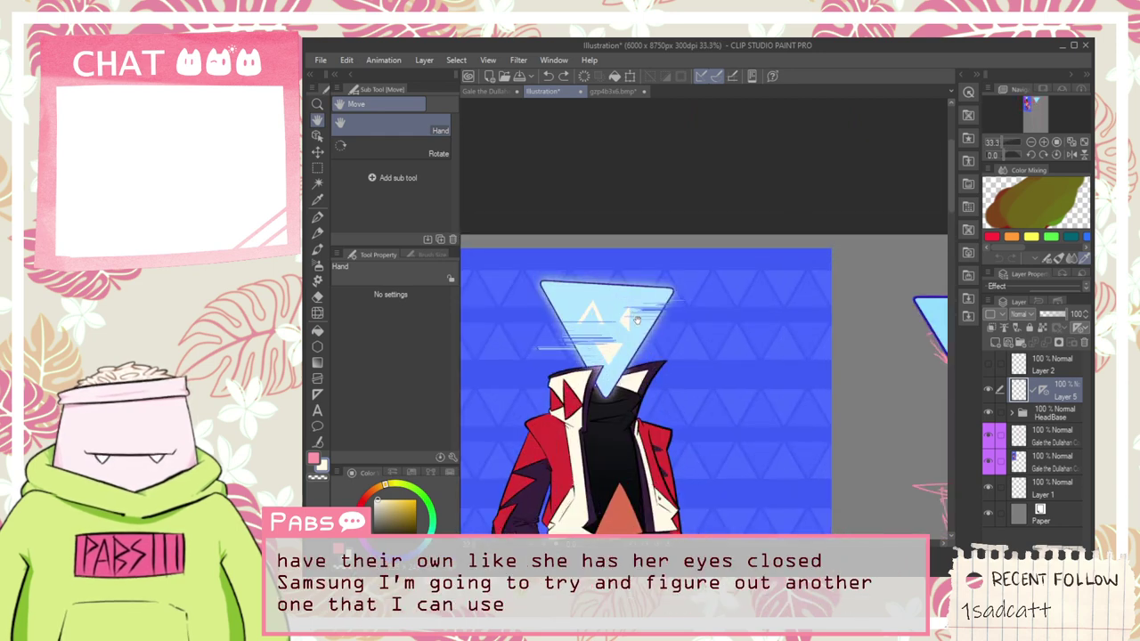
pyautogui.scroll(5, 637, 325)
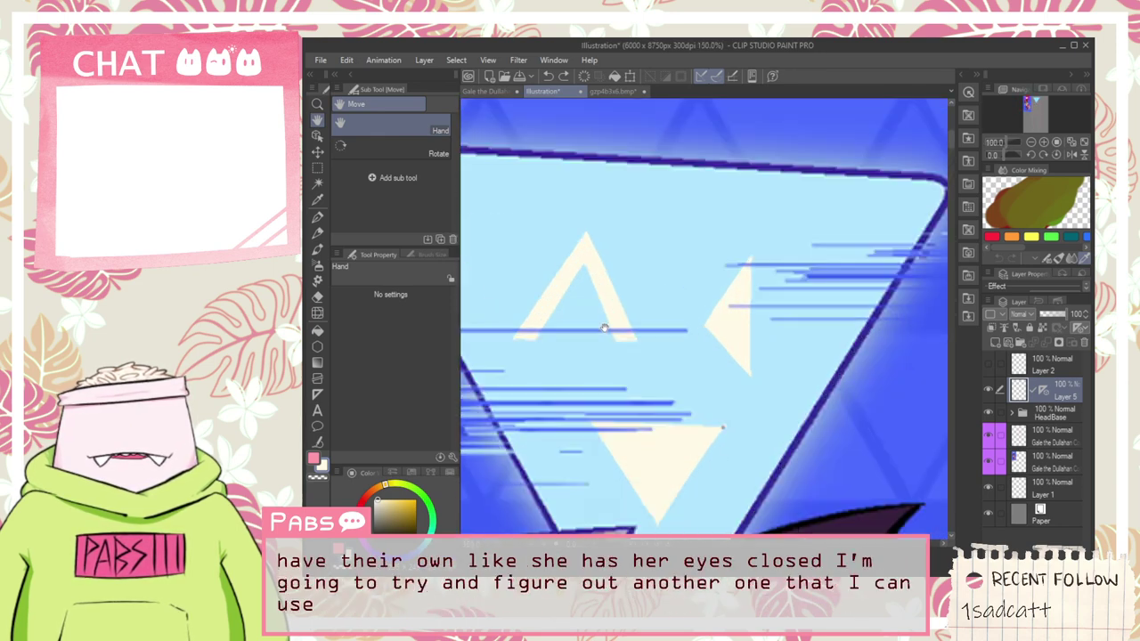
pyautogui.scroll(-2, 653, 352)
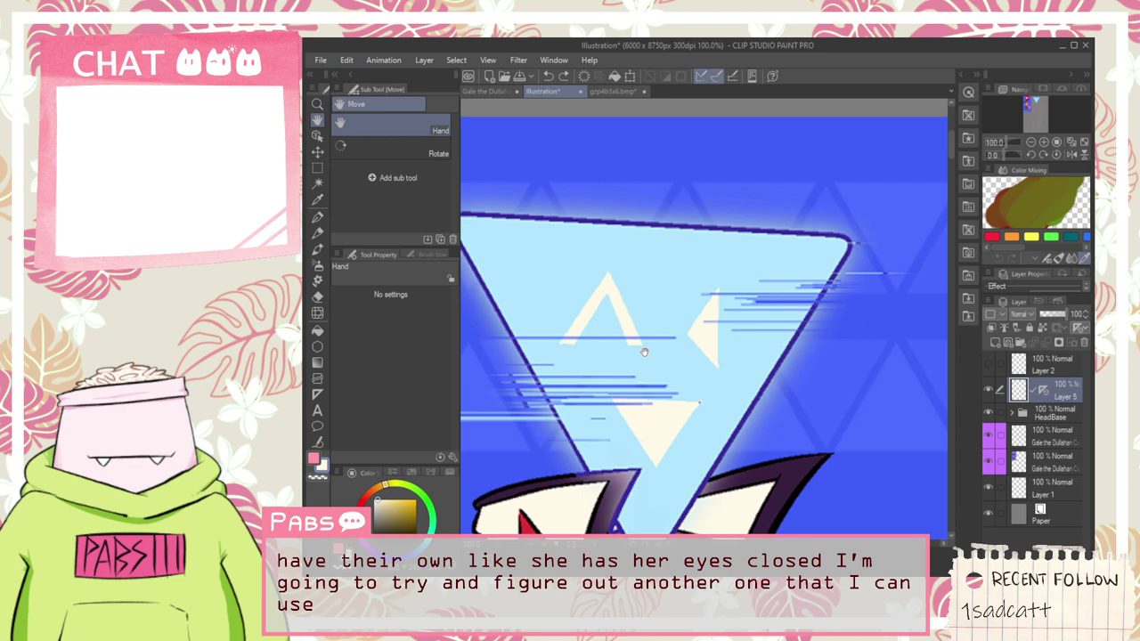
pyautogui.scroll(-4, 644, 352)
pyautogui.moveTo(849, 415); pyautogui.dragTo(747, 380)
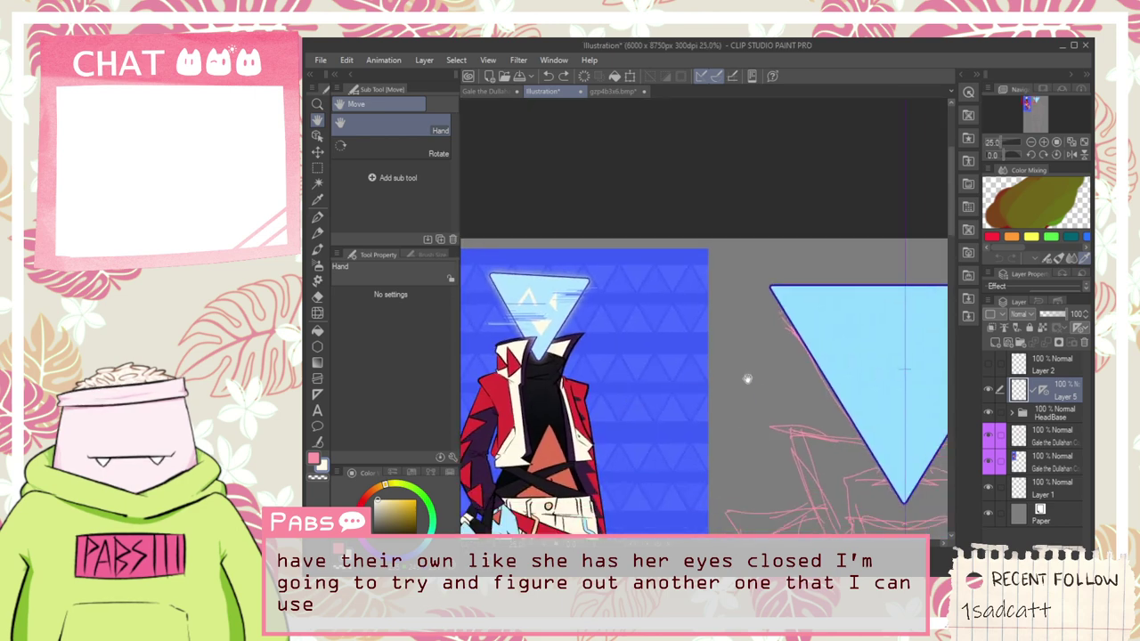
# Step: Try to outline mirrored diamond-shaped eyes on the triangle head with the G-pen
pyautogui.scroll(3, 817, 417)
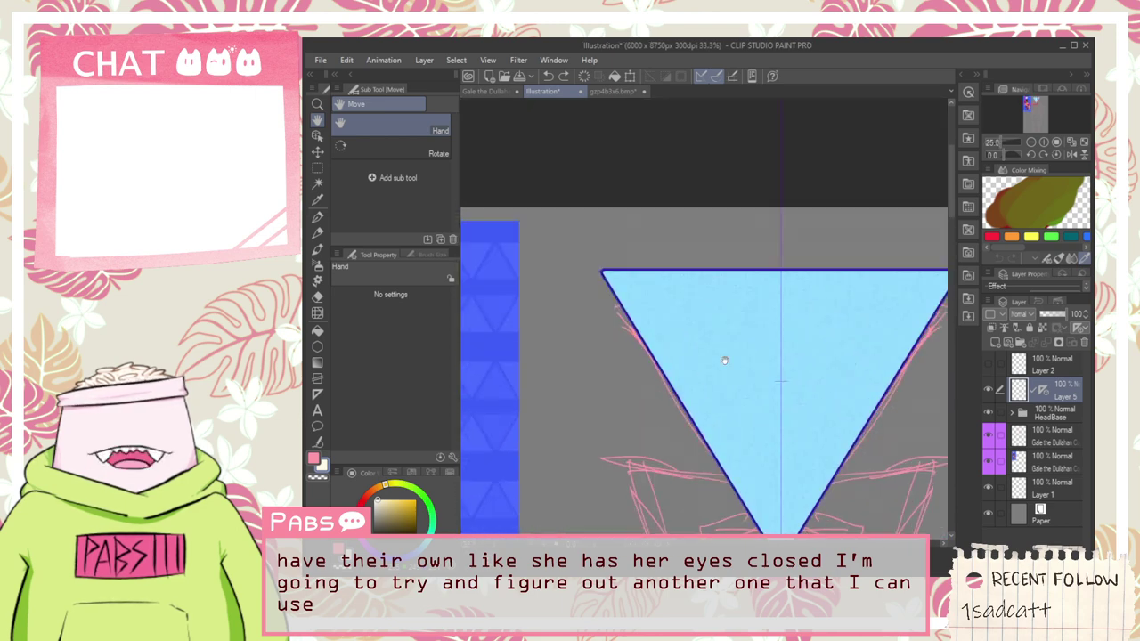
pyautogui.press('p')
pyautogui.moveTo(710, 388)
pyautogui.mouseDown()
pyautogui.moveTo(712, 280)
pyautogui.moveTo(738, 339)
pyautogui.moveTo(712, 384)
pyautogui.mouseUp()
pyautogui.scroll(-2, 739, 374)
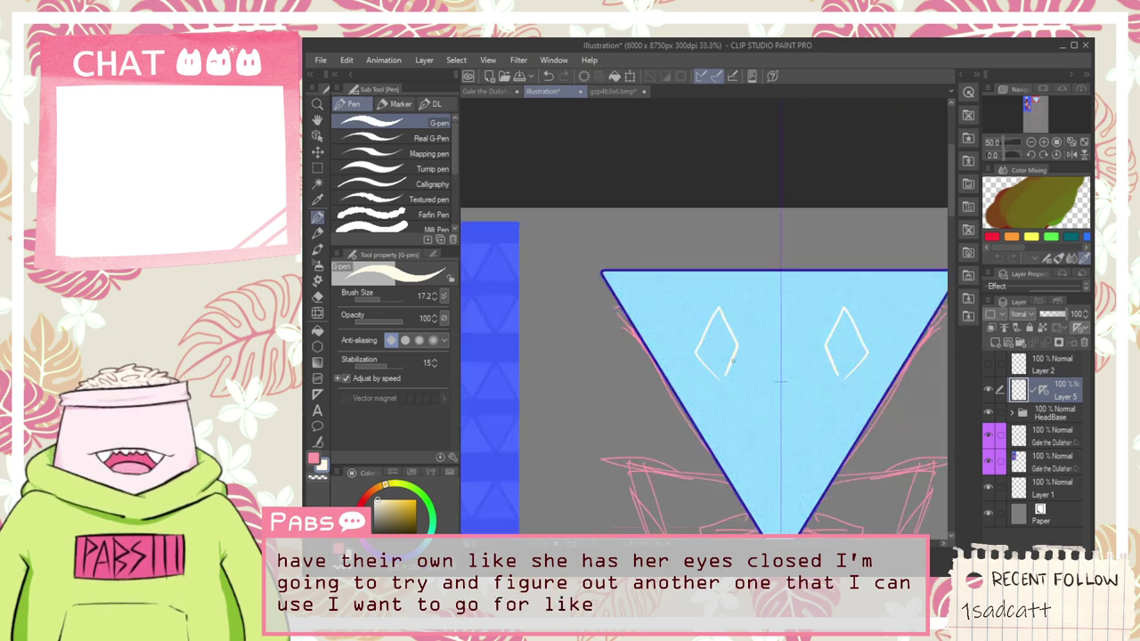
pyautogui.hotkey('ctrl', 'z')
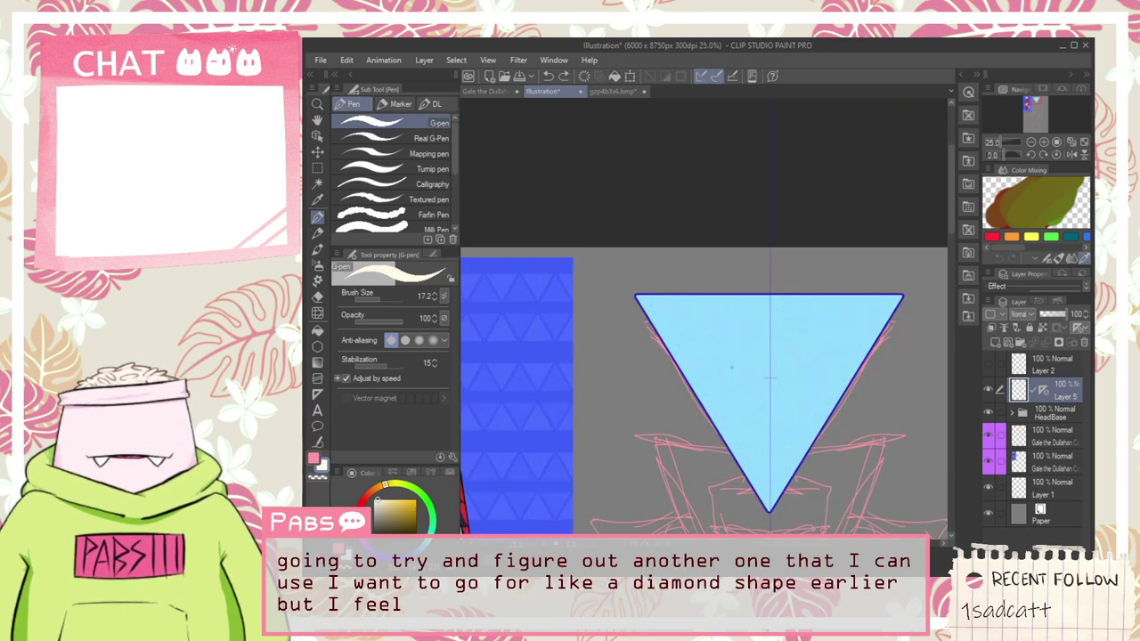
# Step: Try to outline tall, narrow oval eyes freehand on the triangle head, compare them with the reference, and undo them
pyautogui.scroll(2, 731, 367)
pyautogui.scroll(-1, 723, 416)
pyautogui.scroll(1, 723, 417)
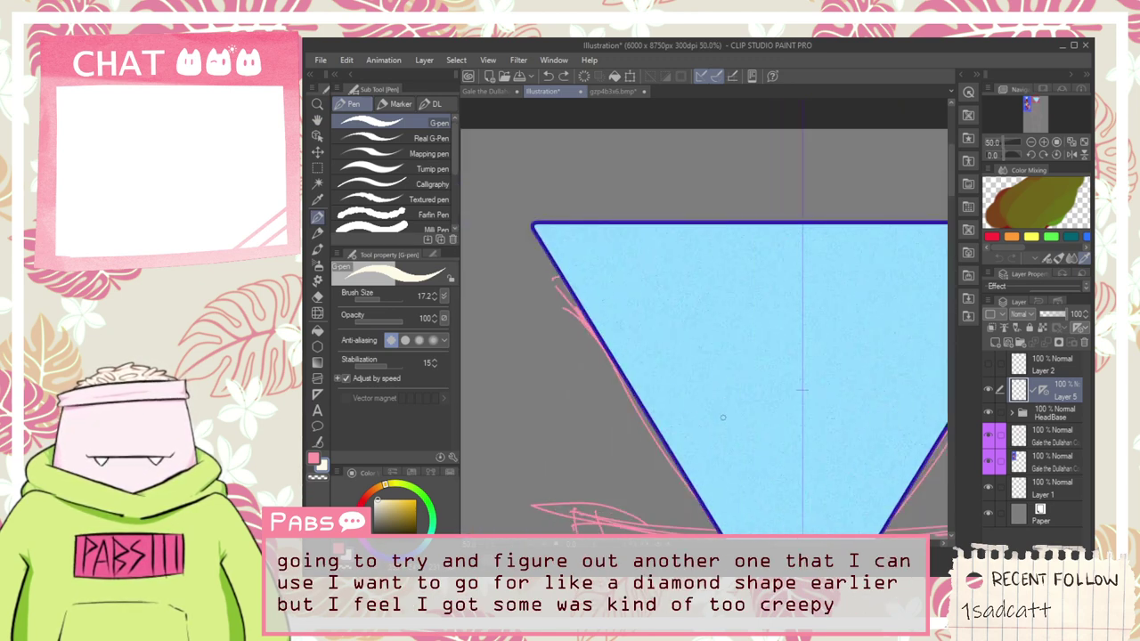
pyautogui.moveTo(723, 416)
pyautogui.mouseDown()
pyautogui.moveTo(723, 312)
pyautogui.moveTo(735, 395)
pyautogui.moveTo(722, 420)
pyautogui.moveTo(739, 322)
pyautogui.moveTo(724, 406)
pyautogui.mouseUp()
pyautogui.hotkey('ctrl', 'z')
pyautogui.hotkey('ctrl', 'z')
pyautogui.scroll(-2, 725, 399)
pyautogui.press('space')
pyautogui.moveTo(563, 395); pyautogui.dragTo(720, 353)
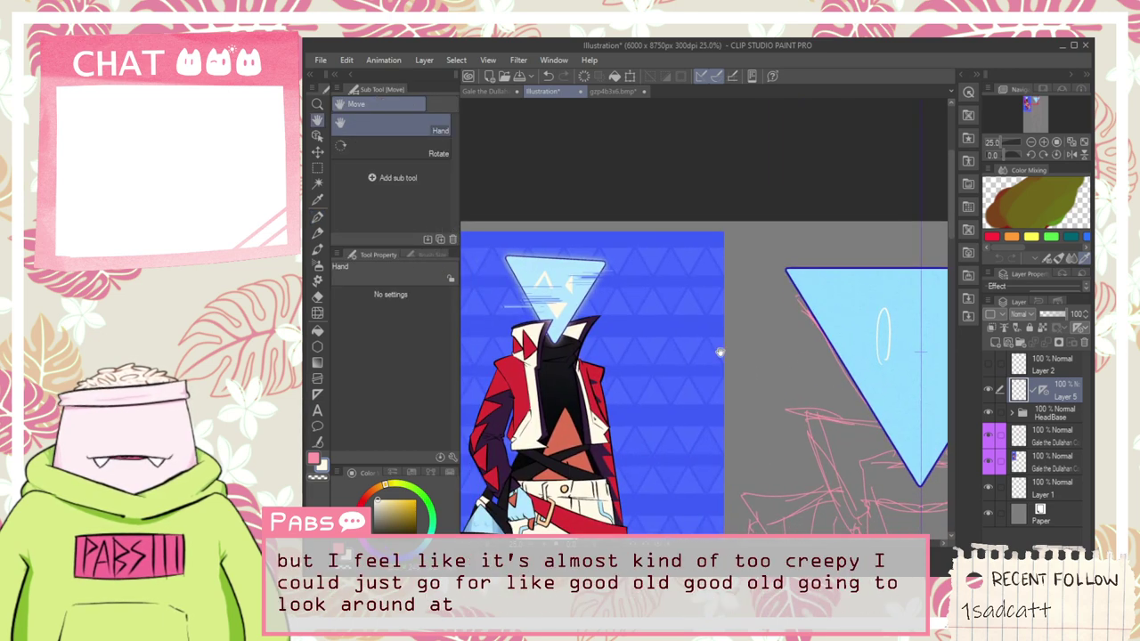
pyautogui.moveTo(790, 415); pyautogui.dragTo(605, 417)
pyautogui.scroll(2, 732, 385)
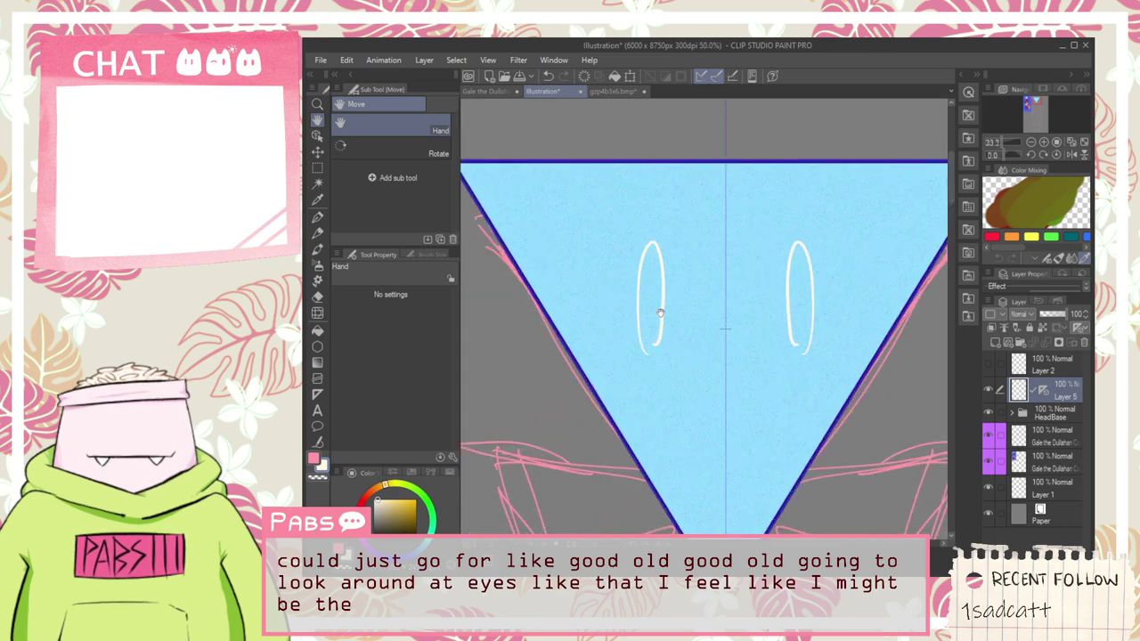
pyautogui.scroll(1, 660, 313)
pyautogui.hotkey('ctrl', 'z')
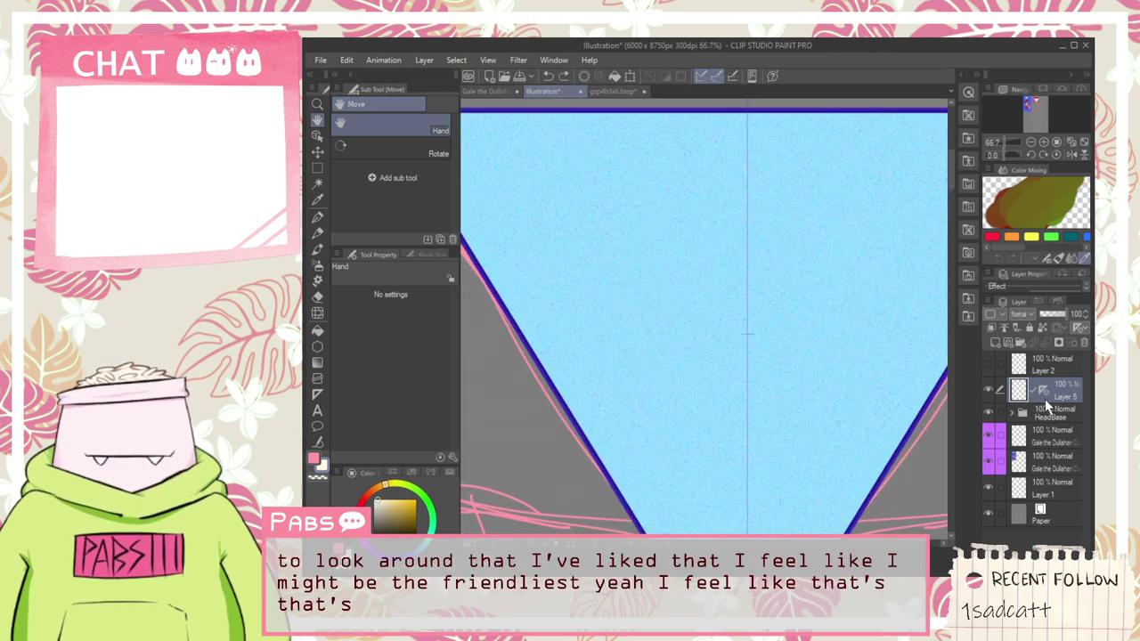
# Step: Draw wide, upright filled cream ellipses as mirrored eyes on Layer 5, replacing a first narrow pair made with the Ellipse tool
pyautogui.click(316, 347)
pyautogui.click(378, 211)
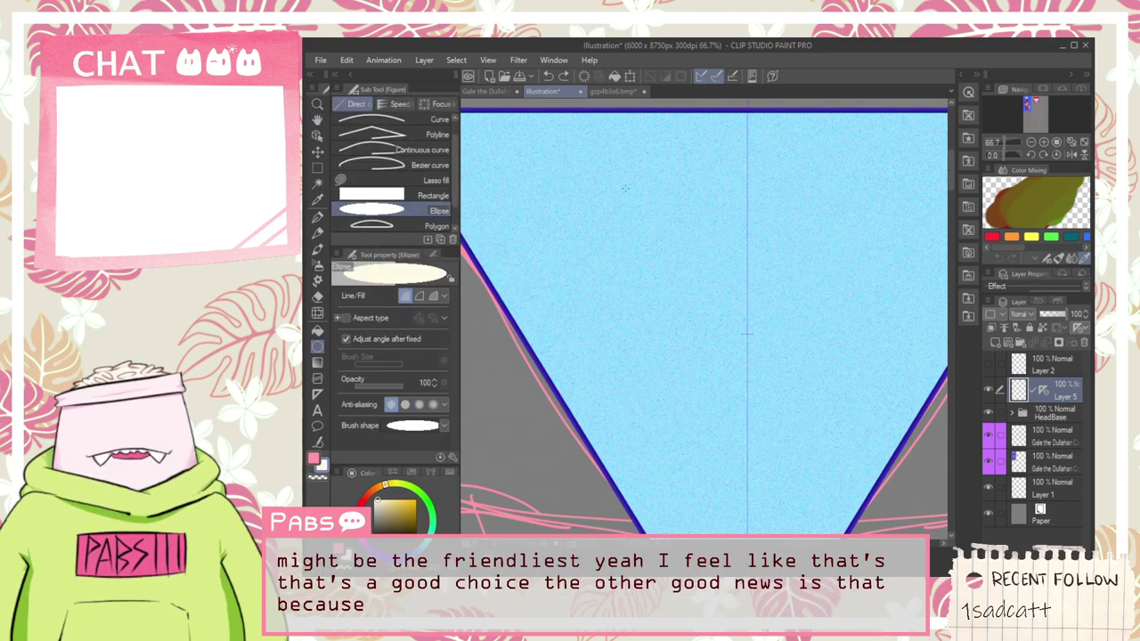
pyautogui.moveTo(624, 165); pyautogui.dragTo(654, 362)
pyautogui.scroll(-2, 653, 361)
pyautogui.scroll(1, 685, 378)
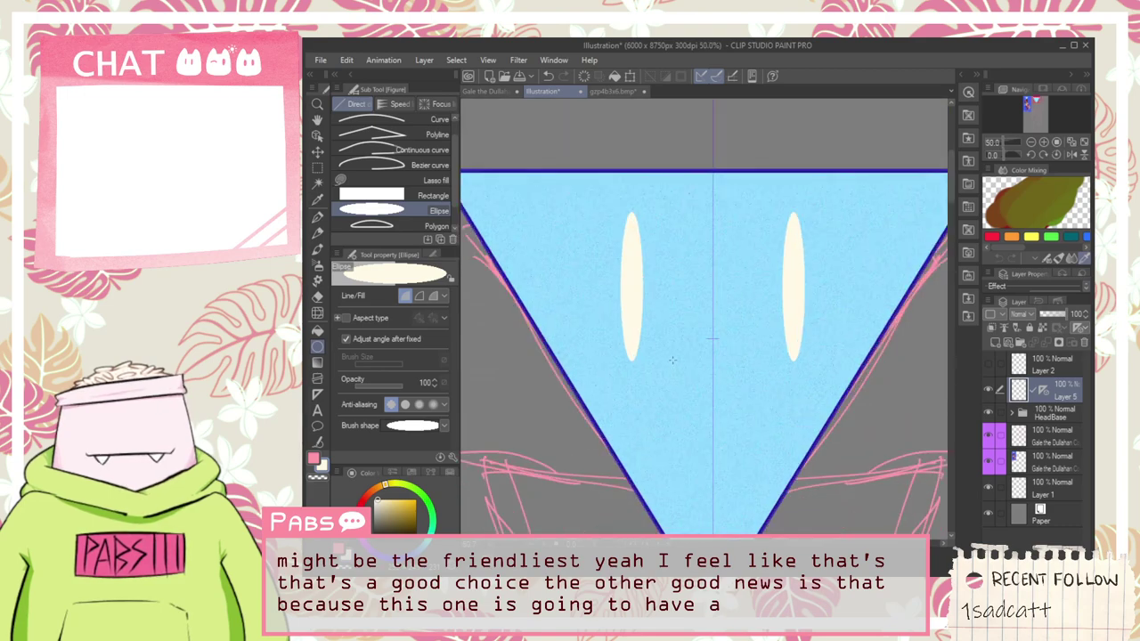
pyautogui.hotkey('ctrl', 'z')
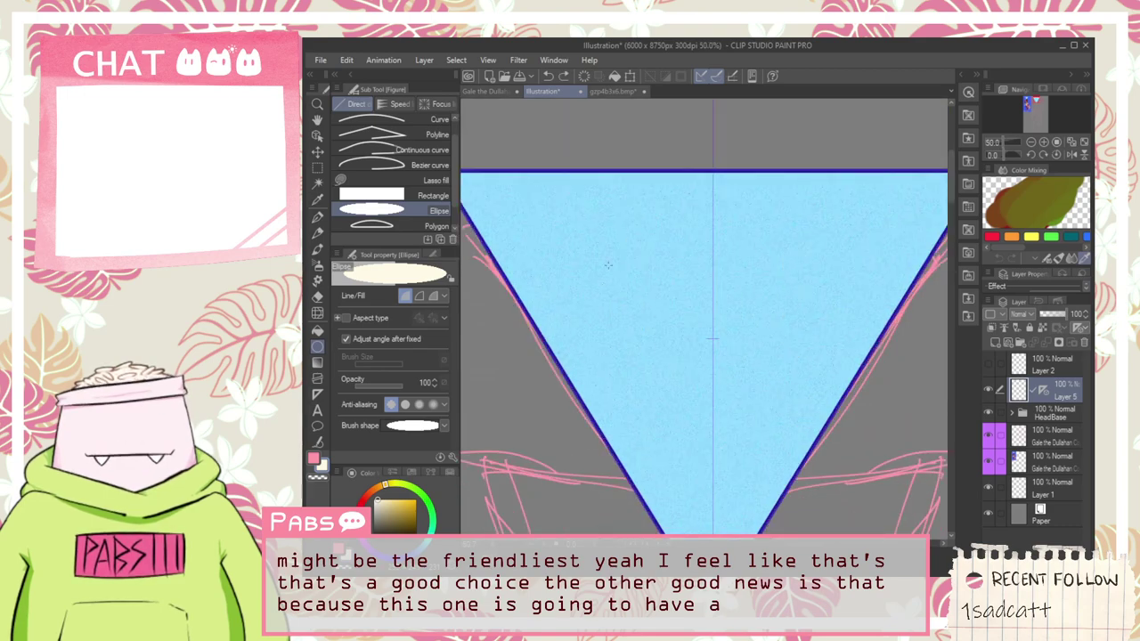
pyautogui.moveTo(608, 266); pyautogui.dragTo(662, 381)
# Step: Compare the new oval eyes on the triangle head with the reference character's face
pyautogui.scroll(-4, 671, 375)
pyautogui.press('space')
pyautogui.scroll(3, 494, 322)
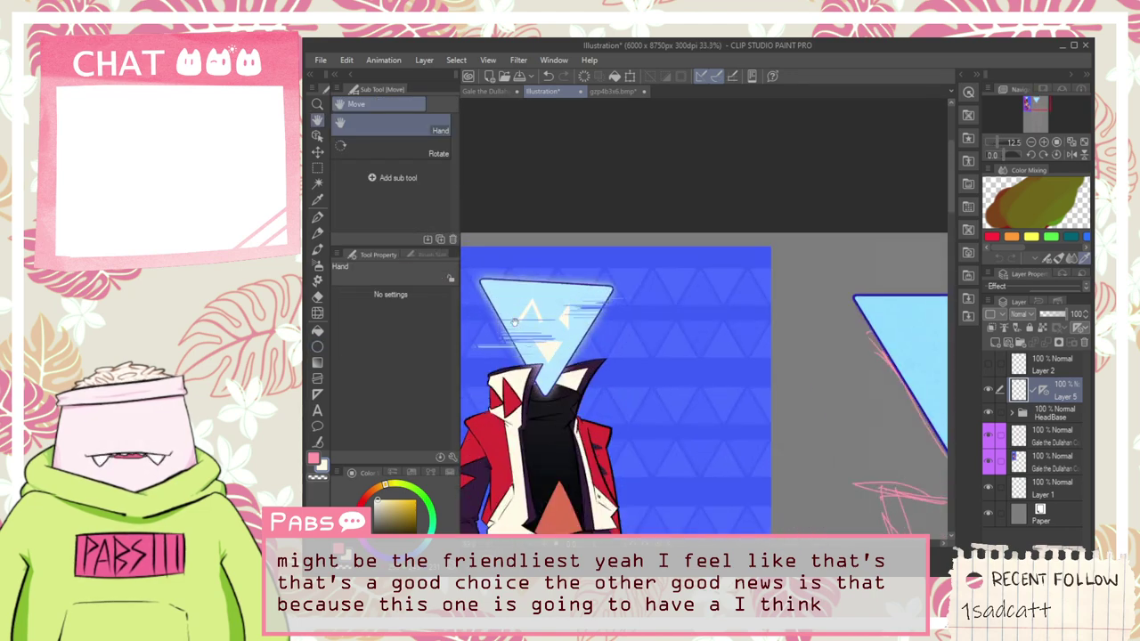
pyautogui.scroll(-3, 514, 322)
pyautogui.moveTo(729, 422); pyautogui.dragTo(600, 372)
pyautogui.scroll(2, 599, 343)
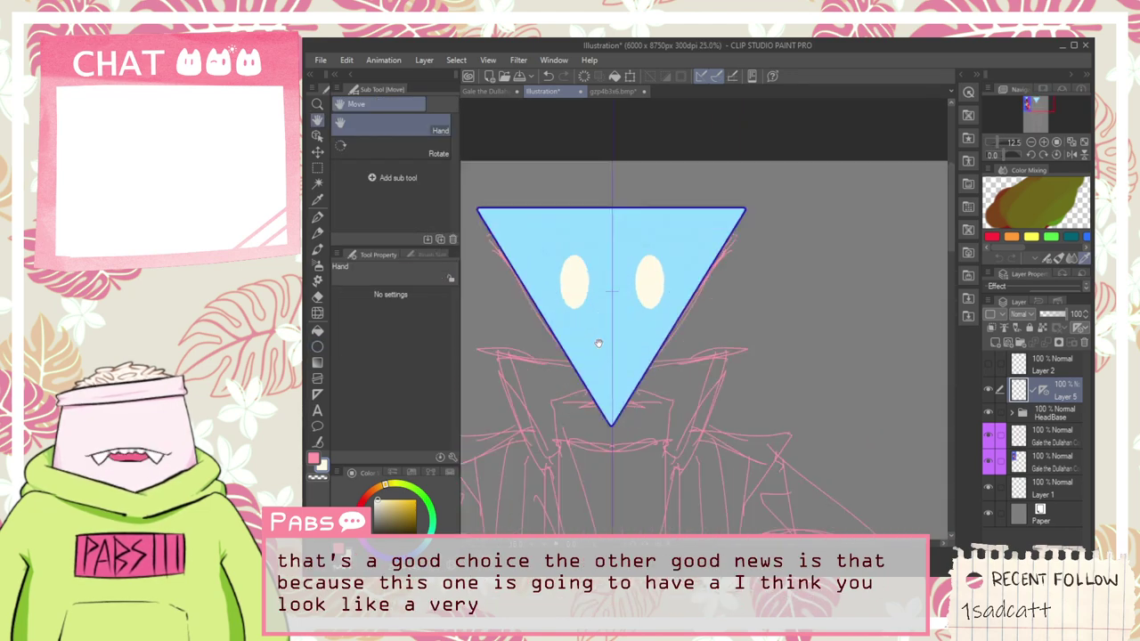
pyautogui.scroll(3, 599, 342)
pyautogui.press('p')
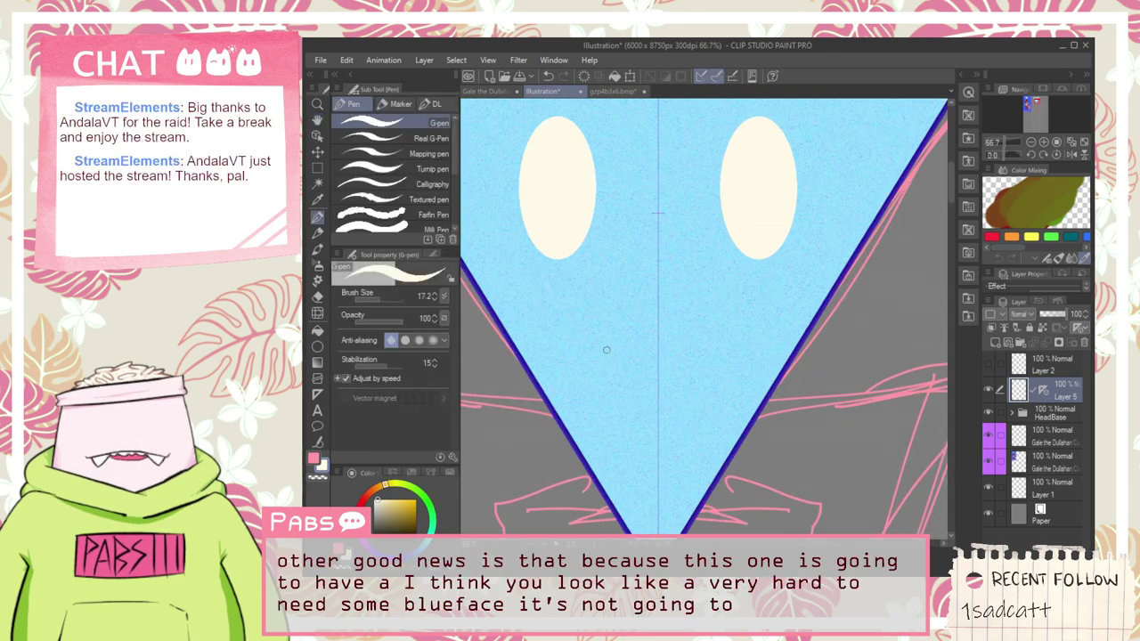
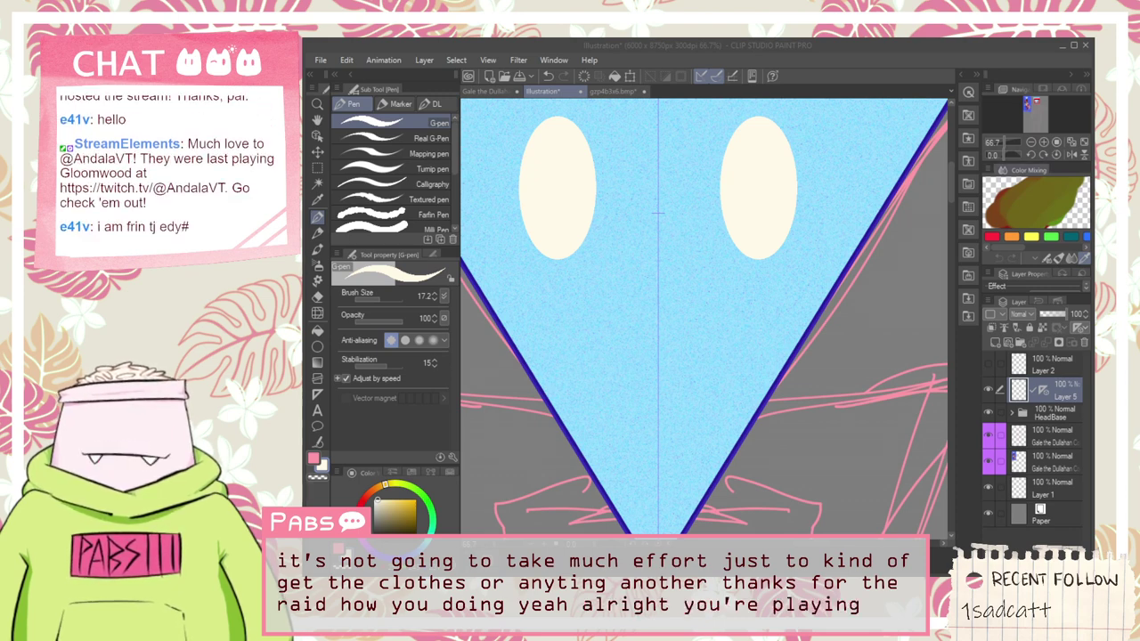
# Step: Move the two oval eyes on Layer 5 slightly up within the triangle head
pyautogui.scroll(-2, 790, 195)
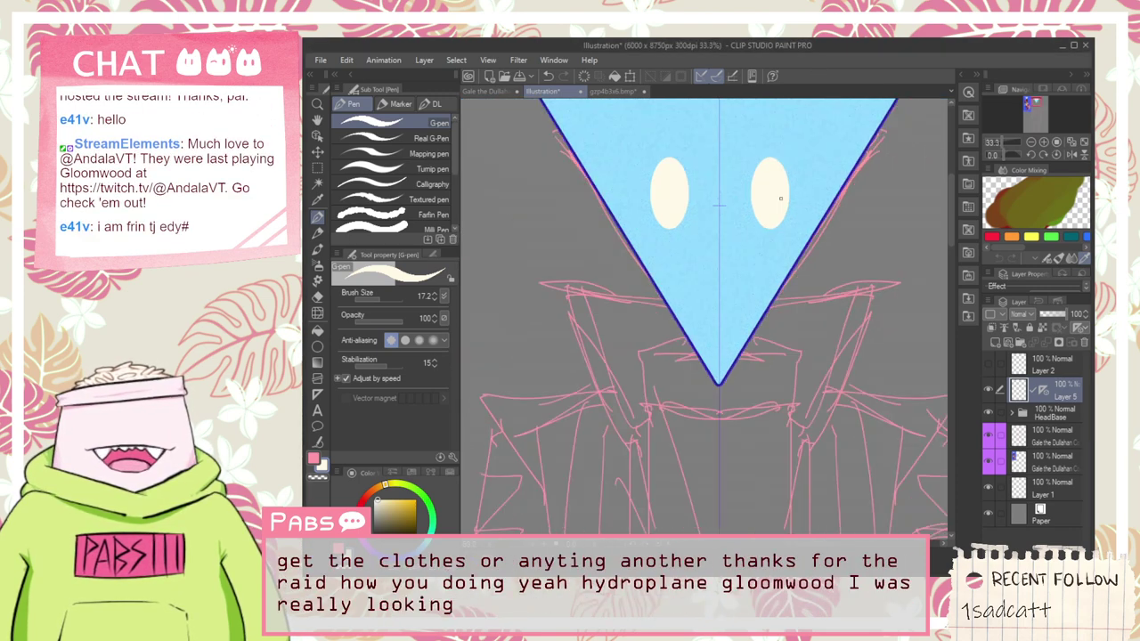
pyautogui.press('space')
pyautogui.moveTo(804, 305); pyautogui.dragTo(780, 426)
pyautogui.press('k')
pyautogui.moveTo(749, 332); pyautogui.dragTo(752, 306)
pyautogui.hotkey('ctrl', 'z')
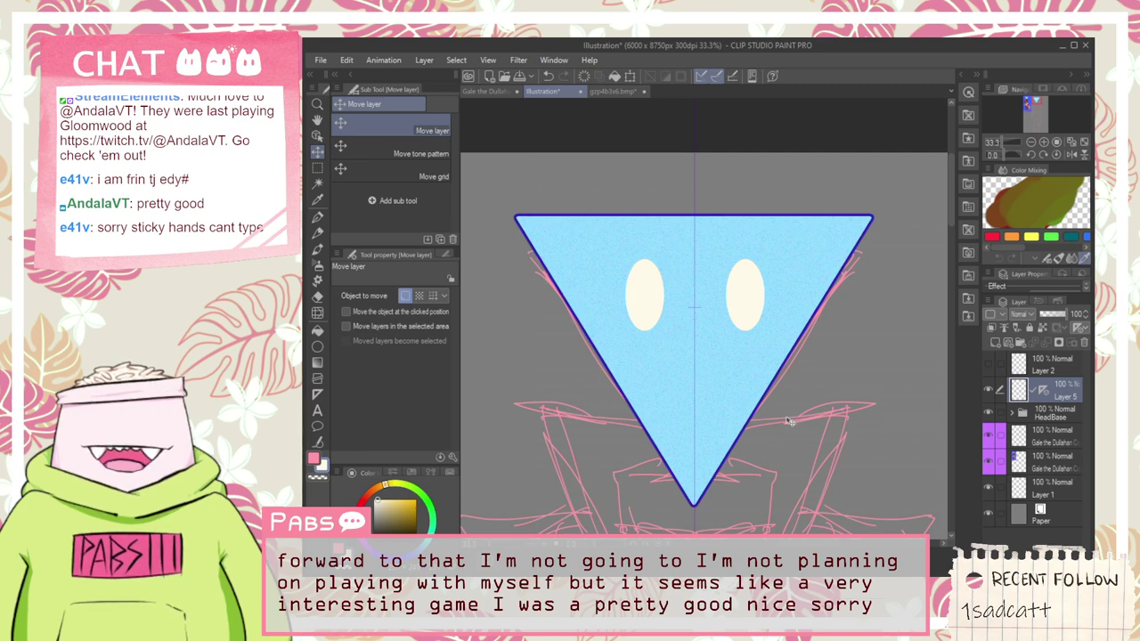
pyautogui.press('space')
pyautogui.moveTo(702, 478)
pyautogui.mouseDown()
pyautogui.moveTo(704, 442)
pyautogui.moveTo(713, 459)
pyautogui.mouseUp()
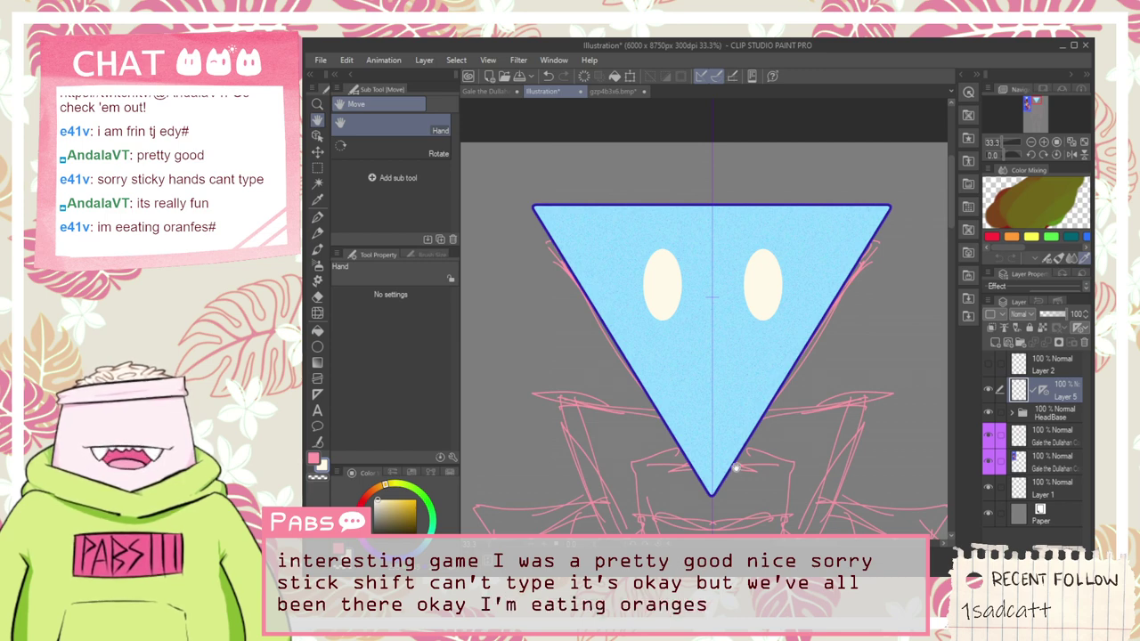
# Step: Clear the small stray selection above the eyes and rename the eye layer EyeR
pyautogui.scroll(1, 705, 405)
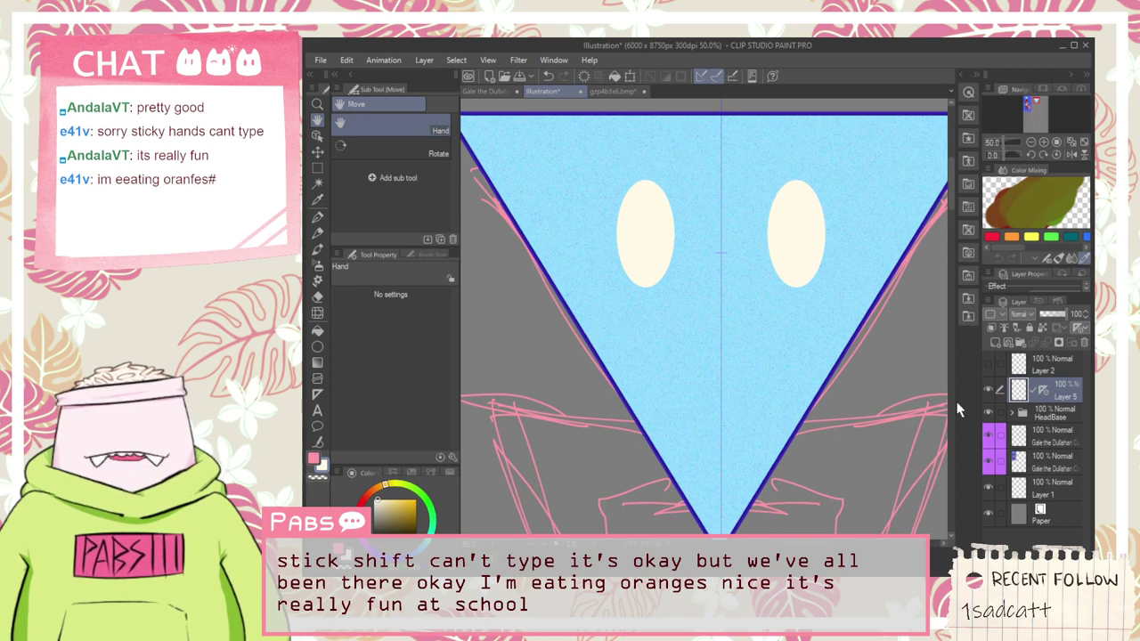
pyautogui.press('m')
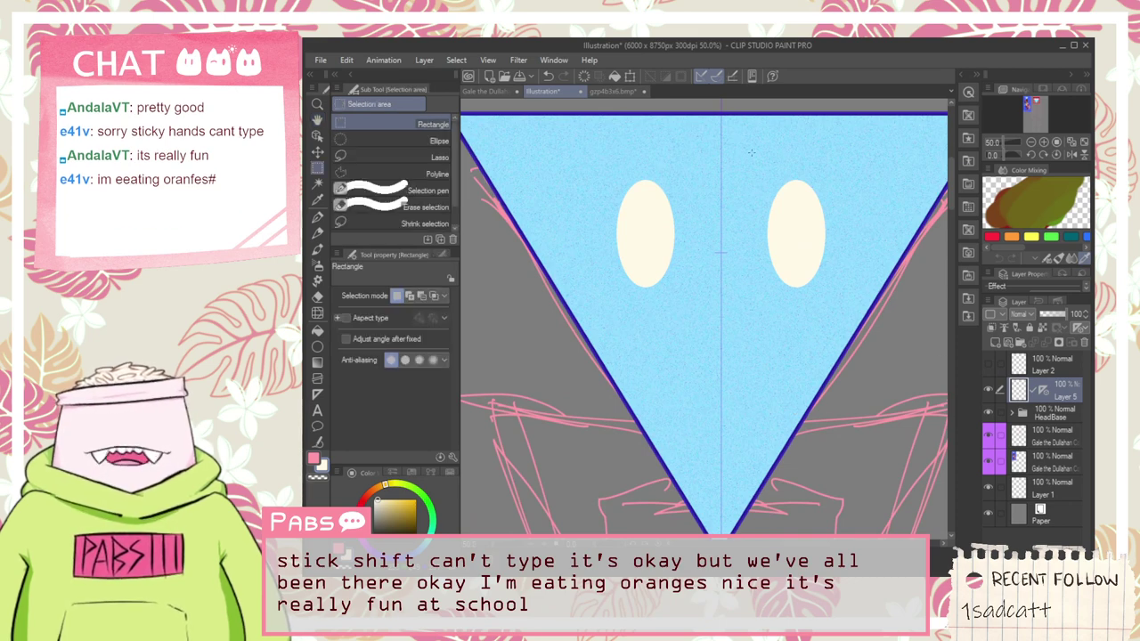
pyautogui.moveTo(750, 153); pyautogui.dragTo(784, 158)
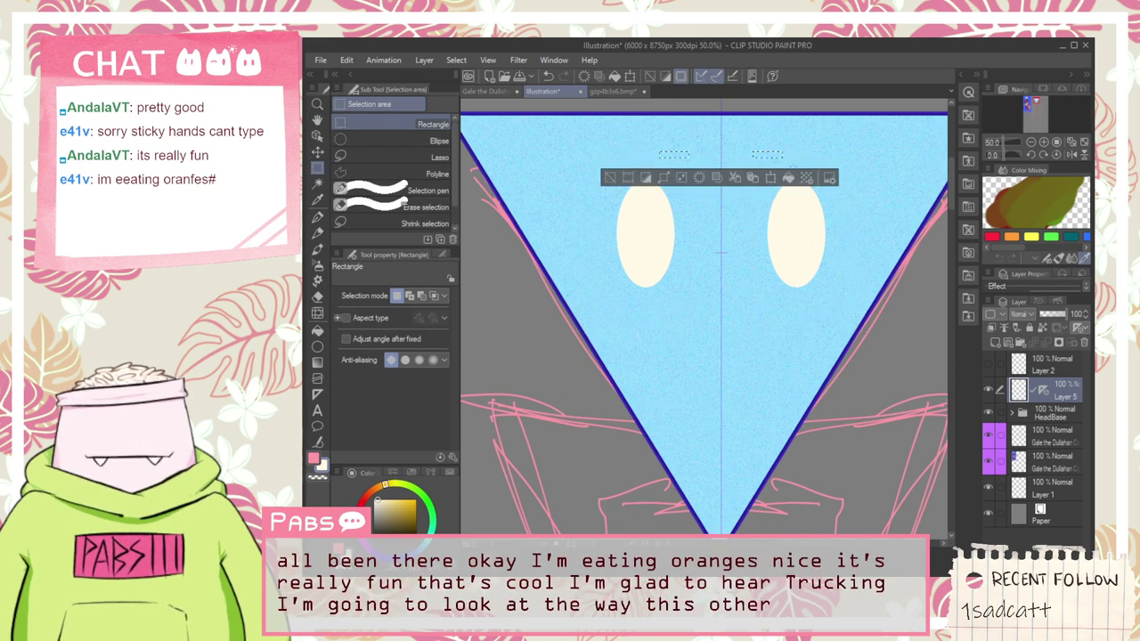
pyautogui.hotkey('ctrl', 'd')
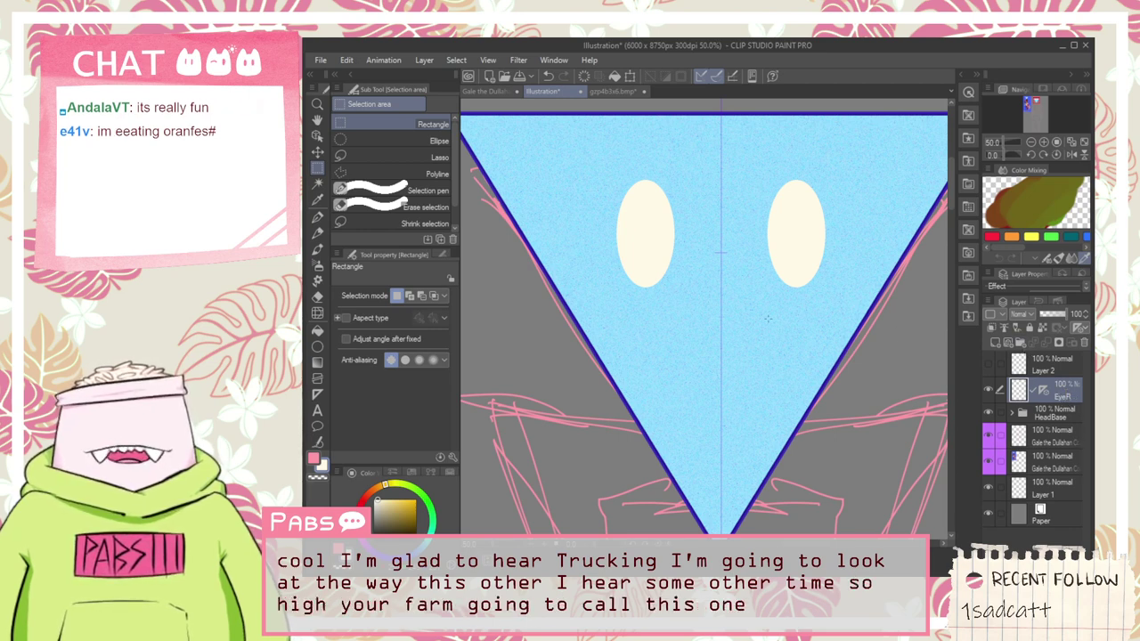
pyautogui.scroll(-1, 767, 318)
pyautogui.press('space')
pyautogui.scroll(-1, 750, 301)
pyautogui.moveTo(748, 295); pyautogui.dragTo(821, 335)
pyautogui.moveTo(684, 367); pyautogui.dragTo(802, 331)
pyautogui.moveTo(777, 416); pyautogui.dragTo(623, 391)
pyautogui.moveTo(788, 440); pyautogui.dragTo(662, 432)
pyautogui.scroll(2, 629, 332)
pyautogui.scroll(-2, 626, 312)
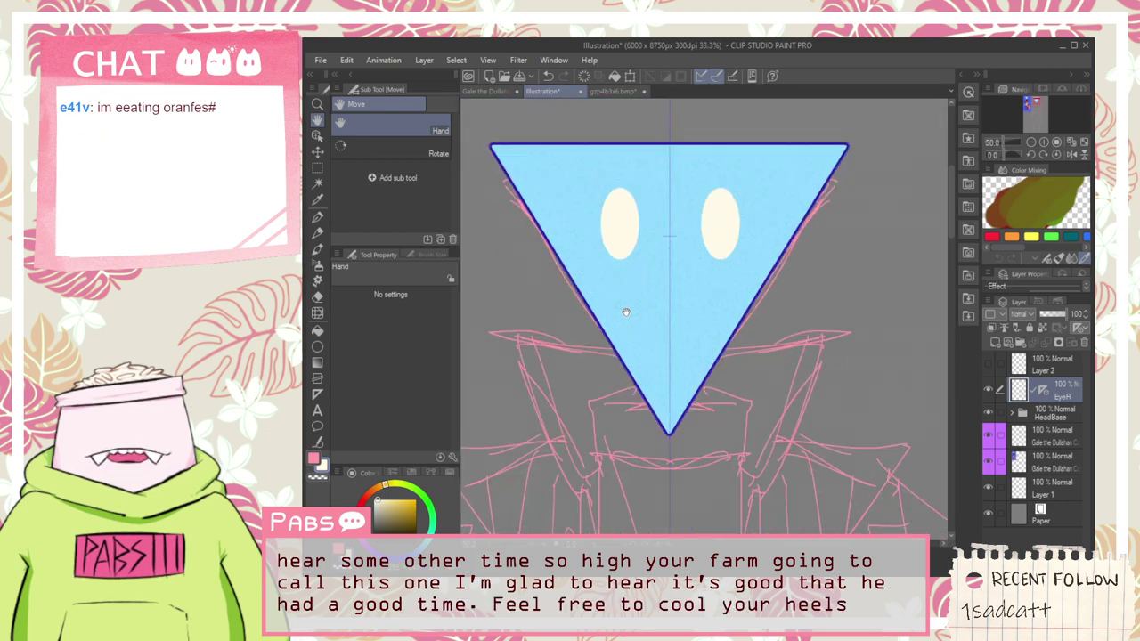
pyautogui.scroll(2, 657, 277)
pyautogui.scroll(-4, 656, 280)
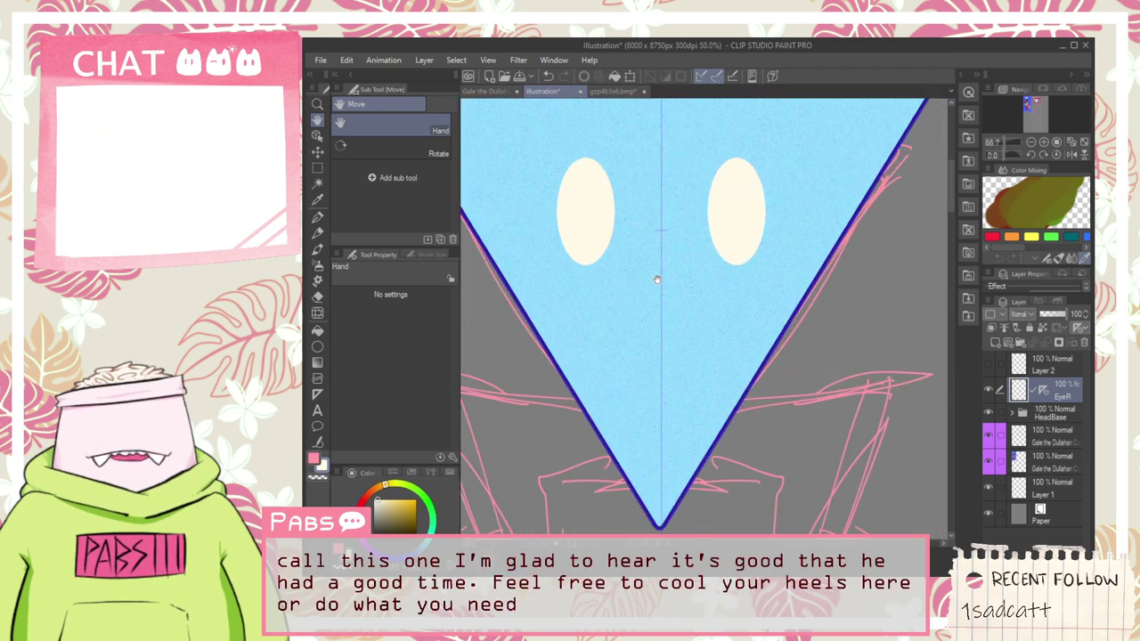
pyautogui.moveTo(579, 310); pyautogui.dragTo(696, 285)
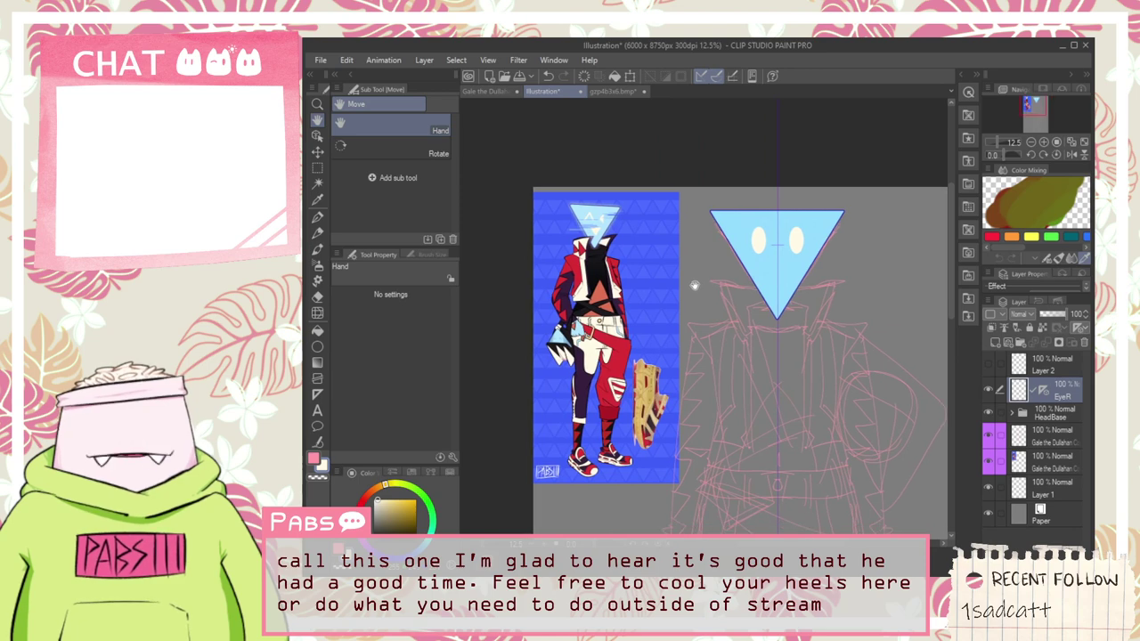
# Step: Examine the reference character's triangular head and the shapes of its eyes and mouth
pyautogui.scroll(3, 695, 285)
pyautogui.moveTo(575, 269); pyautogui.dragTo(781, 337)
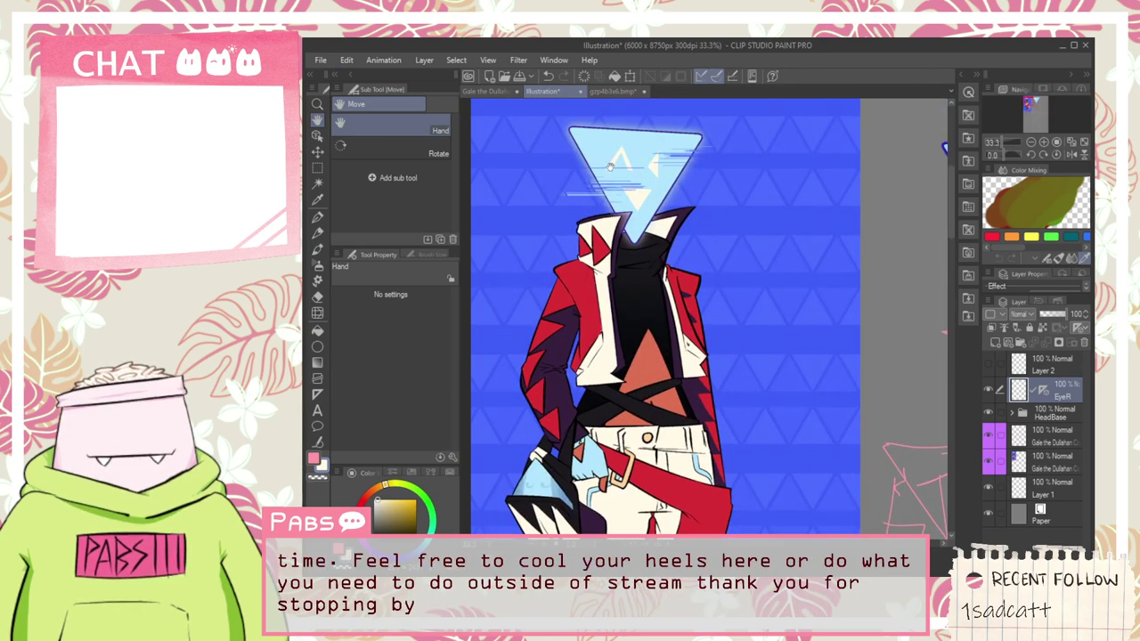
pyautogui.scroll(1, 621, 153)
pyautogui.scroll(-2, 622, 153)
pyautogui.moveTo(806, 249)
pyautogui.mouseDown()
pyautogui.moveTo(496, 264)
pyautogui.moveTo(616, 293)
pyautogui.moveTo(513, 308)
pyautogui.moveTo(867, 392)
pyautogui.mouseUp()
pyautogui.scroll(-3, 616, 294)
pyautogui.scroll(3, 656, 313)
pyautogui.scroll(3, 717, 316)
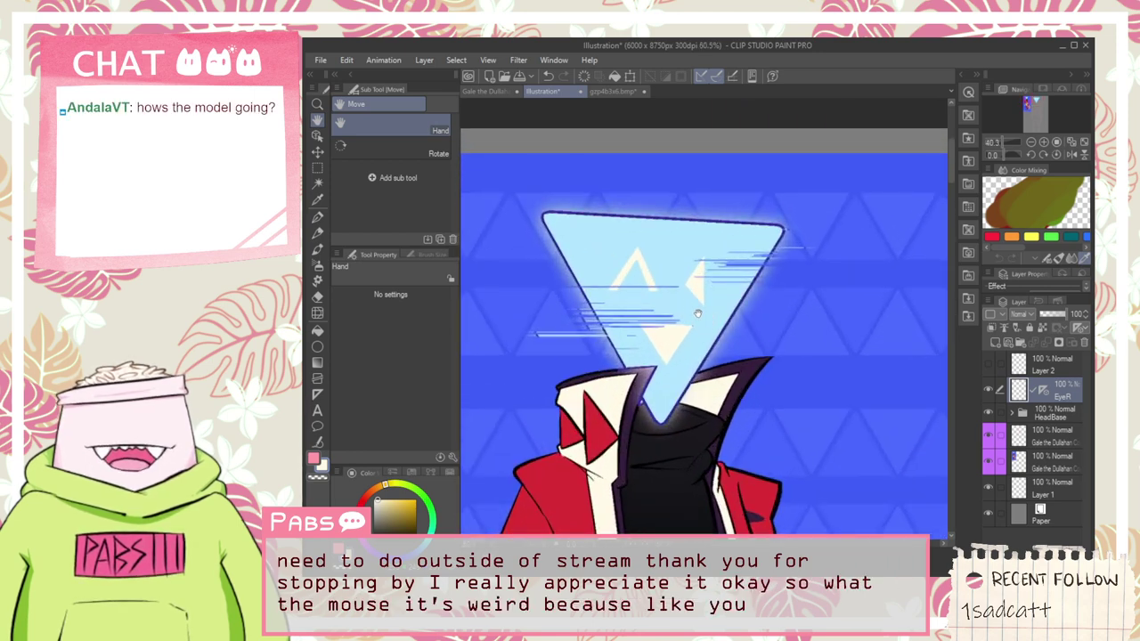
pyautogui.scroll(-3, 683, 309)
pyautogui.moveTo(839, 420); pyautogui.dragTo(585, 255)
pyautogui.scroll(-3, 588, 255)
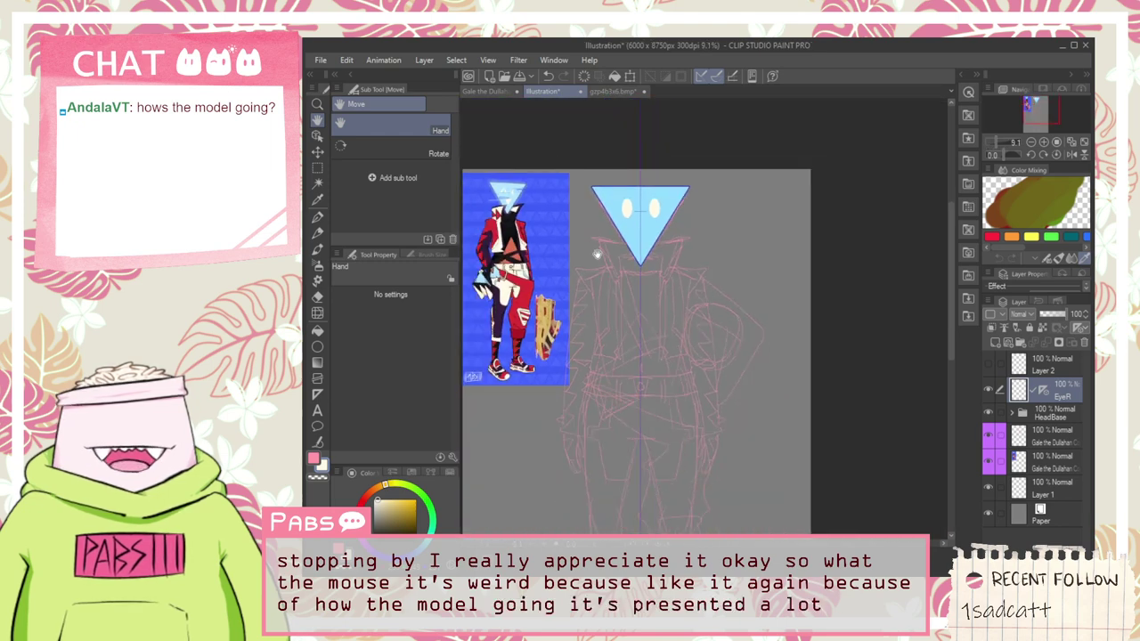
# Step: Compare the reference character's triangular mouth with the empty area beneath the oval eyes on the new head
pyautogui.scroll(2, 607, 236)
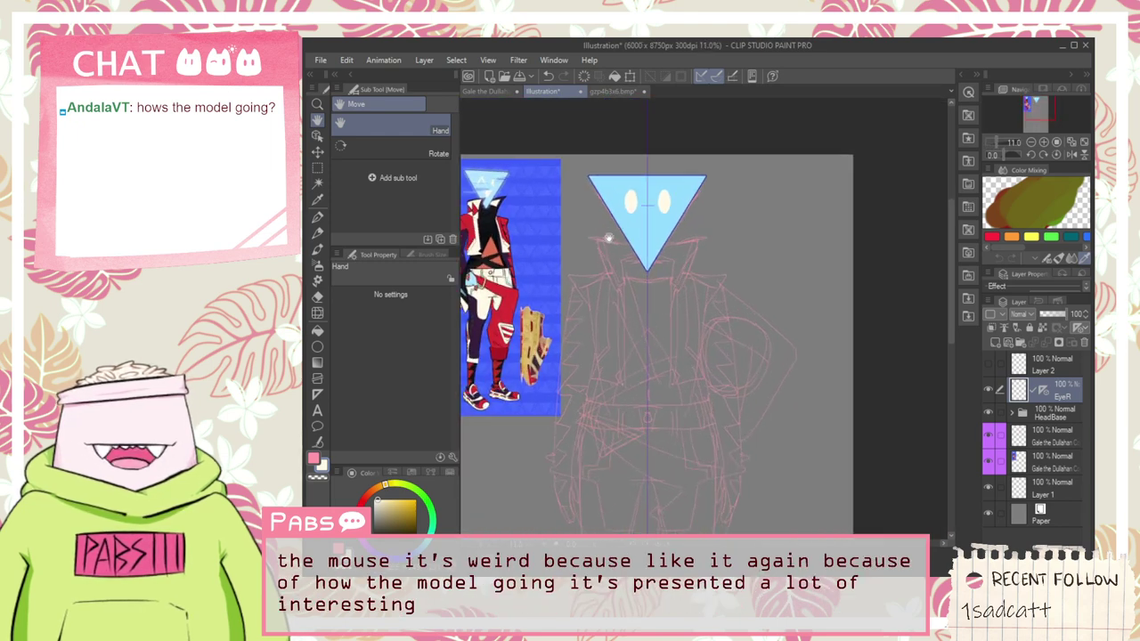
pyautogui.moveTo(648, 189); pyautogui.dragTo(669, 283)
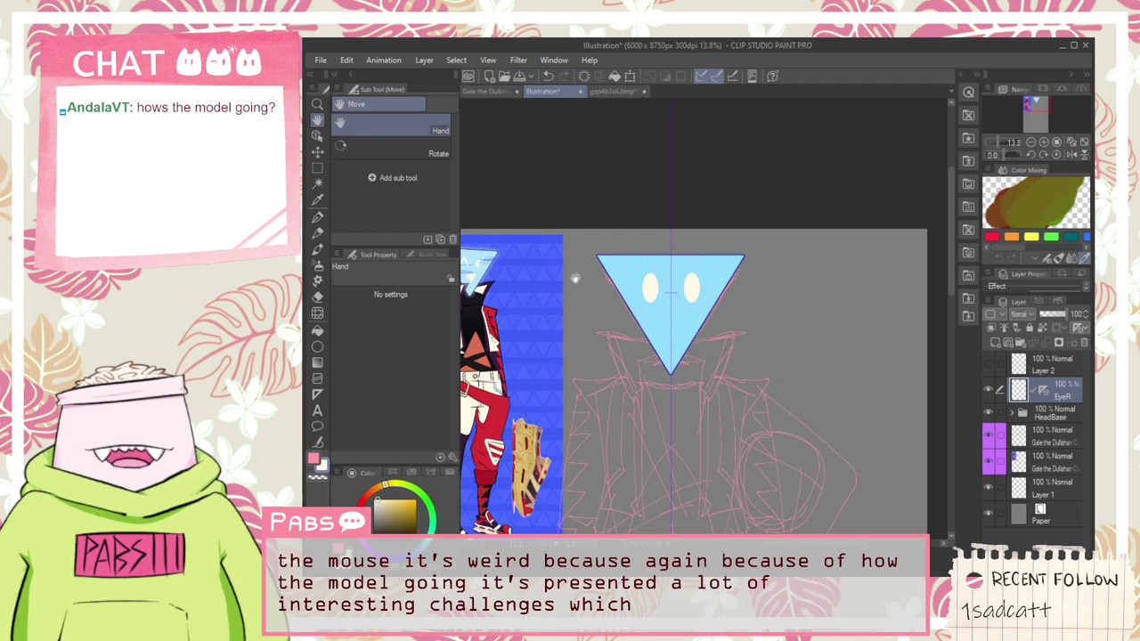
pyautogui.moveTo(575, 273); pyautogui.dragTo(653, 295)
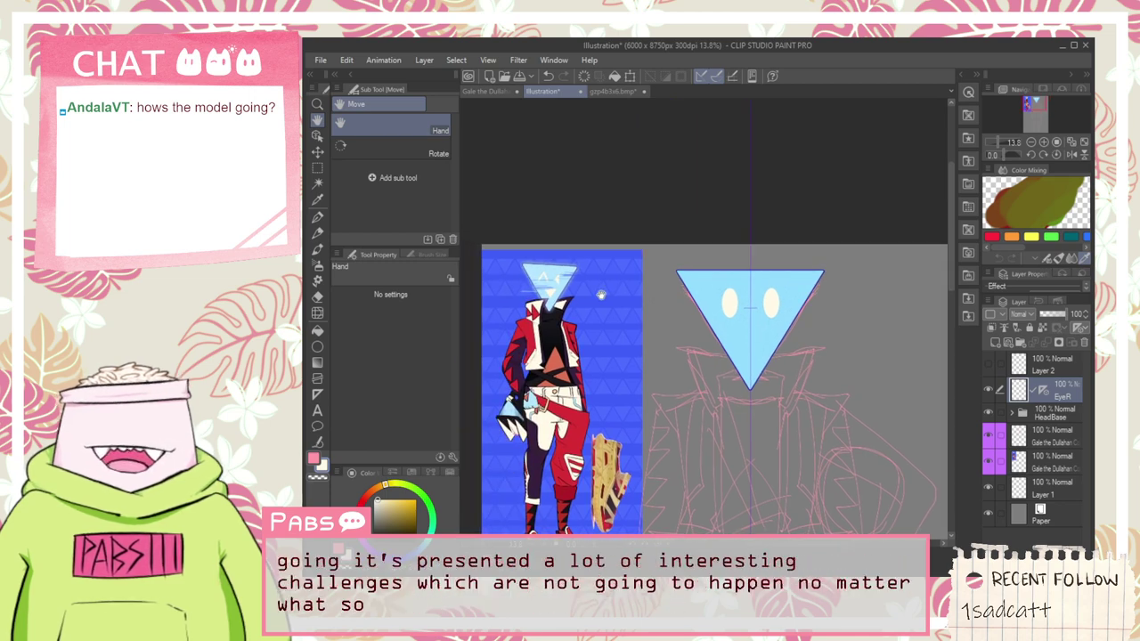
pyautogui.scroll(2, 575, 295)
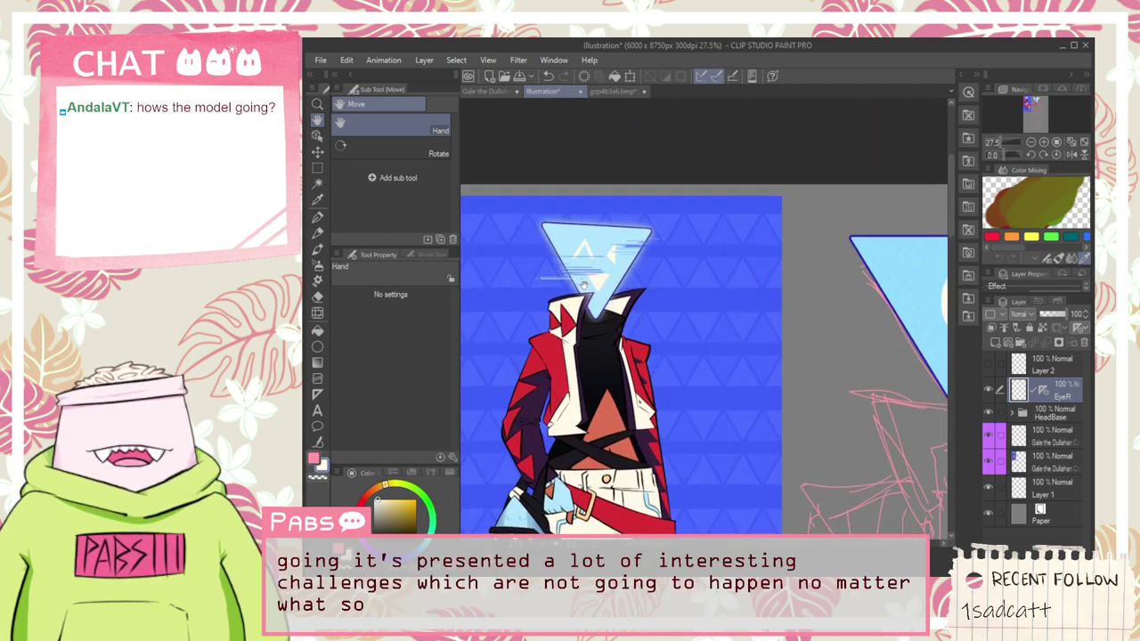
pyautogui.moveTo(585, 284); pyautogui.dragTo(606, 268)
pyautogui.scroll(-1, 609, 263)
pyautogui.scroll(2, 614, 259)
pyautogui.scroll(-2, 622, 252)
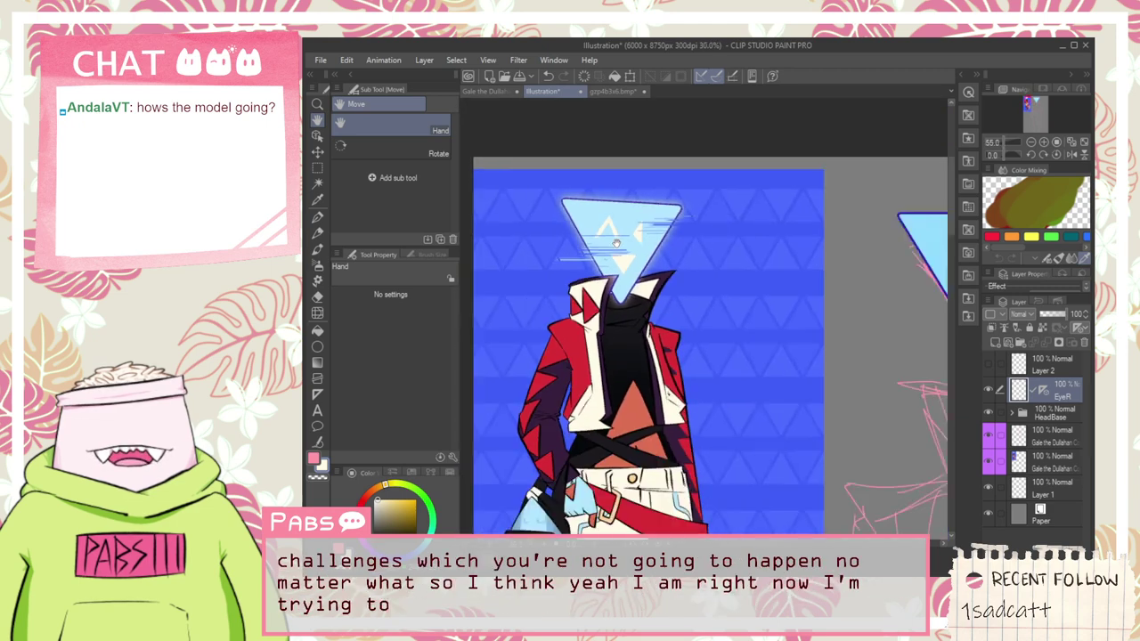
pyautogui.scroll(-1, 626, 246)
pyautogui.scroll(-1, 630, 245)
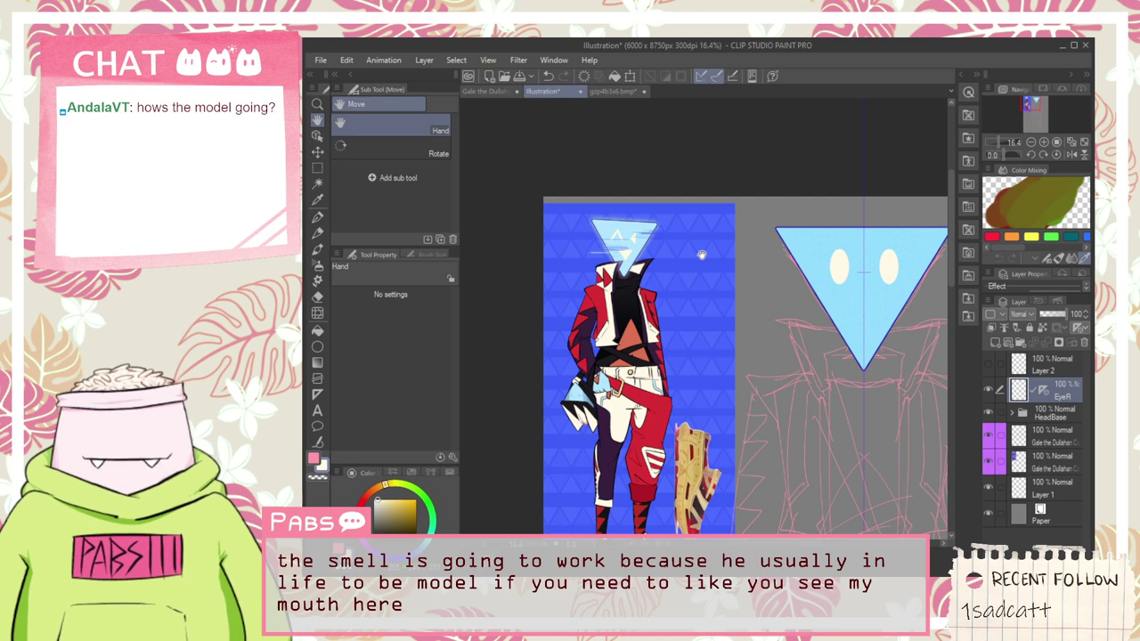
pyautogui.moveTo(775, 445); pyautogui.dragTo(709, 425)
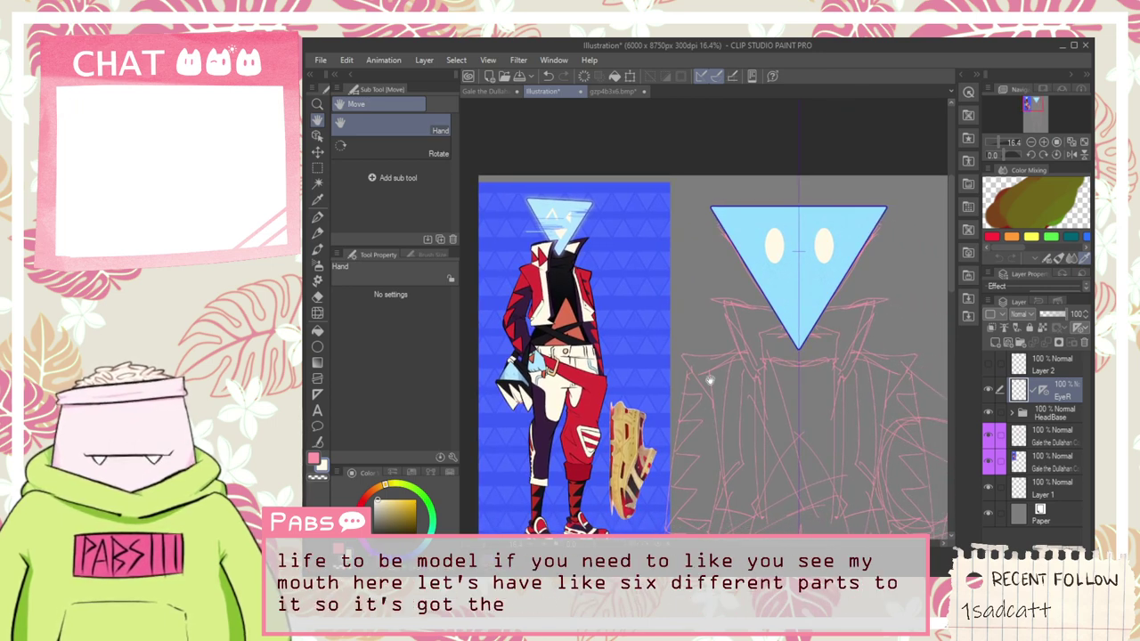
pyautogui.scroll(4, 513, 214)
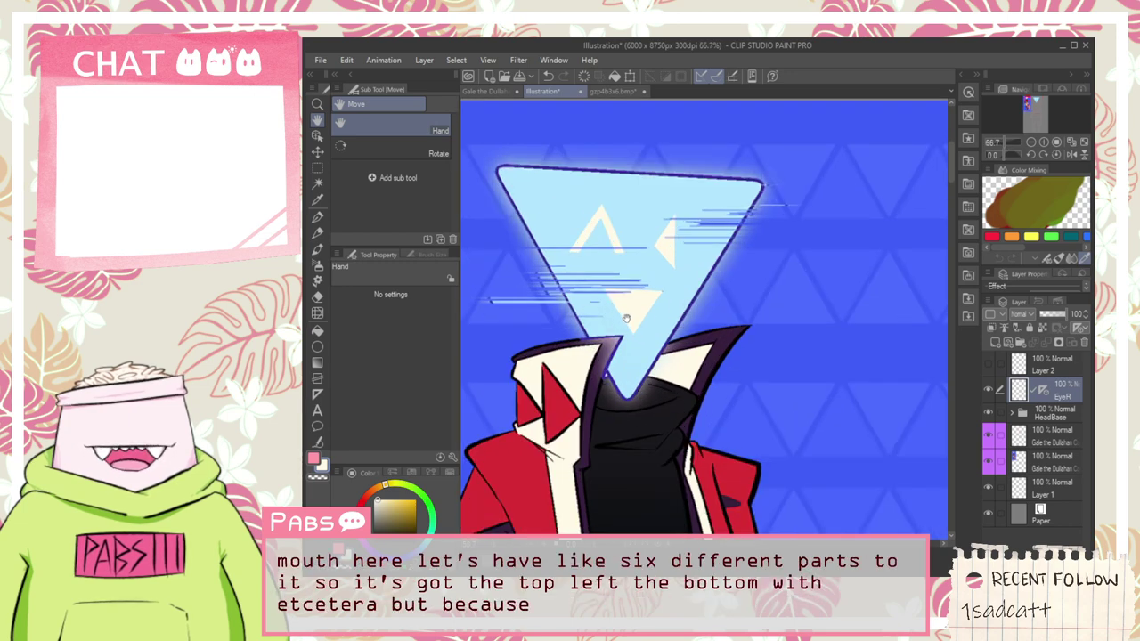
pyautogui.scroll(-1, 625, 318)
pyautogui.scroll(-3, 626, 318)
pyautogui.moveTo(819, 379); pyautogui.dragTo(699, 363)
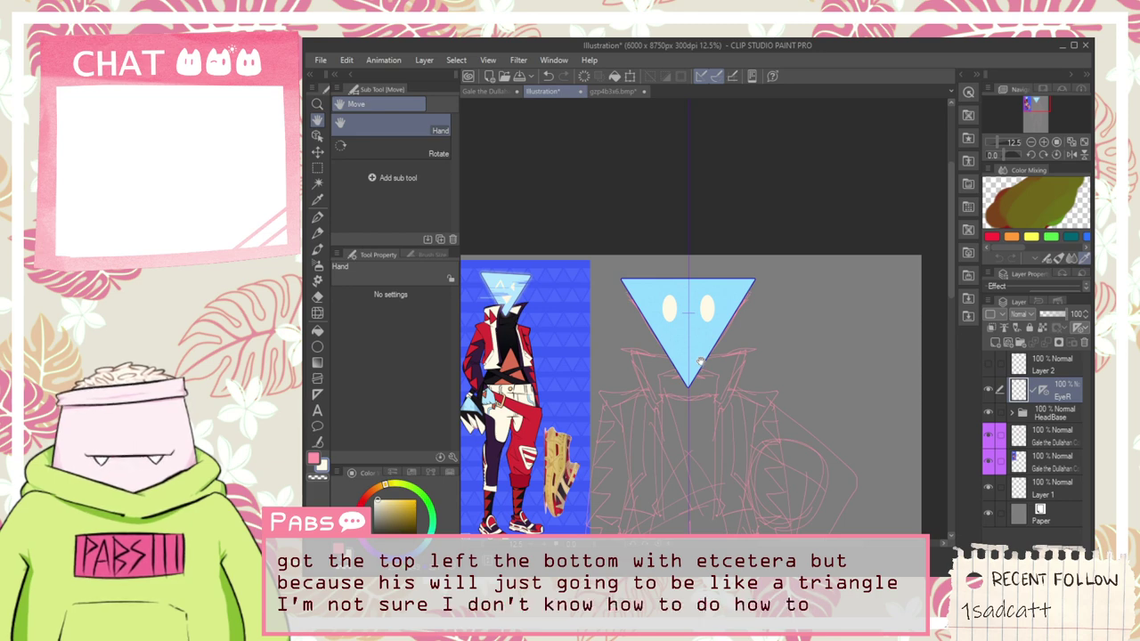
pyautogui.scroll(4, 700, 322)
pyautogui.scroll(1, 700, 323)
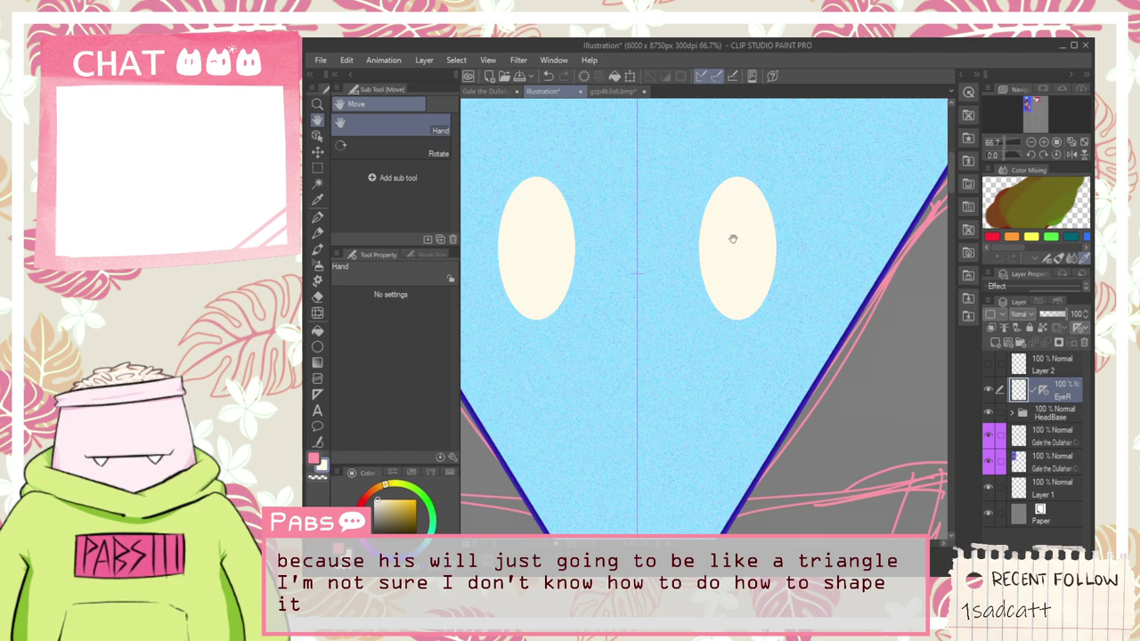
# Step: Try several blending modes on the EyeR layer, including Add, check the eyes up close, and return the layer to Normal
pyautogui.scroll(-1, 942, 448)
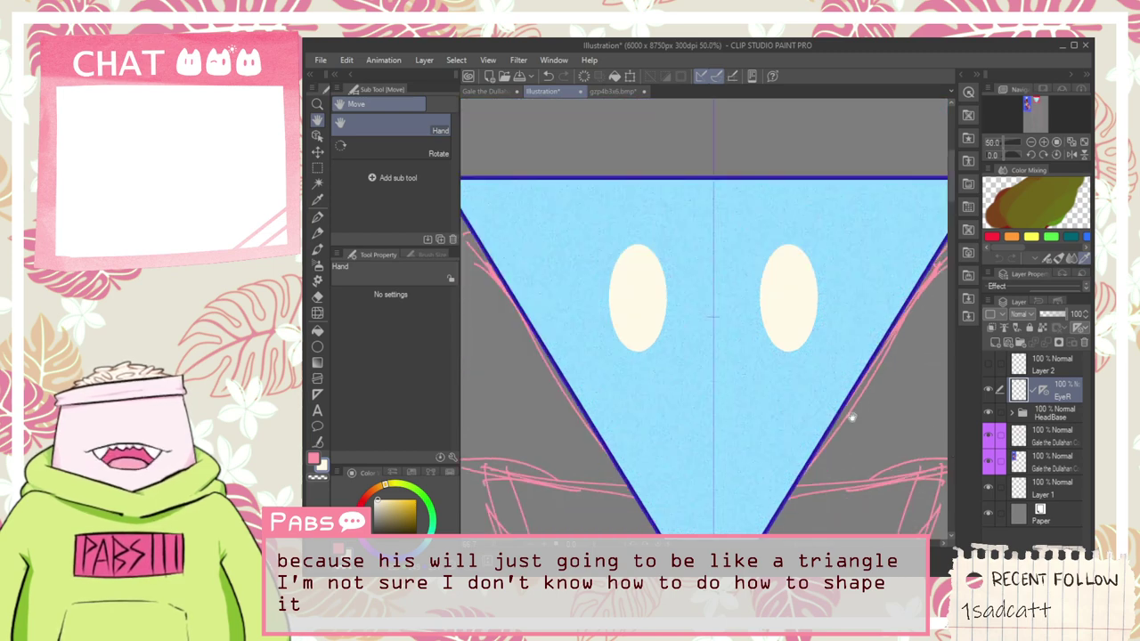
pyautogui.scroll(-2, 1018, 315)
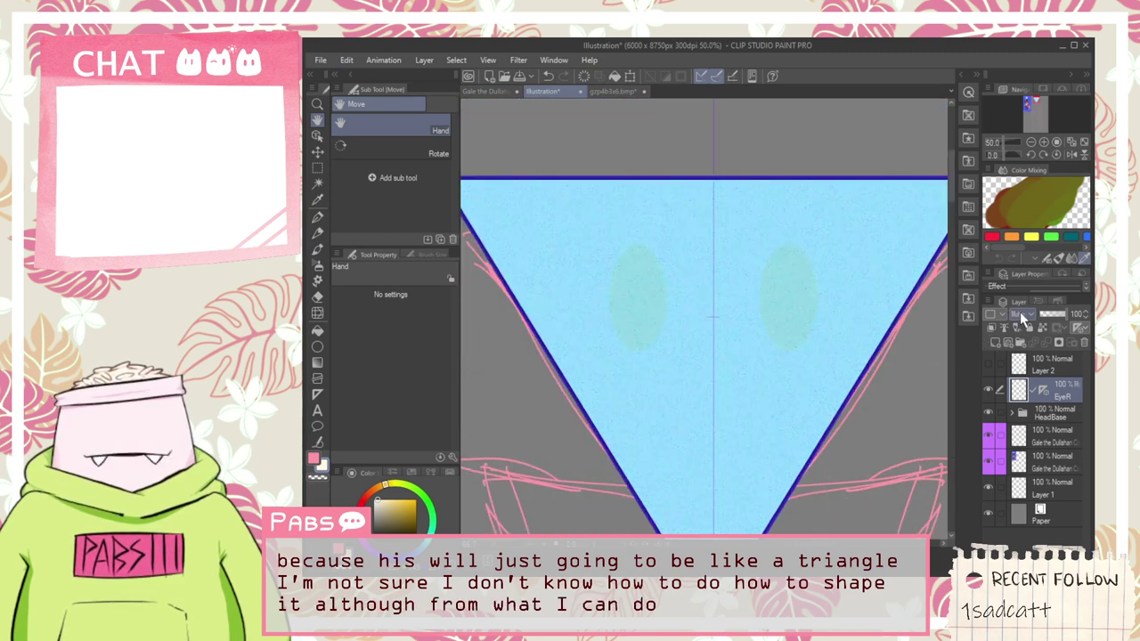
pyautogui.scroll(-4, 1024, 321)
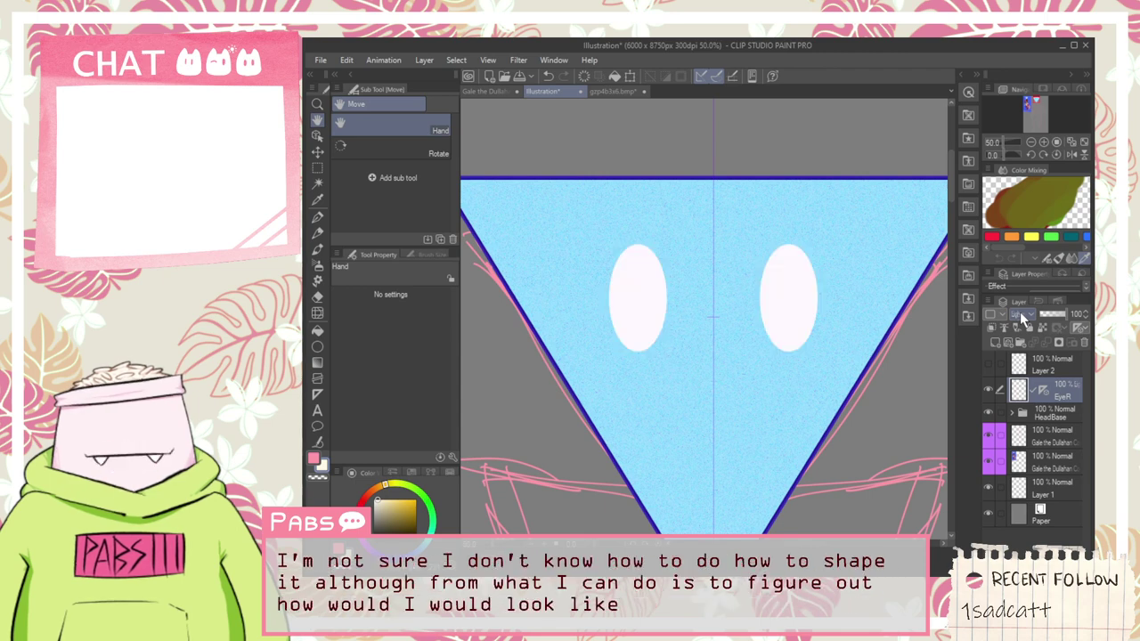
pyautogui.scroll(-2, 1022, 319)
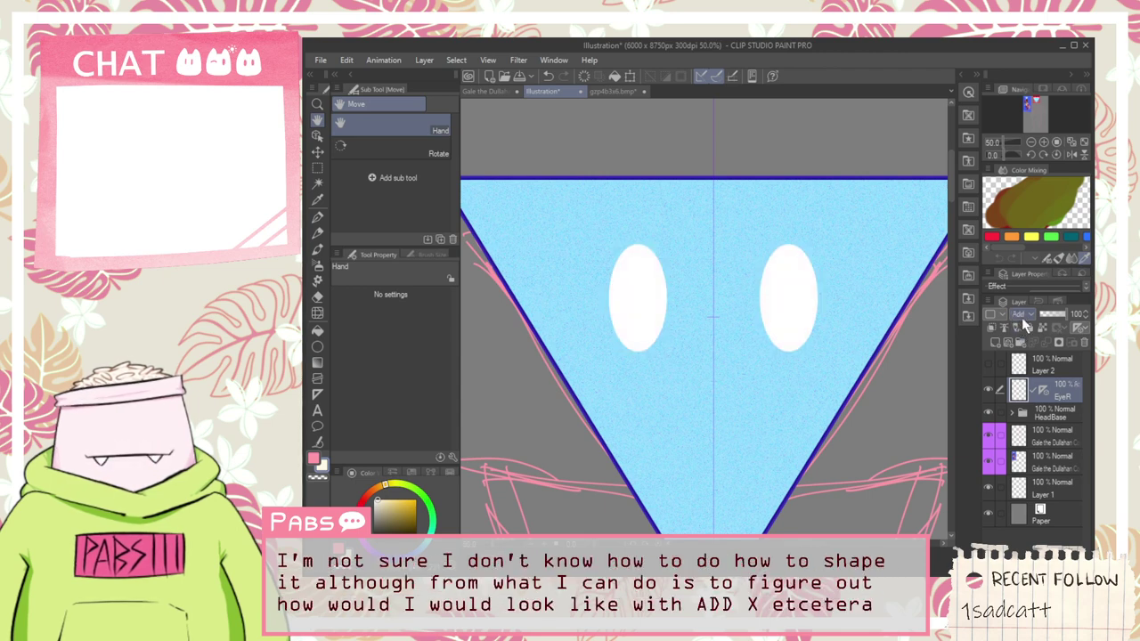
pyautogui.scroll(-2, 664, 339)
pyautogui.scroll(5, 641, 294)
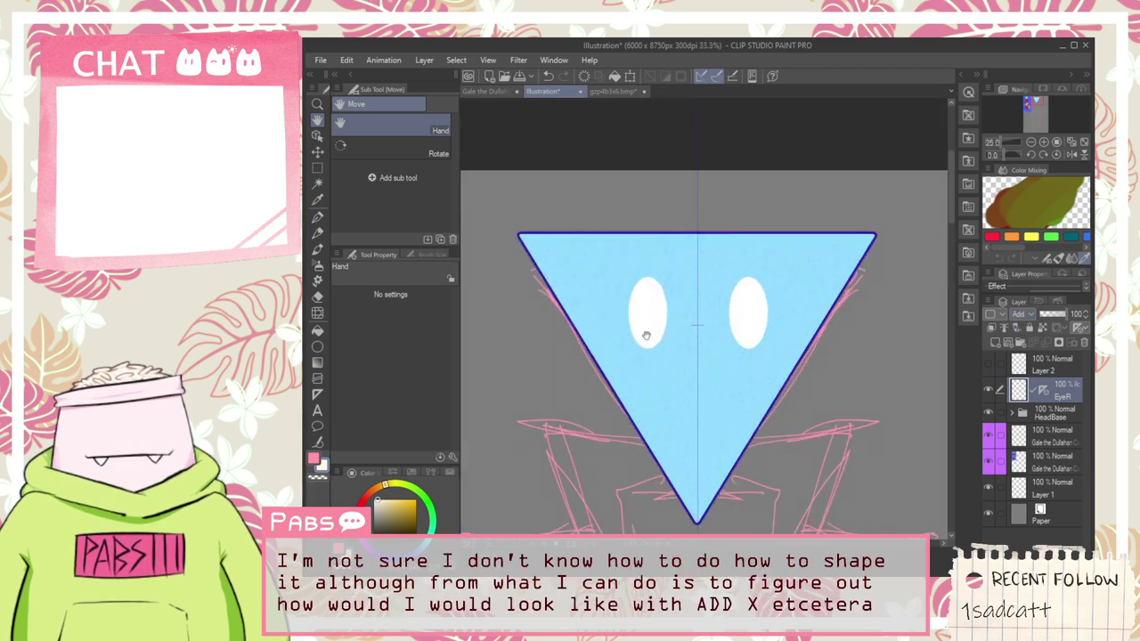
pyautogui.scroll(2, 630, 258)
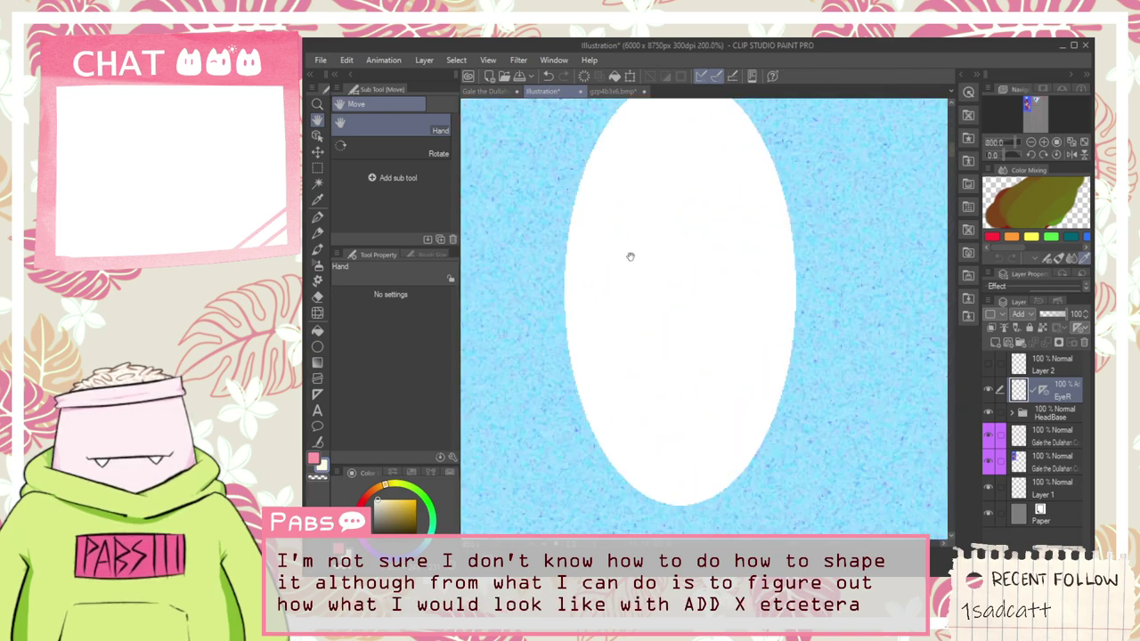
pyautogui.scroll(-5, 629, 256)
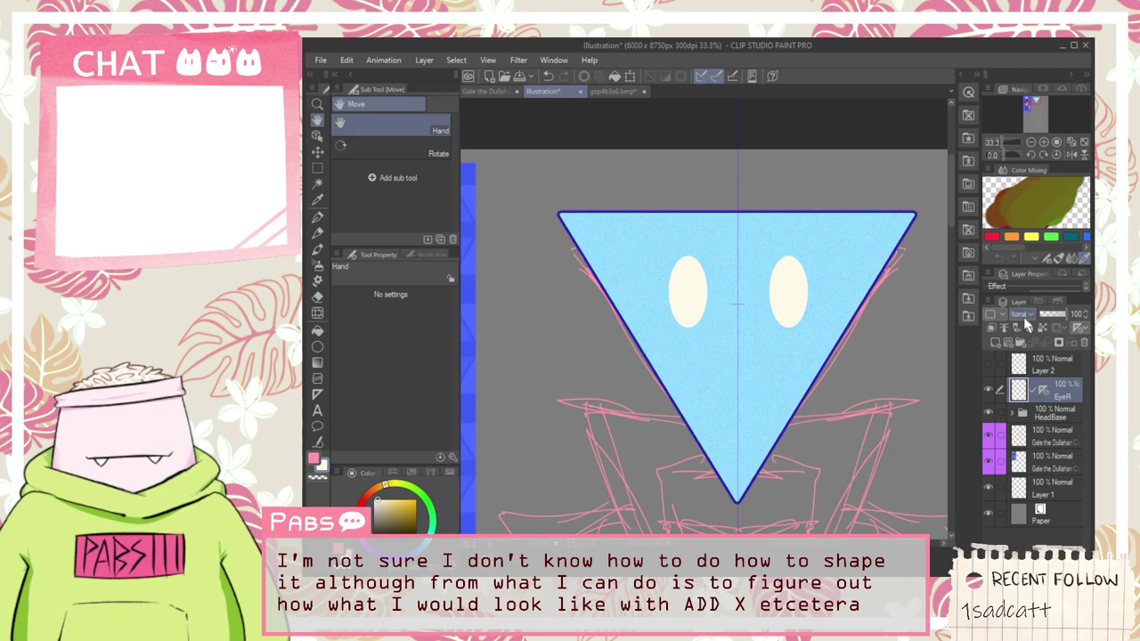
# Step: Raise the luminosity of the EyeR ovals until they are pure white and sample the eye colour
pyautogui.hotkey('ctrl', 'u')
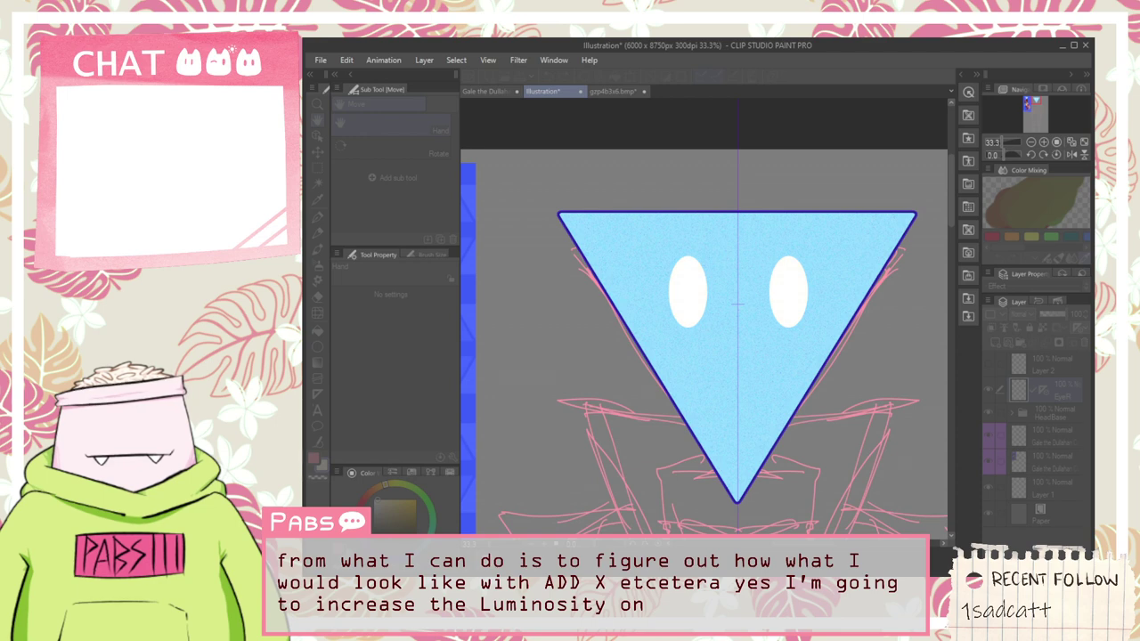
pyautogui.press('Return')
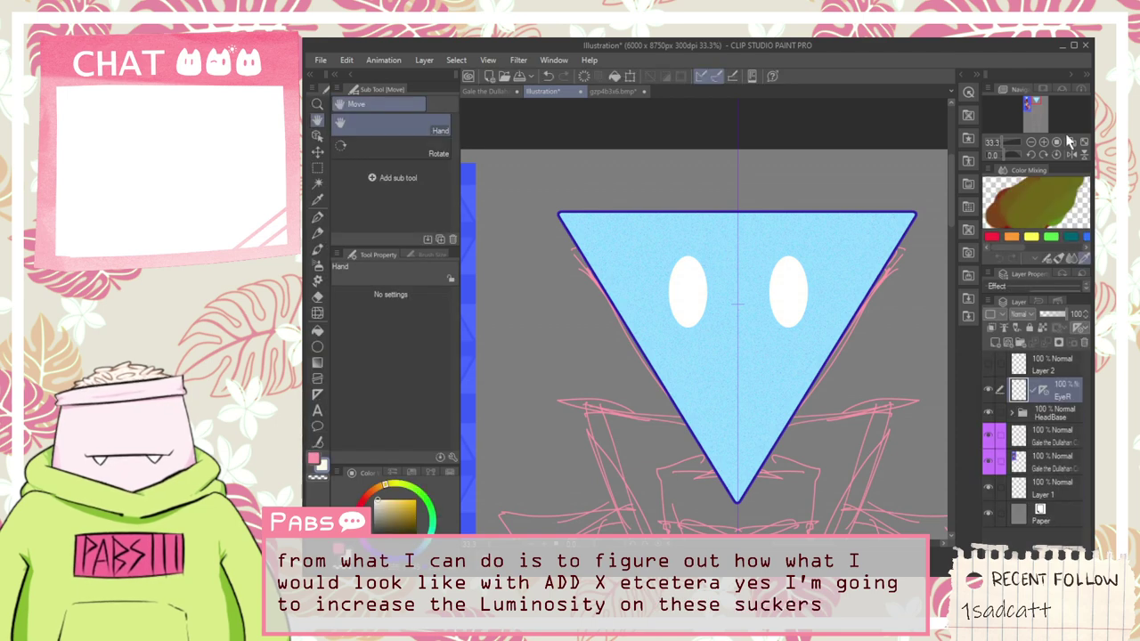
pyautogui.keyDown('alt'); pyautogui.click(686, 299); pyautogui.keyUp('alt')
# Step: Check the white-eyed triangle head against the reference face and inspect the space for a mouth
pyautogui.moveTo(721, 418); pyautogui.dragTo(720, 375)
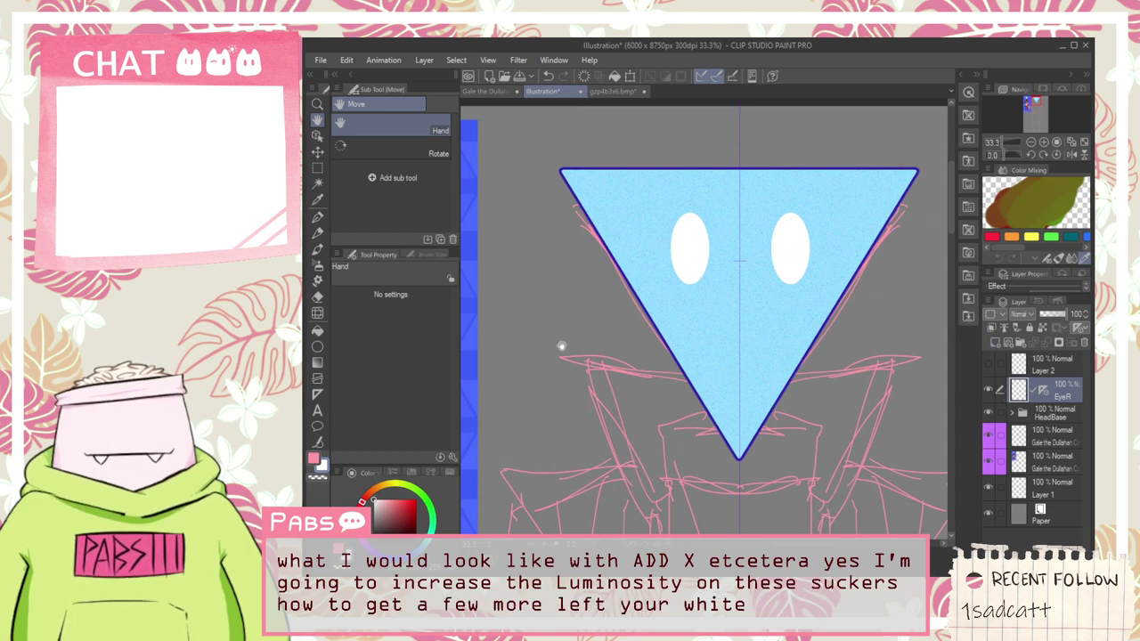
pyautogui.moveTo(560, 344); pyautogui.dragTo(705, 341)
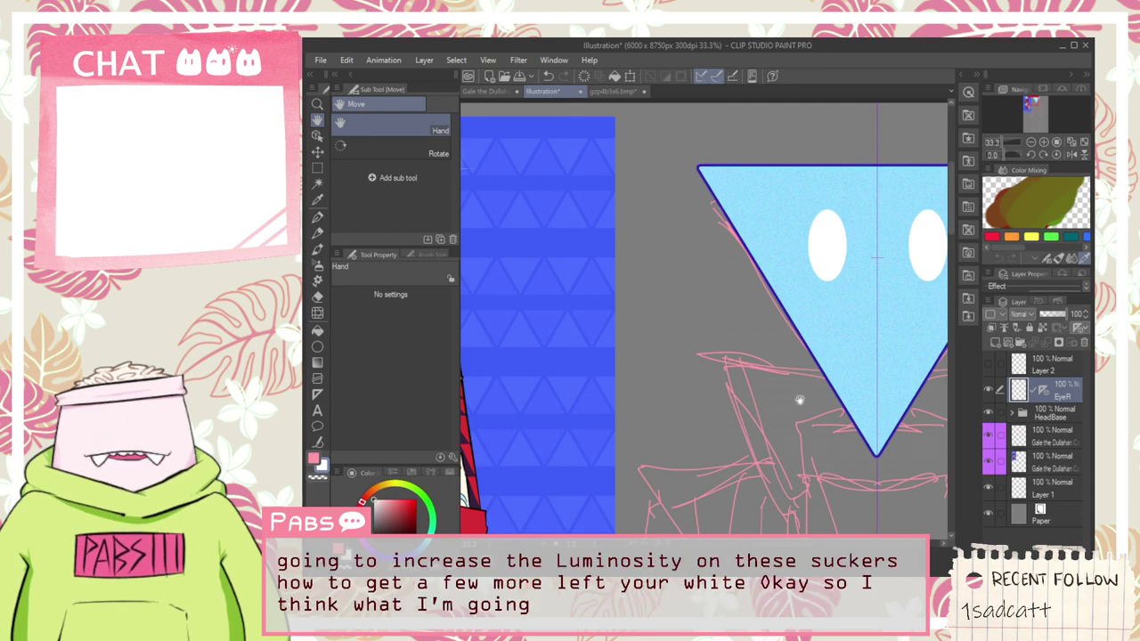
pyautogui.moveTo(801, 397); pyautogui.dragTo(648, 394)
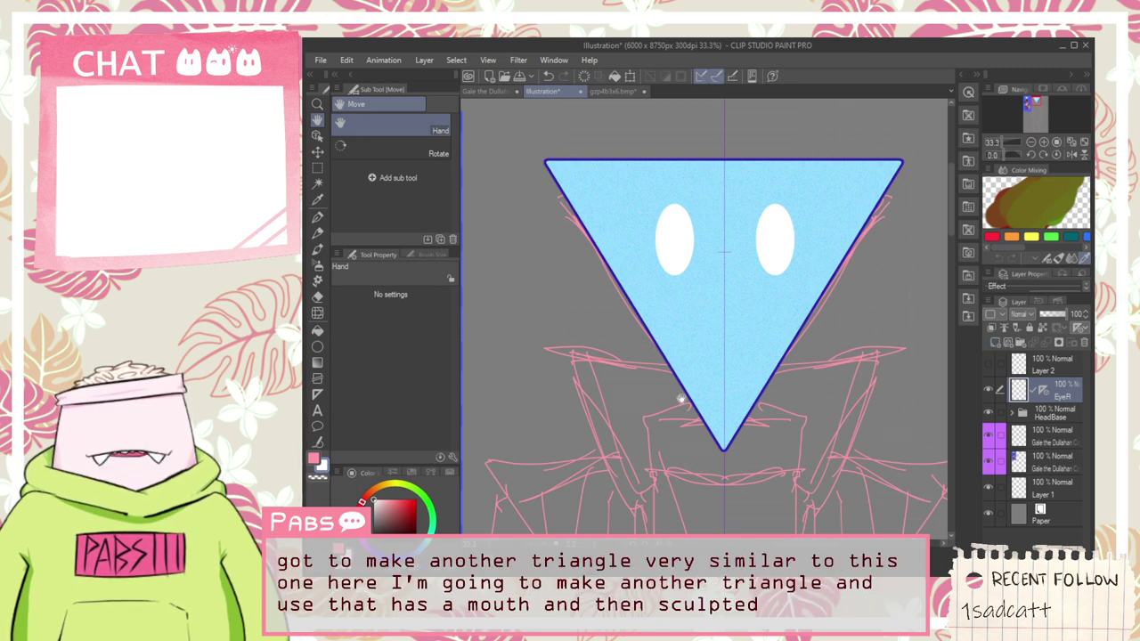
pyautogui.scroll(-1, 519, 411)
pyautogui.moveTo(526, 415); pyautogui.dragTo(739, 419)
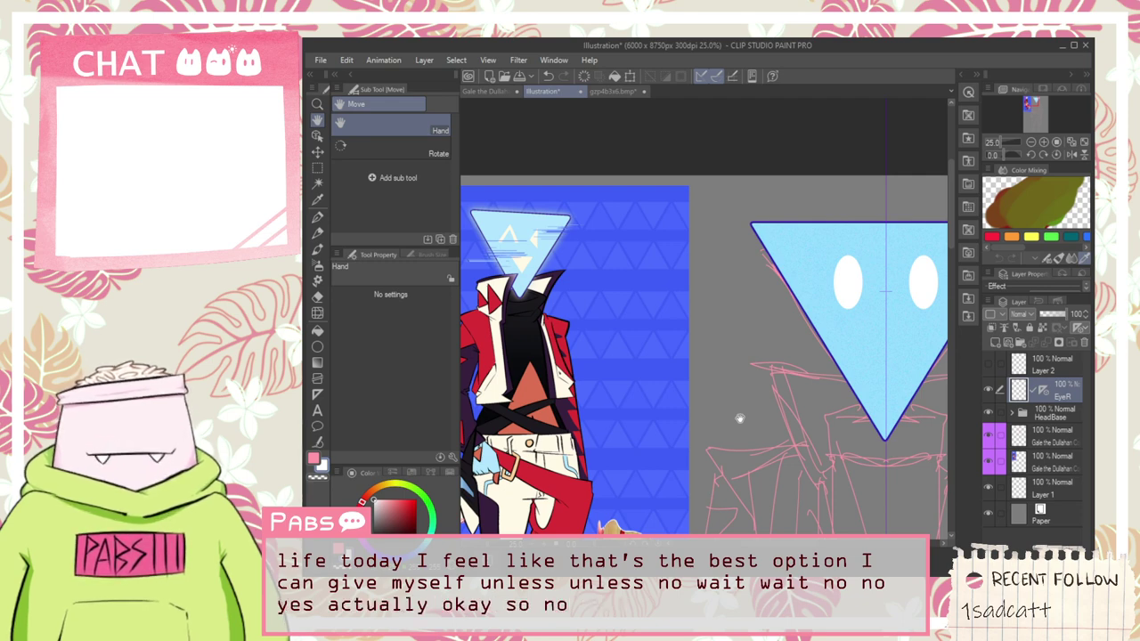
pyautogui.moveTo(740, 418); pyautogui.dragTo(588, 378)
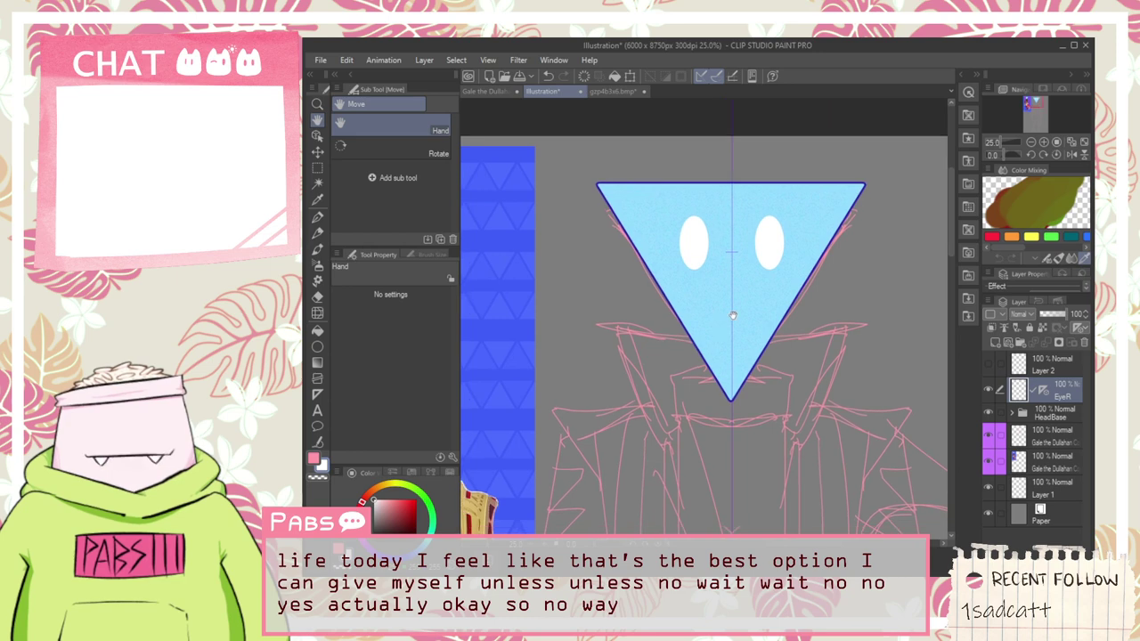
pyautogui.scroll(2, 733, 312)
pyautogui.scroll(2, 733, 311)
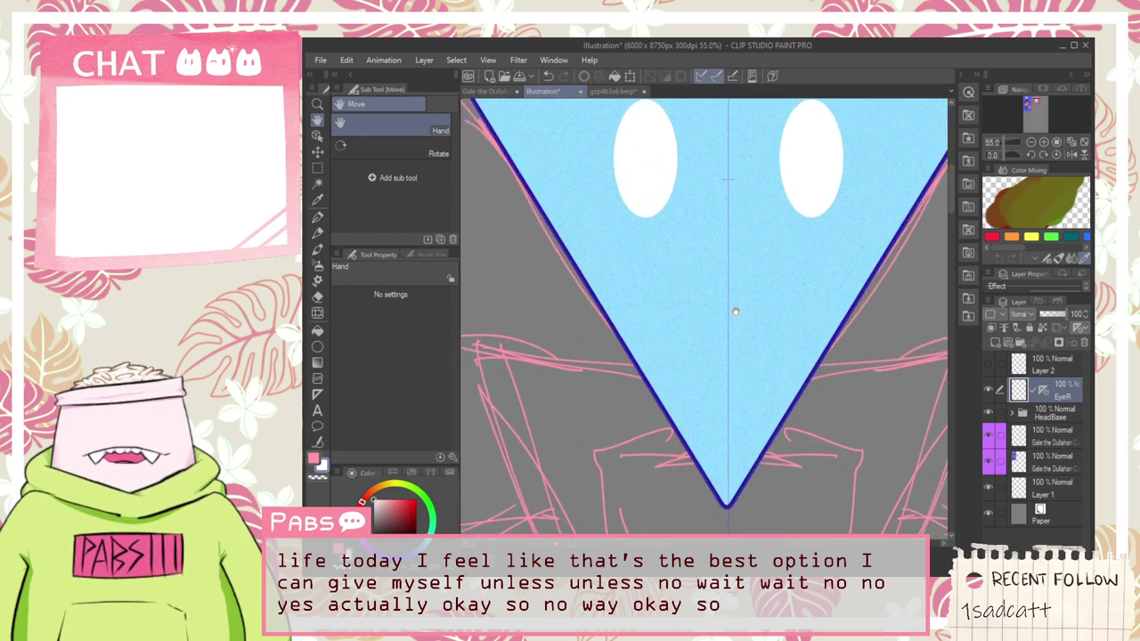
# Step: Clip the EyeR layer to the head below, try moving the eyes toward the triangle's upper edge, and undo the move
pyautogui.scroll(-2, 734, 311)
pyautogui.moveTo(734, 311); pyautogui.dragTo(715, 337)
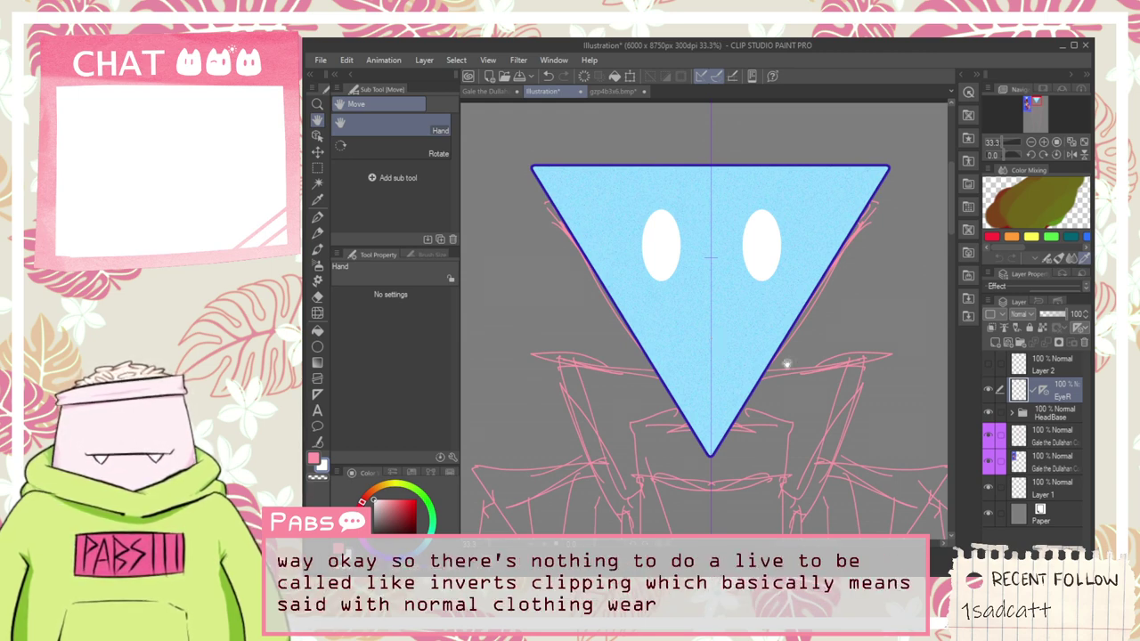
pyautogui.click(991, 329)
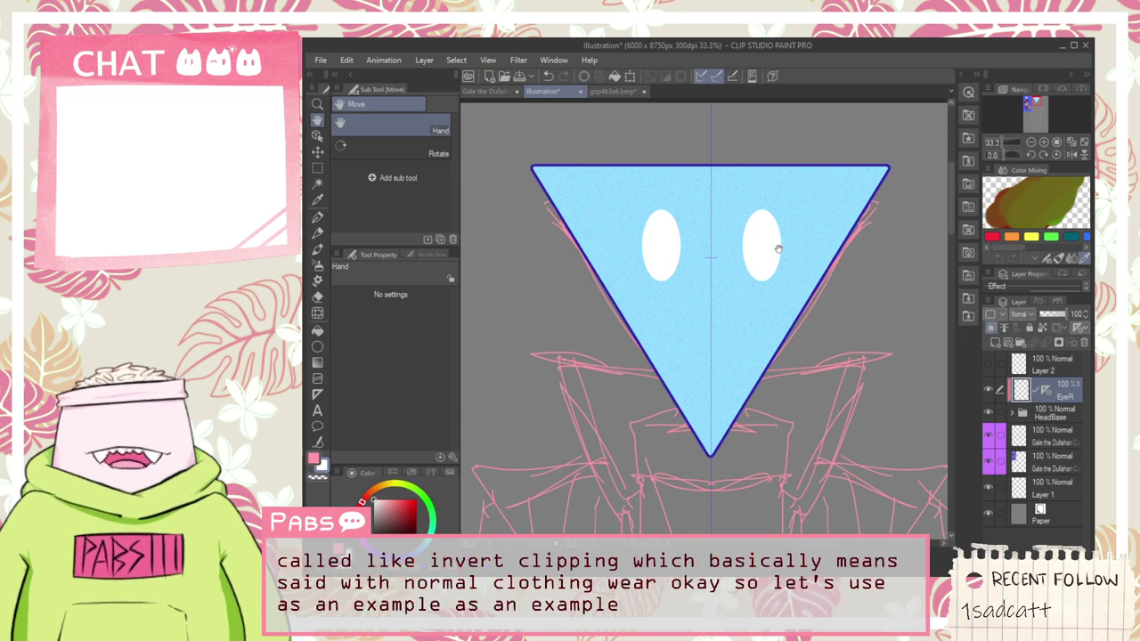
pyautogui.press('k')
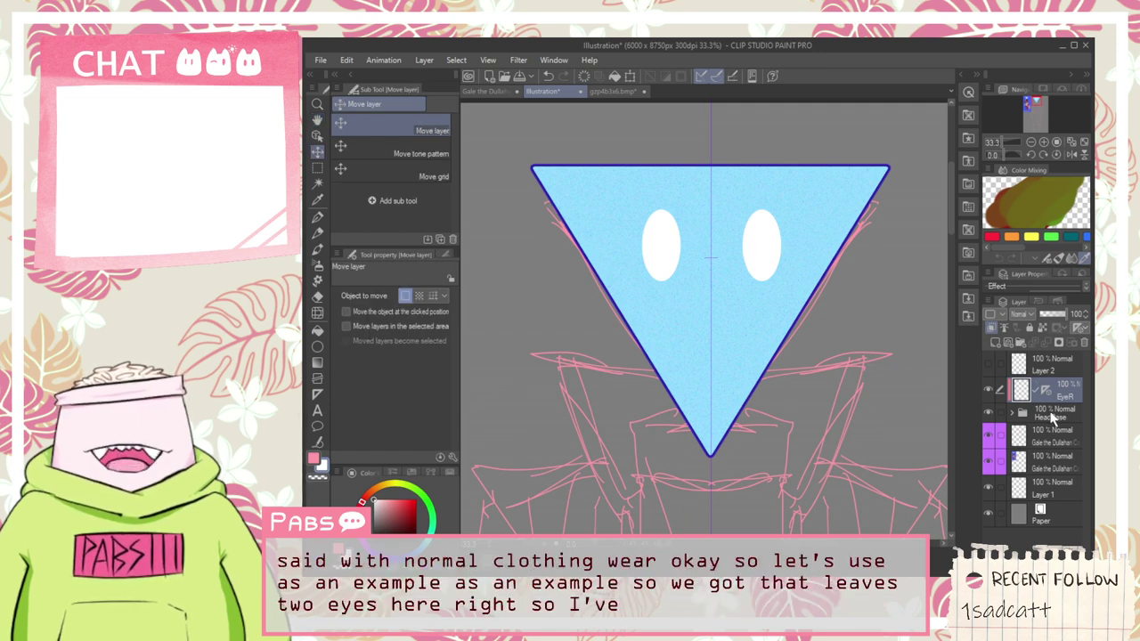
pyautogui.moveTo(724, 259); pyautogui.dragTo(822, 190)
pyautogui.hotkey('ctrl', 'z')
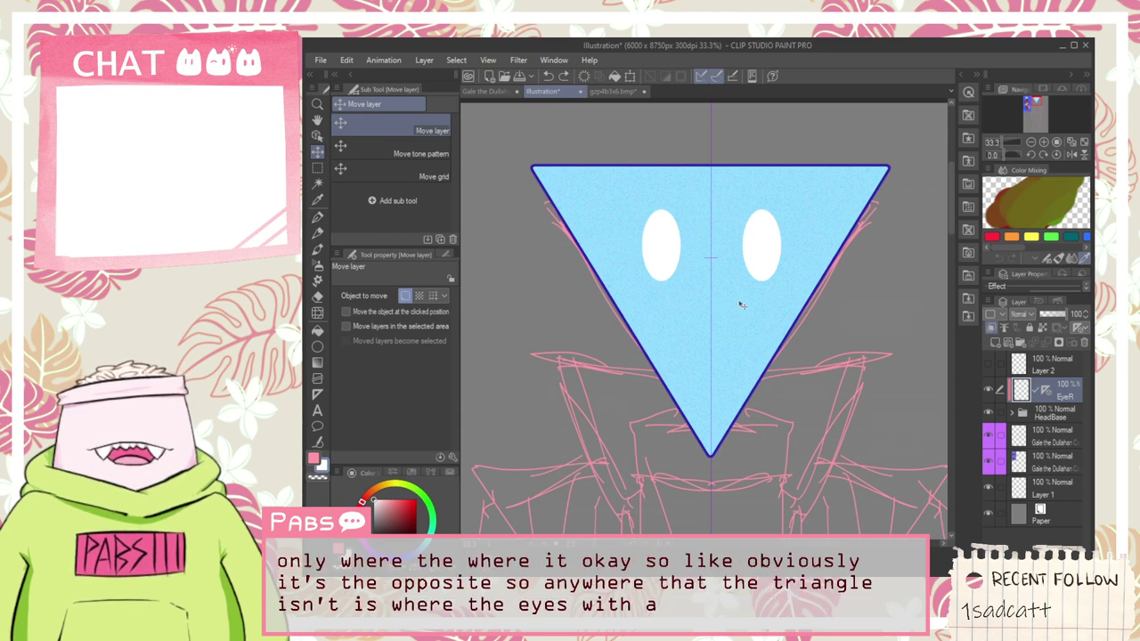
# Step: Delete the TV static texture layer and its mask from the HeadBase folder
pyautogui.scroll(2, 684, 310)
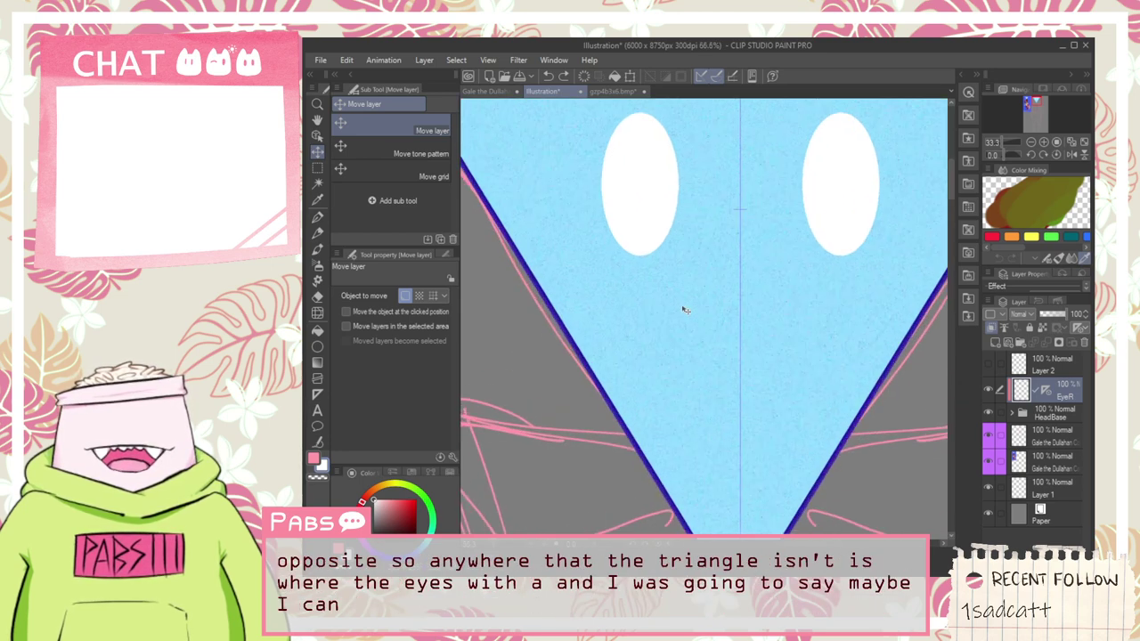
pyautogui.scroll(1, 683, 309)
pyautogui.scroll(-4, 682, 311)
pyautogui.scroll(2, 685, 312)
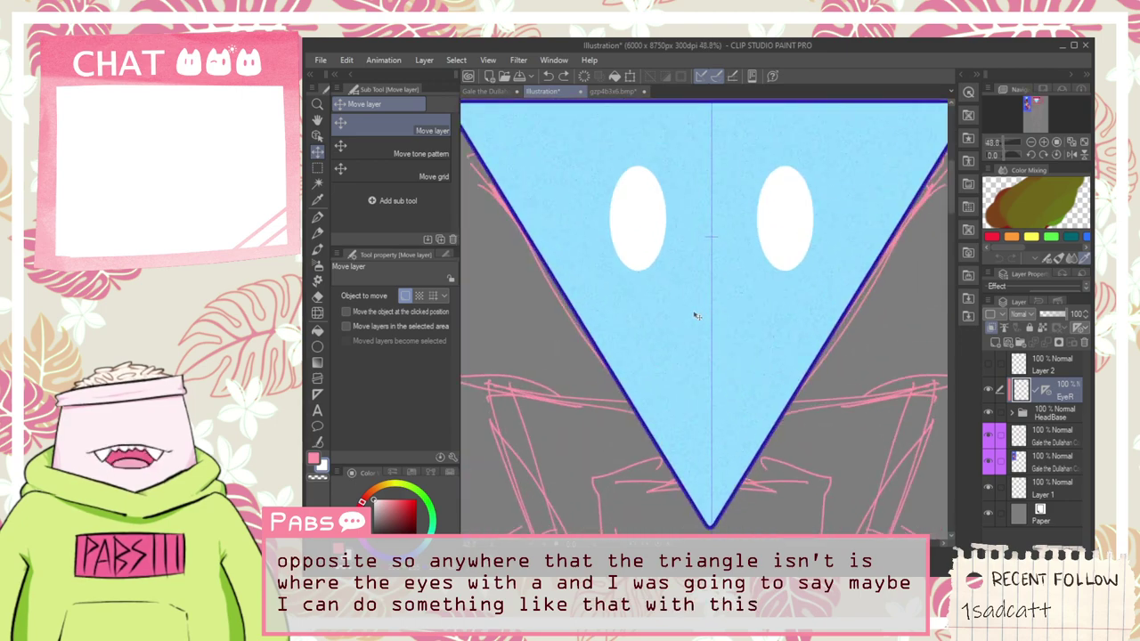
pyautogui.scroll(5, 696, 315)
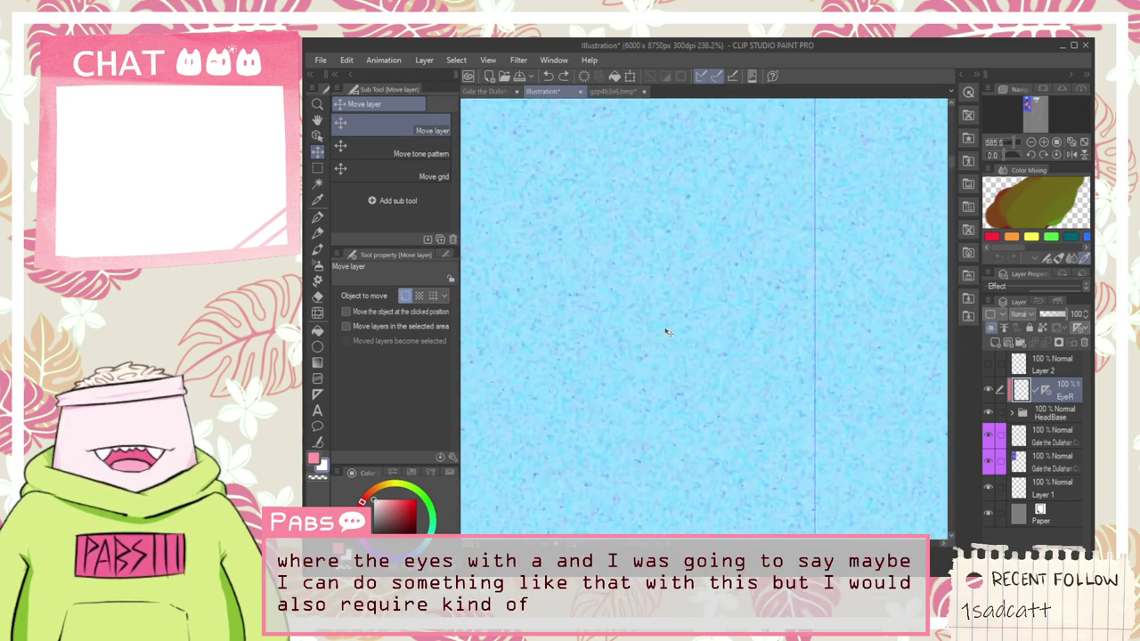
pyautogui.scroll(-6, 668, 332)
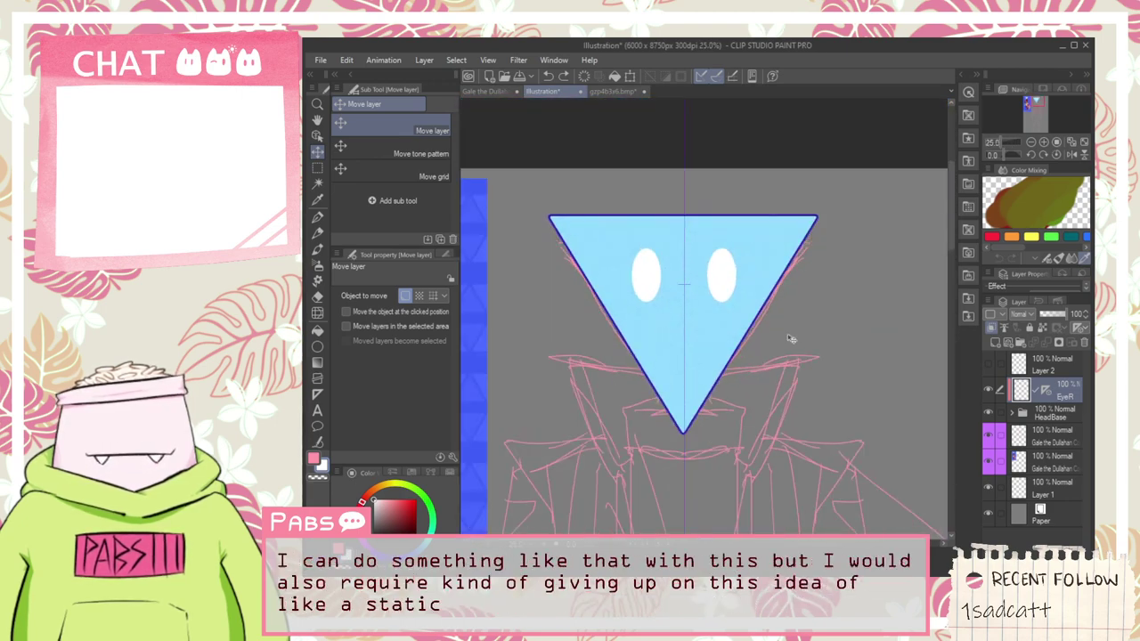
pyautogui.click(1012, 414)
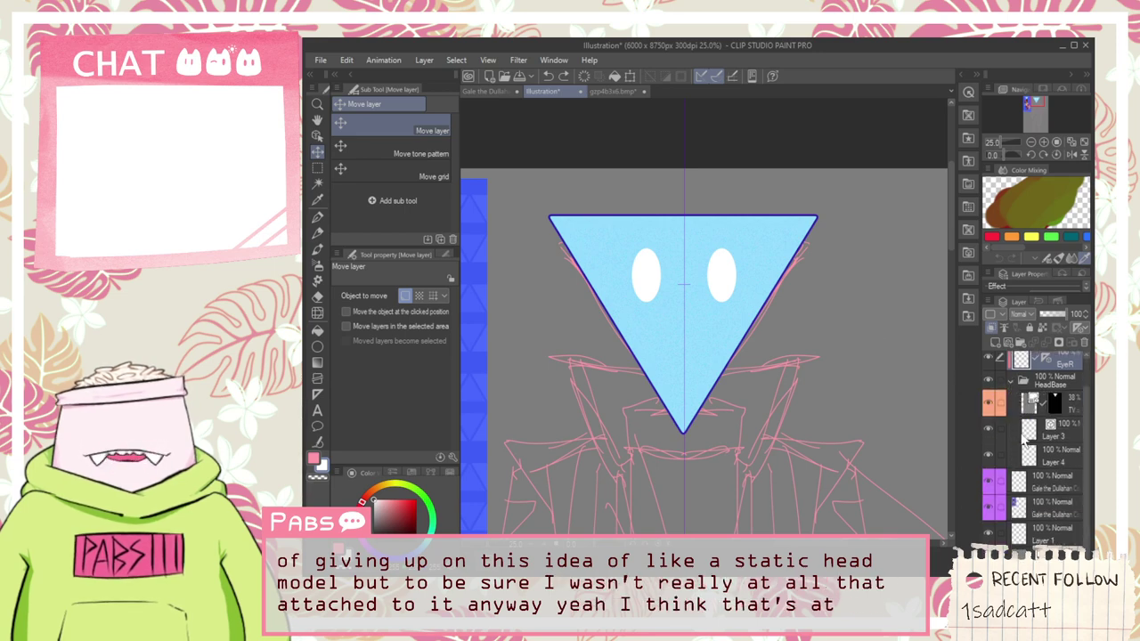
pyautogui.click(1031, 405)
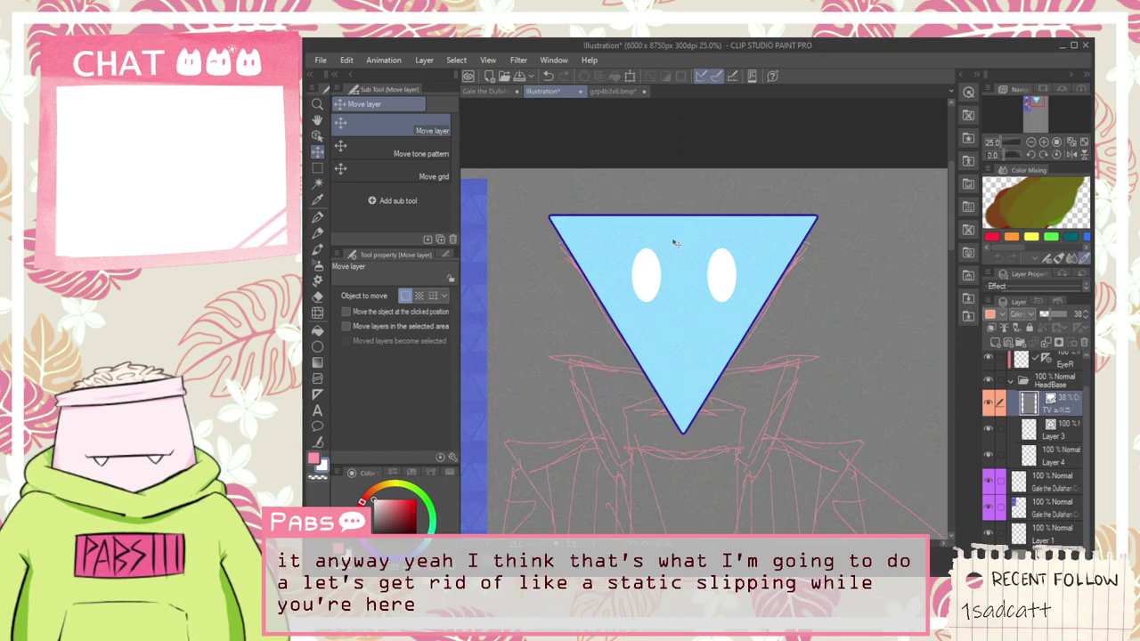
pyautogui.scroll(2, 675, 241)
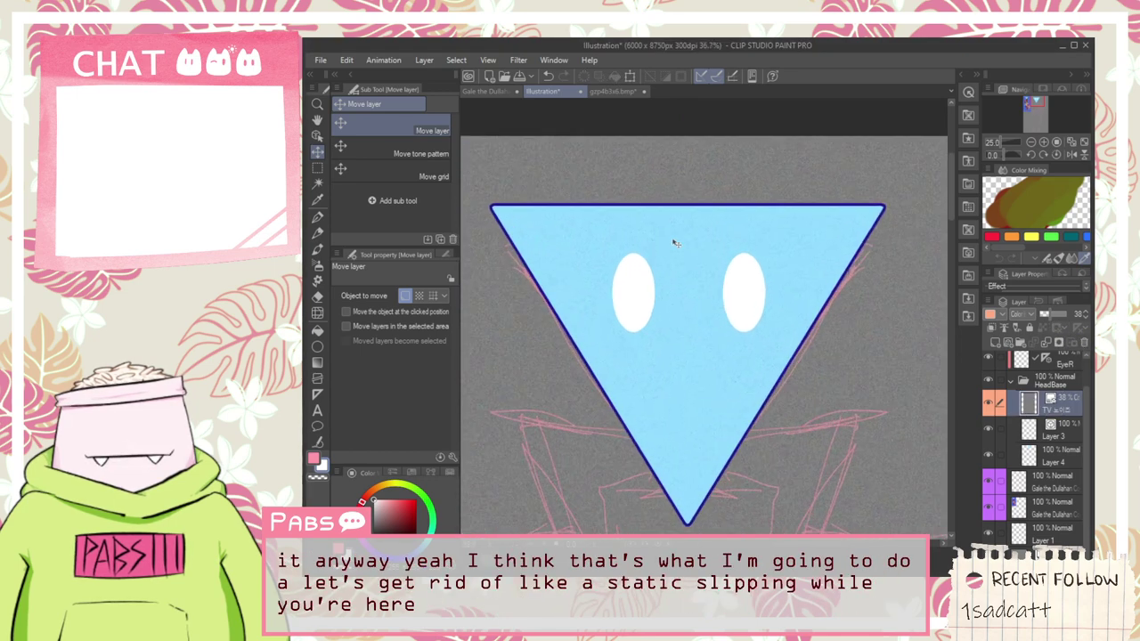
pyautogui.click(1080, 341)
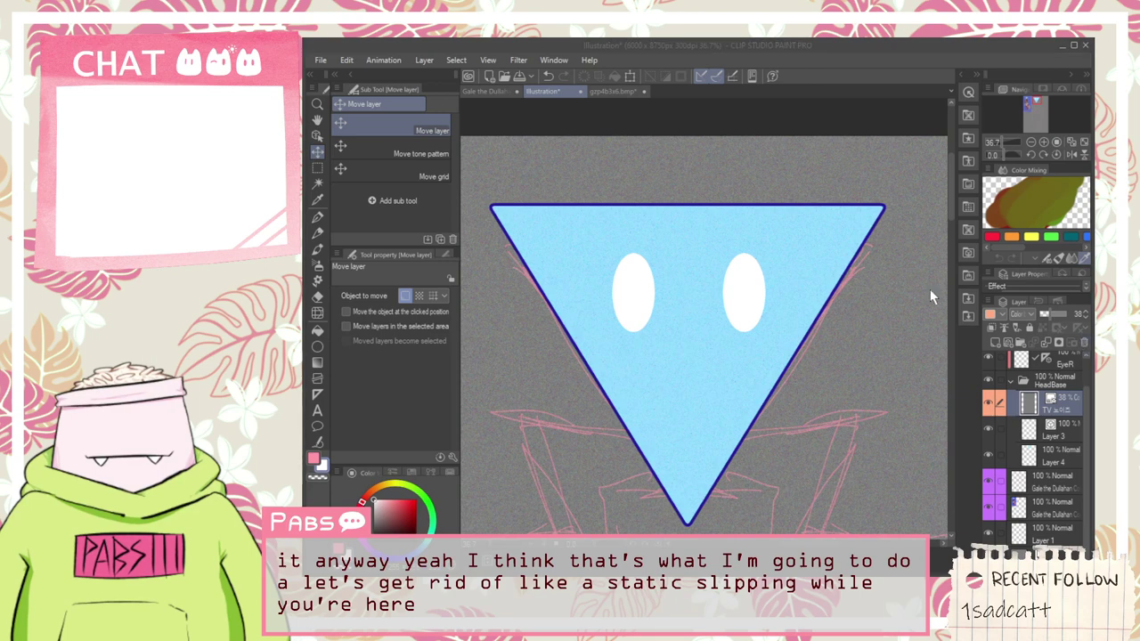
pyautogui.click(682, 229)
pyautogui.press('Delete')
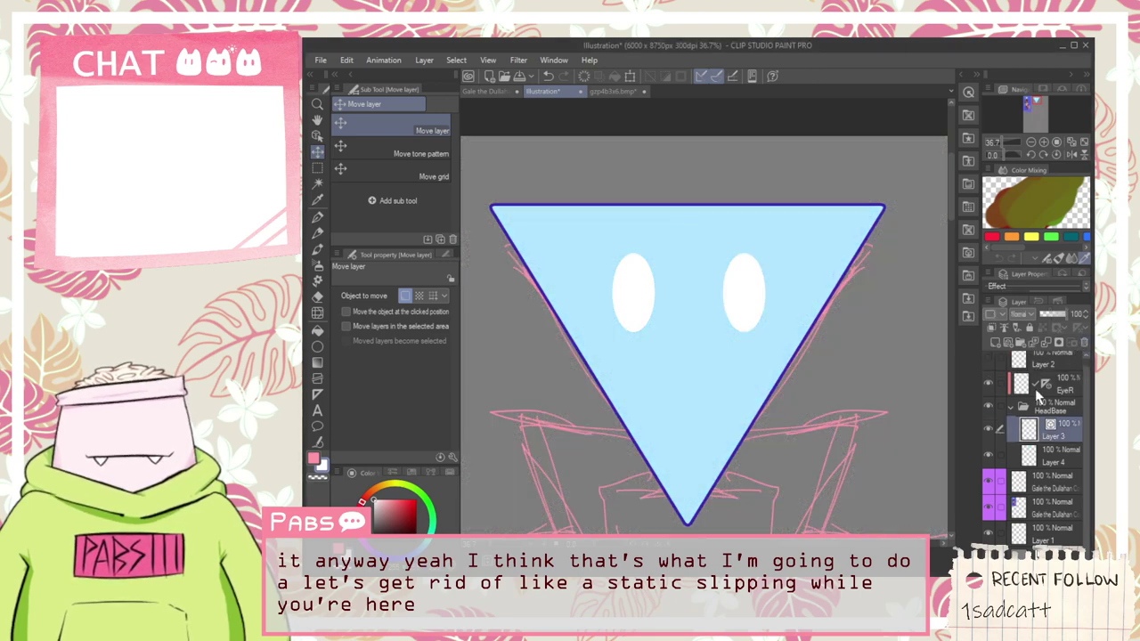
# Step: Adjust the hue and saturation of Layer 4 so the head's fill is a slightly deeper light blue
pyautogui.click(1055, 450)
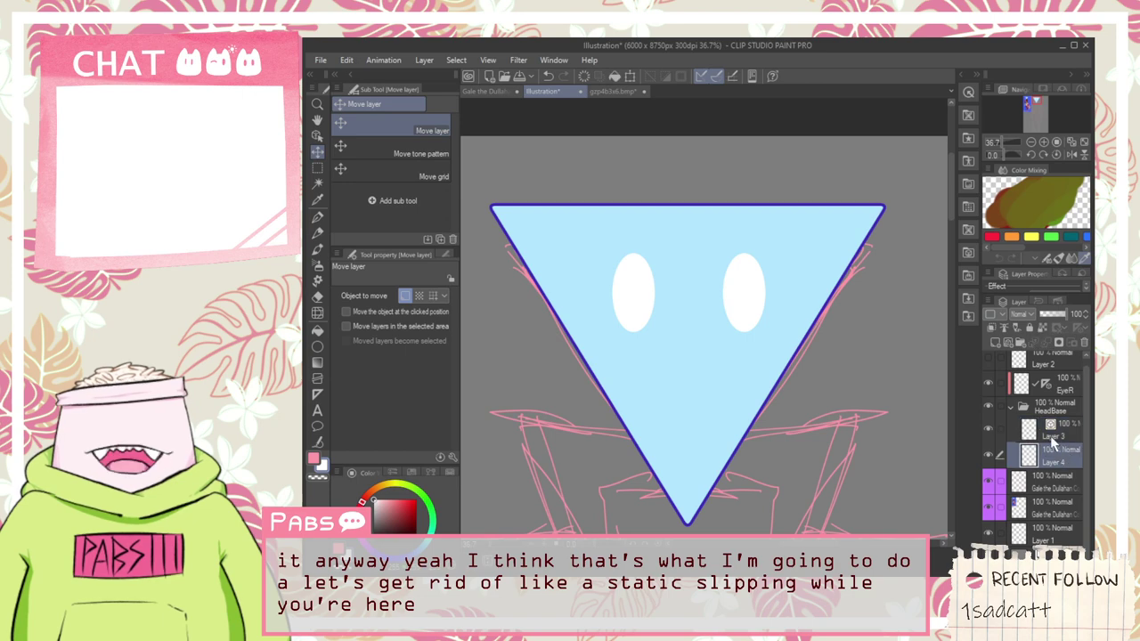
pyautogui.hotkey('ctrl', 'u')
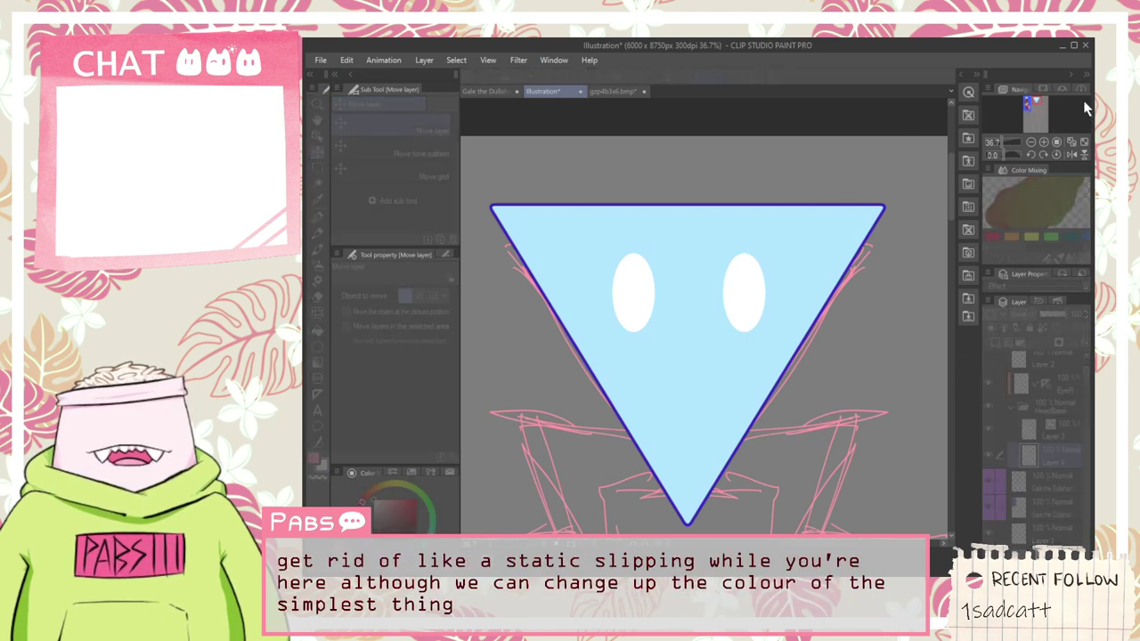
pyautogui.click(1014, 138)
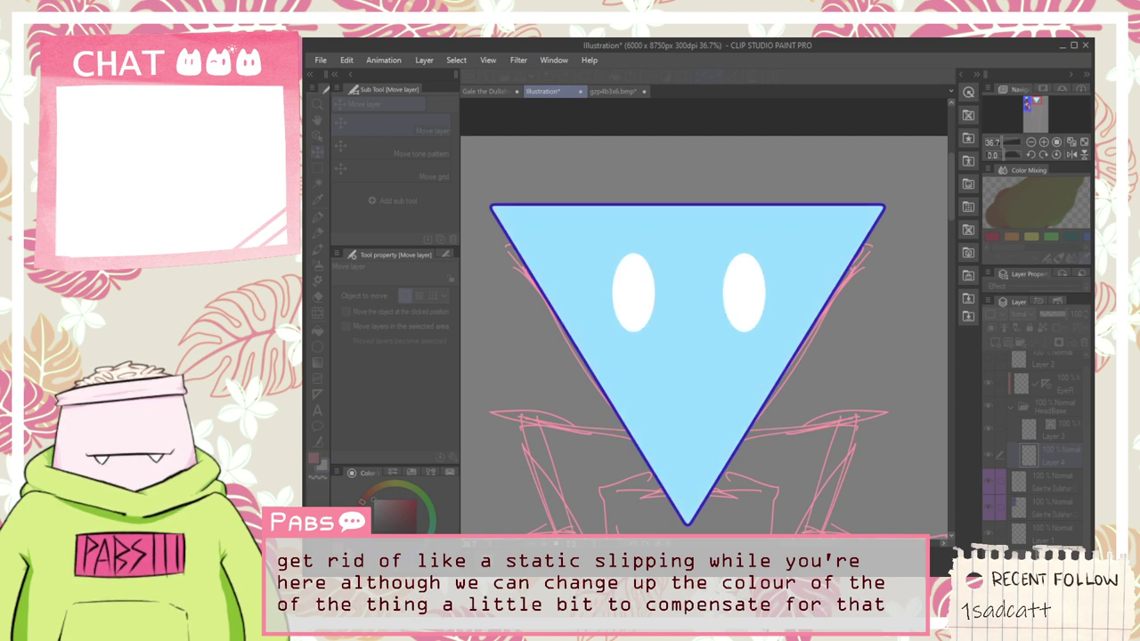
pyautogui.press('Return')
pyautogui.scroll(-3, 684, 271)
pyautogui.scroll(2, 667, 277)
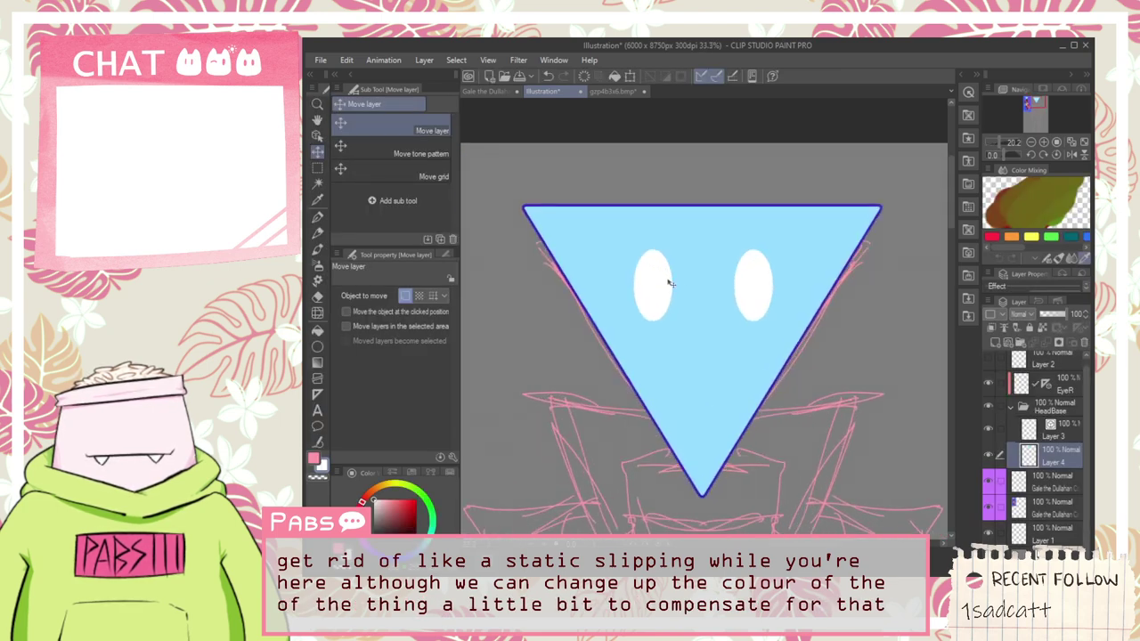
pyautogui.scroll(4, 756, 378)
pyautogui.scroll(-3, 651, 359)
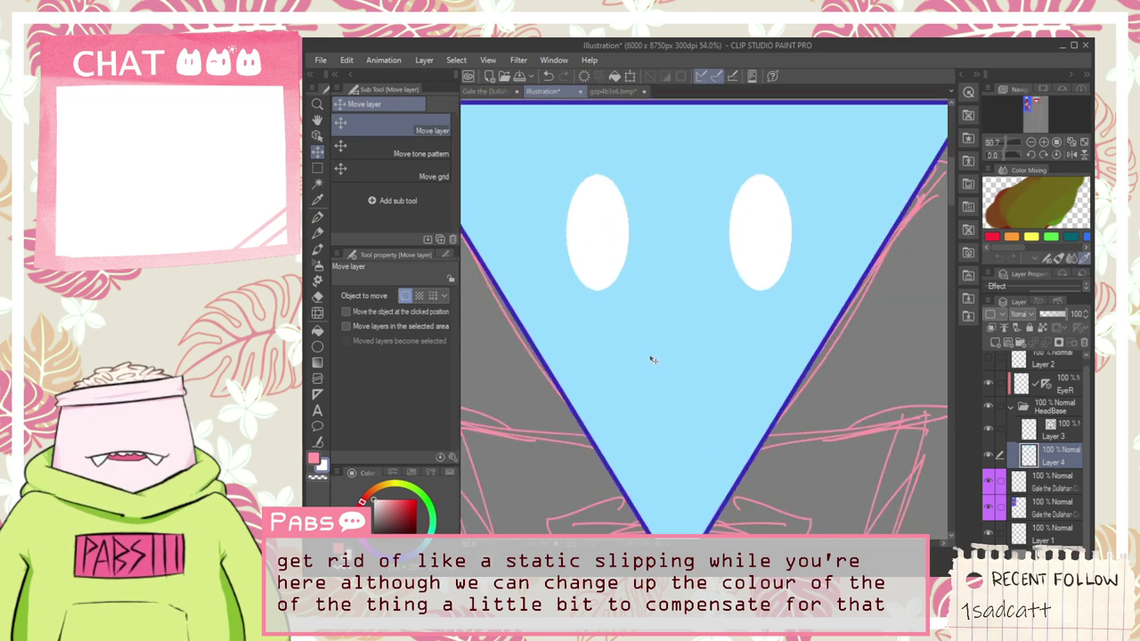
pyautogui.moveTo(659, 338); pyautogui.dragTo(727, 329)
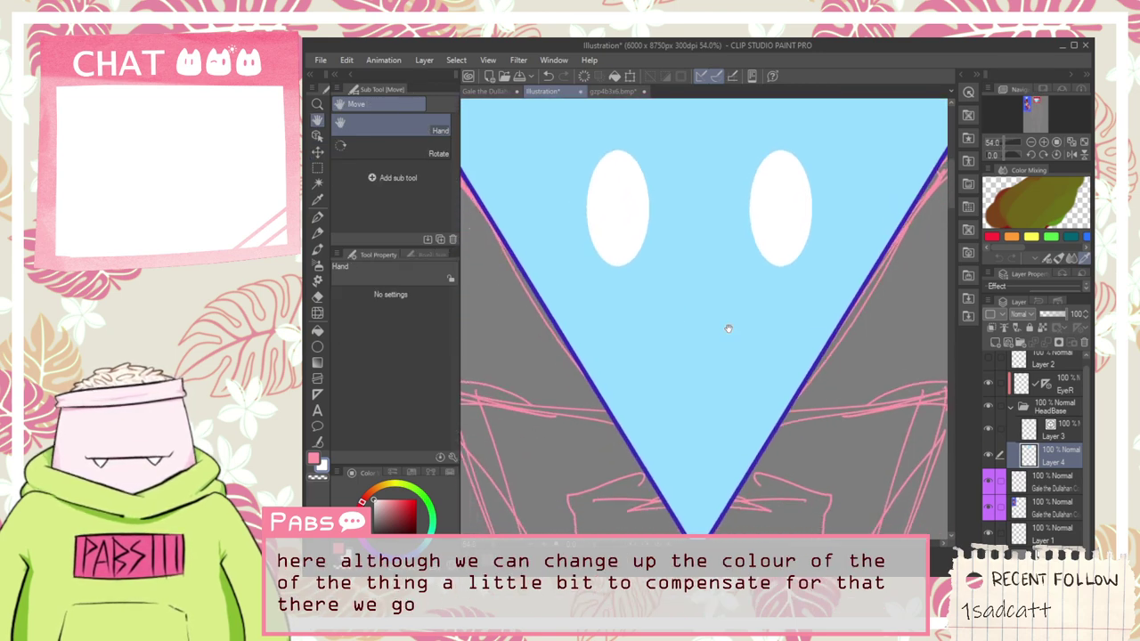
# Step: Turn off clipping on the EyeR layer and add a new layer named Mouth above it
pyautogui.click(1011, 406)
pyautogui.scroll(-1, 766, 343)
pyautogui.press('i')
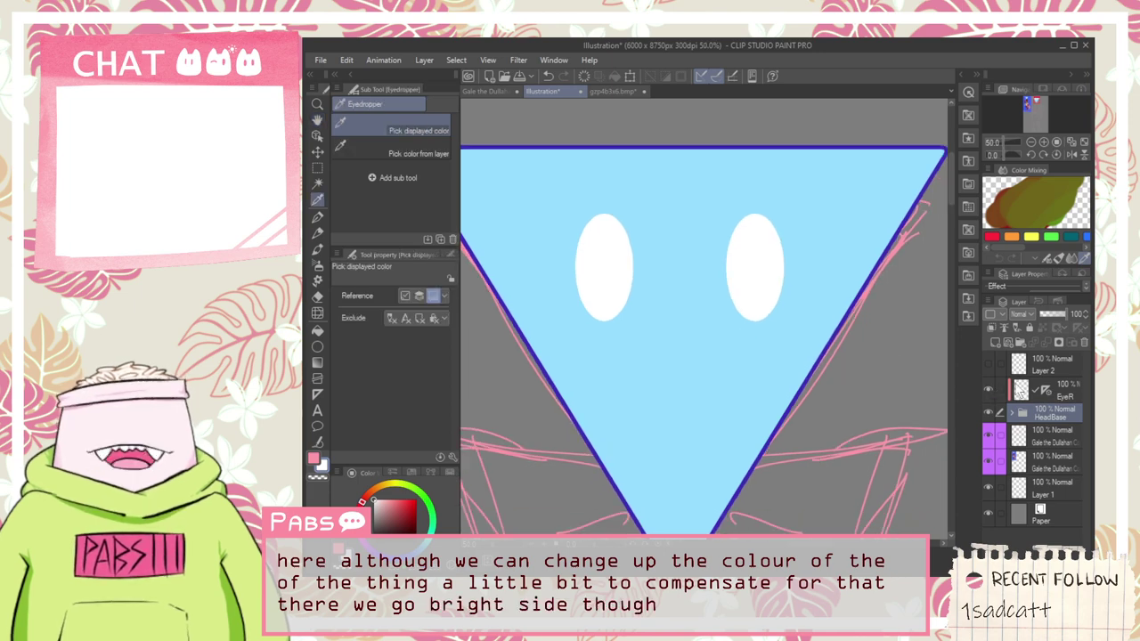
pyautogui.click(1020, 389)
pyautogui.click(993, 327)
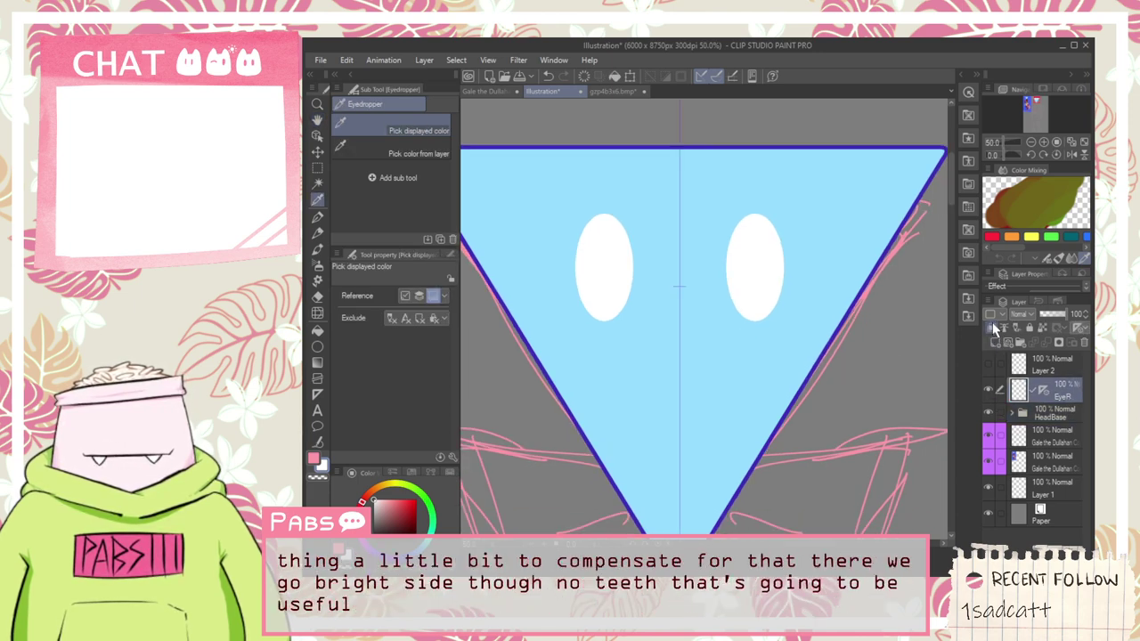
pyautogui.click(994, 342)
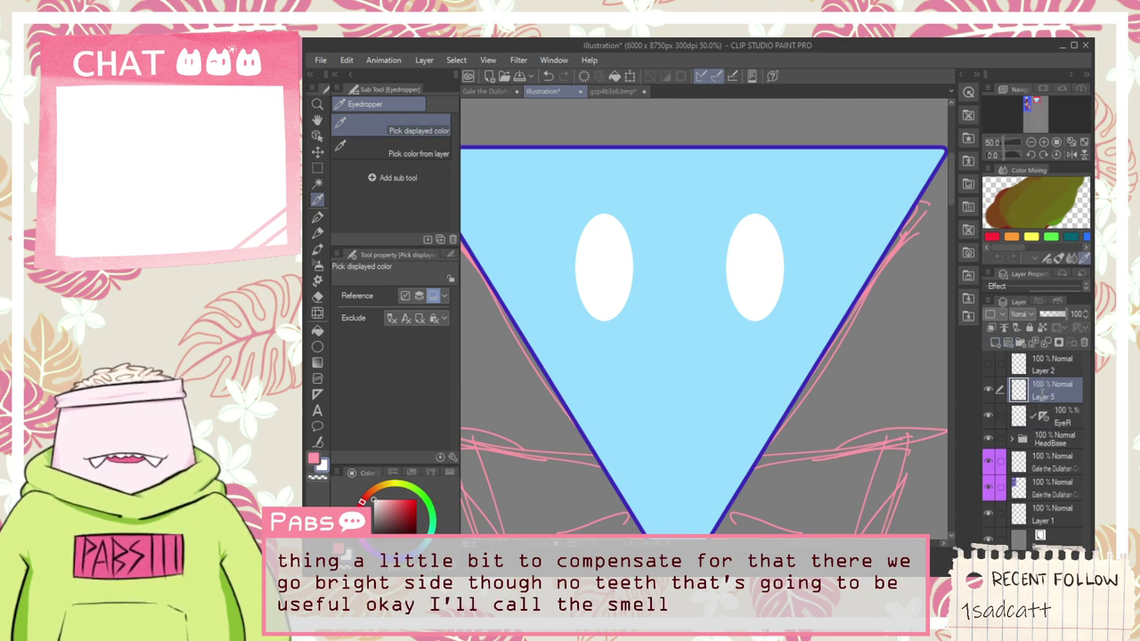
pyautogui.press('Return')
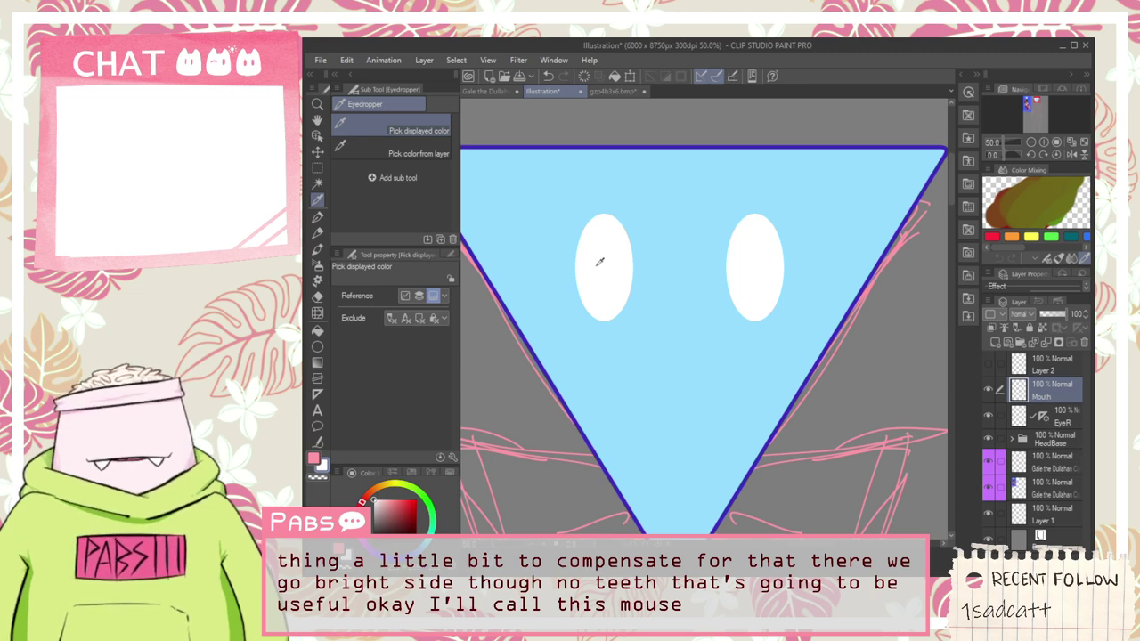
# Step: Ready the Ellipse tool for the mouth and move the symmetry ruler from the EyeR layer to the Mouth layer
pyautogui.click(317, 348)
pyautogui.moveTo(613, 352); pyautogui.dragTo(752, 470)
pyautogui.press('Escape')
pyautogui.moveTo(1042, 416); pyautogui.dragTo(1041, 388)
pyautogui.click(1068, 392)
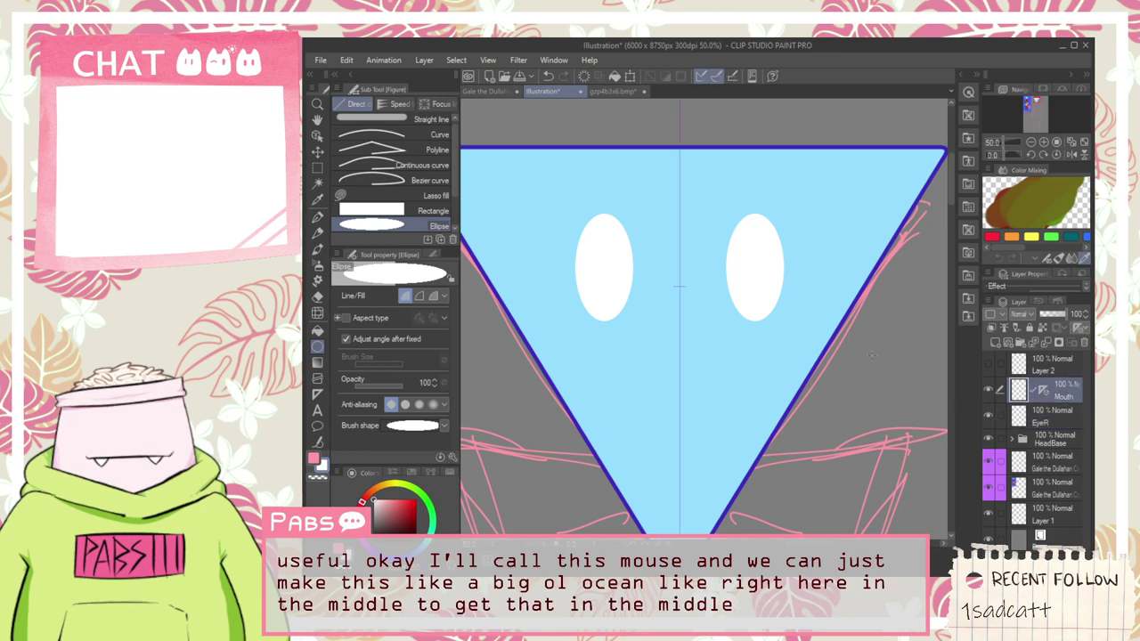
# Step: Try a large round mouth and a smaller oval one centred beneath the eyes, undoing both
pyautogui.moveTo(621, 349); pyautogui.dragTo(746, 472)
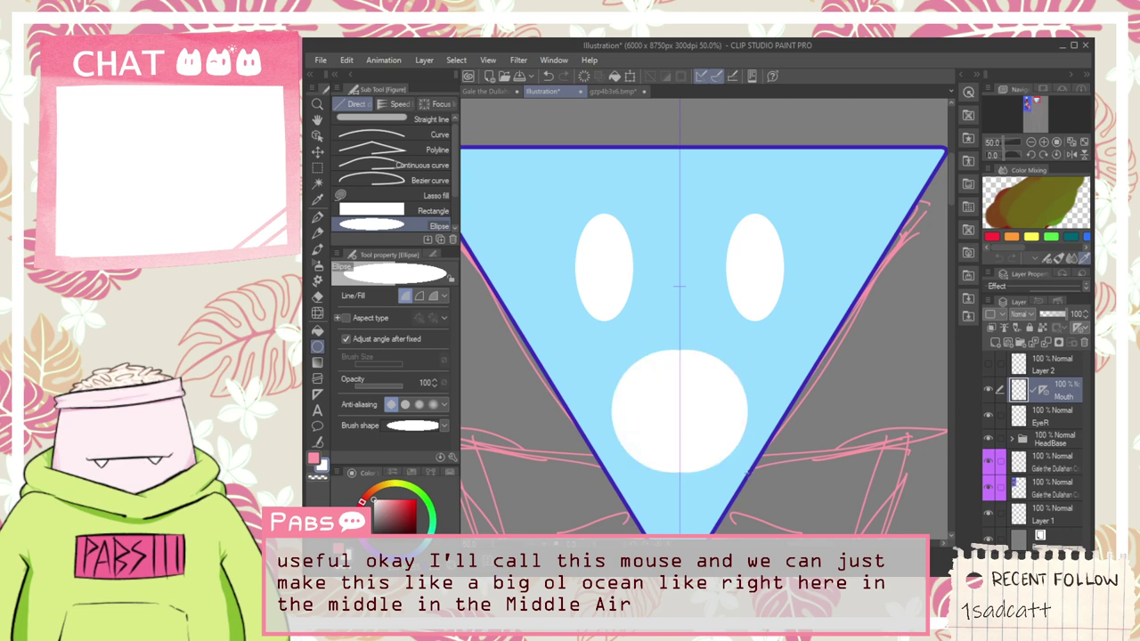
pyautogui.scroll(-4, 704, 452)
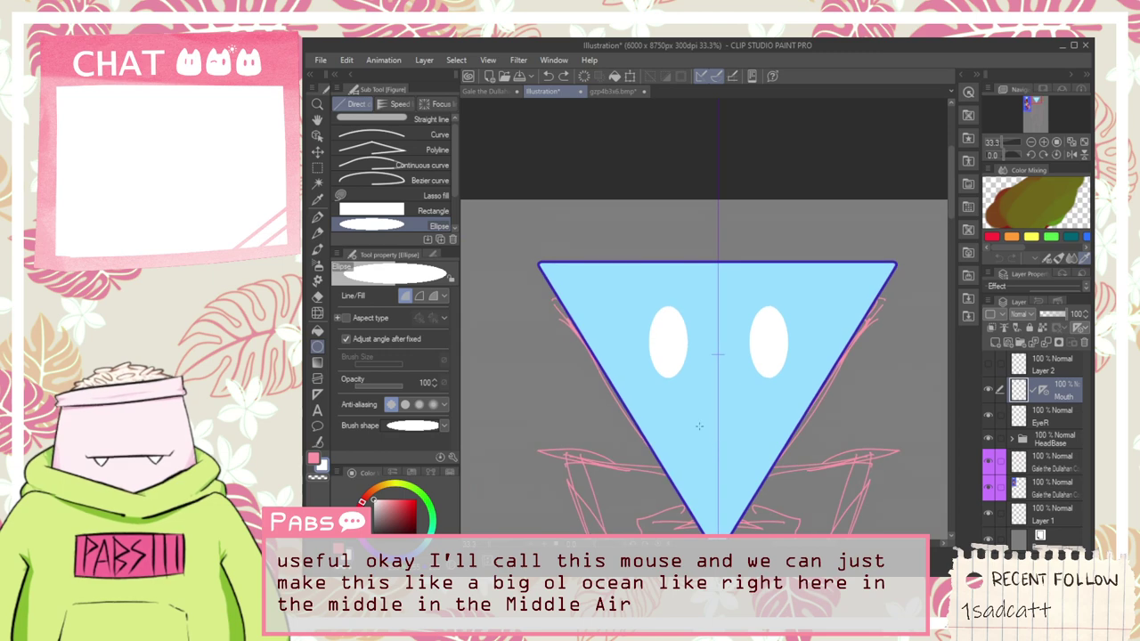
pyautogui.moveTo(686, 410); pyautogui.dragTo(745, 450)
pyautogui.scroll(2, 745, 449)
pyautogui.hotkey('ctrl', 't')
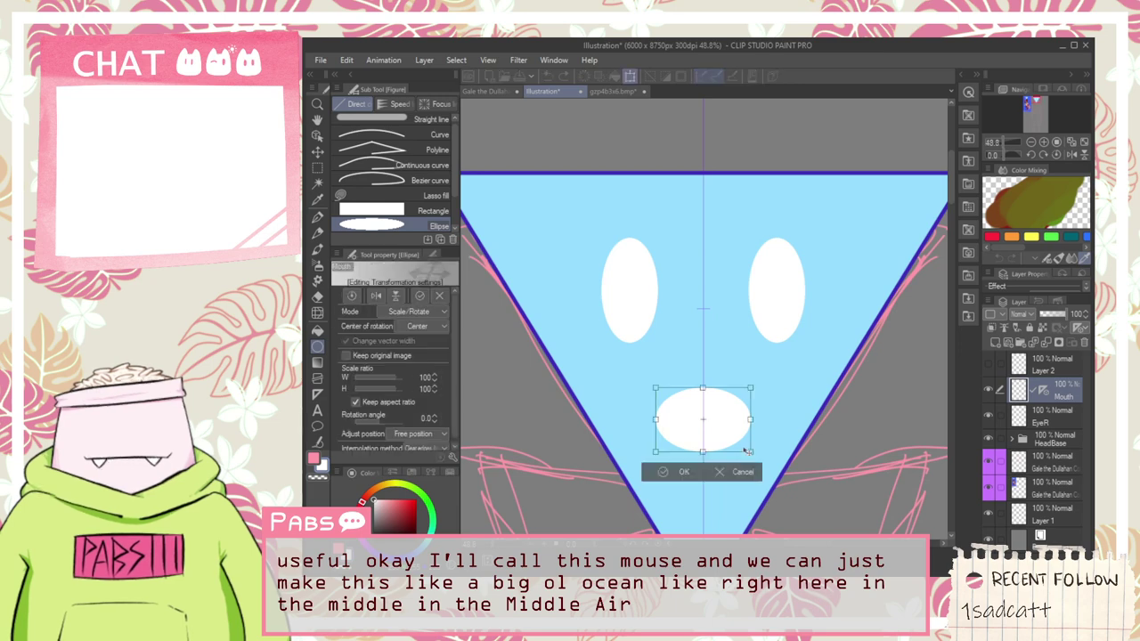
pyautogui.press('Escape')
pyautogui.hotkey('ctrl', 'z')
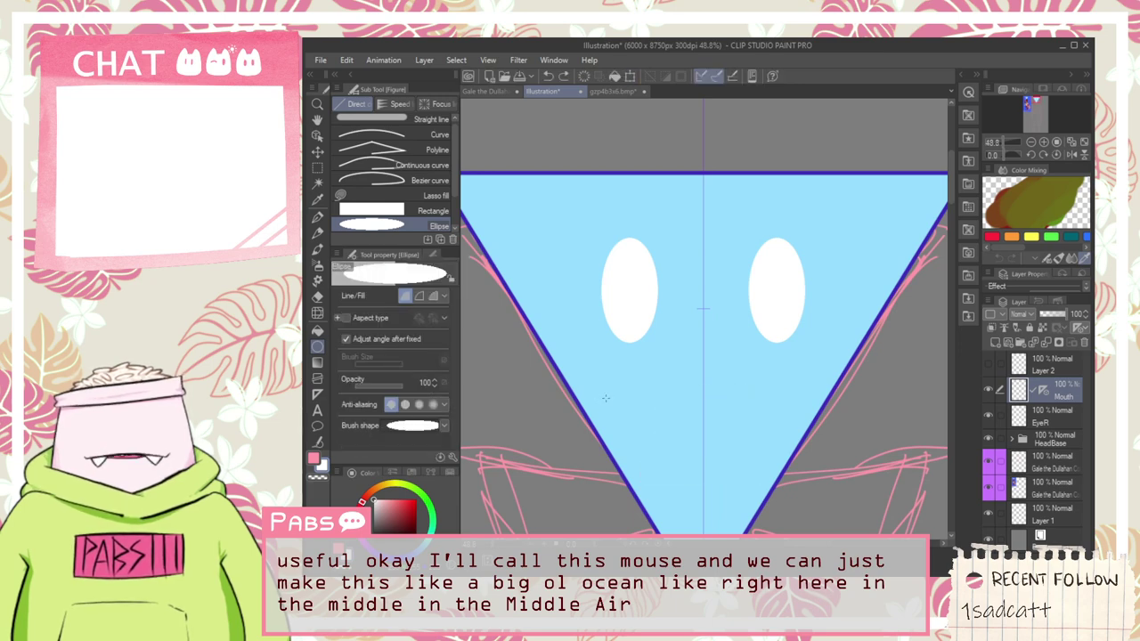
pyautogui.hotkey('ctrl', 'z')
pyautogui.hotkey('ctrl', 'y')
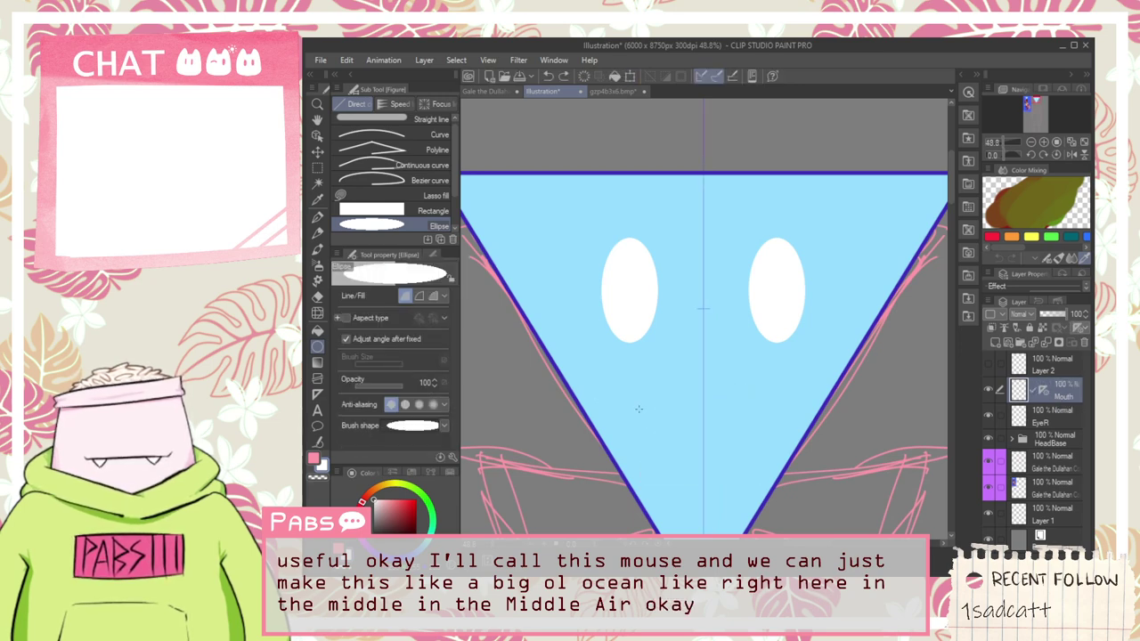
# Step: Try a mirrored, angled ellipse as the mouth across the symmetry axis and undo it
pyautogui.moveTo(648, 404); pyautogui.dragTo(757, 467)
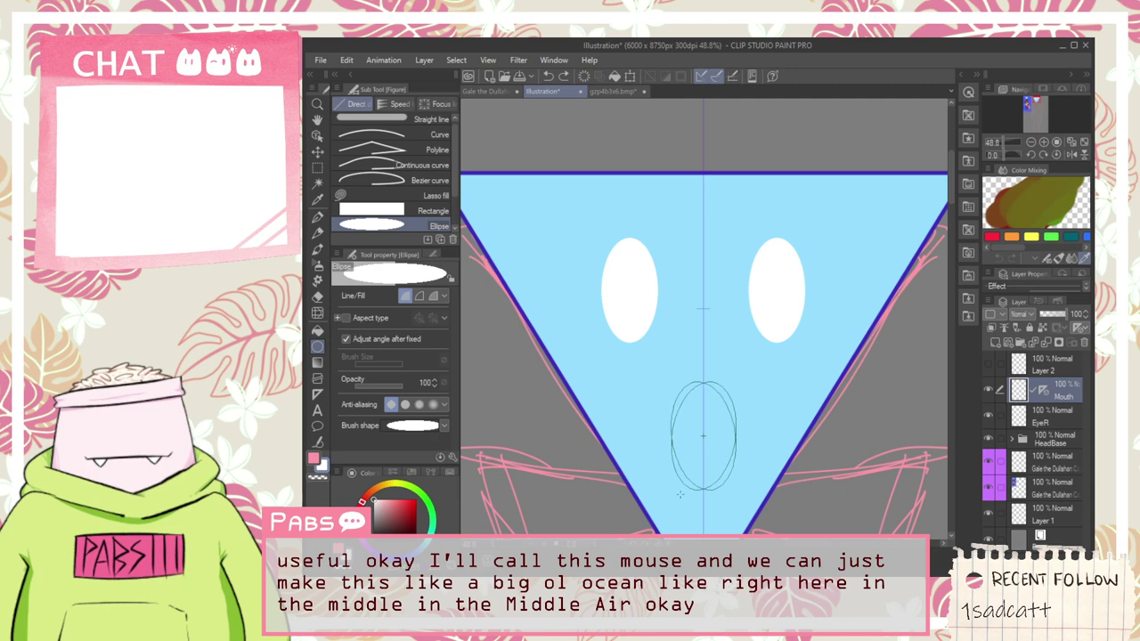
pyautogui.click(721, 488)
pyautogui.scroll(-3, 721, 488)
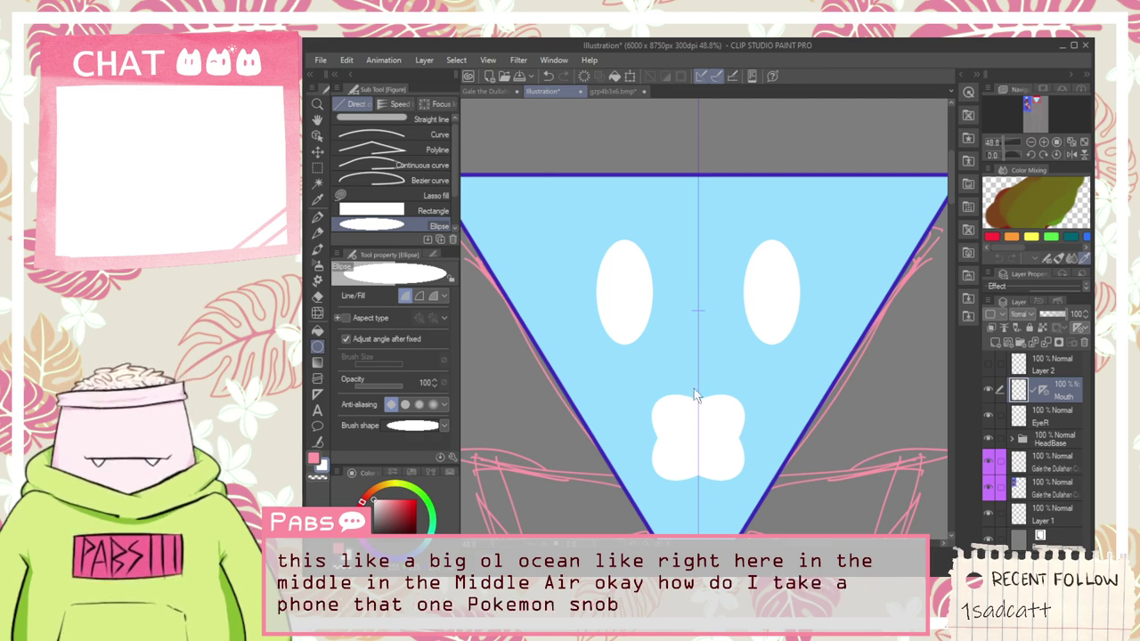
pyautogui.hotkey('ctrl', 'z')
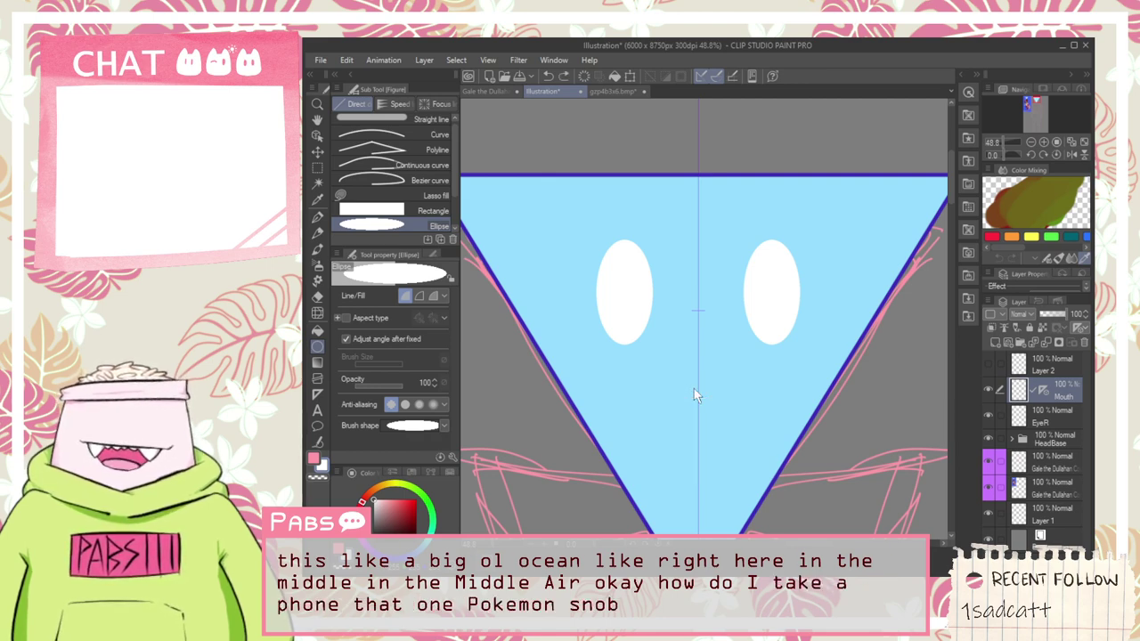
# Step: Draw a wide, flat white ellipse as the mouth beneath the eyes and move it up slightly
pyautogui.moveTo(632, 432); pyautogui.dragTo(762, 489)
pyautogui.scroll(-3, 747, 481)
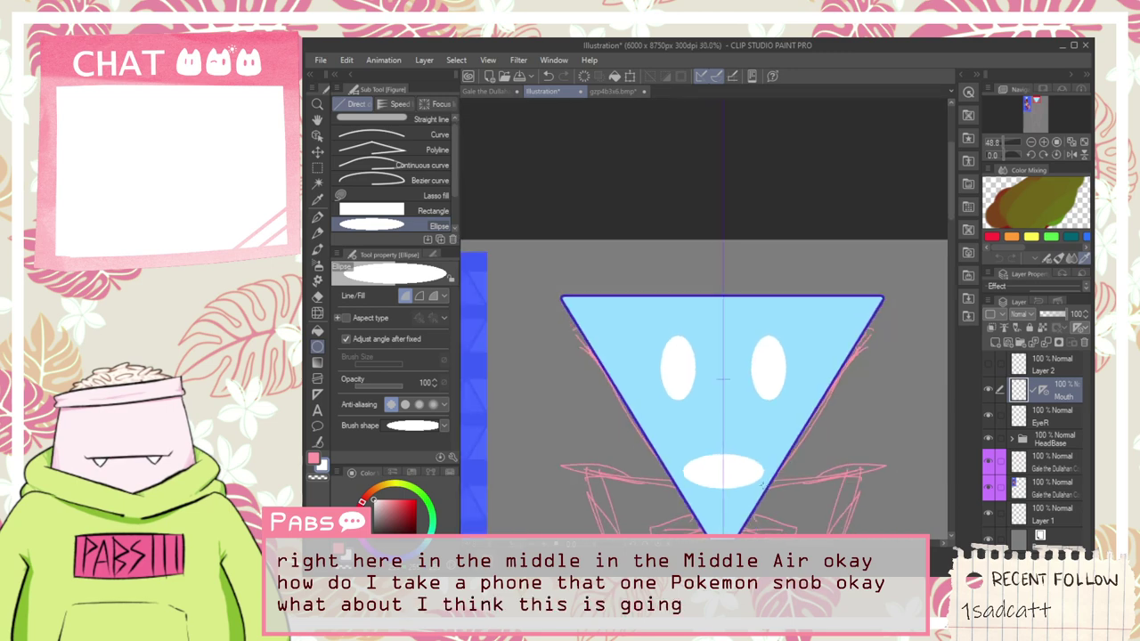
pyautogui.scroll(1, 743, 478)
pyautogui.press('k')
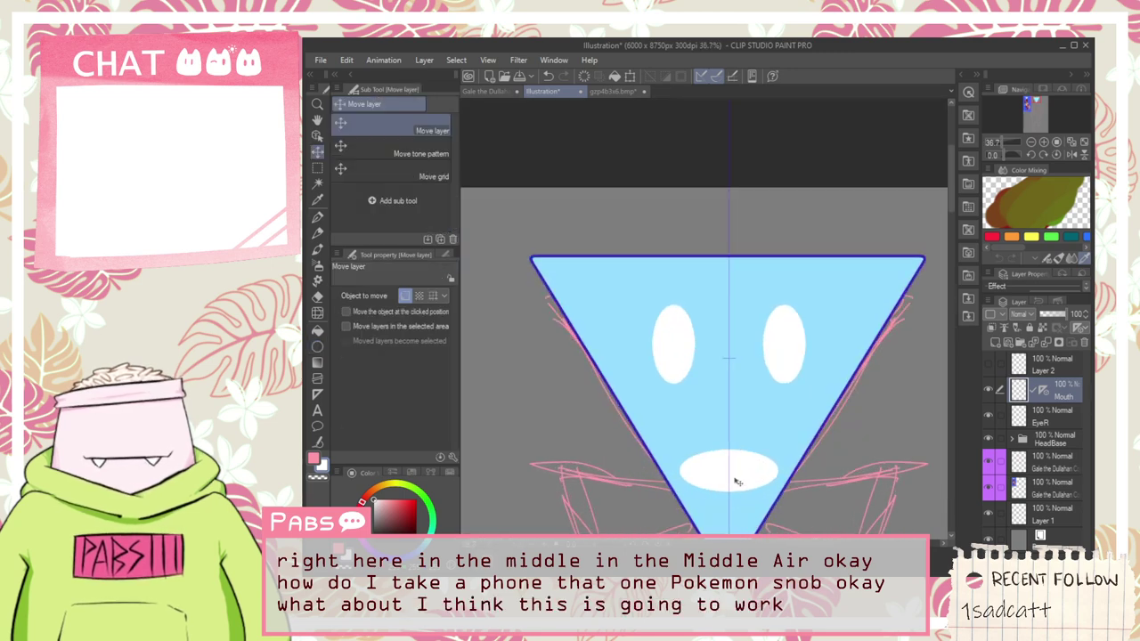
pyautogui.moveTo(738, 481); pyautogui.dragTo(732, 459)
pyautogui.scroll(-3, 731, 460)
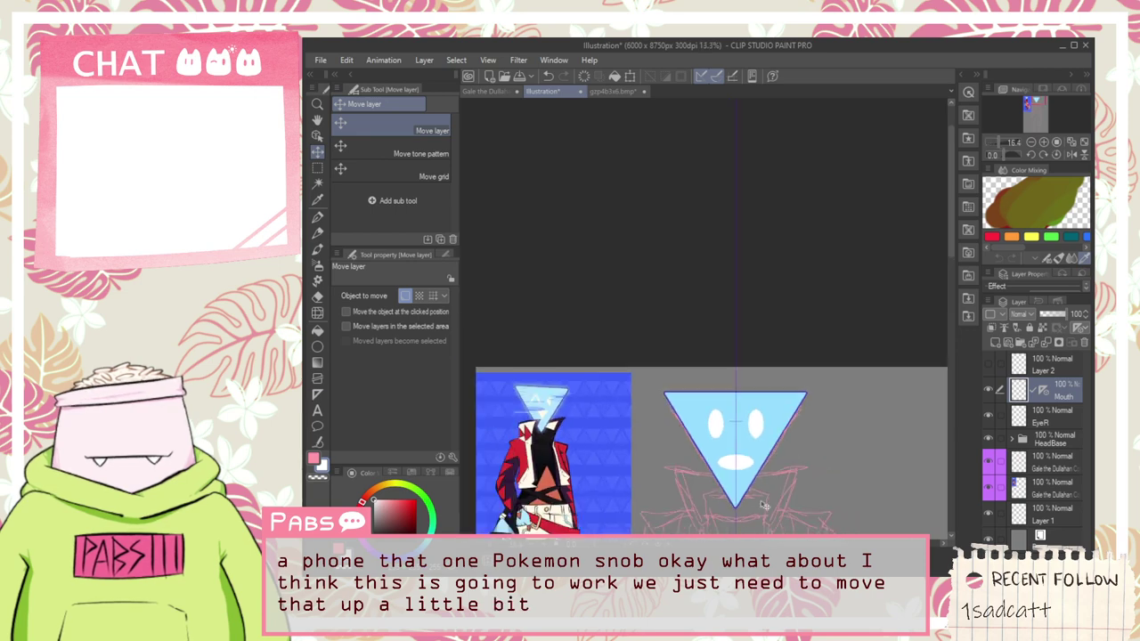
# Step: Examine the head's white eyes and mouth up close and compare them with the reference character's glitching head
pyautogui.scroll(1, 744, 489)
pyautogui.scroll(2, 744, 495)
pyautogui.press('space')
pyautogui.moveTo(732, 413); pyautogui.dragTo(703, 438)
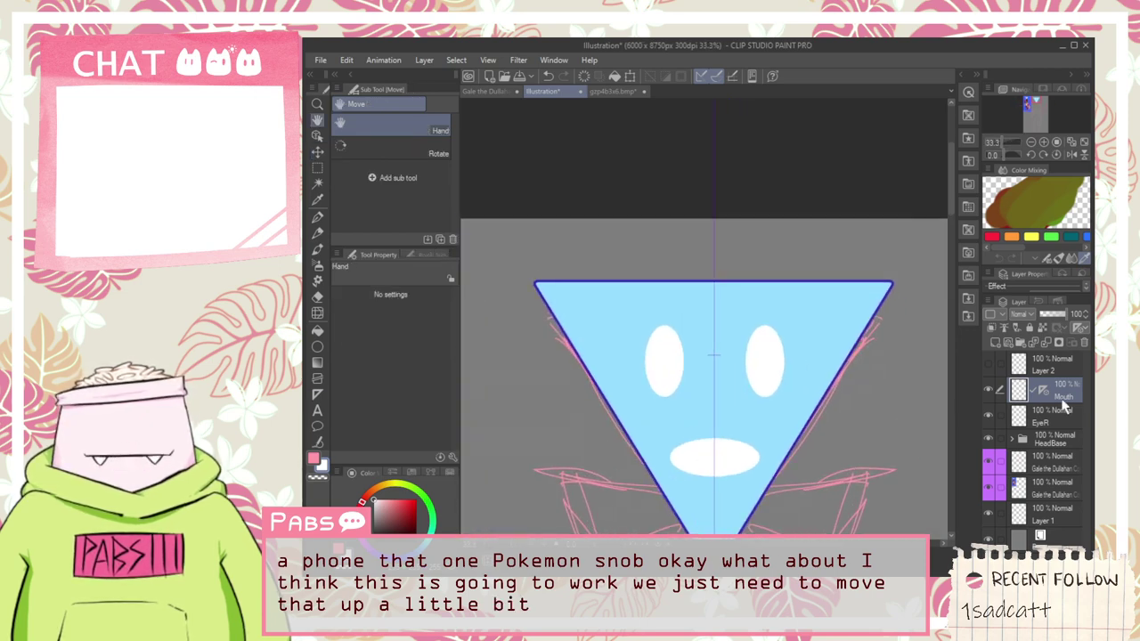
pyautogui.scroll(-3, 626, 274)
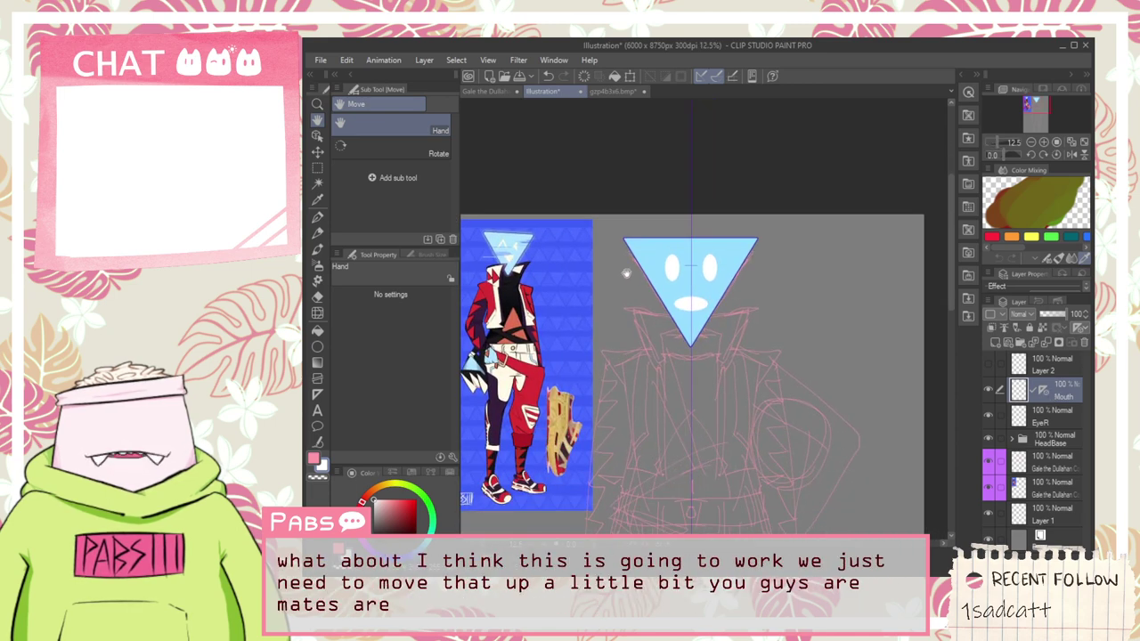
pyautogui.scroll(2, 626, 274)
pyautogui.scroll(-2, 671, 373)
pyautogui.moveTo(672, 374); pyautogui.dragTo(674, 356)
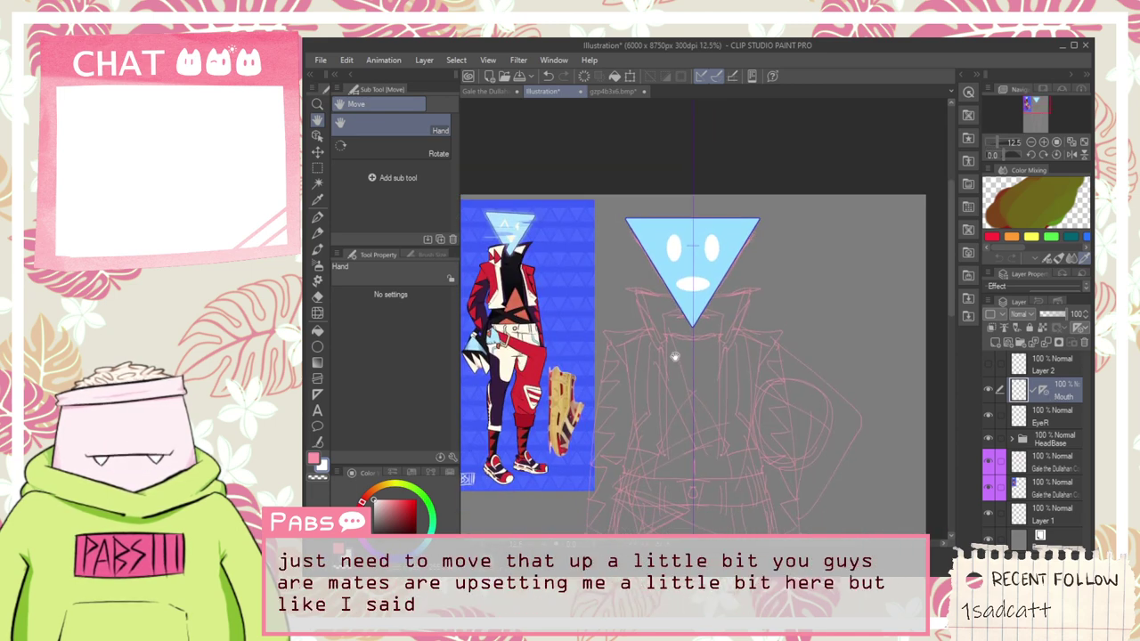
pyautogui.hotkey('ctrl', '+')
pyautogui.hotkey('ctrl', '+')
pyautogui.moveTo(600, 237); pyautogui.dragTo(835, 356)
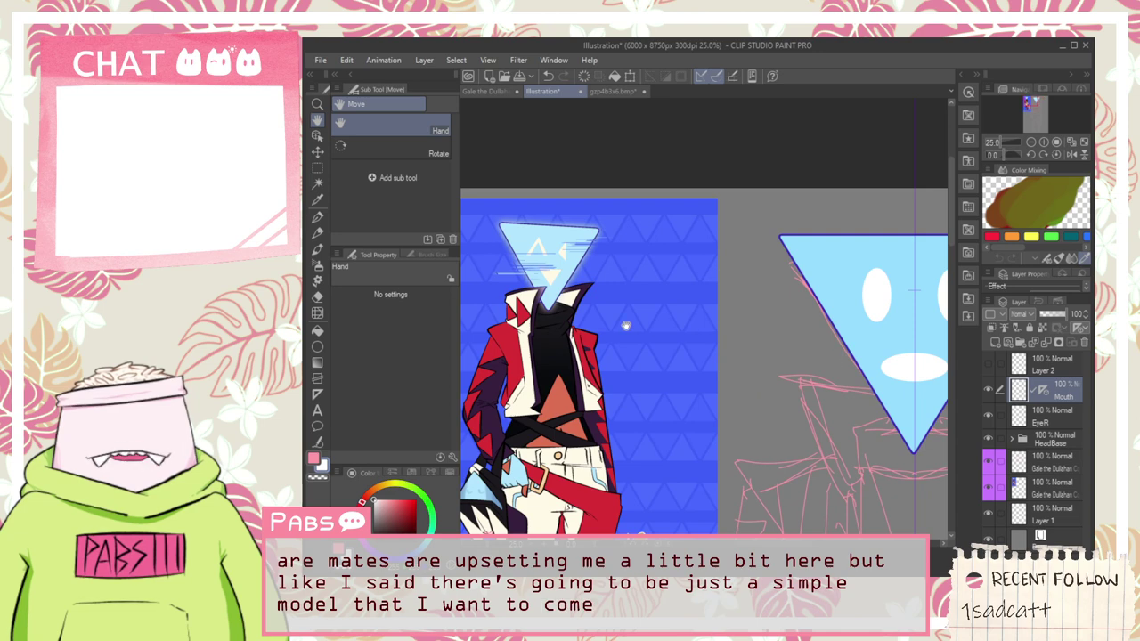
pyautogui.scroll(-2, 625, 325)
pyautogui.scroll(5, 618, 347)
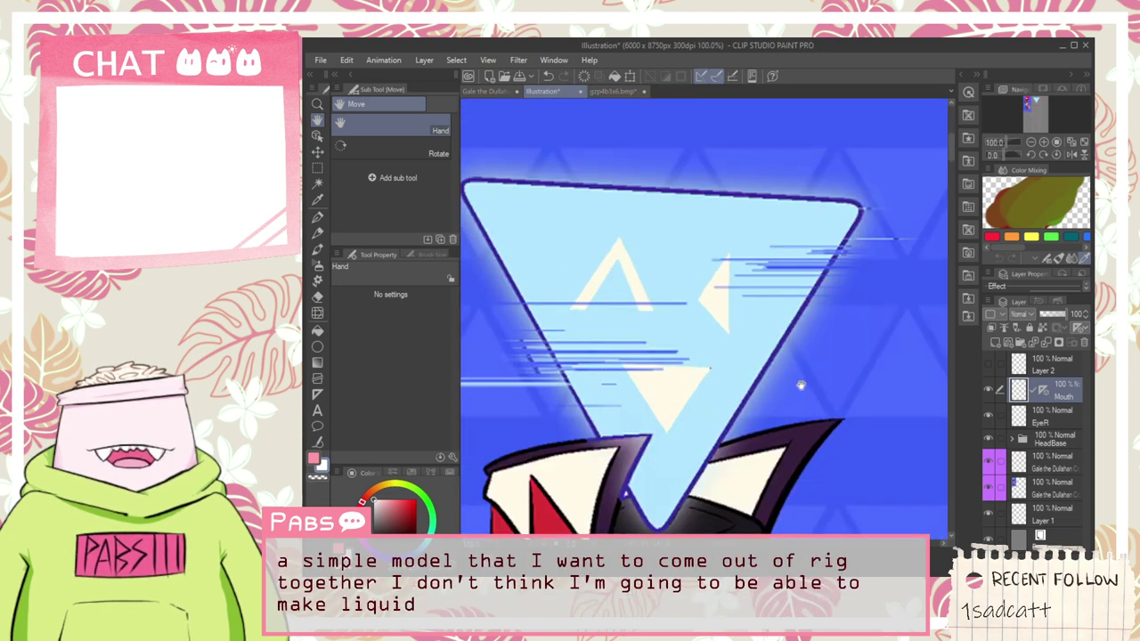
pyautogui.scroll(-6, 800, 384)
pyautogui.moveTo(795, 429); pyautogui.dragTo(568, 305)
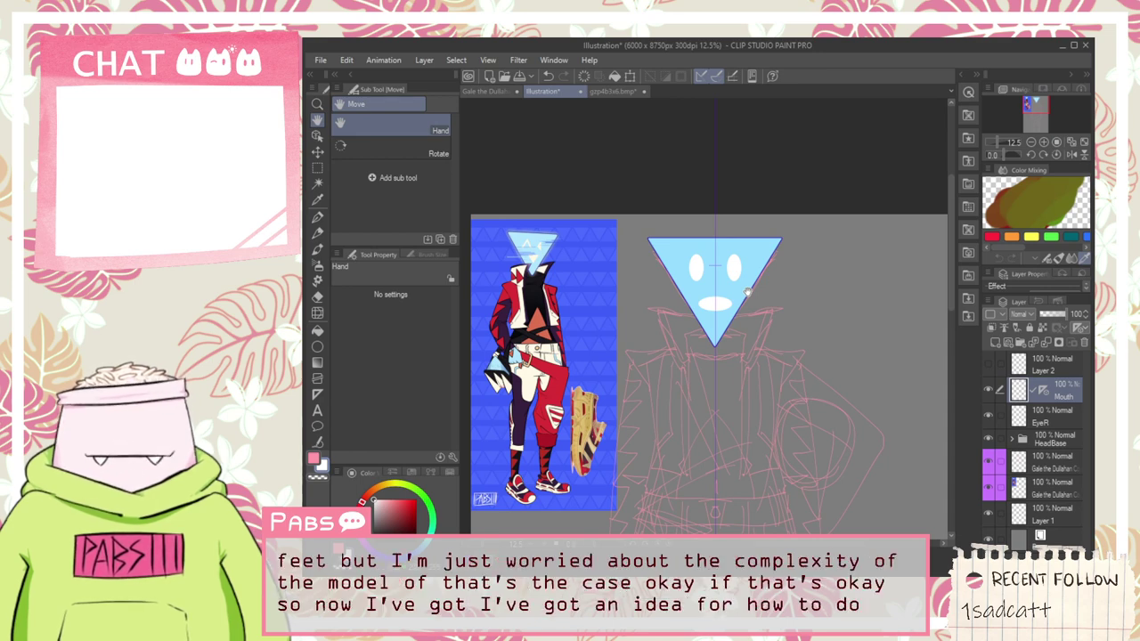
# Step: Duplicate the HeadBase folder and merge the copy into a single layer
pyautogui.click(1053, 443)
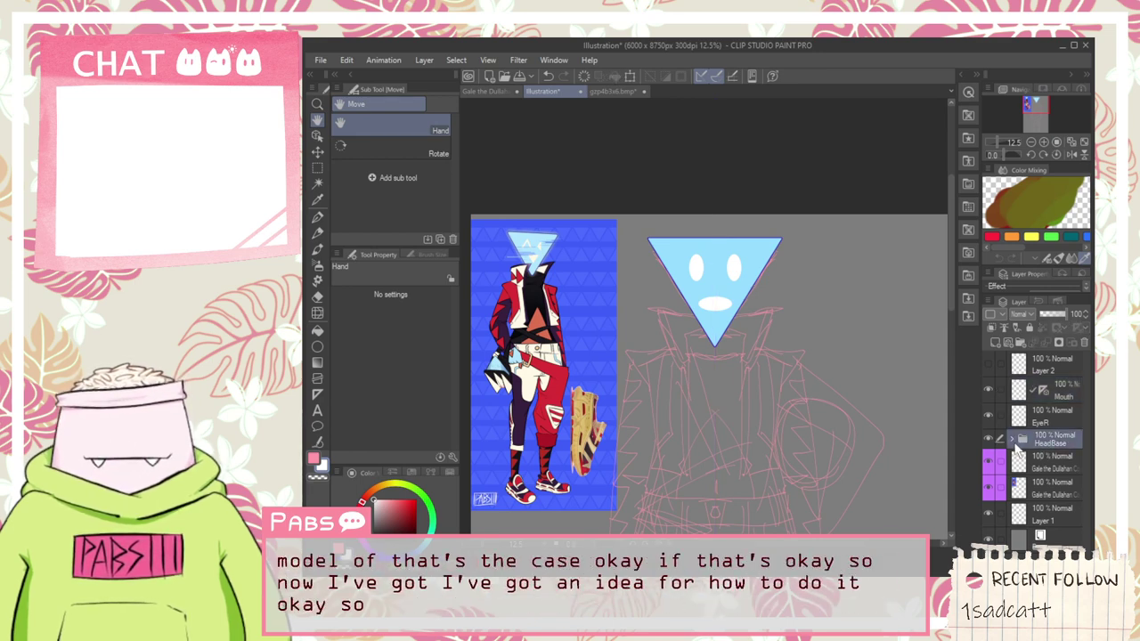
pyautogui.hotkey('ctrl', 'c')
pyautogui.hotkey('ctrl', 'v')
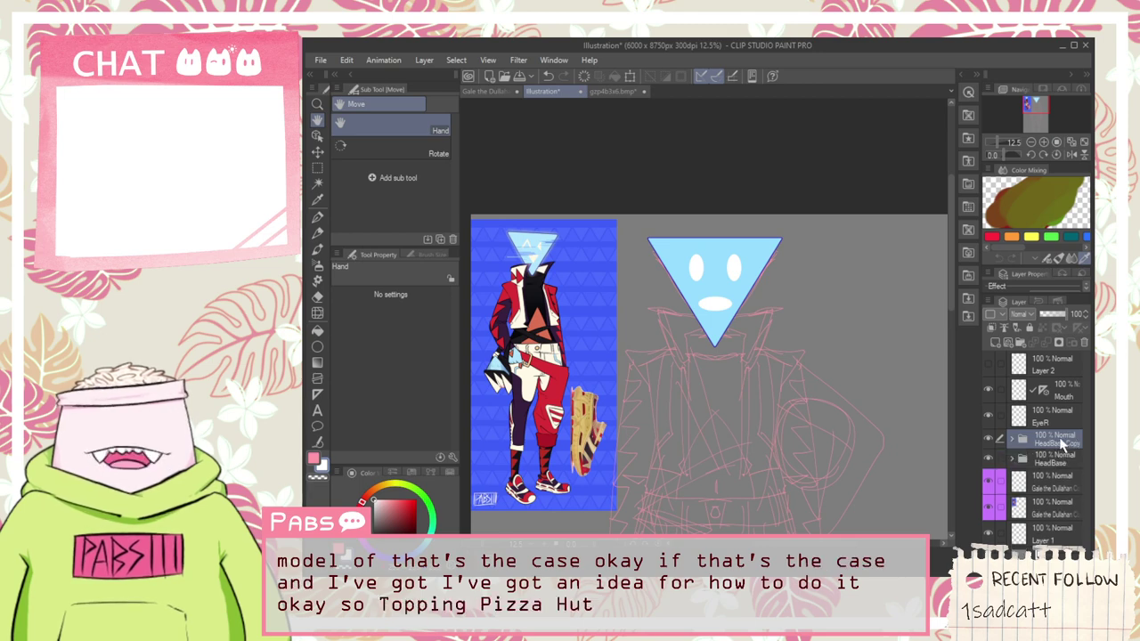
pyautogui.hotkey('shift', 'alt', 'e')
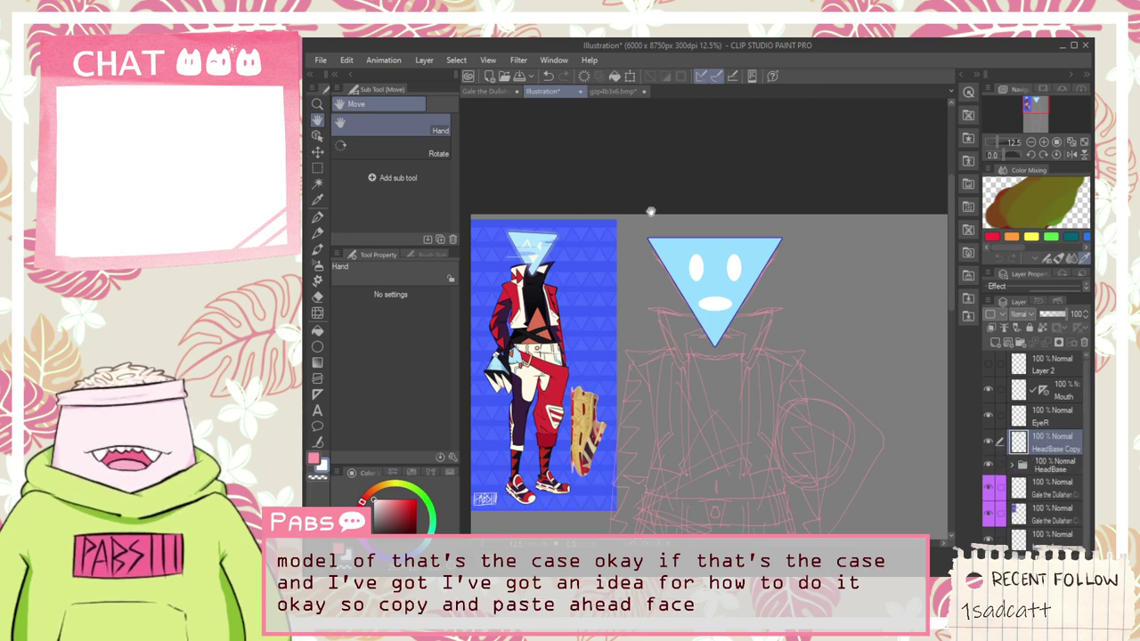
# Step: Try horizontal glitch smears on the head copy's left edge with the Blend L (H) brush and undo them
pyautogui.scroll(3, 688, 261)
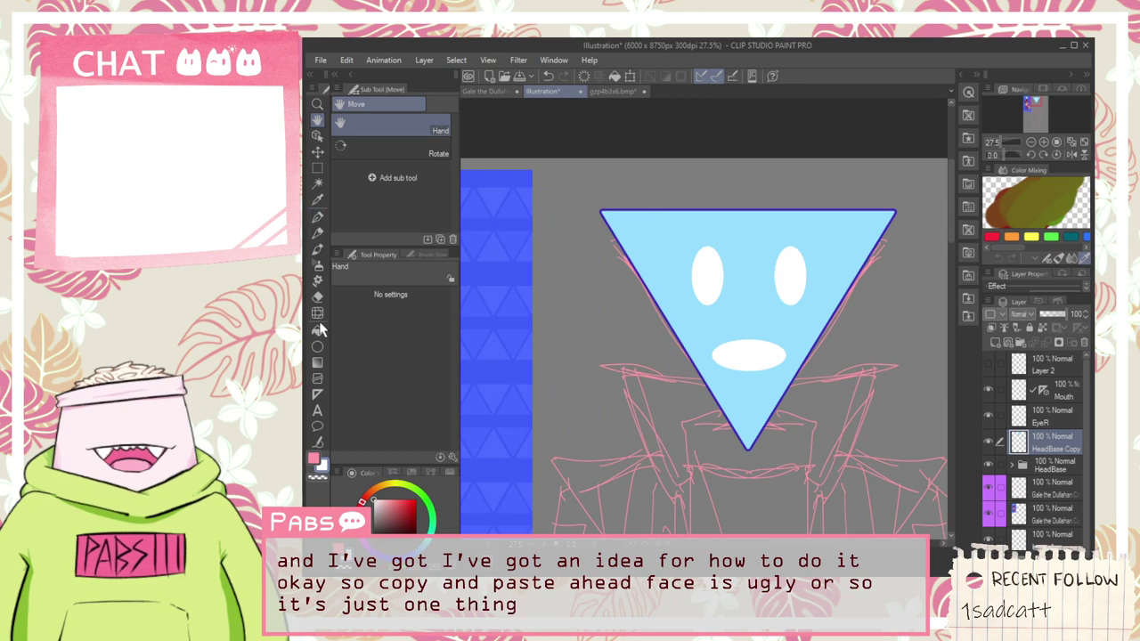
pyautogui.click(317, 297)
pyautogui.click(317, 314)
pyautogui.click(356, 104)
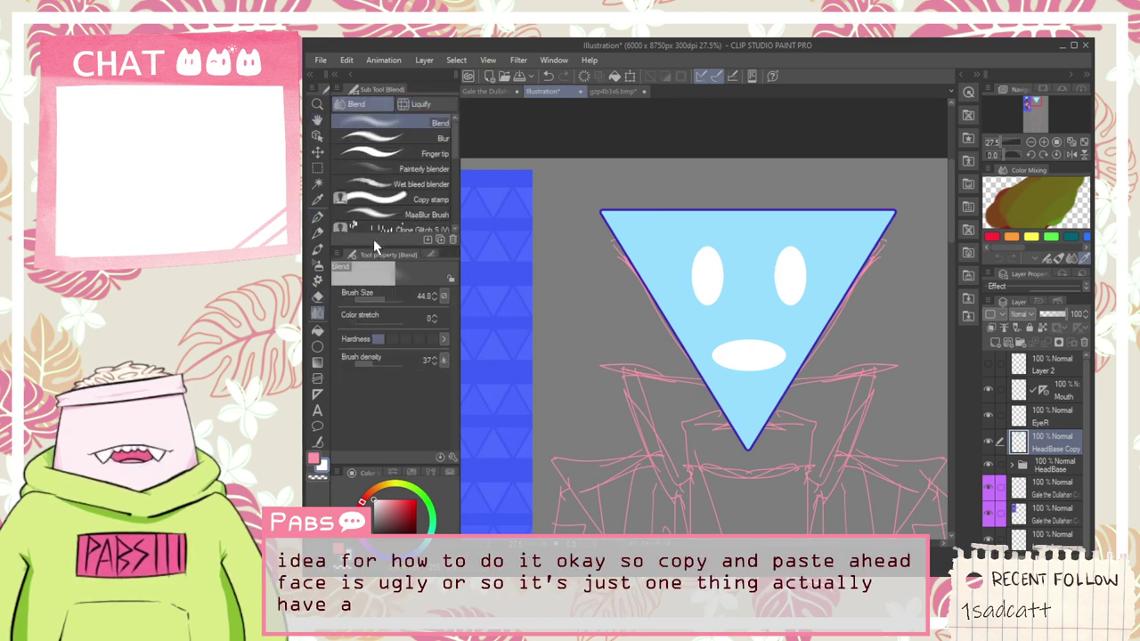
pyautogui.scroll(-5, 383, 200)
pyautogui.click(388, 197)
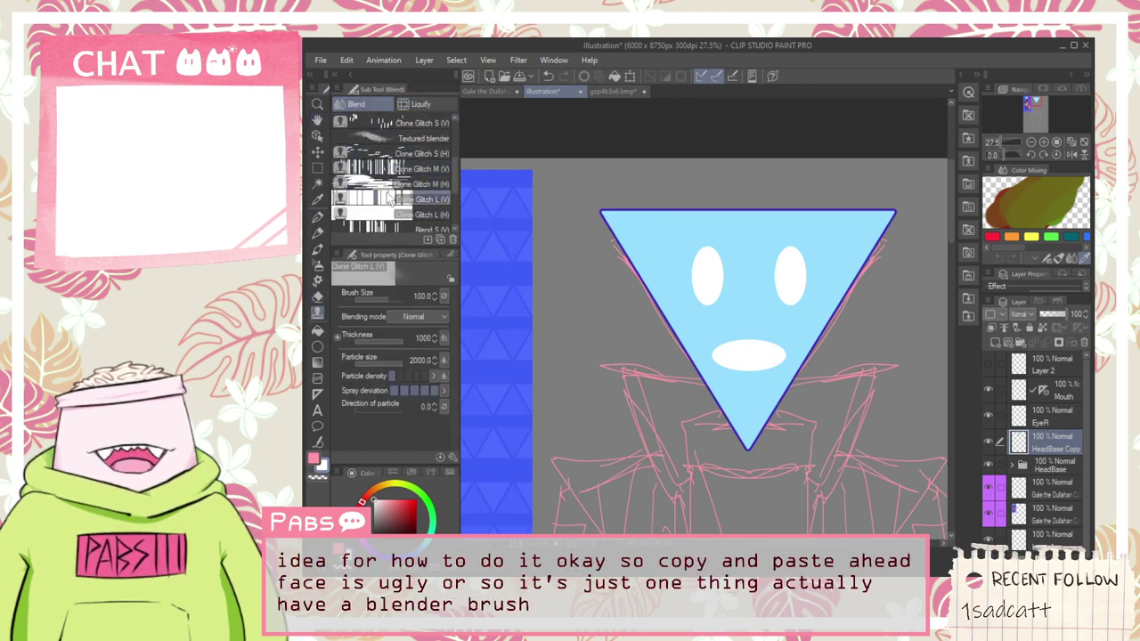
pyautogui.scroll(-3, 379, 197)
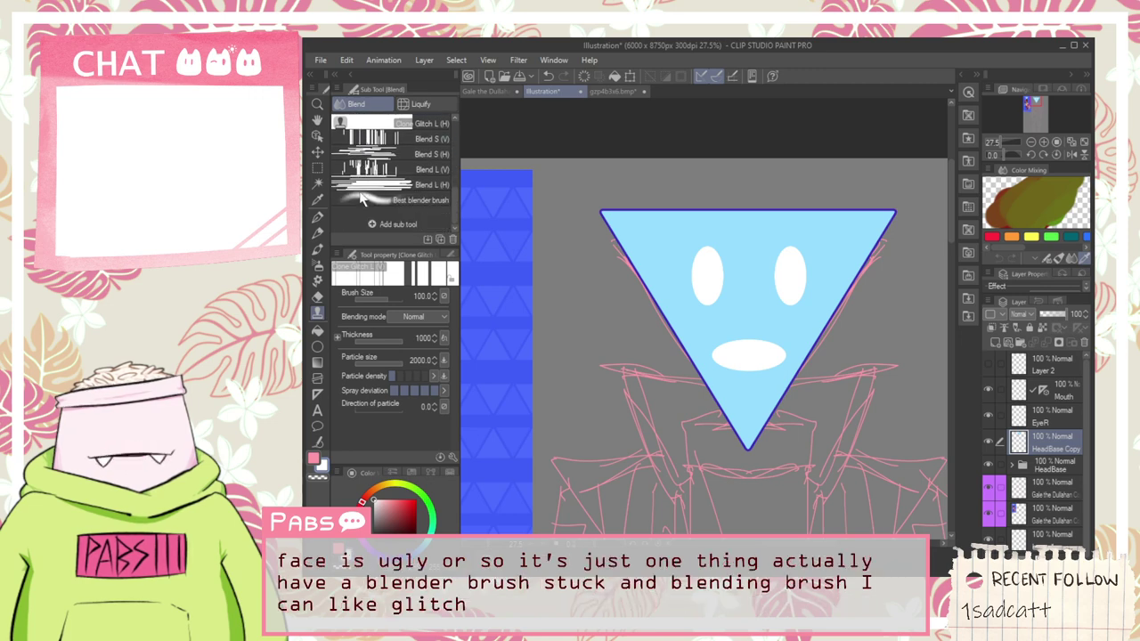
pyautogui.scroll(1, 365, 199)
pyautogui.click(382, 200)
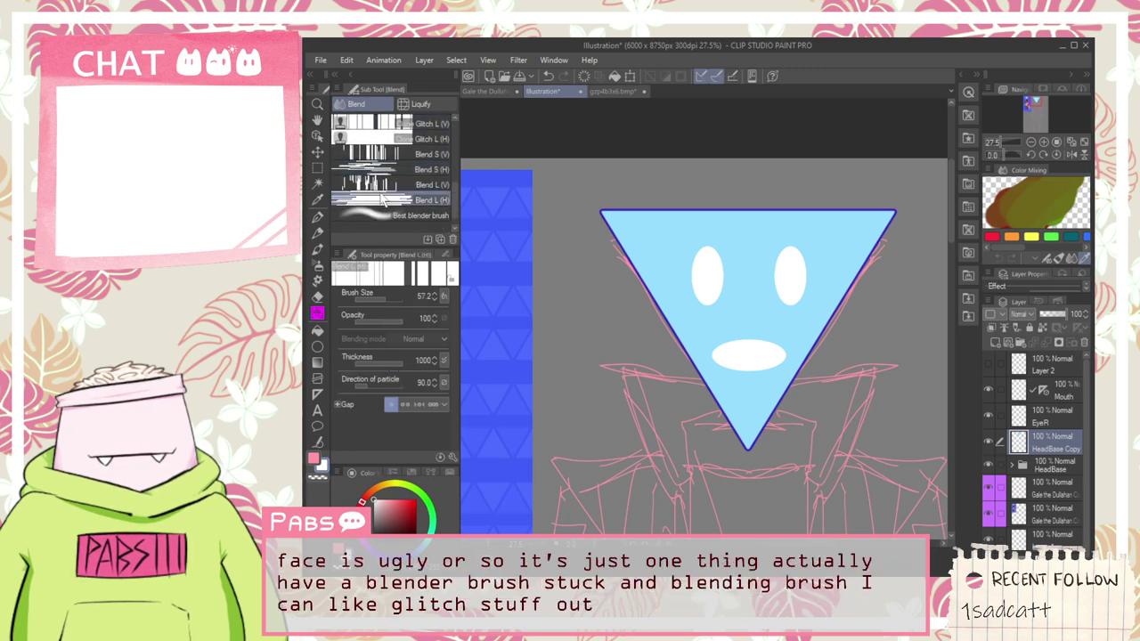
pyautogui.moveTo(650, 282); pyautogui.dragTo(524, 276)
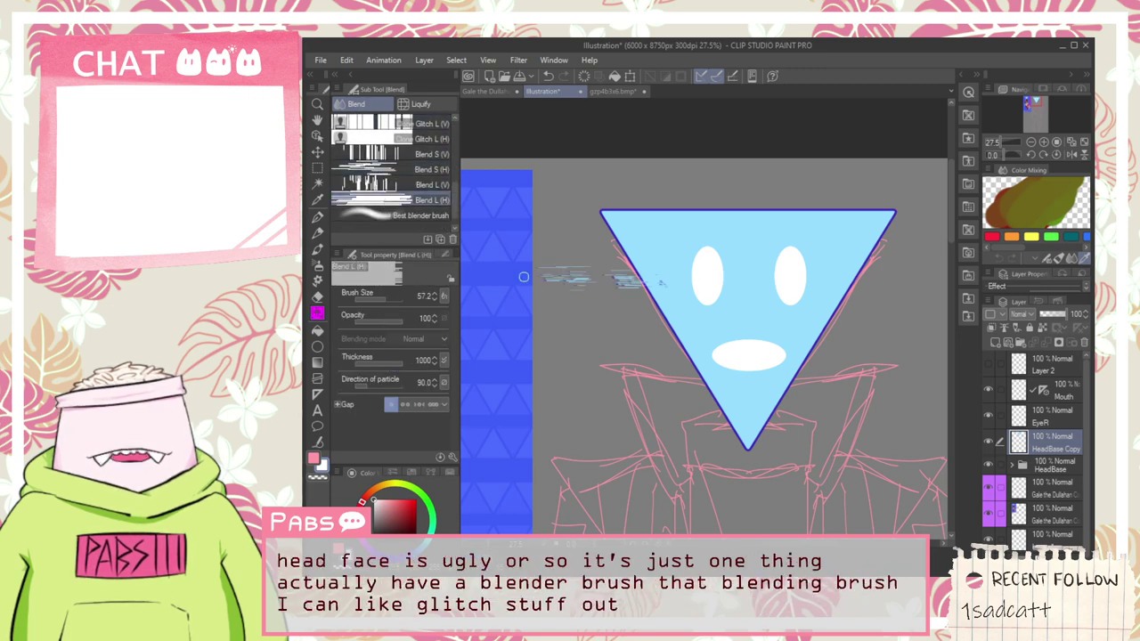
pyautogui.hotkey('ctrl', 'z')
pyautogui.moveTo(655, 282); pyautogui.dragTo(626, 281)
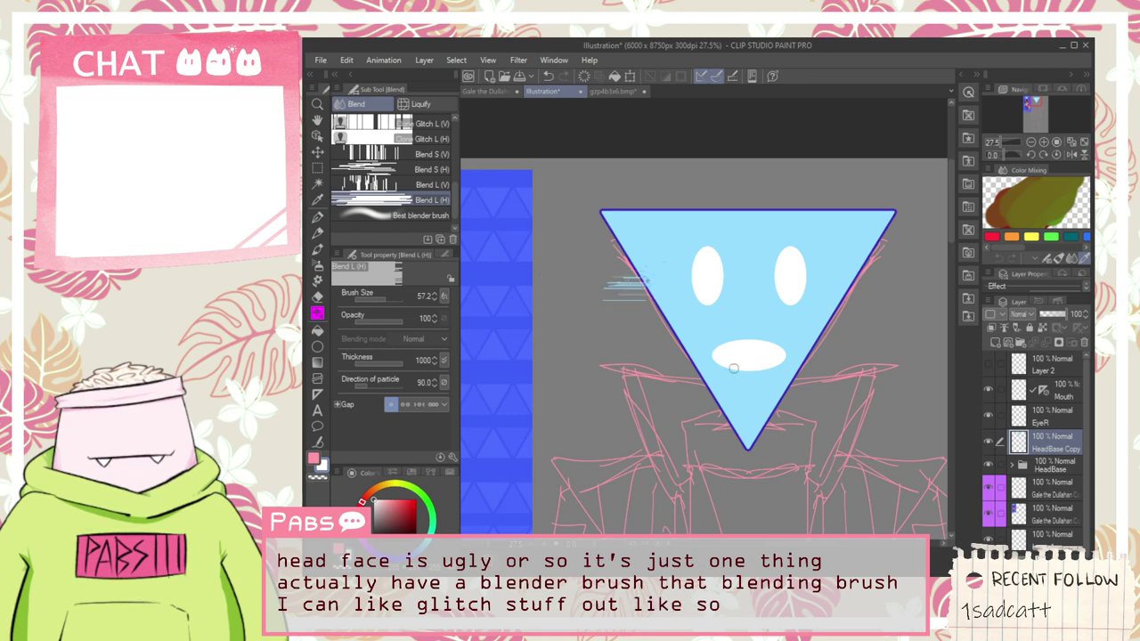
pyautogui.hotkey('ctrl', 'z')
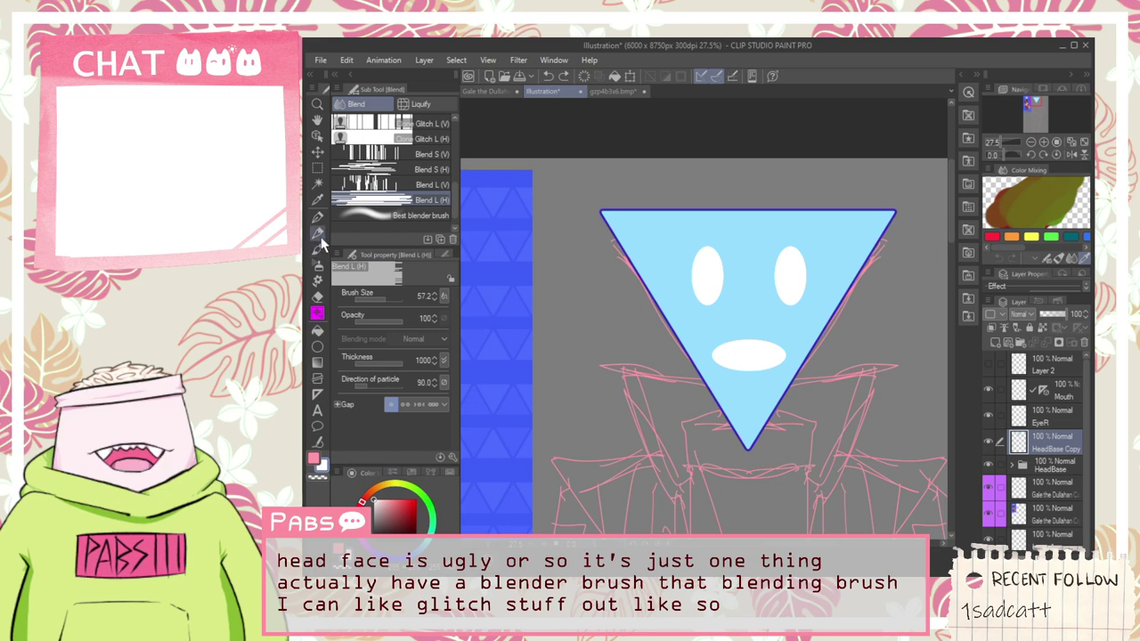
# Step: Hide the original HeadBase folder and test the Blend S (H) brush on the head copy's left edge, undoing the stroke
pyautogui.click(318, 298)
pyautogui.click(318, 279)
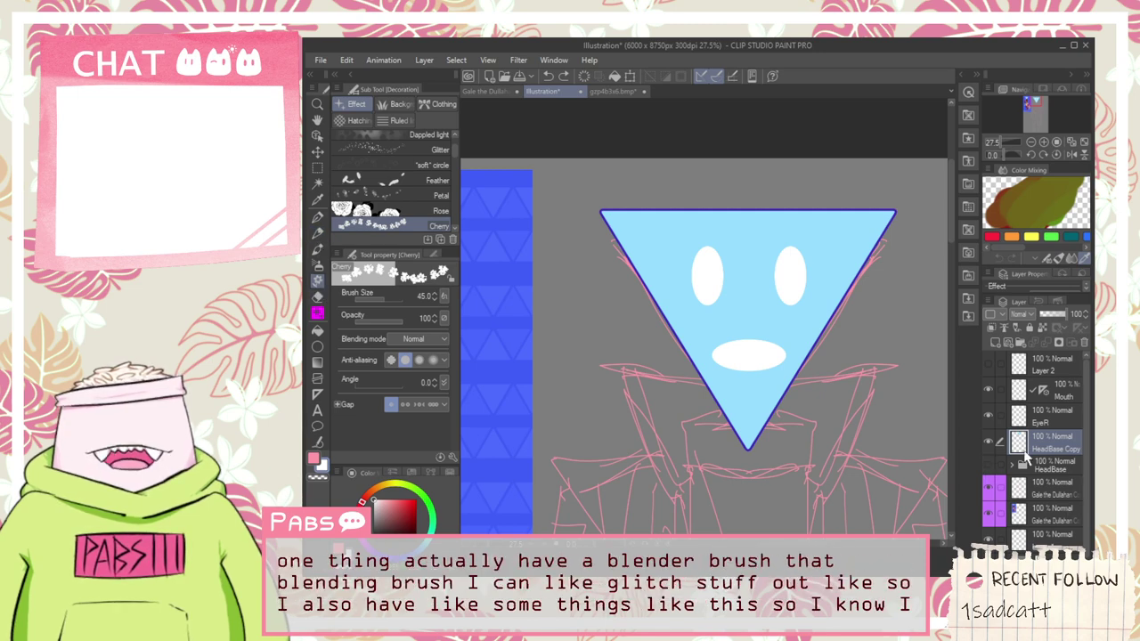
pyautogui.click(317, 313)
pyautogui.click(398, 195)
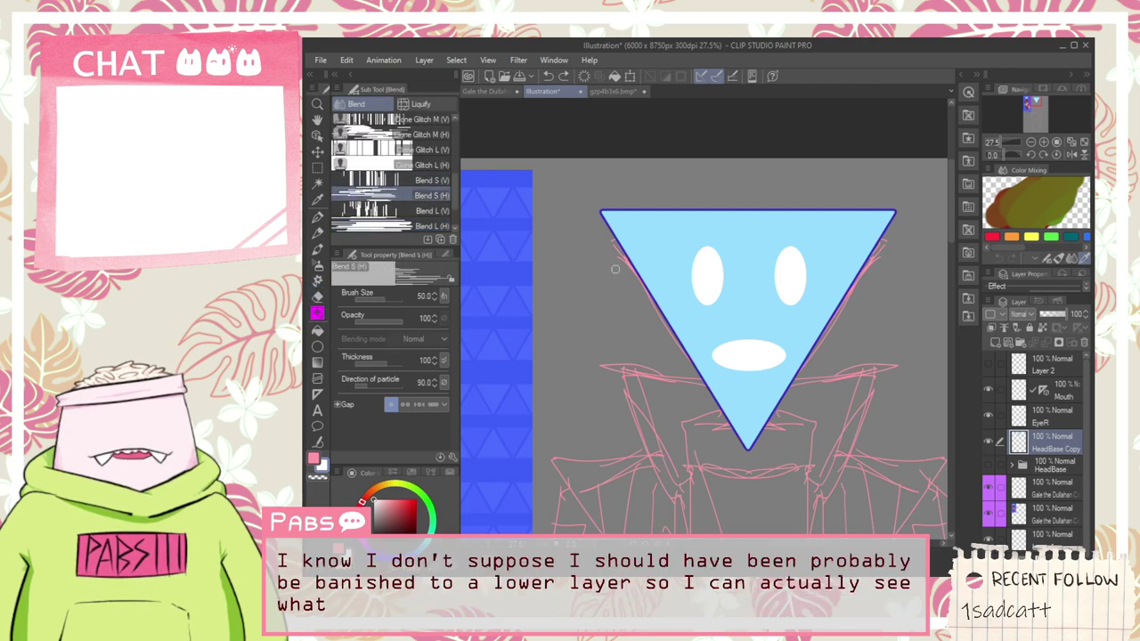
pyautogui.moveTo(615, 269)
pyautogui.mouseDown()
pyautogui.moveTo(698, 268)
pyautogui.moveTo(623, 263)
pyautogui.mouseUp()
pyautogui.hotkey('ctrl', 'z')
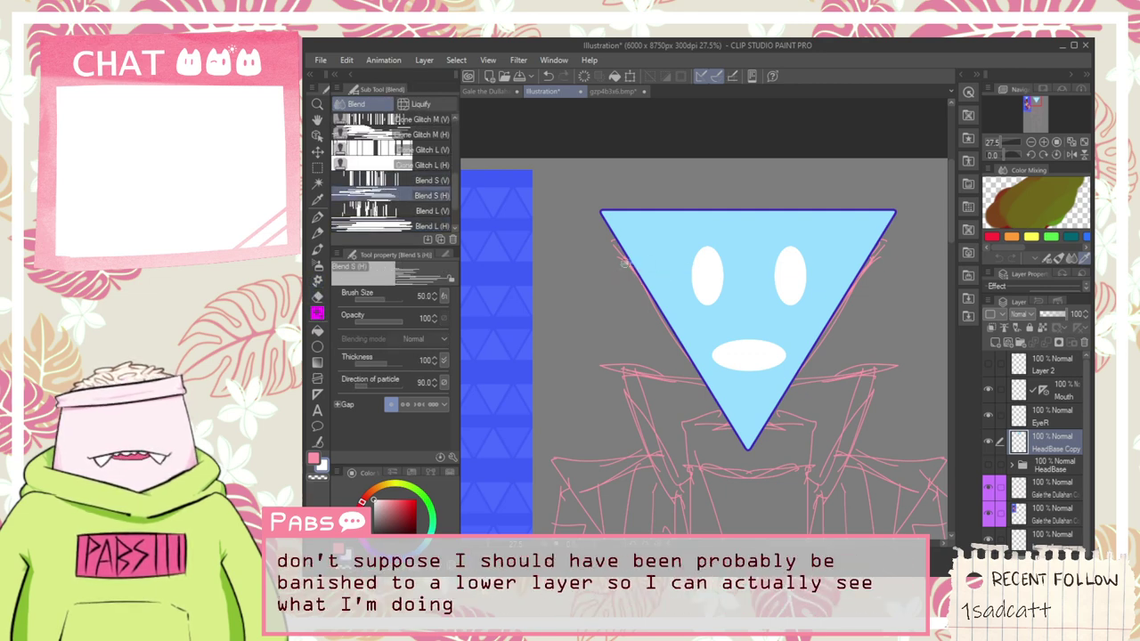
# Step: Add small horizontal glitch smears to the head copy's left and right edges with the Blend S (H) brush
pyautogui.scroll(3, 627, 262)
pyautogui.scroll(-1, 712, 374)
pyautogui.scroll(-4, 763, 408)
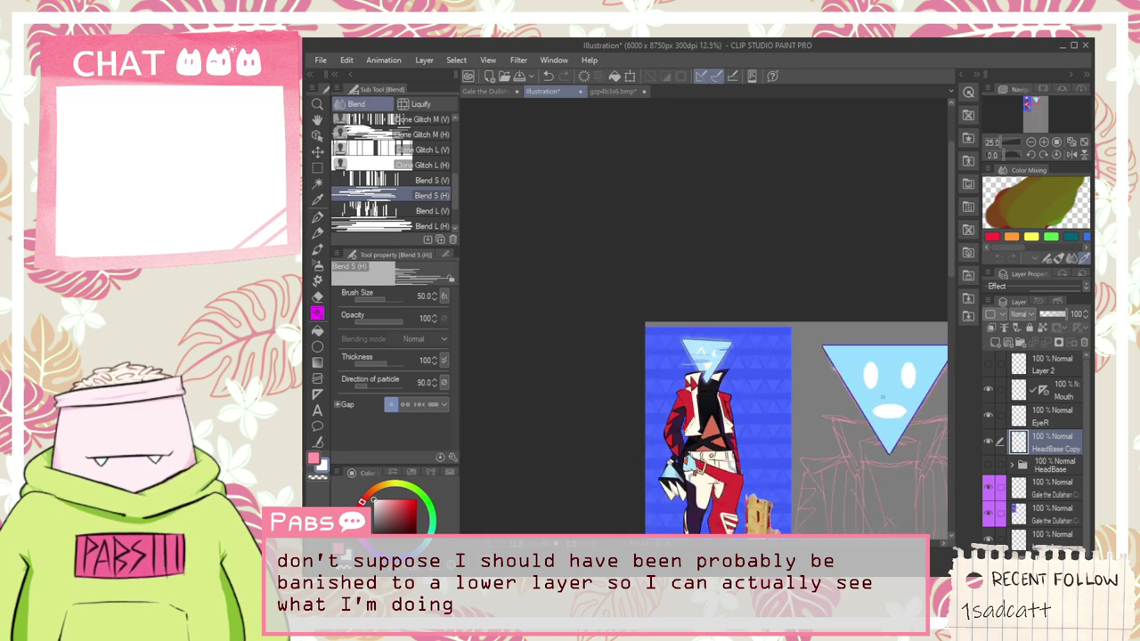
pyautogui.scroll(3, 778, 358)
pyautogui.scroll(3, 778, 358)
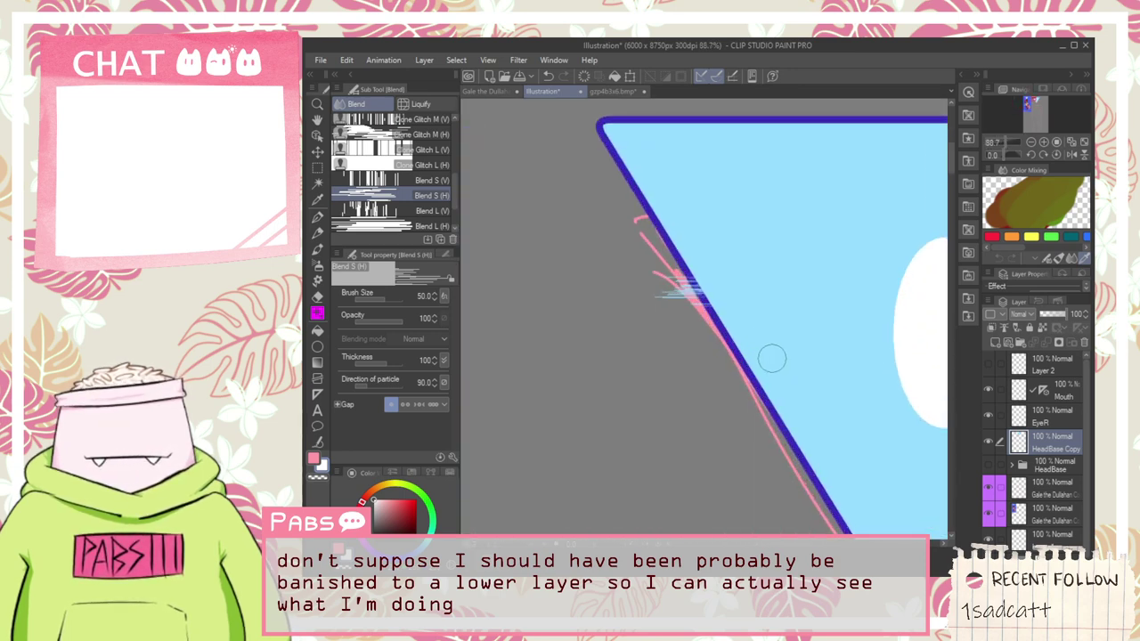
pyautogui.scroll(-5, 793, 525)
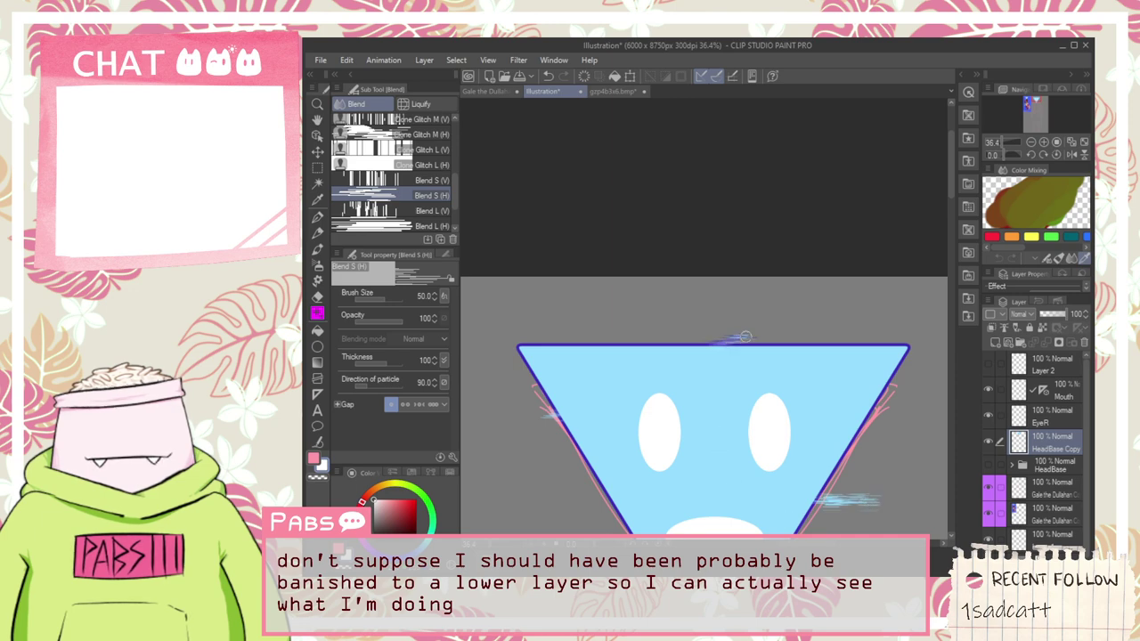
# Step: Smear wider horizontal glitches across the head copy's left edge below the eye and across its lower tip with the Blend L (H) brush
pyautogui.click(374, 225)
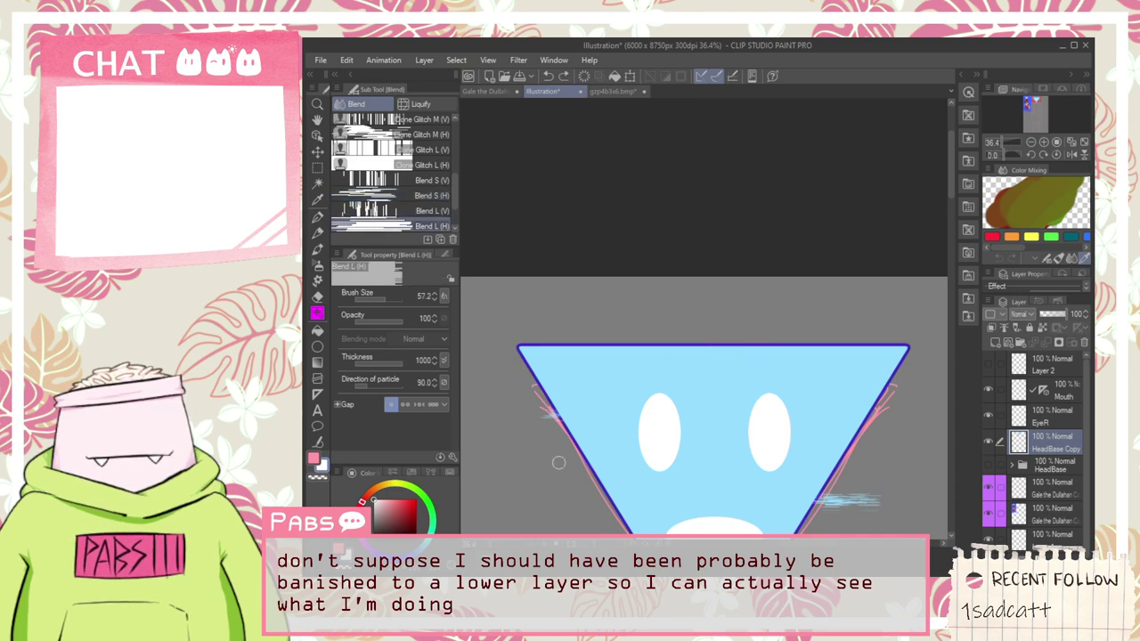
pyautogui.moveTo(563, 479); pyautogui.dragTo(666, 485)
pyautogui.scroll(-2, 664, 483)
pyautogui.scroll(1, 664, 483)
pyautogui.scroll(-2, 666, 483)
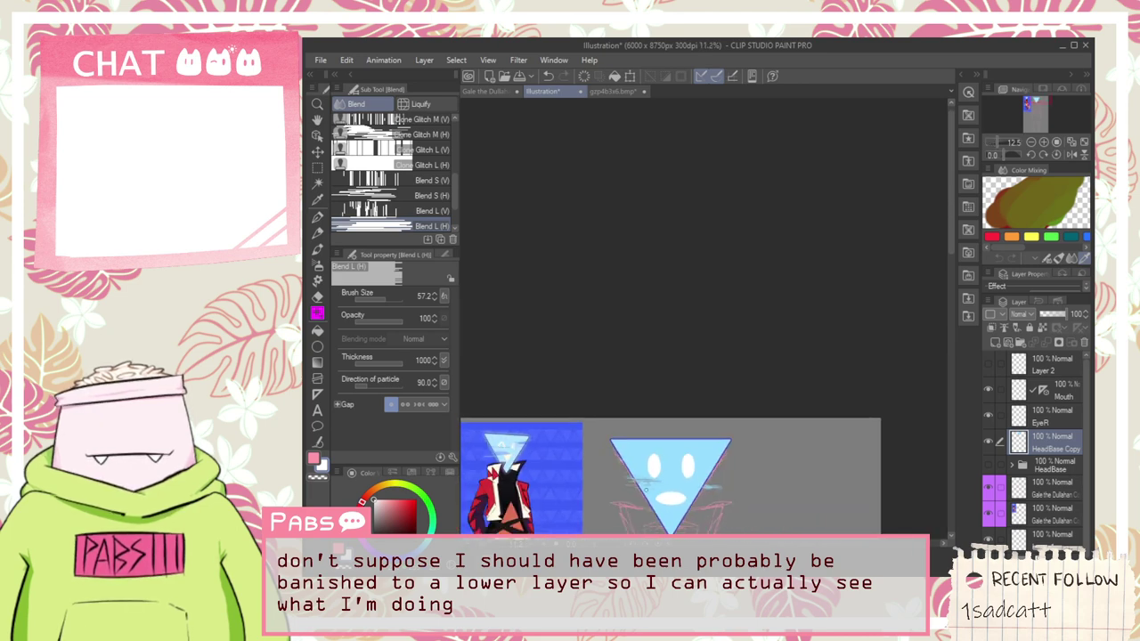
pyautogui.scroll(3, 671, 482)
pyautogui.scroll(1, 671, 483)
pyautogui.moveTo(650, 491); pyautogui.dragTo(765, 500)
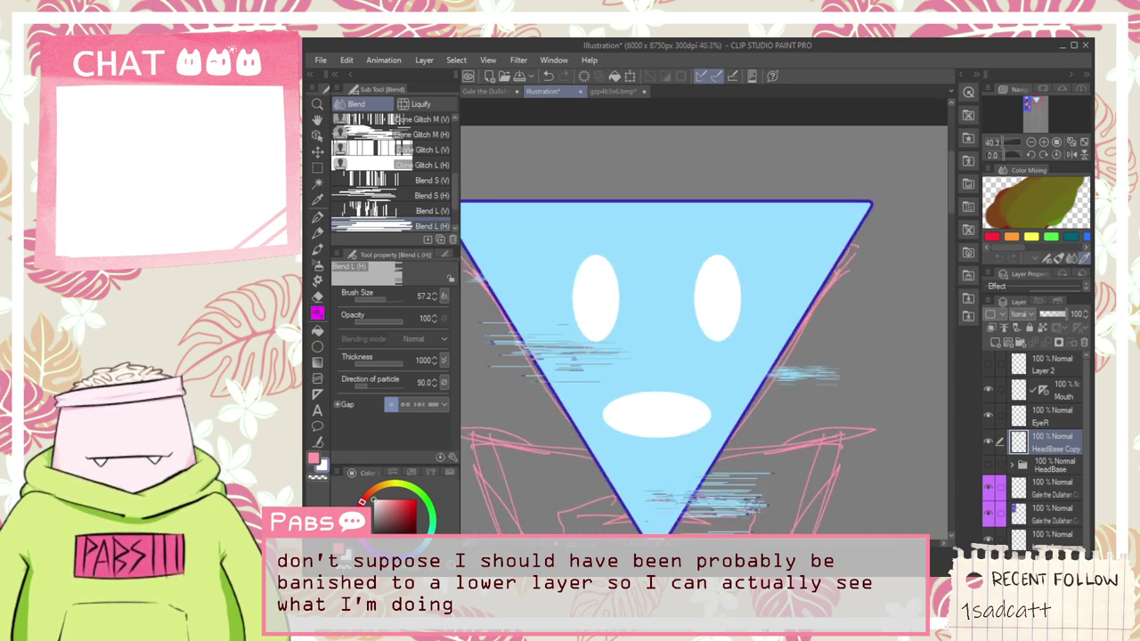
pyautogui.scroll(-4, 677, 267)
pyautogui.scroll(1, 674, 212)
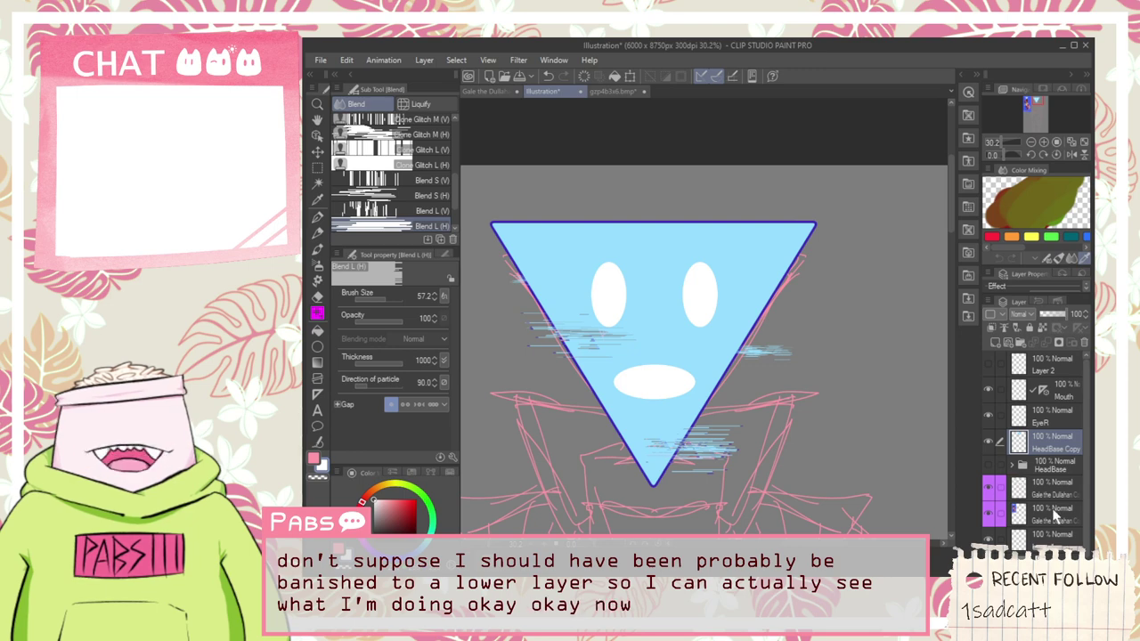
# Step: Duplicate the HeadBase folder again, merge the visible copy into one layer and move it above the HeadBase Copy layer
pyautogui.click(1040, 464)
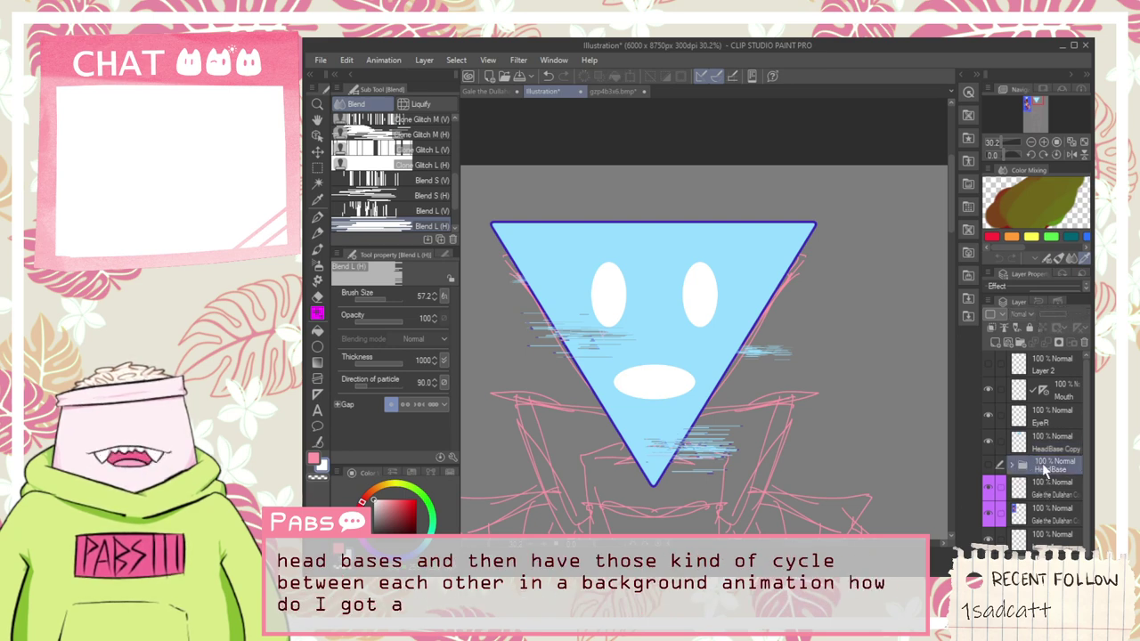
pyautogui.hotkey('ctrl', 'c')
pyautogui.hotkey('ctrl', 'v')
pyautogui.click(987, 464)
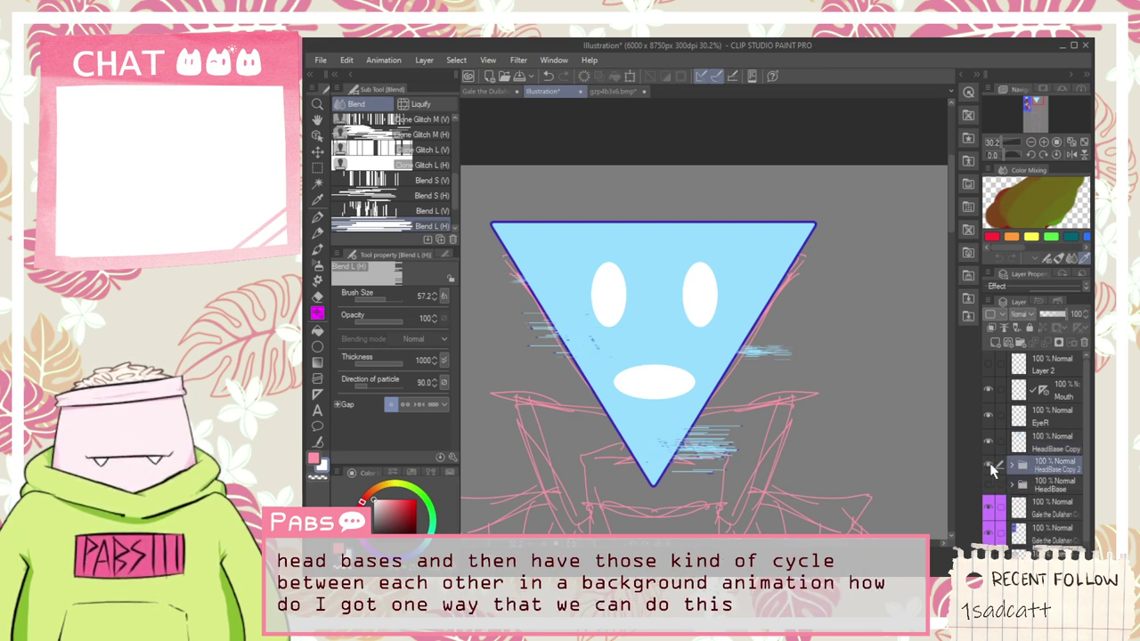
pyautogui.hotkey('shift', 'alt', 'e')
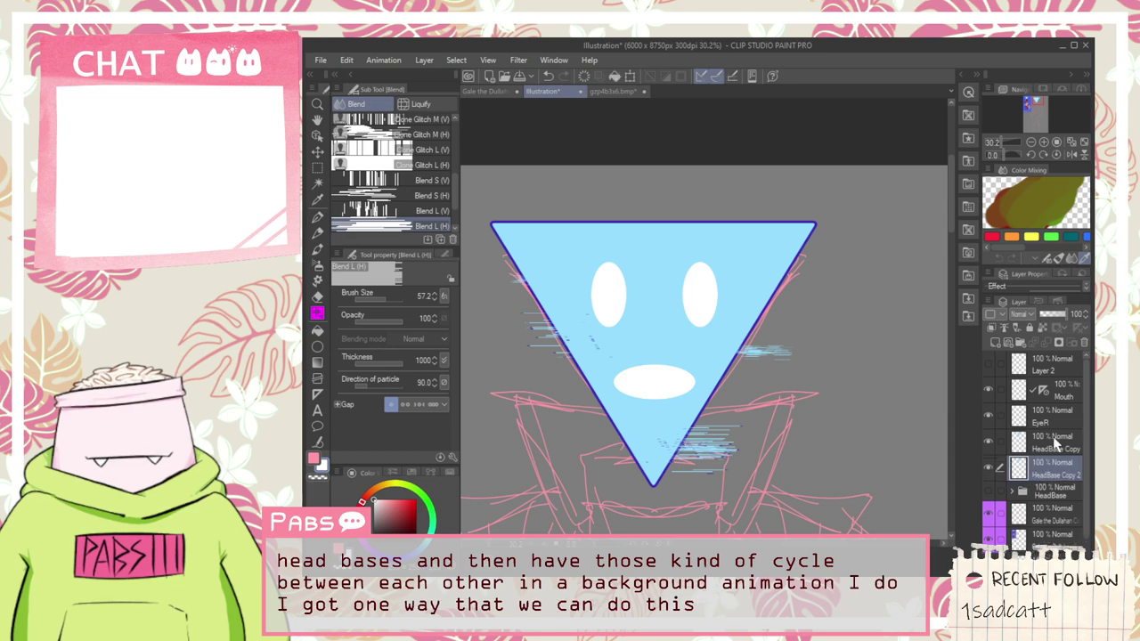
pyautogui.moveTo(1039, 469); pyautogui.dragTo(1054, 439)
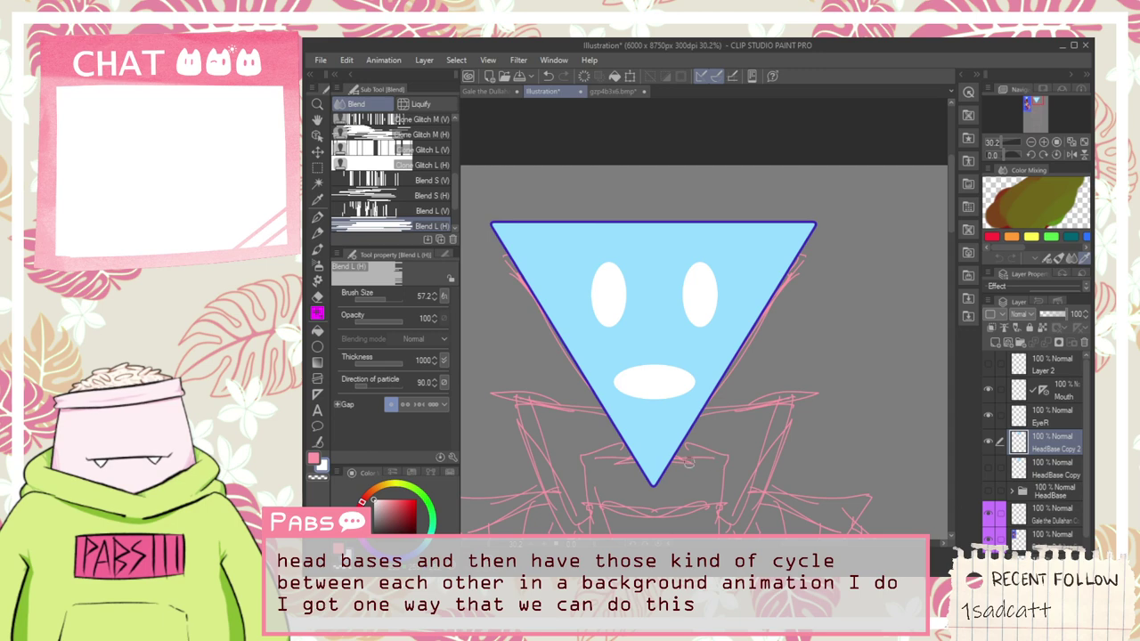
# Step: Add small glitch smears to the second head copy's right edge near the tip and mouth, checking them against the first copy
pyautogui.moveTo(660, 447); pyautogui.dragTo(686, 448)
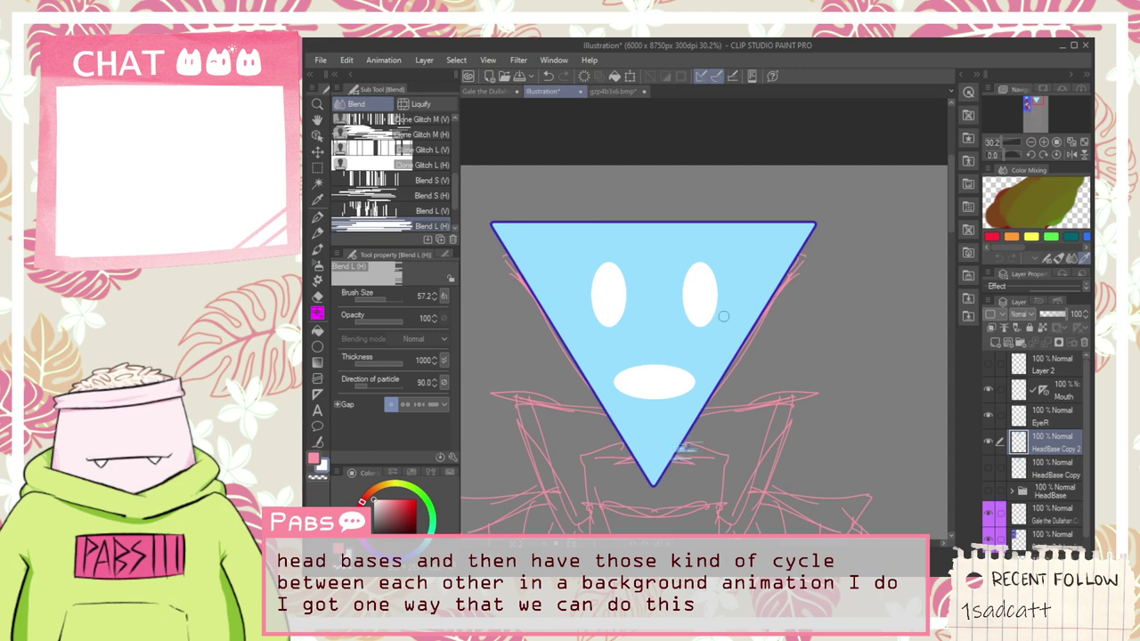
pyautogui.click(986, 463)
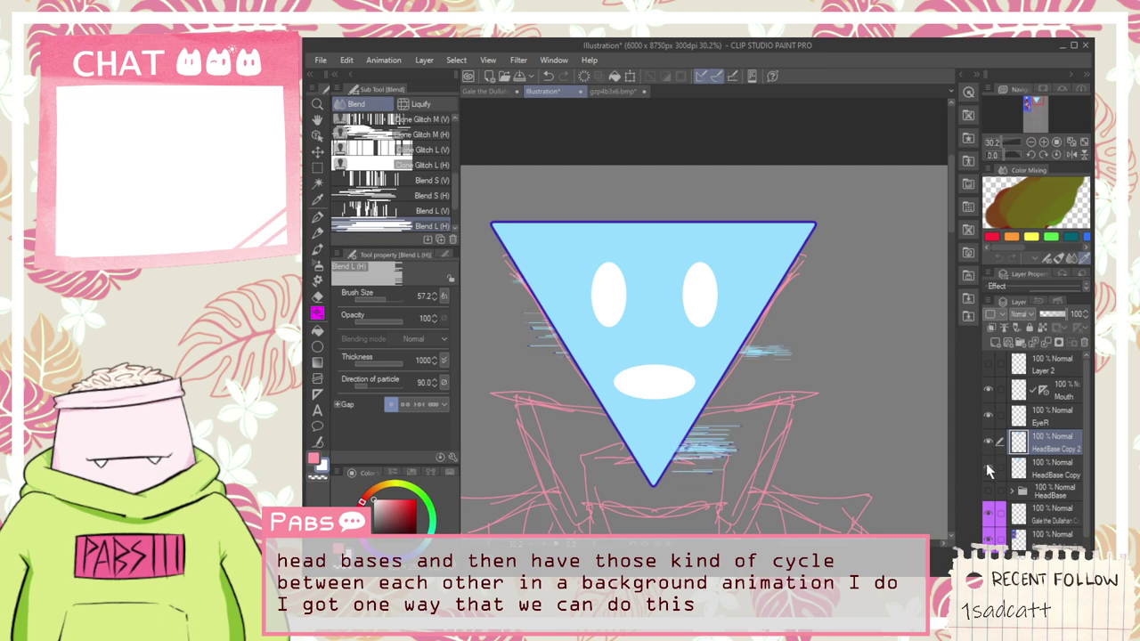
pyautogui.click(986, 463)
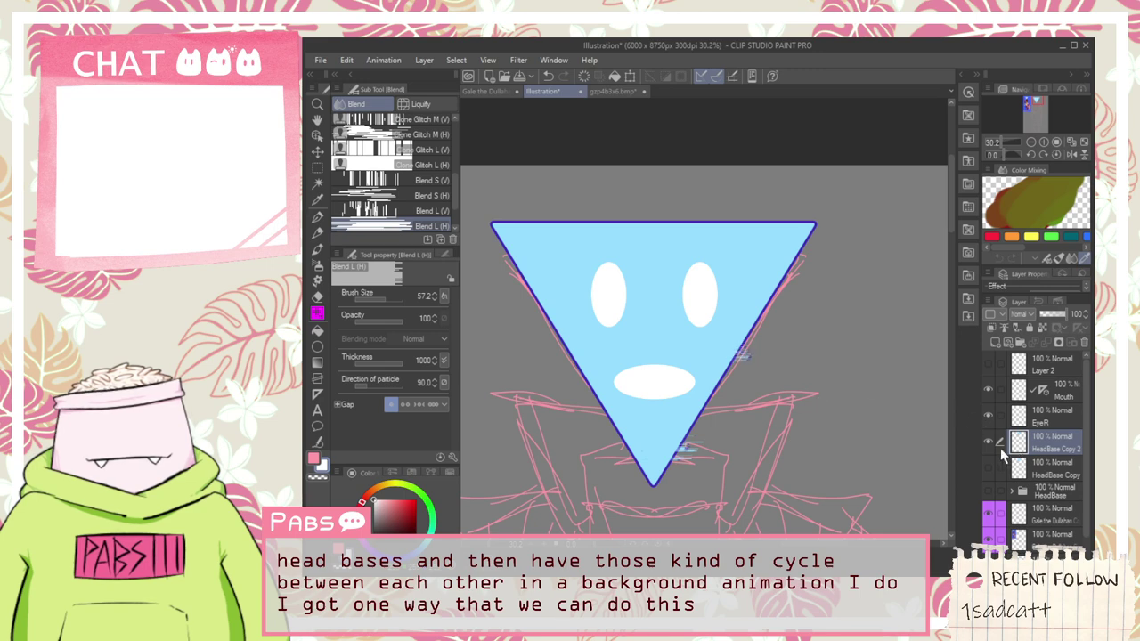
# Step: Alternate the visibility of the two glitched head copies to compare them as animation frames
pyautogui.click(986, 444)
pyautogui.click(986, 466)
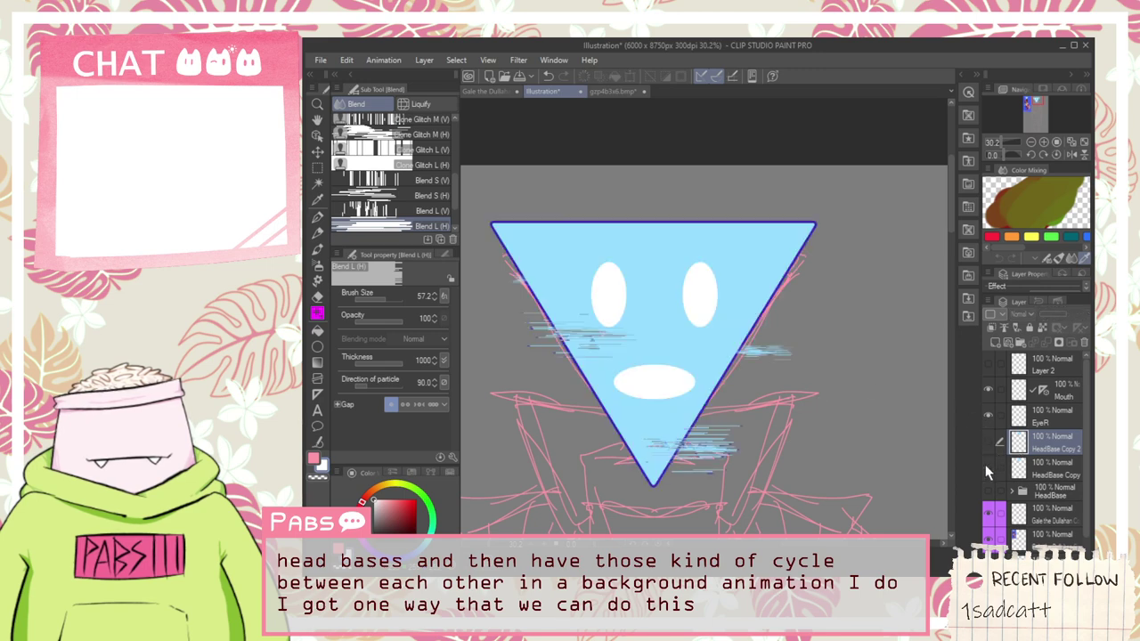
pyautogui.click(985, 464)
pyautogui.click(984, 463)
pyautogui.click(987, 463)
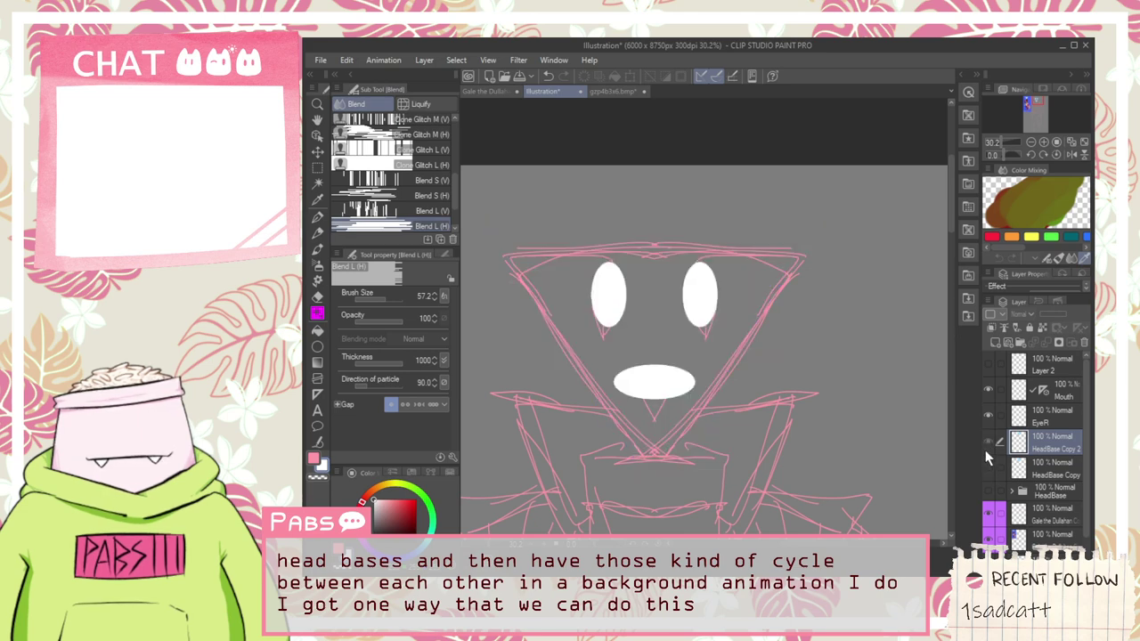
# Step: Show the HeadBase Copy 2 and HeadBase Copy layers to compare the glitch streaks along the triangle head's edges
pyautogui.click(986, 441)
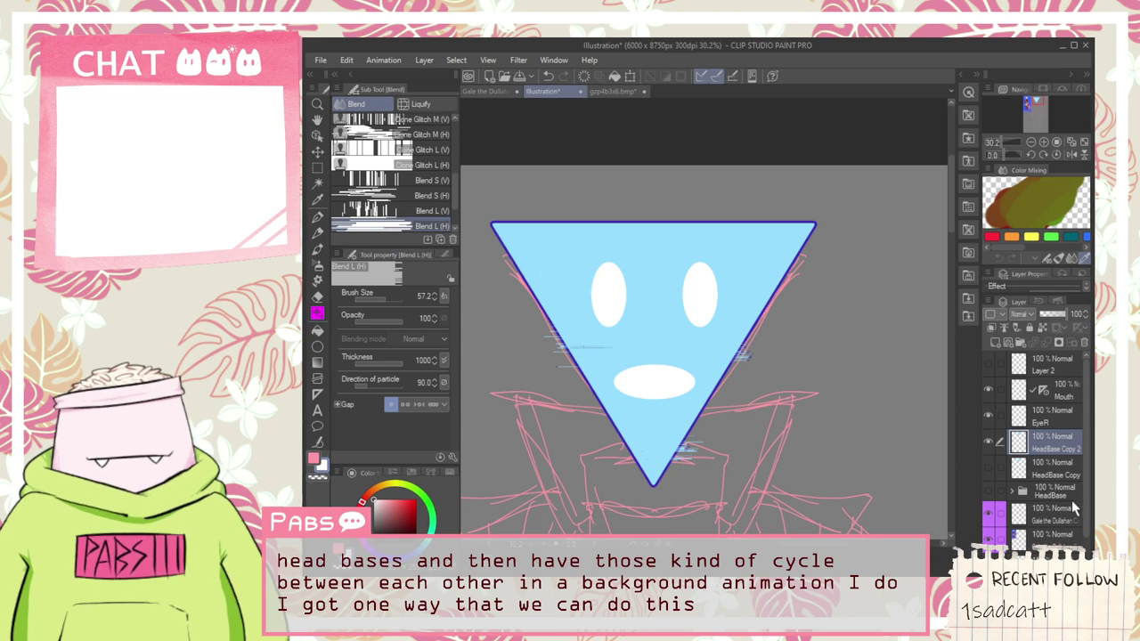
pyautogui.click(988, 464)
pyautogui.click(988, 465)
pyautogui.click(988, 465)
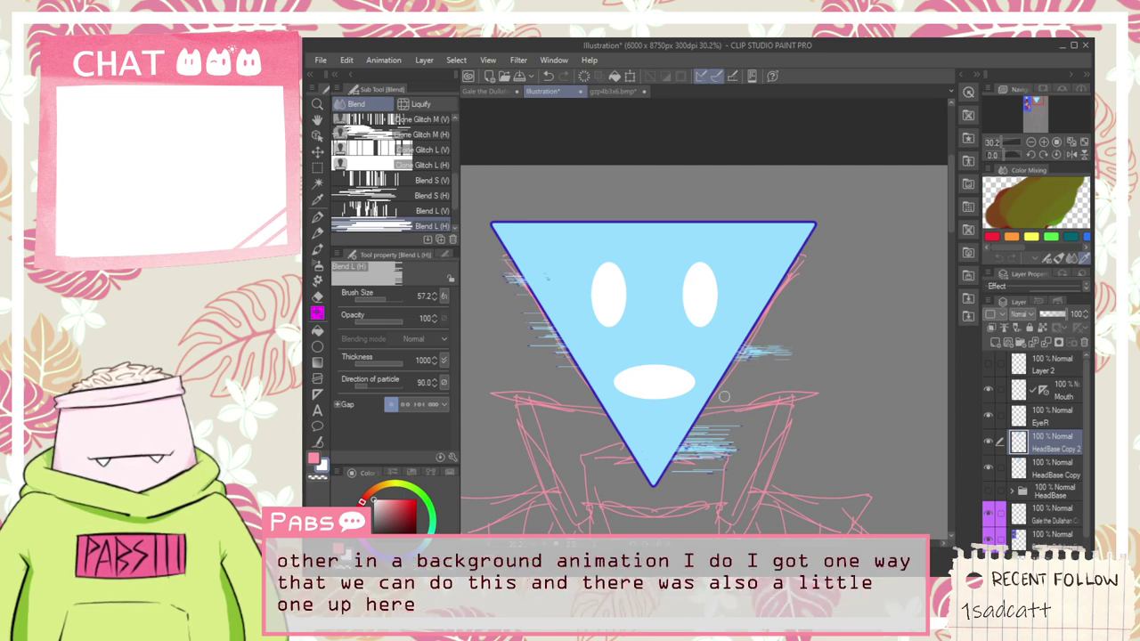
pyautogui.scroll(-3, 724, 396)
pyautogui.scroll(3, 681, 462)
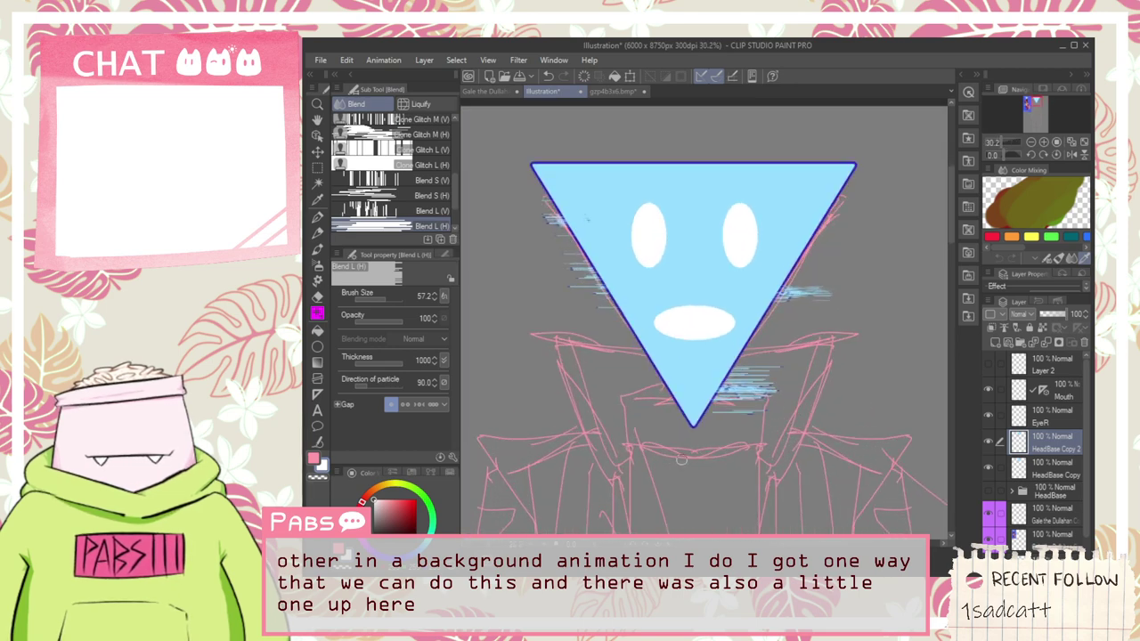
# Step: Rename the head base copies HeadBaseG1 and HeadBaseG2, and hide both in favour of the original HeadBase folder
pyautogui.click(1051, 471)
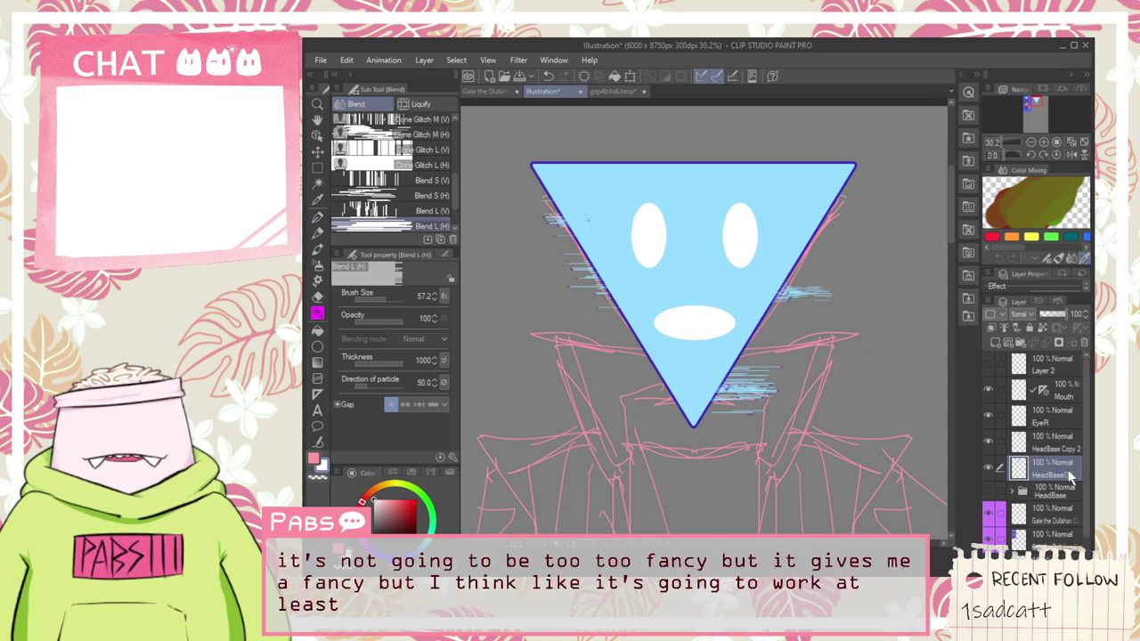
pyautogui.click(1052, 441)
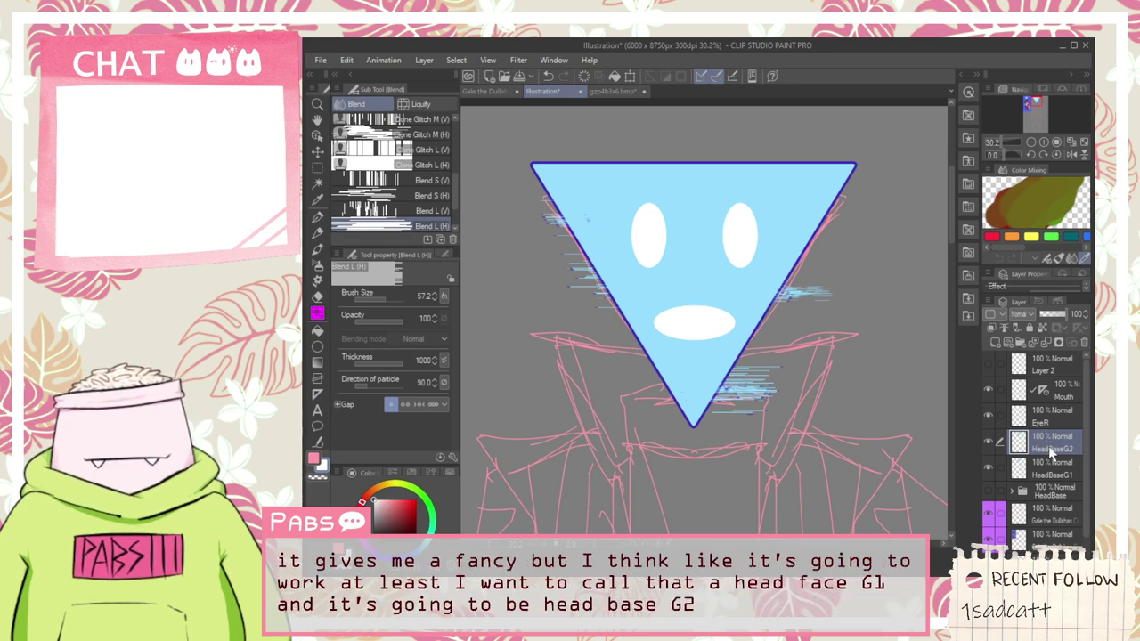
pyautogui.click(985, 442)
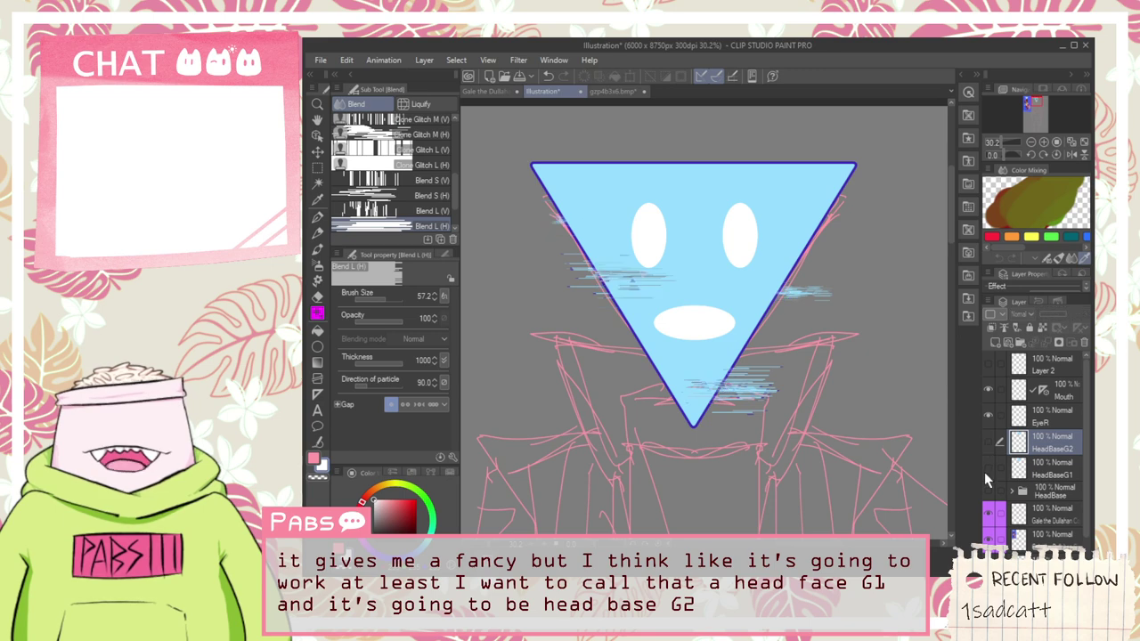
pyautogui.click(985, 468)
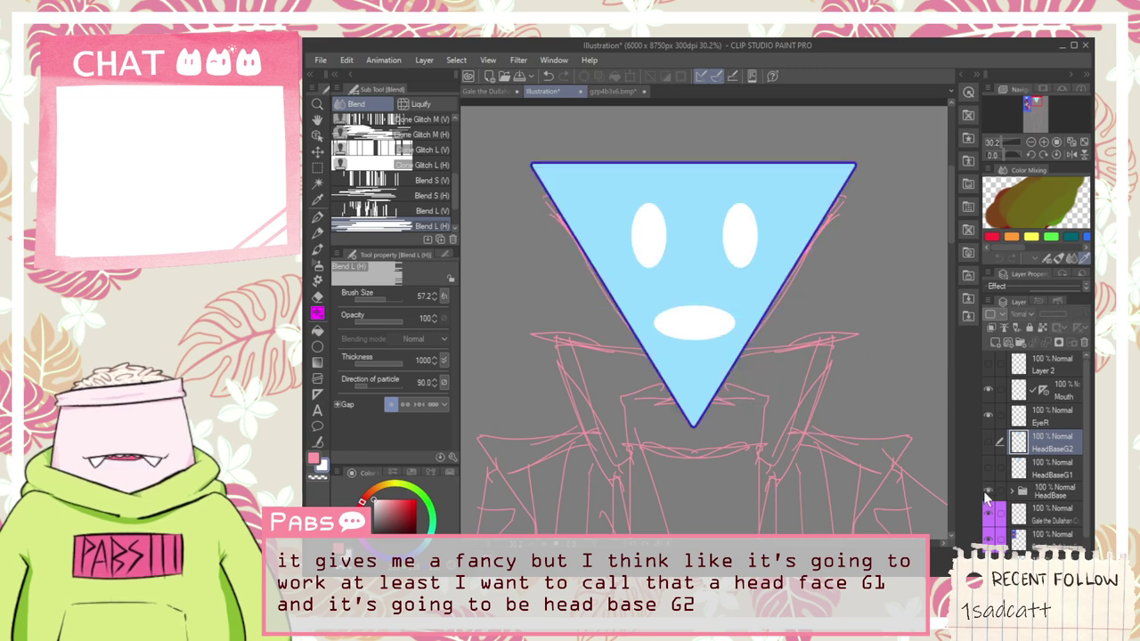
# Step: Liquify the white shape on the Mouth layer with a 314.9 brush size, pushing its upper and lower edges outward
pyautogui.click(1068, 417)
pyautogui.click(1063, 394)
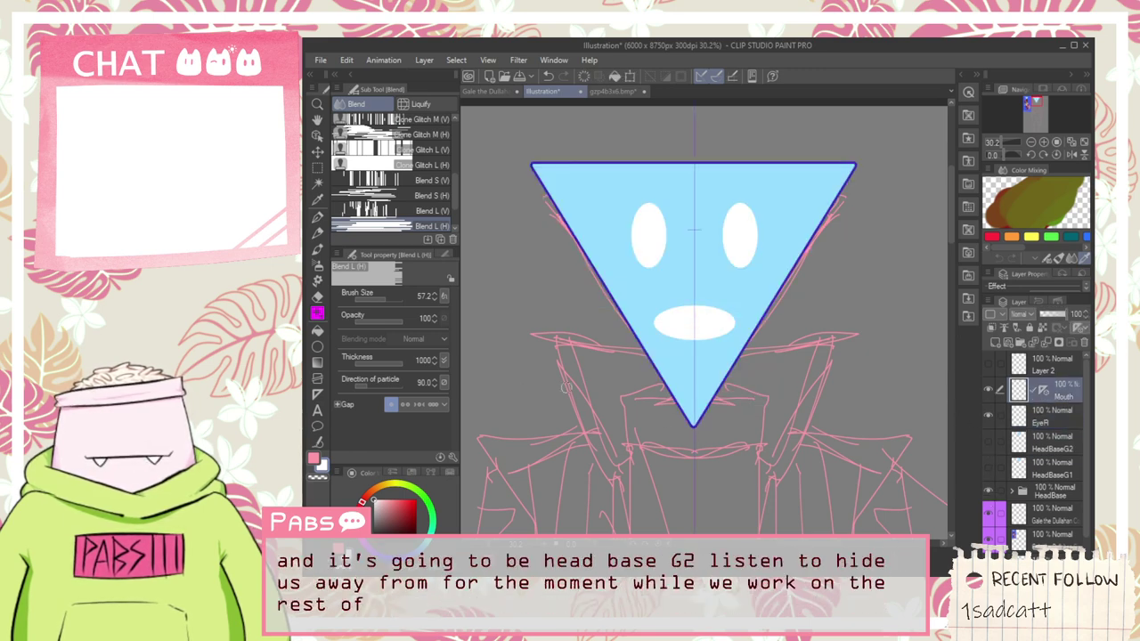
pyautogui.scroll(1, 594, 332)
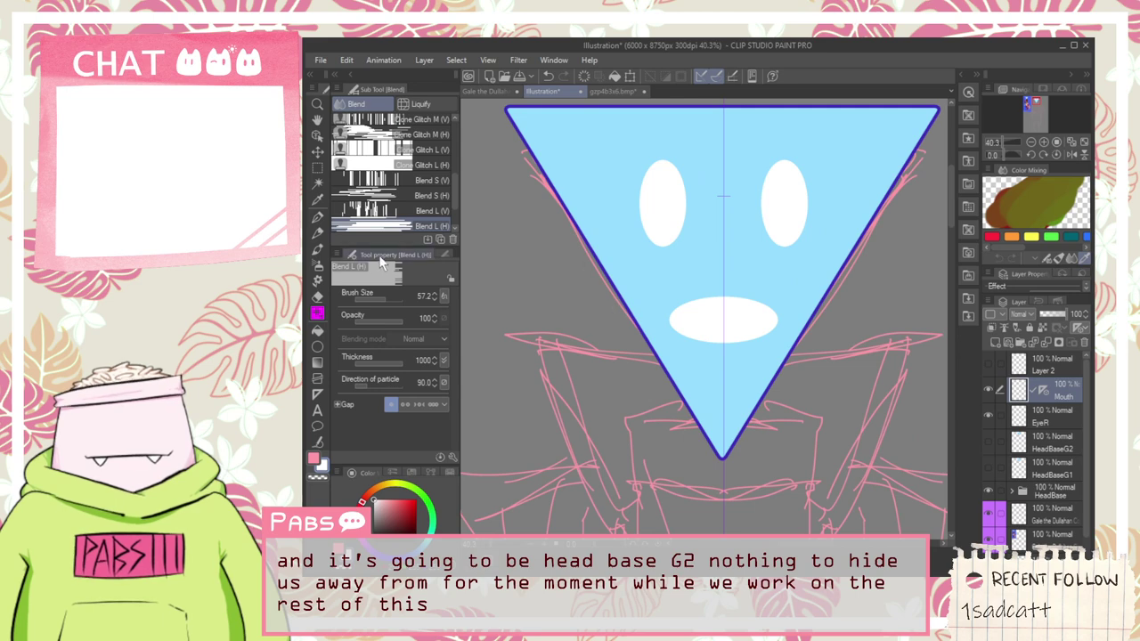
pyautogui.scroll(2, 774, 260)
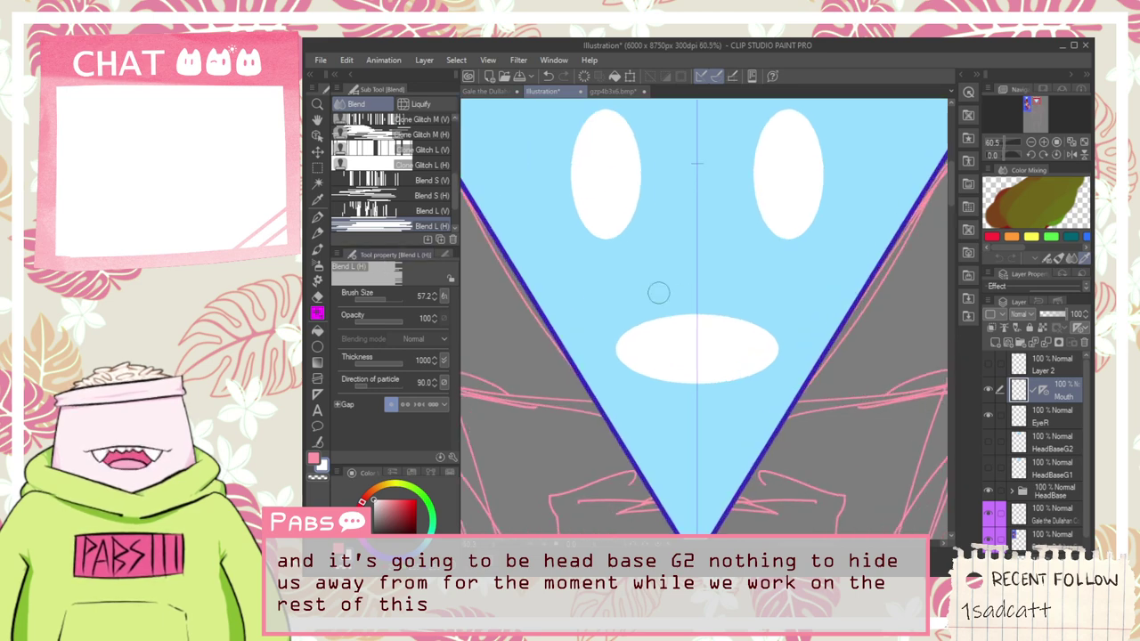
pyautogui.click(316, 328)
pyautogui.click(317, 312)
pyautogui.click(412, 103)
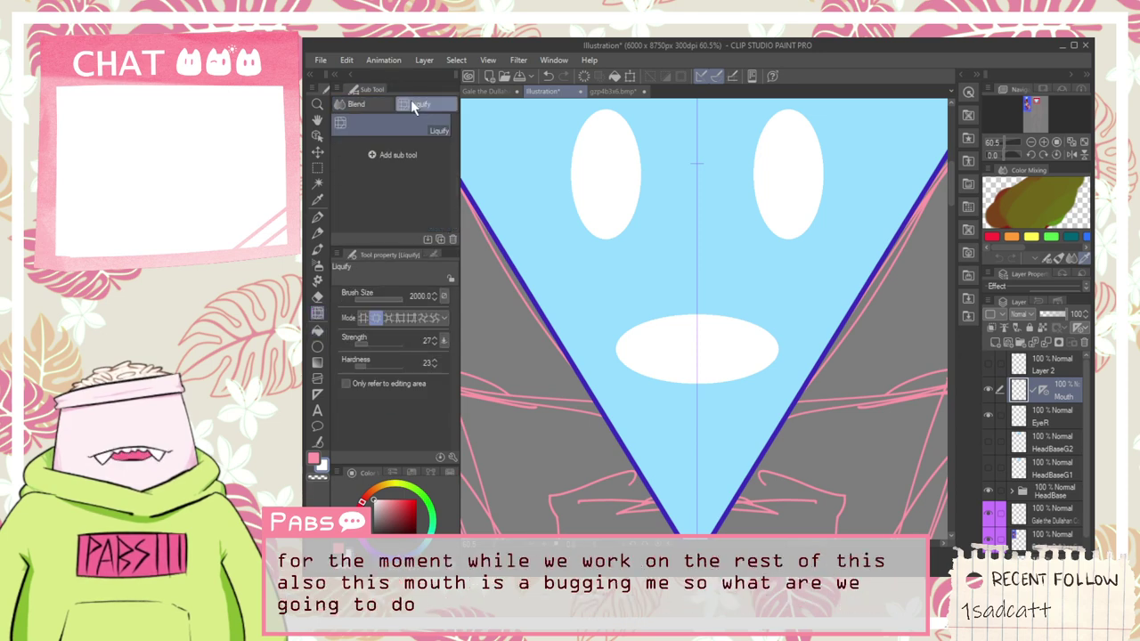
pyautogui.click(365, 317)
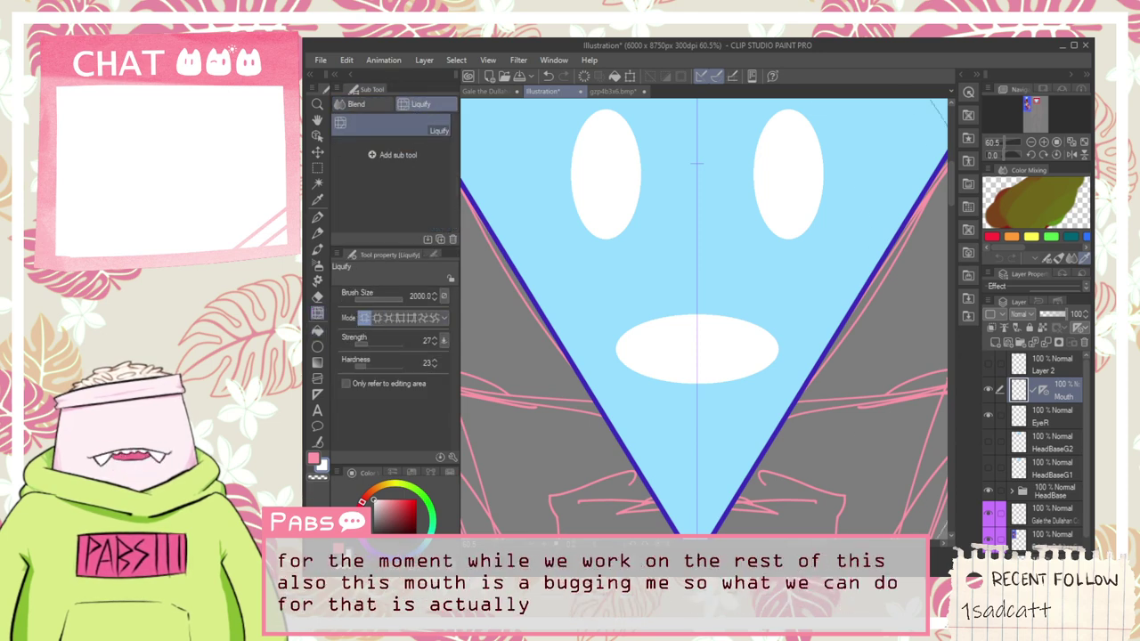
pyautogui.moveTo(397, 301); pyautogui.dragTo(392, 301)
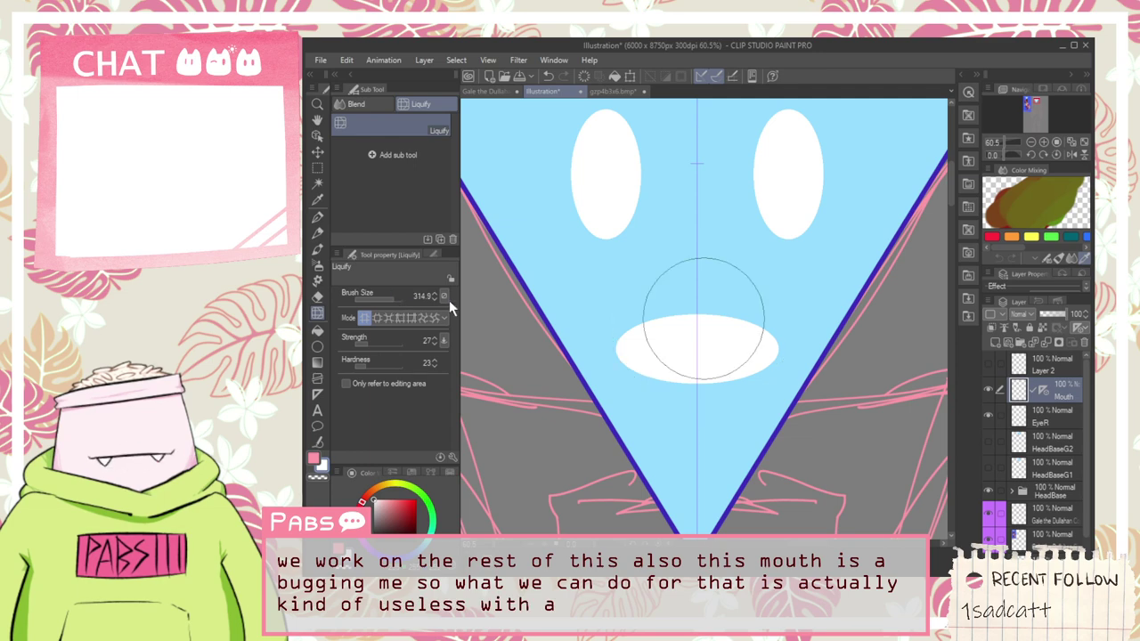
pyautogui.moveTo(696, 326); pyautogui.dragTo(695, 276)
pyautogui.hotkey('ctrl', 'z')
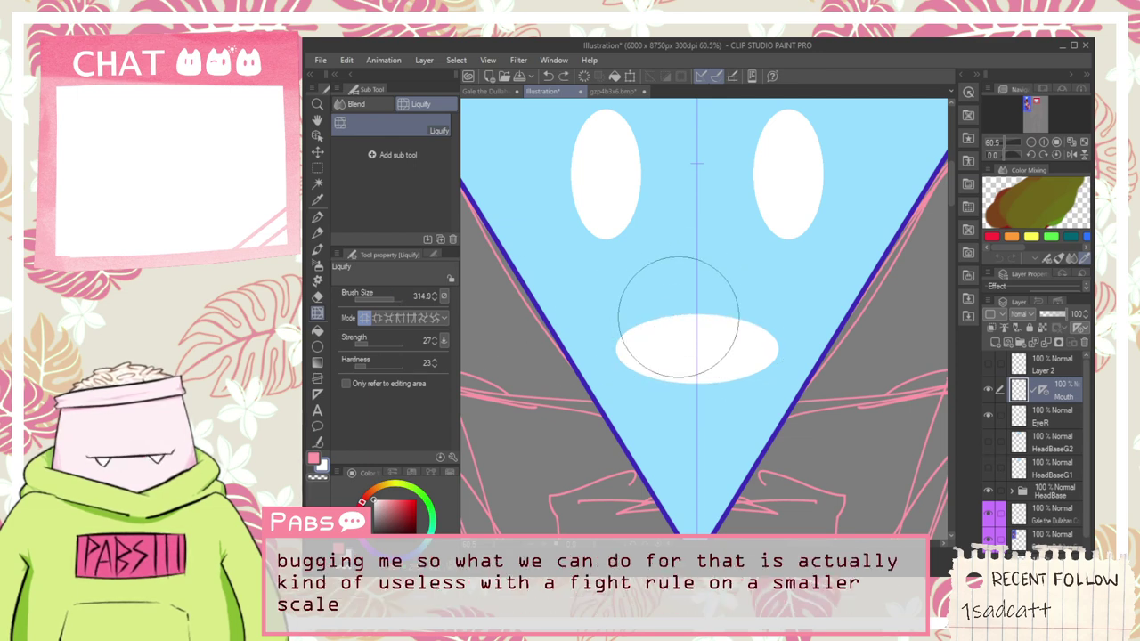
pyautogui.moveTo(669, 329)
pyautogui.mouseDown()
pyautogui.moveTo(684, 305)
pyautogui.moveTo(712, 371)
pyautogui.moveTo(692, 365)
pyautogui.moveTo(691, 394)
pyautogui.moveTo(656, 365)
pyautogui.moveTo(648, 388)
pyautogui.moveTo(674, 348)
pyautogui.moveTo(643, 330)
pyautogui.moveTo(638, 320)
pyautogui.moveTo(657, 326)
pyautogui.moveTo(648, 312)
pyautogui.moveTo(681, 333)
pyautogui.moveTo(683, 323)
pyautogui.moveTo(657, 364)
pyautogui.moveTo(668, 353)
pyautogui.moveTo(663, 366)
pyautogui.moveTo(693, 360)
pyautogui.mouseUp()
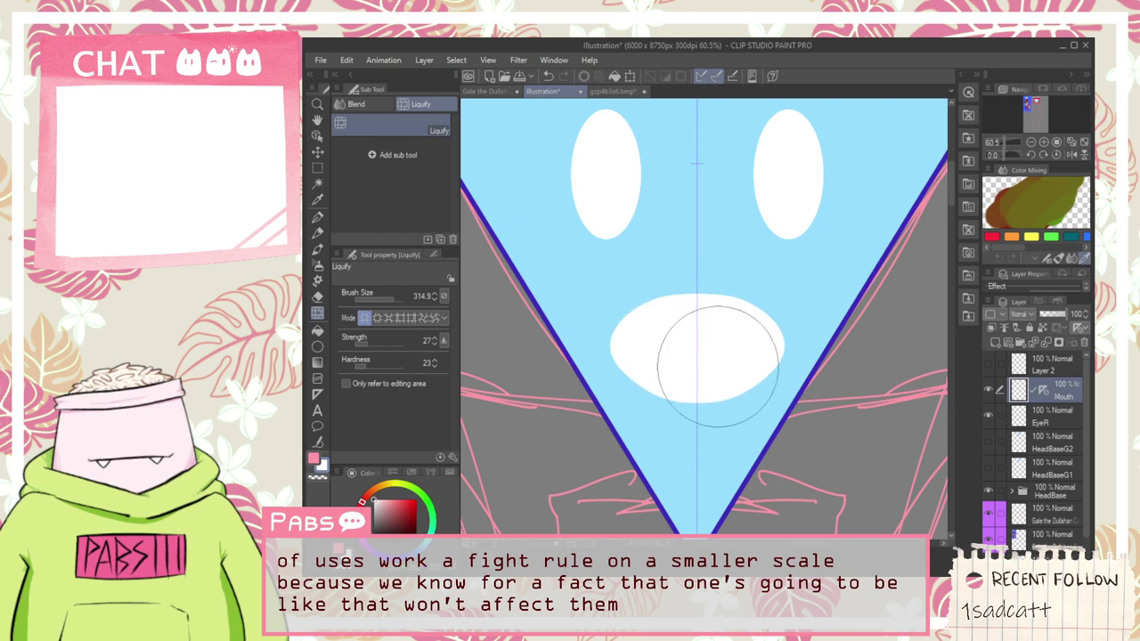
pyautogui.scroll(-4, 693, 356)
pyautogui.scroll(-2, 693, 356)
pyautogui.scroll(5, 739, 338)
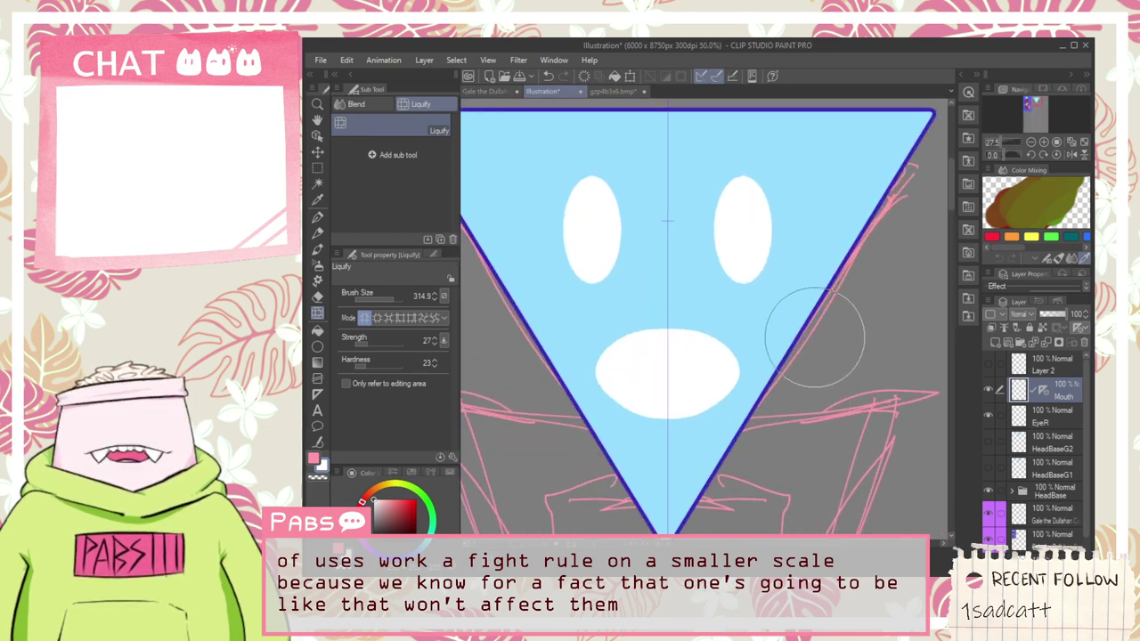
pyautogui.scroll(1, 639, 331)
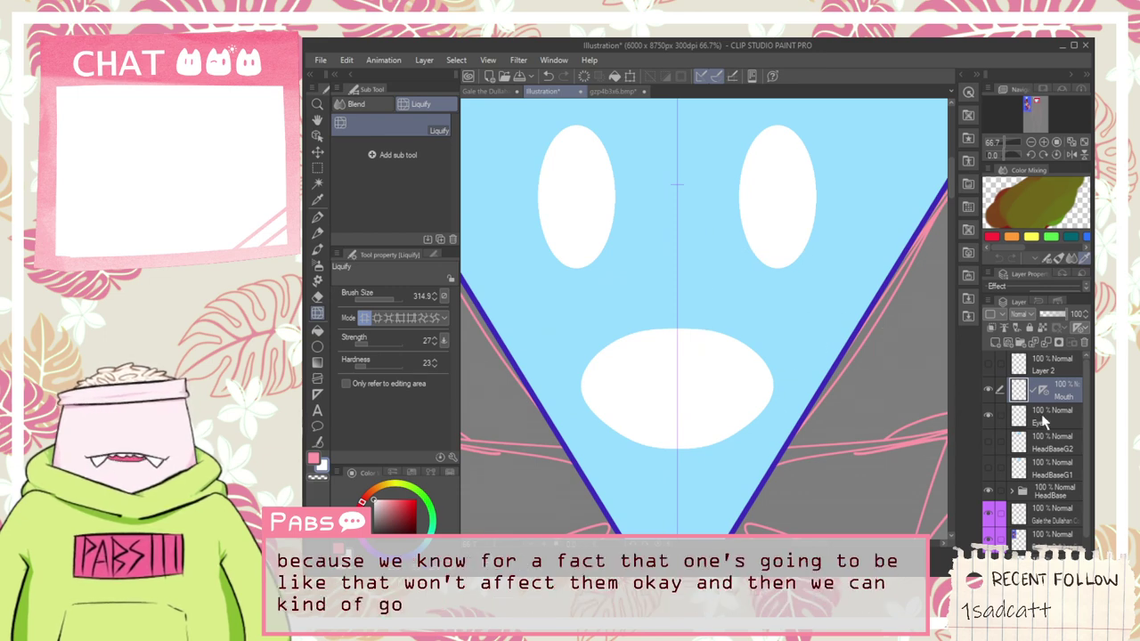
# Step: Pick the head's light blue and add a layer named LipTop above Mouth, with the symmetry ruler moved onto it
pyautogui.press('i')
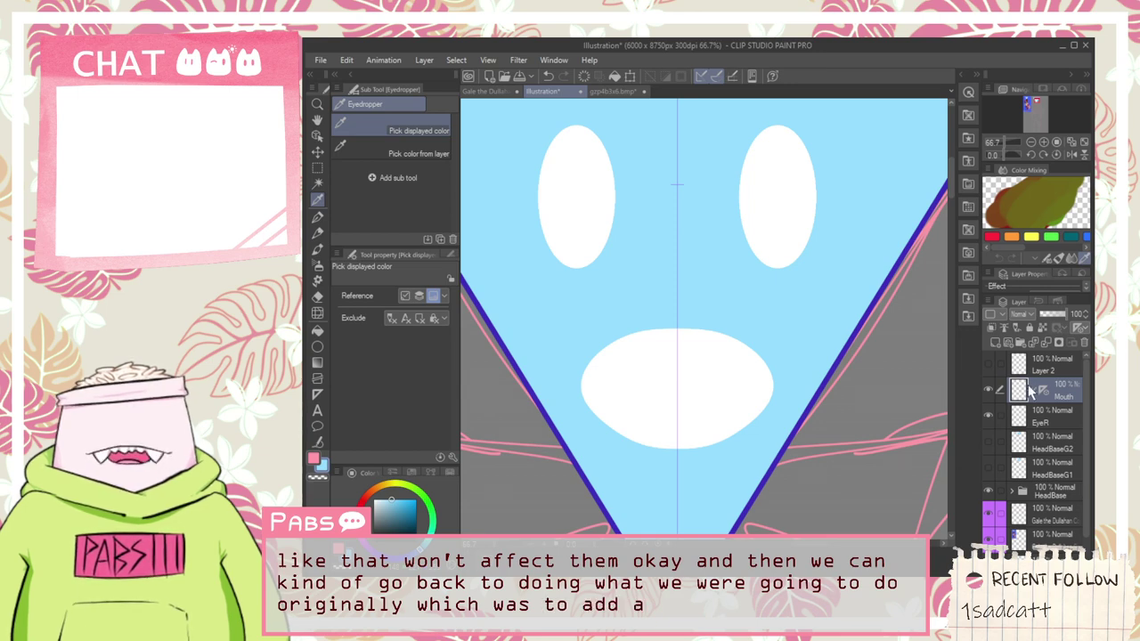
pyautogui.click(995, 342)
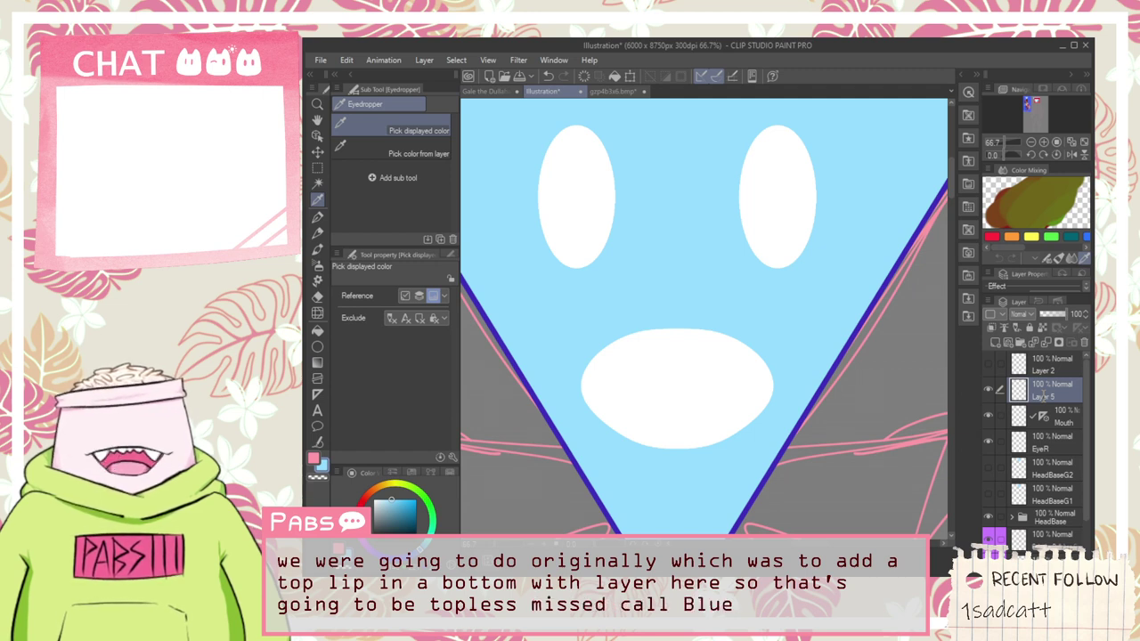
pyautogui.write('LipTop')
pyautogui.press('Return')
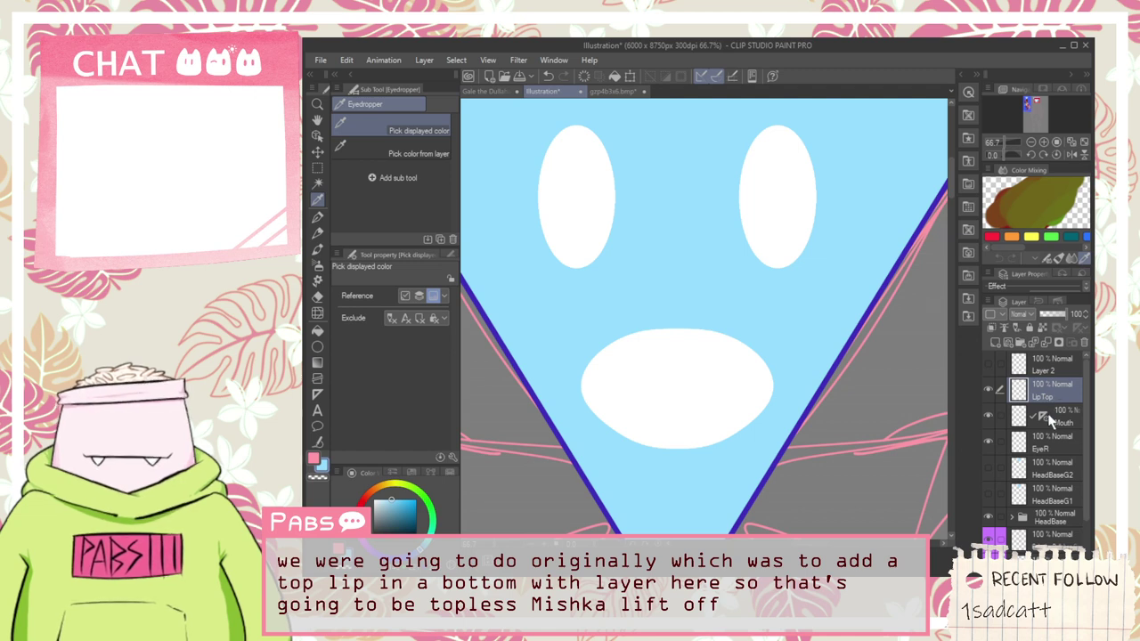
pyautogui.click(1046, 414)
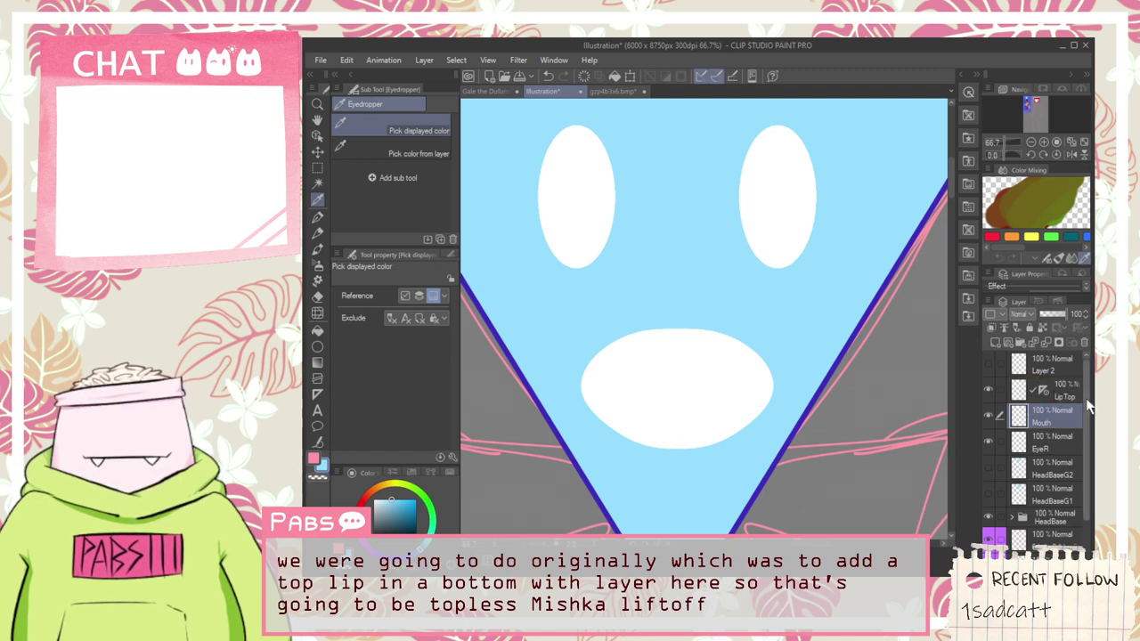
pyautogui.click(1074, 397)
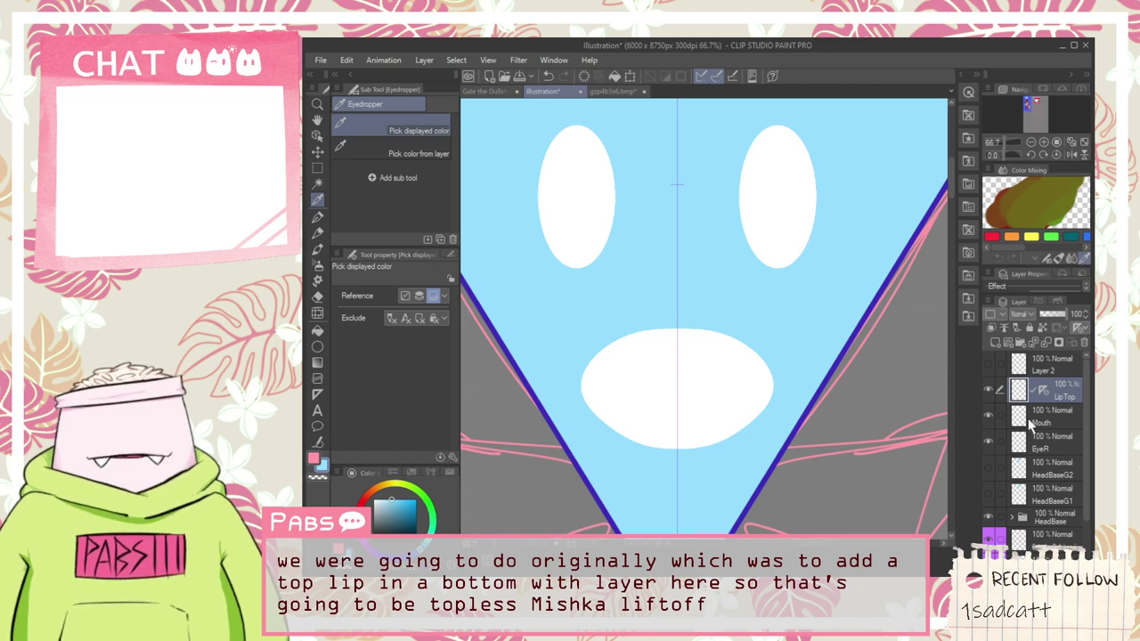
# Step: Paint over the upper half of the mouth in light blue on LipTop, using the Milli Pen at size 62.5
pyautogui.press('p')
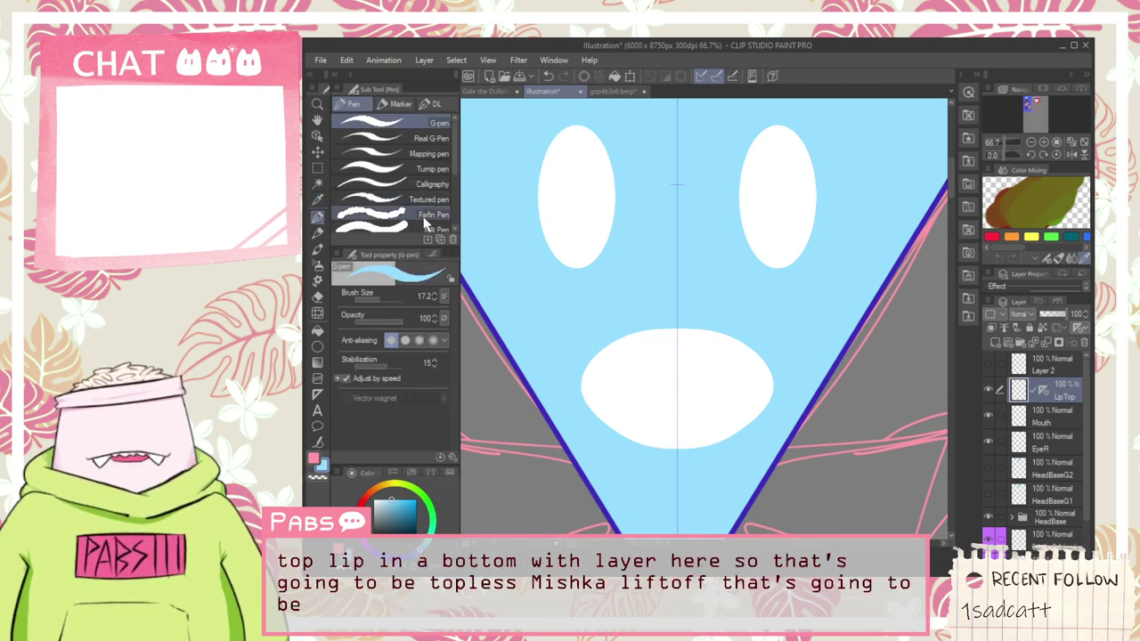
pyautogui.moveTo(587, 358); pyautogui.dragTo(746, 344)
pyautogui.hotkey('ctrl', 'z')
pyautogui.moveTo(578, 361); pyautogui.dragTo(684, 352)
pyautogui.hotkey('ctrl', 'z')
pyautogui.moveTo(577, 371)
pyautogui.mouseDown()
pyautogui.moveTo(723, 367)
pyautogui.moveTo(661, 350)
pyautogui.mouseUp()
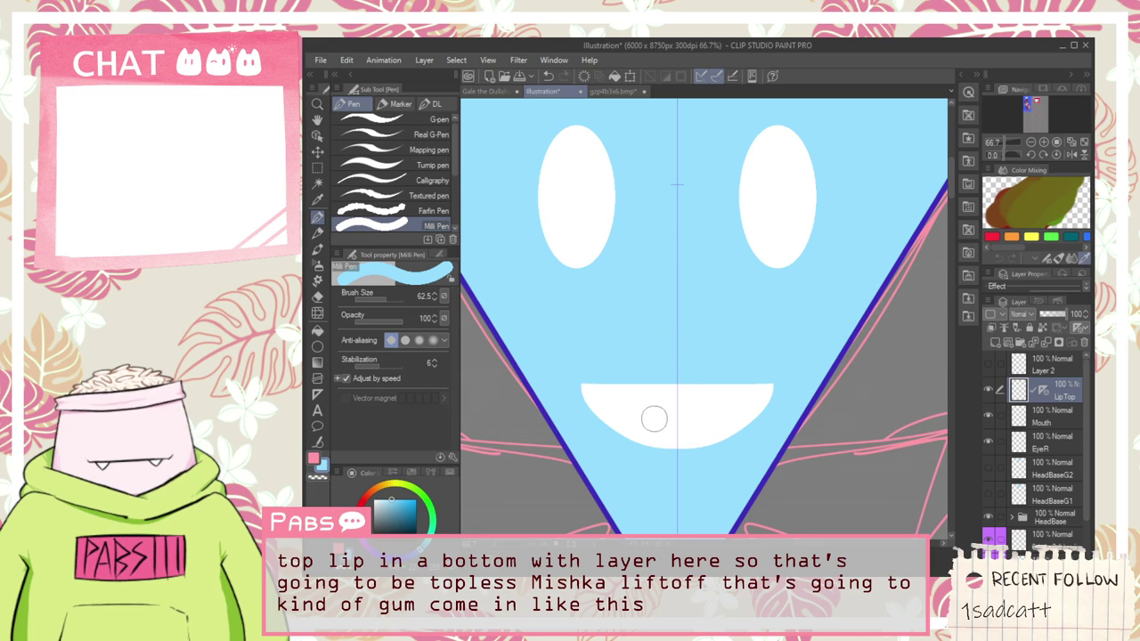
# Step: Add a layer named LipBottom between LipTop and Mouth and move the symmetry ruler onto it
pyautogui.click(1043, 414)
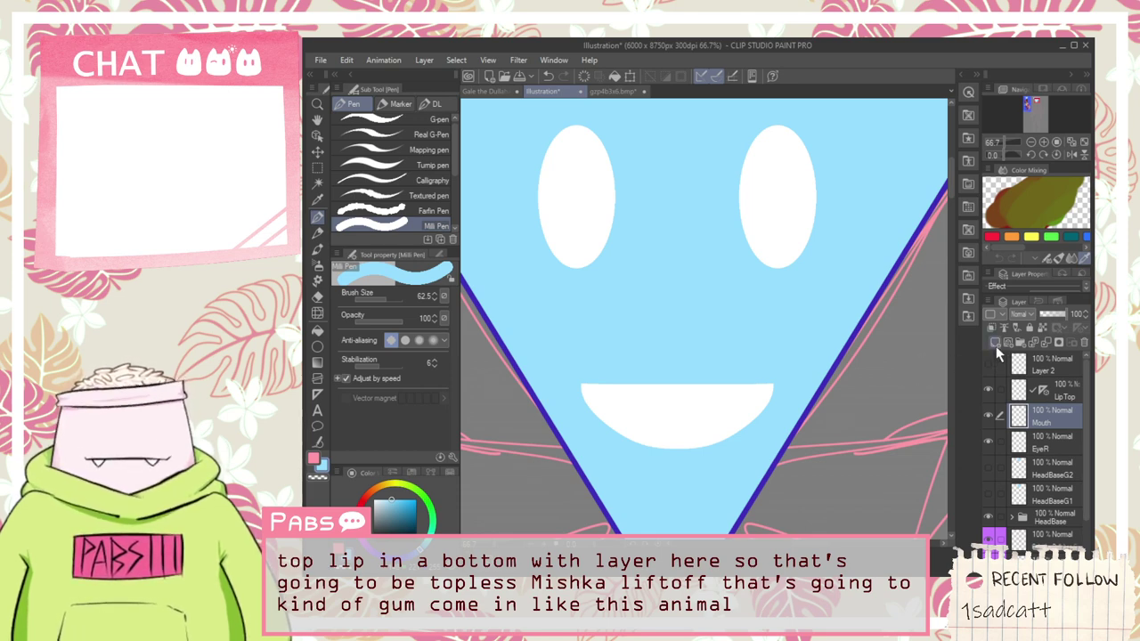
pyautogui.click(1031, 443)
pyautogui.click(1038, 417)
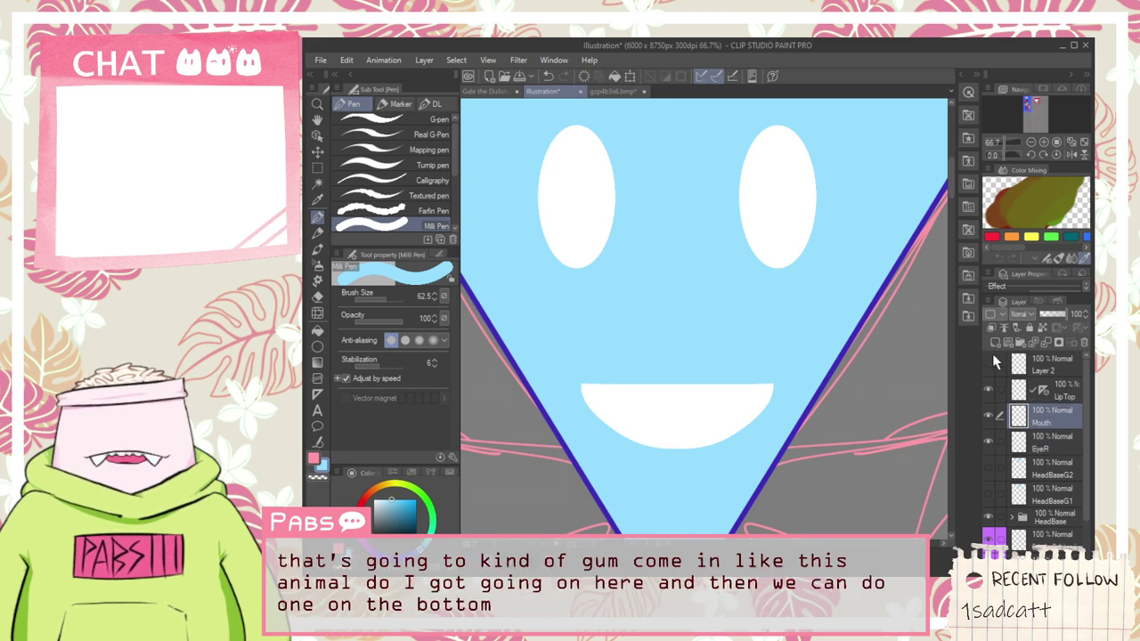
pyautogui.click(994, 343)
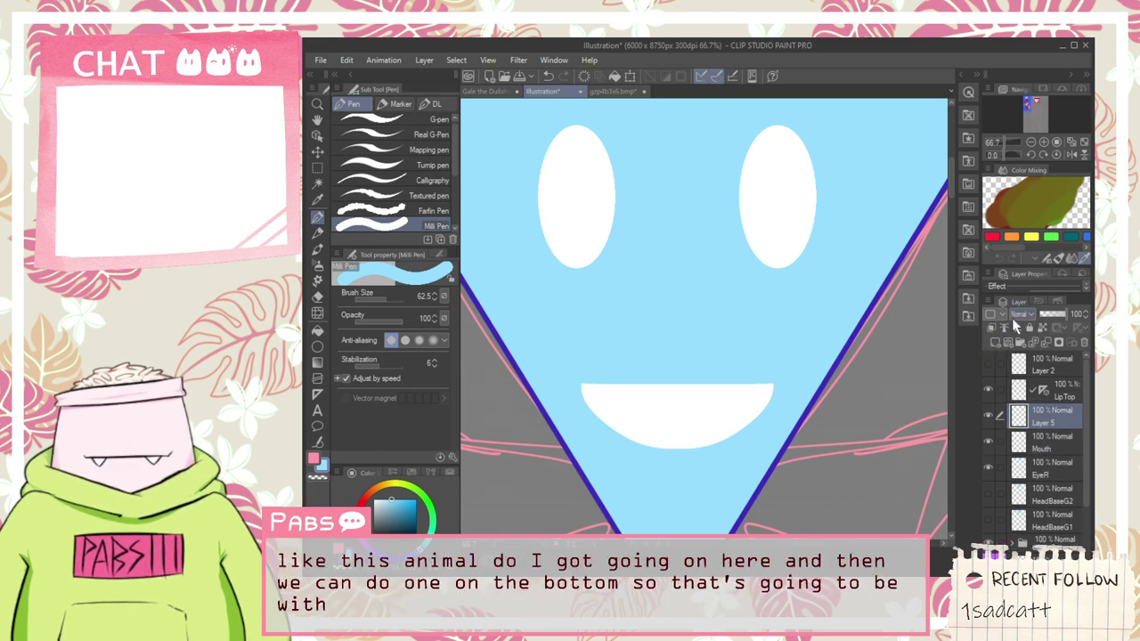
pyautogui.click(1045, 395)
pyautogui.click(1060, 424)
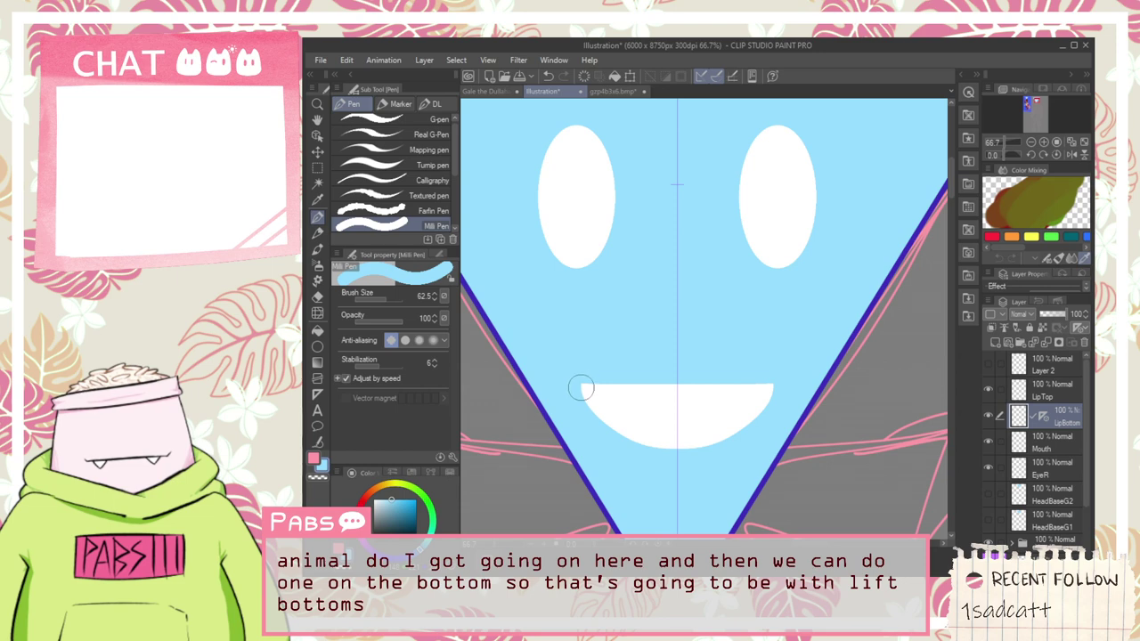
# Step: Paint a light blue lower lip on LipBottom, covering the mouth except for a thin, slightly curved white smile
pyautogui.moveTo(580, 395); pyautogui.dragTo(677, 415)
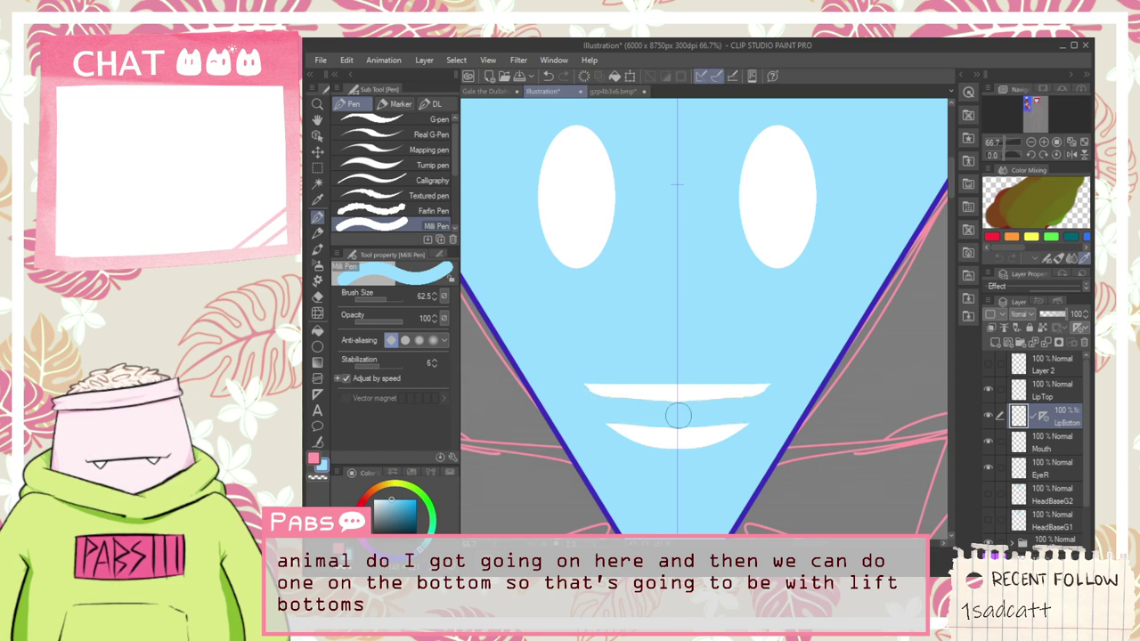
pyautogui.hotkey('ctrl', 'z')
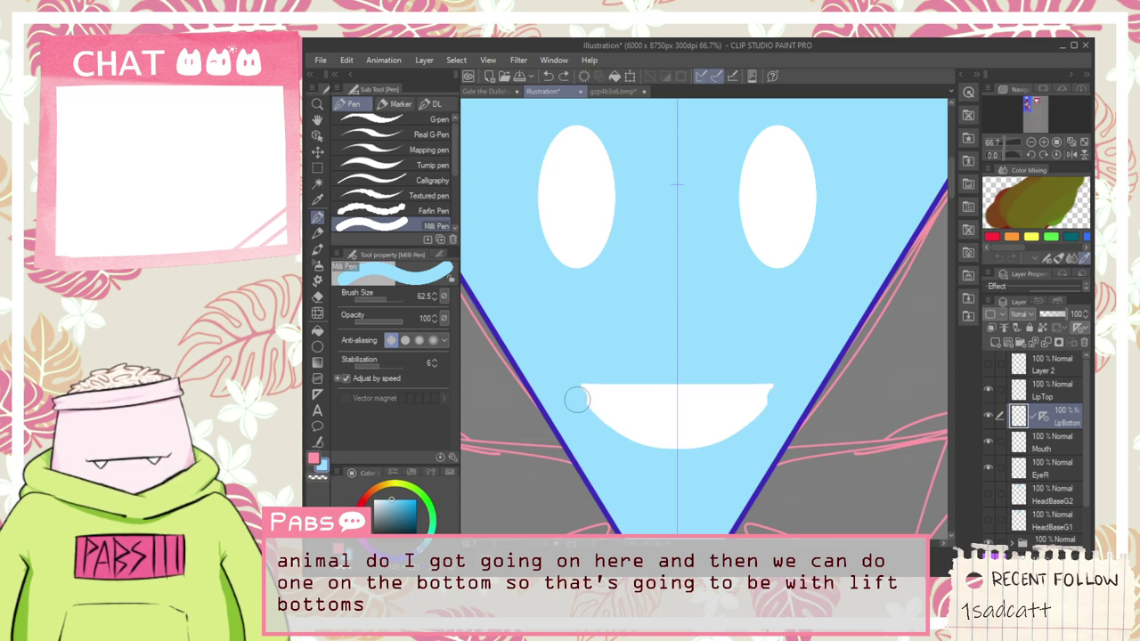
pyautogui.moveTo(577, 400)
pyautogui.mouseDown()
pyautogui.moveTo(744, 423)
pyautogui.moveTo(663, 432)
pyautogui.moveTo(720, 441)
pyautogui.moveTo(681, 438)
pyautogui.mouseUp()
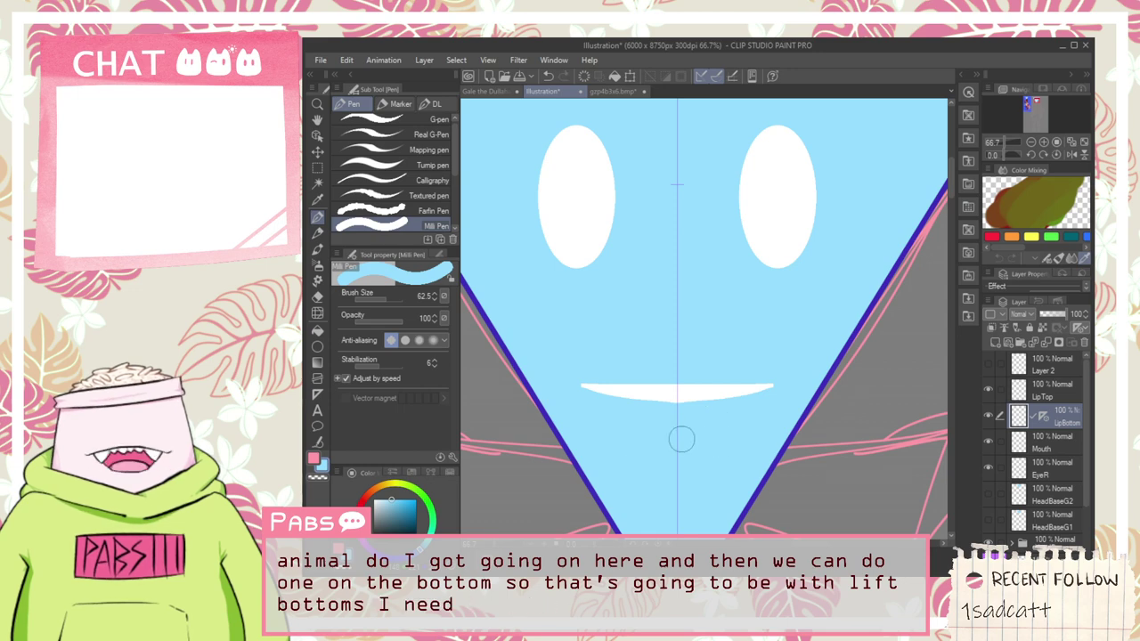
pyautogui.moveTo(582, 394); pyautogui.dragTo(682, 402)
pyautogui.hotkey('ctrl', 'z')
pyautogui.moveTo(577, 397); pyautogui.dragTo(707, 406)
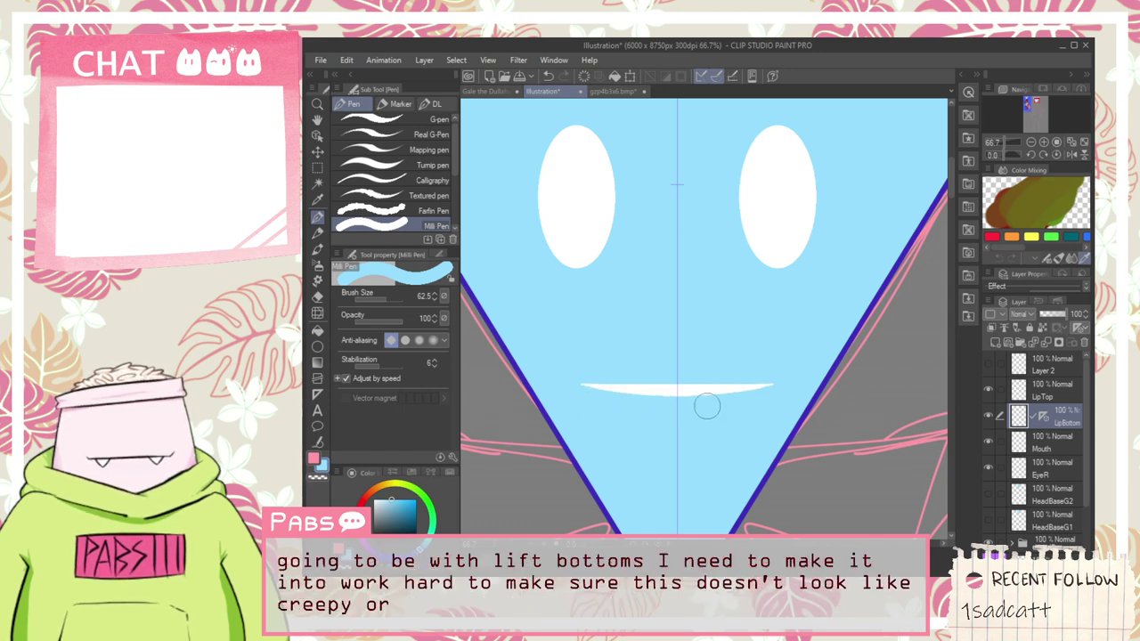
pyautogui.scroll(-5, 707, 406)
pyautogui.scroll(4, 704, 454)
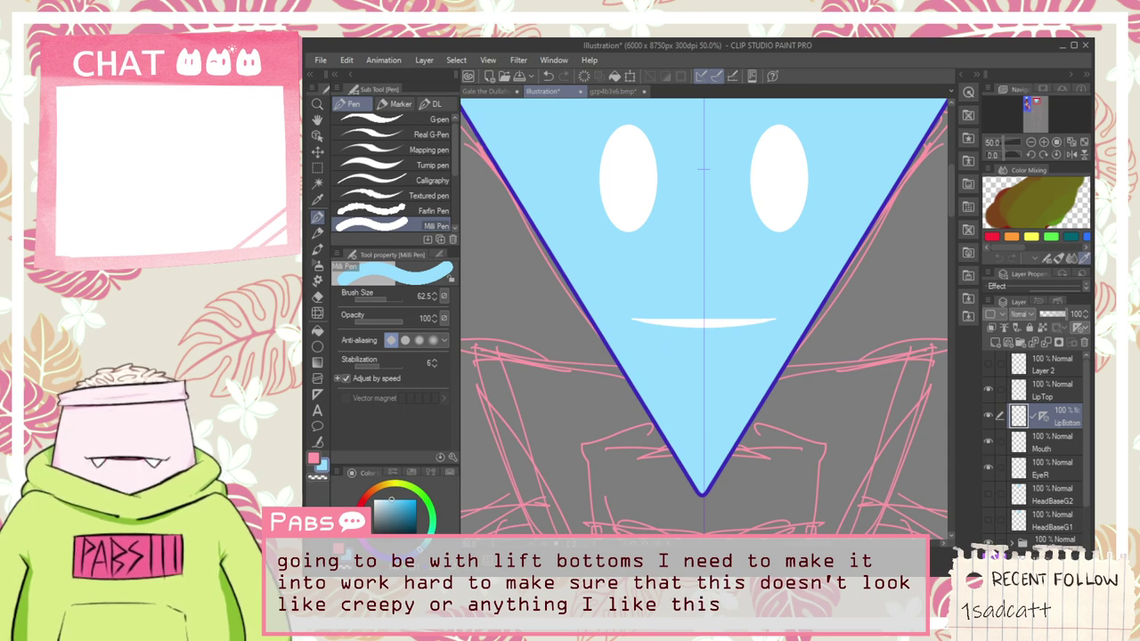
# Step: Hide the HeadBase folder and examine the outlines of both painted lips around the mouth
pyautogui.click(987, 540)
pyautogui.scroll(3, 689, 344)
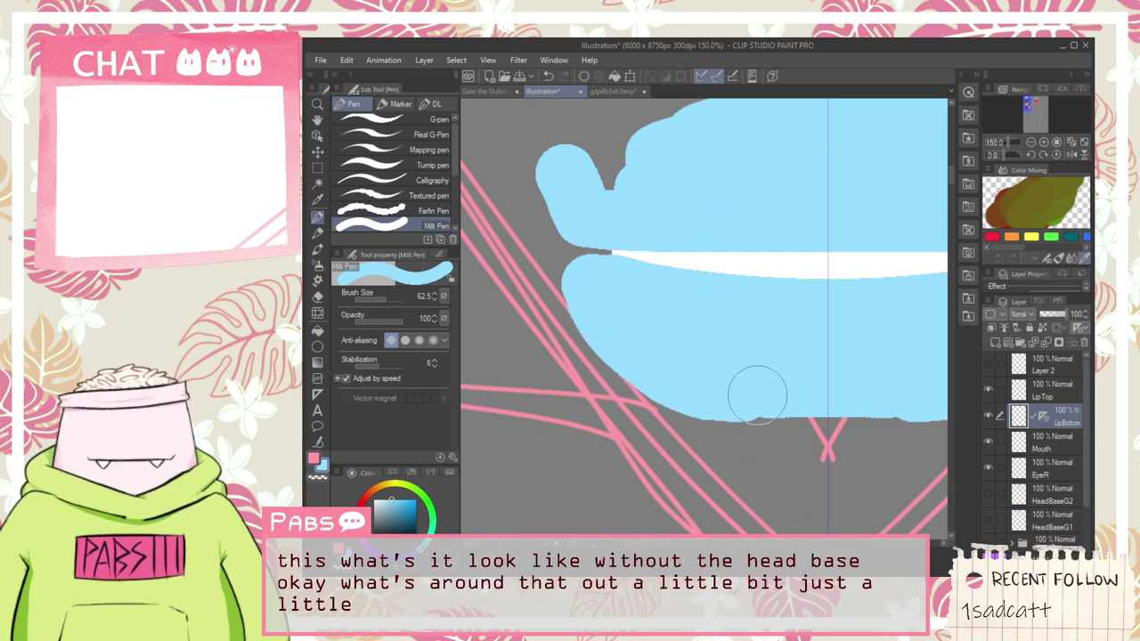
pyautogui.scroll(-3, 840, 393)
pyautogui.press('space')
pyautogui.moveTo(835, 412); pyautogui.dragTo(756, 424)
pyautogui.scroll(1, 824, 406)
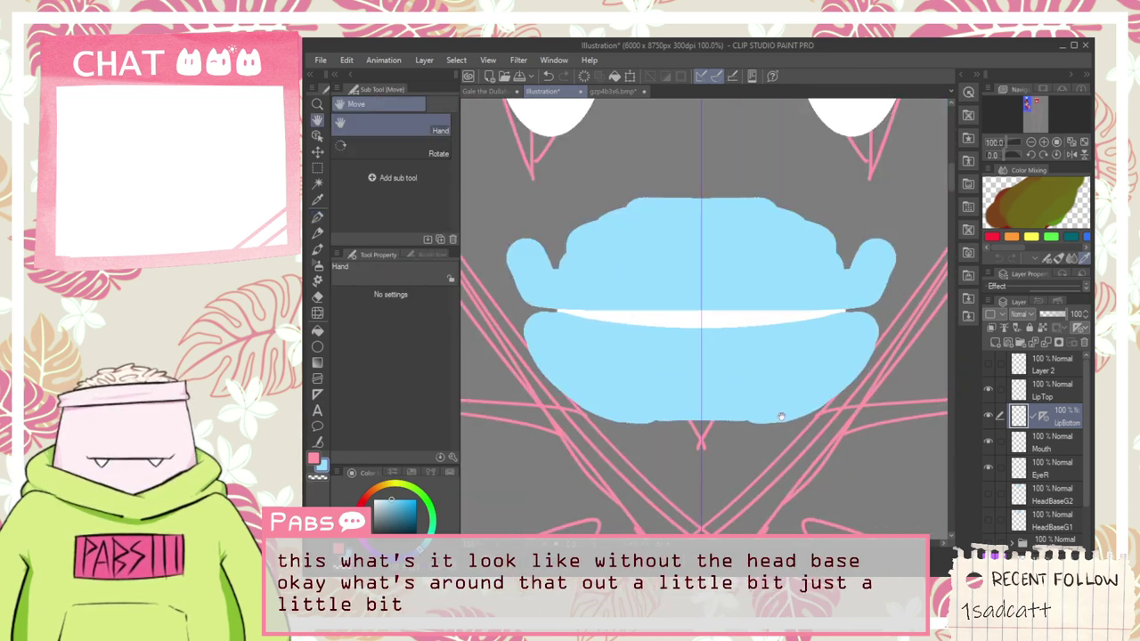
# Step: Move the symmetry ruler from LipBottom onto LipTop and fill the side gaps of the upper lip in light blue with the Milli Pen
pyautogui.click(1037, 391)
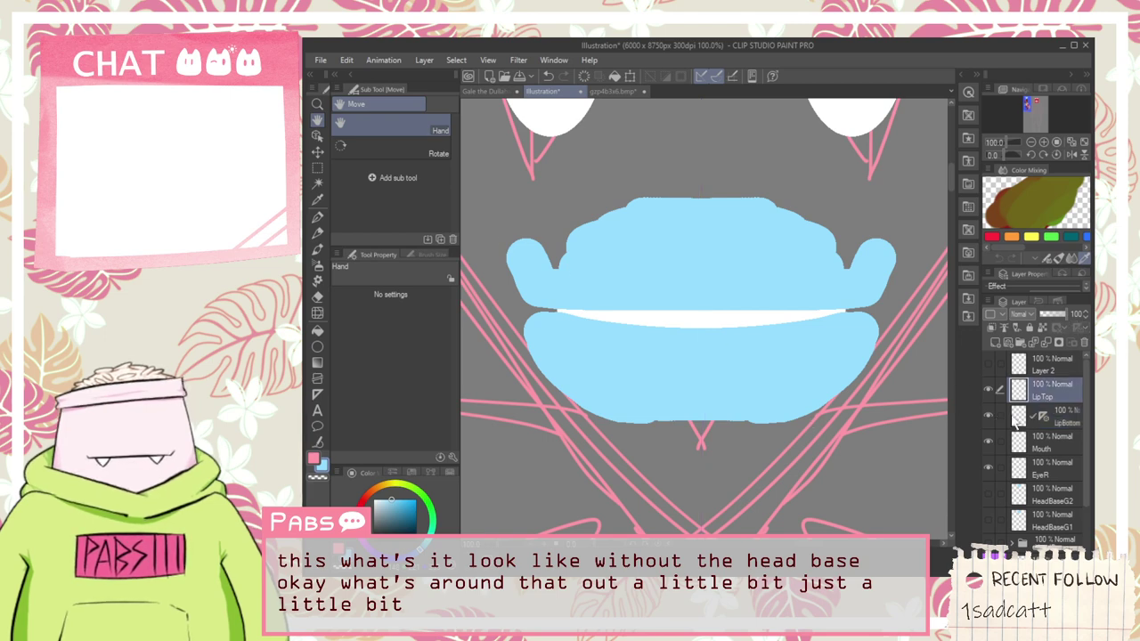
pyautogui.moveTo(1040, 416); pyautogui.dragTo(1056, 401)
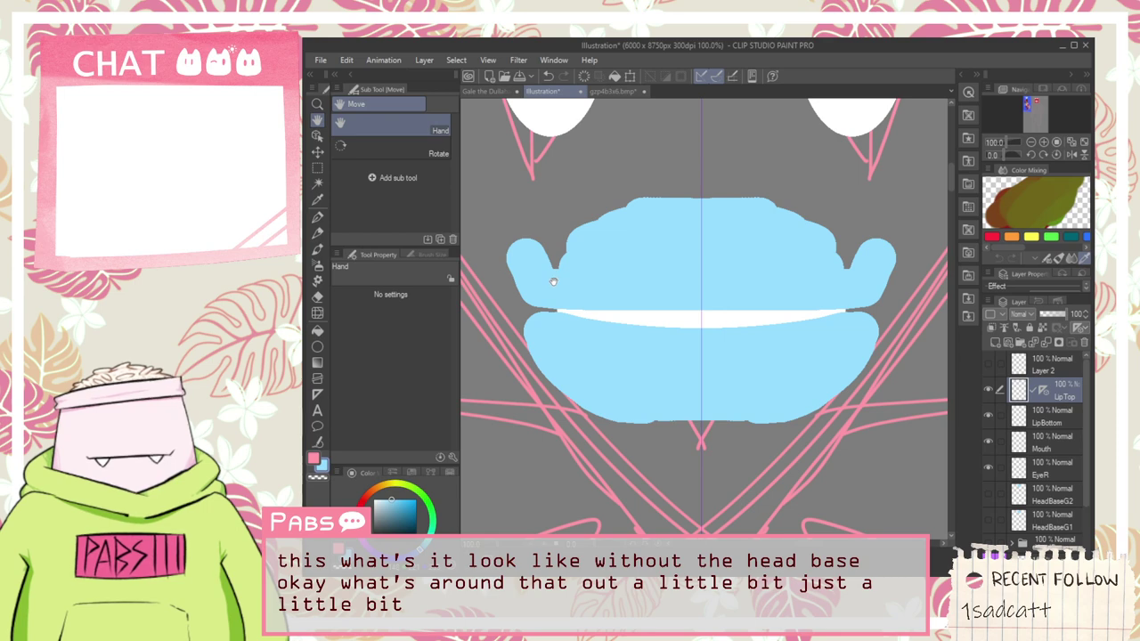
pyautogui.press('p')
pyautogui.moveTo(553, 282)
pyautogui.mouseDown()
pyautogui.moveTo(525, 267)
pyautogui.moveTo(547, 254)
pyautogui.moveTo(526, 257)
pyautogui.mouseUp()
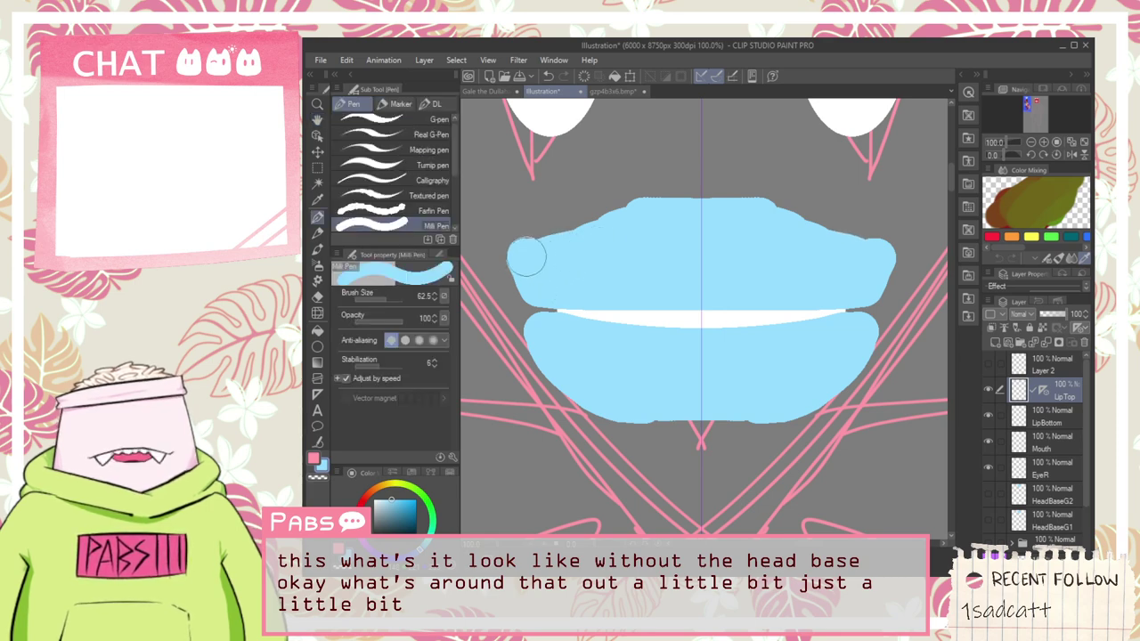
# Step: Show the HeadBase folder again and examine the mouth on the whole face
pyautogui.scroll(-4, 643, 257)
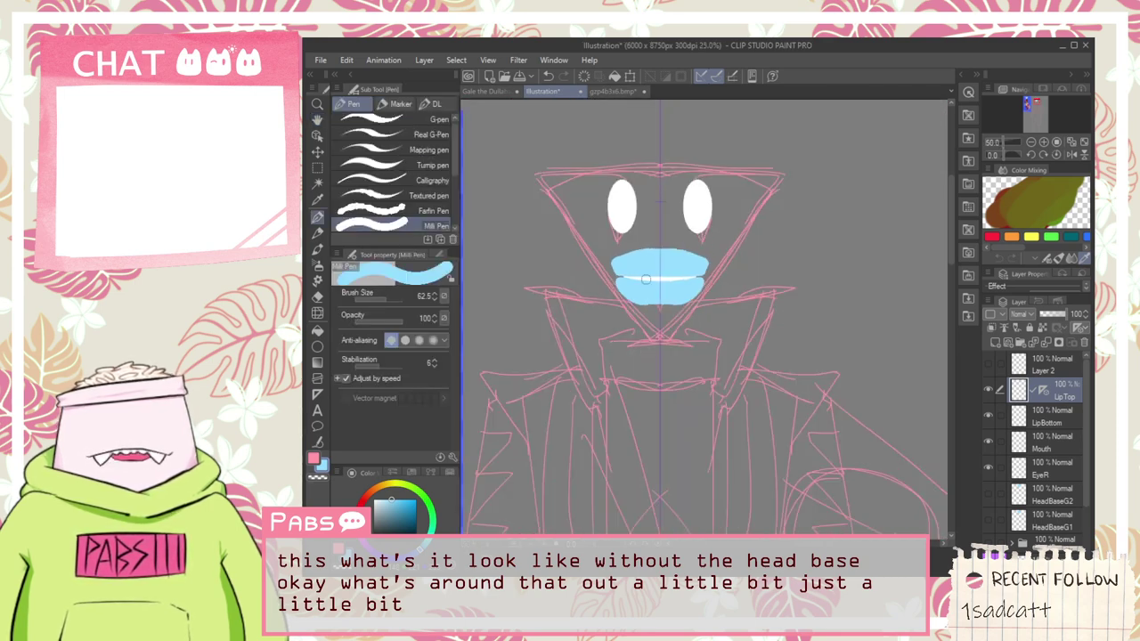
pyautogui.press('space')
pyautogui.moveTo(664, 347); pyautogui.dragTo(698, 401)
pyautogui.scroll(1, 728, 401)
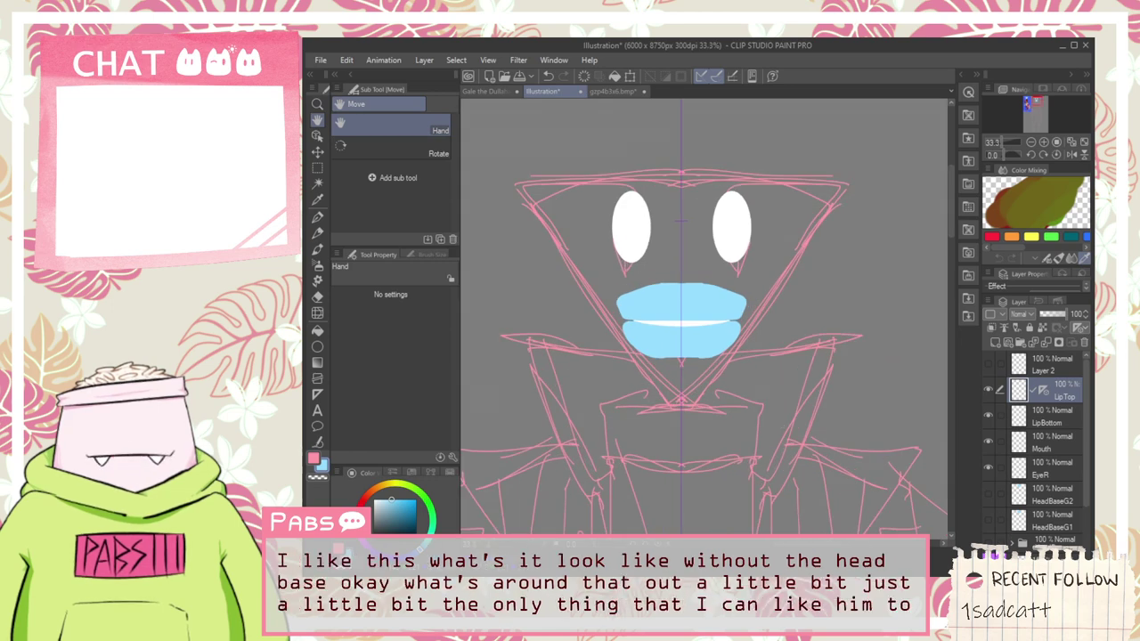
pyautogui.hotkey('ctrl', 'z')
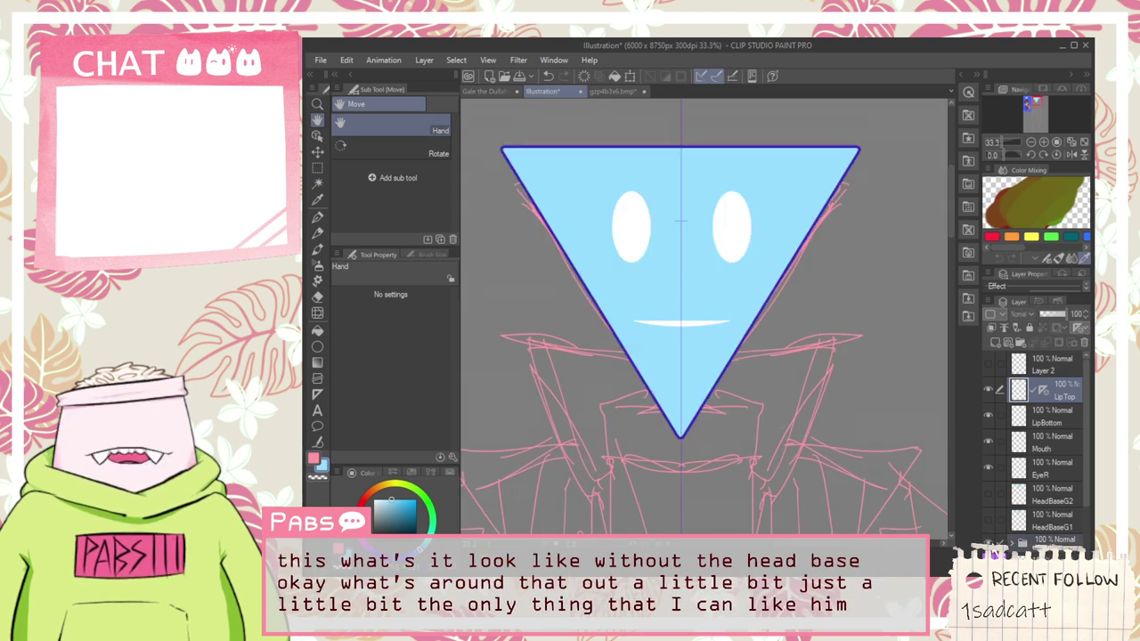
pyautogui.moveTo(759, 342); pyautogui.dragTo(835, 300)
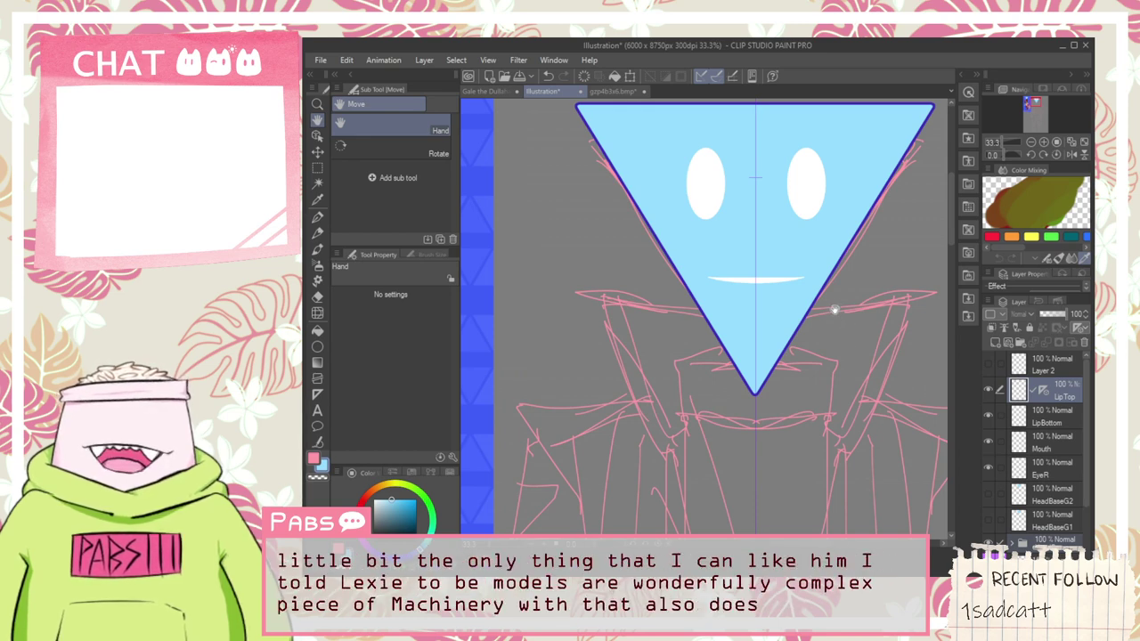
pyautogui.scroll(-4, 815, 291)
pyautogui.scroll(5, 806, 307)
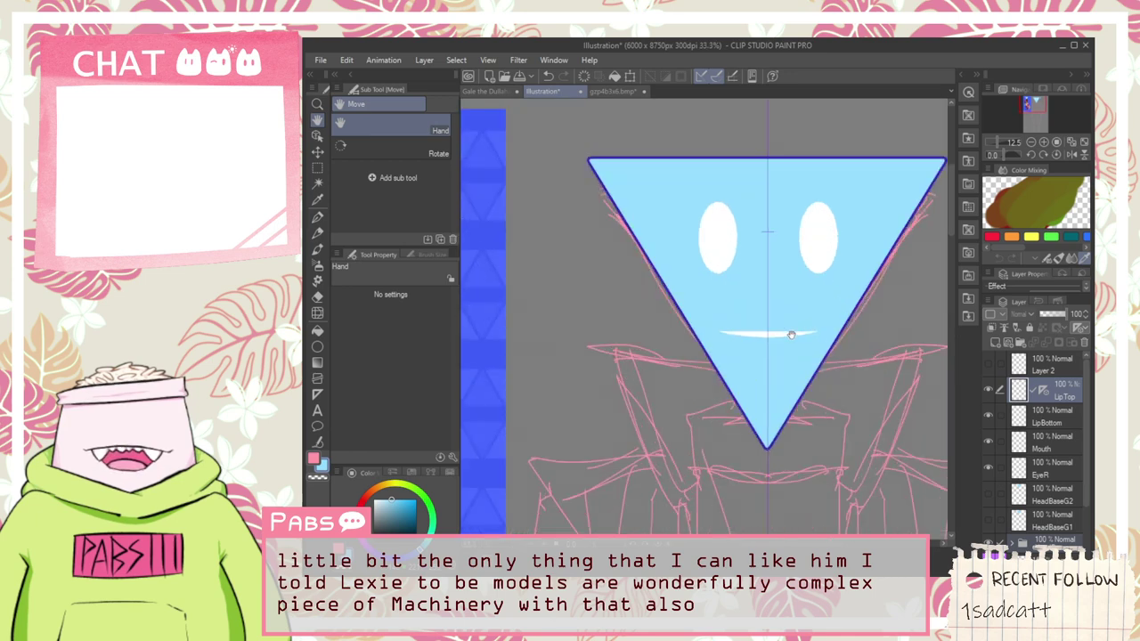
# Step: Nudge the LipTop layer slightly and shift the LipBottom layer down a little to open the white smile
pyautogui.click(1037, 420)
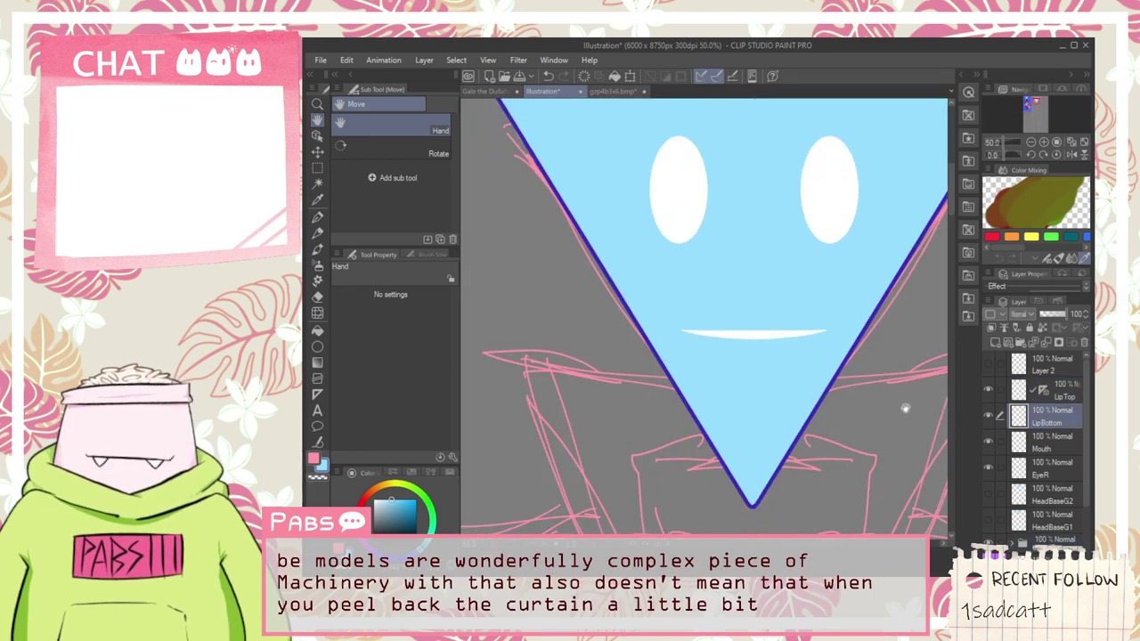
pyautogui.click(1043, 392)
pyautogui.press('k')
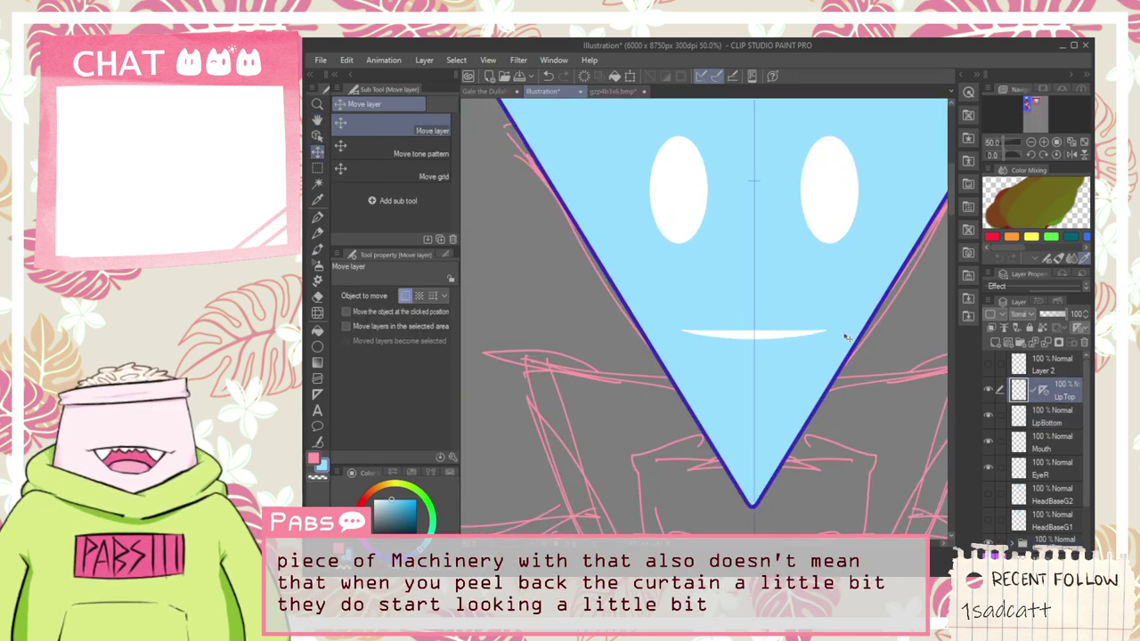
pyautogui.moveTo(844, 333); pyautogui.dragTo(845, 336)
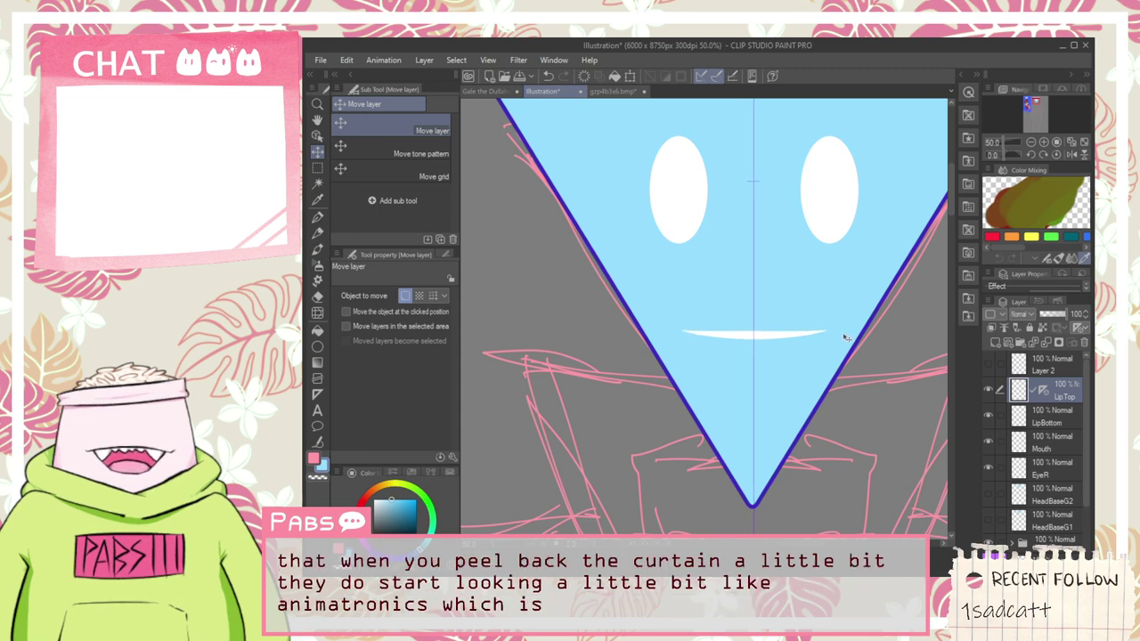
pyautogui.click(1037, 419)
pyautogui.moveTo(879, 382); pyautogui.dragTo(879, 386)
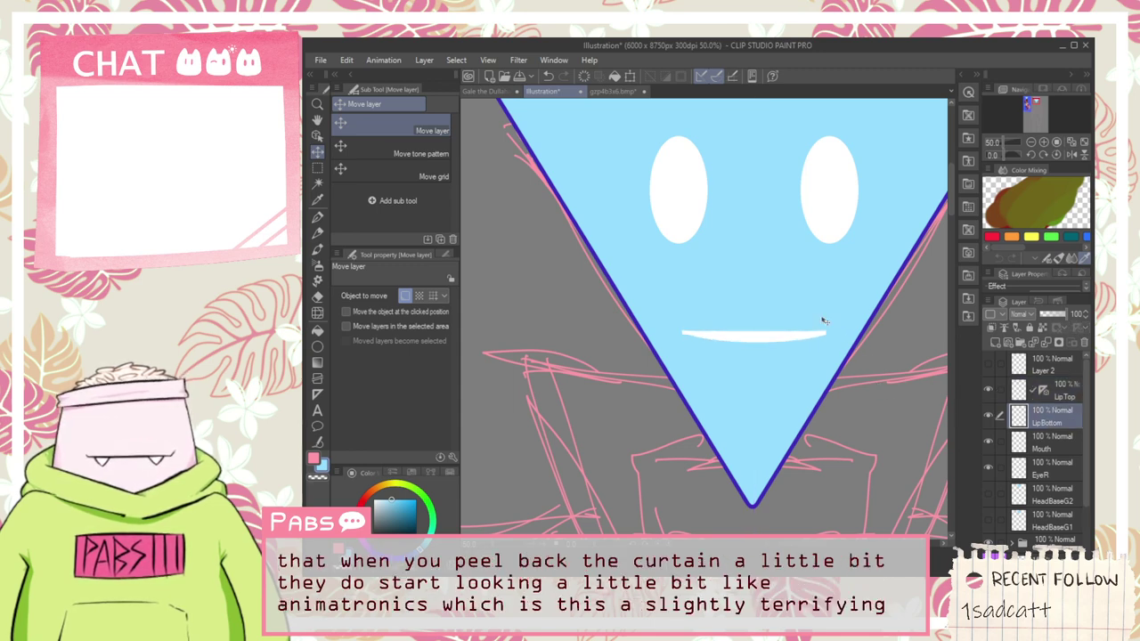
# Step: Paint a curved lower edge onto the upper lip on LipTop so the white mouth becomes a thin upward smile
pyautogui.scroll(-5, 899, 348)
pyautogui.scroll(6, 886, 350)
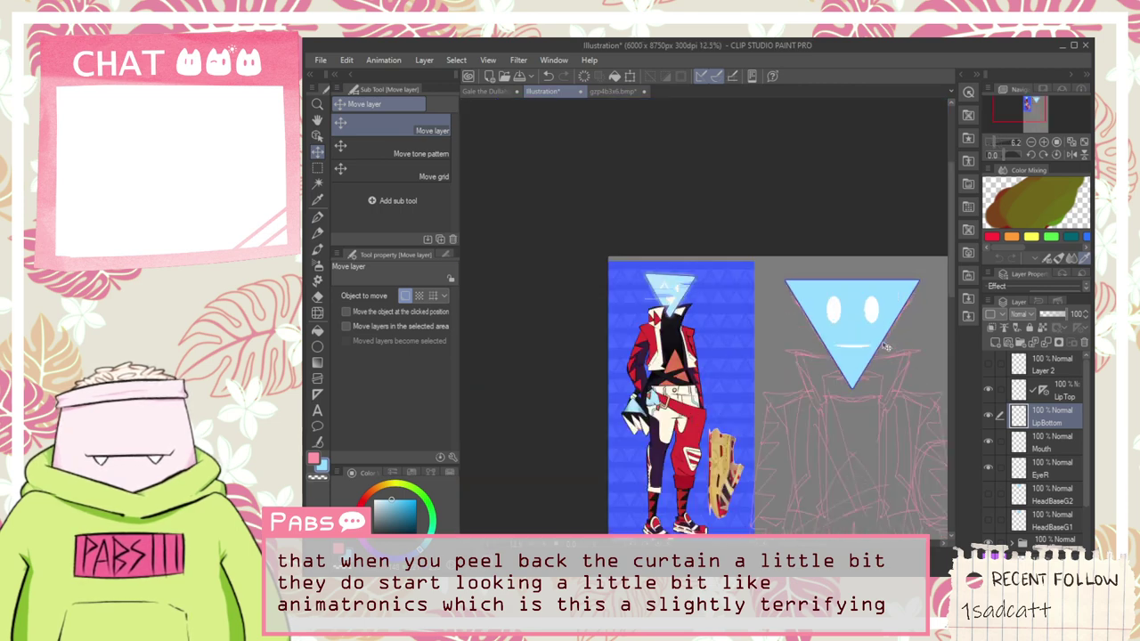
pyautogui.click(1066, 398)
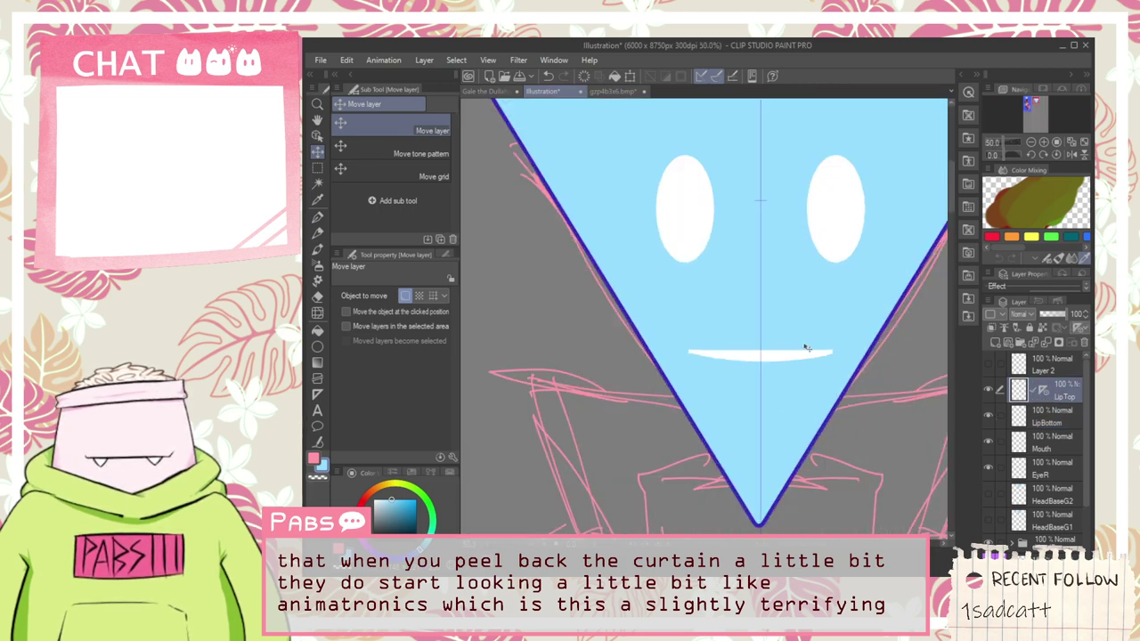
pyautogui.scroll(2, 745, 347)
pyautogui.press('p')
pyautogui.moveTo(643, 337); pyautogui.dragTo(767, 353)
pyautogui.hotkey('ctrl', 'z')
pyautogui.moveTo(641, 333); pyautogui.dragTo(783, 356)
pyautogui.scroll(-6, 832, 394)
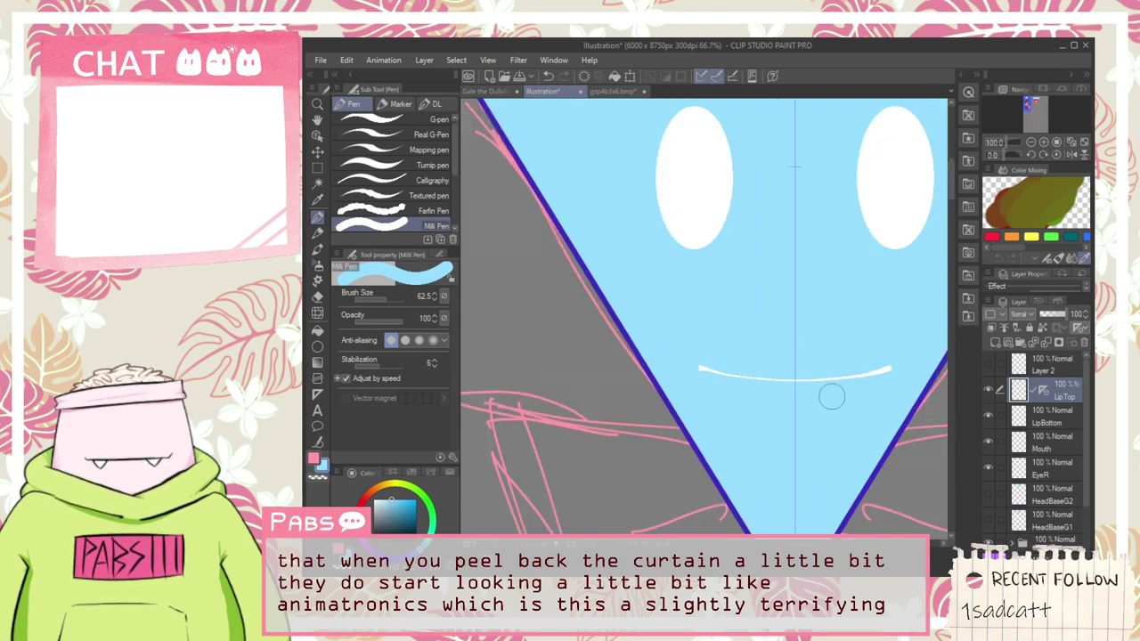
# Step: Examine the curved smile on the whole face, and hide the HeadBase folder to inspect the lip shapes up close
pyautogui.press('space')
pyautogui.moveTo(839, 469); pyautogui.dragTo(735, 356)
pyautogui.scroll(2, 736, 356)
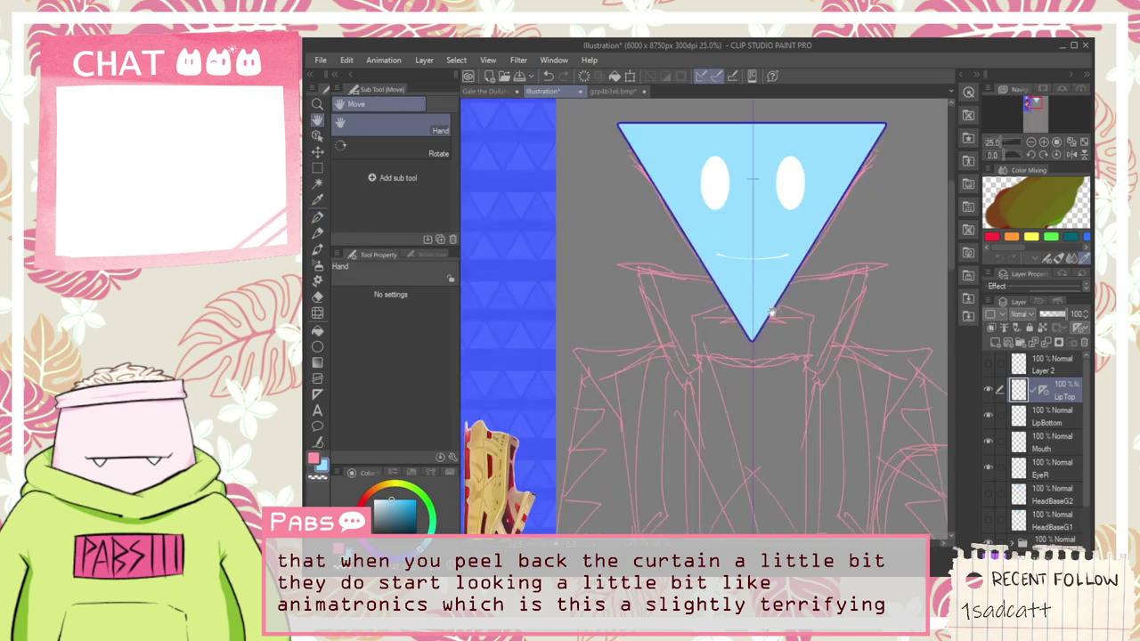
pyautogui.moveTo(824, 301); pyautogui.dragTo(797, 299)
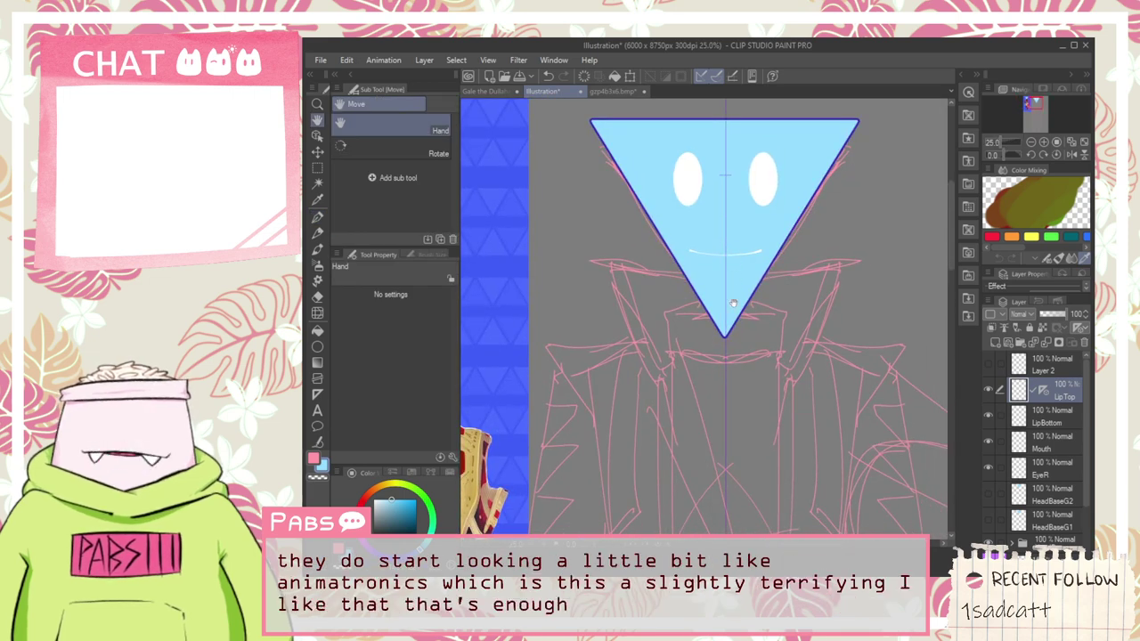
pyautogui.click(988, 542)
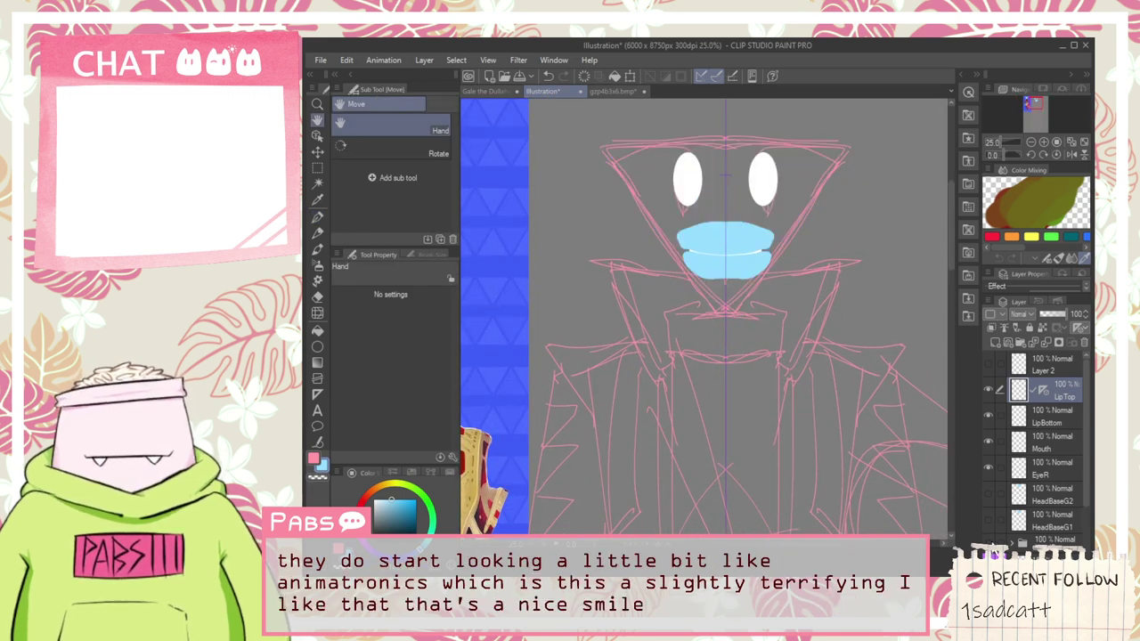
pyautogui.scroll(4, 735, 253)
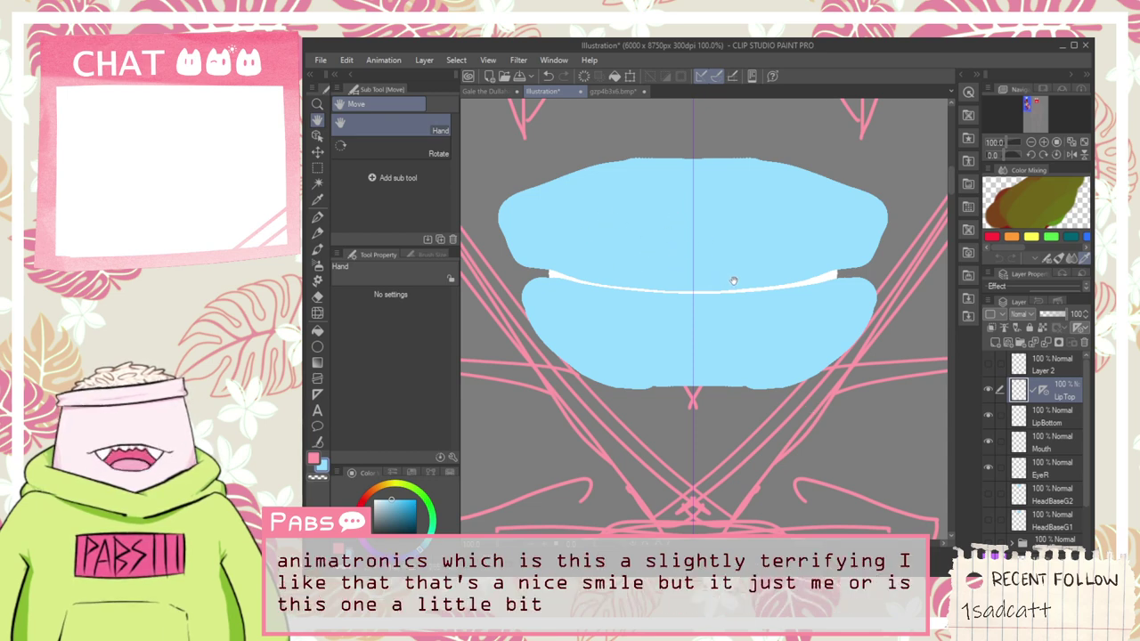
# Step: Move the symmetry ruler onto LipBottom and try to nudge the LipTop layer slightly to the right
pyautogui.press('k')
pyautogui.moveTo(729, 272); pyautogui.dragTo(733, 276)
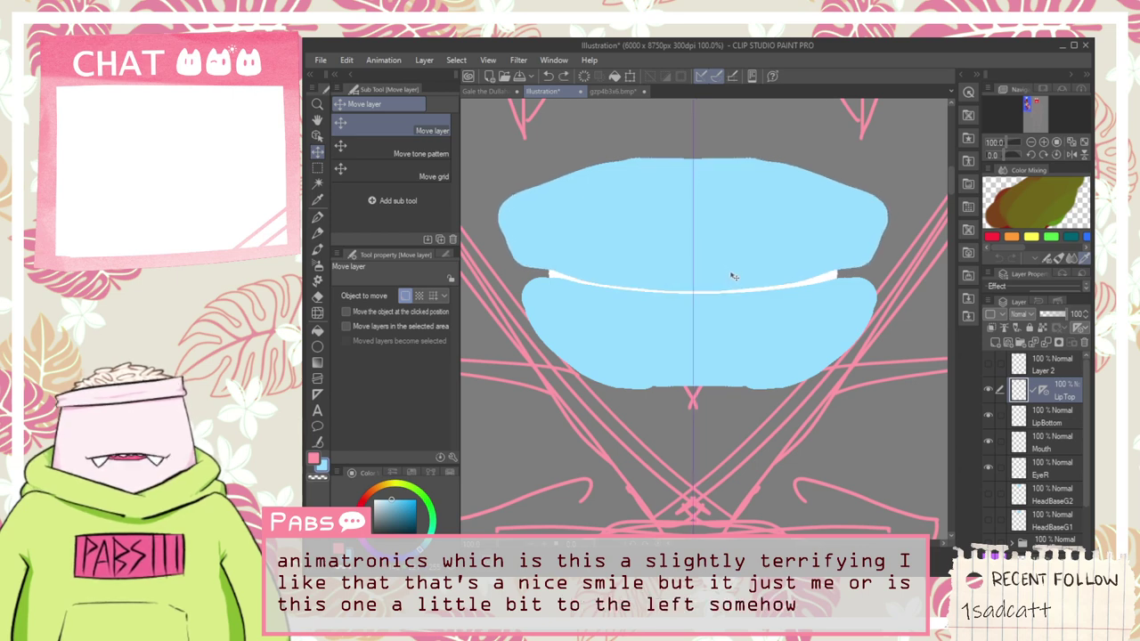
pyautogui.click(1049, 410)
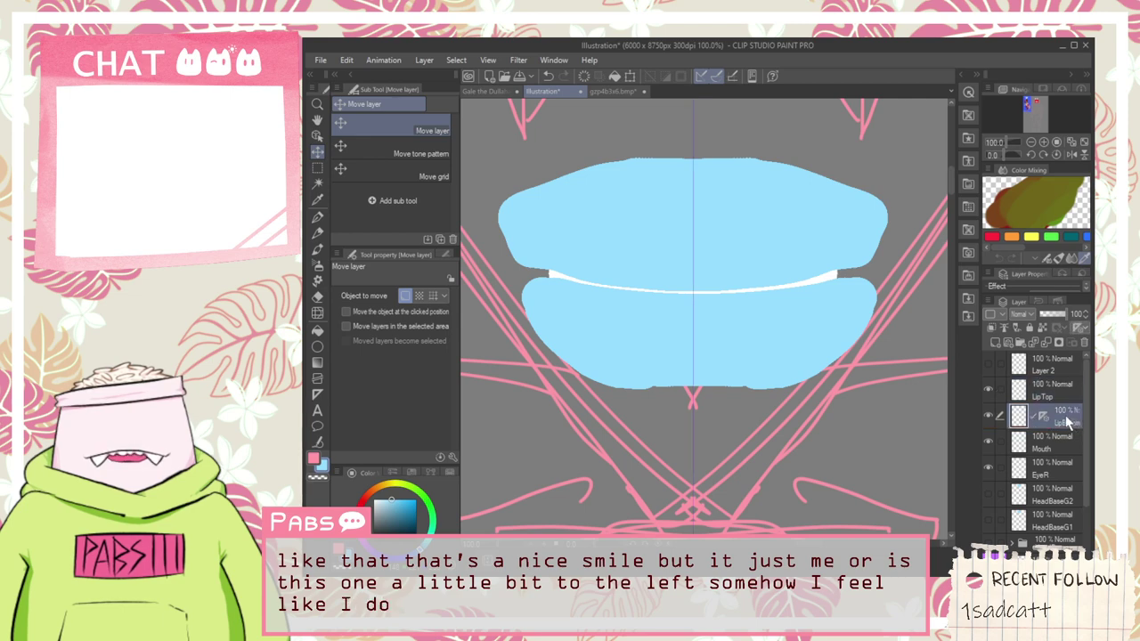
pyautogui.click(1044, 393)
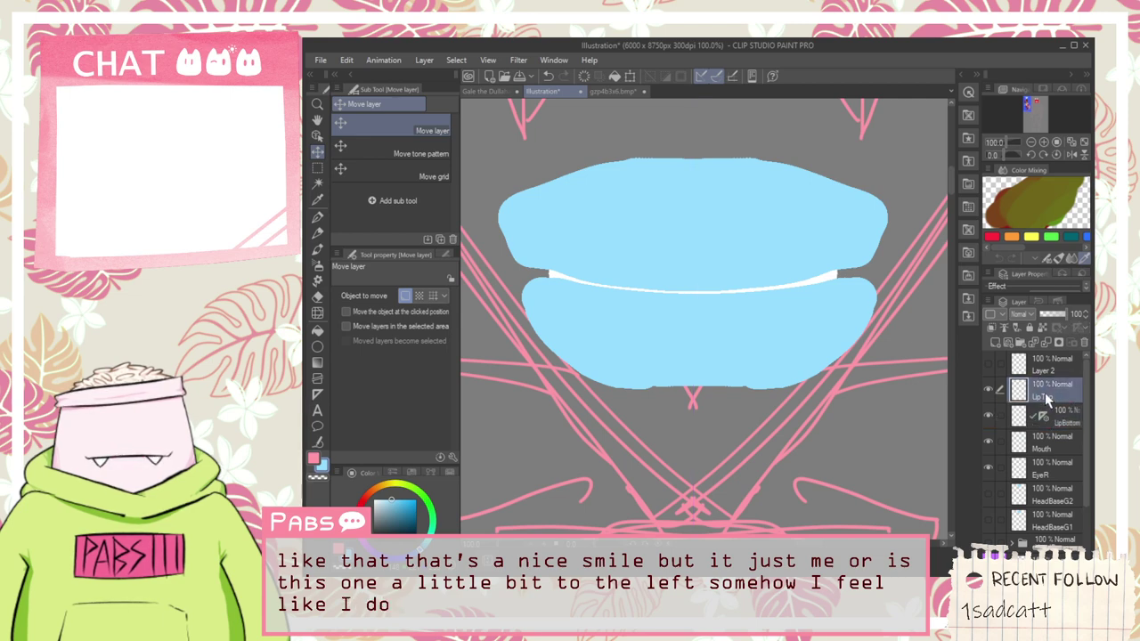
pyautogui.moveTo(748, 283); pyautogui.dragTo(753, 283)
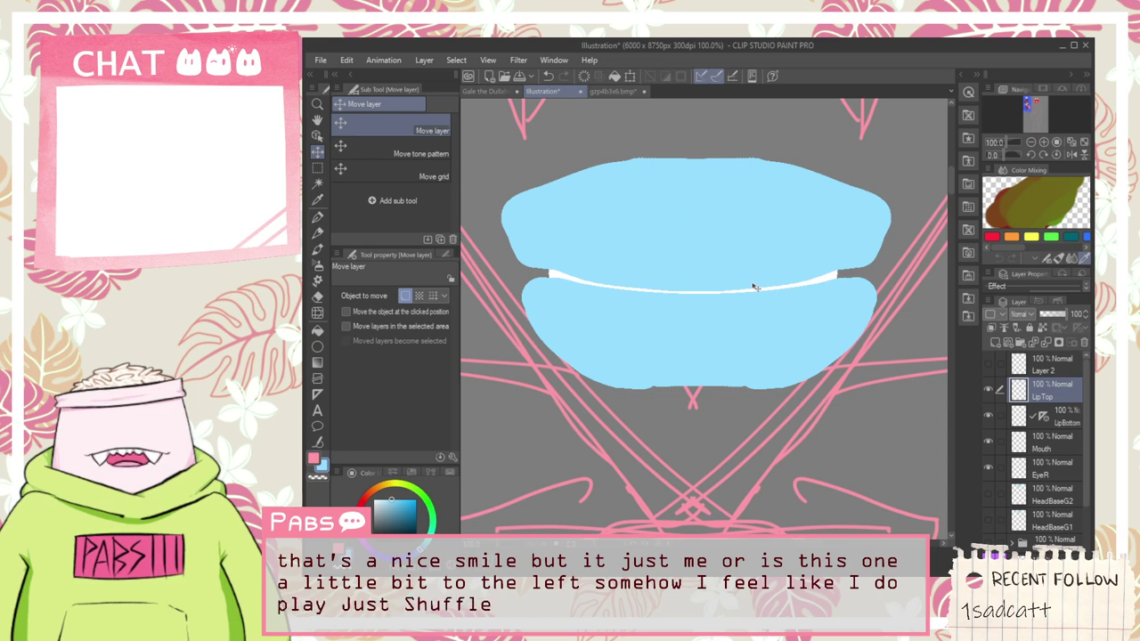
# Step: Show the HeadBase folder to check the smile's centring, select LipBottom, and hide the folder again
pyautogui.click(987, 541)
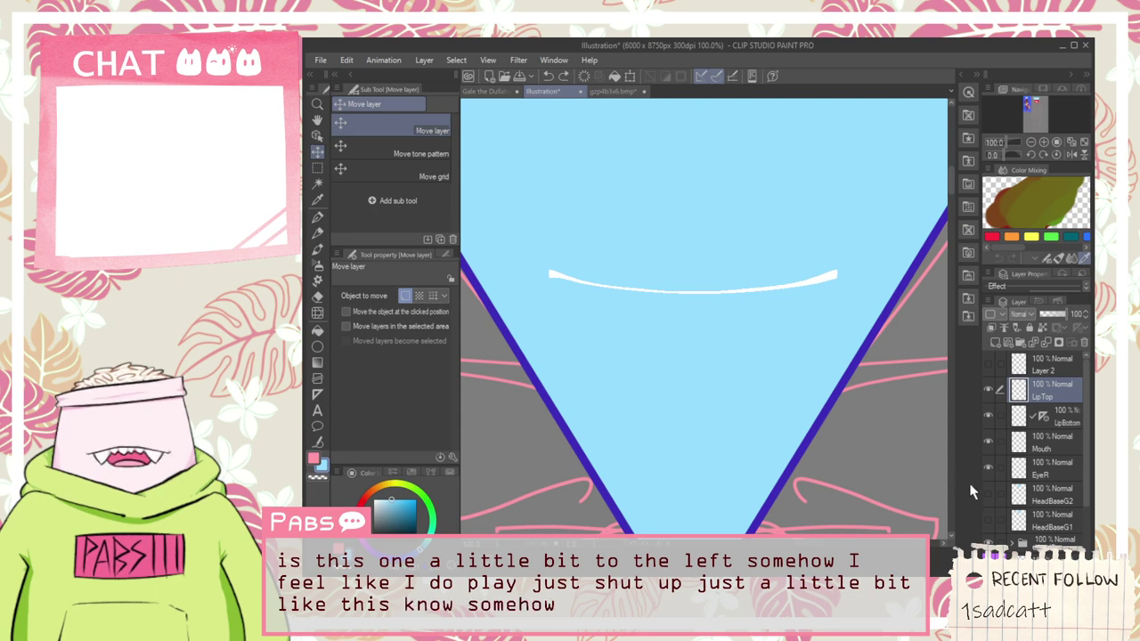
pyautogui.click(1024, 422)
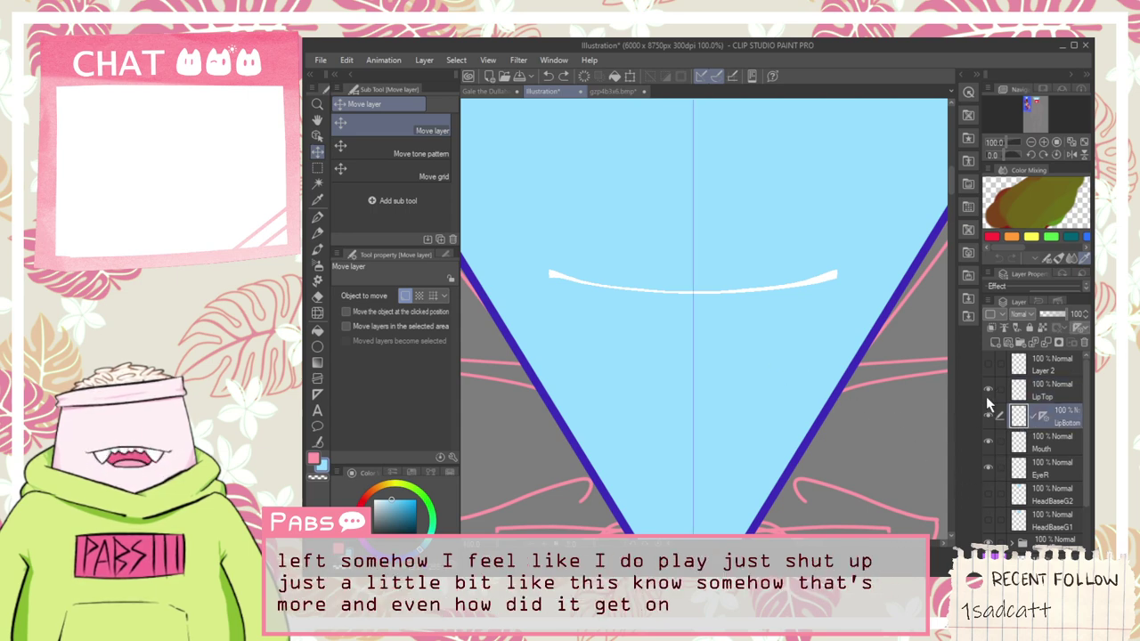
pyautogui.click(987, 540)
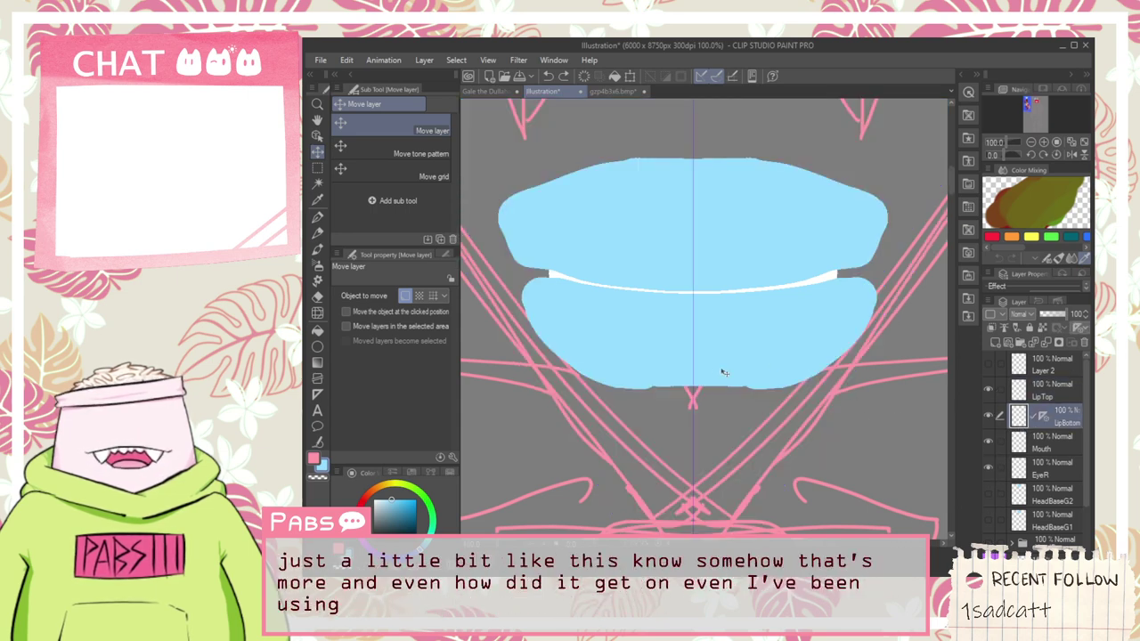
# Step: Paint over the lower lip's corners on LipBottom in light blue so the white smile tapers at both ends
pyautogui.scroll(3, 543, 285)
pyautogui.press('p')
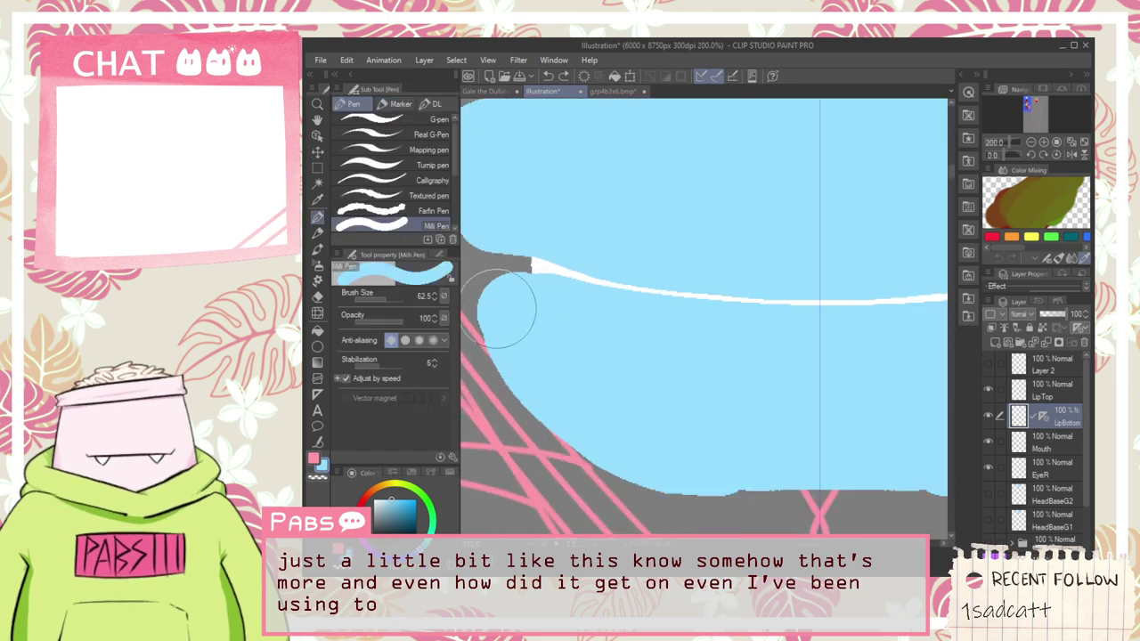
pyautogui.hotkey('ctrl', 'z')
pyautogui.moveTo(519, 319)
pyautogui.mouseDown()
pyautogui.moveTo(531, 306)
pyautogui.moveTo(573, 325)
pyautogui.mouseUp()
pyautogui.scroll(-4, 560, 363)
pyautogui.scroll(3, 680, 359)
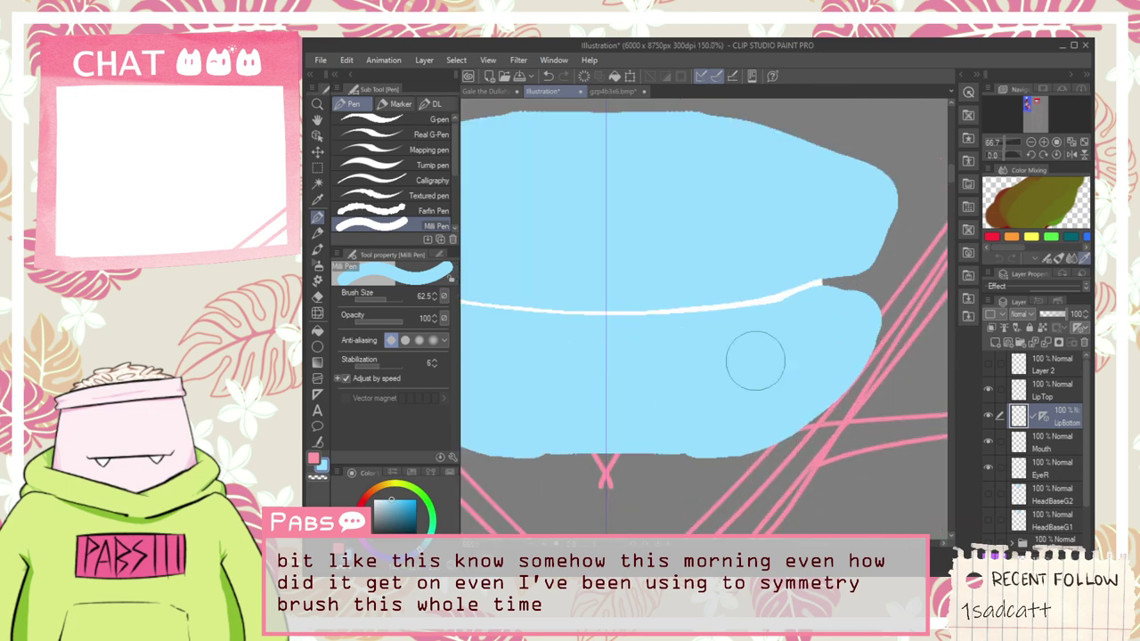
# Step: Undo the lip painting, layer moves and LipBottom layer, back to the plain white mouth shape with an empty LipTop layer
pyautogui.scroll(-2, 797, 347)
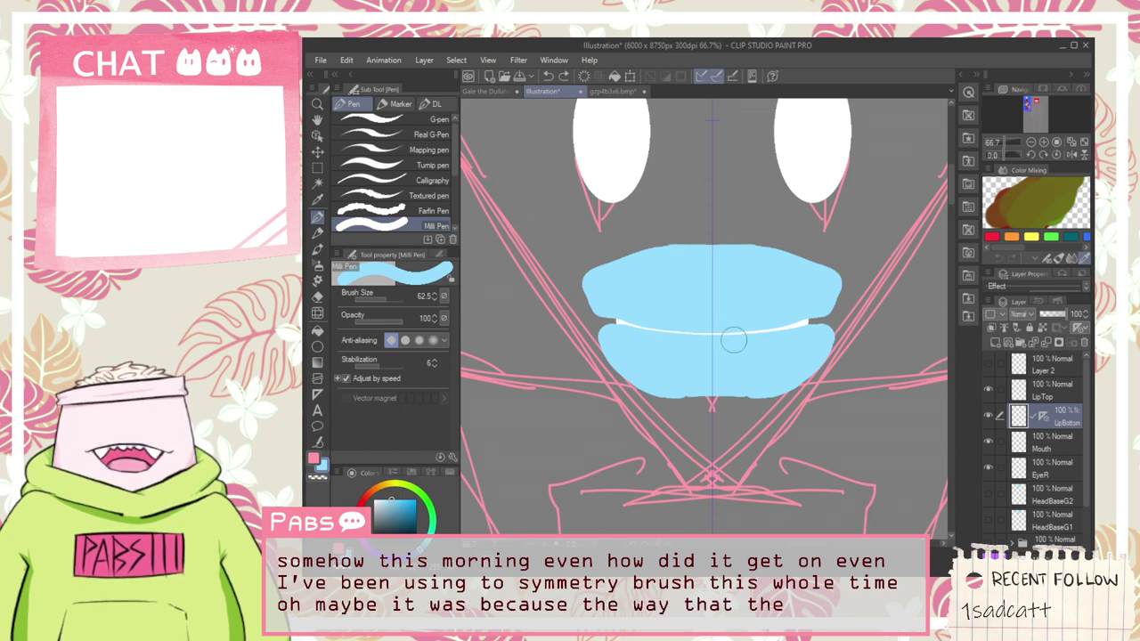
pyautogui.hotkey('ctrl', 'z')
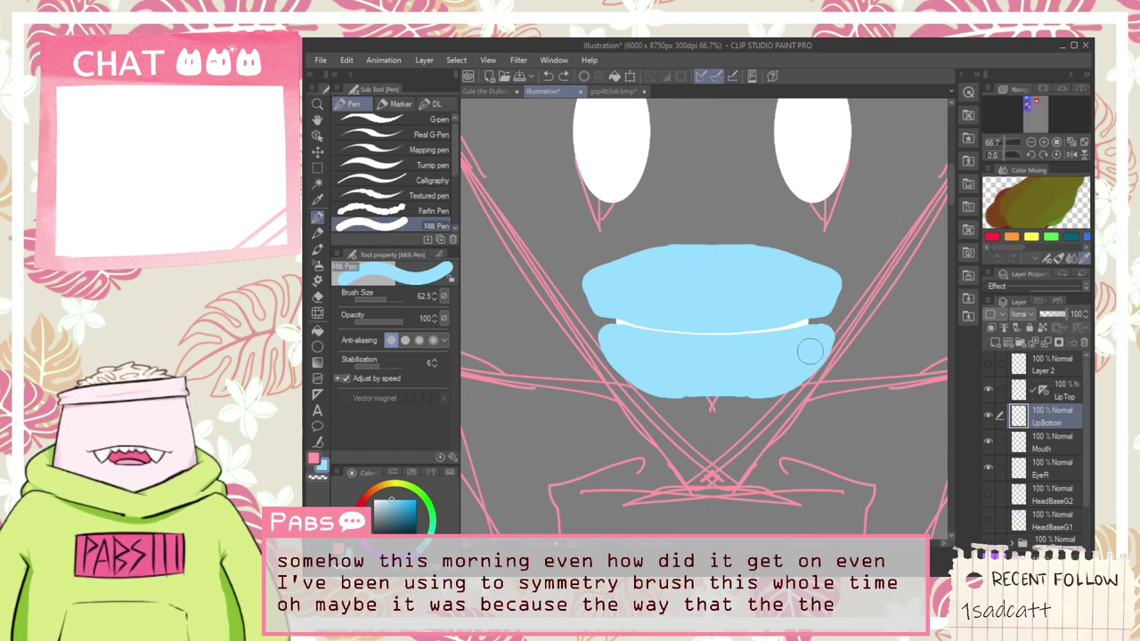
pyautogui.hotkey('ctrl', 'z')
pyautogui.hotkey('ctrl', 'z')
pyautogui.hotkey('ctrl', 'z')
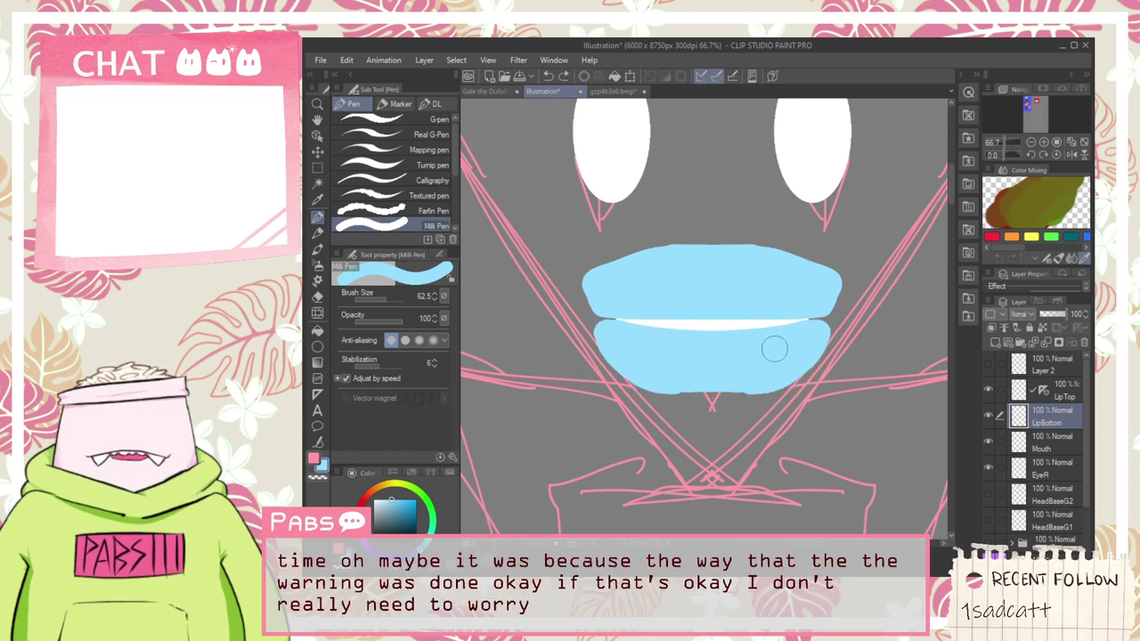
pyautogui.hotkey('ctrl', 'z')
pyautogui.hotkey('ctrl', 'z')
pyautogui.hotkey('ctrl', 'z')
pyautogui.hotkey('ctrl', 'z')
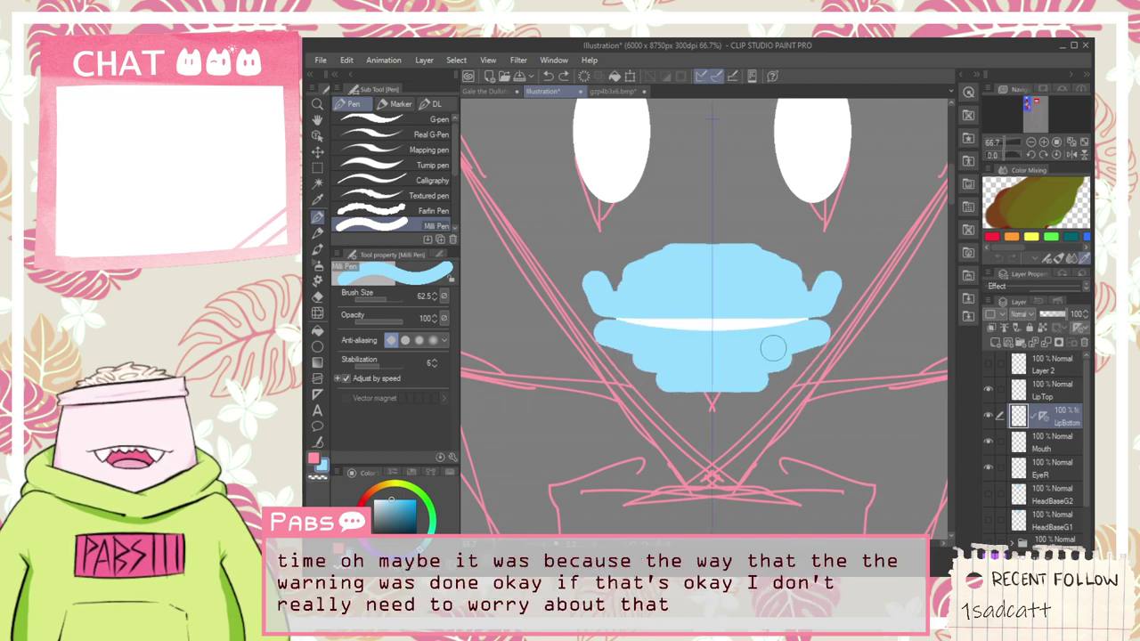
pyautogui.hotkey('ctrl', 'z')
pyautogui.hotkey('ctrl', 'z')
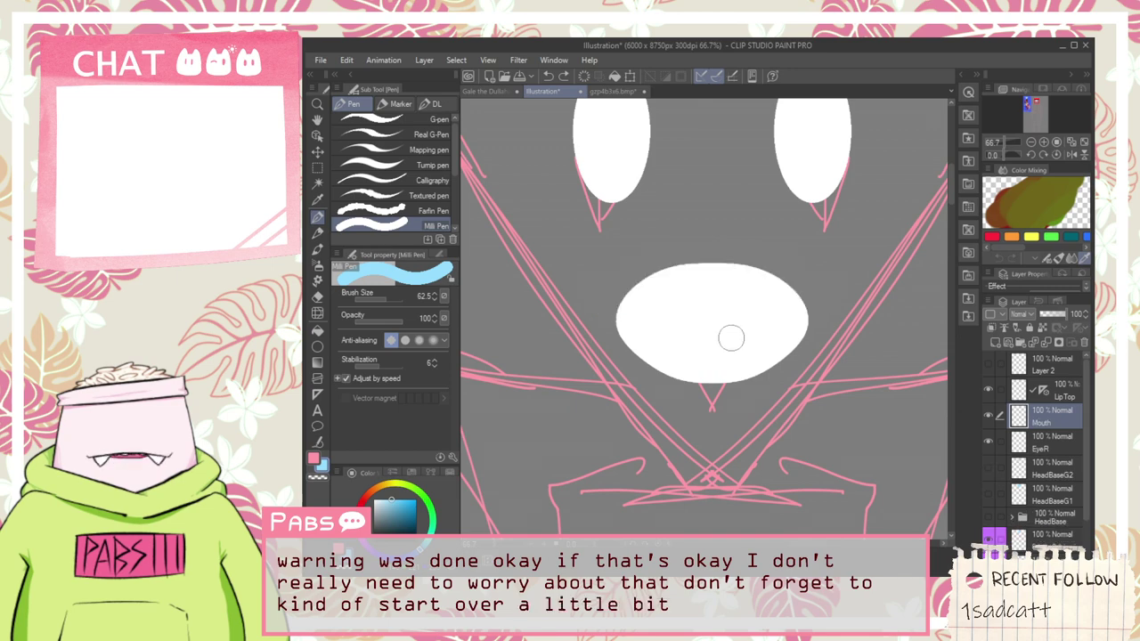
# Step: Paint a mirrored light blue upper lip on LipTop over the upper part of the white mouth
pyautogui.click(1057, 392)
pyautogui.scroll(1, 669, 275)
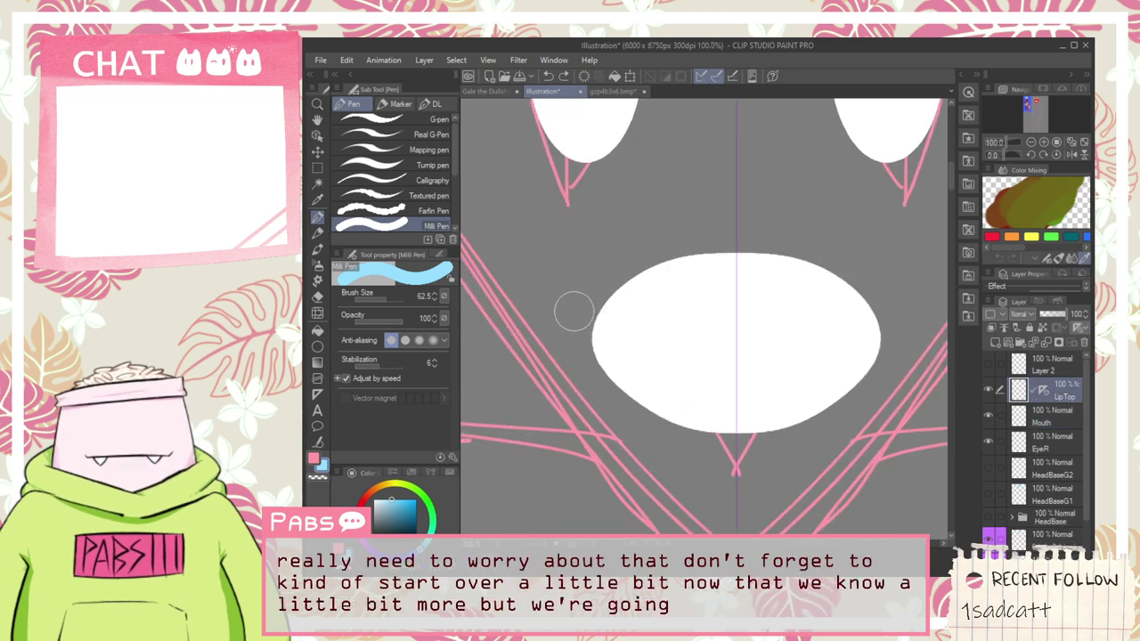
pyautogui.moveTo(576, 311)
pyautogui.mouseDown()
pyautogui.moveTo(704, 325)
pyautogui.moveTo(607, 308)
pyautogui.moveTo(748, 324)
pyautogui.moveTo(847, 304)
pyautogui.moveTo(844, 265)
pyautogui.moveTo(687, 254)
pyautogui.moveTo(754, 285)
pyautogui.moveTo(593, 298)
pyautogui.moveTo(605, 273)
pyautogui.mouseUp()
pyautogui.hotkey('ctrl', 'z')
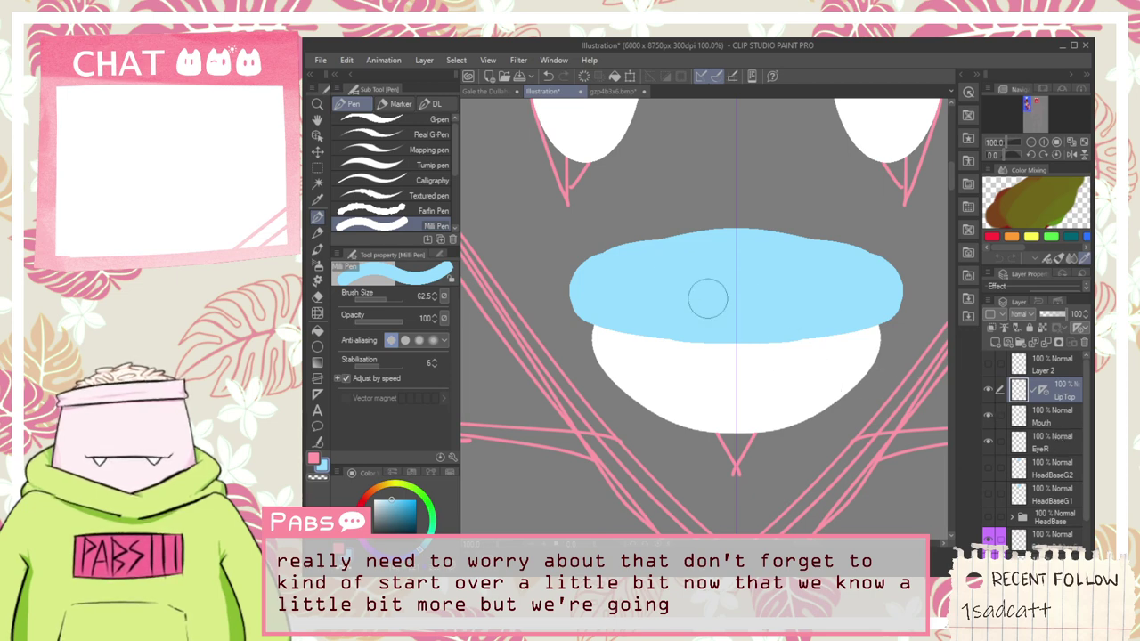
pyautogui.moveTo(598, 285)
pyautogui.mouseDown()
pyautogui.moveTo(664, 238)
pyautogui.moveTo(753, 247)
pyautogui.mouseUp()
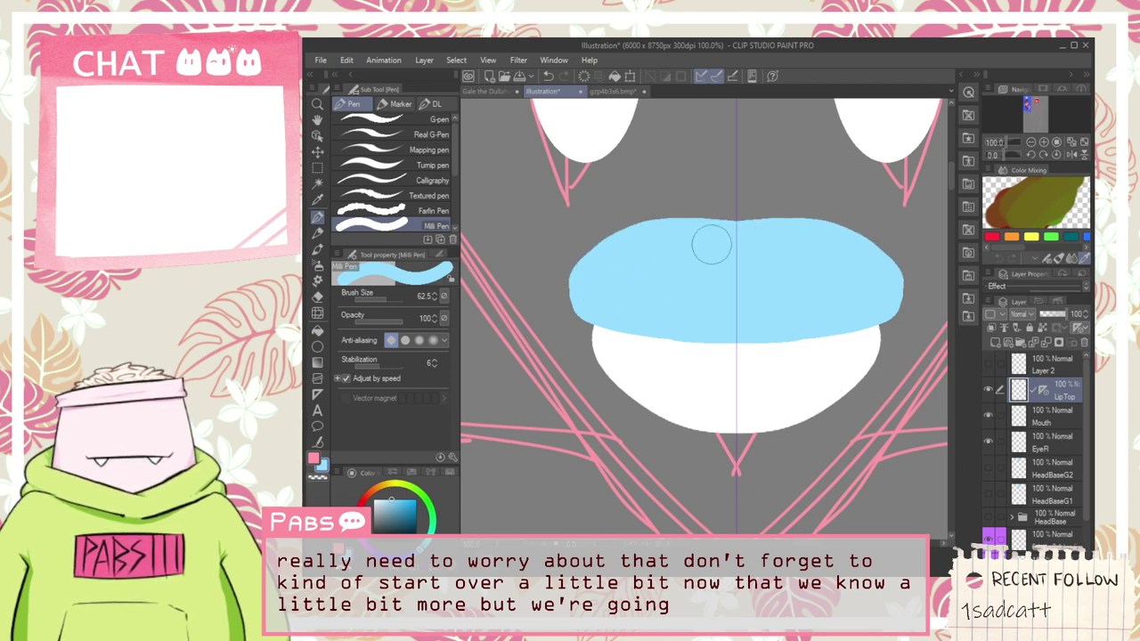
pyautogui.hotkey('ctrl', 'z')
pyautogui.moveTo(594, 294)
pyautogui.mouseDown()
pyautogui.moveTo(597, 267)
pyautogui.moveTo(591, 292)
pyautogui.moveTo(592, 276)
pyautogui.moveTo(642, 255)
pyautogui.moveTo(736, 267)
pyautogui.mouseUp()
pyautogui.hotkey('ctrl', 'z')
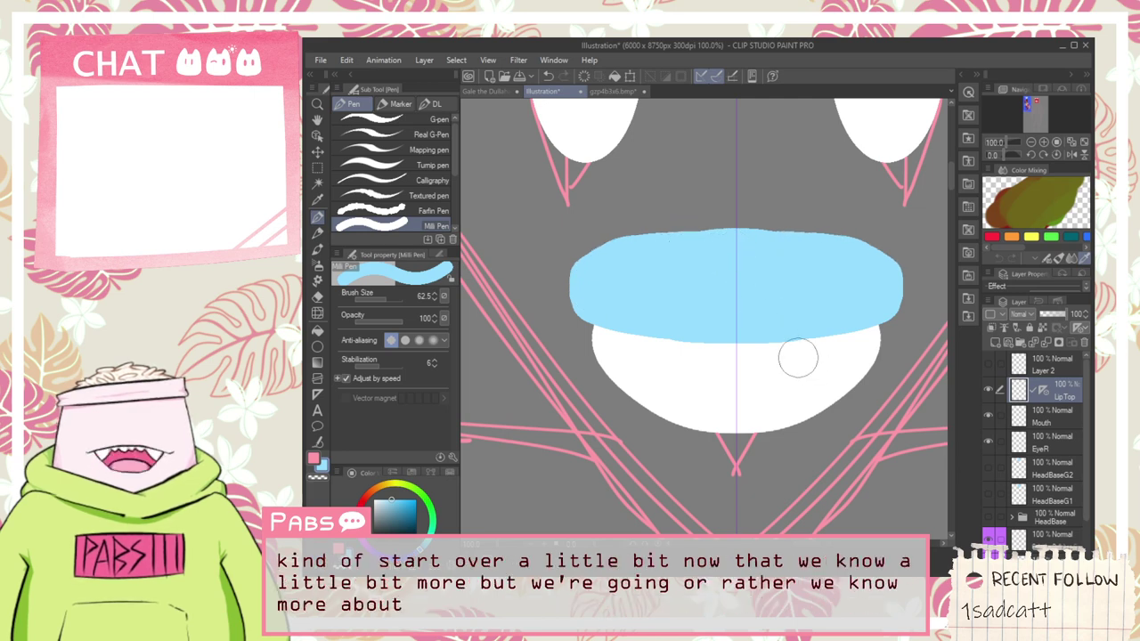
# Step: Add a new layer between Mouth and LipTop and move the symmetry ruler from LipTop onto it
pyautogui.click(1048, 424)
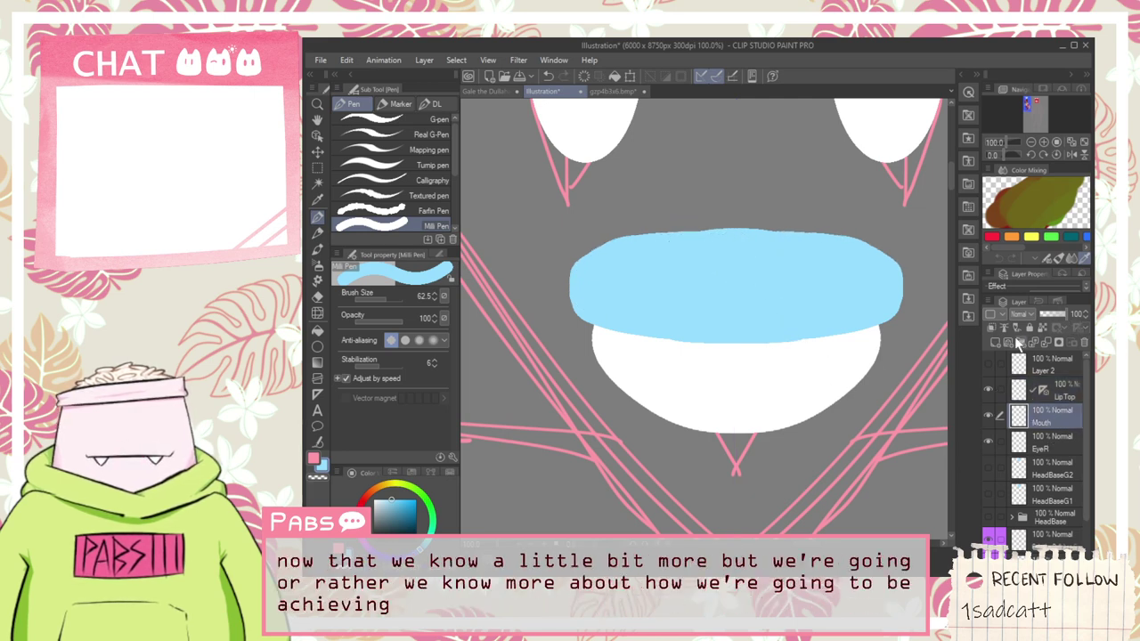
pyautogui.click(994, 343)
pyautogui.click(1041, 392)
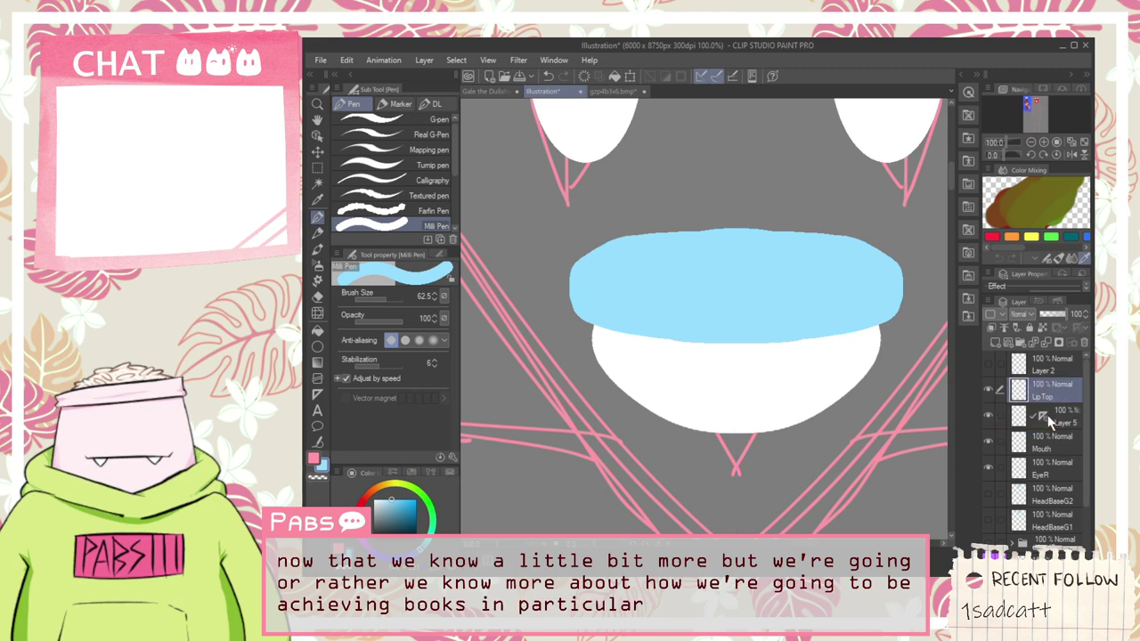
pyautogui.click(1061, 424)
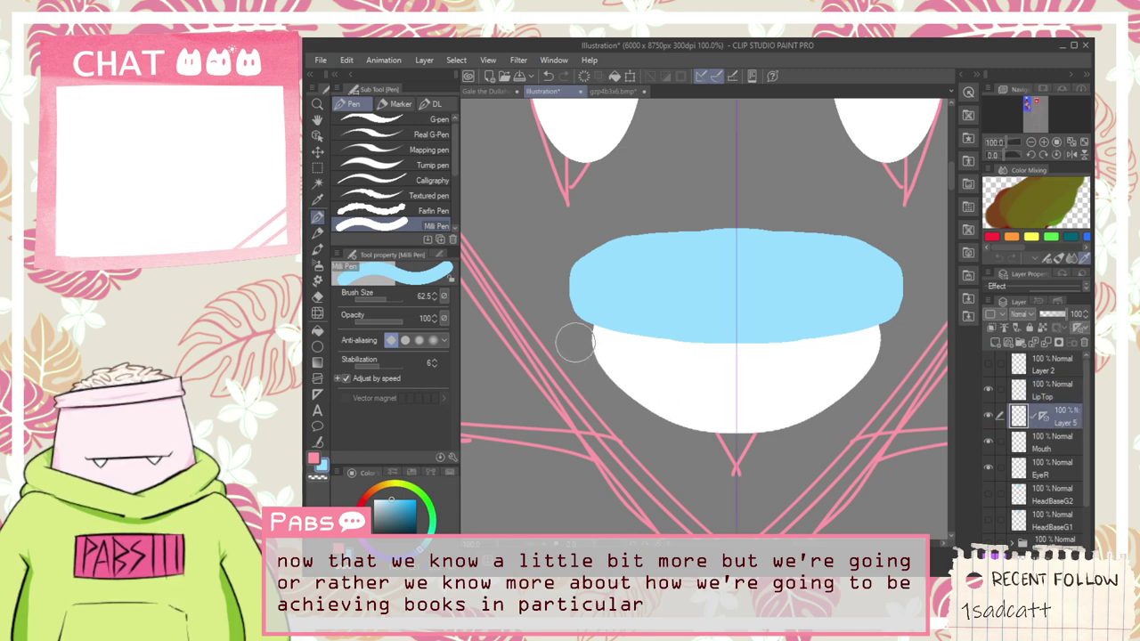
pyautogui.moveTo(570, 341); pyautogui.dragTo(765, 373)
pyautogui.hotkey('ctrl', 'z')
pyautogui.moveTo(565, 330); pyautogui.dragTo(753, 384)
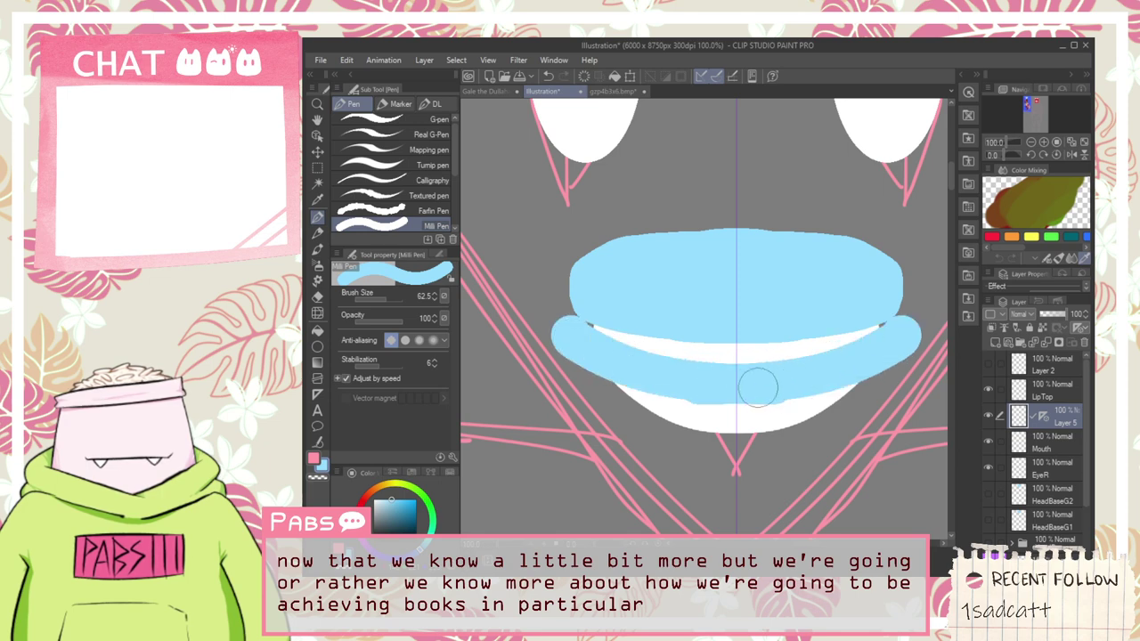
pyautogui.hotkey('ctrl', 'z')
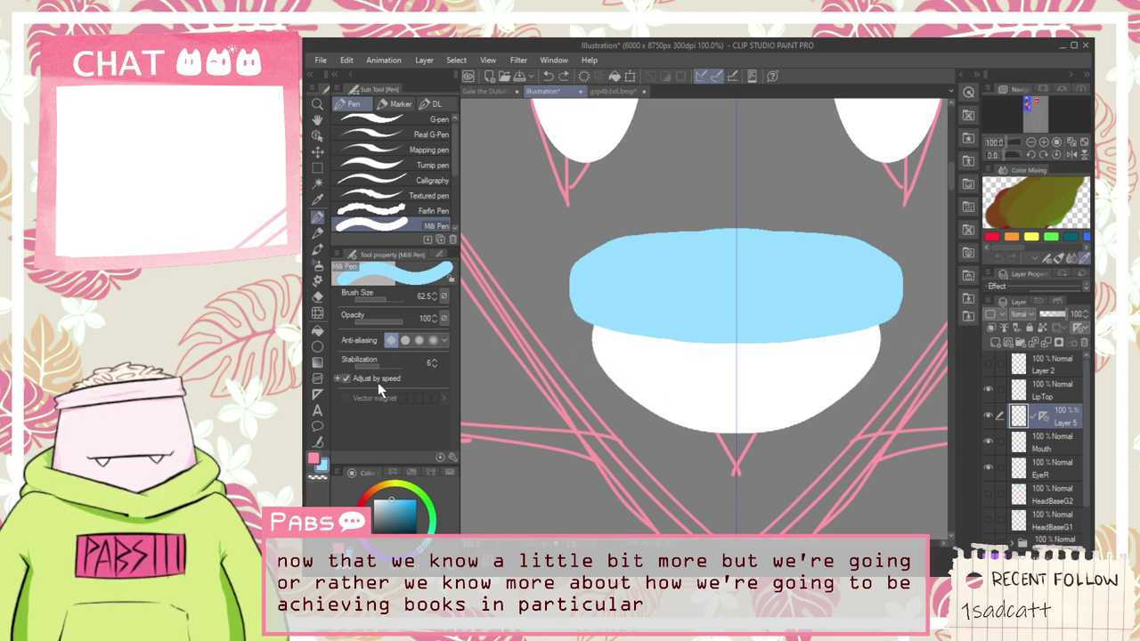
# Step: Set the pen's stabilization to 100 and paint the light blue lower lip, leaving a thin curved white smile between the lips
pyautogui.moveTo(559, 336); pyautogui.dragTo(727, 380)
pyautogui.hotkey('ctrl', 'z')
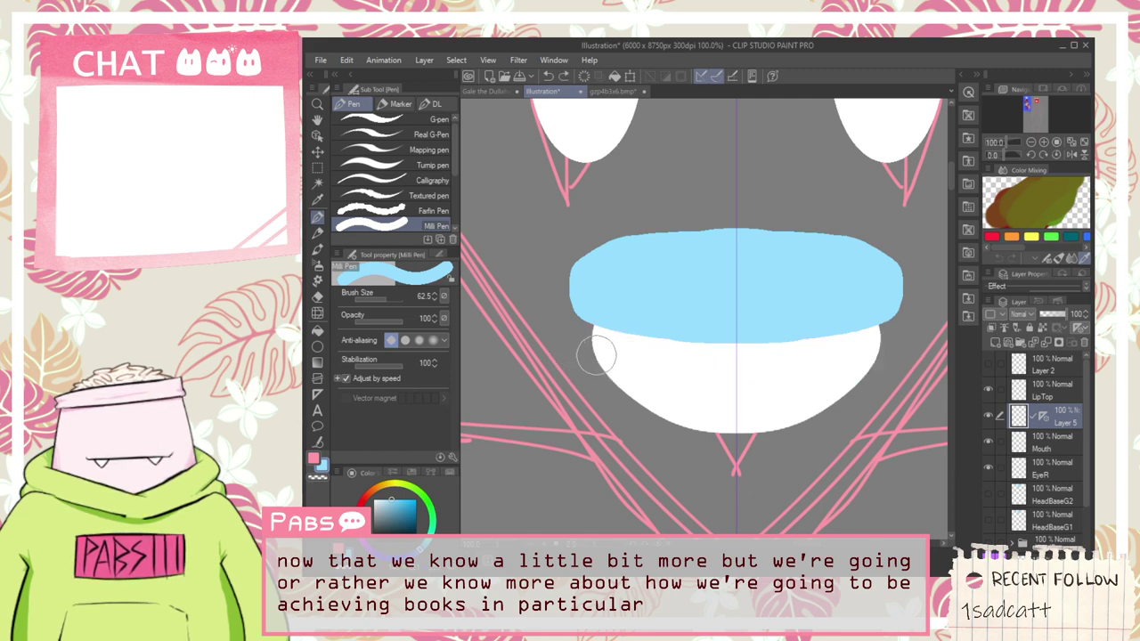
pyautogui.moveTo(595, 352)
pyautogui.mouseDown()
pyautogui.moveTo(675, 372)
pyautogui.moveTo(746, 372)
pyautogui.mouseUp()
pyautogui.moveTo(597, 373)
pyautogui.mouseDown()
pyautogui.moveTo(688, 410)
pyautogui.moveTo(780, 404)
pyautogui.mouseUp()
pyautogui.moveTo(592, 361)
pyautogui.mouseDown()
pyautogui.moveTo(643, 402)
pyautogui.moveTo(760, 414)
pyautogui.moveTo(683, 412)
pyautogui.mouseUp()
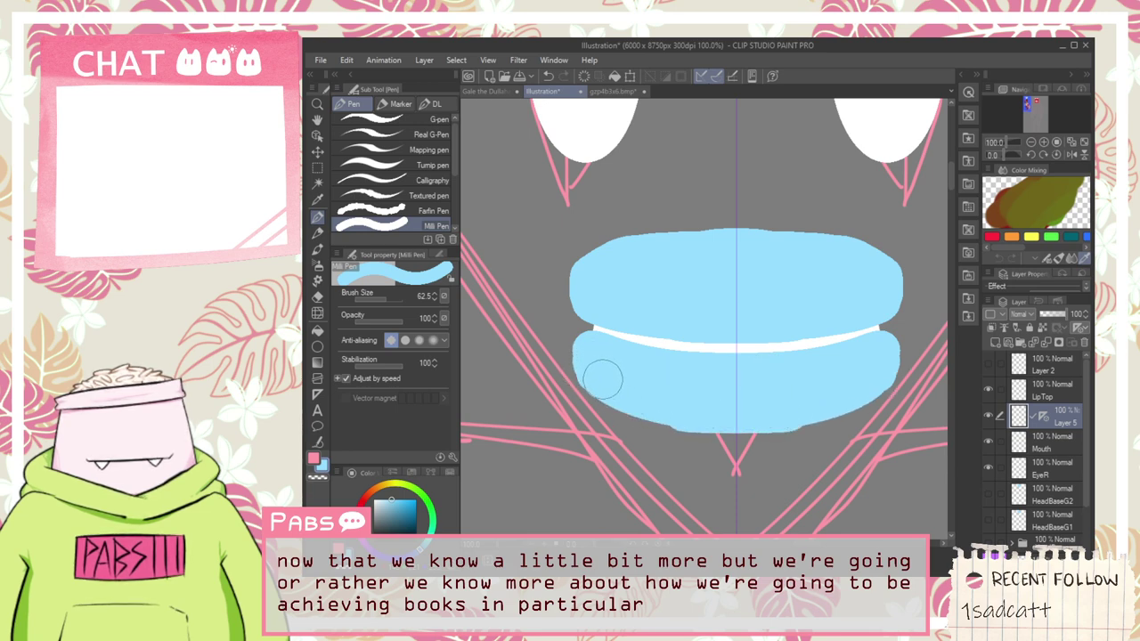
pyautogui.moveTo(600, 374)
pyautogui.mouseDown()
pyautogui.moveTo(625, 401)
pyautogui.moveTo(683, 416)
pyautogui.moveTo(778, 412)
pyautogui.mouseUp()
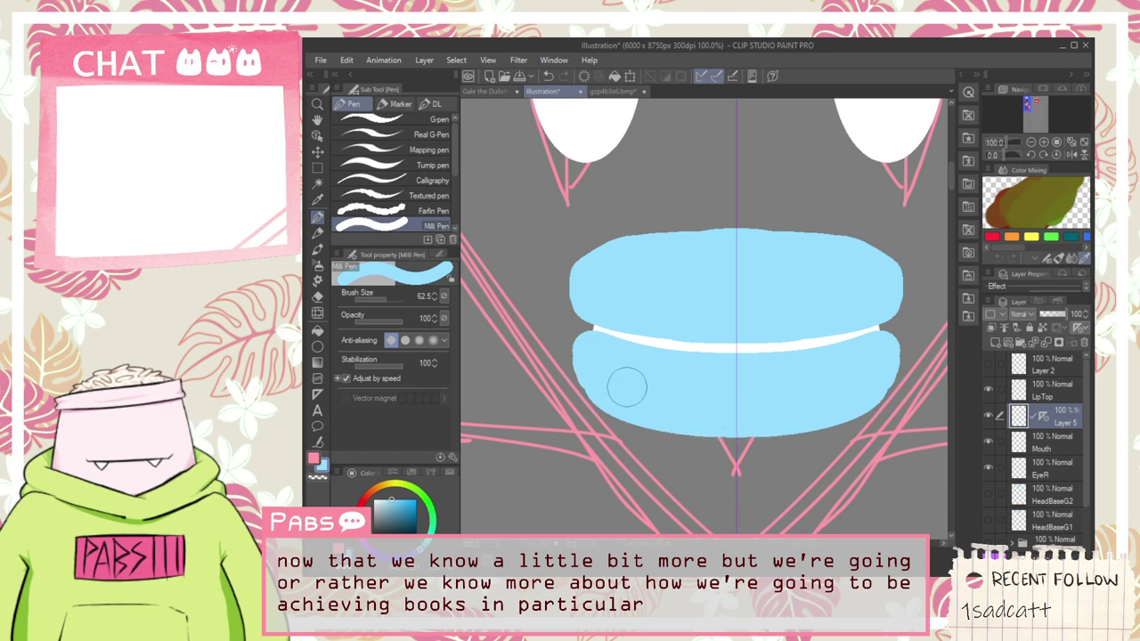
# Step: Show the HeadBase folder and check the eyes and smile against the blue triangle head
pyautogui.scroll(-2, 793, 419)
pyautogui.click(987, 543)
pyautogui.scroll(-1, 887, 495)
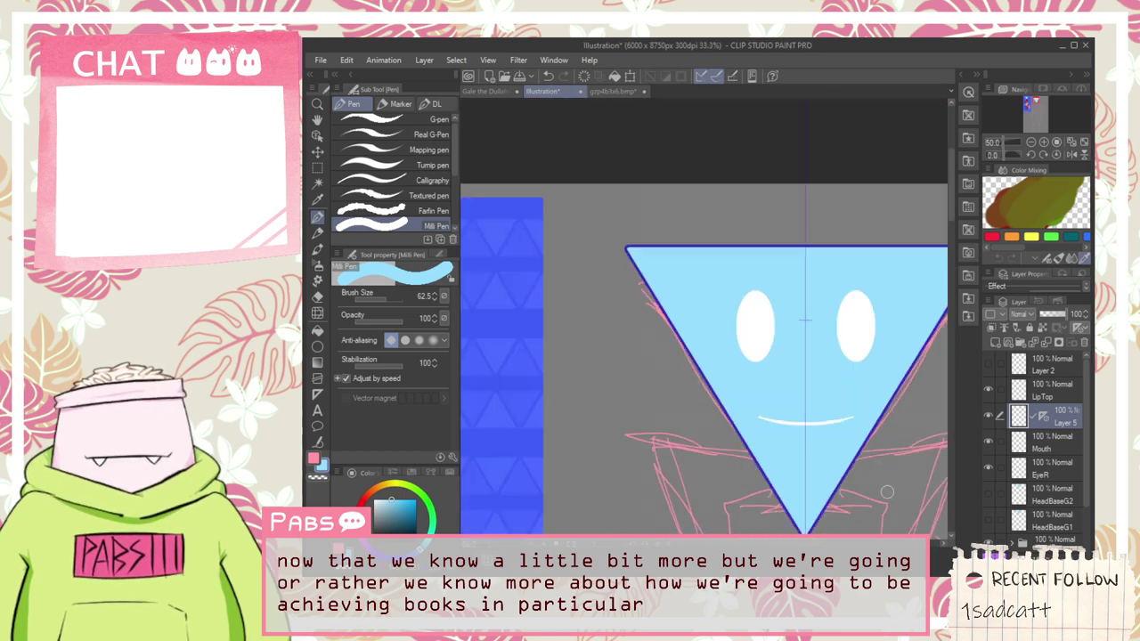
pyautogui.scroll(-1, 851, 471)
pyautogui.press('space')
pyautogui.moveTo(857, 476); pyautogui.dragTo(743, 318)
pyautogui.scroll(2, 747, 207)
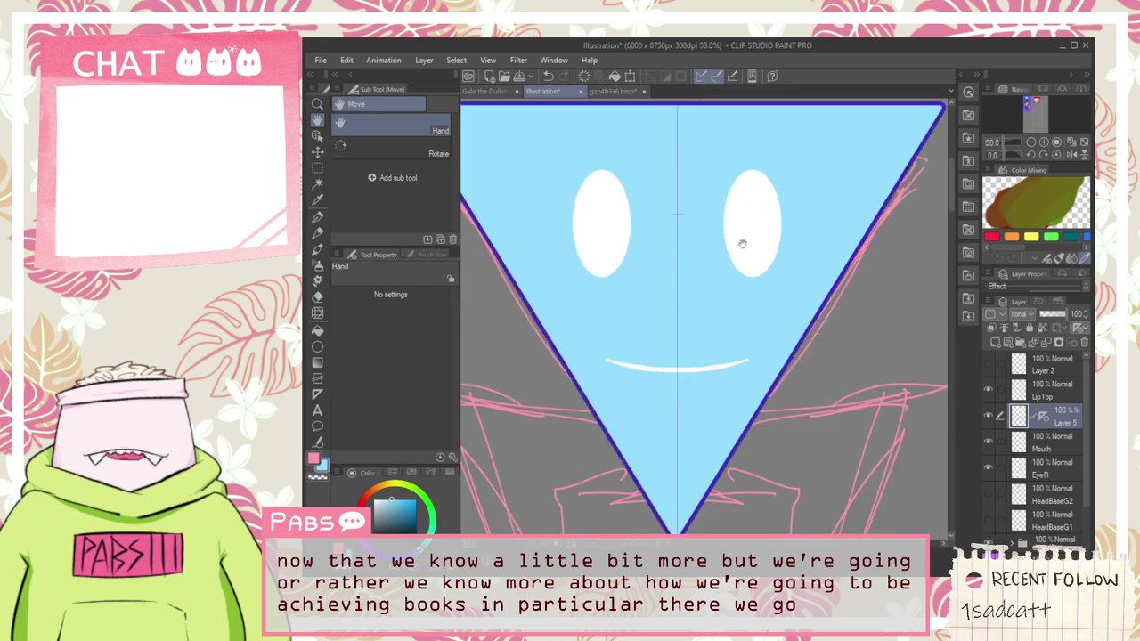
pyautogui.moveTo(742, 244); pyautogui.dragTo(768, 369)
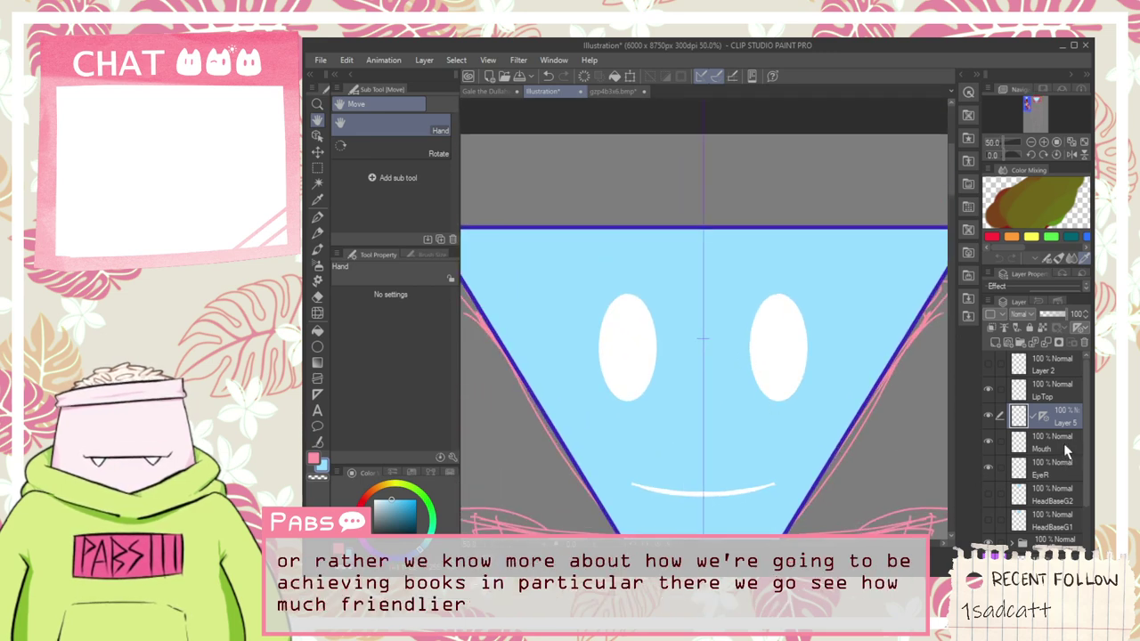
# Step: Move the symmetry ruler onto the EyeR layer and clear the existing eyes from it
pyautogui.click(1060, 469)
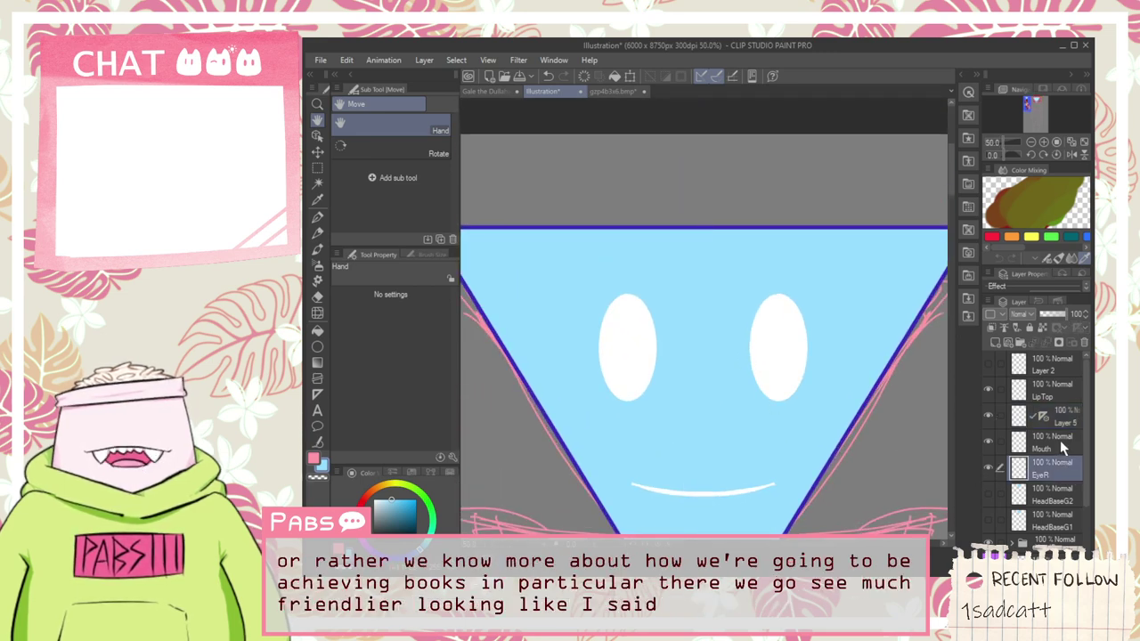
pyautogui.click(1046, 420)
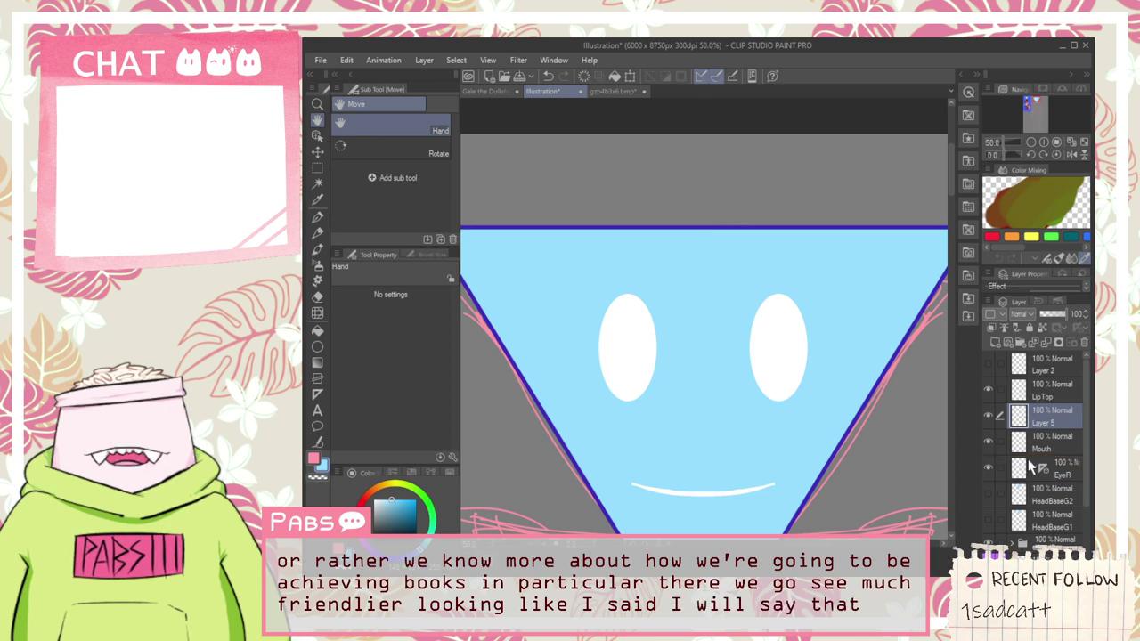
pyautogui.click(1033, 466)
pyautogui.press('Delete')
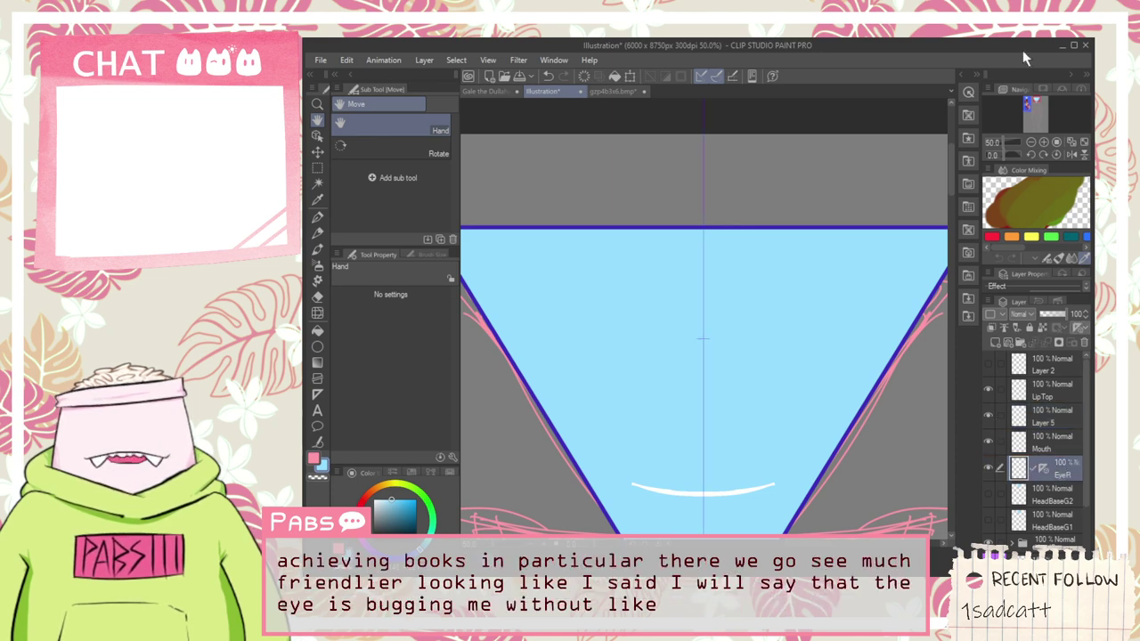
# Step: Pick white from the smile as the pen colour and set the brush size to 73.7 for redrawing the eyes
pyautogui.press('i')
pyautogui.click(634, 486)
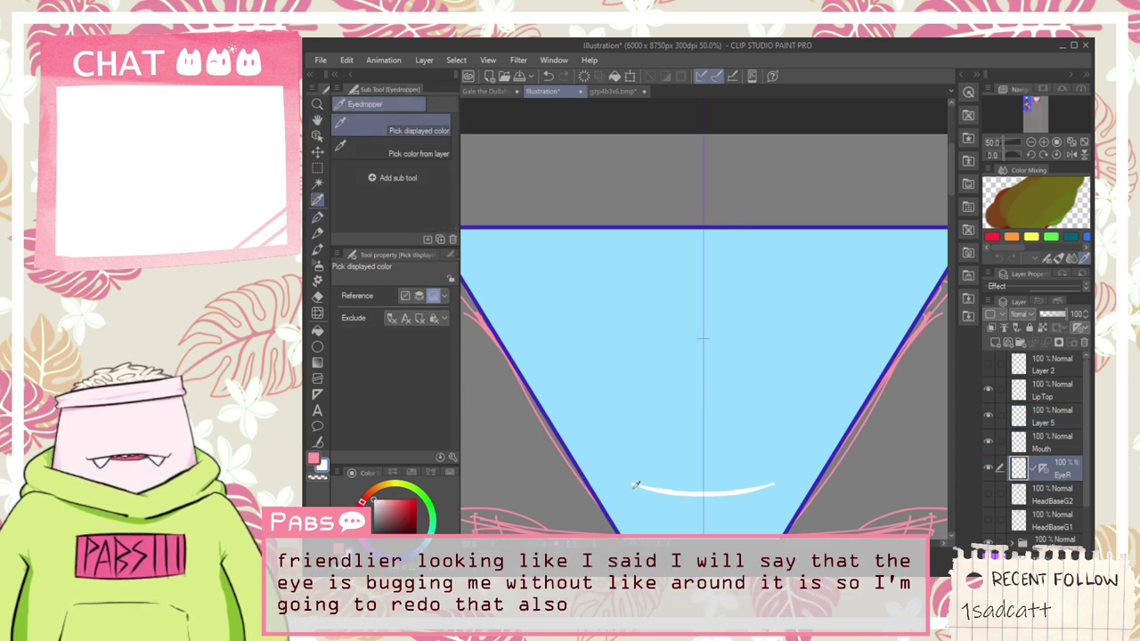
pyautogui.press('p')
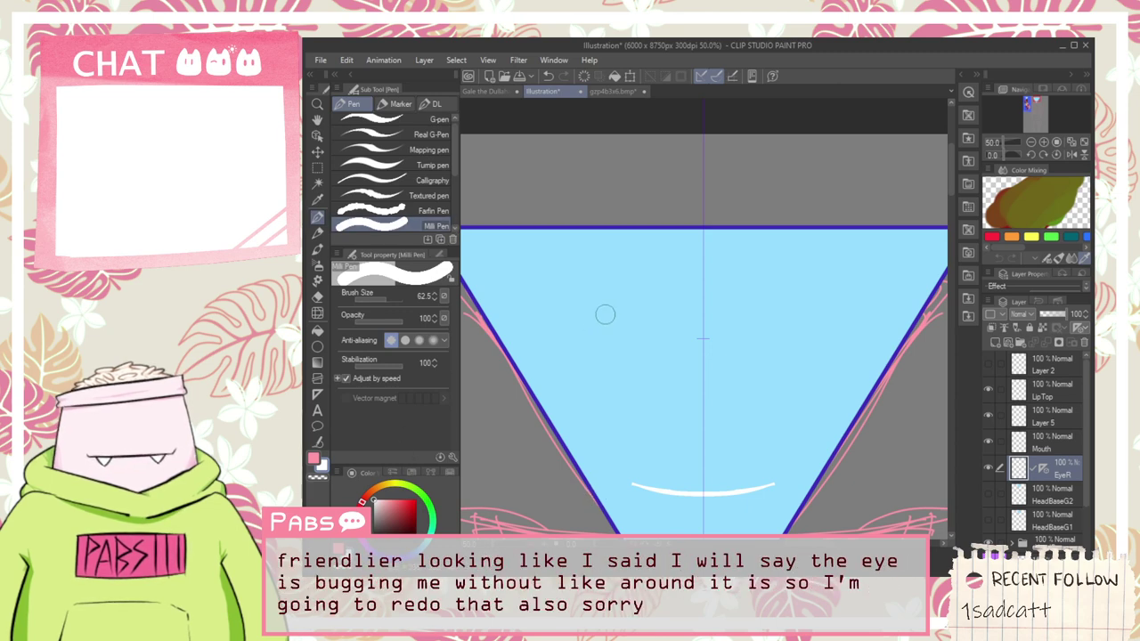
pyautogui.moveTo(604, 313)
pyautogui.mouseDown()
pyautogui.moveTo(623, 383)
pyautogui.moveTo(619, 311)
pyautogui.mouseUp()
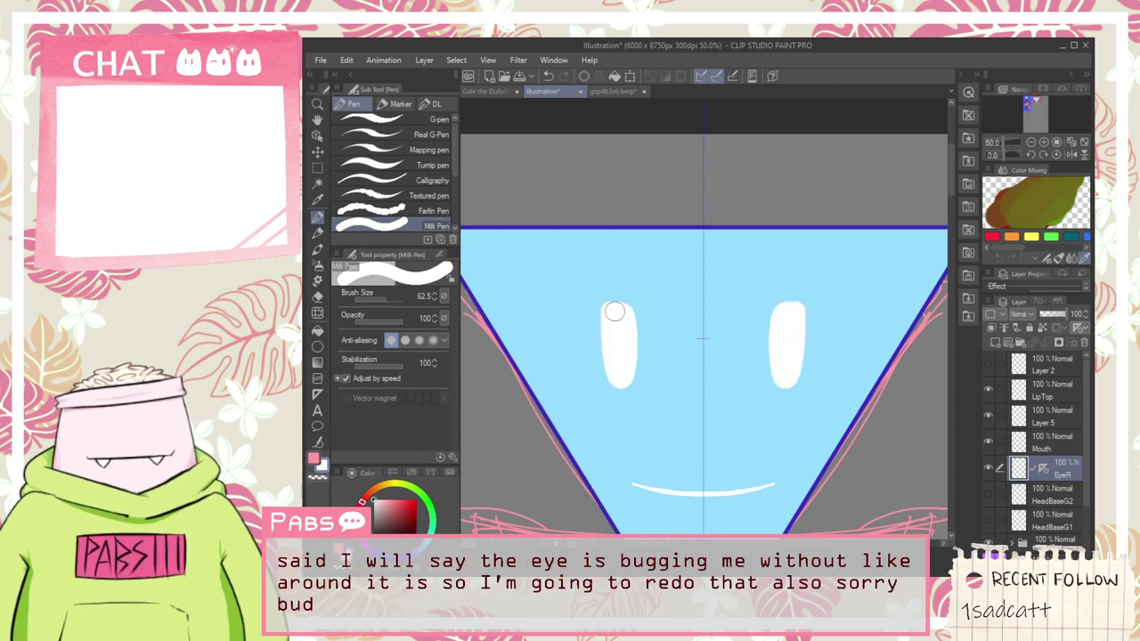
pyautogui.hotkey('ctrl', 'z')
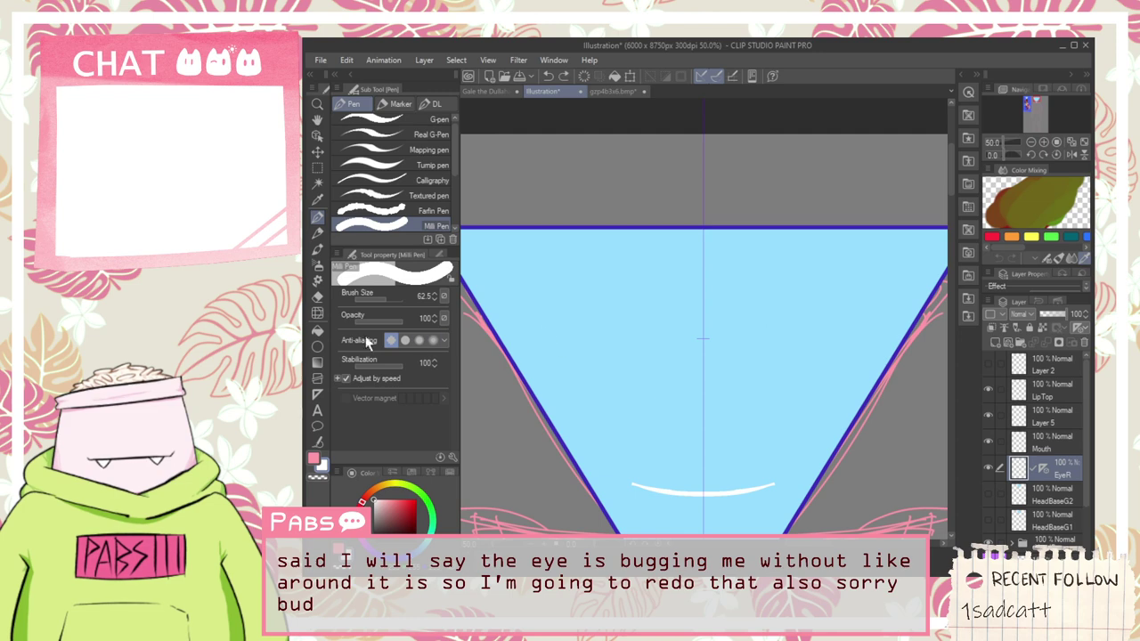
pyautogui.moveTo(393, 298); pyautogui.dragTo(387, 297)
# Step: Try tall mirrored white eyes set wide apart on EyeR, then clear them from the layer
pyautogui.moveTo(599, 305)
pyautogui.mouseDown()
pyautogui.moveTo(613, 392)
pyautogui.moveTo(619, 290)
pyautogui.moveTo(604, 319)
pyautogui.moveTo(604, 297)
pyautogui.mouseUp()
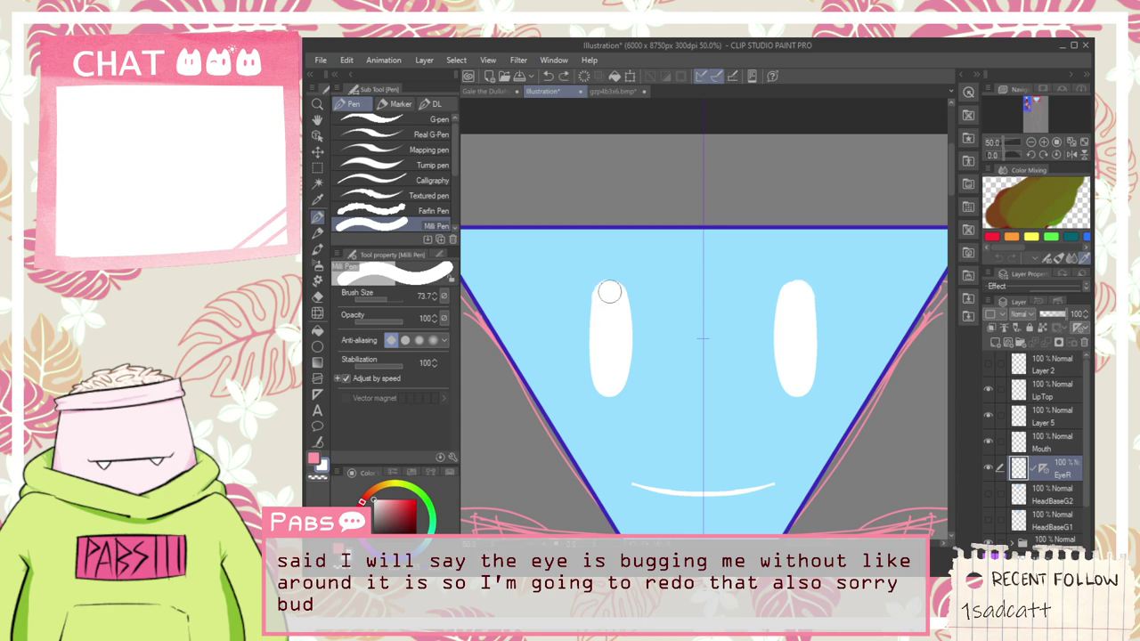
pyautogui.scroll(-2, 613, 317)
pyautogui.hotkey('ctrl', 'z')
pyautogui.hotkey('ctrl', 'z')
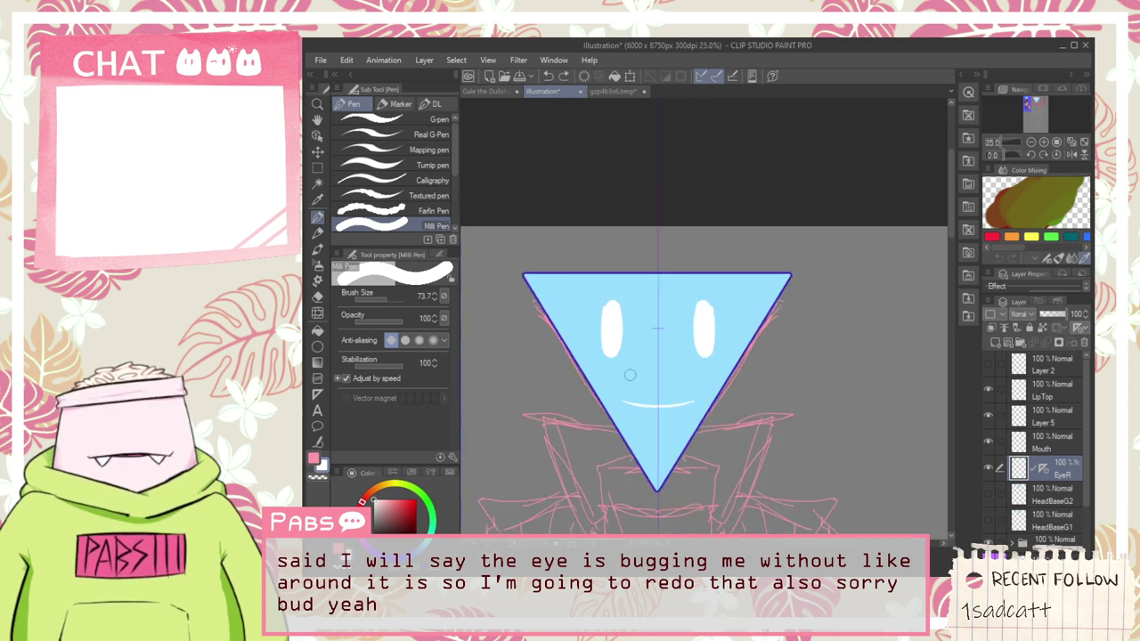
pyautogui.scroll(2, 627, 349)
pyautogui.moveTo(625, 290)
pyautogui.mouseDown()
pyautogui.moveTo(619, 377)
pyautogui.moveTo(634, 373)
pyautogui.moveTo(625, 271)
pyautogui.moveTo(618, 373)
pyautogui.moveTo(632, 379)
pyautogui.moveTo(628, 323)
pyautogui.mouseUp()
pyautogui.scroll(-1, 631, 382)
pyautogui.press('Delete')
pyautogui.press('Delete')
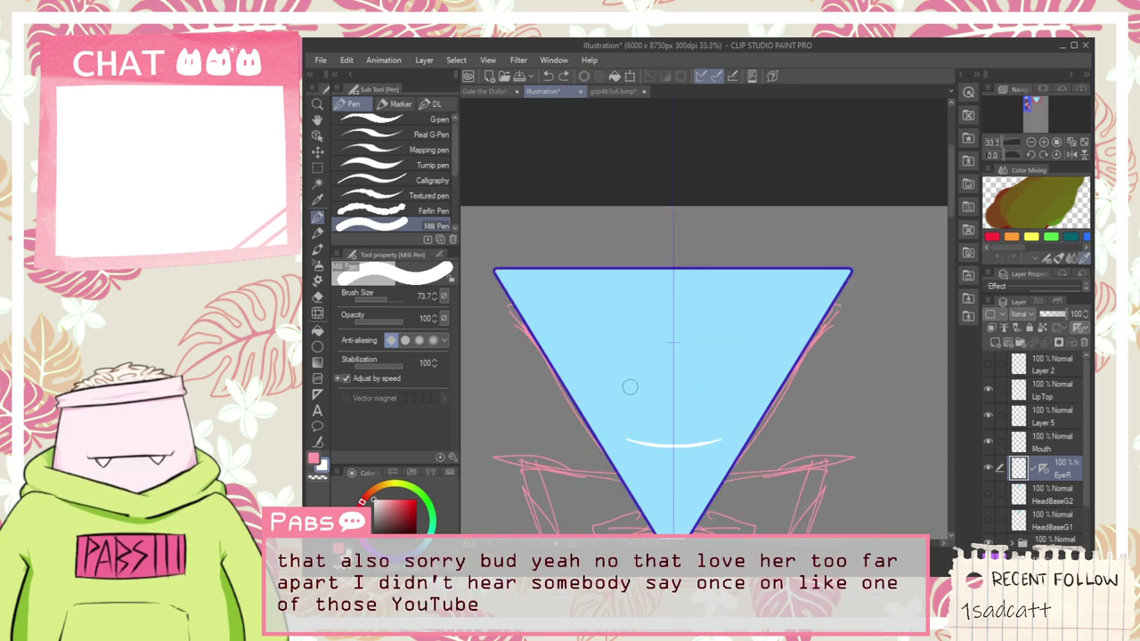
# Step: Paint tall, narrow mirrored white eyes close to the centre line on EyeR and check them from a distance
pyautogui.moveTo(629, 389)
pyautogui.mouseDown()
pyautogui.moveTo(628, 324)
pyautogui.moveTo(636, 382)
pyautogui.mouseUp()
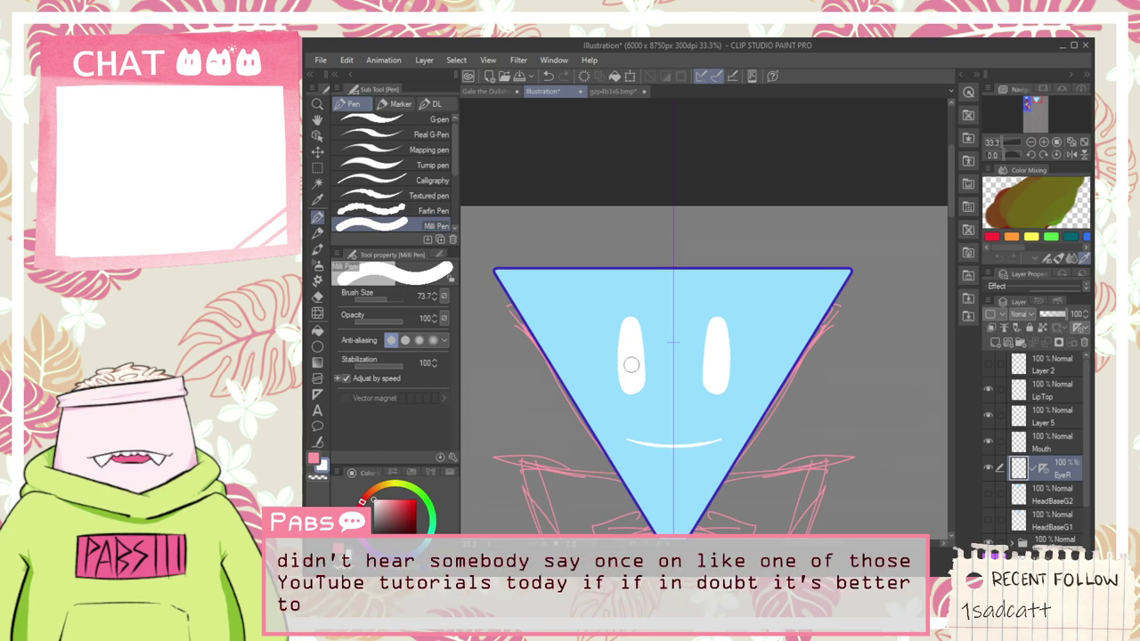
pyautogui.scroll(-5, 638, 383)
pyautogui.press('space')
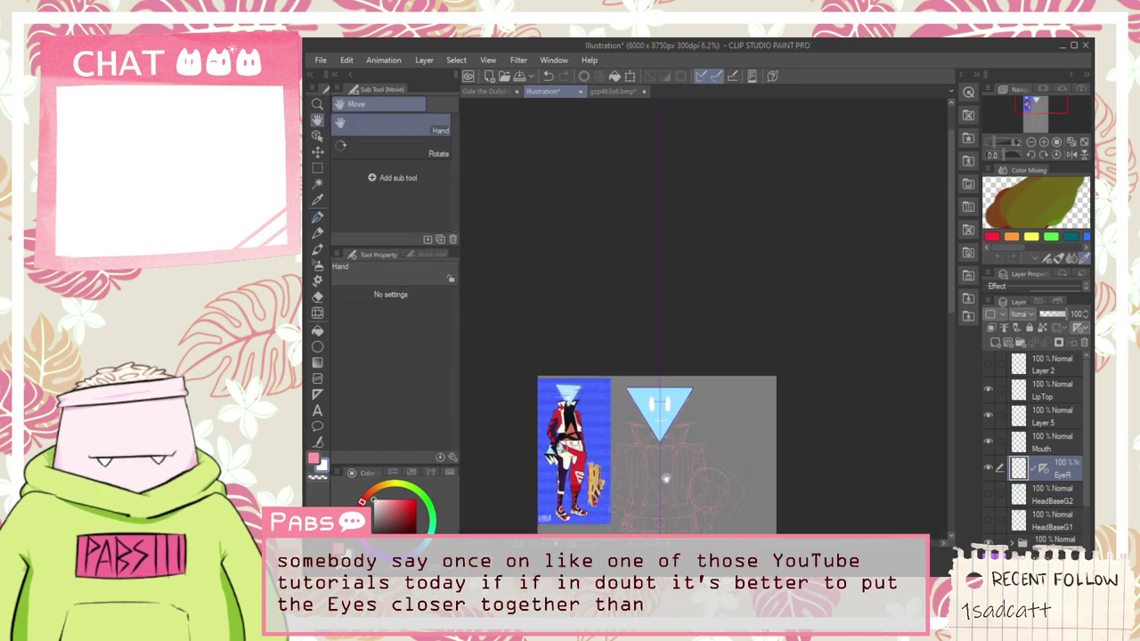
pyautogui.scroll(6, 660, 479)
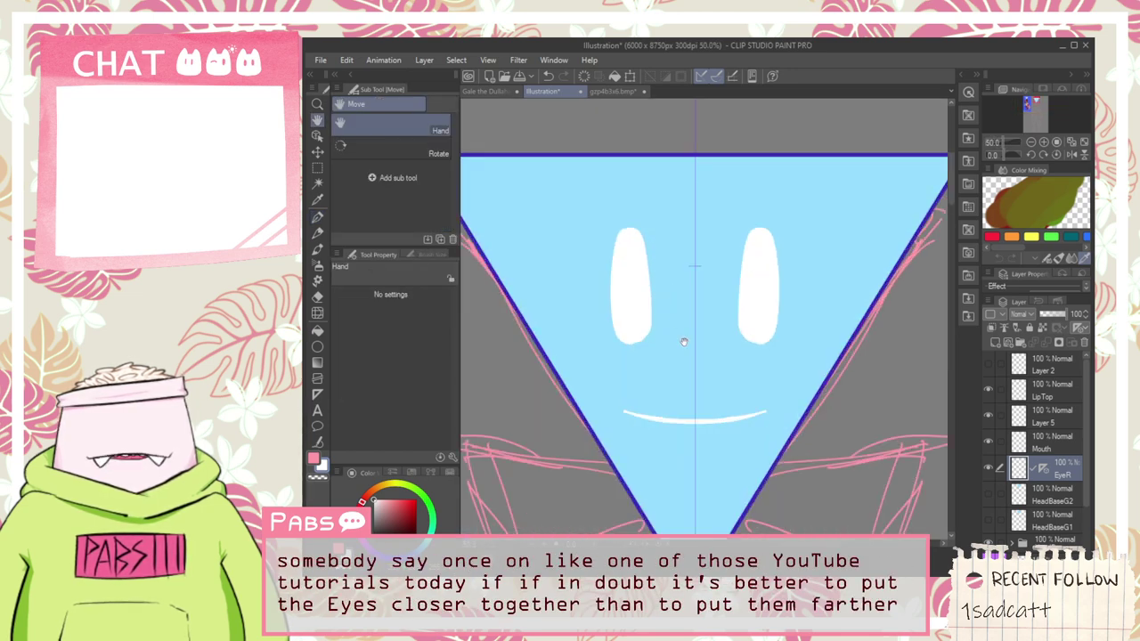
# Step: Compare the redrawn face and body sketch with the reference character, including the reference's jacket and collar
pyautogui.scroll(-4, 683, 341)
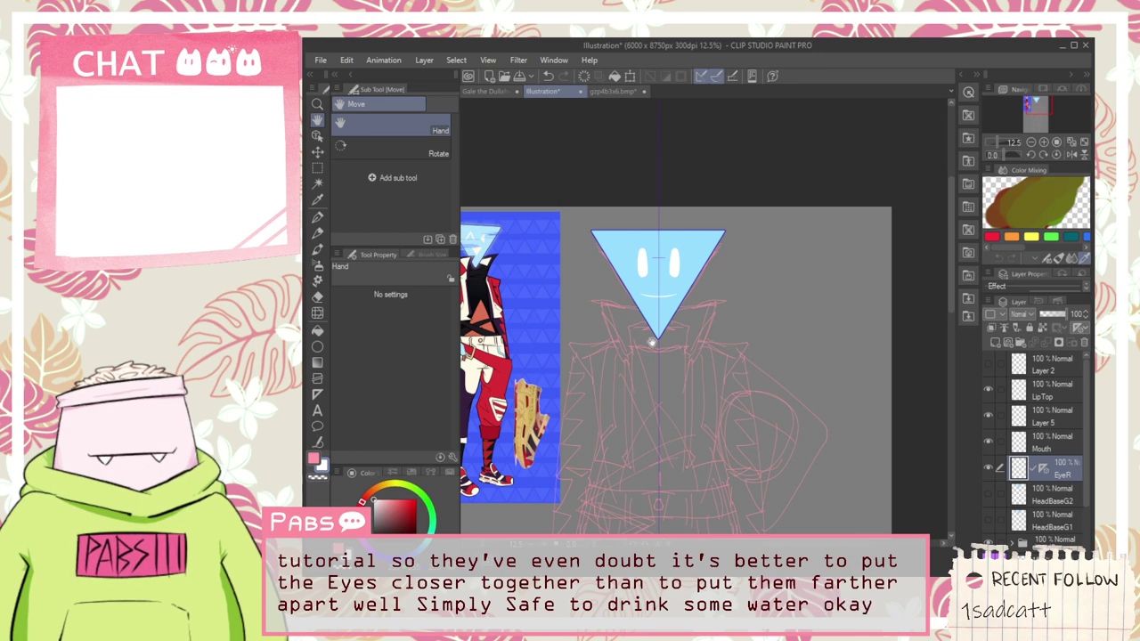
pyautogui.moveTo(654, 409); pyautogui.dragTo(638, 318)
pyautogui.scroll(2, 615, 258)
pyautogui.scroll(-2, 674, 330)
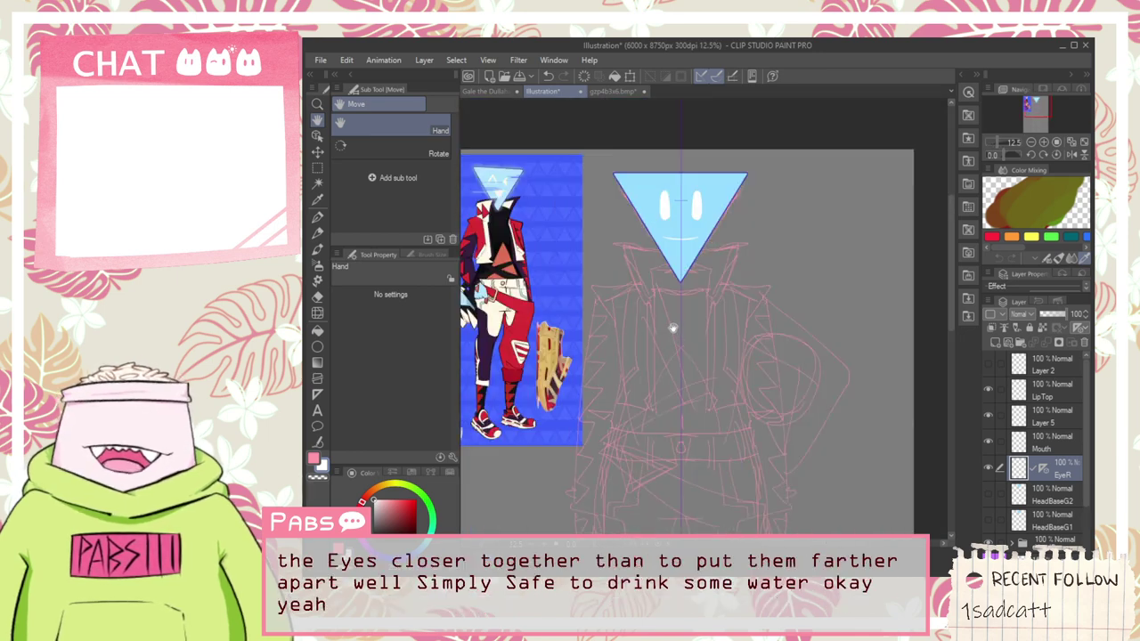
pyautogui.scroll(1, 672, 328)
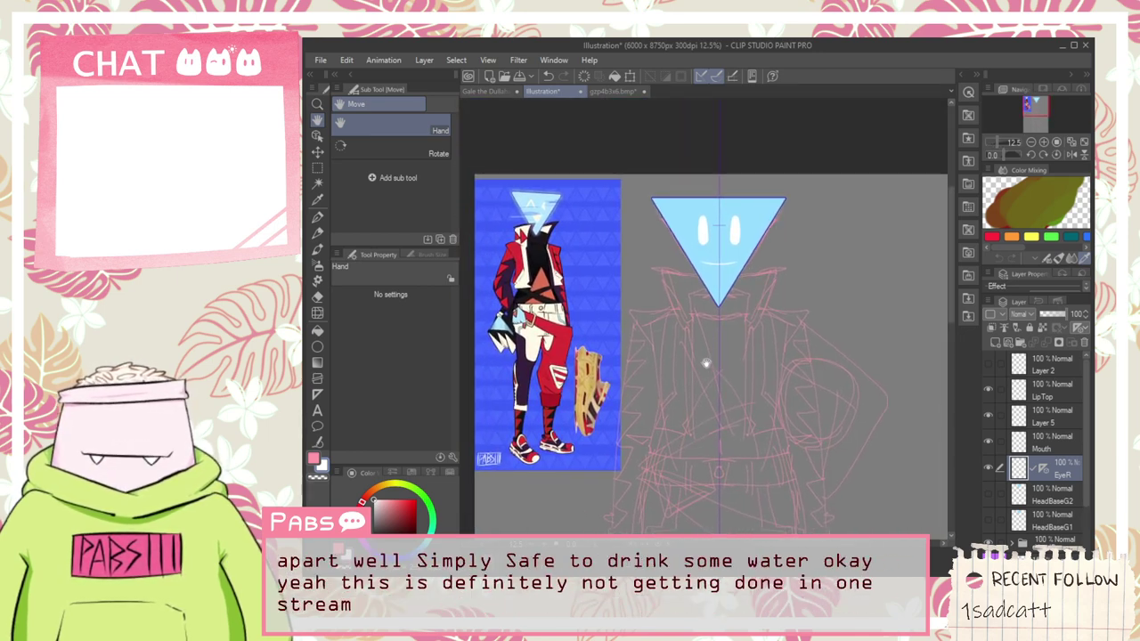
pyautogui.scroll(4, 530, 267)
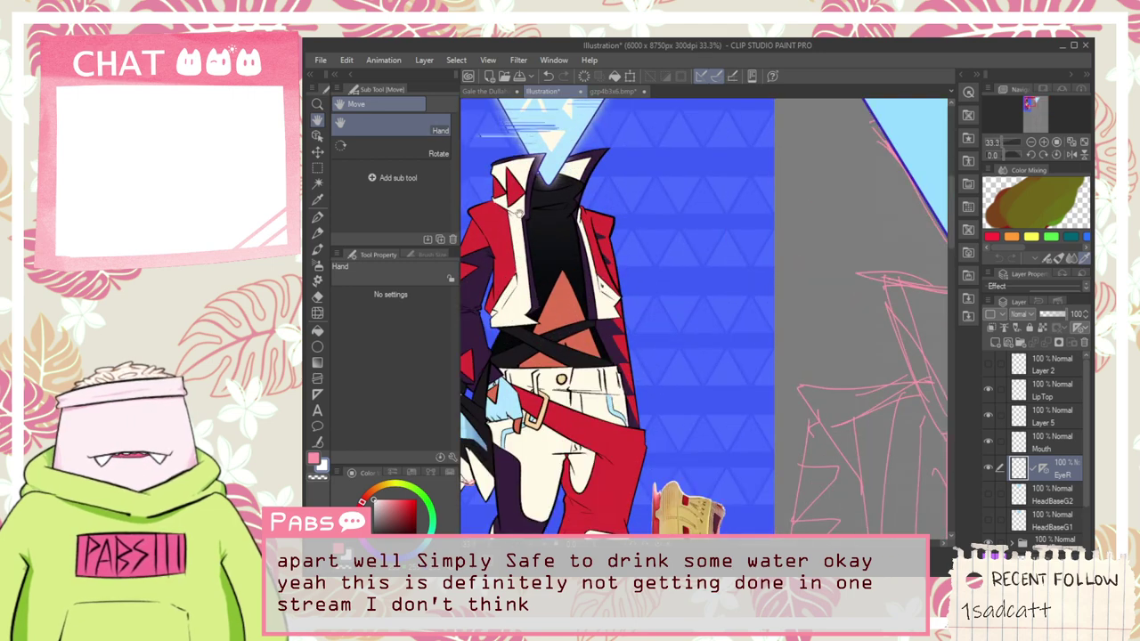
pyautogui.scroll(-4, 552, 238)
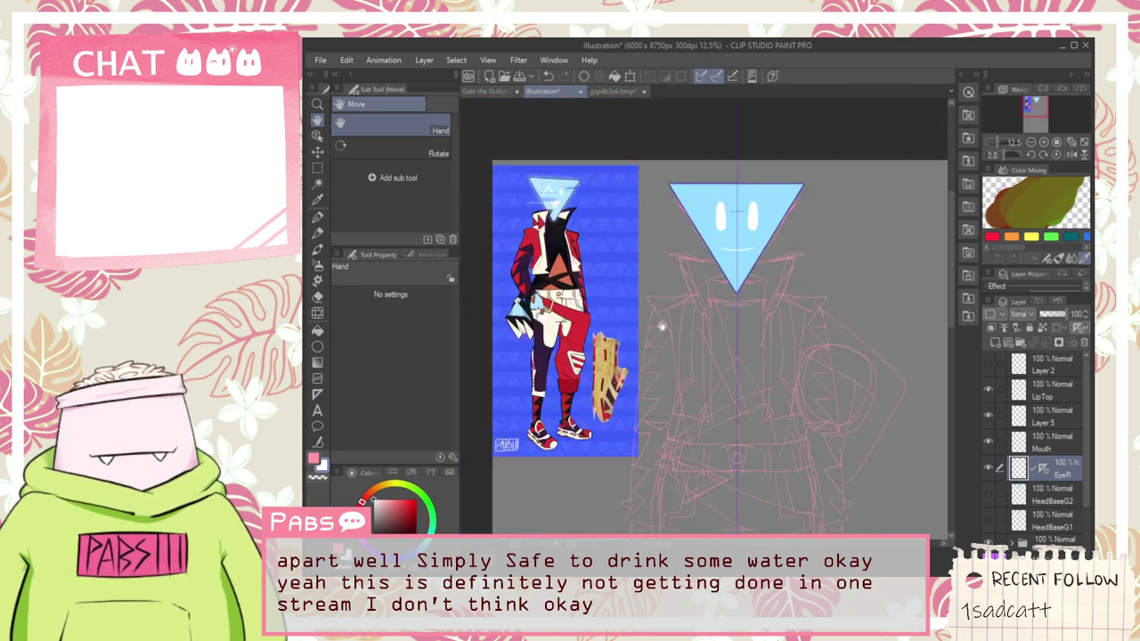
# Step: Rename the lower lip layer as LipBot and select the EyeR layer
pyautogui.click(1039, 421)
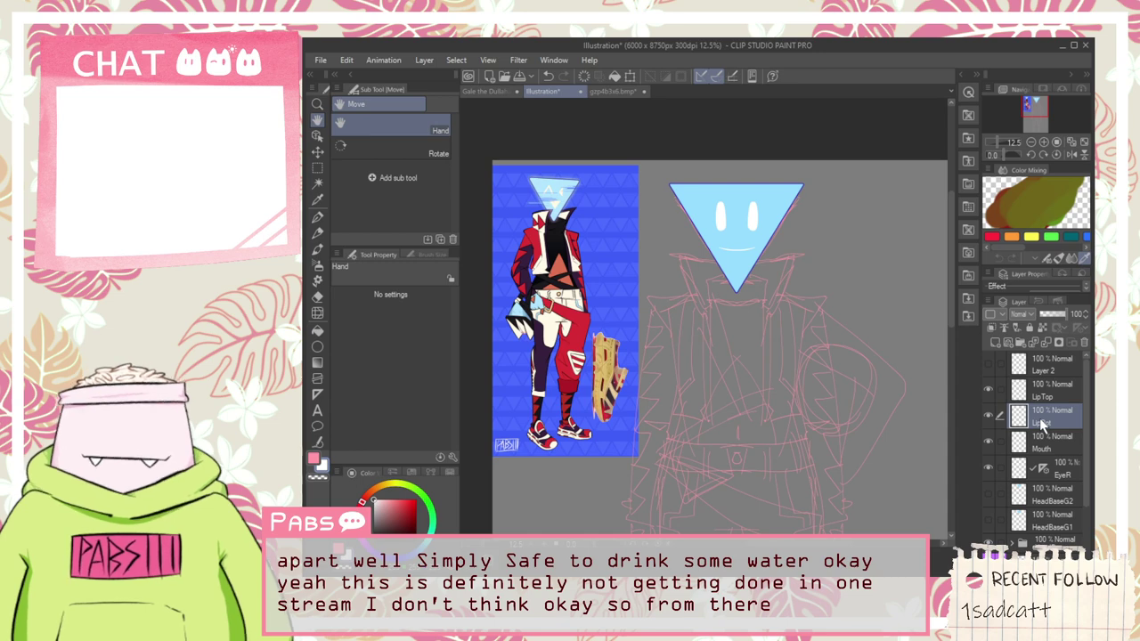
pyautogui.click(1054, 465)
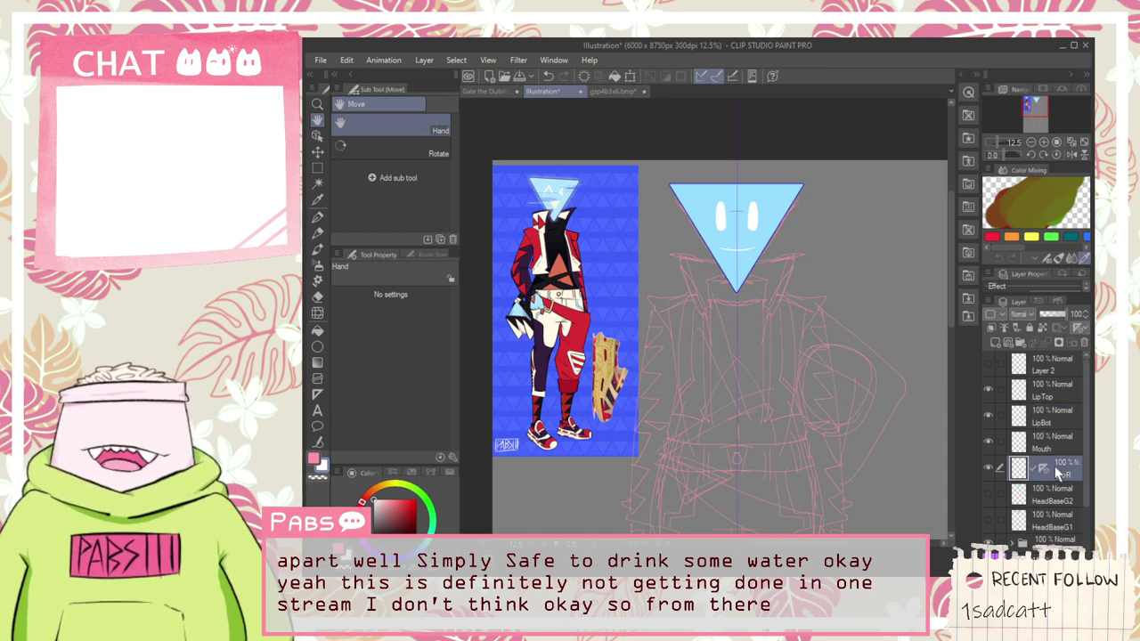
# Step: Mark the EyeR layer with the yellow palette colour and check the eyes and mouth up close
pyautogui.click(990, 315)
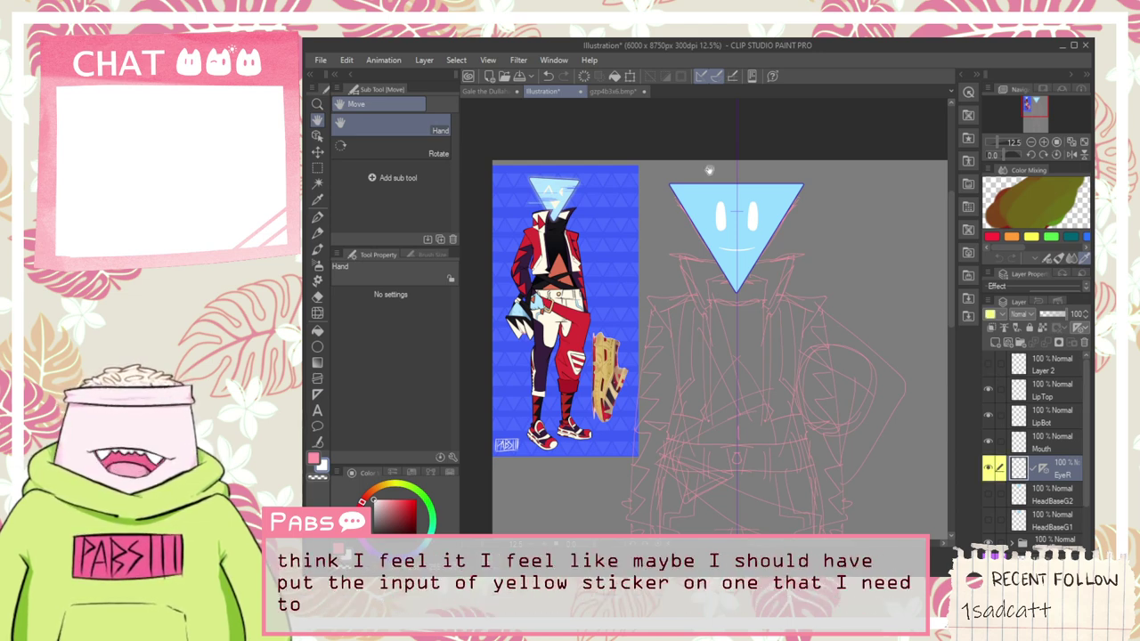
pyautogui.scroll(4, 710, 169)
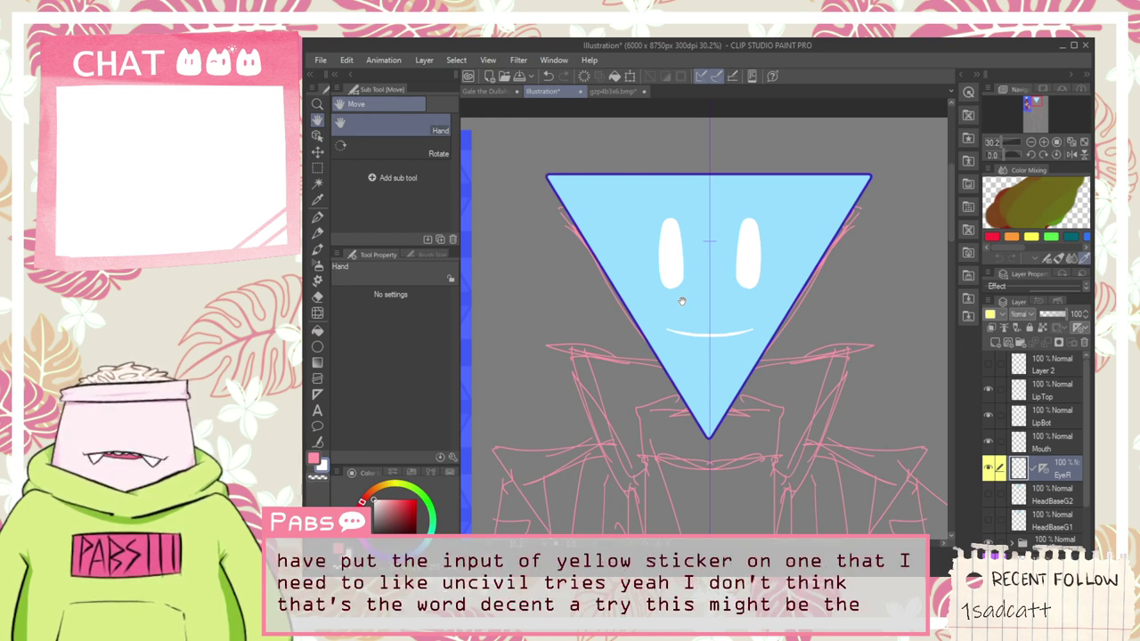
pyautogui.scroll(-6, 681, 300)
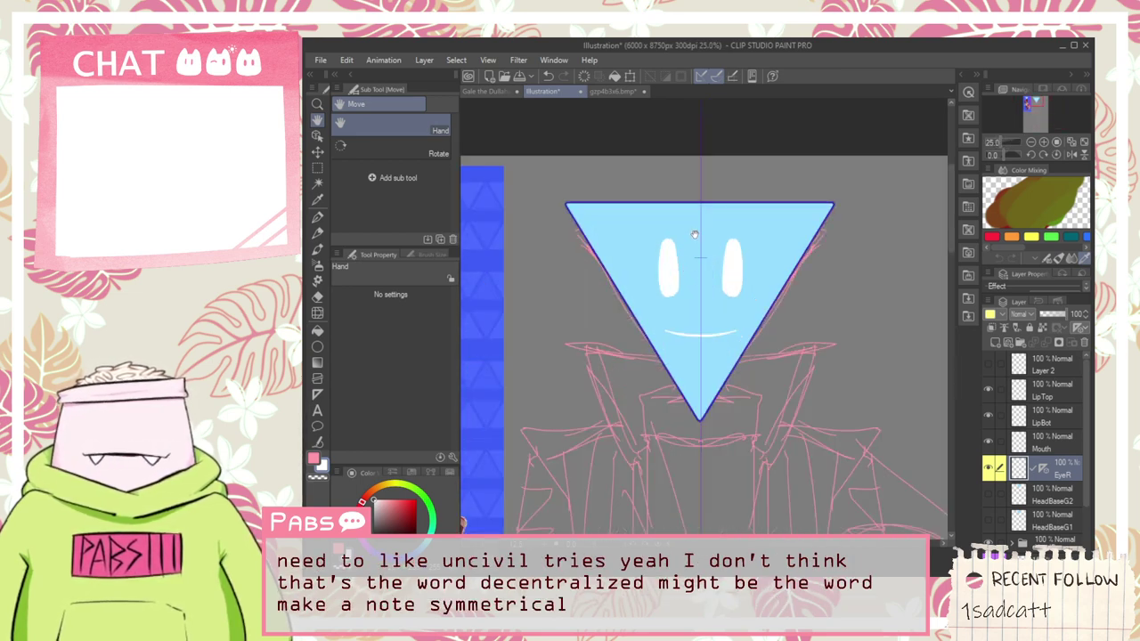
pyautogui.scroll(-2, 711, 229)
pyautogui.moveTo(712, 230); pyautogui.dragTo(785, 173)
pyautogui.scroll(2, 786, 175)
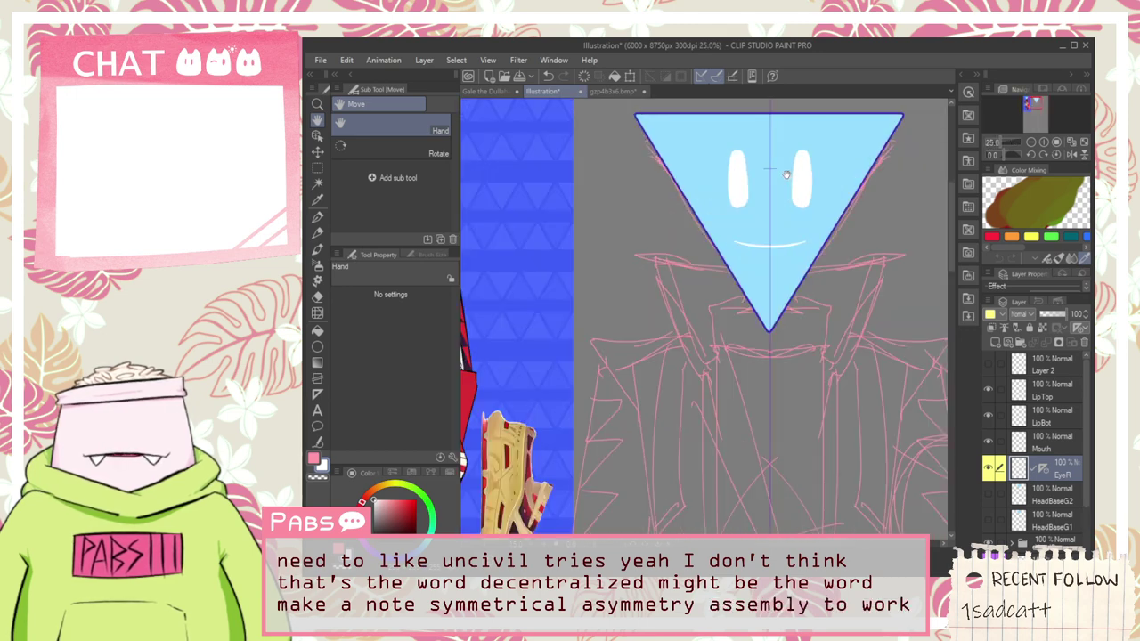
# Step: Examine the reference character's jacket, collar and torso and compare them with the pink body sketch
pyautogui.scroll(-2, 767, 205)
pyautogui.scroll(5, 605, 222)
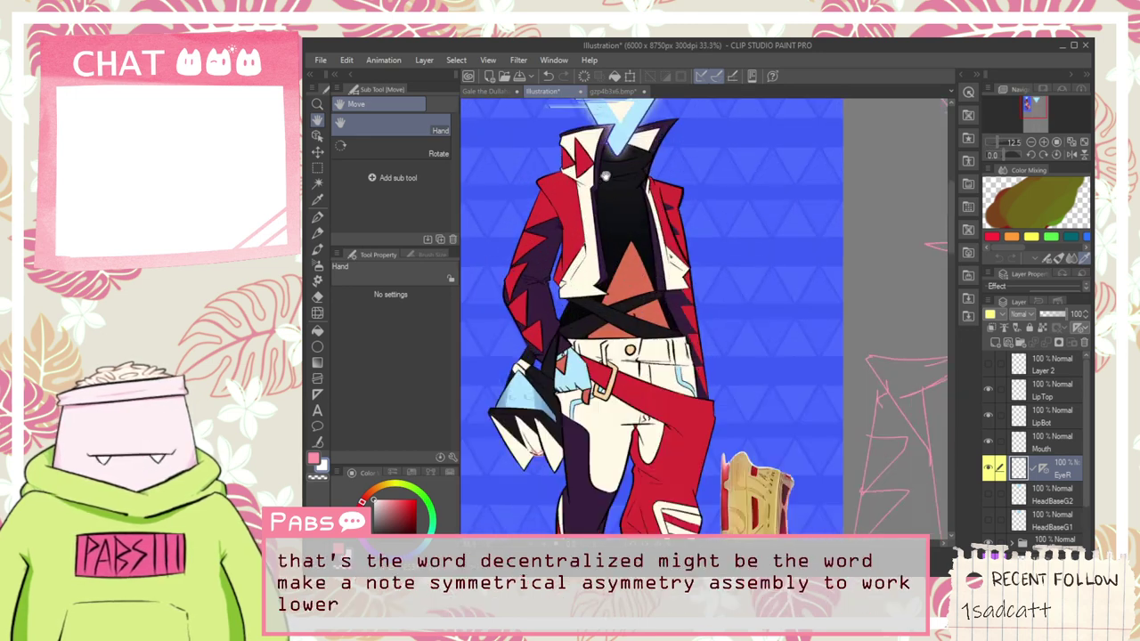
pyautogui.scroll(-1, 627, 149)
pyautogui.scroll(-4, 624, 147)
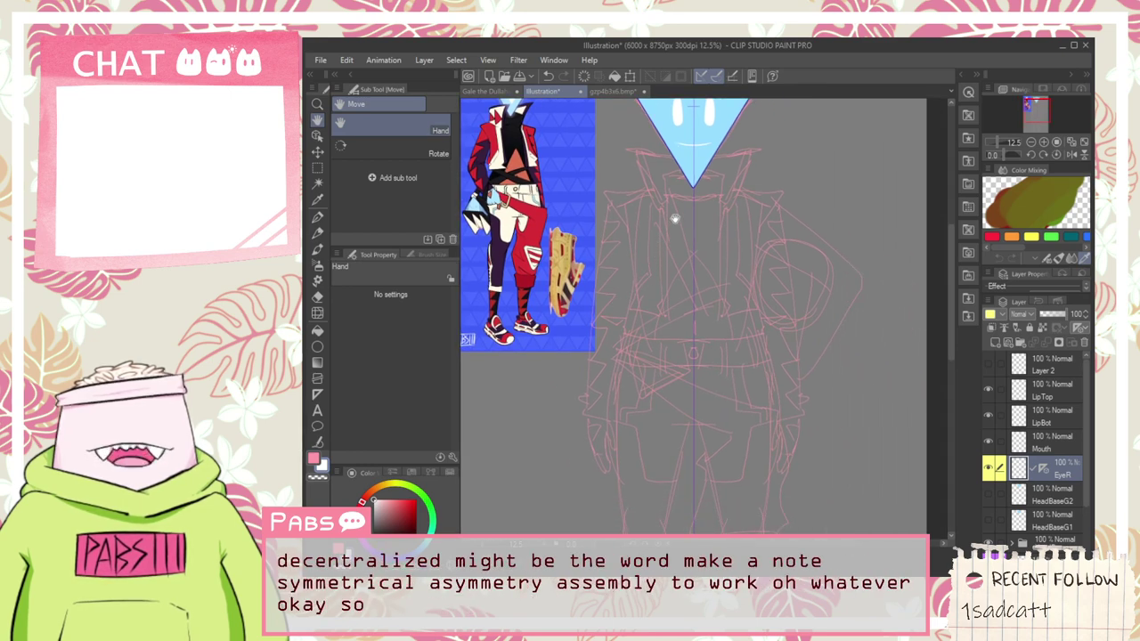
pyautogui.scroll(2, 681, 335)
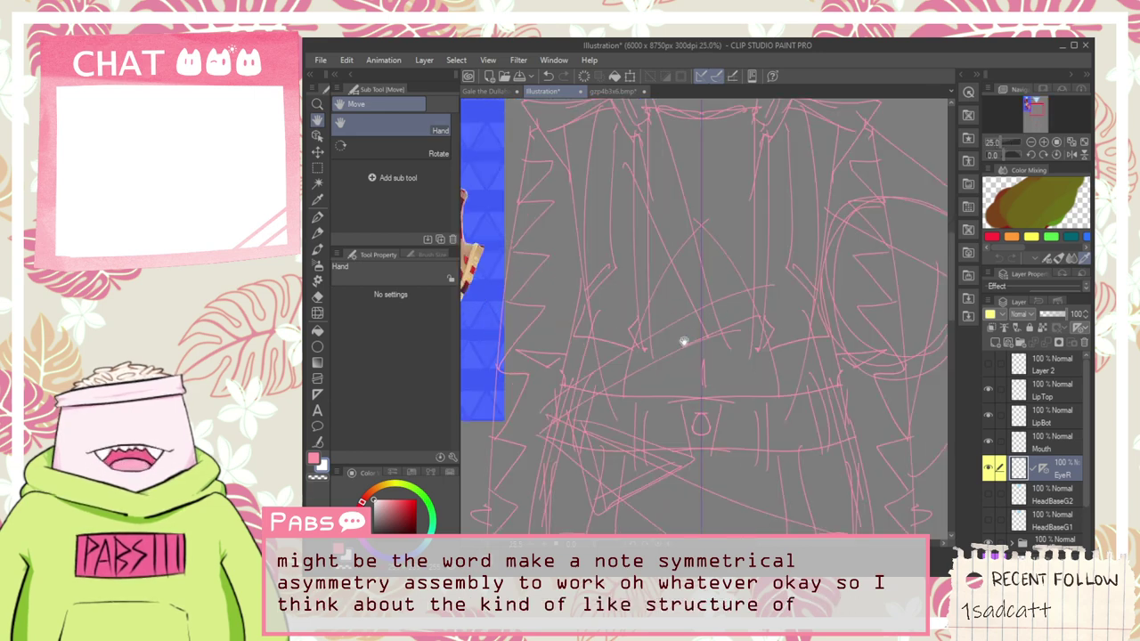
pyautogui.scroll(-2, 682, 338)
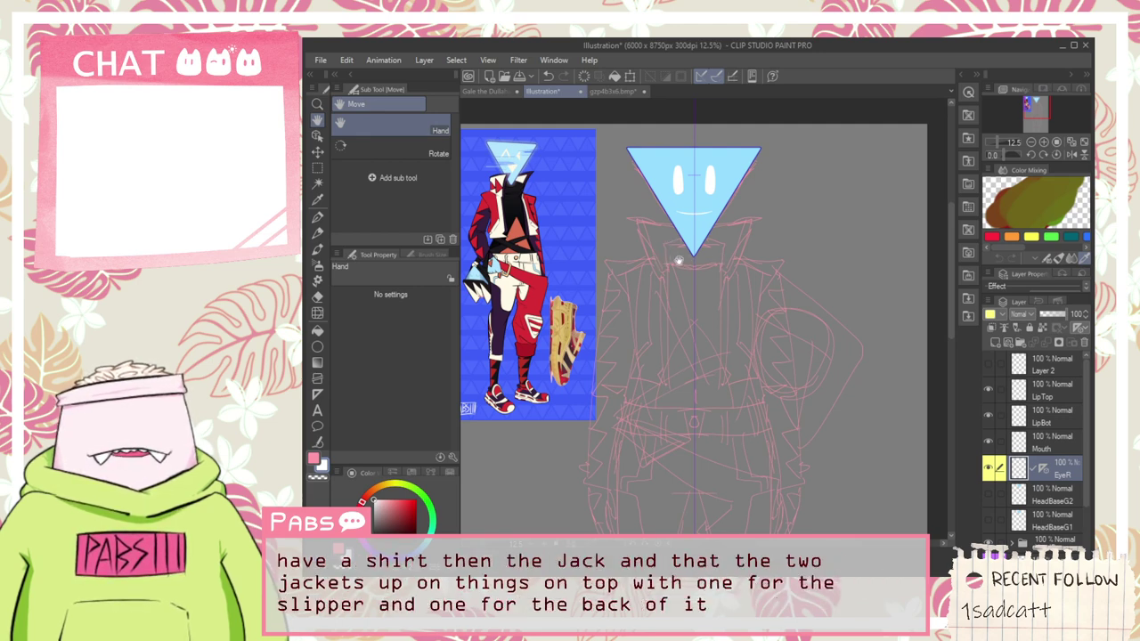
pyautogui.scroll(4, 647, 242)
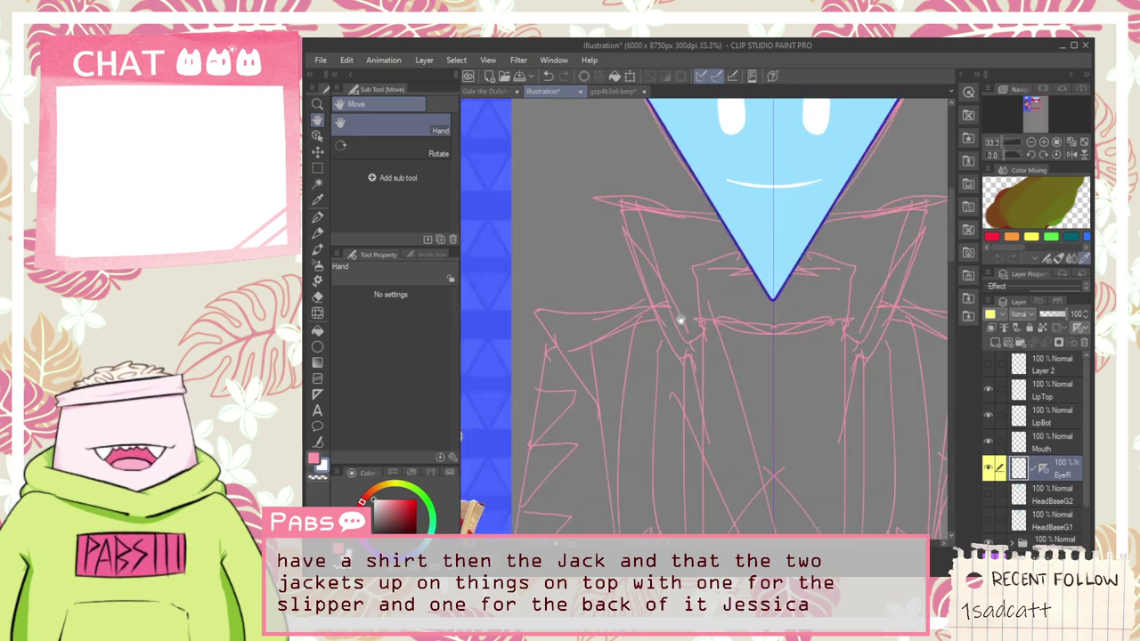
pyautogui.scroll(-4, 674, 322)
pyautogui.scroll(6, 622, 324)
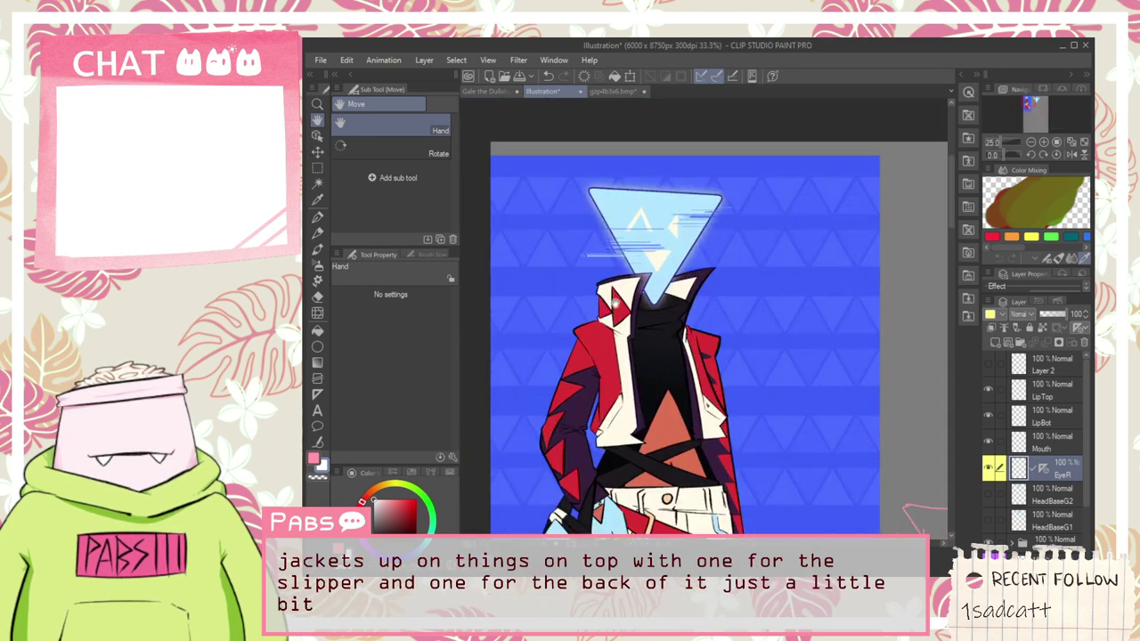
pyautogui.scroll(-6, 622, 325)
pyautogui.moveTo(775, 361); pyautogui.dragTo(722, 351)
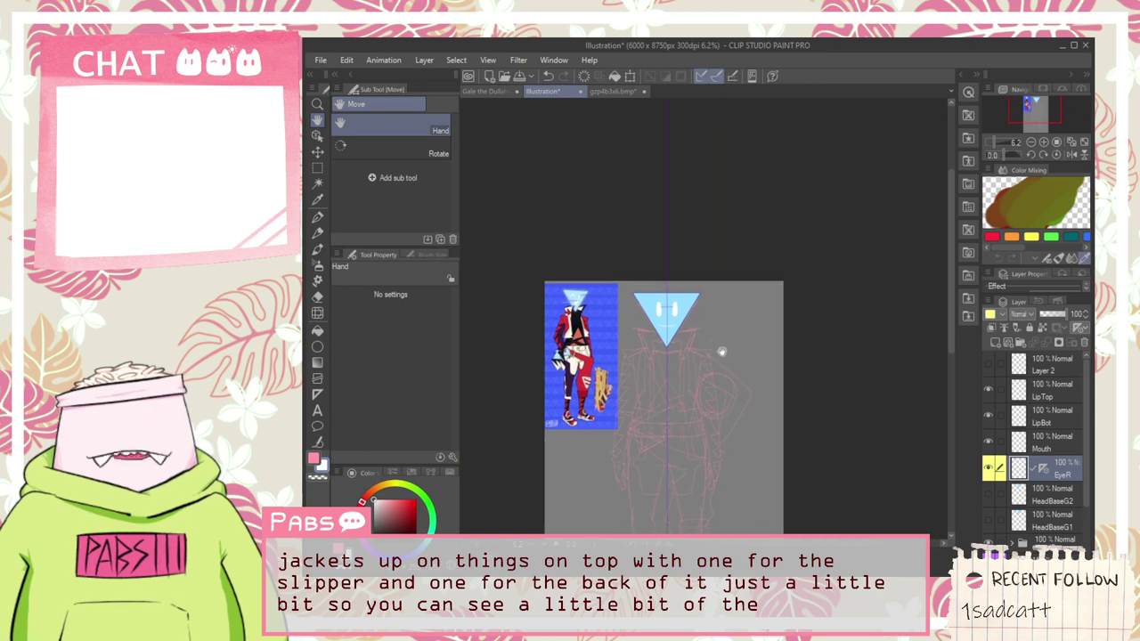
# Step: Study the reference's full outfit from the triangle head to the shoes alongside the body sketch
pyautogui.scroll(2, 608, 332)
pyautogui.scroll(2, 607, 332)
pyautogui.moveTo(636, 346); pyautogui.dragTo(771, 286)
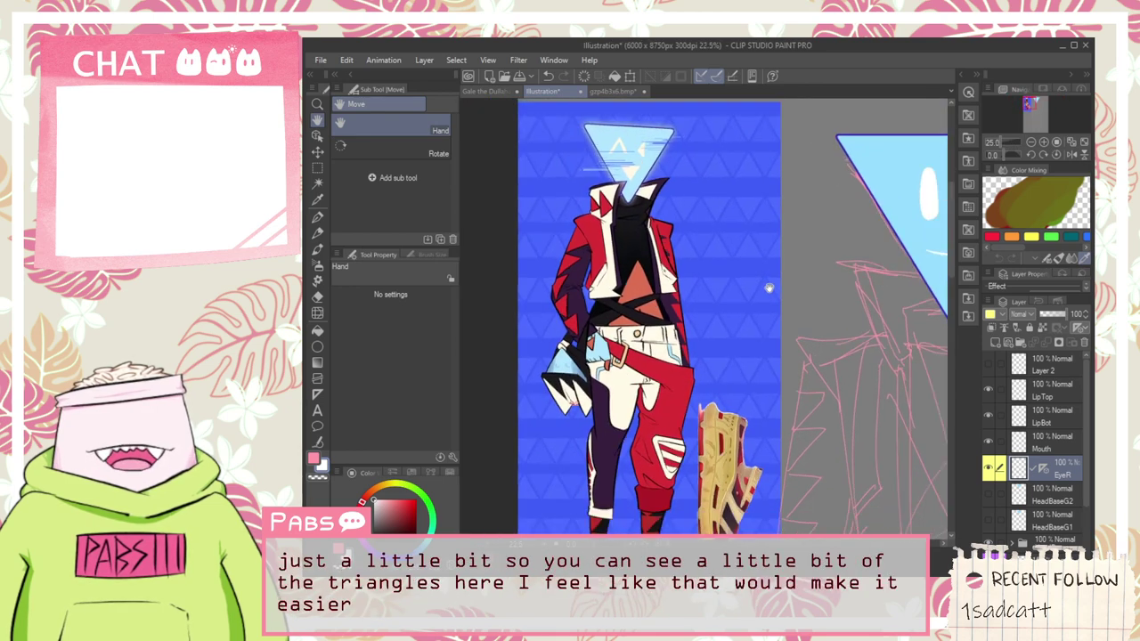
pyautogui.scroll(-2, 773, 299)
pyautogui.moveTo(799, 333); pyautogui.dragTo(778, 322)
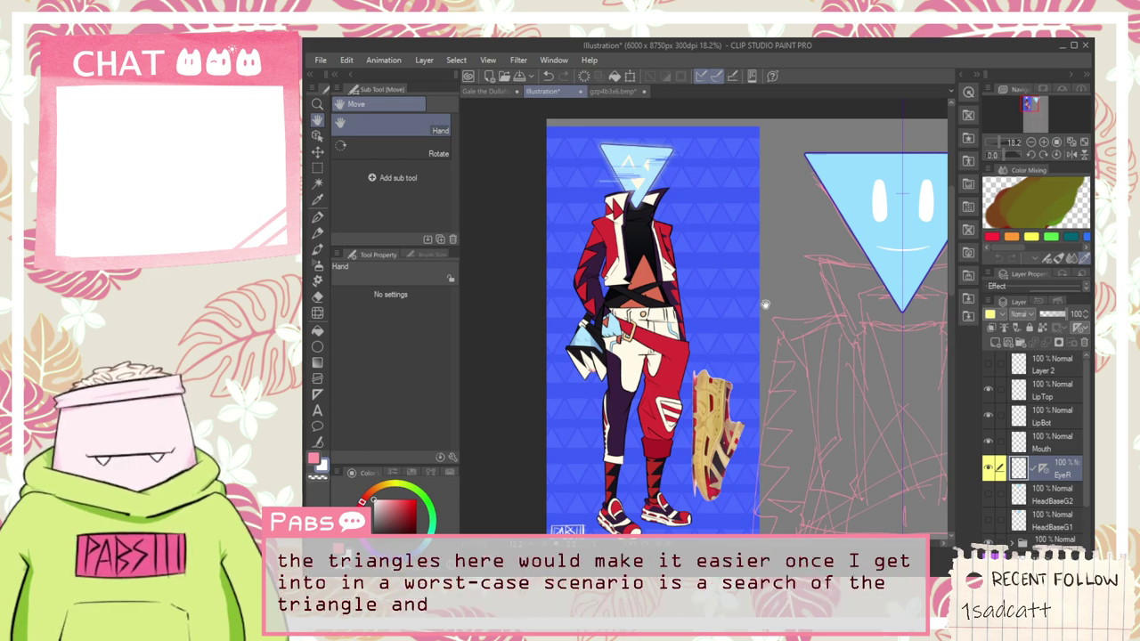
pyautogui.moveTo(763, 304); pyautogui.dragTo(758, 242)
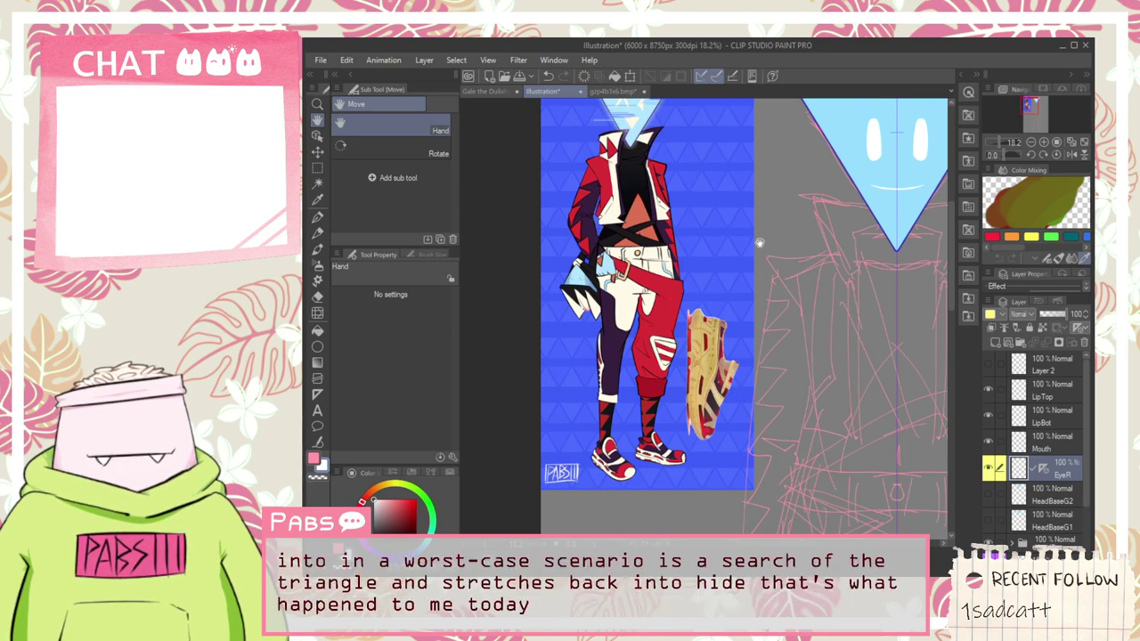
pyautogui.scroll(-2, 773, 333)
pyautogui.moveTo(844, 343); pyautogui.dragTo(737, 313)
pyautogui.scroll(2, 736, 314)
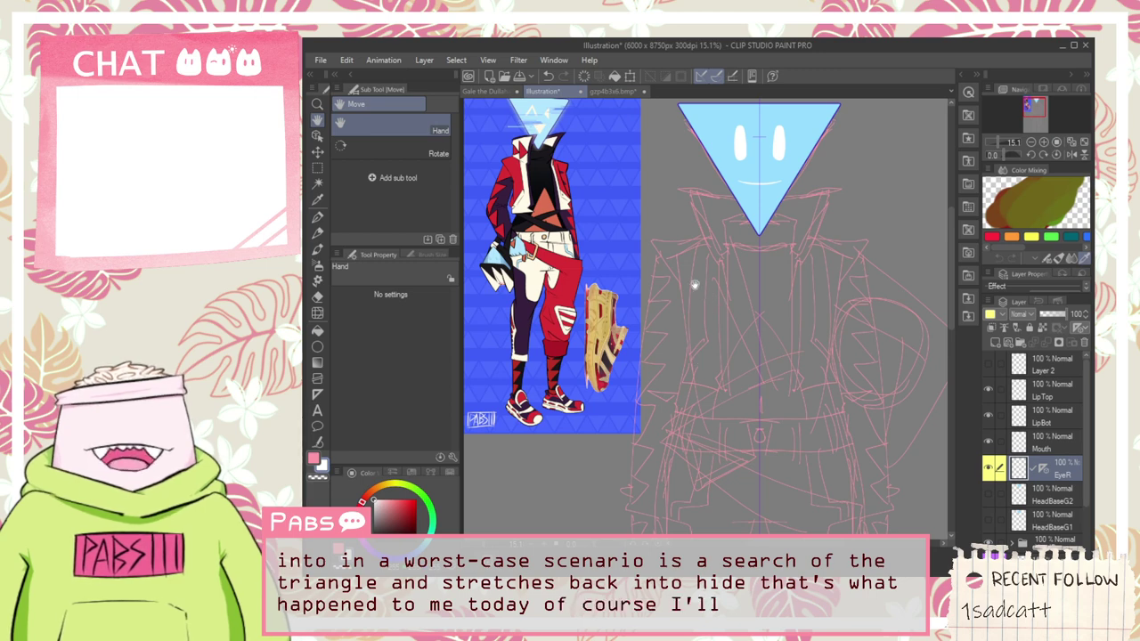
# Step: Sample the reddish-brown belly colour from the reference character with the Eyedropper
pyautogui.press('i')
pyautogui.scroll(3, 545, 203)
pyautogui.scroll(1, 546, 201)
pyautogui.click(547, 201)
pyautogui.scroll(-5, 565, 218)
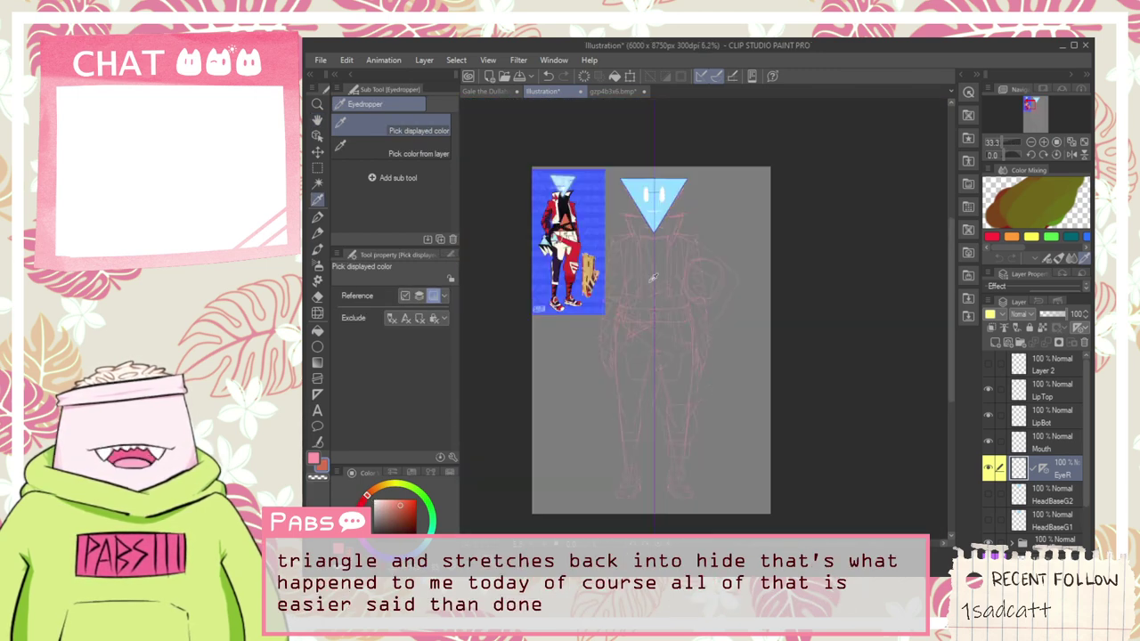
# Step: Create a BellyBase folder directly below the HeadBase folder and add a new raster layer inside it
pyautogui.press('space')
pyautogui.scroll(4, 651, 286)
pyautogui.scroll(-3, 641, 308)
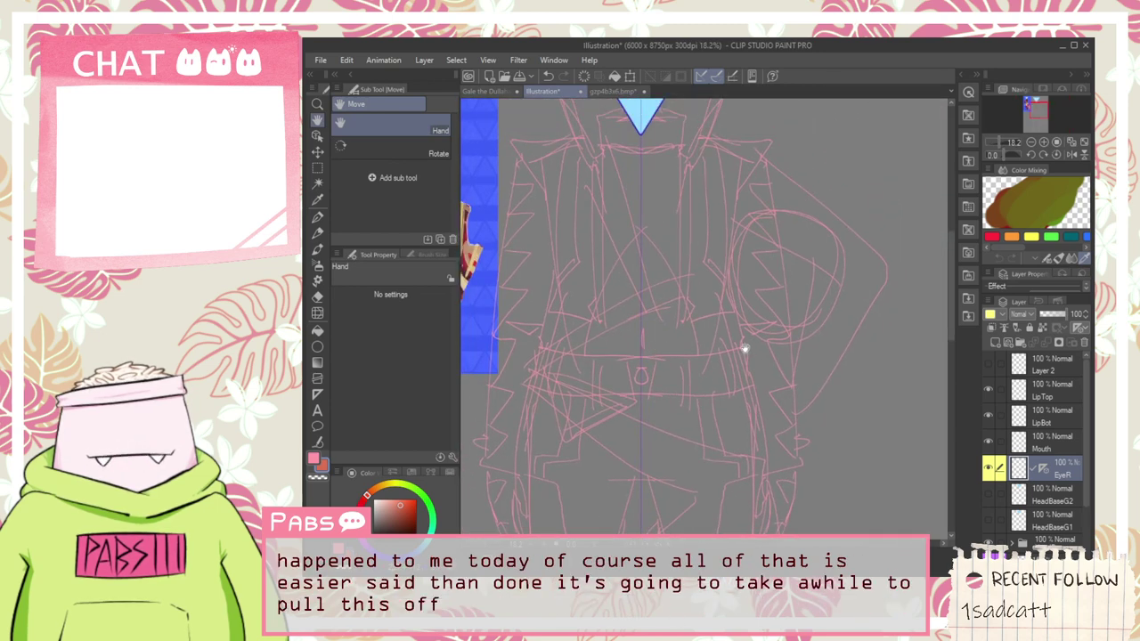
pyautogui.scroll(-1, 1028, 437)
pyautogui.scroll(-1, 1028, 437)
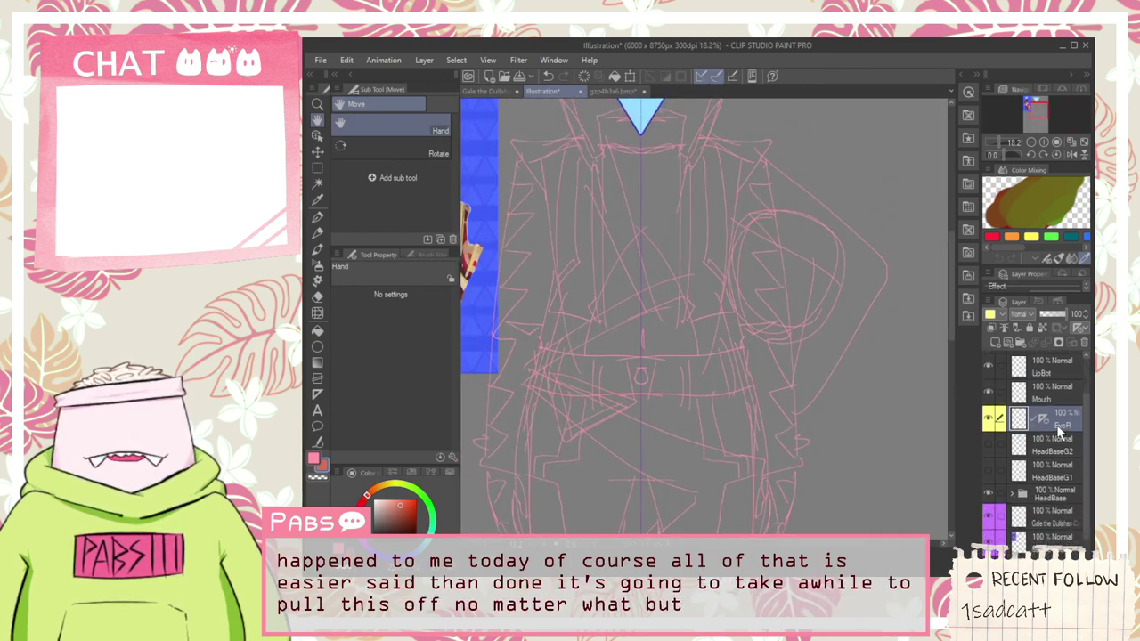
pyautogui.click(1048, 449)
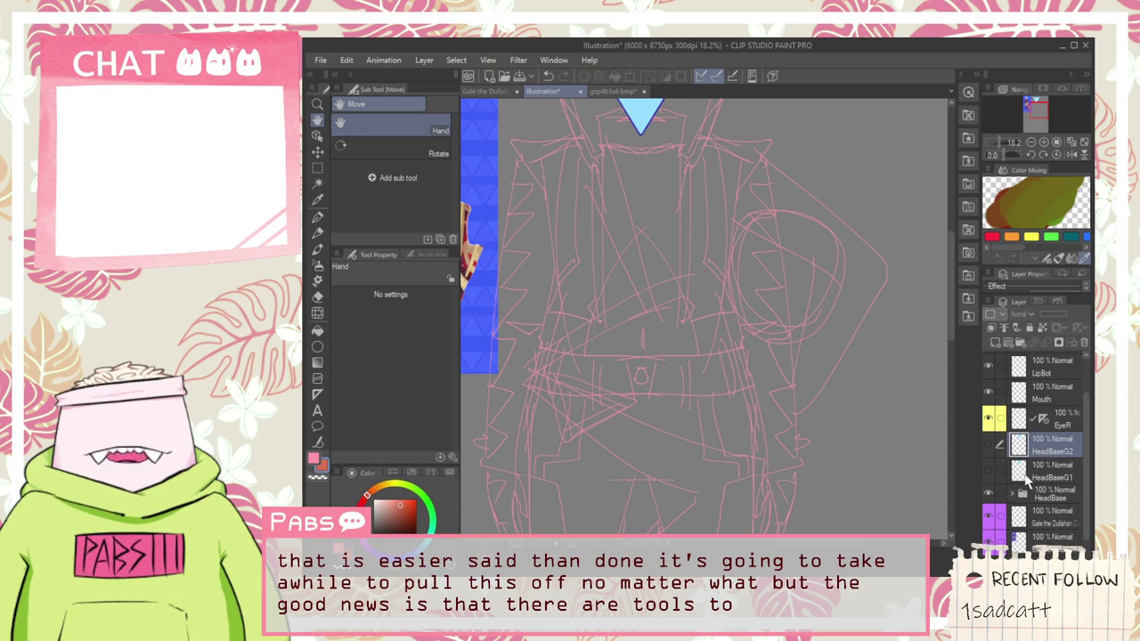
pyautogui.scroll(-2, 1022, 449)
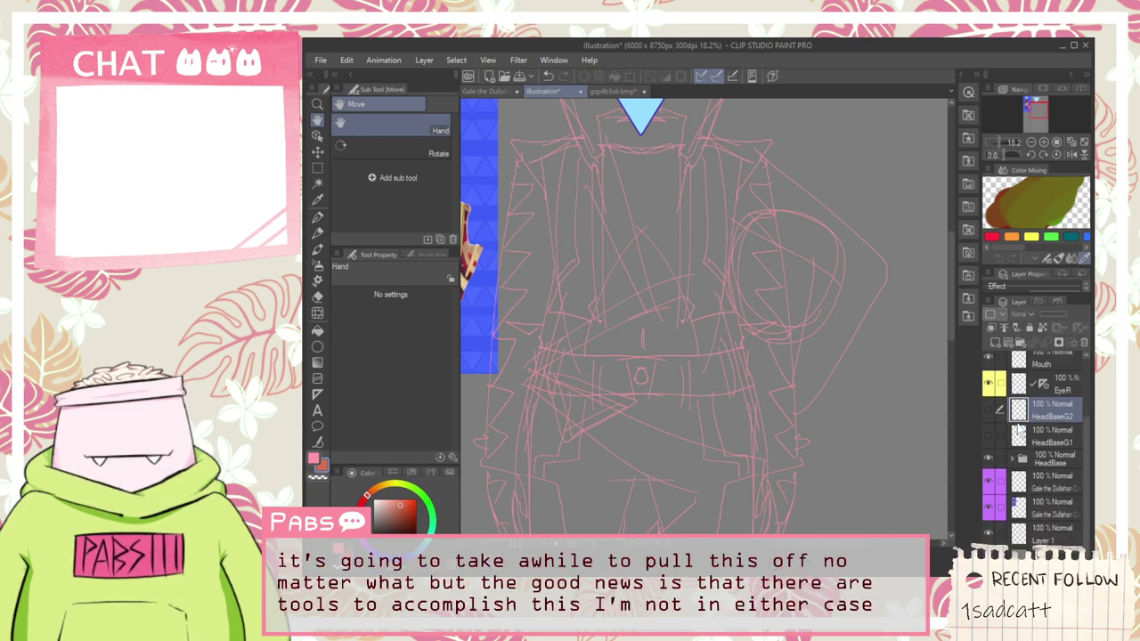
pyautogui.click(1052, 485)
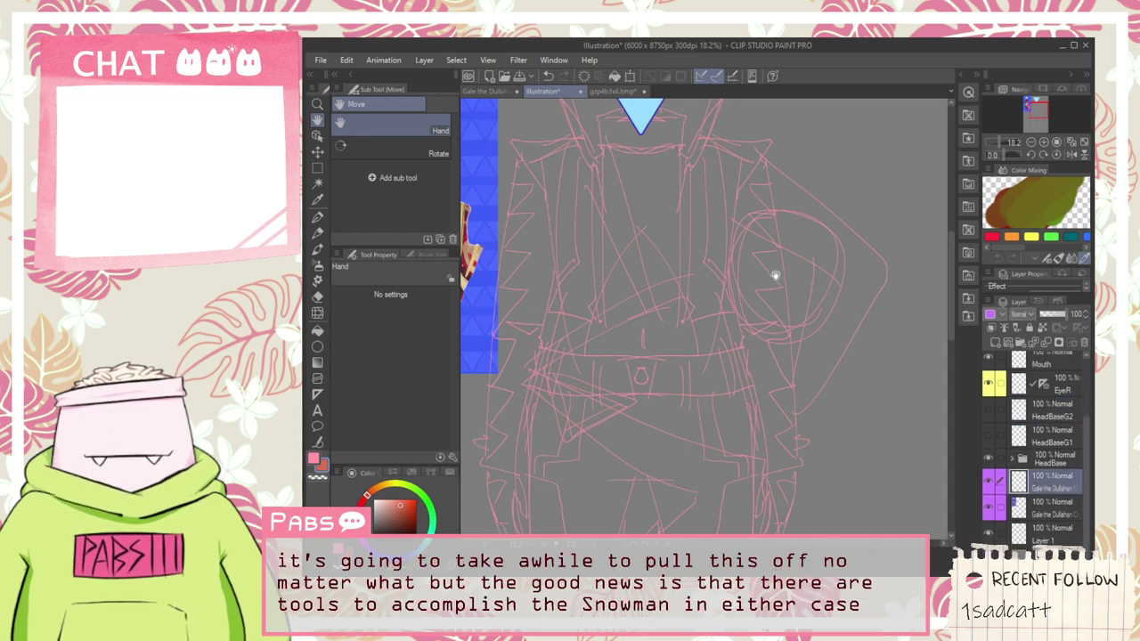
pyautogui.scroll(3, 775, 276)
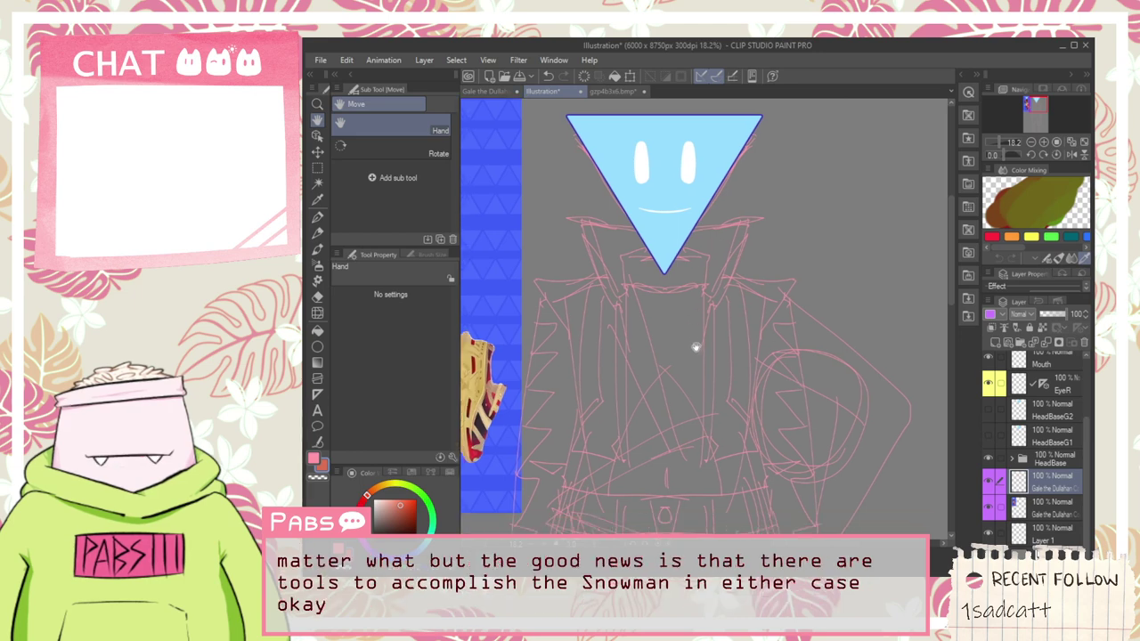
pyautogui.scroll(-2, 696, 347)
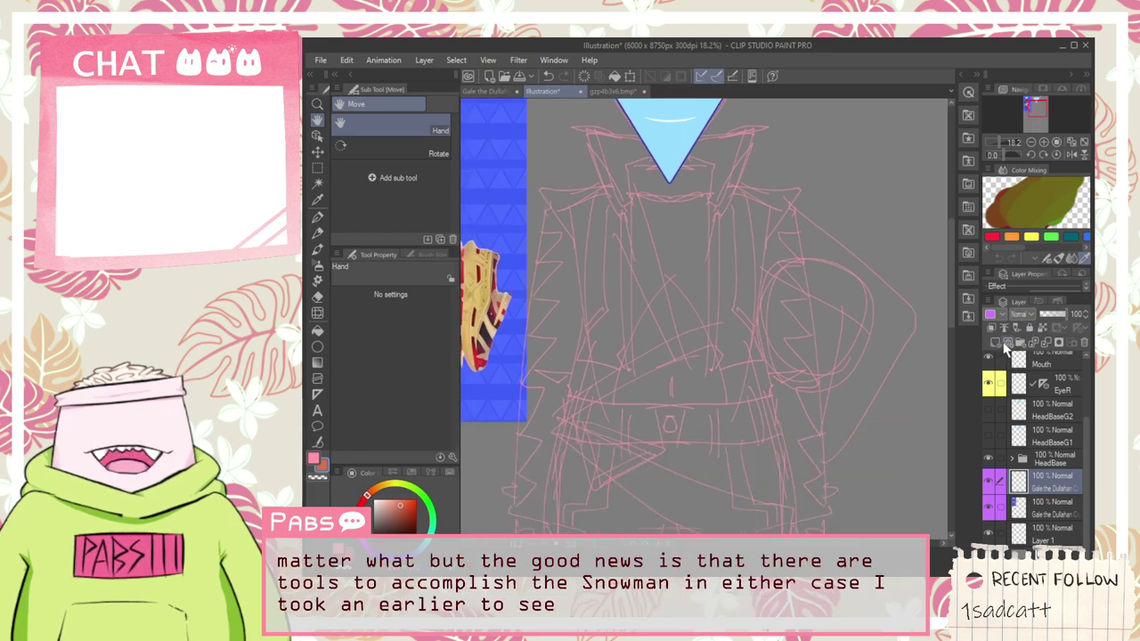
pyautogui.click(1019, 343)
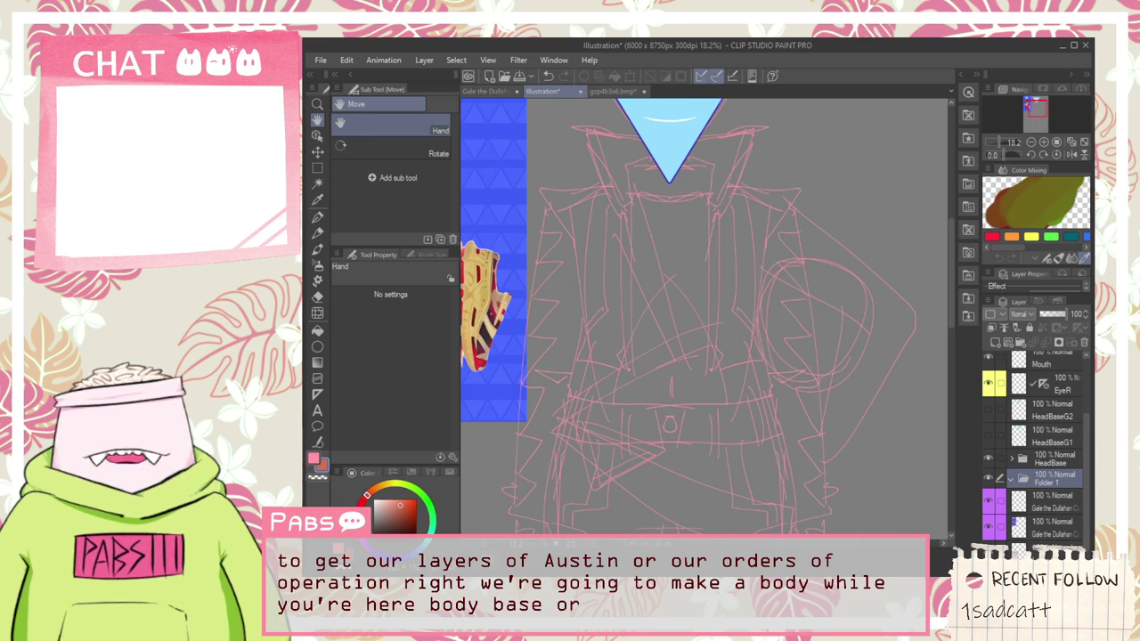
pyautogui.write('BellyBase')
pyautogui.press('Return')
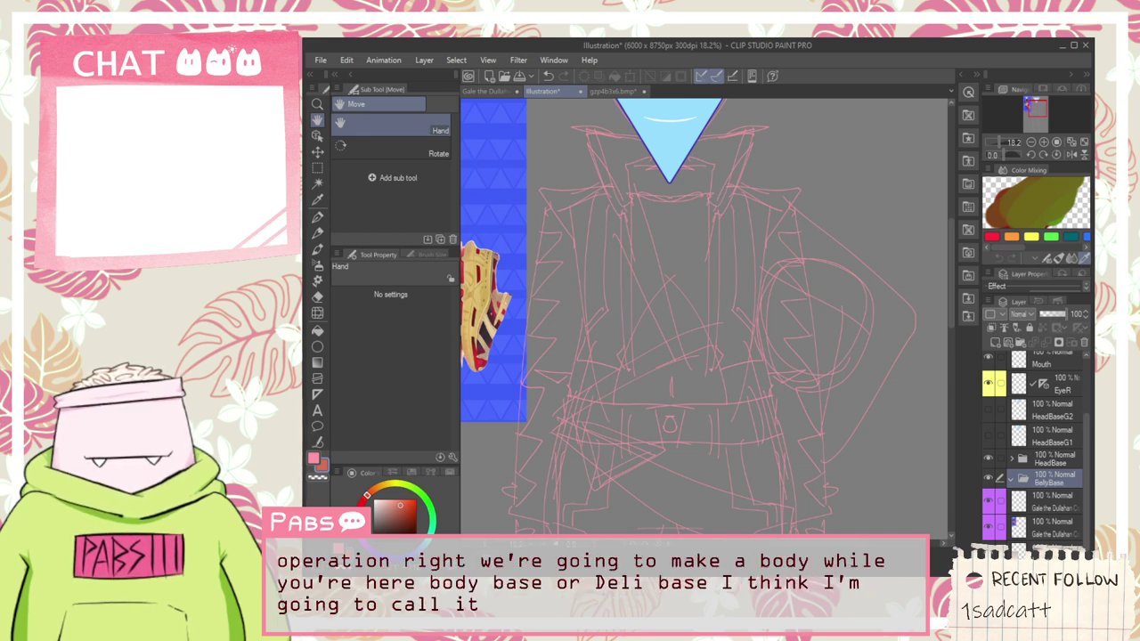
pyautogui.click(994, 345)
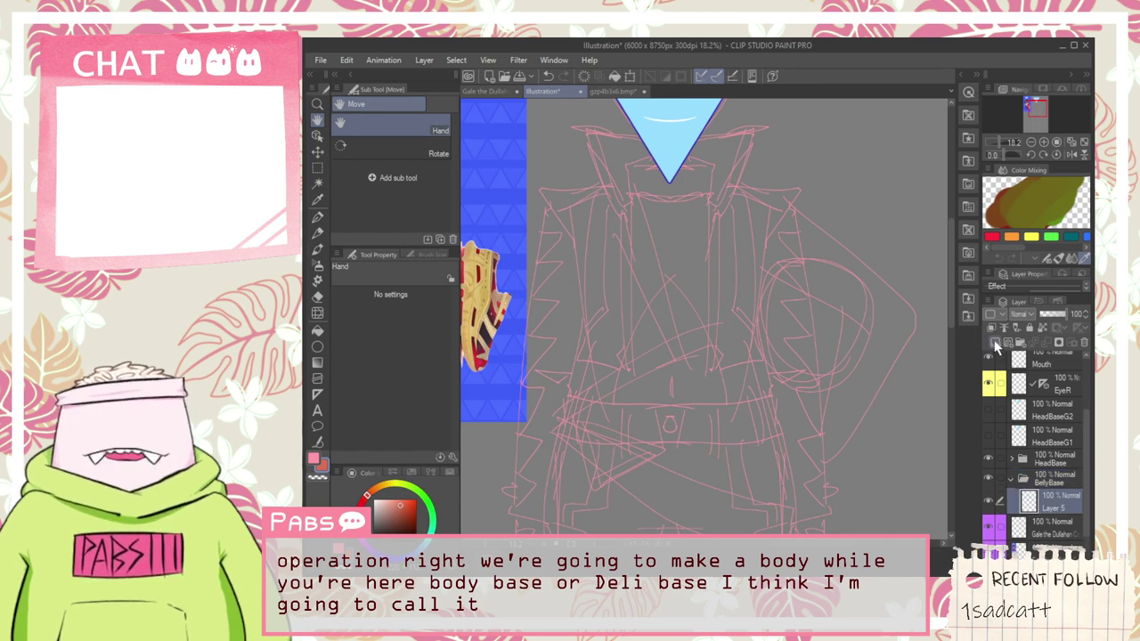
# Step: Examine how the black shirt wraps around the reference's exposed belly and compare it with the body sketch
pyautogui.moveTo(747, 323); pyautogui.dragTo(878, 328)
pyautogui.scroll(-2, 796, 439)
pyautogui.scroll(3, 673, 207)
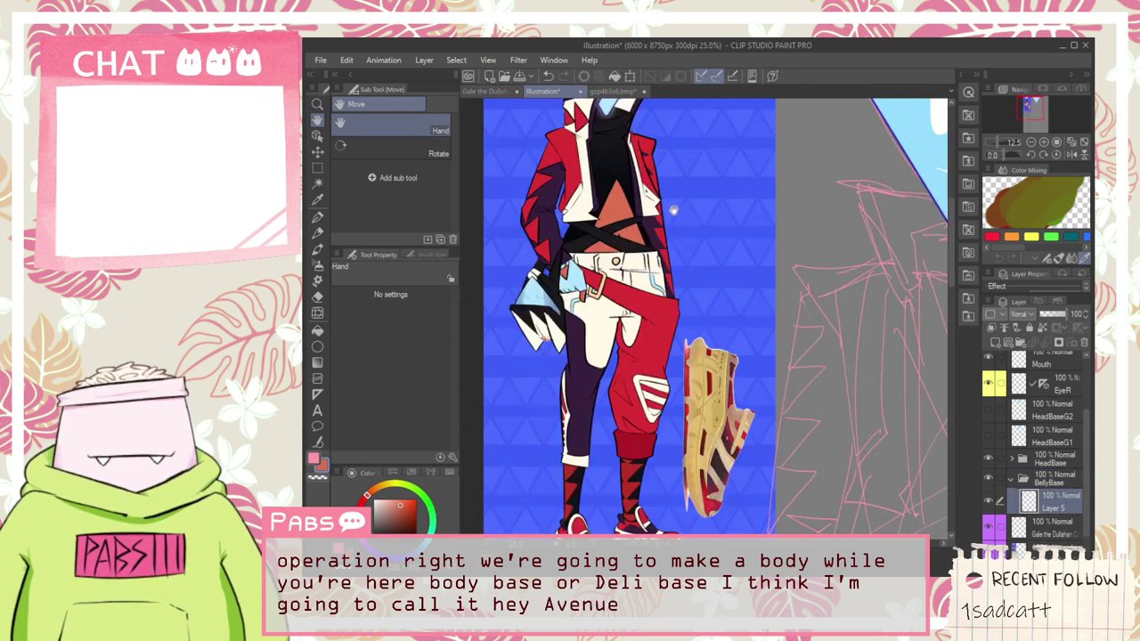
pyautogui.moveTo(642, 169); pyautogui.dragTo(640, 225)
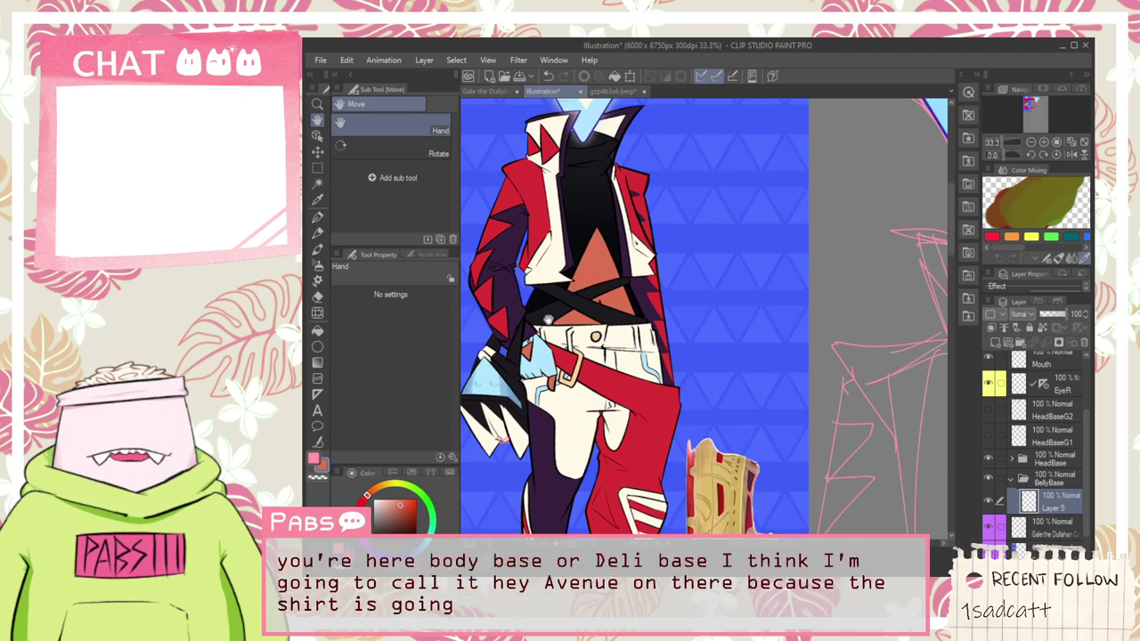
pyautogui.scroll(-1, 549, 319)
pyautogui.press('i')
pyautogui.scroll(-2, 616, 270)
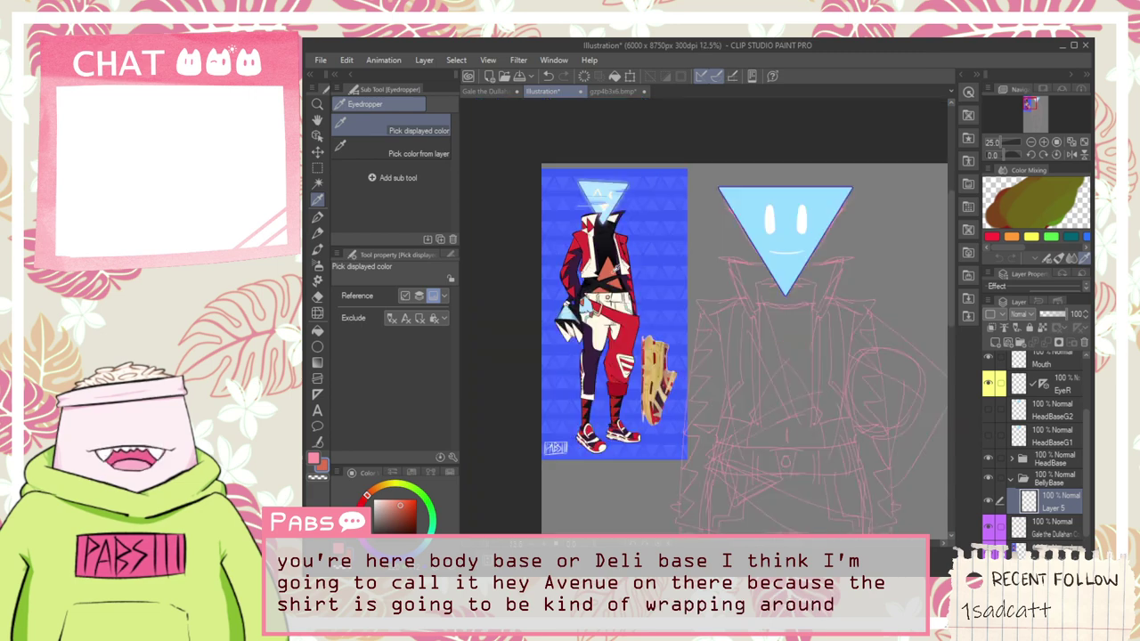
pyautogui.press('h')
pyautogui.moveTo(796, 323); pyautogui.dragTo(724, 255)
pyautogui.scroll(1, 1048, 392)
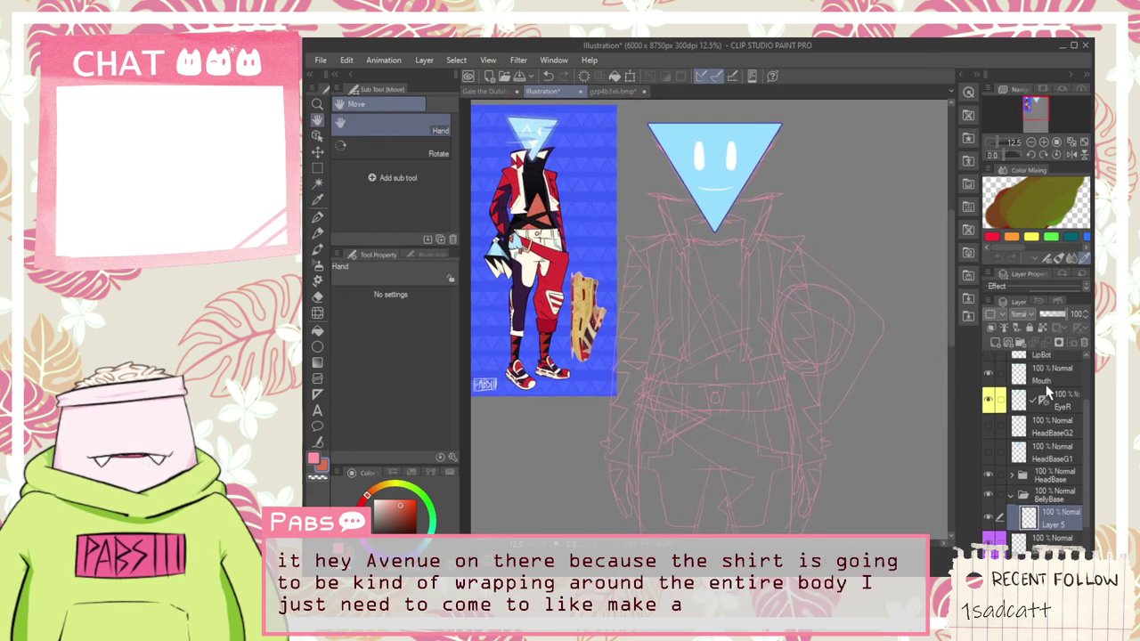
# Step: Move the symmetry ruler from the EyeR layer to the new layer inside the BellyBase folder
pyautogui.moveTo(1048, 396); pyautogui.dragTo(1047, 519)
pyautogui.click(1068, 521)
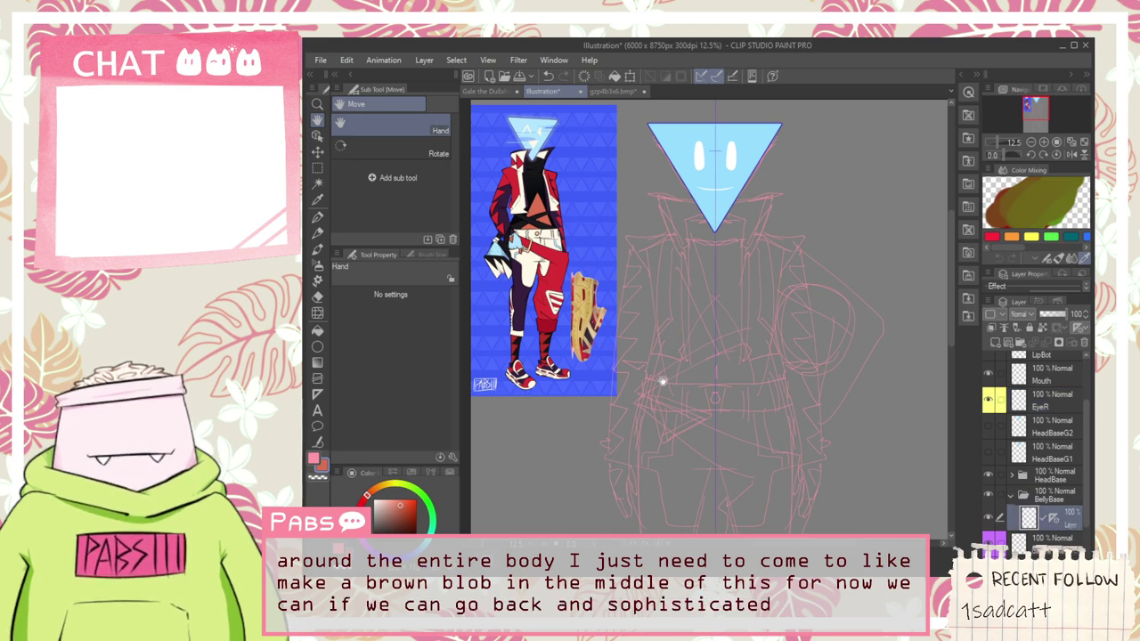
# Step: Try a tall elliptical selection across the centre line over the sketched belly and belt, then undo it
pyautogui.scroll(3, 677, 378)
pyautogui.scroll(-1, 704, 400)
pyautogui.press('space')
pyautogui.moveTo(720, 461); pyautogui.dragTo(629, 420)
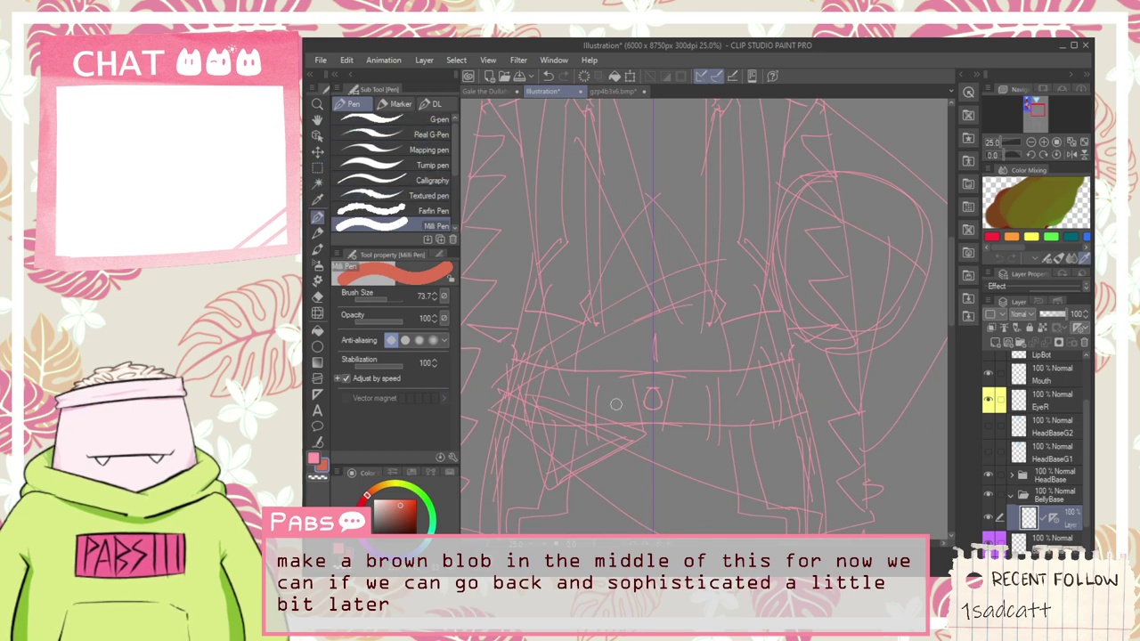
pyautogui.click(318, 143)
pyautogui.click(317, 167)
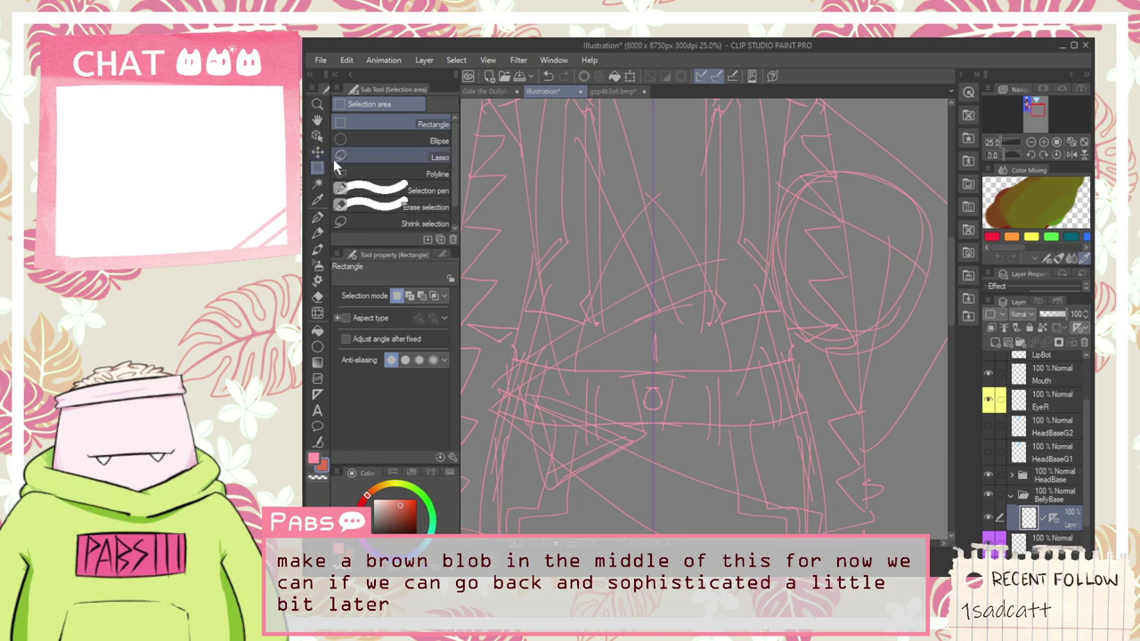
pyautogui.click(372, 144)
pyautogui.moveTo(613, 185); pyautogui.dragTo(740, 486)
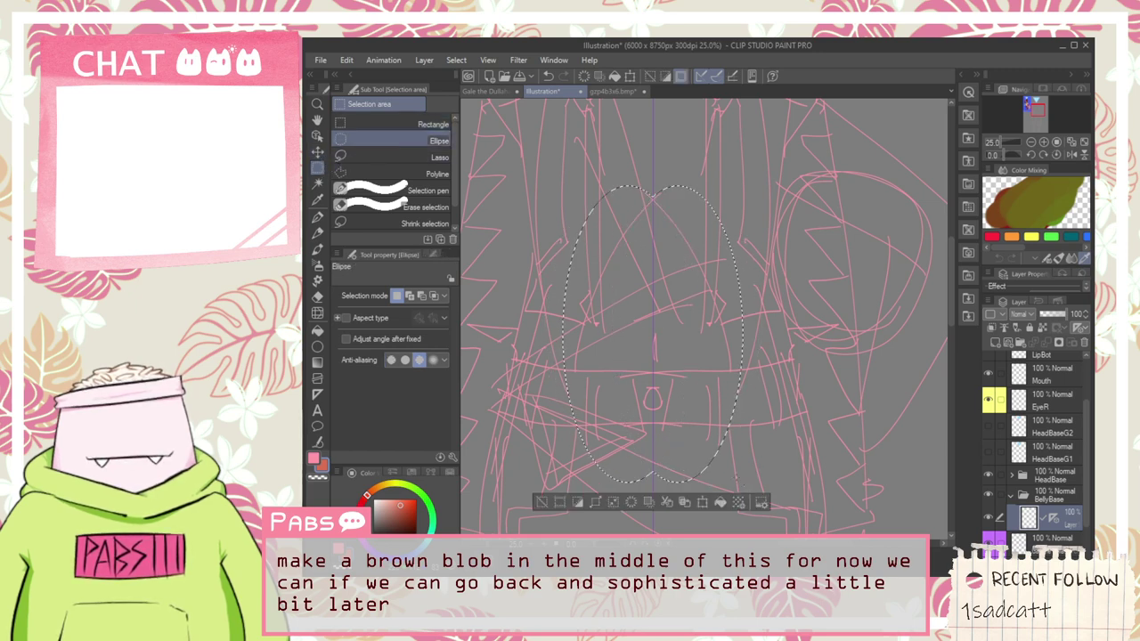
pyautogui.hotkey('ctrl', 'z')
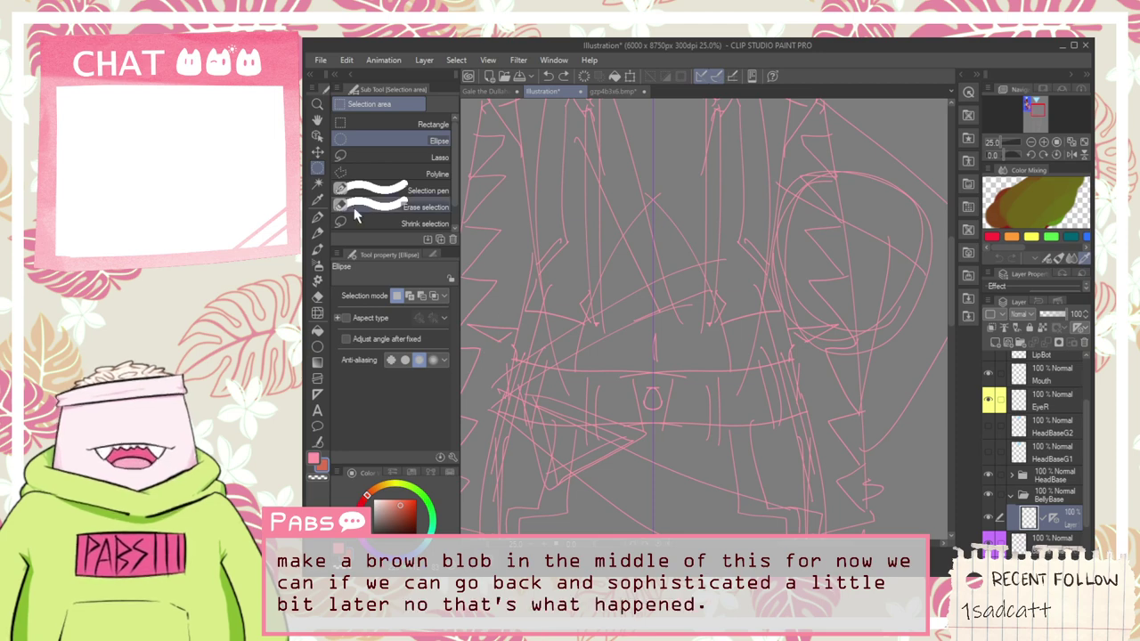
# Step: Paint a symmetrical, filled egg-shaped belly in red-orange over the sketched torso and belt, using the Milli Pen at brush size 185.7
pyautogui.click(317, 216)
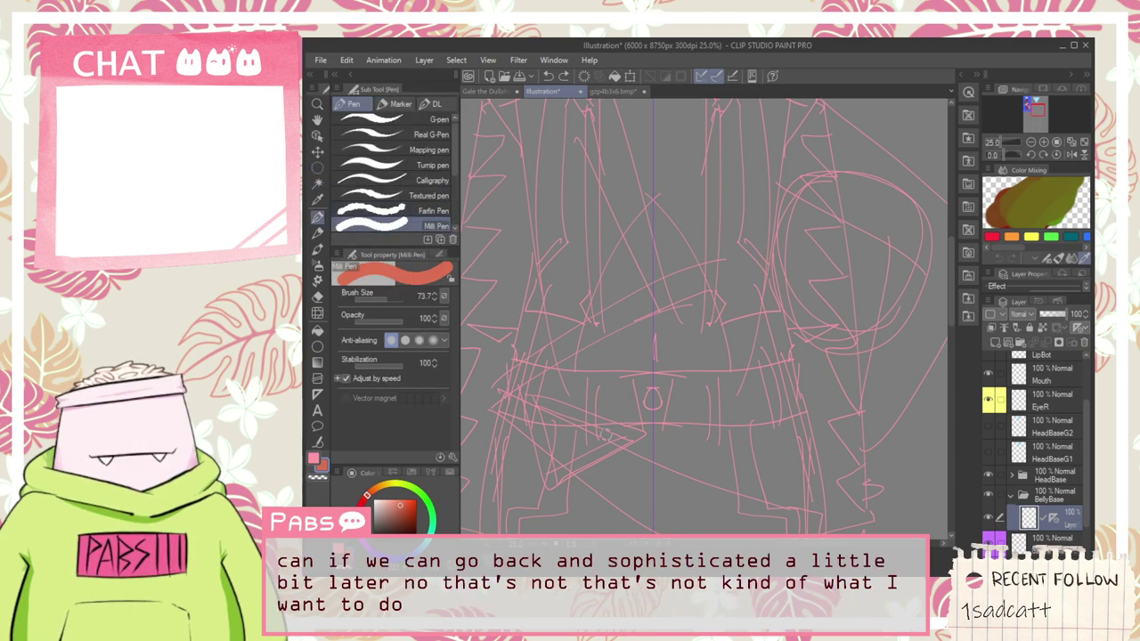
pyautogui.moveTo(390, 300); pyautogui.dragTo(393, 300)
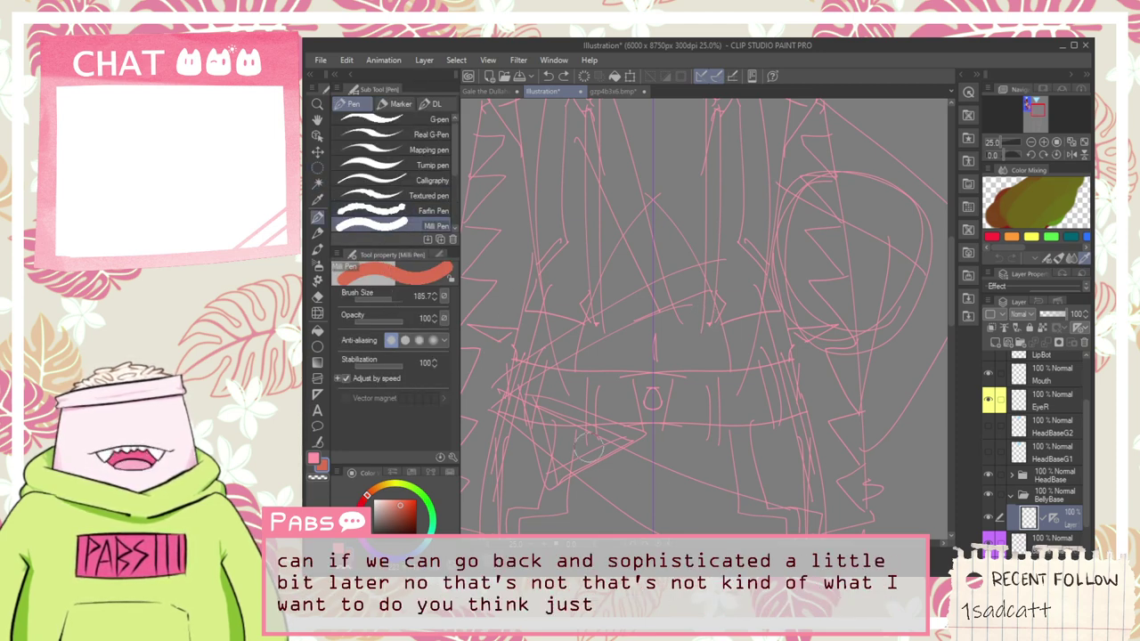
pyautogui.moveTo(660, 439)
pyautogui.mouseDown()
pyautogui.moveTo(600, 416)
pyautogui.moveTo(577, 380)
pyautogui.moveTo(581, 314)
pyautogui.moveTo(612, 233)
pyautogui.moveTo(651, 199)
pyautogui.moveTo(614, 243)
pyautogui.moveTo(602, 370)
pyautogui.moveTo(623, 410)
pyautogui.moveTo(659, 421)
pyautogui.moveTo(678, 335)
pyautogui.moveTo(650, 224)
pyautogui.moveTo(651, 438)
pyautogui.mouseUp()
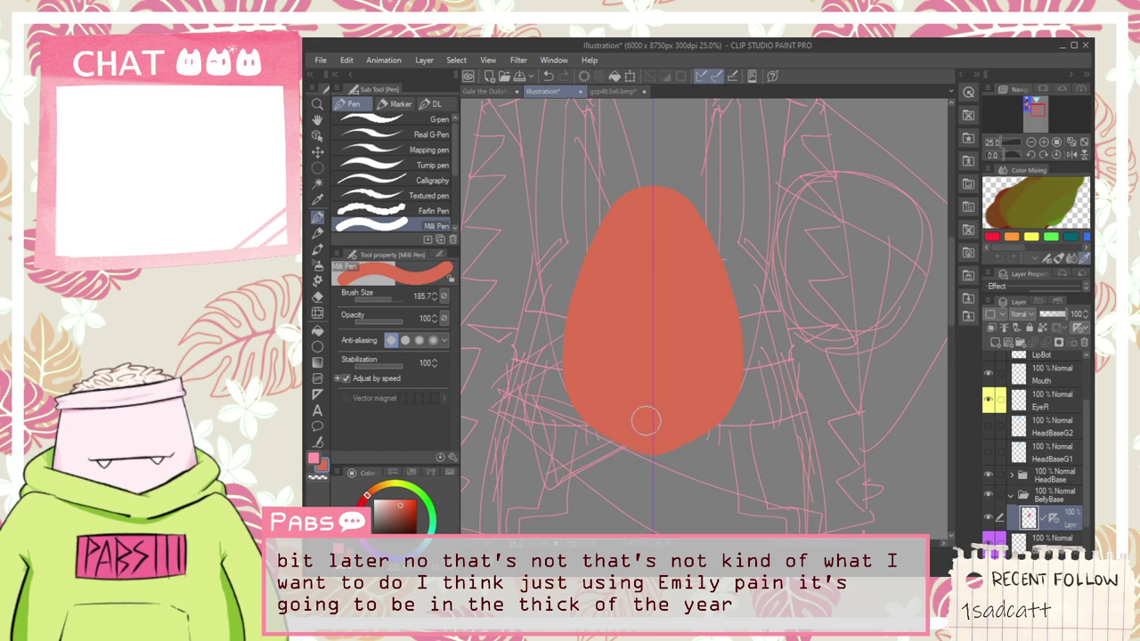
pyautogui.scroll(-6, 639, 416)
pyautogui.press('space')
pyautogui.scroll(6, 624, 401)
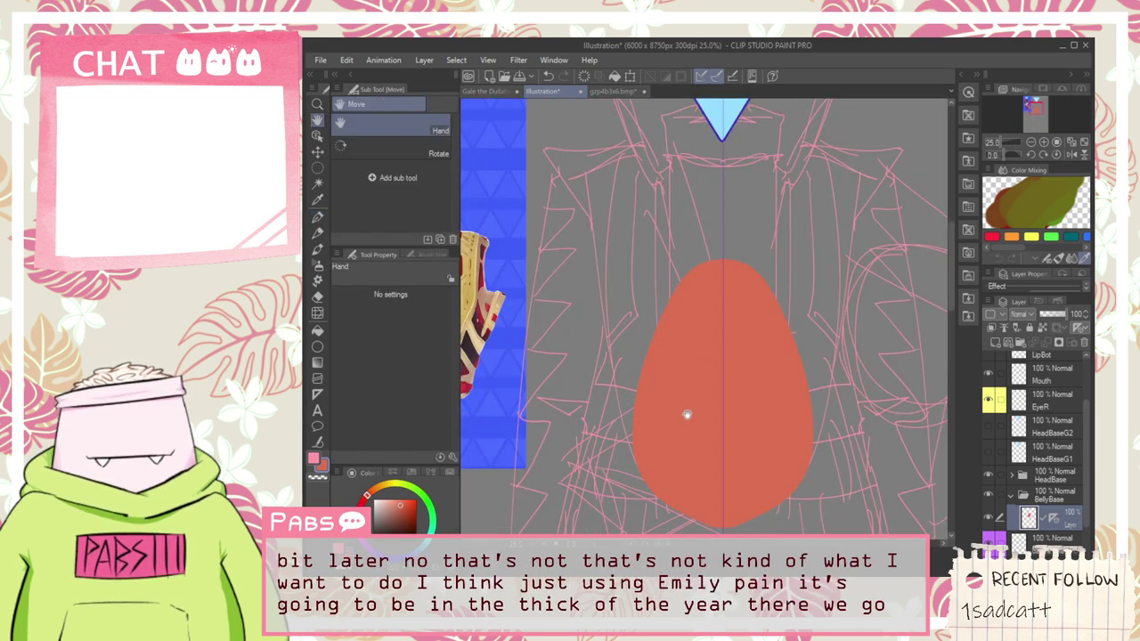
pyautogui.moveTo(686, 412); pyautogui.dragTo(674, 405)
# Step: Adjust the painted belly's colour to a more muted, brownish orange skin tone
pyautogui.hotkey('ctrl', 's')
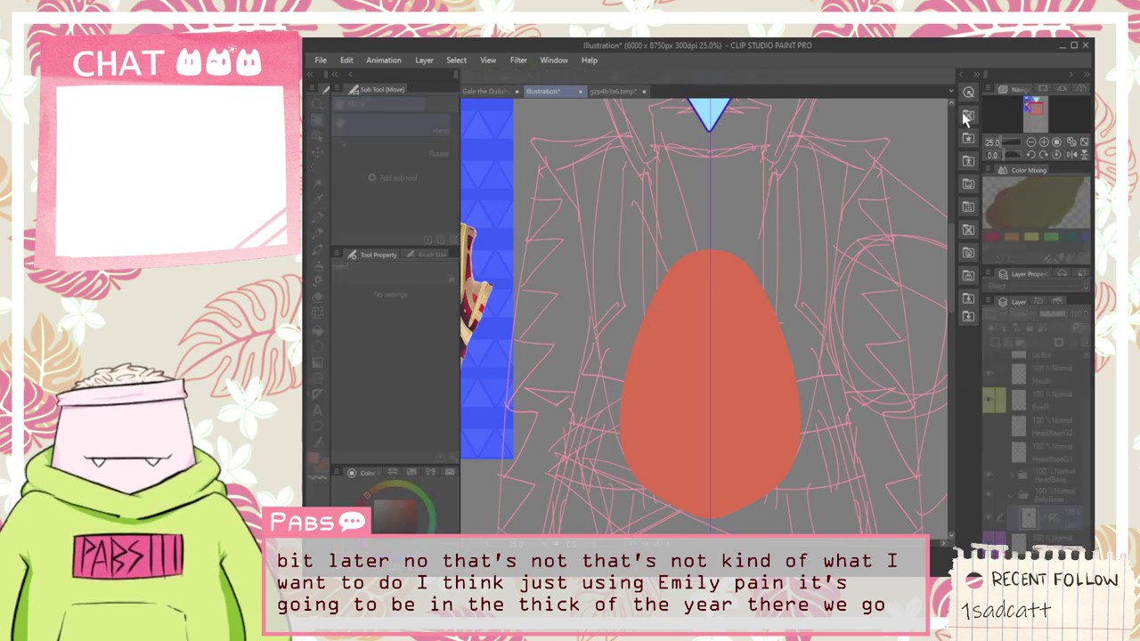
pyautogui.moveTo(1037, 73); pyautogui.dragTo(1036, 73)
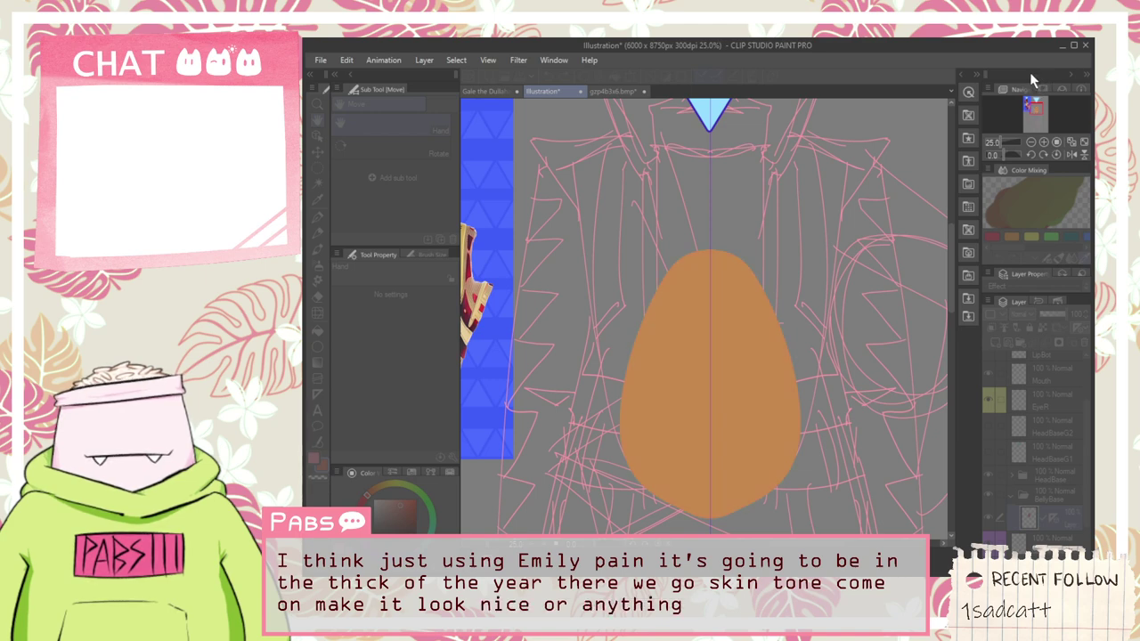
pyautogui.moveTo(1029, 72); pyautogui.dragTo(1056, 73)
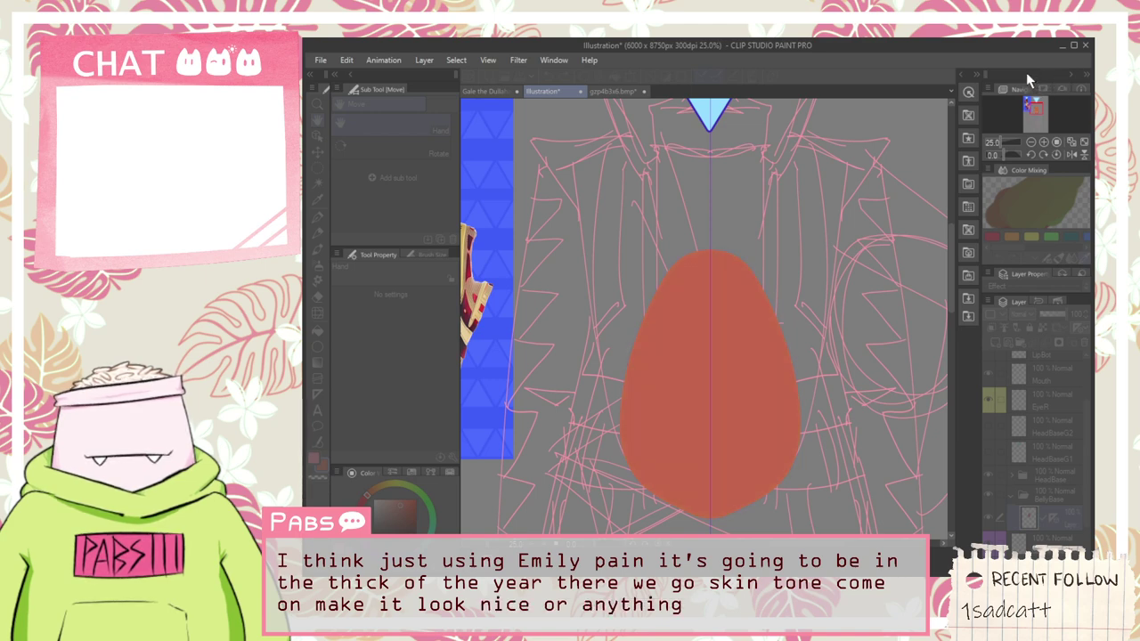
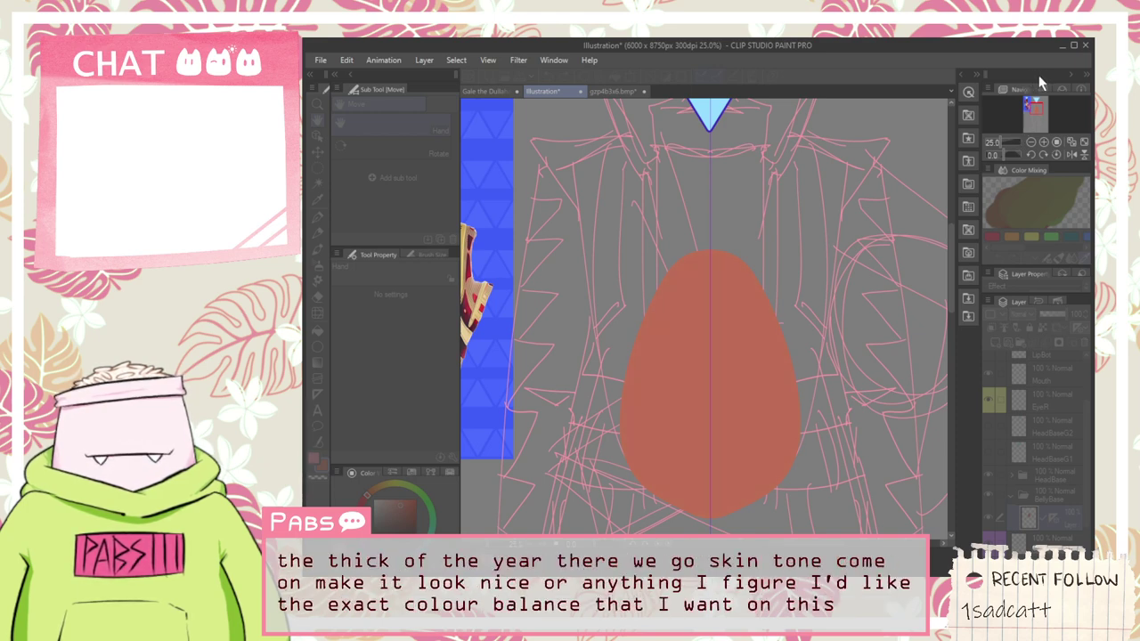
pyautogui.moveTo(1018, 71); pyautogui.dragTo(1029, 73)
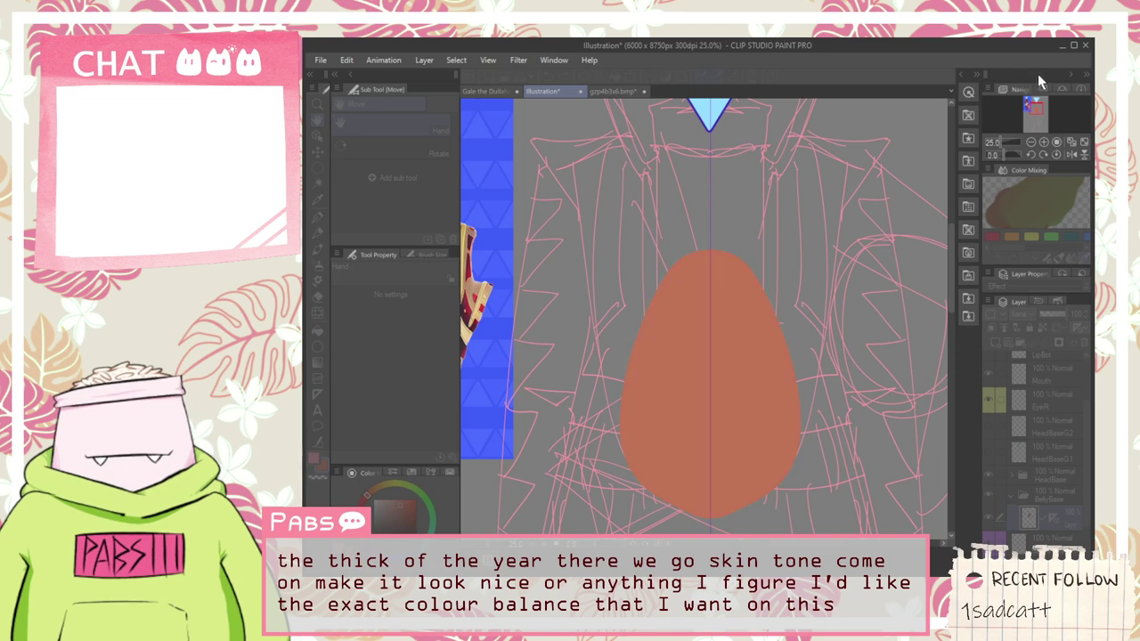
pyautogui.moveTo(1036, 75); pyautogui.dragTo(1033, 71)
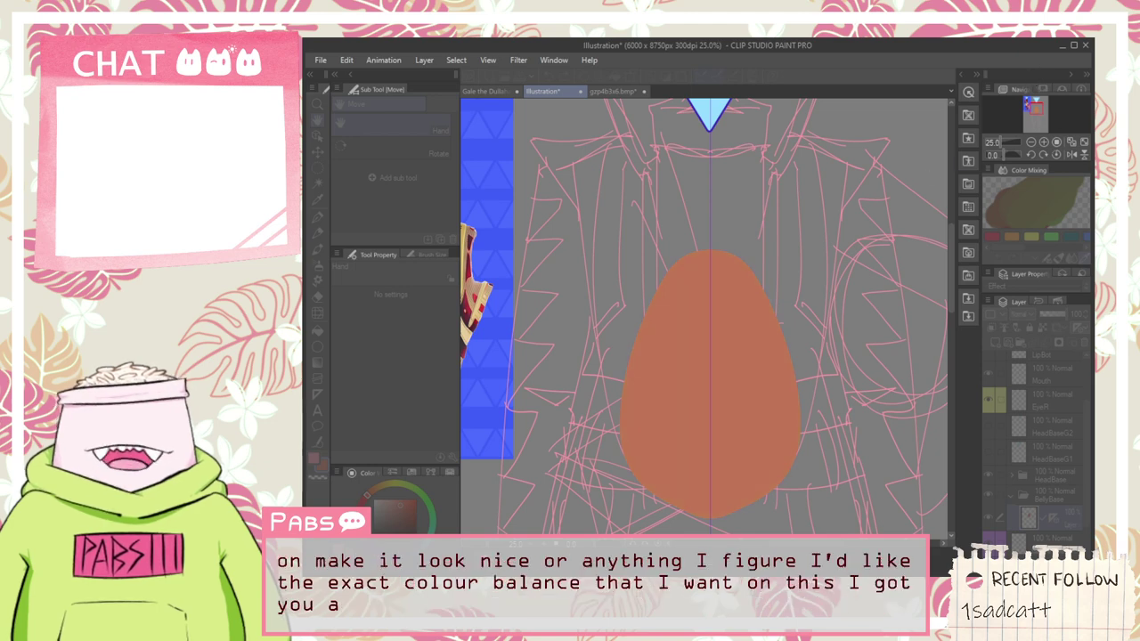
pyautogui.click(920, 169)
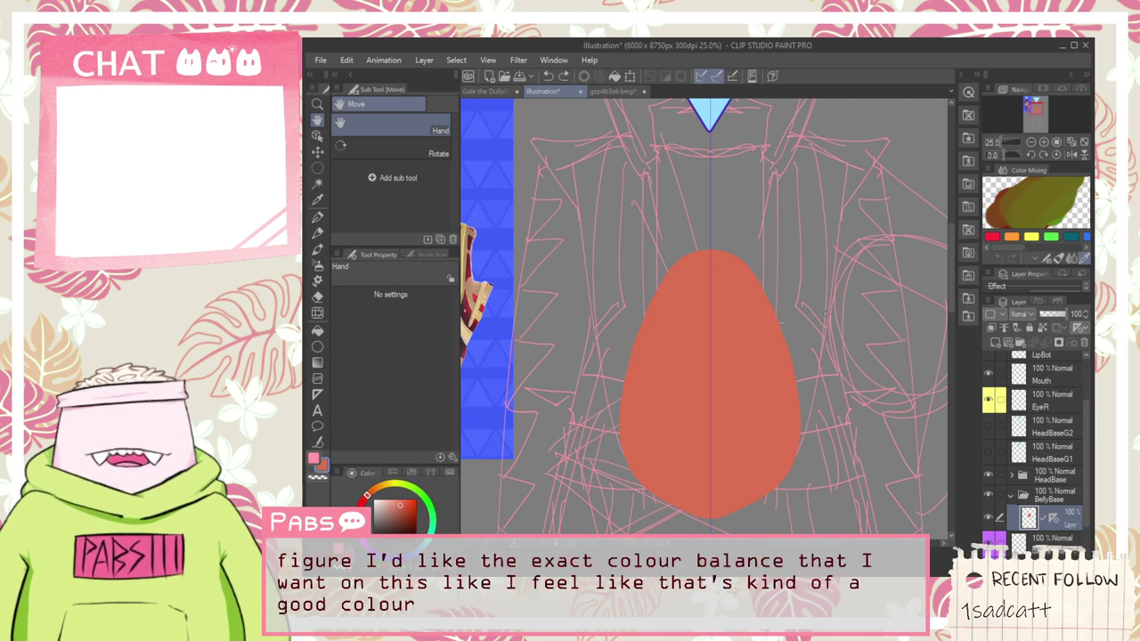
# Step: Compare the adjusted belly colour with the exposed skin and surrounding clothing colours in the reference artwork
pyautogui.scroll(-4, 727, 299)
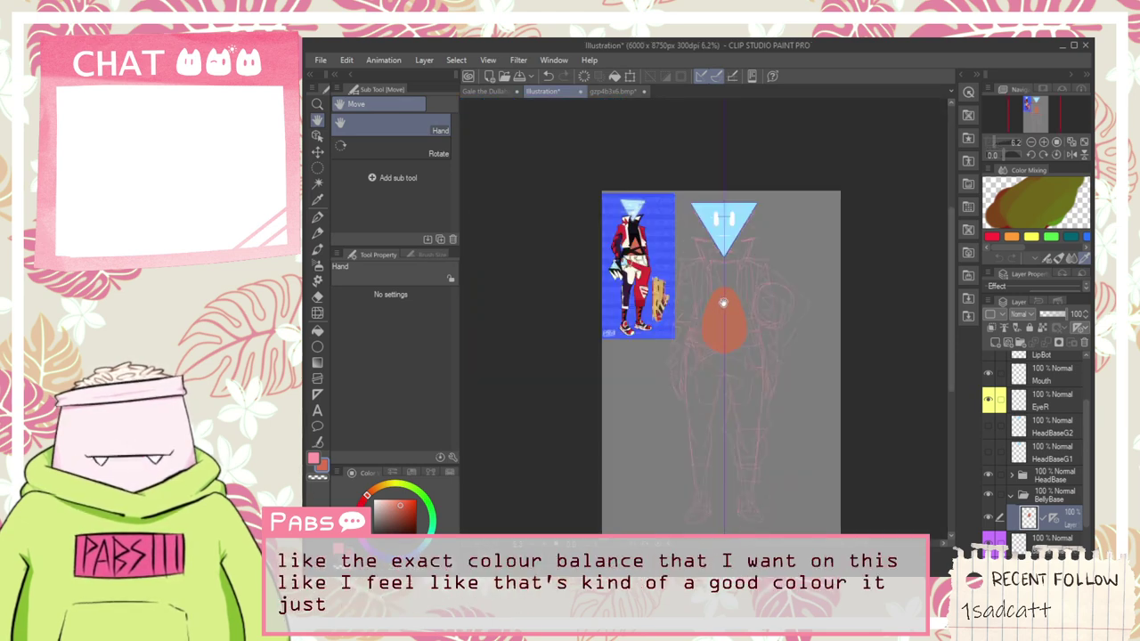
pyautogui.scroll(4, 717, 303)
pyautogui.moveTo(610, 216); pyautogui.dragTo(805, 350)
pyautogui.scroll(6, 587, 205)
pyautogui.press('i')
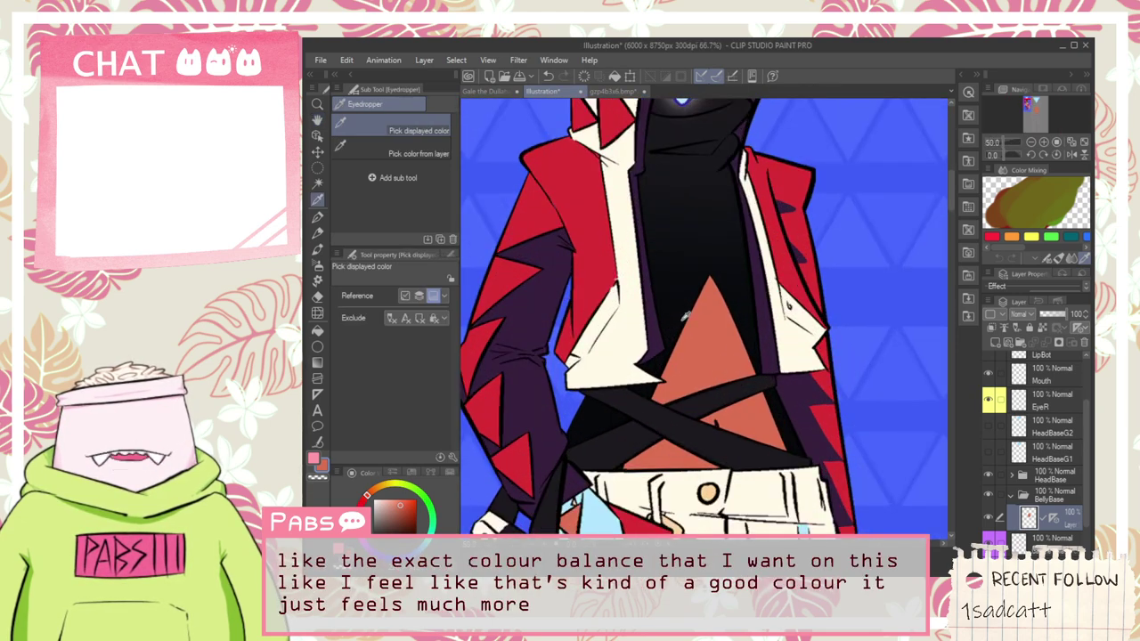
pyautogui.click(712, 351)
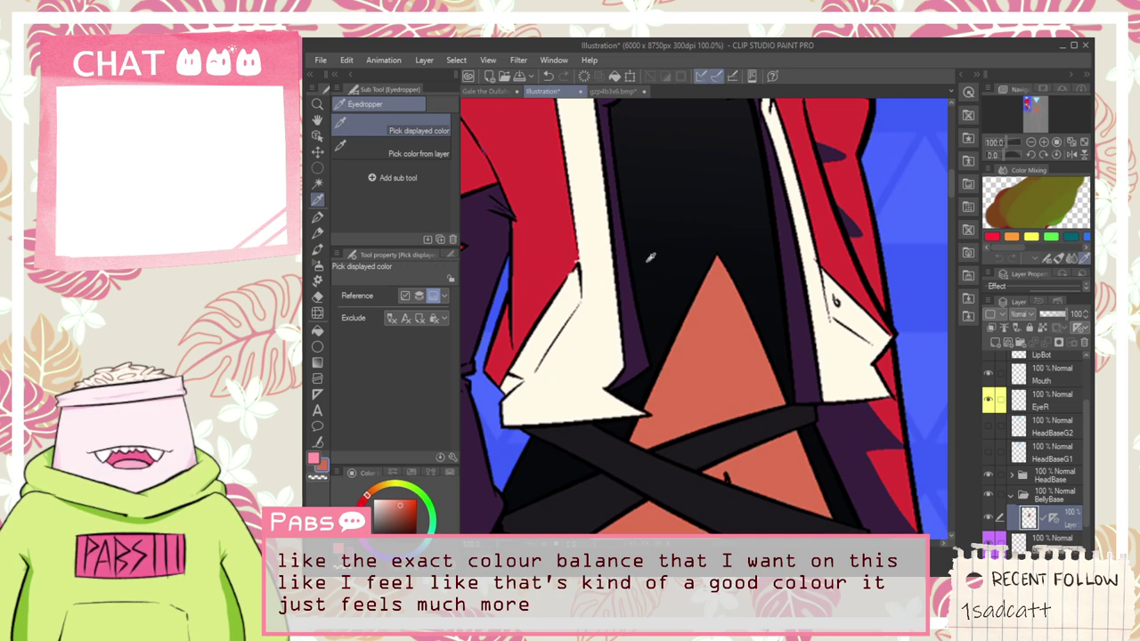
pyautogui.press('h')
pyautogui.scroll(-8, 650, 257)
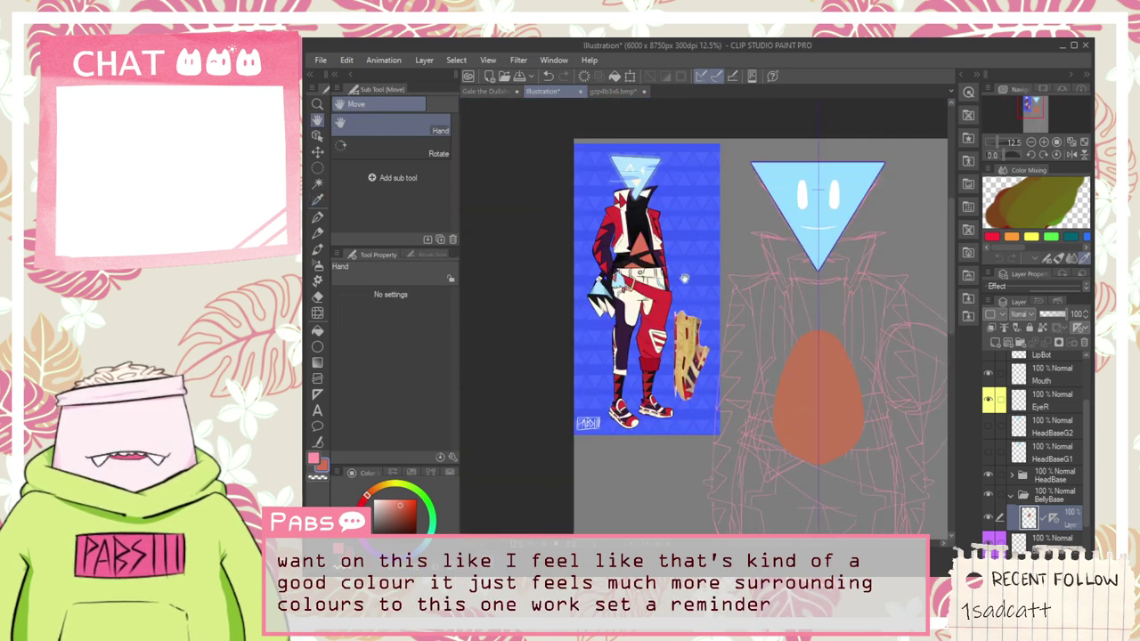
pyautogui.scroll(3, 617, 226)
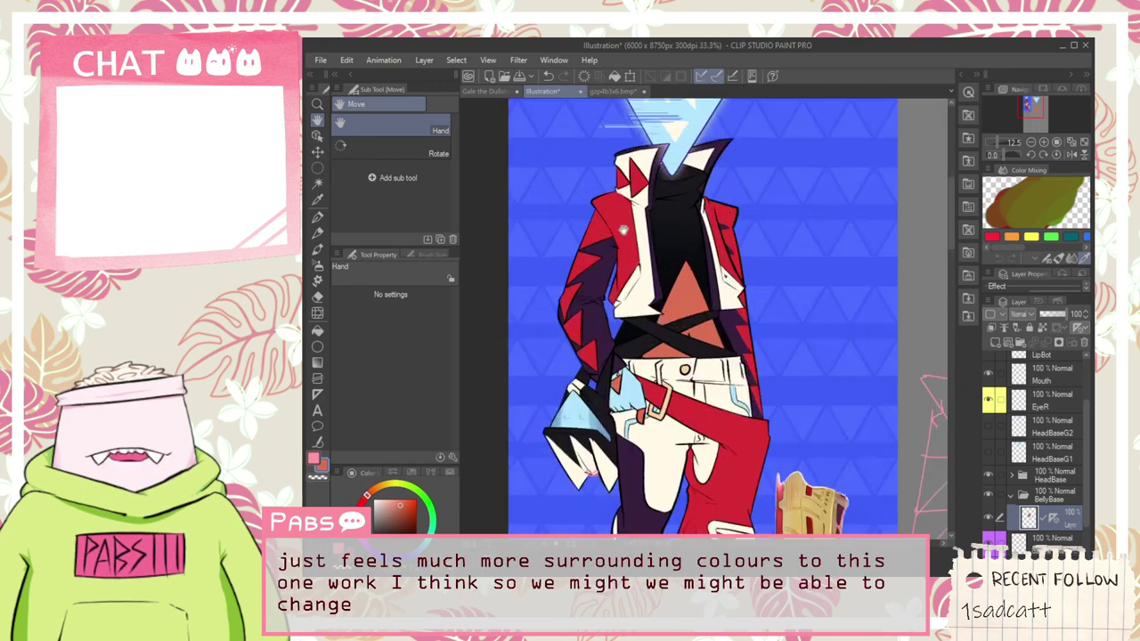
pyautogui.scroll(-3, 661, 272)
pyautogui.moveTo(782, 374); pyautogui.dragTo(687, 275)
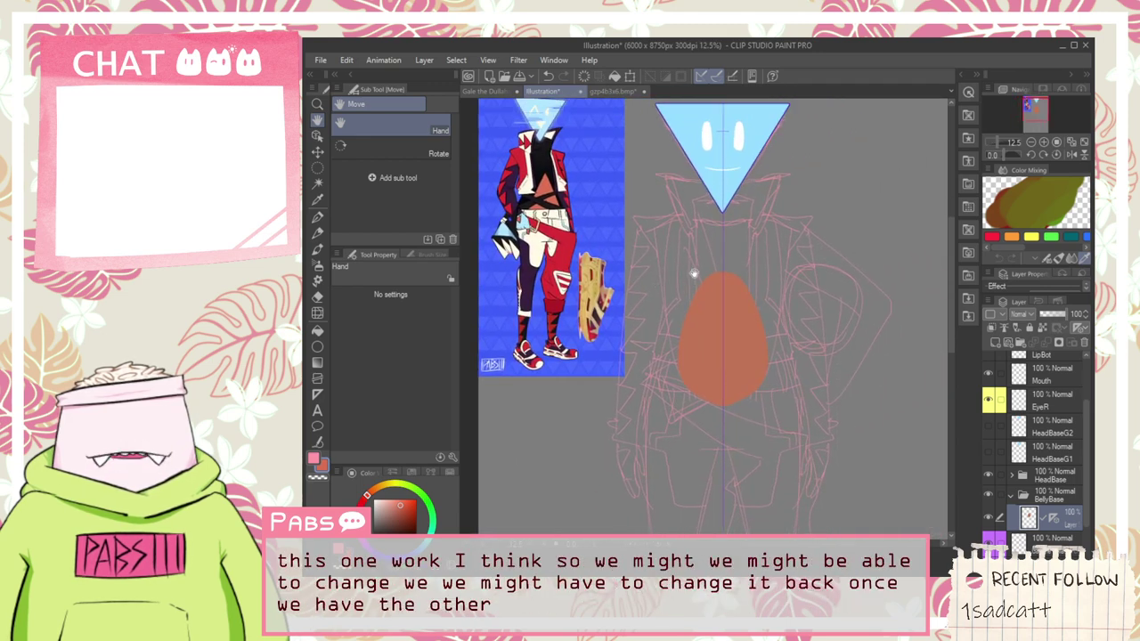
pyautogui.scroll(2, 692, 264)
pyautogui.scroll(-2, 718, 305)
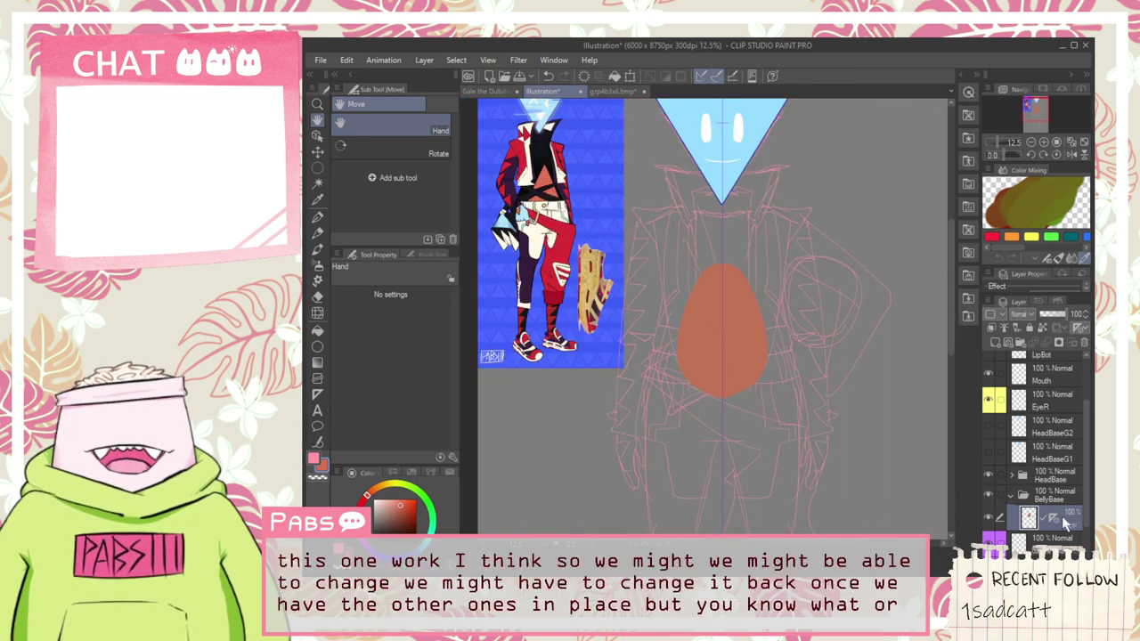
# Step: Move the purple-marked body sketch layer to the top of the layer stack, above the face and belly parts
pyautogui.moveTo(1050, 538); pyautogui.dragTo(1056, 360)
pyautogui.scroll(1, 1057, 366)
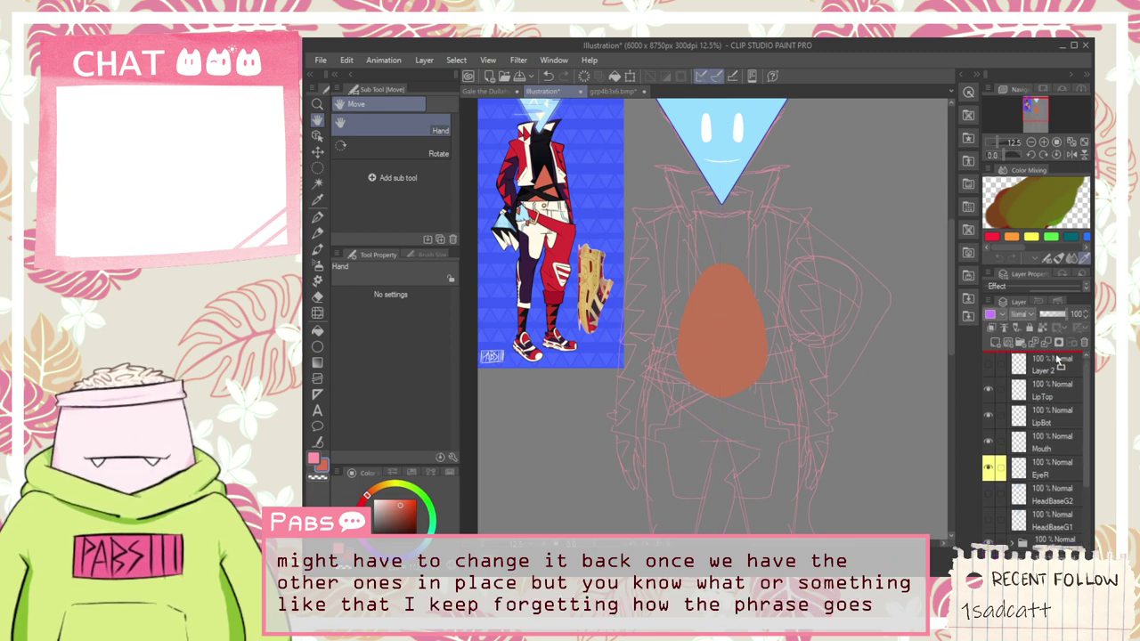
pyautogui.moveTo(787, 248); pyautogui.dragTo(783, 305)
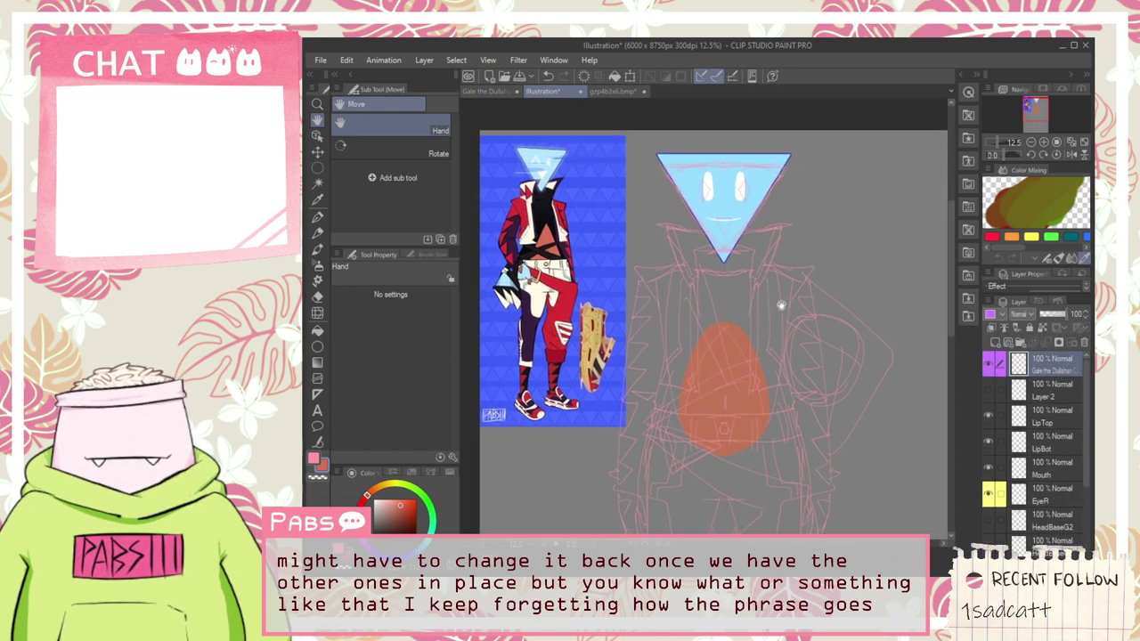
pyautogui.scroll(3, 752, 322)
pyautogui.scroll(-3, 731, 396)
pyautogui.moveTo(810, 403); pyautogui.dragTo(830, 330)
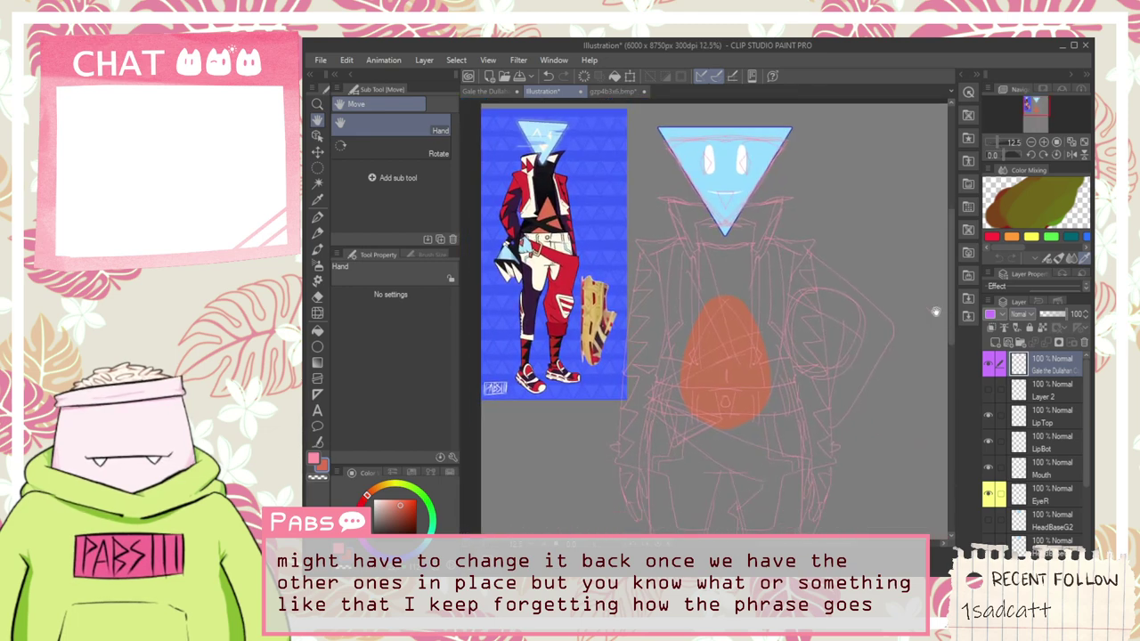
# Step: Lower the body sketch layer's opacity, trying 29% before setting it to 83%
pyautogui.moveTo(1067, 313); pyautogui.dragTo(1047, 309)
pyautogui.scroll(4, 753, 364)
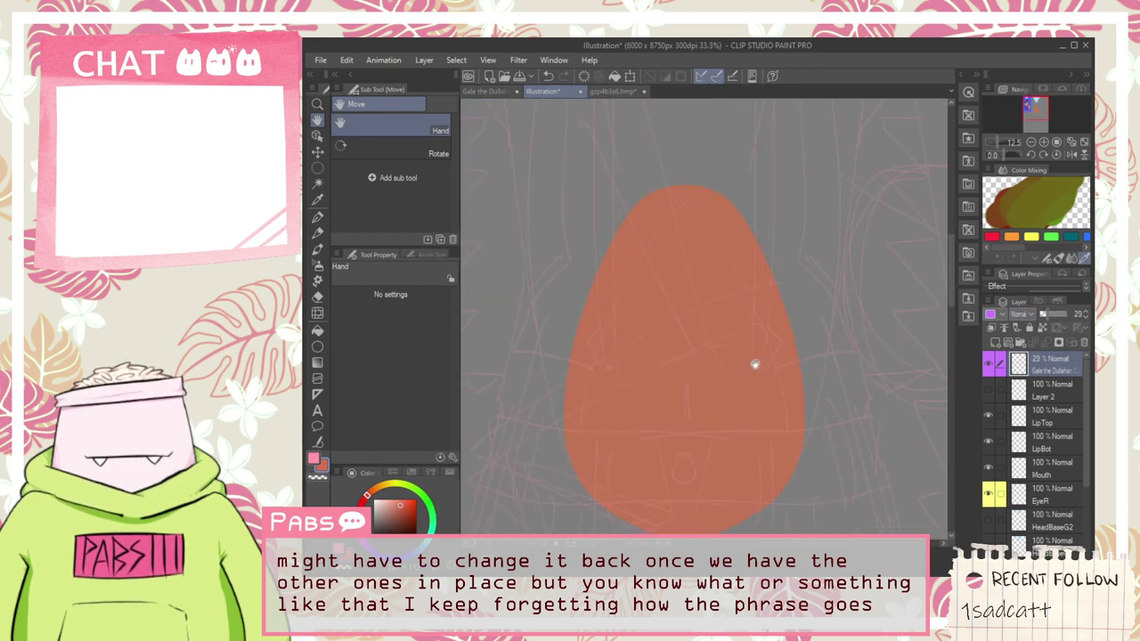
pyautogui.scroll(-2, 759, 365)
pyautogui.scroll(-2, 770, 372)
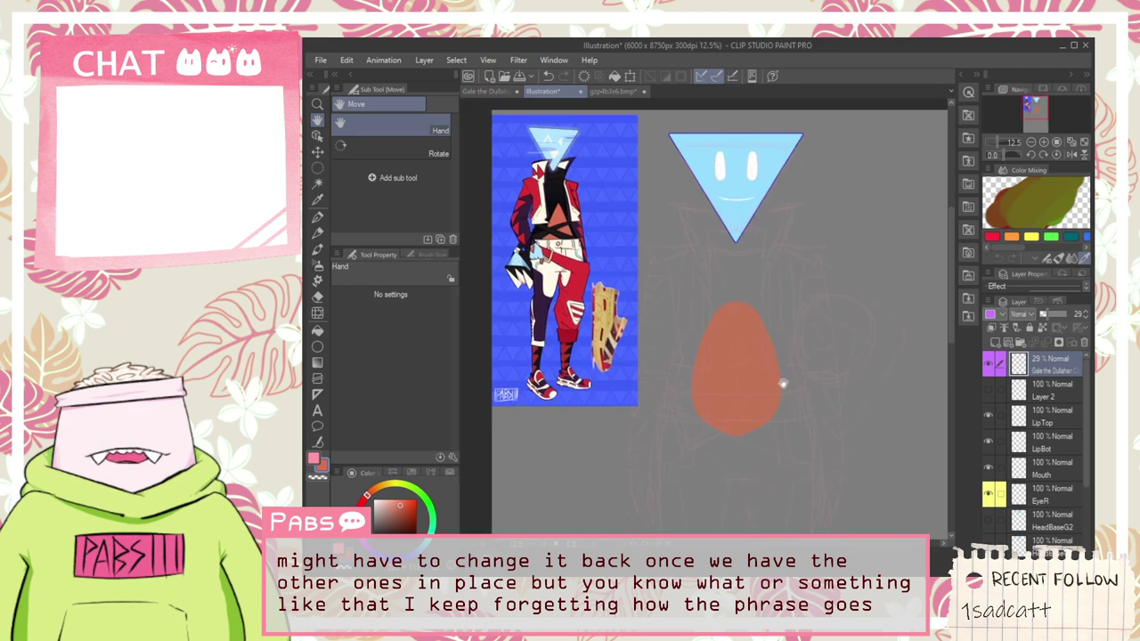
pyautogui.moveTo(1048, 314); pyautogui.dragTo(1066, 313)
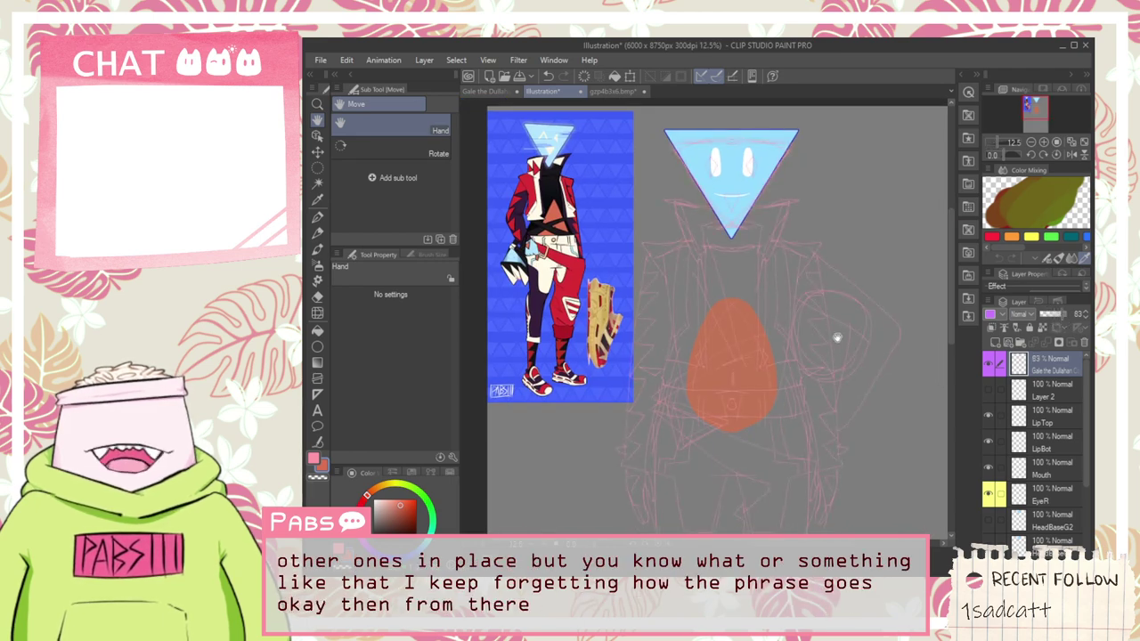
# Step: Check the belly's placement within the full body sketch against the reference character's torso and waist
pyautogui.moveTo(835, 332); pyautogui.dragTo(803, 243)
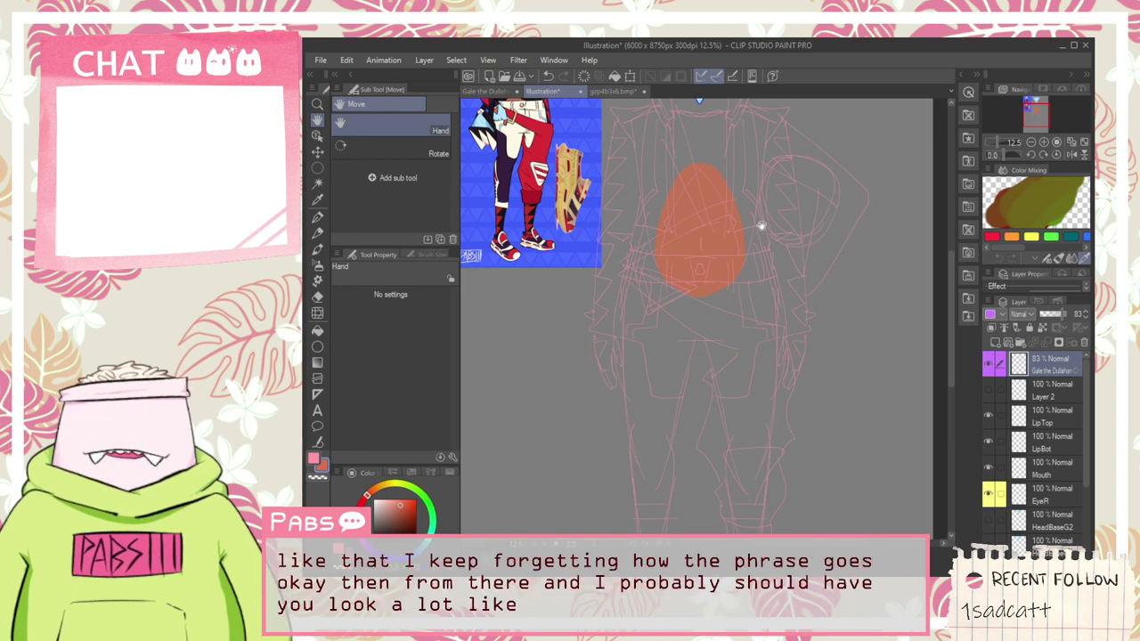
pyautogui.moveTo(677, 163); pyautogui.dragTo(731, 311)
pyautogui.scroll(2, 650, 270)
pyautogui.moveTo(659, 267); pyautogui.dragTo(715, 300)
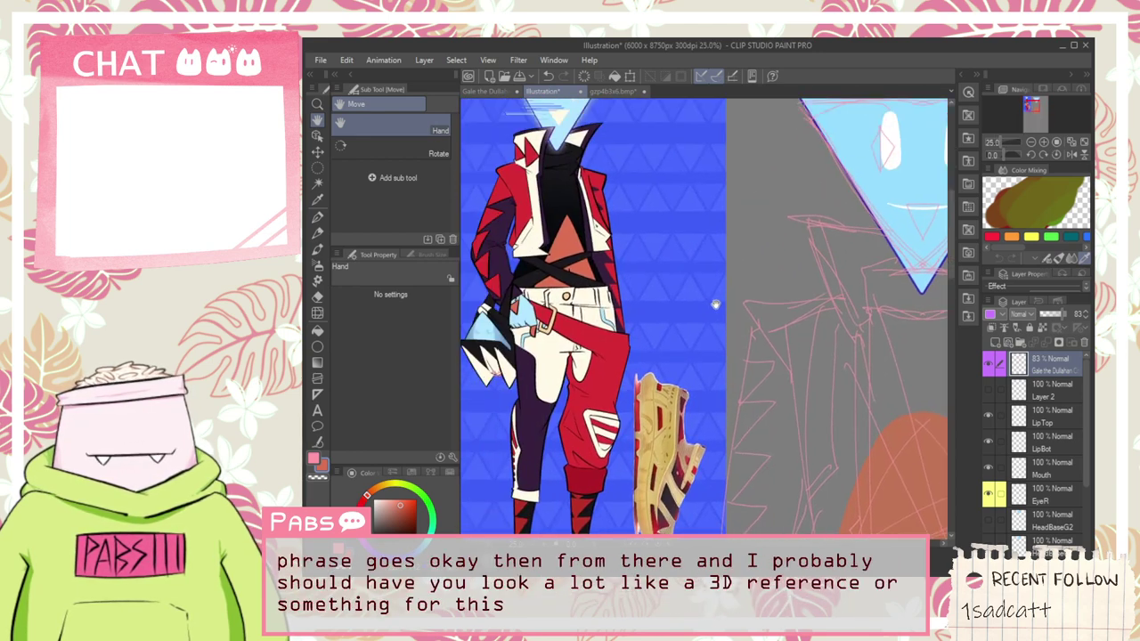
pyautogui.scroll(-4, 683, 266)
pyautogui.scroll(5, 712, 310)
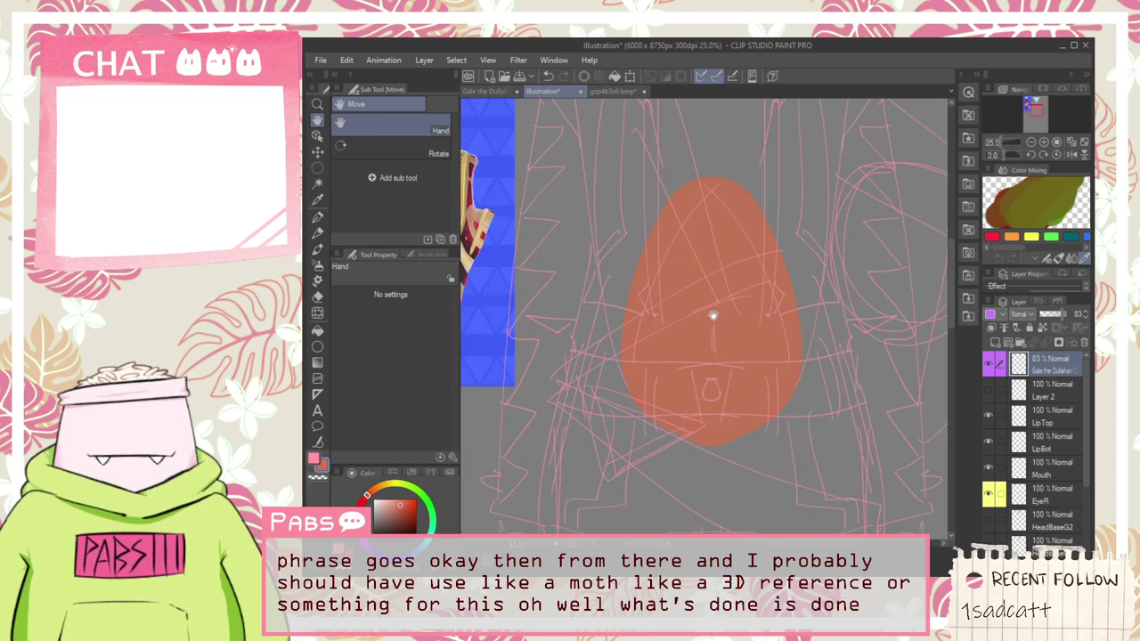
pyautogui.scroll(-4, 712, 313)
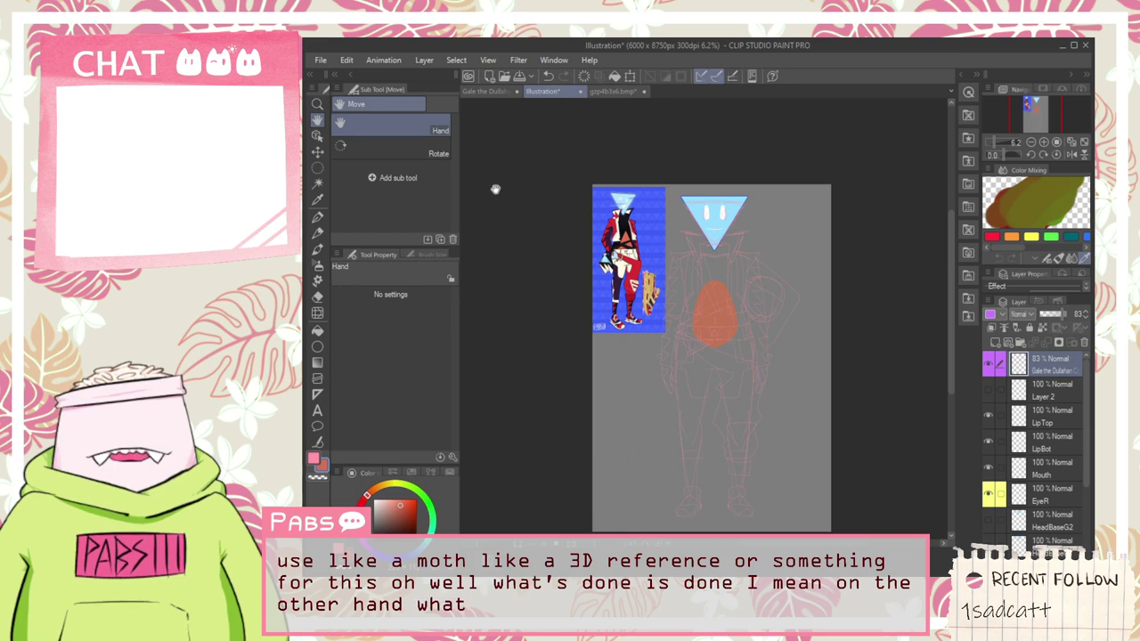
# Step: Insert the female 3D drawing figure from the body type materials, move it back to fit the canvas height and slim its build
pyautogui.click(968, 160)
pyautogui.click(853, 229)
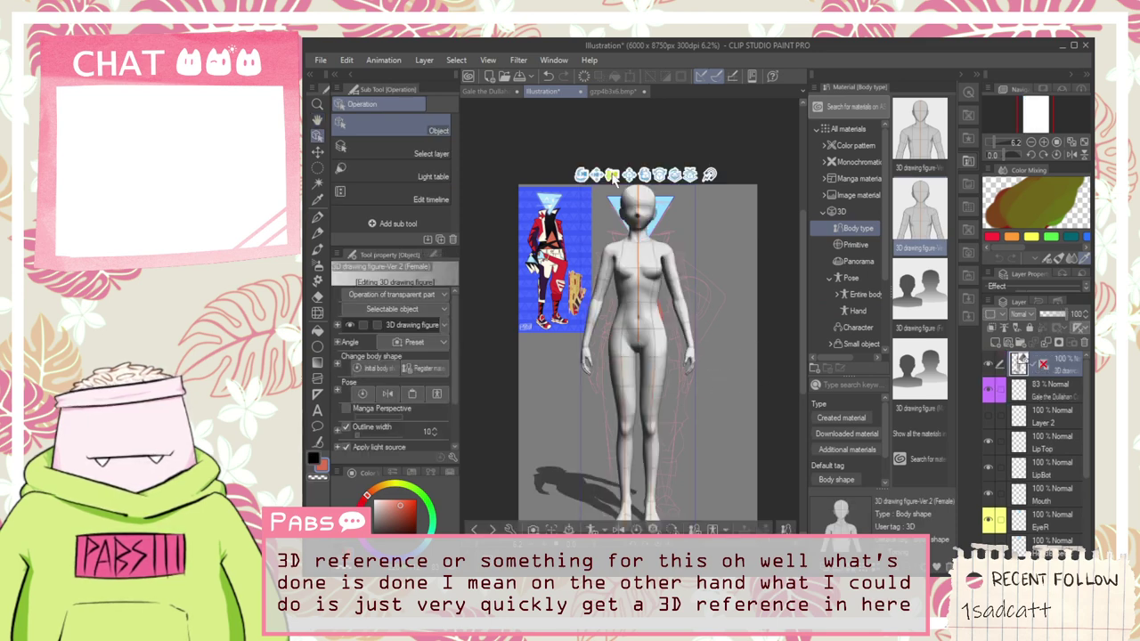
pyautogui.moveTo(614, 175); pyautogui.dragTo(614, 161)
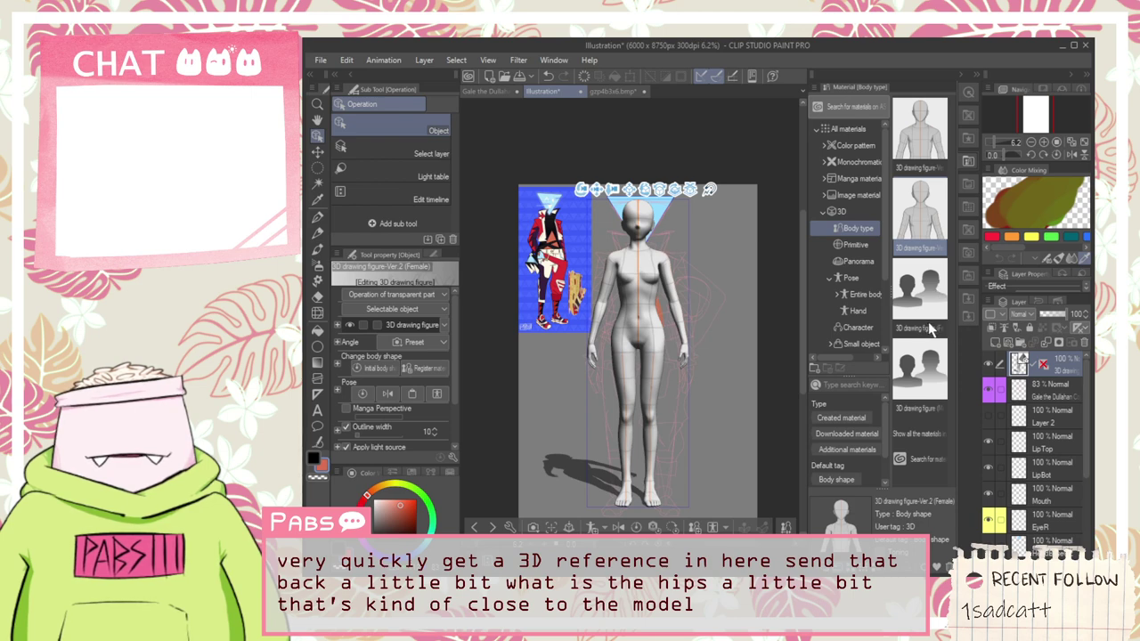
pyautogui.moveTo(1004, 354); pyautogui.dragTo(1017, 361)
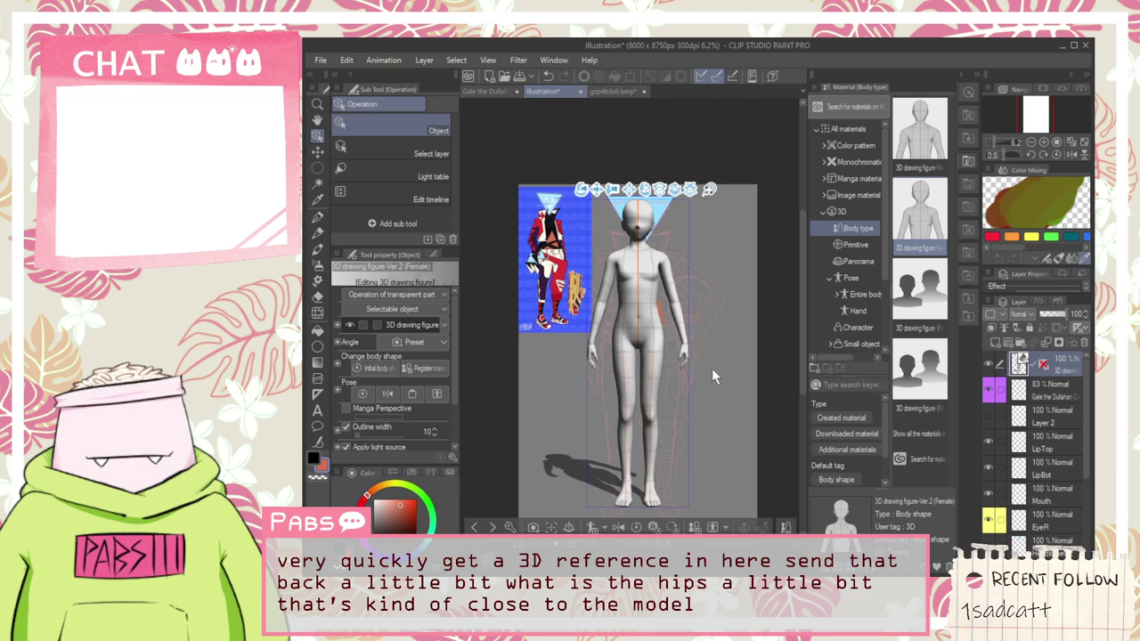
# Step: Compare the 3D figure's torso, hip and arm proportions with the body sketch behind it
pyautogui.scroll(3, 641, 330)
pyautogui.scroll(-3, 683, 301)
pyautogui.scroll(3, 641, 331)
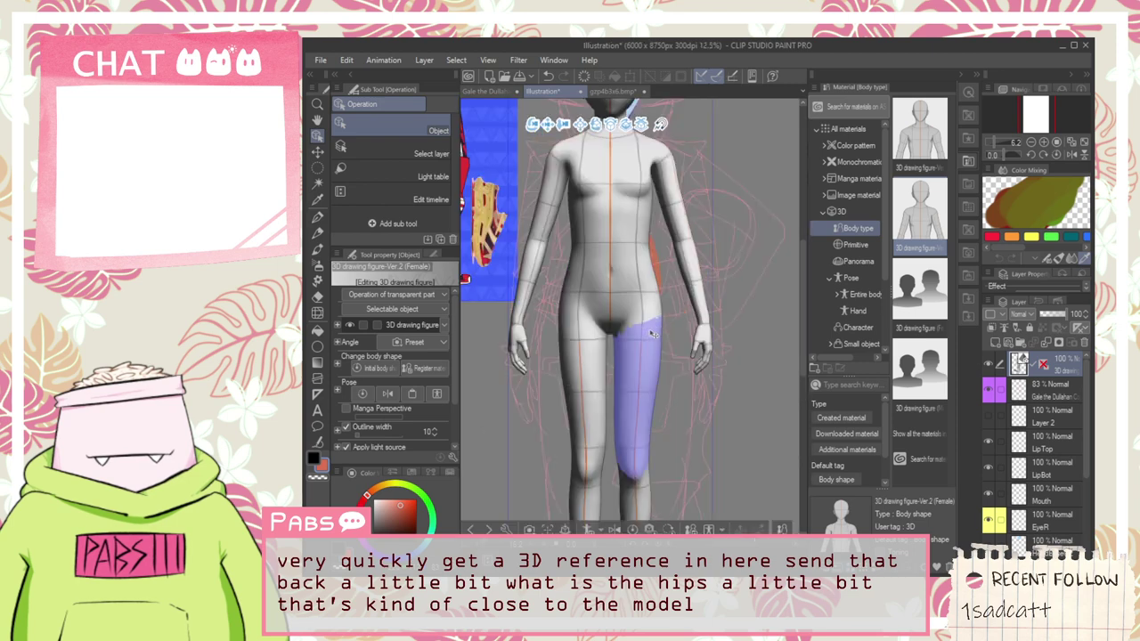
pyautogui.press('space')
pyautogui.moveTo(744, 317); pyautogui.dragTo(748, 355)
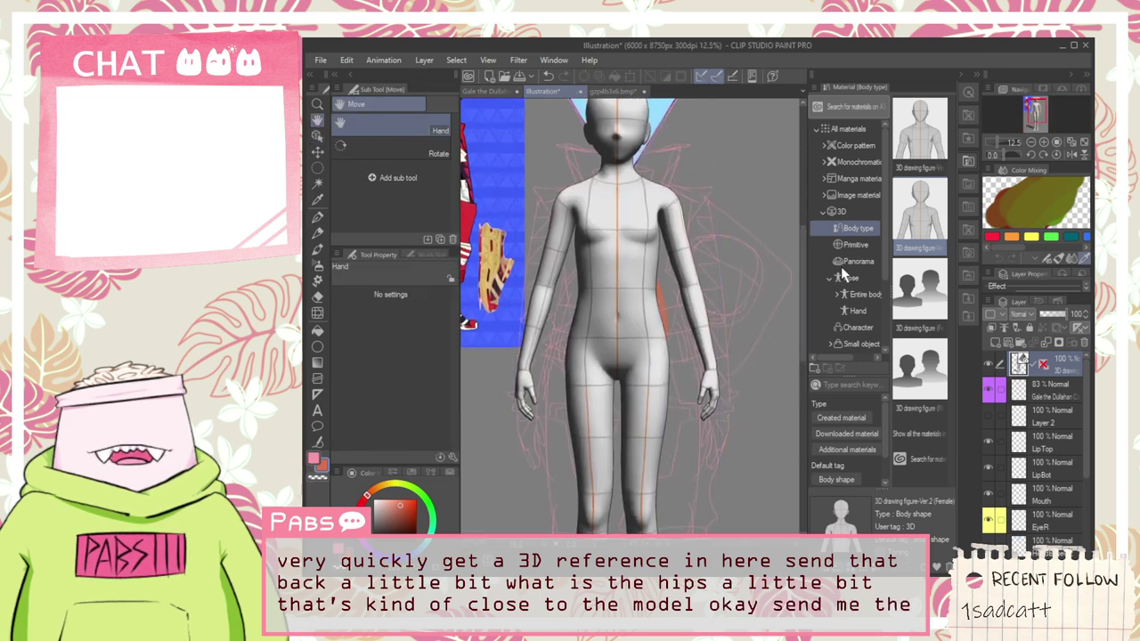
pyautogui.moveTo(694, 302); pyautogui.dragTo(696, 302)
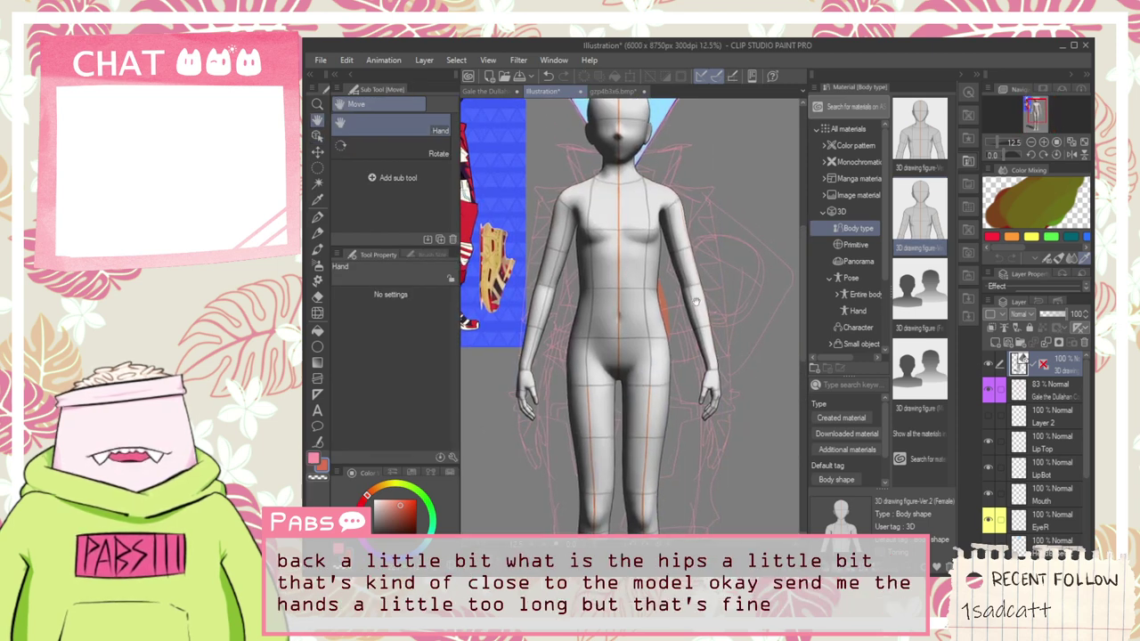
pyautogui.press('o')
pyautogui.click(625, 265)
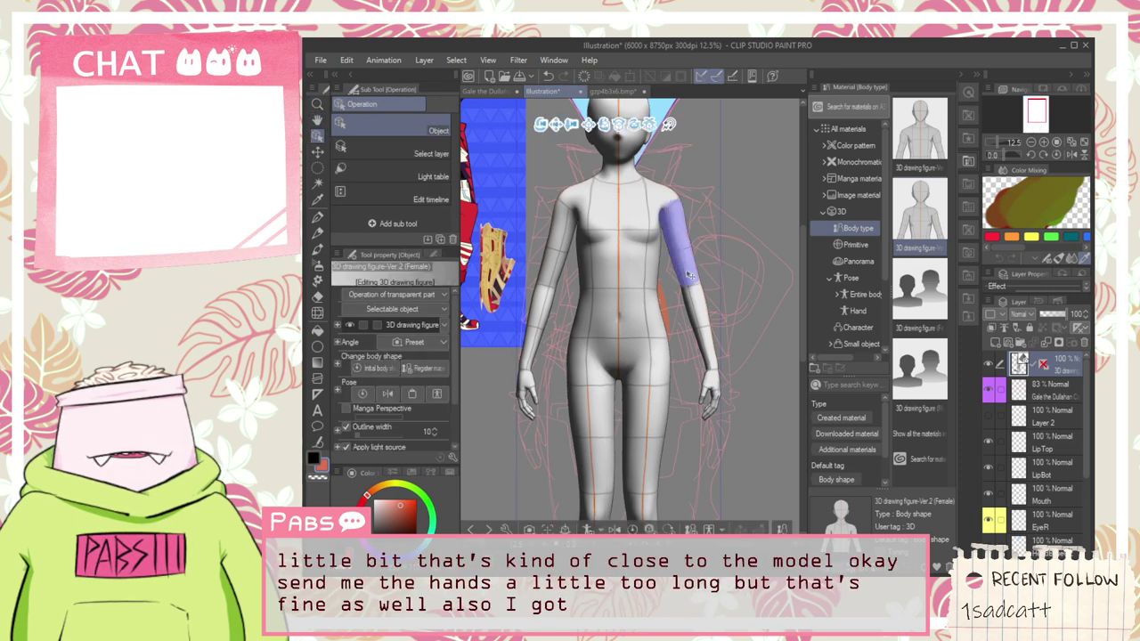
# Step: Pose the 3D figure's left arm with the elbow bent outward and the hand brought toward the hip
pyautogui.click(712, 372)
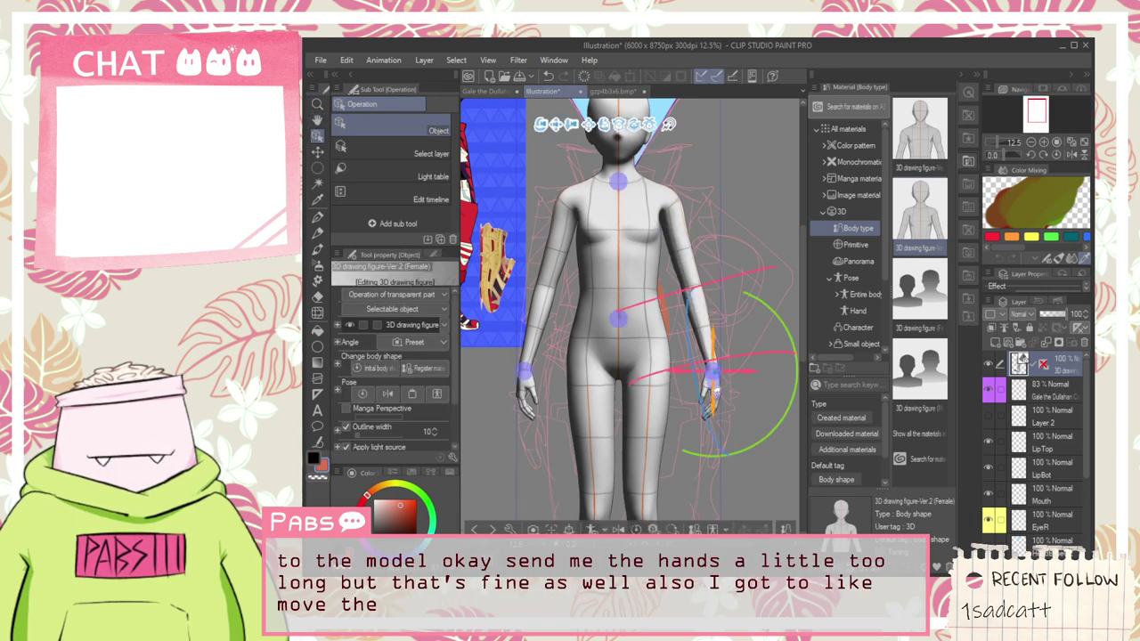
pyautogui.moveTo(716, 390); pyautogui.dragTo(746, 262)
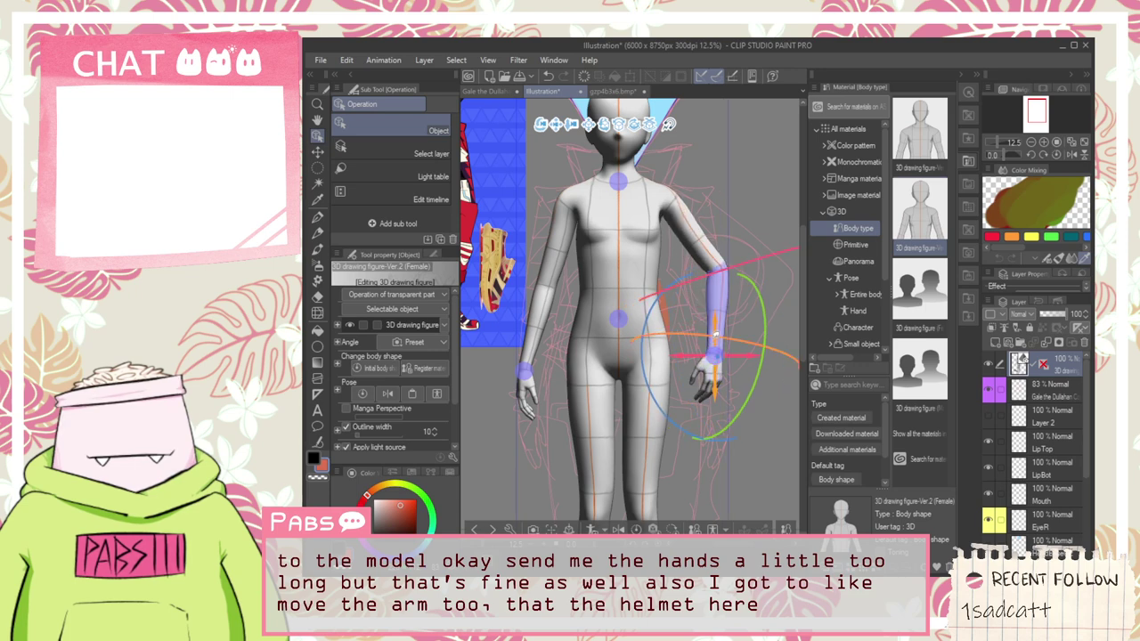
pyautogui.moveTo(715, 334); pyautogui.dragTo(725, 299)
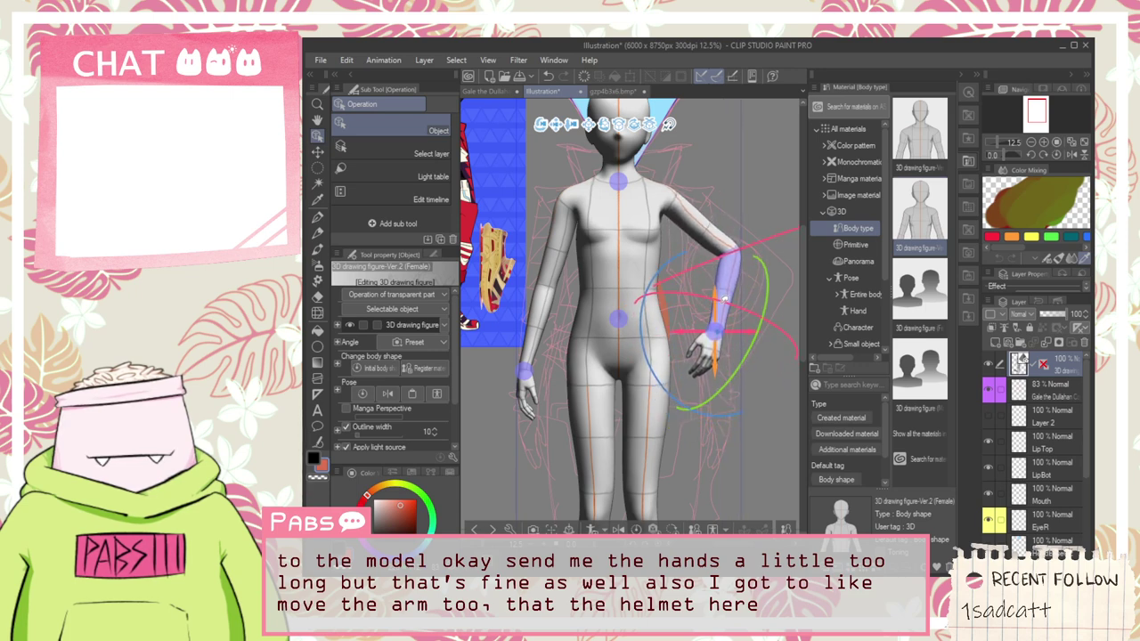
pyautogui.scroll(-3, 697, 373)
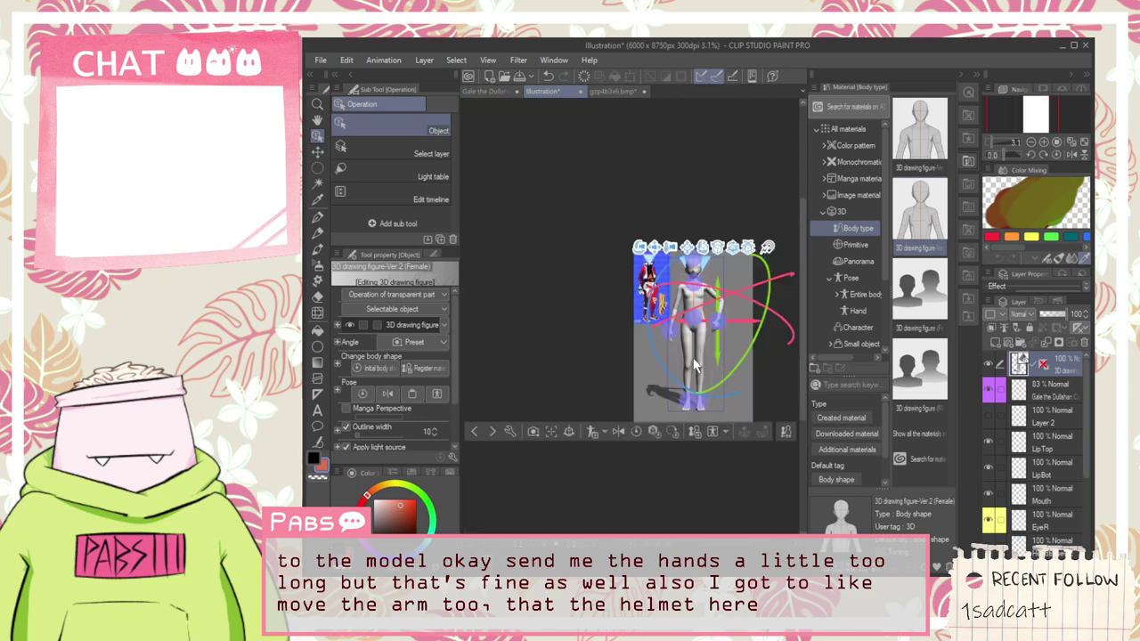
pyautogui.scroll(1, 697, 372)
pyautogui.press('h')
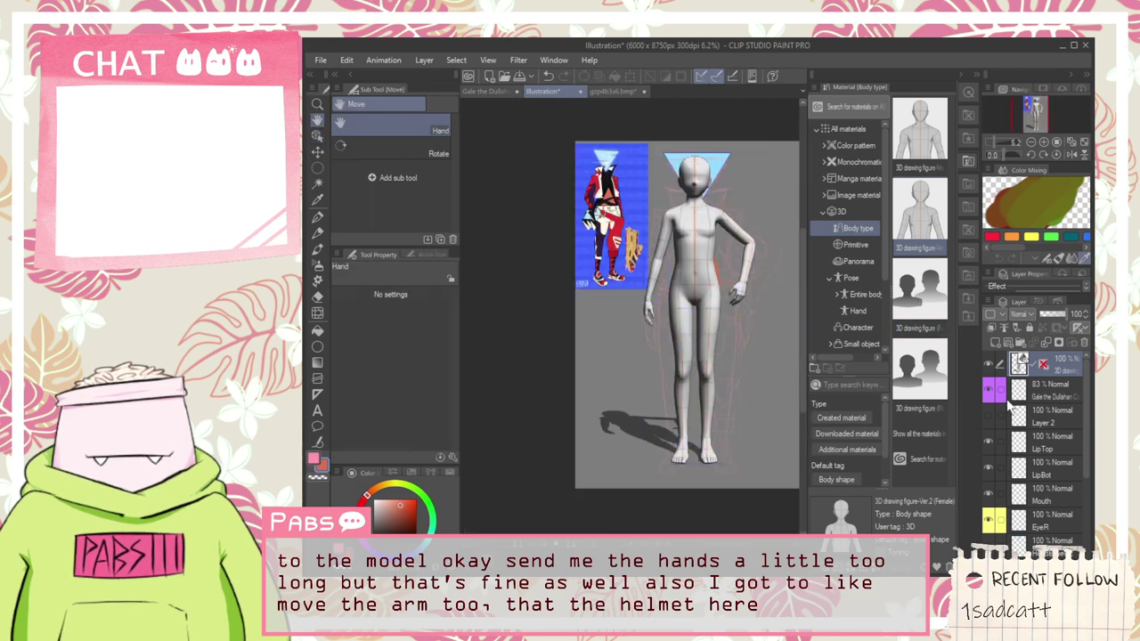
# Step: Lower the 3D figure layer's opacity to 52%
pyautogui.click(1053, 311)
pyautogui.scroll(2, 695, 275)
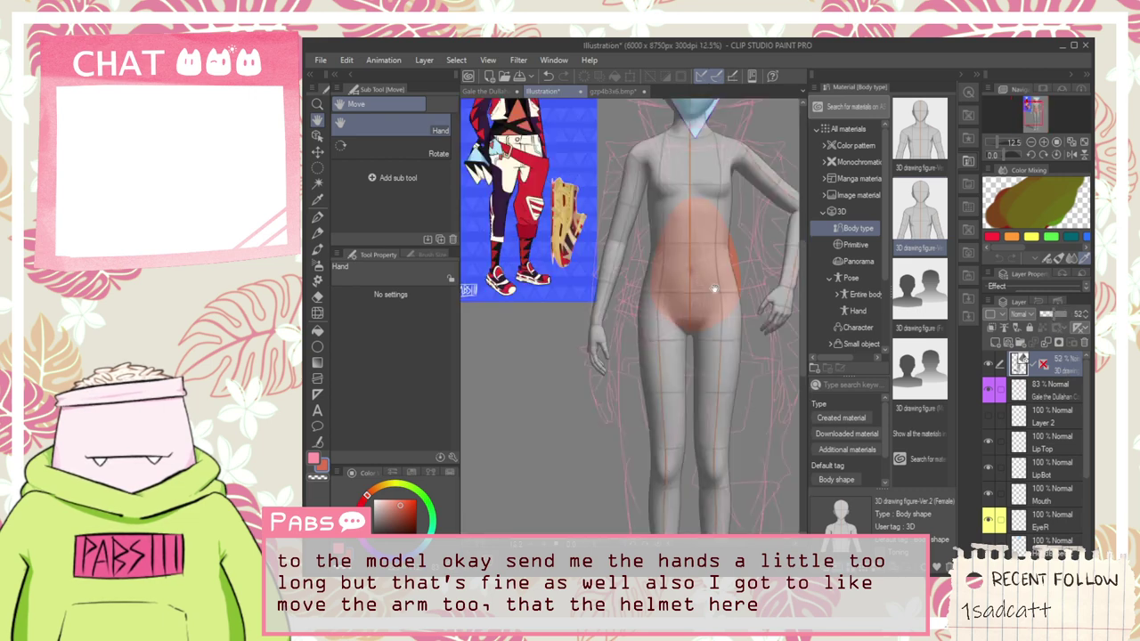
pyautogui.scroll(-2, 741, 299)
pyautogui.moveTo(769, 336); pyautogui.dragTo(648, 349)
pyautogui.scroll(2, 648, 349)
pyautogui.scroll(-2, 647, 322)
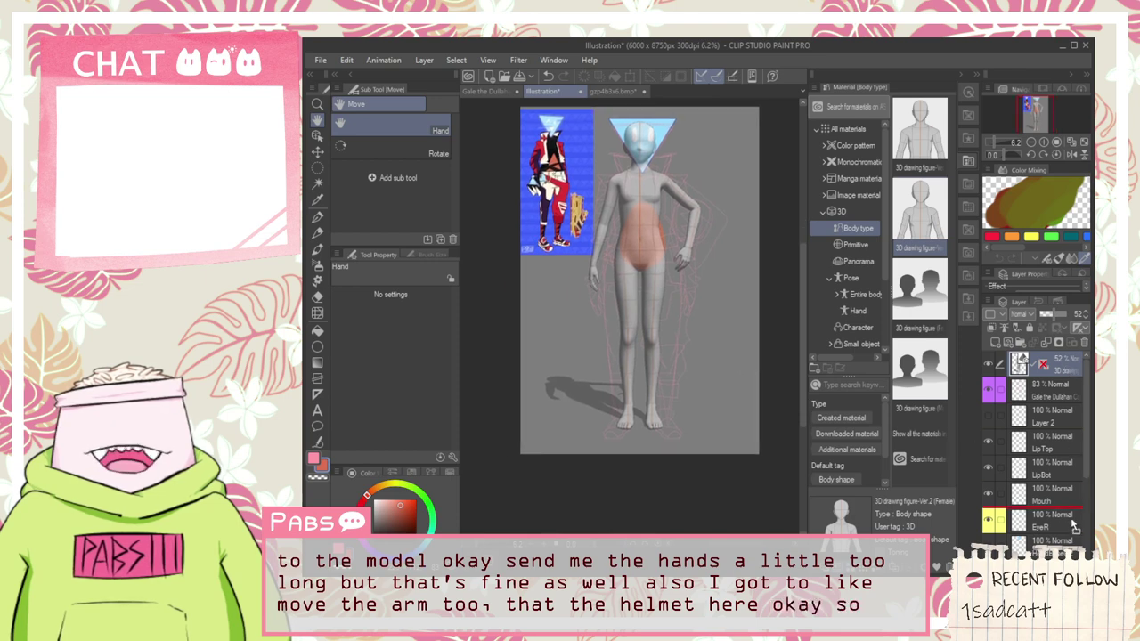
# Step: Move the 3D figure layer below the BellyBase folder and the reference image, directly above Layer 1
pyautogui.scroll(-3, 1066, 370)
pyautogui.scroll(-4, 1041, 446)
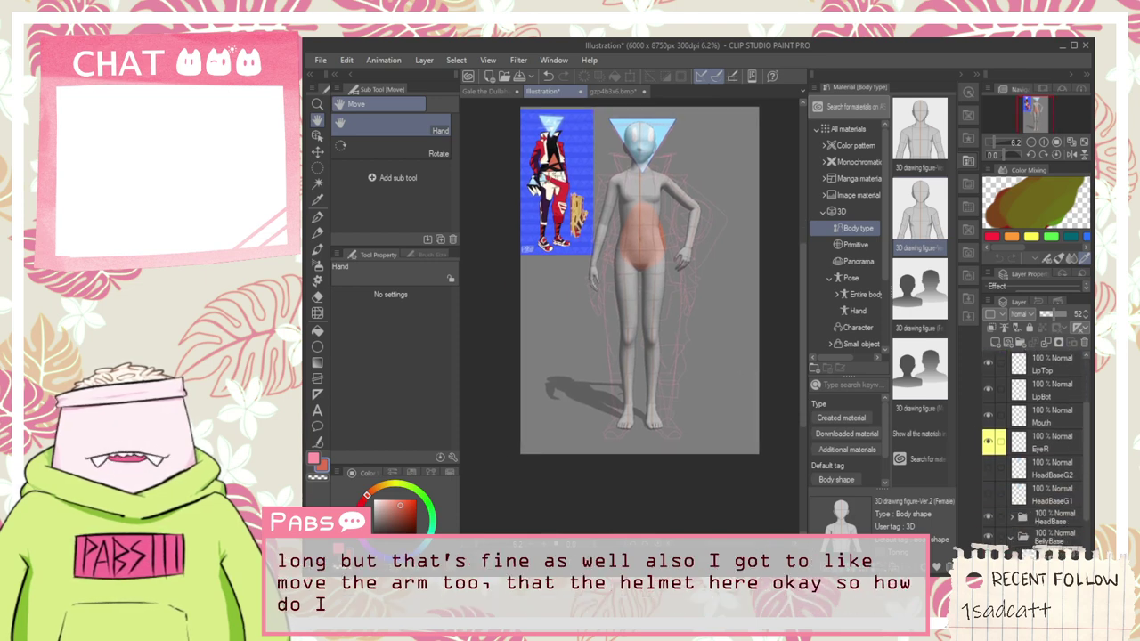
pyautogui.moveTo(1065, 550); pyautogui.dragTo(1049, 522)
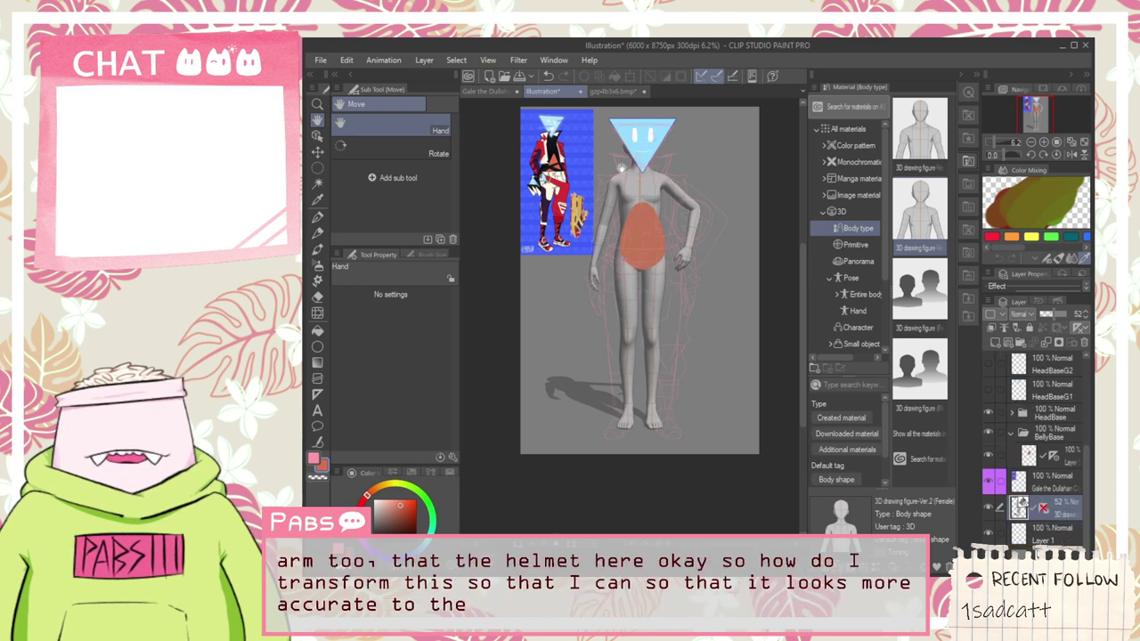
pyautogui.scroll(4, 621, 169)
pyautogui.scroll(-3, 702, 226)
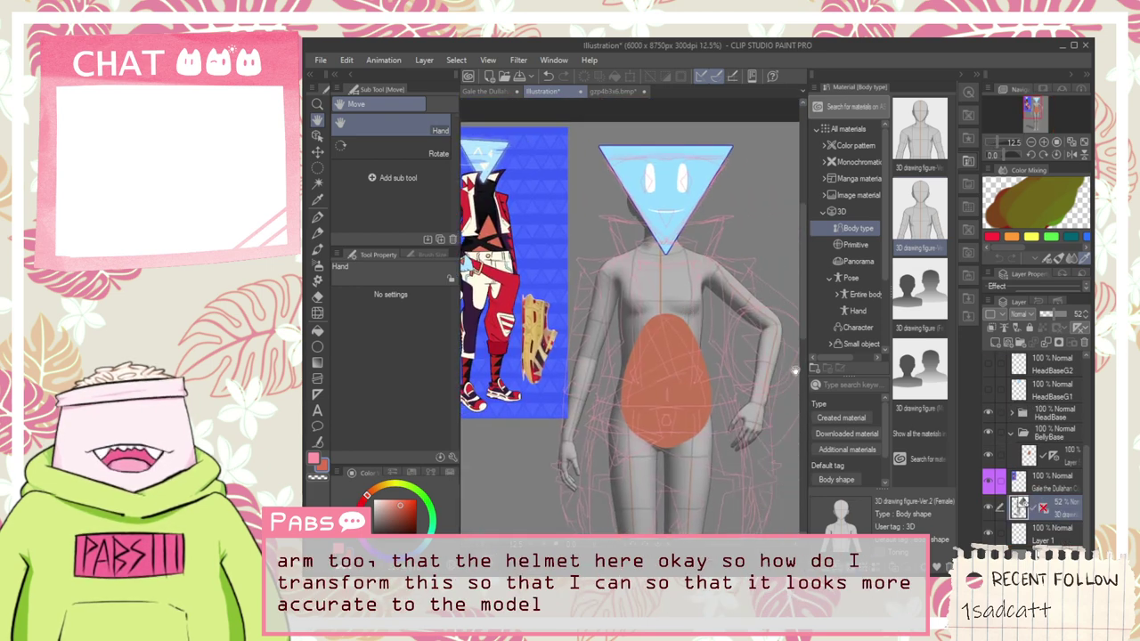
pyautogui.scroll(1, 1091, 477)
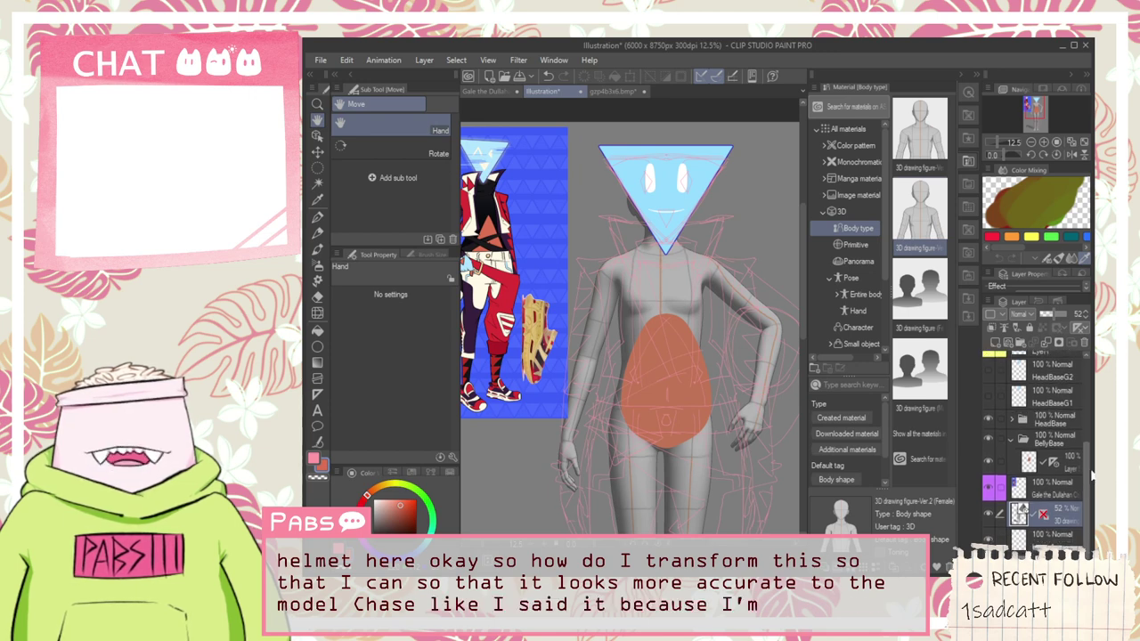
# Step: Rotate the 3D figure's right upper arm inward so the arm hangs closer to the body
pyautogui.moveTo(1090, 470); pyautogui.dragTo(1091, 472)
pyautogui.click(317, 135)
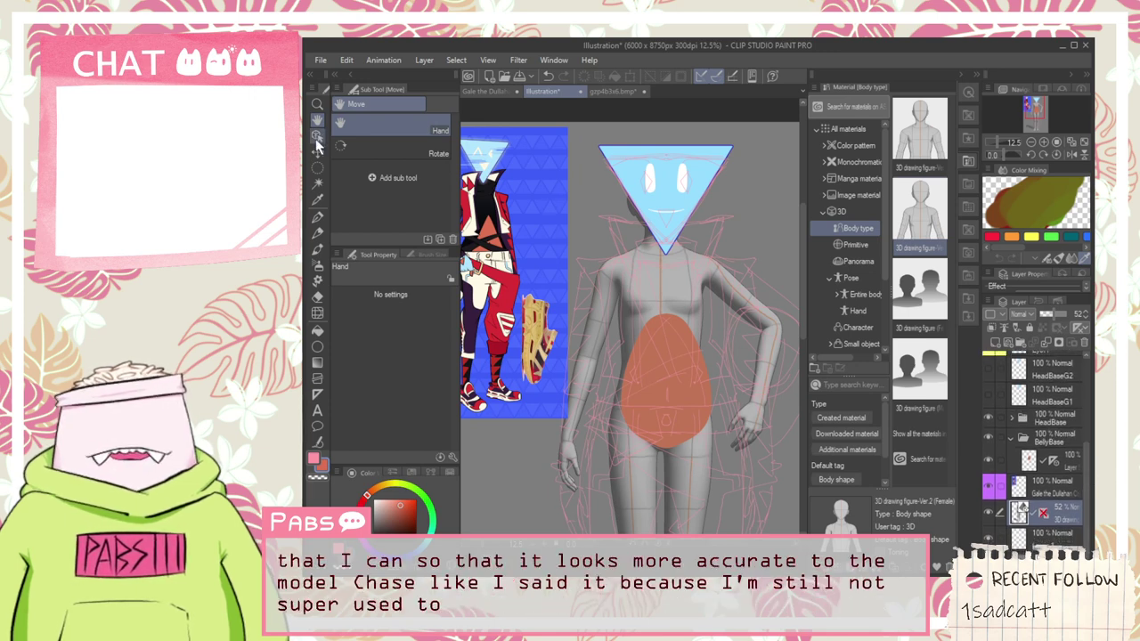
pyautogui.click(603, 264)
pyautogui.click(603, 265)
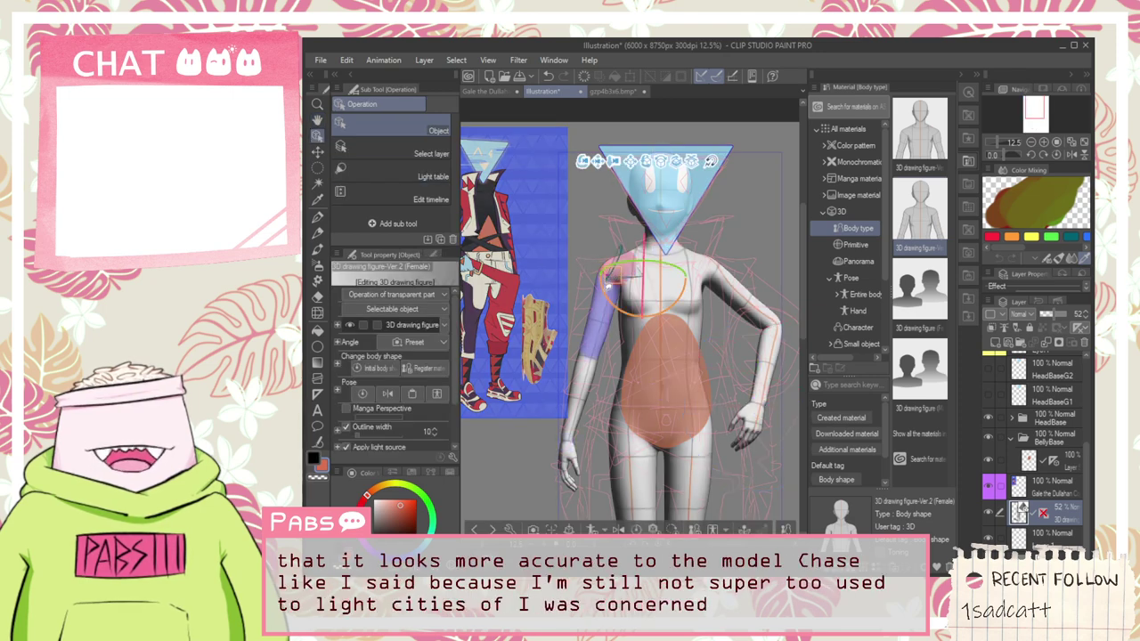
pyautogui.moveTo(602, 283); pyautogui.dragTo(611, 289)
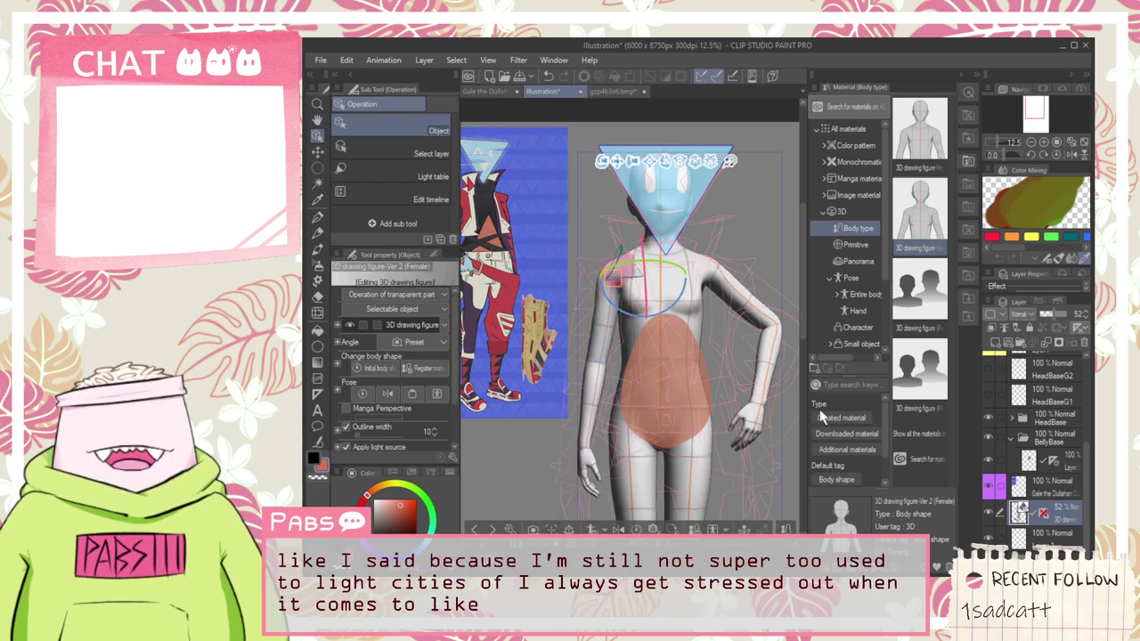
# Step: Narrow the 83% opacity body sketch layer to 90% width with Free Transform
pyautogui.scroll(10, 1091, 503)
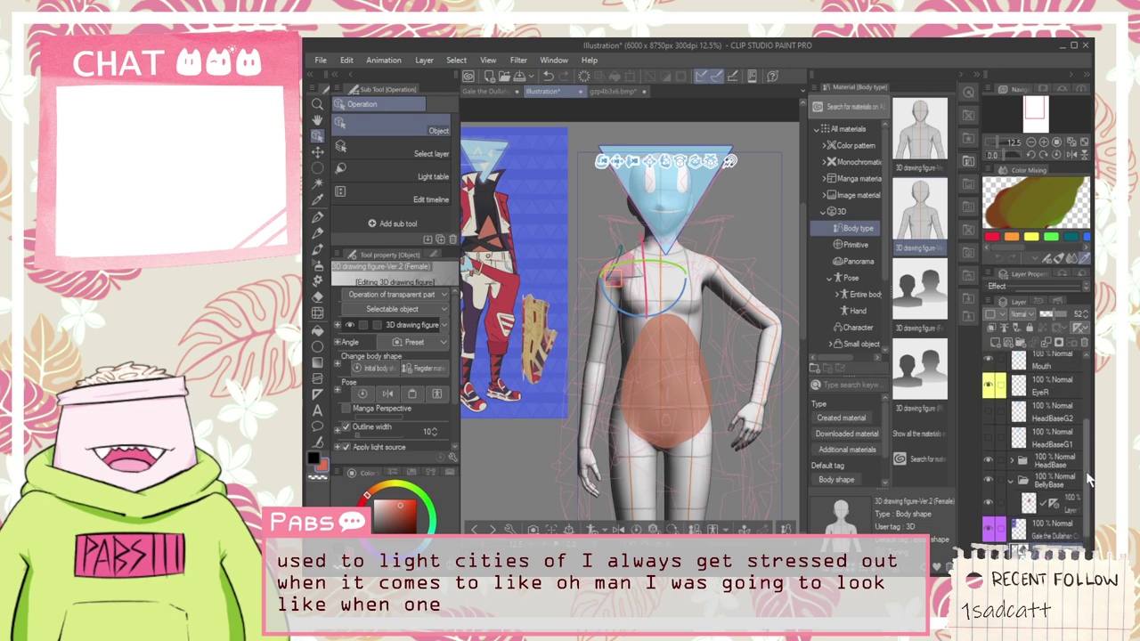
pyautogui.click(1051, 372)
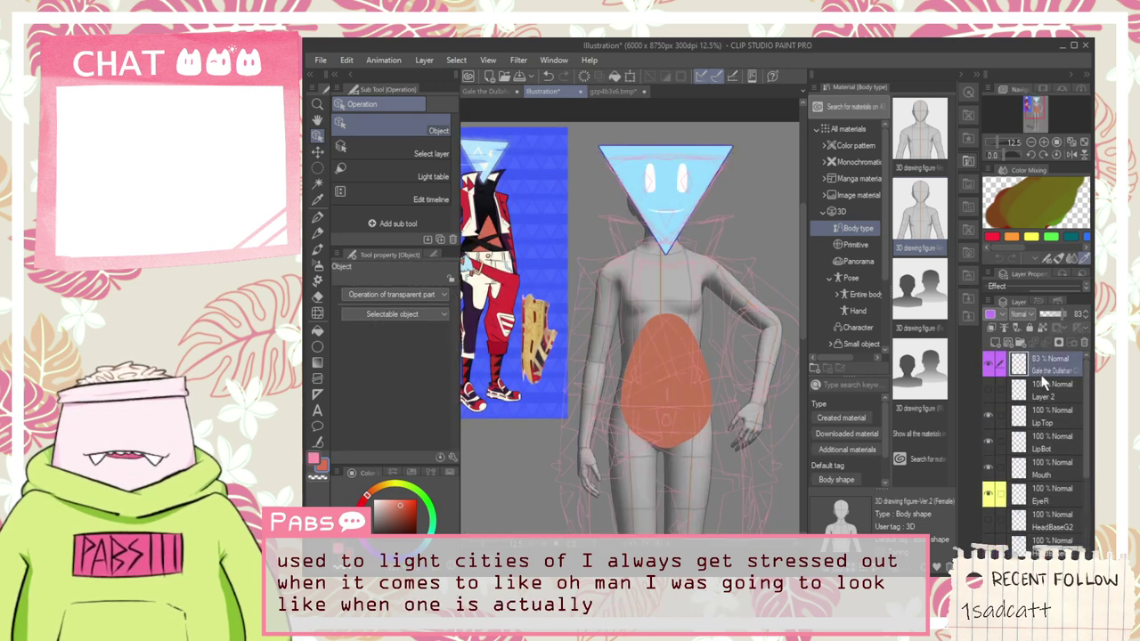
pyautogui.scroll(-2, 731, 417)
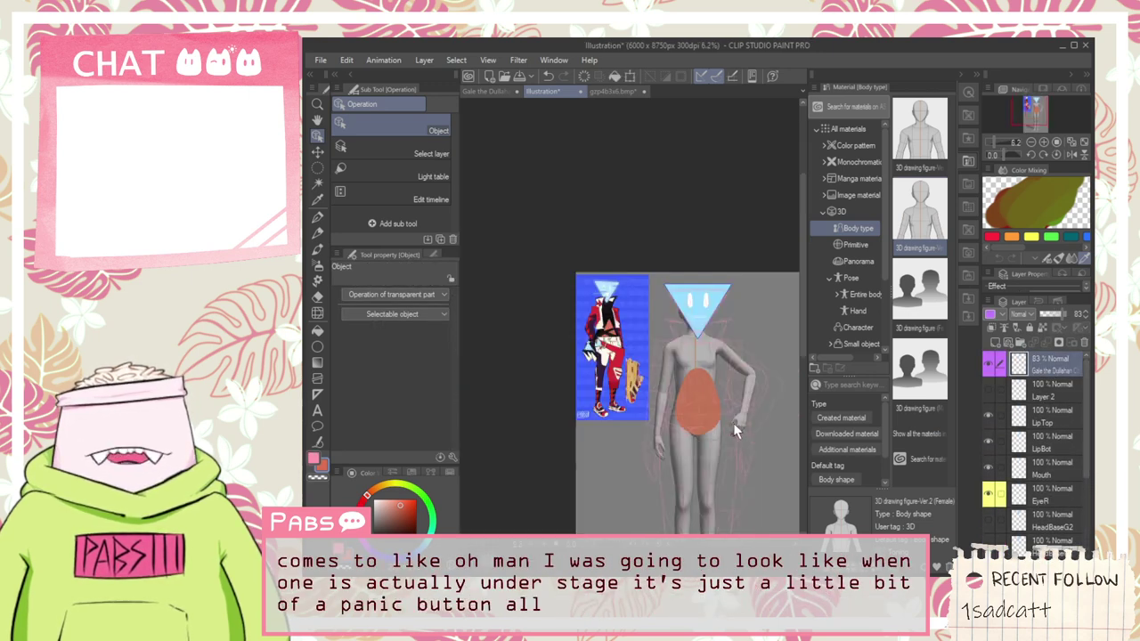
pyautogui.press('space')
pyautogui.moveTo(736, 438); pyautogui.dragTo(714, 345)
pyautogui.hotkey('ctrl', 't')
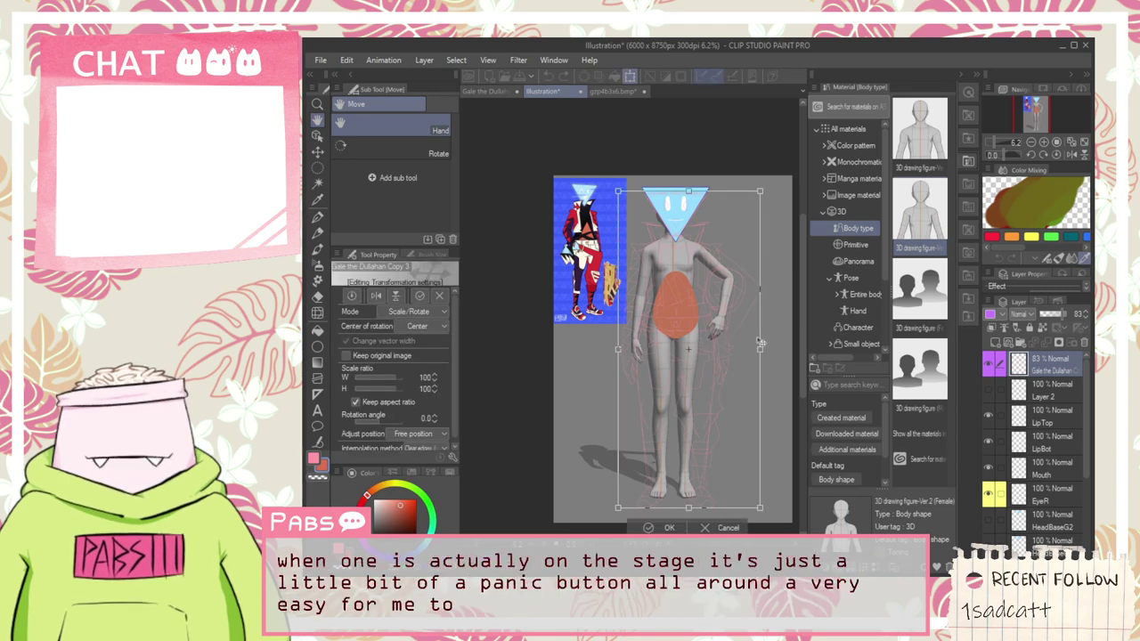
pyautogui.click(408, 311)
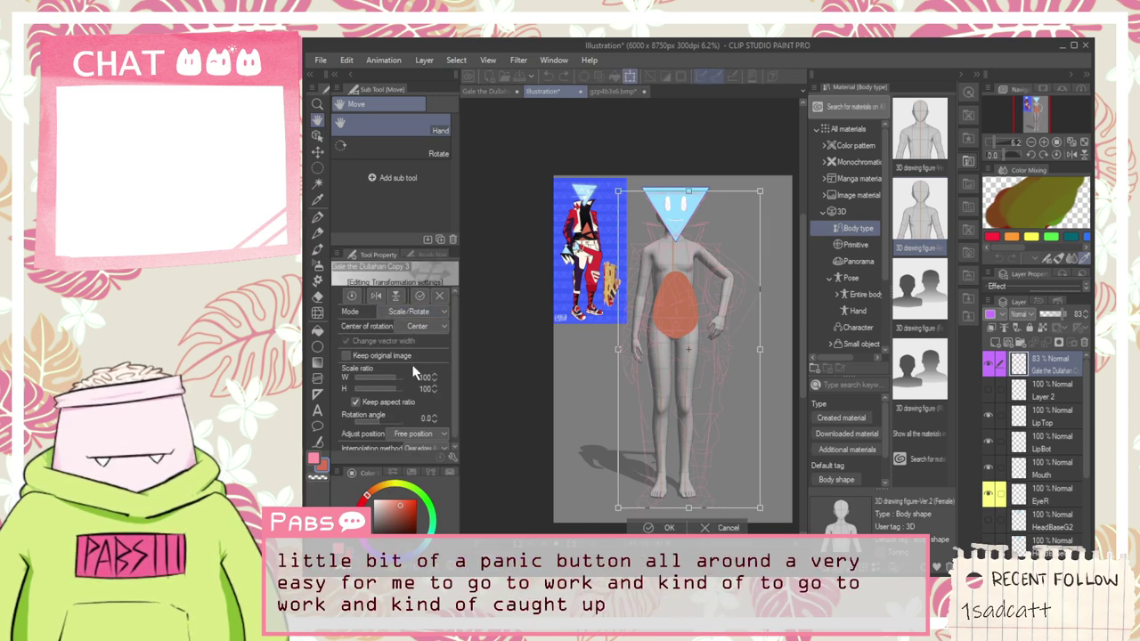
pyautogui.click(411, 363)
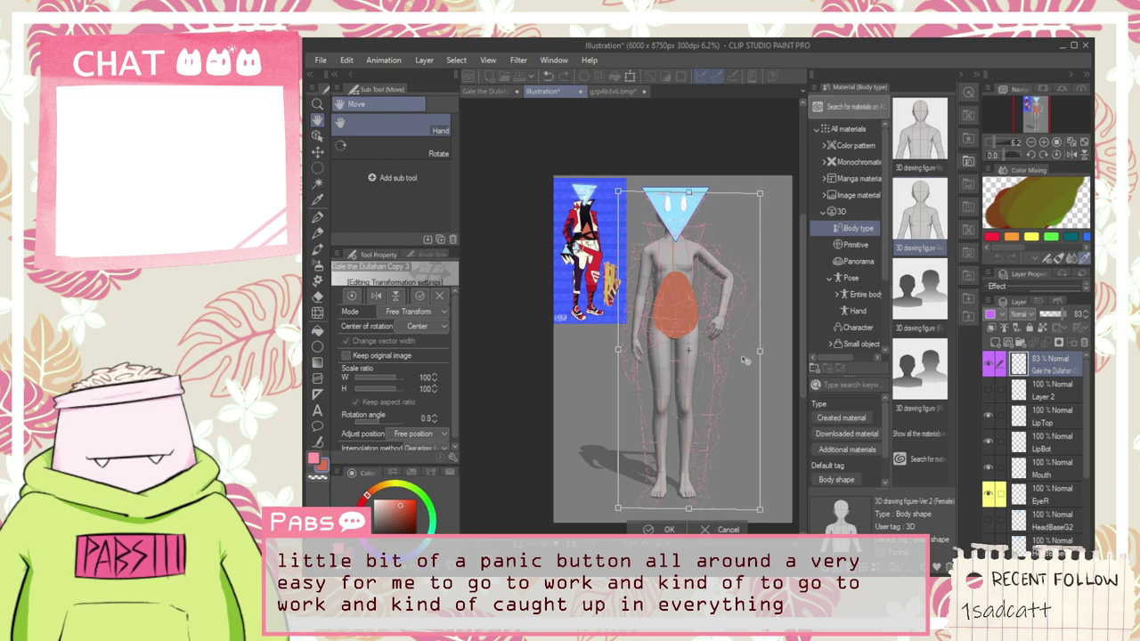
pyautogui.moveTo(761, 510); pyautogui.dragTo(744, 507)
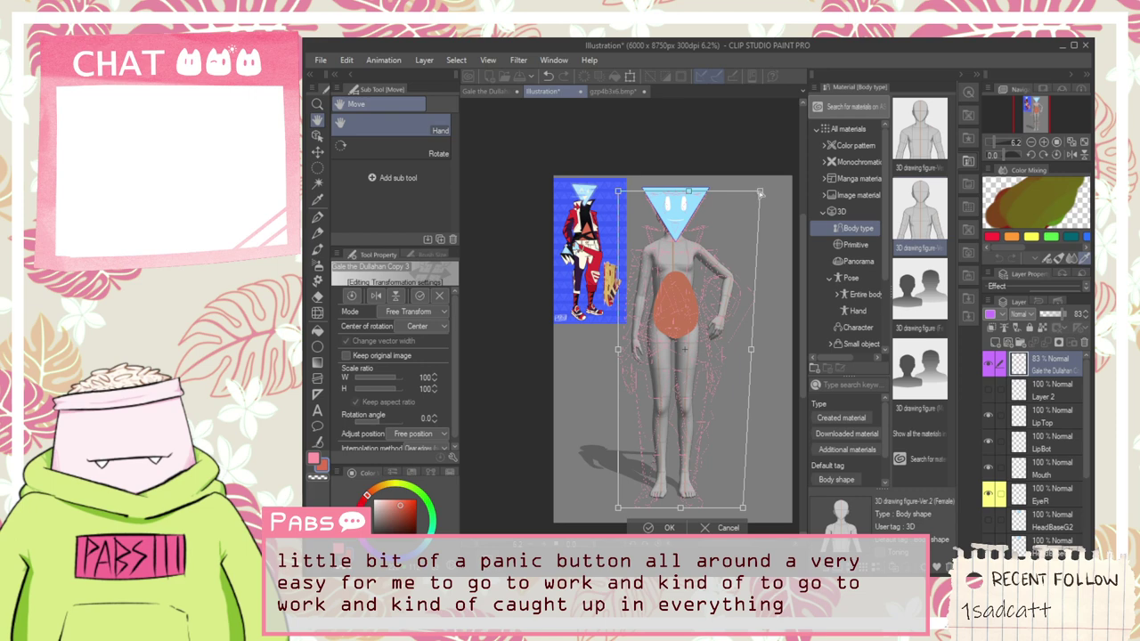
pyautogui.moveTo(759, 192); pyautogui.dragTo(749, 195)
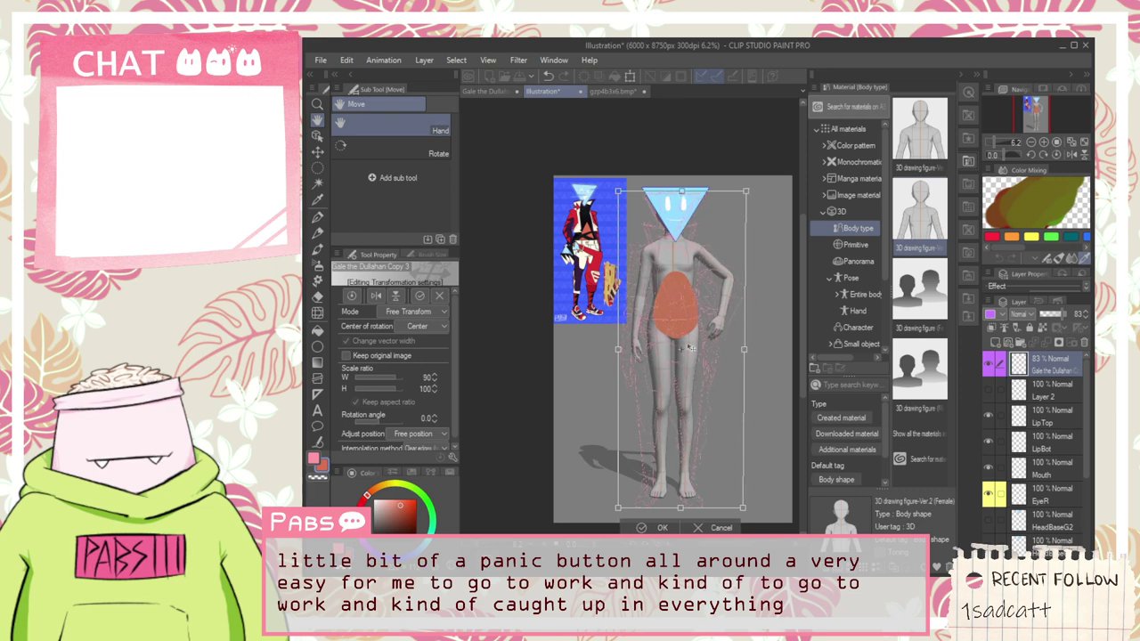
# Step: Reposition the narrowed body sketch over the 3D figure and commit the transformation
pyautogui.moveTo(677, 397); pyautogui.dragTo(685, 399)
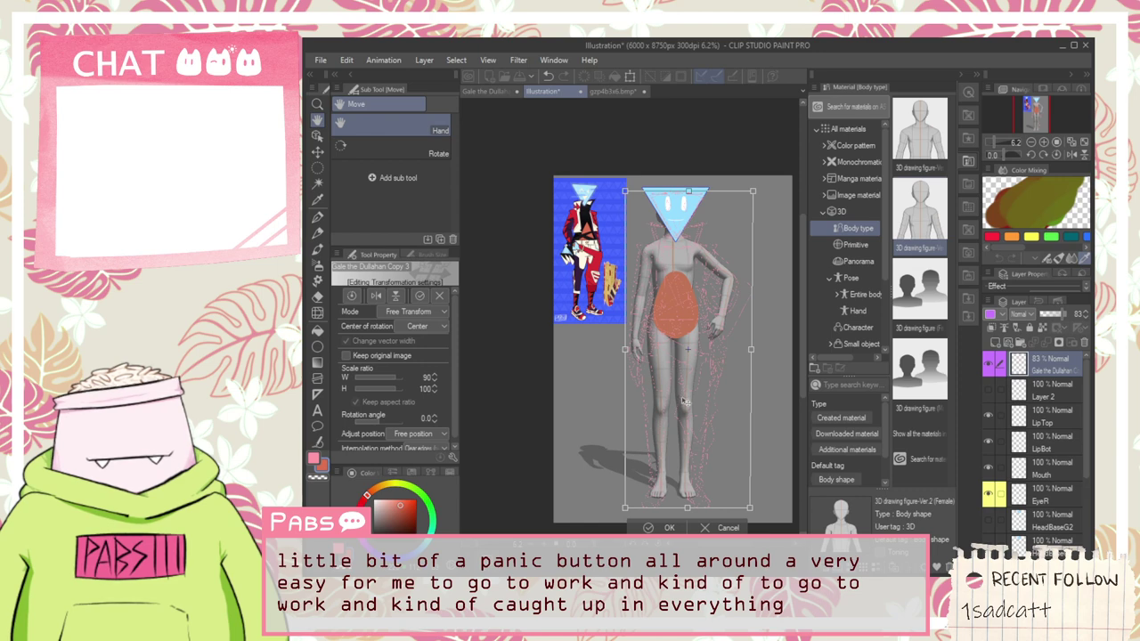
pyautogui.moveTo(683, 400); pyautogui.dragTo(679, 406)
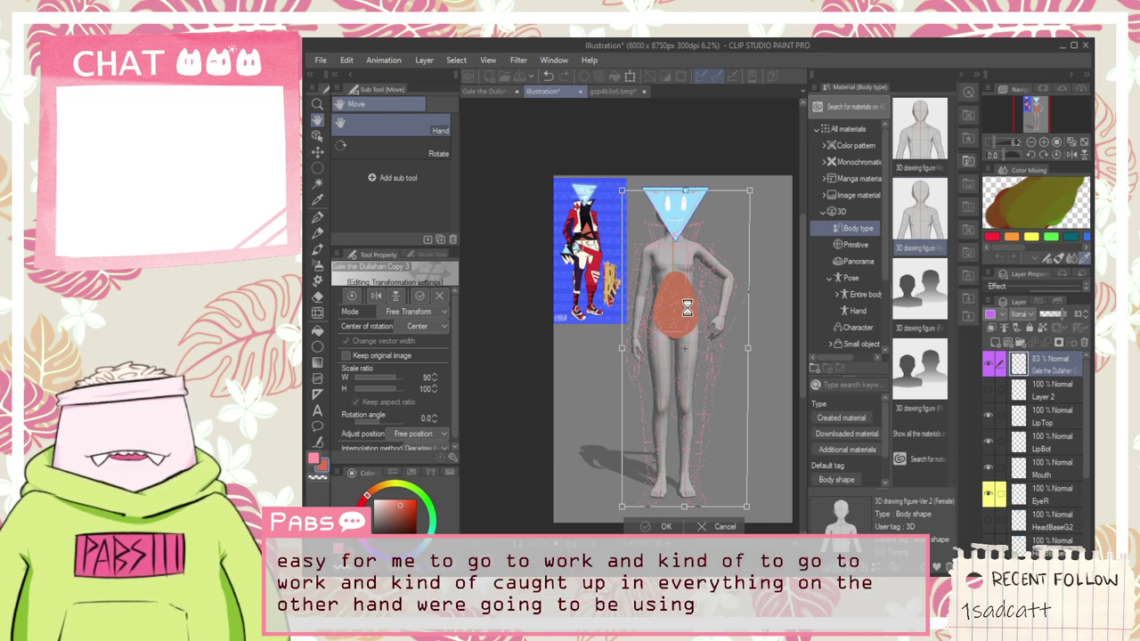
pyautogui.press('Return')
pyautogui.scroll(5, 674, 200)
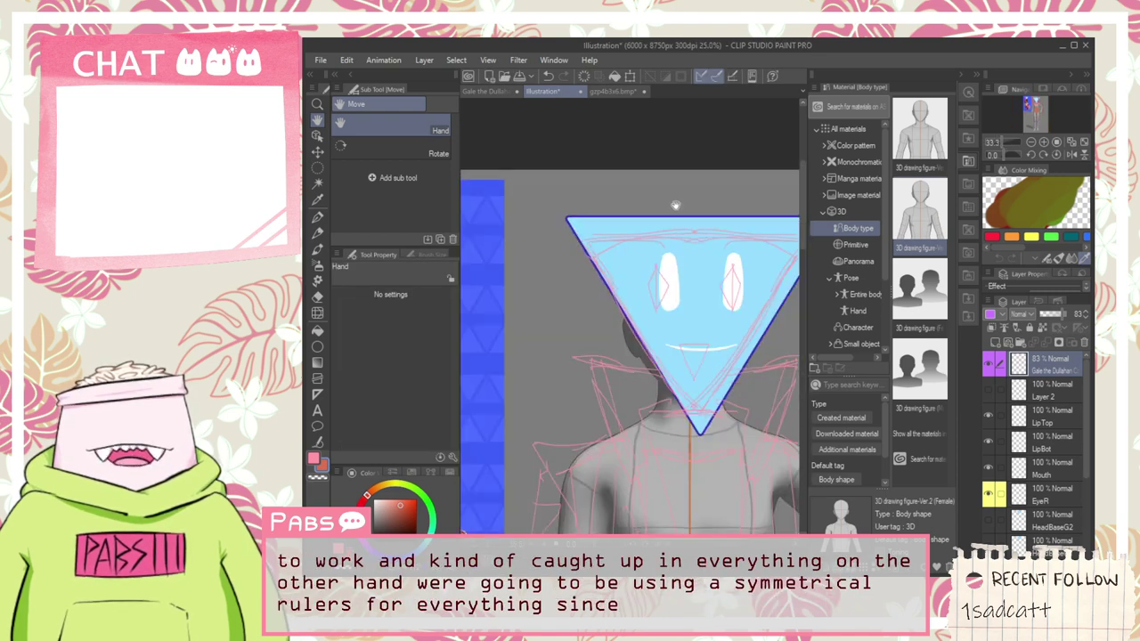
pyautogui.scroll(-4, 676, 206)
pyautogui.scroll(4, 661, 295)
pyautogui.moveTo(687, 356)
pyautogui.mouseDown()
pyautogui.moveTo(661, 297)
pyautogui.moveTo(685, 314)
pyautogui.moveTo(688, 364)
pyautogui.mouseUp()
pyautogui.scroll(-2, 662, 290)
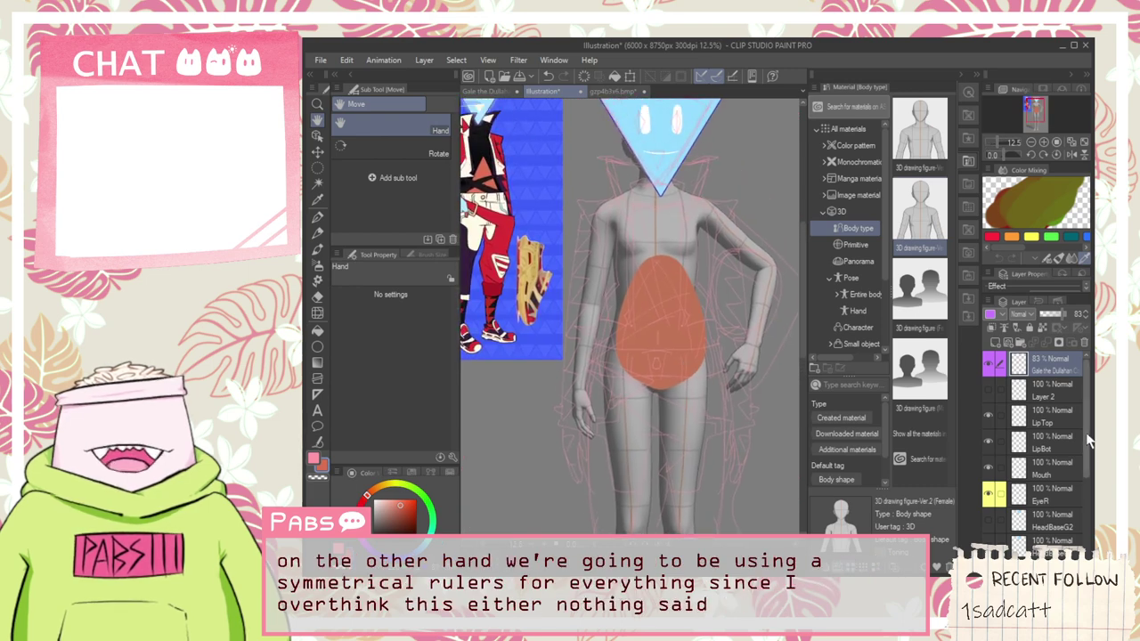
pyautogui.scroll(-3, 1086, 464)
pyautogui.click(1056, 458)
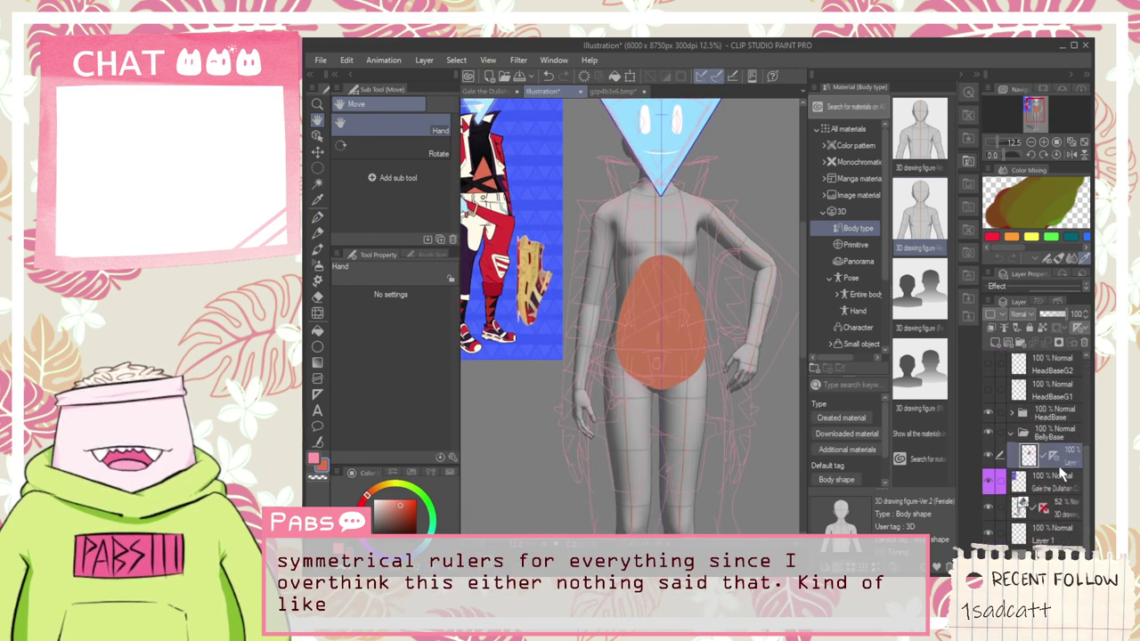
pyautogui.hotkey('ctrl', 't')
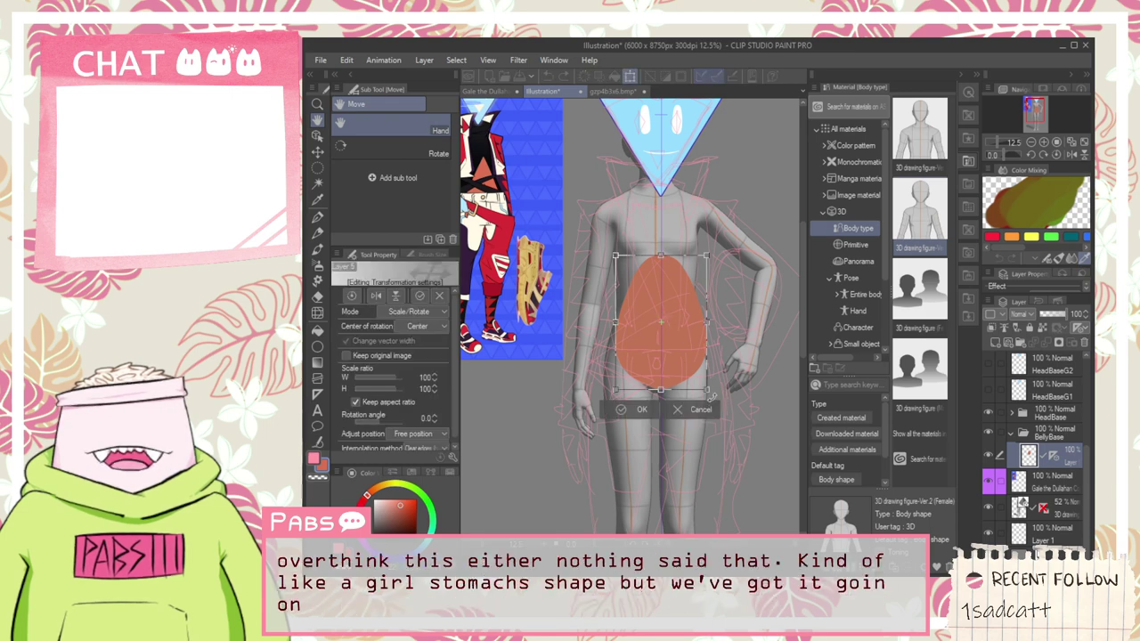
pyautogui.moveTo(707, 391); pyautogui.dragTo(672, 355)
pyautogui.press('Escape')
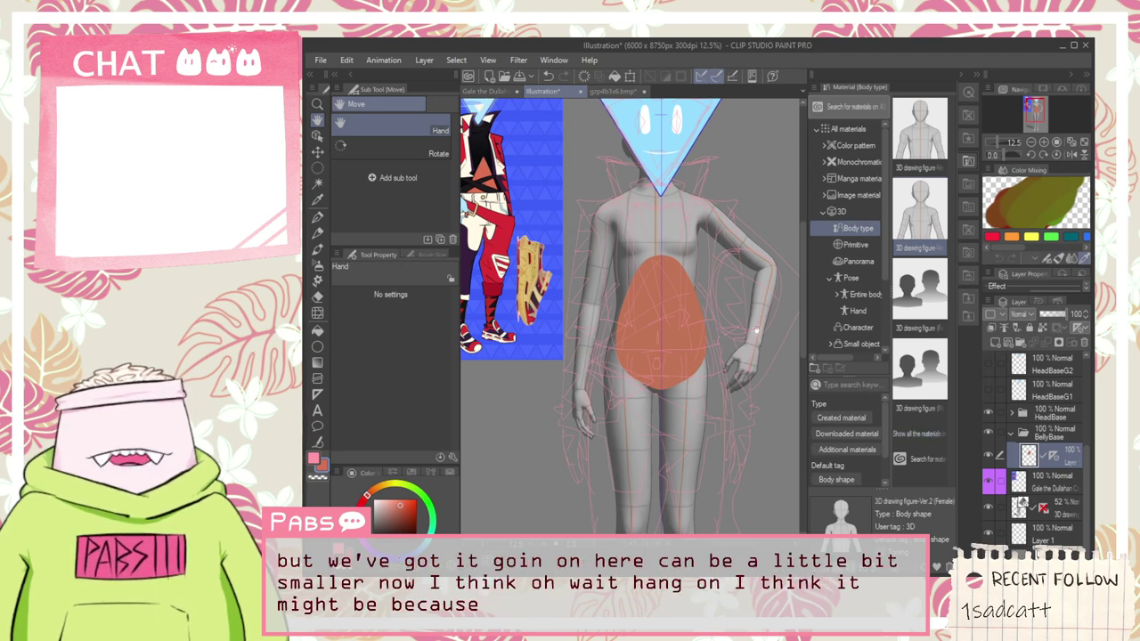
# Step: Check how the belly layer's symmetry ruler lines up with the triangle head, the sketch and the 3D figure's centre line
pyautogui.press('i')
pyautogui.scroll(4, 646, 341)
pyautogui.scroll(-4, 646, 341)
pyautogui.press('h')
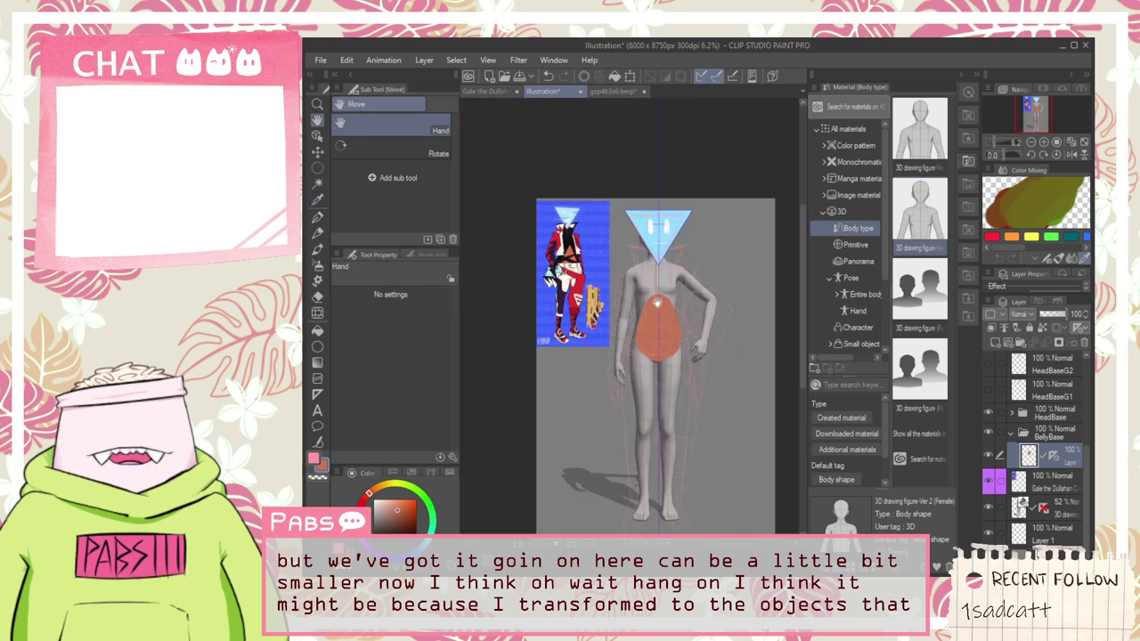
pyautogui.scroll(5, 693, 286)
pyautogui.moveTo(694, 382); pyautogui.dragTo(701, 218)
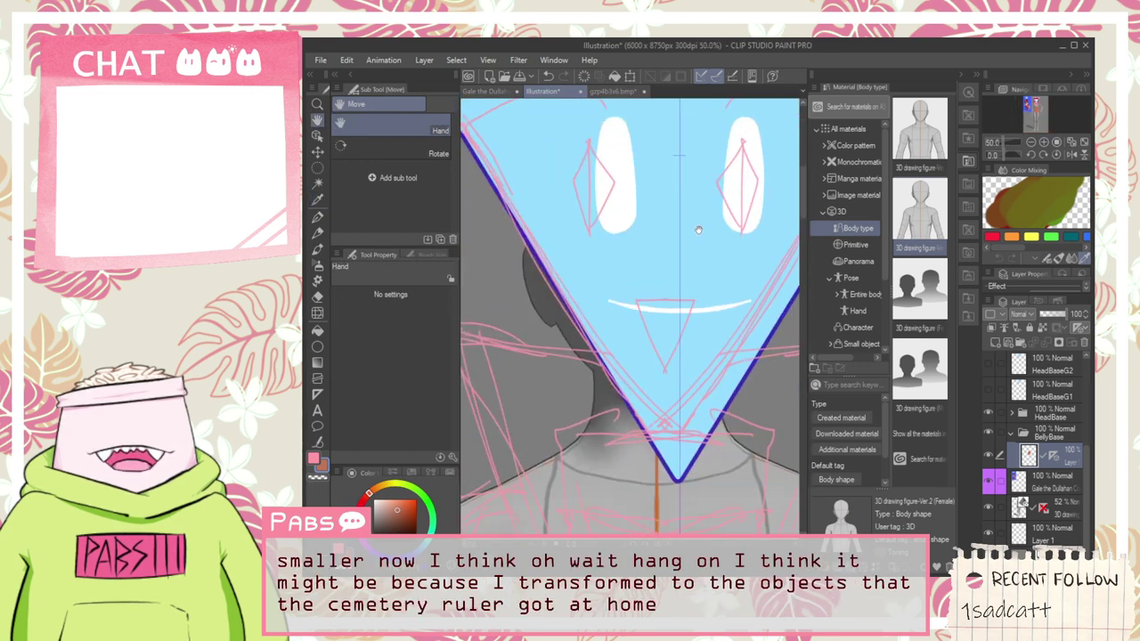
pyautogui.moveTo(689, 398); pyautogui.dragTo(687, 383)
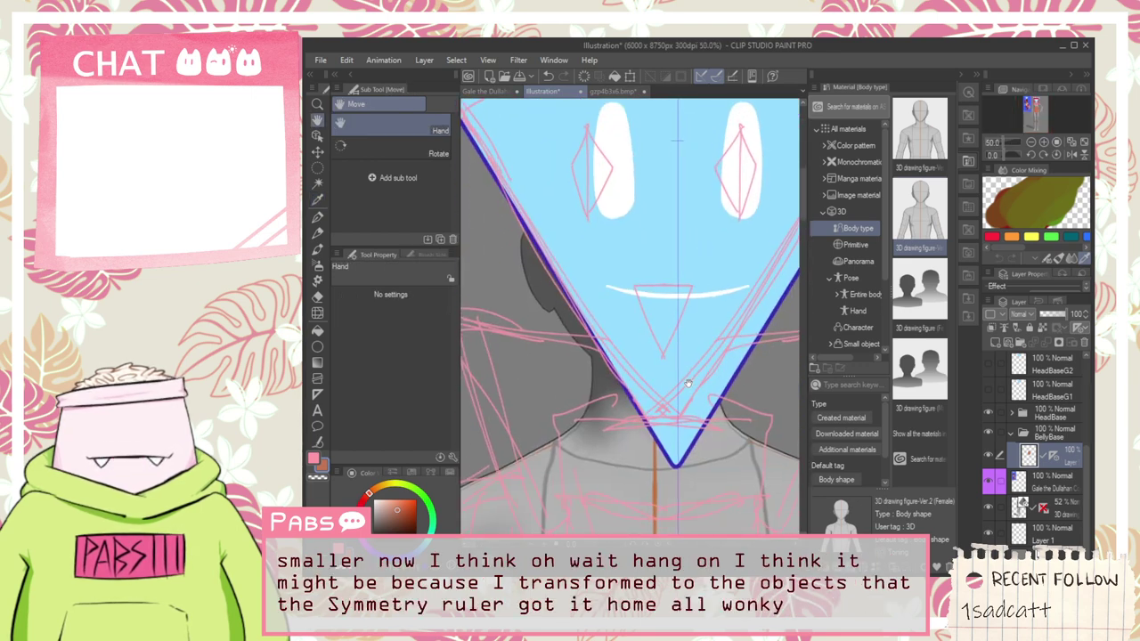
pyautogui.press('k')
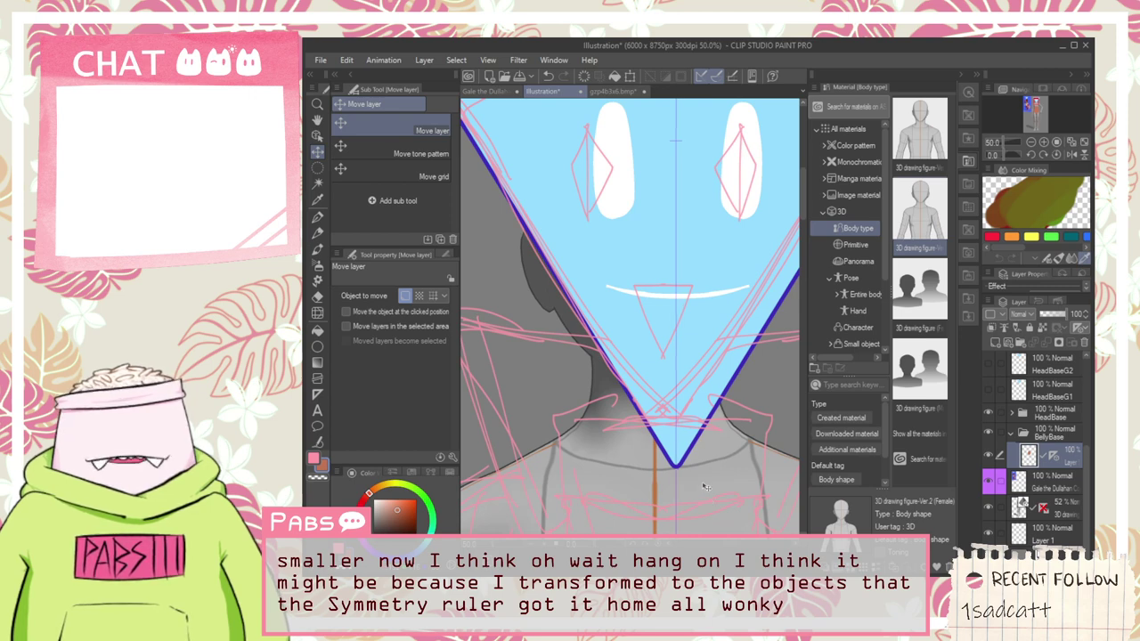
pyautogui.scroll(-6, 682, 414)
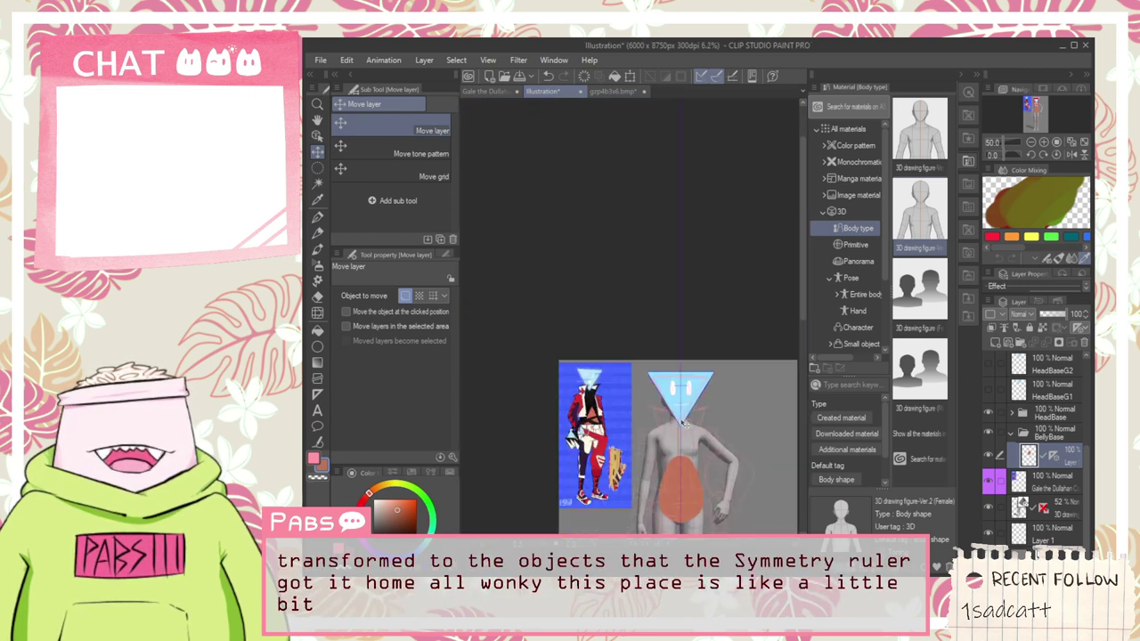
pyautogui.press('space')
pyautogui.moveTo(702, 471); pyautogui.dragTo(700, 401)
pyautogui.scroll(4, 700, 400)
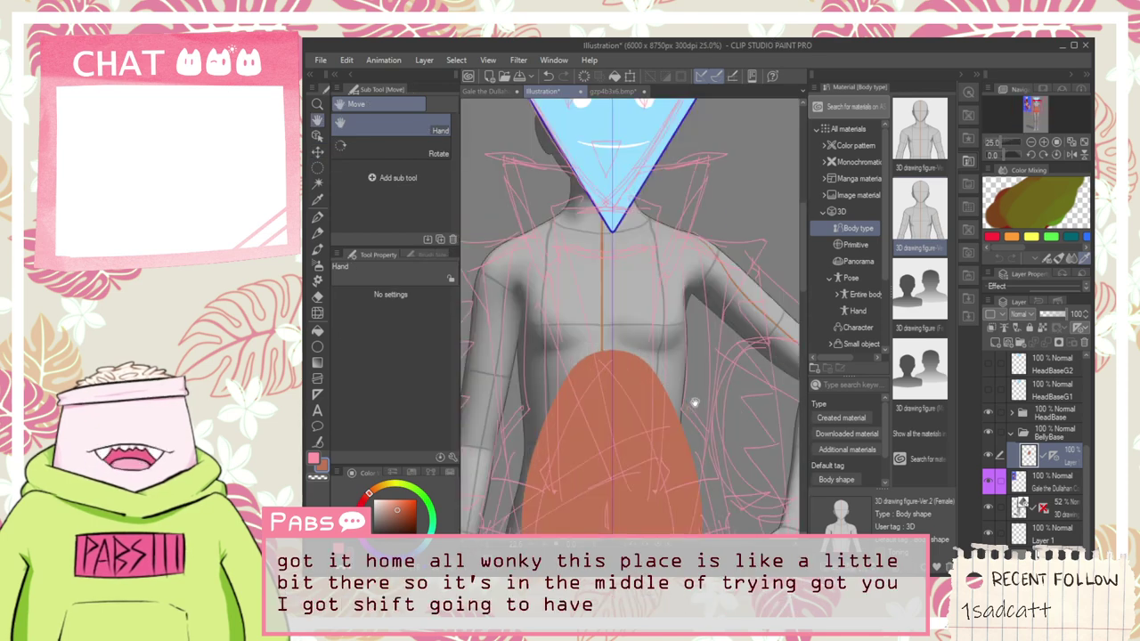
# Step: Clear the oval belly shape from the layer inside the BellyBase folder
pyautogui.scroll(-2, 695, 403)
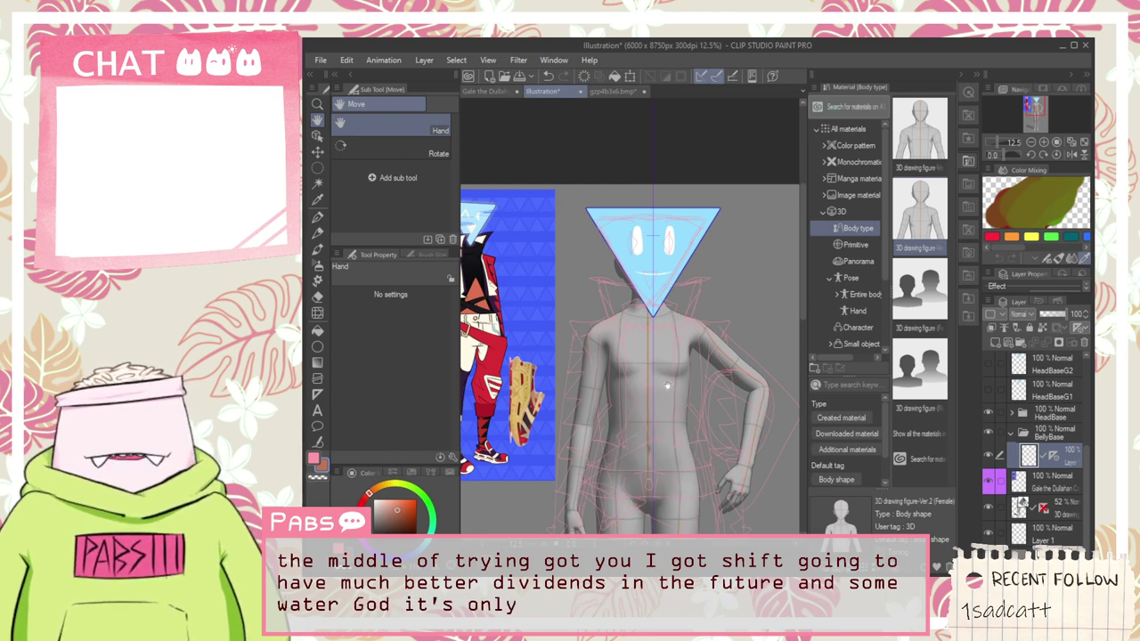
pyautogui.press('i')
pyautogui.scroll(4, 655, 436)
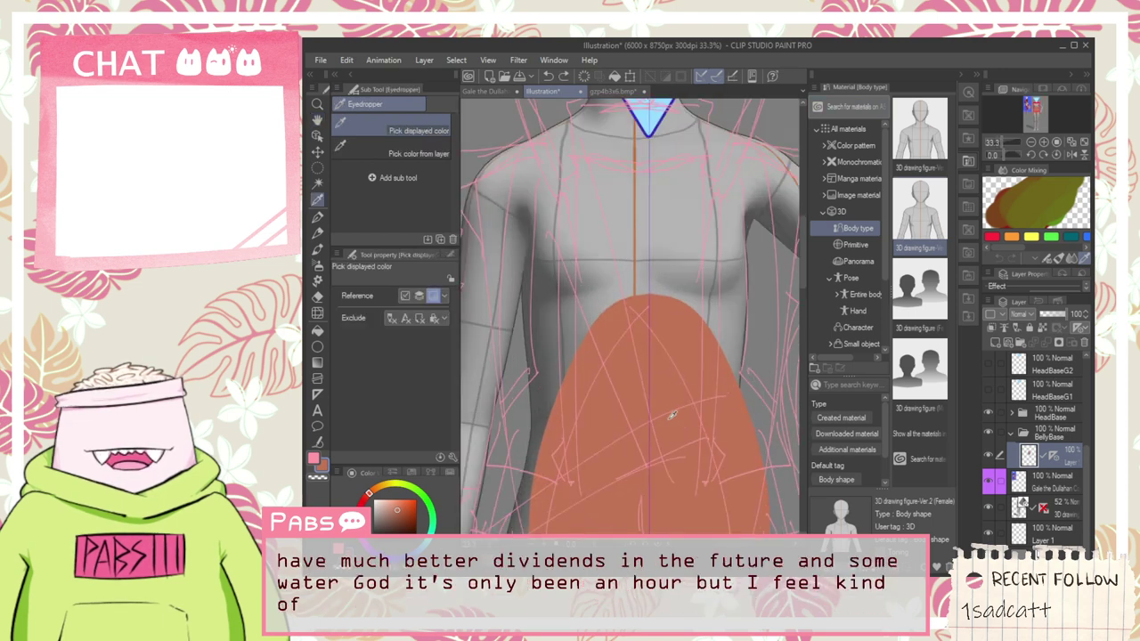
pyautogui.press('Delete')
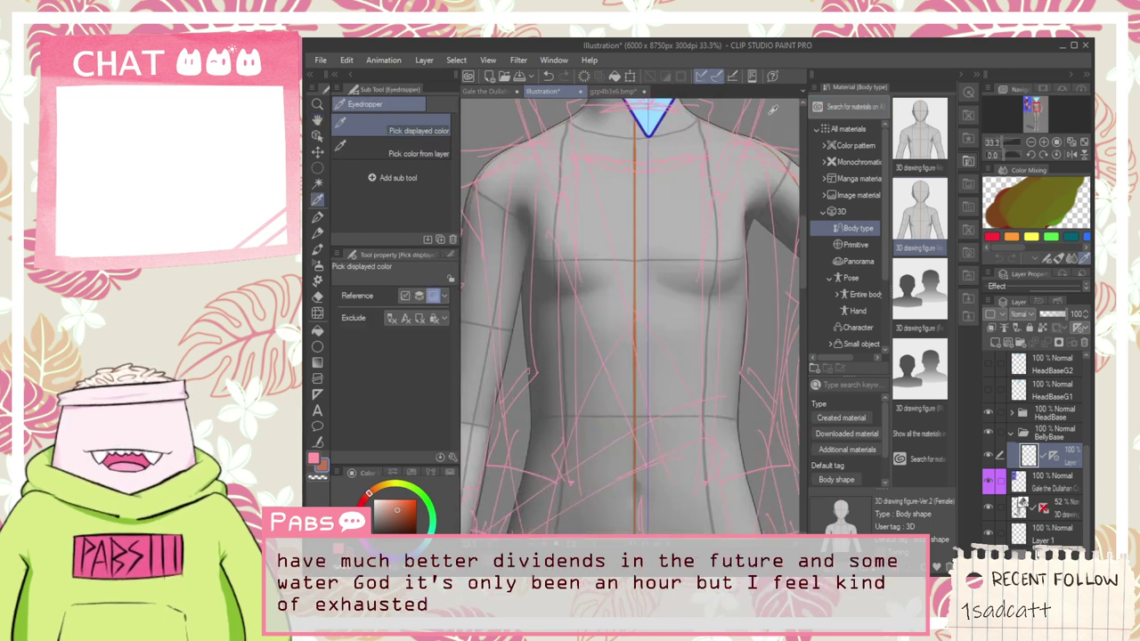
# Step: Hide the material library to widen the canvas and switch to the Milli Pen with the 3D figure's torso in view
pyautogui.click(957, 75)
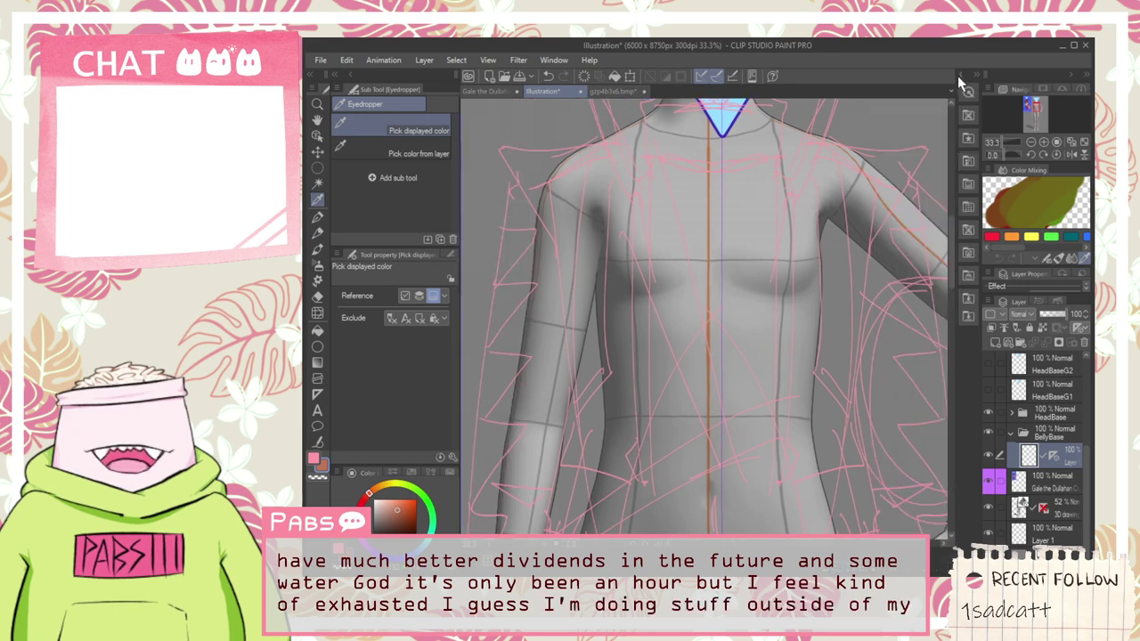
pyautogui.hotkey('ctrl', '-')
pyautogui.press('space')
pyautogui.moveTo(775, 365); pyautogui.dragTo(744, 285)
pyautogui.press('p')
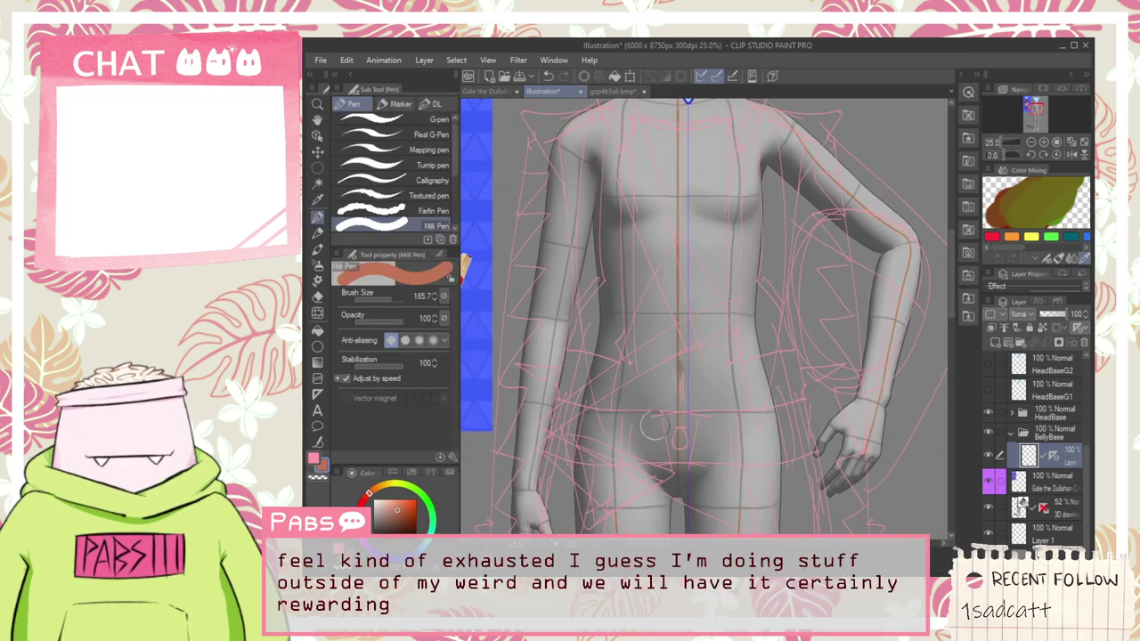
pyautogui.moveTo(650, 434)
pyautogui.mouseDown()
pyautogui.moveTo(631, 372)
pyautogui.moveTo(665, 269)
pyautogui.moveTo(681, 223)
pyautogui.mouseUp()
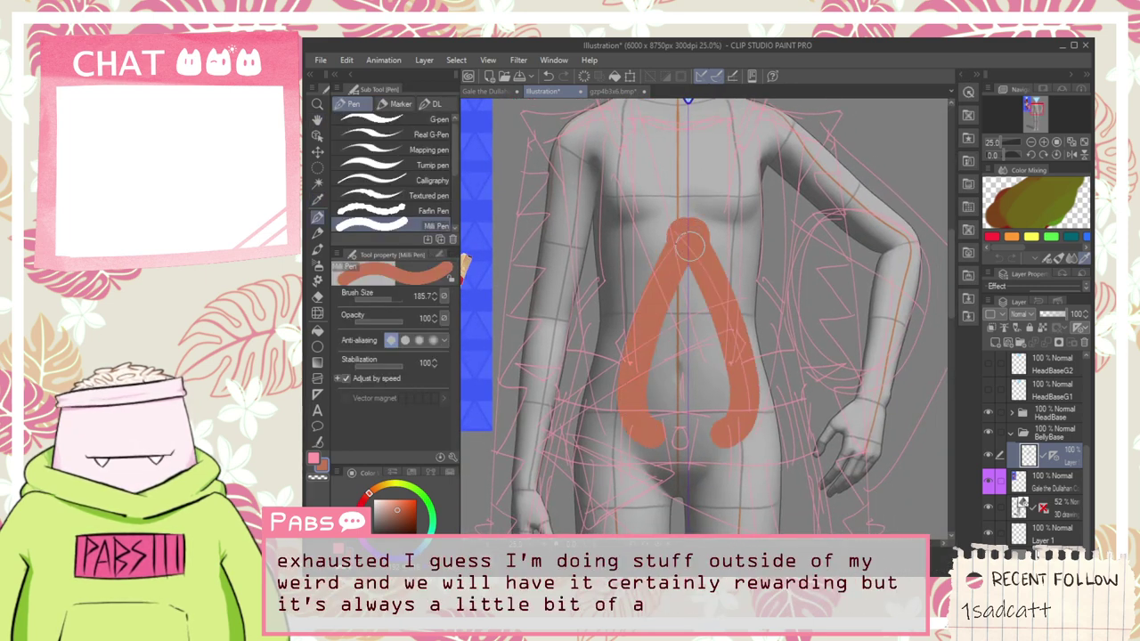
pyautogui.hotkey('ctrl', 'z')
pyautogui.moveTo(651, 429)
pyautogui.mouseDown()
pyautogui.moveTo(637, 369)
pyautogui.moveTo(664, 267)
pyautogui.moveTo(614, 391)
pyautogui.mouseUp()
pyautogui.hotkey('ctrl', 'z')
pyautogui.hotkey('ctrl', 'z')
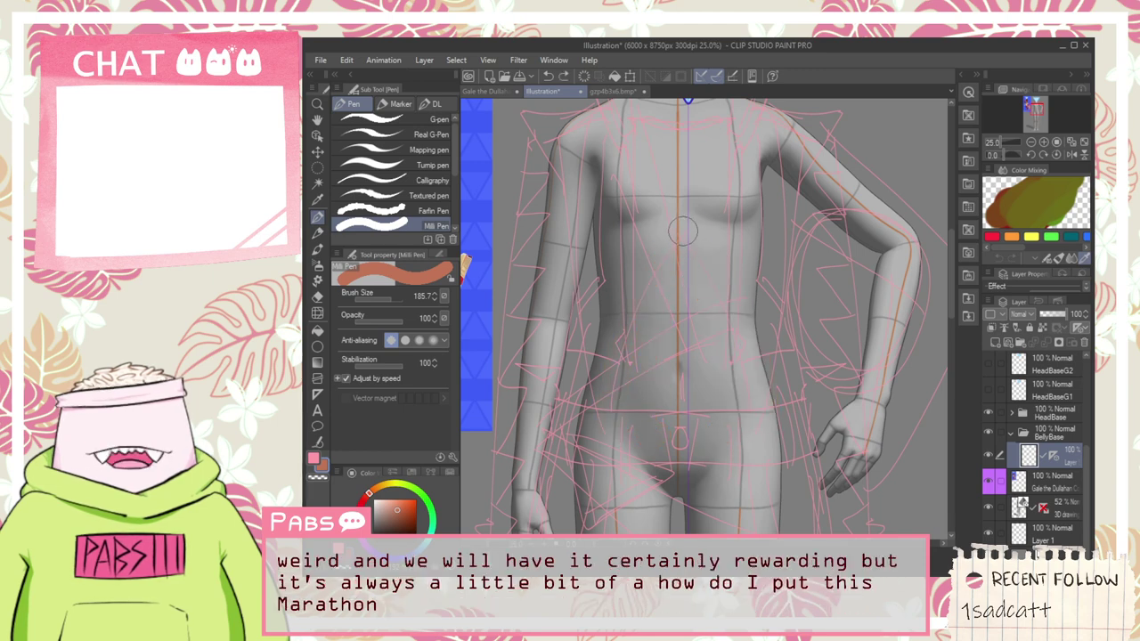
pyautogui.moveTo(682, 231)
pyautogui.mouseDown()
pyautogui.moveTo(617, 396)
pyautogui.moveTo(632, 459)
pyautogui.moveTo(666, 476)
pyautogui.mouseUp()
pyautogui.hotkey('ctrl', 'z')
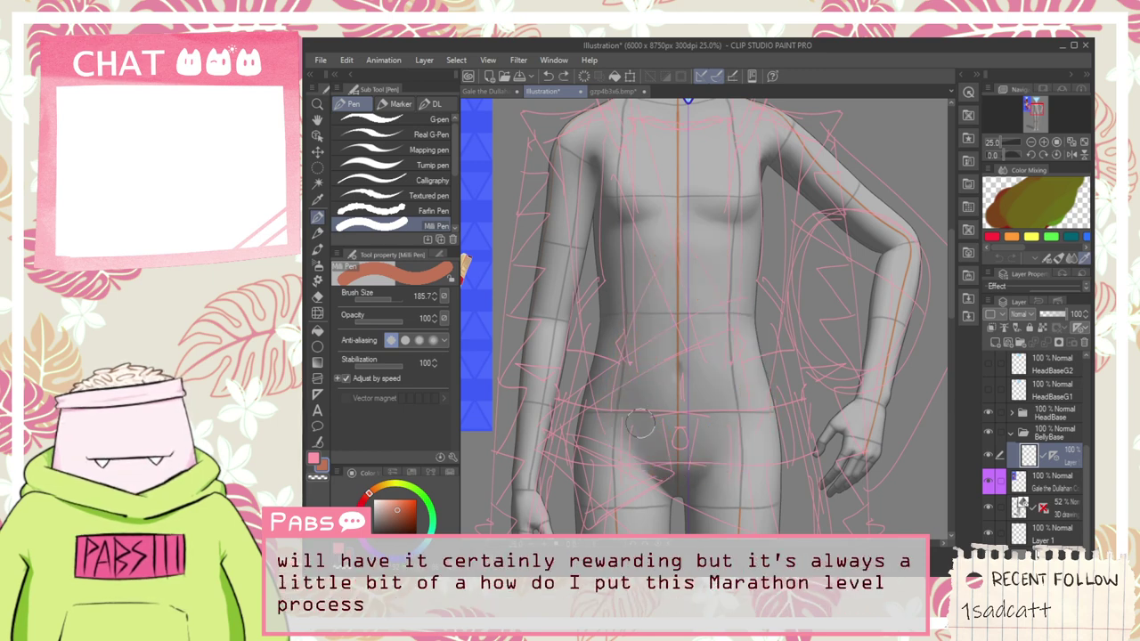
# Step: Paint a symmetrical rounded-triangle belly outline from just below the 3D figure's chest to its hips, closing it along the bottom
pyautogui.moveTo(639, 426)
pyautogui.mouseDown()
pyautogui.moveTo(623, 383)
pyautogui.moveTo(663, 254)
pyautogui.moveTo(681, 236)
pyautogui.mouseUp()
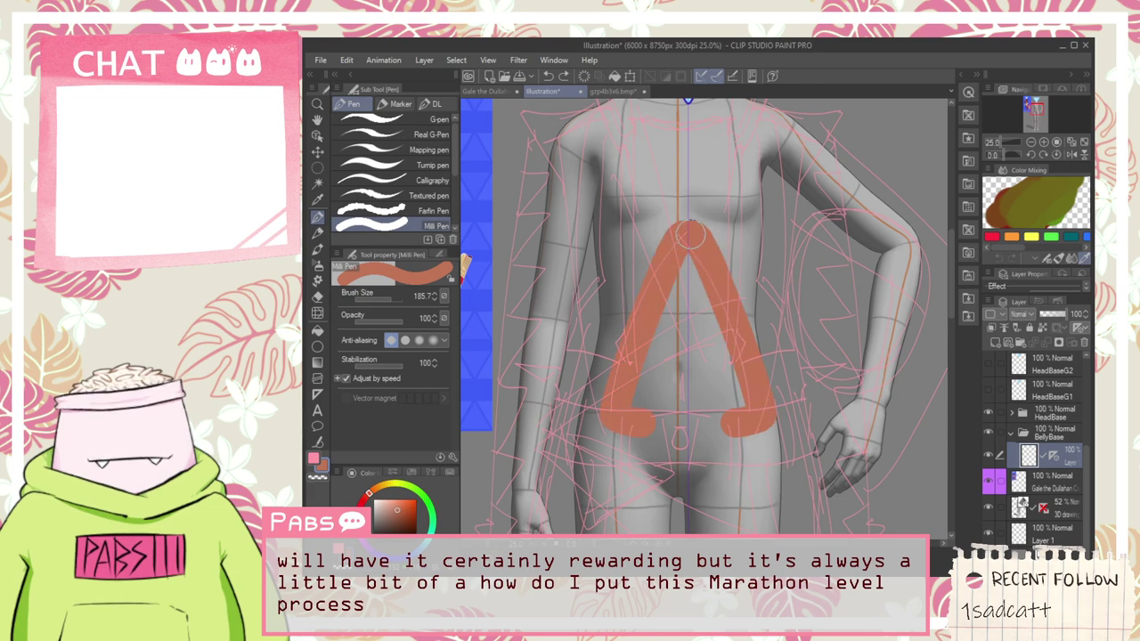
pyautogui.moveTo(625, 419); pyautogui.dragTo(710, 422)
pyautogui.hotkey('ctrl', 'z')
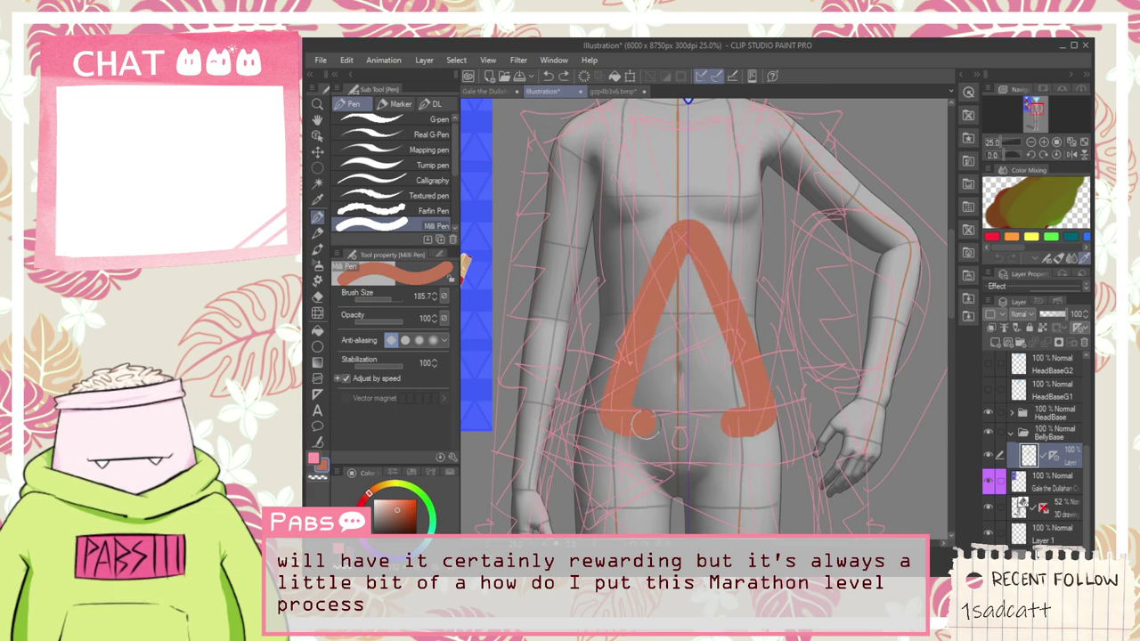
pyautogui.moveTo(641, 426)
pyautogui.mouseDown()
pyautogui.moveTo(722, 425)
pyautogui.moveTo(707, 421)
pyautogui.moveTo(659, 303)
pyautogui.moveTo(688, 288)
pyautogui.mouseUp()
# Step: Fill the inside of the rounded-triangle belly outline with the same orange-brown colour
pyautogui.press('g')
pyautogui.press('p')
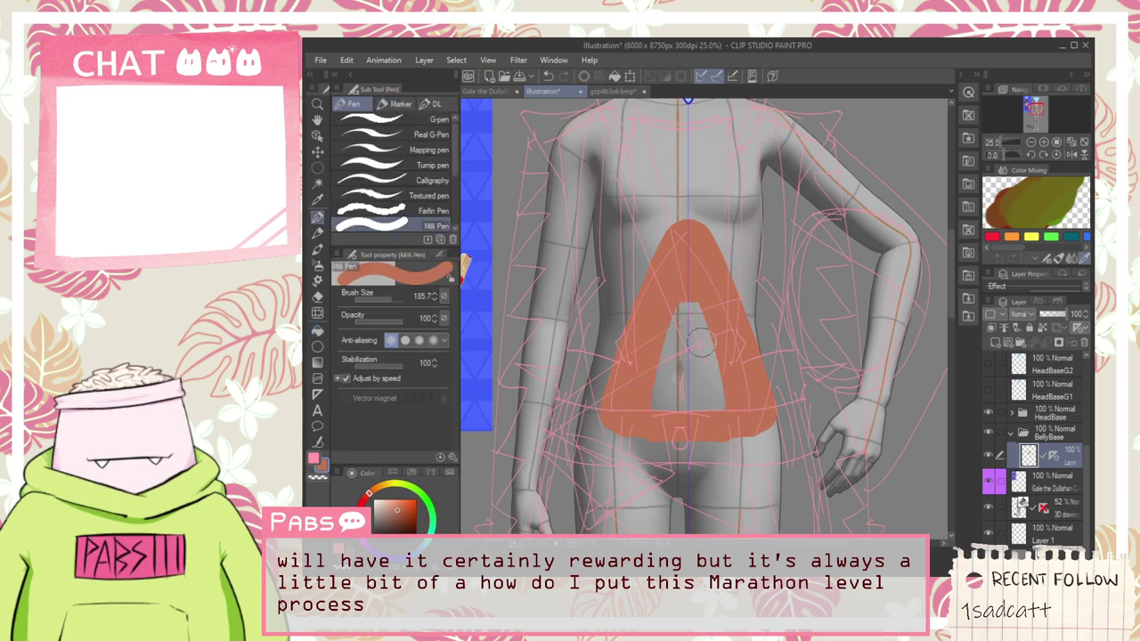
pyautogui.moveTo(700, 342)
pyautogui.mouseDown()
pyautogui.moveTo(720, 420)
pyautogui.moveTo(666, 412)
pyautogui.moveTo(683, 397)
pyautogui.moveTo(700, 329)
pyautogui.mouseUp()
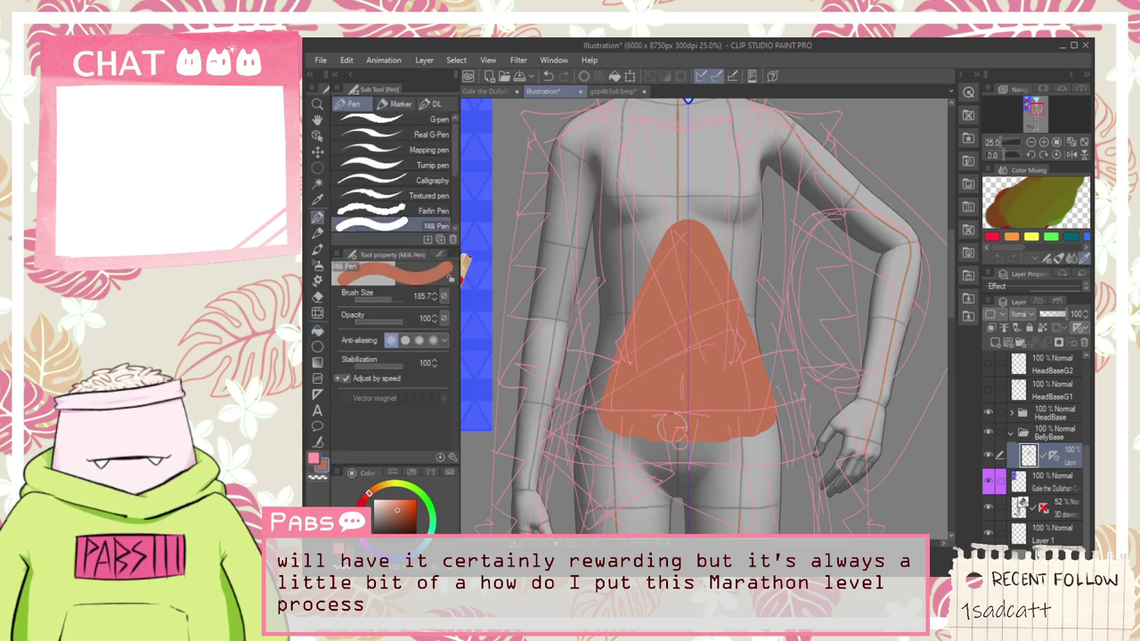
pyautogui.hotkey('ctrl', 'z')
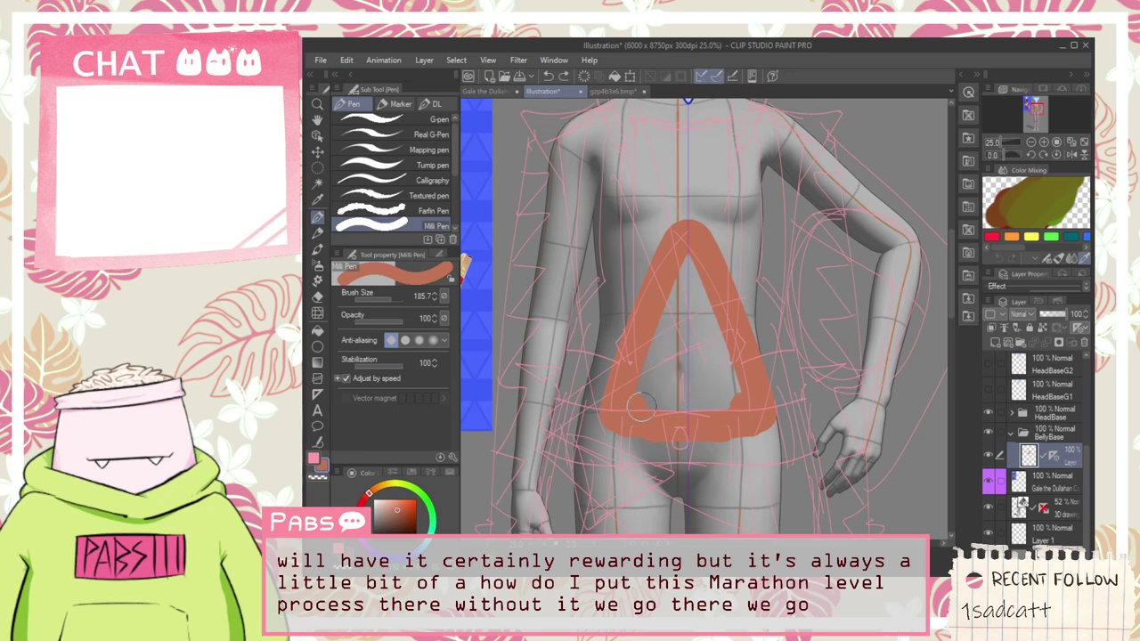
pyautogui.moveTo(637, 403)
pyautogui.mouseDown()
pyautogui.moveTo(728, 398)
pyautogui.moveTo(696, 258)
pyautogui.moveTo(667, 391)
pyautogui.mouseUp()
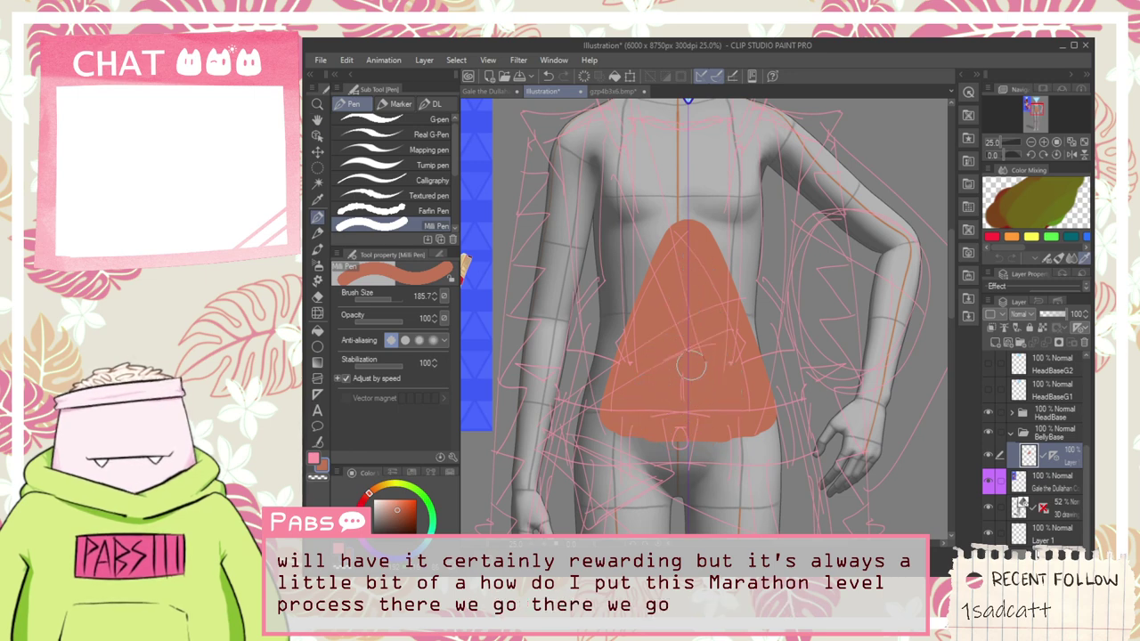
# Step: Examine the belly shape's proportions against the triangle head, the 3D figure and the reference artwork, and collapse the BellyBase folder
pyautogui.press('h')
pyautogui.scroll(-2, 695, 427)
pyautogui.moveTo(703, 429); pyautogui.dragTo(698, 271)
pyautogui.scroll(2, 701, 346)
pyautogui.scroll(-2, 685, 340)
pyautogui.moveTo(706, 408); pyautogui.dragTo(709, 457)
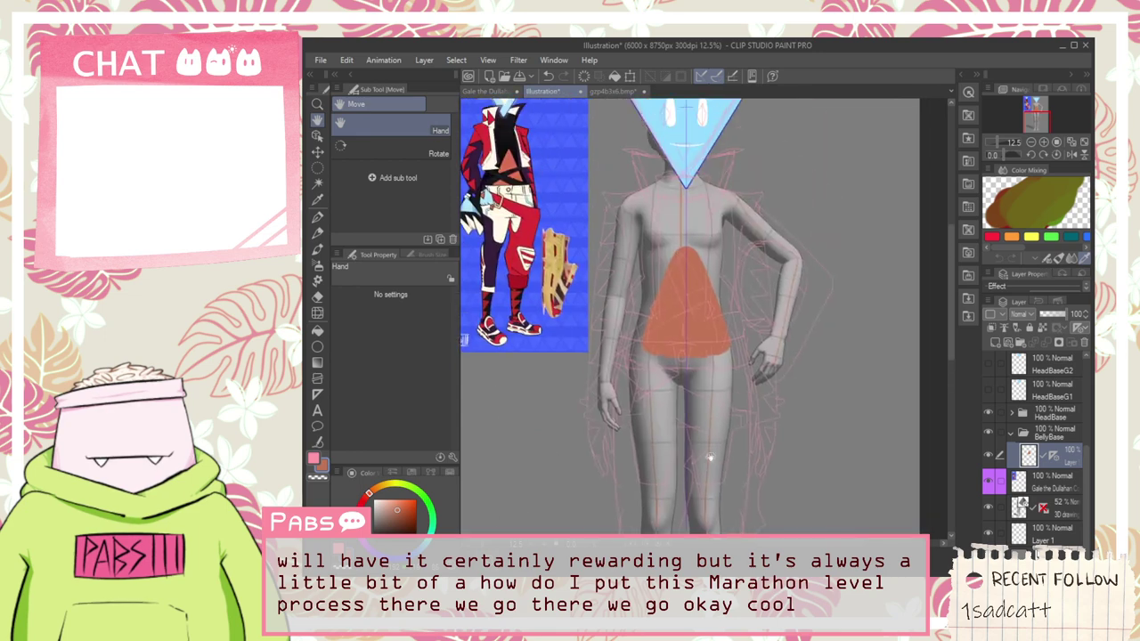
pyautogui.moveTo(715, 338); pyautogui.dragTo(712, 385)
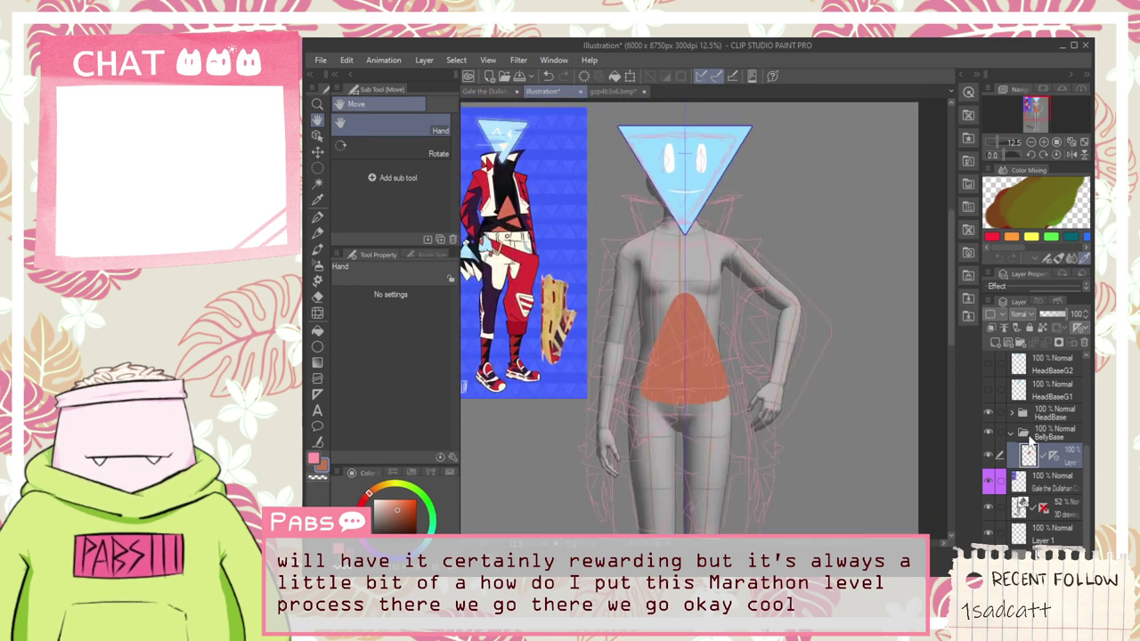
pyautogui.click(1009, 432)
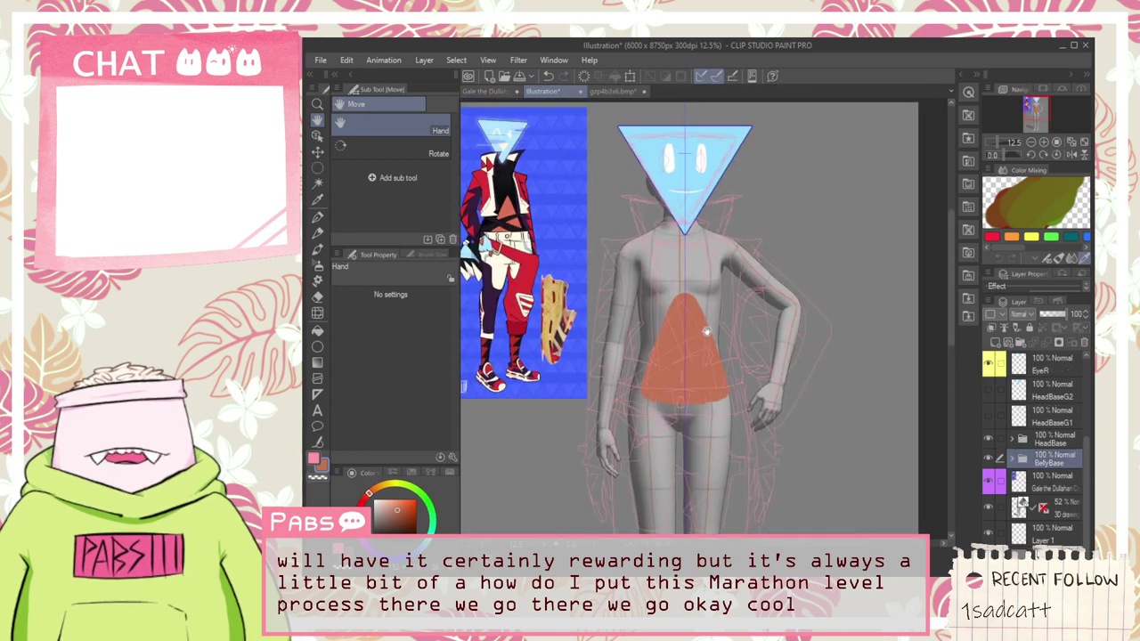
# Step: Trim the belly shape's uneven bottom edge into a smooth, symmetrical curve with the Snap eraser on the layer inside BellyBase
pyautogui.scroll(3, 706, 331)
pyautogui.moveTo(623, 398); pyautogui.dragTo(626, 318)
pyautogui.press('e')
pyautogui.scroll(1, 624, 427)
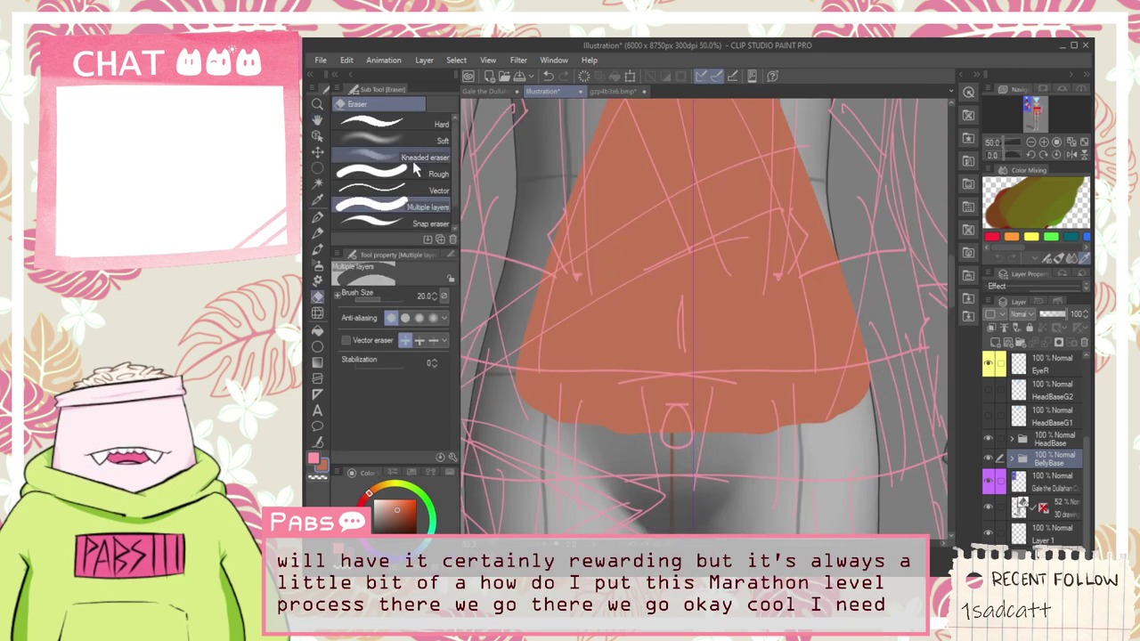
pyautogui.click(419, 125)
pyautogui.scroll(1, 611, 438)
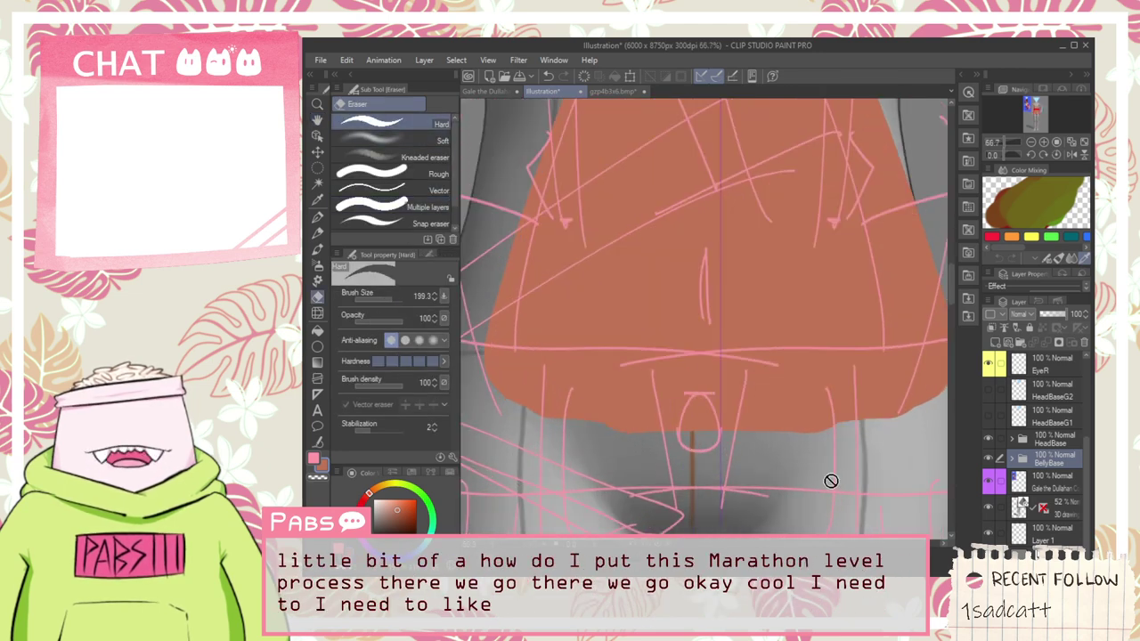
pyautogui.click(1010, 460)
pyautogui.click(1051, 485)
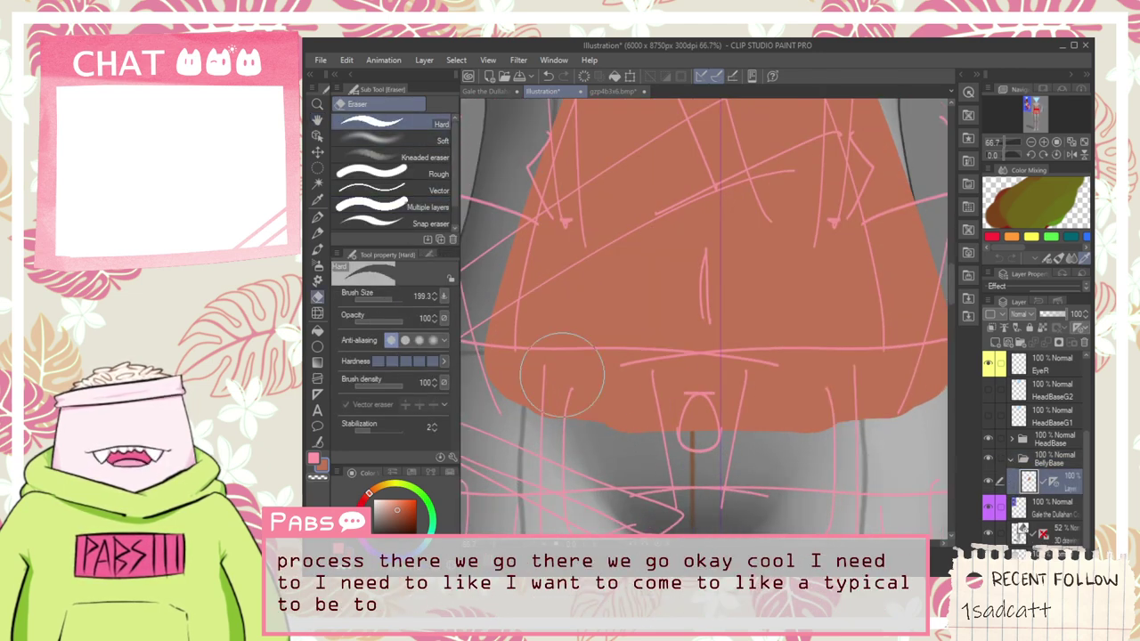
pyautogui.click(396, 222)
pyautogui.moveTo(492, 401); pyautogui.dragTo(666, 433)
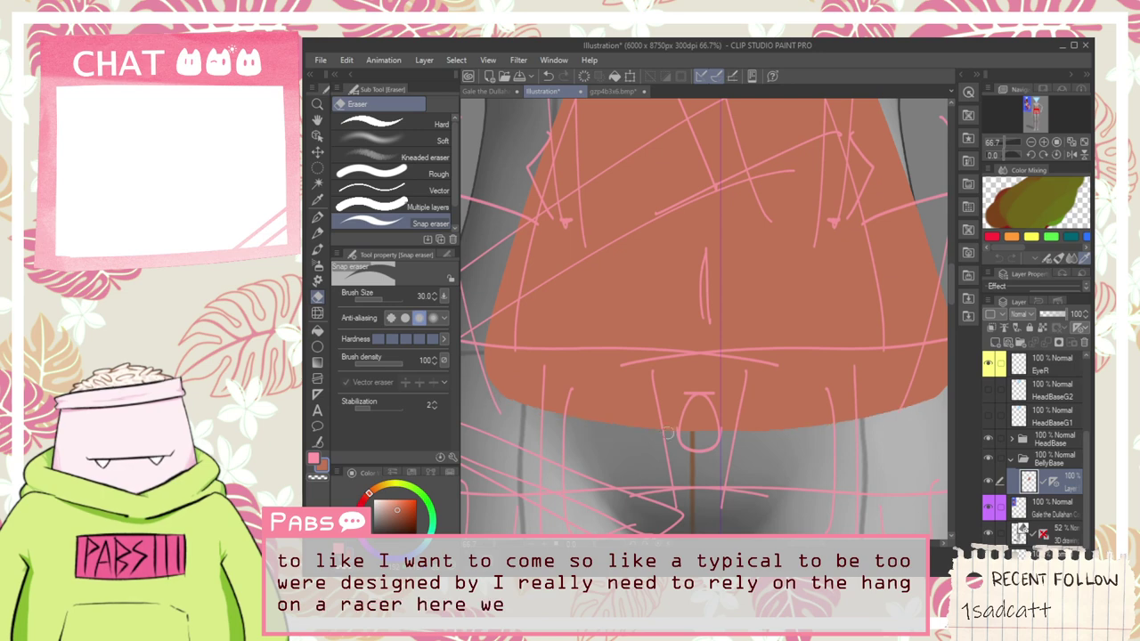
# Step: Compare the trimmed belly shape with the sketch, the 3D figure's torso and the reference character
pyautogui.scroll(-3, 559, 420)
pyautogui.press('space')
pyautogui.moveTo(588, 351); pyautogui.dragTo(623, 417)
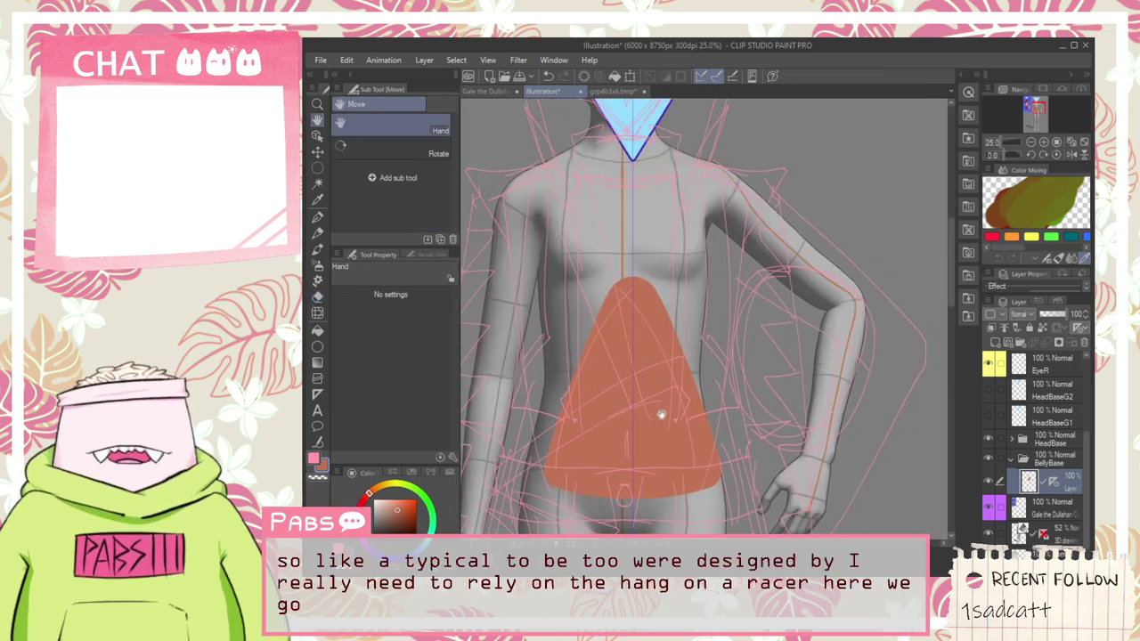
pyautogui.scroll(-2, 668, 414)
pyautogui.scroll(1, 668, 396)
pyautogui.scroll(1, 632, 305)
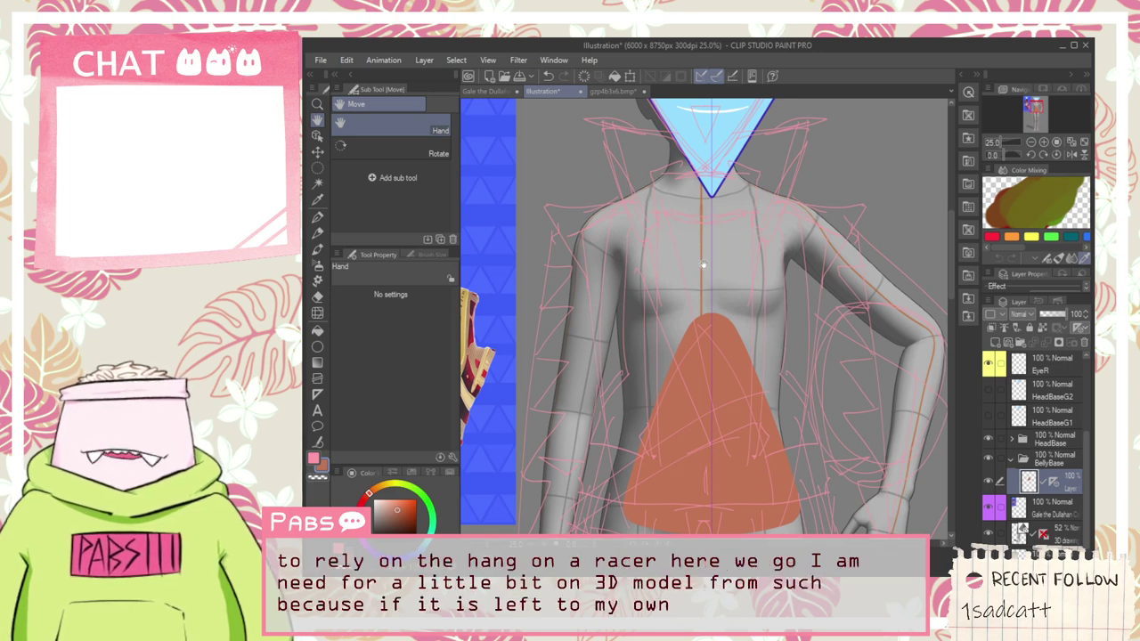
pyautogui.moveTo(719, 255); pyautogui.dragTo(717, 373)
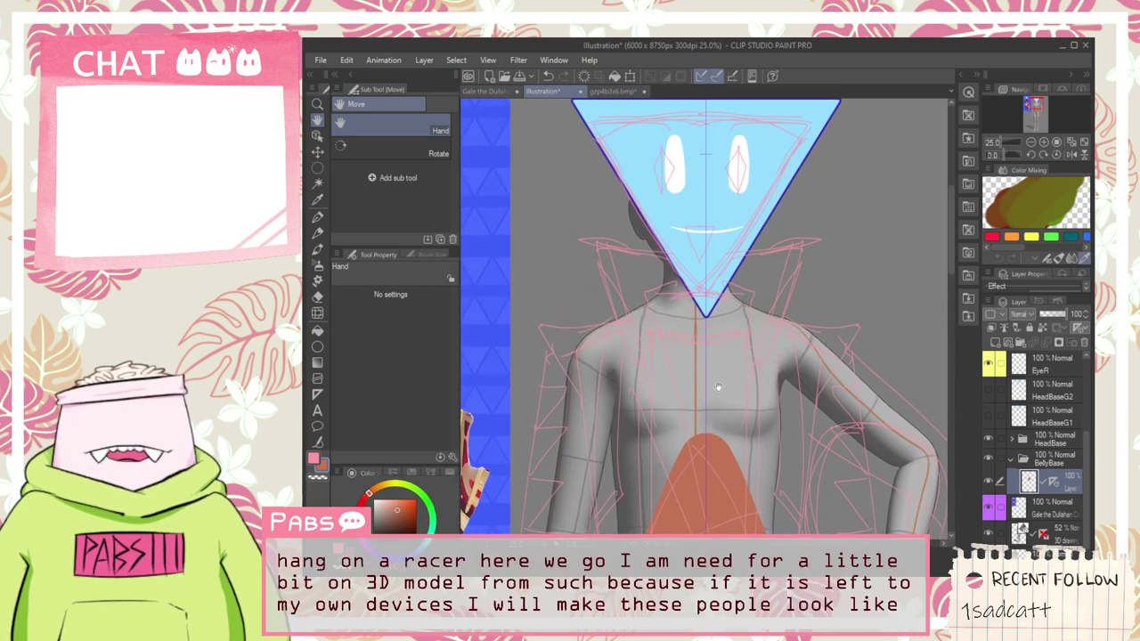
pyautogui.scroll(-2, 716, 373)
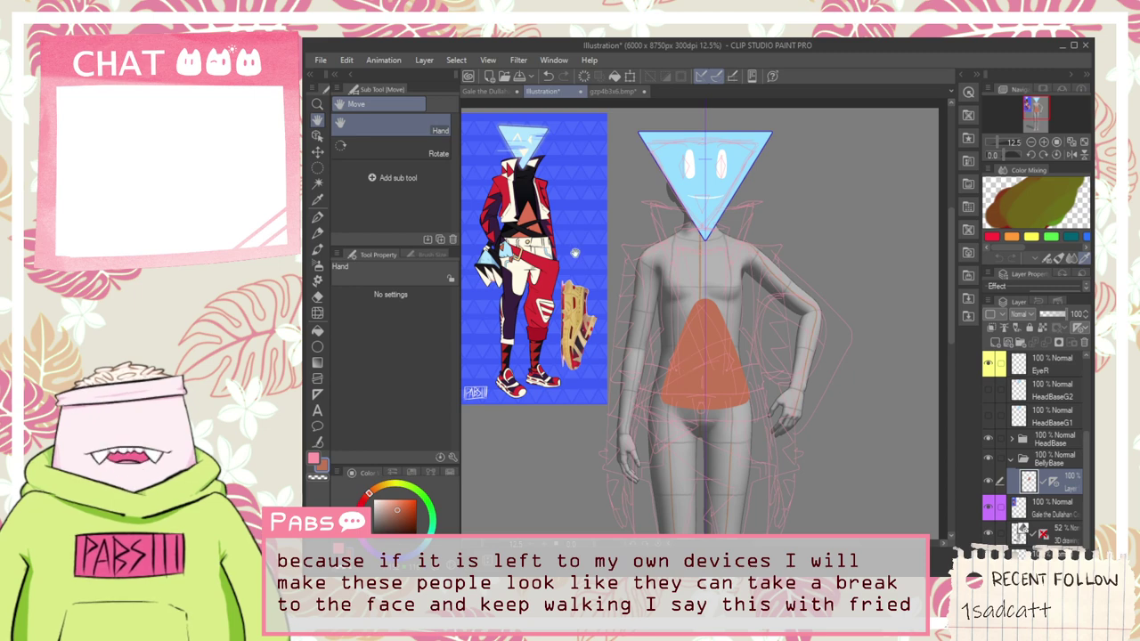
pyautogui.scroll(3, 675, 367)
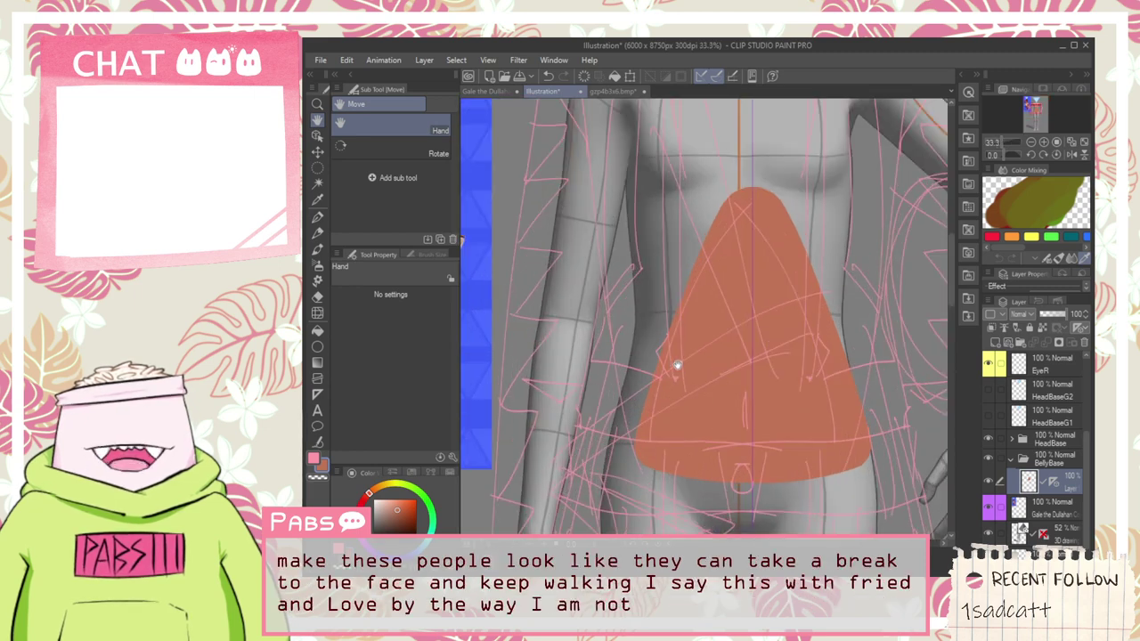
pyautogui.scroll(-1, 676, 365)
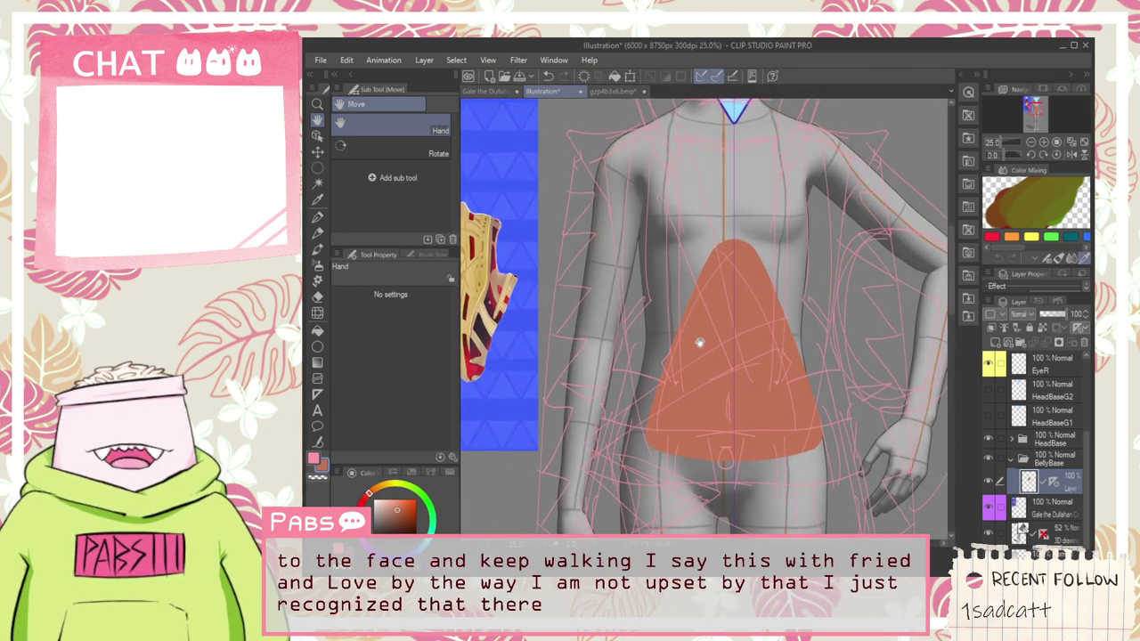
pyautogui.scroll(-3, 722, 305)
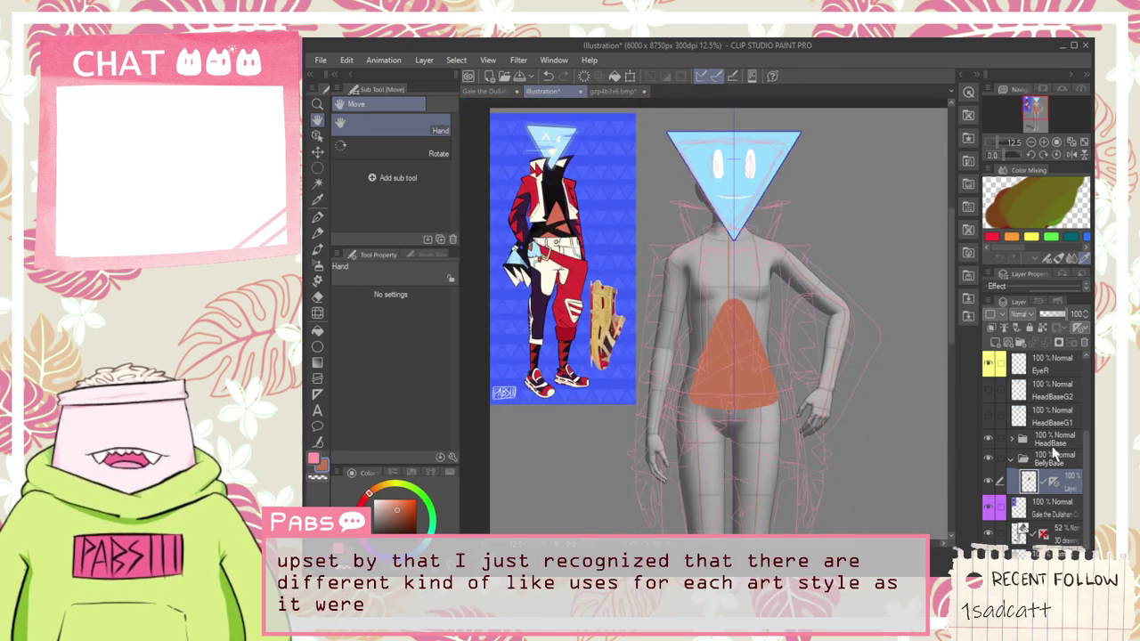
# Step: Select the layers from HeadBase up to the 83% opacity sketch and shift them slightly left onto the 3D figure's centre line
pyautogui.scroll(3, 1055, 440)
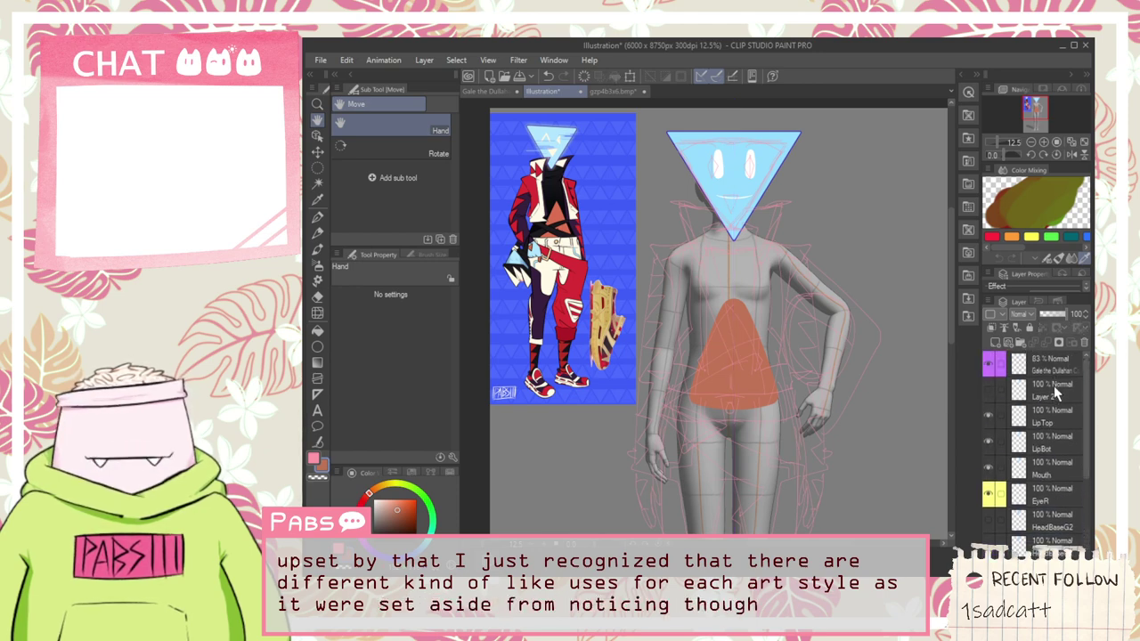
pyautogui.keyDown('shift'); pyautogui.click(1054, 367); pyautogui.keyUp('shift')
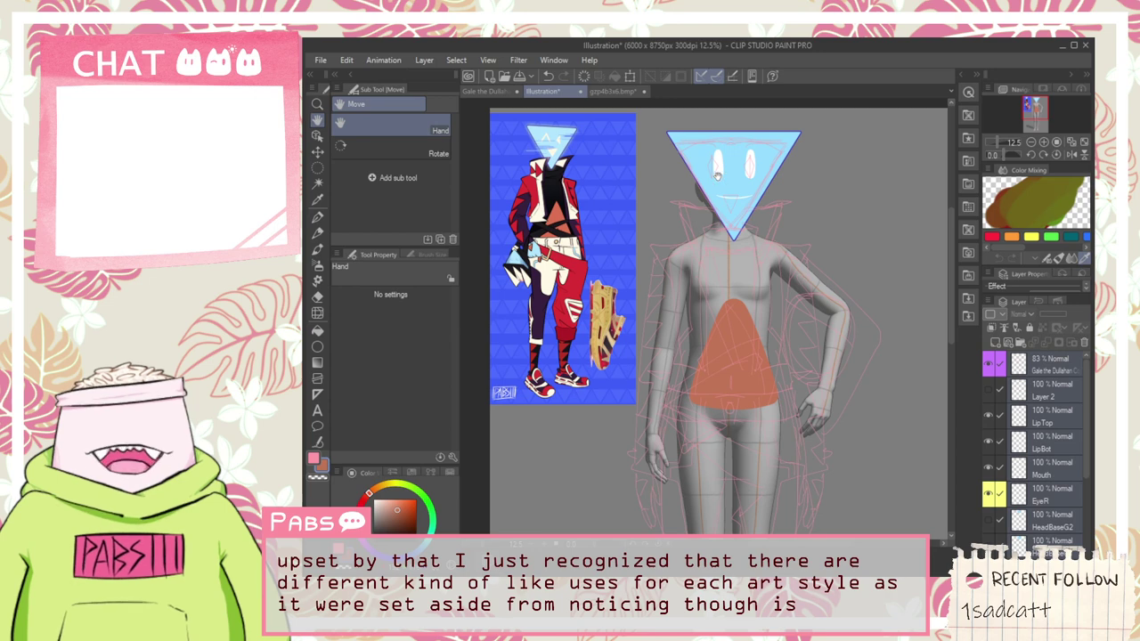
pyautogui.scroll(3, 716, 153)
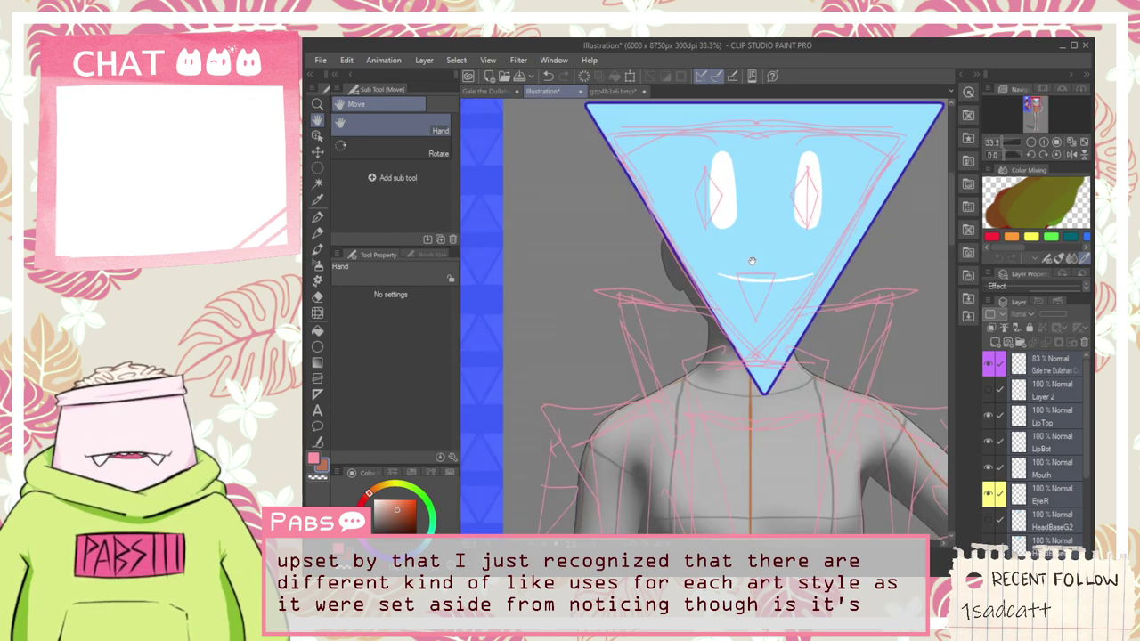
pyautogui.press('k')
pyautogui.moveTo(828, 400); pyautogui.dragTo(815, 392)
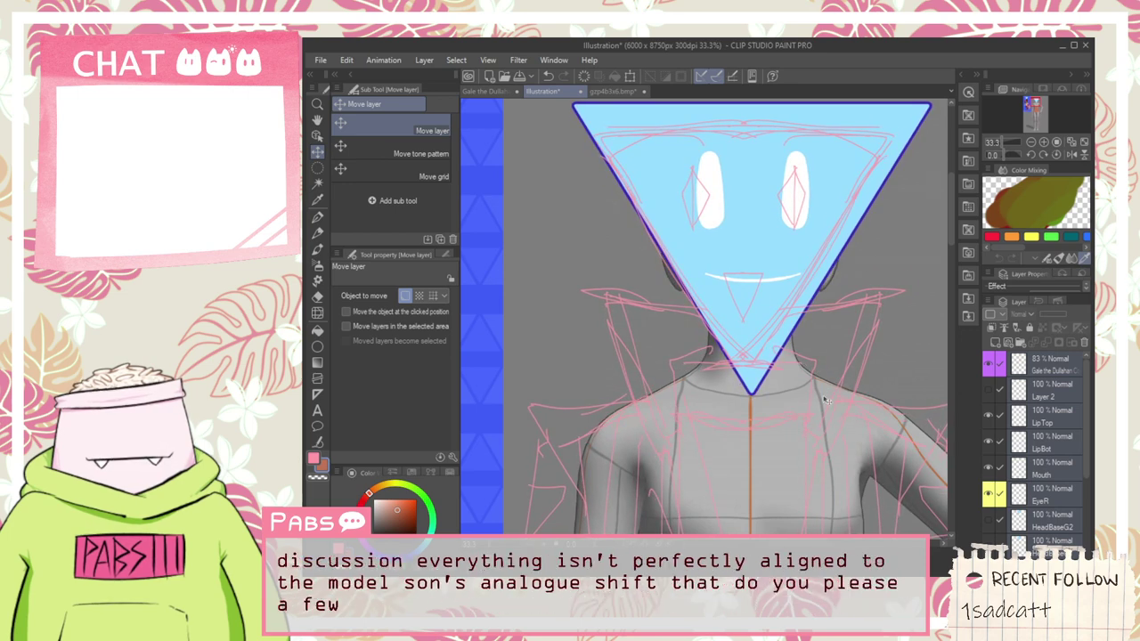
# Step: Check the shifted head and sketch against the belly and the 3D figure, and select the BellyBase folder
pyautogui.scroll(-4, 823, 394)
pyautogui.scroll(3, 816, 489)
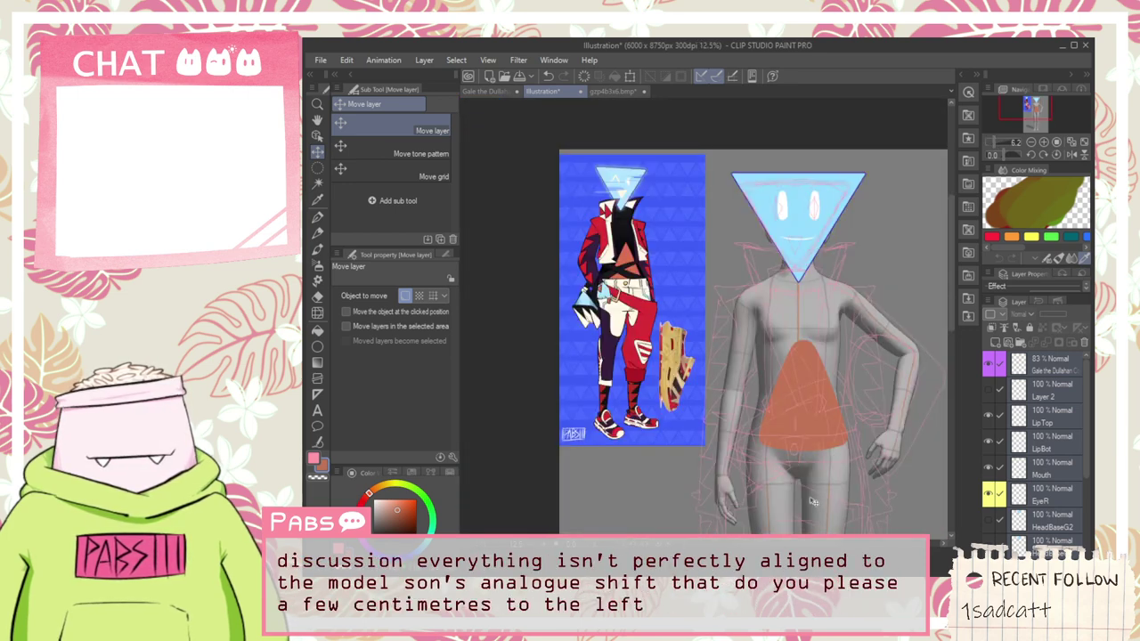
pyautogui.press('space')
pyautogui.scroll(-3, 840, 482)
pyautogui.moveTo(839, 474); pyautogui.dragTo(796, 395)
pyautogui.scroll(3, 807, 454)
pyautogui.scroll(-3, 835, 453)
pyautogui.scroll(-3, 1050, 445)
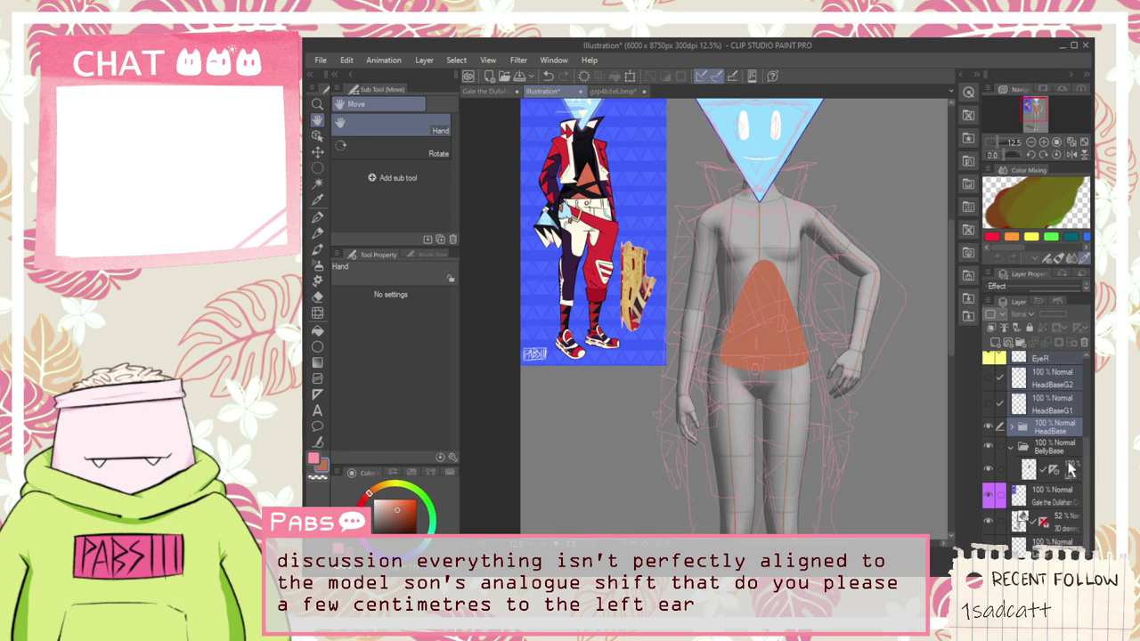
pyautogui.click(1042, 449)
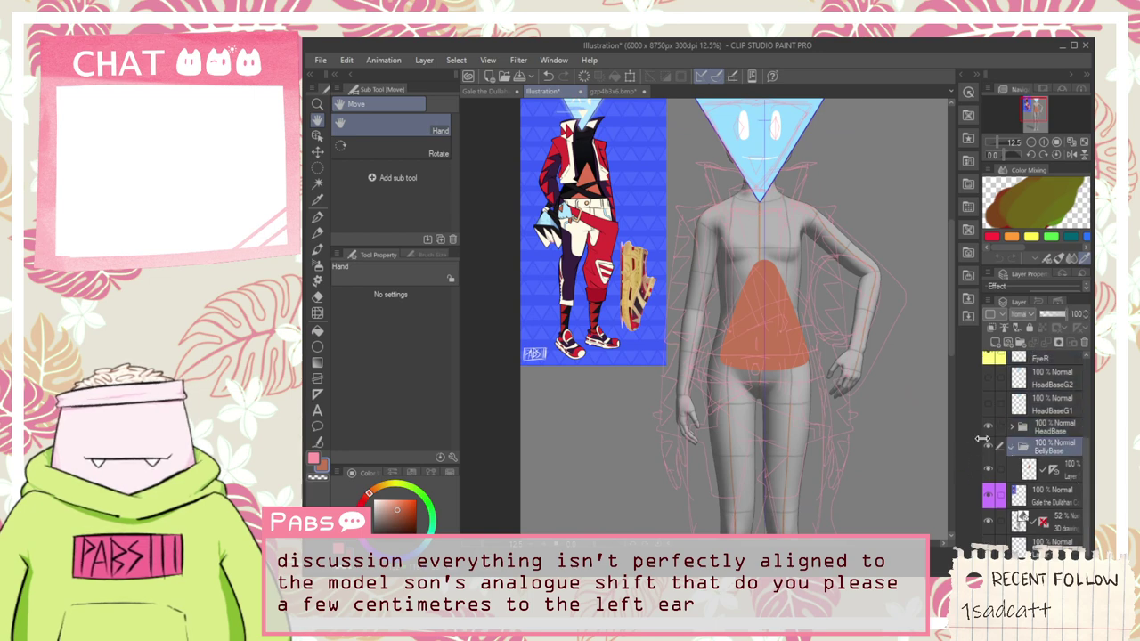
# Step: Undo the last layer shift and move the layers from BellyBase up to the 83% opacity sketch slightly left onto the 3D figure's centre line
pyautogui.hotkey('ctrl', 'z')
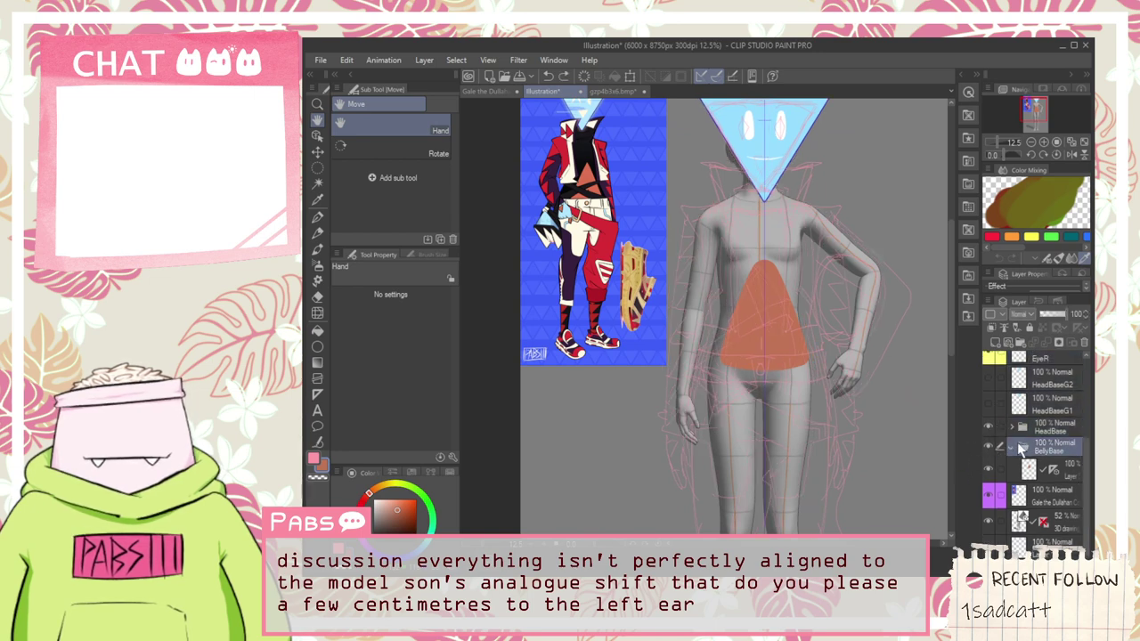
pyautogui.click(1010, 447)
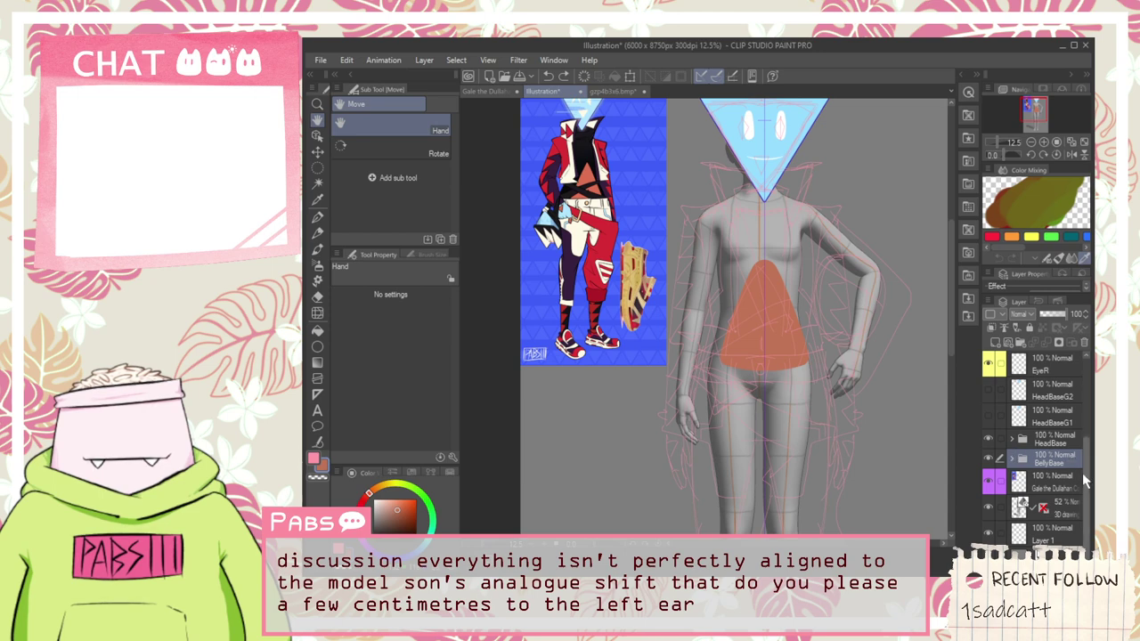
pyautogui.scroll(3, 1053, 359)
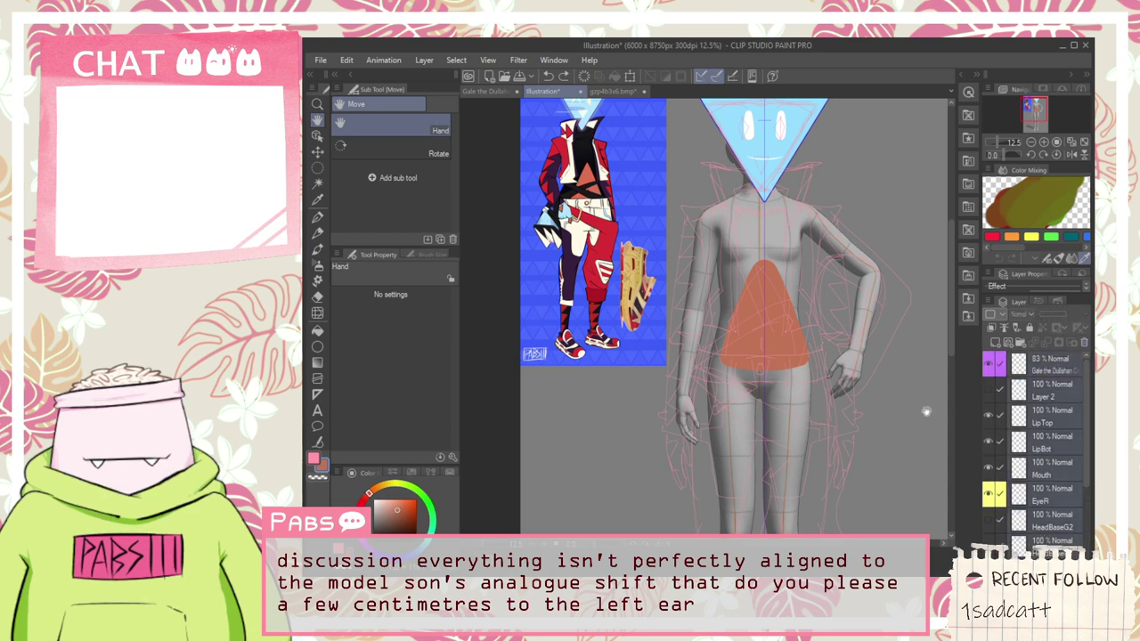
pyautogui.press('k')
pyautogui.moveTo(773, 381); pyautogui.dragTo(767, 380)
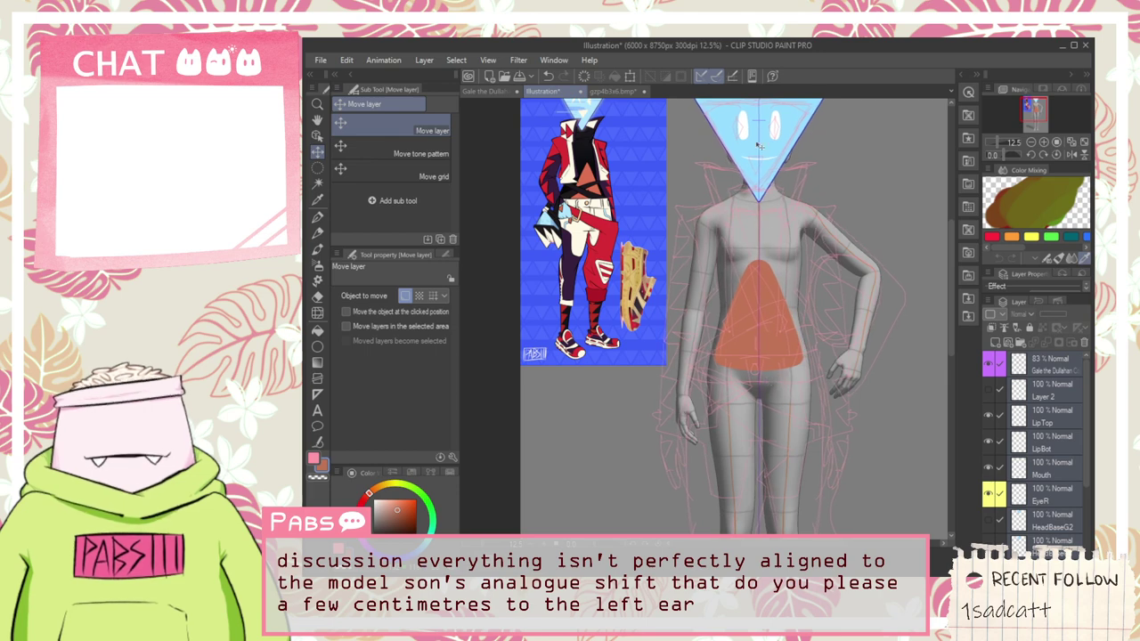
# Step: Check the shifted head, belly and sketch against the 3D figure down to the feet, and select only the LipBot layer
pyautogui.scroll(2, 767, 205)
pyautogui.scroll(-2, 771, 216)
pyautogui.press('space')
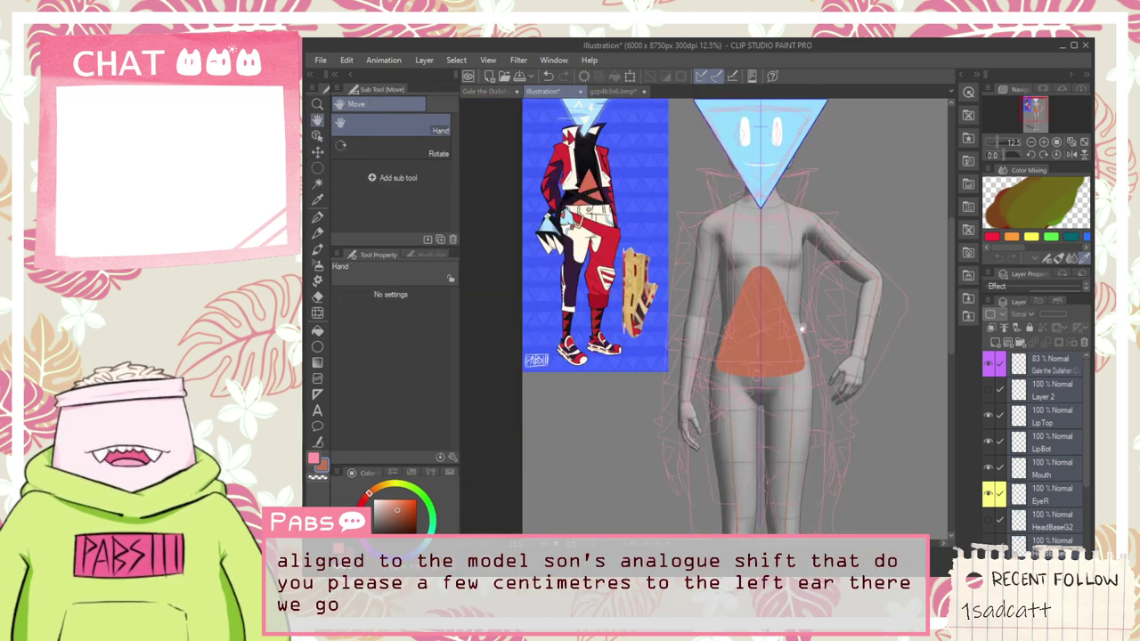
pyautogui.moveTo(814, 402); pyautogui.dragTo(809, 295)
pyautogui.moveTo(813, 431); pyautogui.dragTo(812, 312)
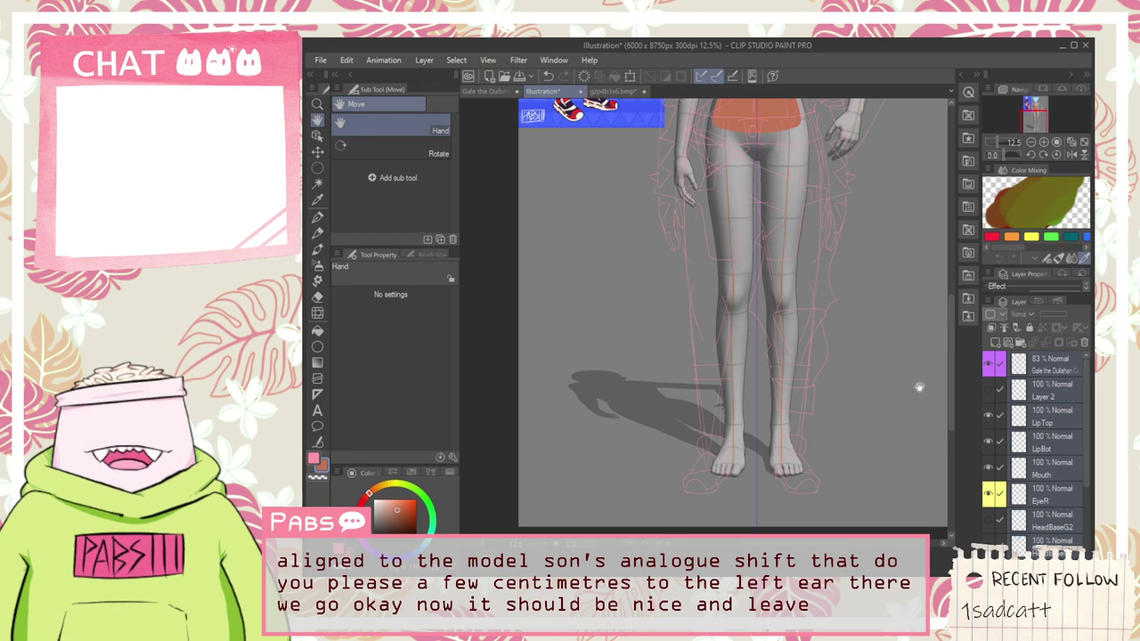
pyautogui.click(1051, 445)
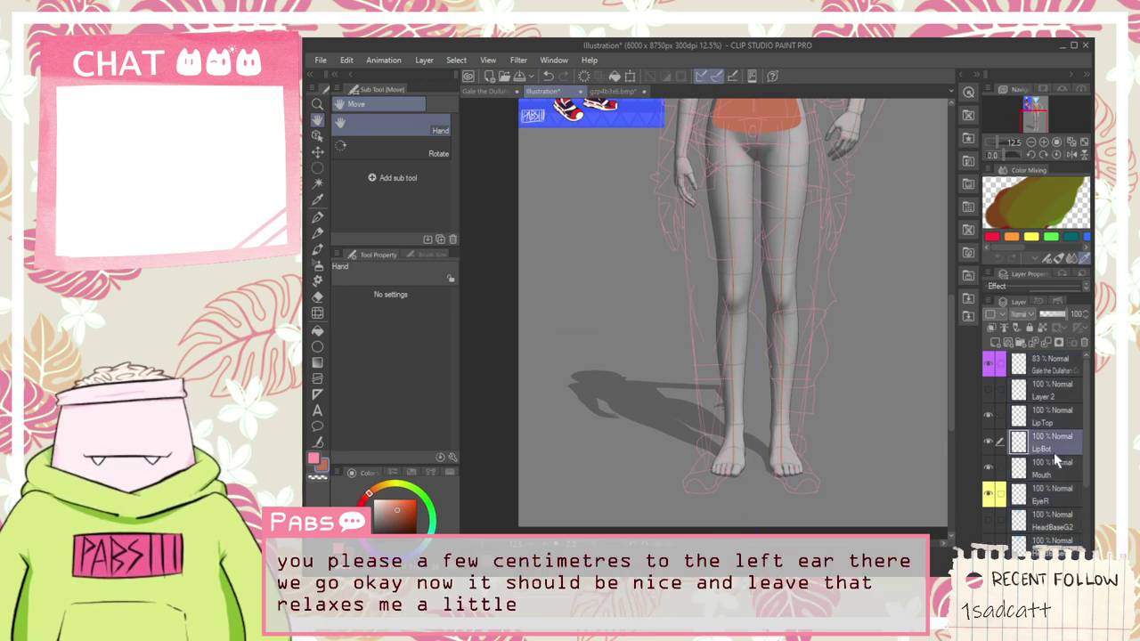
pyautogui.scroll(2, 779, 250)
pyautogui.scroll(-2, 740, 437)
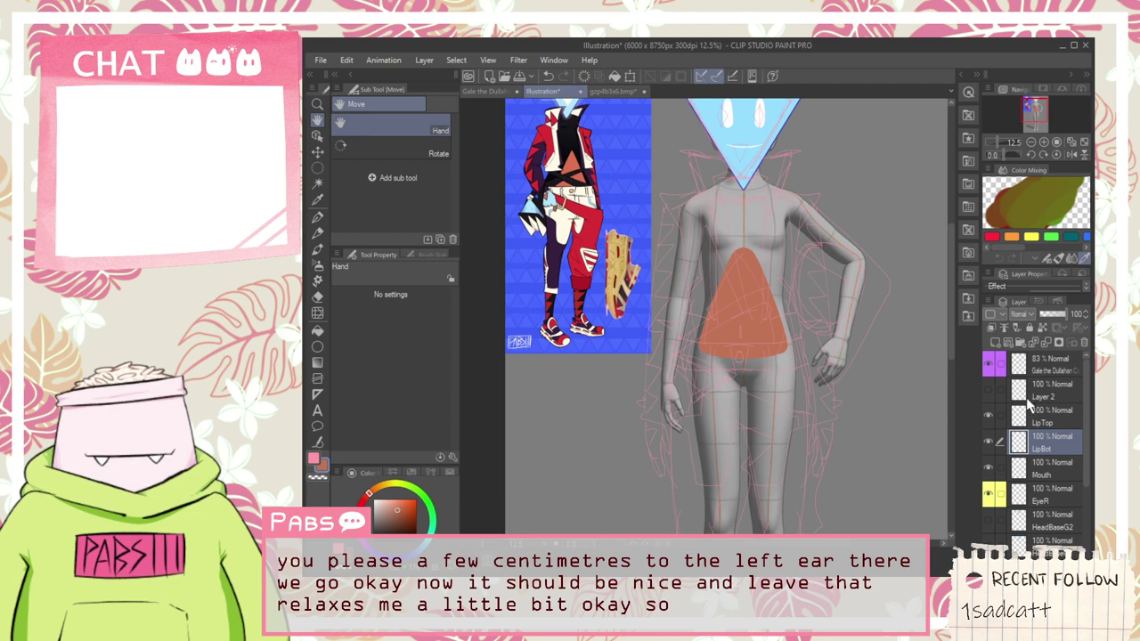
# Step: Lower the BellyBase folder's opacity to 43% so the sketch and 3D torso show through
pyautogui.scroll(3, 768, 281)
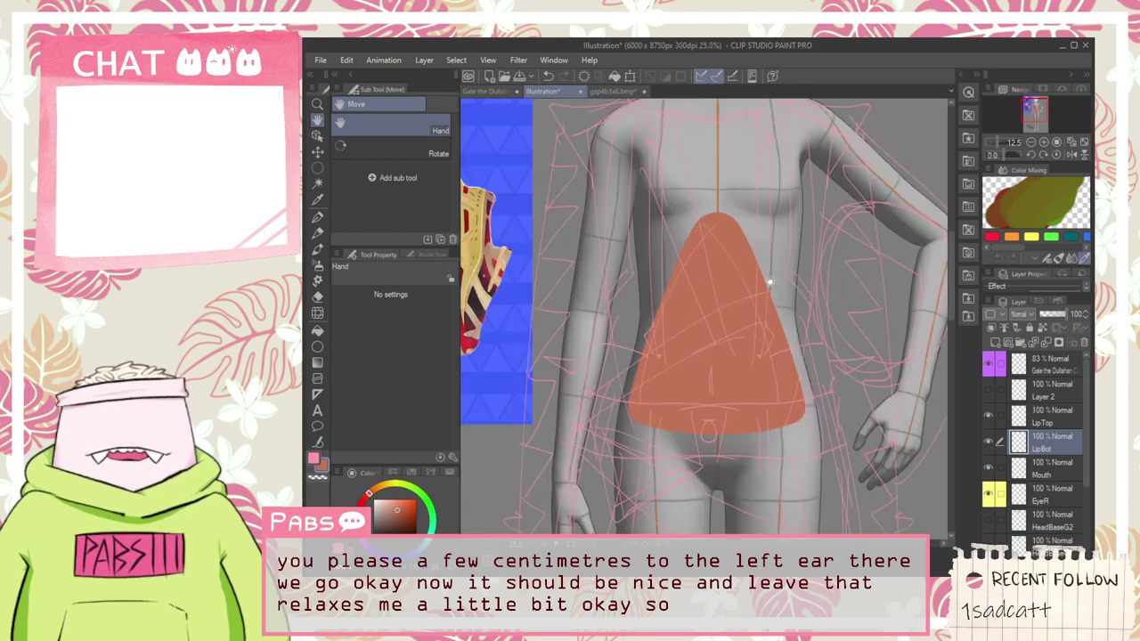
pyautogui.moveTo(738, 319); pyautogui.dragTo(776, 420)
pyautogui.scroll(-1, 777, 404)
pyautogui.scroll(-1, 807, 403)
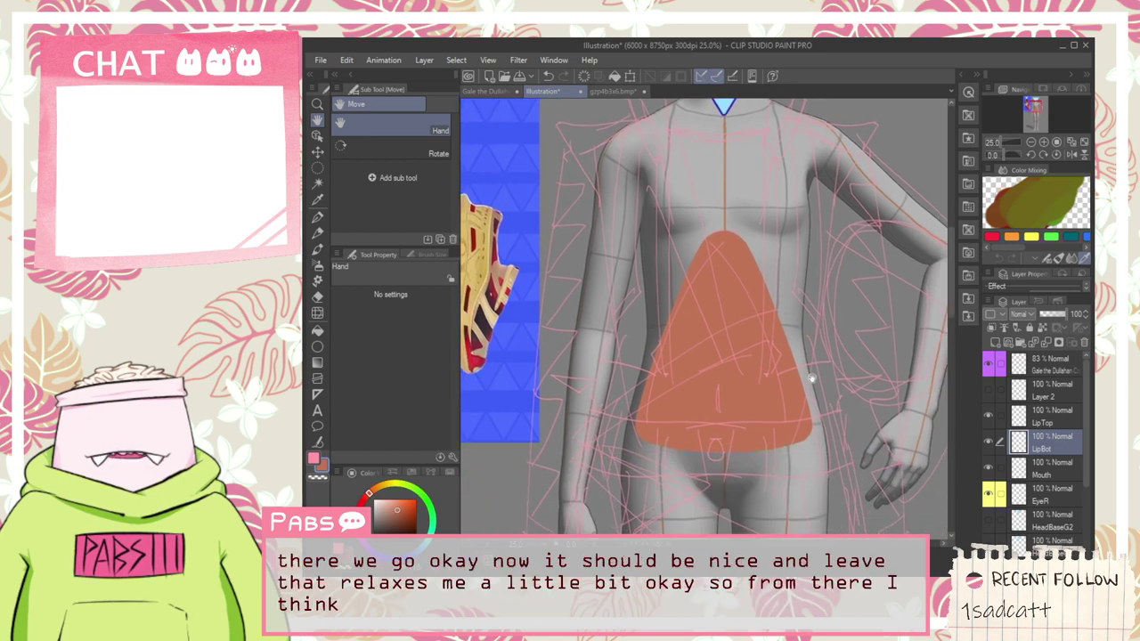
pyautogui.scroll(-1, 1088, 463)
pyautogui.scroll(-3, 1088, 463)
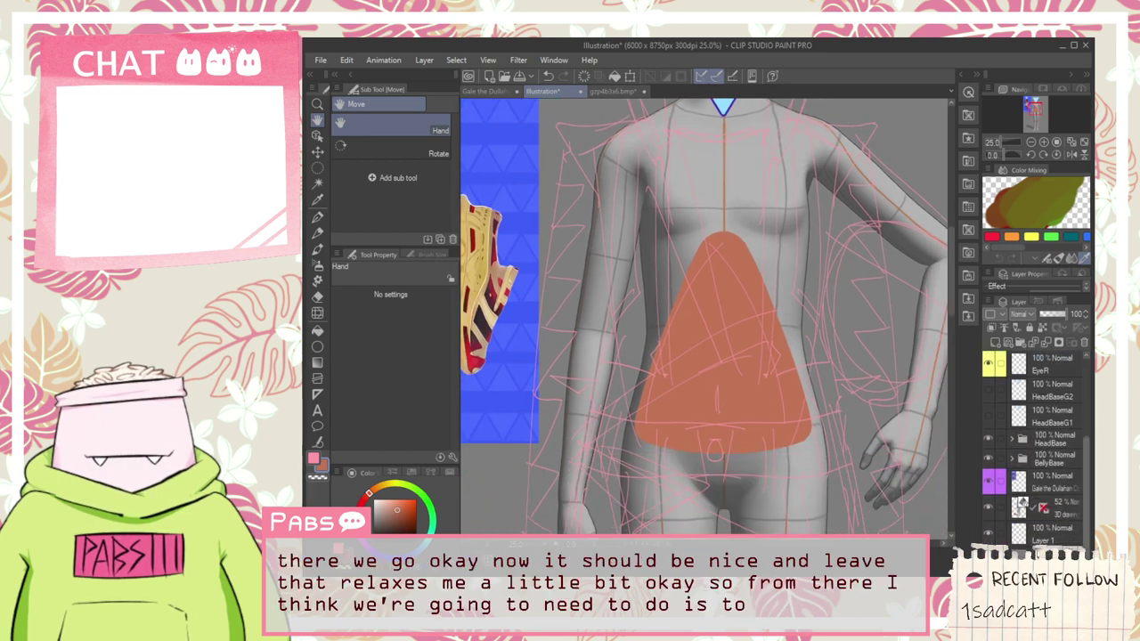
pyautogui.click(1043, 459)
pyautogui.click(1051, 314)
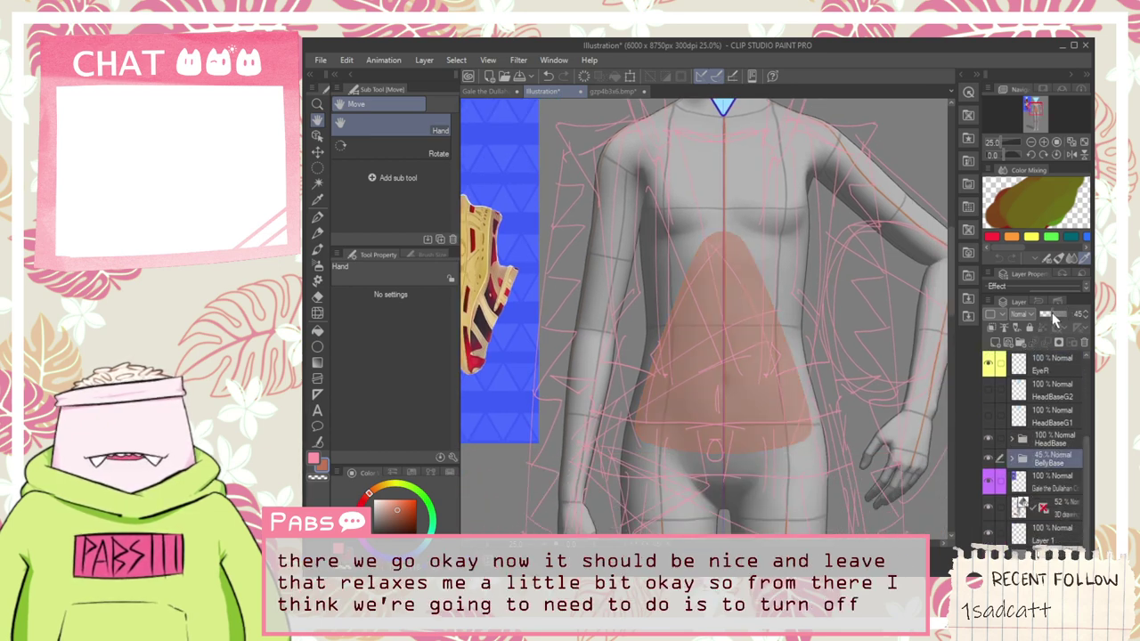
pyautogui.moveTo(808, 327)
pyautogui.mouseDown()
pyautogui.moveTo(840, 412)
pyautogui.moveTo(821, 344)
pyautogui.mouseUp()
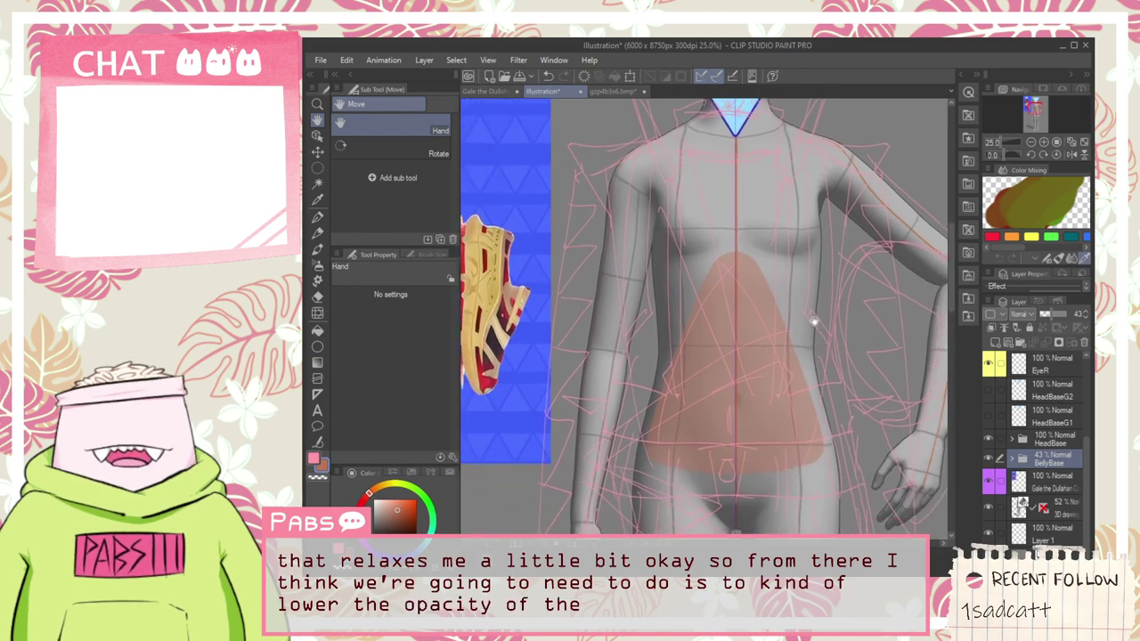
# Step: Set the pen's drawing colour to black and create a new layer folder directly above BellyBase
pyautogui.scroll(-2, 825, 330)
pyautogui.scroll(4, 660, 205)
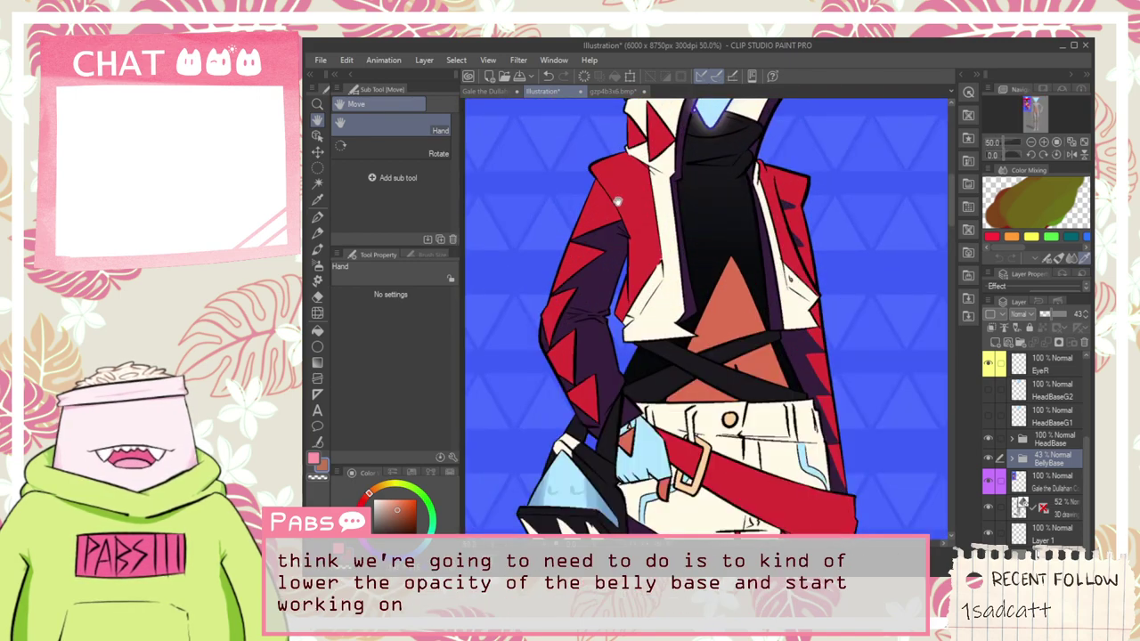
pyautogui.scroll(-2, 629, 216)
pyautogui.moveTo(836, 418); pyautogui.dragTo(699, 159)
pyautogui.moveTo(870, 313); pyautogui.dragTo(708, 323)
pyautogui.press('p')
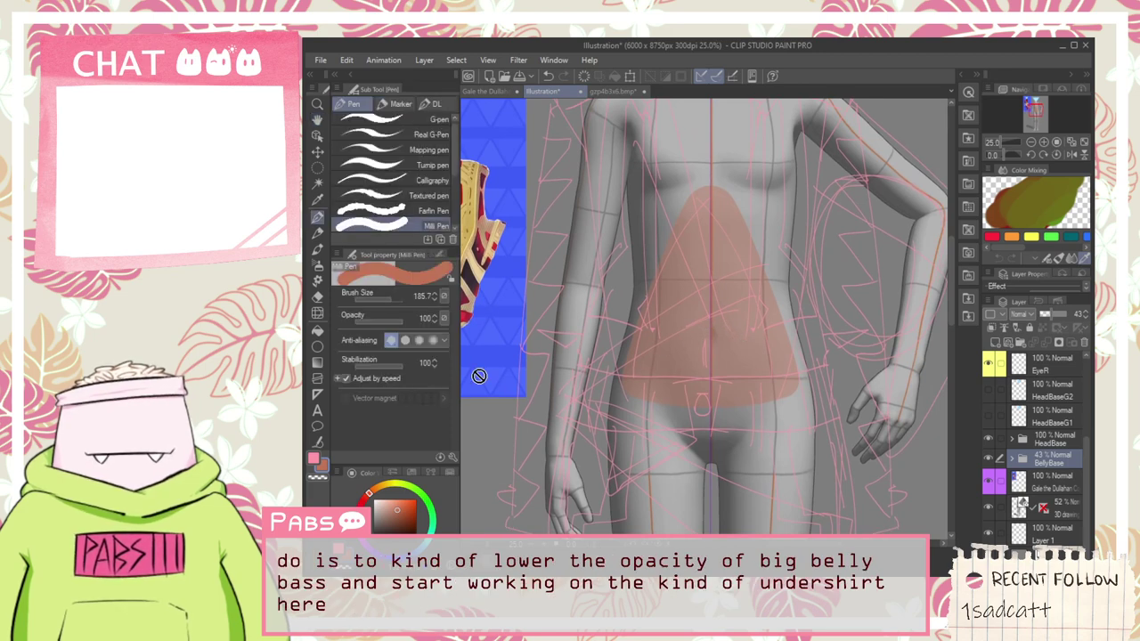
pyautogui.click(370, 537)
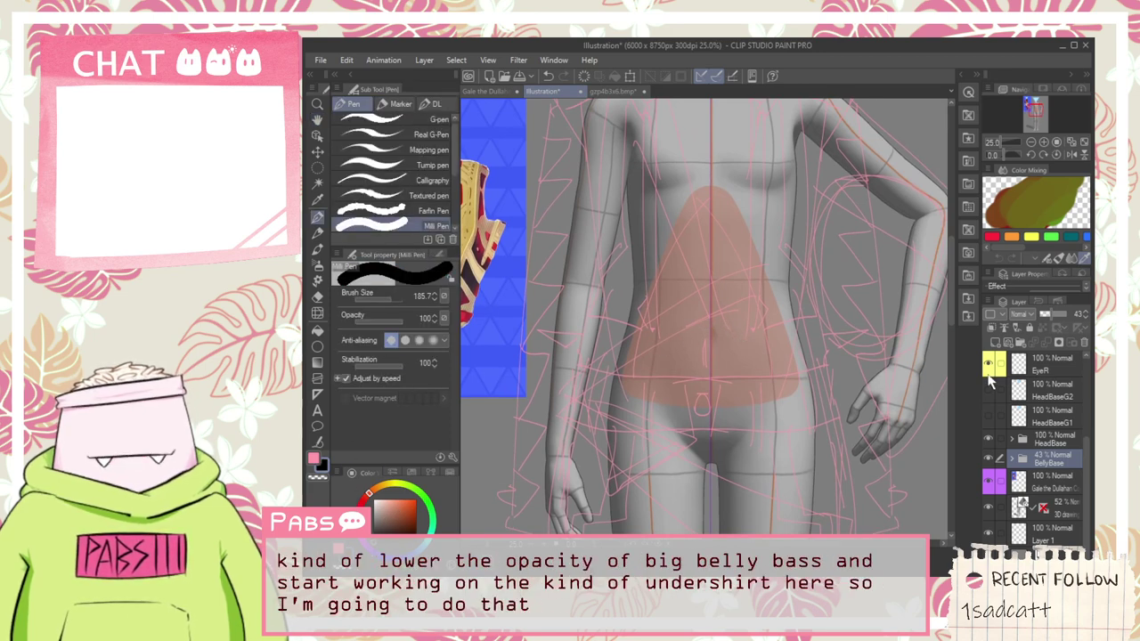
pyautogui.click(1022, 343)
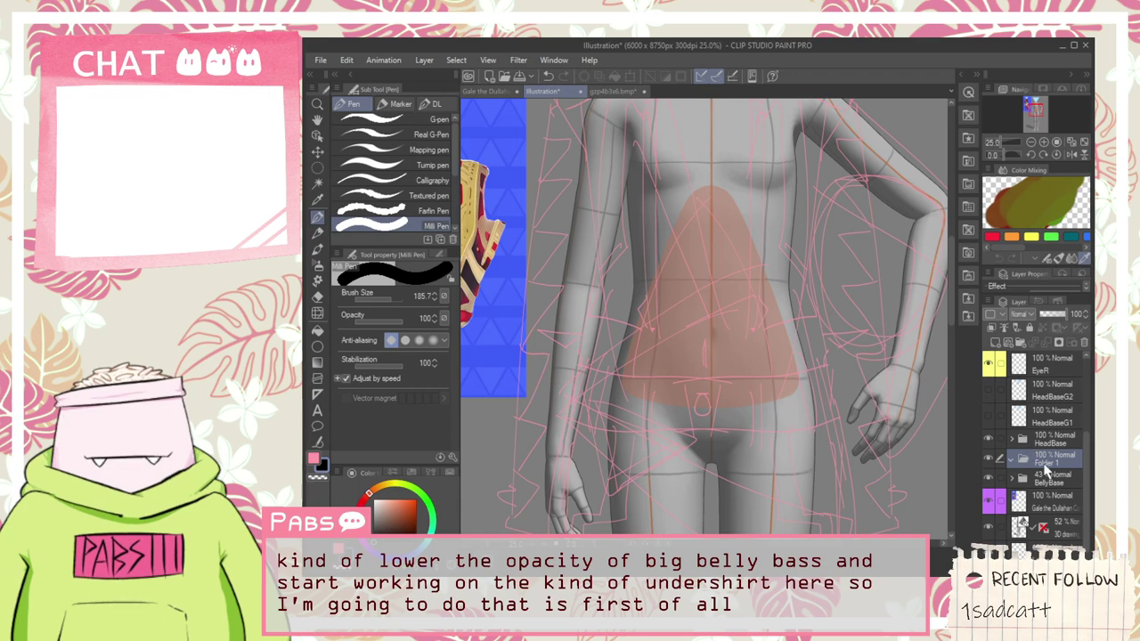
# Step: Examine the reference character's black turtleneck and compare it with the neck and chest of the 3D figure and sketch
pyautogui.hotkey('ctrl', '-')
pyautogui.hotkey('ctrl', '-')
pyautogui.moveTo(605, 294); pyautogui.dragTo(756, 463)
pyautogui.hotkey('ctrl', '+')
pyautogui.hotkey('ctrl', '+')
pyautogui.hotkey('ctrl', '+')
pyautogui.hotkey('ctrl', '+')
pyautogui.moveTo(624, 445); pyautogui.dragTo(685, 233)
pyautogui.hotkey('ctrl', '-')
pyautogui.scroll(-3, 739, 294)
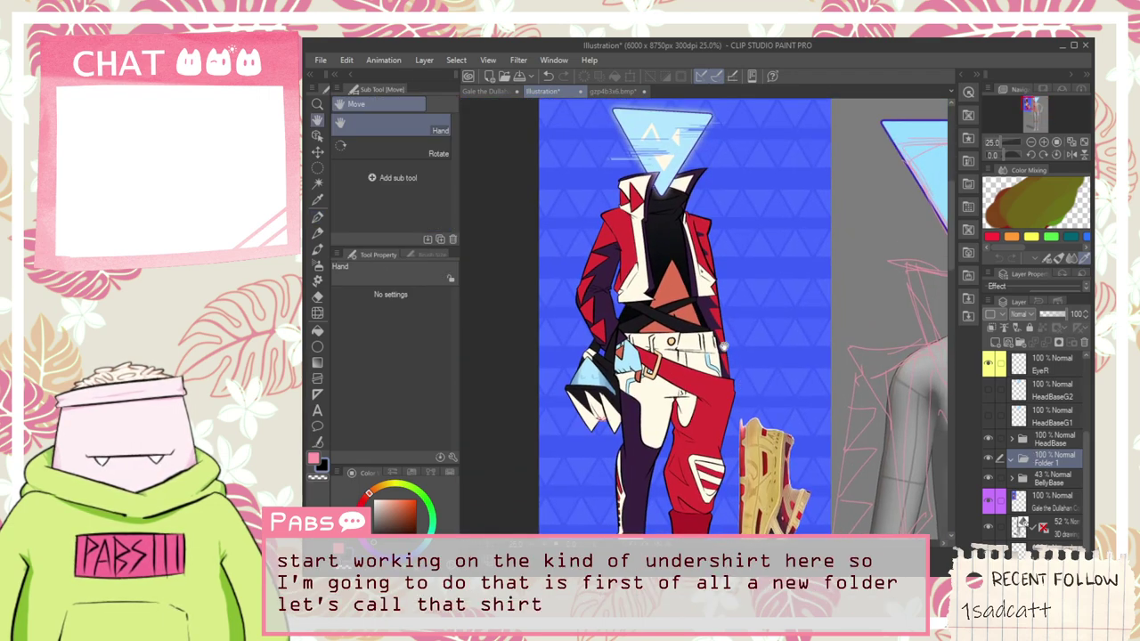
pyautogui.scroll(-1, 737, 349)
pyautogui.scroll(5, 759, 275)
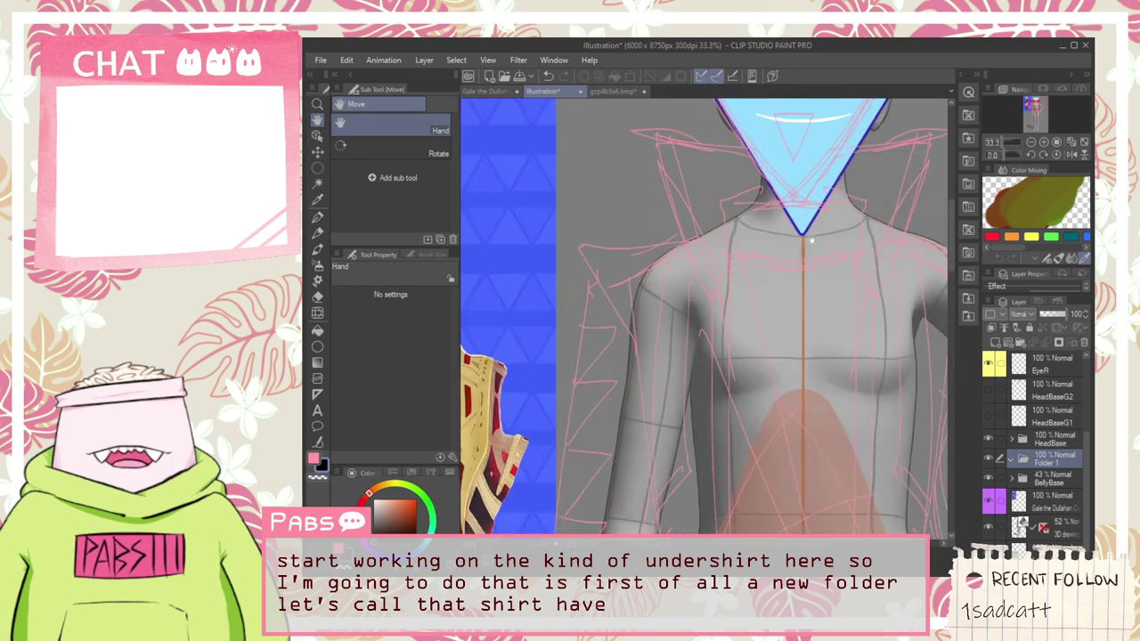
pyautogui.scroll(-1, 766, 323)
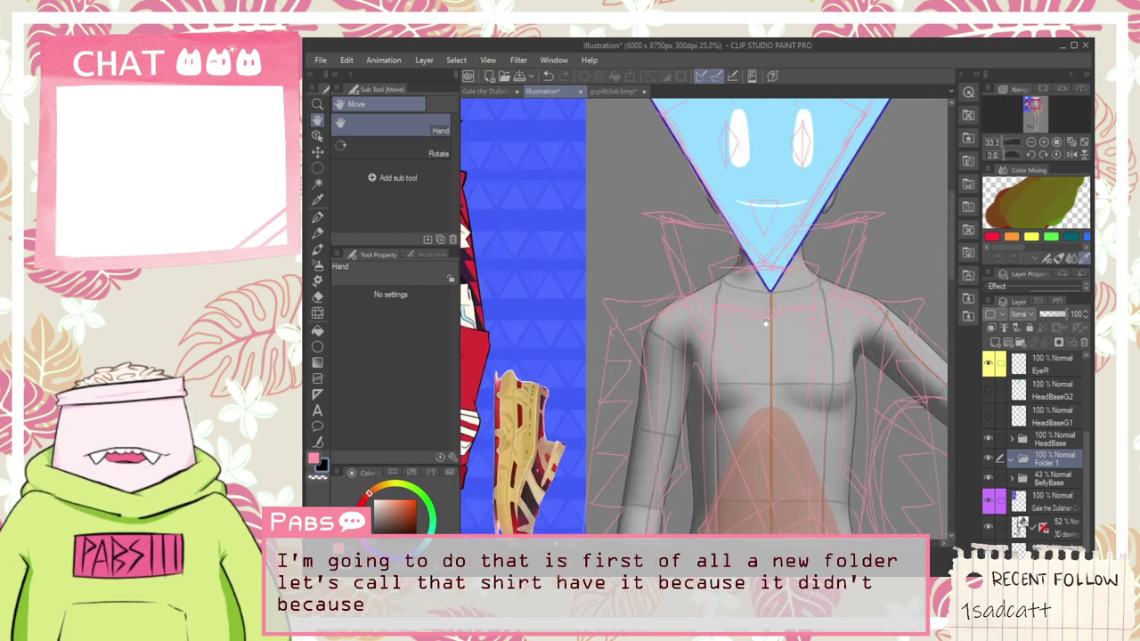
pyautogui.scroll(2, 768, 318)
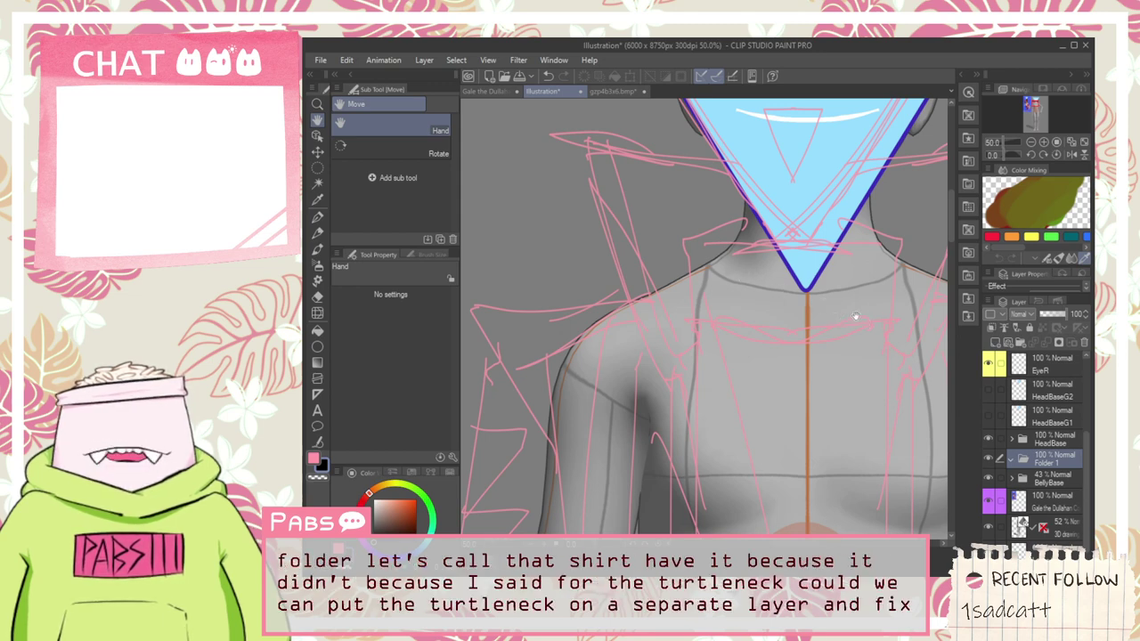
pyautogui.scroll(-3, 854, 317)
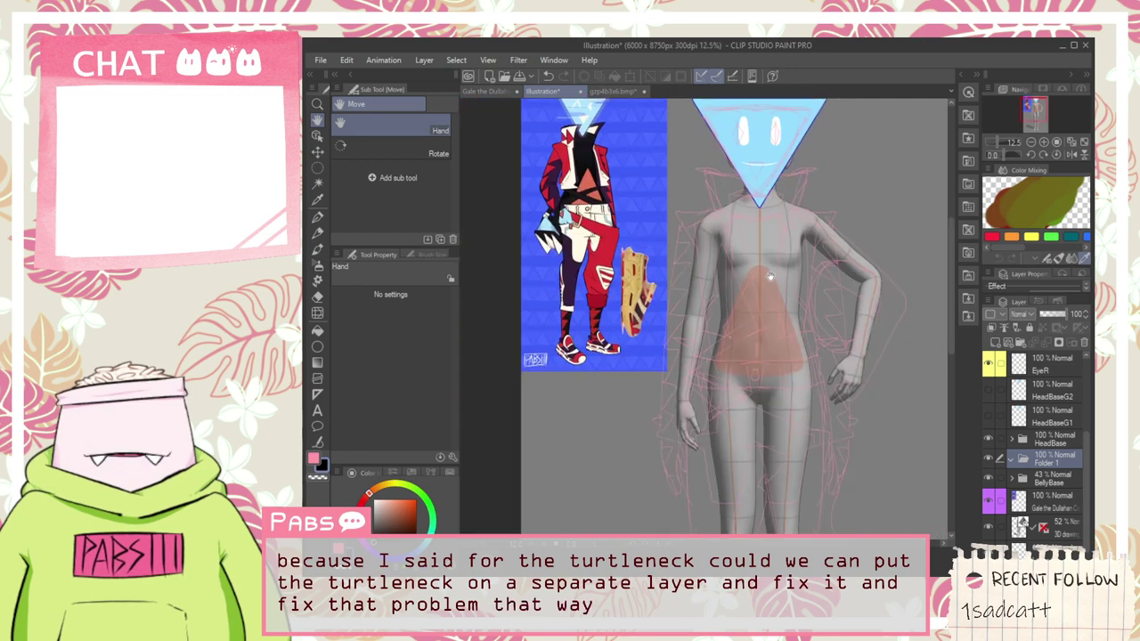
# Step: Study the reference undershirt around the belly opening, select the reference layer, and compare the section with the 3D figure's torso
pyautogui.moveTo(574, 142); pyautogui.dragTo(589, 240)
pyautogui.scroll(4, 589, 241)
pyautogui.moveTo(618, 414); pyautogui.dragTo(721, 340)
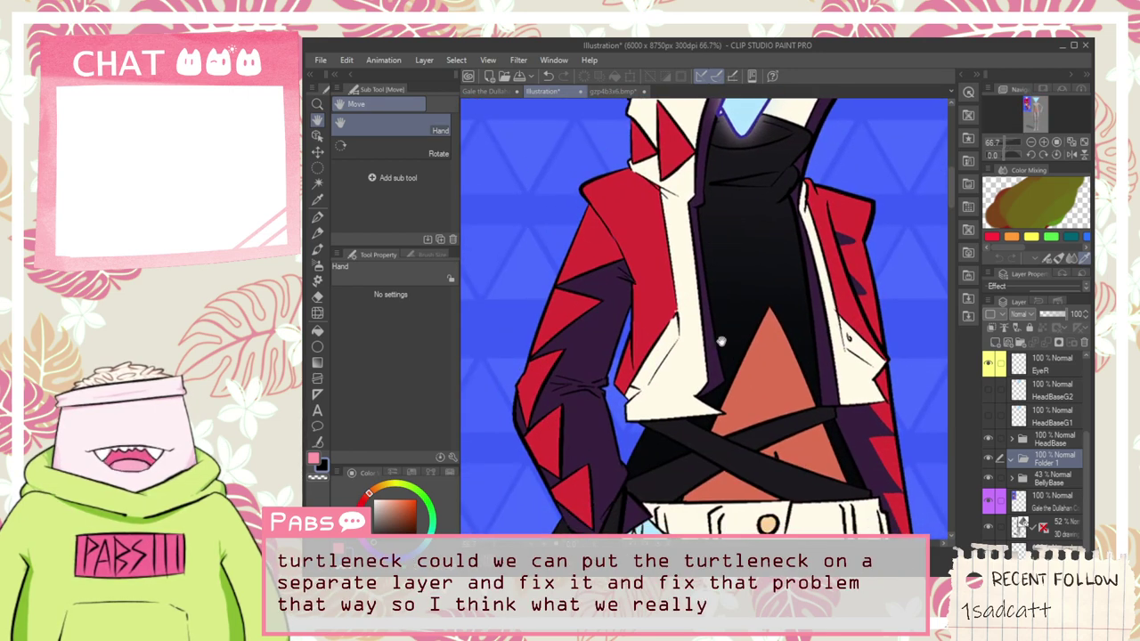
pyautogui.scroll(-1, 721, 342)
pyautogui.click(1045, 504)
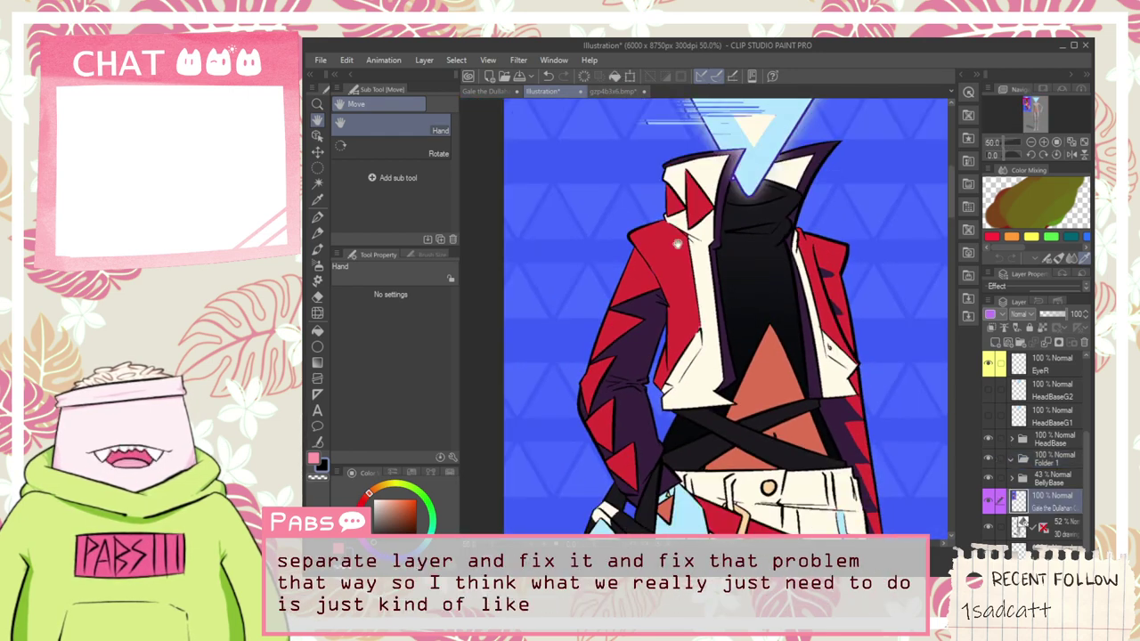
pyautogui.scroll(-5, 747, 293)
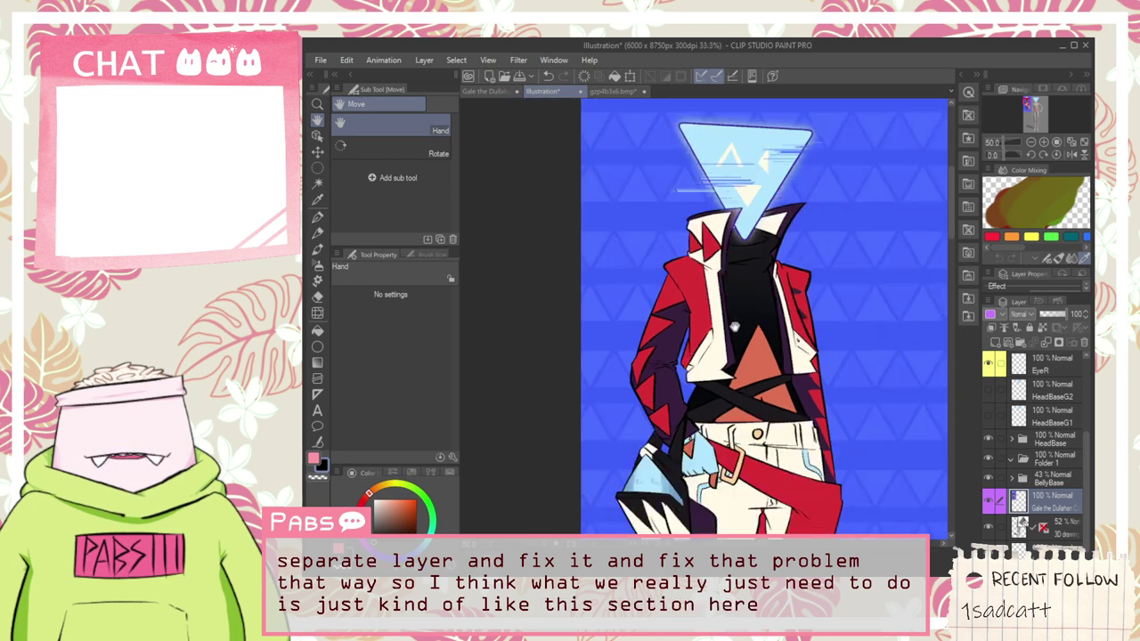
pyautogui.scroll(4, 755, 454)
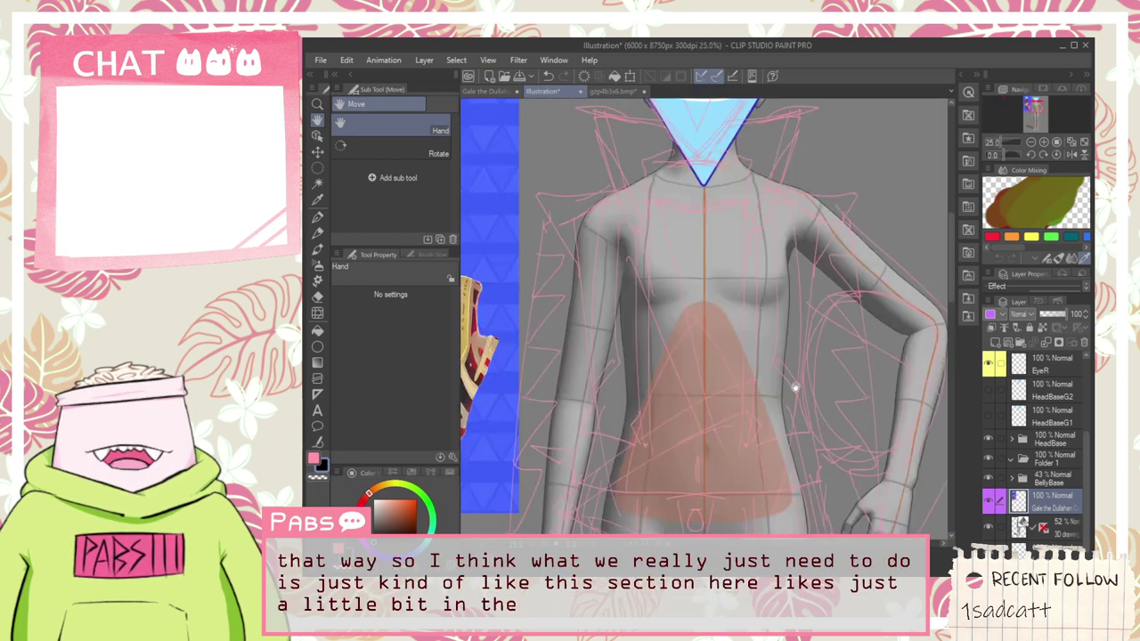
pyautogui.moveTo(736, 416); pyautogui.dragTo(741, 383)
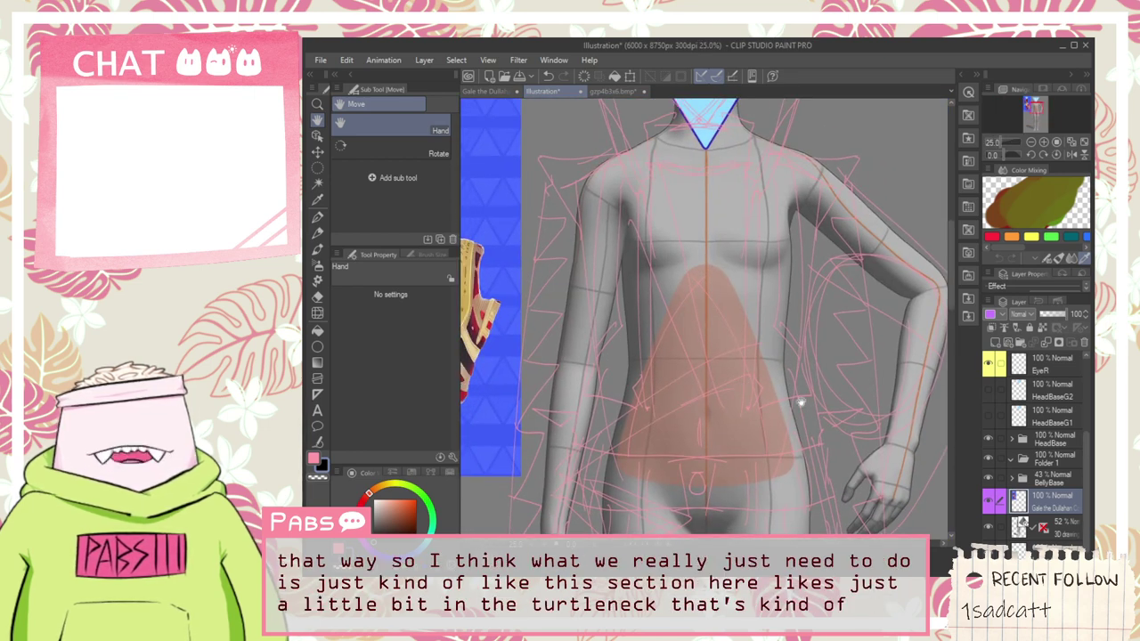
# Step: Rename the new folder ShirtBase and add a vector layer inside it, ready for drawing with the G-pen
pyautogui.click(1054, 461)
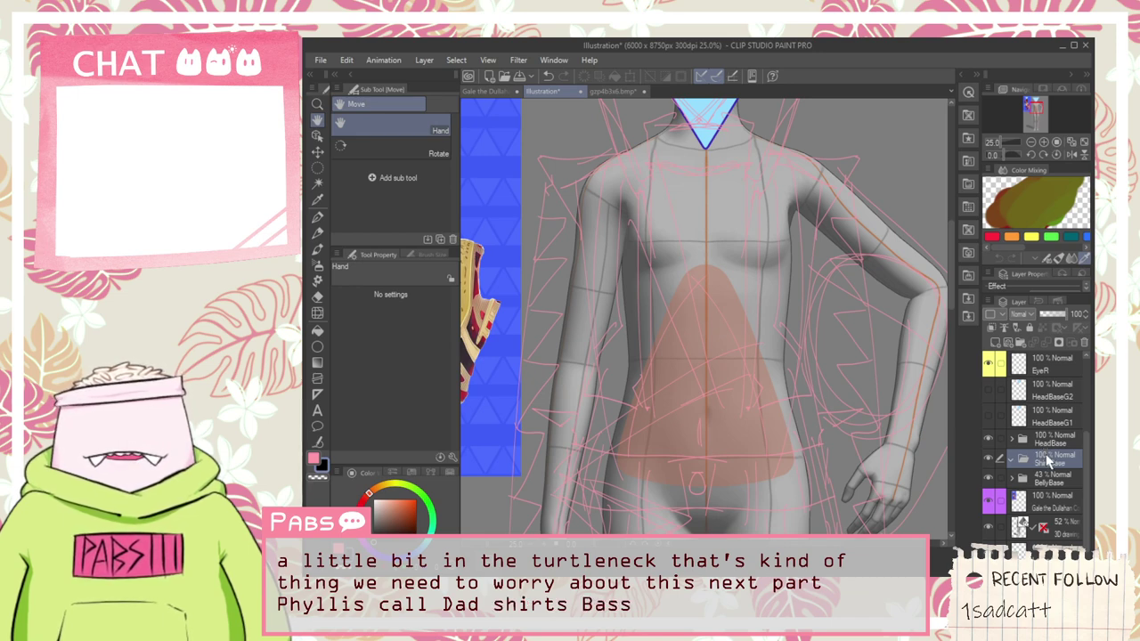
pyautogui.click(1009, 343)
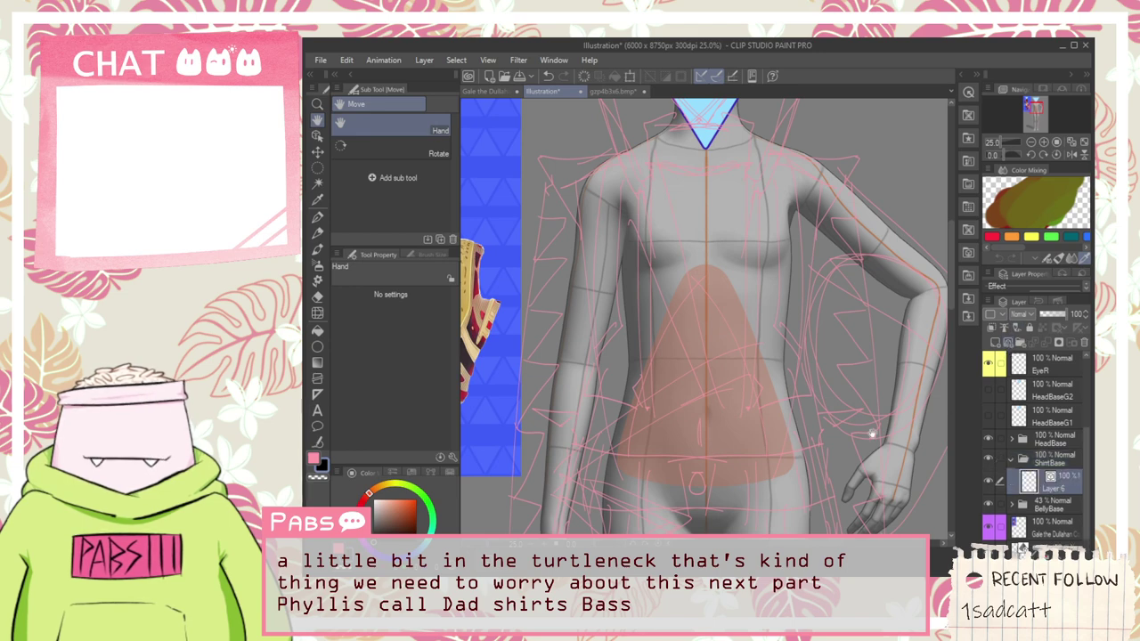
pyautogui.press('p')
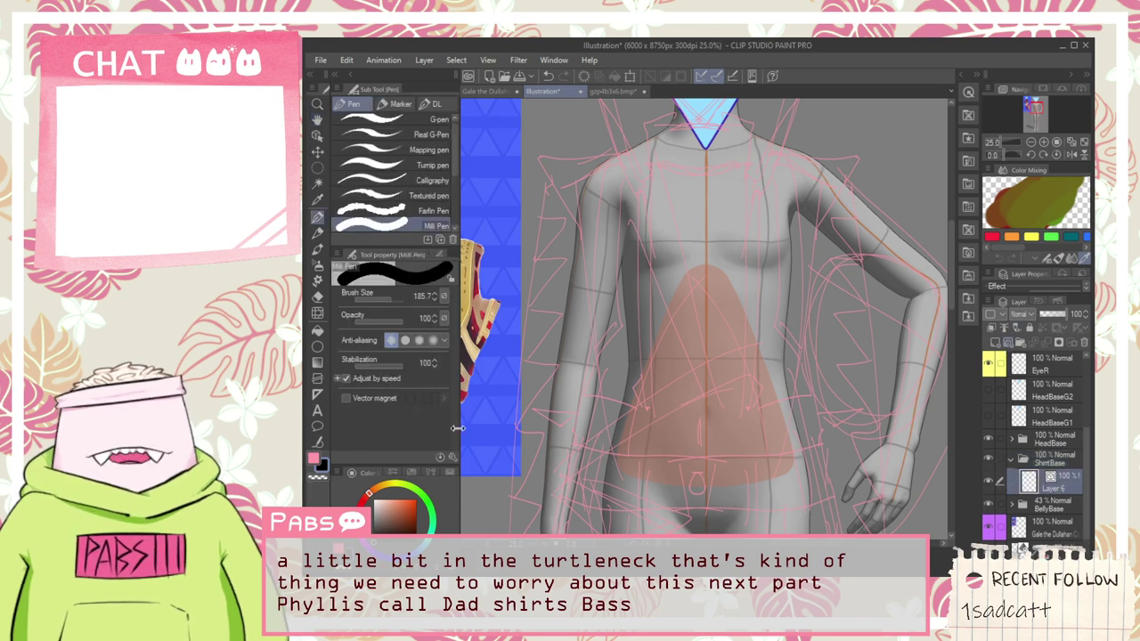
pyautogui.click(401, 132)
pyautogui.click(406, 122)
# Step: Try a black G-pen line for the shirt from the figure's hip across the lower belly, and undo it
pyautogui.press('space')
pyautogui.moveTo(691, 236); pyautogui.dragTo(678, 332)
pyautogui.moveTo(676, 287); pyautogui.dragTo(685, 314)
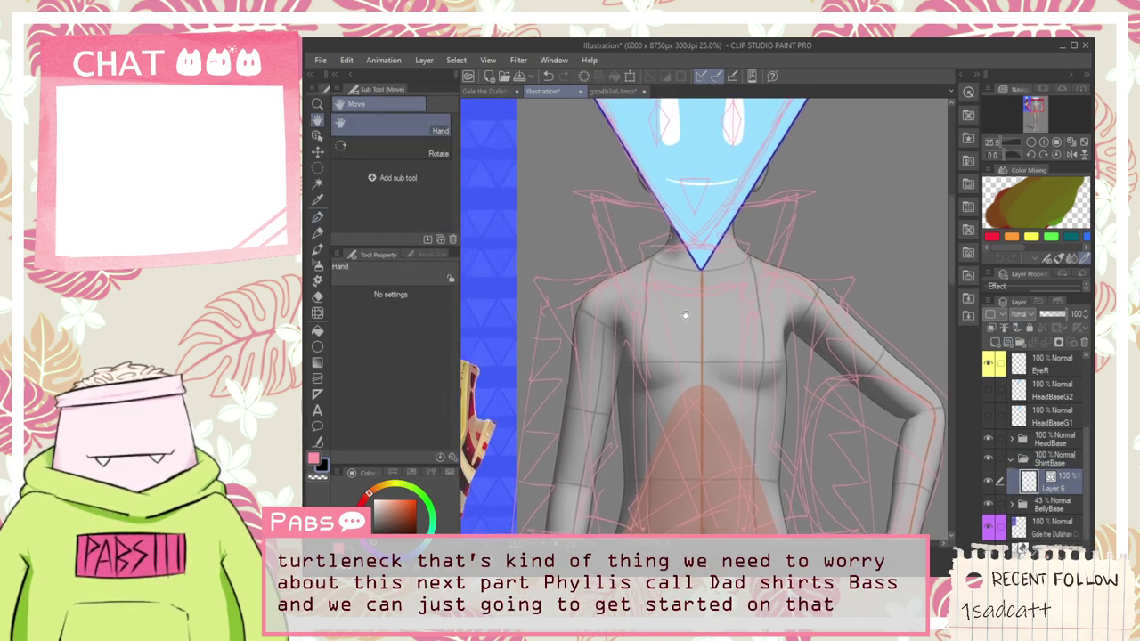
pyautogui.moveTo(661, 382); pyautogui.dragTo(672, 222)
pyautogui.scroll(1, 628, 422)
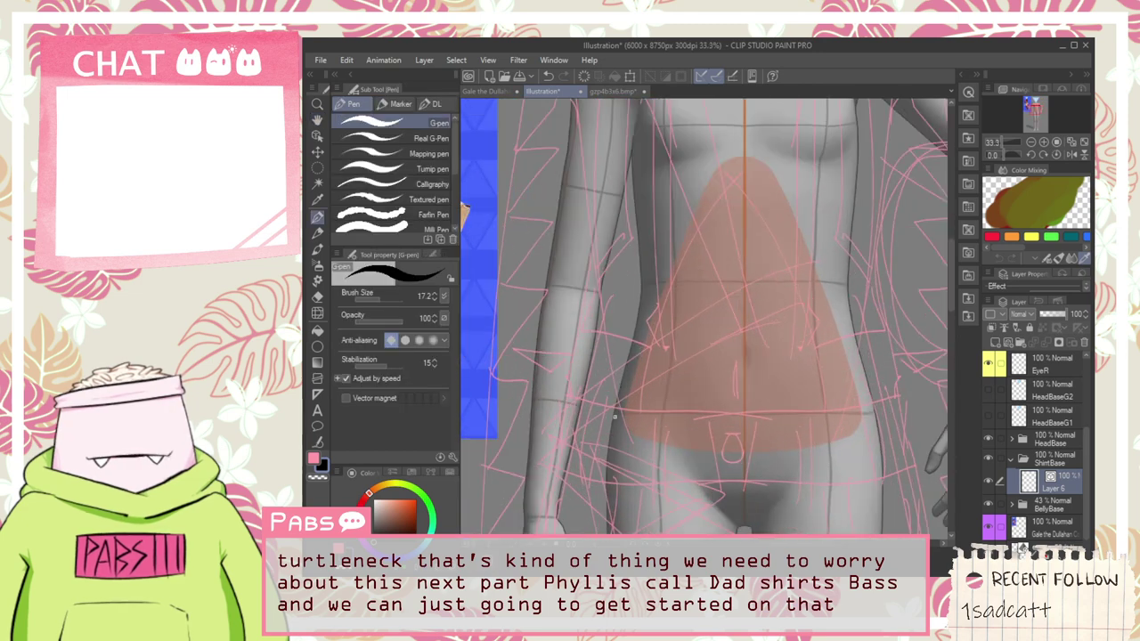
pyautogui.scroll(-2, 611, 414)
pyautogui.scroll(2, 611, 415)
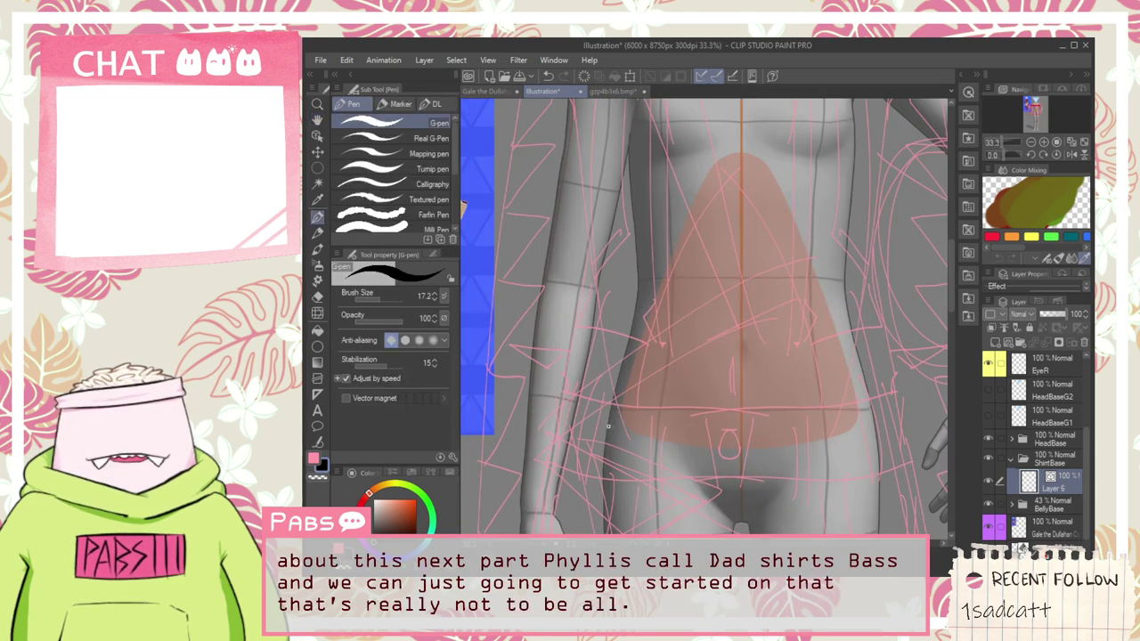
pyautogui.moveTo(607, 424); pyautogui.dragTo(718, 425)
pyautogui.hotkey('ctrl', 'z')
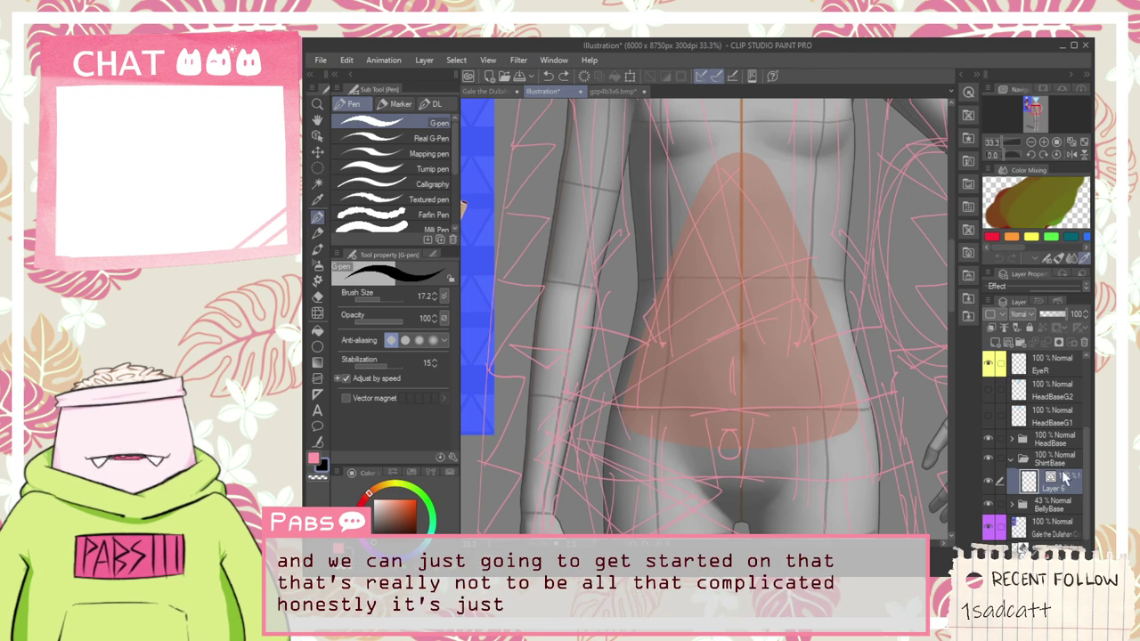
# Step: Move the symmetry ruler from the layer in the BellyBase folder to the vector layer in ShirtBase and select that layer
pyautogui.click(1033, 507)
pyautogui.click(1012, 504)
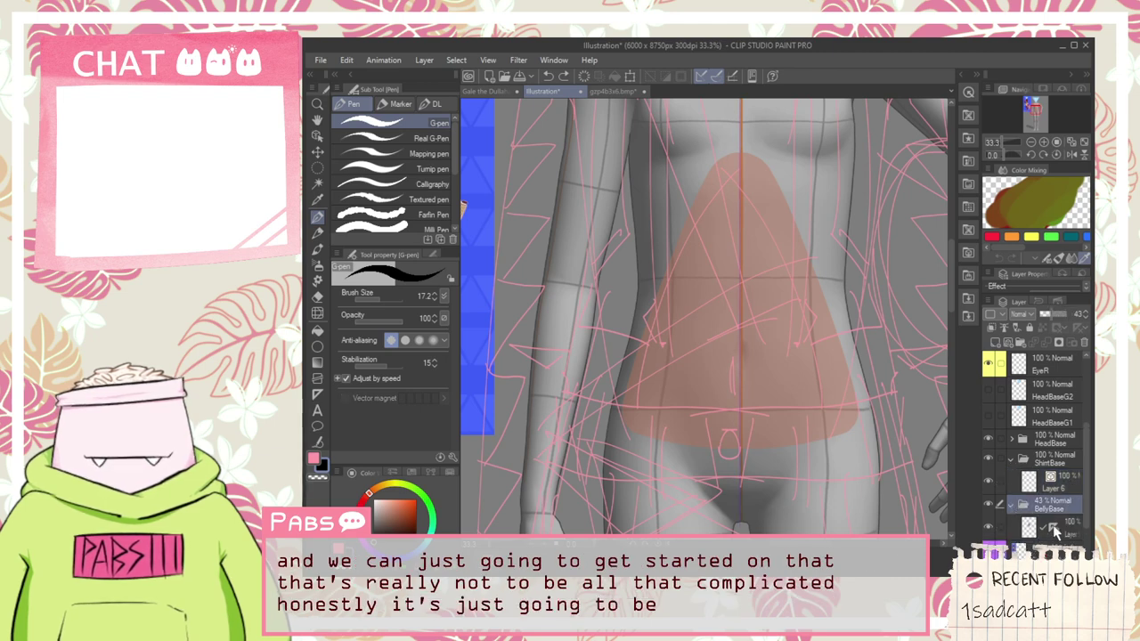
pyautogui.click(1050, 525)
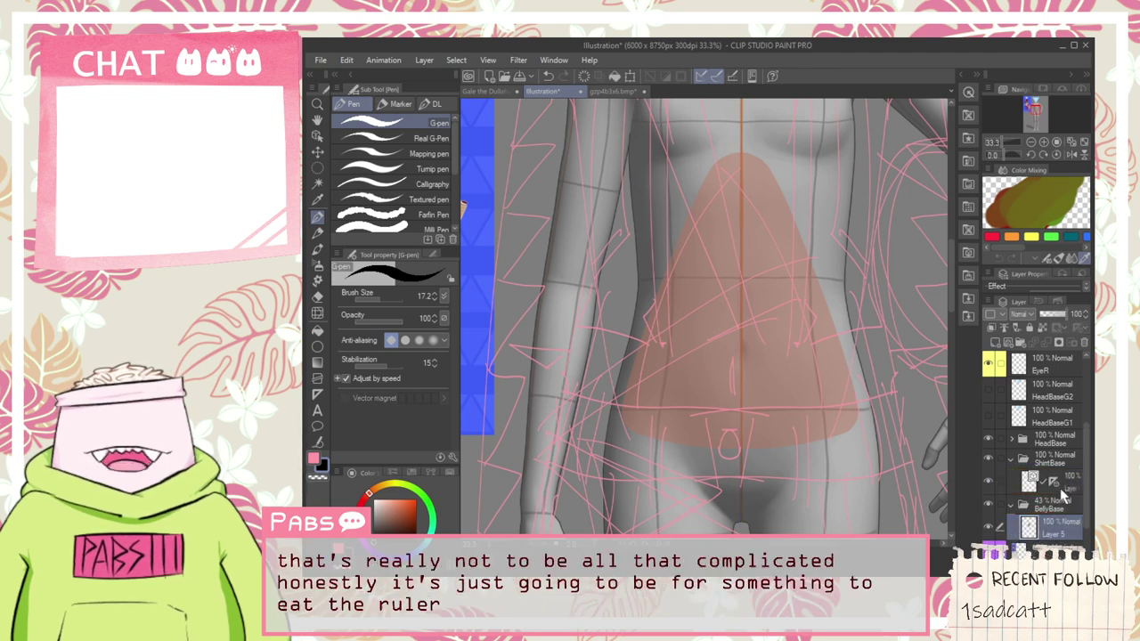
pyautogui.click(1068, 483)
# Step: Draw a mirrored pair of curved G-pen lines from the lower belly to the chest, crossing inside the top of the orange belly shape
pyautogui.hotkey('ctrl', '-')
pyautogui.press('space')
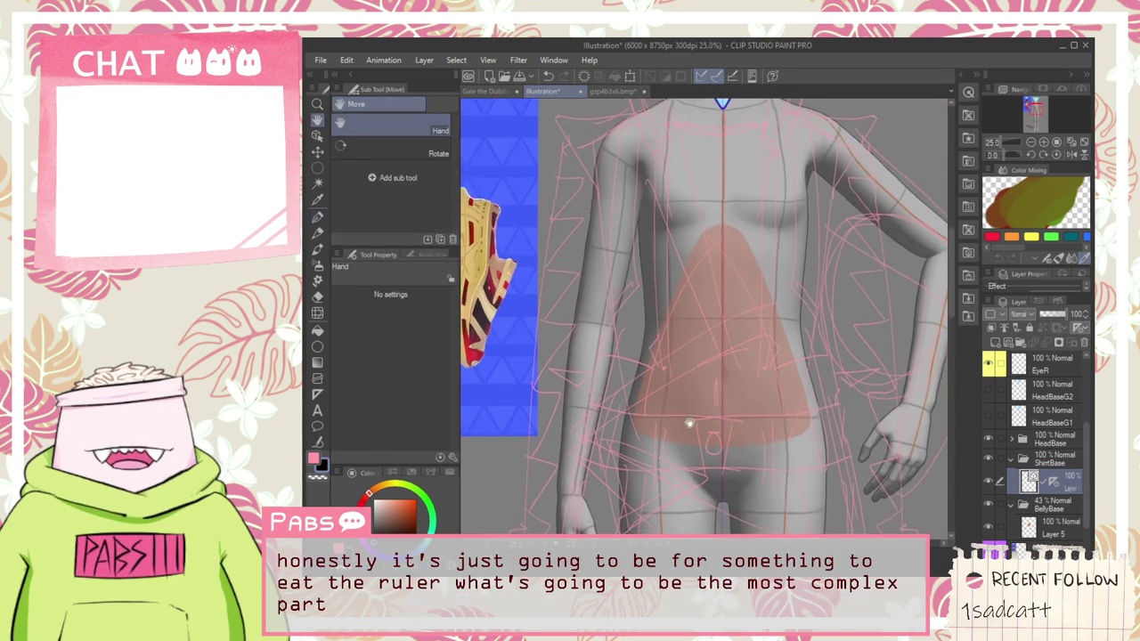
pyautogui.moveTo(700, 425); pyautogui.dragTo(718, 437)
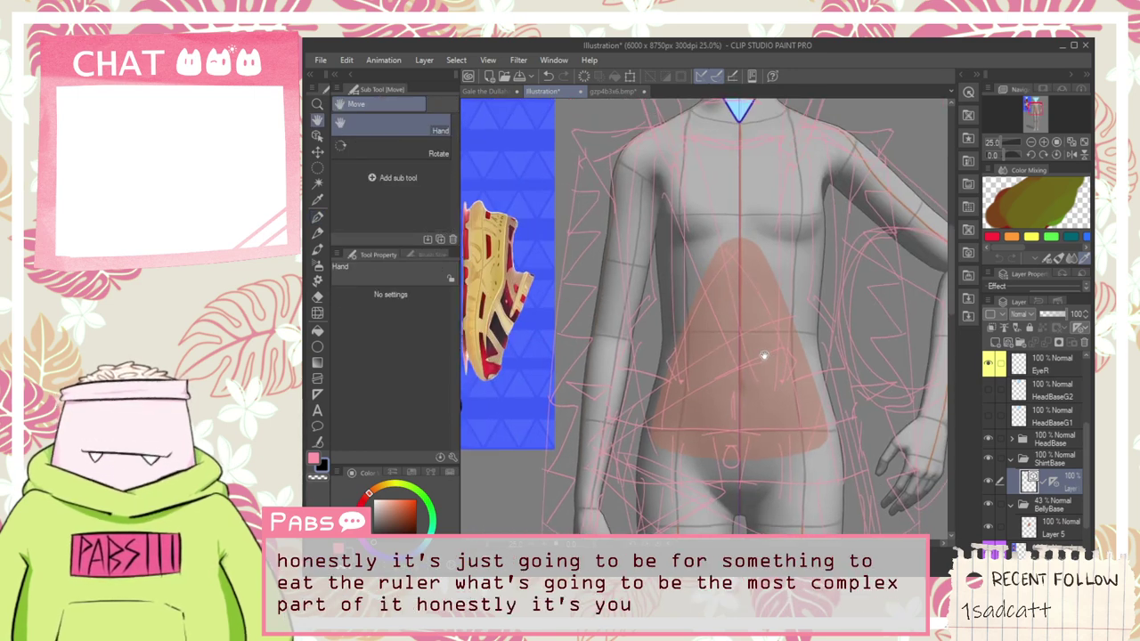
pyautogui.moveTo(787, 306); pyautogui.dragTo(738, 354)
pyautogui.scroll(1, 738, 353)
pyautogui.moveTo(677, 435); pyautogui.dragTo(783, 134)
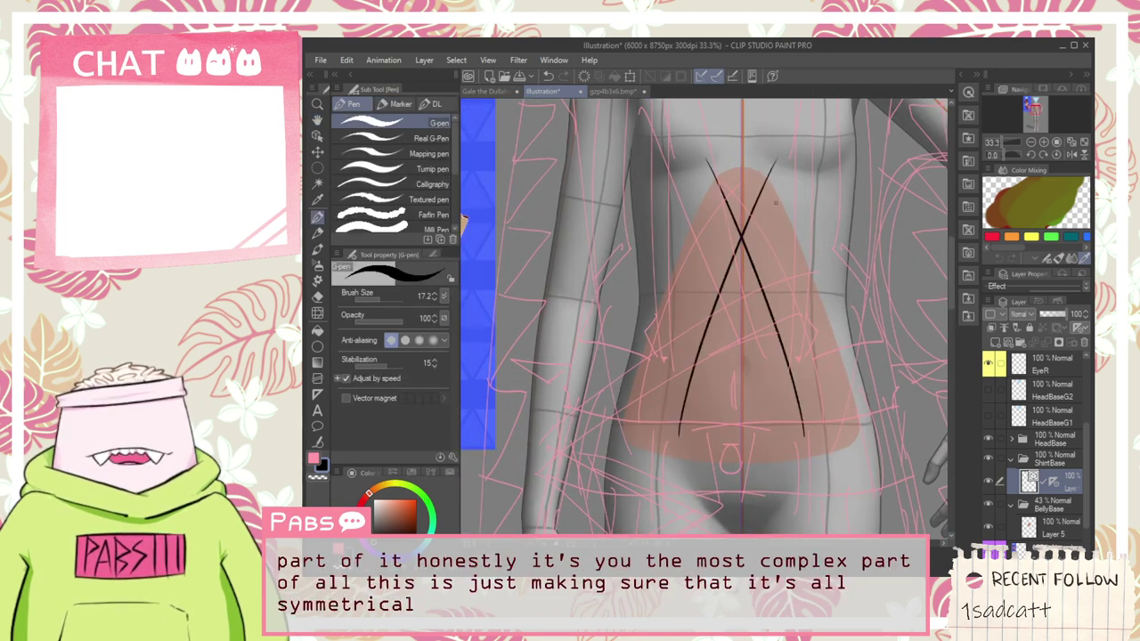
pyautogui.hotkey('ctrl', 'z')
pyautogui.moveTo(664, 425); pyautogui.dragTo(782, 129)
pyautogui.hotkey('ctrl', 'z')
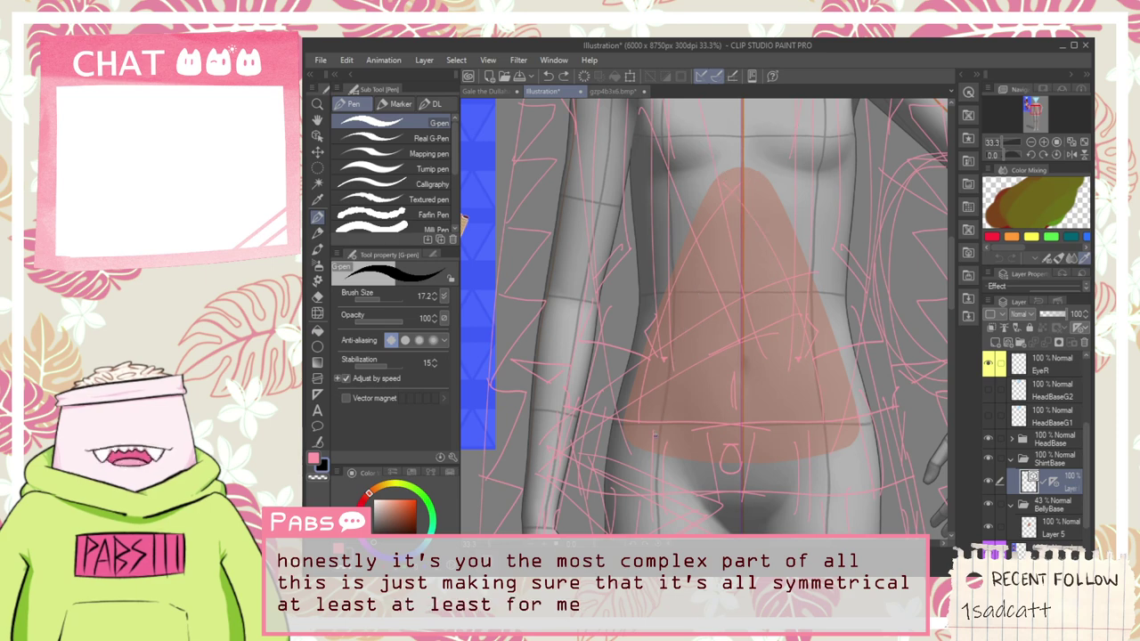
pyautogui.moveTo(643, 434)
pyautogui.mouseDown()
pyautogui.moveTo(739, 190)
pyautogui.moveTo(774, 147)
pyautogui.mouseUp()
# Step: Trim the ends above the crossing of the two belly-opening lines with the Vector eraser, leaving a pointed top
pyautogui.press('e')
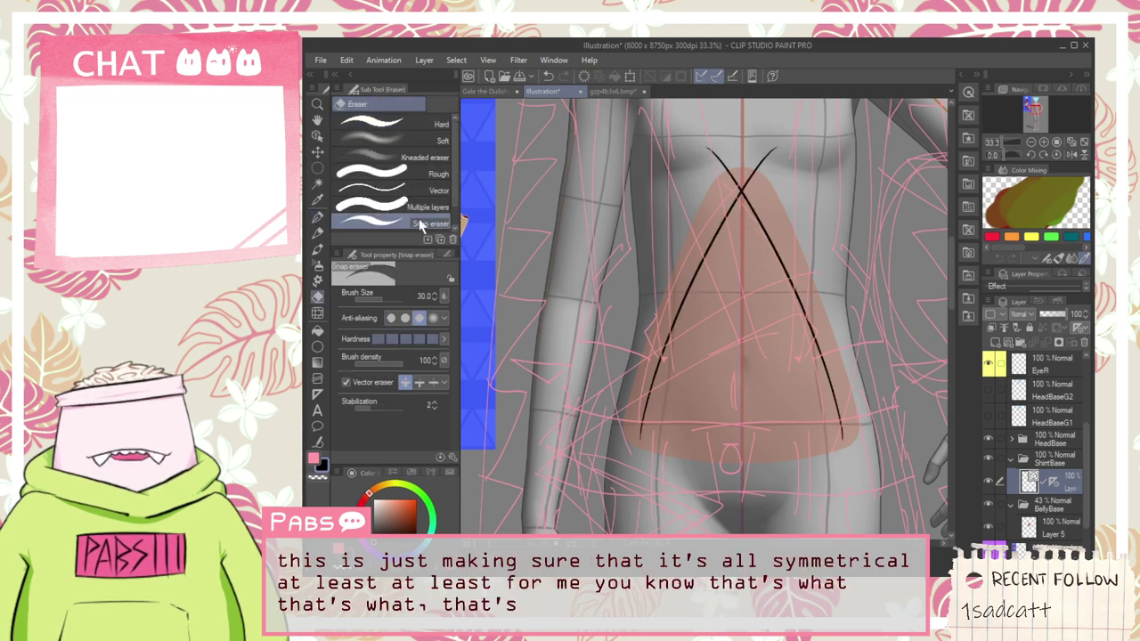
pyautogui.click(420, 189)
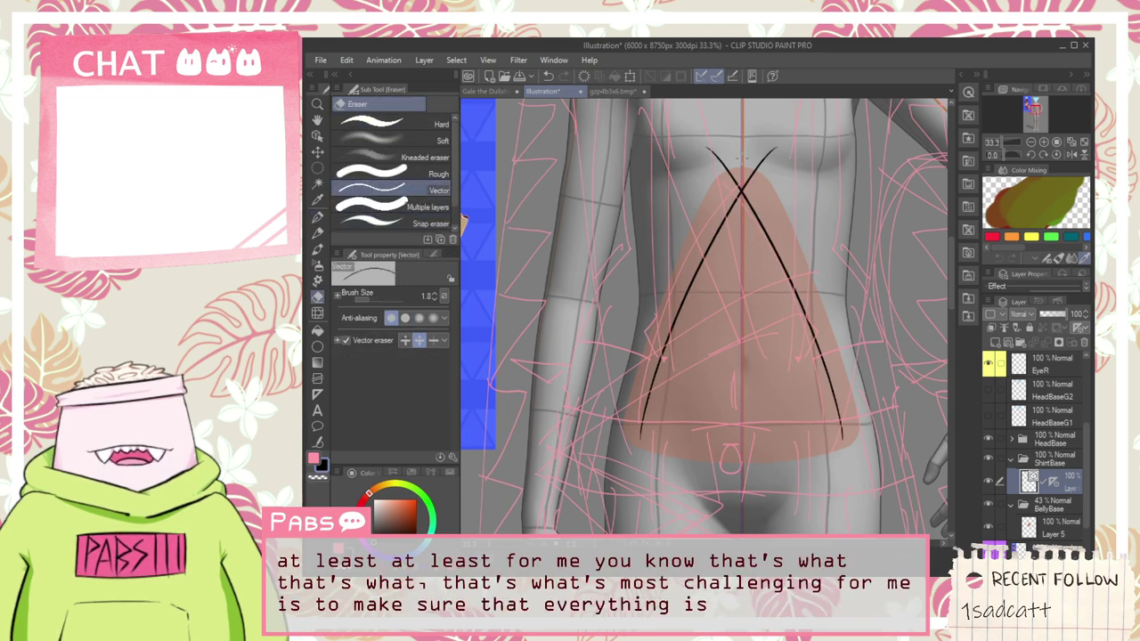
pyautogui.press('space')
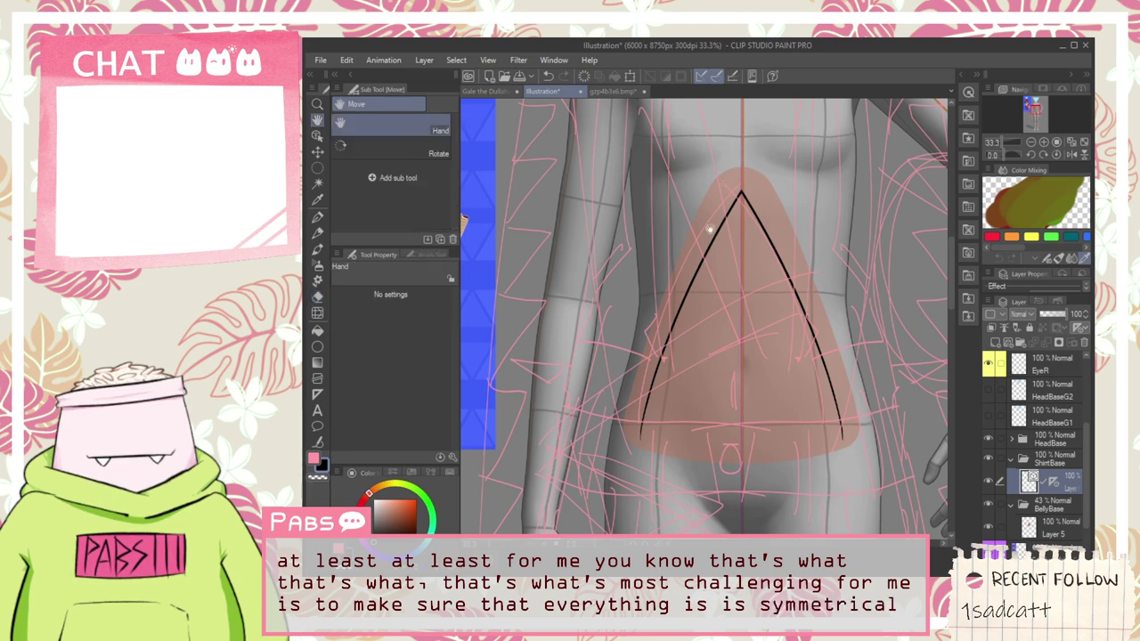
# Step: Draw a mirrored curved edge joining the lower ends of the belly-opening lines and trim its overhanging ends
pyautogui.moveTo(691, 395); pyautogui.dragTo(683, 355)
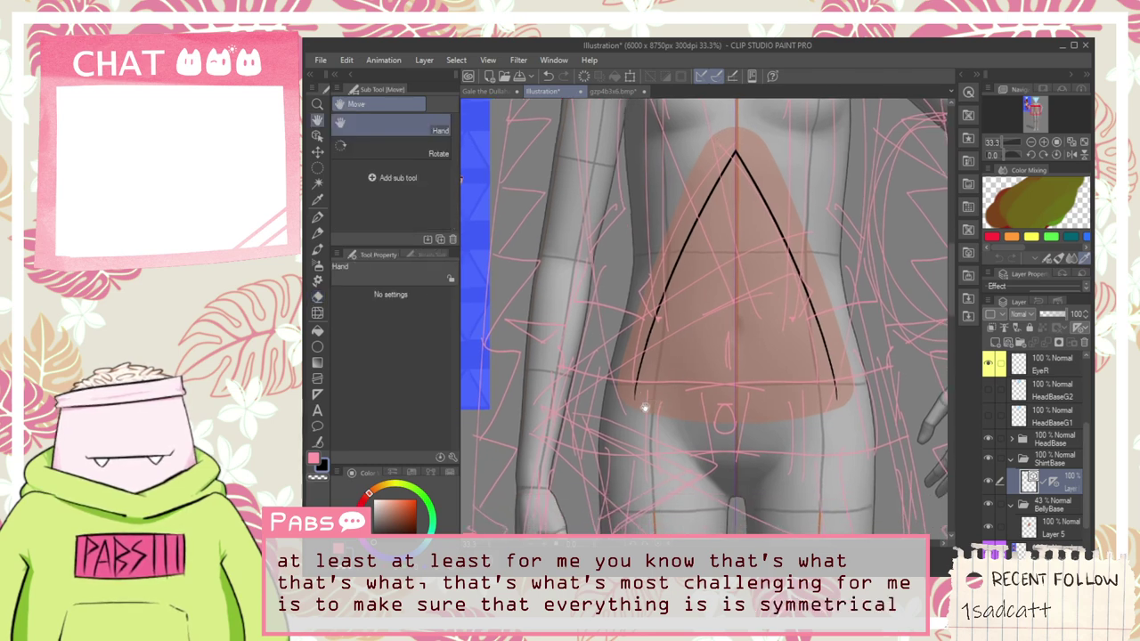
pyautogui.press('p')
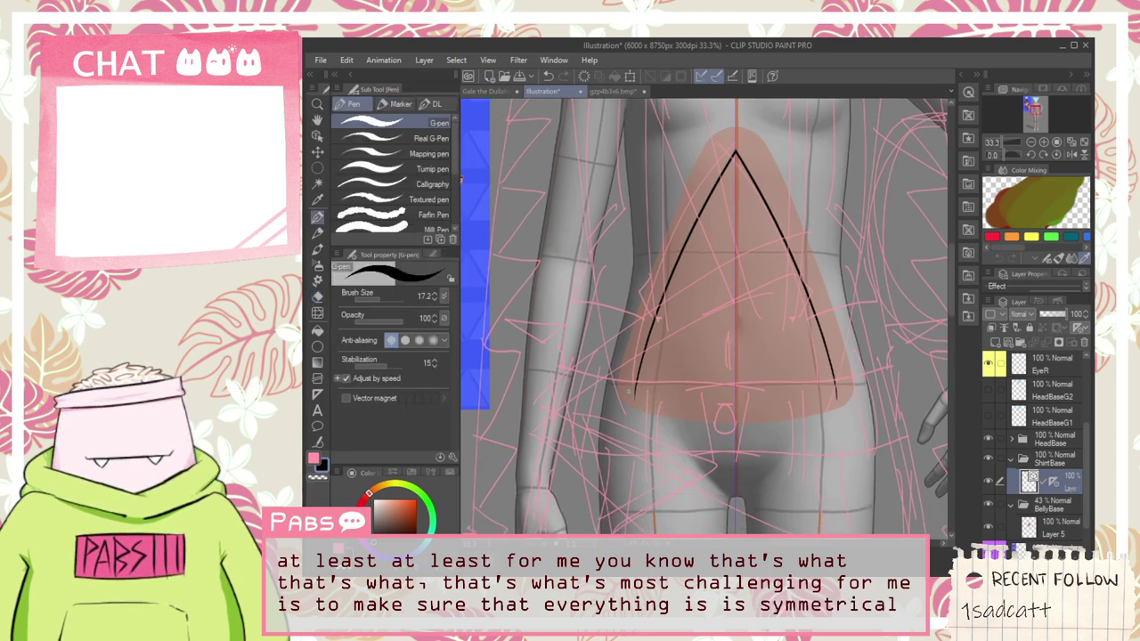
pyautogui.moveTo(632, 392); pyautogui.dragTo(712, 412)
pyautogui.hotkey('ctrl', 'z')
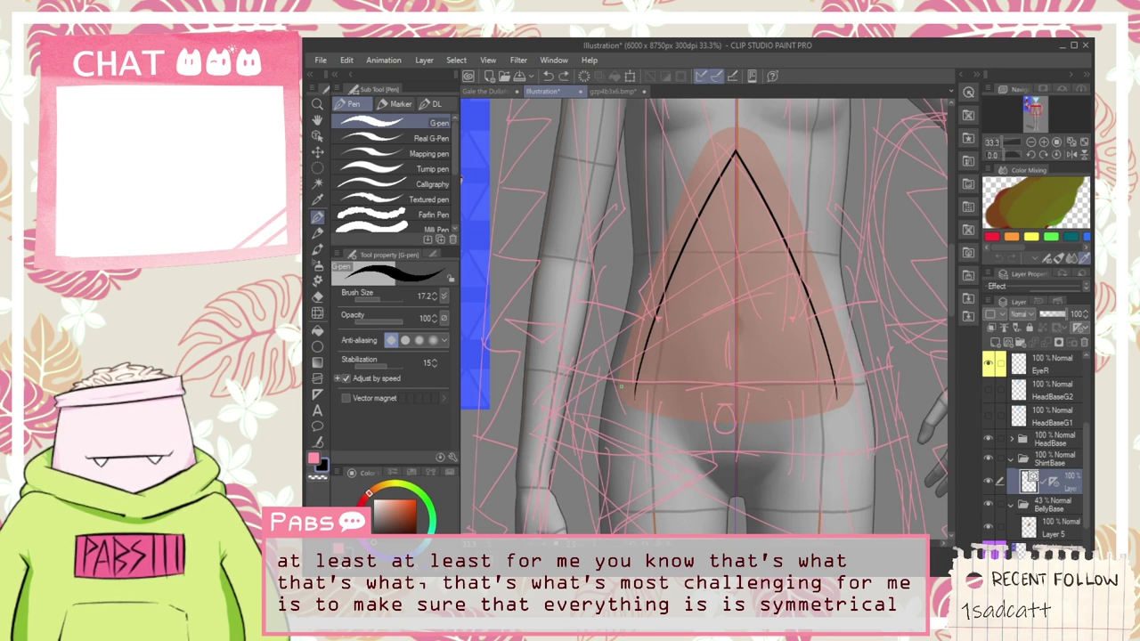
pyautogui.moveTo(623, 384); pyautogui.dragTo(771, 426)
pyautogui.press('e')
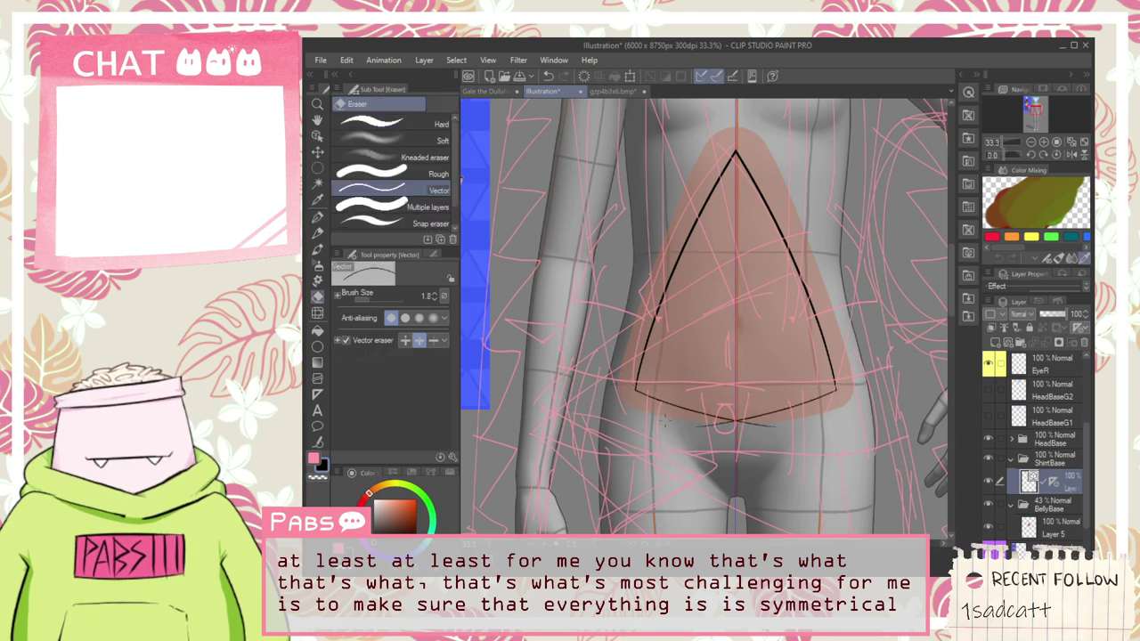
pyautogui.press('space')
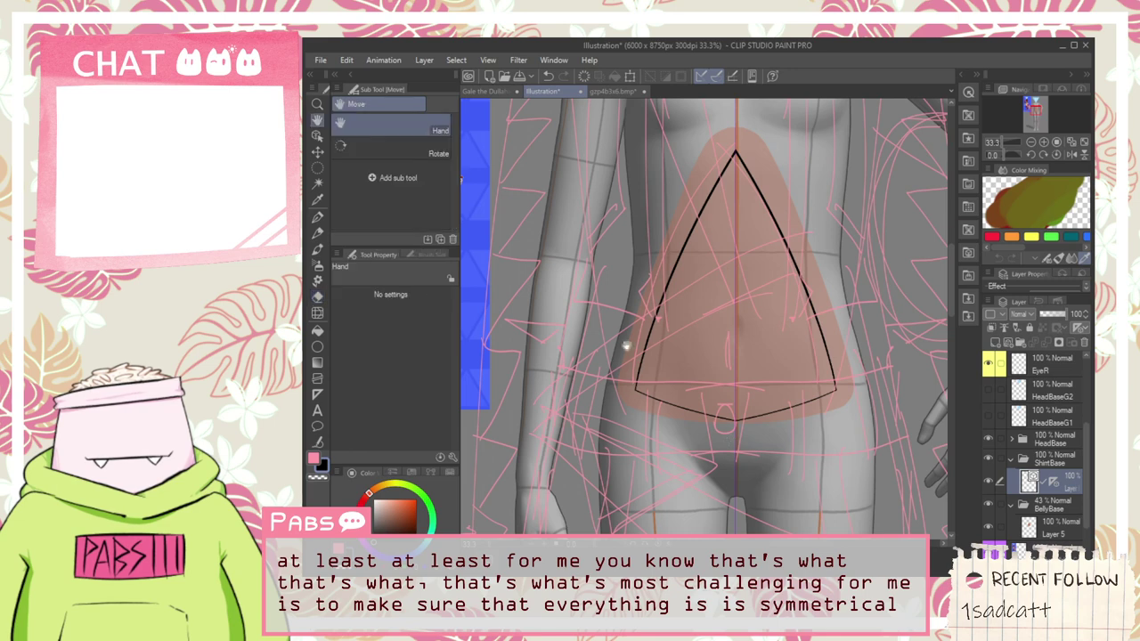
# Step: Try a mirrored G-pen side line from the hip up to the waist, and undo it
pyautogui.moveTo(624, 360); pyautogui.dragTo(631, 430)
pyautogui.press('p')
pyautogui.moveTo(609, 480); pyautogui.dragTo(661, 246)
pyautogui.hotkey('ctrl', 'z')
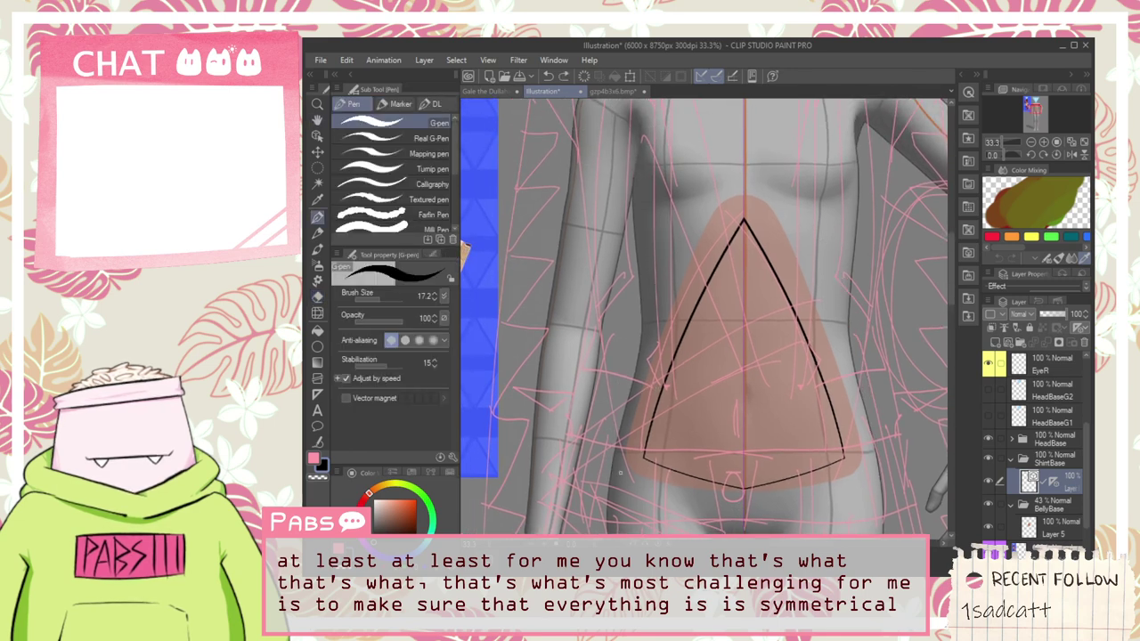
# Step: Erase the curved lower edge of the belly opening with the Vector eraser, keeping its two side lines
pyautogui.press('e')
pyautogui.click(641, 463)
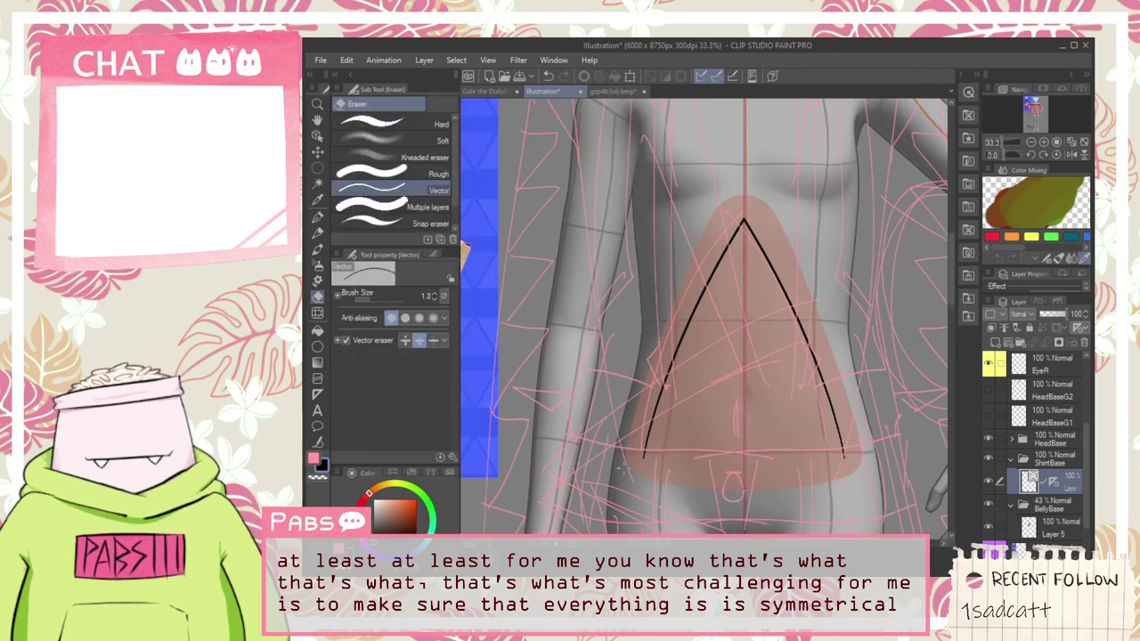
pyautogui.scroll(2, 623, 469)
pyautogui.scroll(-3, 627, 470)
pyautogui.scroll(2, 633, 472)
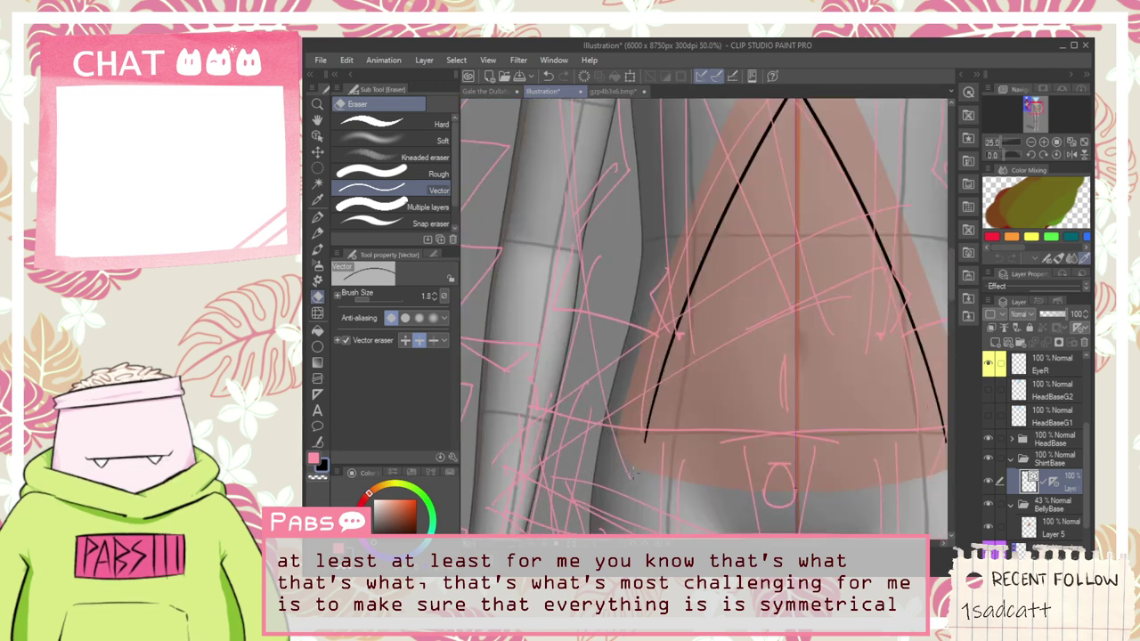
pyautogui.hotkey('ctrl', 'z')
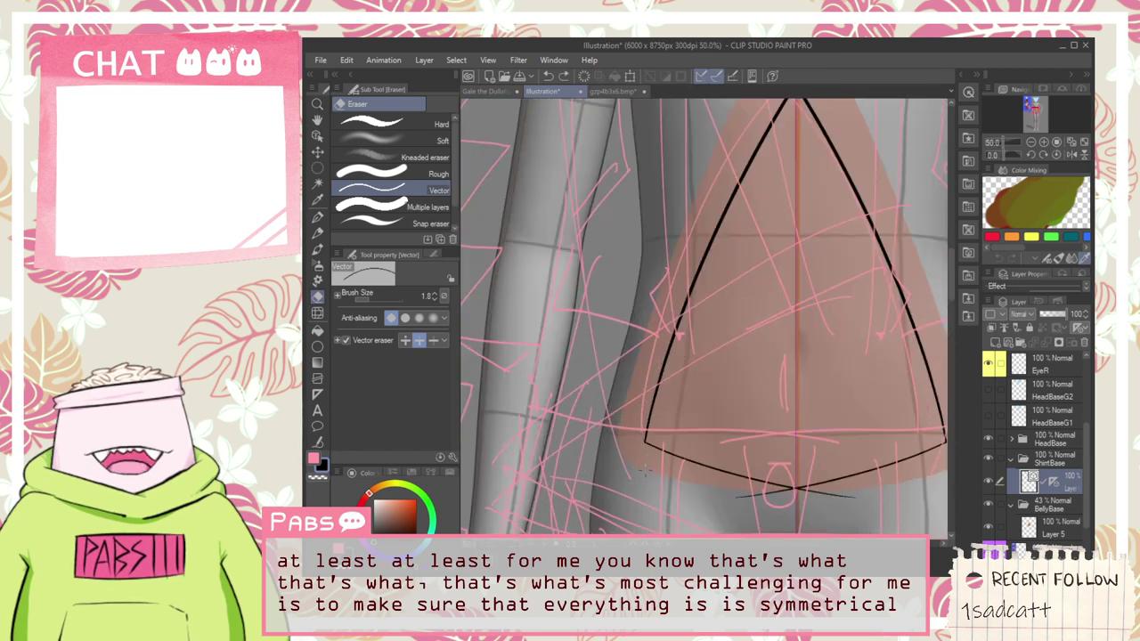
pyautogui.click(638, 445)
pyautogui.scroll(-1, 646, 472)
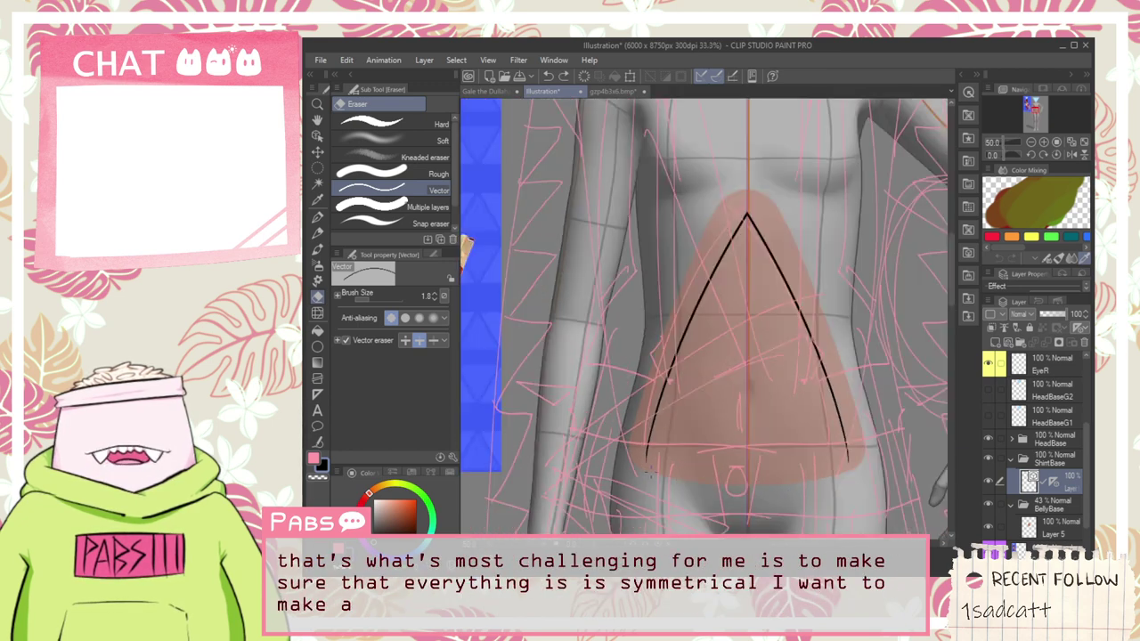
# Step: Draw short mirrored hem lines from the hips to the lower ends of the belly-opening lines and trim the overhang
pyautogui.scroll(5, 647, 472)
pyautogui.press('p')
pyautogui.moveTo(539, 427); pyautogui.dragTo(725, 463)
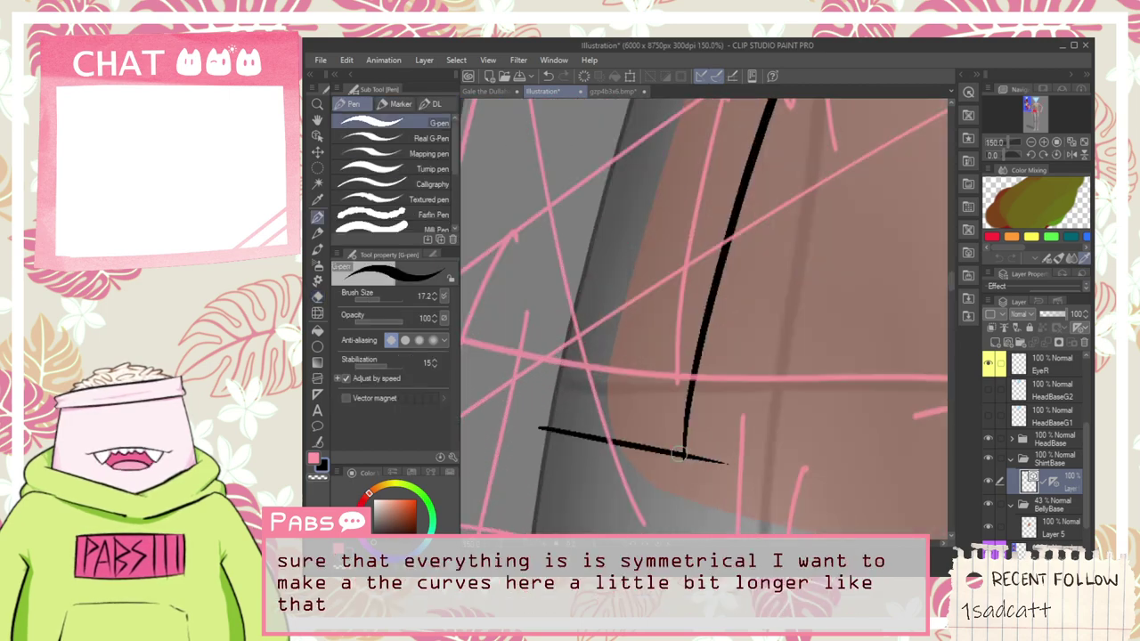
pyautogui.hotkey('ctrl', 'z')
pyautogui.moveTo(522, 415); pyautogui.dragTo(713, 458)
pyautogui.scroll(-4, 659, 454)
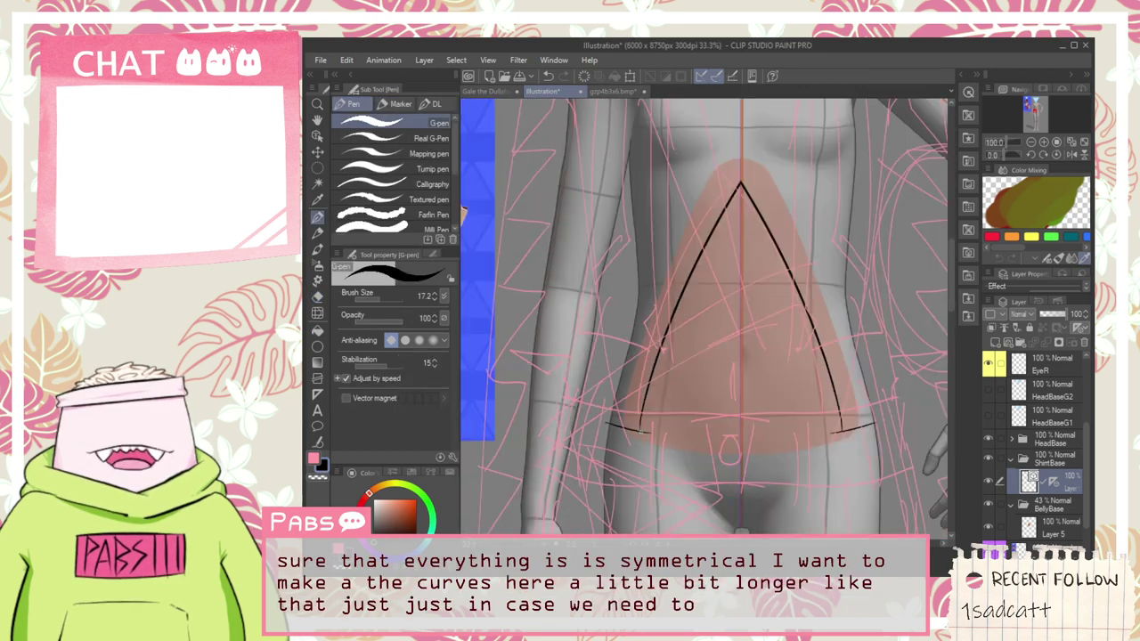
pyautogui.scroll(2, 649, 438)
pyautogui.press('e')
pyautogui.click(647, 429)
pyautogui.scroll(-2, 660, 427)
# Step: Draw the shirt's mirrored side lines from the hem over the hips and waist up to the armpits, redoing unsatisfactory strokes
pyautogui.press('space')
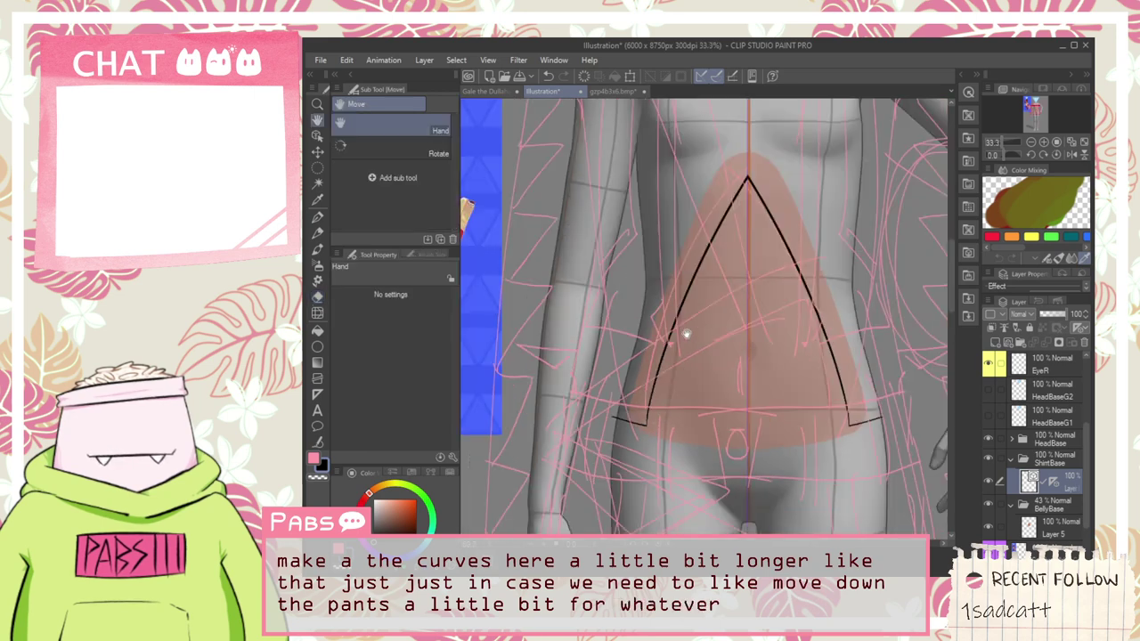
pyautogui.moveTo(685, 333); pyautogui.dragTo(629, 431)
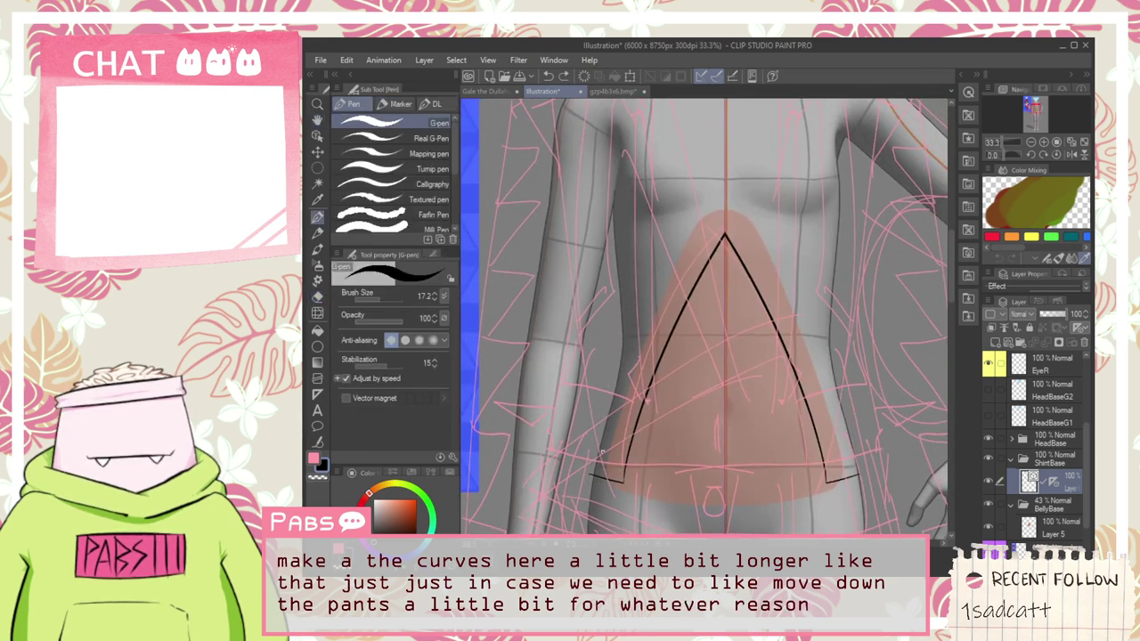
pyautogui.moveTo(590, 484); pyautogui.dragTo(633, 303)
pyautogui.hotkey('ctrl', 'z')
pyautogui.moveTo(590, 484); pyautogui.dragTo(629, 316)
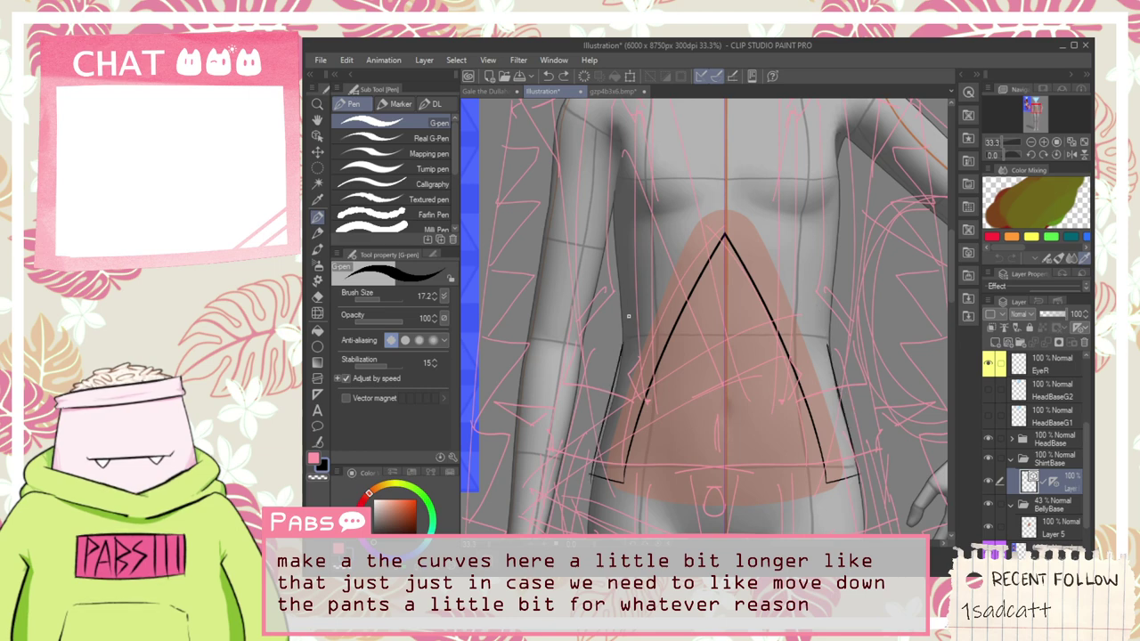
pyautogui.hotkey('ctrl', 'z')
pyautogui.moveTo(591, 481); pyautogui.dragTo(622, 338)
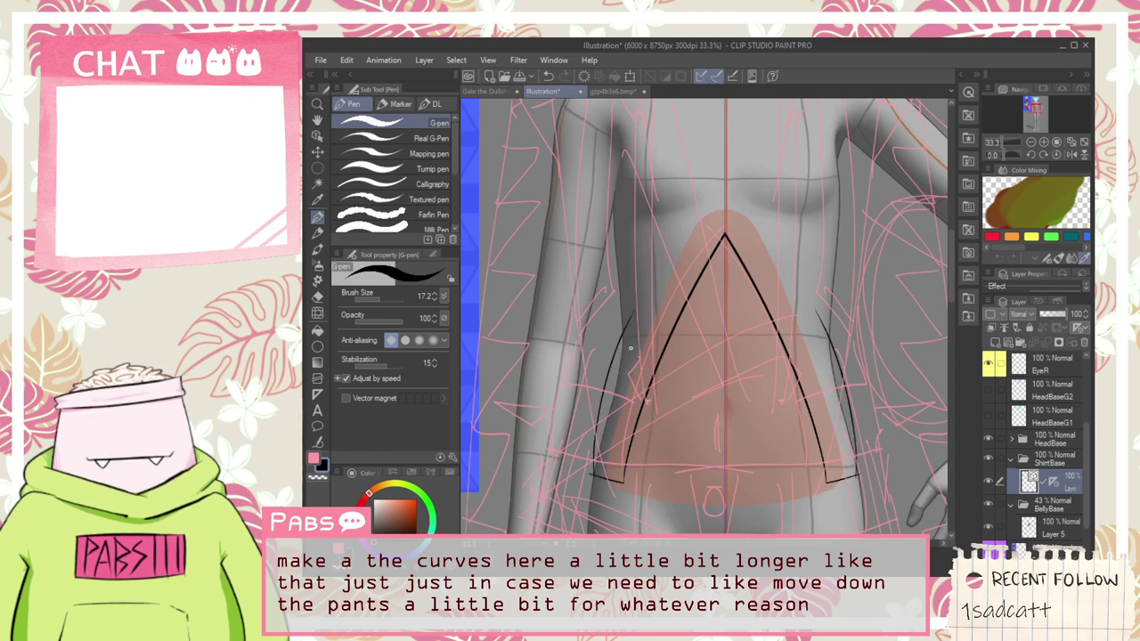
pyautogui.hotkey('ctrl', 'z')
pyautogui.moveTo(591, 481)
pyautogui.mouseDown()
pyautogui.moveTo(639, 294)
pyautogui.moveTo(618, 455)
pyautogui.moveTo(612, 311)
pyautogui.mouseUp()
pyautogui.scroll(-1, 624, 345)
pyautogui.scroll(1, 618, 450)
pyautogui.hotkey('ctrl', 'z')
pyautogui.moveTo(612, 472)
pyautogui.mouseDown()
pyautogui.moveTo(623, 265)
pyautogui.moveTo(686, 311)
pyautogui.mouseUp()
# Step: Try several mirrored G-pen lines from the armpits up to the shoulders, and undo them
pyautogui.scroll(-3, 624, 301)
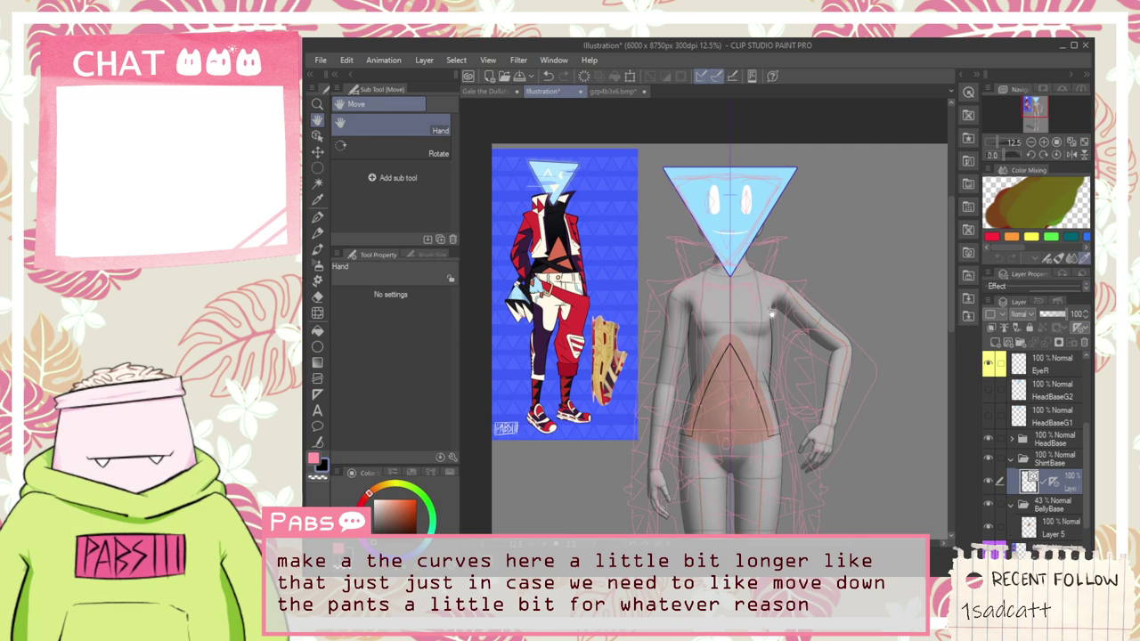
pyautogui.moveTo(771, 319); pyautogui.dragTo(680, 371)
pyautogui.scroll(5, 589, 356)
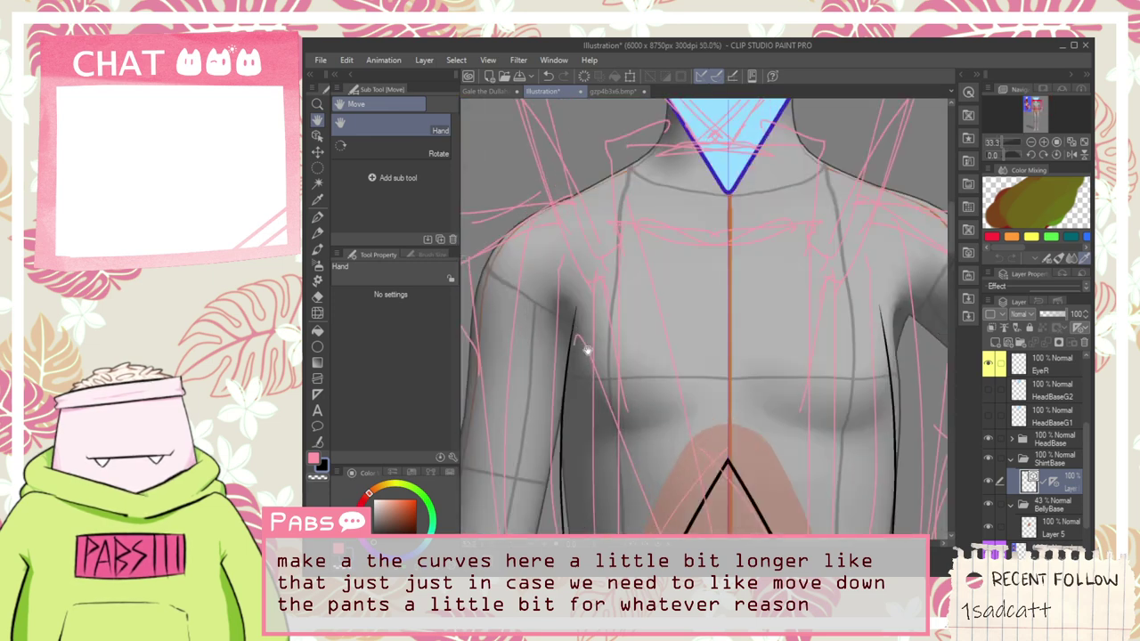
pyautogui.press('p')
pyautogui.moveTo(566, 349); pyautogui.dragTo(646, 181)
pyautogui.hotkey('ctrl', 'z')
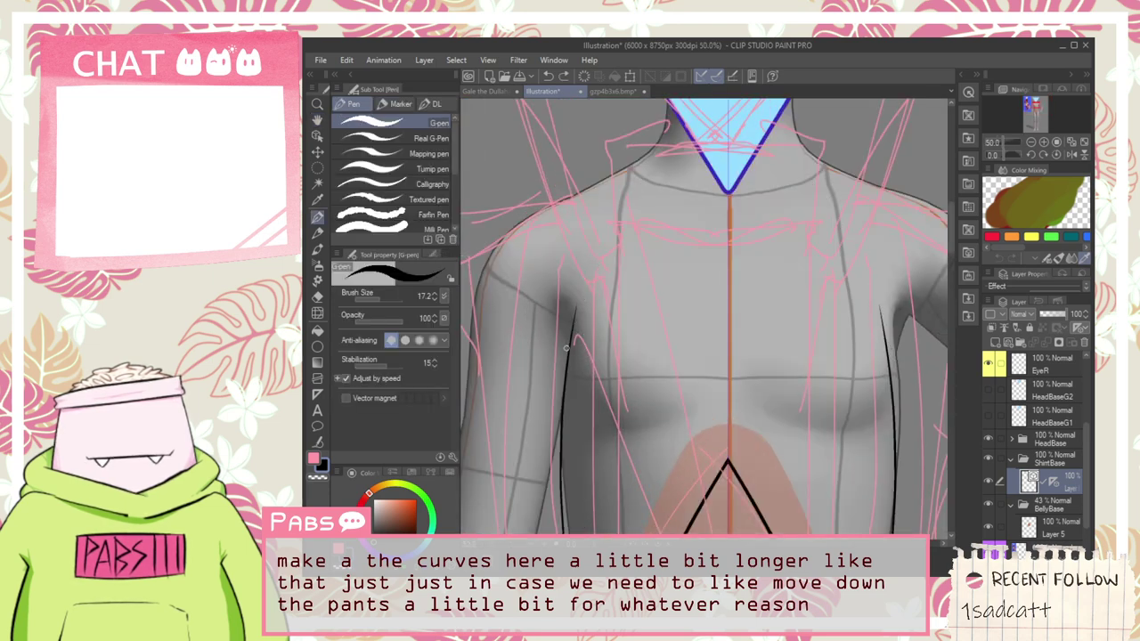
pyautogui.moveTo(568, 346); pyautogui.dragTo(632, 193)
pyautogui.hotkey('ctrl', 'z')
pyautogui.hotkey('ctrl', 'y')
pyautogui.hotkey('ctrl', 'z')
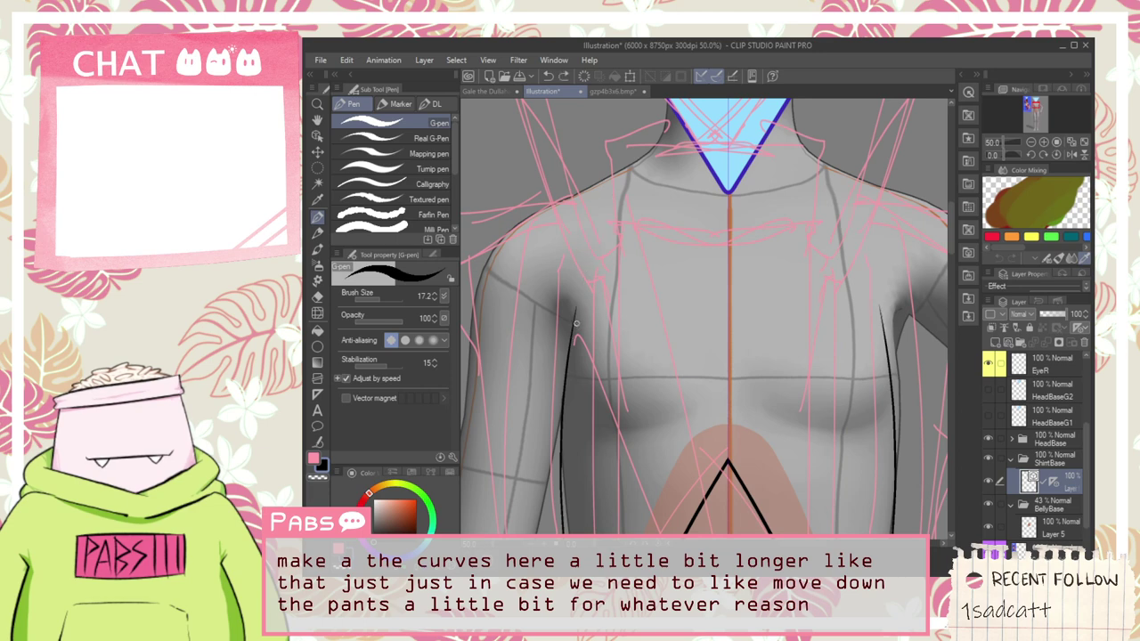
pyautogui.moveTo(573, 314); pyautogui.dragTo(611, 192)
pyautogui.hotkey('ctrl', 'z')
pyautogui.moveTo(577, 294); pyautogui.dragTo(611, 187)
pyautogui.hotkey('ctrl', 'z')
# Step: Draw the shirt's mirrored upper outline from the armpits up over the shoulder slope and across the base of the neck
pyautogui.moveTo(573, 318)
pyautogui.mouseDown()
pyautogui.moveTo(612, 195)
pyautogui.moveTo(726, 173)
pyautogui.mouseUp()
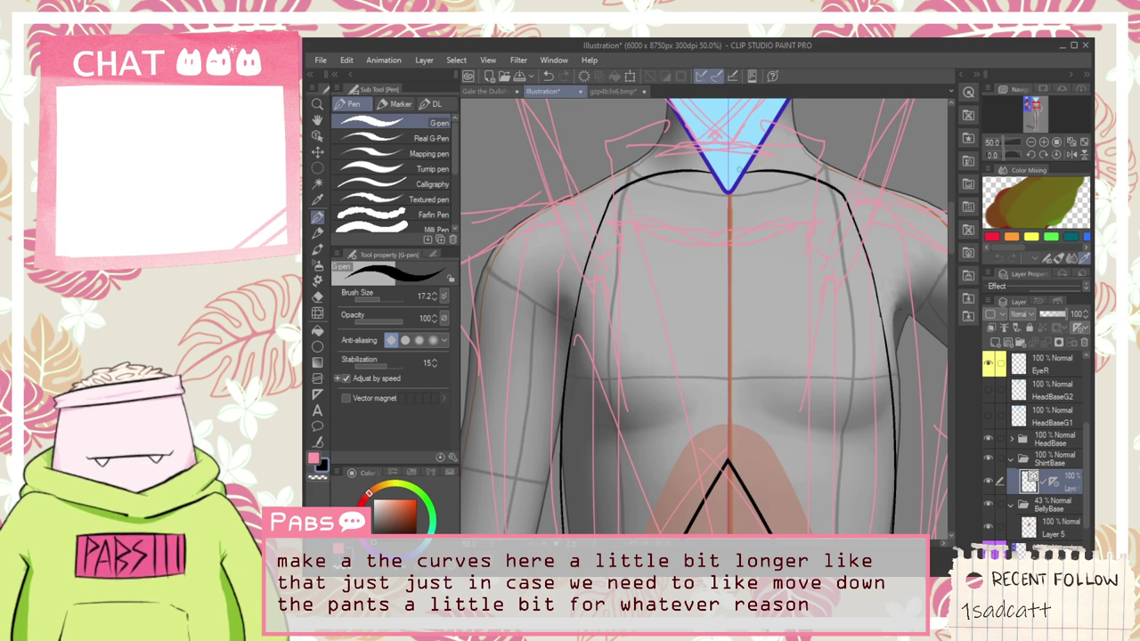
pyautogui.hotkey('ctrl', 'z')
pyautogui.moveTo(574, 318)
pyautogui.mouseDown()
pyautogui.moveTo(627, 188)
pyautogui.moveTo(705, 160)
pyautogui.mouseUp()
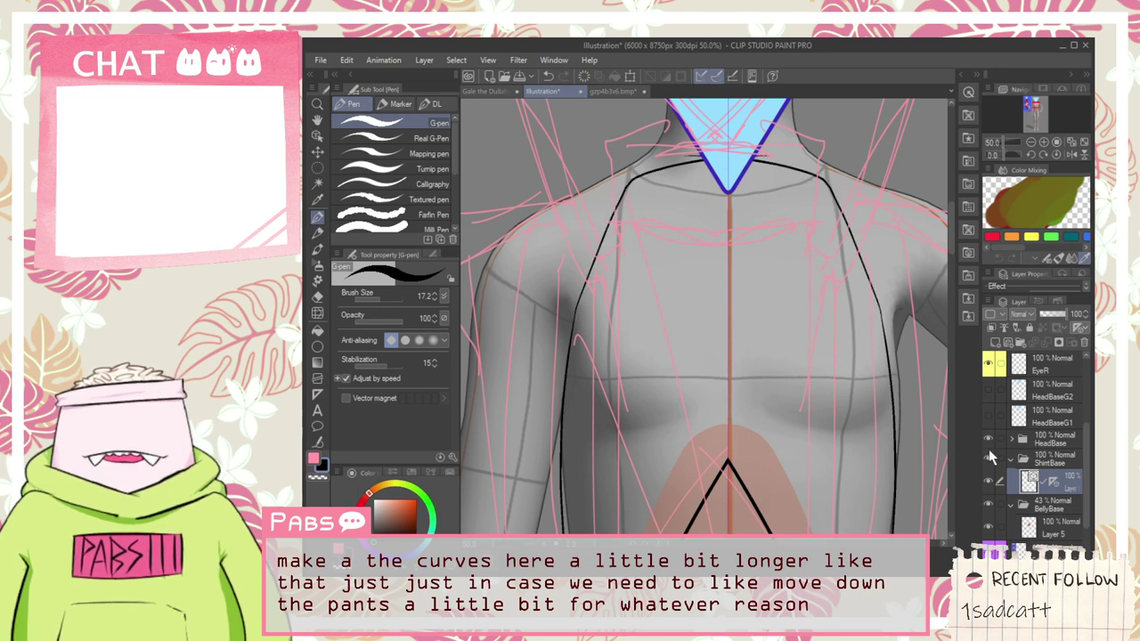
# Step: Hide the HeadBase folder and trim the overlapping line ends at the centre of the neckline with the Vector eraser
pyautogui.click(987, 439)
pyautogui.press('space')
pyautogui.moveTo(772, 286); pyautogui.dragTo(786, 469)
pyautogui.scroll(-1, 739, 303)
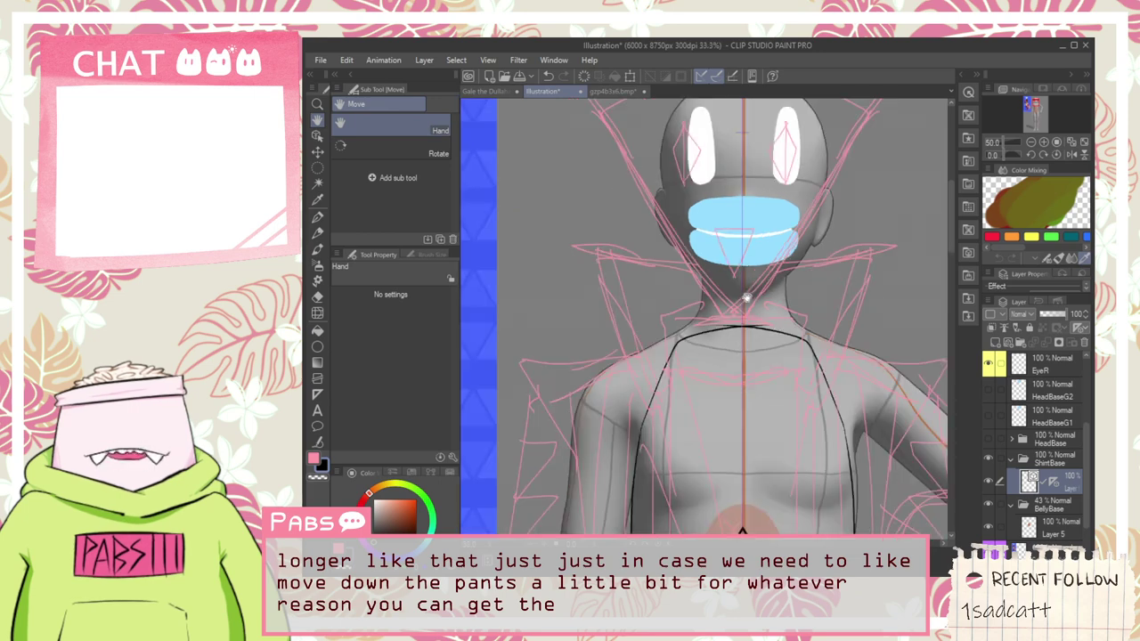
pyautogui.scroll(2, 746, 324)
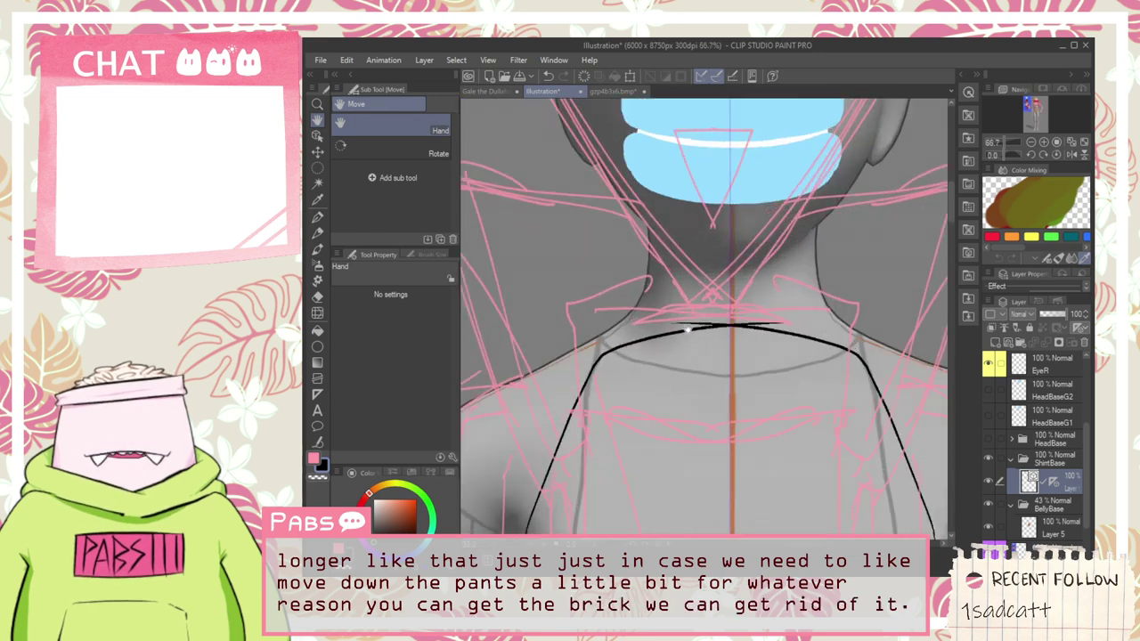
pyautogui.press('e')
pyautogui.scroll(-3, 745, 325)
# Step: Trim the overlapping line ends at the waist corner of the shirt outline with the Vector eraser
pyautogui.press('space')
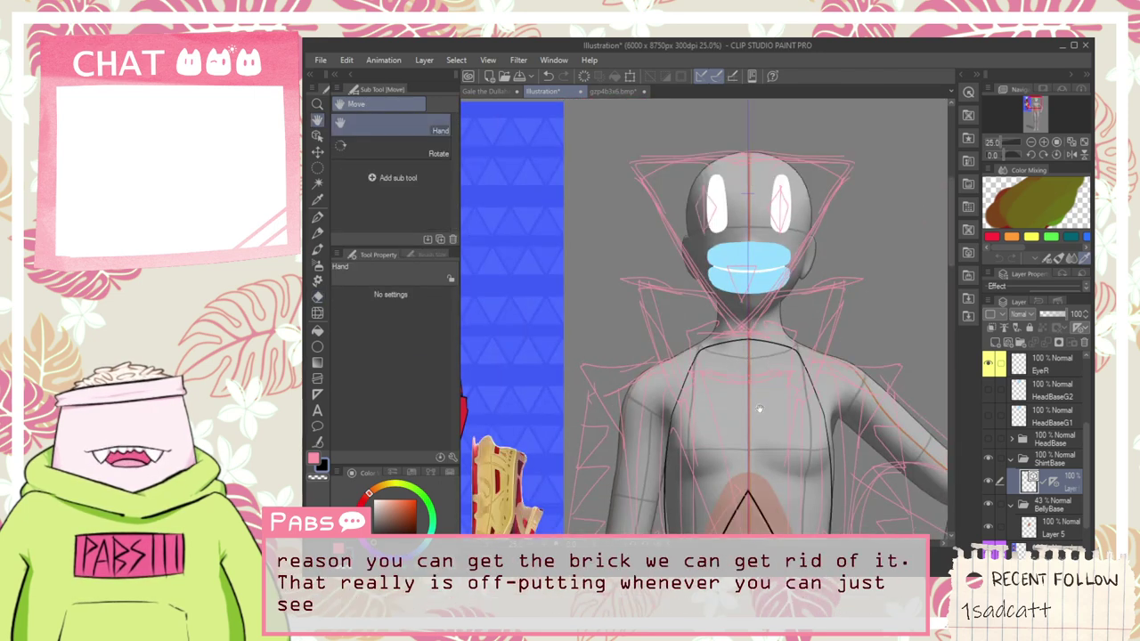
pyautogui.moveTo(759, 415); pyautogui.dragTo(743, 315)
pyautogui.scroll(2, 743, 341)
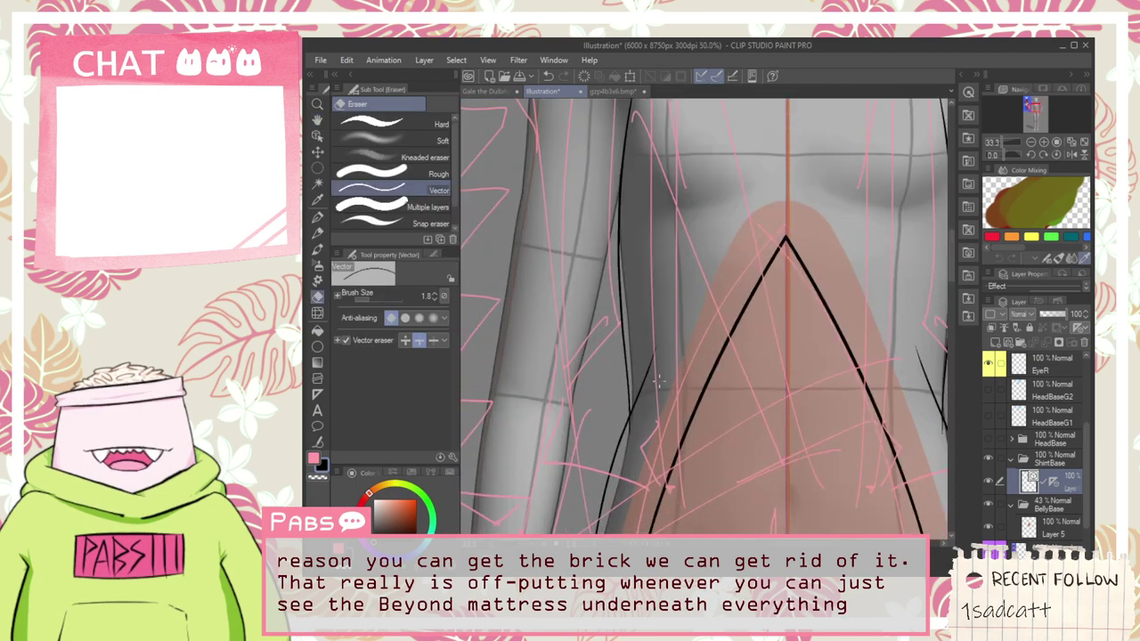
pyautogui.scroll(2, 656, 423)
pyautogui.scroll(-4, 659, 444)
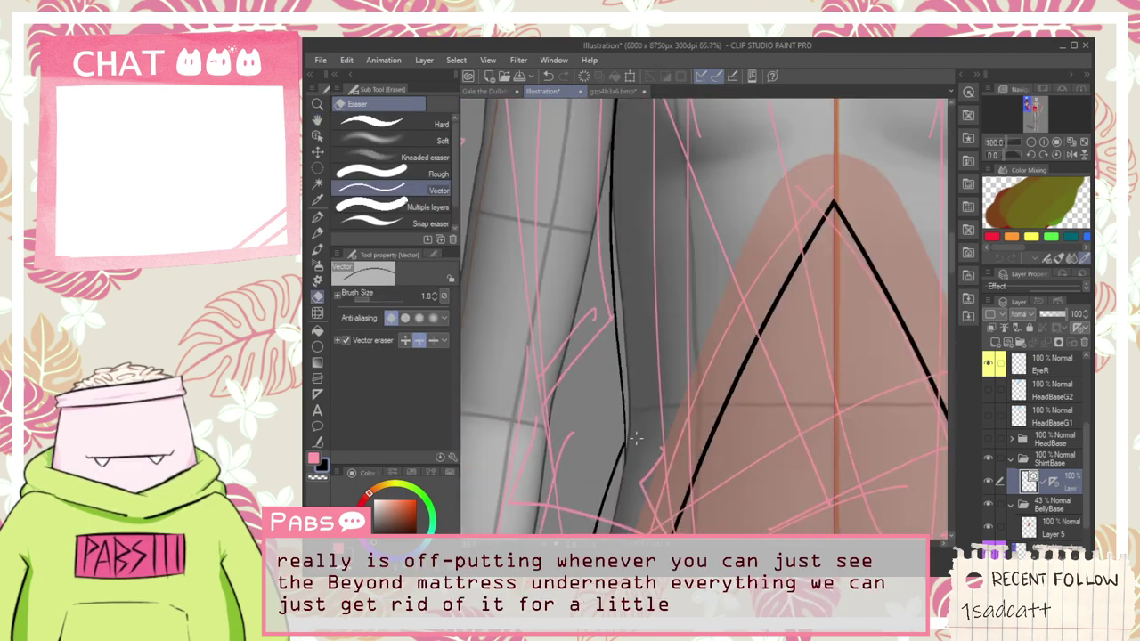
pyautogui.press('space')
pyautogui.moveTo(791, 503); pyautogui.dragTo(762, 395)
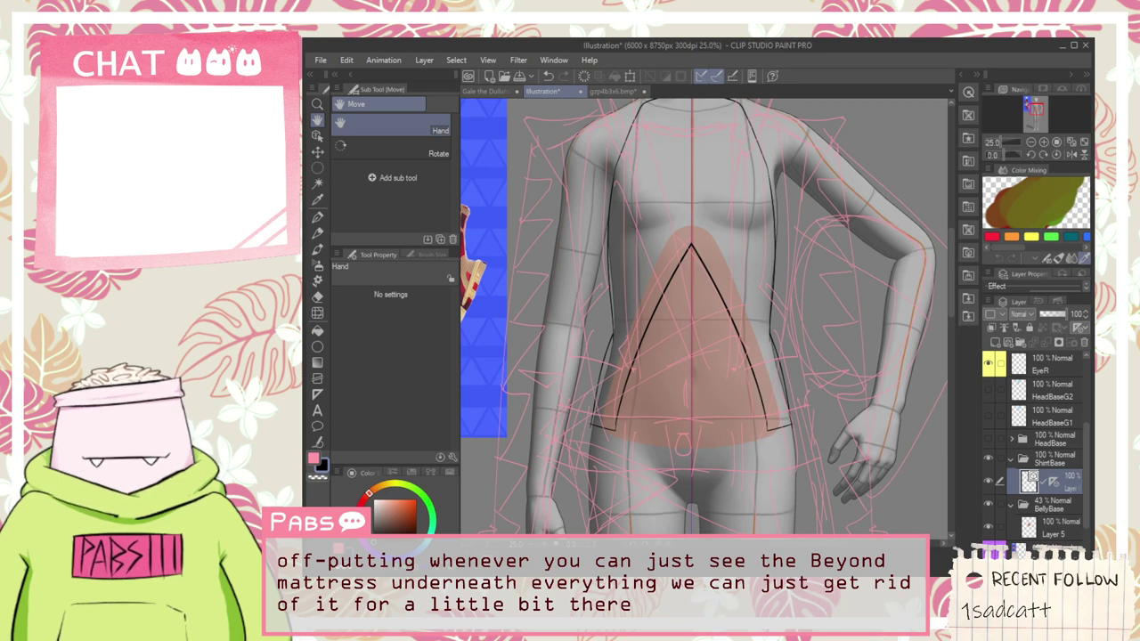
# Step: Select the 3D drawing figure layer and examine the shirt outline's waist and hem corners on both sides against the figure
pyautogui.scroll(-3, 1063, 532)
pyautogui.click(1047, 509)
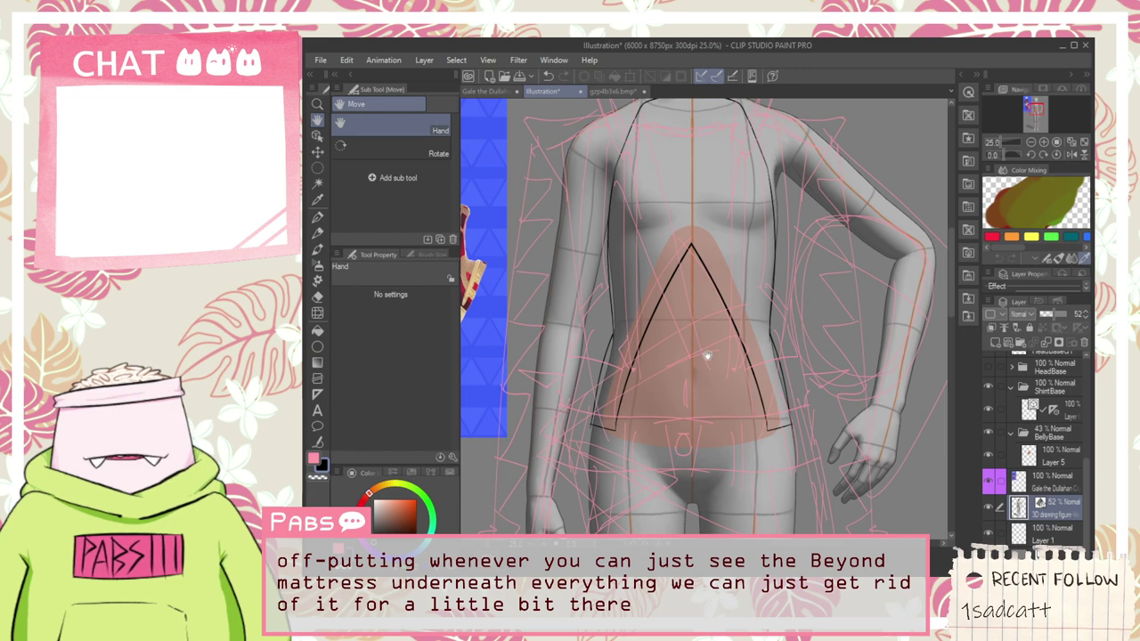
pyautogui.scroll(1, 666, 335)
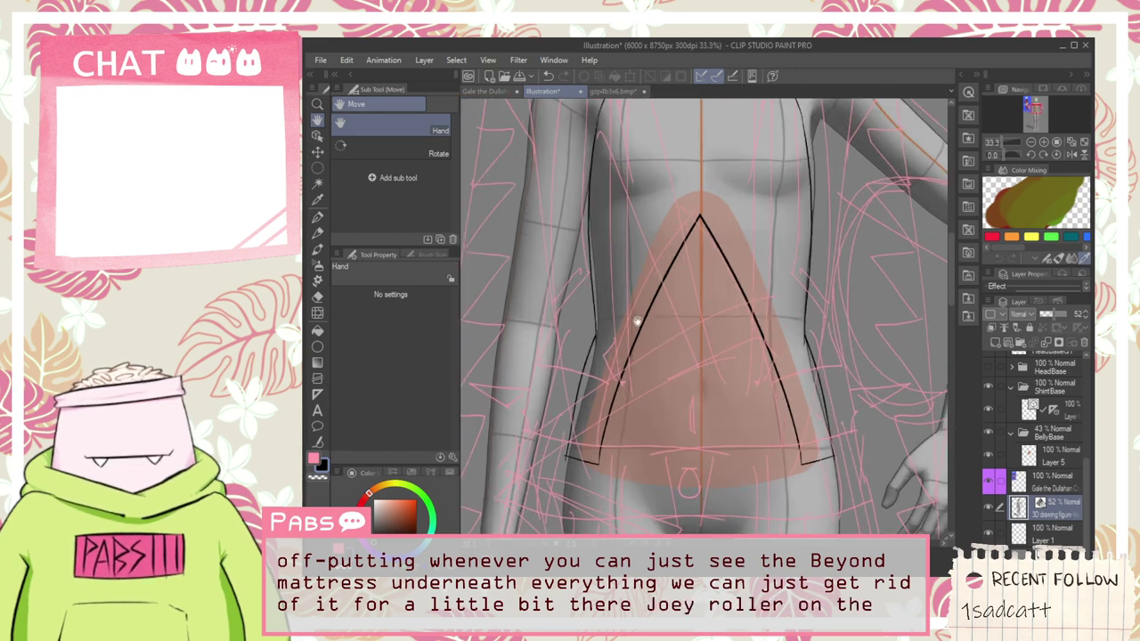
pyautogui.scroll(5, 637, 321)
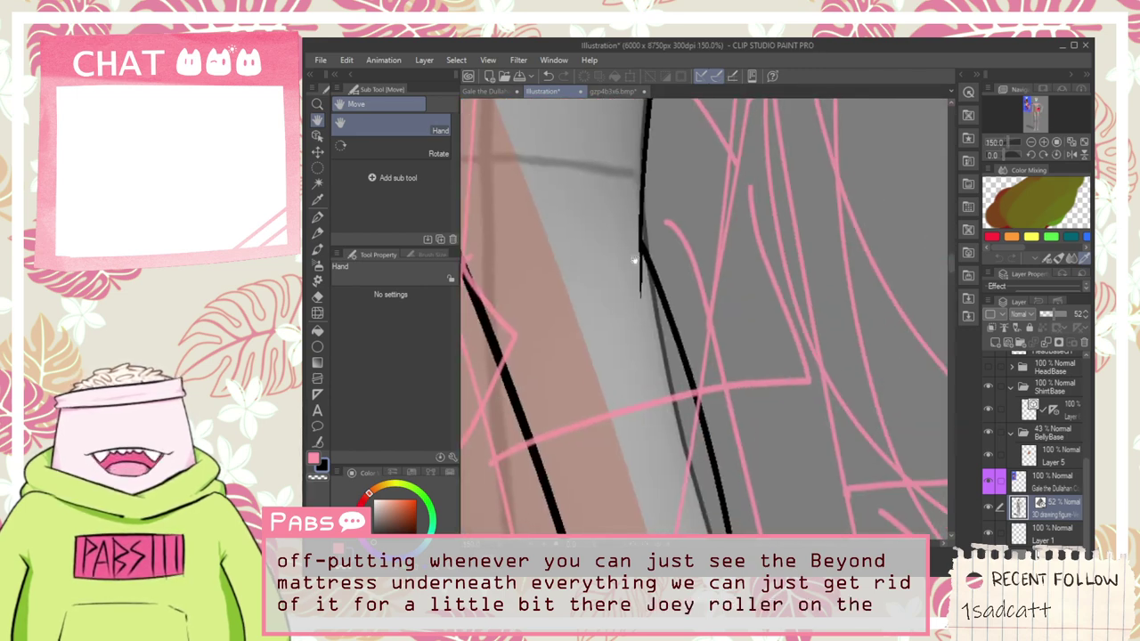
pyautogui.scroll(2, 632, 232)
pyautogui.scroll(-6, 630, 218)
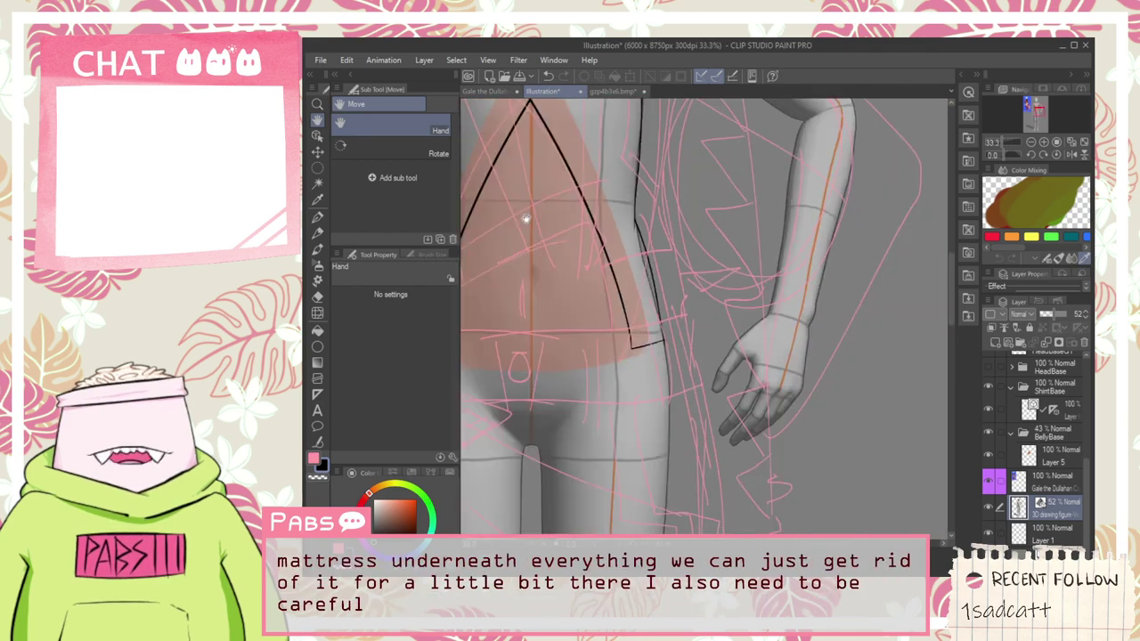
pyautogui.moveTo(526, 218); pyautogui.dragTo(748, 343)
pyautogui.scroll(5, 670, 347)
pyautogui.scroll(-5, 718, 381)
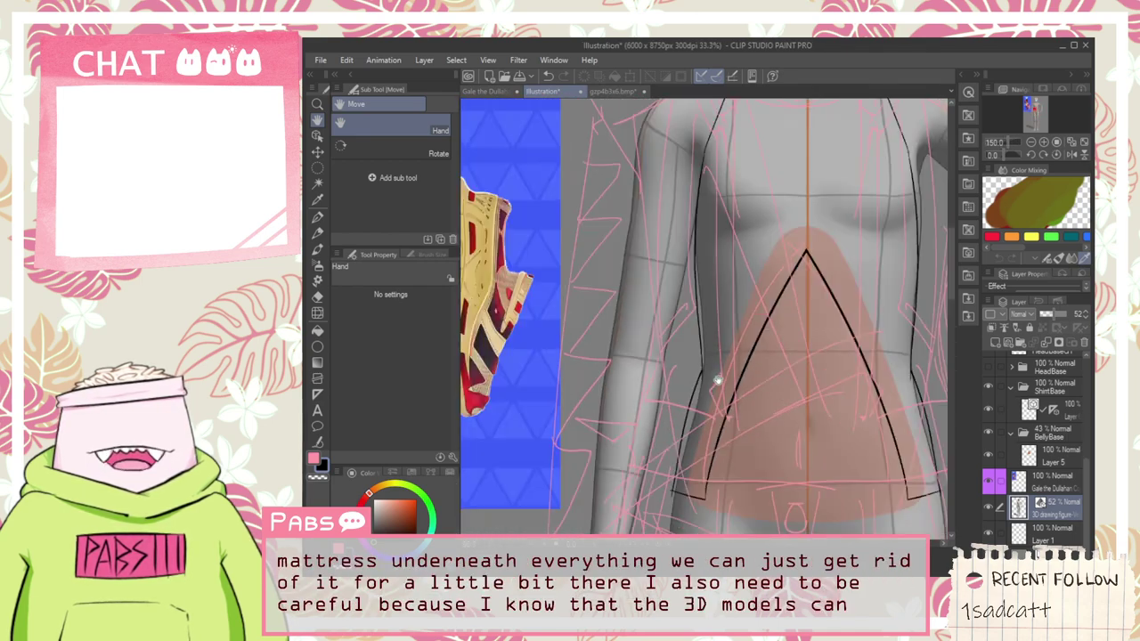
pyautogui.scroll(2, 543, 330)
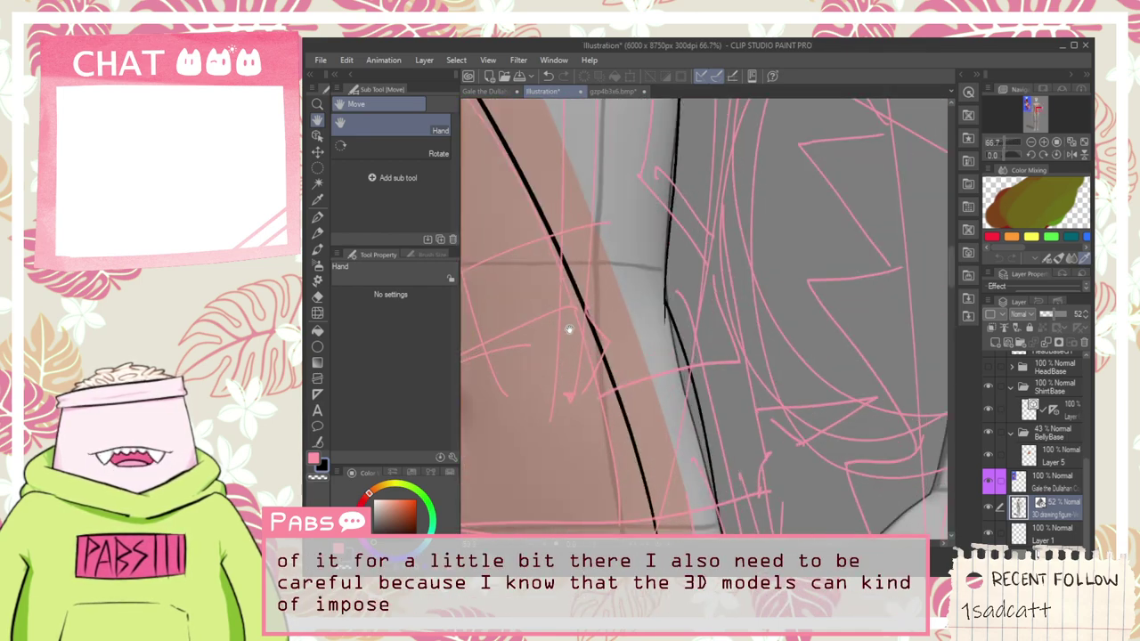
pyautogui.scroll(4, 568, 331)
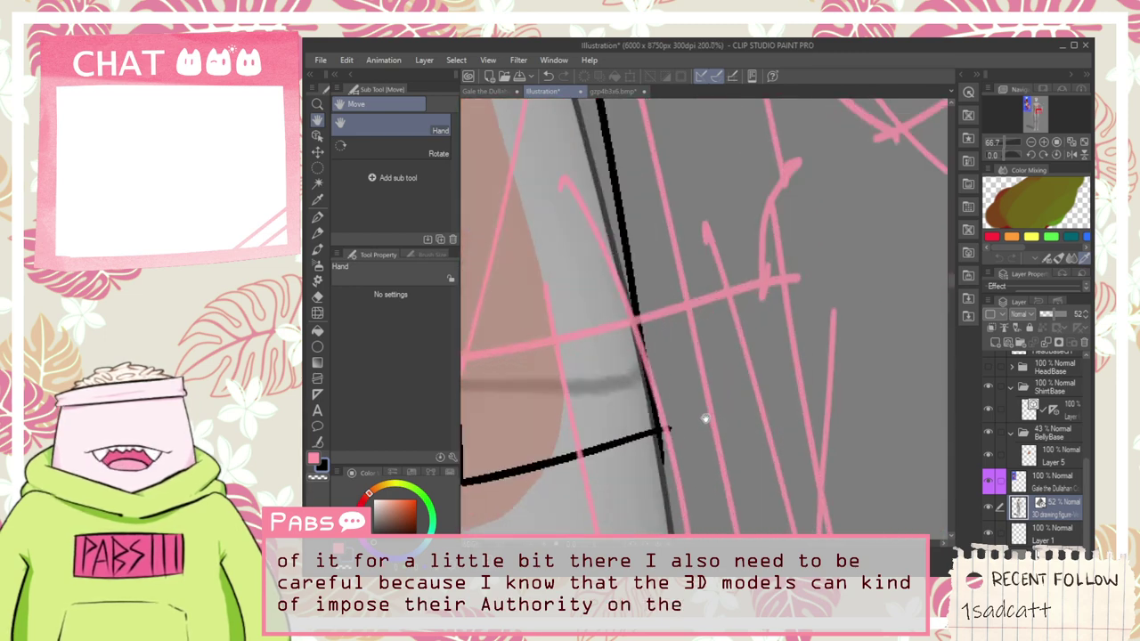
# Step: Return to the vector layer in the ShirtBase folder and trim the overshooting line ends at the hem corners with the Vector eraser
pyautogui.press('e')
pyautogui.scroll(1, 1074, 478)
pyautogui.click(1064, 445)
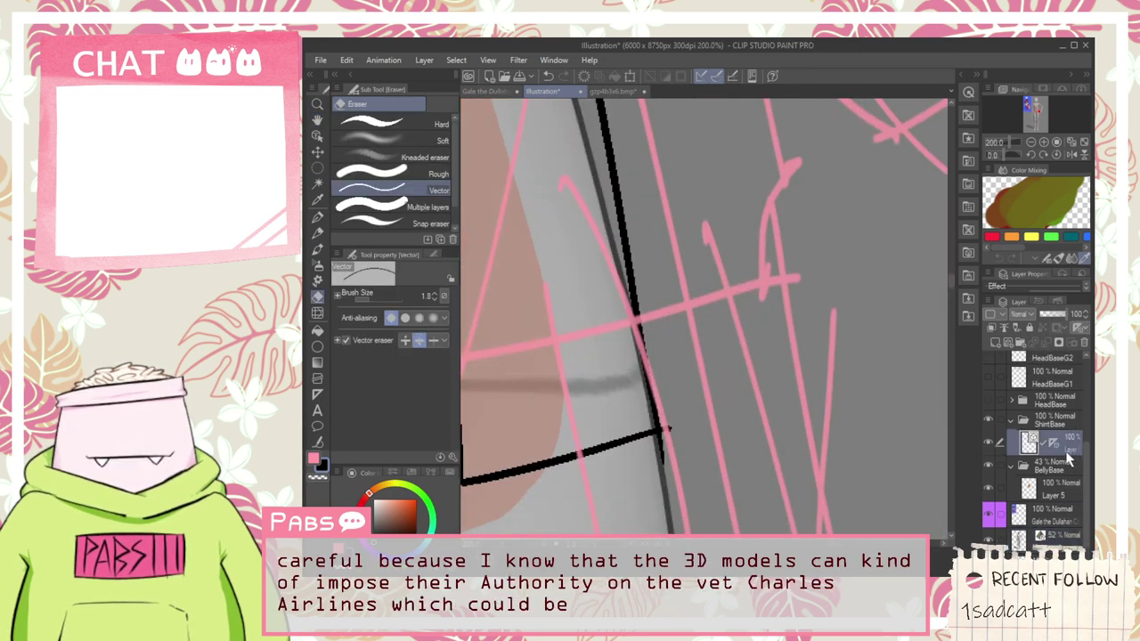
pyautogui.scroll(-2, 792, 467)
pyautogui.press('space')
pyautogui.moveTo(618, 440); pyautogui.dragTo(809, 347)
pyautogui.scroll(1, 925, 312)
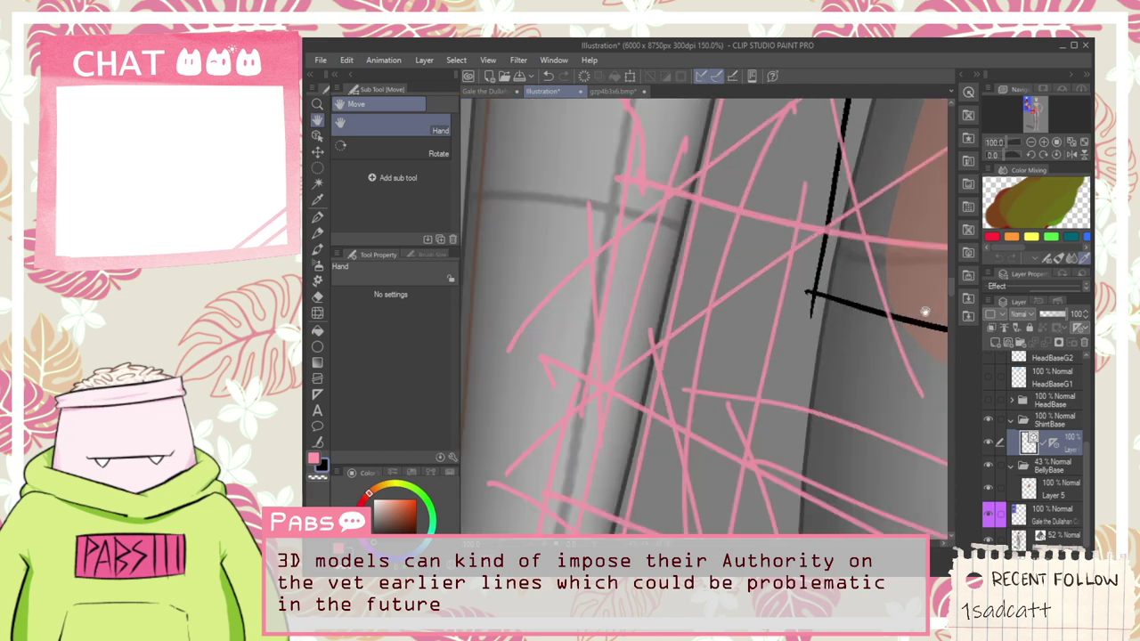
pyautogui.scroll(1, 890, 313)
pyautogui.press('e')
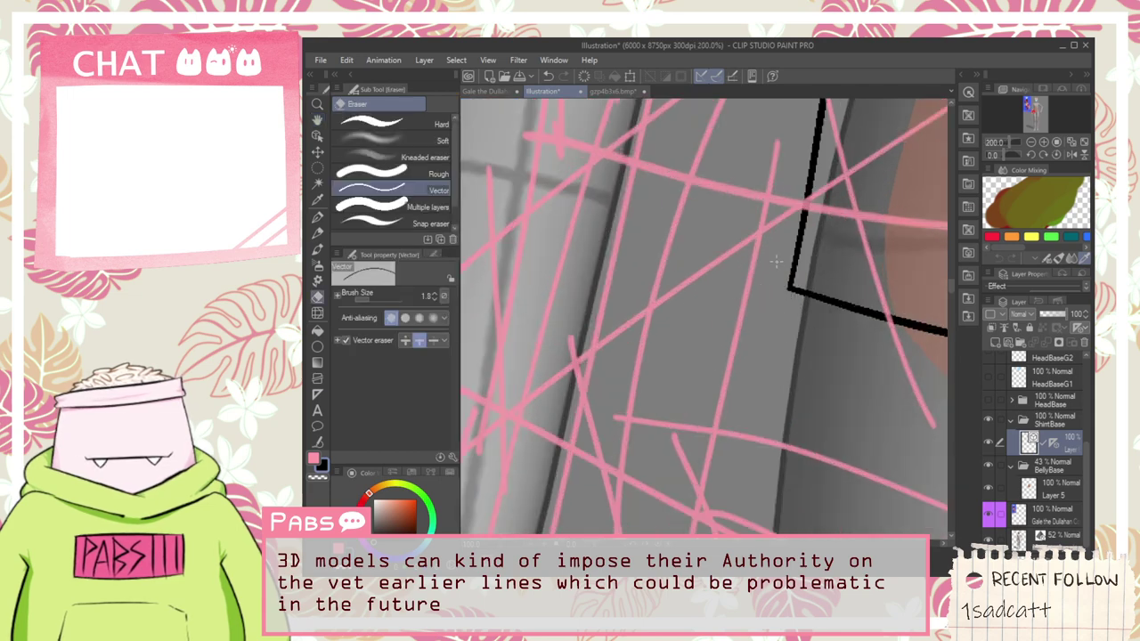
# Step: Examine the cleaned shirt outline from hem to neckline and the turtleneck on the reference artwork
pyautogui.scroll(-4, 776, 262)
pyautogui.press('space')
pyautogui.moveTo(819, 226); pyautogui.dragTo(656, 466)
pyautogui.scroll(-2, 668, 431)
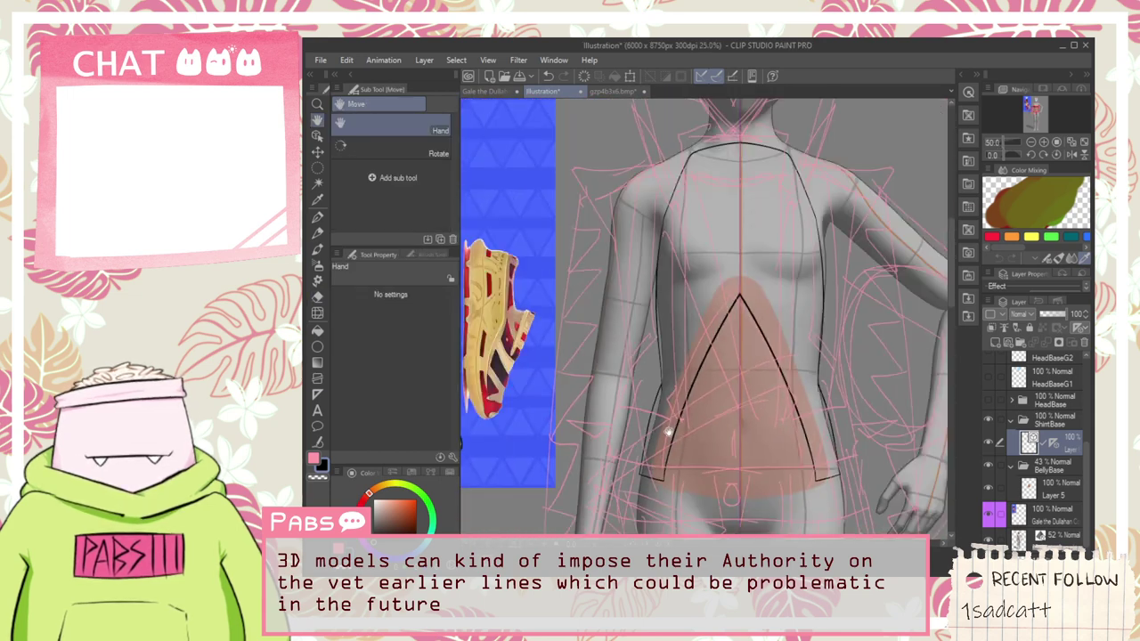
pyautogui.moveTo(728, 405); pyautogui.dragTo(682, 416)
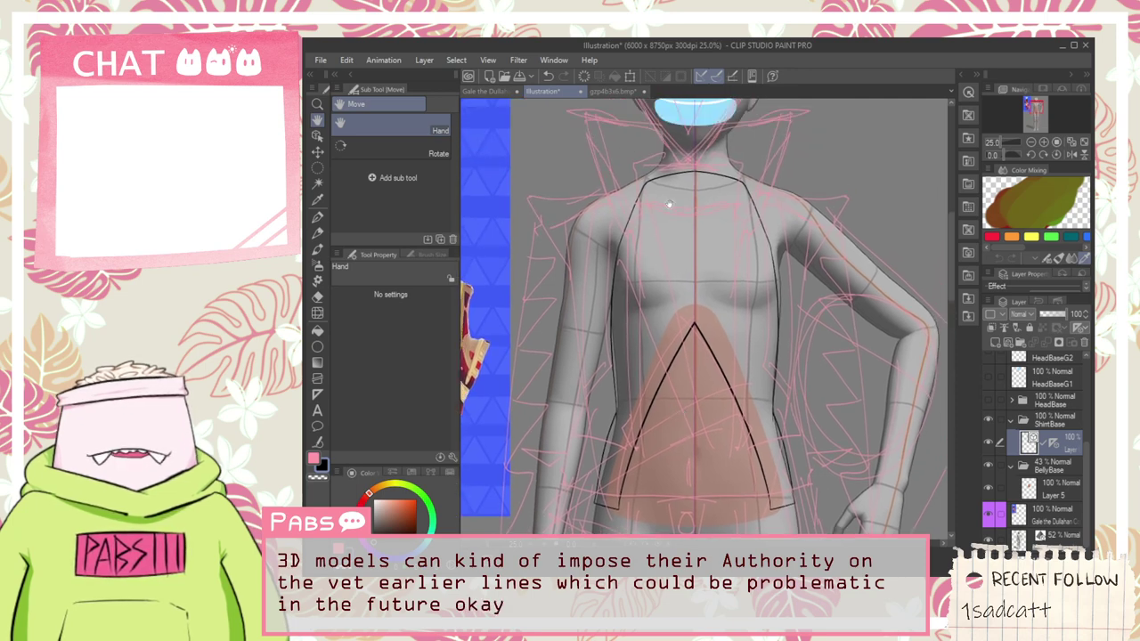
pyautogui.moveTo(670, 205); pyautogui.dragTo(677, 291)
pyautogui.moveTo(702, 379); pyautogui.dragTo(700, 308)
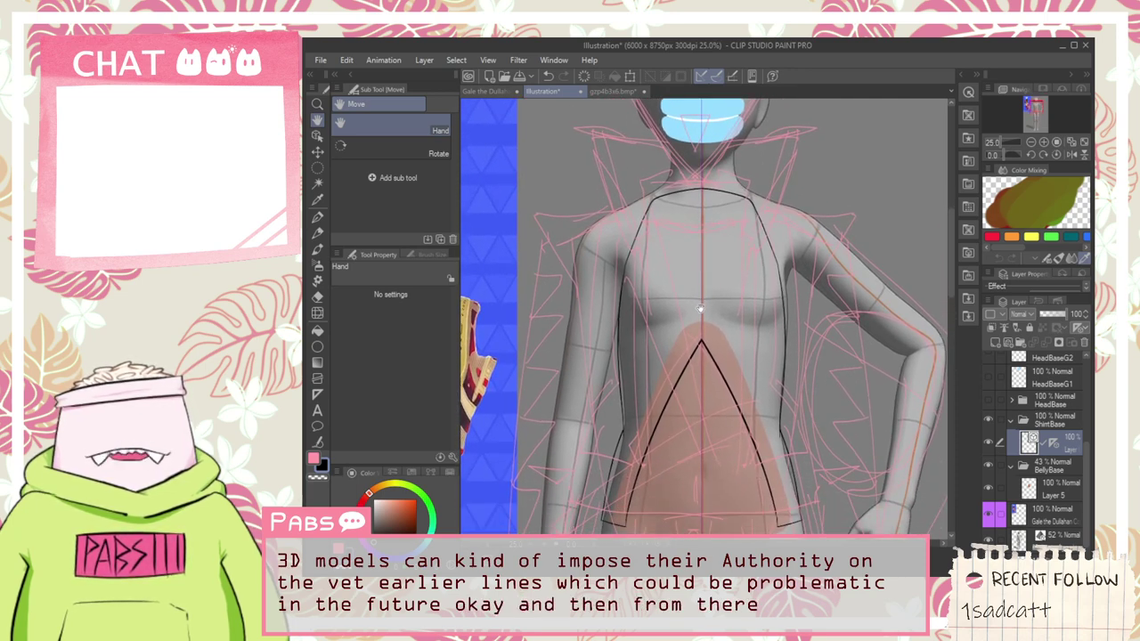
pyautogui.moveTo(701, 197); pyautogui.dragTo(704, 239)
pyautogui.scroll(3, 674, 193)
pyautogui.scroll(-4, 673, 197)
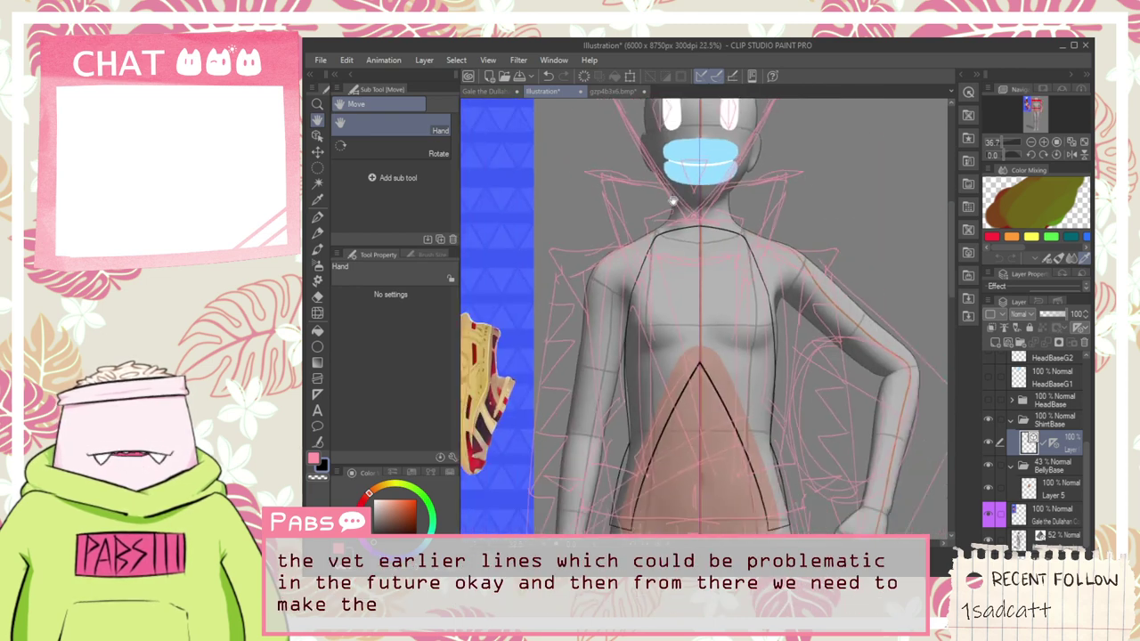
pyautogui.scroll(-3, 677, 205)
pyautogui.moveTo(757, 412); pyautogui.dragTo(766, 349)
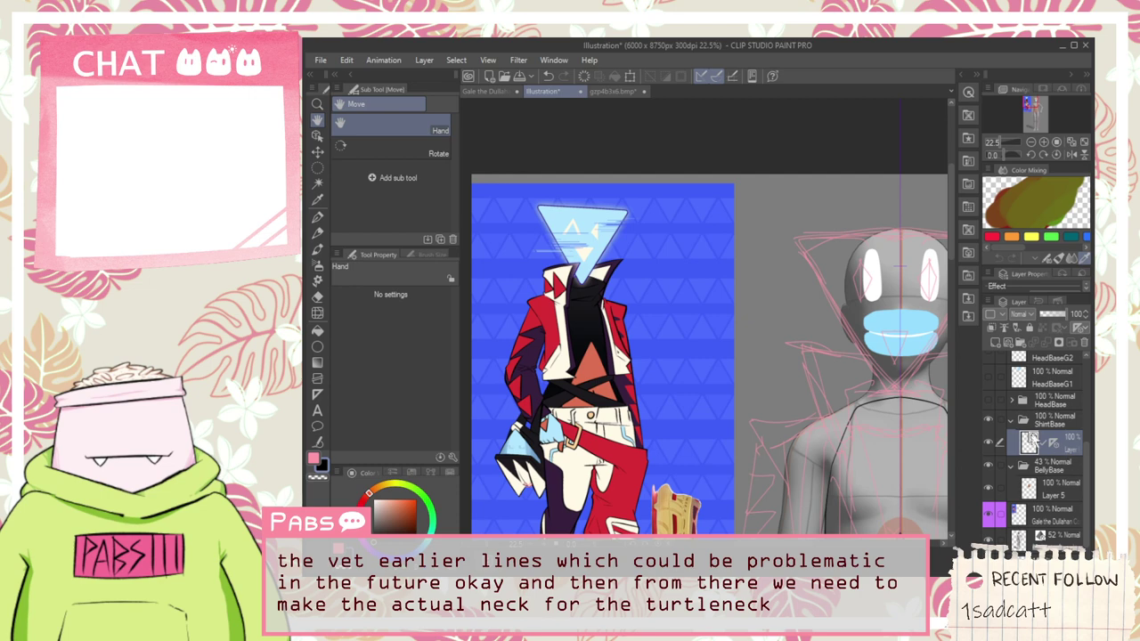
# Step: Collapse the ShirtBase folder, create a folder named Neckbase above it, and add a vector layer inside it
pyautogui.click(1010, 420)
pyautogui.click(1017, 341)
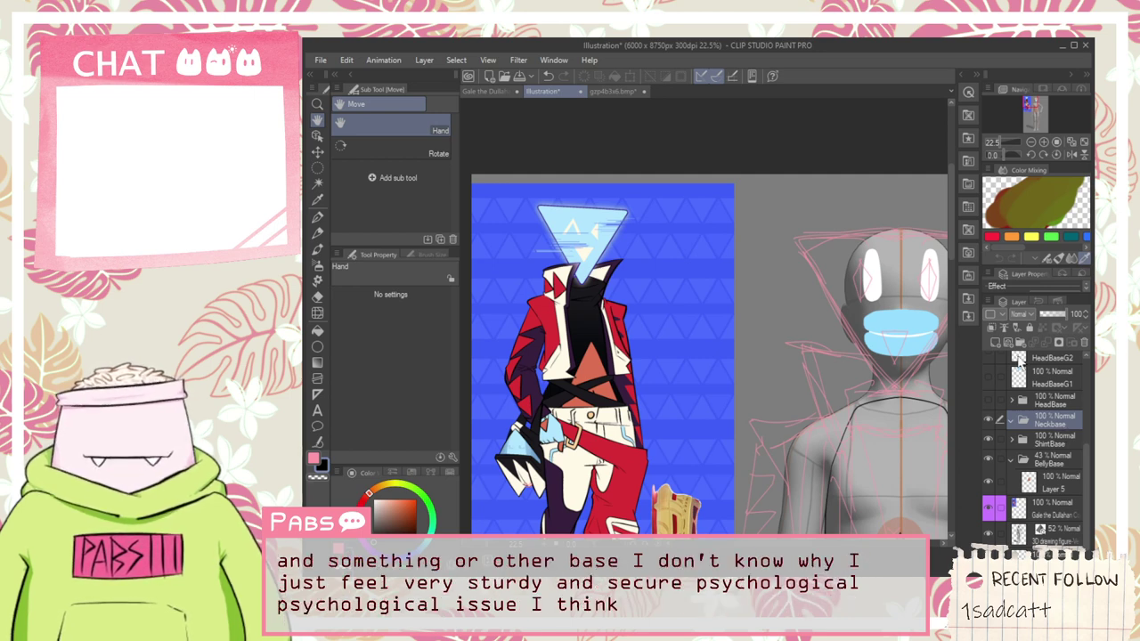
pyautogui.click(1007, 342)
# Step: Try G-pen curves across the upper chest for the lower edge of the turtleneck
pyautogui.moveTo(850, 443); pyautogui.dragTo(753, 372)
pyautogui.scroll(4, 754, 373)
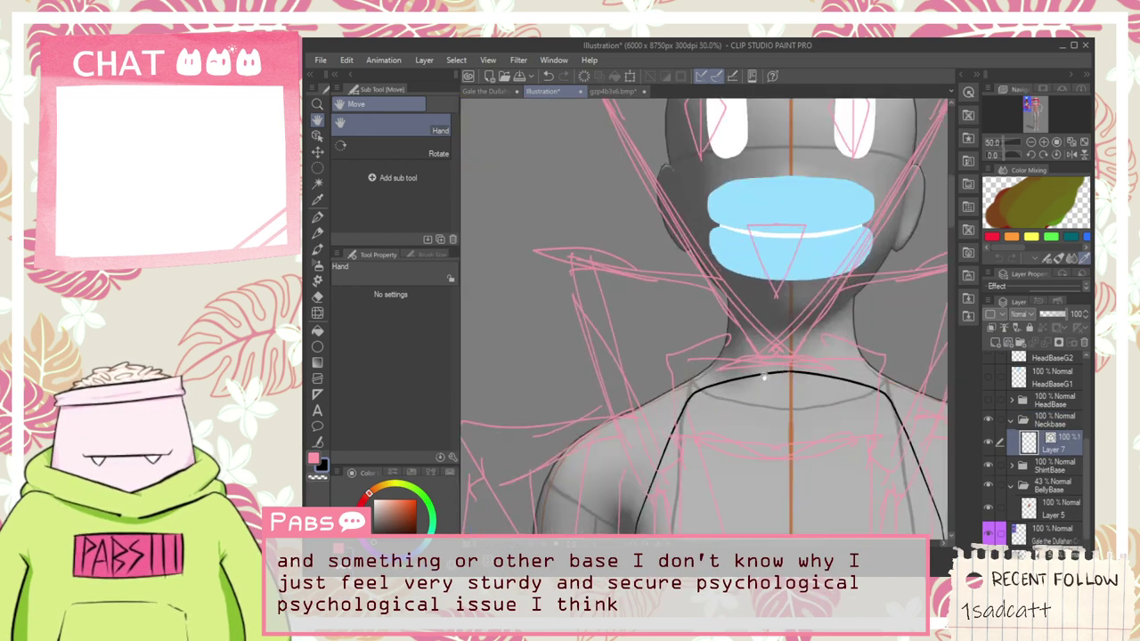
pyautogui.press('p')
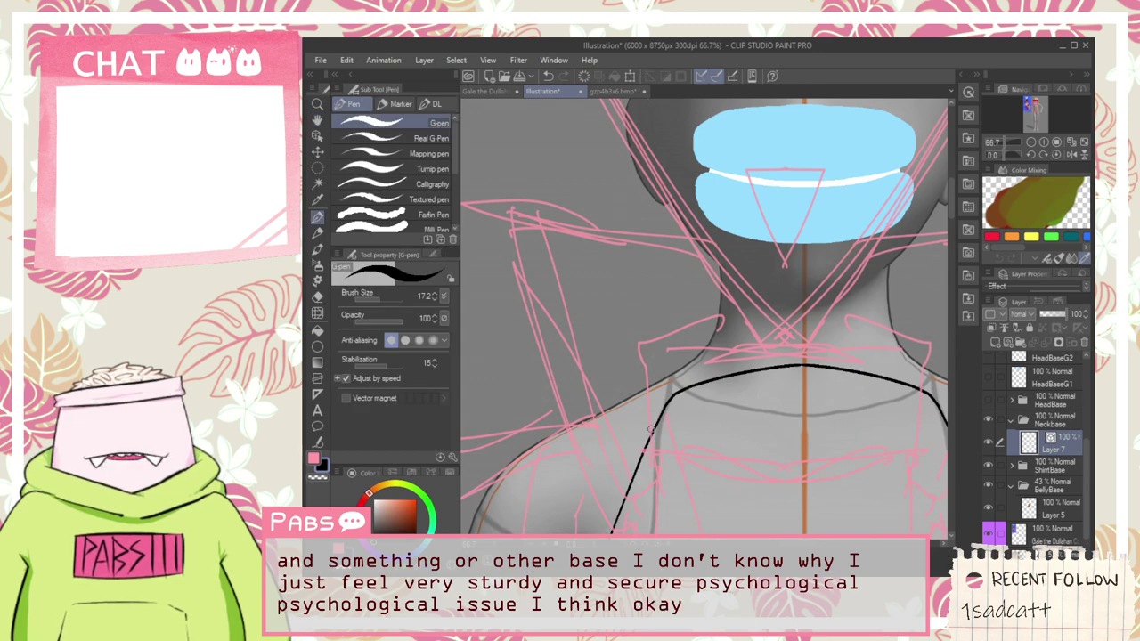
pyautogui.moveTo(647, 417)
pyautogui.mouseDown()
pyautogui.moveTo(678, 450)
pyautogui.moveTo(869, 452)
pyautogui.mouseUp()
pyautogui.hotkey('ctrl', 'z')
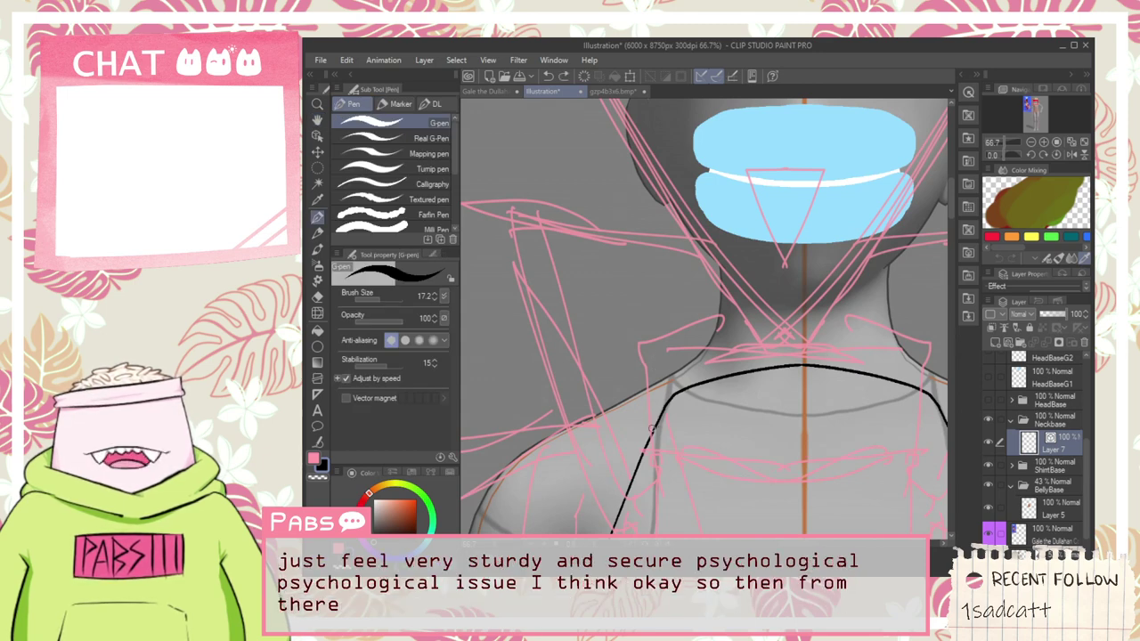
pyautogui.moveTo(640, 426); pyautogui.dragTo(916, 460)
pyautogui.scroll(-3, 836, 456)
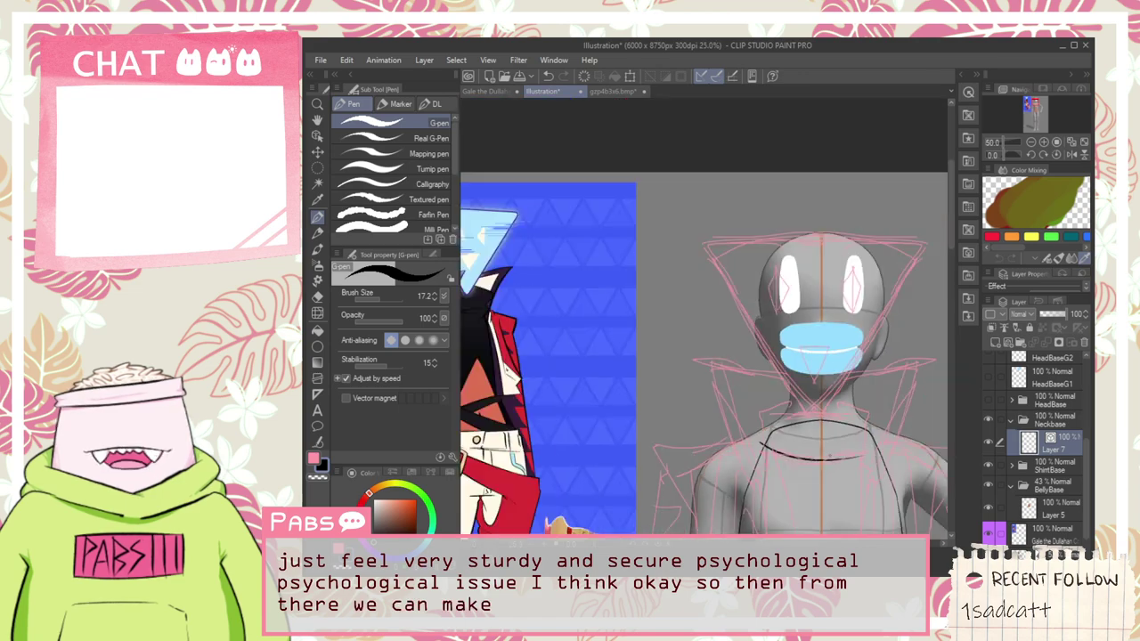
# Step: Look over the figure from the belly opening and hem back up to the neck area
pyautogui.press('space')
pyautogui.moveTo(817, 526); pyautogui.dragTo(758, 356)
pyautogui.scroll(-2, 756, 355)
pyautogui.scroll(4, 721, 346)
pyautogui.press('p')
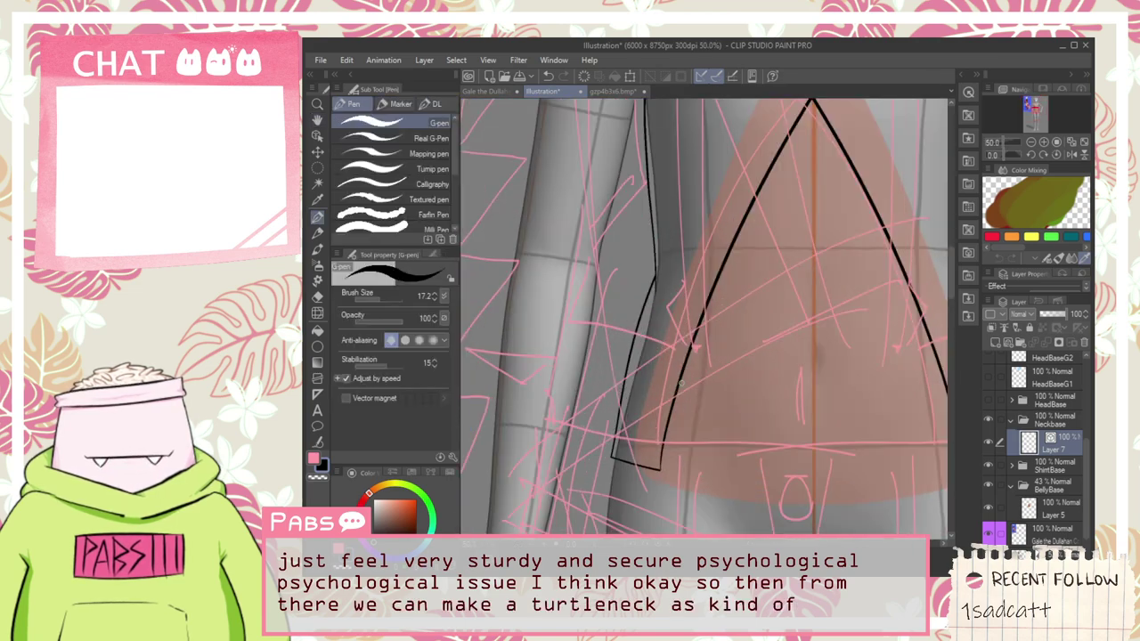
pyautogui.scroll(-2, 661, 315)
pyautogui.press('space')
pyautogui.moveTo(773, 105); pyautogui.dragTo(760, 381)
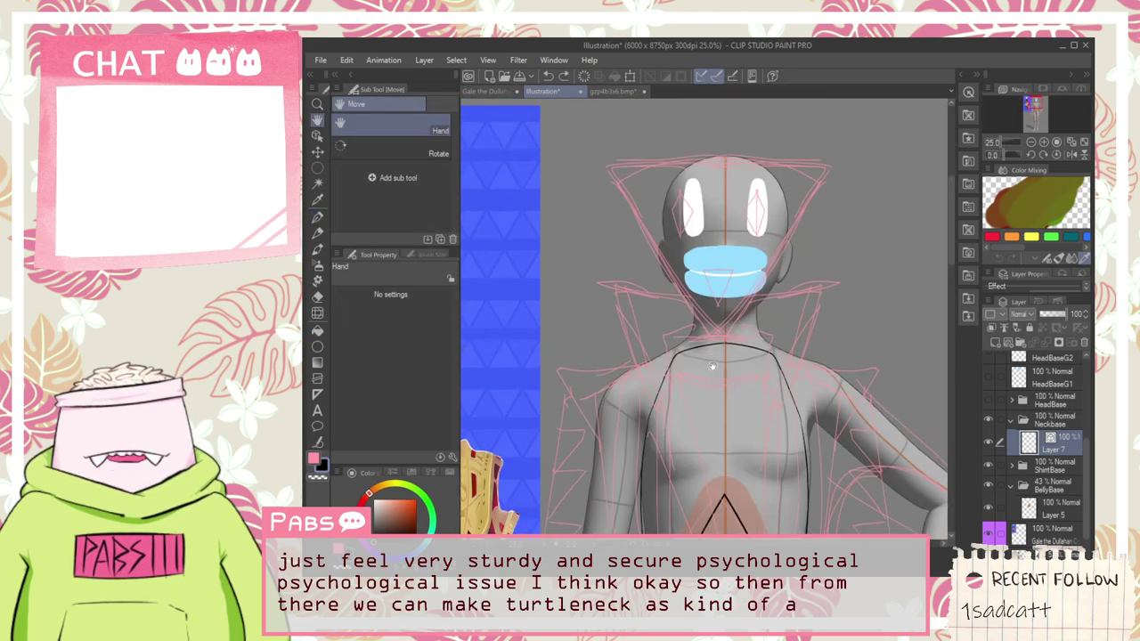
pyautogui.scroll(2, 678, 350)
pyautogui.press('p')
pyautogui.scroll(-2, 656, 351)
pyautogui.scroll(3, 623, 381)
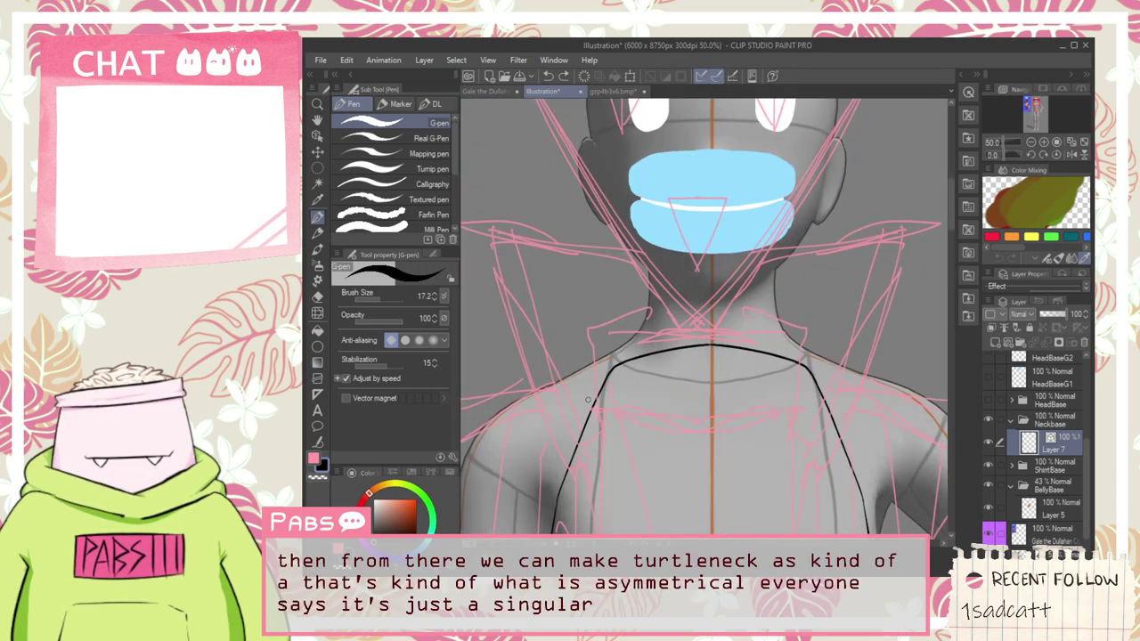
# Step: Try several mirrored G-pen strokes for the turtleneck's base and sides between the shoulders, and undo them
pyautogui.moveTo(585, 397); pyautogui.dragTo(828, 431)
pyautogui.hotkey('ctrl', 'z')
pyautogui.moveTo(583, 397)
pyautogui.mouseDown()
pyautogui.moveTo(760, 427)
pyautogui.moveTo(865, 369)
pyautogui.mouseUp()
pyautogui.hotkey('ctrl', 'z')
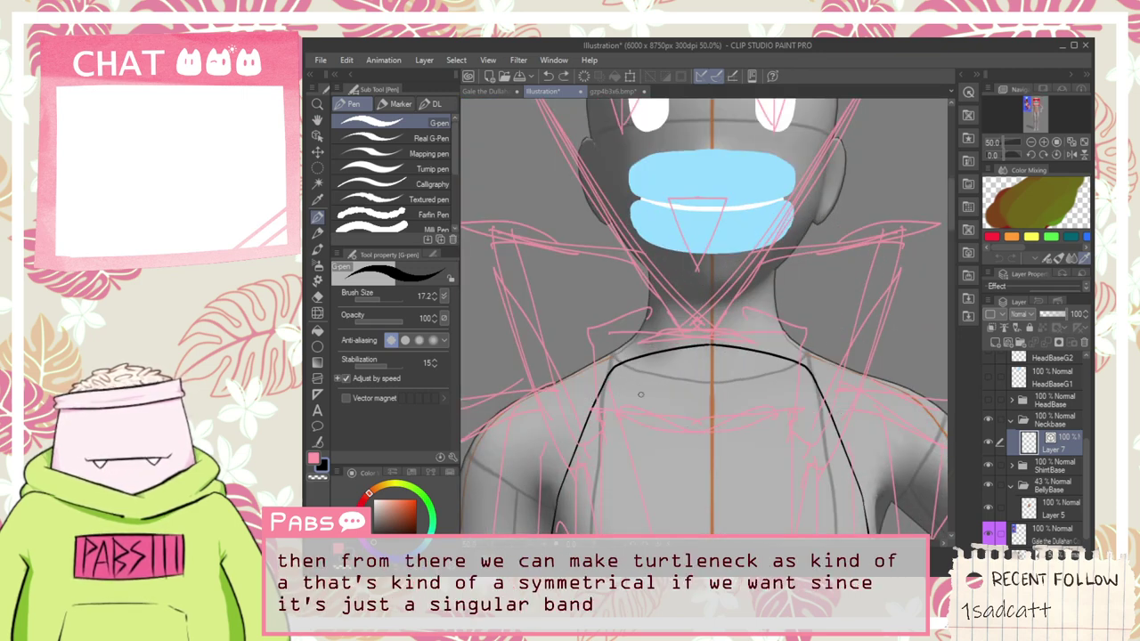
pyautogui.moveTo(589, 397); pyautogui.dragTo(837, 356)
pyautogui.hotkey('ctrl', 'z')
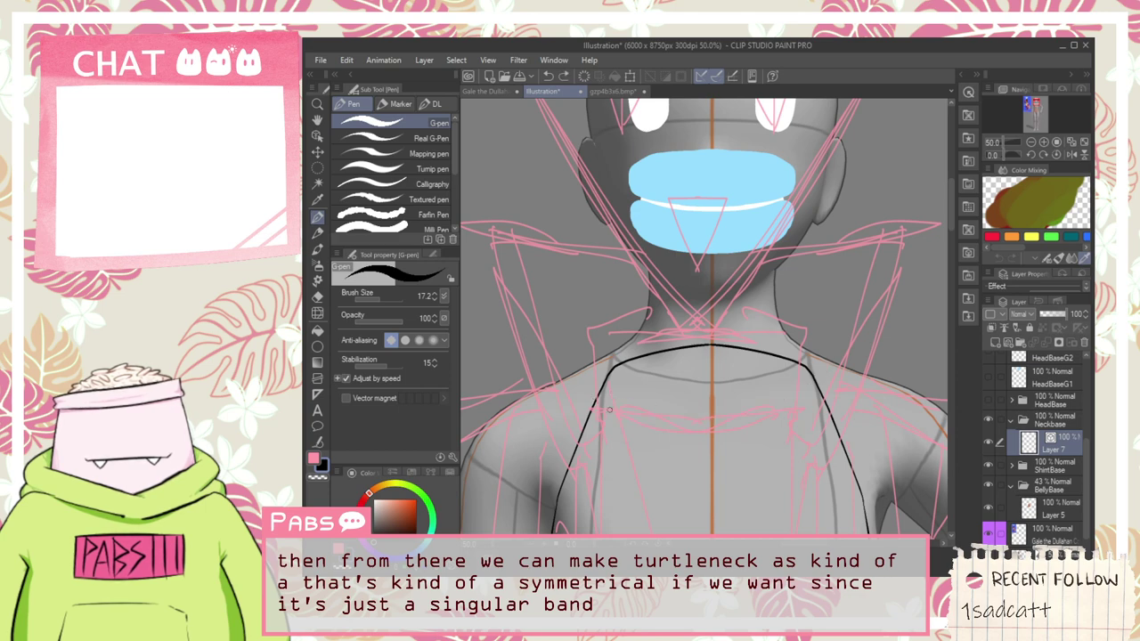
pyautogui.moveTo(601, 410); pyautogui.dragTo(583, 291)
pyautogui.hotkey('ctrl', 'z')
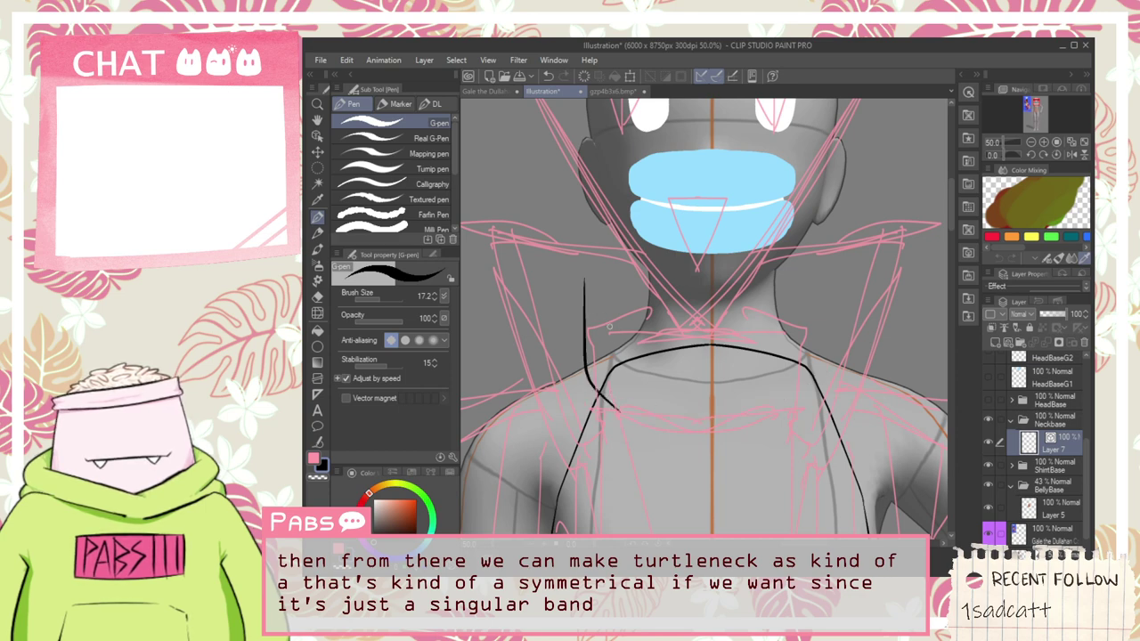
pyautogui.hotkey('ctrl', 'z')
pyautogui.moveTo(622, 406); pyautogui.dragTo(787, 407)
pyautogui.hotkey('ctrl', 'z')
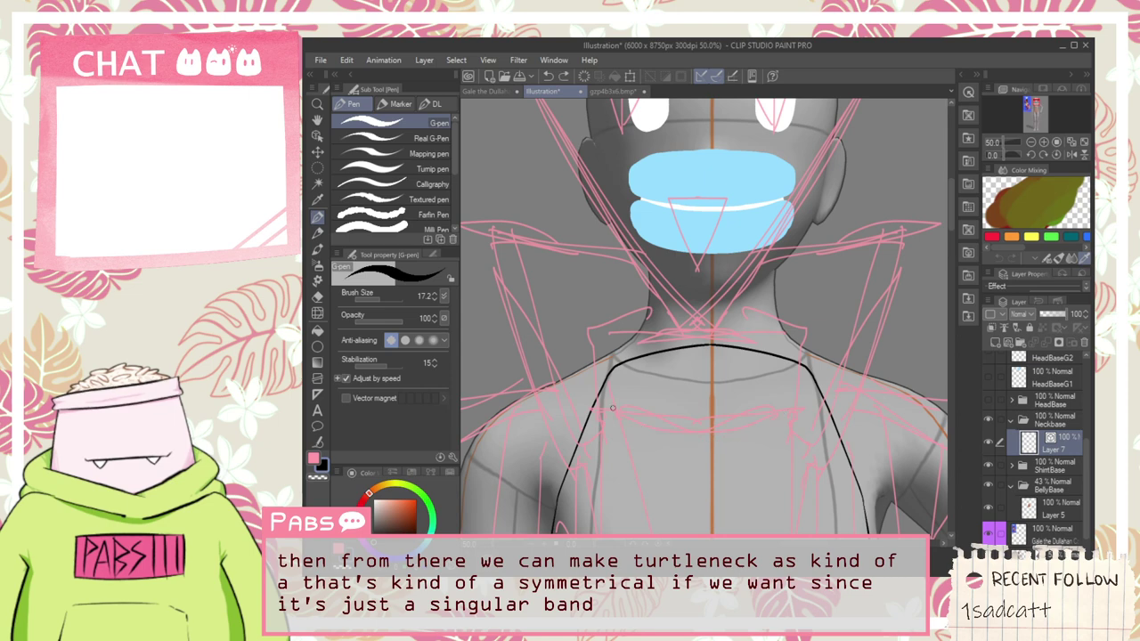
# Step: Draw the turtleneck's mirrored lower edge as a downward-bowed curve across the upper chest, just below the pink sketch line
pyautogui.moveTo(609, 407); pyautogui.dragTo(808, 400)
pyautogui.scroll(1, 603, 400)
pyautogui.scroll(1, 596, 402)
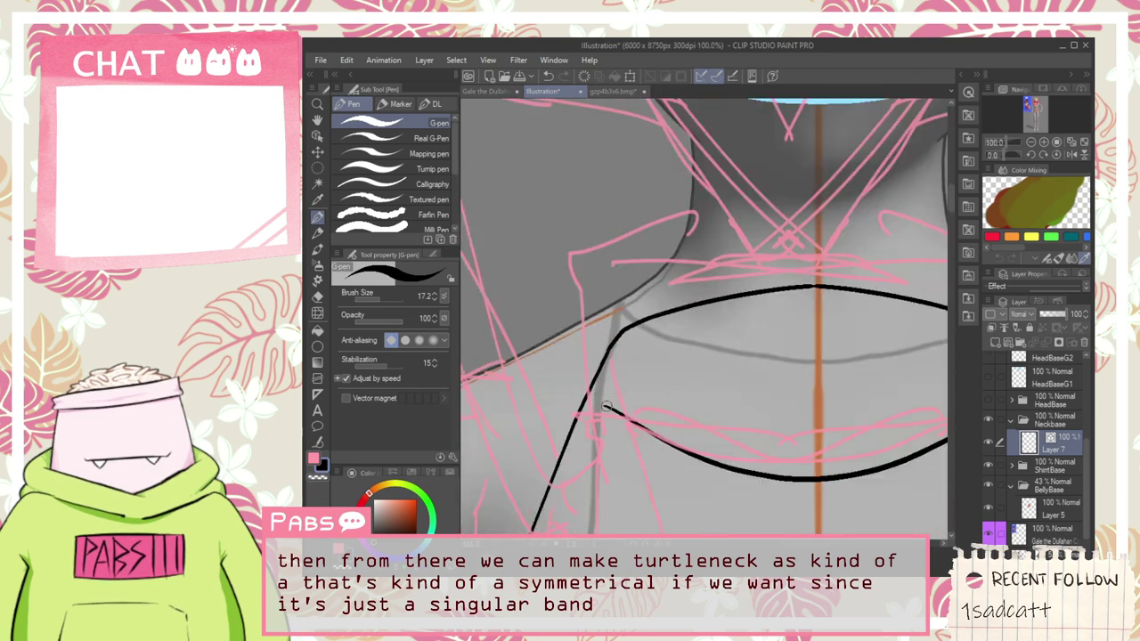
# Step: Draw the turtleneck's mirrored upper edge arching across the neck between the collar sketch's outer corners, after undoing a side-and-top stroke
pyautogui.moveTo(617, 413)
pyautogui.mouseDown()
pyautogui.moveTo(583, 334)
pyautogui.moveTo(574, 249)
pyautogui.moveTo(700, 212)
pyautogui.mouseUp()
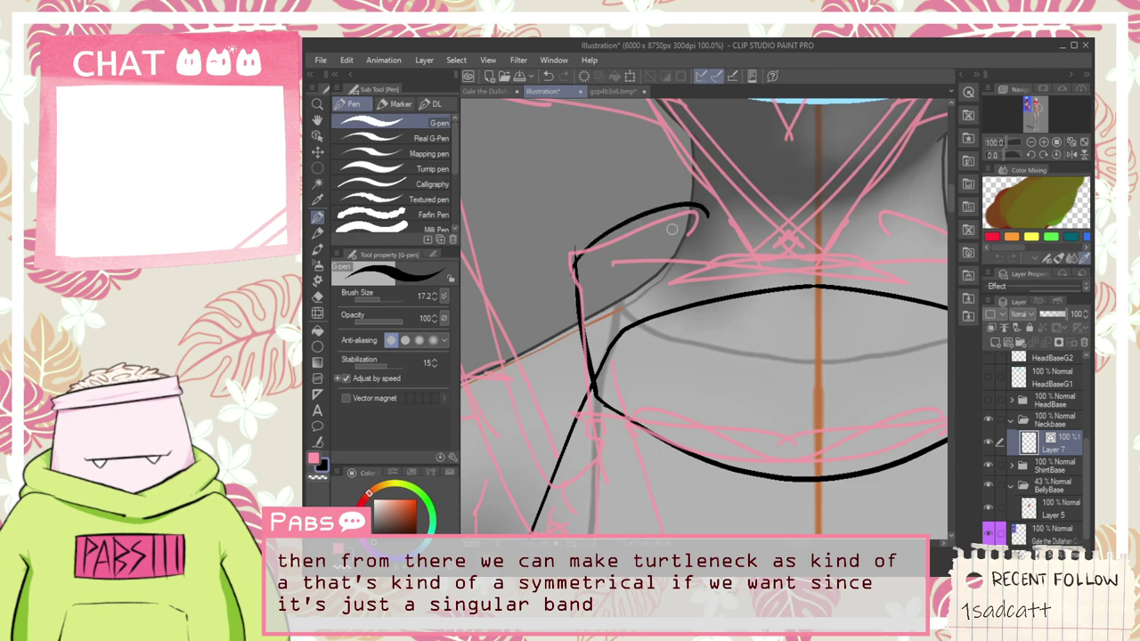
pyautogui.hotkey('ctrl', 'z')
pyautogui.moveTo(574, 265); pyautogui.dragTo(928, 210)
pyautogui.scroll(-1, 854, 227)
pyautogui.press('space')
pyautogui.moveTo(847, 283); pyautogui.dragTo(663, 299)
pyautogui.scroll(2, 695, 222)
pyautogui.press('p')
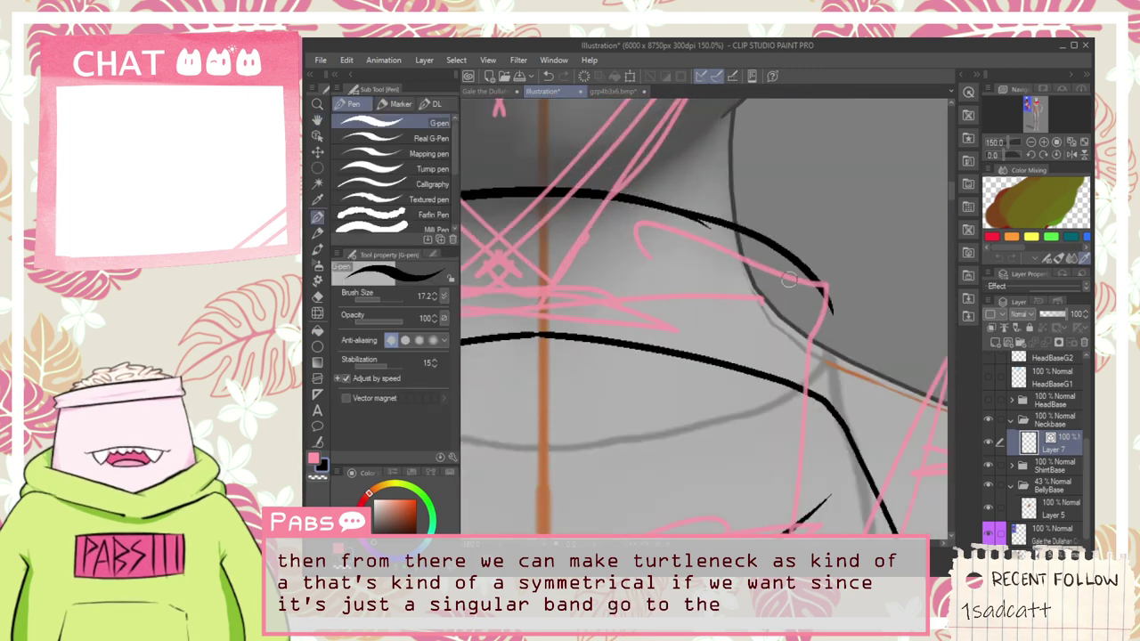
# Step: Undo the latest line strokes on the right side of the turtleneck outline, including a redrawn side line
pyautogui.hotkey('ctrl', 'z')
pyautogui.moveTo(651, 205)
pyautogui.mouseDown()
pyautogui.moveTo(792, 257)
pyautogui.moveTo(826, 498)
pyautogui.moveTo(837, 463)
pyautogui.moveTo(673, 238)
pyautogui.moveTo(844, 501)
pyautogui.moveTo(837, 316)
pyautogui.moveTo(660, 201)
pyautogui.moveTo(834, 443)
pyautogui.moveTo(808, 495)
pyautogui.mouseUp()
pyautogui.hotkey('ctrl', 'z')
pyautogui.hotkey('ctrl', 'z')
pyautogui.hotkey('ctrl', 'z')
pyautogui.hotkey('ctrl', 'z')
pyautogui.hotkey('ctrl', 'z')
pyautogui.scroll(-2, 746, 378)
pyautogui.press('space')
pyautogui.moveTo(603, 432); pyautogui.dragTo(712, 371)
pyautogui.scroll(1, 712, 371)
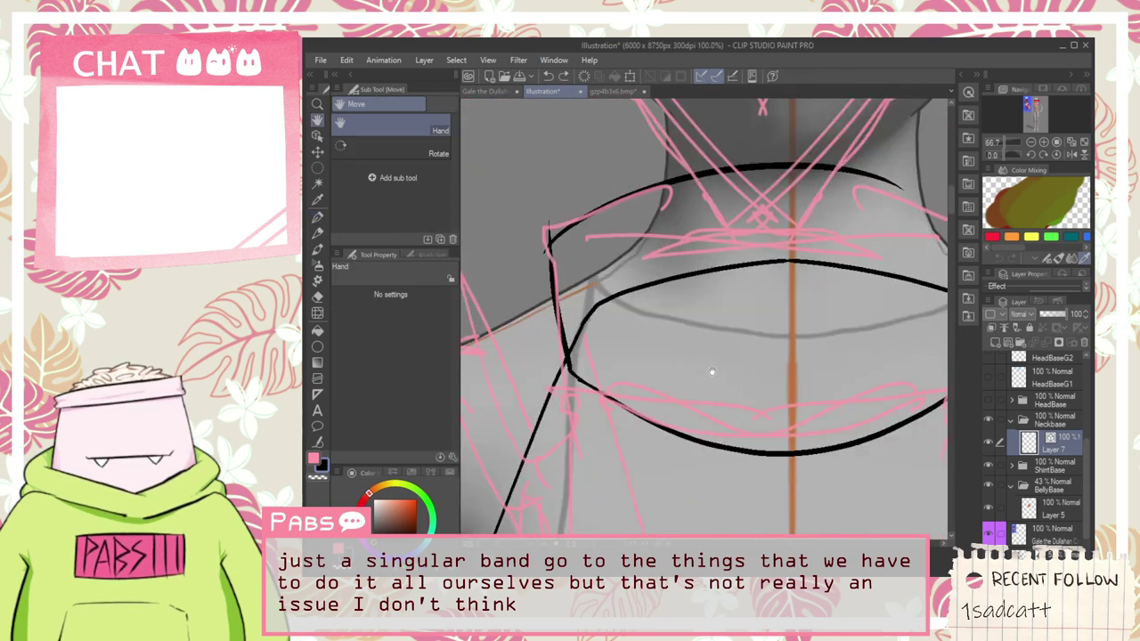
# Step: Erase the overshooting line end at the upper-left corner of the turtleneck outline with the Vector eraser
pyautogui.press('e')
pyautogui.scroll(5, 712, 372)
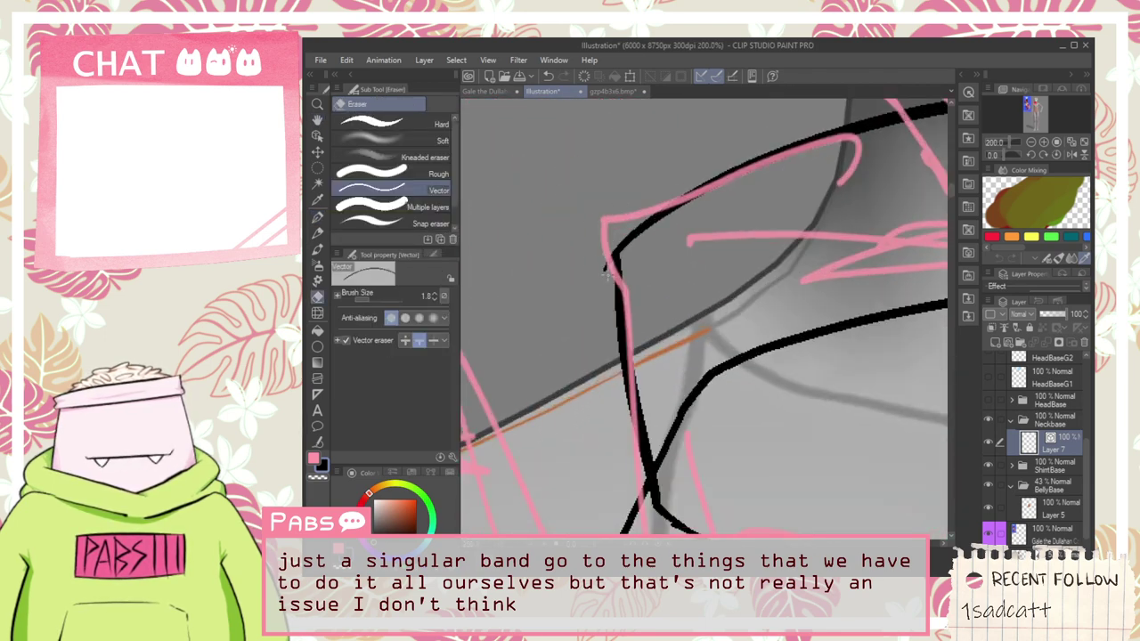
pyautogui.click(608, 269)
pyautogui.scroll(-1, 608, 272)
pyautogui.press('space')
pyautogui.moveTo(663, 470); pyautogui.dragTo(649, 407)
pyautogui.scroll(3, 649, 407)
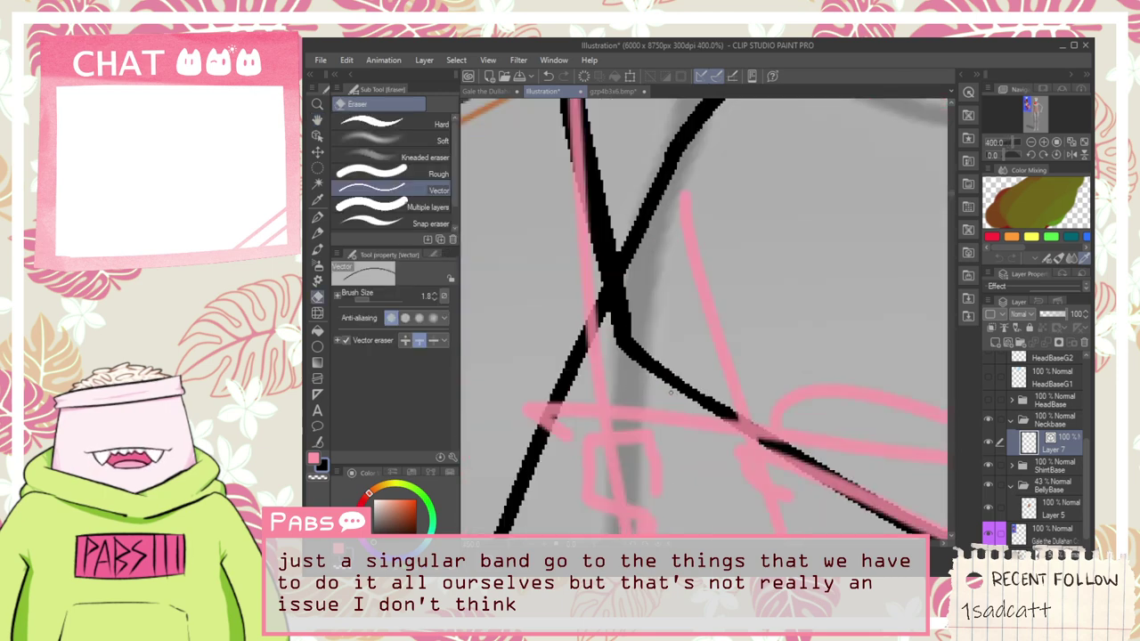
pyautogui.scroll(-7, 670, 393)
pyautogui.scroll(2, 791, 282)
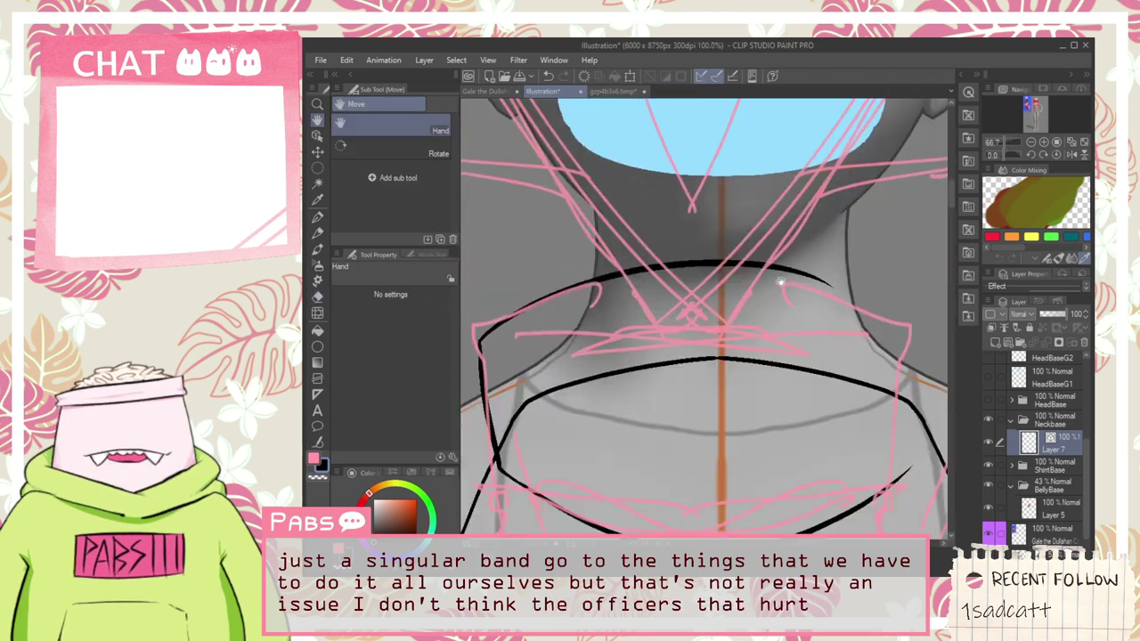
# Step: Draw the turtleneck's upper-right curve and right side line down to the bottom curve with the G-pen
pyautogui.moveTo(789, 268); pyautogui.dragTo(979, 365)
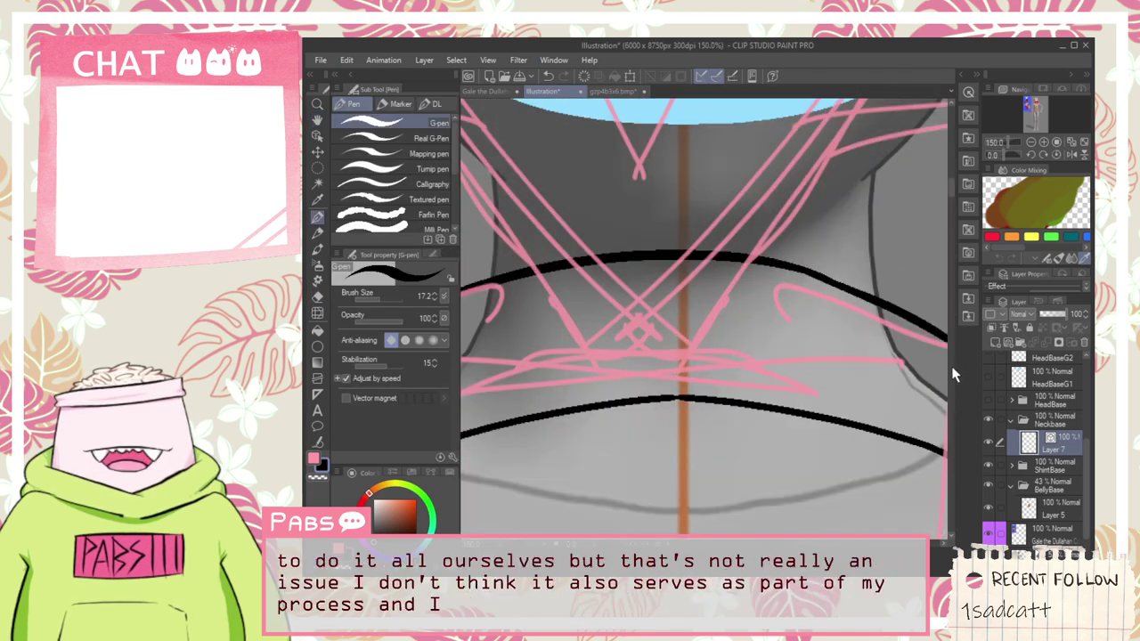
pyautogui.press('space')
pyautogui.moveTo(867, 469); pyautogui.dragTo(702, 316)
pyautogui.moveTo(804, 196)
pyautogui.mouseDown()
pyautogui.moveTo(824, 225)
pyautogui.moveTo(824, 269)
pyautogui.moveTo(793, 416)
pyautogui.mouseUp()
pyautogui.press('e')
pyautogui.scroll(-2, 801, 404)
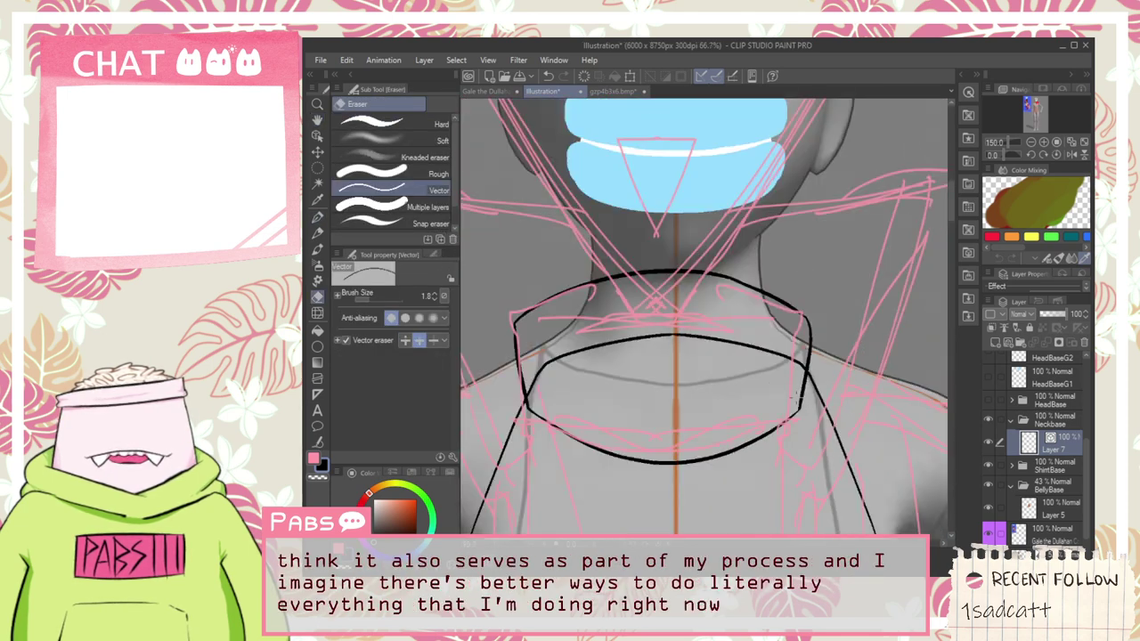
# Step: Draw the front rim of the turtleneck opening as a shallow sagging curve between its two upper corners, redoing the first attempt
pyautogui.press('space')
pyautogui.scroll(2, 542, 329)
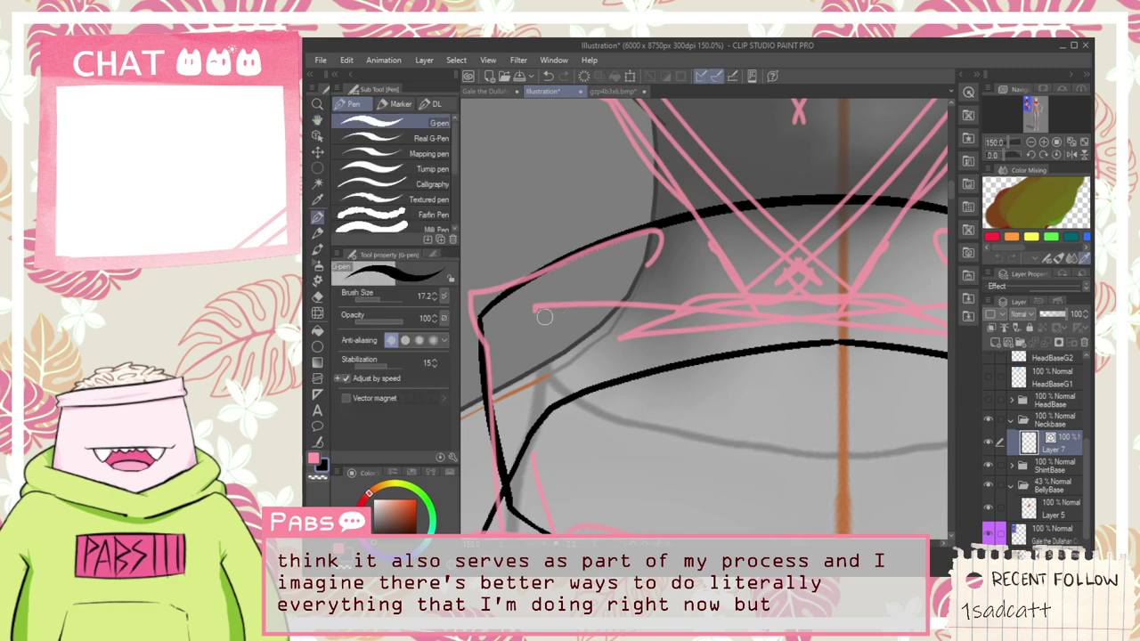
pyautogui.scroll(-1, 526, 322)
pyautogui.press('space')
pyautogui.moveTo(555, 350); pyautogui.dragTo(566, 337)
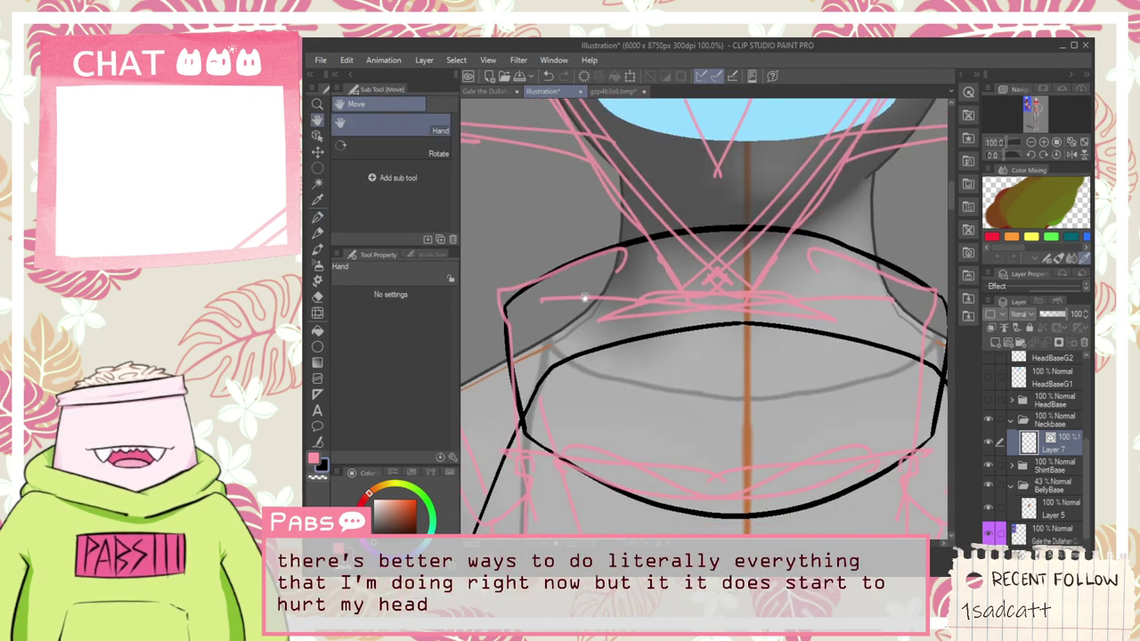
pyautogui.moveTo(542, 296)
pyautogui.mouseDown()
pyautogui.moveTo(661, 345)
pyautogui.moveTo(901, 309)
pyautogui.moveTo(933, 323)
pyautogui.mouseUp()
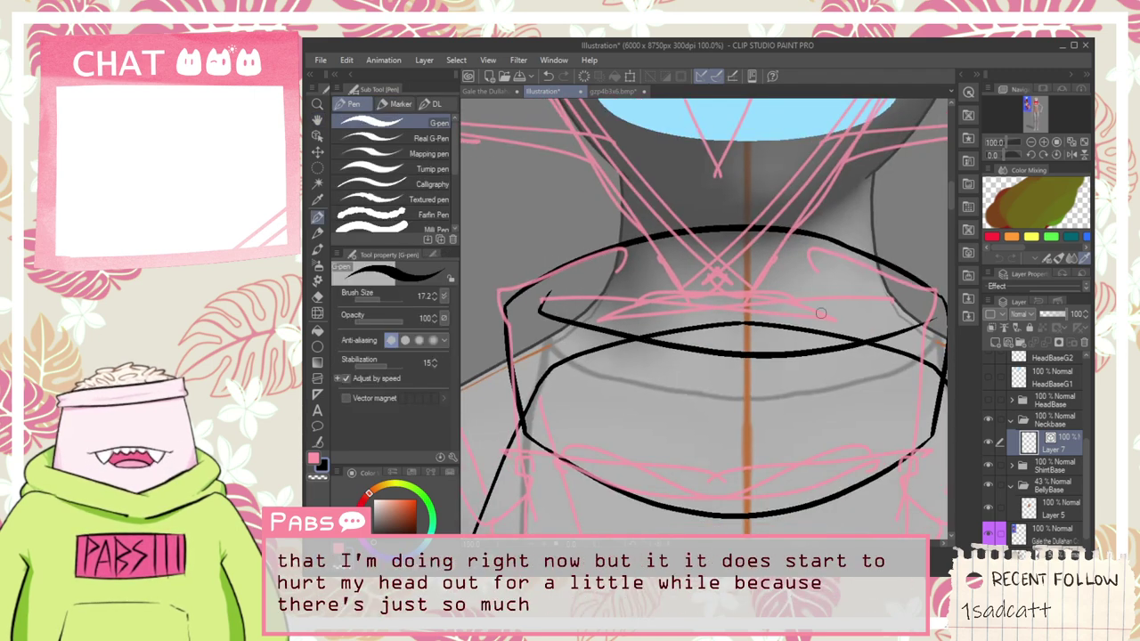
pyautogui.hotkey('ctrl', 'z')
pyautogui.moveTo(527, 308)
pyautogui.mouseDown()
pyautogui.moveTo(617, 338)
pyautogui.moveTo(881, 333)
pyautogui.moveTo(936, 305)
pyautogui.mouseUp()
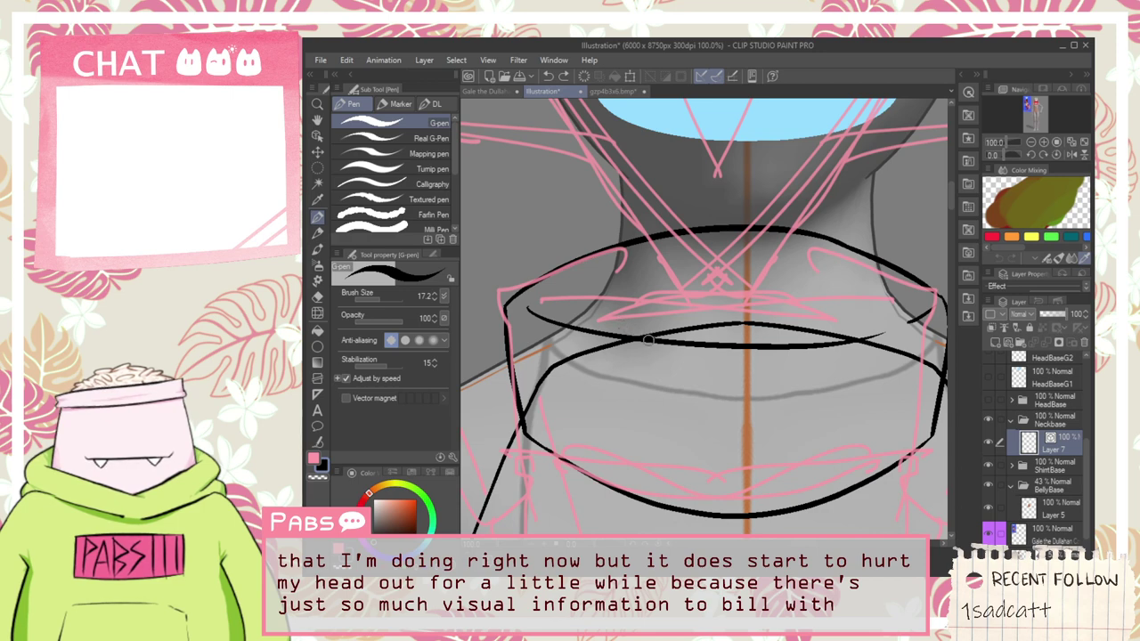
# Step: Try duplicating Layer 7, which holds the turtleneck outline
pyautogui.scroll(-1, 648, 342)
pyautogui.press('space')
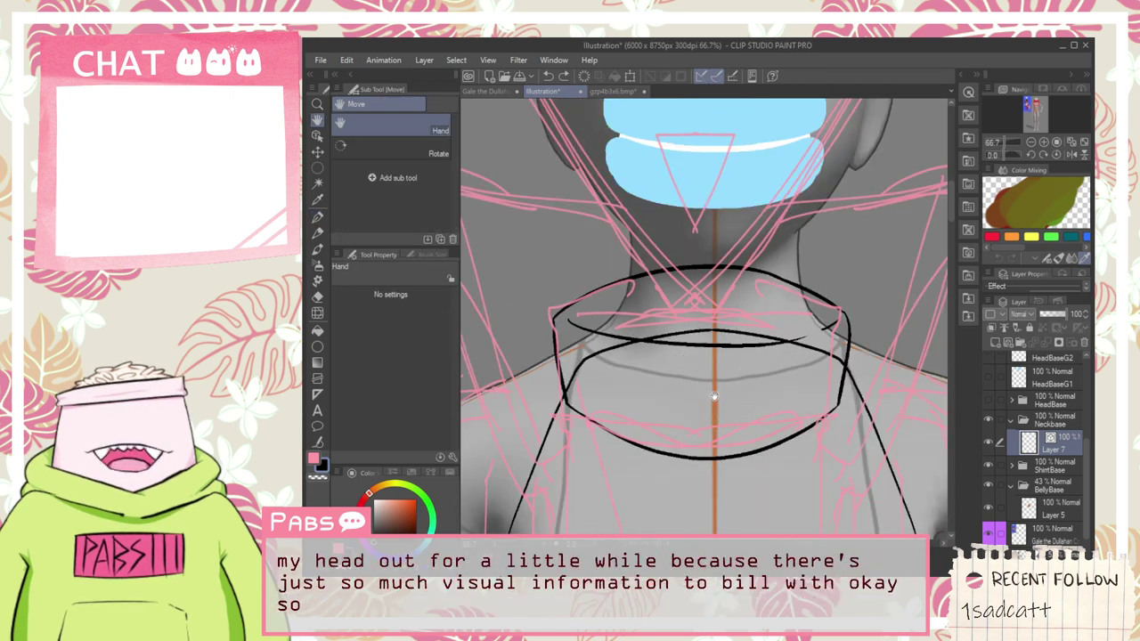
pyautogui.moveTo(715, 397); pyautogui.dragTo(690, 377)
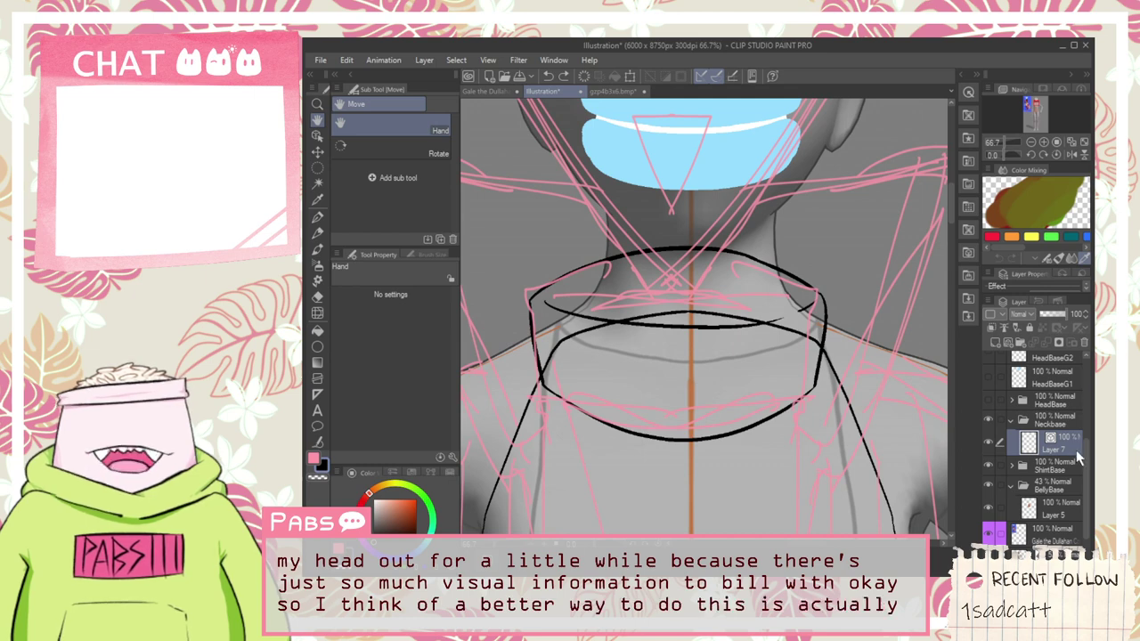
pyautogui.hotkey('ctrl', 'c')
pyautogui.hotkey('ctrl', 'v')
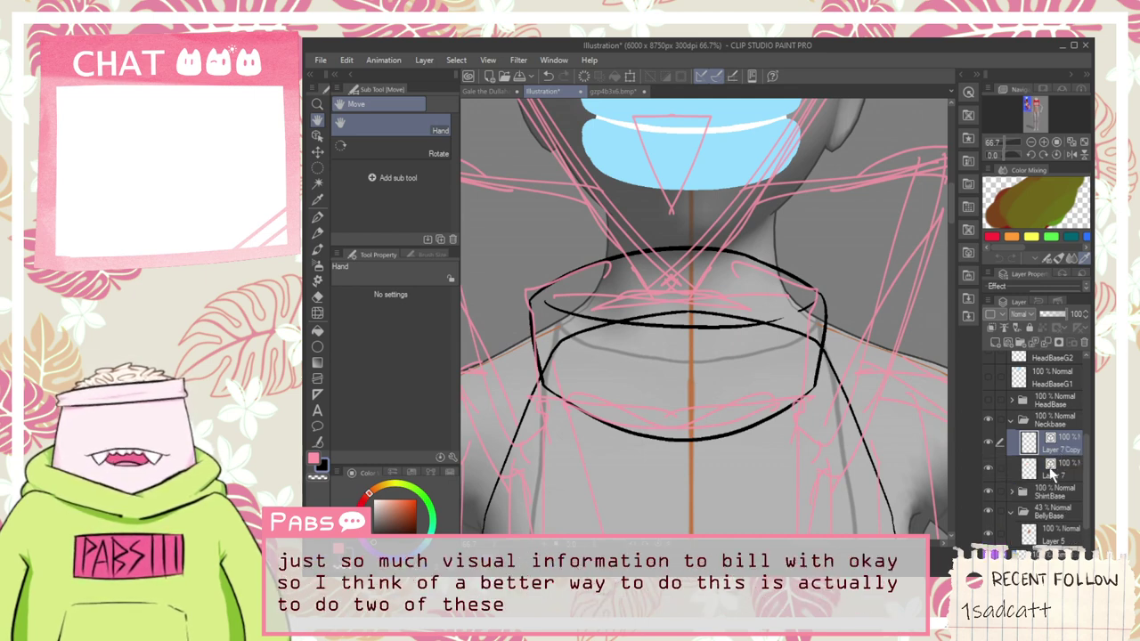
pyautogui.hotkey('ctrl', 'z')
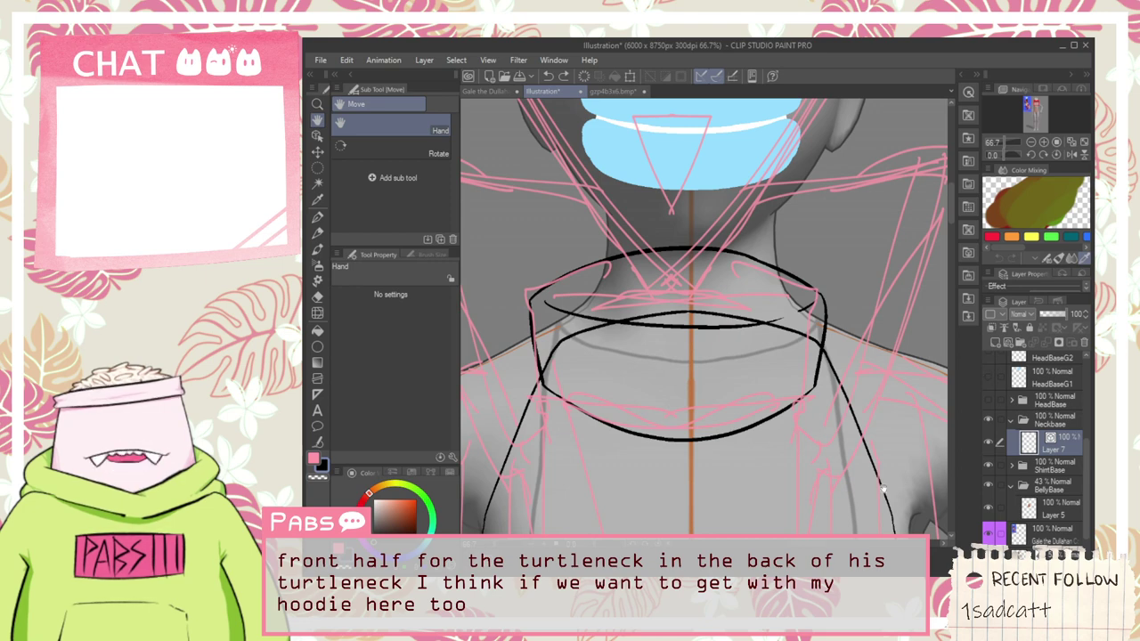
# Step: Expand the ShirtBase folder and select the line layer inside it
pyautogui.scroll(-2, 758, 411)
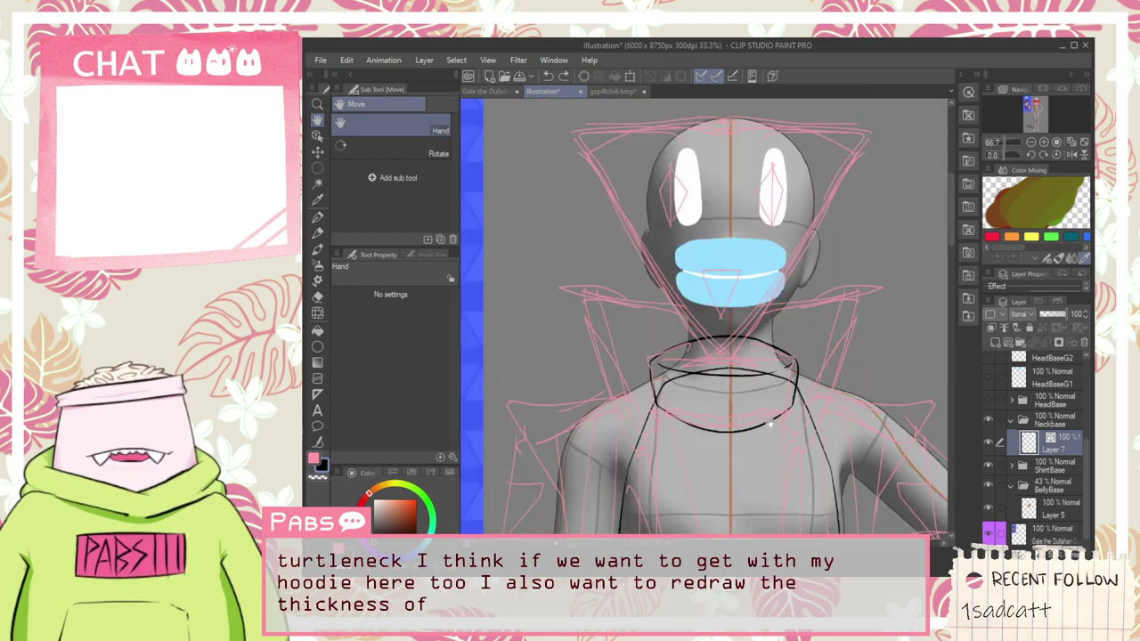
pyautogui.moveTo(741, 442); pyautogui.dragTo(750, 226)
pyautogui.scroll(-1, 782, 341)
pyautogui.moveTo(761, 463); pyautogui.dragTo(756, 402)
pyautogui.scroll(1, 774, 432)
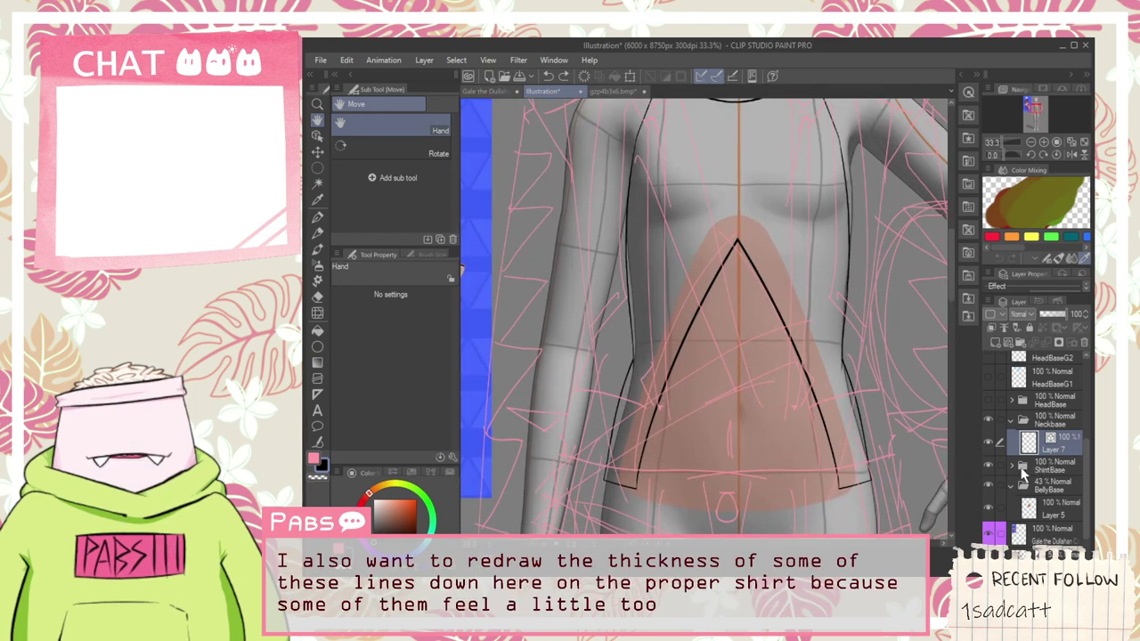
pyautogui.click(1013, 466)
pyautogui.click(1053, 497)
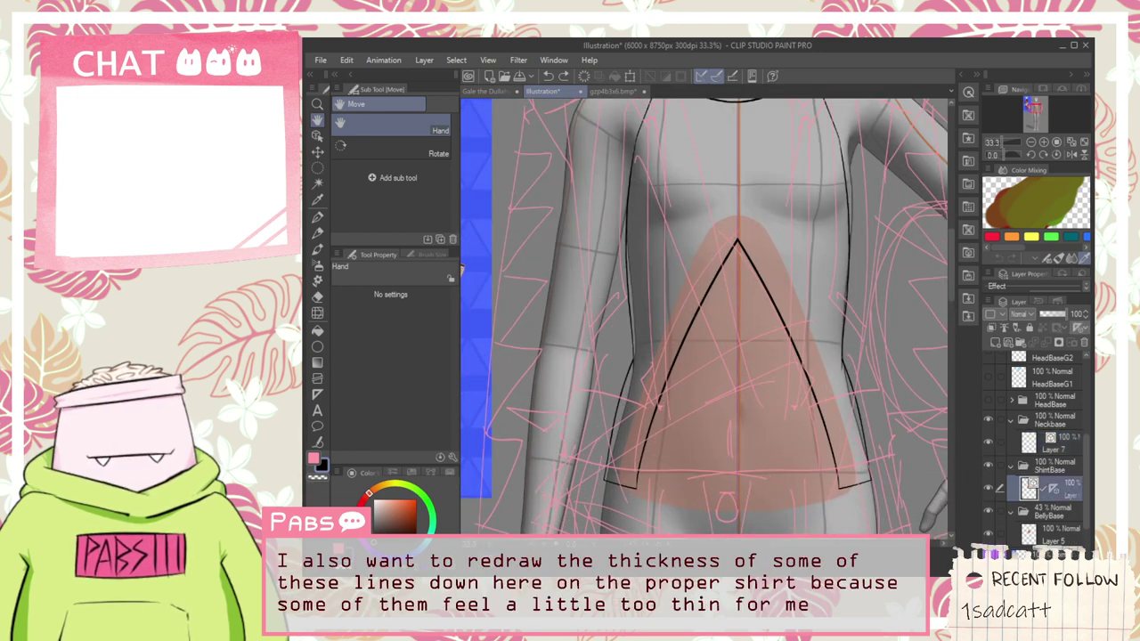
# Step: Choose the Adjust line width correction tool and set it to Scale up width
pyautogui.click(316, 312)
pyautogui.click(368, 103)
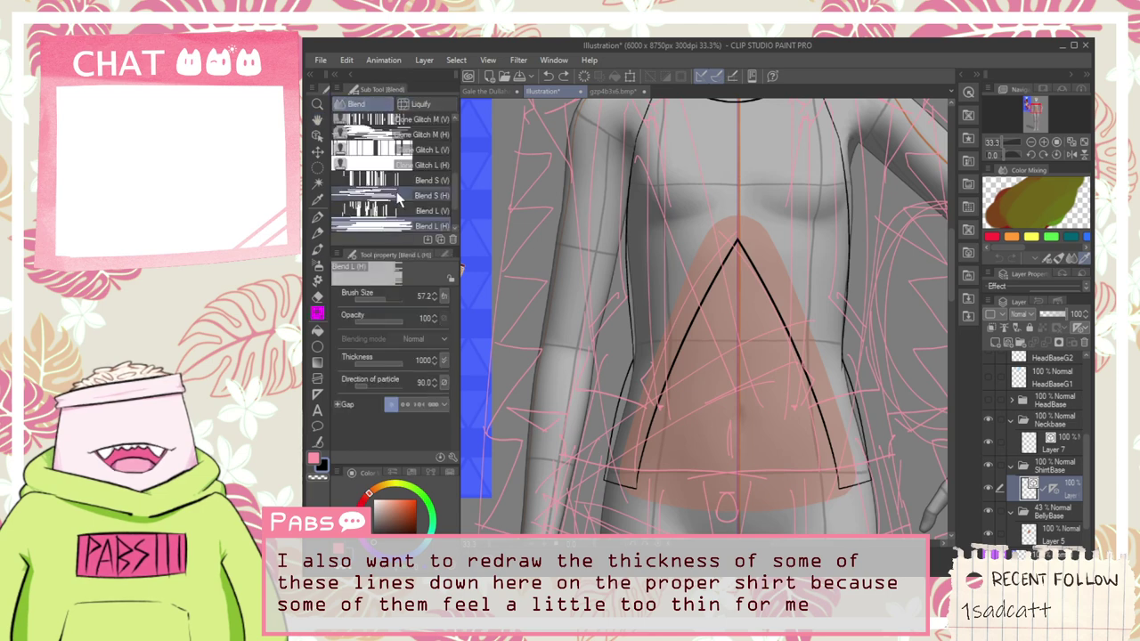
pyautogui.click(318, 440)
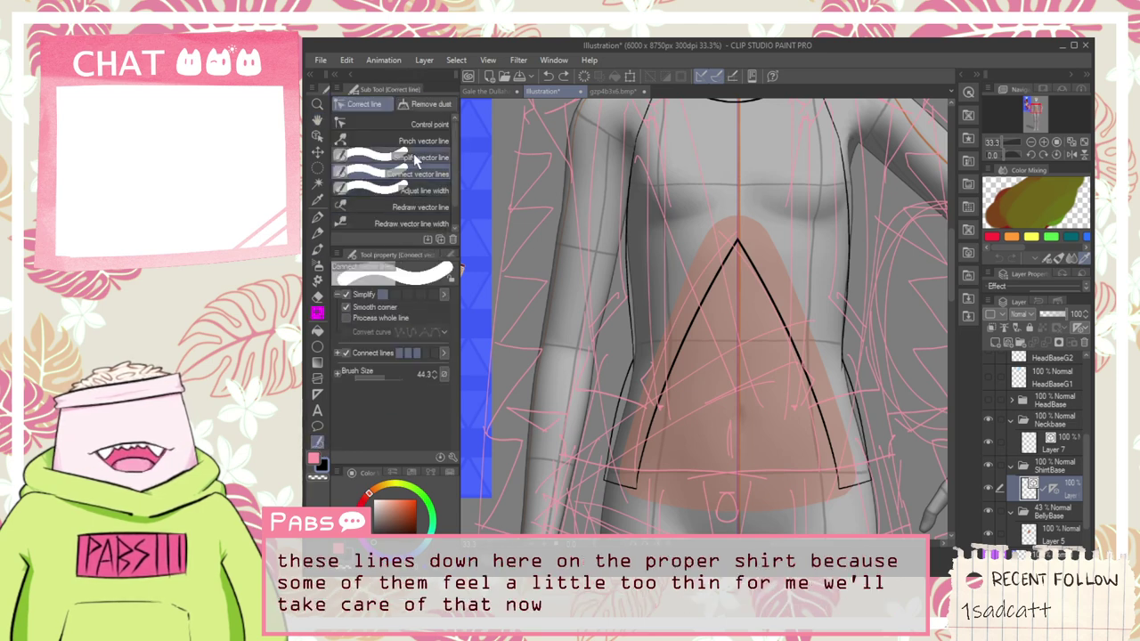
pyautogui.click(428, 190)
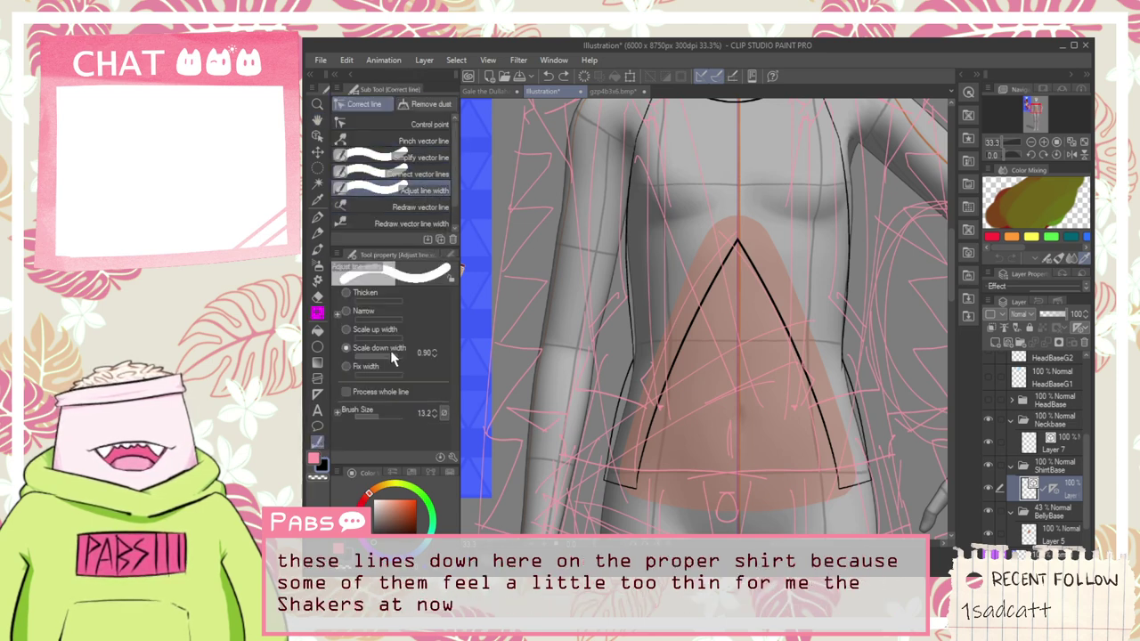
pyautogui.click(348, 332)
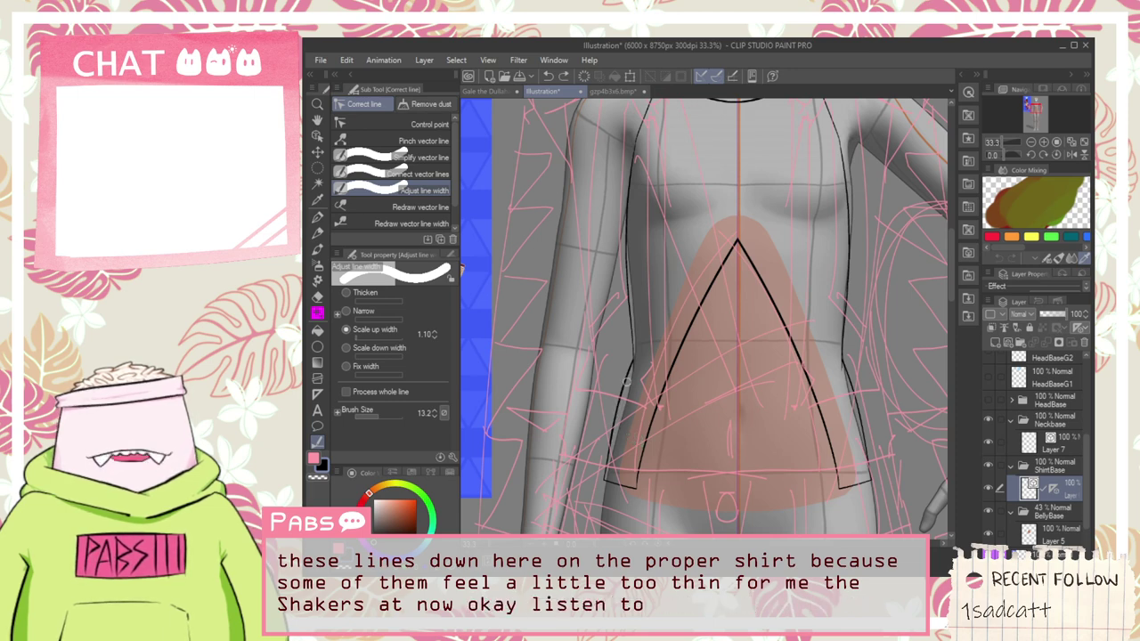
# Step: Thicken the line along the left side of the shirt torso with repeated Adjust line width strokes
pyautogui.scroll(2, 867, 467)
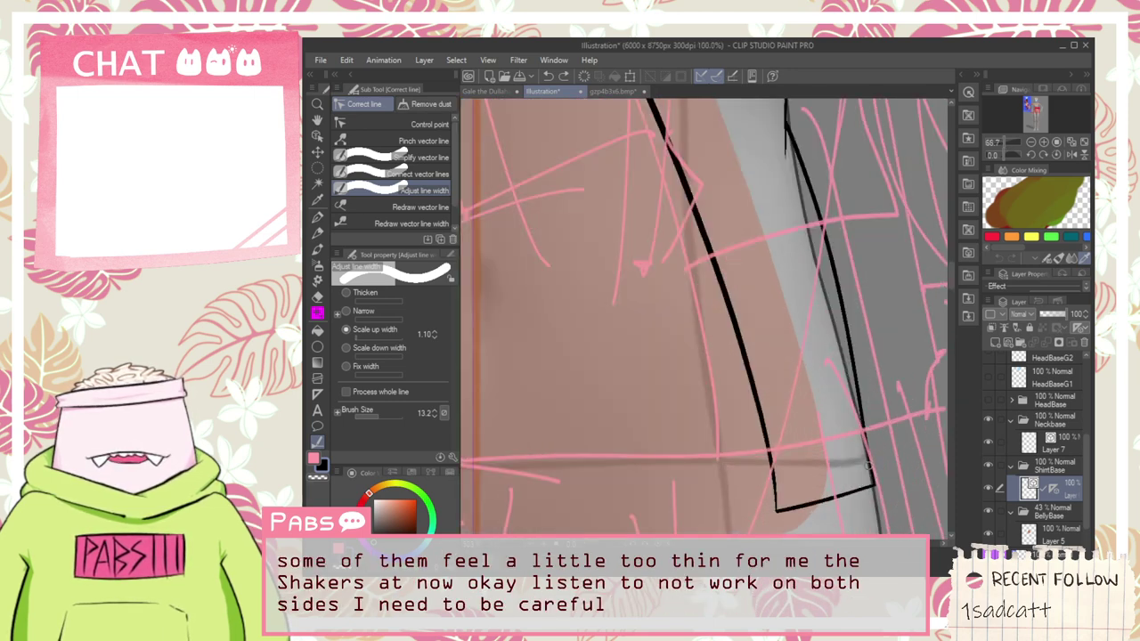
pyautogui.scroll(-3, 867, 466)
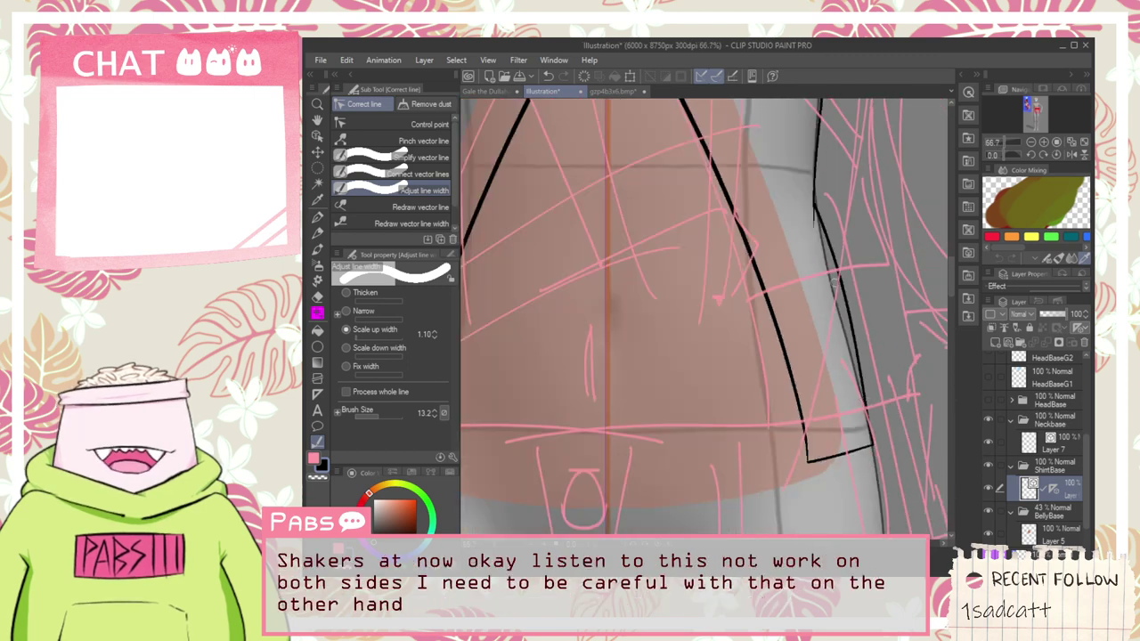
pyautogui.scroll(-2, 833, 281)
pyautogui.press('space')
pyautogui.moveTo(701, 234); pyautogui.dragTo(722, 402)
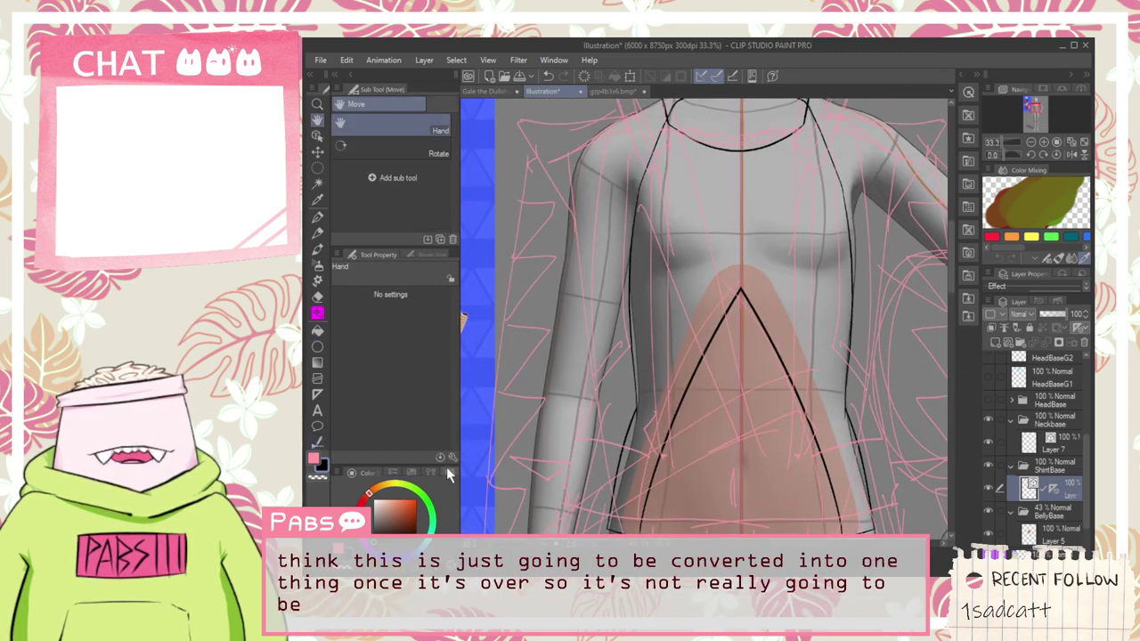
pyautogui.click(317, 439)
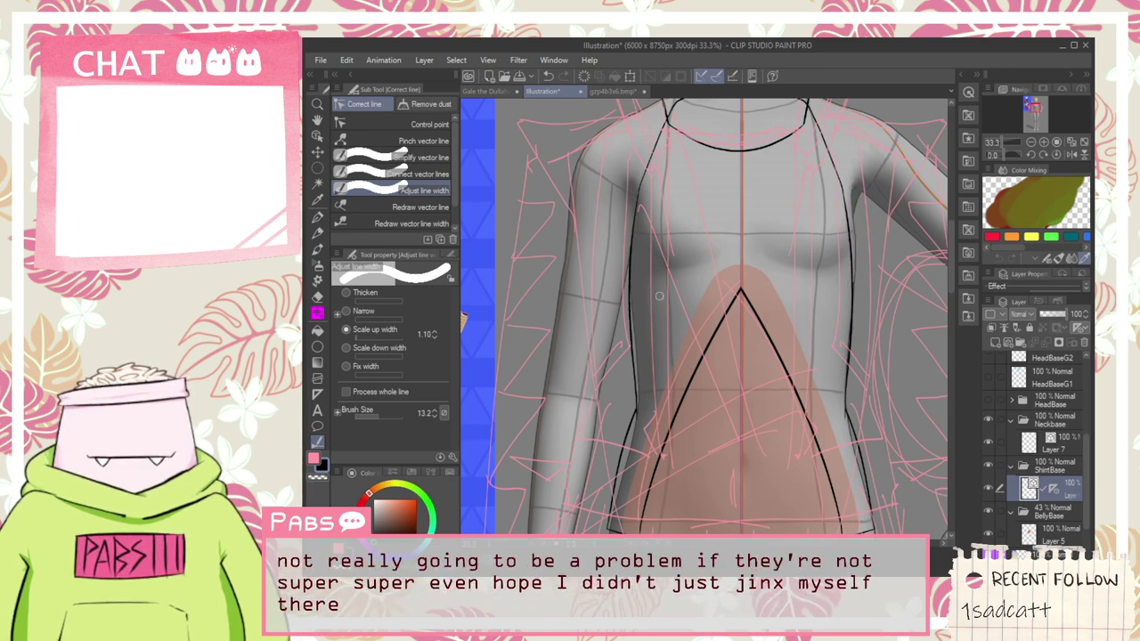
pyautogui.moveTo(638, 350); pyautogui.dragTo(643, 171)
pyautogui.moveTo(629, 358); pyautogui.dragTo(641, 169)
pyautogui.moveTo(634, 209); pyautogui.dragTo(638, 195)
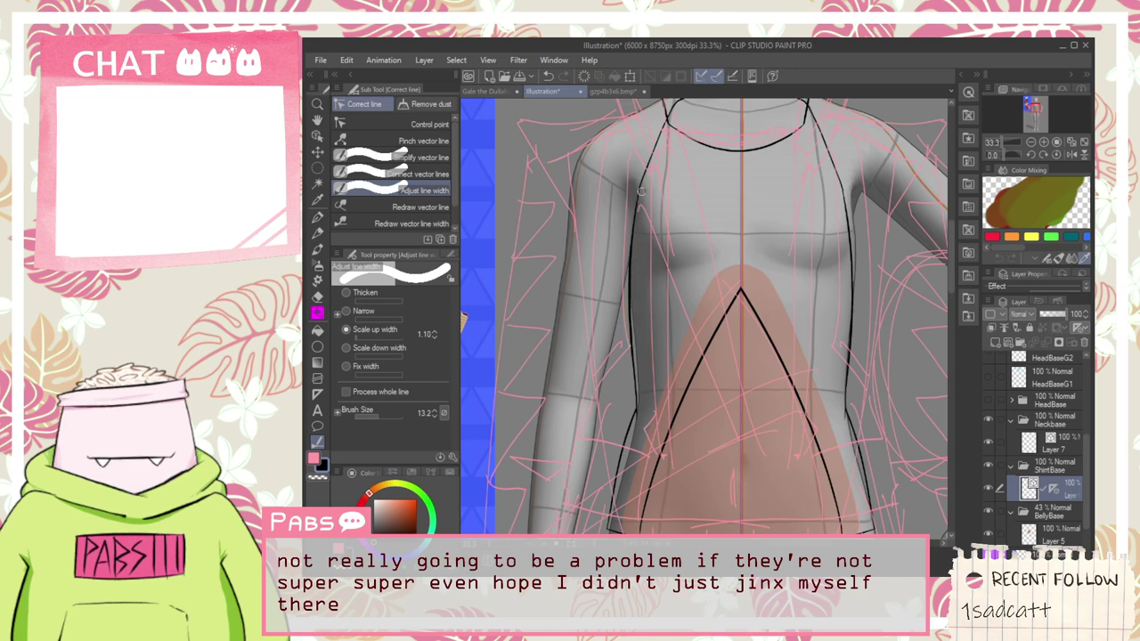
pyautogui.moveTo(631, 282); pyautogui.dragTo(650, 152)
pyautogui.moveTo(644, 406); pyautogui.dragTo(632, 313)
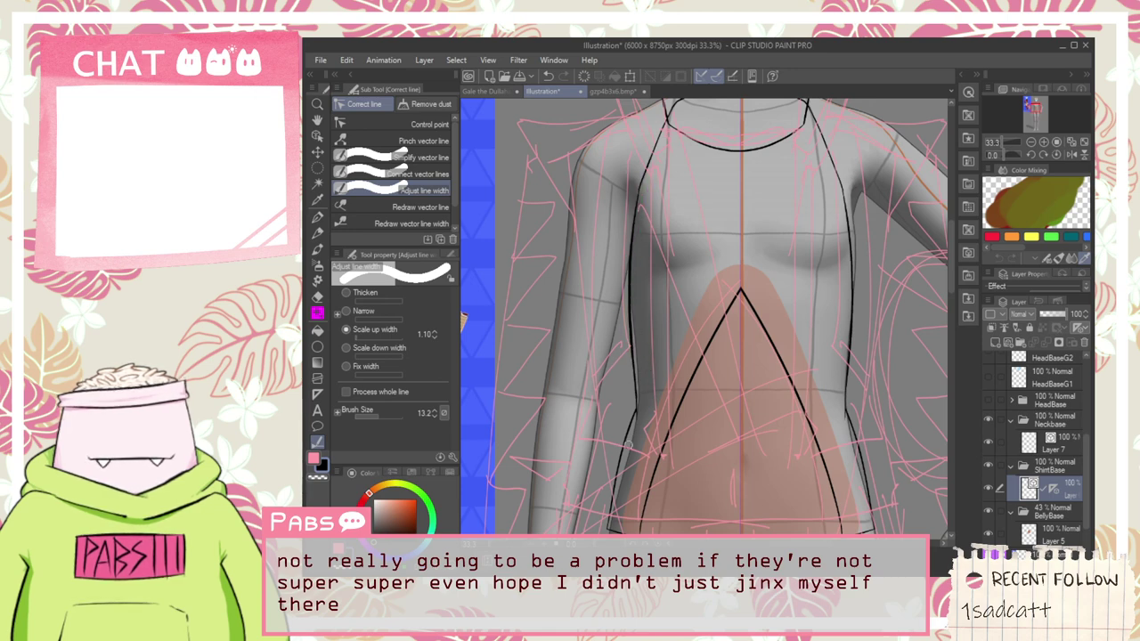
# Step: Thicken both edges of the triangular opening at the front of the shirt with the Adjust line width tool
pyautogui.scroll(-3, 615, 484)
pyautogui.press('space')
pyautogui.moveTo(691, 486); pyautogui.dragTo(659, 376)
pyautogui.scroll(3, 659, 376)
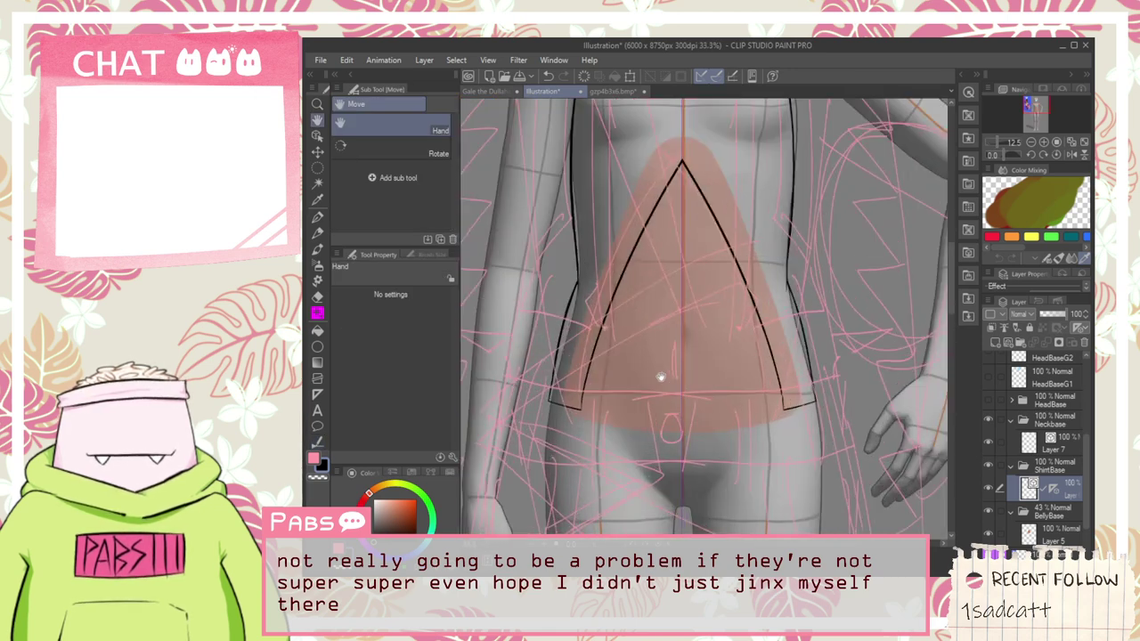
pyautogui.click(317, 441)
pyautogui.moveTo(577, 374); pyautogui.dragTo(639, 213)
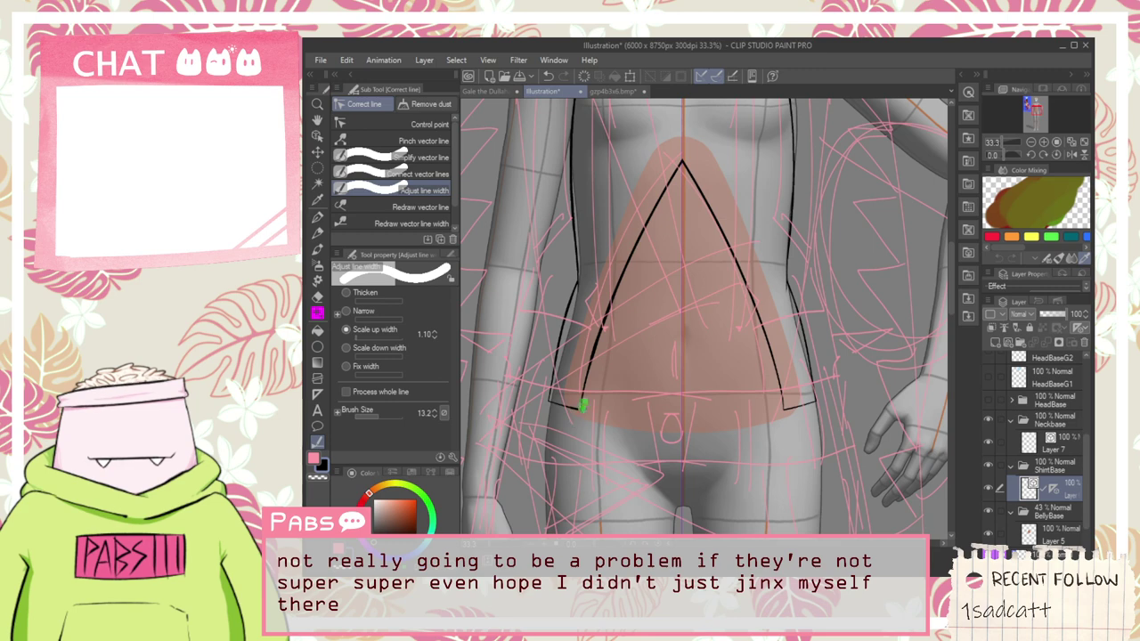
pyautogui.moveTo(738, 241)
pyautogui.mouseDown()
pyautogui.moveTo(754, 320)
pyautogui.moveTo(739, 269)
pyautogui.mouseUp()
pyautogui.moveTo(750, 294); pyautogui.dragTo(765, 376)
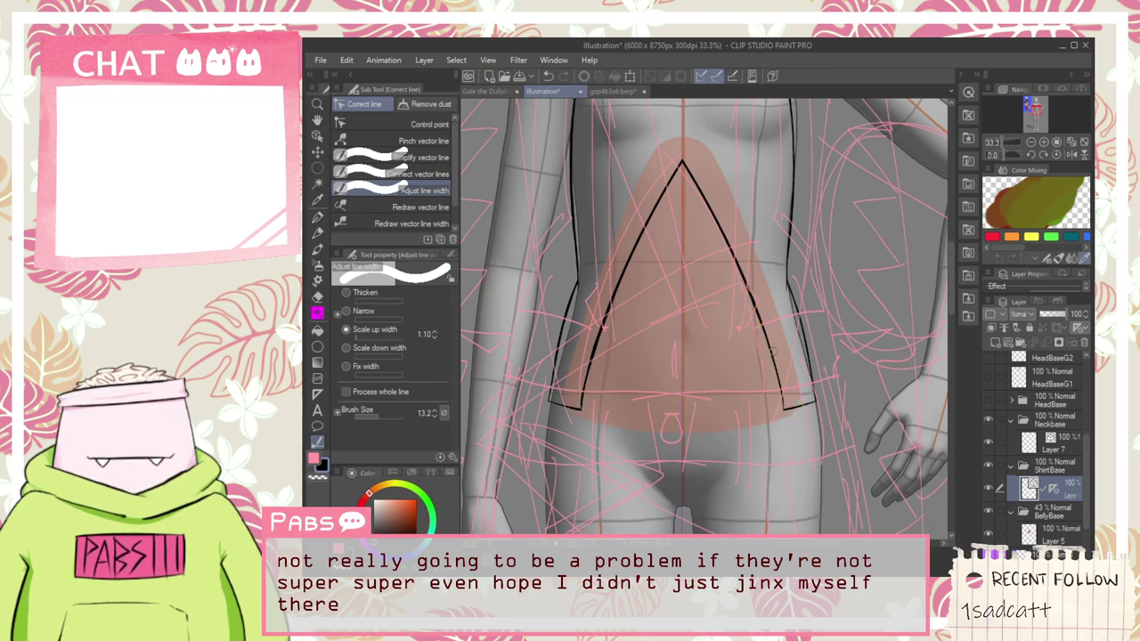
pyautogui.moveTo(671, 176); pyautogui.dragTo(679, 156)
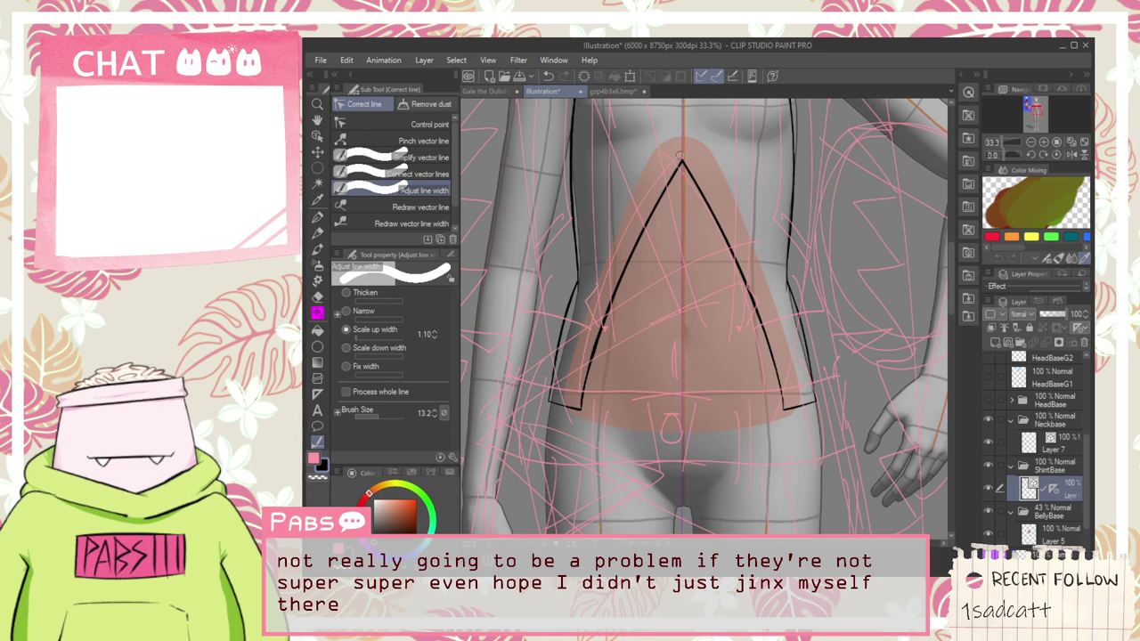
# Step: Add a new vector layer above Layer 7 in the Neckbase folder and hide Layer 7
pyautogui.scroll(-3, 686, 216)
pyautogui.press('space')
pyautogui.scroll(4, 712, 337)
pyautogui.moveTo(702, 235); pyautogui.dragTo(744, 379)
pyautogui.click(1064, 450)
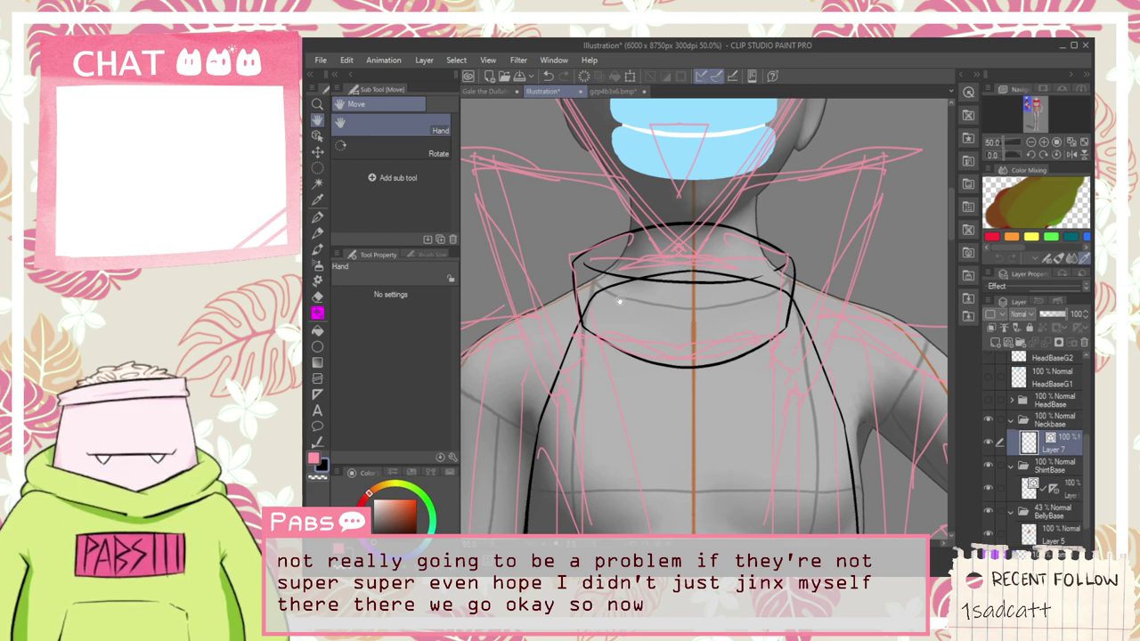
pyautogui.scroll(1, 650, 302)
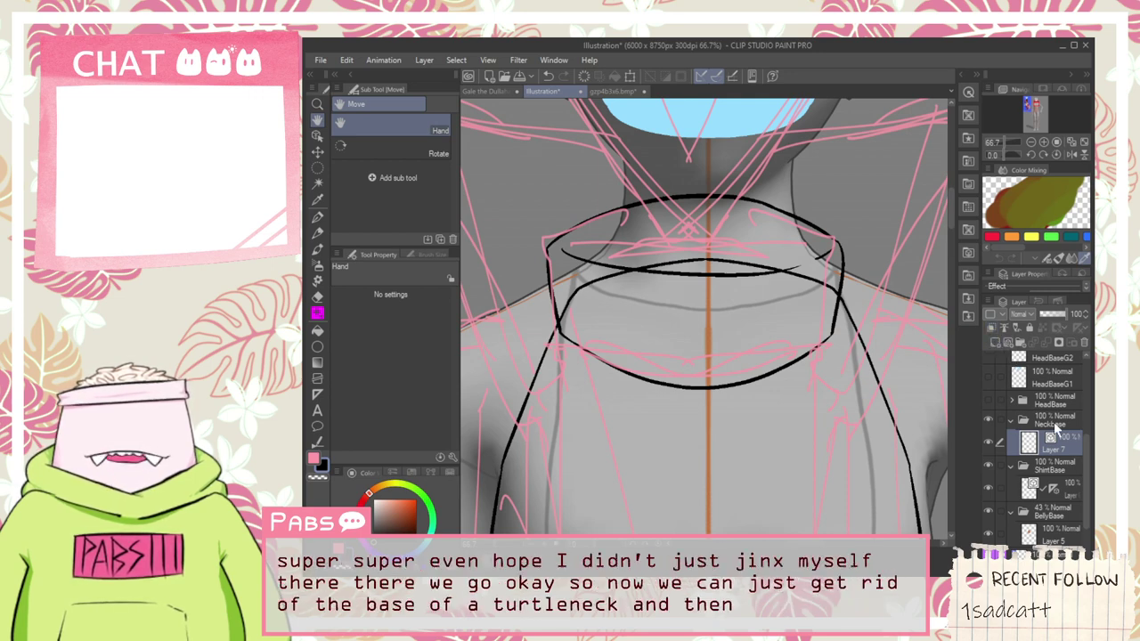
pyautogui.click(1000, 342)
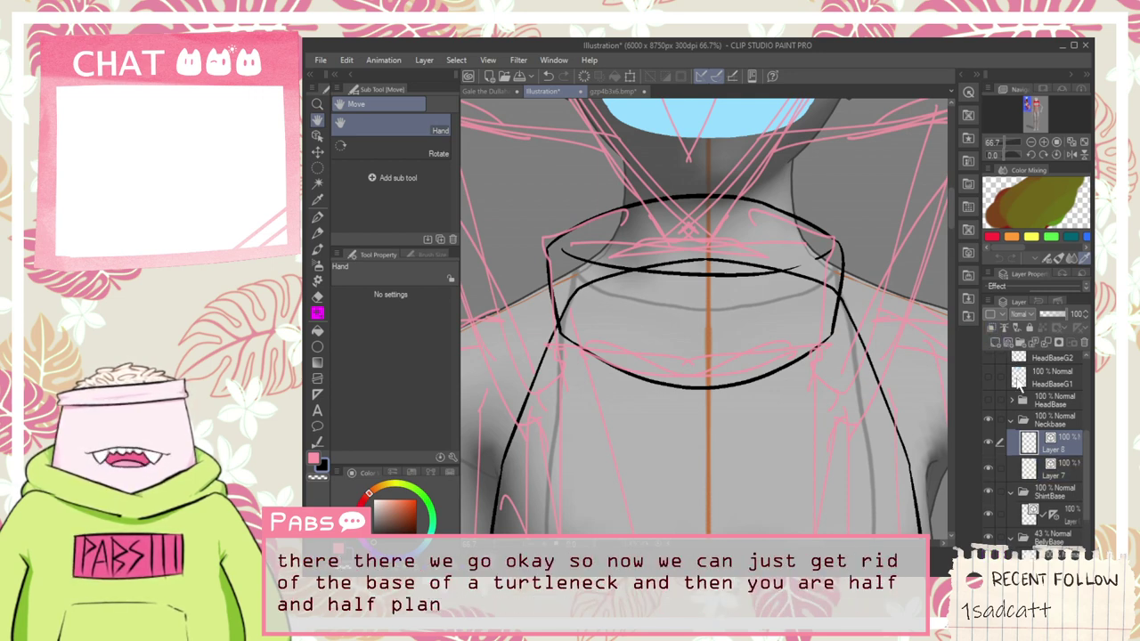
pyautogui.click(990, 466)
# Step: Draw the turtleneck's lower front edge on the new layer as one wide sagging curve across the shirt neckline with the G-pen
pyautogui.moveTo(744, 371); pyautogui.dragTo(712, 410)
pyautogui.press('p')
pyautogui.moveTo(513, 353); pyautogui.dragTo(864, 343)
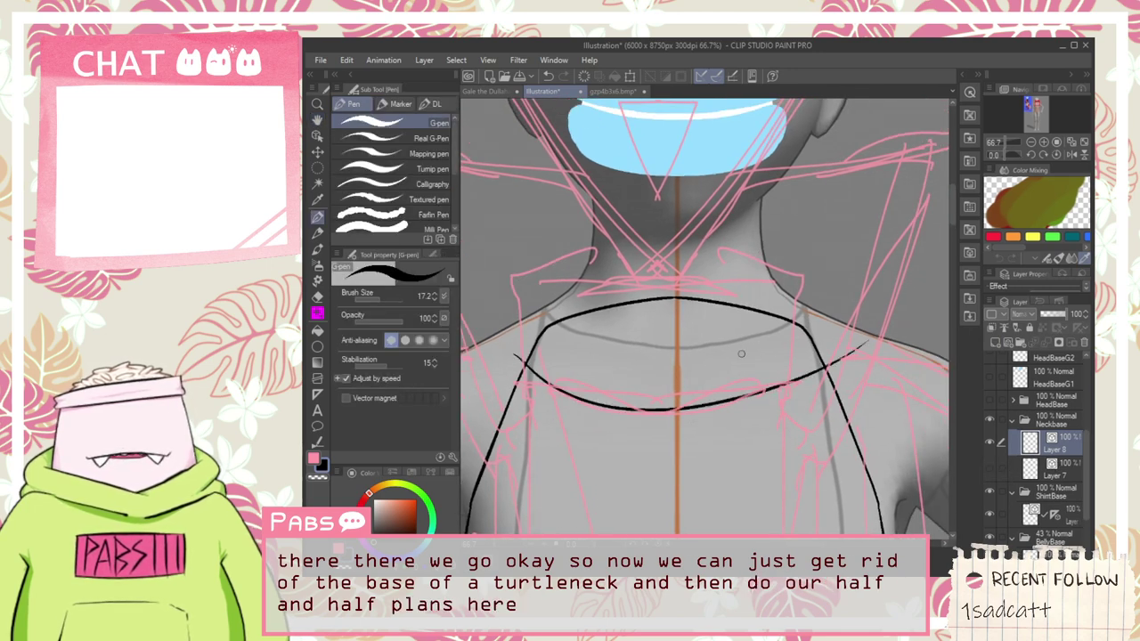
# Step: Redraw the turtleneck's lower front edge as a smoother sagging curve and draw its left side bulging outward up from the curve's end
pyautogui.hotkey('ctrl', 'z')
pyautogui.moveTo(516, 366)
pyautogui.mouseDown()
pyautogui.moveTo(816, 365)
pyautogui.moveTo(841, 343)
pyautogui.mouseUp()
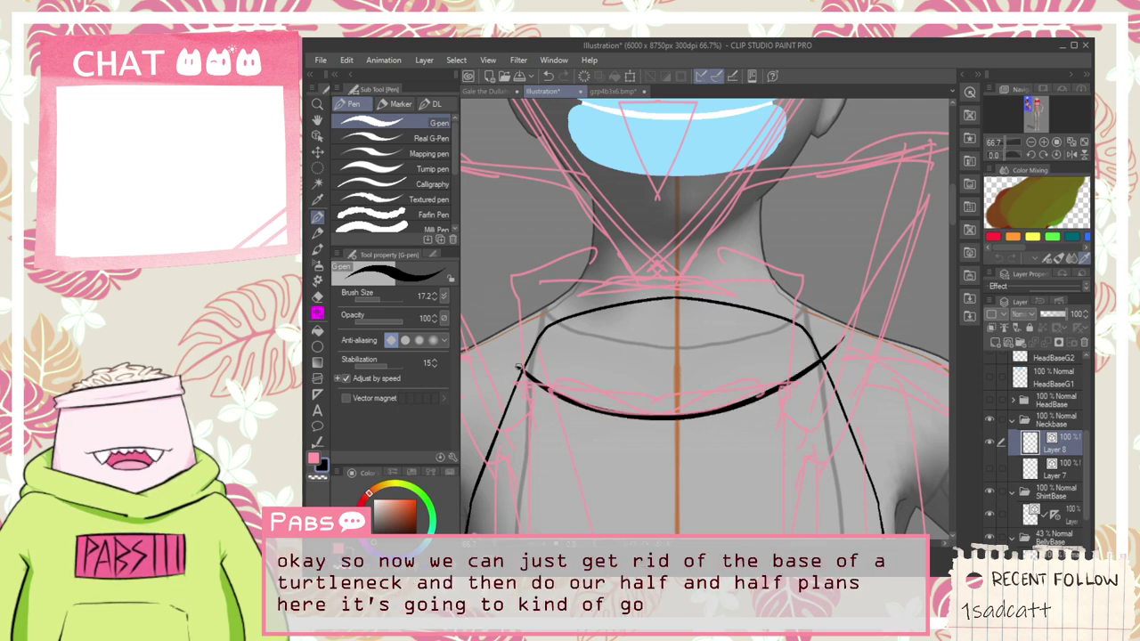
pyautogui.moveTo(519, 369)
pyautogui.mouseDown()
pyautogui.moveTo(495, 314)
pyautogui.moveTo(530, 249)
pyautogui.mouseUp()
pyautogui.hotkey('ctrl', 'z')
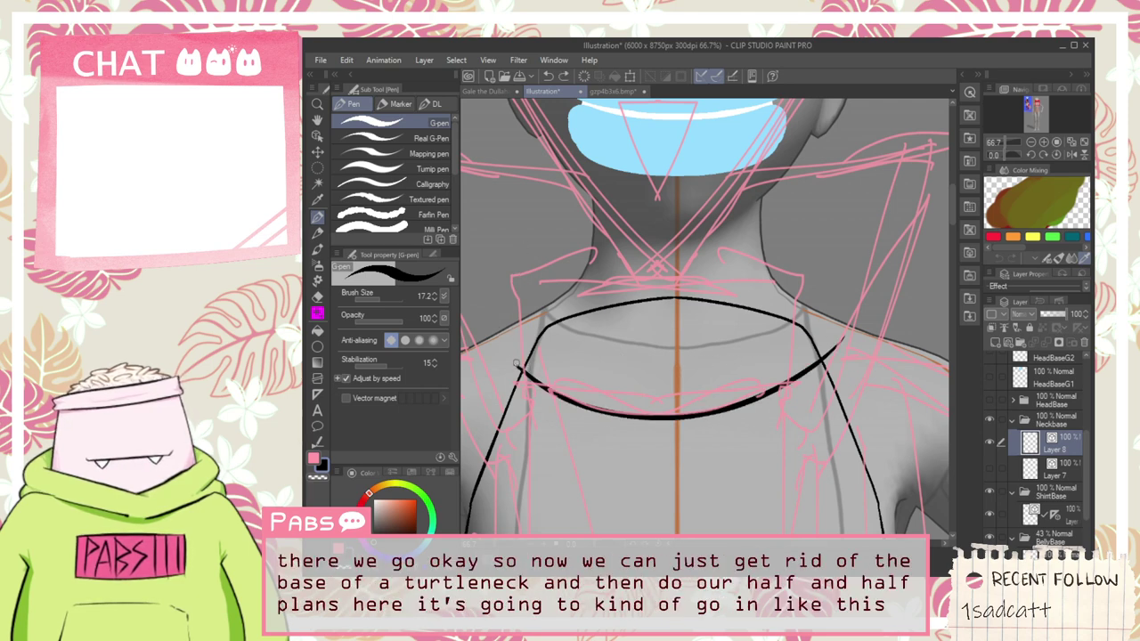
pyautogui.moveTo(515, 364); pyautogui.dragTo(530, 259)
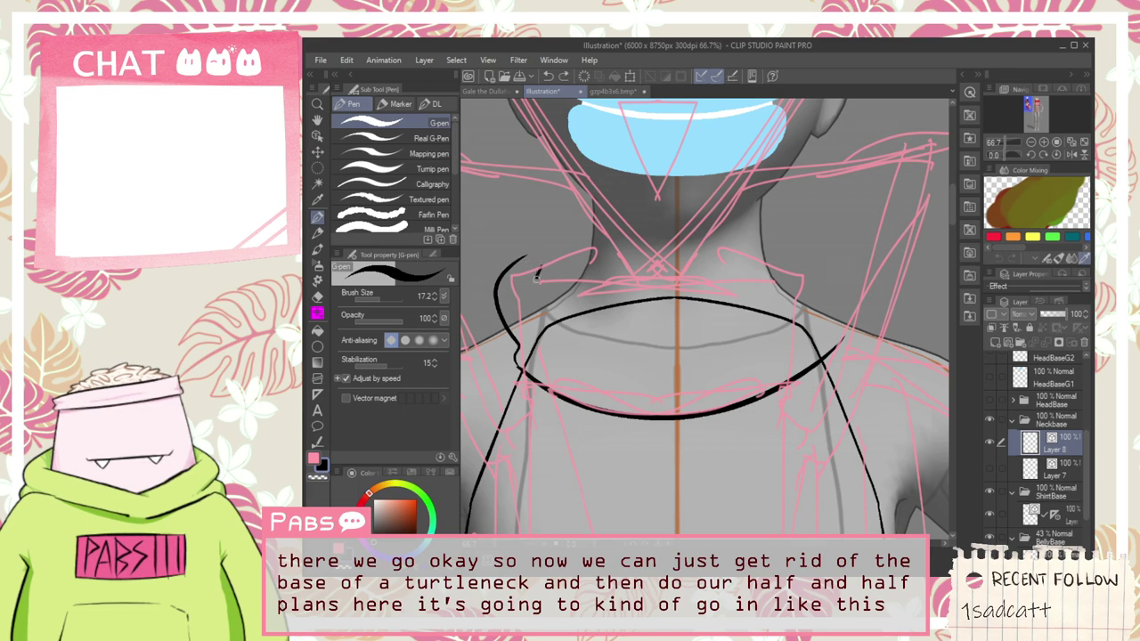
# Step: Draw the front rim of the turtleneck's opening as a shallow curve with a curled right end, plus the collar's bulging right side
pyautogui.moveTo(536, 278)
pyautogui.mouseDown()
pyautogui.moveTo(811, 287)
pyautogui.moveTo(842, 277)
pyautogui.mouseUp()
pyautogui.scroll(1, 792, 290)
pyautogui.moveTo(777, 294)
pyautogui.mouseDown()
pyautogui.moveTo(792, 256)
pyautogui.moveTo(781, 246)
pyautogui.mouseUp()
pyautogui.hotkey('ctrl', 'z')
pyautogui.hotkey('ctrl', 'z')
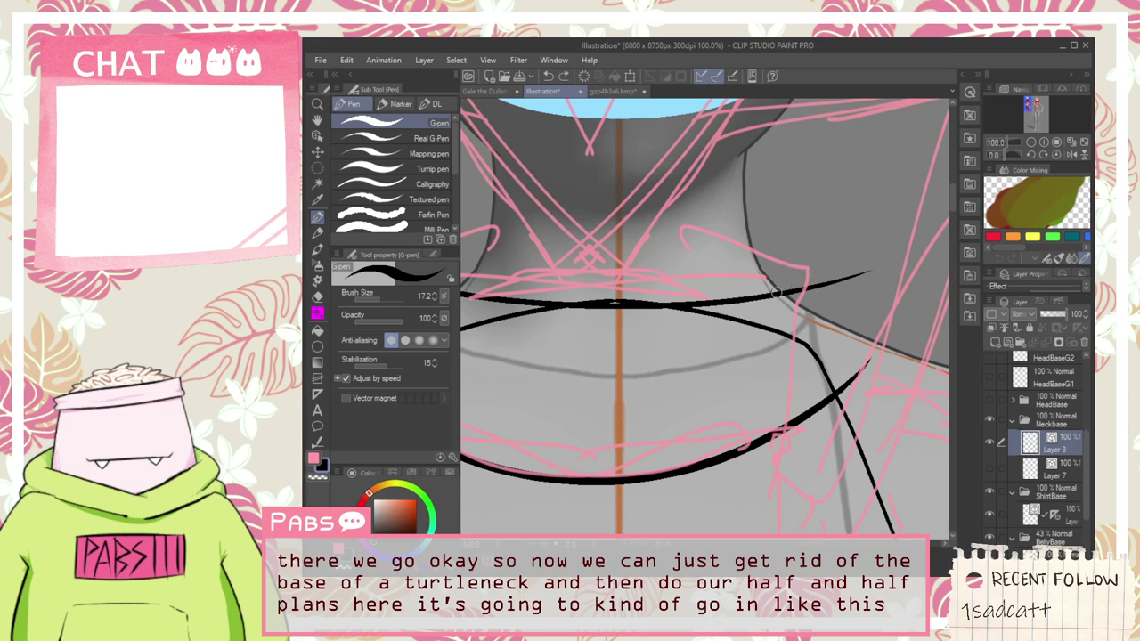
pyautogui.moveTo(785, 295)
pyautogui.mouseDown()
pyautogui.moveTo(771, 241)
pyautogui.moveTo(847, 307)
pyautogui.moveTo(836, 385)
pyautogui.moveTo(844, 377)
pyautogui.mouseUp()
# Step: Trim the front rim line where it overshoots its curled right end with the vector eraser
pyautogui.press('e')
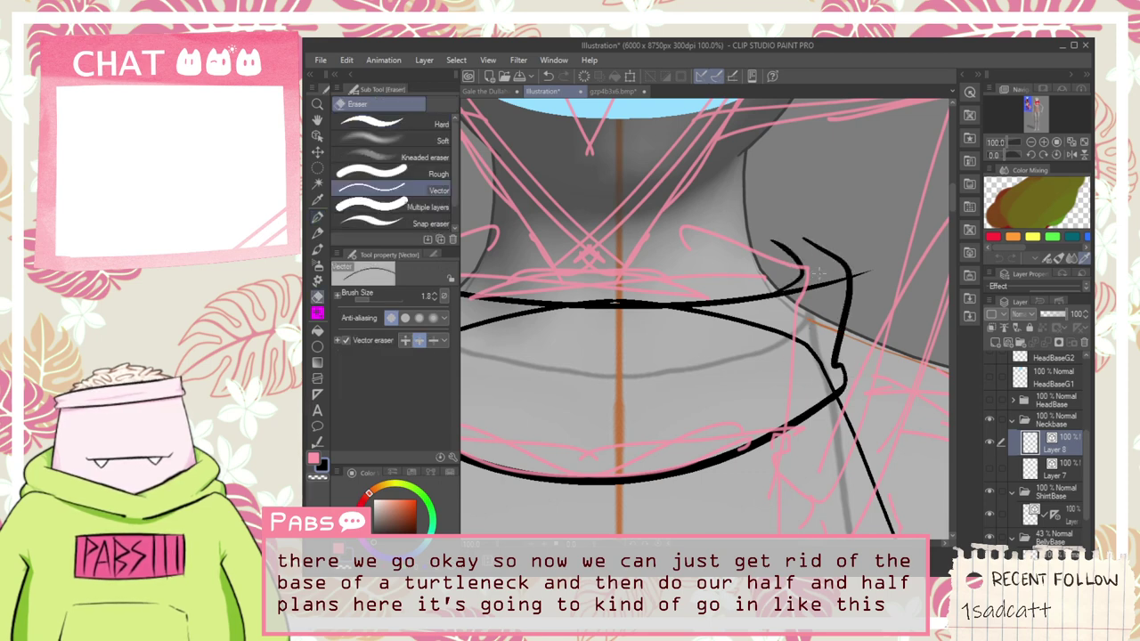
pyautogui.click(818, 276)
pyautogui.scroll(-2, 806, 284)
pyautogui.scroll(2, 799, 289)
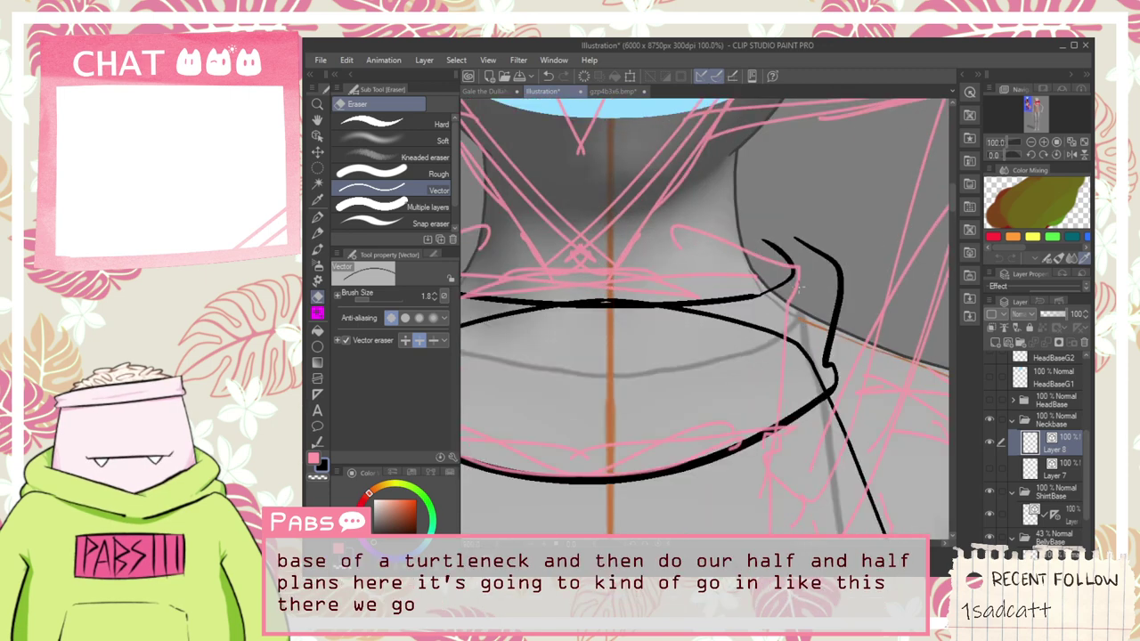
pyautogui.press('space')
pyautogui.moveTo(477, 341); pyautogui.dragTo(702, 328)
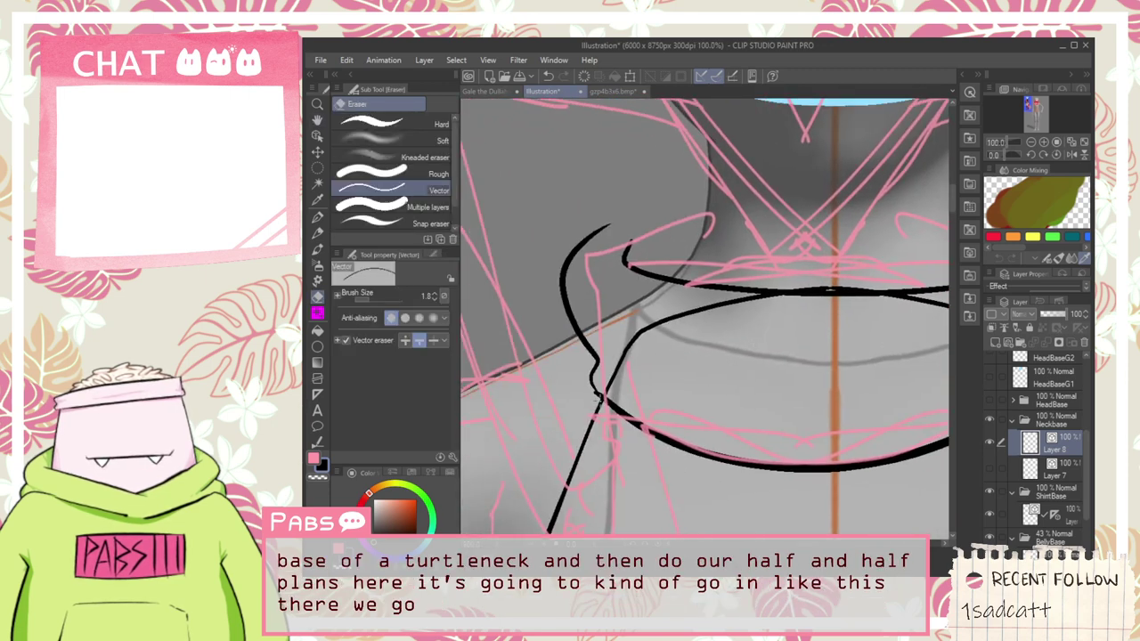
pyautogui.scroll(3, 592, 391)
pyautogui.scroll(-2, 607, 392)
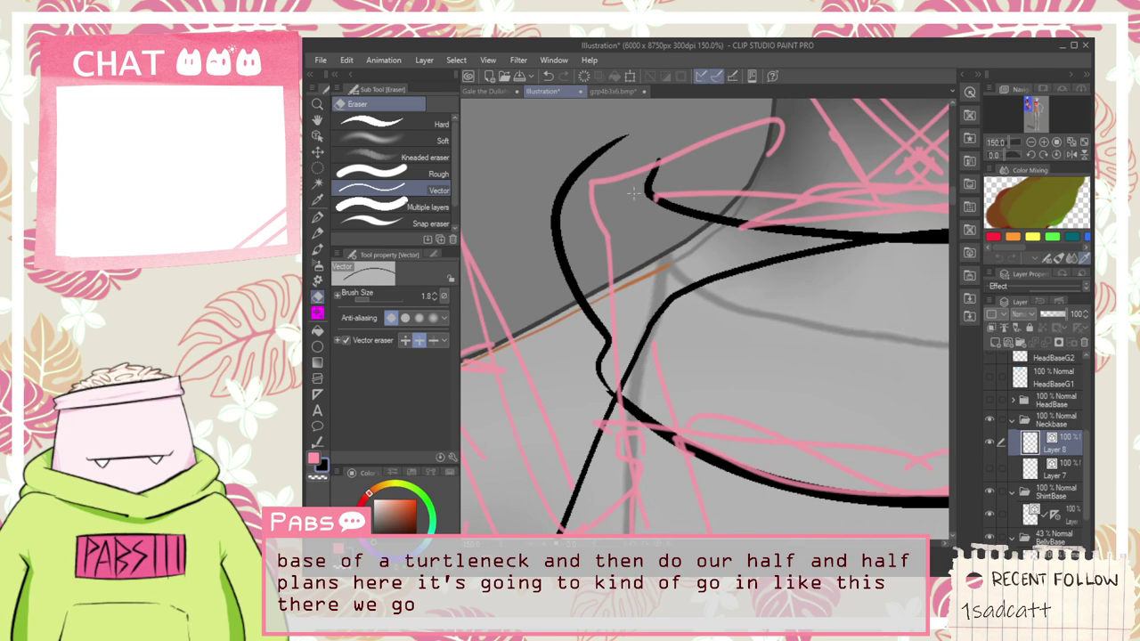
pyautogui.scroll(-4, 633, 192)
# Step: Join the turtleneck's side lines to its lower edge and the front rim to its curled ends with Connect vector lines, brush size 44.3
pyautogui.click(317, 443)
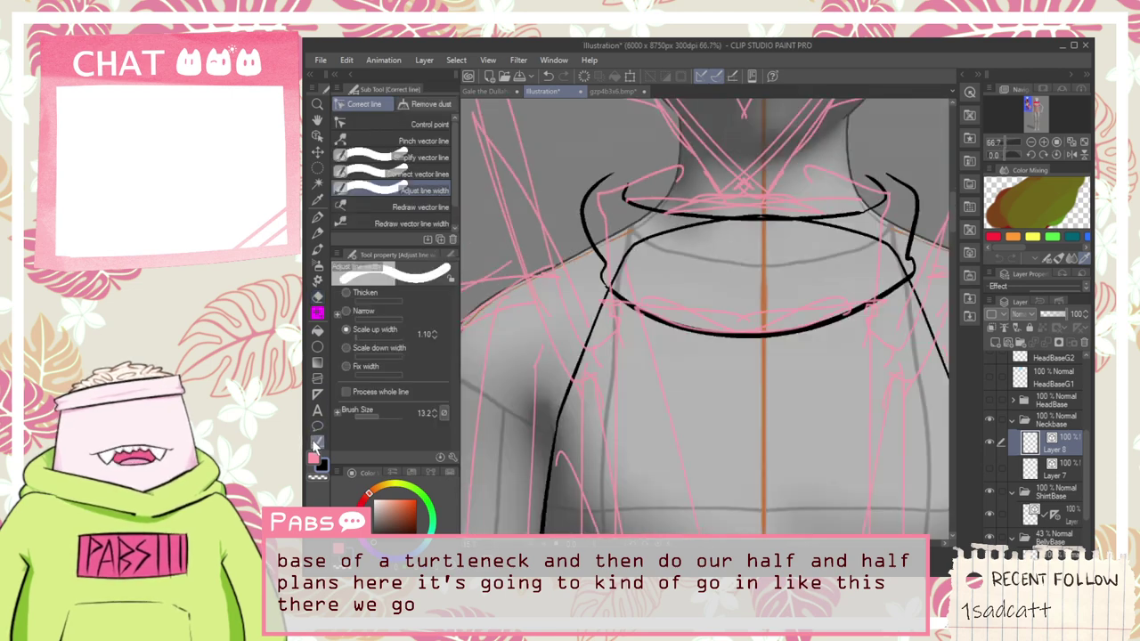
pyautogui.click(419, 174)
pyautogui.scroll(4, 588, 283)
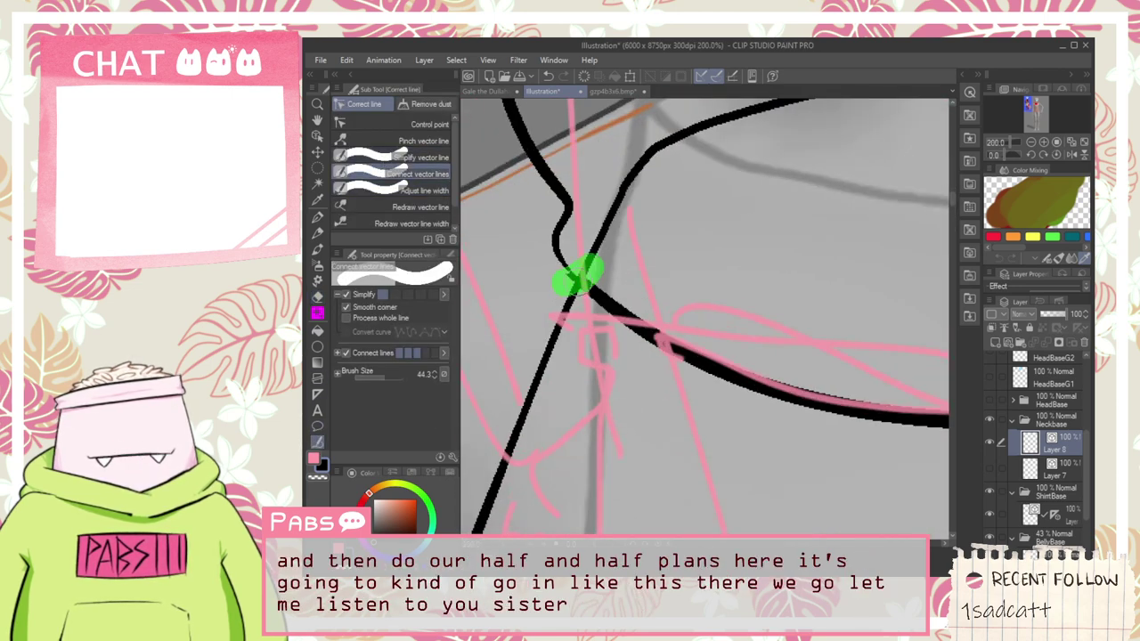
pyautogui.moveTo(578, 278); pyautogui.dragTo(590, 286)
pyautogui.scroll(-3, 596, 289)
pyautogui.scroll(2, 888, 283)
pyautogui.scroll(-1, 907, 252)
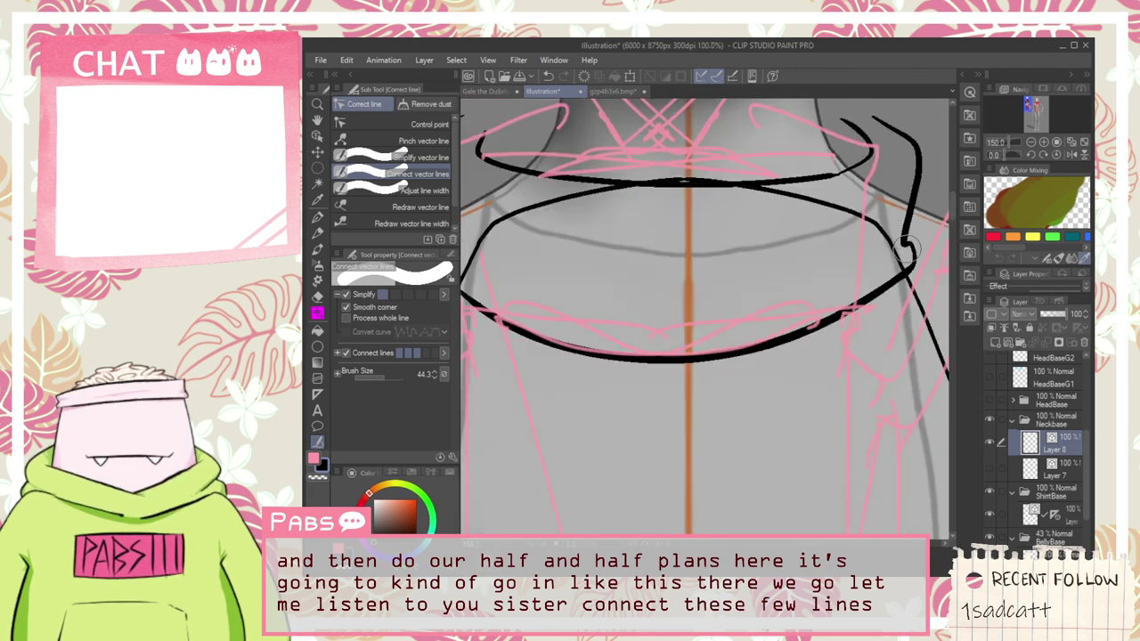
pyautogui.scroll(-1, 906, 179)
pyautogui.scroll(1, 870, 178)
pyautogui.moveTo(868, 174)
pyautogui.mouseDown()
pyautogui.moveTo(813, 189)
pyautogui.moveTo(855, 169)
pyautogui.moveTo(636, 189)
pyautogui.mouseUp()
pyautogui.moveTo(525, 172); pyautogui.dragTo(535, 170)
pyautogui.moveTo(814, 168); pyautogui.dragTo(816, 178)
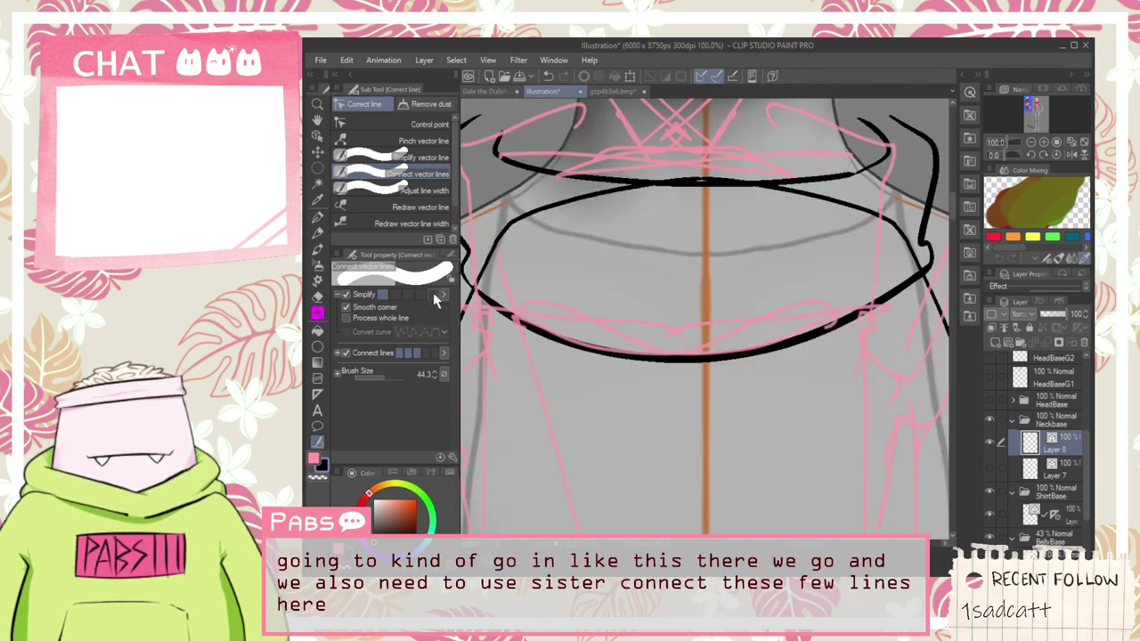
# Step: Adjust the front rim's right end with Redraw vector line width and inspect the rim's control points
pyautogui.click(411, 223)
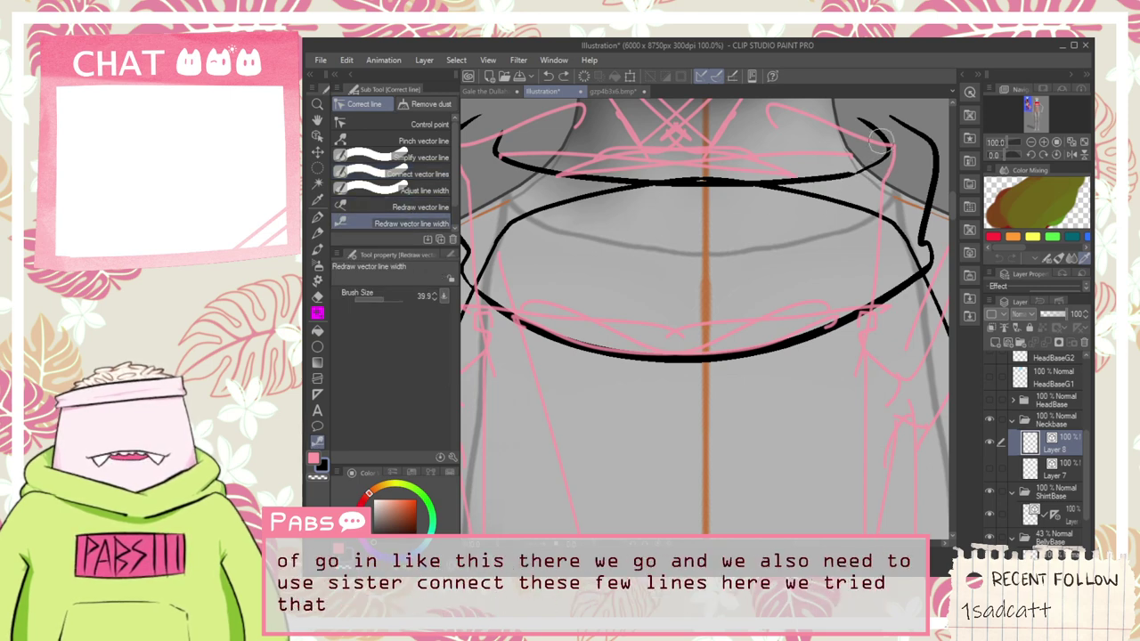
pyautogui.moveTo(864, 121)
pyautogui.mouseDown()
pyautogui.moveTo(892, 150)
pyautogui.moveTo(866, 183)
pyautogui.moveTo(801, 203)
pyautogui.mouseUp()
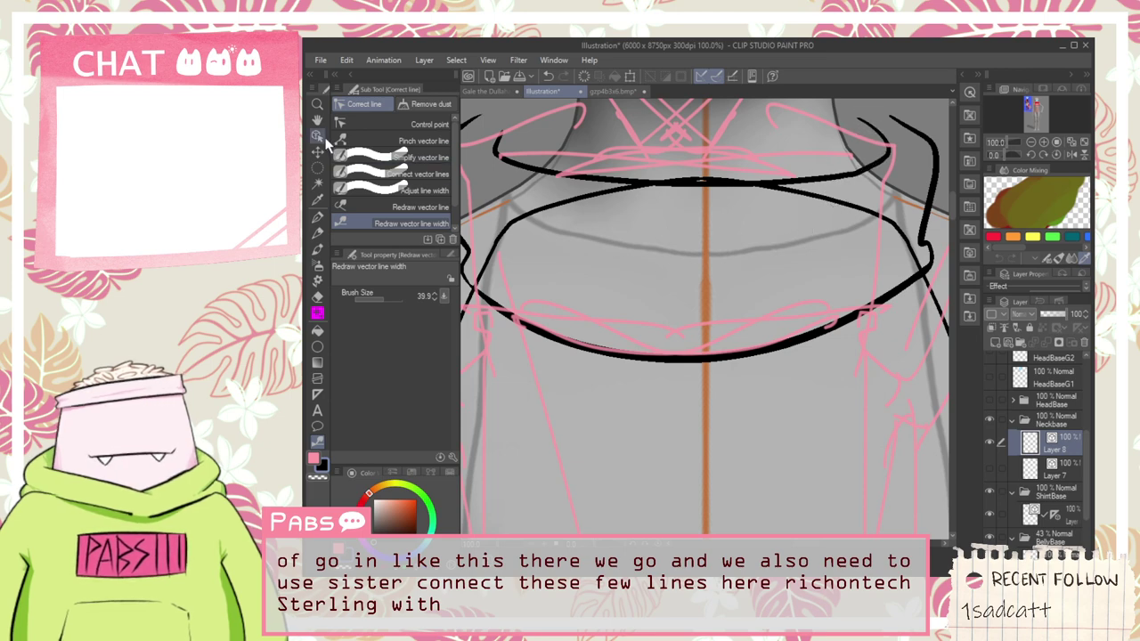
pyautogui.click(429, 124)
pyautogui.scroll(2, 851, 177)
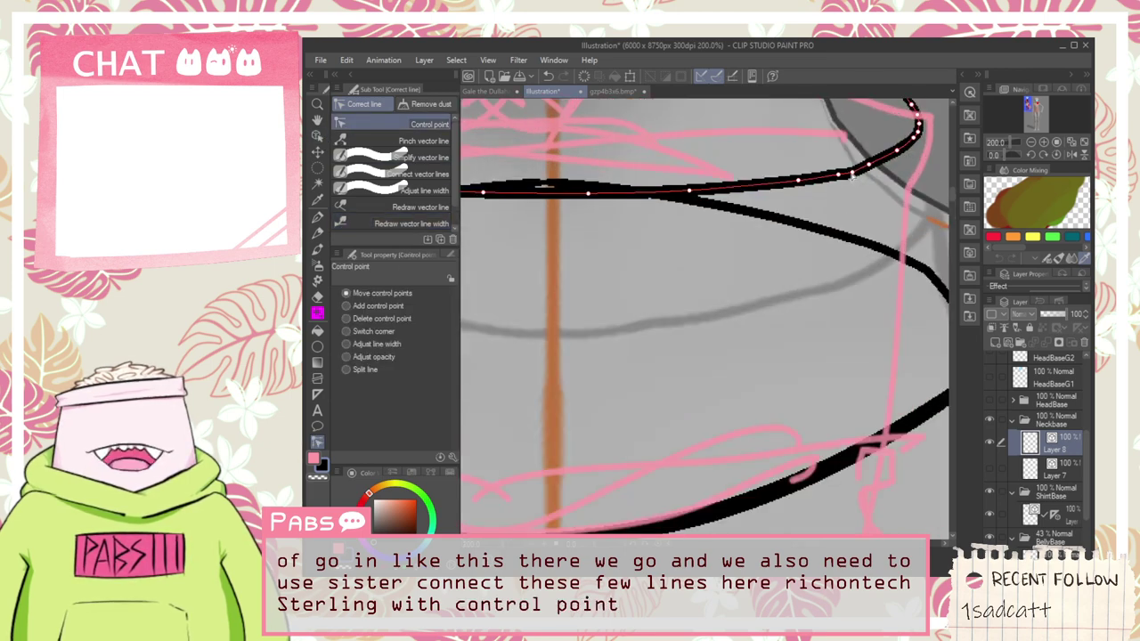
pyautogui.scroll(-1, 852, 188)
pyautogui.scroll(1, 855, 178)
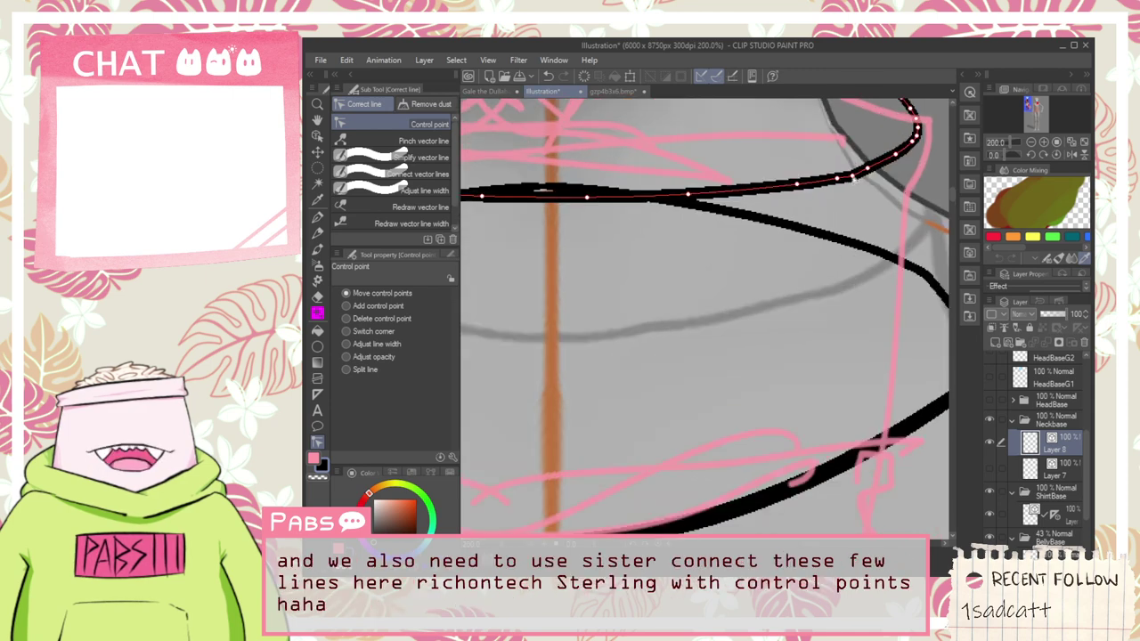
pyautogui.scroll(-3, 854, 181)
# Step: Add a new vector layer between Layer 8 and Layer 7 in the Neckbase folder
pyautogui.press('space')
pyautogui.moveTo(811, 219); pyautogui.dragTo(764, 288)
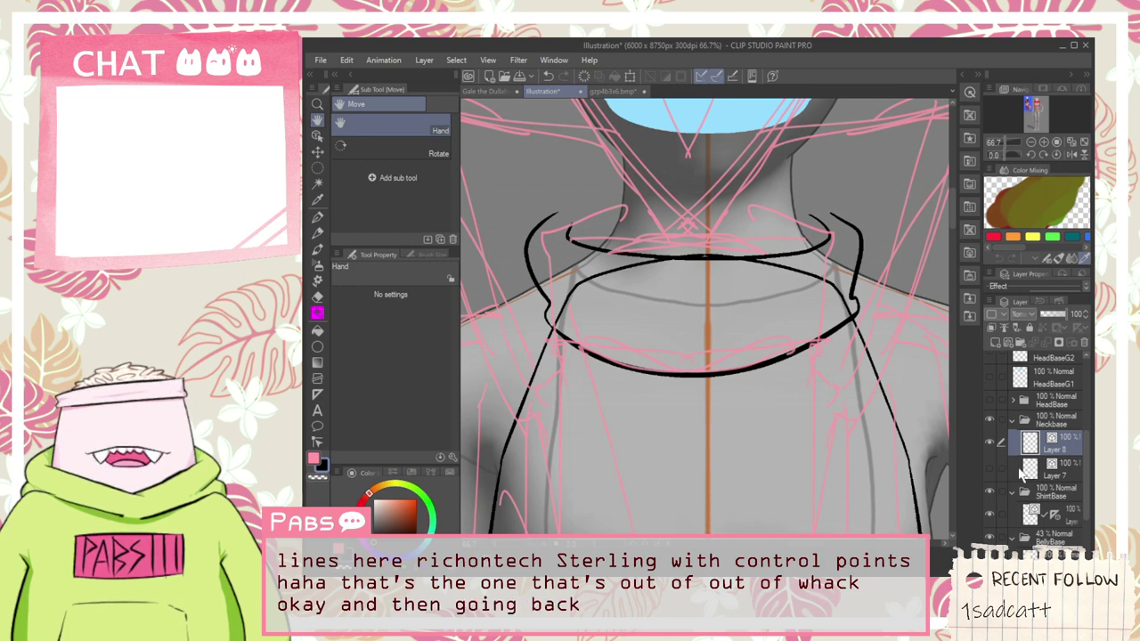
pyautogui.click(1017, 472)
pyautogui.click(1014, 346)
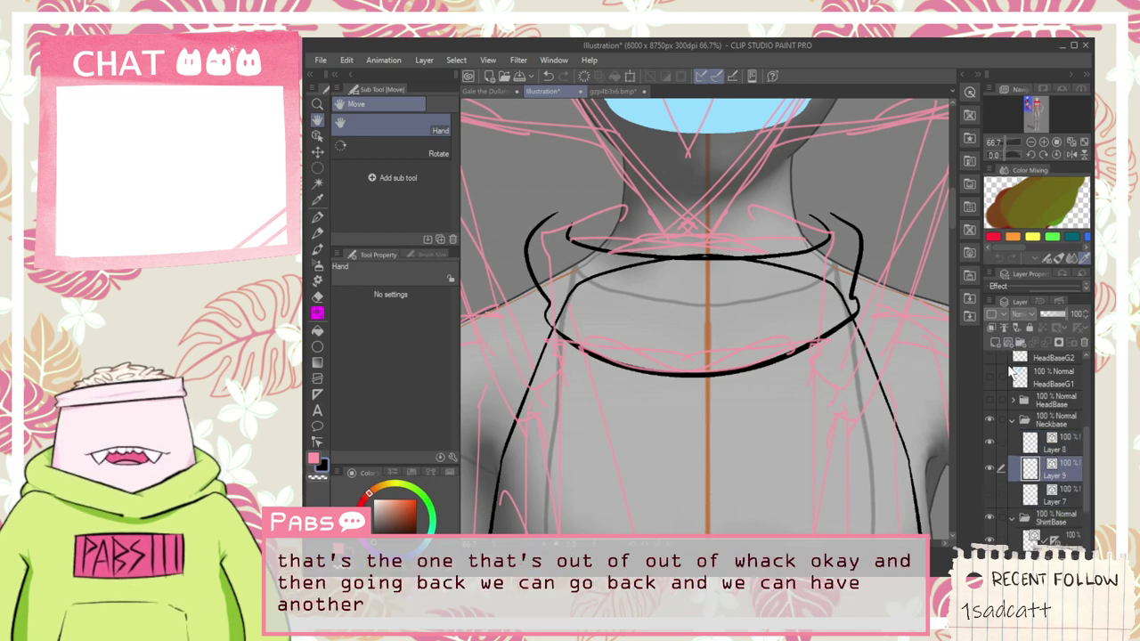
# Step: Draw the turtleneck's back rim on the new layer as a wide arch behind the neck with the G-pen, redrawing it until smooth
pyautogui.scroll(2, 577, 226)
pyautogui.scroll(-1, 521, 217)
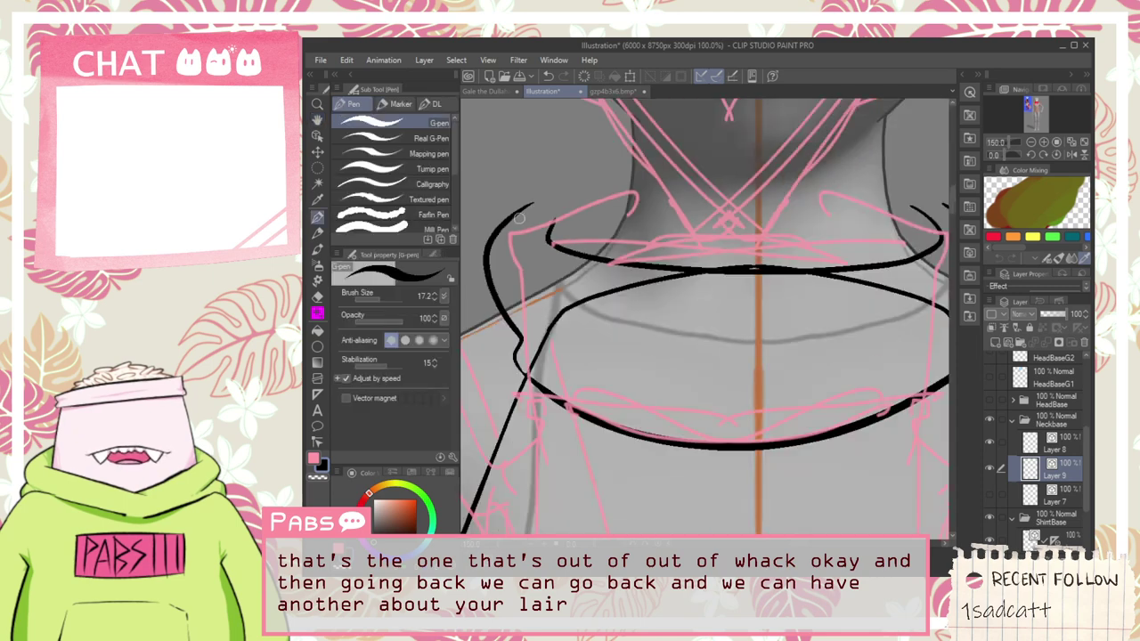
pyautogui.moveTo(509, 223); pyautogui.dragTo(869, 219)
pyautogui.hotkey('ctrl', 'z')
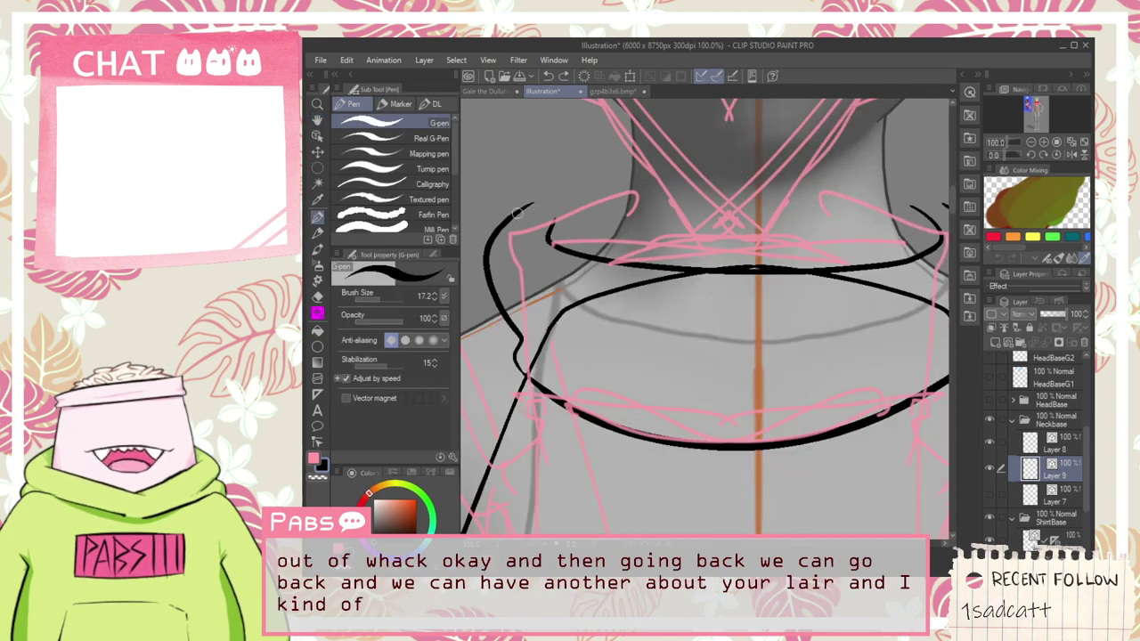
pyautogui.moveTo(513, 217); pyautogui.dragTo(917, 167)
pyautogui.hotkey('ctrl', 'z')
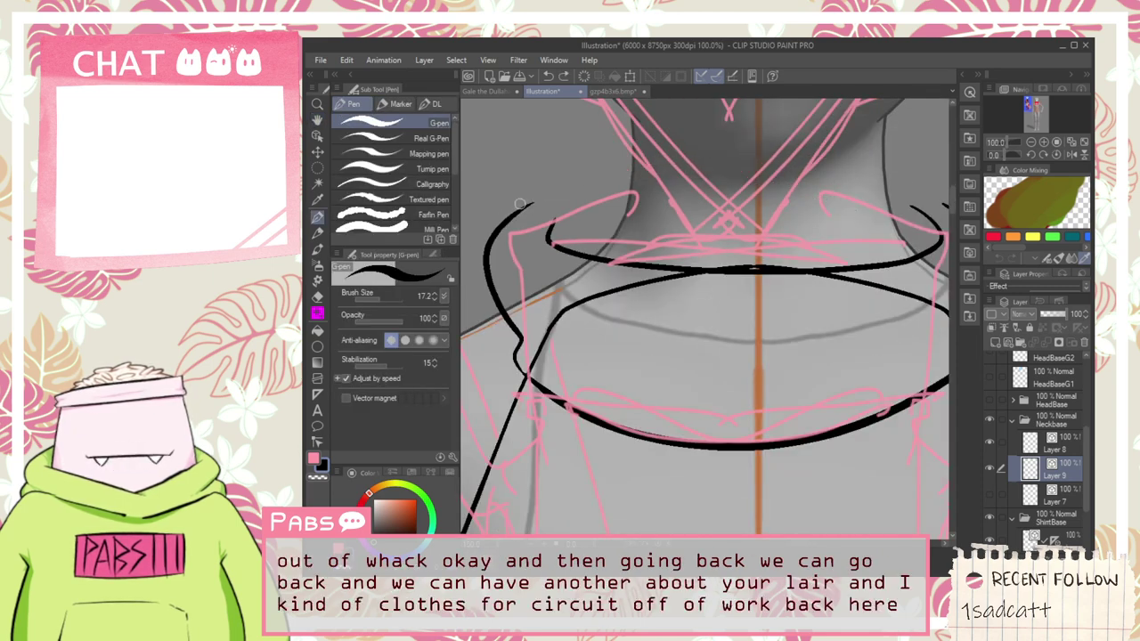
pyautogui.moveTo(526, 206)
pyautogui.mouseDown()
pyautogui.moveTo(917, 190)
pyautogui.moveTo(721, 248)
pyautogui.moveTo(745, 219)
pyautogui.mouseUp()
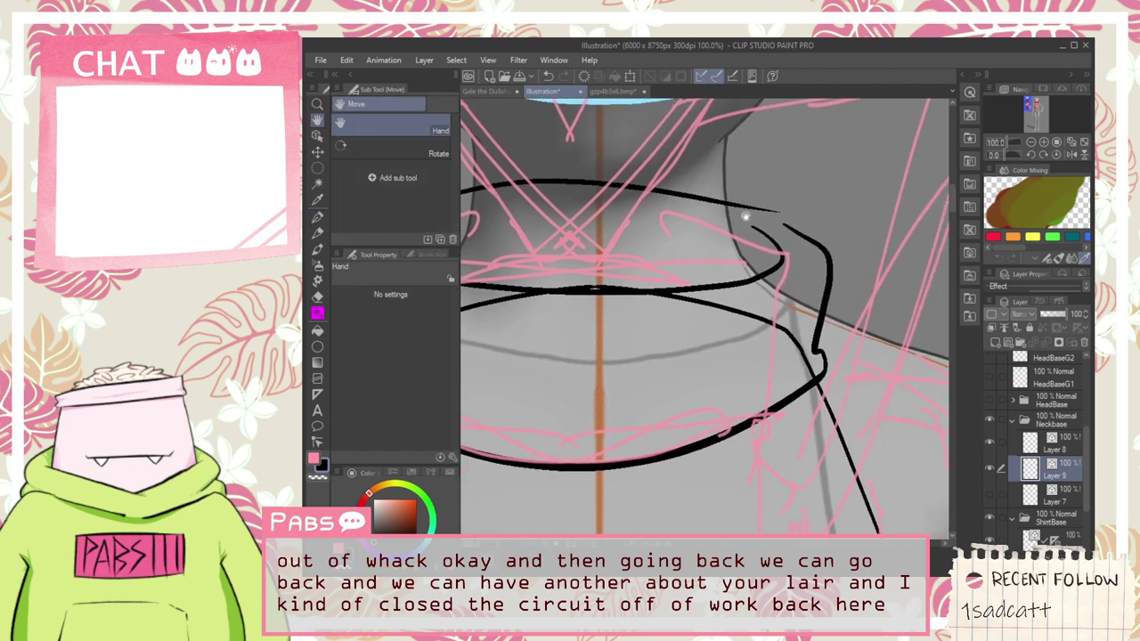
# Step: Extend the back rim's right end with a curved stroke down to the top of the turtleneck's right side
pyautogui.scroll(2, 743, 216)
pyautogui.moveTo(682, 195); pyautogui.dragTo(826, 237)
pyautogui.hotkey('ctrl', 'z')
pyautogui.moveTo(681, 203); pyautogui.dragTo(868, 266)
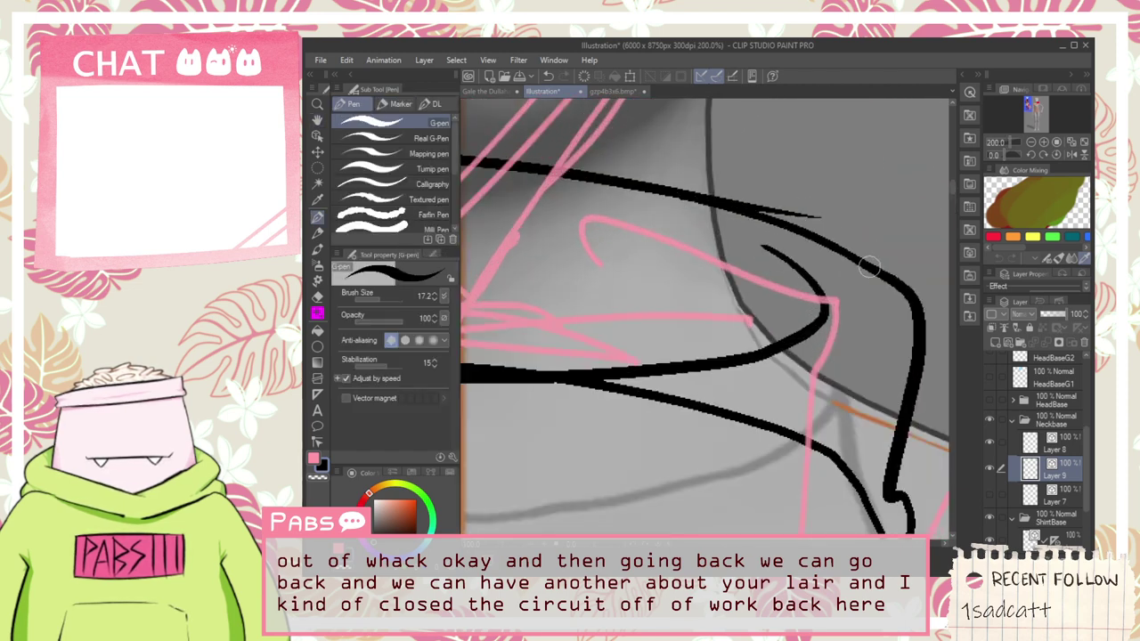
pyautogui.press('e')
pyautogui.moveTo(807, 217); pyautogui.dragTo(762, 204)
pyautogui.hotkey('ctrl', 'z')
pyautogui.press('p')
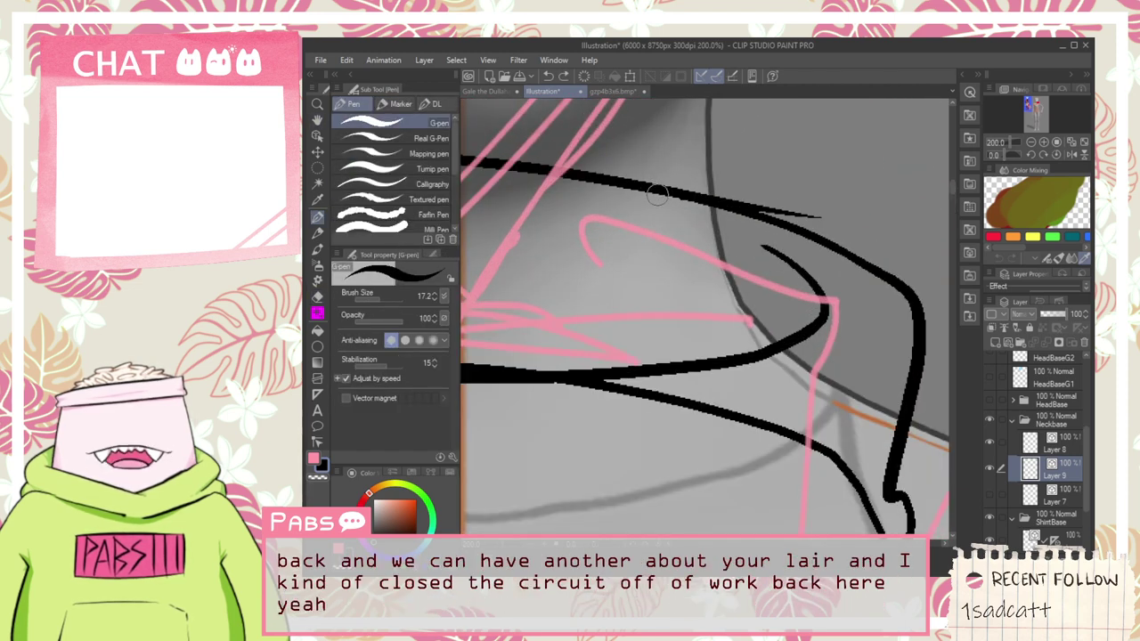
pyautogui.click(317, 442)
pyautogui.click(392, 191)
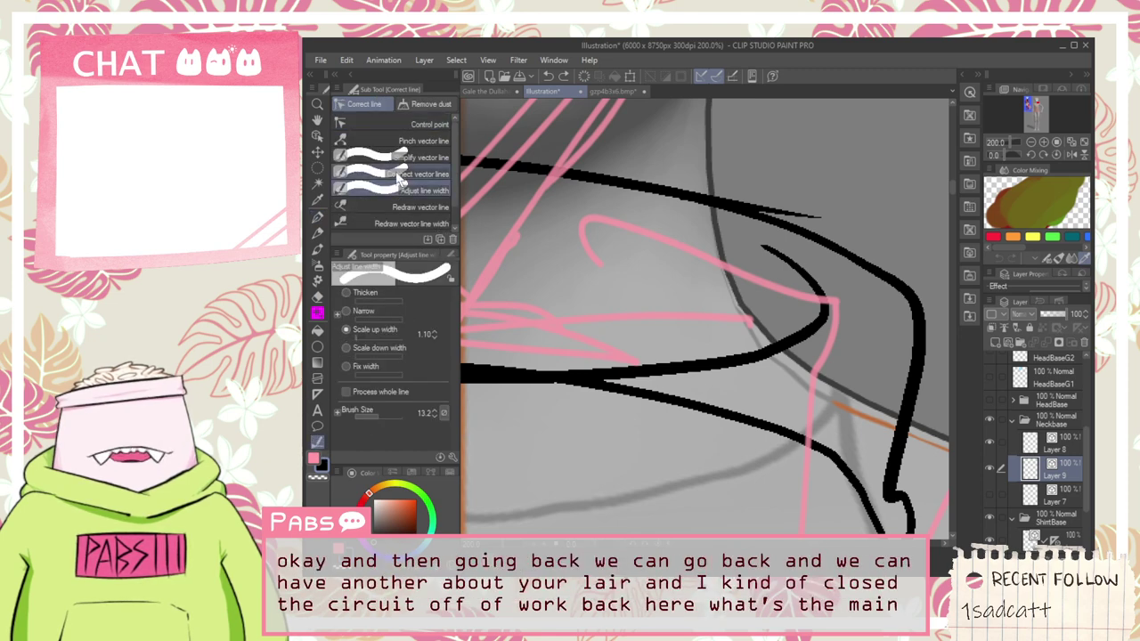
pyautogui.click(394, 174)
# Step: Erase the overshooting tip where the two back rim strokes overlap on the right with the vector eraser
pyautogui.press('e')
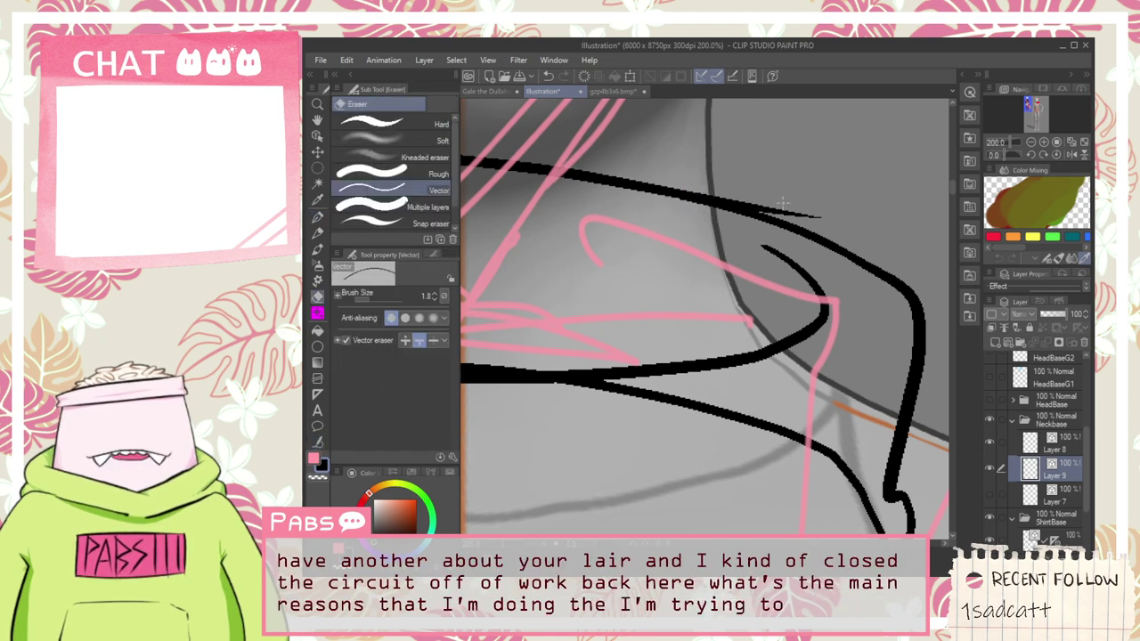
pyautogui.click(789, 208)
pyautogui.scroll(2, 718, 205)
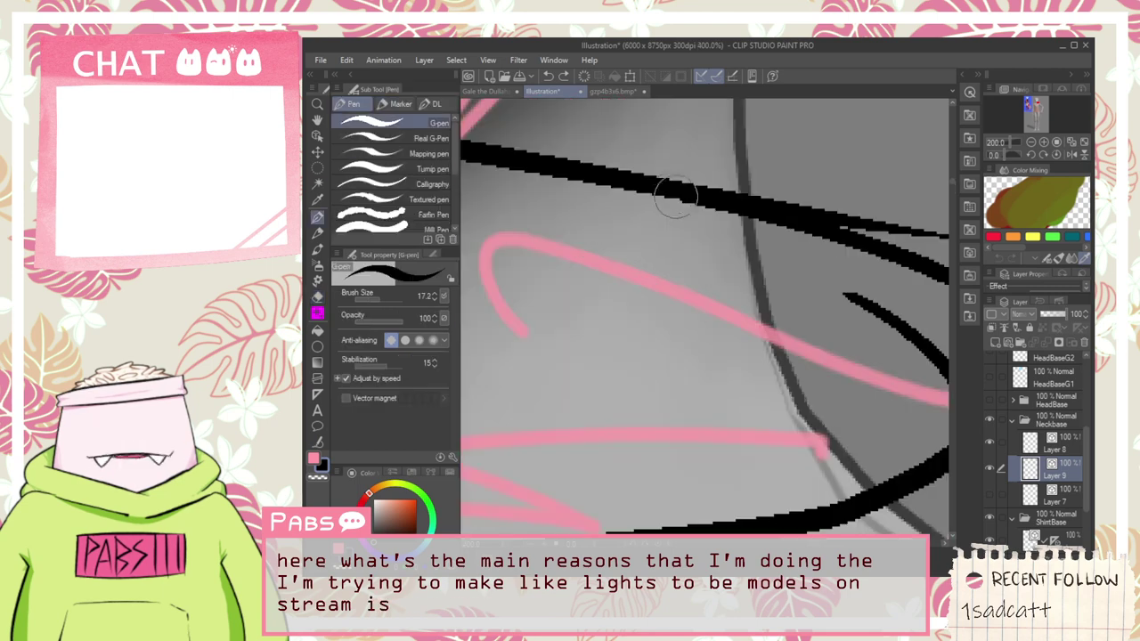
pyautogui.scroll(-2, 883, 234)
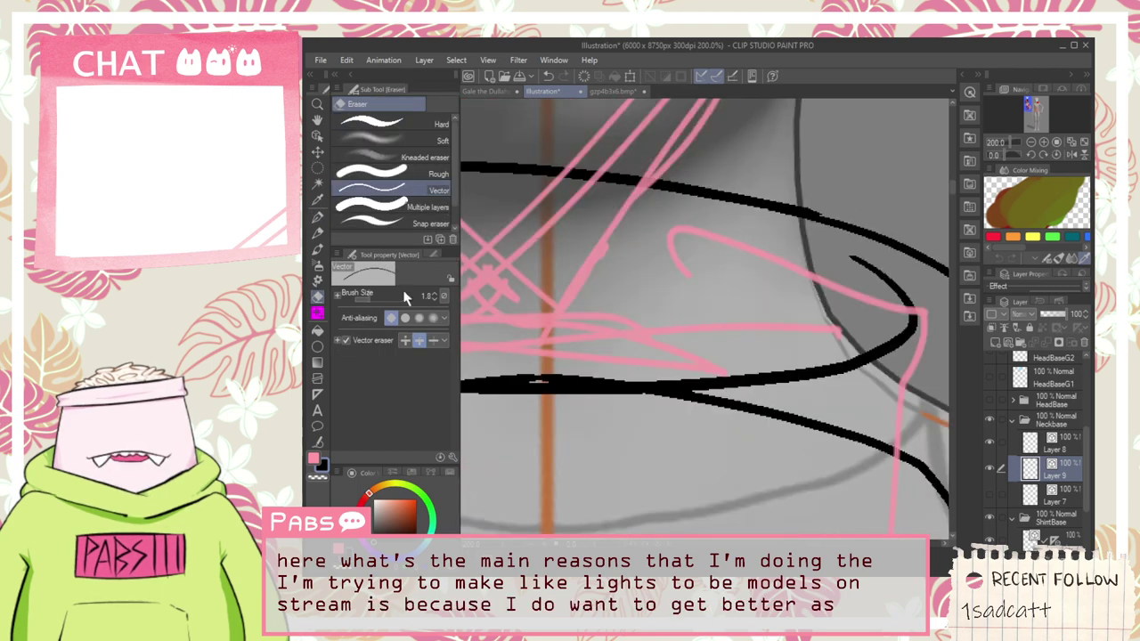
# Step: Examine the whole turtleneck outline, hiding and showing Layer 8 to compare the front lines with the back rim
pyautogui.click(318, 445)
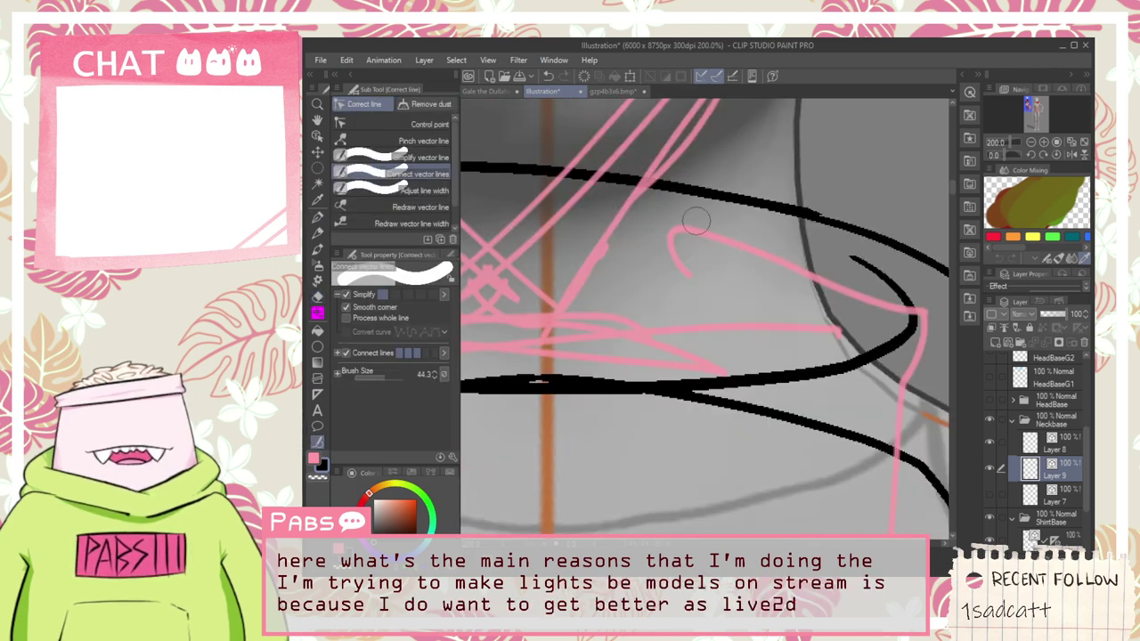
pyautogui.scroll(-1, 732, 213)
pyautogui.scroll(-2, 732, 214)
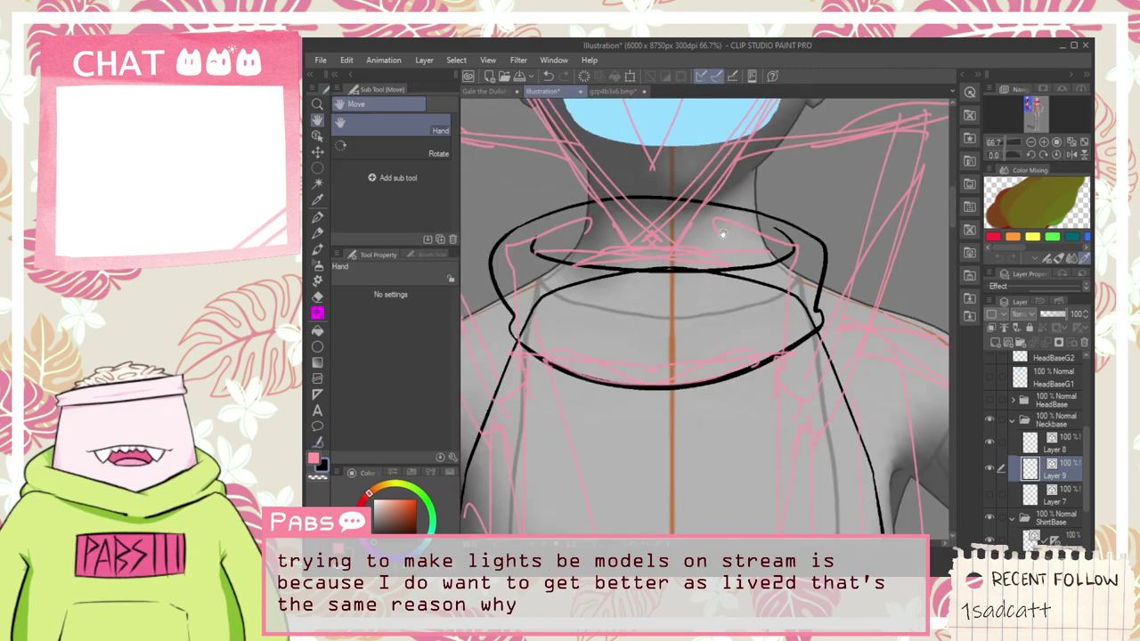
pyautogui.moveTo(707, 249); pyautogui.dragTo(740, 289)
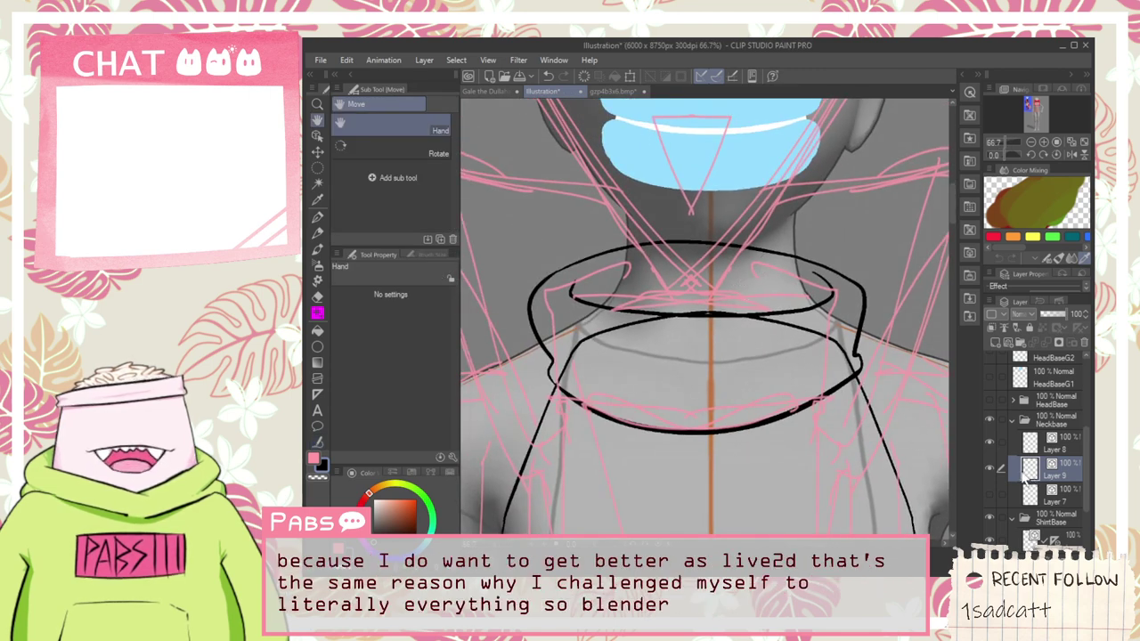
pyautogui.click(991, 448)
pyautogui.click(988, 447)
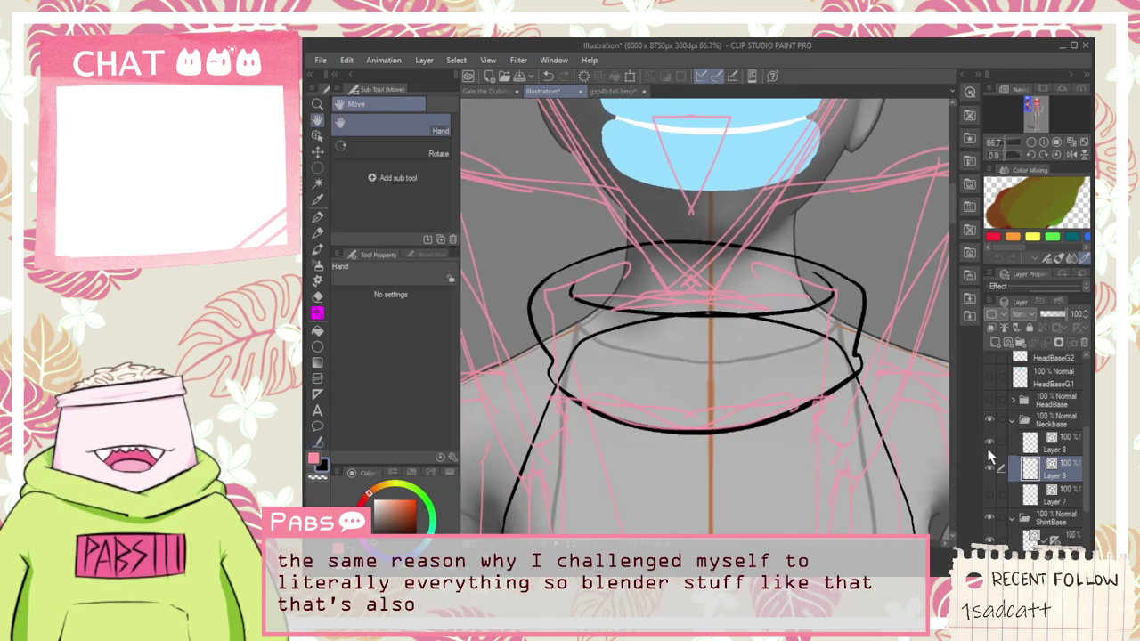
pyautogui.press('p')
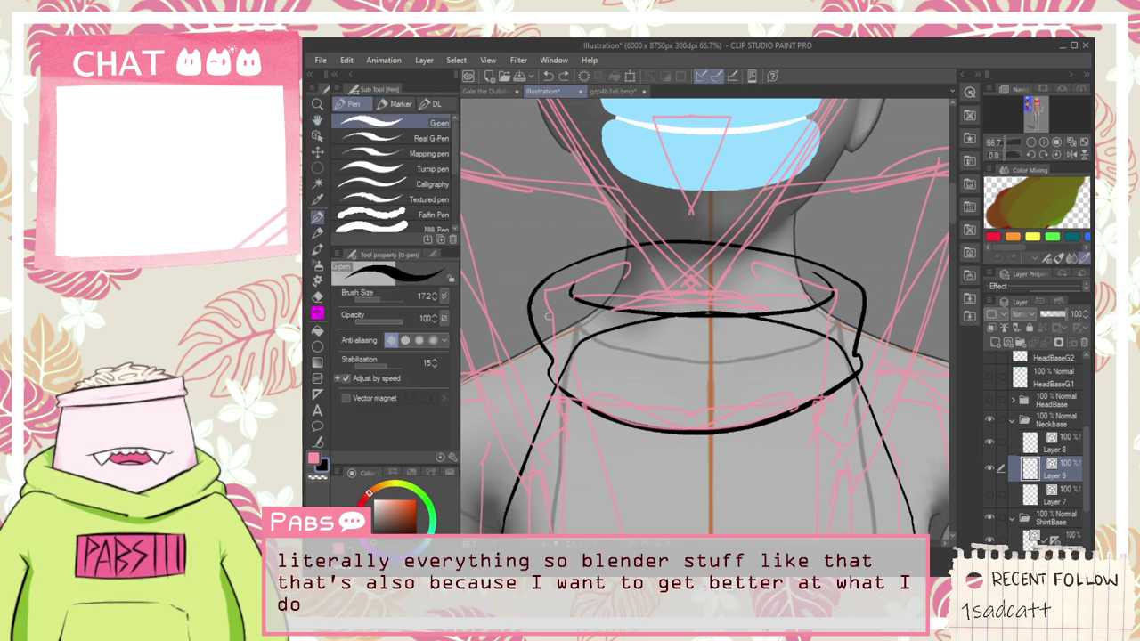
pyautogui.press('h')
pyautogui.moveTo(727, 382); pyautogui.dragTo(691, 348)
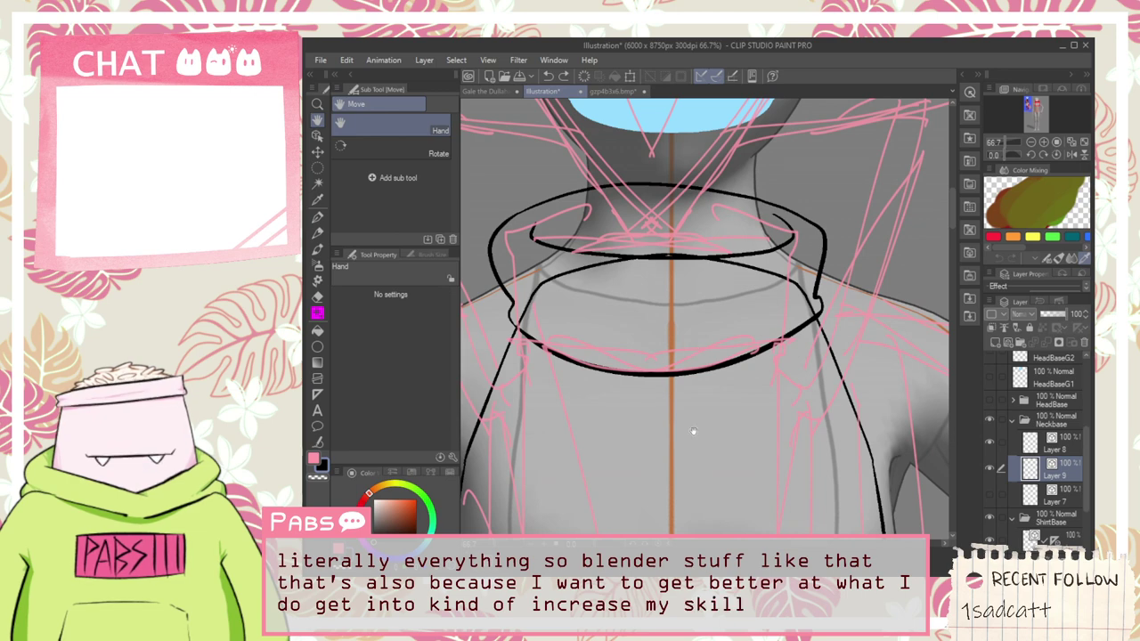
pyautogui.moveTo(692, 432); pyautogui.dragTo(743, 450)
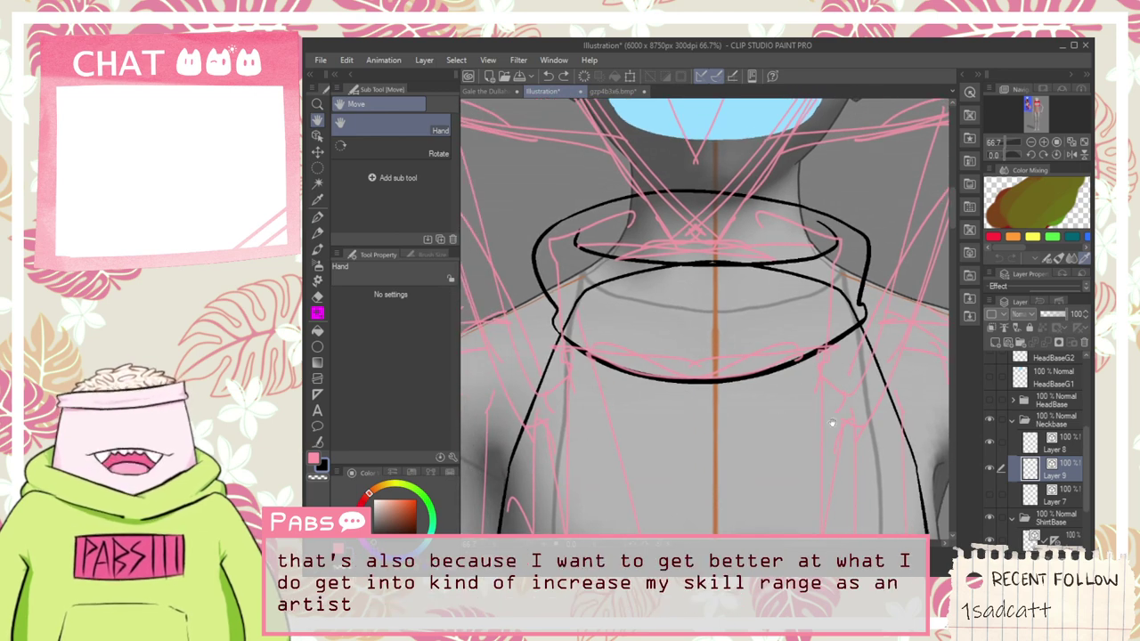
# Step: Hide the pink sketch layer at the top of the layer stack and check the turtleneck lines against the body
pyautogui.scroll(2, 1088, 463)
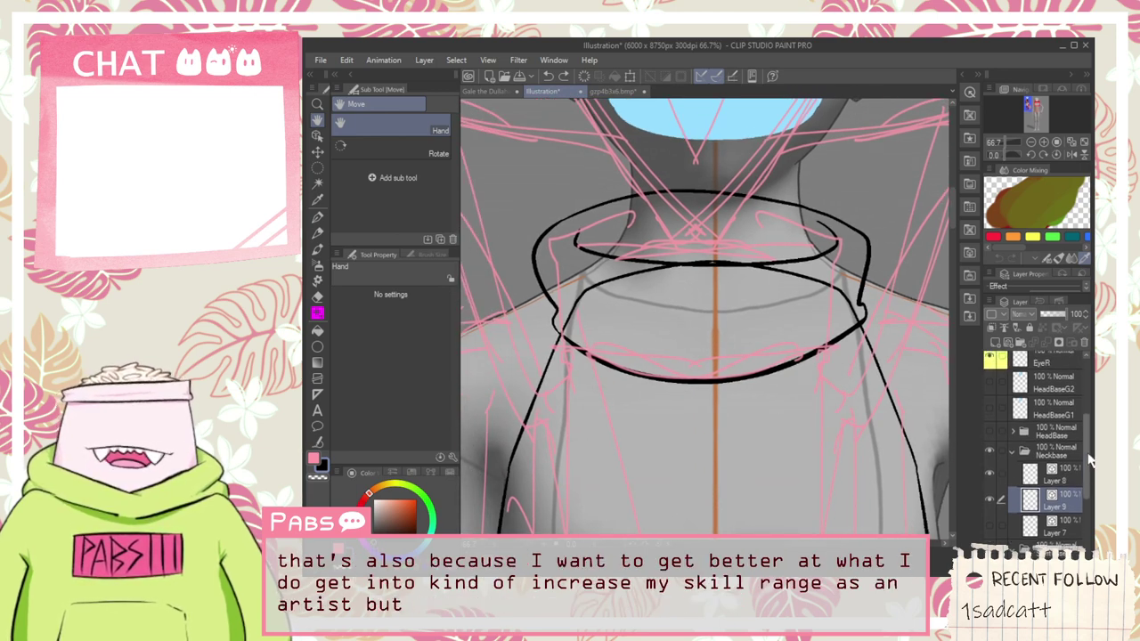
pyautogui.scroll(5, 1087, 463)
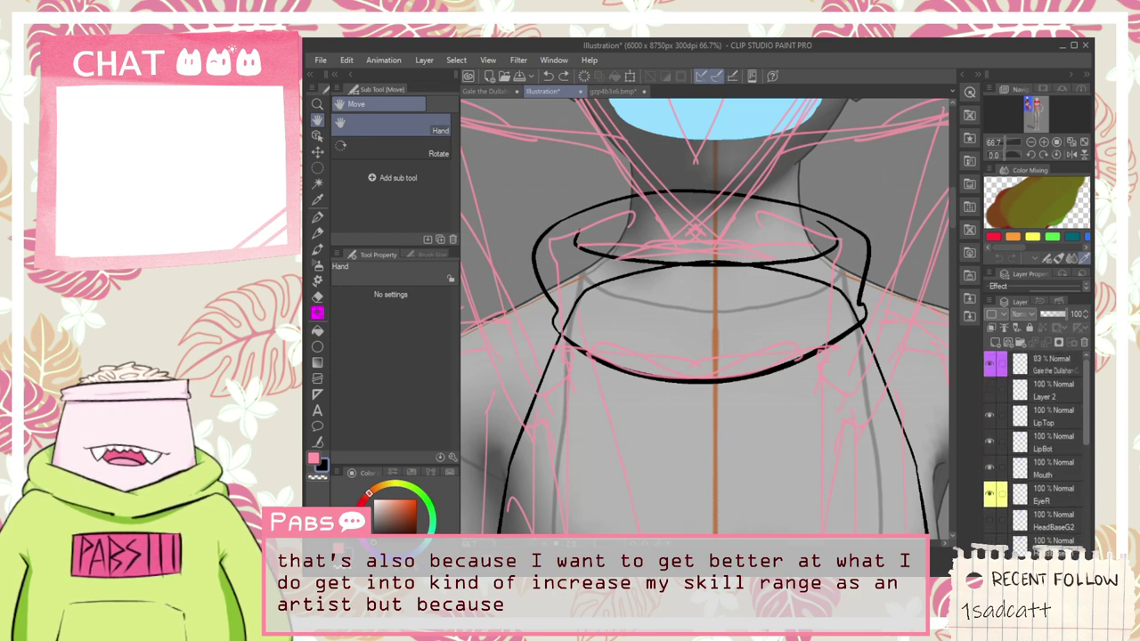
pyautogui.click(990, 365)
pyautogui.hotkey('ctrl', '-')
pyautogui.hotkey('ctrl', '-')
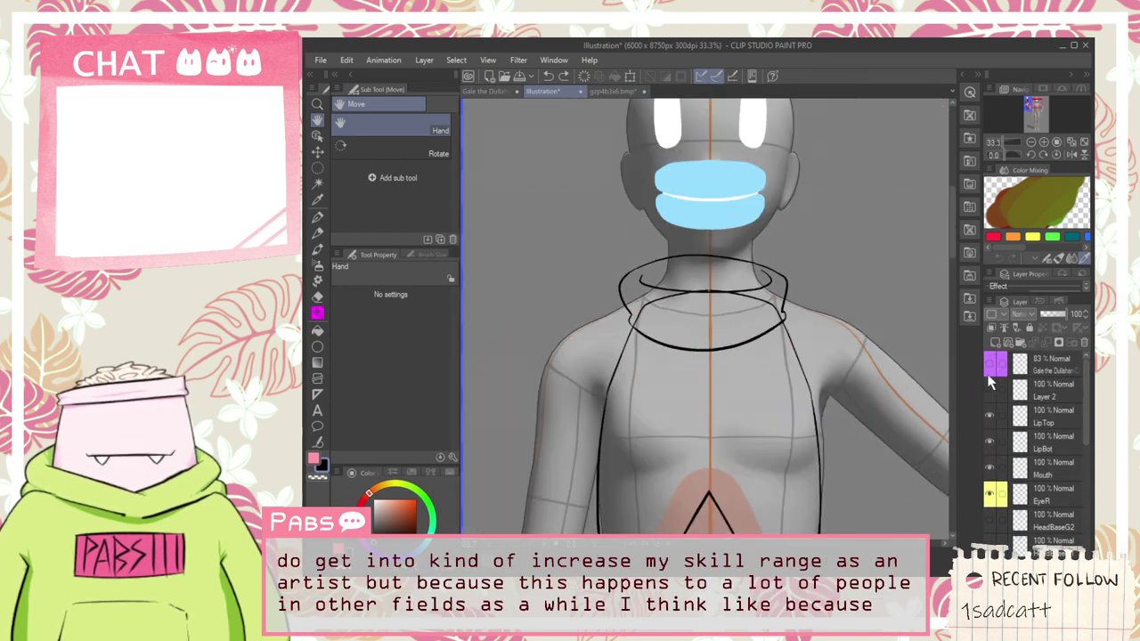
pyautogui.moveTo(1082, 419); pyautogui.dragTo(1083, 492)
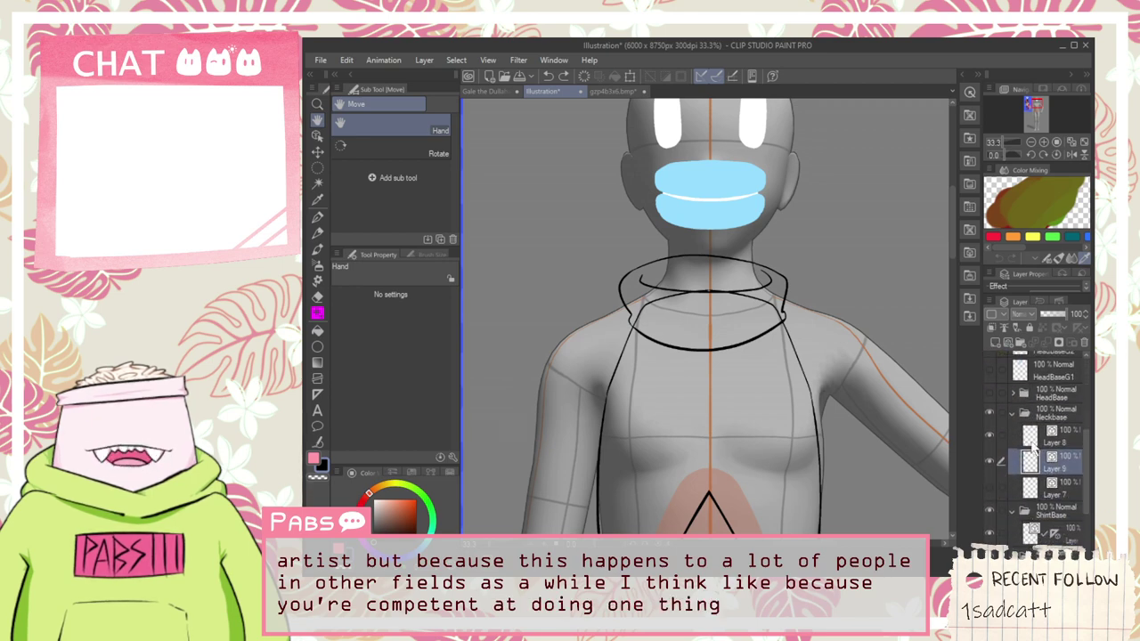
pyautogui.hotkey('ctrl', '-')
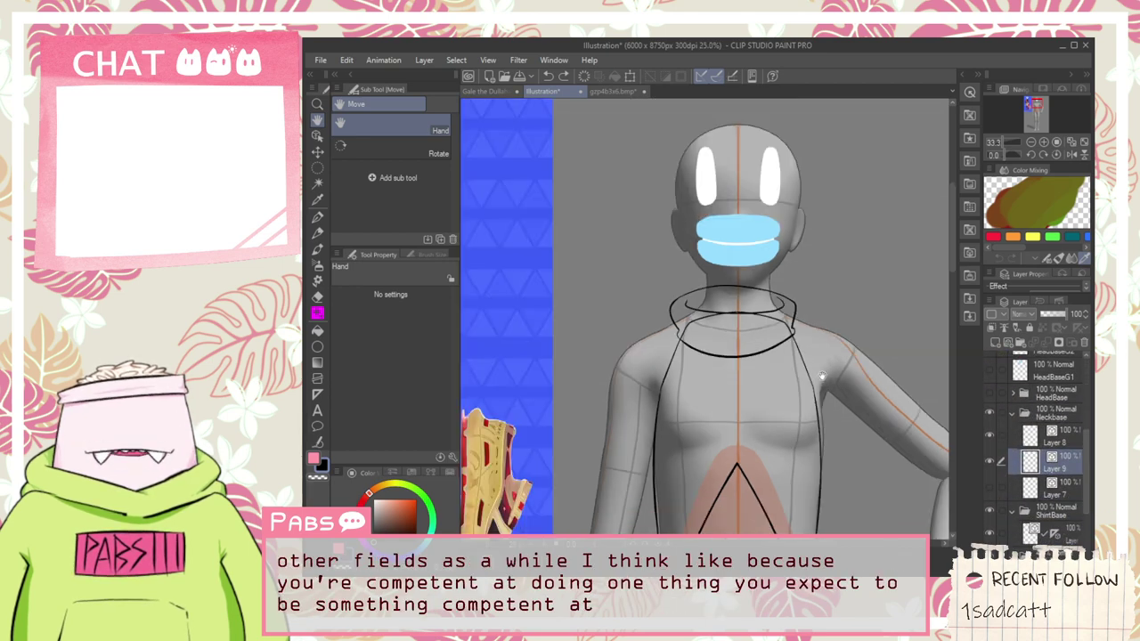
pyautogui.hotkey('ctrl', '+')
pyautogui.hotkey('ctrl', '+')
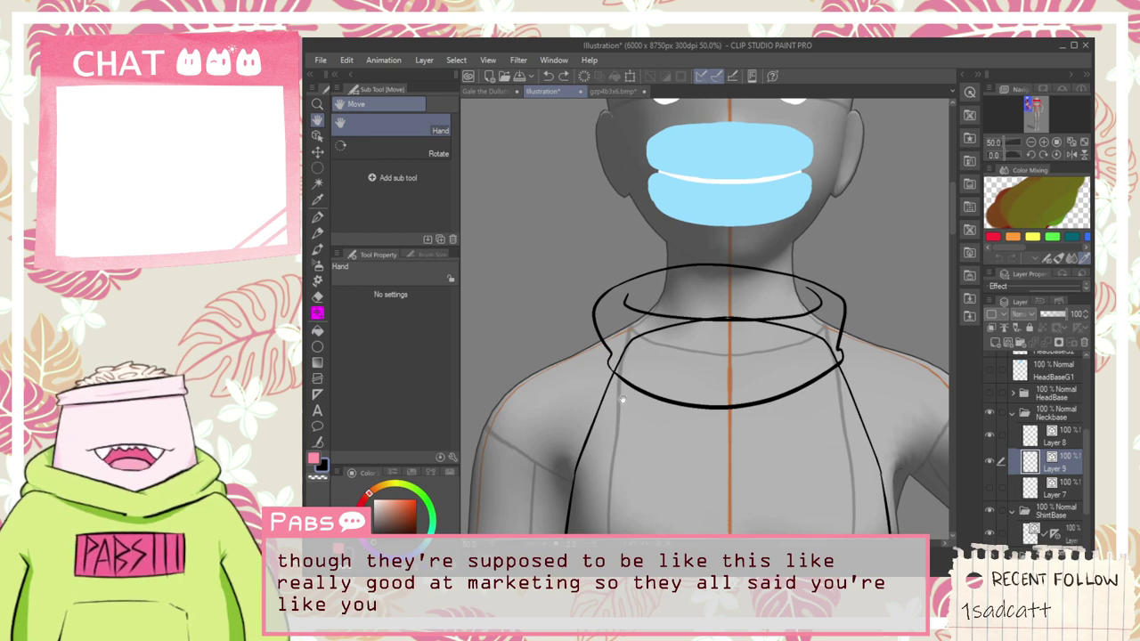
# Step: Thin the front turtleneck's lower curve on Layer 8 from its left end to the middle, using Adjust line width with Scale down width
pyautogui.scroll(1, 621, 400)
pyautogui.click(1060, 437)
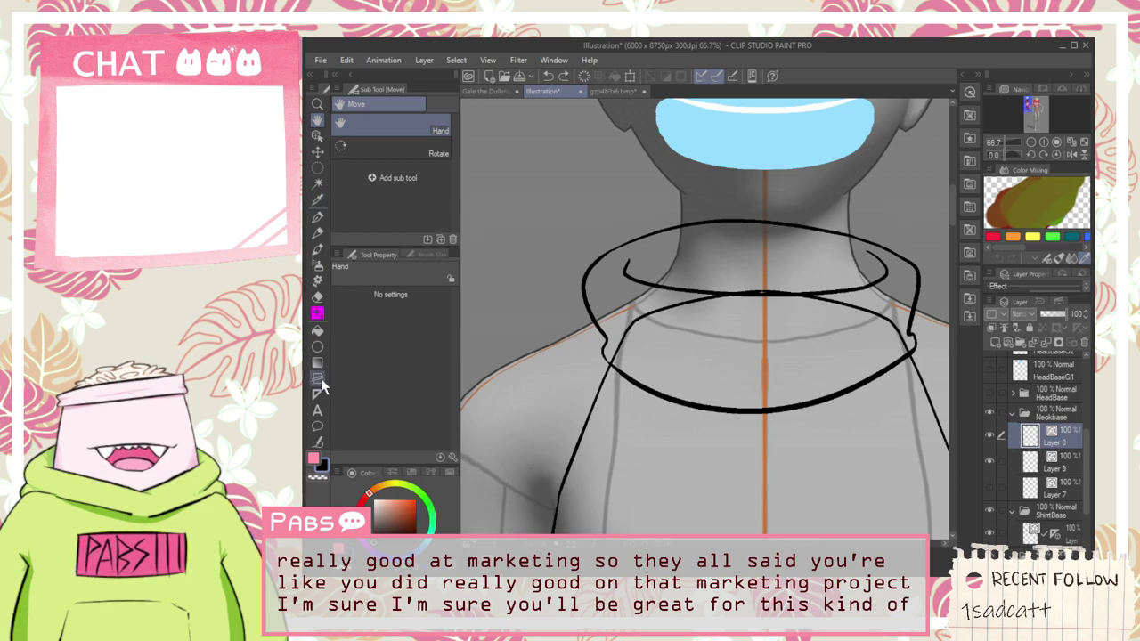
pyautogui.click(316, 440)
pyautogui.scroll(1, 624, 389)
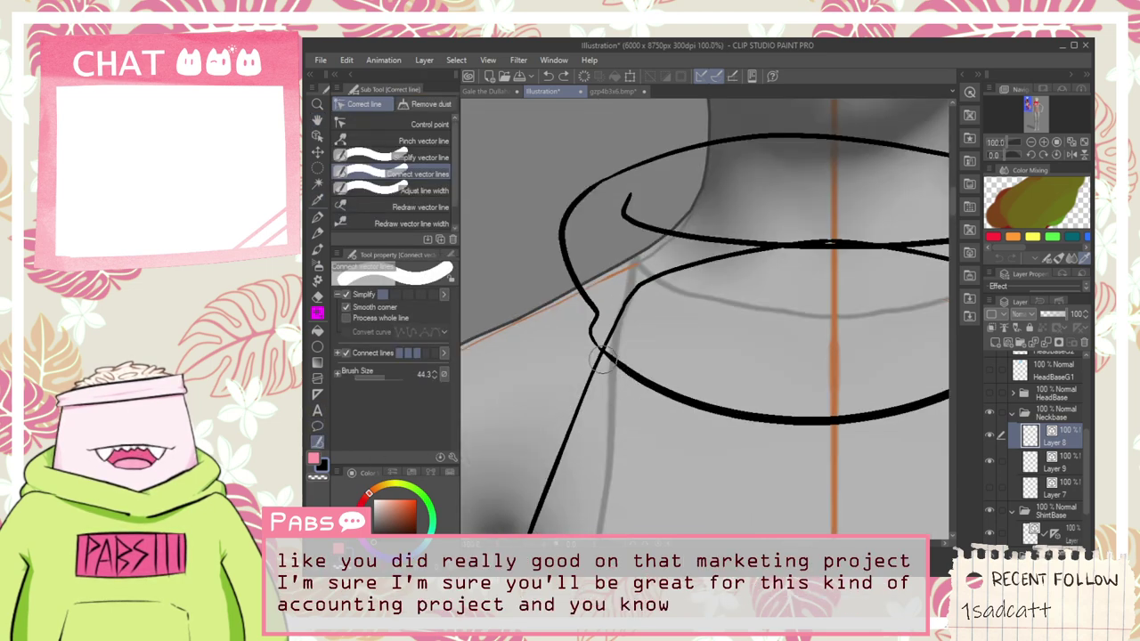
pyautogui.click(445, 193)
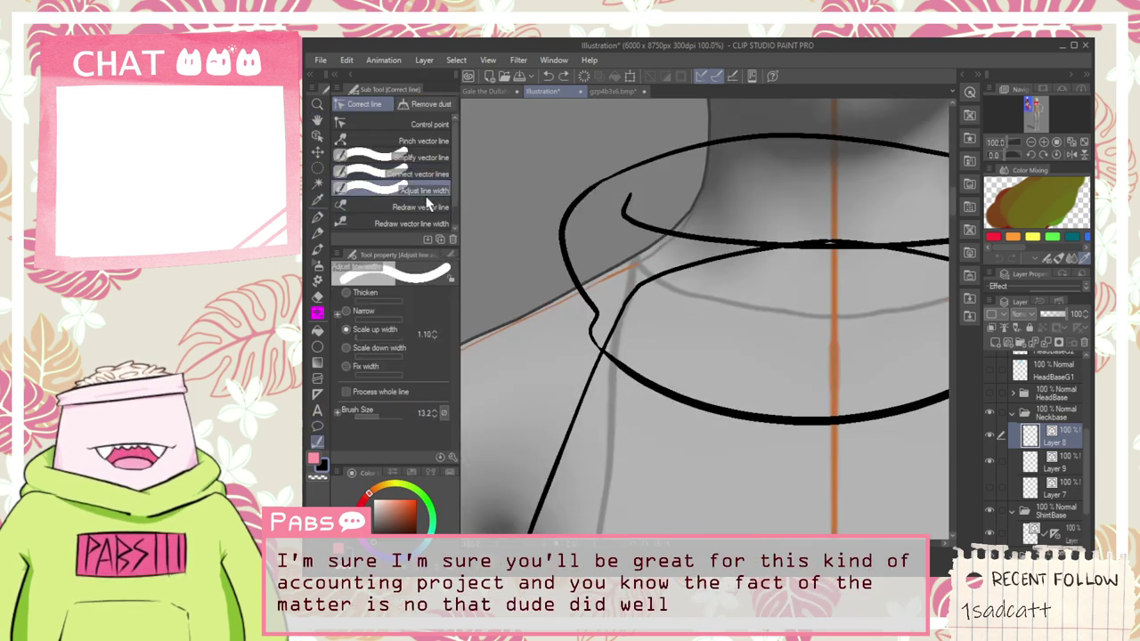
pyautogui.click(346, 348)
pyautogui.moveTo(612, 360); pyautogui.dragTo(685, 400)
pyautogui.moveTo(612, 359); pyautogui.dragTo(683, 399)
pyautogui.moveTo(623, 371)
pyautogui.mouseDown()
pyautogui.moveTo(668, 398)
pyautogui.moveTo(593, 348)
pyautogui.moveTo(687, 404)
pyautogui.moveTo(849, 419)
pyautogui.mouseUp()
pyautogui.moveTo(743, 416); pyautogui.dragTo(780, 420)
pyautogui.moveTo(712, 413); pyautogui.dragTo(718, 415)
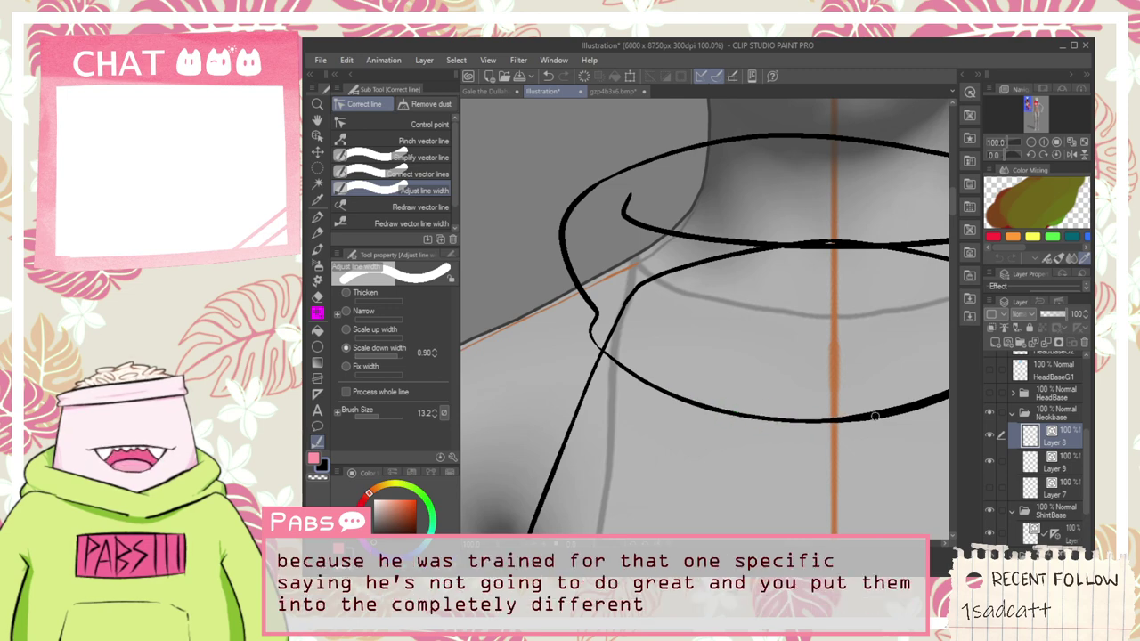
# Step: Scale down the line width along the right part of the turtleneck's lower curve to match the thinned left part
pyautogui.scroll(-2, 875, 416)
pyautogui.moveTo(859, 418)
pyautogui.mouseDown()
pyautogui.moveTo(918, 400)
pyautogui.moveTo(614, 422)
pyautogui.moveTo(693, 389)
pyautogui.moveTo(669, 405)
pyautogui.mouseUp()
pyautogui.press('space')
pyautogui.click(317, 441)
pyautogui.scroll(1, 623, 422)
pyautogui.scroll(2, 713, 350)
pyautogui.moveTo(716, 300); pyautogui.dragTo(710, 371)
pyautogui.scroll(-1, 710, 320)
pyautogui.scroll(1, 718, 389)
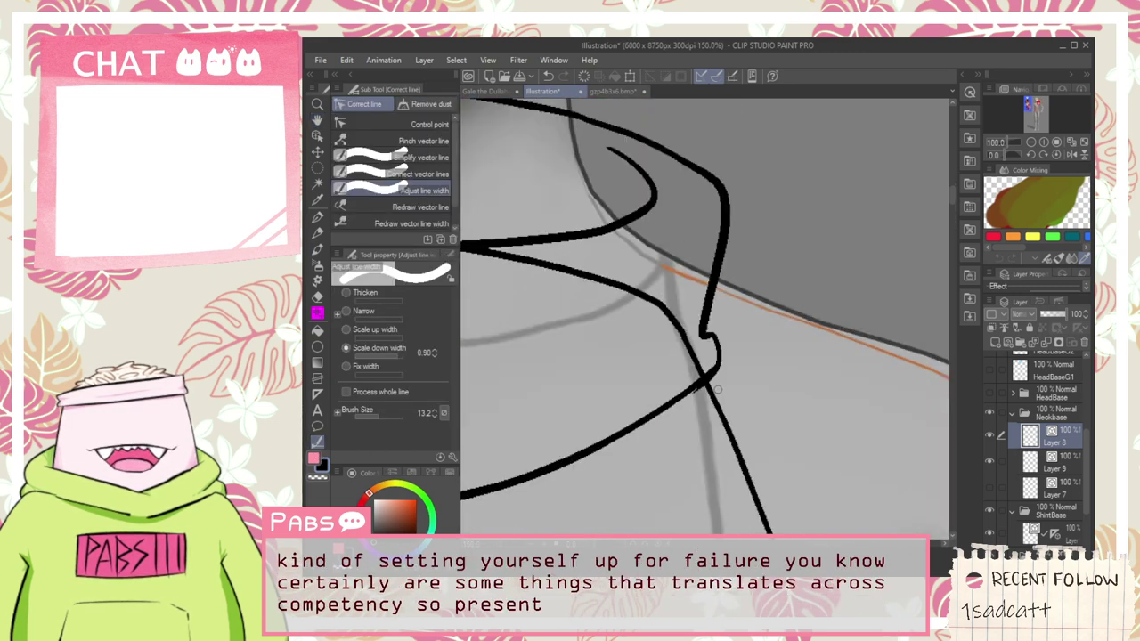
# Step: Connect the vector lines where the turtleneck's lower curve meets its right side
pyautogui.scroll(1, 716, 389)
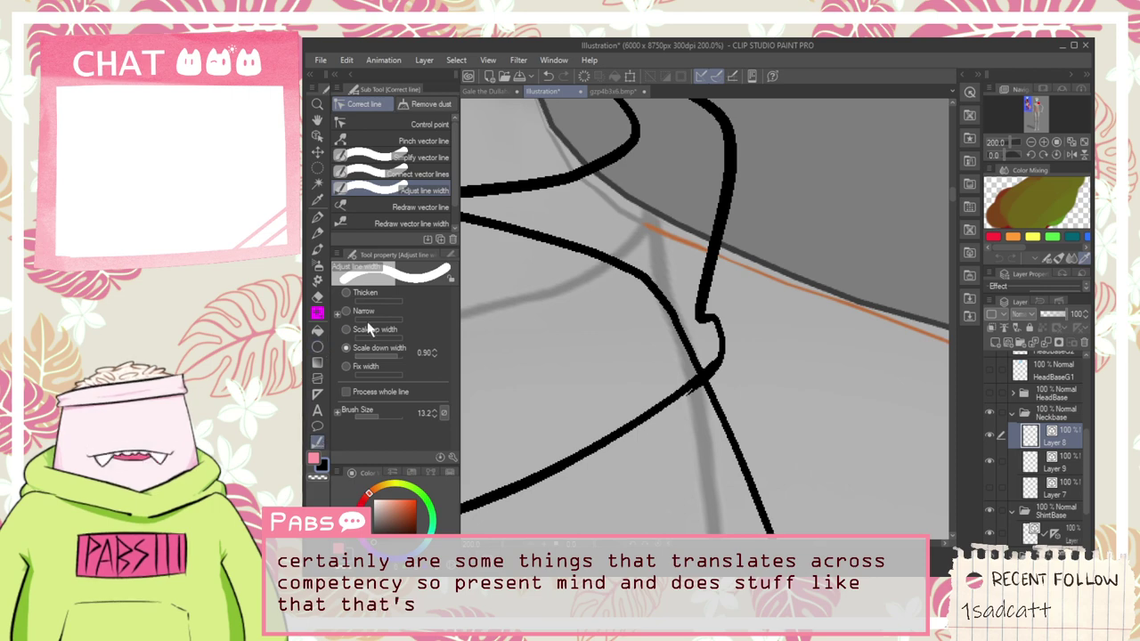
pyautogui.click(419, 173)
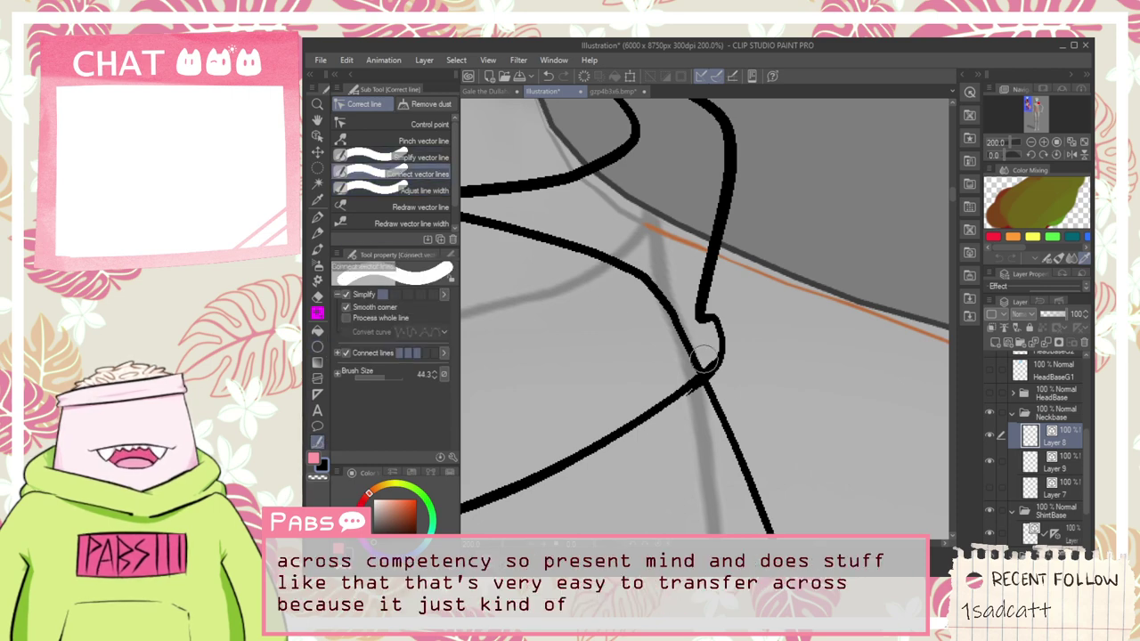
pyautogui.moveTo(716, 374); pyautogui.dragTo(686, 392)
pyautogui.scroll(-1, 685, 392)
pyautogui.scroll(-3, 678, 385)
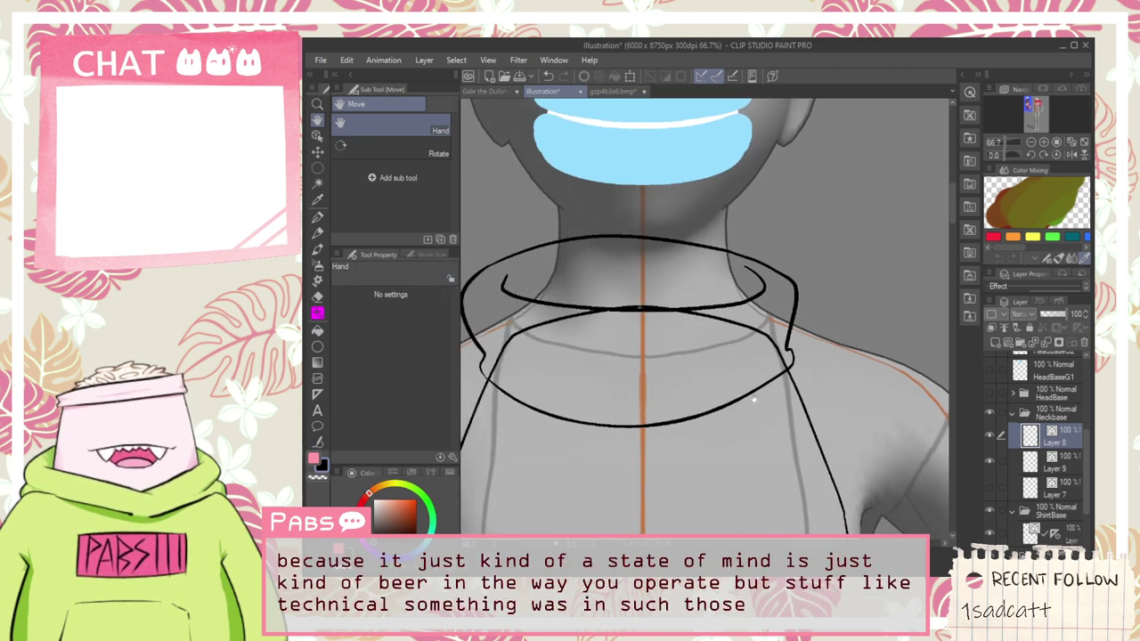
# Step: Hide the 3D drawing figure layer and the BellyBase folder behind the shirt line art
pyautogui.scroll(-2, 753, 400)
pyautogui.moveTo(769, 386); pyautogui.dragTo(700, 155)
pyautogui.scroll(-1, 701, 155)
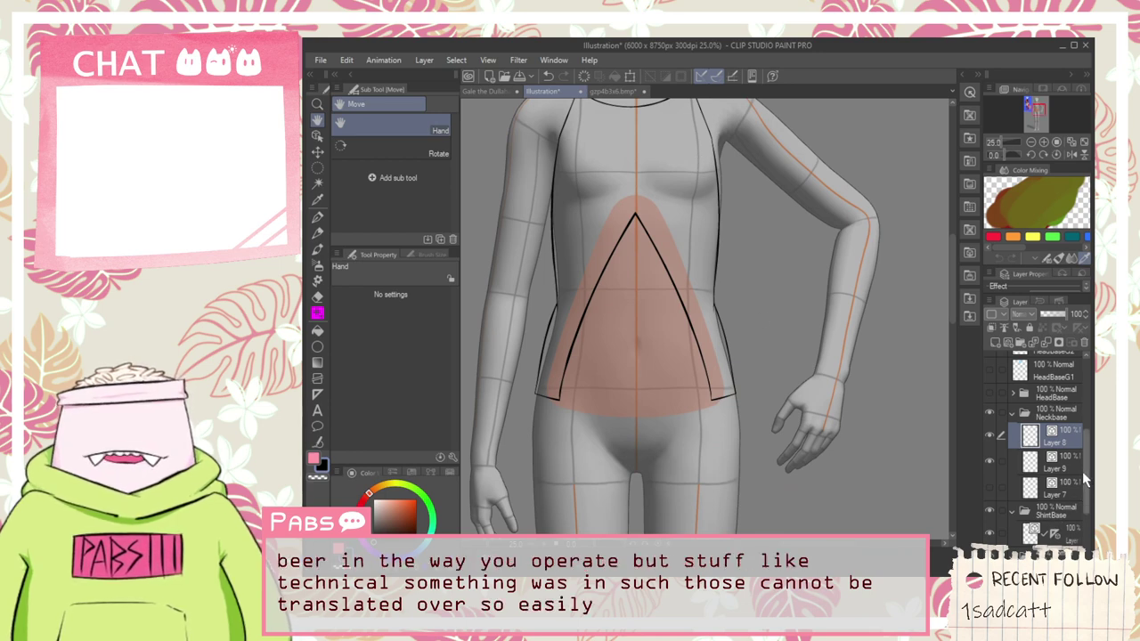
pyautogui.scroll(1, 1084, 467)
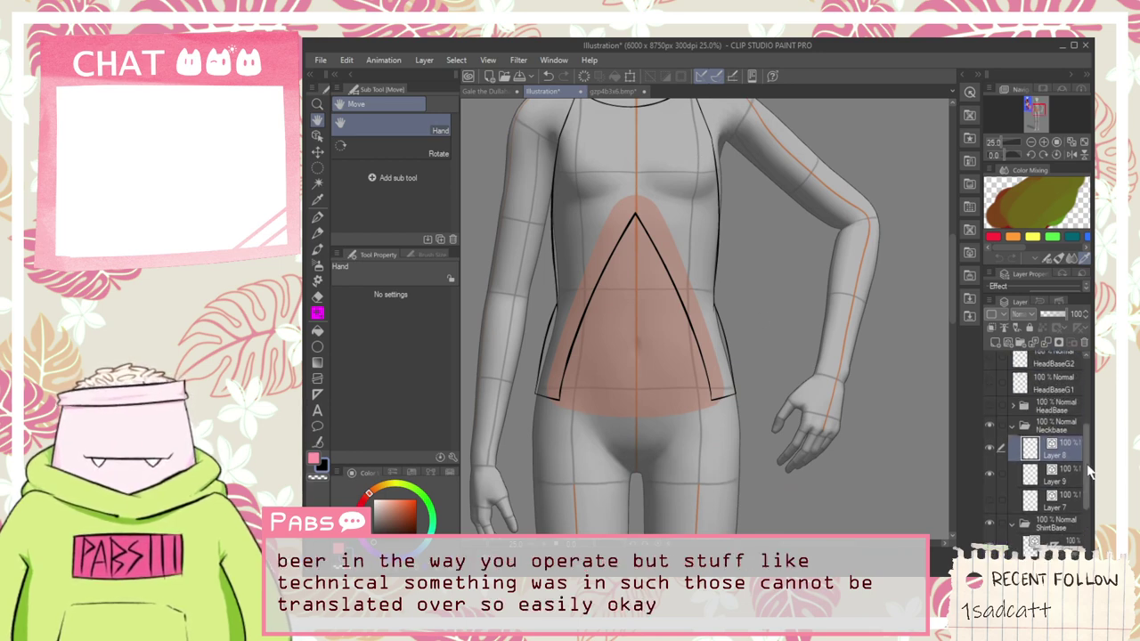
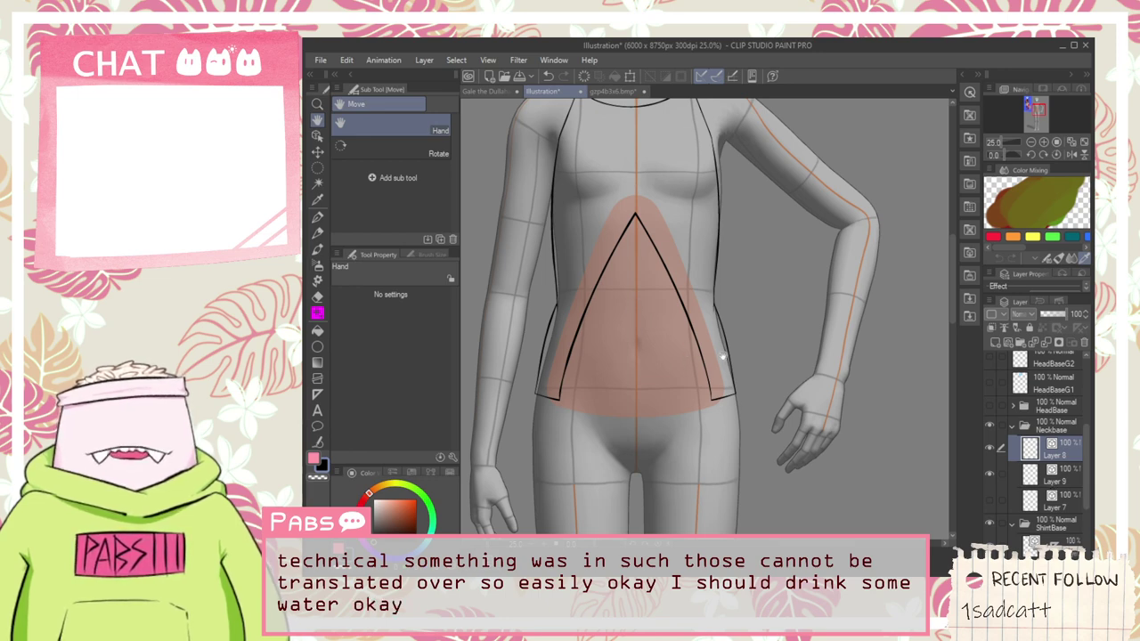
pyautogui.moveTo(673, 302); pyautogui.dragTo(708, 385)
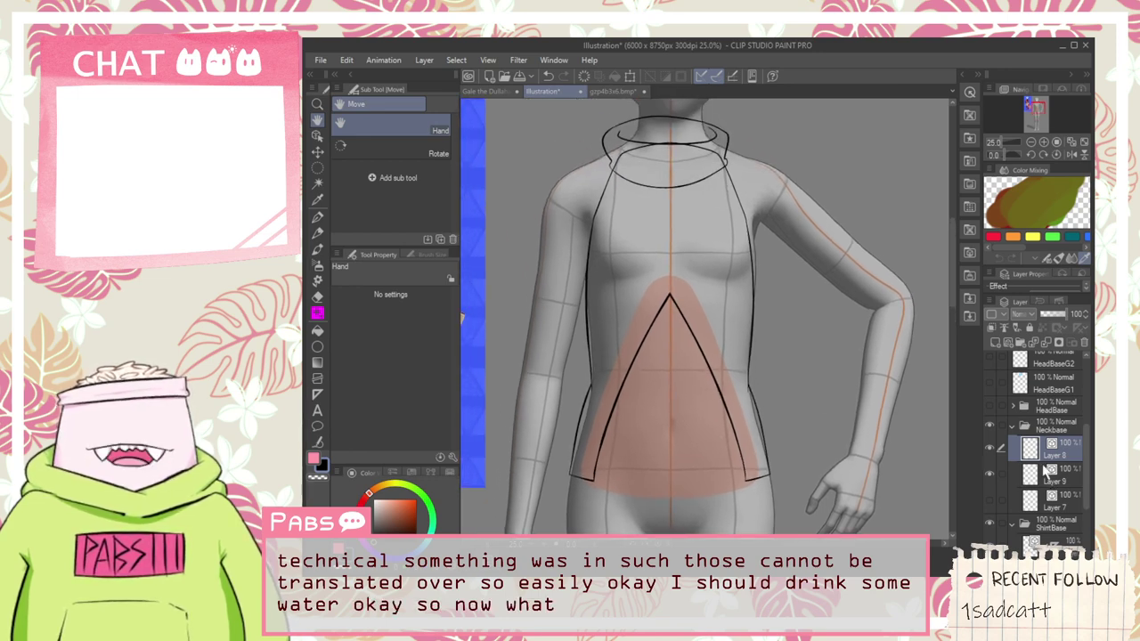
pyautogui.moveTo(1084, 465); pyautogui.dragTo(1085, 520)
pyautogui.click(990, 506)
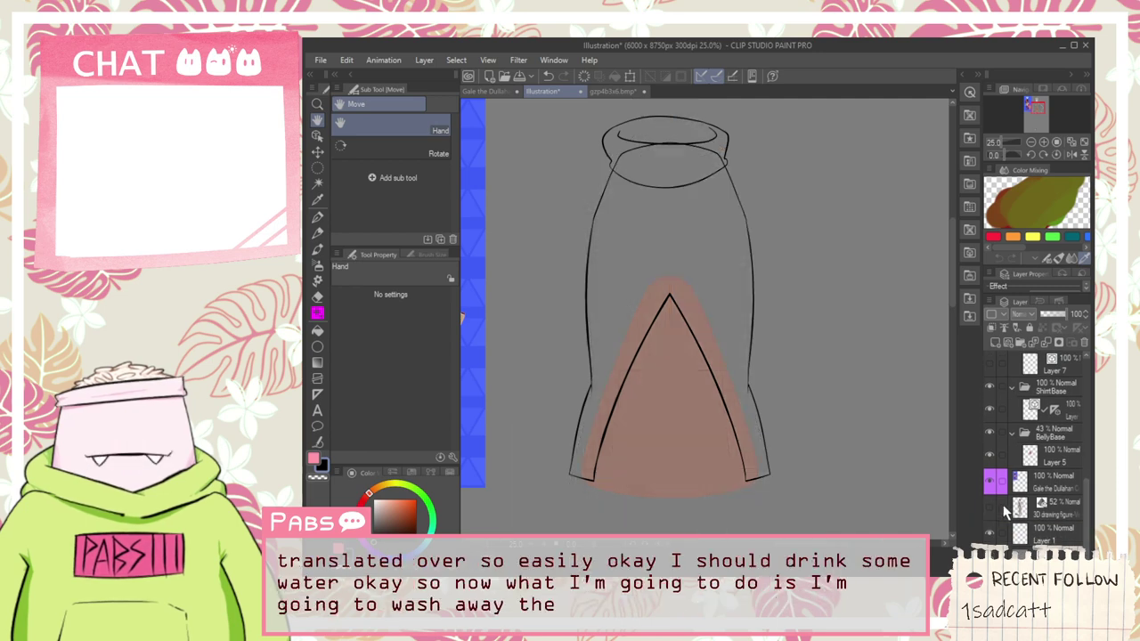
pyautogui.click(989, 432)
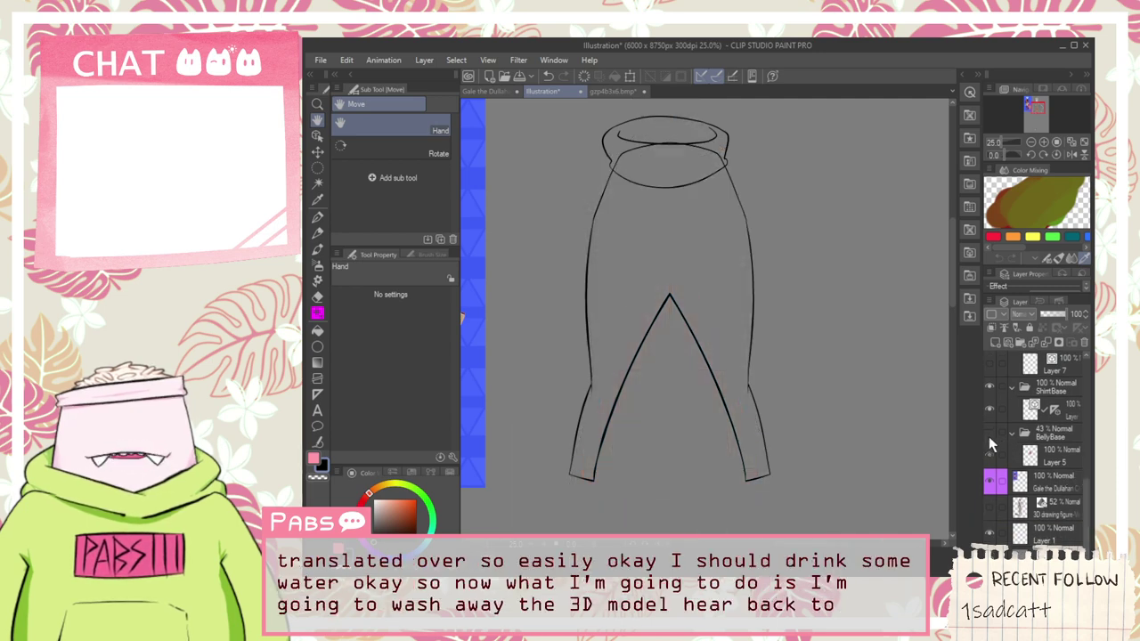
# Step: Sample the near-black shirt colour from the reference illustration with the Eyedropper and return to the shirt line art
pyautogui.moveTo(687, 294); pyautogui.dragTo(995, 369)
pyautogui.moveTo(558, 266); pyautogui.dragTo(576, 428)
pyautogui.press('i')
pyautogui.scroll(3, 659, 296)
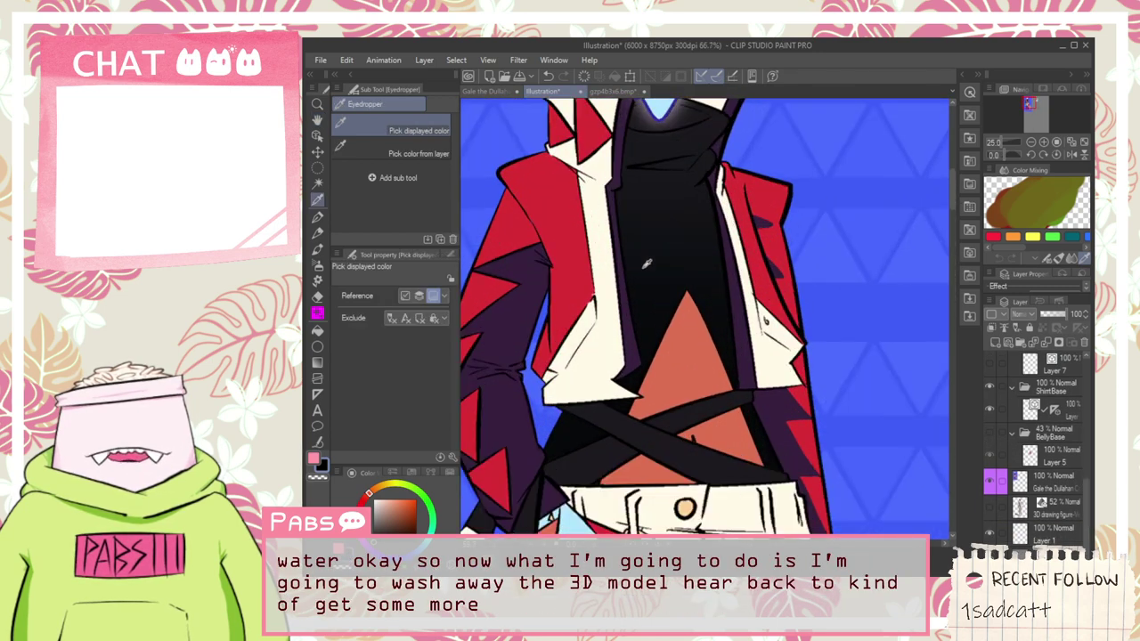
pyautogui.click(659, 297)
pyautogui.scroll(-3, 659, 296)
pyautogui.press('h')
pyautogui.moveTo(845, 374)
pyautogui.mouseDown()
pyautogui.moveTo(608, 261)
pyautogui.moveTo(519, 173)
pyautogui.mouseUp()
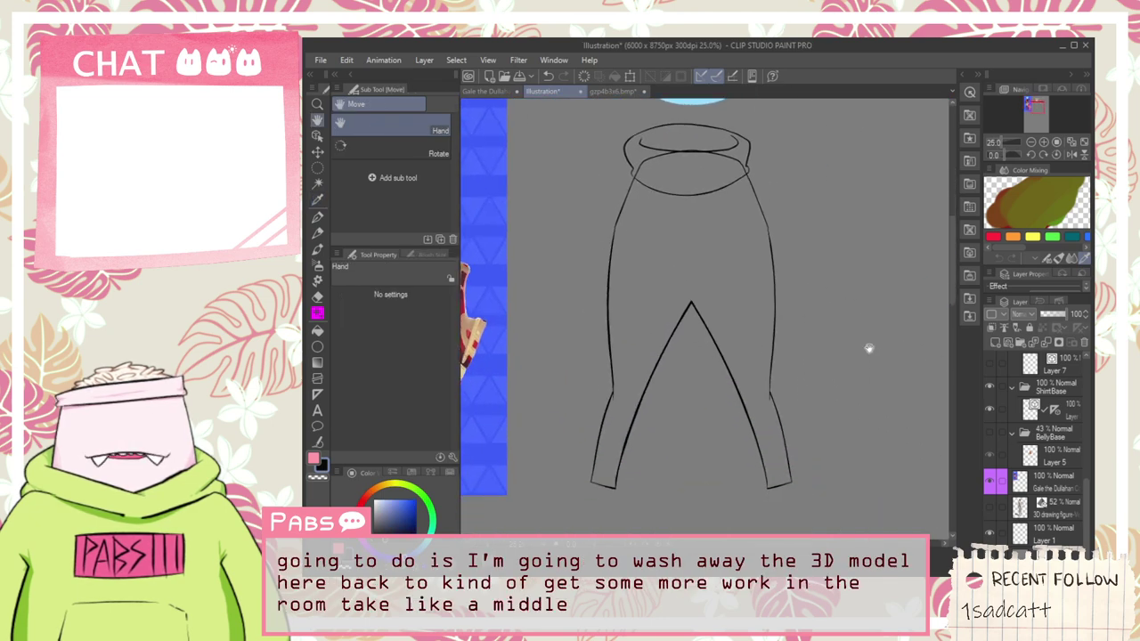
# Step: Add a new raster layer beneath the shirt lines in the ShirtBase folder and fill the shirt body with the sampled black
pyautogui.click(994, 341)
pyautogui.moveTo(1035, 431); pyautogui.dragTo(1033, 444)
pyautogui.press('g')
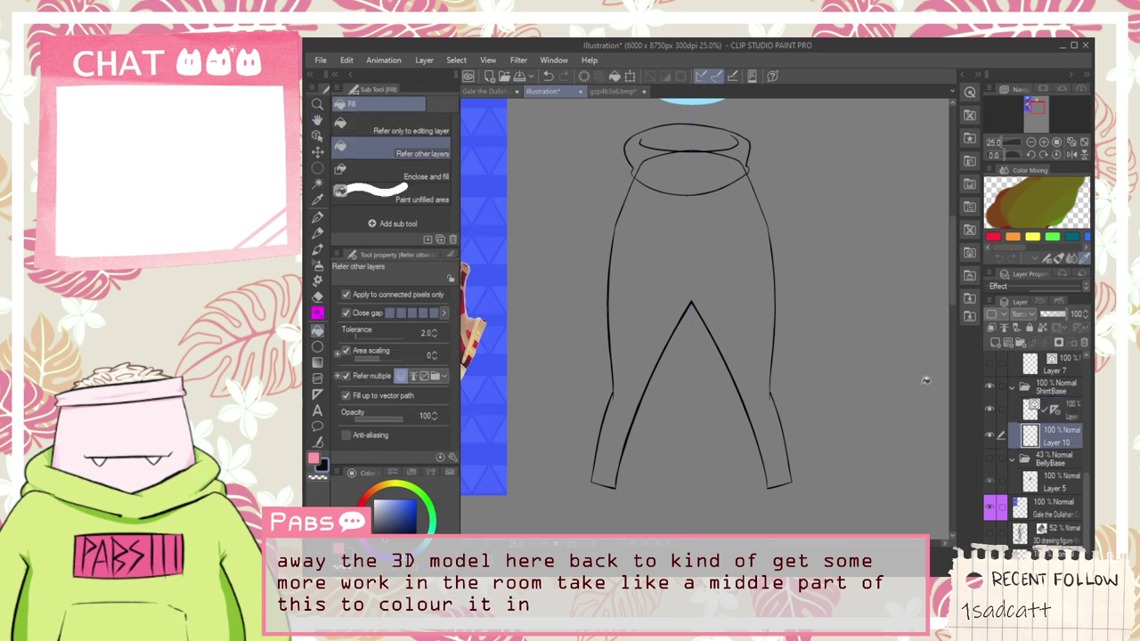
pyautogui.click(755, 286)
# Step: Hide the Neckbase folder and fill the remaining neck area of the shirt with black on Layer 10
pyautogui.press('h')
pyautogui.moveTo(875, 271); pyautogui.dragTo(921, 467)
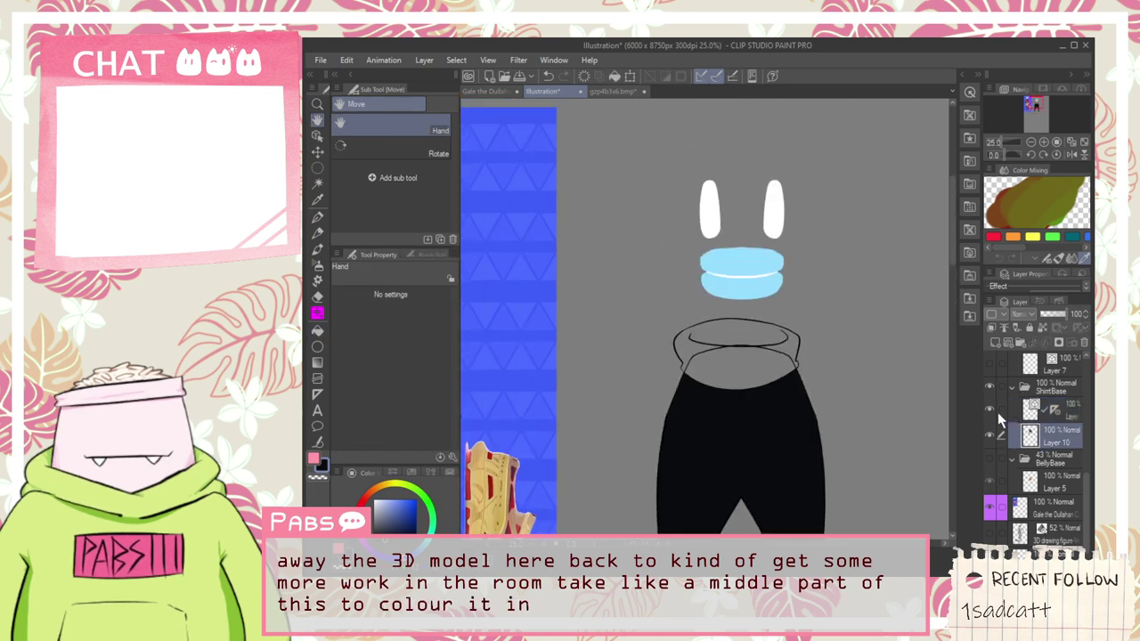
pyautogui.scroll(3, 1033, 436)
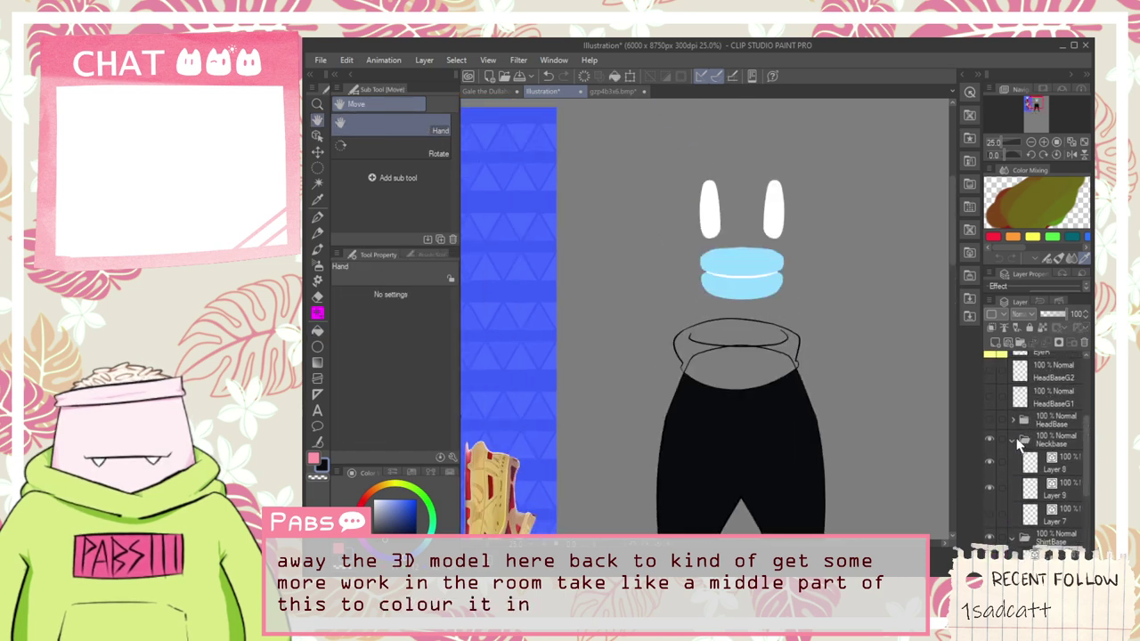
pyautogui.click(1010, 439)
pyautogui.click(990, 443)
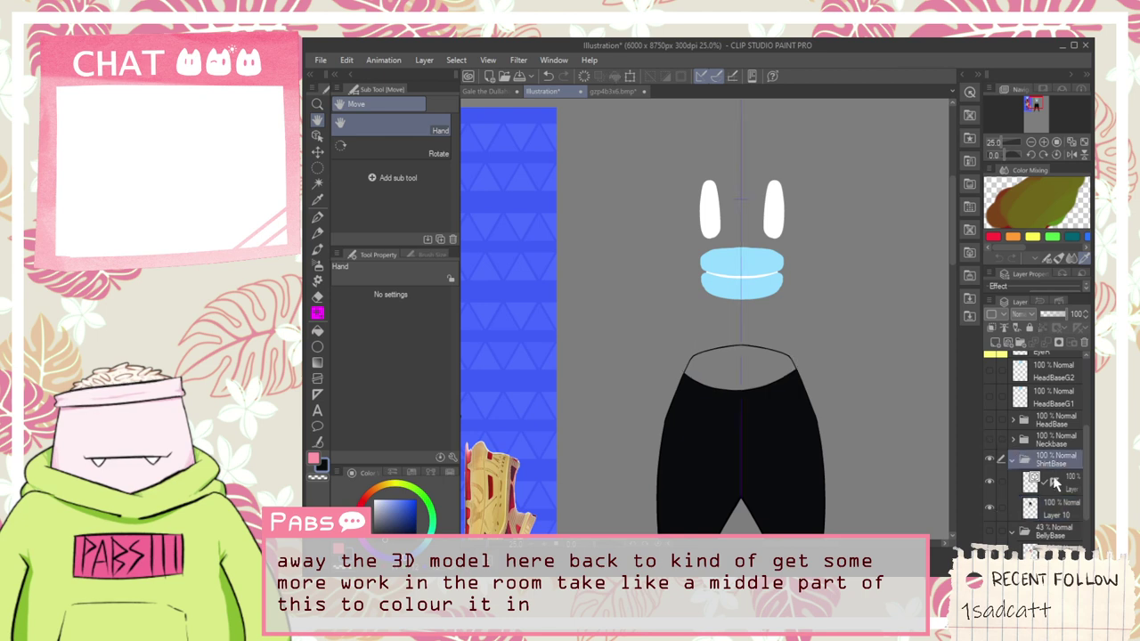
pyautogui.press('g')
pyautogui.scroll(1, 743, 379)
pyautogui.scroll(1, 799, 389)
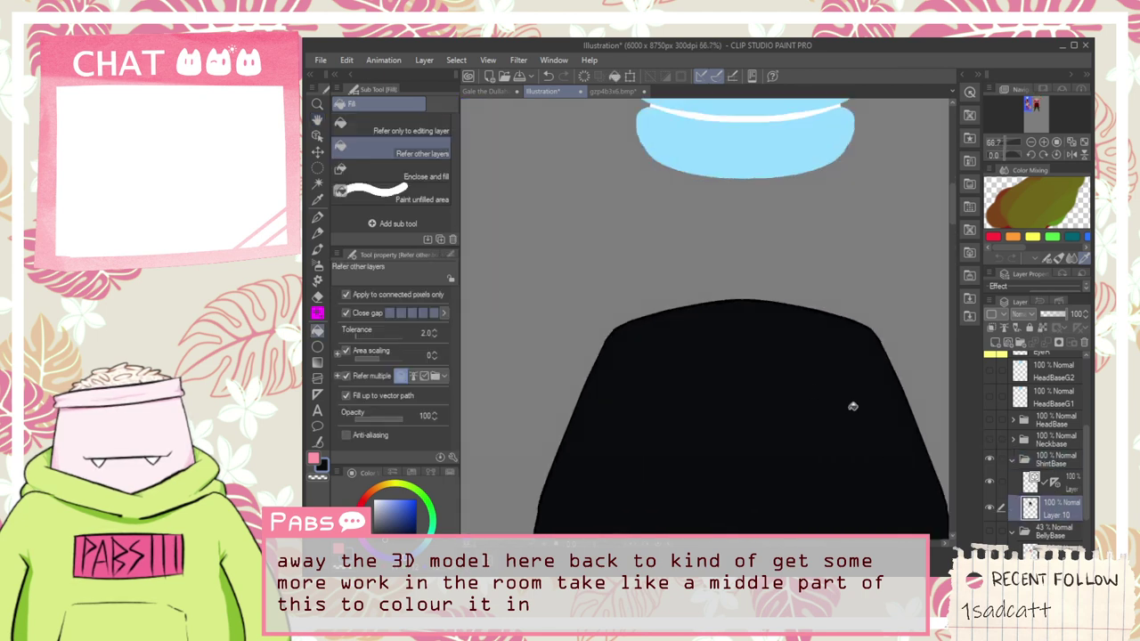
pyautogui.scroll(-1, 851, 391)
# Step: Show the Neckbase folder again and add a folder named TurtleneckFront inside it holding Layer 8
pyautogui.click(989, 441)
pyautogui.click(1012, 439)
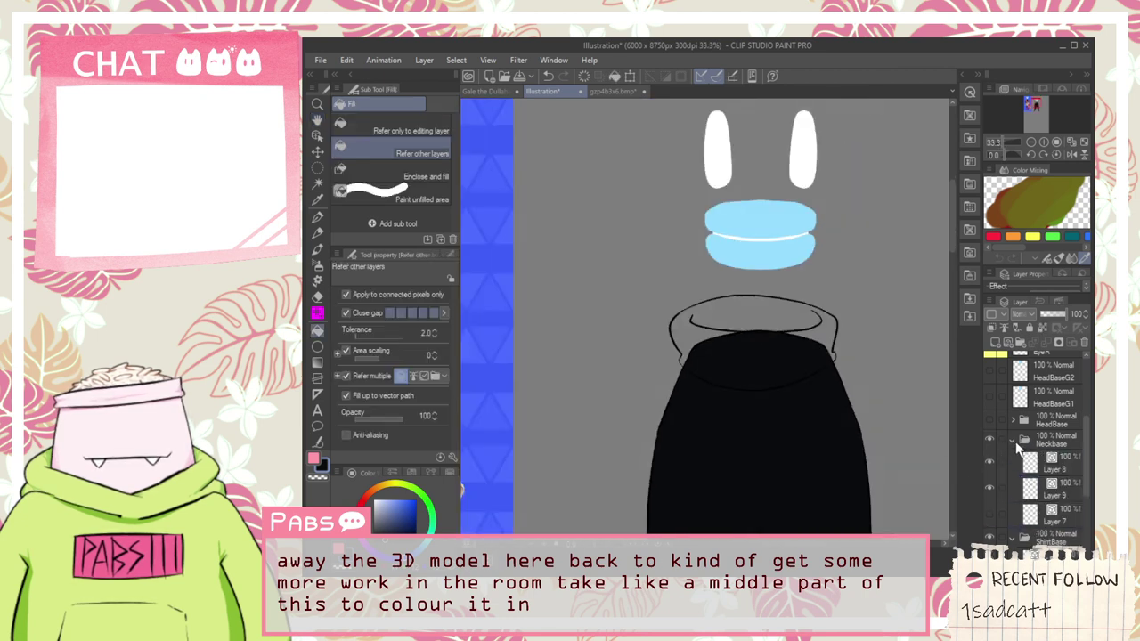
pyautogui.click(1028, 512)
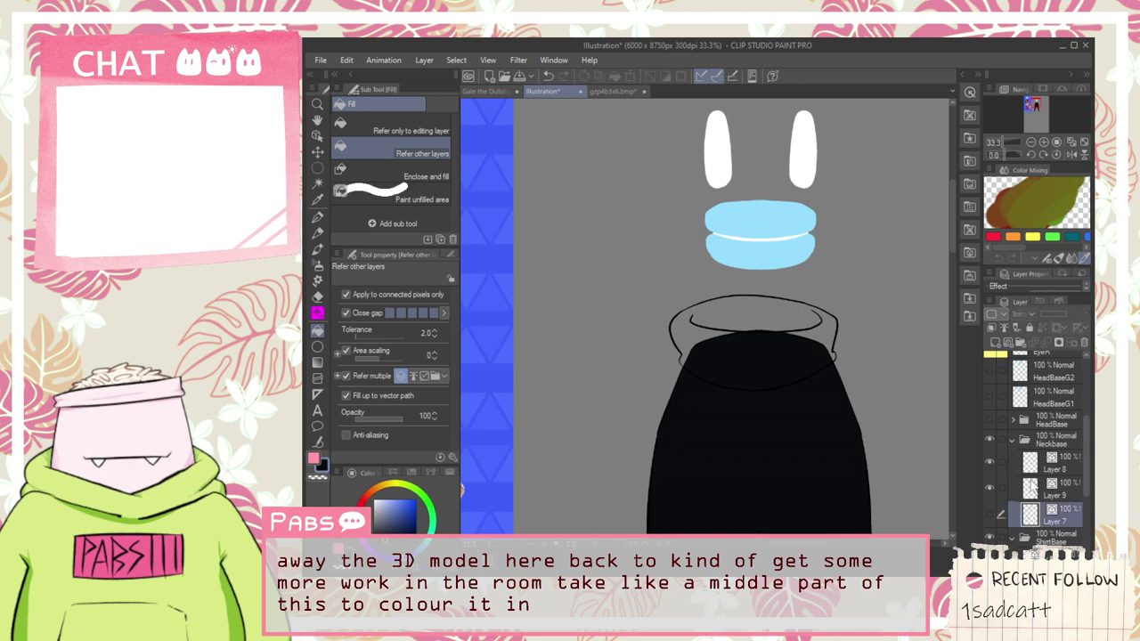
pyautogui.click(1041, 488)
pyautogui.click(1020, 342)
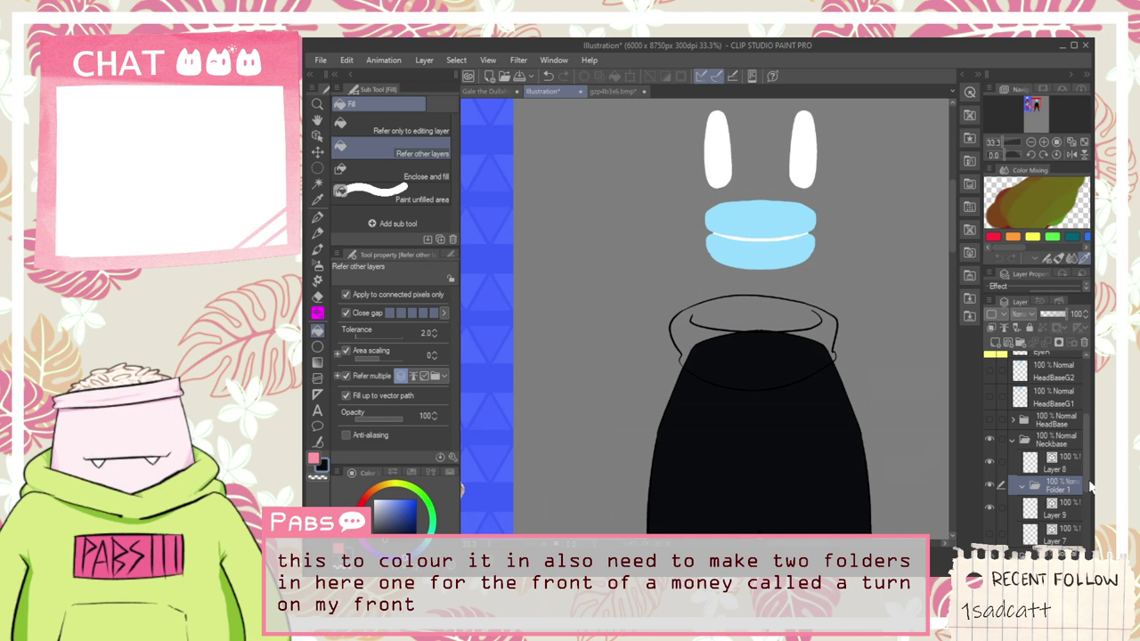
pyautogui.press('Return')
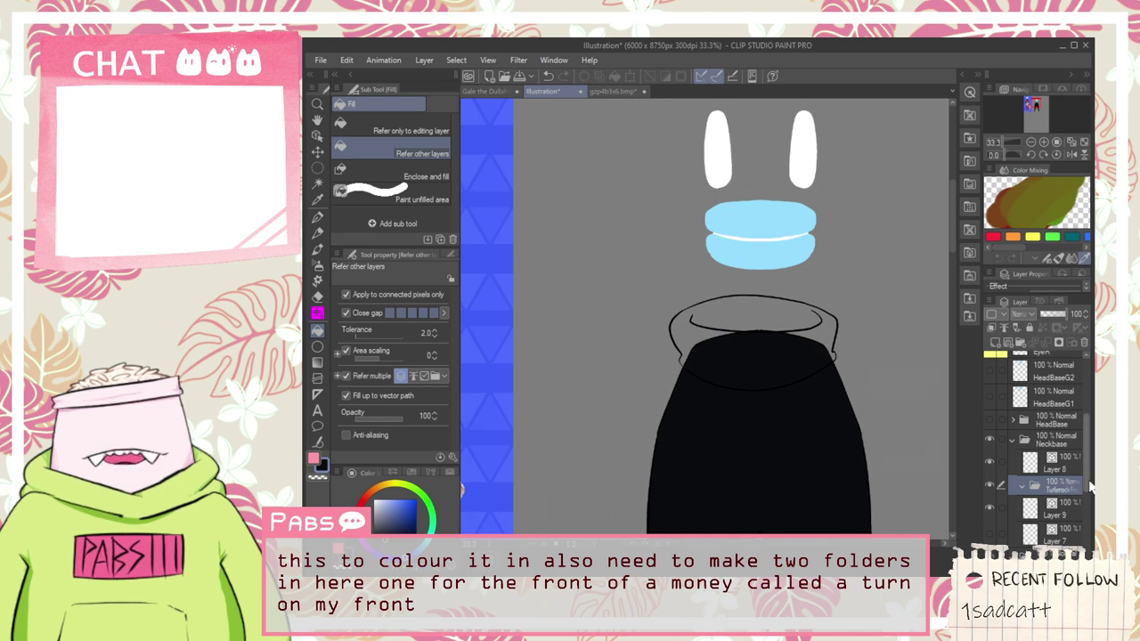
pyautogui.click(1073, 506)
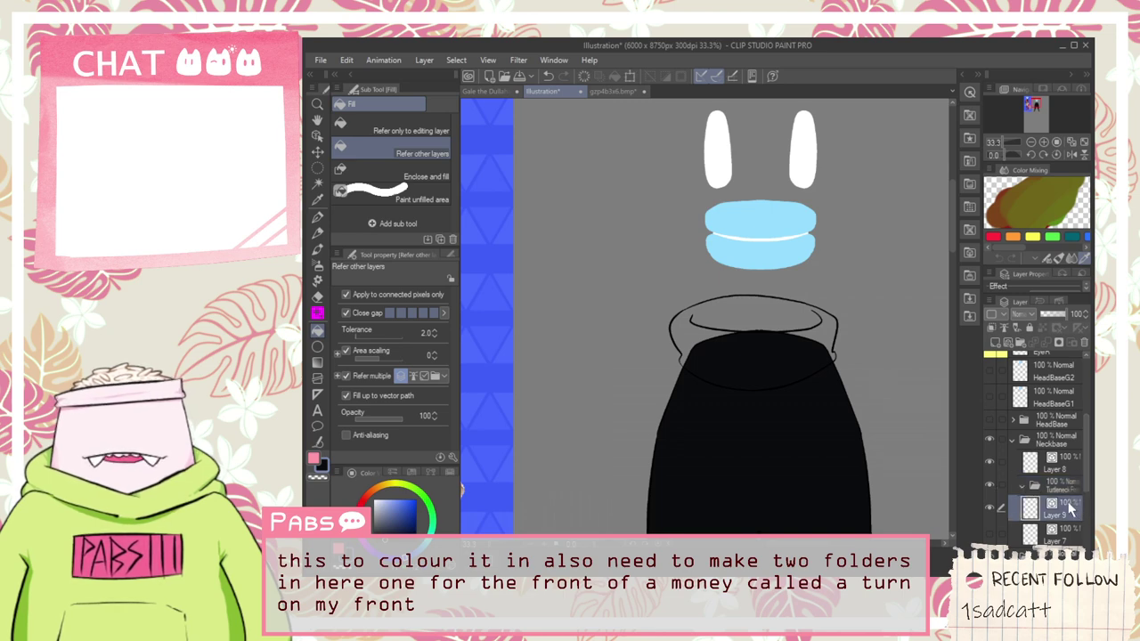
pyautogui.moveTo(1071, 507)
pyautogui.mouseDown()
pyautogui.moveTo(1068, 477)
pyautogui.moveTo(1071, 516)
pyautogui.mouseUp()
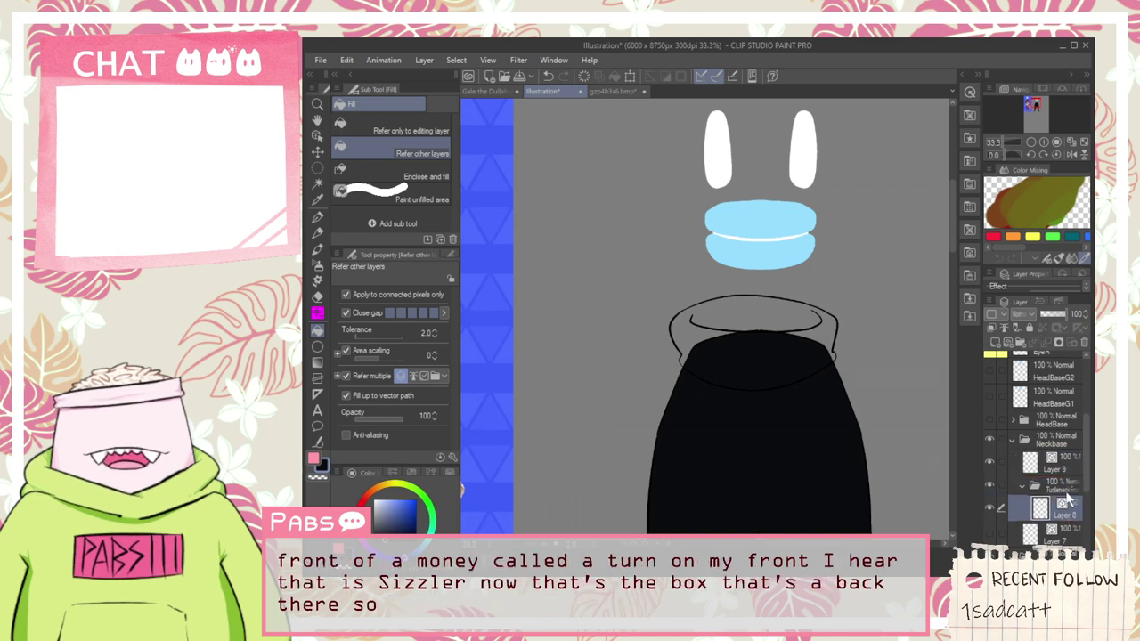
# Step: Add a folder named TurtleneckBack above Layer 9 in the Neckbase folder
pyautogui.click(1077, 459)
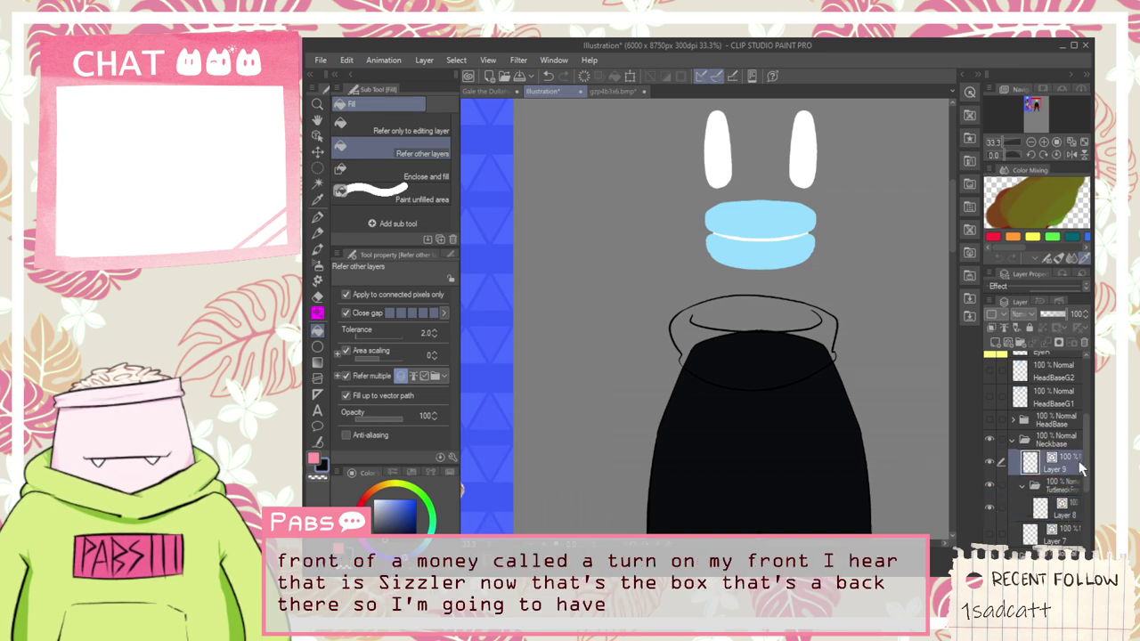
pyautogui.click(1021, 343)
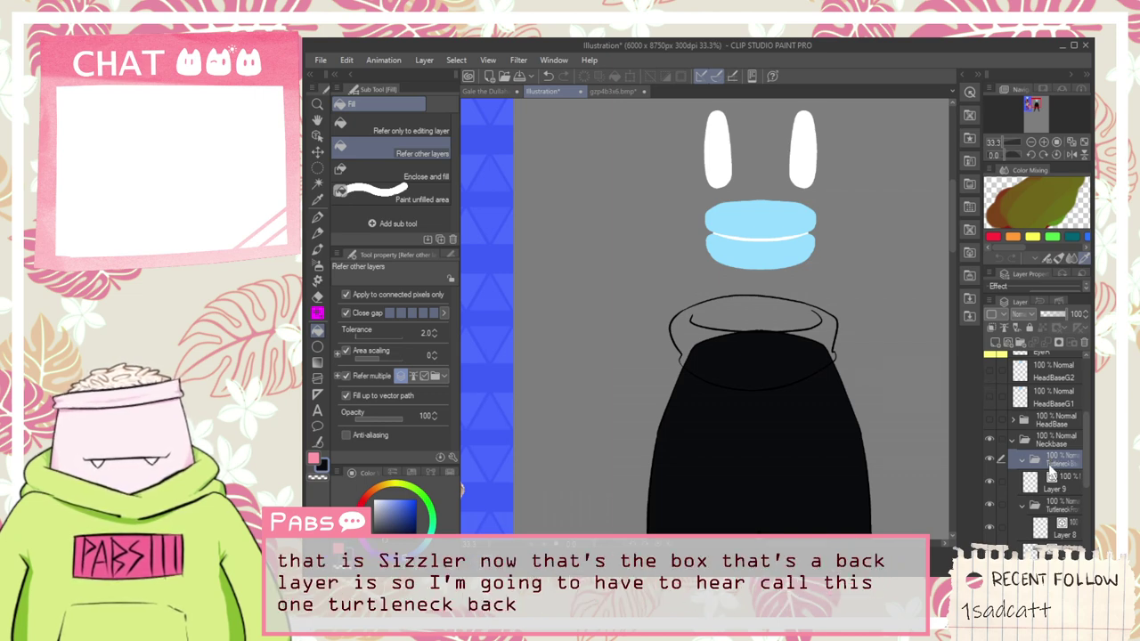
# Step: Place Layer 9 inside the TurtleneckBack folder and move that folder below TurtleneckFront in the Neckbase folder
pyautogui.moveTo(1052, 474); pyautogui.dragTo(1068, 460)
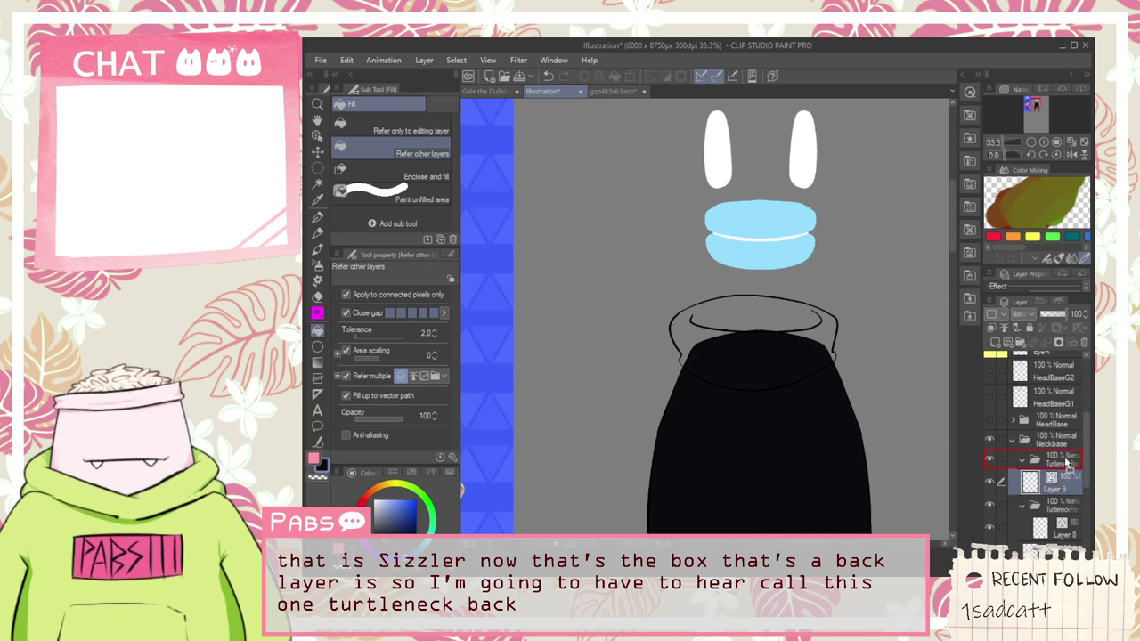
pyautogui.click(1023, 506)
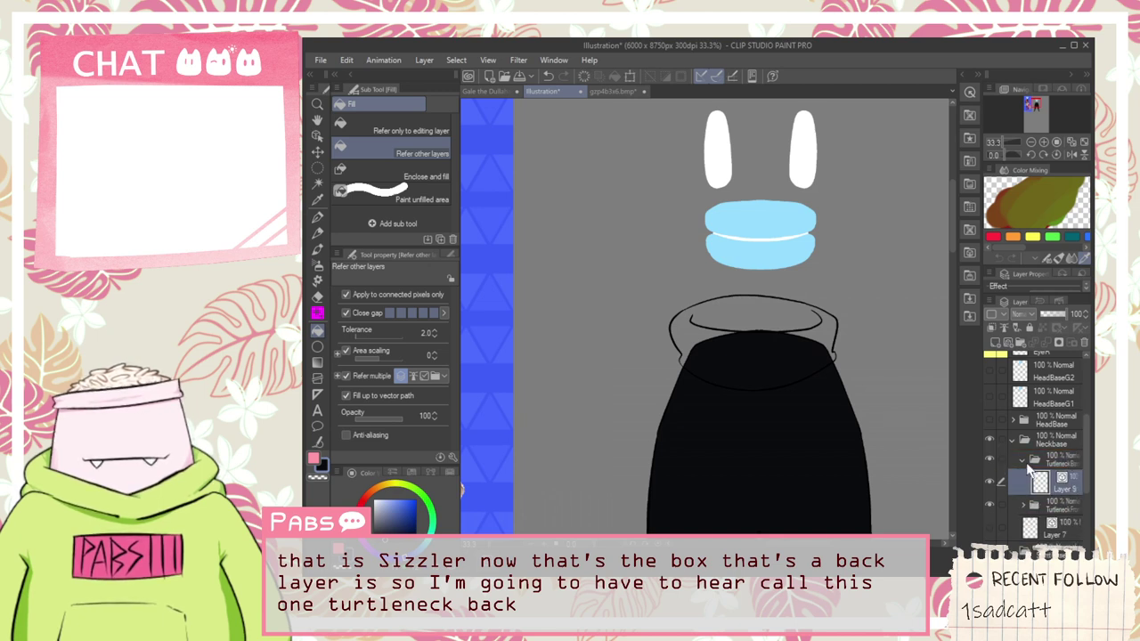
pyautogui.click(1023, 460)
pyautogui.moveTo(1062, 483)
pyautogui.mouseDown()
pyautogui.moveTo(1068, 456)
pyautogui.moveTo(1056, 469)
pyautogui.mouseUp()
pyautogui.click(1020, 482)
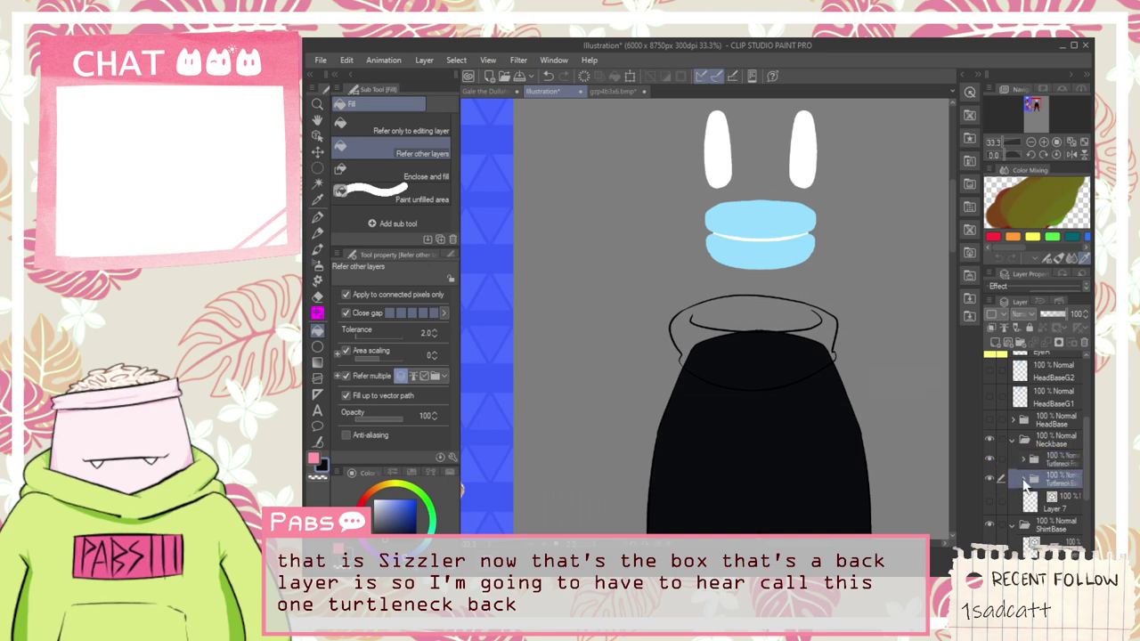
# Step: Hide the ShirtBase folder and delete Layer 7 from the Neckbase folder
pyautogui.scroll(-3, 1001, 467)
pyautogui.click(989, 442)
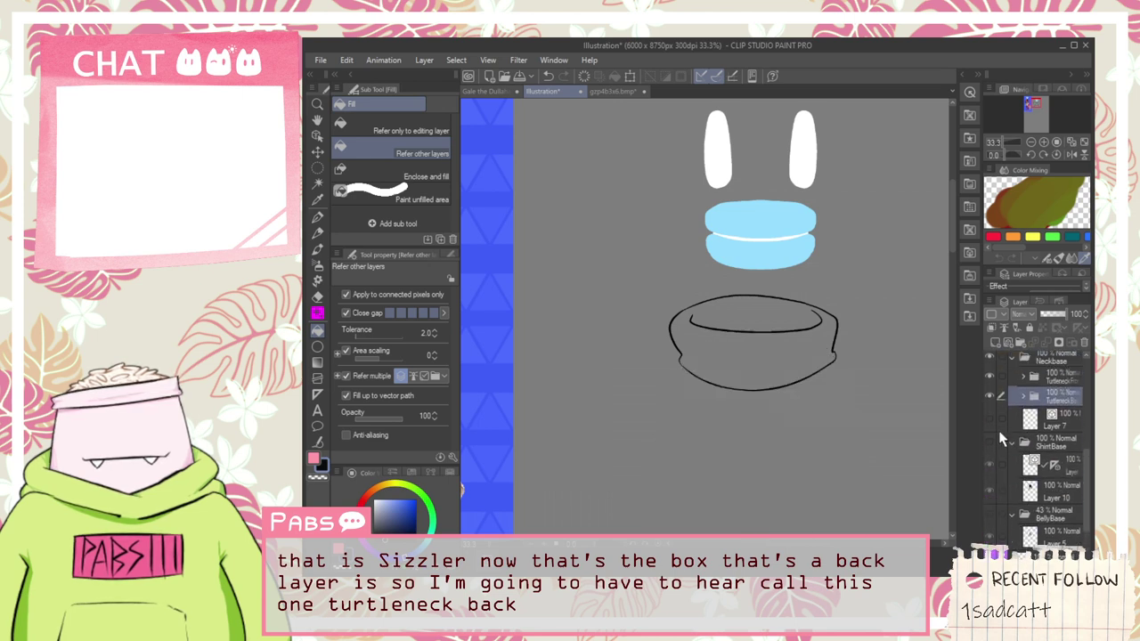
pyautogui.scroll(2, 1024, 418)
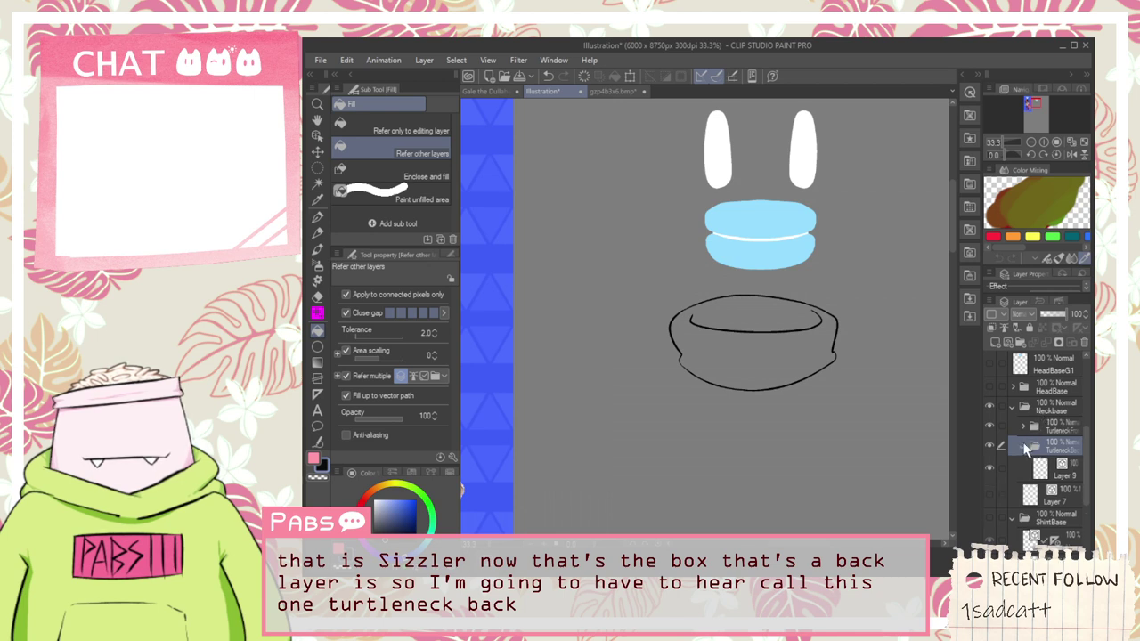
pyautogui.click(1023, 427)
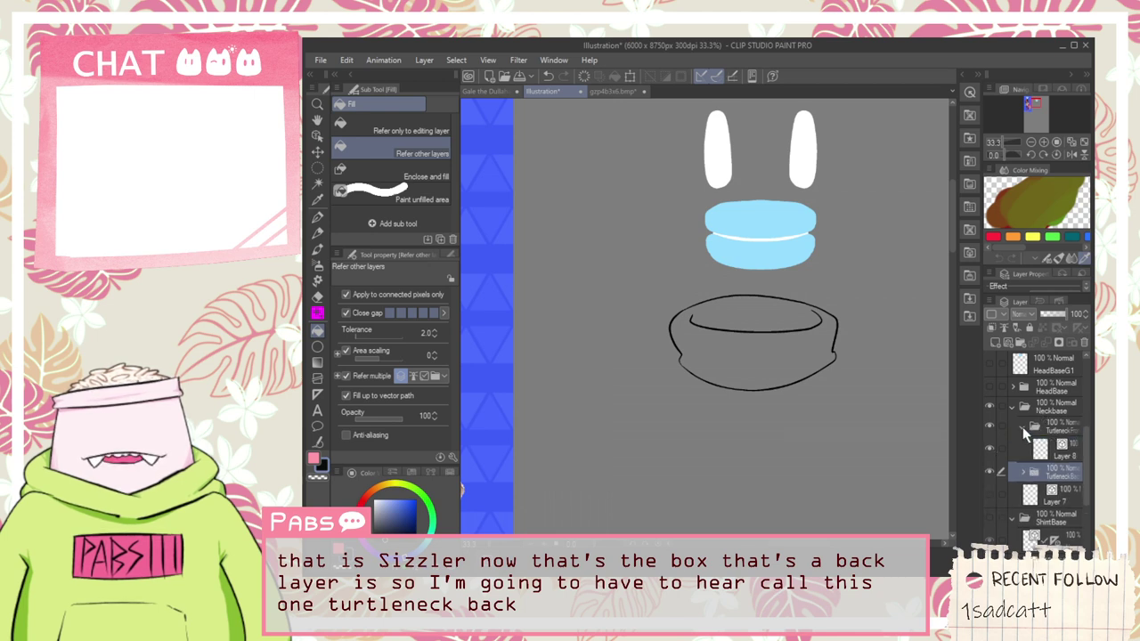
pyautogui.click(1036, 492)
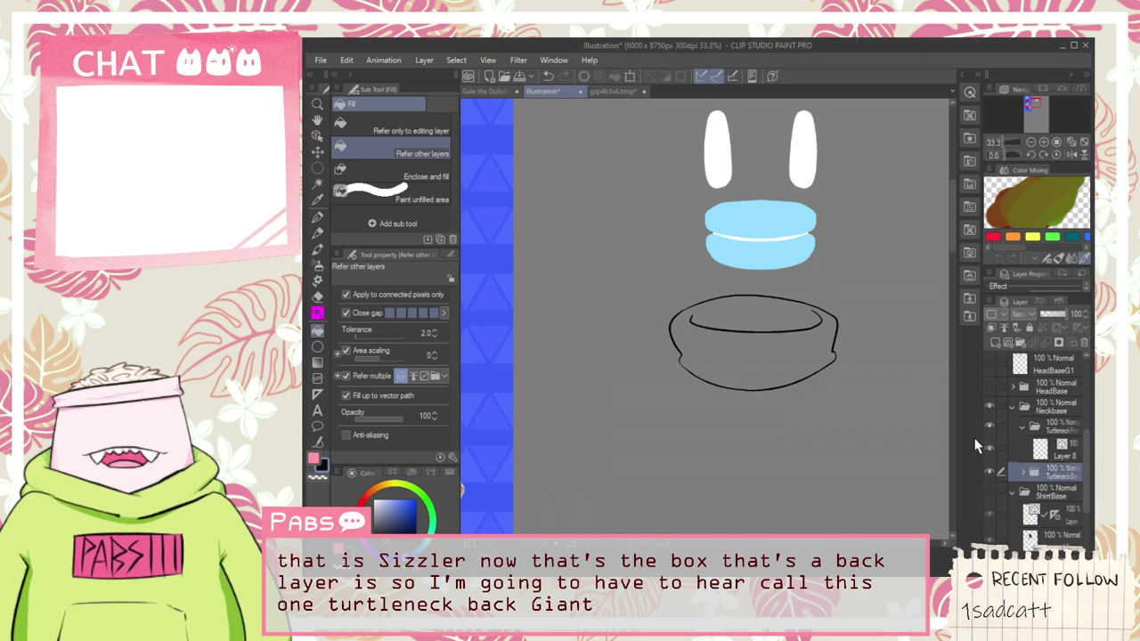
pyautogui.scroll(4, 656, 300)
pyautogui.press('h')
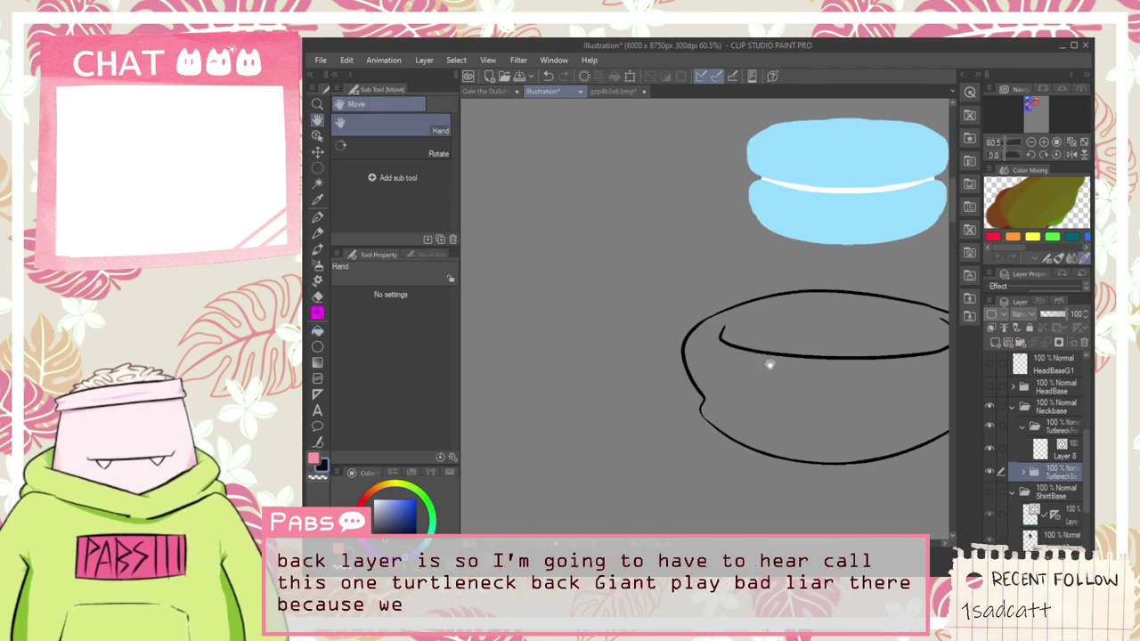
pyautogui.moveTo(769, 363); pyautogui.dragTo(651, 344)
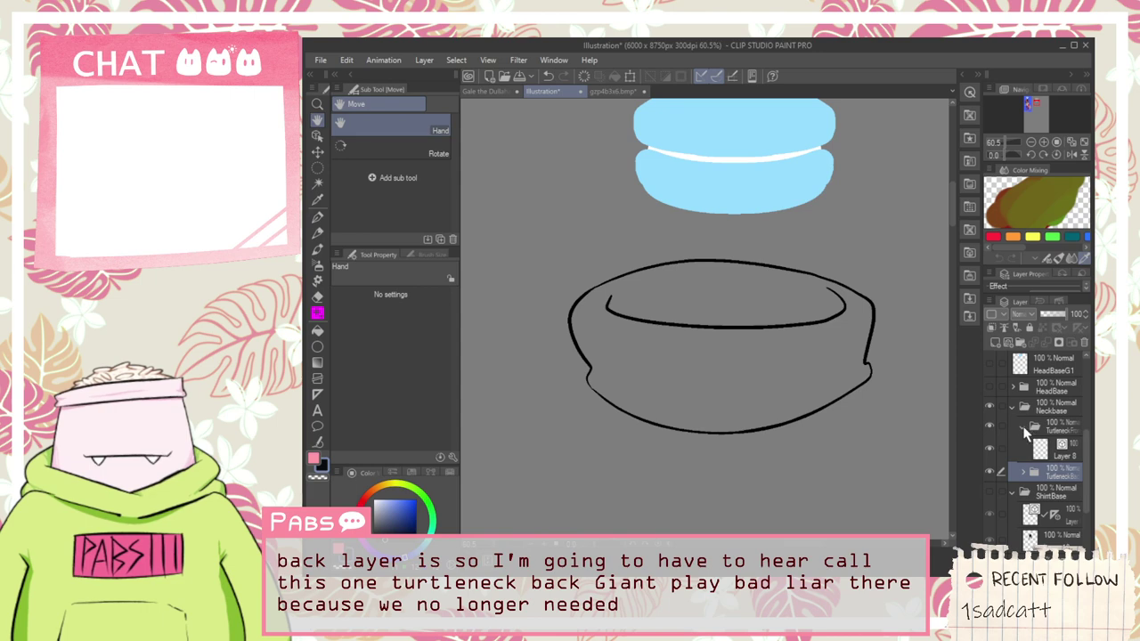
# Step: Add a new raster layer to the TurtleneckFront folder and place it beneath the line art on Layer 8
pyautogui.click(1039, 450)
pyautogui.click(996, 343)
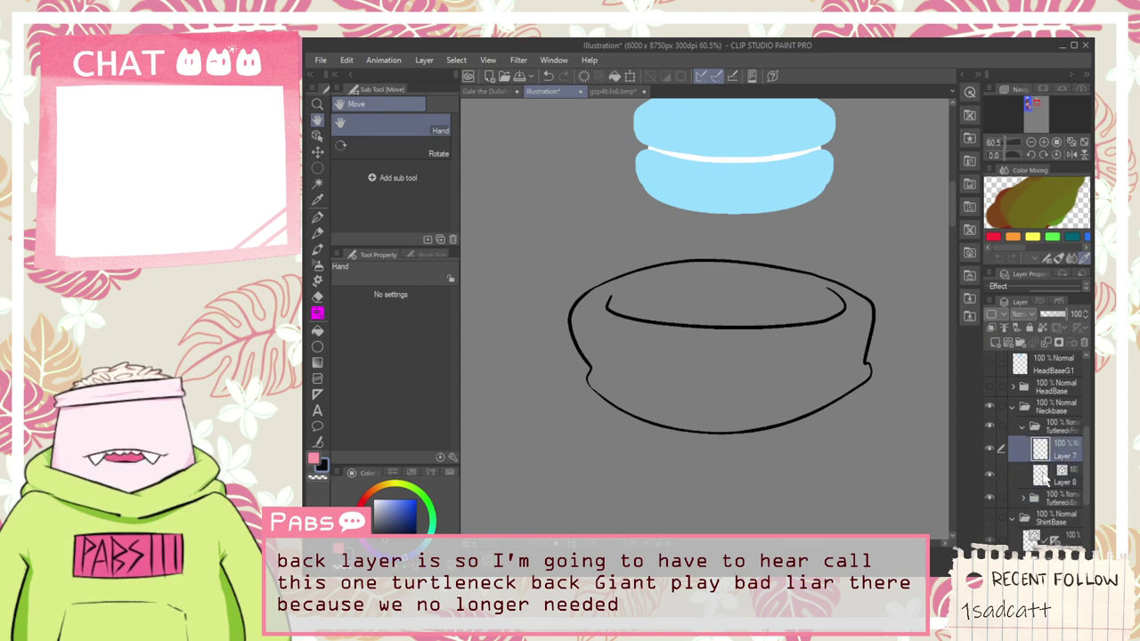
pyautogui.moveTo(1043, 474); pyautogui.dragTo(1045, 445)
pyautogui.click(1039, 472)
pyautogui.scroll(-2, 809, 368)
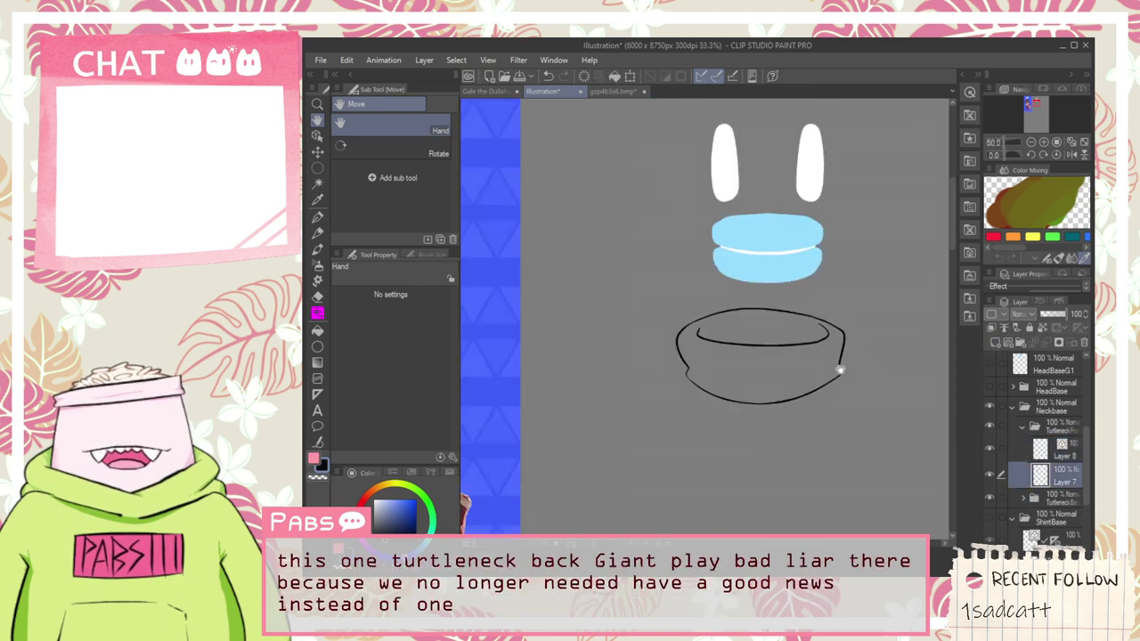
pyautogui.moveTo(839, 369); pyautogui.dragTo(740, 349)
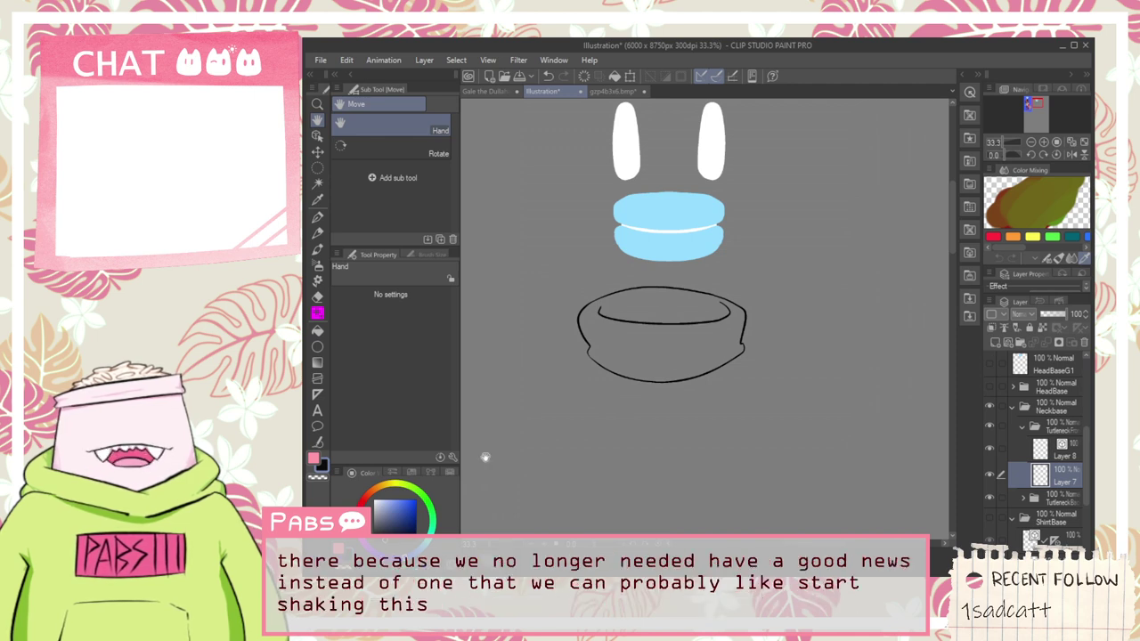
# Step: Try to fill the front of the turtleneck with black on the new layer, referring to other layers
pyautogui.press('g')
pyautogui.scroll(2, 637, 365)
pyautogui.click(647, 365)
pyautogui.hotkey('ctrl', 'z')
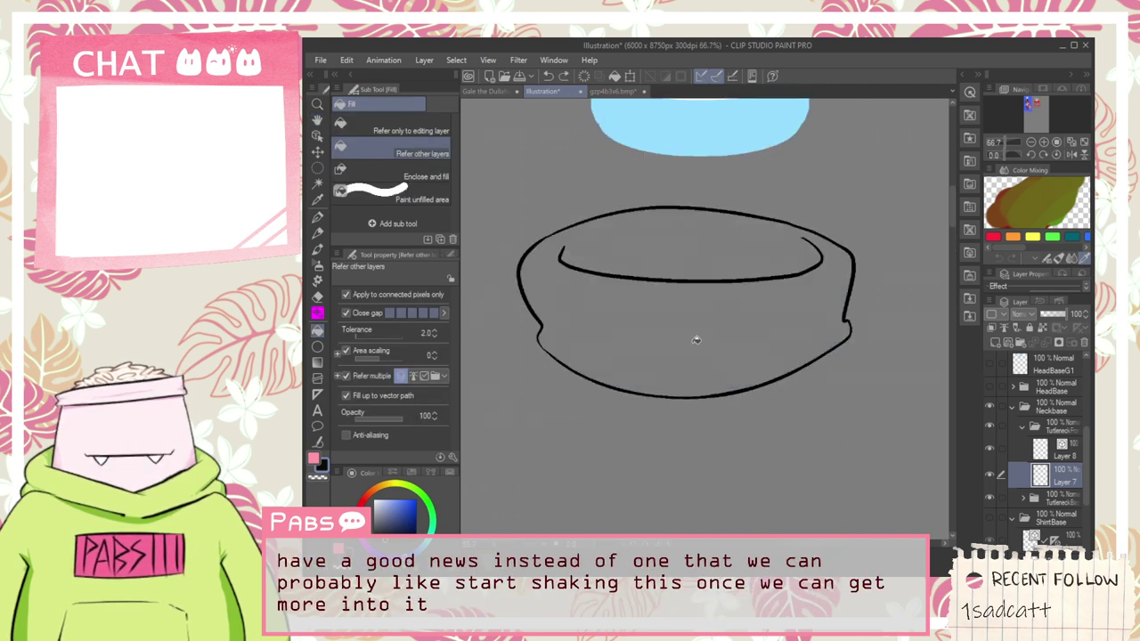
pyautogui.click(698, 343)
pyautogui.hotkey('ctrl', 'z')
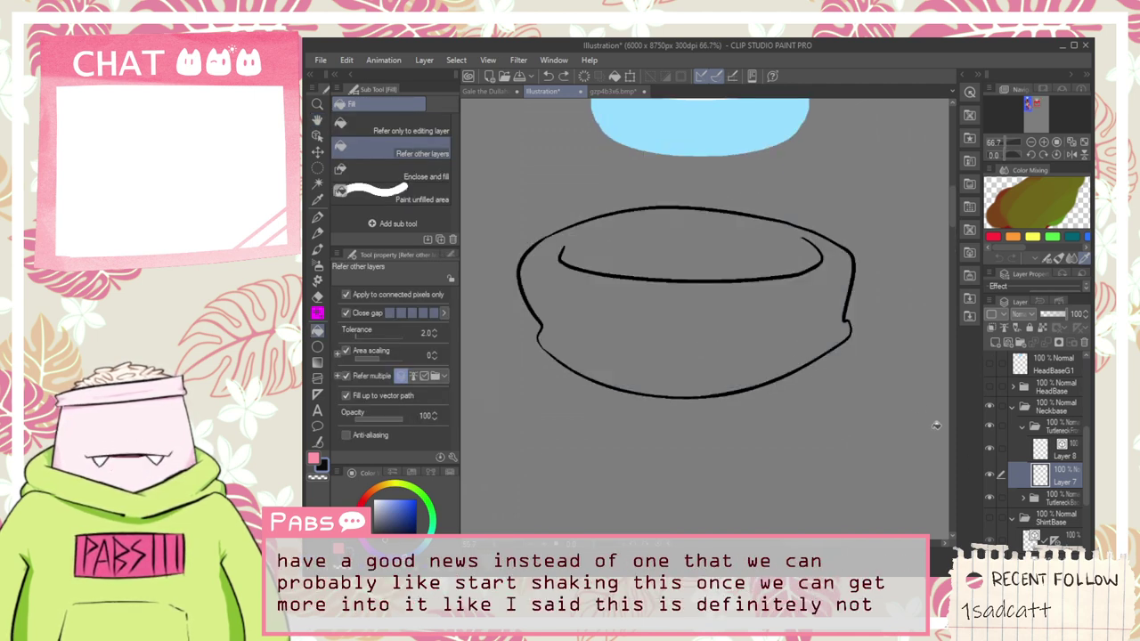
# Step: Close the gap between the collar's outer line and the left end of the inner rim with a black G-pen stroke
pyautogui.moveTo(640, 285); pyautogui.dragTo(735, 369)
pyautogui.scroll(3, 651, 333)
pyautogui.press('p')
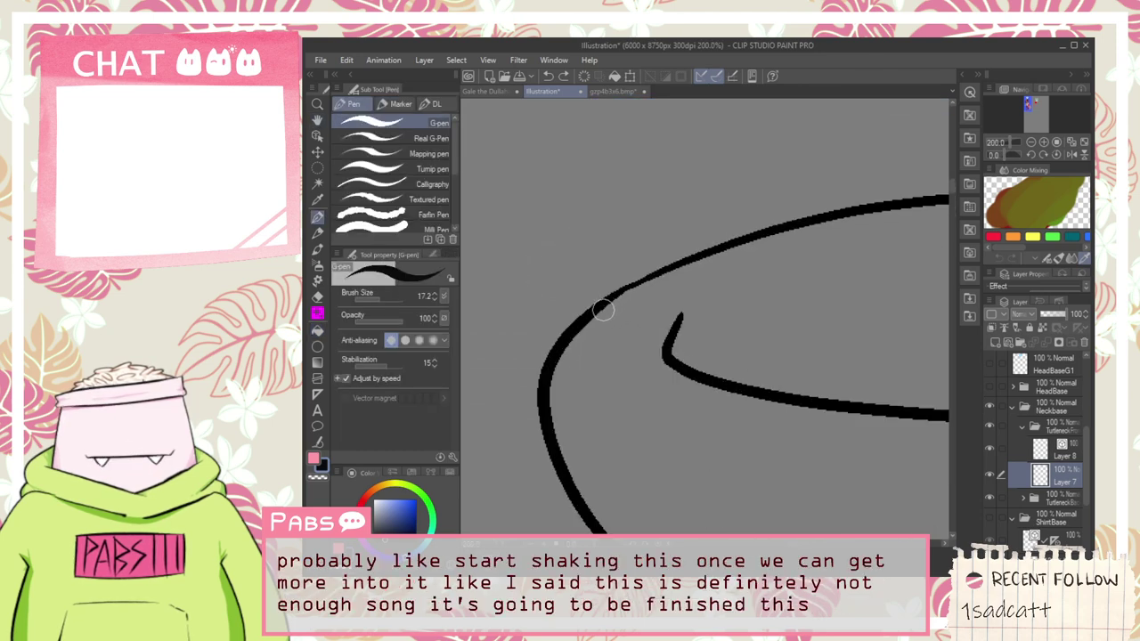
pyautogui.moveTo(624, 287); pyautogui.dragTo(688, 339)
pyautogui.hotkey('ctrl', 'z')
pyautogui.moveTo(614, 289); pyautogui.dragTo(681, 314)
pyautogui.hotkey('ctrl', 'z')
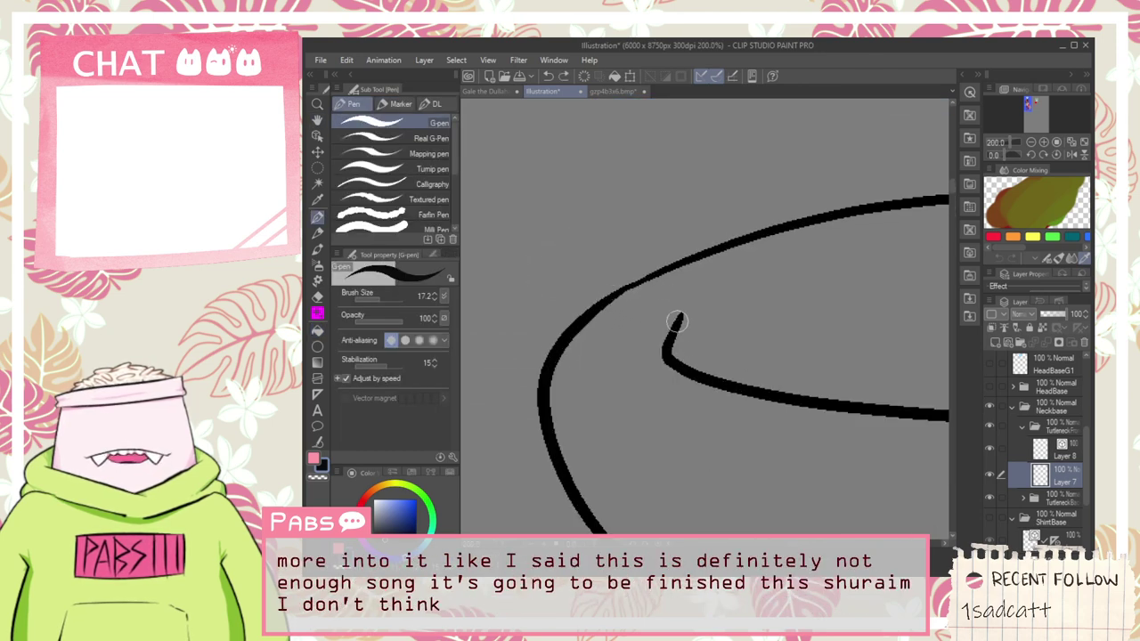
pyautogui.moveTo(619, 293); pyautogui.dragTo(684, 331)
pyautogui.hotkey('ctrl', 'z')
pyautogui.moveTo(616, 290)
pyautogui.mouseDown()
pyautogui.moveTo(648, 290)
pyautogui.moveTo(675, 324)
pyautogui.mouseUp()
# Step: Close the gap at the right end of the inner rim and fill the turtleneck front with black
pyautogui.scroll(-2, 676, 324)
pyautogui.press('space')
pyautogui.moveTo(804, 422); pyautogui.dragTo(537, 399)
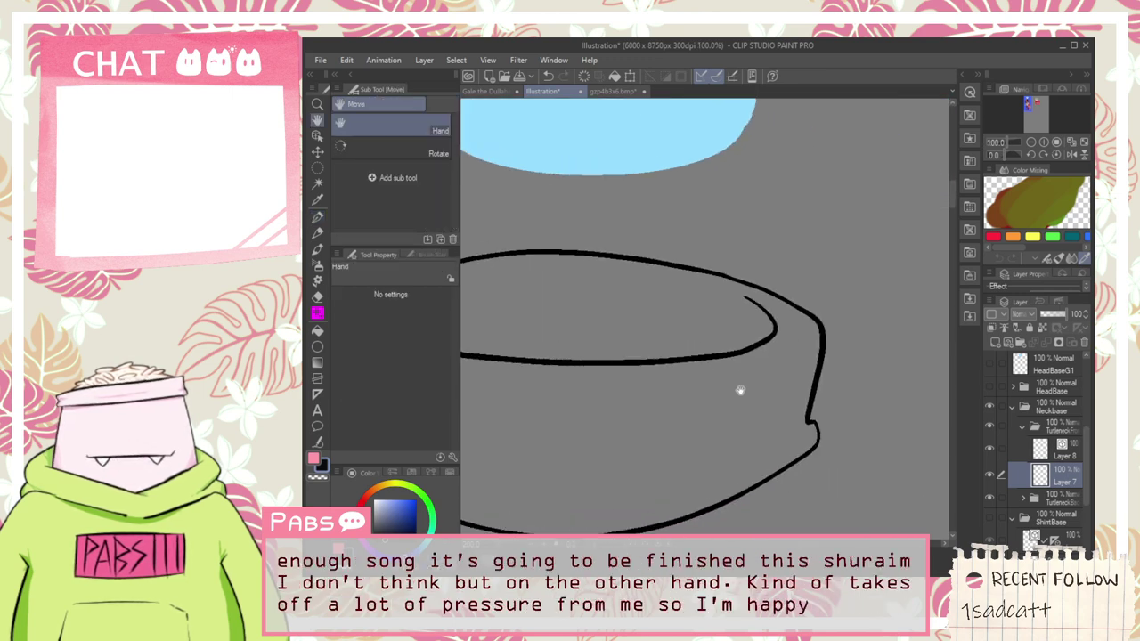
pyautogui.scroll(2, 759, 295)
pyautogui.moveTo(758, 295); pyautogui.dragTo(686, 308)
pyautogui.scroll(1, 699, 311)
pyautogui.press('g')
pyautogui.click(740, 346)
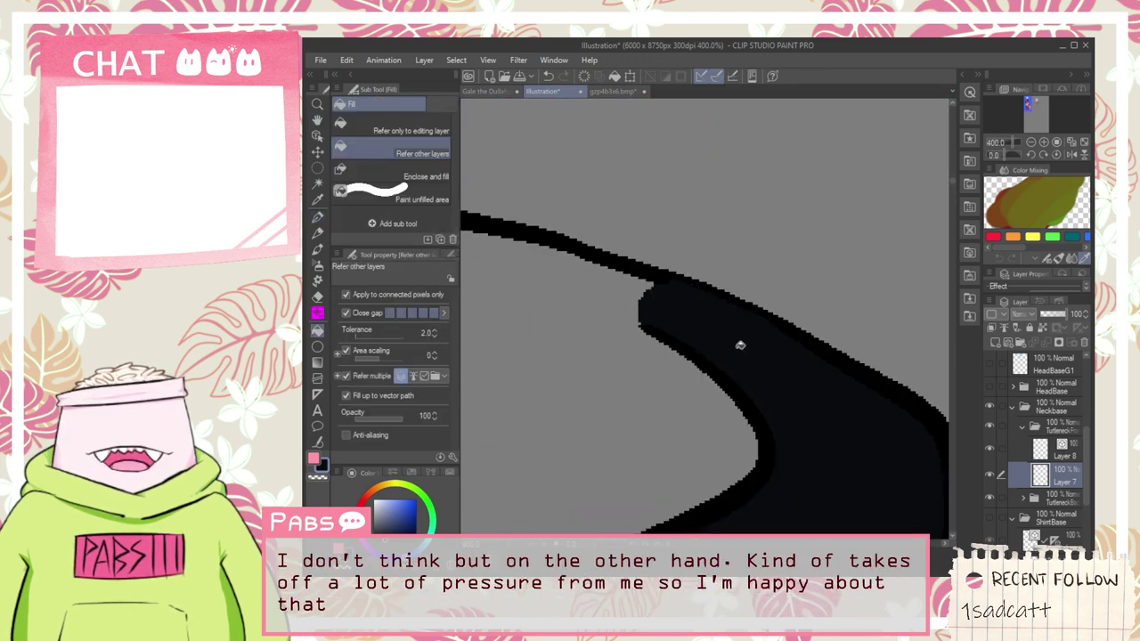
# Step: Paint over the unfilled gap at the left end of the turtleneck front with the G-pen
pyautogui.scroll(-2, 747, 365)
pyautogui.scroll(-1, 661, 382)
pyautogui.scroll(5, 585, 374)
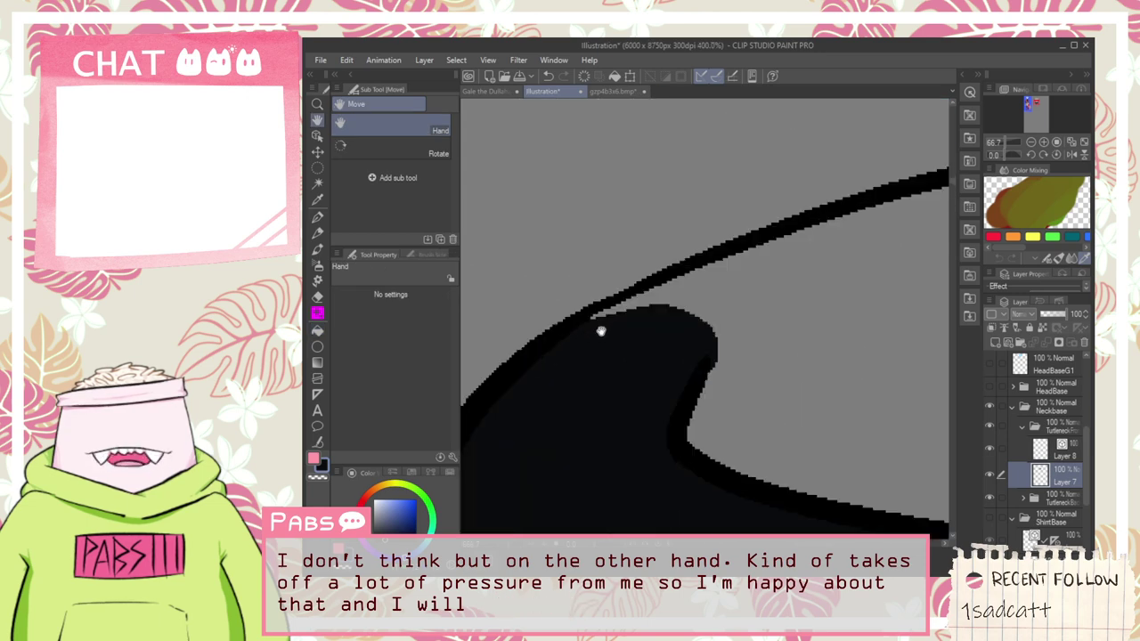
pyautogui.press('p')
pyautogui.moveTo(616, 308); pyautogui.dragTo(632, 311)
pyautogui.scroll(-5, 691, 339)
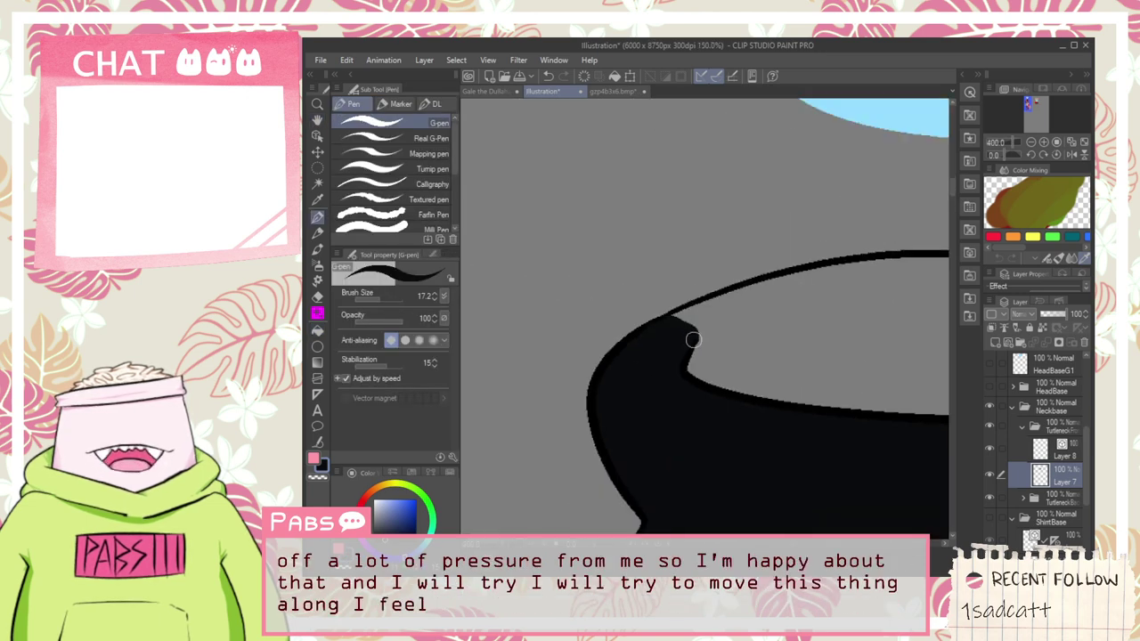
pyautogui.moveTo(768, 473); pyautogui.dragTo(672, 430)
pyautogui.moveTo(762, 428); pyautogui.dragTo(716, 416)
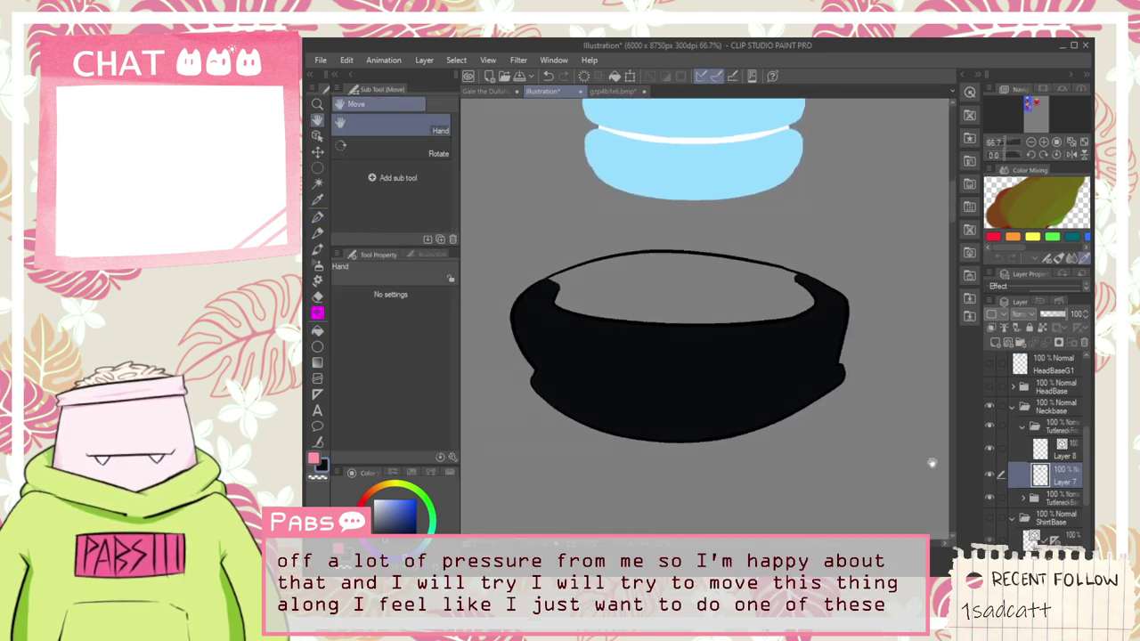
# Step: Hide the TurtleneckFront folder and add a new raster layer beneath Layer 9 in the TurtleneckBack folder
pyautogui.click(1021, 426)
pyautogui.click(988, 426)
pyautogui.click(1022, 445)
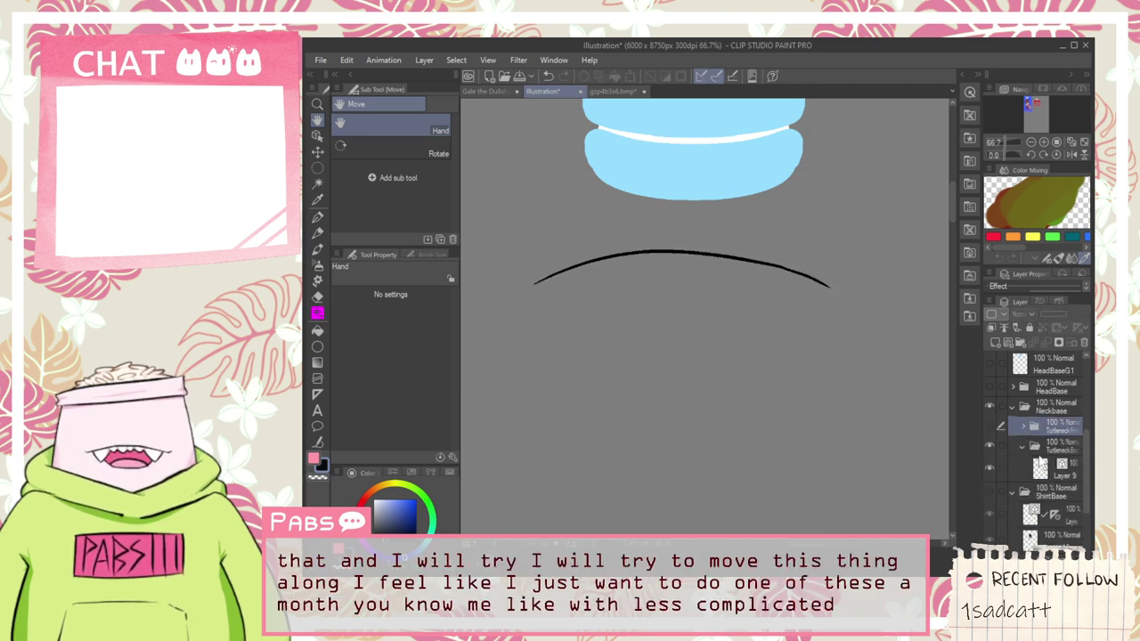
pyautogui.click(1040, 465)
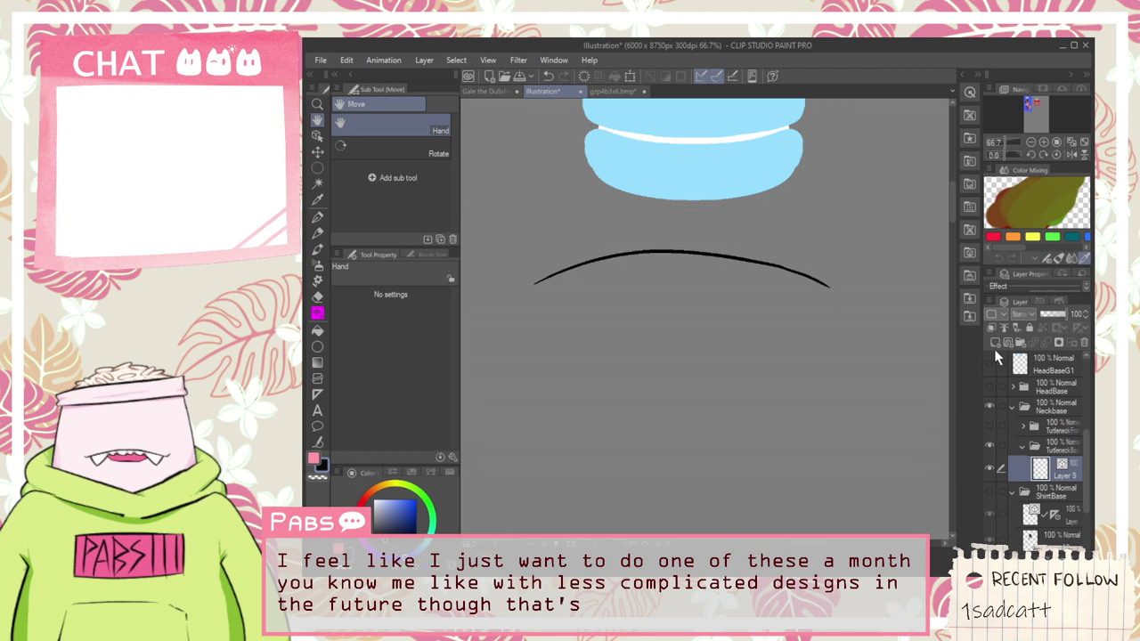
pyautogui.click(994, 343)
pyautogui.moveTo(1045, 492); pyautogui.dragTo(1044, 460)
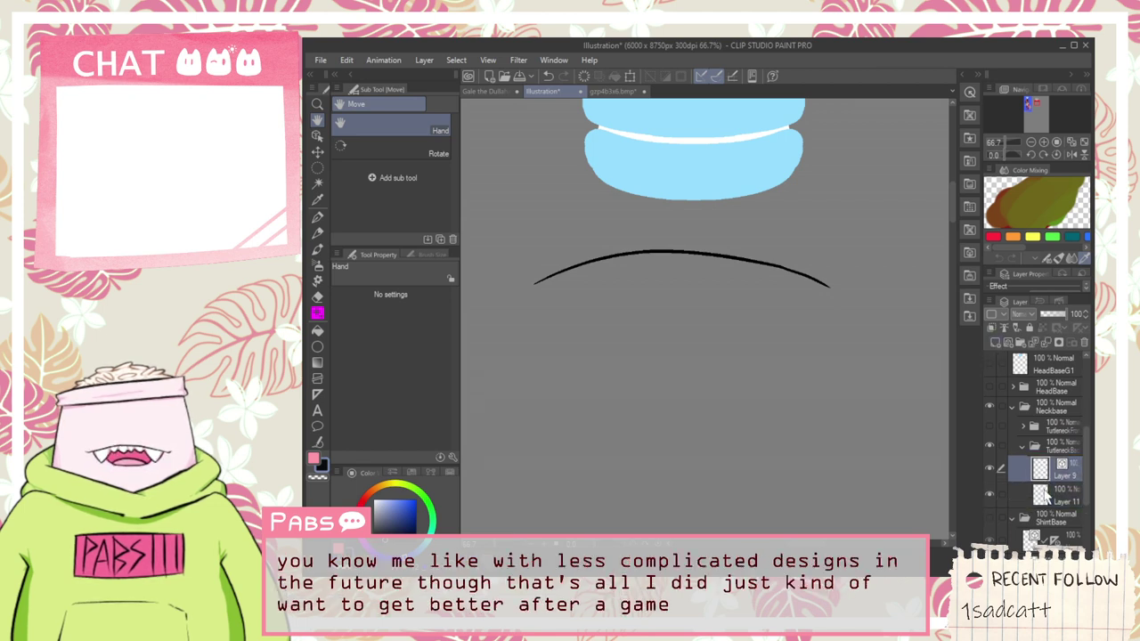
pyautogui.click(1043, 495)
# Step: Outline the back of the turtleneck below its rim line with the G-pen on Layer 11 and fill it with black
pyautogui.scroll(4, 536, 298)
pyautogui.press('p')
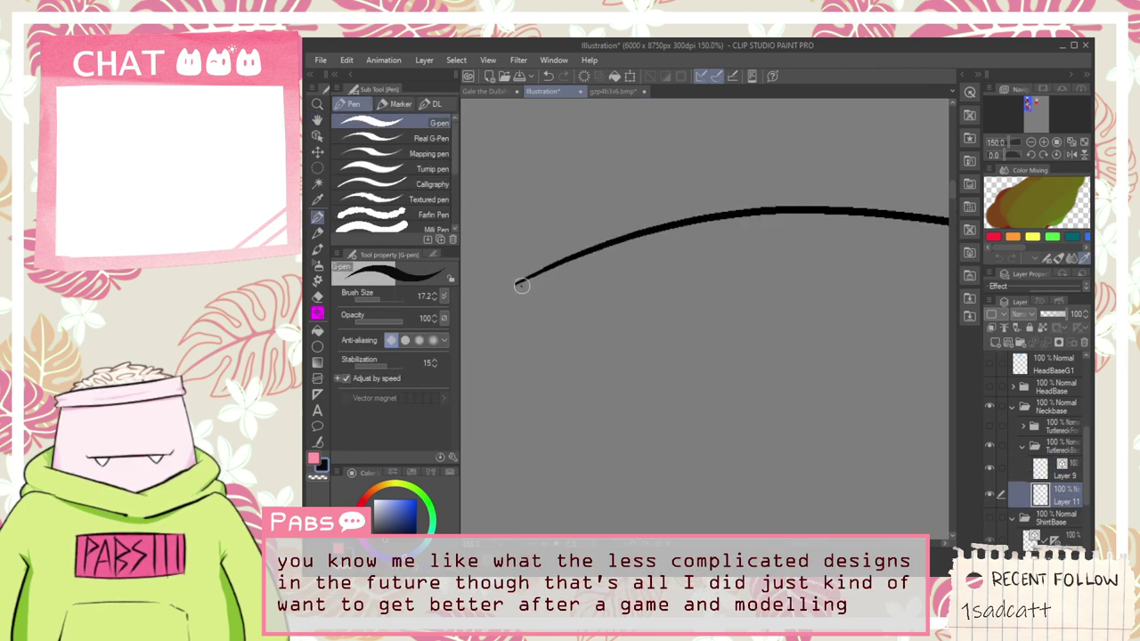
pyautogui.moveTo(521, 284)
pyautogui.mouseDown()
pyautogui.moveTo(521, 355)
pyautogui.moveTo(584, 466)
pyautogui.moveTo(923, 432)
pyautogui.moveTo(659, 411)
pyautogui.moveTo(851, 447)
pyautogui.moveTo(906, 340)
pyautogui.moveTo(909, 295)
pyautogui.mouseUp()
pyautogui.press('space')
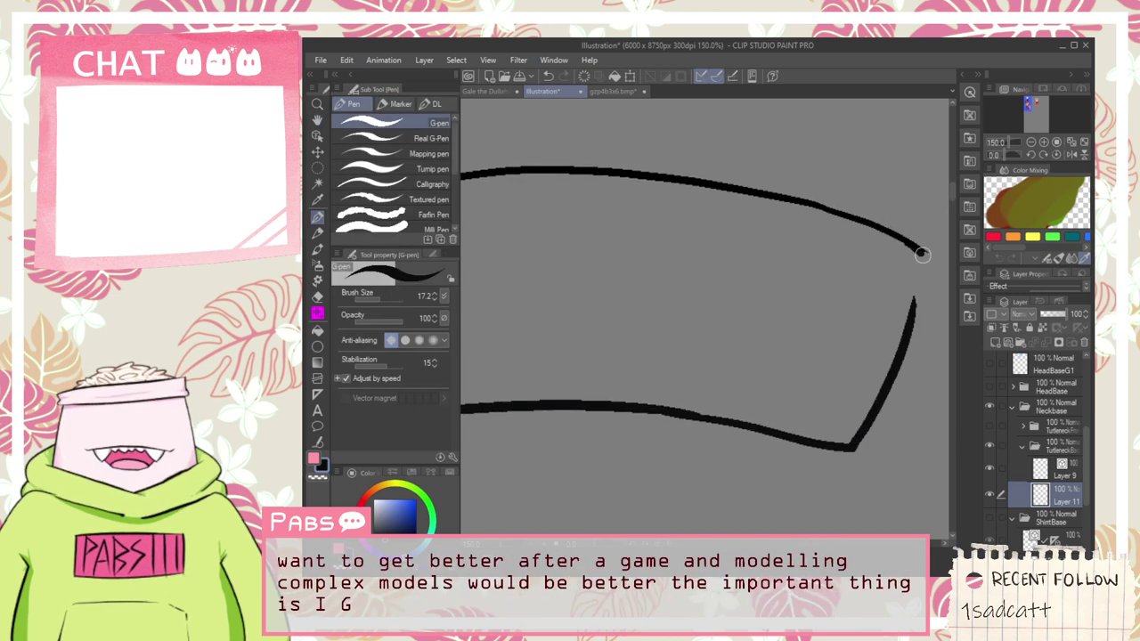
pyautogui.moveTo(920, 255); pyautogui.dragTo(910, 330)
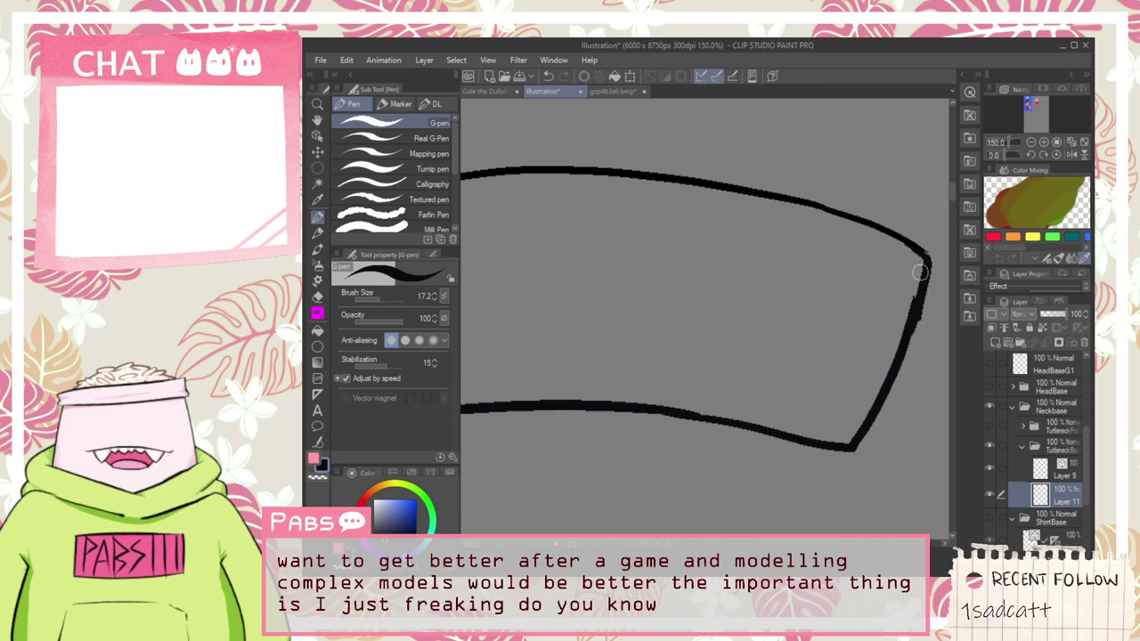
pyautogui.press('g')
pyautogui.click(911, 311)
pyautogui.scroll(-6, 855, 311)
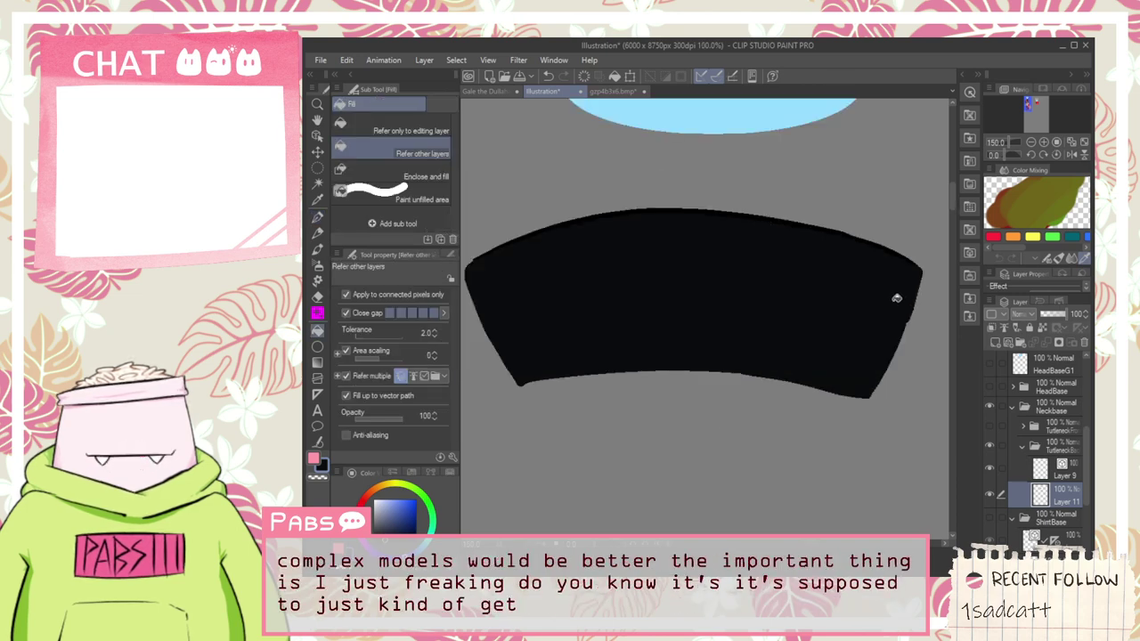
# Step: Show the TurtleneckFront and ShirtBase folders again and check the whole figure against the reference
pyautogui.press('h')
pyautogui.moveTo(876, 328); pyautogui.dragTo(800, 362)
pyautogui.scroll(2, 855, 387)
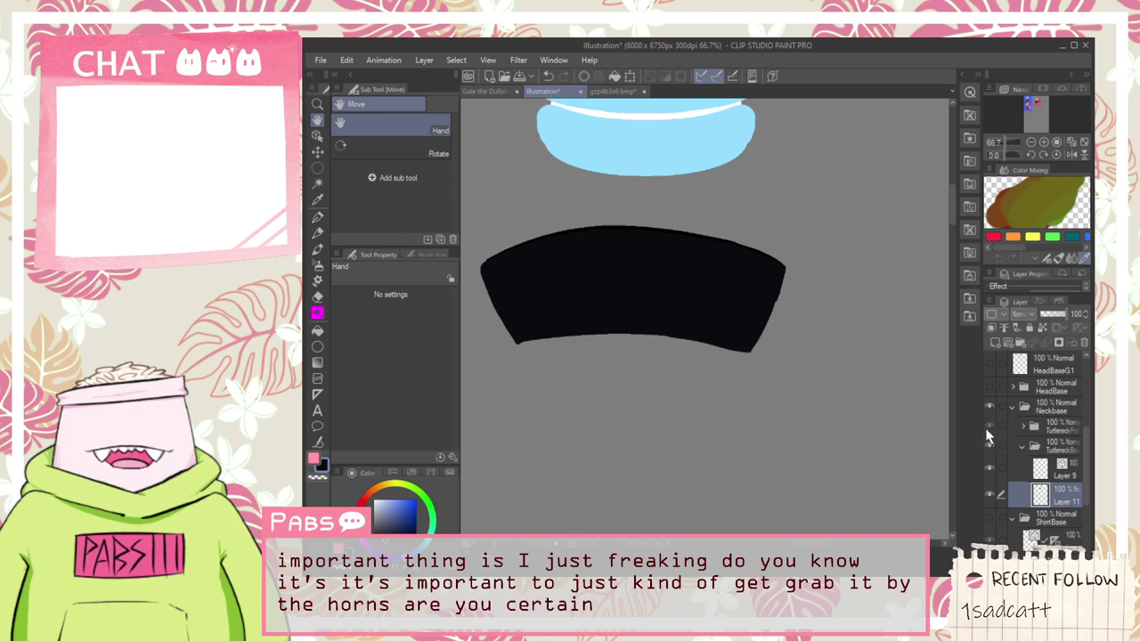
pyautogui.click(986, 426)
pyautogui.scroll(-4, 779, 360)
pyautogui.scroll(3, 791, 410)
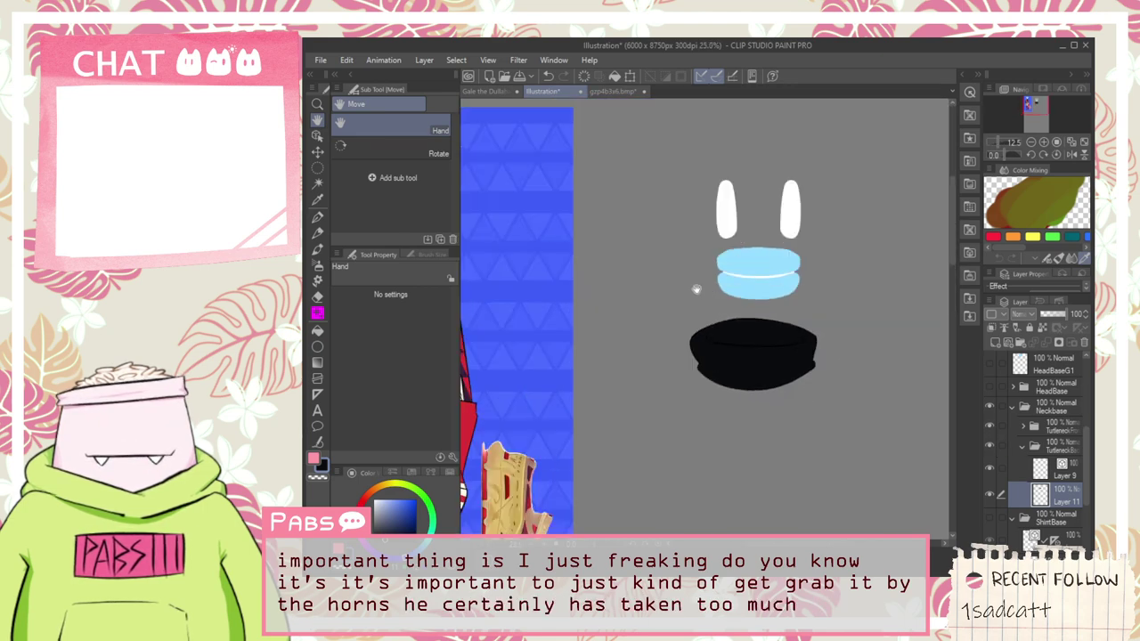
pyautogui.click(990, 518)
pyautogui.scroll(-3, 811, 435)
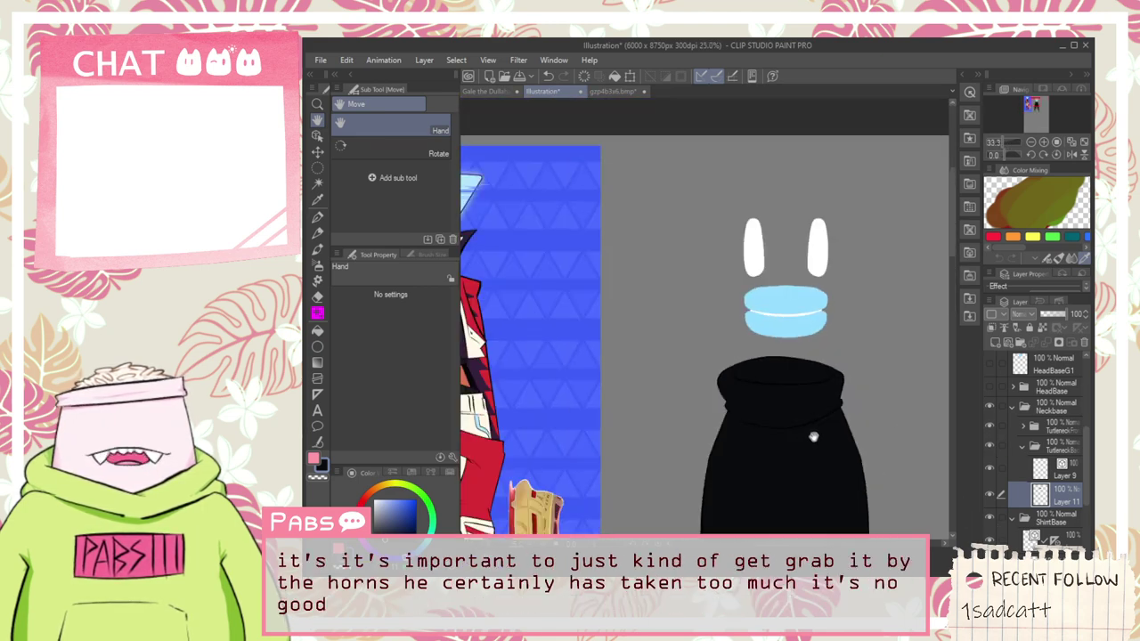
pyautogui.moveTo(839, 475); pyautogui.dragTo(735, 340)
pyautogui.moveTo(755, 379); pyautogui.dragTo(758, 358)
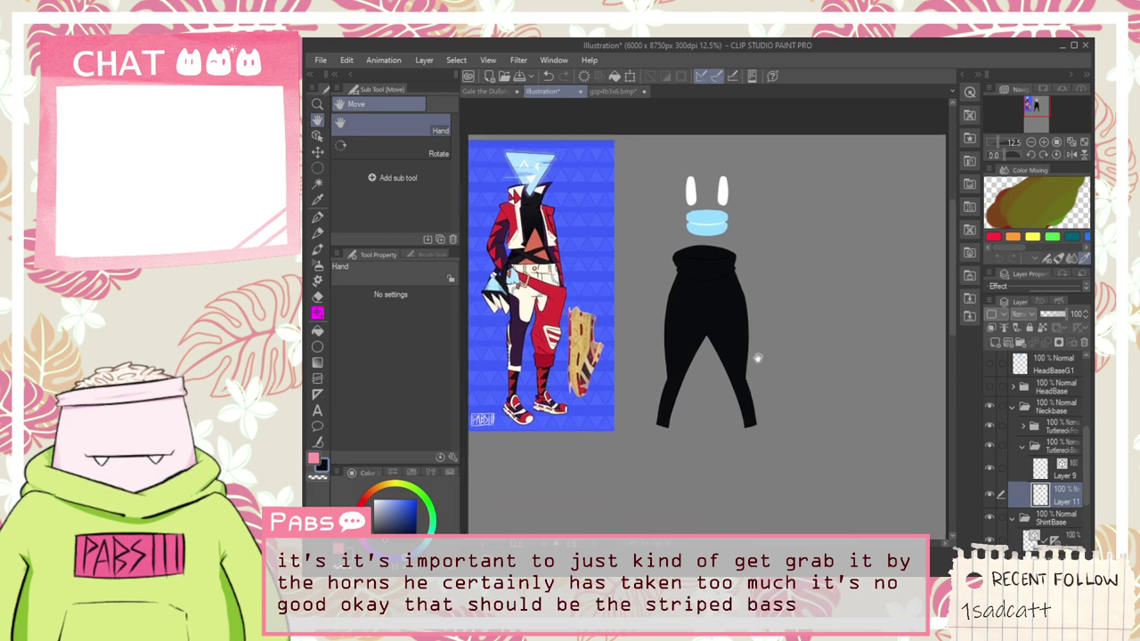
# Step: Collapse the ShirtBase folder in the layer list
pyautogui.click(1010, 519)
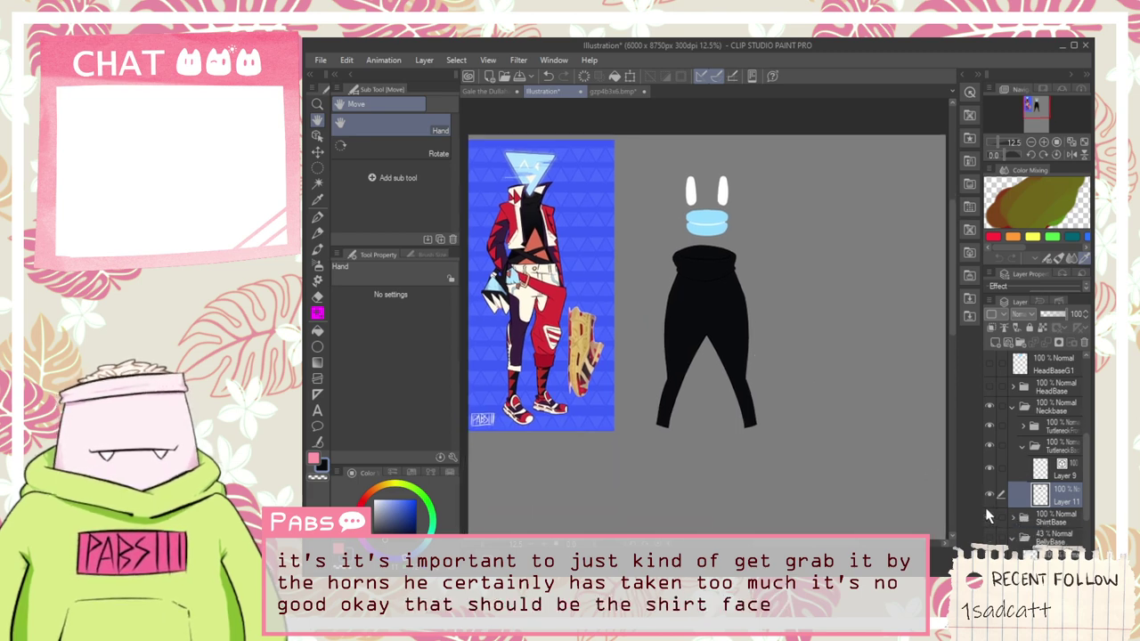
pyautogui.scroll(2, 717, 307)
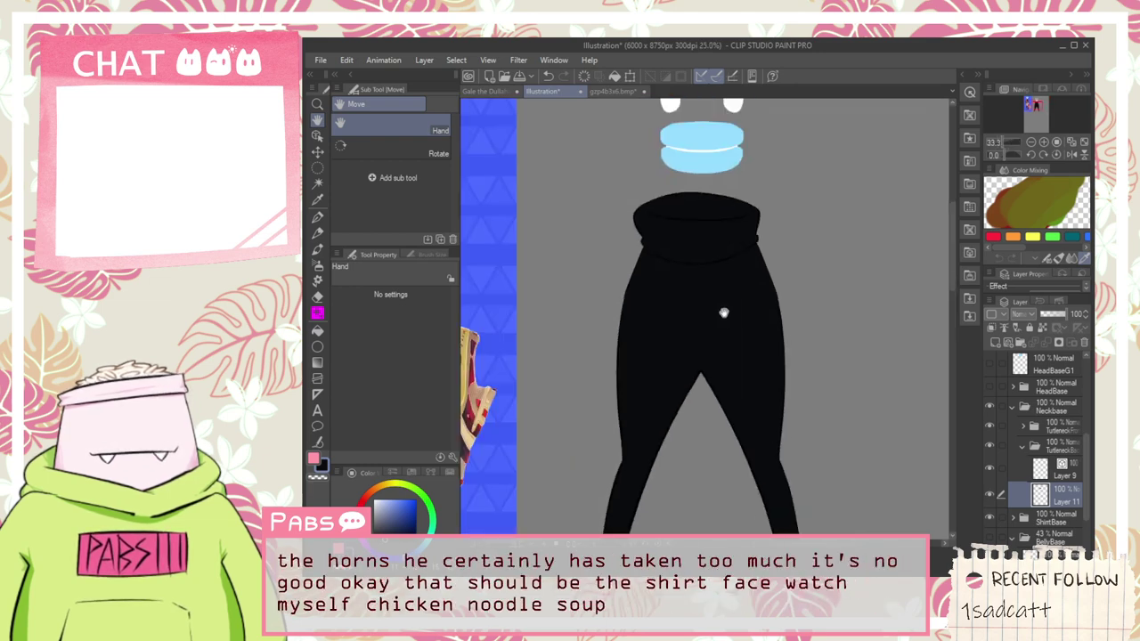
pyautogui.moveTo(726, 342); pyautogui.dragTo(757, 399)
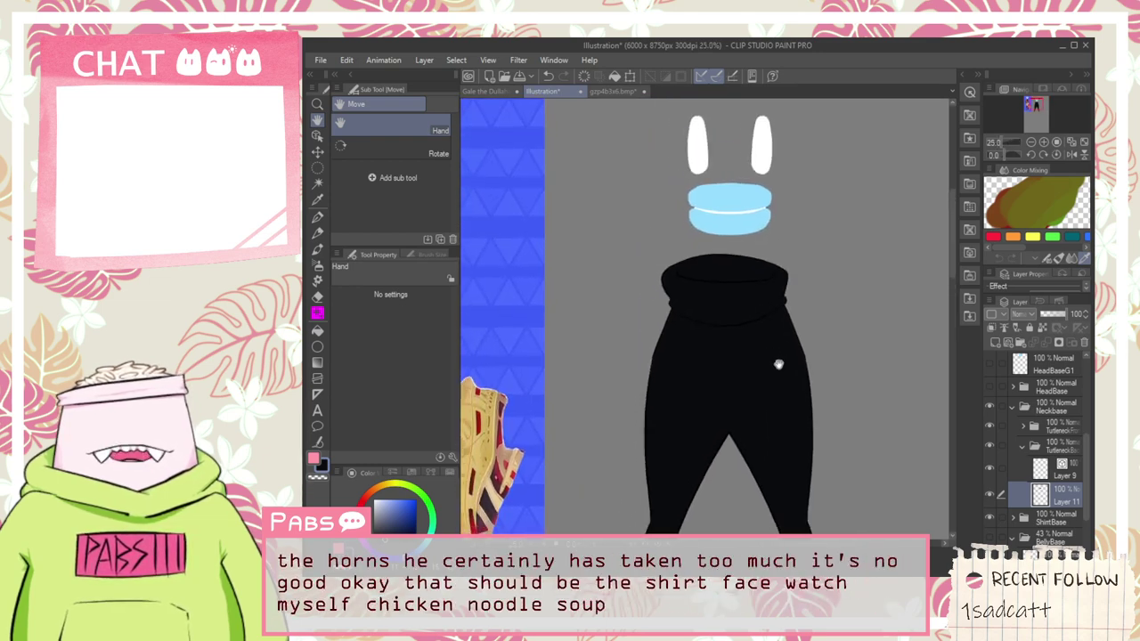
# Step: Collapse the TurtleneckBack folder in the layer list
pyautogui.scroll(1, 816, 368)
pyautogui.scroll(3, 692, 214)
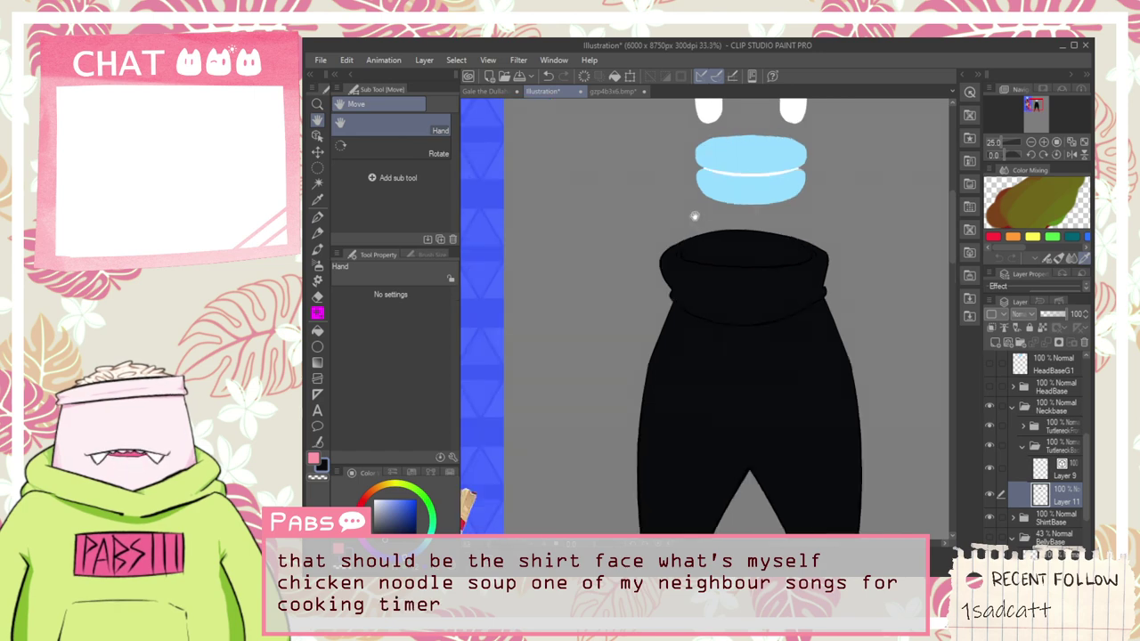
pyautogui.scroll(-5, 712, 241)
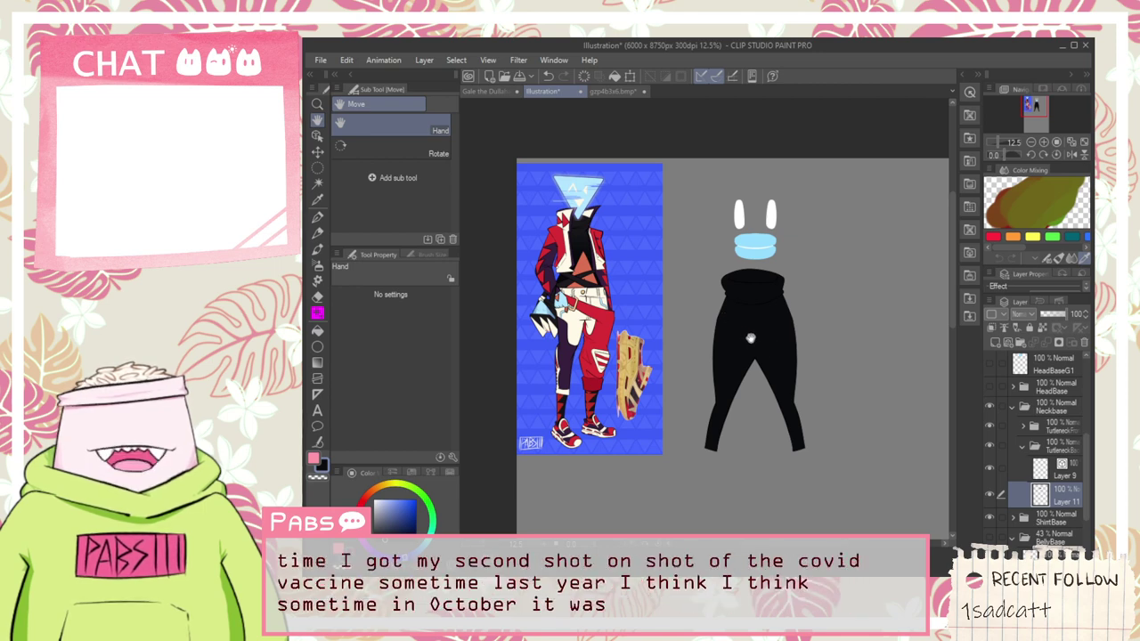
pyautogui.scroll(2, 747, 338)
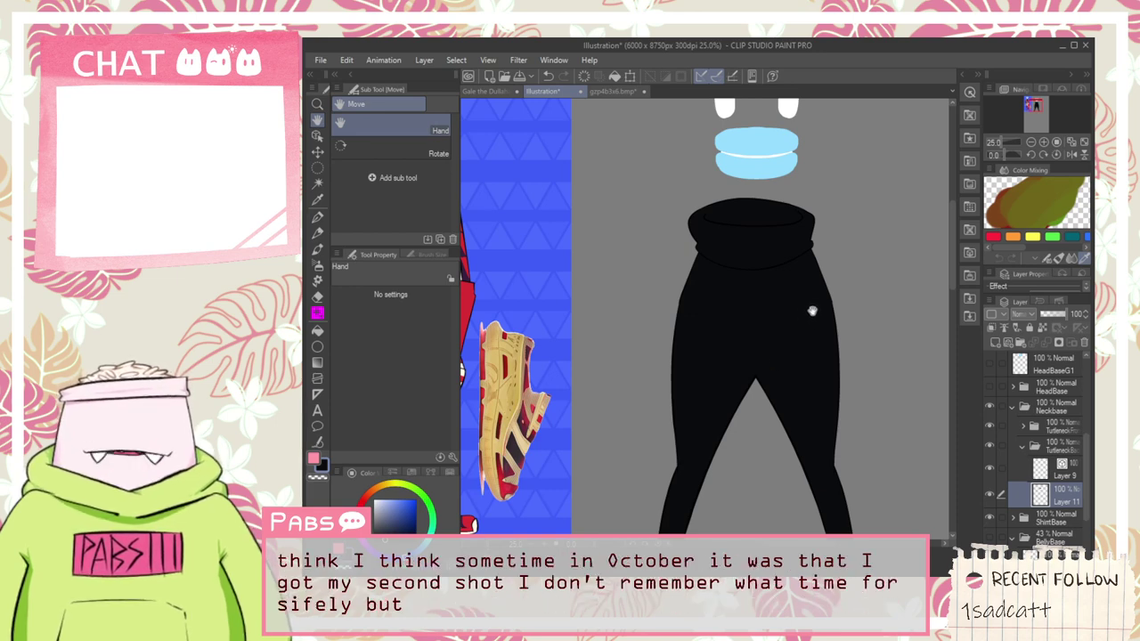
pyautogui.click(1022, 448)
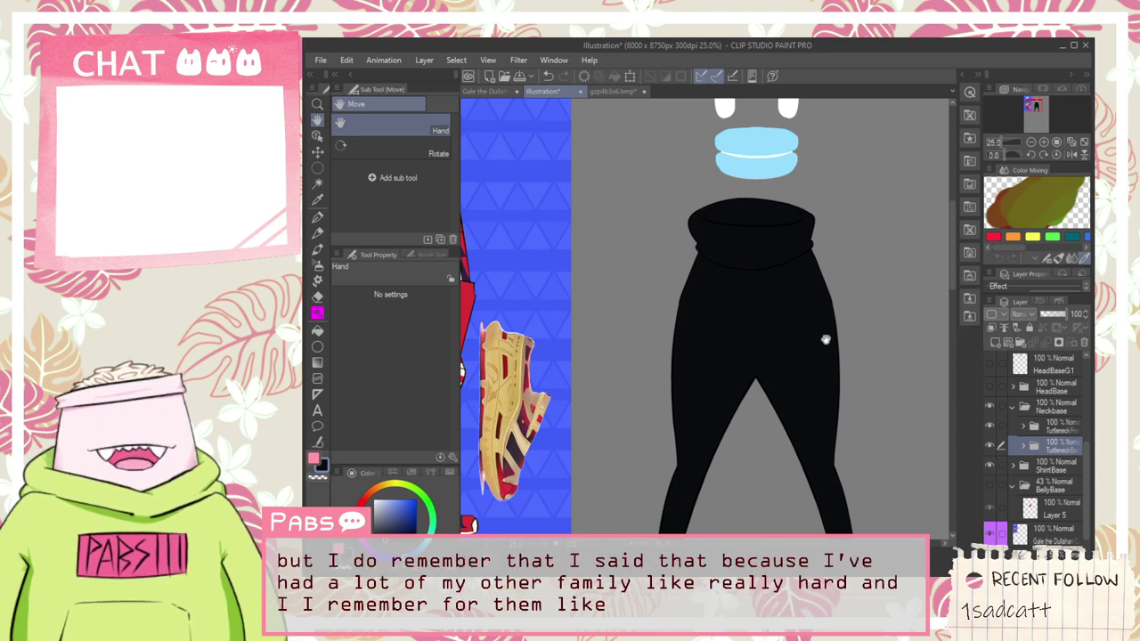
# Step: Compare the black shirt and turtleneck with the reference character's jacket, collar and torso
pyautogui.scroll(-2, 818, 337)
pyautogui.scroll(2, 817, 337)
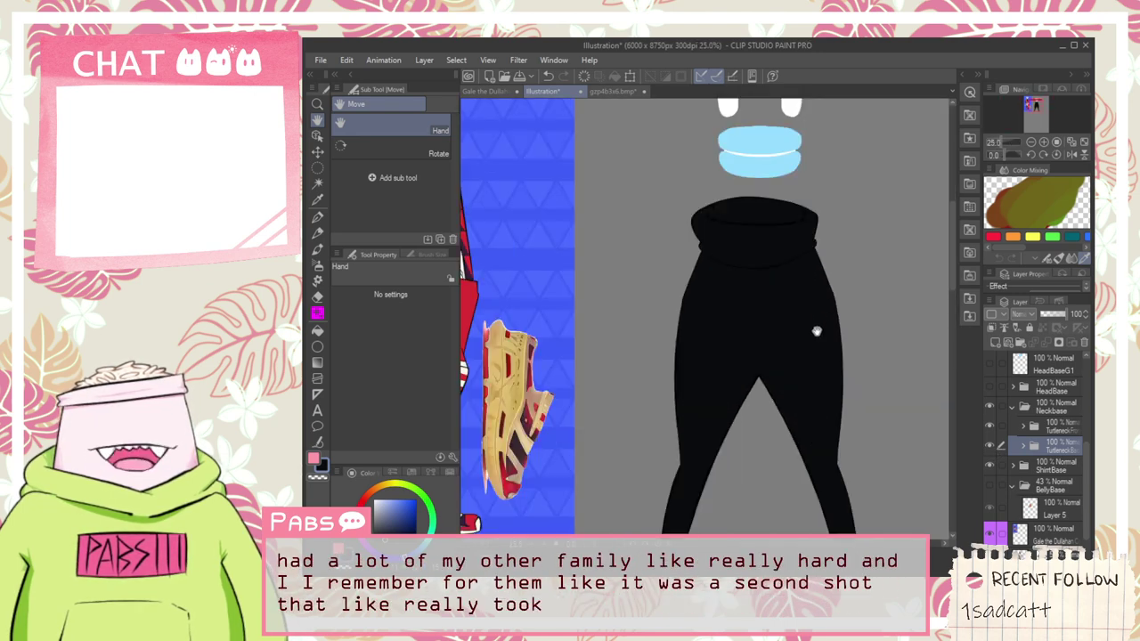
pyautogui.moveTo(877, 395); pyautogui.dragTo(842, 347)
pyautogui.scroll(-2, 842, 348)
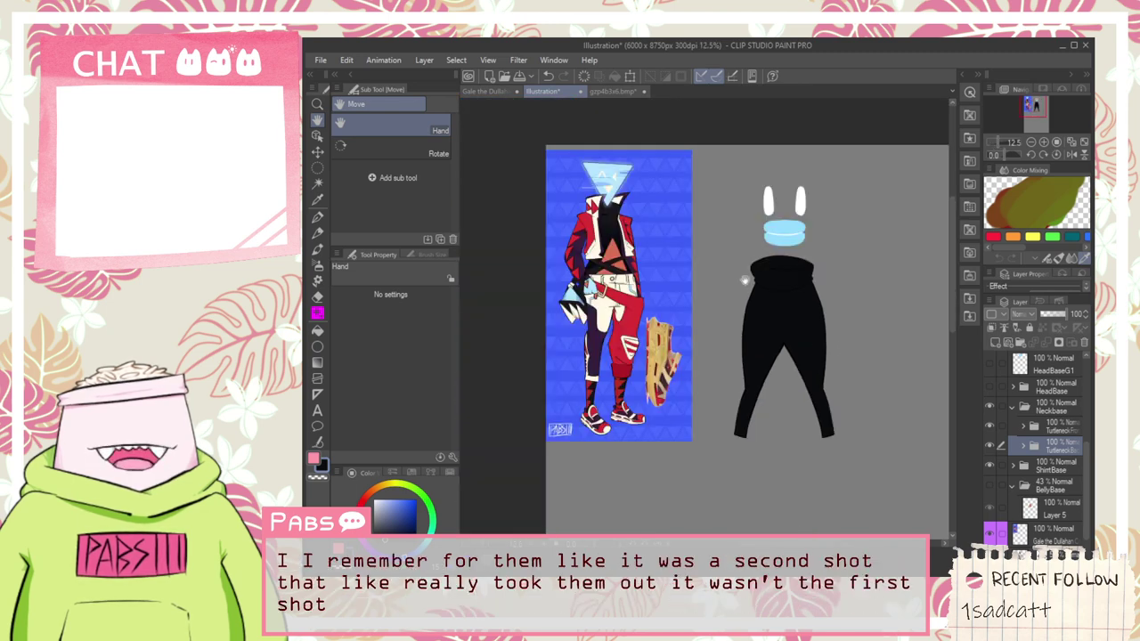
pyautogui.scroll(2, 735, 273)
pyautogui.moveTo(753, 311); pyautogui.dragTo(824, 367)
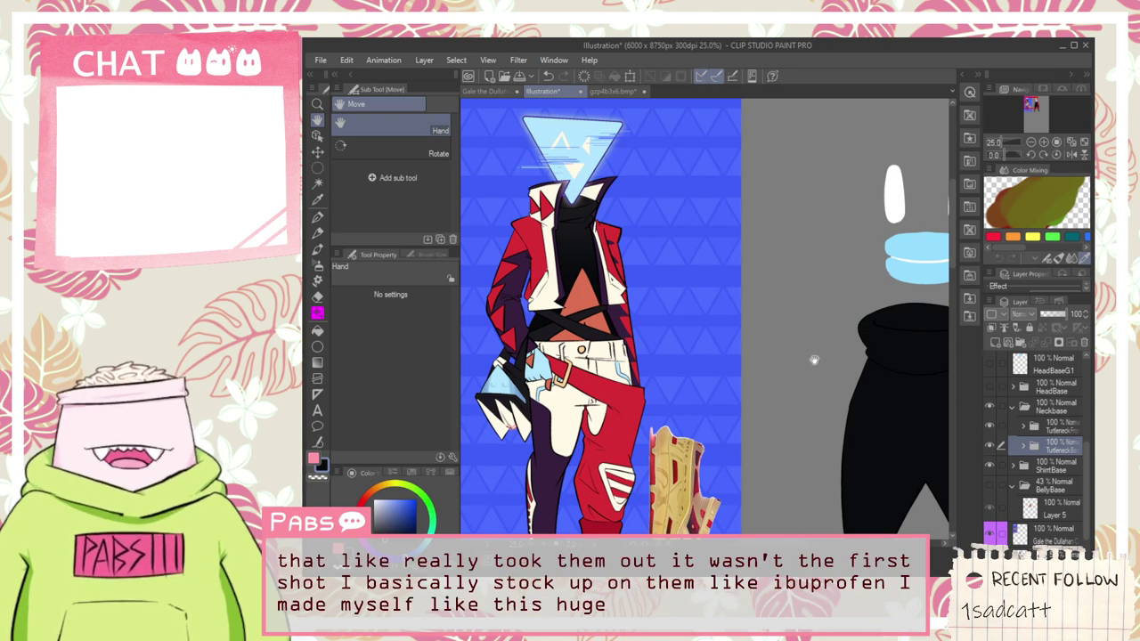
pyautogui.scroll(-2, 812, 361)
pyautogui.scroll(4, 703, 285)
pyautogui.scroll(-4, 707, 272)
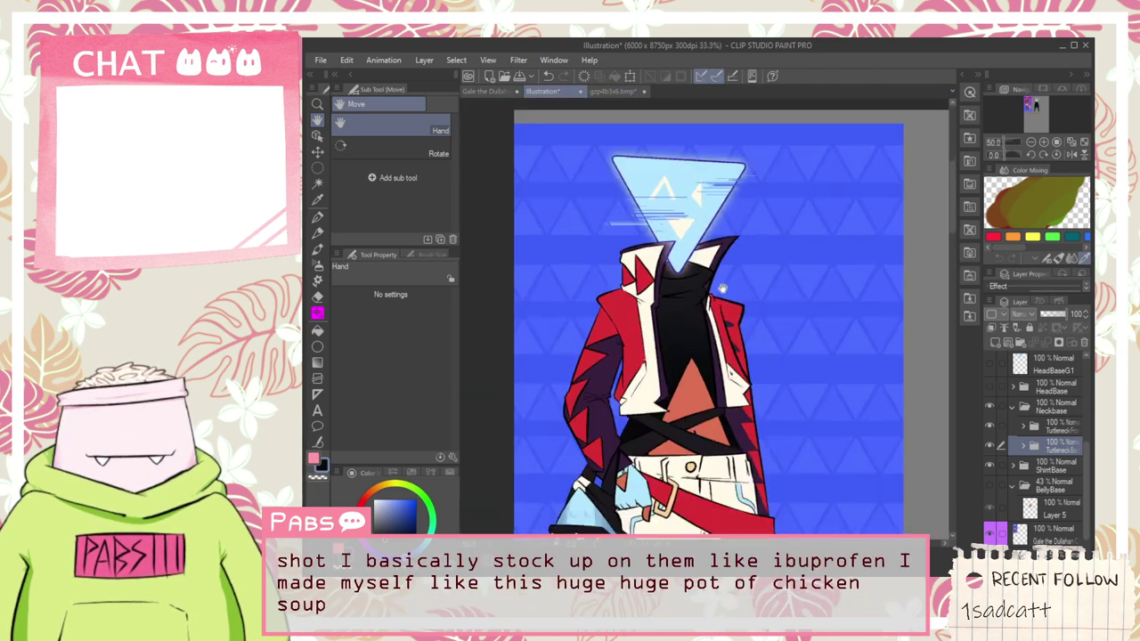
pyautogui.moveTo(807, 357); pyautogui.dragTo(787, 353)
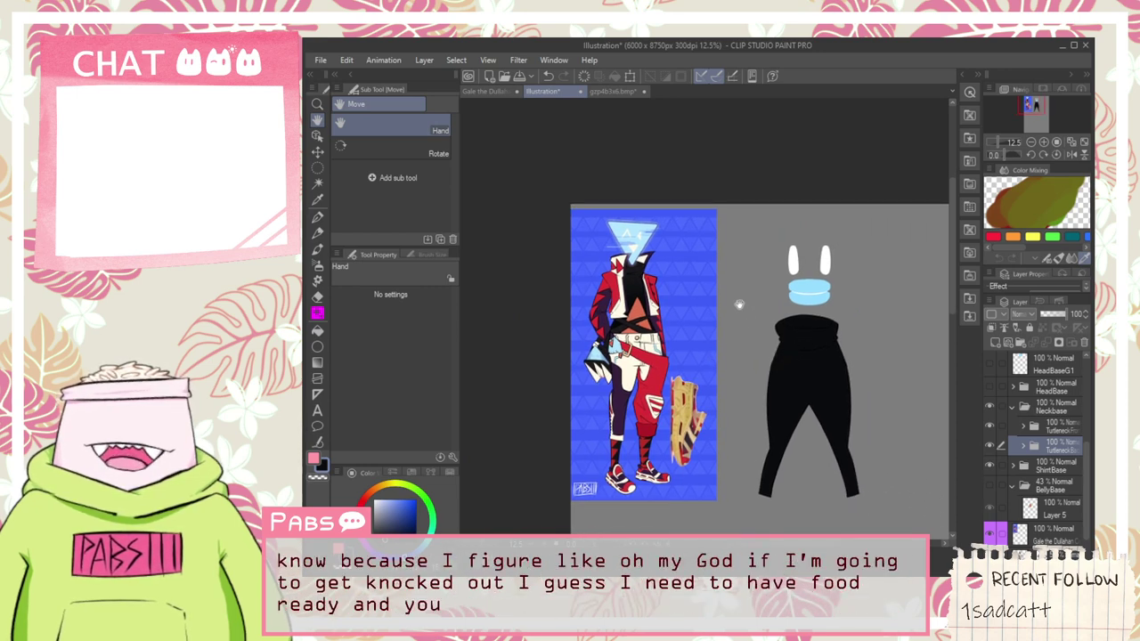
pyautogui.scroll(2, 662, 297)
pyautogui.scroll(1, 661, 296)
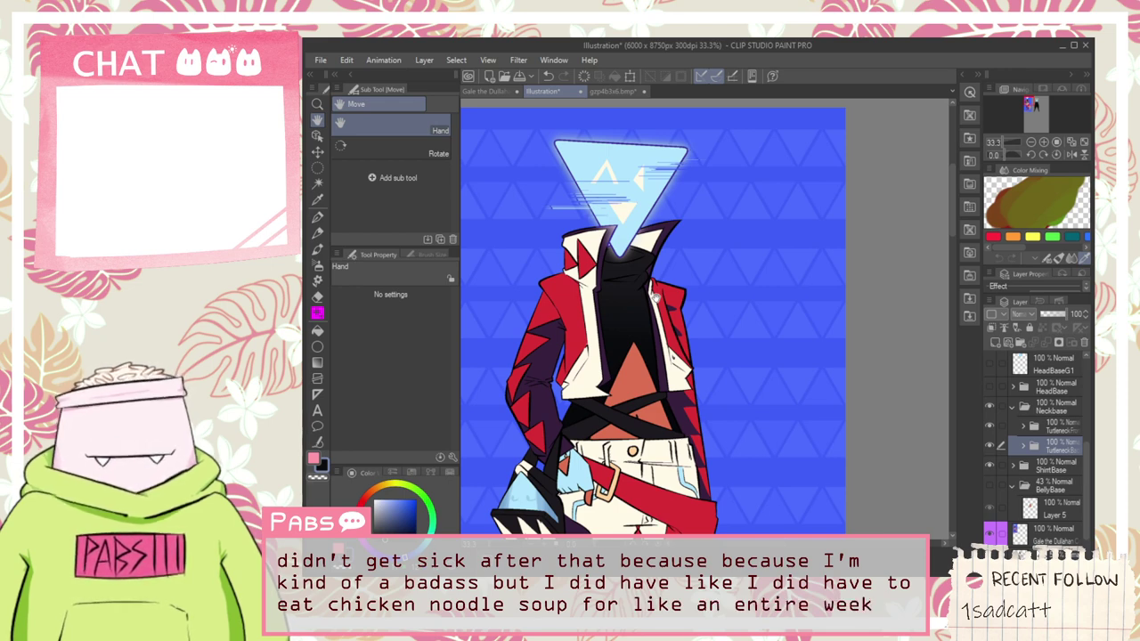
pyautogui.scroll(-5, 655, 298)
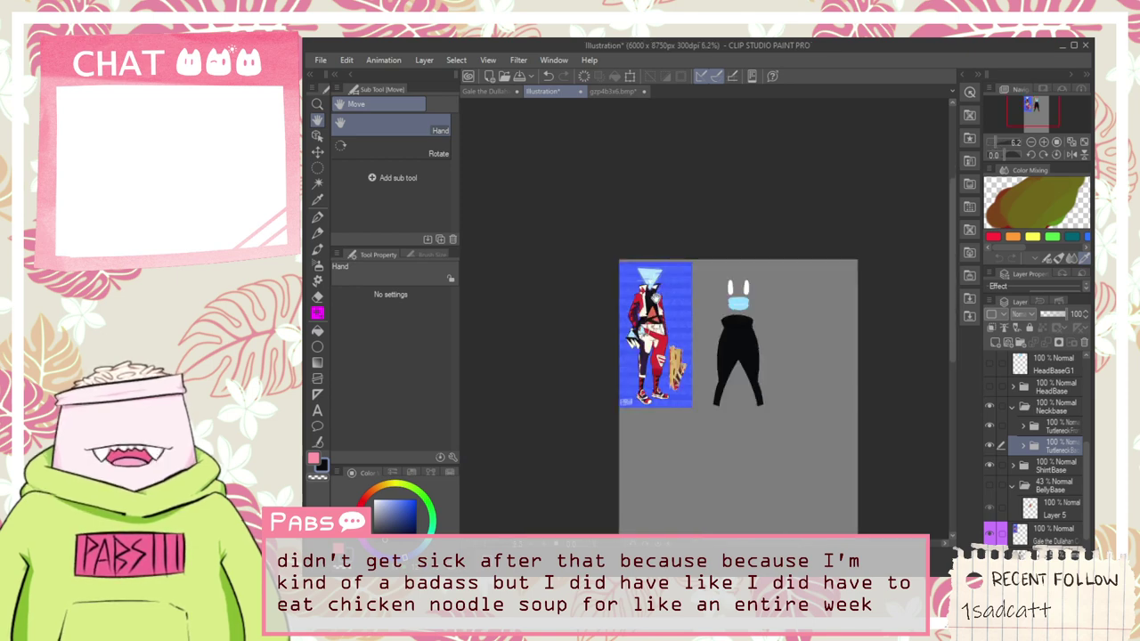
pyautogui.scroll(4, 617, 352)
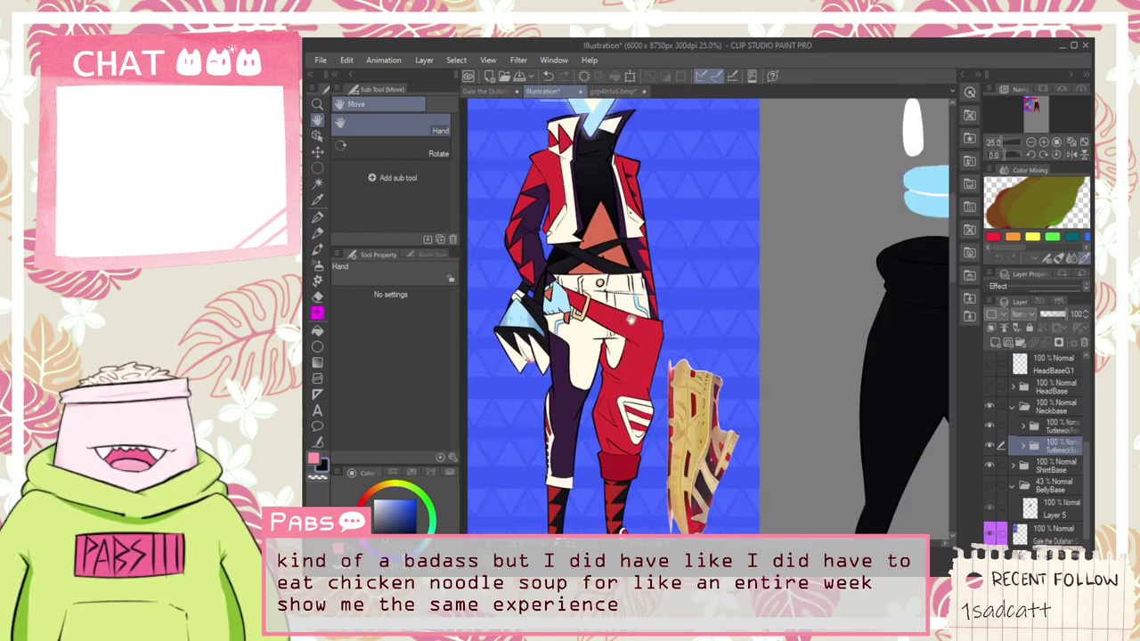
pyautogui.scroll(-3, 630, 320)
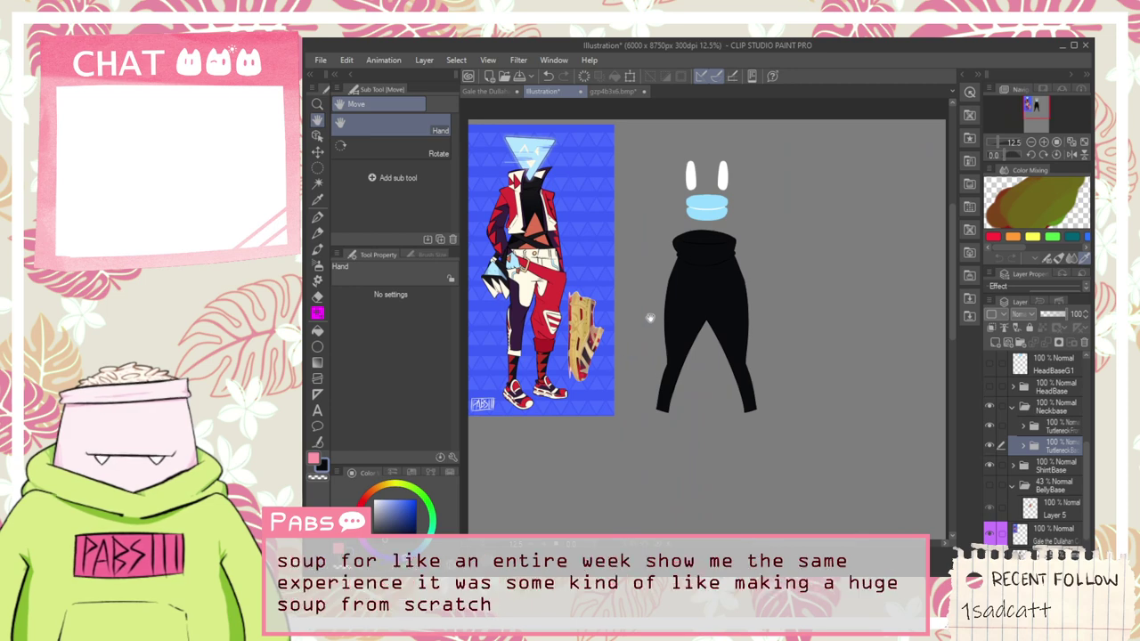
pyautogui.scroll(2, 654, 320)
pyautogui.scroll(2, 545, 239)
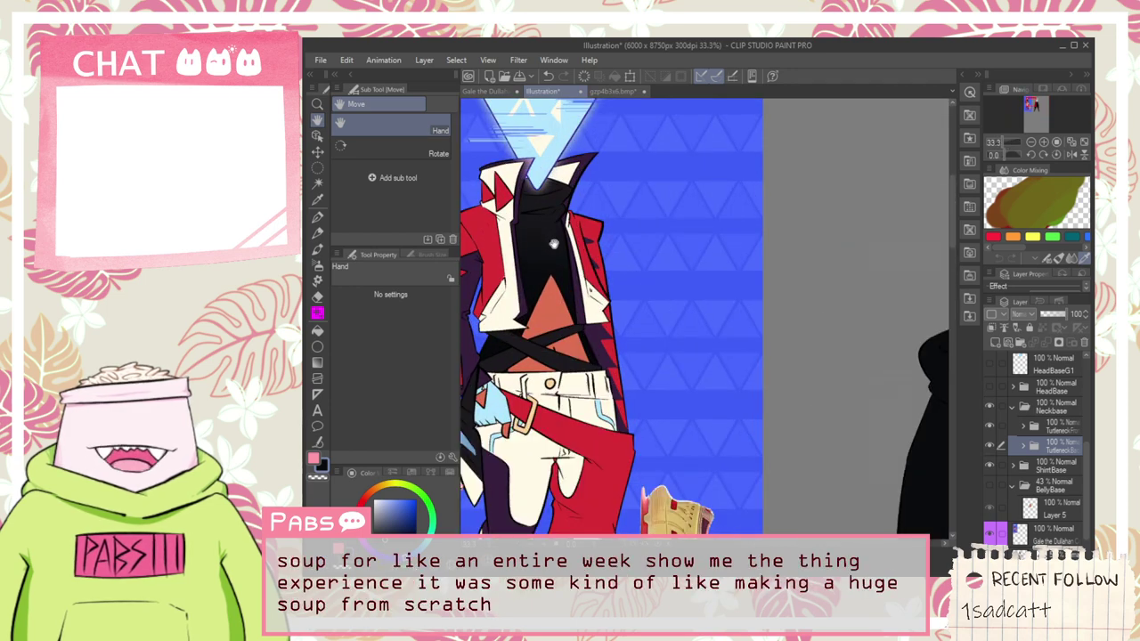
pyautogui.scroll(-1, 577, 285)
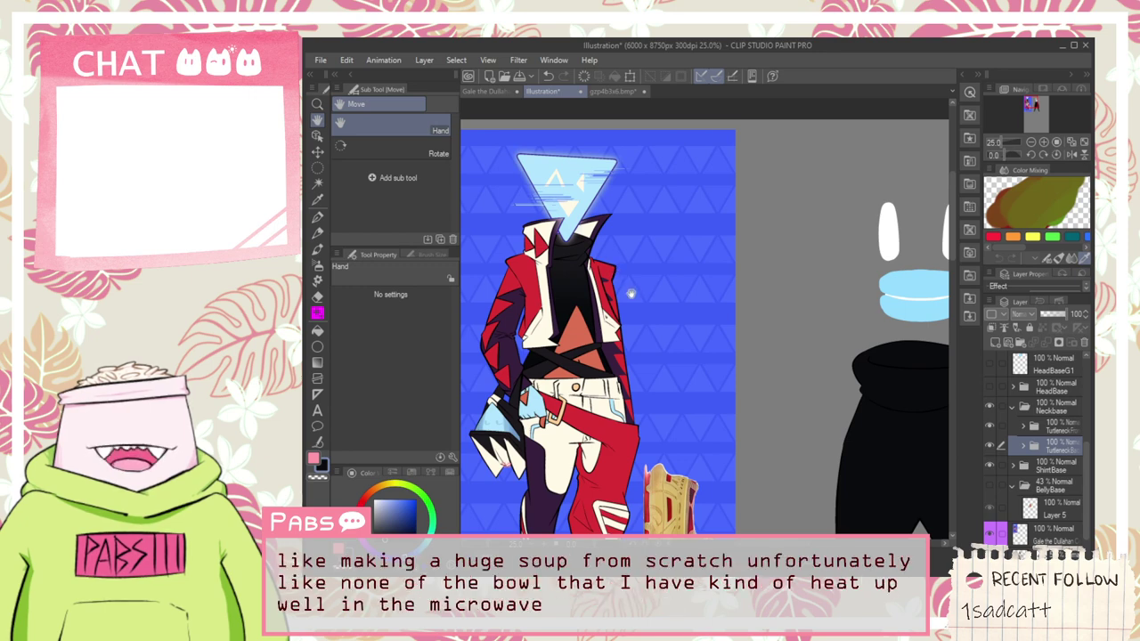
# Step: Examine the turtleneck's rim and its lower fold line over the shirt up close
pyautogui.moveTo(861, 453); pyautogui.dragTo(667, 391)
pyautogui.scroll(3, 785, 384)
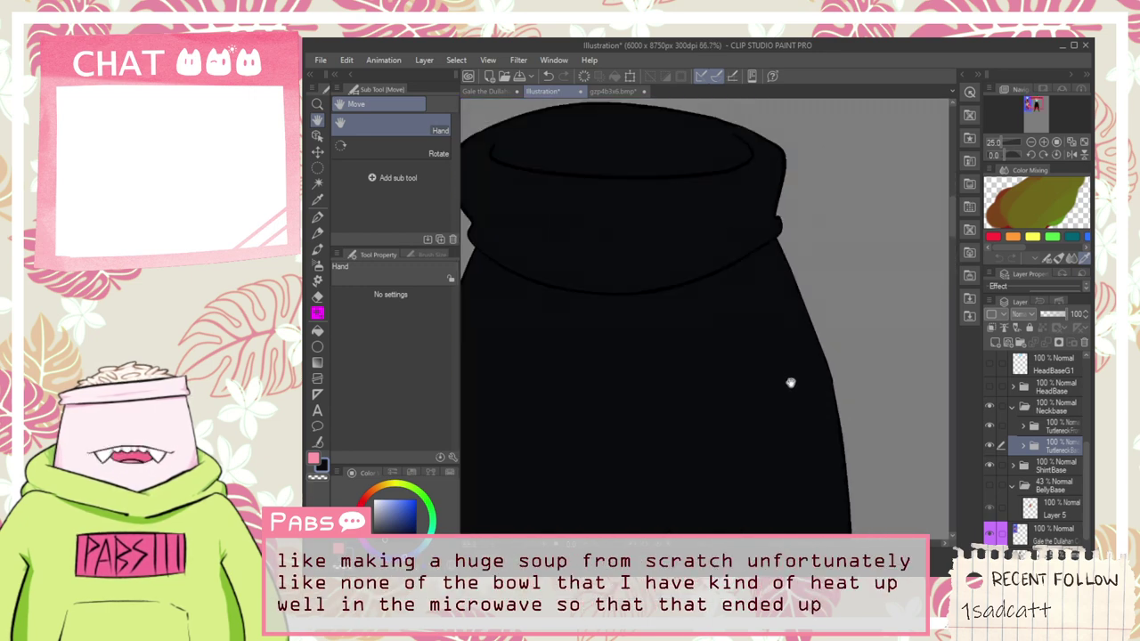
pyautogui.hotkey('ctrl', '-')
pyautogui.hotkey('ctrl', '-')
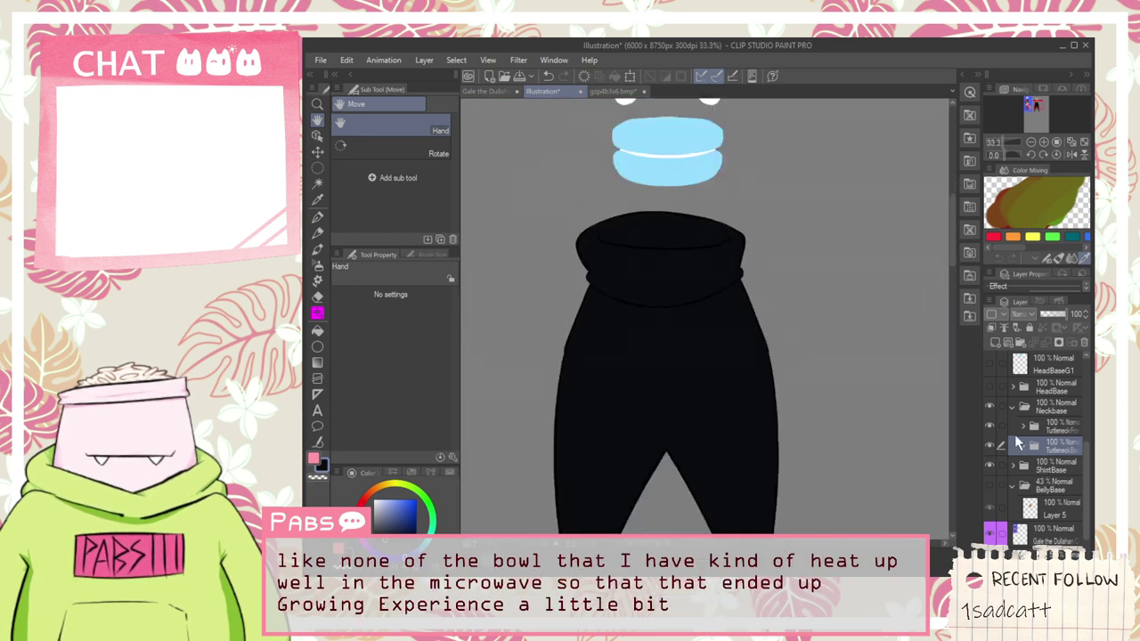
pyautogui.scroll(2, 772, 329)
pyautogui.moveTo(695, 287); pyautogui.dragTo(803, 353)
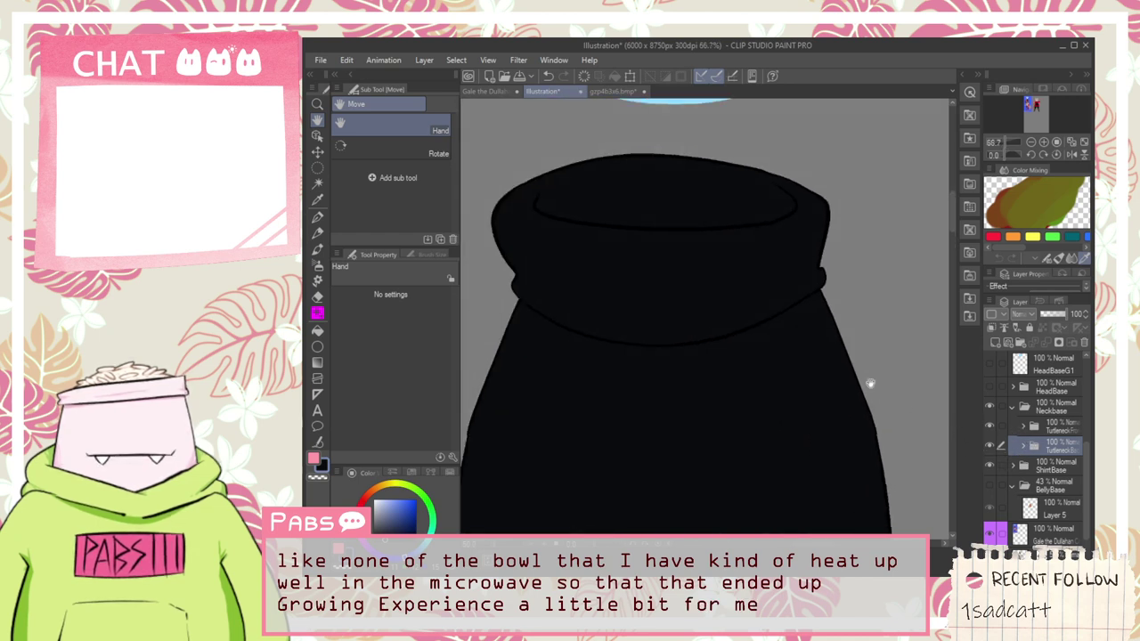
pyautogui.scroll(-1, 684, 320)
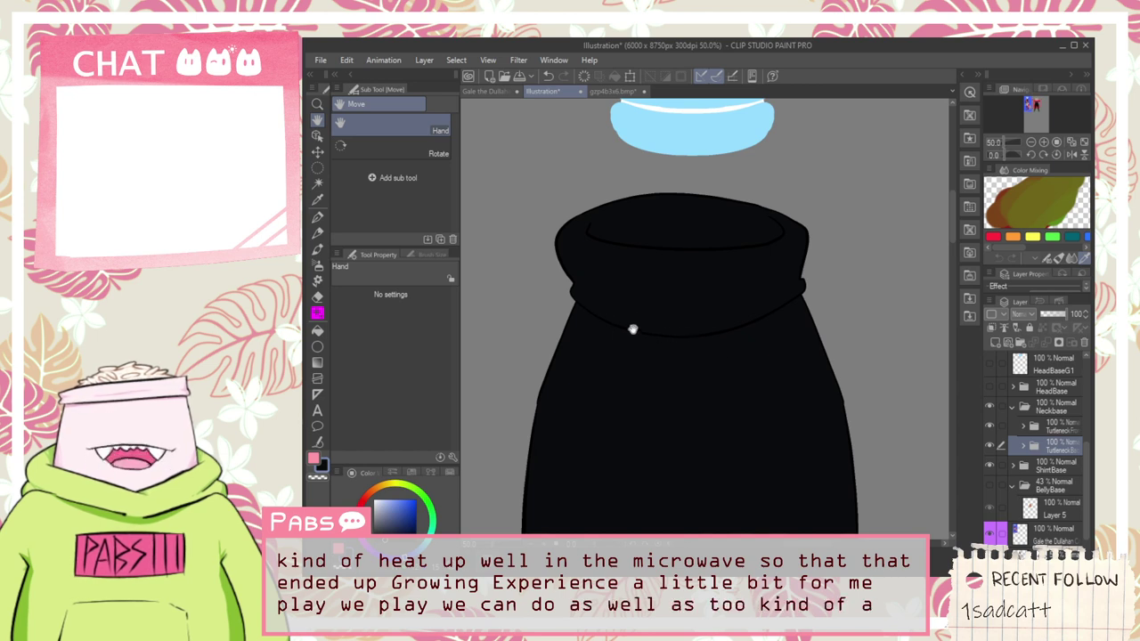
pyautogui.scroll(3, 649, 335)
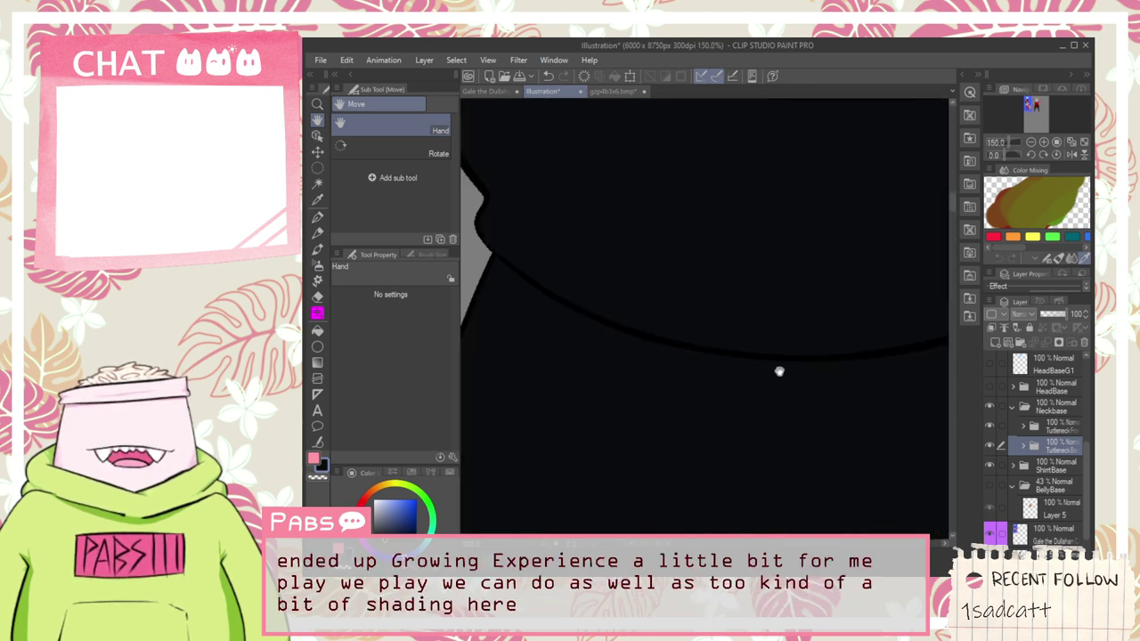
# Step: Check the reference's neck shading and overall proportions against the drawn figure
pyautogui.scroll(-3, 781, 371)
pyautogui.scroll(-4, 767, 364)
pyautogui.scroll(3, 598, 314)
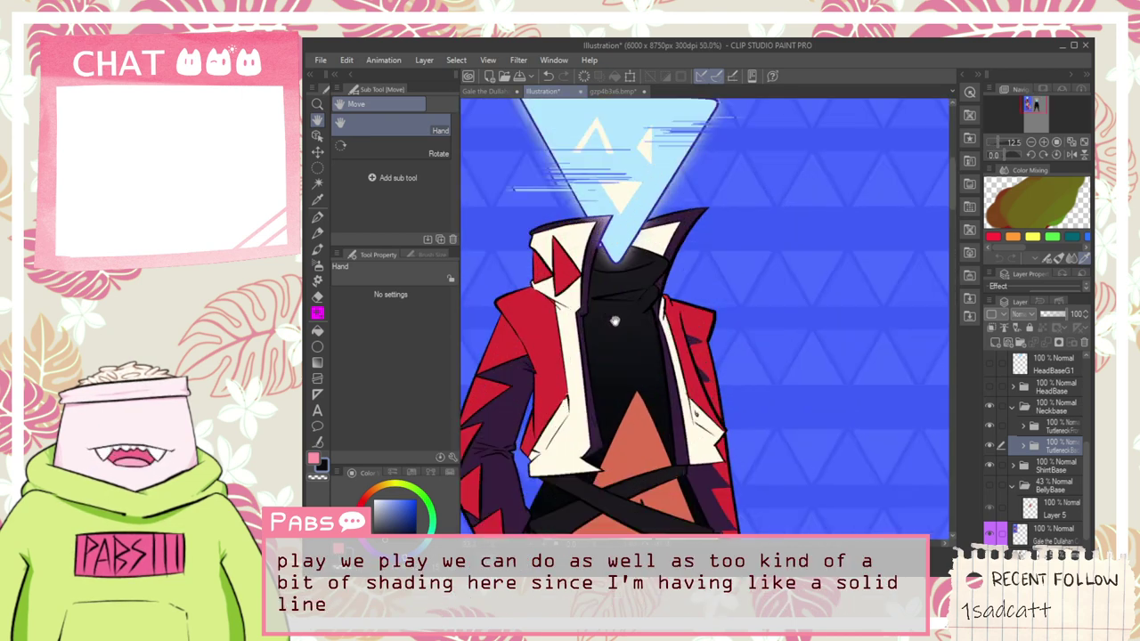
pyautogui.scroll(-5, 630, 314)
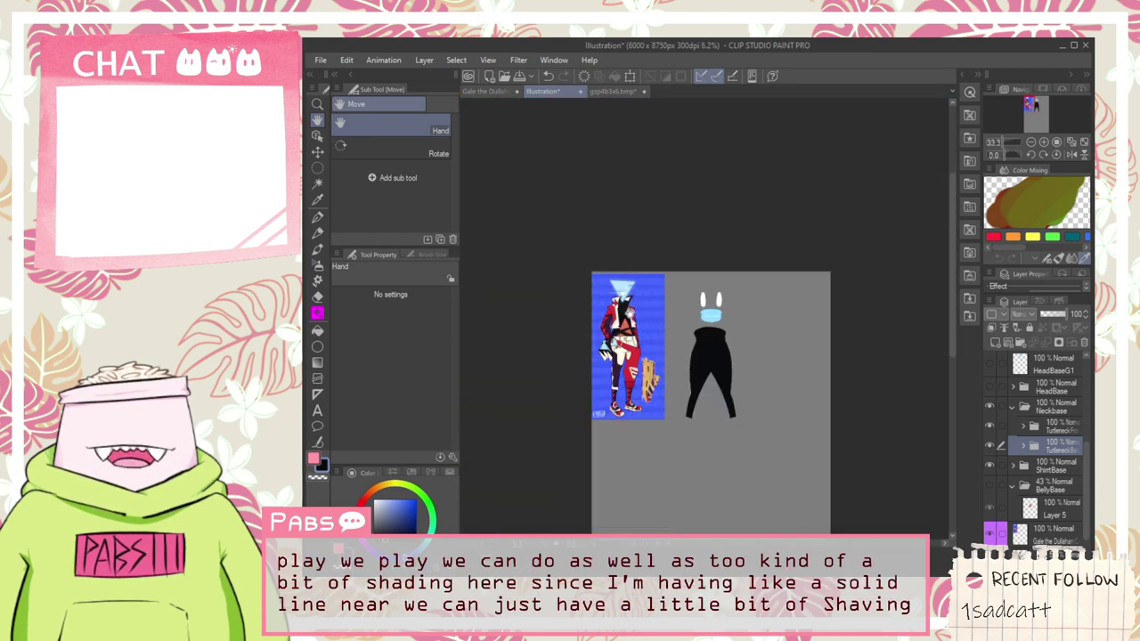
pyautogui.scroll(4, 715, 351)
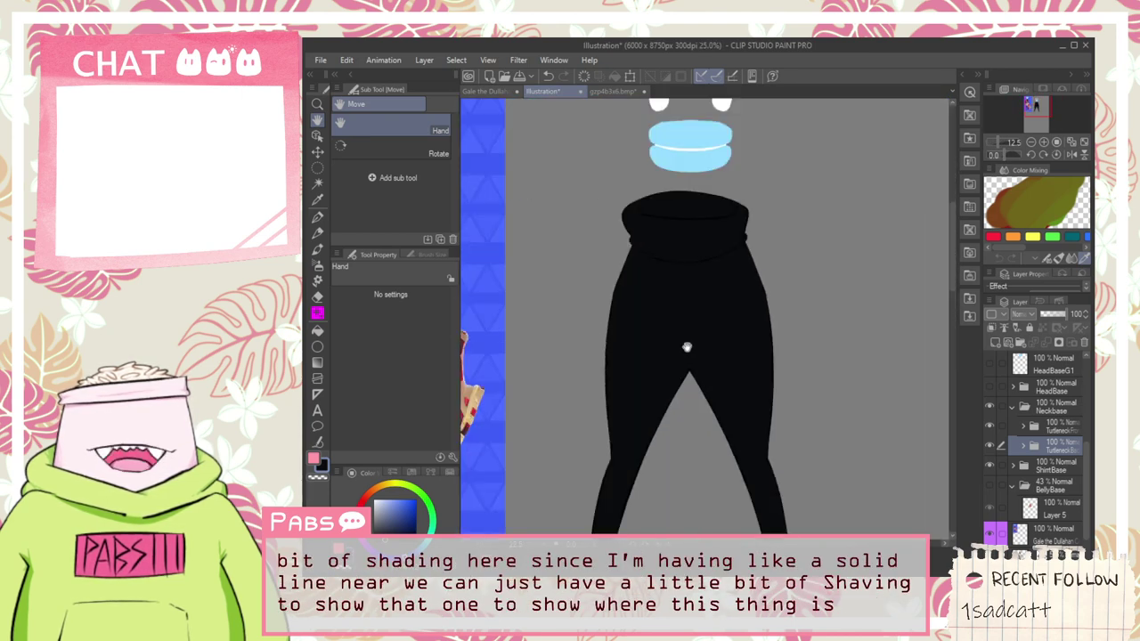
pyautogui.scroll(-1, 706, 355)
pyautogui.moveTo(707, 355); pyautogui.dragTo(816, 371)
pyautogui.scroll(-2, 780, 364)
pyautogui.scroll(2, 600, 229)
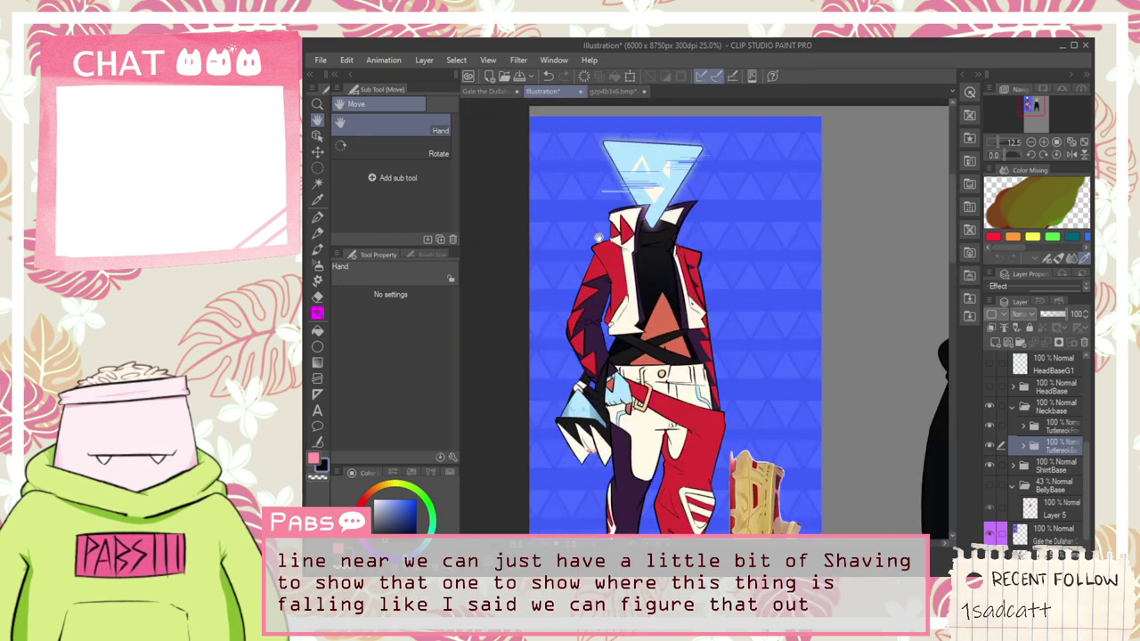
# Step: Collapse the Neckbase folder and show the BellyBase folder at 100% opacity
pyautogui.click(1013, 407)
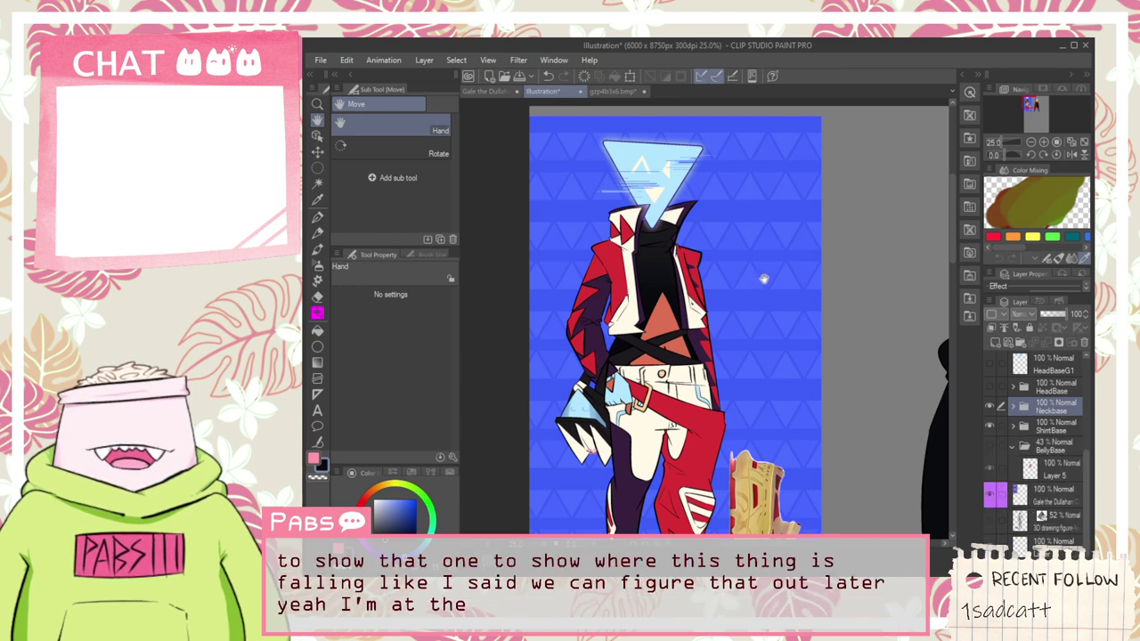
pyautogui.scroll(-2, 764, 279)
pyautogui.moveTo(877, 385); pyautogui.dragTo(725, 304)
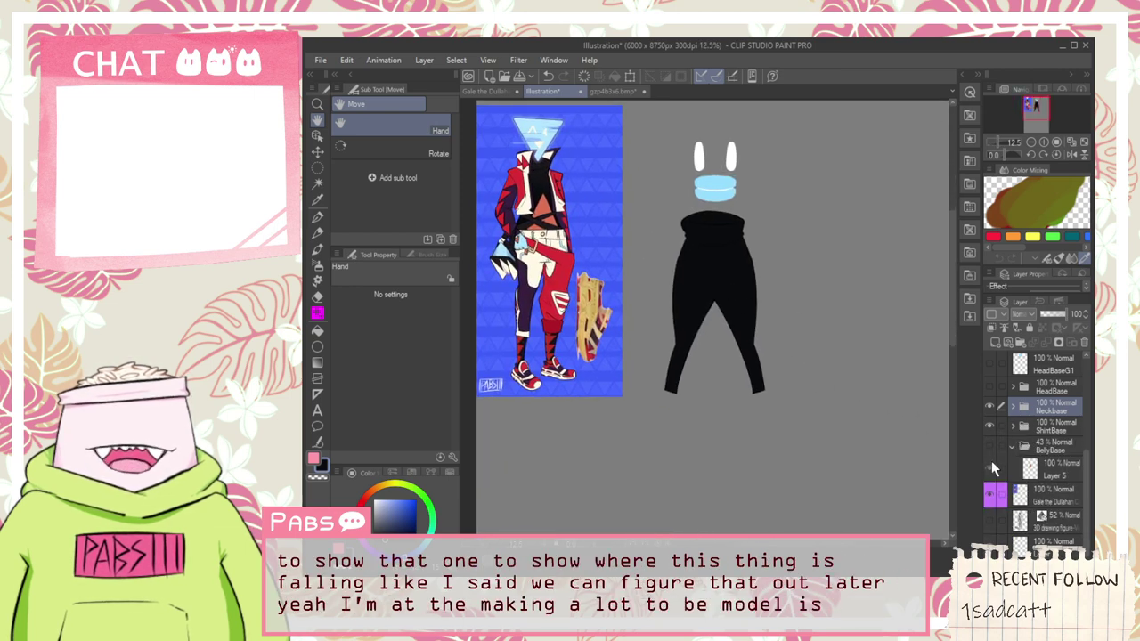
pyautogui.click(987, 451)
pyautogui.click(1007, 448)
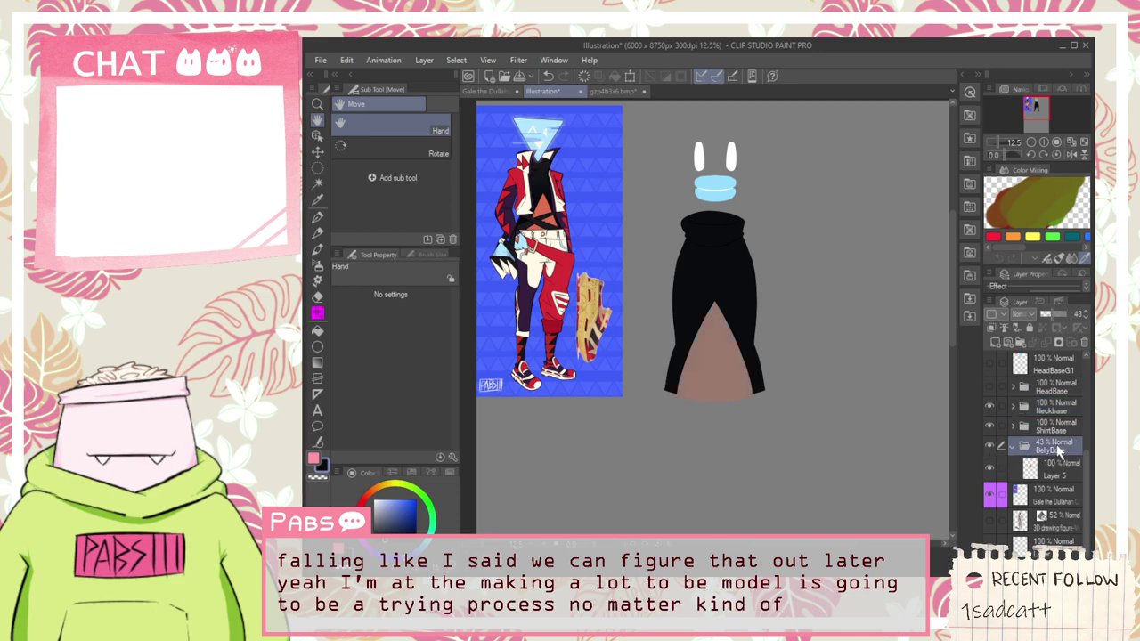
pyautogui.moveTo(1054, 312); pyautogui.dragTo(1080, 312)
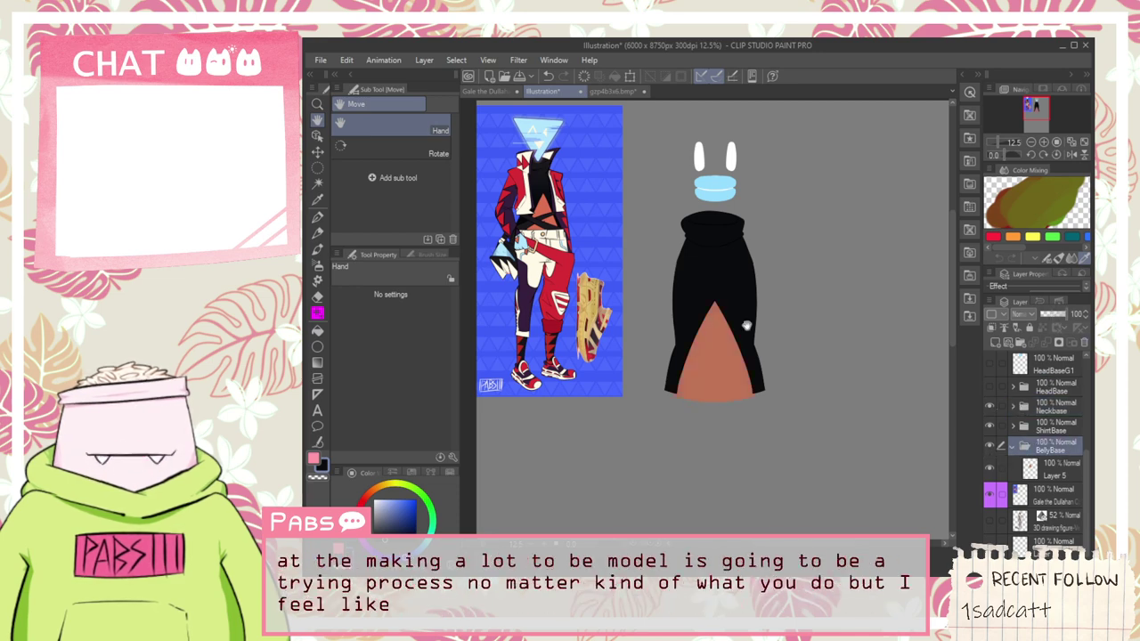
# Step: Select the Neckbase folder and show the HeadBase folder so the triangular head appears above the turtleneck
pyautogui.scroll(1, 715, 305)
pyautogui.hotkey('ctrl', '-')
pyautogui.moveTo(739, 287); pyautogui.dragTo(826, 330)
pyautogui.click(1022, 410)
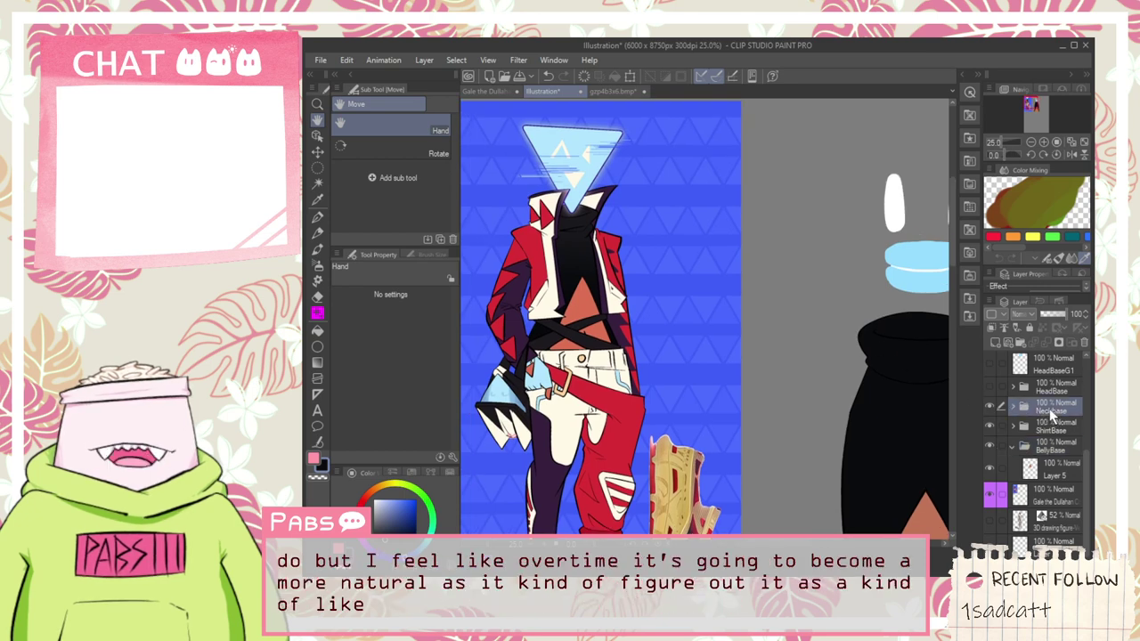
pyautogui.click(988, 388)
pyautogui.hotkey('ctrl', '-')
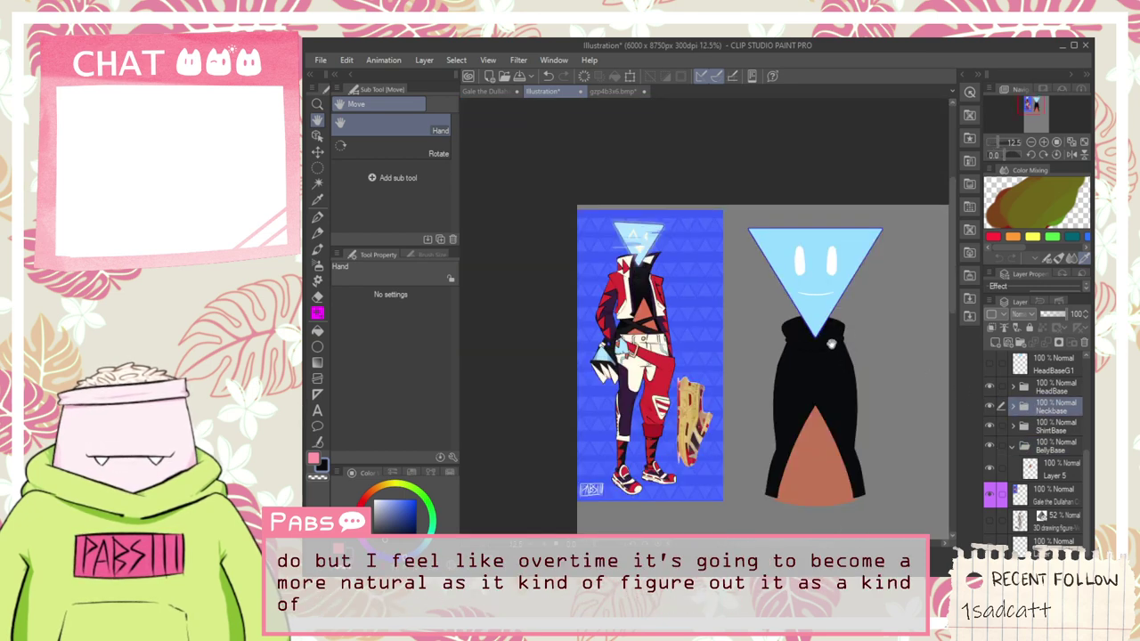
# Step: Select the HeadBase folder together with HeadBaseG1 and HeadBaseG2 and move the head slightly down into the turtleneck opening
pyautogui.scroll(1, 786, 241)
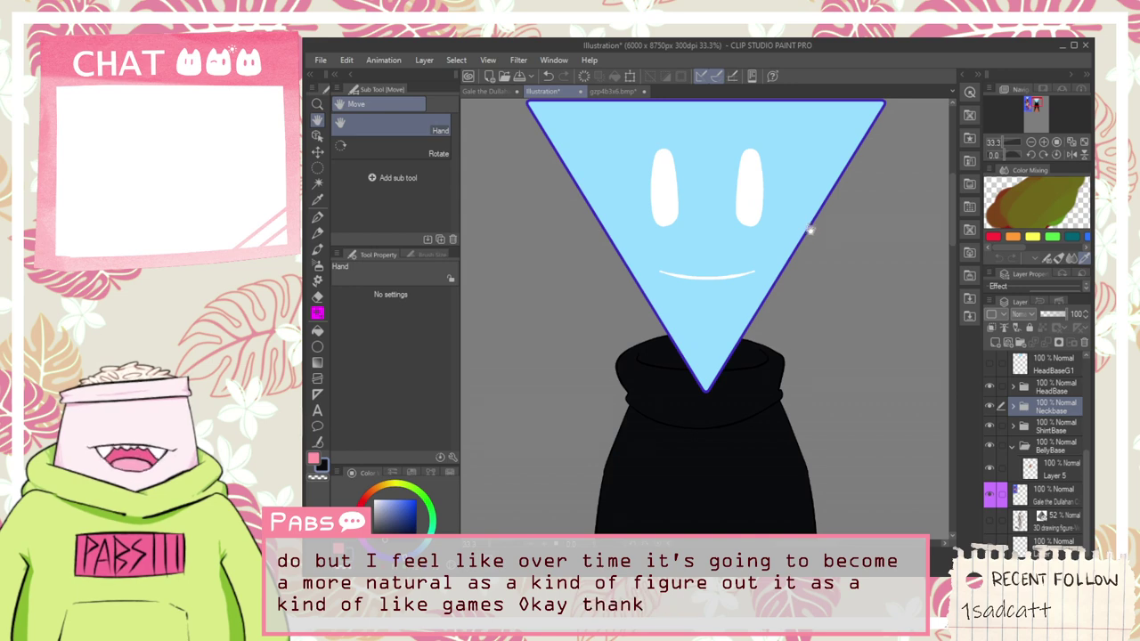
pyautogui.moveTo(847, 277); pyautogui.dragTo(862, 336)
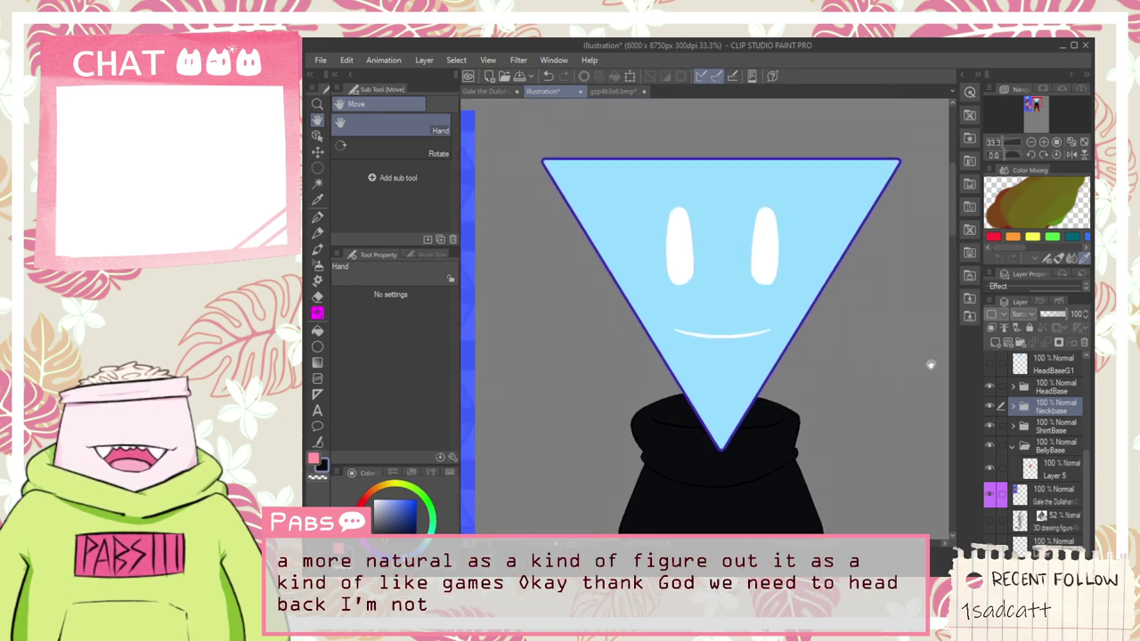
pyautogui.click(1057, 390)
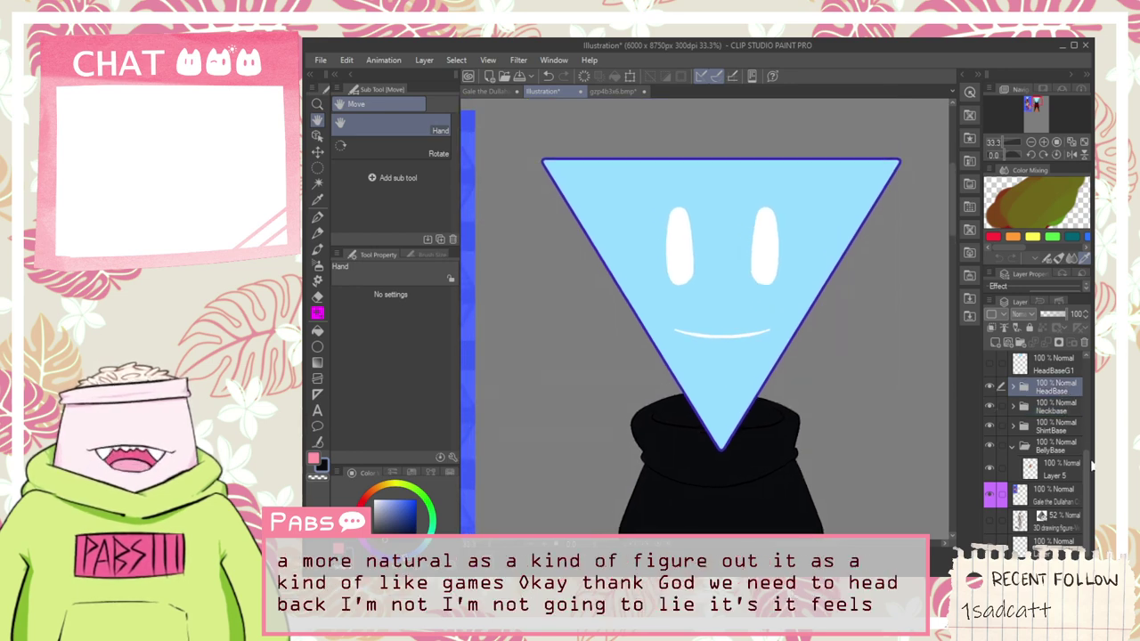
pyautogui.scroll(3, 1050, 410)
pyautogui.keyDown('shift'); pyautogui.click(1034, 400); pyautogui.keyUp('shift')
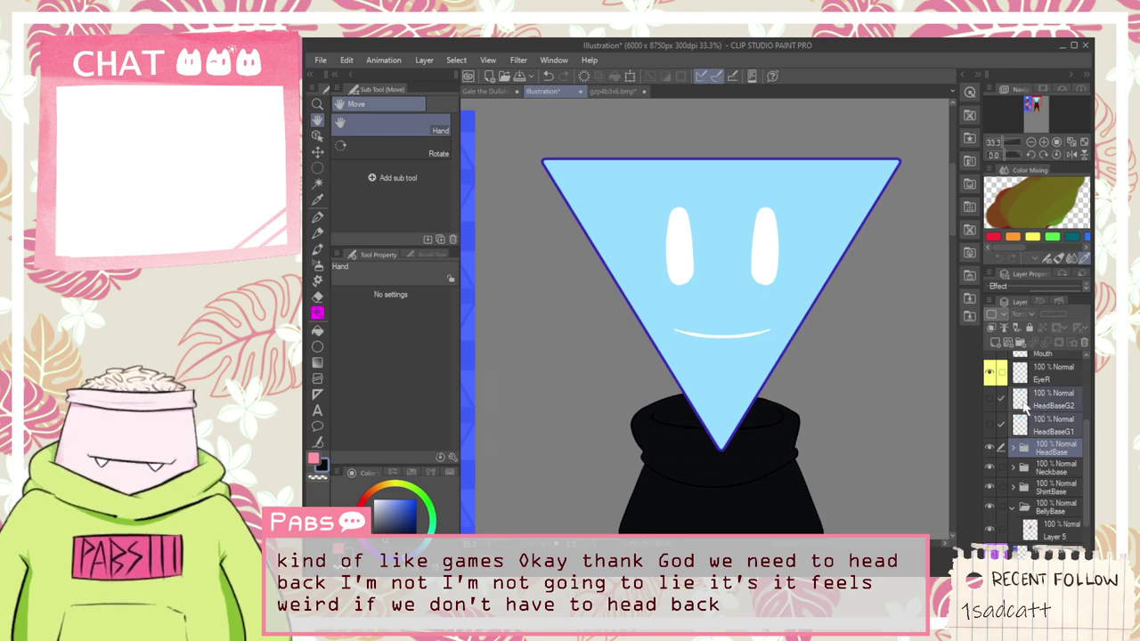
pyautogui.press('k')
pyautogui.moveTo(784, 300); pyautogui.dragTo(788, 311)
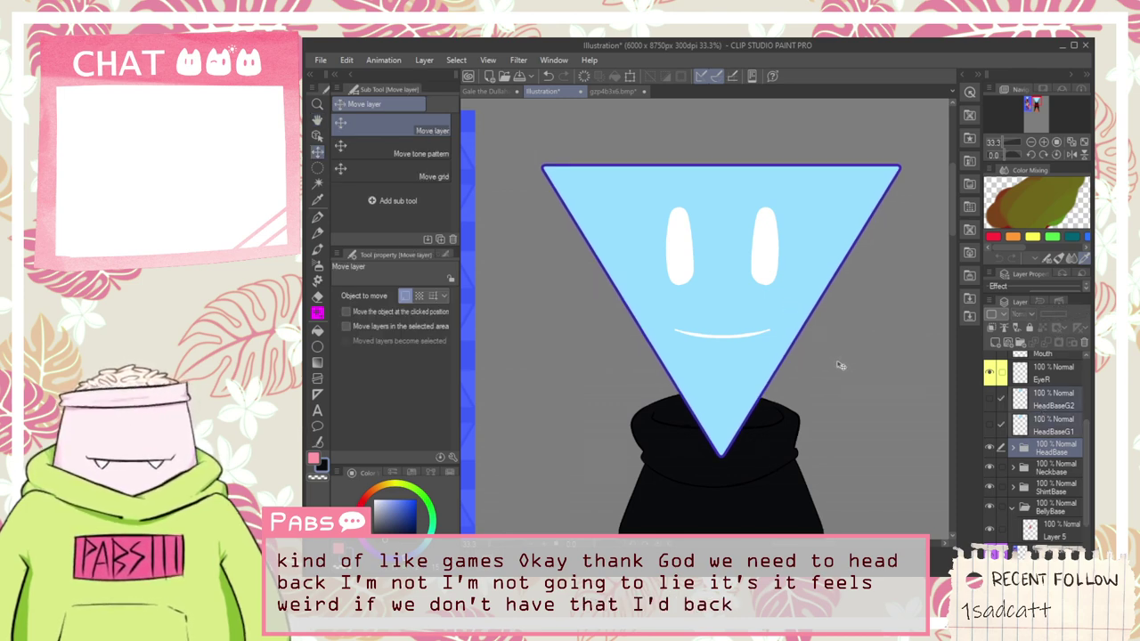
# Step: Try placing the HeadBase folder between the two turtleneck folders inside Neckbase, and compare the head placement with the reference
pyautogui.scroll(-3, 847, 363)
pyautogui.press('h')
pyautogui.moveTo(811, 385); pyautogui.dragTo(712, 389)
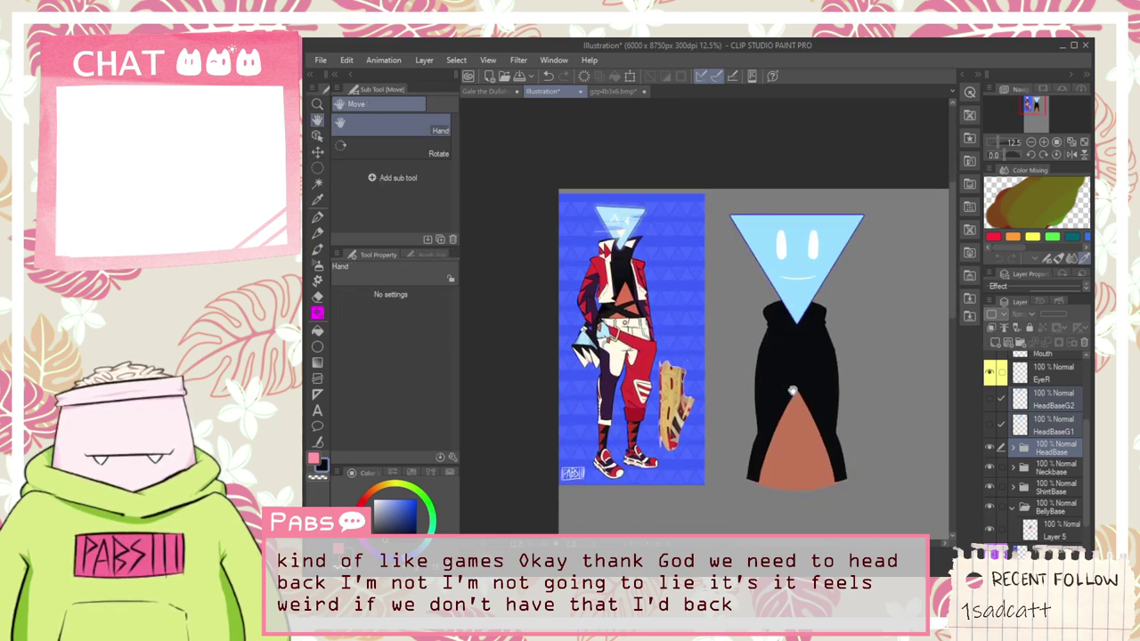
pyautogui.click(1056, 452)
pyautogui.click(1012, 469)
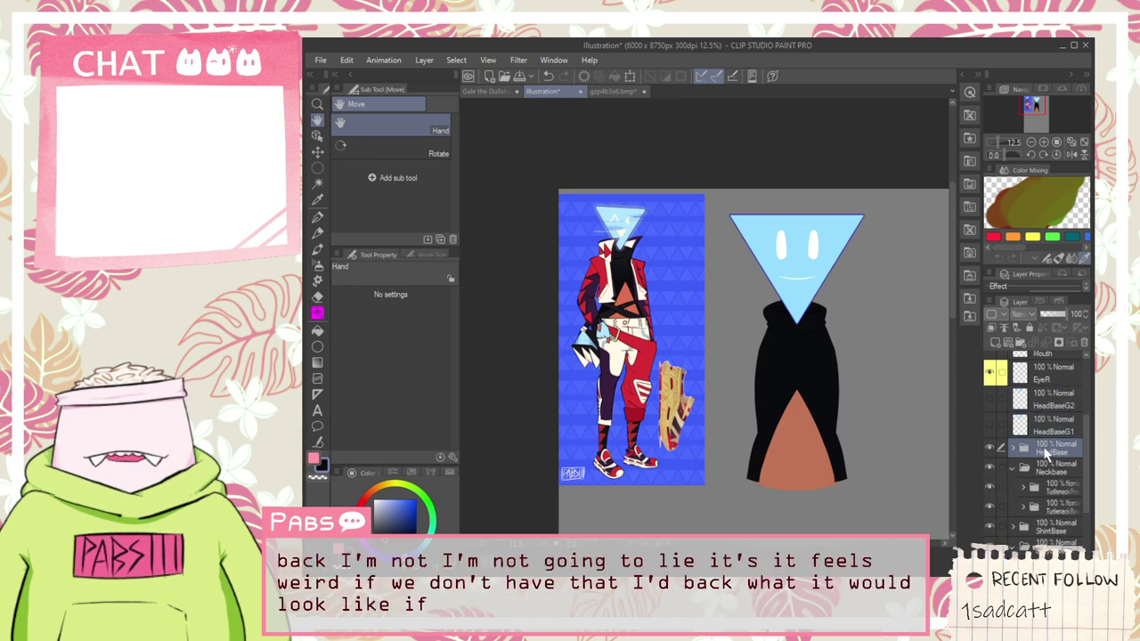
pyautogui.moveTo(1071, 454); pyautogui.dragTo(1059, 495)
pyautogui.scroll(3, 837, 307)
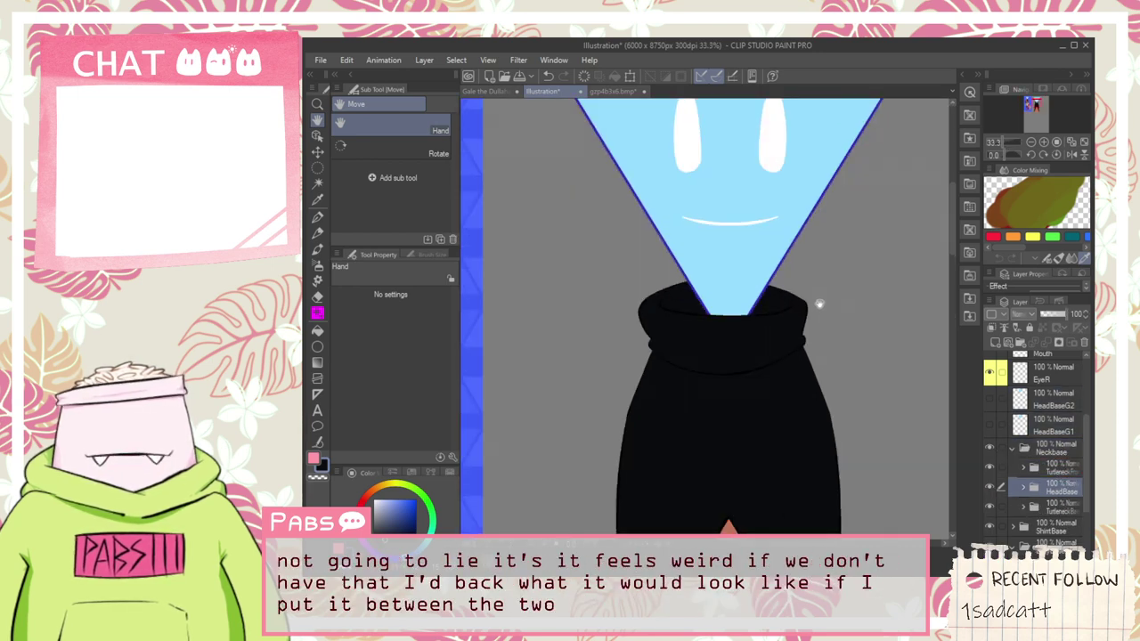
pyautogui.scroll(-3, 819, 304)
pyautogui.scroll(4, 828, 308)
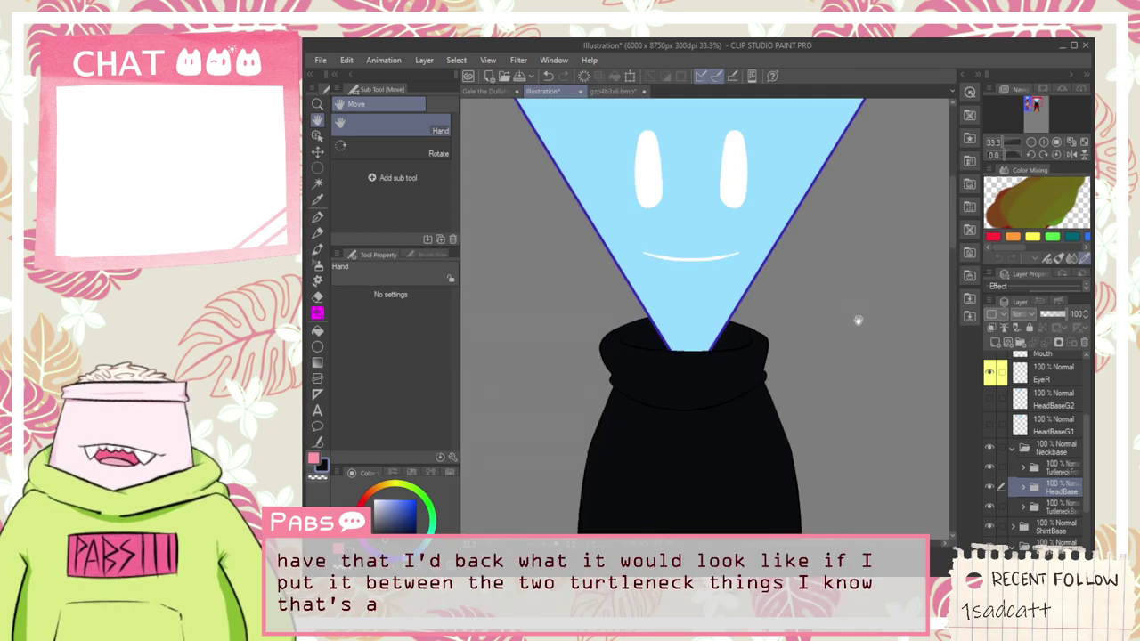
pyautogui.scroll(-1, 863, 324)
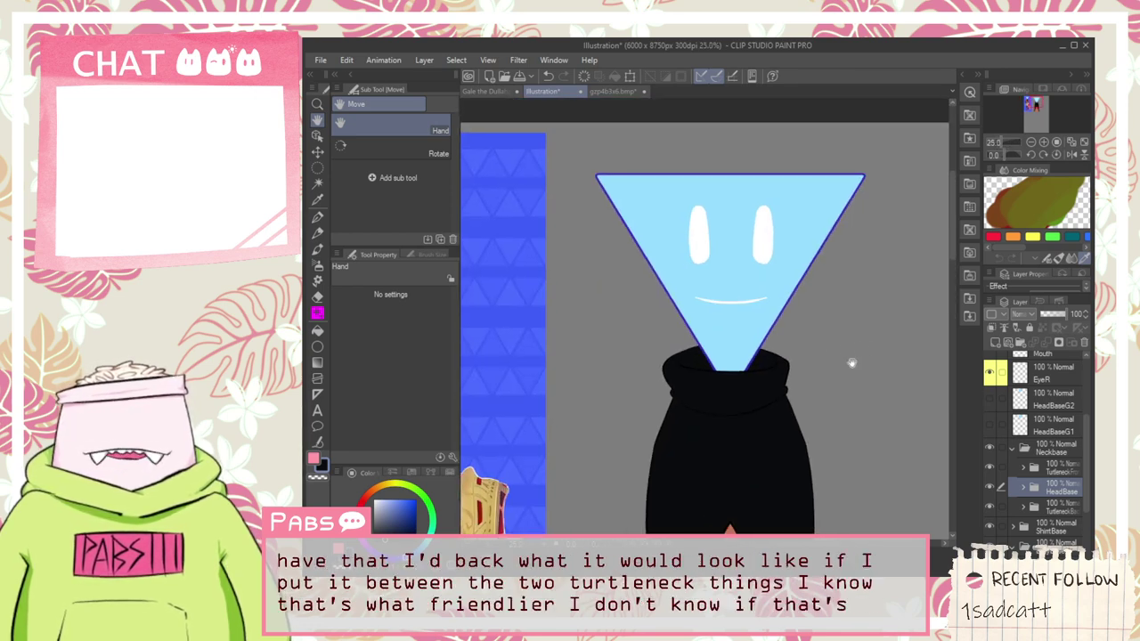
pyautogui.scroll(-5, 903, 398)
pyautogui.scroll(7, 901, 401)
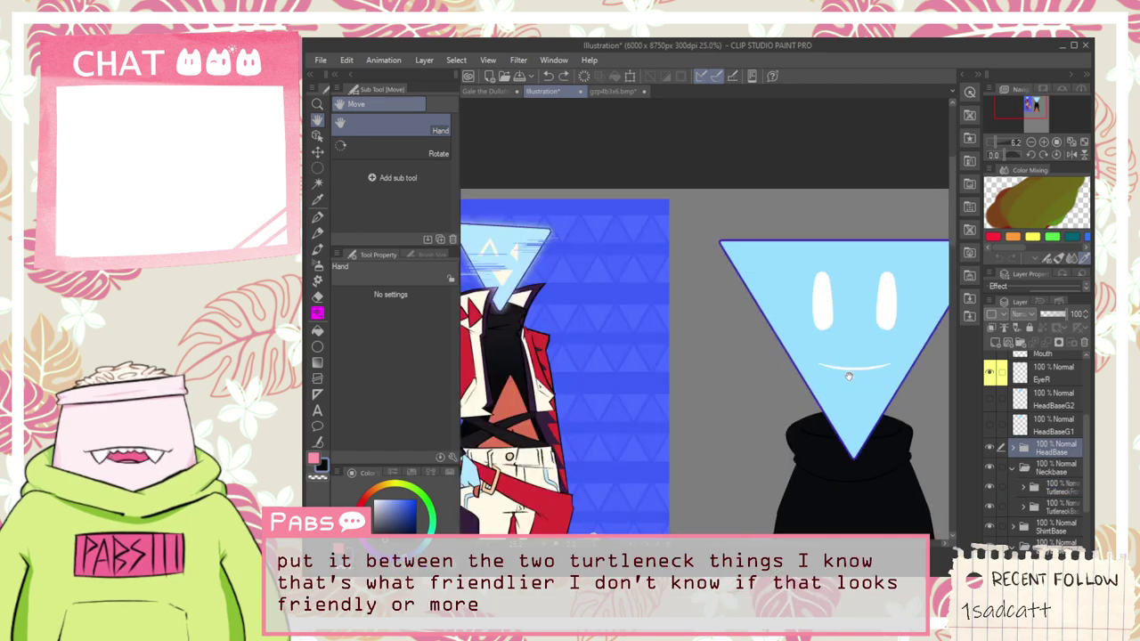
pyautogui.scroll(-4, 871, 409)
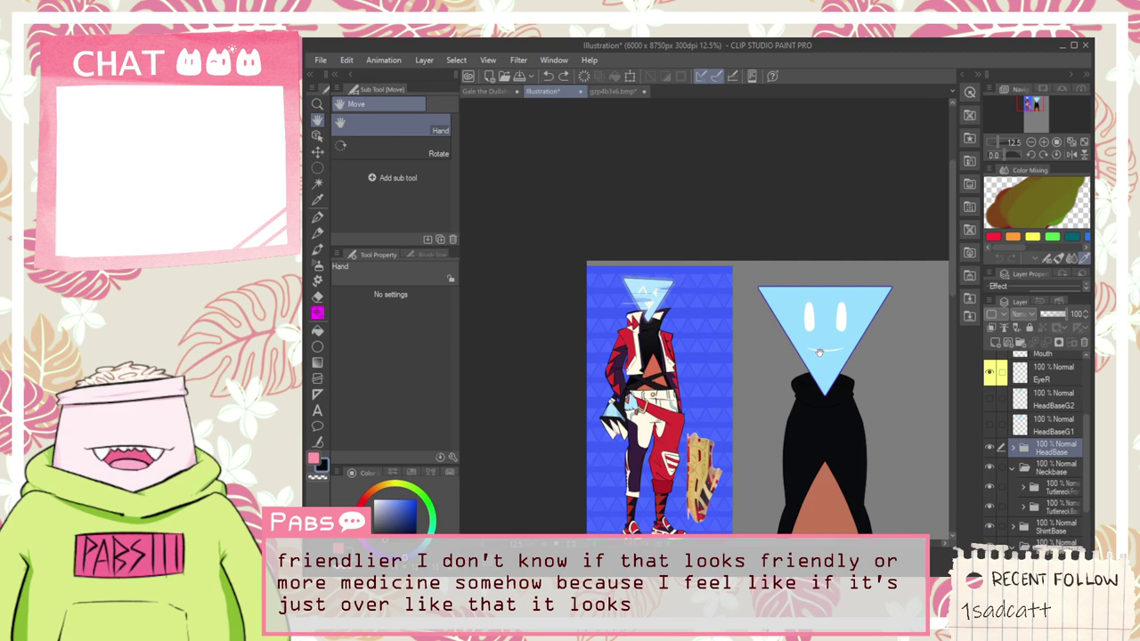
pyautogui.scroll(4, 1083, 406)
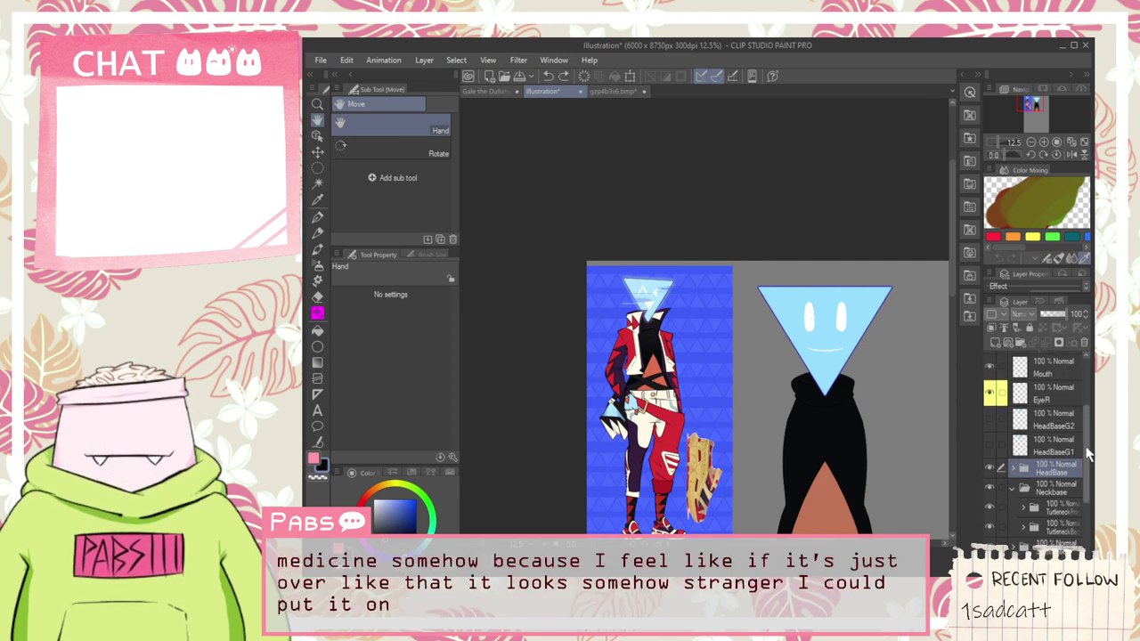
# Step: Select only the Neckbase folder, dropping the multiple selection of face and head layers
pyautogui.scroll(1, 1066, 372)
pyautogui.keyDown('shift'); pyautogui.click(1052, 423); pyautogui.keyUp('shift')
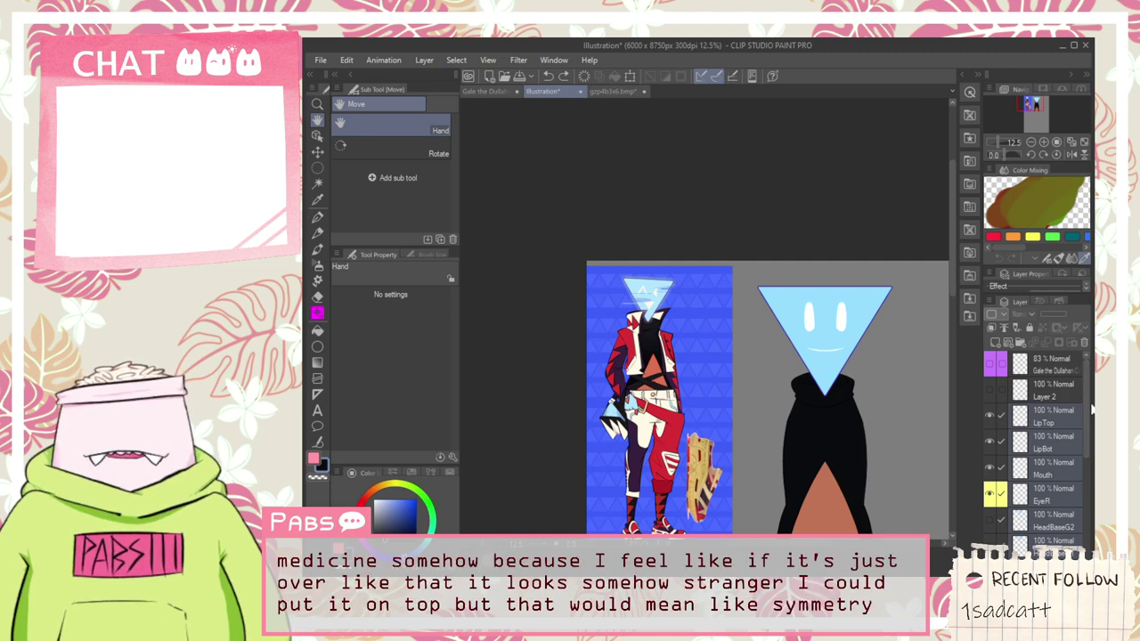
pyautogui.scroll(-4, 1090, 407)
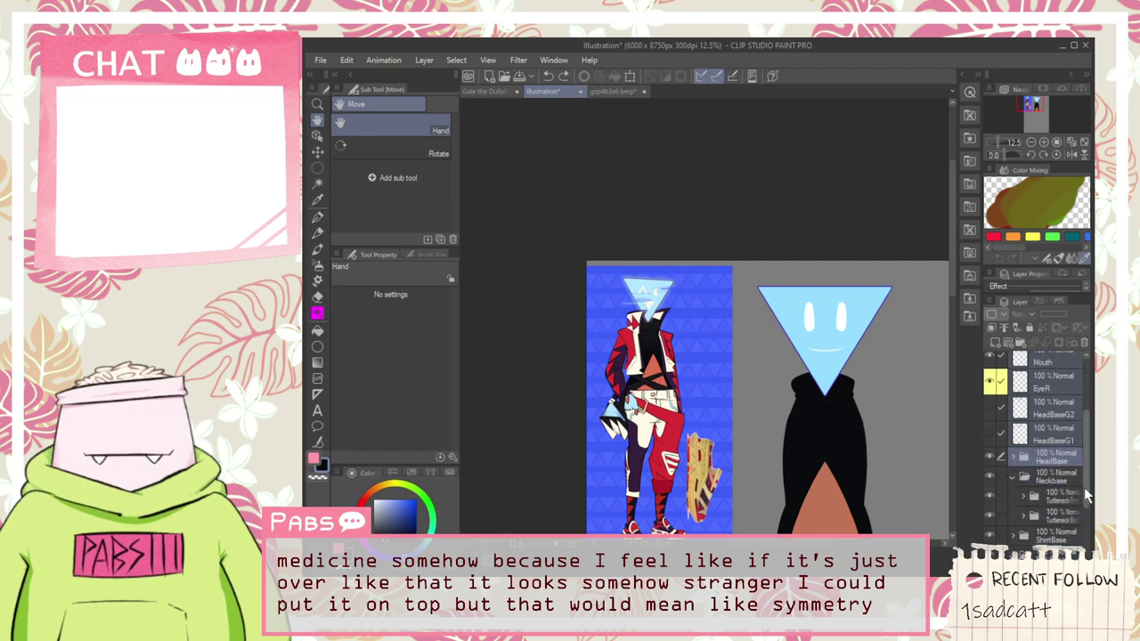
pyautogui.click(1072, 480)
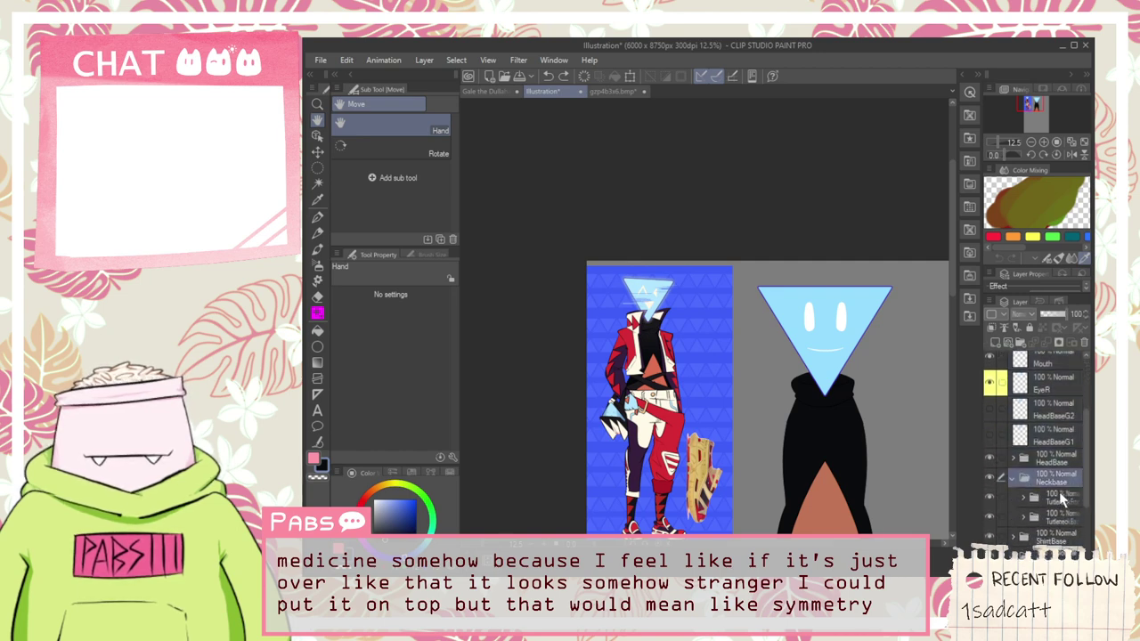
# Step: Examine the reference's jacket, shirt and pants against the drawn head and torso to decide which garment to draw
pyautogui.scroll(-1, 817, 408)
pyautogui.scroll(3, 754, 368)
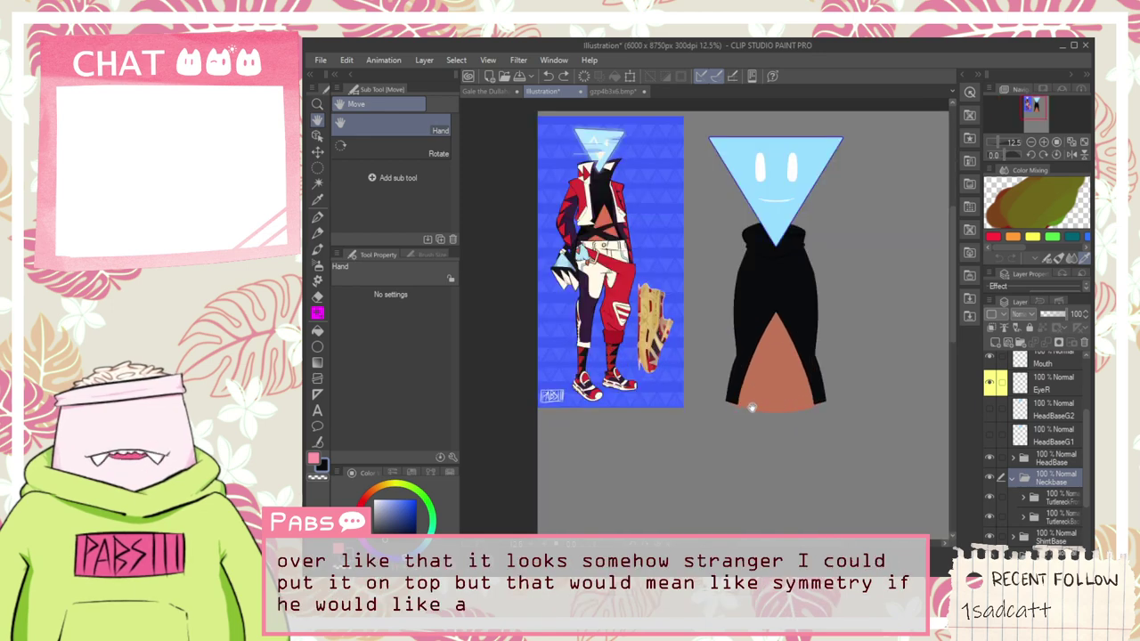
pyautogui.scroll(-2, 755, 368)
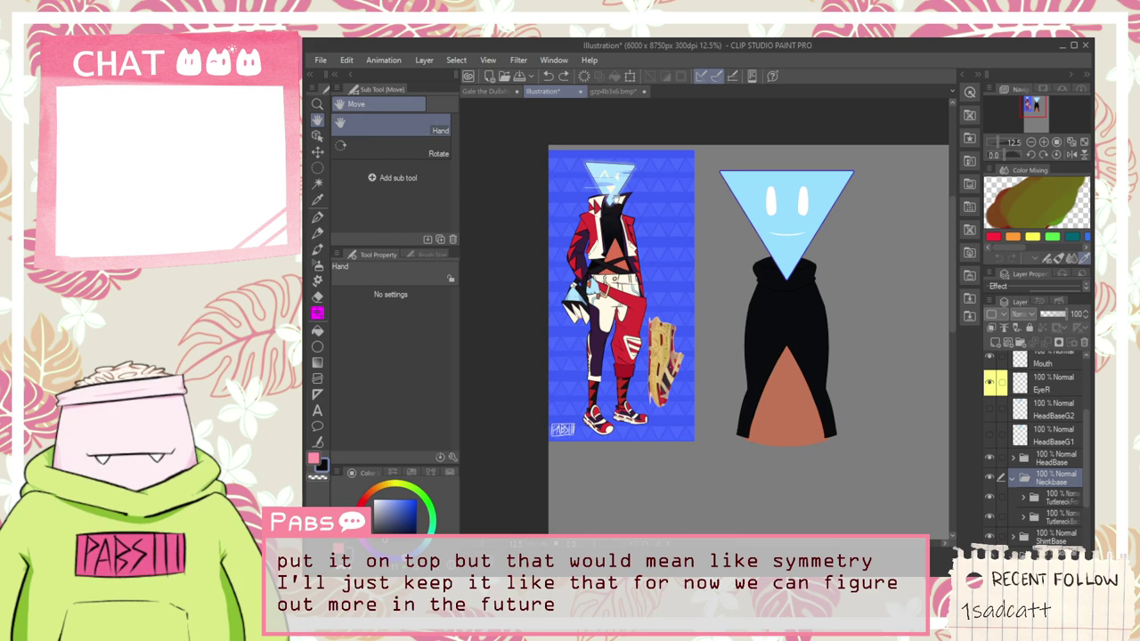
pyautogui.scroll(3, 613, 199)
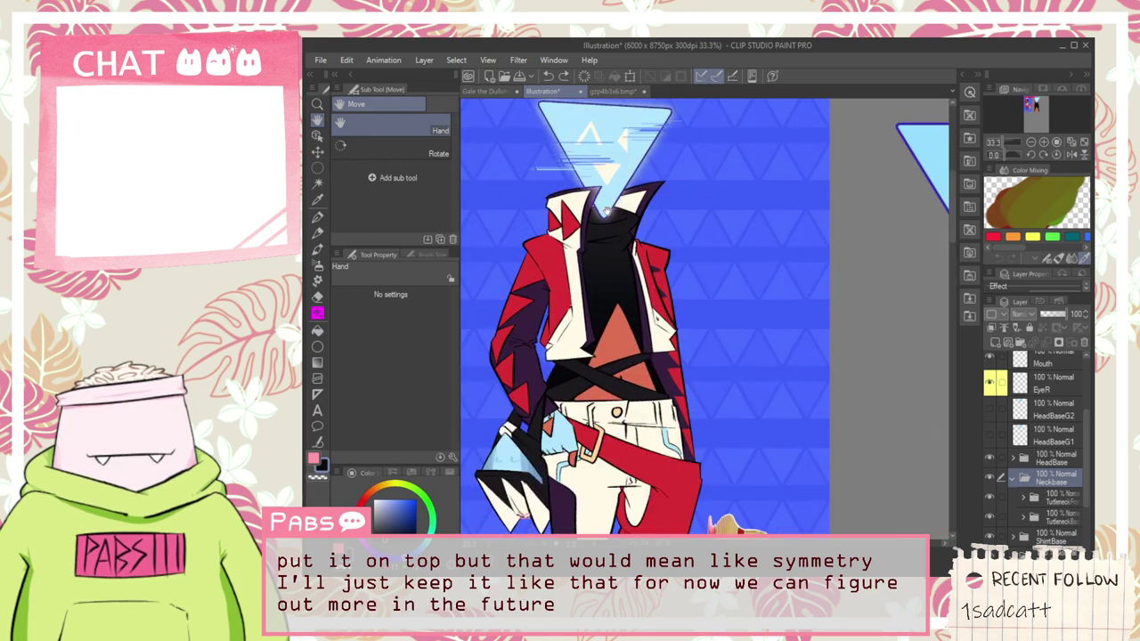
pyautogui.scroll(-3, 595, 212)
pyautogui.moveTo(642, 320); pyautogui.dragTo(580, 279)
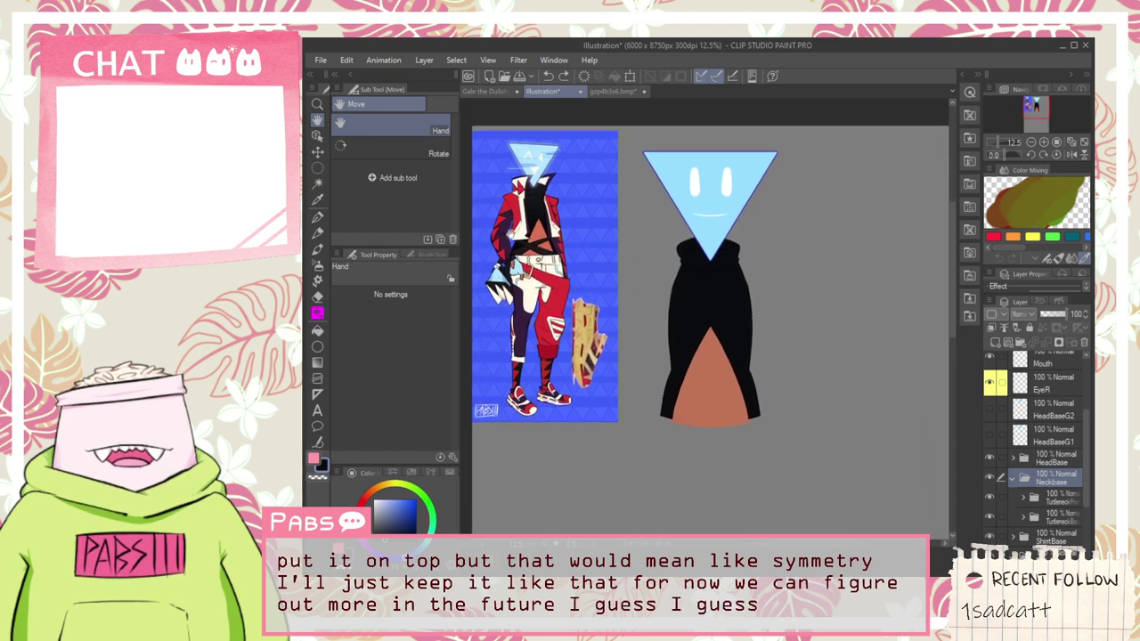
pyautogui.scroll(4, 516, 249)
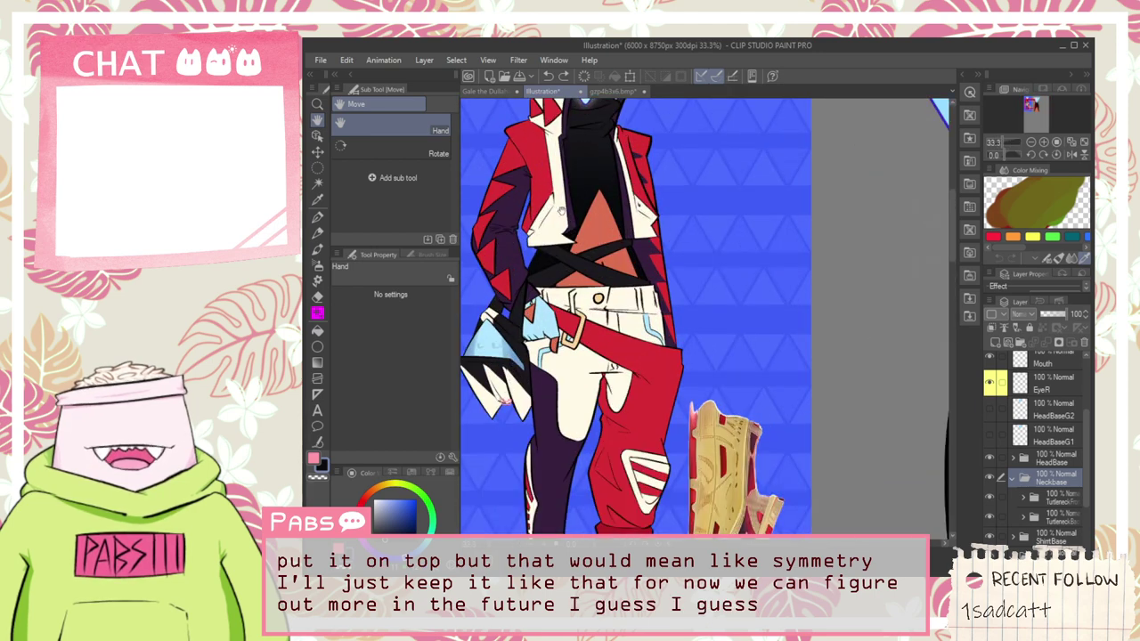
pyautogui.moveTo(577, 213); pyautogui.dragTo(573, 274)
pyautogui.scroll(-1, 573, 273)
pyautogui.scroll(-2, 570, 259)
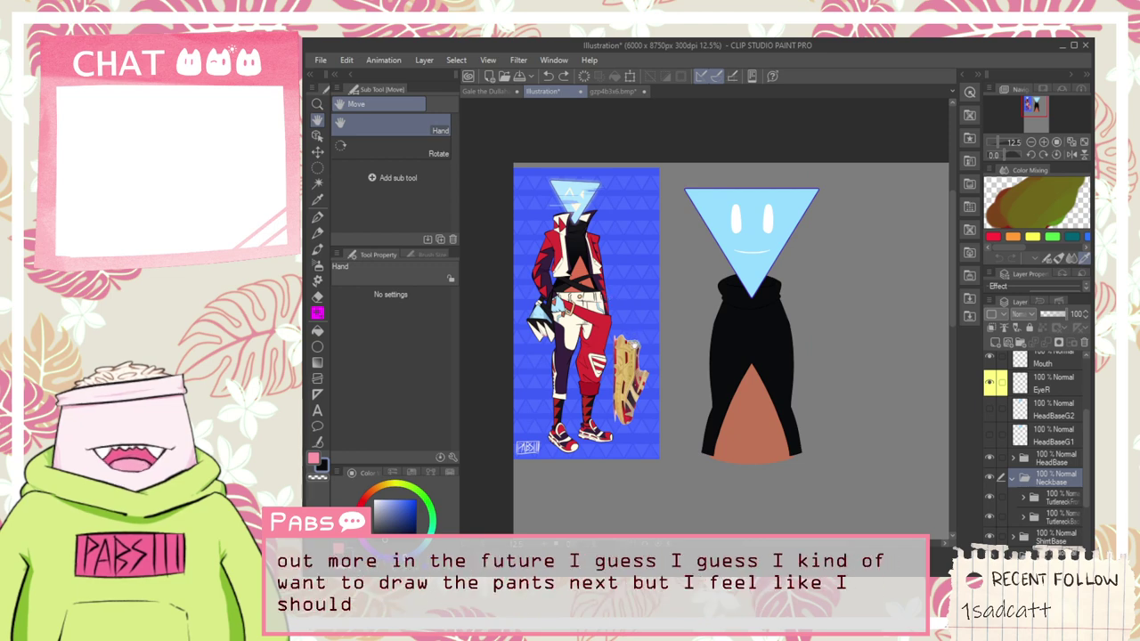
pyautogui.moveTo(633, 340); pyautogui.dragTo(594, 307)
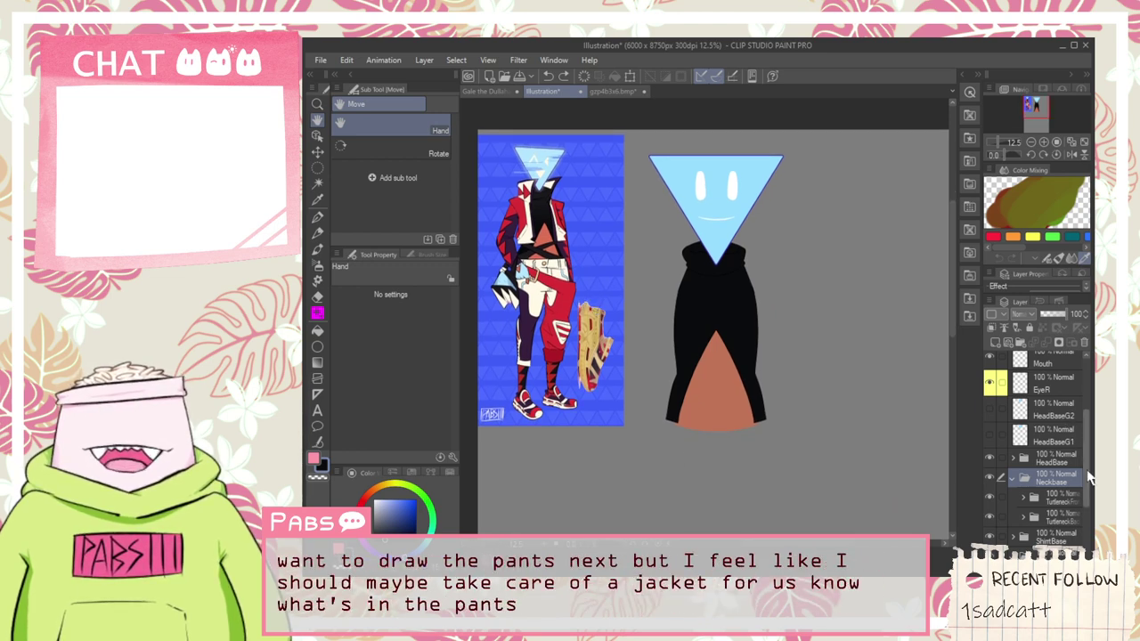
# Step: Show the 3D drawing figure layer behind the torso and compare its body with the reference outfit
pyautogui.moveTo(1087, 477); pyautogui.dragTo(1085, 547)
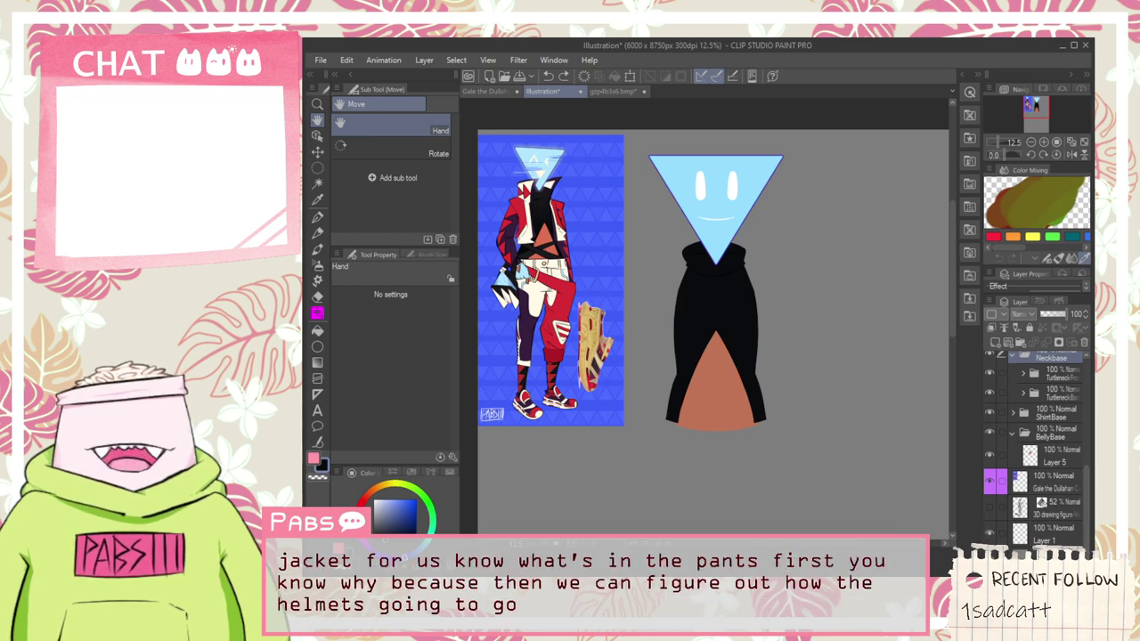
pyautogui.click(989, 506)
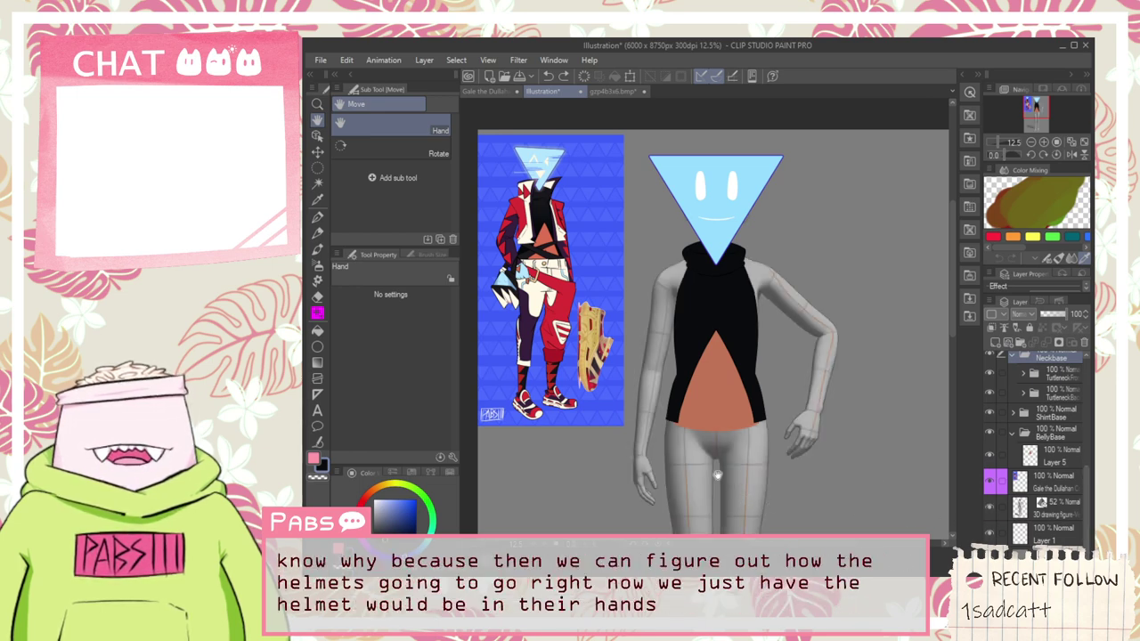
pyautogui.moveTo(718, 475); pyautogui.dragTo(728, 428)
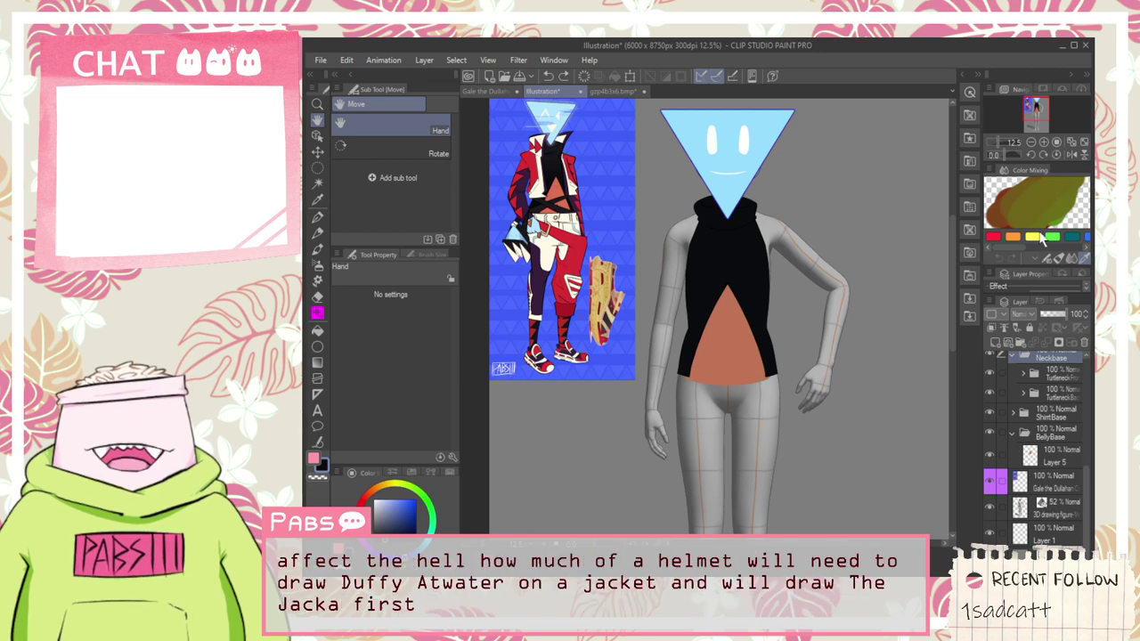
pyautogui.moveTo(623, 238); pyautogui.dragTo(547, 219)
pyautogui.scroll(4, 486, 173)
pyautogui.scroll(-2, 579, 175)
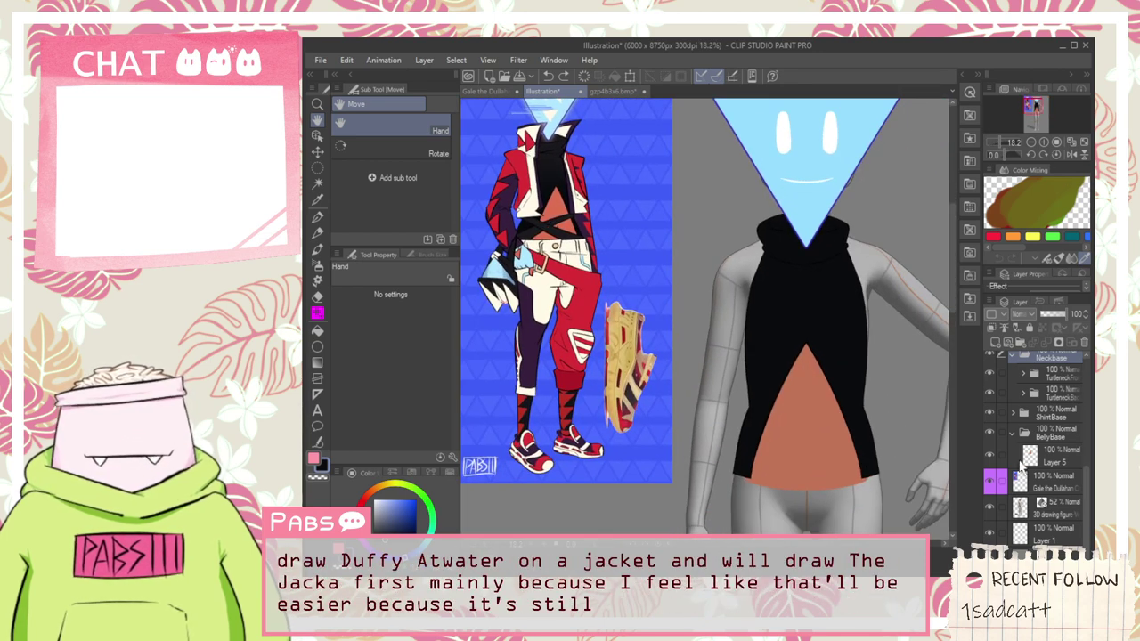
# Step: Collapse the Neckbase folder and add a new layer folder above it
pyautogui.scroll(3, 1037, 456)
pyautogui.scroll(1, 1041, 427)
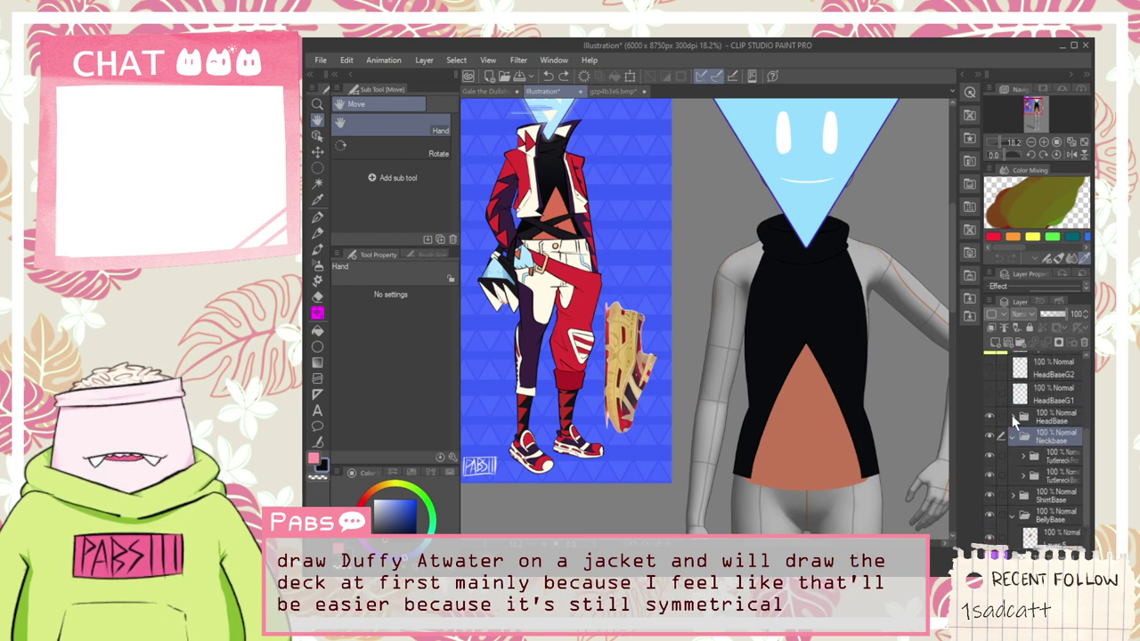
pyautogui.click(1012, 438)
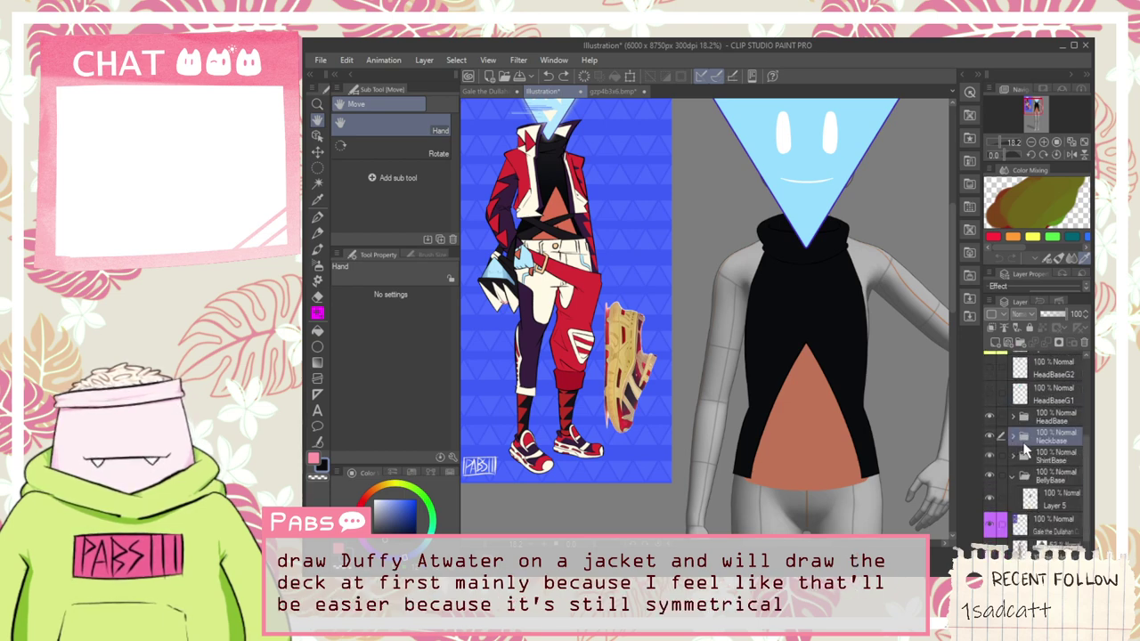
pyautogui.click(1020, 343)
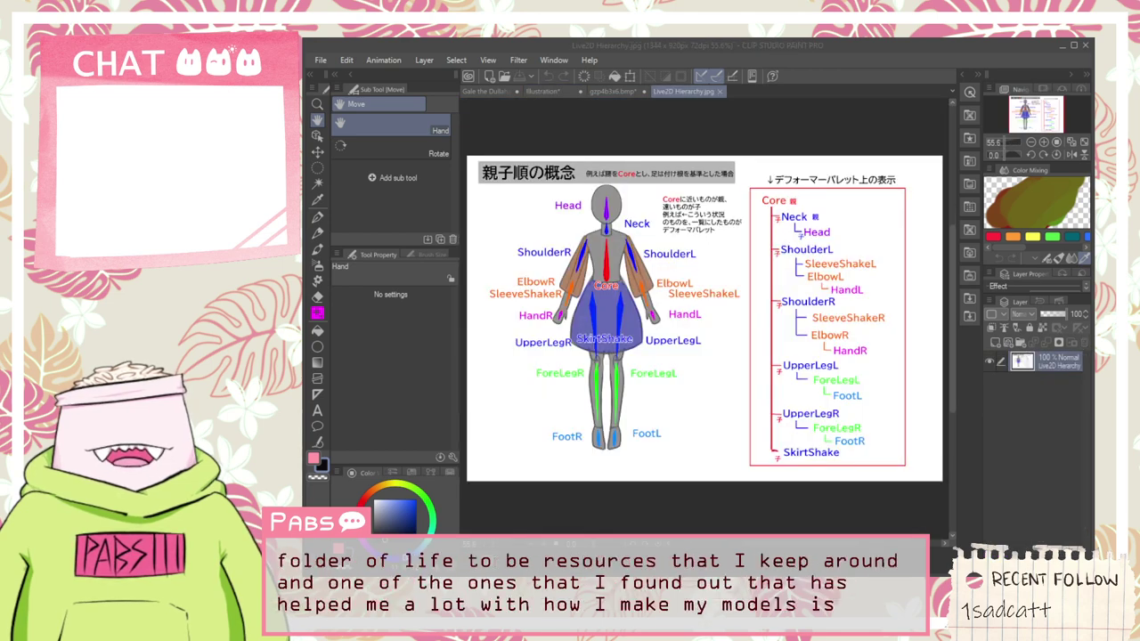
# Step: Examine the Live2D Hierarchy.jpg diagram for how the head, core, arm, hand and leg parts are separated and parented
pyautogui.click(771, 57)
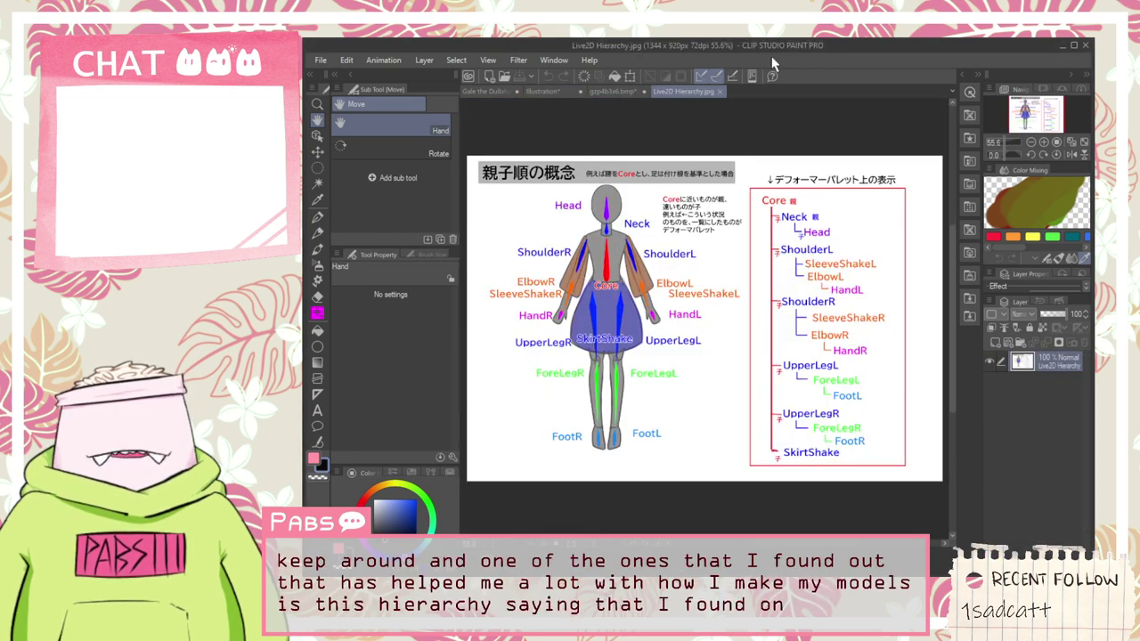
pyautogui.moveTo(629, 268); pyautogui.dragTo(636, 228)
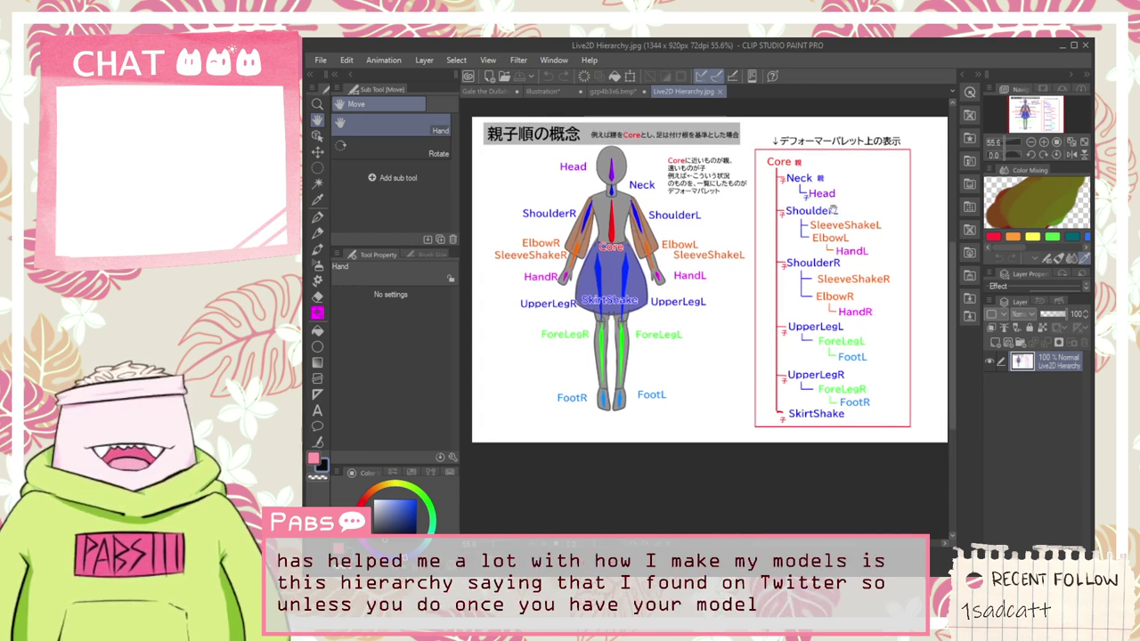
pyautogui.moveTo(832, 209); pyautogui.dragTo(827, 211)
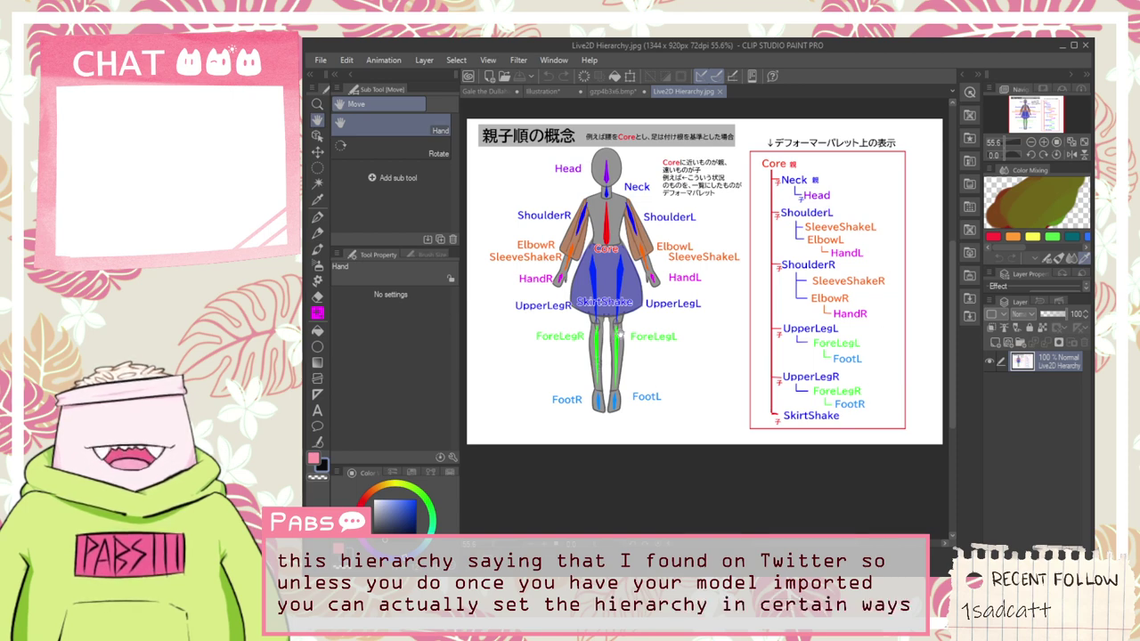
pyautogui.scroll(1, 585, 217)
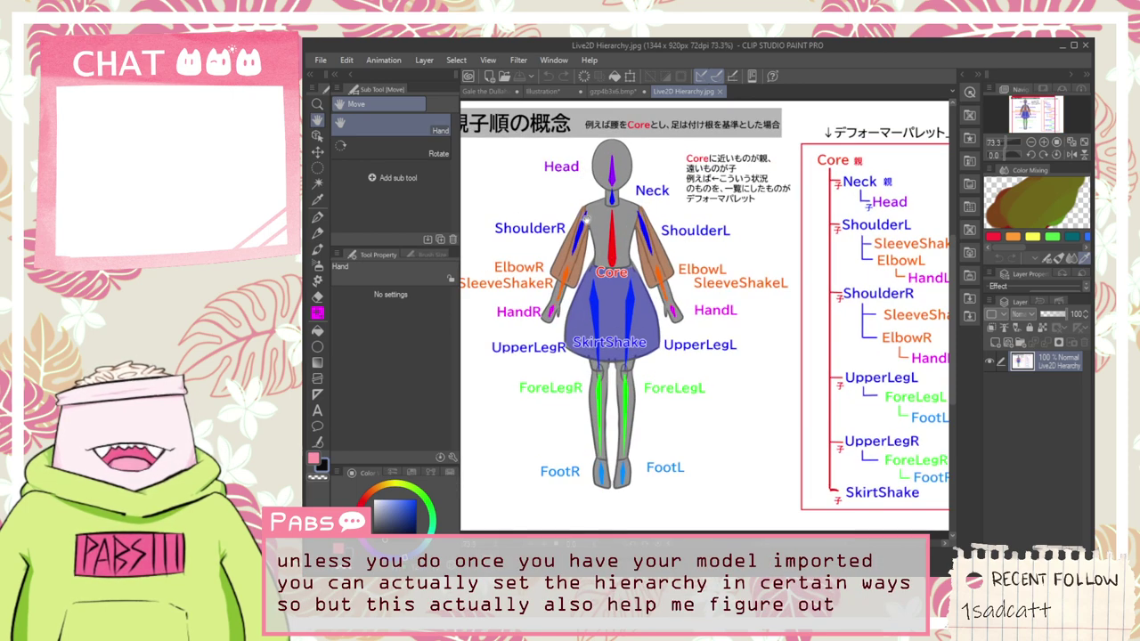
pyautogui.scroll(1, 586, 219)
pyautogui.scroll(-2, 597, 221)
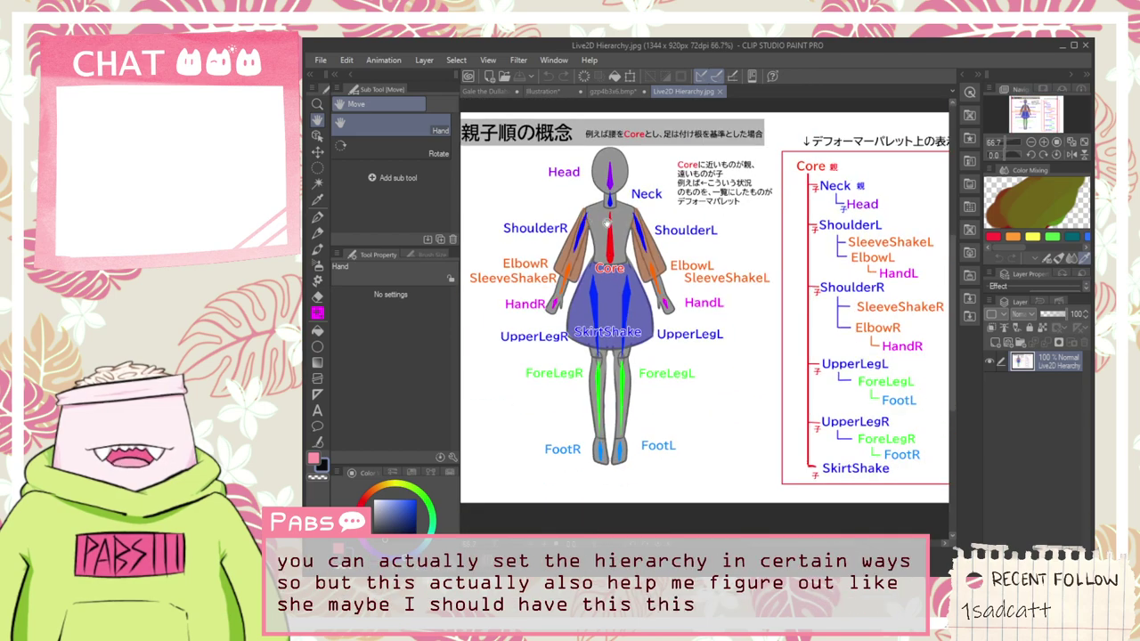
pyautogui.scroll(3, 583, 219)
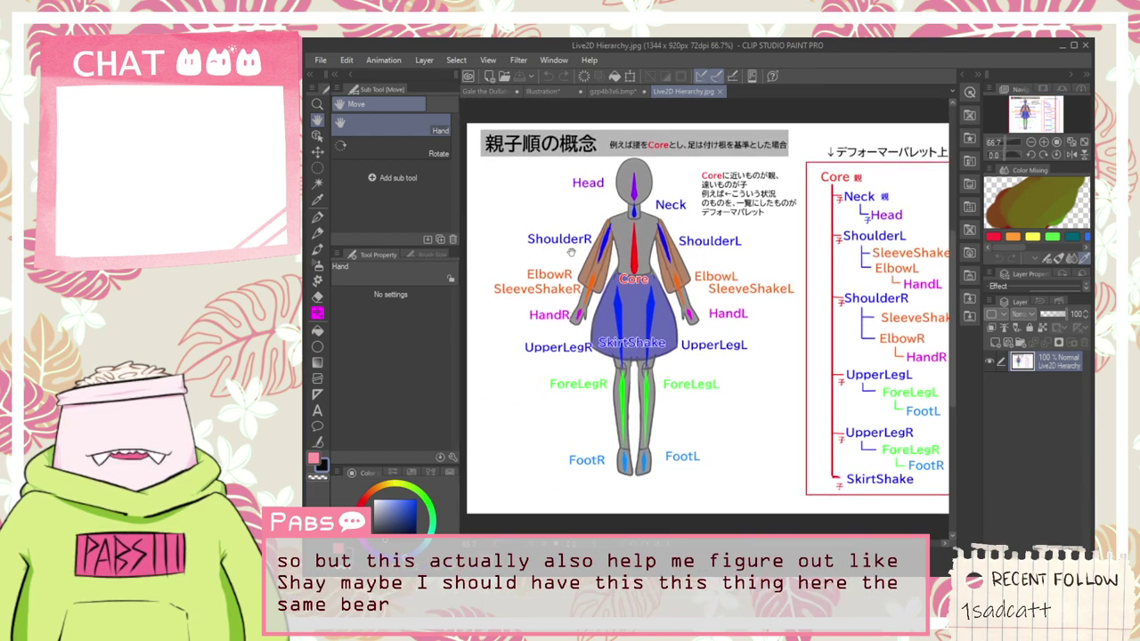
pyautogui.moveTo(605, 252); pyautogui.dragTo(768, 264)
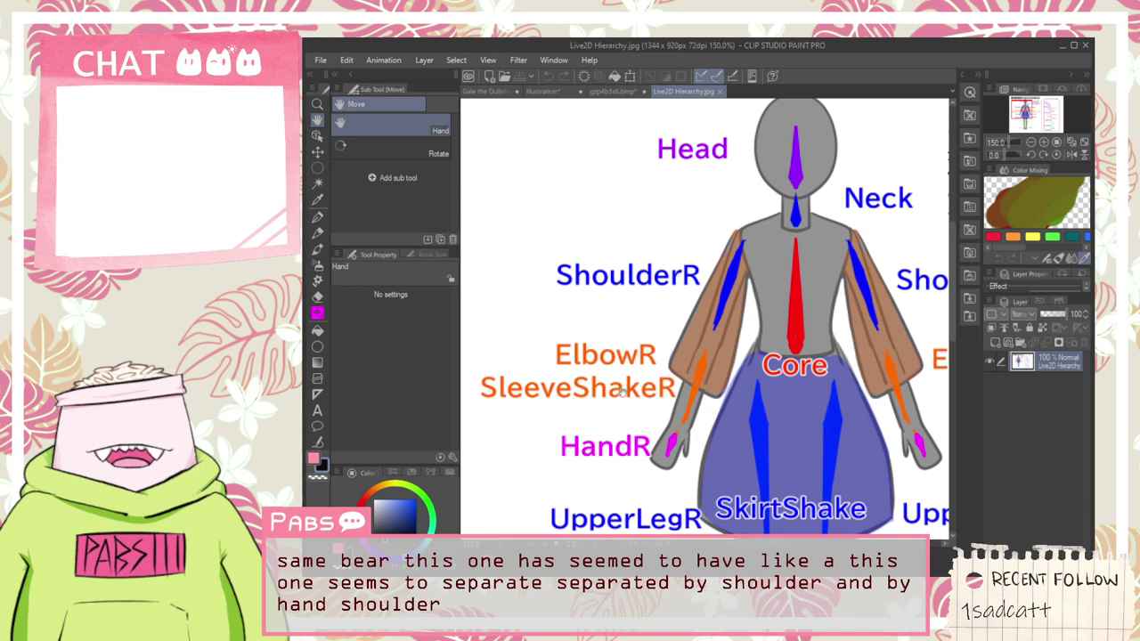
pyautogui.scroll(-3, 674, 435)
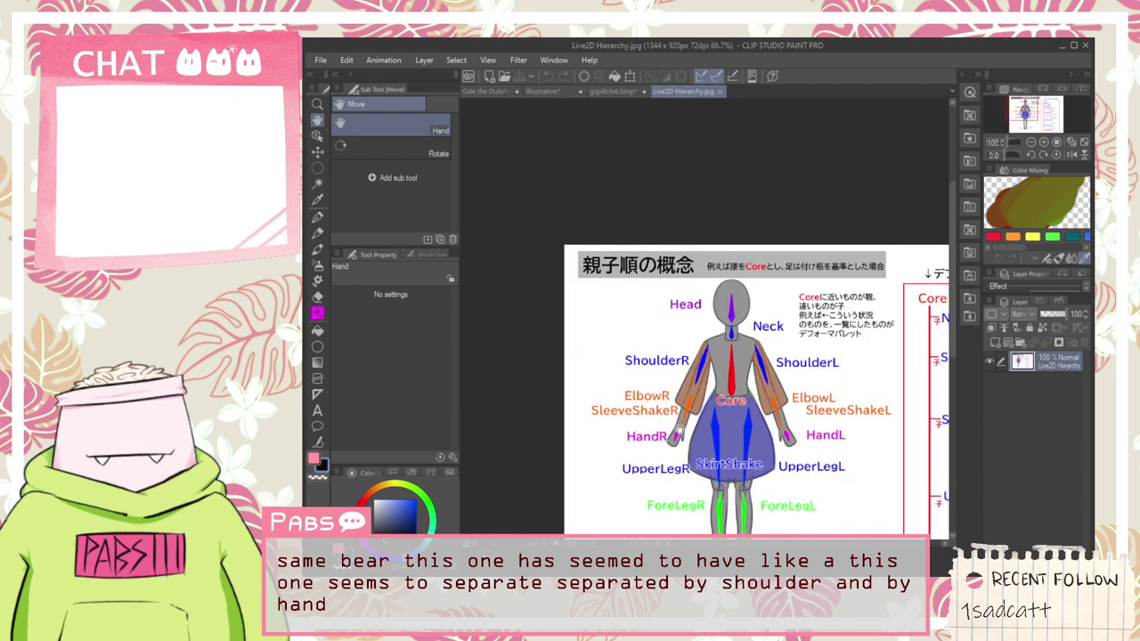
pyautogui.moveTo(742, 479); pyautogui.dragTo(638, 318)
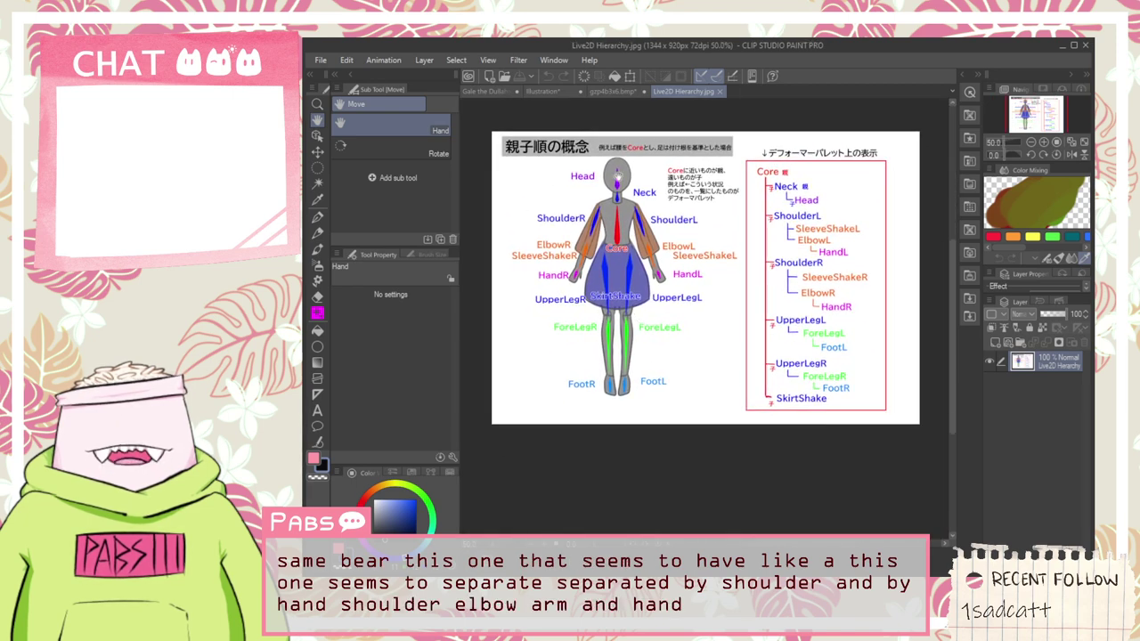
pyautogui.scroll(2, 618, 177)
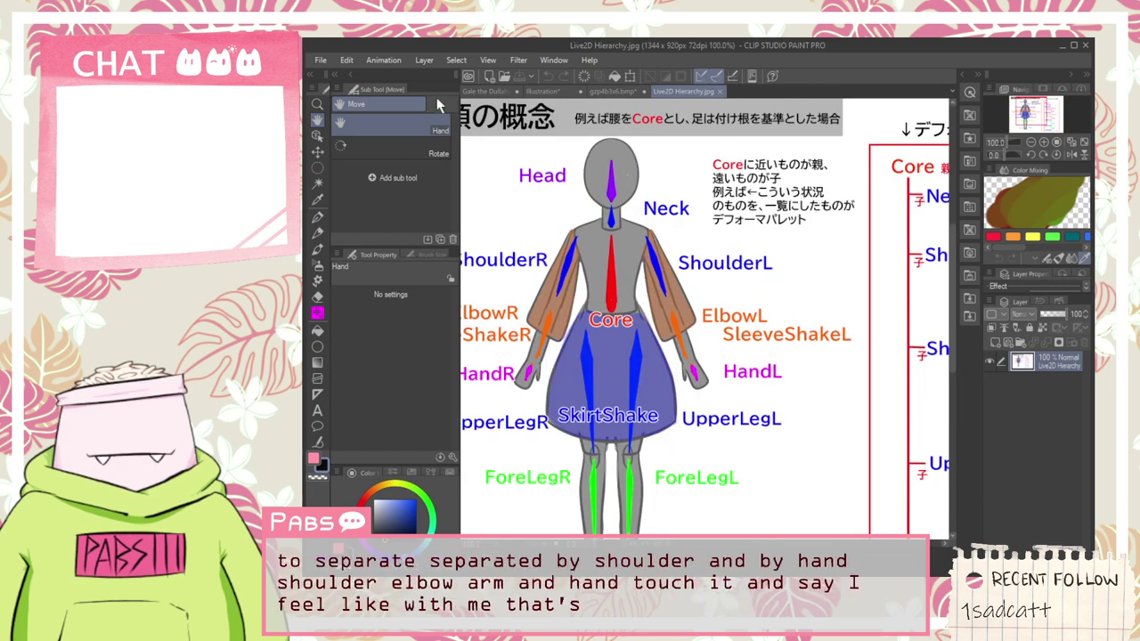
# Step: Close the gzp4b3x6.bmp image, return to the character illustration and save it as GaleModel
pyautogui.scroll(-2, 571, 286)
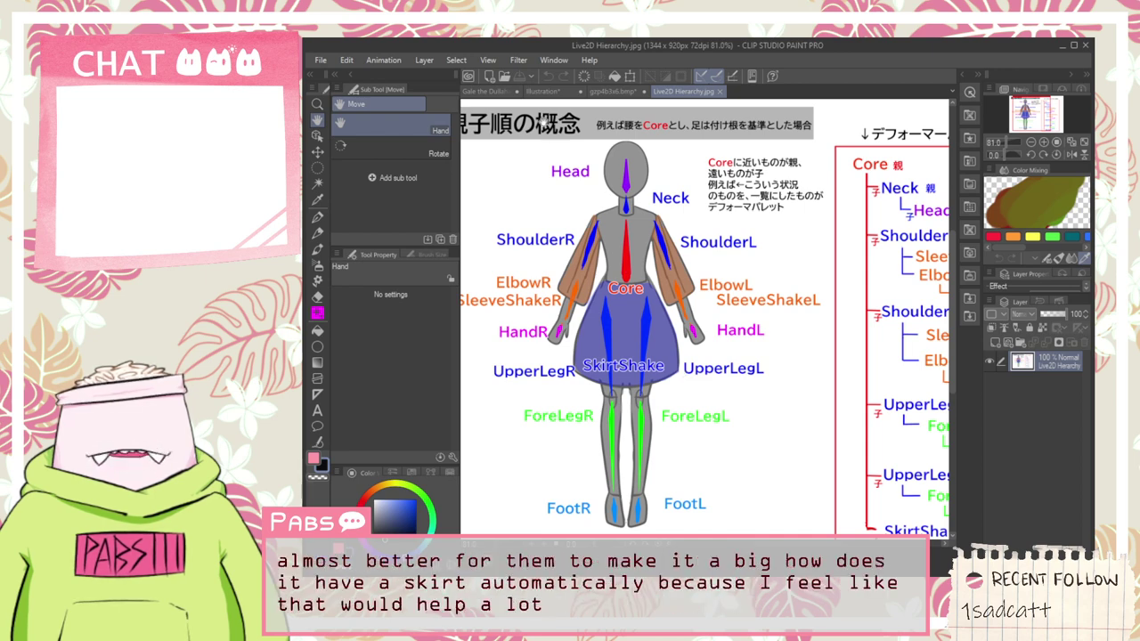
pyautogui.click(613, 91)
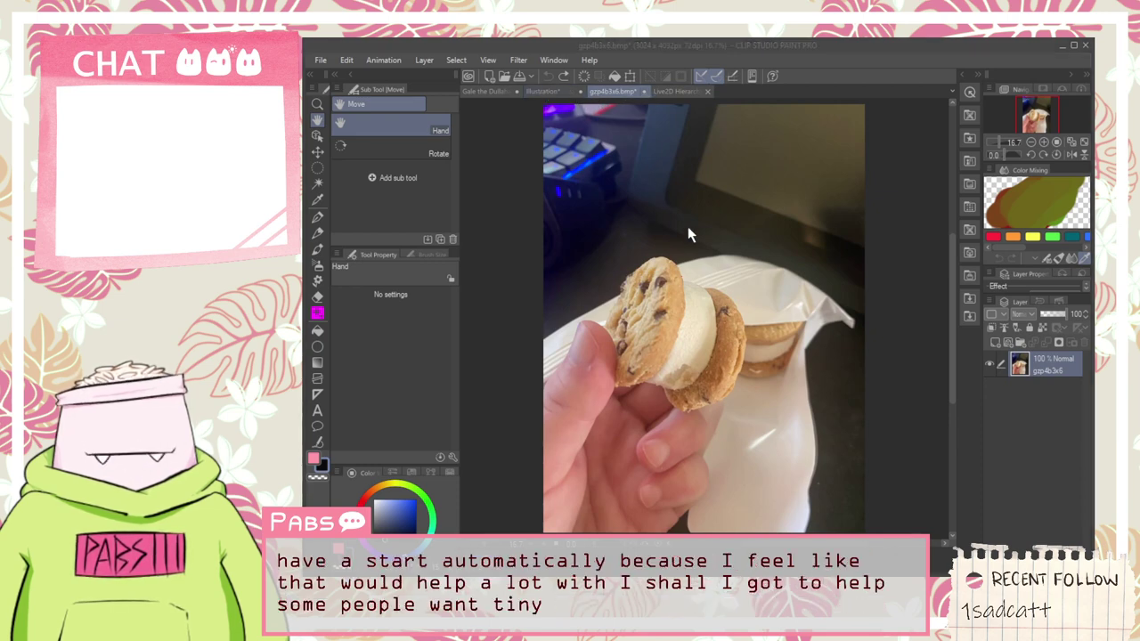
pyautogui.click(645, 91)
pyautogui.click(537, 91)
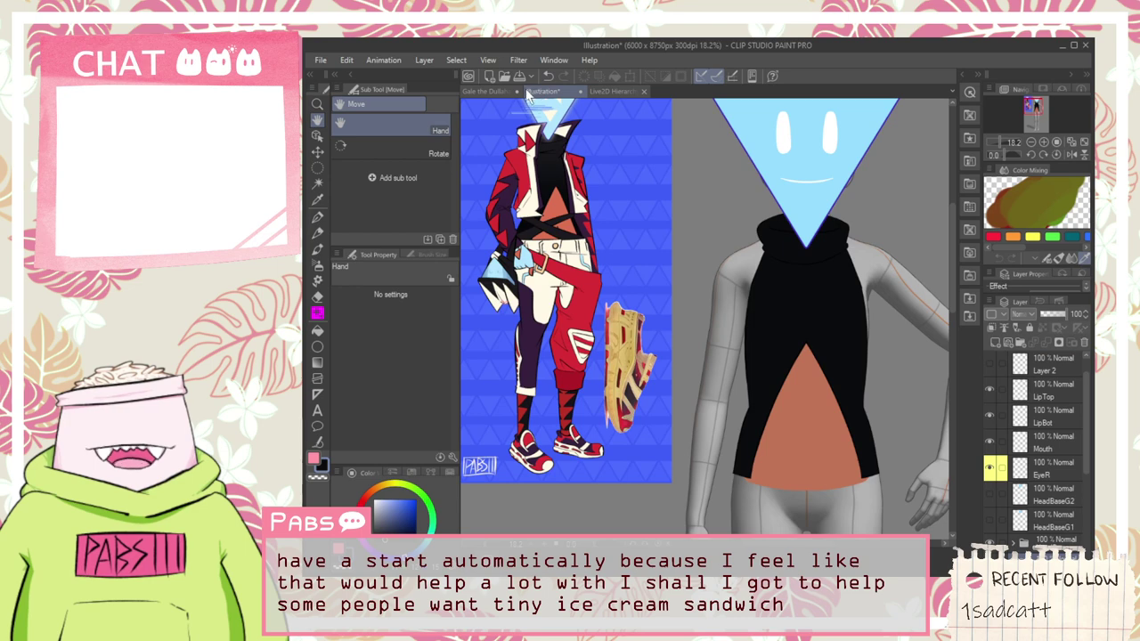
pyautogui.scroll(-3, 703, 241)
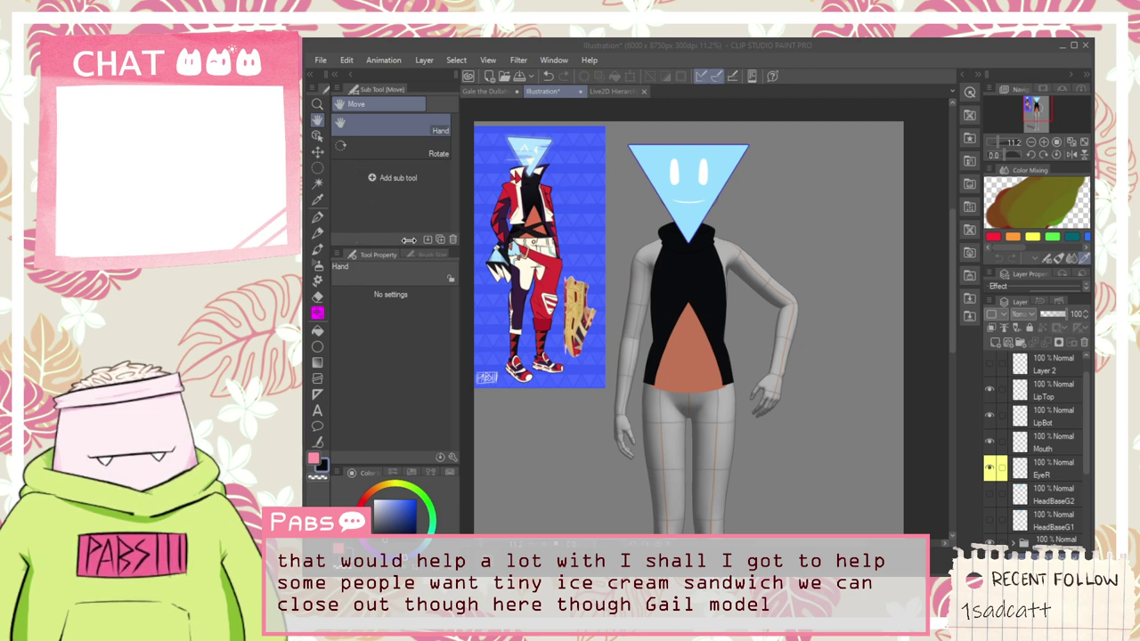
pyautogui.press('Return')
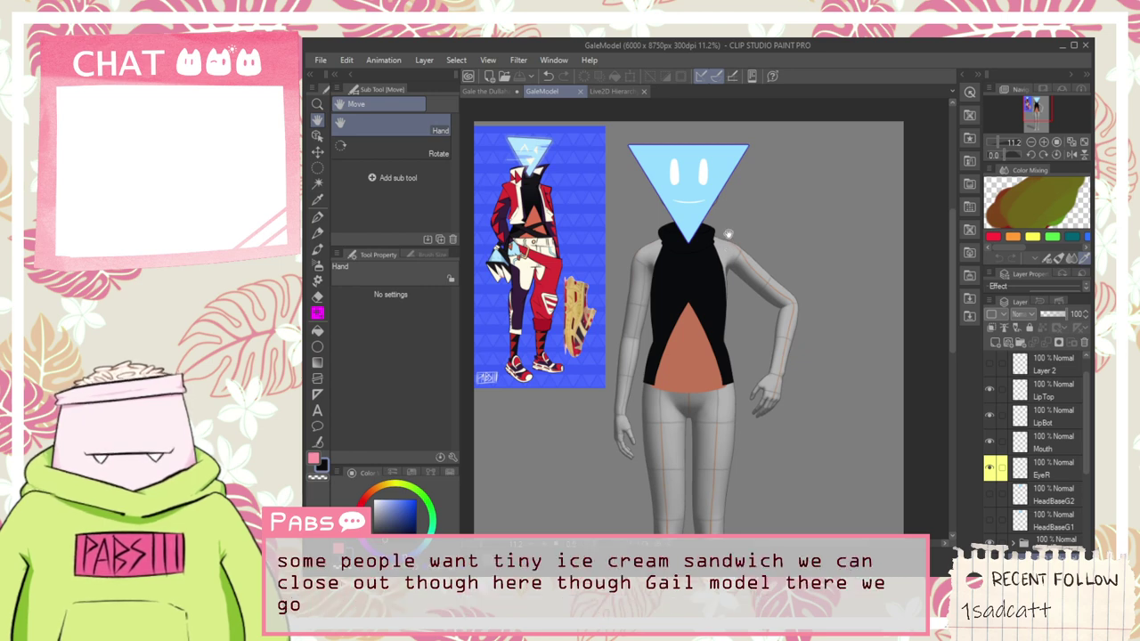
# Step: Examine the reference's jacket collar, shoulders and hem against the drawn torso and the grey figure's arms
pyautogui.scroll(3, 725, 232)
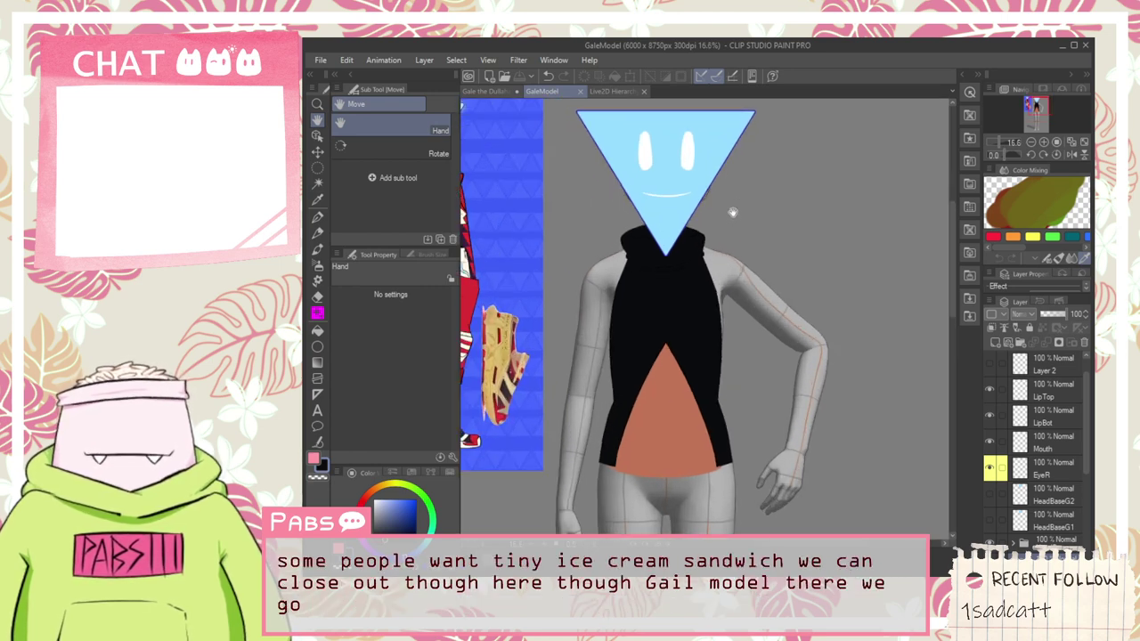
pyautogui.scroll(-3, 732, 214)
pyautogui.scroll(2, 692, 272)
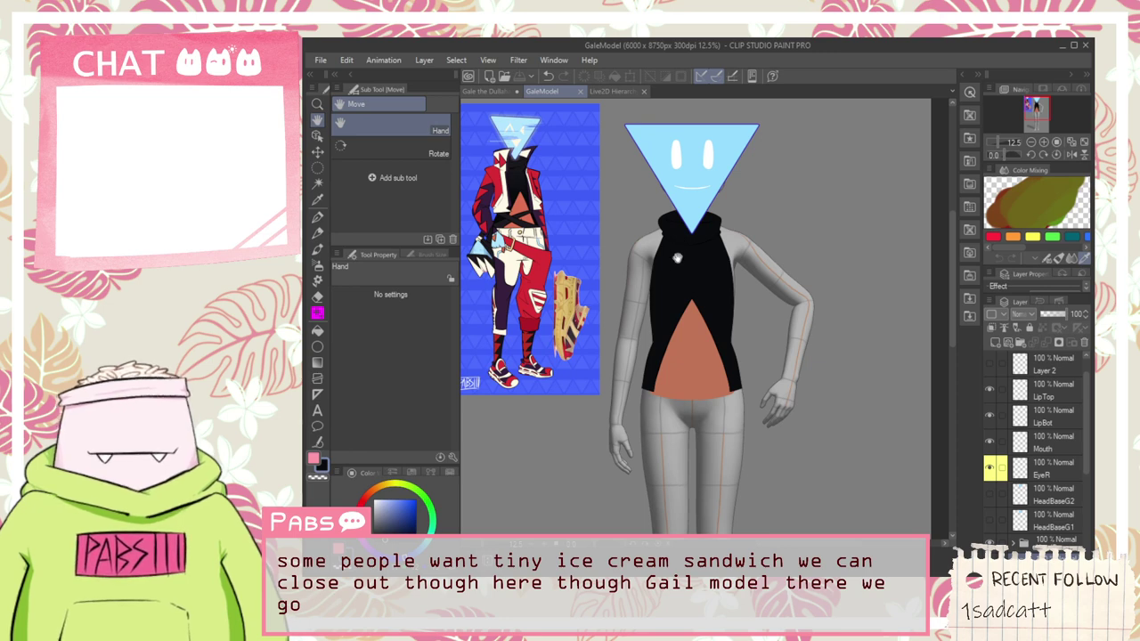
pyautogui.scroll(4, 704, 276)
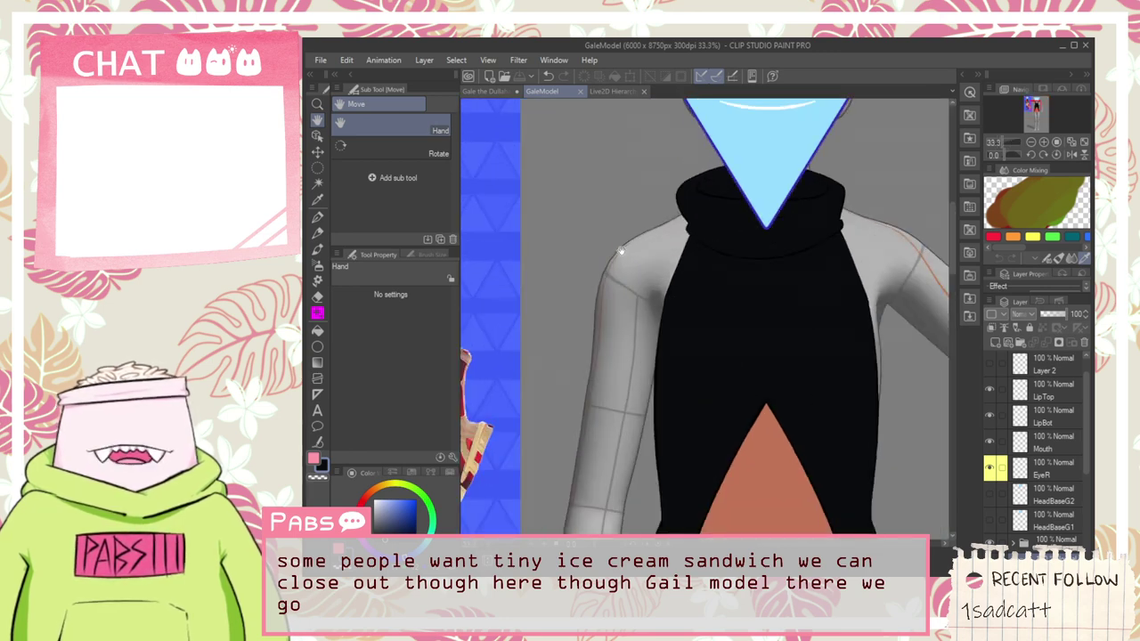
pyautogui.scroll(-5, 620, 252)
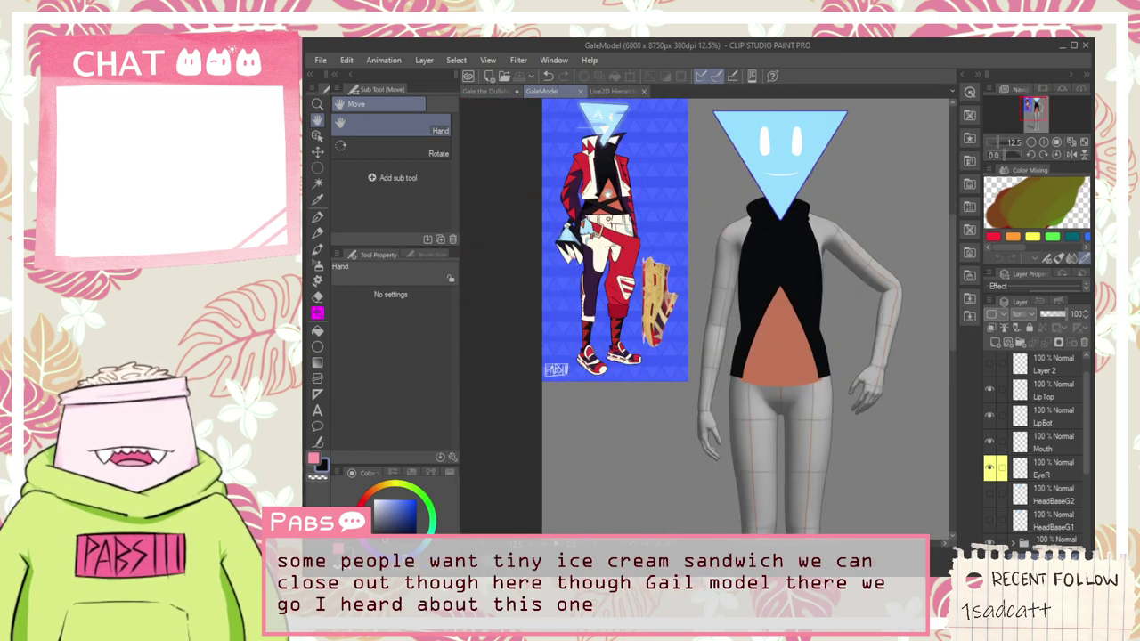
pyautogui.scroll(5, 621, 210)
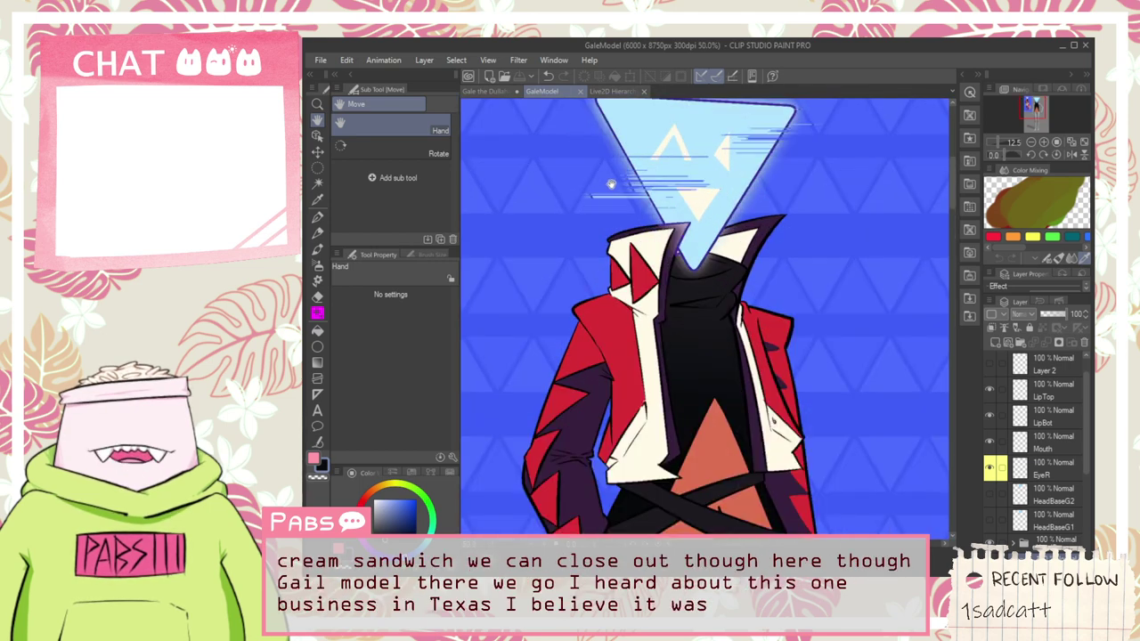
pyautogui.scroll(-3, 620, 208)
pyautogui.scroll(1, 682, 289)
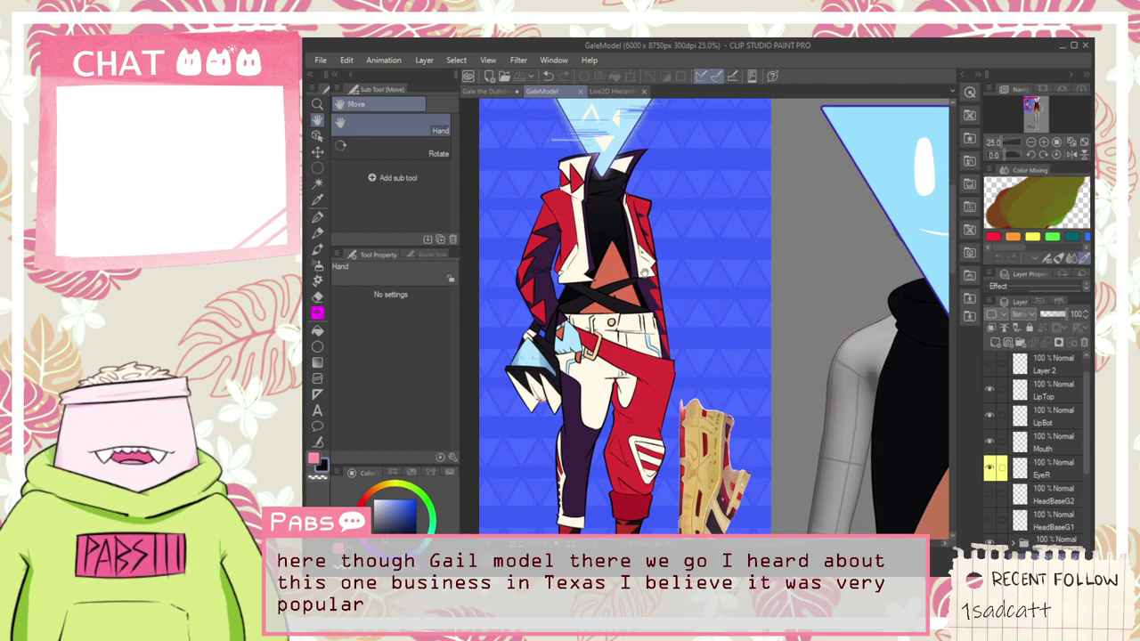
pyautogui.moveTo(752, 376); pyautogui.dragTo(581, 226)
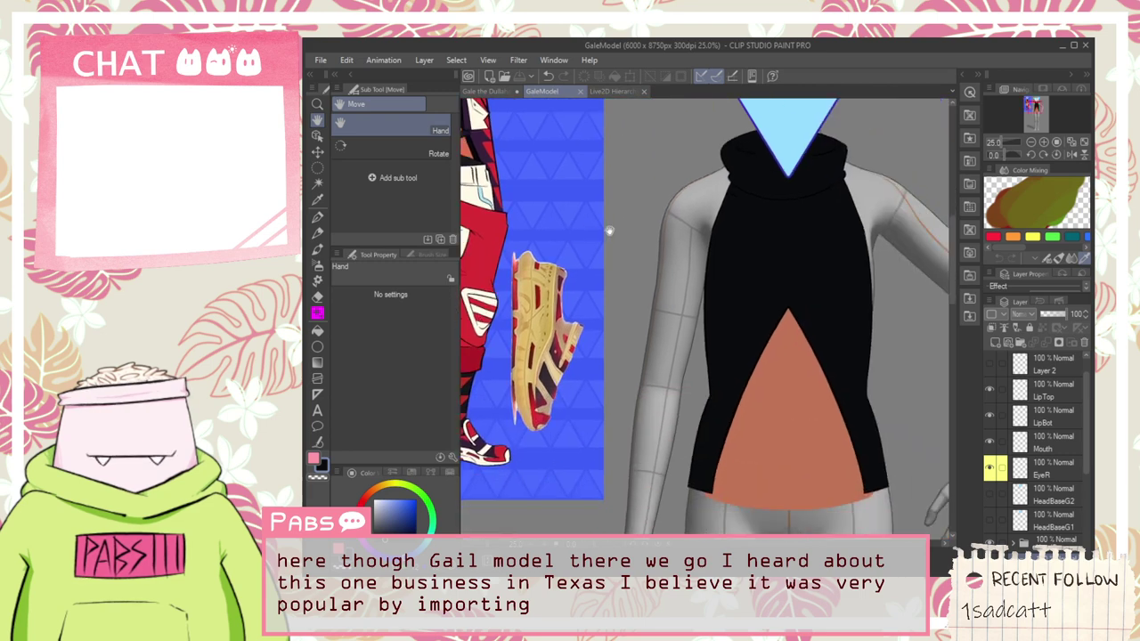
pyautogui.scroll(-2, 617, 229)
pyautogui.moveTo(862, 394); pyautogui.dragTo(835, 394)
pyautogui.scroll(-3, 1081, 481)
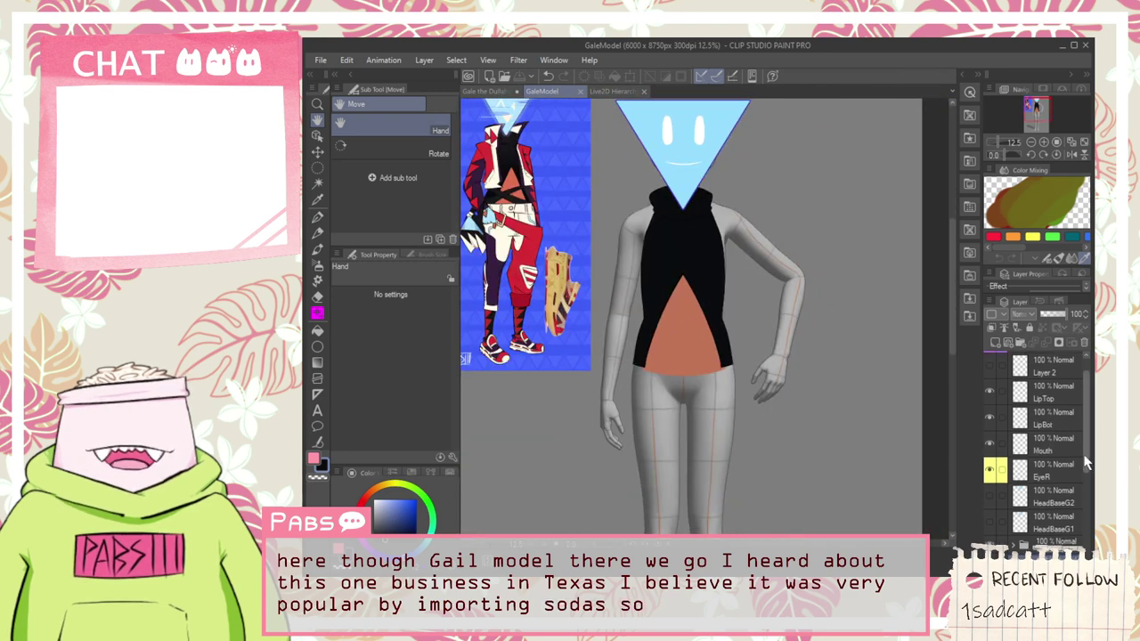
# Step: Locate the JacketTorso folder and compare the reference jacket's collar and front panels with the drawn turtleneck
pyautogui.moveTo(1087, 501); pyautogui.dragTo(1086, 497)
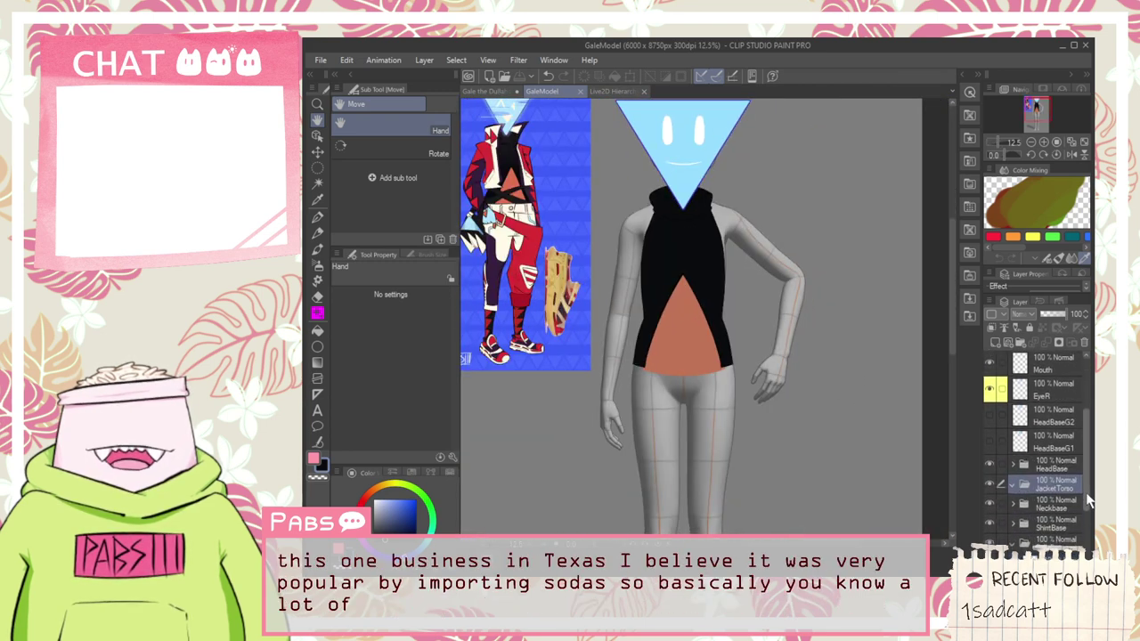
pyautogui.scroll(4, 742, 272)
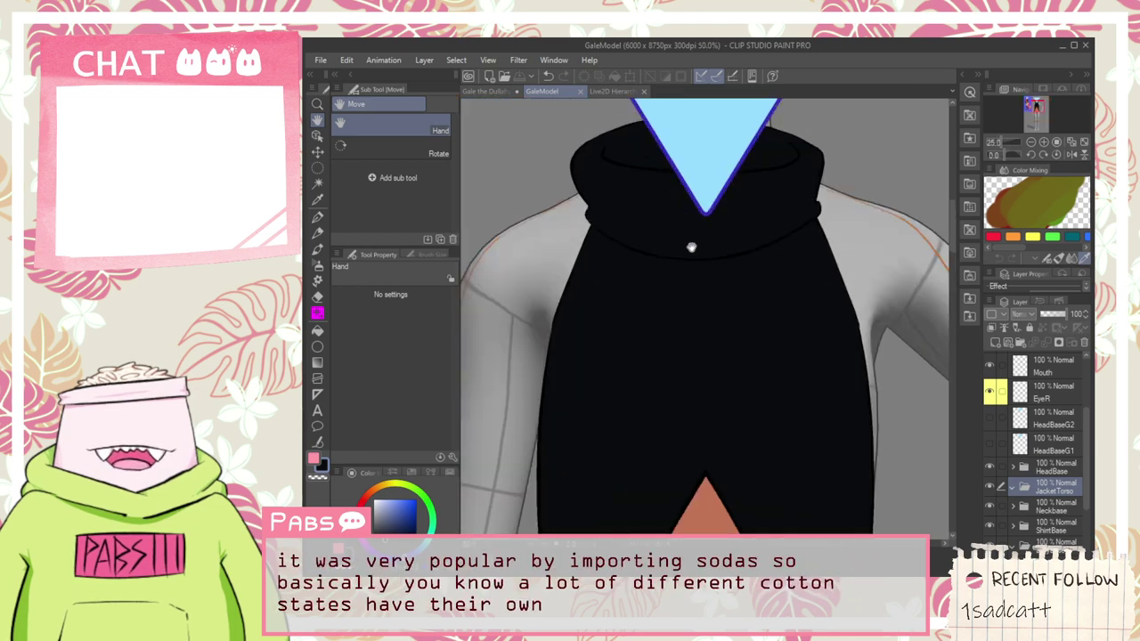
pyautogui.scroll(-2, 698, 258)
pyautogui.moveTo(700, 276); pyautogui.dragTo(746, 283)
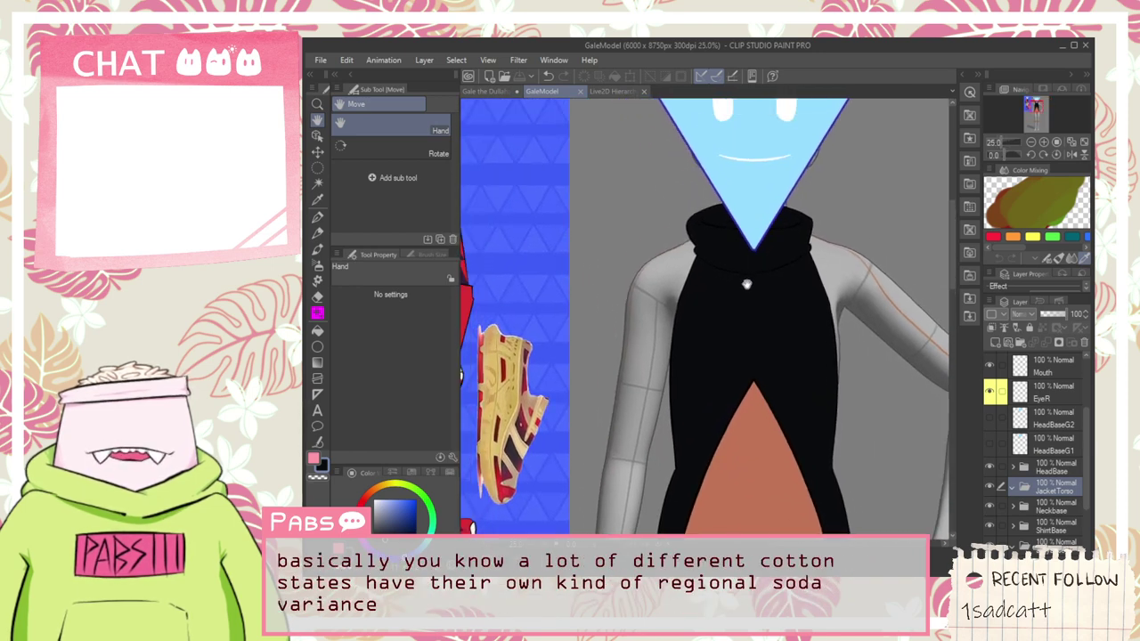
pyautogui.scroll(-3, 743, 290)
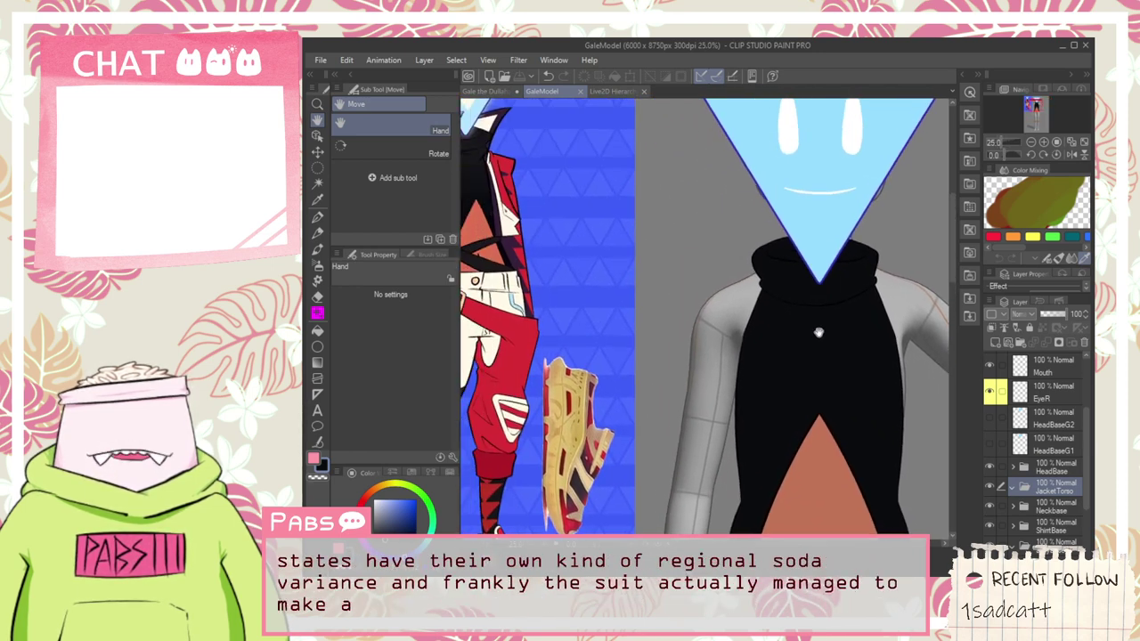
pyautogui.scroll(5, 659, 253)
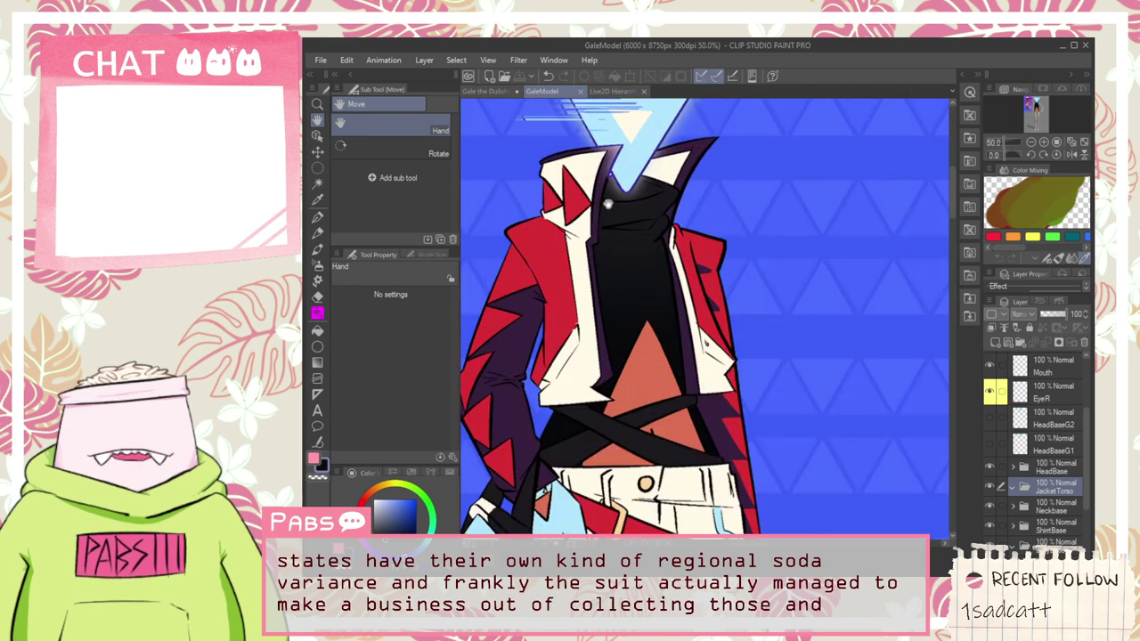
pyautogui.scroll(-4, 663, 267)
pyautogui.moveTo(667, 304); pyautogui.dragTo(640, 278)
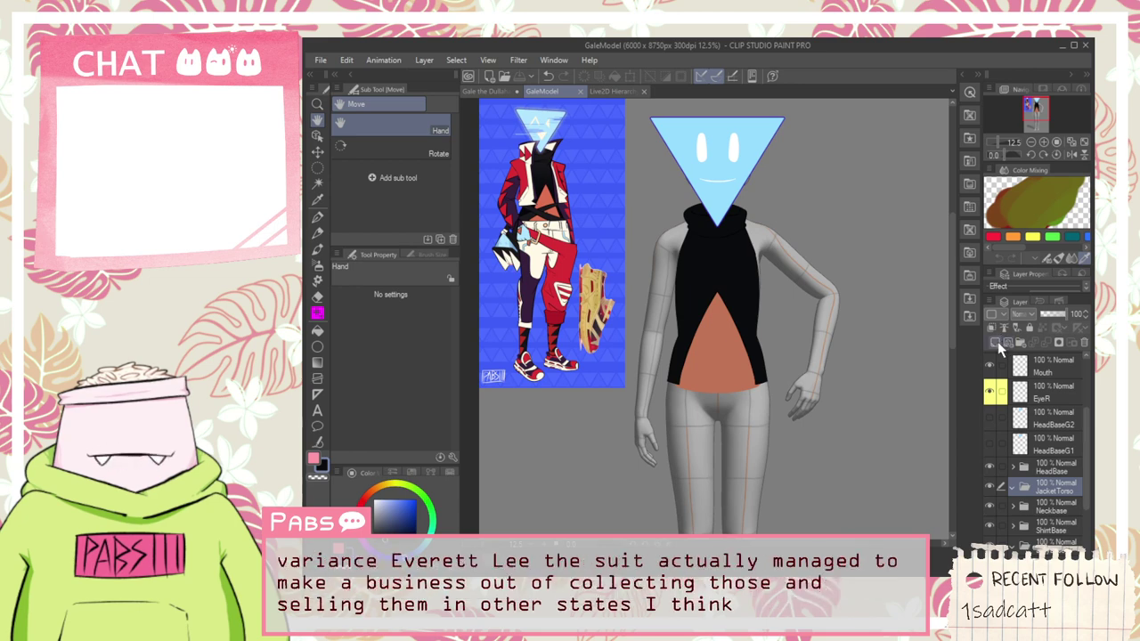
# Step: Show the pink outfit sketch layer and add a raster layer and a vector layer inside the JacketTorso folder
pyautogui.scroll(3, 1051, 445)
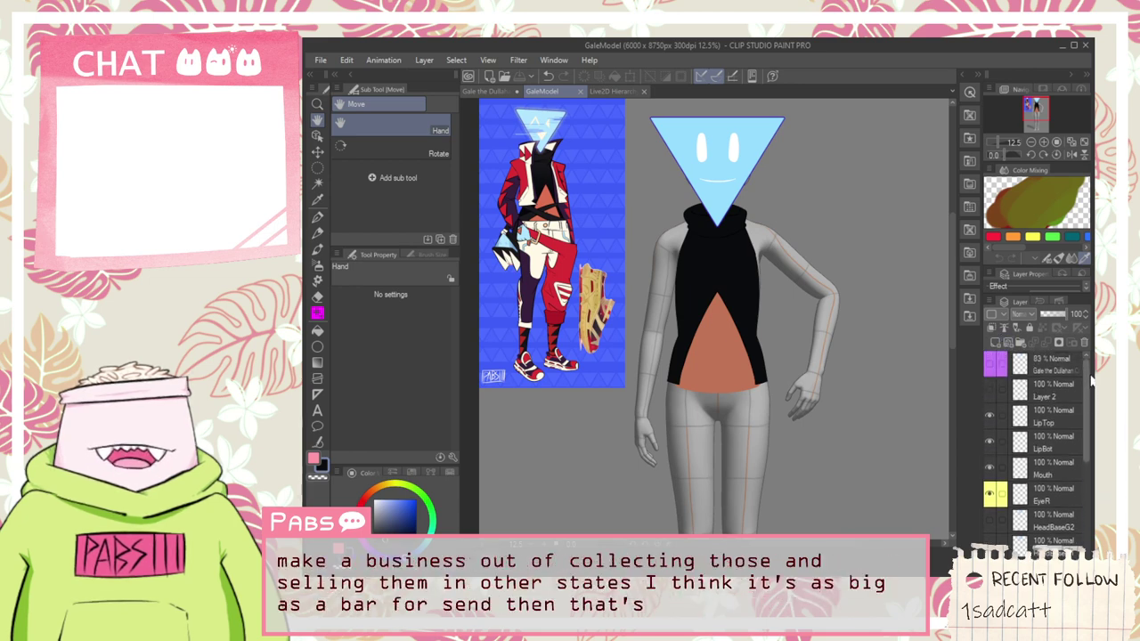
pyautogui.click(989, 364)
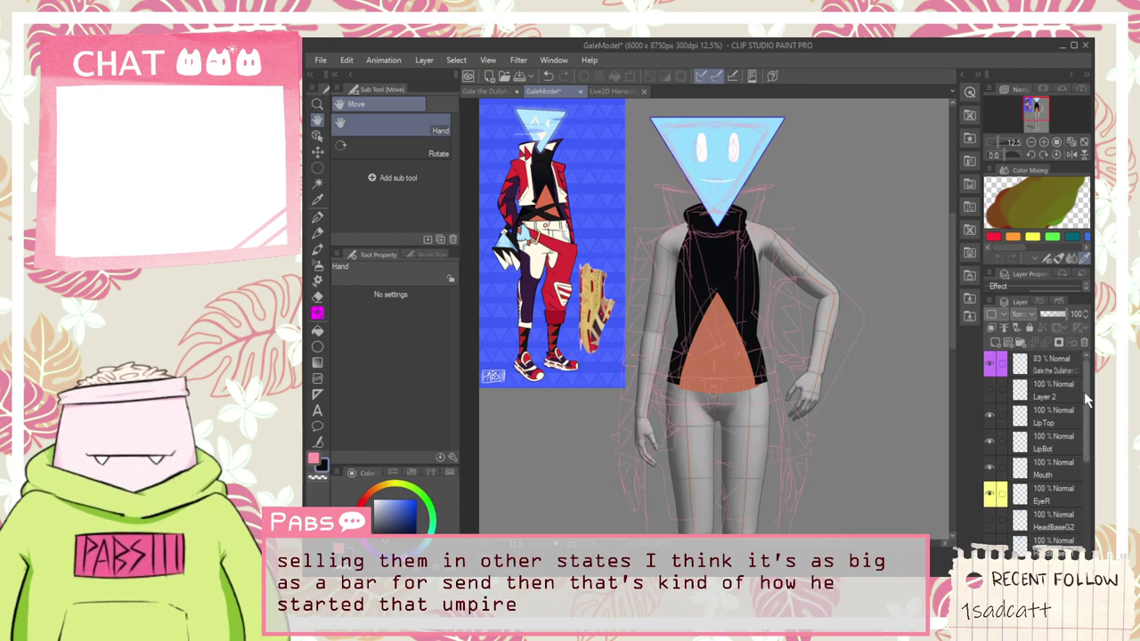
pyautogui.scroll(-5, 1084, 391)
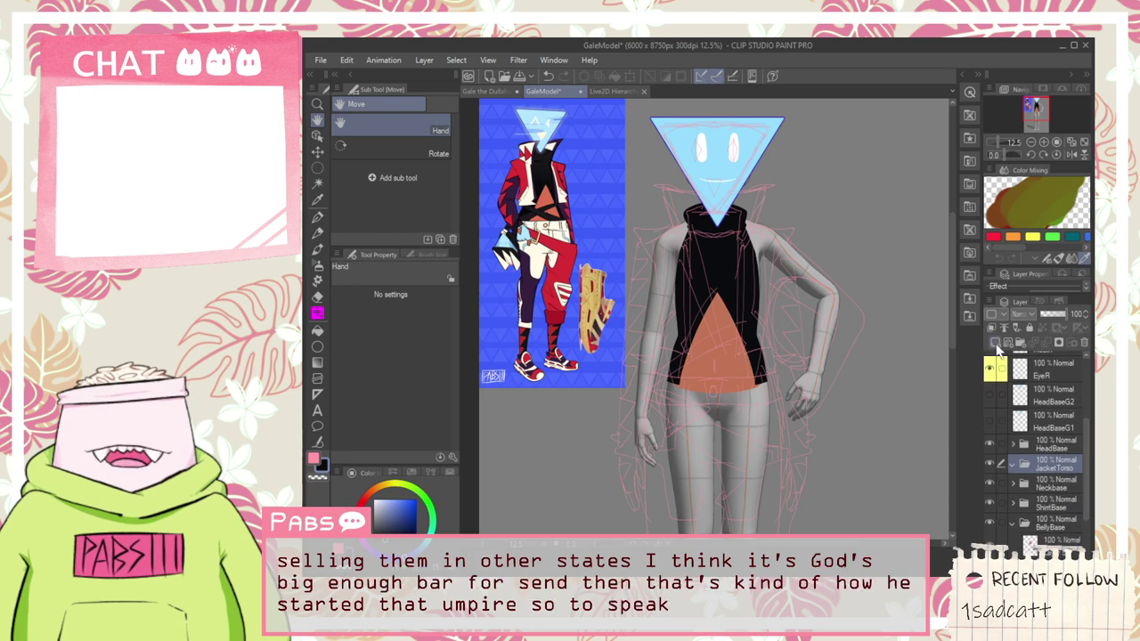
pyautogui.click(1011, 463)
pyautogui.moveTo(688, 311); pyautogui.dragTo(700, 340)
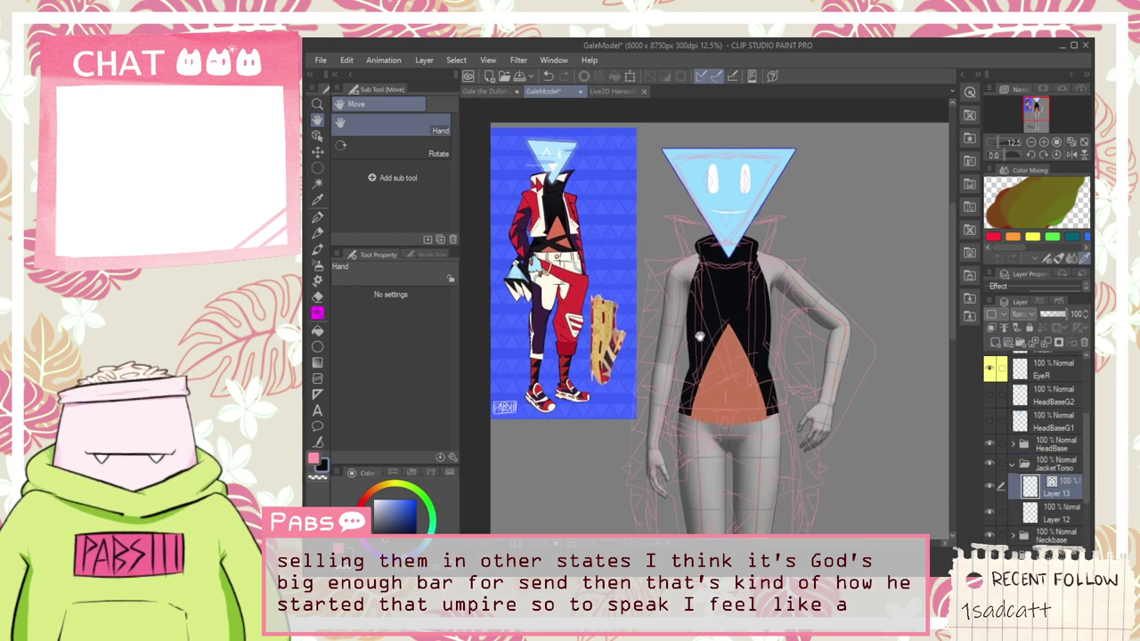
# Step: Pick the near-black colour from the edge of the turtleneck collar
pyautogui.scroll(4, 693, 246)
pyautogui.press('i')
pyautogui.scroll(4, 702, 239)
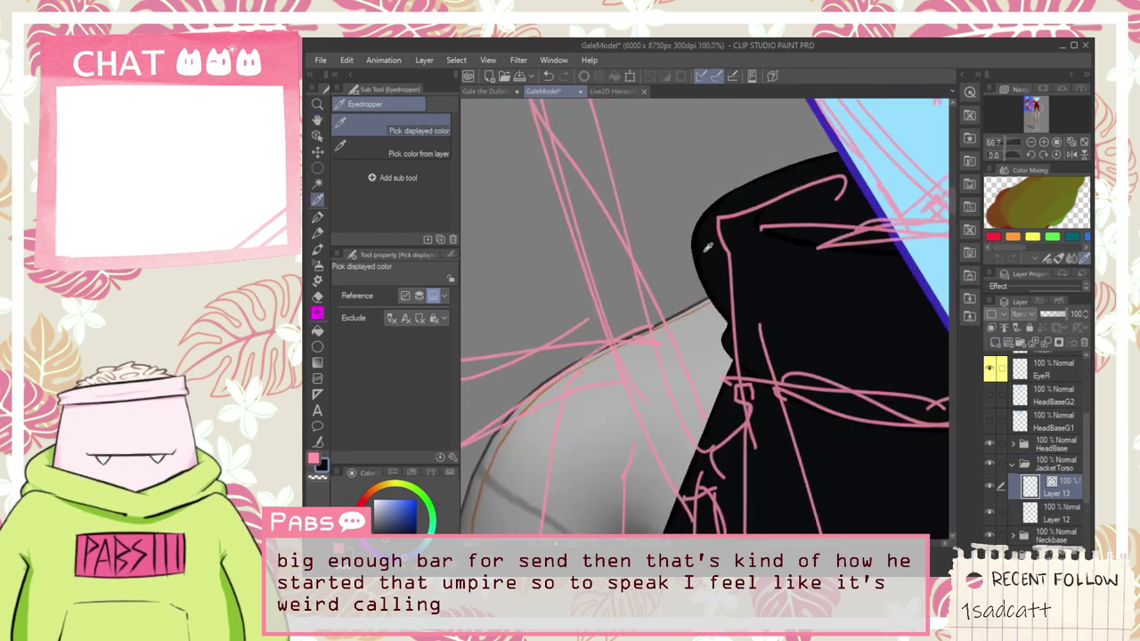
pyautogui.click(700, 263)
pyautogui.scroll(-3, 699, 267)
pyautogui.scroll(-4, 701, 278)
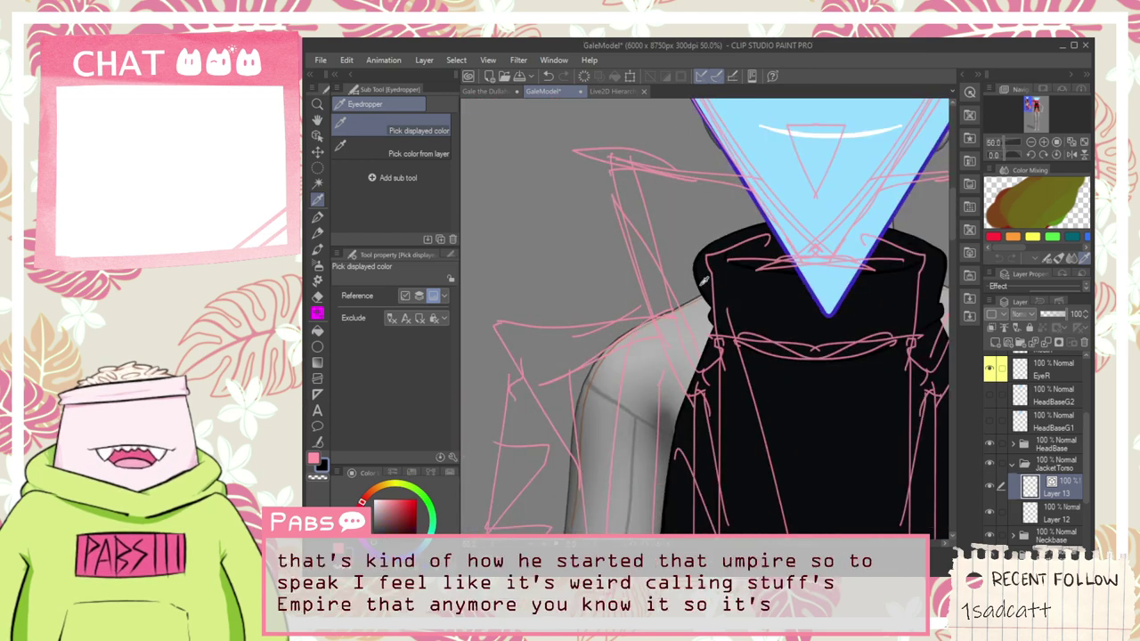
# Step: Compare the reference's jacket shoulder and sleeve with the pink jacket sketch over the grey figure, with the G-pen ready for lining
pyautogui.press('h')
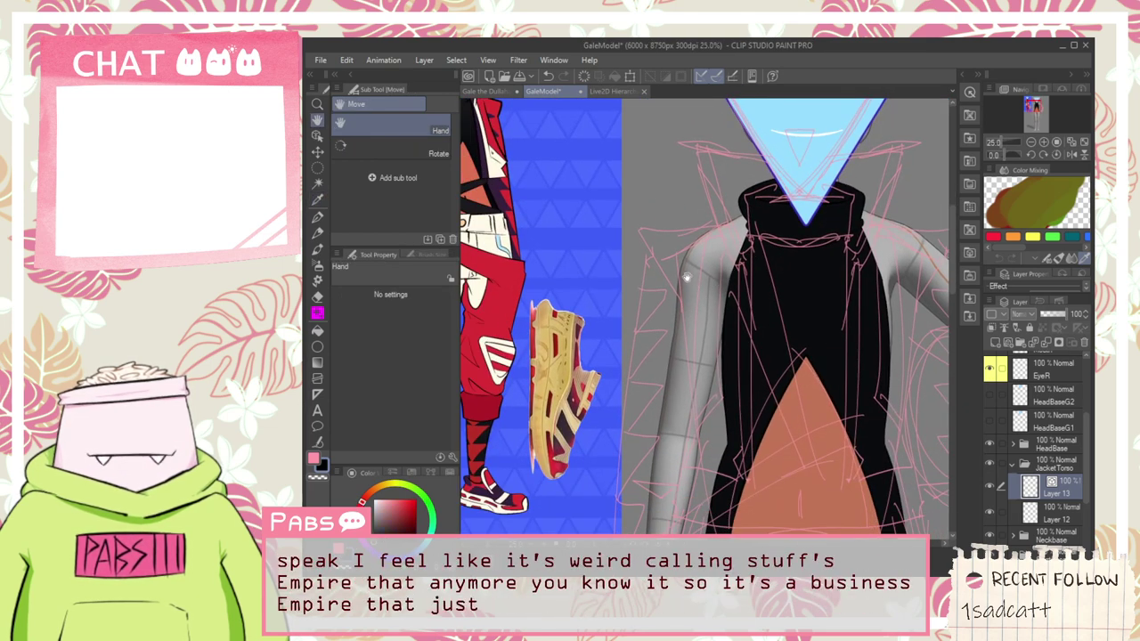
pyautogui.moveTo(616, 245); pyautogui.dragTo(752, 352)
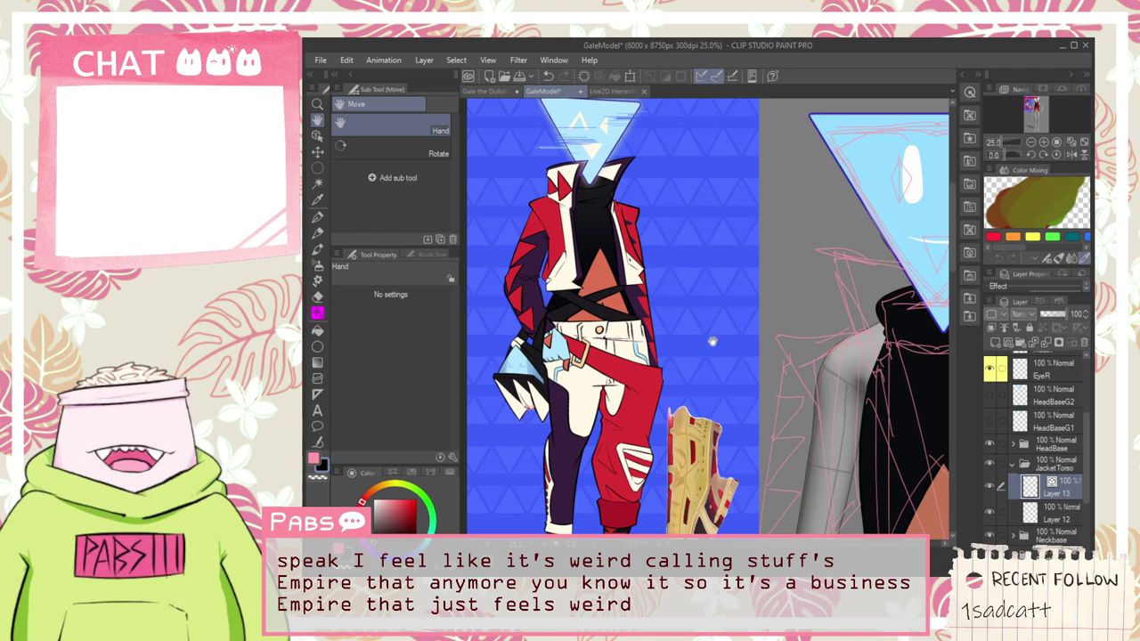
pyautogui.moveTo(787, 391); pyautogui.dragTo(662, 293)
pyautogui.scroll(1, 685, 278)
pyautogui.press('p')
pyautogui.scroll(2, 685, 272)
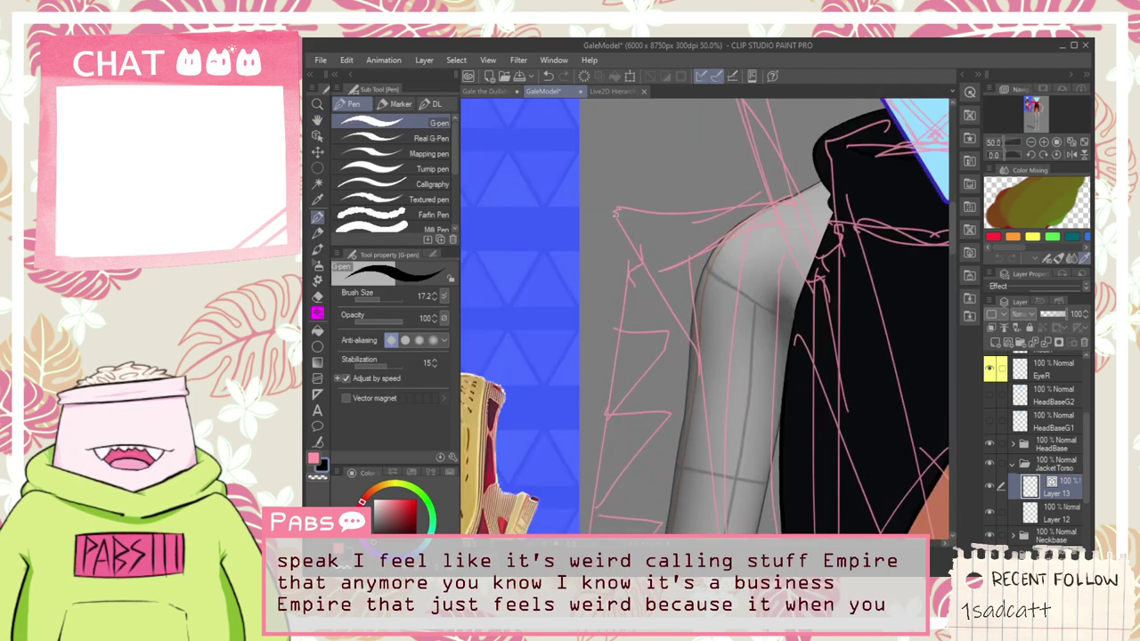
pyautogui.scroll(-1, 621, 236)
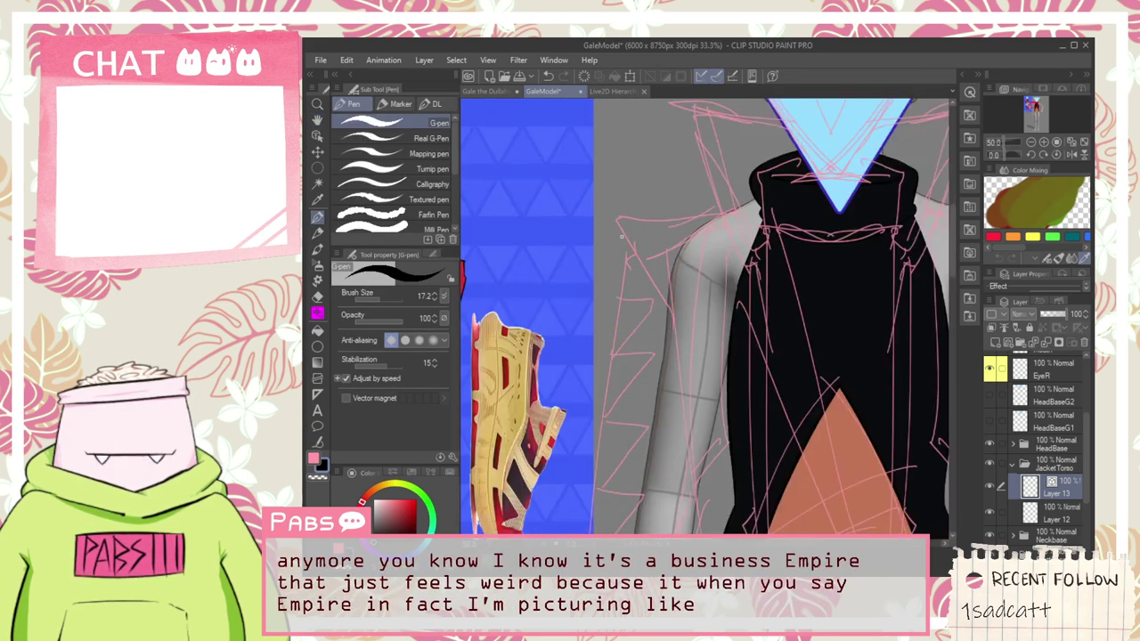
pyautogui.scroll(-3, 620, 235)
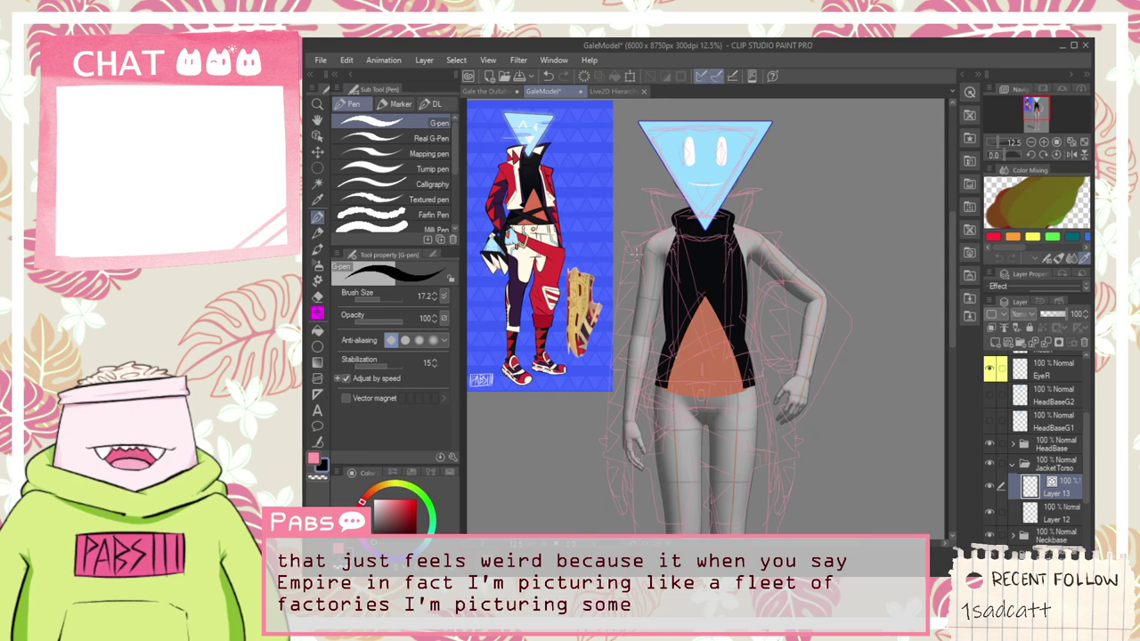
pyautogui.press('h')
pyautogui.moveTo(635, 253); pyautogui.dragTo(657, 293)
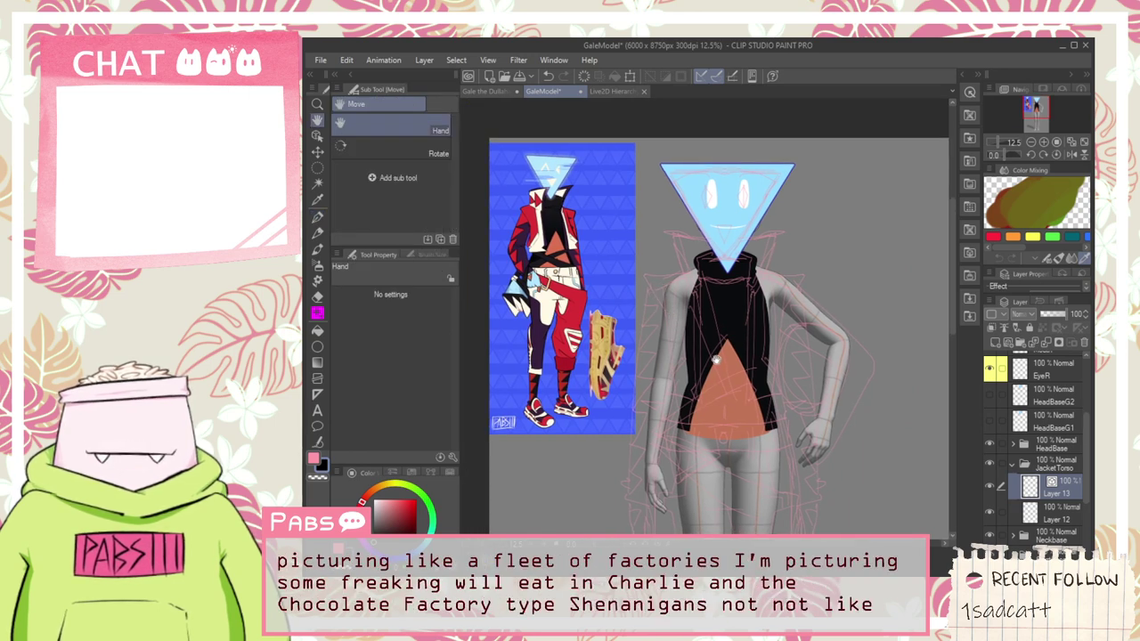
# Step: Try a G-pen stroke along the jacket sketch's lower front edge beside the orange belly triangle
pyautogui.scroll(2, 702, 361)
pyautogui.scroll(2, 679, 409)
pyautogui.press('p')
pyautogui.moveTo(586, 429); pyautogui.dragTo(650, 462)
pyautogui.hotkey('ctrl', 'z')
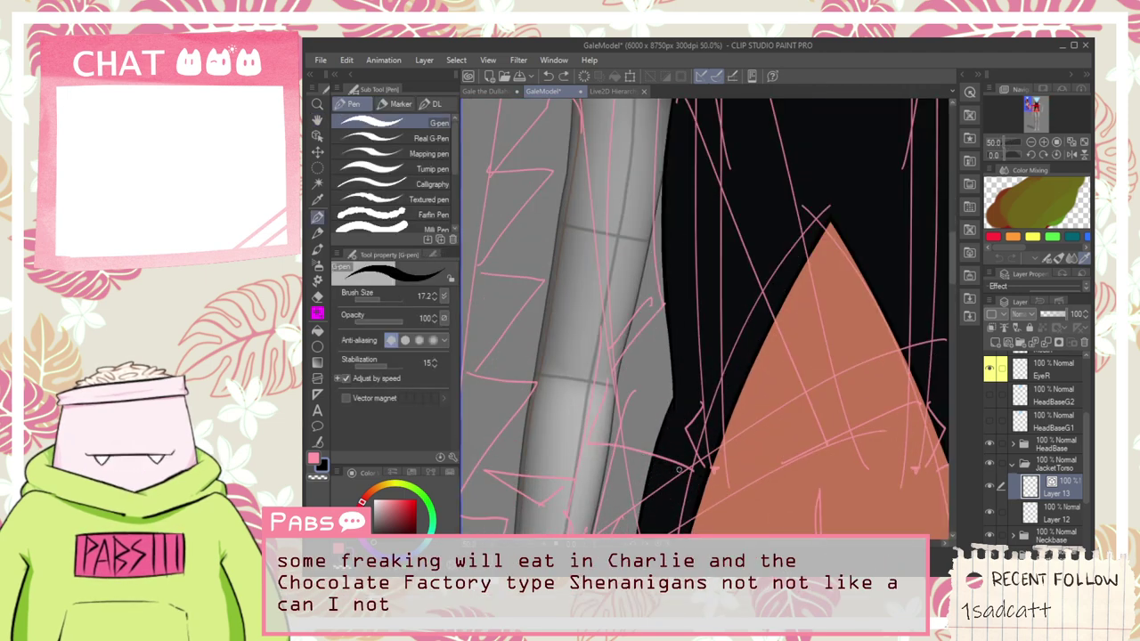
pyautogui.scroll(-1, 668, 461)
pyautogui.scroll(-3, 668, 460)
pyautogui.press('h')
pyautogui.moveTo(705, 485); pyautogui.dragTo(689, 399)
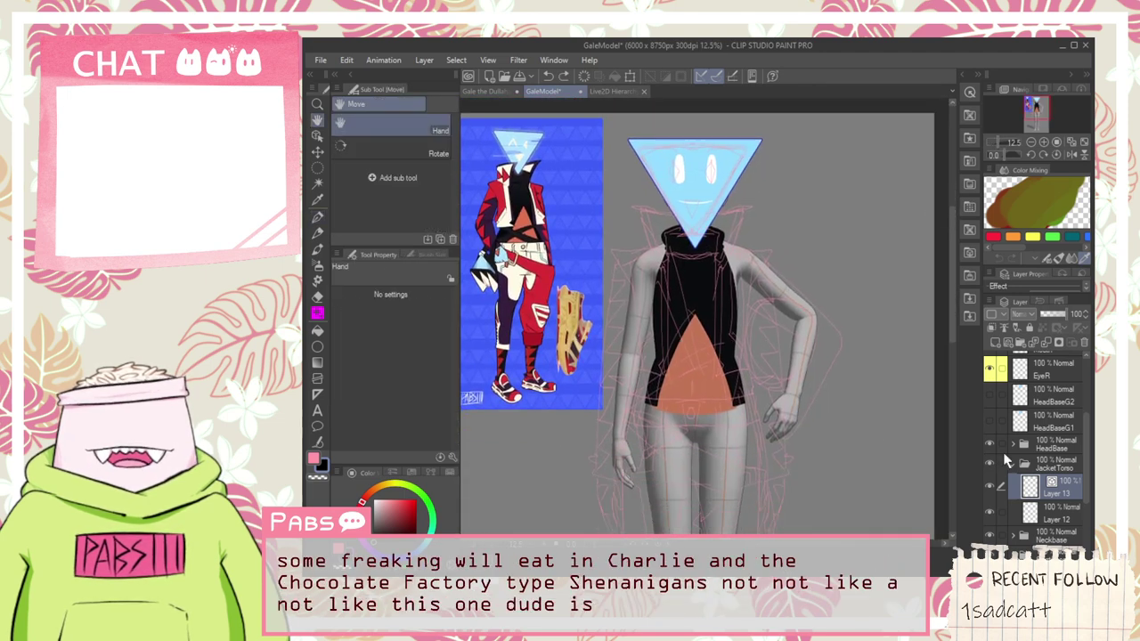
# Step: Lower the opacity of the BellyBase folder to 61%
pyautogui.click(1060, 535)
pyautogui.scroll(-3, 1082, 483)
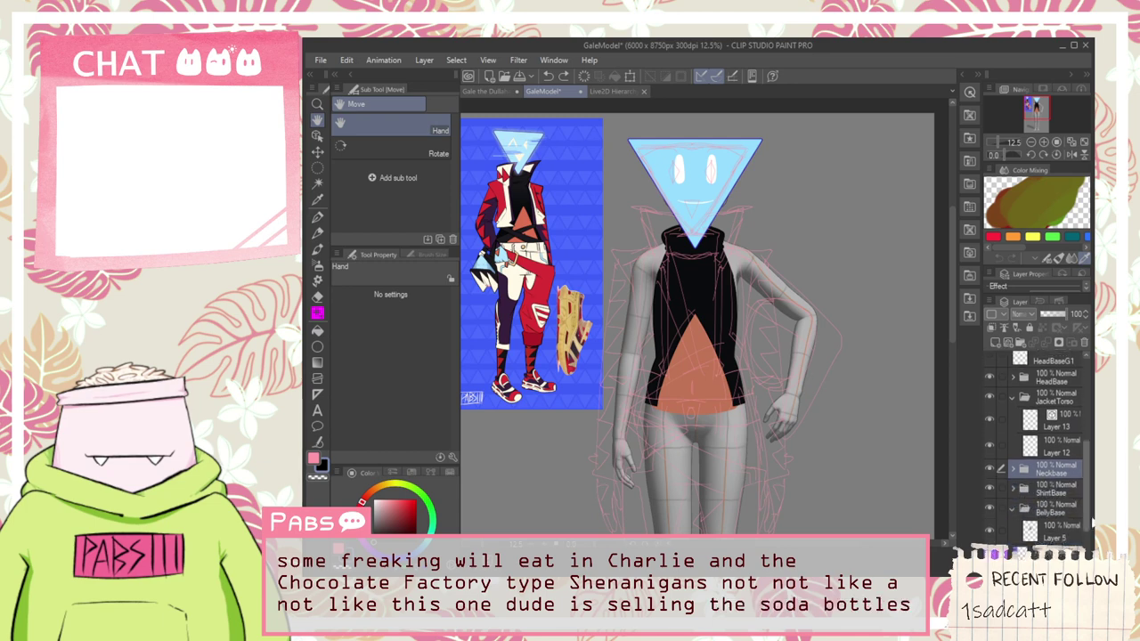
pyautogui.click(1055, 496)
pyautogui.click(1056, 313)
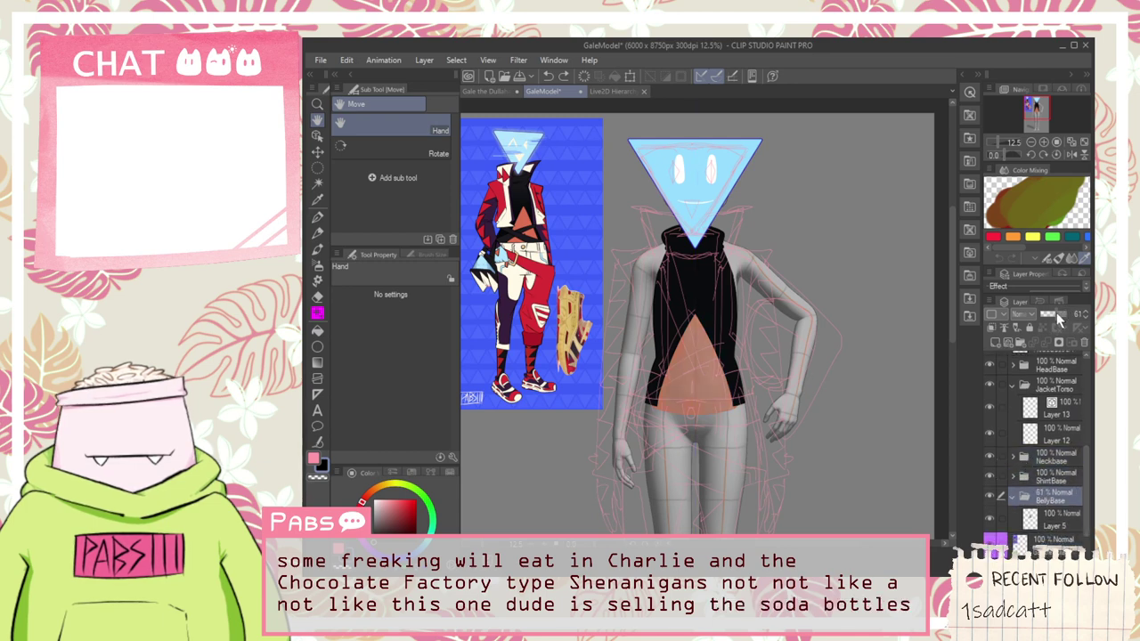
# Step: Lower the opacity of the ShirtBase folder to 22%
pyautogui.click(1057, 475)
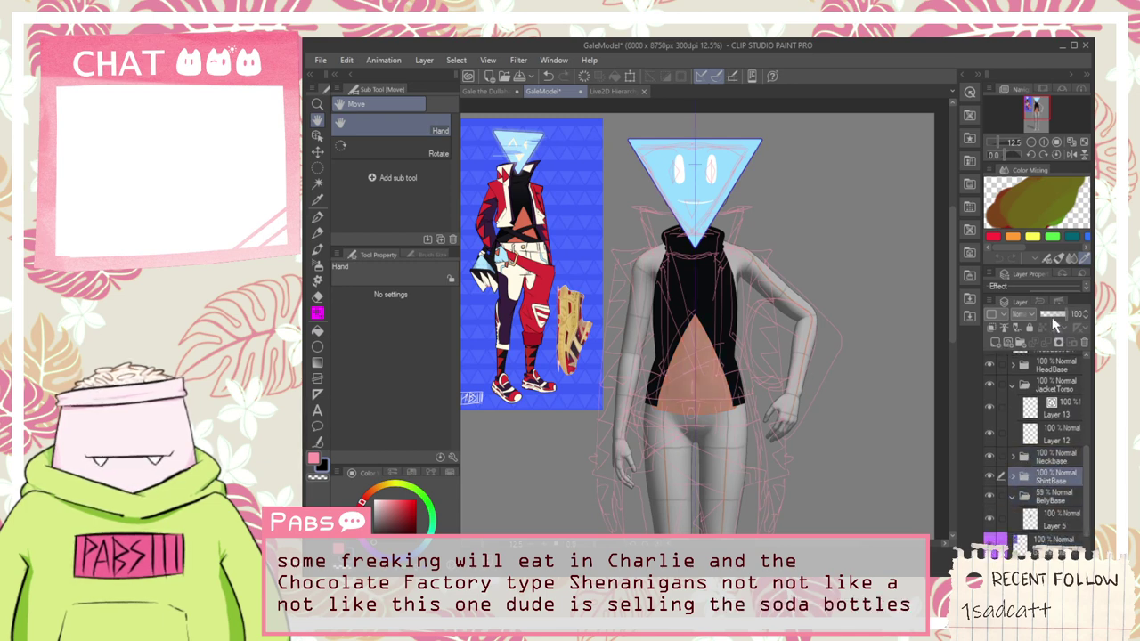
pyautogui.moveTo(1051, 317); pyautogui.dragTo(1046, 316)
pyautogui.scroll(3, 731, 338)
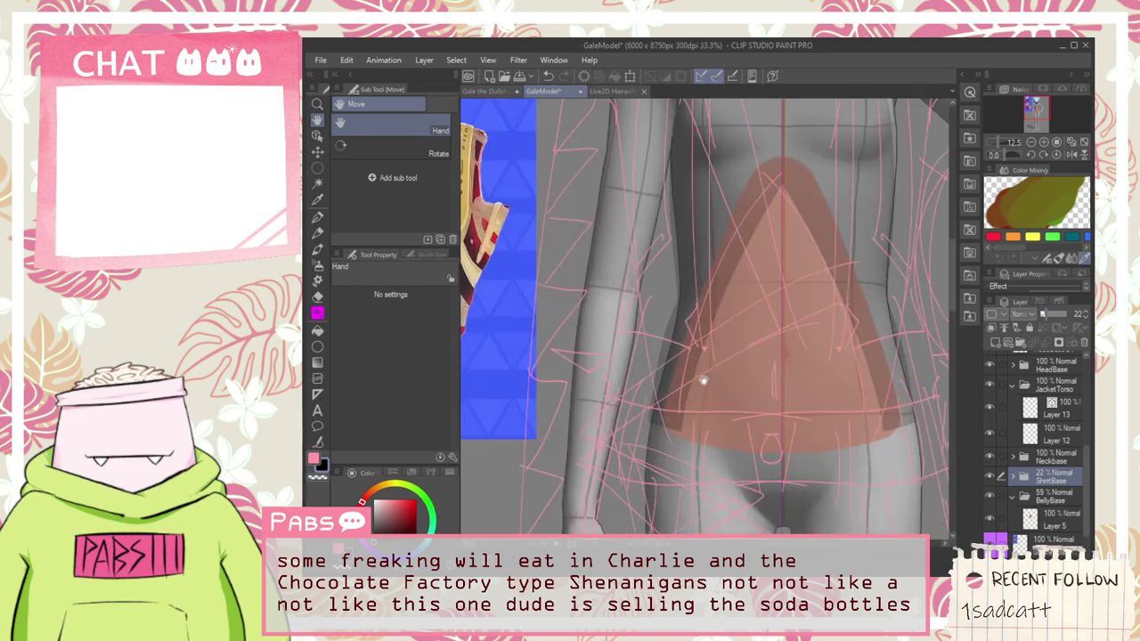
pyautogui.scroll(-1, 846, 377)
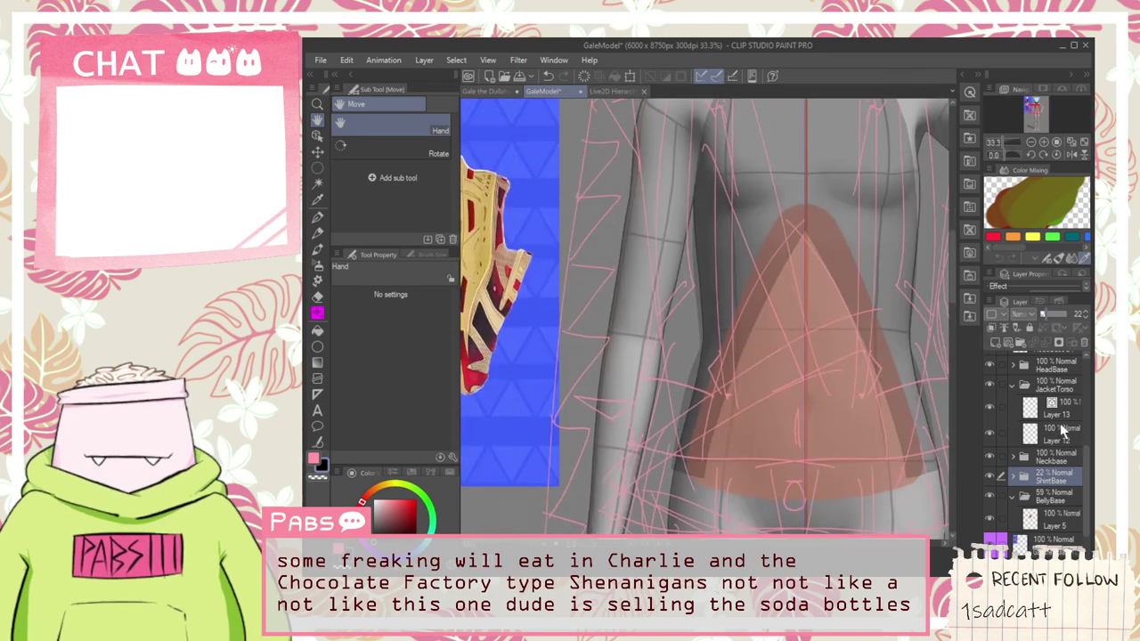
# Step: Move the symmetry ruler from the ShirtBase folder's Layer 6 to Layer 13 in the JacketTorso folder
pyautogui.click(1060, 426)
pyautogui.click(1030, 412)
pyautogui.scroll(-1, 694, 301)
pyautogui.moveTo(694, 301); pyautogui.dragTo(720, 271)
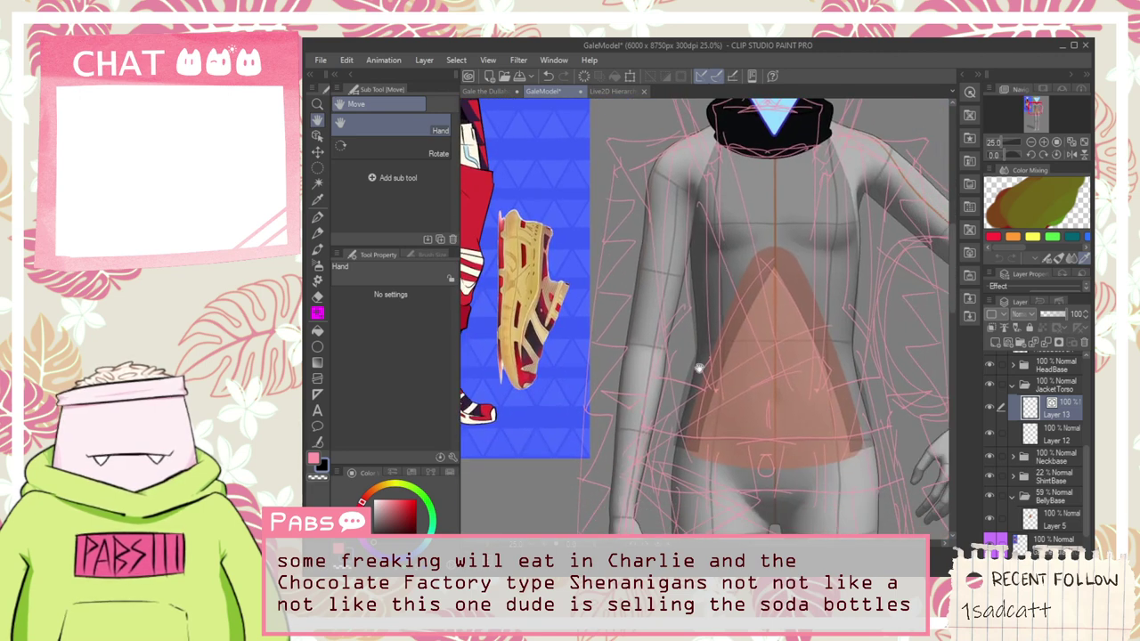
pyautogui.click(1010, 478)
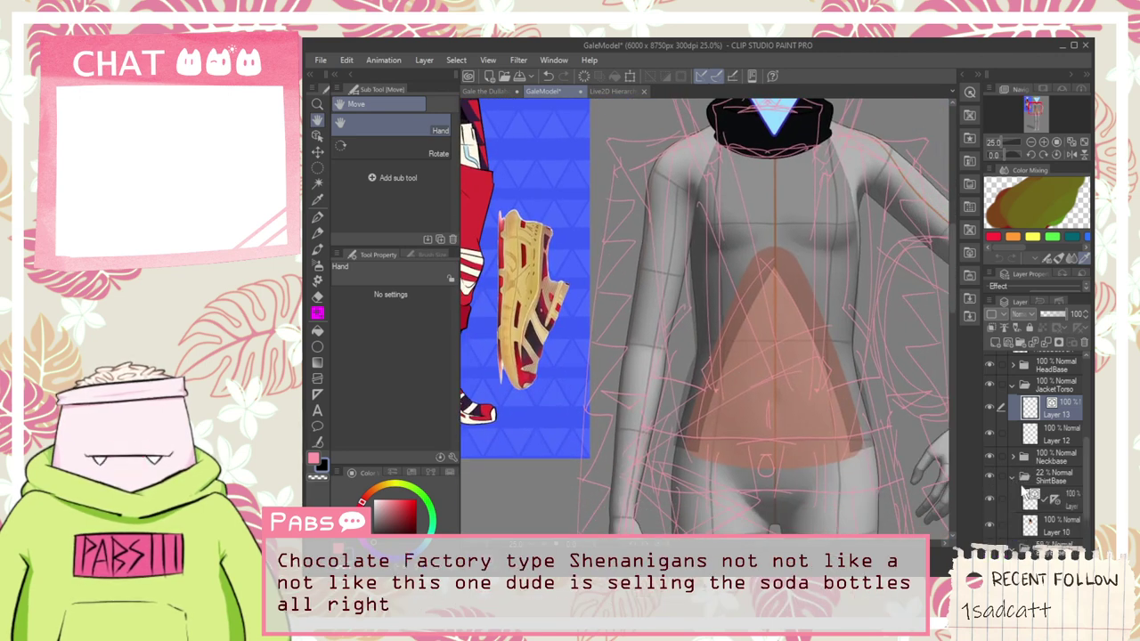
pyautogui.click(1048, 504)
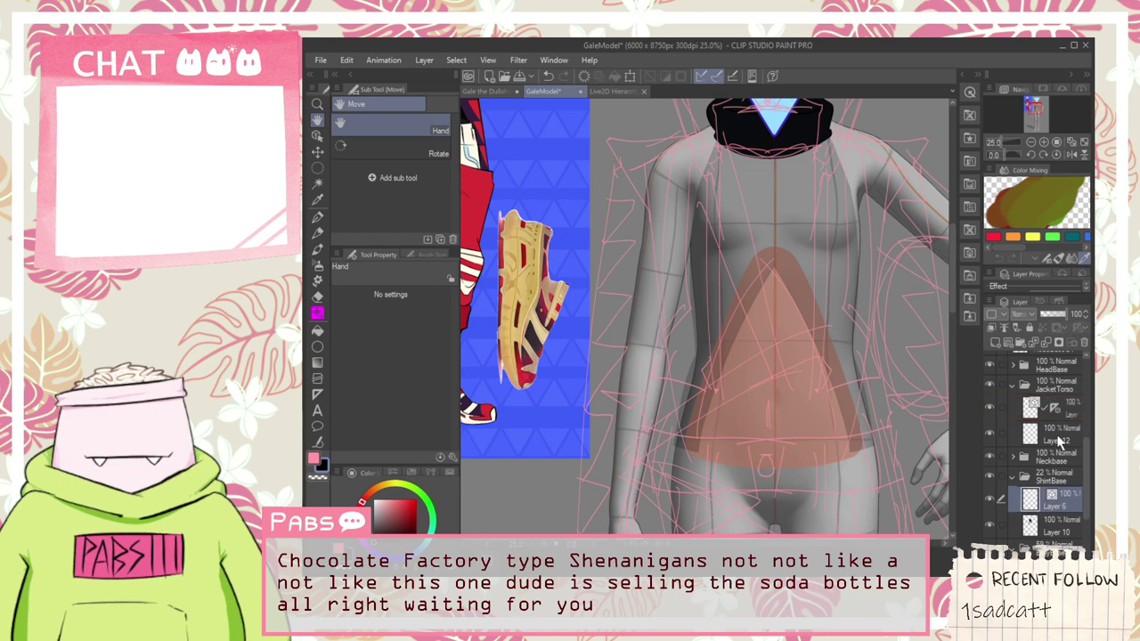
pyautogui.click(1012, 478)
pyautogui.click(1014, 411)
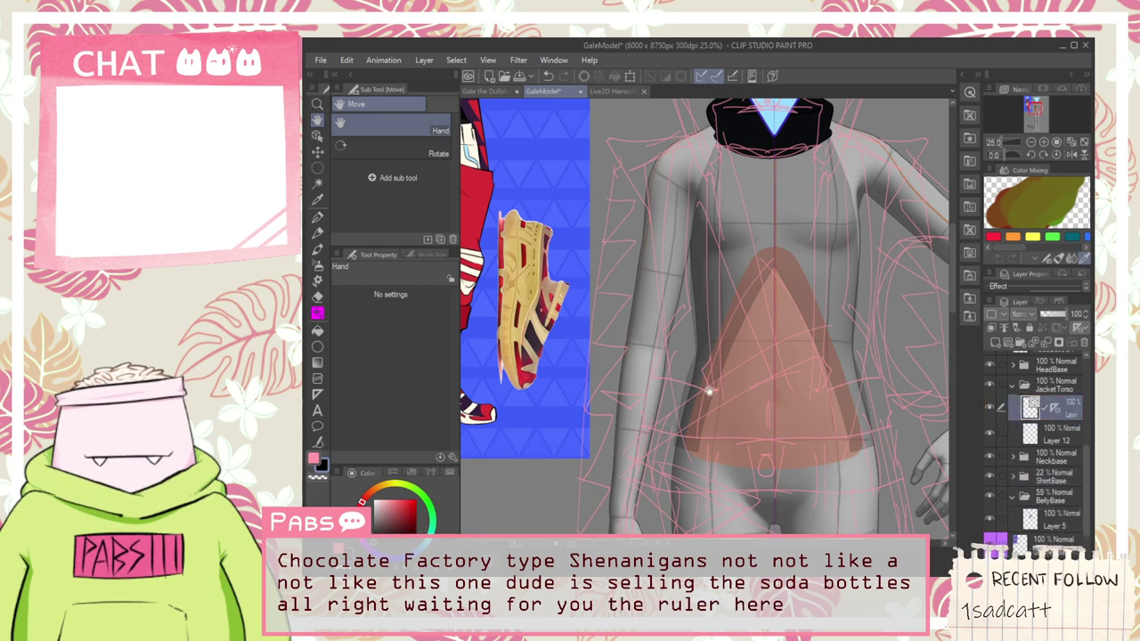
# Step: Try several G-pen strokes for the slanted outer edge of the jacket's pointed shoulder
pyautogui.moveTo(691, 357); pyautogui.dragTo(685, 463)
pyautogui.scroll(2, 594, 253)
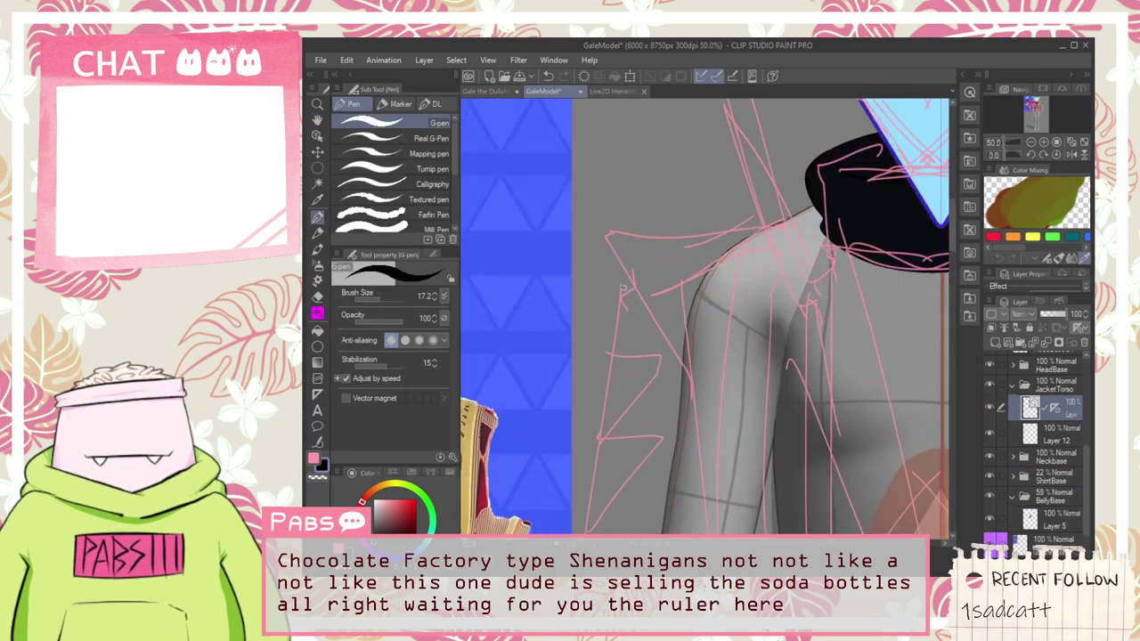
pyautogui.moveTo(603, 258); pyautogui.dragTo(680, 353)
pyautogui.hotkey('ctrl', 'z')
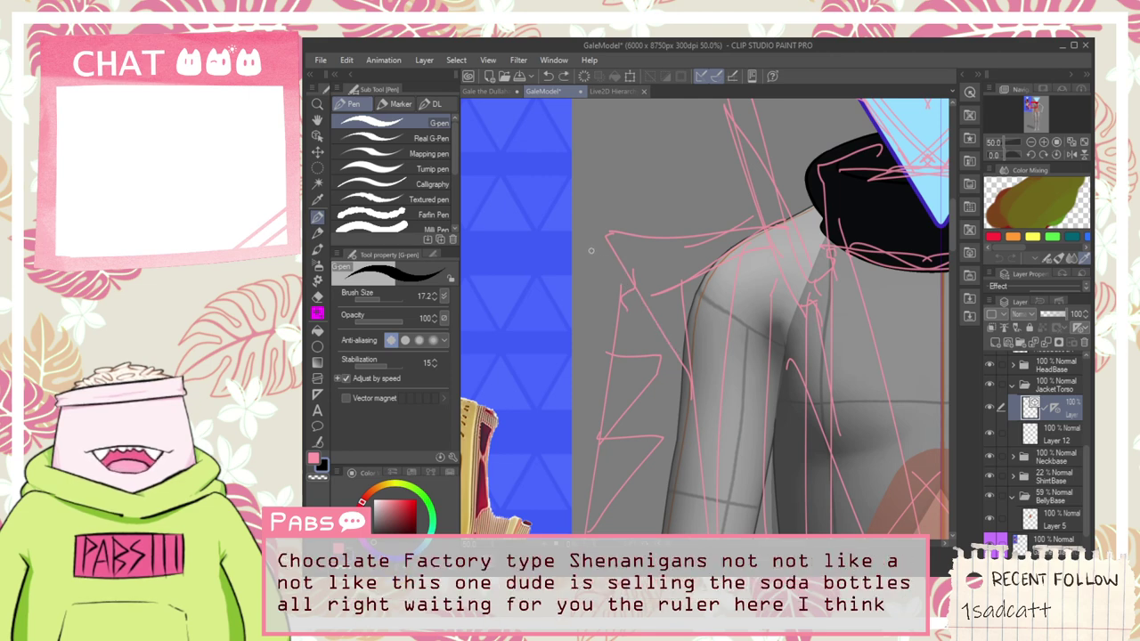
pyautogui.moveTo(590, 248); pyautogui.dragTo(711, 381)
pyautogui.hotkey('ctrl', 'z')
pyautogui.moveTo(589, 241); pyautogui.dragTo(673, 351)
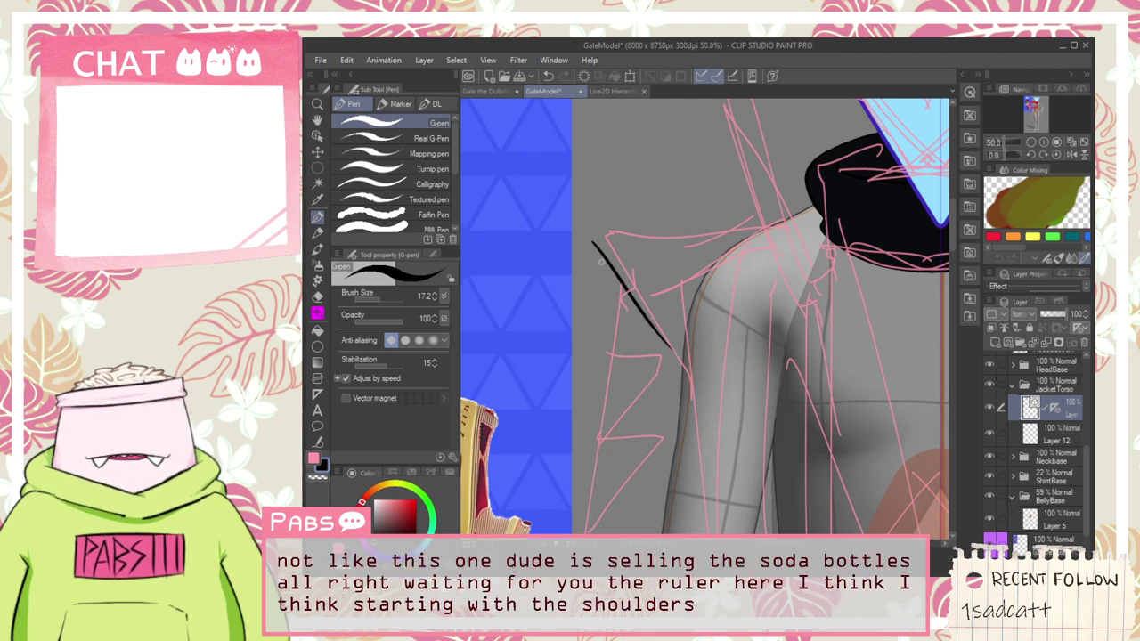
pyautogui.hotkey('ctrl', 'z')
pyautogui.moveTo(614, 263); pyautogui.dragTo(703, 380)
pyautogui.hotkey('ctrl', 'z')
pyautogui.moveTo(602, 229); pyautogui.dragTo(707, 395)
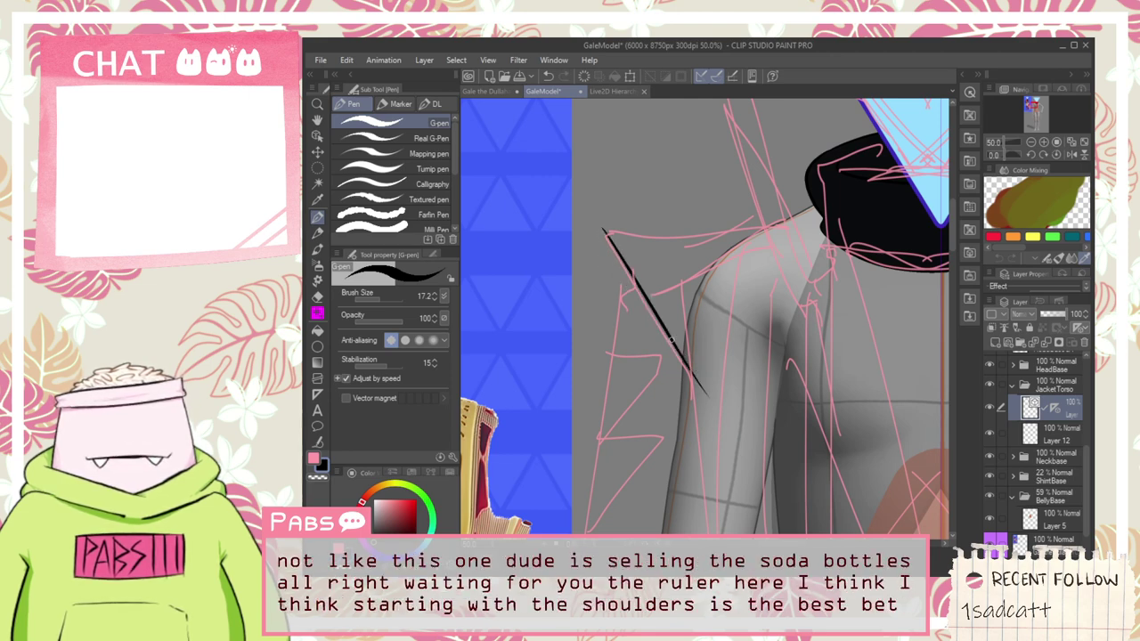
pyautogui.hotkey('ctrl', 'z')
pyautogui.moveTo(629, 215); pyautogui.dragTo(721, 372)
pyautogui.hotkey('ctrl', 'z')
pyautogui.moveTo(642, 208); pyautogui.dragTo(730, 361)
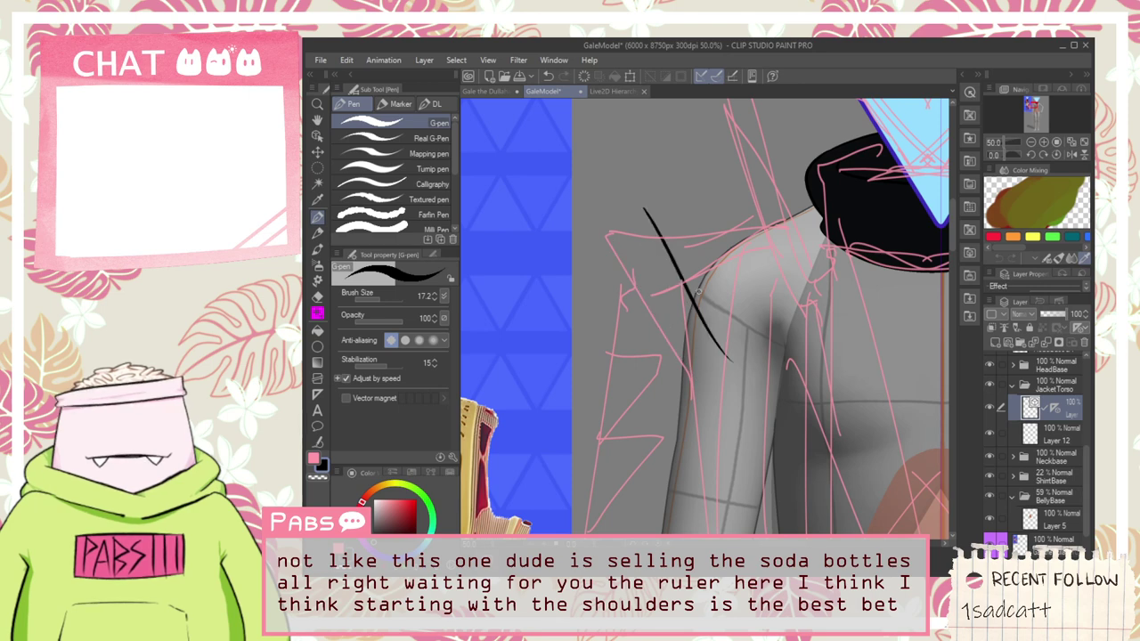
pyautogui.hotkey('ctrl', 'z')
# Step: Ink the jacket's pointed shoulder with a slanted outer edge over the upper arm and a top edge running to the turtleneck
pyautogui.moveTo(637, 210); pyautogui.dragTo(743, 366)
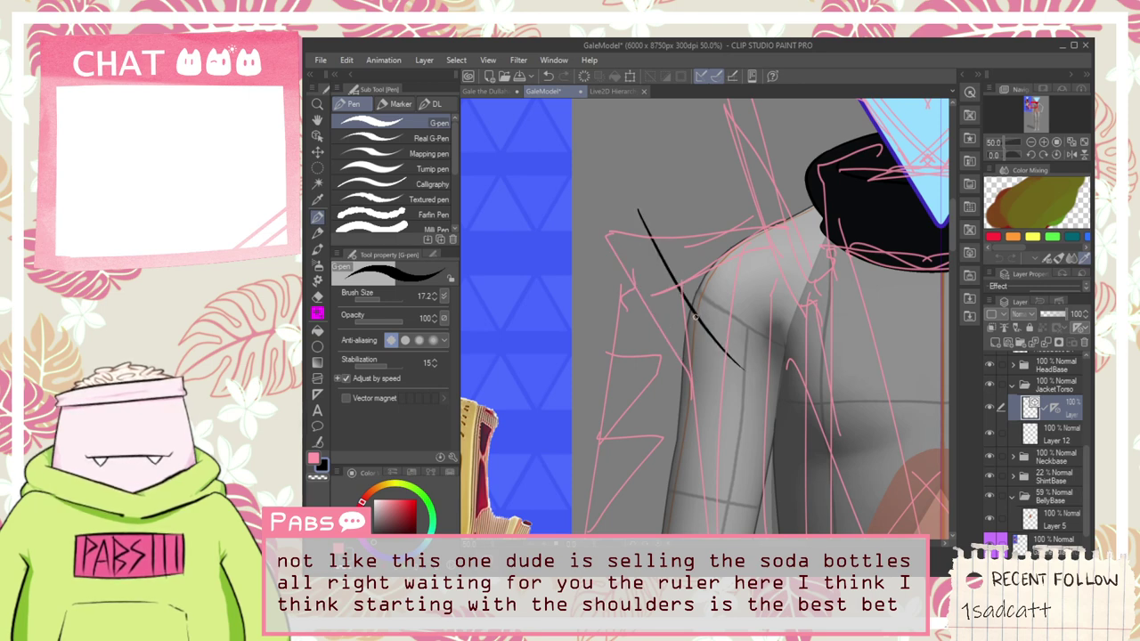
pyautogui.scroll(-1, 696, 317)
pyautogui.scroll(1, 682, 260)
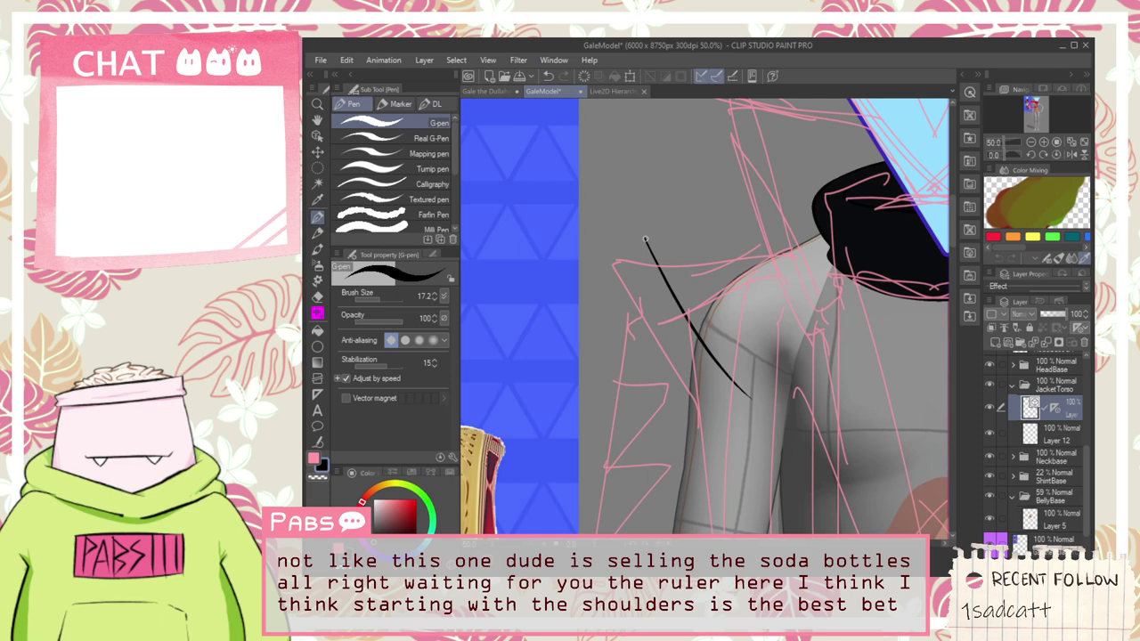
pyautogui.moveTo(644, 232); pyautogui.dragTo(739, 251)
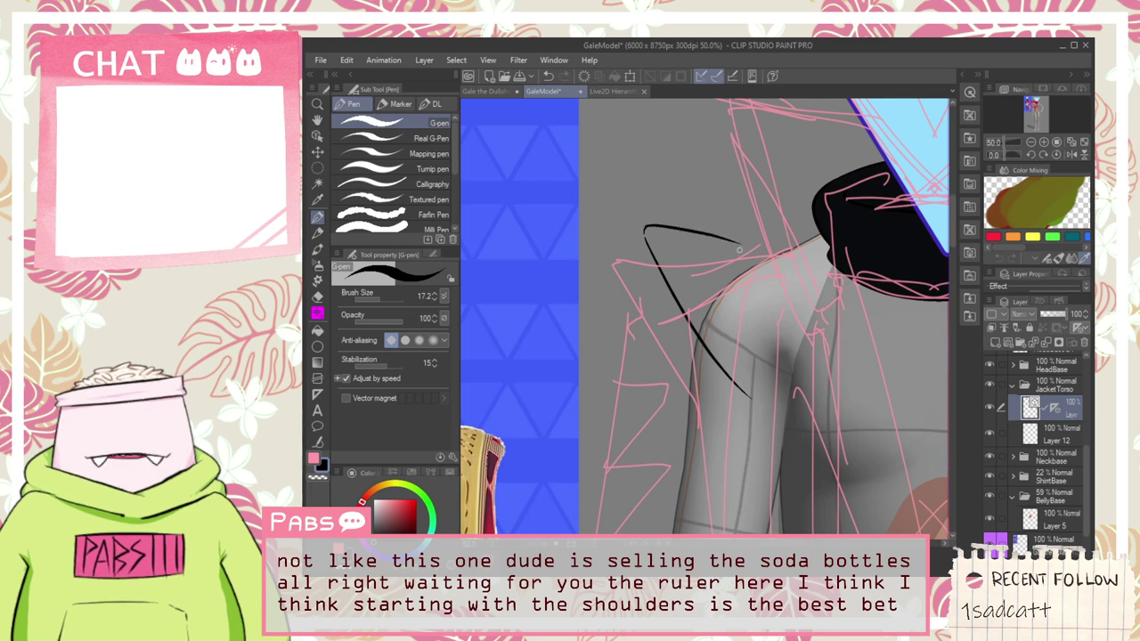
pyautogui.hotkey('ctrl', 'z')
pyautogui.moveTo(645, 233); pyautogui.dragTo(832, 263)
pyautogui.hotkey('ctrl', 'z')
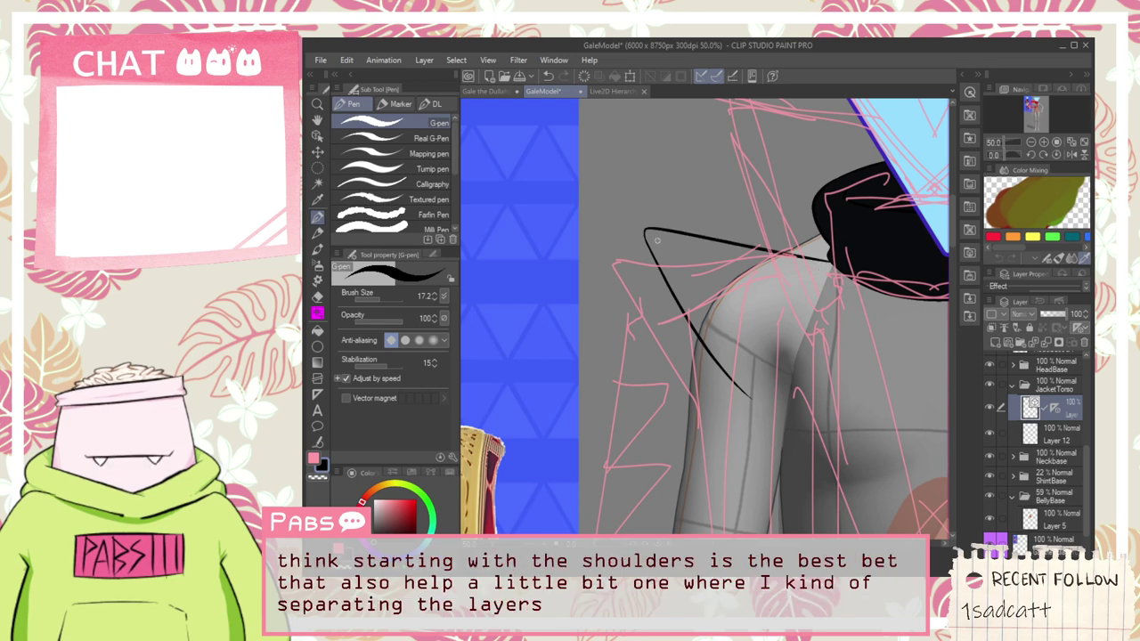
# Step: Try G-pen strokes for the jacket's collar, starting at the shoulder's top edge
pyautogui.scroll(-2, 656, 241)
pyautogui.scroll(-1, 668, 245)
pyautogui.scroll(4, 668, 245)
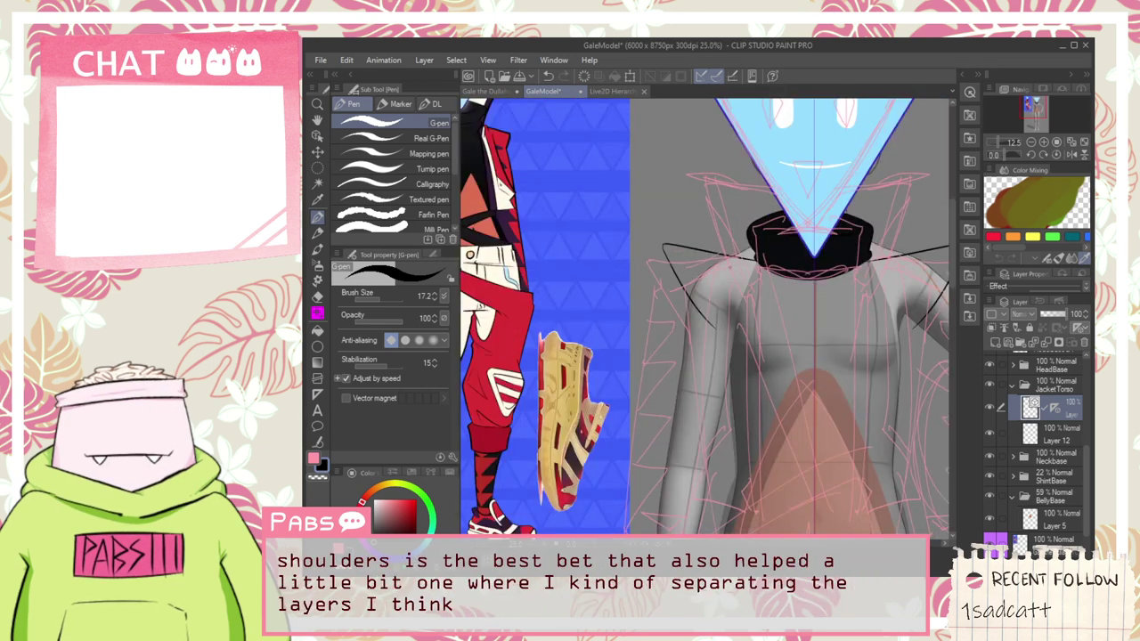
pyautogui.moveTo(672, 246); pyautogui.dragTo(808, 234)
pyautogui.hotkey('ctrl', 'z')
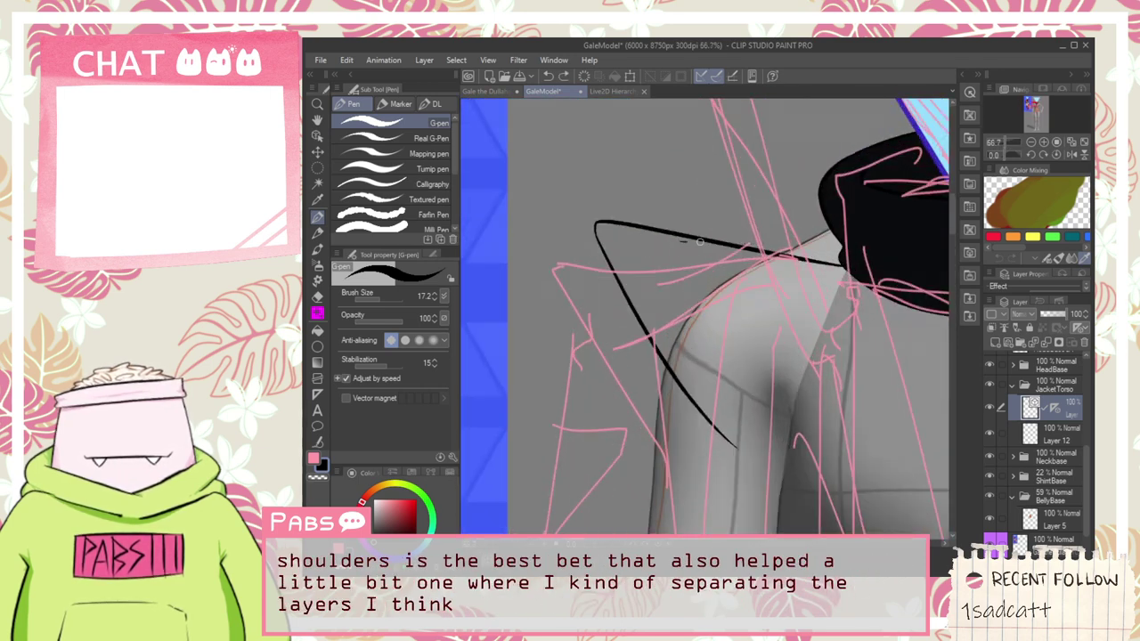
pyautogui.moveTo(684, 241); pyautogui.dragTo(825, 219)
pyautogui.hotkey('ctrl', 'z')
pyautogui.scroll(-2, 743, 239)
# Step: Try long G-pen strokes for the jacket's front opening, running down from below the turtleneck
pyautogui.moveTo(744, 239)
pyautogui.mouseDown()
pyautogui.moveTo(705, 244)
pyautogui.moveTo(826, 206)
pyautogui.moveTo(810, 493)
pyautogui.mouseUp()
pyautogui.scroll(2, 704, 252)
pyautogui.hotkey('ctrl', 'z')
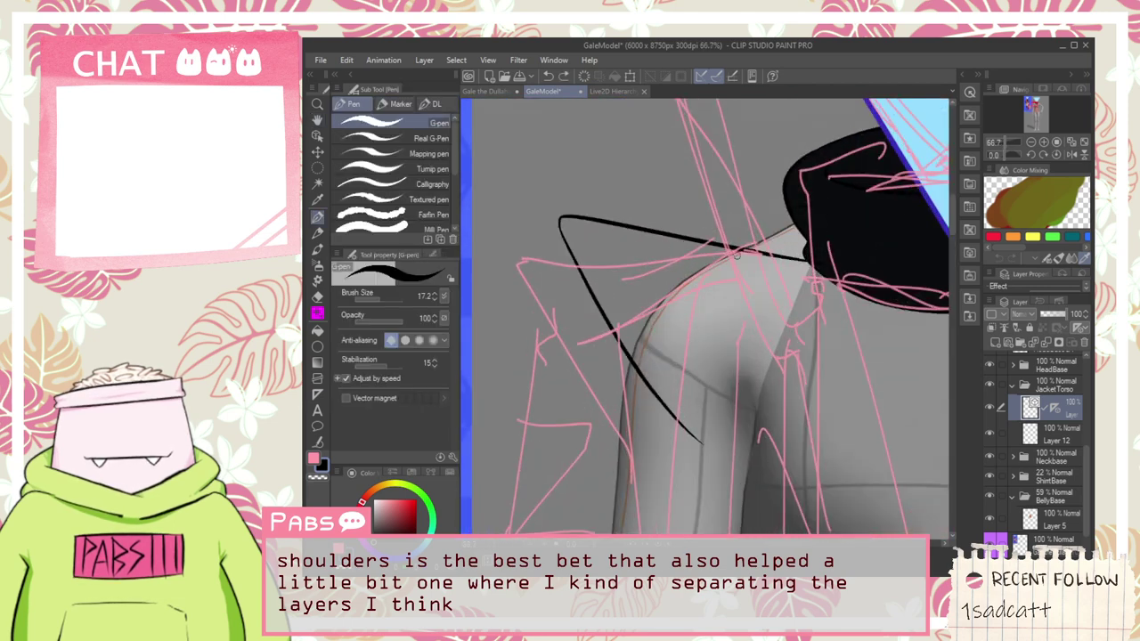
pyautogui.hotkey('ctrl', 'y')
pyautogui.moveTo(886, 211); pyautogui.dragTo(893, 498)
pyautogui.scroll(-2, 837, 393)
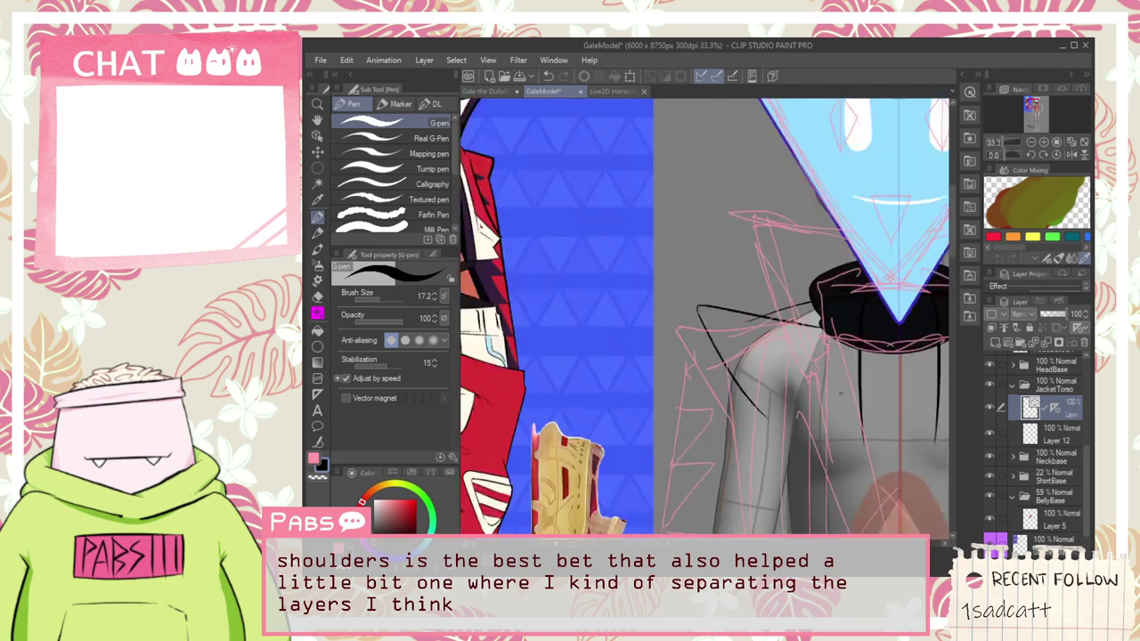
pyautogui.press('space')
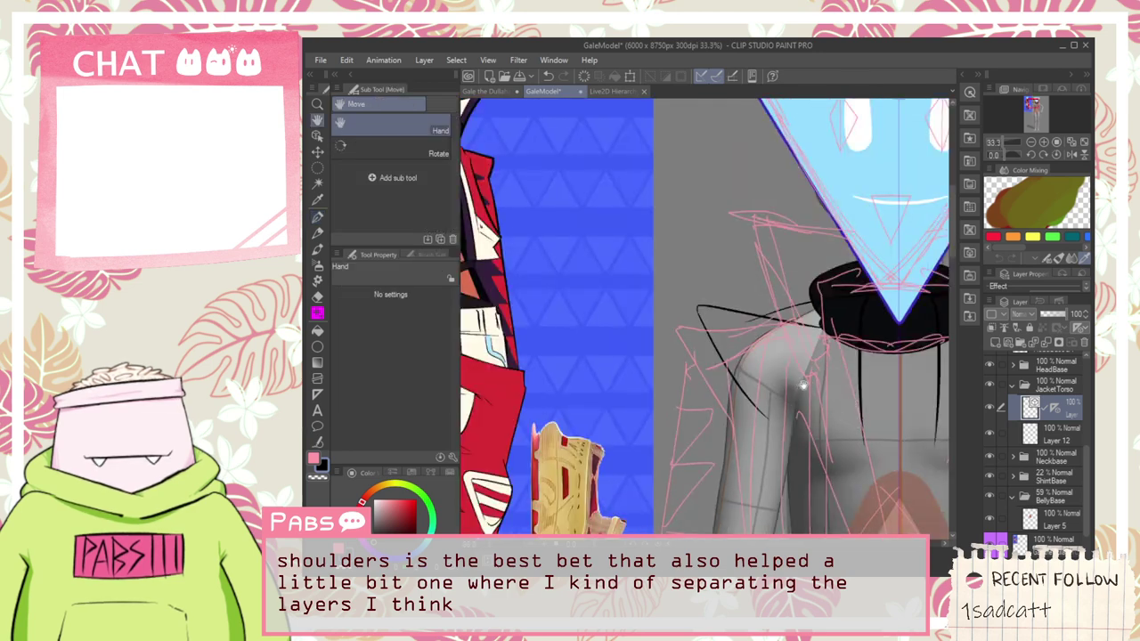
pyautogui.scroll(-1, 801, 387)
pyautogui.moveTo(808, 422); pyautogui.dragTo(764, 353)
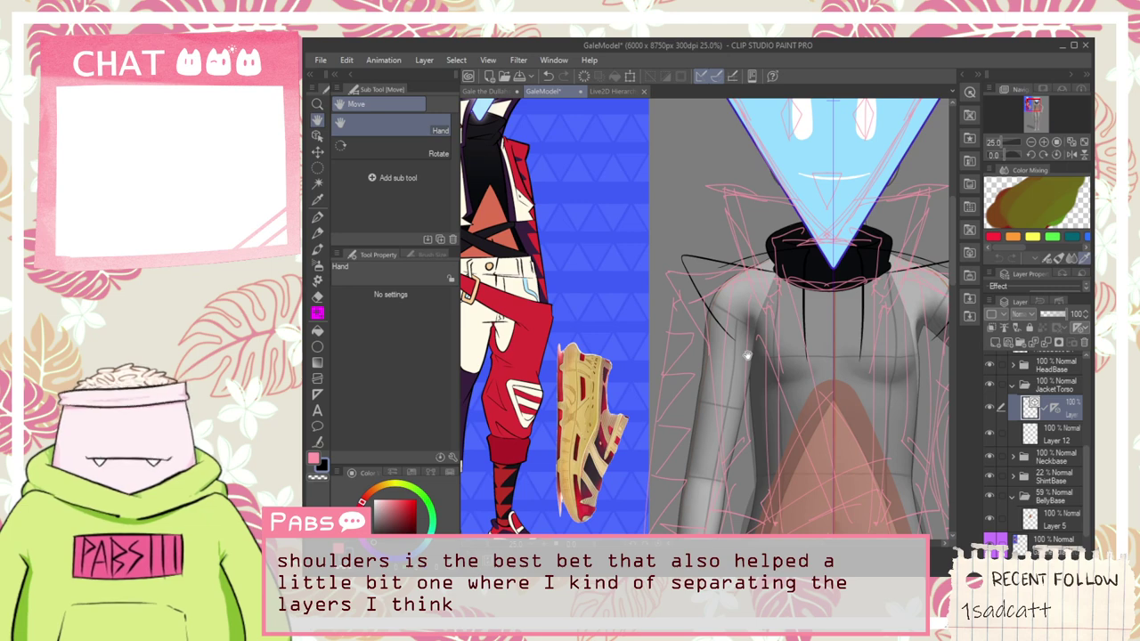
# Step: Ink the jacket's mirrored front edges from the turtleneck down to the sides of the belly triangle
pyautogui.scroll(1, 762, 243)
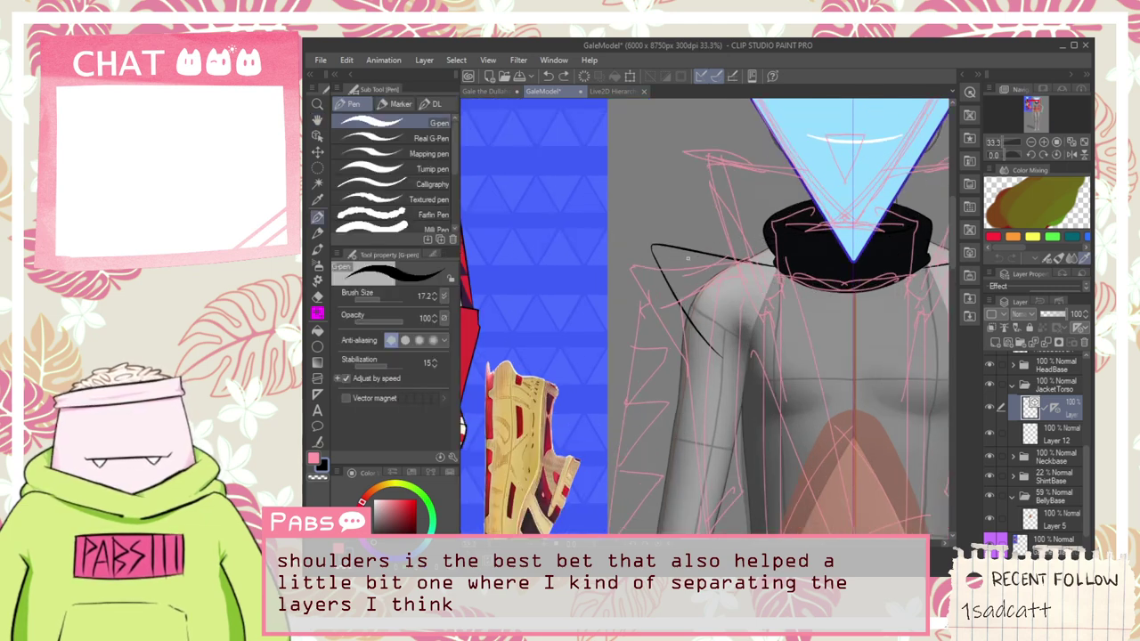
pyautogui.moveTo(687, 255); pyautogui.dragTo(763, 242)
pyautogui.hotkey('ctrl', 'z')
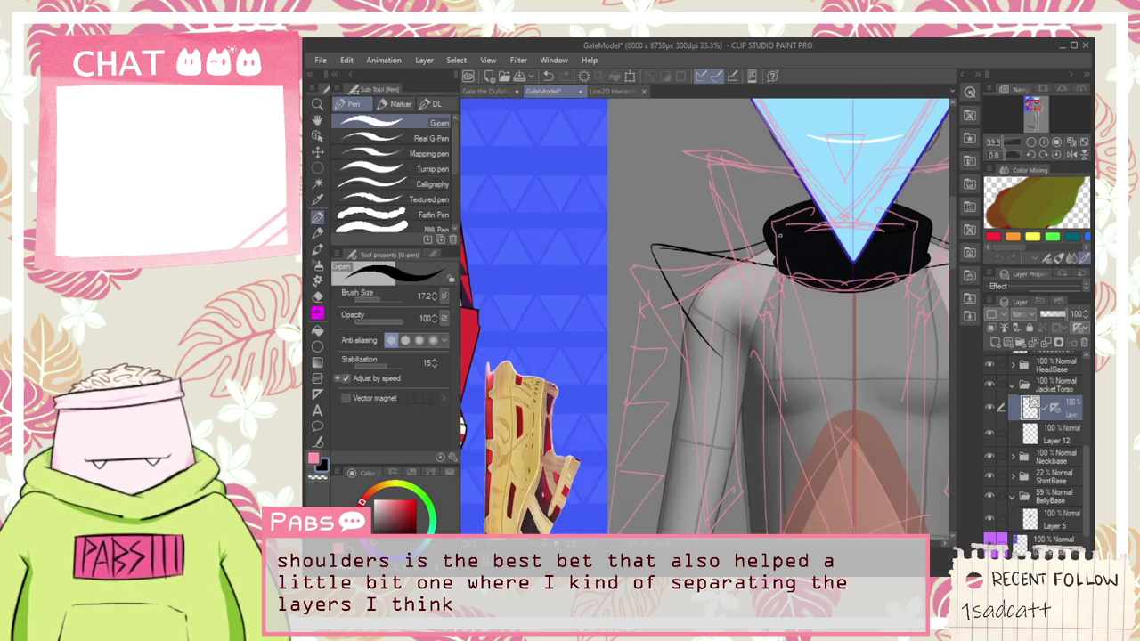
pyautogui.moveTo(772, 367); pyautogui.dragTo(739, 221)
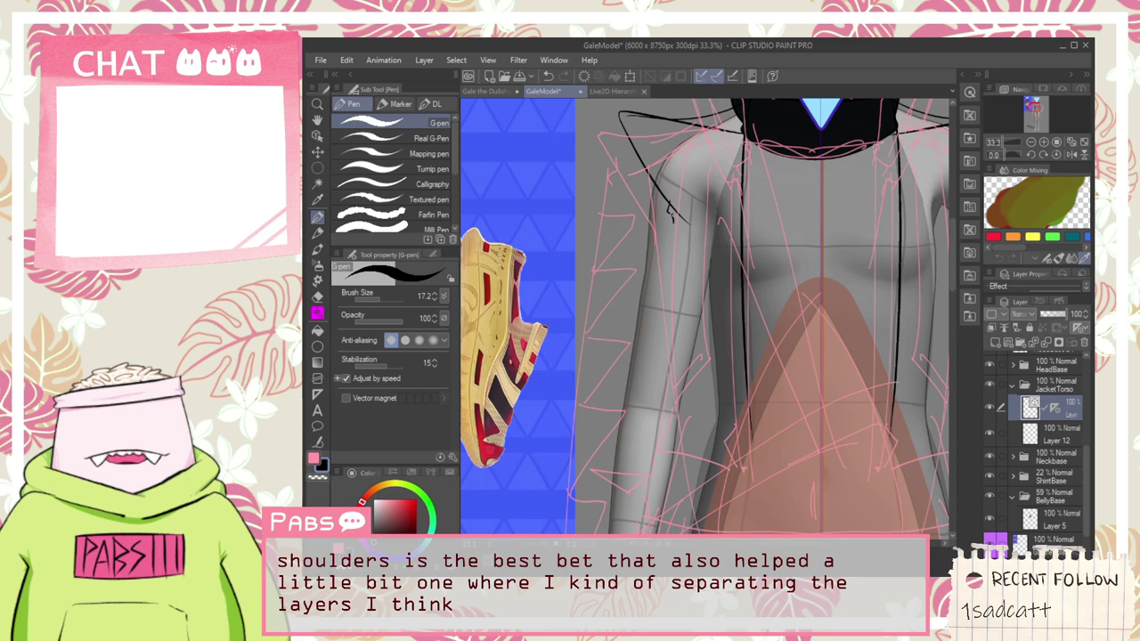
# Step: Ink the jacket's side edge down from the shoulder point and a slanted hem line across to the front edge
pyautogui.moveTo(671, 217); pyautogui.dragTo(648, 533)
pyautogui.hotkey('ctrl', 'z')
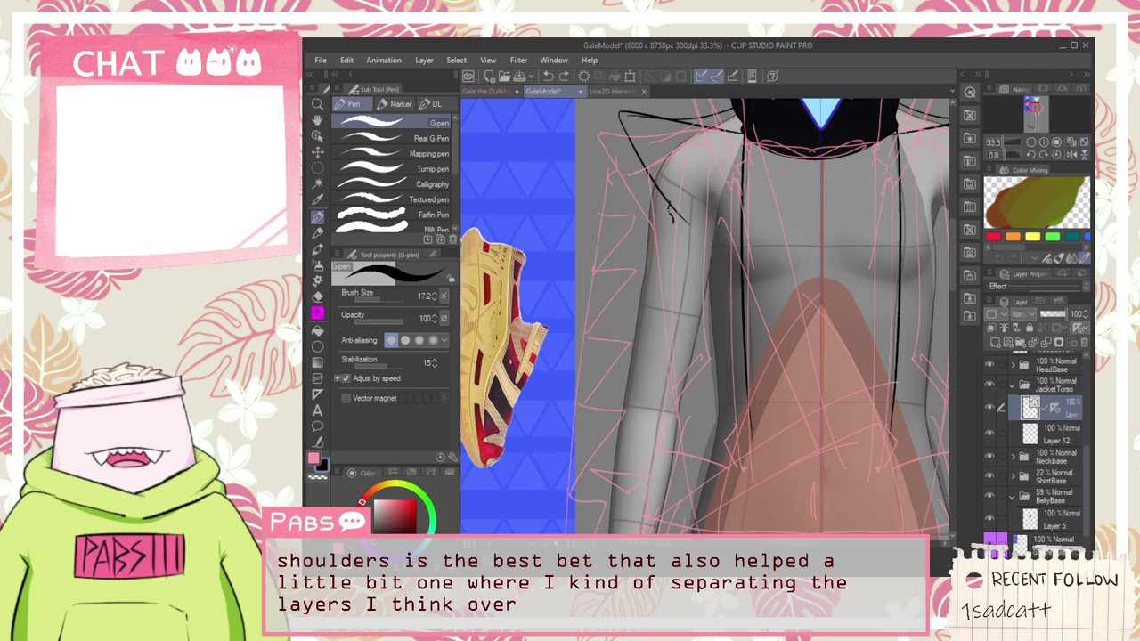
pyautogui.moveTo(672, 219); pyautogui.dragTo(657, 471)
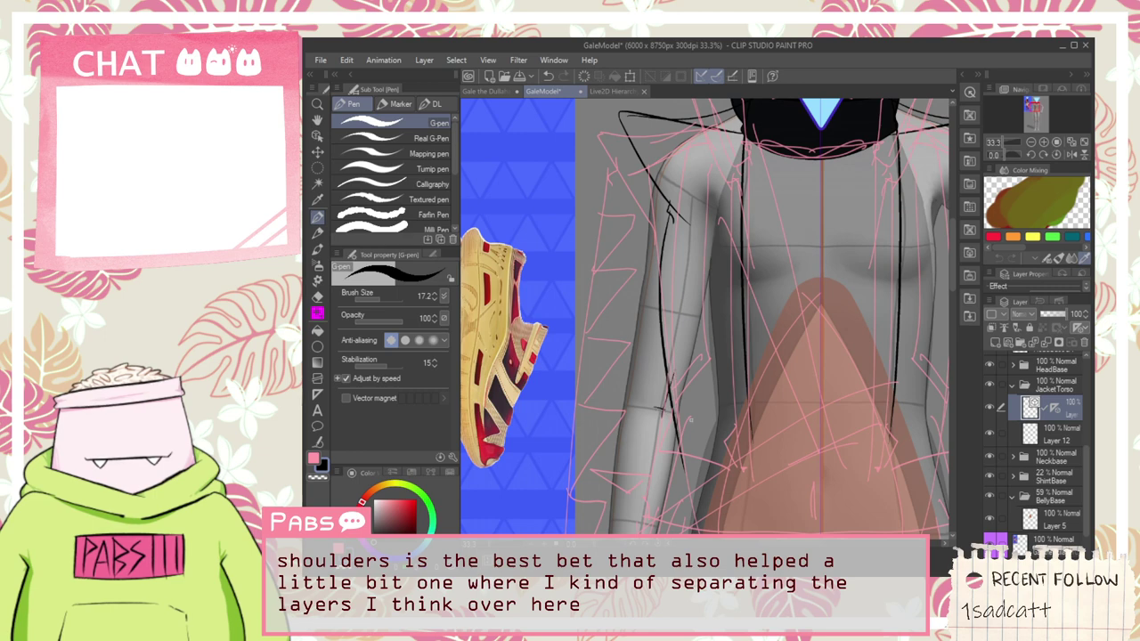
pyautogui.moveTo(654, 407); pyautogui.dragTo(776, 454)
# Step: Trim the overshooting line ends where the hem meets the front edge with the vector eraser
pyautogui.scroll(6, 756, 458)
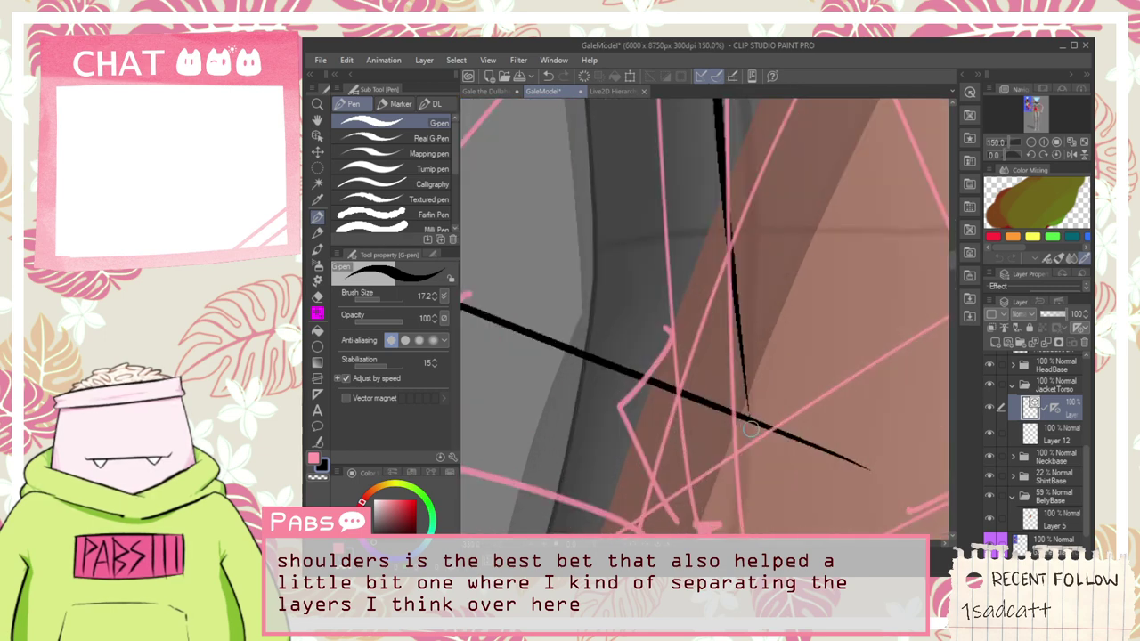
pyautogui.press('e')
pyautogui.scroll(2, 760, 442)
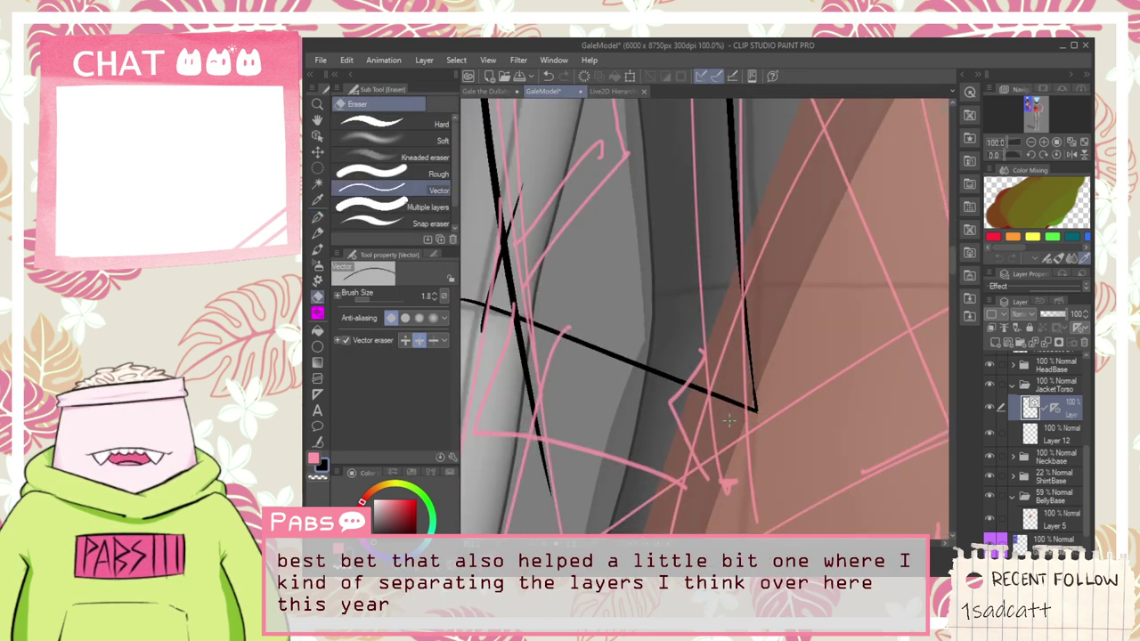
pyautogui.moveTo(874, 448); pyautogui.dragTo(840, 448)
pyautogui.scroll(2, 926, 441)
pyautogui.press('p')
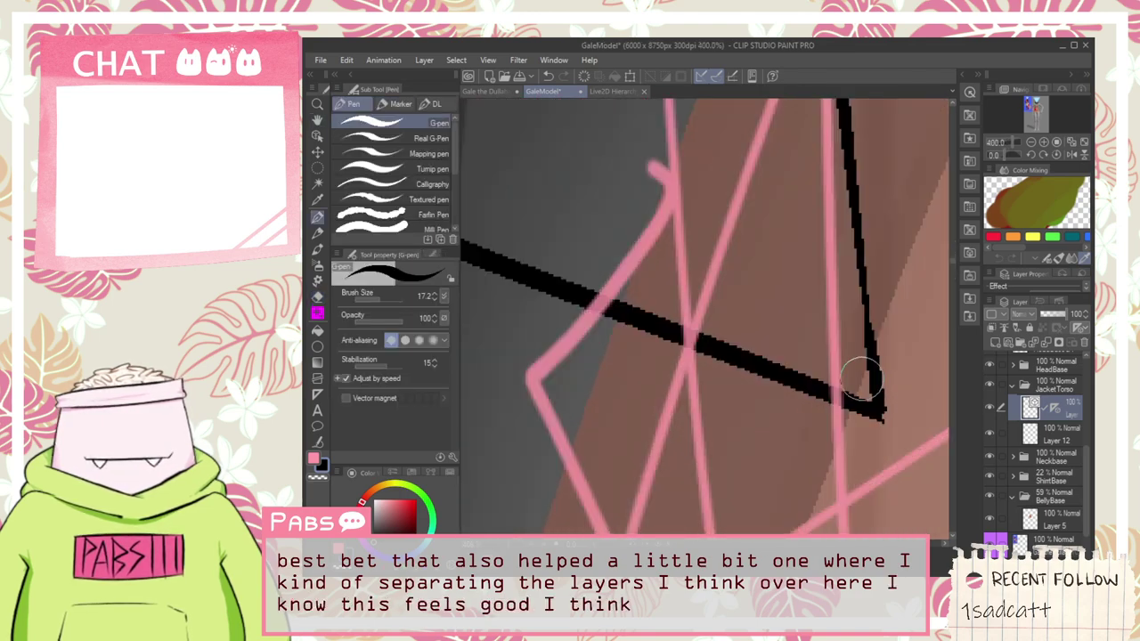
# Step: Ink a small triangular notch at the lower end of the jacket's front edge, following the reference, and trim the excess lines
pyautogui.scroll(-7, 881, 423)
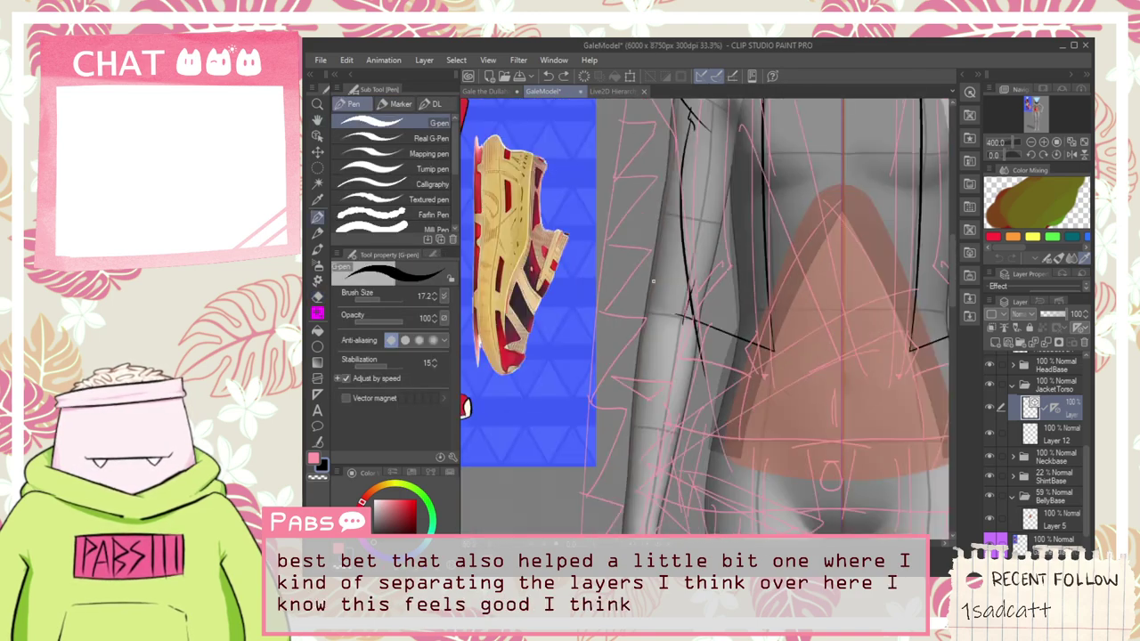
pyautogui.moveTo(516, 115); pyautogui.dragTo(644, 238)
pyautogui.scroll(5, 644, 249)
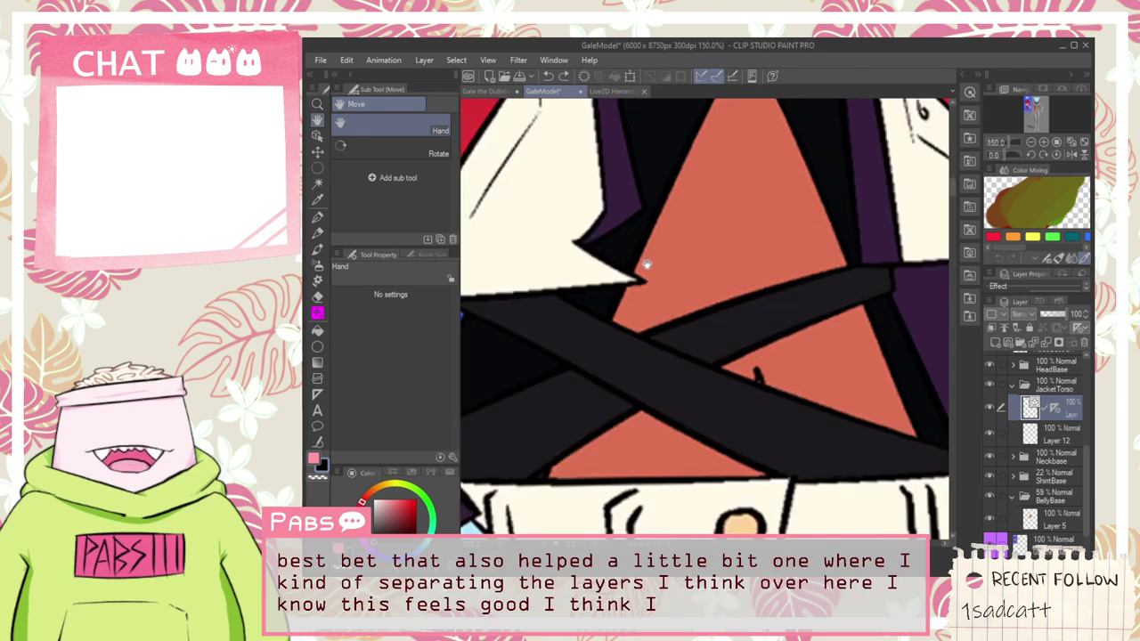
pyautogui.scroll(-5, 650, 265)
pyautogui.scroll(-3, 655, 269)
pyautogui.moveTo(814, 378); pyautogui.dragTo(684, 315)
pyautogui.scroll(3, 685, 315)
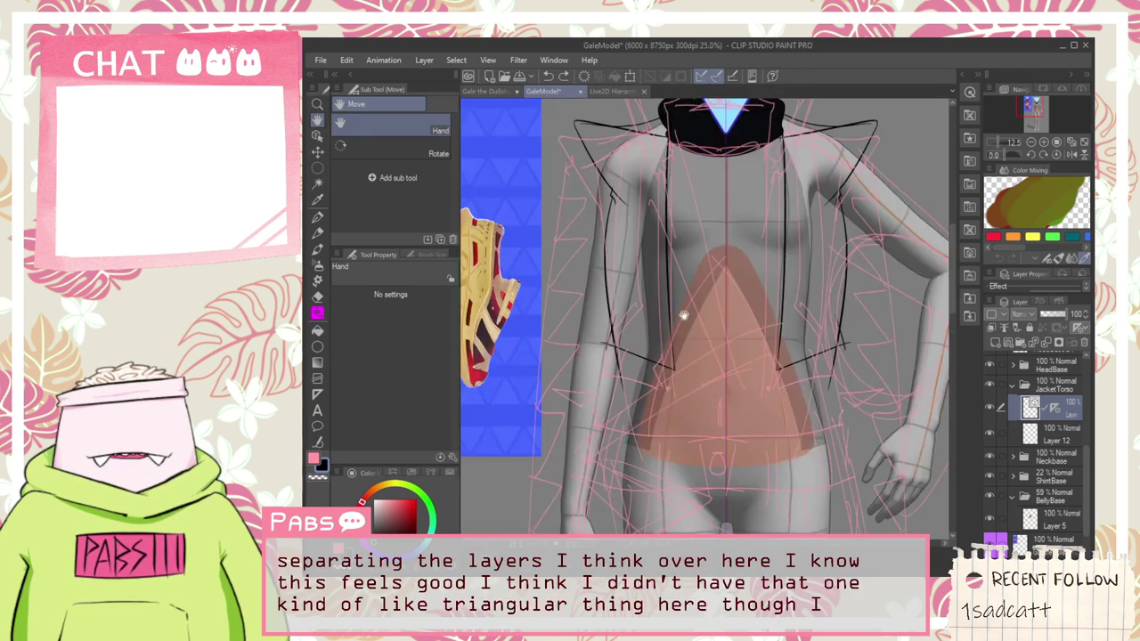
pyautogui.scroll(3, 656, 413)
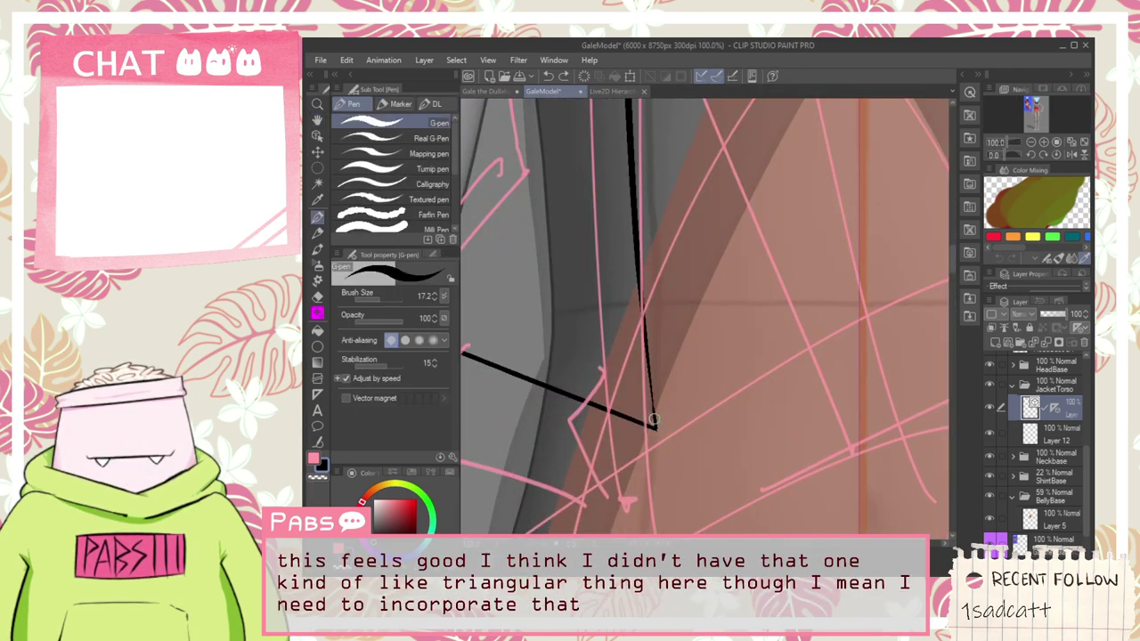
pyautogui.moveTo(651, 403)
pyautogui.mouseDown()
pyautogui.moveTo(622, 377)
pyautogui.moveTo(663, 325)
pyautogui.mouseUp()
pyautogui.press('e')
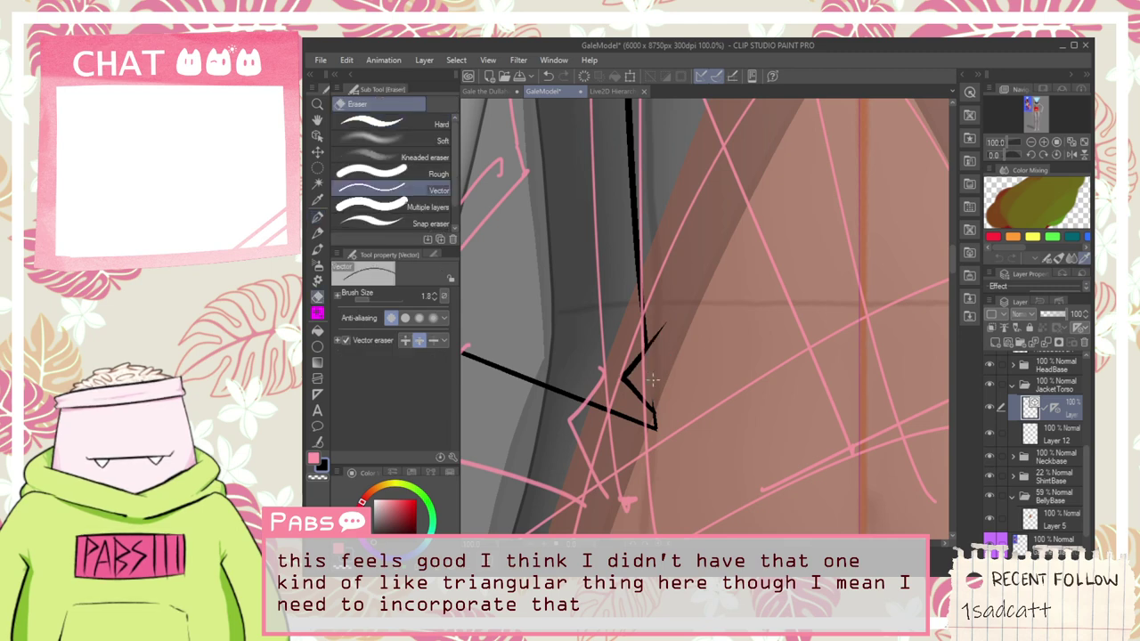
pyautogui.scroll(3, 653, 374)
pyautogui.scroll(-4, 657, 413)
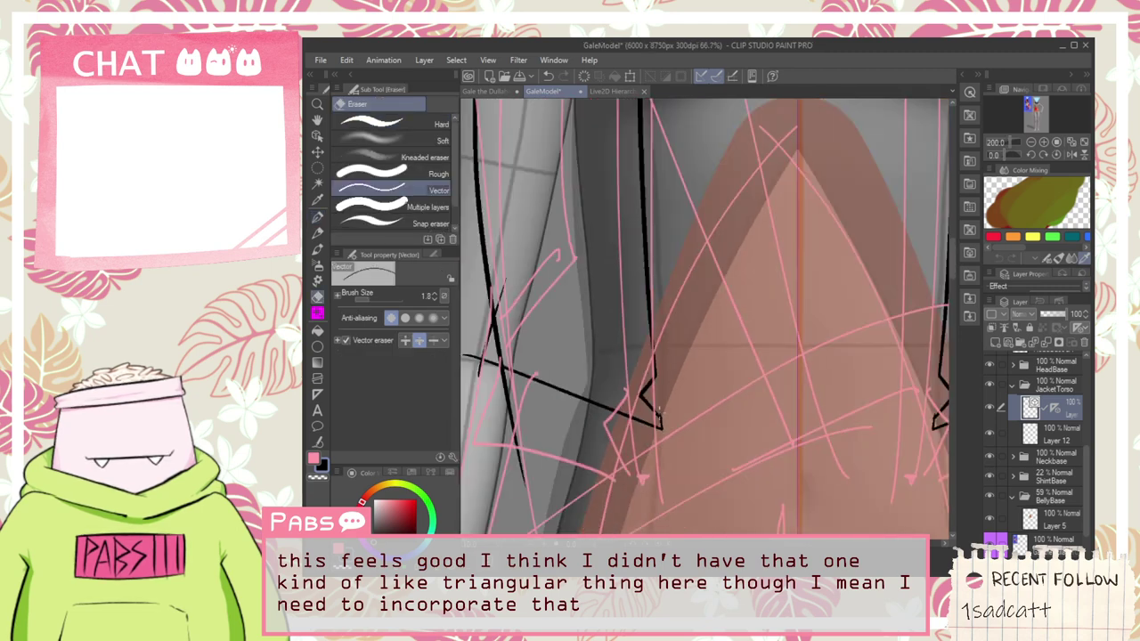
# Step: Trim the overshooting line ends where the jacket's side edge meets the hem with the vector eraser
pyautogui.press('space')
pyautogui.moveTo(567, 419); pyautogui.dragTo(656, 457)
pyautogui.press('e')
pyautogui.scroll(1, 656, 457)
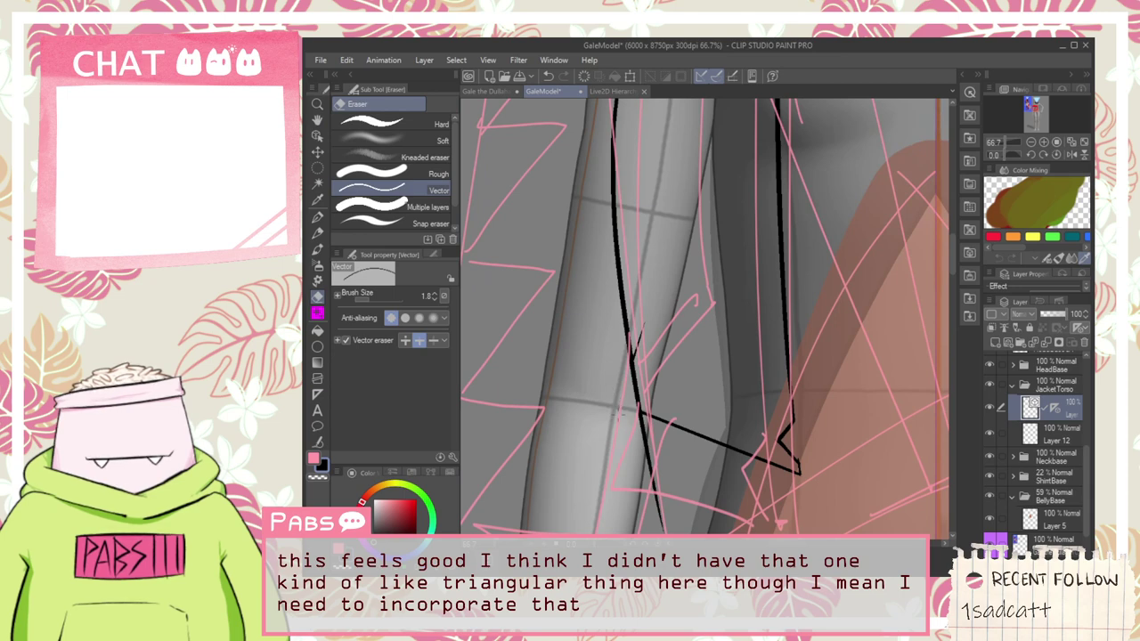
pyautogui.scroll(1, 623, 411)
pyautogui.scroll(-4, 624, 492)
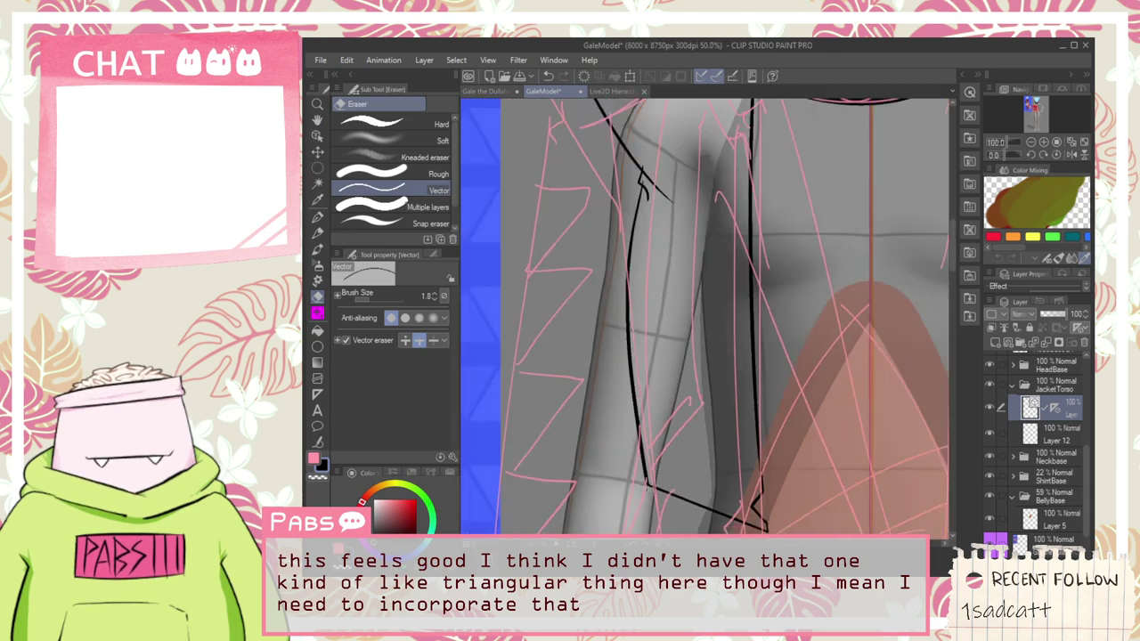
# Step: Ink a small circle in the jacket's lower front corner below the notch, undoing the accidental erasure of the notch lines
pyautogui.press('h')
pyautogui.moveTo(659, 445); pyautogui.dragTo(751, 420)
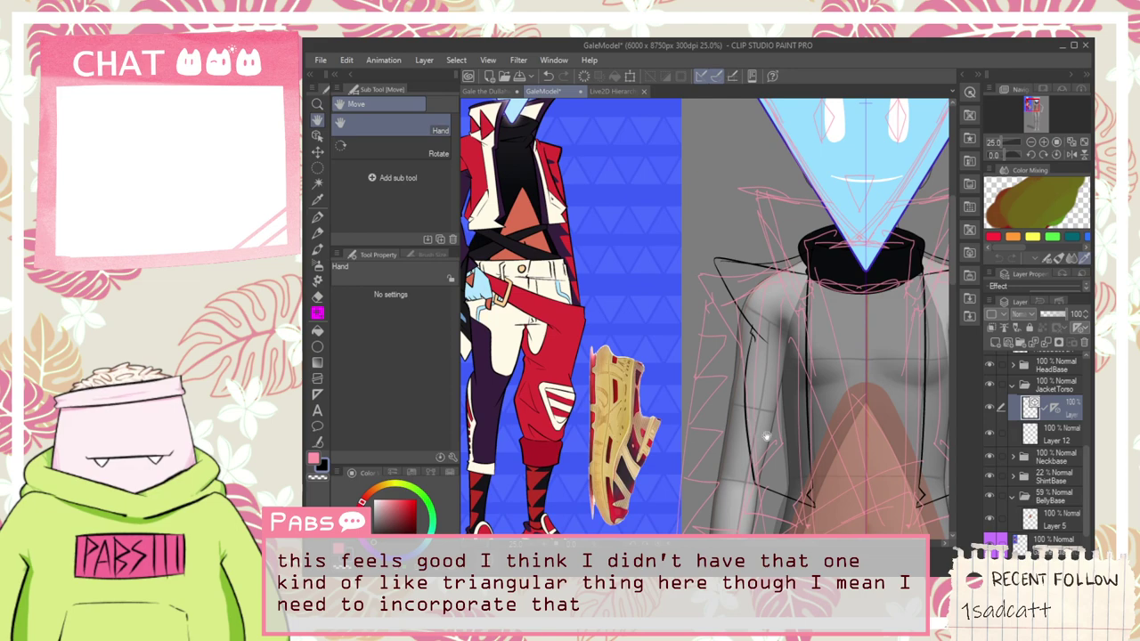
pyautogui.scroll(2, 767, 436)
pyautogui.scroll(2, 763, 463)
pyautogui.press('p')
pyautogui.scroll(-3, 765, 454)
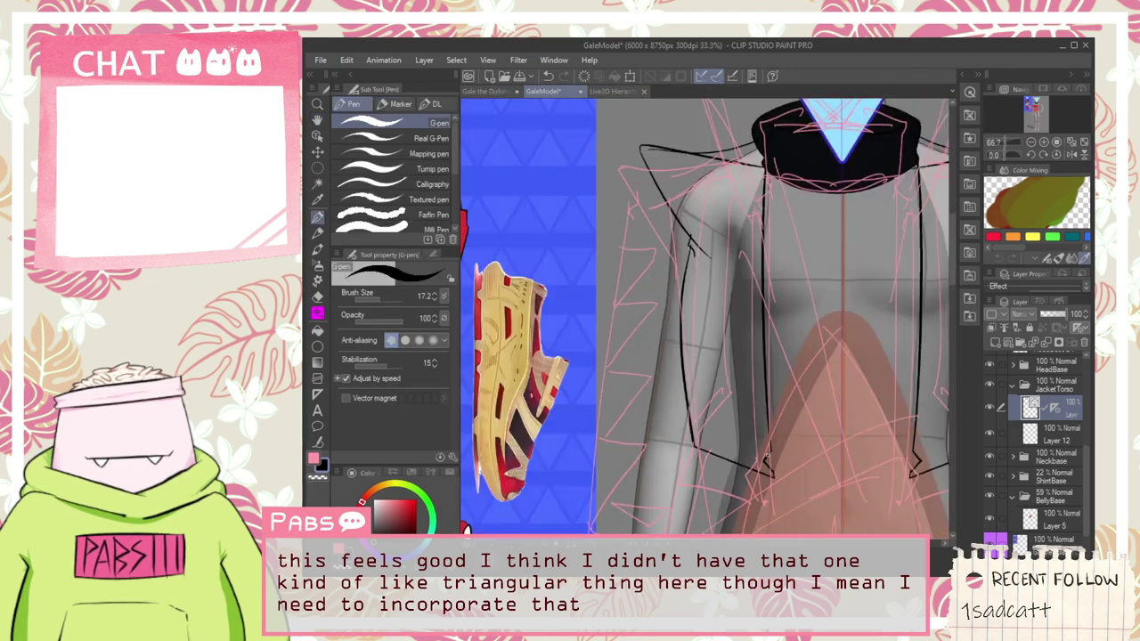
pyautogui.scroll(4, 766, 454)
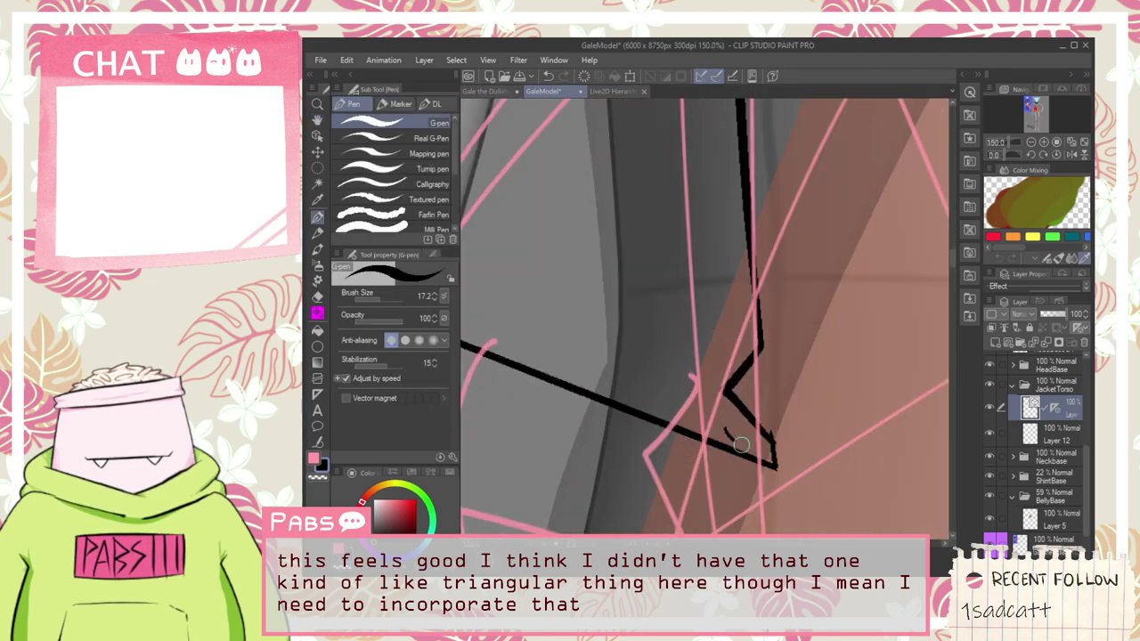
pyautogui.scroll(-2, 753, 441)
pyautogui.press('e')
pyautogui.scroll(2, 758, 438)
pyautogui.click(759, 437)
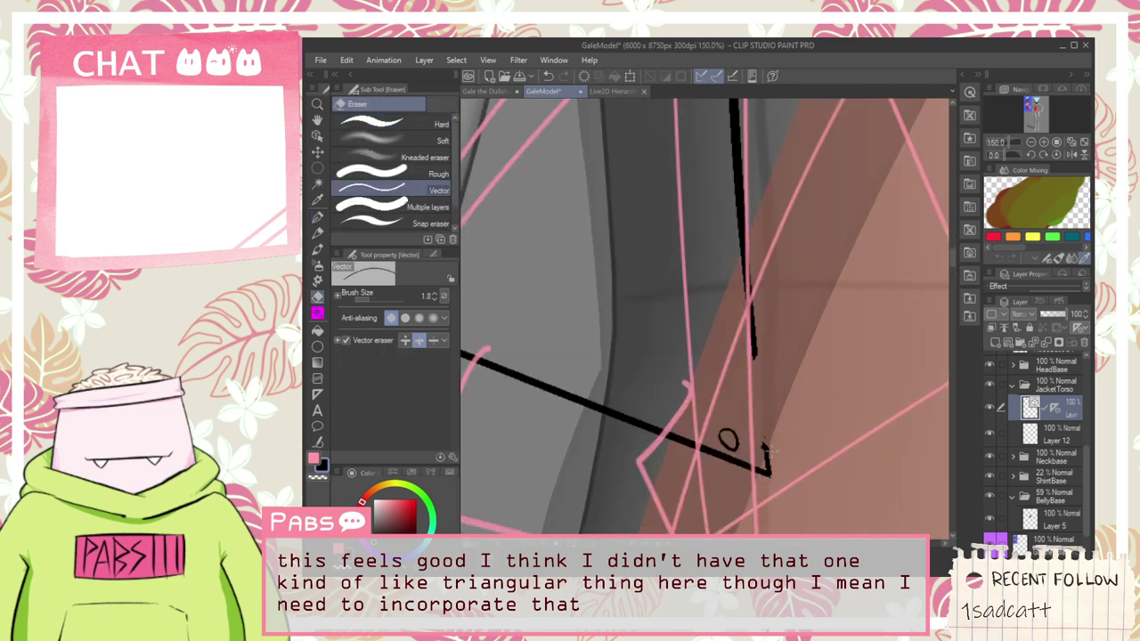
pyautogui.hotkey('ctrl', 'z')
# Step: Trim the overshooting line ends at the small notch where the shoulder line meets the jacket's side edge
pyautogui.scroll(-4, 766, 436)
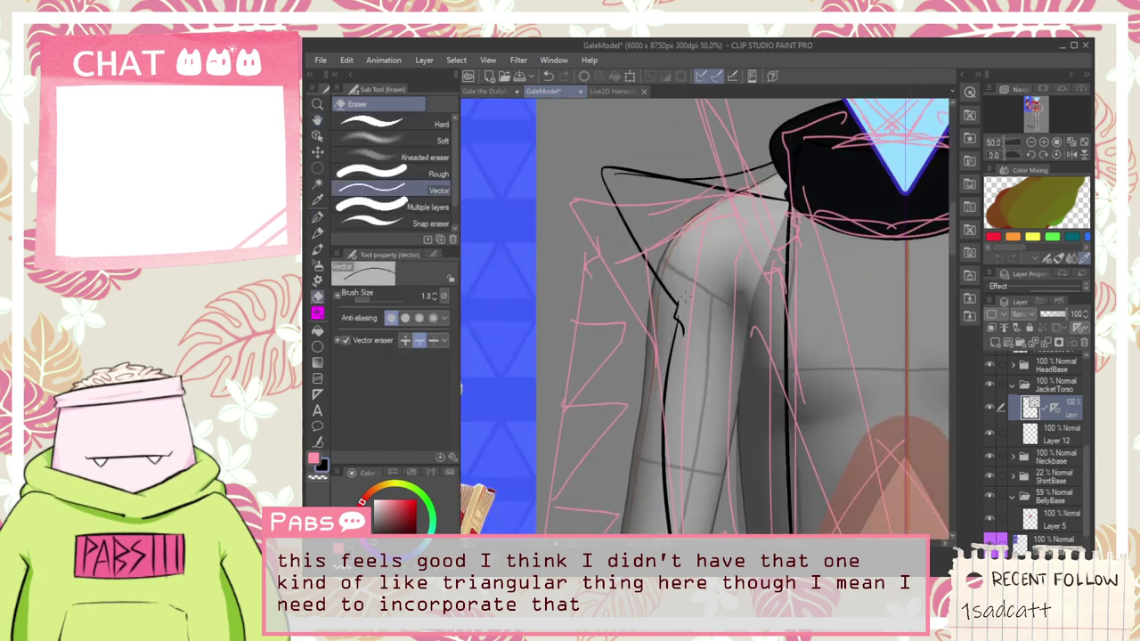
pyautogui.scroll(2, 683, 297)
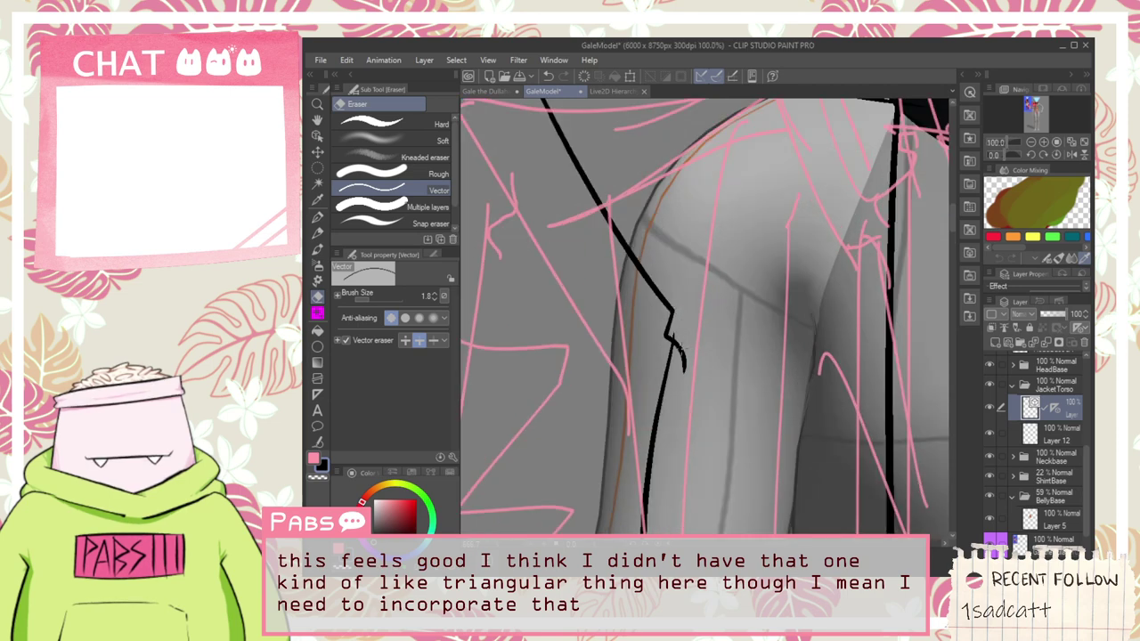
pyautogui.press('p')
pyautogui.scroll(-4, 663, 385)
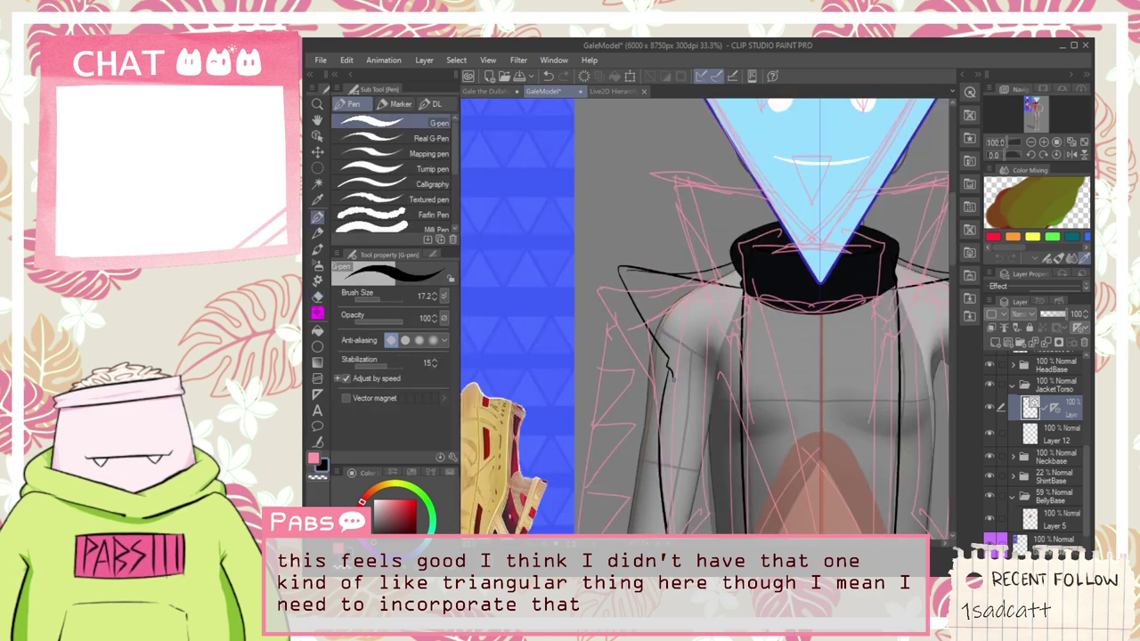
# Step: Ink two parallel diagonal pocket lines rising inward from the lower part of the jacket's side edge, following the reference
pyautogui.press('space')
pyautogui.moveTo(671, 381); pyautogui.dragTo(823, 381)
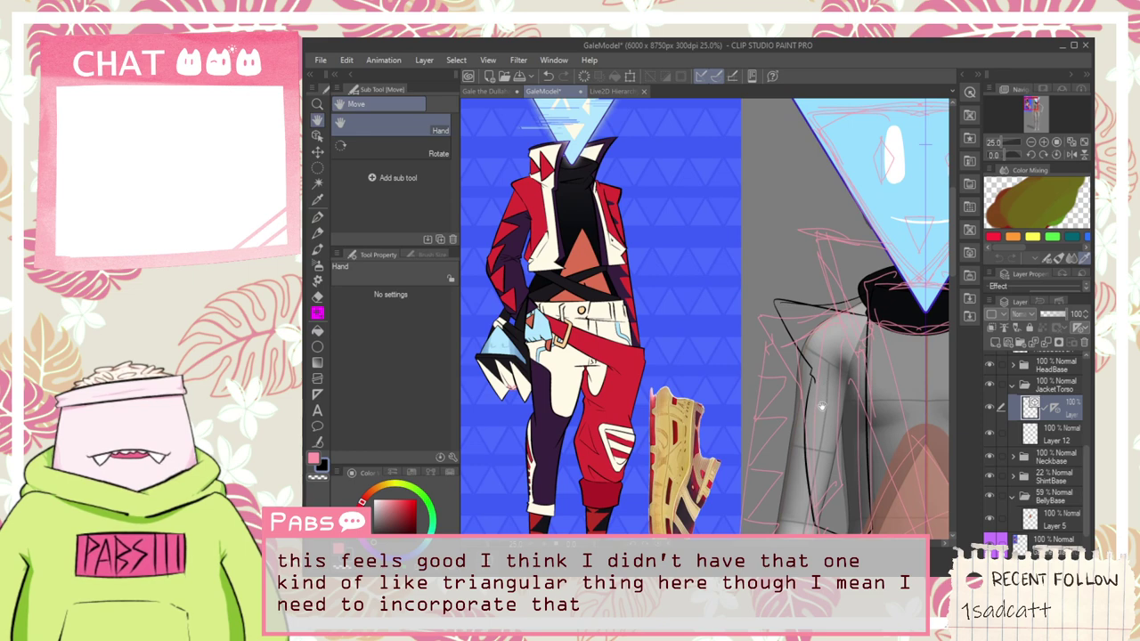
pyautogui.scroll(4, 823, 380)
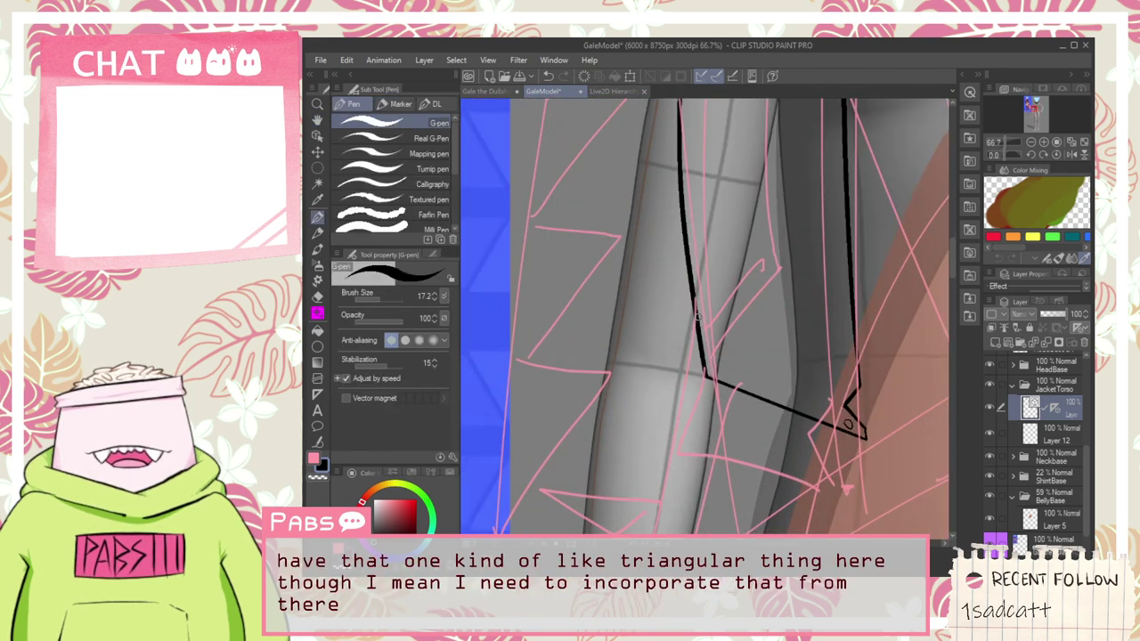
pyautogui.moveTo(697, 324); pyautogui.dragTo(783, 214)
pyautogui.hotkey('ctrl', 'z')
pyautogui.moveTo(697, 326); pyautogui.dragTo(786, 210)
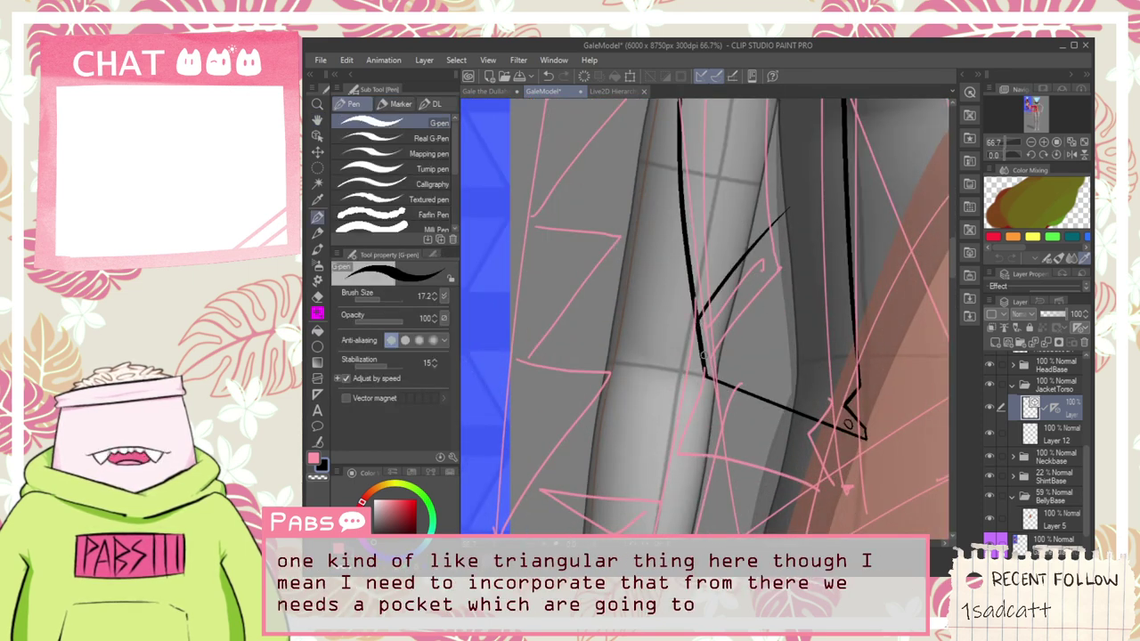
pyautogui.moveTo(703, 354); pyautogui.dragTo(787, 253)
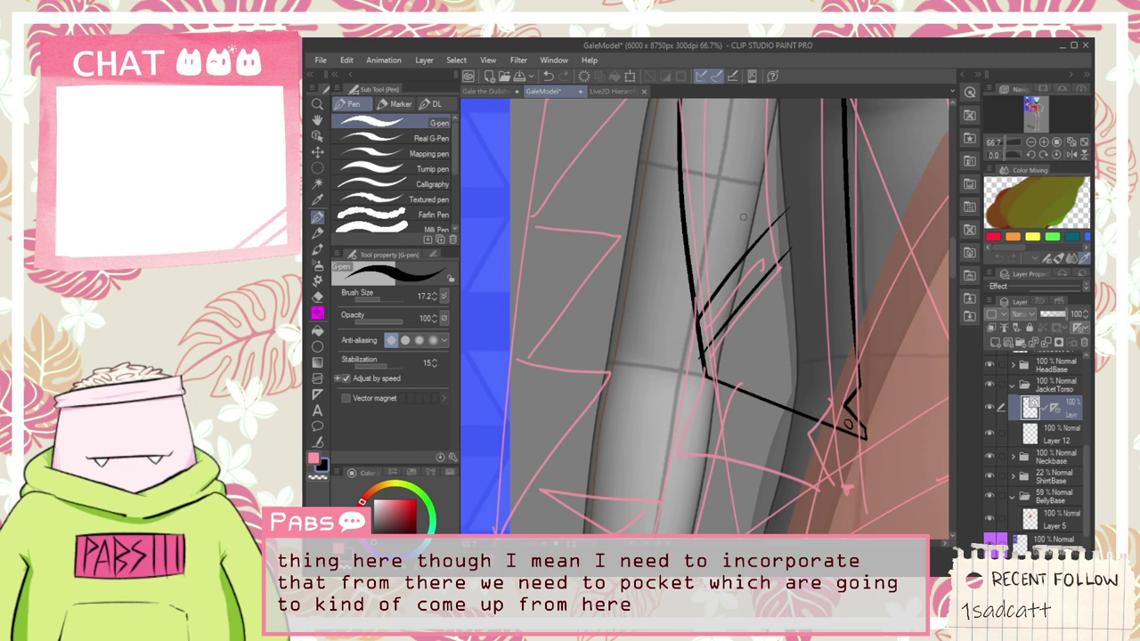
# Step: Rework the jacket's side edge from the shoulder notch down to the pocket and erase the replaced lines
pyautogui.moveTo(743, 216); pyautogui.dragTo(702, 398)
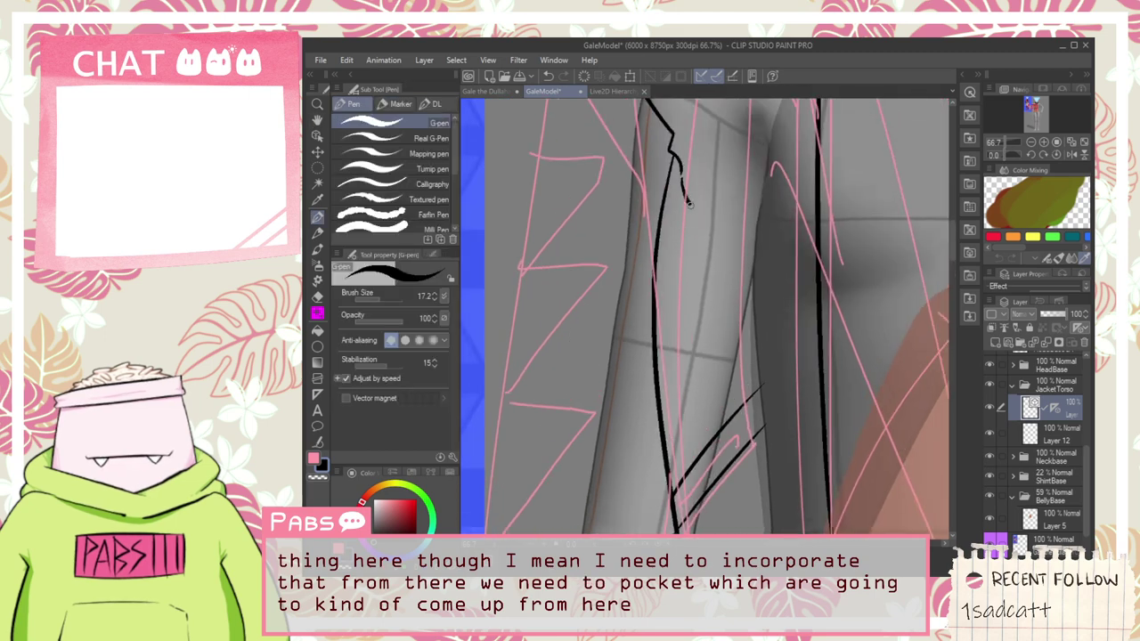
pyautogui.moveTo(689, 204); pyautogui.dragTo(703, 501)
pyautogui.hotkey('ctrl', 'z')
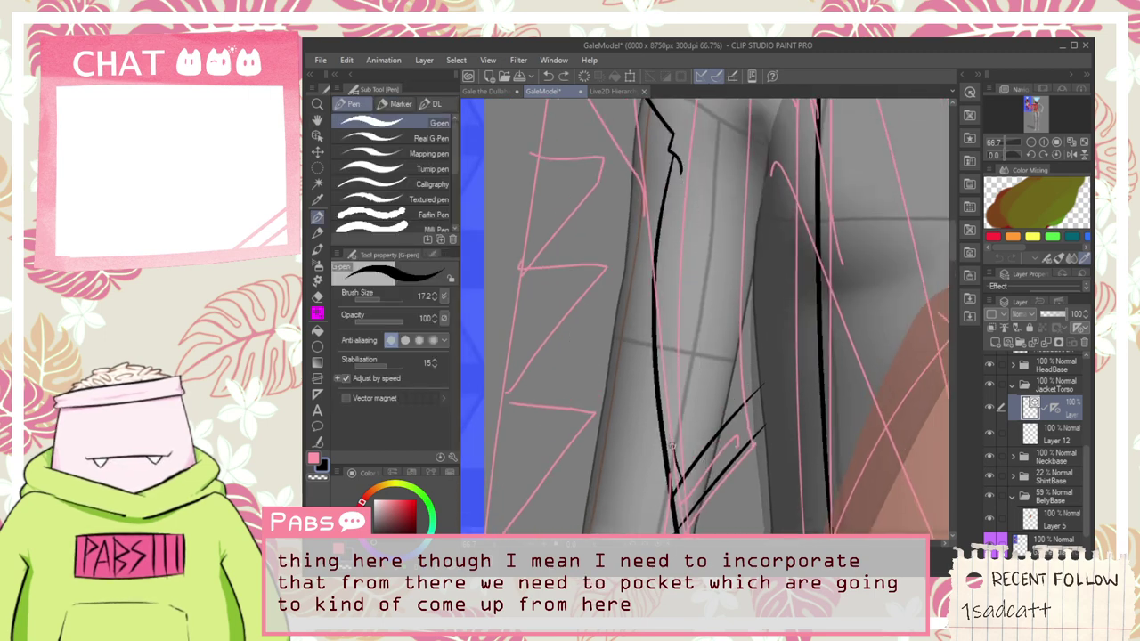
pyautogui.moveTo(671, 446)
pyautogui.mouseDown()
pyautogui.moveTo(691, 173)
pyautogui.moveTo(688, 498)
pyautogui.mouseUp()
pyautogui.hotkey('ctrl', 'z')
pyautogui.press('e')
pyautogui.scroll(-5, 711, 493)
pyautogui.scroll(3, 731, 505)
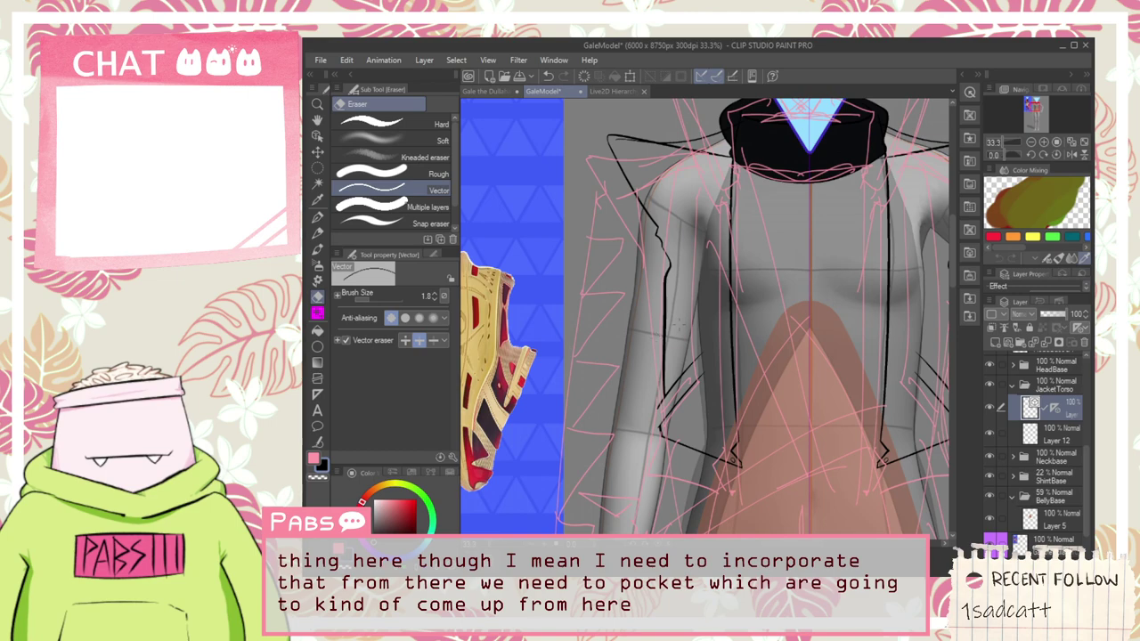
pyautogui.scroll(-3, 690, 355)
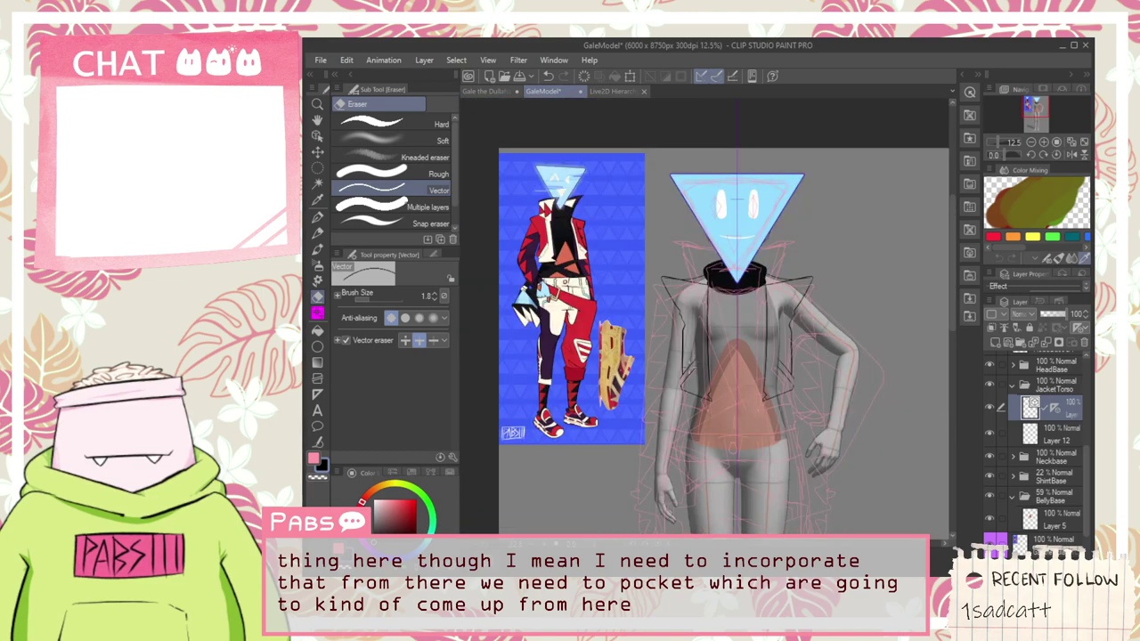
# Step: Ink the short outer edge linking the two pocket lines and trim its overshooting end
pyautogui.scroll(8, 690, 378)
pyautogui.press('p')
pyautogui.moveTo(621, 485); pyautogui.dragTo(598, 382)
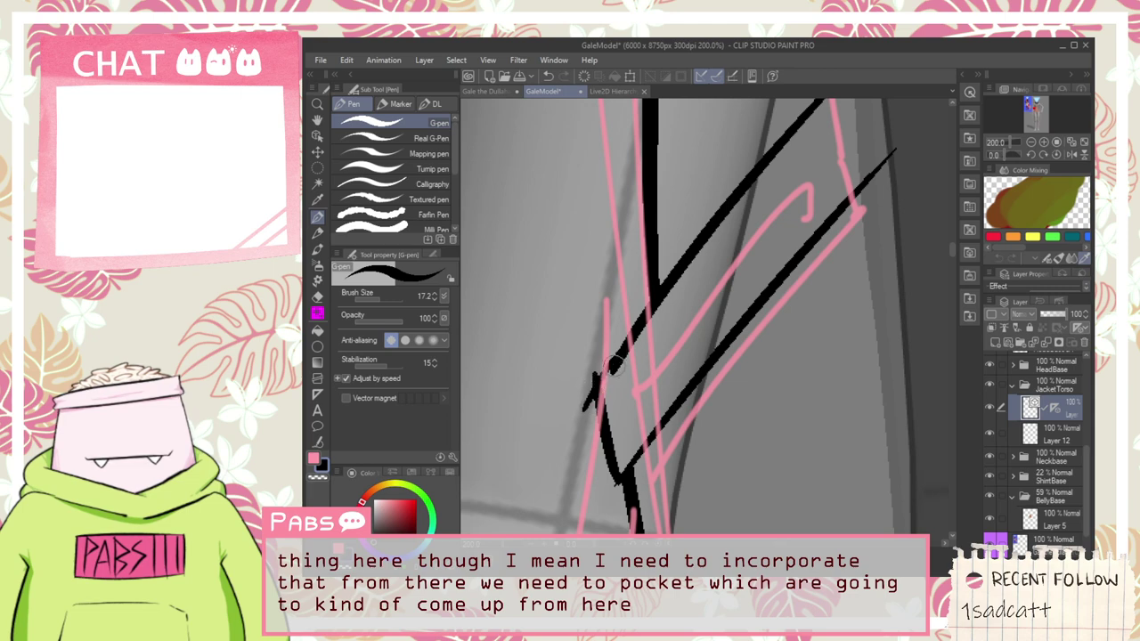
pyautogui.press('e')
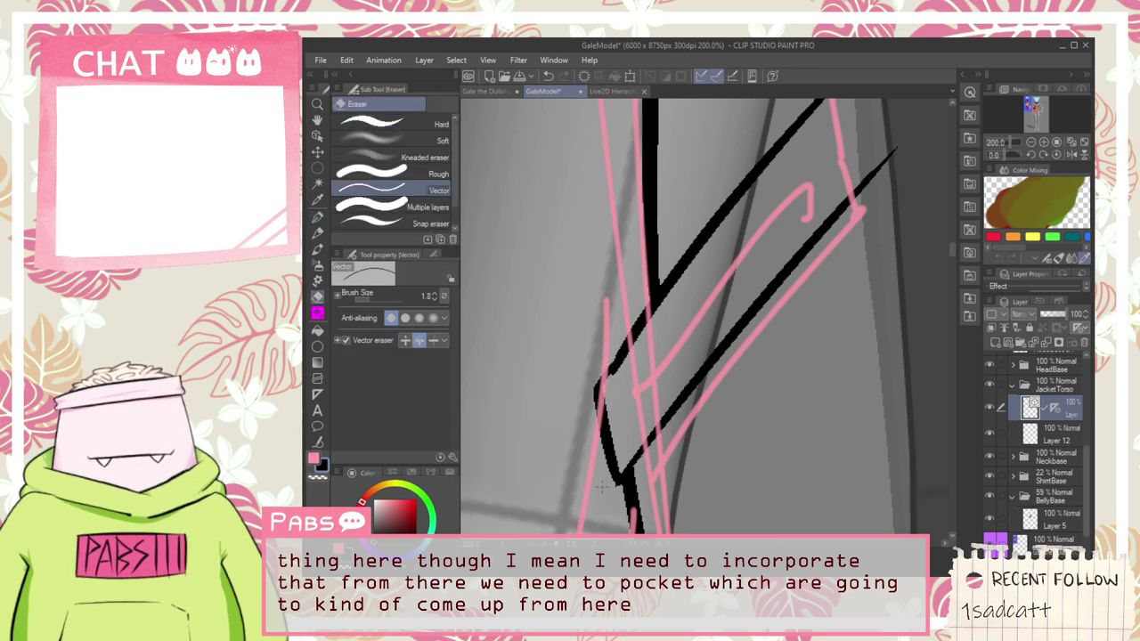
# Step: Join the line ends at the pocket's outer corners with the Connect vector lines tool
pyautogui.click(317, 443)
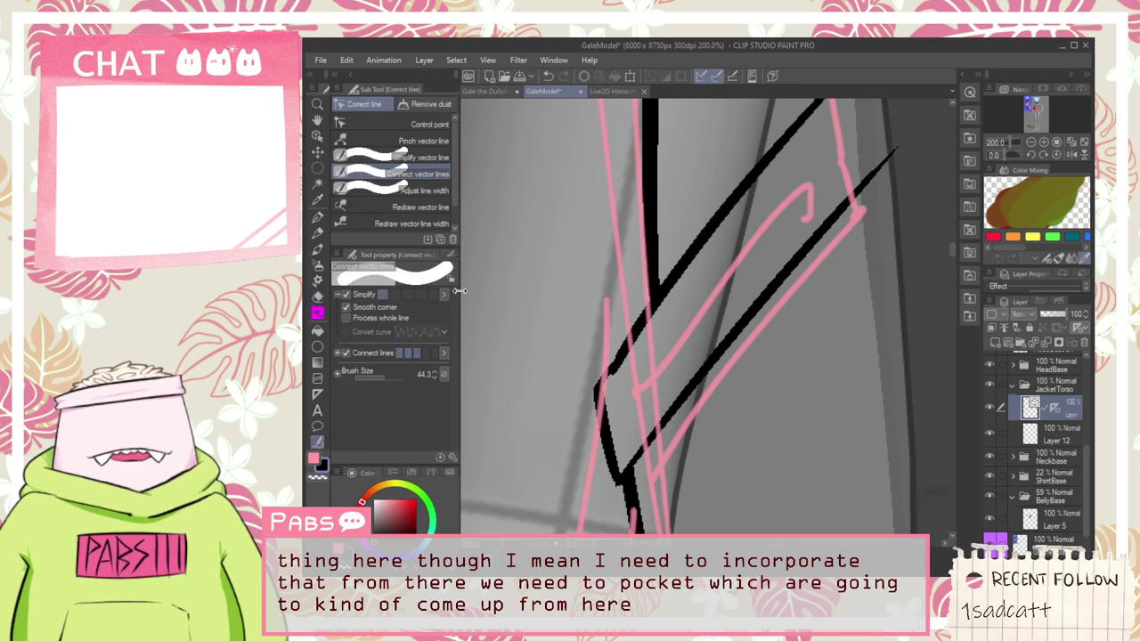
pyautogui.click(419, 187)
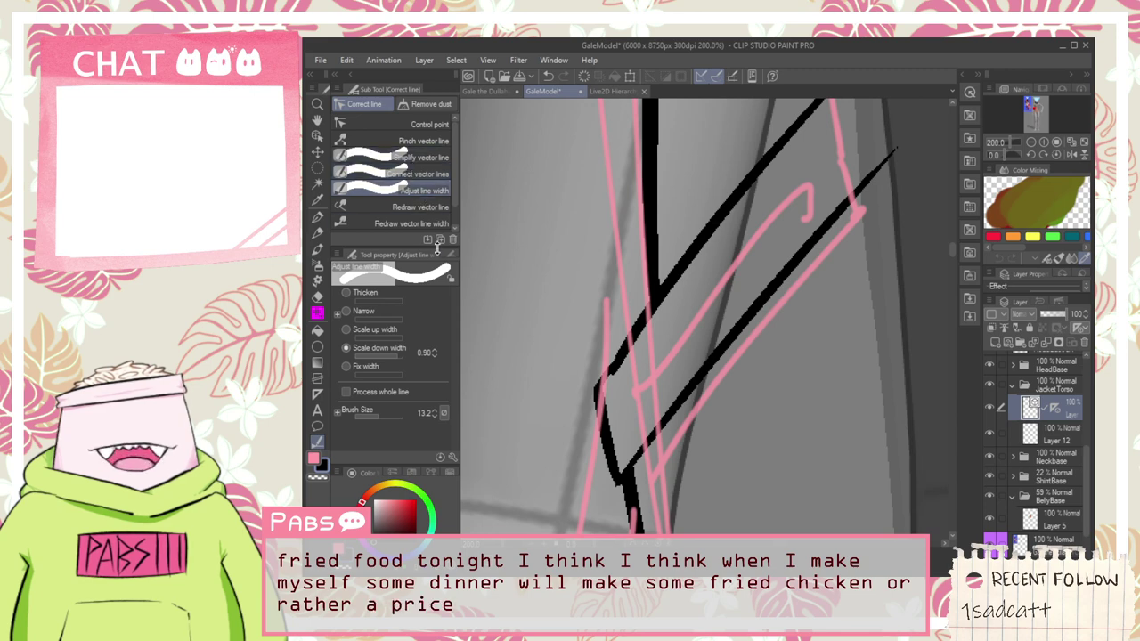
pyautogui.click(419, 174)
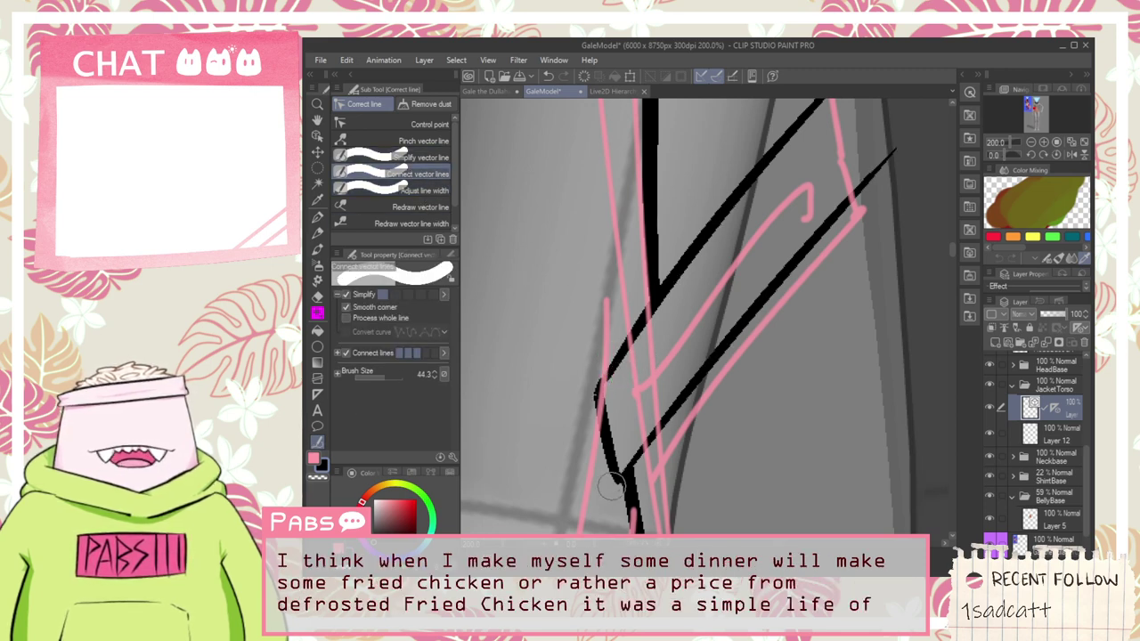
pyautogui.scroll(-4, 589, 390)
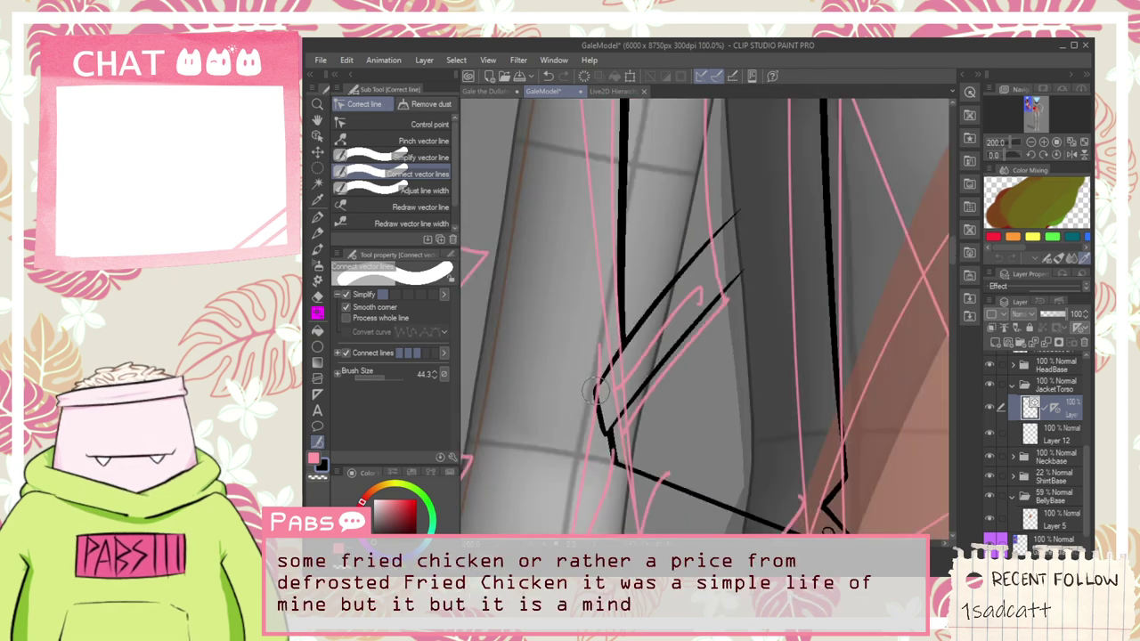
pyautogui.press('space')
pyautogui.moveTo(668, 352); pyautogui.dragTo(665, 362)
pyautogui.scroll(3, 583, 393)
pyautogui.scroll(3, 583, 394)
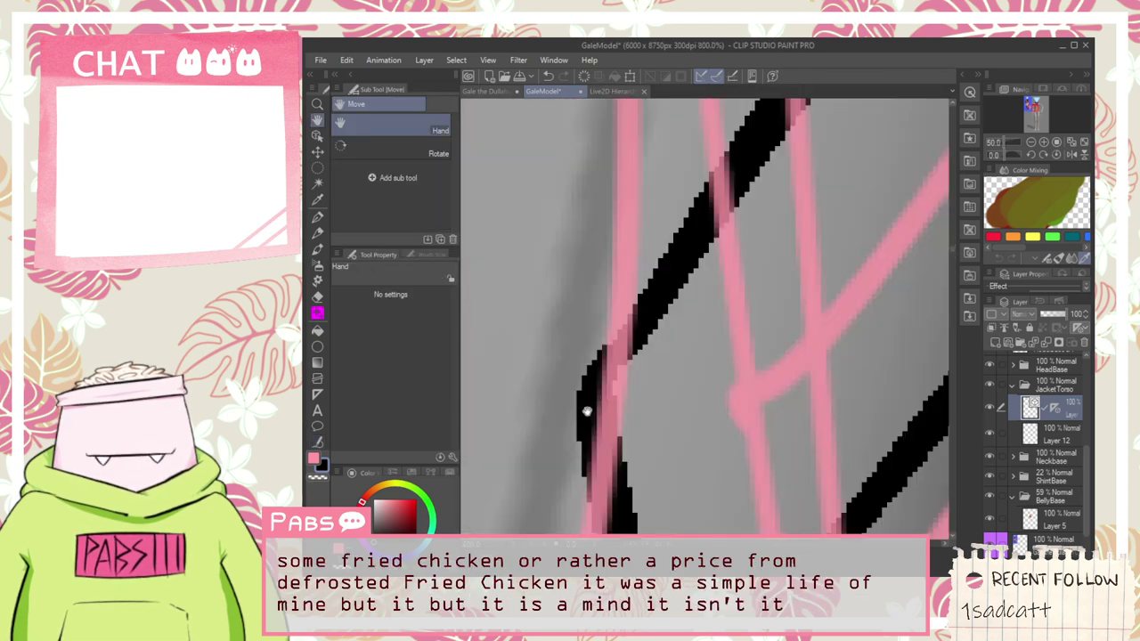
pyautogui.scroll(-2, 681, 303)
pyautogui.scroll(-1, 711, 272)
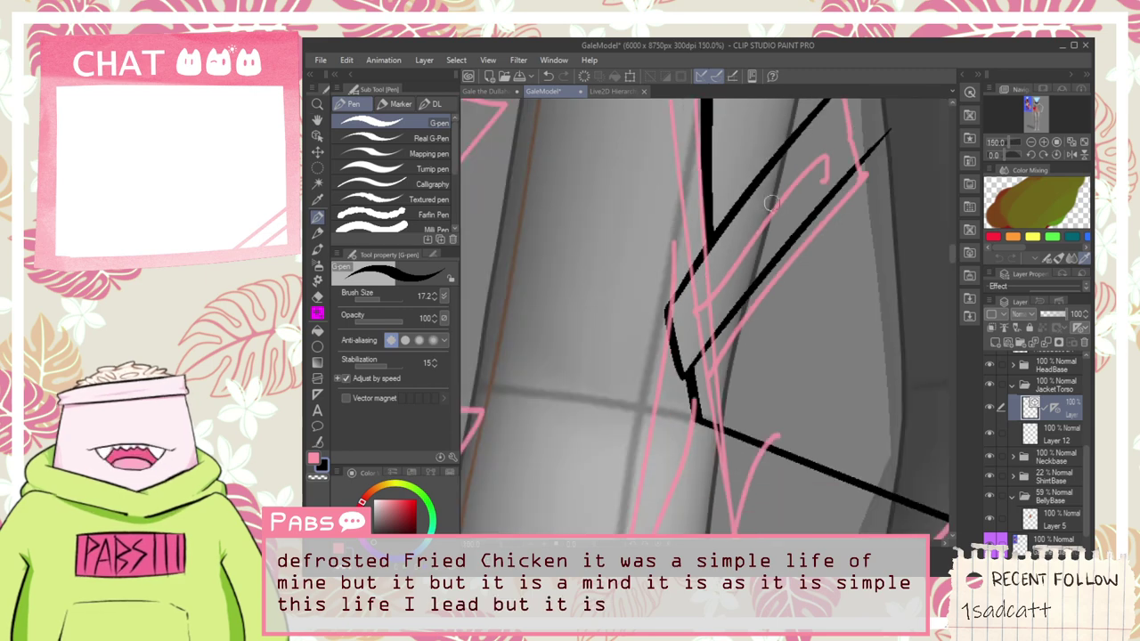
# Step: Close the pocket's upper inner end with a short slanted line and trim the overshooting corners
pyautogui.press('space')
pyautogui.moveTo(771, 203); pyautogui.dragTo(646, 371)
pyautogui.moveTo(731, 215); pyautogui.dragTo(768, 294)
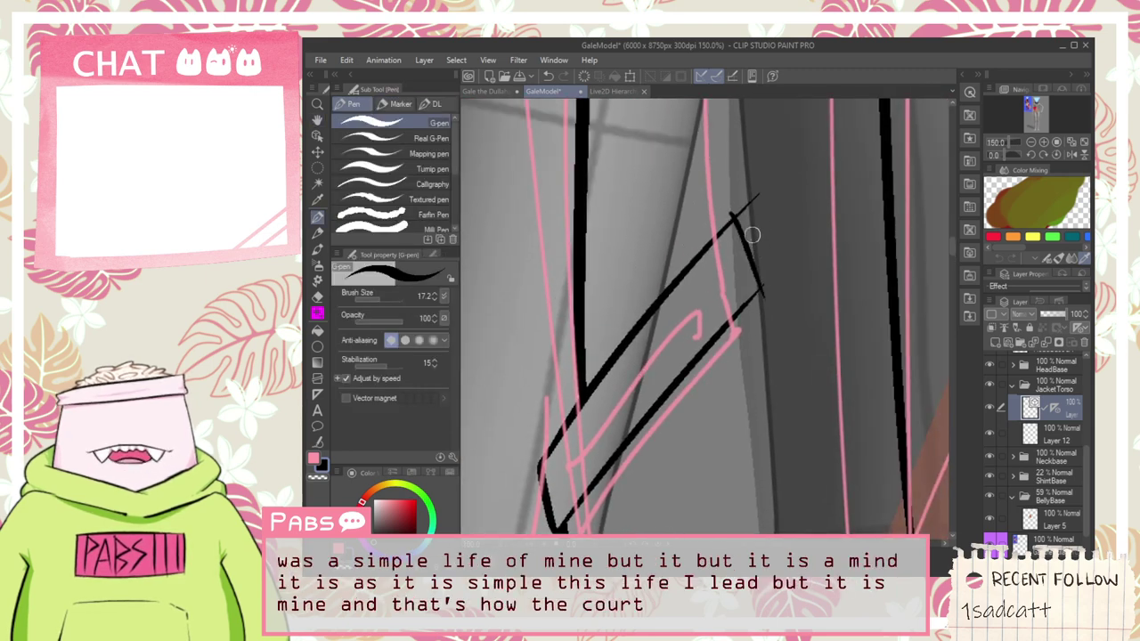
pyautogui.press('e')
pyautogui.scroll(2, 757, 268)
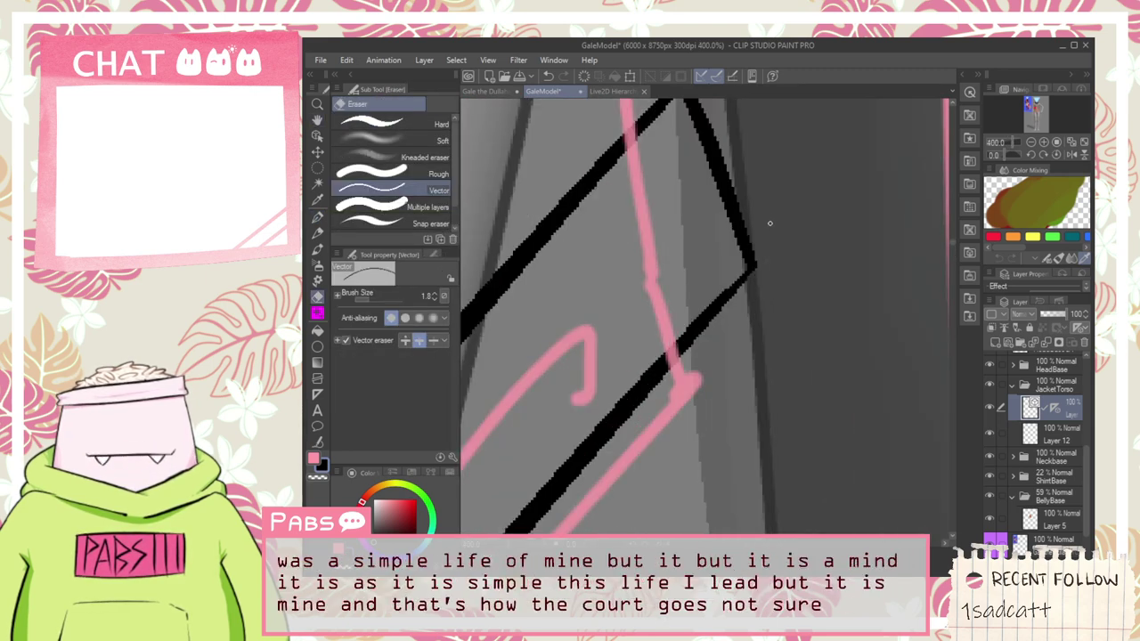
pyautogui.scroll(-4, 754, 245)
pyautogui.scroll(-3, 744, 233)
pyautogui.press('space')
pyautogui.moveTo(711, 188); pyautogui.dragTo(743, 358)
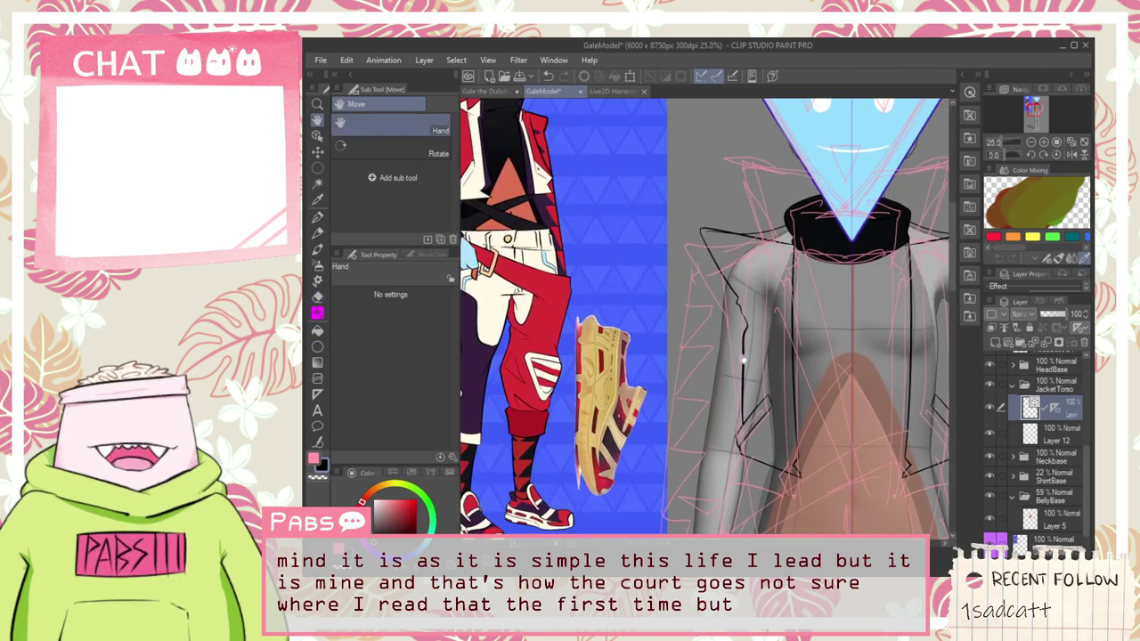
pyautogui.moveTo(683, 279); pyautogui.dragTo(748, 336)
pyautogui.scroll(3, 796, 331)
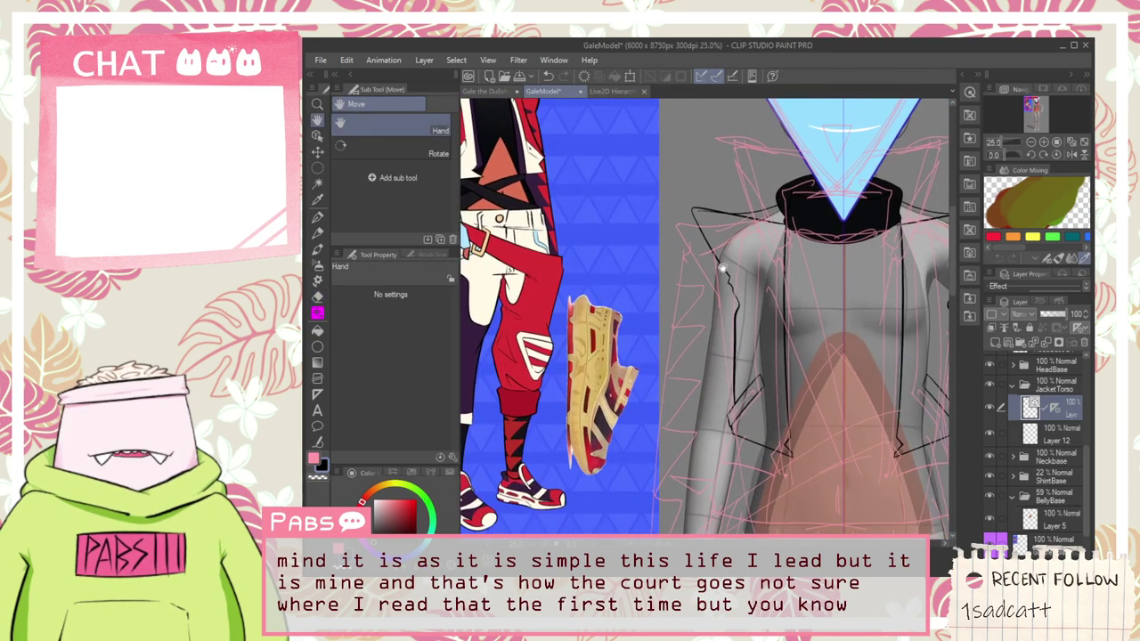
# Step: Ink a short notch line above the pocket's upper inner corner and trim its overshooting end
pyautogui.moveTo(745, 384); pyautogui.dragTo(735, 336)
pyautogui.scroll(3, 749, 388)
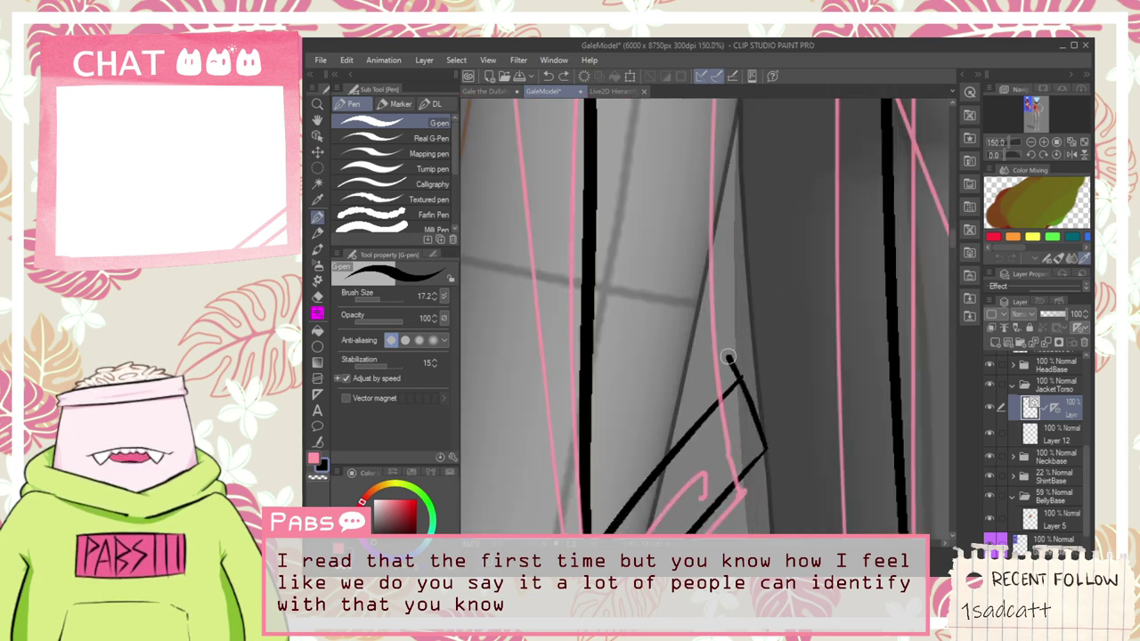
pyautogui.press('e')
pyautogui.scroll(-4, 749, 380)
pyautogui.press('space')
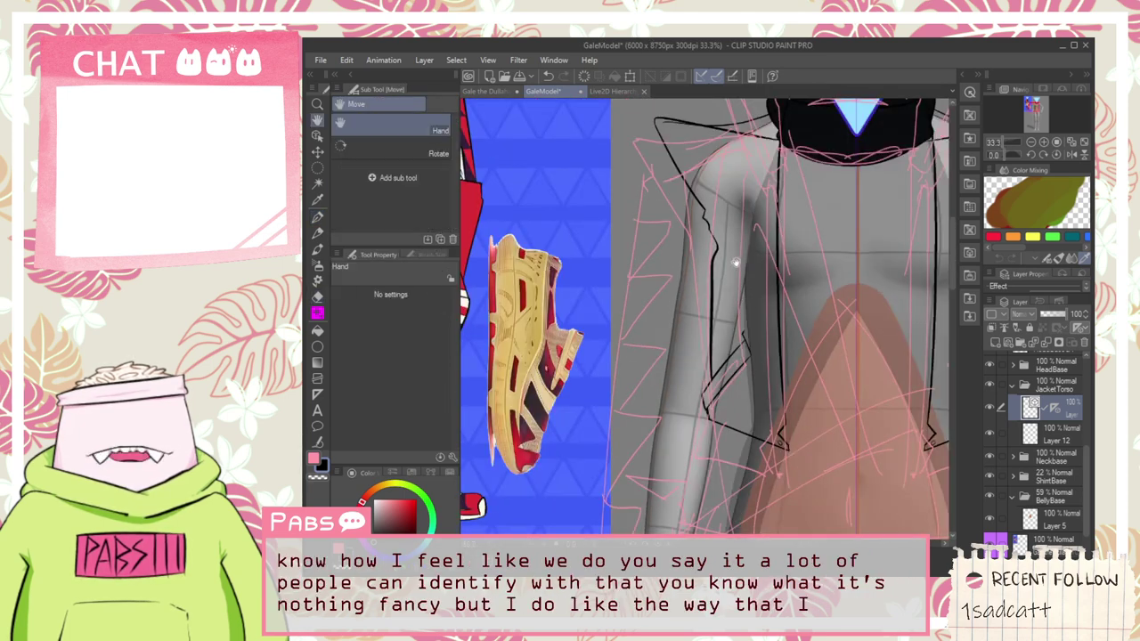
# Step: Ink a long seam line from the notch above the pocket up to the jacket's shoulder line
pyautogui.moveTo(735, 265); pyautogui.dragTo(783, 392)
pyautogui.moveTo(687, 349); pyautogui.dragTo(812, 401)
pyautogui.scroll(-1, 784, 388)
pyautogui.moveTo(835, 447); pyautogui.dragTo(676, 377)
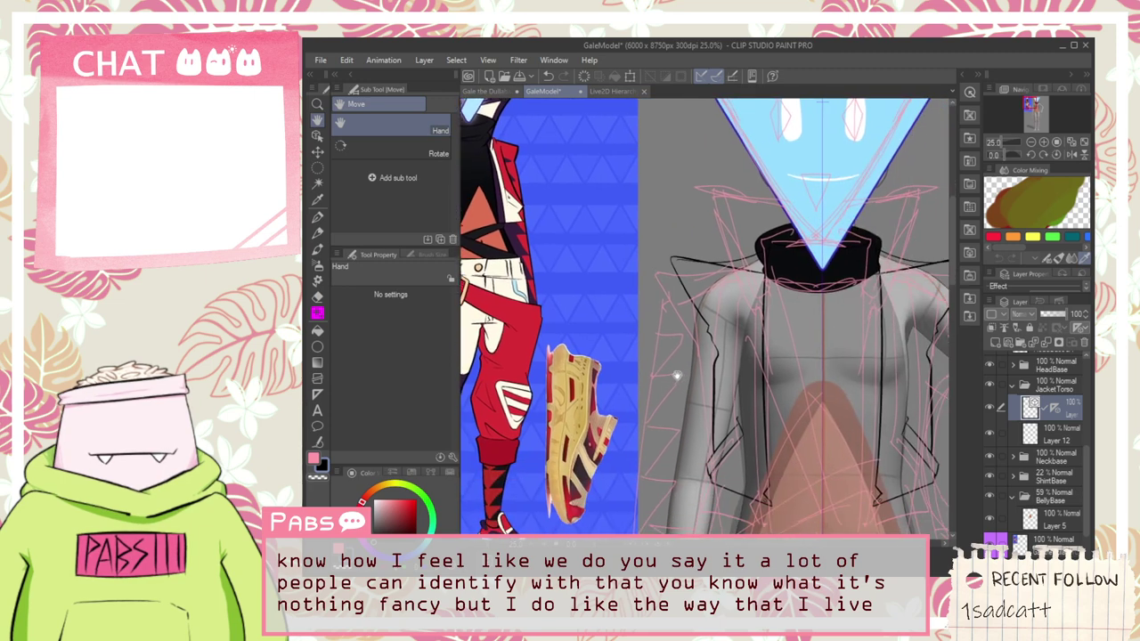
pyautogui.moveTo(748, 403); pyautogui.dragTo(660, 481)
pyautogui.scroll(2, 681, 385)
pyautogui.press('p')
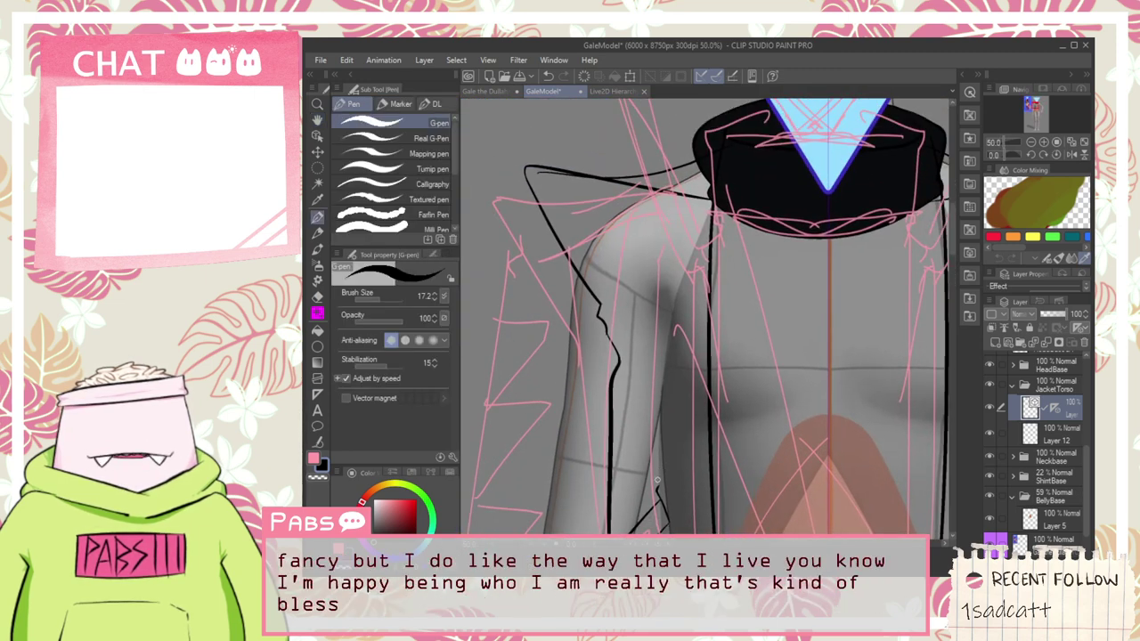
# Step: Erase the stray tail and overshooting line ends along the jacket's shoulder line with the Vector eraser
pyautogui.press('e')
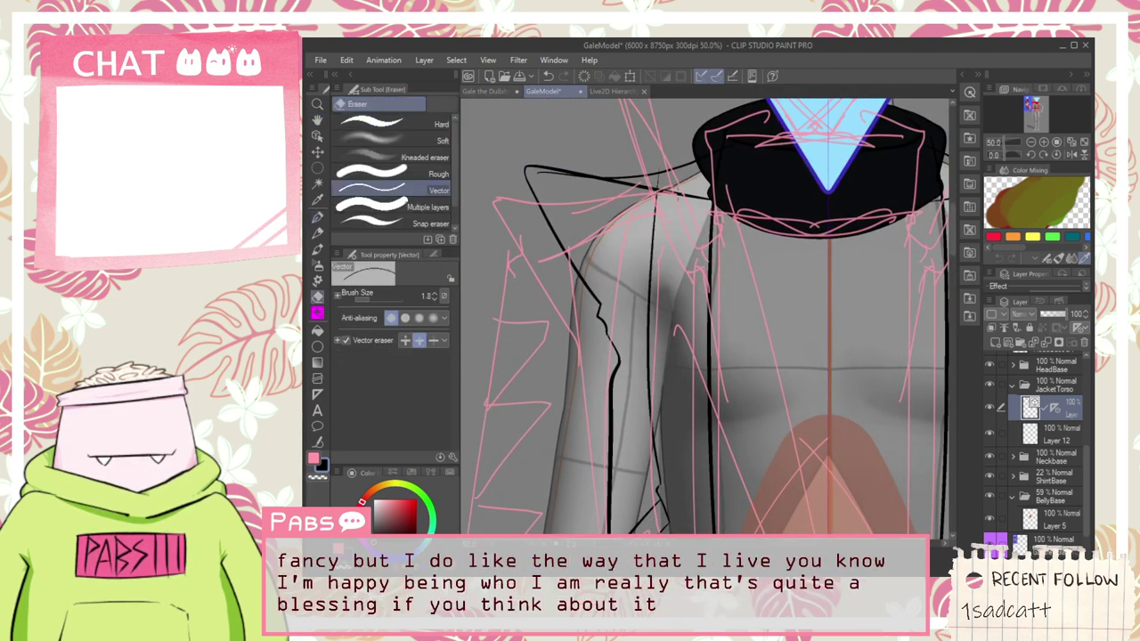
pyautogui.scroll(1, 681, 197)
pyautogui.scroll(3, 712, 166)
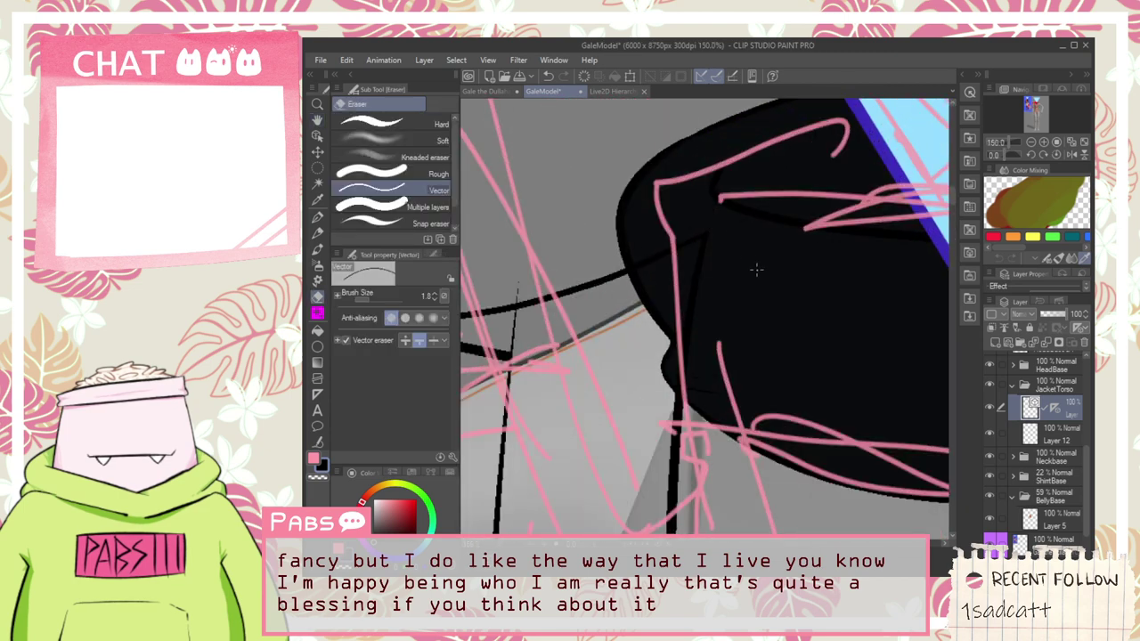
pyautogui.scroll(-2, 729, 173)
pyautogui.moveTo(583, 255); pyautogui.dragTo(686, 269)
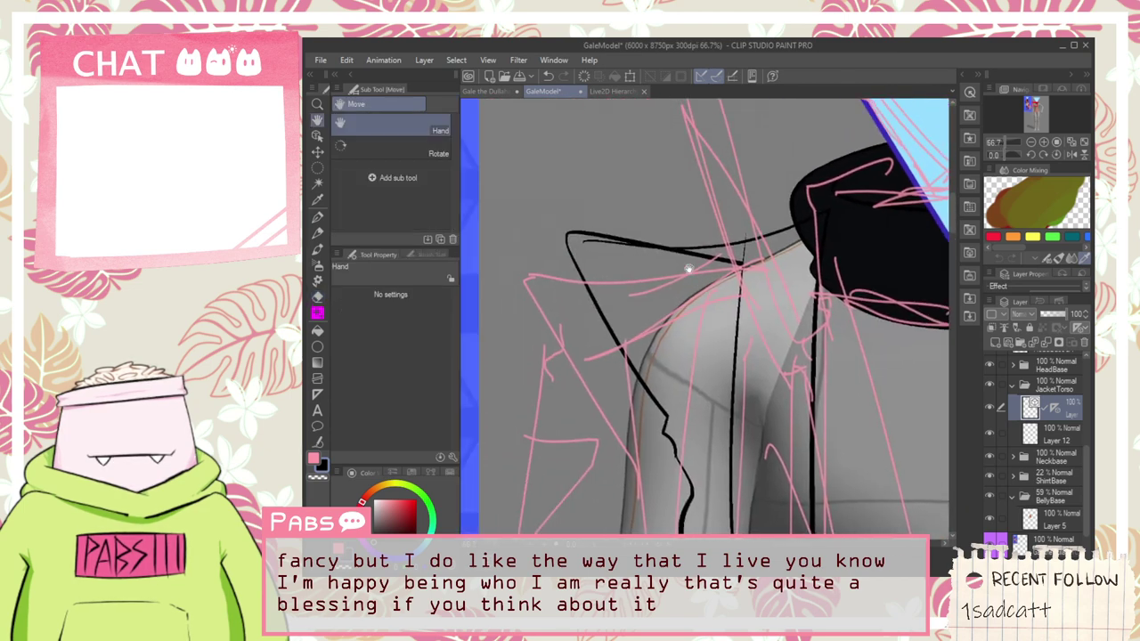
pyautogui.scroll(1, 684, 270)
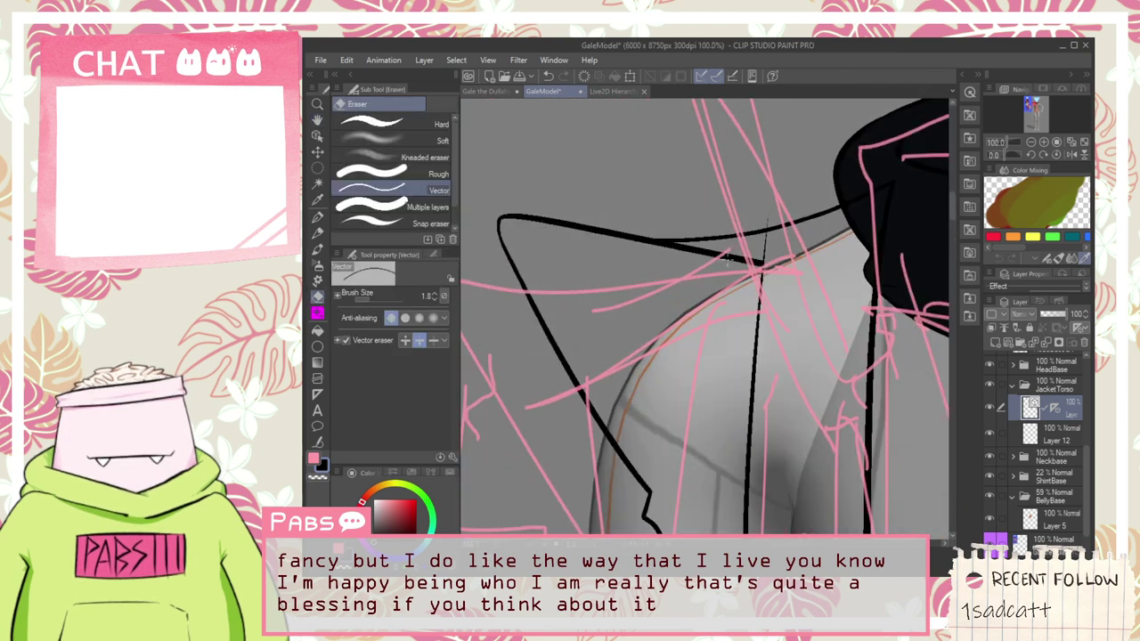
# Step: Ink tapering fold lines beside the jacket's inner seam, one rising from the pocket and one descending from the shoulder
pyautogui.scroll(-7, 725, 259)
pyautogui.press('h')
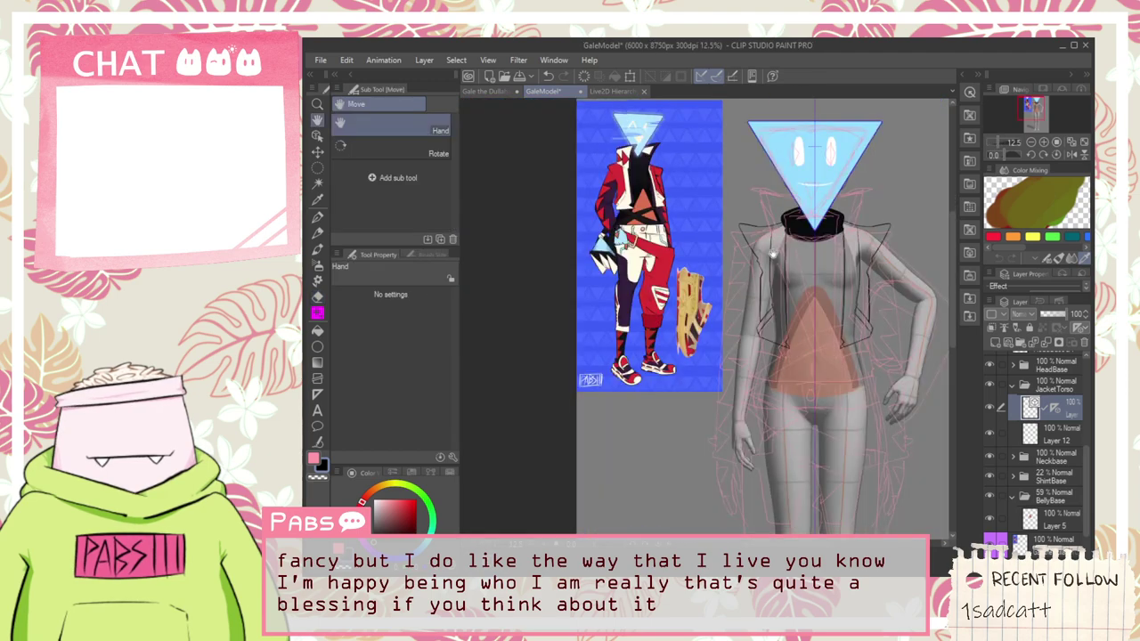
pyautogui.scroll(4, 773, 253)
pyautogui.scroll(-2, 700, 244)
pyautogui.moveTo(643, 225); pyautogui.dragTo(730, 277)
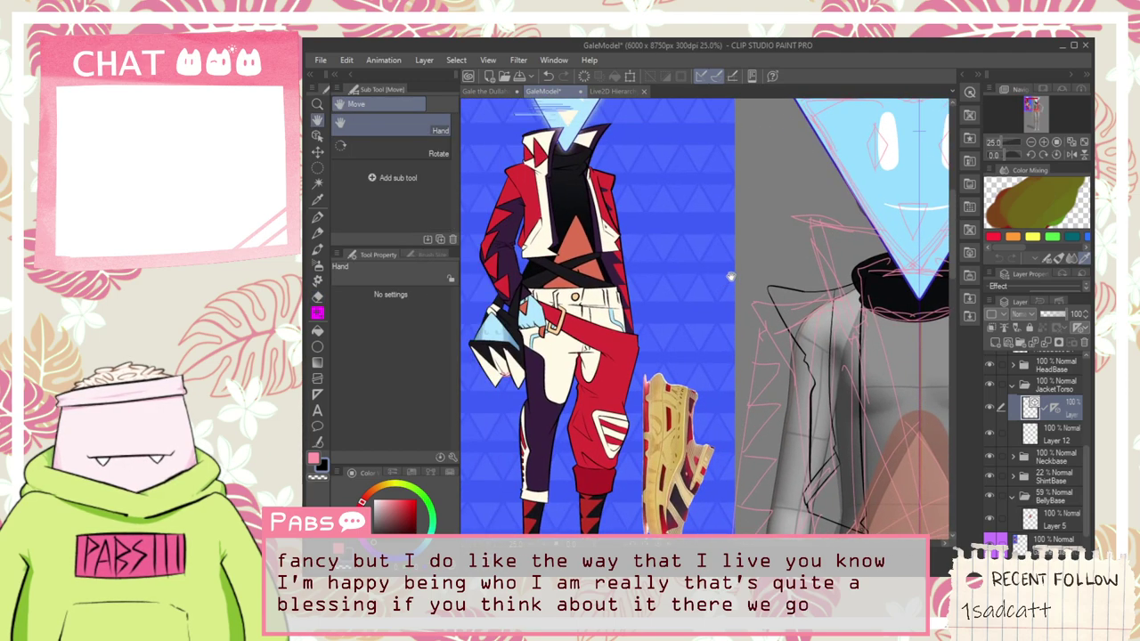
pyautogui.scroll(4, 797, 285)
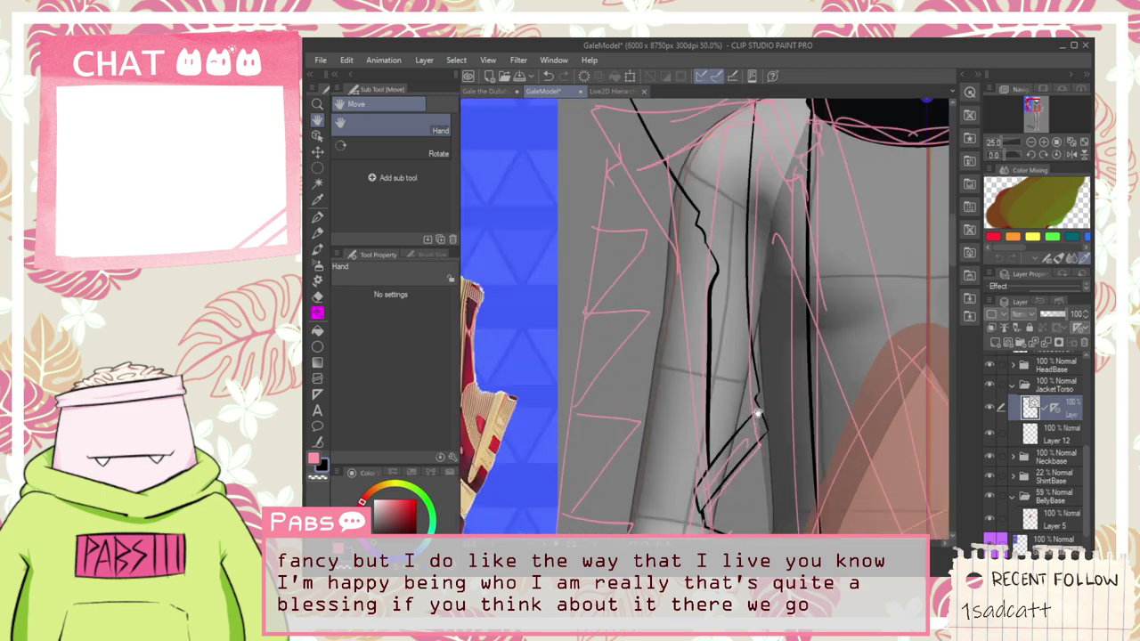
pyautogui.press('p')
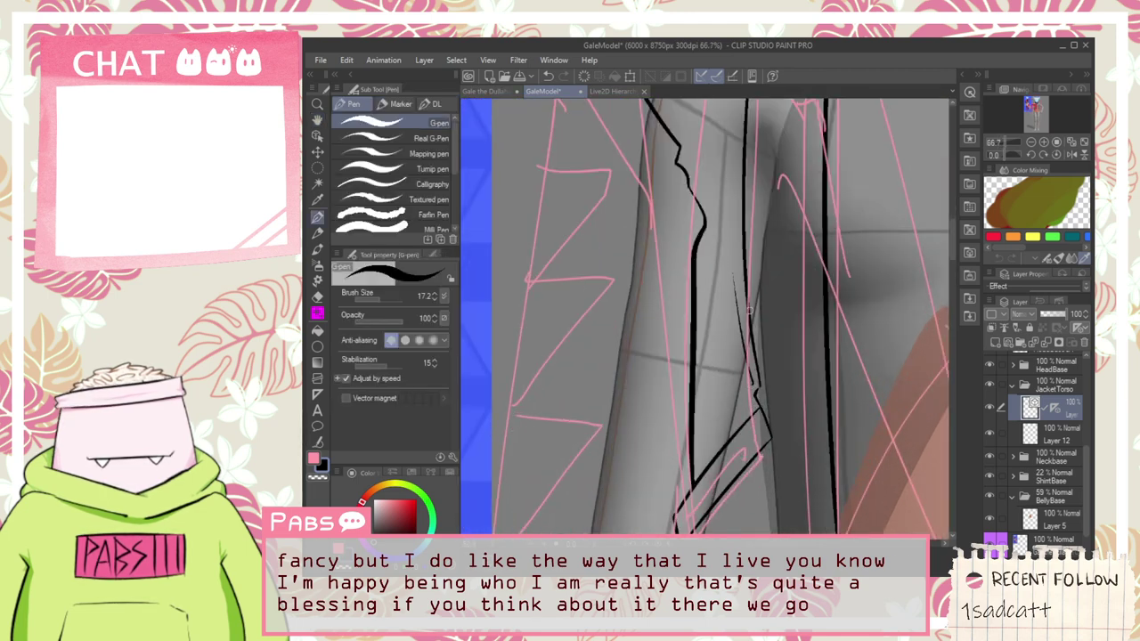
pyautogui.moveTo(749, 309)
pyautogui.mouseDown()
pyautogui.moveTo(750, 255)
pyautogui.moveTo(723, 438)
pyautogui.moveTo(721, 230)
pyautogui.mouseUp()
pyautogui.hotkey('ctrl', 'z')
pyautogui.hotkey('ctrl', 'z')
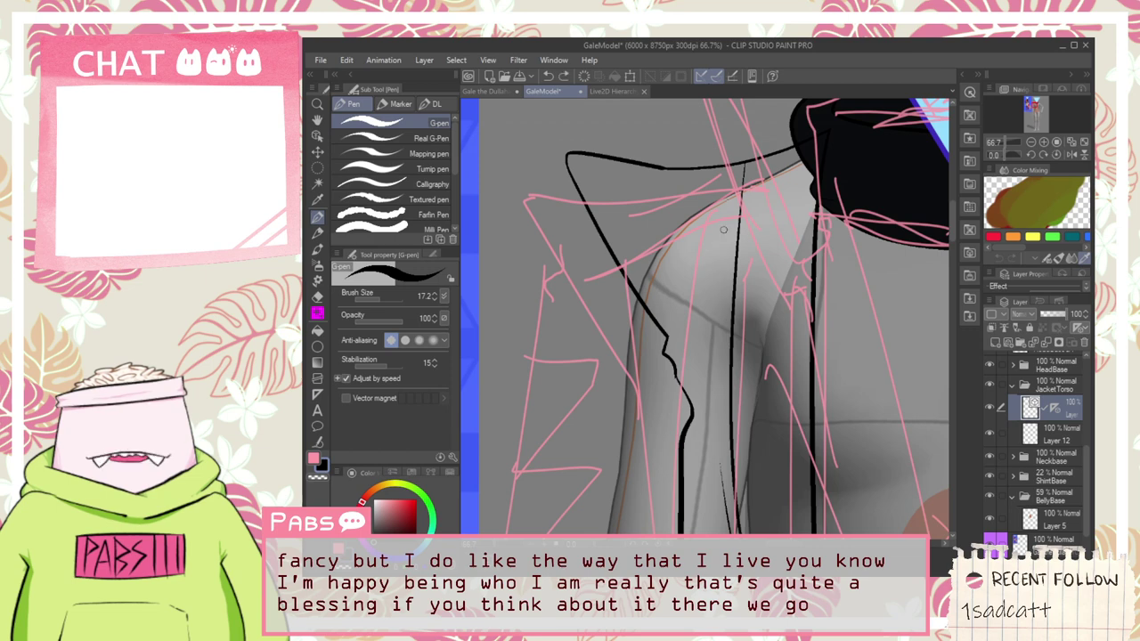
pyautogui.moveTo(716, 457)
pyautogui.mouseDown()
pyautogui.moveTo(716, 283)
pyautogui.moveTo(733, 163)
pyautogui.mouseUp()
# Step: Ink a small triangular detail inside the pocket's lower outer end
pyautogui.scroll(-3, 732, 186)
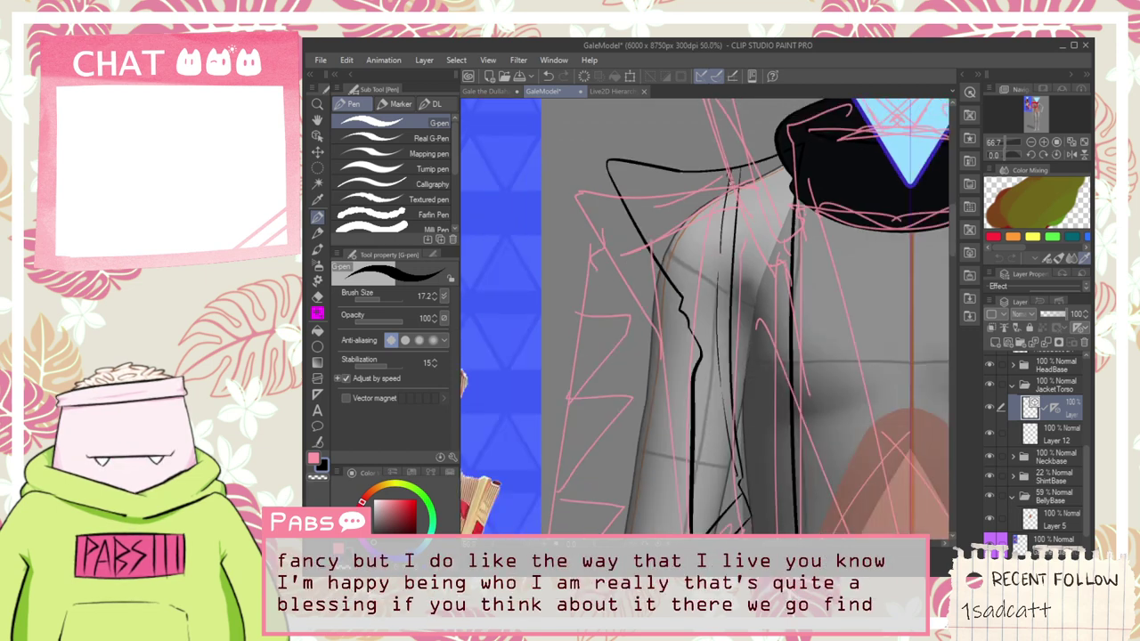
pyautogui.press('space')
pyautogui.moveTo(741, 214); pyautogui.dragTo(779, 434)
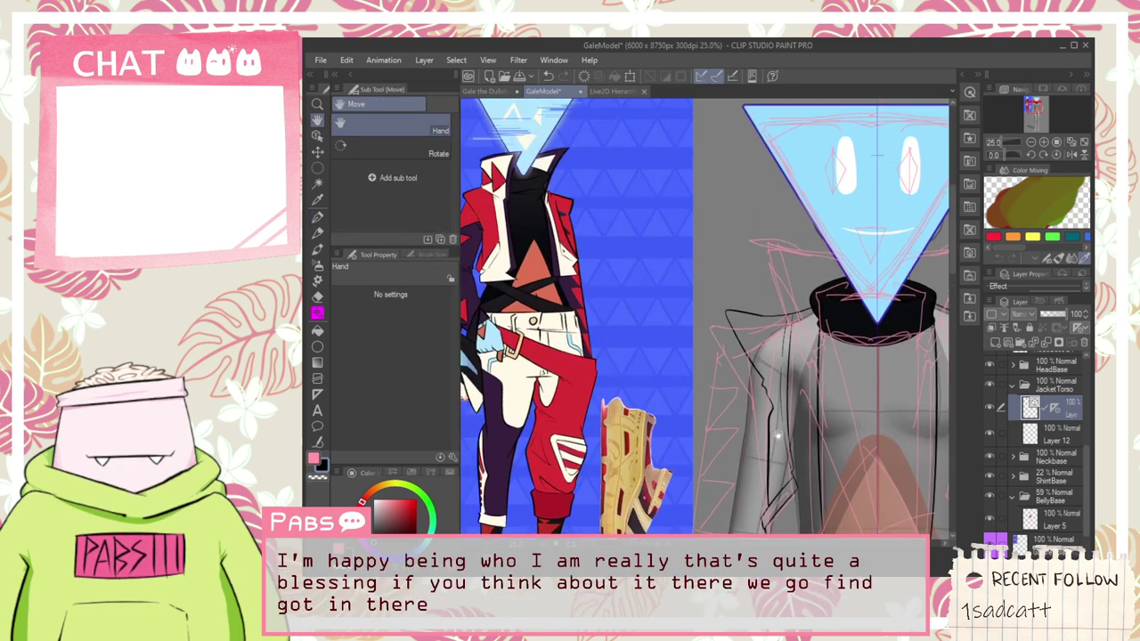
pyautogui.scroll(6, 737, 416)
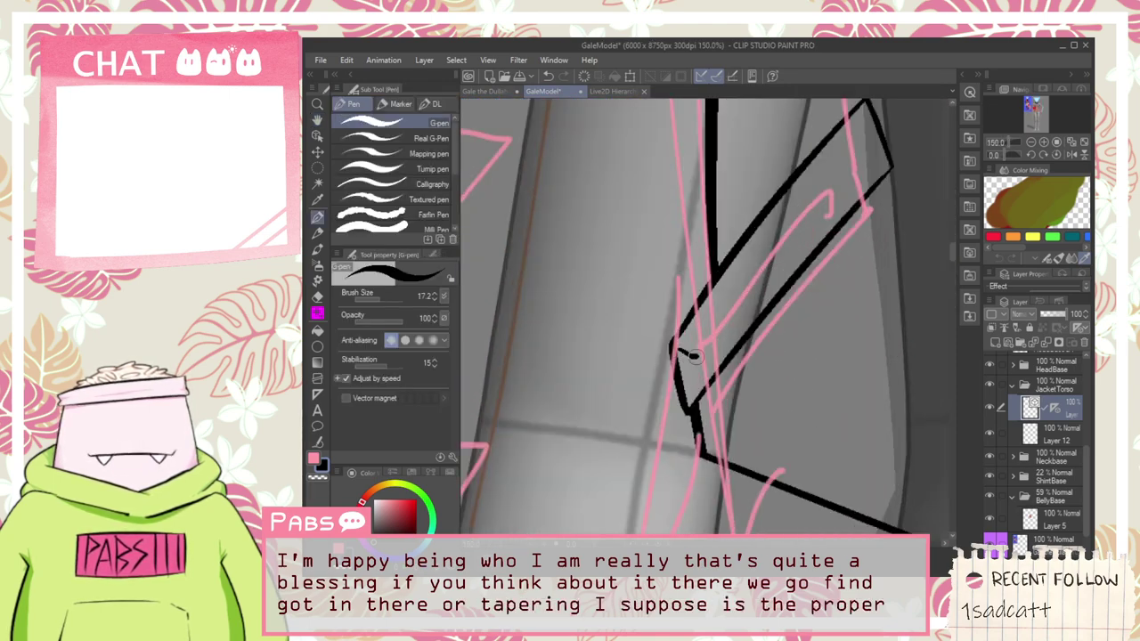
pyautogui.moveTo(693, 366); pyautogui.dragTo(687, 387)
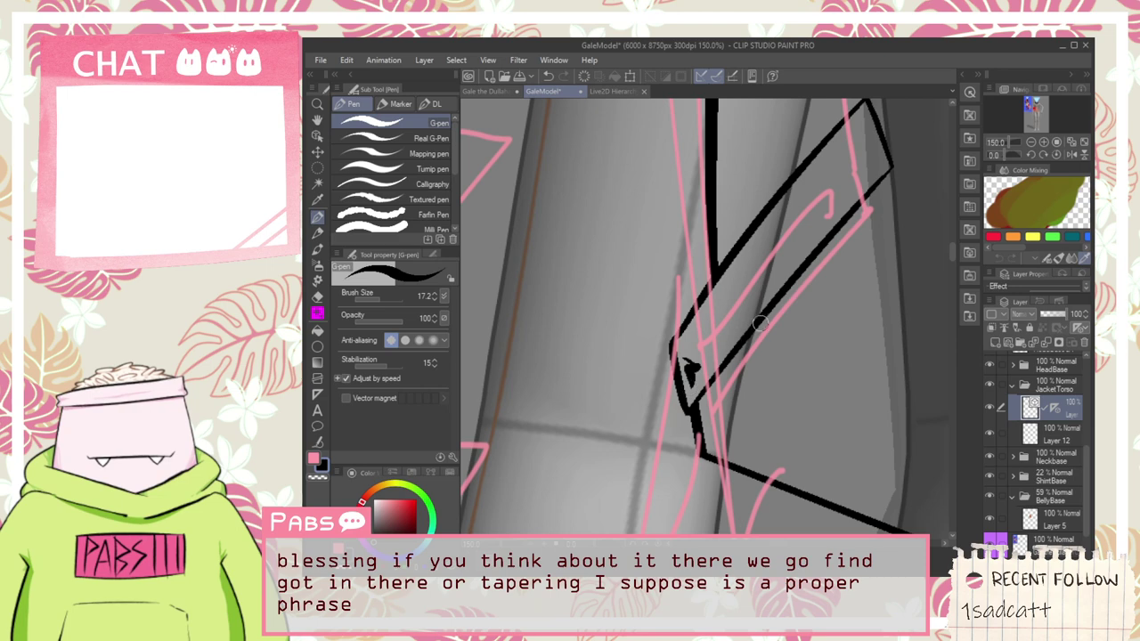
pyautogui.scroll(-6, 759, 325)
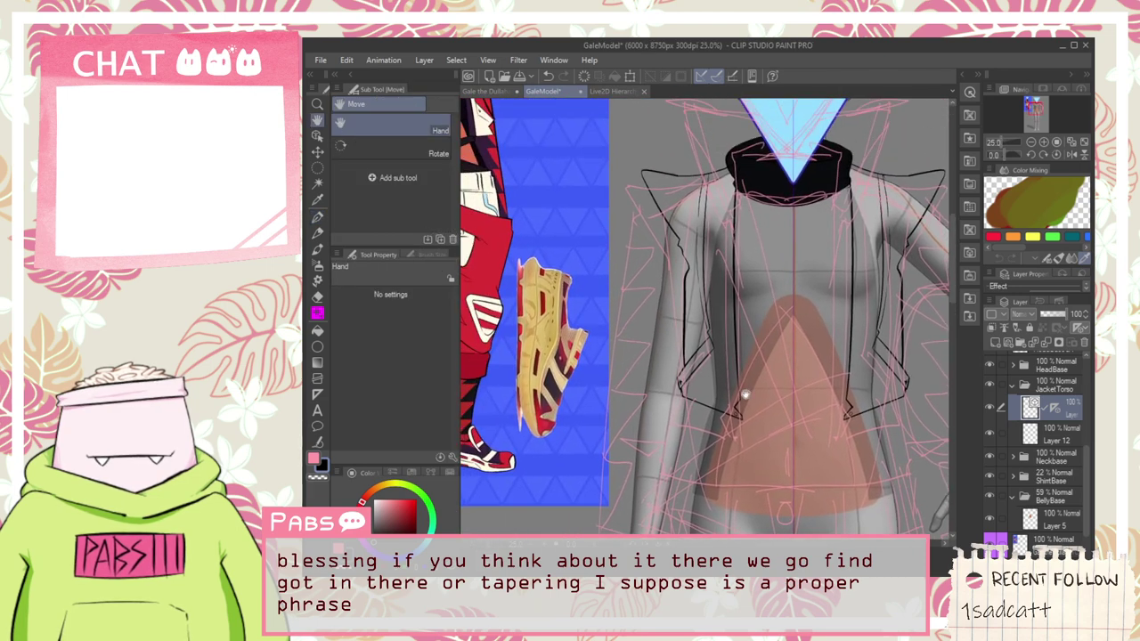
pyautogui.scroll(4, 745, 394)
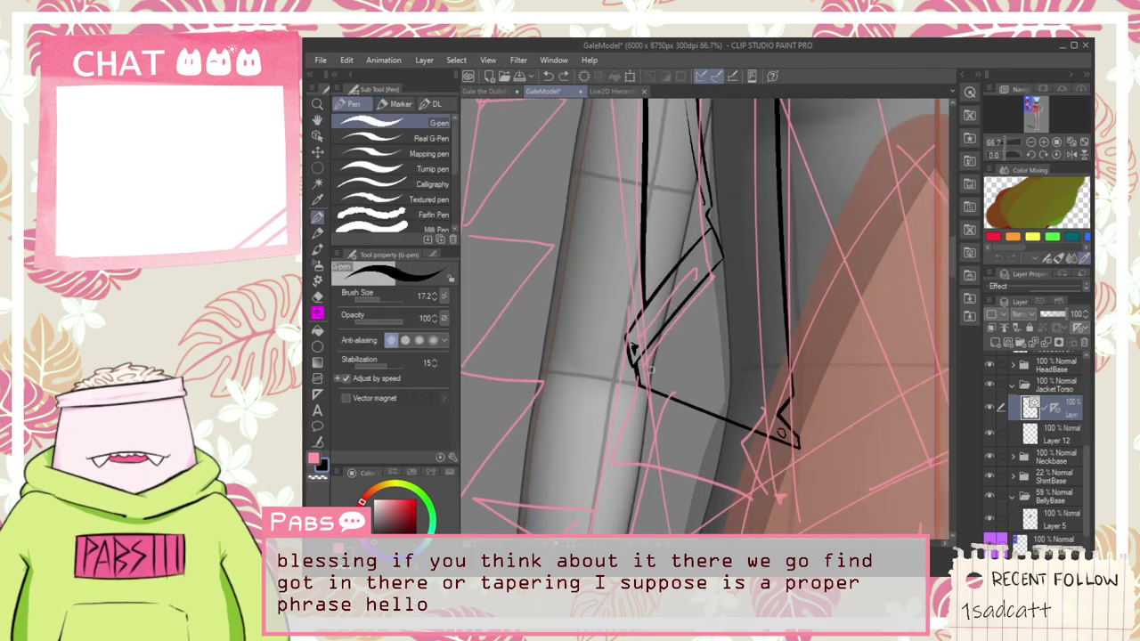
pyautogui.scroll(-6, 757, 392)
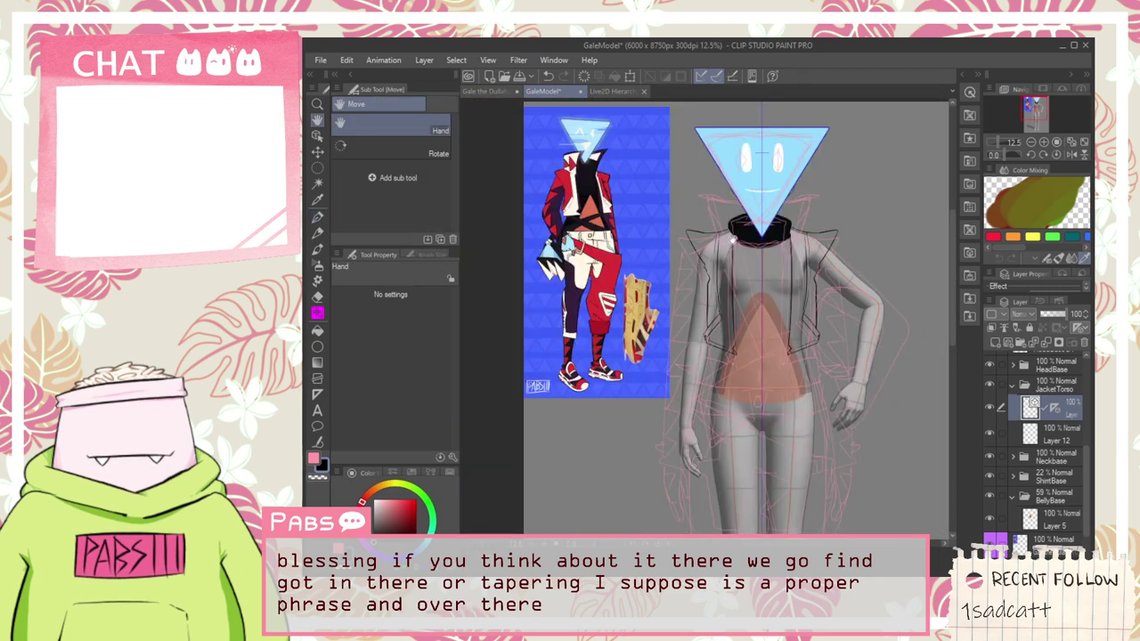
# Step: Move the JacketTorso folder between the Neckbase and ShirtBase folders in the layer order
pyautogui.scroll(2, 732, 240)
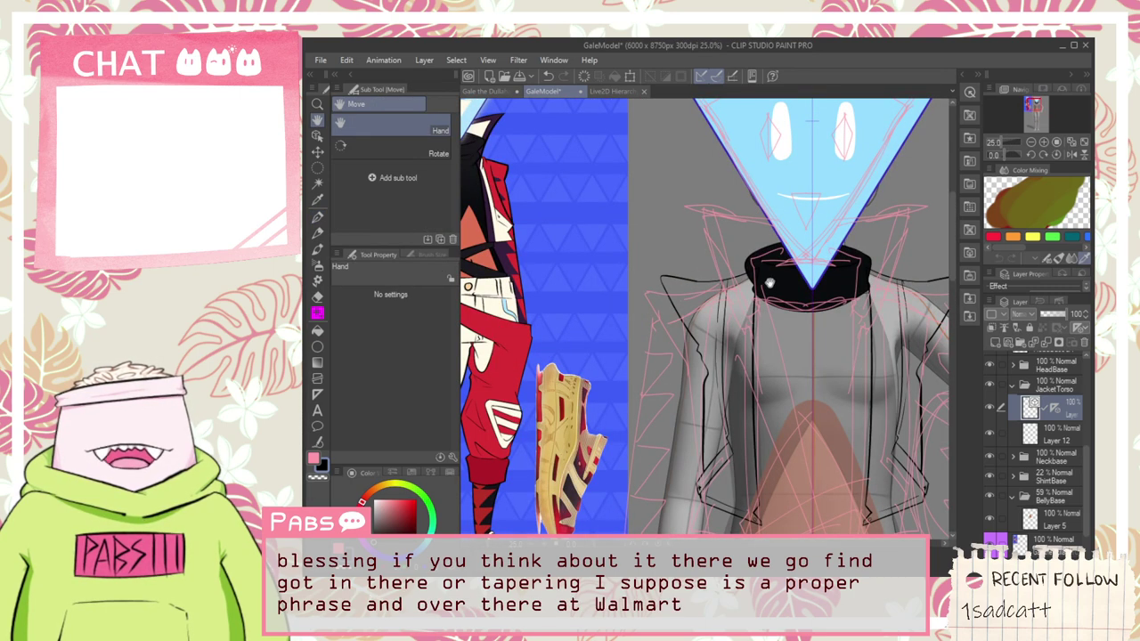
pyautogui.scroll(3, 762, 294)
pyautogui.scroll(-3, 758, 296)
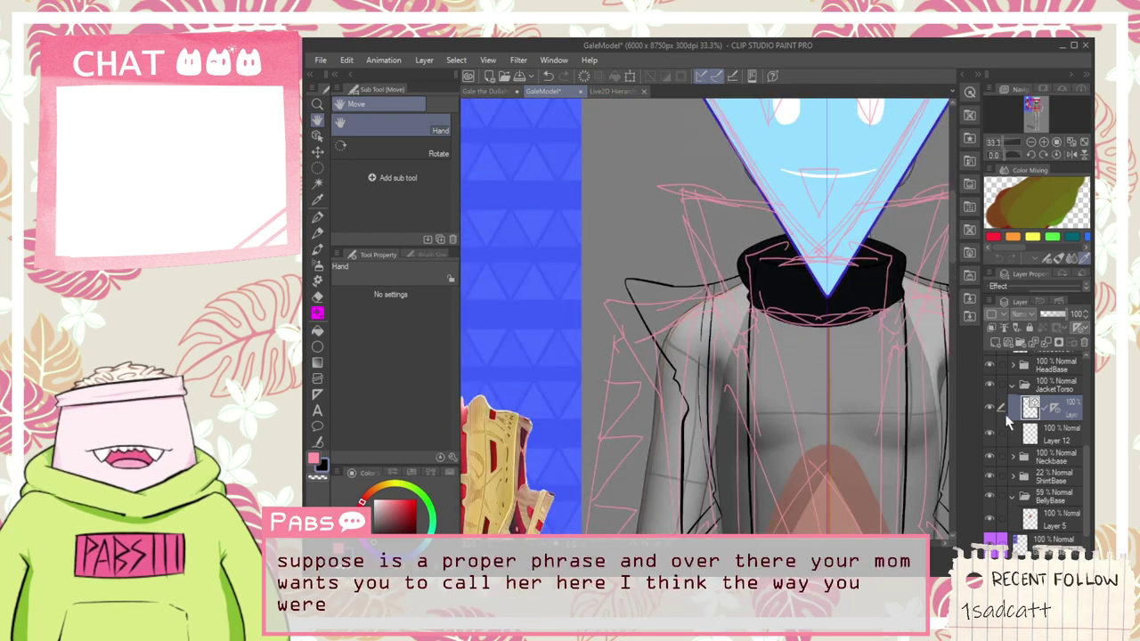
pyautogui.hotkey('ctrl', '-')
pyautogui.hotkey('ctrl', '-')
pyautogui.hotkey('ctrl', '-')
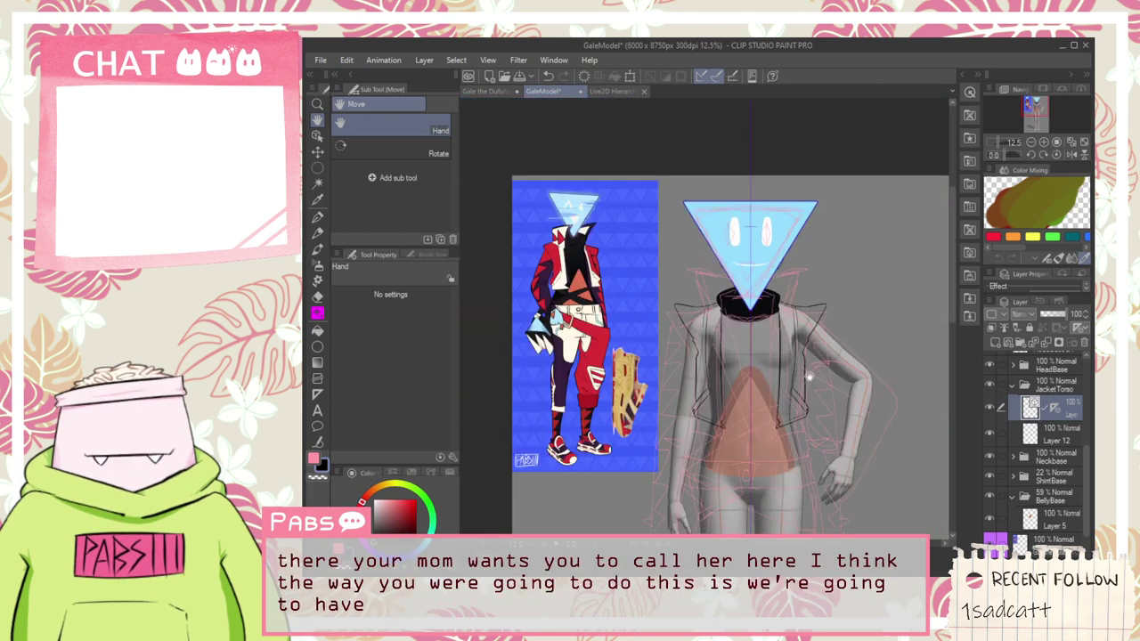
pyautogui.moveTo(926, 388); pyautogui.dragTo(871, 363)
pyautogui.moveTo(1064, 389); pyautogui.dragTo(1073, 478)
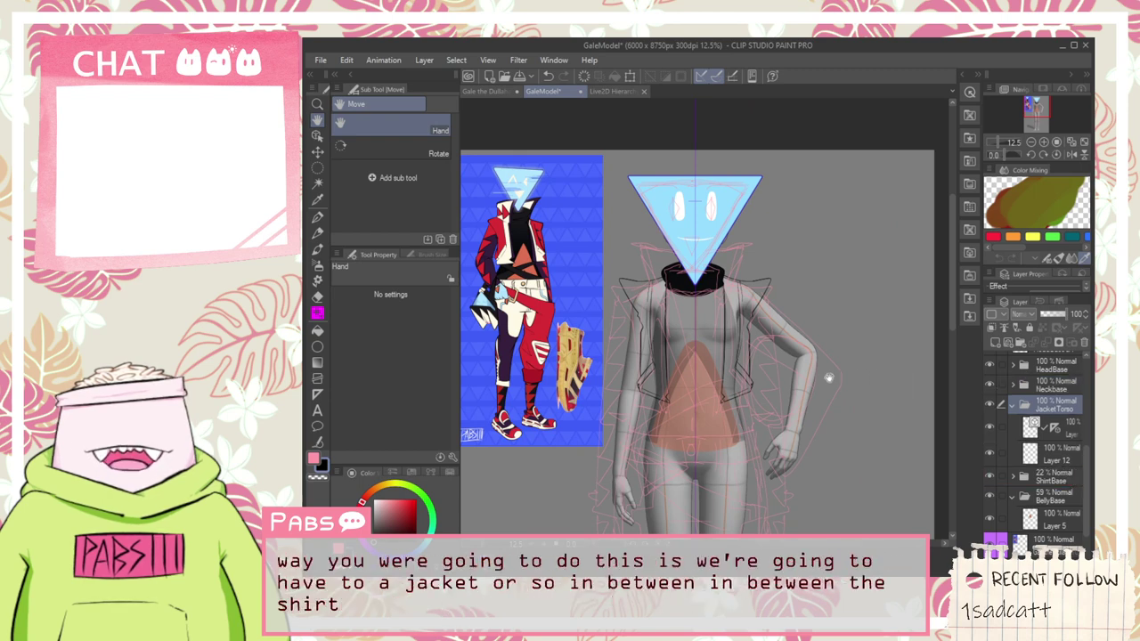
# Step: Compare the model's collar, shoulders and jacket line art with the reference illustration
pyautogui.hotkey('ctrl', '+')
pyautogui.hotkey('ctrl', '+')
pyautogui.hotkey('ctrl', '+')
pyautogui.hotkey('ctrl', '+')
pyautogui.moveTo(632, 231); pyautogui.dragTo(697, 344)
pyautogui.scroll(-2, 698, 338)
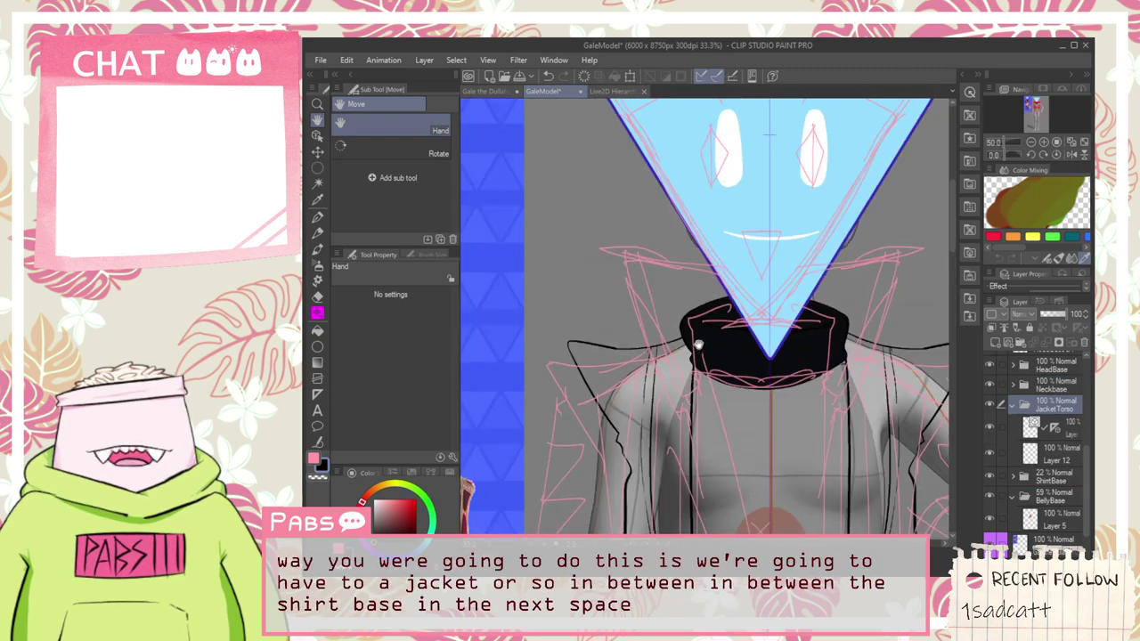
pyautogui.scroll(1, 729, 329)
pyautogui.scroll(1, 731, 330)
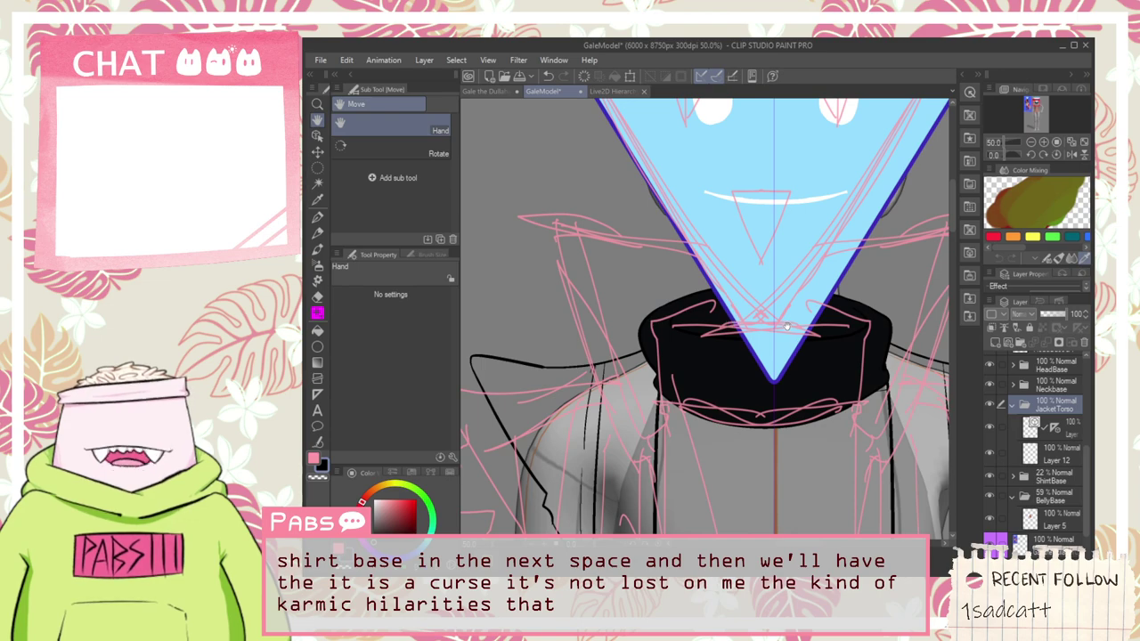
pyautogui.scroll(-5, 786, 327)
pyautogui.scroll(3, 786, 328)
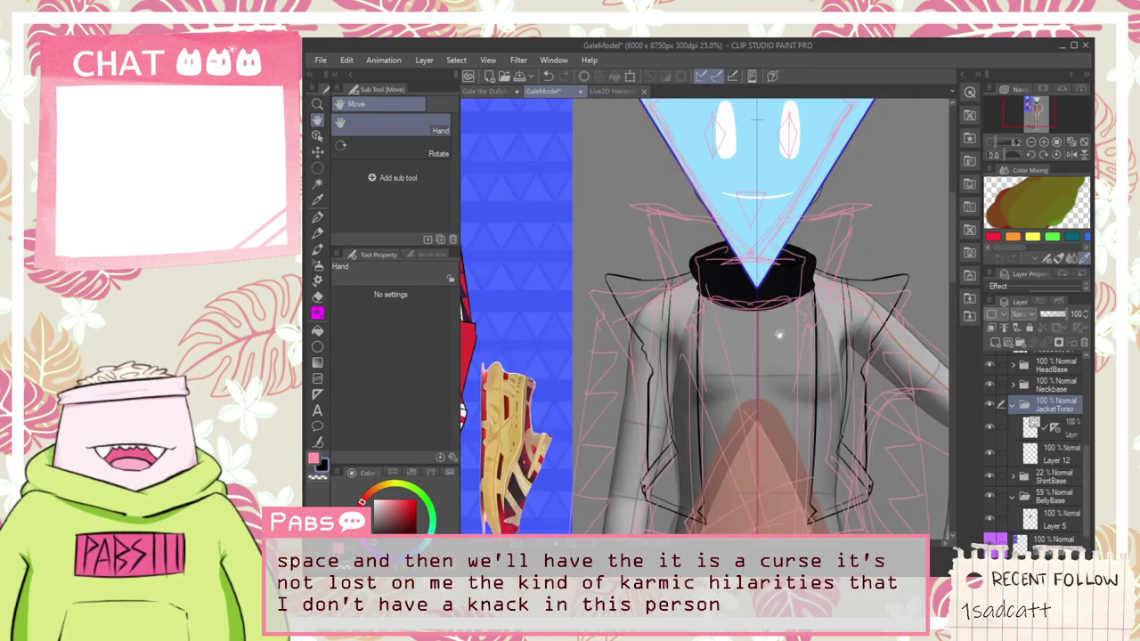
pyautogui.scroll(-3, 779, 334)
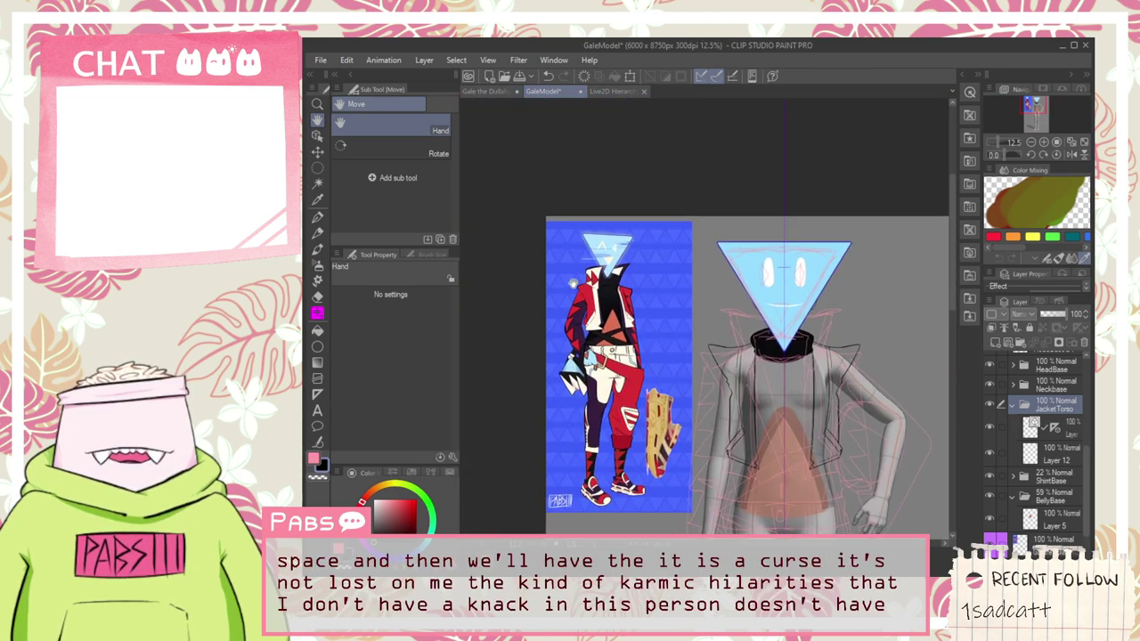
pyautogui.scroll(3, 573, 282)
pyautogui.scroll(-2, 713, 368)
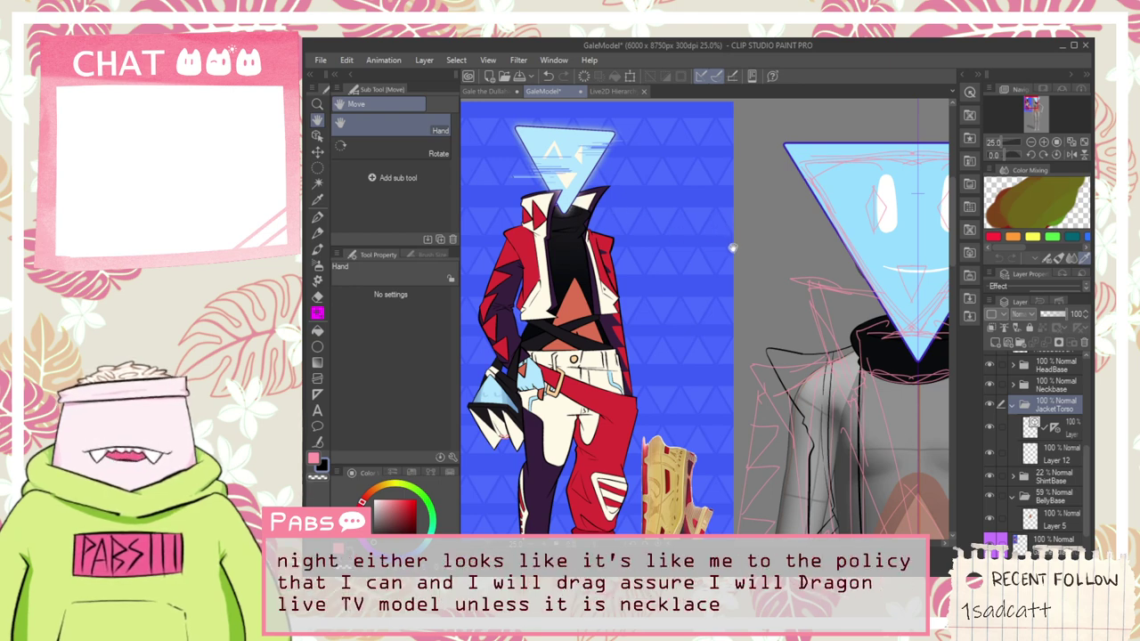
pyautogui.scroll(2, 563, 204)
pyautogui.scroll(-2, 555, 223)
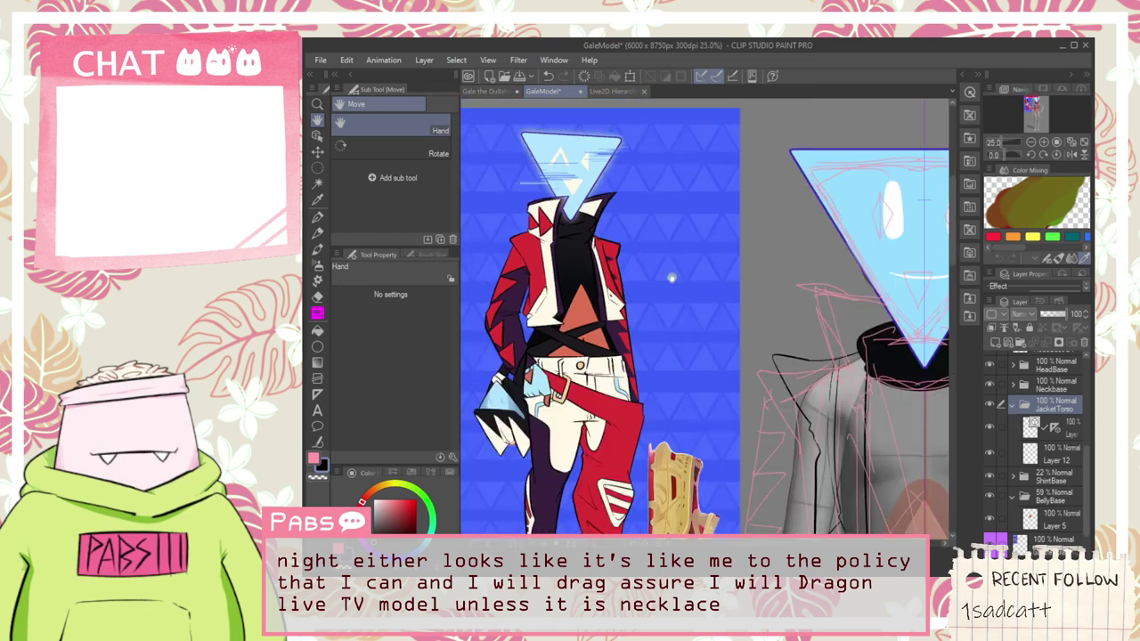
pyautogui.moveTo(808, 347); pyautogui.dragTo(604, 270)
pyautogui.scroll(1, 653, 274)
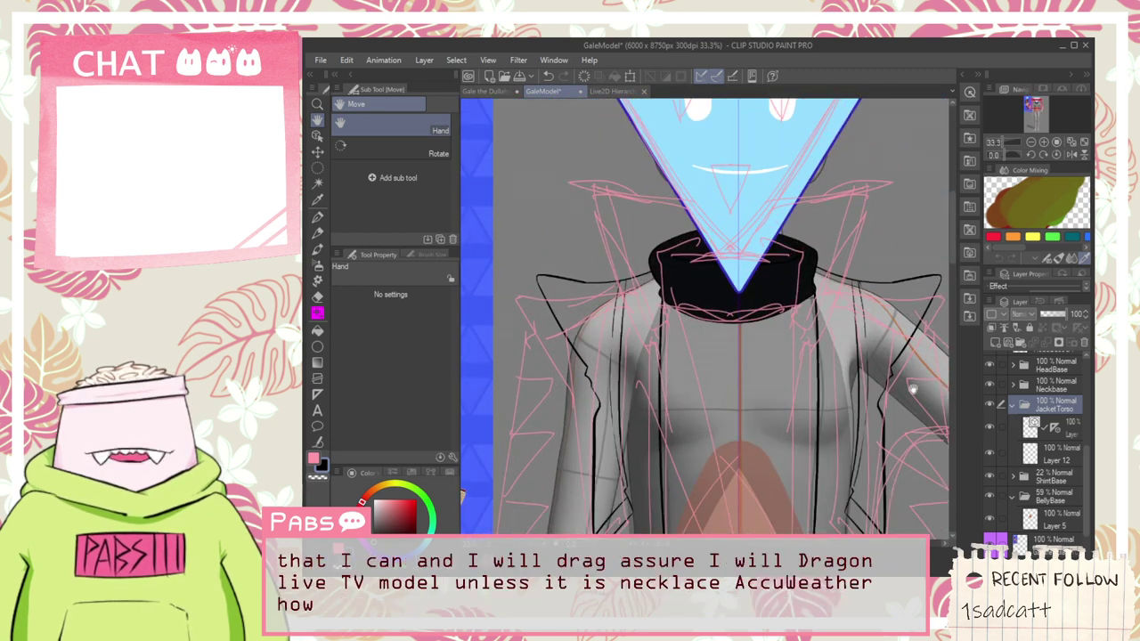
# Step: Collapse the JacketTorso folder and select the Neckbase folder
pyautogui.click(1013, 405)
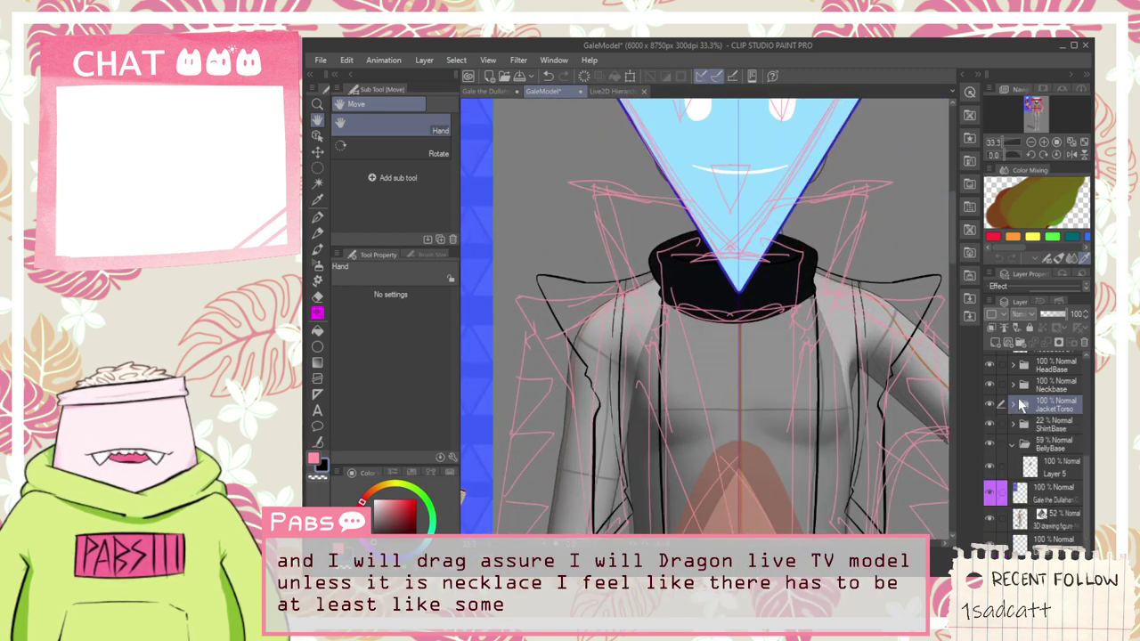
pyautogui.click(1047, 383)
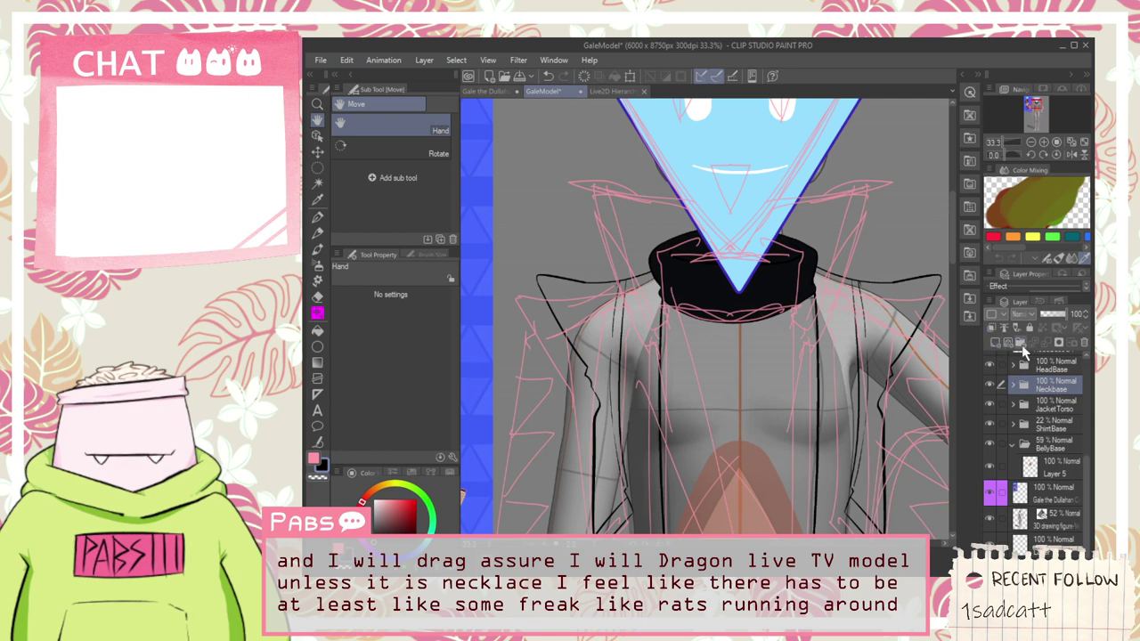
# Step: Create a folder named Collar above the Neckbase folder and add a new vector layer inside it
pyautogui.click(1021, 345)
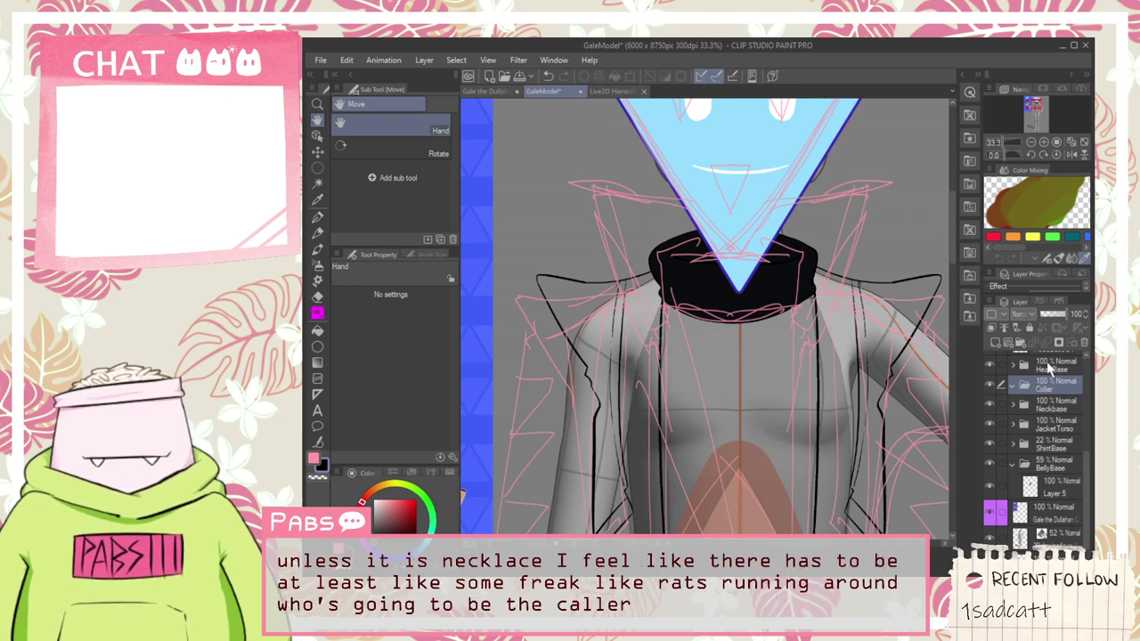
pyautogui.click(1008, 344)
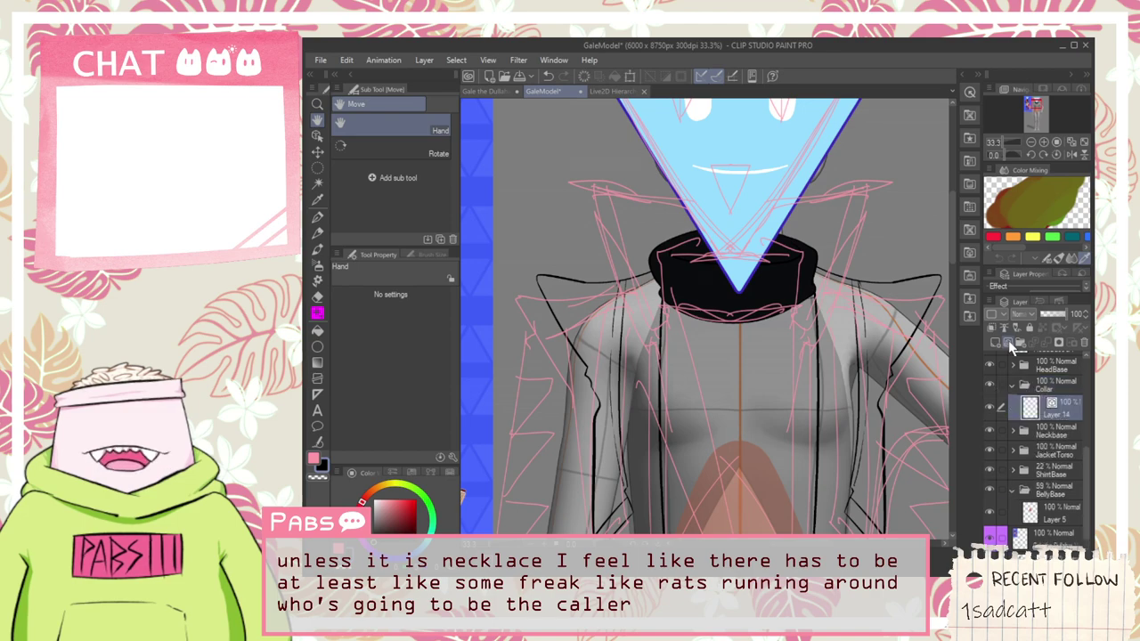
# Step: Hide the rough pink sketch layer and the 3D drawing figure layer
pyautogui.scroll(-6, 735, 362)
pyautogui.scroll(5, 730, 356)
pyautogui.scroll(-4, 728, 355)
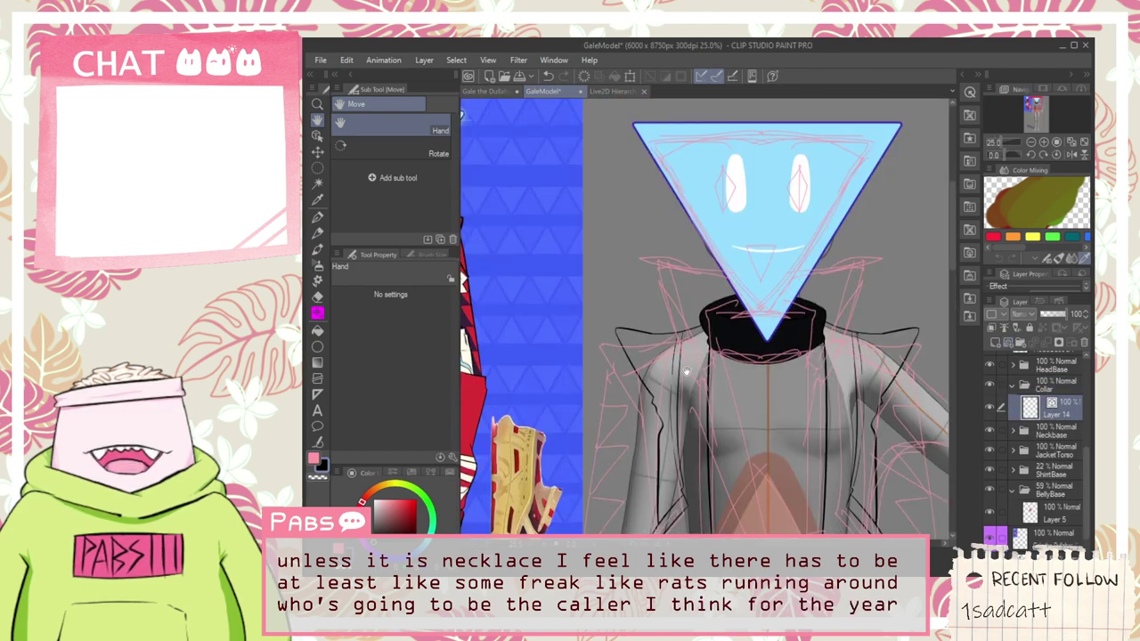
pyautogui.scroll(4, 721, 242)
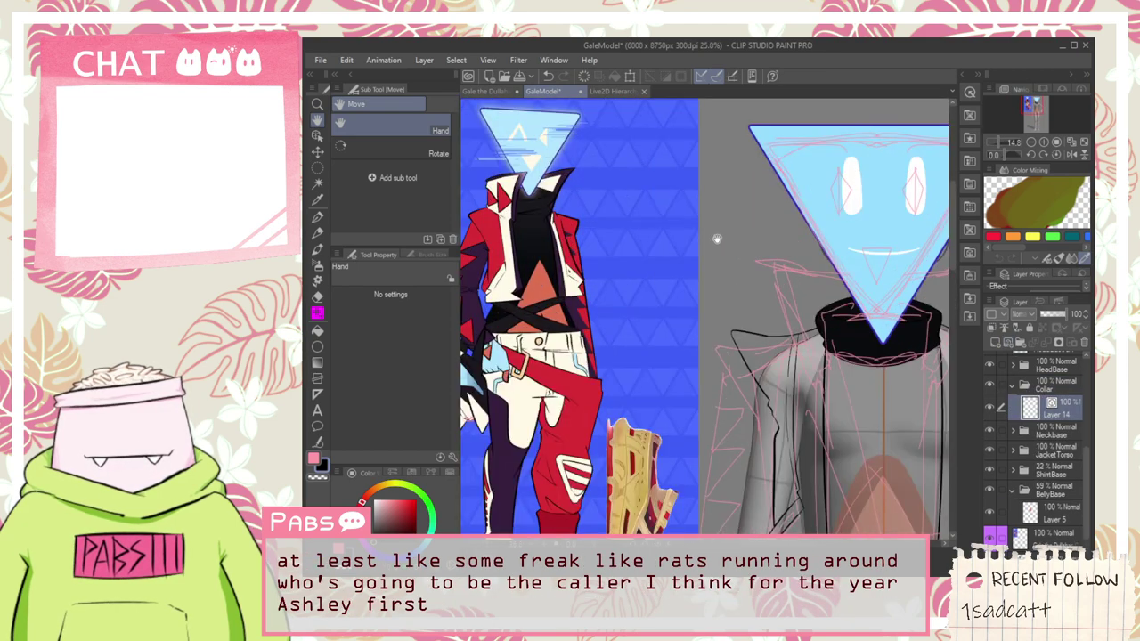
pyautogui.scroll(-5, 716, 238)
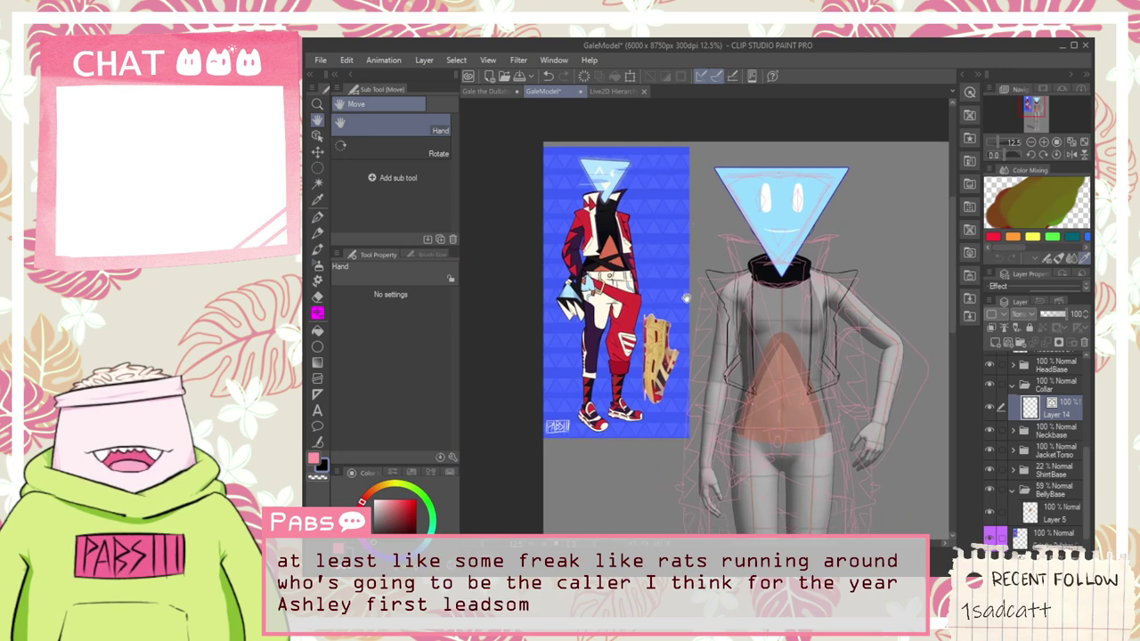
pyautogui.moveTo(665, 273); pyautogui.dragTo(646, 259)
pyautogui.scroll(3, 995, 487)
pyautogui.scroll(4, 993, 445)
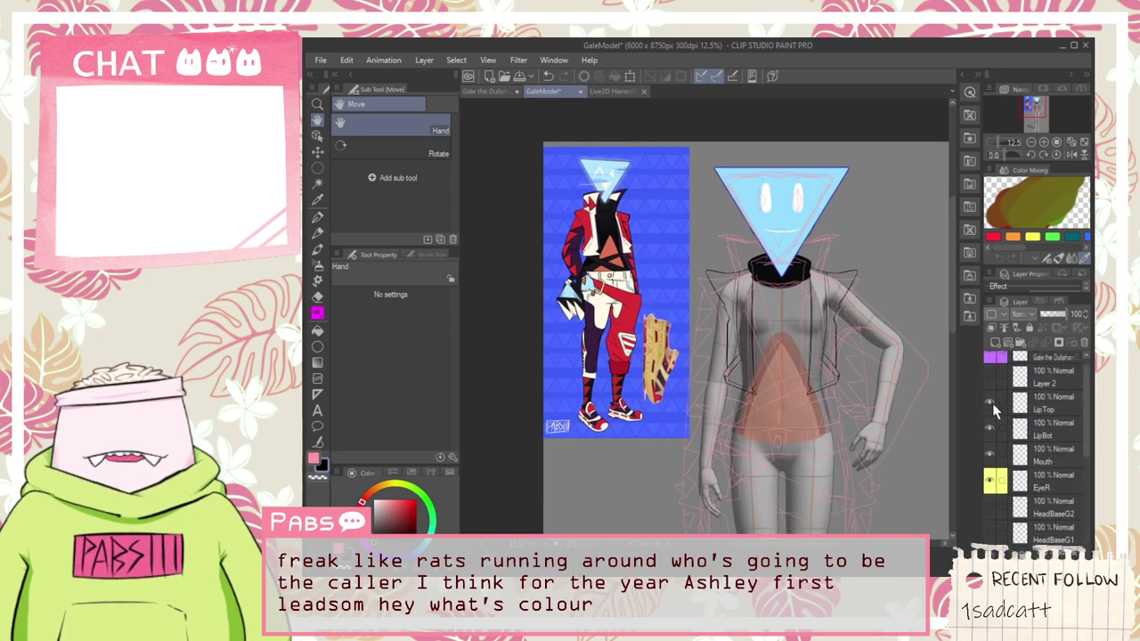
pyautogui.scroll(3, 775, 327)
pyautogui.scroll(-6, 998, 499)
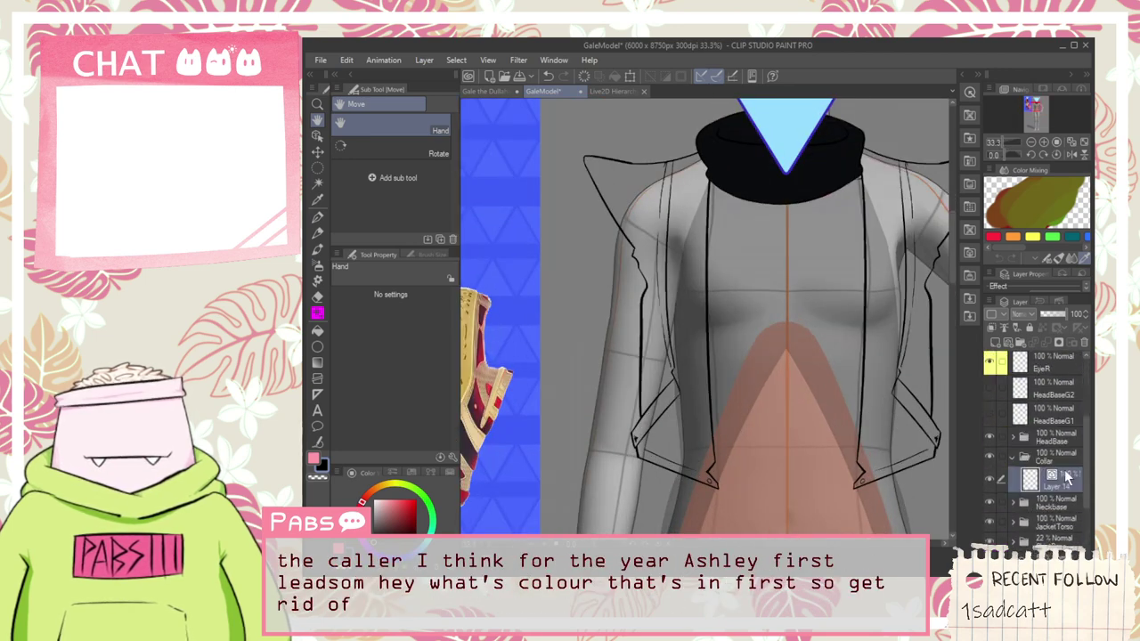
pyautogui.click(989, 506)
pyautogui.hotkey('ctrl', '-')
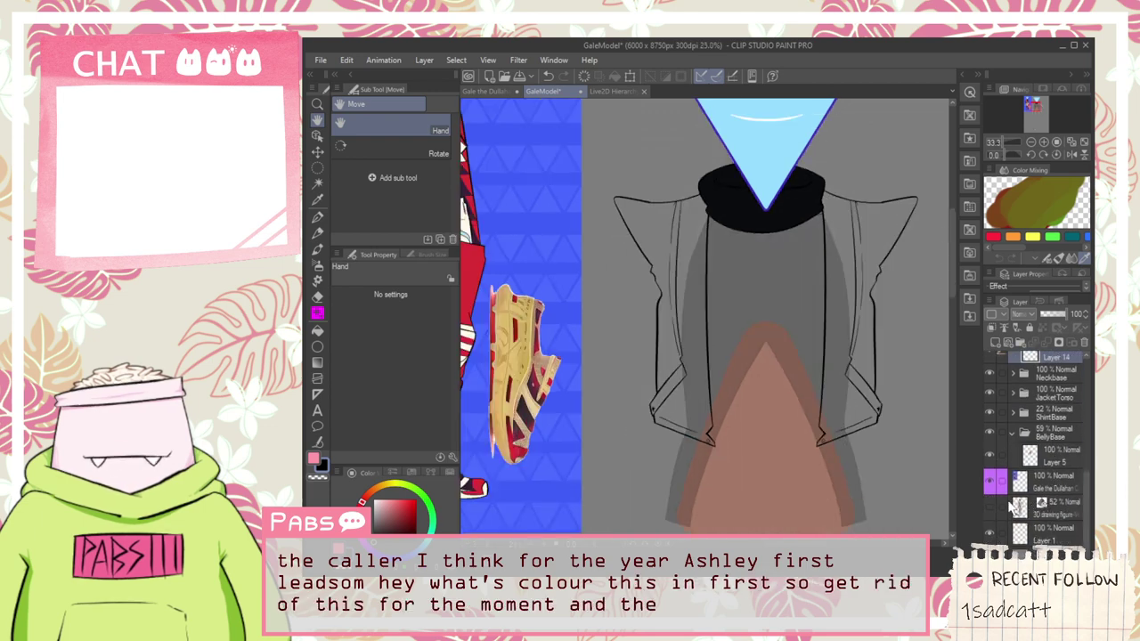
# Step: Hide the ShirtBase, BellyBase and Neckbase folders, keeping JacketTorso visible, and expand the JacketTorso folder
pyautogui.scroll(2, 926, 434)
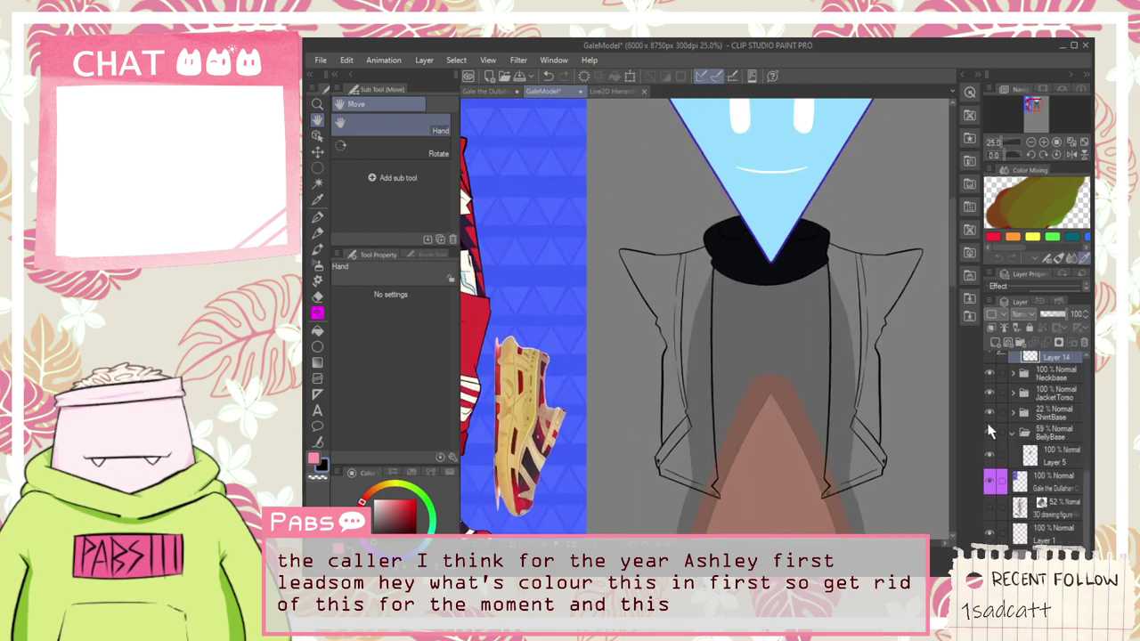
pyautogui.click(986, 411)
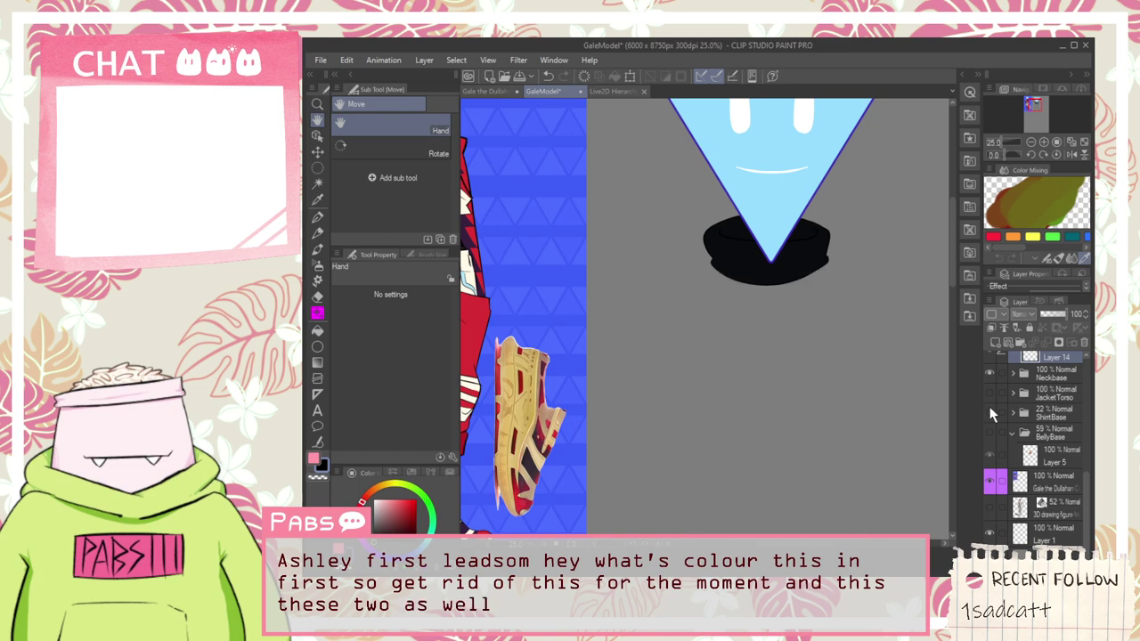
pyautogui.click(1012, 392)
pyautogui.hotkey('ctrl', '-')
pyautogui.hotkey('ctrl', '-')
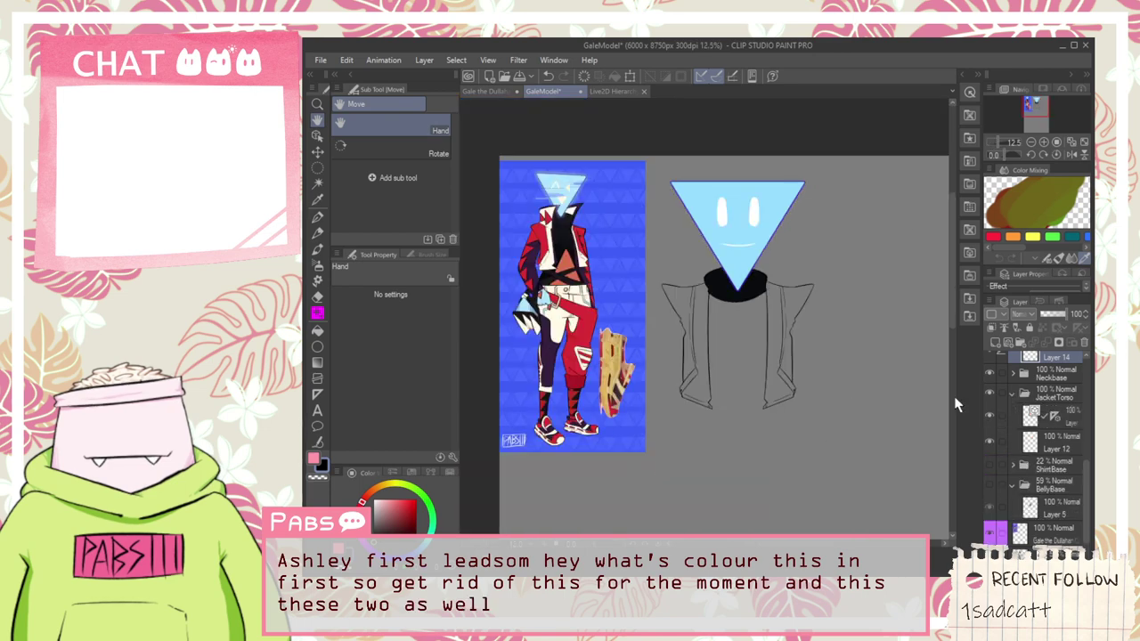
pyautogui.click(990, 373)
# Step: Sample the red from the jacket in the character reference and return to the jacket line art
pyautogui.moveTo(630, 308); pyautogui.dragTo(686, 364)
pyautogui.scroll(3, 573, 304)
pyautogui.press('i')
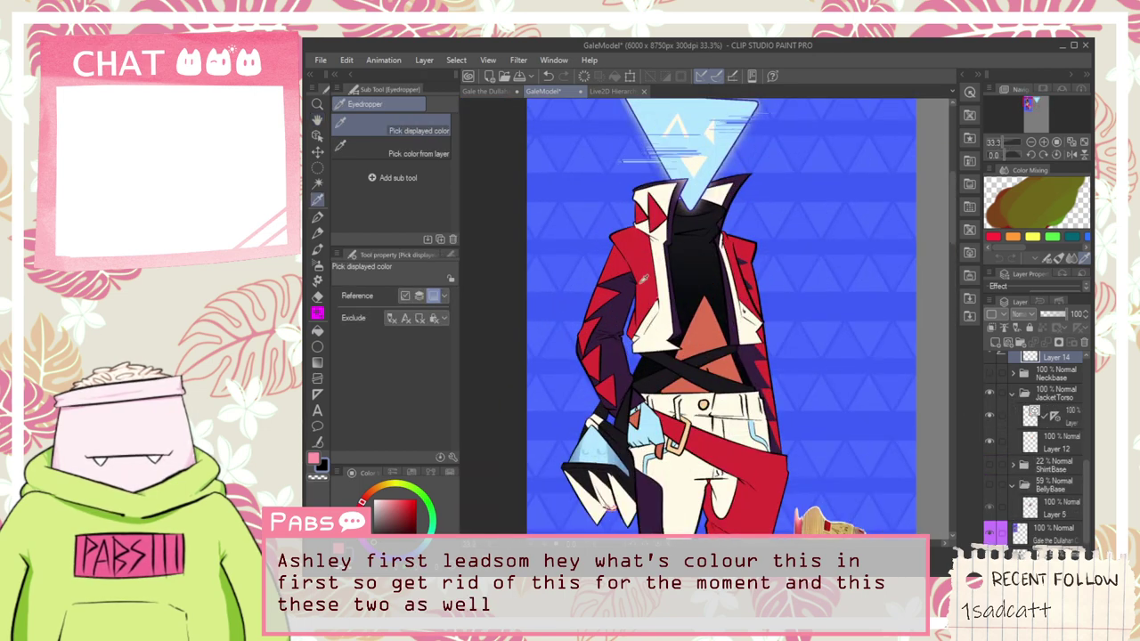
pyautogui.scroll(-1, 648, 266)
pyautogui.press('h')
pyautogui.moveTo(781, 326); pyautogui.dragTo(636, 387)
pyautogui.moveTo(617, 342); pyautogui.dragTo(573, 225)
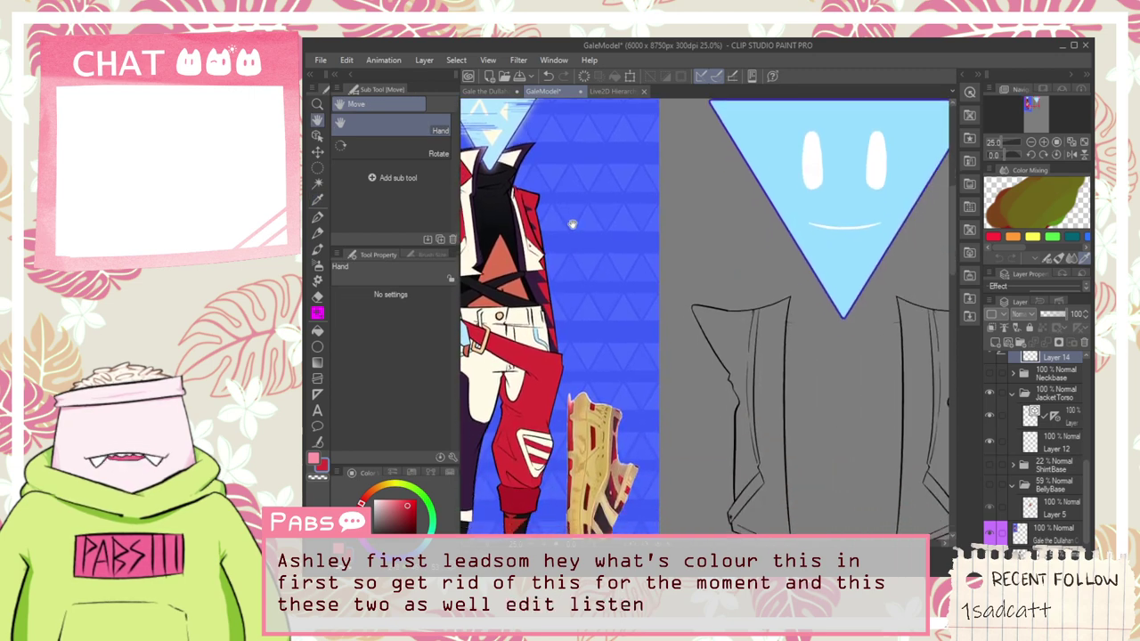
# Step: Fill the outer area of the left jacket panel with the sampled red on Layer 12
pyautogui.click(1052, 452)
pyautogui.press('g')
pyautogui.scroll(1, 781, 386)
pyautogui.click(738, 356)
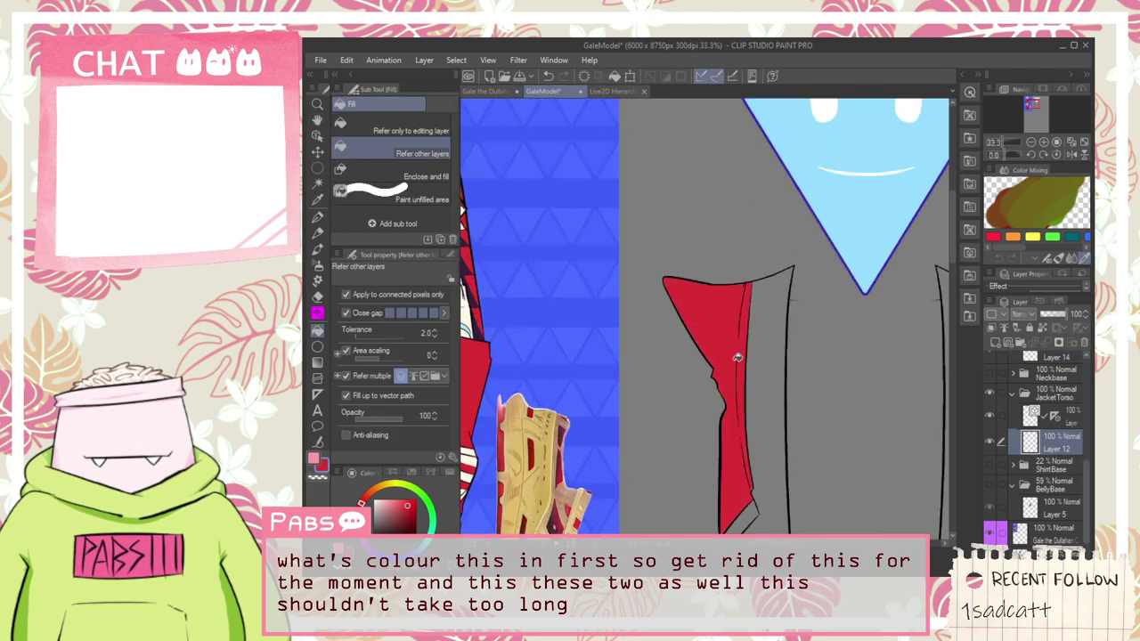
pyautogui.scroll(-1, 740, 356)
pyautogui.press('h')
pyautogui.moveTo(832, 384); pyautogui.dragTo(769, 357)
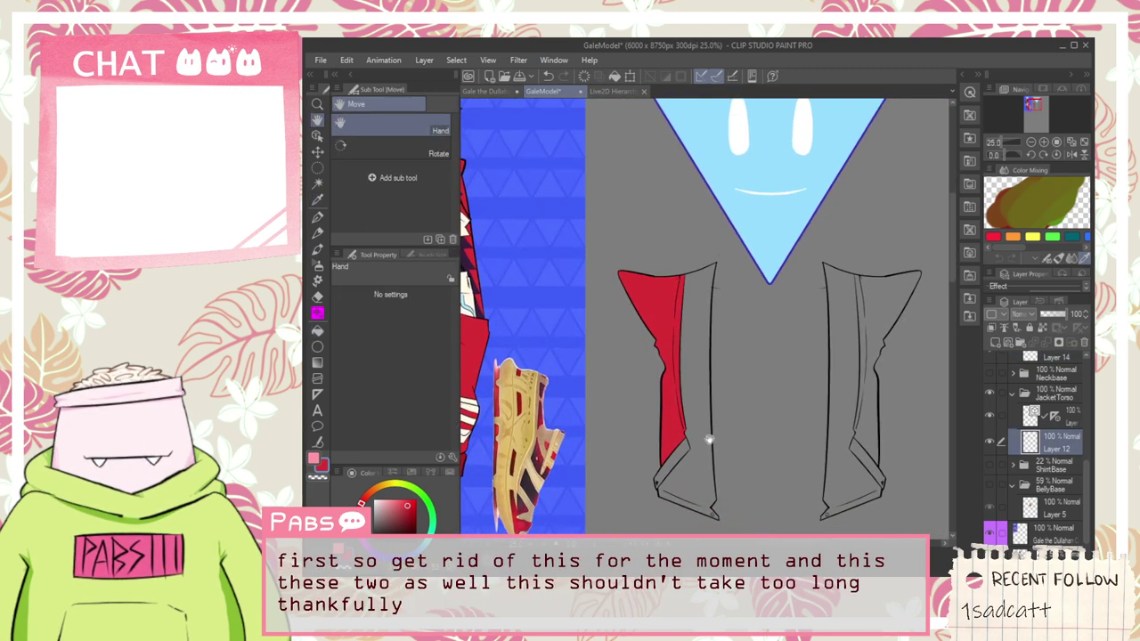
# Step: Mark the JacketTorso folder with a yellow palette color and reselect Layer 12
pyautogui.scroll(2, 1033, 409)
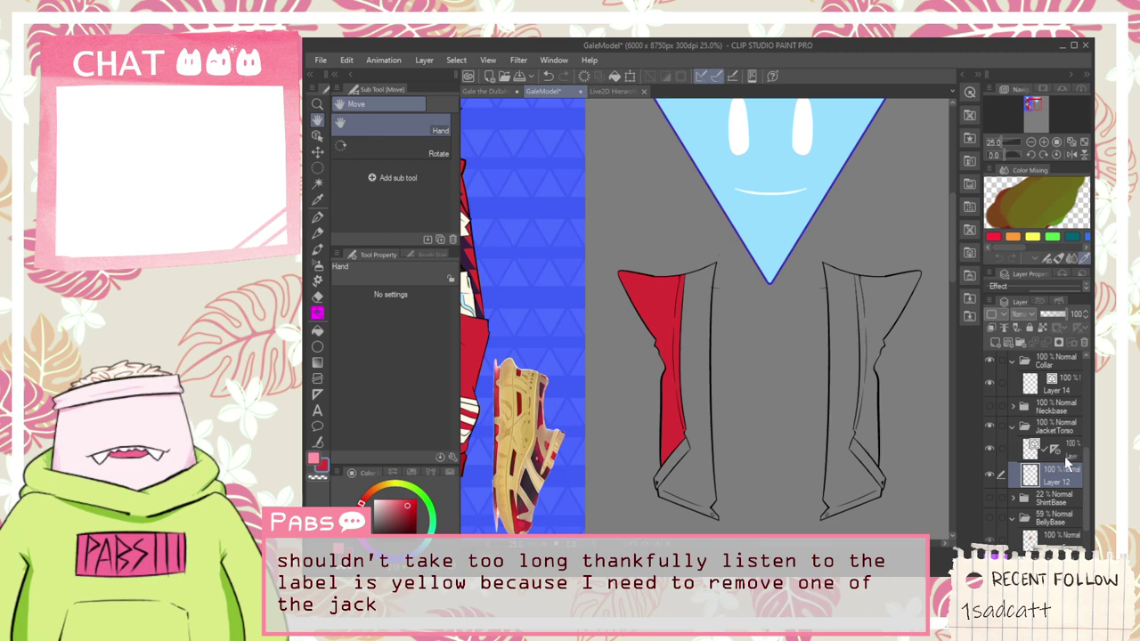
pyautogui.click(1053, 426)
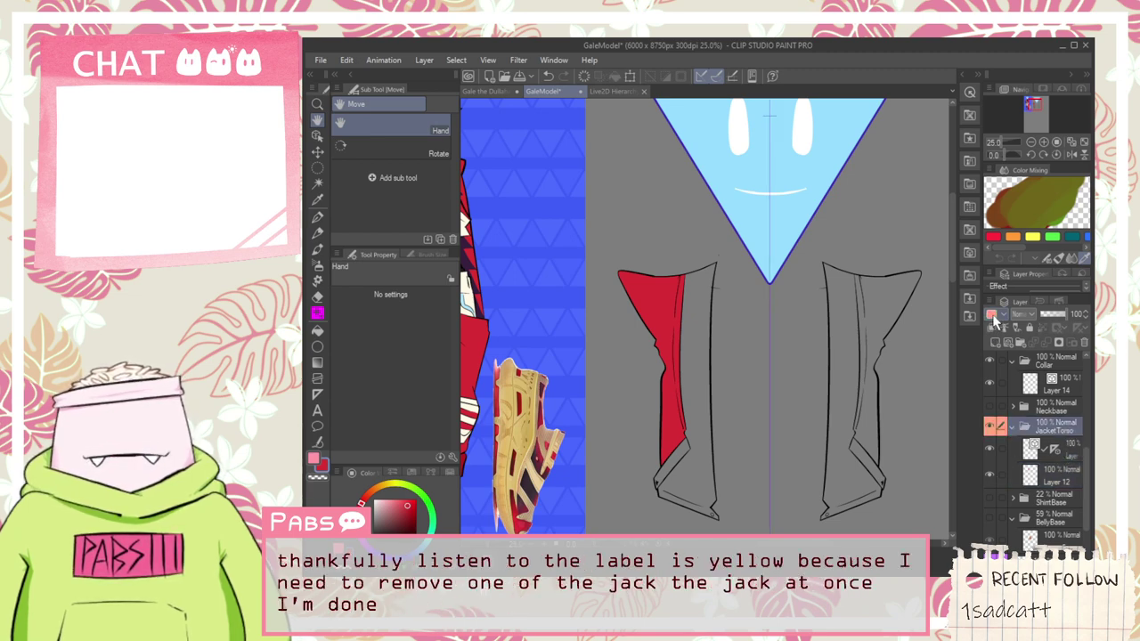
pyautogui.scroll(-2, 656, 333)
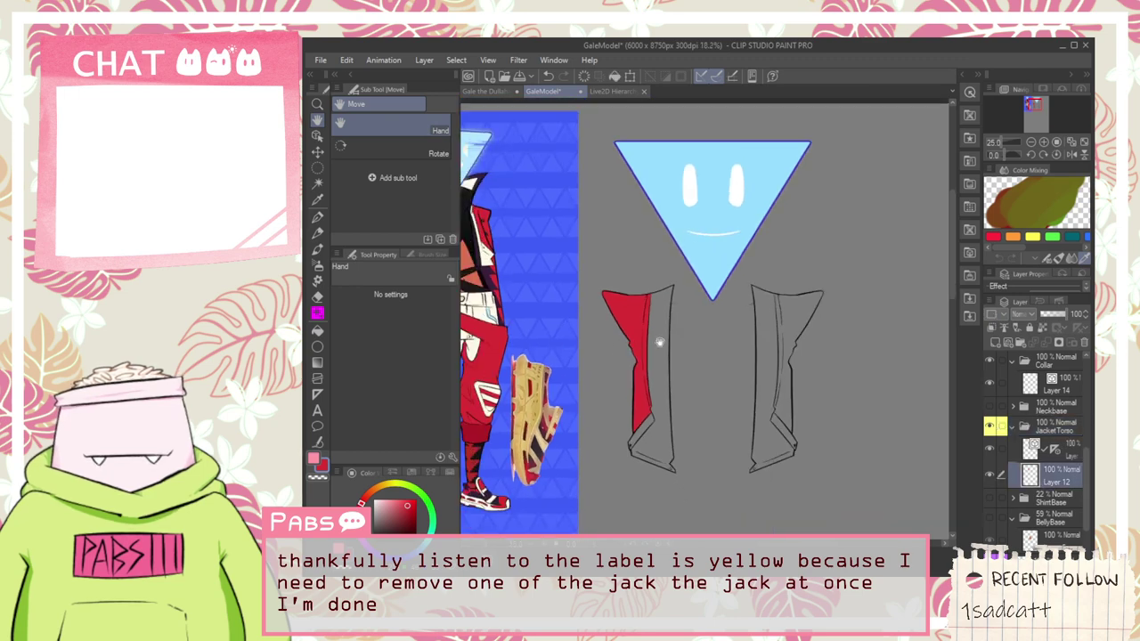
pyautogui.scroll(4, 1041, 397)
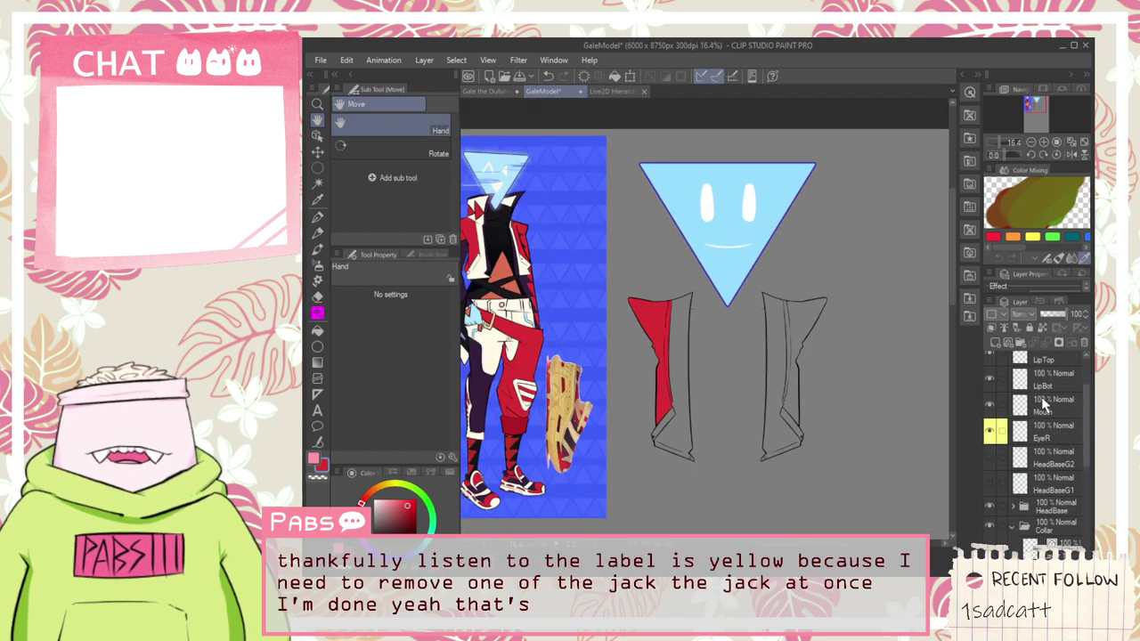
pyautogui.scroll(-1, 785, 259)
pyautogui.scroll(5, 737, 191)
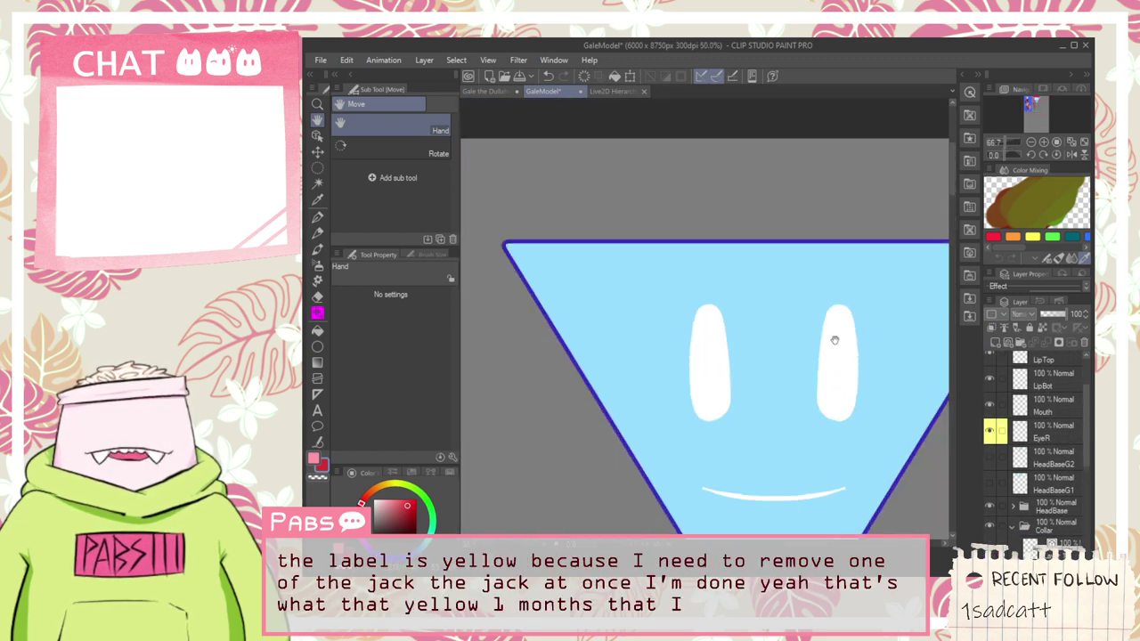
pyautogui.scroll(-5, 831, 325)
# Step: Sample the cream color from the jacket trim in the character reference
pyautogui.scroll(4, 791, 257)
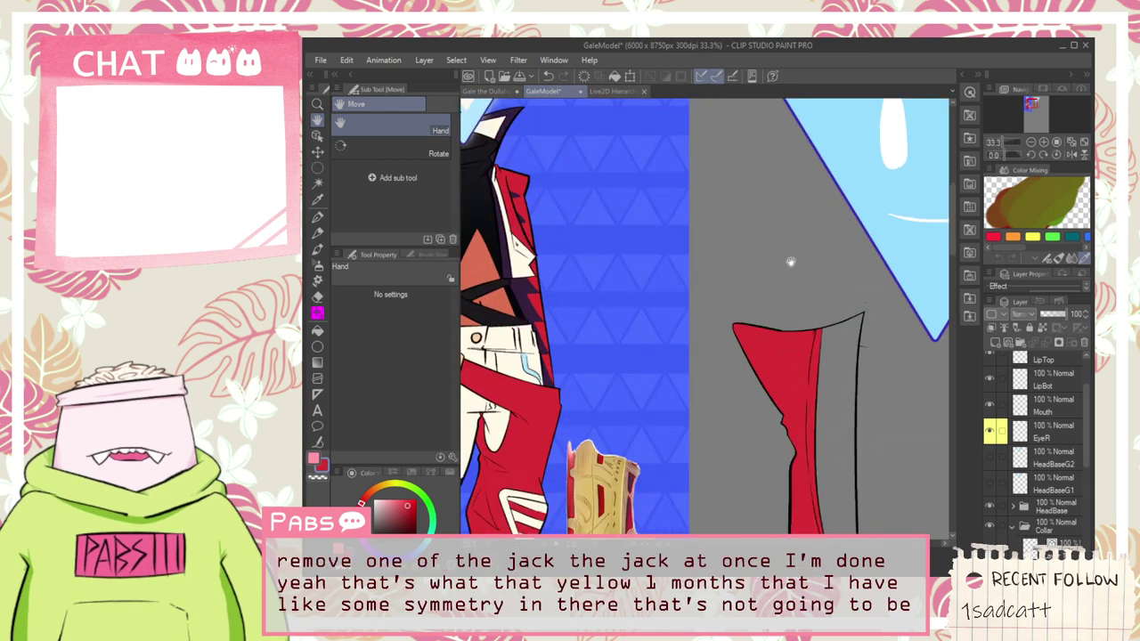
pyautogui.scroll(-4, 791, 258)
pyautogui.scroll(2, 789, 262)
pyautogui.scroll(1, 676, 287)
pyautogui.moveTo(804, 335); pyautogui.dragTo(775, 356)
pyautogui.scroll(1, 572, 228)
pyautogui.press('i')
pyautogui.scroll(1, 572, 227)
pyautogui.click(587, 238)
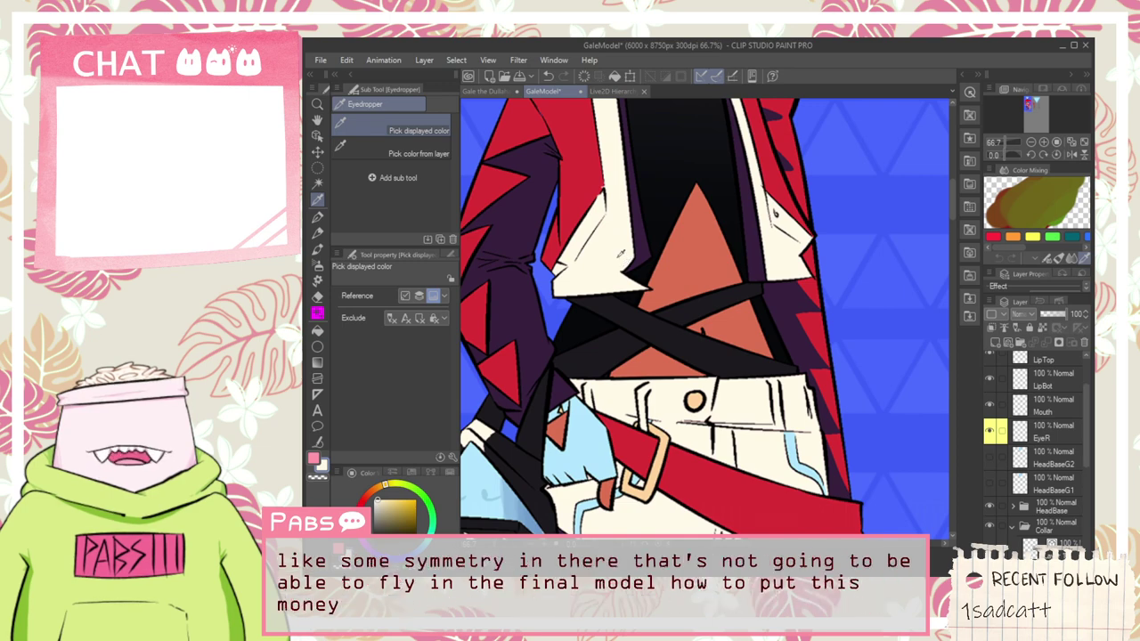
# Step: Fill the front strip and the folded lower trim of the left jacket panel with the sampled cream
pyautogui.scroll(-3, 623, 258)
pyautogui.moveTo(784, 285); pyautogui.dragTo(597, 223)
pyautogui.press('g')
pyautogui.scroll(3, 596, 223)
pyautogui.click(730, 353)
pyautogui.click(711, 459)
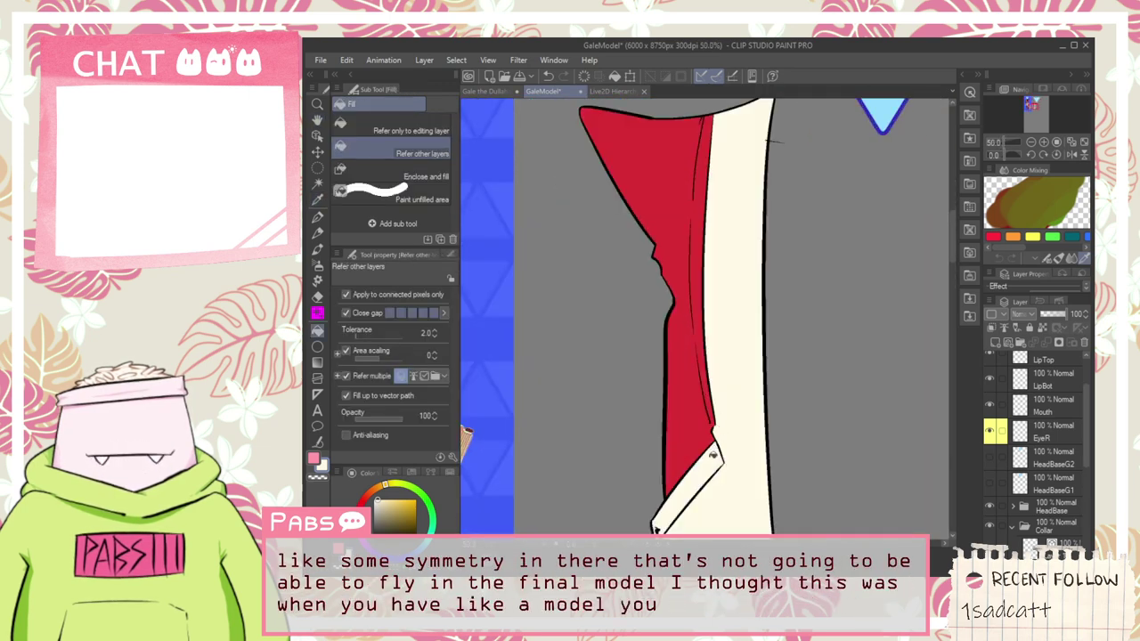
pyautogui.press('space')
pyautogui.moveTo(763, 489); pyautogui.dragTo(719, 275)
pyautogui.scroll(3, 730, 365)
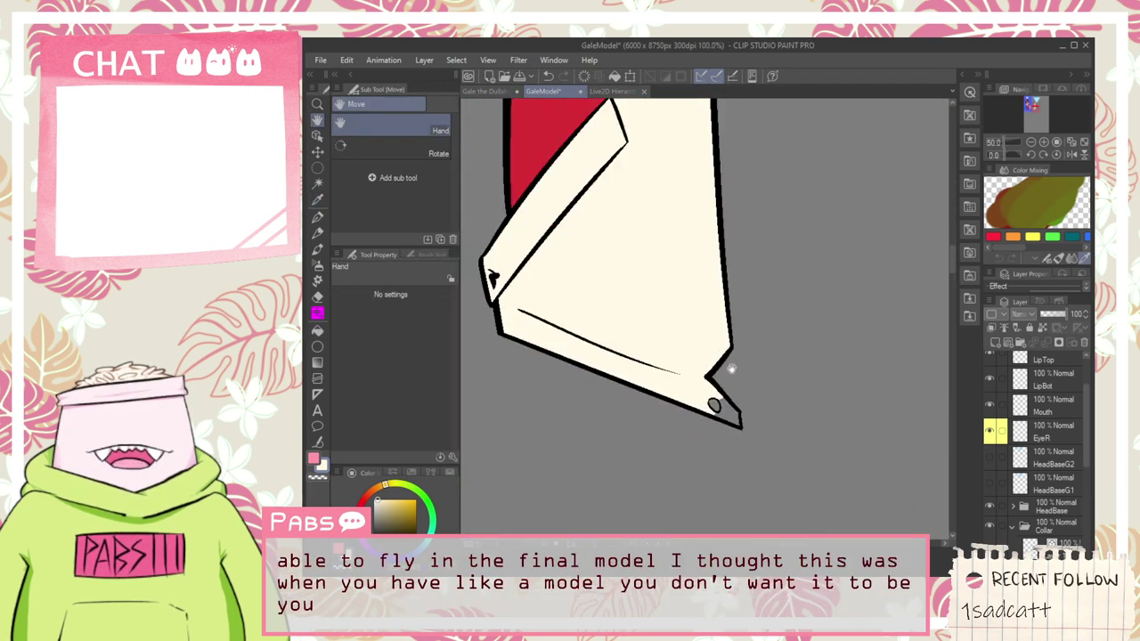
pyautogui.press('g')
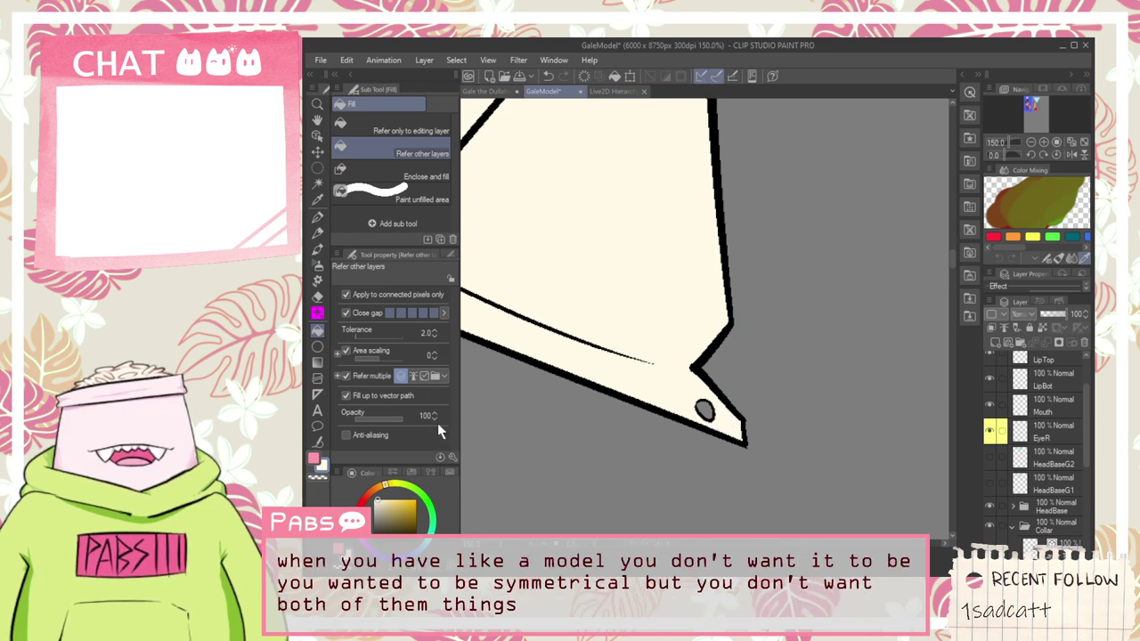
# Step: Sample the light orange of the trouser button in the character reference
pyautogui.scroll(-3, 594, 385)
pyautogui.moveTo(897, 371); pyautogui.dragTo(1091, 408)
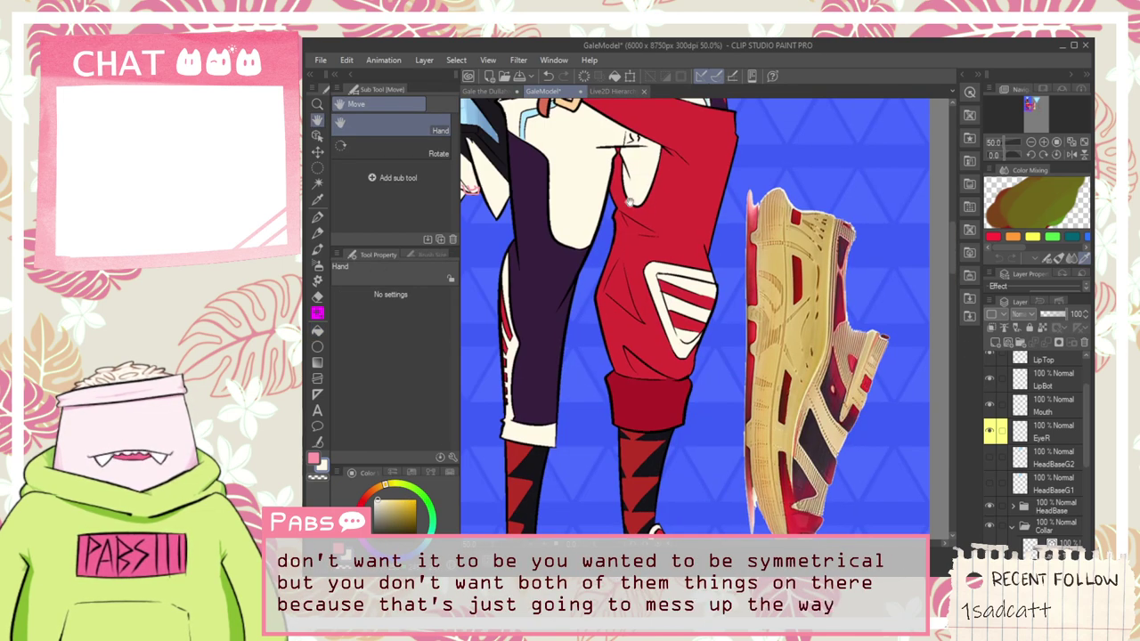
pyautogui.moveTo(614, 143); pyautogui.dragTo(667, 409)
pyautogui.press('i')
pyautogui.scroll(2, 660, 303)
pyautogui.click(682, 306)
pyautogui.scroll(-2, 694, 306)
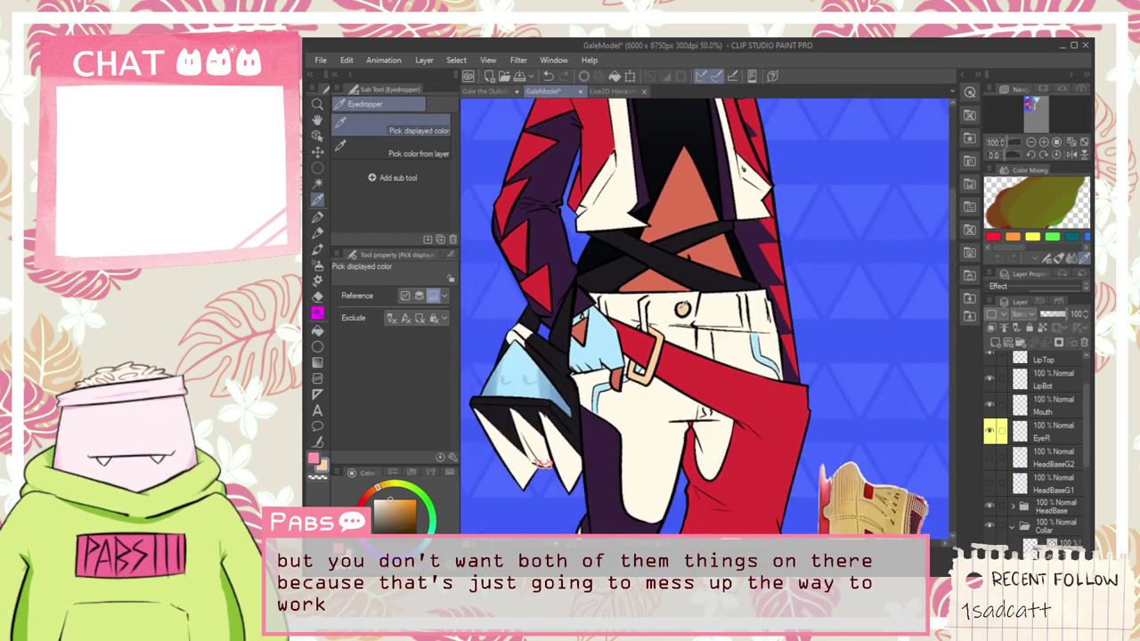
# Step: Fill the small round button at the lower tip of the left jacket panel with the sampled light orange
pyautogui.moveTo(831, 377); pyautogui.dragTo(732, 107)
pyautogui.press('g')
pyautogui.scroll(2, 605, 330)
pyautogui.scroll(-4, 611, 368)
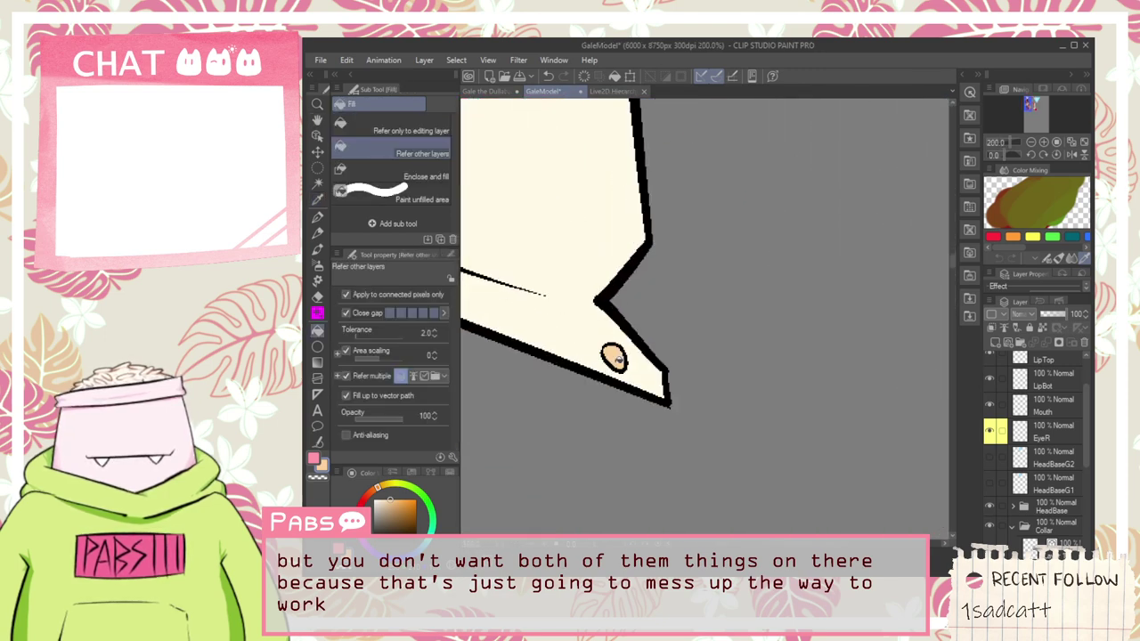
# Step: Erase the stray line beside the jacket's front edge and the stray dot above its tip on the line art layer with the Vector eraser
pyautogui.press('h')
pyautogui.moveTo(633, 153); pyautogui.dragTo(649, 402)
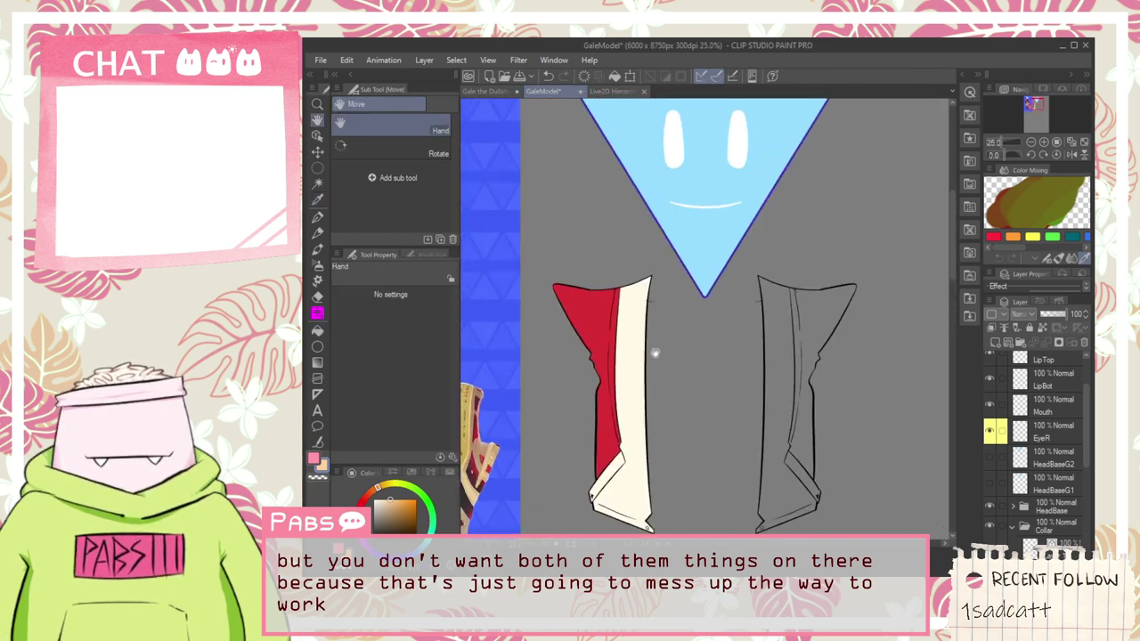
pyautogui.scroll(4, 689, 298)
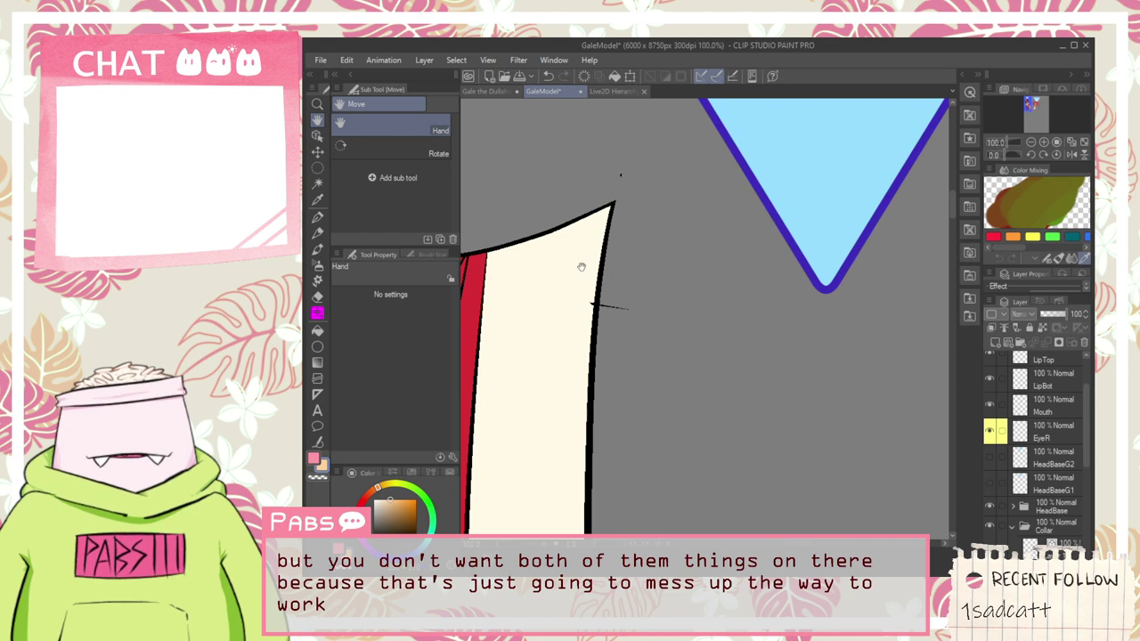
pyautogui.moveTo(745, 281); pyautogui.dragTo(753, 284)
pyautogui.scroll(-3, 1001, 421)
pyautogui.click(1064, 497)
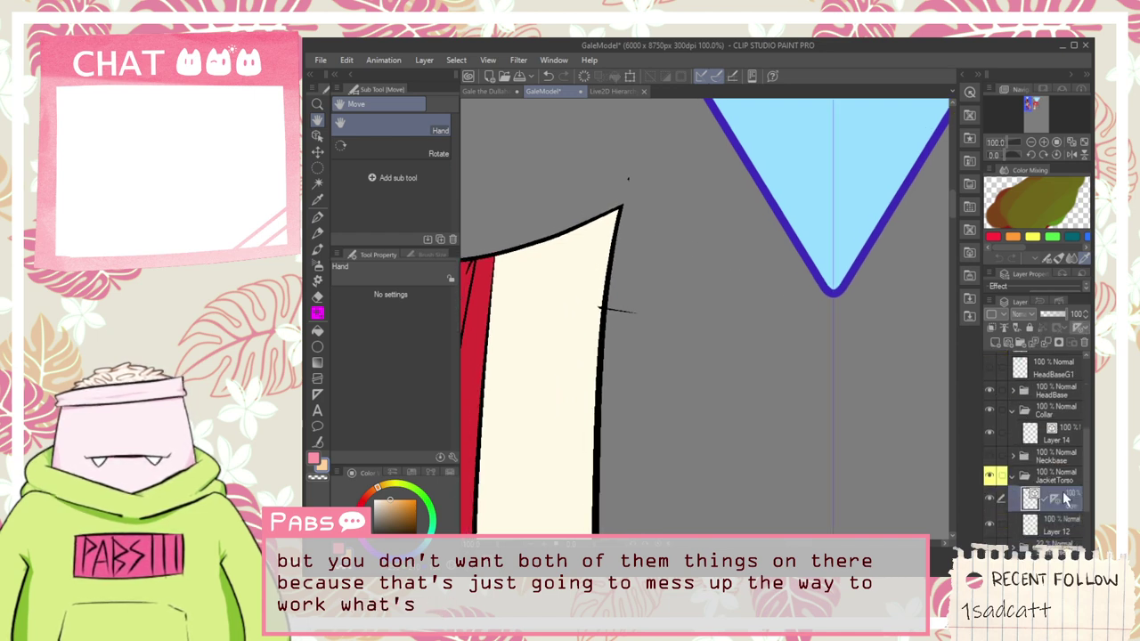
pyautogui.press('e')
pyautogui.scroll(3, 570, 259)
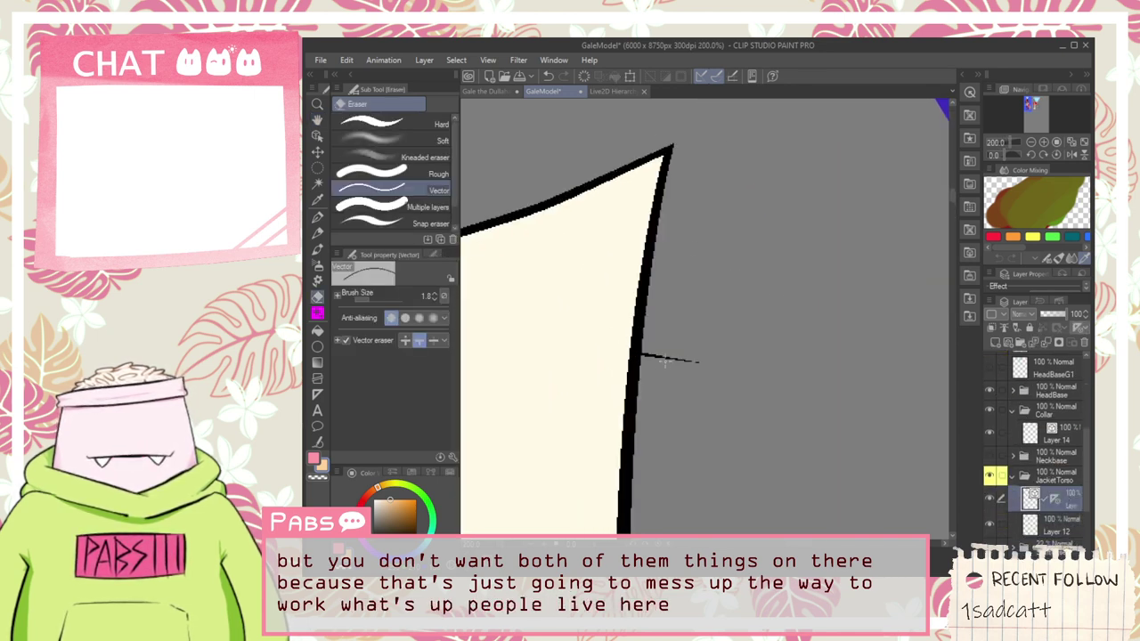
pyautogui.moveTo(679, 202); pyautogui.dragTo(687, 345)
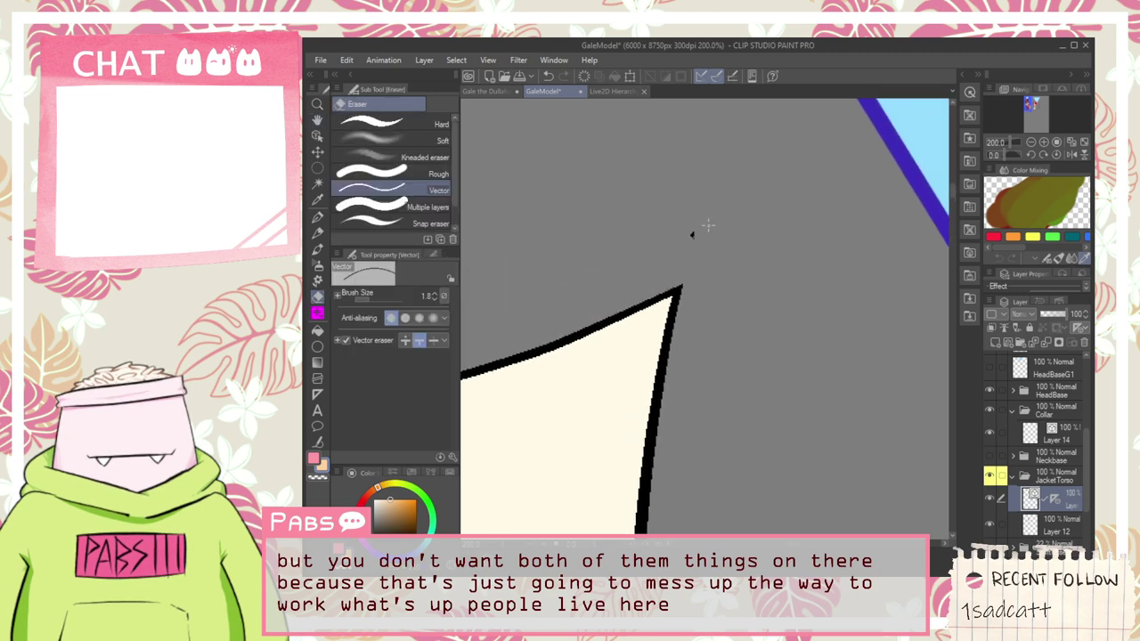
pyautogui.scroll(-8, 690, 234)
pyautogui.press('h')
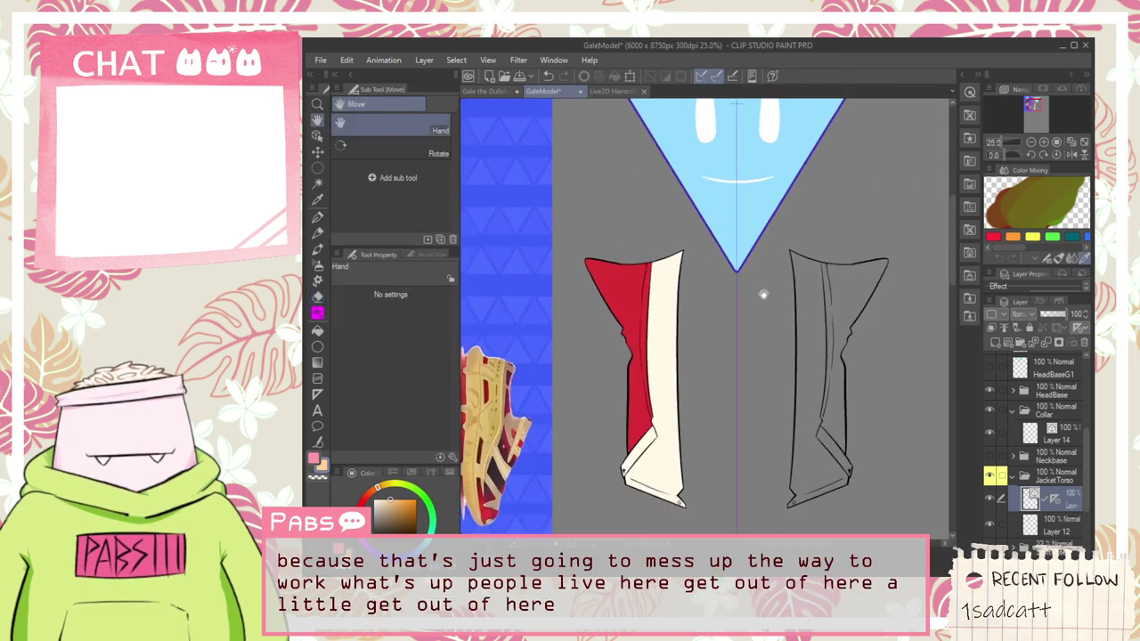
pyautogui.scroll(-1, 608, 310)
pyautogui.moveTo(597, 300); pyautogui.dragTo(732, 273)
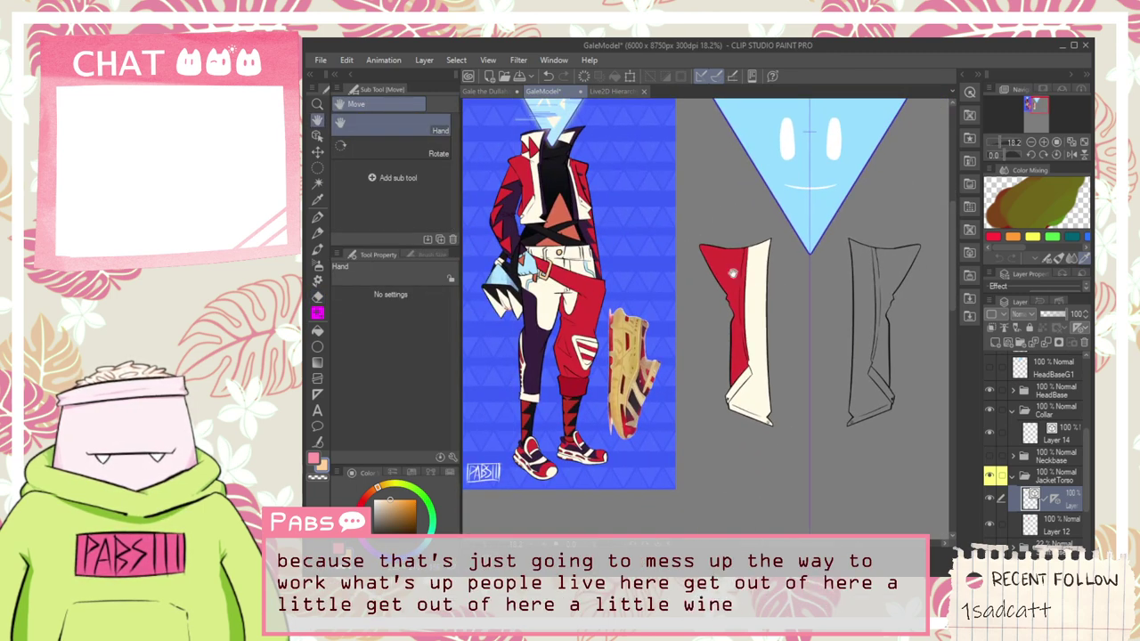
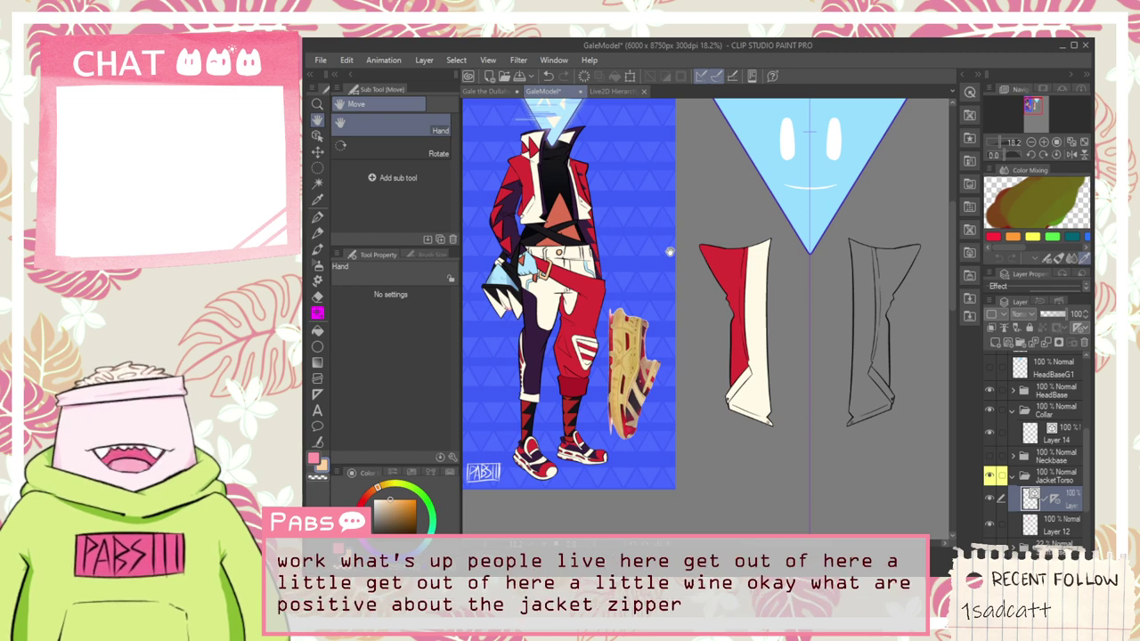
# Step: Examine the jacket's front edges in the character reference and the front edge and lower tip of the left jacket panel
pyautogui.scroll(3, 538, 143)
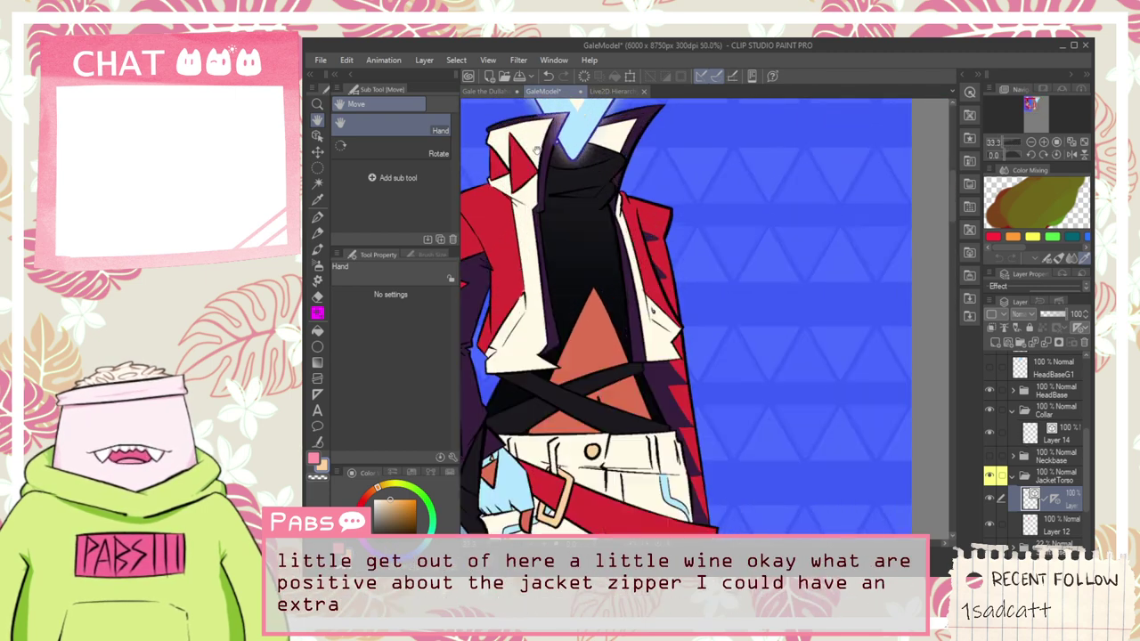
pyautogui.scroll(-2, 537, 150)
pyautogui.moveTo(669, 369); pyautogui.dragTo(467, 257)
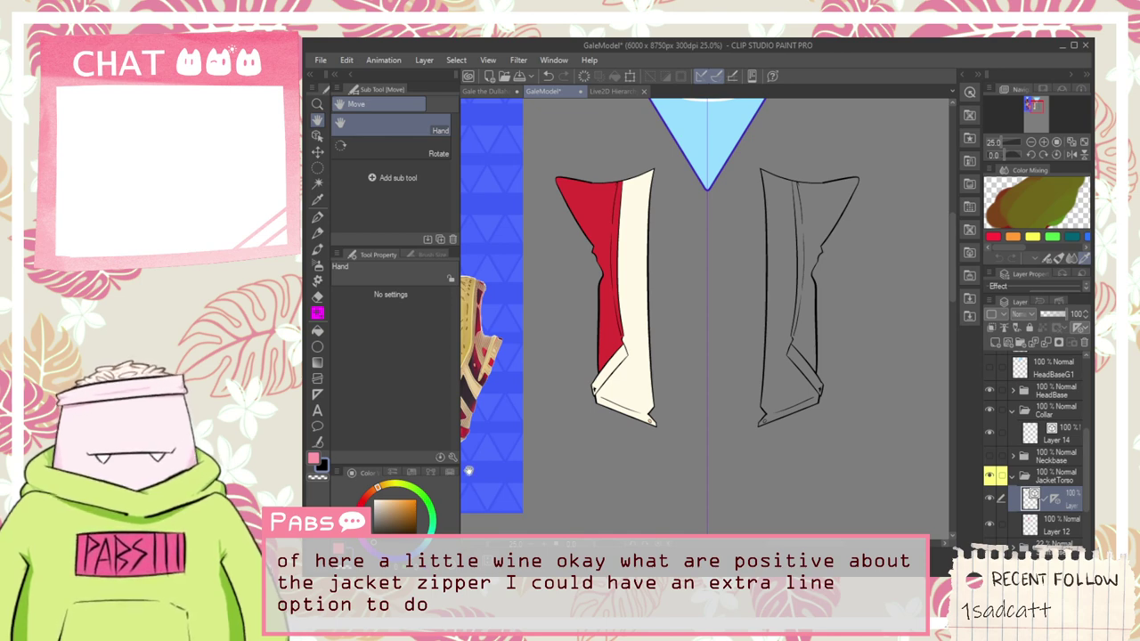
pyautogui.moveTo(594, 403); pyautogui.dragTo(693, 441)
pyautogui.moveTo(601, 324); pyautogui.dragTo(634, 433)
pyautogui.moveTo(747, 526); pyautogui.dragTo(583, 310)
pyautogui.scroll(2, 621, 324)
pyautogui.scroll(-1, 619, 253)
pyautogui.moveTo(618, 234); pyautogui.dragTo(641, 176)
pyautogui.scroll(1, 640, 336)
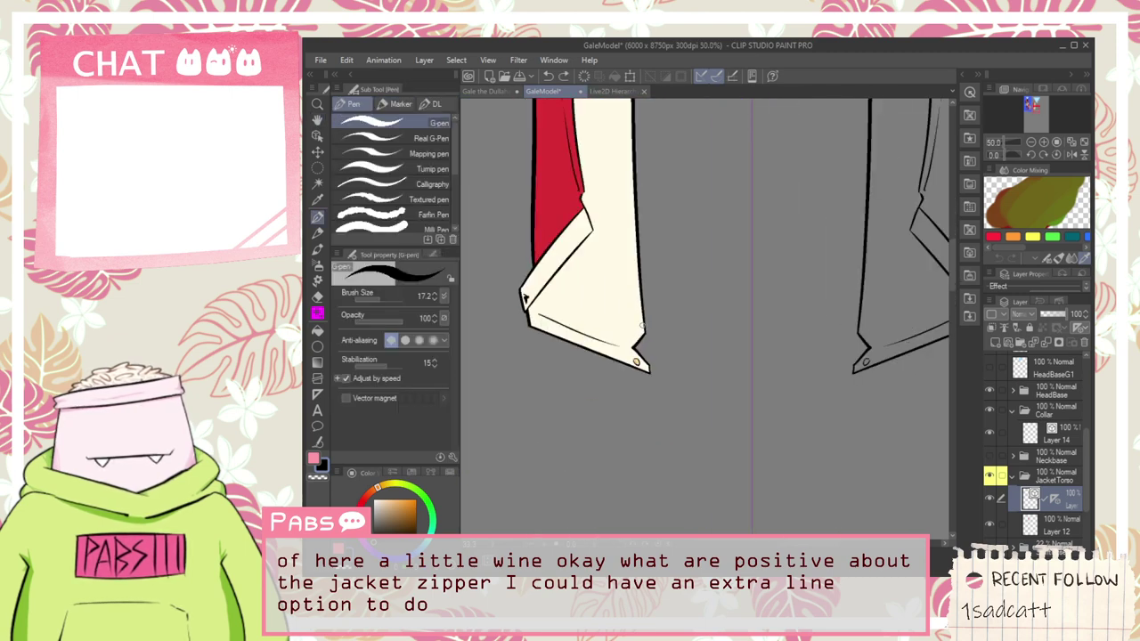
pyautogui.moveTo(656, 308); pyautogui.dragTo(668, 175)
pyautogui.hotkey('ctrl', 'z')
pyautogui.scroll(-1, 661, 212)
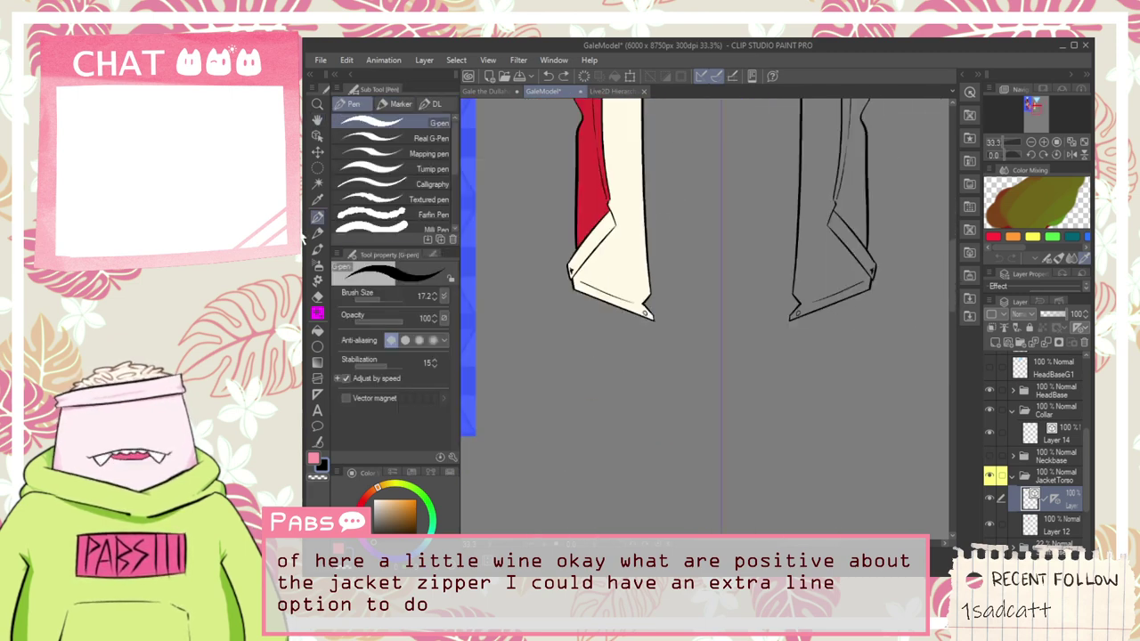
# Step: Choose the Zipper brush from the clothing decoration brushes
pyautogui.click(318, 278)
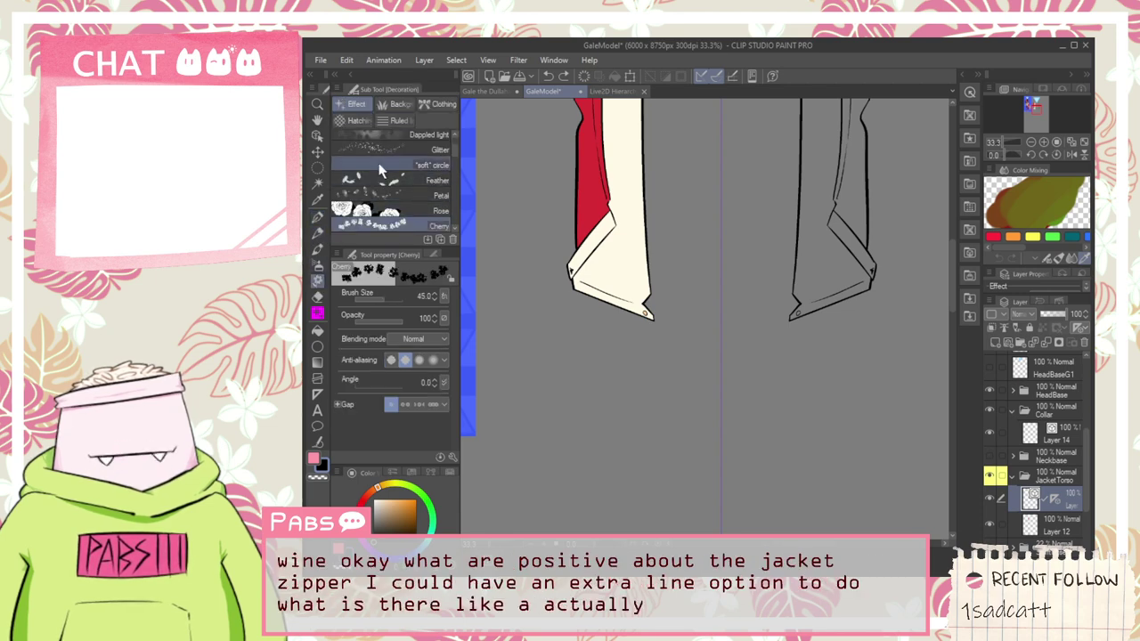
pyautogui.click(445, 150)
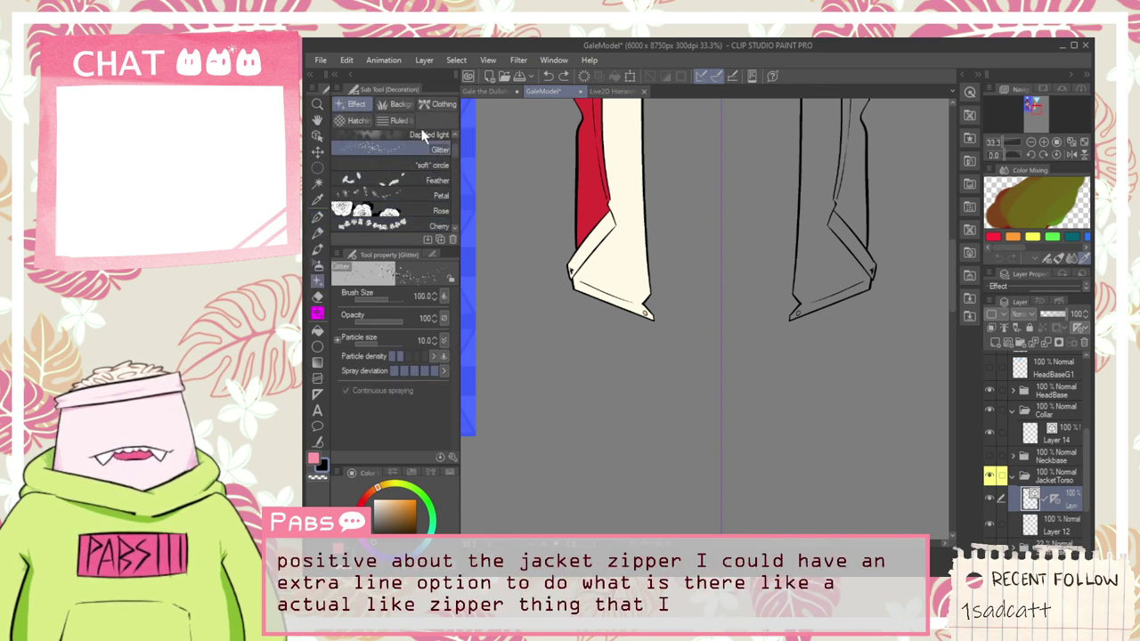
pyautogui.click(440, 104)
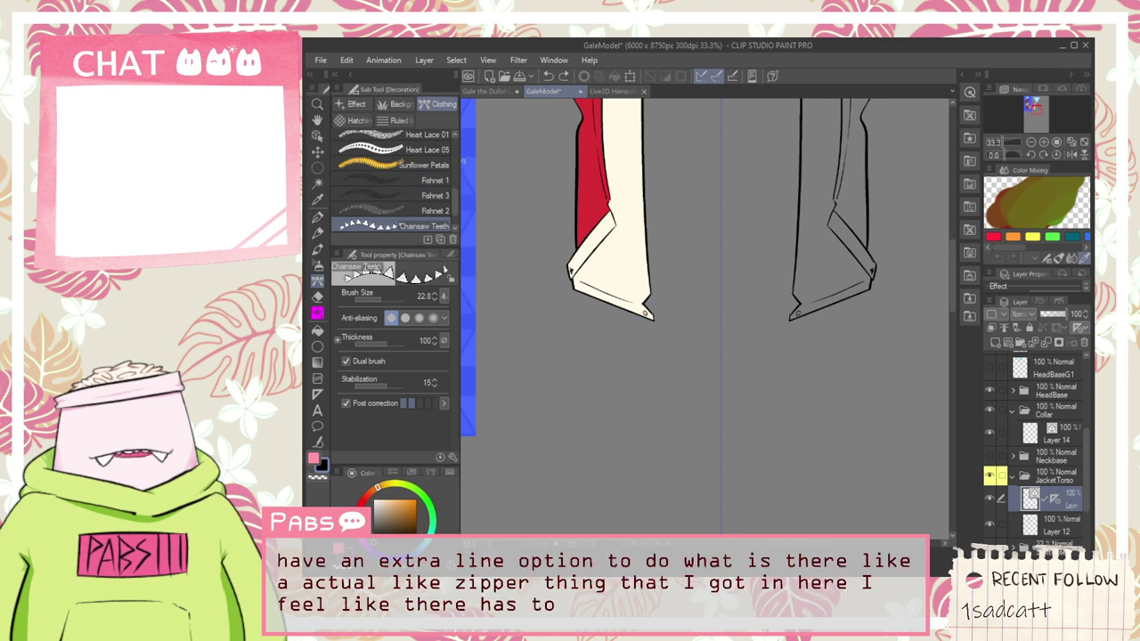
pyautogui.scroll(3, 453, 213)
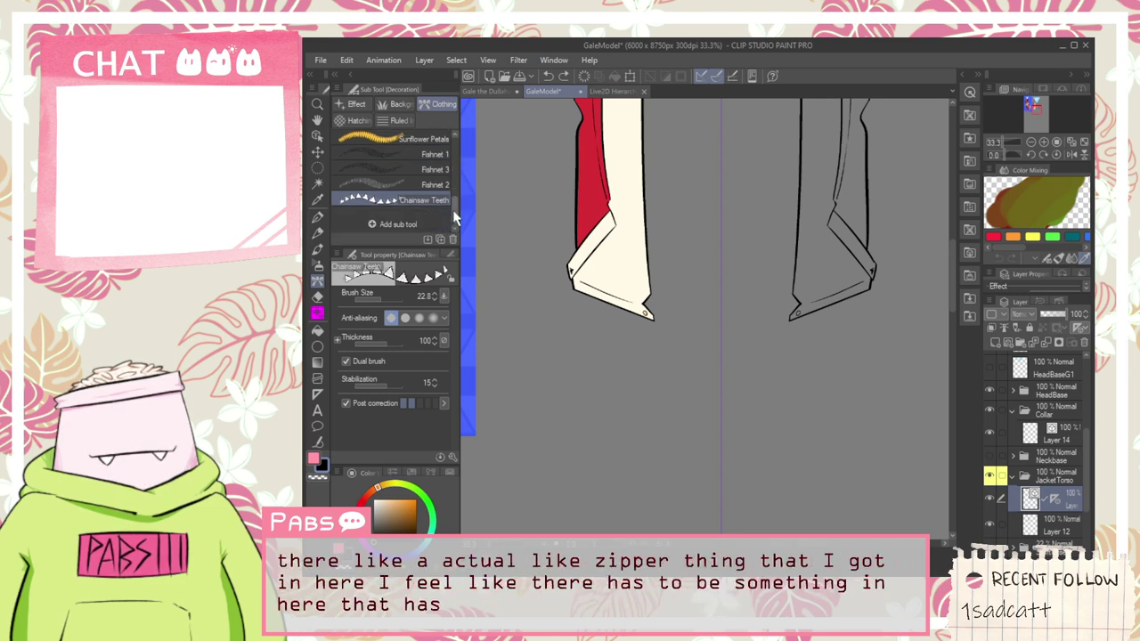
pyautogui.scroll(5, 452, 183)
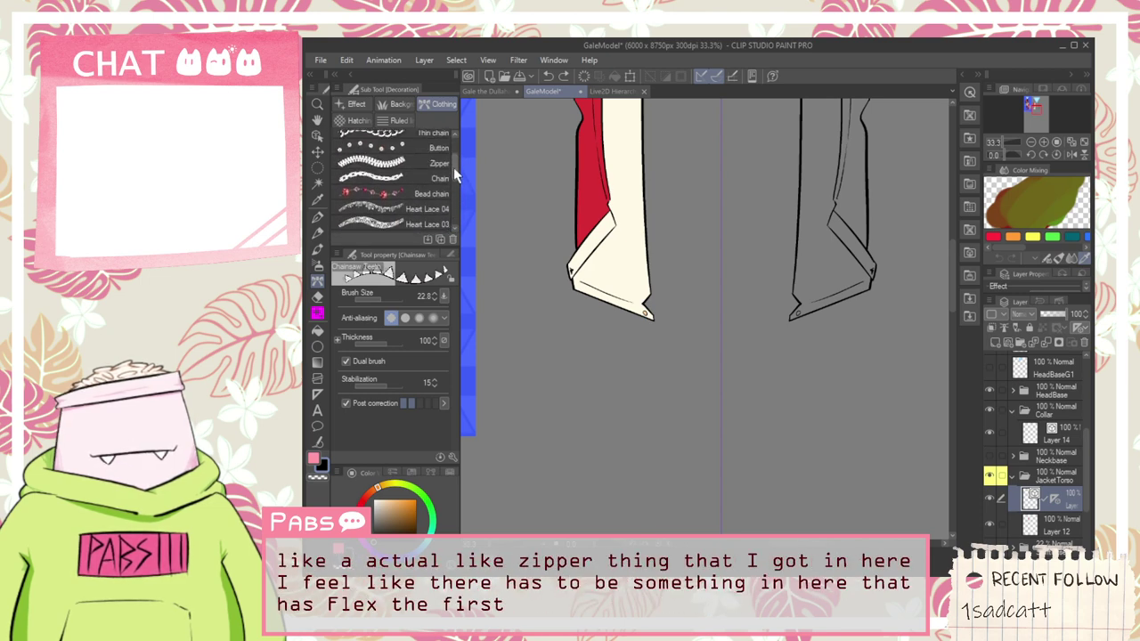
pyautogui.click(436, 185)
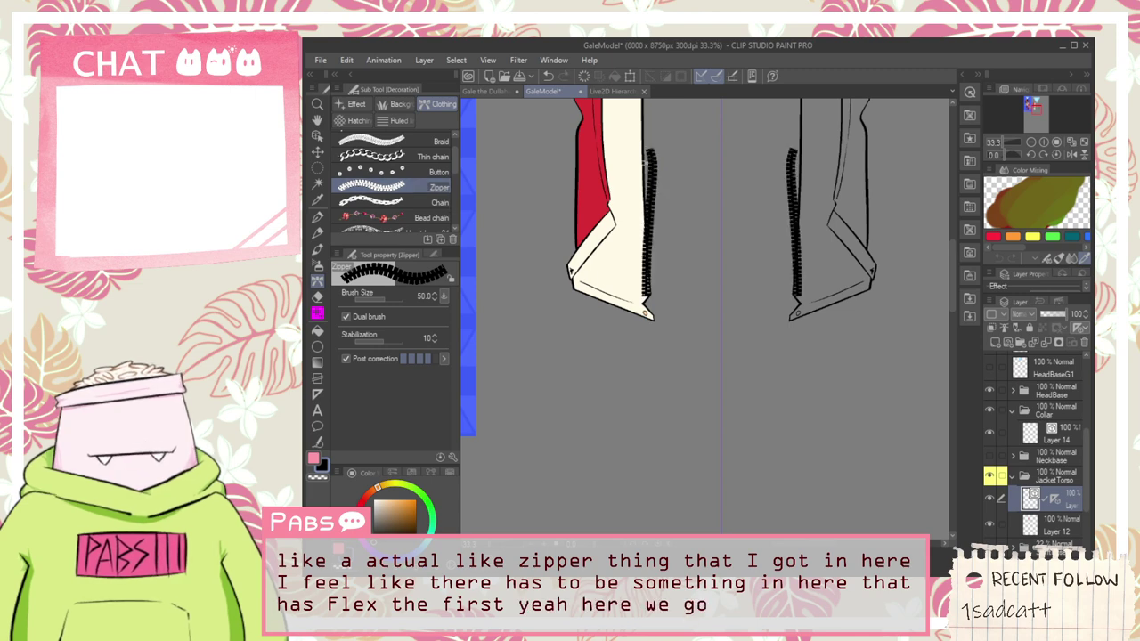
# Step: Try Zipper brush strokes along the left jacket panel's front edge on the line art layer and undo them
pyautogui.scroll(2, 648, 199)
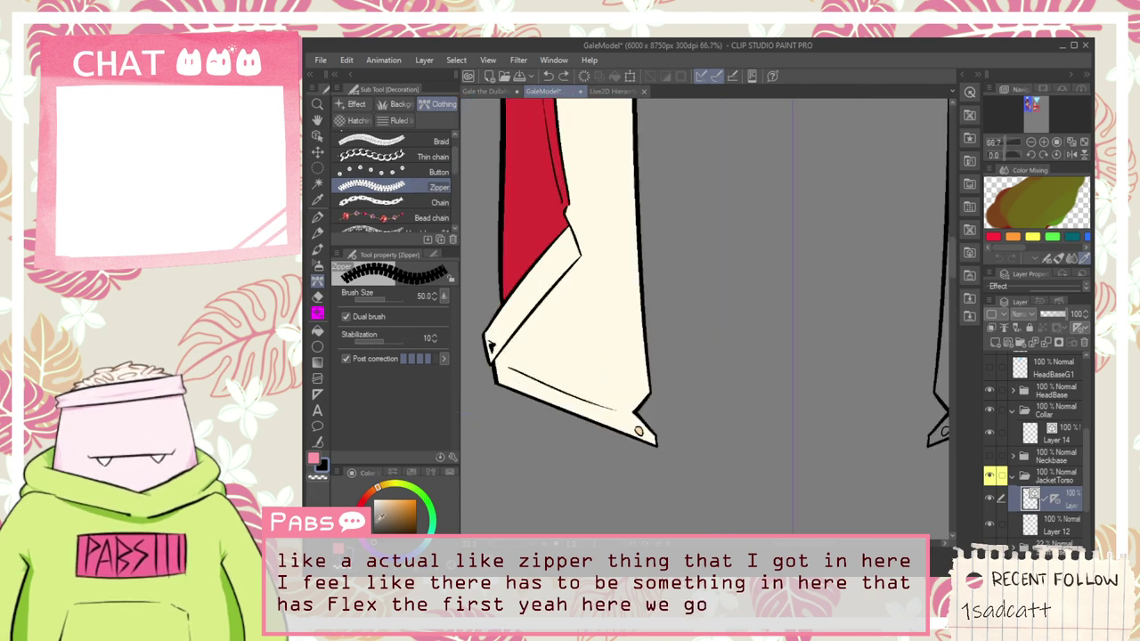
pyautogui.scroll(-1, 483, 494)
pyautogui.scroll(1, 616, 372)
pyautogui.moveTo(605, 420); pyautogui.dragTo(625, 318)
pyautogui.hotkey('ctrl', 'z')
pyautogui.scroll(-1, 617, 355)
pyautogui.scroll(-2, 617, 355)
pyautogui.press('space')
pyautogui.moveTo(720, 374); pyautogui.dragTo(738, 461)
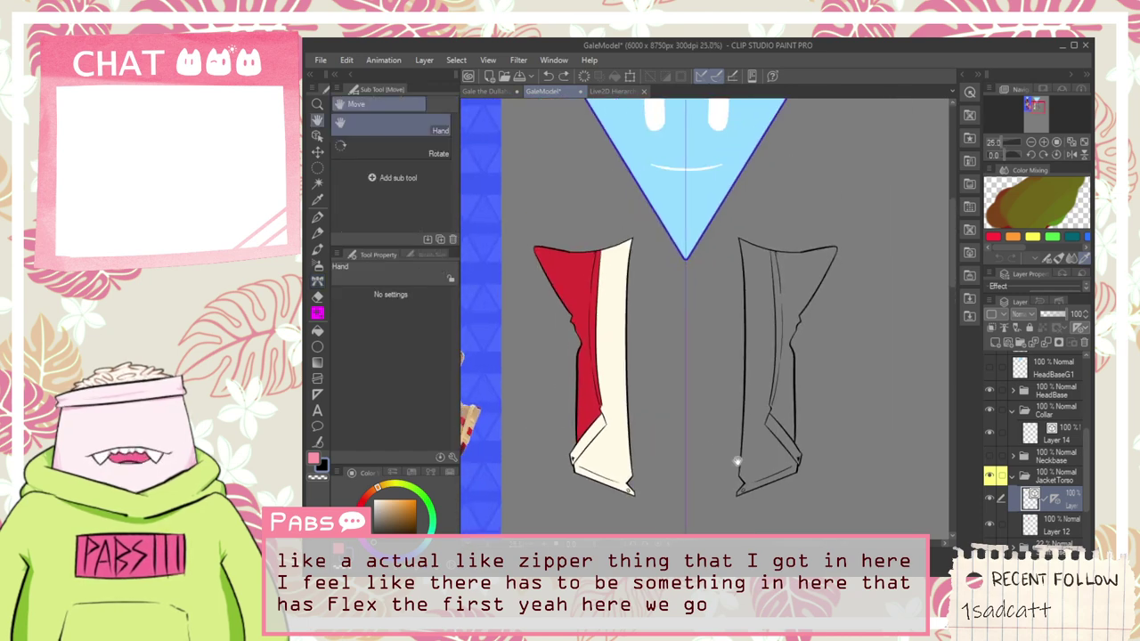
# Step: Make Layer 12 in the JacketTorso folder active and set the Zipper brush's drawing colour to white
pyautogui.click(1046, 524)
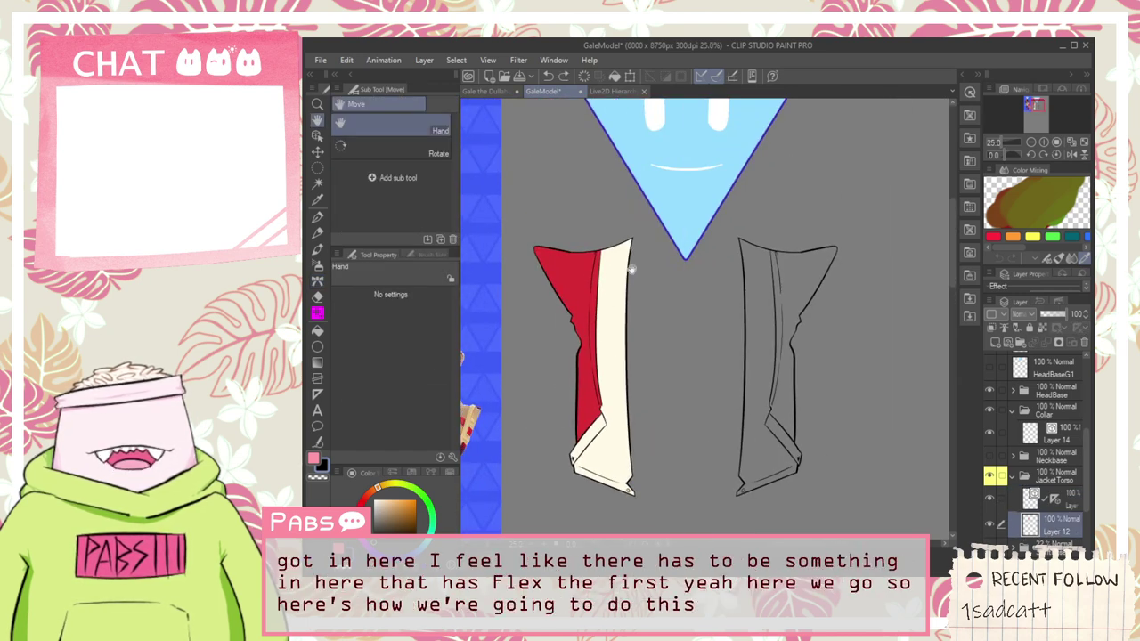
pyautogui.press('p')
pyautogui.click(316, 284)
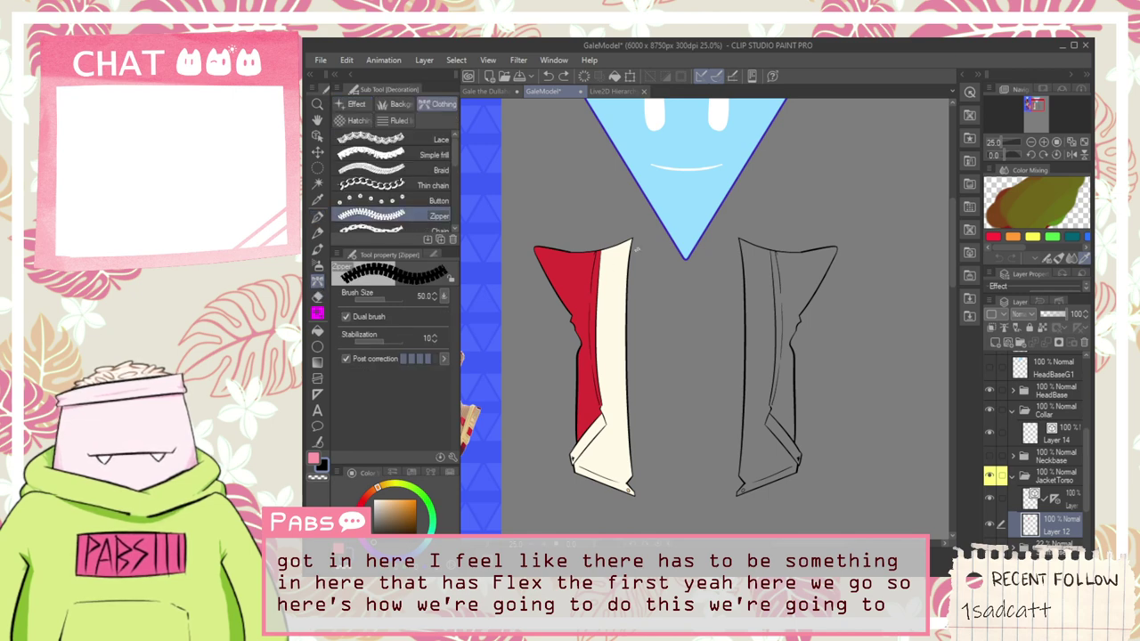
pyautogui.click(373, 499)
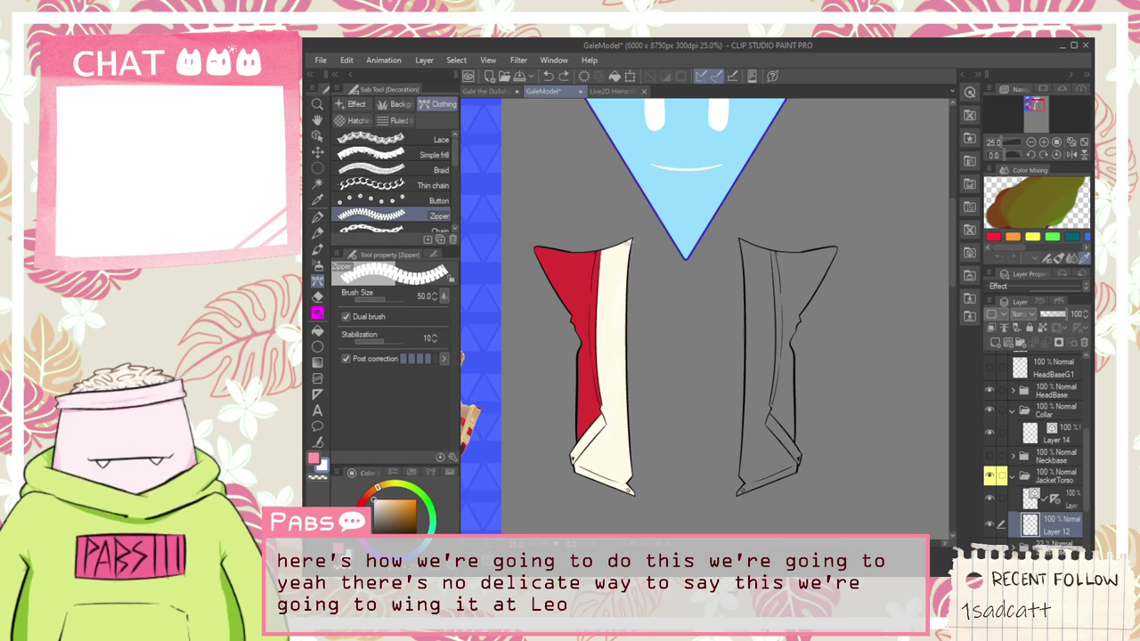
pyautogui.scroll(1, 627, 305)
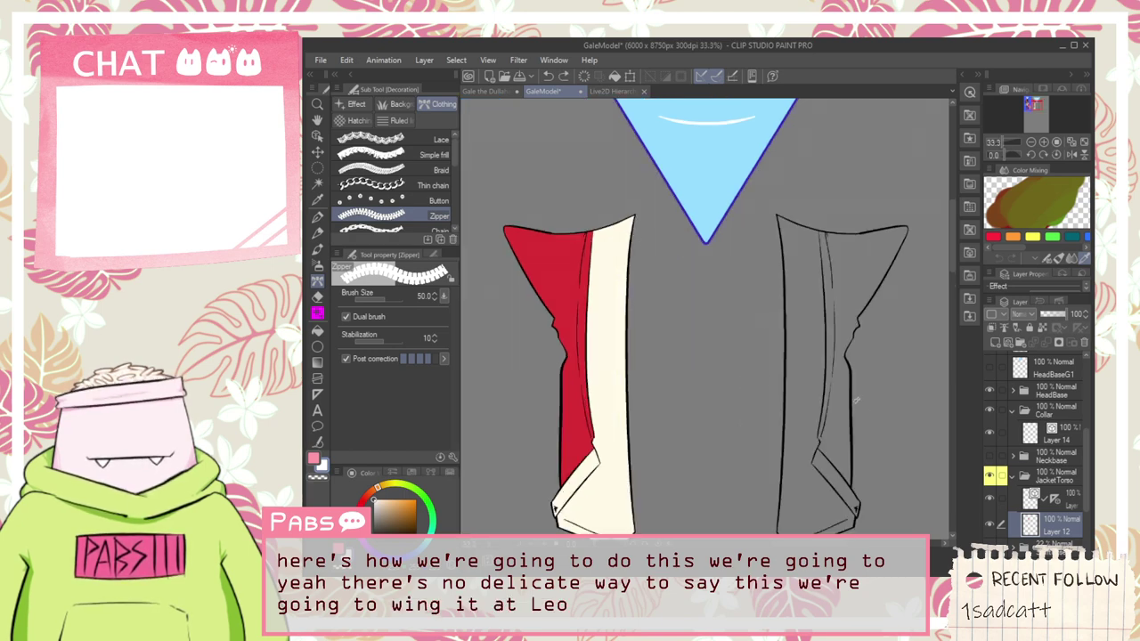
pyautogui.click(317, 441)
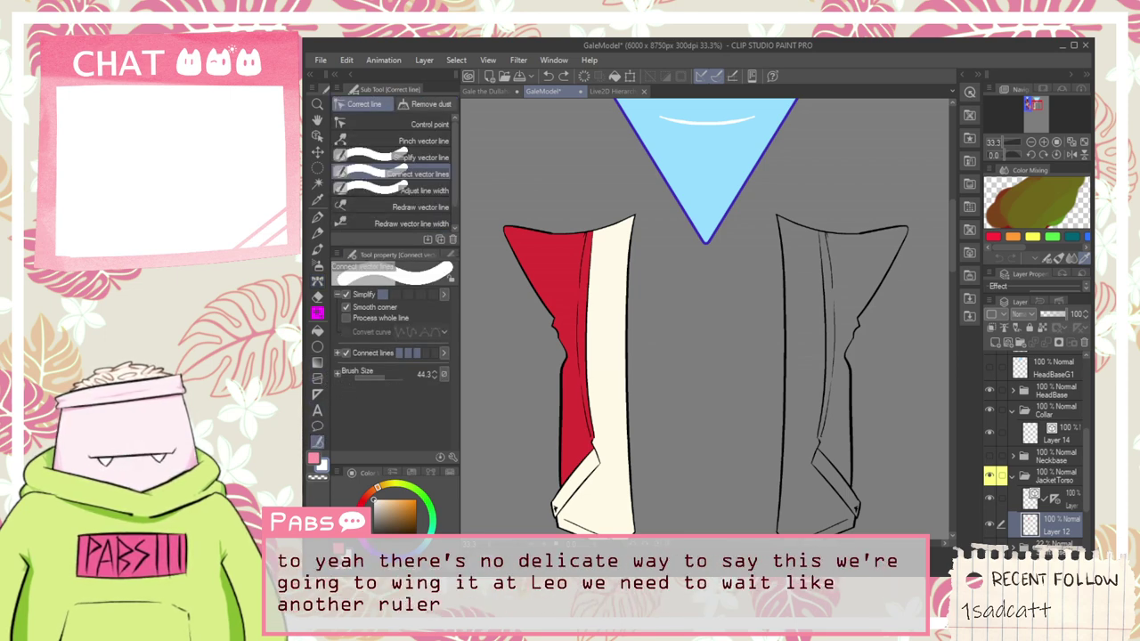
pyautogui.click(317, 427)
pyautogui.click(317, 441)
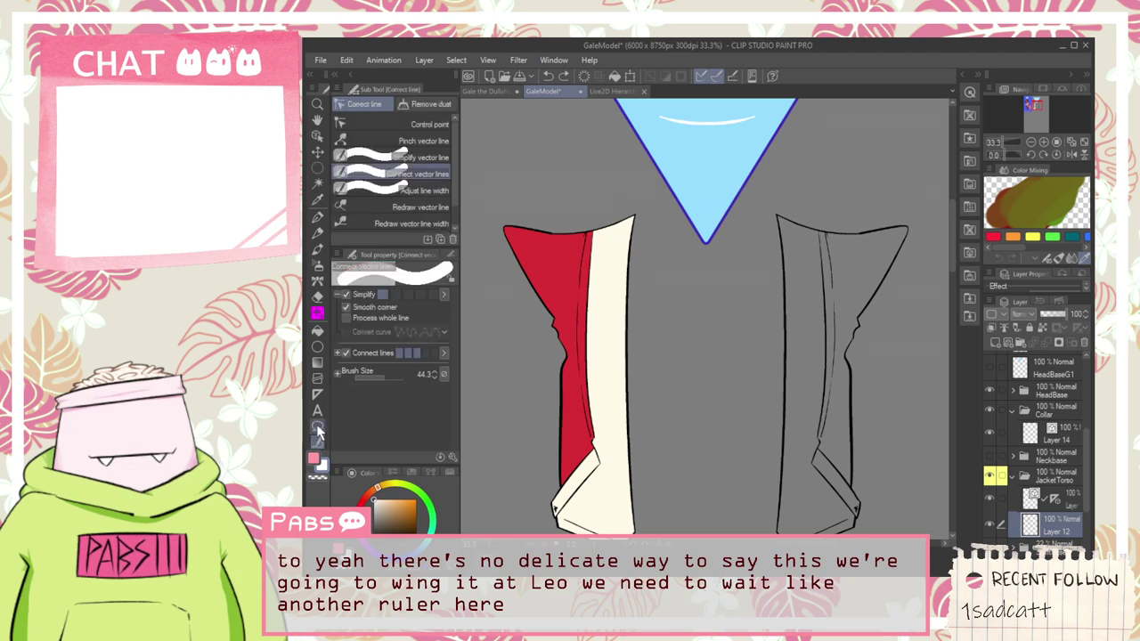
pyautogui.click(317, 411)
pyautogui.click(317, 427)
pyautogui.click(319, 438)
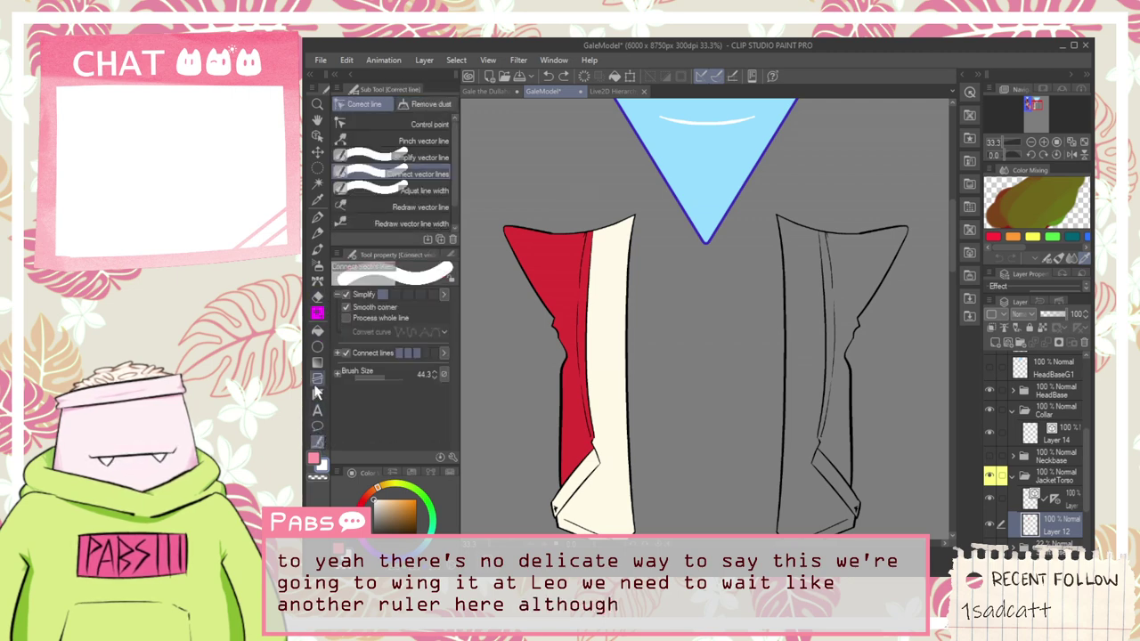
# Step: Create a curve ruler on Layer 12 along the left jacket panel's front edge, from its upper corner to its lower tip
pyautogui.click(317, 391)
pyautogui.click(409, 126)
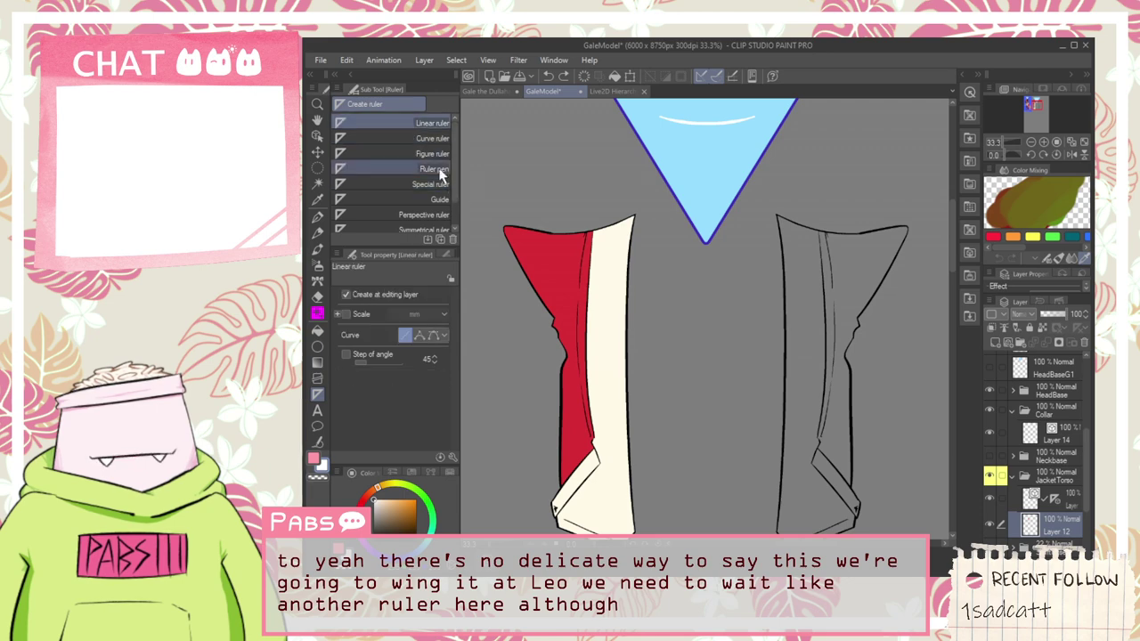
pyautogui.click(432, 138)
pyautogui.scroll(-2, 704, 356)
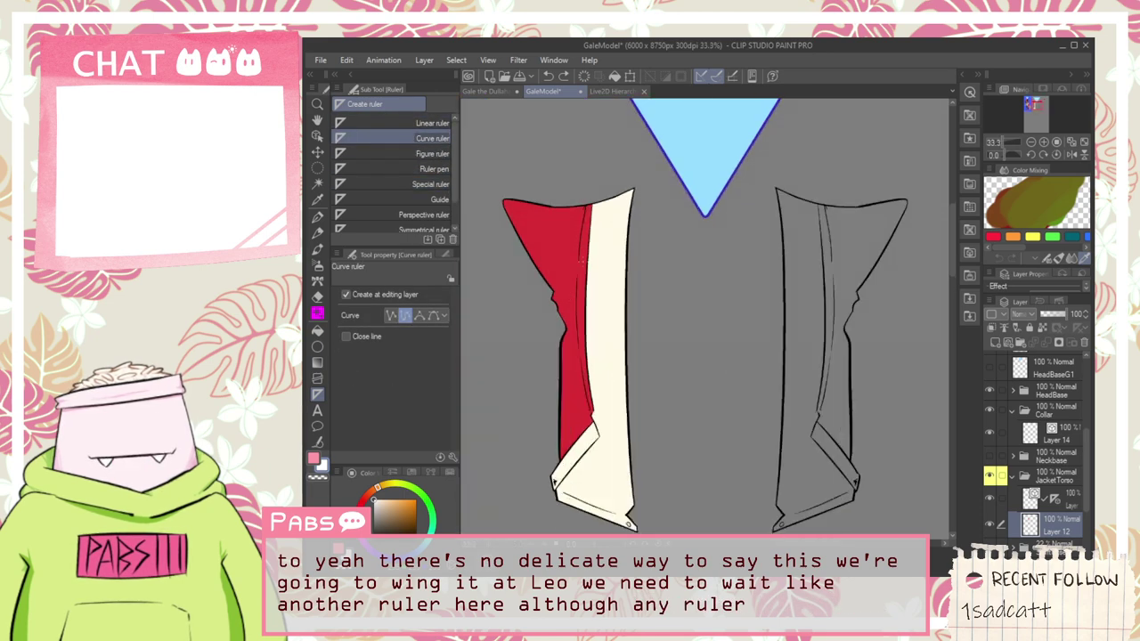
pyautogui.click(633, 187)
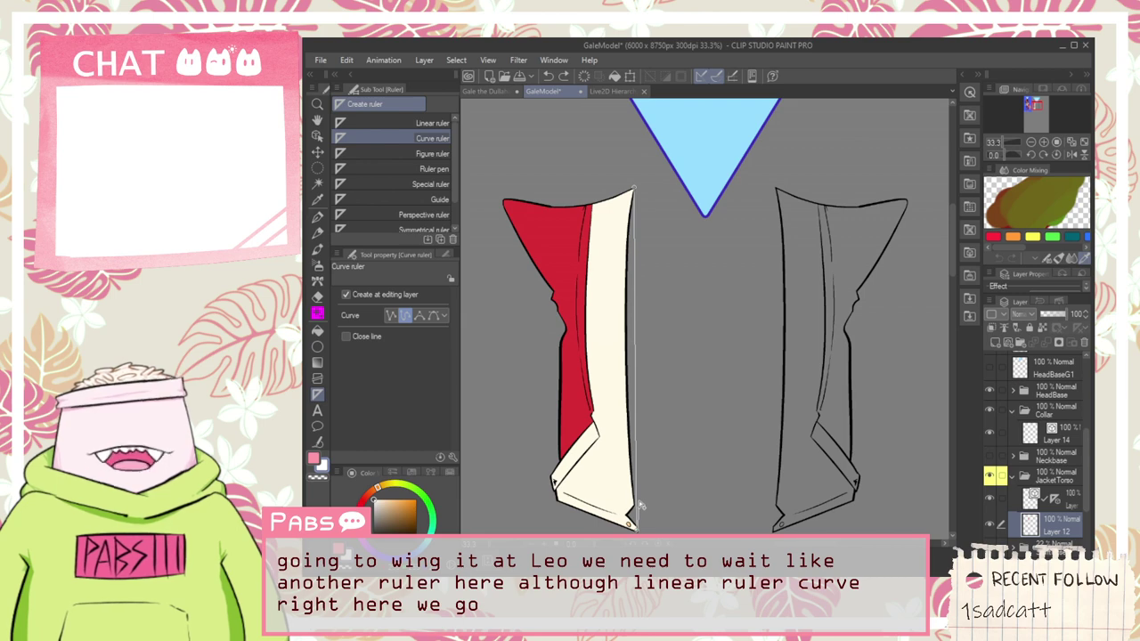
pyautogui.press('Escape')
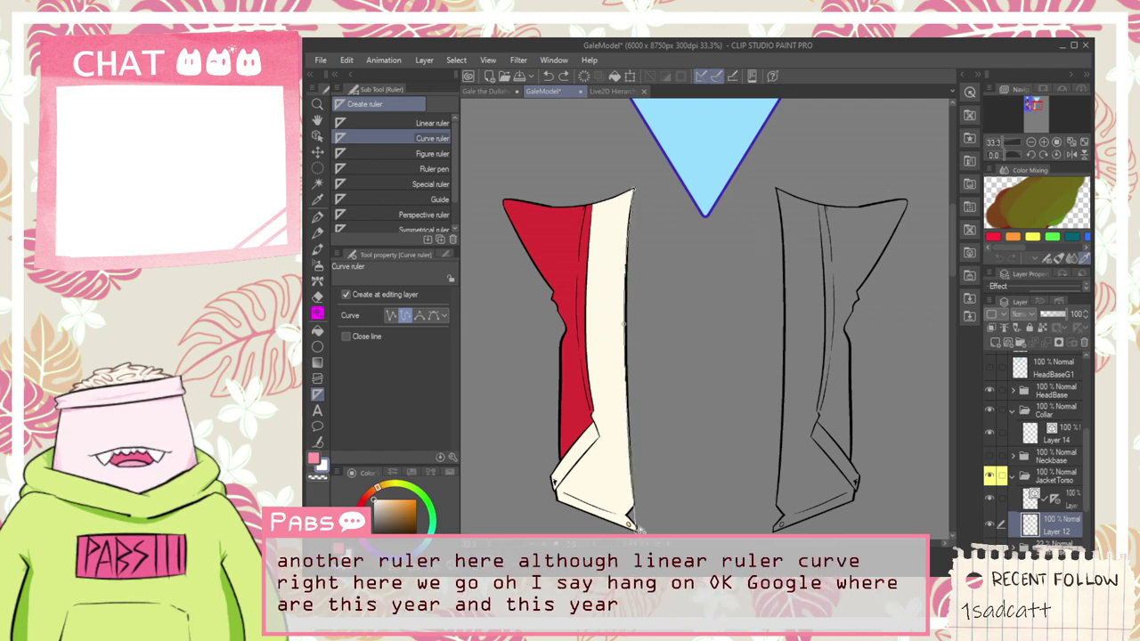
pyautogui.press('Return')
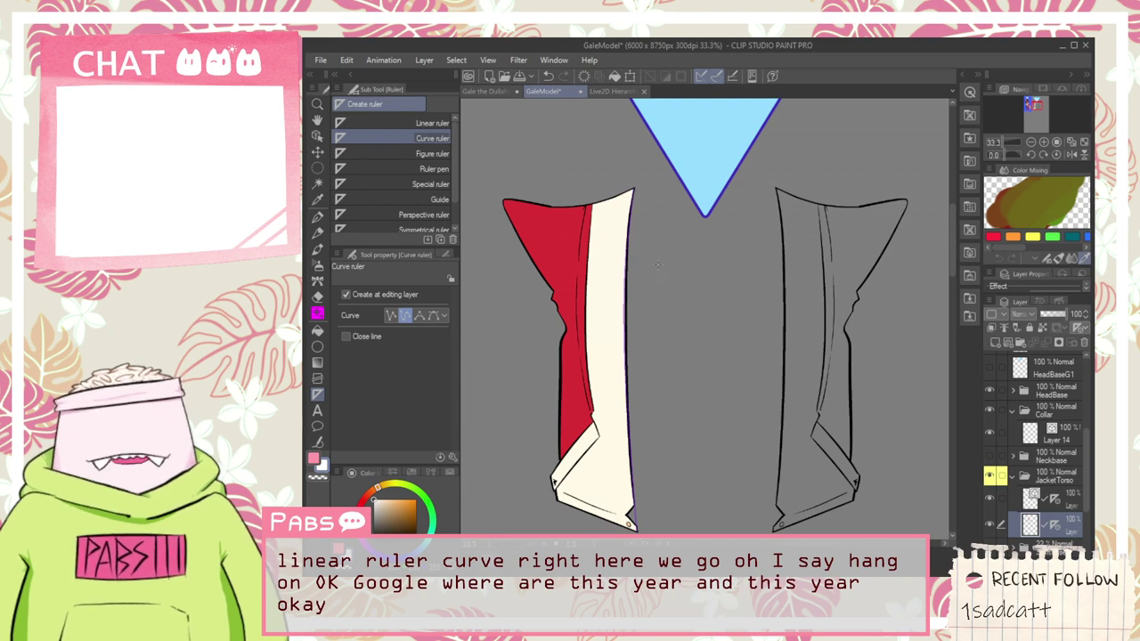
# Step: Try a white Zipper brush stroke along the curve ruler on the left panel's front edge, directly on Layer 12
pyautogui.press('p')
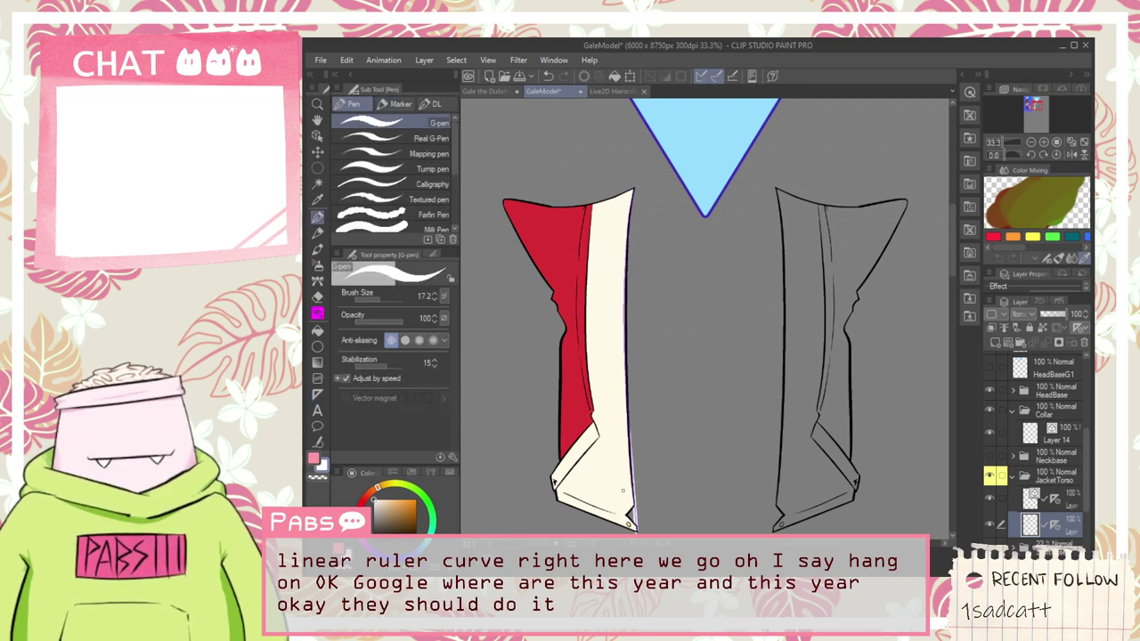
pyautogui.scroll(2, 622, 491)
pyautogui.hotkey('ctrl', '-')
pyautogui.hotkey('ctrl', '-')
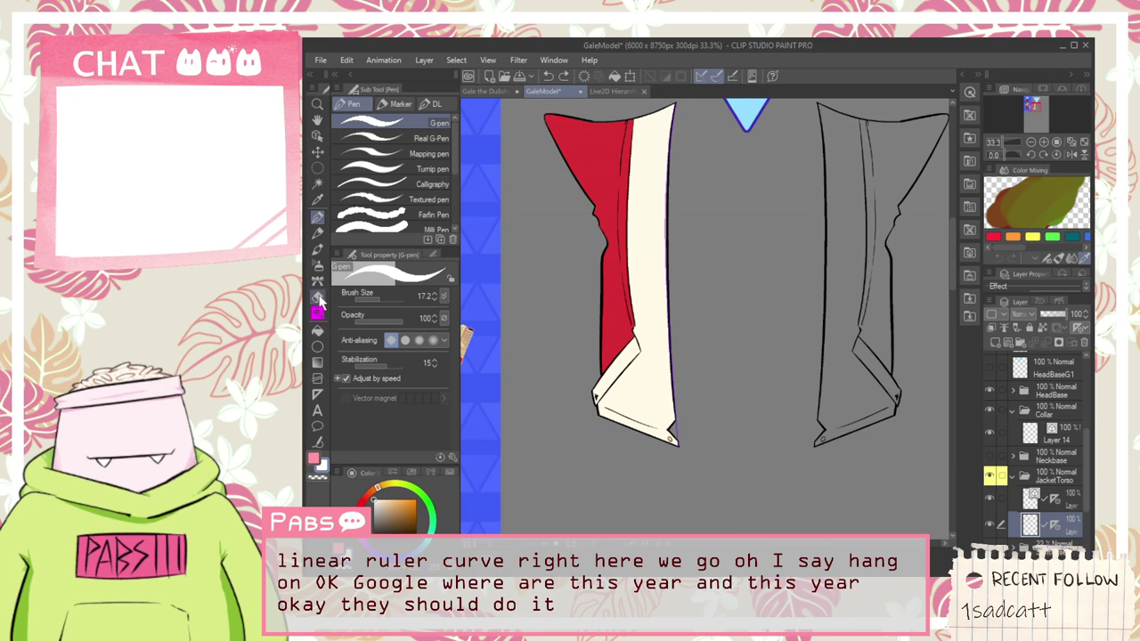
pyautogui.click(317, 280)
pyautogui.moveTo(661, 164); pyautogui.dragTo(660, 526)
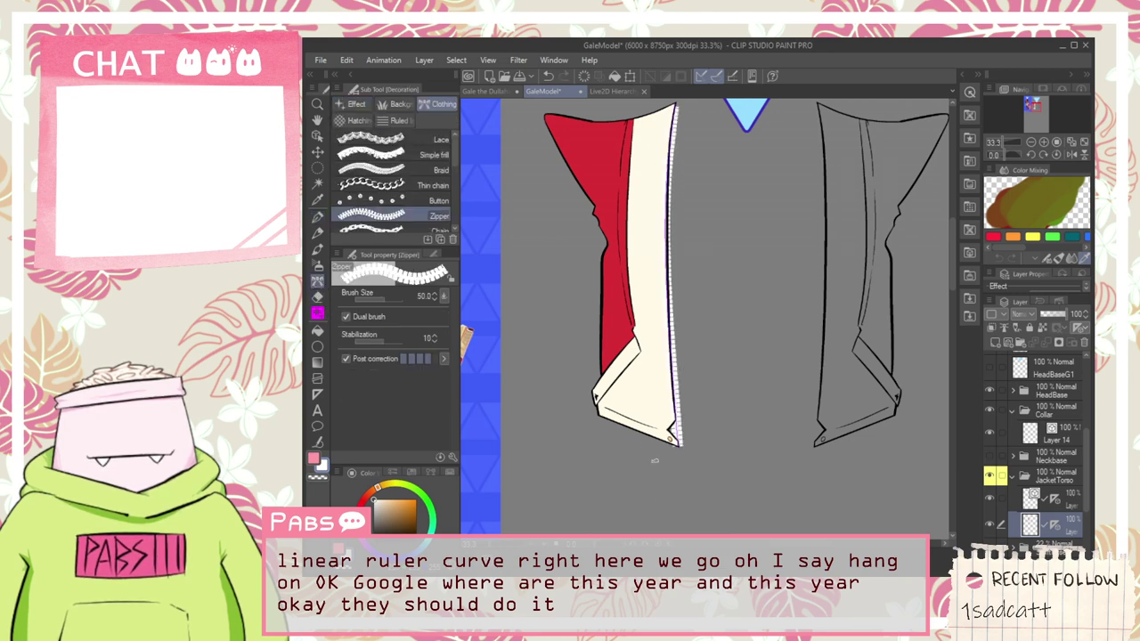
# Step: Inspect the zipper teeth along the full length of the left jacket panel's front edge
pyautogui.scroll(3, 667, 442)
pyautogui.scroll(-1, 722, 249)
pyautogui.press('space')
pyautogui.moveTo(722, 250); pyautogui.dragTo(661, 508)
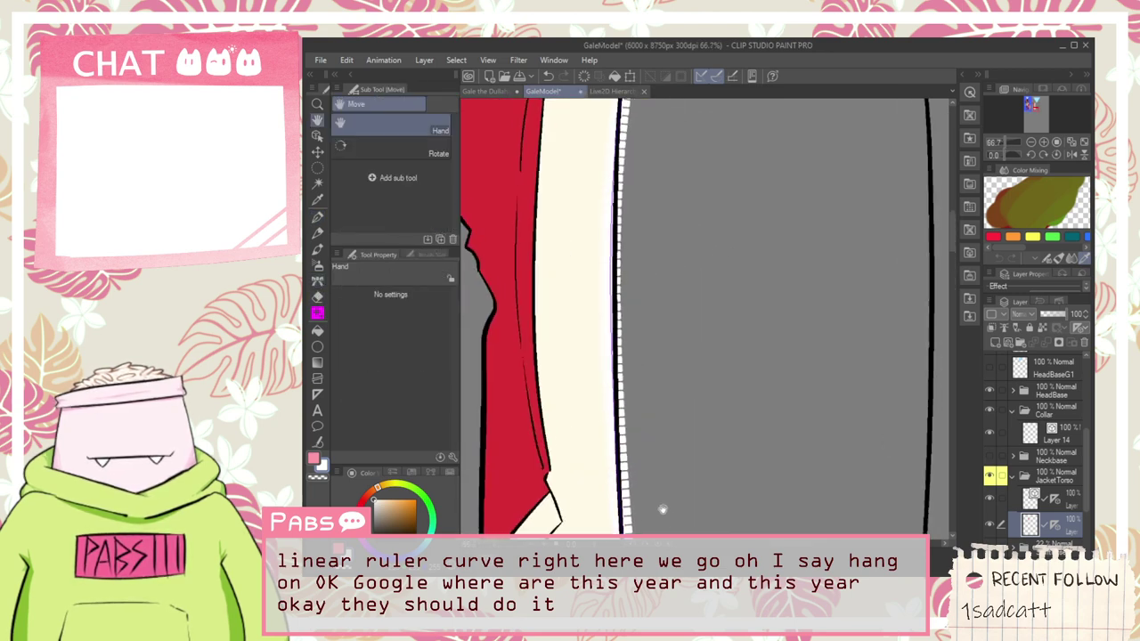
pyautogui.moveTo(676, 303); pyautogui.dragTo(650, 493)
pyautogui.scroll(-1, 641, 425)
pyautogui.moveTo(653, 435); pyautogui.dragTo(669, 259)
pyautogui.scroll(-1, 669, 263)
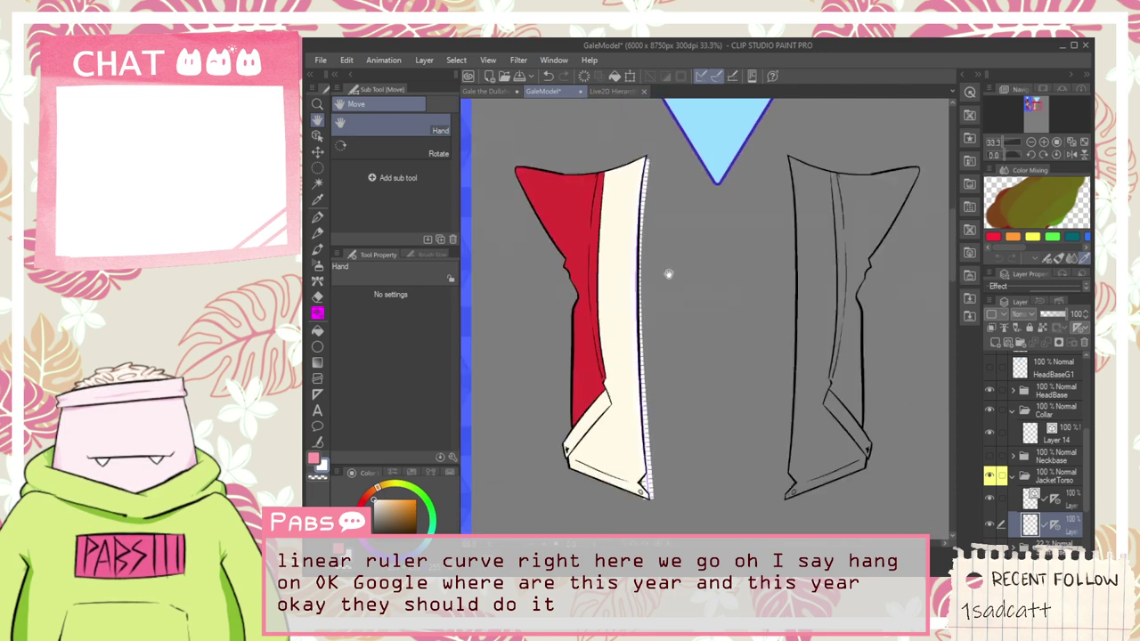
# Step: Put the curve ruler on a separate layer below Layer 12 and draw a white Zipper brush stroke along the left panel's front edge there
pyautogui.press('k')
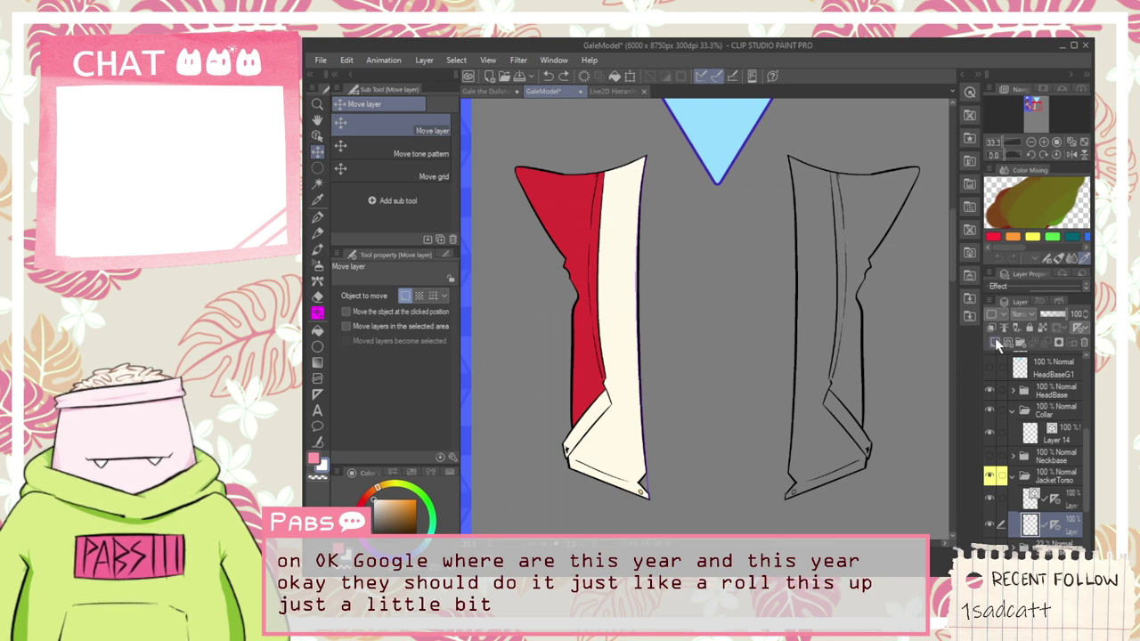
pyautogui.moveTo(1053, 546)
pyautogui.mouseDown()
pyautogui.moveTo(1052, 523)
pyautogui.moveTo(1069, 548)
pyautogui.mouseUp()
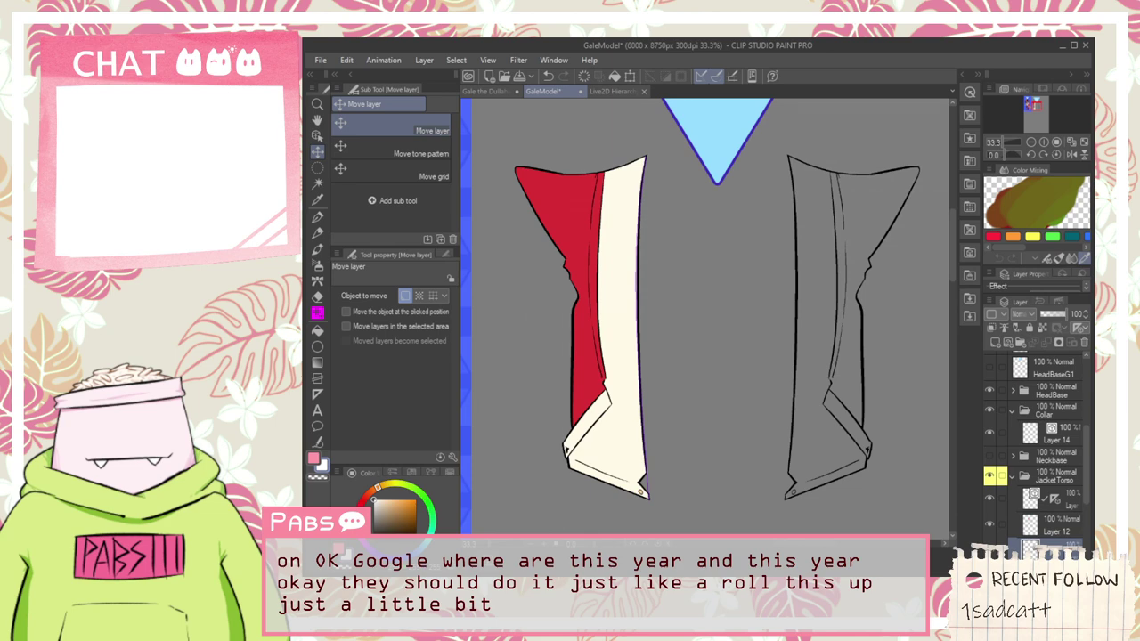
pyautogui.press('p')
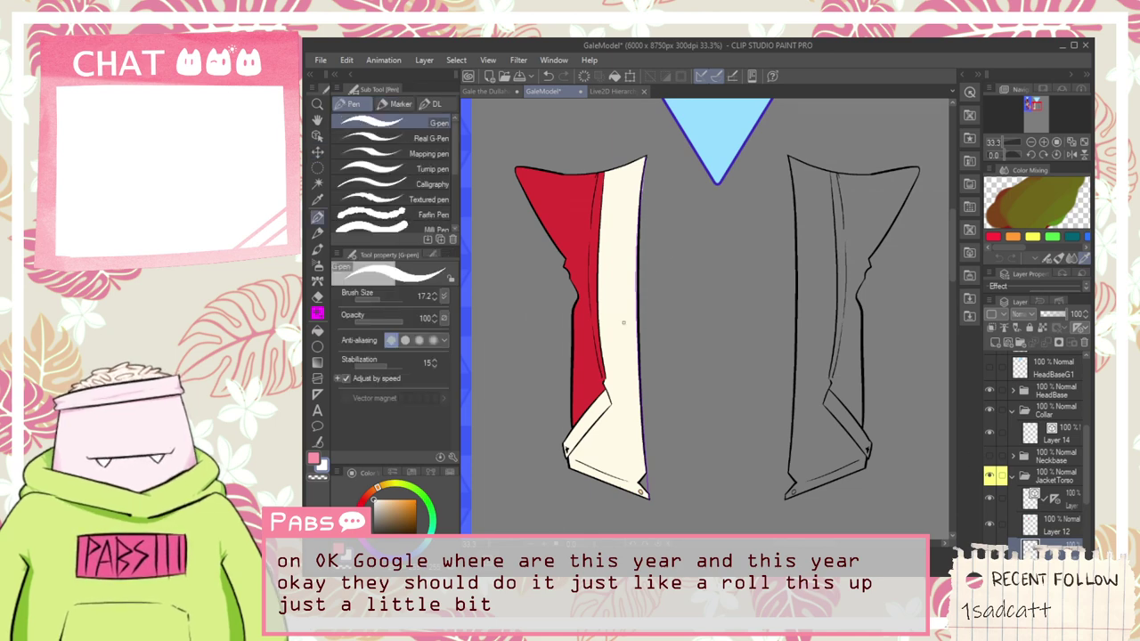
pyautogui.click(317, 280)
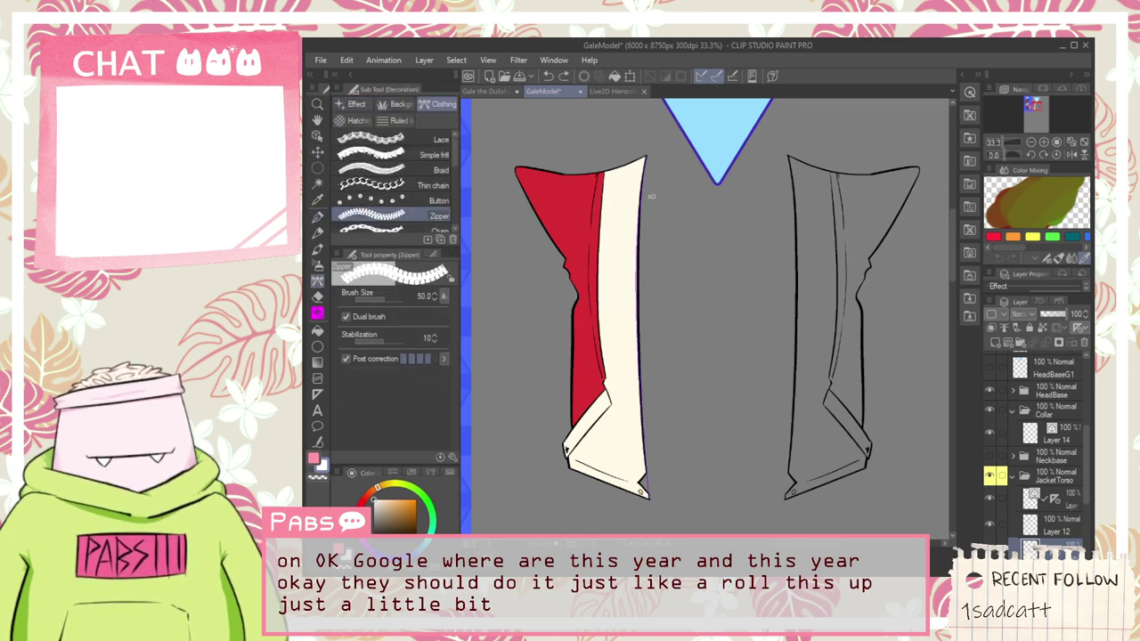
pyautogui.moveTo(646, 161); pyautogui.dragTo(650, 497)
pyautogui.hotkey('ctrl', '+')
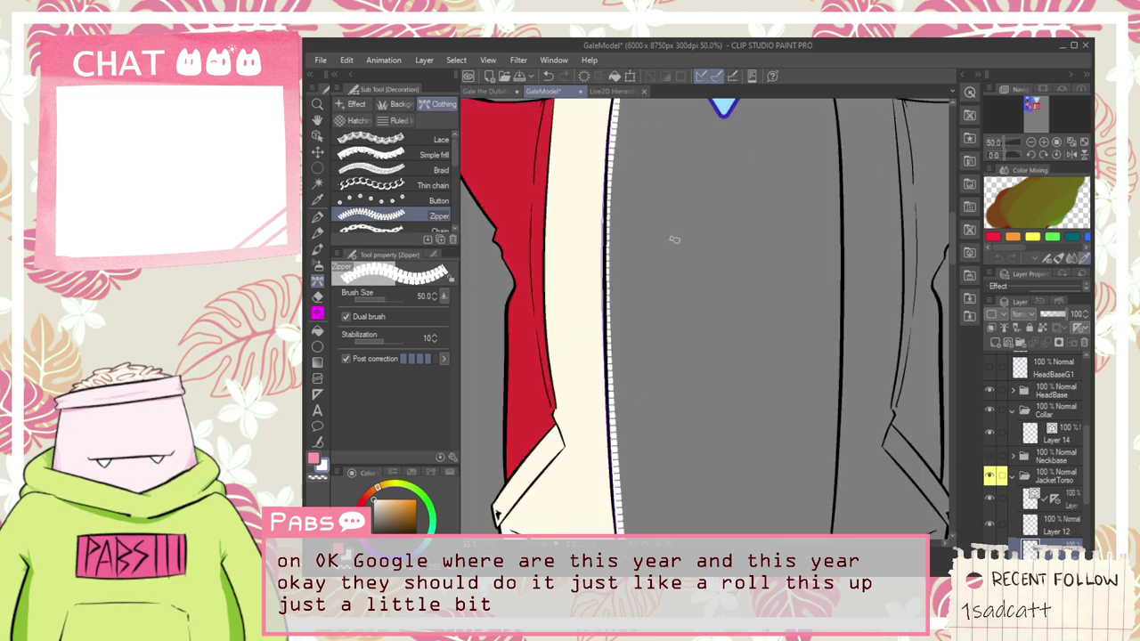
# Step: Erase the zipper teeth that extend past the notch at the left jacket panel's lower tip, using the Hard eraser
pyautogui.press('space')
pyautogui.moveTo(673, 215); pyautogui.dragTo(671, 244)
pyautogui.press('k')
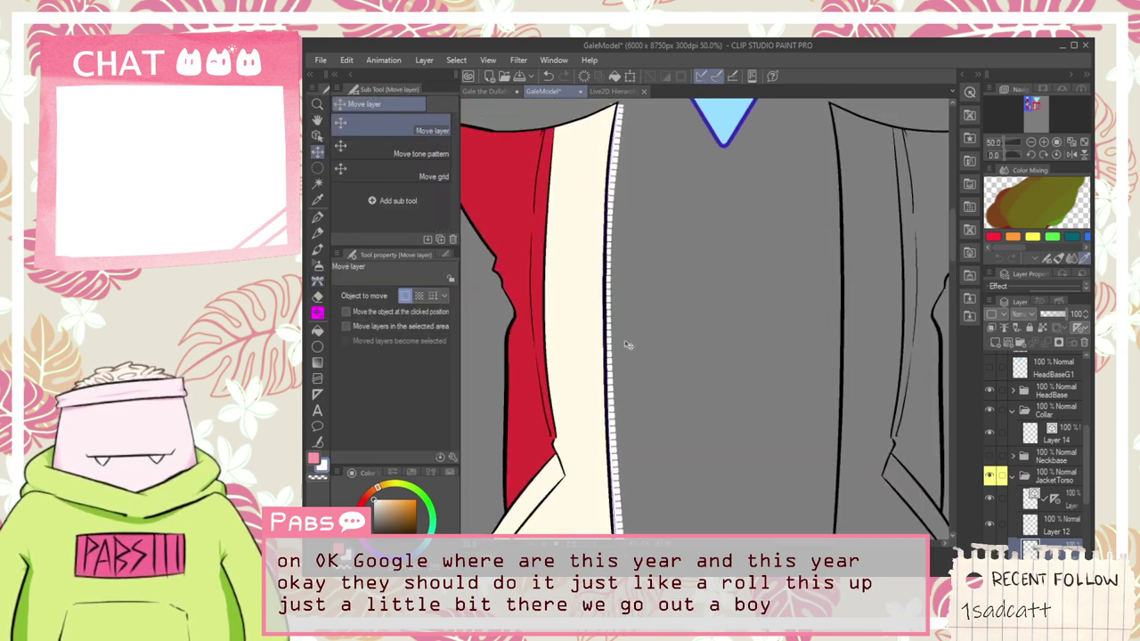
pyautogui.scroll(-2, 628, 345)
pyautogui.press('space')
pyautogui.scroll(5, 620, 481)
pyautogui.press('e')
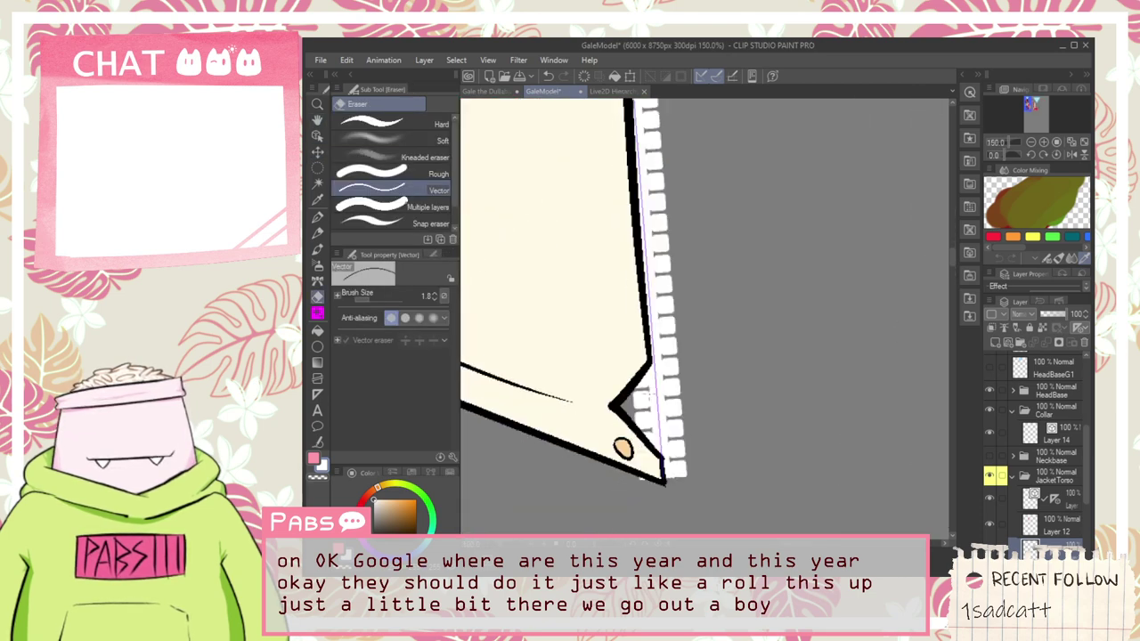
pyautogui.click(392, 126)
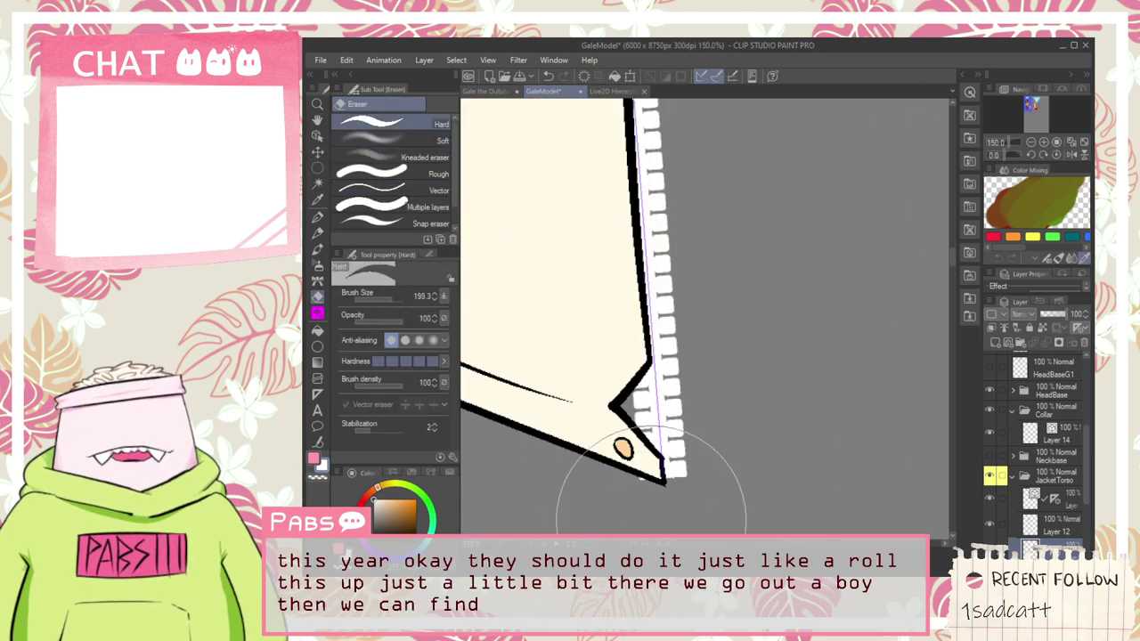
pyautogui.moveTo(644, 423)
pyautogui.mouseDown()
pyautogui.moveTo(649, 406)
pyautogui.moveTo(687, 407)
pyautogui.moveTo(649, 407)
pyautogui.moveTo(674, 405)
pyautogui.mouseUp()
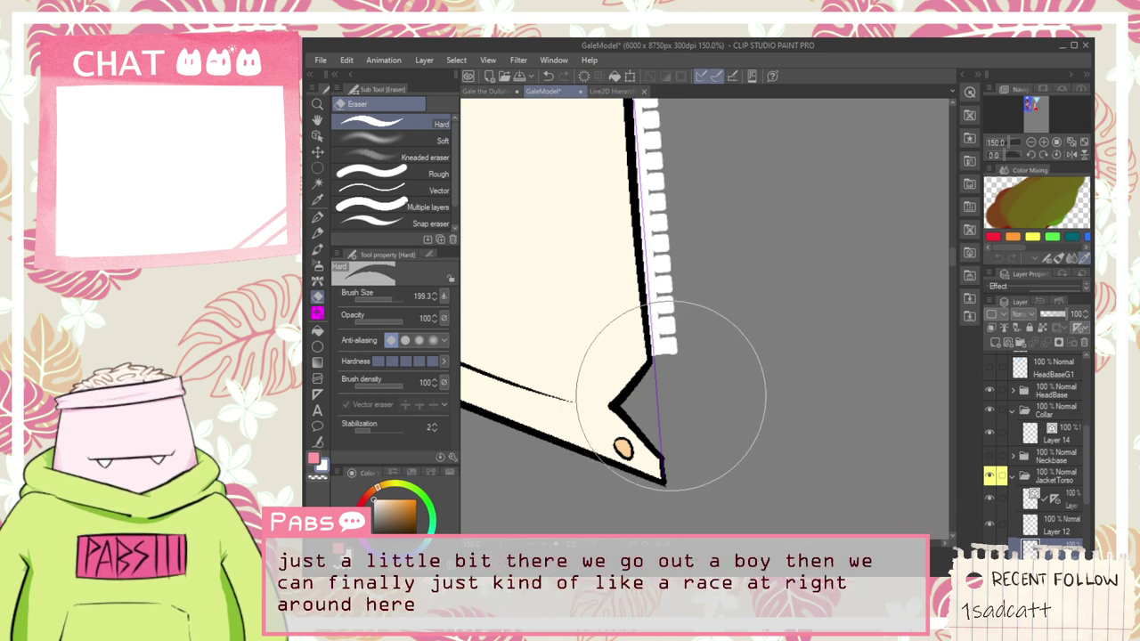
# Step: Add a black border effect with 3.0 edge thickness to the zipper layer
pyautogui.scroll(-1, 677, 402)
pyautogui.scroll(-4, 682, 395)
pyautogui.press('space')
pyautogui.moveTo(735, 313); pyautogui.dragTo(685, 455)
pyautogui.scroll(2, 659, 371)
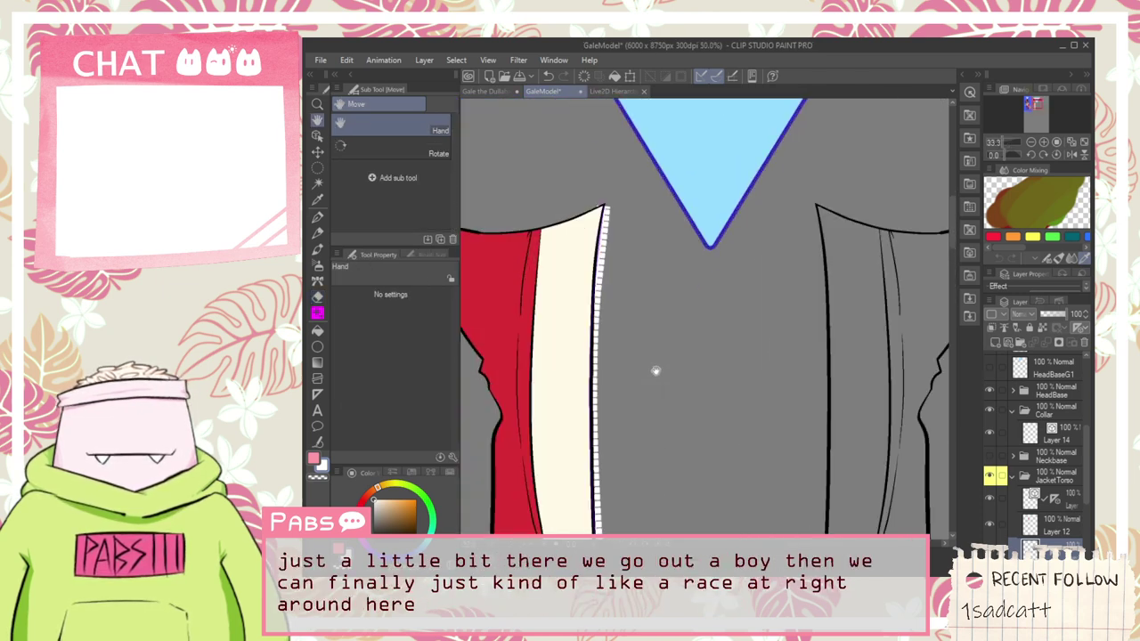
pyautogui.scroll(-1, 658, 370)
pyautogui.moveTo(663, 401); pyautogui.dragTo(661, 319)
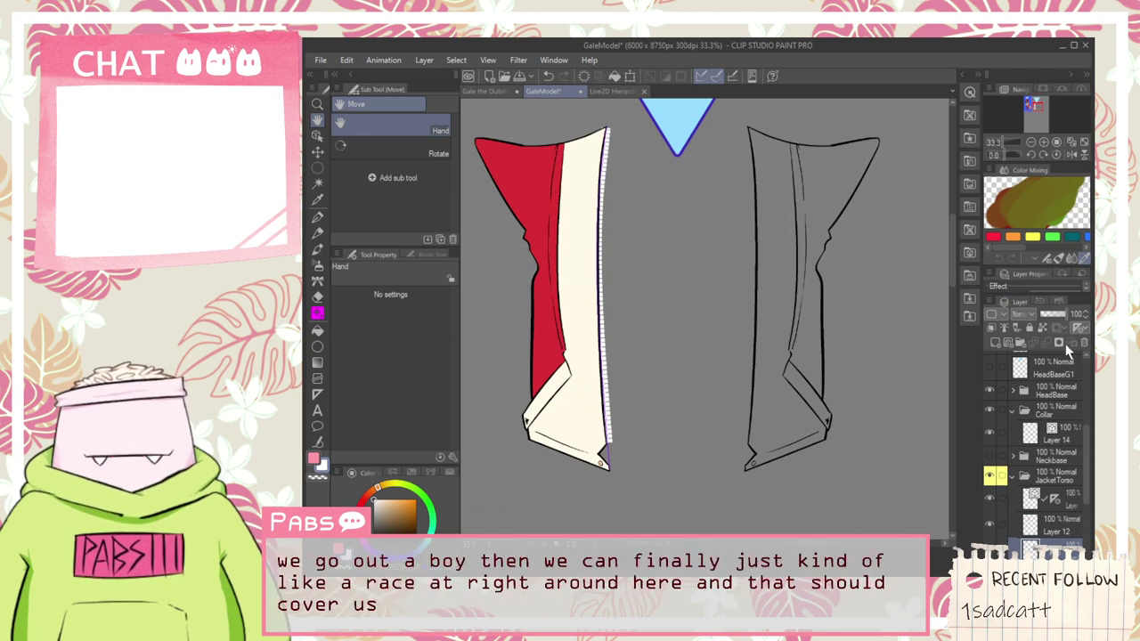
pyautogui.moveTo(1058, 294); pyautogui.dragTo(1058, 315)
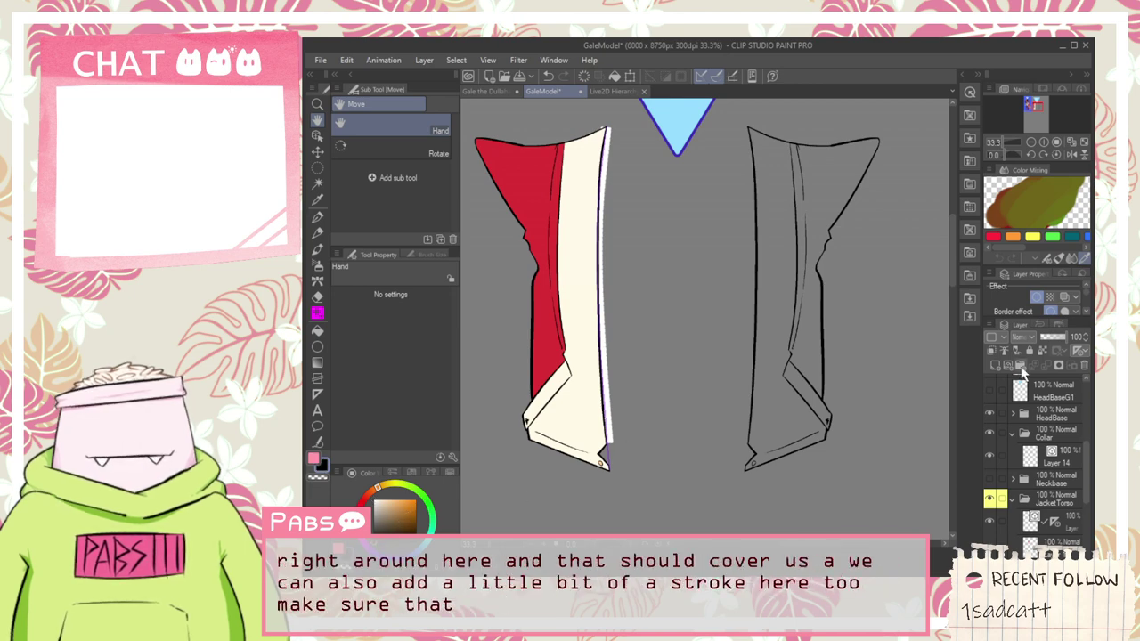
pyautogui.scroll(-3, 1083, 295)
pyautogui.scroll(1, 1085, 299)
pyautogui.click(1073, 307)
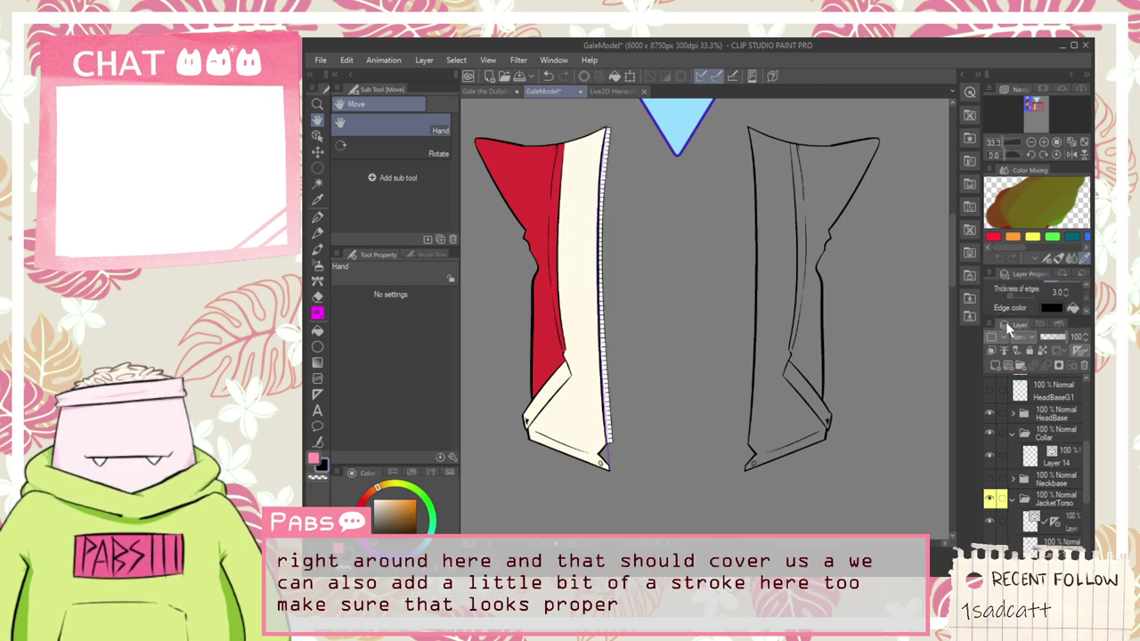
pyautogui.scroll(1, 624, 385)
pyautogui.scroll(2, 603, 433)
pyautogui.scroll(-3, 605, 431)
pyautogui.moveTo(645, 315); pyautogui.dragTo(643, 392)
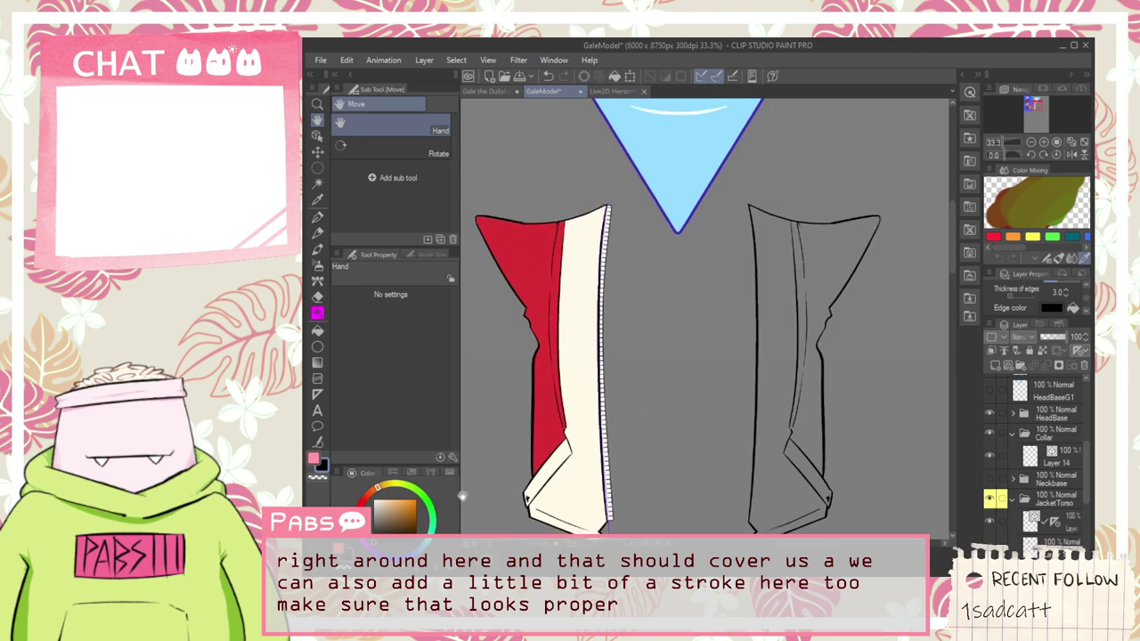
# Step: Enable the layer color effect on the zipper layer, using the dark purple sampled from the reference jacket's lining for both layer color and sub color
pyautogui.scroll(2, 1081, 305)
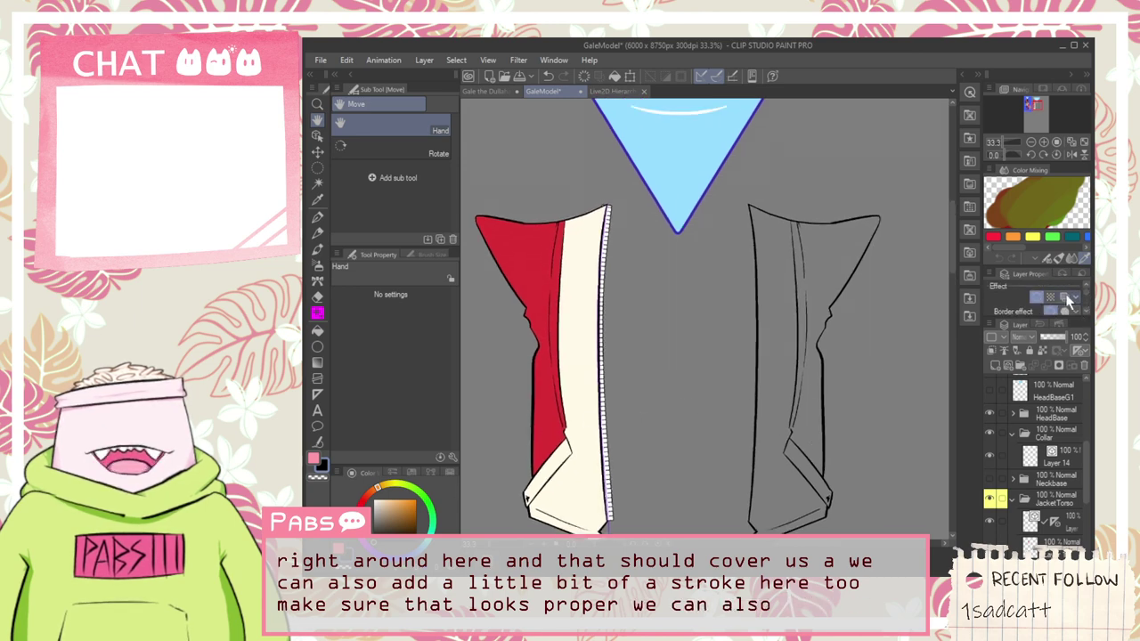
pyautogui.scroll(-2, 1064, 308)
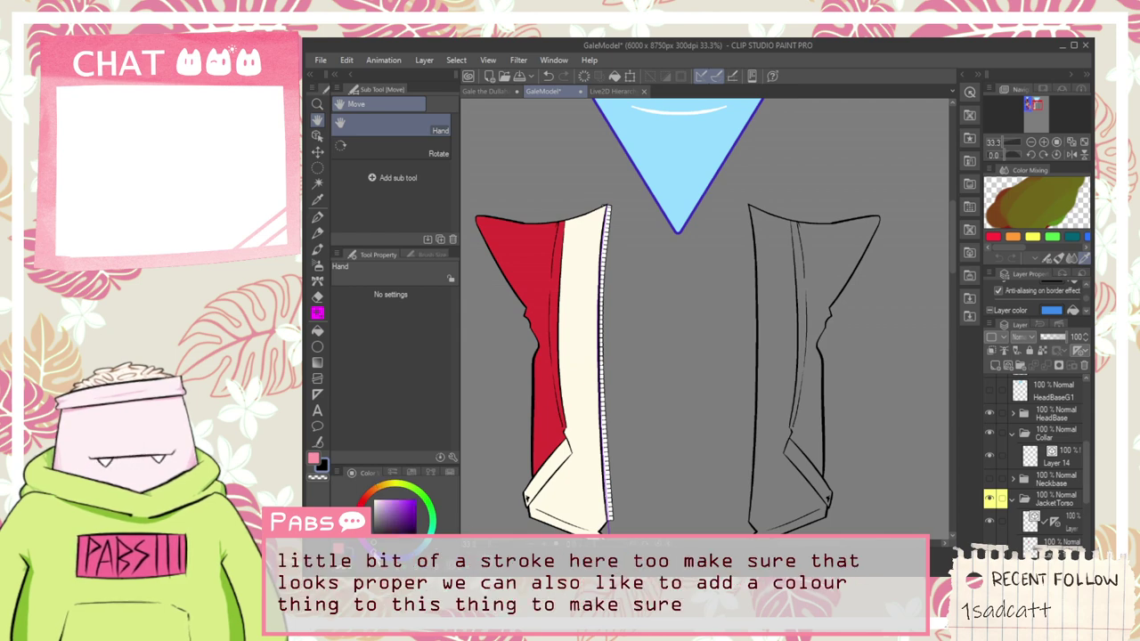
pyautogui.moveTo(580, 373); pyautogui.dragTo(926, 534)
pyautogui.press('i')
pyautogui.scroll(2, 590, 331)
pyautogui.scroll(2, 591, 327)
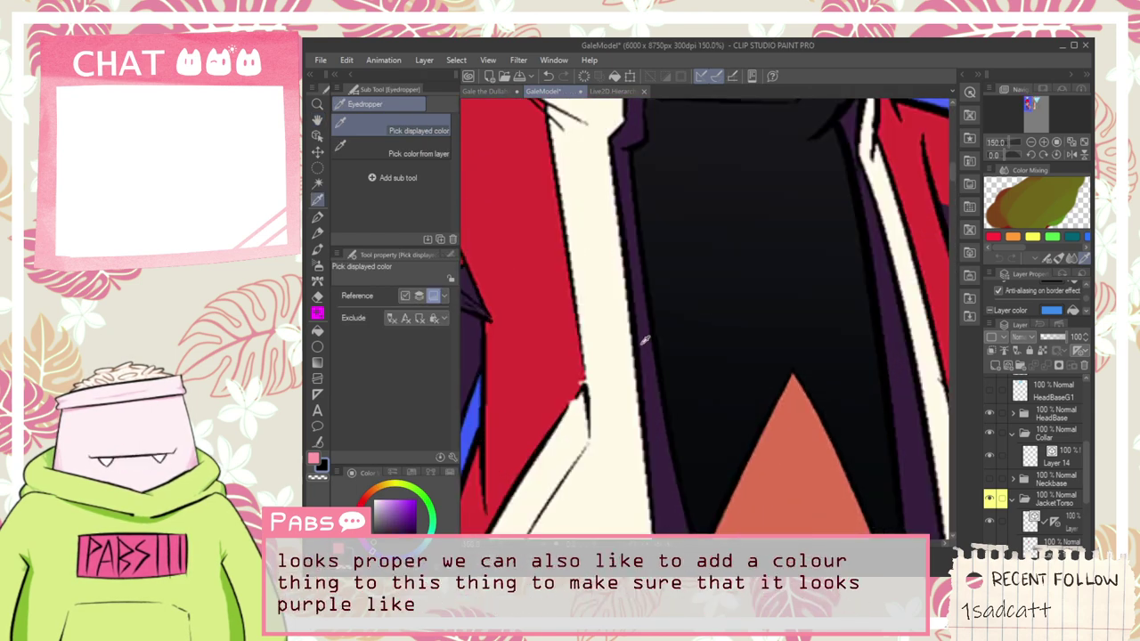
pyautogui.click(647, 342)
pyautogui.scroll(-5, 651, 346)
pyautogui.press('space')
pyautogui.moveTo(742, 441); pyautogui.dragTo(526, 283)
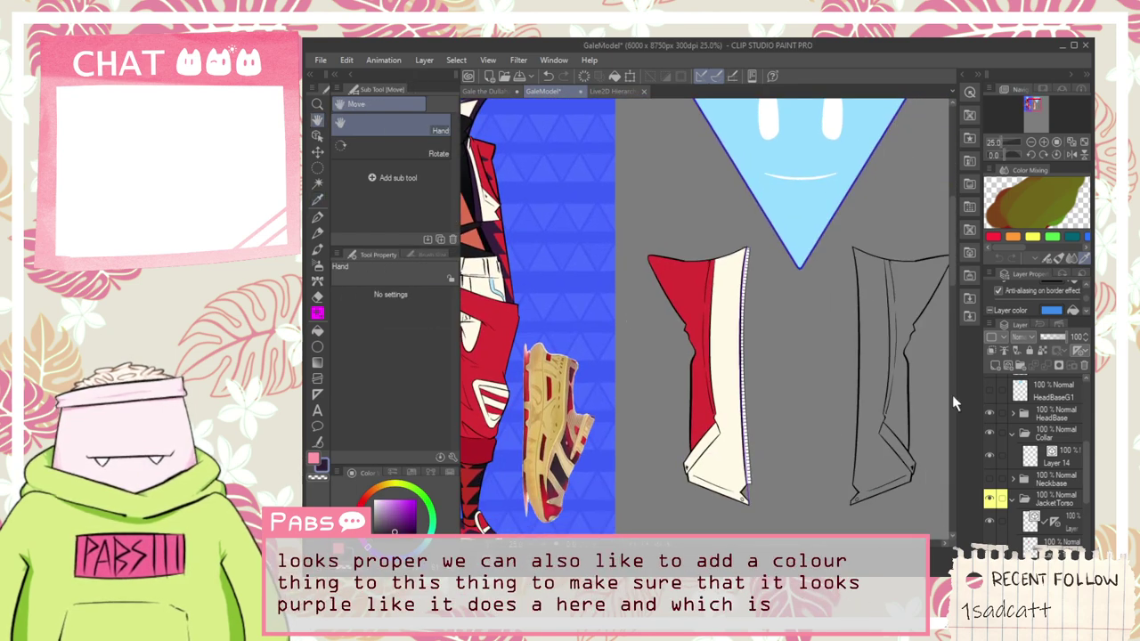
pyautogui.click(1086, 310)
pyautogui.click(1086, 311)
pyautogui.click(1071, 300)
pyautogui.scroll(2, 840, 430)
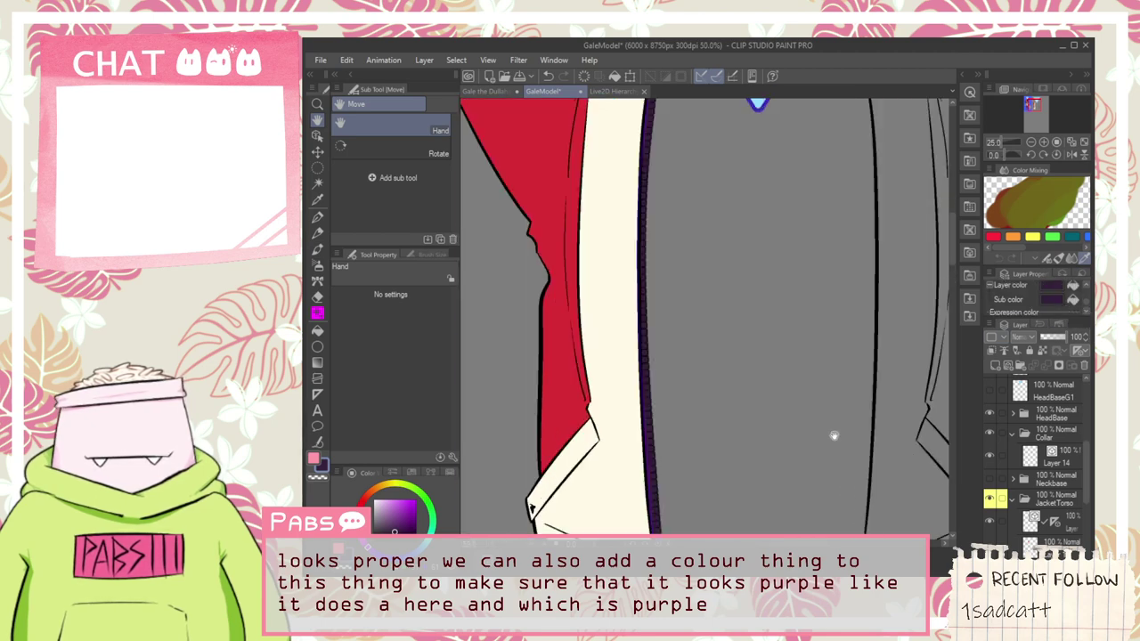
# Step: Erase the zipper's top end just below the left jacket panel's upper corner with the Hard eraser
pyautogui.scroll(1, 658, 435)
pyautogui.scroll(-2, 644, 414)
pyautogui.scroll(2, 658, 410)
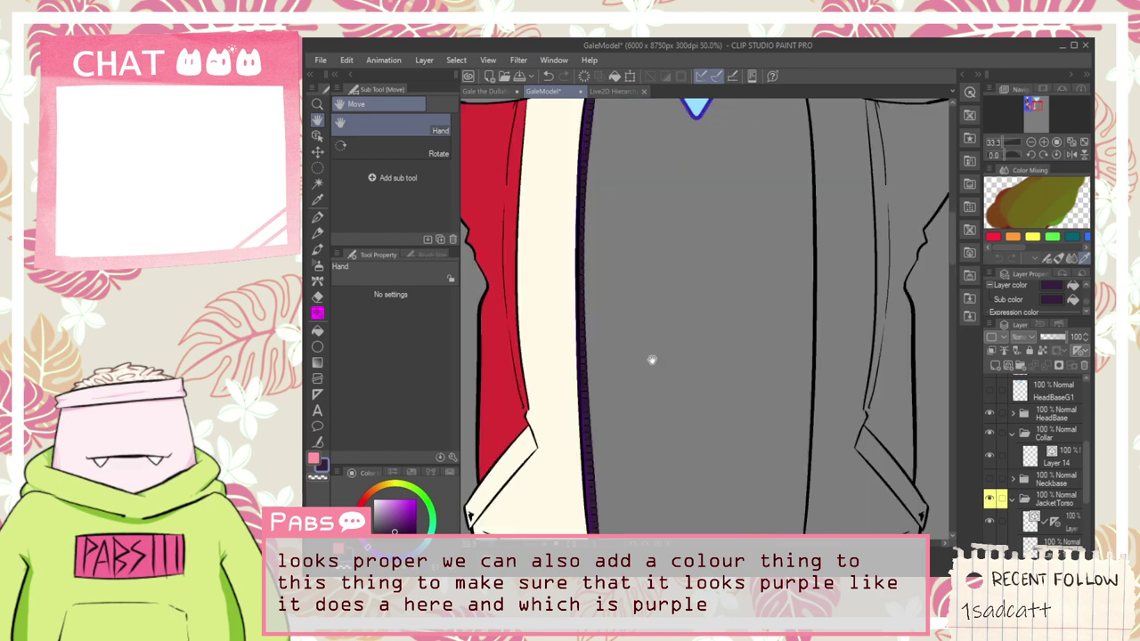
pyautogui.moveTo(561, 221); pyautogui.dragTo(541, 415)
pyautogui.scroll(1, 539, 354)
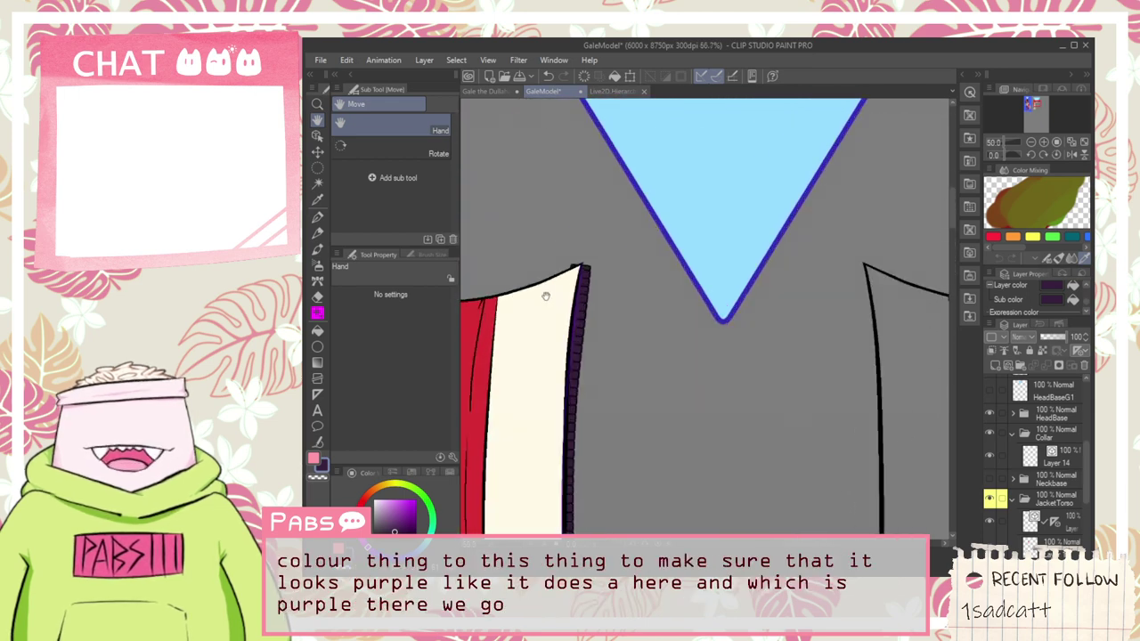
pyautogui.scroll(-2, 1032, 462)
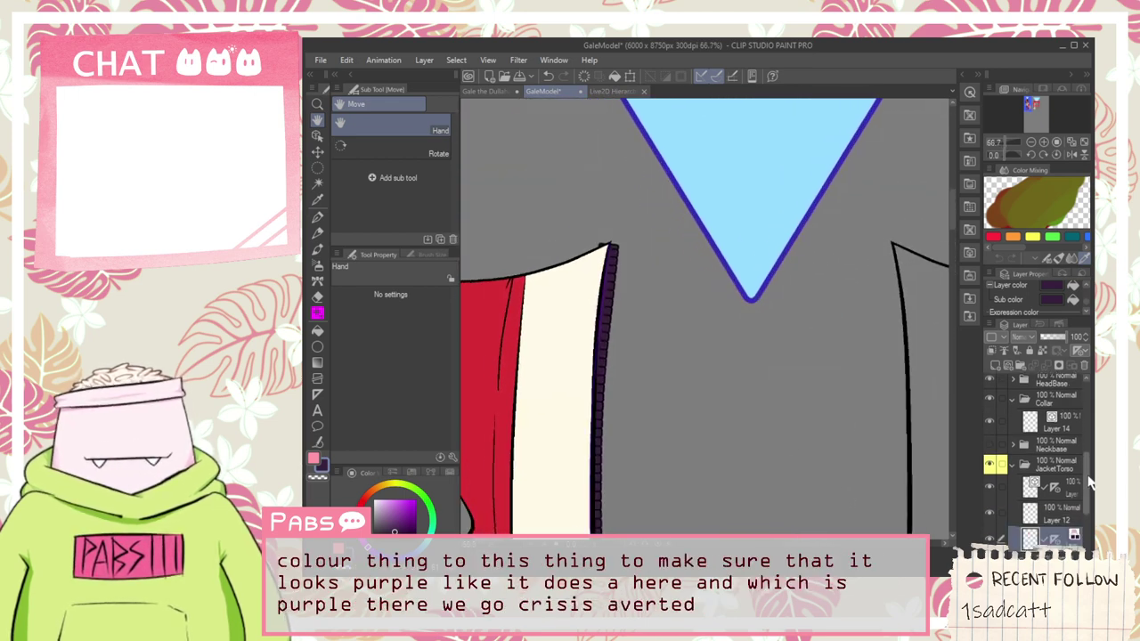
pyautogui.press('e')
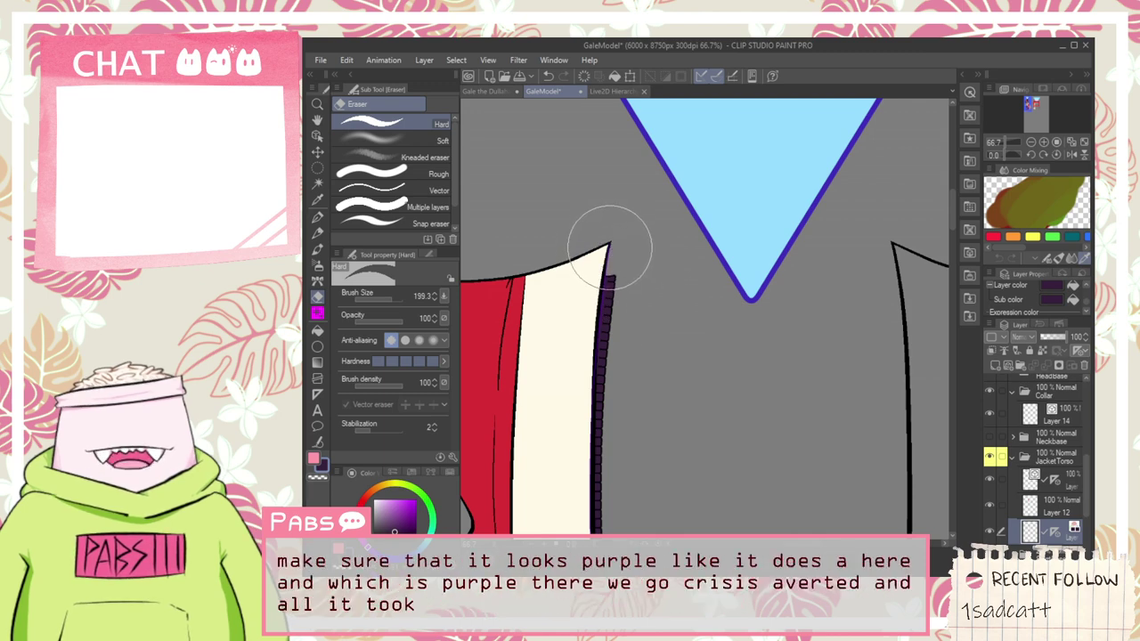
# Step: Trim the stray line end at the top of the left panel's fold line on the vector line layer with the Vector eraser
pyautogui.scroll(-3, 628, 254)
pyautogui.press('h')
pyautogui.scroll(4, 681, 409)
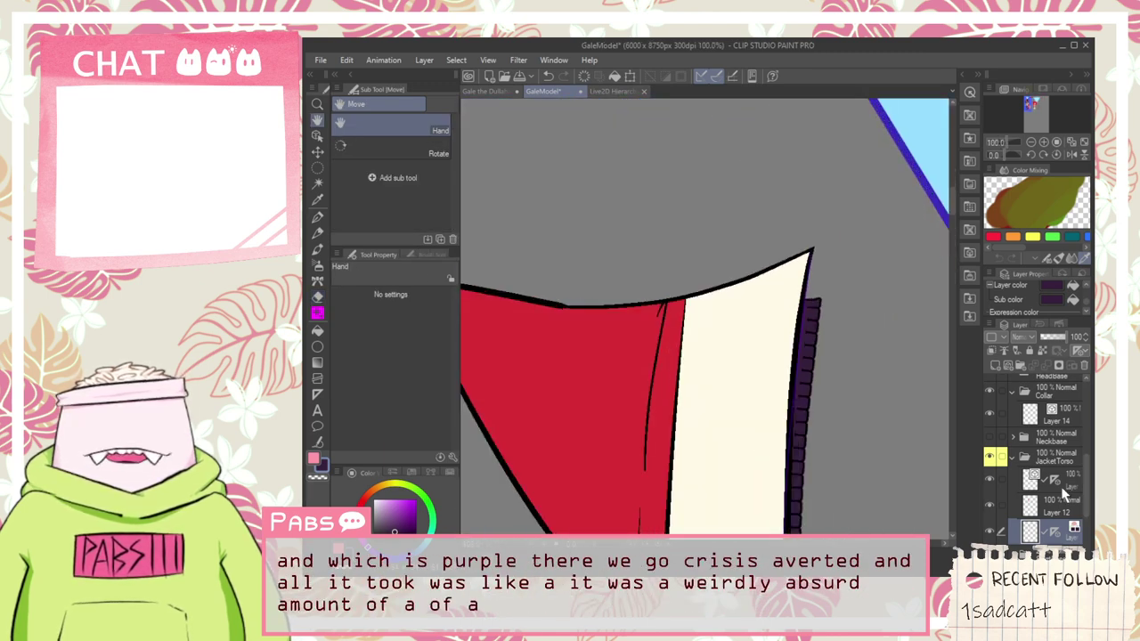
pyautogui.click(1061, 486)
pyautogui.press('e')
pyautogui.scroll(1, 602, 262)
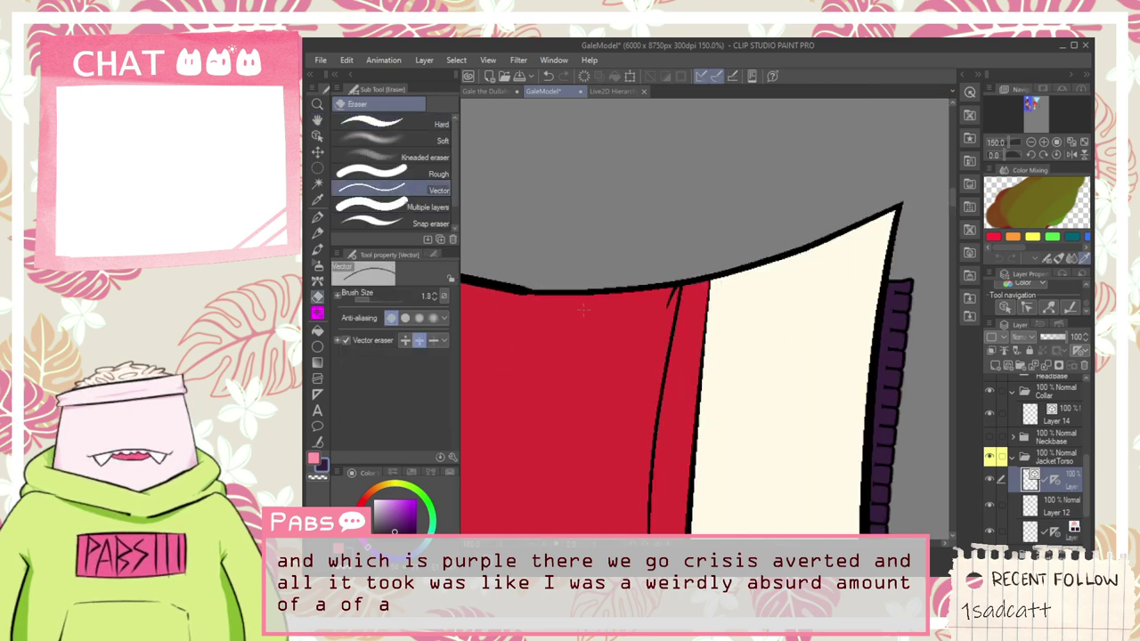
pyautogui.scroll(1, 583, 308)
pyautogui.scroll(-3, 682, 278)
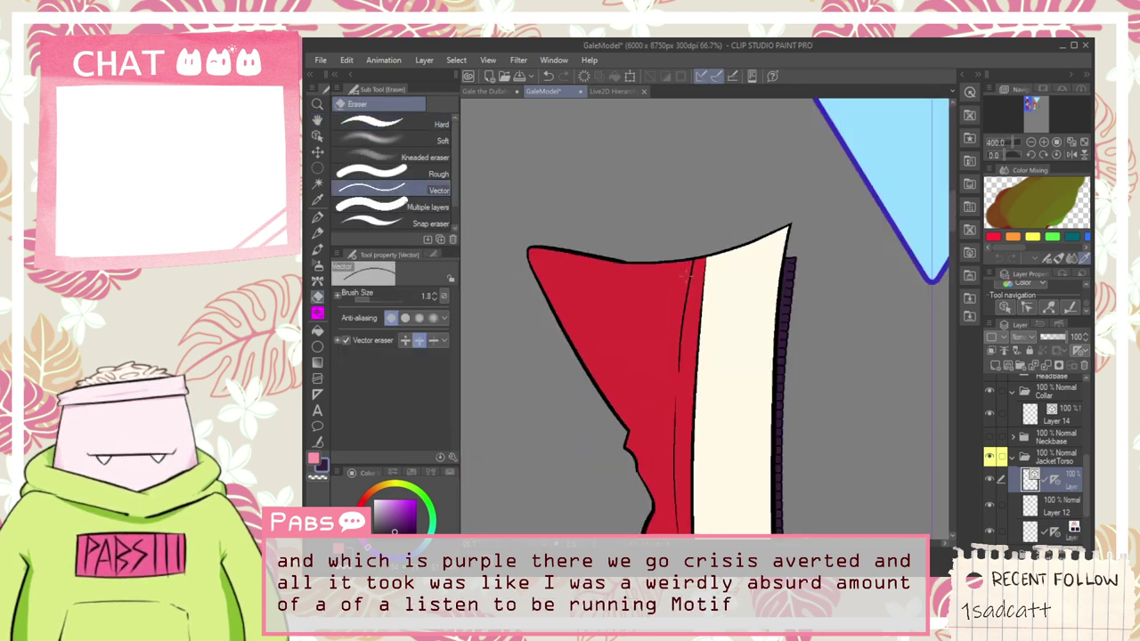
# Step: Collapse the JacketTorso folder and show the Neckbase folder, comparing the jacket and neck with the reference character
pyautogui.scroll(-5, 688, 274)
pyautogui.press('h')
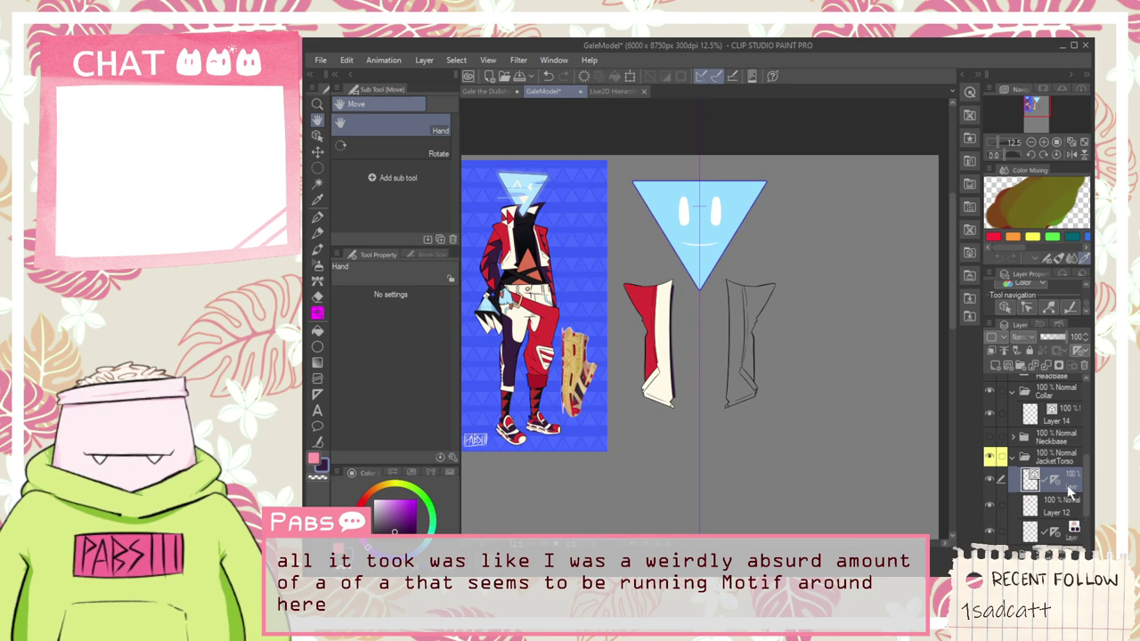
pyautogui.click(1012, 458)
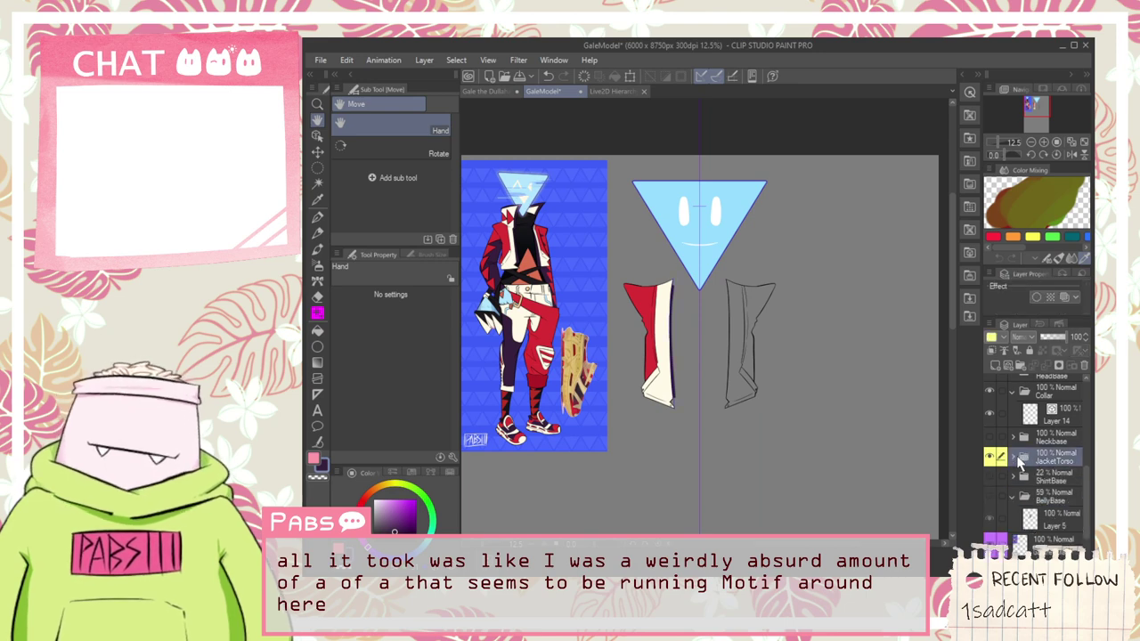
pyautogui.click(991, 437)
pyautogui.scroll(3, 853, 437)
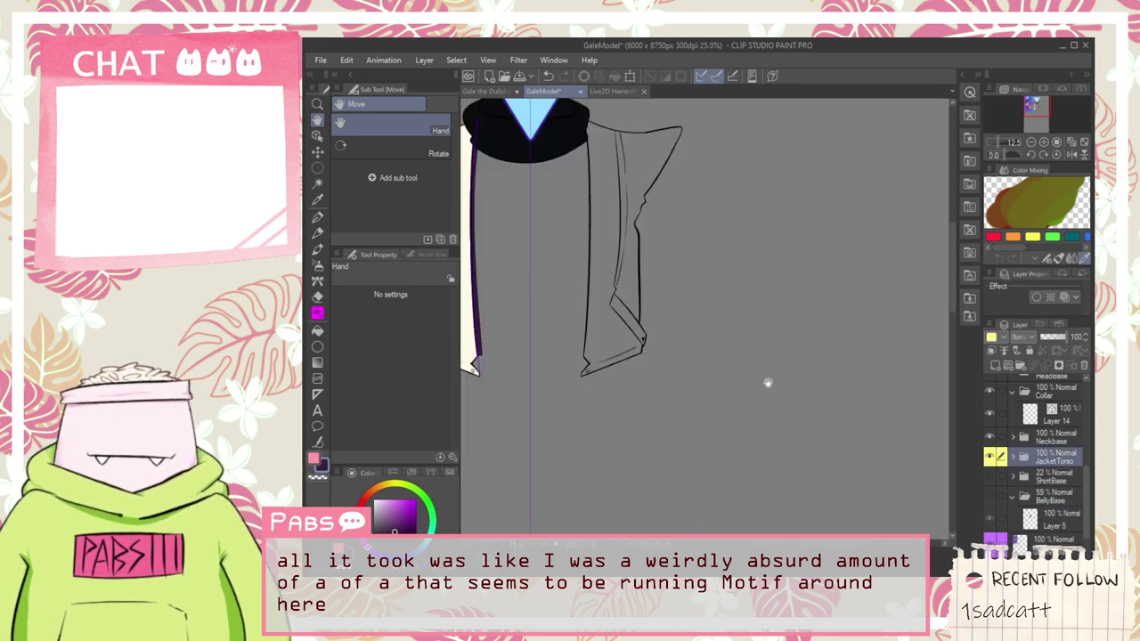
pyautogui.moveTo(681, 340); pyautogui.dragTo(781, 437)
pyautogui.moveTo(638, 221); pyautogui.dragTo(855, 334)
pyautogui.scroll(-1, 819, 408)
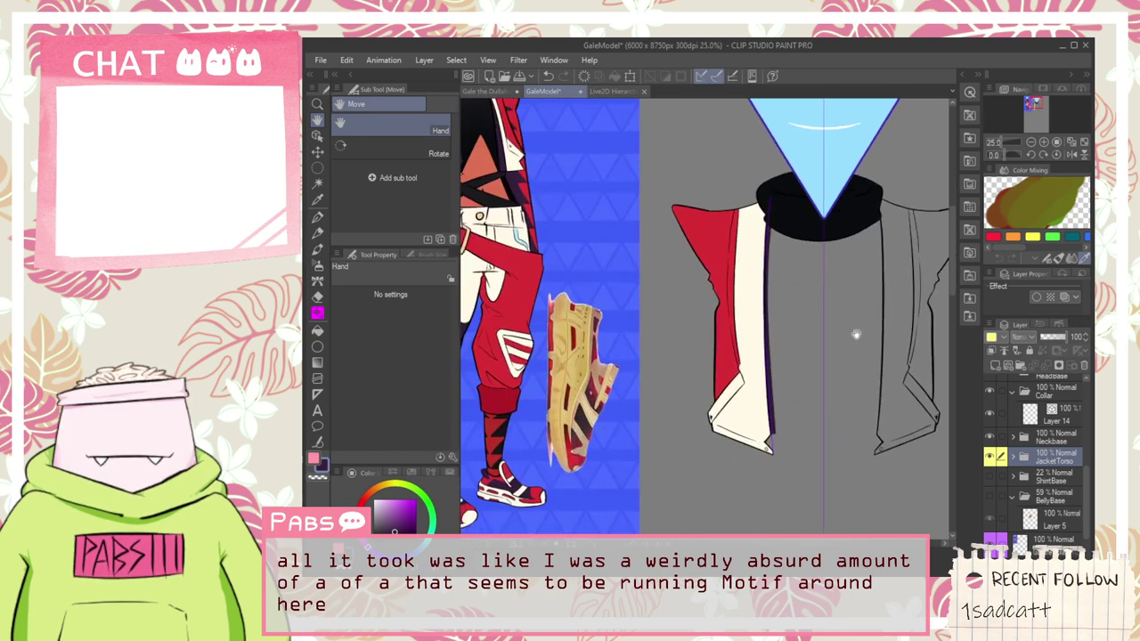
pyautogui.moveTo(754, 317); pyautogui.dragTo(765, 434)
pyautogui.moveTo(761, 340); pyautogui.dragTo(812, 411)
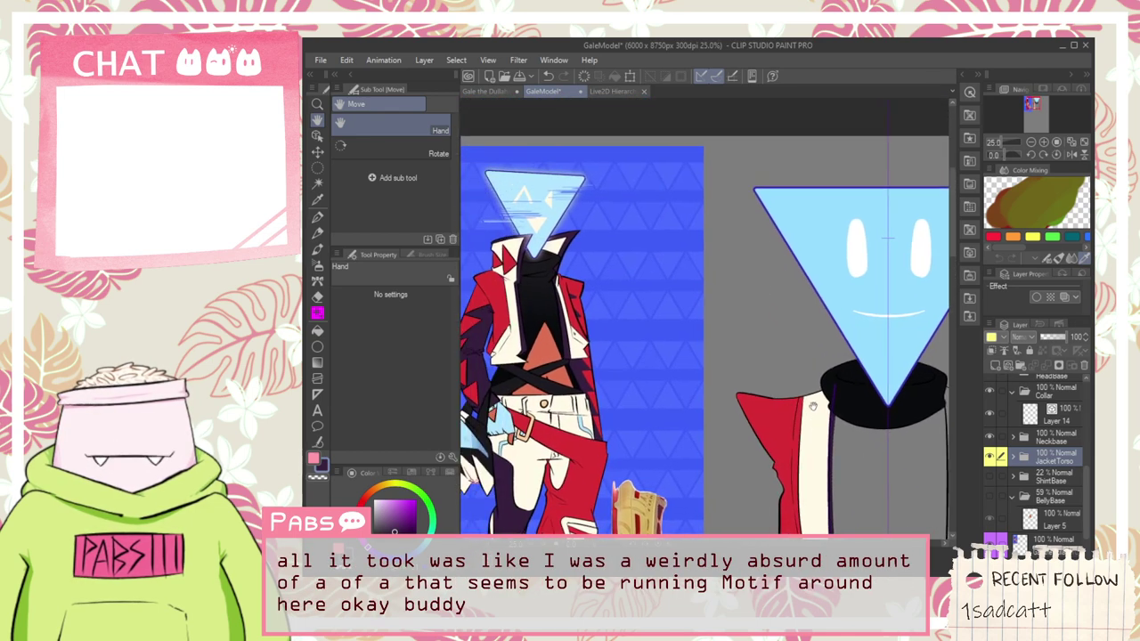
pyautogui.moveTo(895, 462); pyautogui.dragTo(812, 411)
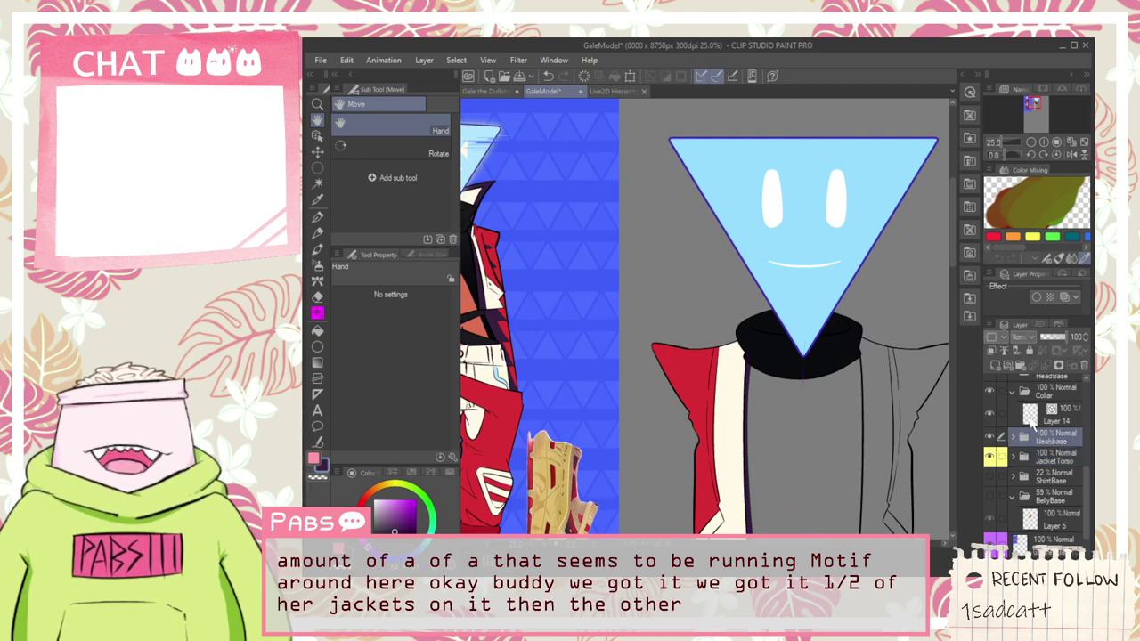
# Step: Lower the opacity of the JacketTorso folder to 24% and the Neckbase folder to 22%, and select Layer 14 in the Collar folder
pyautogui.click(1053, 415)
pyautogui.click(1057, 457)
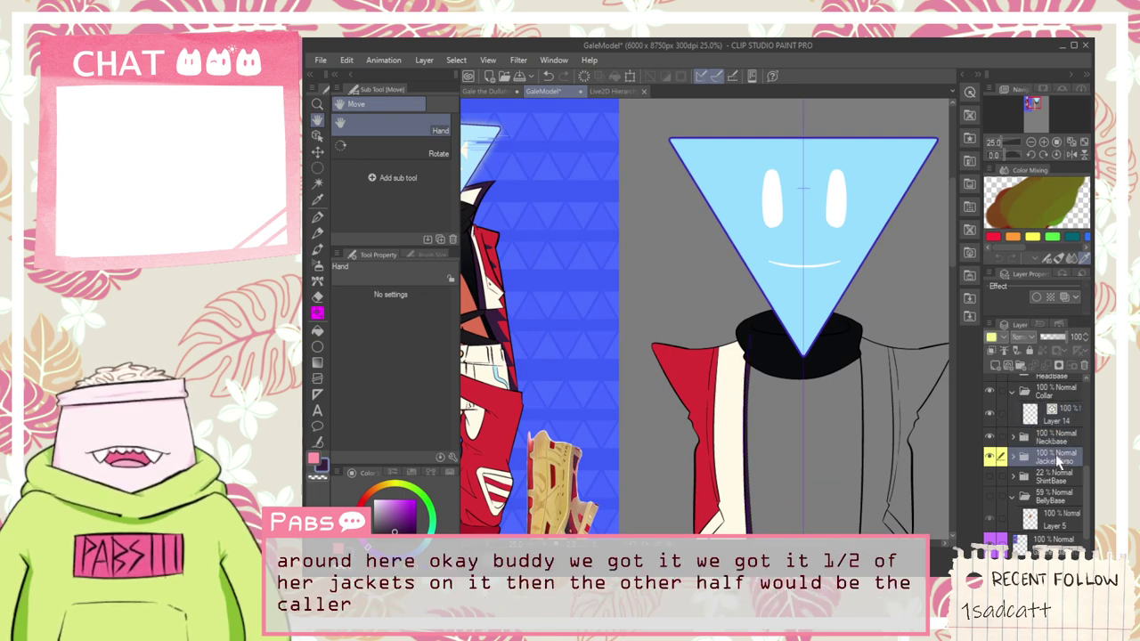
pyautogui.click(1047, 337)
pyautogui.click(1031, 442)
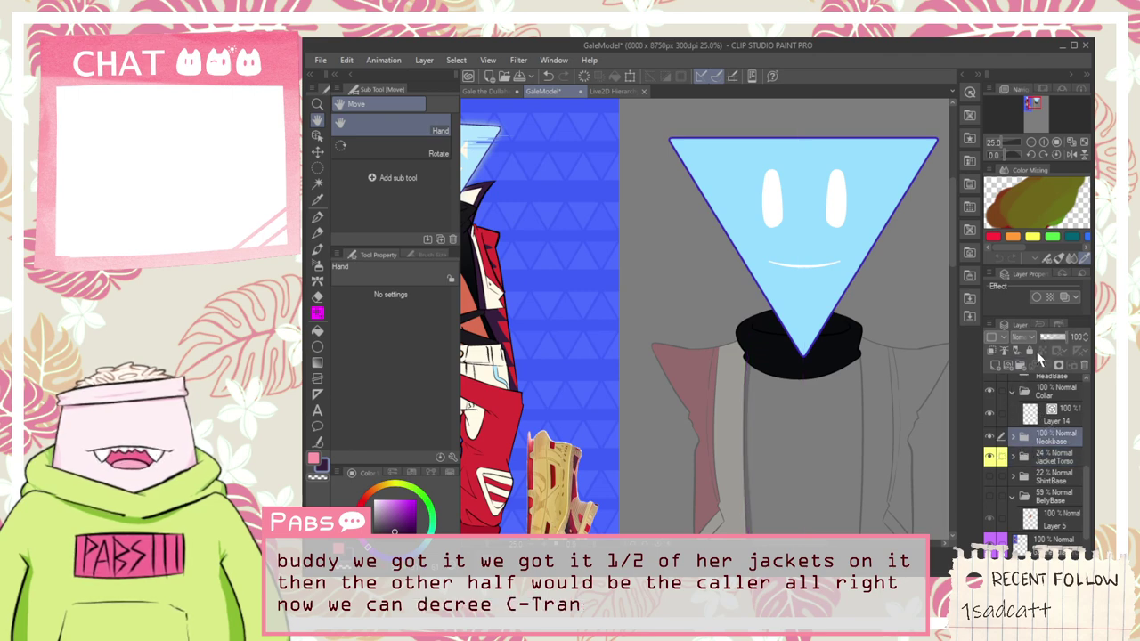
pyautogui.click(1045, 338)
pyautogui.click(1047, 416)
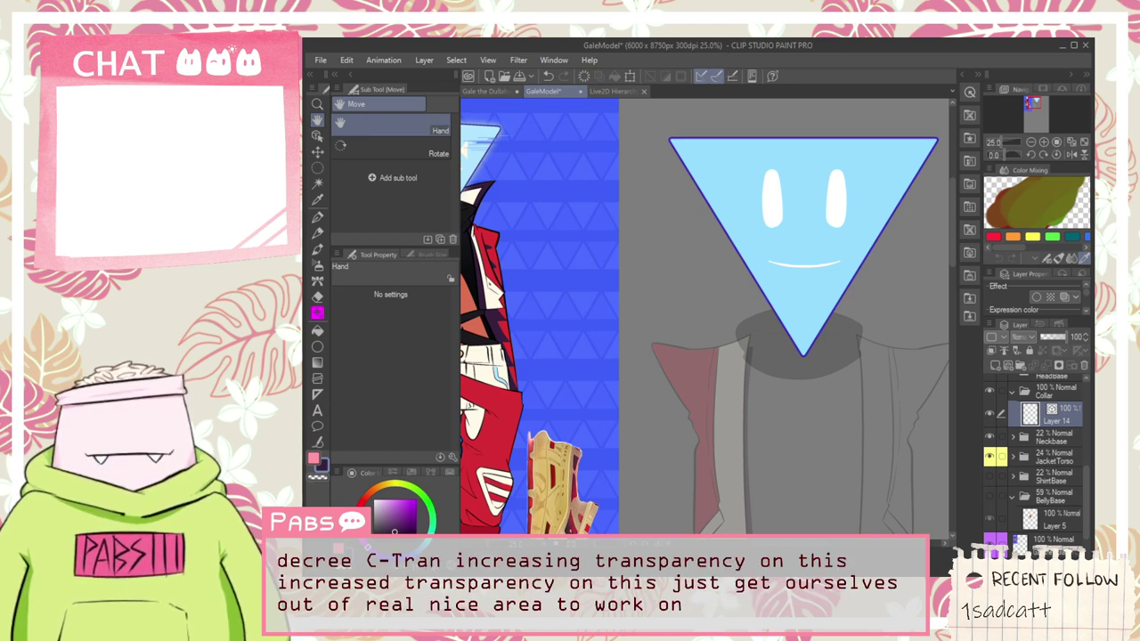
# Step: Expand the JacketTorso folder and restore its opacity to 100%
pyautogui.scroll(4, 690, 360)
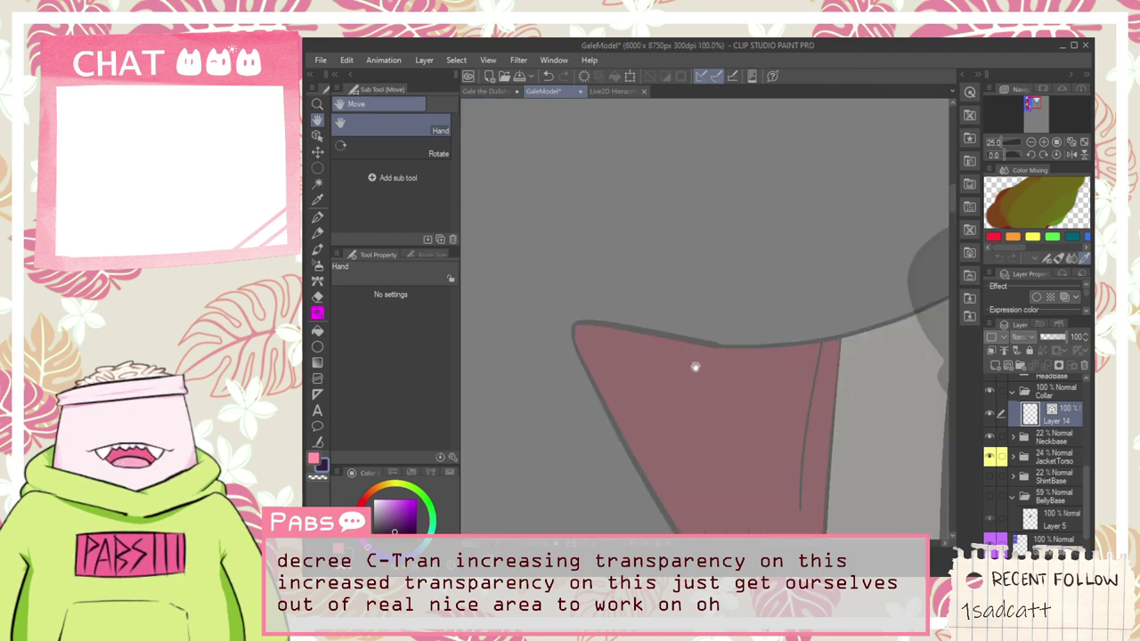
pyautogui.click(1043, 454)
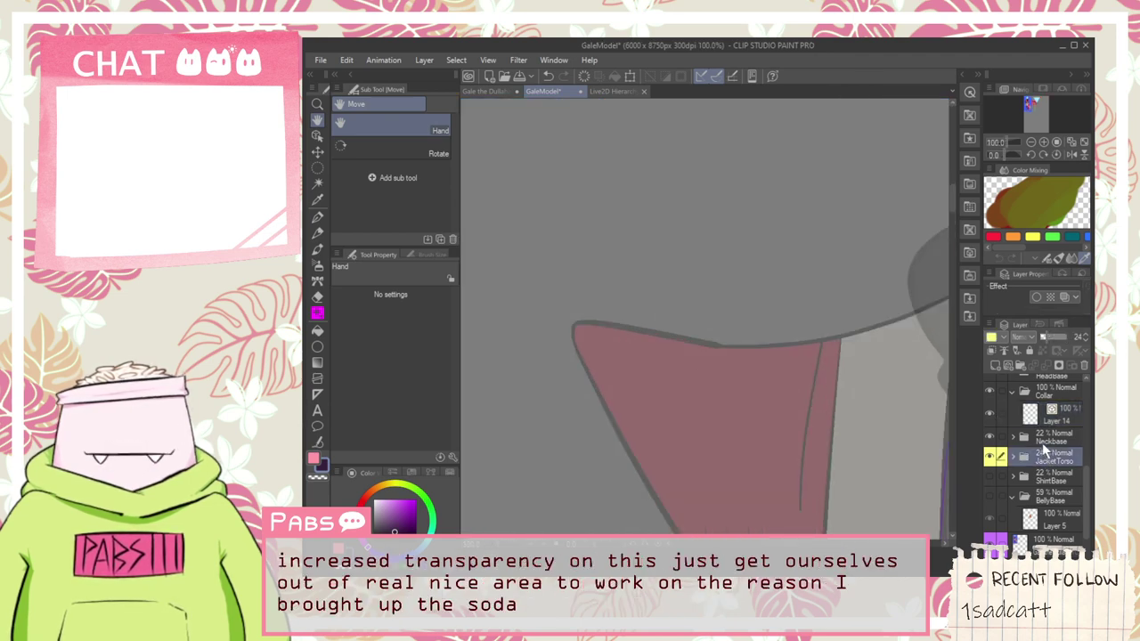
pyautogui.click(1015, 457)
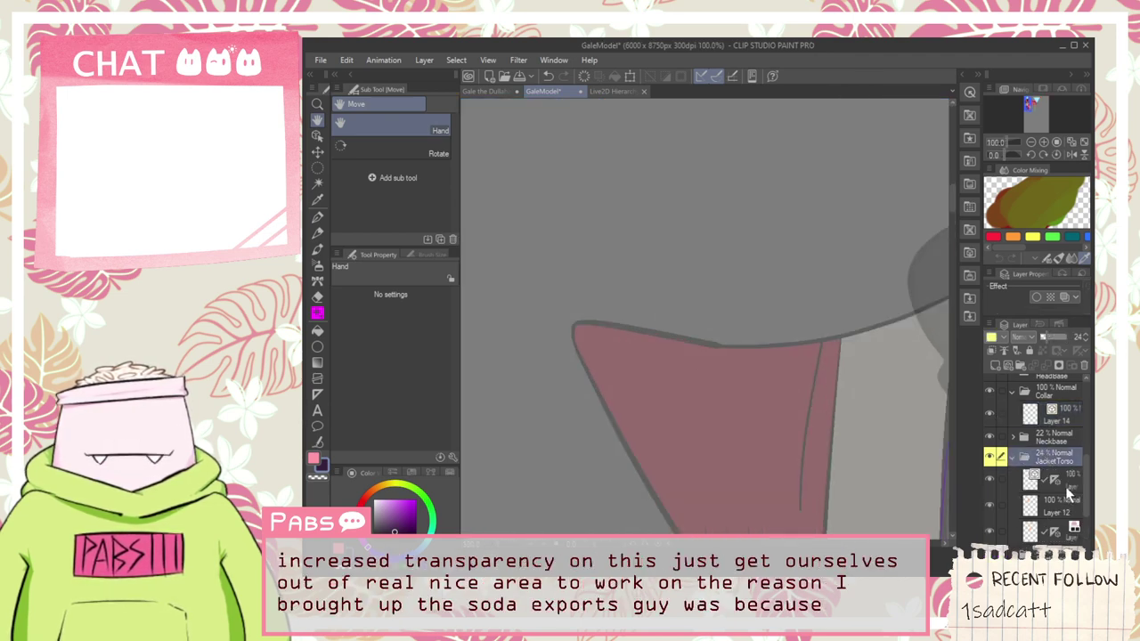
pyautogui.click(1035, 482)
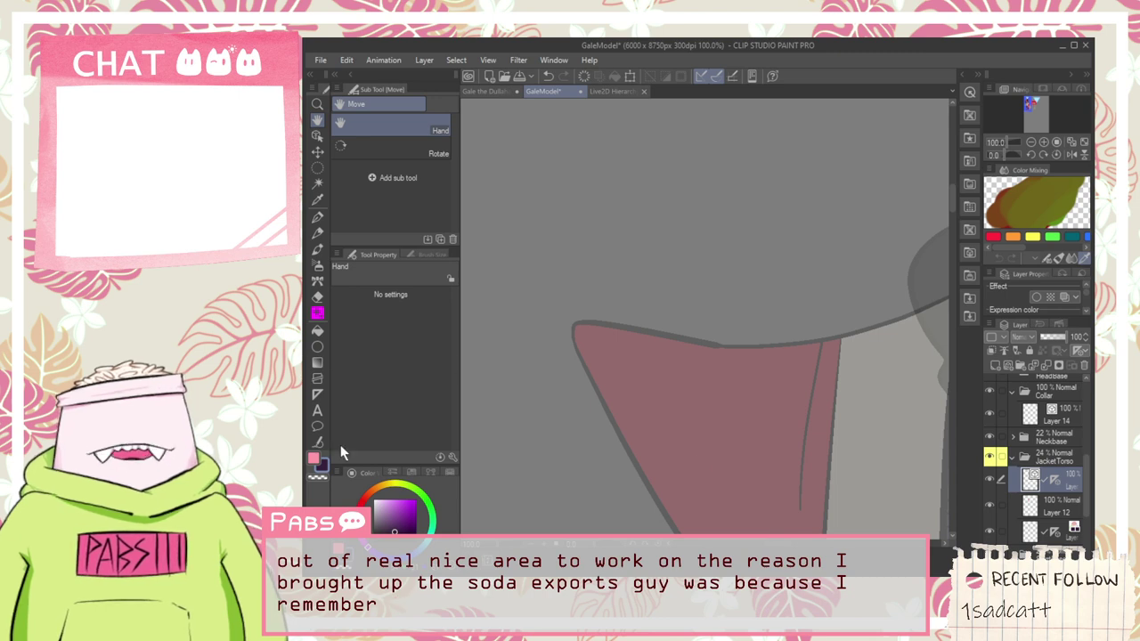
pyautogui.click(317, 442)
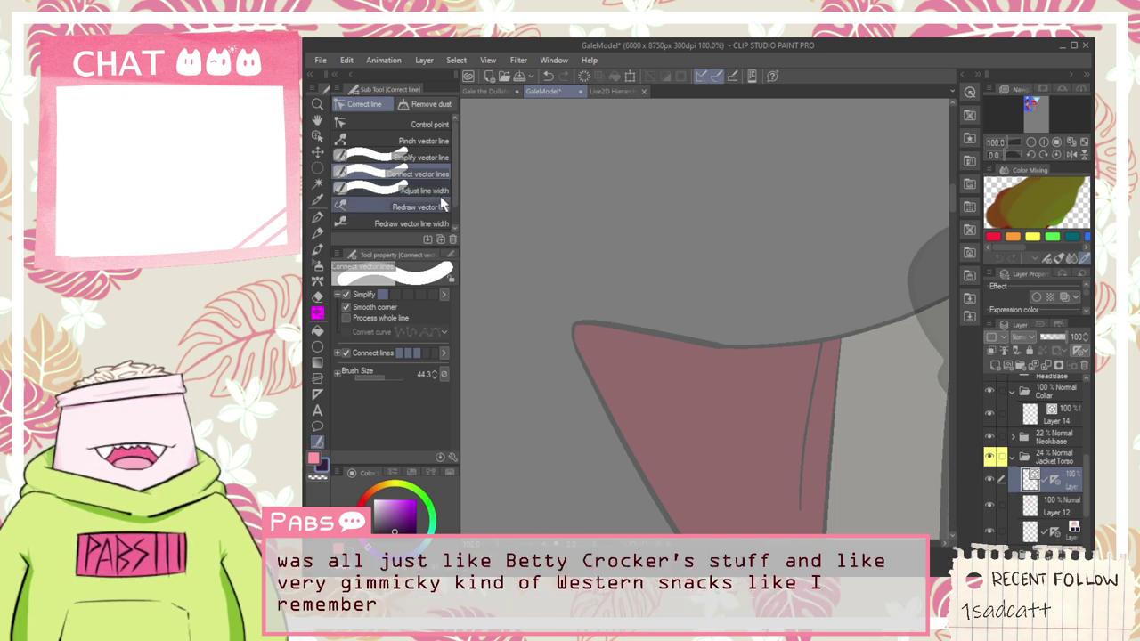
pyautogui.click(1034, 457)
pyautogui.moveTo(1052, 336); pyautogui.dragTo(1069, 336)
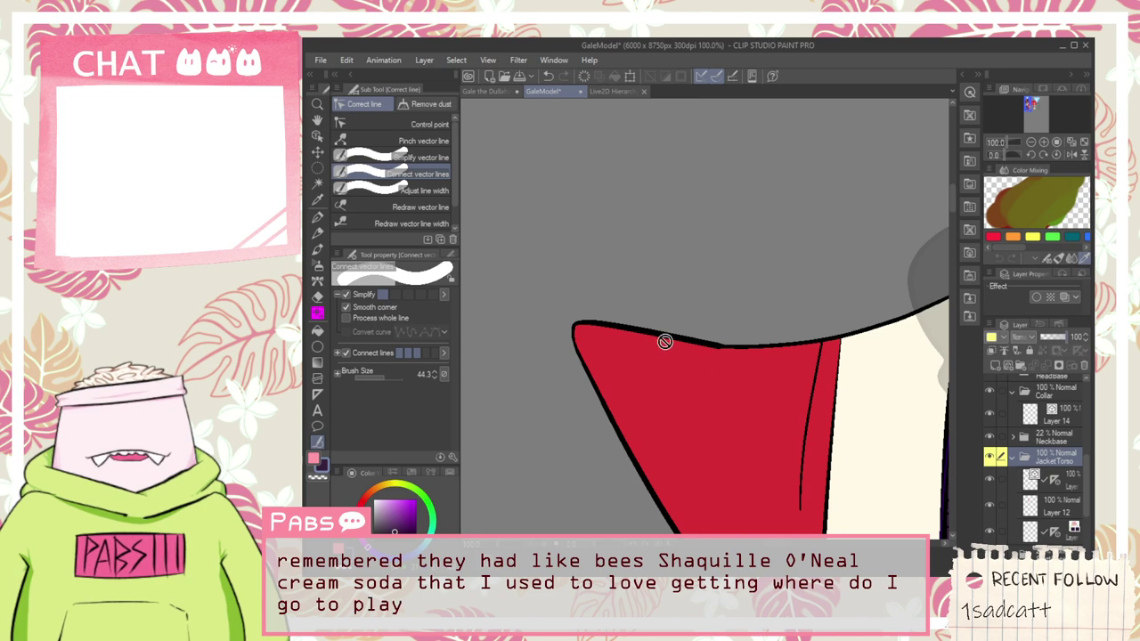
# Step: Connect the vector lines at the kink in the left panel's top edge on Layer 13 and scale down the width there by 0.90
pyautogui.click(1030, 481)
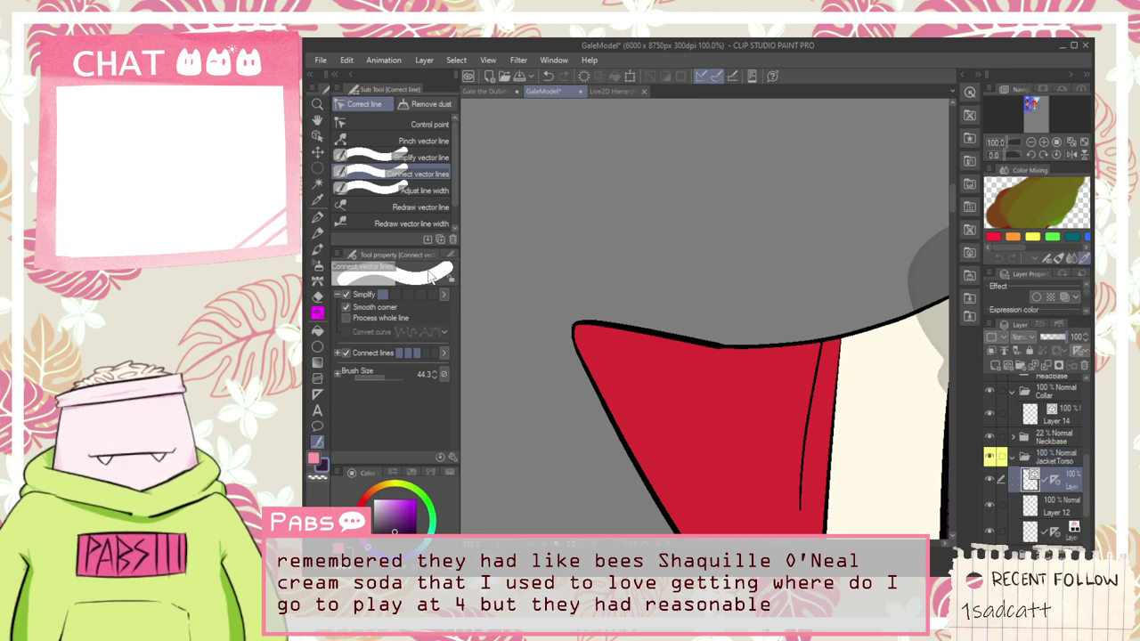
pyautogui.moveTo(701, 342)
pyautogui.mouseDown()
pyautogui.moveTo(748, 351)
pyautogui.moveTo(659, 342)
pyautogui.mouseUp()
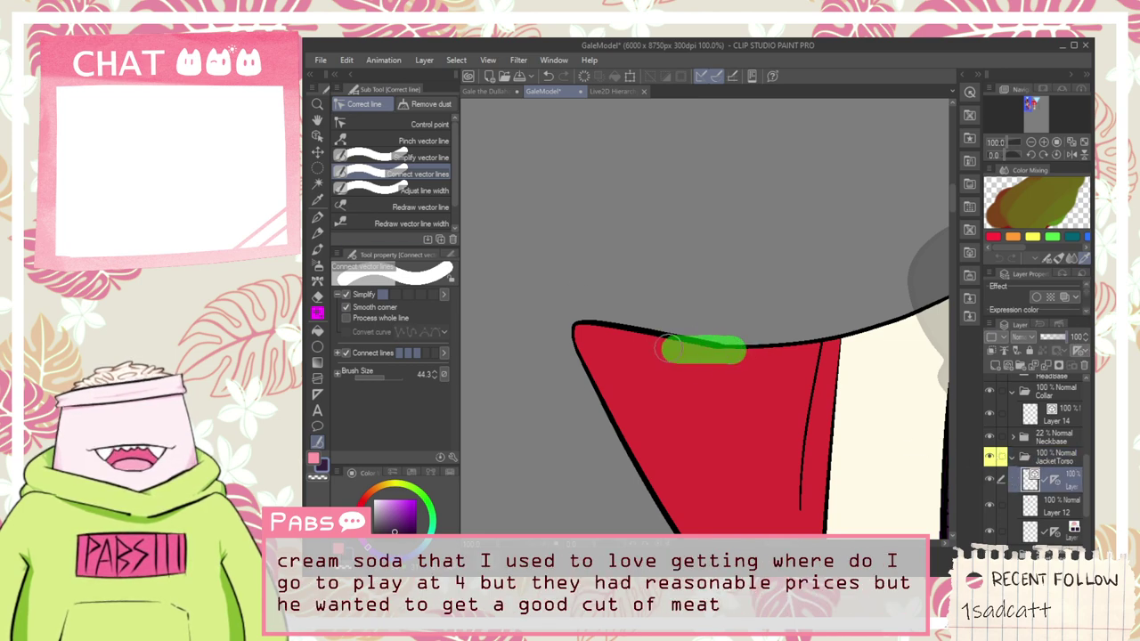
pyautogui.click(429, 190)
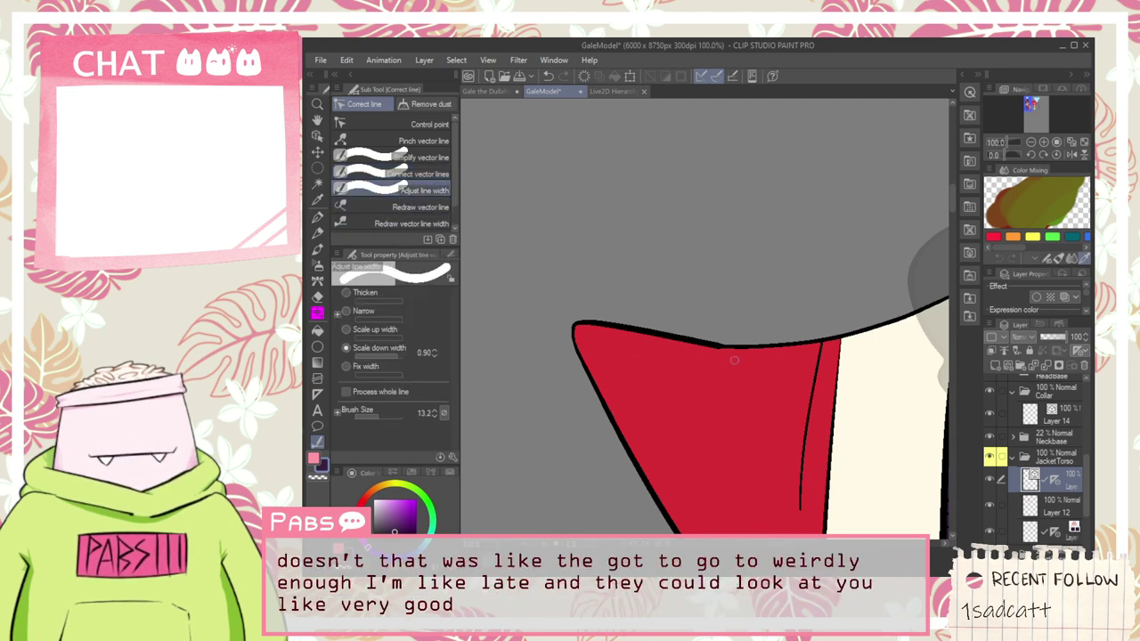
pyautogui.moveTo(709, 345); pyautogui.dragTo(715, 344)
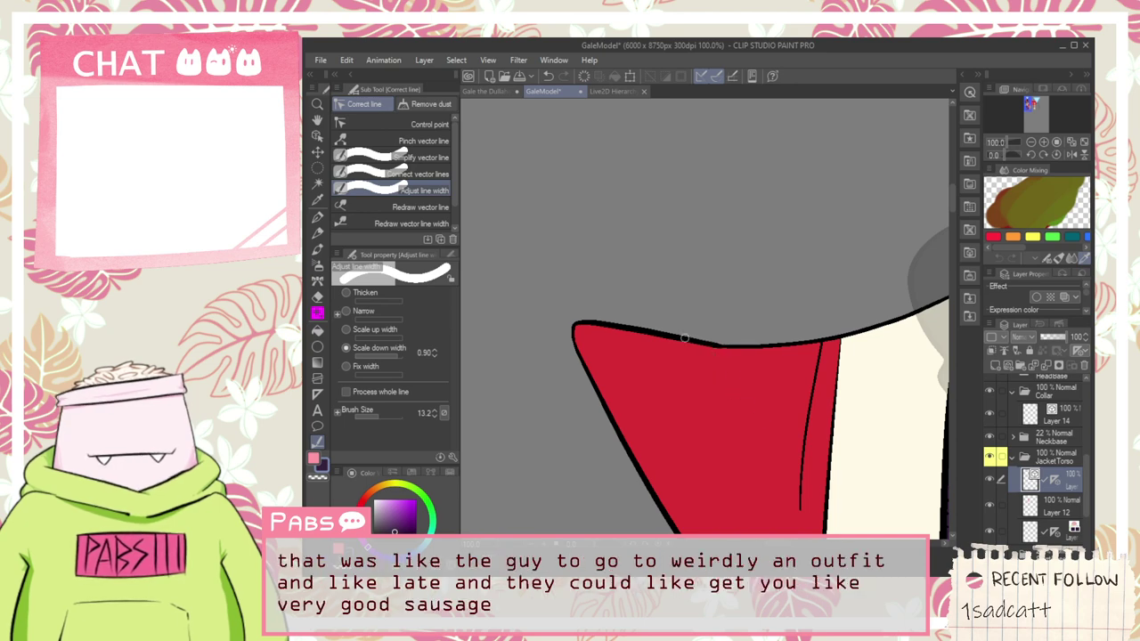
# Step: Simplify the vector line along the left panel's top edge and smooth its remaining bend with the Object tool
pyautogui.click(414, 156)
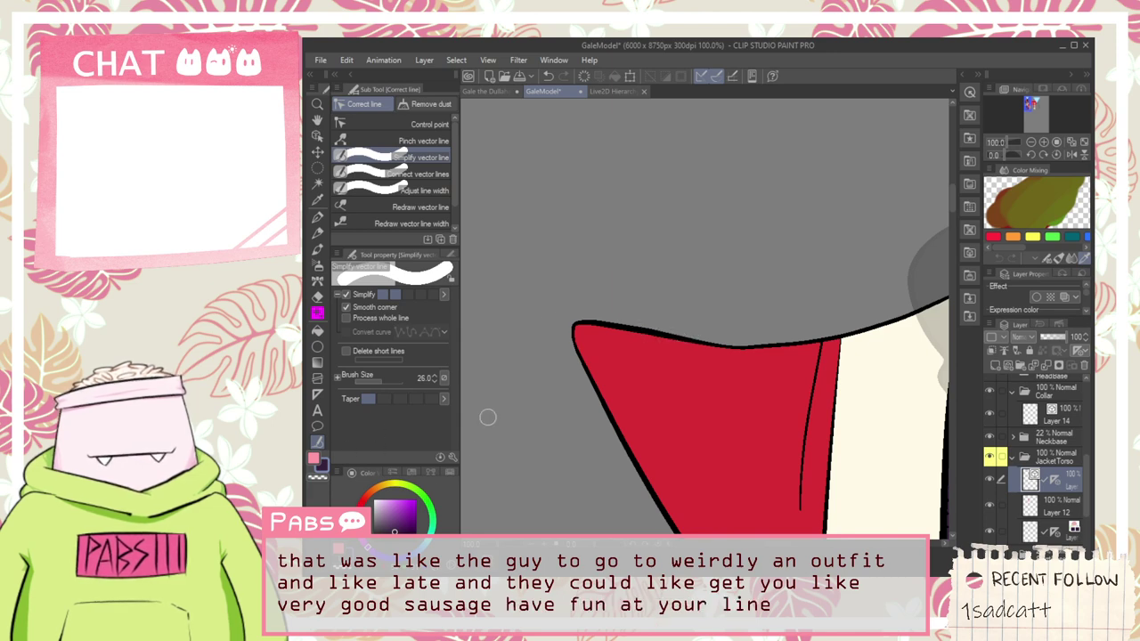
pyautogui.hotkey('ctrl', 'z')
pyautogui.moveTo(599, 329); pyautogui.dragTo(774, 344)
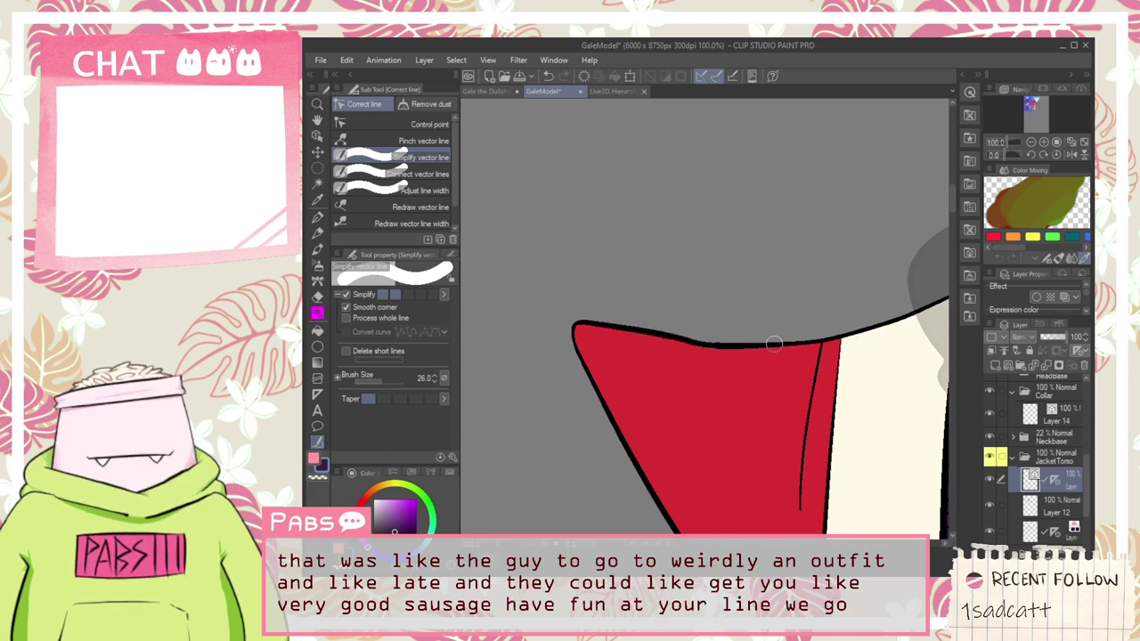
pyautogui.press('o')
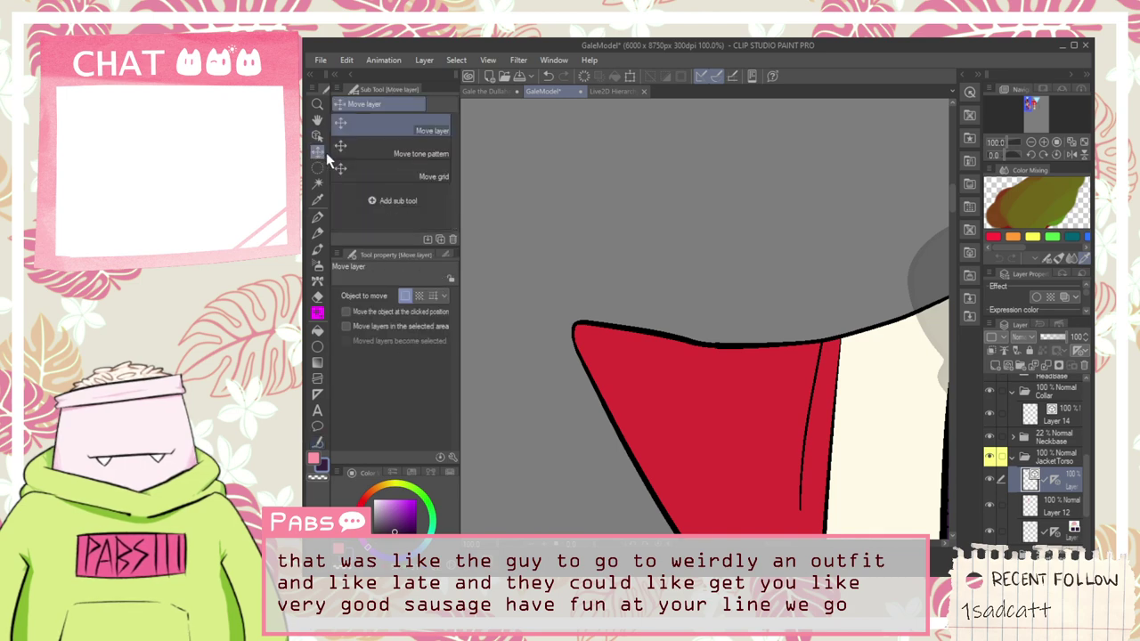
pyautogui.click(699, 356)
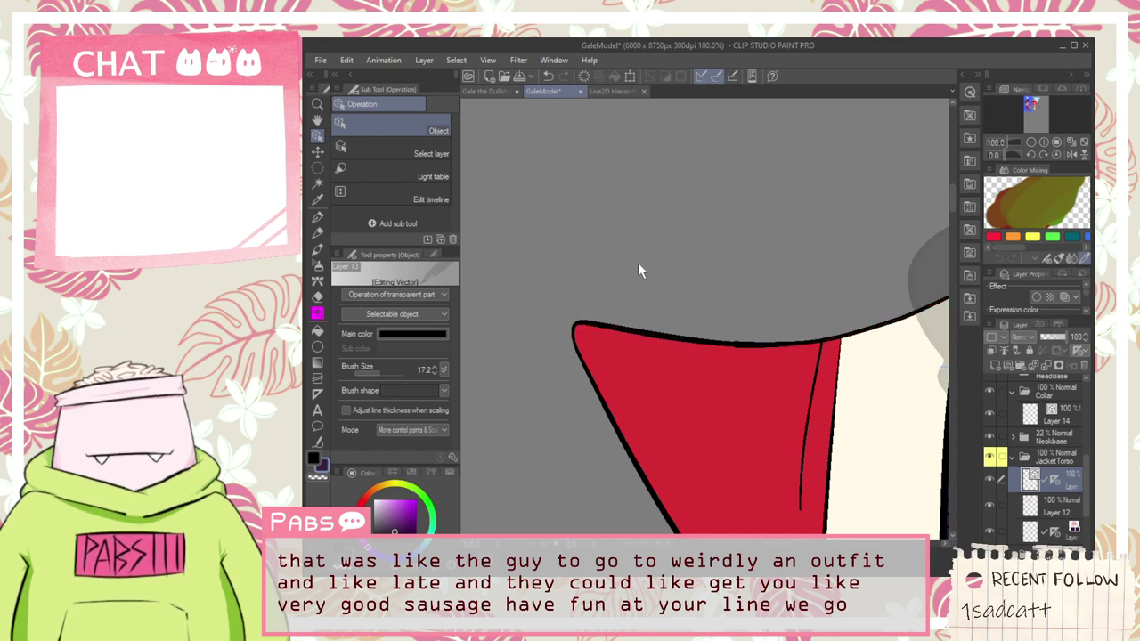
pyautogui.scroll(5, 743, 350)
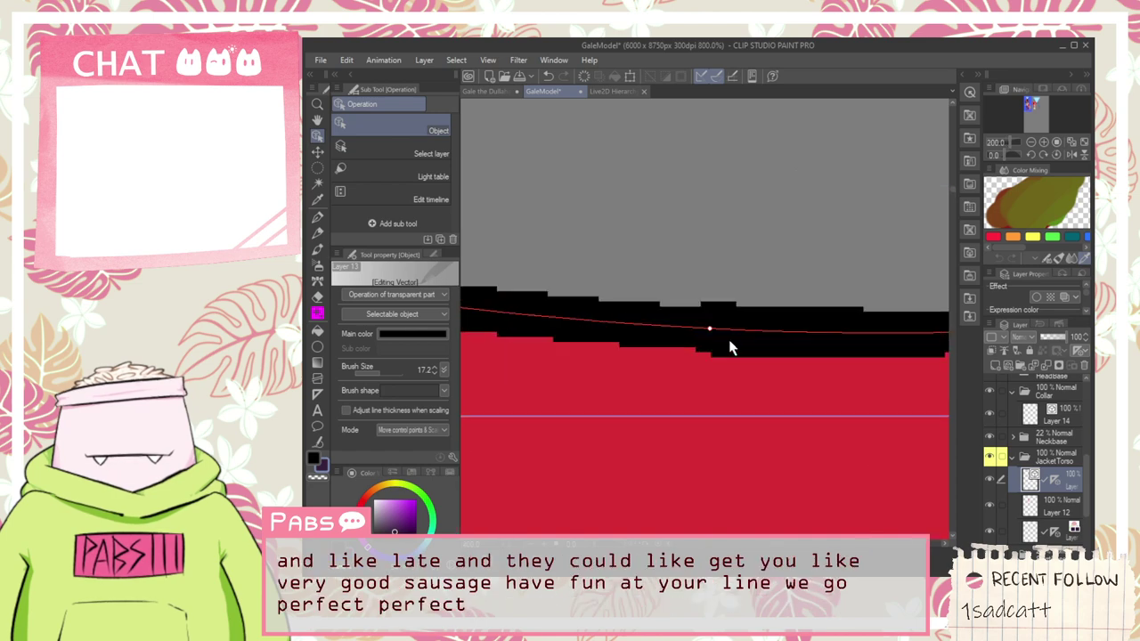
# Step: Lower the opacity of the JacketTorso folder to 39% and select Layer 14 in the Collar folder
pyautogui.scroll(-7, 729, 340)
pyautogui.scroll(-2, 725, 343)
pyautogui.press('space')
pyautogui.moveTo(663, 418); pyautogui.dragTo(572, 355)
pyautogui.scroll(-3, 572, 356)
pyautogui.moveTo(713, 372); pyautogui.dragTo(724, 363)
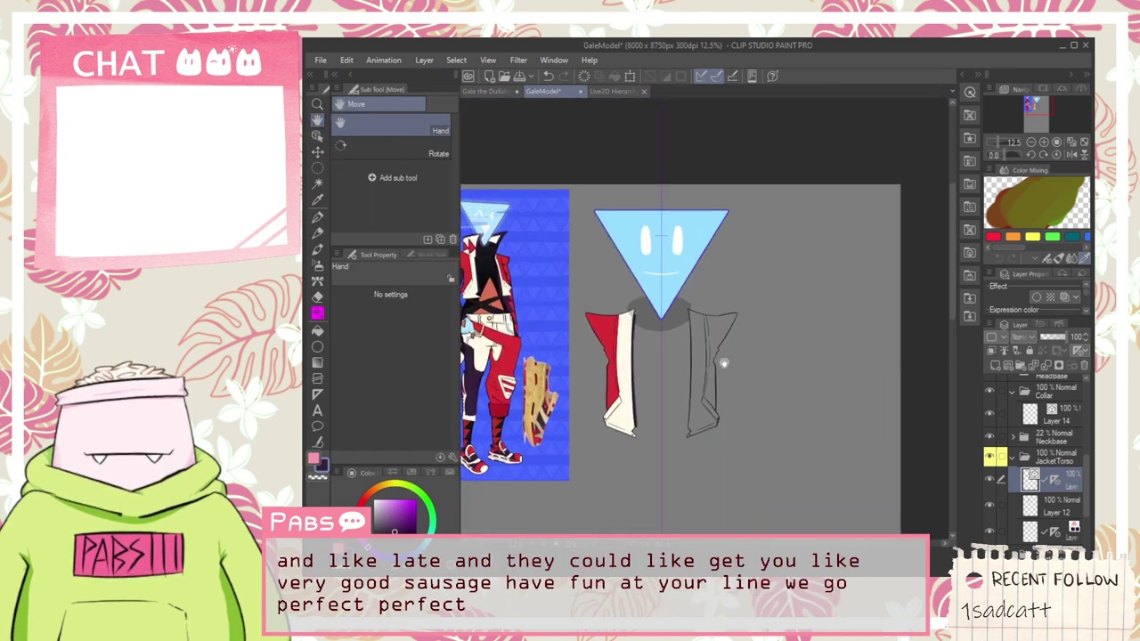
pyautogui.click(1055, 458)
pyautogui.click(1054, 341)
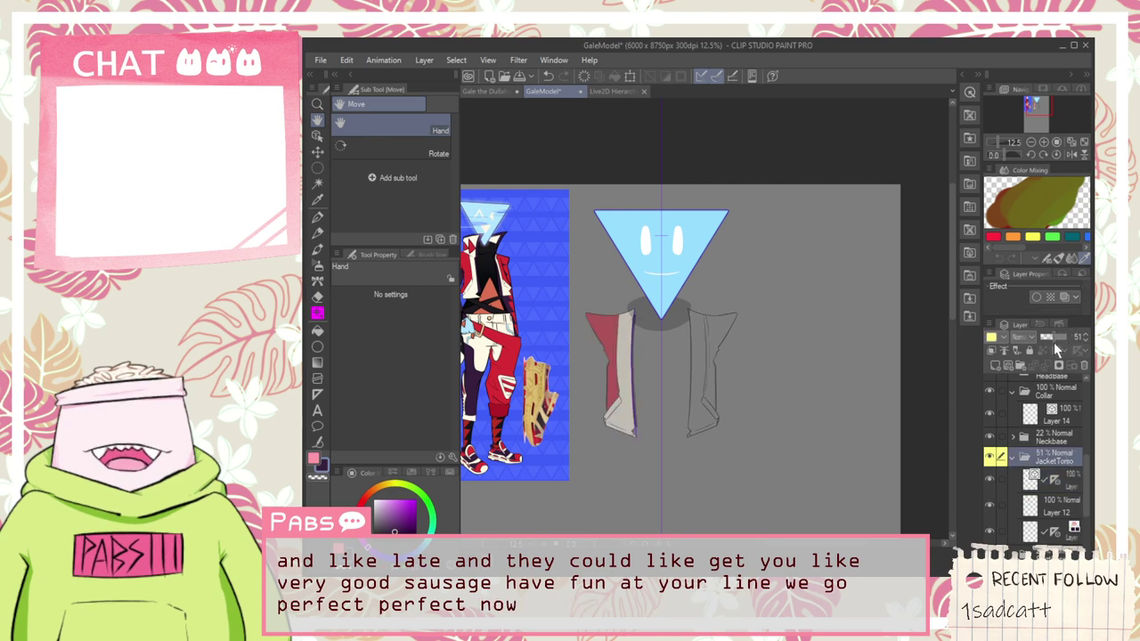
pyautogui.moveTo(1051, 341); pyautogui.dragTo(1047, 342)
pyautogui.click(1051, 415)
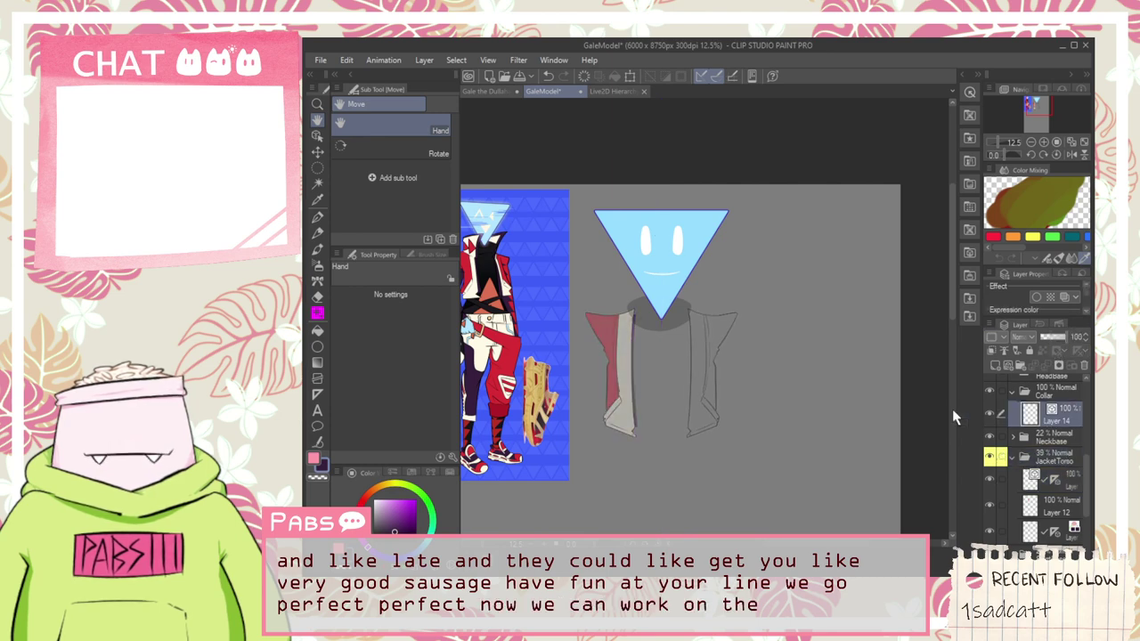
# Step: Compare the faded jacket's neckline with the collar on the reference character
pyautogui.scroll(4, 638, 345)
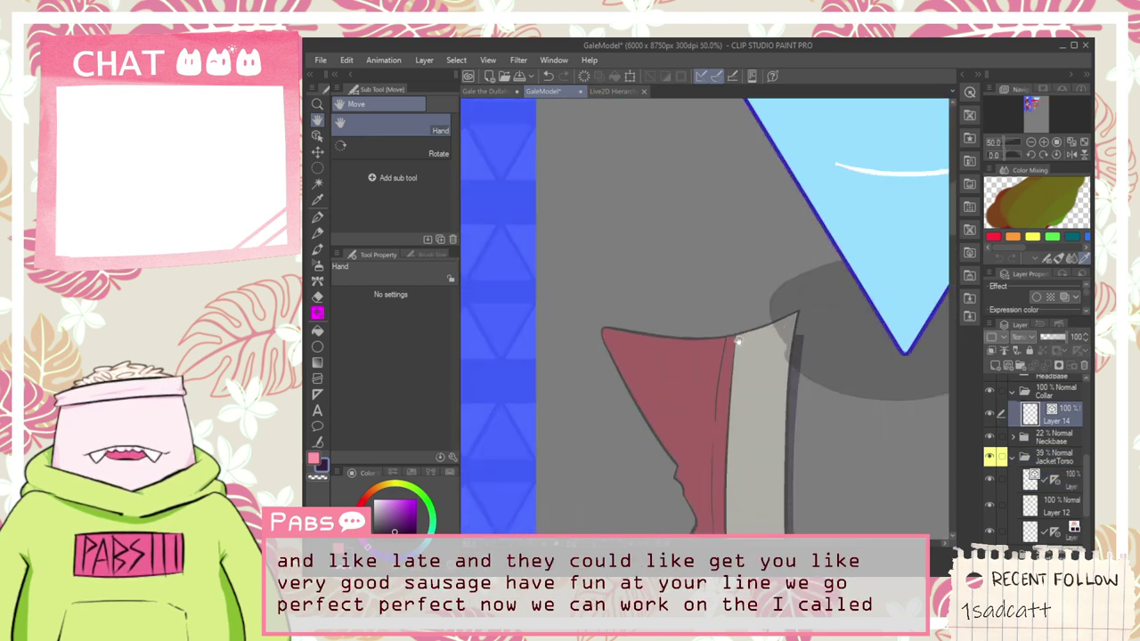
pyautogui.scroll(-3, 736, 350)
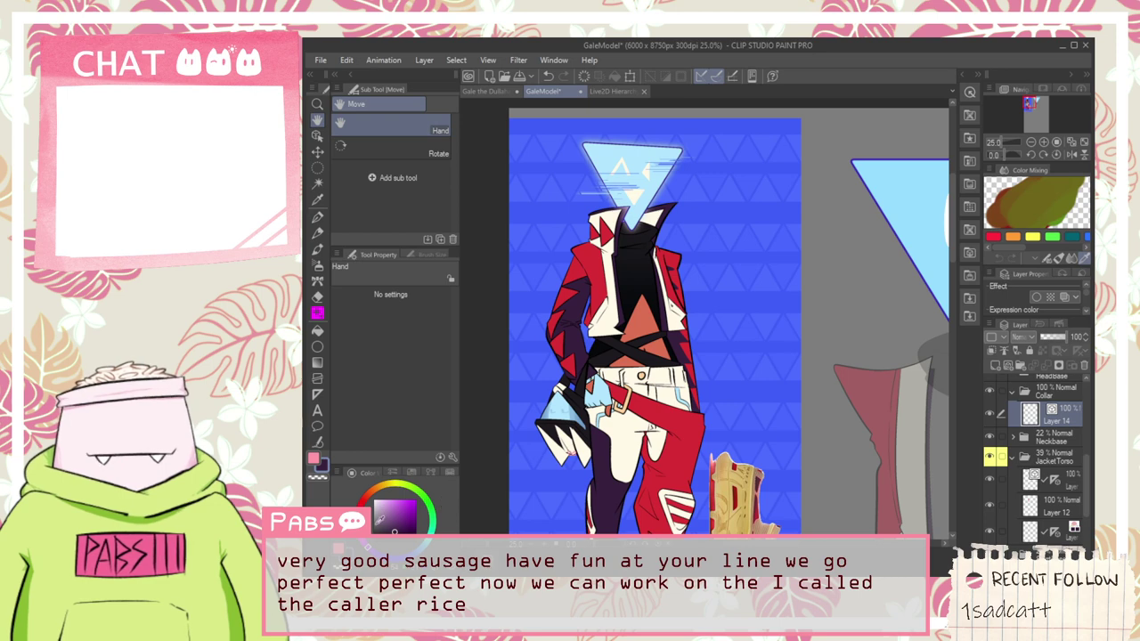
pyautogui.scroll(-2, 678, 358)
pyautogui.scroll(4, 723, 347)
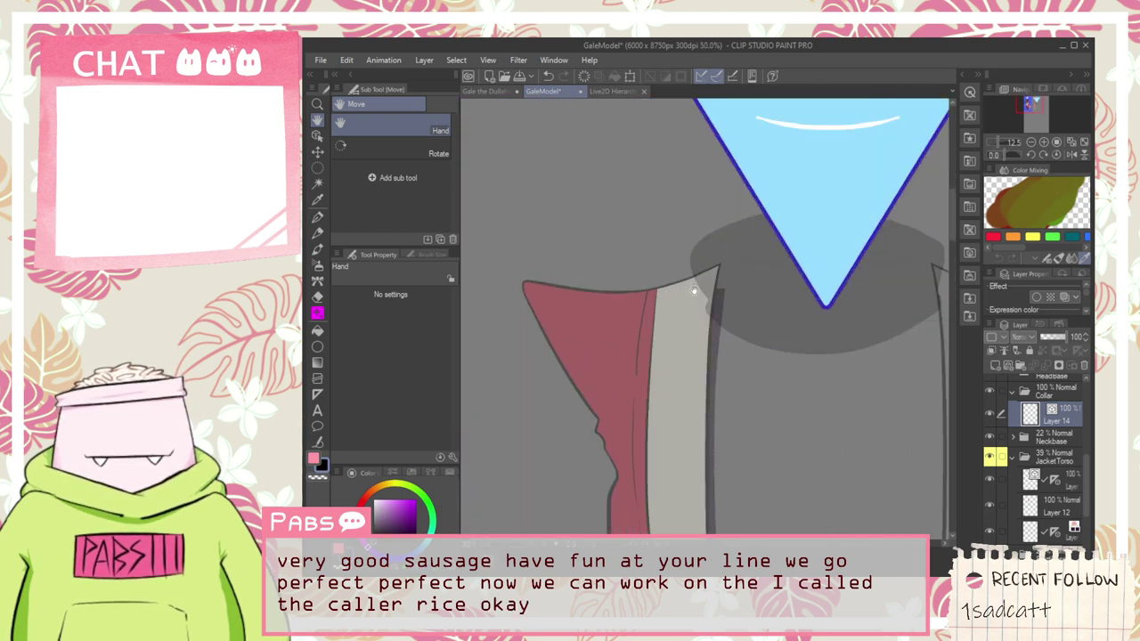
pyautogui.scroll(-1, 673, 276)
pyautogui.scroll(1, 692, 295)
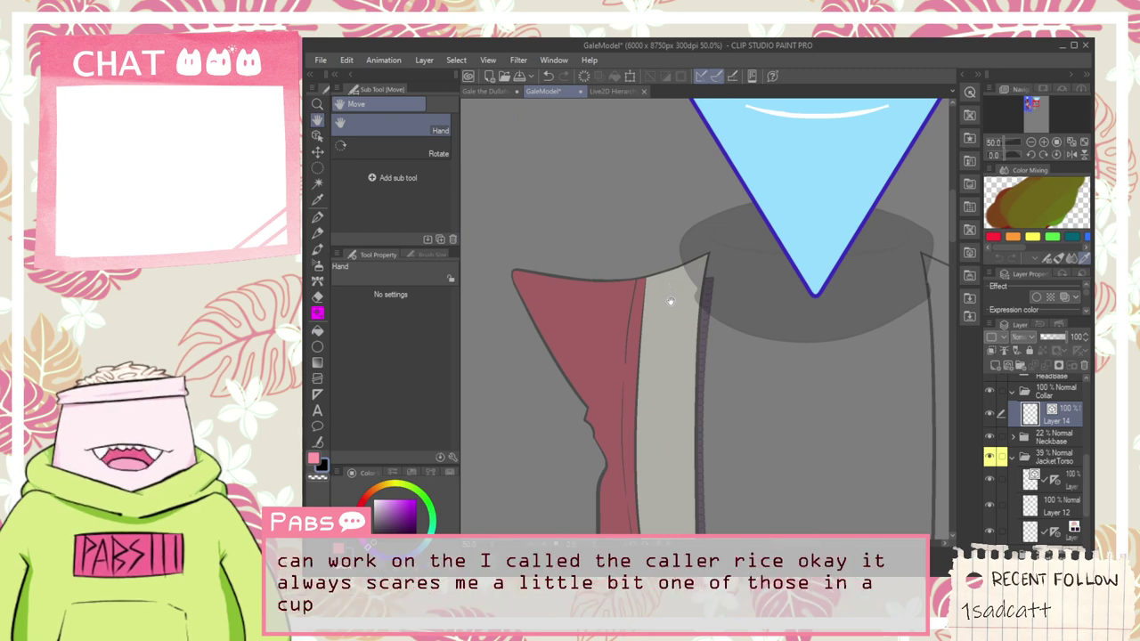
pyautogui.scroll(-2, 668, 296)
pyautogui.moveTo(608, 336); pyautogui.dragTo(788, 335)
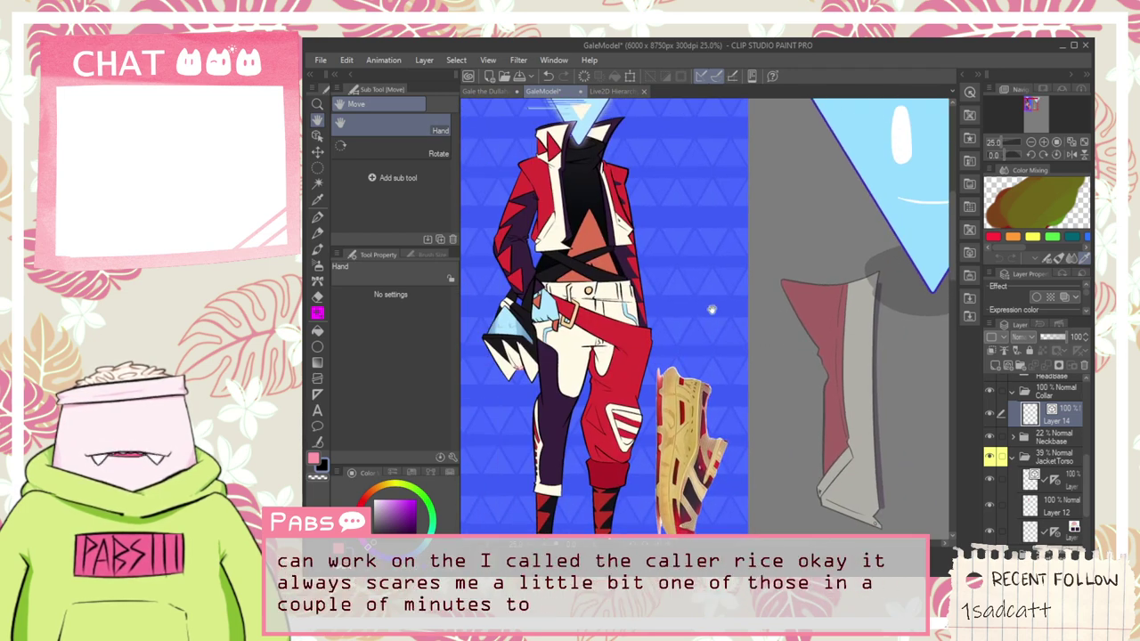
pyautogui.moveTo(707, 267); pyautogui.dragTo(720, 332)
pyautogui.moveTo(842, 307); pyautogui.dragTo(818, 316)
pyautogui.scroll(2, 819, 316)
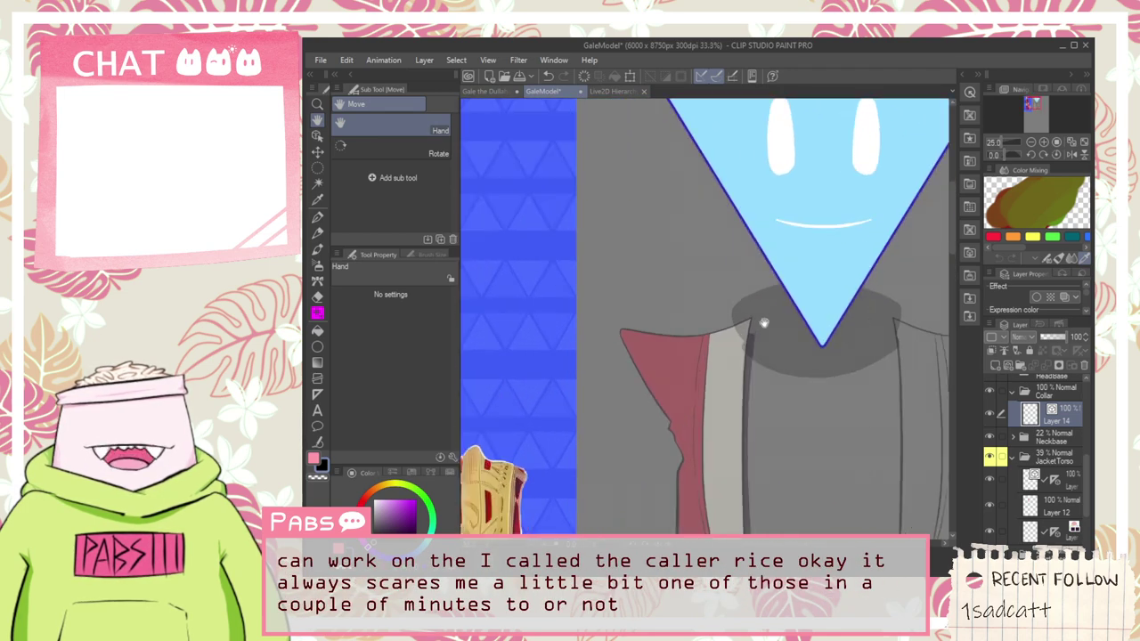
pyautogui.press('p')
pyautogui.moveTo(743, 401)
pyautogui.mouseDown()
pyautogui.moveTo(646, 261)
pyautogui.moveTo(748, 224)
pyautogui.mouseUp()
pyautogui.hotkey('ctrl', 'z')
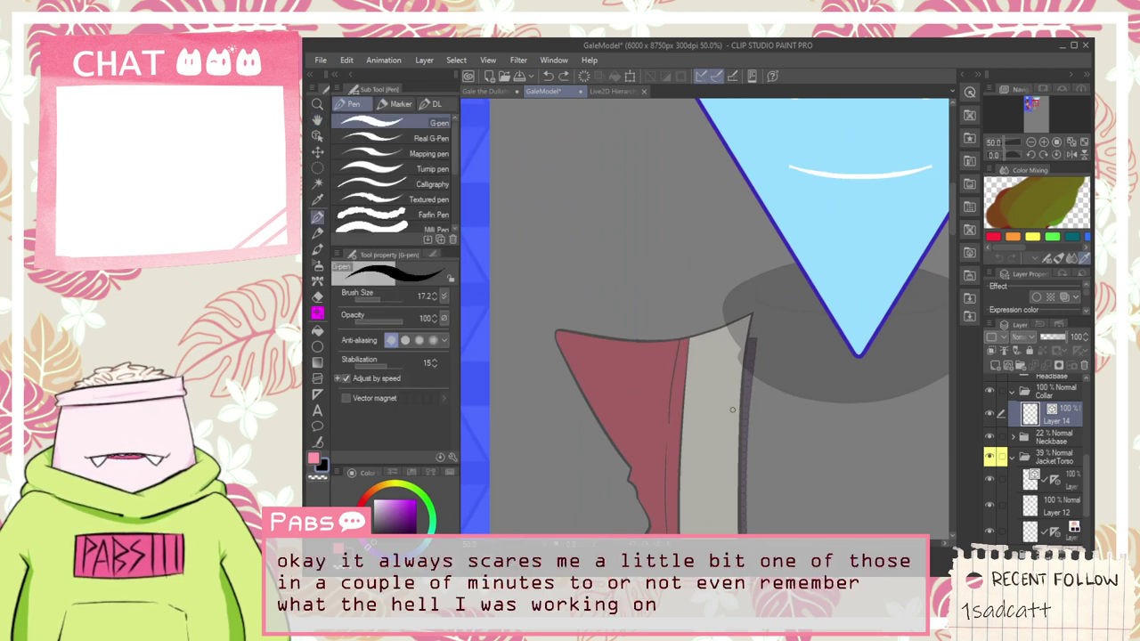
pyautogui.moveTo(732, 410); pyautogui.dragTo(658, 253)
pyautogui.hotkey('ctrl', 'z')
pyautogui.moveTo(724, 396); pyautogui.dragTo(663, 242)
pyautogui.hotkey('ctrl', 'z')
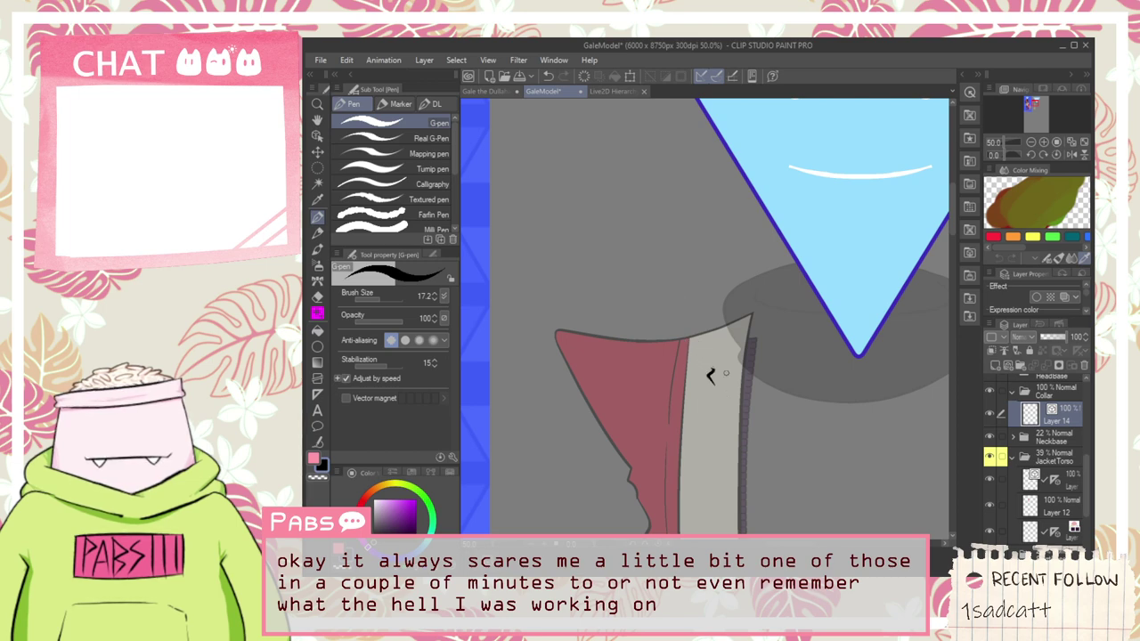
# Step: Move the symmetry ruler from Layer 13 to Layer 14 in the Collar folder
pyautogui.scroll(-2, 710, 374)
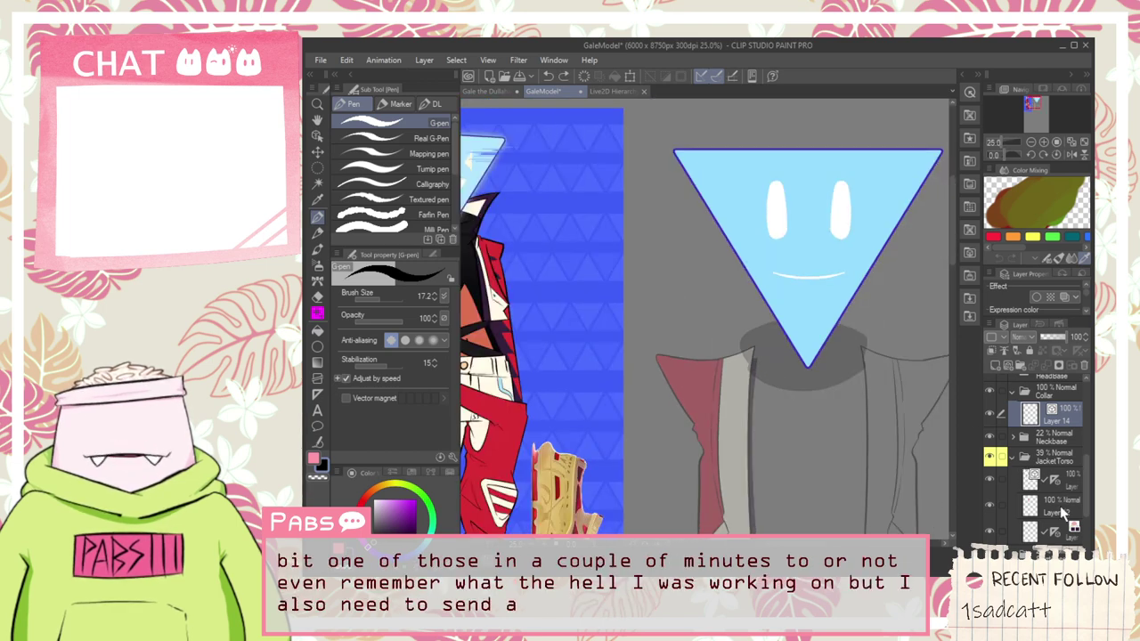
pyautogui.click(1055, 480)
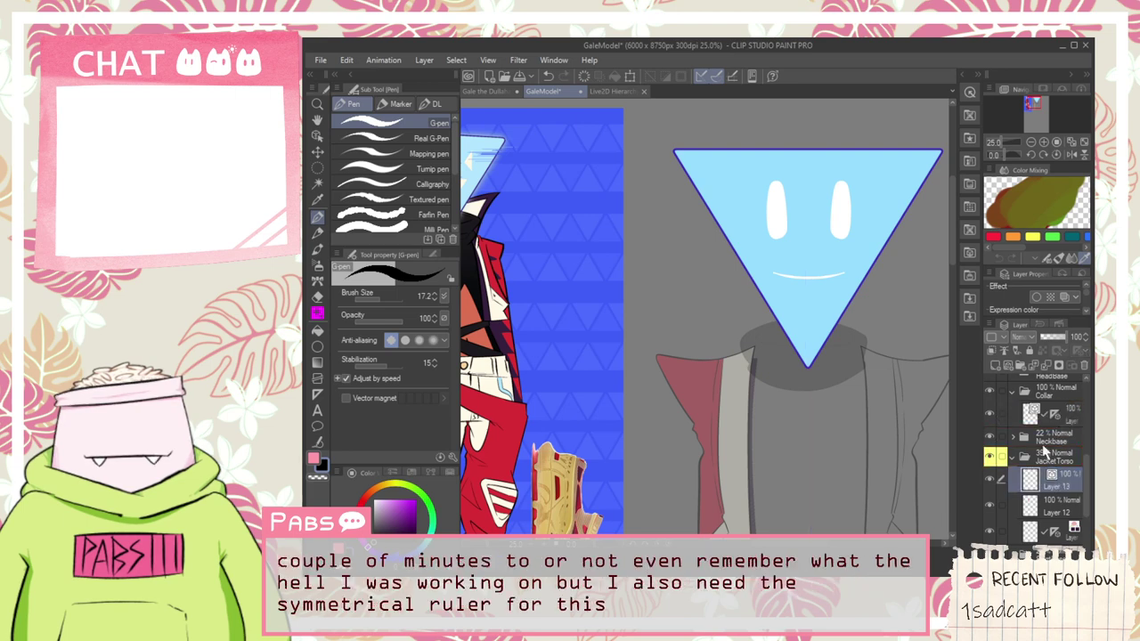
pyautogui.click(1044, 414)
# Step: Draw the collar's outer side edge with the G-pen as a curve rising from the cream strip, mirrored by the symmetry ruler
pyautogui.scroll(2, 722, 377)
pyautogui.press('space')
pyautogui.moveTo(776, 377); pyautogui.dragTo(666, 361)
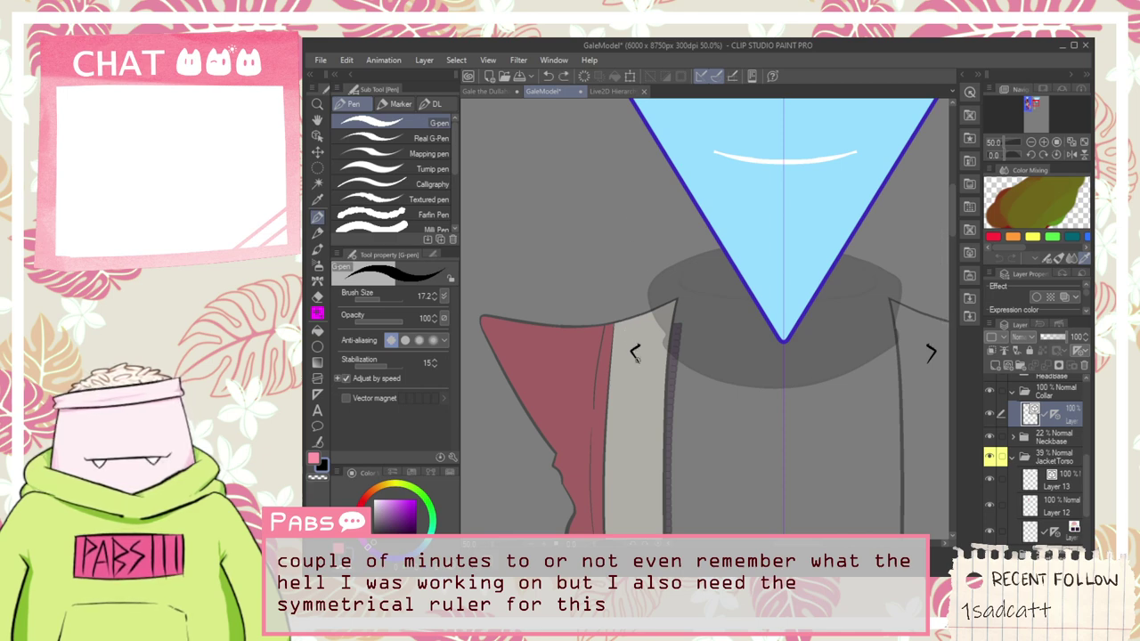
pyautogui.moveTo(635, 353); pyautogui.dragTo(604, 228)
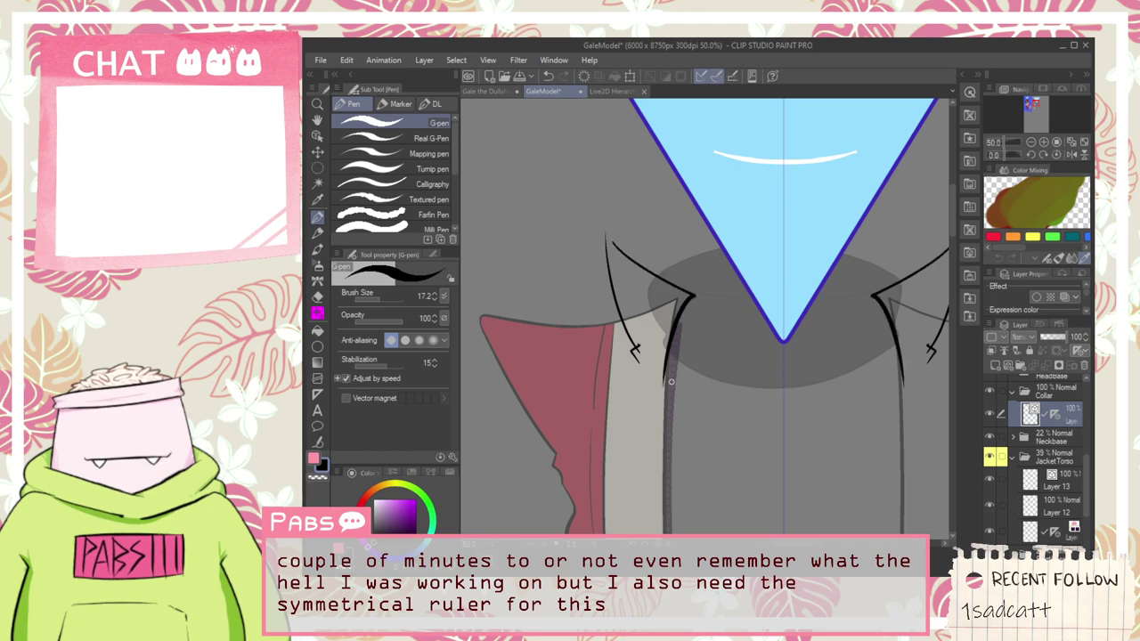
pyautogui.moveTo(620, 241); pyautogui.dragTo(661, 379)
pyautogui.hotkey('ctrl', 'z')
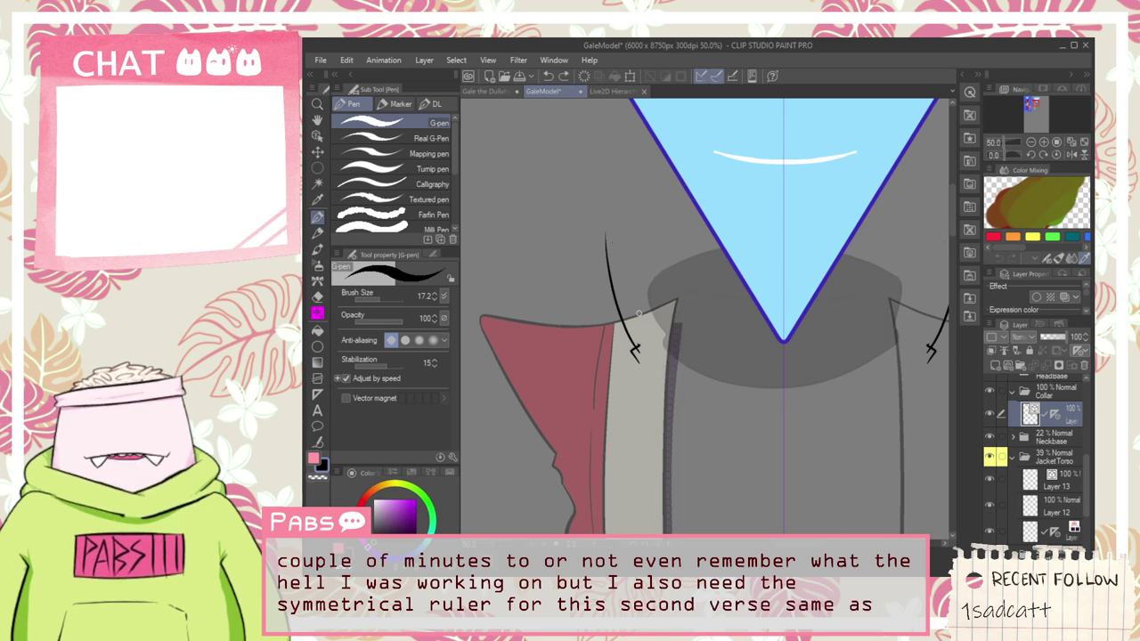
pyautogui.scroll(-1, 654, 342)
pyautogui.scroll(1, 669, 349)
pyautogui.scroll(1, 634, 243)
pyautogui.press('p')
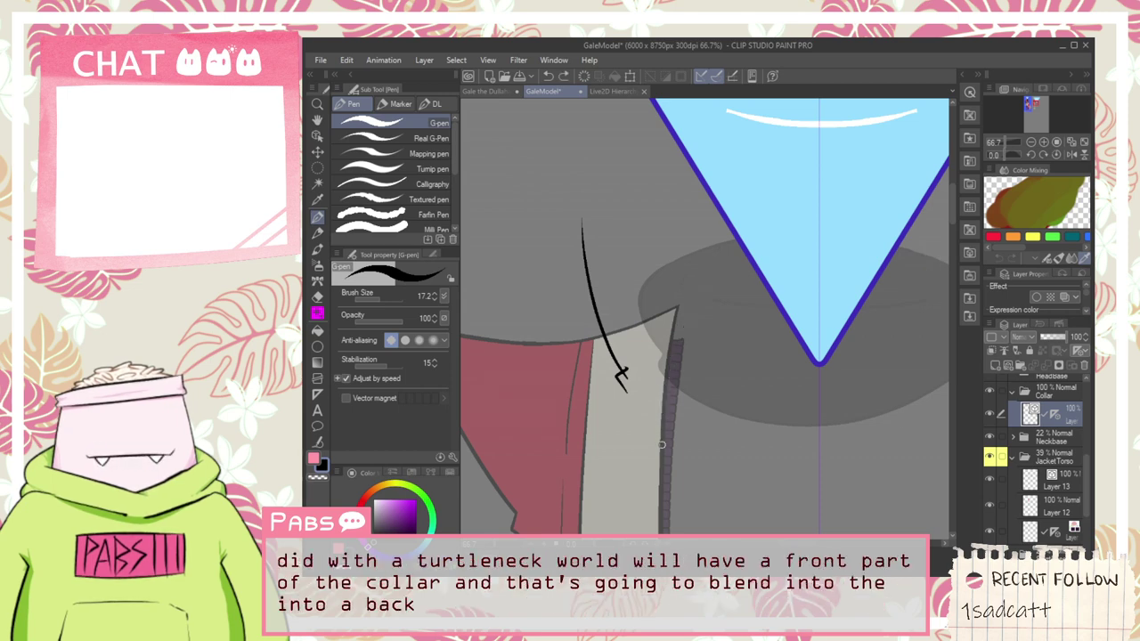
pyautogui.moveTo(661, 443); pyautogui.dragTo(690, 323)
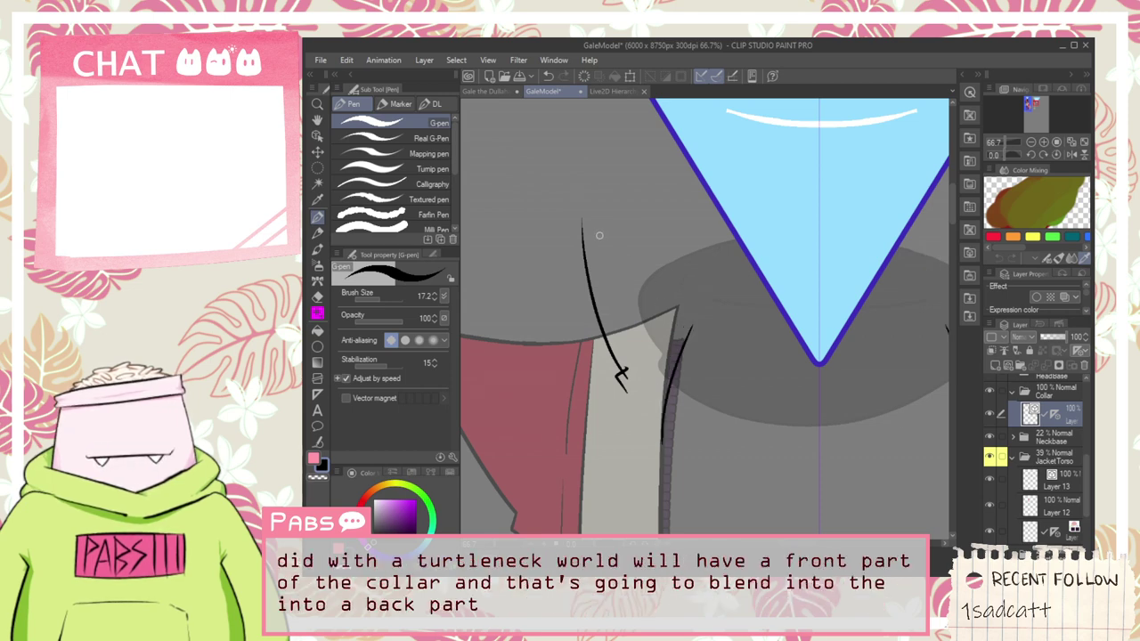
pyautogui.moveTo(589, 226)
pyautogui.mouseDown()
pyautogui.moveTo(688, 312)
pyautogui.moveTo(700, 302)
pyautogui.moveTo(689, 323)
pyautogui.moveTo(674, 298)
pyautogui.mouseUp()
pyautogui.scroll(4, 686, 305)
pyautogui.hotkey('ctrl', 'z')
pyautogui.hotkey('ctrl', 'z')
pyautogui.scroll(-5, 694, 316)
pyautogui.scroll(1, 674, 298)
pyautogui.hotkey('ctrl', 'z')
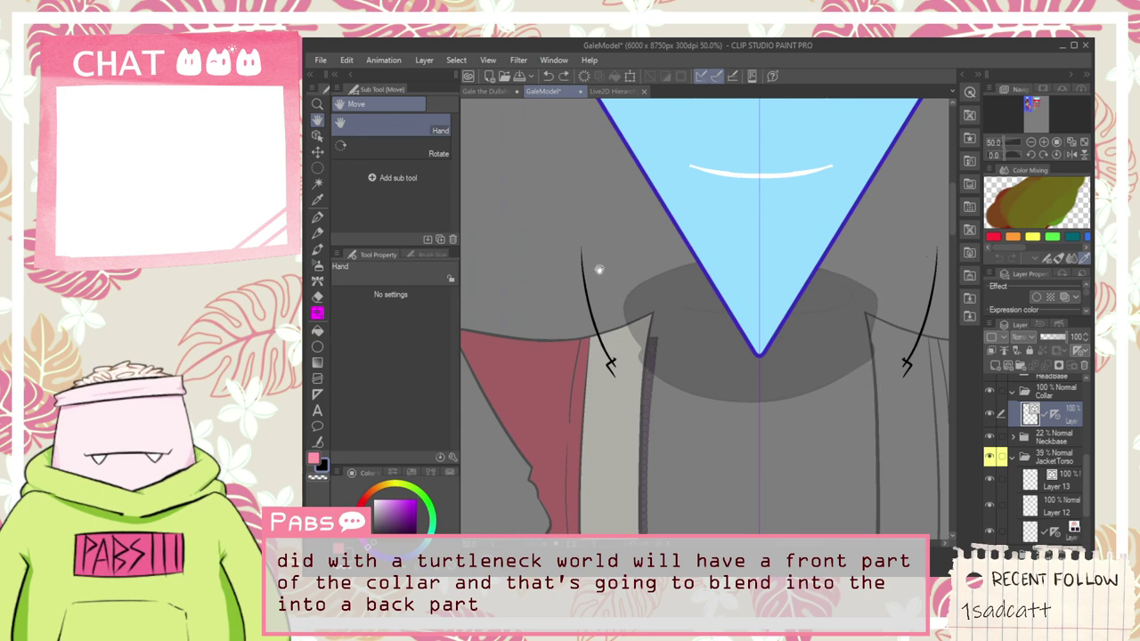
# Step: Draw the collar's curved top edge with a hooked outer end and its slanting front edge down to the jacket opening, using the G-pen
pyautogui.moveTo(592, 249); pyautogui.dragTo(683, 278)
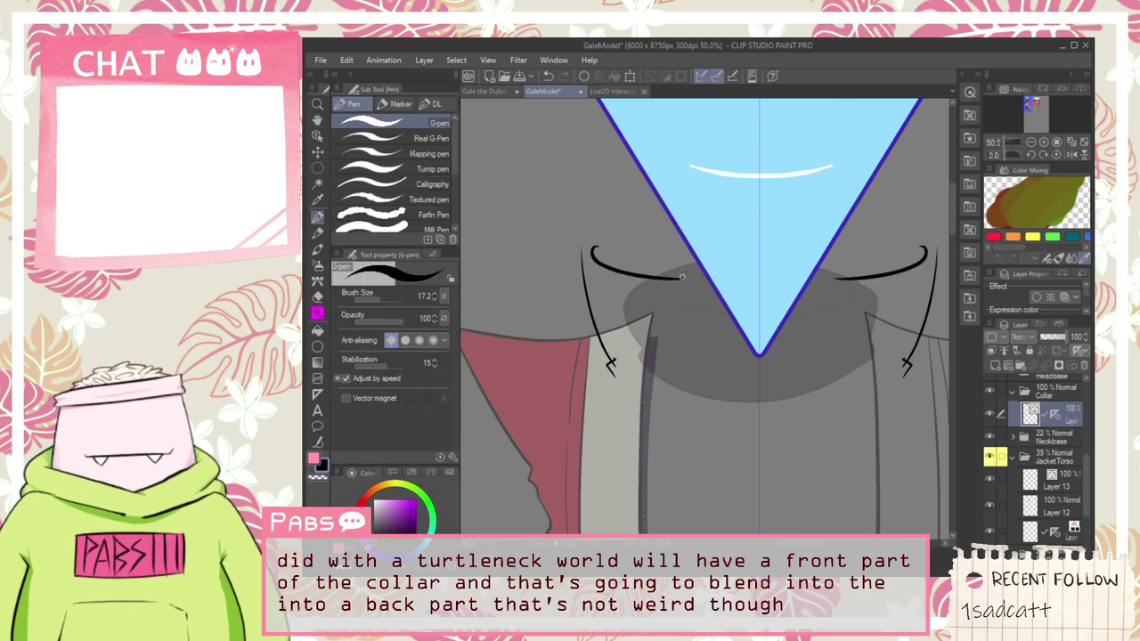
pyautogui.scroll(1, 640, 384)
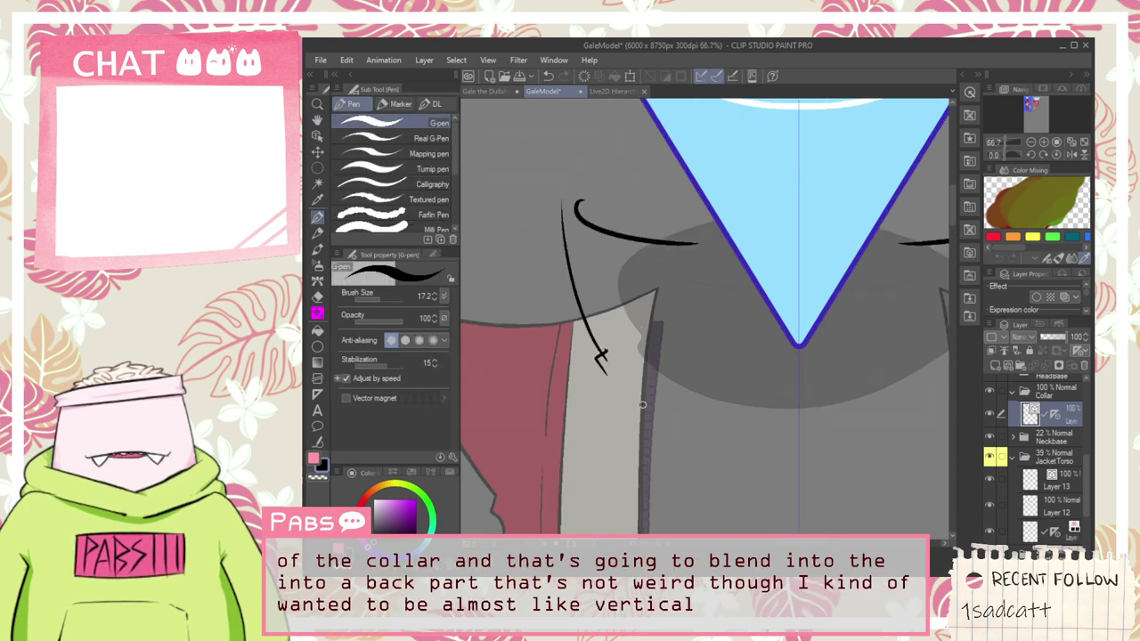
pyautogui.moveTo(642, 402)
pyautogui.mouseDown()
pyautogui.moveTo(692, 245)
pyautogui.moveTo(674, 302)
pyautogui.mouseUp()
pyautogui.scroll(2, 696, 247)
pyautogui.hotkey('ctrl', 'z')
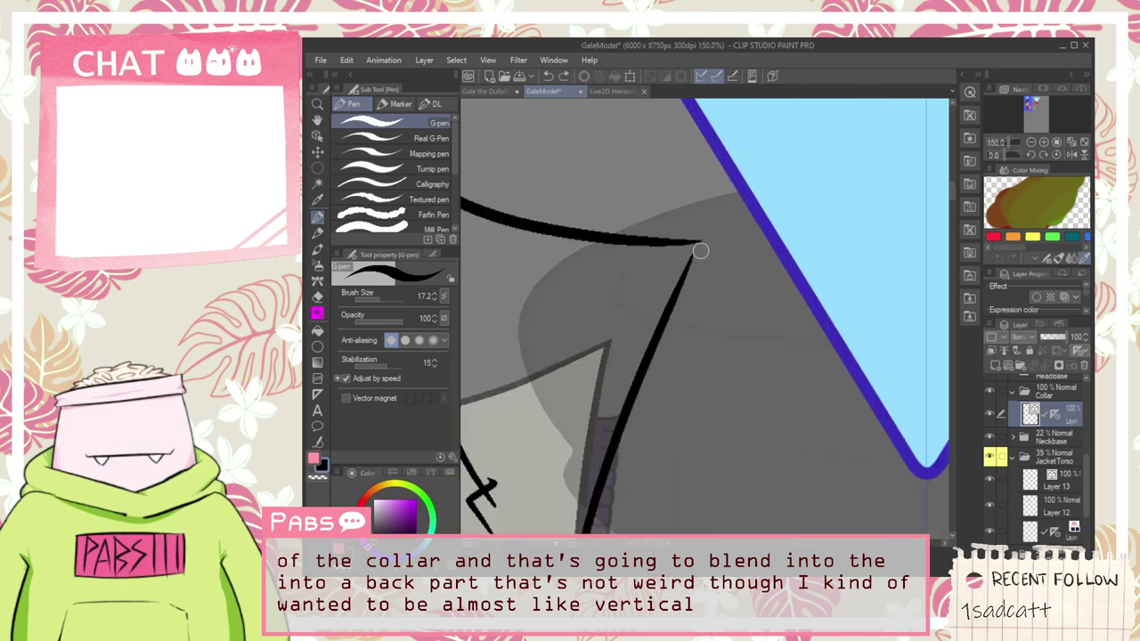
pyautogui.moveTo(700, 243); pyautogui.dragTo(677, 298)
pyautogui.scroll(-1, 685, 297)
pyautogui.scroll(-3, 684, 295)
pyautogui.scroll(2, 672, 403)
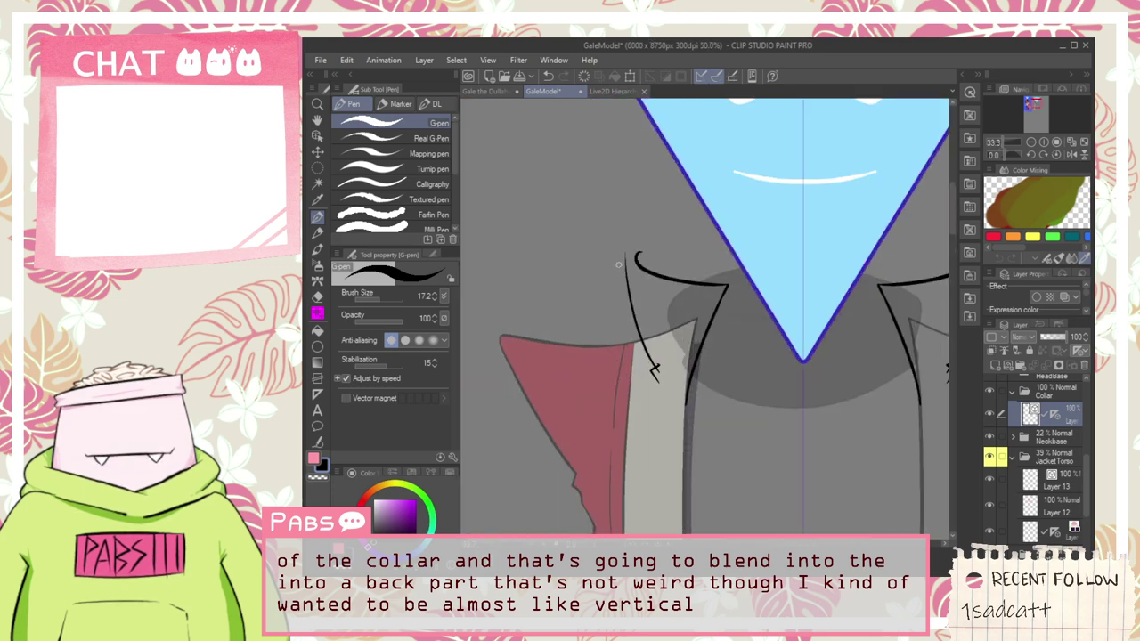
# Step: Trim the overlapping stroke ends at the outer edge's lower tip and extend the tip with short strokes toward the jacket opening
pyautogui.press('e')
pyautogui.scroll(1, 668, 401)
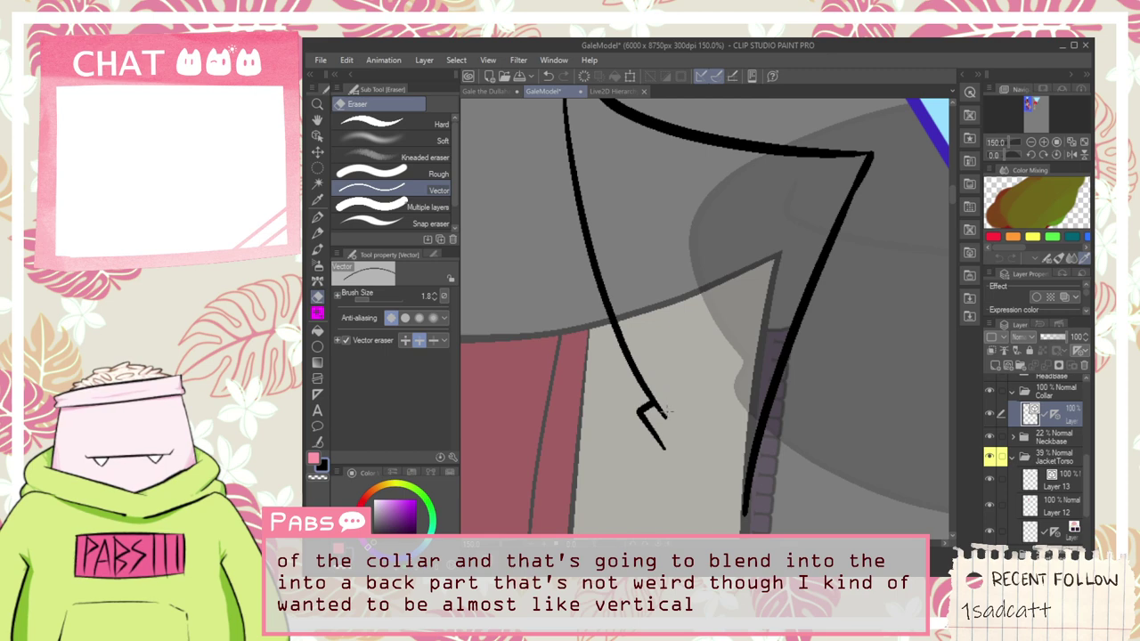
pyautogui.press('p')
pyautogui.moveTo(667, 419)
pyautogui.mouseDown()
pyautogui.moveTo(672, 441)
pyautogui.moveTo(703, 453)
pyautogui.mouseUp()
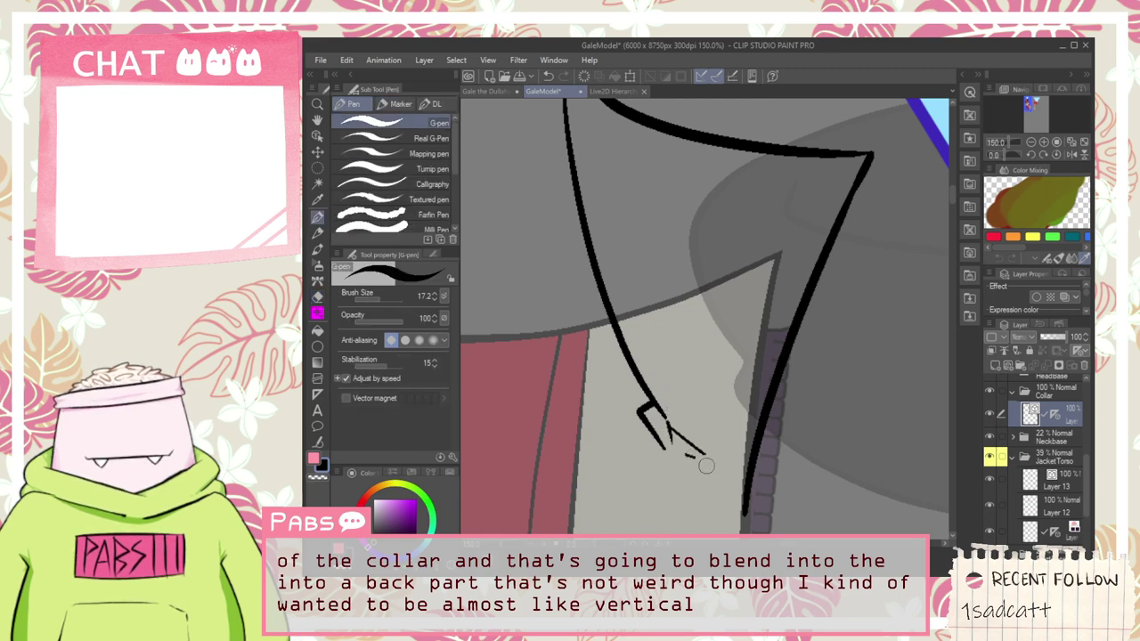
pyautogui.scroll(-4, 700, 454)
pyautogui.press('space')
pyautogui.moveTo(674, 398); pyautogui.dragTo(630, 330)
pyautogui.scroll(3, 630, 322)
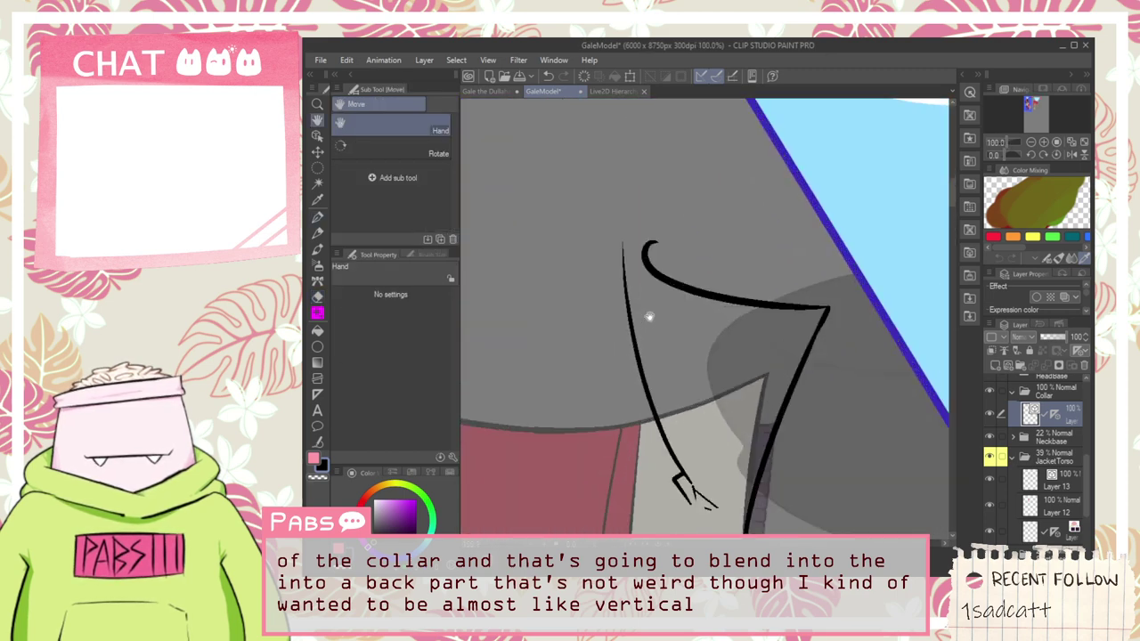
pyautogui.scroll(-4, 648, 316)
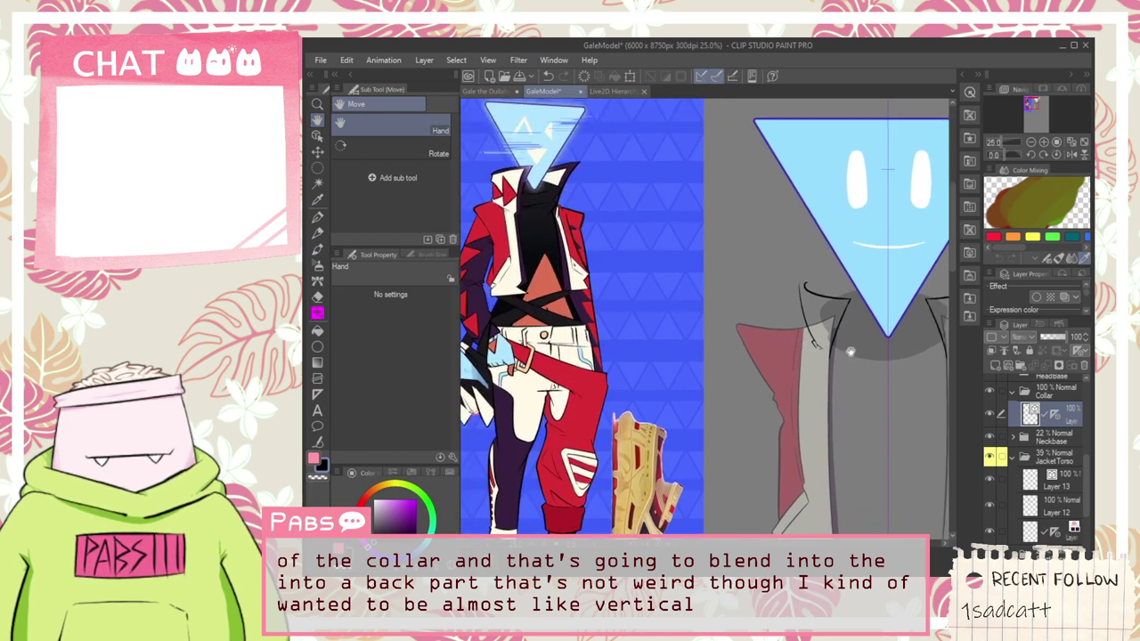
# Step: Draw the collar's inner fold as a line up from the front edge's base and a curve from the outer tip, trimming the overlapping ends
pyautogui.scroll(4, 869, 328)
pyautogui.press('p')
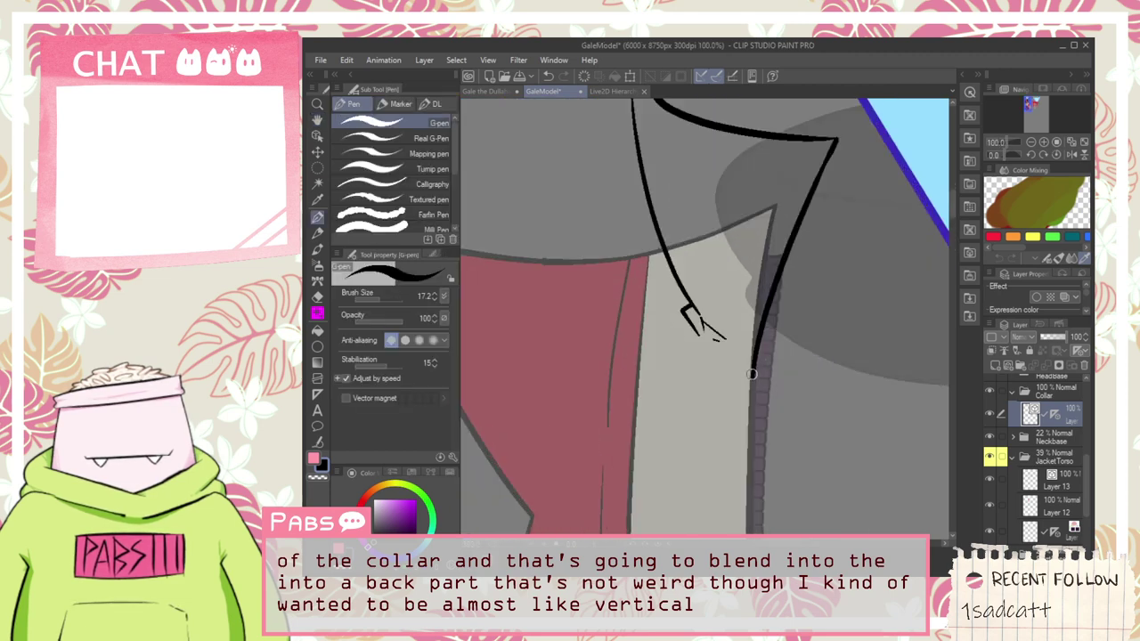
pyautogui.moveTo(752, 374)
pyautogui.mouseDown()
pyautogui.moveTo(776, 180)
pyautogui.moveTo(730, 163)
pyautogui.moveTo(730, 314)
pyautogui.mouseUp()
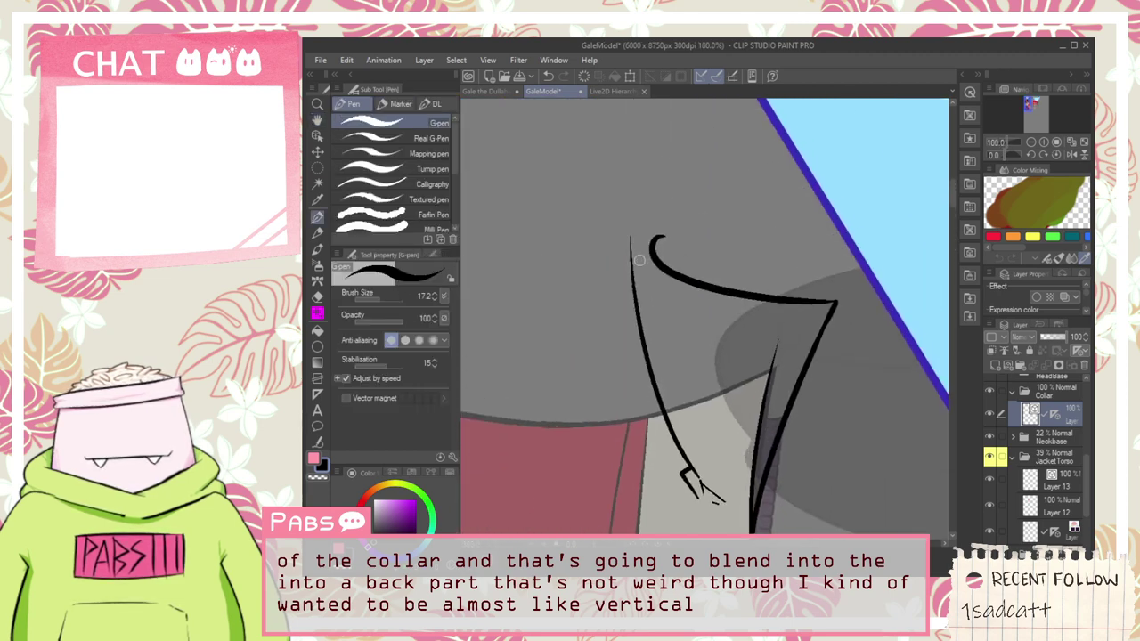
pyautogui.moveTo(643, 285); pyautogui.dragTo(782, 349)
pyautogui.press('e')
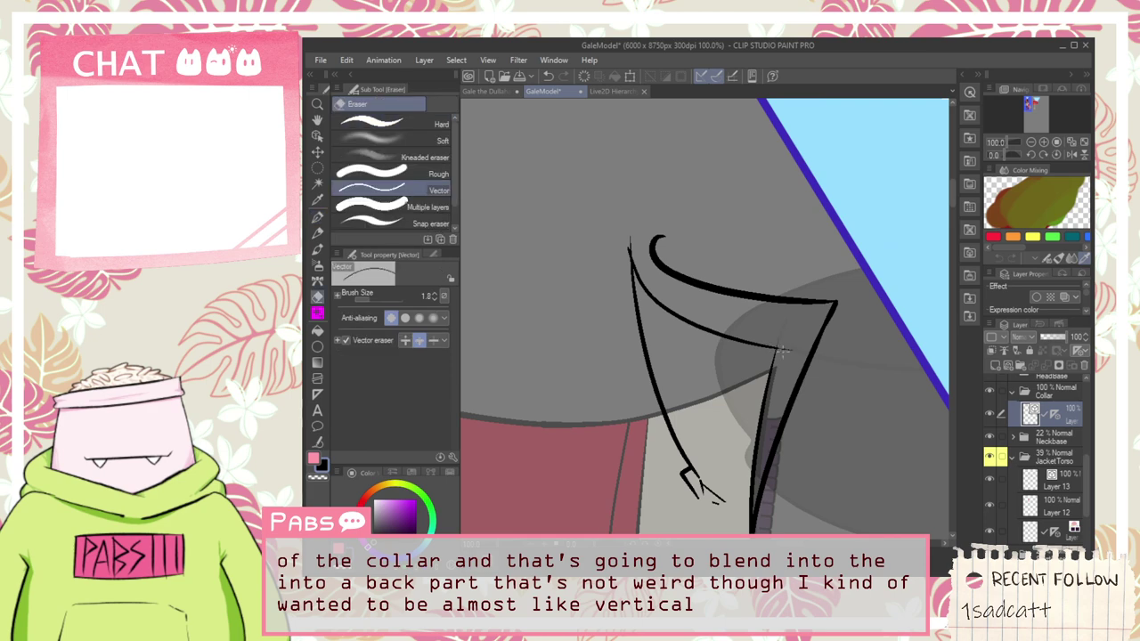
pyautogui.scroll(-2, 777, 348)
pyautogui.scroll(3, 736, 407)
# Step: Try to draw one large pointed patch inside the collar with a long slanted line and a short line closing it at the outer edge
pyautogui.press('p')
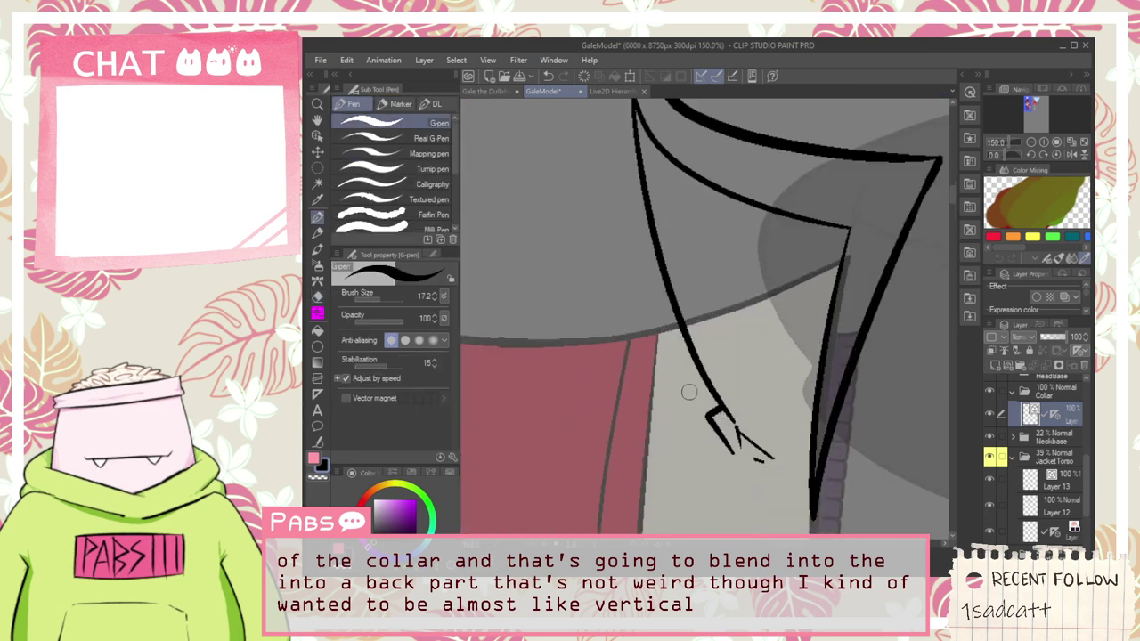
pyautogui.moveTo(697, 396); pyautogui.dragTo(803, 300)
pyautogui.hotkey('ctrl', 'z')
pyautogui.moveTo(708, 403); pyautogui.dragTo(795, 336)
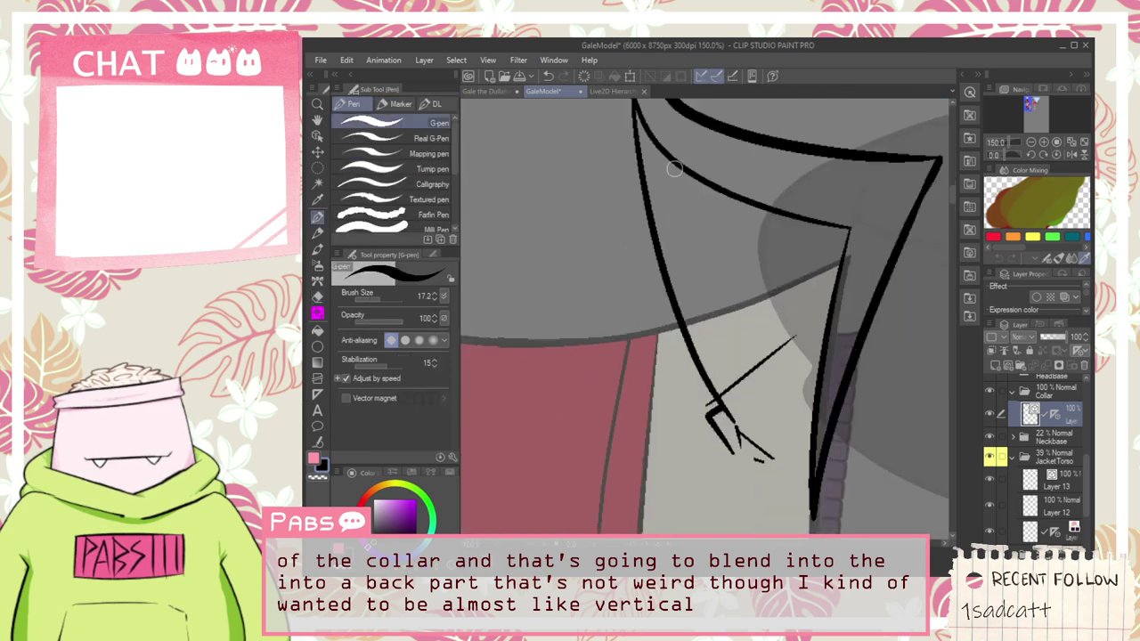
pyautogui.moveTo(673, 166); pyautogui.dragTo(741, 312)
pyautogui.hotkey('ctrl', 'z')
pyautogui.moveTo(666, 148); pyautogui.dragTo(788, 374)
pyautogui.press('e')
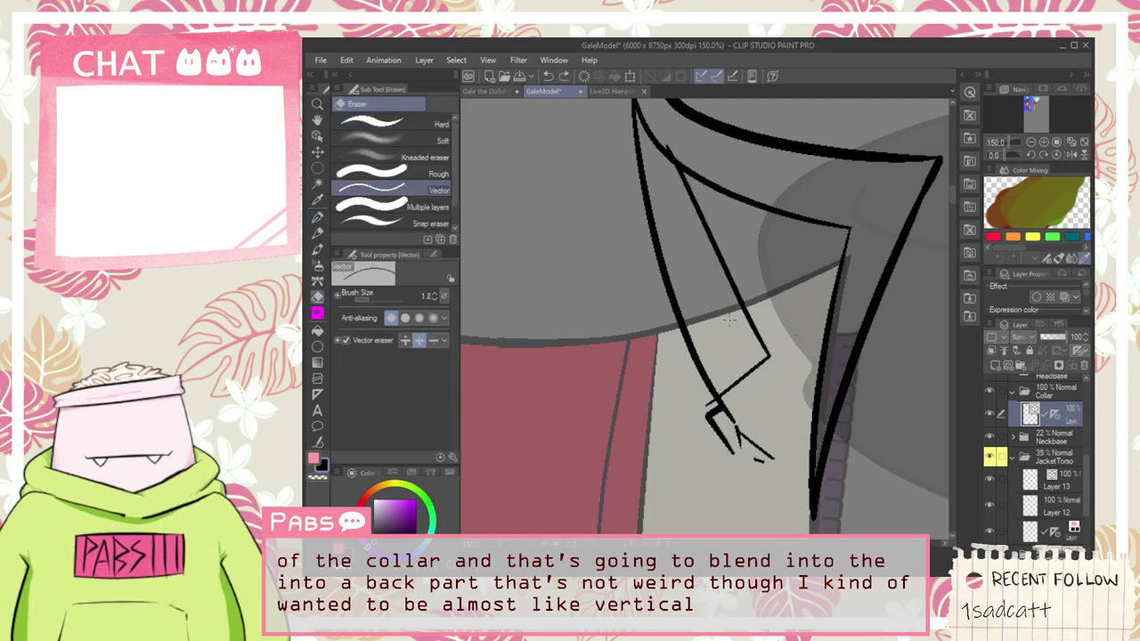
pyautogui.hotkey('ctrl', 'z')
pyautogui.hotkey('ctrl', 'z')
pyautogui.hotkey('ctrl', 'z')
pyautogui.press('p')
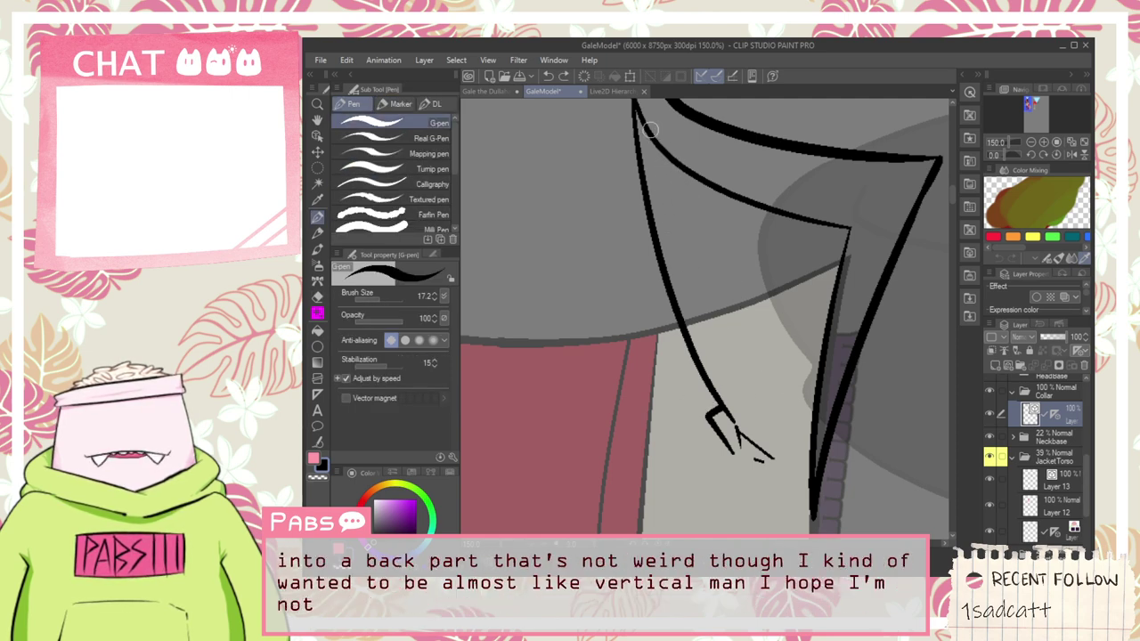
# Step: Try to draw a narrow triangular panel along the collar's outer edge with a second steep line beside it
pyautogui.scroll(-3, 666, 147)
pyautogui.press('space')
pyautogui.moveTo(675, 178); pyautogui.dragTo(721, 316)
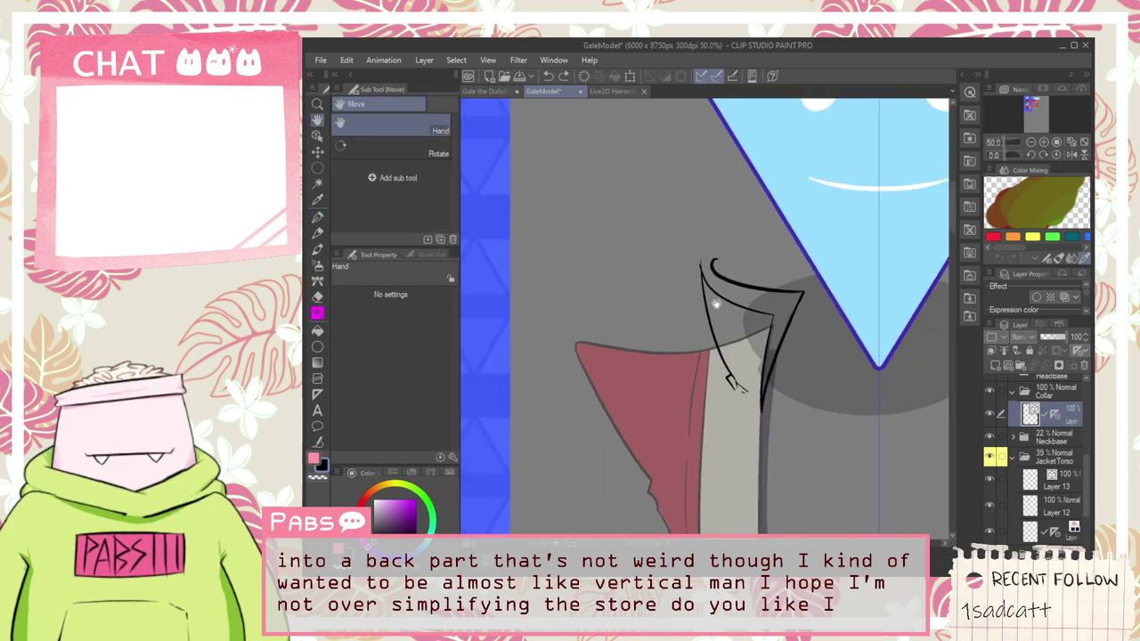
pyautogui.scroll(3, 708, 285)
pyautogui.press('e')
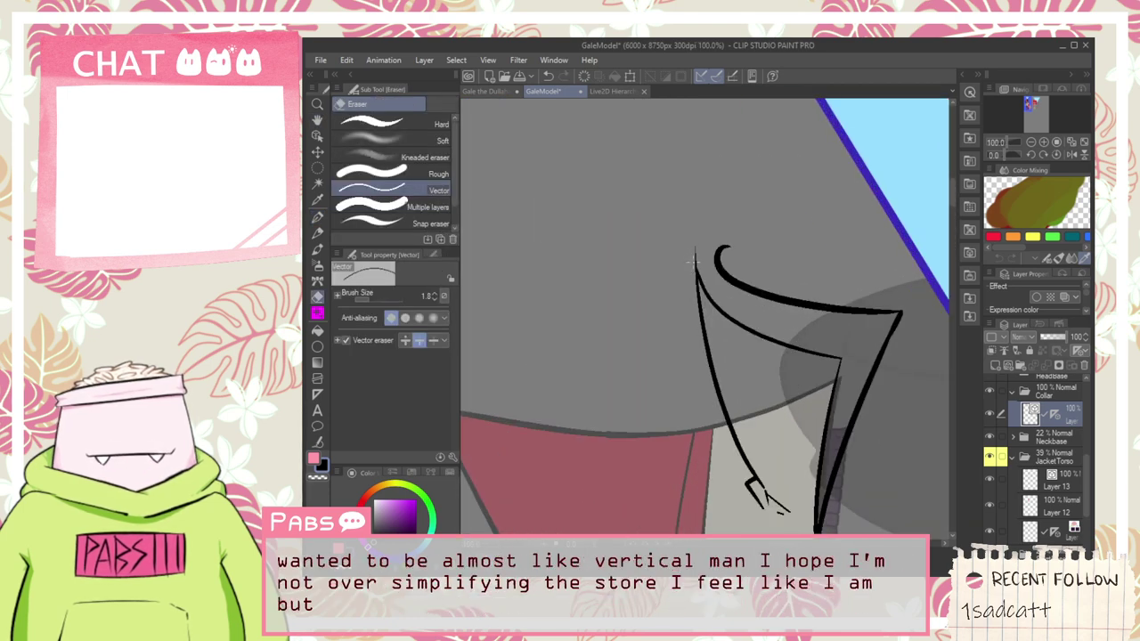
pyautogui.scroll(-2, 694, 264)
pyautogui.scroll(3, 720, 320)
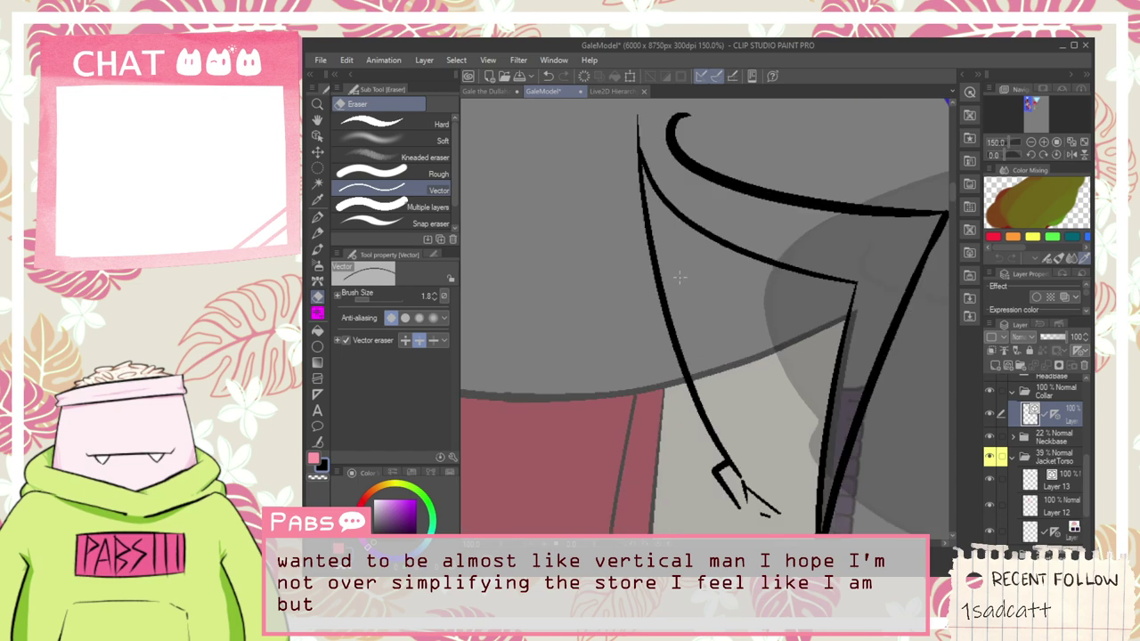
pyautogui.press('p')
pyautogui.moveTo(652, 187); pyautogui.dragTo(735, 405)
pyautogui.moveTo(705, 450); pyautogui.dragTo(728, 367)
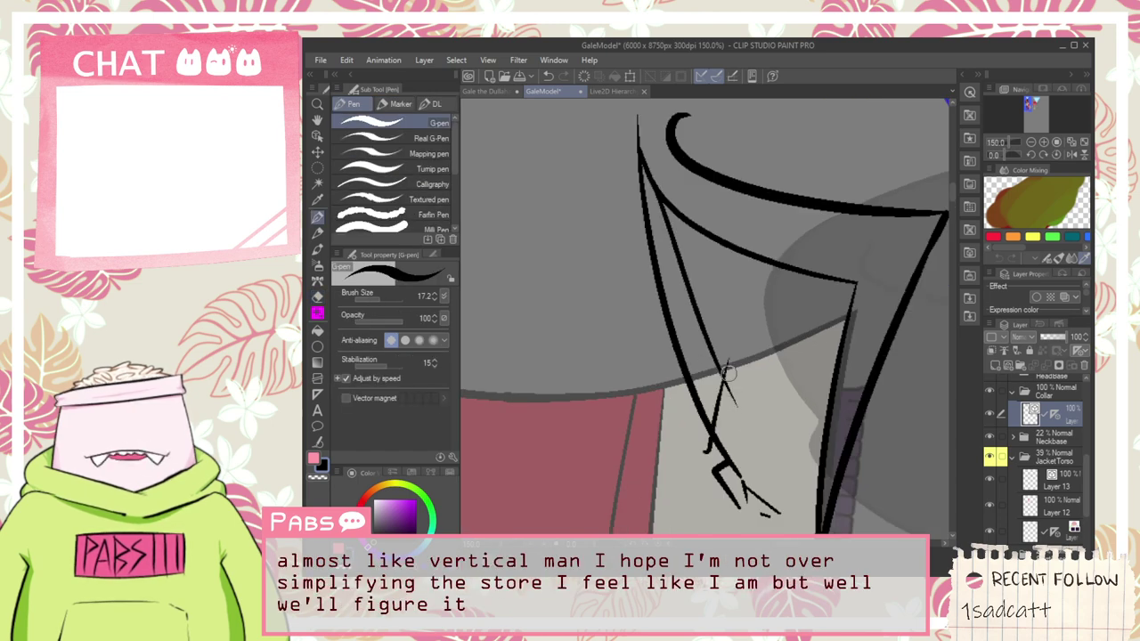
pyautogui.hotkey('ctrl', 'z')
pyautogui.moveTo(715, 468)
pyautogui.mouseDown()
pyautogui.moveTo(720, 368)
pyautogui.moveTo(729, 421)
pyautogui.mouseUp()
pyautogui.press('e')
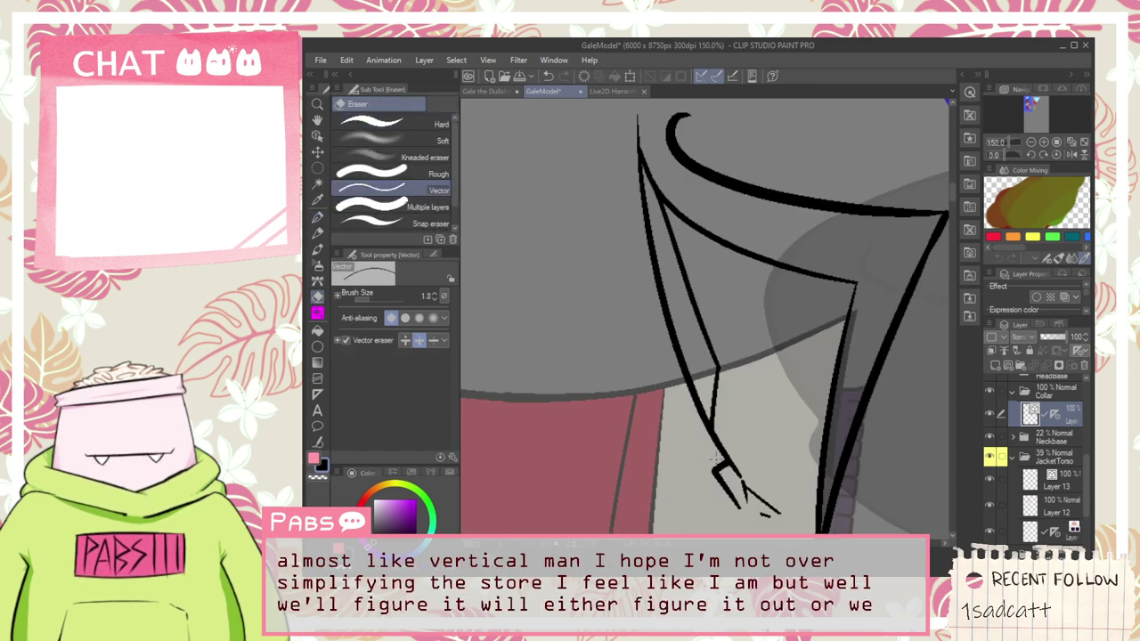
pyautogui.press('p')
pyautogui.moveTo(717, 256); pyautogui.dragTo(742, 454)
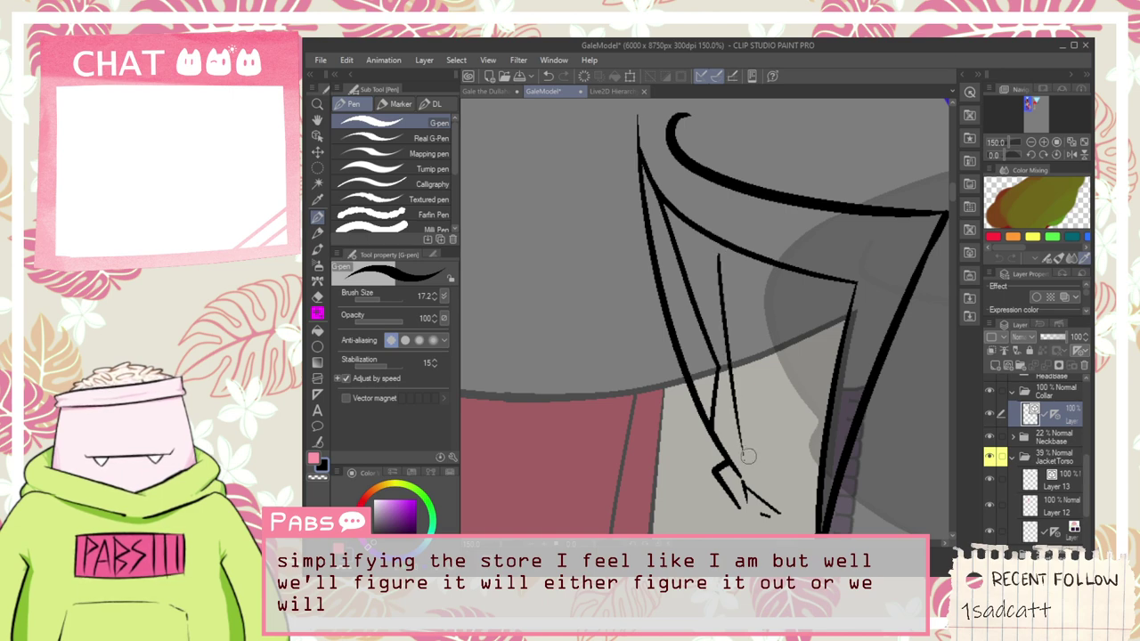
pyautogui.hotkey('ctrl', 'z')
pyautogui.hotkey('ctrl', 'z')
pyautogui.hotkey('ctrl', 'z')
pyautogui.hotkey('ctrl', 'z')
pyautogui.hotkey('ctrl', 'z')
# Step: Draw a small triangle against the lower half of the collar's outer edge and trim its overshooting ends
pyautogui.moveTo(645, 245); pyautogui.dragTo(704, 378)
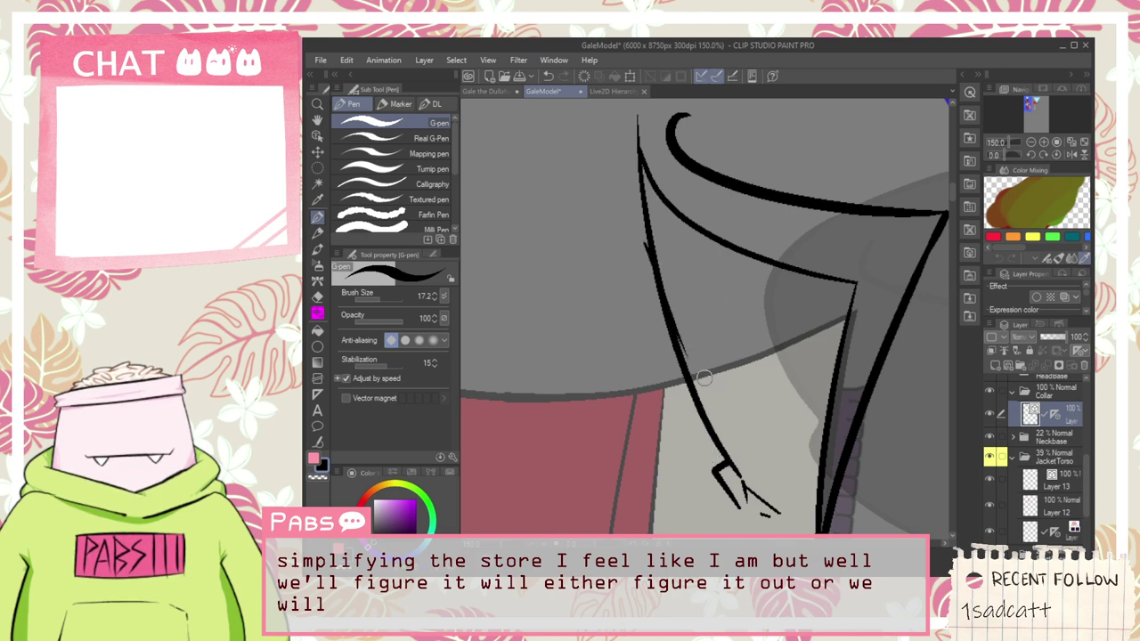
pyautogui.moveTo(646, 265); pyautogui.dragTo(700, 365)
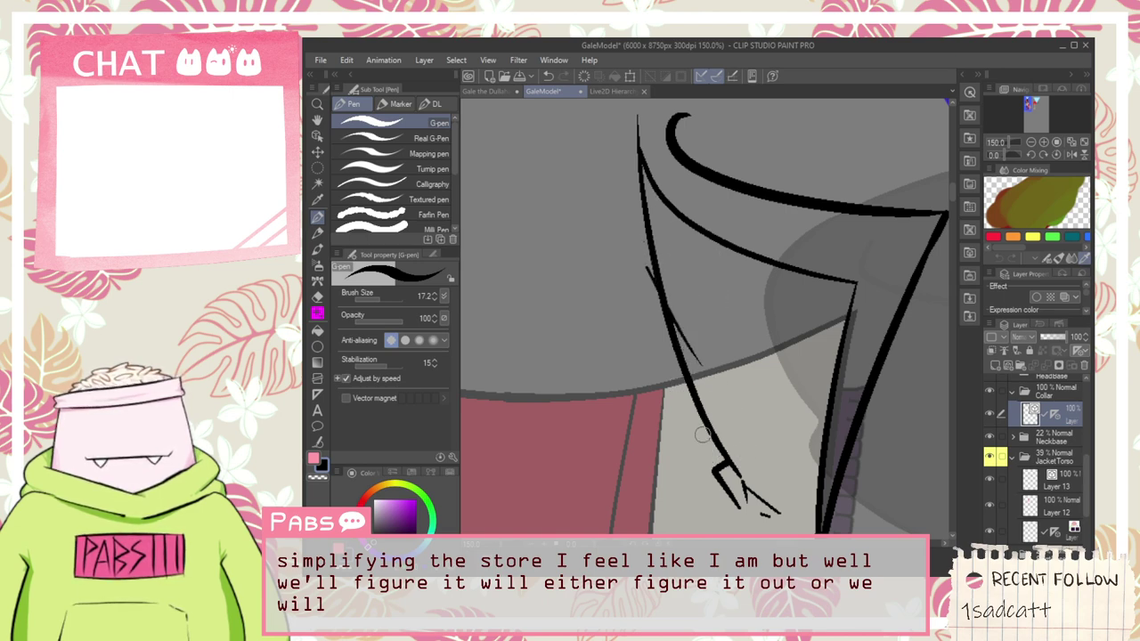
pyautogui.moveTo(702, 434); pyautogui.dragTo(701, 340)
pyautogui.press('e')
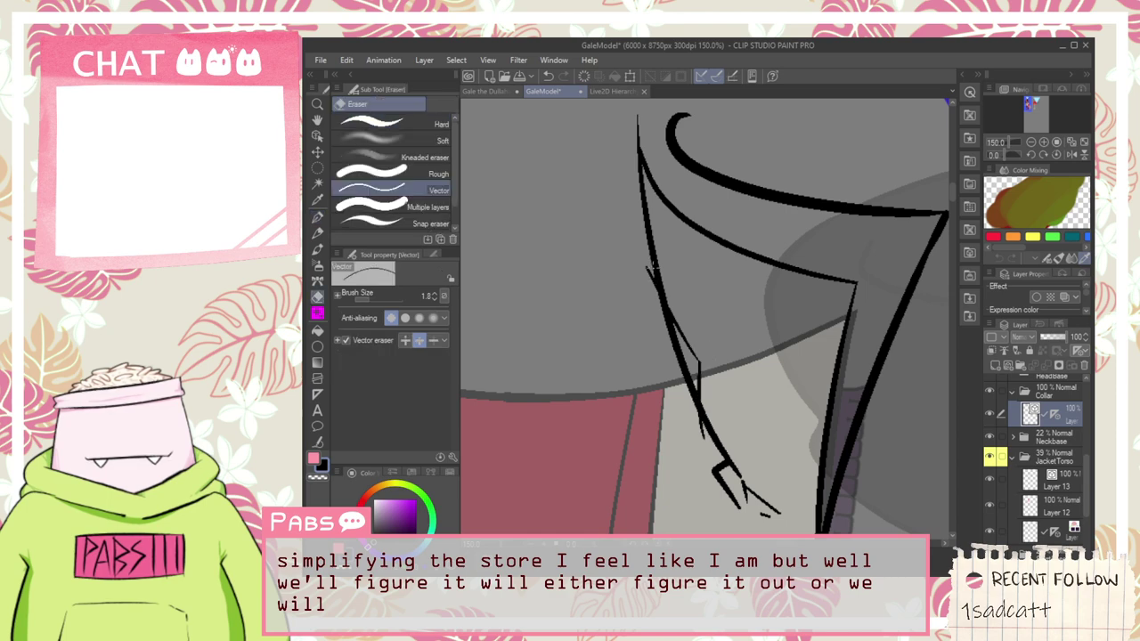
# Step: Draw a large triangle on the collar panel with two lines fanning down from the fold curve and a line joining their lower ends
pyautogui.press('p')
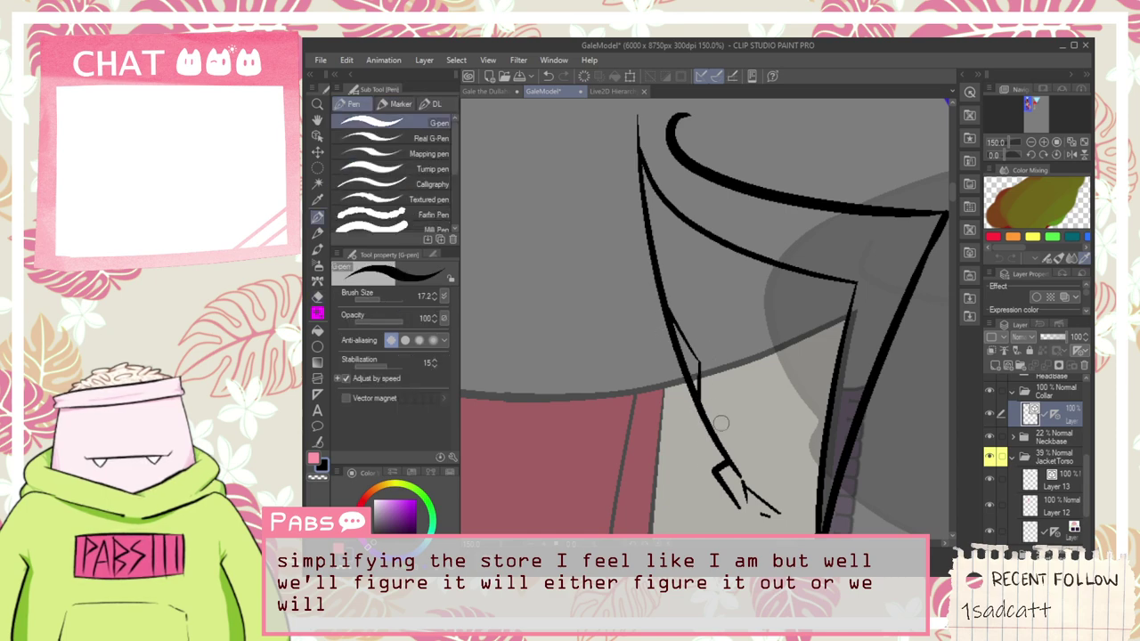
pyautogui.moveTo(720, 441)
pyautogui.mouseDown()
pyautogui.moveTo(703, 263)
pyautogui.moveTo(720, 440)
pyautogui.mouseUp()
pyautogui.hotkey('ctrl', 'z')
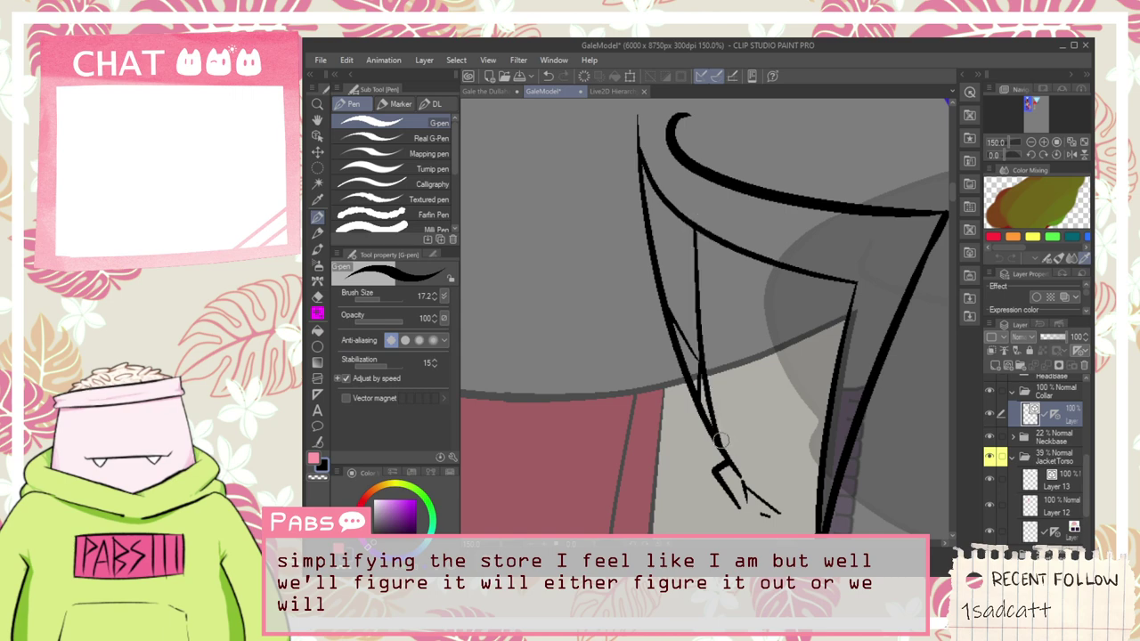
pyautogui.moveTo(694, 231); pyautogui.dragTo(795, 452)
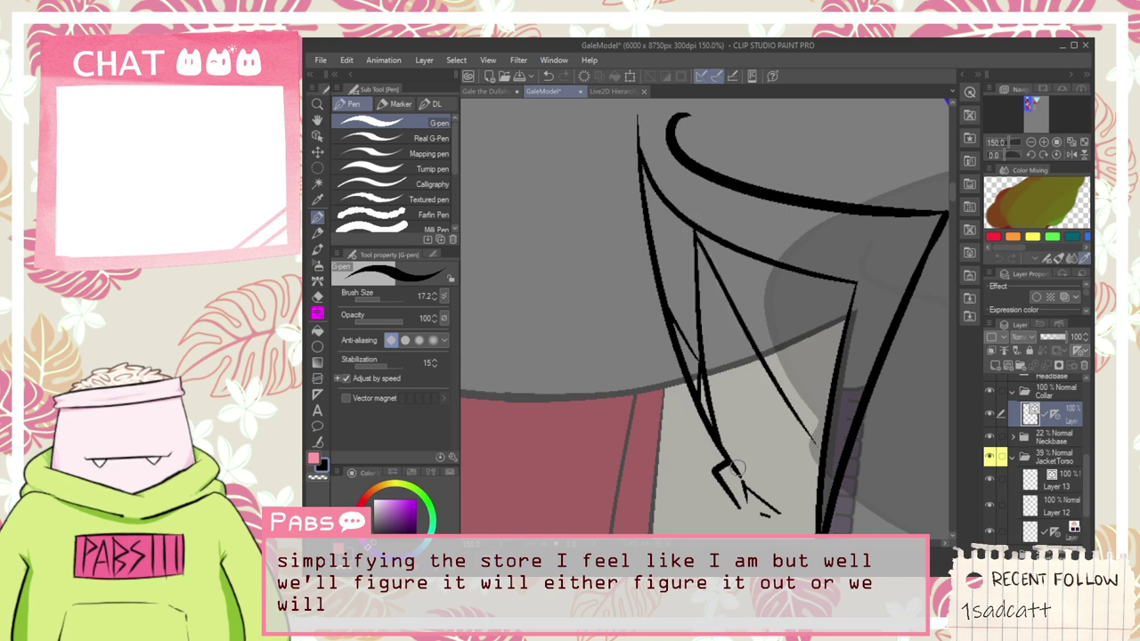
pyautogui.moveTo(728, 468); pyautogui.dragTo(824, 451)
pyautogui.hotkey('ctrl', 'z')
pyautogui.moveTo(721, 464); pyautogui.dragTo(820, 448)
pyautogui.press('e')
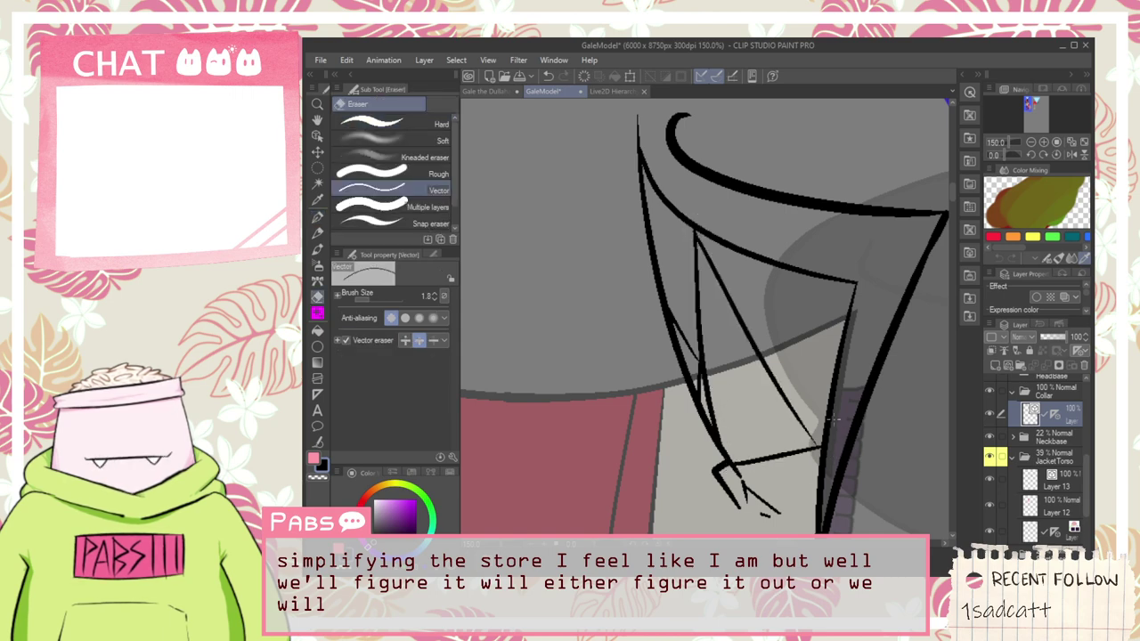
# Step: Examine the collar's size and triangle pattern against the head, the jacket and the reference character
pyautogui.scroll(-8, 833, 420)
pyautogui.press('h')
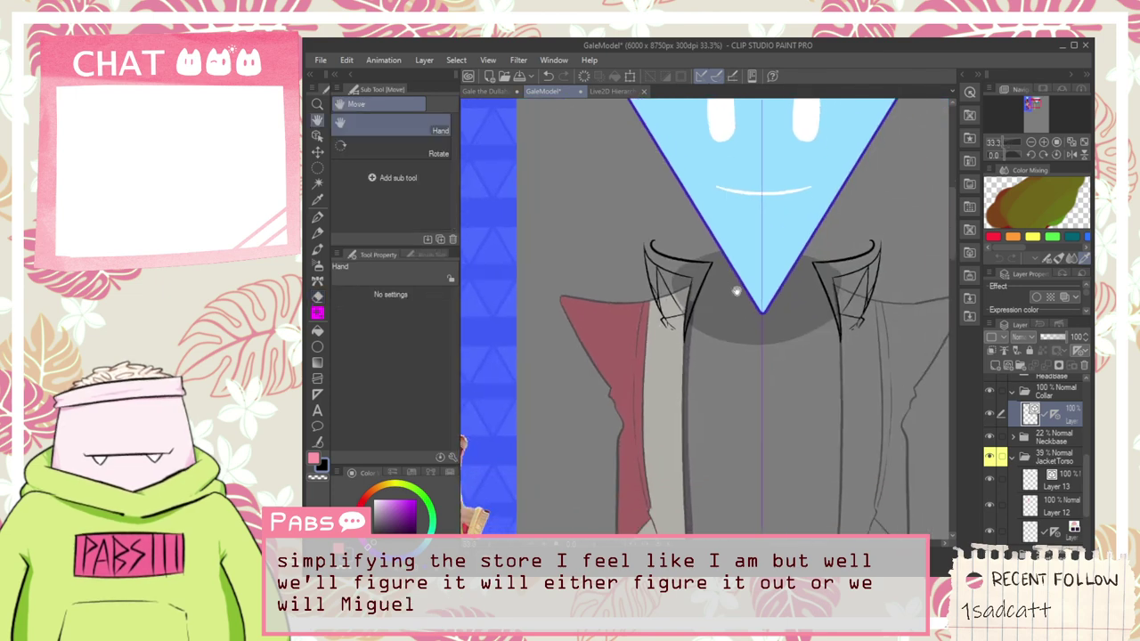
pyautogui.scroll(3, 655, 238)
pyautogui.scroll(-4, 673, 255)
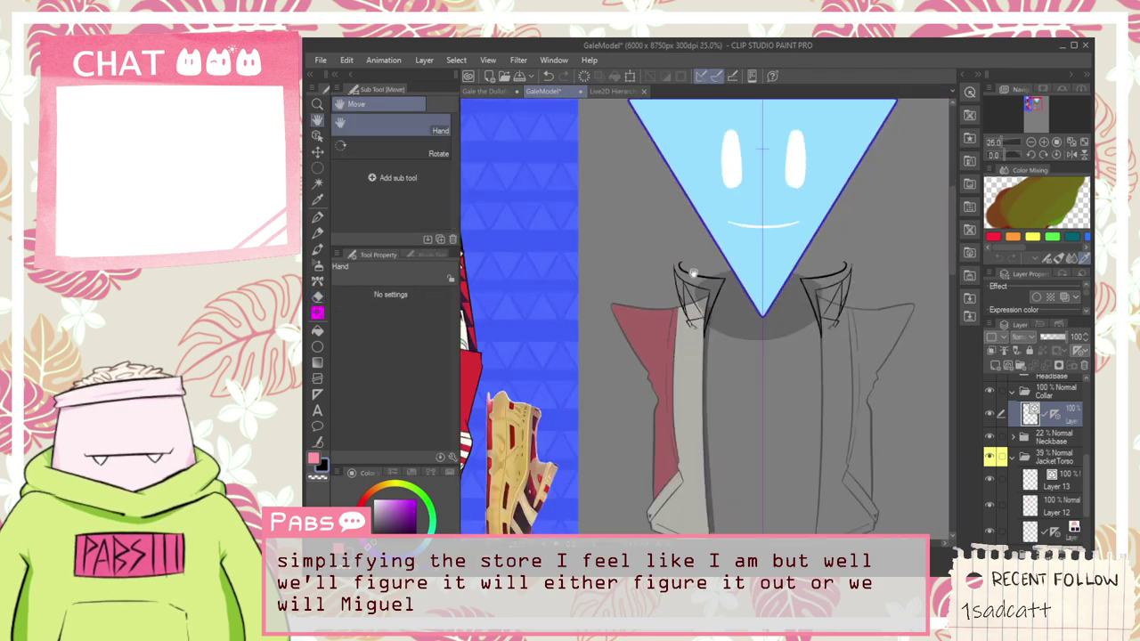
pyautogui.moveTo(669, 311); pyautogui.dragTo(724, 287)
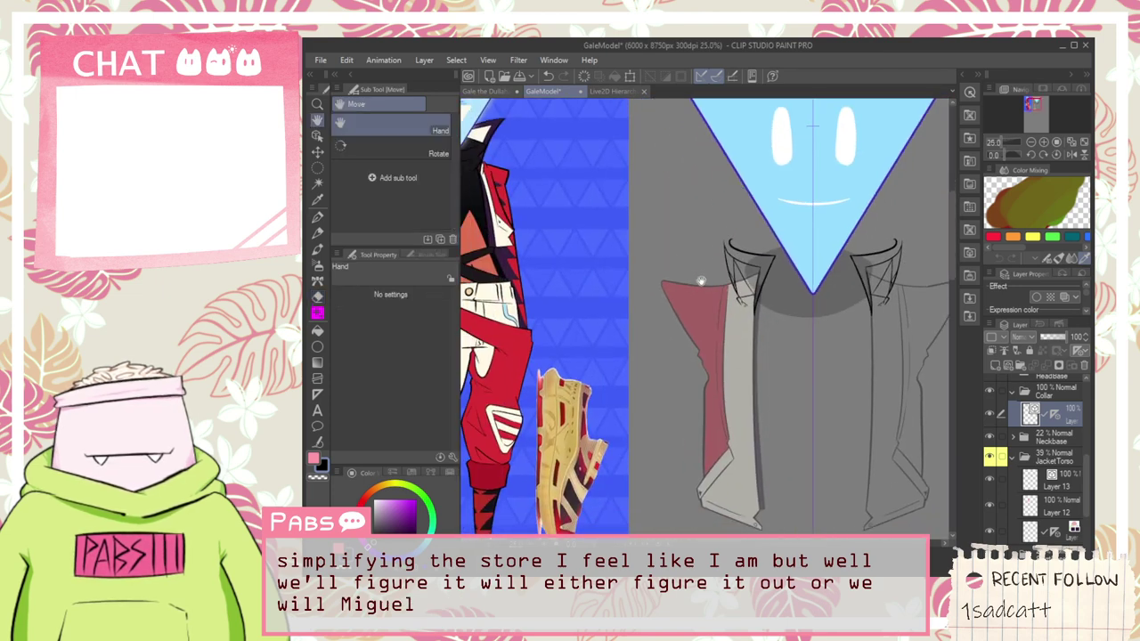
pyautogui.scroll(4, 712, 265)
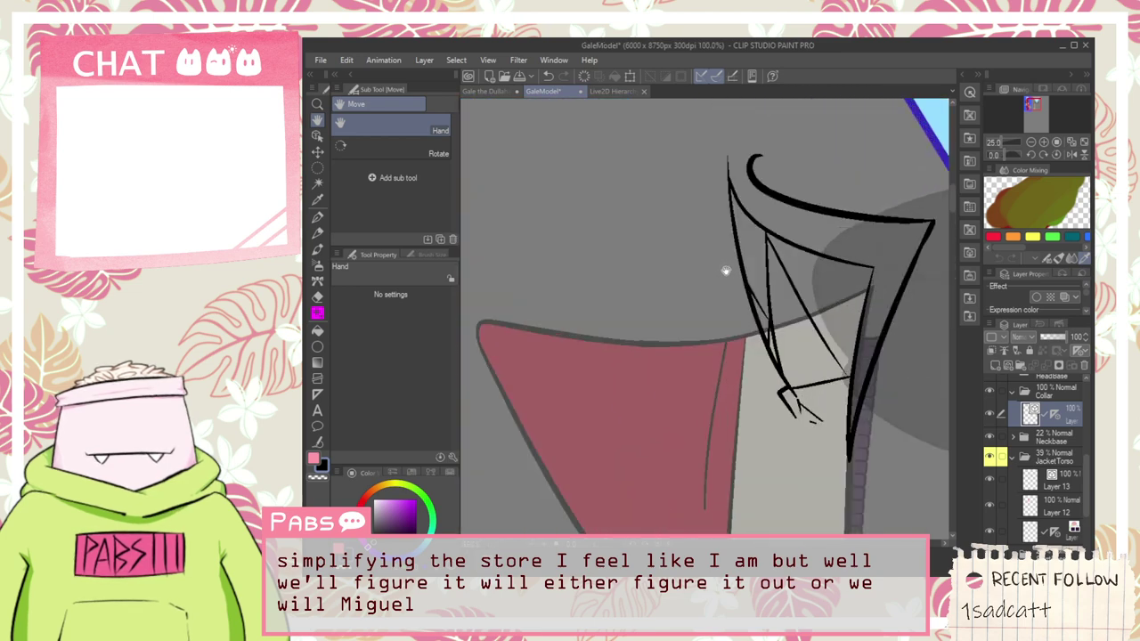
pyautogui.scroll(-3, 730, 278)
pyautogui.moveTo(845, 321); pyautogui.dragTo(763, 322)
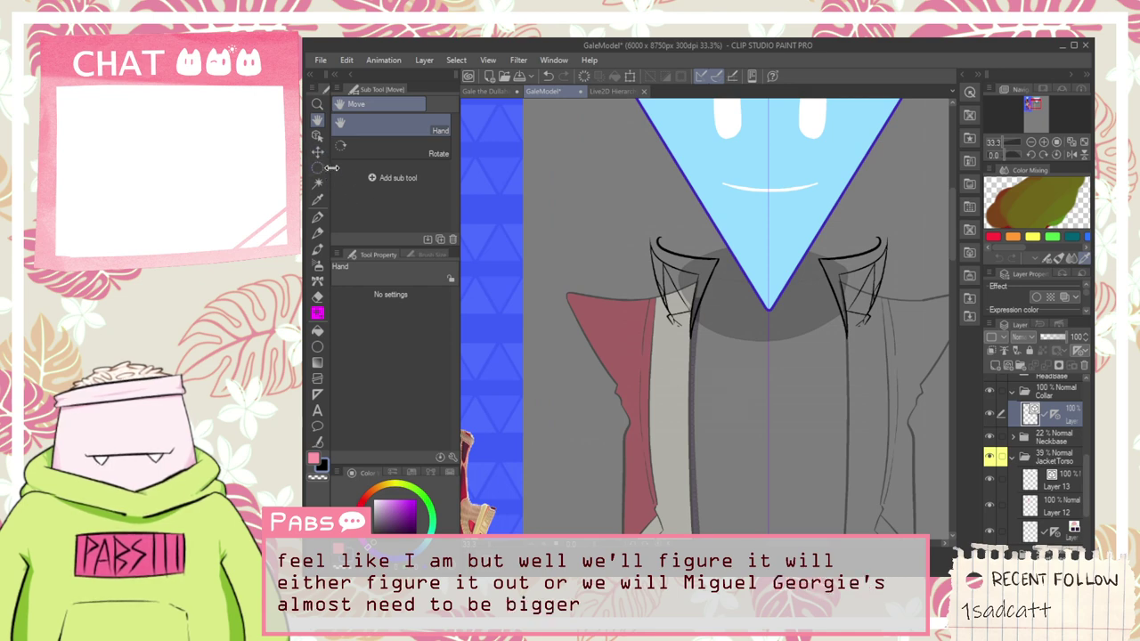
pyautogui.scroll(-5, 533, 245)
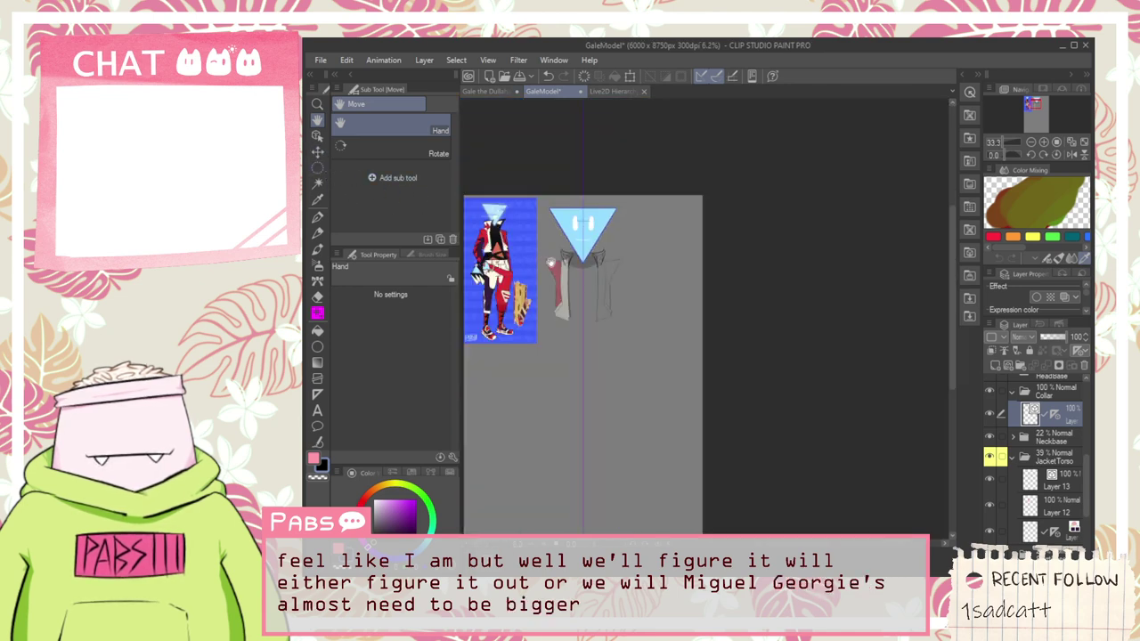
pyautogui.scroll(6, 538, 233)
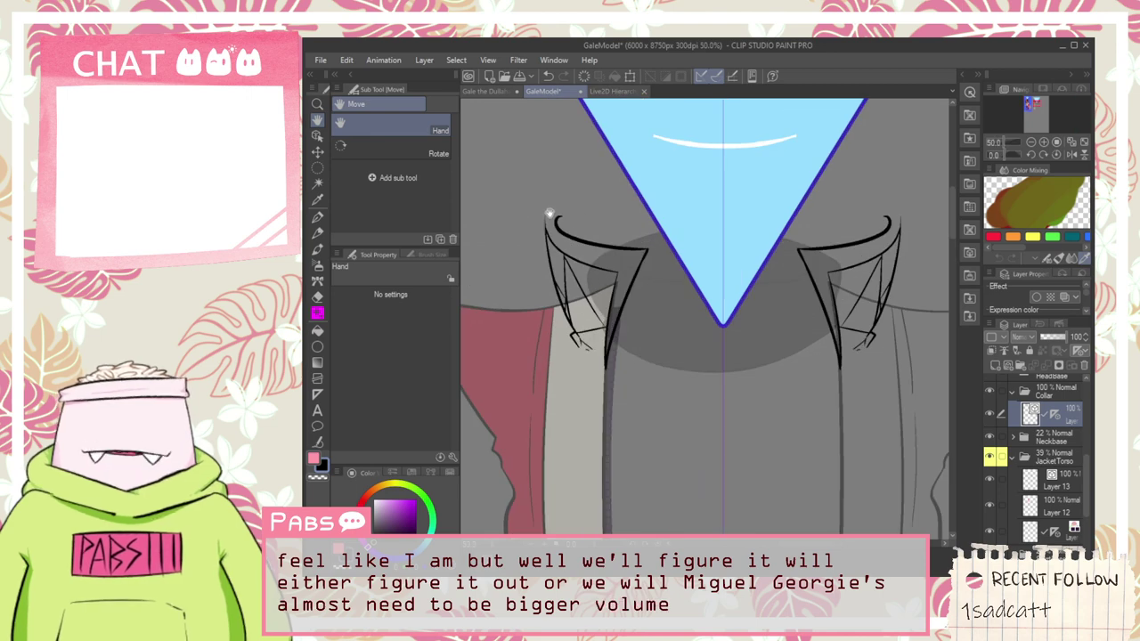
# Step: Put the collar line-art layer into a new folder named FrontCollar inside the Collar folder
pyautogui.moveTo(772, 272); pyautogui.dragTo(787, 347)
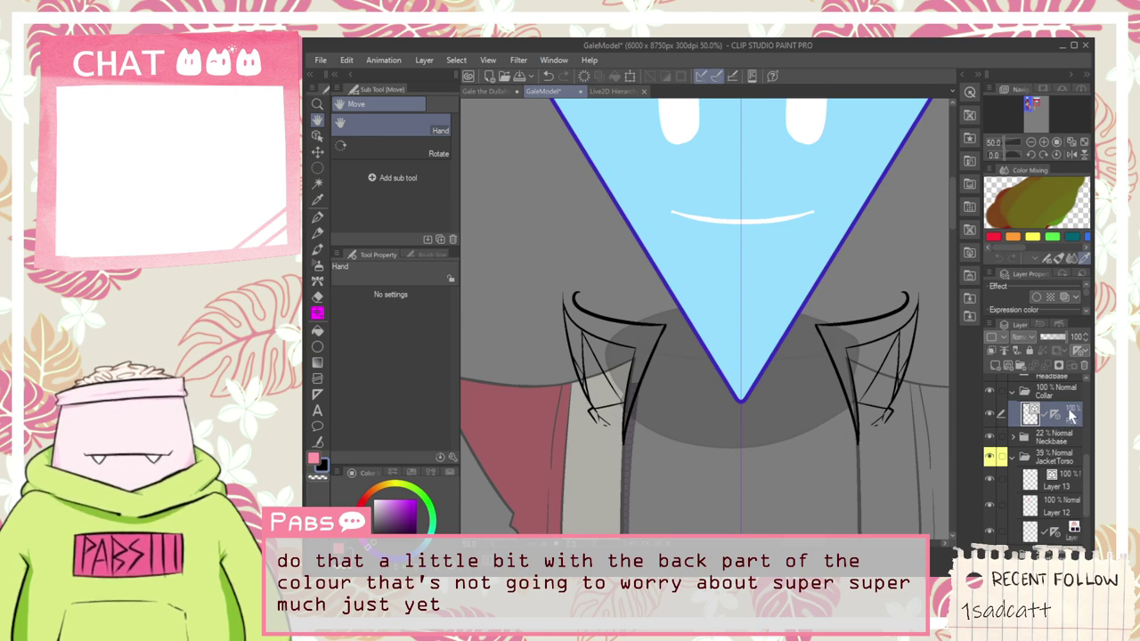
pyautogui.click(1020, 366)
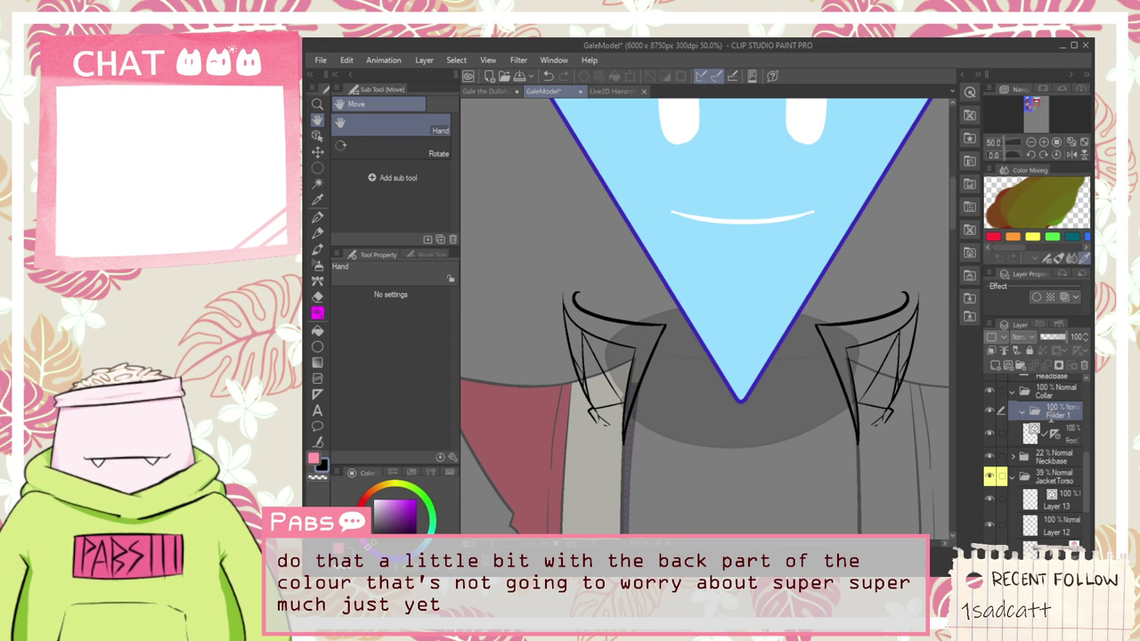
pyautogui.click(1073, 432)
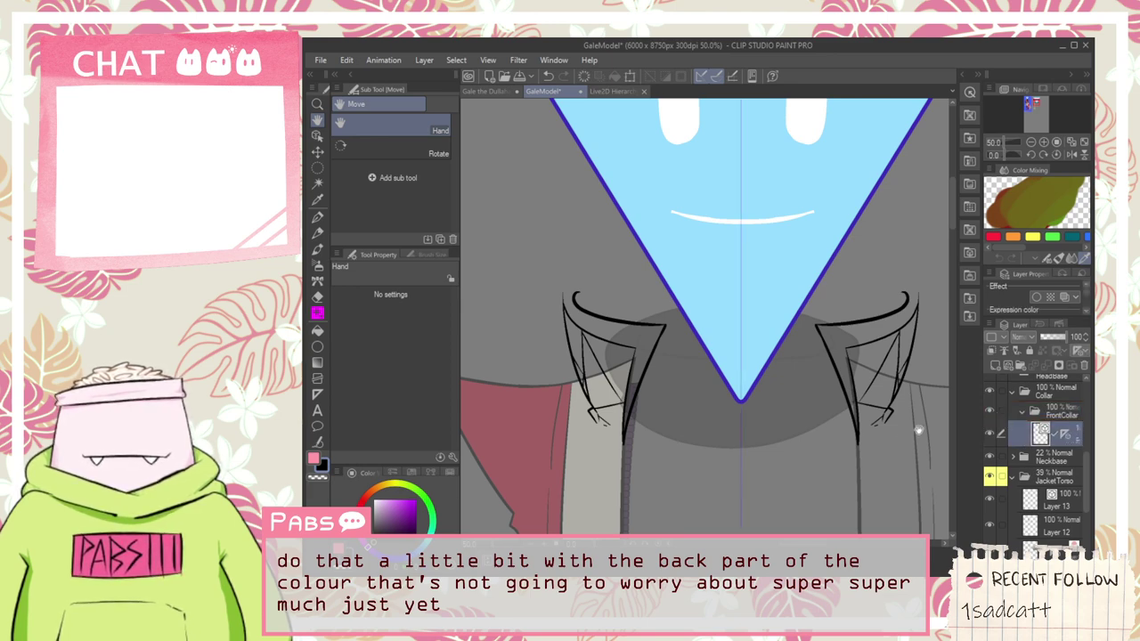
# Step: Sample the cream from the reference character's jacket and add a new layer beneath the line art in the FrontCollar folder
pyautogui.scroll(-3, 726, 346)
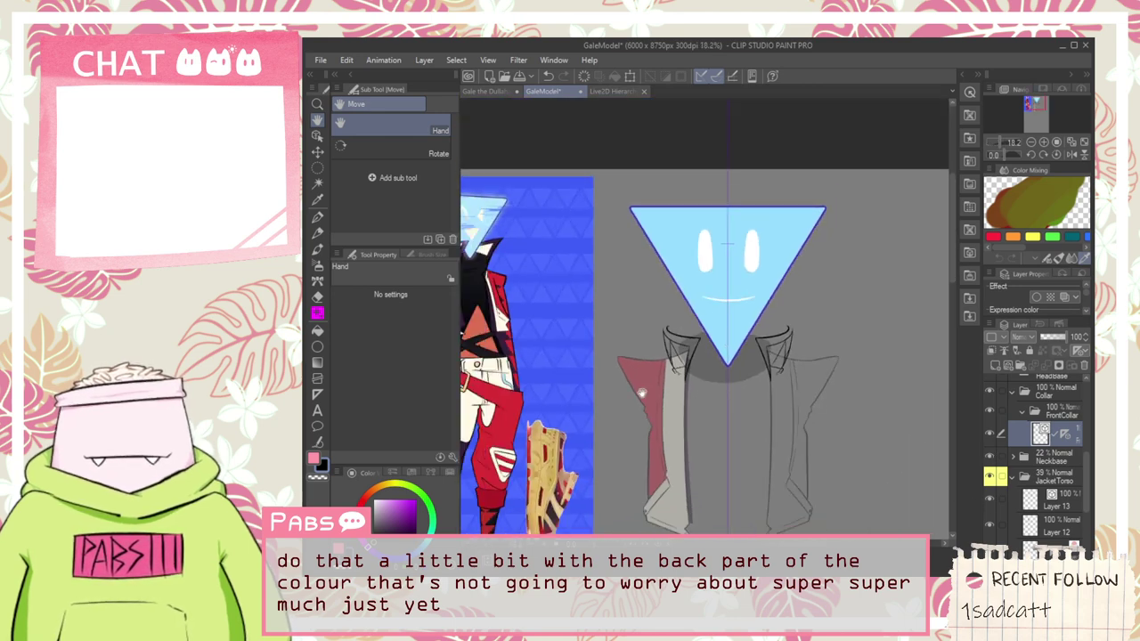
pyautogui.scroll(2, 644, 395)
pyautogui.scroll(-1, 711, 414)
pyautogui.moveTo(549, 378)
pyautogui.mouseDown()
pyautogui.moveTo(796, 421)
pyautogui.moveTo(757, 454)
pyautogui.moveTo(612, 368)
pyautogui.mouseUp()
pyautogui.scroll(1, 623, 326)
pyautogui.click(648, 351)
pyautogui.scroll(-1, 656, 365)
pyautogui.scroll(3, 793, 396)
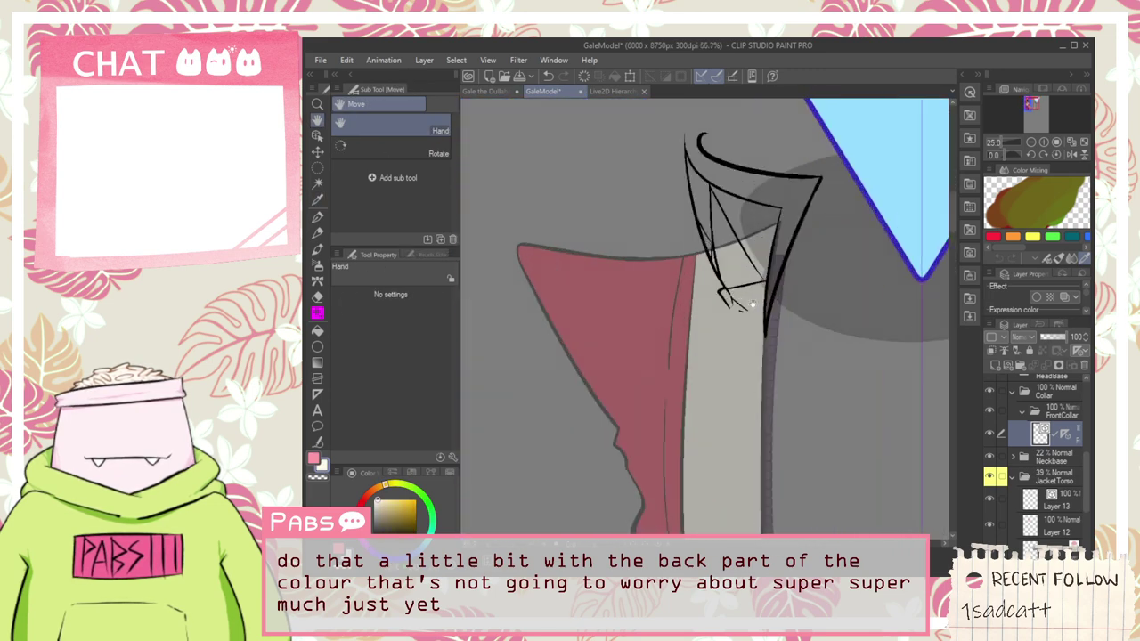
pyautogui.scroll(3, 752, 306)
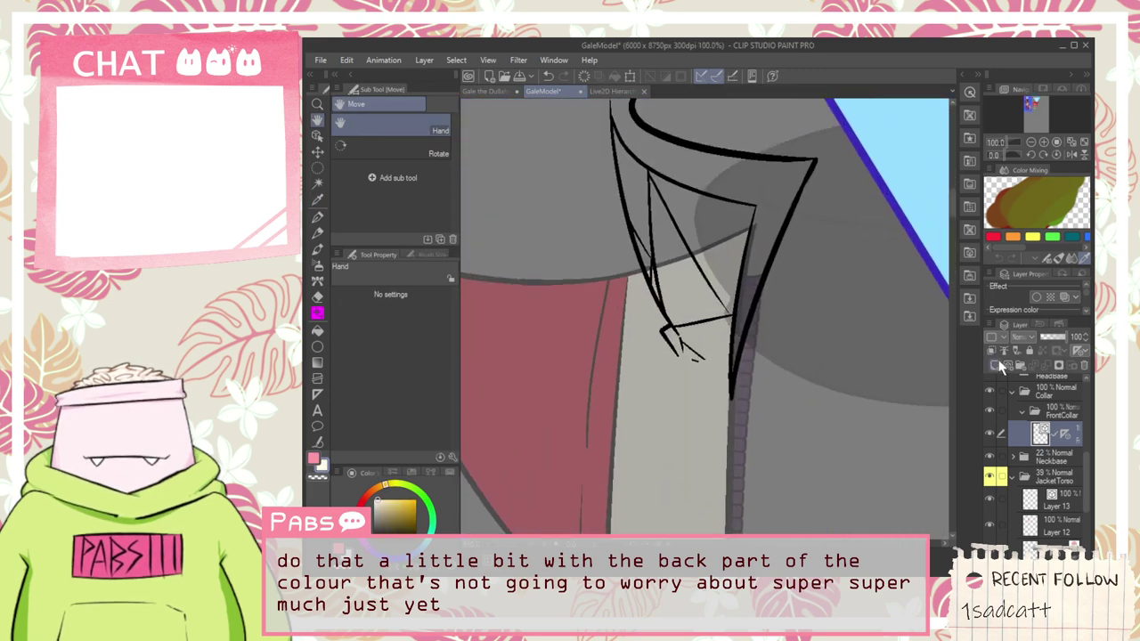
pyautogui.click(997, 363)
pyautogui.moveTo(1040, 466); pyautogui.dragTo(1045, 427)
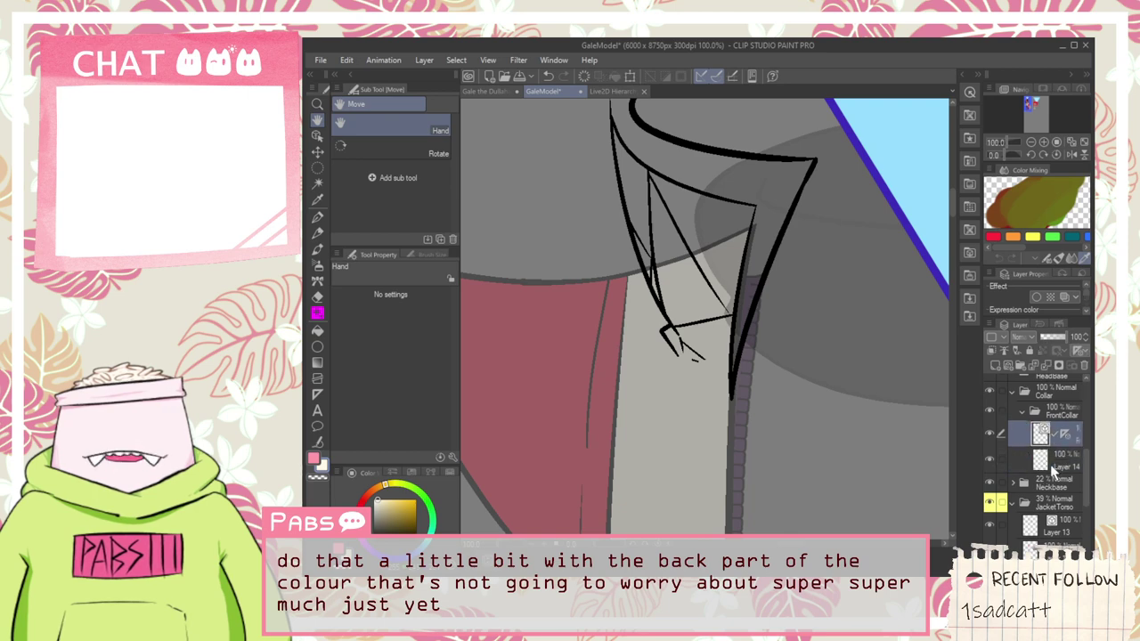
pyautogui.click(1049, 466)
# Step: Close the collar's open lower edge with a cream G-pen stroke and fill the bottom section with cream
pyautogui.scroll(2, 691, 351)
pyautogui.press('p')
pyautogui.moveTo(657, 367)
pyautogui.mouseDown()
pyautogui.moveTo(759, 417)
pyautogui.moveTo(770, 438)
pyautogui.mouseUp()
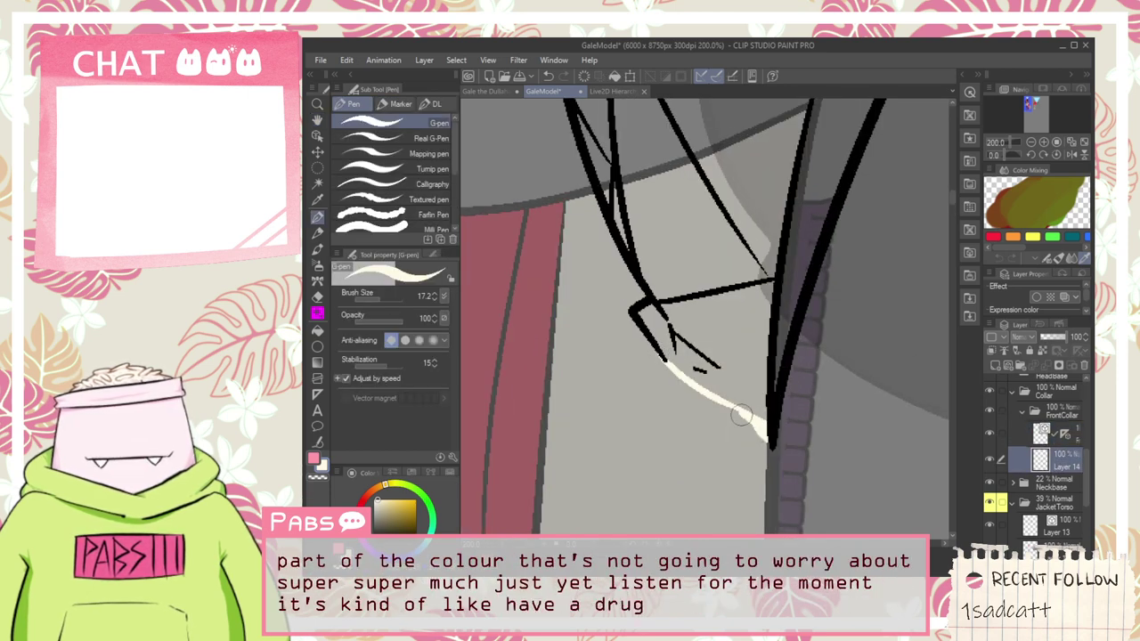
pyautogui.press('g')
pyautogui.click(699, 368)
pyautogui.scroll(-1, 749, 304)
pyautogui.press('space')
pyautogui.moveTo(746, 307); pyautogui.dragTo(735, 397)
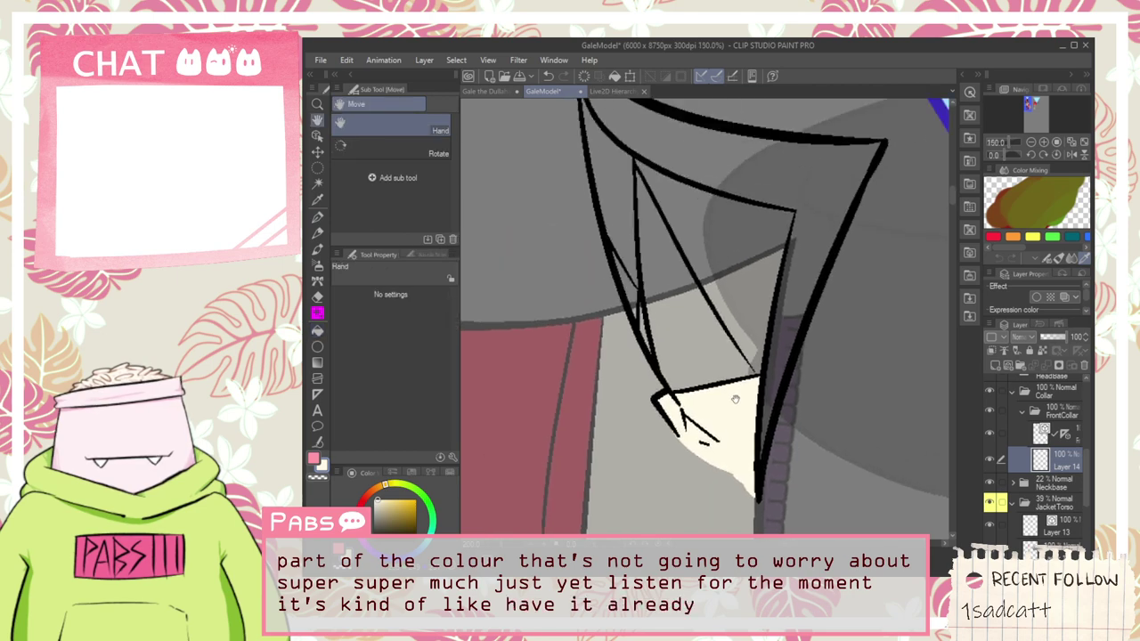
# Step: Fill the collar panel sections around the large triangle with cream, including the narrow sliver near the outer edge
pyautogui.click(759, 333)
pyautogui.click(747, 339)
pyautogui.click(727, 260)
pyautogui.click(713, 261)
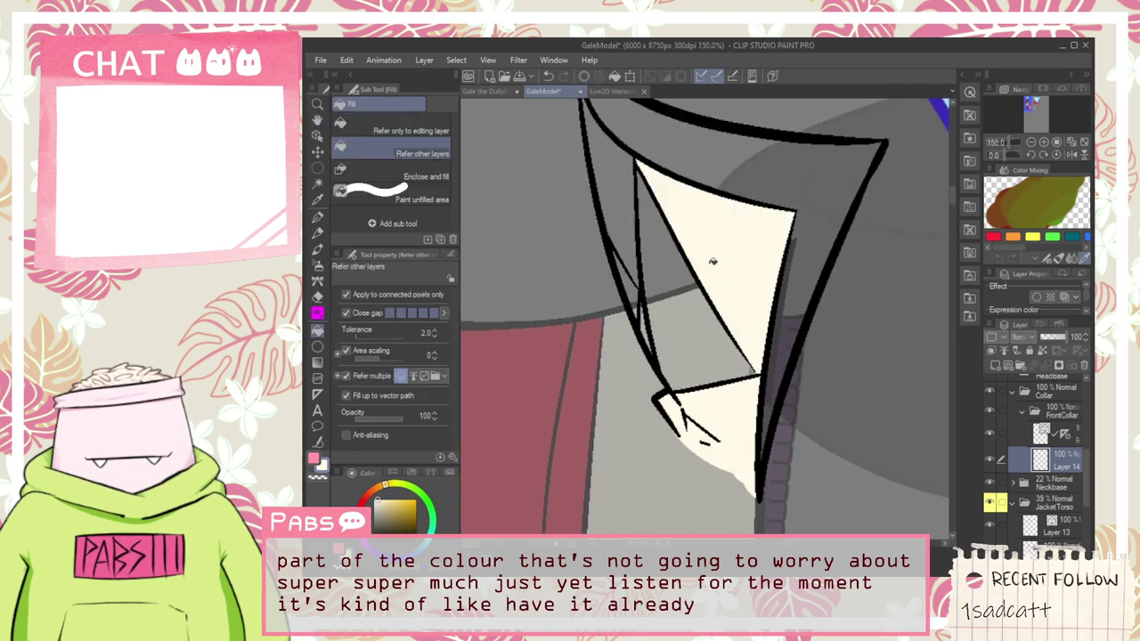
pyautogui.scroll(-1, 772, 291)
pyautogui.click(660, 228)
pyautogui.scroll(1, 667, 228)
pyautogui.scroll(1, 692, 347)
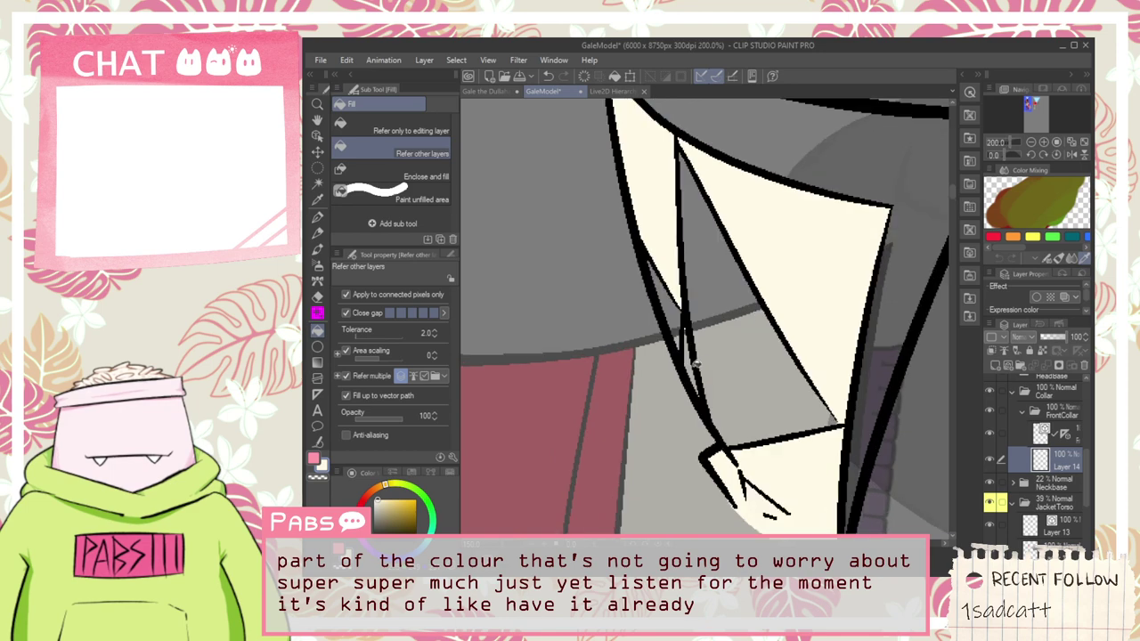
pyautogui.click(691, 359)
pyautogui.scroll(2, 688, 342)
pyautogui.scroll(-6, 676, 327)
# Step: Sample the red from the reference character as the drawing colour for the collar triangles
pyautogui.press('space')
pyautogui.moveTo(583, 322); pyautogui.dragTo(718, 389)
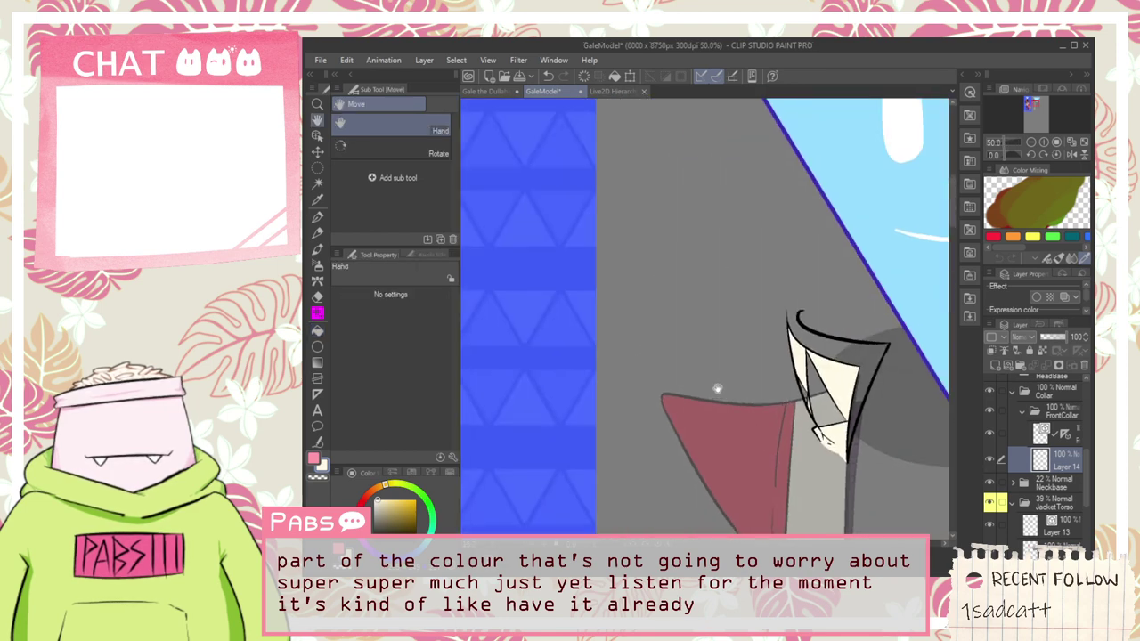
pyautogui.moveTo(552, 374); pyautogui.dragTo(933, 379)
pyautogui.keyDown('alt'); pyautogui.click(622, 197); pyautogui.keyUp('alt')
pyautogui.scroll(-2, 622, 197)
pyautogui.press('space')
pyautogui.moveTo(868, 294); pyautogui.dragTo(582, 250)
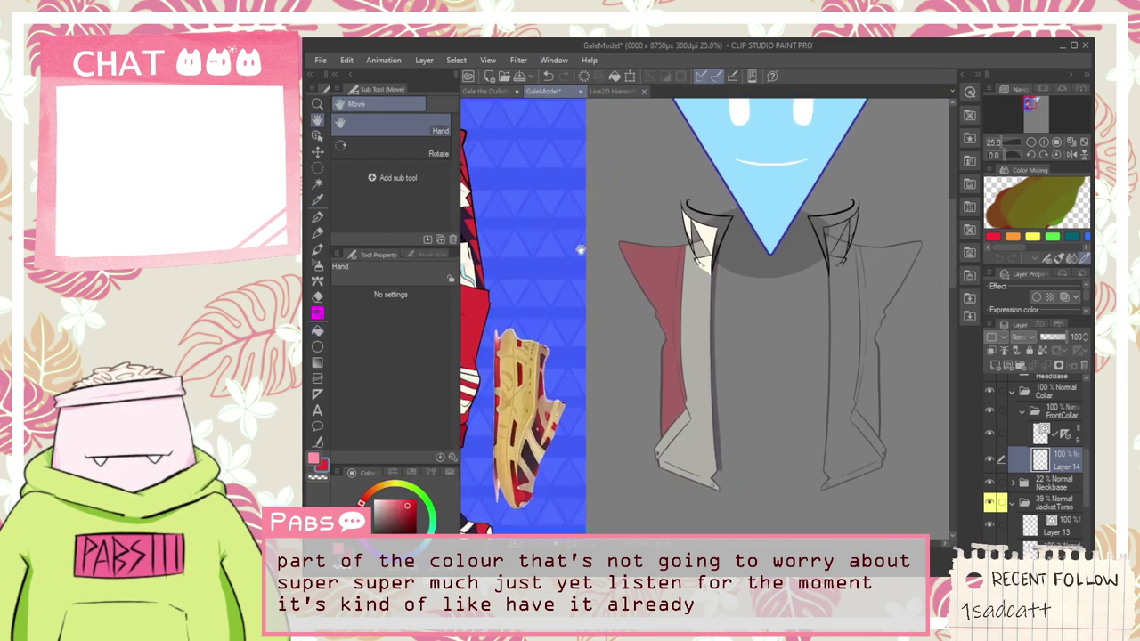
# Step: Fill the large triangle and the small outer-edge triangle on the collar panel with red, including leftover gaps in their corners
pyautogui.scroll(2, 676, 229)
pyautogui.scroll(3, 674, 229)
pyautogui.click(691, 228)
pyautogui.click(728, 229)
pyautogui.scroll(1, 717, 237)
pyautogui.click(725, 242)
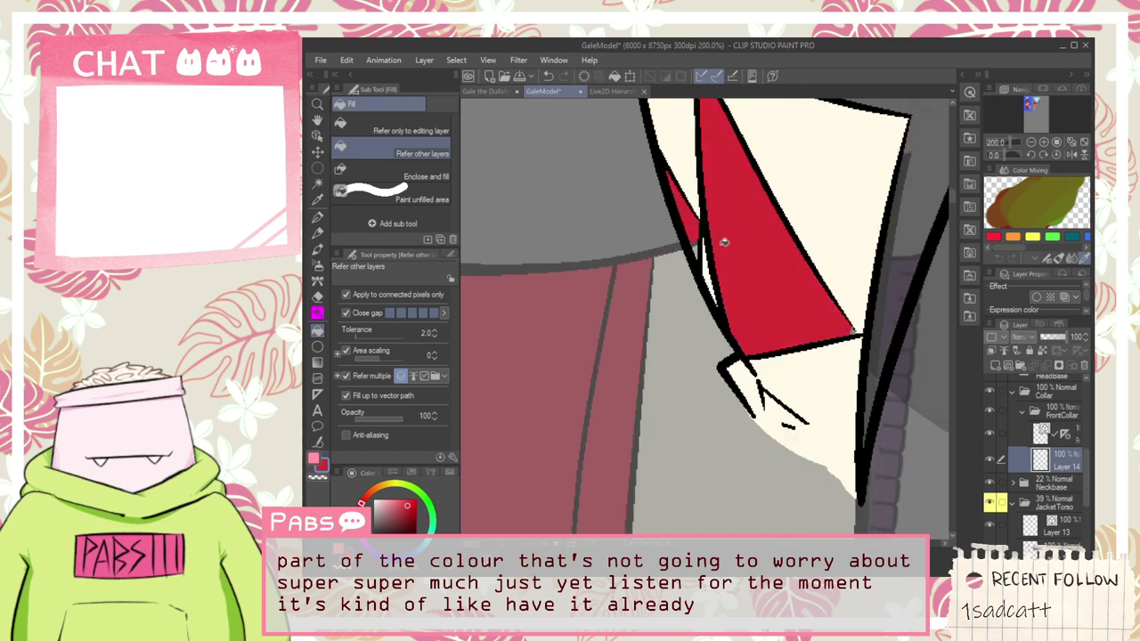
pyautogui.scroll(2, 711, 249)
pyautogui.click(685, 248)
pyautogui.scroll(-6, 685, 249)
pyautogui.scroll(8, 729, 267)
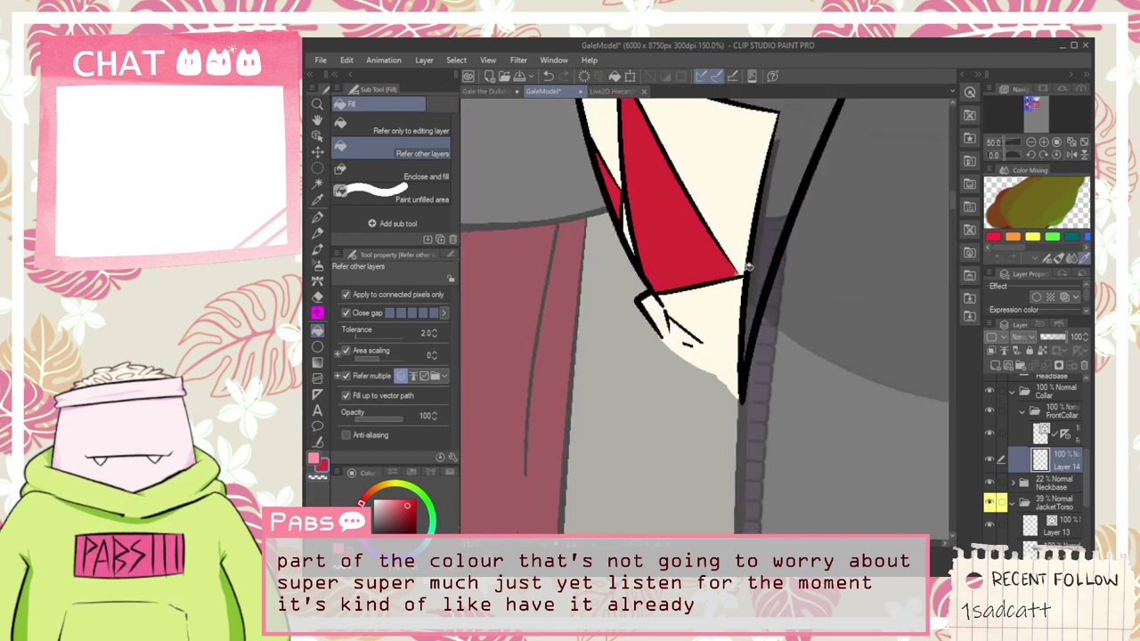
pyautogui.click(718, 270)
pyautogui.scroll(-8, 719, 270)
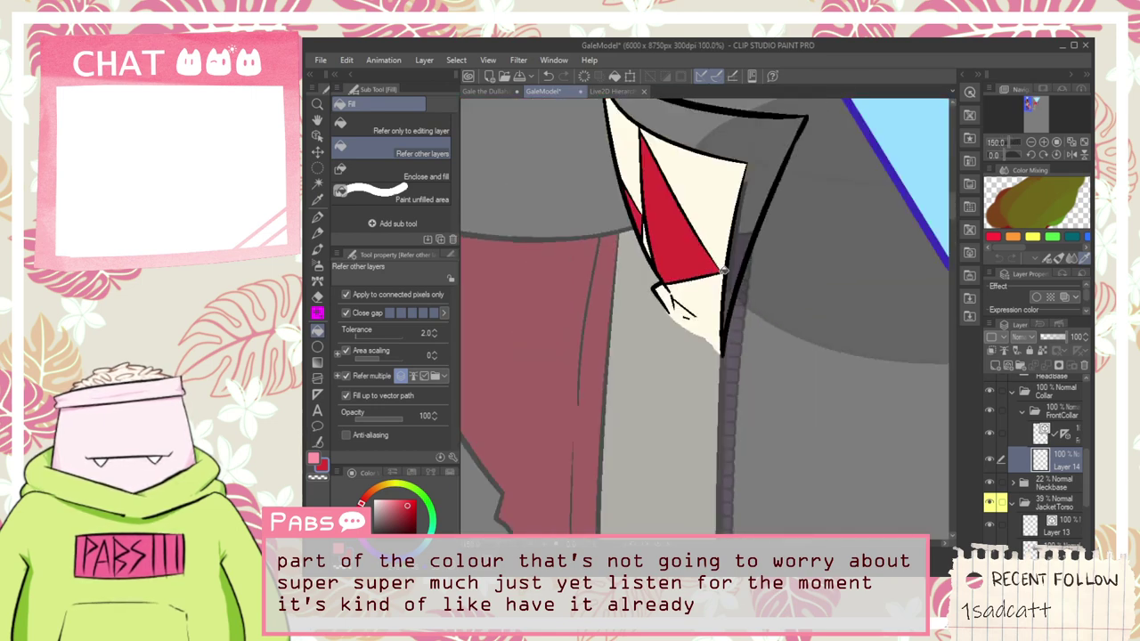
# Step: Sample the dark purple from the reference character's jacket lining for the collar's folded border
pyautogui.press('space')
pyautogui.press('i')
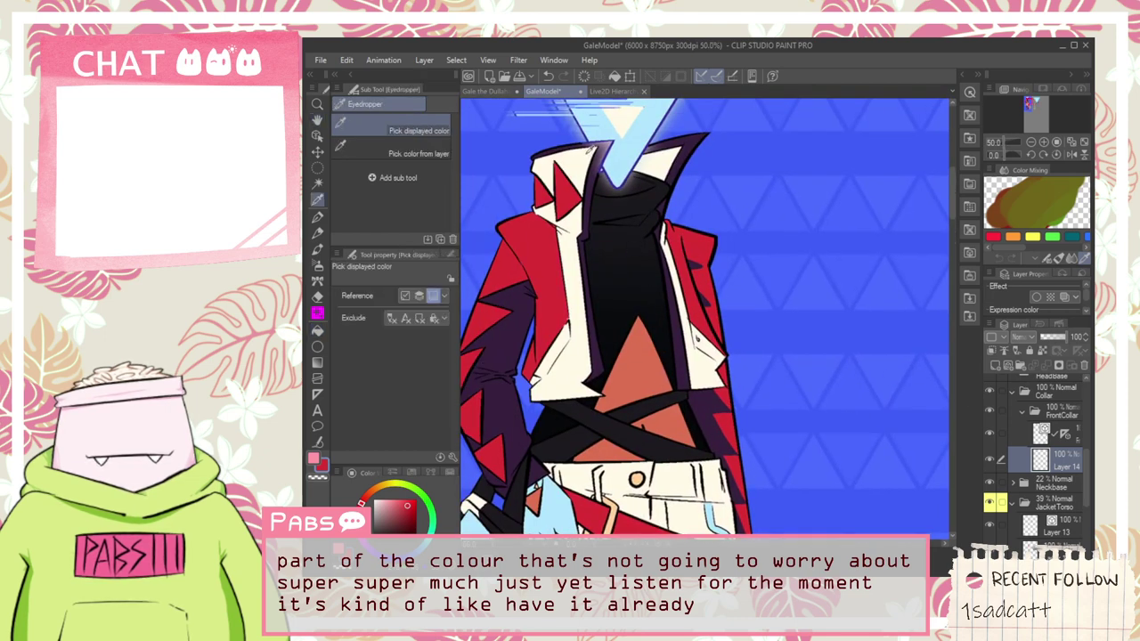
pyautogui.scroll(2, 584, 266)
pyautogui.click(585, 266)
pyautogui.scroll(-3, 585, 266)
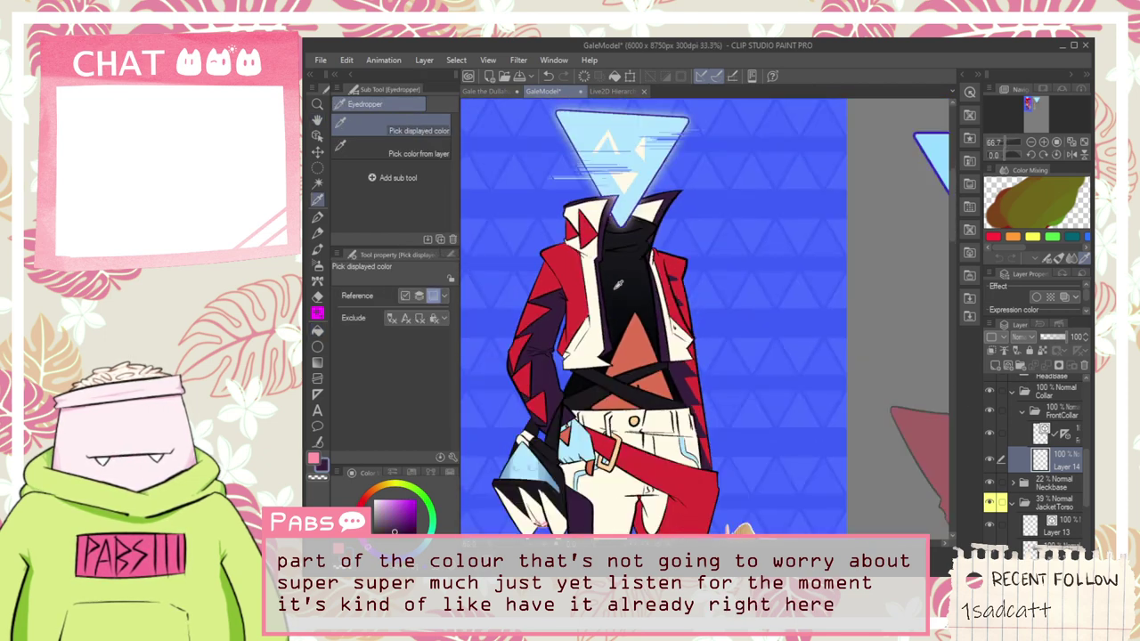
pyautogui.press('space')
pyautogui.moveTo(716, 430); pyautogui.dragTo(669, 446)
pyautogui.scroll(5, 611, 275)
# Step: Close the open upper end of the collar fold with a dark purple stroke and fill the folded border with that colour
pyautogui.press('p')
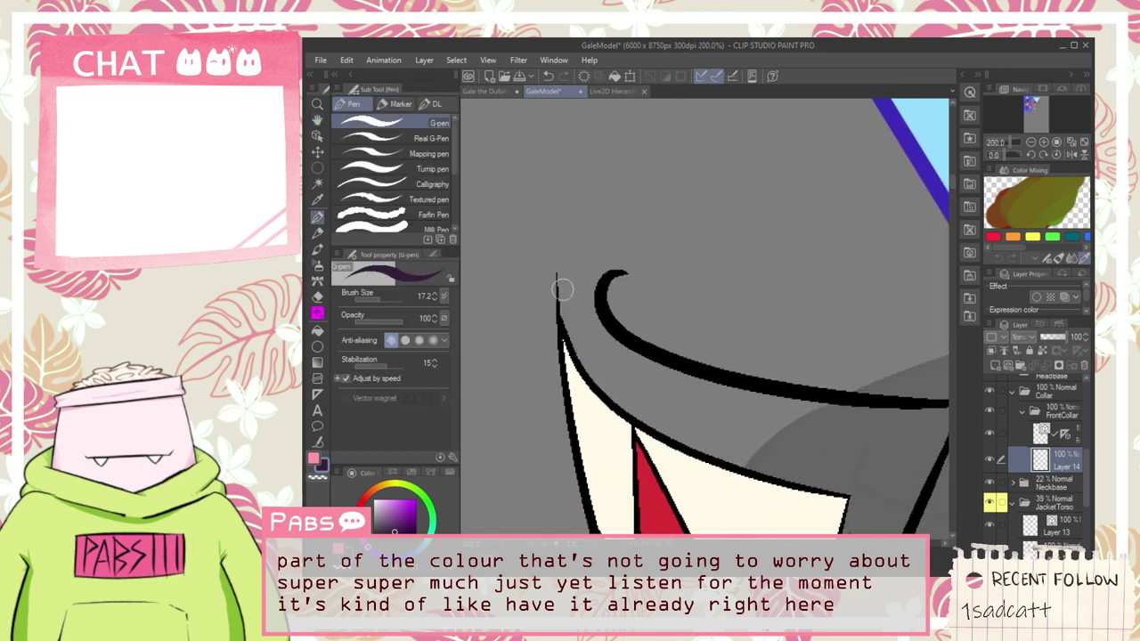
pyautogui.moveTo(557, 268); pyautogui.dragTo(622, 265)
pyautogui.hotkey('ctrl', 'z')
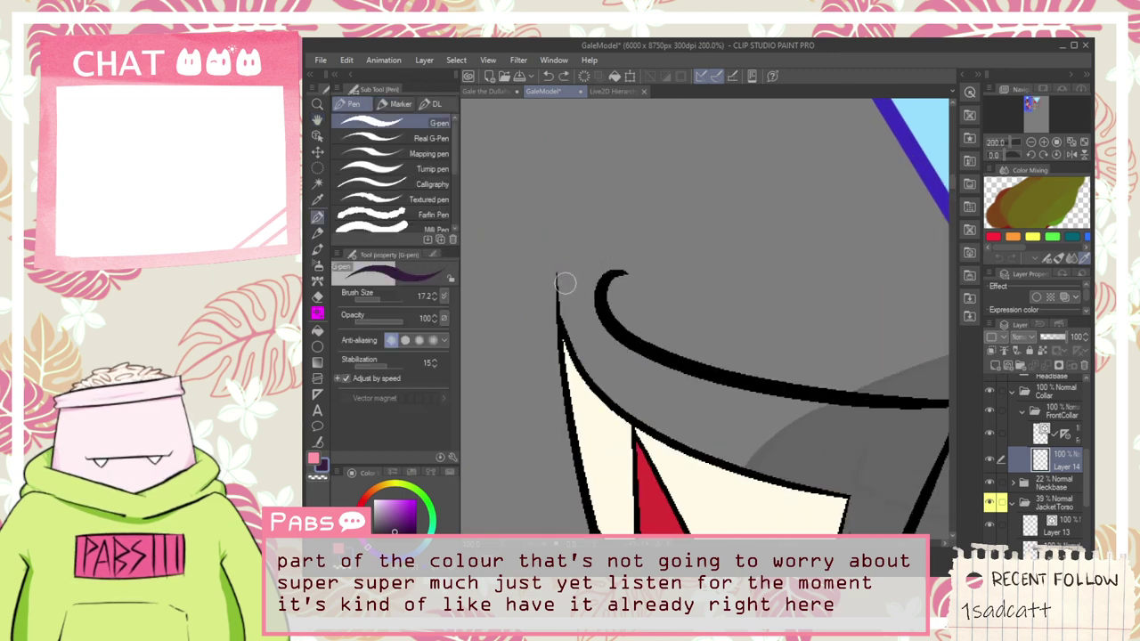
pyautogui.moveTo(559, 273); pyautogui.dragTo(621, 272)
pyautogui.press('g')
pyautogui.click(583, 304)
pyautogui.scroll(-2, 639, 351)
pyautogui.click(735, 402)
pyautogui.click(751, 411)
pyautogui.scroll(3, 751, 411)
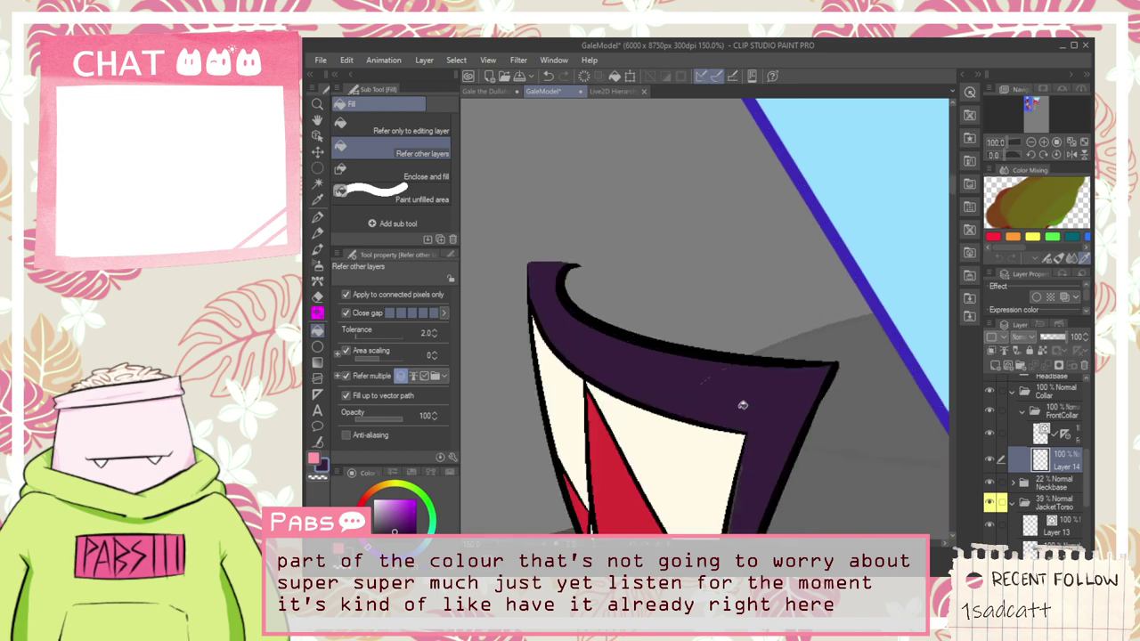
# Step: Fill the remaining gaps in the dark purple border along the collar's inner edge down to its lower tip
pyautogui.press('p')
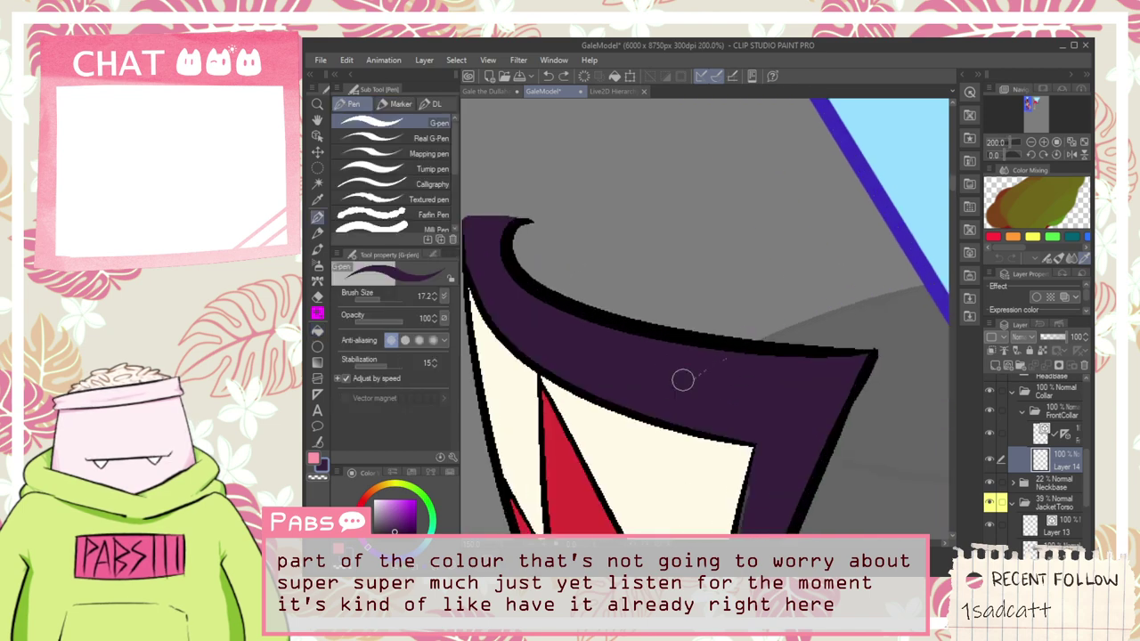
pyautogui.press('g')
pyautogui.scroll(3, 725, 352)
pyautogui.click(701, 382)
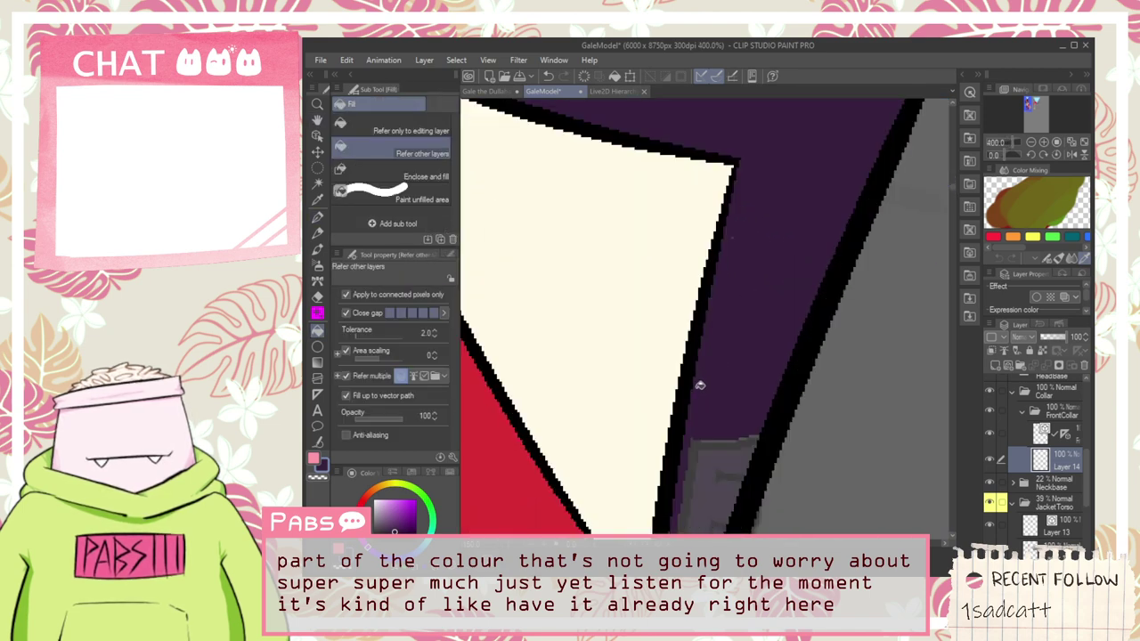
pyautogui.click(713, 437)
pyautogui.click(716, 446)
pyautogui.press('p')
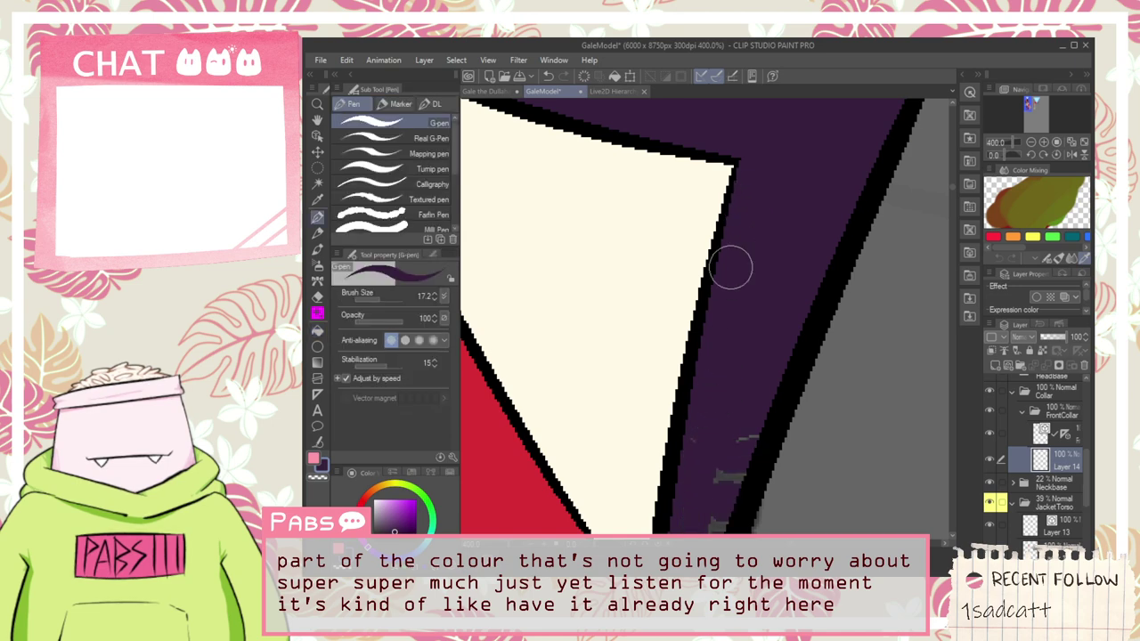
pyautogui.scroll(-2, 730, 336)
pyautogui.moveTo(727, 397)
pyautogui.mouseDown()
pyautogui.moveTo(754, 181)
pyautogui.moveTo(722, 332)
pyautogui.mouseUp()
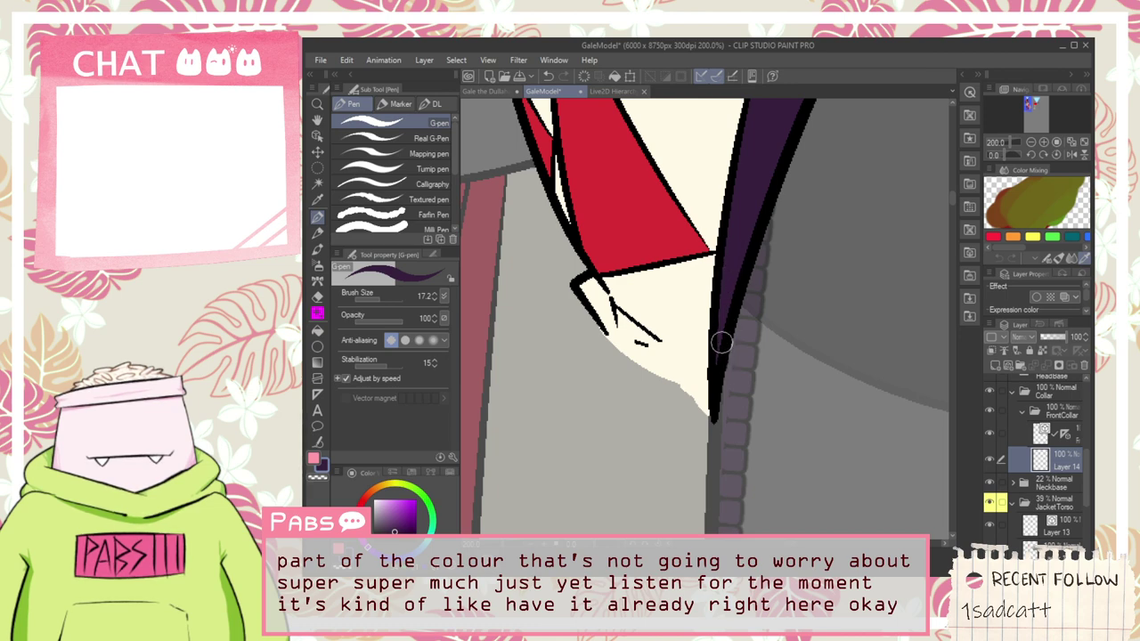
pyautogui.scroll(-4, 721, 365)
pyautogui.scroll(2, 740, 406)
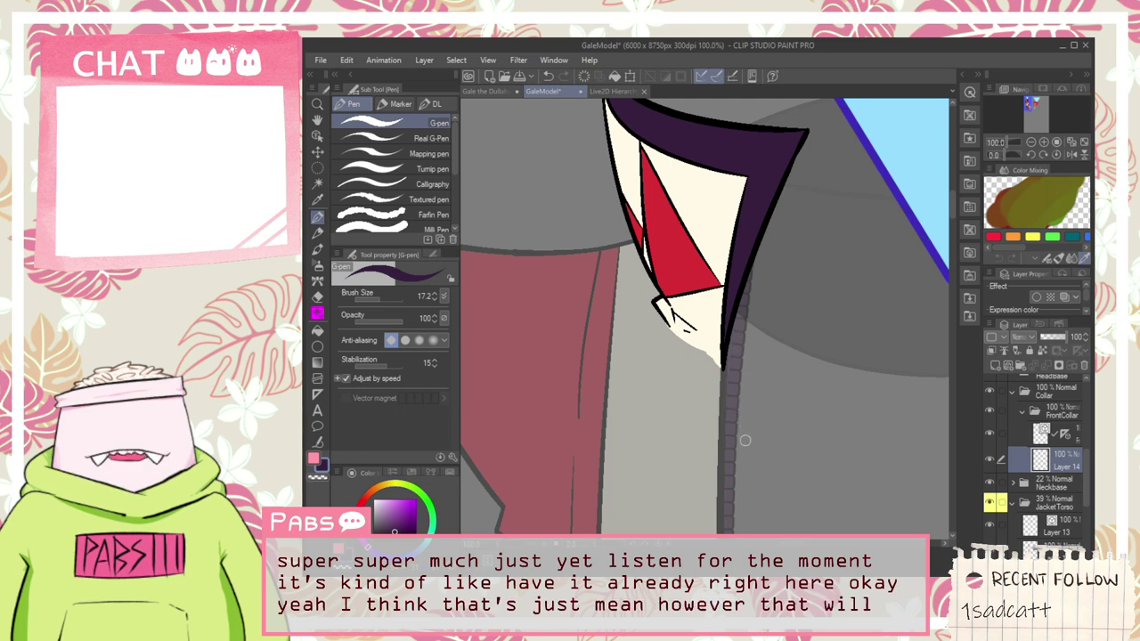
pyautogui.moveTo(752, 485); pyautogui.dragTo(751, 347)
pyautogui.scroll(-1, 753, 345)
pyautogui.hotkey('ctrl', 'z')
# Step: Select the zipper's vector layer in the JacketTorso folder and start a transform, rotating it to -1.2 degrees
pyautogui.press('space')
pyautogui.moveTo(755, 433); pyautogui.dragTo(742, 290)
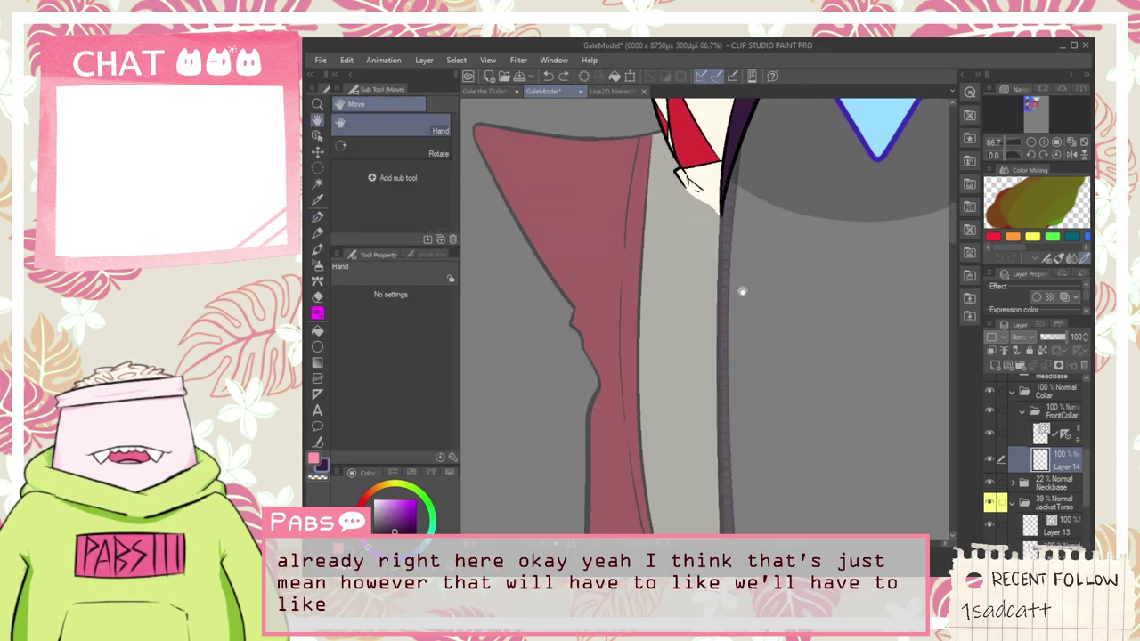
pyautogui.moveTo(724, 178); pyautogui.dragTo(702, 342)
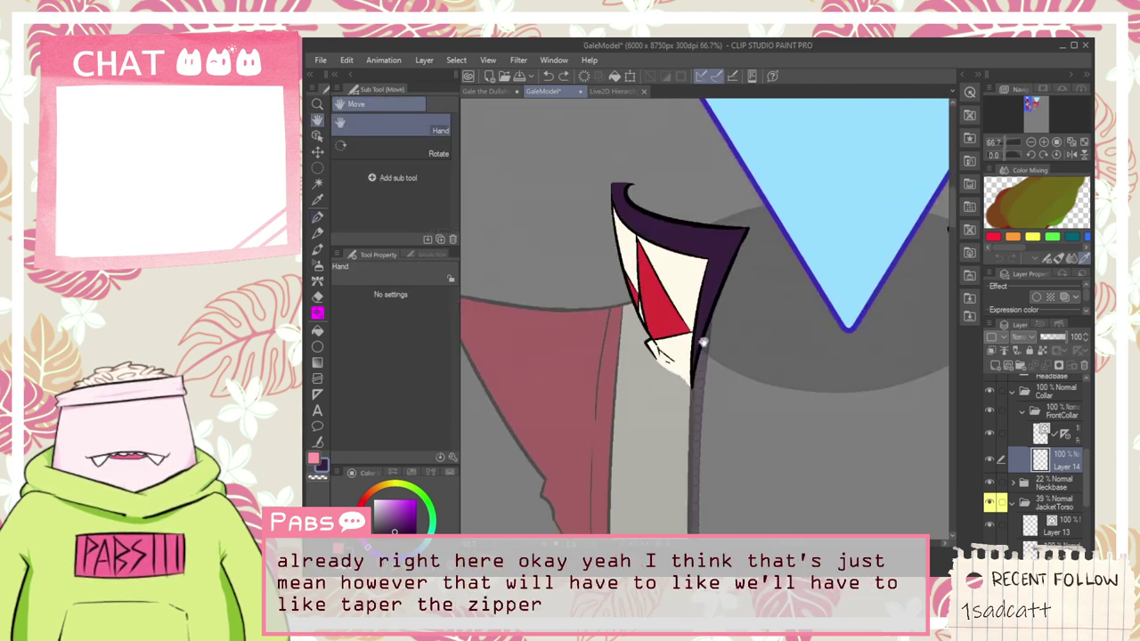
pyautogui.scroll(-2, 718, 410)
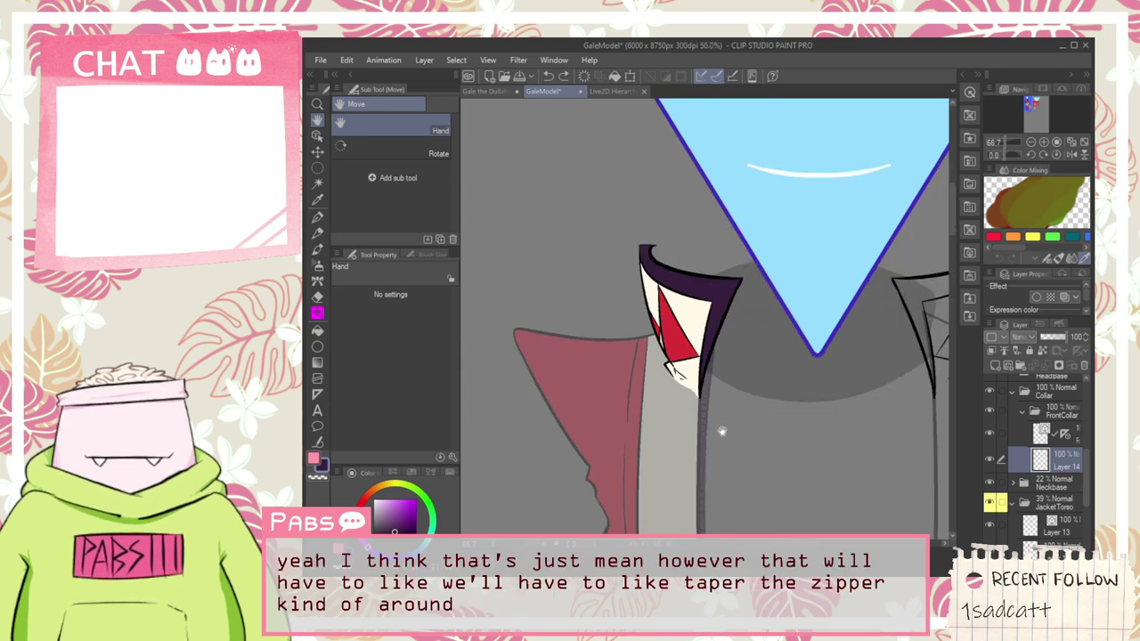
pyautogui.moveTo(734, 467); pyautogui.dragTo(710, 267)
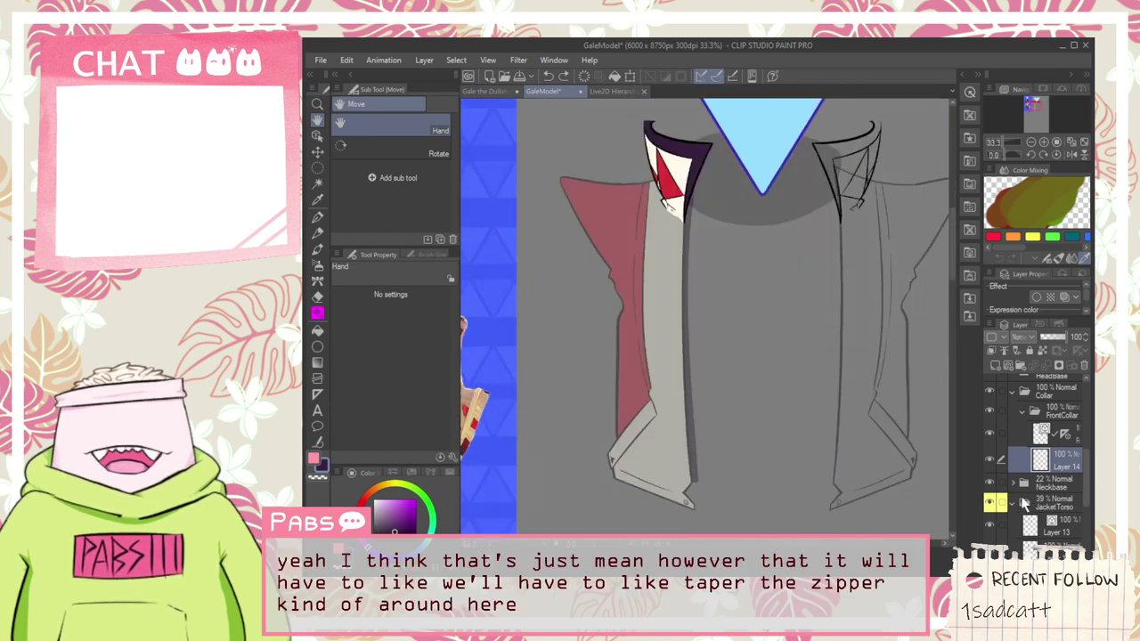
pyautogui.click(1022, 503)
pyautogui.scroll(-3, 1081, 522)
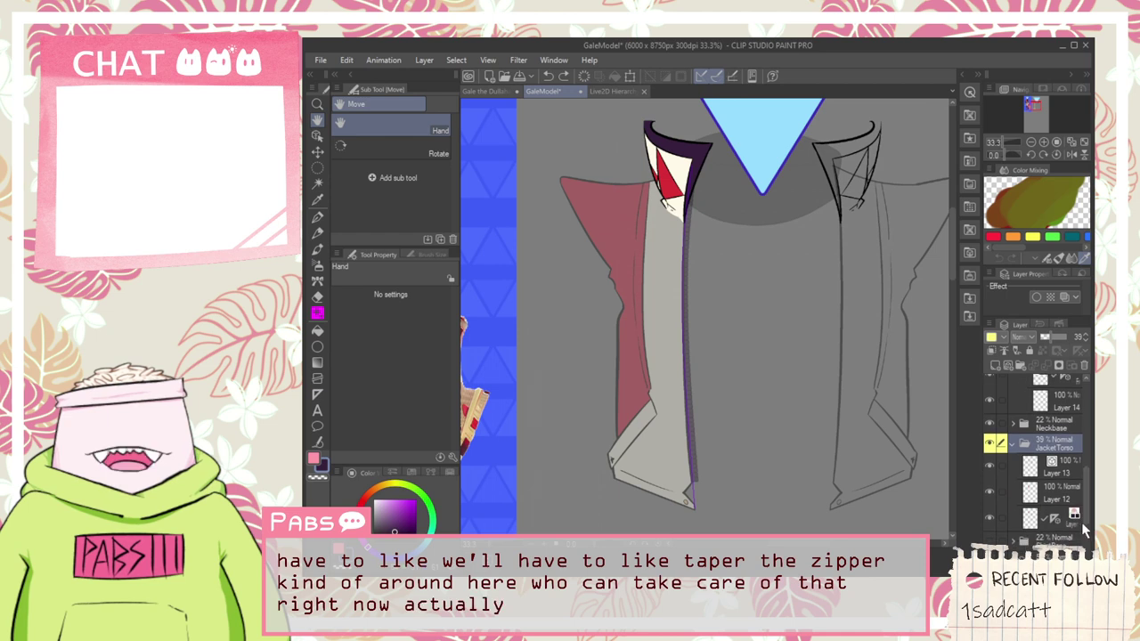
pyautogui.click(1056, 522)
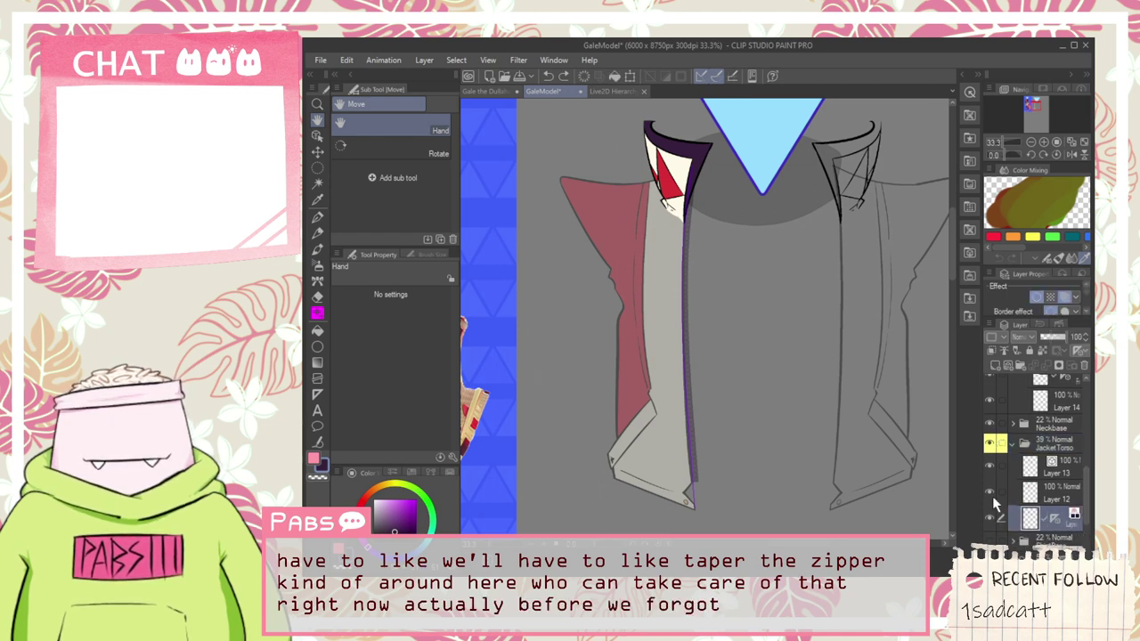
pyautogui.hotkey('ctrl', 't')
pyautogui.moveTo(809, 423); pyautogui.dragTo(810, 420)
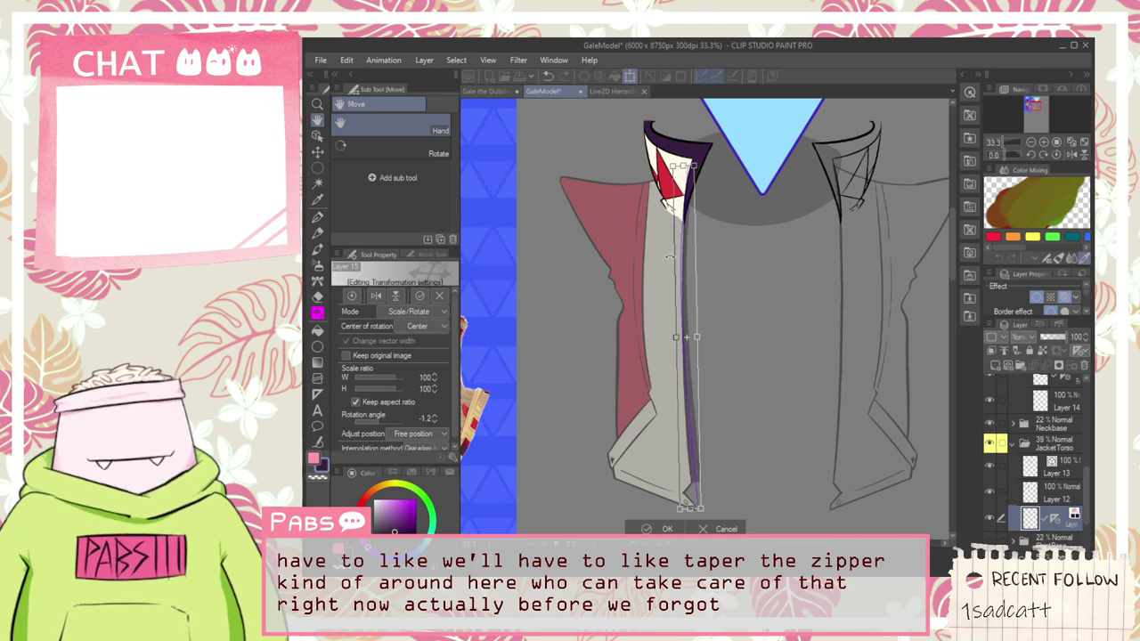
# Step: Shift the zipper slightly toward the jacket's front edge and rotate it to -2.0 degrees
pyautogui.scroll(4, 686, 256)
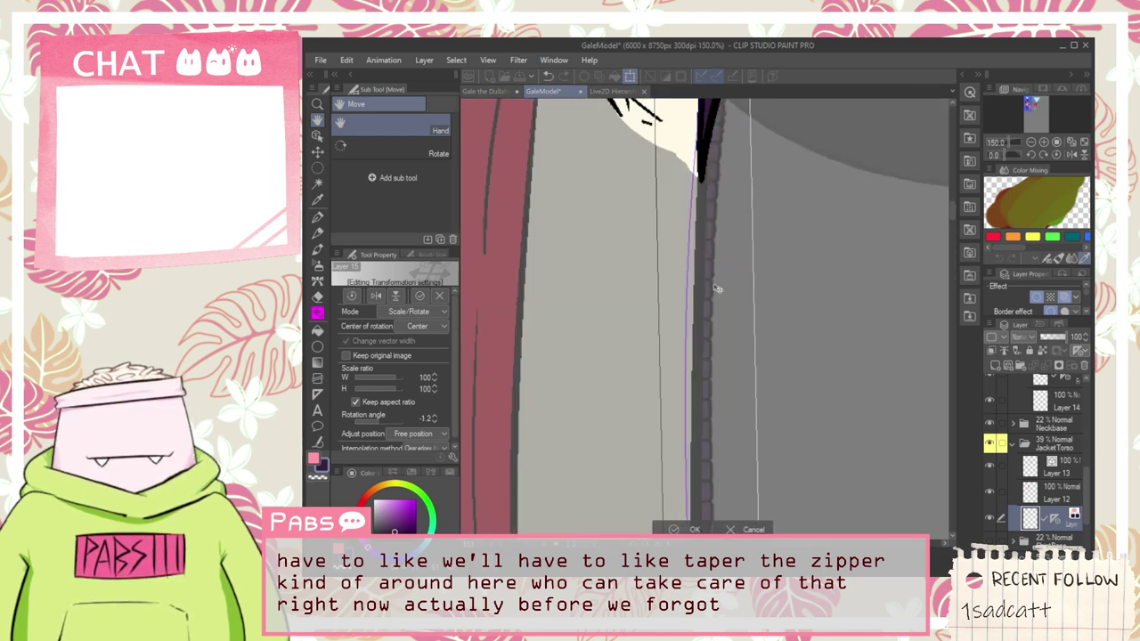
pyautogui.moveTo(717, 286); pyautogui.dragTo(708, 285)
pyautogui.scroll(-4, 718, 305)
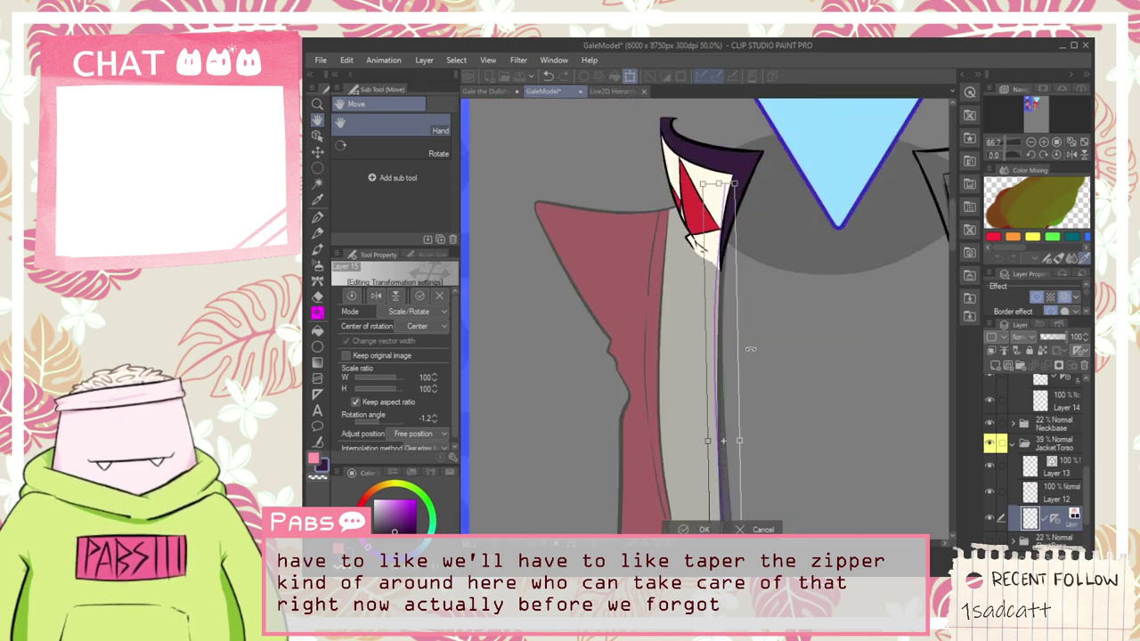
pyautogui.moveTo(761, 473); pyautogui.dragTo(762, 461)
pyautogui.scroll(-1, 728, 463)
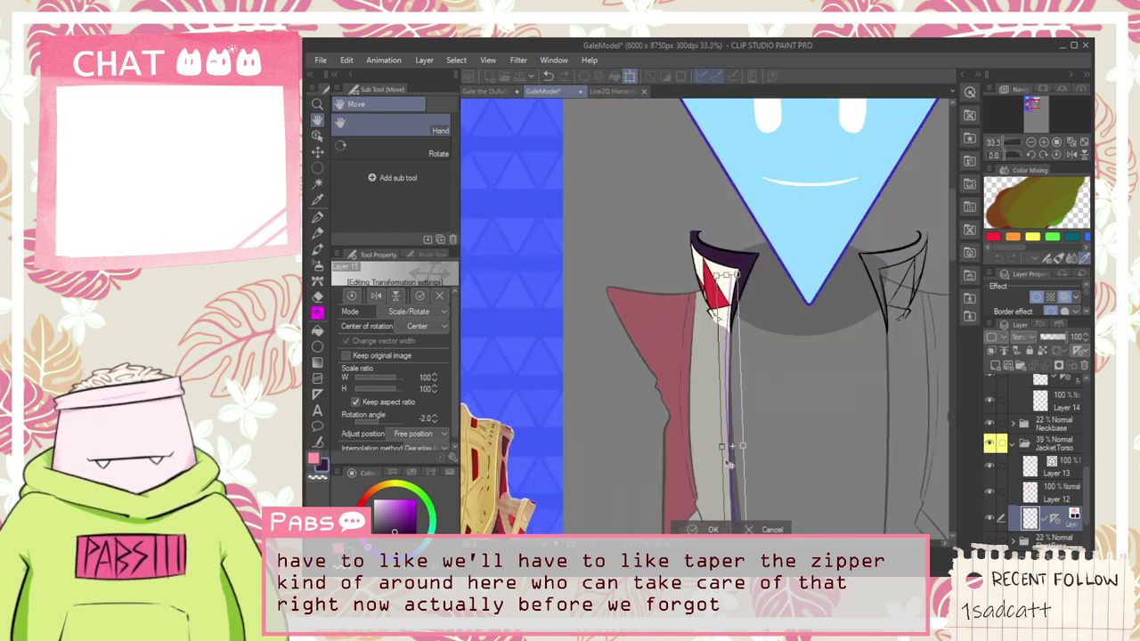
# Step: Reset the zipper's rotation to 0.0 degrees and move it onto the lower part of the jacket's front edge
pyautogui.moveTo(949, 256); pyautogui.dragTo(948, 321)
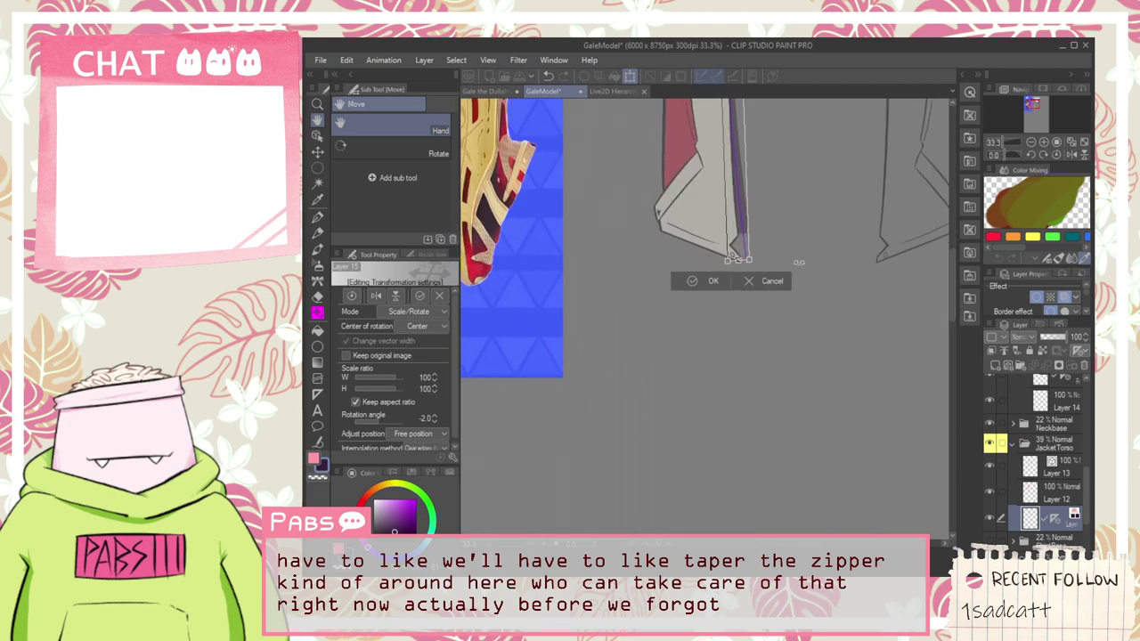
pyautogui.scroll(3, 762, 226)
pyautogui.scroll(-1, 738, 215)
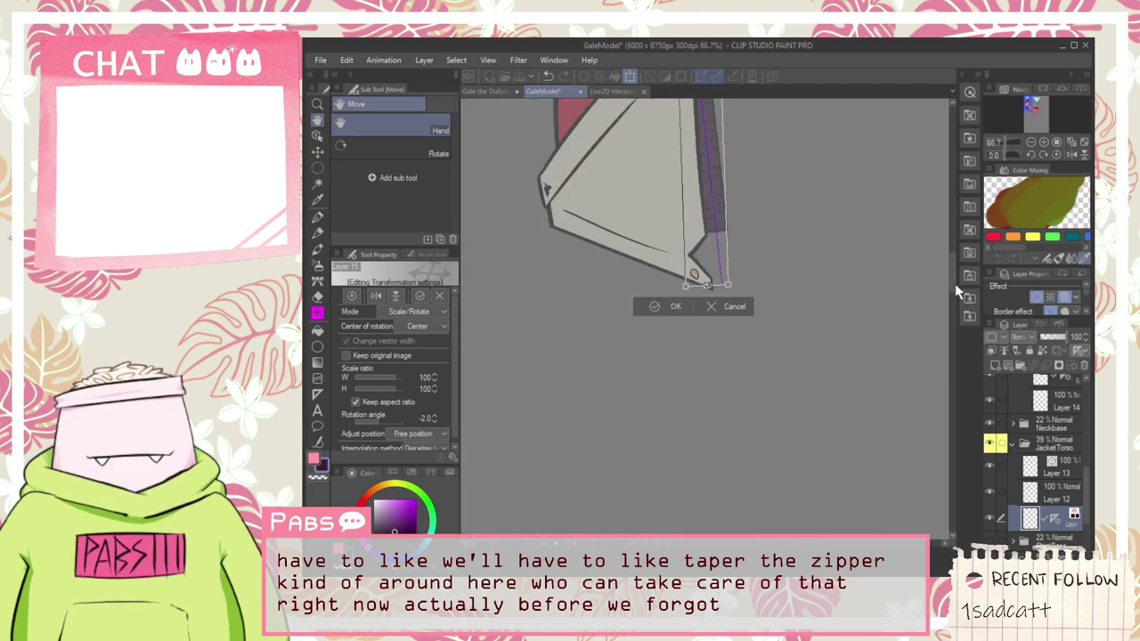
pyautogui.moveTo(955, 287); pyautogui.dragTo(952, 263)
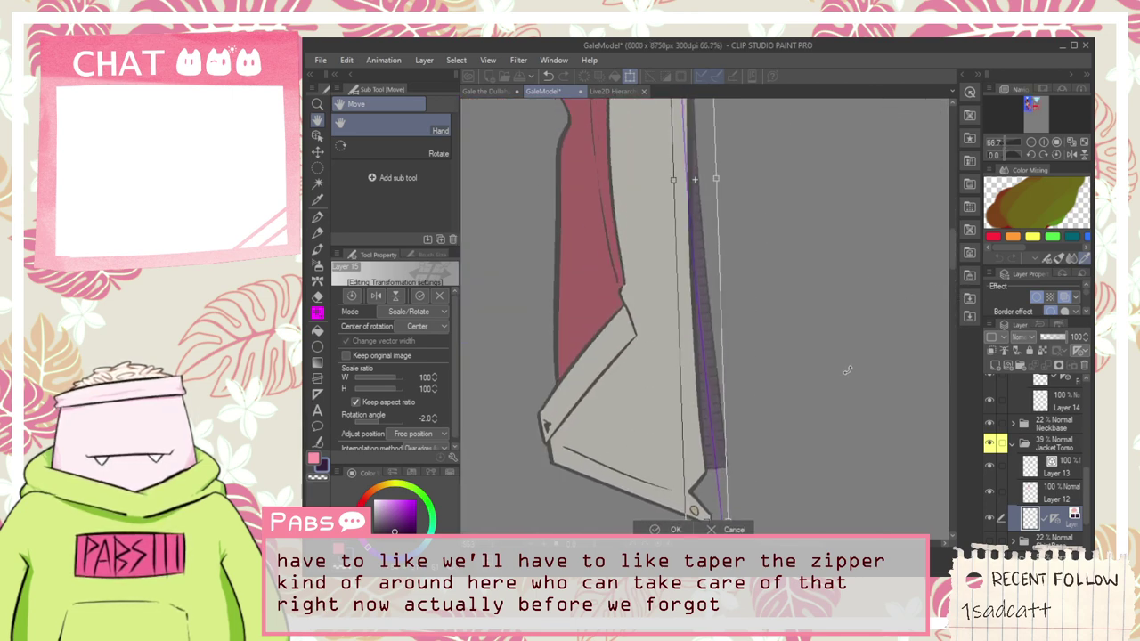
pyautogui.moveTo(847, 371); pyautogui.dragTo(845, 374)
pyautogui.moveTo(717, 309); pyautogui.dragTo(700, 304)
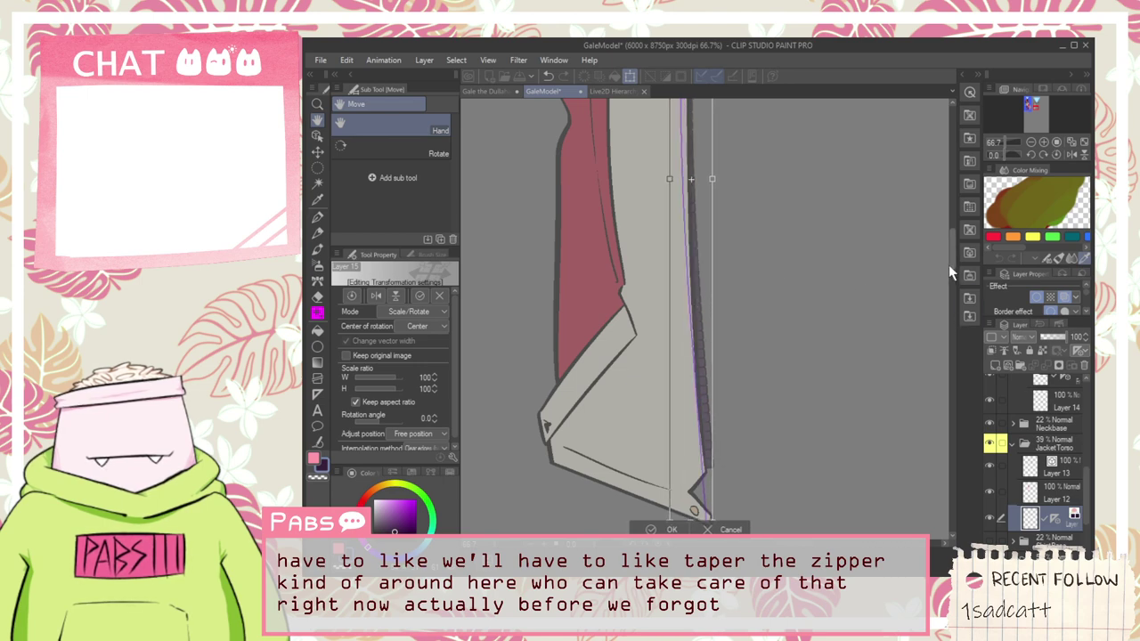
# Step: Nudge the zipper along the jacket's front edge, rotate it to 1.3 degrees toward the collar, and apply the transform
pyautogui.moveTo(948, 265); pyautogui.dragTo(950, 227)
pyautogui.moveTo(693, 191); pyautogui.dragTo(688, 192)
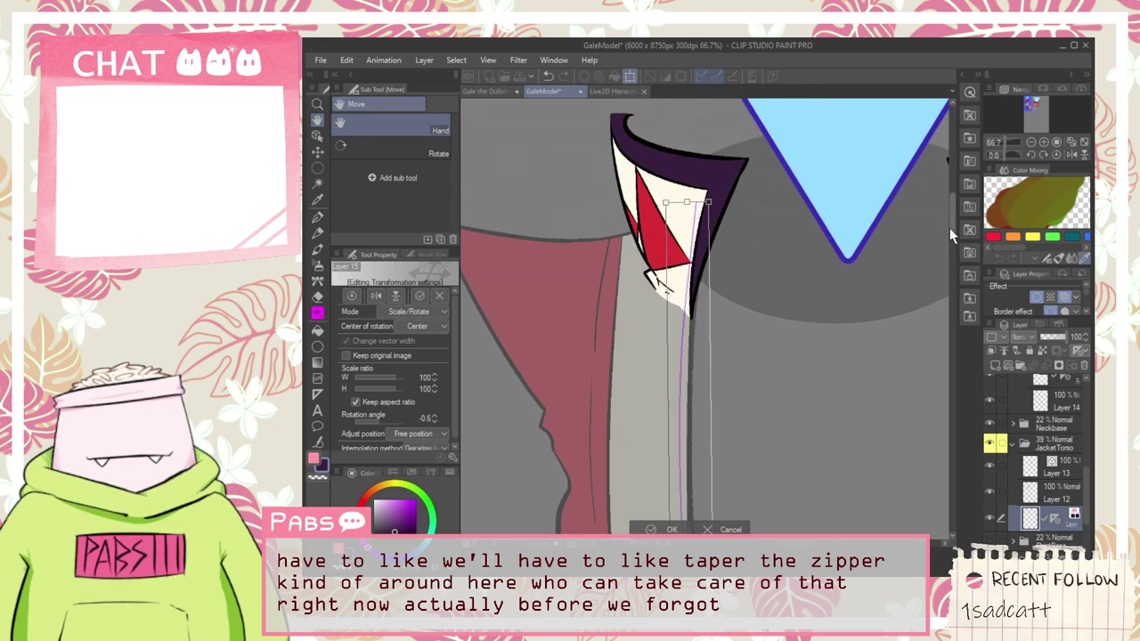
pyautogui.moveTo(949, 227)
pyautogui.mouseDown()
pyautogui.moveTo(949, 281)
pyautogui.moveTo(953, 248)
pyautogui.mouseUp()
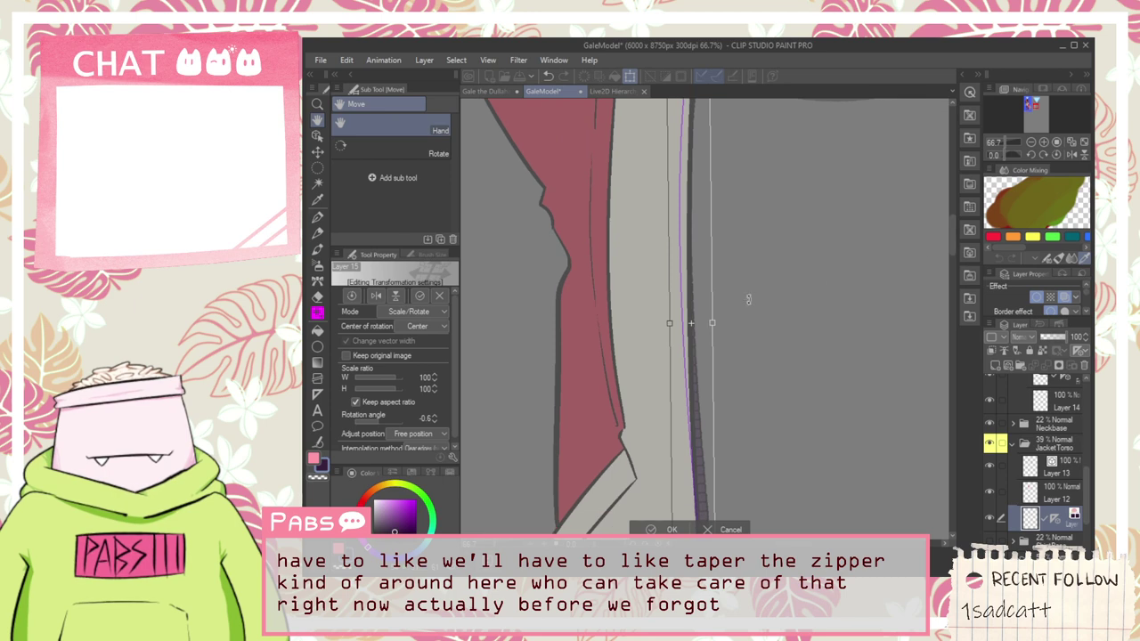
pyautogui.moveTo(717, 304); pyautogui.dragTo(719, 295)
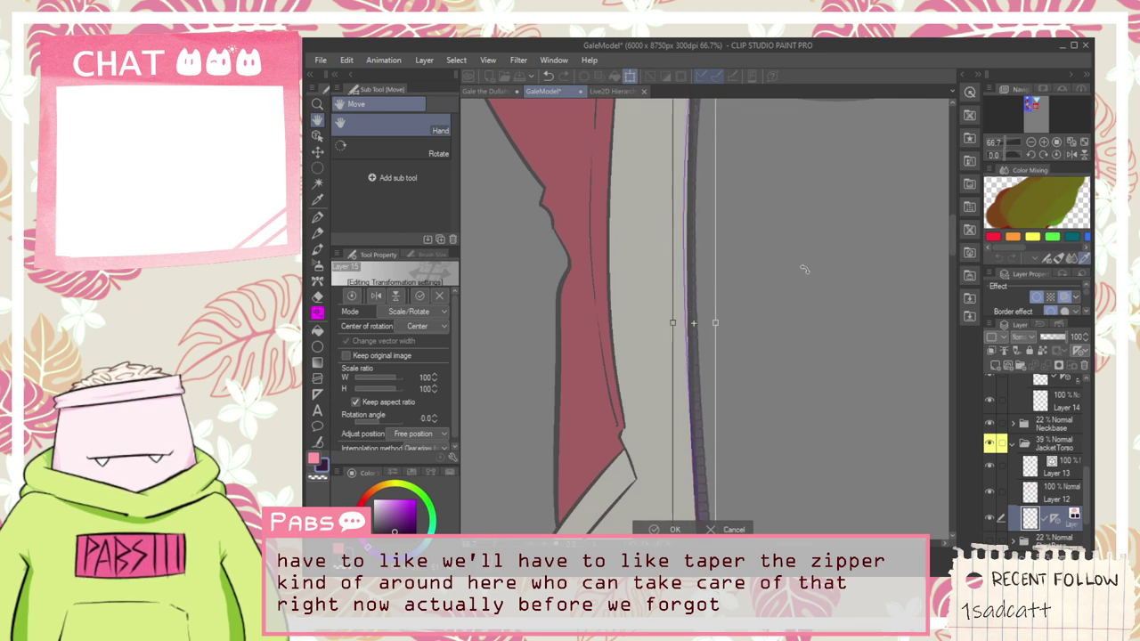
pyautogui.moveTo(952, 245); pyautogui.dragTo(930, 264)
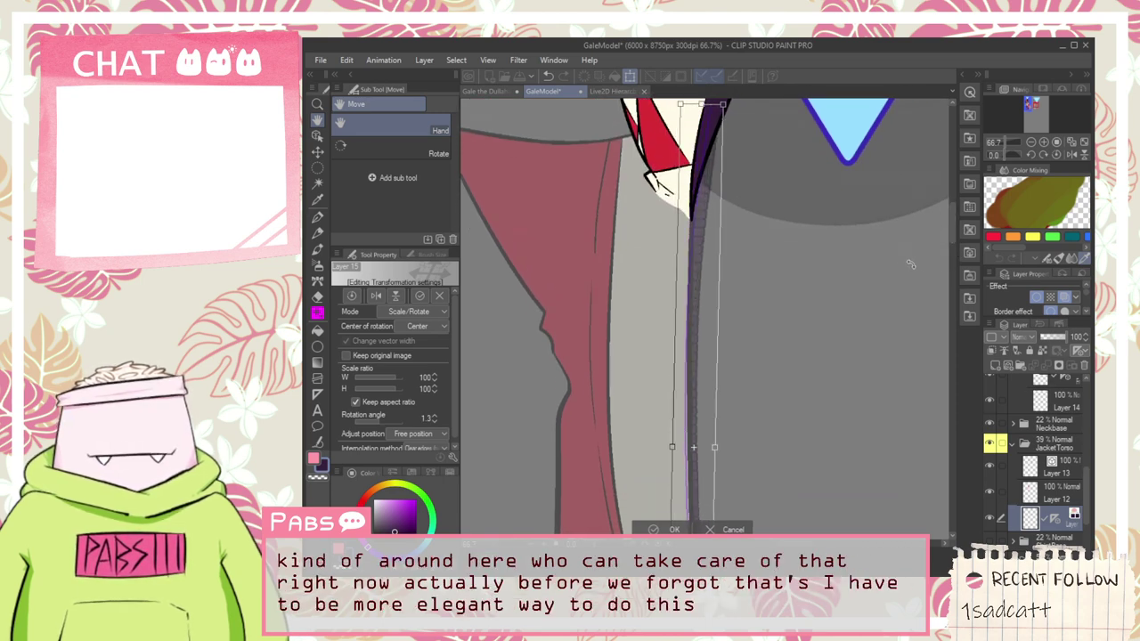
pyautogui.scroll(-1, 911, 260)
pyautogui.scroll(-1, 910, 260)
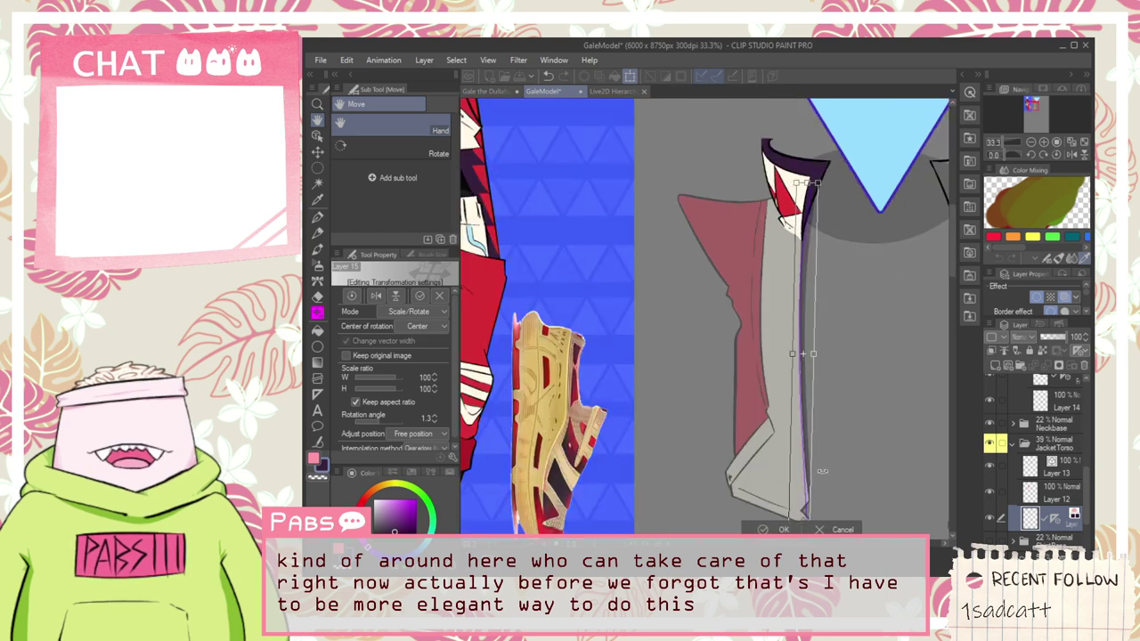
pyautogui.click(775, 531)
# Step: Examine how the zipper follows the jacket's front edge and meets the collar's lower tip
pyautogui.scroll(1, 821, 392)
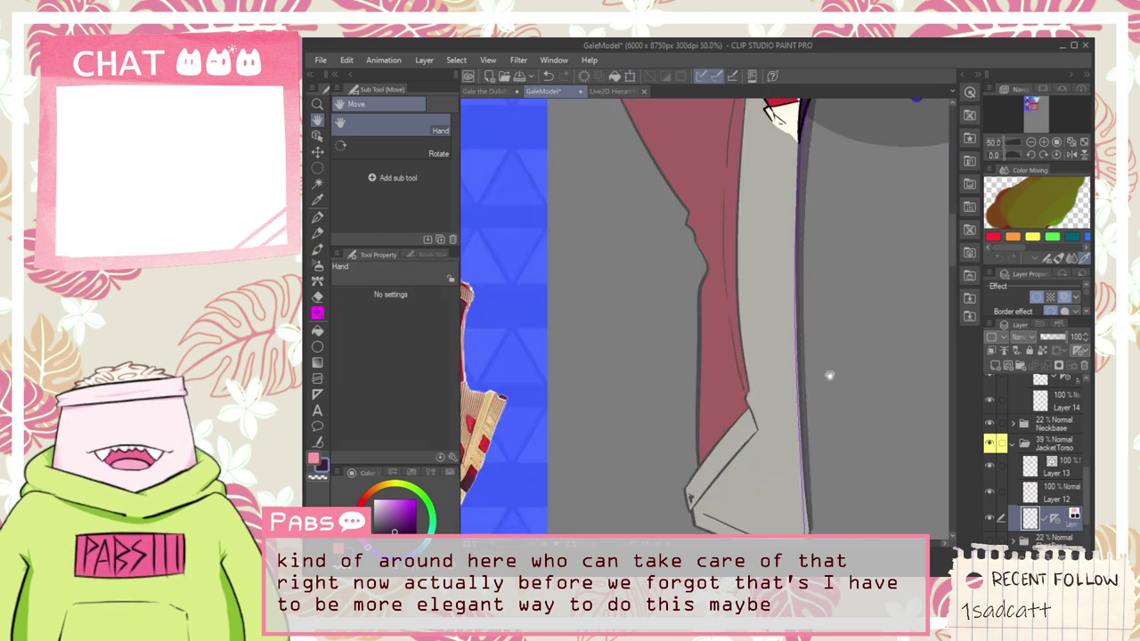
pyautogui.scroll(-1, 851, 311)
pyautogui.moveTo(868, 284); pyautogui.dragTo(801, 354)
pyautogui.scroll(2, 778, 277)
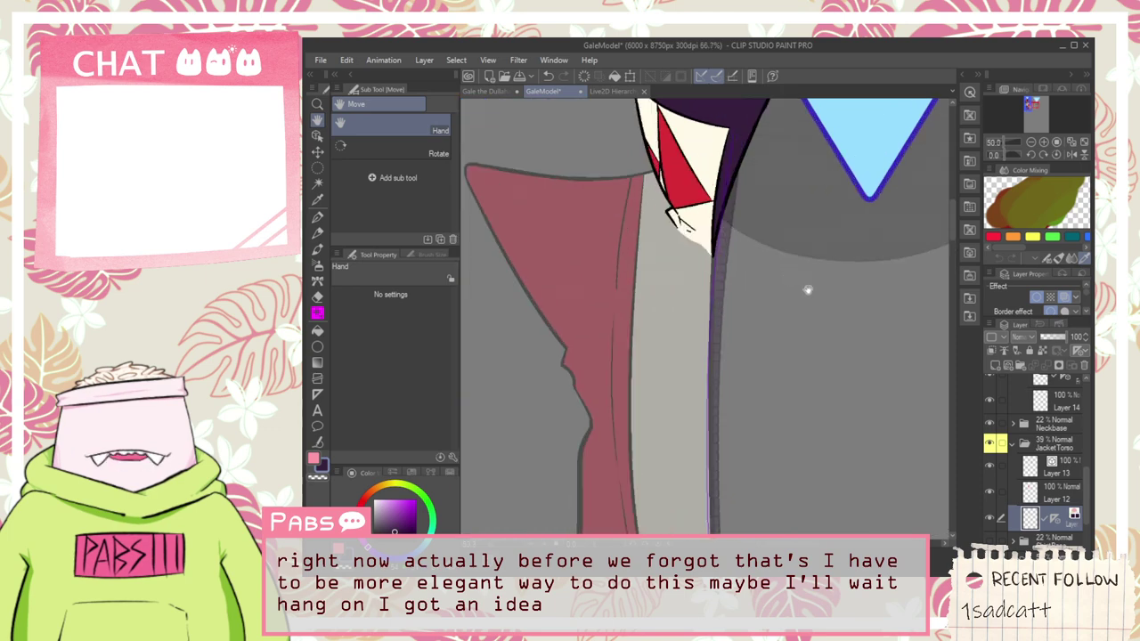
pyautogui.scroll(-1, 806, 304)
pyautogui.scroll(1, 795, 246)
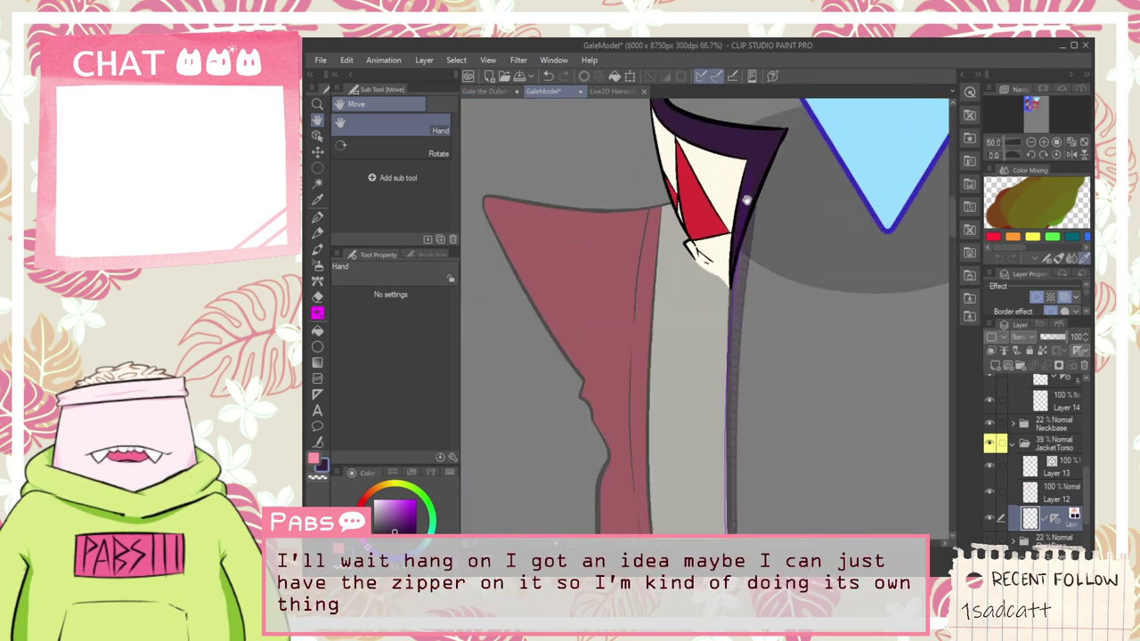
pyautogui.scroll(1, 756, 209)
pyautogui.scroll(-1, 746, 256)
pyautogui.scroll(-2, 746, 256)
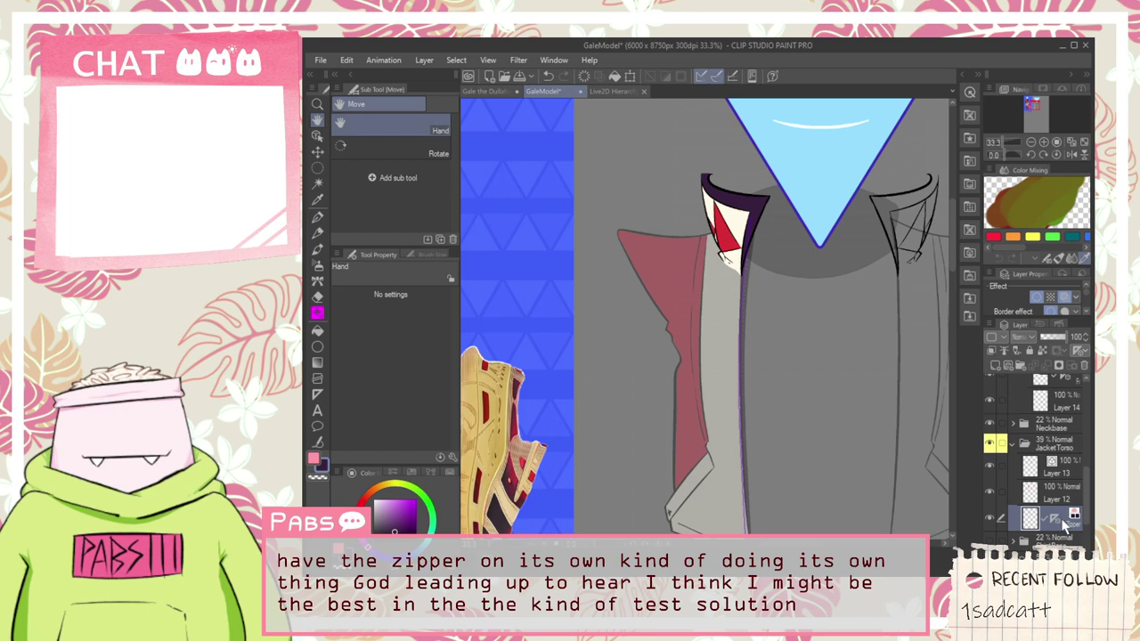
# Step: Name the zipper layer Zipper and move it out of the JacketTorso folder to directly beneath that folder
pyautogui.moveTo(1061, 537); pyautogui.dragTo(1061, 538)
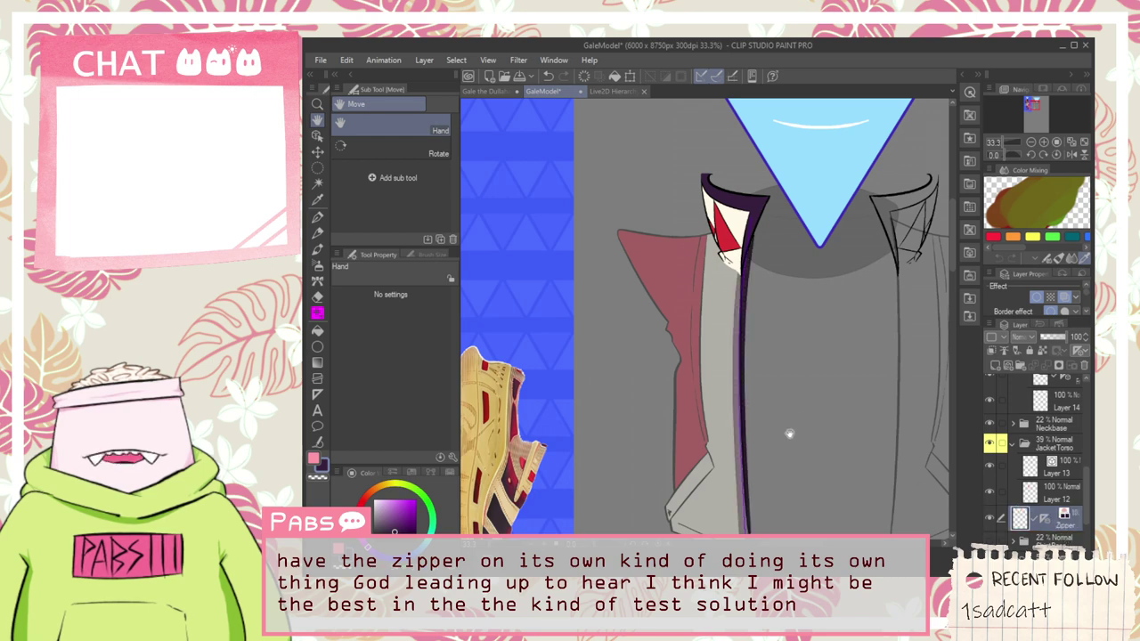
pyautogui.scroll(3, 804, 380)
pyautogui.scroll(-3, 843, 305)
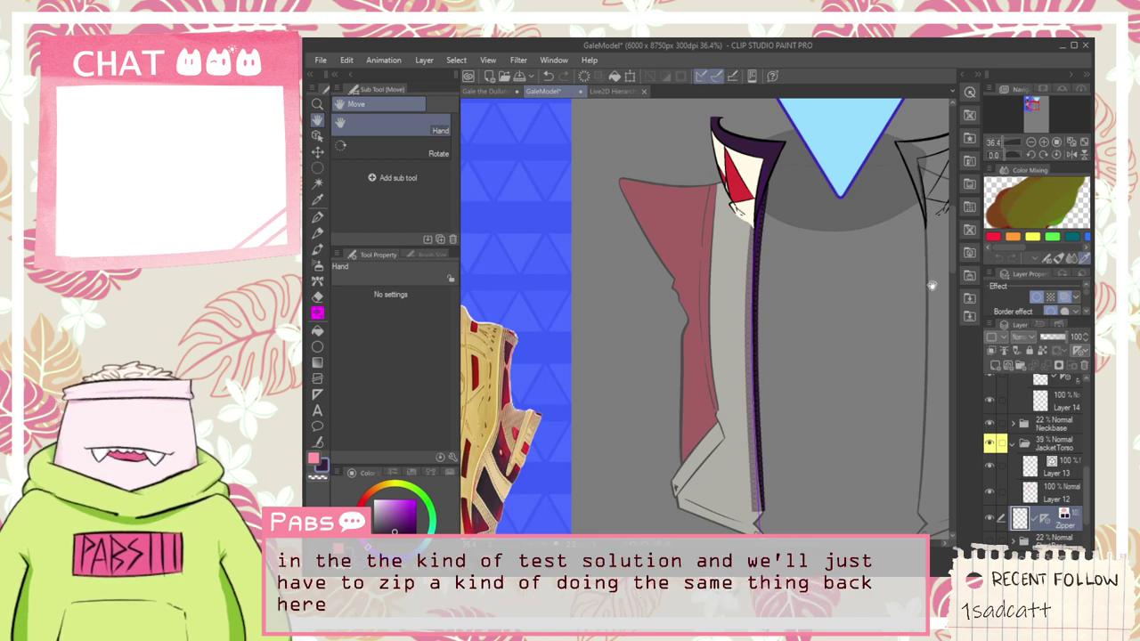
pyautogui.scroll(5, 920, 272)
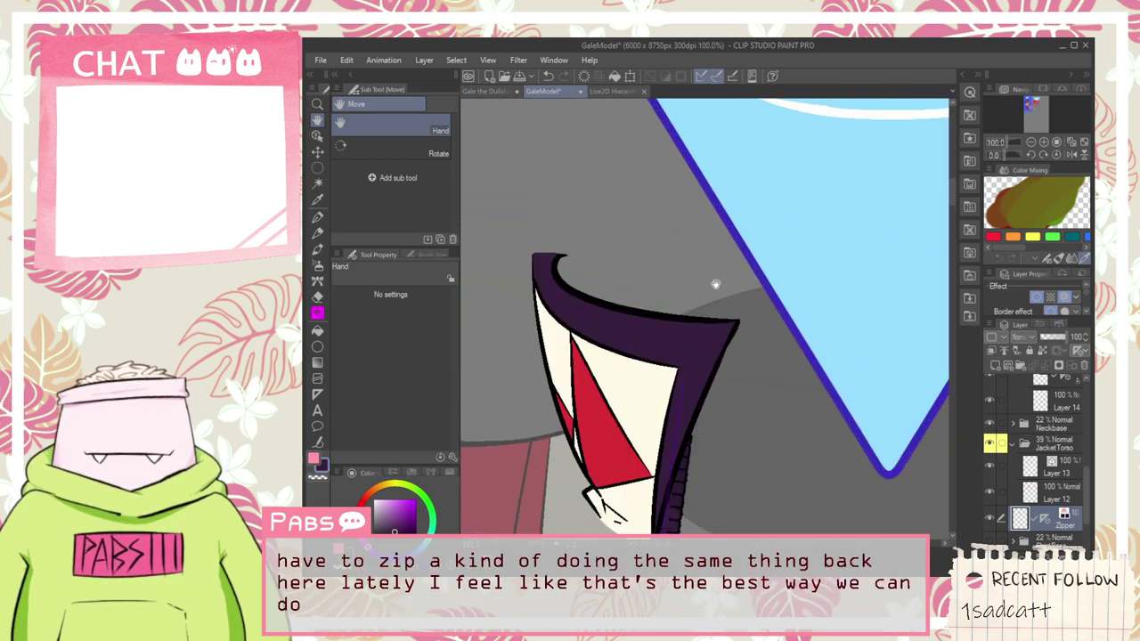
pyautogui.scroll(-2, 715, 283)
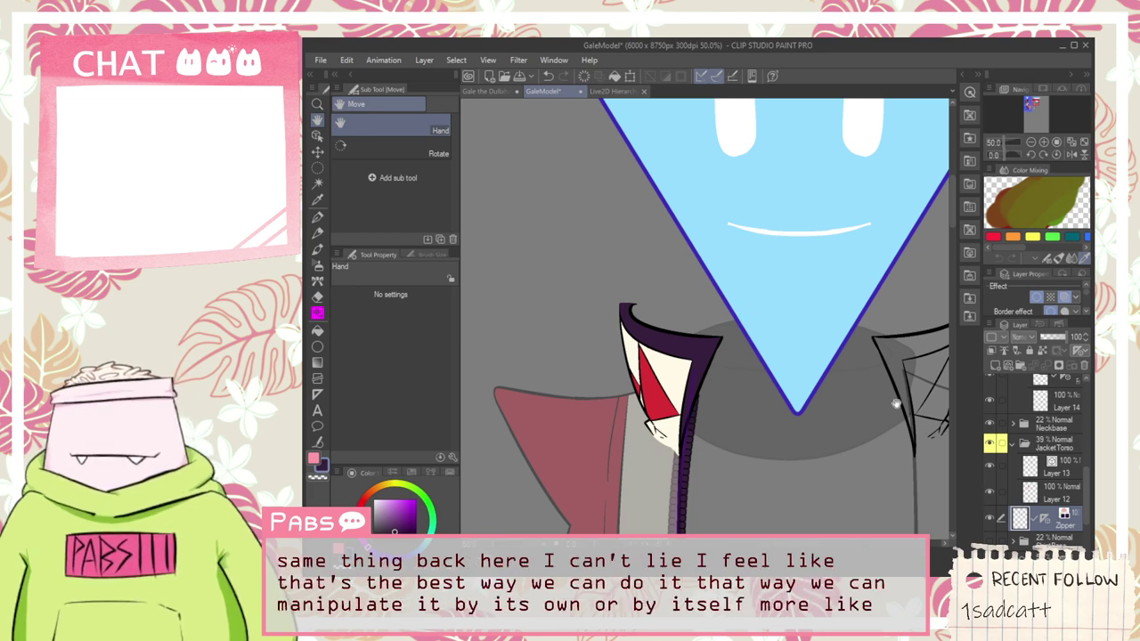
pyautogui.scroll(1, 1062, 498)
pyautogui.scroll(1, 1060, 501)
# Step: Collapse the JacketTorso and FrontCollar folders and make JacketTorso the active folder
pyautogui.click(1013, 493)
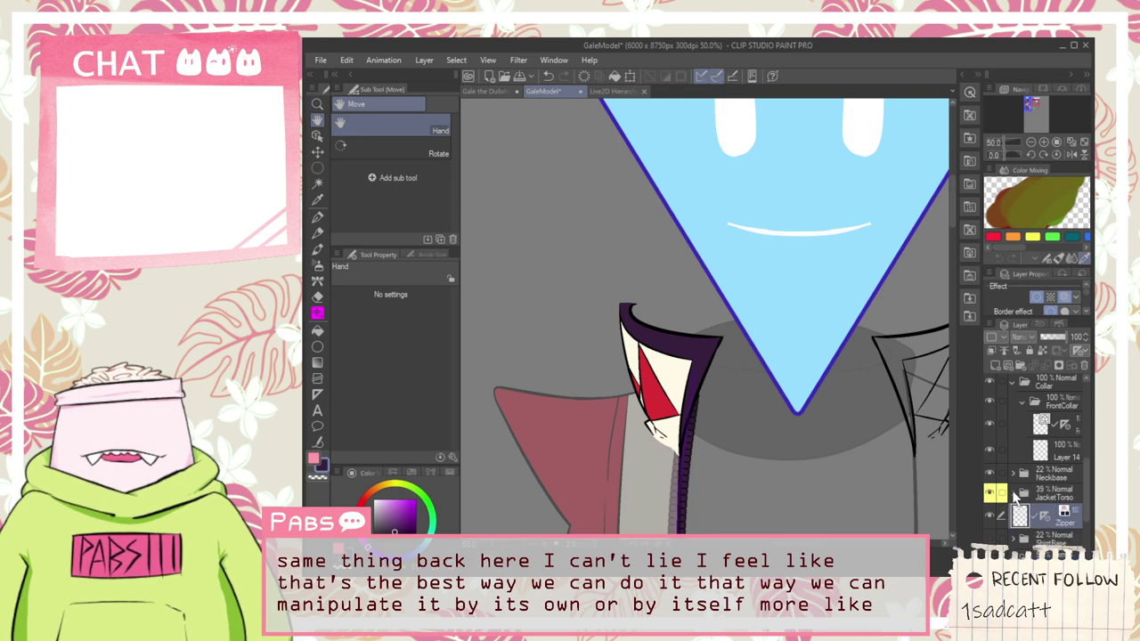
pyautogui.scroll(2, 1017, 476)
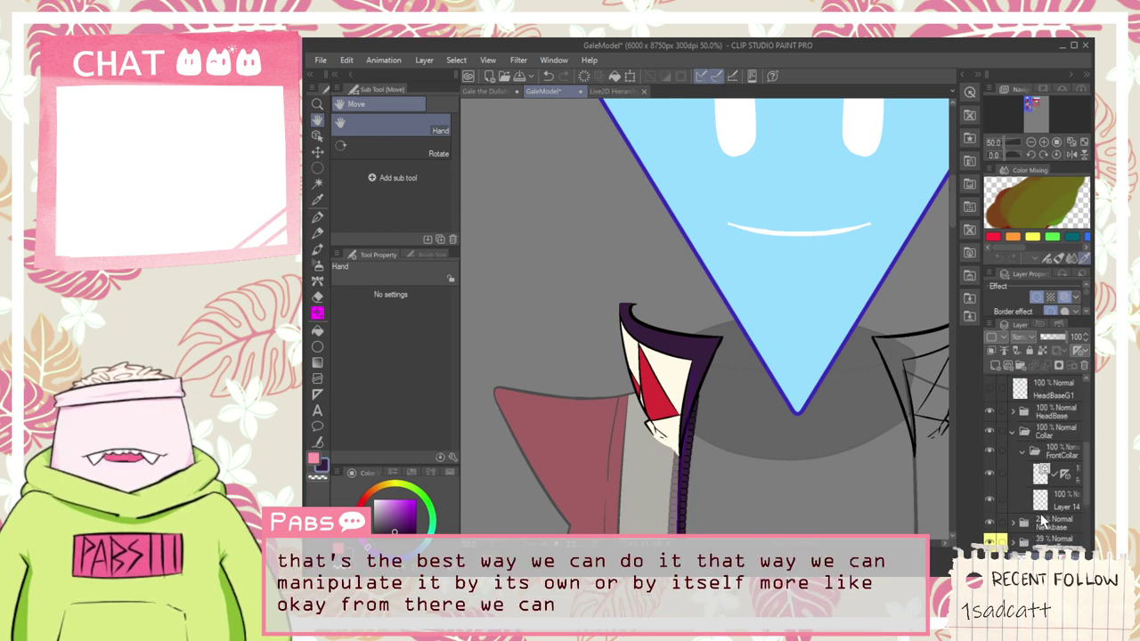
pyautogui.scroll(-1, 1081, 516)
pyautogui.click(1069, 512)
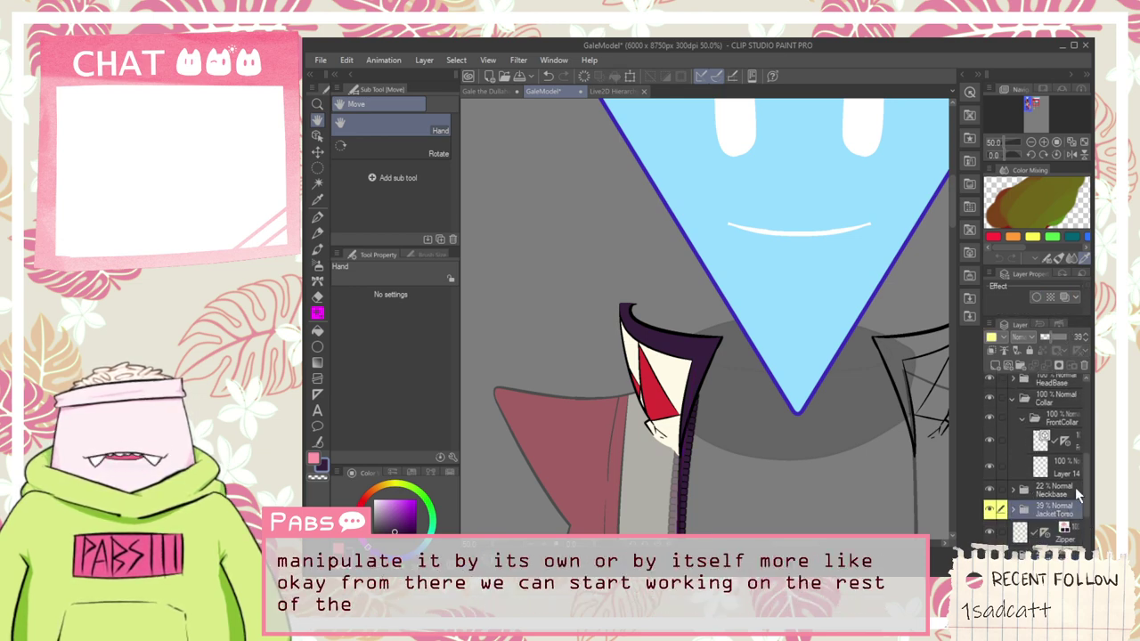
pyautogui.scroll(1, 1073, 481)
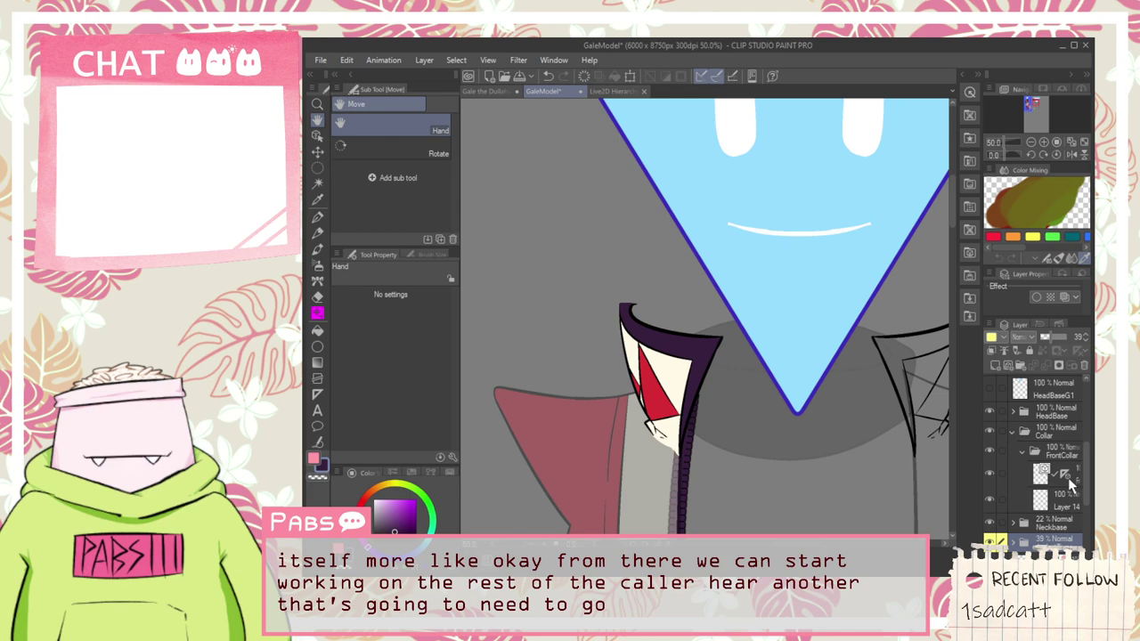
pyautogui.click(1022, 451)
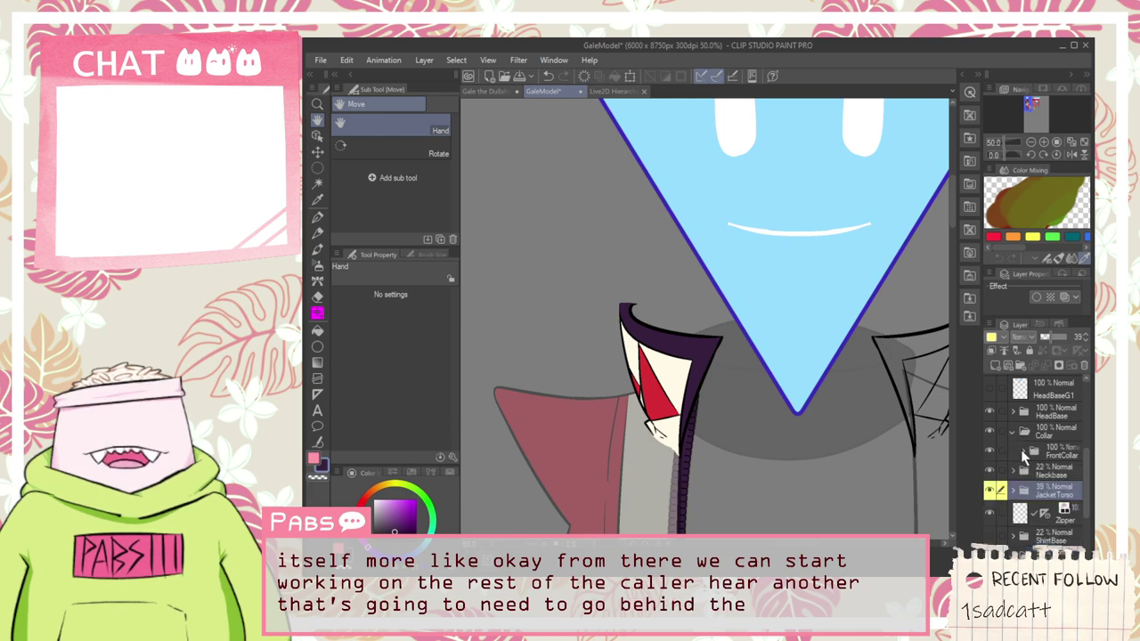
# Step: Hide the Neckbase folder and create a new layer folder named CollarBack directly above JacketTorso
pyautogui.click(989, 472)
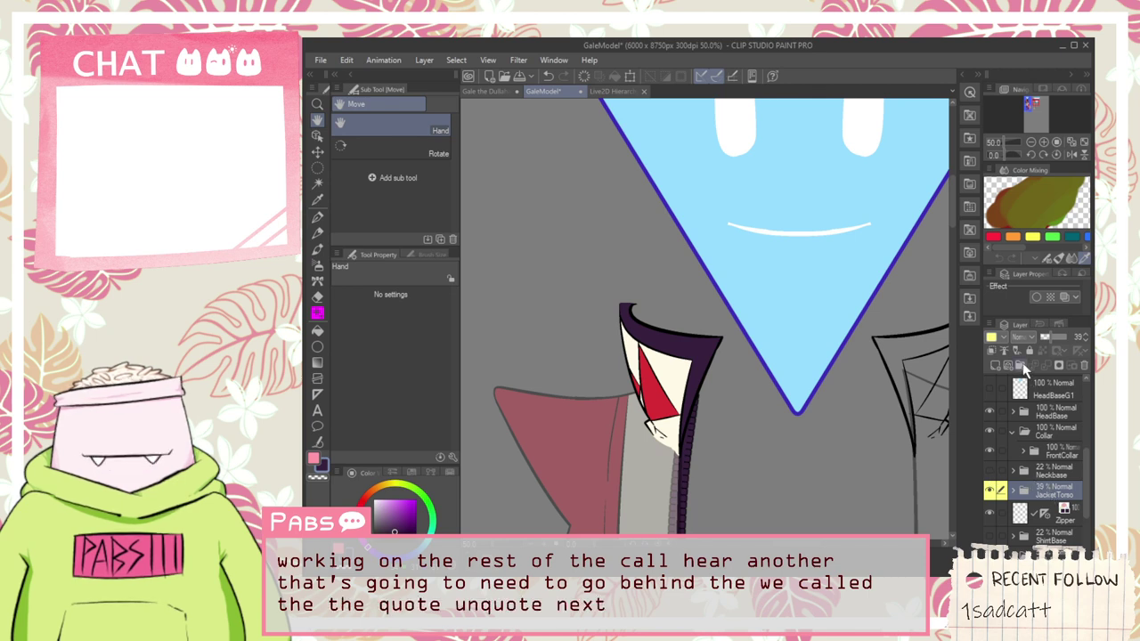
pyautogui.click(1022, 365)
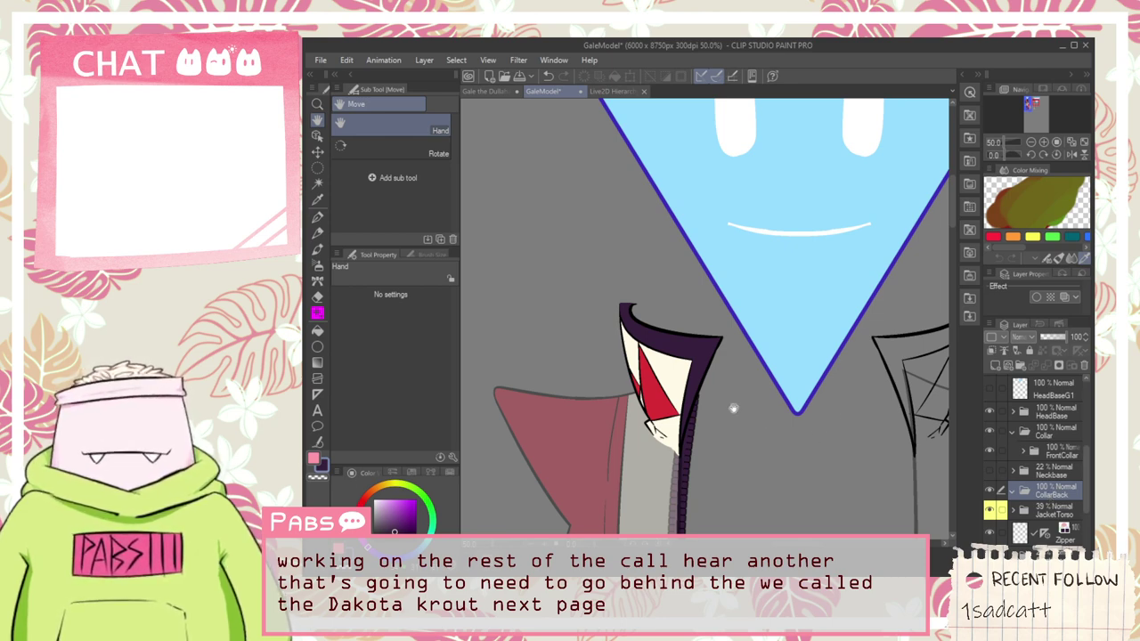
pyautogui.scroll(5, 656, 285)
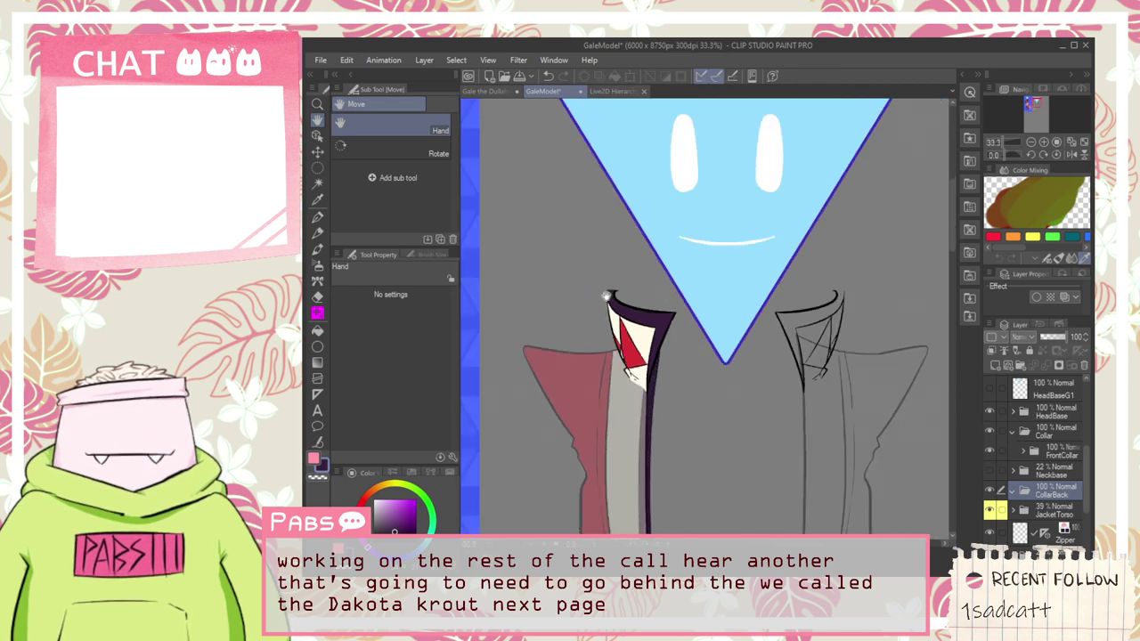
# Step: Sample the front collar's dark colour and add a raster layer with a vector layer above it inside the CollarBack folder
pyautogui.press('i')
pyautogui.scroll(-5, 633, 301)
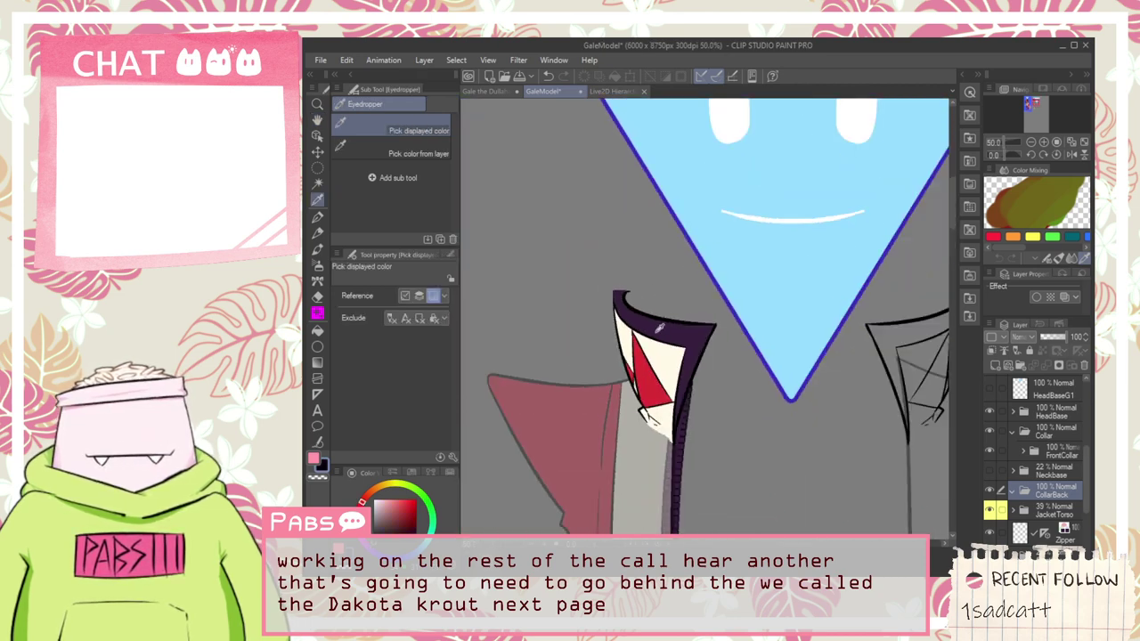
pyautogui.press('p')
pyautogui.click(995, 364)
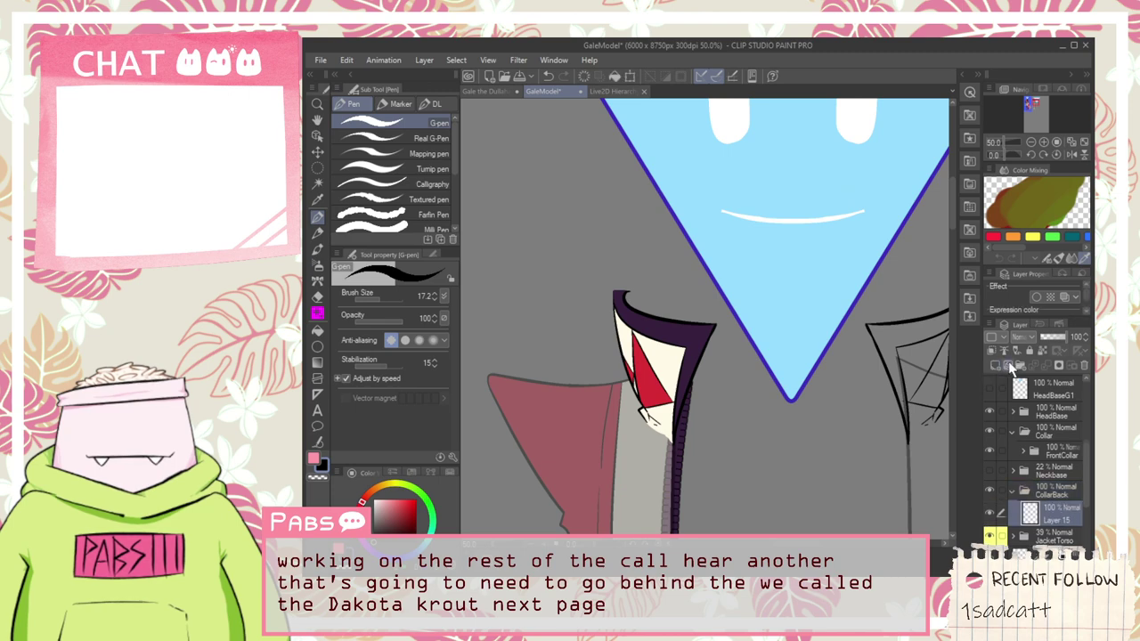
# Step: Try to ink the back collar's upper rim as a curve rising from the front collar's outer tip
pyautogui.scroll(8, 595, 360)
pyautogui.moveTo(587, 356); pyautogui.dragTo(618, 153)
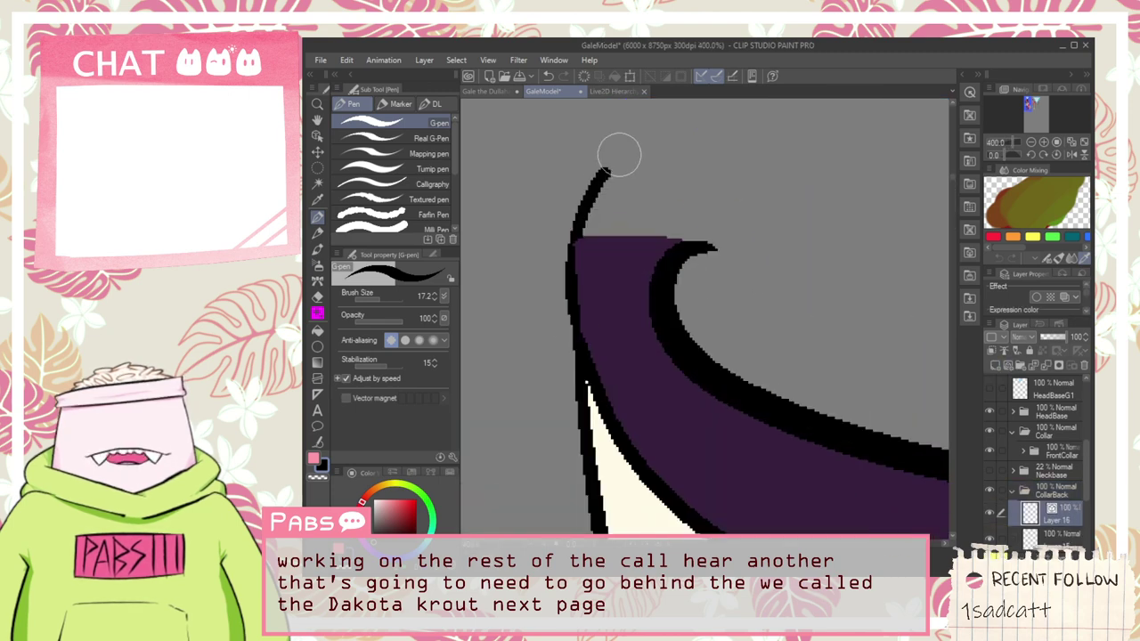
pyautogui.hotkey('ctrl', 'z')
pyautogui.moveTo(570, 315); pyautogui.dragTo(709, 98)
pyautogui.hotkey('ctrl', 'z')
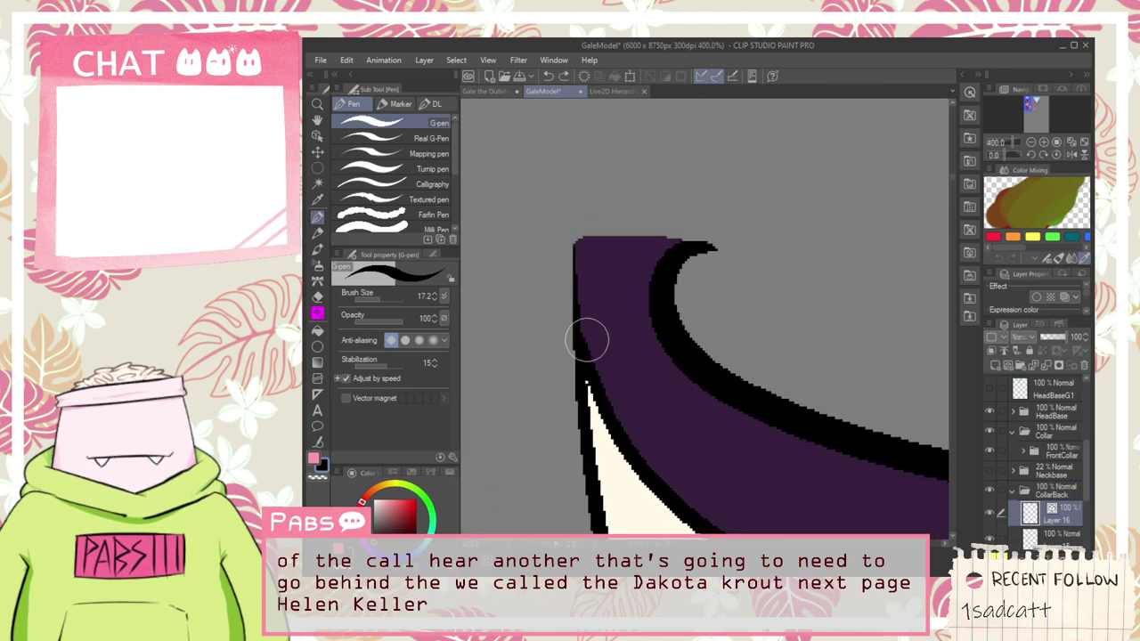
pyautogui.moveTo(583, 347); pyautogui.dragTo(686, 103)
pyautogui.scroll(-7, 676, 178)
pyautogui.scroll(5, 660, 206)
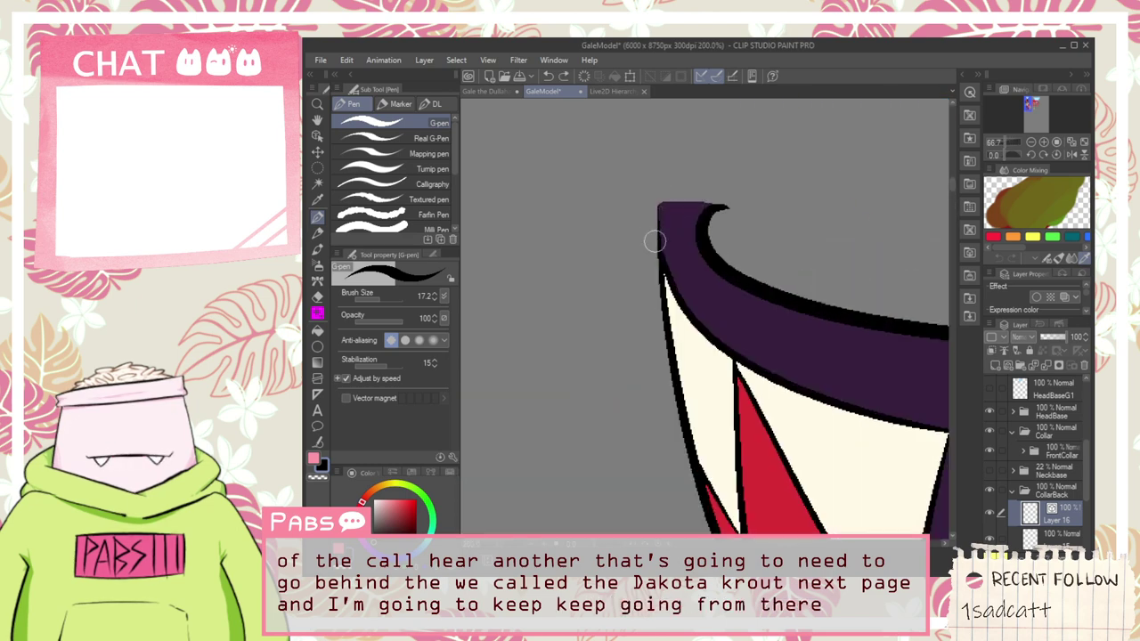
pyautogui.scroll(-4, 656, 158)
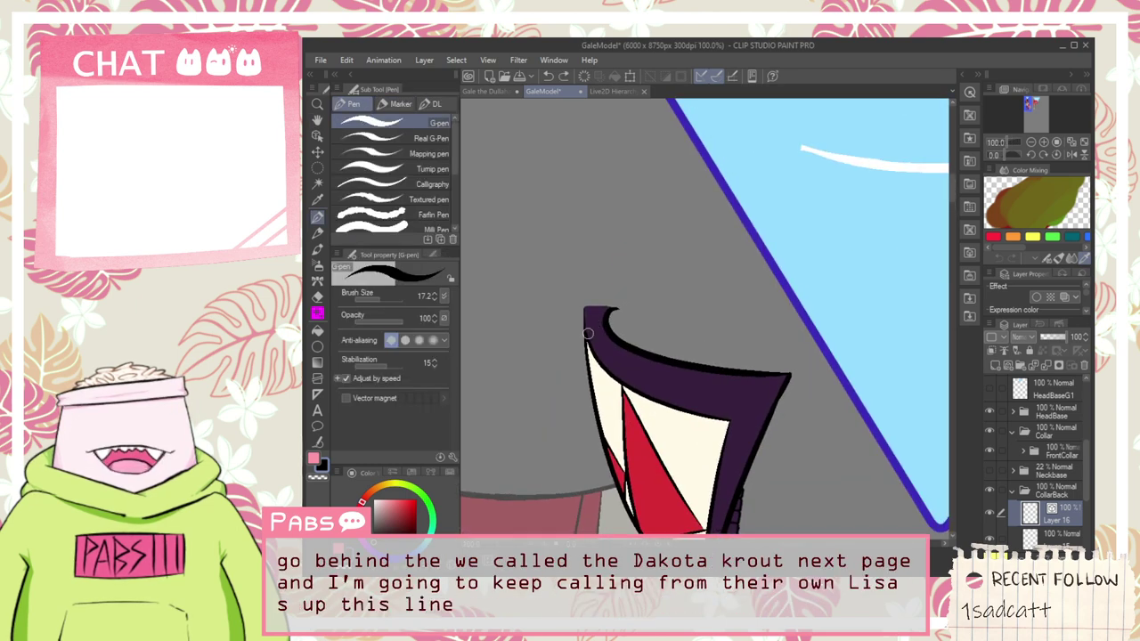
pyautogui.moveTo(592, 325); pyautogui.dragTo(726, 210)
pyautogui.scroll(-3, 784, 236)
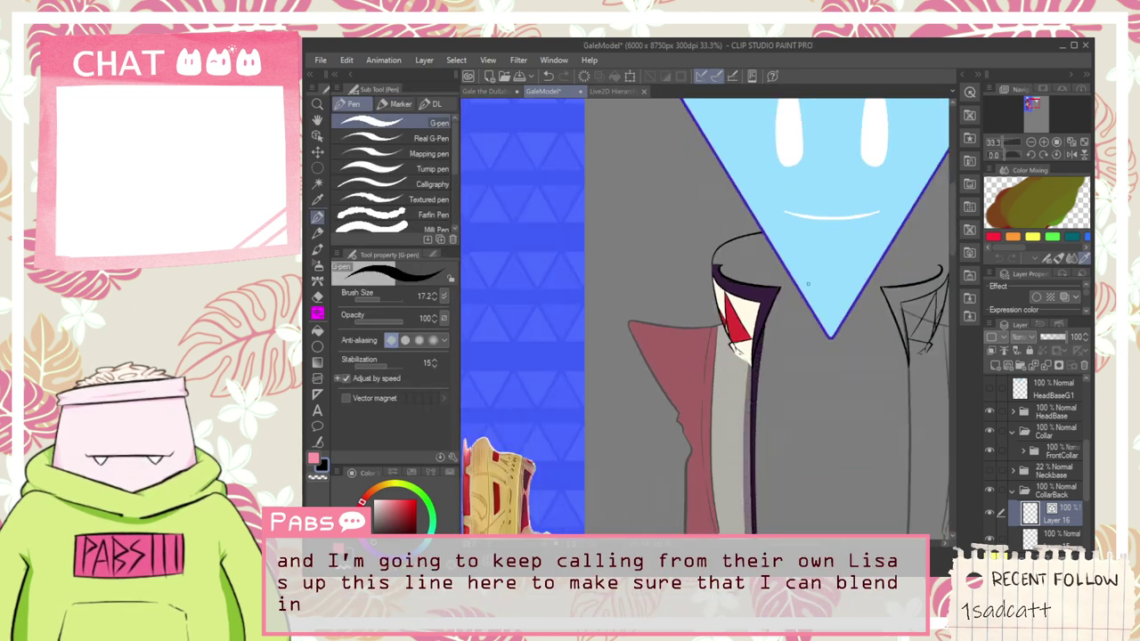
pyautogui.hotkey('ctrl', 'z')
# Step: Move the symmetrical ruler from the FrontCollar line layer to the vector layer in the CollarBack folder
pyautogui.scroll(2, 716, 277)
pyautogui.scroll(-2, 723, 271)
pyautogui.press('space')
pyautogui.moveTo(811, 316); pyautogui.dragTo(682, 287)
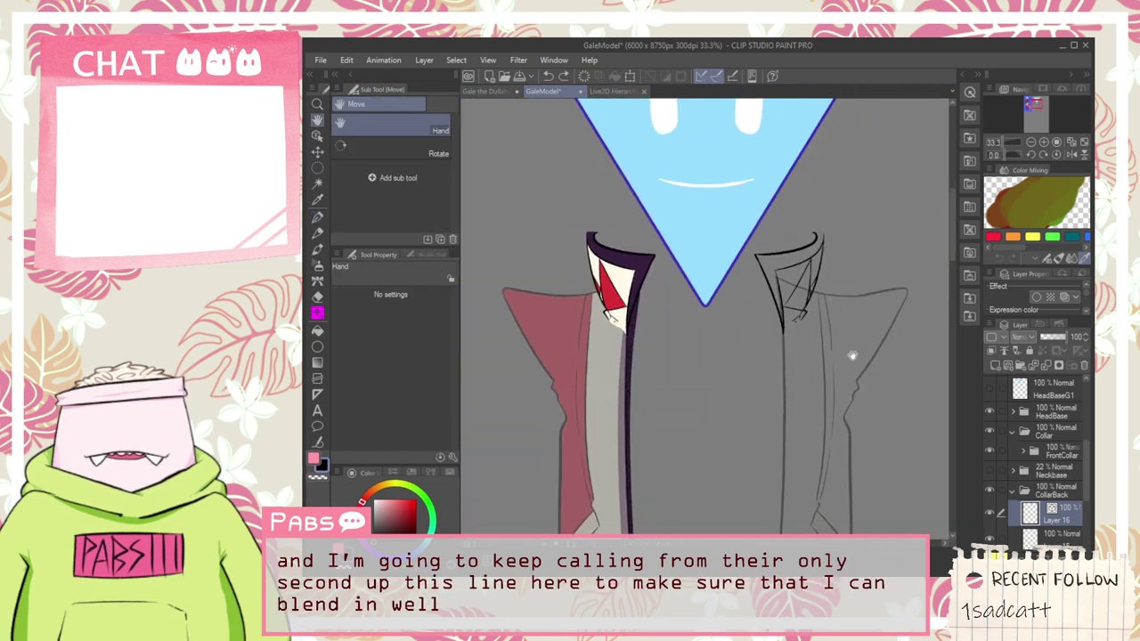
pyautogui.click(1022, 450)
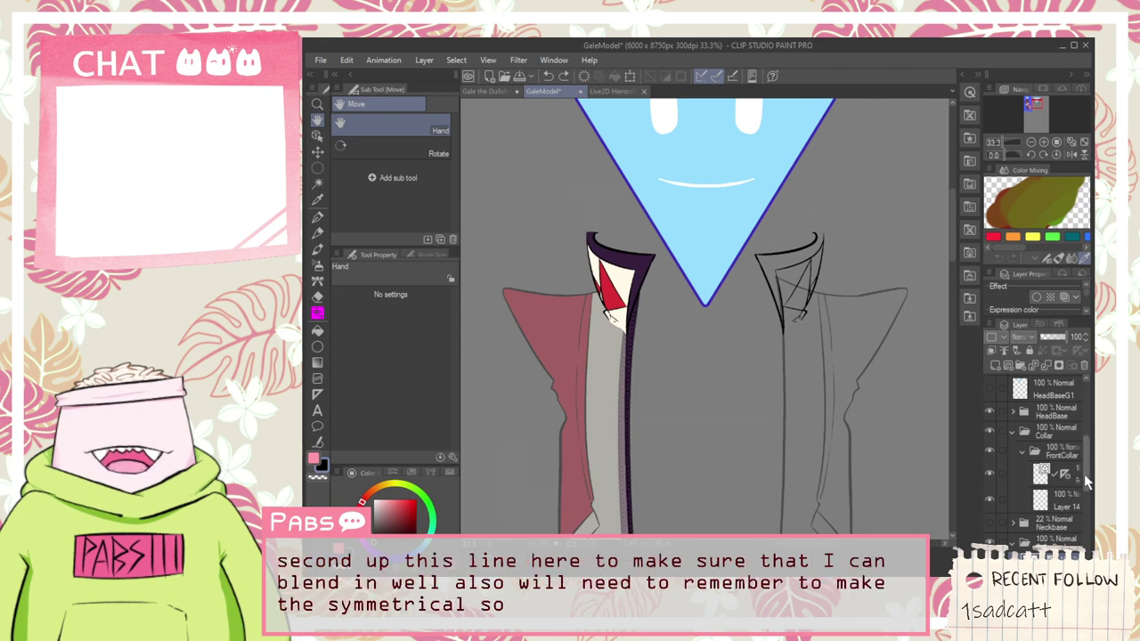
pyautogui.scroll(-1, 1051, 441)
pyautogui.moveTo(1054, 433); pyautogui.dragTo(1059, 534)
pyautogui.scroll(5, 614, 254)
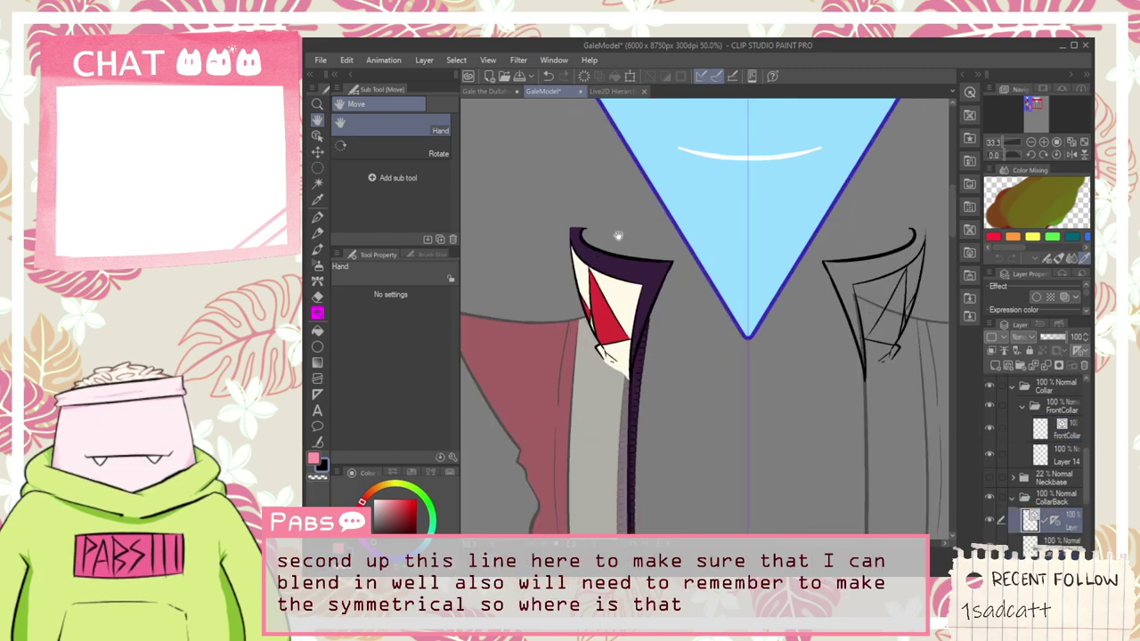
# Step: Try to ink the back collar's rim with symmetry, curving from the front collar's tip behind the head
pyautogui.press('p')
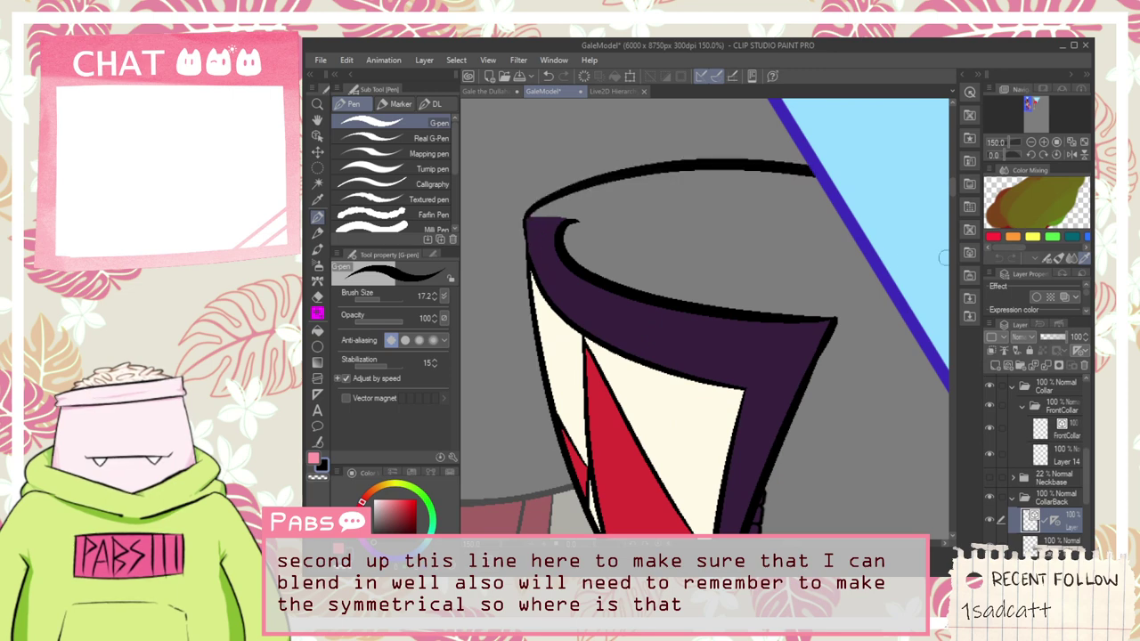
pyautogui.scroll(-4, 525, 234)
pyautogui.press('h')
pyautogui.moveTo(830, 280); pyautogui.dragTo(651, 293)
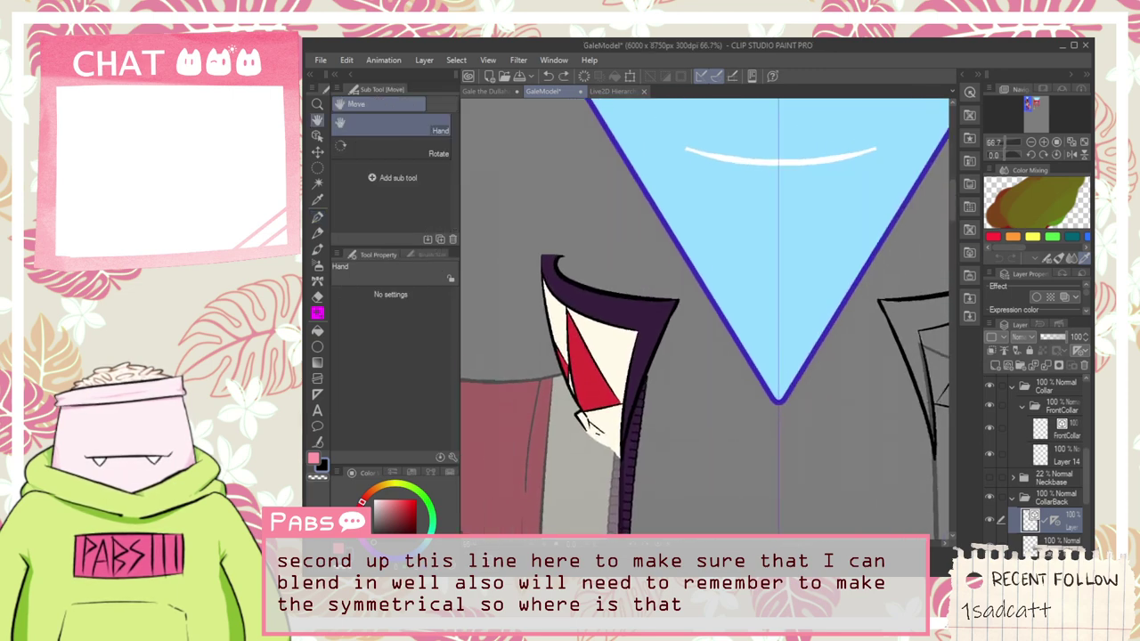
pyautogui.press('p')
pyautogui.moveTo(540, 258); pyautogui.dragTo(788, 190)
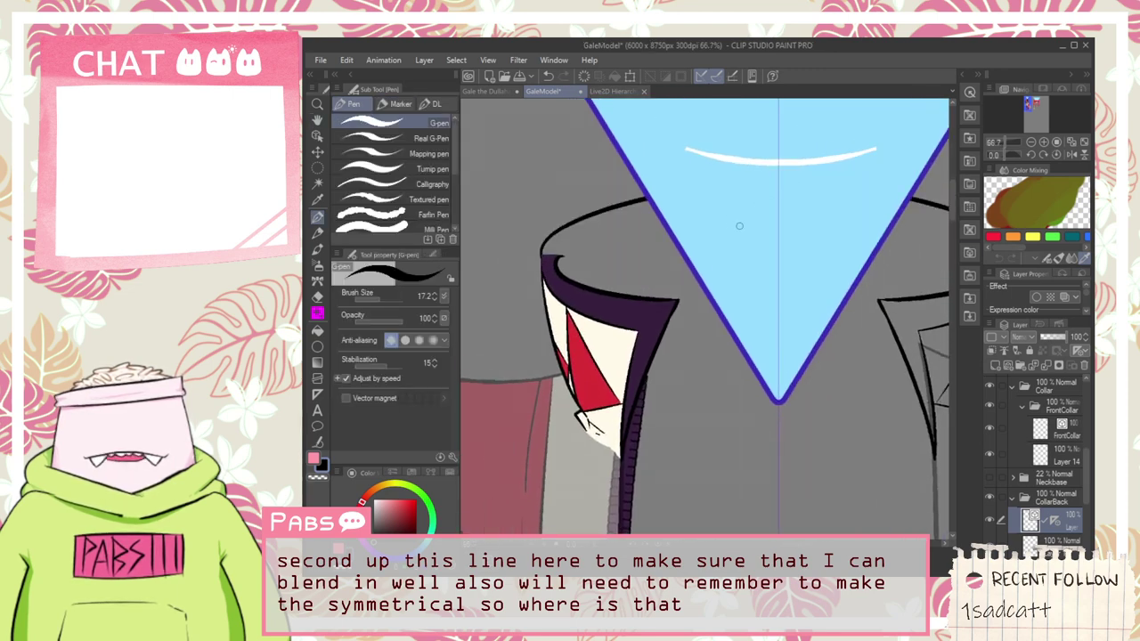
pyautogui.hotkey('ctrl', 'z')
# Step: Lower the HeadBase folder's opacity to 34% so the collar area behind the head can be seen
pyautogui.scroll(-2, 738, 225)
pyautogui.scroll(3, 1074, 443)
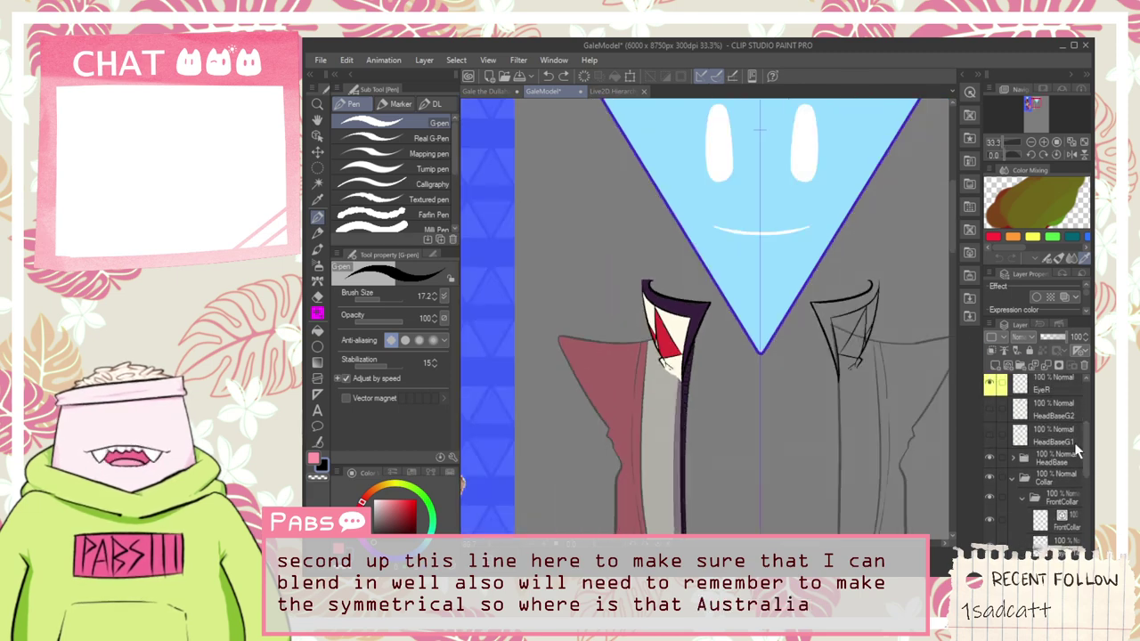
pyautogui.click(1065, 459)
pyautogui.click(1054, 335)
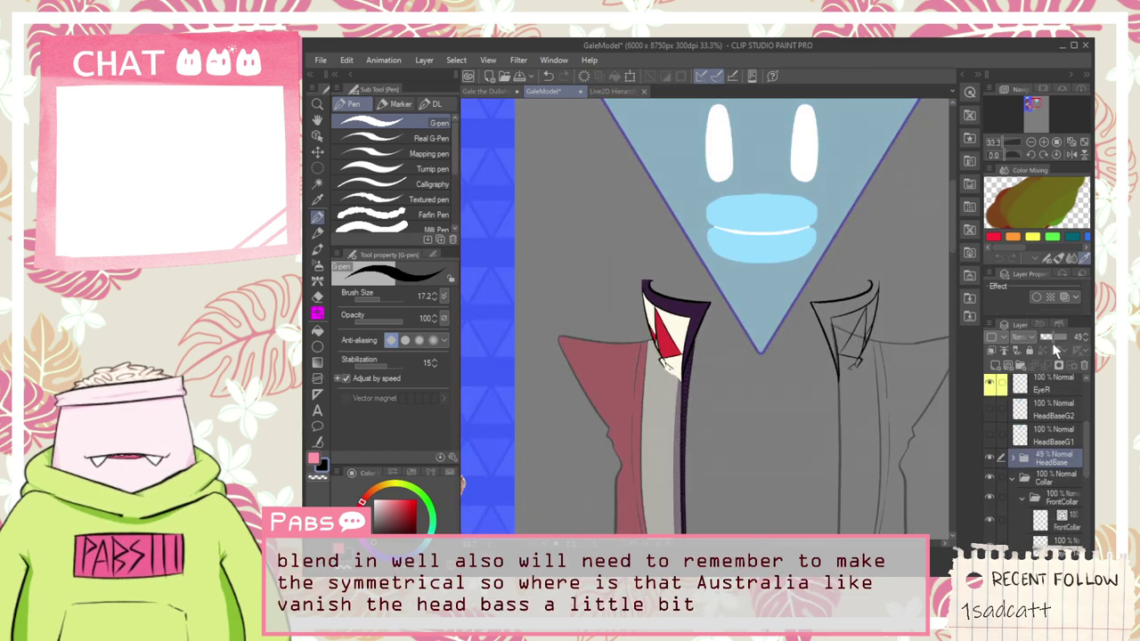
pyautogui.click(1045, 333)
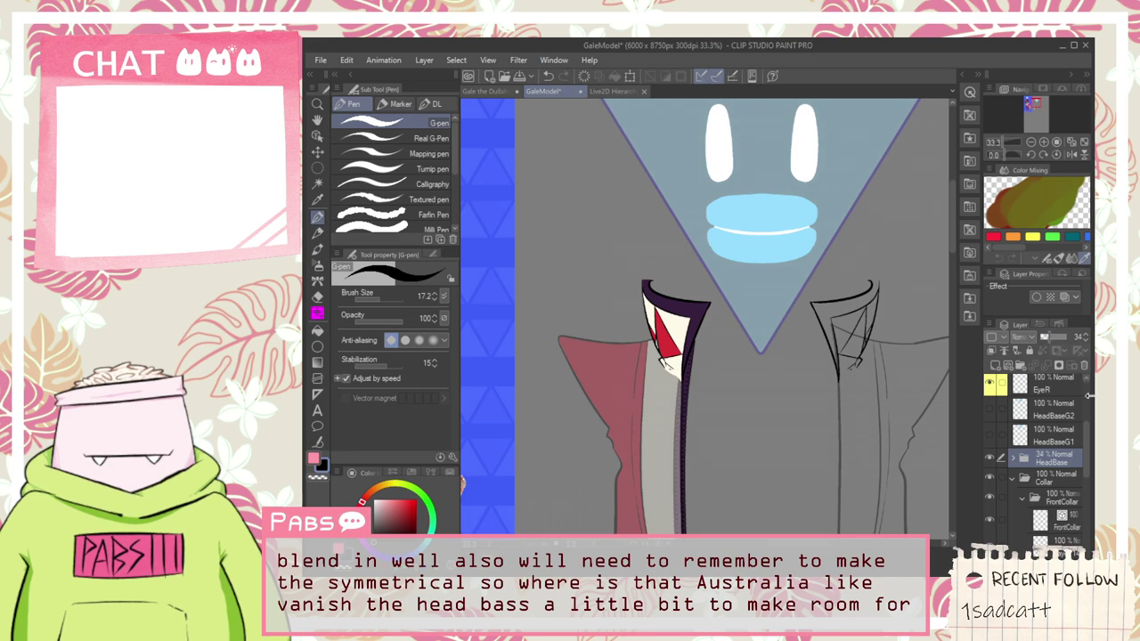
pyautogui.press('space')
pyautogui.moveTo(896, 359); pyautogui.dragTo(853, 337)
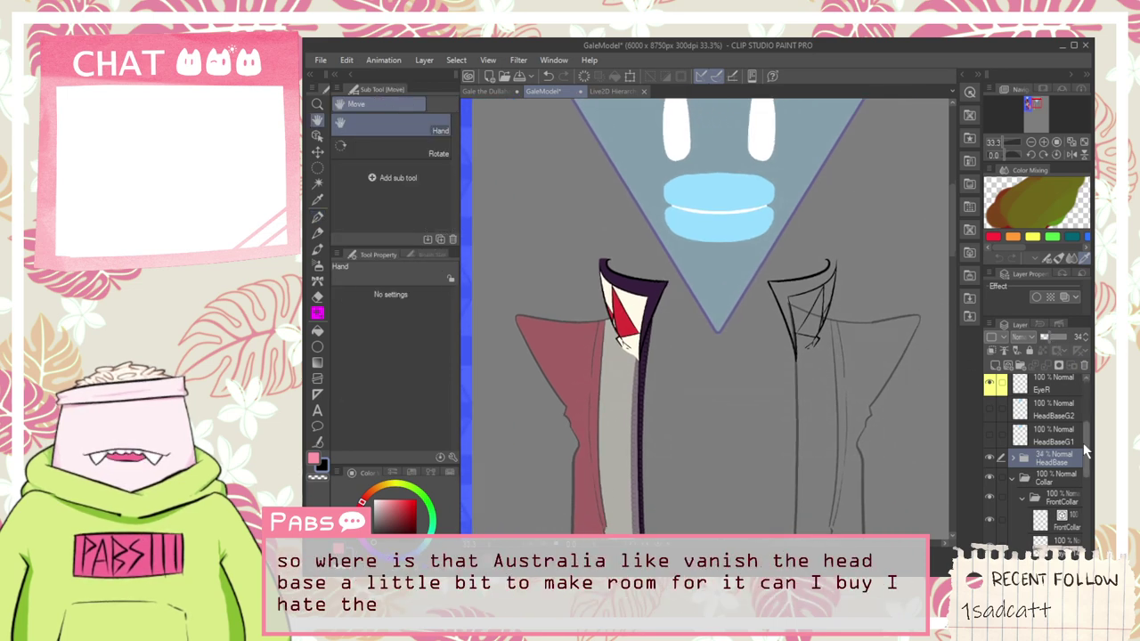
# Step: Reactivate the CollarBack vector layer and ink the back collar's mirrored upper rim from the front collar's tip to the symmetry axis
pyautogui.moveTo(1083, 442); pyautogui.dragTo(1084, 452)
pyautogui.scroll(-6, 1084, 454)
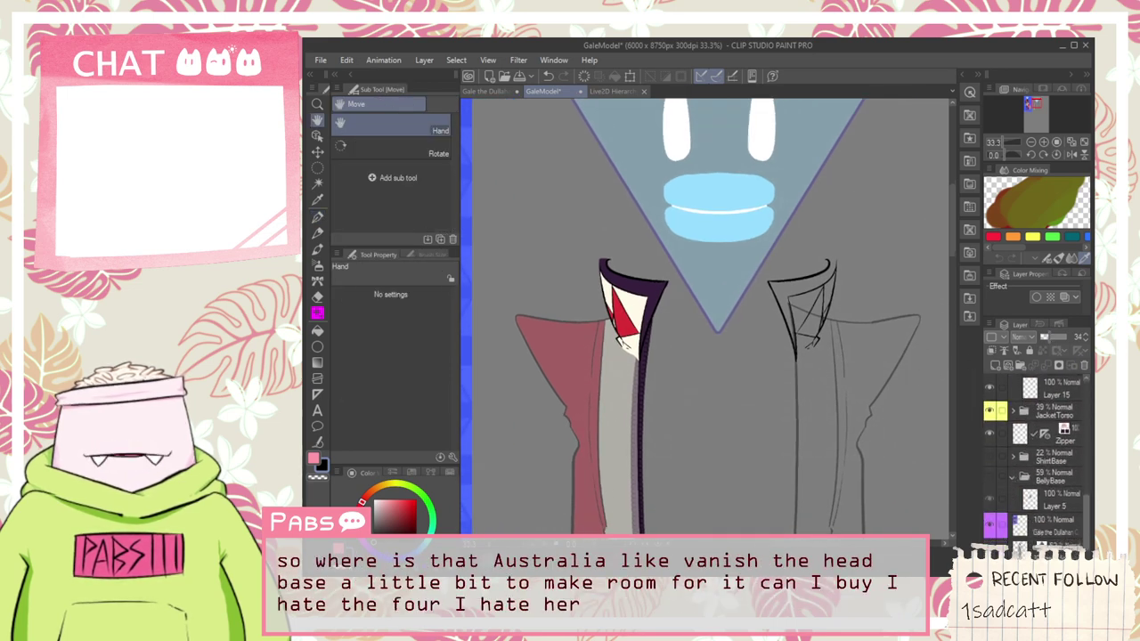
pyautogui.moveTo(1086, 525); pyautogui.dragTo(1085, 524)
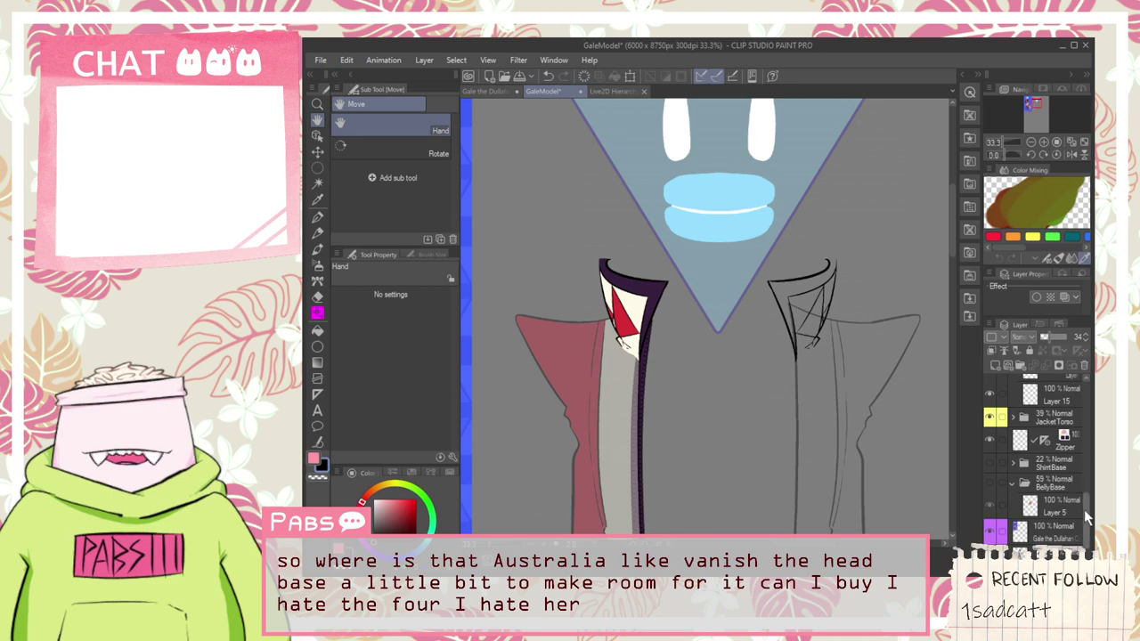
pyautogui.scroll(-1, 1086, 521)
pyautogui.click(1068, 497)
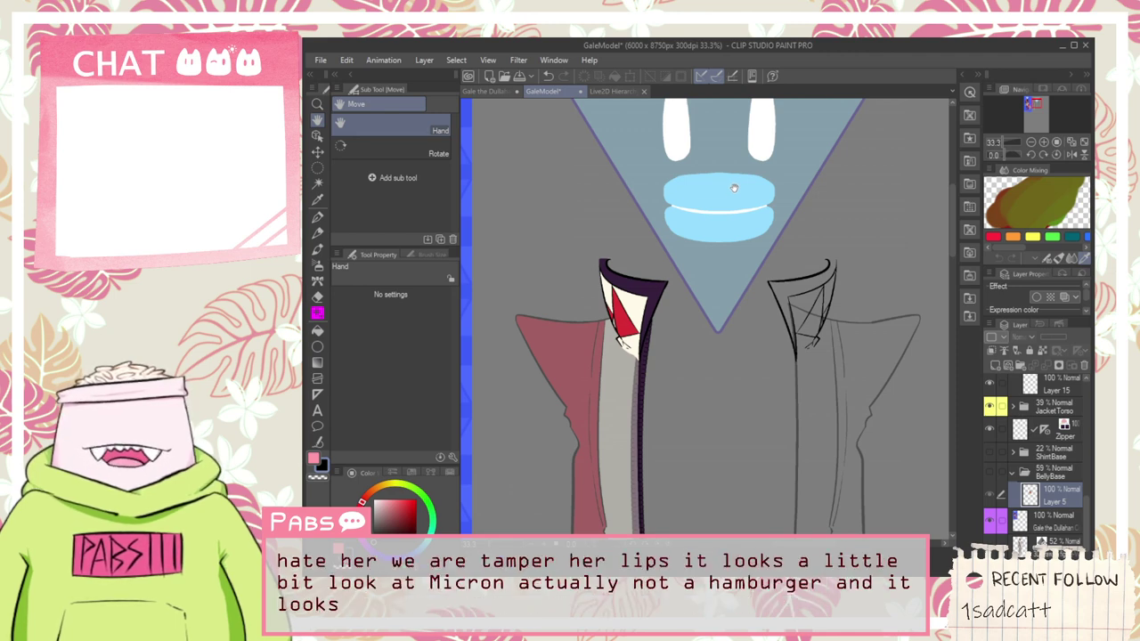
pyautogui.scroll(2, 660, 276)
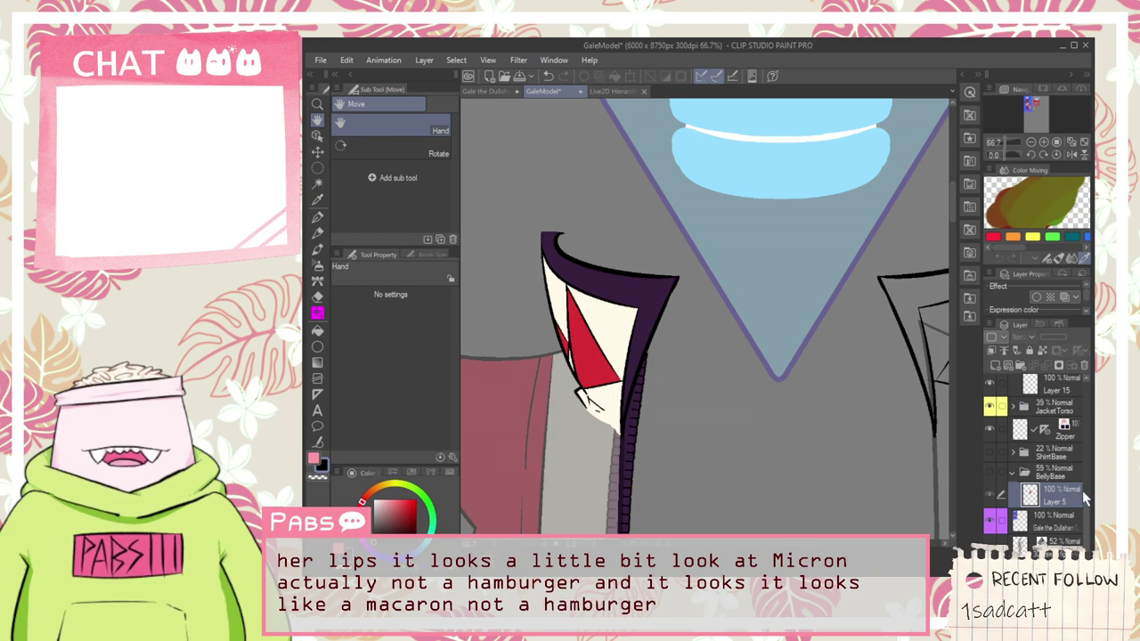
pyautogui.scroll(3, 1064, 494)
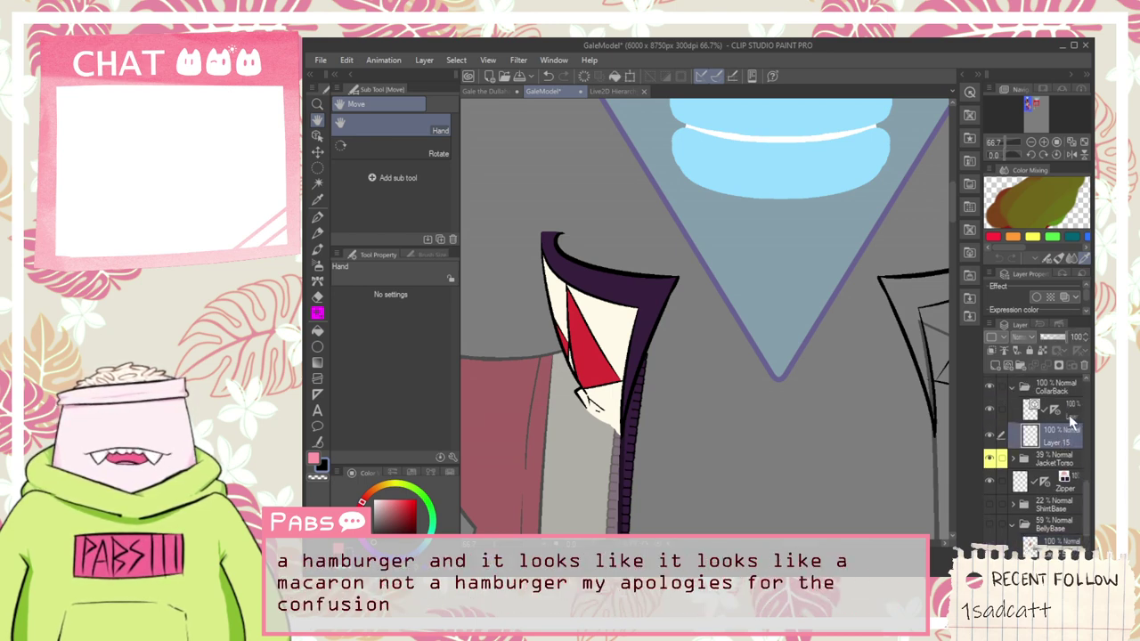
pyautogui.click(1051, 408)
pyautogui.moveTo(625, 261); pyautogui.dragTo(678, 404)
pyautogui.scroll(1, 605, 379)
pyautogui.scroll(-1, 600, 379)
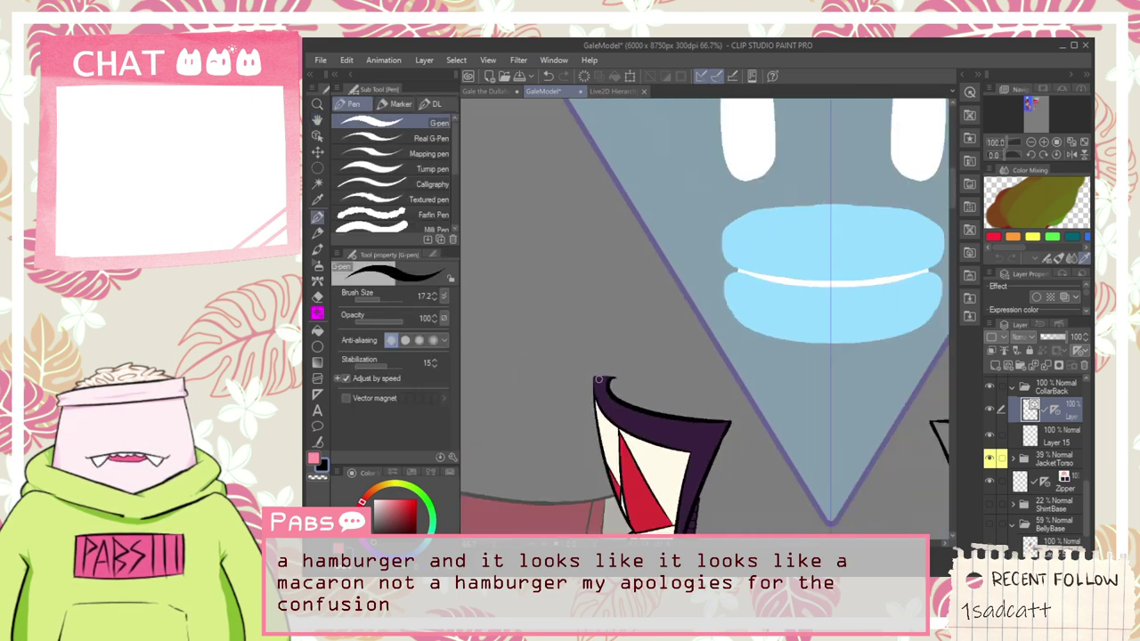
pyautogui.moveTo(597, 385)
pyautogui.mouseDown()
pyautogui.moveTo(712, 334)
pyautogui.moveTo(947, 331)
pyautogui.mouseUp()
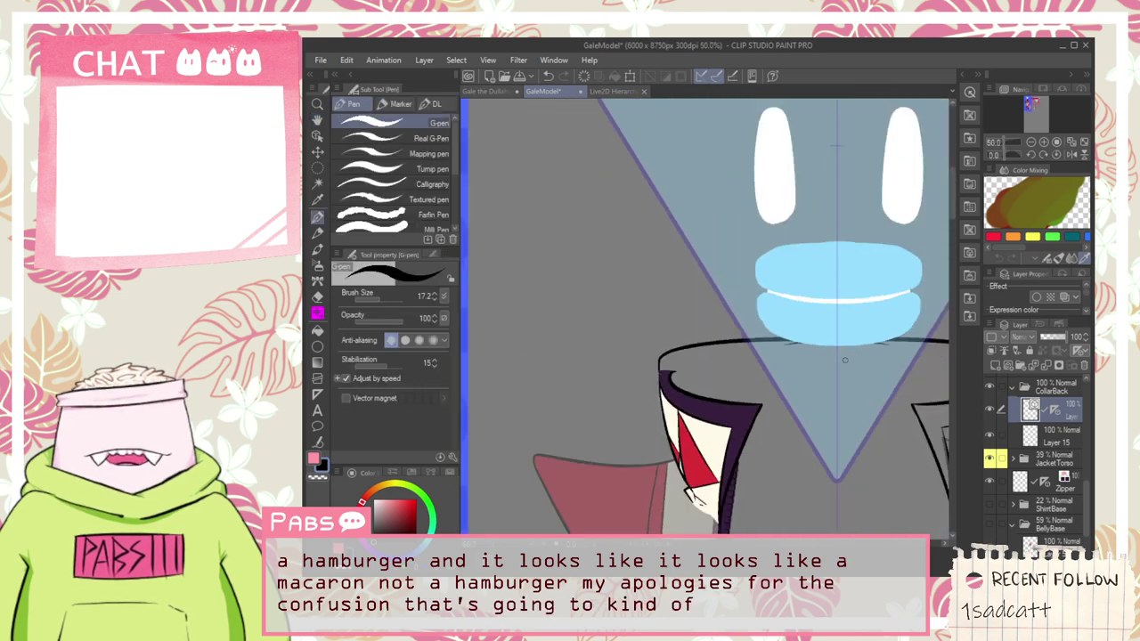
# Step: Hide the LipTop, LipBot and Mouth layers
pyautogui.press('h')
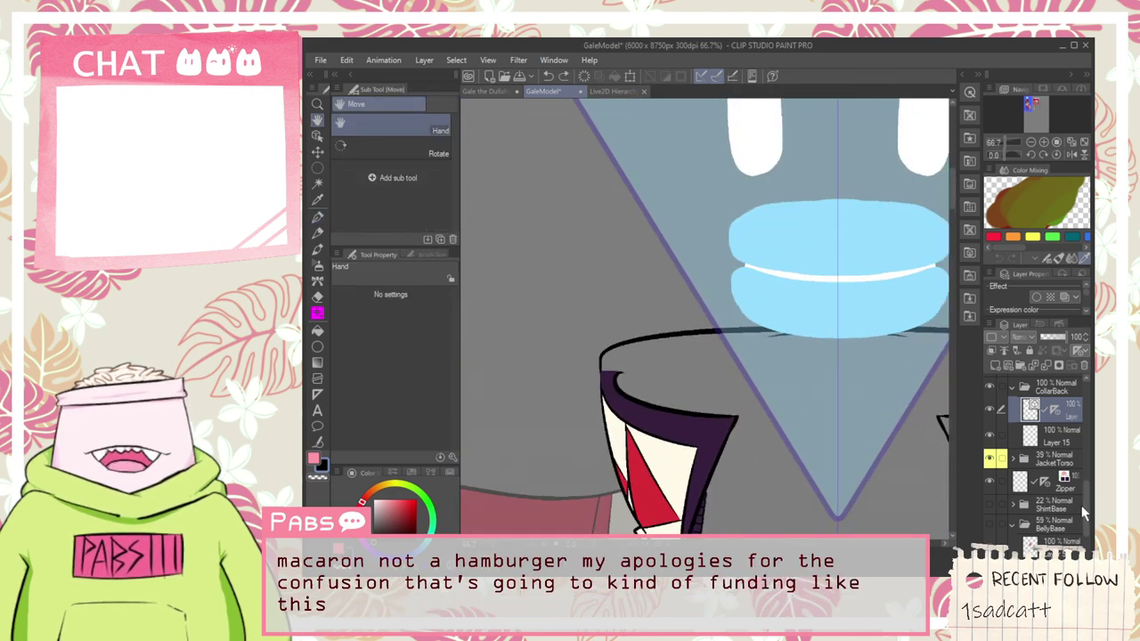
pyautogui.scroll(2, 1081, 505)
pyautogui.scroll(2, 1081, 481)
pyautogui.scroll(3, 1081, 432)
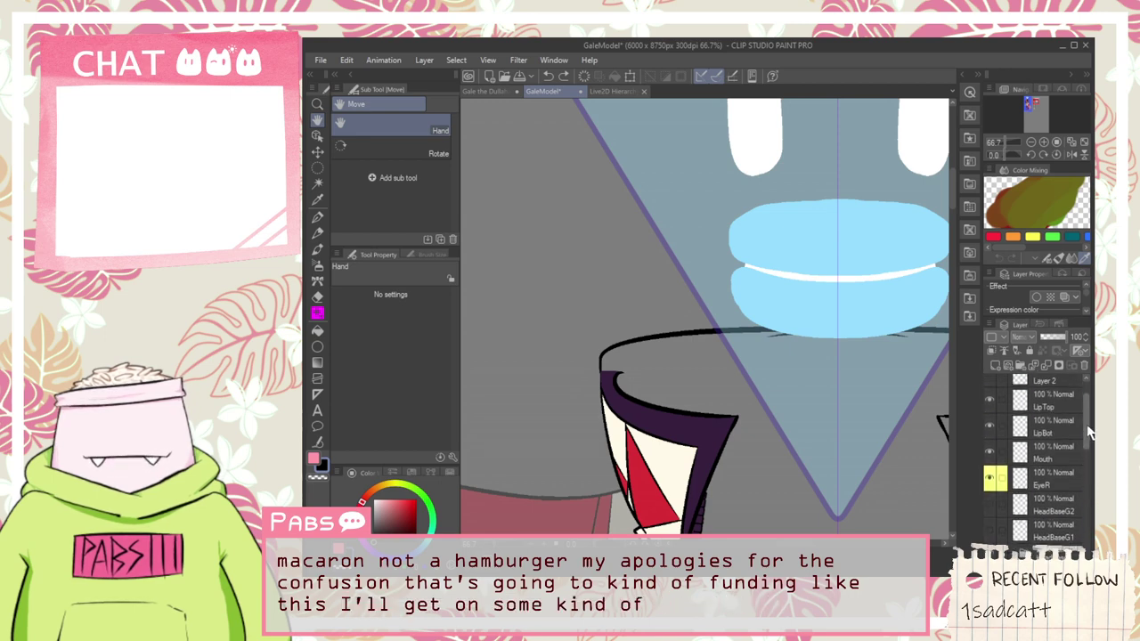
pyautogui.click(986, 434)
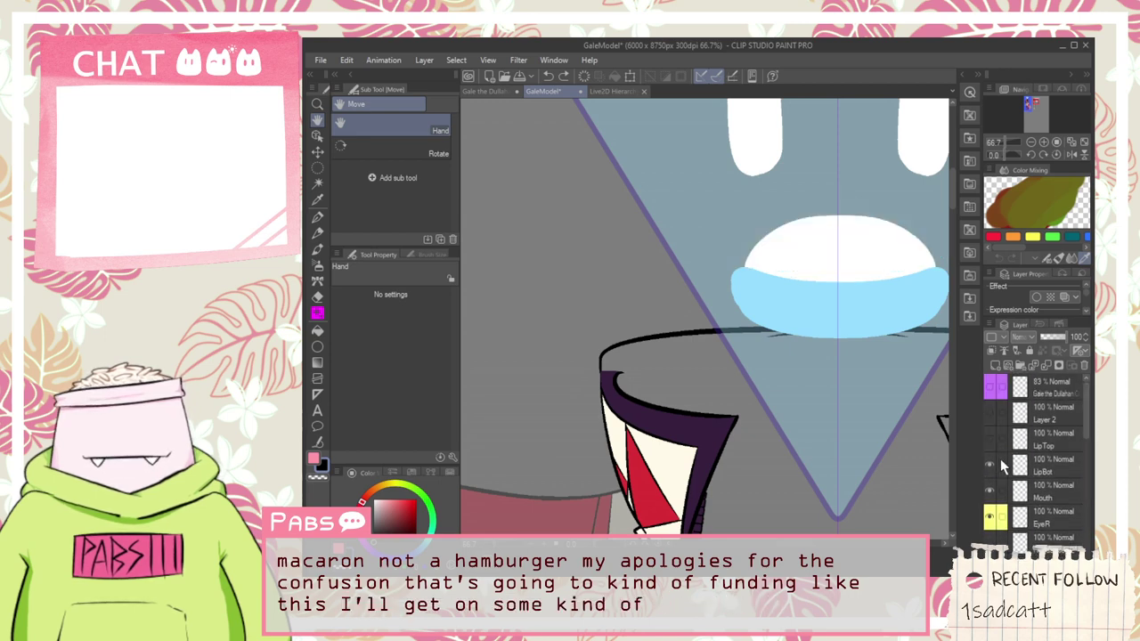
pyautogui.click(988, 461)
pyautogui.click(988, 485)
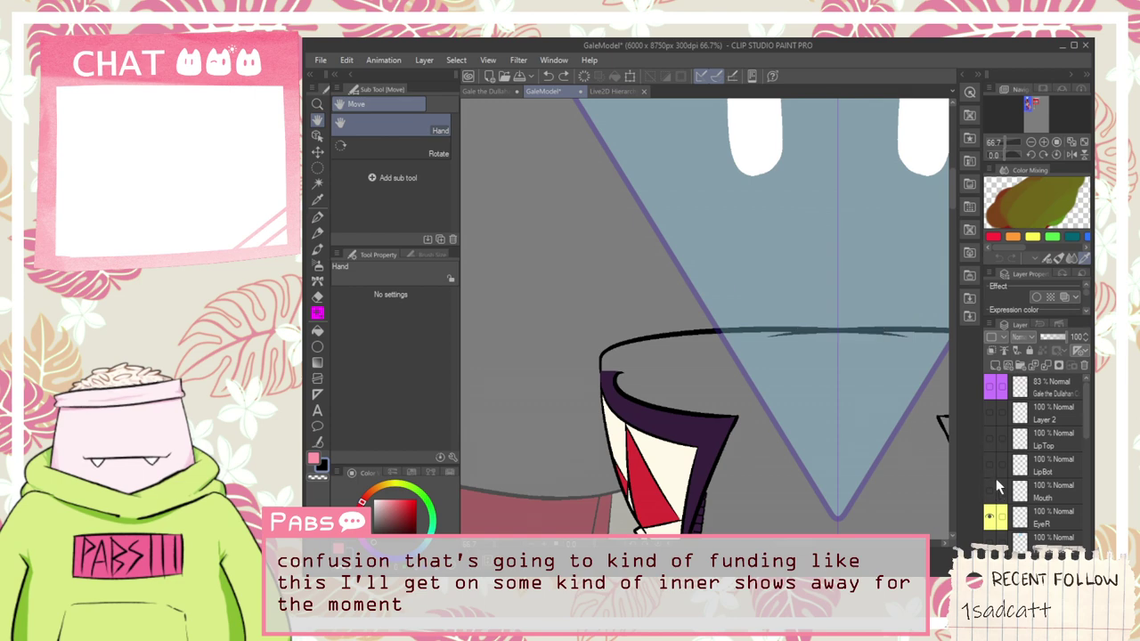
# Step: Trim the overlapping line ends at the centre of the back collar's rim with the Vector eraser
pyautogui.scroll(-2, 698, 323)
pyautogui.scroll(1, 698, 323)
pyautogui.scroll(1, 698, 323)
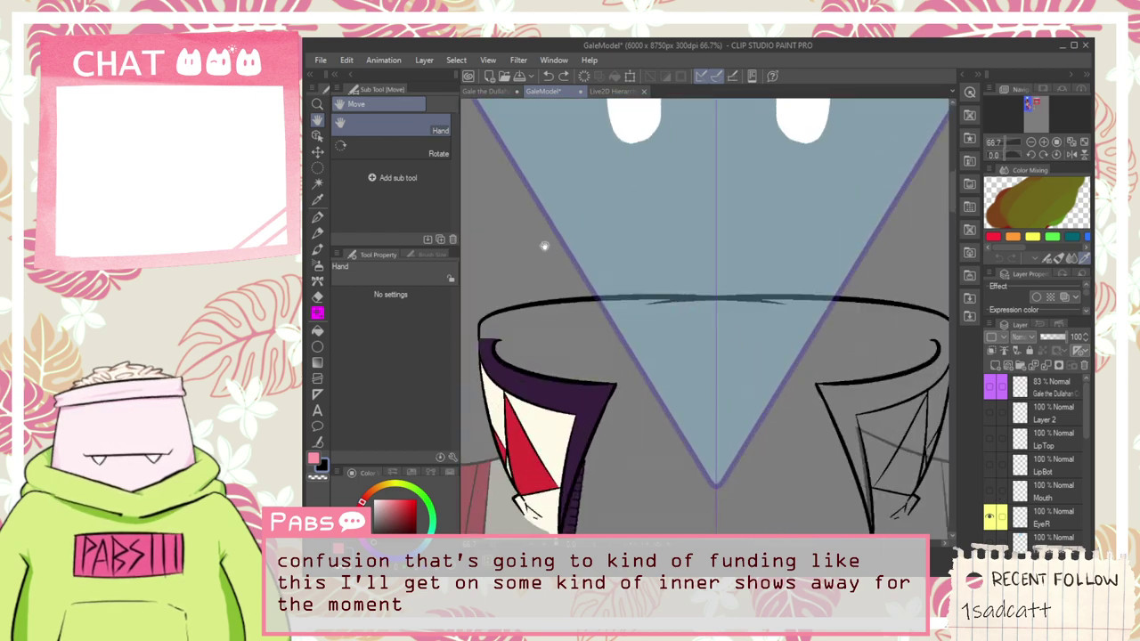
pyautogui.press('e')
pyautogui.scroll(1, 694, 302)
pyautogui.click(686, 306)
pyautogui.scroll(-1, 689, 309)
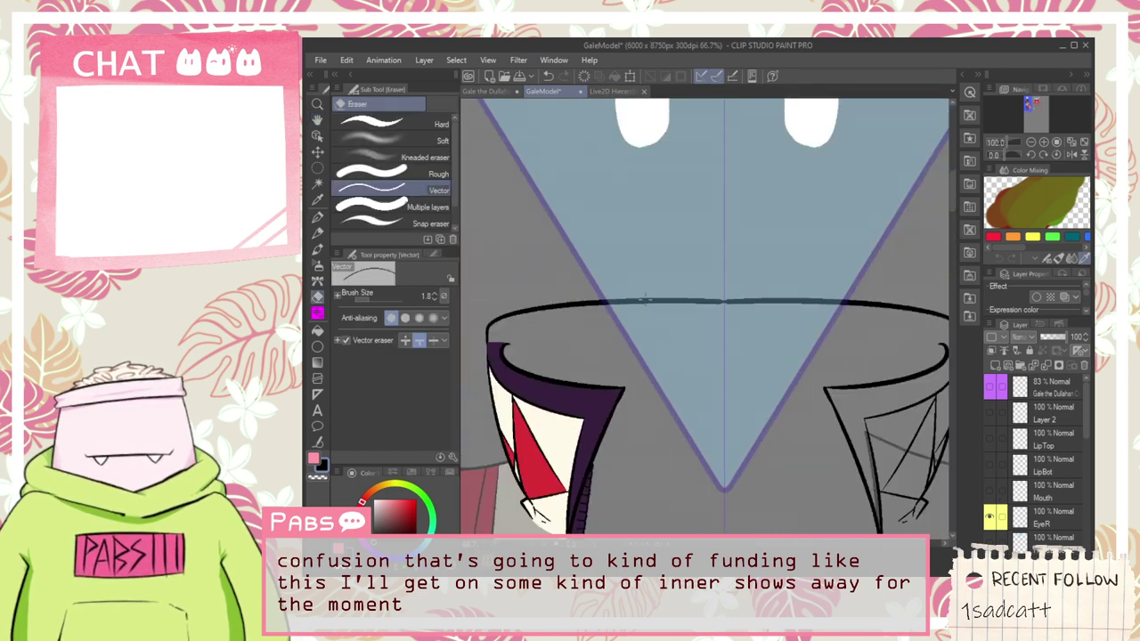
# Step: Join the two halves of the back collar's rim at the centre with Connect vector lines, and select the joined line
pyautogui.click(319, 441)
pyautogui.click(392, 174)
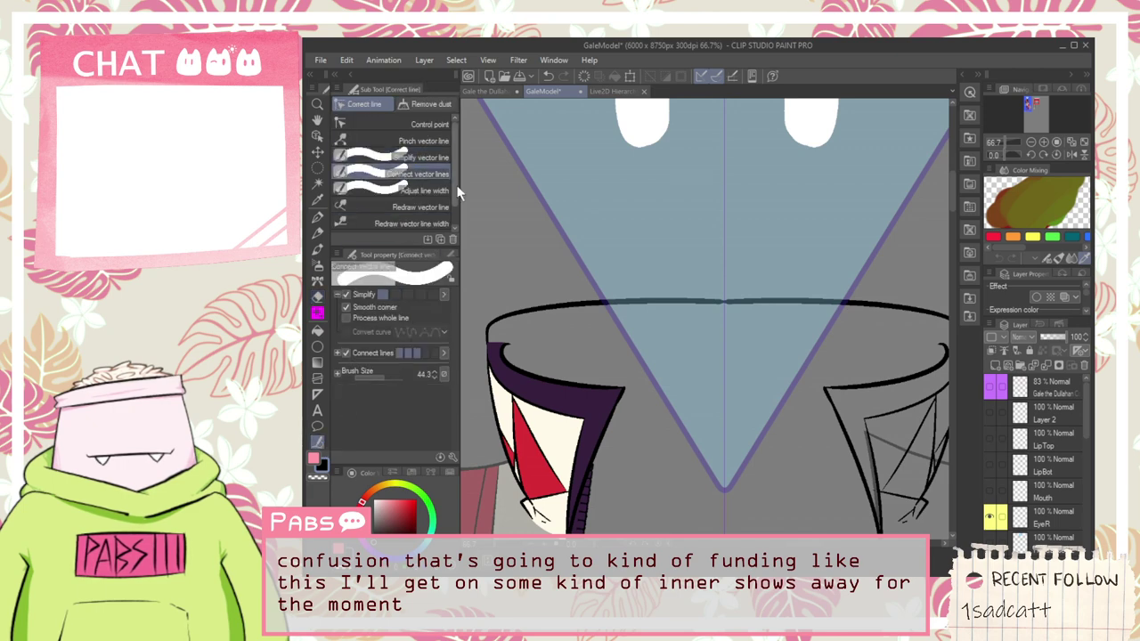
pyautogui.press('o')
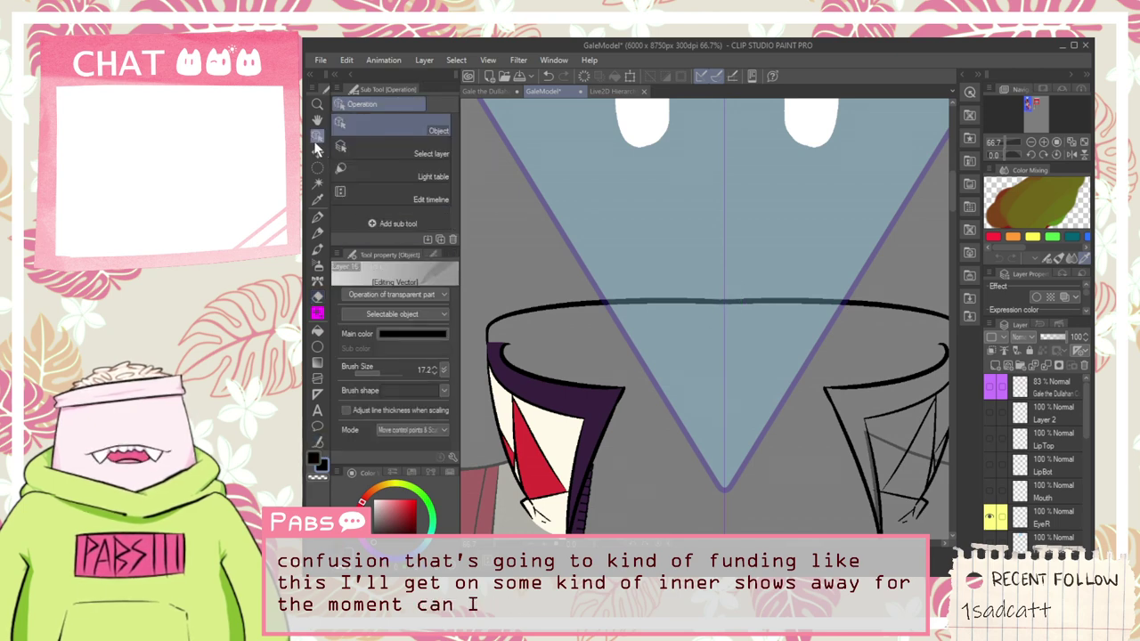
pyautogui.click(725, 303)
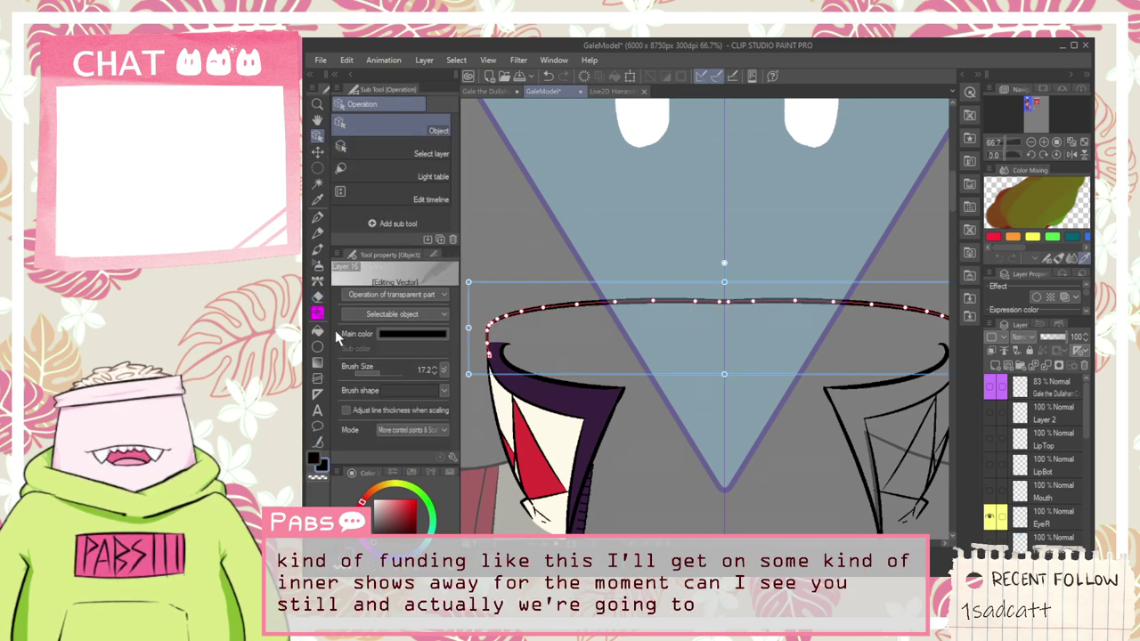
# Step: Smooth the middle of the back collar's upper rim with Simplify vector line, reducing its control points
pyautogui.click(319, 438)
pyautogui.click(419, 157)
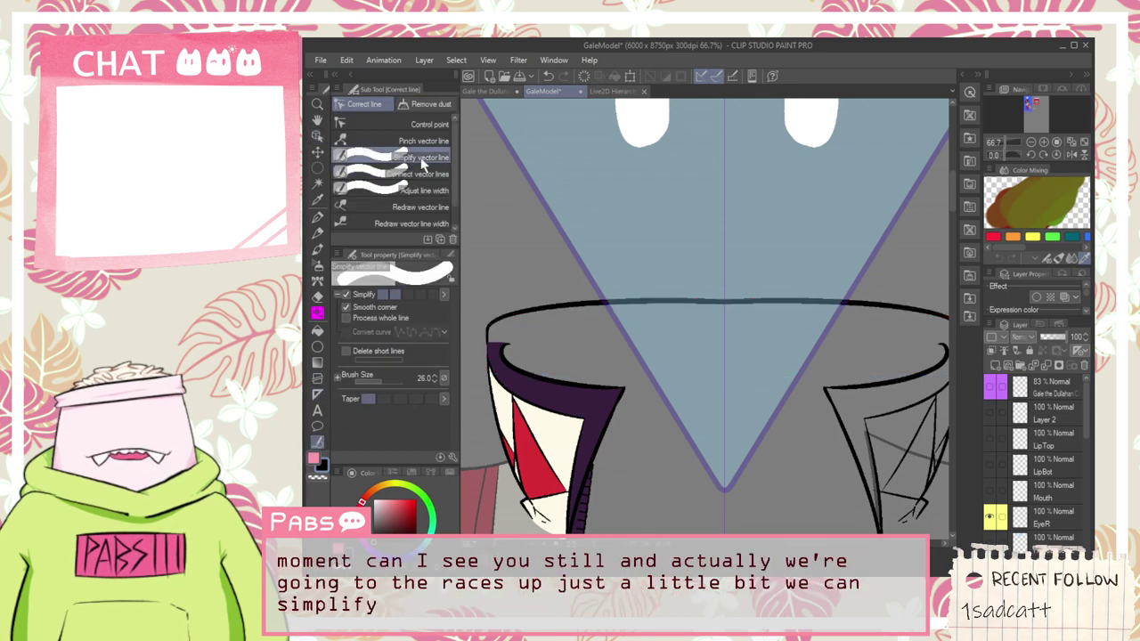
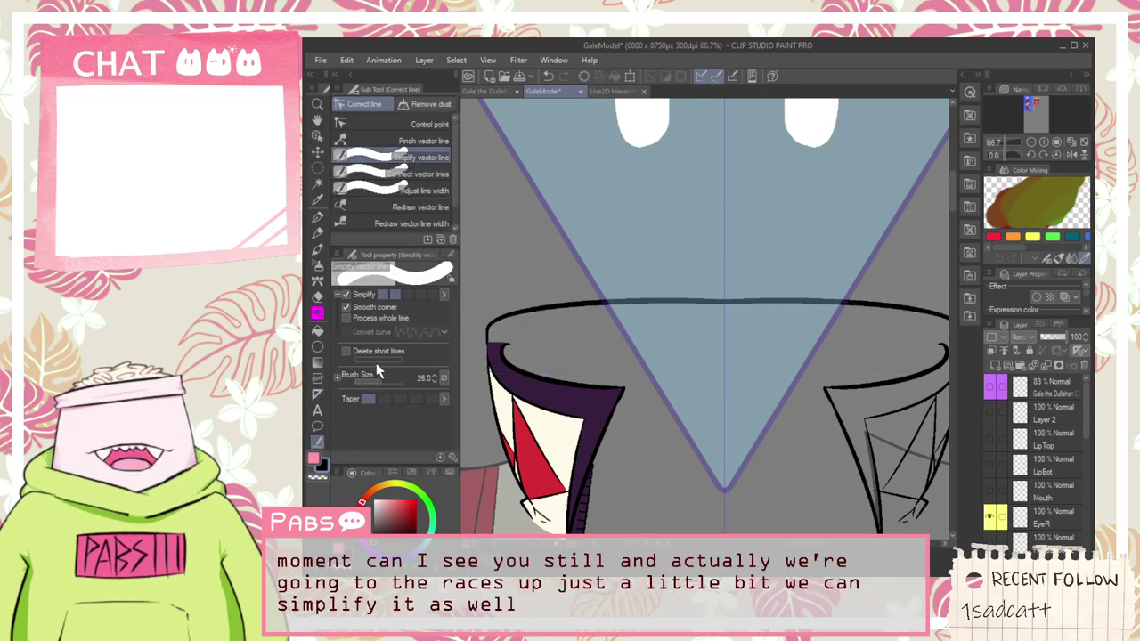
pyautogui.moveTo(384, 379); pyautogui.dragTo(389, 378)
pyautogui.moveTo(559, 306)
pyautogui.mouseDown()
pyautogui.moveTo(771, 279)
pyautogui.moveTo(853, 302)
pyautogui.mouseUp()
pyautogui.moveTo(760, 304); pyautogui.dragTo(616, 317)
pyautogui.moveTo(708, 307); pyautogui.dragTo(748, 303)
pyautogui.moveTo(726, 303); pyautogui.dragTo(846, 305)
# Step: Raise the middle of the back collar's rim into a gentle arch by repositioning its control points, and deselect the line
pyautogui.click(317, 135)
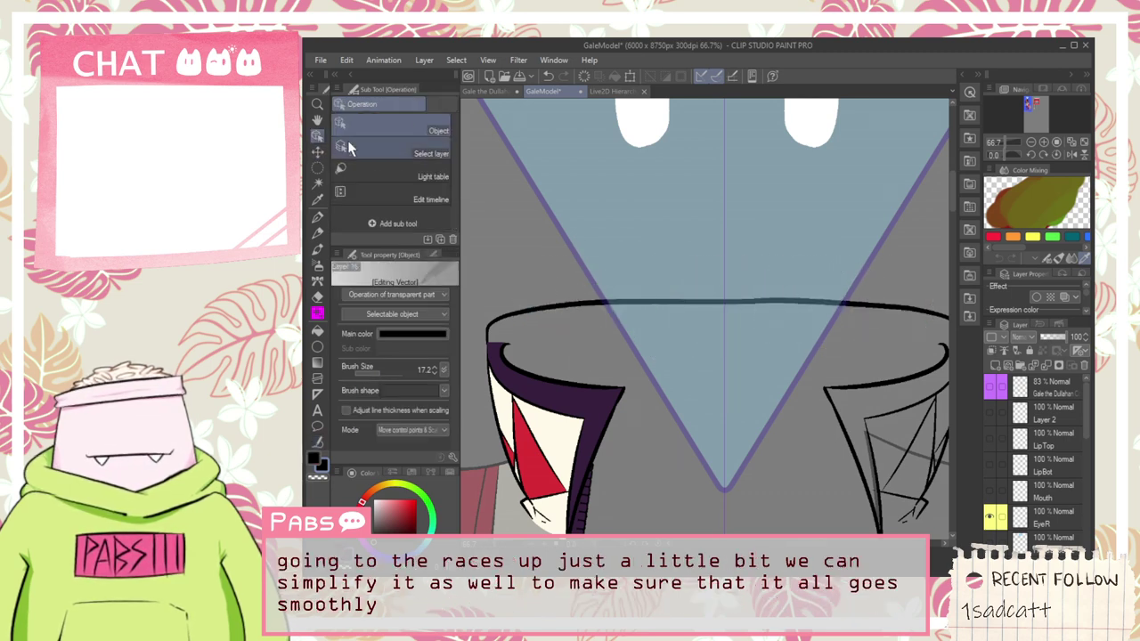
pyautogui.click(671, 310)
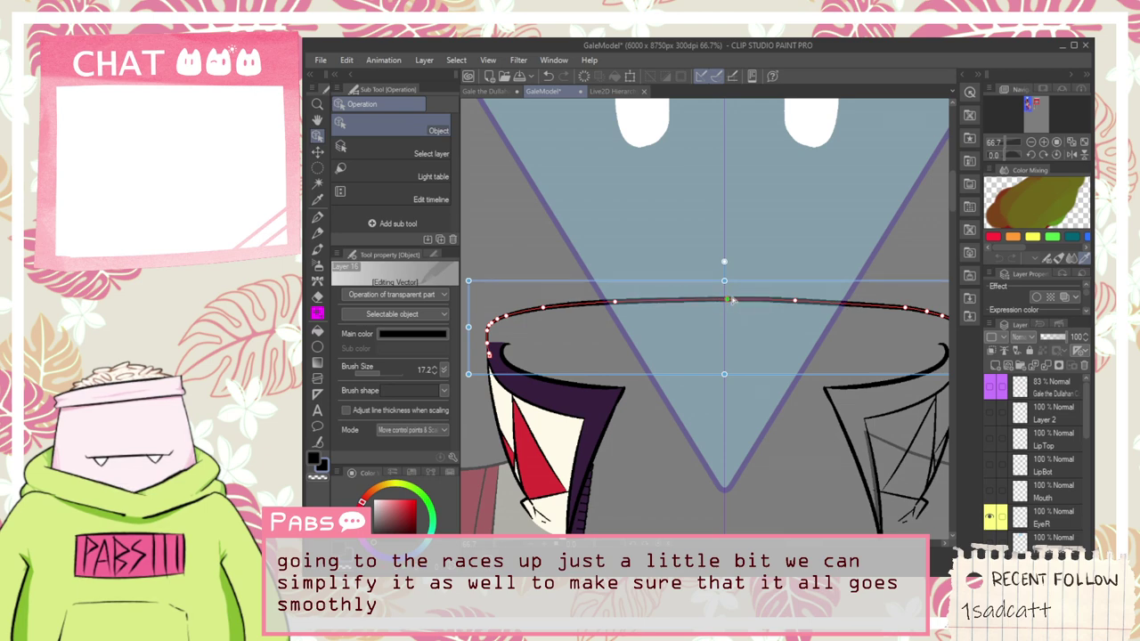
pyautogui.scroll(-1, 774, 303)
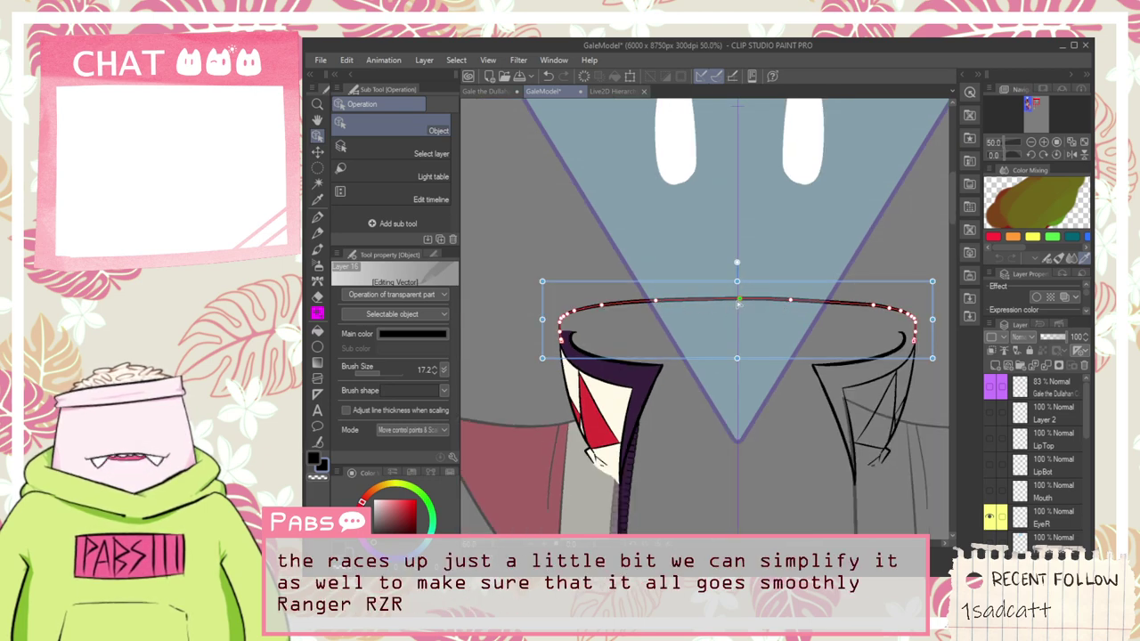
pyautogui.moveTo(738, 300); pyautogui.dragTo(798, 293)
pyautogui.moveTo(660, 303); pyautogui.dragTo(651, 296)
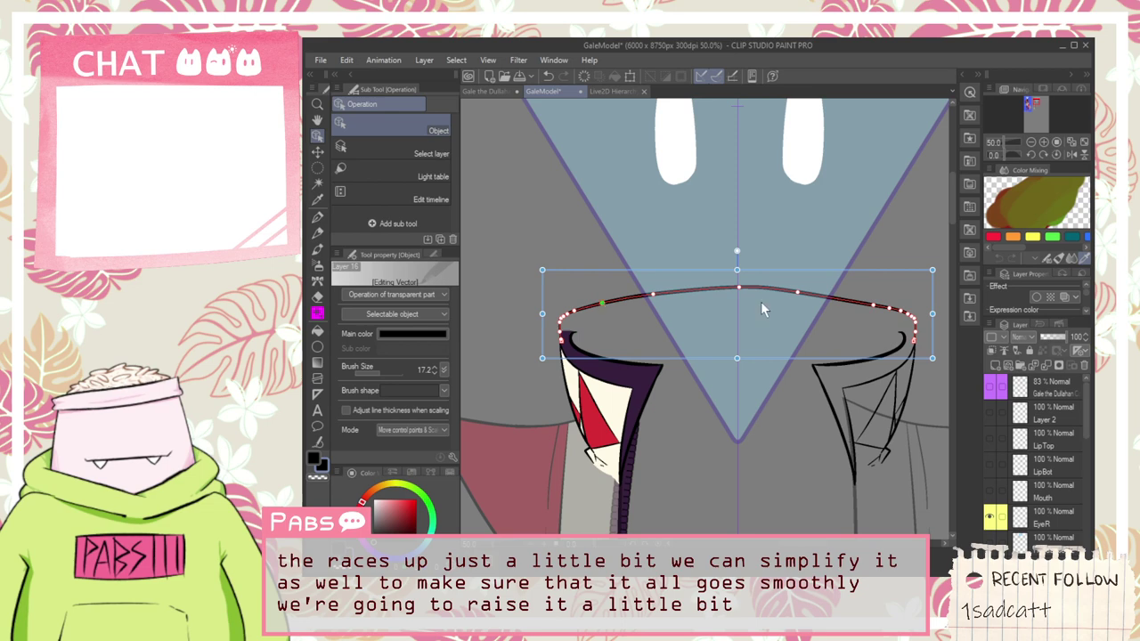
pyautogui.moveTo(795, 293); pyautogui.dragTo(802, 294)
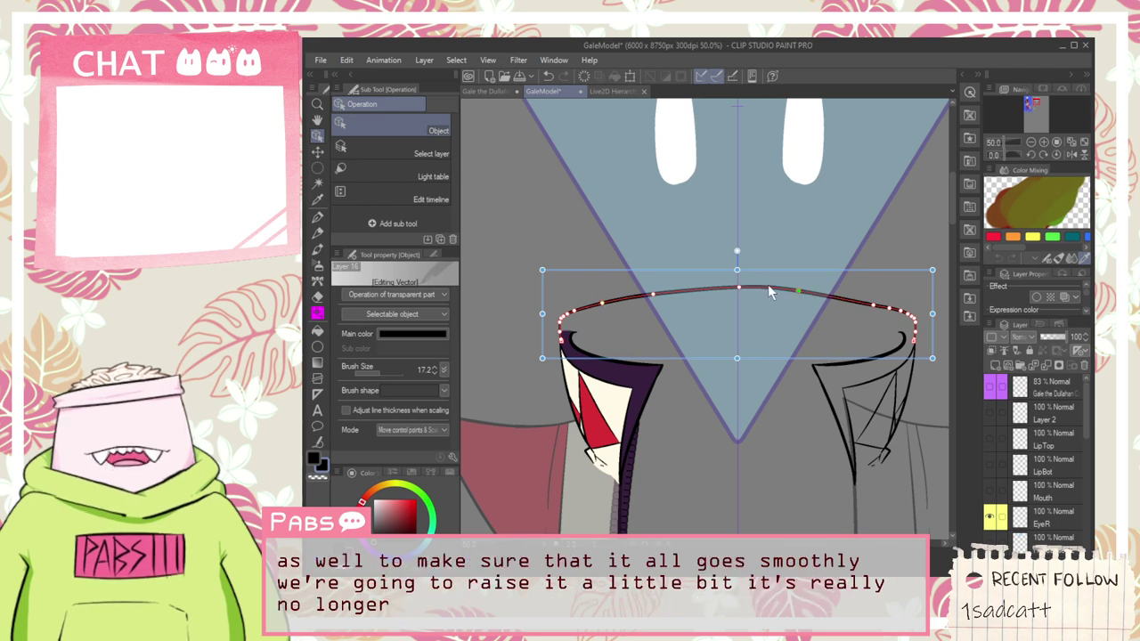
pyautogui.moveTo(730, 287); pyautogui.dragTo(711, 289)
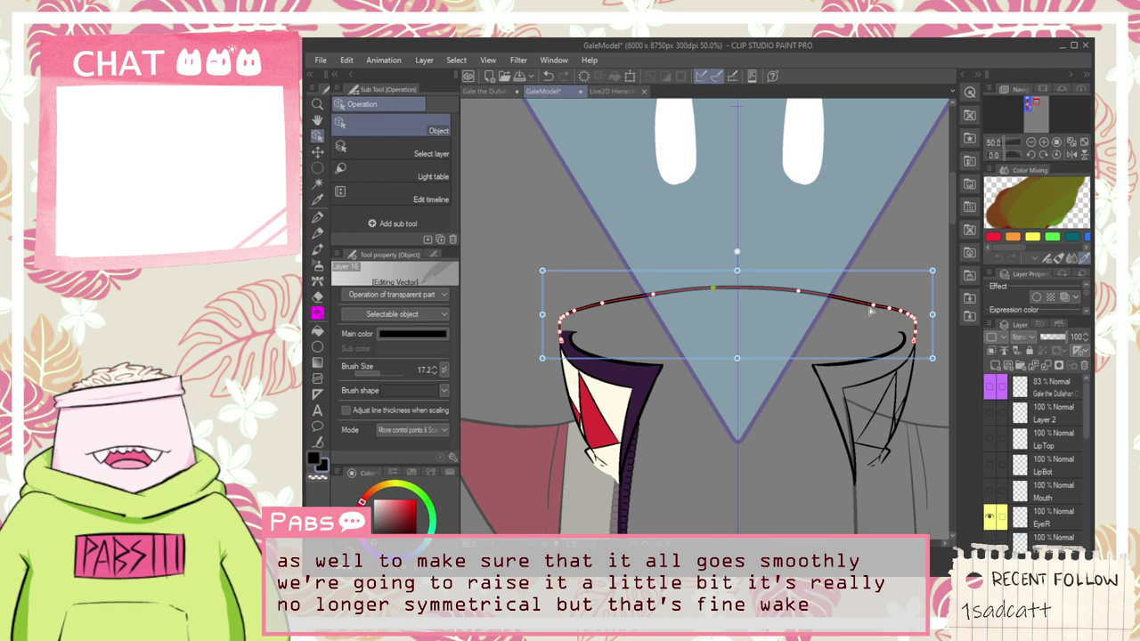
pyautogui.moveTo(873, 305); pyautogui.dragTo(861, 301)
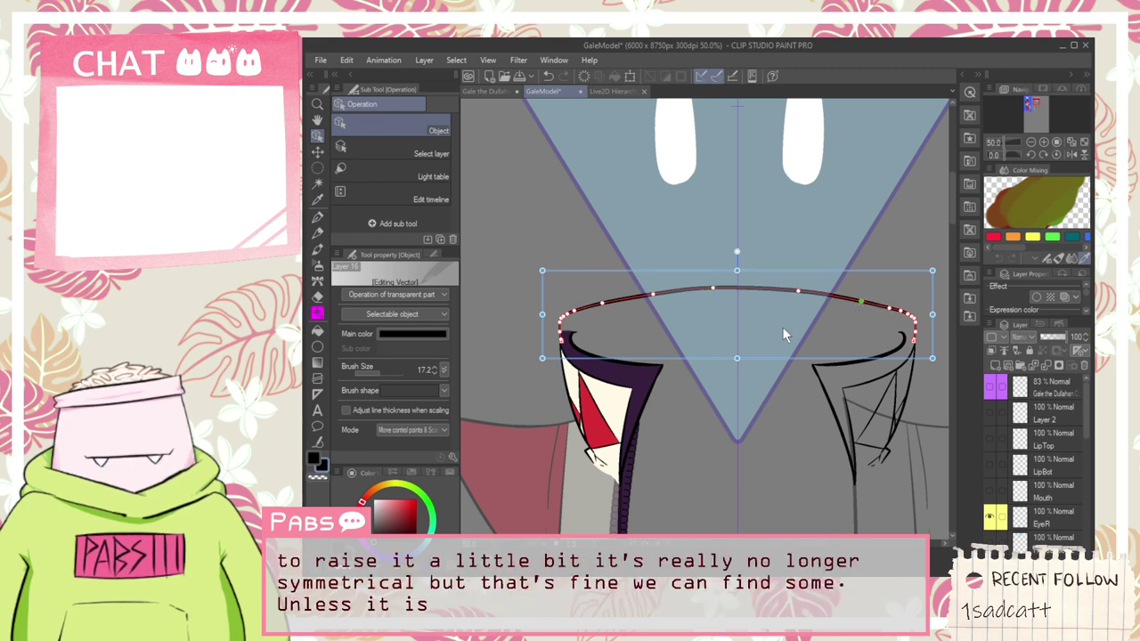
pyautogui.click(559, 258)
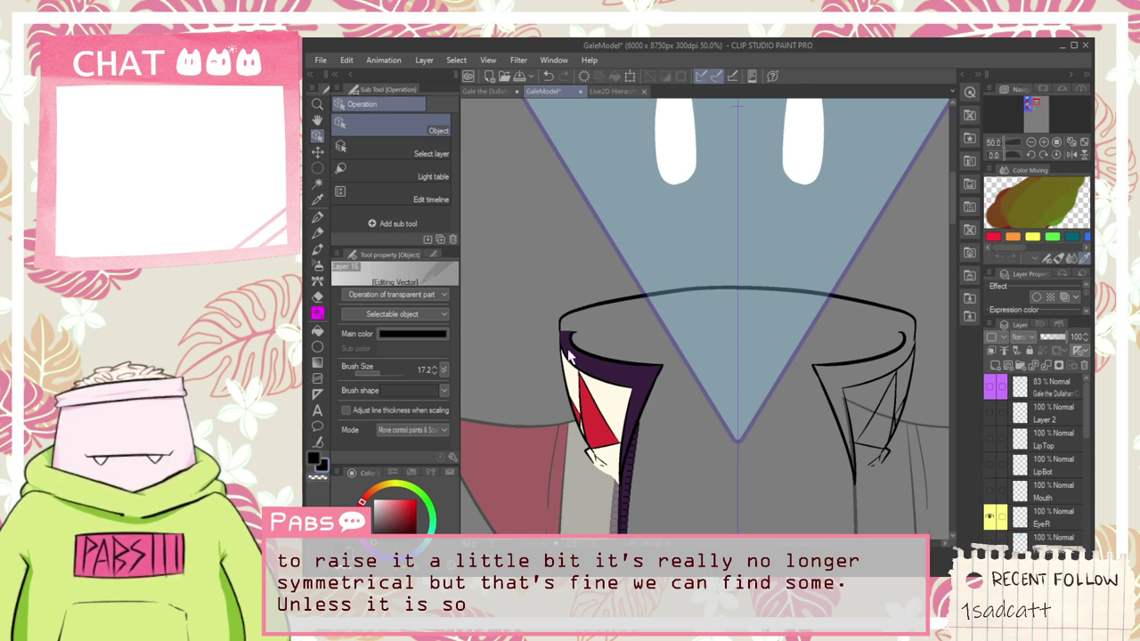
# Step: Thicken the outline at the coloured front collar's upper outer tip with Adjust line width, using Scale up width at 1.10
pyautogui.press('space')
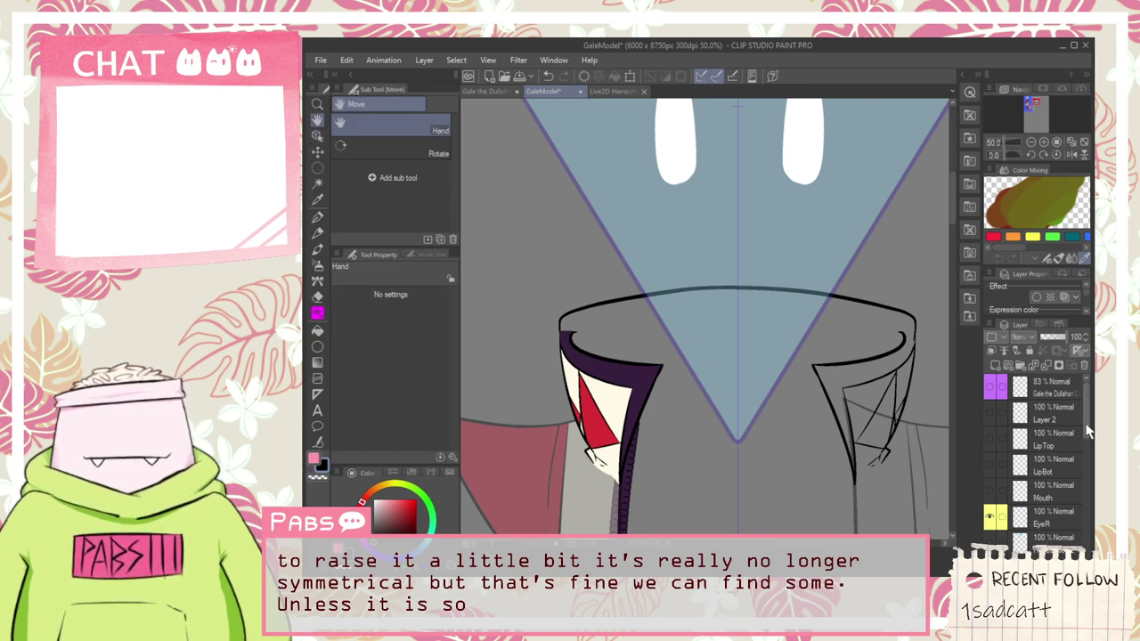
pyautogui.scroll(-5, 1042, 445)
pyautogui.scroll(1, 1074, 479)
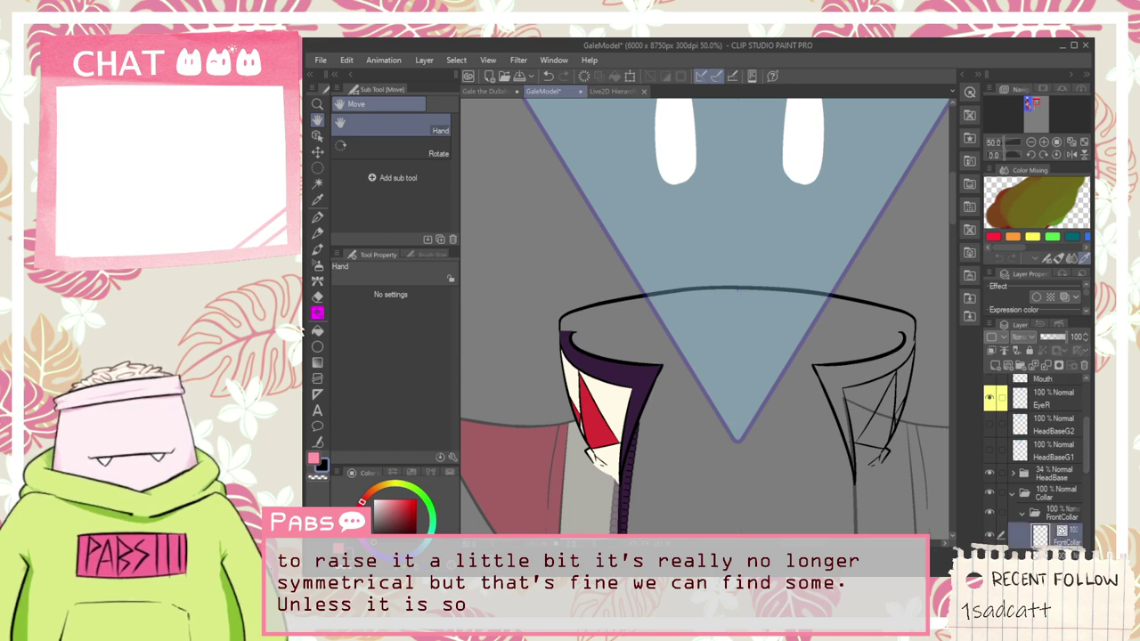
pyautogui.click(316, 282)
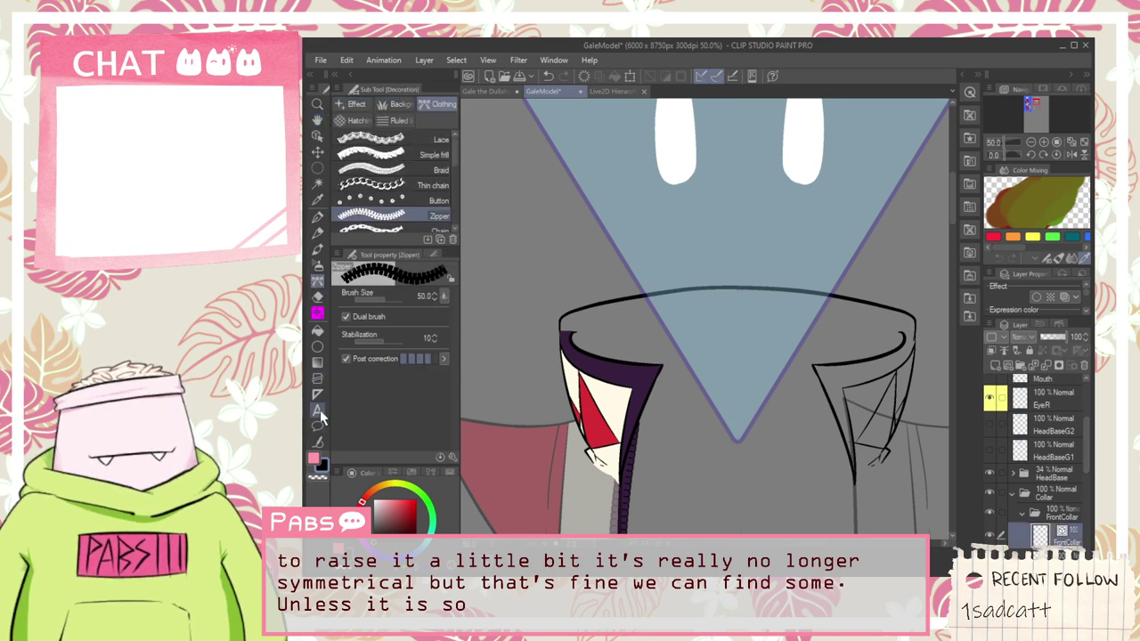
pyautogui.click(317, 440)
pyautogui.click(414, 203)
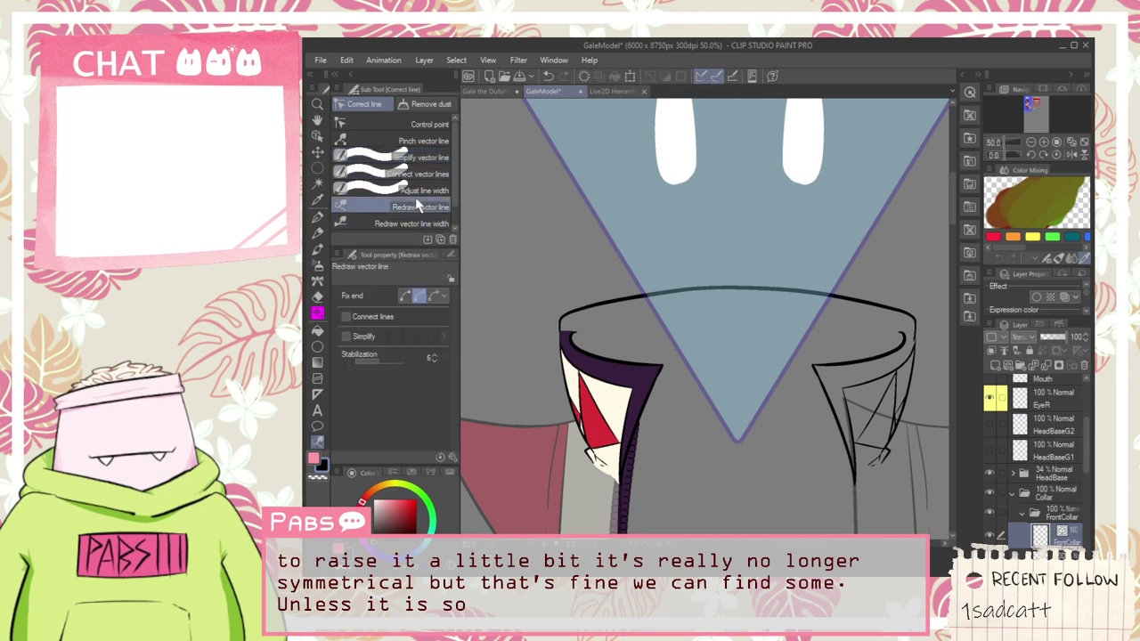
pyautogui.click(414, 191)
pyautogui.click(345, 330)
pyautogui.scroll(4, 572, 338)
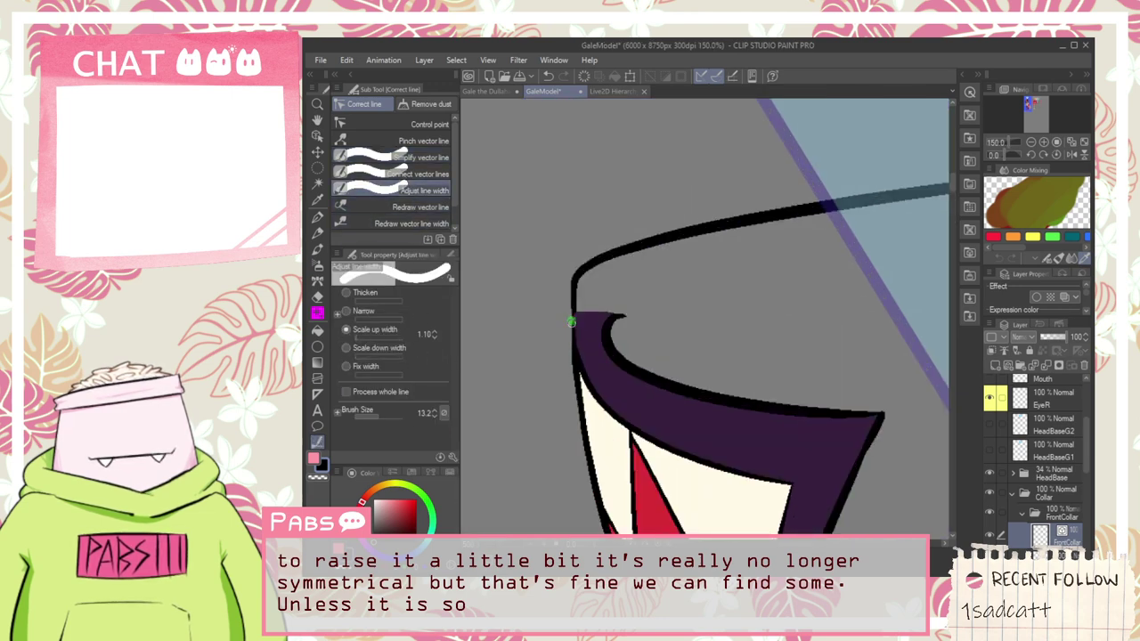
pyautogui.scroll(-4, 583, 338)
pyautogui.moveTo(574, 333)
pyautogui.mouseDown()
pyautogui.moveTo(576, 319)
pyautogui.moveTo(582, 339)
pyautogui.mouseUp()
pyautogui.press('space')
pyautogui.scroll(3, 579, 336)
pyautogui.scroll(2, 567, 294)
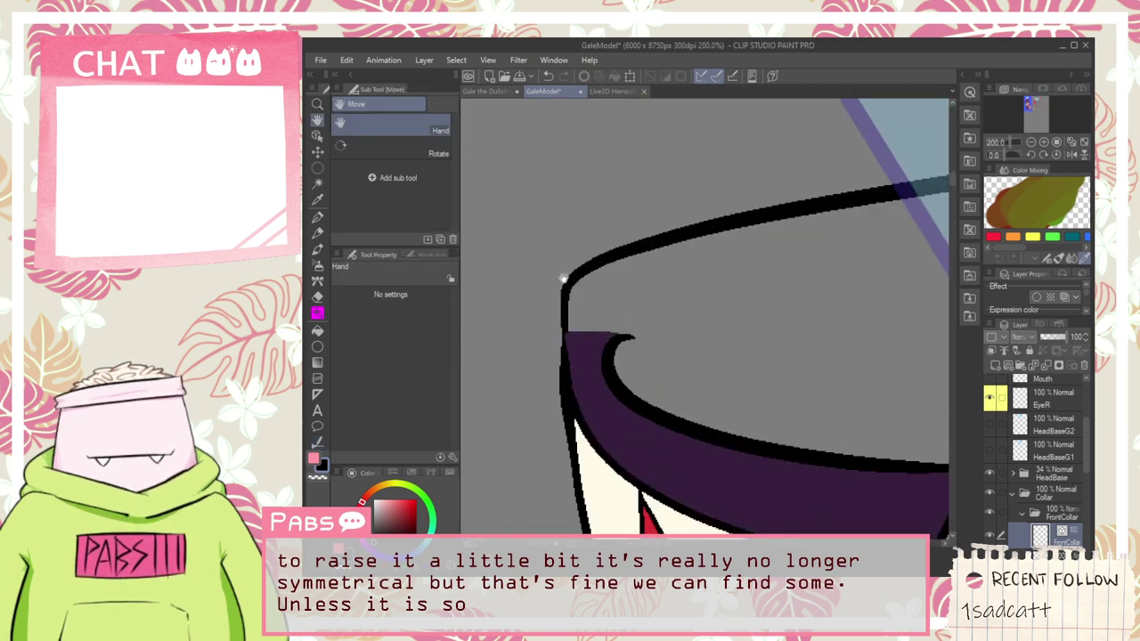
pyautogui.scroll(-4, 592, 300)
pyautogui.moveTo(730, 323); pyautogui.dragTo(676, 315)
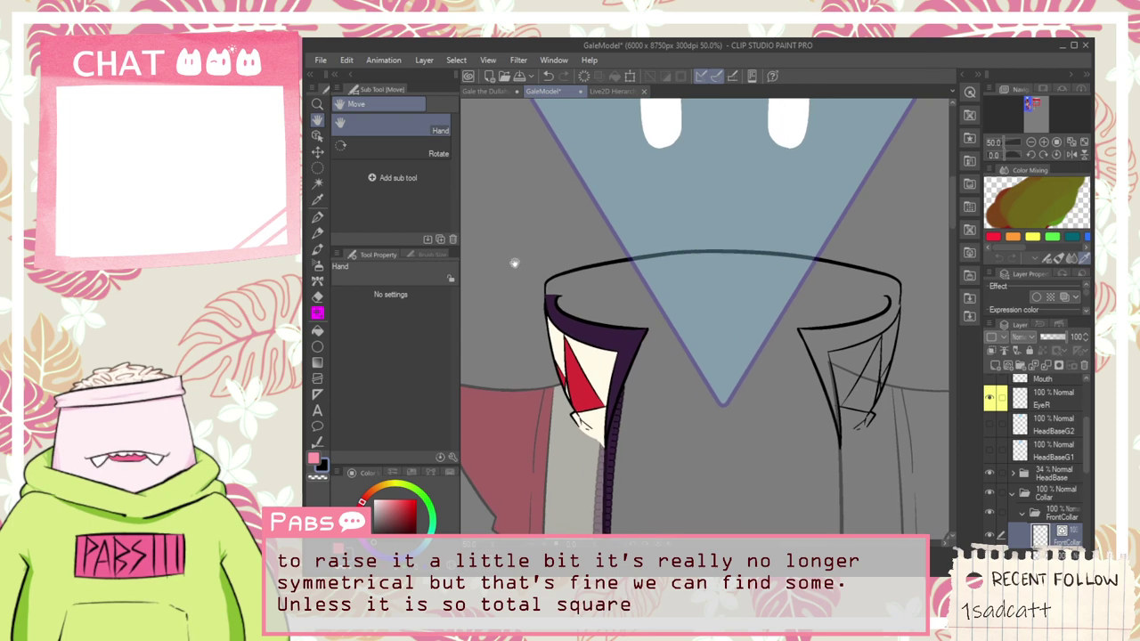
# Step: Reactivate the vector line layer inside the CollarBack folder
pyautogui.click(317, 135)
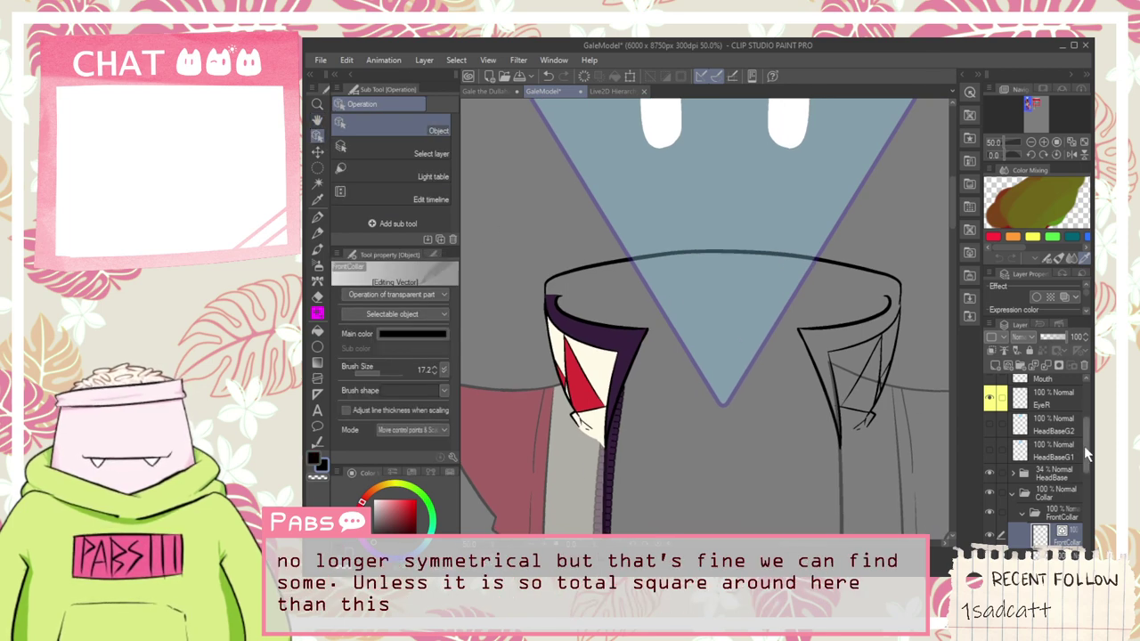
pyautogui.scroll(3, 1060, 445)
pyautogui.scroll(-4, 1037, 454)
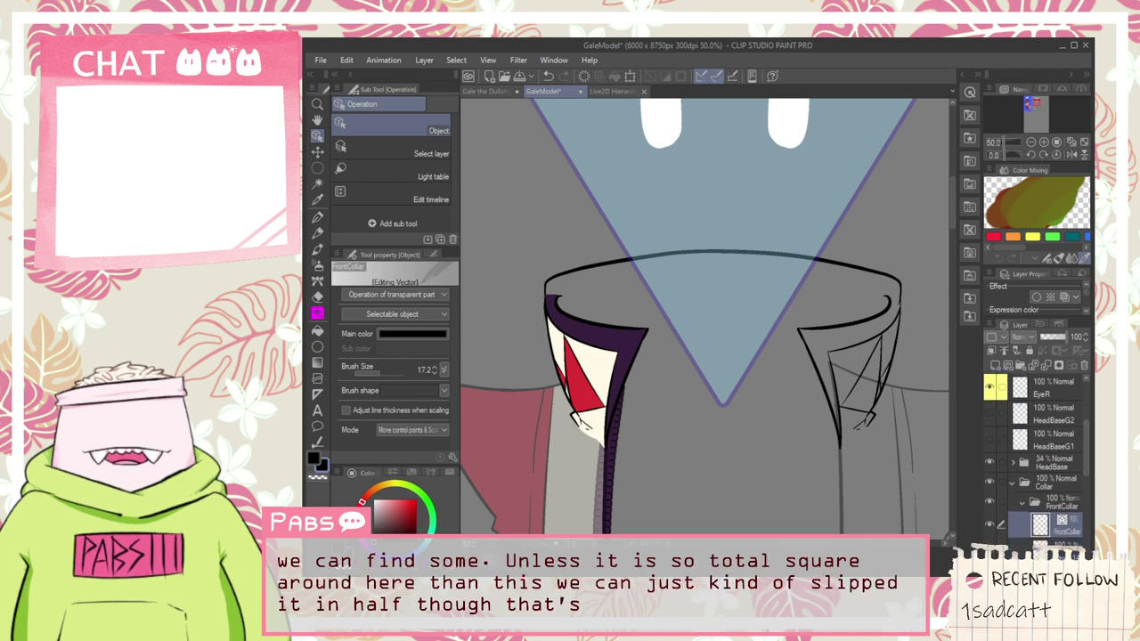
pyautogui.scroll(3, 1059, 445)
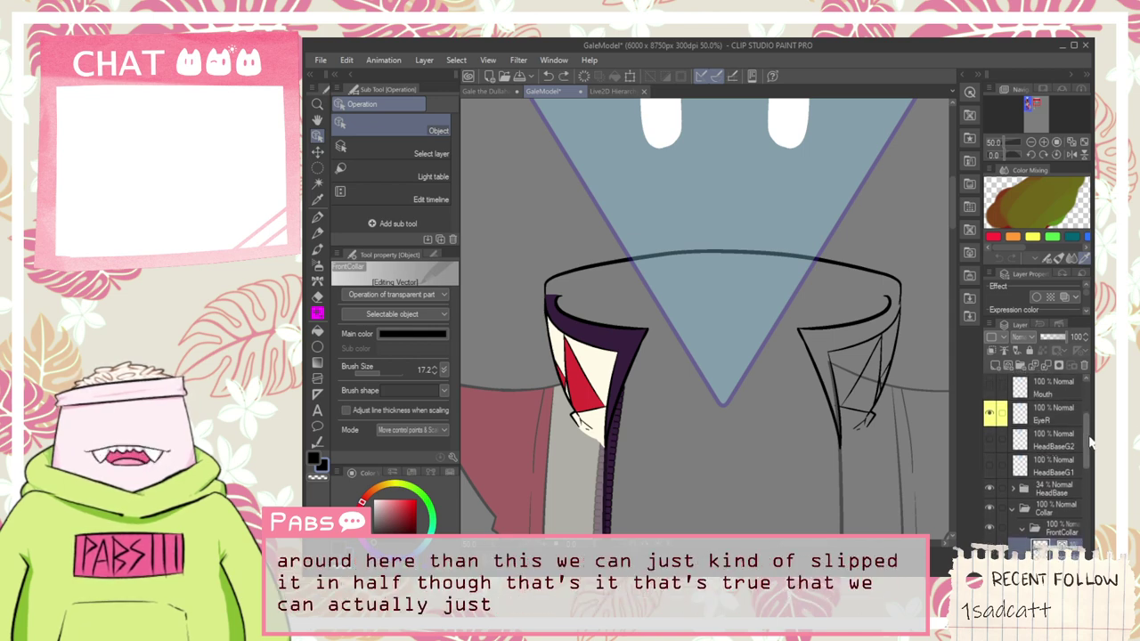
pyautogui.scroll(-5, 1091, 425)
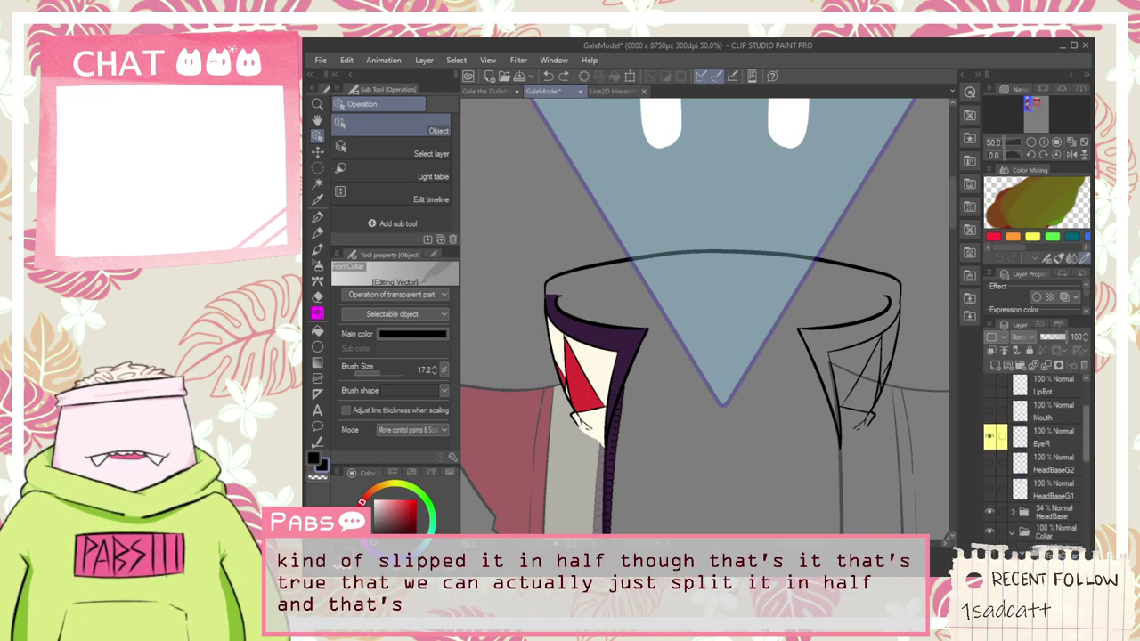
pyautogui.scroll(-3, 1059, 445)
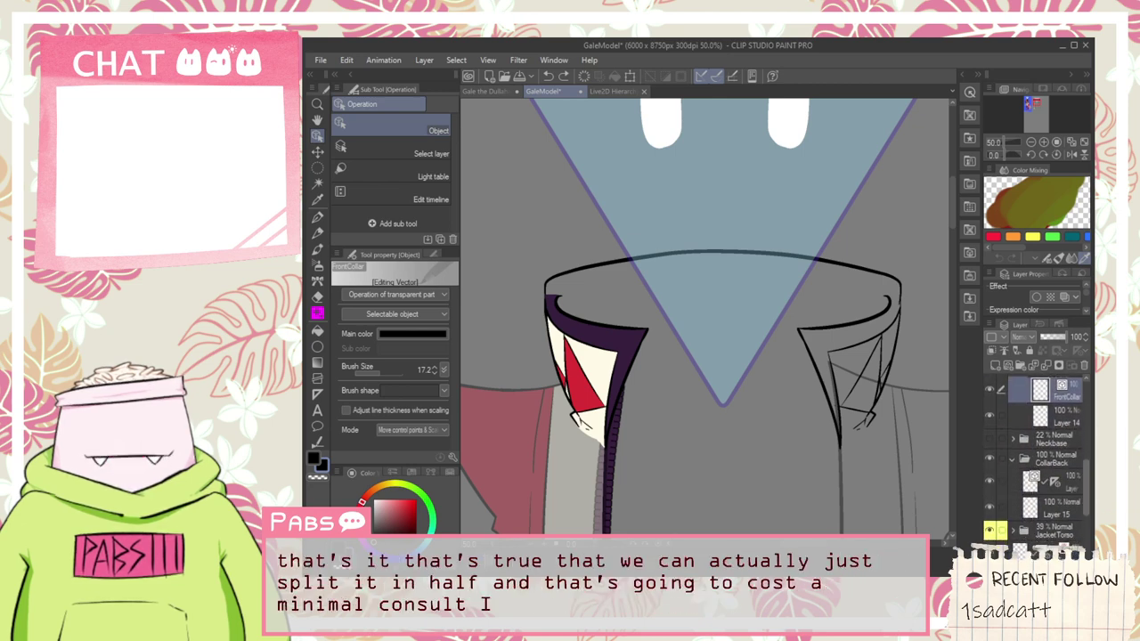
pyautogui.scroll(1, 645, 339)
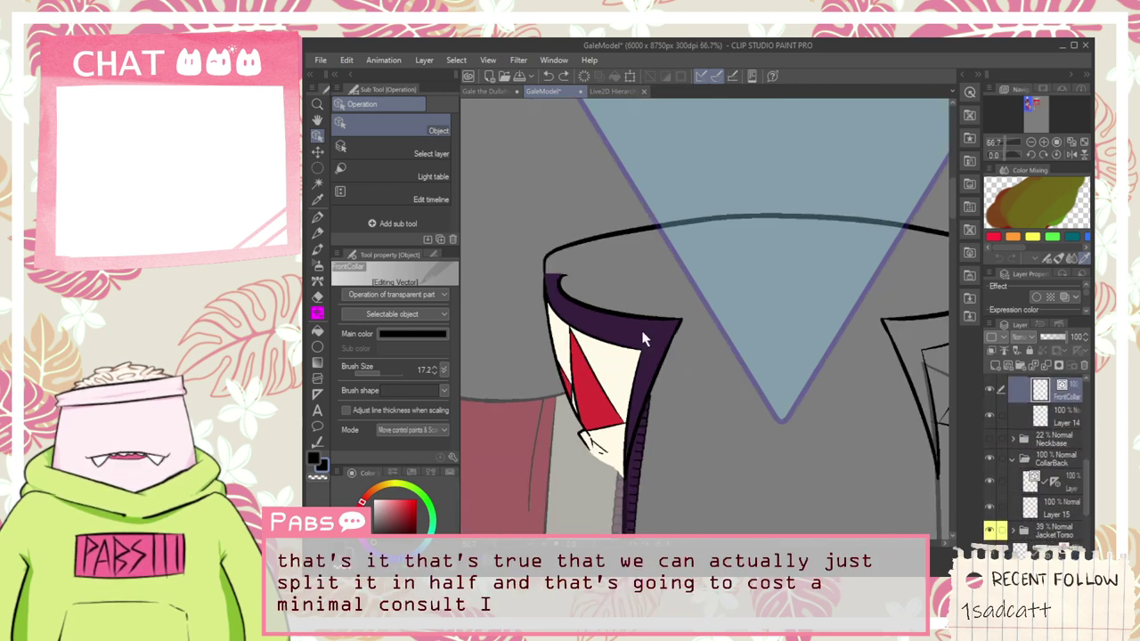
pyautogui.click(1055, 440)
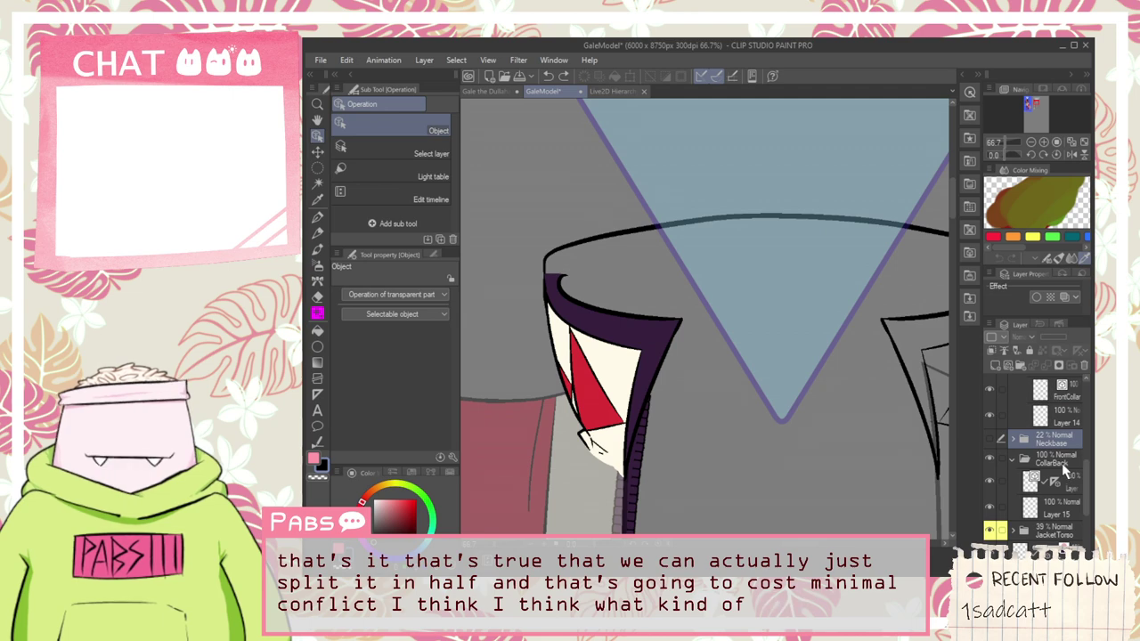
pyautogui.click(1061, 463)
pyautogui.click(1055, 482)
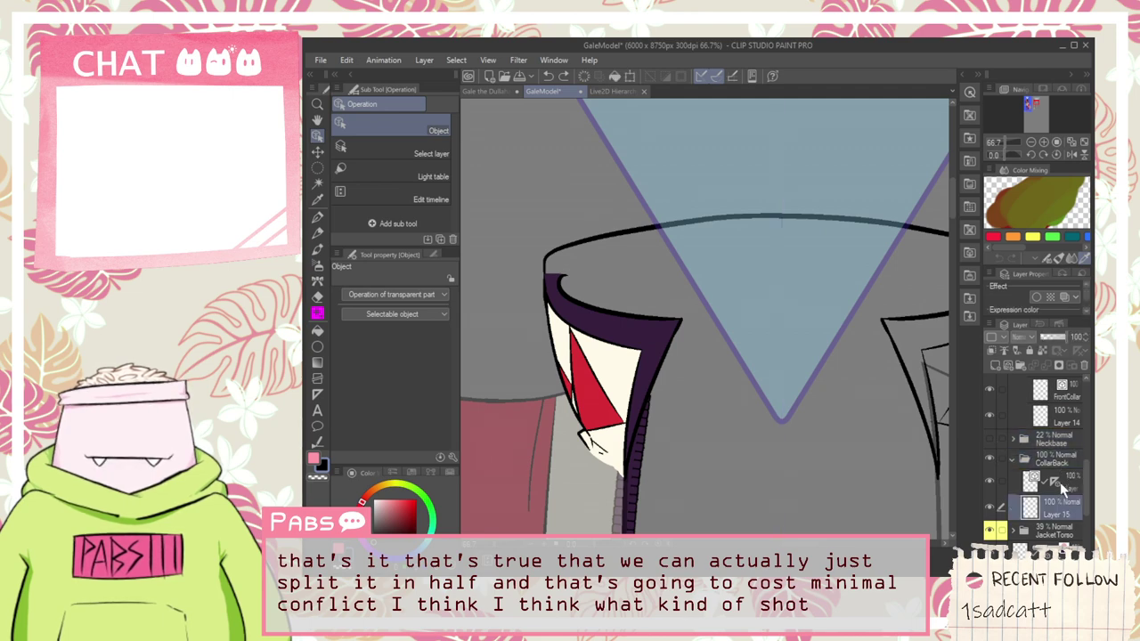
# Step: Ink over the outer edge with the G-pen where the back collar's rim meets the front collar's tip
pyautogui.press('p')
pyautogui.scroll(5, 544, 249)
pyautogui.moveTo(543, 265); pyautogui.dragTo(545, 380)
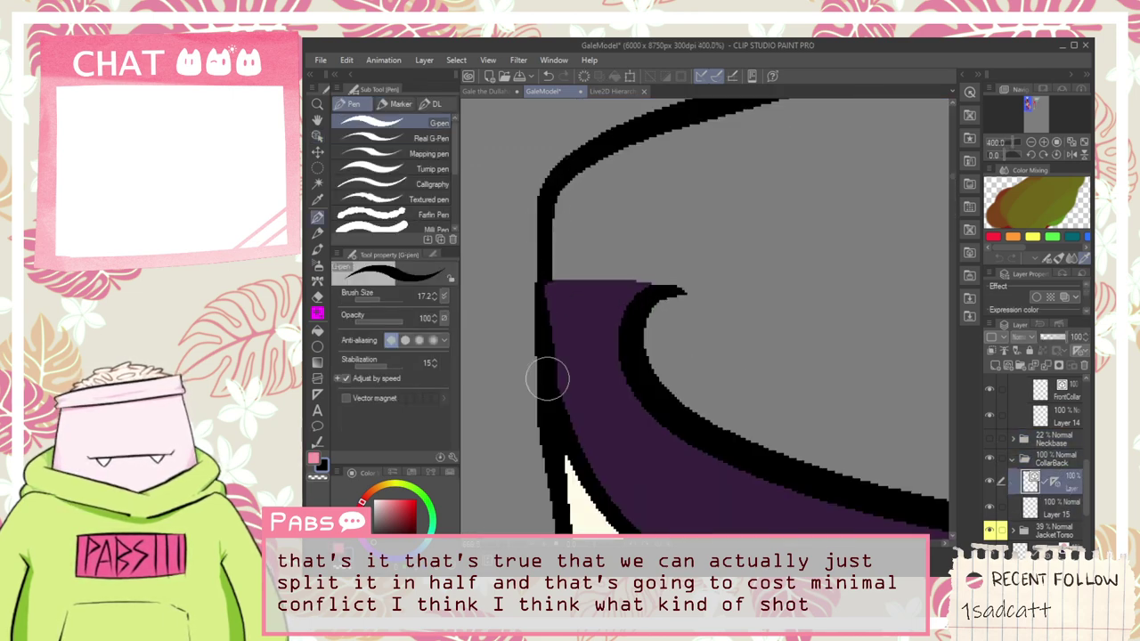
pyautogui.moveTo(543, 282); pyautogui.dragTo(544, 182)
pyautogui.scroll(-10, 554, 210)
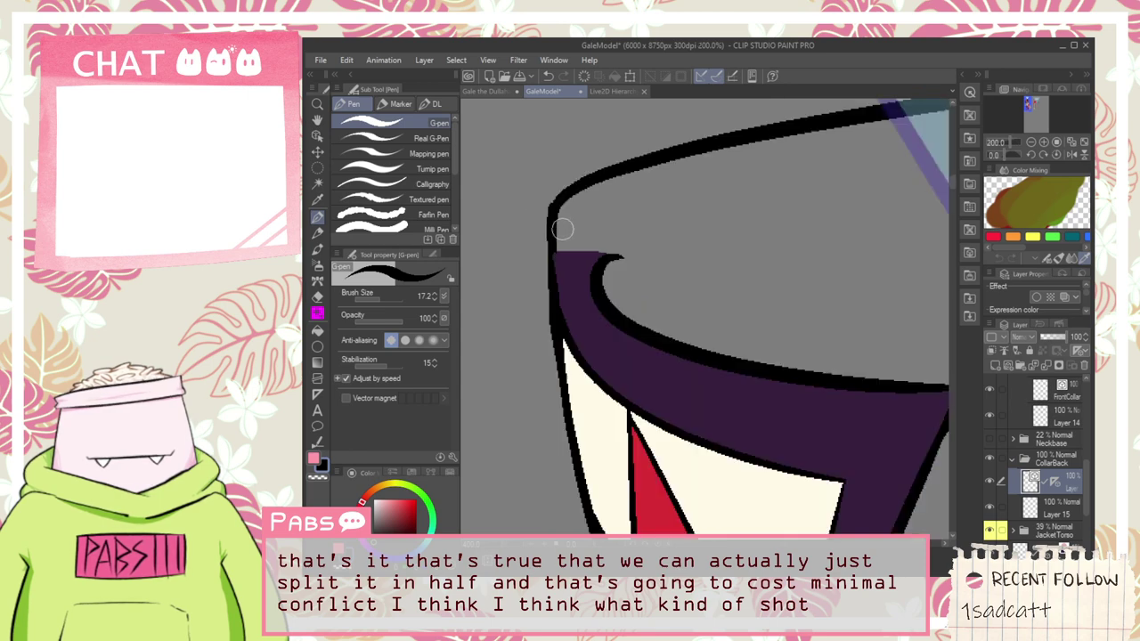
pyautogui.press('space')
pyautogui.scroll(1, 695, 234)
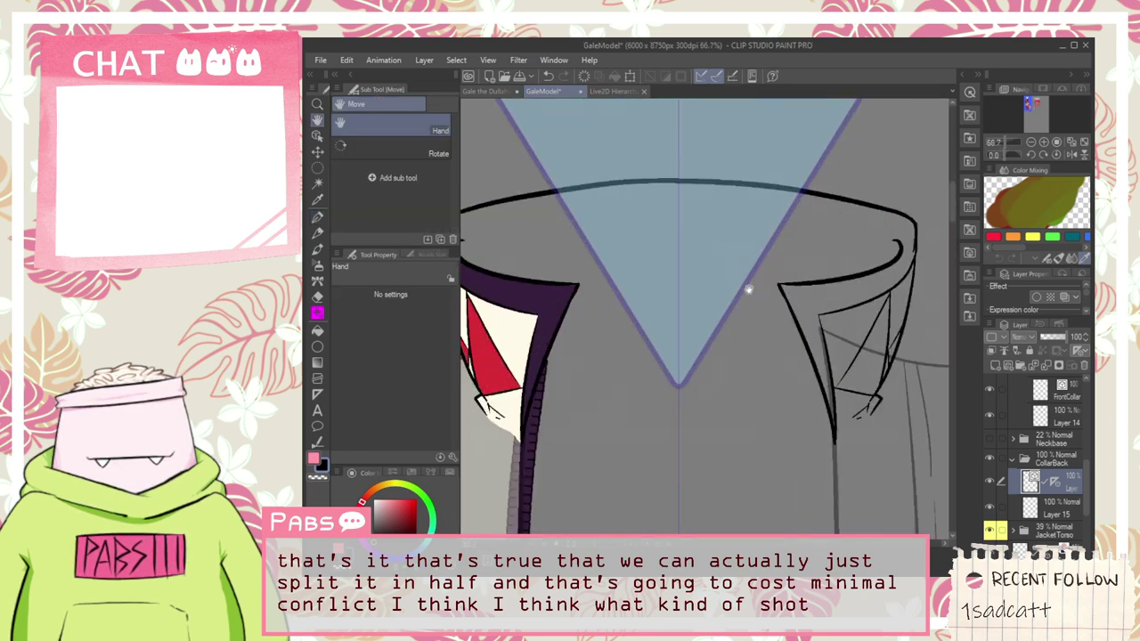
pyautogui.moveTo(837, 267); pyautogui.dragTo(697, 275)
pyautogui.moveTo(516, 299); pyautogui.dragTo(793, 364)
# Step: Ink a mirrored inner line below the back collar's rim, from the front collar's curled tip toward the symmetry axis
pyautogui.scroll(1, 597, 341)
pyautogui.scroll(2, 596, 341)
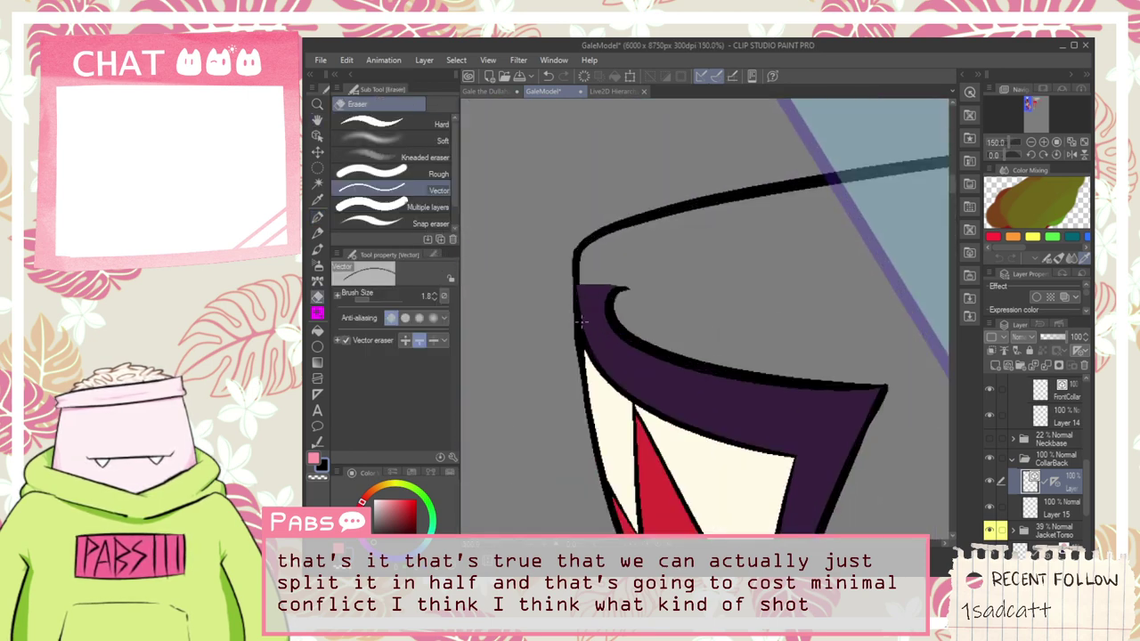
pyautogui.scroll(-3, 606, 272)
pyautogui.moveTo(705, 297); pyautogui.dragTo(616, 290)
pyautogui.scroll(3, 517, 276)
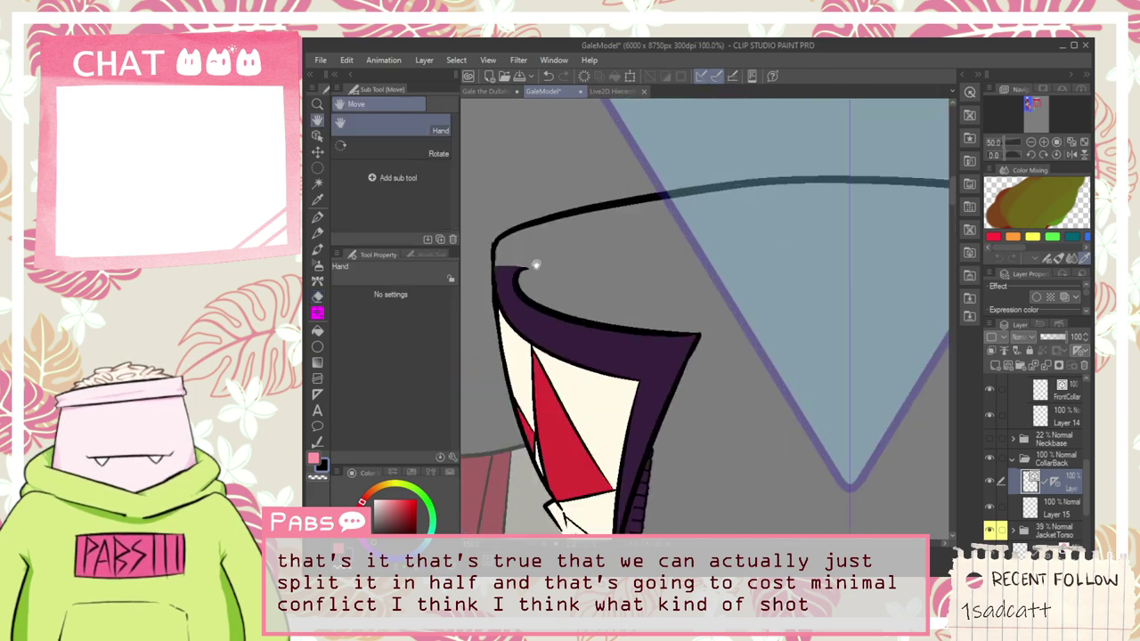
pyautogui.press('p')
pyautogui.moveTo(520, 277); pyautogui.dragTo(812, 227)
pyautogui.hotkey('ctrl', 'z')
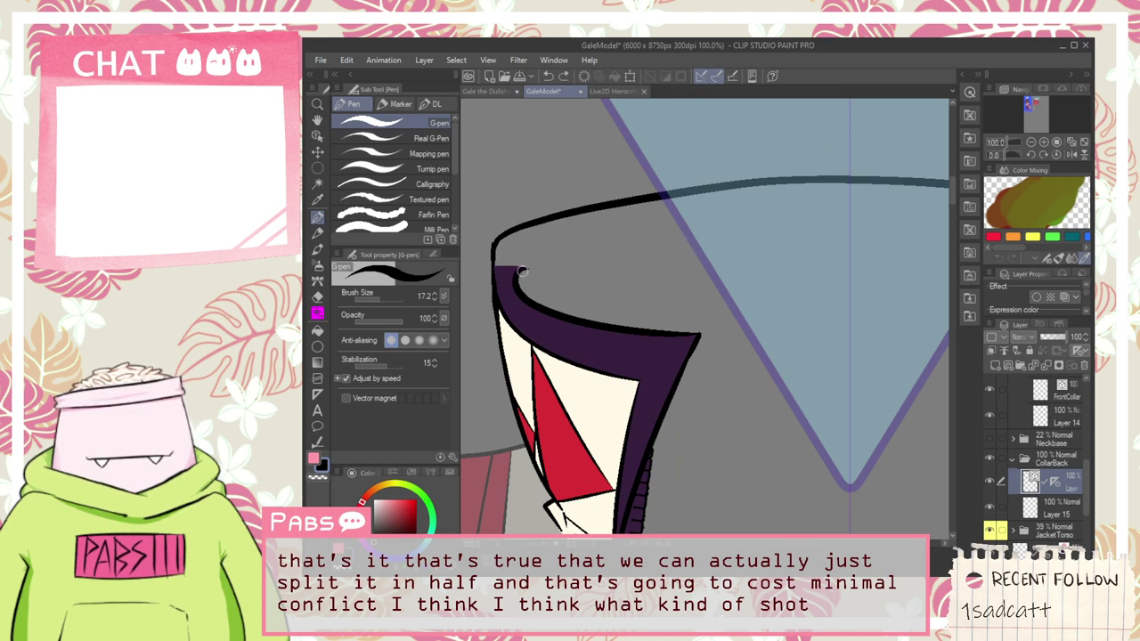
pyautogui.moveTo(522, 271); pyautogui.dragTo(771, 231)
pyautogui.hotkey('ctrl', 'z')
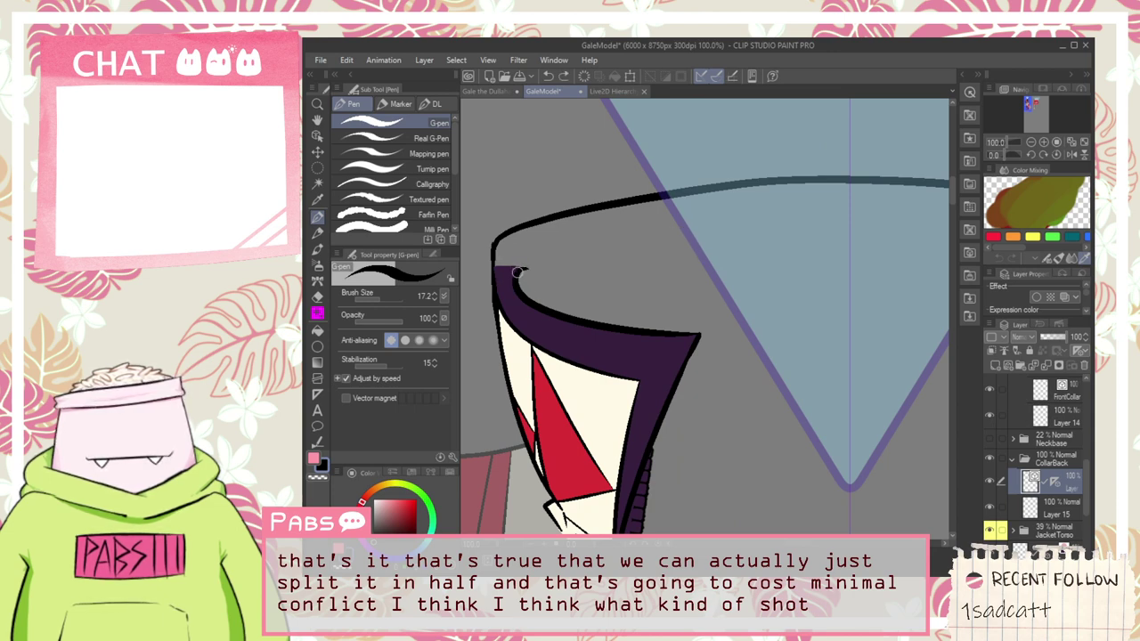
pyautogui.moveTo(518, 272); pyautogui.dragTo(935, 241)
pyautogui.hotkey('ctrl', 'z')
pyautogui.moveTo(522, 269); pyautogui.dragTo(795, 231)
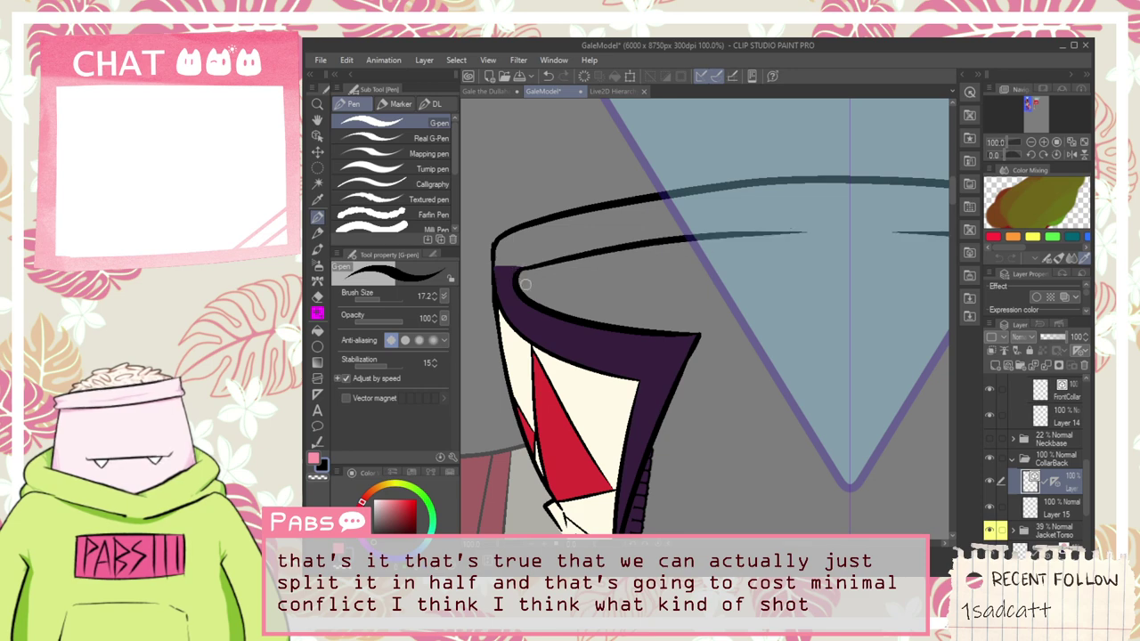
# Step: Close the gap at the symmetry axis by inking the middle of the back collar's inner line
pyautogui.scroll(-2, 529, 286)
pyautogui.scroll(3, 686, 258)
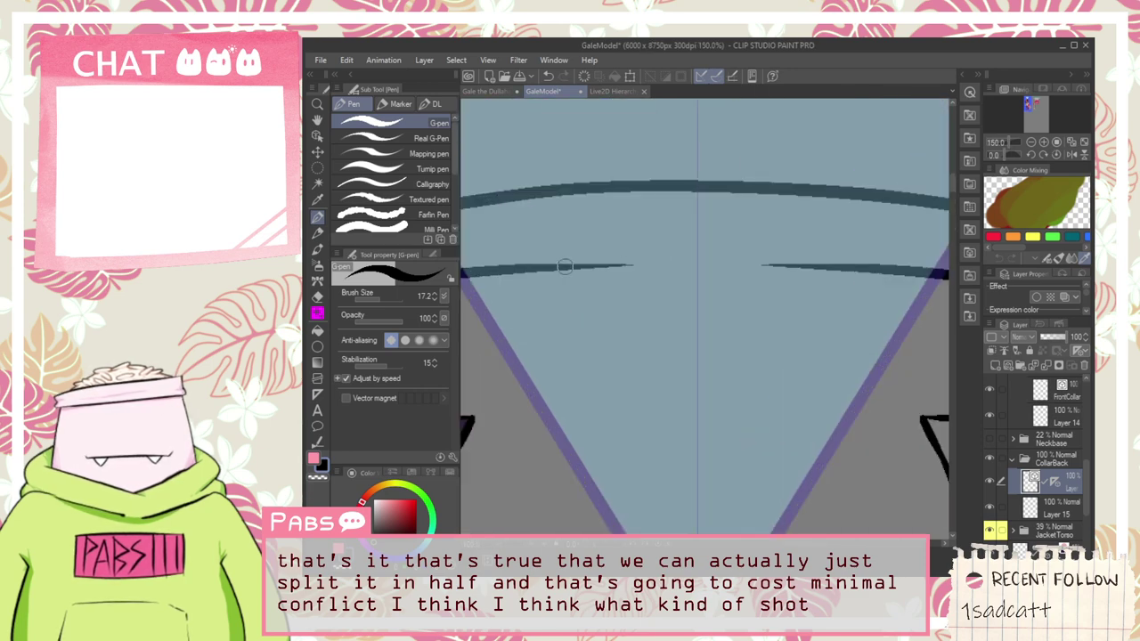
pyautogui.moveTo(564, 266); pyautogui.dragTo(841, 278)
pyautogui.hotkey('ctrl', 'z')
pyautogui.moveTo(544, 268); pyautogui.dragTo(840, 278)
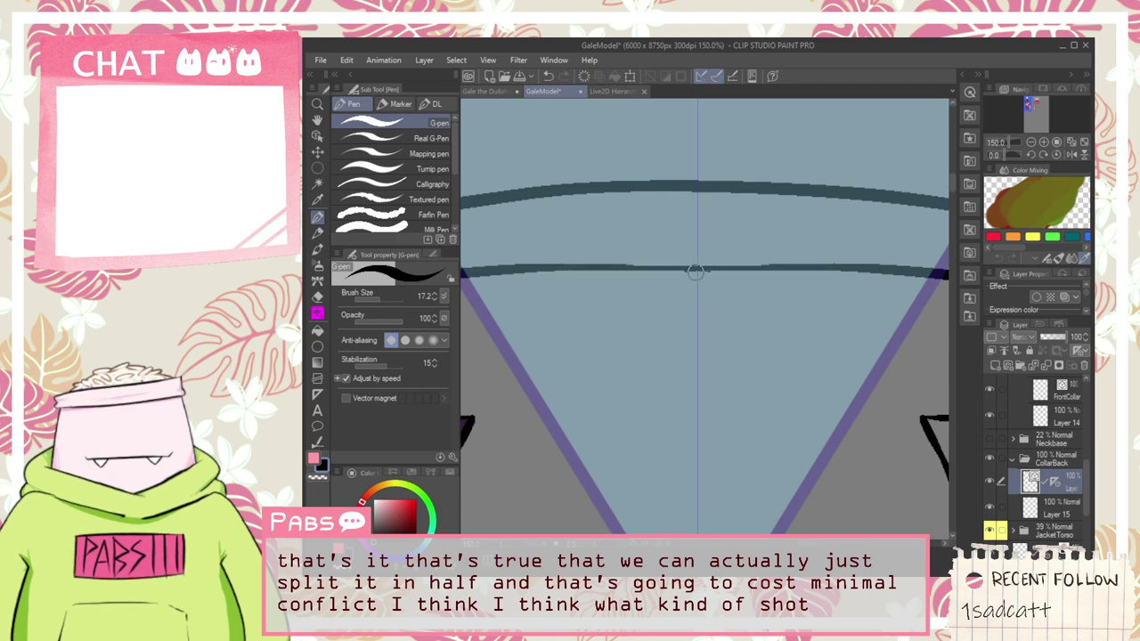
# Step: Redraw the middle of the back collar's inner line across the symmetry axis with the G-pen
pyautogui.hotkey('ctrl', 'z')
pyautogui.moveTo(559, 267); pyautogui.dragTo(841, 278)
pyautogui.hotkey('ctrl', 'z')
pyautogui.moveTo(581, 272); pyautogui.dragTo(834, 276)
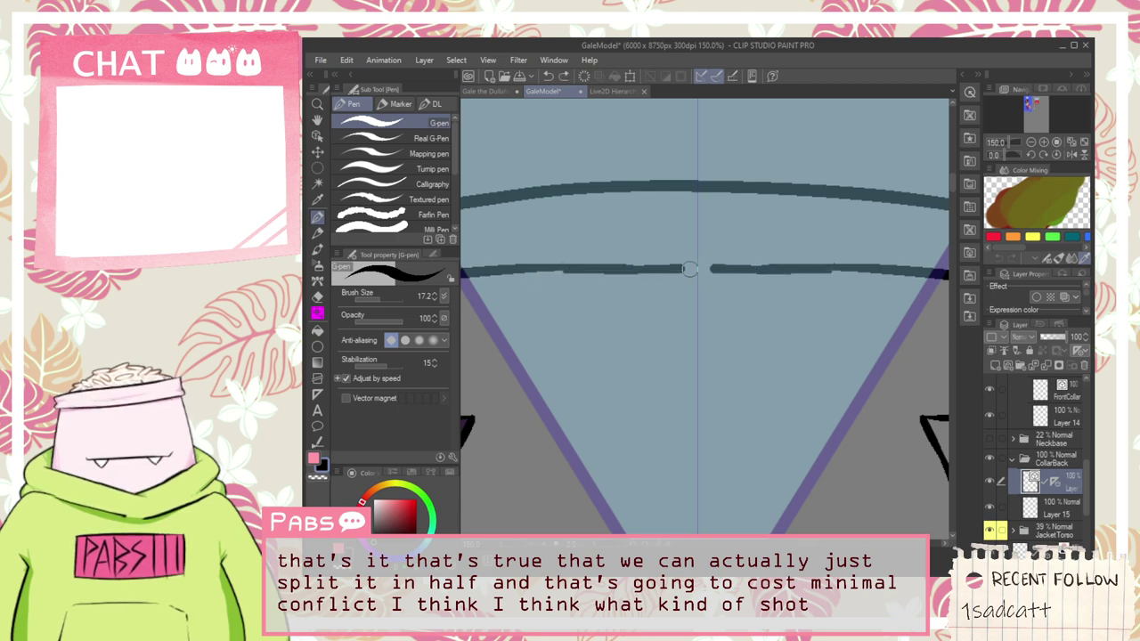
pyautogui.hotkey('ctrl', 'z')
pyautogui.moveTo(588, 260); pyautogui.dragTo(802, 267)
pyautogui.hotkey('ctrl', 'z')
pyautogui.moveTo(537, 268); pyautogui.dragTo(781, 262)
pyautogui.hotkey('ctrl', 'z')
# Step: Sample the dark purple from the front collar's trim as the drawing colour
pyautogui.scroll(-1, 697, 260)
pyautogui.scroll(-3, 697, 260)
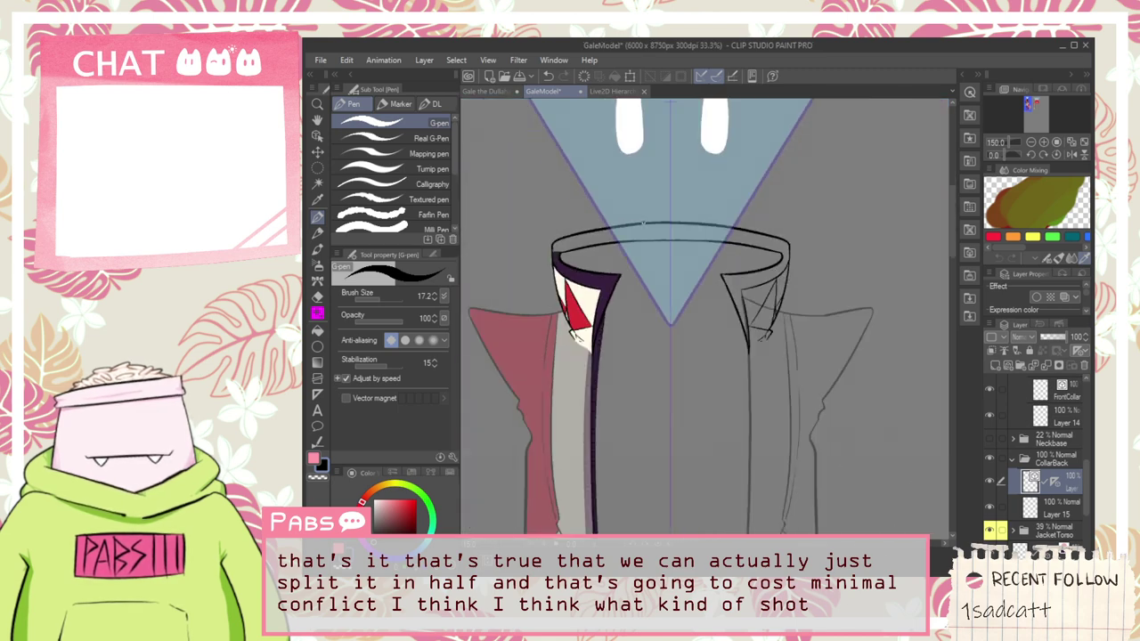
pyautogui.press('space')
pyautogui.moveTo(654, 254); pyautogui.dragTo(676, 323)
pyautogui.scroll(2, 660, 252)
pyautogui.keyDown('alt'); pyautogui.click(551, 232); pyautogui.keyUp('alt')
pyautogui.press('space')
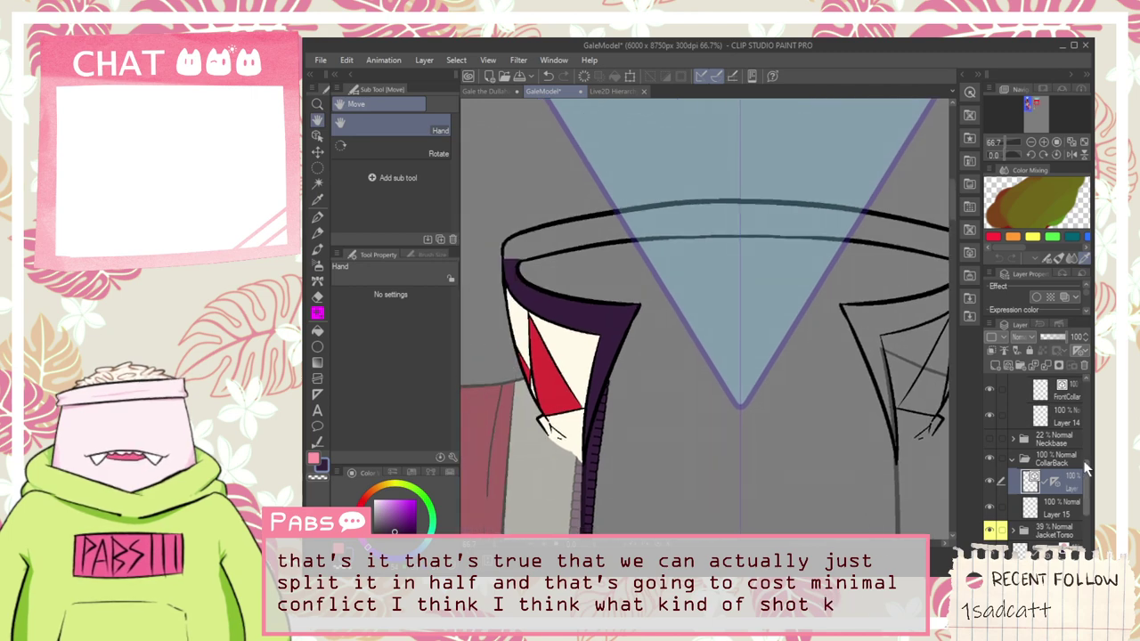
# Step: Hide the HeadBase and Collar folders and make Layer 15 inside the CollarBack folder active
pyautogui.scroll(5, 1024, 445)
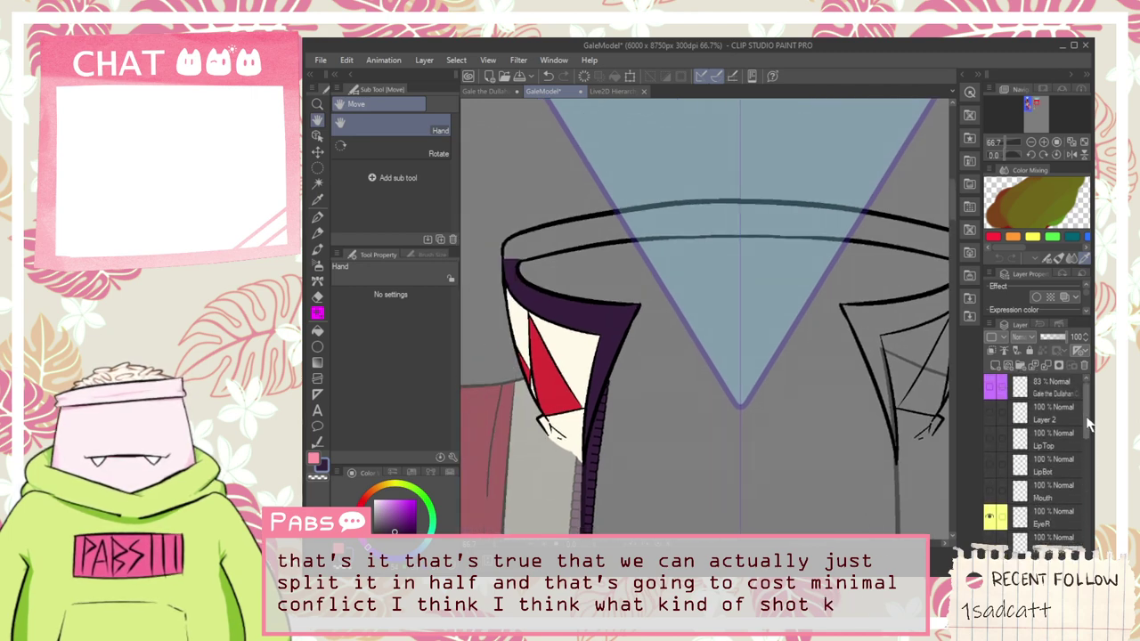
pyautogui.scroll(-4, 1024, 454)
pyautogui.click(988, 435)
pyautogui.scroll(-1, 700, 397)
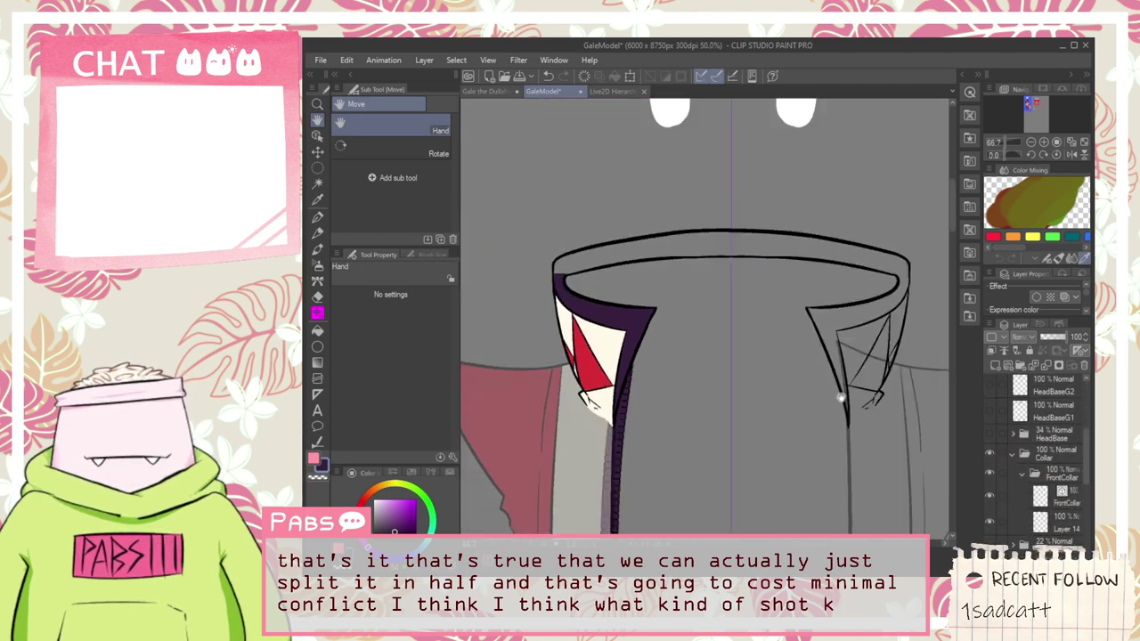
pyautogui.scroll(1, 626, 297)
pyautogui.moveTo(665, 308); pyautogui.dragTo(703, 311)
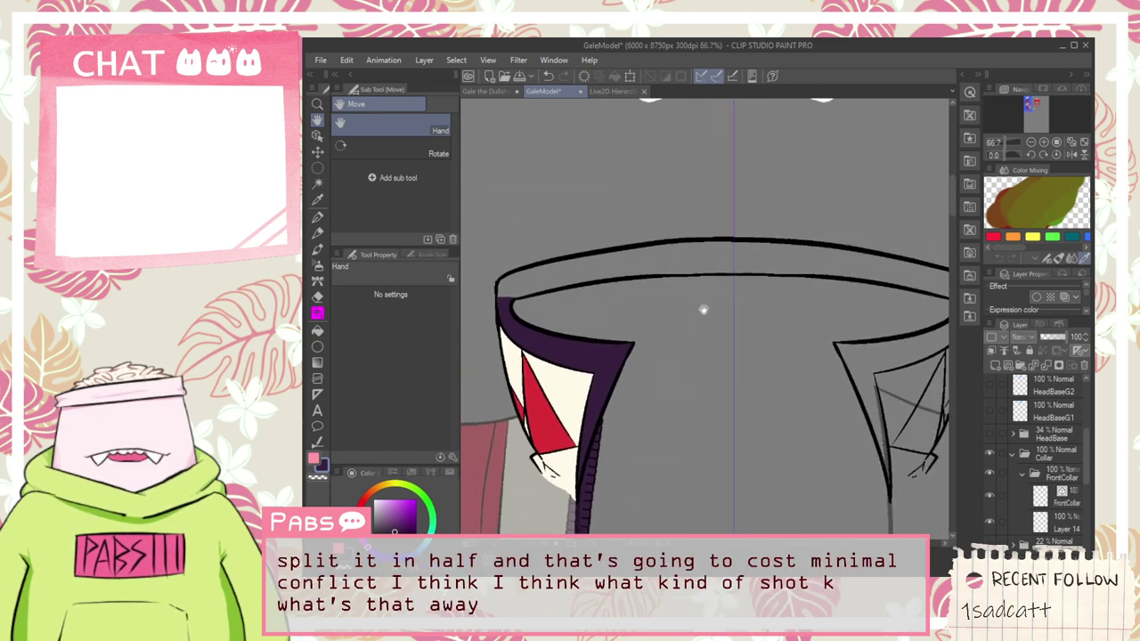
pyautogui.click(987, 454)
pyautogui.scroll(-4, 1049, 481)
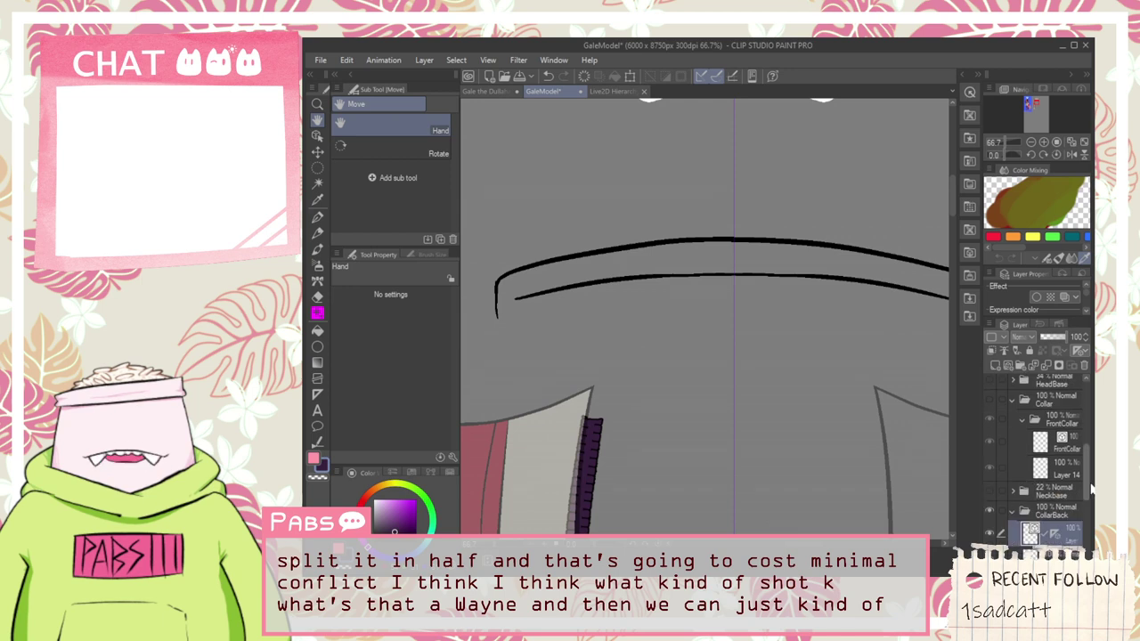
pyautogui.click(1046, 488)
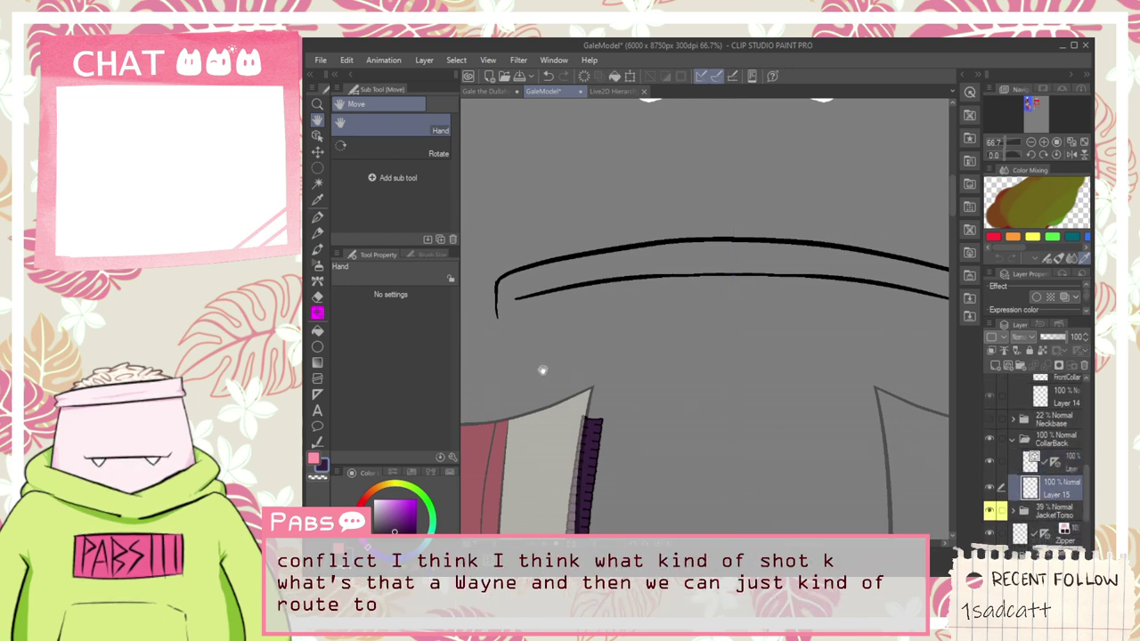
# Step: Draw a dark purple curved edge closing the left end of the back collar's rim
pyautogui.scroll(5, 542, 371)
pyautogui.press('p')
pyautogui.moveTo(499, 336)
pyautogui.mouseDown()
pyautogui.moveTo(525, 368)
pyautogui.moveTo(558, 268)
pyautogui.mouseUp()
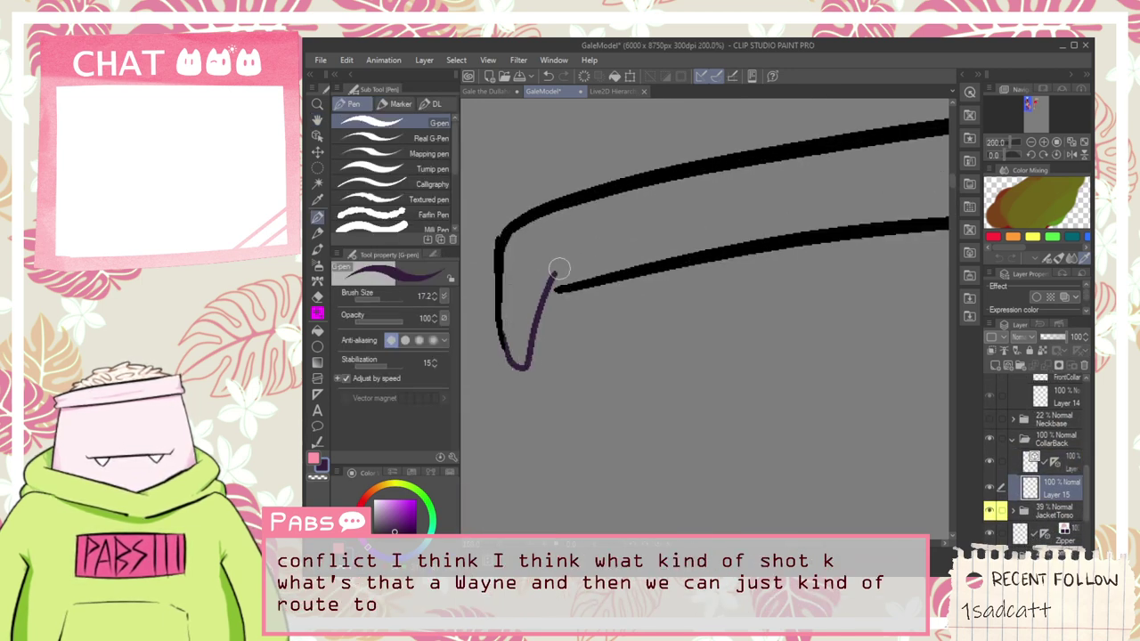
pyautogui.hotkey('ctrl', 'z')
pyautogui.moveTo(504, 349)
pyautogui.mouseDown()
pyautogui.moveTo(540, 336)
pyautogui.moveTo(573, 261)
pyautogui.mouseUp()
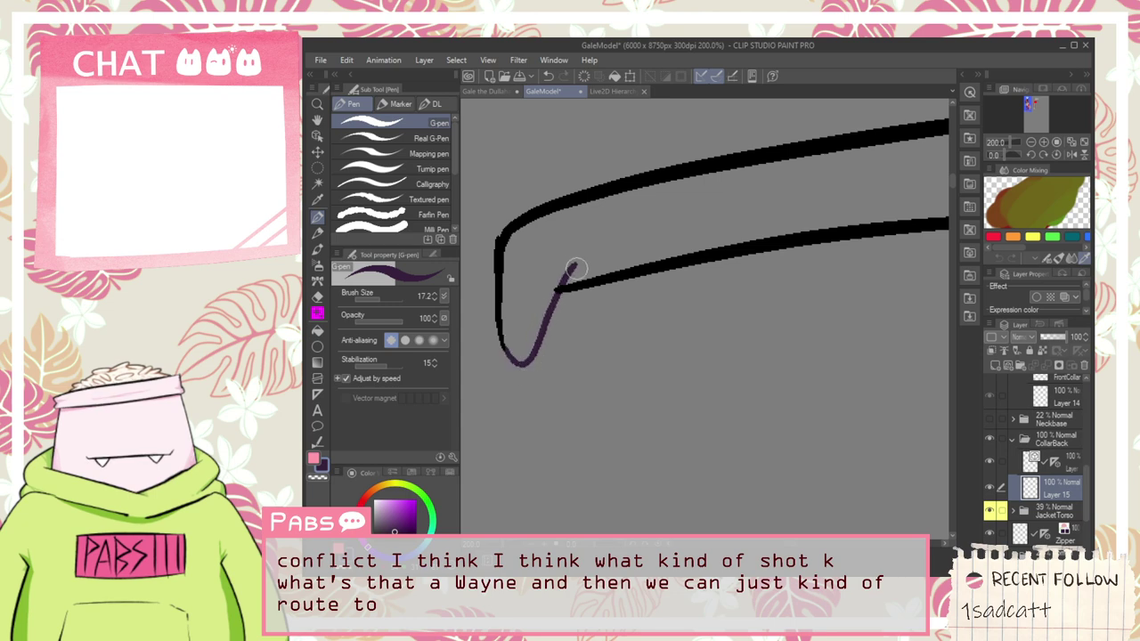
# Step: Draw a dark purple dividing line across the rim at the symmetry axis and fill the rim's left half with dark purple
pyautogui.scroll(-4, 579, 263)
pyautogui.press('h')
pyautogui.scroll(3, 787, 297)
pyautogui.press('p')
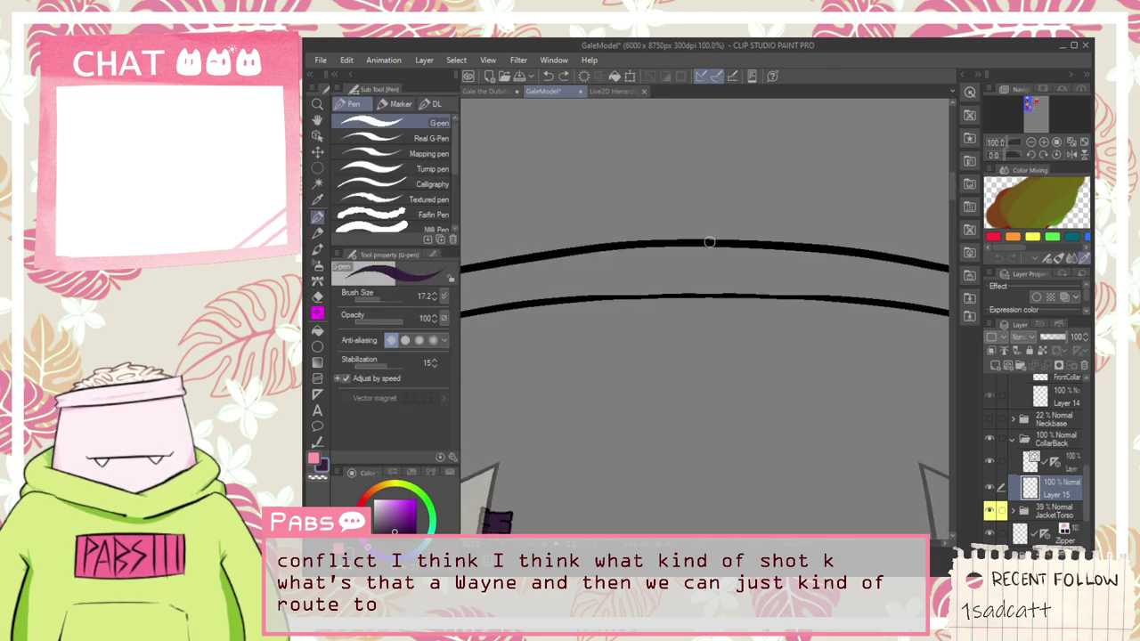
pyautogui.moveTo(710, 245); pyautogui.dragTo(712, 289)
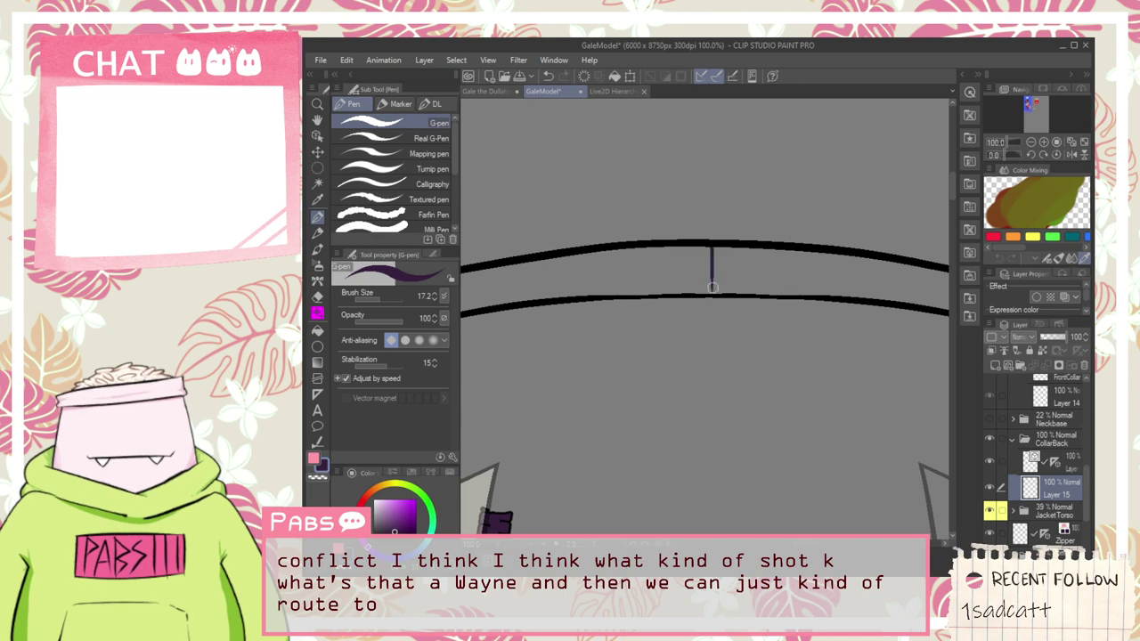
pyautogui.hotkey('ctrl', 'z')
pyautogui.moveTo(713, 245); pyautogui.dragTo(715, 293)
pyautogui.press('g')
pyautogui.click(702, 267)
pyautogui.scroll(-1, 701, 271)
pyautogui.scroll(-2, 694, 281)
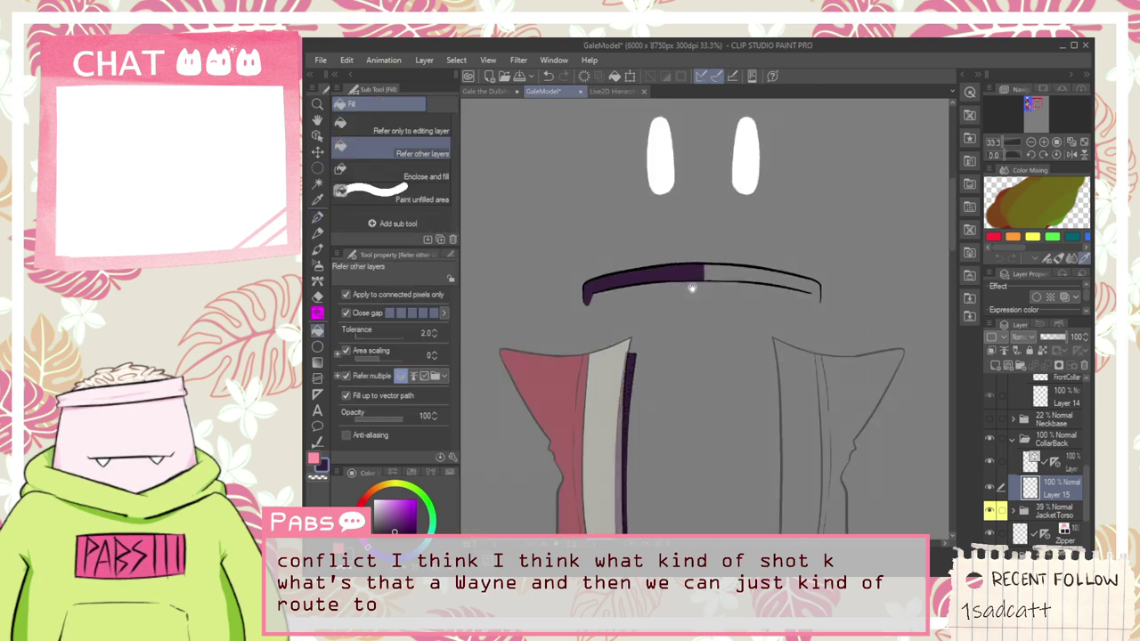
# Step: Check the collar on the reference drawing and sample its cream colour
pyautogui.press('h')
pyautogui.scroll(1, 684, 301)
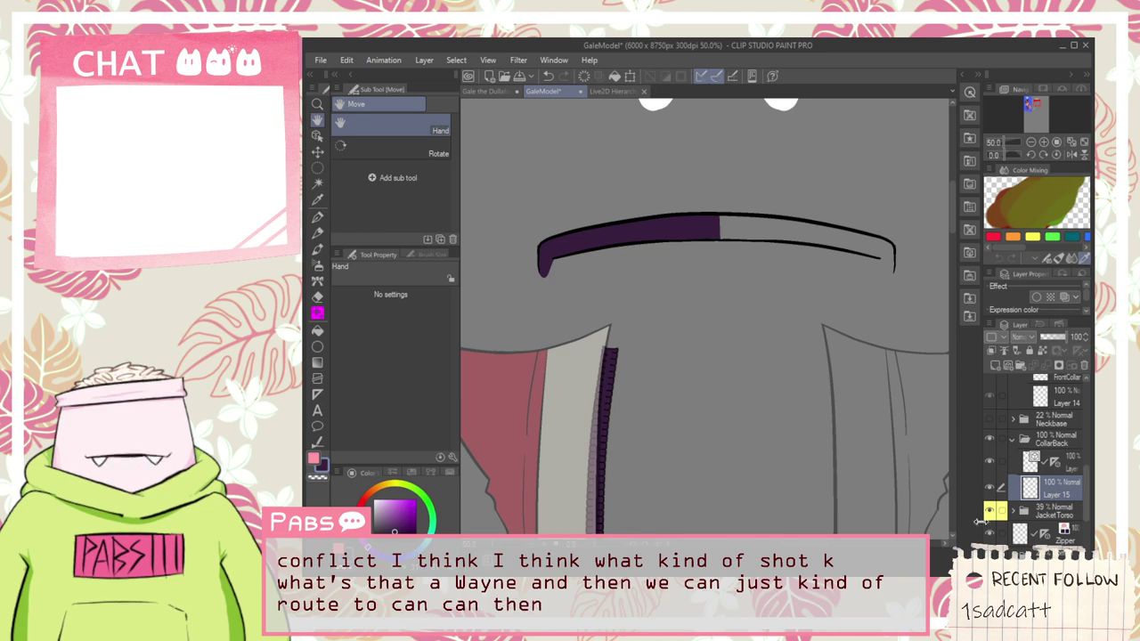
pyautogui.scroll(-4, 809, 438)
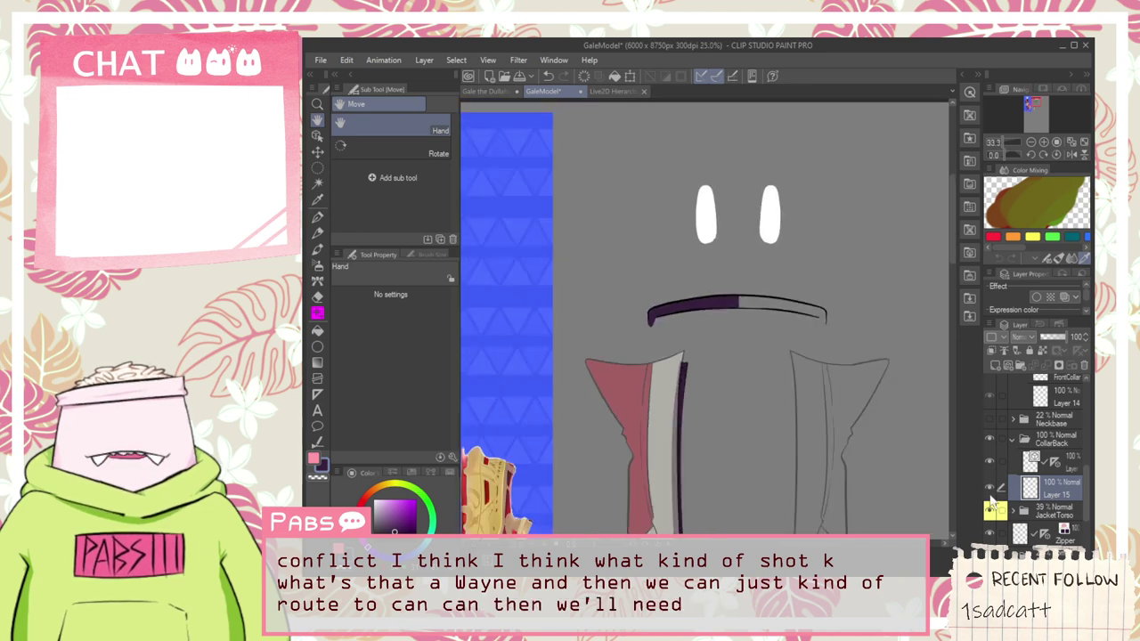
pyautogui.scroll(4, 653, 362)
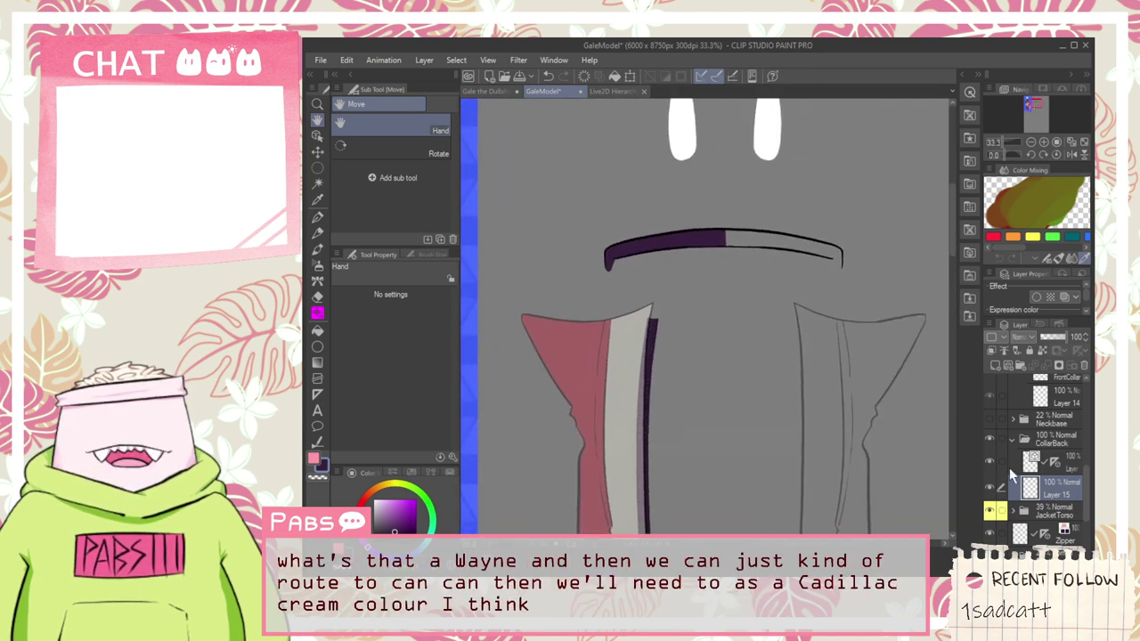
pyautogui.moveTo(574, 327); pyautogui.dragTo(804, 437)
pyautogui.scroll(3, 559, 315)
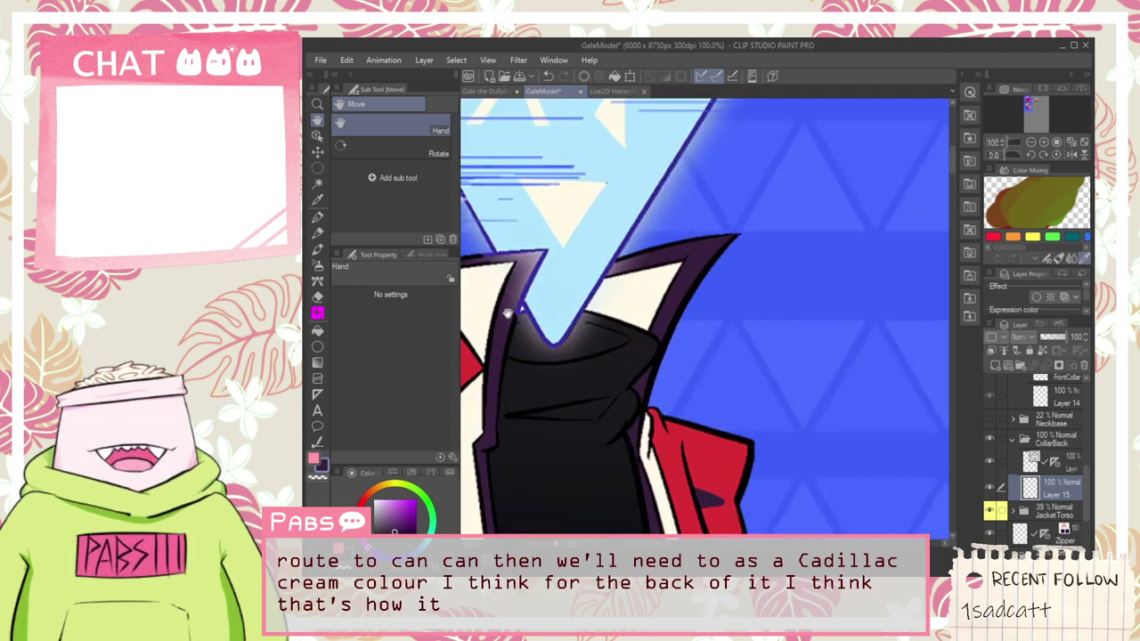
pyautogui.scroll(-1, 508, 312)
pyautogui.moveTo(539, 378); pyautogui.dragTo(604, 80)
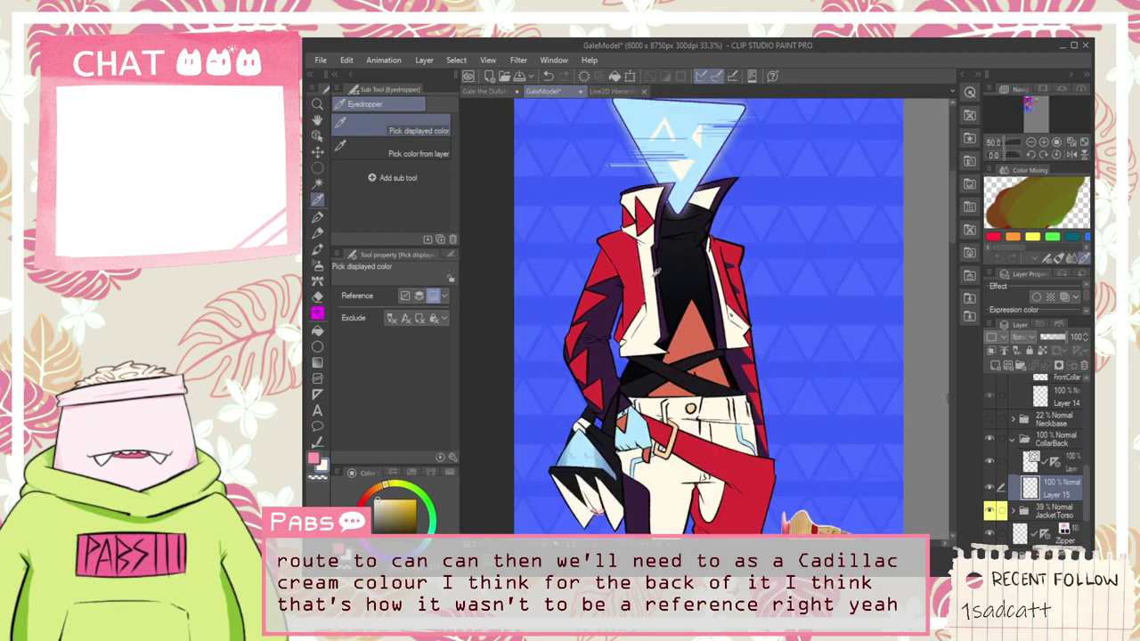
pyautogui.scroll(-2, 795, 412)
# Step: Outline the back collar's inside in cream, from the rim's left tip downward and across toward the symmetry axis
pyautogui.scroll(-3, 795, 411)
pyautogui.scroll(3, 692, 324)
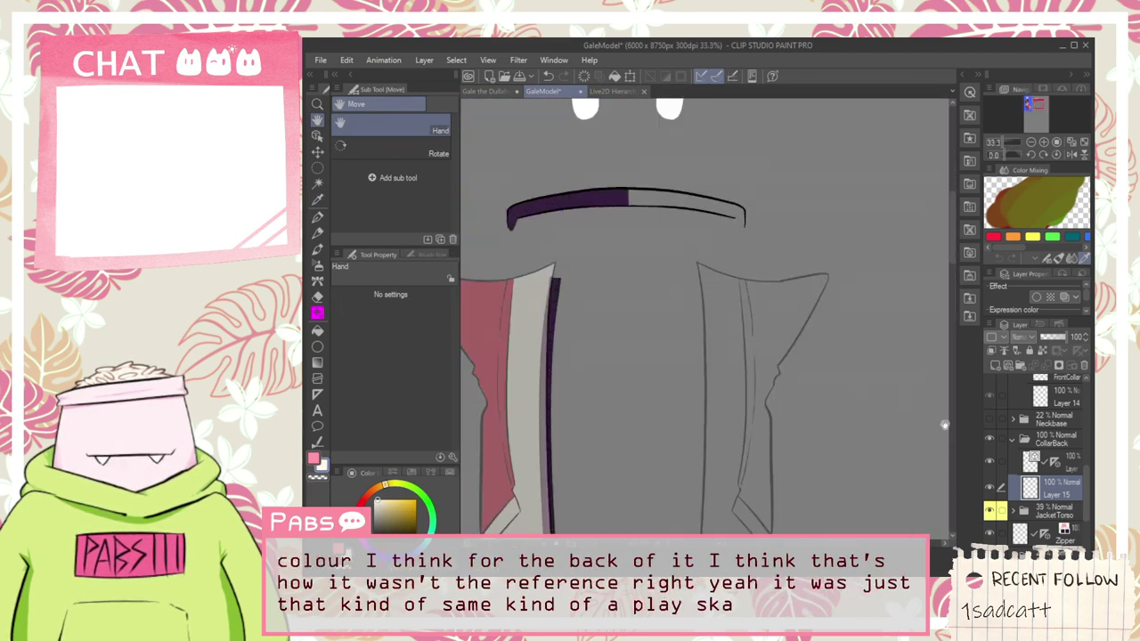
pyautogui.scroll(3, 614, 316)
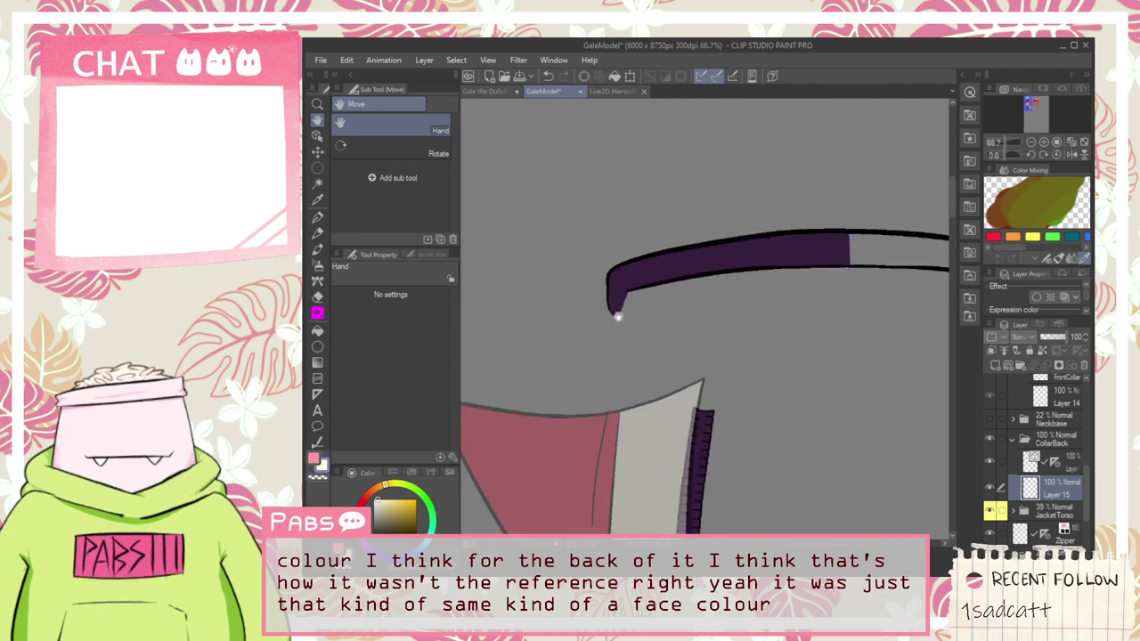
pyautogui.press('p')
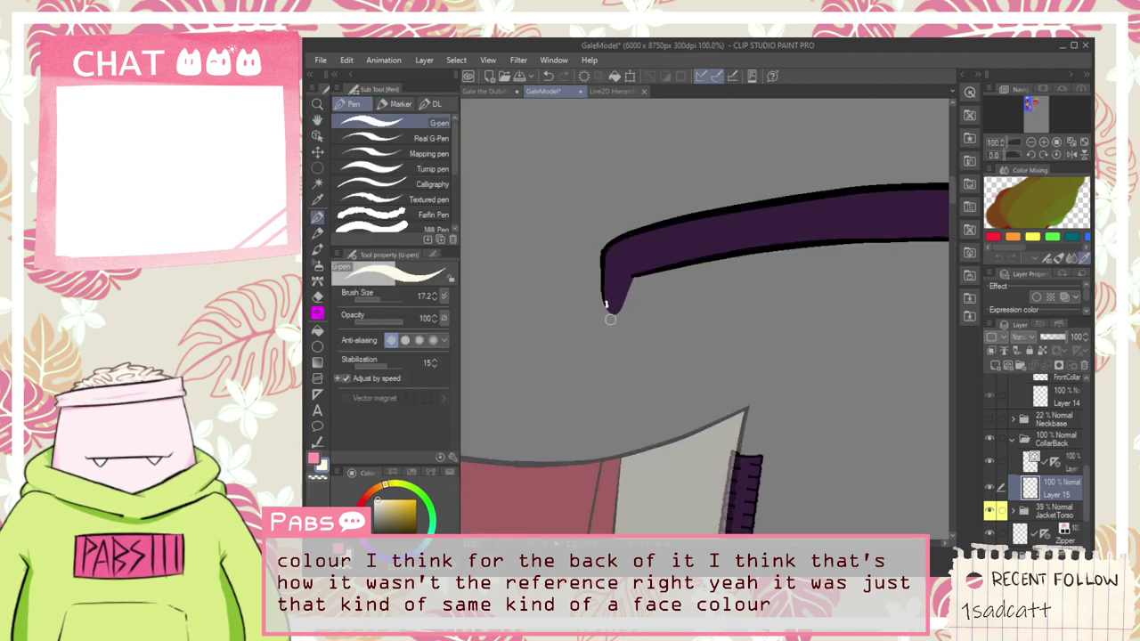
pyautogui.moveTo(609, 319); pyautogui.dragTo(630, 379)
pyautogui.hotkey('ctrl', 'z')
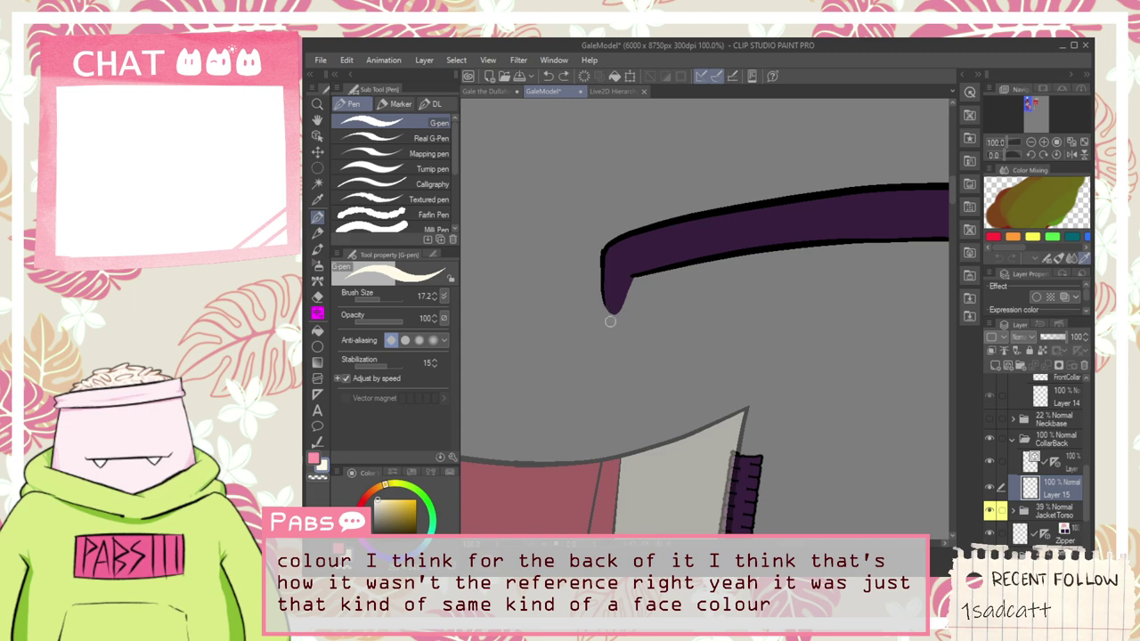
pyautogui.moveTo(605, 304)
pyautogui.mouseDown()
pyautogui.moveTo(642, 390)
pyautogui.moveTo(926, 383)
pyautogui.mouseUp()
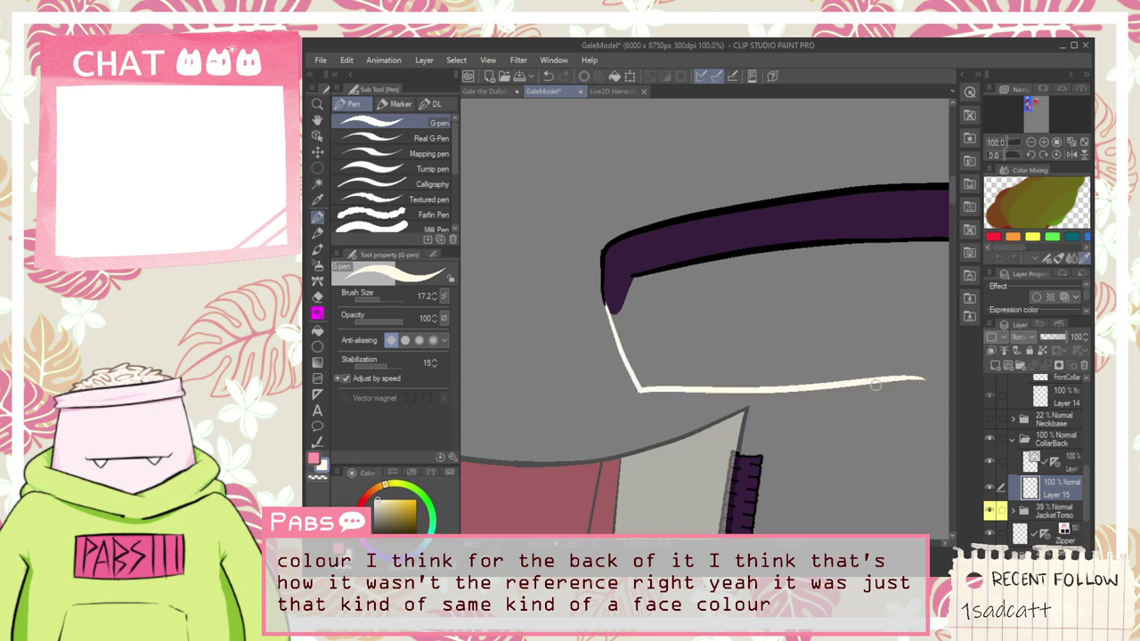
pyautogui.hotkey('ctrl', 'z')
pyautogui.moveTo(605, 301)
pyautogui.mouseDown()
pyautogui.moveTo(639, 385)
pyautogui.moveTo(942, 383)
pyautogui.moveTo(675, 372)
pyautogui.mouseUp()
# Step: Close the cream outline with a vertical edge along the symmetry axis below the rim
pyautogui.press('space')
pyautogui.scroll(1, 692, 259)
pyautogui.moveTo(692, 222); pyautogui.dragTo(693, 438)
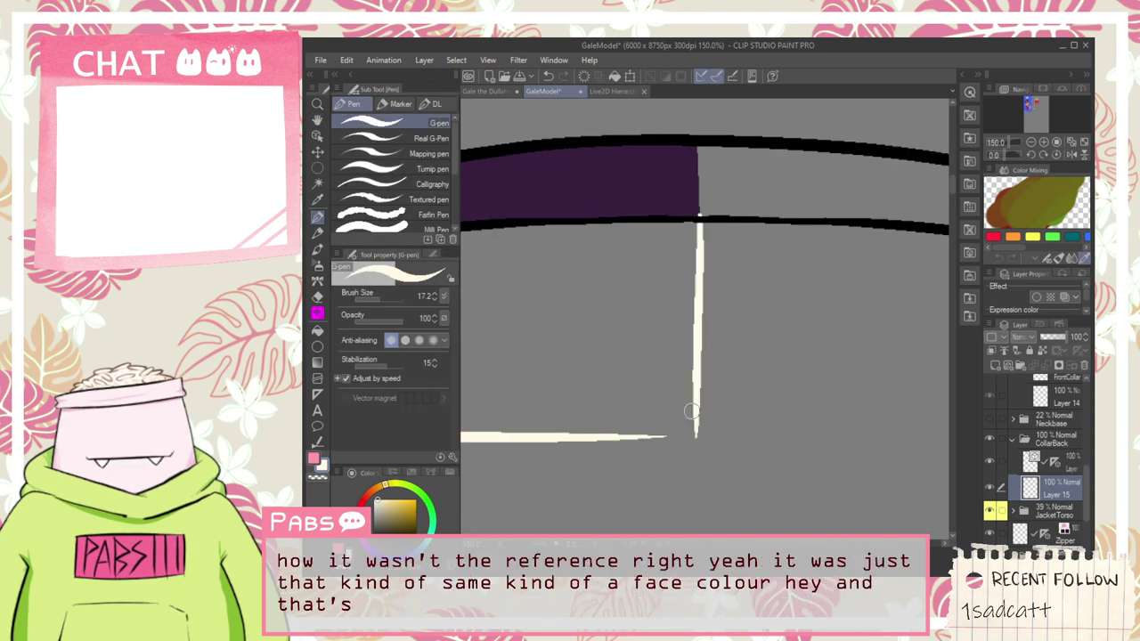
pyautogui.hotkey('ctrl', 'z')
pyautogui.moveTo(697, 221)
pyautogui.mouseDown()
pyautogui.moveTo(694, 435)
pyautogui.moveTo(694, 412)
pyautogui.mouseUp()
pyautogui.hotkey('ctrl', 'z')
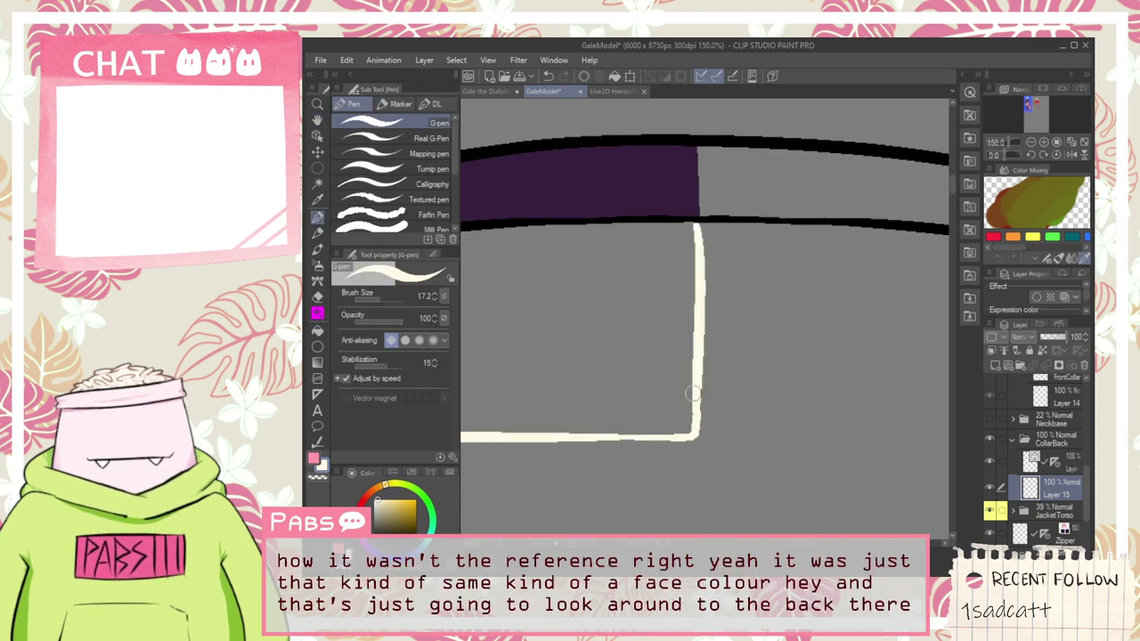
# Step: Fill the outlined left half of the back collar's inside with cream
pyautogui.press('g')
pyautogui.click(676, 397)
pyautogui.scroll(-4, 676, 397)
pyautogui.press('space')
pyautogui.moveTo(842, 487); pyautogui.dragTo(804, 415)
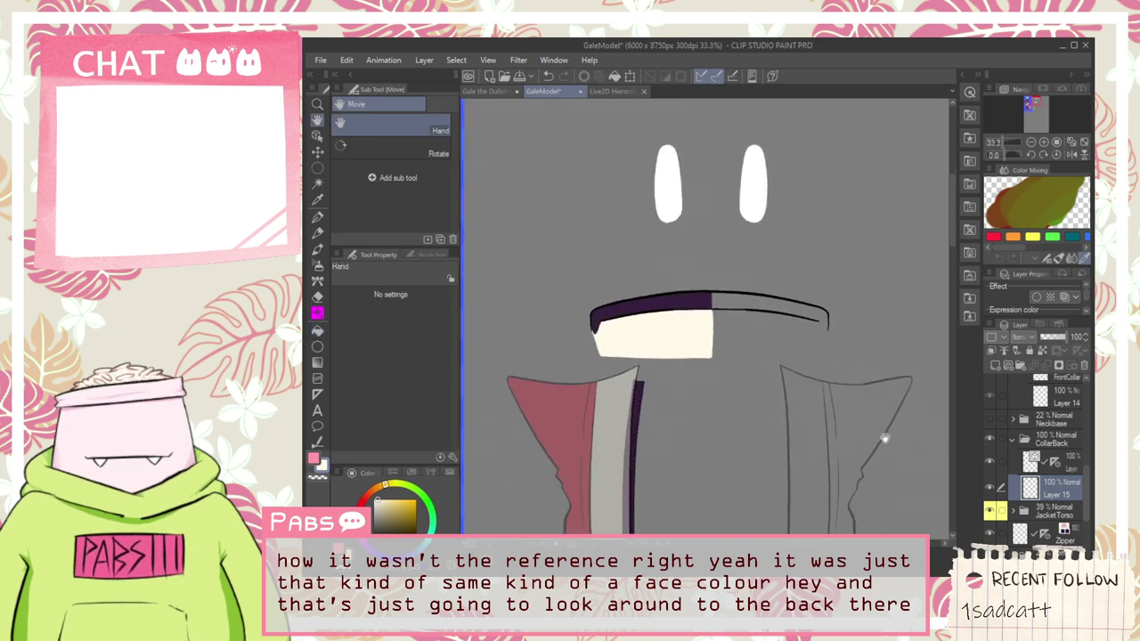
# Step: Show the Neckbase and Collar folders and check the back collar against the neck and front collar
pyautogui.click(988, 417)
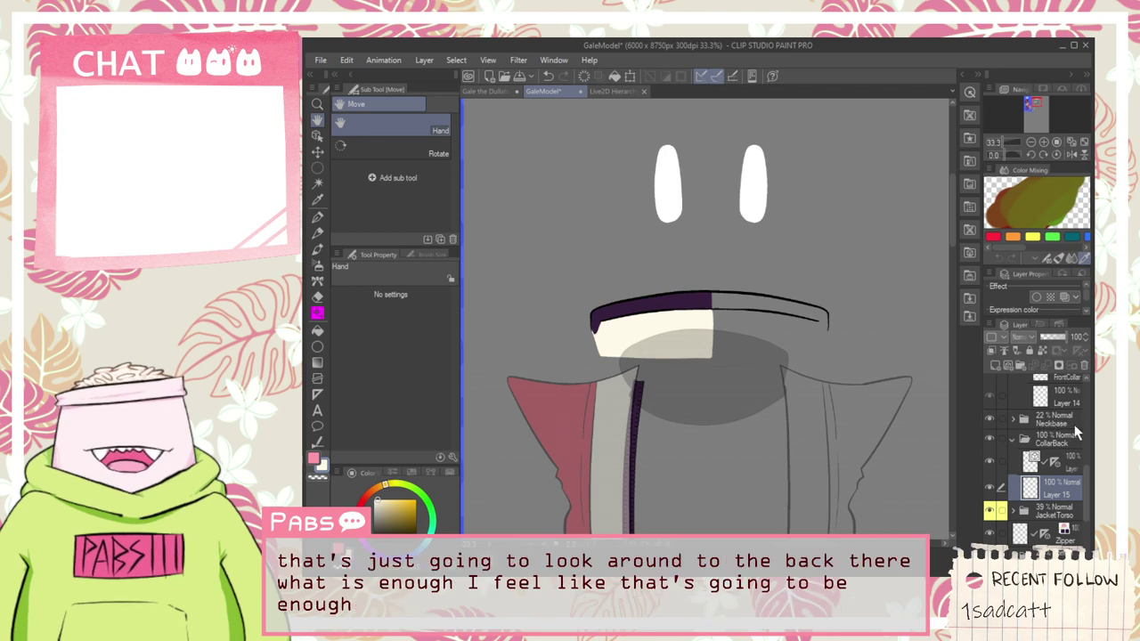
pyautogui.scroll(3, 1090, 481)
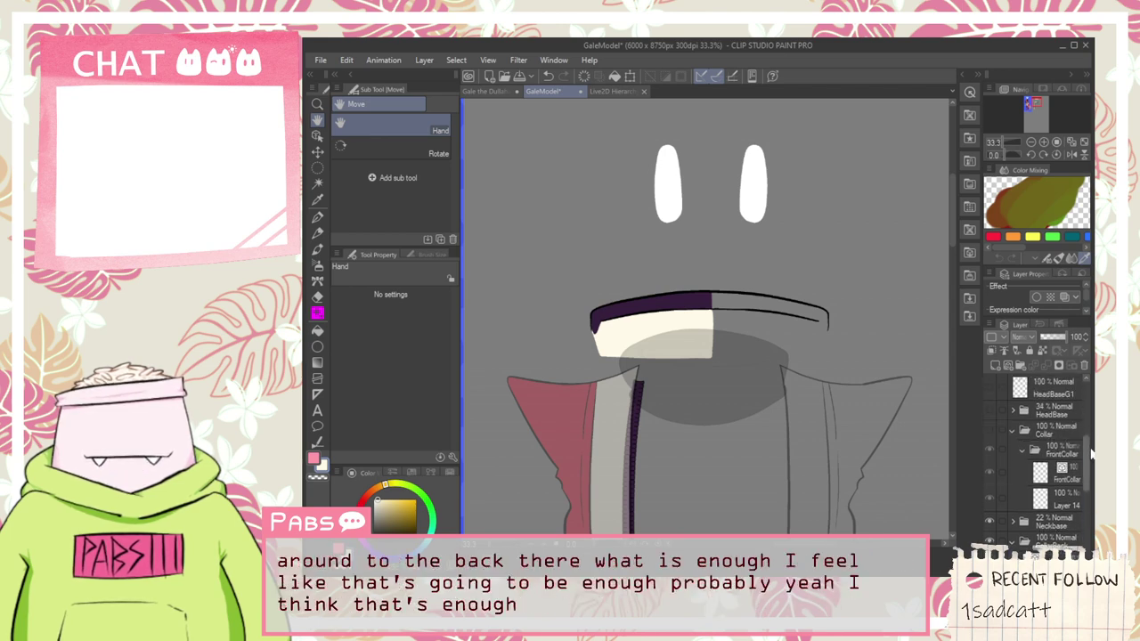
pyautogui.click(988, 432)
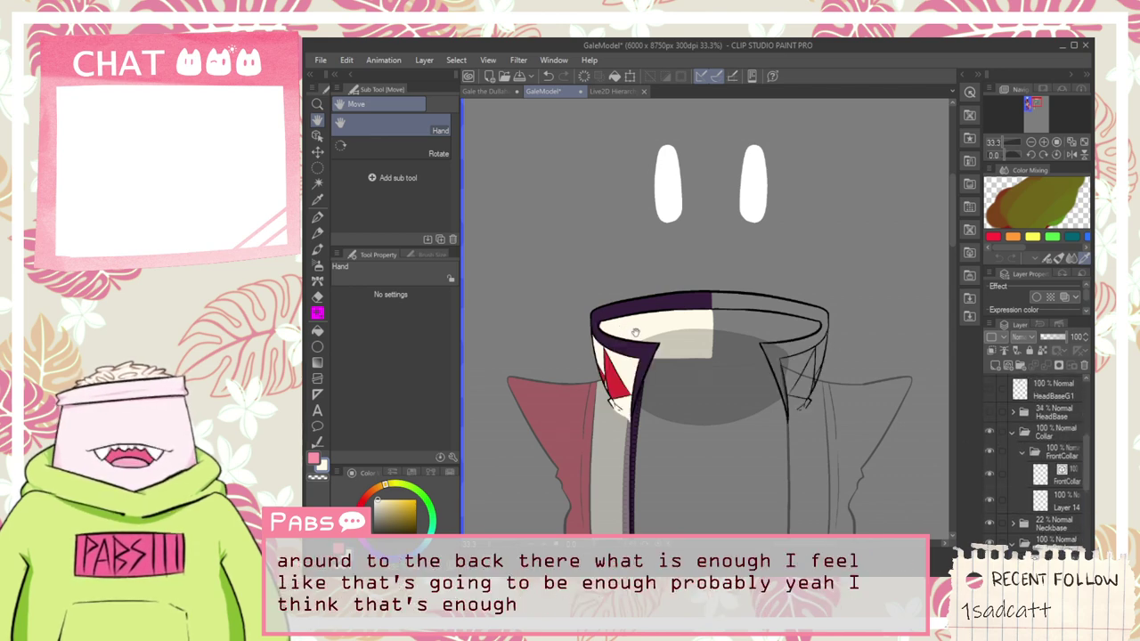
pyautogui.scroll(2, 662, 321)
pyautogui.scroll(-5, 703, 321)
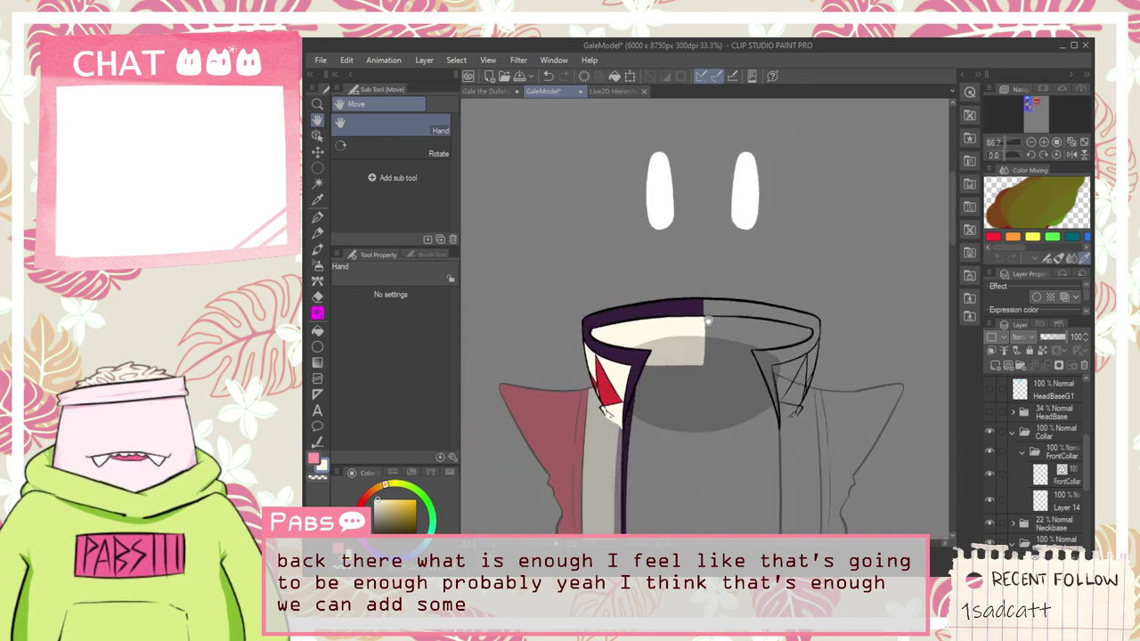
pyautogui.scroll(3, 706, 321)
pyautogui.scroll(-1, 706, 321)
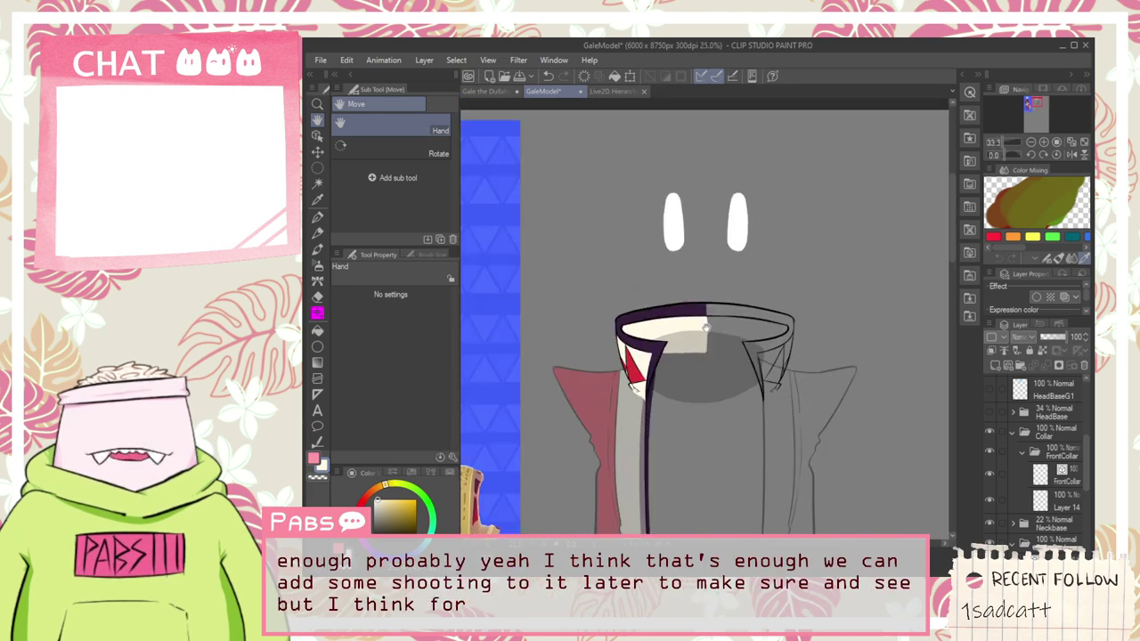
# Step: Mark the Collar and CollarBack folders with the yellow palette colour
pyautogui.click(1056, 434)
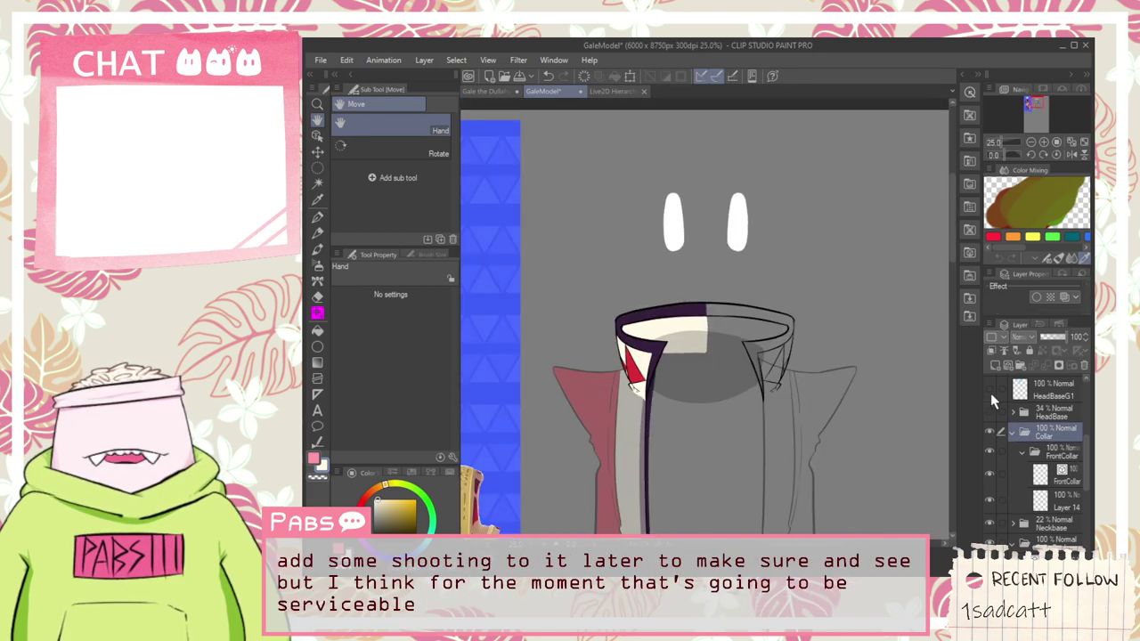
pyautogui.click(995, 337)
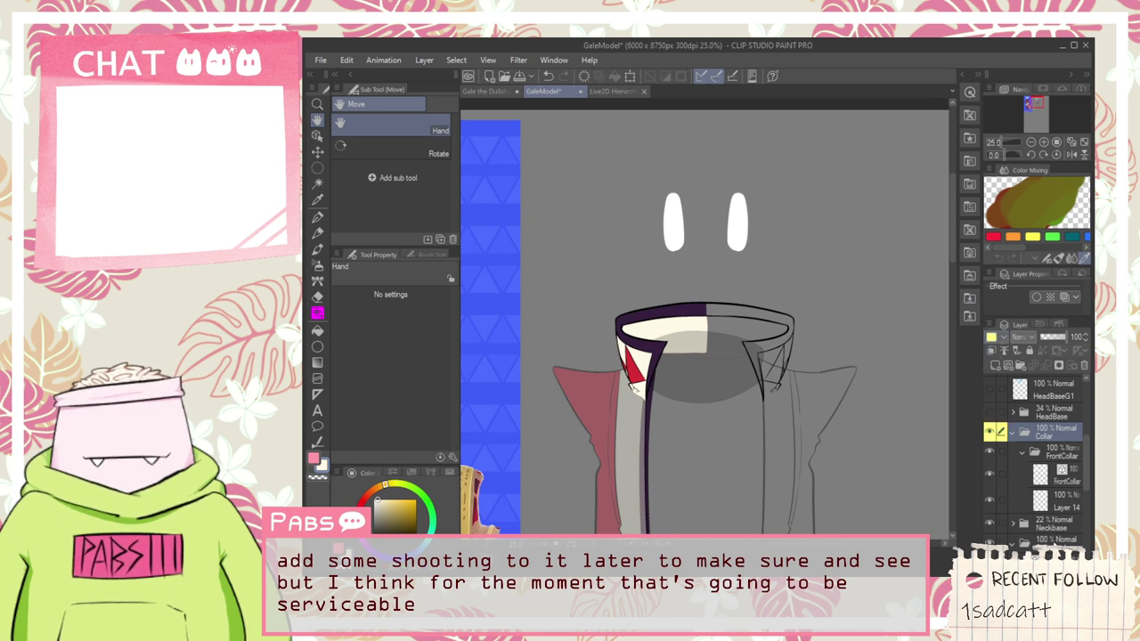
pyautogui.click(1050, 541)
pyautogui.click(997, 337)
pyautogui.click(997, 337)
pyautogui.click(997, 337)
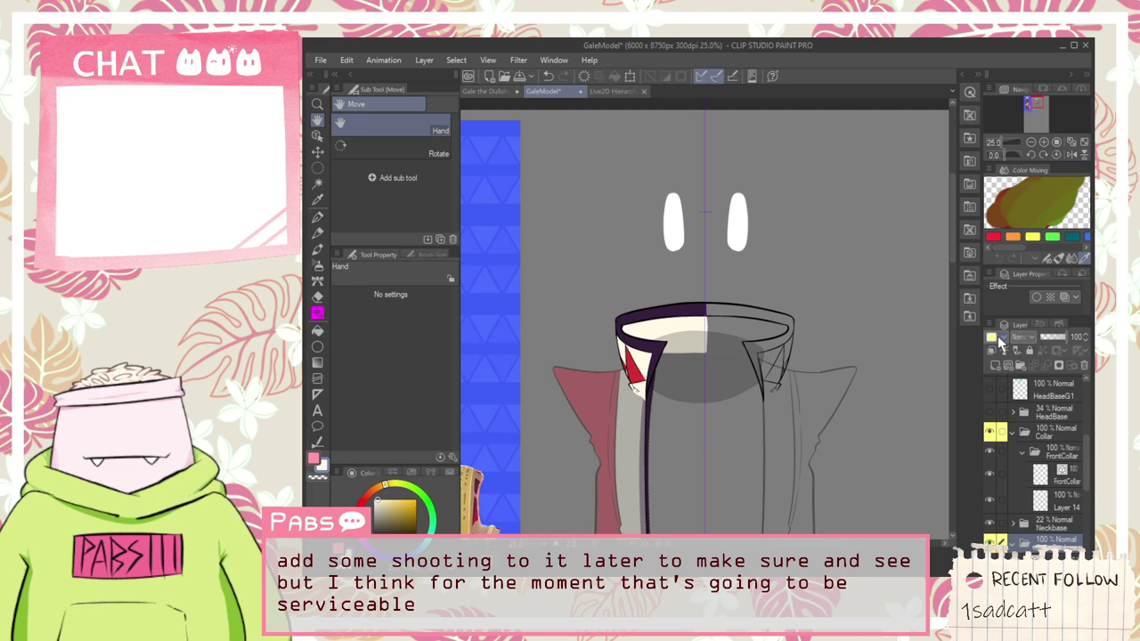
pyautogui.scroll(-2, 709, 318)
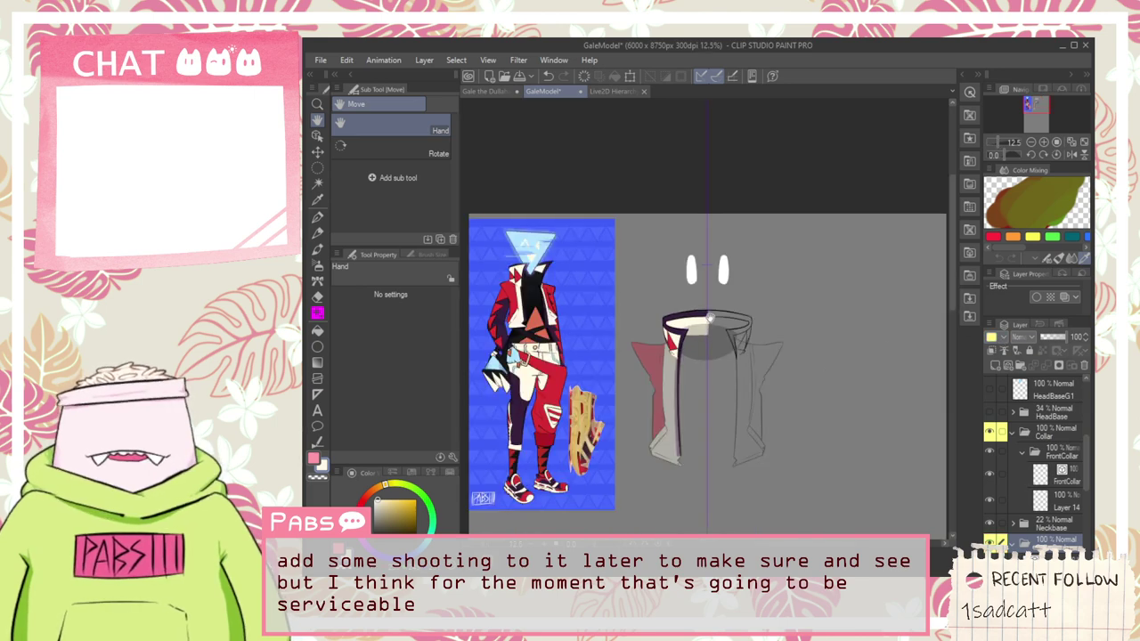
# Step: Examine the coloured collar and compare it with the full-body character reference beside it
pyautogui.scroll(4, 709, 318)
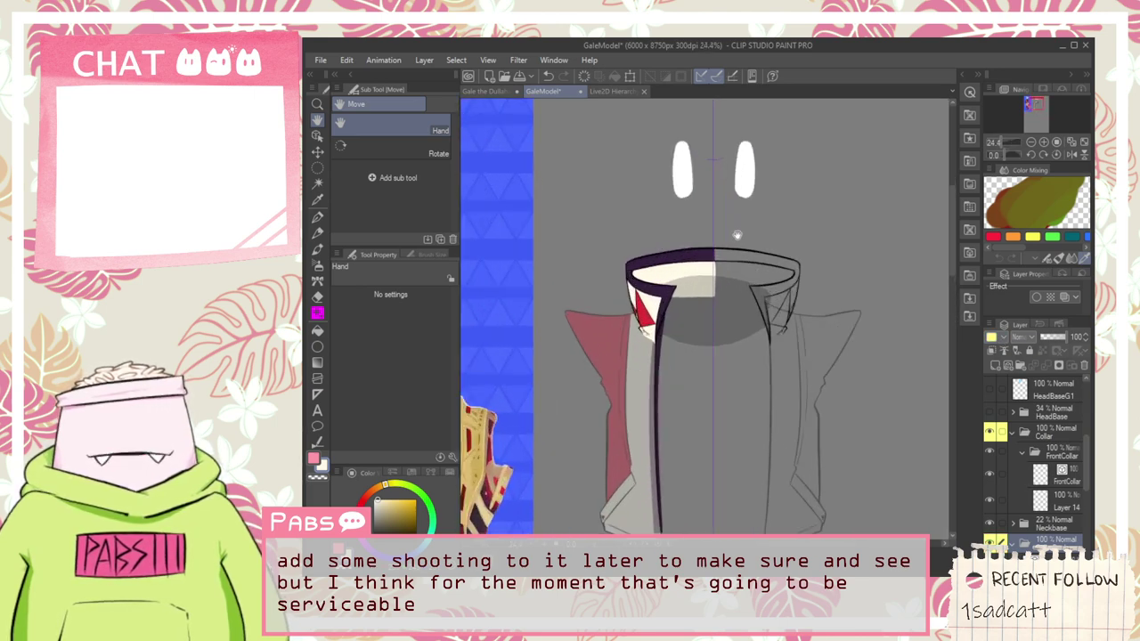
pyautogui.scroll(-2, 736, 260)
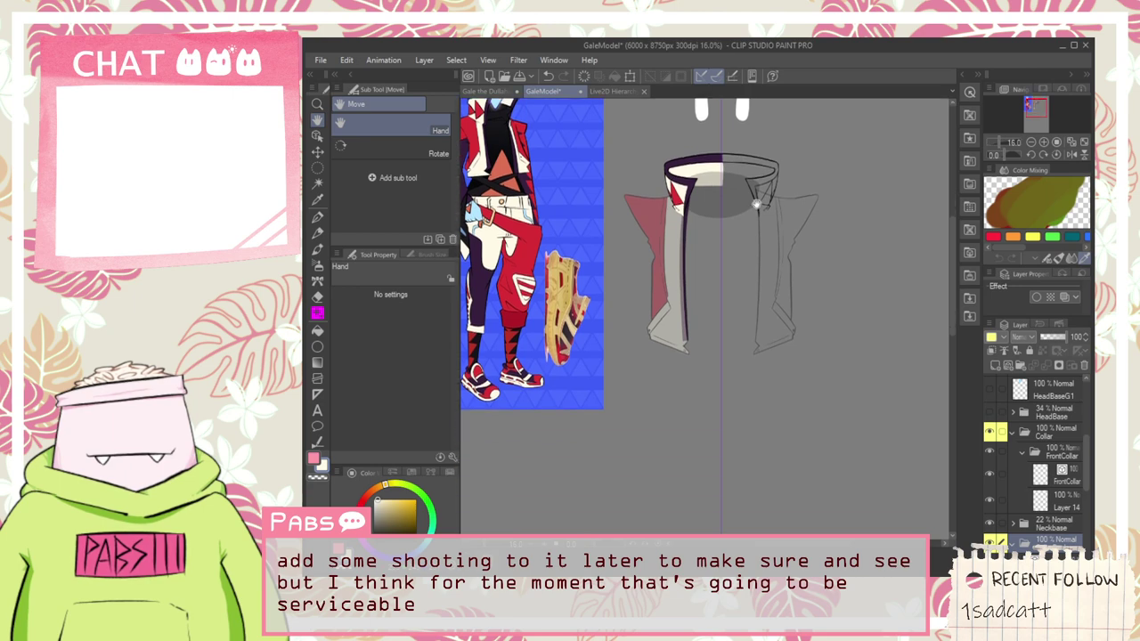
pyautogui.moveTo(756, 204); pyautogui.dragTo(751, 311)
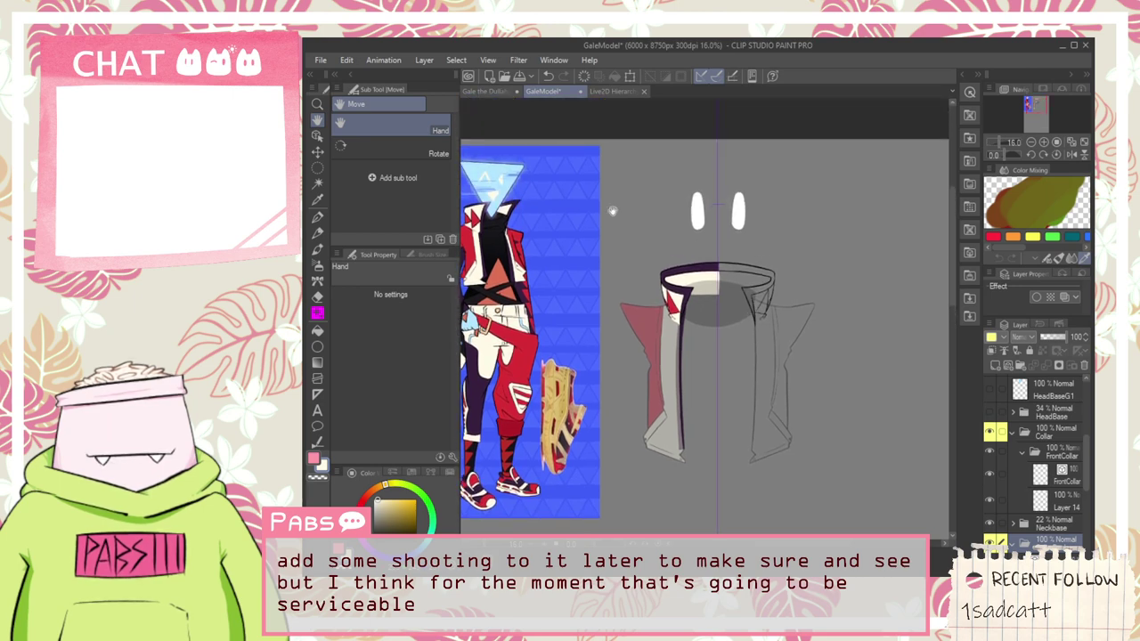
pyautogui.scroll(2, 602, 211)
pyautogui.moveTo(641, 231); pyautogui.dragTo(734, 89)
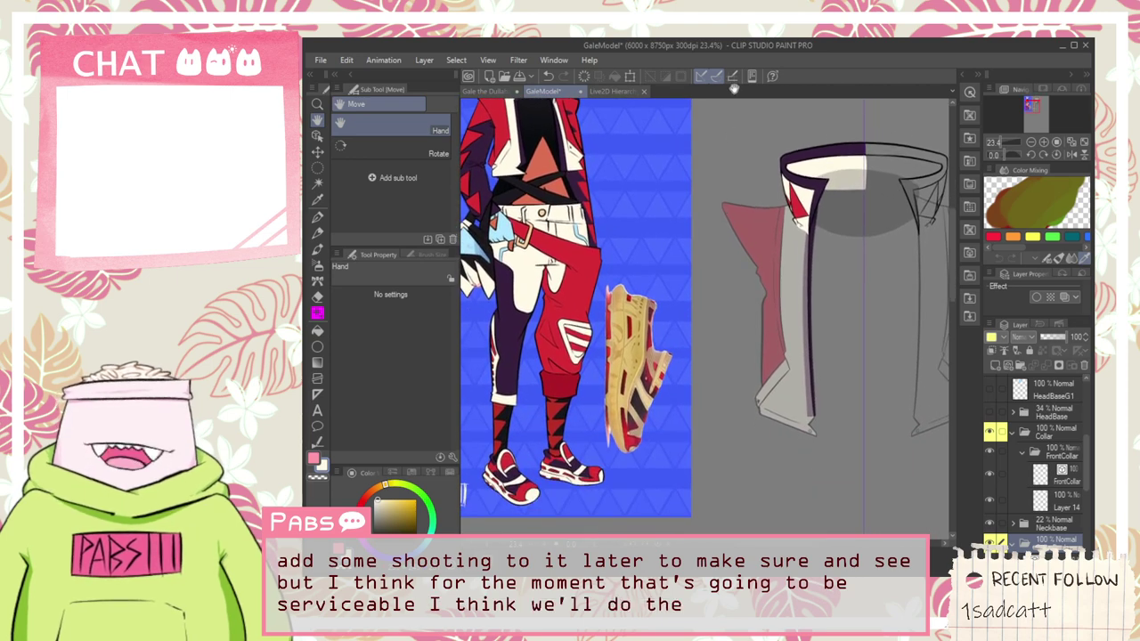
pyautogui.scroll(-1, 790, 203)
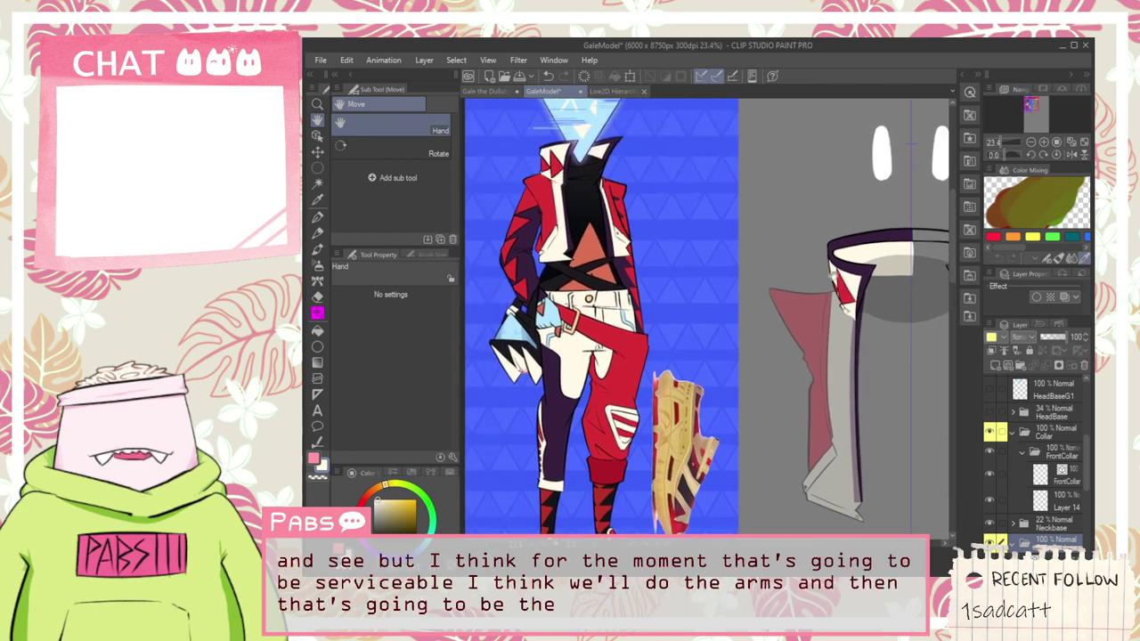
pyautogui.scroll(-1, 798, 204)
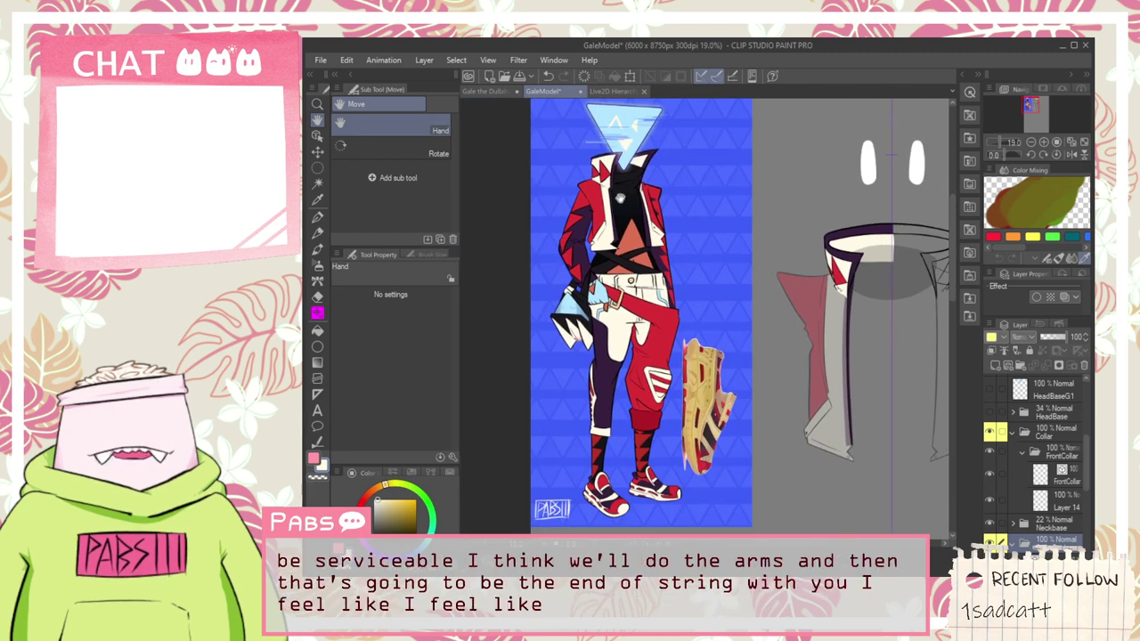
pyautogui.scroll(-1, 619, 198)
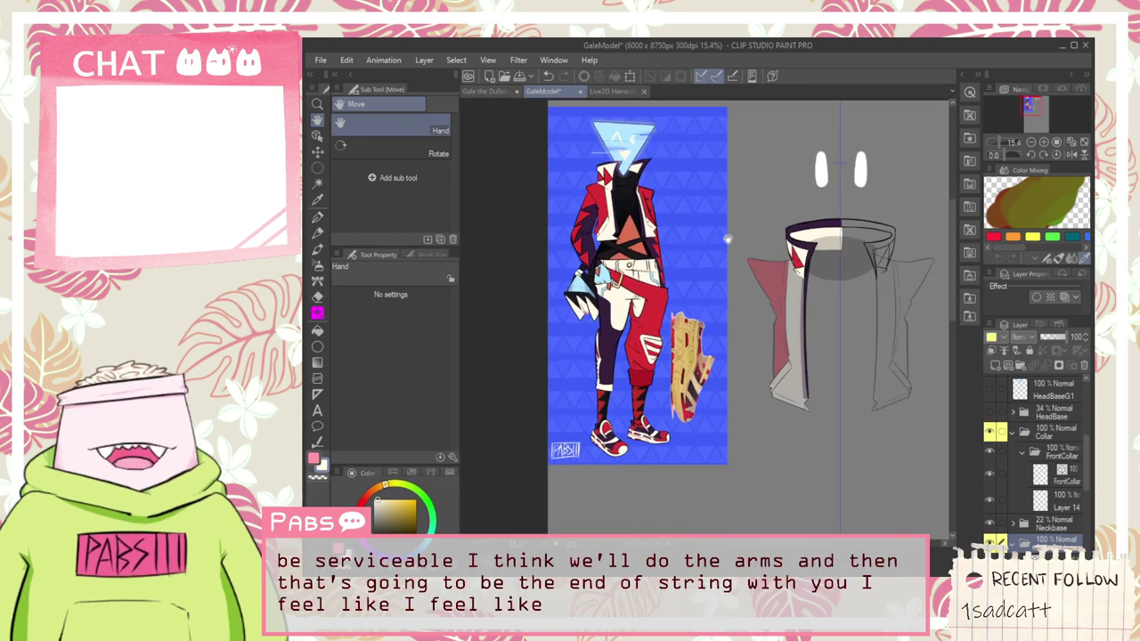
pyautogui.moveTo(728, 238)
pyautogui.mouseDown()
pyautogui.moveTo(685, 223)
pyautogui.moveTo(735, 222)
pyautogui.moveTo(722, 230)
pyautogui.mouseUp()
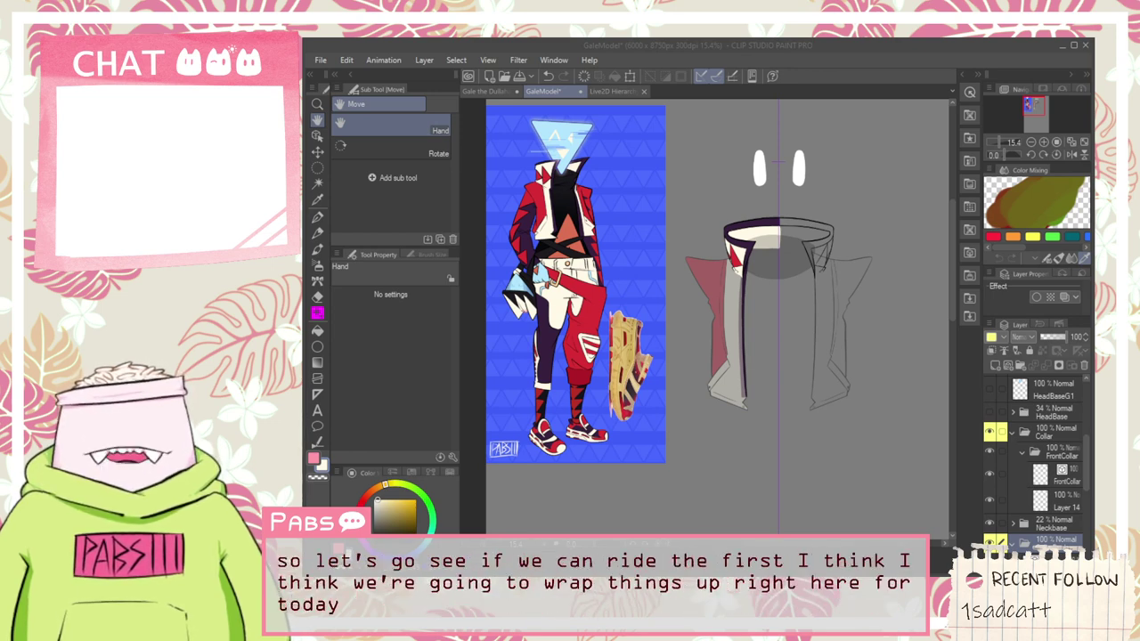
# Step: Save the GaleModel document
pyautogui.click(971, 60)
pyautogui.hotkey('ctrl', 's')
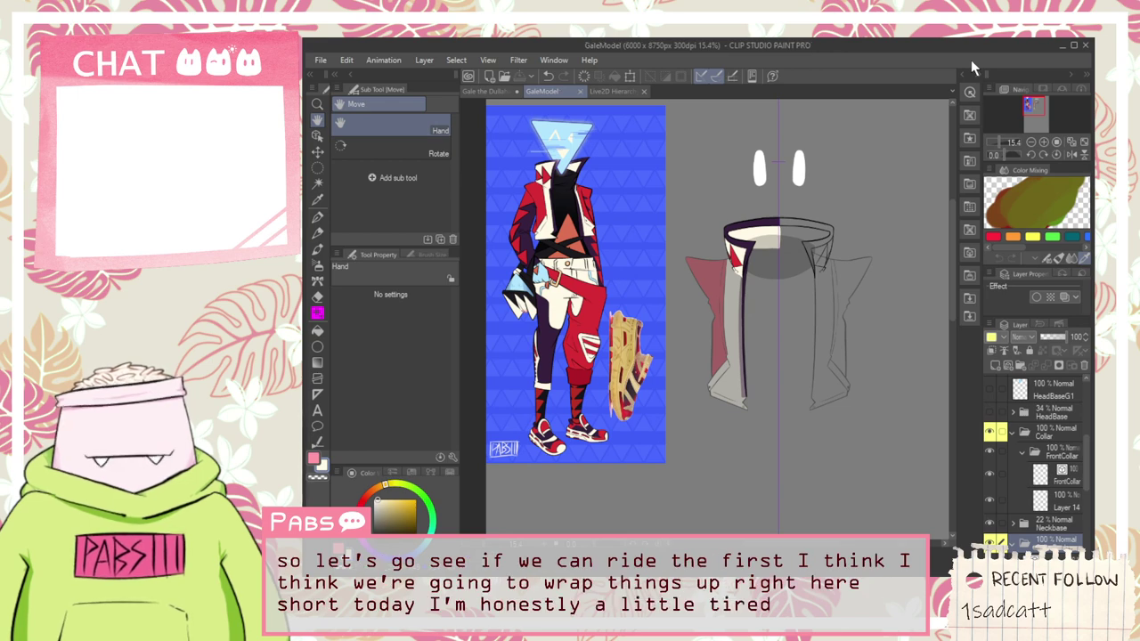
pyautogui.scroll(-3, 672, 210)
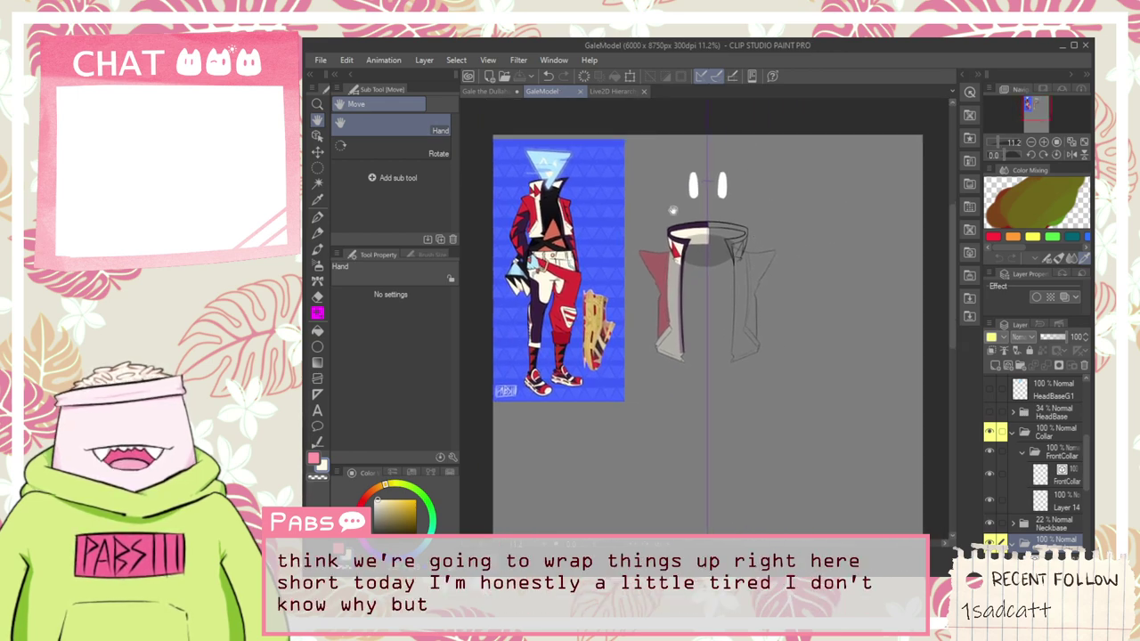
pyautogui.click(450, 38)
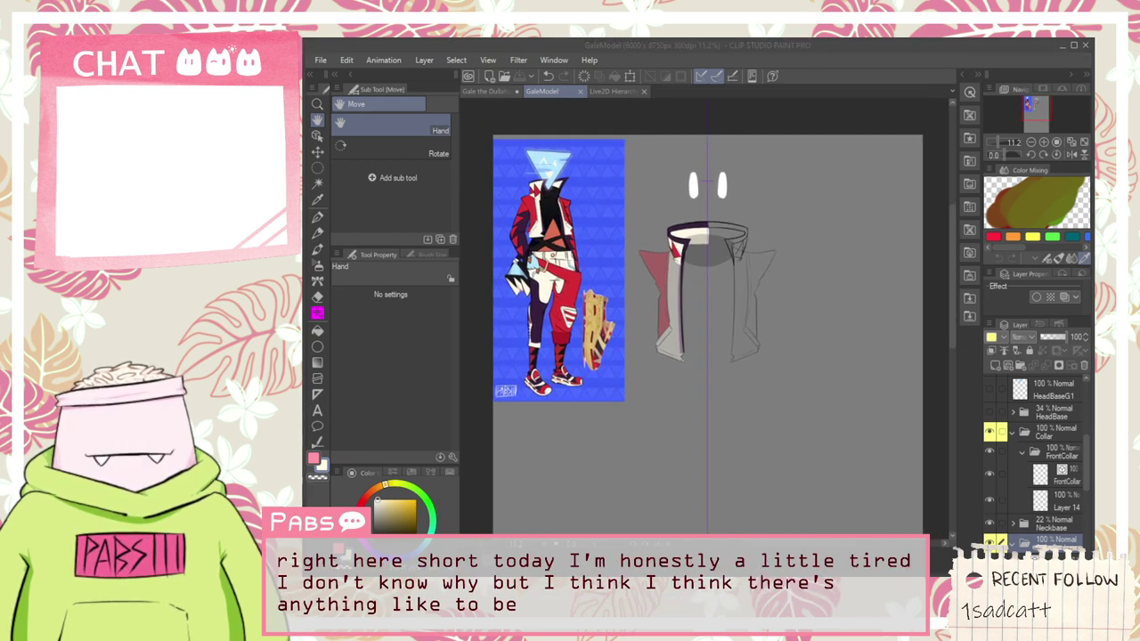